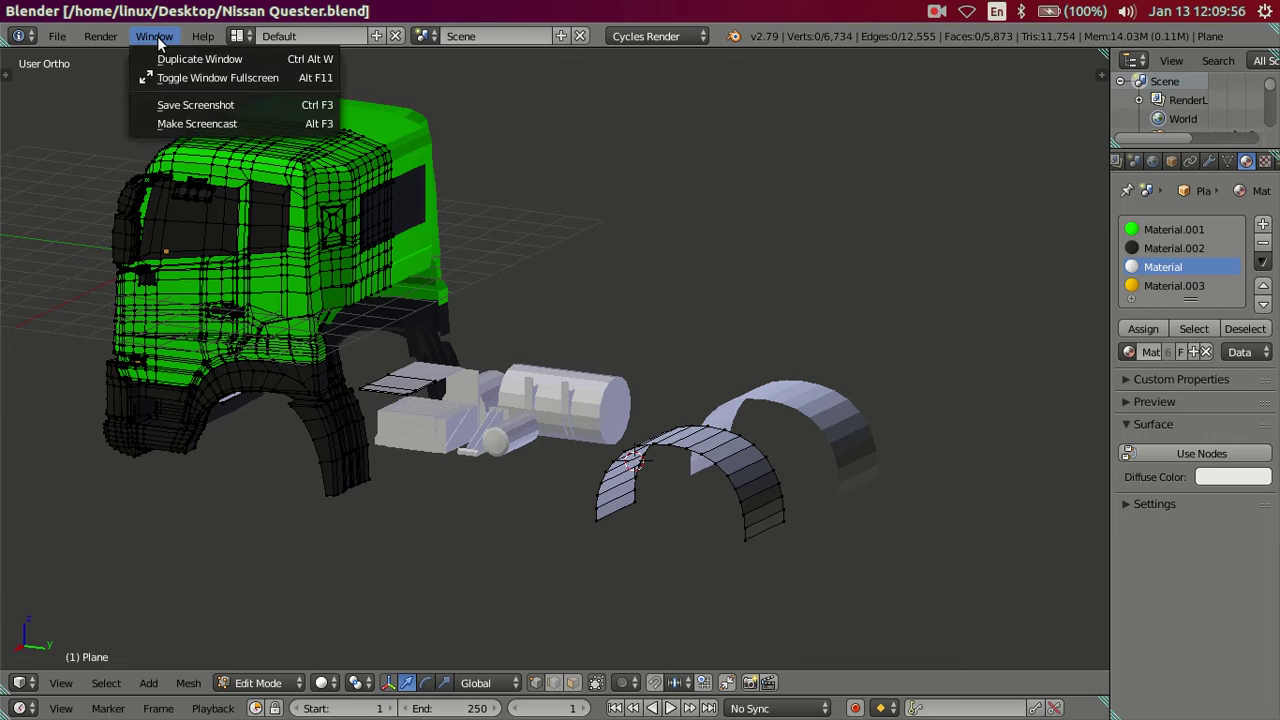
Make Blender fullscreen and zoom the Right Ortho view onto the rear wheel fender
{"action": "left_click", "coordinate": [176, 79]}
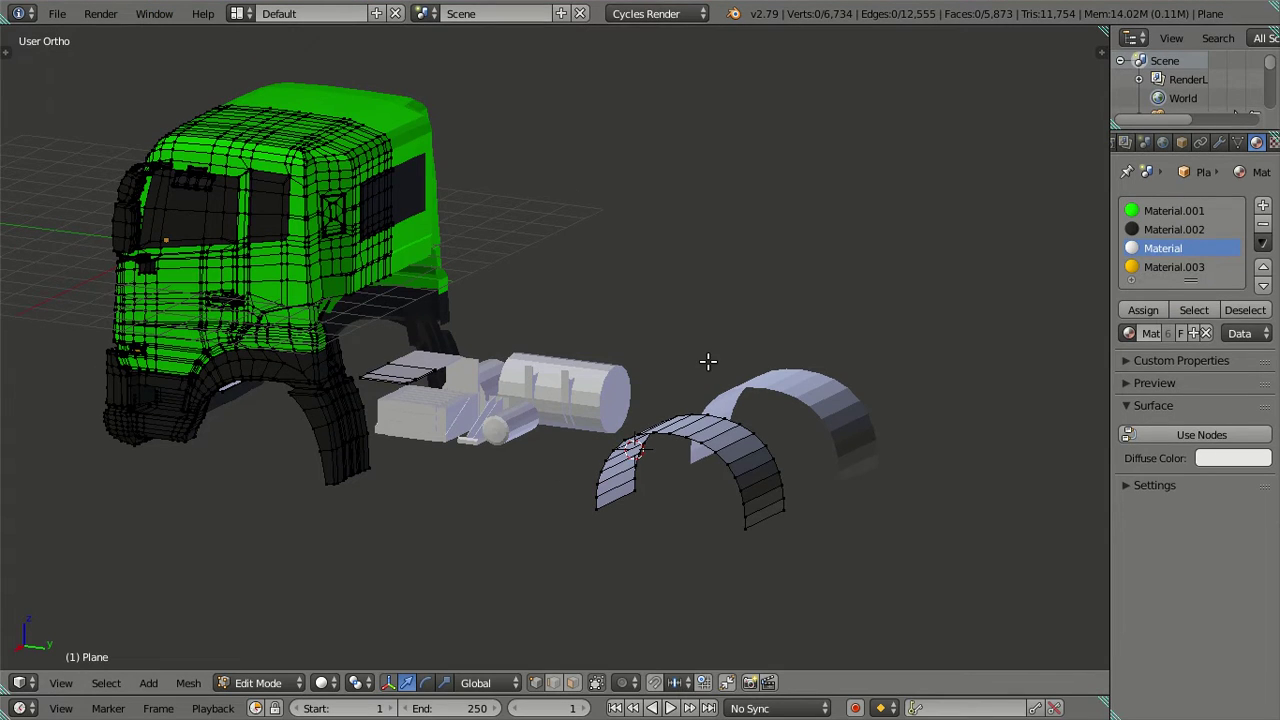
{"action": "key", "text": "KP_3"}
{"action": "scroll", "coordinate": [868, 437], "scroll_direction": "up", "scroll_amount": 3}
{"action": "scroll", "coordinate": [850, 470], "scroll_direction": "up", "scroll_amount": 2}
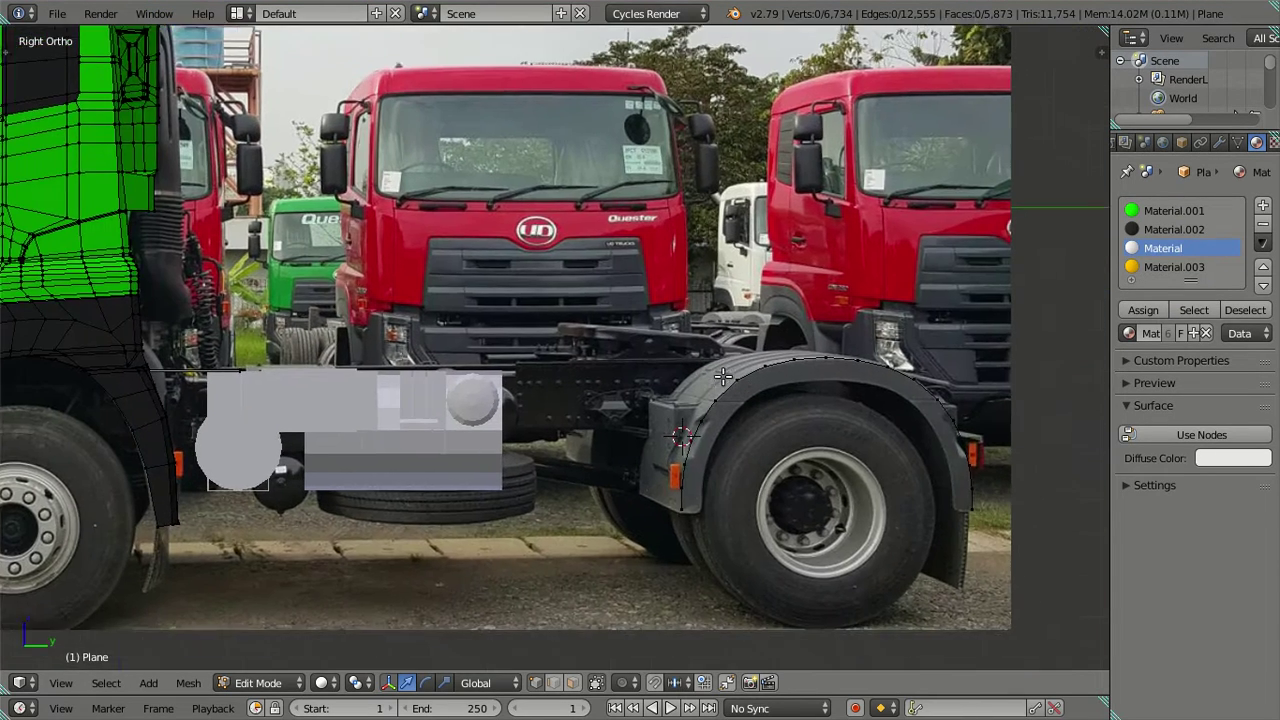
{"action": "scroll", "coordinate": [835, 507], "scroll_direction": "up", "scroll_amount": 1}
{"action": "mouse_move", "coordinate": [834, 507]}
{"action": "middle_mouse_down", "text": "shift"}
{"action": "mouse_move", "coordinate": [726, 430]}
{"action": "mouse_move", "coordinate": [607, 375]}
{"action": "middle_mouse_up", "text": "shift"}
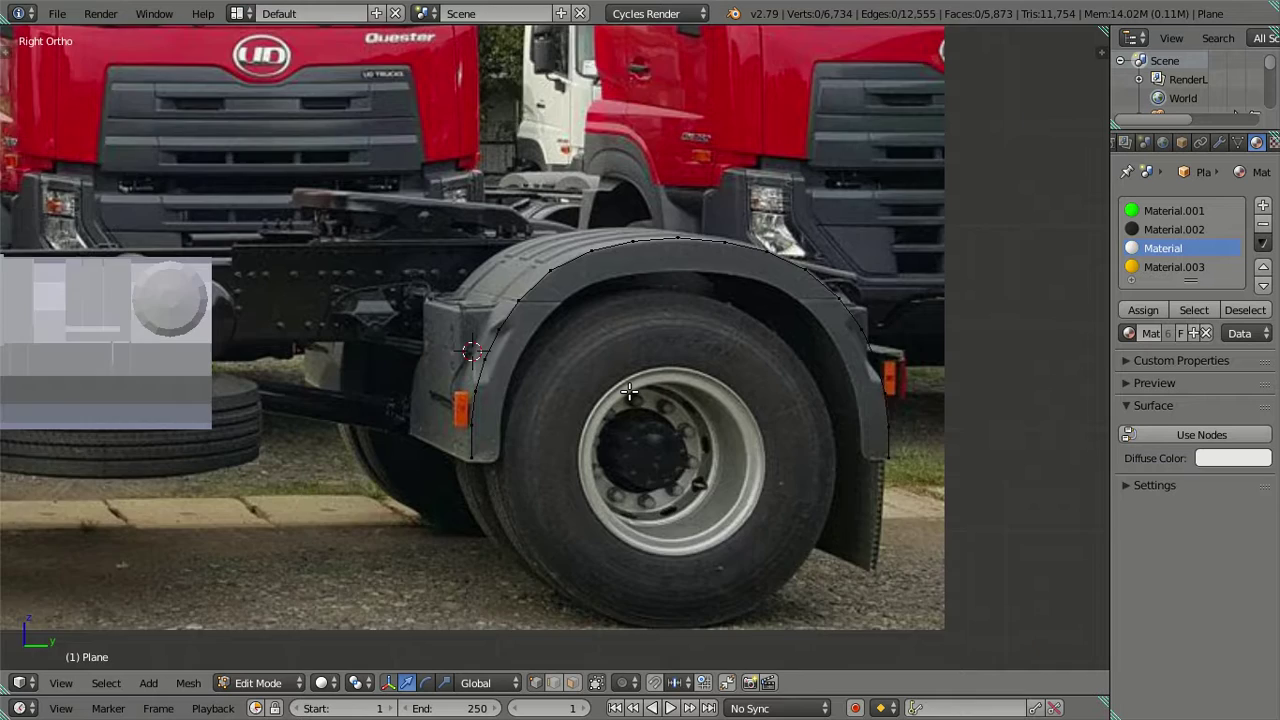
{"action": "scroll", "coordinate": [629, 391], "scroll_direction": "up", "scroll_amount": 3}
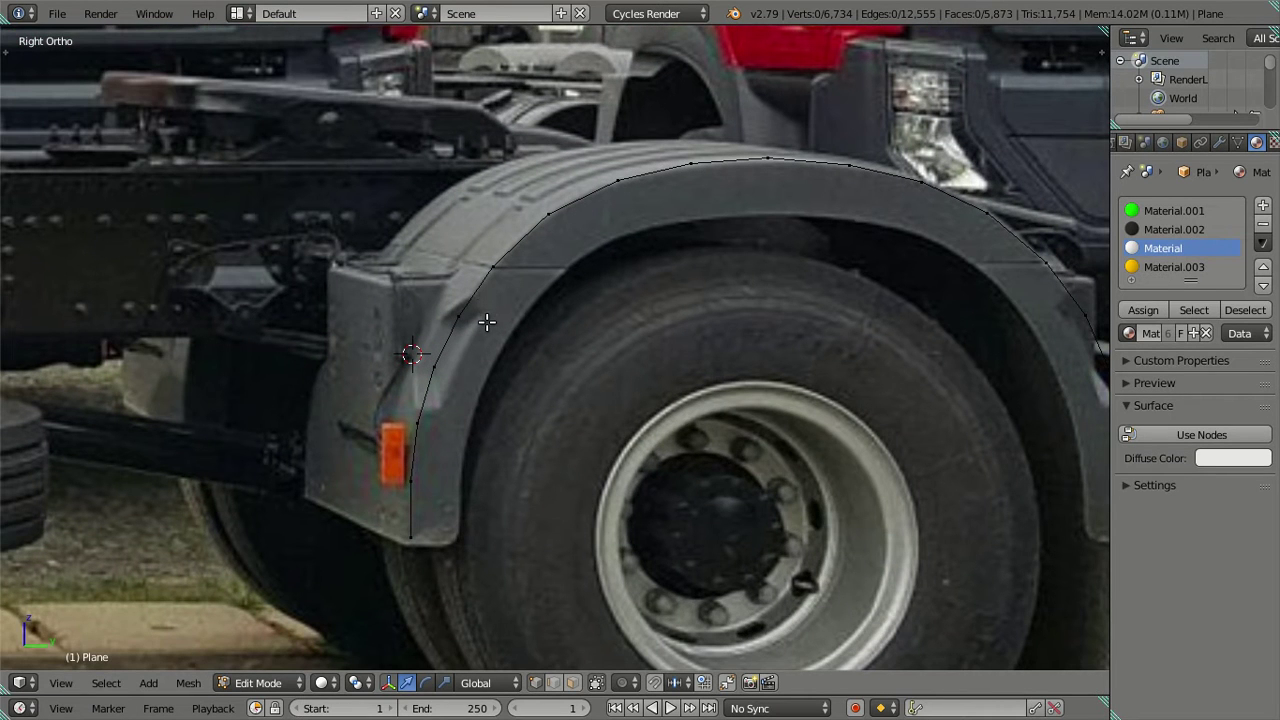
{"action": "scroll", "coordinate": [483, 327], "scroll_direction": "down", "scroll_amount": 1}
{"action": "scroll", "coordinate": [490, 329], "scroll_direction": "down", "scroll_amount": 1}
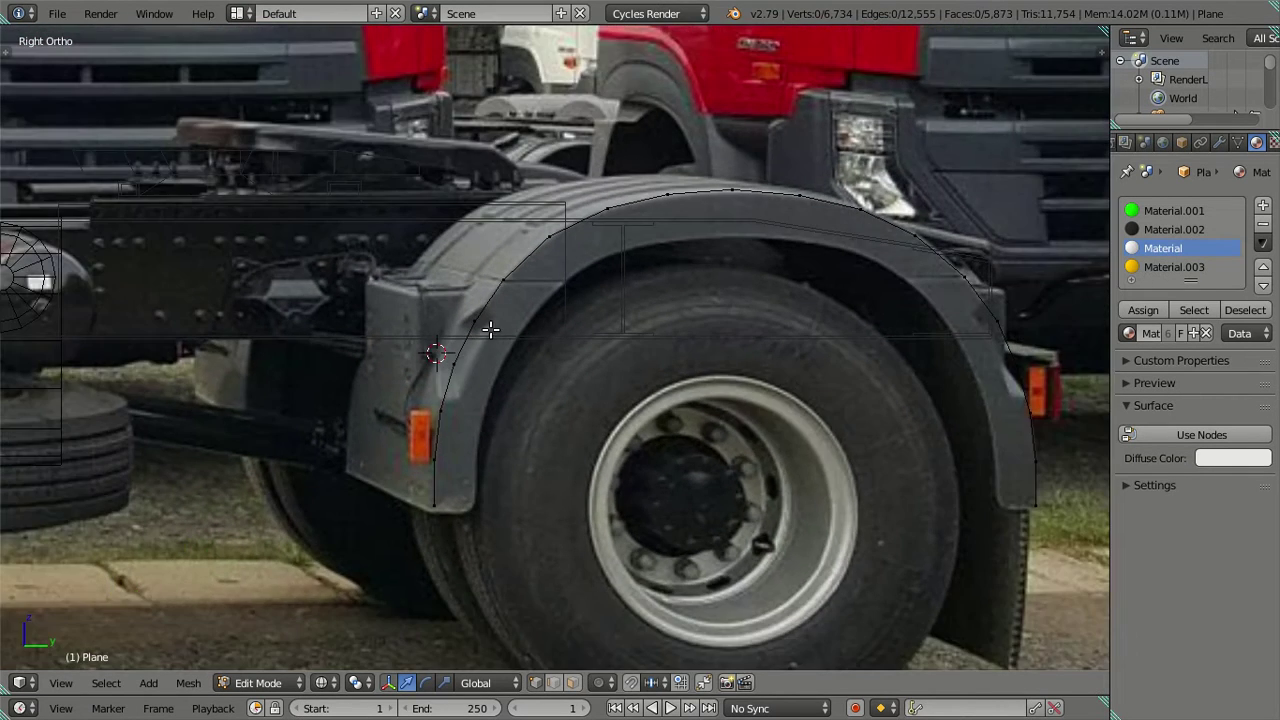
Toggle solid shading and orbit to compare the fender arch with the photo
{"action": "key", "text": "z"}
{"action": "mouse_move", "coordinate": [593, 344]}
{"action": "middle_mouse_down"}
{"action": "mouse_move", "coordinate": [626, 440]}
{"action": "mouse_move", "coordinate": [625, 417]}
{"action": "mouse_move", "coordinate": [711, 446]}
{"action": "mouse_move", "coordinate": [706, 483]}
{"action": "mouse_move", "coordinate": [809, 400]}
{"action": "mouse_move", "coordinate": [659, 479]}
{"action": "mouse_move", "coordinate": [554, 431]}
{"action": "mouse_move", "coordinate": [549, 391]}
{"action": "mouse_move", "coordinate": [597, 374]}
{"action": "middle_mouse_up"}
{"action": "key", "text": "z"}
{"action": "key", "text": "KP_3"}
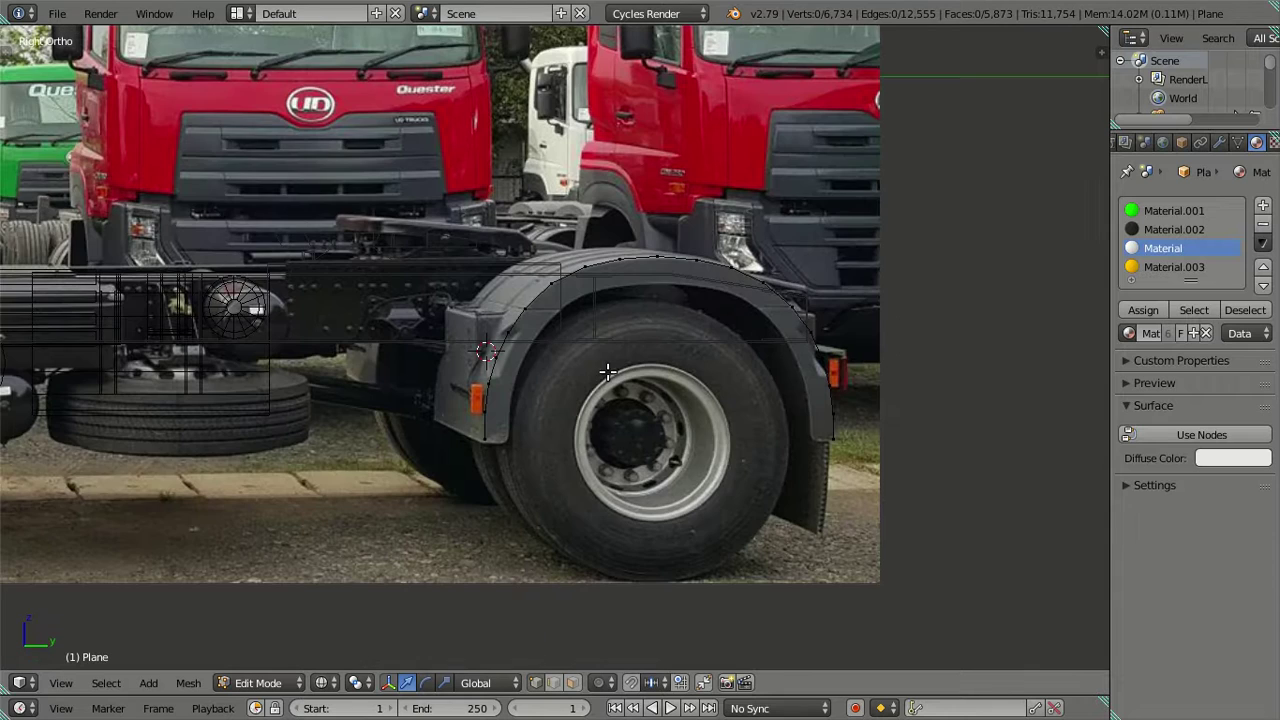
{"action": "scroll", "coordinate": [634, 373], "scroll_direction": "up", "scroll_amount": 2}
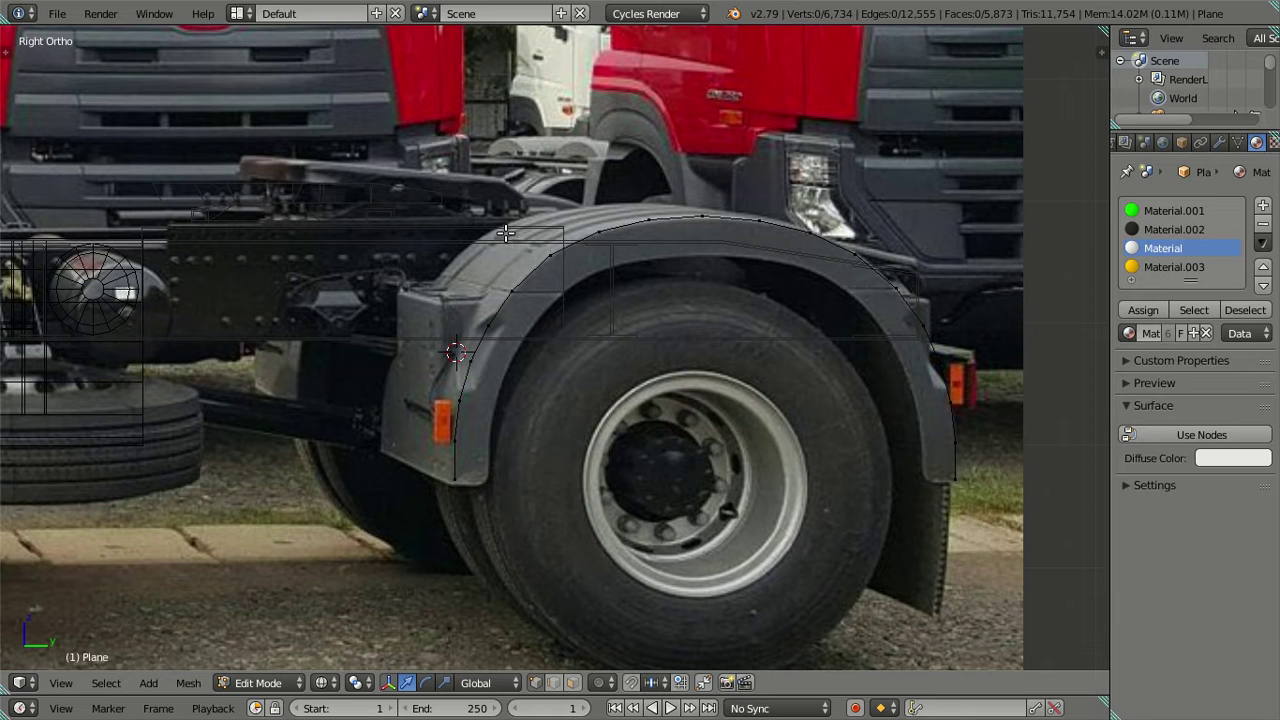
{"action": "scroll", "coordinate": [506, 235], "scroll_direction": "down", "scroll_amount": 2}
{"action": "mouse_move", "coordinate": [506, 240]}
{"action": "middle_mouse_down"}
{"action": "mouse_move", "coordinate": [471, 420]}
{"action": "mouse_move", "coordinate": [453, 386]}
{"action": "middle_mouse_up"}
Switch to solid shading and Edge select mode, zoomed onto the fender arch
{"action": "key", "text": "z"}
{"action": "middle_click_drag", "start_coordinate": [406, 451], "coordinate": [591, 366], "text": "shift"}
{"action": "scroll", "coordinate": [591, 366], "scroll_direction": "up", "scroll_amount": 2}
{"action": "scroll", "coordinate": [565, 356], "scroll_direction": "up", "scroll_amount": 2}
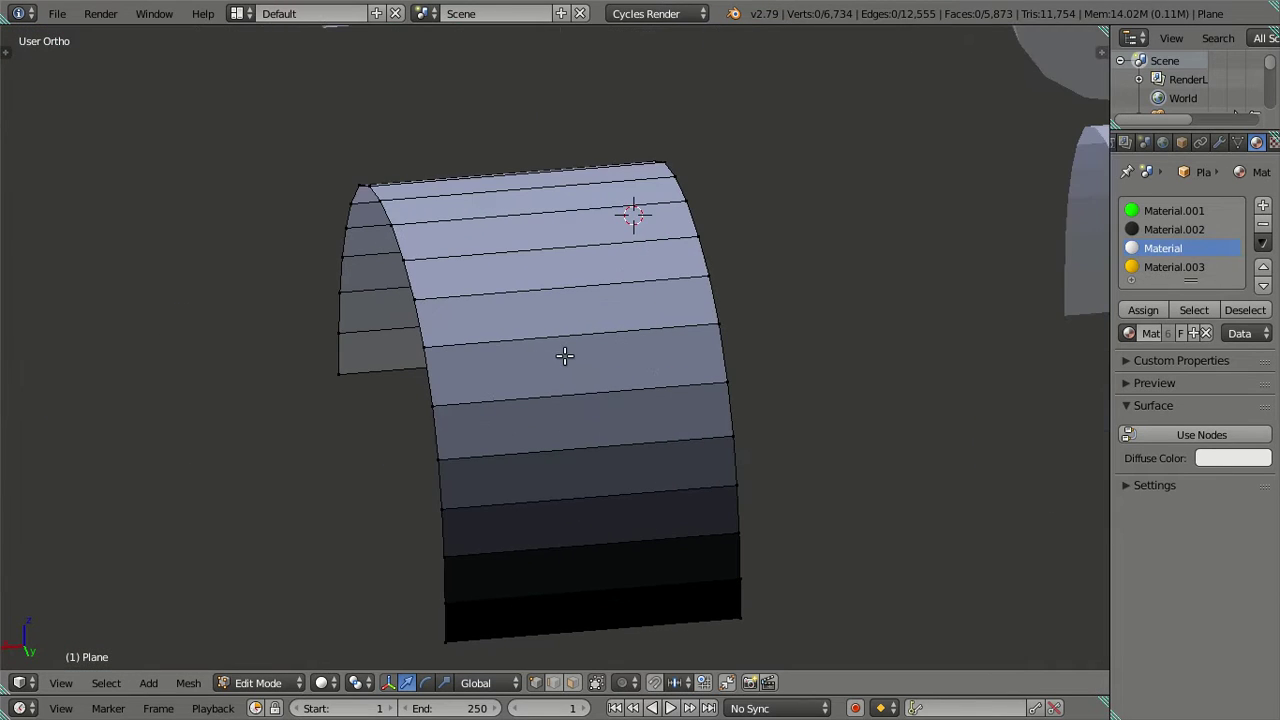
{"action": "key", "text": "ctrl+shift+Tab"}
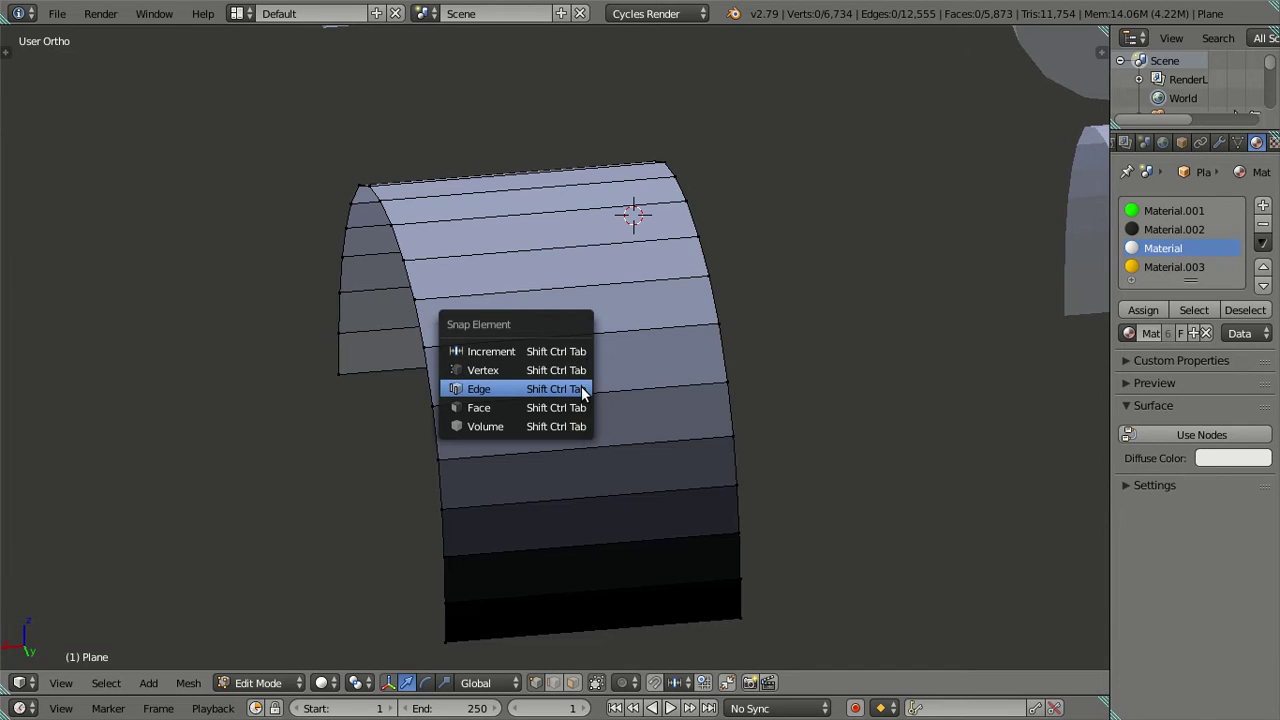
{"action": "key", "text": "ctrl+Tab"}
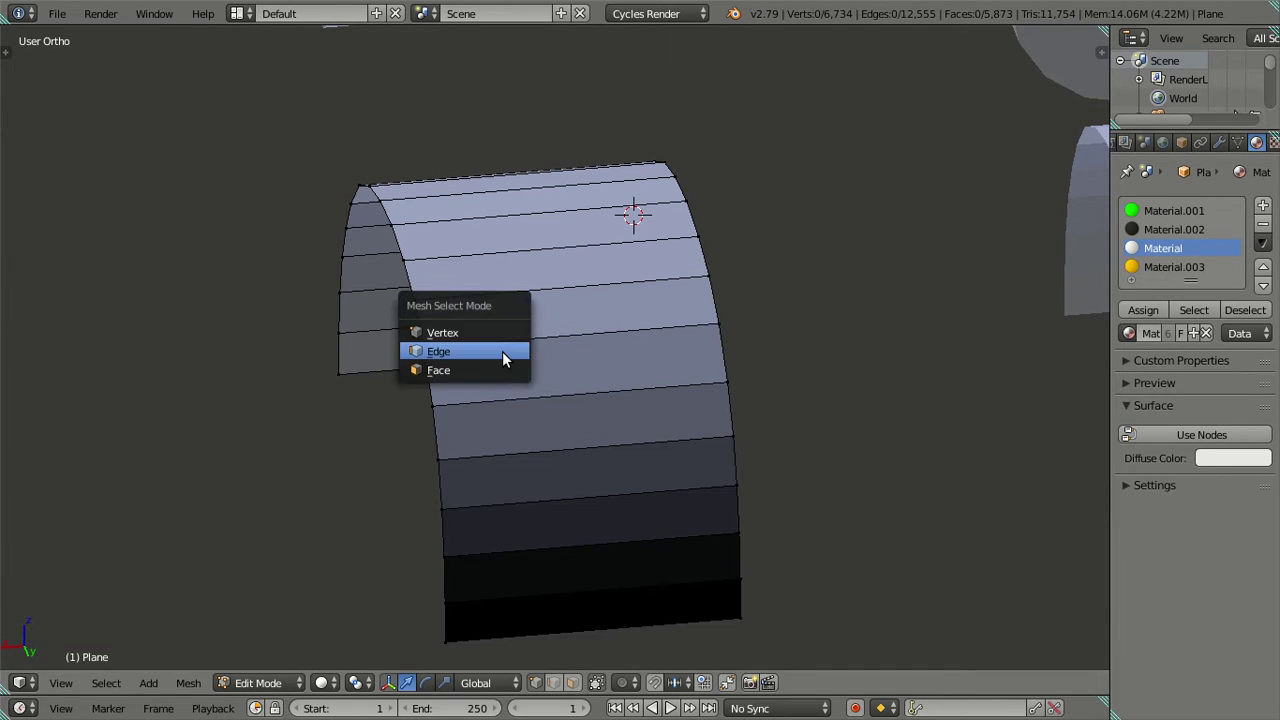
{"action": "left_click", "coordinate": [502, 351]}
Add 7 loop cuts across the fender arch with Ctrl+R and inspect them
{"action": "key", "text": "ctrl+r"}
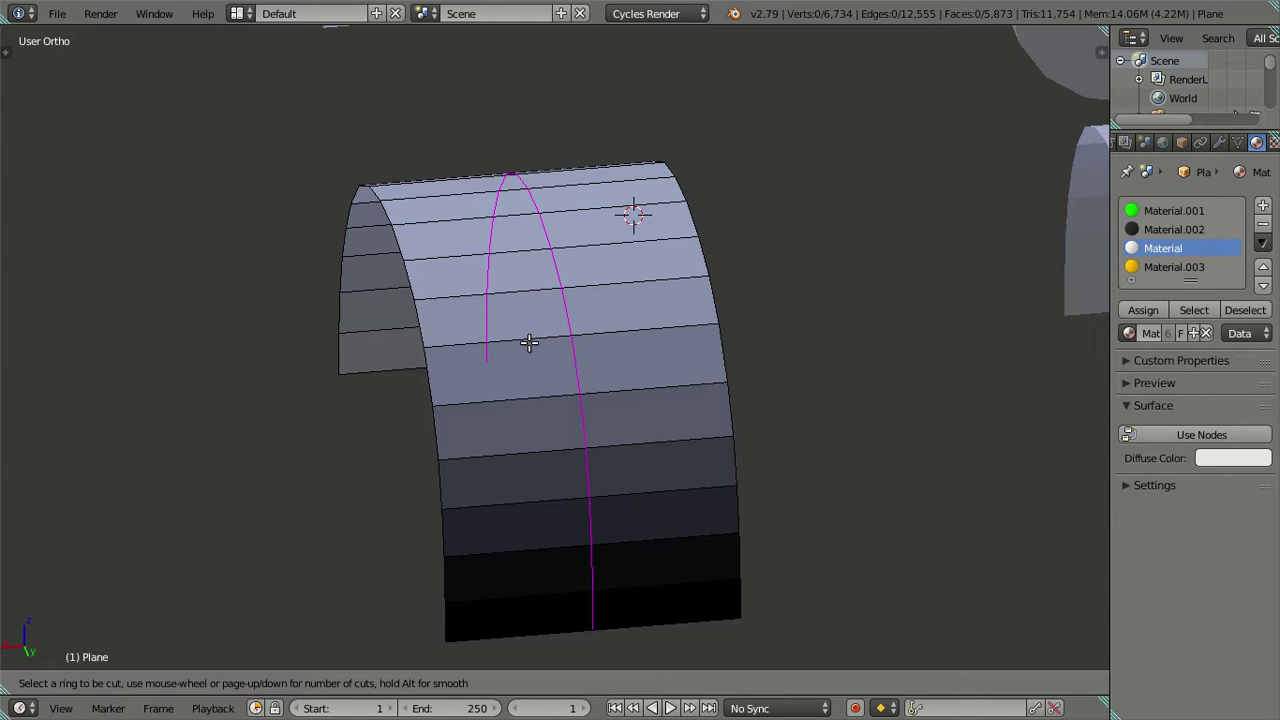
{"action": "key", "text": "7"}
{"action": "key", "text": "Return"}
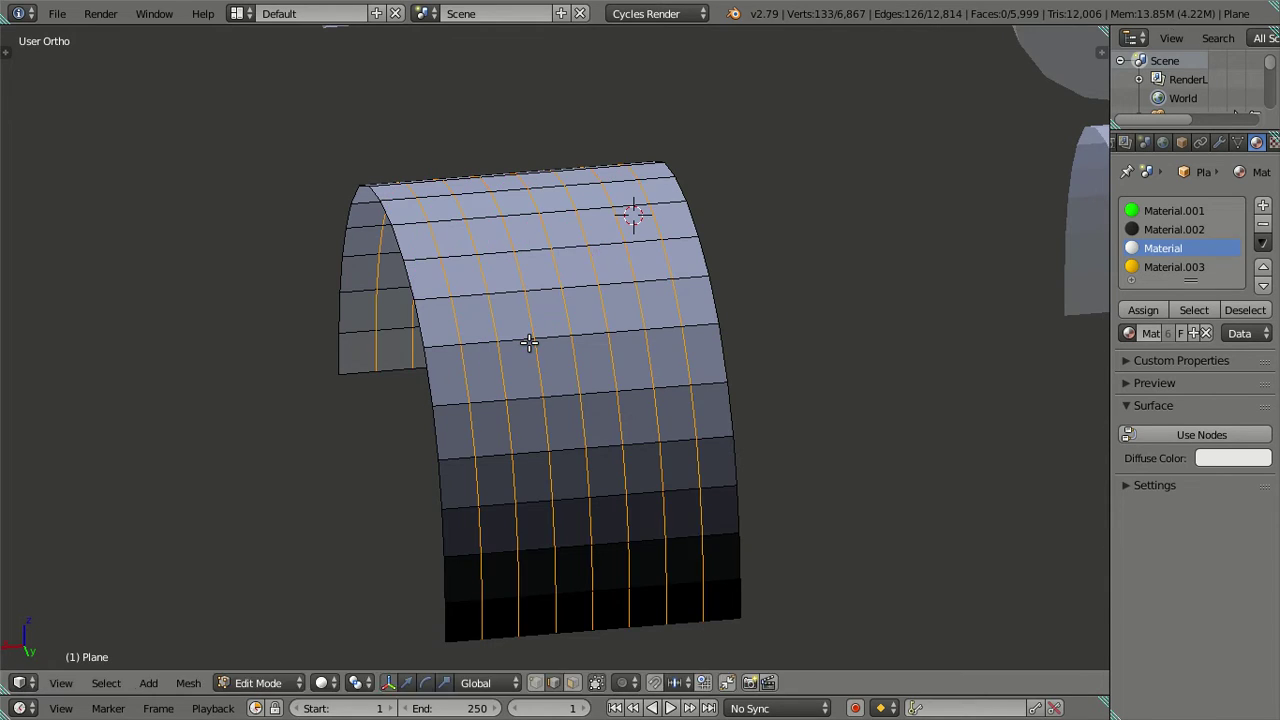
{"action": "mouse_move", "coordinate": [529, 343]}
{"action": "middle_mouse_down"}
{"action": "mouse_move", "coordinate": [780, 387]}
{"action": "mouse_move", "coordinate": [837, 377]}
{"action": "mouse_move", "coordinate": [797, 437]}
{"action": "mouse_move", "coordinate": [753, 344]}
{"action": "mouse_move", "coordinate": [757, 294]}
{"action": "mouse_move", "coordinate": [794, 297]}
{"action": "mouse_move", "coordinate": [803, 391]}
{"action": "mouse_move", "coordinate": [789, 360]}
{"action": "middle_mouse_up"}
Check the arch against the photo from side and orbited views, then deselect all
{"action": "key", "text": "KP_3"}
{"action": "scroll", "coordinate": [627, 305], "scroll_direction": "up", "scroll_amount": 2}
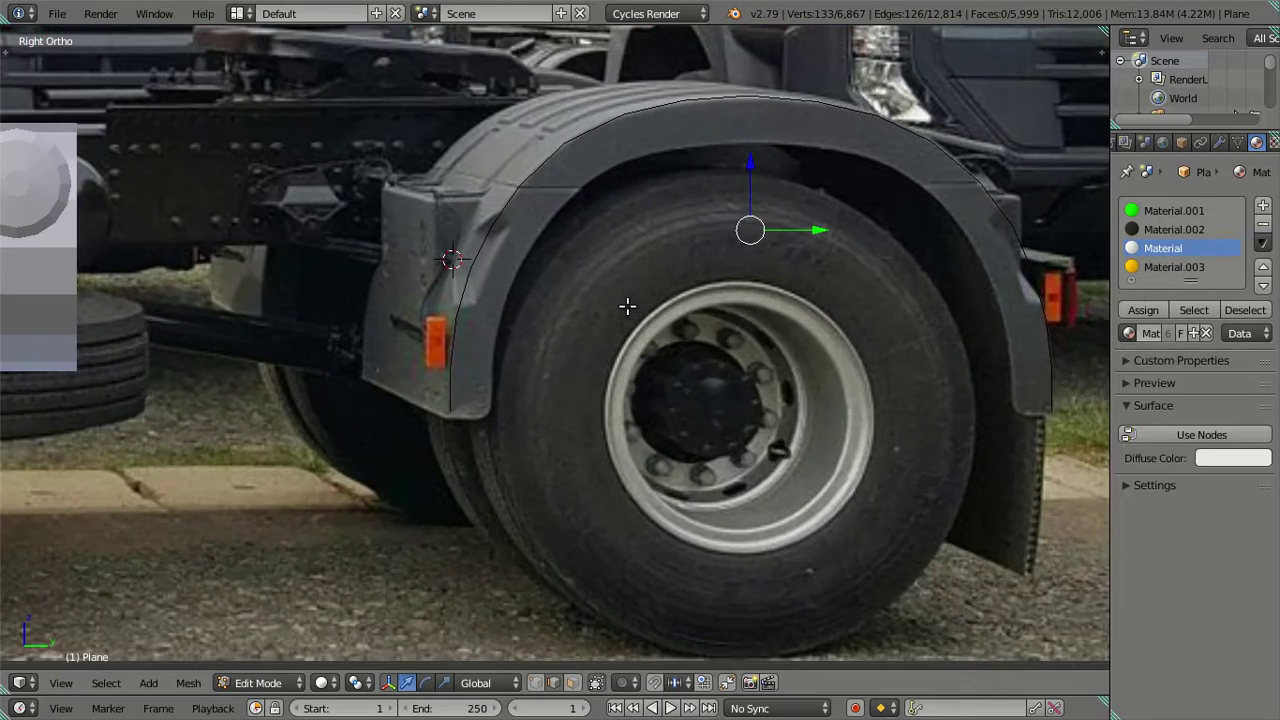
{"action": "mouse_move", "coordinate": [580, 134]}
{"action": "middle_mouse_down"}
{"action": "mouse_move", "coordinate": [577, 191]}
{"action": "mouse_move", "coordinate": [620, 251]}
{"action": "mouse_move", "coordinate": [614, 232]}
{"action": "mouse_move", "coordinate": [608, 257]}
{"action": "mouse_move", "coordinate": [629, 240]}
{"action": "mouse_move", "coordinate": [623, 223]}
{"action": "mouse_move", "coordinate": [577, 194]}
{"action": "mouse_move", "coordinate": [459, 263]}
{"action": "middle_mouse_up"}
{"action": "key", "text": "KP_3"}
{"action": "mouse_move", "coordinate": [786, 268]}
{"action": "middle_mouse_down"}
{"action": "mouse_move", "coordinate": [800, 314]}
{"action": "mouse_move", "coordinate": [880, 280]}
{"action": "mouse_move", "coordinate": [786, 300]}
{"action": "middle_mouse_up"}
{"action": "key", "text": "a"}
Add a second lengthwise edge loop on the arch to the selection
{"action": "key", "text": "KP_3"}
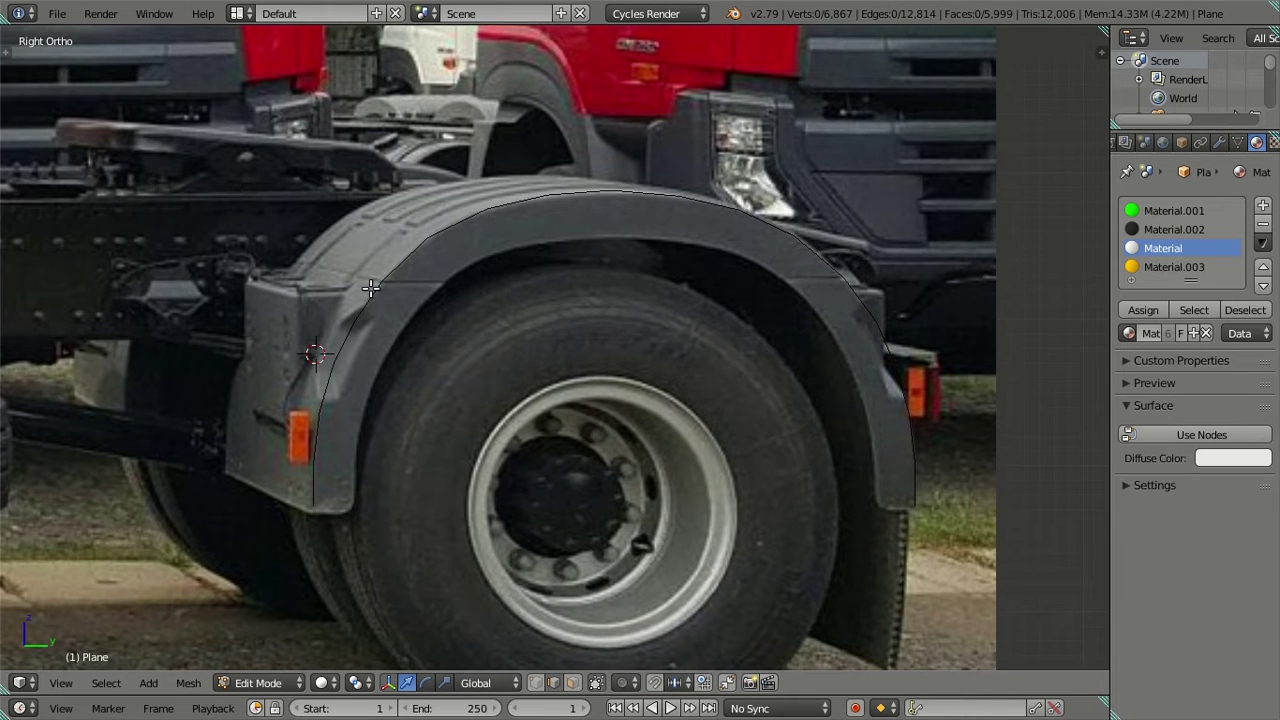
{"action": "middle_click_drag", "start_coordinate": [406, 277], "coordinate": [455, 303]}
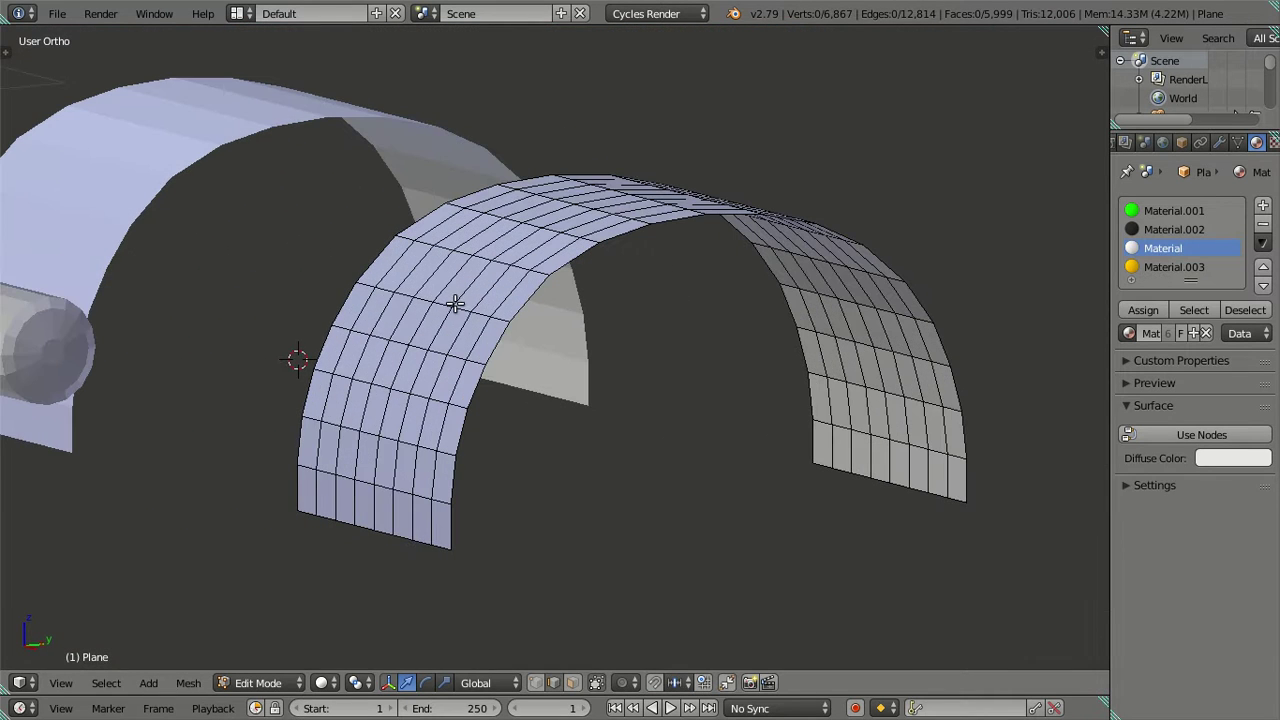
{"action": "key", "text": "KP_3"}
{"action": "scroll", "coordinate": [658, 299], "scroll_direction": "up", "scroll_amount": 1}
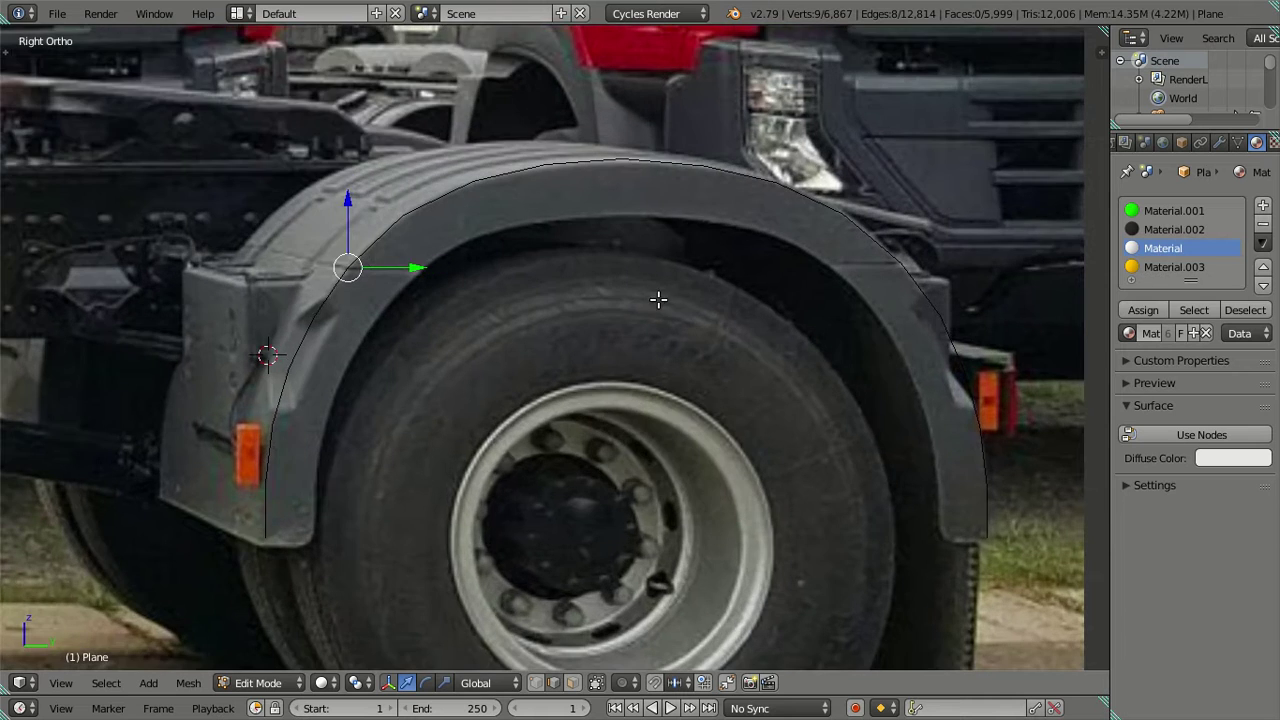
{"action": "mouse_move", "coordinate": [901, 259]}
{"action": "middle_mouse_down"}
{"action": "mouse_move", "coordinate": [900, 277]}
{"action": "mouse_move", "coordinate": [842, 322]}
{"action": "mouse_move", "coordinate": [614, 386]}
{"action": "mouse_move", "coordinate": [651, 400]}
{"action": "mouse_move", "coordinate": [777, 337]}
{"action": "mouse_move", "coordinate": [845, 321]}
{"action": "mouse_move", "coordinate": [854, 340]}
{"action": "mouse_move", "coordinate": [777, 294]}
{"action": "middle_mouse_up"}
{"action": "left_click", "coordinate": [840, 360], "text": "alt+shift"}
Inspect the selected loops in solid shading from side and orbited angles
{"action": "key", "text": "z"}
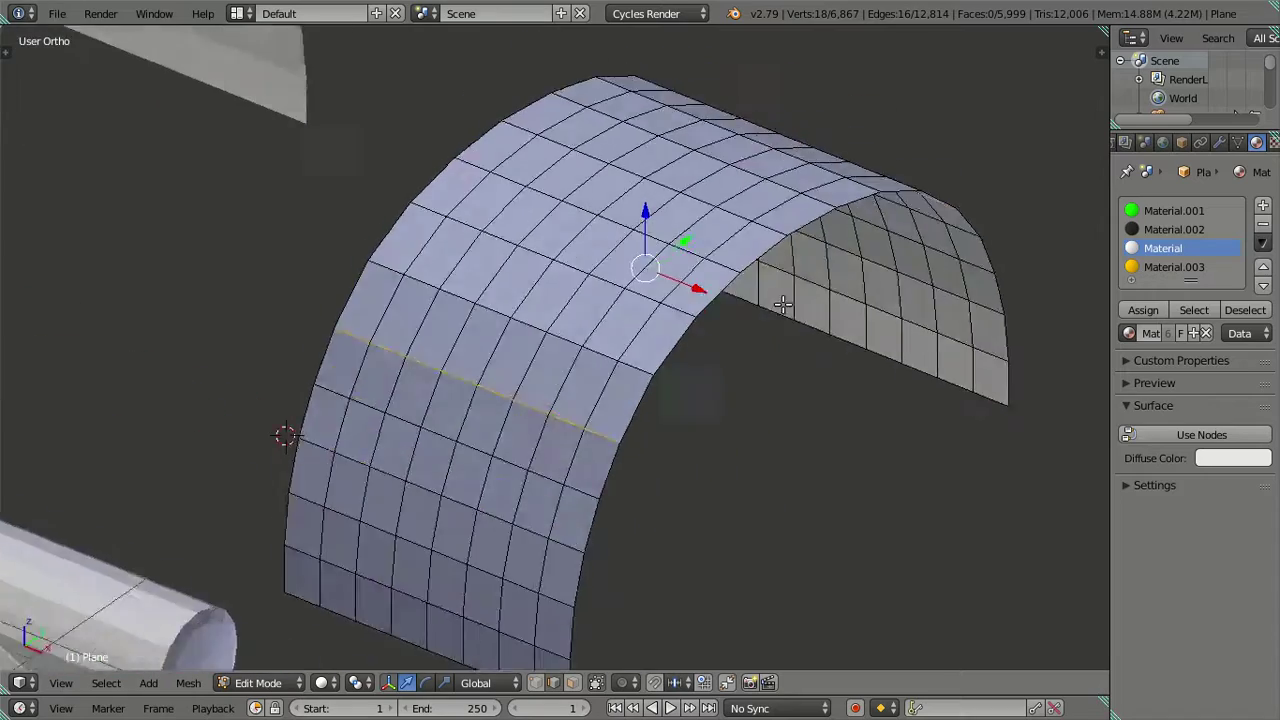
{"action": "key", "text": "KP_3"}
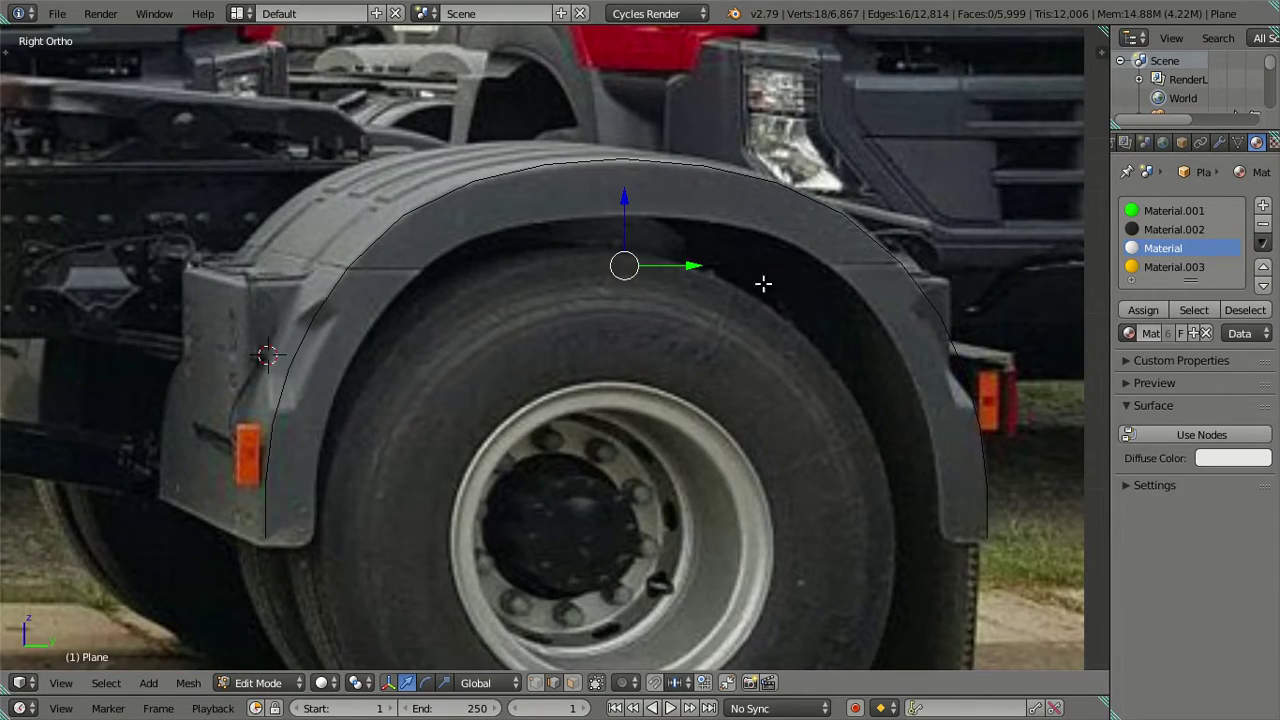
{"action": "mouse_move", "coordinate": [570, 240]}
{"action": "middle_mouse_down"}
{"action": "mouse_move", "coordinate": [620, 320]}
{"action": "mouse_move", "coordinate": [706, 354]}
{"action": "middle_mouse_up"}
{"action": "key", "text": "z"}
{"action": "mouse_move", "coordinate": [617, 366]}
{"action": "middle_mouse_down"}
{"action": "mouse_move", "coordinate": [660, 349]}
{"action": "mouse_move", "coordinate": [589, 460]}
{"action": "middle_mouse_up"}
{"action": "mouse_move", "coordinate": [557, 645]}
{"action": "middle_mouse_down"}
{"action": "mouse_move", "coordinate": [643, 423]}
{"action": "mouse_move", "coordinate": [580, 420]}
{"action": "middle_mouse_up"}
Shift-select a ring of edges running along the fender arch
{"action": "right_click", "coordinate": [491, 466], "text": "shift"}
{"action": "right_click", "coordinate": [550, 425], "text": "shift"}
{"action": "right_click", "coordinate": [617, 385], "text": "shift"}
{"action": "right_click", "coordinate": [686, 360], "text": "shift"}
{"action": "right_click", "coordinate": [768, 337], "text": "shift"}
{"action": "right_click", "coordinate": [835, 323], "text": "shift"}
{"action": "right_click", "coordinate": [882, 310], "text": "shift"}
{"action": "mouse_move", "coordinate": [880, 309]}
{"action": "middle_mouse_down"}
{"action": "mouse_move", "coordinate": [786, 284]}
{"action": "mouse_move", "coordinate": [846, 271]}
{"action": "middle_mouse_up"}
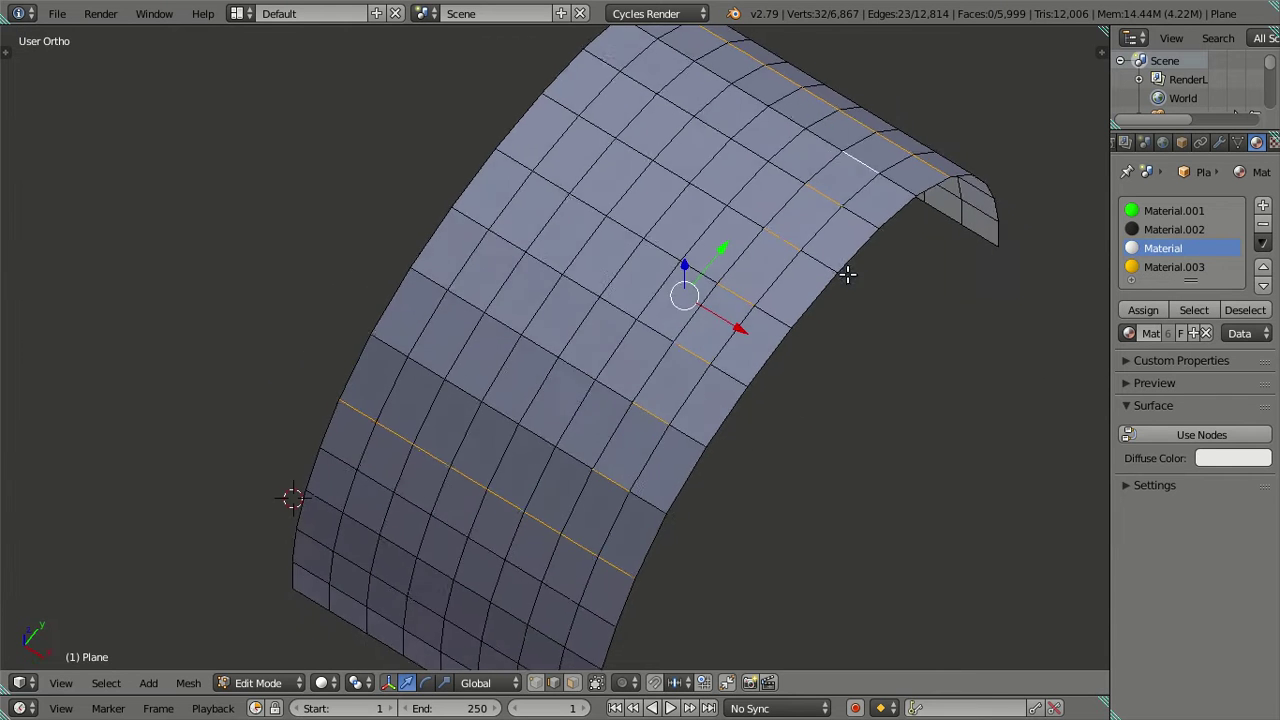
{"action": "right_click", "coordinate": [580, 488], "text": "shift"}
{"action": "middle_click_drag", "start_coordinate": [752, 387], "coordinate": [722, 430]}
{"action": "right_click", "coordinate": [896, 282], "text": "ctrl"}
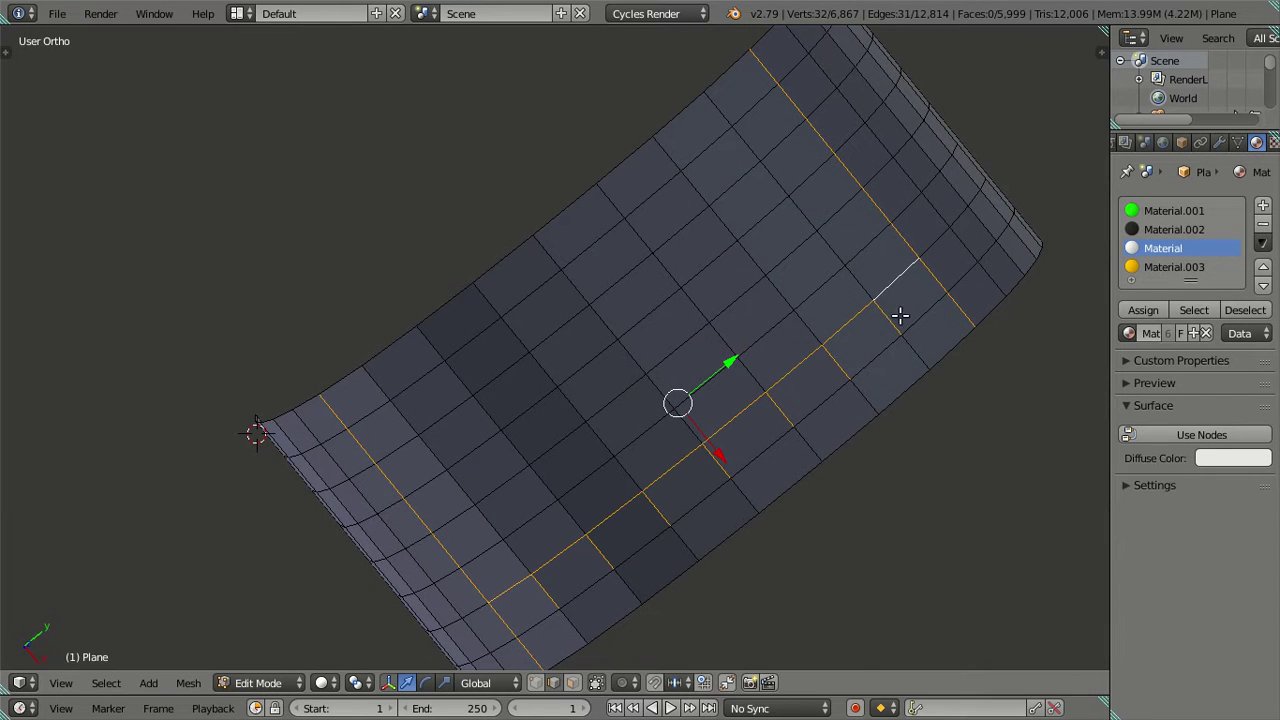
Add a face strip and two rows of edges above it along the arch
{"action": "right_click", "coordinate": [540, 628], "text": "ctrl"}
{"action": "mouse_move", "coordinate": [514, 570]}
{"action": "middle_mouse_down"}
{"action": "mouse_move", "coordinate": [543, 480]}
{"action": "mouse_move", "coordinate": [468, 461]}
{"action": "middle_mouse_up"}
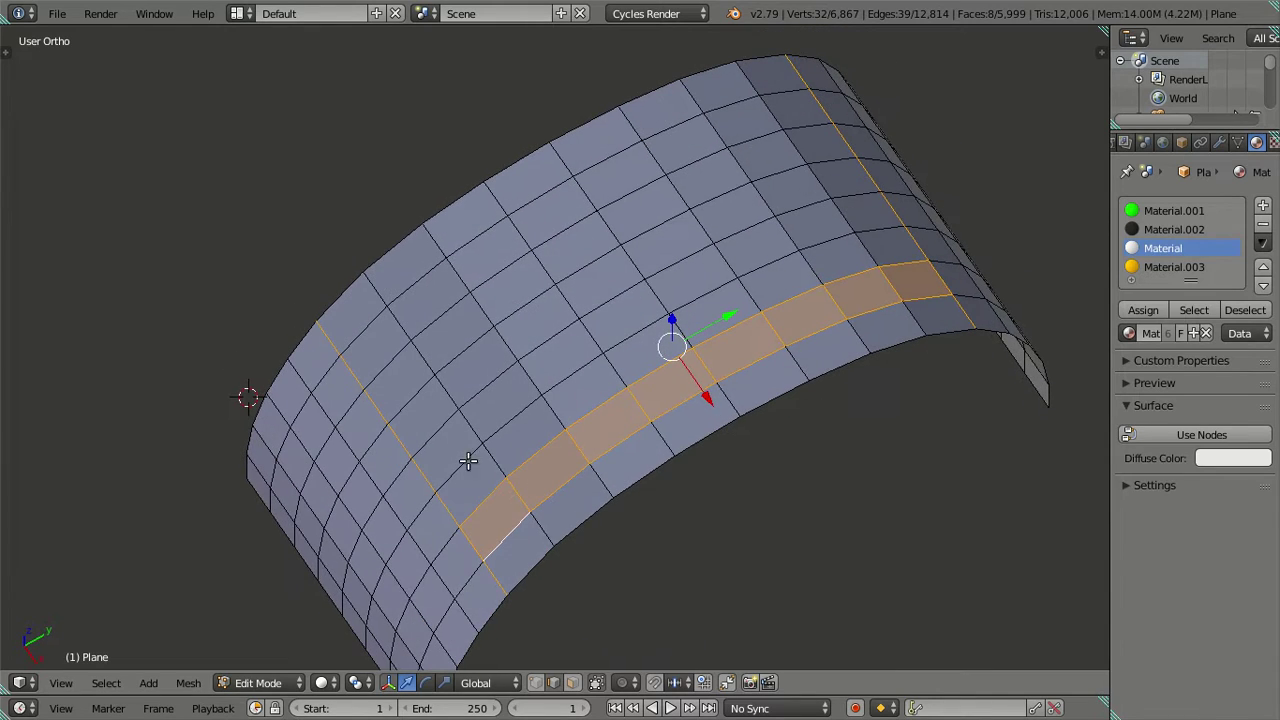
{"action": "right_click", "coordinate": [868, 224], "text": "ctrl"}
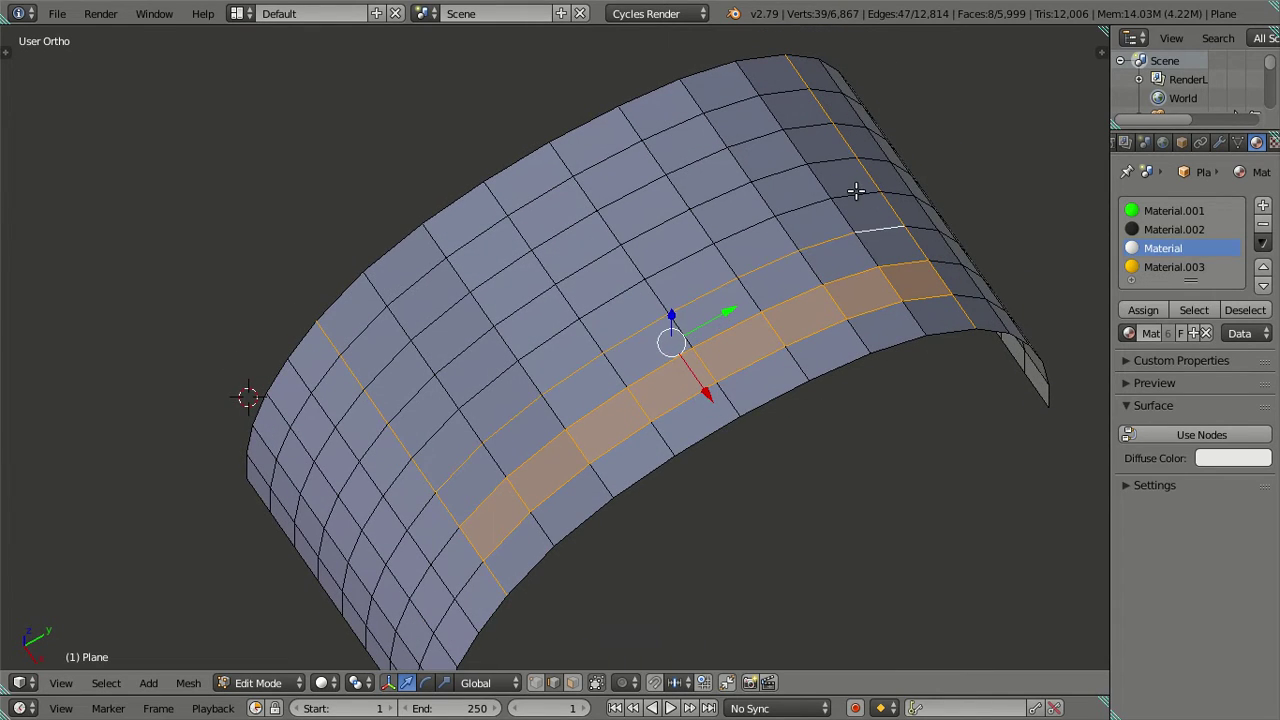
{"action": "right_click", "coordinate": [428, 430], "text": "ctrl"}
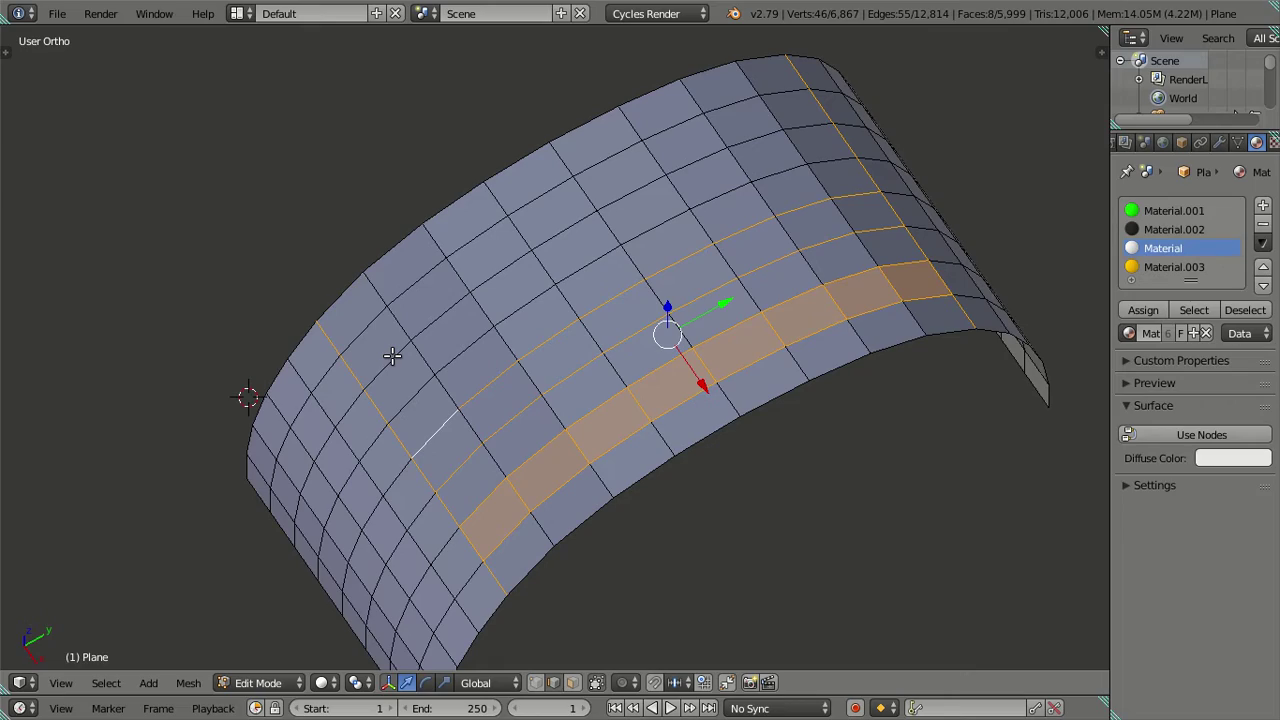
{"action": "mouse_move", "coordinate": [420, 366]}
{"action": "middle_mouse_down"}
{"action": "mouse_move", "coordinate": [797, 432]}
{"action": "mouse_move", "coordinate": [771, 528]}
{"action": "mouse_move", "coordinate": [754, 453]}
{"action": "mouse_move", "coordinate": [760, 434]}
{"action": "mouse_move", "coordinate": [783, 432]}
{"action": "middle_mouse_up"}
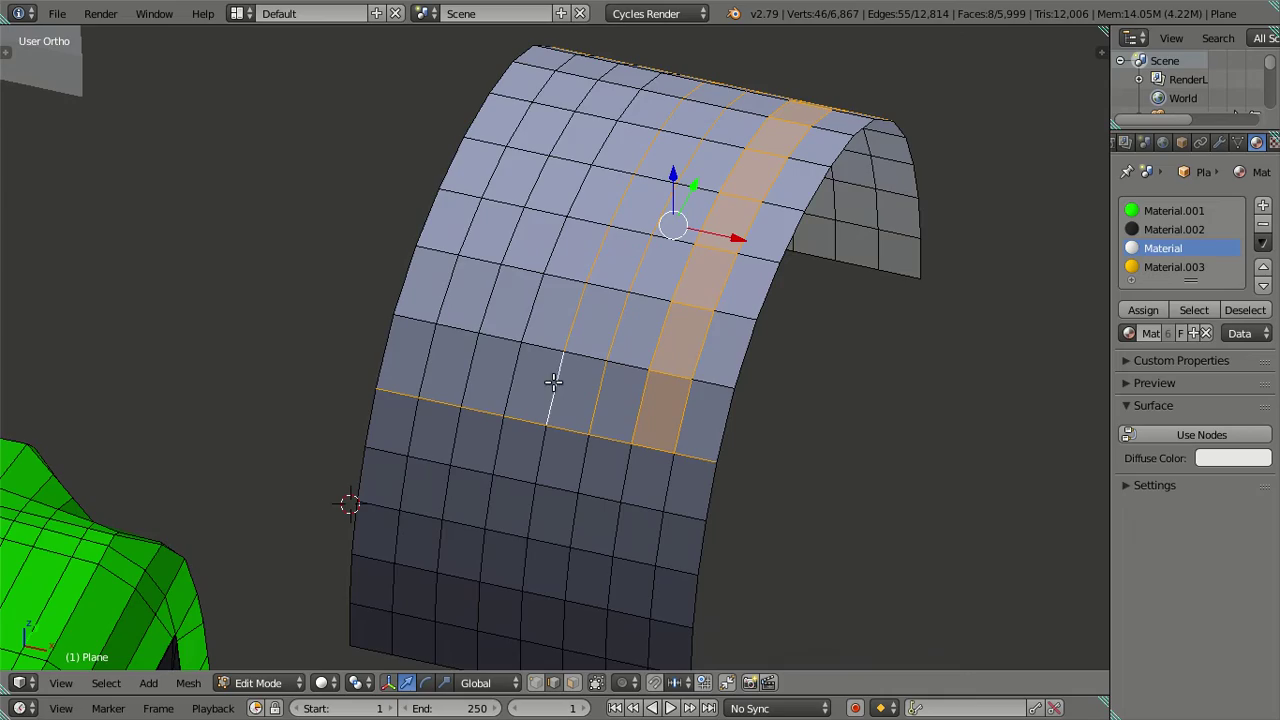
{"action": "mouse_move", "coordinate": [583, 449]}
{"action": "middle_mouse_down"}
{"action": "mouse_move", "coordinate": [376, 492]}
{"action": "mouse_move", "coordinate": [346, 517]}
{"action": "middle_mouse_up"}
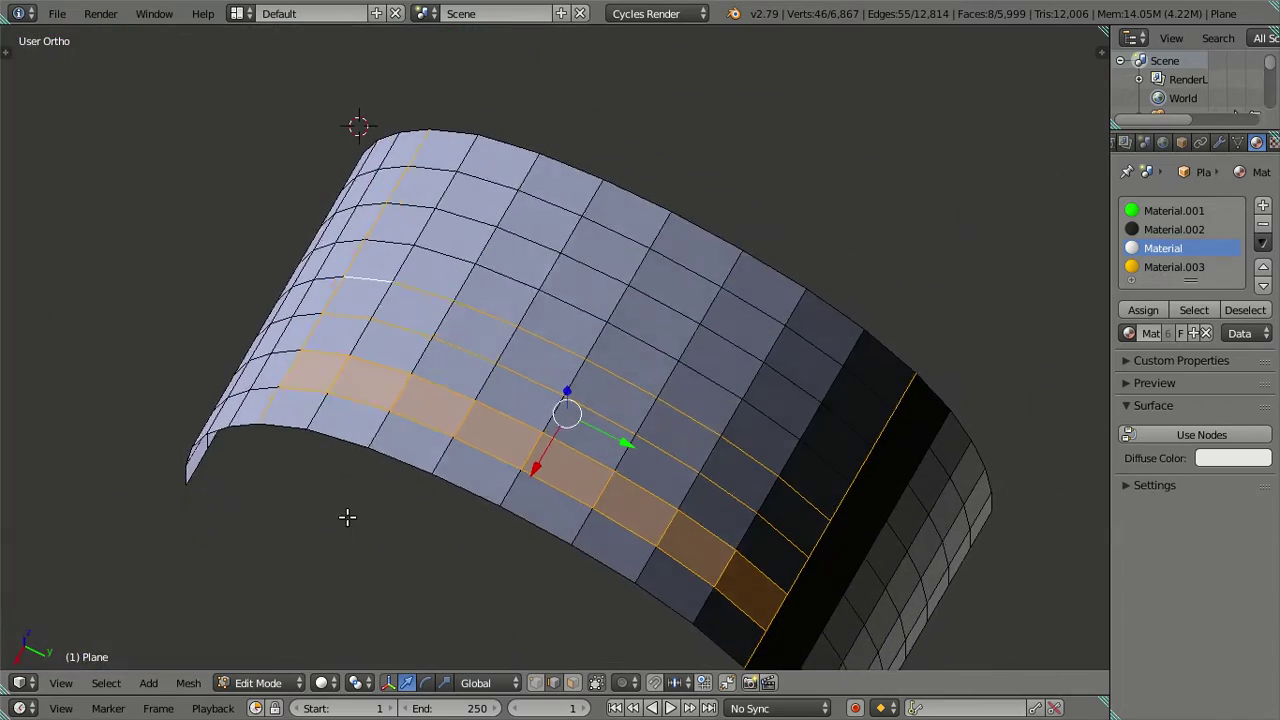
{"action": "middle_click_drag", "start_coordinate": [626, 503], "coordinate": [640, 569]}
In Face select mode, add three lengthwise face strips, then return to Right Ortho
{"action": "key", "text": "3"}
{"action": "middle_click_drag", "start_coordinate": [573, 433], "coordinate": [722, 446]}
{"action": "right_click", "coordinate": [501, 450], "text": "shift"}
{"action": "mouse_move", "coordinate": [455, 250]}
{"action": "middle_mouse_down"}
{"action": "mouse_move", "coordinate": [835, 289]}
{"action": "mouse_move", "coordinate": [585, 304]}
{"action": "middle_mouse_up"}
{"action": "right_click", "coordinate": [868, 290], "text": "alt+shift"}
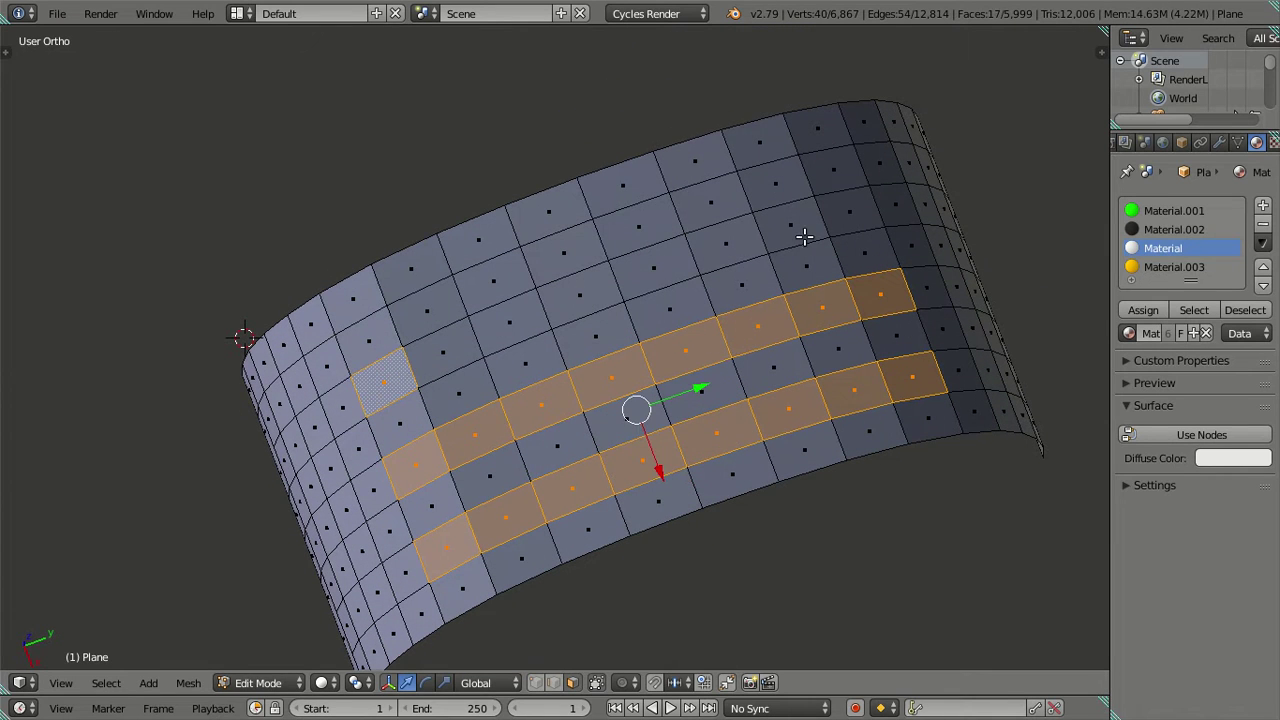
{"action": "right_click", "coordinate": [837, 210], "text": "alt+shift"}
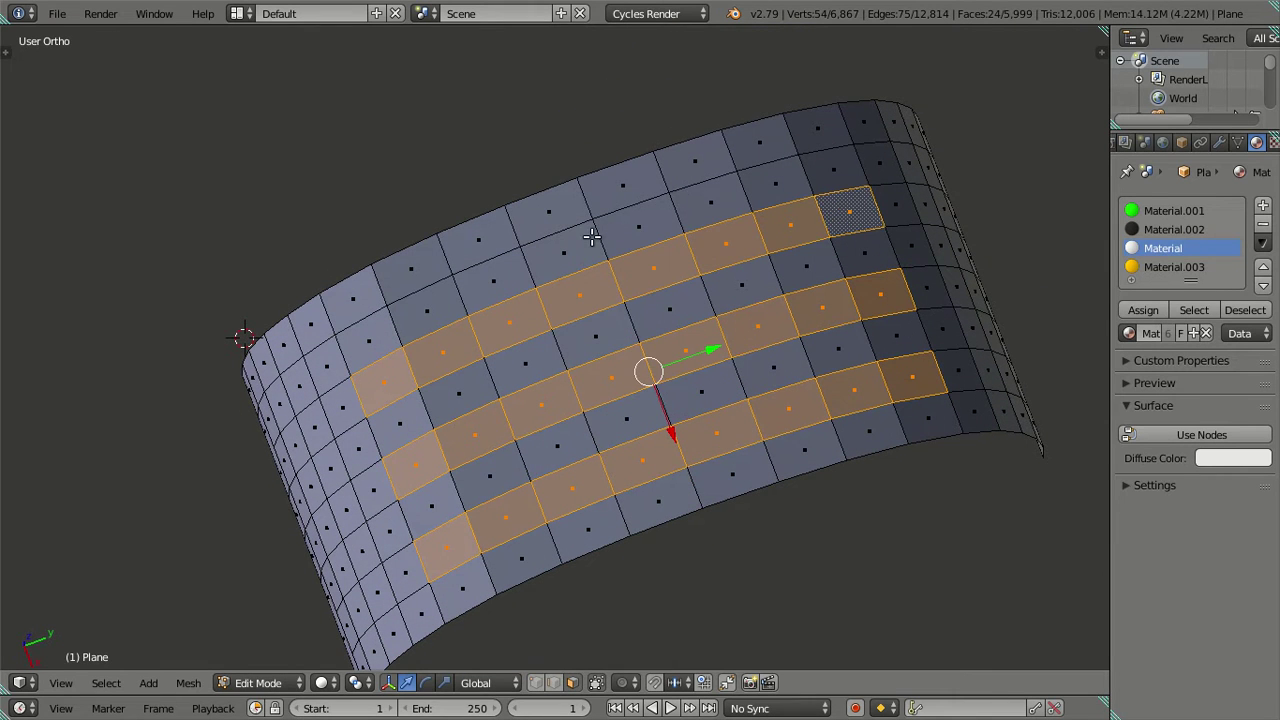
{"action": "key", "text": "KP_3"}
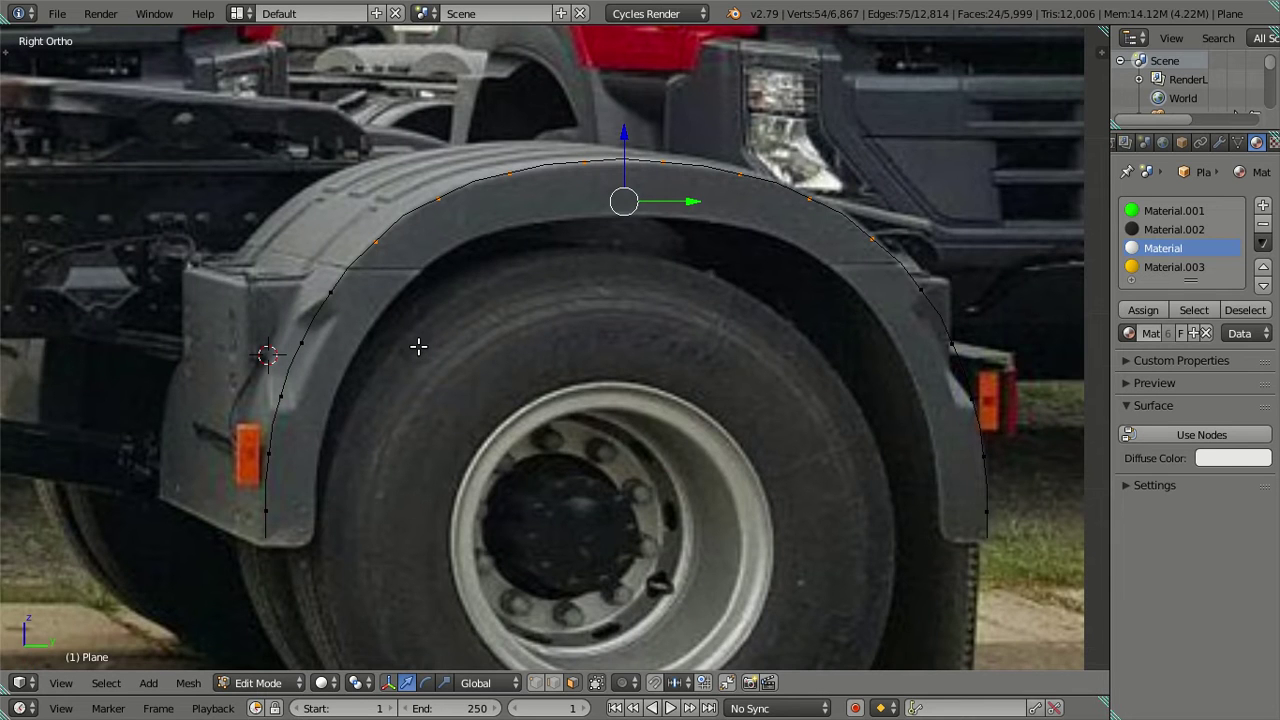
Inspect the curved fender grid up close and undo the last two selection changes
{"action": "middle_click_drag", "start_coordinate": [455, 249], "coordinate": [600, 309], "text": "shift"}
{"action": "scroll", "coordinate": [600, 309], "scroll_direction": "up", "scroll_amount": 2}
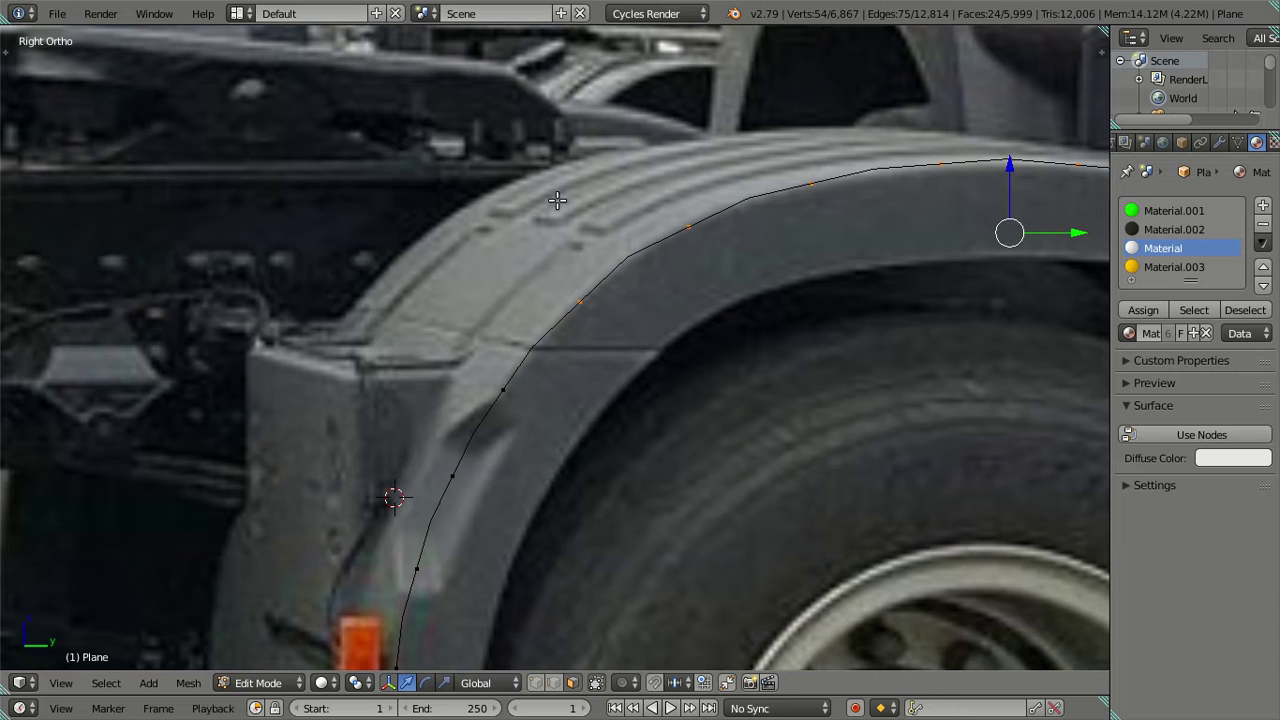
{"action": "scroll", "coordinate": [535, 207], "scroll_direction": "down", "scroll_amount": 4}
{"action": "scroll", "coordinate": [535, 207], "scroll_direction": "down", "scroll_amount": 2}
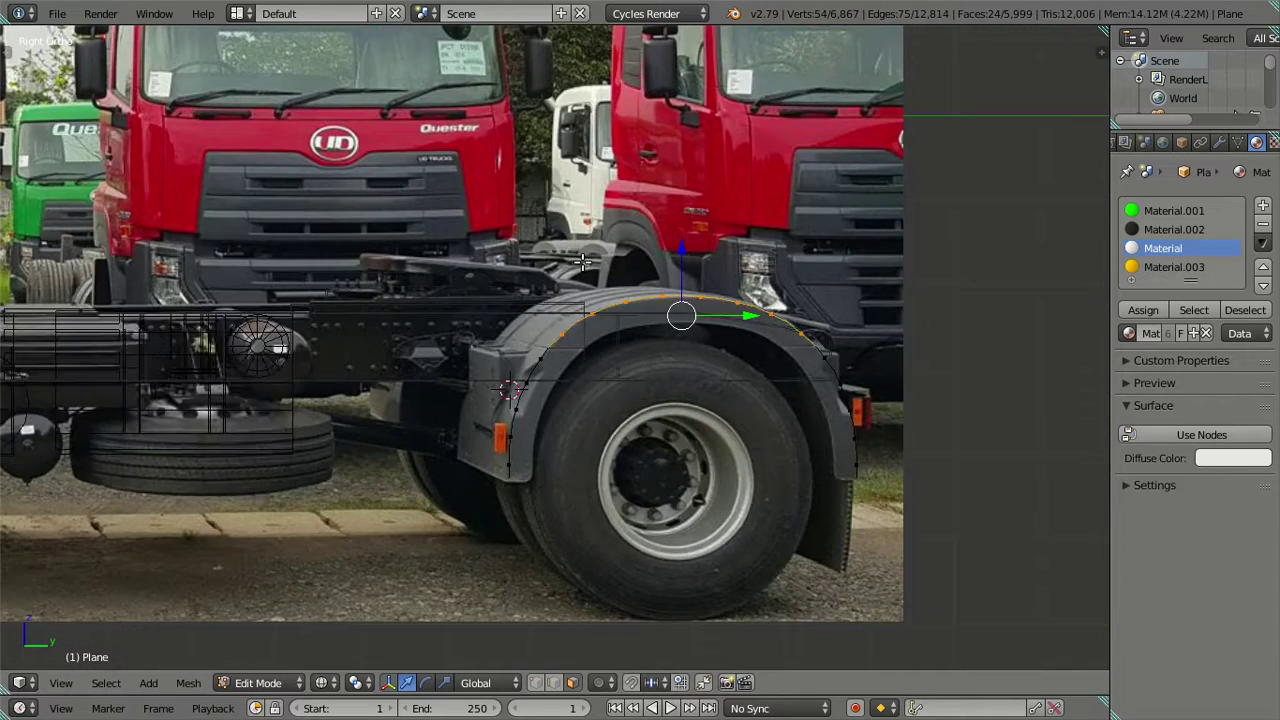
{"action": "middle_click_drag", "start_coordinate": [535, 207], "coordinate": [640, 494]}
{"action": "scroll", "coordinate": [716, 490], "scroll_direction": "up", "scroll_amount": 5}
{"action": "key", "text": "ctrl+z"}
{"action": "key", "text": "ctrl+z"}
{"action": "key", "text": "ctrl+z"}
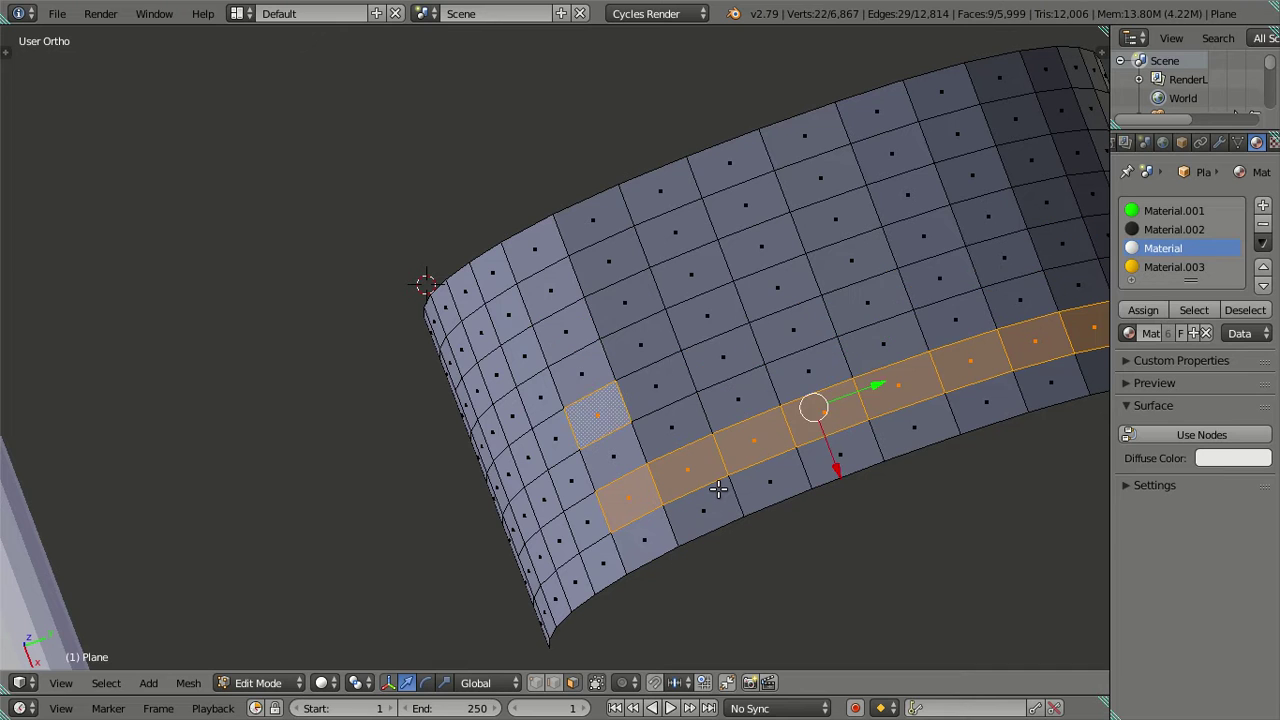
{"action": "key", "text": "ctrl+z"}
{"action": "key", "text": "ctrl+z"}
{"action": "key", "text": "ctrl+z"}
{"action": "scroll", "coordinate": [721, 483], "scroll_direction": "down", "scroll_amount": 2}
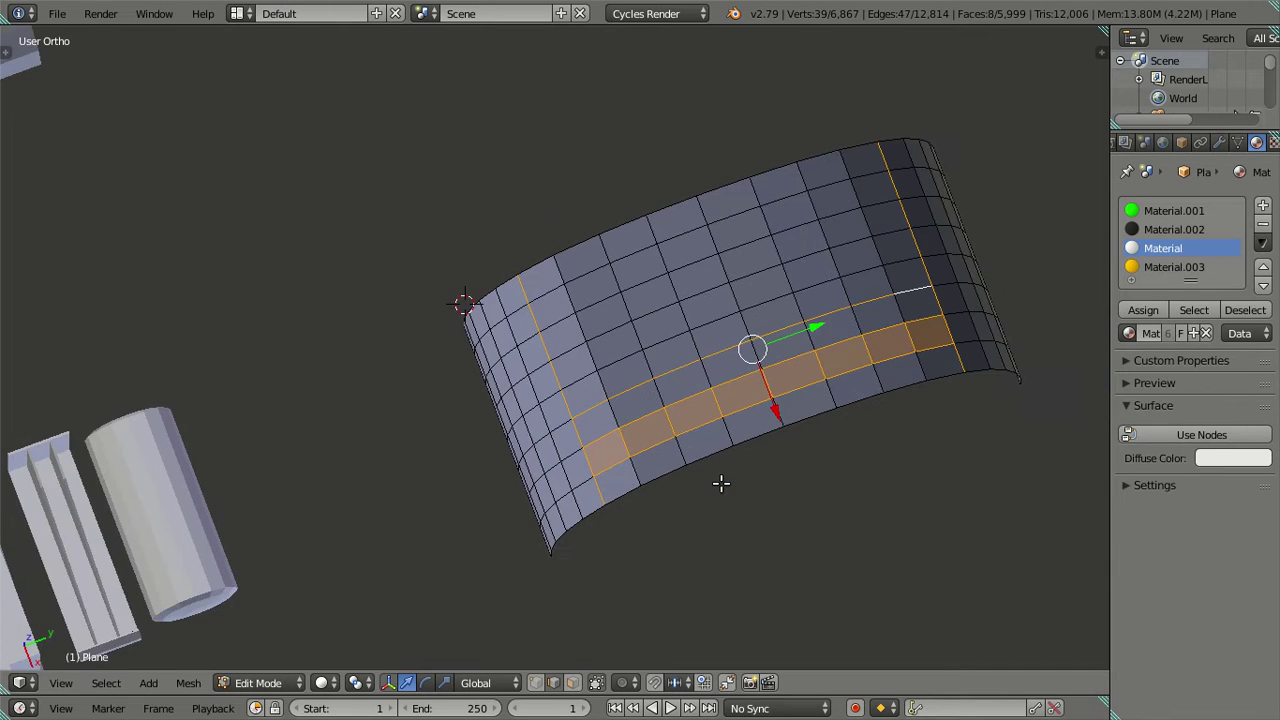
{"action": "scroll", "coordinate": [723, 483], "scroll_direction": "up", "scroll_amount": 3}
Select the seven lengthwise edge loops across the fender and dissolve them
{"action": "key", "text": "a"}
{"action": "left_click", "coordinate": [729, 512], "text": "alt"}
{"action": "left_click", "coordinate": [707, 455], "text": "alt+shift"}
{"action": "left_click", "coordinate": [686, 395], "text": "alt+shift"}
{"action": "left_click", "coordinate": [668, 352], "text": "alt+shift"}
{"action": "left_click", "coordinate": [654, 317], "text": "alt+shift"}
{"action": "left_click", "coordinate": [617, 263], "text": "alt+shift"}
{"action": "left_click", "coordinate": [608, 222], "text": "alt+shift"}
{"action": "key", "text": "x"}
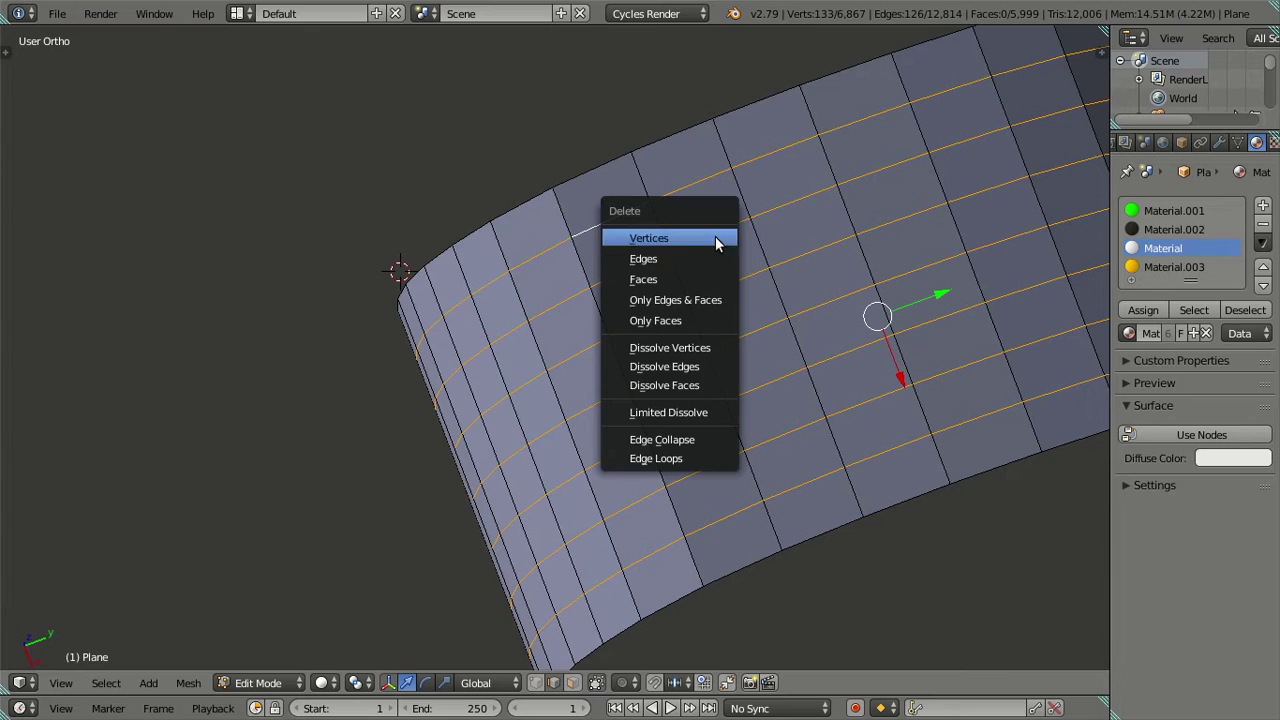
{"action": "left_click", "coordinate": [707, 371]}
Add six evenly spaced loop cuts through the fender panel
{"action": "scroll", "coordinate": [708, 366], "scroll_direction": "down", "scroll_amount": 3}
{"action": "mouse_move", "coordinate": [708, 366]}
{"action": "middle_mouse_down"}
{"action": "mouse_move", "coordinate": [686, 400]}
{"action": "mouse_move", "coordinate": [418, 362]}
{"action": "mouse_move", "coordinate": [451, 380]}
{"action": "mouse_move", "coordinate": [500, 448]}
{"action": "mouse_move", "coordinate": [537, 366]}
{"action": "mouse_move", "coordinate": [507, 314]}
{"action": "middle_mouse_up"}
{"action": "scroll", "coordinate": [418, 362], "scroll_direction": "up", "scroll_amount": 3}
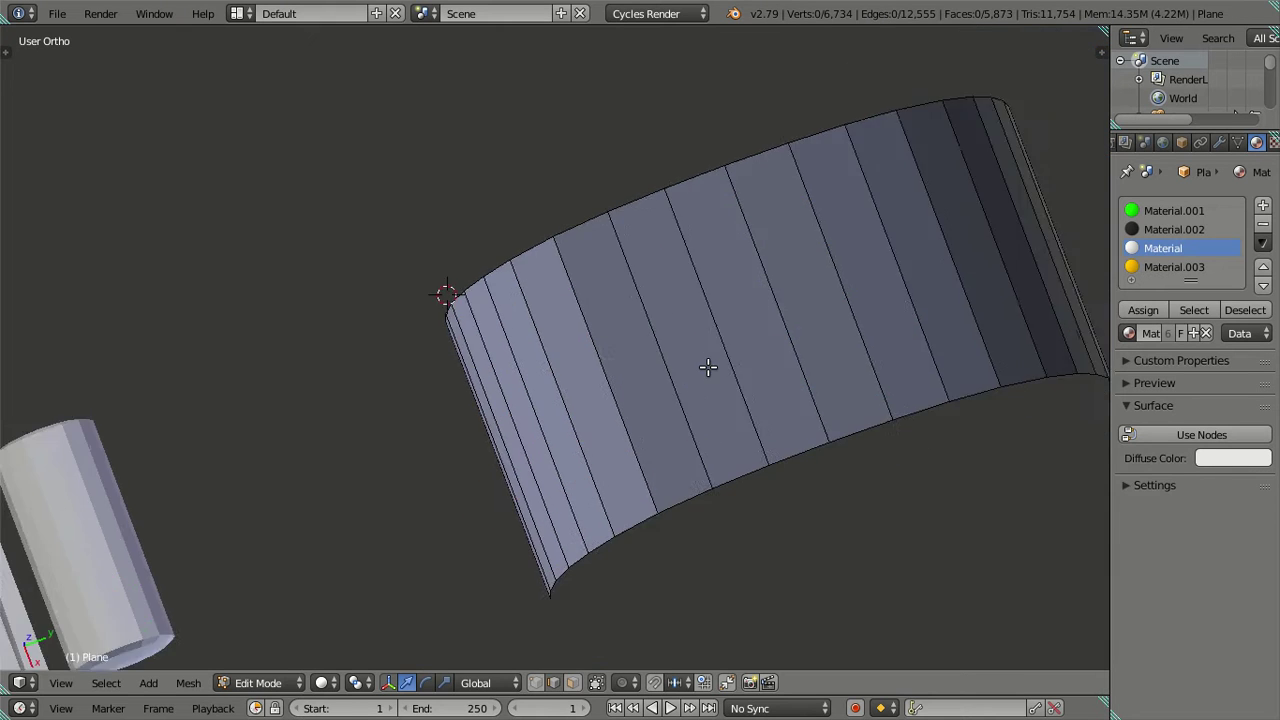
{"action": "key", "text": "ctrl+r"}
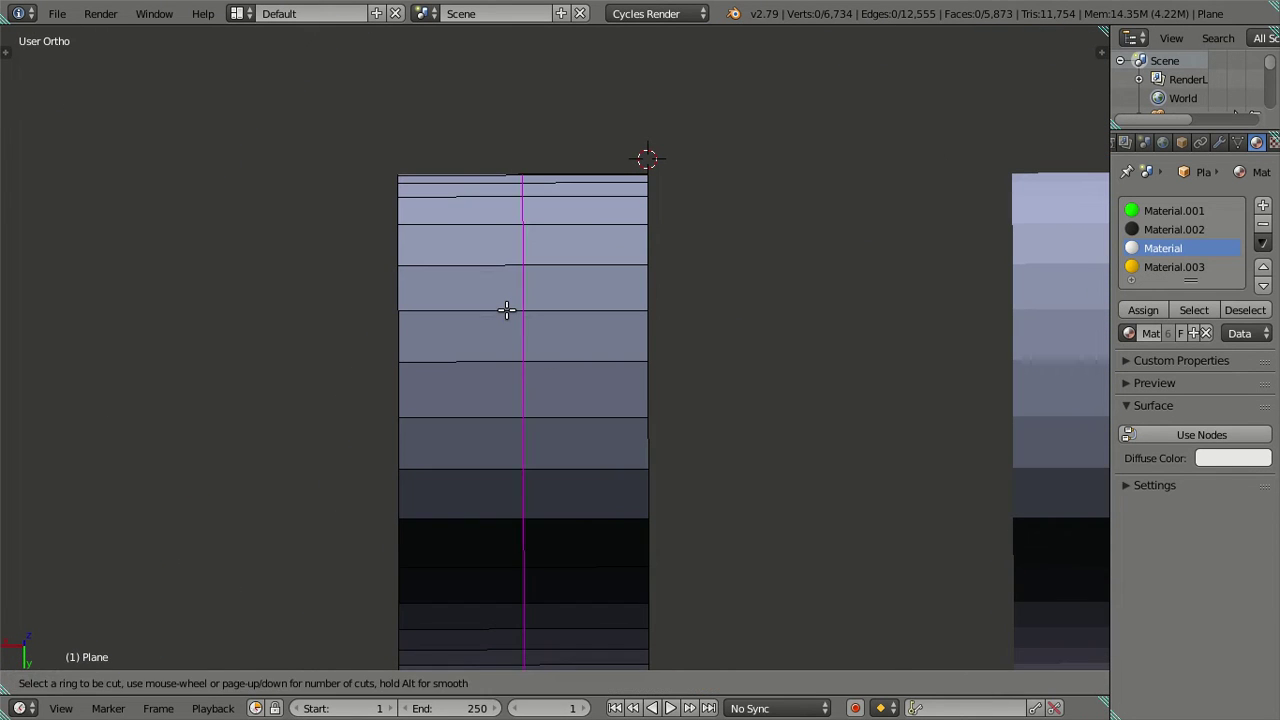
{"action": "scroll", "coordinate": [507, 311], "scroll_direction": "up", "scroll_amount": 1}
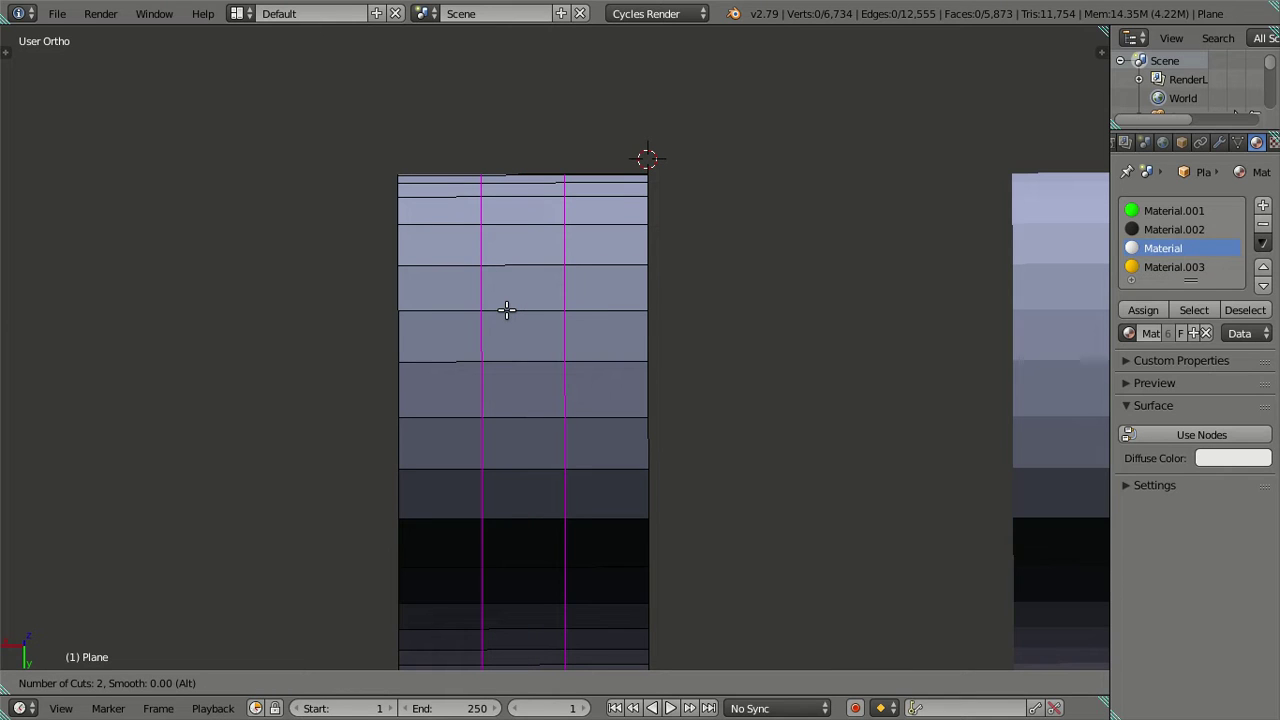
{"action": "scroll", "coordinate": [507, 311], "scroll_direction": "up", "scroll_amount": 3}
{"action": "key", "text": "6"}
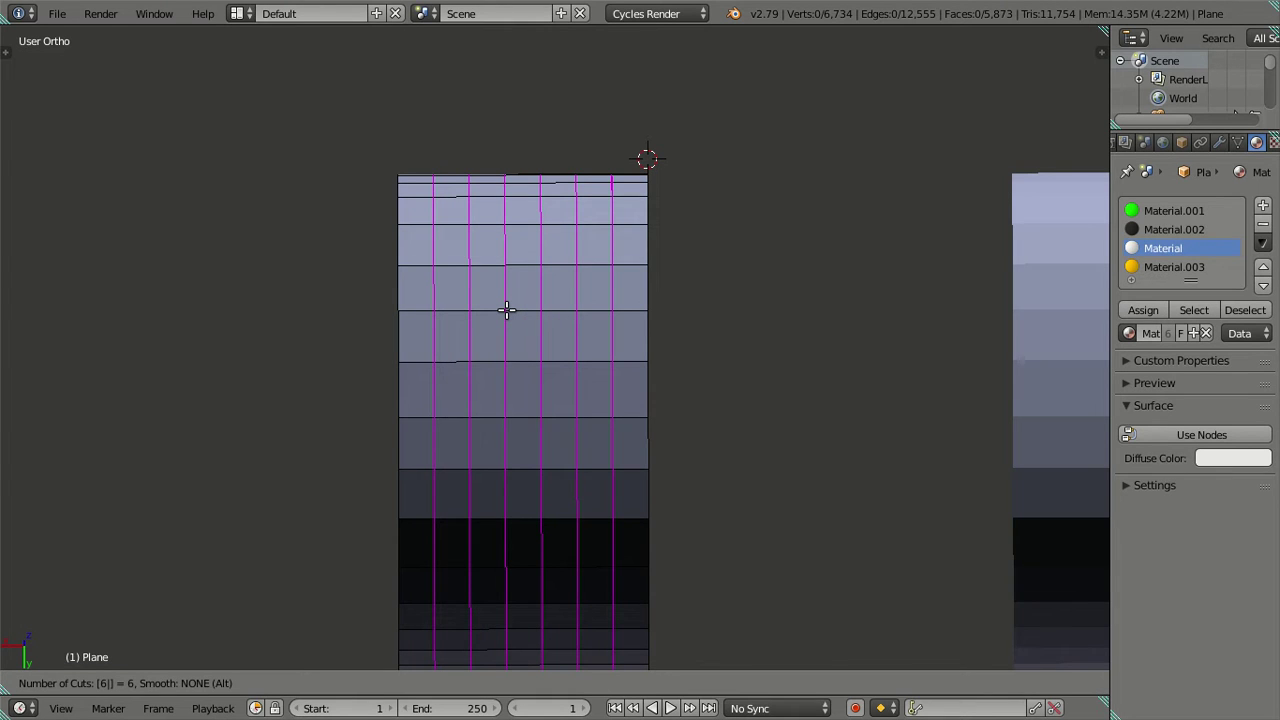
{"action": "key", "text": "Return"}
{"action": "right_click", "coordinate": [577, 434]}
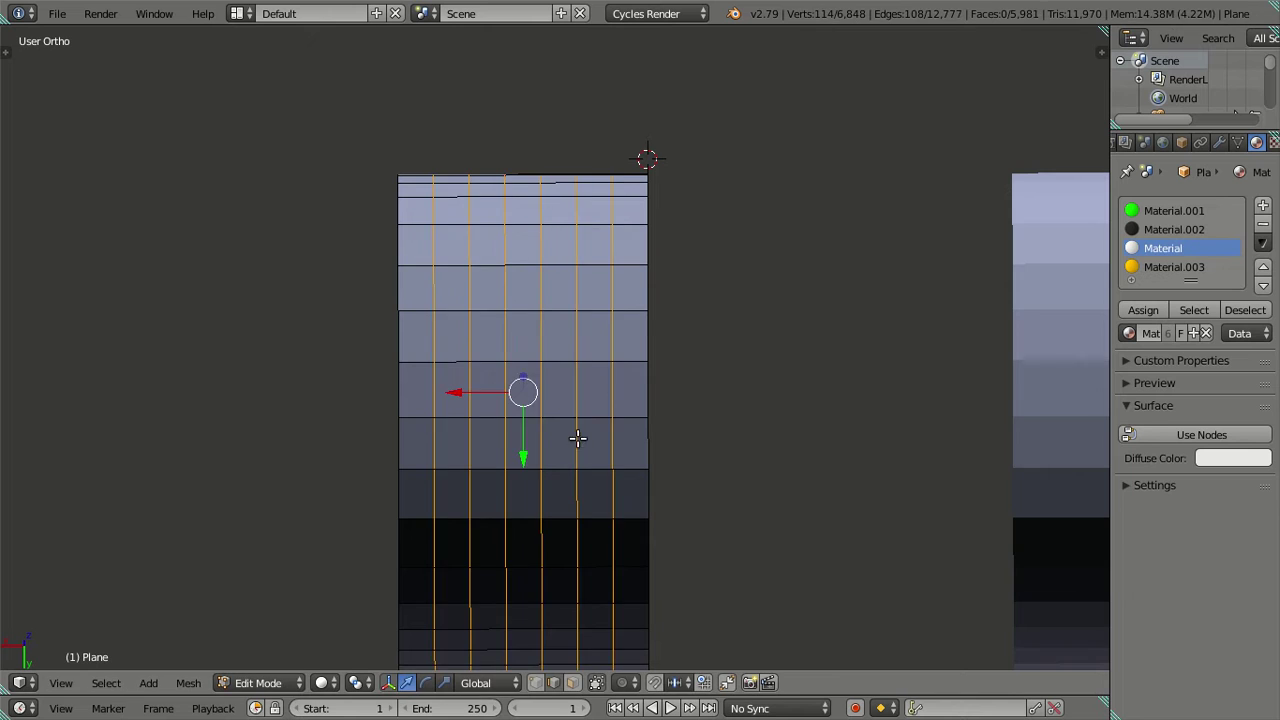
Dissolve the inner new loops, keeping the two outermost, and exit fullscreen
{"action": "scroll", "coordinate": [577, 440], "scroll_direction": "up", "scroll_amount": 2}
{"action": "middle_click_drag", "start_coordinate": [577, 440], "coordinate": [606, 451]}
{"action": "right_click", "coordinate": [667, 416], "text": "alt+shift"}
{"action": "right_click", "coordinate": [361, 452], "text": "alt+shift"}
{"action": "key", "text": "x"}
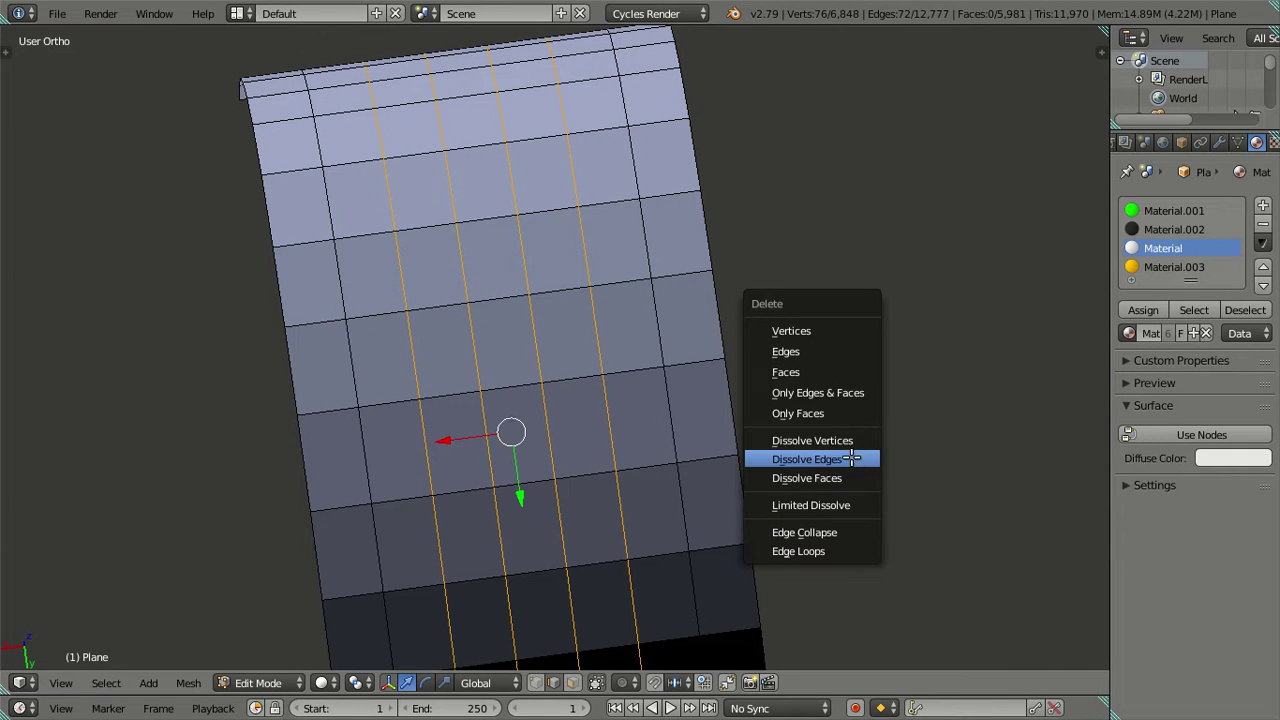
{"action": "left_click", "coordinate": [851, 459]}
{"action": "left_click", "coordinate": [150, 12]}
{"action": "left_click", "coordinate": [160, 55]}
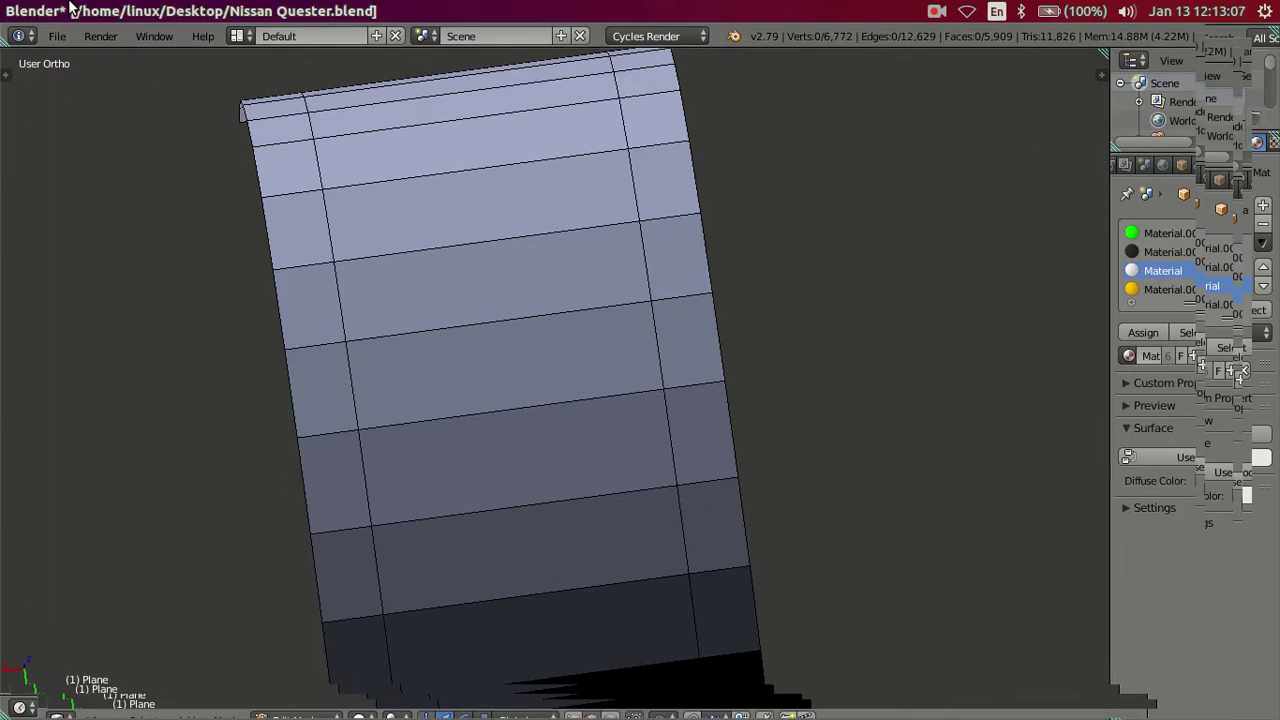
View the Volvo FH16 chassis photo from the desktop in Image Viewer, then return to Blender
{"action": "left_click", "coordinate": [32, 12]}
{"action": "left_click", "coordinate": [77, 490]}
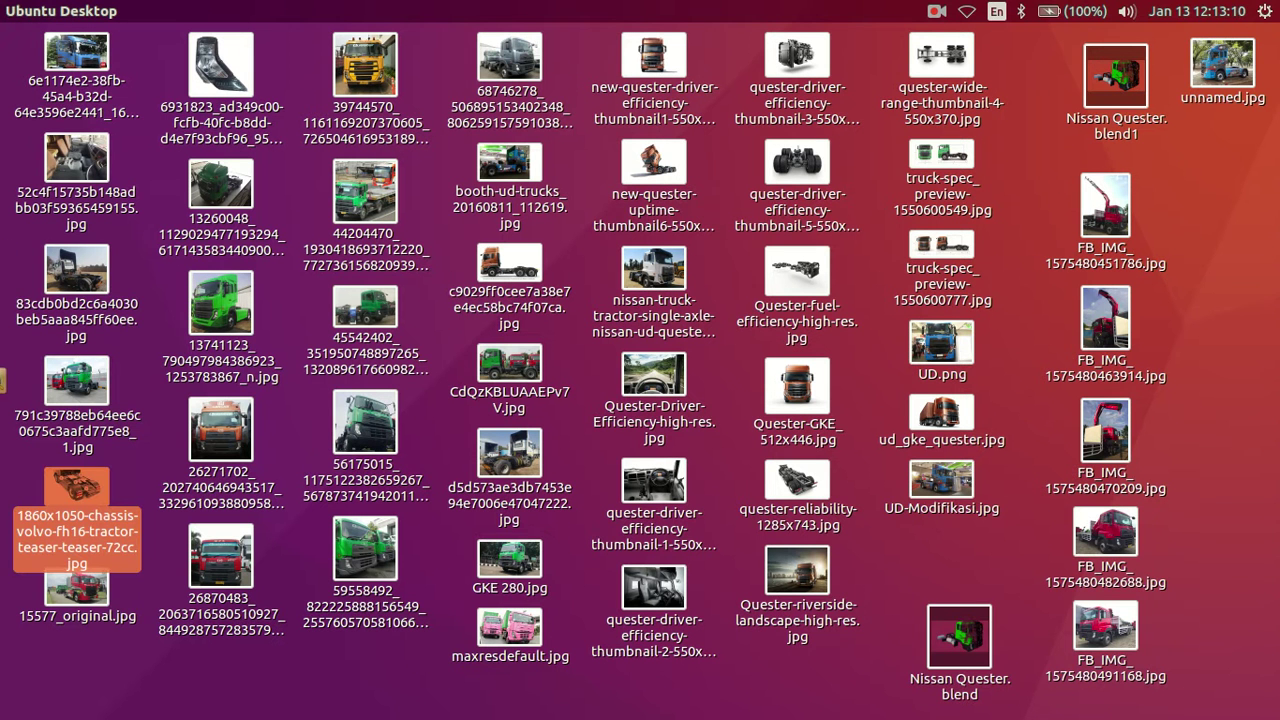
{"action": "double_click", "coordinate": [82, 463]}
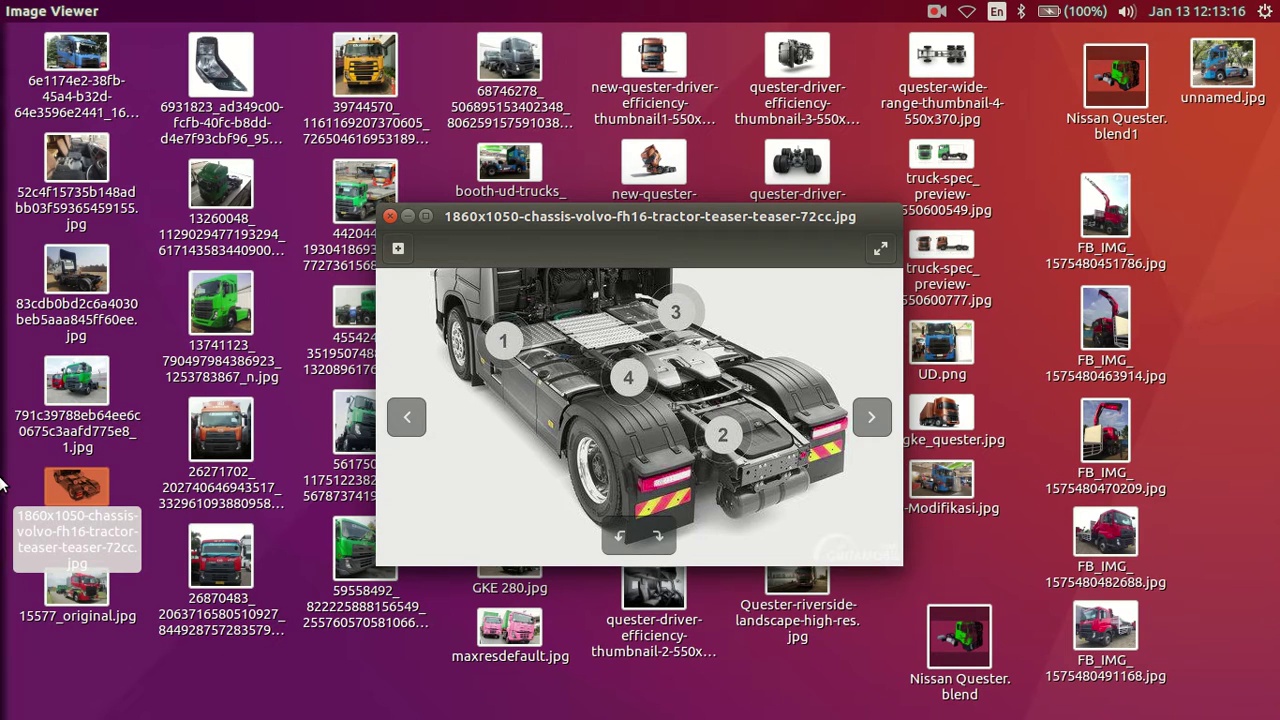
{"action": "mouse_move", "coordinate": [3, 480]}
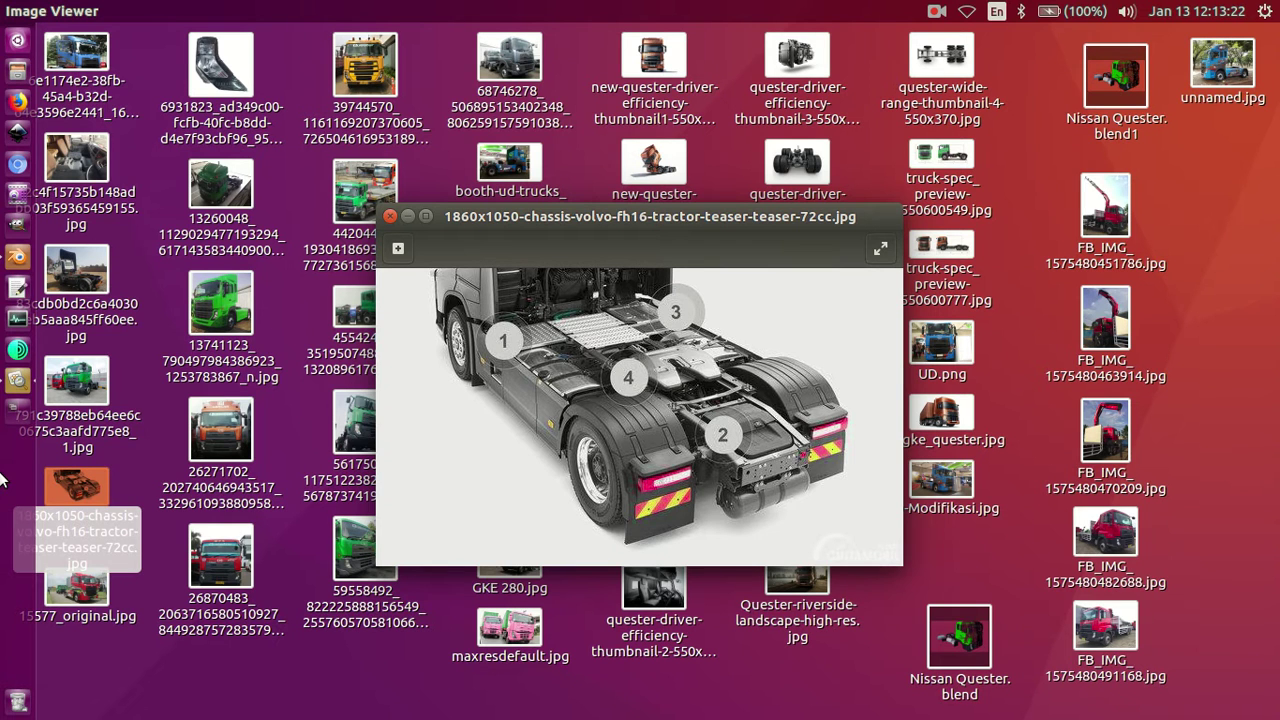
{"action": "left_click", "coordinate": [16, 257]}
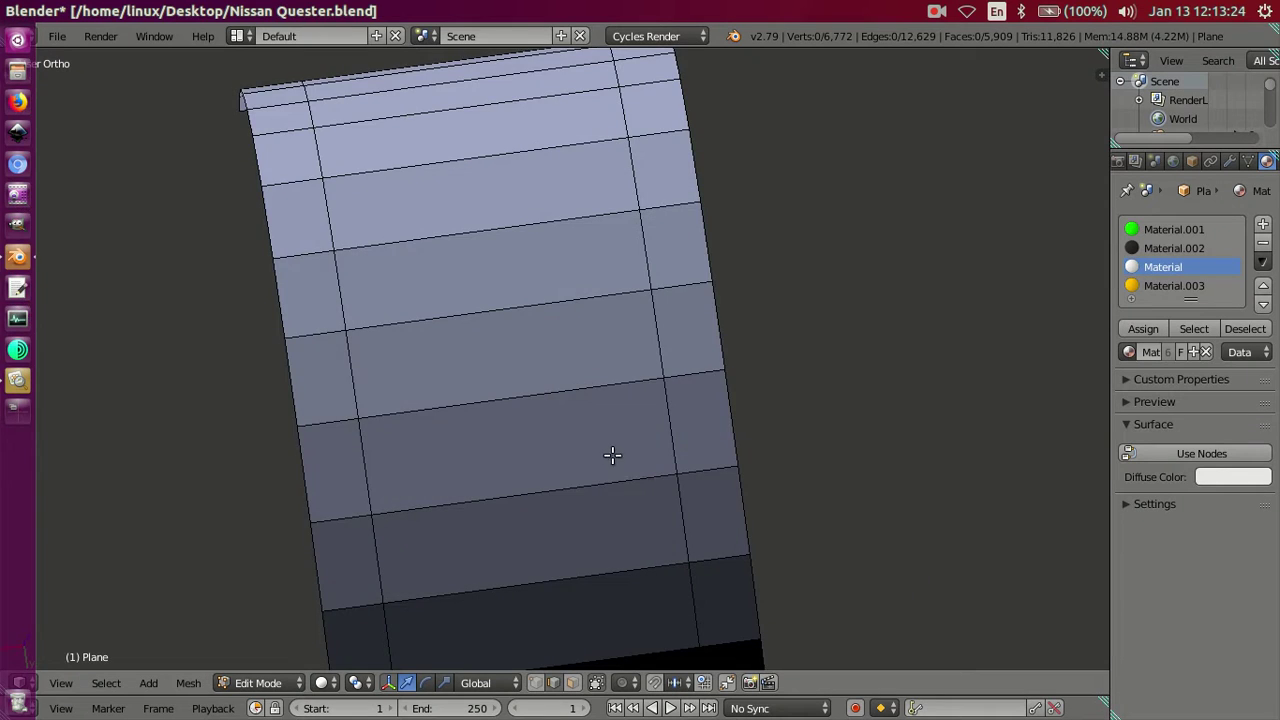
Add four centred lengthwise loop cuts across the fender panel, undoing an extra trial cut
{"action": "middle_click_drag", "start_coordinate": [613, 456], "coordinate": [596, 403]}
{"action": "key", "text": "ctrl+r"}
{"action": "key", "text": "4"}
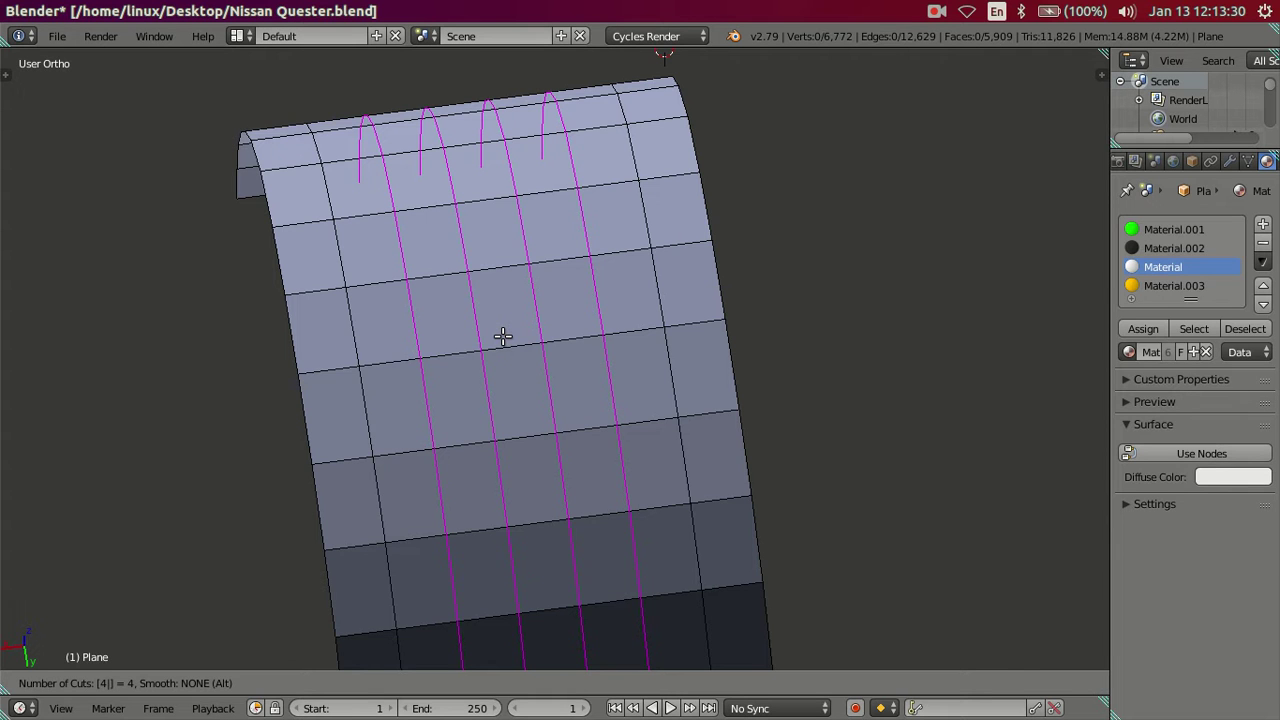
{"action": "left_click", "coordinate": [503, 336]}
{"action": "right_click", "coordinate": [508, 349]}
{"action": "mouse_move", "coordinate": [508, 349]}
{"action": "middle_mouse_down"}
{"action": "mouse_move", "coordinate": [628, 471]}
{"action": "mouse_move", "coordinate": [748, 394]}
{"action": "mouse_move", "coordinate": [790, 412]}
{"action": "mouse_move", "coordinate": [534, 386]}
{"action": "mouse_move", "coordinate": [500, 329]}
{"action": "mouse_move", "coordinate": [521, 308]}
{"action": "middle_mouse_up"}
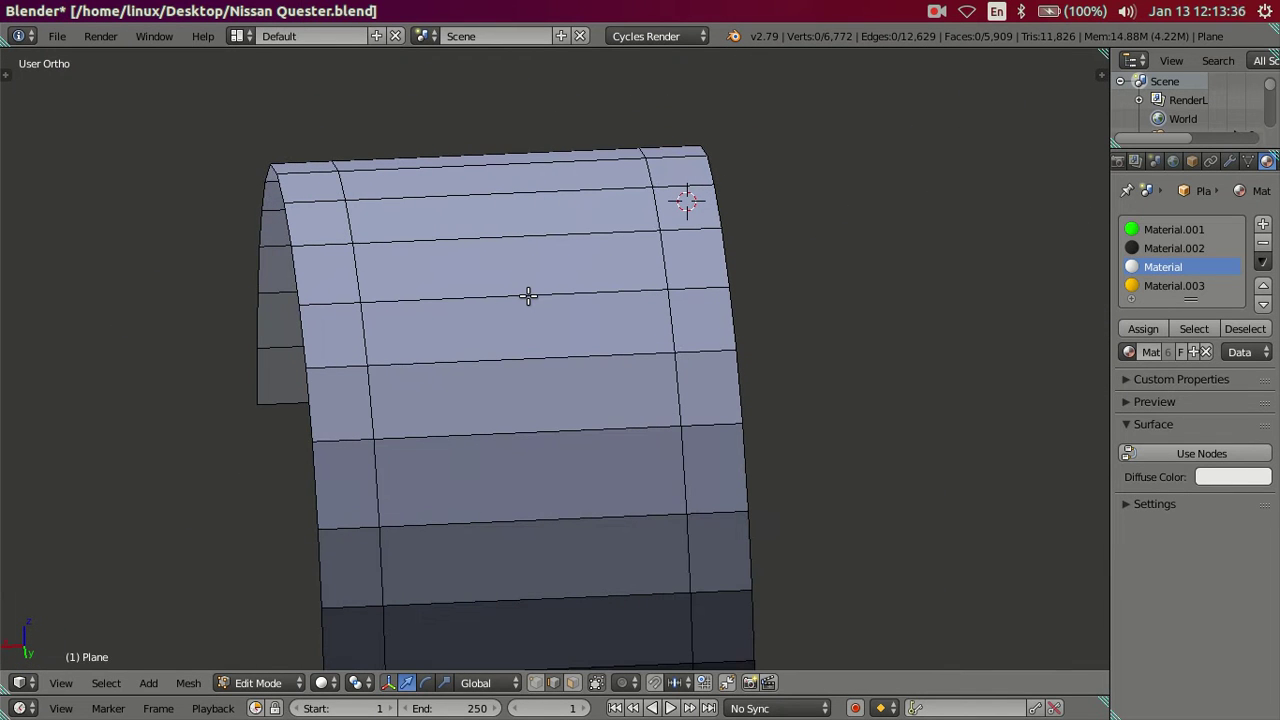
{"action": "key", "text": "ctrl+r"}
{"action": "left_click", "coordinate": [528, 295]}
{"action": "right_click", "coordinate": [543, 309]}
{"action": "middle_click_drag", "start_coordinate": [543, 309], "coordinate": [623, 437]}
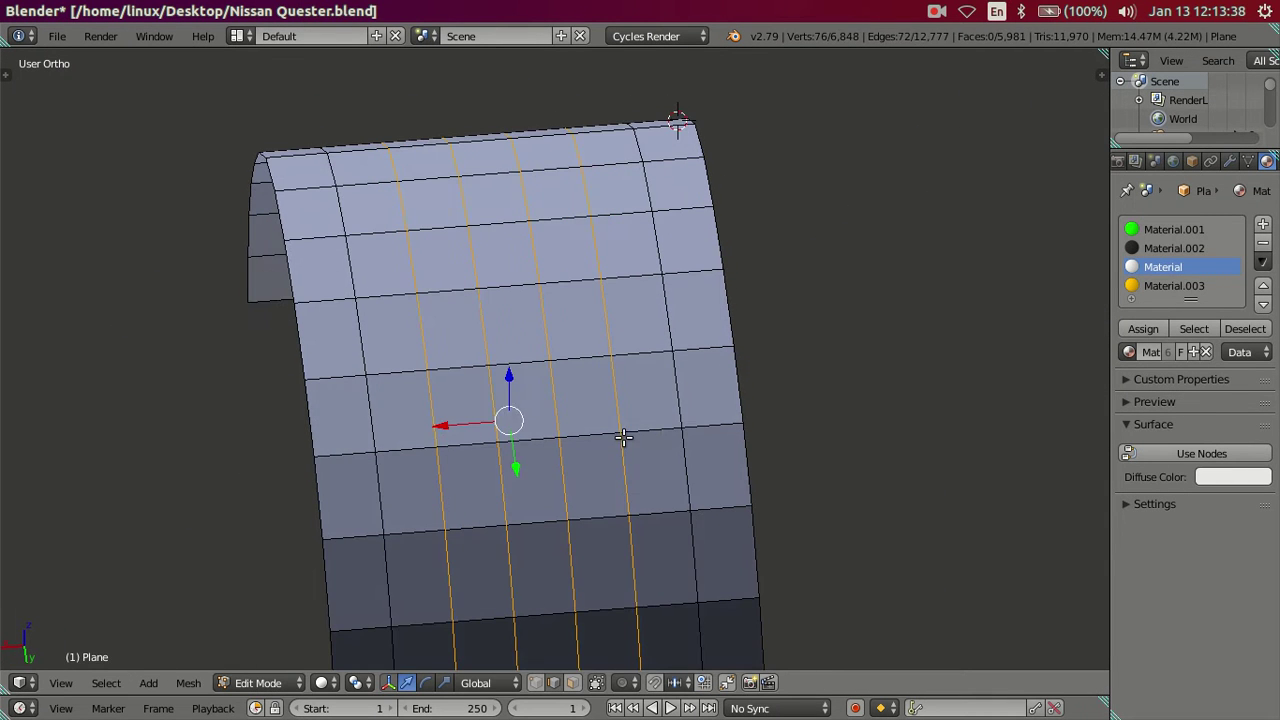
{"action": "key", "text": "ctrl+z"}
{"action": "key", "text": "ctrl+z"}
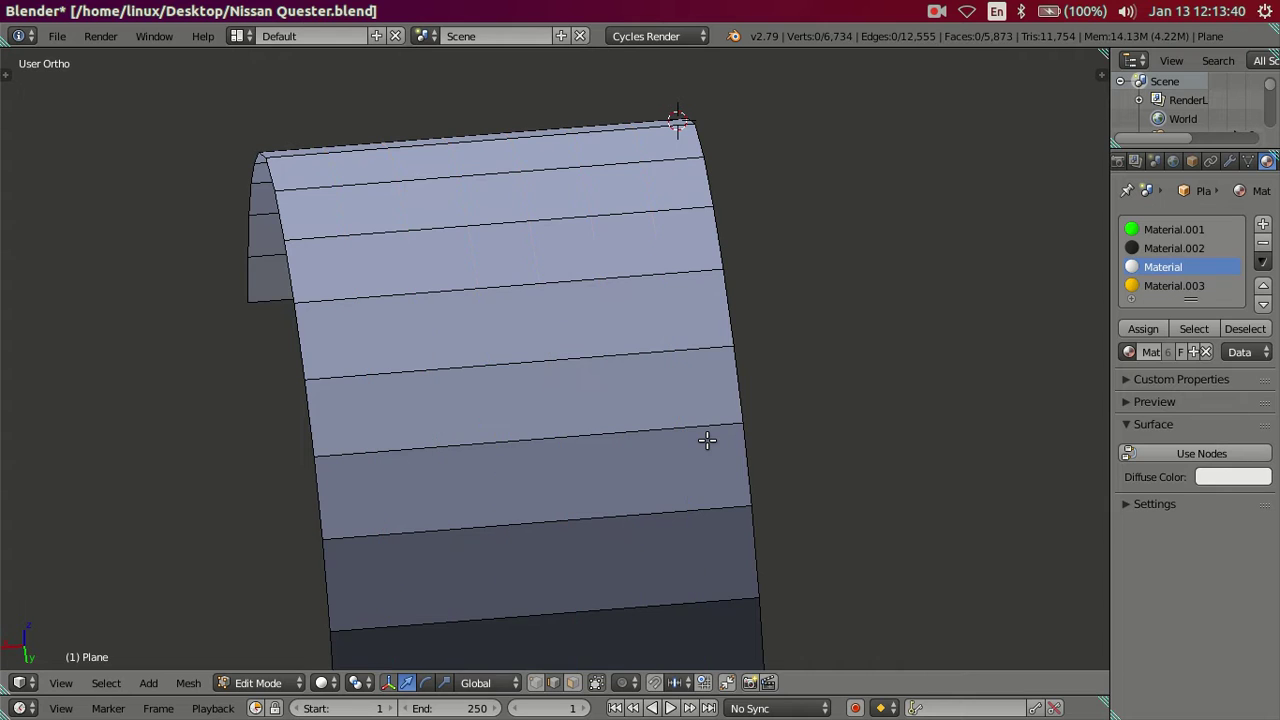
Re-cut four evenly spaced lengthwise edge loops through the fender panel
{"action": "key", "text": "ctrl+r"}
{"action": "scroll", "coordinate": [502, 362], "scroll_direction": "up", "scroll_amount": 1}
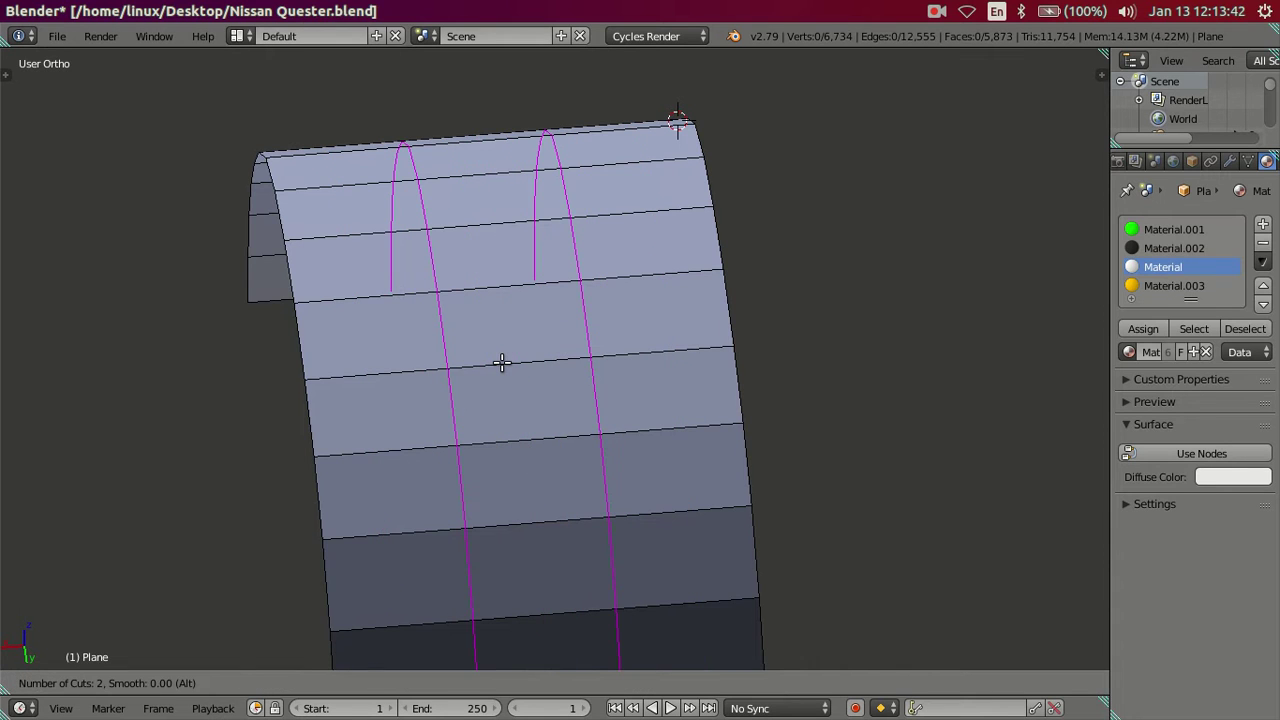
{"action": "scroll", "coordinate": [502, 362], "scroll_direction": "up", "scroll_amount": 1}
{"action": "scroll", "coordinate": [502, 362], "scroll_direction": "up", "scroll_amount": 1}
{"action": "scroll", "coordinate": [502, 362], "scroll_direction": "up", "scroll_amount": 1}
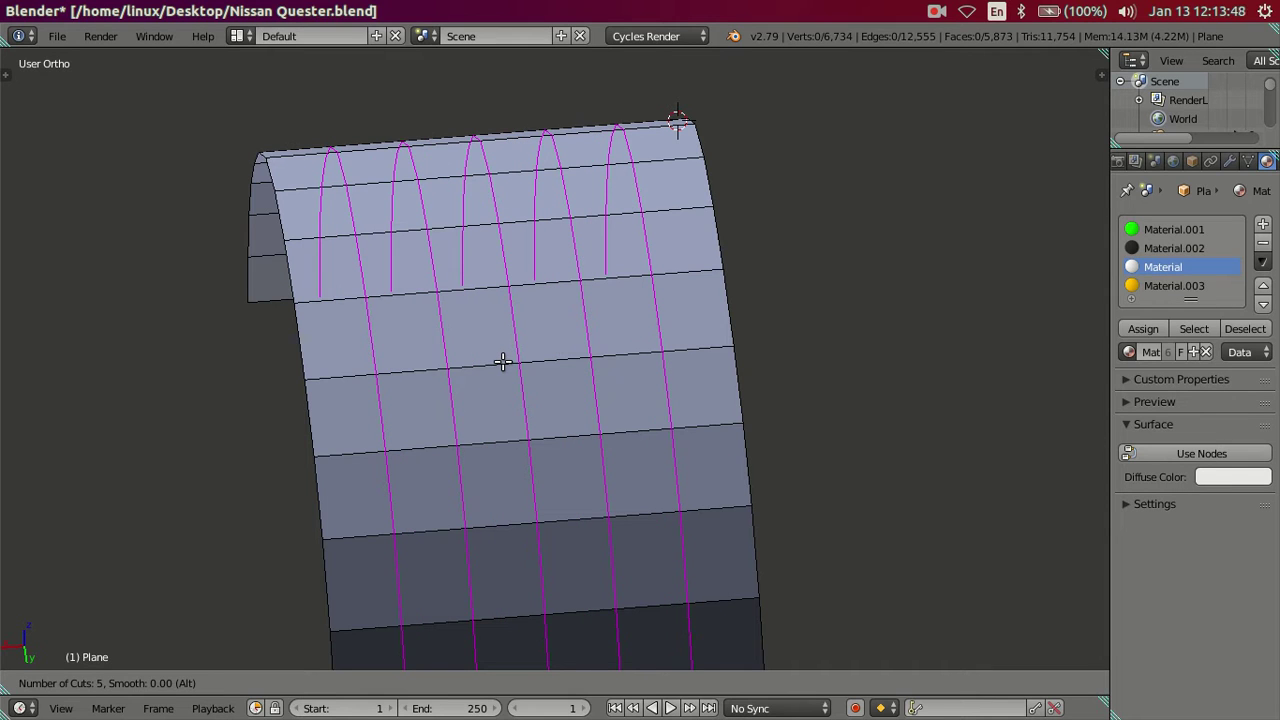
{"action": "scroll", "coordinate": [502, 362], "scroll_direction": "down", "scroll_amount": 1}
{"action": "scroll", "coordinate": [502, 362], "scroll_direction": "up", "scroll_amount": 1}
{"action": "scroll", "coordinate": [502, 362], "scroll_direction": "down", "scroll_amount": 1}
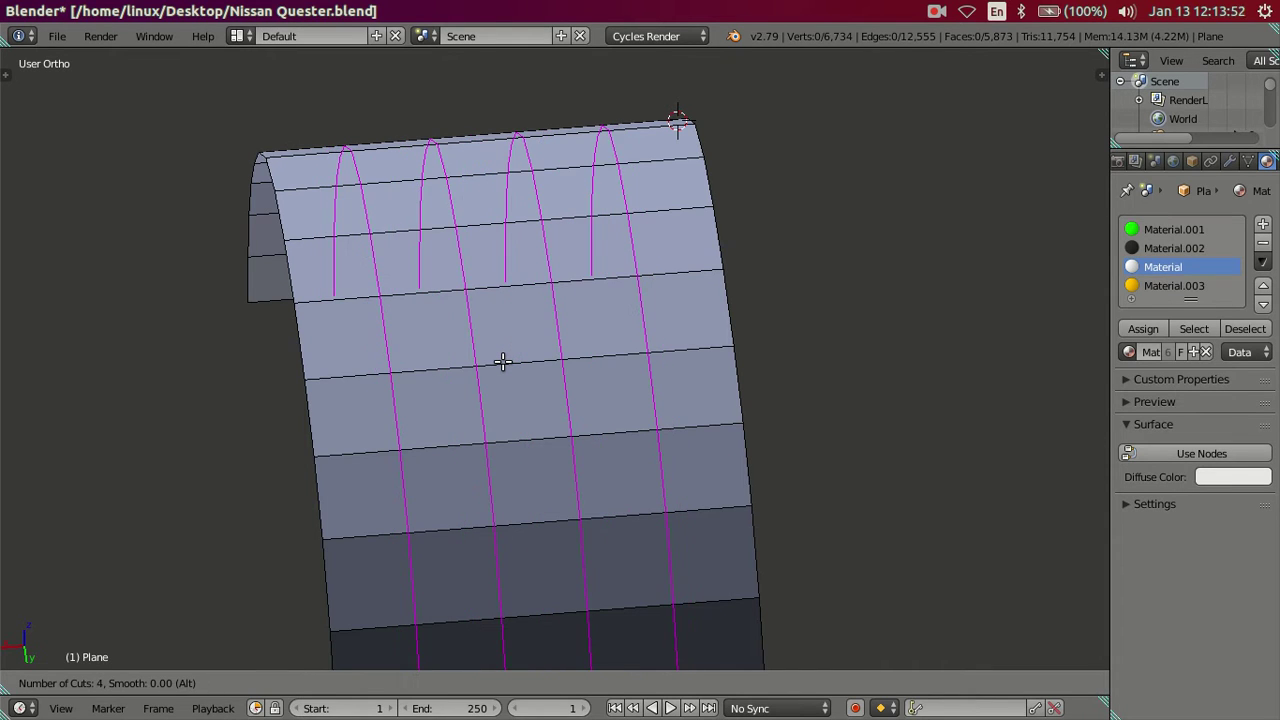
{"action": "left_click", "coordinate": [502, 362]}
{"action": "right_click", "coordinate": [502, 362]}
{"action": "key", "text": "ctrl+space"}
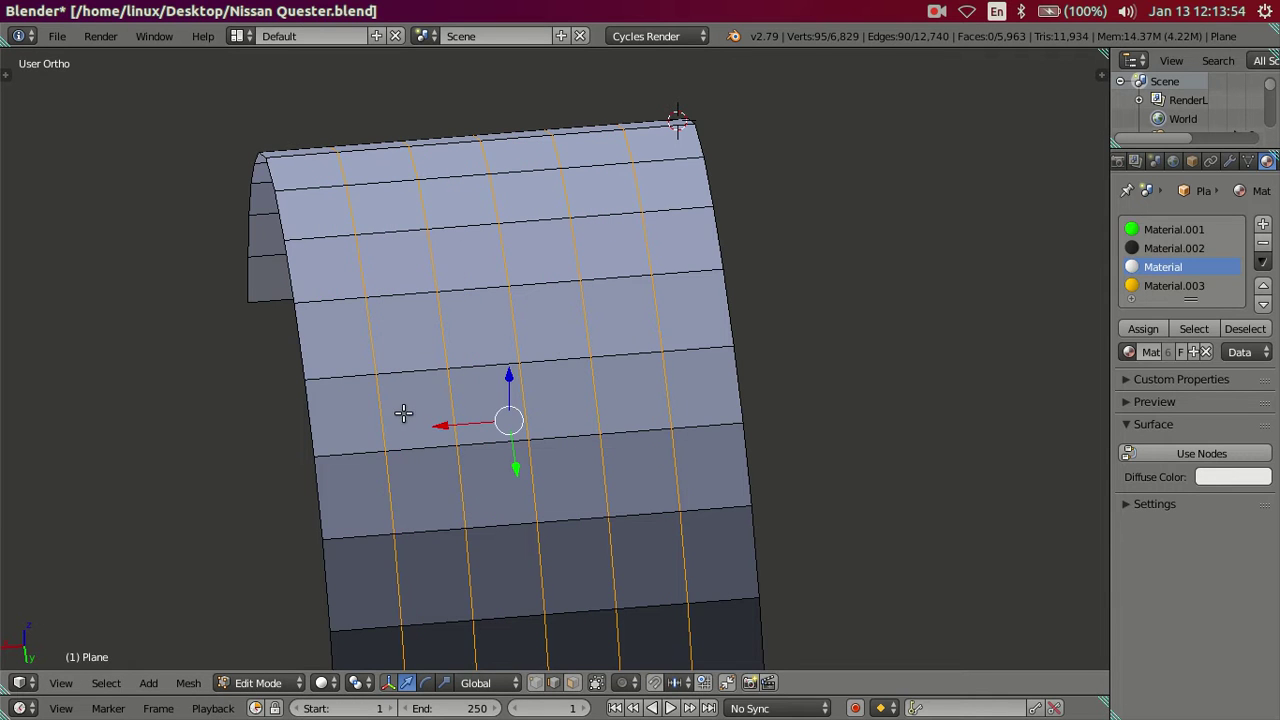
Dissolve the selected stray edge loops with X > Dissolve Edges and redo the four-loop cut
{"action": "right_click", "coordinate": [708, 404], "text": "alt+shift"}
{"action": "key", "text": "z"}
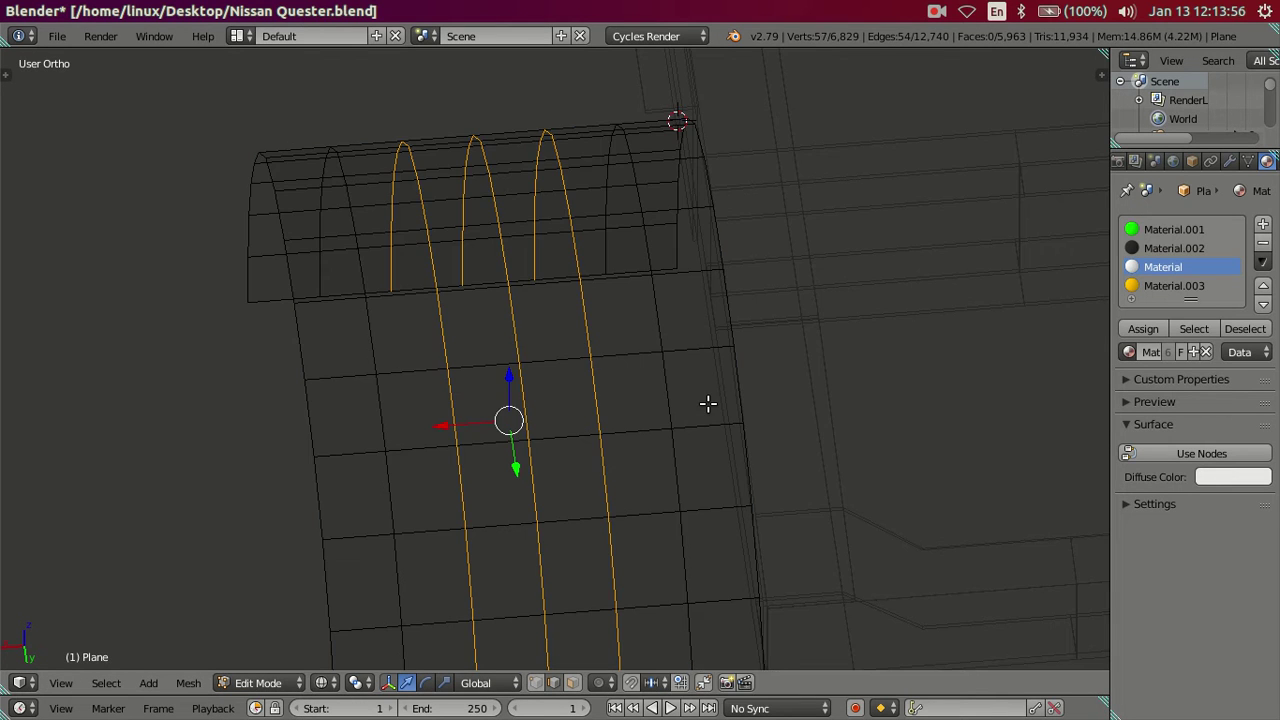
{"action": "key", "text": "z"}
{"action": "key", "text": "x"}
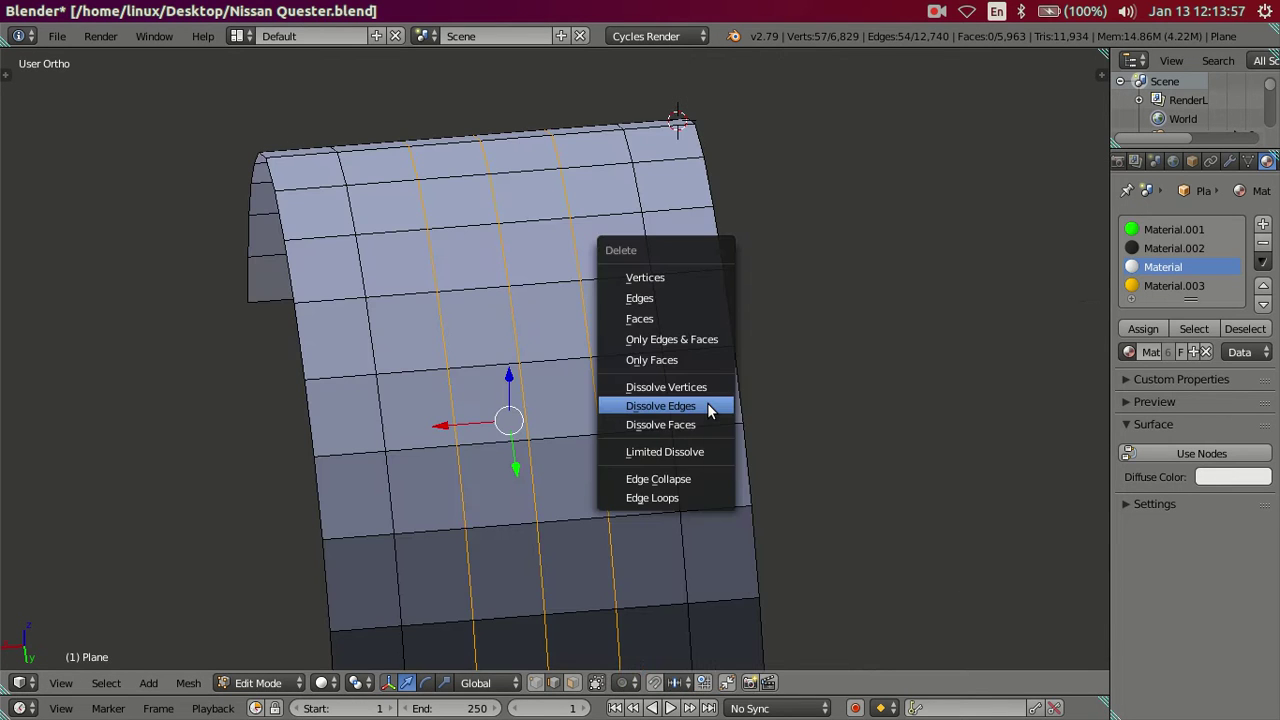
{"action": "left_click", "coordinate": [708, 410]}
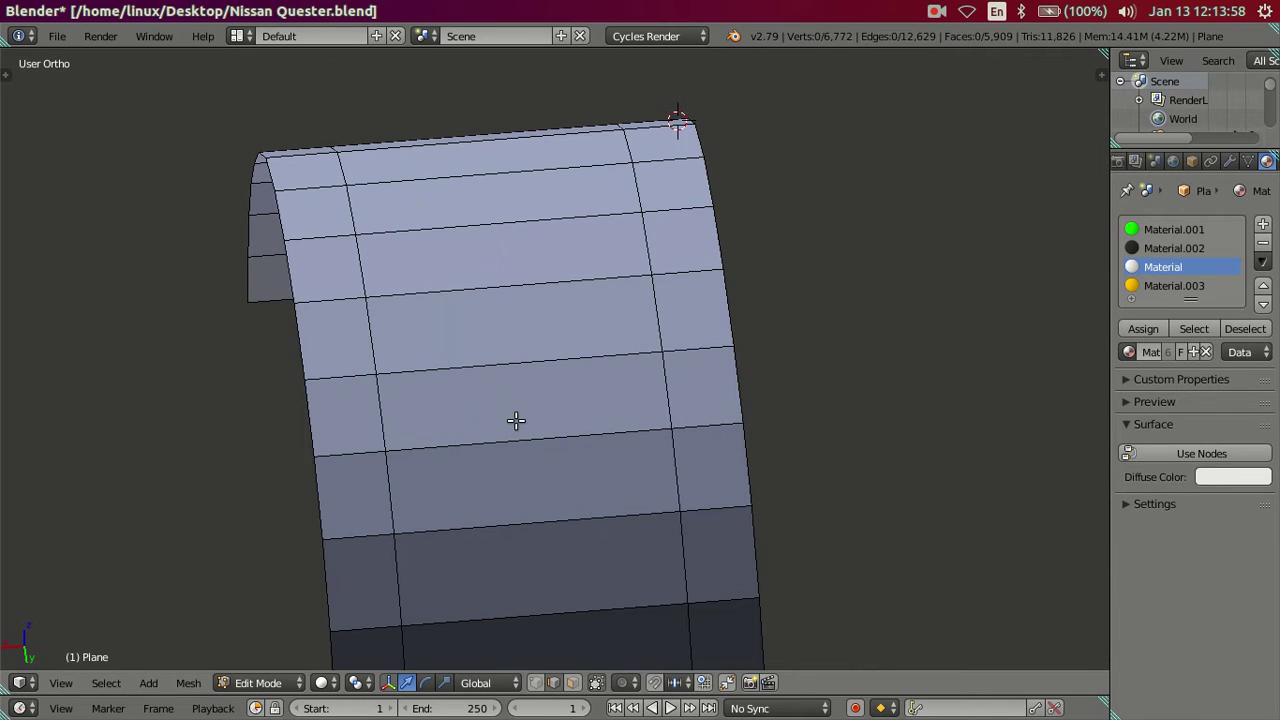
{"action": "key", "text": "ctrl+r"}
{"action": "scroll", "coordinate": [516, 420], "scroll_direction": "up", "scroll_amount": 4}
{"action": "left_click", "coordinate": [516, 420]}
{"action": "mouse_move", "coordinate": [516, 420]}
{"action": "middle_mouse_down"}
{"action": "mouse_move", "coordinate": [600, 486]}
{"action": "mouse_move", "coordinate": [714, 442]}
{"action": "mouse_move", "coordinate": [780, 465]}
{"action": "mouse_move", "coordinate": [774, 423]}
{"action": "middle_mouse_up"}
Compare the arch to the truck photo in Right Ortho, then Alt-select two crosswise edge loops
{"action": "key", "text": "a"}
{"action": "key", "text": "KP_3"}
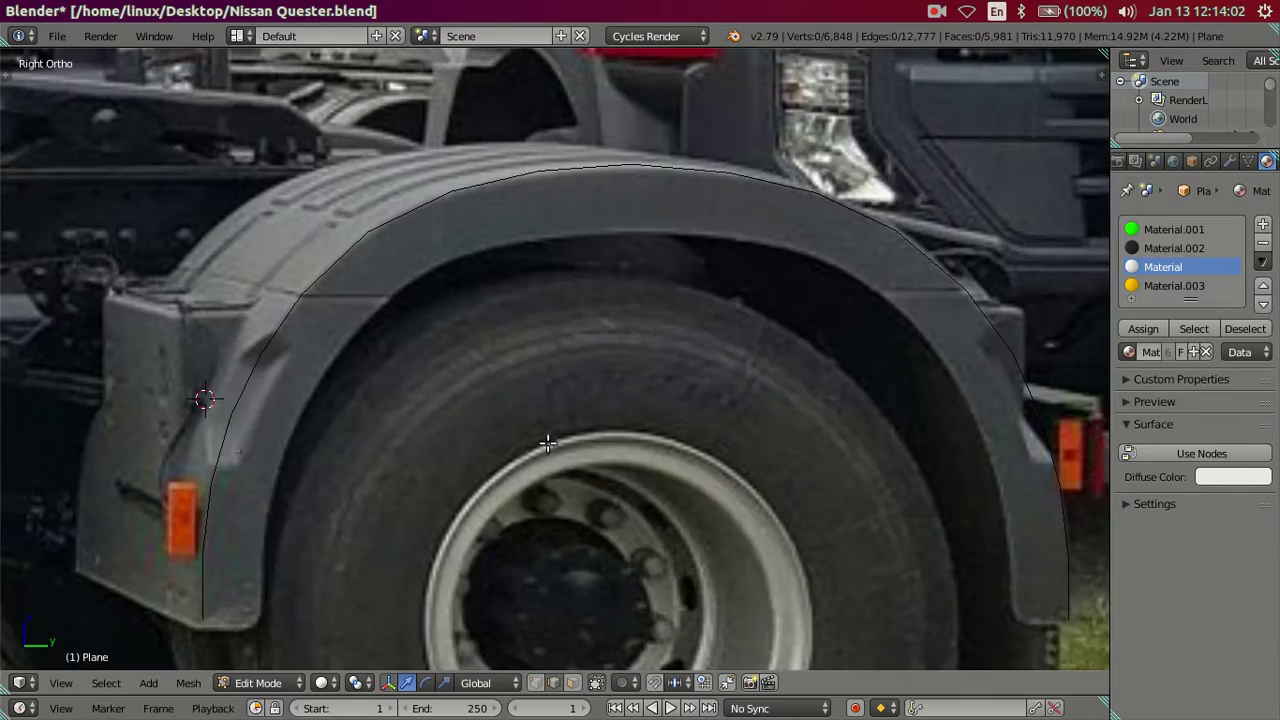
{"action": "mouse_move", "coordinate": [300, 291]}
{"action": "middle_mouse_down"}
{"action": "mouse_move", "coordinate": [350, 300]}
{"action": "mouse_move", "coordinate": [370, 338]}
{"action": "middle_mouse_up"}
{"action": "scroll", "coordinate": [370, 340], "scroll_direction": "up", "scroll_amount": 2}
{"action": "right_click", "coordinate": [370, 340], "text": "alt"}
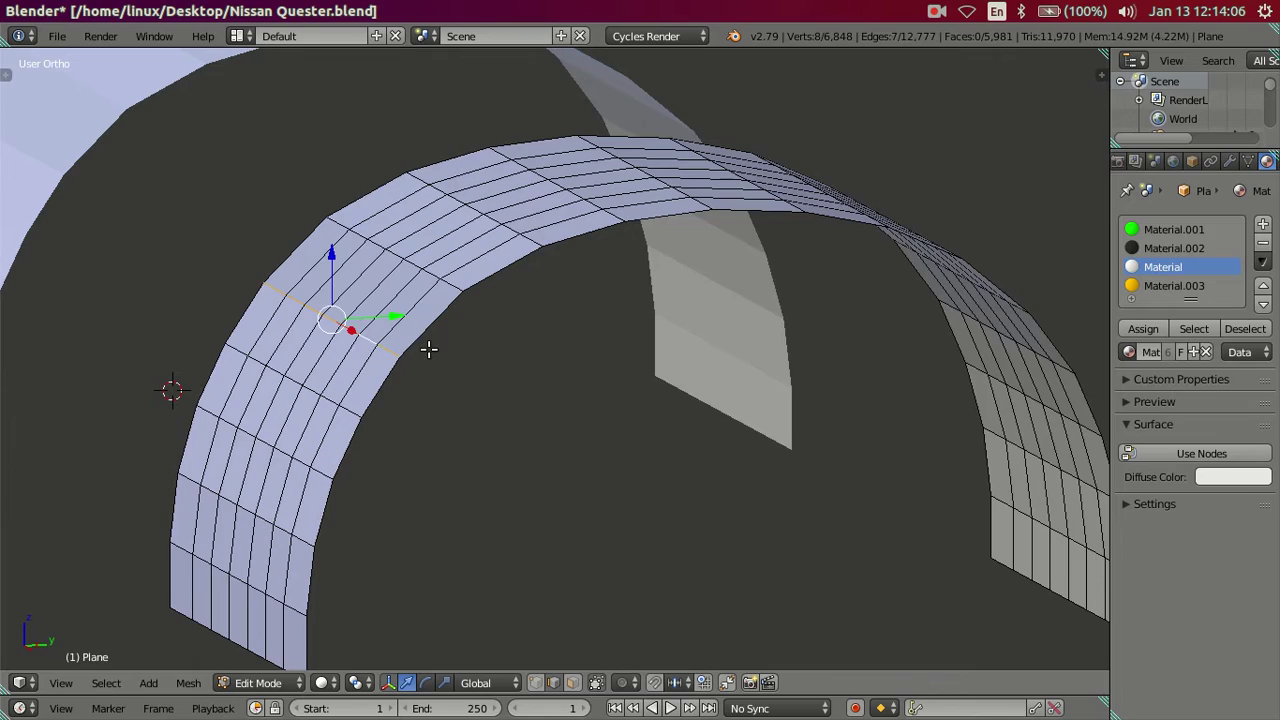
{"action": "key", "text": "KP_3"}
{"action": "mouse_move", "coordinate": [971, 290]}
{"action": "middle_mouse_down"}
{"action": "mouse_move", "coordinate": [974, 314]}
{"action": "mouse_move", "coordinate": [931, 351]}
{"action": "mouse_move", "coordinate": [891, 429]}
{"action": "mouse_move", "coordinate": [815, 483]}
{"action": "middle_mouse_up"}
{"action": "right_click", "coordinate": [869, 351], "text": "alt+shift"}
{"action": "scroll", "coordinate": [891, 429], "scroll_direction": "up", "scroll_amount": 3}
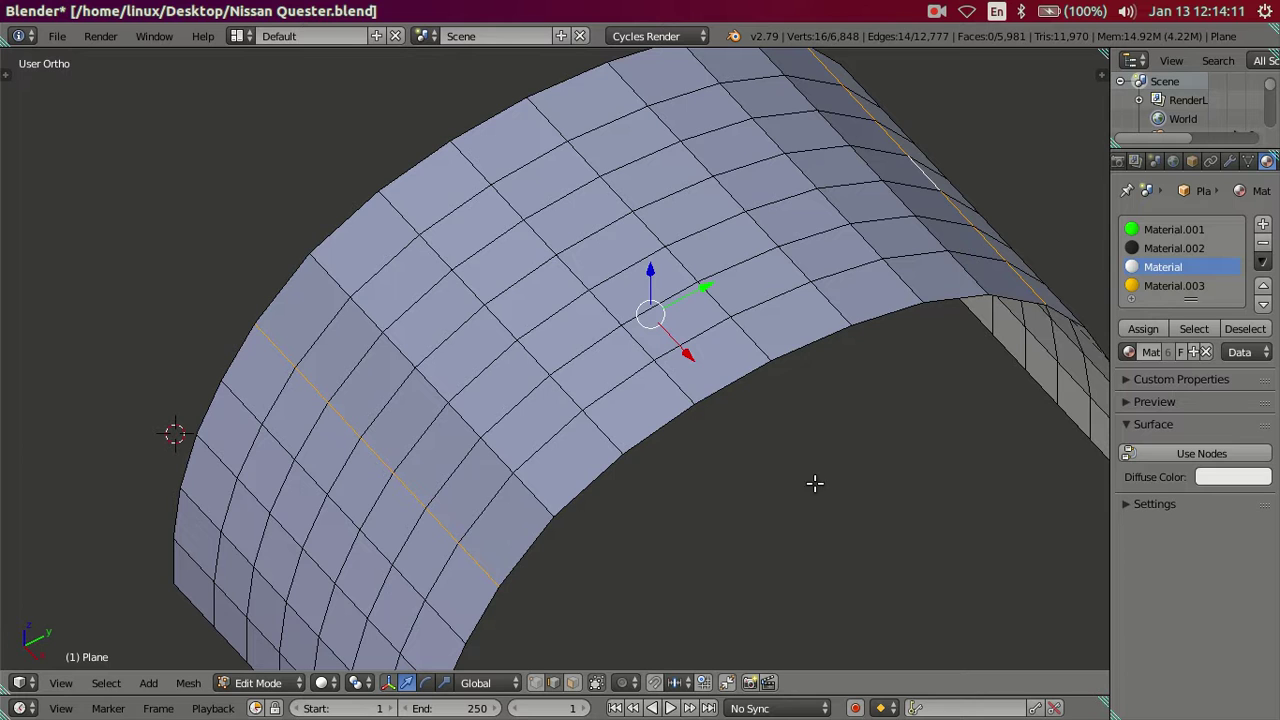
Add lengthwise edge loops and edges near the arch's right end to the selection
{"action": "right_click", "coordinate": [485, 499], "text": "shift"}
{"action": "mouse_move", "coordinate": [485, 499]}
{"action": "middle_mouse_down"}
{"action": "mouse_move", "coordinate": [557, 506]}
{"action": "mouse_move", "coordinate": [661, 476]}
{"action": "middle_mouse_up"}
{"action": "right_click", "coordinate": [971, 355], "text": "alt+shift"}
{"action": "right_click", "coordinate": [967, 342], "text": "alt+shift"}
{"action": "right_click", "coordinate": [960, 315], "text": "alt+shift"}
{"action": "right_click", "coordinate": [955, 292], "text": "shift"}
{"action": "right_click", "coordinate": [446, 531], "text": "alt+shift"}
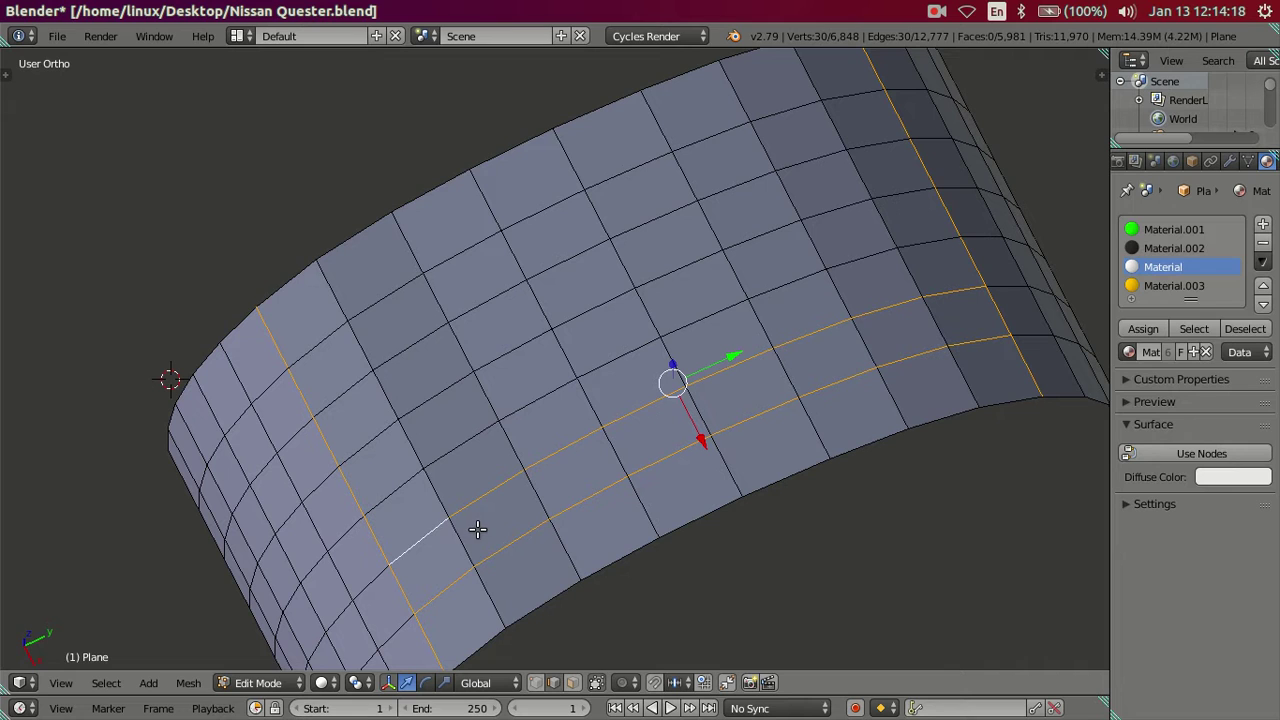
Select the row of faces along the lower lengthwise loop across the arch
{"action": "right_click", "coordinate": [476, 530], "text": "shift"}
{"action": "right_click", "coordinate": [538, 498], "text": "shift"}
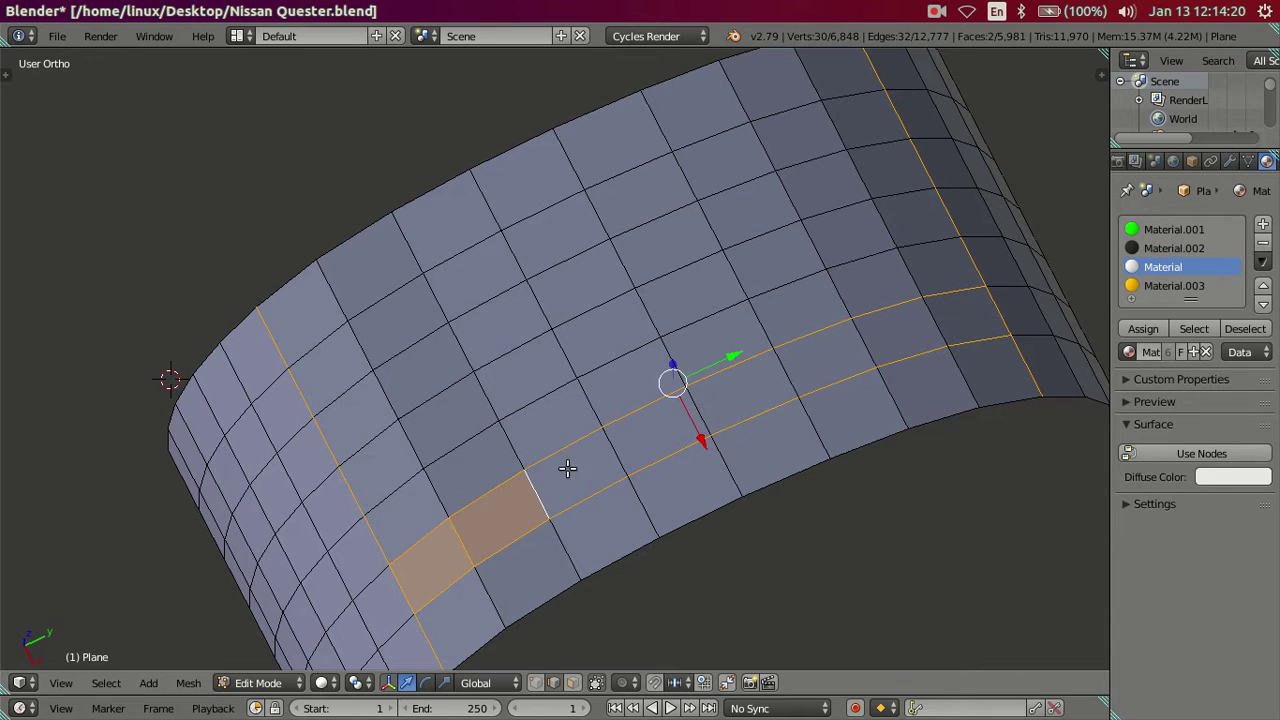
{"action": "right_click", "coordinate": [605, 452], "text": "shift"}
{"action": "right_click", "coordinate": [688, 412], "text": "shift"}
{"action": "right_click", "coordinate": [784, 375], "text": "shift"}
{"action": "right_click", "coordinate": [882, 344], "text": "shift"}
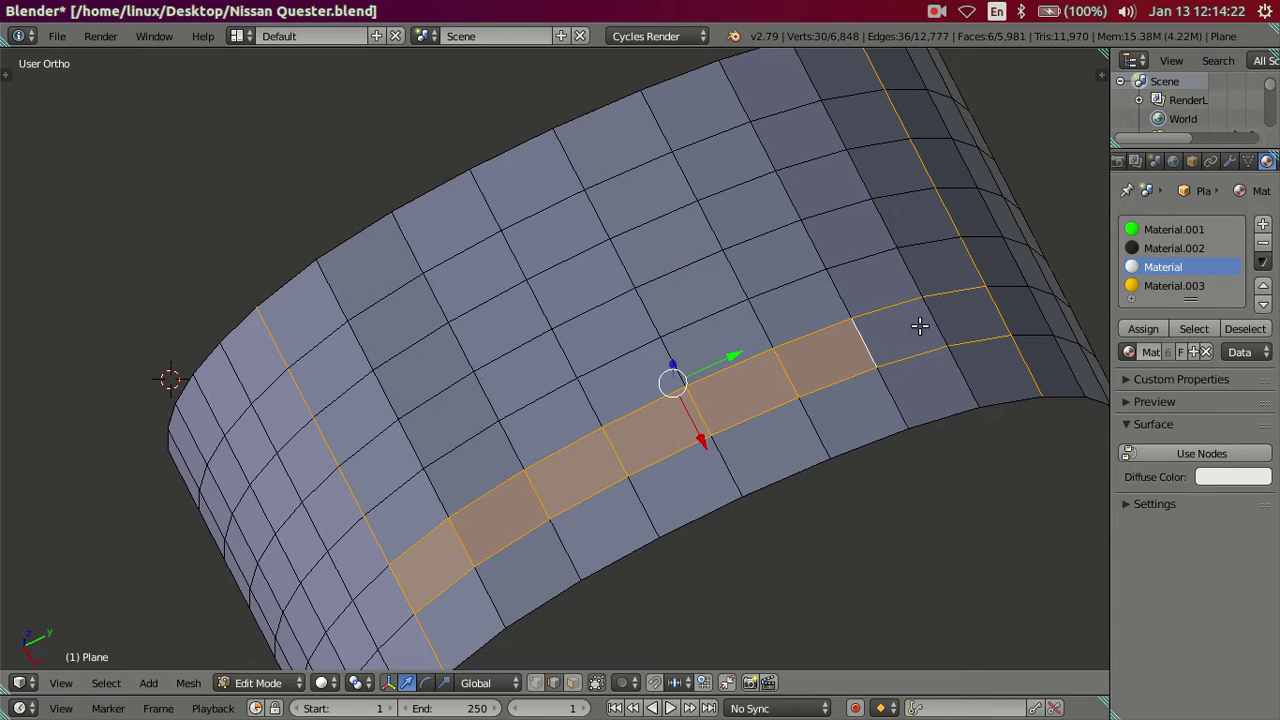
{"action": "right_click", "coordinate": [919, 326], "text": "shift"}
In face select mode, add three more face strips, then open the chassis reference photo
{"action": "left_click", "coordinate": [575, 682]}
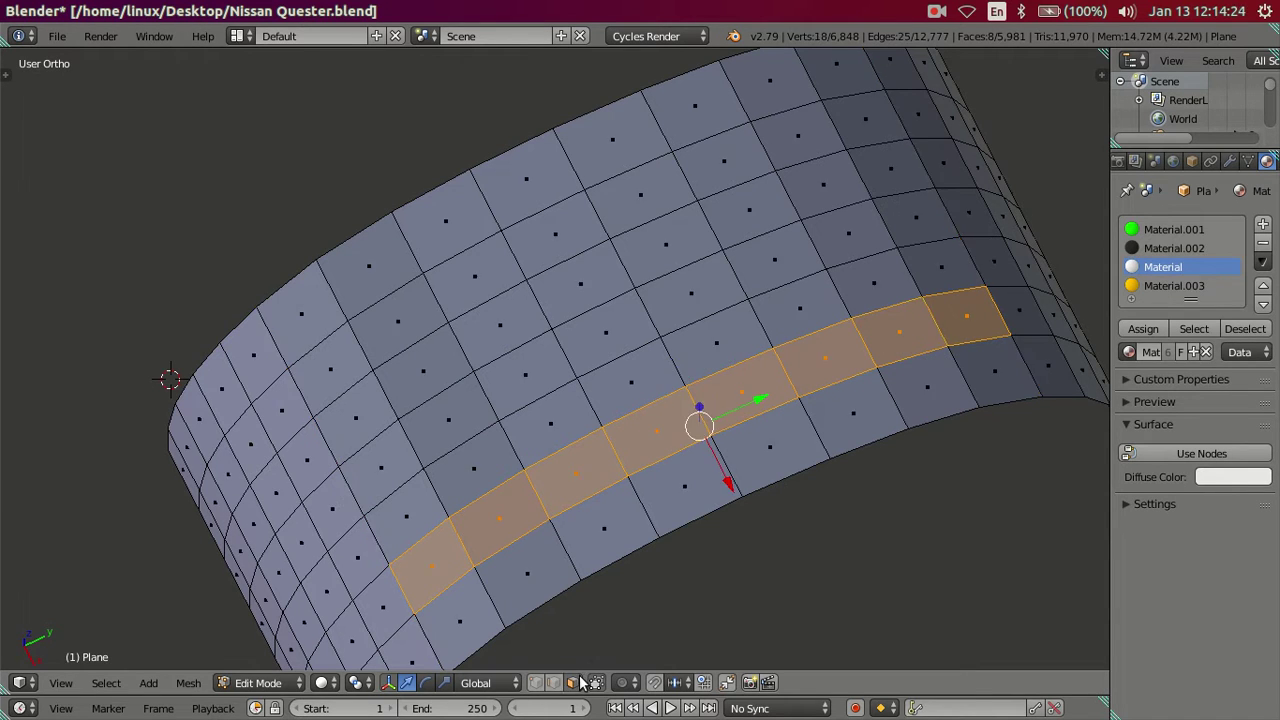
{"action": "middle_click_drag", "start_coordinate": [523, 517], "coordinate": [349, 443]}
{"action": "right_click", "coordinate": [346, 443], "text": "shift"}
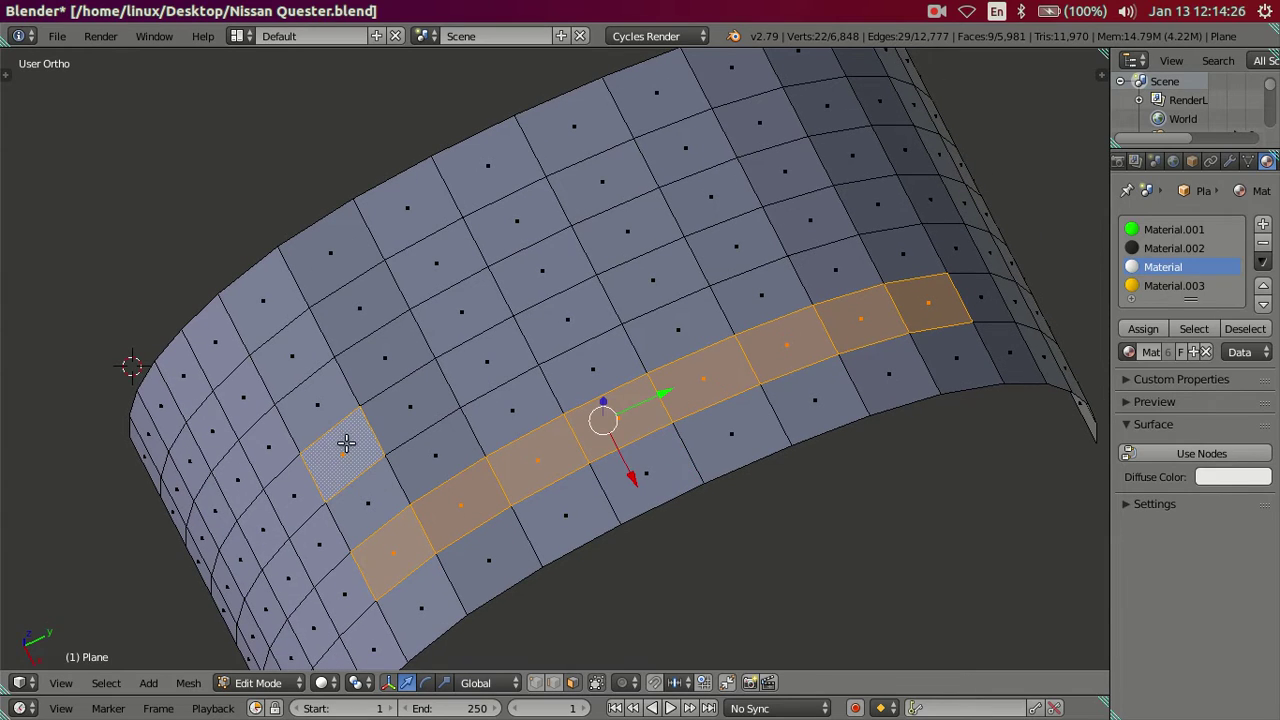
{"action": "right_click", "coordinate": [886, 200], "text": "alt+shift"}
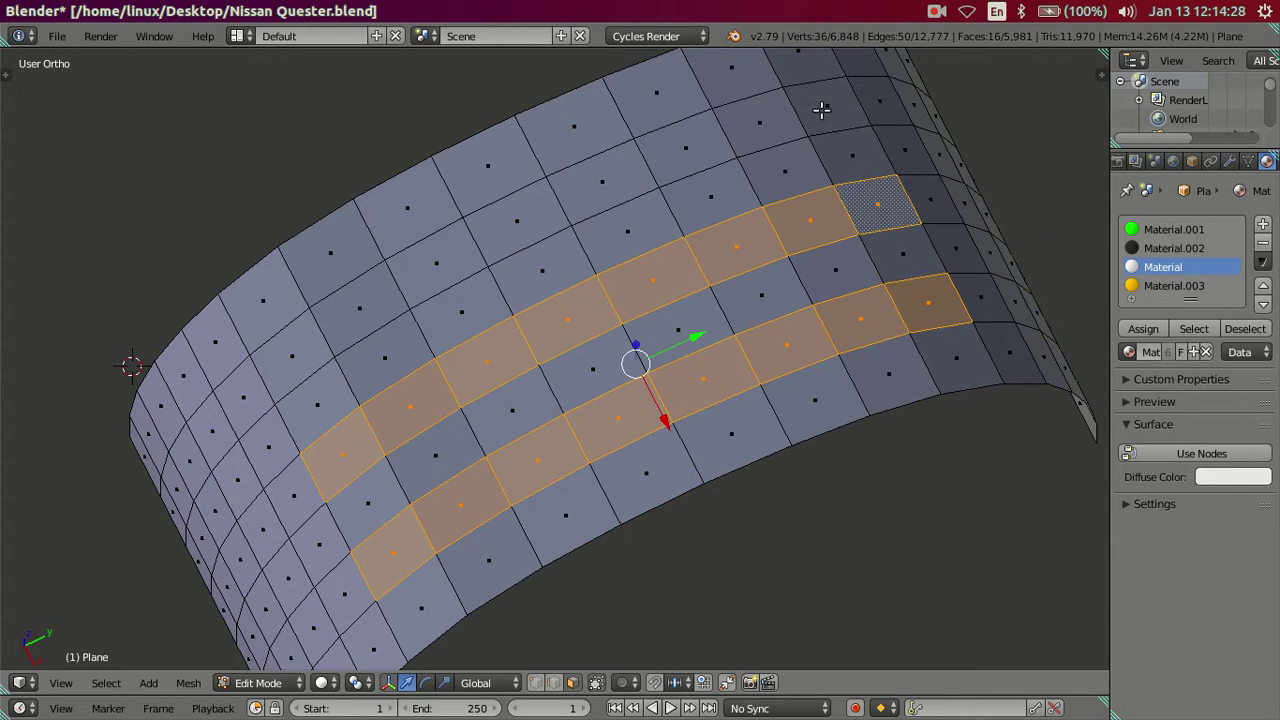
{"action": "right_click", "coordinate": [821, 109], "text": "alt+shift"}
{"action": "middle_click_drag", "start_coordinate": [286, 354], "coordinate": [590, 330]}
{"action": "scroll", "coordinate": [648, 297], "scroll_direction": "down", "scroll_amount": 2}
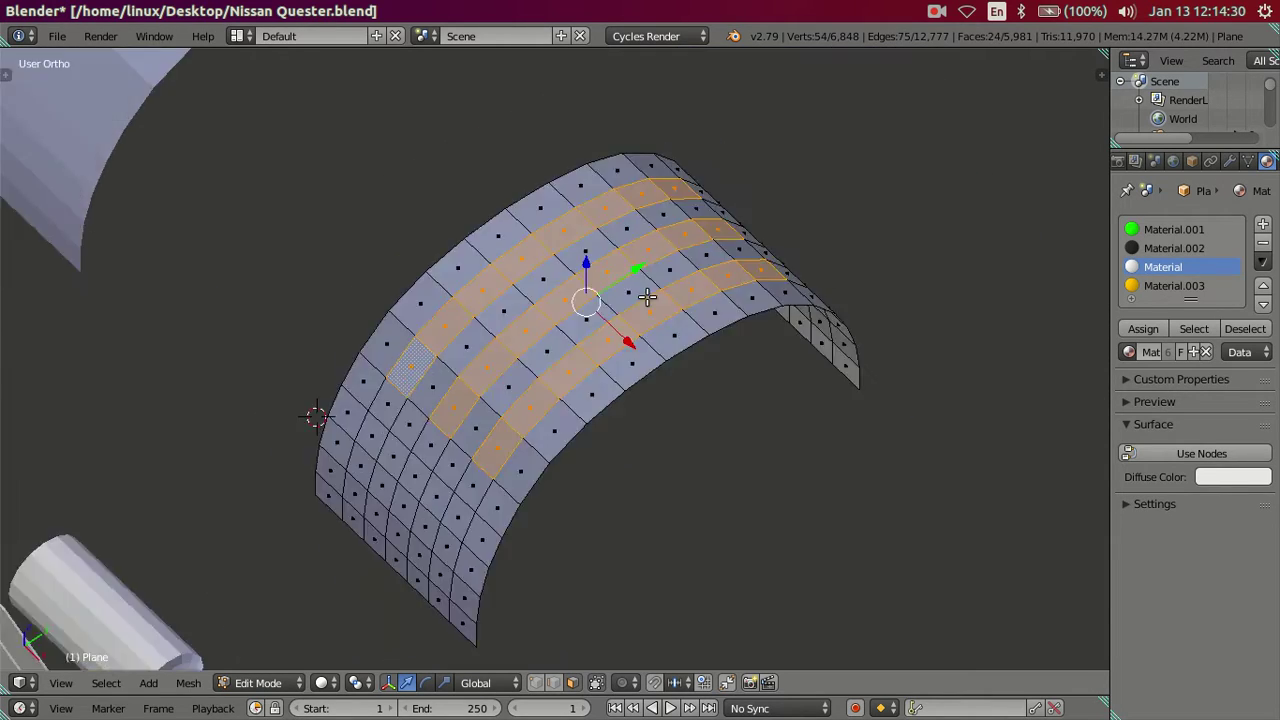
{"action": "key", "text": "KP_1"}
{"action": "mouse_move", "coordinate": [420, 340]}
{"action": "middle_mouse_down"}
{"action": "mouse_move", "coordinate": [314, 326]}
{"action": "mouse_move", "coordinate": [313, 307]}
{"action": "middle_mouse_up"}
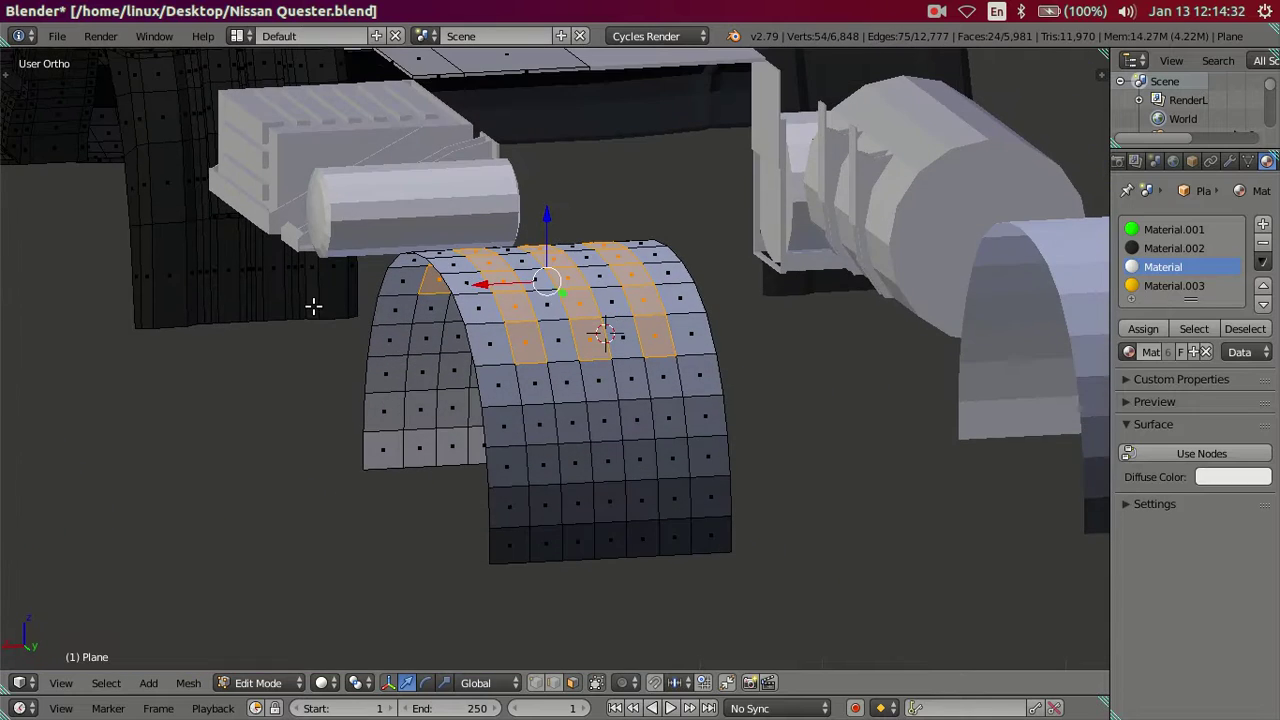
{"action": "scroll", "coordinate": [400, 335], "scroll_direction": "up", "scroll_amount": 2}
{"action": "scroll", "coordinate": [480, 360], "scroll_direction": "up", "scroll_amount": 1}
{"action": "scroll", "coordinate": [500, 345], "scroll_direction": "up", "scroll_amount": 2}
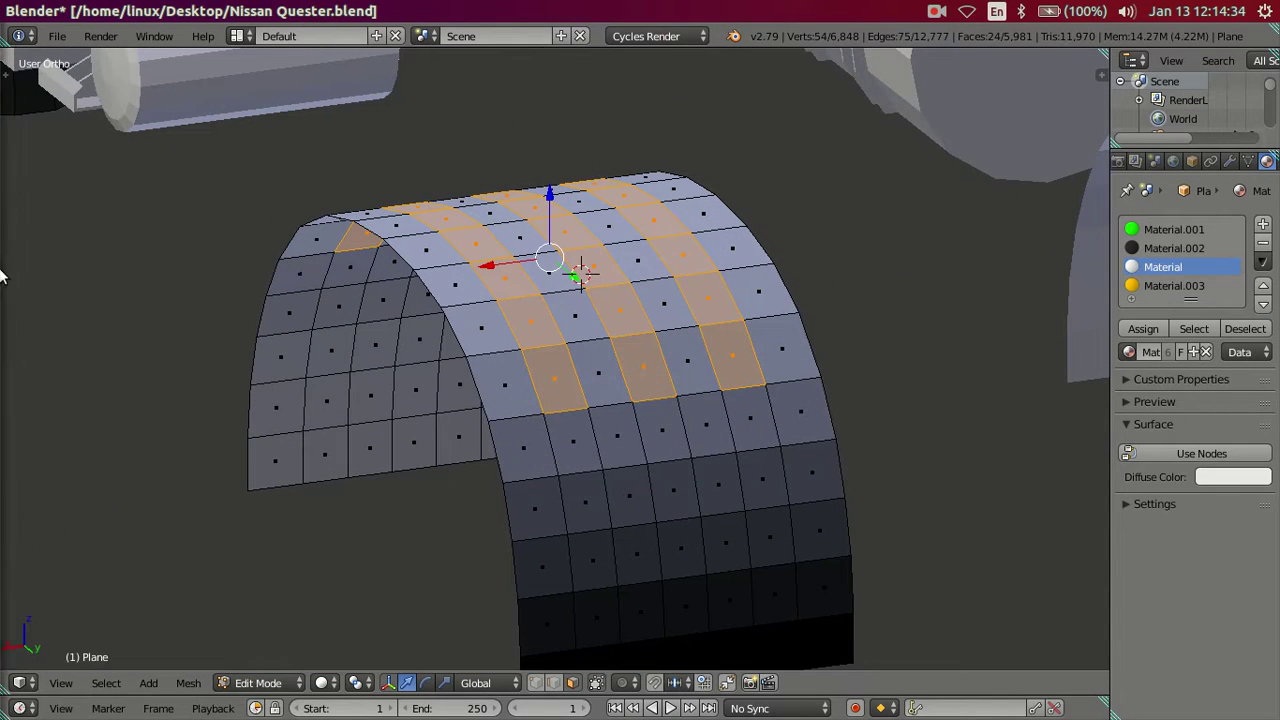
{"action": "left_click", "coordinate": [17, 378]}
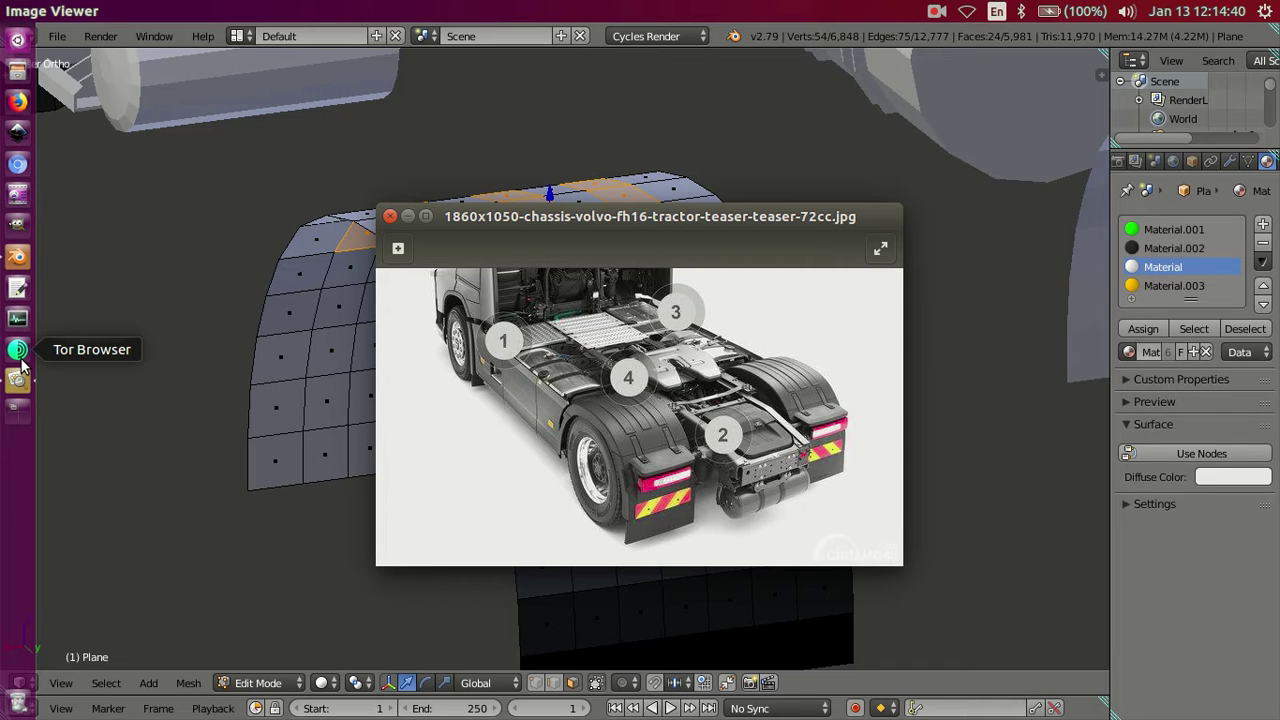
Zoom into the Volvo chassis photo, then return to the Blender fender arch
{"action": "scroll", "coordinate": [563, 530], "scroll_direction": "up", "scroll_amount": 2}
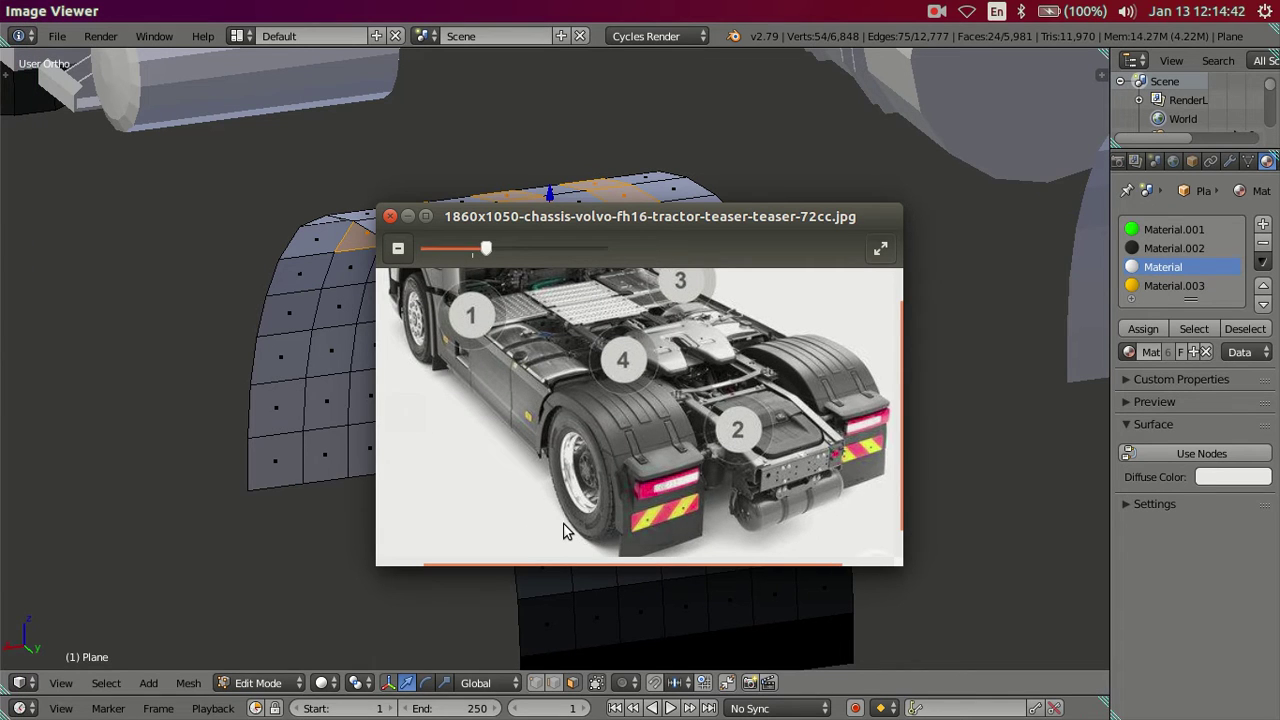
{"action": "left_click", "coordinate": [214, 403]}
{"action": "mouse_move", "coordinate": [214, 403]}
{"action": "middle_mouse_down"}
{"action": "mouse_move", "coordinate": [431, 409]}
{"action": "mouse_move", "coordinate": [737, 374]}
{"action": "mouse_move", "coordinate": [665, 407]}
{"action": "mouse_move", "coordinate": [643, 391]}
{"action": "mouse_move", "coordinate": [657, 380]}
{"action": "middle_mouse_up"}
Extrude the four face strips in place and raise them 0.02 along Z
{"action": "scroll", "coordinate": [651, 378], "scroll_direction": "up", "scroll_amount": 2}
{"action": "key", "text": "e"}
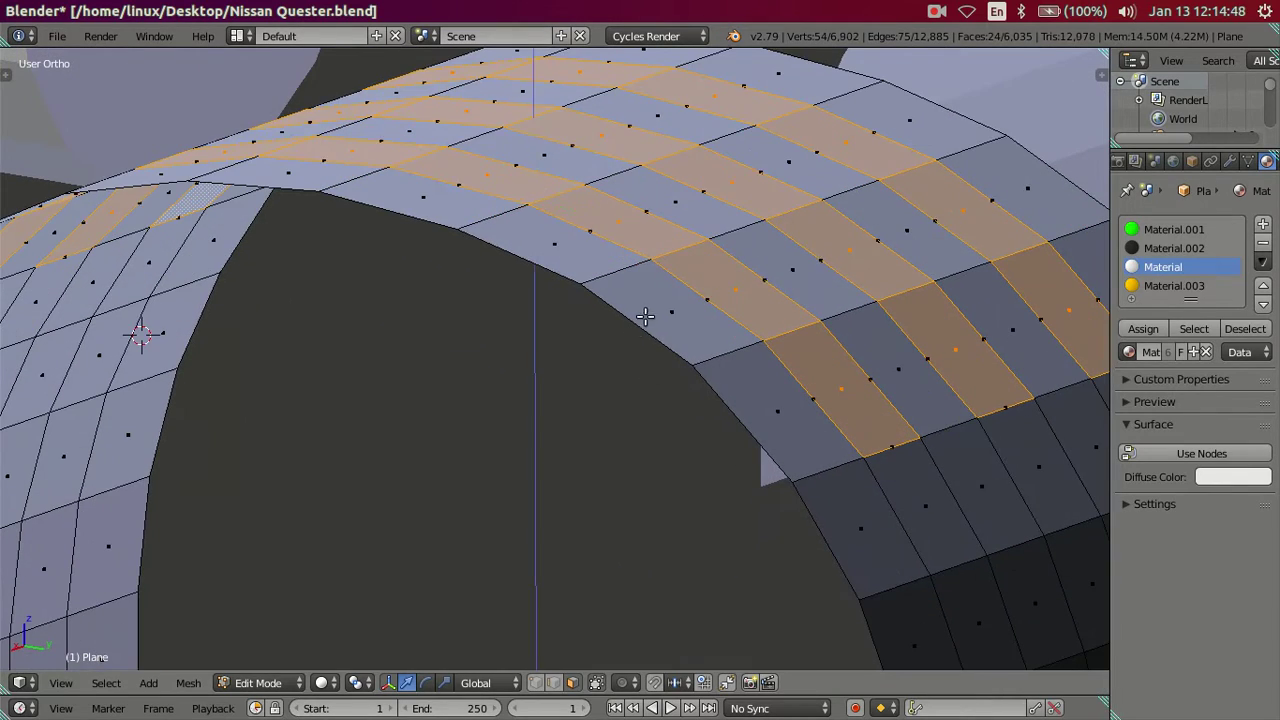
{"action": "right_click", "coordinate": [610, 255]}
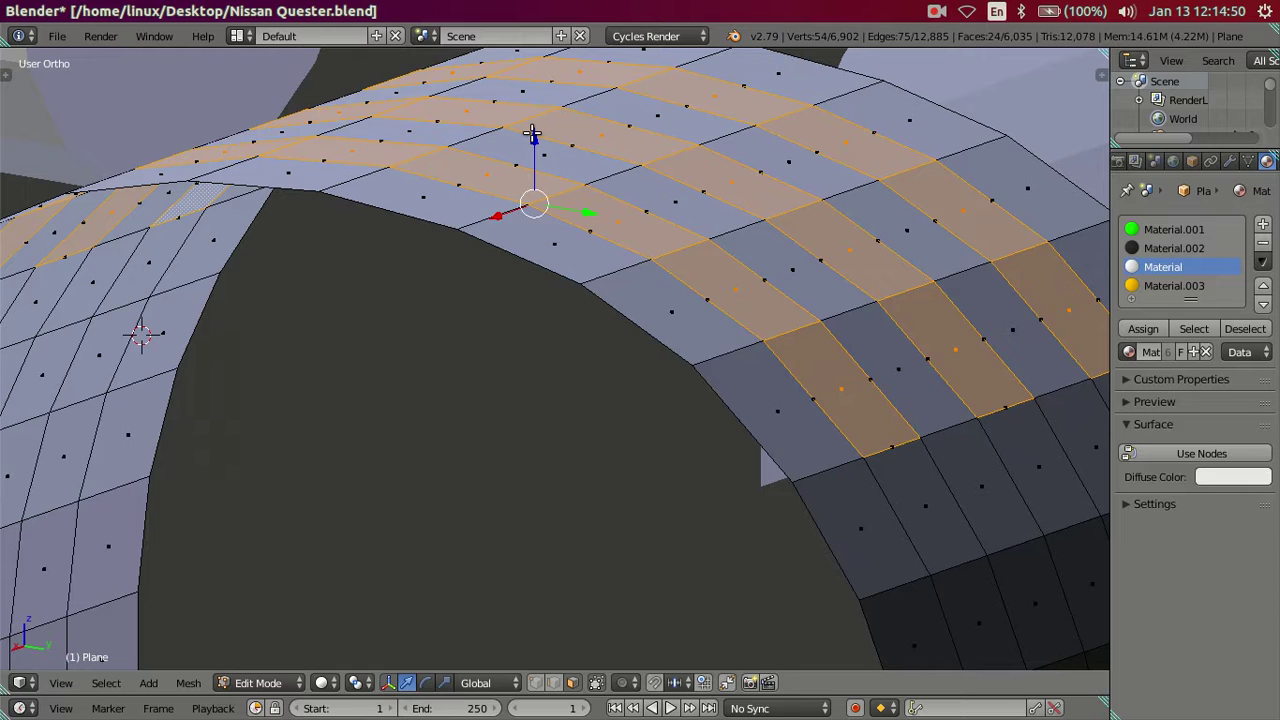
{"action": "key", "text": "g"}
{"action": "key", "text": "z"}
{"action": "type", "text": "0"}
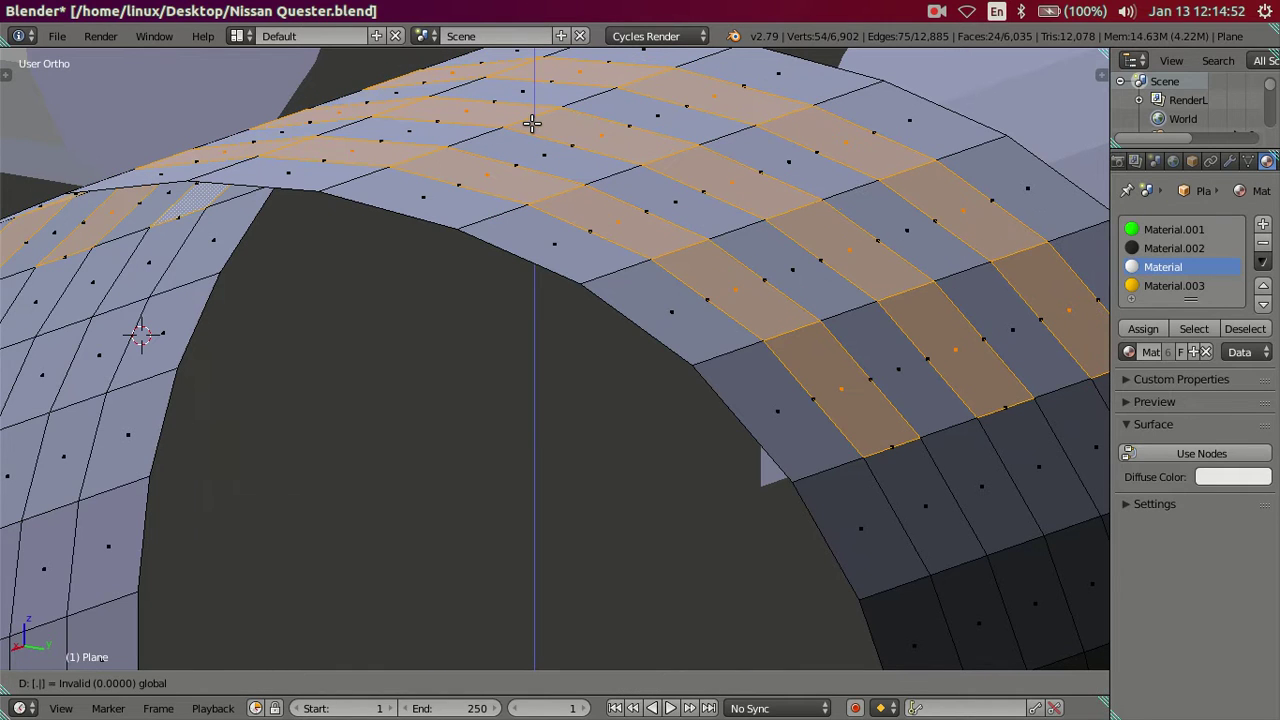
{"action": "type", "text": "2"}
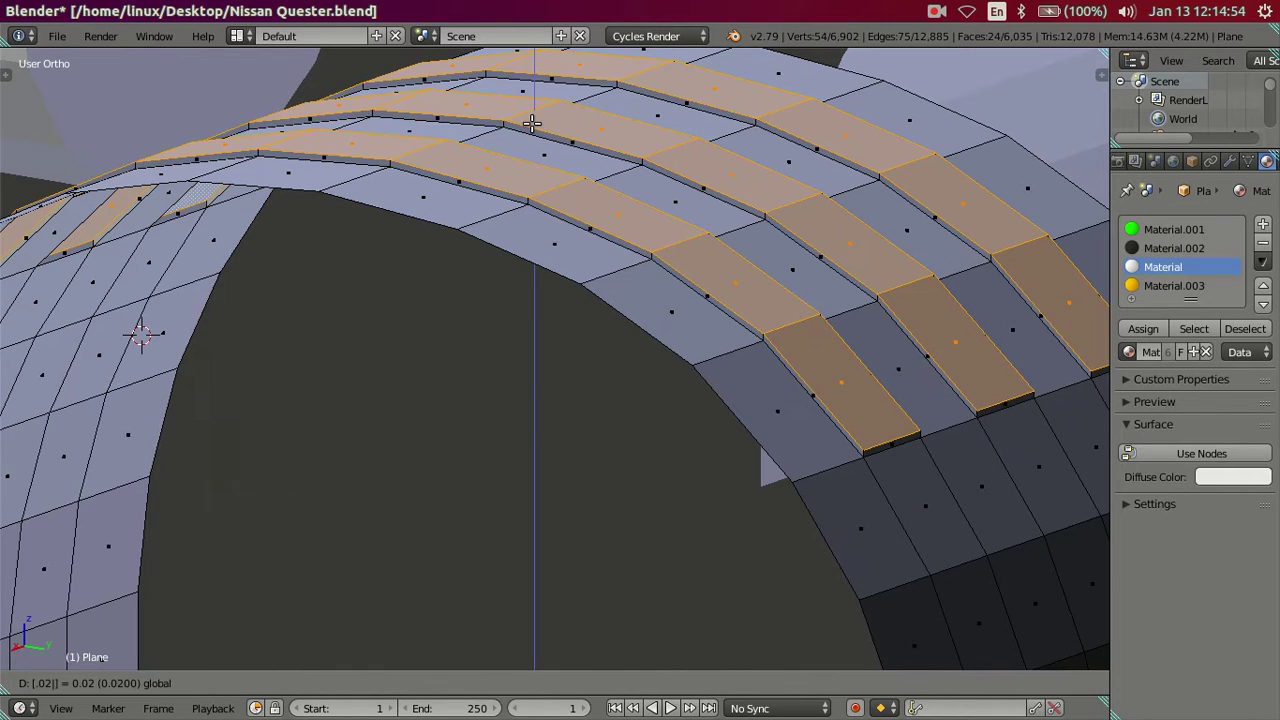
{"action": "key", "text": "Return"}
{"action": "scroll", "coordinate": [443, 277], "scroll_direction": "down", "scroll_amount": 5}
Inspect the raised ribs in Object Mode from several angles
{"action": "key", "text": "Tab"}
{"action": "scroll", "coordinate": [469, 251], "scroll_direction": "up", "scroll_amount": 4}
{"action": "middle_click_drag", "start_coordinate": [501, 319], "coordinate": [514, 419]}
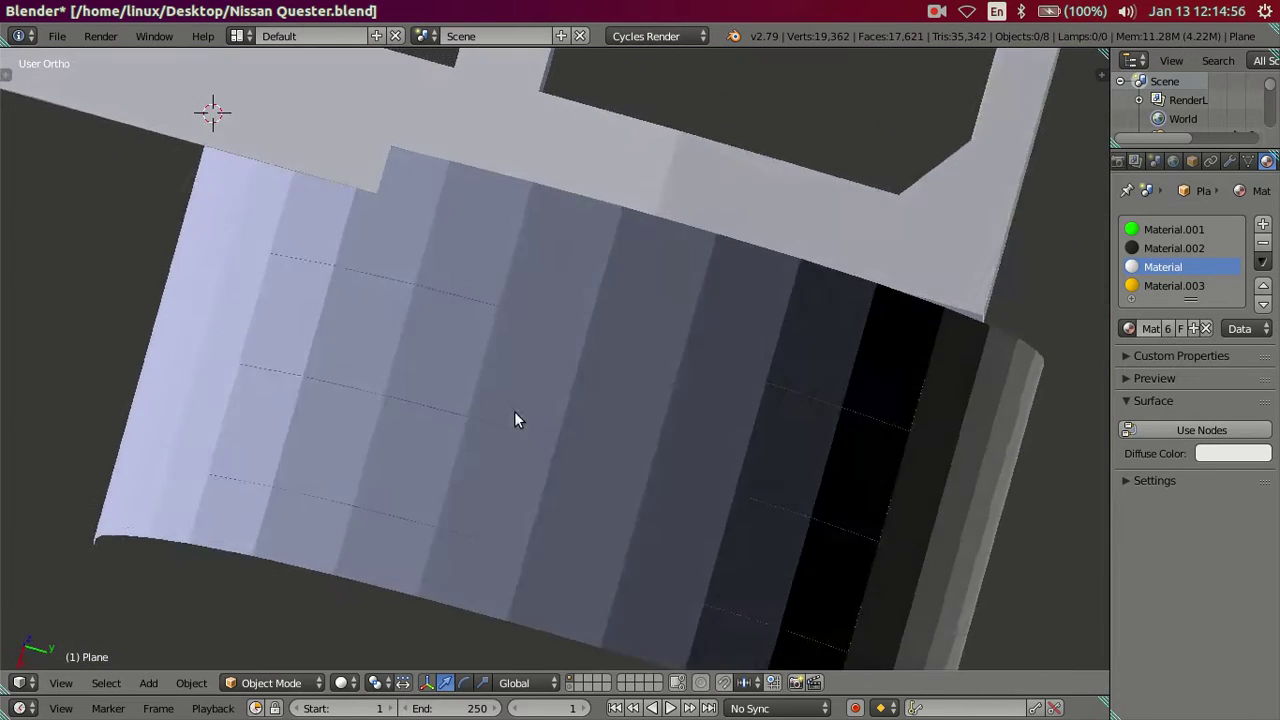
{"action": "scroll", "coordinate": [462, 177], "scroll_direction": "down", "scroll_amount": 5}
{"action": "mouse_move", "coordinate": [462, 177]}
{"action": "middle_mouse_down"}
{"action": "mouse_move", "coordinate": [443, 246]}
{"action": "mouse_move", "coordinate": [383, 223]}
{"action": "middle_mouse_up"}
{"action": "scroll", "coordinate": [443, 238], "scroll_direction": "up", "scroll_amount": 2}
{"action": "scroll", "coordinate": [447, 223], "scroll_direction": "up", "scroll_amount": 2}
{"action": "scroll", "coordinate": [447, 223], "scroll_direction": "down", "scroll_amount": 4}
Return to Edit Mode and look over the whole ribbed arch from different angles
{"action": "key", "text": "Tab"}
{"action": "scroll", "coordinate": [420, 300], "scroll_direction": "up", "scroll_amount": 2}
{"action": "scroll", "coordinate": [438, 340], "scroll_direction": "up", "scroll_amount": 2}
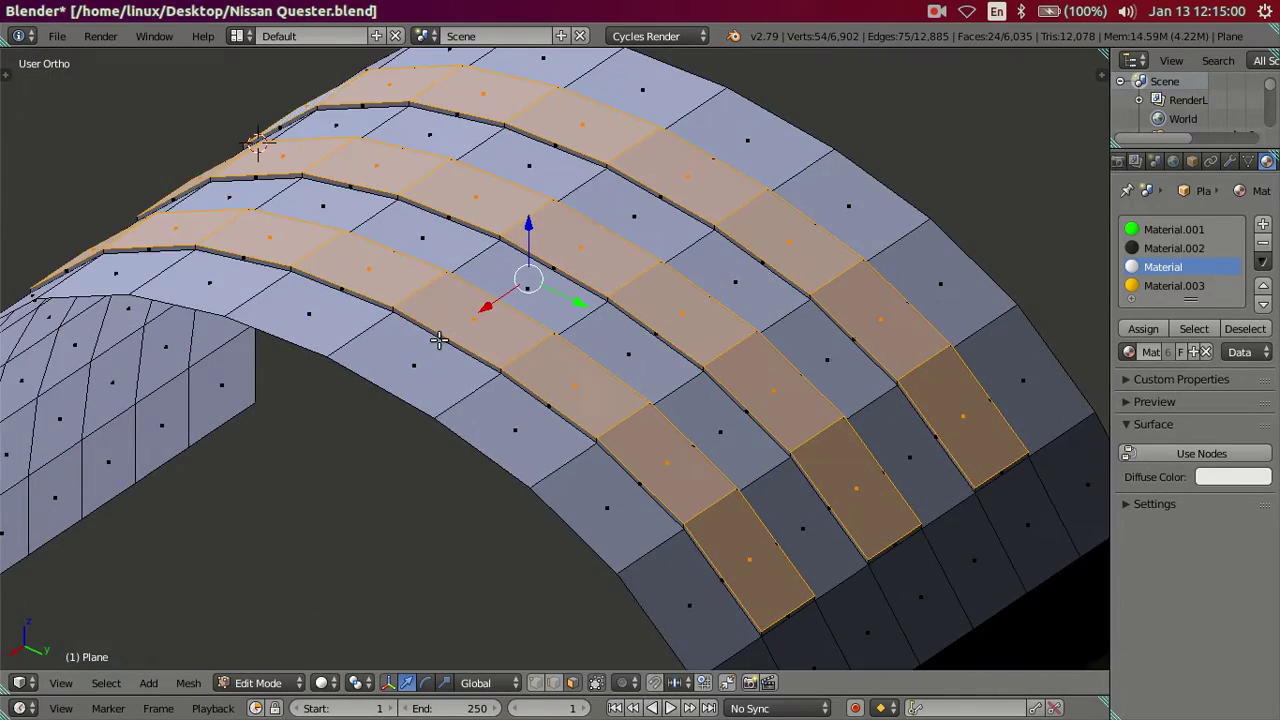
{"action": "scroll", "coordinate": [438, 340], "scroll_direction": "down", "scroll_amount": 3}
{"action": "mouse_move", "coordinate": [438, 340]}
{"action": "middle_mouse_down"}
{"action": "mouse_move", "coordinate": [537, 305]}
{"action": "mouse_move", "coordinate": [674, 317]}
{"action": "mouse_move", "coordinate": [713, 284]}
{"action": "middle_mouse_up"}
{"action": "scroll", "coordinate": [537, 305], "scroll_direction": "up", "scroll_amount": 1}
{"action": "scroll", "coordinate": [537, 305], "scroll_direction": "down", "scroll_amount": 2}
{"action": "scroll", "coordinate": [674, 317], "scroll_direction": "up", "scroll_amount": 2}
{"action": "scroll", "coordinate": [559, 298], "scroll_direction": "up", "scroll_amount": 4}
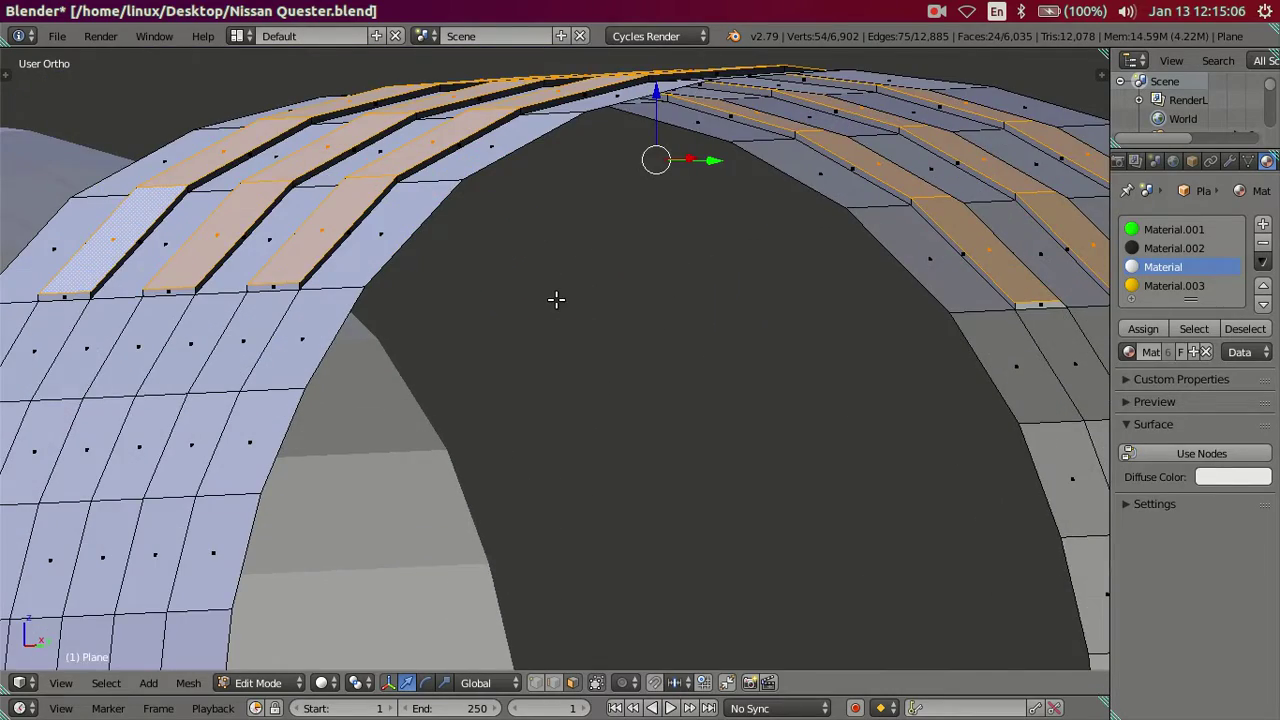
{"action": "mouse_move", "coordinate": [541, 257]}
{"action": "middle_mouse_down"}
{"action": "mouse_move", "coordinate": [603, 340]}
{"action": "mouse_move", "coordinate": [571, 363]}
{"action": "mouse_move", "coordinate": [571, 380]}
{"action": "mouse_move", "coordinate": [566, 343]}
{"action": "mouse_move", "coordinate": [566, 374]}
{"action": "mouse_move", "coordinate": [586, 357]}
{"action": "mouse_move", "coordinate": [677, 354]}
{"action": "mouse_move", "coordinate": [654, 374]}
{"action": "mouse_move", "coordinate": [634, 346]}
{"action": "mouse_move", "coordinate": [543, 366]}
{"action": "mouse_move", "coordinate": [542, 335]}
{"action": "middle_mouse_up"}
{"action": "scroll", "coordinate": [599, 354], "scroll_direction": "up", "scroll_amount": 2}
{"action": "scroll", "coordinate": [595, 349], "scroll_direction": "down", "scroll_amount": 3}
{"action": "scroll", "coordinate": [571, 363], "scroll_direction": "up", "scroll_amount": 2}
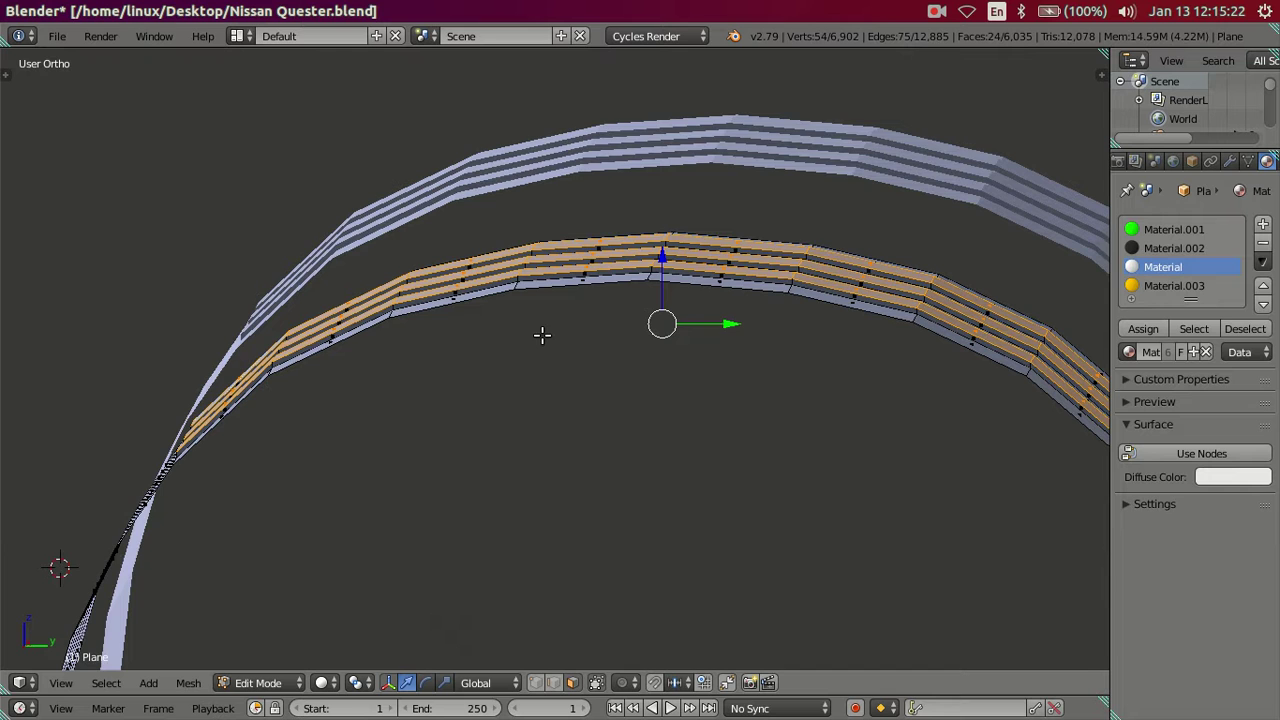
In Right Ortho view, scale the rib strips along Y to about 1.0122
{"action": "middle_click_drag", "start_coordinate": [697, 339], "coordinate": [497, 380], "text": "shift"}
{"action": "key", "text": "KP_3"}
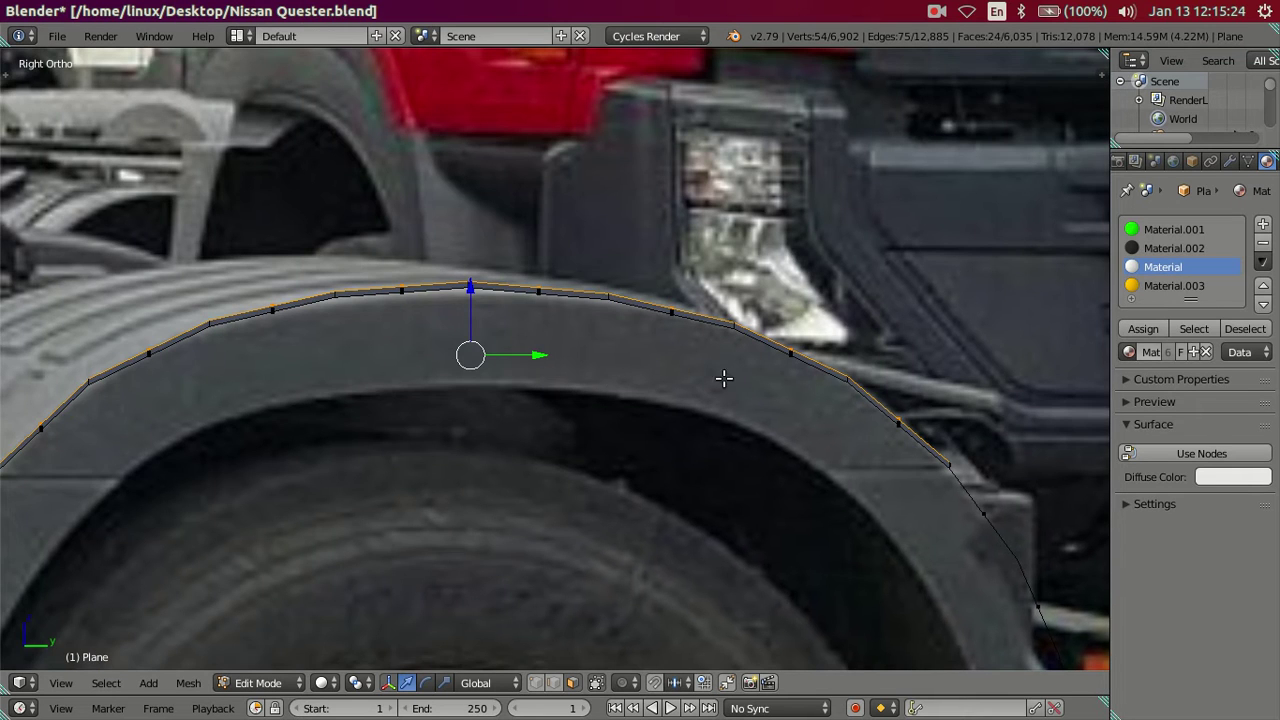
{"action": "middle_click_drag", "start_coordinate": [724, 378], "coordinate": [546, 366], "text": "shift"}
{"action": "scroll", "coordinate": [543, 340], "scroll_direction": "up", "scroll_amount": 2}
{"action": "scroll", "coordinate": [551, 297], "scroll_direction": "up", "scroll_amount": 2}
{"action": "scroll", "coordinate": [489, 347], "scroll_direction": "up", "scroll_amount": 2}
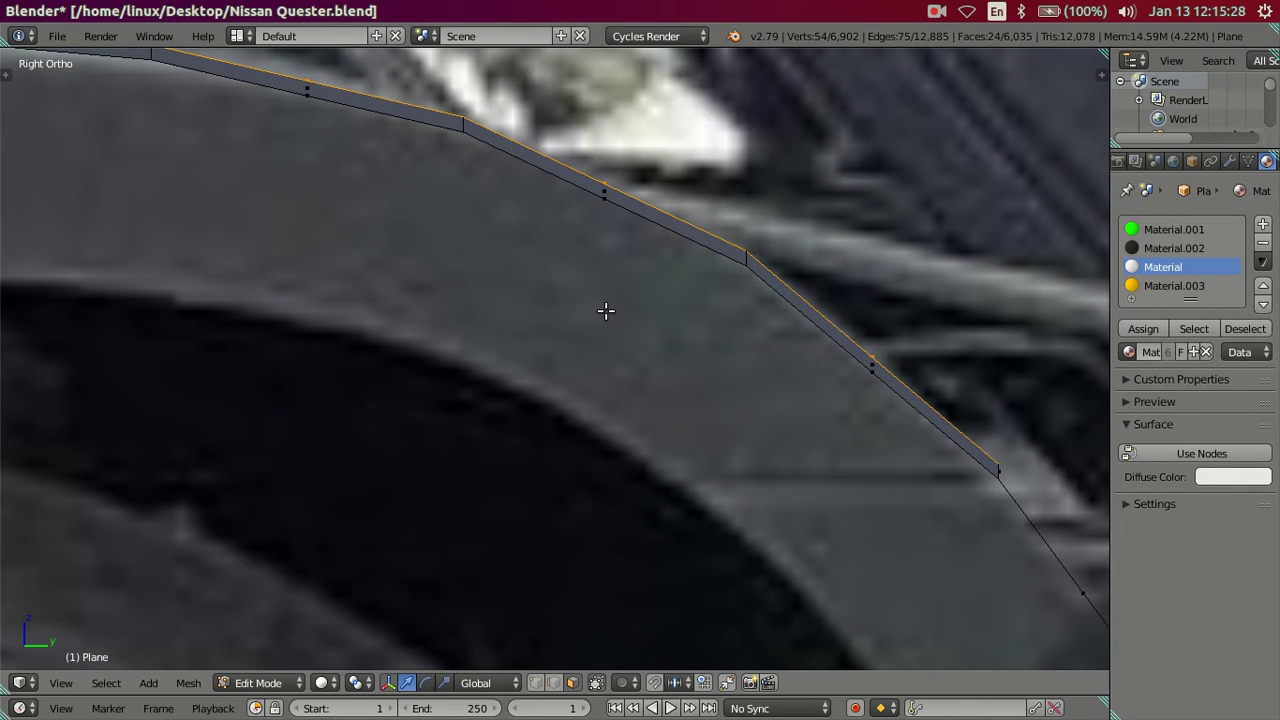
{"action": "key", "text": "s"}
{"action": "key", "text": "y"}
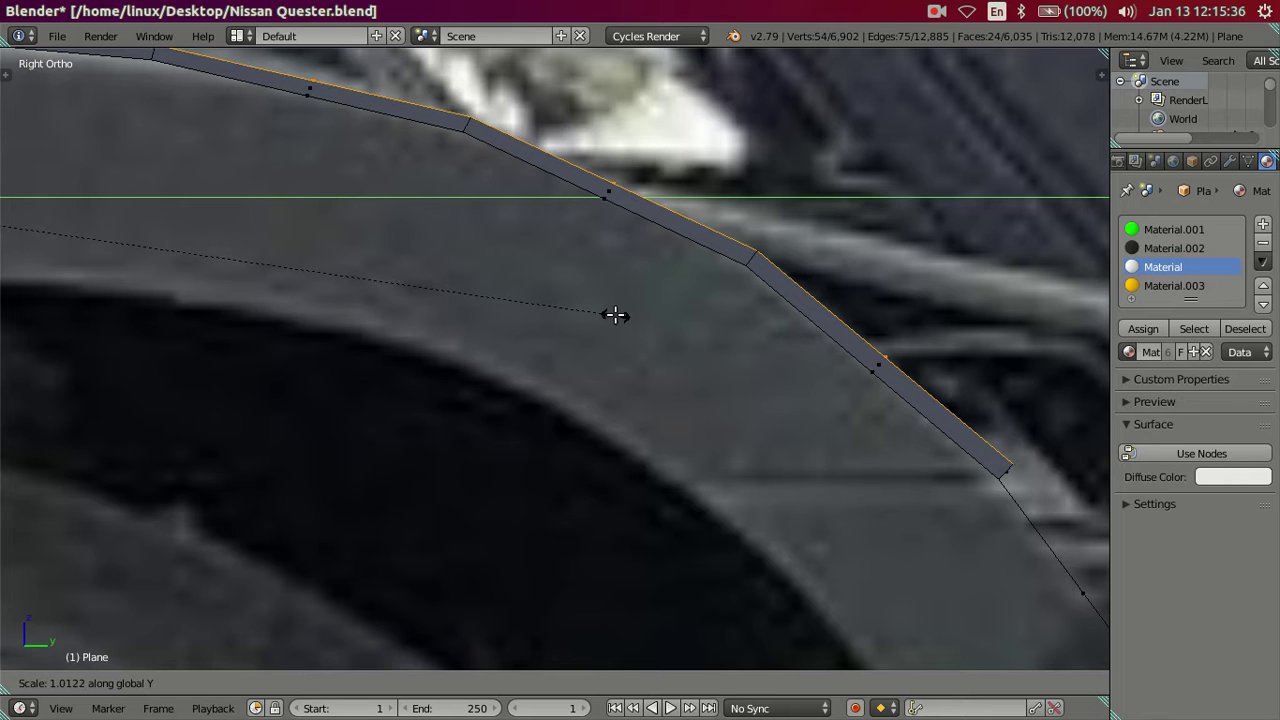
{"action": "left_click", "coordinate": [615, 315]}
Deselect everything and switch back to solid shading to review the ribbed arch
{"action": "scroll", "coordinate": [611, 311], "scroll_direction": "down", "scroll_amount": 3}
{"action": "key", "text": "a"}
{"action": "middle_click_drag", "start_coordinate": [594, 306], "coordinate": [535, 401]}
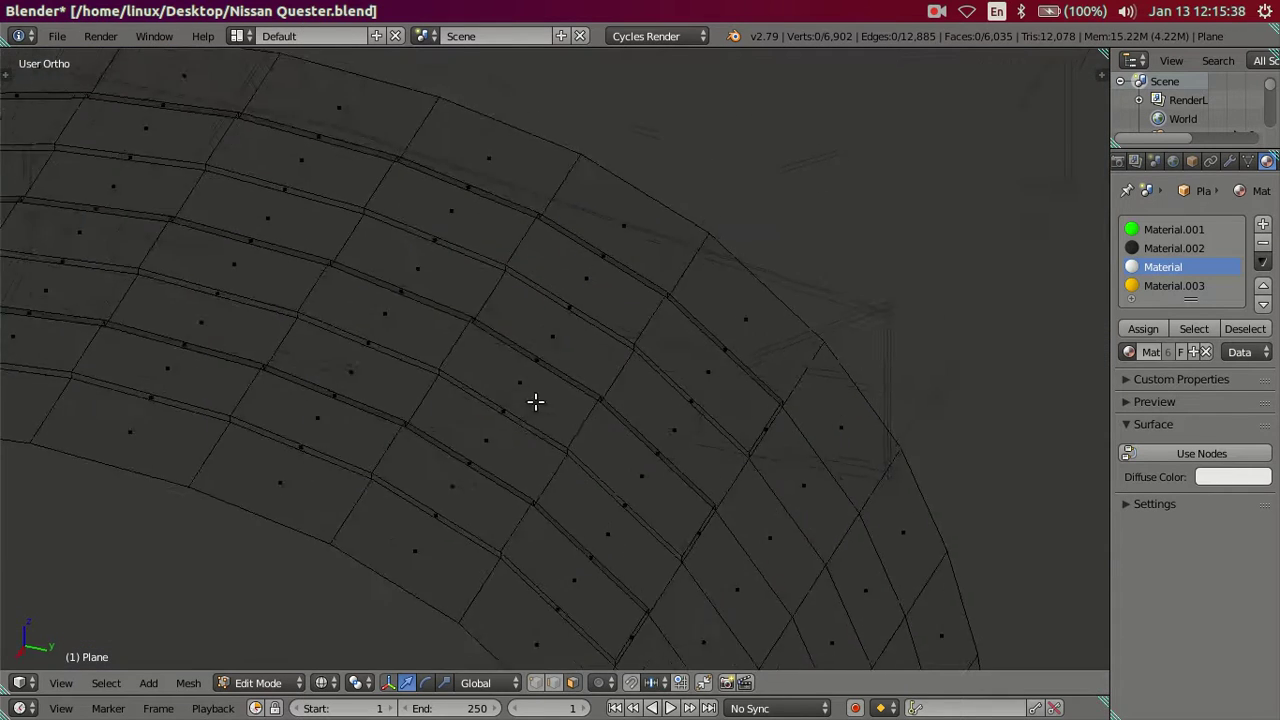
{"action": "key", "text": "z"}
{"action": "scroll", "coordinate": [535, 401], "scroll_direction": "down", "scroll_amount": 3}
{"action": "middle_click_drag", "start_coordinate": [120, 300], "coordinate": [40, 330]}
Leave Edit Mode and consult the Volvo chassis photo again
{"action": "key", "text": "Tab"}
{"action": "scroll", "coordinate": [0, 365], "scroll_direction": "up", "scroll_amount": 2}
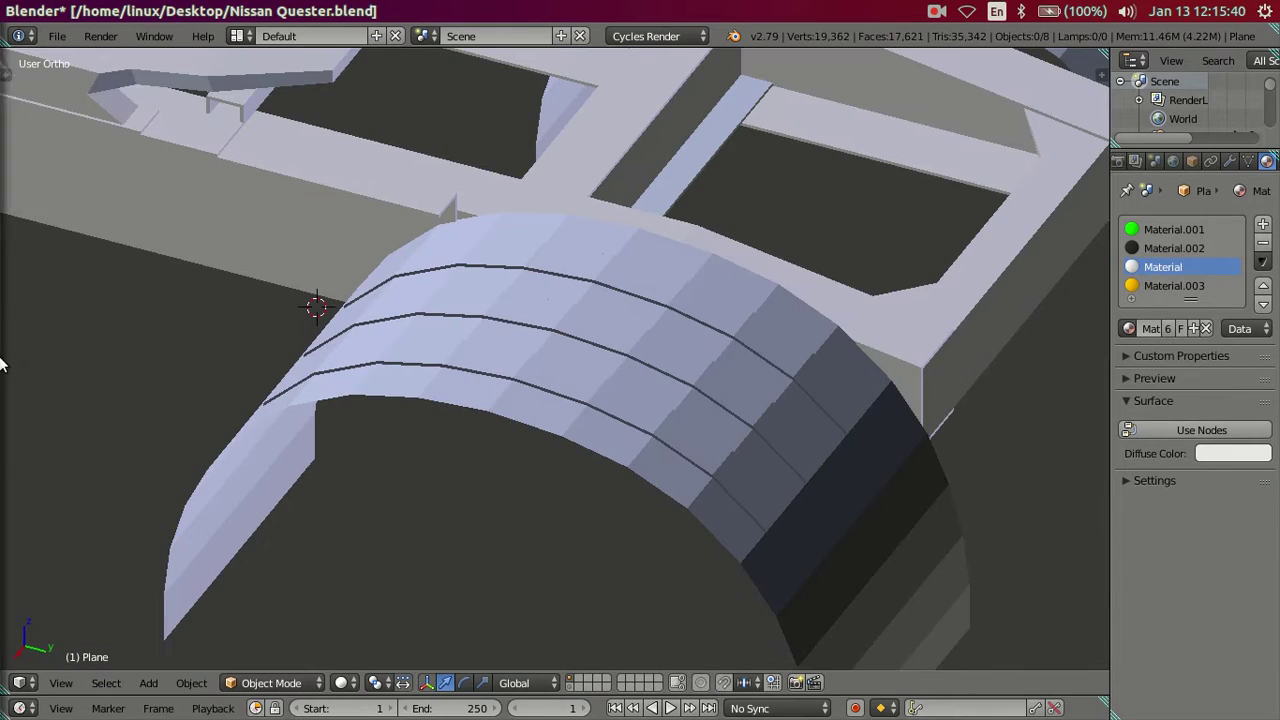
{"action": "left_click", "coordinate": [14, 378]}
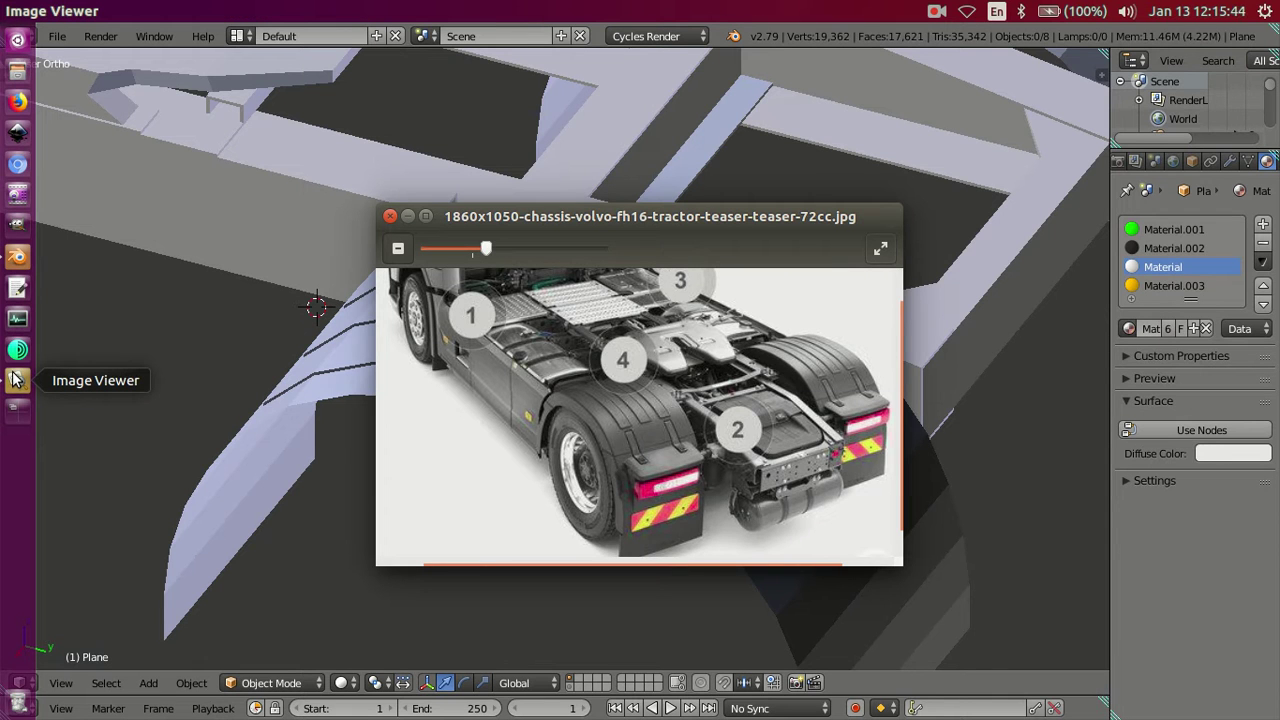
{"action": "middle_click_drag", "start_coordinate": [254, 343], "coordinate": [271, 357]}
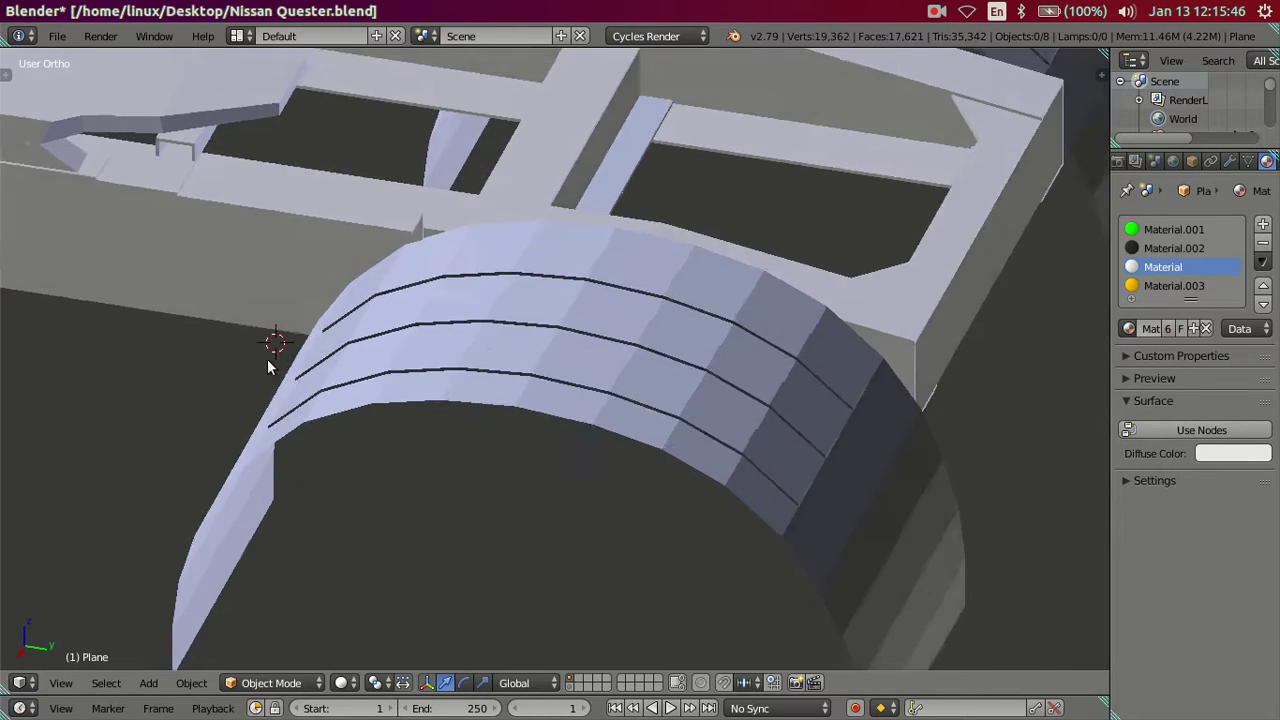
{"action": "scroll", "coordinate": [554, 389], "scroll_direction": "up", "scroll_amount": 2}
Re-enter Edit Mode on the arch and zoom in on Right Ortho over the truck photo
{"action": "key", "text": "Tab"}
{"action": "scroll", "coordinate": [677, 431], "scroll_direction": "up", "scroll_amount": 2}
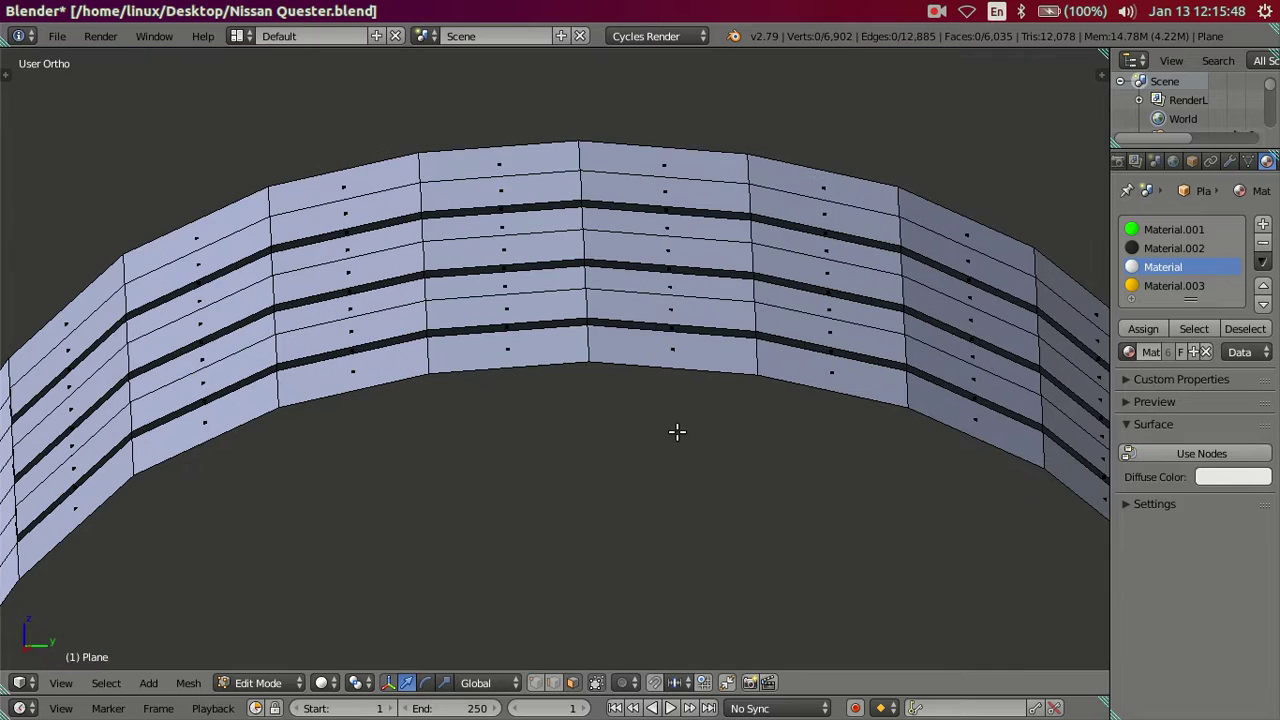
{"action": "scroll", "coordinate": [680, 428], "scroll_direction": "down", "scroll_amount": 2}
{"action": "key", "text": "KP_3"}
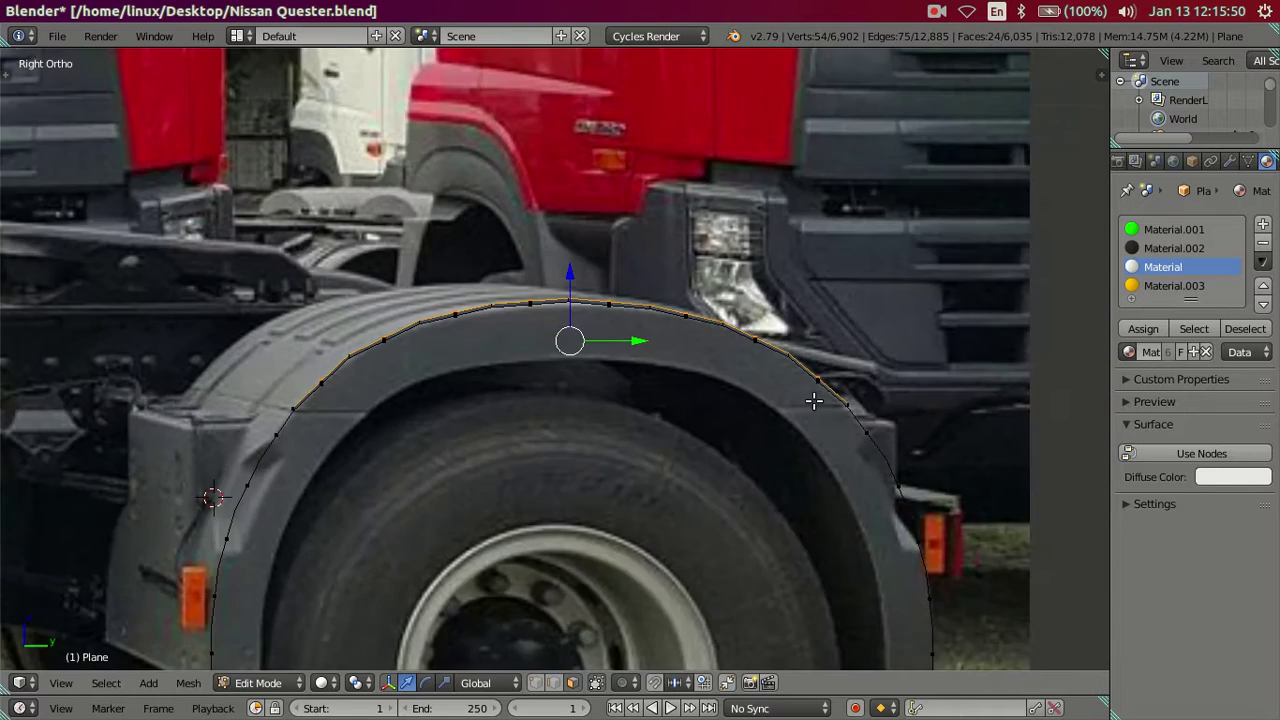
{"action": "scroll", "coordinate": [372, 378], "scroll_direction": "up", "scroll_amount": 3}
{"action": "scroll", "coordinate": [563, 503], "scroll_direction": "up", "scroll_amount": 3}
{"action": "scroll", "coordinate": [678, 472], "scroll_direction": "up", "scroll_amount": 2}
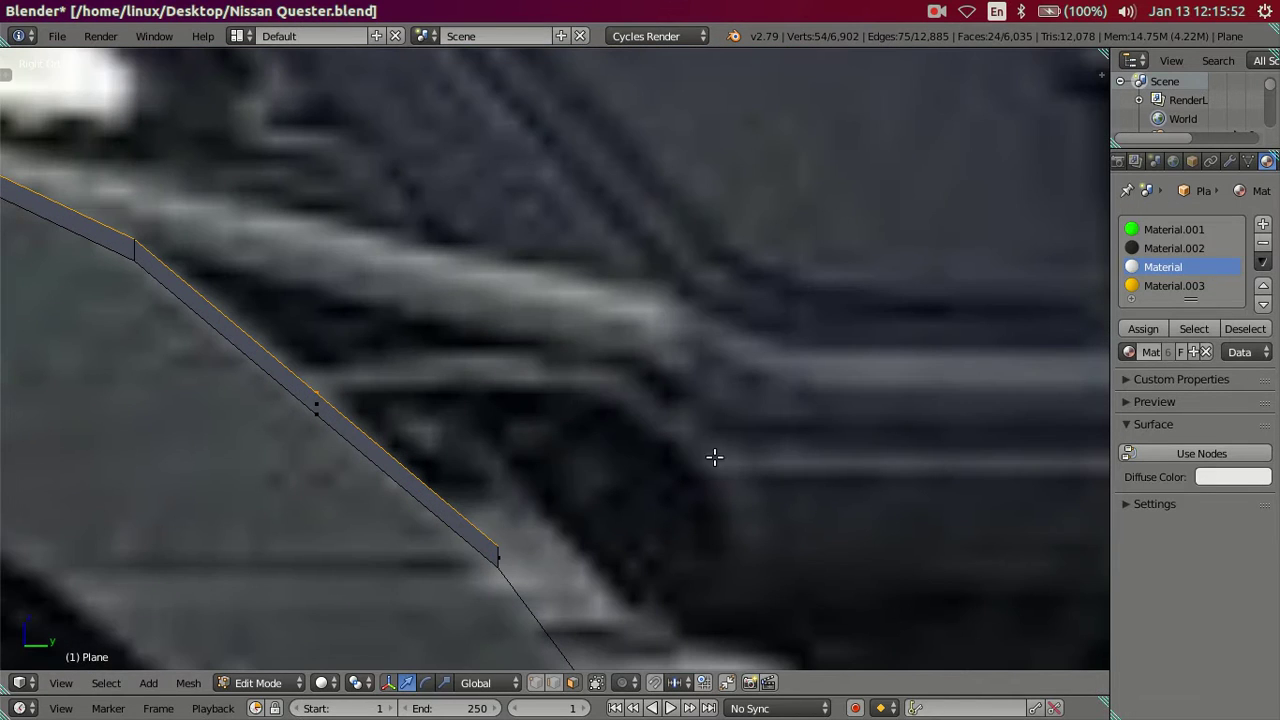
Stretch the selected rib strips along Y by 1.0104 and inspect the arch edge
{"action": "key", "text": "s"}
{"action": "key", "text": "y"}
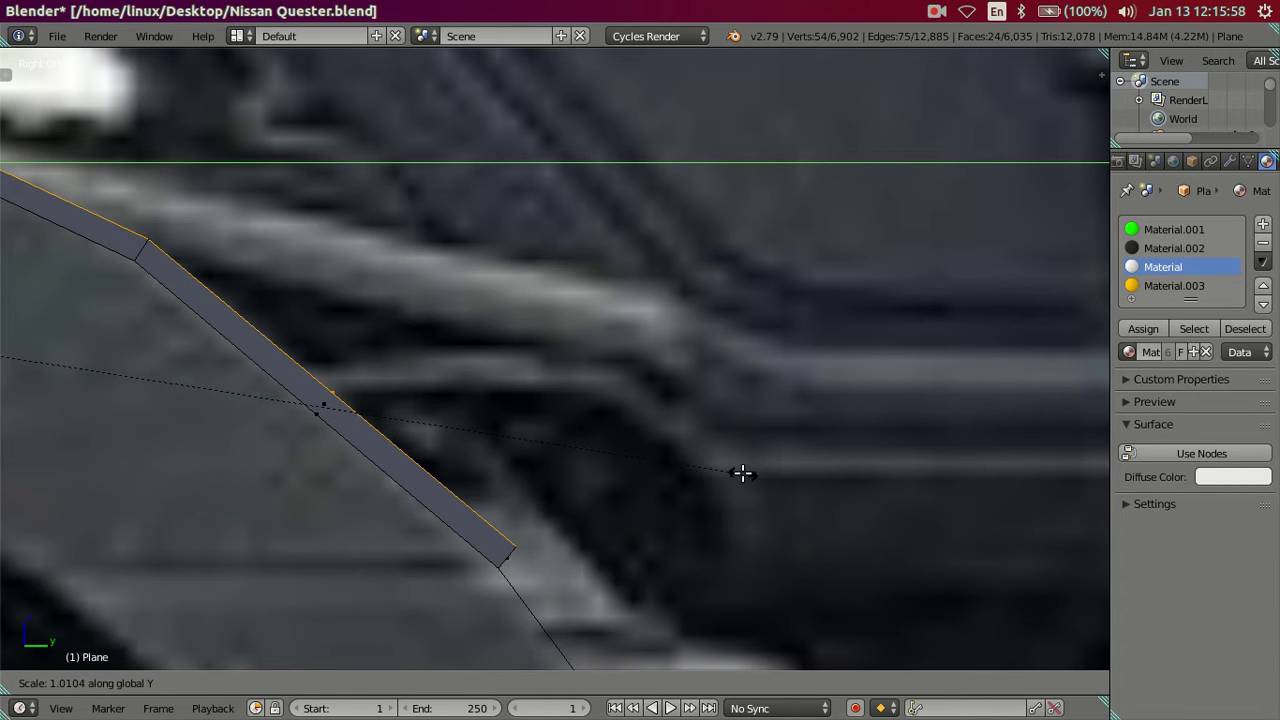
{"action": "left_click", "coordinate": [742, 473]}
{"action": "scroll", "coordinate": [714, 346], "scroll_direction": "up", "scroll_amount": 3}
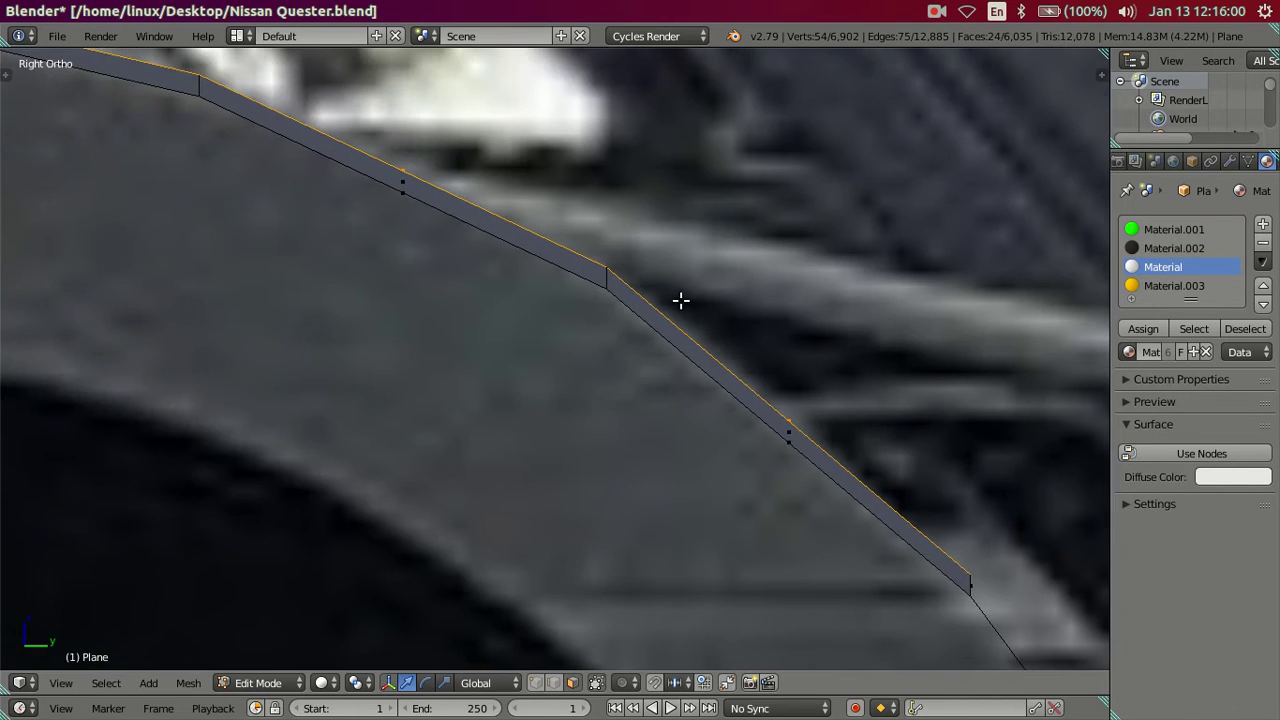
{"action": "scroll", "coordinate": [530, 220], "scroll_direction": "up", "scroll_amount": 2}
{"action": "middle_click_drag", "start_coordinate": [530, 220], "coordinate": [386, 157], "text": "shift"}
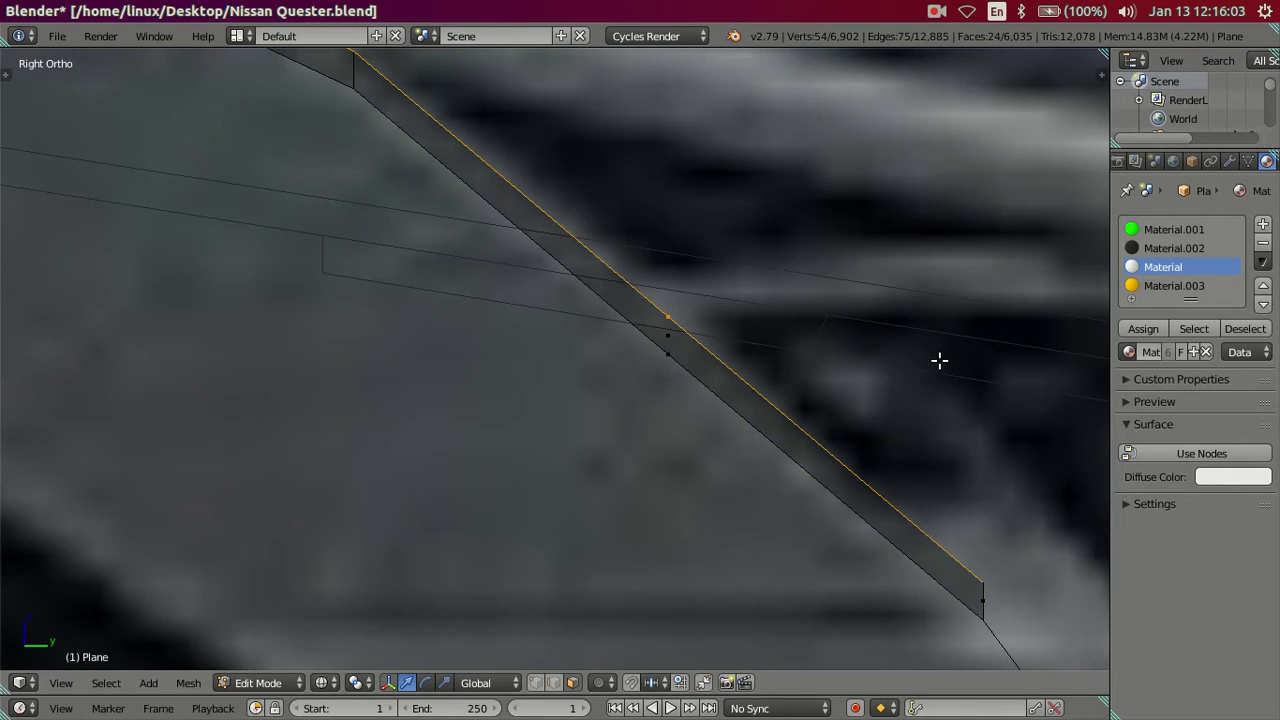
{"action": "middle_click_drag", "start_coordinate": [939, 360], "coordinate": [864, 343], "text": "shift"}
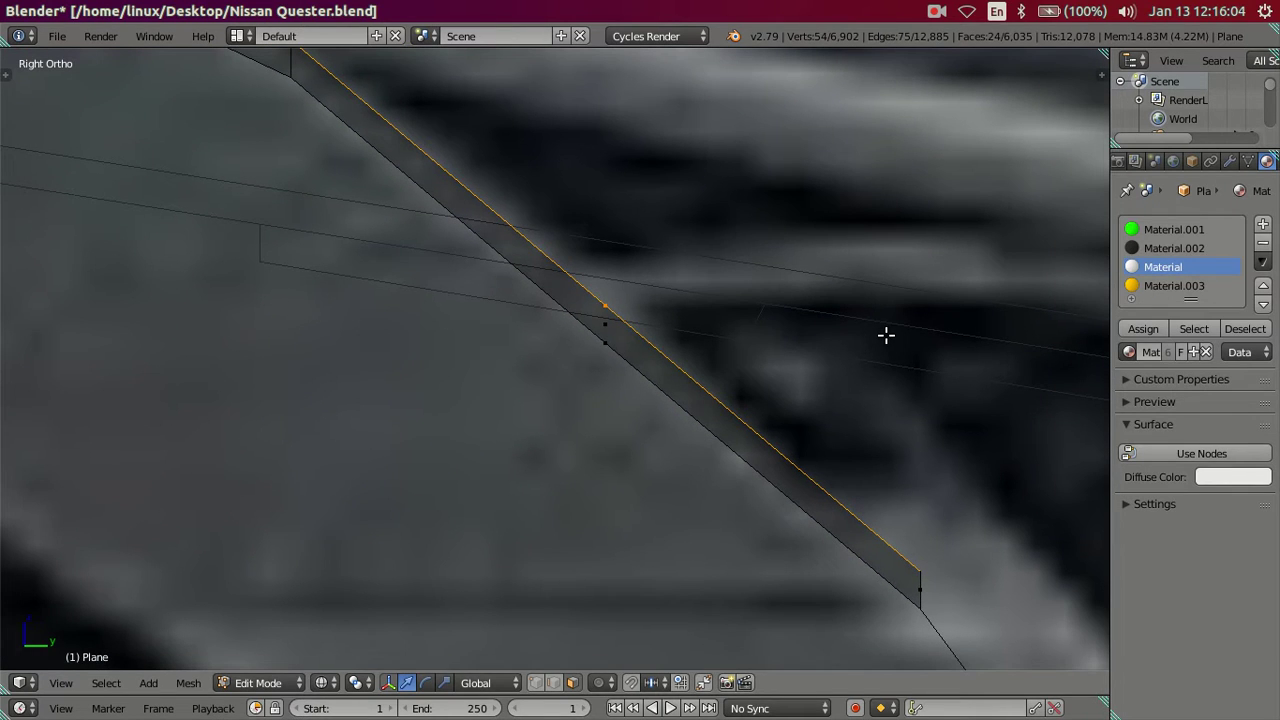
Stretch the rib strips along Y again, to 1.0125
{"action": "key", "text": "s"}
{"action": "key", "text": "y"}
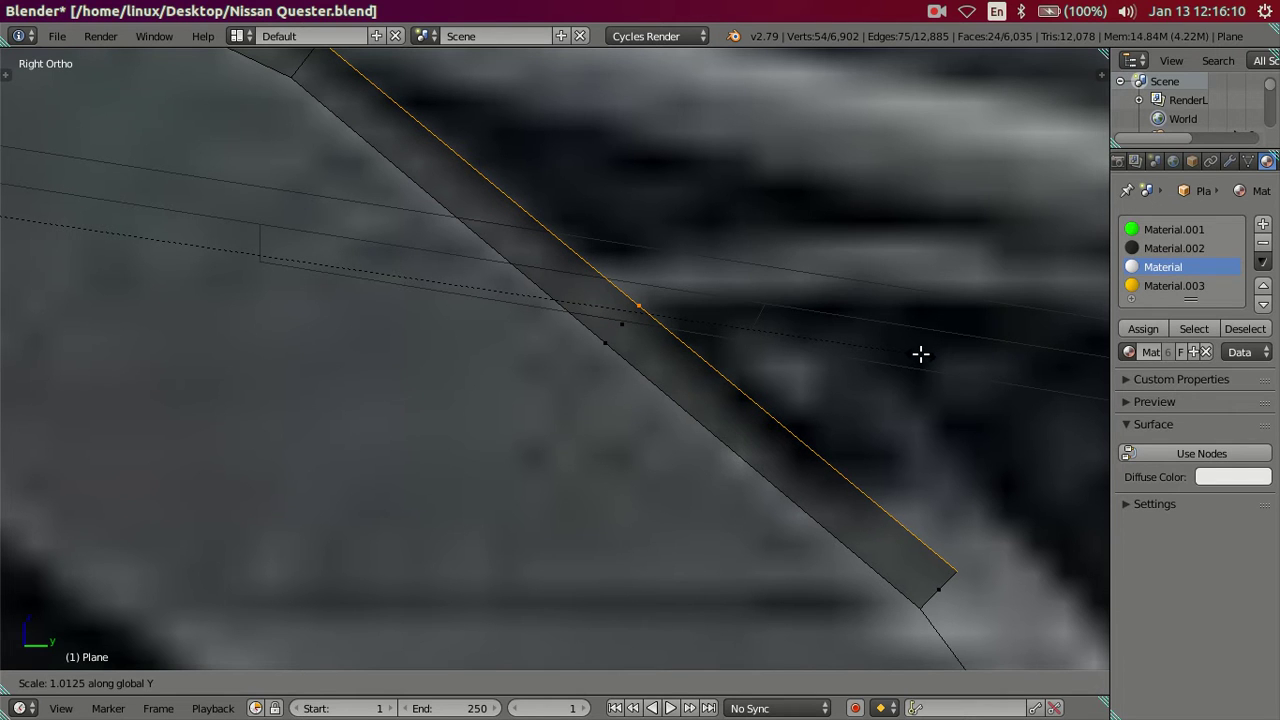
{"action": "left_click", "coordinate": [809, 337]}
{"action": "scroll", "coordinate": [809, 337], "scroll_direction": "down", "scroll_amount": 3}
{"action": "scroll", "coordinate": [589, 317], "scroll_direction": "down", "scroll_amount": 3}
{"action": "mouse_move", "coordinate": [397, 320]}
{"action": "middle_mouse_down"}
{"action": "mouse_move", "coordinate": [459, 428]}
{"action": "mouse_move", "coordinate": [386, 440]}
{"action": "mouse_move", "coordinate": [320, 477]}
{"action": "mouse_move", "coordinate": [474, 229]}
{"action": "middle_mouse_up"}
{"action": "scroll", "coordinate": [459, 428], "scroll_direction": "down", "scroll_amount": 3}
Deselect all, return to Object Mode, and view the truck from the right side
{"action": "key", "text": "a"}
{"action": "key", "text": "Tab"}
{"action": "scroll", "coordinate": [511, 259], "scroll_direction": "up", "scroll_amount": 3}
{"action": "scroll", "coordinate": [462, 362], "scroll_direction": "up", "scroll_amount": 2}
{"action": "scroll", "coordinate": [462, 364], "scroll_direction": "down", "scroll_amount": 2}
{"action": "mouse_move", "coordinate": [462, 364]}
{"action": "middle_mouse_down"}
{"action": "mouse_move", "coordinate": [451, 274]}
{"action": "mouse_move", "coordinate": [671, 309]}
{"action": "mouse_move", "coordinate": [457, 329]}
{"action": "mouse_move", "coordinate": [523, 377]}
{"action": "mouse_move", "coordinate": [593, 347]}
{"action": "mouse_move", "coordinate": [608, 320]}
{"action": "middle_mouse_up"}
{"action": "key", "text": "KP_3"}
Show the model as wireframe and frame the fender against the side photo
{"action": "key", "text": "z"}
{"action": "scroll", "coordinate": [396, 353], "scroll_direction": "up", "scroll_amount": 1}
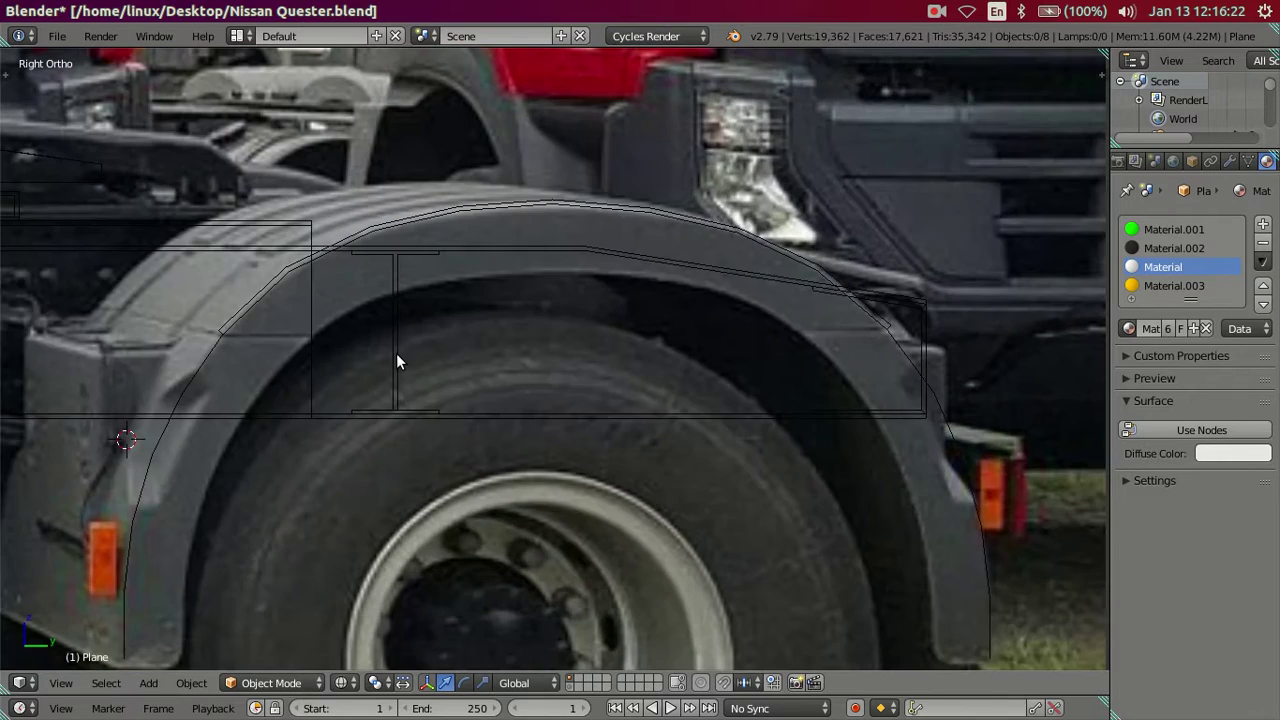
{"action": "scroll", "coordinate": [378, 361], "scroll_direction": "down", "scroll_amount": 1}
{"action": "middle_click_drag", "start_coordinate": [378, 361], "coordinate": [555, 348], "text": "shift"}
{"action": "scroll", "coordinate": [502, 360], "scroll_direction": "up", "scroll_amount": 1}
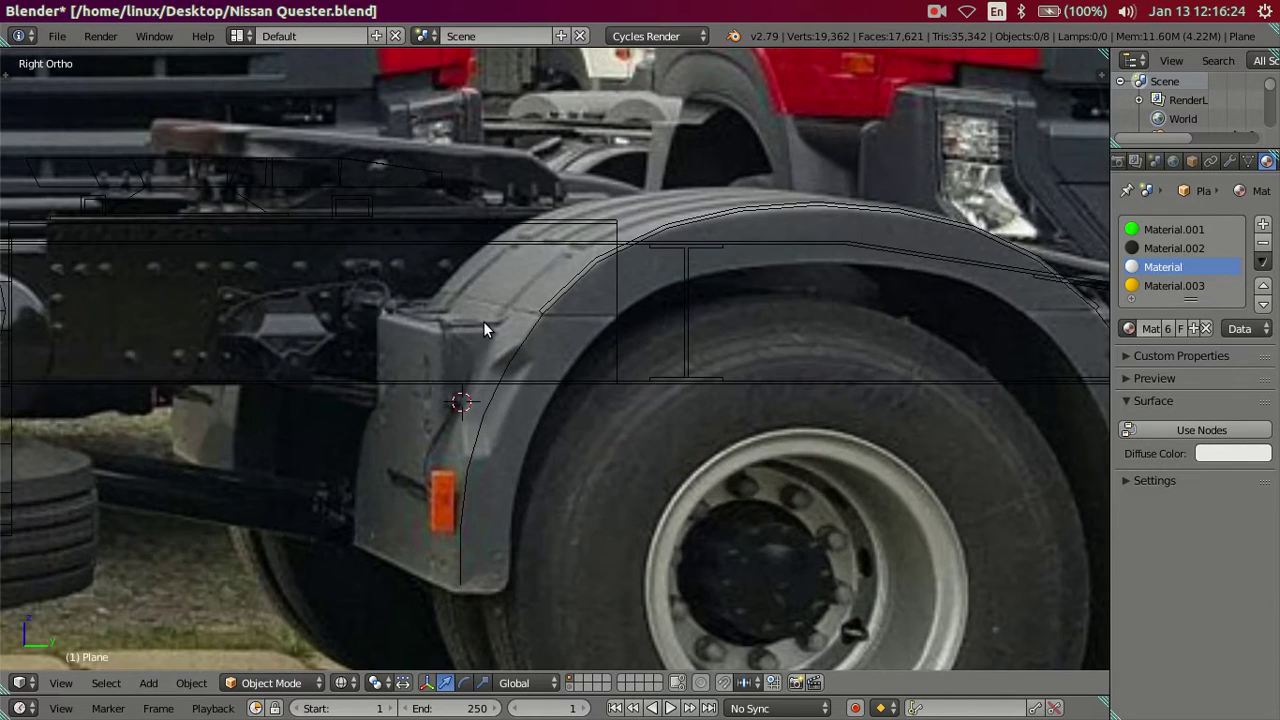
Select the fender Plane and enter Edit Mode
{"action": "key", "text": "z"}
{"action": "key", "text": "z"}
{"action": "right_click", "coordinate": [464, 492]}
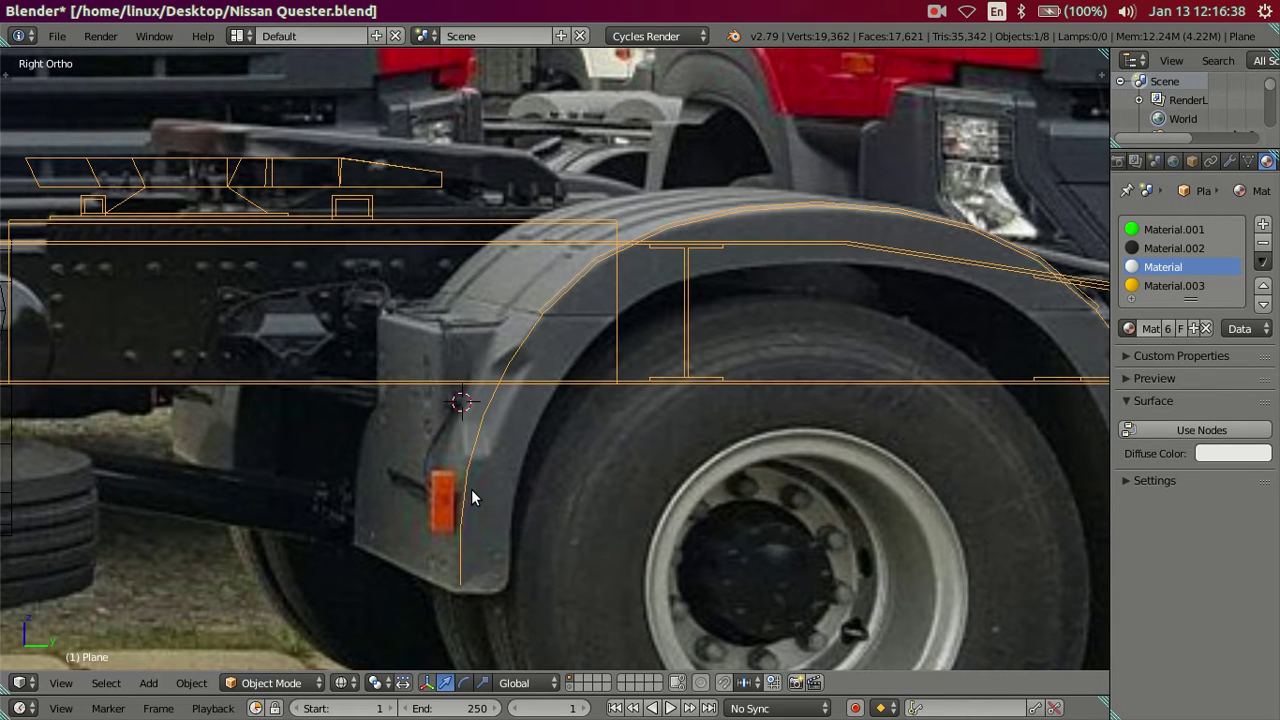
{"action": "key", "text": "Tab"}
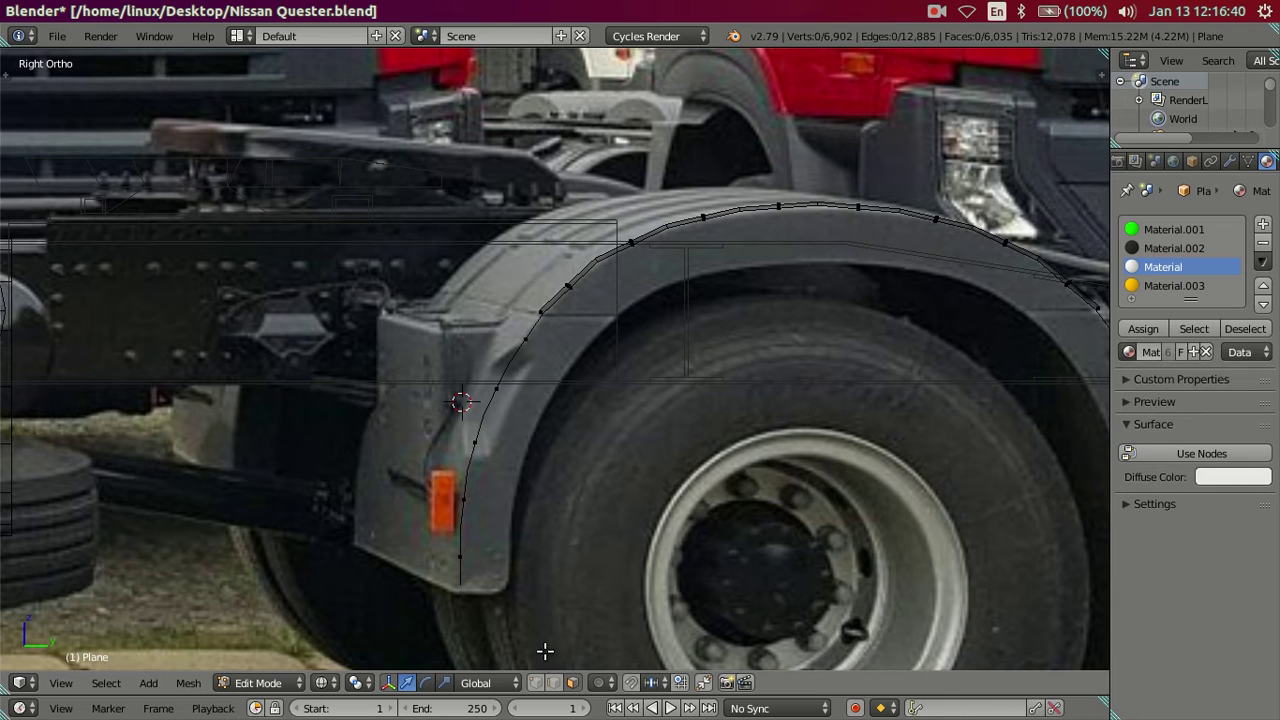
Switch to edge select and cut an edge loop across the fender
{"action": "left_click", "coordinate": [552, 683]}
{"action": "right_click", "coordinate": [456, 487]}
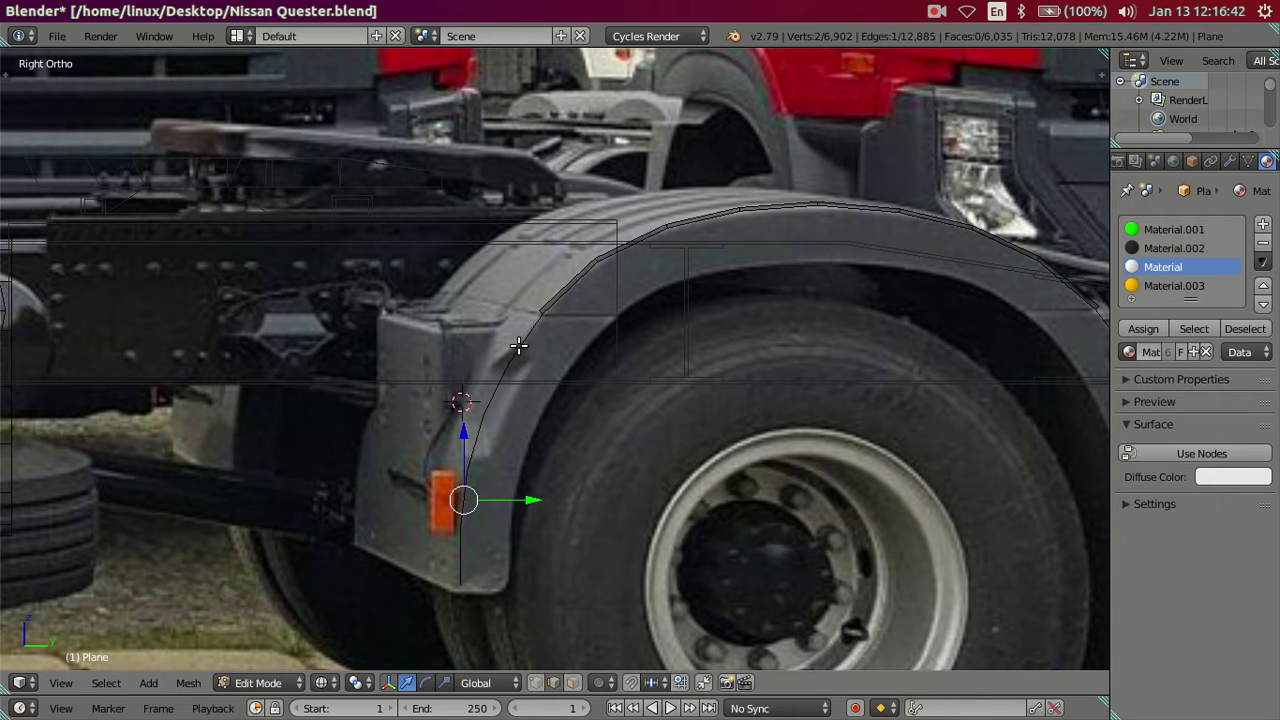
{"action": "mouse_move", "coordinate": [521, 342]}
{"action": "middle_mouse_down"}
{"action": "mouse_move", "coordinate": [571, 394]}
{"action": "mouse_move", "coordinate": [657, 423]}
{"action": "mouse_move", "coordinate": [638, 430]}
{"action": "middle_mouse_up"}
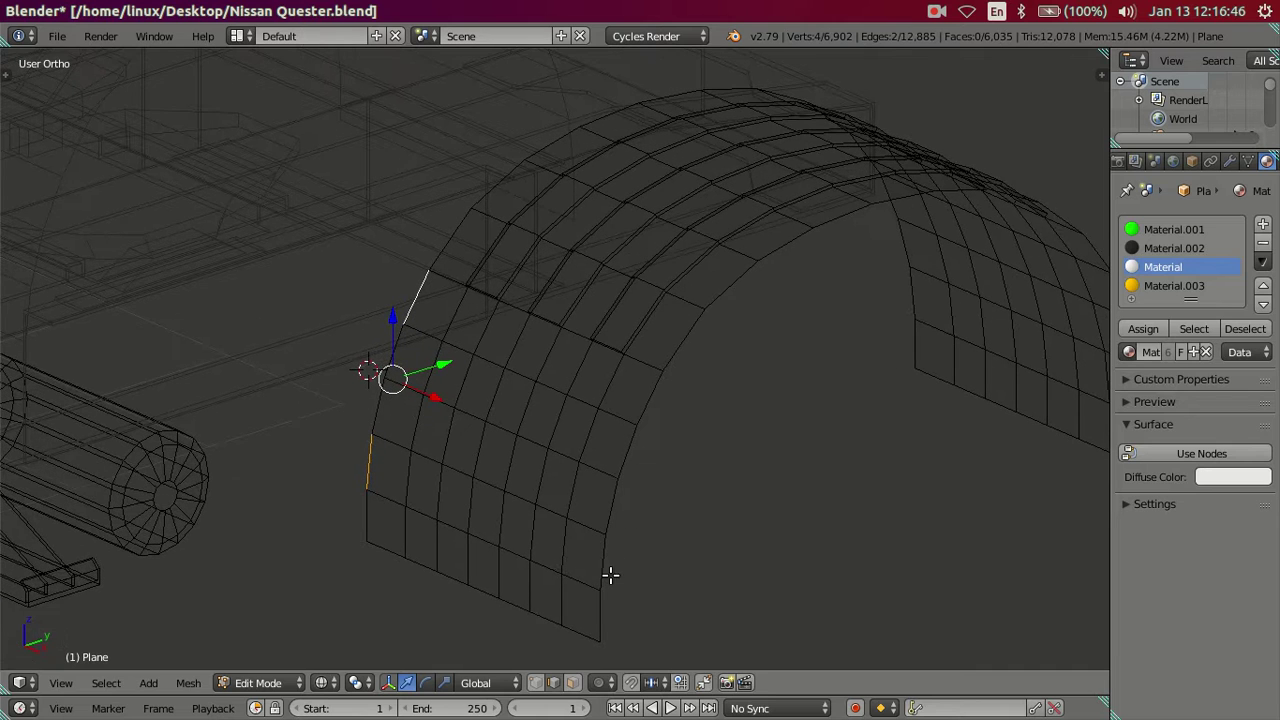
{"action": "key", "text": "ctrl+r"}
{"action": "left_click", "coordinate": [610, 552]}
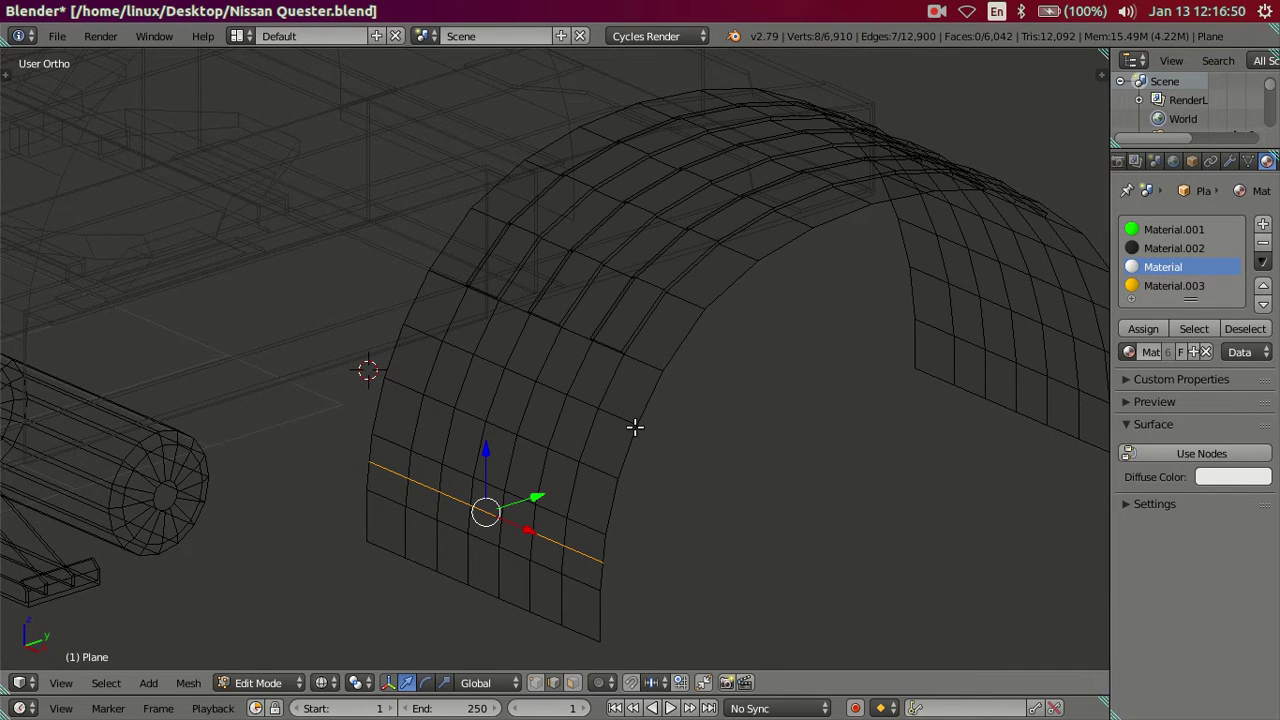
Cut another edge loop near the top of the arch
{"action": "key", "text": "KP_3"}
{"action": "mouse_move", "coordinate": [528, 335]}
{"action": "middle_mouse_down"}
{"action": "mouse_move", "coordinate": [580, 373]}
{"action": "mouse_move", "coordinate": [580, 414]}
{"action": "mouse_move", "coordinate": [566, 412]}
{"action": "middle_mouse_up"}
{"action": "key", "text": "ctrl+r"}
{"action": "left_click", "coordinate": [594, 400]}
Deselect, switch to solid shading, and compare the arch side-on with the truck photo
{"action": "key", "text": "a"}
{"action": "key", "text": "z"}
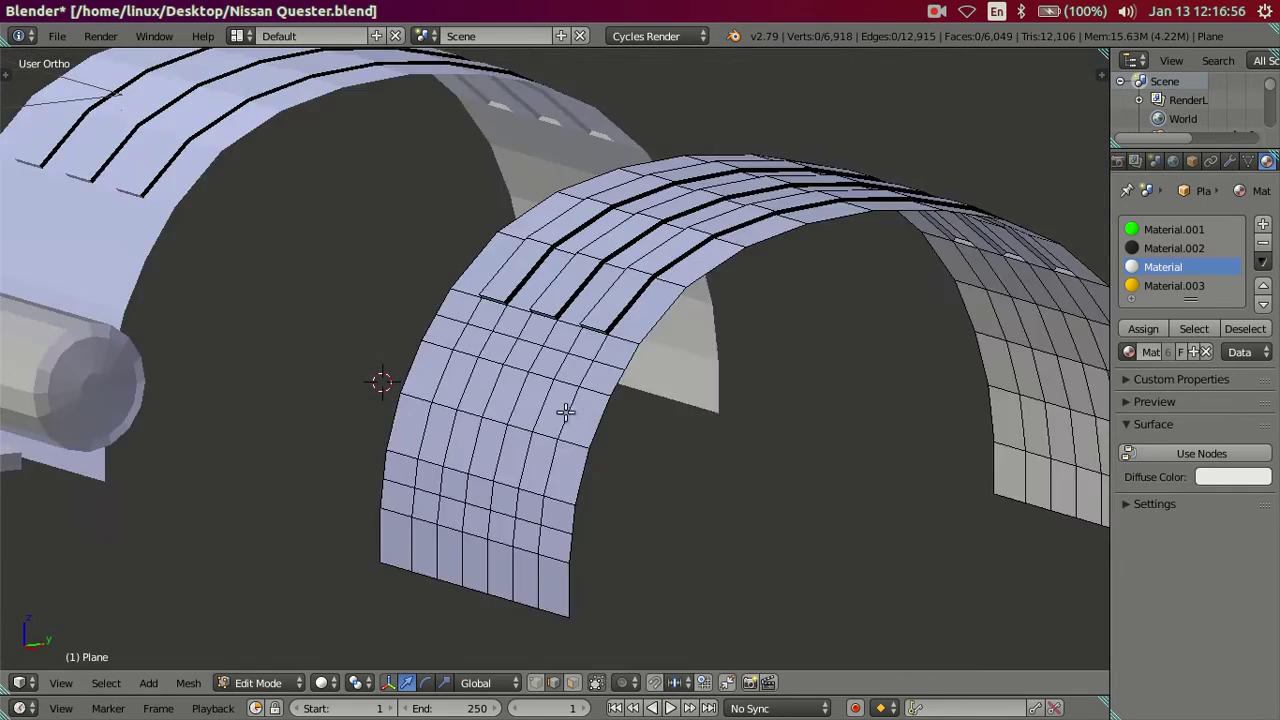
{"action": "scroll", "coordinate": [566, 412], "scroll_direction": "up", "scroll_amount": 2}
{"action": "scroll", "coordinate": [500, 397], "scroll_direction": "up", "scroll_amount": 2}
{"action": "scroll", "coordinate": [563, 294], "scroll_direction": "up", "scroll_amount": 1}
{"action": "scroll", "coordinate": [570, 280], "scroll_direction": "up", "scroll_amount": 1}
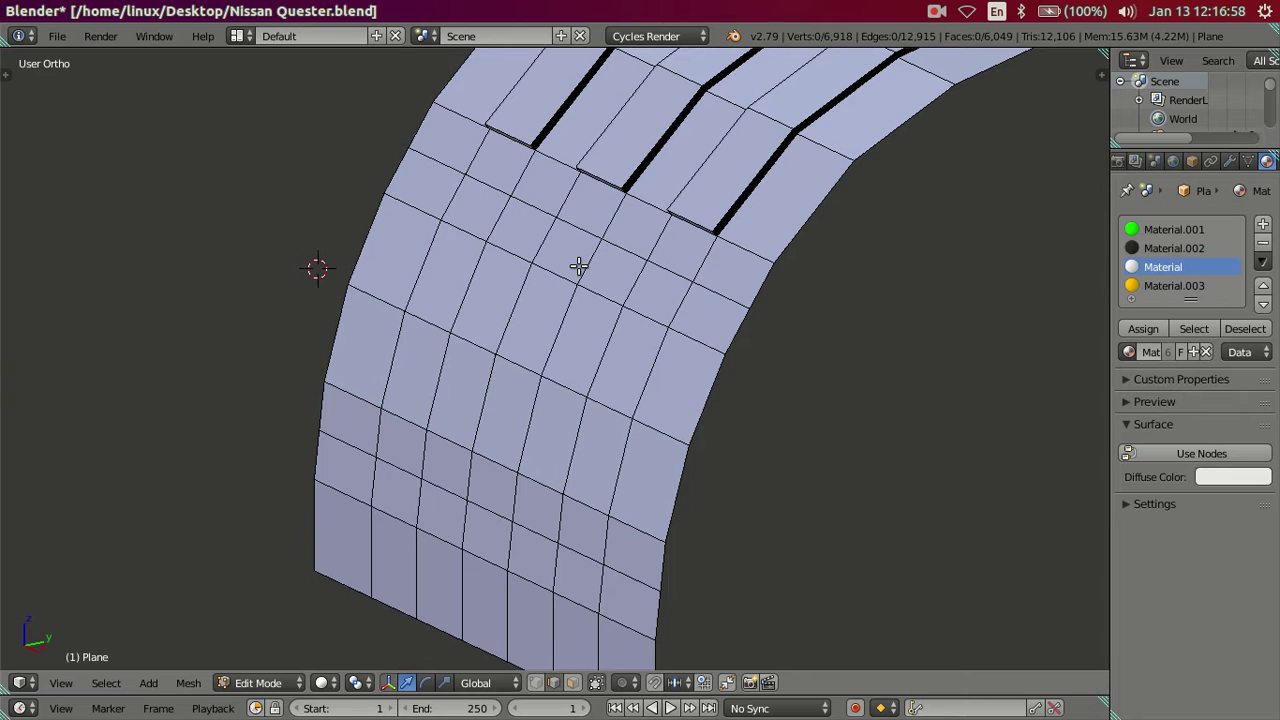
{"action": "key", "text": "KP_3"}
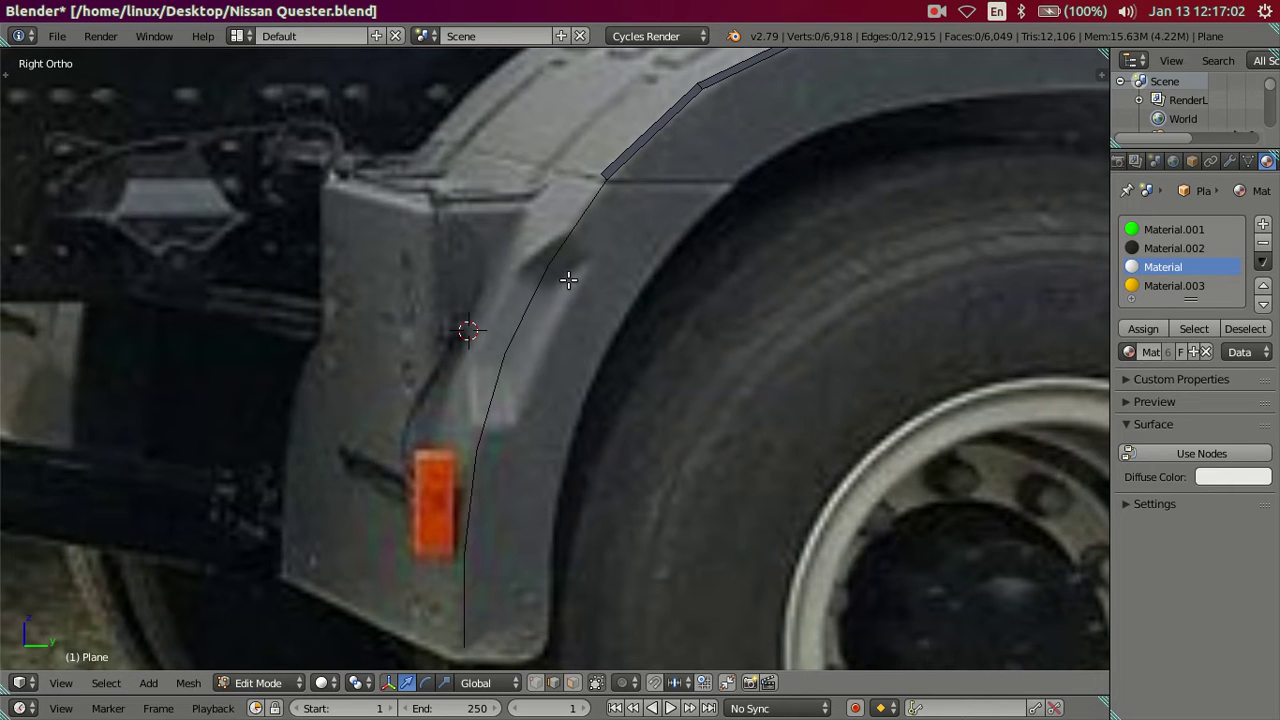
{"action": "mouse_move", "coordinate": [569, 277]}
{"action": "middle_mouse_down"}
{"action": "mouse_move", "coordinate": [614, 297]}
{"action": "mouse_move", "coordinate": [630, 328]}
{"action": "mouse_move", "coordinate": [610, 325]}
{"action": "middle_mouse_up"}
{"action": "scroll", "coordinate": [614, 297], "scroll_direction": "up", "scroll_amount": 2}
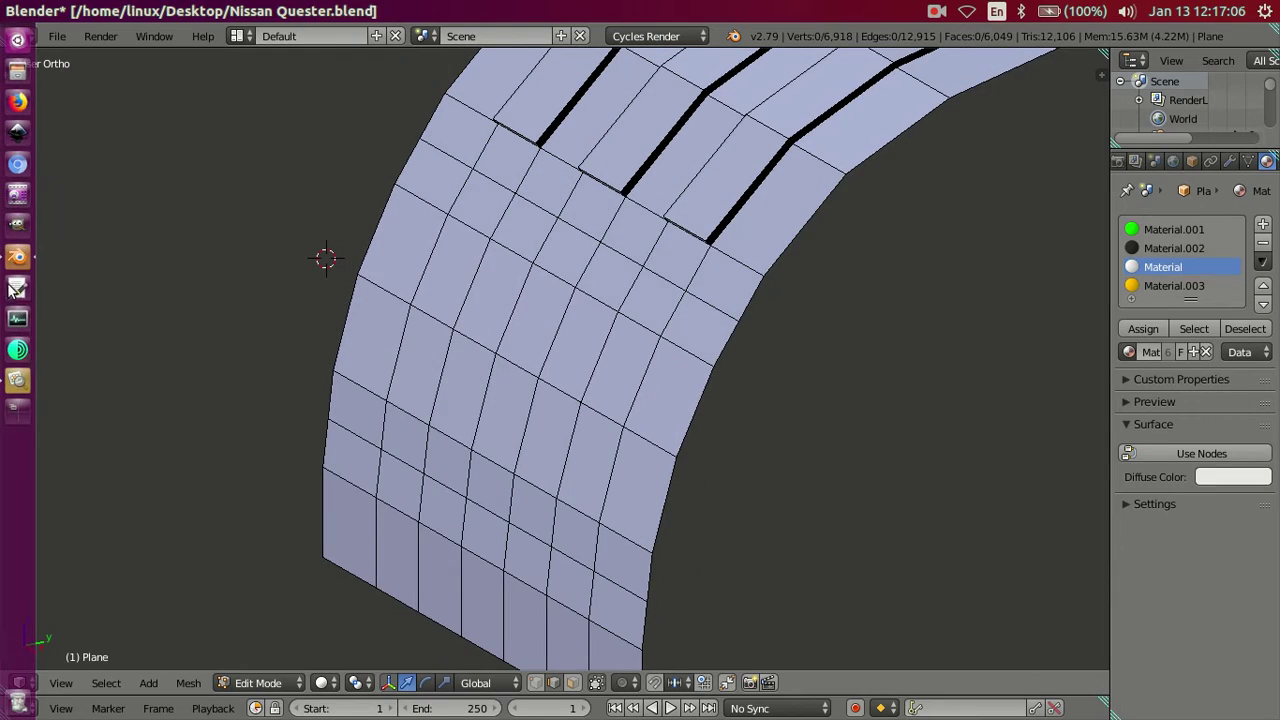
Check the truck chassis reference image, then switch the mesh to face select mode
{"action": "left_click", "coordinate": [18, 382]}
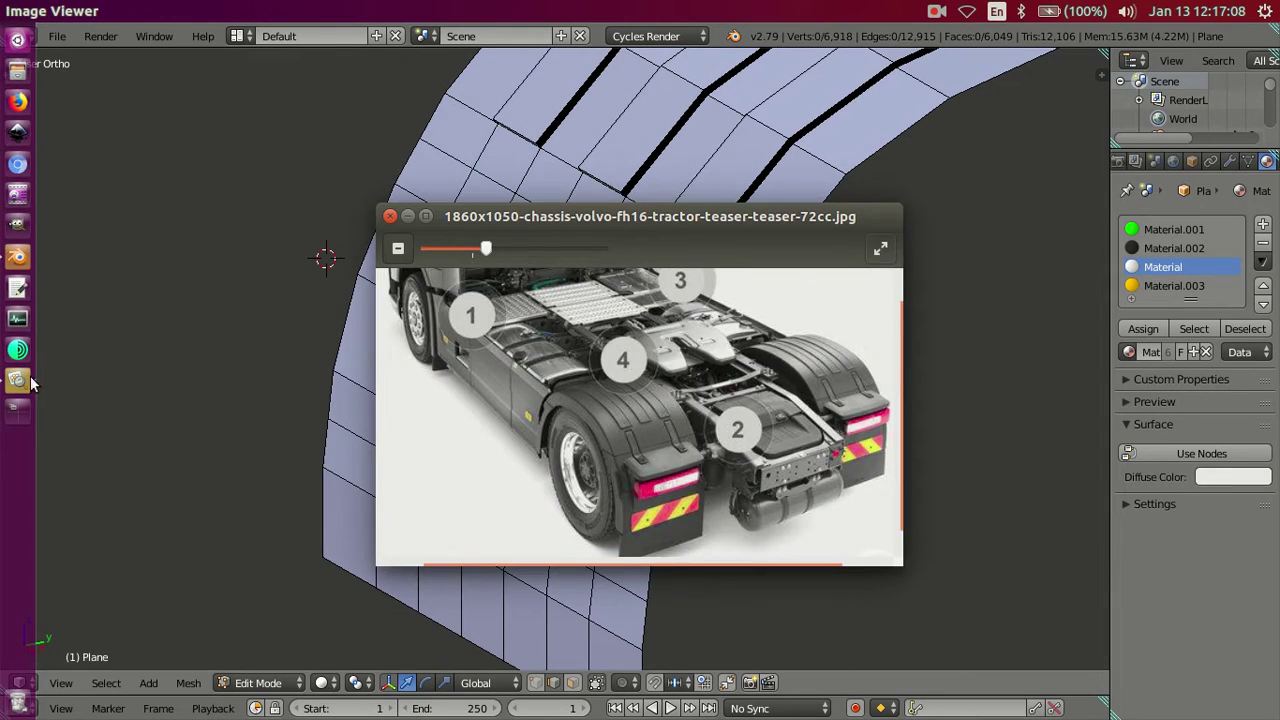
{"action": "left_click", "coordinate": [143, 345]}
{"action": "mouse_move", "coordinate": [143, 345]}
{"action": "middle_mouse_down"}
{"action": "mouse_move", "coordinate": [443, 343]}
{"action": "mouse_move", "coordinate": [420, 337]}
{"action": "mouse_move", "coordinate": [391, 355]}
{"action": "middle_mouse_up"}
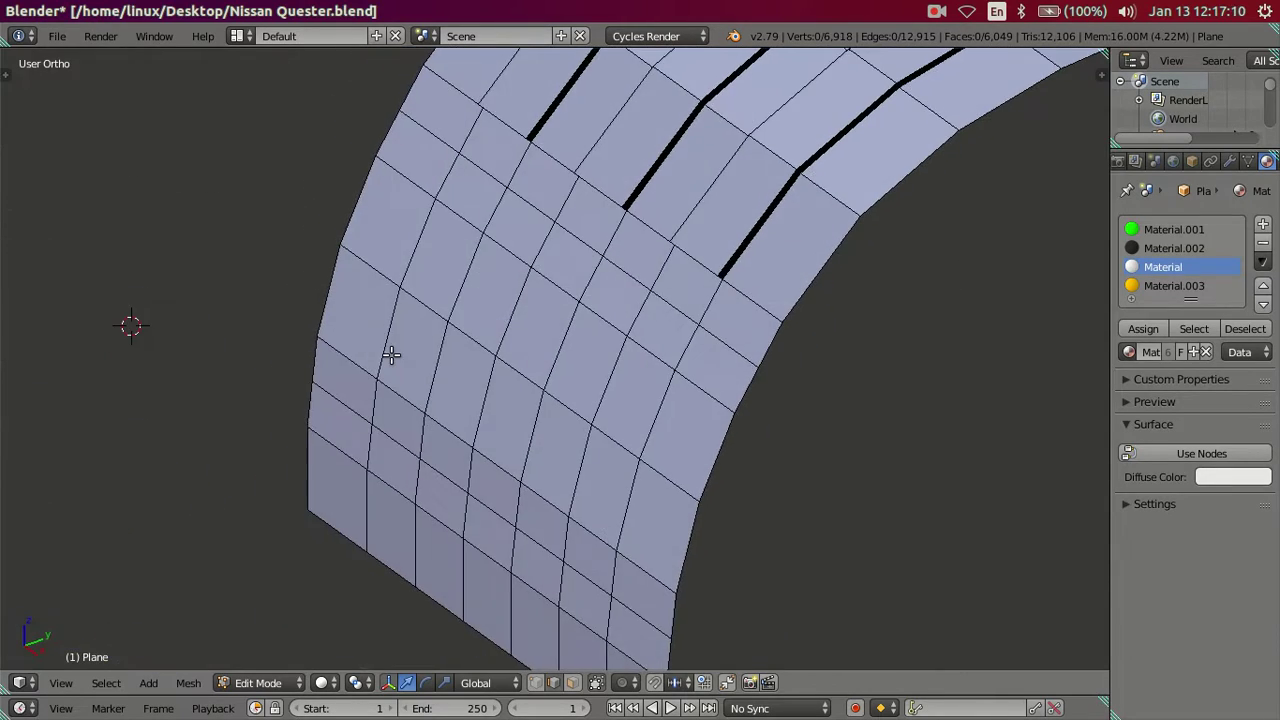
{"action": "key", "text": "KP_3"}
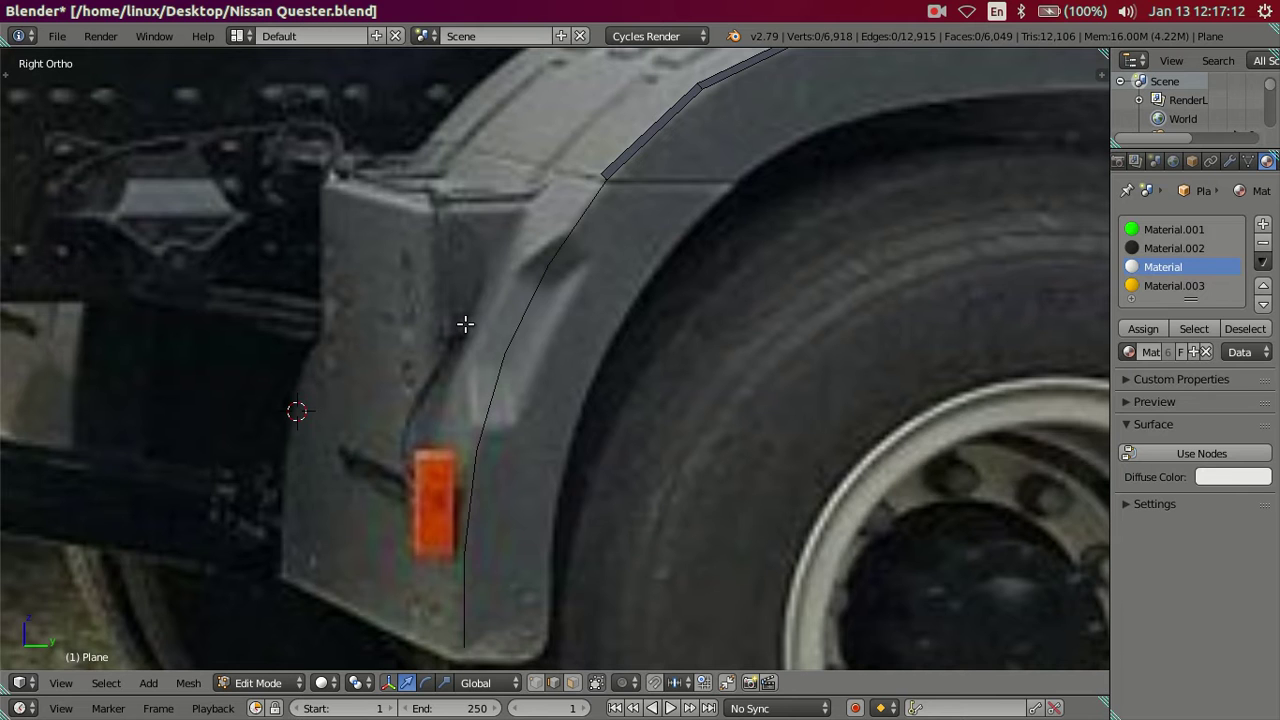
{"action": "scroll", "coordinate": [465, 323], "scroll_direction": "down", "scroll_amount": 2}
{"action": "scroll", "coordinate": [566, 286], "scroll_direction": "up", "scroll_amount": 2}
{"action": "scroll", "coordinate": [566, 303], "scroll_direction": "up", "scroll_amount": 2}
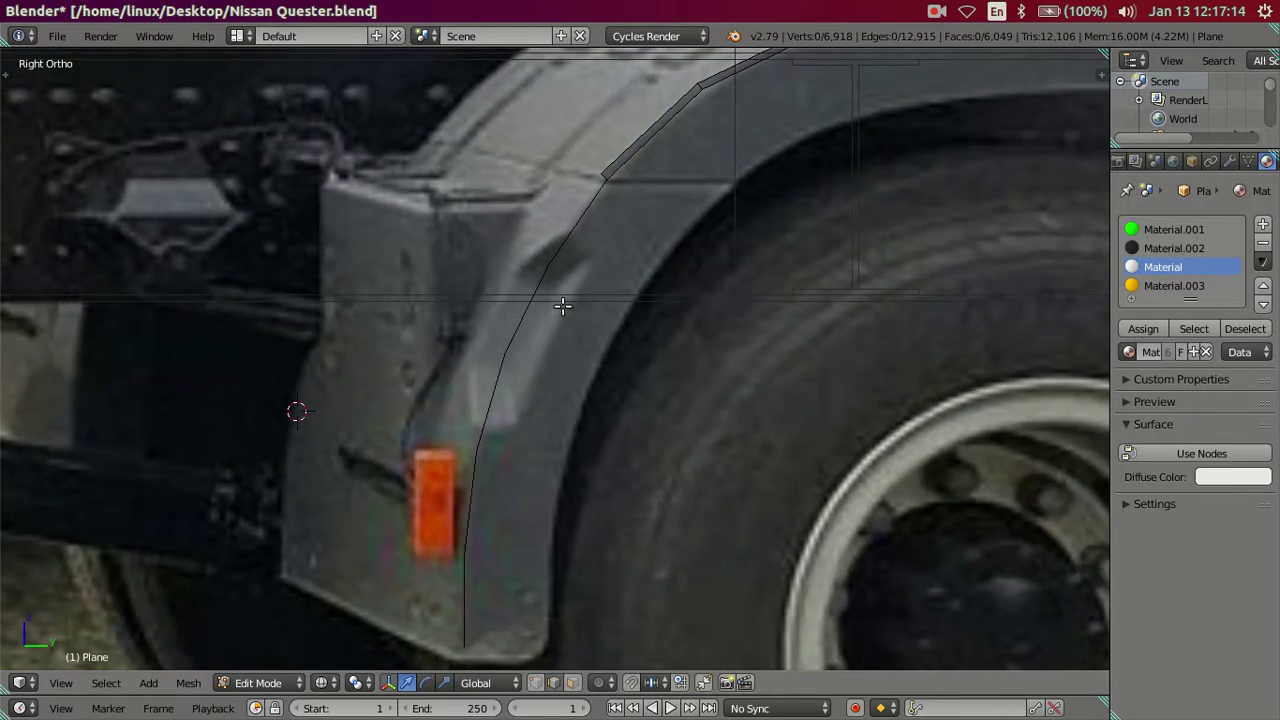
{"action": "middle_click_drag", "start_coordinate": [566, 303], "coordinate": [654, 337]}
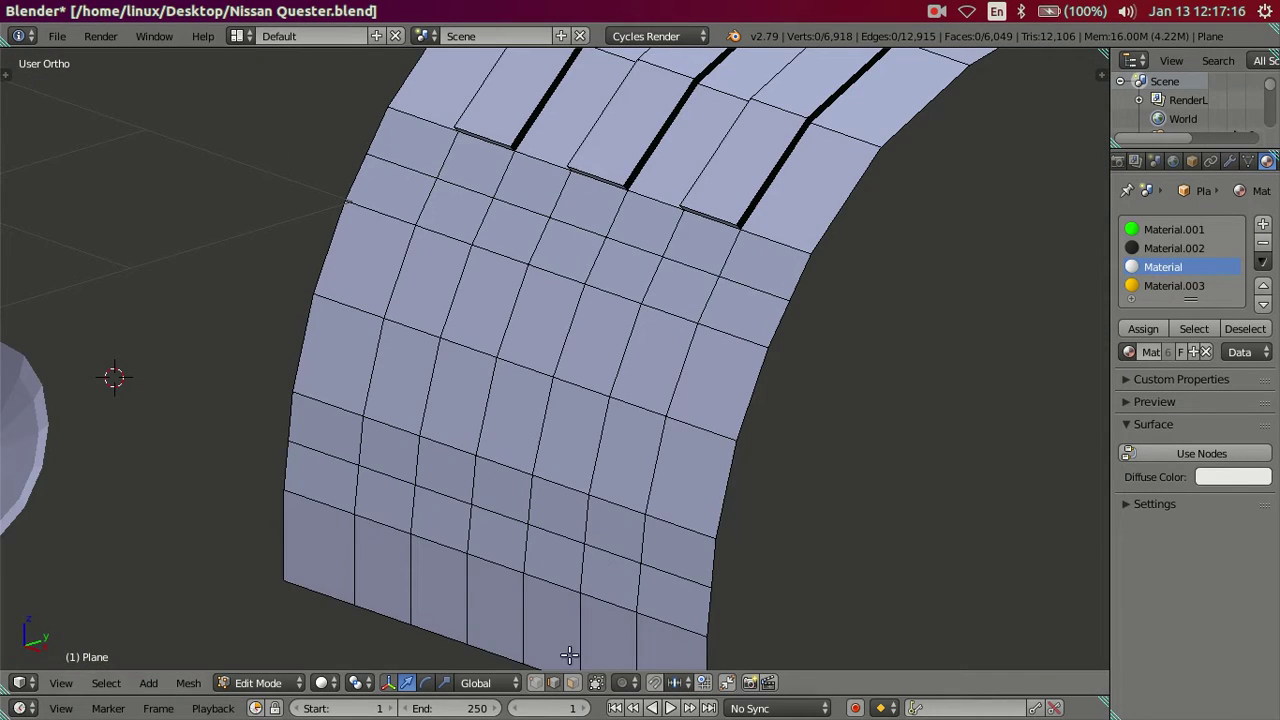
{"action": "left_click", "coordinate": [572, 682]}
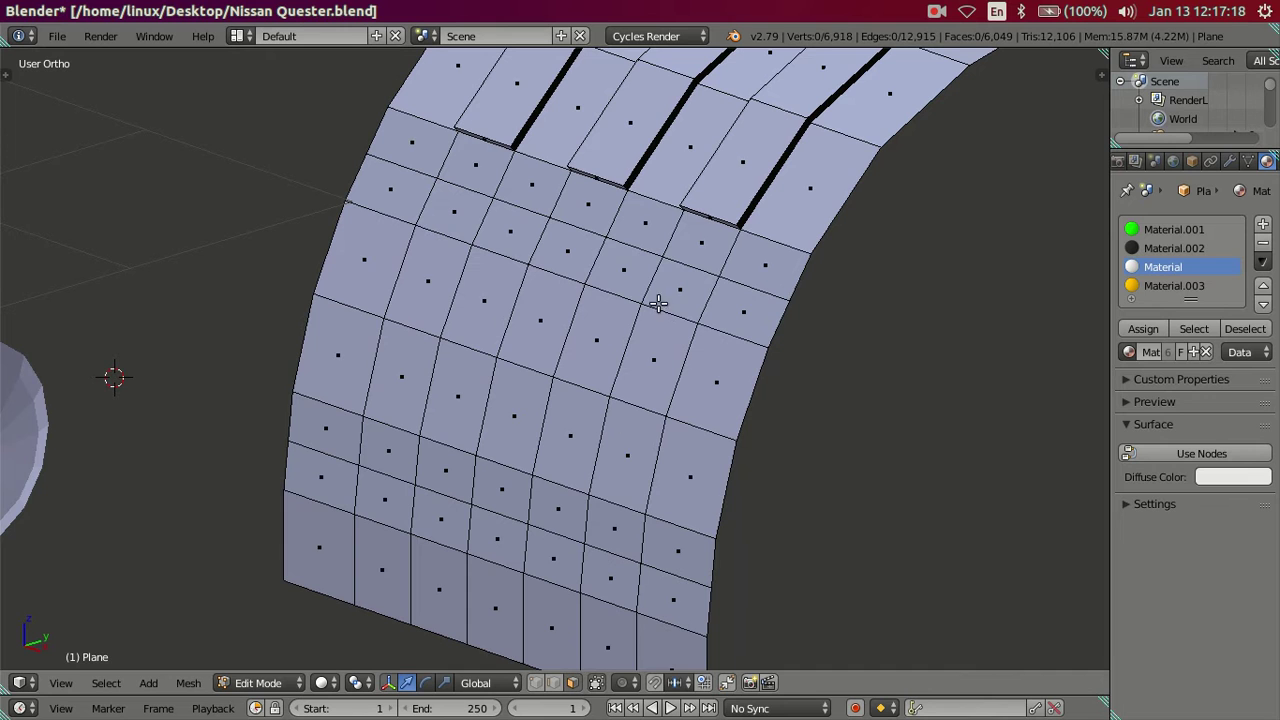
{"action": "key", "text": "KP_3"}
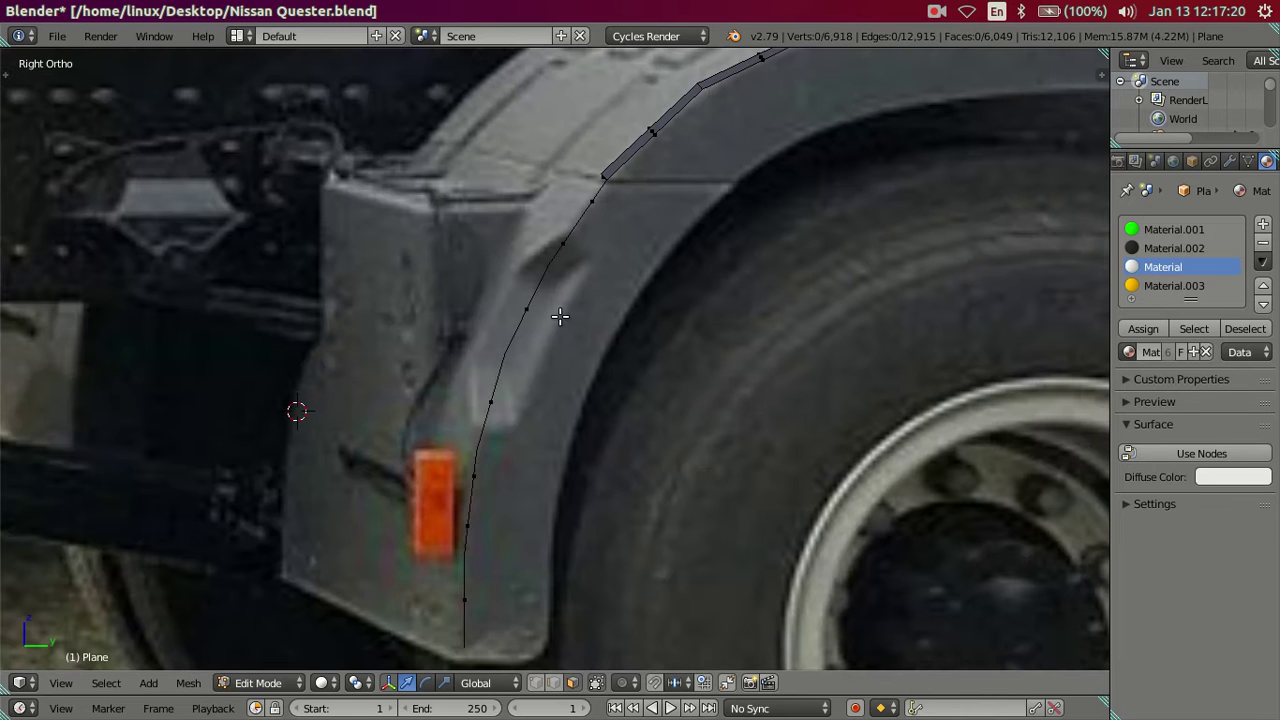
Select a multi-row block of faces on the side of the fender arch
{"action": "middle_click_drag", "start_coordinate": [556, 232], "coordinate": [614, 291]}
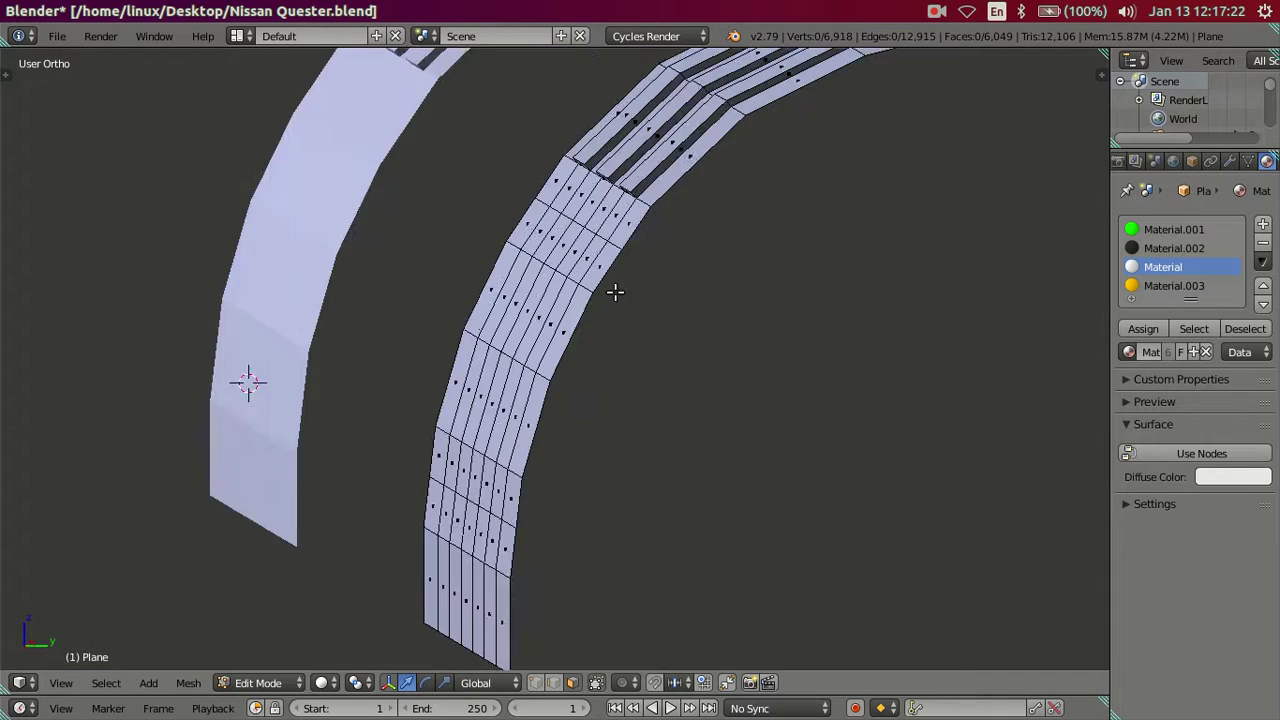
{"action": "scroll", "coordinate": [629, 297], "scroll_direction": "up", "scroll_amount": 2}
{"action": "right_click", "coordinate": [609, 280]}
{"action": "scroll", "coordinate": [613, 317], "scroll_direction": "up", "scroll_amount": 1}
{"action": "middle_click_drag", "start_coordinate": [660, 337], "coordinate": [471, 243]}
{"action": "right_click", "coordinate": [460, 215], "text": "ctrl"}
{"action": "right_click", "coordinate": [434, 280], "text": "shift"}
{"action": "right_click", "coordinate": [637, 368], "text": "ctrl+shift"}
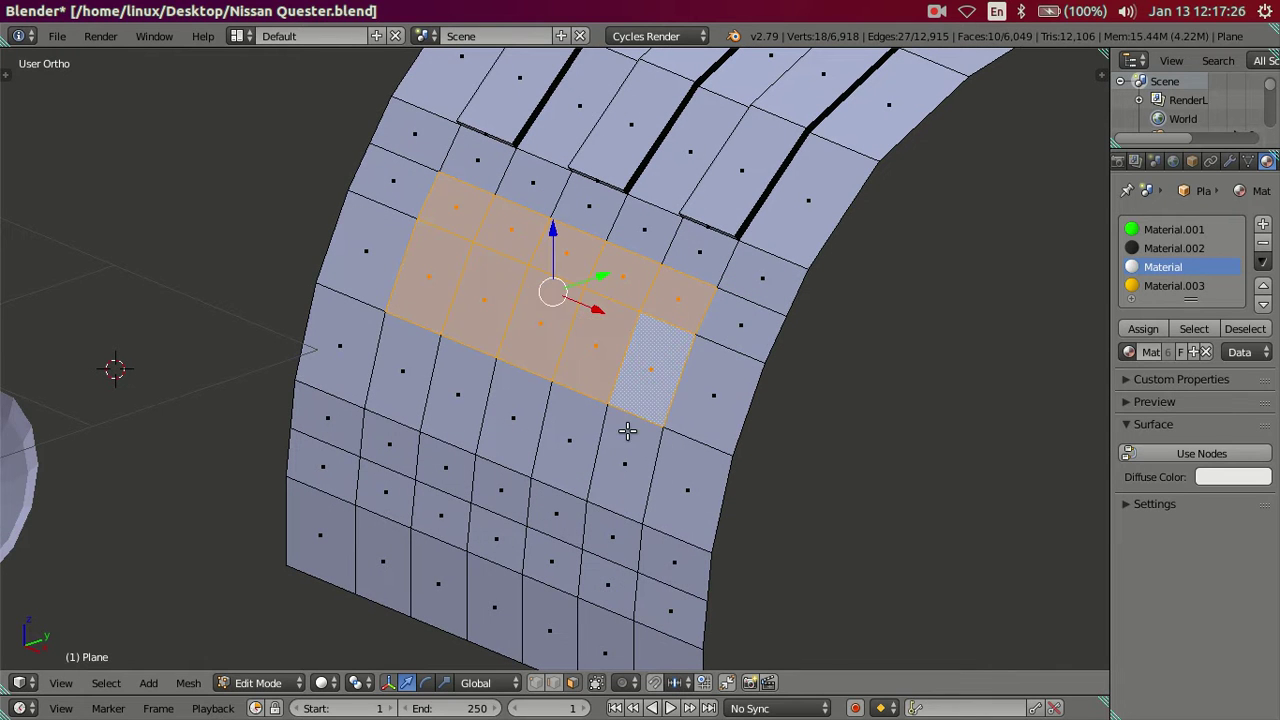
{"action": "right_click", "coordinate": [626, 432], "text": "shift"}
{"action": "right_click", "coordinate": [408, 450], "text": "ctrl+shift"}
{"action": "right_click", "coordinate": [605, 536], "text": "ctrl+shift"}
{"action": "scroll", "coordinate": [560, 534], "scroll_direction": "down", "scroll_amount": 2}
{"action": "scroll", "coordinate": [560, 534], "scroll_direction": "down", "scroll_amount": 2}
{"action": "scroll", "coordinate": [560, 534], "scroll_direction": "down", "scroll_amount": 2}
{"action": "mouse_move", "coordinate": [809, 400]}
{"action": "middle_mouse_down"}
{"action": "mouse_move", "coordinate": [671, 431]}
{"action": "mouse_move", "coordinate": [606, 423]}
{"action": "mouse_move", "coordinate": [614, 391]}
{"action": "mouse_move", "coordinate": [517, 373]}
{"action": "mouse_move", "coordinate": [683, 474]}
{"action": "mouse_move", "coordinate": [776, 429]}
{"action": "mouse_move", "coordinate": [894, 403]}
{"action": "mouse_move", "coordinate": [951, 406]}
{"action": "mouse_move", "coordinate": [934, 374]}
{"action": "mouse_move", "coordinate": [703, 439]}
{"action": "mouse_move", "coordinate": [877, 446]}
{"action": "mouse_move", "coordinate": [694, 423]}
{"action": "middle_mouse_up"}
{"action": "scroll", "coordinate": [883, 434], "scroll_direction": "up", "scroll_amount": 5}
{"action": "mouse_move", "coordinate": [883, 434]}
{"action": "middle_mouse_down", "text": "shift"}
{"action": "mouse_move", "coordinate": [517, 374]}
{"action": "mouse_move", "coordinate": [826, 457]}
{"action": "mouse_move", "coordinate": [866, 426]}
{"action": "mouse_move", "coordinate": [663, 303]}
{"action": "middle_mouse_up", "text": "shift"}
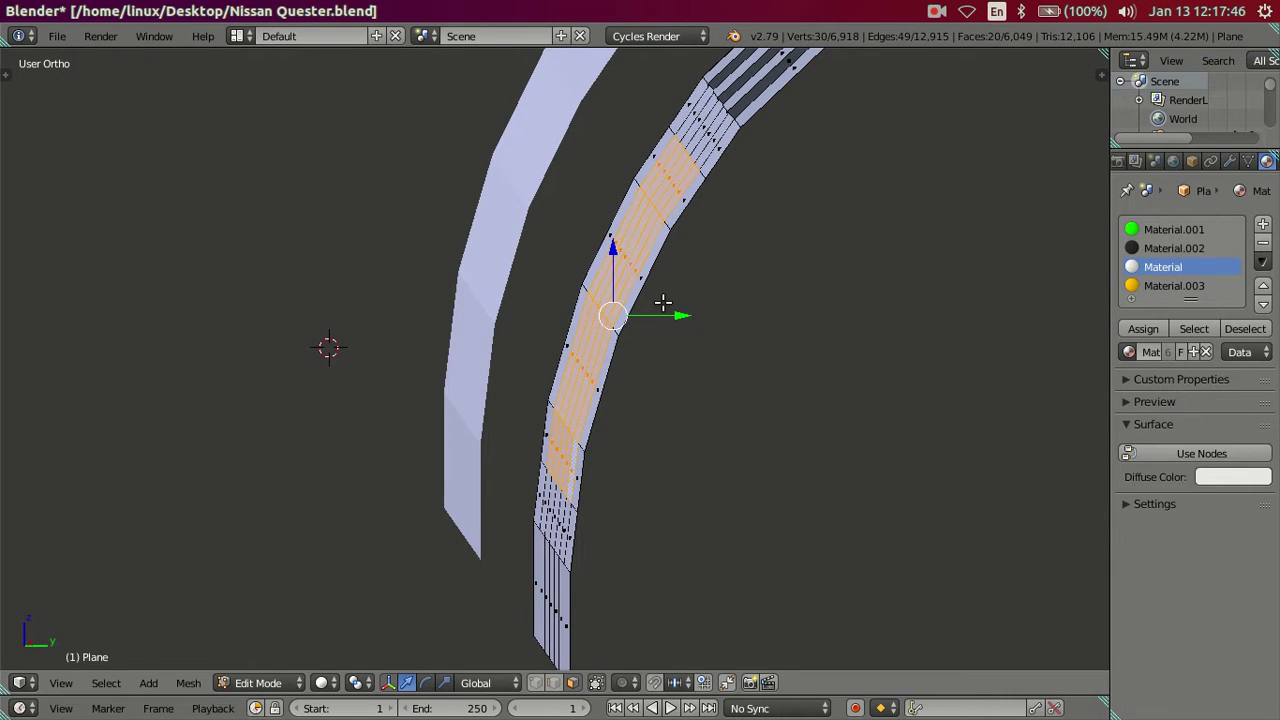
Extrude the face block in place and shift it outward along Y
{"action": "key", "text": "e"}
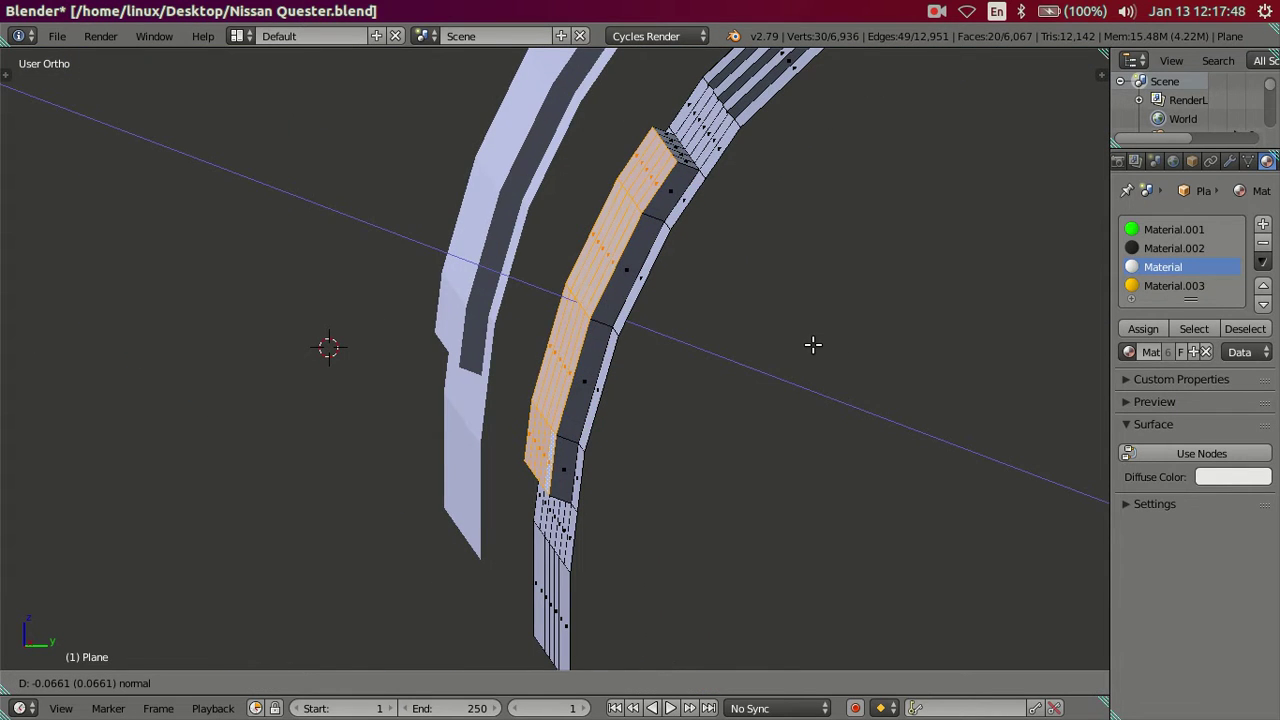
{"action": "key", "text": "Escape"}
{"action": "left_click_drag", "start_coordinate": [680, 316], "coordinate": [662, 326]}
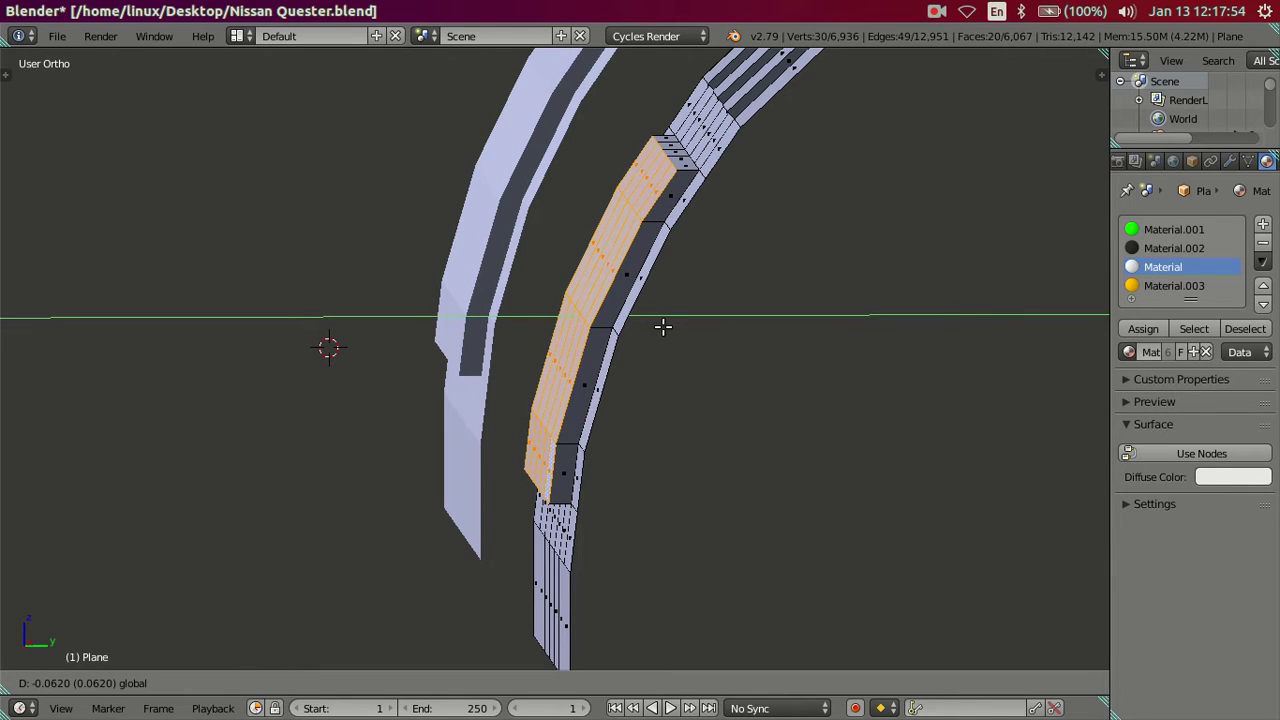
{"action": "left_click", "coordinate": [663, 326]}
{"action": "mouse_move", "coordinate": [663, 326]}
{"action": "middle_mouse_down"}
{"action": "mouse_move", "coordinate": [706, 346]}
{"action": "mouse_move", "coordinate": [626, 366]}
{"action": "mouse_move", "coordinate": [654, 357]}
{"action": "mouse_move", "coordinate": [612, 450]}
{"action": "mouse_move", "coordinate": [597, 400]}
{"action": "mouse_move", "coordinate": [551, 366]}
{"action": "mouse_move", "coordinate": [606, 389]}
{"action": "mouse_move", "coordinate": [485, 357]}
{"action": "mouse_move", "coordinate": [529, 371]}
{"action": "mouse_move", "coordinate": [571, 312]}
{"action": "mouse_move", "coordinate": [633, 318]}
{"action": "middle_mouse_up"}
Add two horizontal edge loops across the fender arch
{"action": "key", "text": "ctrl+r"}
{"action": "left_click", "coordinate": [673, 315]}
{"action": "middle_click_drag", "start_coordinate": [677, 474], "coordinate": [692, 444]}
{"action": "key", "text": "ctrl+r"}
{"action": "left_click", "coordinate": [699, 432]}
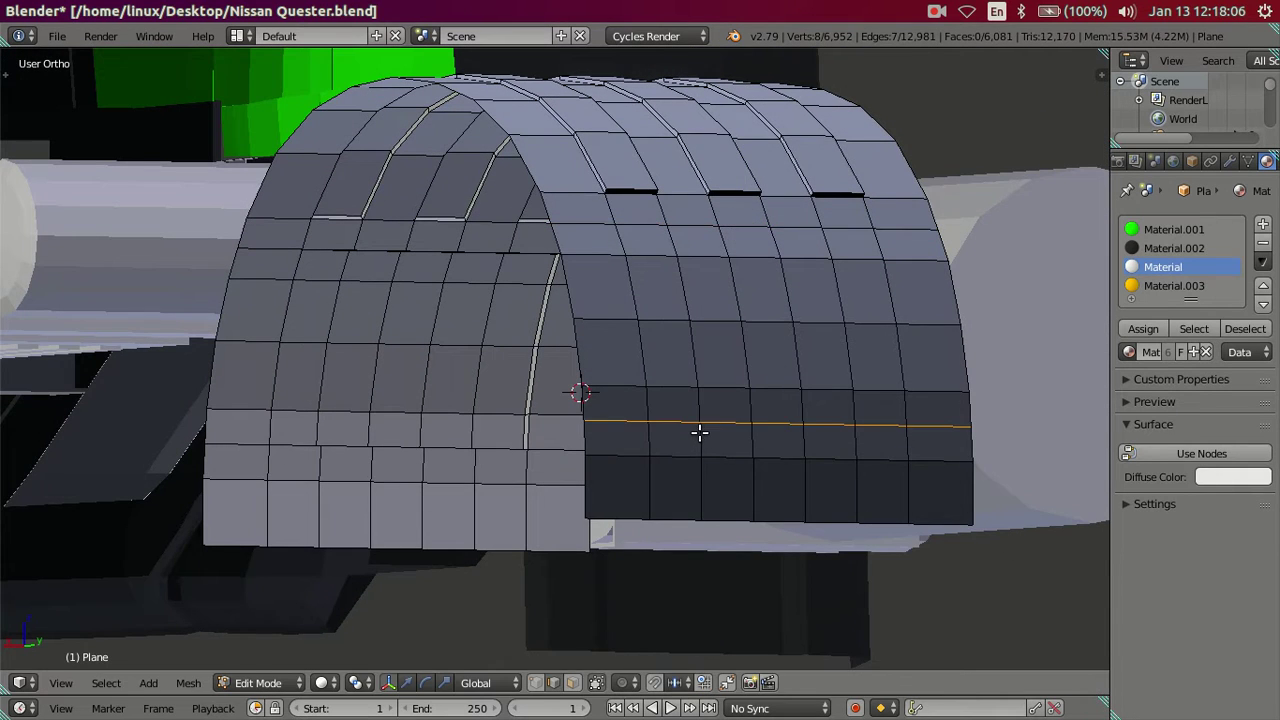
{"action": "key", "text": "ctrl+space"}
{"action": "scroll", "coordinate": [786, 452], "scroll_direction": "up", "scroll_amount": 1}
Select a 20-face block of four rows on the arch's other side
{"action": "left_click", "coordinate": [574, 682]}
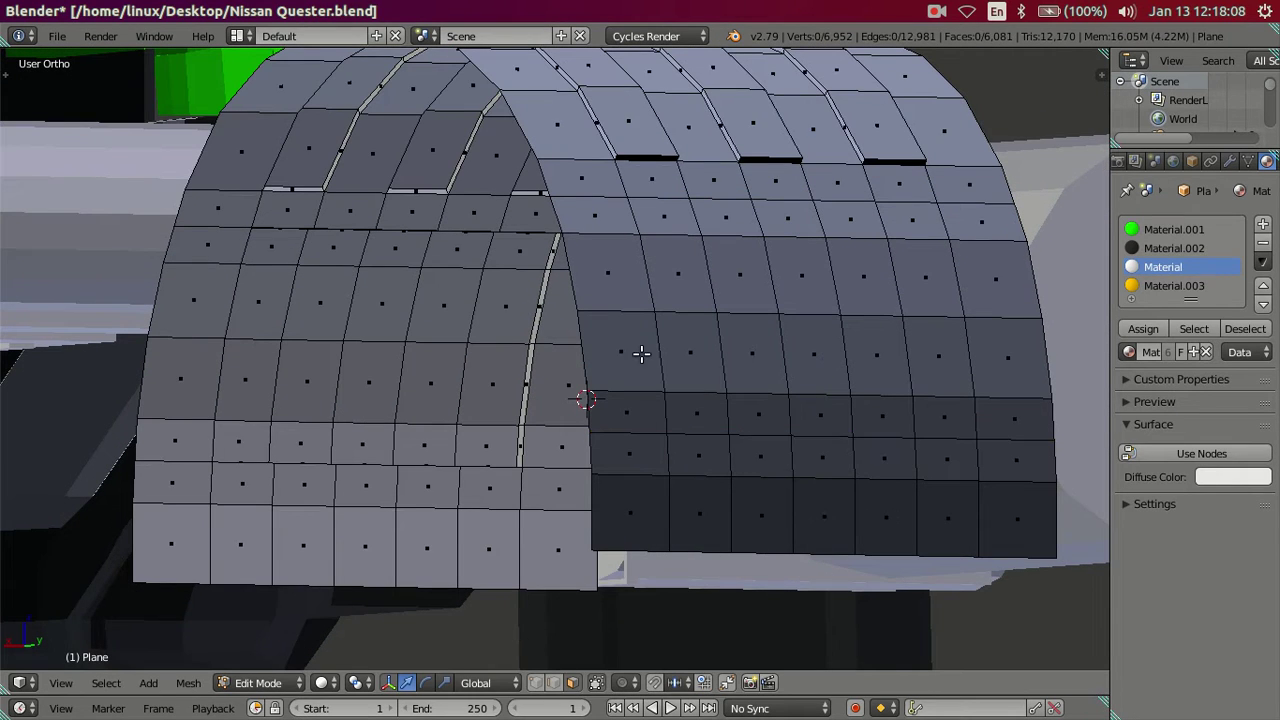
{"action": "left_click", "coordinate": [669, 219]}
{"action": "left_click", "coordinate": [897, 227], "text": "ctrl"}
{"action": "left_click", "coordinate": [696, 303], "text": "shift"}
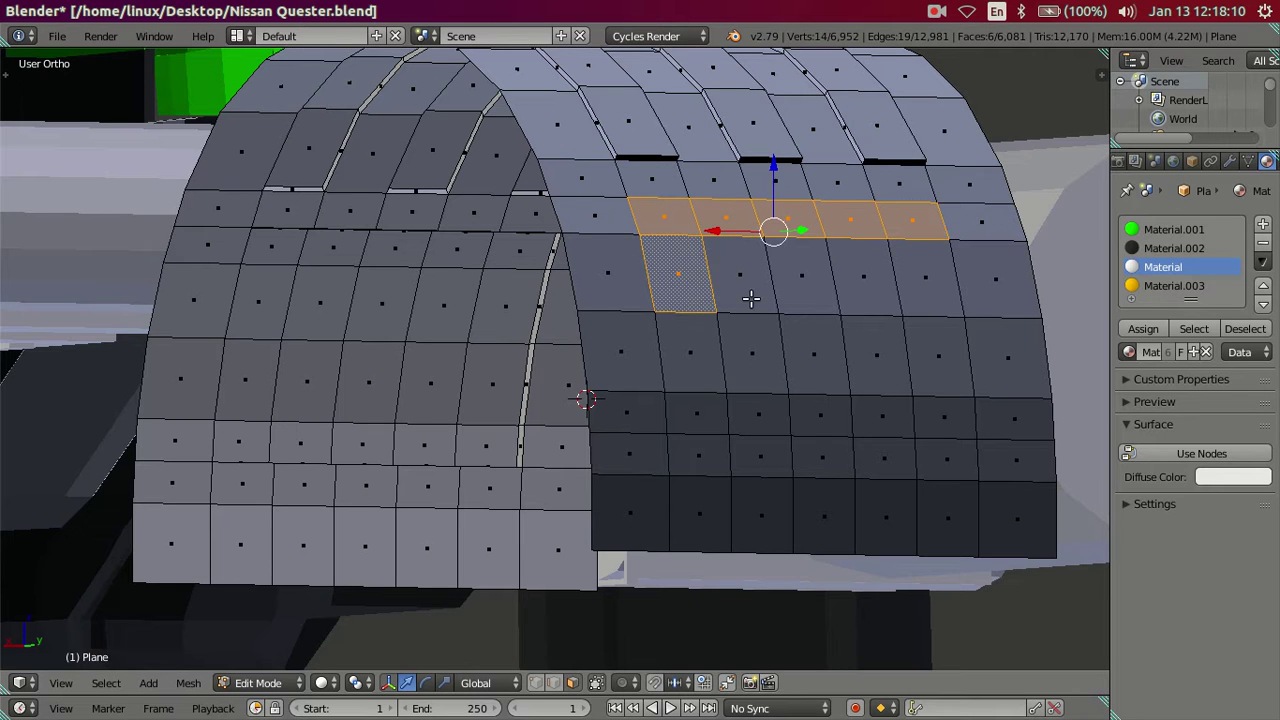
{"action": "left_click", "coordinate": [941, 310], "text": "ctrl"}
{"action": "left_click", "coordinate": [713, 375], "text": "shift"}
{"action": "left_click", "coordinate": [920, 385], "text": "ctrl"}
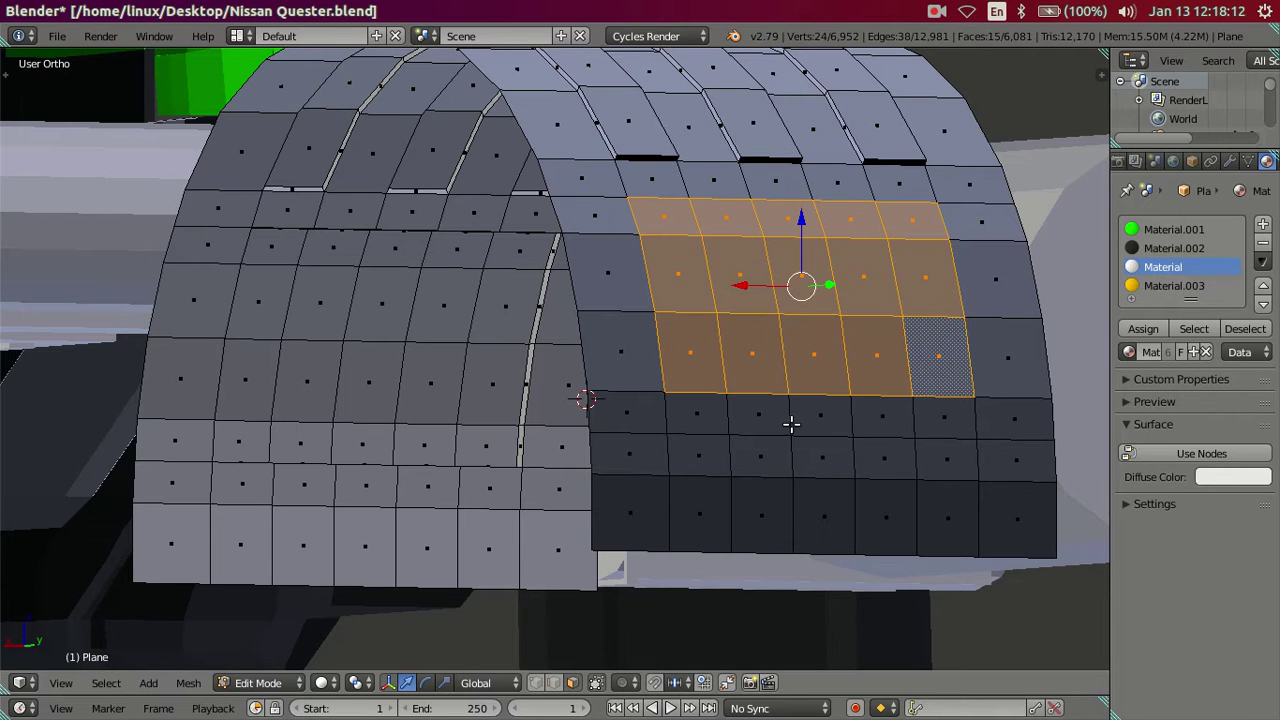
{"action": "left_click", "coordinate": [705, 415], "text": "shift"}
{"action": "left_click", "coordinate": [929, 416], "text": "ctrl"}
{"action": "scroll", "coordinate": [780, 417], "scroll_direction": "down", "scroll_amount": 4}
{"action": "mouse_move", "coordinate": [780, 417]}
{"action": "middle_mouse_down"}
{"action": "mouse_move", "coordinate": [805, 403]}
{"action": "mouse_move", "coordinate": [524, 437]}
{"action": "mouse_move", "coordinate": [657, 420]}
{"action": "middle_mouse_up"}
{"action": "scroll", "coordinate": [727, 399], "scroll_direction": "up", "scroll_amount": 2}
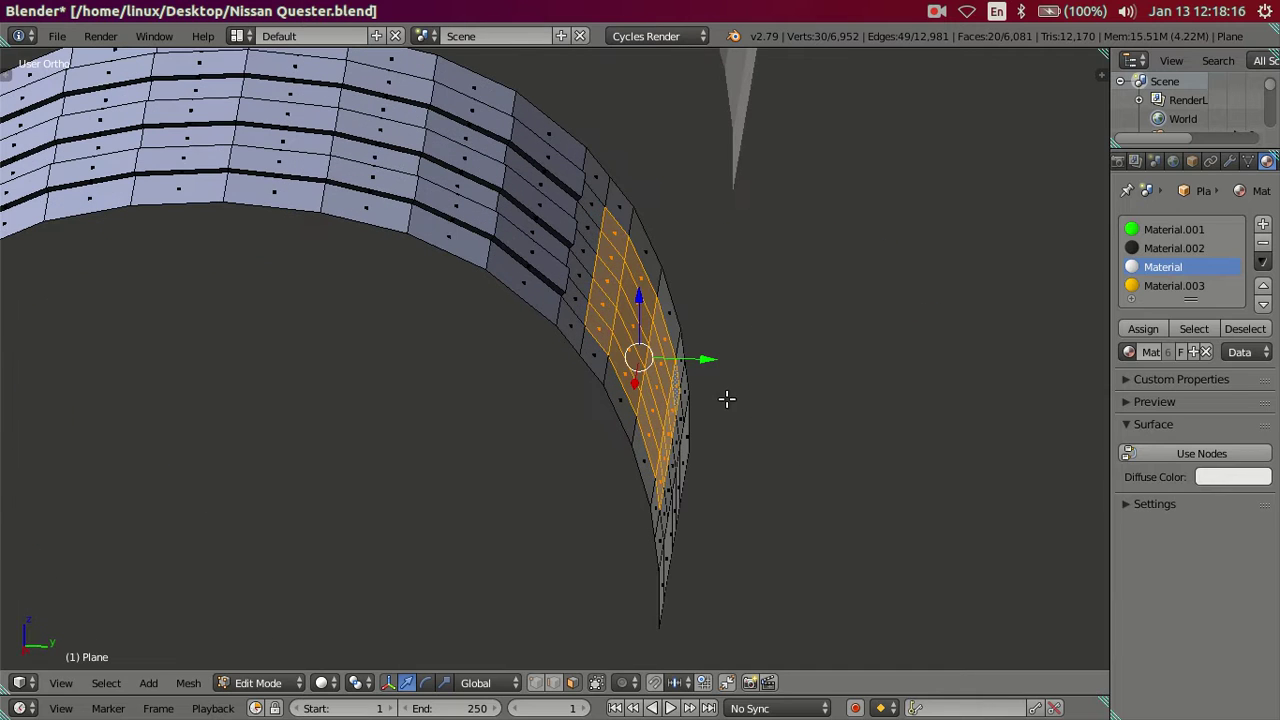
Extrude the 20-face block in place without moving it along Y
{"action": "key", "text": "e"}
{"action": "right_click", "coordinate": [880, 394]}
{"action": "key", "text": "g"}
{"action": "key", "text": "y"}
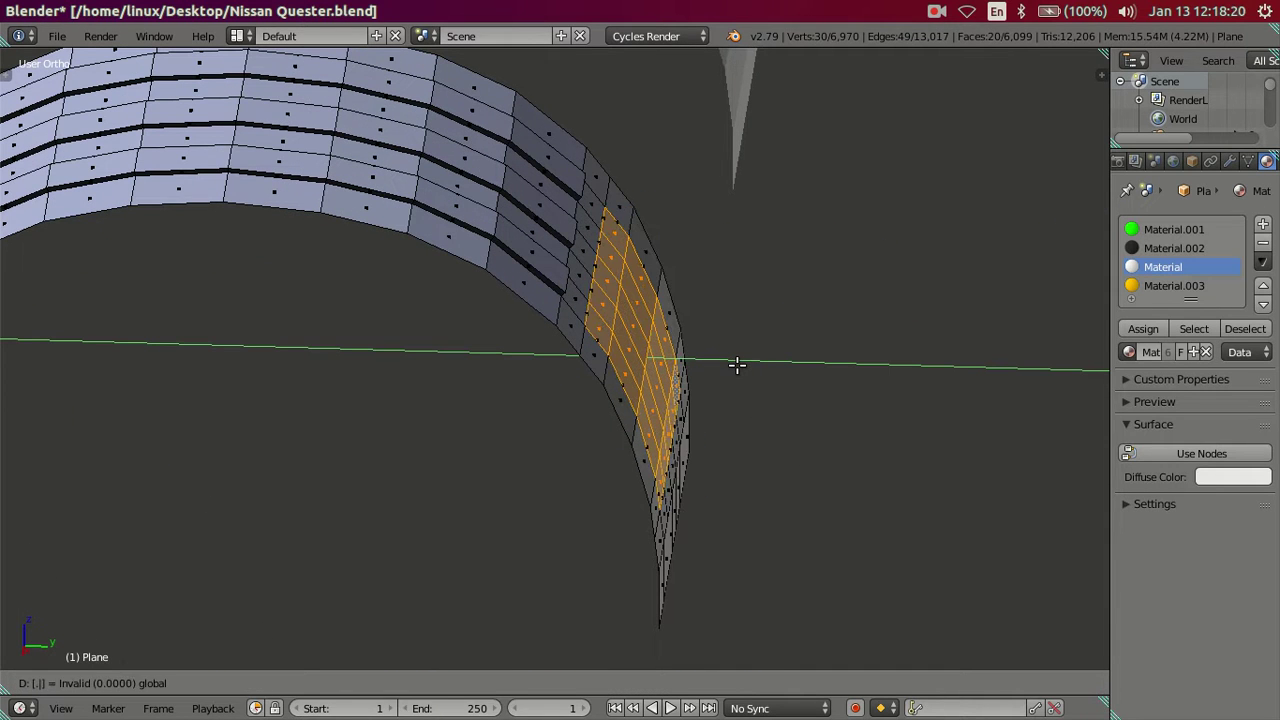
{"action": "key", "text": "0"}
{"action": "key", "text": "Return"}
{"action": "scroll", "coordinate": [443, 409], "scroll_direction": "down", "scroll_amount": 5}
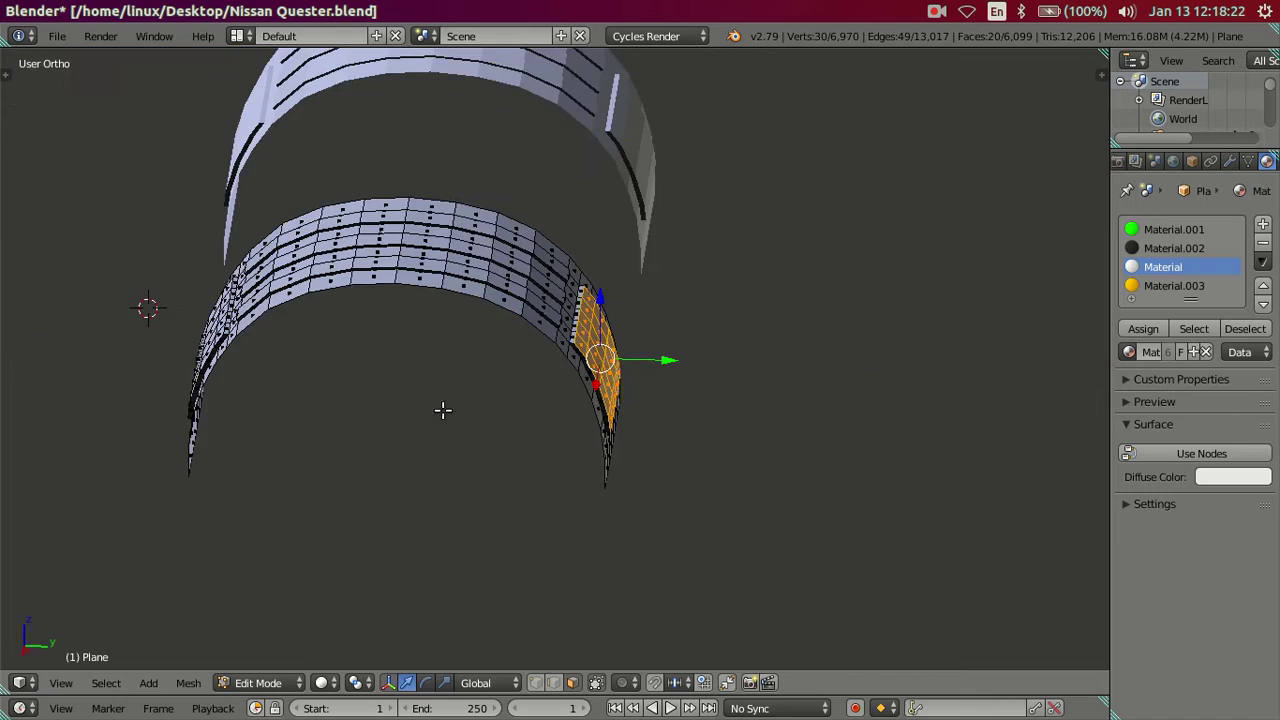
Deselect all faces and view the arch from the right side against the photo
{"action": "key", "text": "a"}
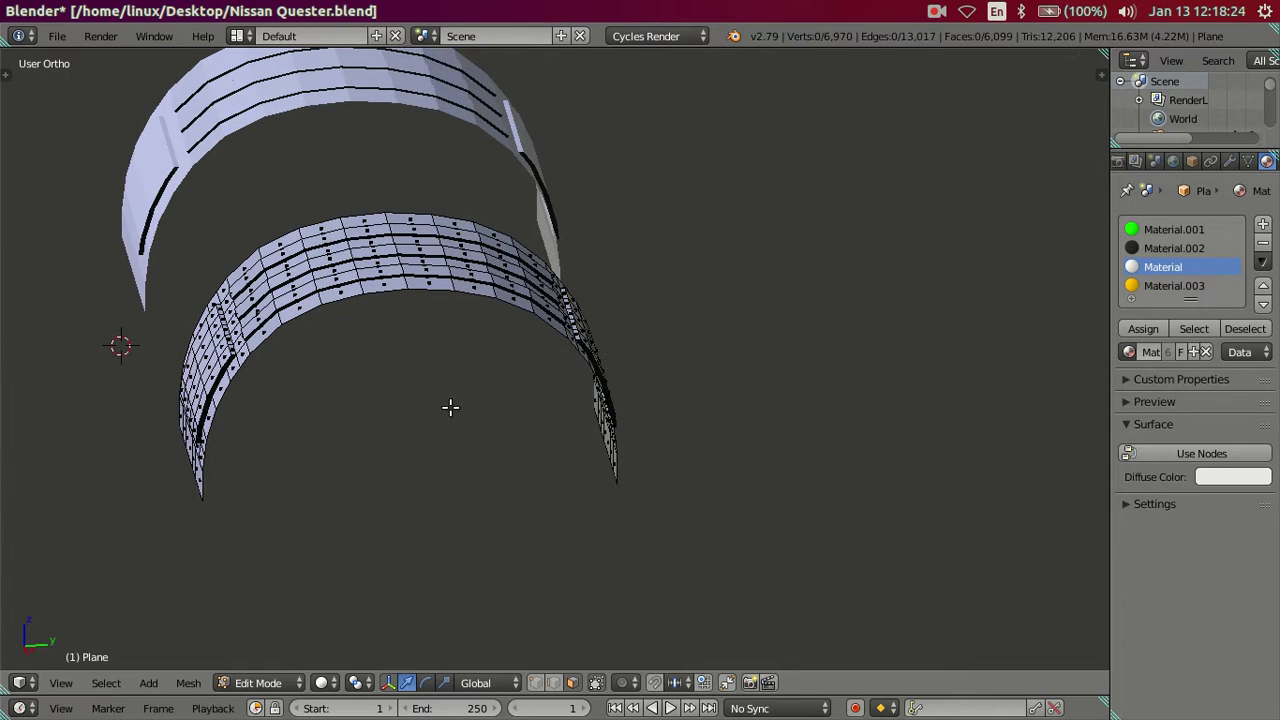
{"action": "scroll", "coordinate": [480, 309], "scroll_direction": "up", "scroll_amount": 2}
{"action": "scroll", "coordinate": [480, 309], "scroll_direction": "up", "scroll_amount": 2}
{"action": "scroll", "coordinate": [479, 316], "scroll_direction": "up", "scroll_amount": 1}
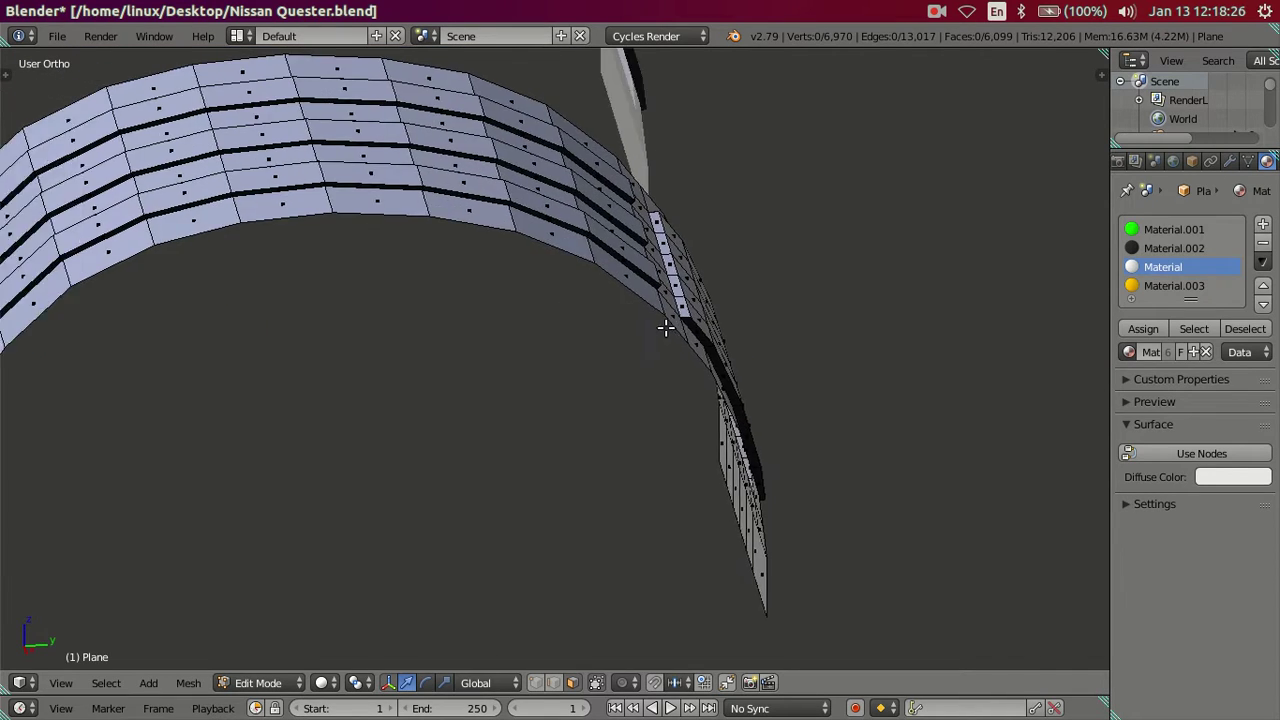
{"action": "scroll", "coordinate": [750, 331], "scroll_direction": "up", "scroll_amount": 2}
{"action": "mouse_move", "coordinate": [664, 346]}
{"action": "middle_mouse_down"}
{"action": "mouse_move", "coordinate": [522, 282]}
{"action": "mouse_move", "coordinate": [686, 223]}
{"action": "middle_mouse_up"}
{"action": "scroll", "coordinate": [586, 329], "scroll_direction": "up", "scroll_amount": 3}
{"action": "middle_click_drag", "start_coordinate": [586, 329], "coordinate": [834, 283], "text": "shift"}
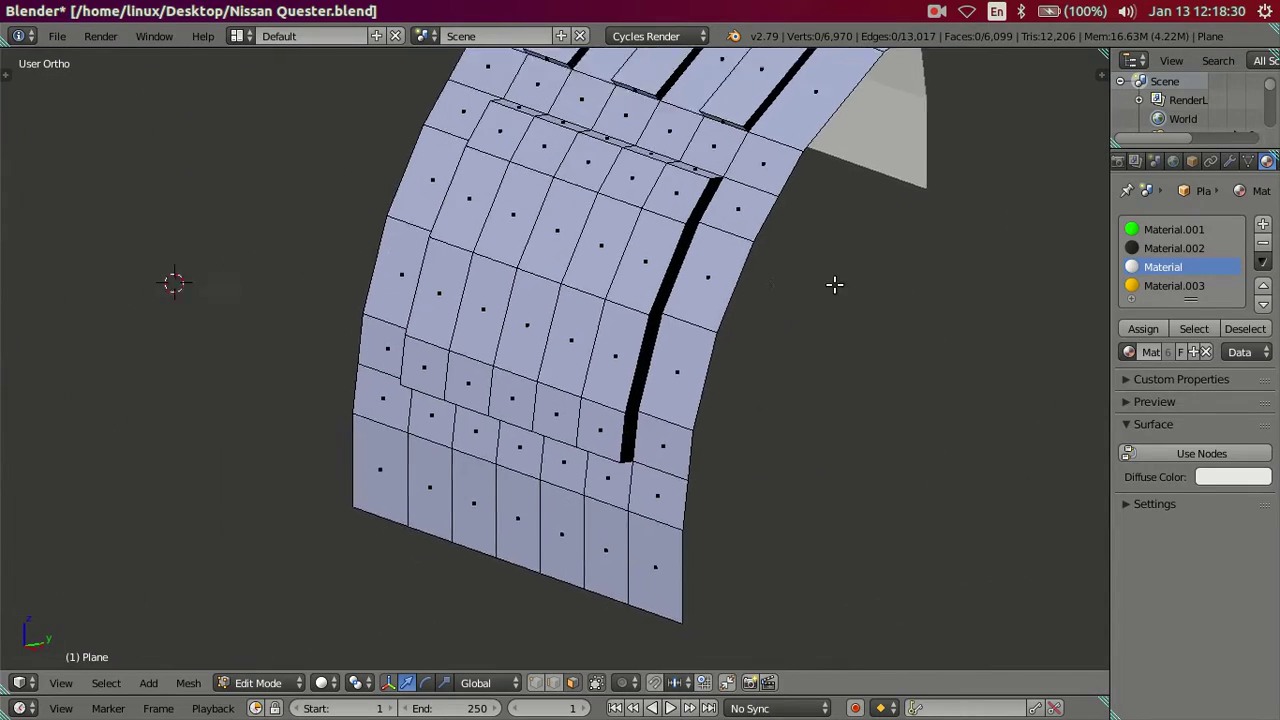
{"action": "key", "text": "KP_3"}
{"action": "scroll", "coordinate": [600, 330], "scroll_direction": "down", "scroll_amount": 2}
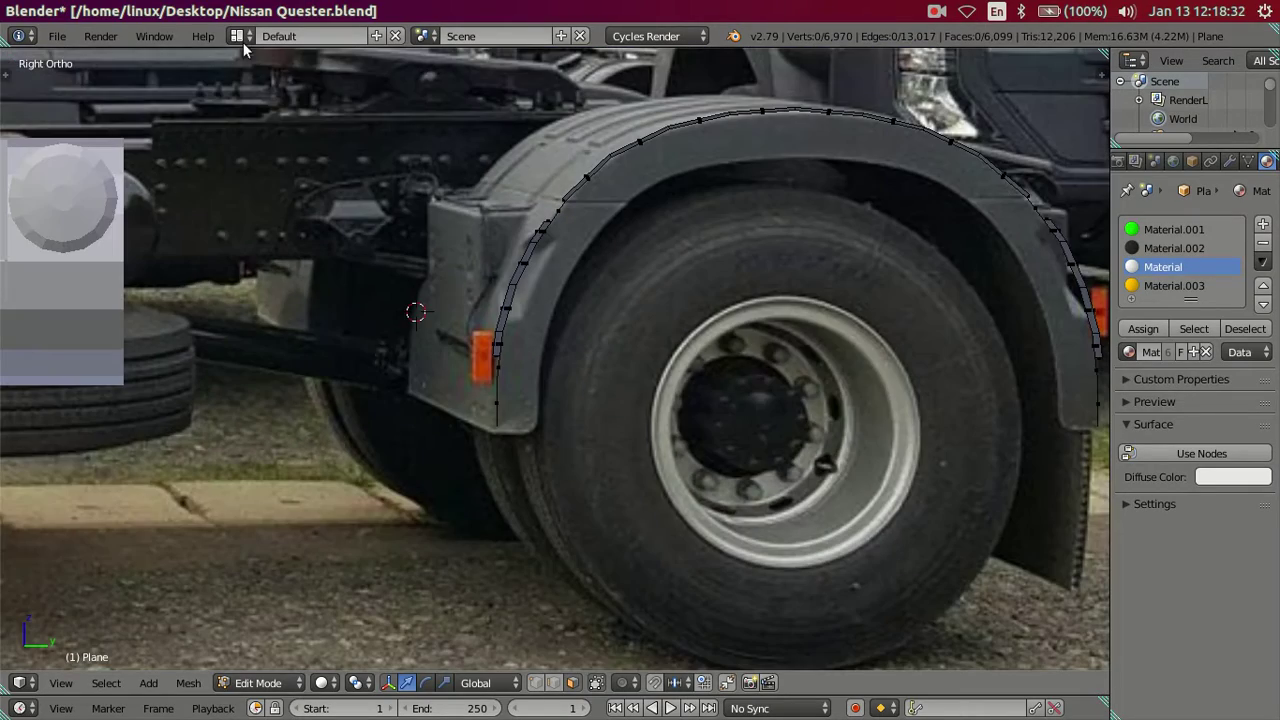
Toggle the Blender window to fullscreen and zoom in on the wheel arch
{"action": "left_click", "coordinate": [154, 36]}
{"action": "left_click", "coordinate": [160, 84]}
{"action": "scroll", "coordinate": [461, 258], "scroll_direction": "up", "scroll_amount": 3}
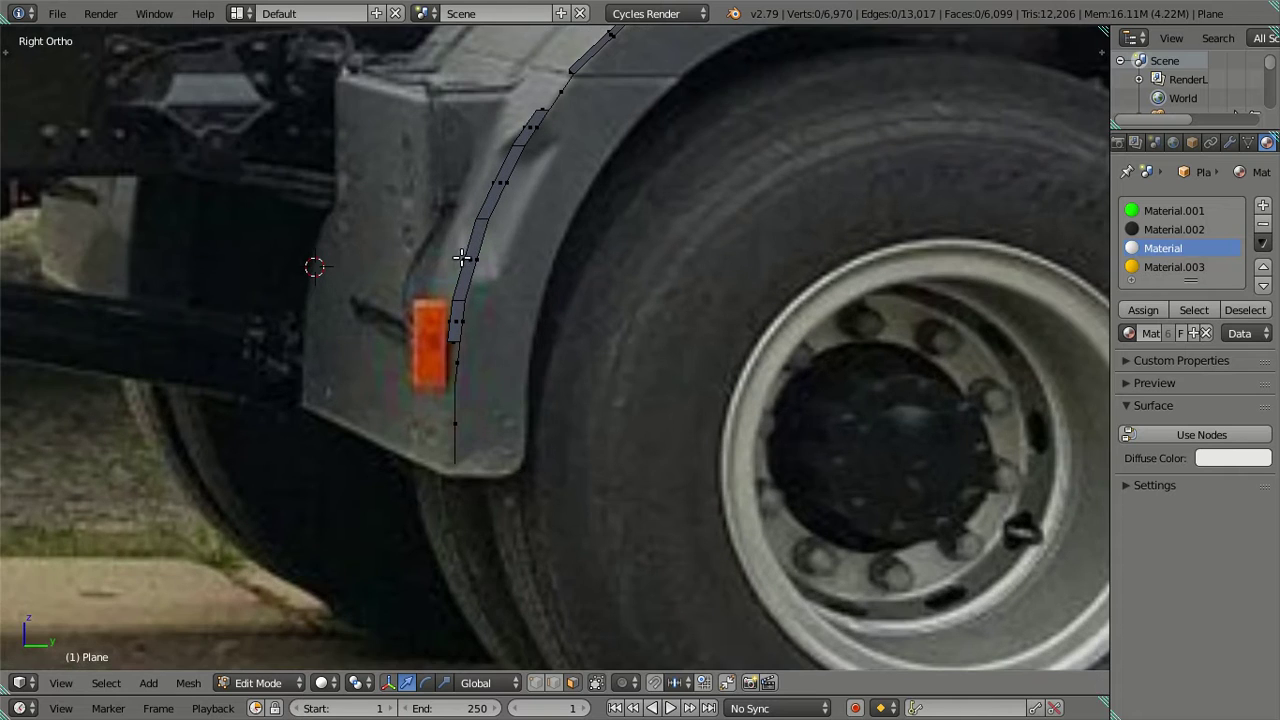
{"action": "scroll", "coordinate": [482, 209], "scroll_direction": "down", "scroll_amount": 2}
{"action": "middle_click_drag", "start_coordinate": [482, 209], "coordinate": [494, 287], "text": "shift"}
{"action": "scroll", "coordinate": [486, 235], "scroll_direction": "up", "scroll_amount": 1}
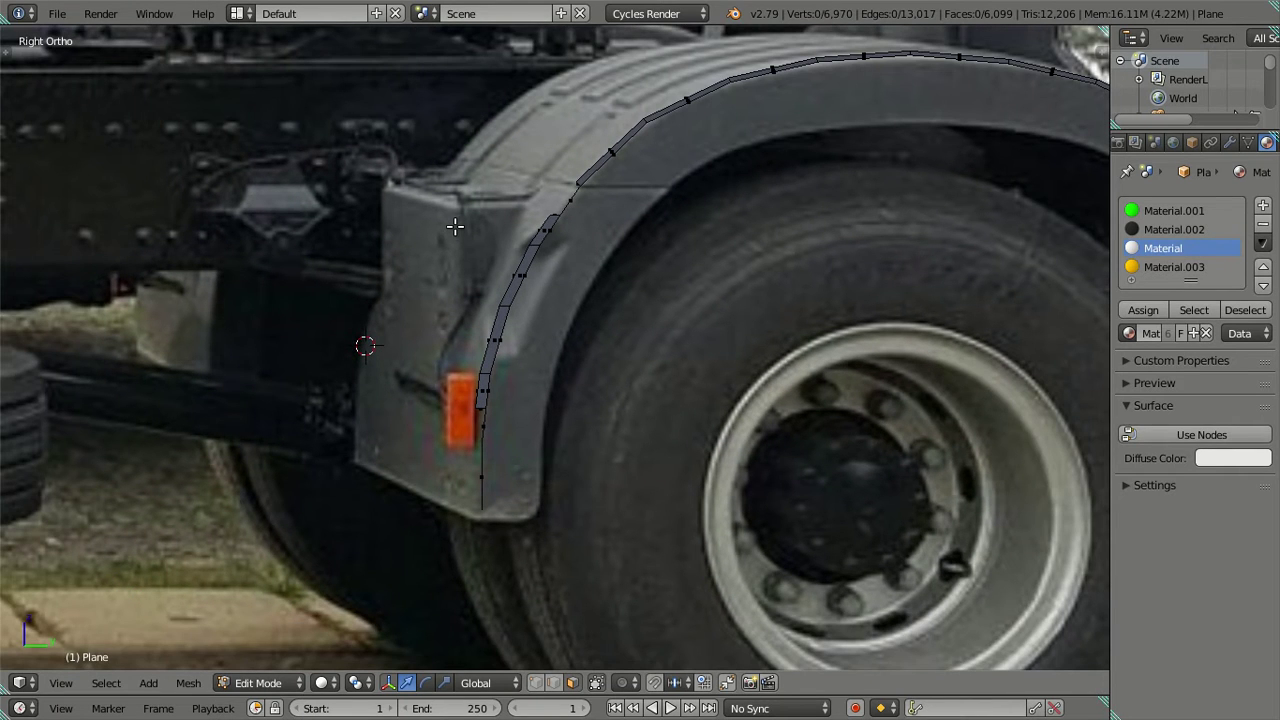
Show the sidebar, switch to edge select and pick an edge on the near-leg block, leaving Y unchanged
{"action": "middle_click_drag", "start_coordinate": [513, 372], "coordinate": [656, 483]}
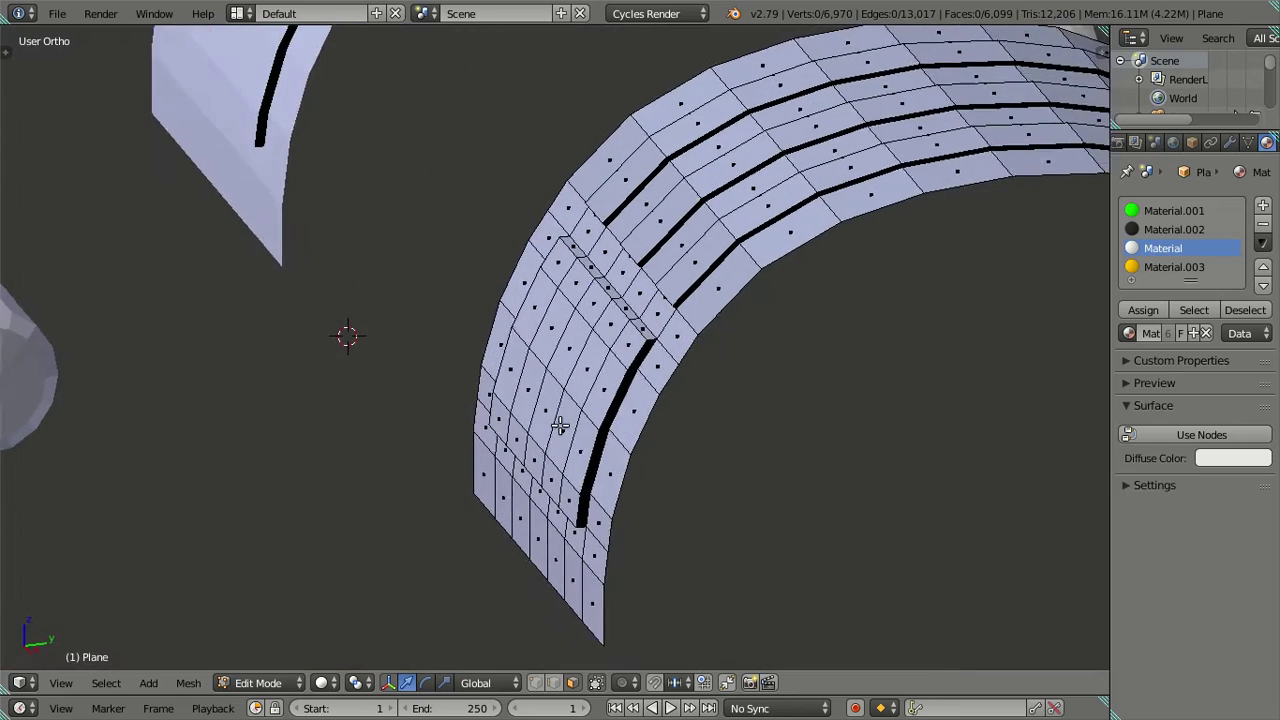
{"action": "scroll", "coordinate": [656, 483], "scroll_direction": "up", "scroll_amount": 2}
{"action": "key", "text": "n"}
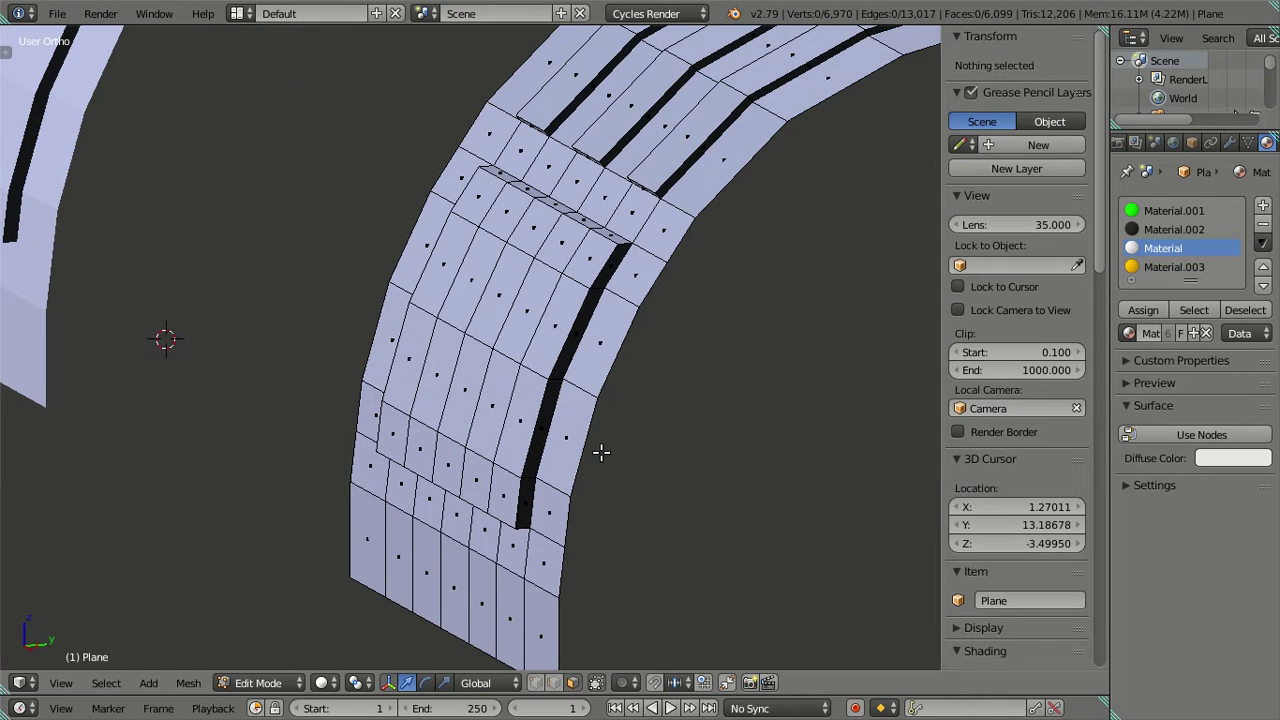
{"action": "left_click", "coordinate": [553, 682]}
{"action": "scroll", "coordinate": [466, 443], "scroll_direction": "up", "scroll_amount": 2}
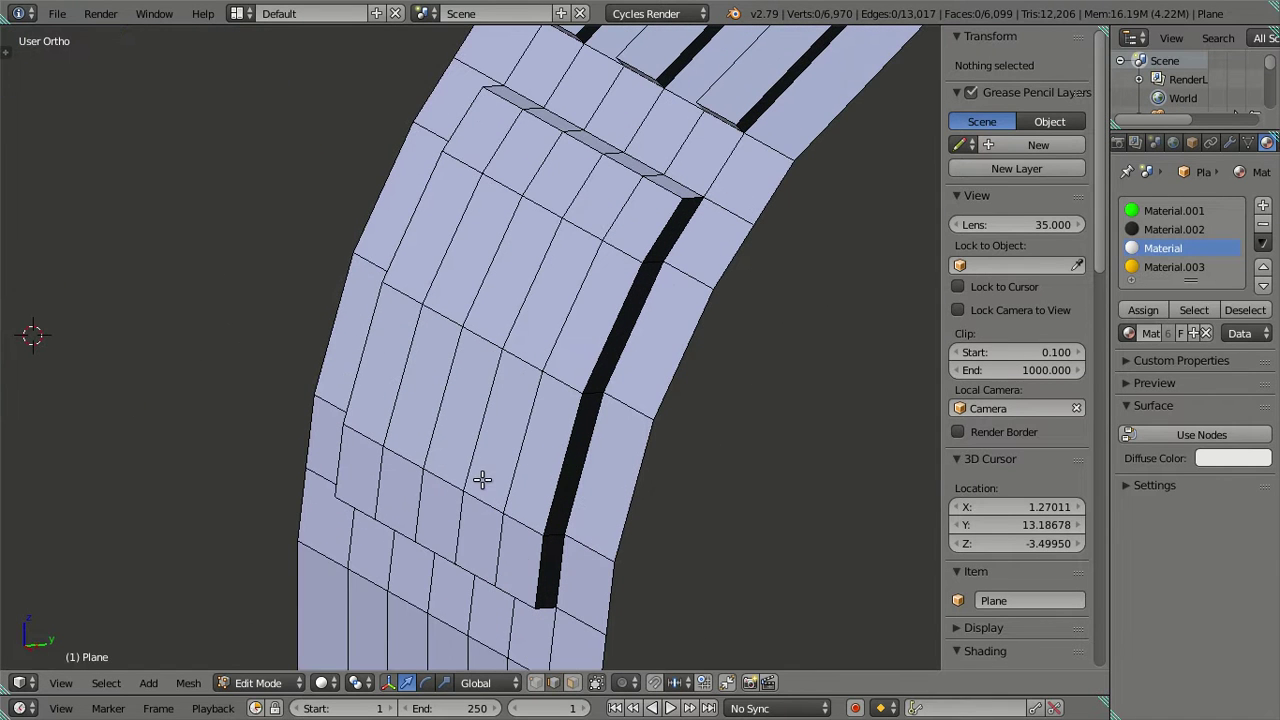
{"action": "scroll", "coordinate": [414, 514], "scroll_direction": "down", "scroll_amount": 2}
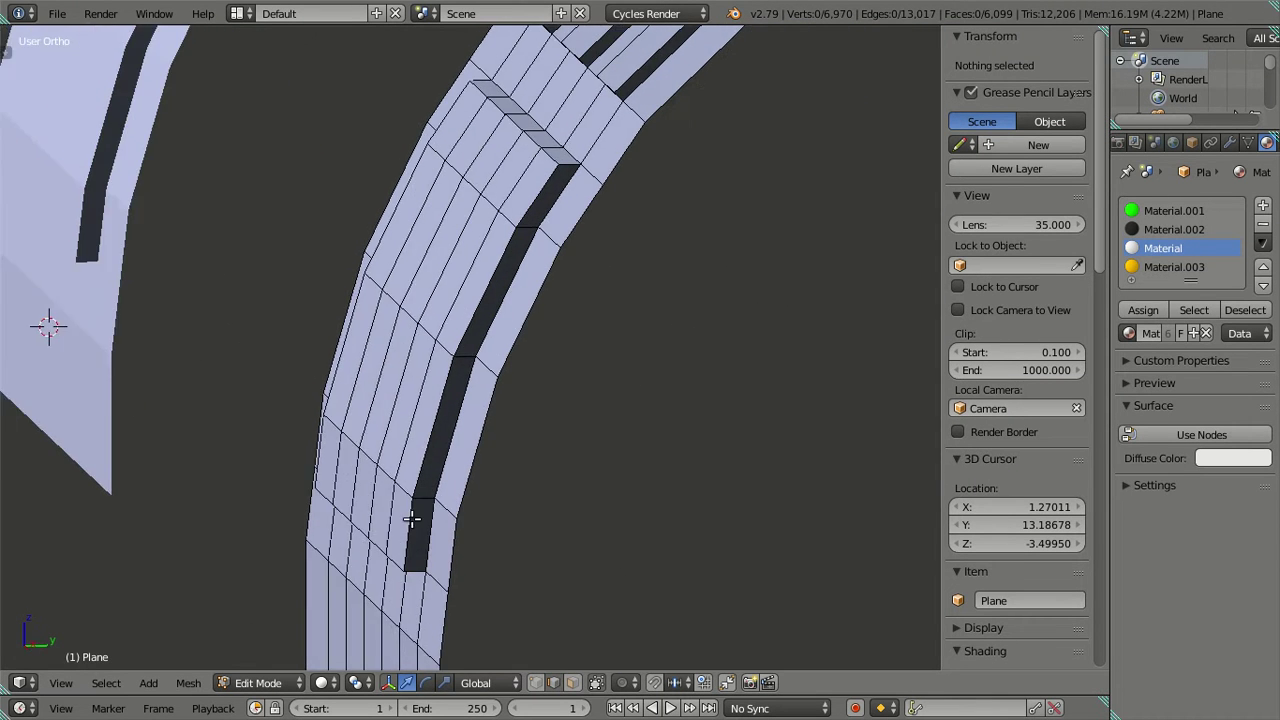
{"action": "scroll", "coordinate": [400, 514], "scroll_direction": "down", "scroll_amount": 2}
{"action": "scroll", "coordinate": [400, 514], "scroll_direction": "down", "scroll_amount": 1}
{"action": "scroll", "coordinate": [422, 541], "scroll_direction": "up", "scroll_amount": 5}
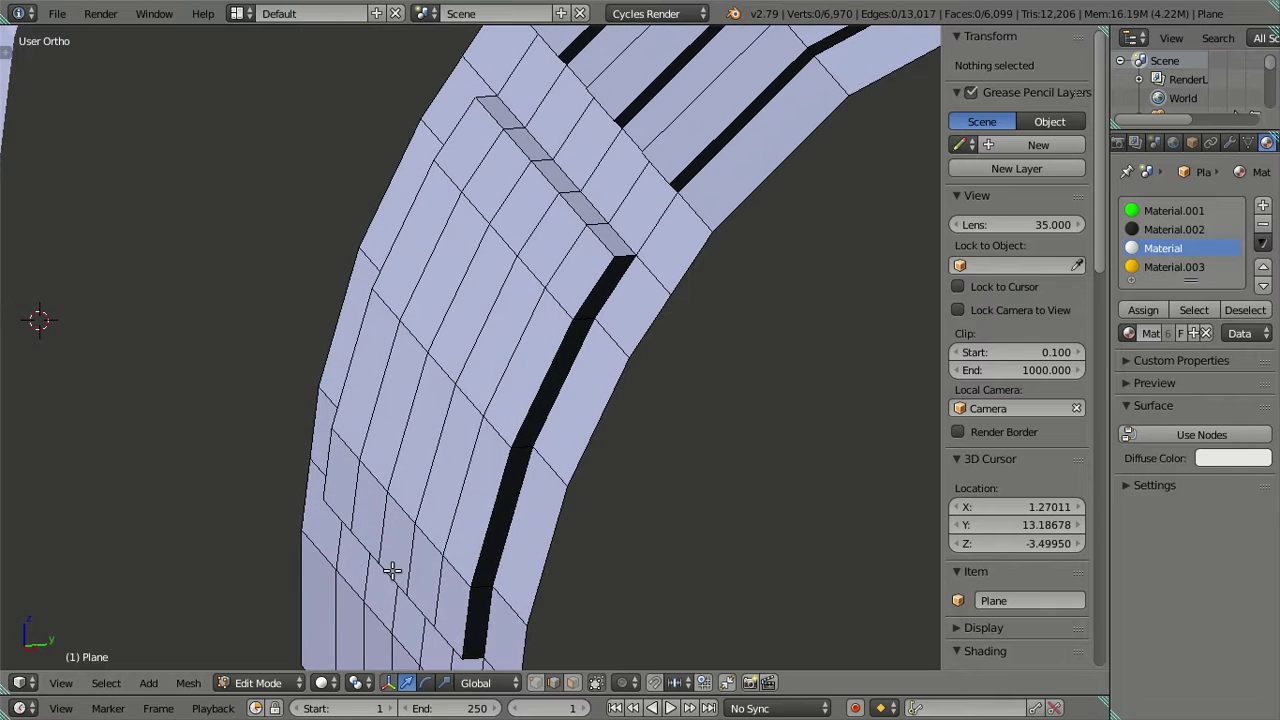
{"action": "right_click", "coordinate": [392, 570]}
{"action": "left_click", "coordinate": [1018, 102]}
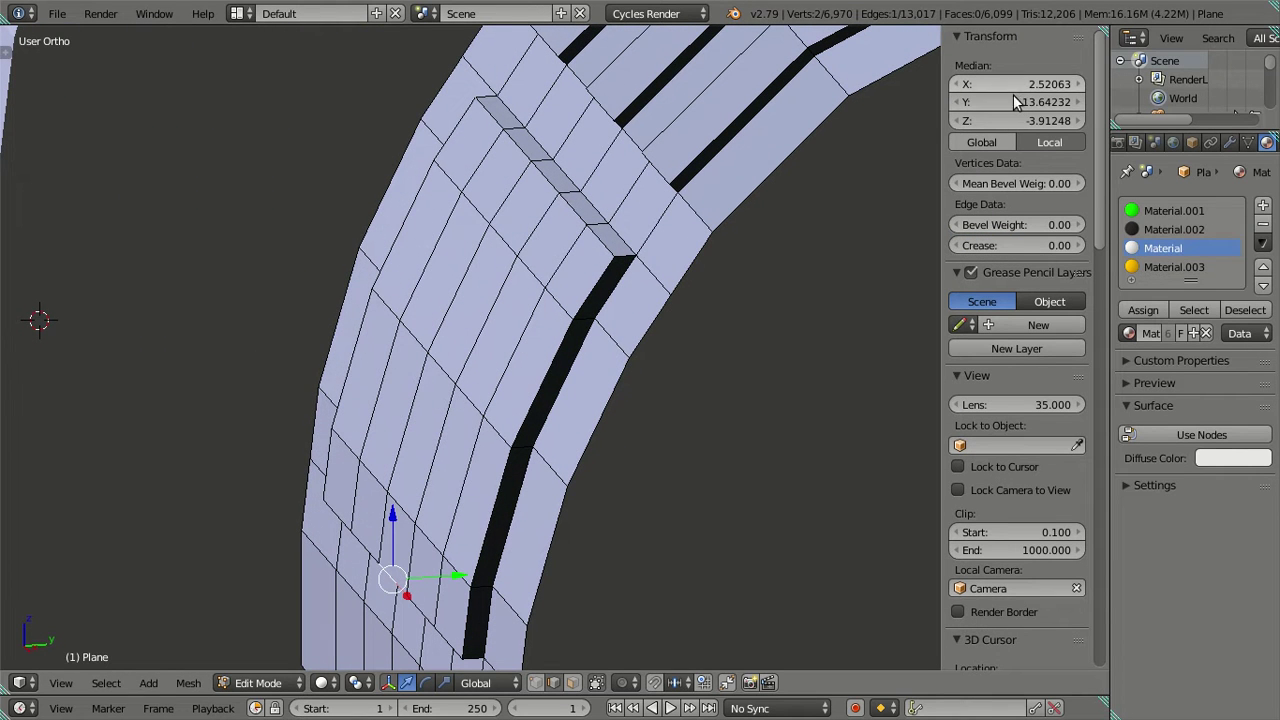
{"action": "key", "text": "Return"}
Undo the stray selections, then select the block's edge loop and slide it slightly along the arch
{"action": "key", "text": "ctrl+z"}
{"action": "key", "text": "ctrl+z"}
{"action": "middle_click_drag", "start_coordinate": [445, 528], "coordinate": [468, 498]}
{"action": "key", "text": "ctrl+z"}
{"action": "left_click", "coordinate": [468, 498]}
{"action": "key", "text": "ctrl+z"}
{"action": "key", "text": "ctrl+z"}
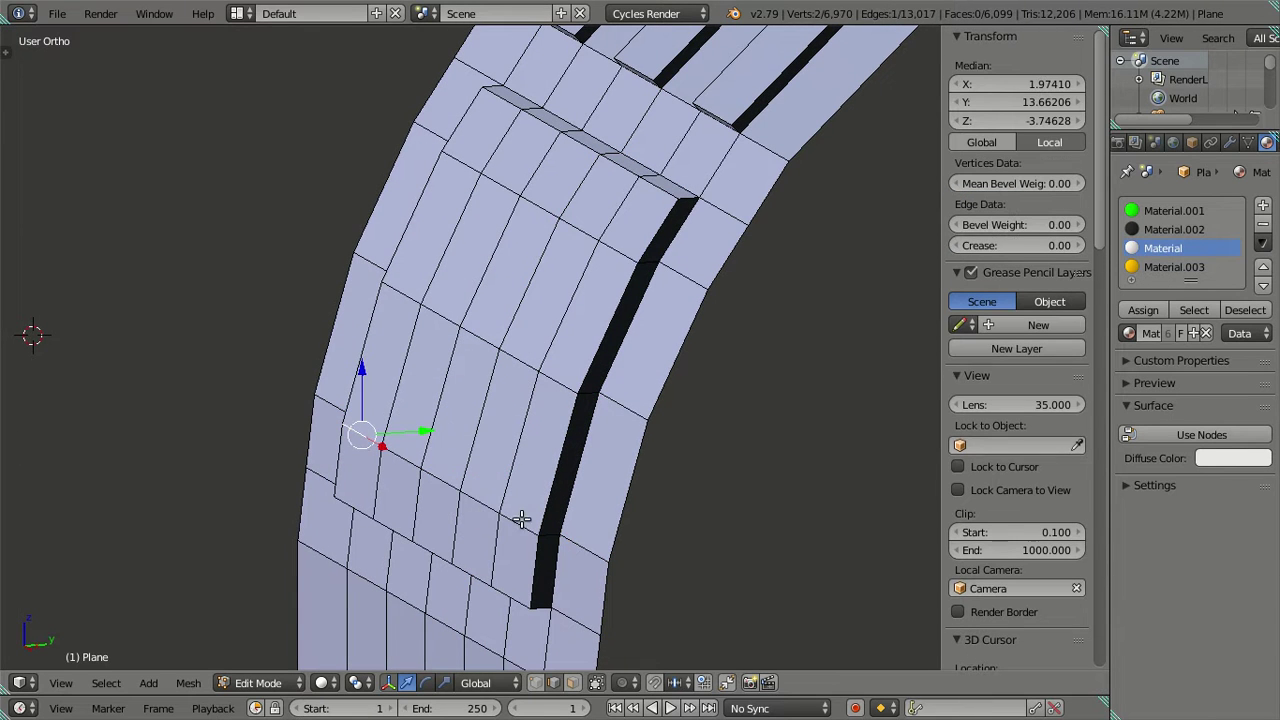
{"action": "left_click", "coordinate": [521, 519], "text": "alt"}
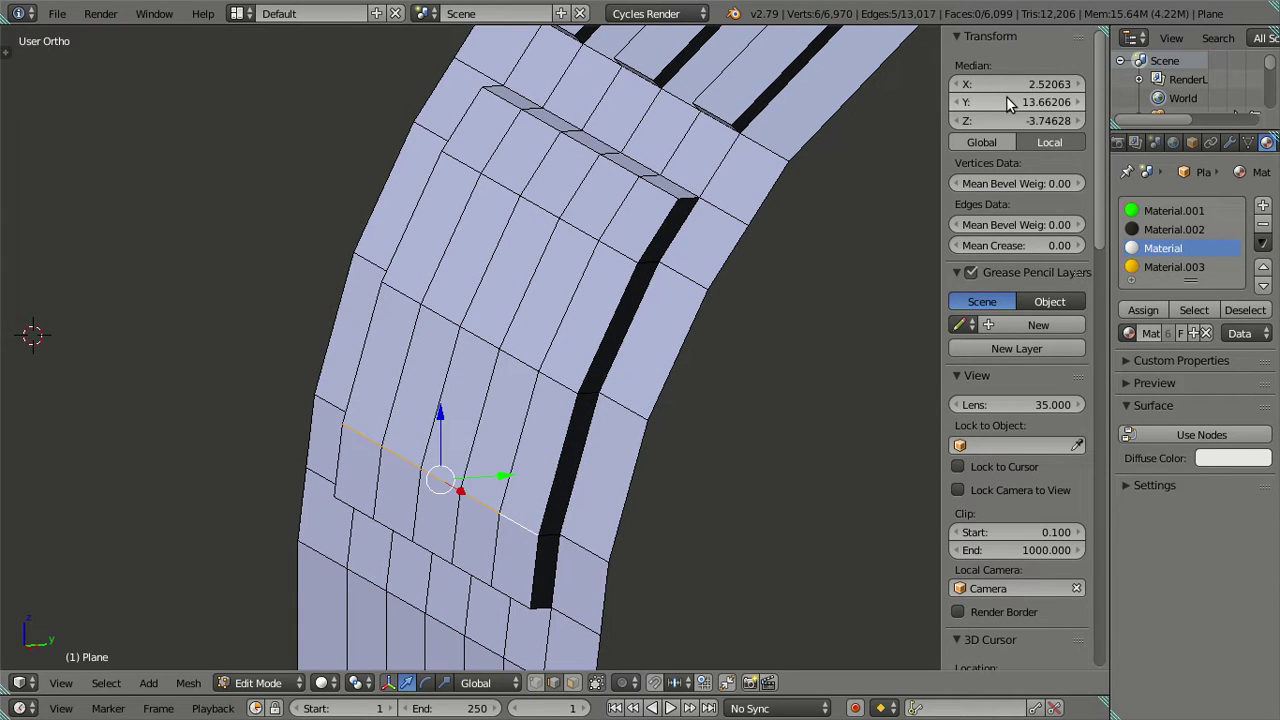
{"action": "left_click_drag", "start_coordinate": [1006, 101], "coordinate": [992, 101]}
Select the block's edge loops and move them up so the block stands taller
{"action": "right_click", "coordinate": [397, 274]}
{"action": "right_click", "coordinate": [558, 381], "text": "alt"}
{"action": "key", "text": "ctrl+v"}
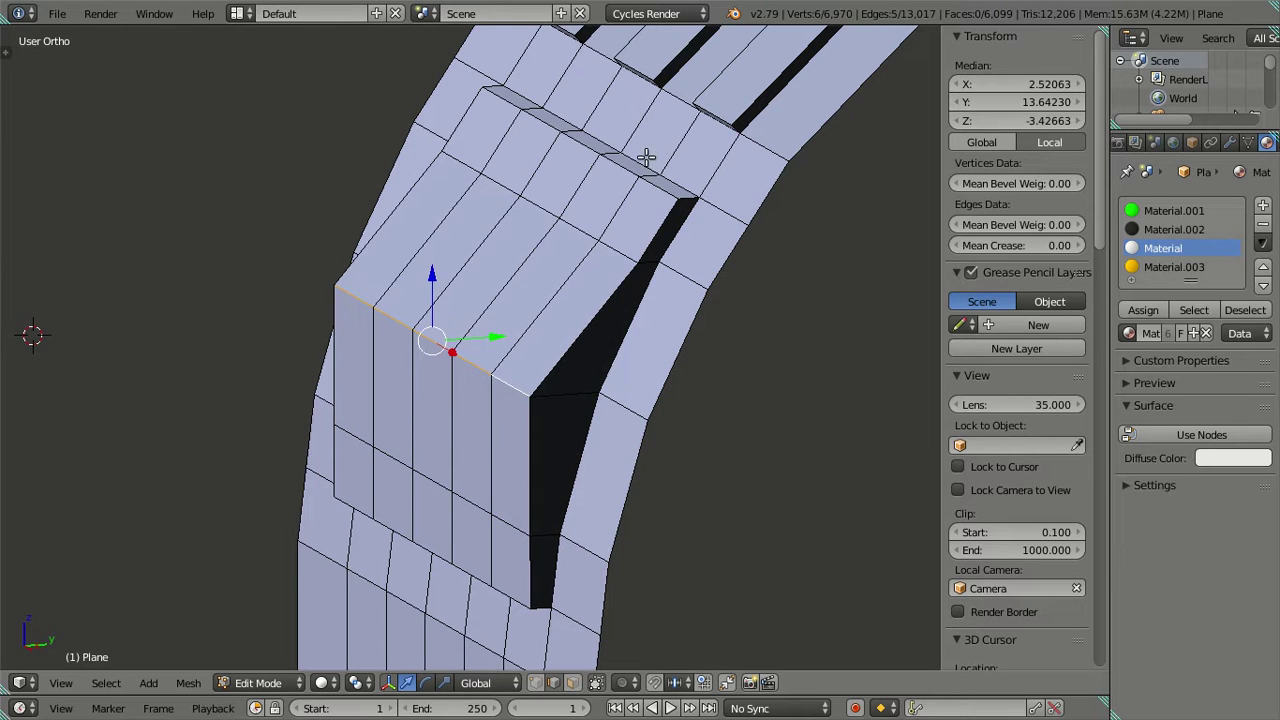
{"action": "right_click", "coordinate": [466, 168]}
{"action": "right_click", "coordinate": [600, 242], "text": "alt"}
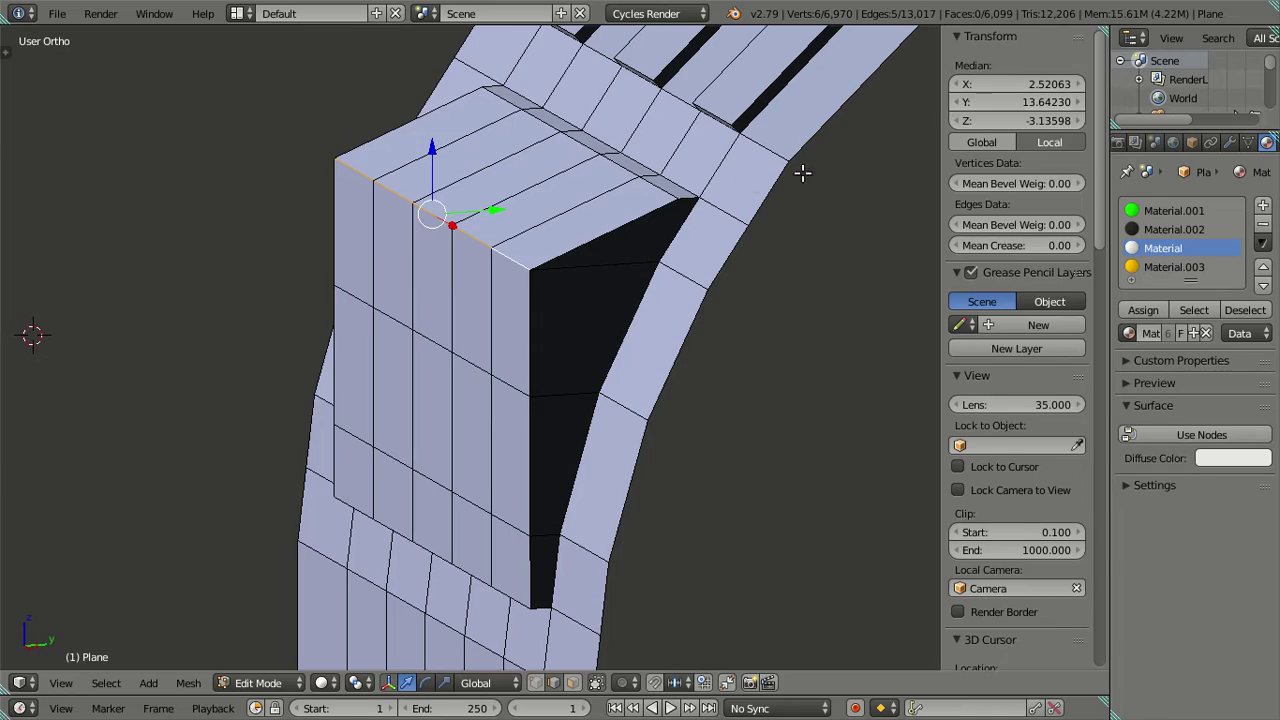
{"action": "key", "text": "a"}
Orbit to view both arches, check the raised block's vertical edge loop, then deselect all
{"action": "mouse_move", "coordinate": [657, 220]}
{"action": "middle_mouse_down"}
{"action": "mouse_move", "coordinate": [528, 243]}
{"action": "mouse_move", "coordinate": [498, 275]}
{"action": "middle_mouse_up"}
{"action": "scroll", "coordinate": [498, 275], "scroll_direction": "down", "scroll_amount": 5}
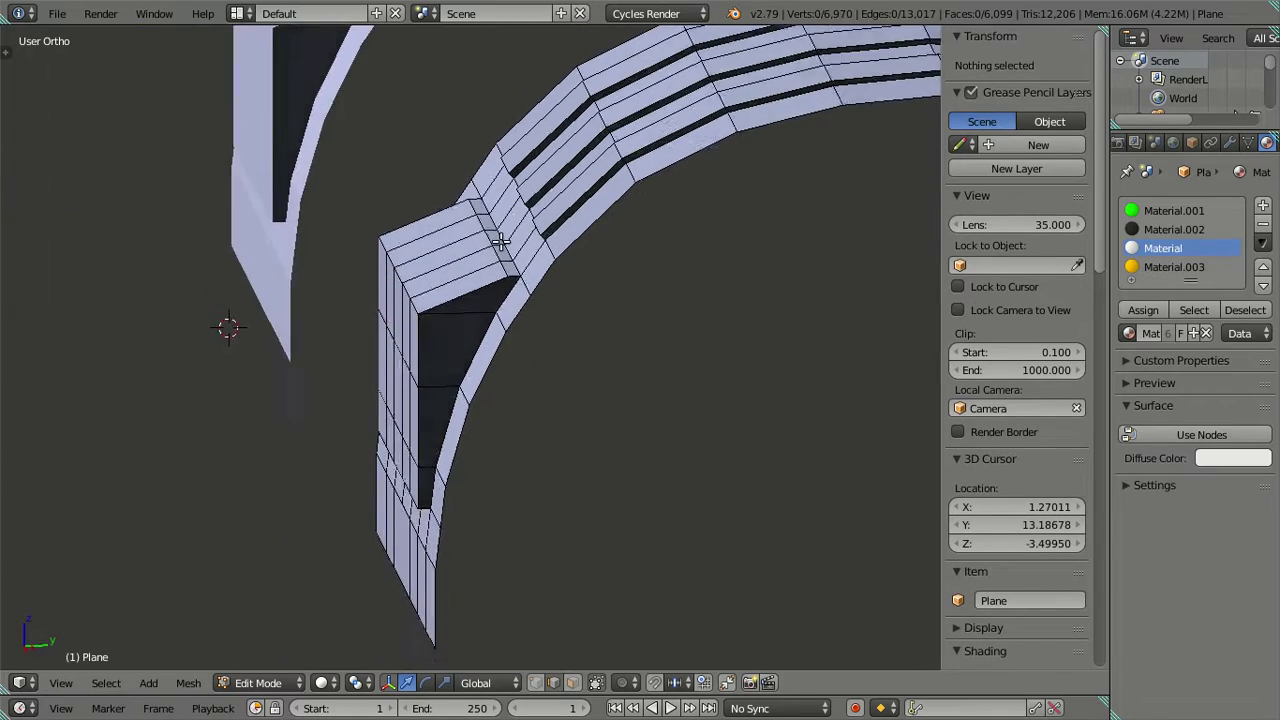
{"action": "middle_click_drag", "start_coordinate": [508, 214], "coordinate": [498, 227]}
{"action": "scroll", "coordinate": [498, 227], "scroll_direction": "up", "scroll_amount": 4}
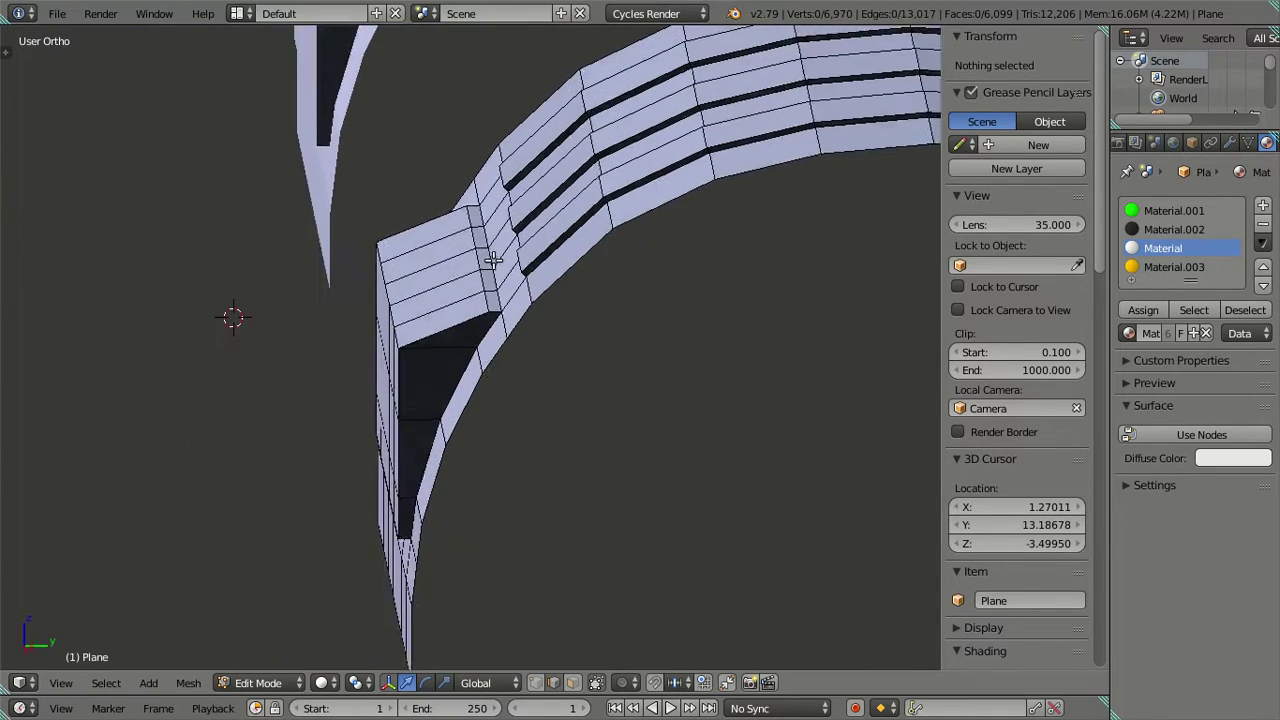
{"action": "scroll", "coordinate": [486, 240], "scroll_direction": "up", "scroll_amount": 2}
{"action": "right_click", "coordinate": [470, 176]}
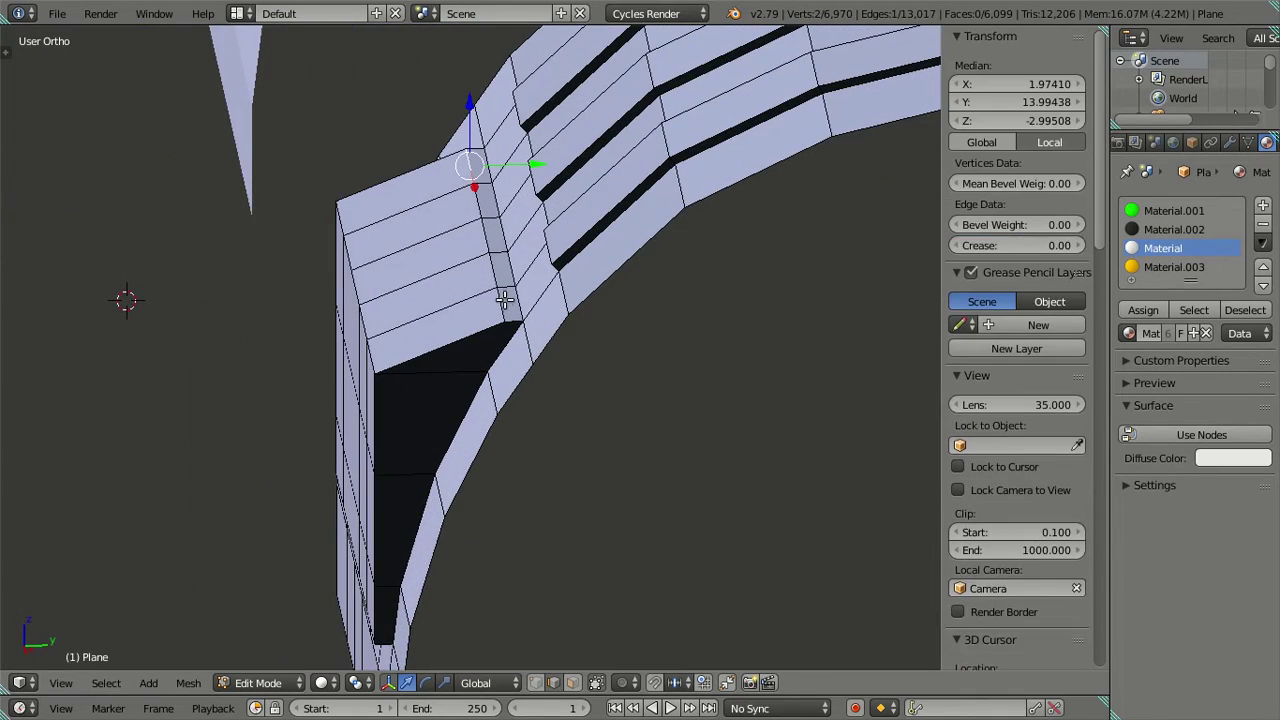
{"action": "right_click", "coordinate": [505, 298], "text": "alt"}
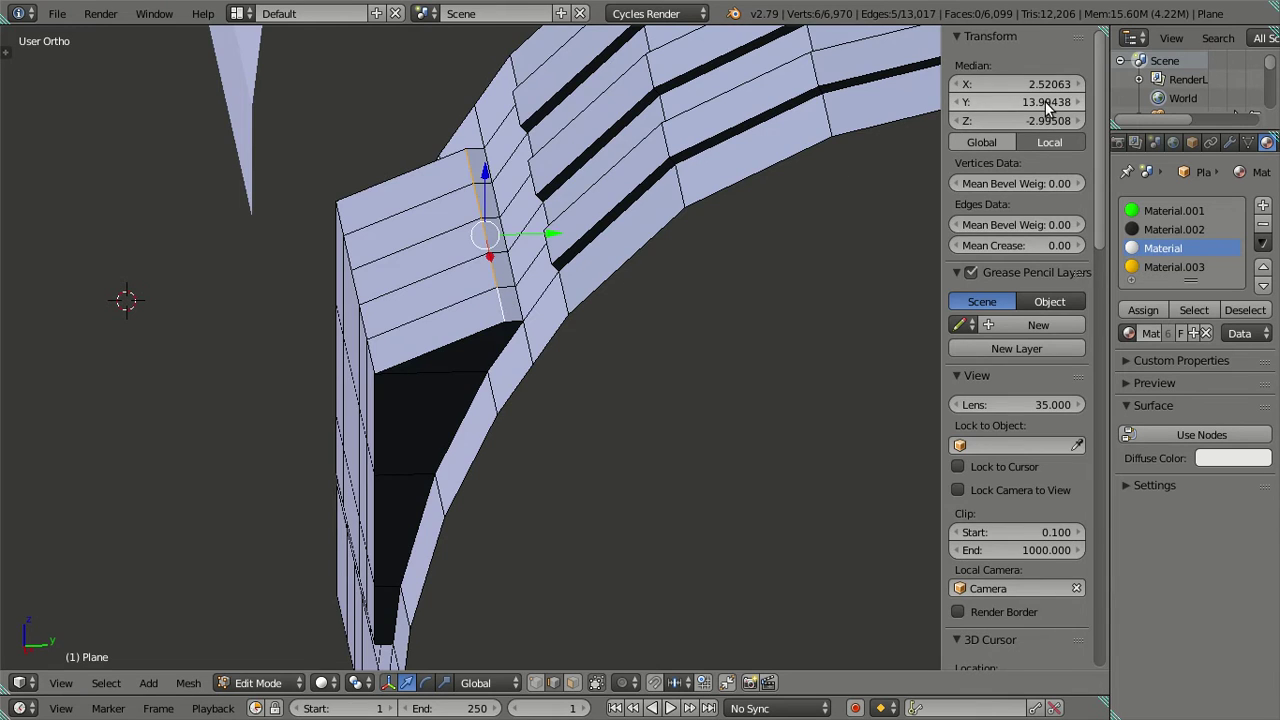
{"action": "scroll", "coordinate": [705, 251], "scroll_direction": "down", "scroll_amount": 3}
{"action": "key", "text": "a"}
{"action": "mouse_move", "coordinate": [583, 283]}
{"action": "middle_mouse_down"}
{"action": "mouse_move", "coordinate": [317, 299]}
{"action": "mouse_move", "coordinate": [474, 291]}
{"action": "mouse_move", "coordinate": [371, 329]}
{"action": "middle_mouse_up"}
{"action": "scroll", "coordinate": [464, 381], "scroll_direction": "up", "scroll_amount": 3}
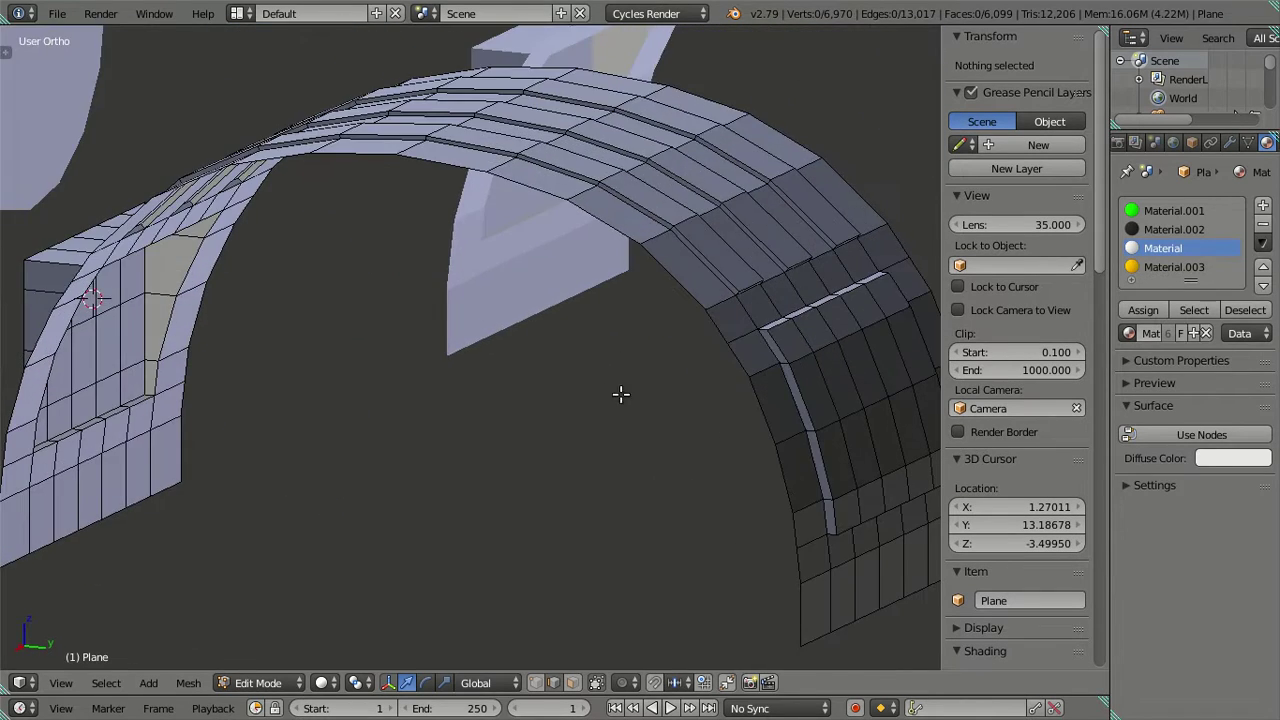
Frame the arch's right leg, select an edge at Y 17.81180 and move it up the leg
{"action": "scroll", "coordinate": [621, 394], "scroll_direction": "up", "scroll_amount": 2}
{"action": "middle_click_drag", "start_coordinate": [621, 394], "coordinate": [443, 360], "text": "shift"}
{"action": "scroll", "coordinate": [516, 405], "scroll_direction": "up", "scroll_amount": 1}
{"action": "left_click", "coordinate": [510, 434]}
{"action": "left_click", "coordinate": [997, 102]}
{"action": "key", "text": "Return"}
{"action": "mouse_move", "coordinate": [657, 308]}
{"action": "middle_mouse_down"}
{"action": "mouse_move", "coordinate": [448, 308]}
{"action": "mouse_move", "coordinate": [457, 380]}
{"action": "mouse_move", "coordinate": [489, 429]}
{"action": "middle_mouse_up"}
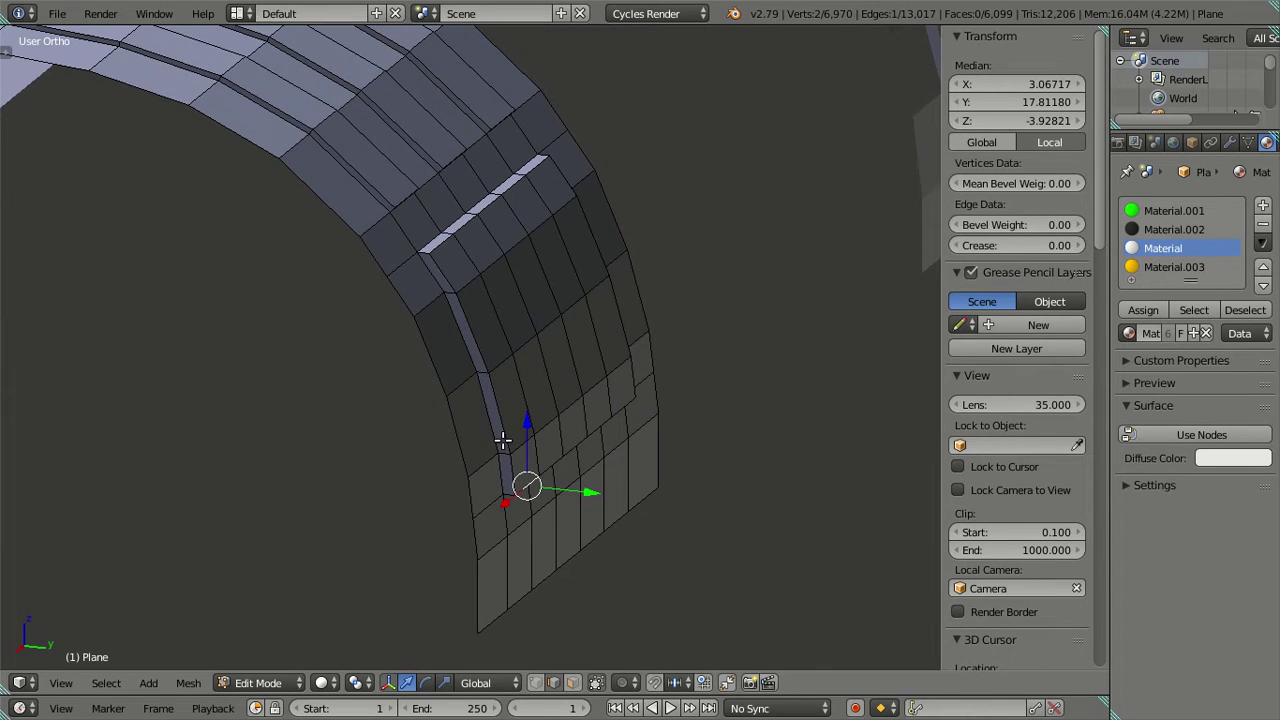
{"action": "left_click_drag", "start_coordinate": [520, 450], "coordinate": [661, 339]}
Align the leg's edge loop at Y 17.81180 and raise the block, undoing the overshoots
{"action": "left_click", "coordinate": [618, 371], "text": "alt"}
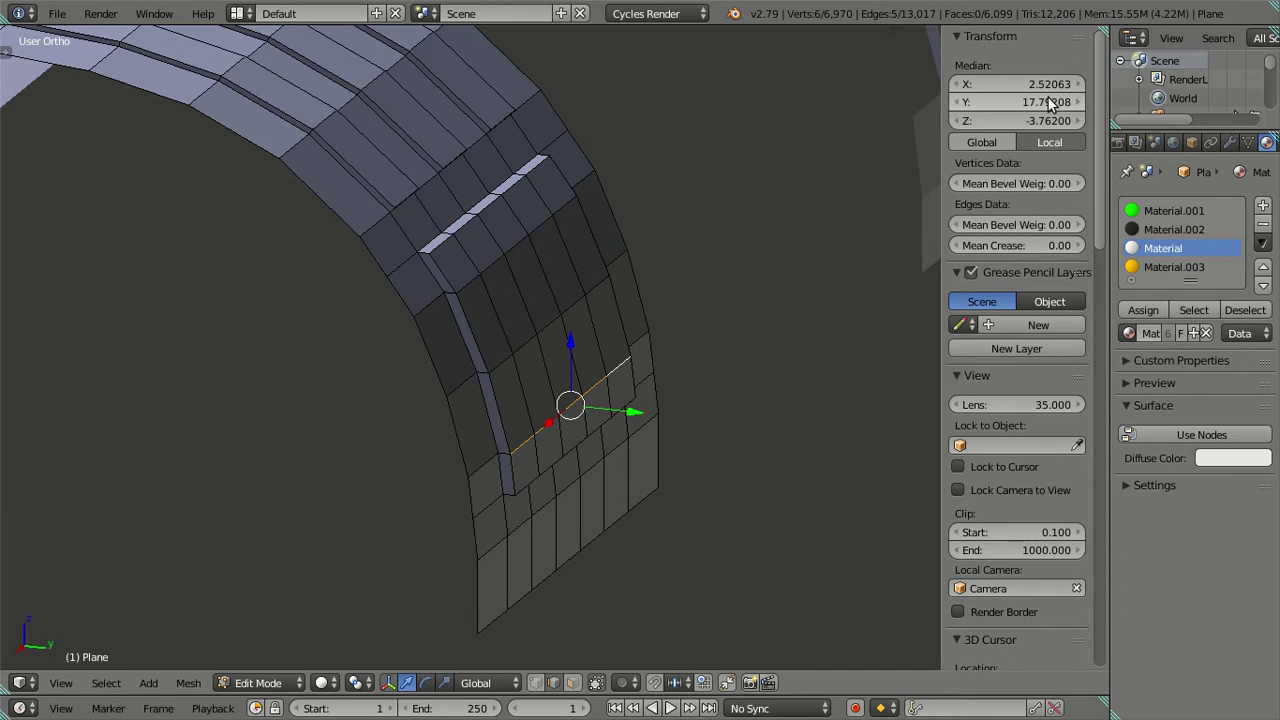
{"action": "left_click_drag", "start_coordinate": [1050, 104], "coordinate": [1060, 104]}
{"action": "left_click_drag", "start_coordinate": [512, 358], "coordinate": [604, 283]}
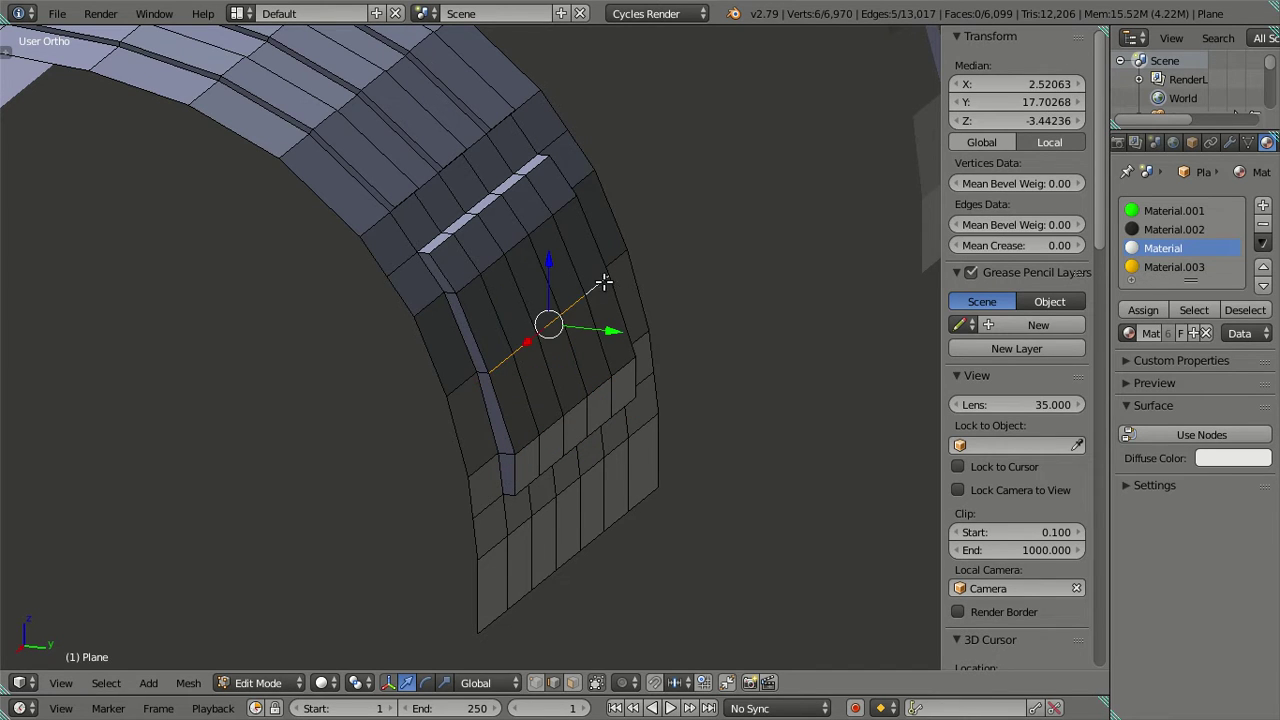
{"action": "key", "text": "ctrl+z"}
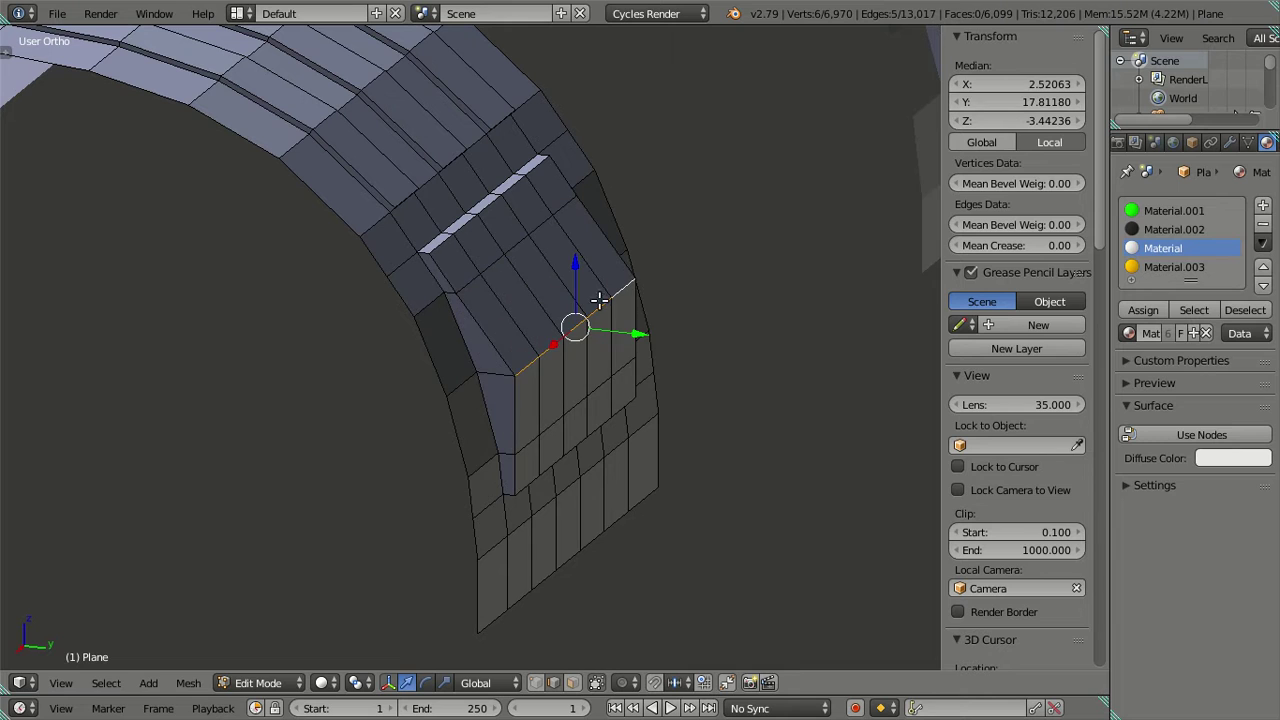
{"action": "left_click_drag", "start_coordinate": [476, 277], "coordinate": [642, 203]}
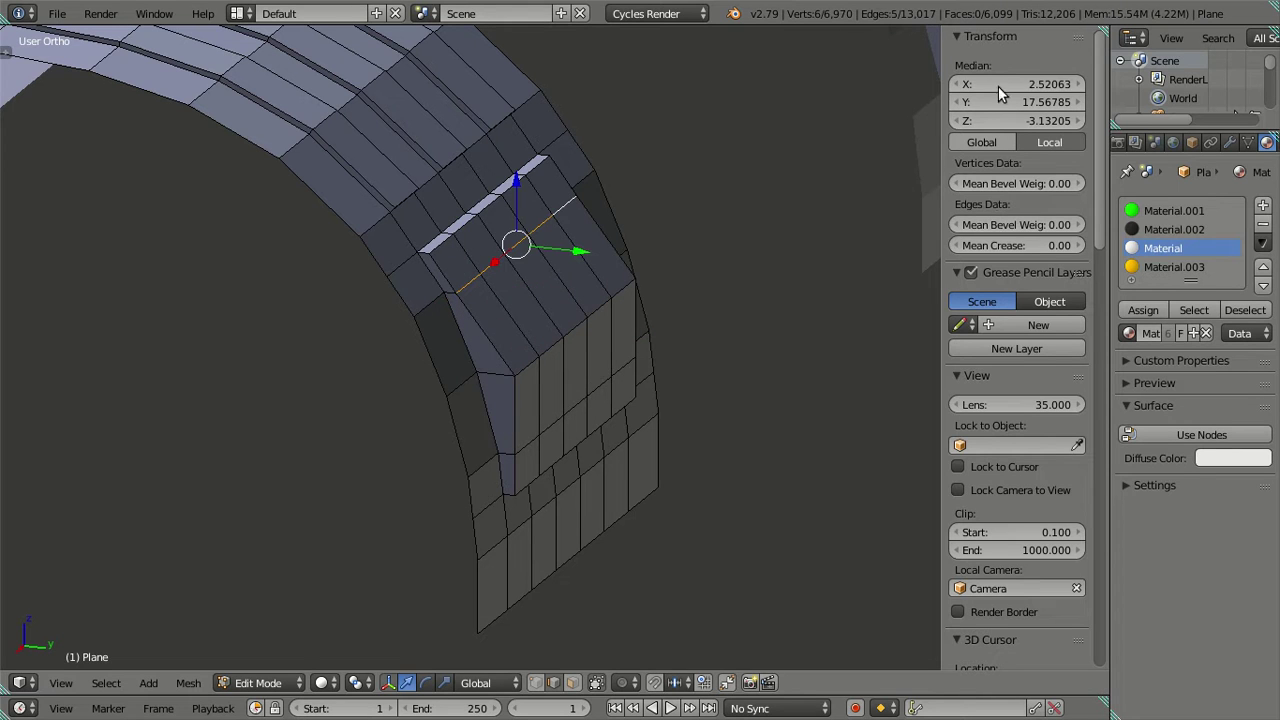
{"action": "key", "text": "ctrl+z"}
Select the block's top front edge loop, then deselect everything and orbit to check
{"action": "right_click", "coordinate": [438, 244]}
{"action": "right_click", "coordinate": [540, 172], "text": "alt"}
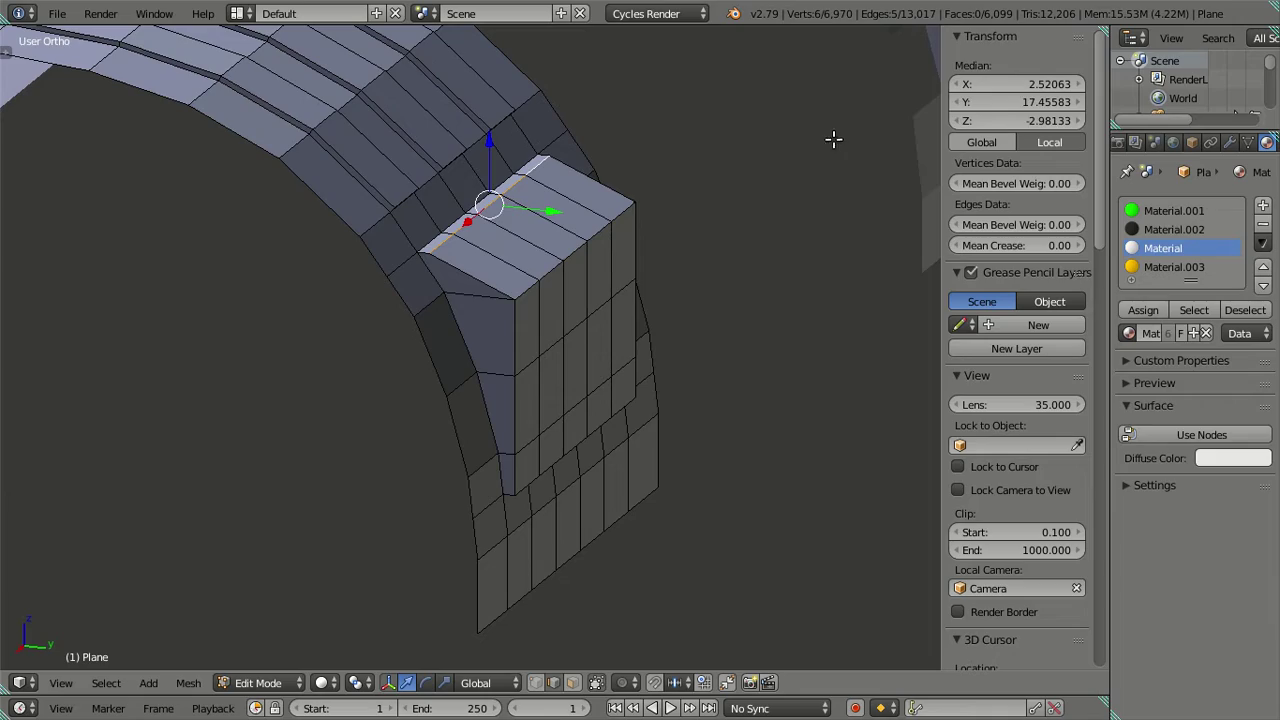
{"action": "key", "text": "a"}
{"action": "mouse_move", "coordinate": [563, 286]}
{"action": "middle_mouse_down"}
{"action": "mouse_move", "coordinate": [391, 388]}
{"action": "mouse_move", "coordinate": [580, 303]}
{"action": "mouse_move", "coordinate": [517, 275]}
{"action": "mouse_move", "coordinate": [414, 263]}
{"action": "mouse_move", "coordinate": [471, 251]}
{"action": "mouse_move", "coordinate": [491, 303]}
{"action": "mouse_move", "coordinate": [540, 316]}
{"action": "middle_mouse_up"}
{"action": "scroll", "coordinate": [510, 326], "scroll_direction": "down", "scroll_amount": 3}
Orbit around the arch, then go to Right Ortho with the truck photo and zoom on the wheel
{"action": "scroll", "coordinate": [470, 380], "scroll_direction": "up", "scroll_amount": 4}
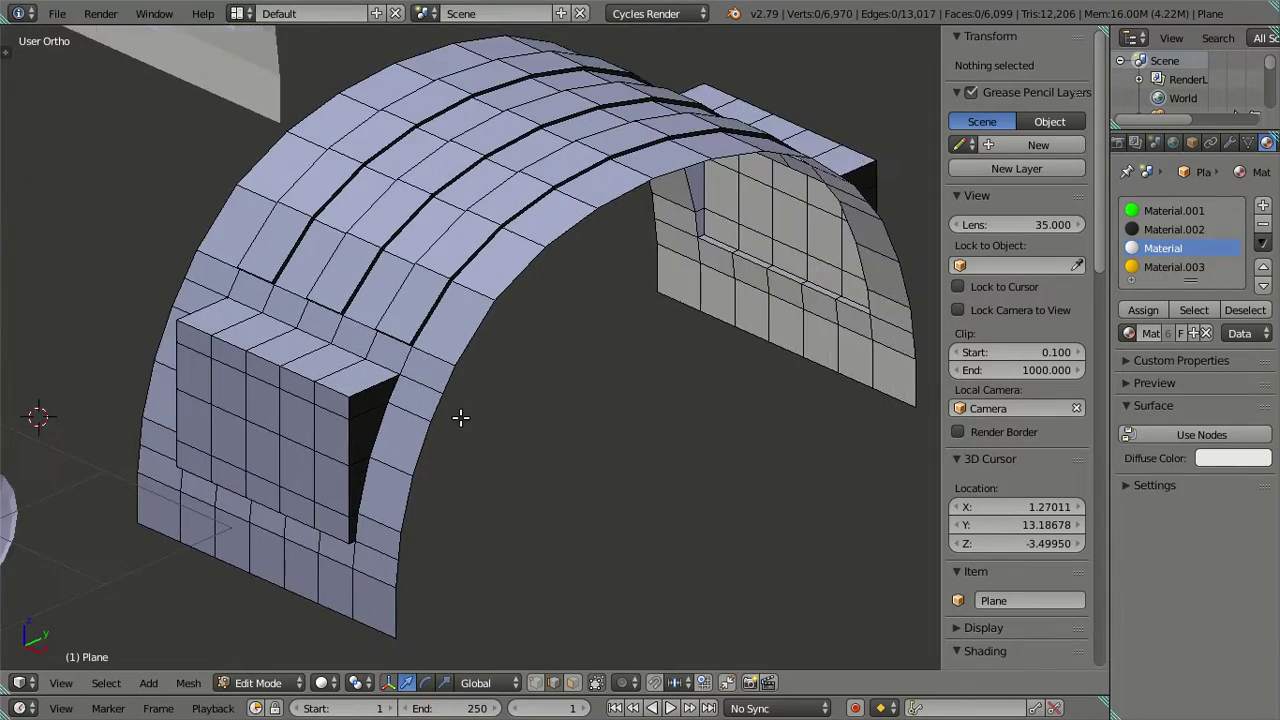
{"action": "scroll", "coordinate": [520, 390], "scroll_direction": "up", "scroll_amount": 1}
{"action": "scroll", "coordinate": [563, 353], "scroll_direction": "down", "scroll_amount": 3}
{"action": "mouse_move", "coordinate": [491, 274]}
{"action": "middle_mouse_down"}
{"action": "mouse_move", "coordinate": [586, 331]}
{"action": "mouse_move", "coordinate": [559, 437]}
{"action": "mouse_move", "coordinate": [522, 309]}
{"action": "middle_mouse_up"}
{"action": "mouse_move", "coordinate": [521, 300]}
{"action": "middle_mouse_down"}
{"action": "mouse_move", "coordinate": [394, 349]}
{"action": "mouse_move", "coordinate": [477, 304]}
{"action": "mouse_move", "coordinate": [514, 303]}
{"action": "mouse_move", "coordinate": [509, 406]}
{"action": "mouse_move", "coordinate": [497, 267]}
{"action": "middle_mouse_up"}
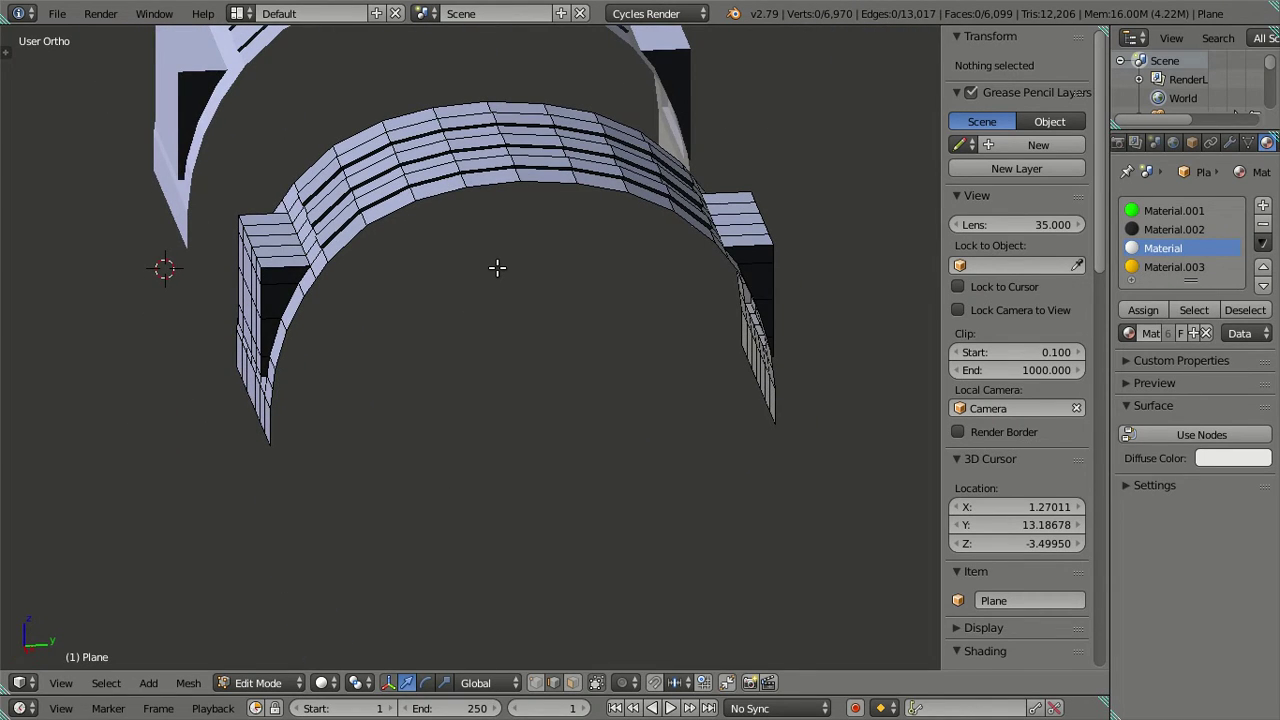
{"action": "mouse_move", "coordinate": [497, 267]}
{"action": "middle_mouse_down"}
{"action": "mouse_move", "coordinate": [494, 334]}
{"action": "mouse_move", "coordinate": [486, 313]}
{"action": "mouse_move", "coordinate": [394, 294]}
{"action": "mouse_move", "coordinate": [300, 233]}
{"action": "mouse_move", "coordinate": [380, 166]}
{"action": "mouse_move", "coordinate": [513, 263]}
{"action": "mouse_move", "coordinate": [577, 274]}
{"action": "mouse_move", "coordinate": [572, 285]}
{"action": "middle_mouse_up"}
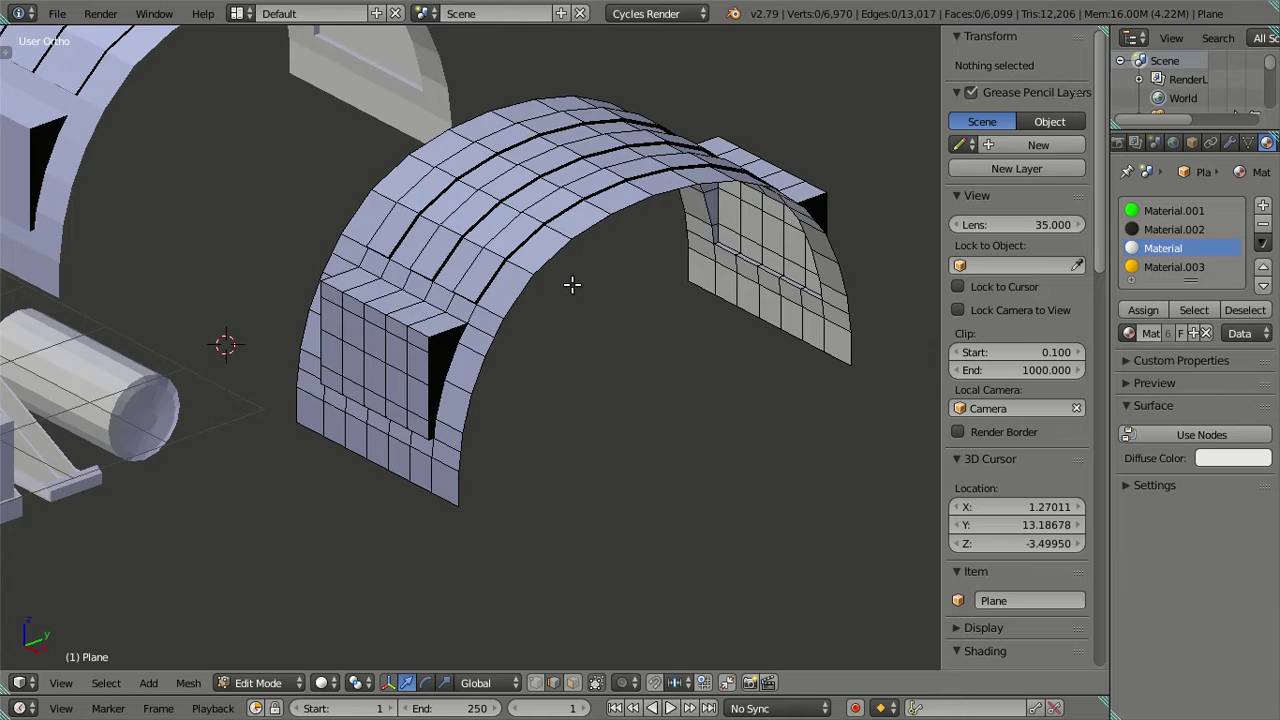
{"action": "key", "text": "KP_3"}
{"action": "scroll", "coordinate": [429, 297], "scroll_direction": "up", "scroll_amount": 1}
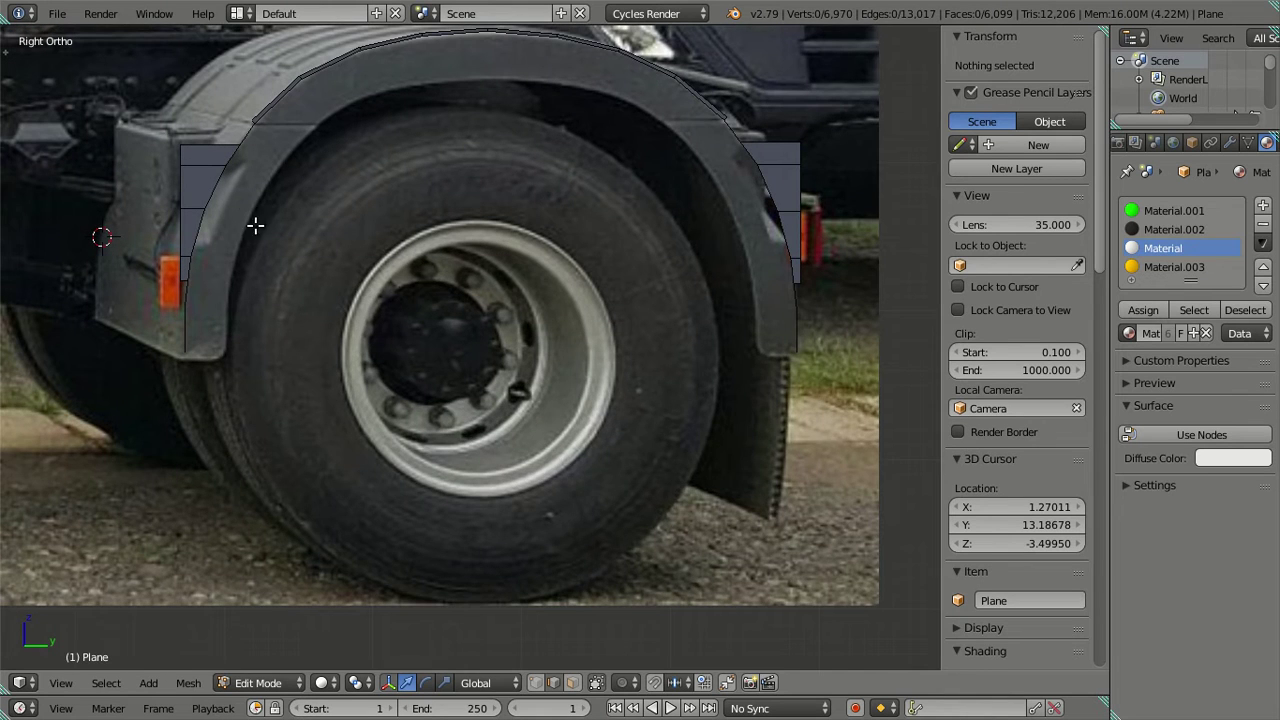
Bring the whole wheel into view, hide the sidebar and briefly check the fender in wireframe
{"action": "scroll", "coordinate": [330, 300], "scroll_direction": "up", "scroll_amount": 1}
{"action": "scroll", "coordinate": [362, 341], "scroll_direction": "up", "scroll_amount": 1}
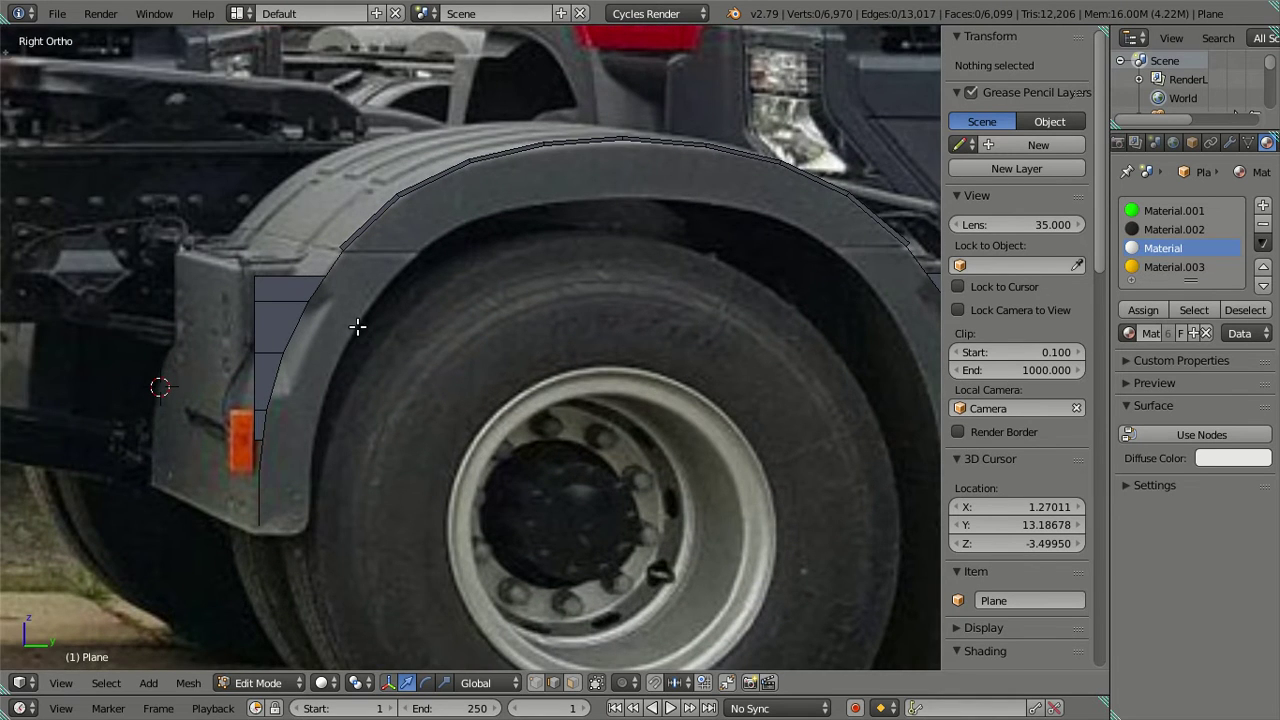
{"action": "scroll", "coordinate": [358, 326], "scroll_direction": "down", "scroll_amount": 3}
{"action": "middle_click_drag", "start_coordinate": [534, 337], "coordinate": [505, 320], "text": "shift"}
{"action": "key", "text": "n"}
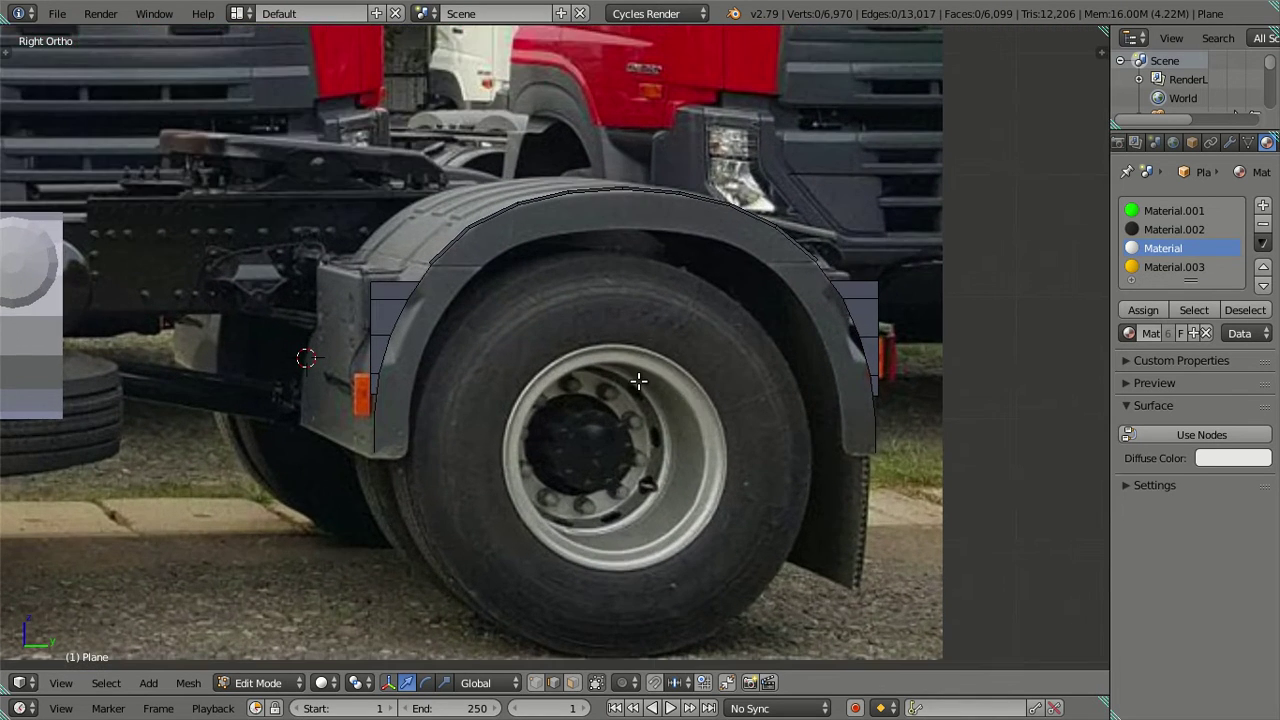
{"action": "scroll", "coordinate": [631, 380], "scroll_direction": "up", "scroll_amount": 2}
{"action": "key", "text": "z"}
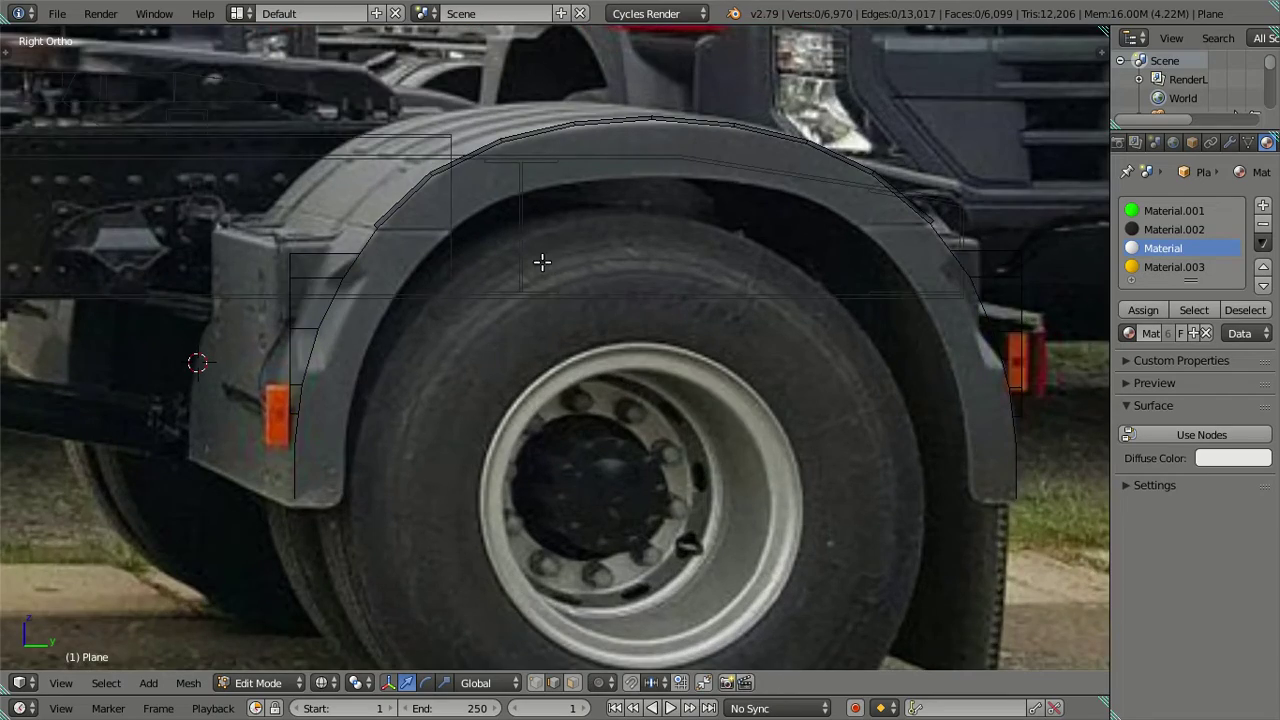
{"action": "middle_click_drag", "start_coordinate": [537, 263], "coordinate": [500, 323]}
{"action": "key", "text": "z"}
Select the fender's inner boundary edge loop and try an extrusion, then cancel it
{"action": "right_click", "coordinate": [523, 383], "text": "alt"}
{"action": "scroll", "coordinate": [563, 380], "scroll_direction": "down", "scroll_amount": 2}
{"action": "mouse_move", "coordinate": [563, 377]}
{"action": "middle_mouse_down"}
{"action": "mouse_move", "coordinate": [631, 409]}
{"action": "mouse_move", "coordinate": [665, 371]}
{"action": "mouse_move", "coordinate": [577, 357]}
{"action": "mouse_move", "coordinate": [626, 363]}
{"action": "middle_mouse_up"}
{"action": "key", "text": "KP_3"}
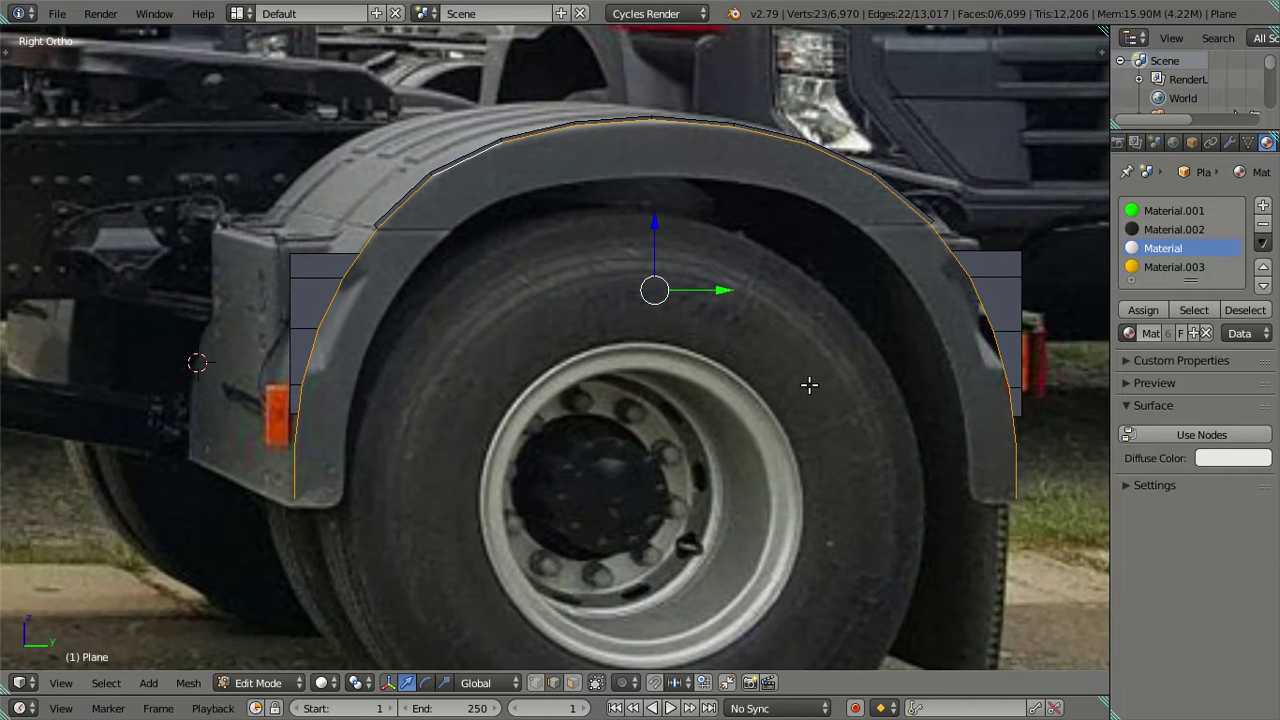
{"action": "middle_click_drag", "start_coordinate": [809, 384], "coordinate": [699, 402], "text": "shift"}
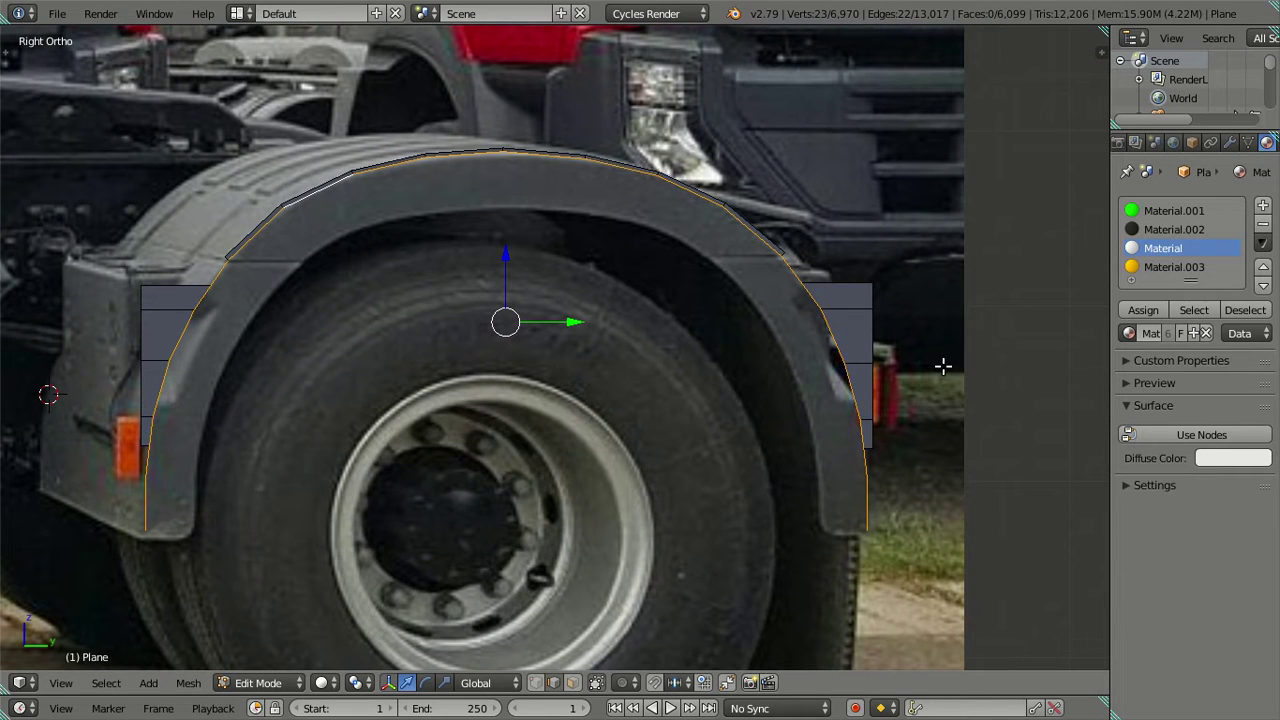
{"action": "key", "text": "e"}
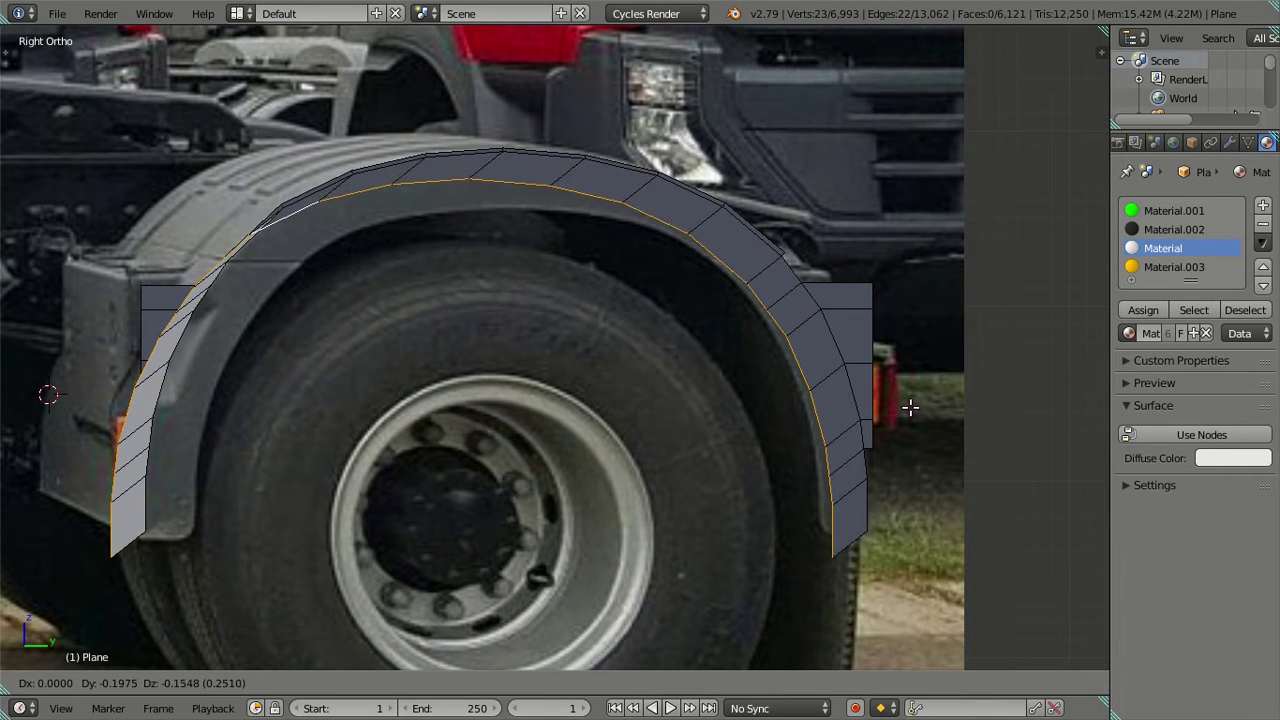
{"action": "left_click", "coordinate": [911, 414]}
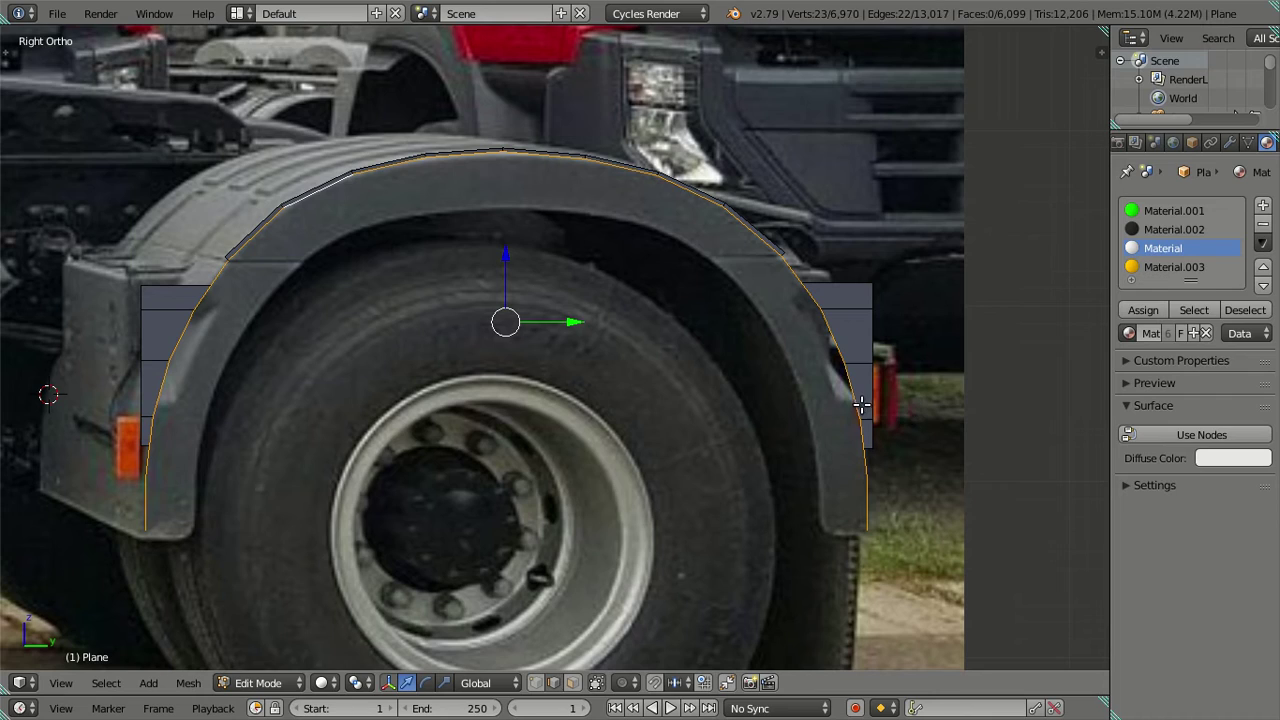
Select the bottom and top rim edge loops and extrude them in place in the side view
{"action": "scroll", "coordinate": [606, 329], "scroll_direction": "down", "scroll_amount": 3}
{"action": "mouse_move", "coordinate": [606, 329]}
{"action": "middle_mouse_down"}
{"action": "mouse_move", "coordinate": [622, 459]}
{"action": "mouse_move", "coordinate": [586, 520]}
{"action": "middle_mouse_up"}
{"action": "right_click", "coordinate": [565, 482], "text": "alt"}
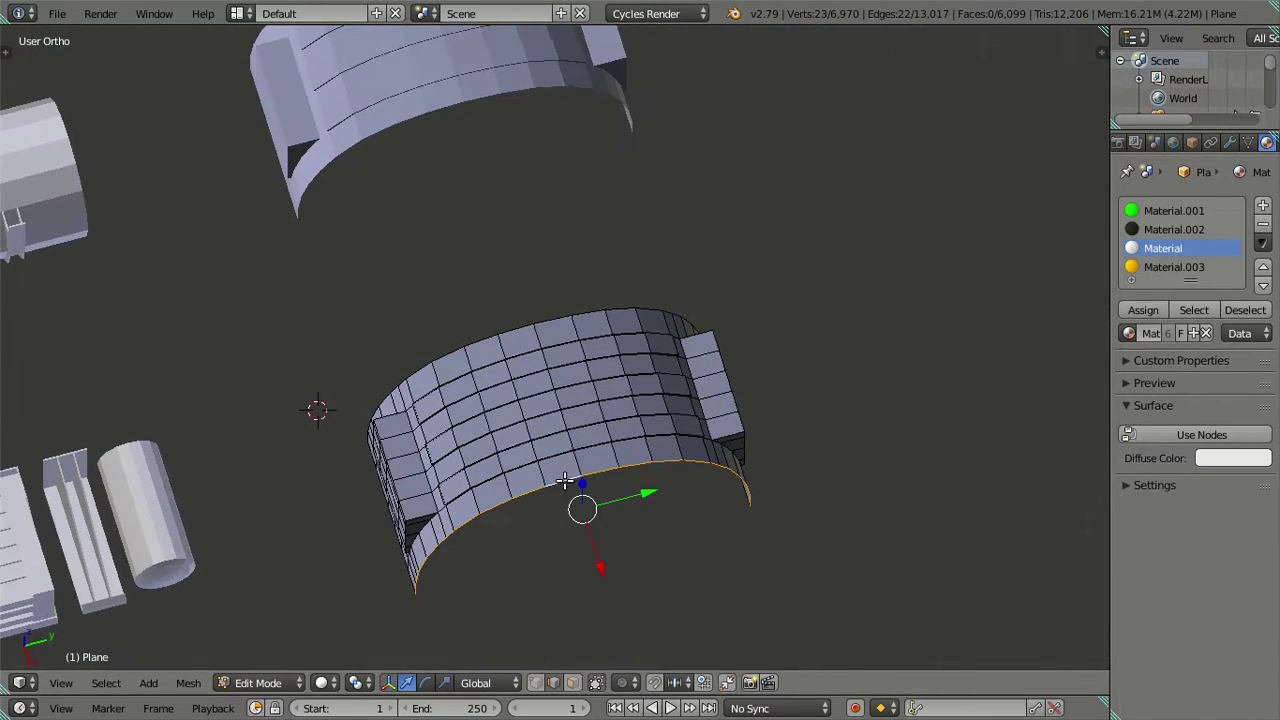
{"action": "right_click", "coordinate": [488, 318], "text": "alt+shift"}
{"action": "middle_click_drag", "start_coordinate": [488, 318], "coordinate": [566, 378]}
{"action": "key", "text": "KP_3"}
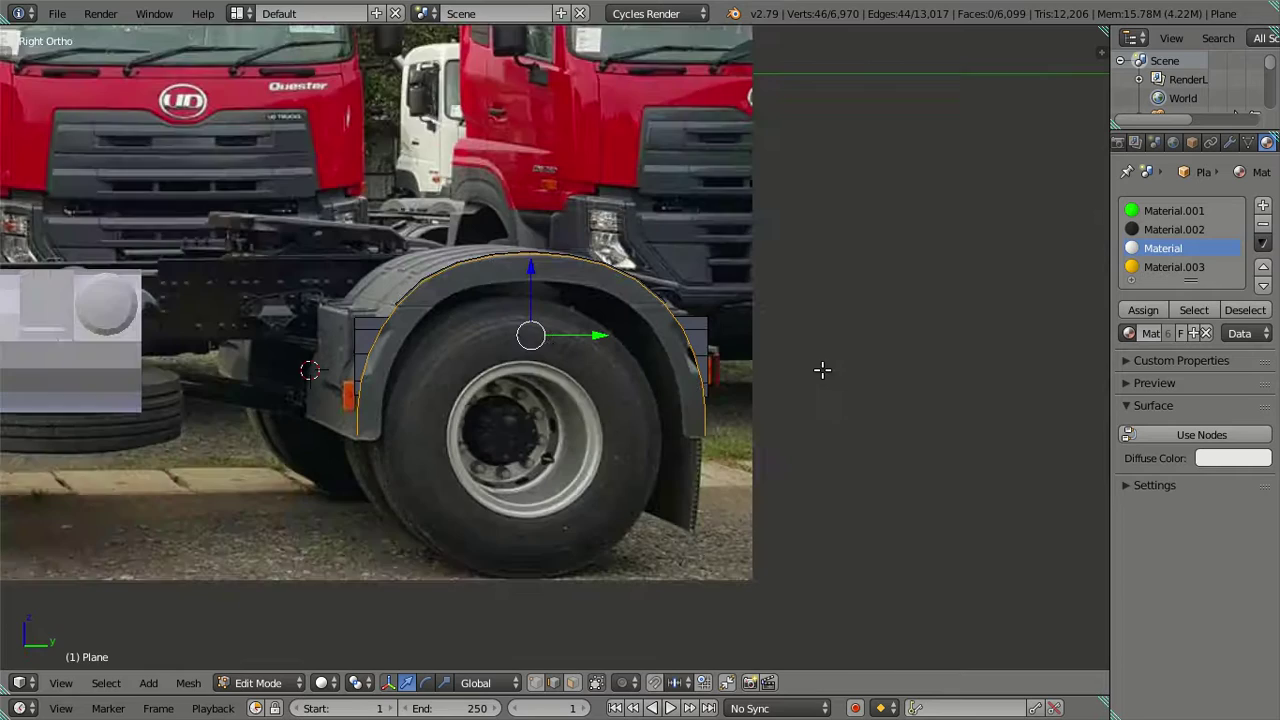
{"action": "scroll", "coordinate": [825, 368], "scroll_direction": "up", "scroll_amount": 2}
{"action": "scroll", "coordinate": [861, 375], "scroll_direction": "up", "scroll_amount": 1}
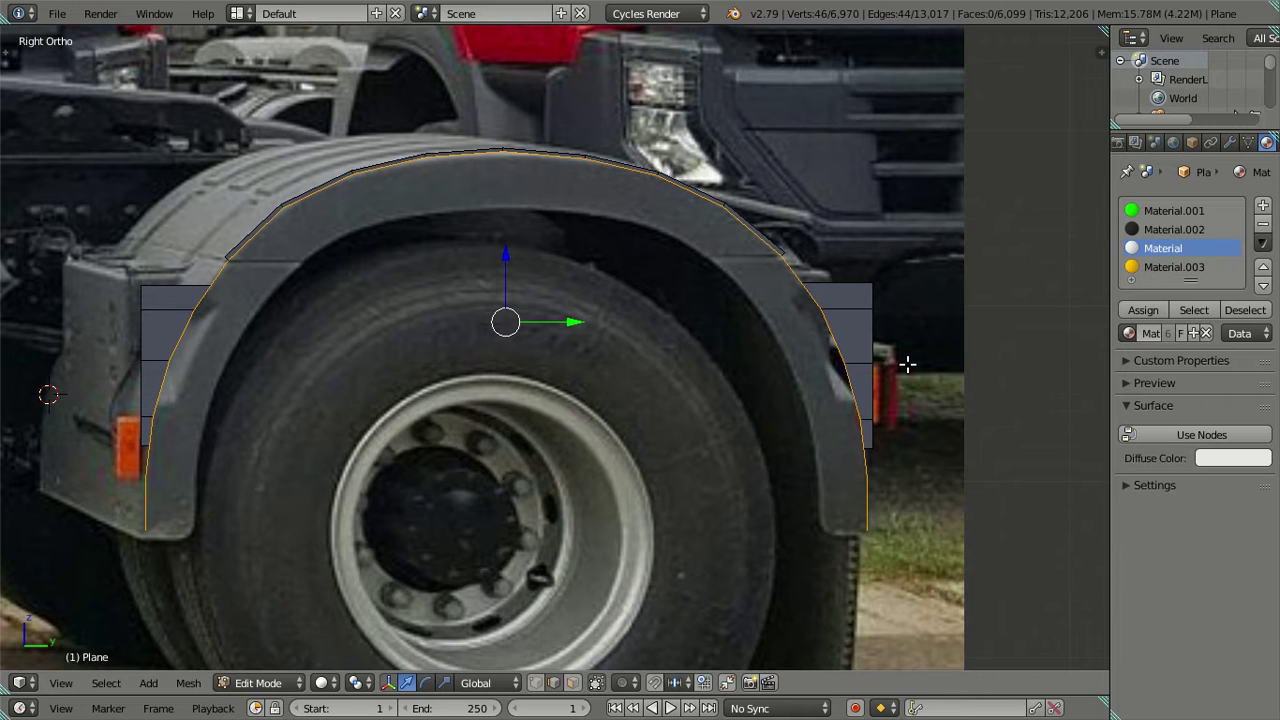
{"action": "key", "text": "e"}
{"action": "right_click", "coordinate": [905, 368]}
Scale the extruded rim along Y into a band, then circle-deselect the bottom end vertices in wireframe
{"action": "key", "text": "s"}
{"action": "key", "text": "y"}
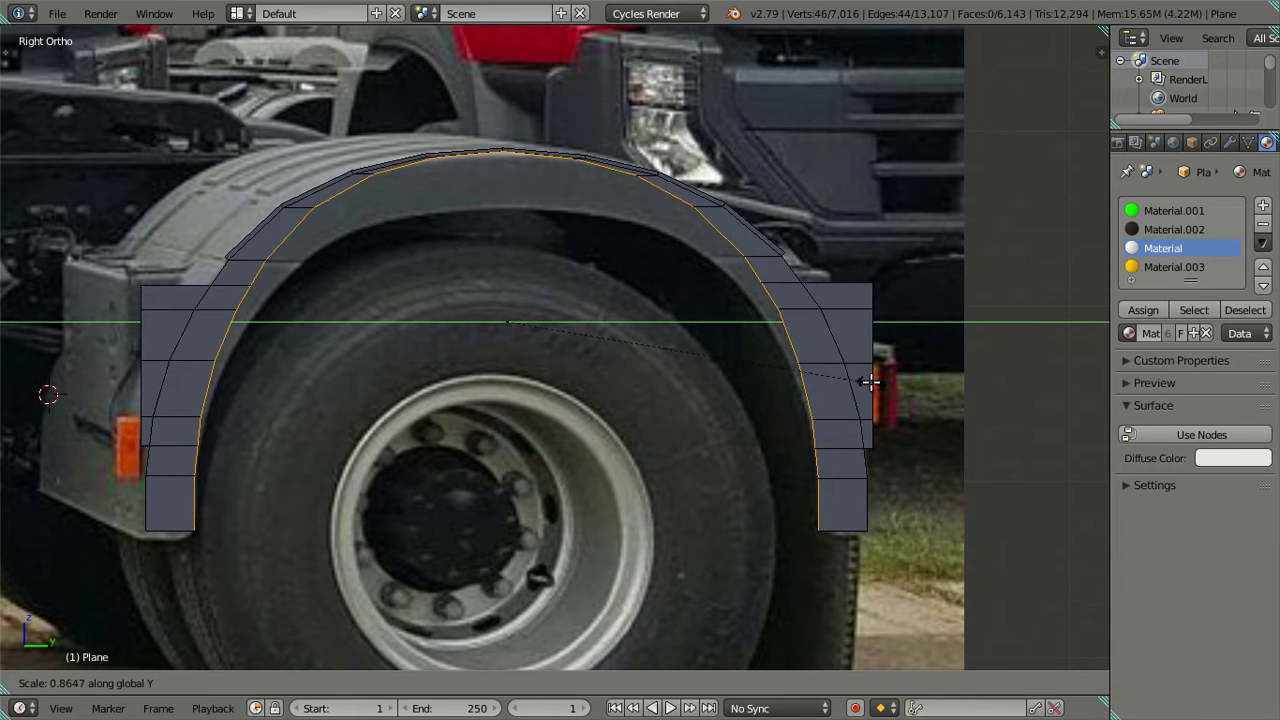
{"action": "left_click", "coordinate": [868, 381]}
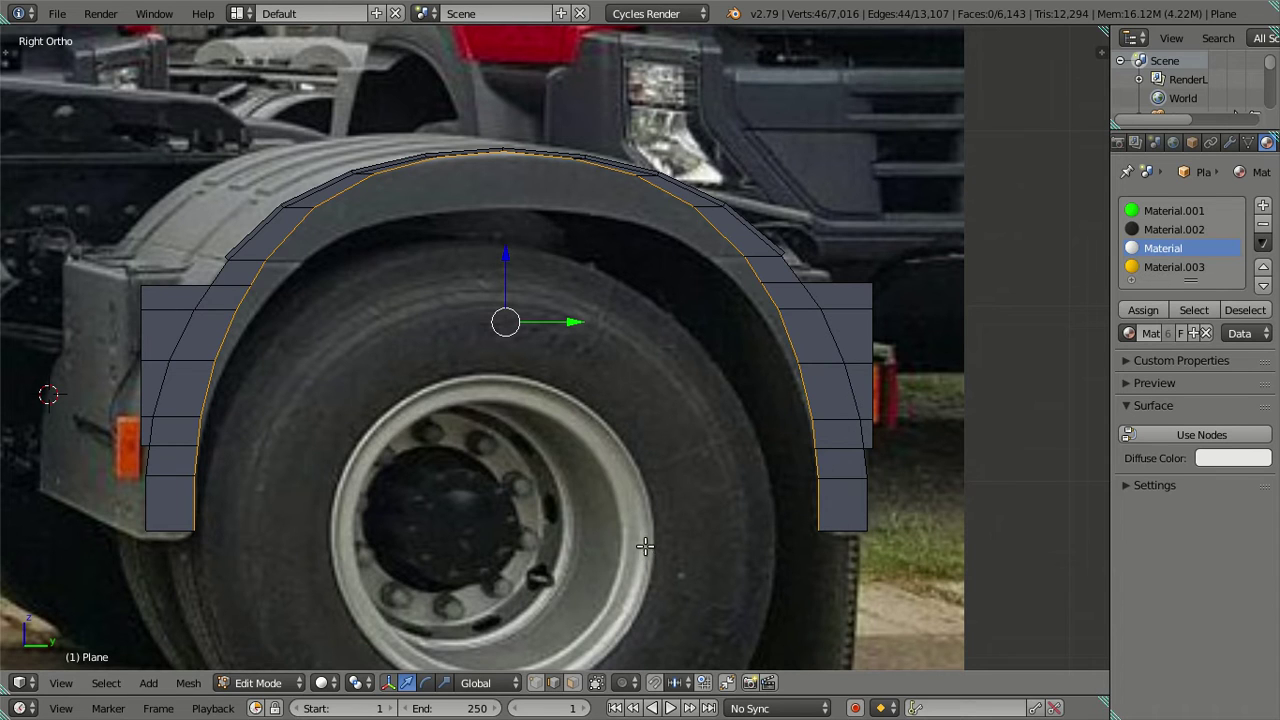
{"action": "key", "text": "z"}
{"action": "key", "text": "c"}
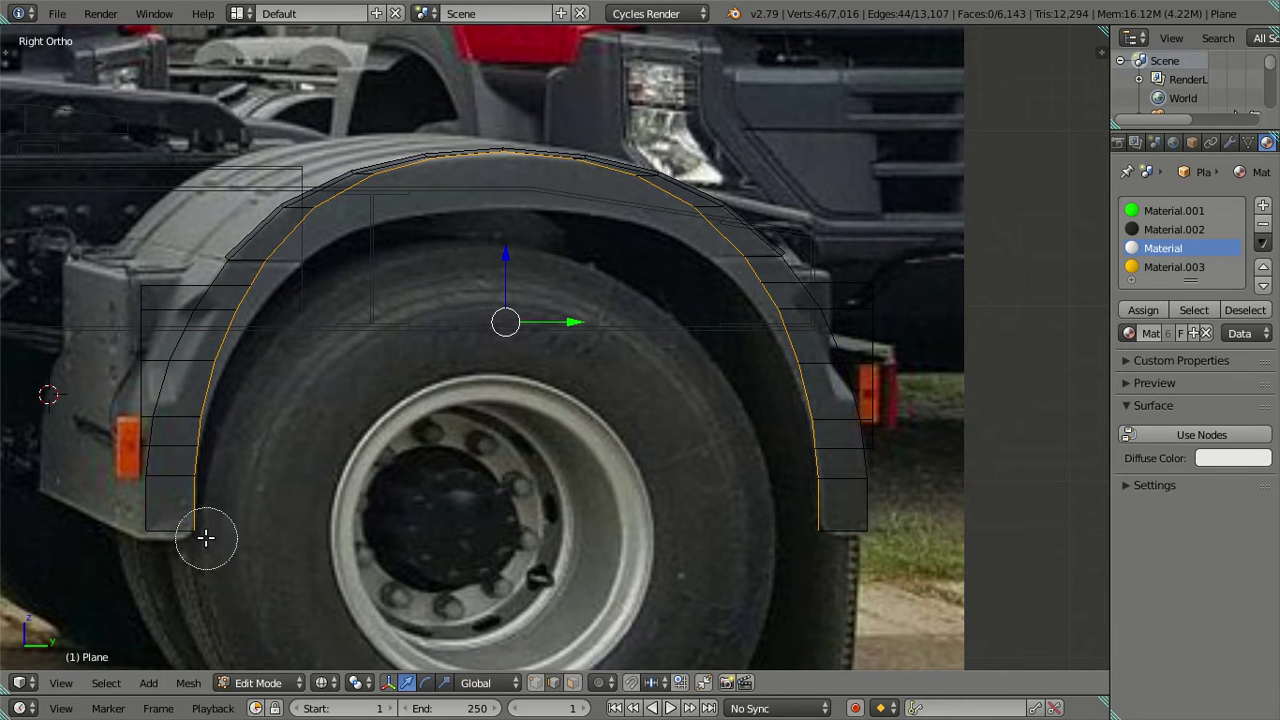
{"action": "middle_click", "coordinate": [205, 538]}
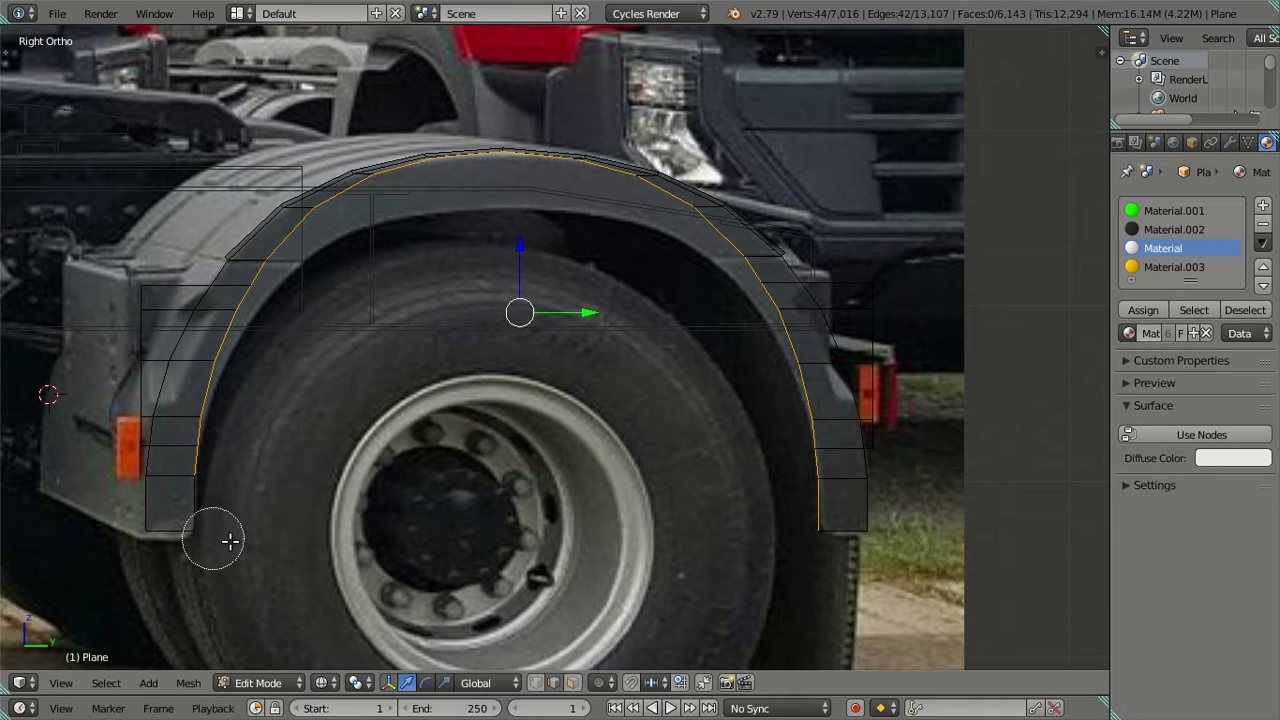
{"action": "middle_click_drag", "start_coordinate": [814, 526], "coordinate": [810, 437]}
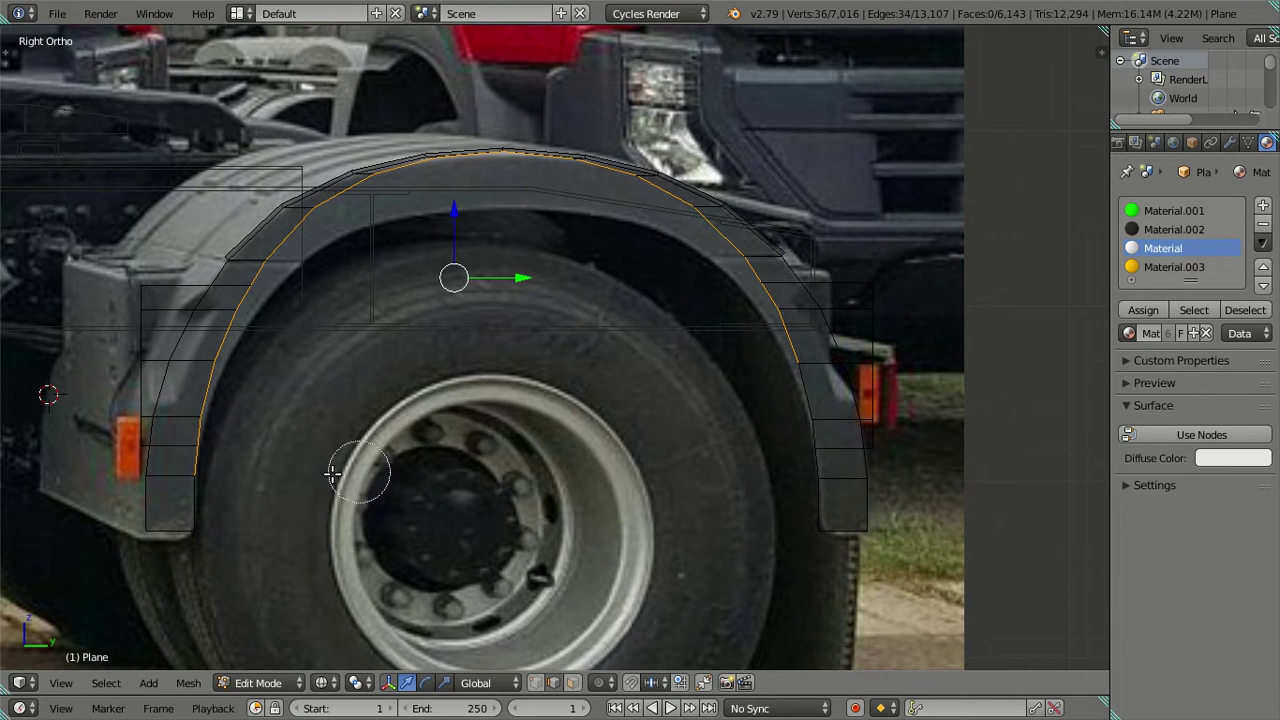
{"action": "middle_click_drag", "start_coordinate": [206, 443], "coordinate": [197, 449]}
{"action": "right_click", "coordinate": [281, 453]}
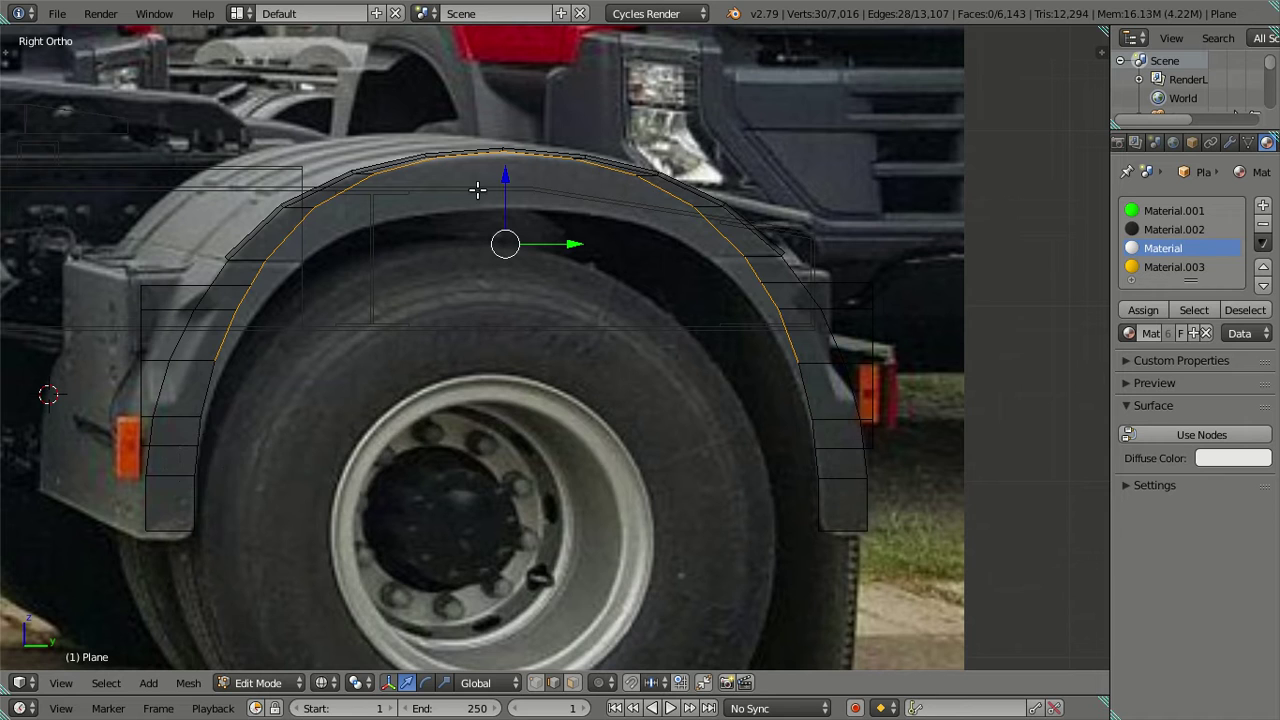
Flatten the arch top with a Z scale and lower the inner rim edge vertically
{"action": "key", "text": "s"}
{"action": "key", "text": "z"}
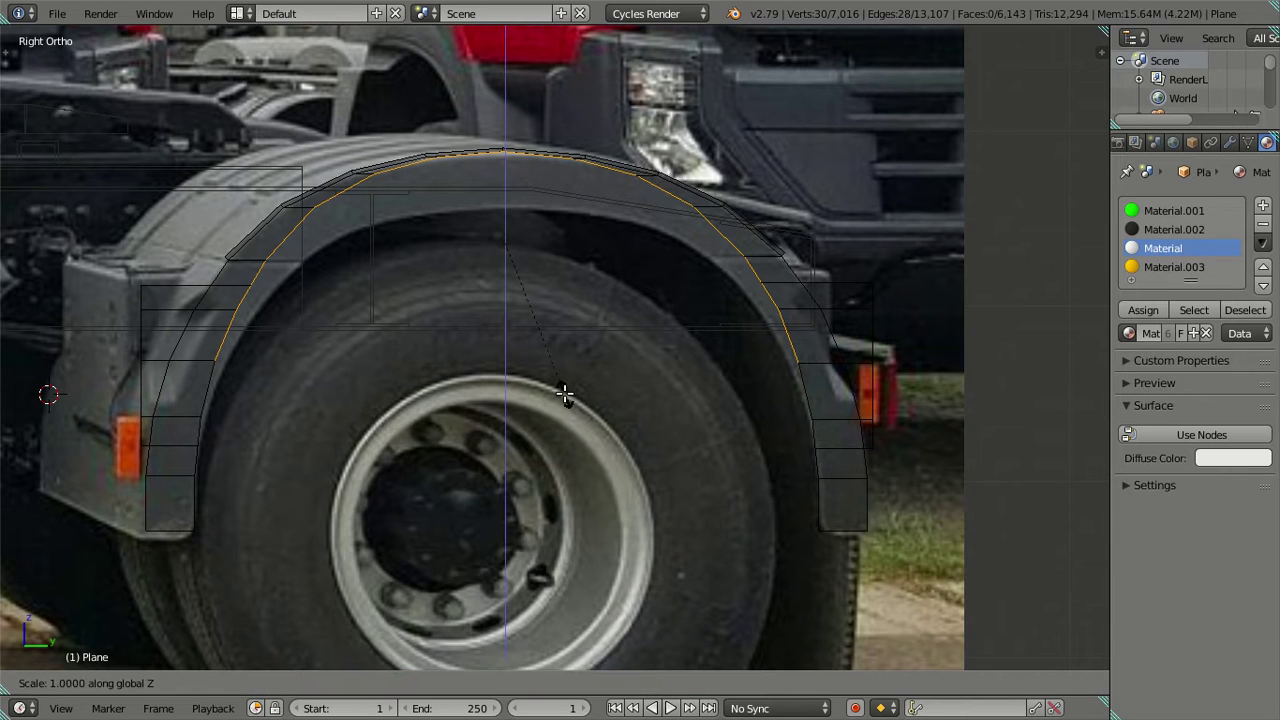
{"action": "left_click", "coordinate": [553, 379]}
{"action": "left_click_drag", "start_coordinate": [506, 172], "coordinate": [508, 209]}
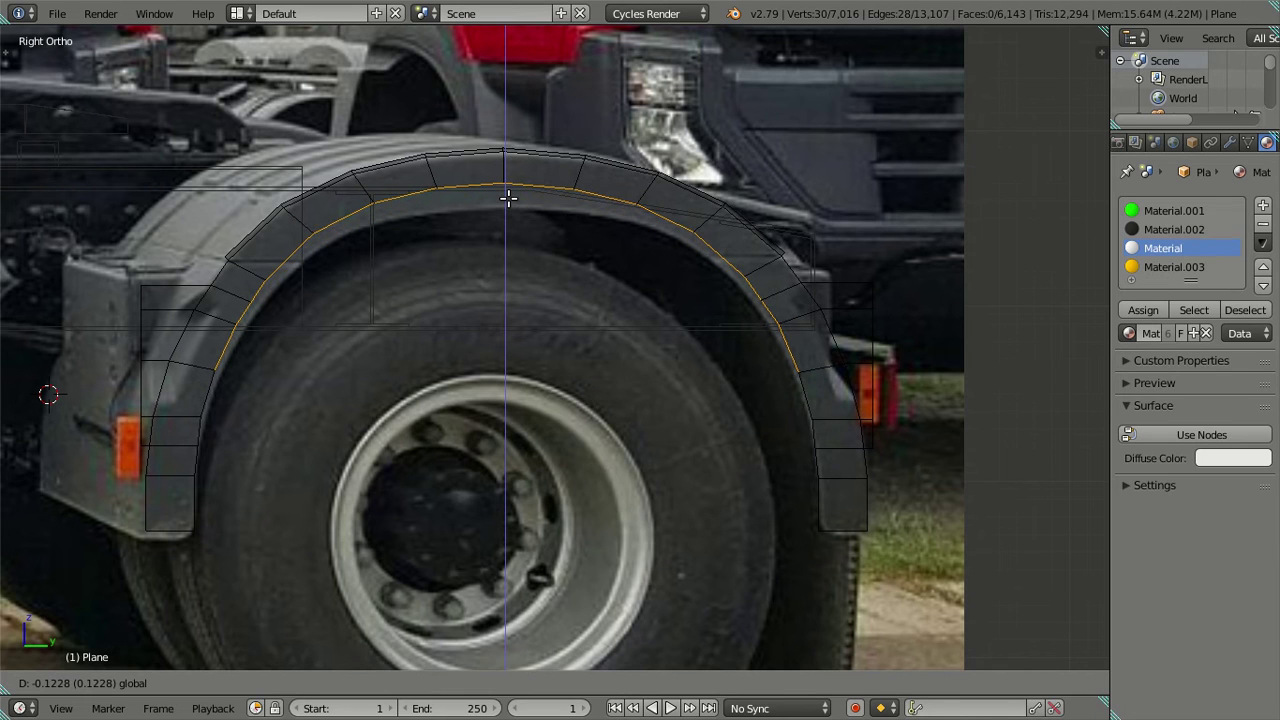
{"action": "left_click_drag", "start_coordinate": [507, 209], "coordinate": [508, 198]}
{"action": "key", "text": "g"}
{"action": "key", "text": "z"}
{"action": "left_click", "coordinate": [559, 328]}
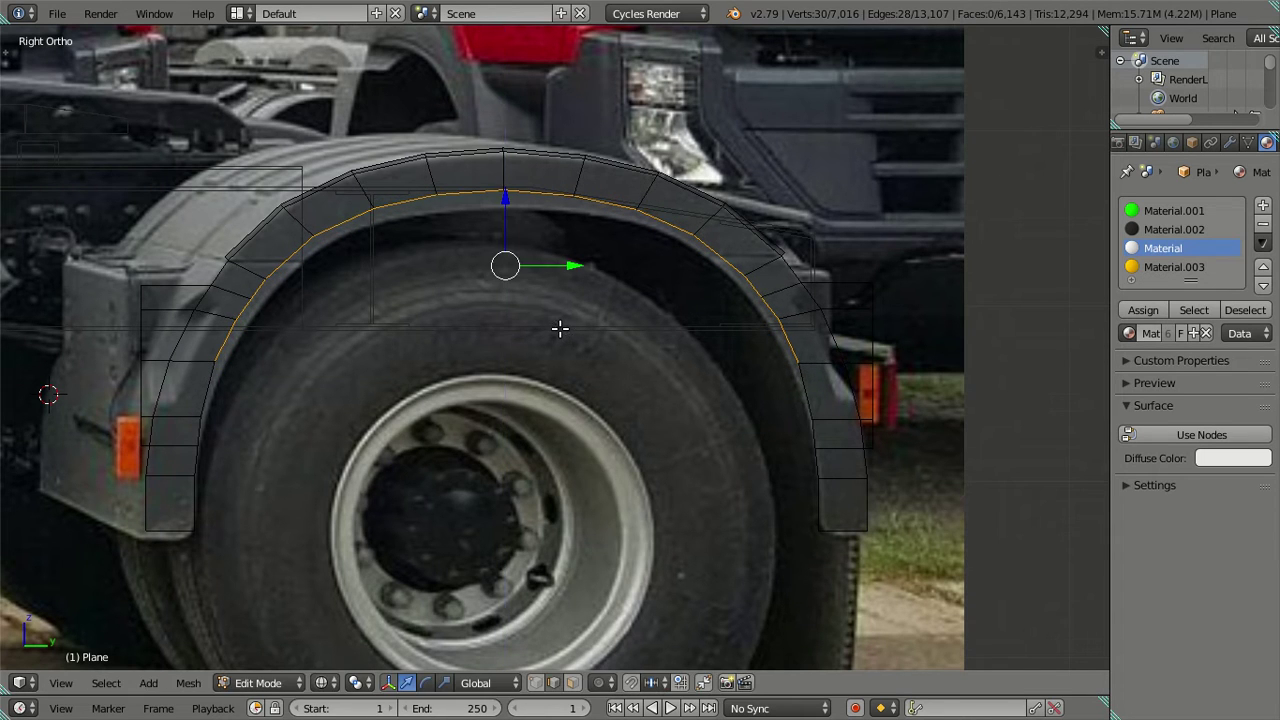
{"action": "key", "text": "g"}
{"action": "key", "text": "z"}
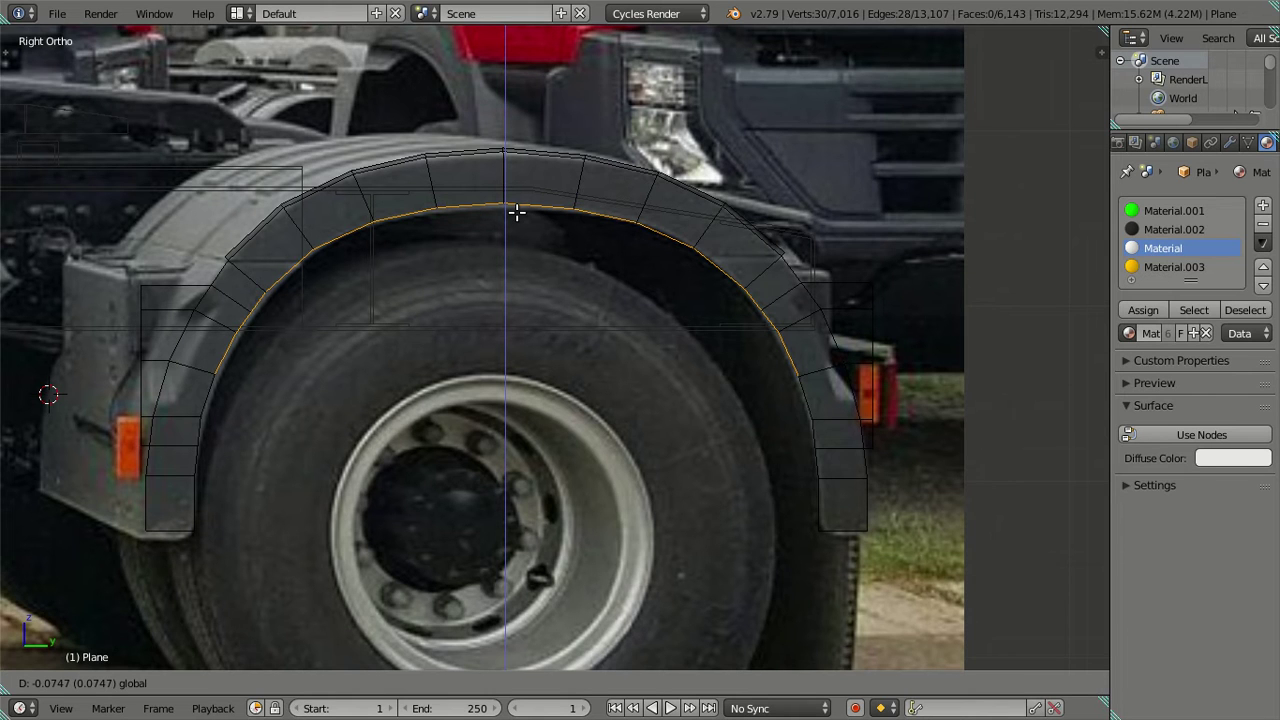
{"action": "left_click", "coordinate": [516, 212]}
Narrow the arch slightly along Y, lower its height along Z, and nudge the inner rim edge up
{"action": "scroll", "coordinate": [509, 211], "scroll_direction": "up", "scroll_amount": 3}
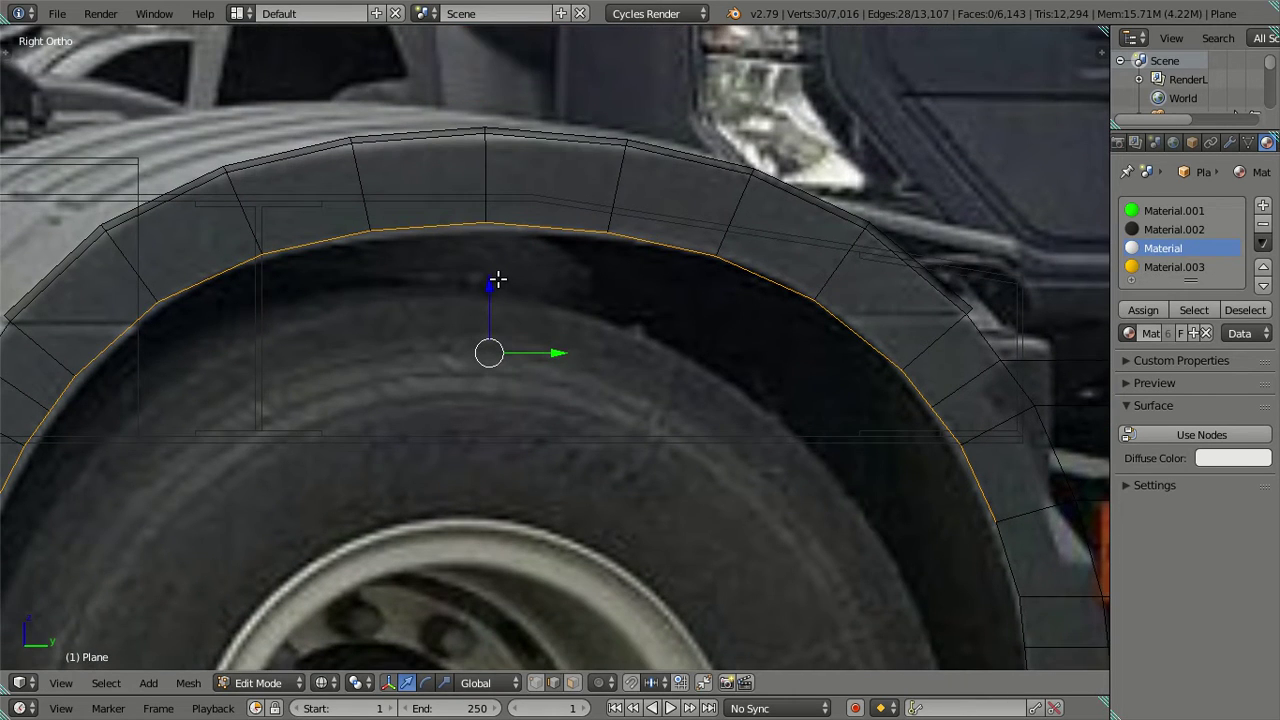
{"action": "scroll", "coordinate": [497, 280], "scroll_direction": "down", "scroll_amount": 1}
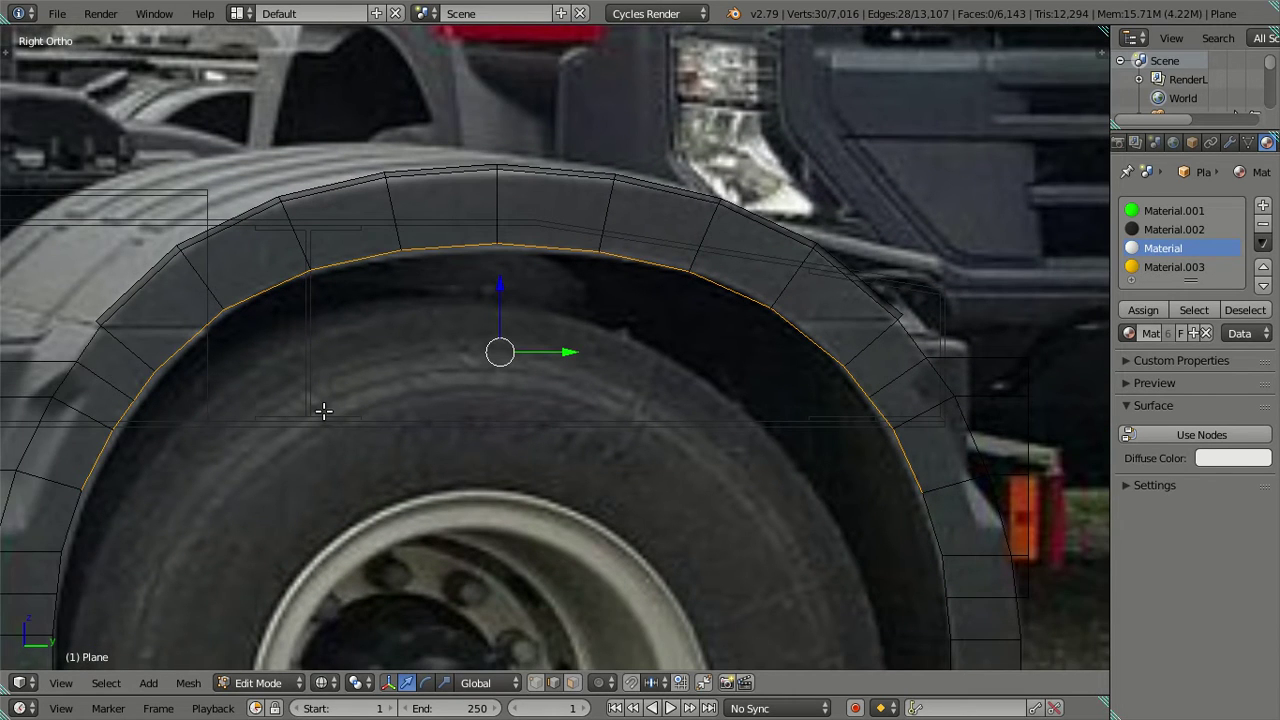
{"action": "scroll", "coordinate": [323, 410], "scroll_direction": "down", "scroll_amount": 1}
{"action": "middle_click_drag", "start_coordinate": [369, 414], "coordinate": [409, 377], "text": "shift"}
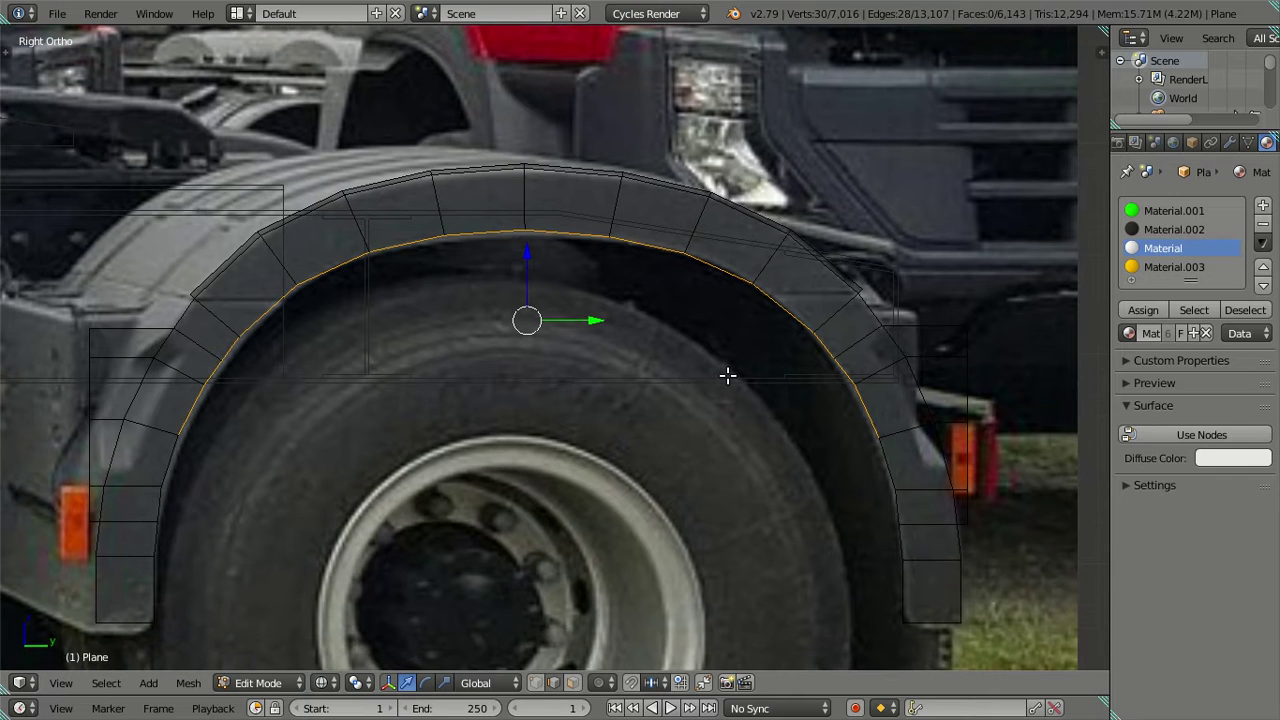
{"action": "key", "text": "s"}
{"action": "key", "text": "y"}
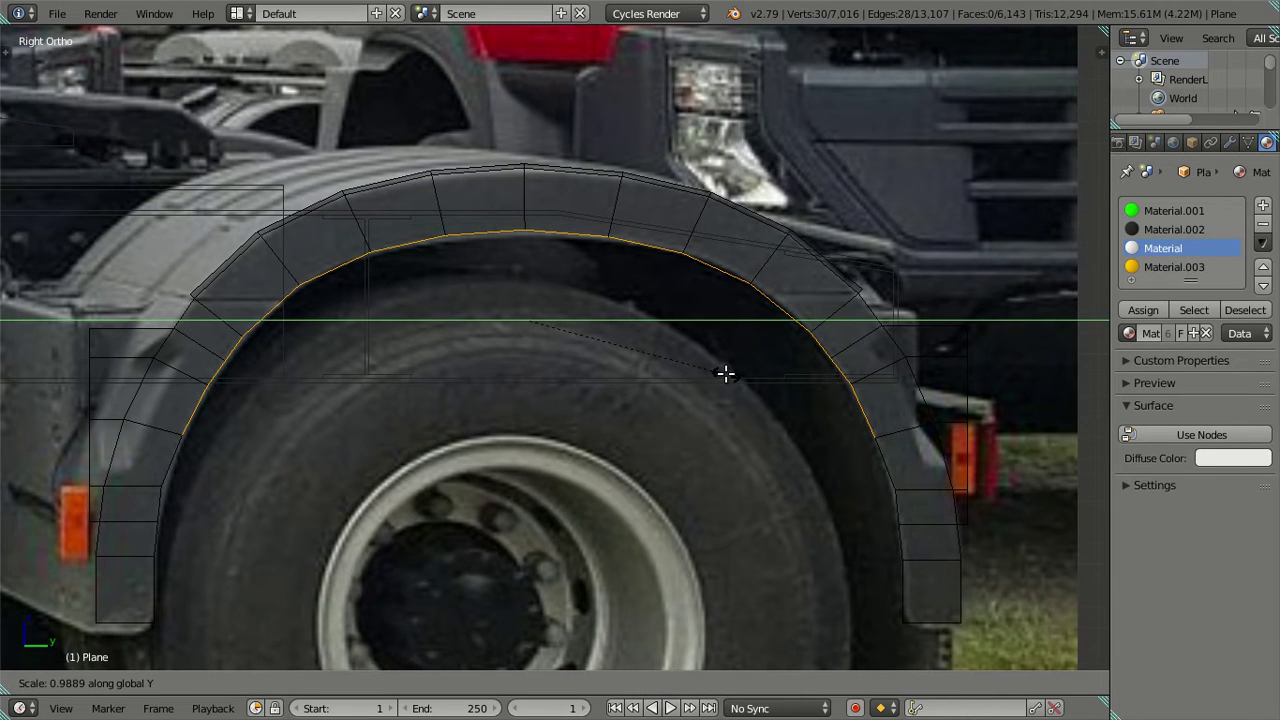
{"action": "left_click", "coordinate": [725, 373]}
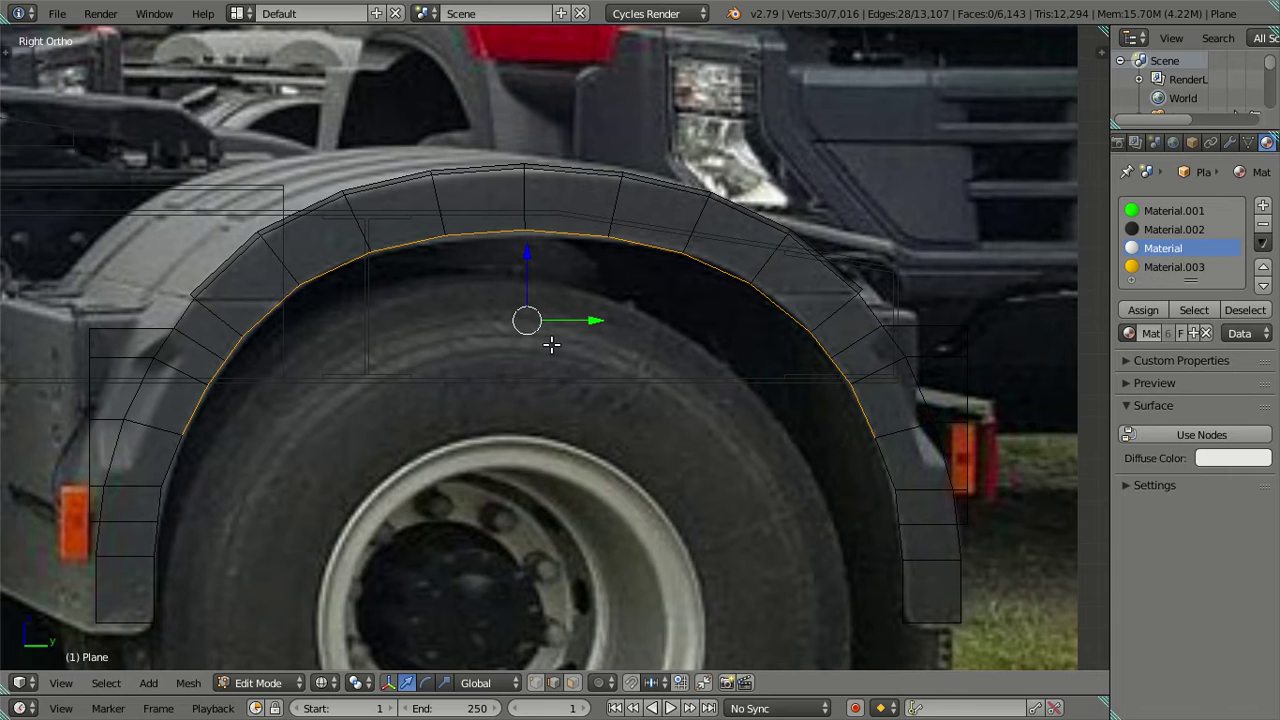
{"action": "key", "text": "s"}
{"action": "key", "text": "z"}
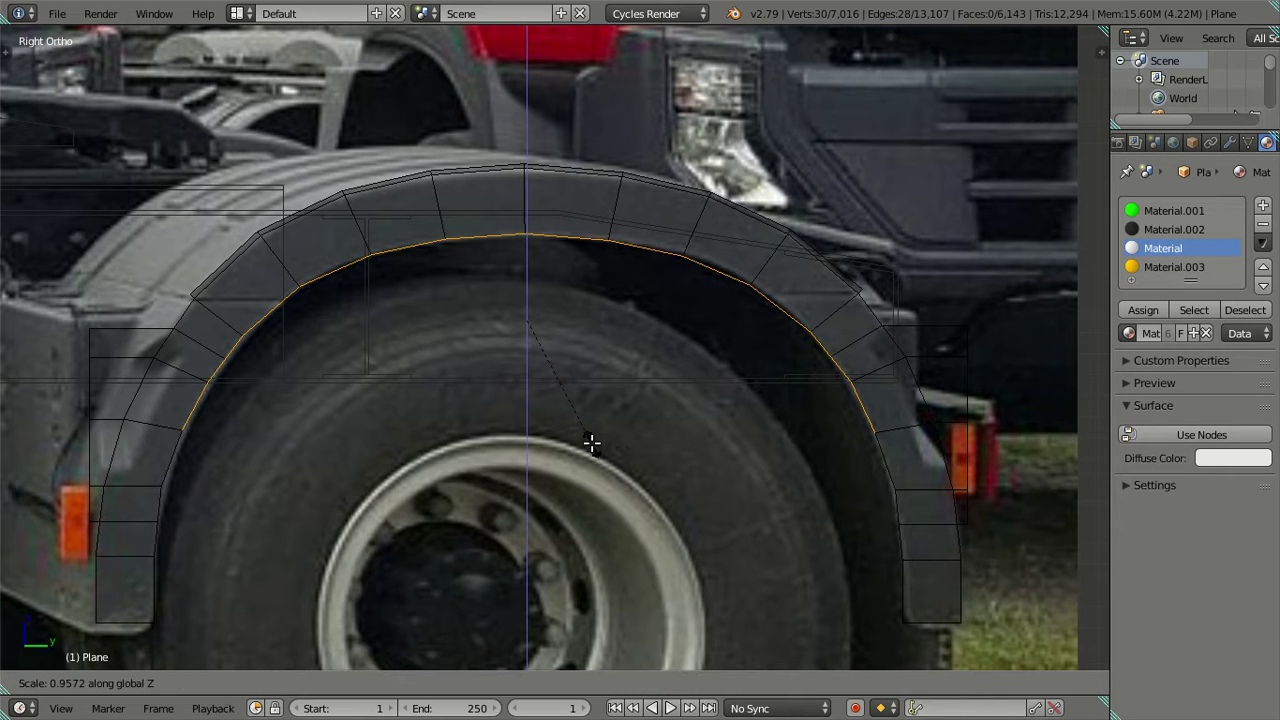
{"action": "left_click", "coordinate": [595, 444]}
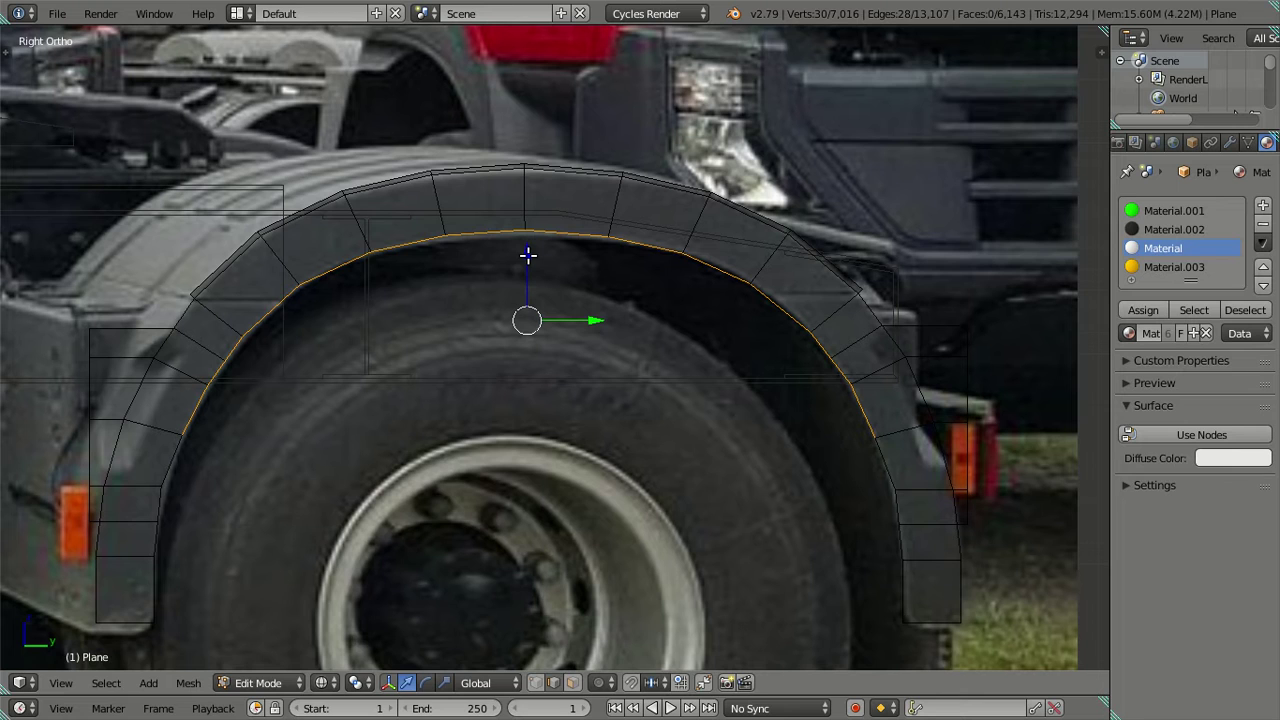
{"action": "left_click_drag", "start_coordinate": [527, 254], "coordinate": [538, 256]}
In vertex select, circle-select the vertices across the arch top and nudge them along Z
{"action": "left_click", "coordinate": [537, 681]}
{"action": "key", "text": "a"}
{"action": "key", "text": "c"}
{"action": "left_click", "coordinate": [512, 244]}
{"action": "key", "text": "Escape"}
{"action": "scroll", "coordinate": [525, 175], "scroll_direction": "up", "scroll_amount": 2}
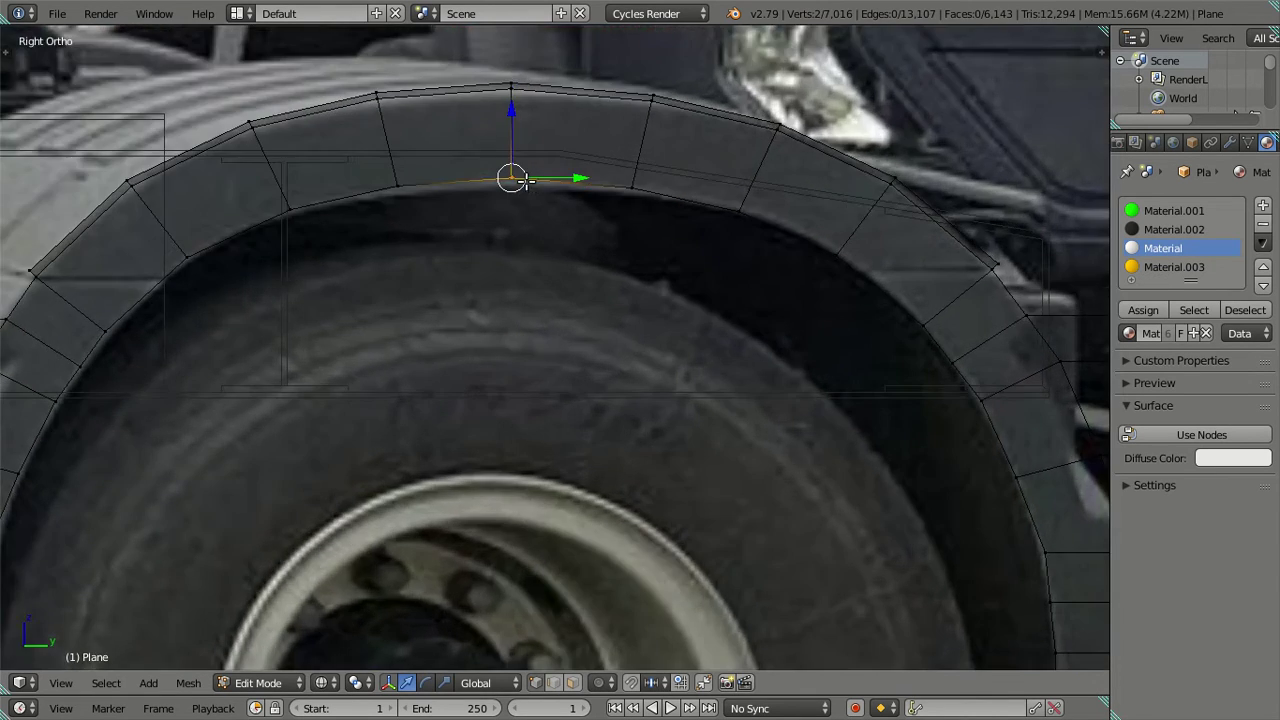
{"action": "key", "text": "c"}
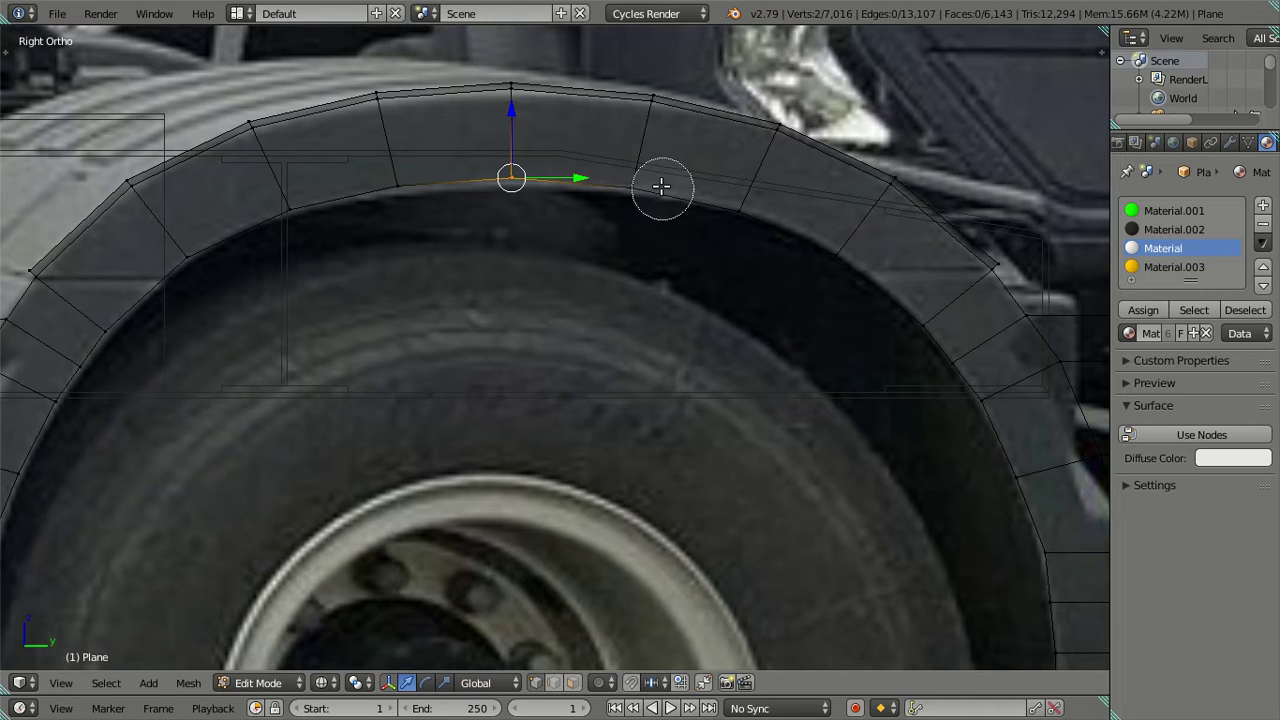
{"action": "left_click", "coordinate": [640, 186]}
{"action": "left_click", "coordinate": [412, 198]}
{"action": "key", "text": "Escape"}
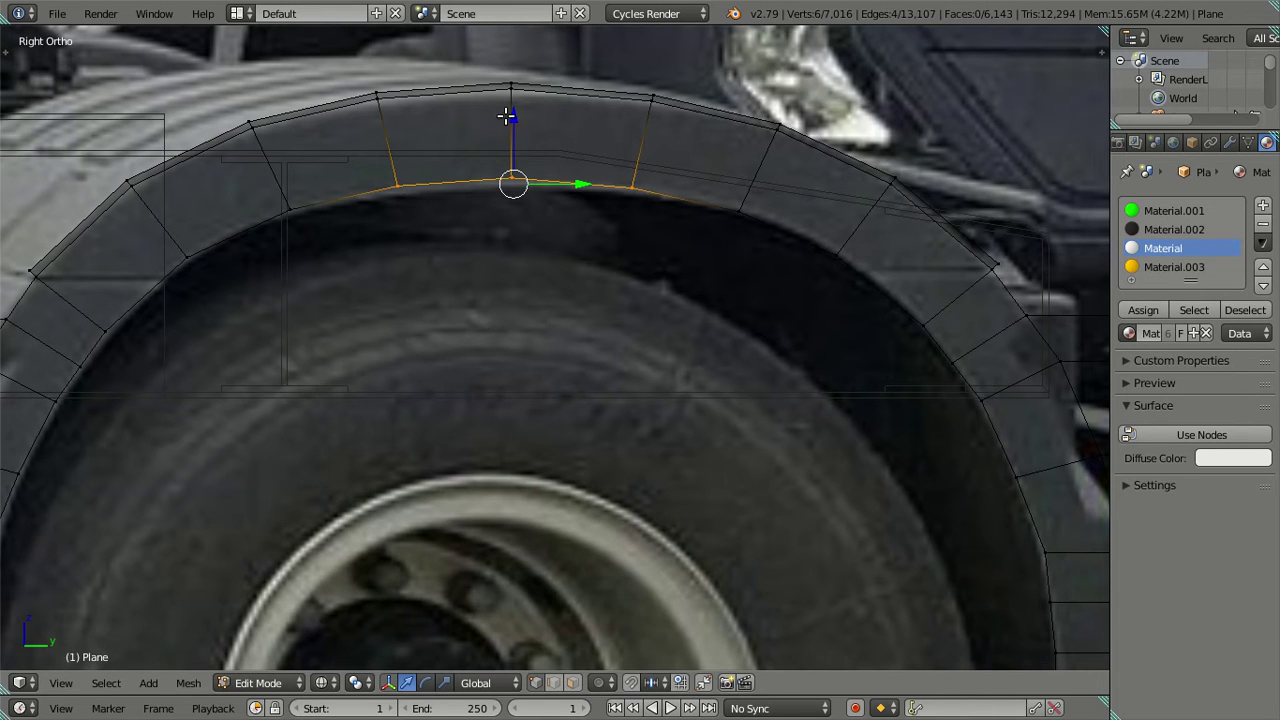
{"action": "key", "text": "g"}
{"action": "key", "text": "z"}
{"action": "left_click", "coordinate": [517, 117]}
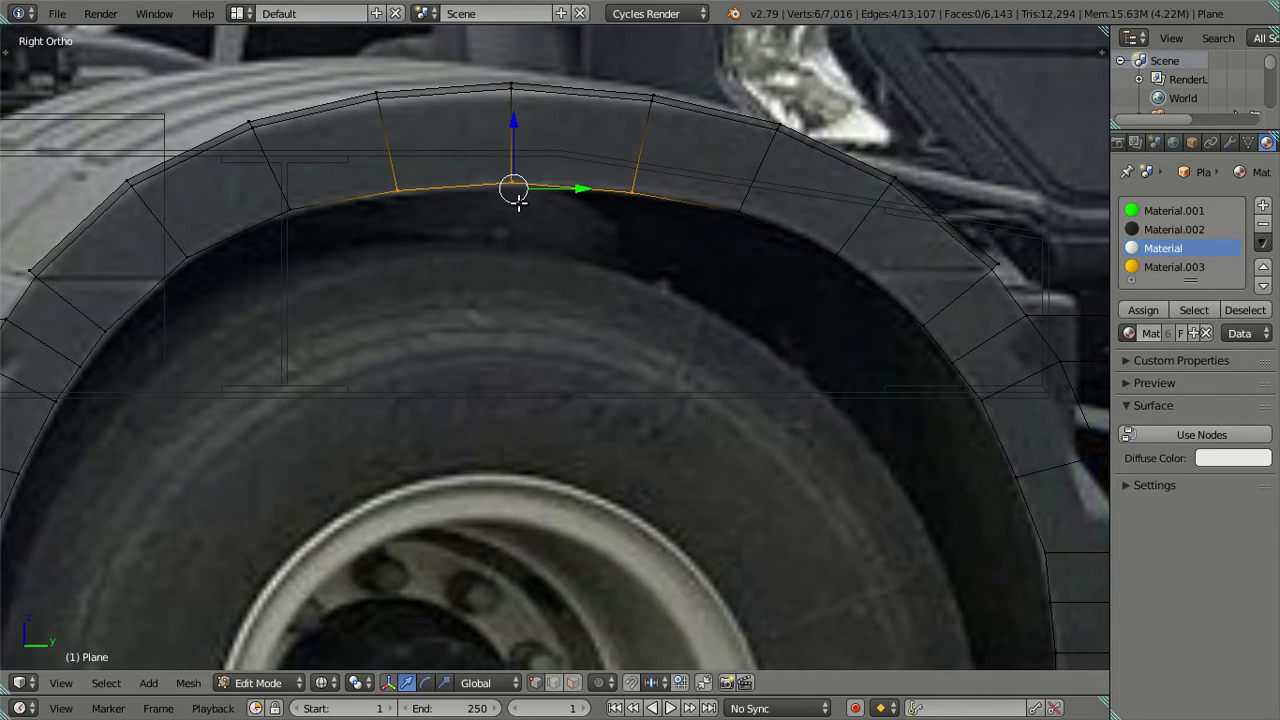
Raise the two arch-centre vertices slightly along Z (about 0.003), then deselect everything
{"action": "key", "text": "a"}
{"action": "right_click", "coordinate": [509, 188]}
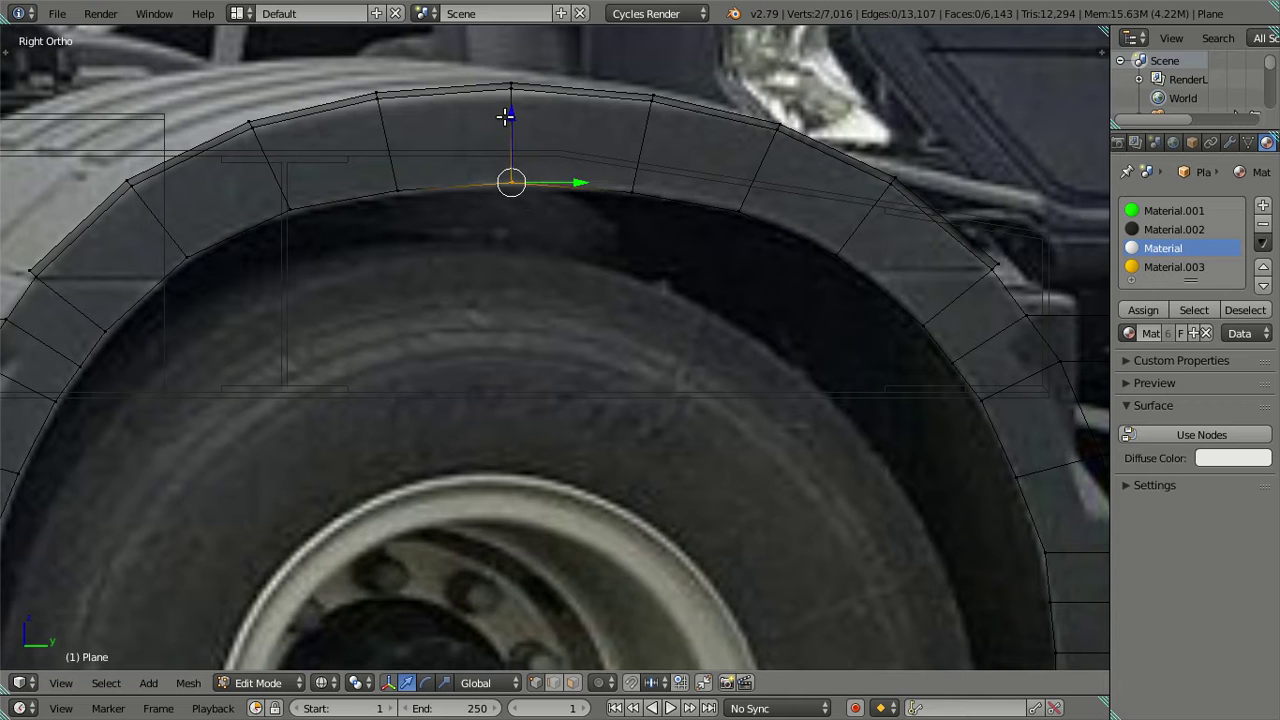
{"action": "key", "text": "g"}
{"action": "key", "text": "z"}
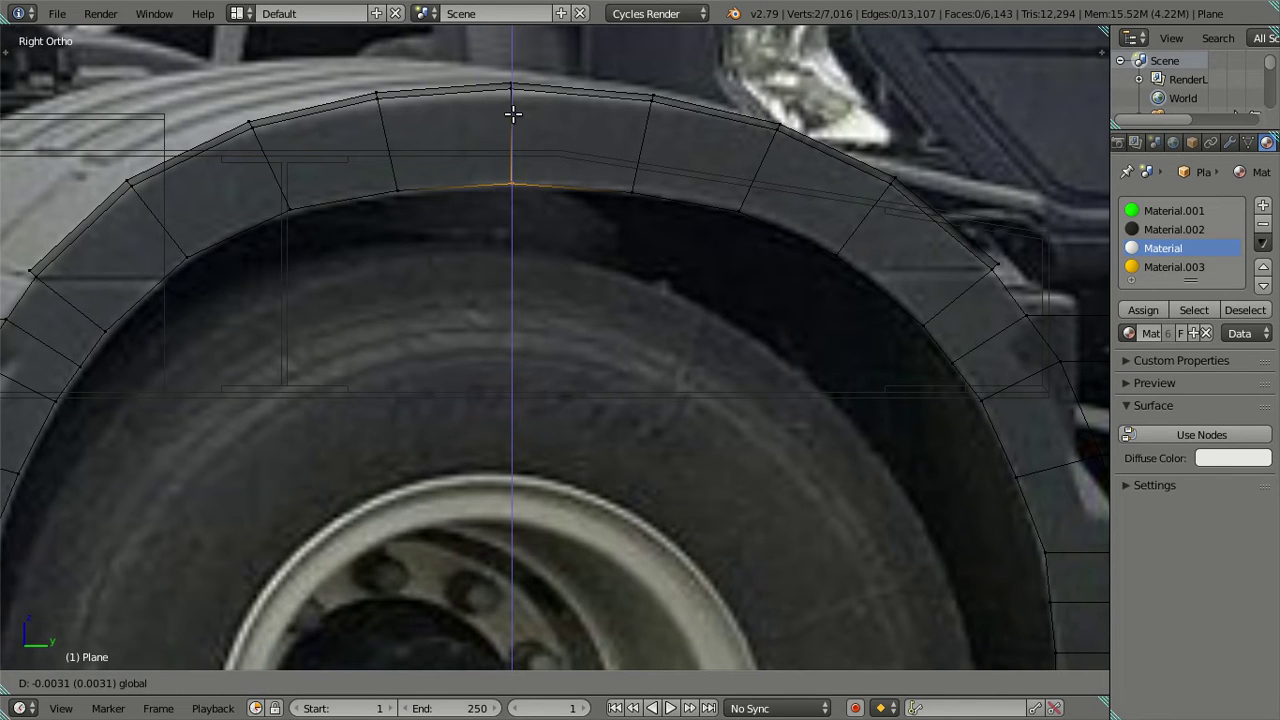
{"action": "left_click", "coordinate": [512, 114]}
{"action": "key", "text": "a"}
{"action": "scroll", "coordinate": [494, 209], "scroll_direction": "down", "scroll_amount": 2}
{"action": "scroll", "coordinate": [505, 209], "scroll_direction": "up", "scroll_amount": 1}
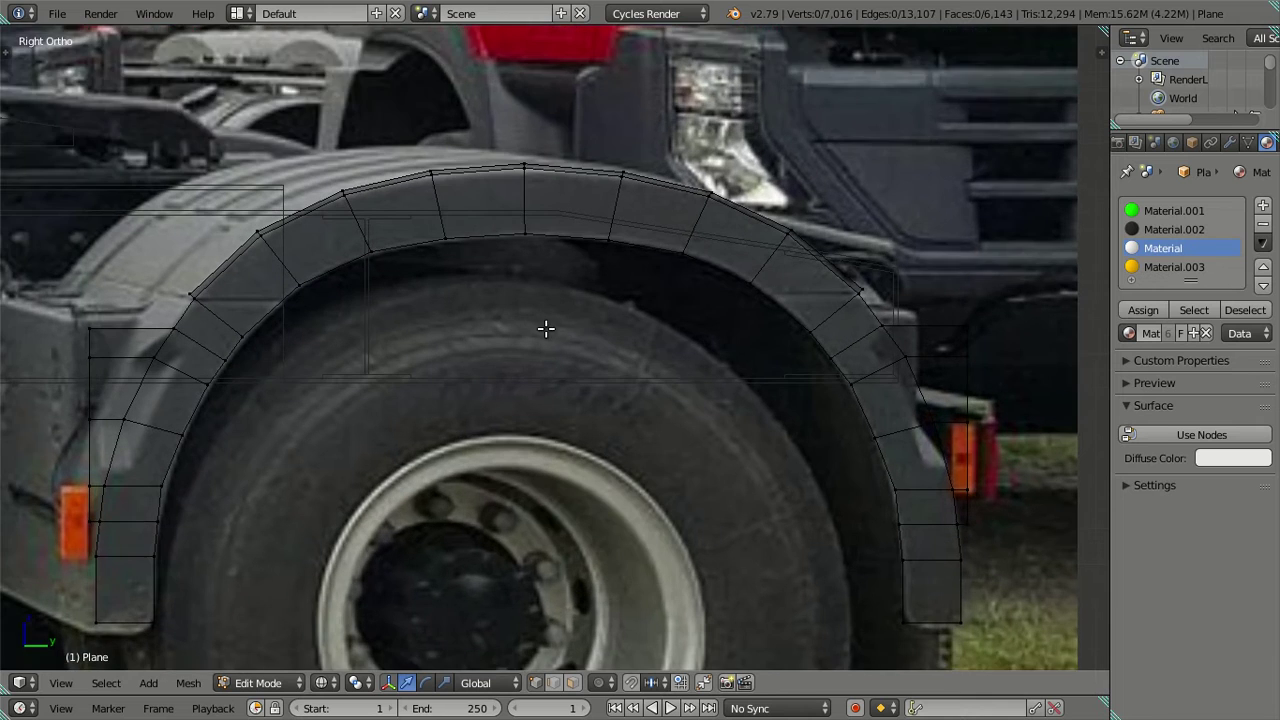
{"action": "scroll", "coordinate": [543, 329], "scroll_direction": "up", "scroll_amount": 1}
Select the fender's left and right side vertices and scale their spacing along Y
{"action": "key", "text": "c"}
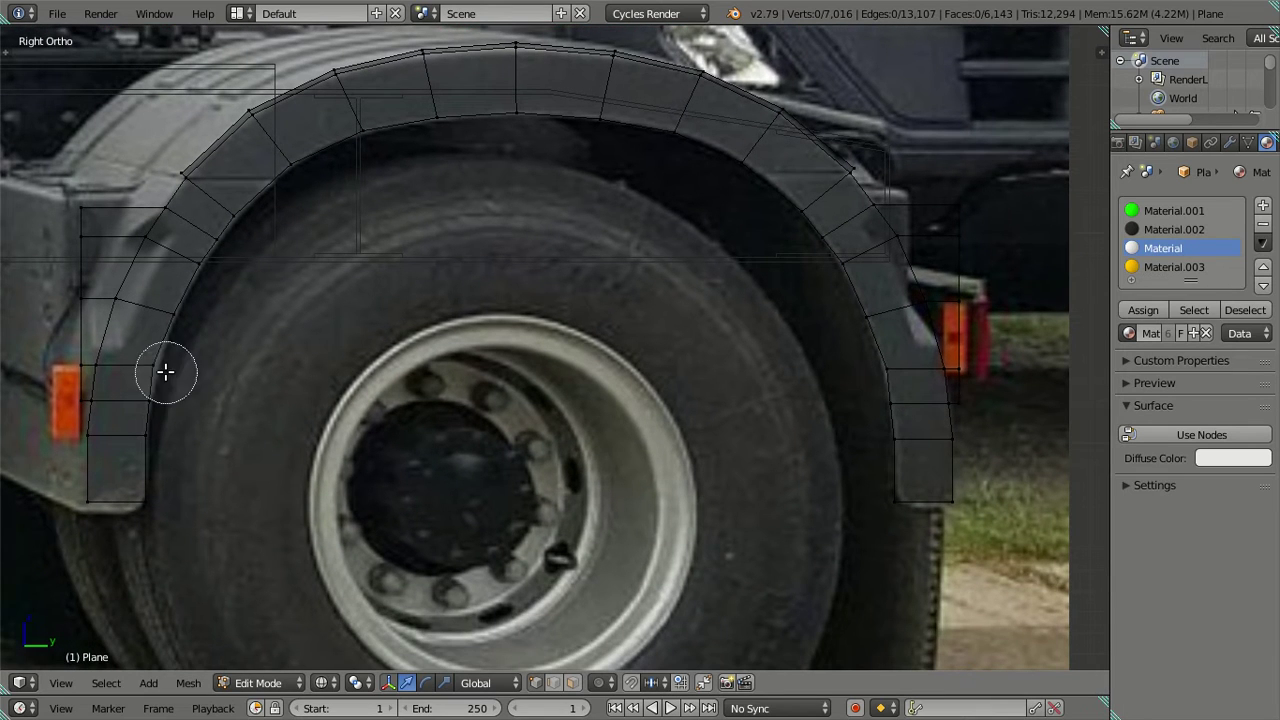
{"action": "left_click", "coordinate": [160, 364]}
{"action": "left_click", "coordinate": [888, 368]}
{"action": "right_click", "coordinate": [874, 366]}
{"action": "key", "text": "s"}
{"action": "key", "text": "y"}
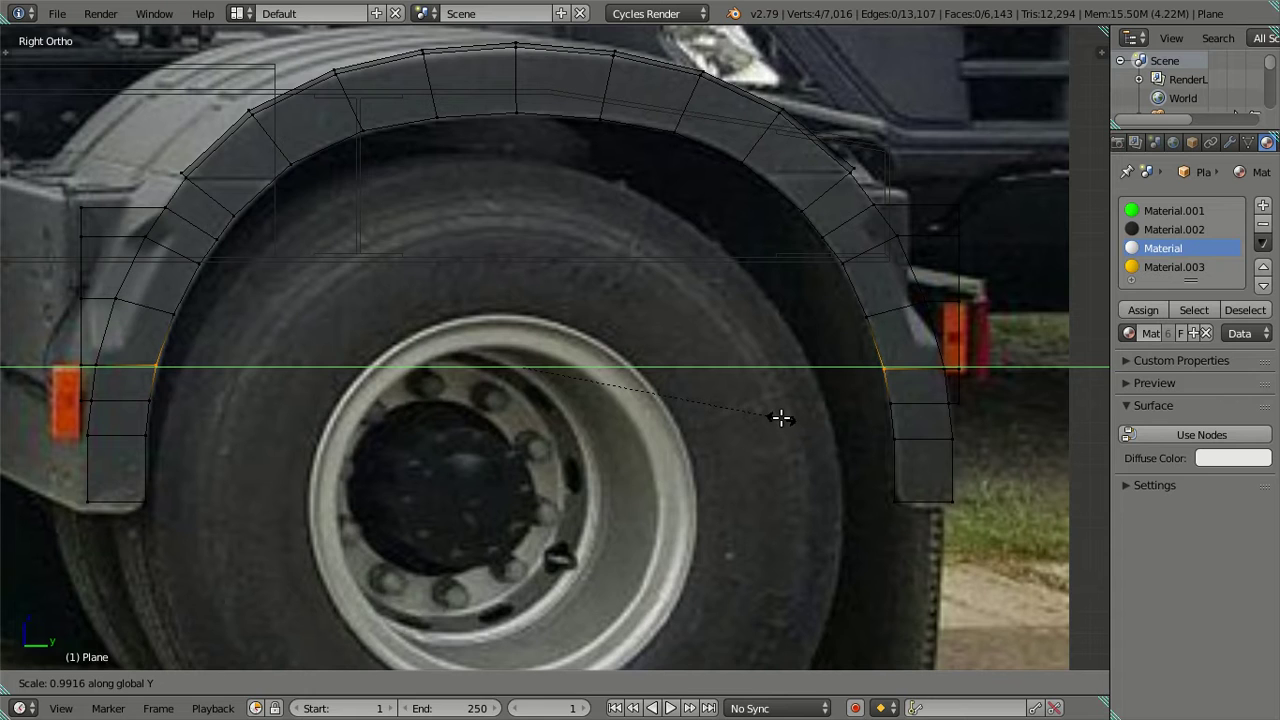
{"action": "left_click", "coordinate": [780, 418]}
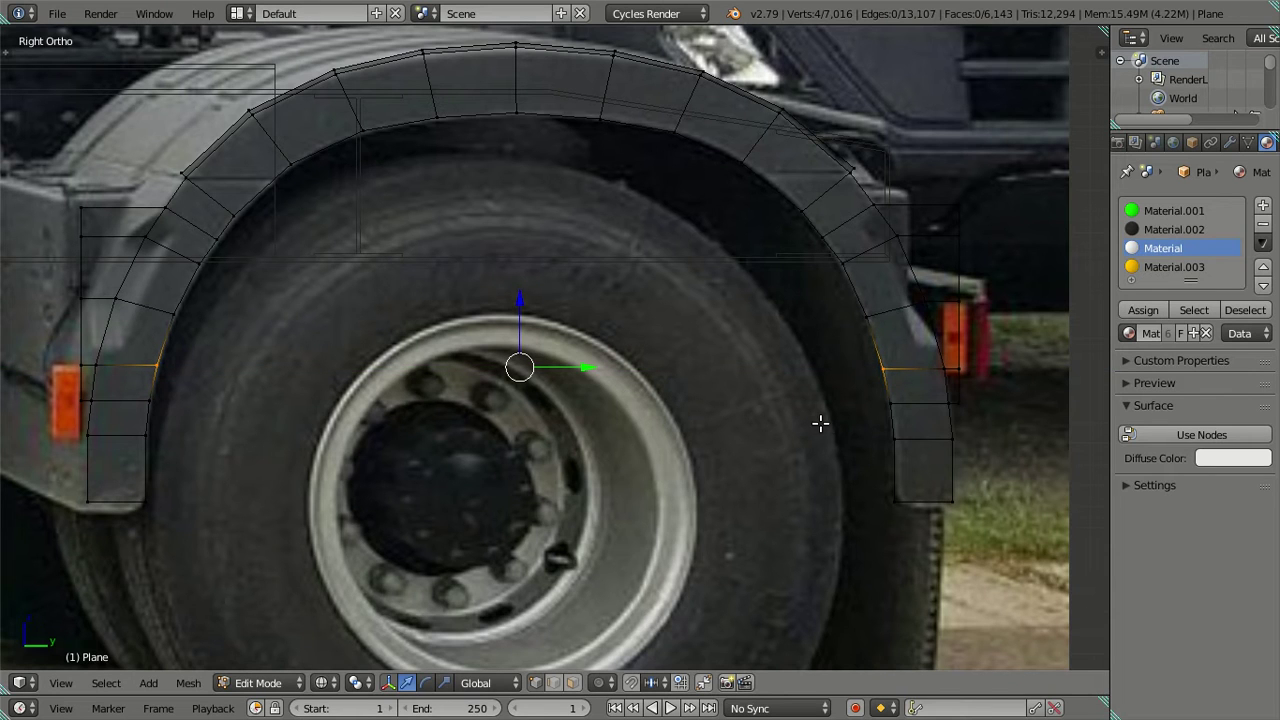
{"action": "key", "text": "s"}
{"action": "key", "text": "y"}
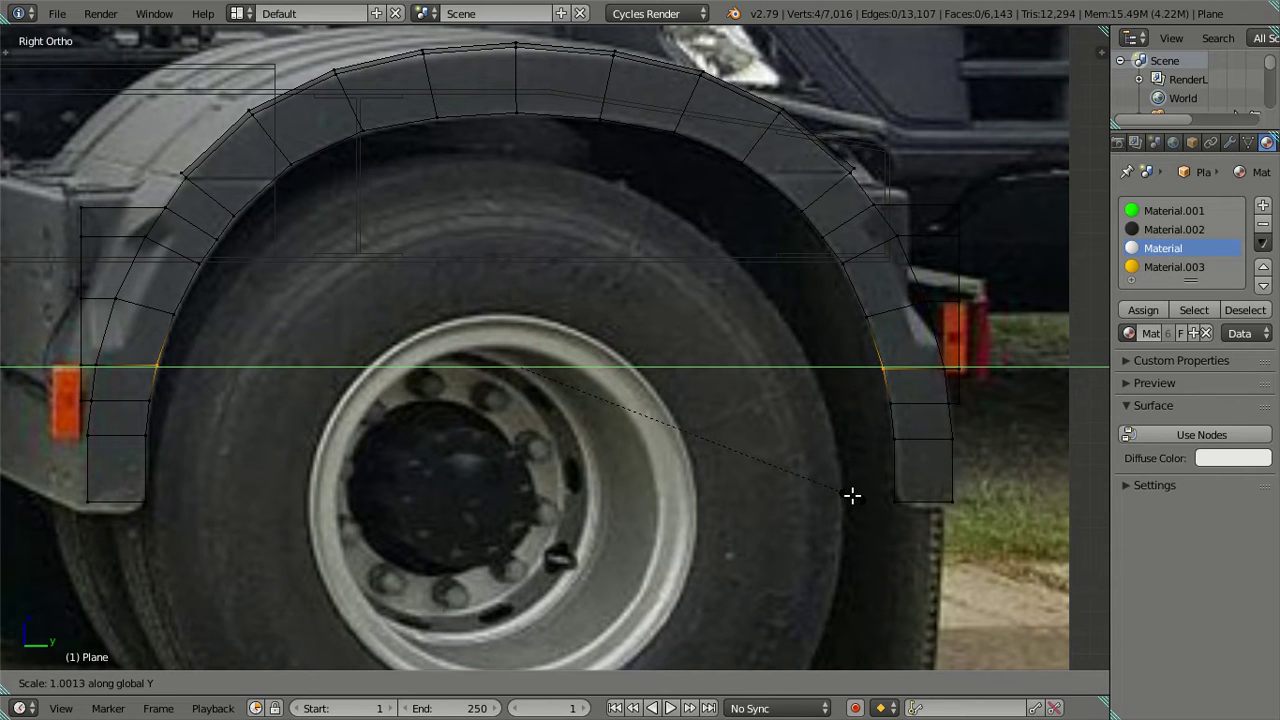
{"action": "left_click", "coordinate": [852, 494]}
{"action": "key", "text": "a"}
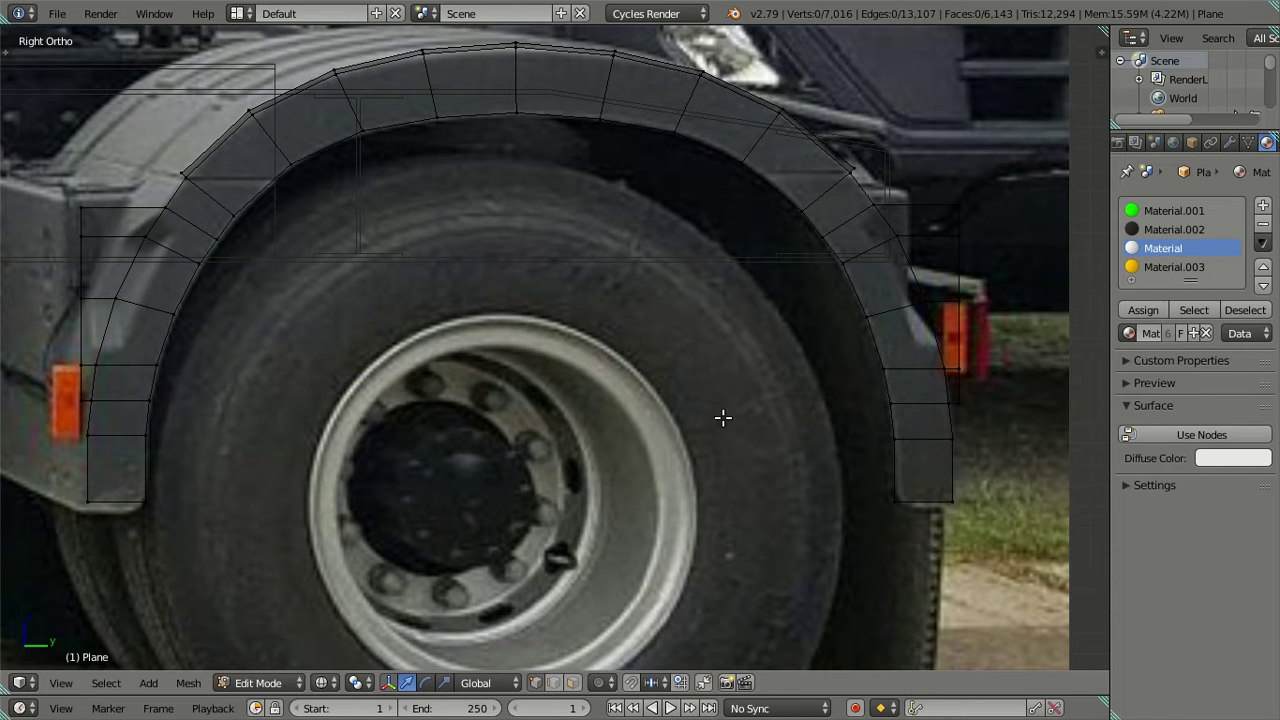
Select the lower vertices at both arch ends and lower them along Z
{"action": "key", "text": "c"}
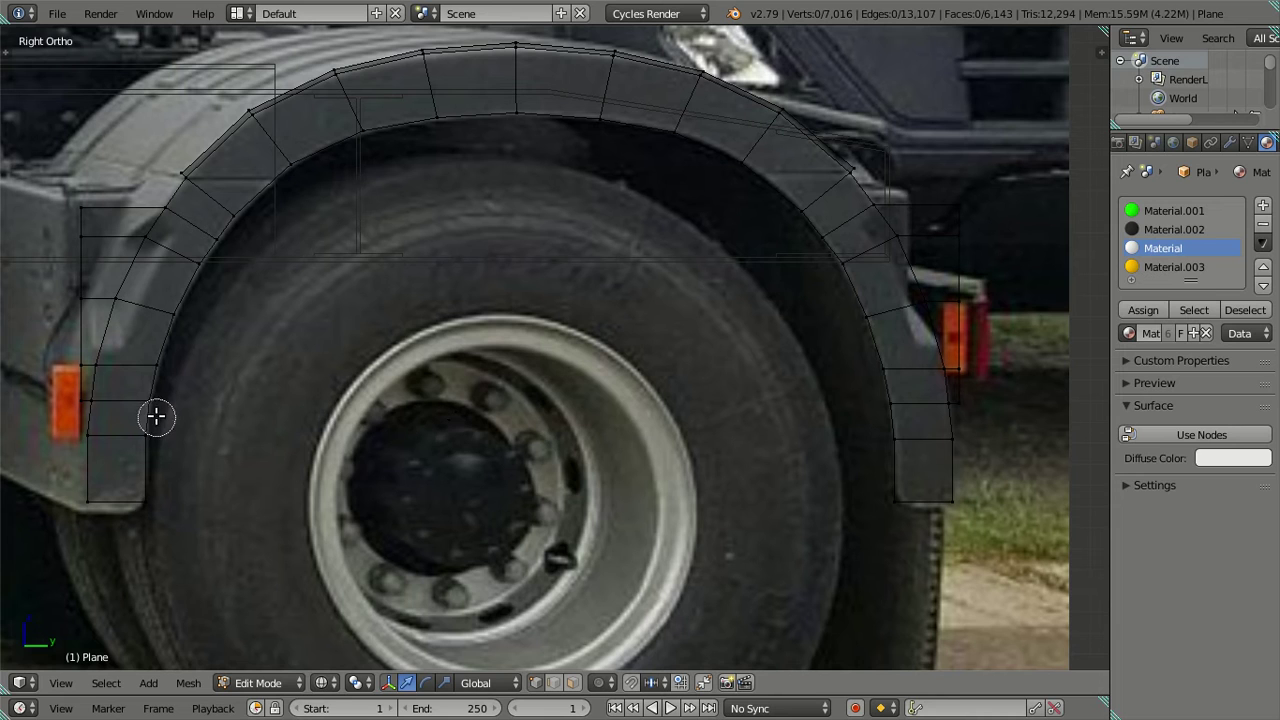
{"action": "left_click_drag", "start_coordinate": [155, 382], "coordinate": [154, 429]}
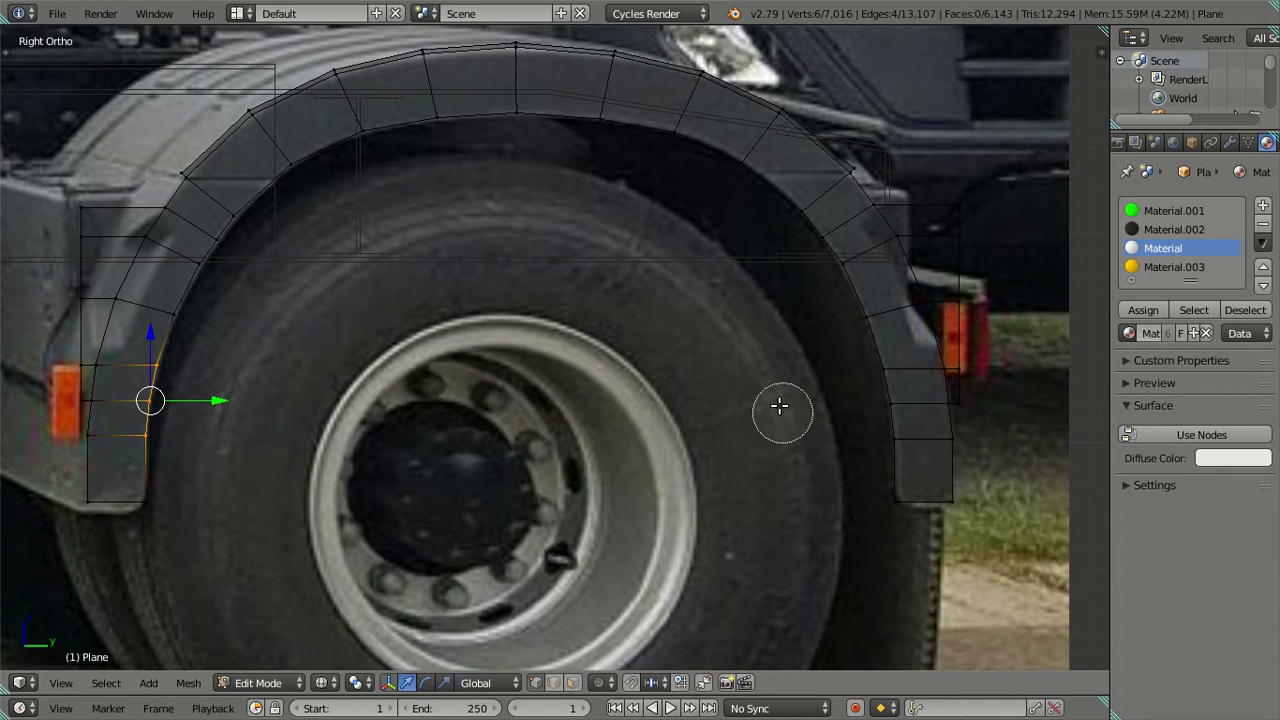
{"action": "left_click_drag", "start_coordinate": [874, 371], "coordinate": [890, 423]}
{"action": "key", "text": "Escape"}
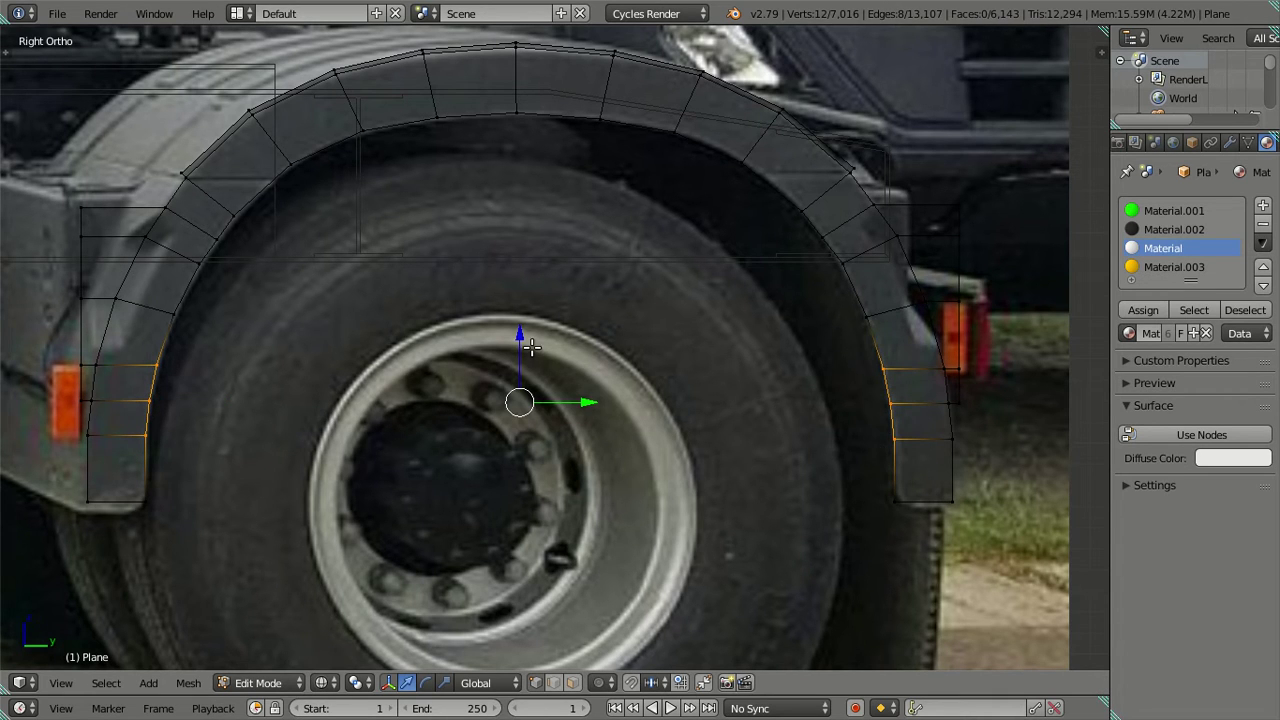
{"action": "key", "text": "g"}
{"action": "key", "text": "z"}
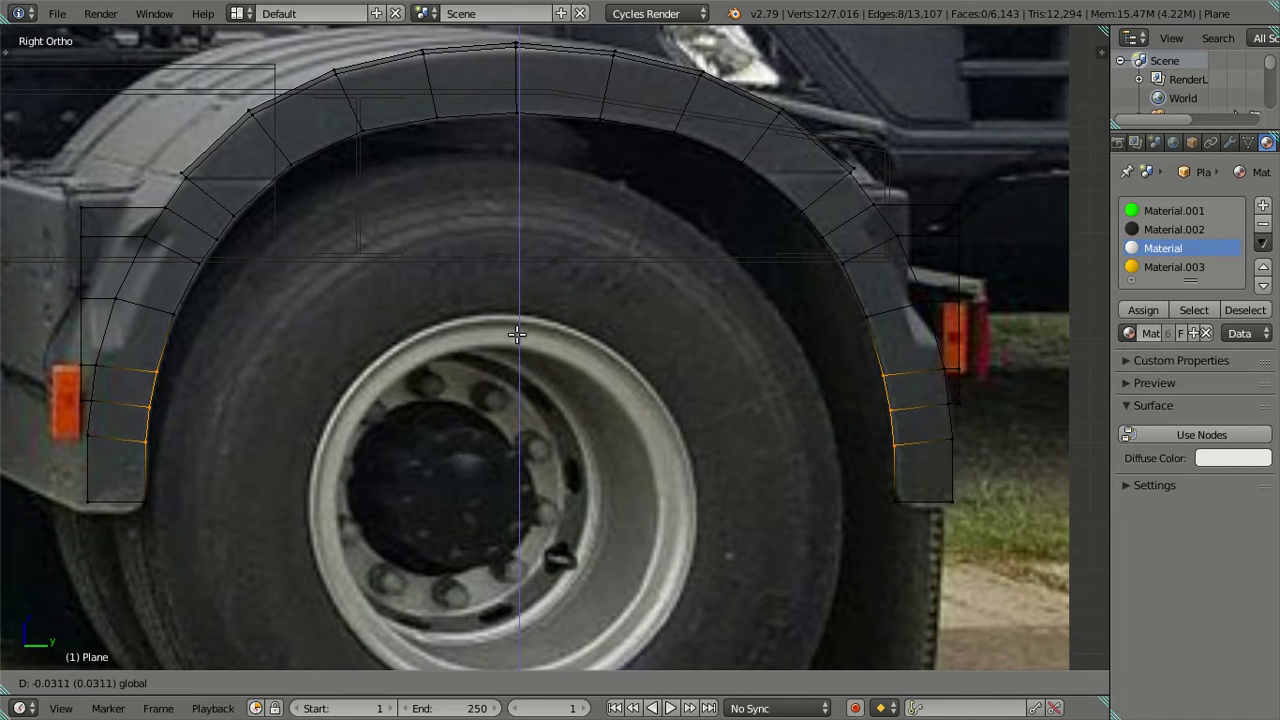
{"action": "left_click", "coordinate": [518, 335]}
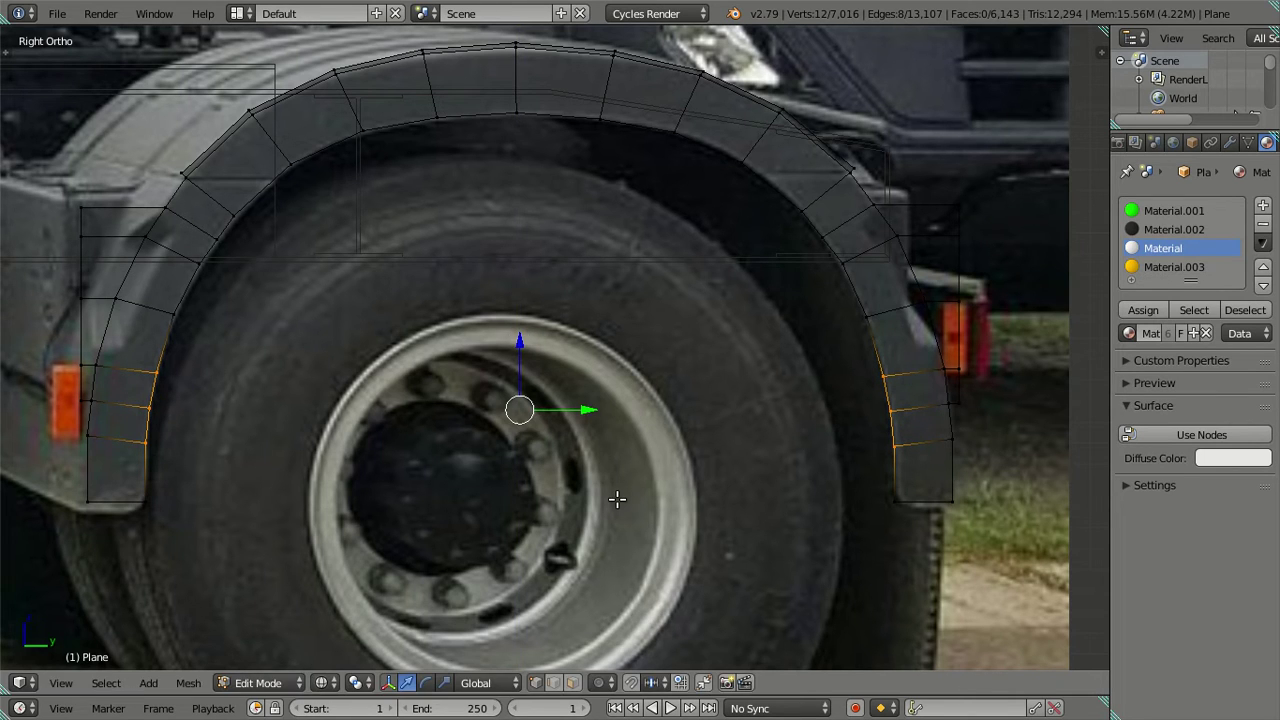
{"action": "key", "text": "s"}
{"action": "key", "text": "z"}
{"action": "key", "text": "Escape"}
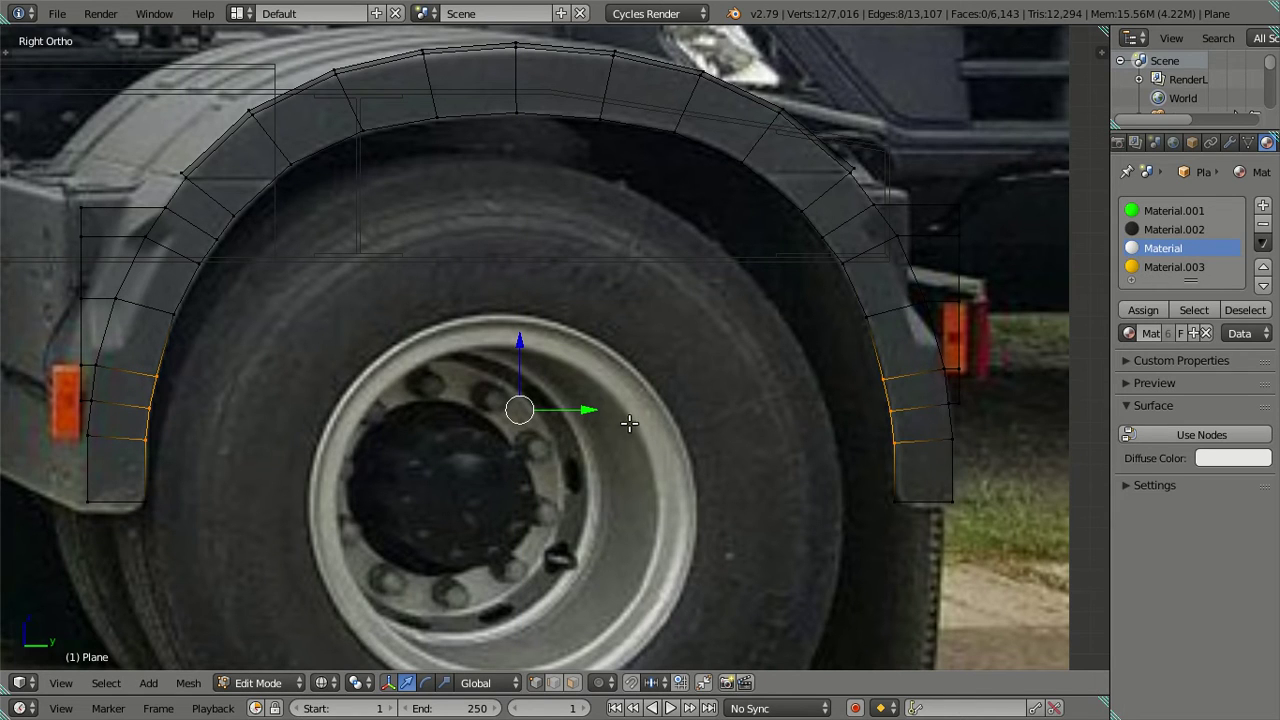
Widen the upper arch-end vertices about 1.0071 along Y, then return to Object Mode
{"action": "key", "text": "c"}
{"action": "middle_click_drag", "start_coordinate": [143, 429], "coordinate": [118, 425]}
{"action": "middle_click_drag", "start_coordinate": [863, 437], "coordinate": [886, 431]}
{"action": "key", "text": "Escape"}
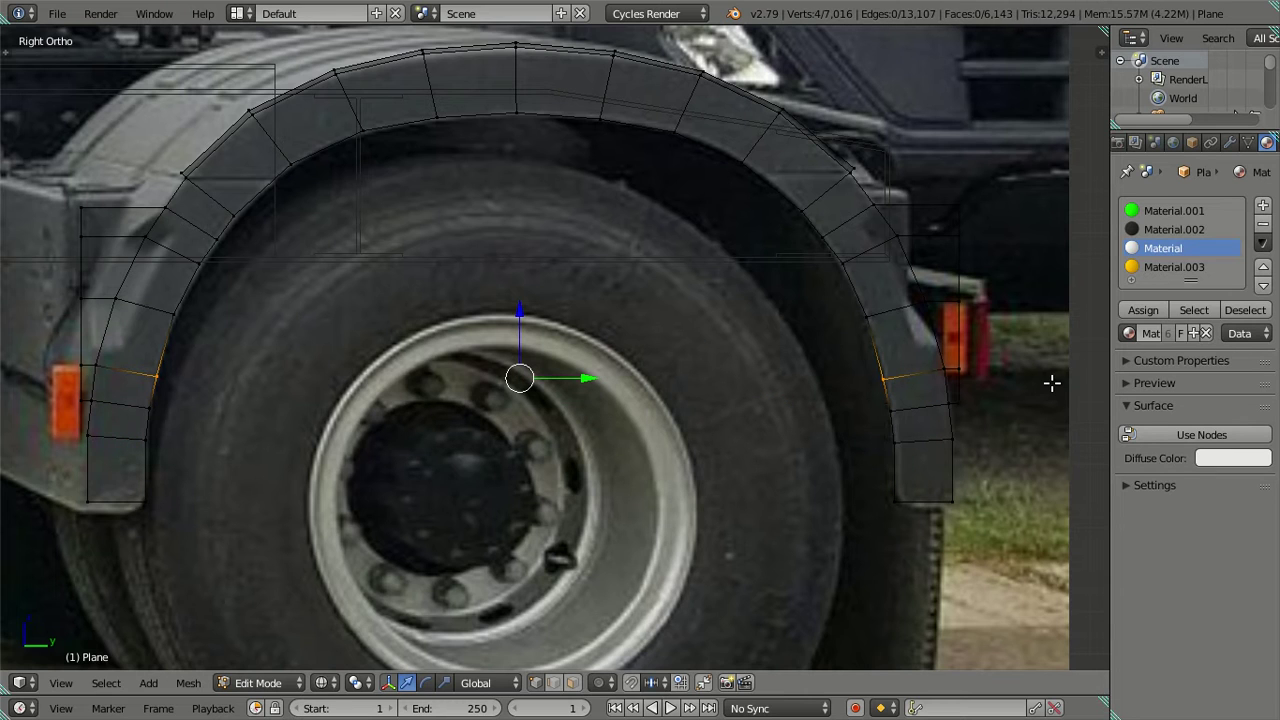
{"action": "key", "text": "s"}
{"action": "key", "text": "y"}
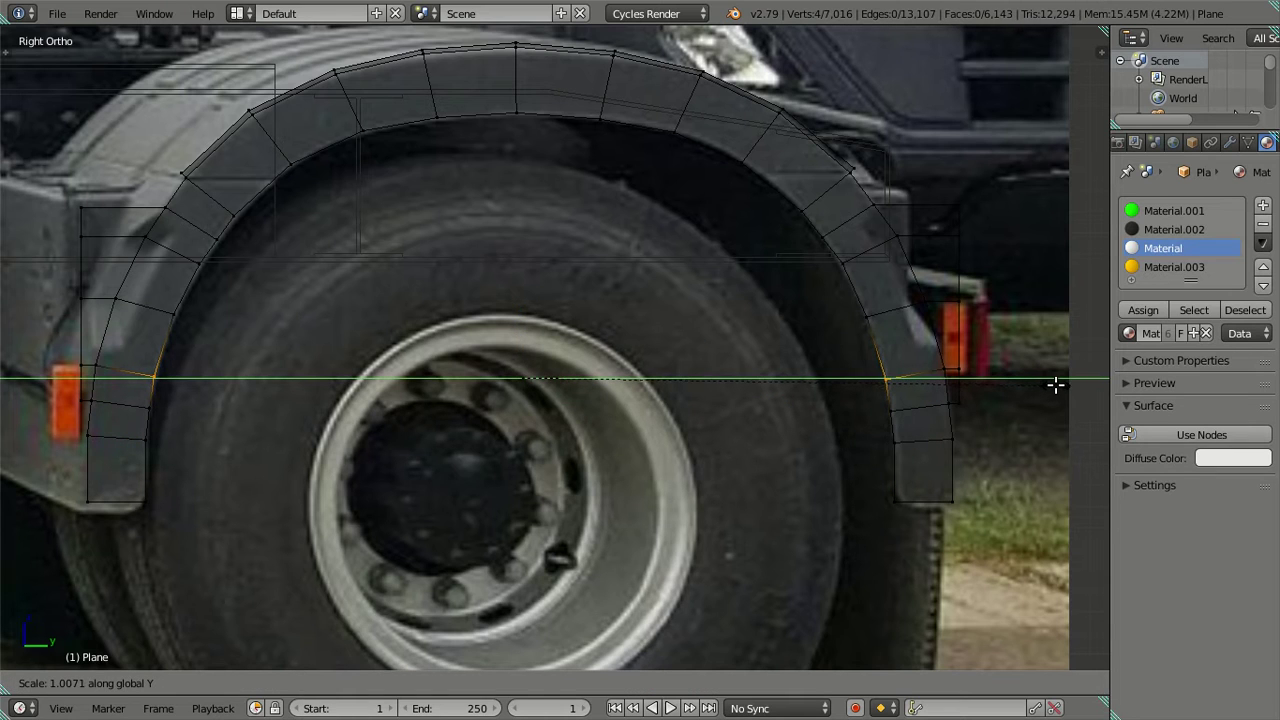
{"action": "key", "text": "Escape"}
{"action": "key", "text": "z"}
{"action": "key", "text": "a"}
{"action": "key", "text": "Tab"}
{"action": "mouse_move", "coordinate": [584, 343]}
{"action": "middle_mouse_down"}
{"action": "mouse_move", "coordinate": [518, 388]}
{"action": "mouse_move", "coordinate": [382, 296]}
{"action": "mouse_move", "coordinate": [380, 237]}
{"action": "mouse_move", "coordinate": [334, 240]}
{"action": "mouse_move", "coordinate": [286, 326]}
{"action": "mouse_move", "coordinate": [297, 348]}
{"action": "mouse_move", "coordinate": [317, 291]}
{"action": "mouse_move", "coordinate": [514, 380]}
{"action": "mouse_move", "coordinate": [563, 337]}
{"action": "mouse_move", "coordinate": [505, 343]}
{"action": "mouse_move", "coordinate": [548, 413]}
{"action": "mouse_move", "coordinate": [496, 302]}
{"action": "mouse_move", "coordinate": [481, 330]}
{"action": "middle_mouse_up"}
Select the whole linked fender arch mesh and flip its face normals
{"action": "scroll", "coordinate": [505, 336], "scroll_direction": "down", "scroll_amount": 4}
{"action": "scroll", "coordinate": [500, 327], "scroll_direction": "down", "scroll_amount": 3}
{"action": "scroll", "coordinate": [539, 404], "scroll_direction": "up", "scroll_amount": 6}
{"action": "scroll", "coordinate": [501, 336], "scroll_direction": "up", "scroll_amount": 3}
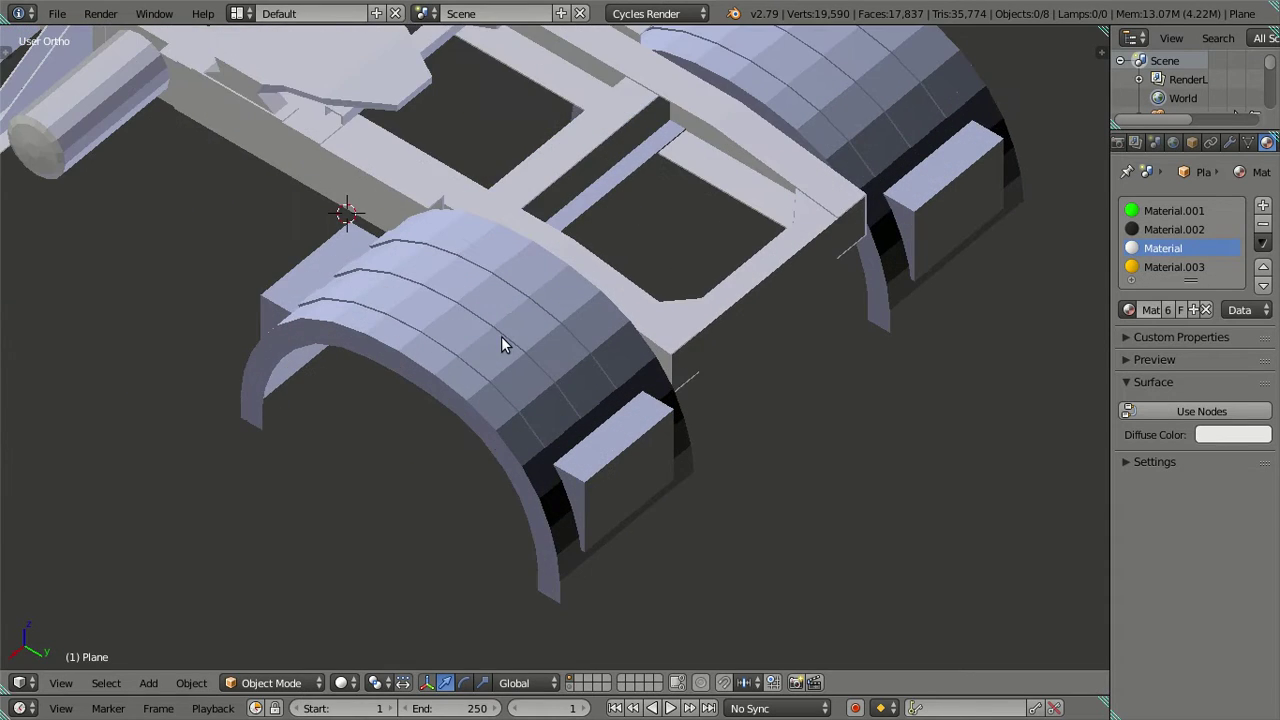
{"action": "key", "text": "Tab"}
{"action": "right_click", "coordinate": [492, 376]}
{"action": "key", "text": "ctrl+l"}
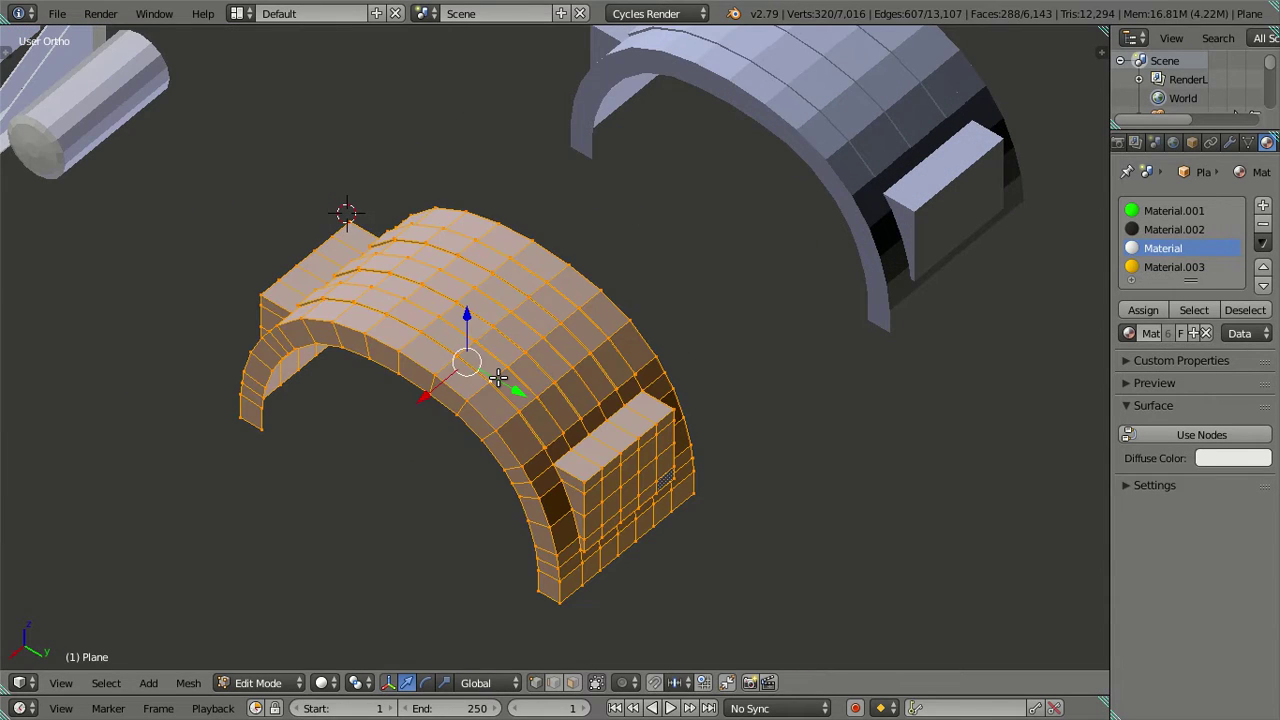
{"action": "key", "text": "ctrl+f"}
{"action": "left_click", "coordinate": [444, 206]}
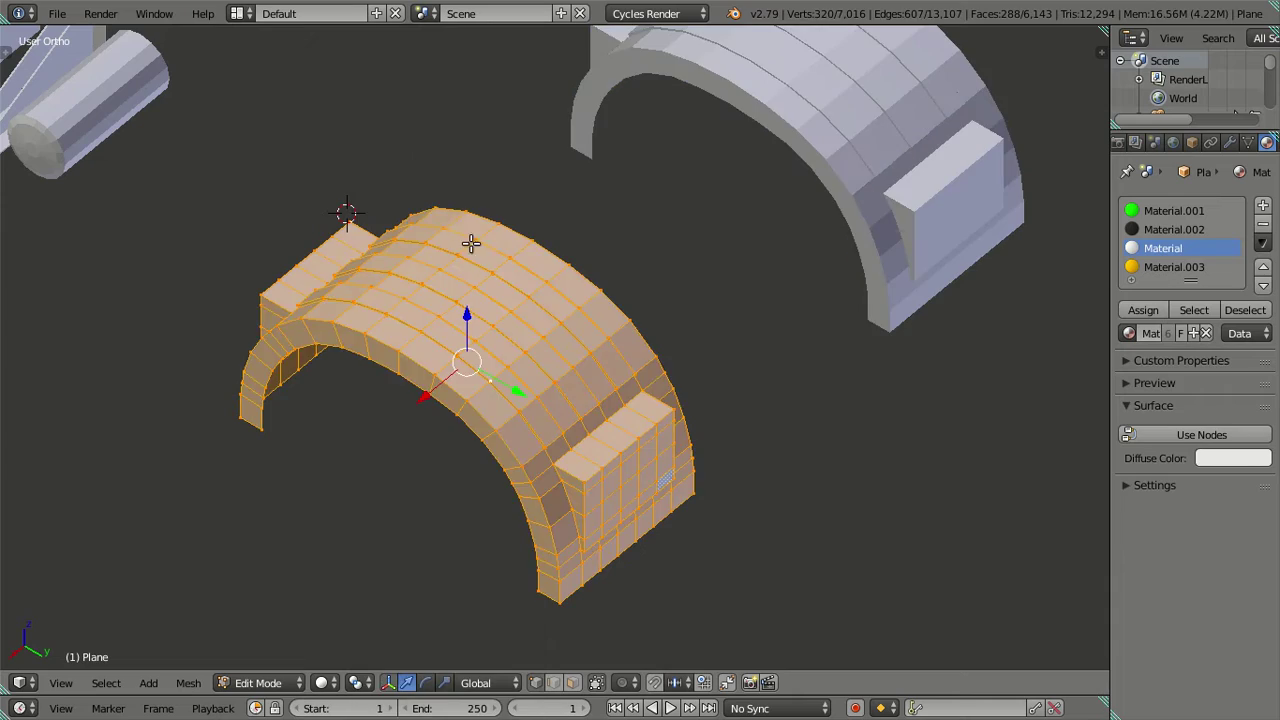
{"action": "key", "text": "Tab"}
Orbit down over the rear axle arches and place the 3D cursor on the chassis
{"action": "scroll", "coordinate": [484, 275], "scroll_direction": "down", "scroll_amount": 5}
{"action": "mouse_move", "coordinate": [484, 275]}
{"action": "middle_mouse_down"}
{"action": "mouse_move", "coordinate": [607, 352]}
{"action": "mouse_move", "coordinate": [670, 343]}
{"action": "mouse_move", "coordinate": [681, 420]}
{"action": "middle_mouse_up"}
{"action": "scroll", "coordinate": [557, 373], "scroll_direction": "up", "scroll_amount": 3}
{"action": "scroll", "coordinate": [555, 452], "scroll_direction": "up", "scroll_amount": 2}
{"action": "mouse_move", "coordinate": [557, 373]}
{"action": "middle_mouse_down"}
{"action": "mouse_move", "coordinate": [555, 452]}
{"action": "mouse_move", "coordinate": [553, 440]}
{"action": "mouse_move", "coordinate": [578, 484]}
{"action": "middle_mouse_up"}
{"action": "mouse_move", "coordinate": [586, 412]}
{"action": "middle_mouse_down"}
{"action": "mouse_move", "coordinate": [599, 356]}
{"action": "mouse_move", "coordinate": [617, 446]}
{"action": "mouse_move", "coordinate": [585, 483]}
{"action": "middle_mouse_up"}
{"action": "scroll", "coordinate": [585, 483], "scroll_direction": "up", "scroll_amount": 2}
{"action": "left_click", "coordinate": [676, 389]}
Orbit to a top-down view of the chassis, then back out to see the whole truck
{"action": "middle_click_drag", "start_coordinate": [673, 394], "coordinate": [430, 400]}
{"action": "scroll", "coordinate": [430, 400], "scroll_direction": "down", "scroll_amount": 3}
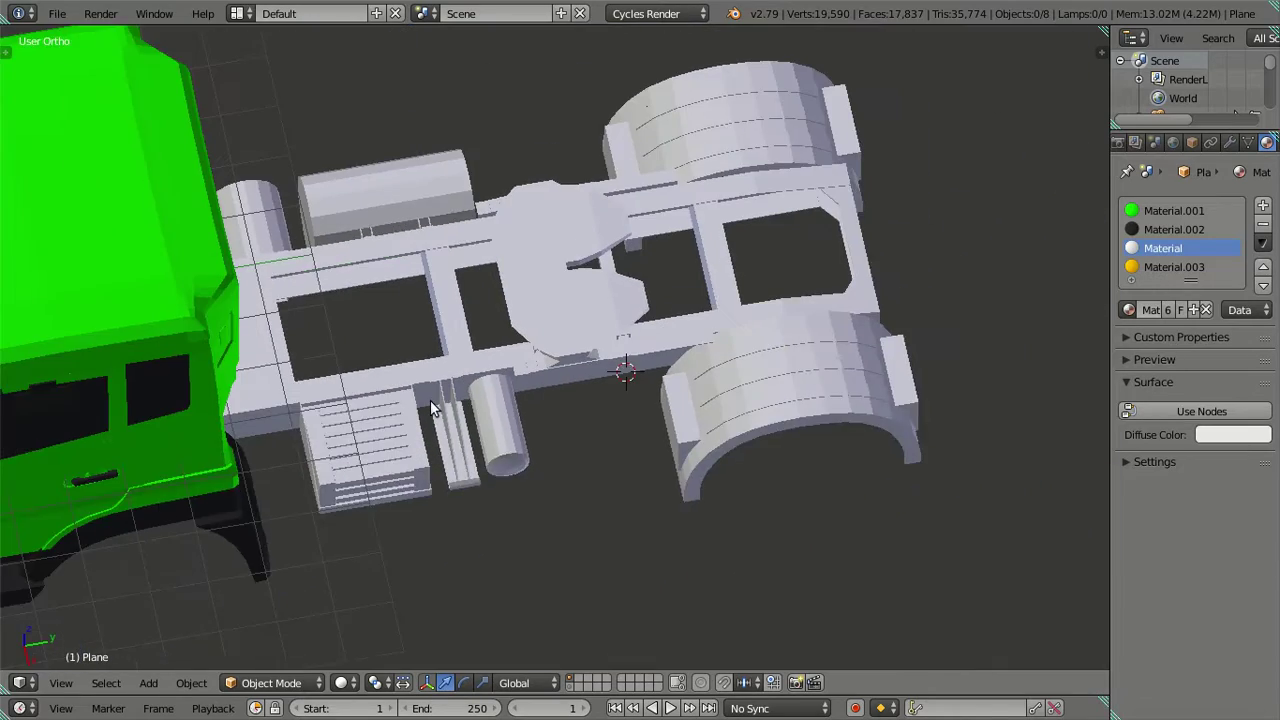
{"action": "scroll", "coordinate": [514, 421], "scroll_direction": "up", "scroll_amount": 1}
{"action": "scroll", "coordinate": [461, 365], "scroll_direction": "up", "scroll_amount": 2}
{"action": "scroll", "coordinate": [413, 351], "scroll_direction": "up", "scroll_amount": 2}
{"action": "key", "text": "Tab"}
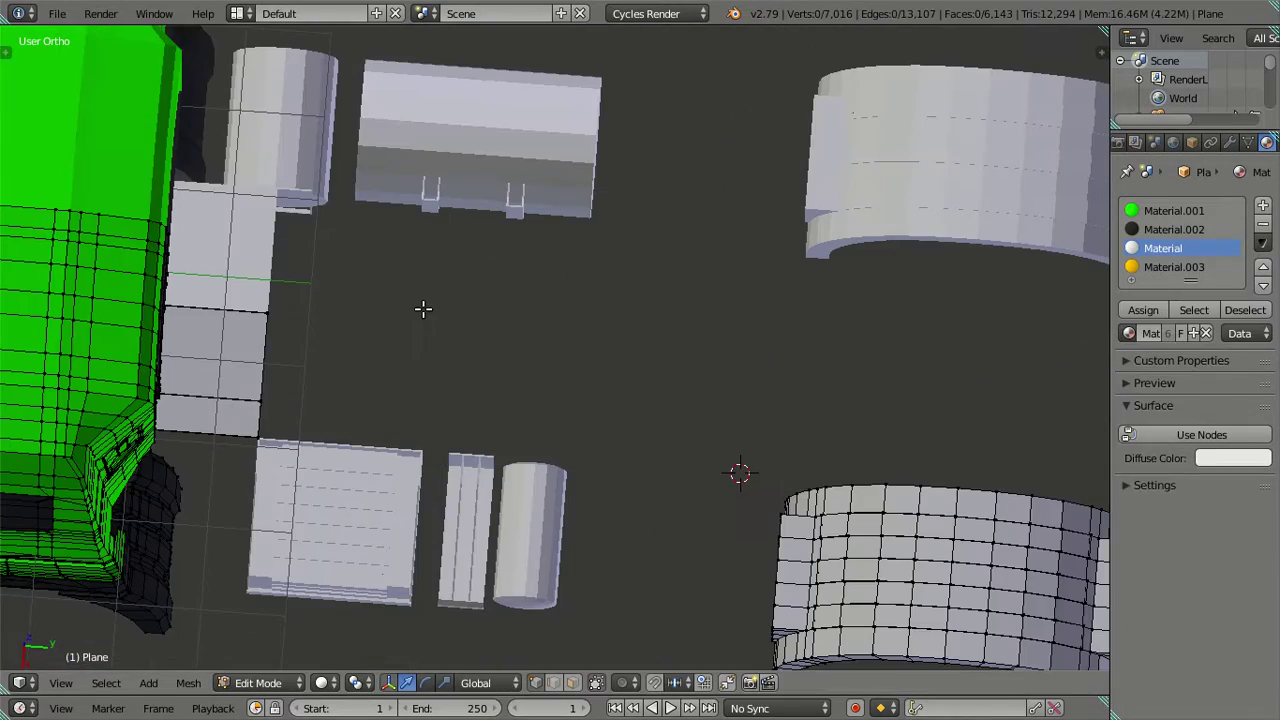
{"action": "key", "text": "Tab"}
{"action": "scroll", "coordinate": [436, 347], "scroll_direction": "down", "scroll_amount": 2}
{"action": "middle_click_drag", "start_coordinate": [436, 347], "coordinate": [476, 439]}
Select the lower box-and-tank object and the upper box, then join them into one object
{"action": "right_click", "coordinate": [478, 424]}
{"action": "scroll", "coordinate": [479, 428], "scroll_direction": "up", "scroll_amount": 2}
{"action": "right_click", "coordinate": [486, 213], "text": "shift"}
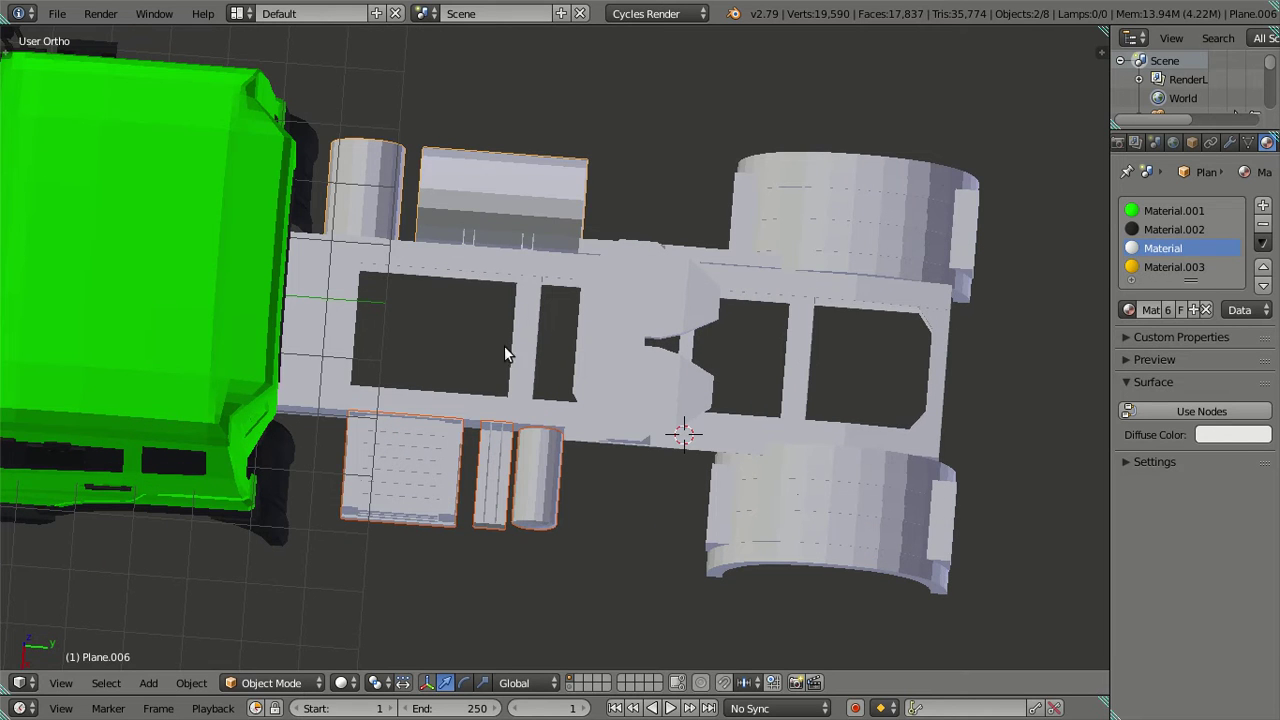
{"action": "scroll", "coordinate": [496, 407], "scroll_direction": "down", "scroll_amount": 2}
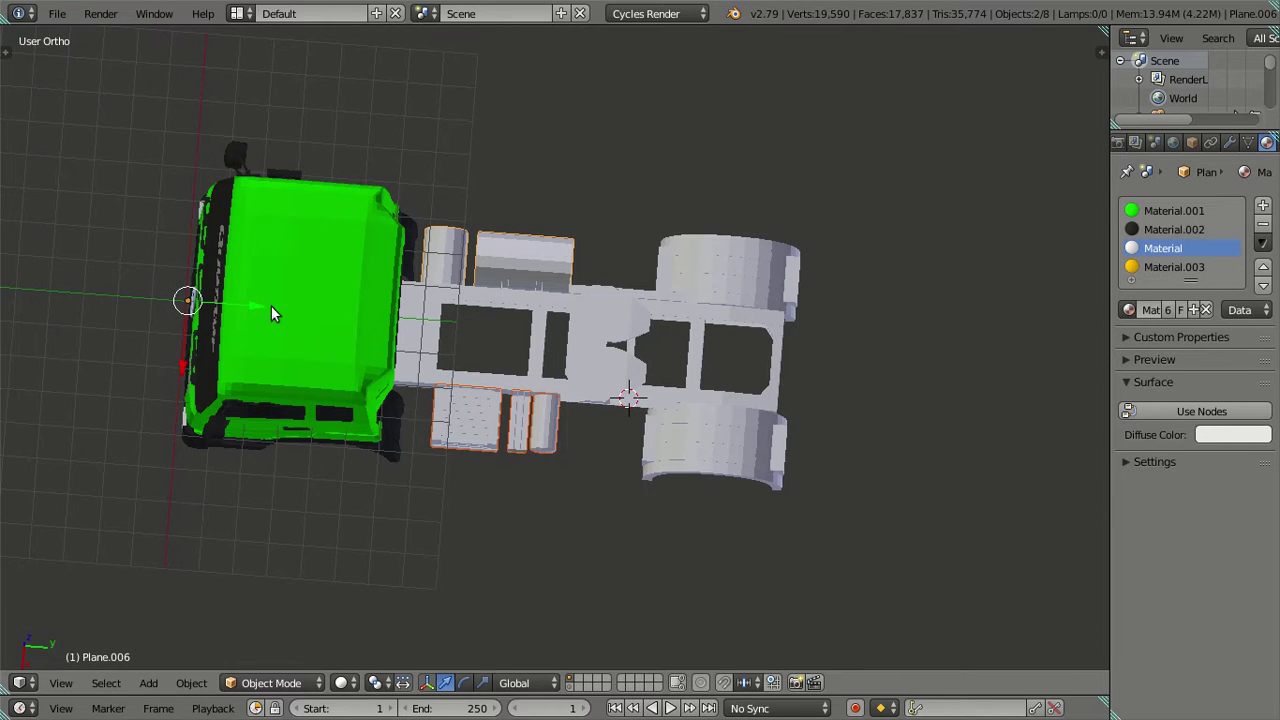
{"action": "scroll", "coordinate": [387, 323], "scroll_direction": "up", "scroll_amount": 2}
{"action": "mouse_move", "coordinate": [461, 454]}
{"action": "middle_mouse_down"}
{"action": "mouse_move", "coordinate": [480, 476]}
{"action": "mouse_move", "coordinate": [456, 417]}
{"action": "middle_mouse_up"}
{"action": "right_click", "coordinate": [480, 191]}
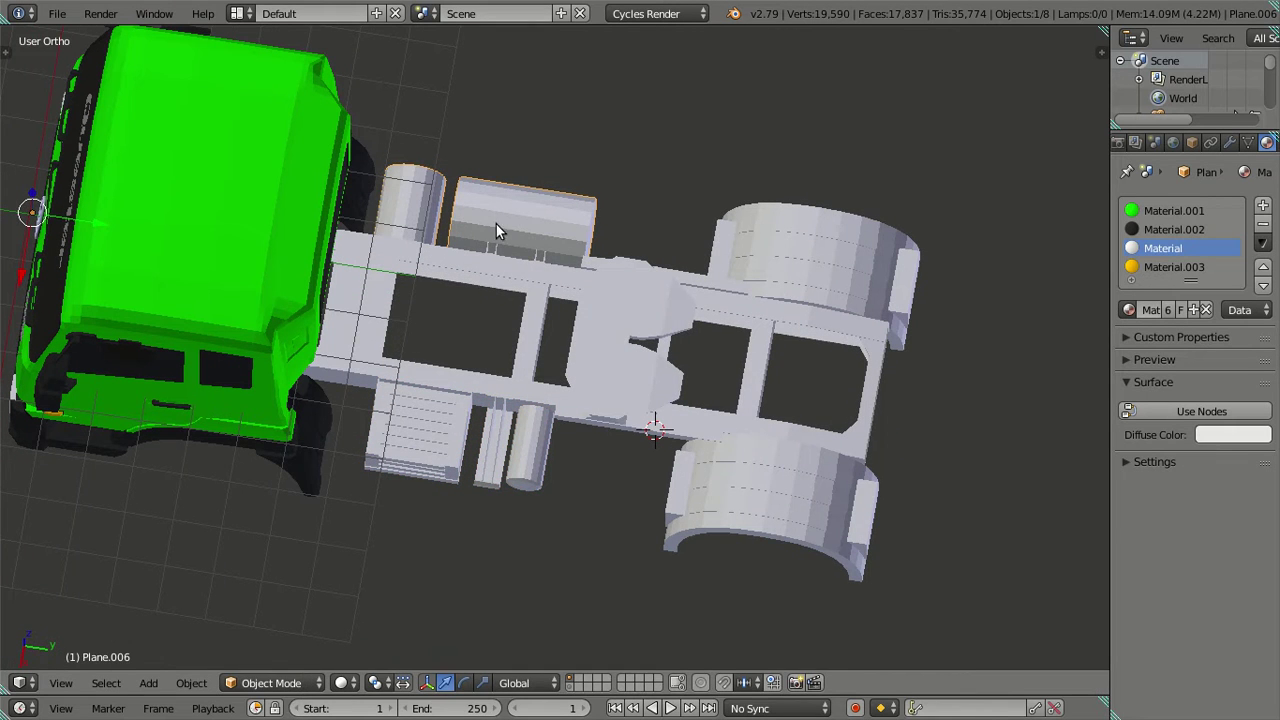
{"action": "right_click", "coordinate": [466, 410]}
{"action": "right_click", "coordinate": [505, 200], "text": "shift"}
{"action": "key", "text": "ctrl+j"}
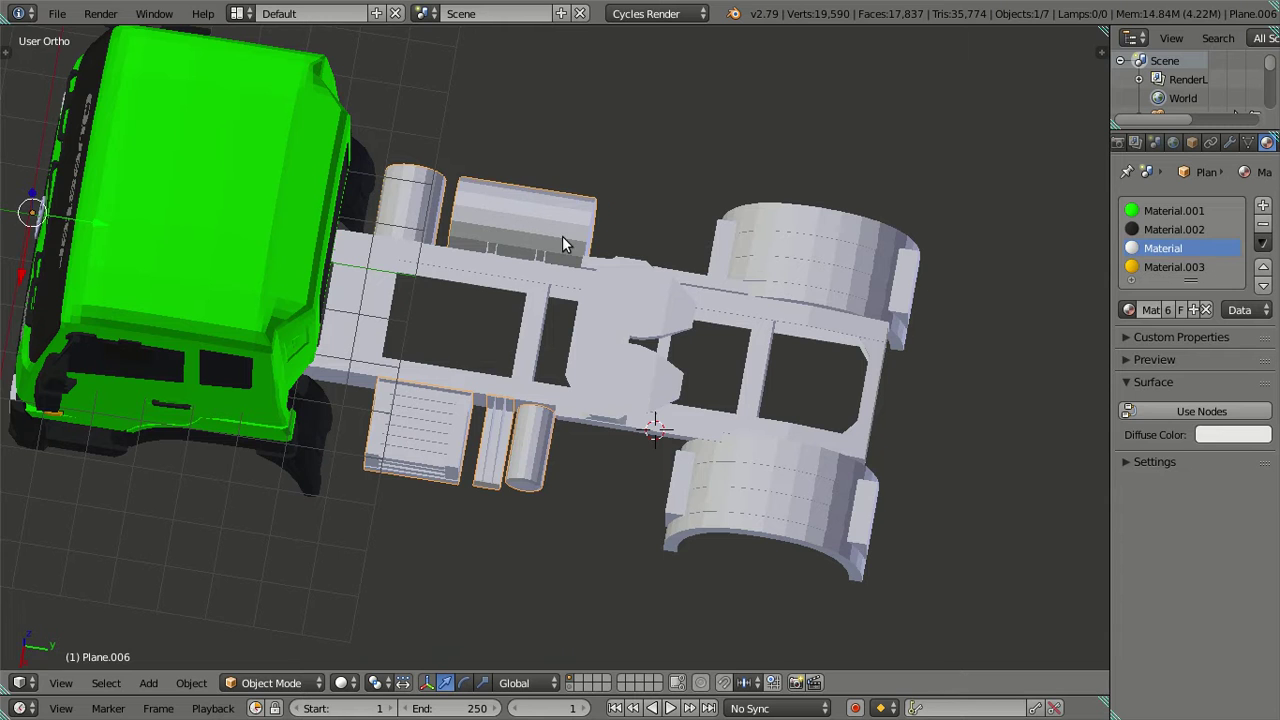
In Edit Mode, select the joined geometry and circle-deselect the upper side parts in wireframe
{"action": "middle_click_drag", "start_coordinate": [562, 238], "coordinate": [702, 240], "text": "shift"}
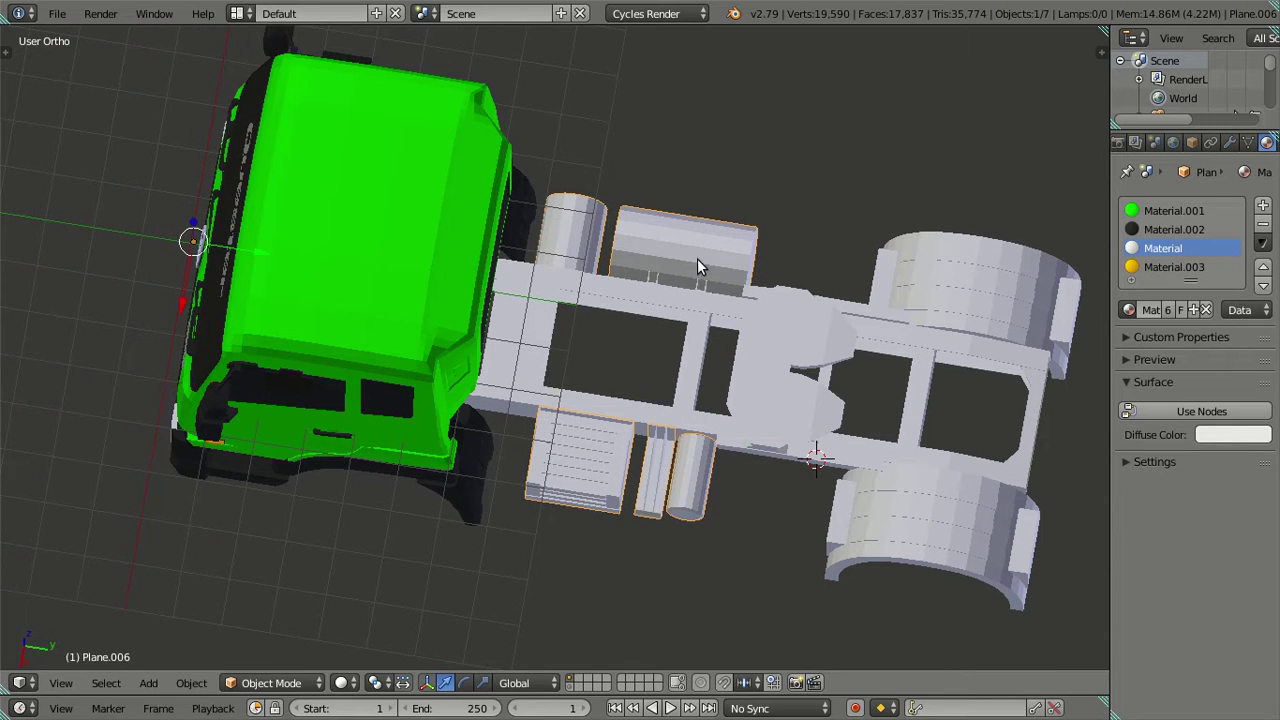
{"action": "key", "text": "Tab"}
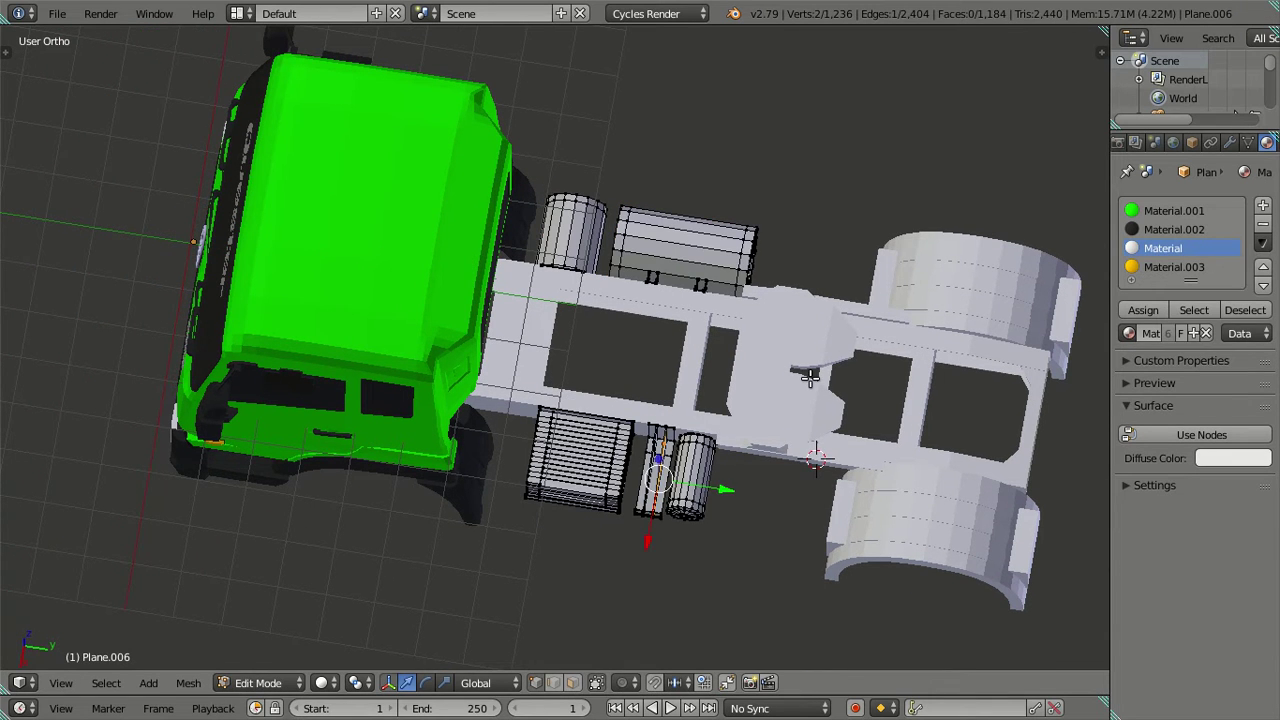
{"action": "key", "text": "a"}
{"action": "scroll", "coordinate": [790, 402], "scroll_direction": "up", "scroll_amount": 2}
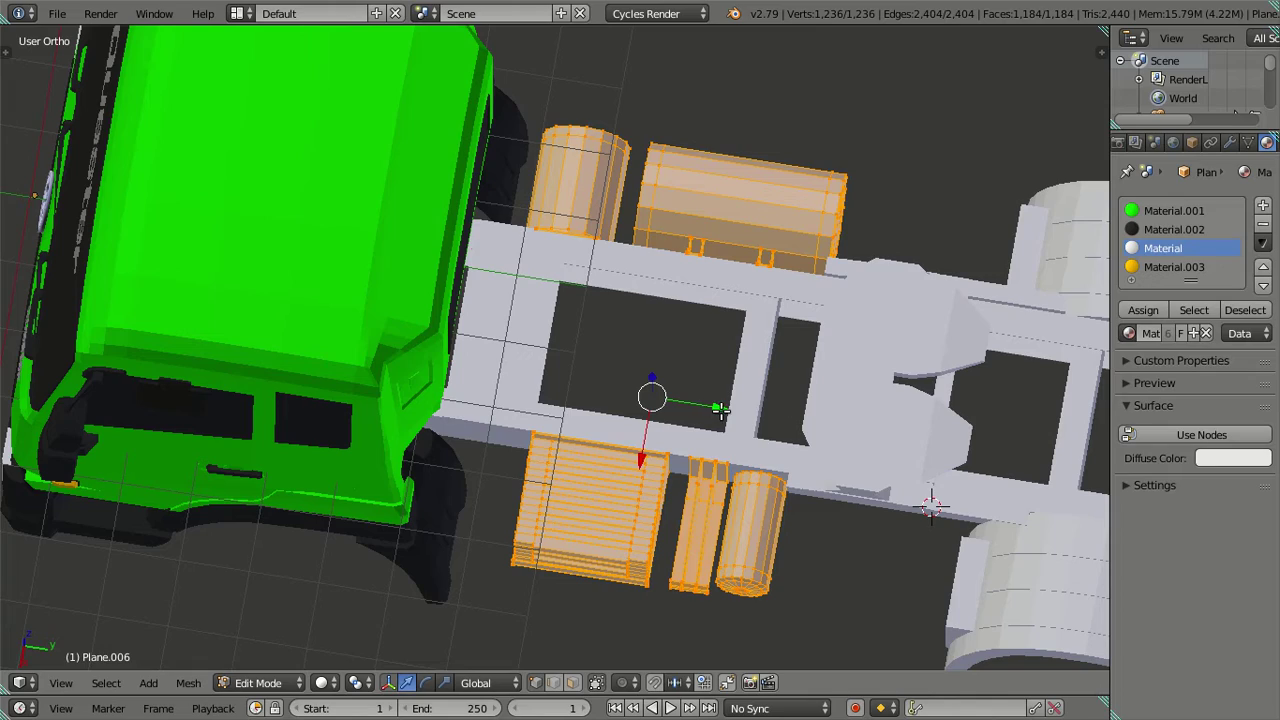
{"action": "middle_click_drag", "start_coordinate": [719, 408], "coordinate": [720, 450]}
{"action": "scroll", "coordinate": [720, 450], "scroll_direction": "down", "scroll_amount": 1}
{"action": "key", "text": "z"}
{"action": "scroll", "coordinate": [620, 280], "scroll_direction": "down", "scroll_amount": 2}
{"action": "key", "text": "c"}
{"action": "scroll", "coordinate": [508, 206], "scroll_direction": "down", "scroll_amount": 2}
{"action": "scroll", "coordinate": [514, 220], "scroll_direction": "down", "scroll_amount": 2}
{"action": "middle_click_drag", "start_coordinate": [514, 220], "coordinate": [777, 211]}
{"action": "right_click", "coordinate": [744, 430]}
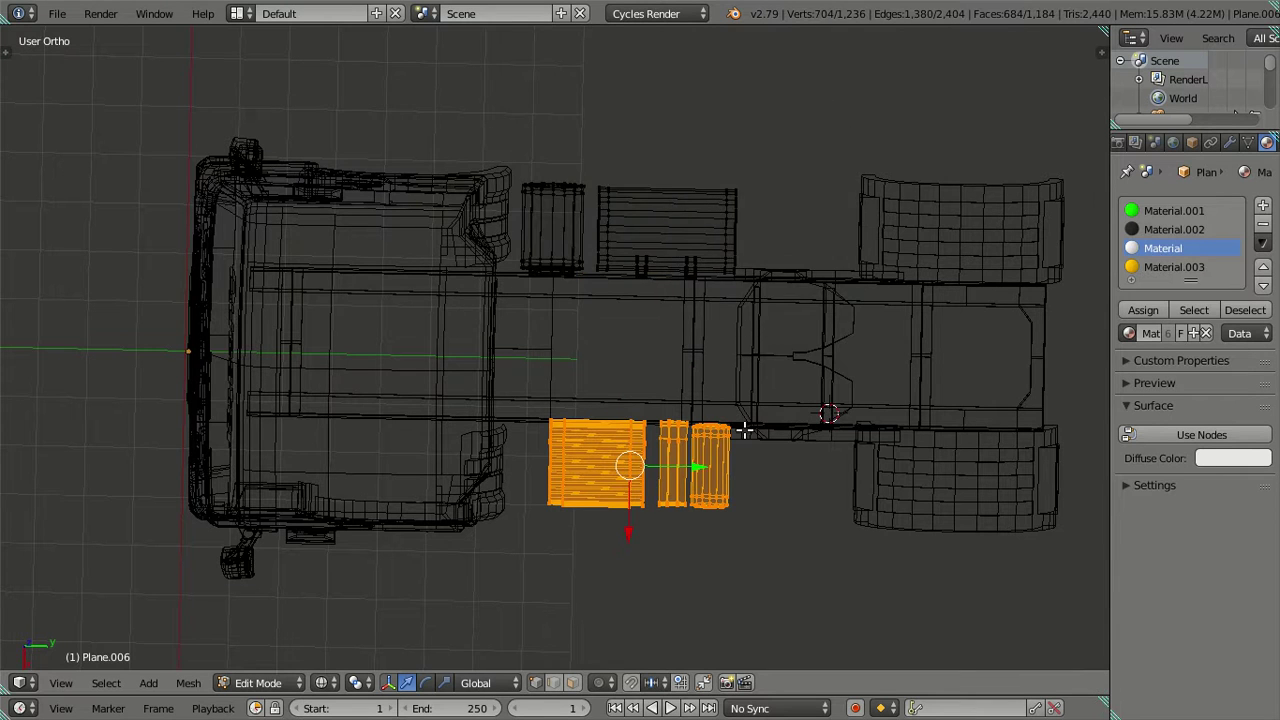
{"action": "scroll", "coordinate": [744, 430], "scroll_direction": "up", "scroll_amount": 3}
{"action": "scroll", "coordinate": [700, 400], "scroll_direction": "down", "scroll_amount": 2}
{"action": "scroll", "coordinate": [653, 377], "scroll_direction": "down", "scroll_amount": 1}
{"action": "key", "text": "z"}
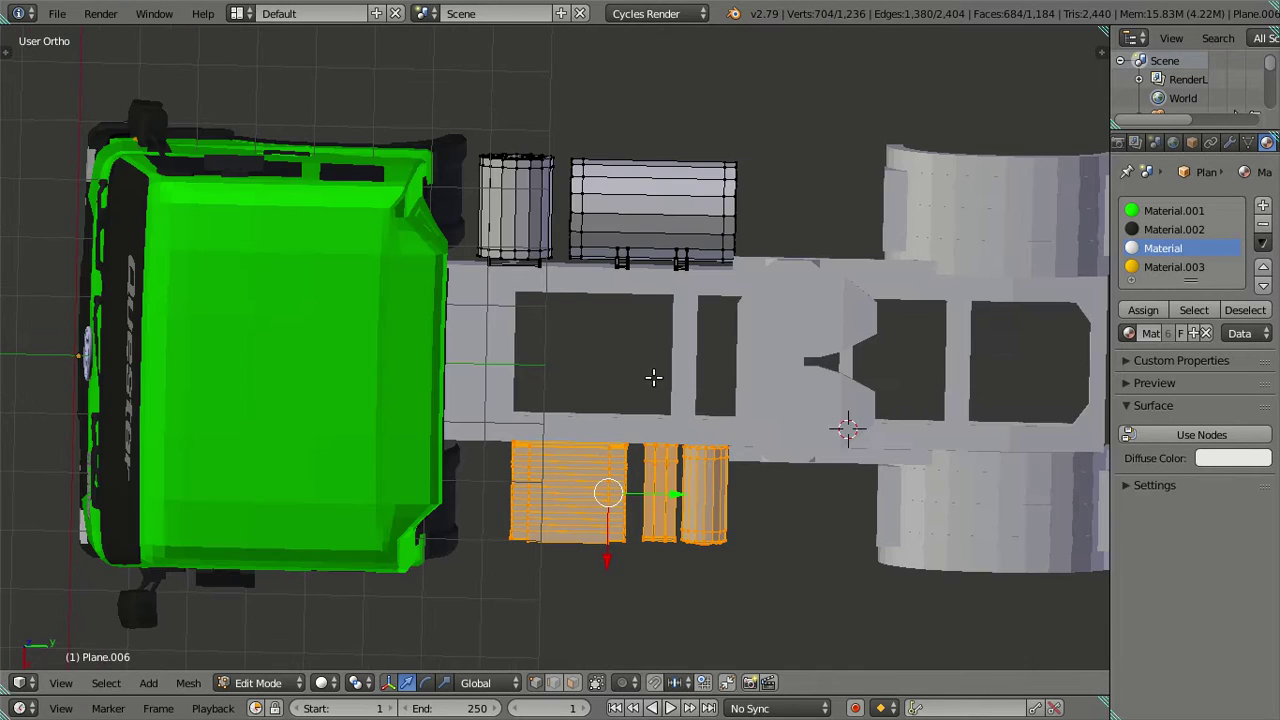
Select all the joined side parts and shift them slightly toward the cab
{"action": "scroll", "coordinate": [606, 323], "scroll_direction": "up", "scroll_amount": 3}
{"action": "scroll", "coordinate": [586, 291], "scroll_direction": "down", "scroll_amount": 1}
{"action": "scroll", "coordinate": [586, 291], "scroll_direction": "down", "scroll_amount": 1}
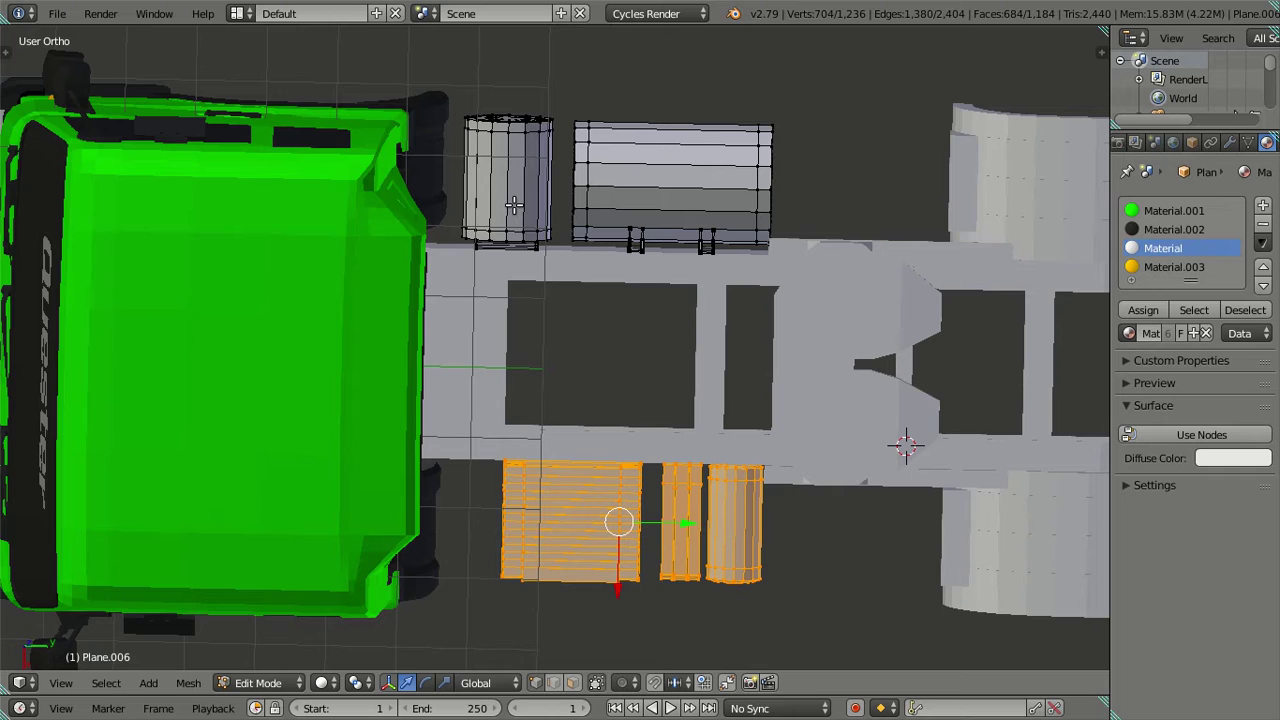
{"action": "key", "text": "a"}
{"action": "key", "text": "a"}
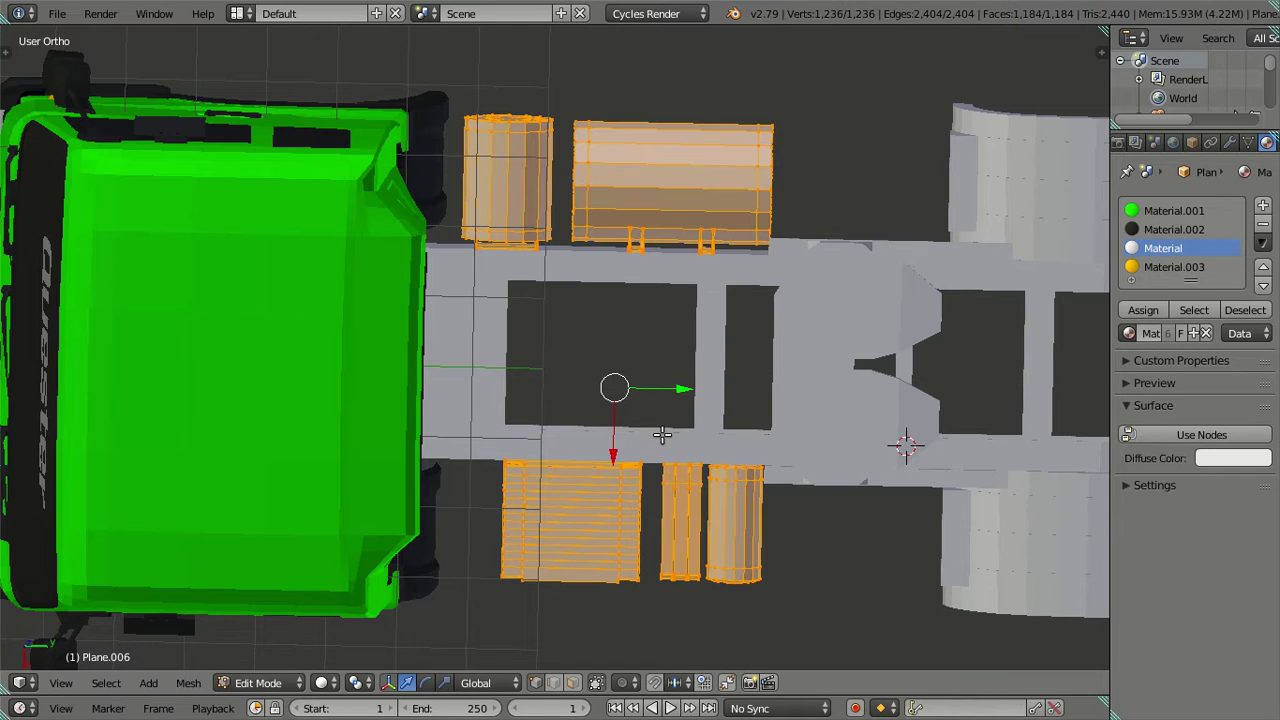
{"action": "left_click_drag", "start_coordinate": [684, 385], "coordinate": [679, 381]}
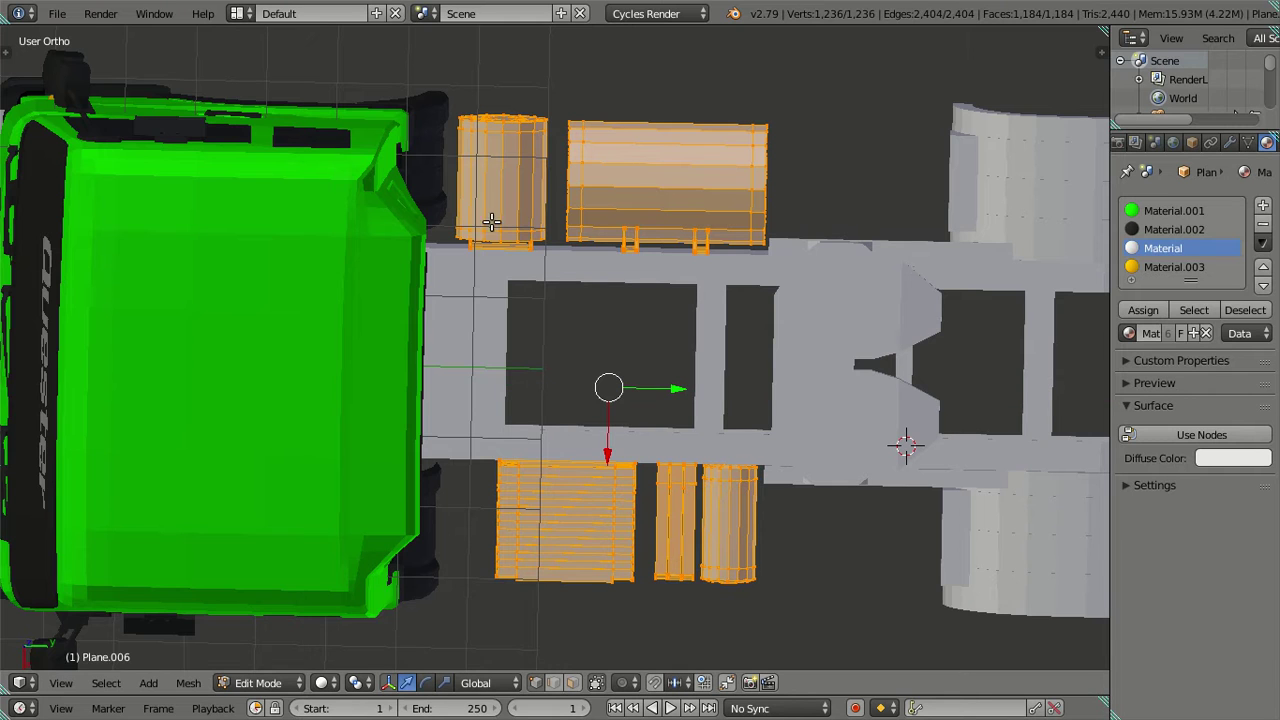
Select the hangers, boxes, crate and cylinder and slide them about 0.1047 toward the cab
{"action": "scroll", "coordinate": [485, 207], "scroll_direction": "up", "scroll_amount": 1}
{"action": "key", "text": "a"}
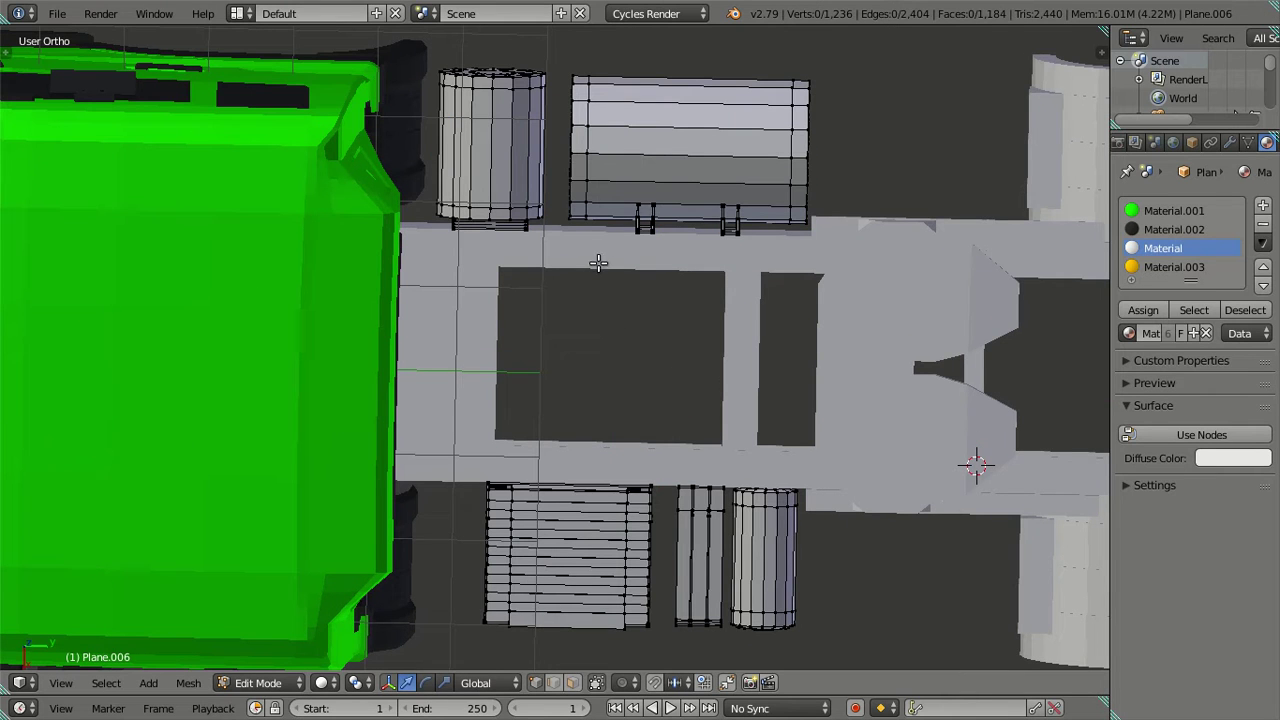
{"action": "key", "text": "l"}
{"action": "key", "text": "l"}
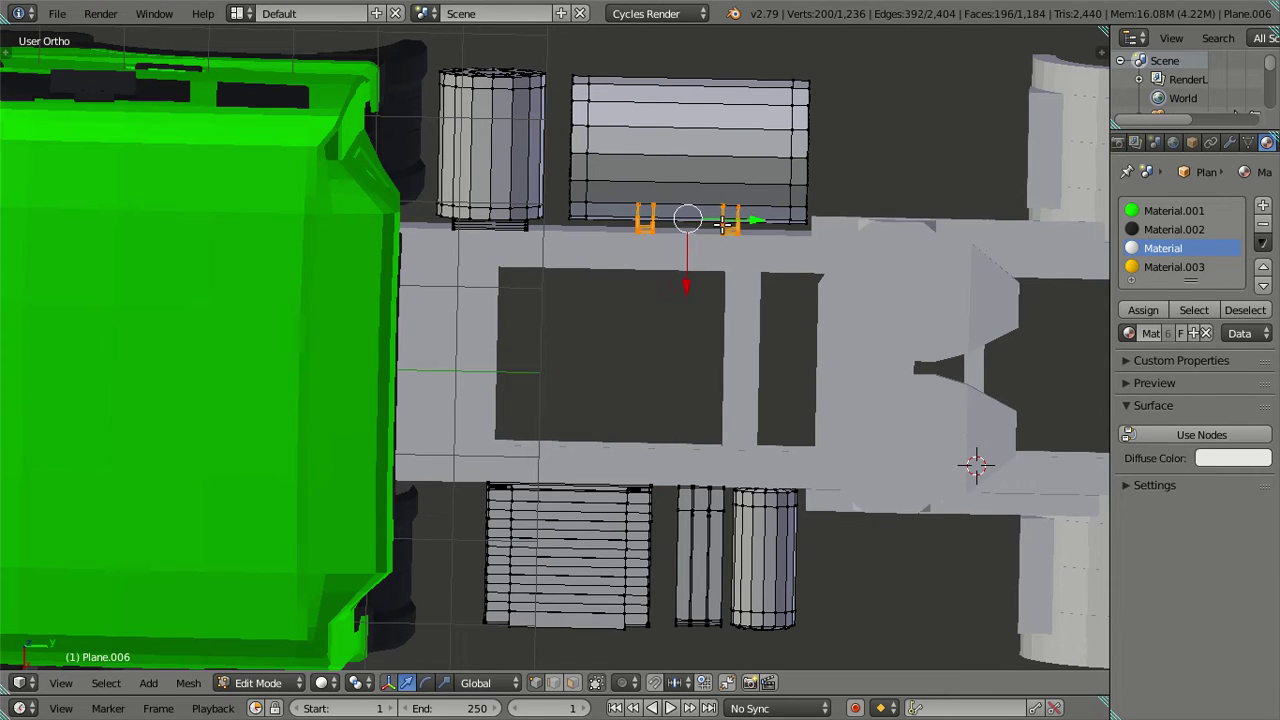
{"action": "key", "text": "l"}
{"action": "key", "text": "l"}
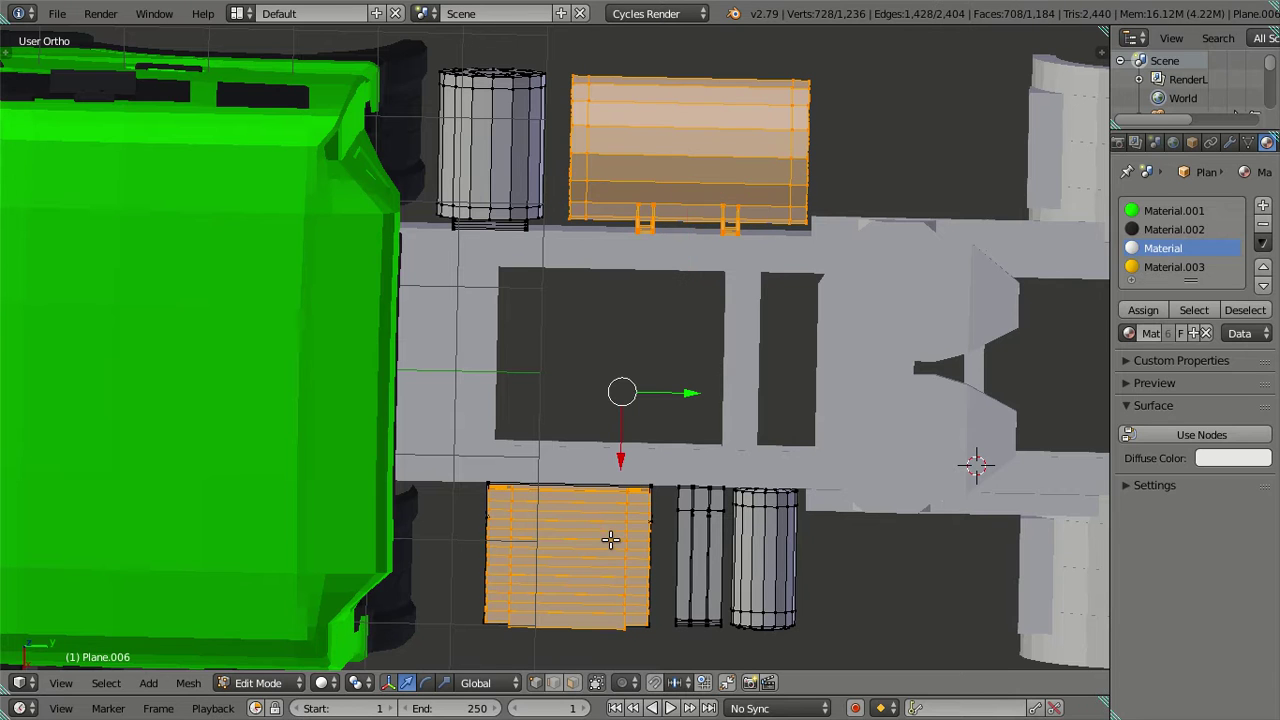
{"action": "key", "text": "l"}
{"action": "key", "text": "l"}
{"action": "middle_click_drag", "start_coordinate": [703, 531], "coordinate": [645, 562]}
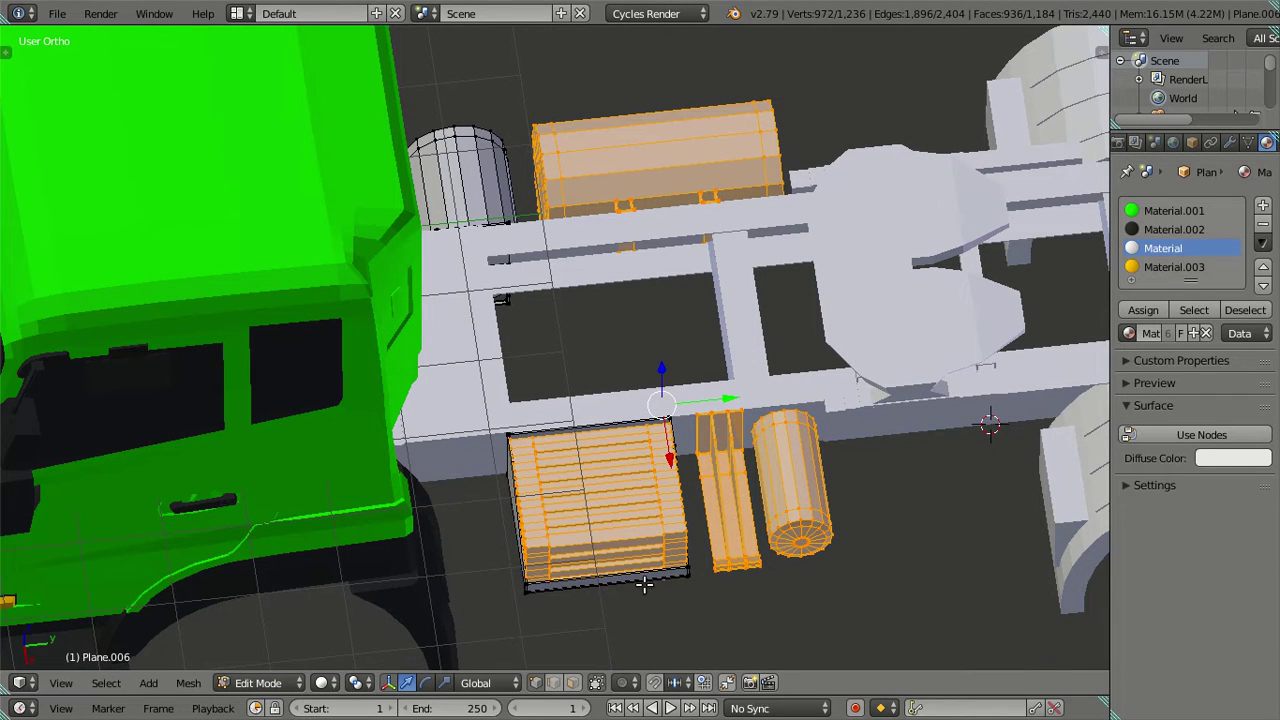
{"action": "key", "text": "l"}
{"action": "middle_click_drag", "start_coordinate": [720, 466], "coordinate": [720, 537]}
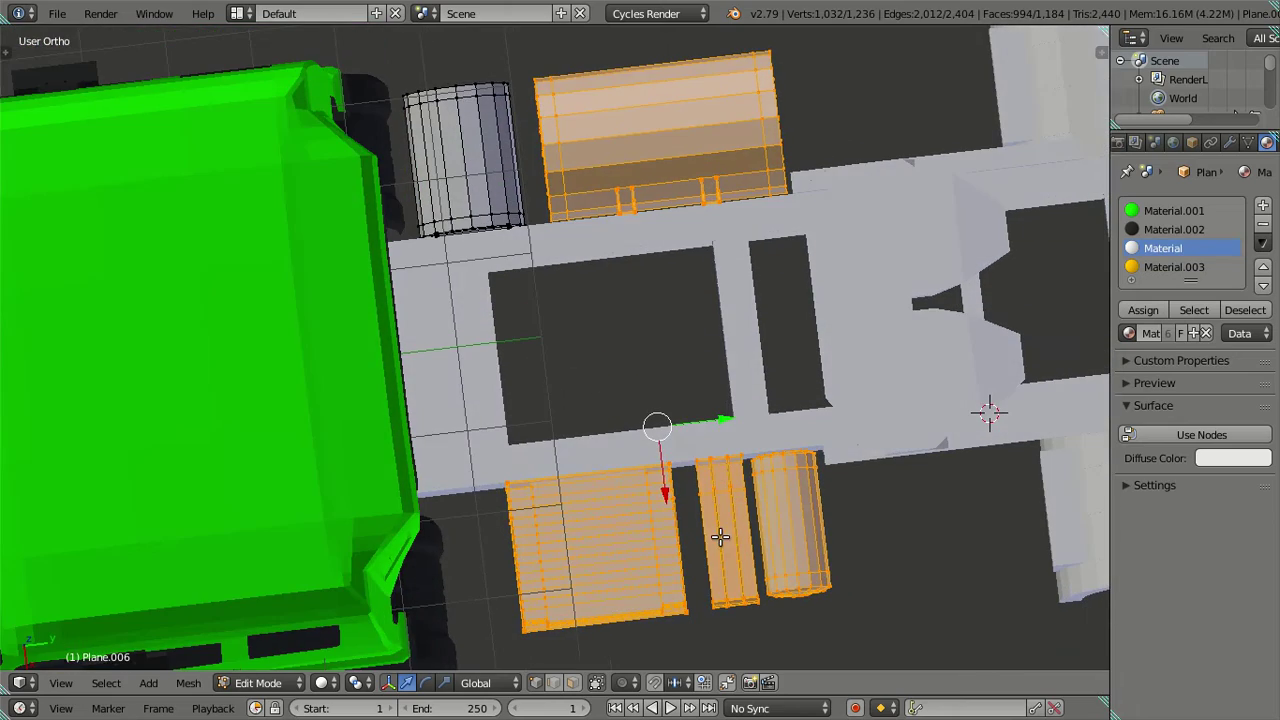
{"action": "left_click_drag", "start_coordinate": [720, 414], "coordinate": [706, 410]}
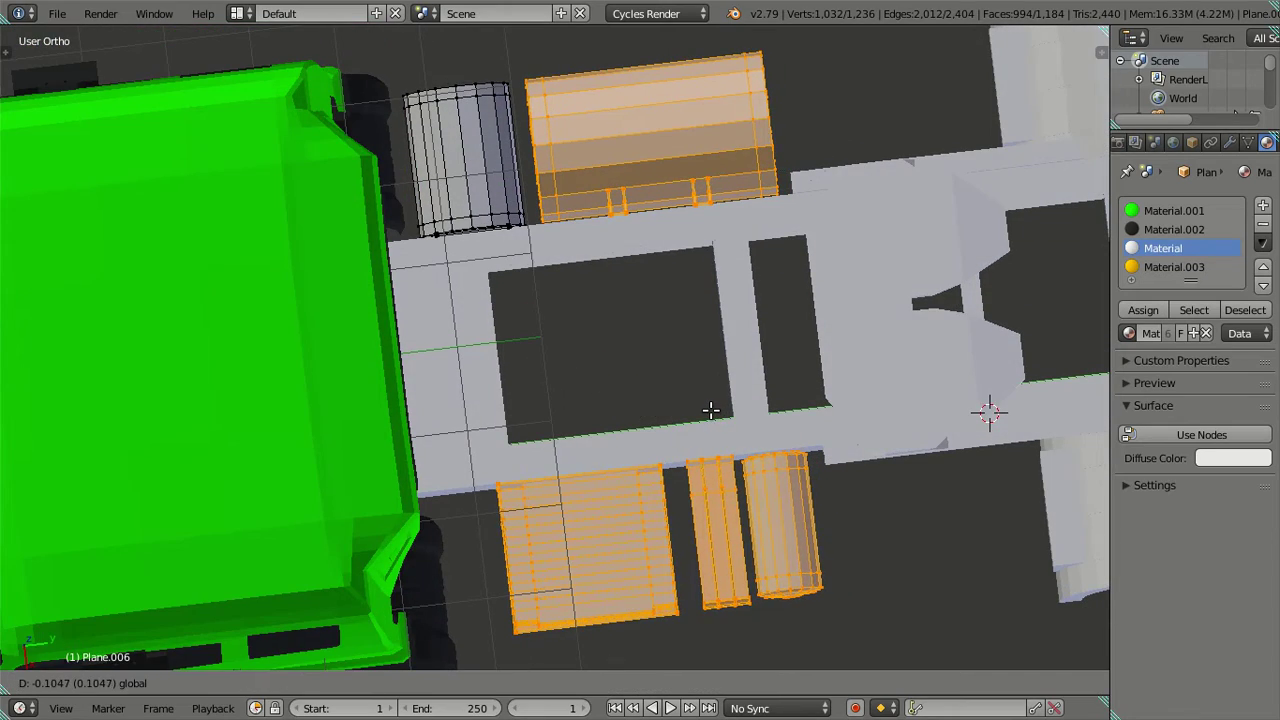
{"action": "mouse_move", "coordinate": [706, 410]}
{"action": "middle_mouse_down"}
{"action": "mouse_move", "coordinate": [669, 371]}
{"action": "mouse_move", "coordinate": [707, 379]}
{"action": "mouse_move", "coordinate": [593, 400]}
{"action": "mouse_move", "coordinate": [754, 518]}
{"action": "mouse_move", "coordinate": [540, 437]}
{"action": "middle_mouse_up"}
Select the connected mounting plate beneath the side tank in Edit Mode
{"action": "key", "text": "a"}
{"action": "scroll", "coordinate": [754, 518], "scroll_direction": "up", "scroll_amount": 3}
{"action": "key", "text": "Tab"}
{"action": "scroll", "coordinate": [752, 511], "scroll_direction": "down", "scroll_amount": 1}
{"action": "key", "text": "Tab"}
{"action": "scroll", "coordinate": [540, 437], "scroll_direction": "down", "scroll_amount": 3}
{"action": "key", "text": "l"}
{"action": "key", "text": "a"}
{"action": "scroll", "coordinate": [540, 425], "scroll_direction": "up", "scroll_amount": 2}
{"action": "scroll", "coordinate": [600, 440], "scroll_direction": "up", "scroll_amount": 1}
{"action": "scroll", "coordinate": [600, 440], "scroll_direction": "down", "scroll_amount": 1}
{"action": "scroll", "coordinate": [721, 472], "scroll_direction": "up", "scroll_amount": 2}
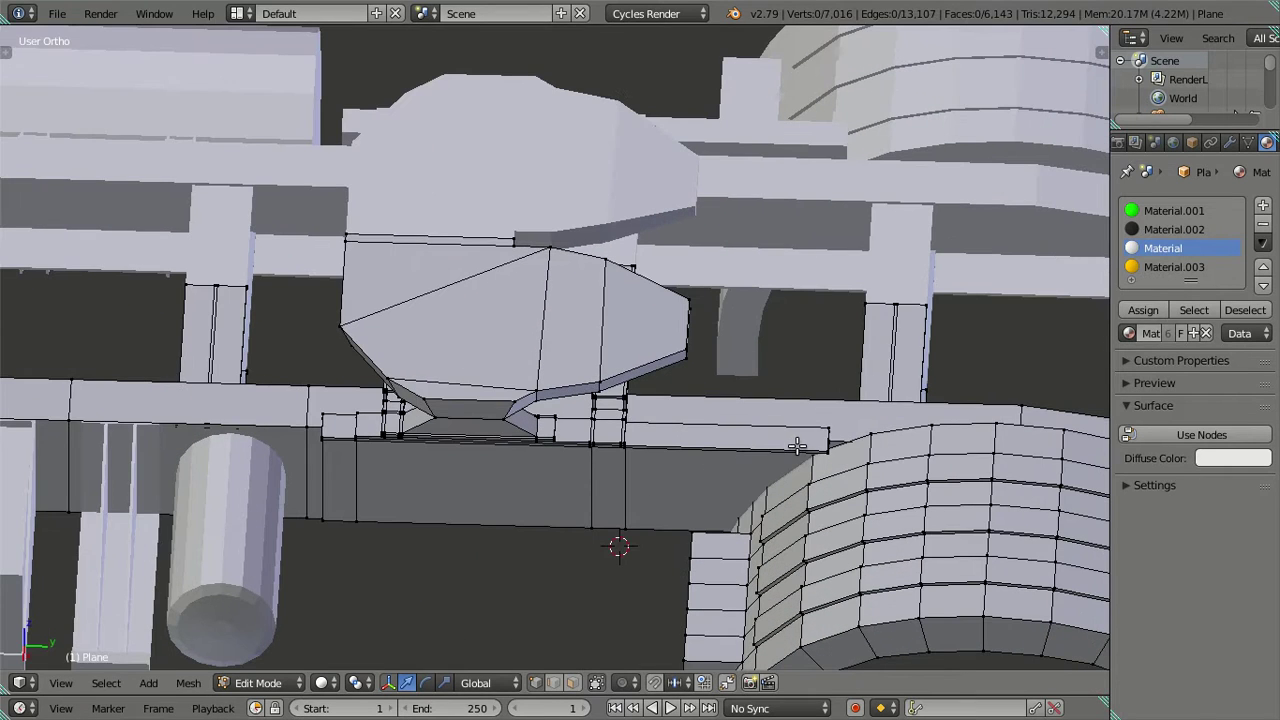
{"action": "key", "text": "l"}
In wireframe, deselect all but the plate's top edges and slide them toward the cab along Y
{"action": "mouse_move", "coordinate": [820, 430]}
{"action": "middle_mouse_down"}
{"action": "mouse_move", "coordinate": [666, 497]}
{"action": "mouse_move", "coordinate": [666, 526]}
{"action": "mouse_move", "coordinate": [653, 300]}
{"action": "mouse_move", "coordinate": [600, 334]}
{"action": "mouse_move", "coordinate": [606, 309]}
{"action": "middle_mouse_up"}
{"action": "scroll", "coordinate": [606, 309], "scroll_direction": "down", "scroll_amount": 2}
{"action": "key", "text": "z"}
{"action": "middle_click_drag", "start_coordinate": [532, 220], "coordinate": [528, 377], "text": "shift"}
{"action": "key", "text": "c"}
{"action": "scroll", "coordinate": [586, 377], "scroll_direction": "up", "scroll_amount": 3}
{"action": "scroll", "coordinate": [503, 386], "scroll_direction": "down", "scroll_amount": 3}
{"action": "mouse_move", "coordinate": [498, 364]}
{"action": "middle_mouse_down"}
{"action": "mouse_move", "coordinate": [500, 420]}
{"action": "mouse_move", "coordinate": [586, 377]}
{"action": "middle_mouse_up"}
{"action": "right_click", "coordinate": [573, 397]}
{"action": "scroll", "coordinate": [573, 397], "scroll_direction": "up", "scroll_amount": 3}
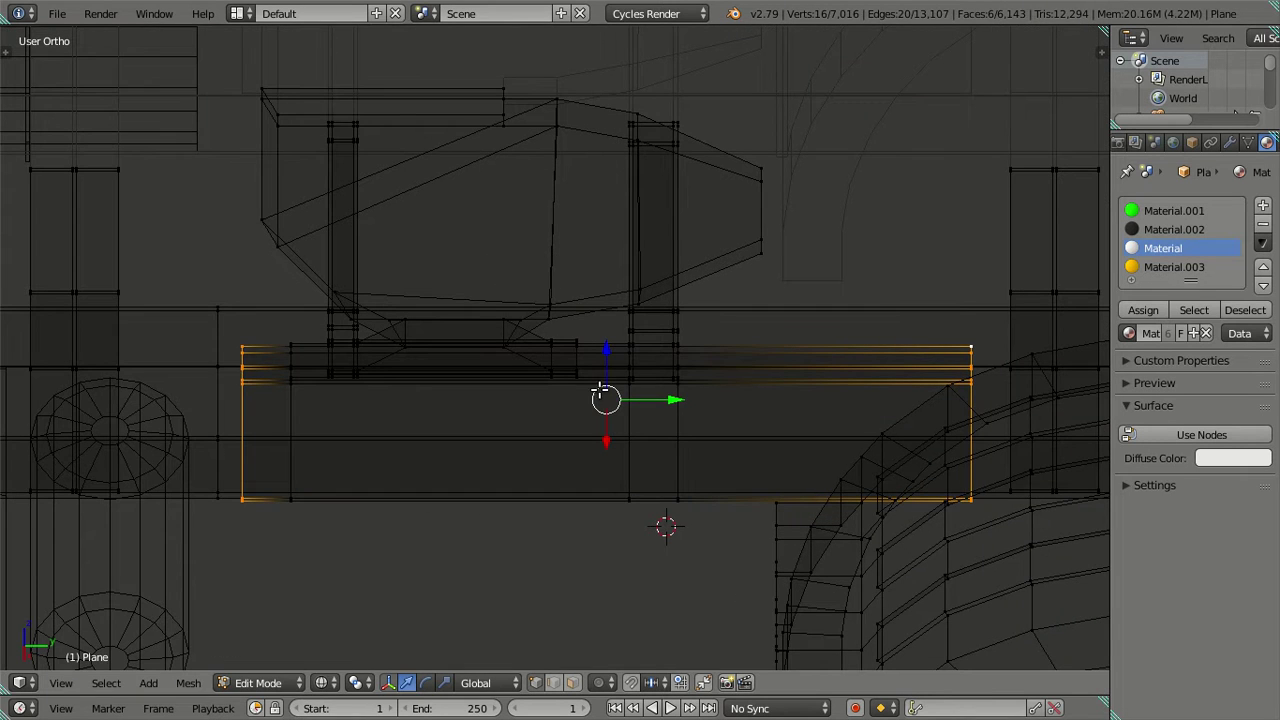
{"action": "key", "text": "z"}
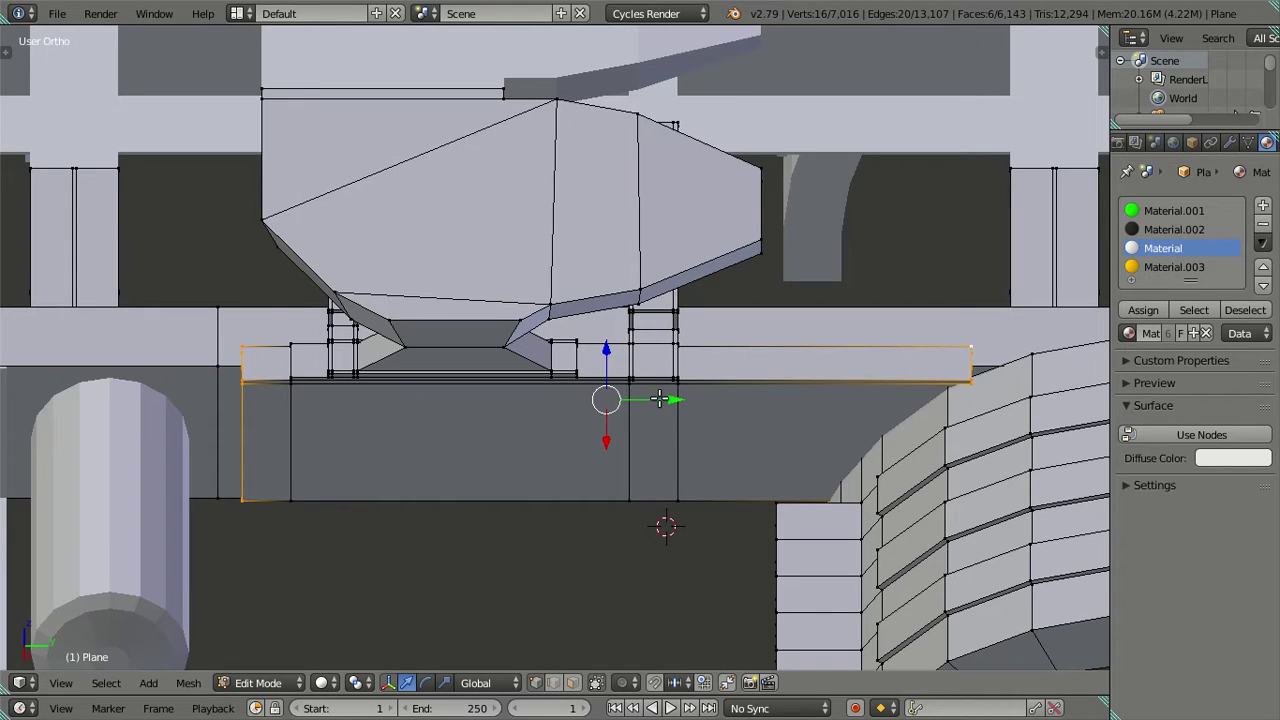
{"action": "left_click_drag", "start_coordinate": [659, 399], "coordinate": [625, 388]}
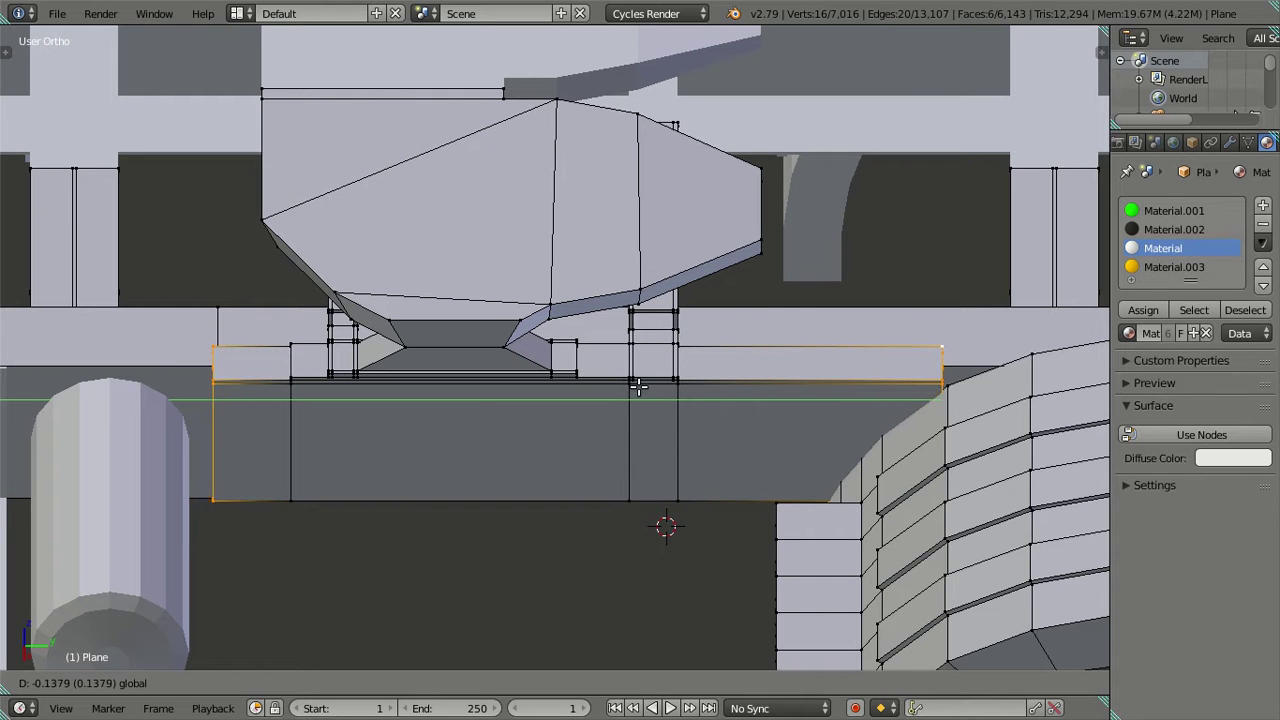
{"action": "left_click", "coordinate": [633, 388]}
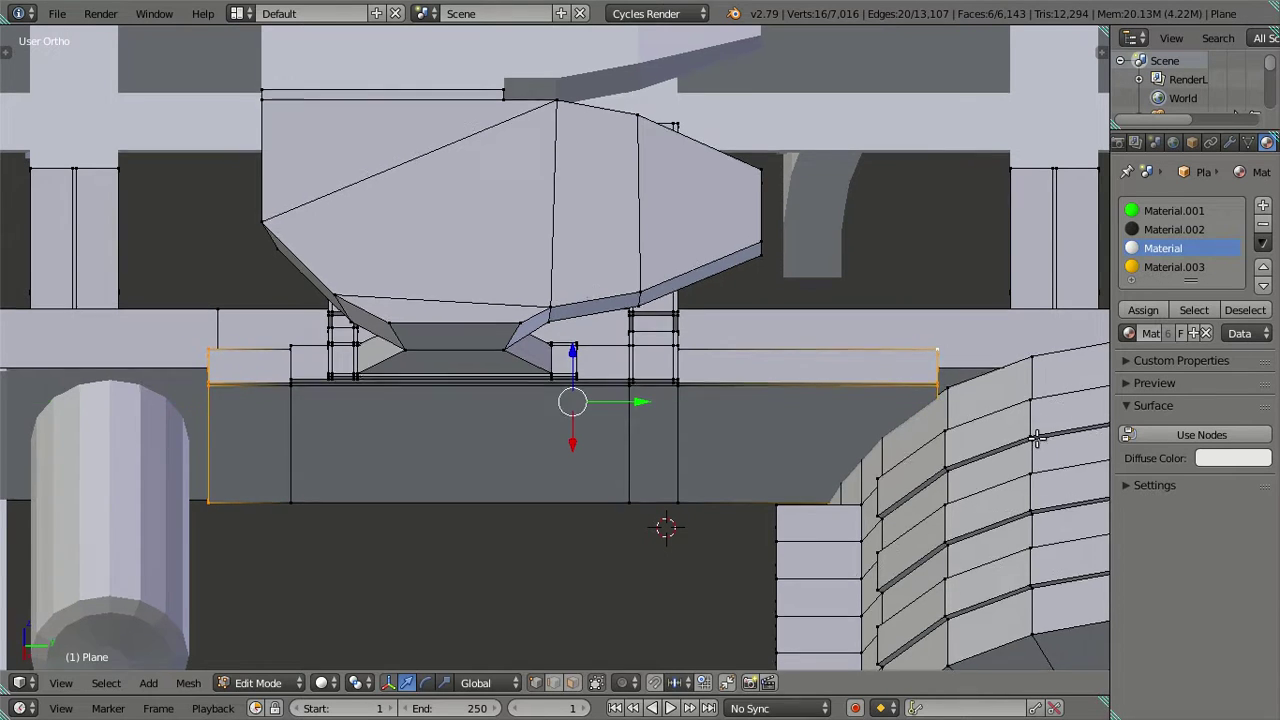
Deselect the plate's left-end vertices and pull its right end inward about 0.39 along Y
{"action": "middle_click_drag", "start_coordinate": [1034, 437], "coordinate": [1009, 408], "text": "shift"}
{"action": "key", "text": "z"}
{"action": "key", "text": "c"}
{"action": "middle_click_drag", "start_coordinate": [240, 308], "coordinate": [243, 480]}
{"action": "right_click", "coordinate": [244, 486]}
{"action": "key", "text": "g"}
{"action": "key", "text": "y"}
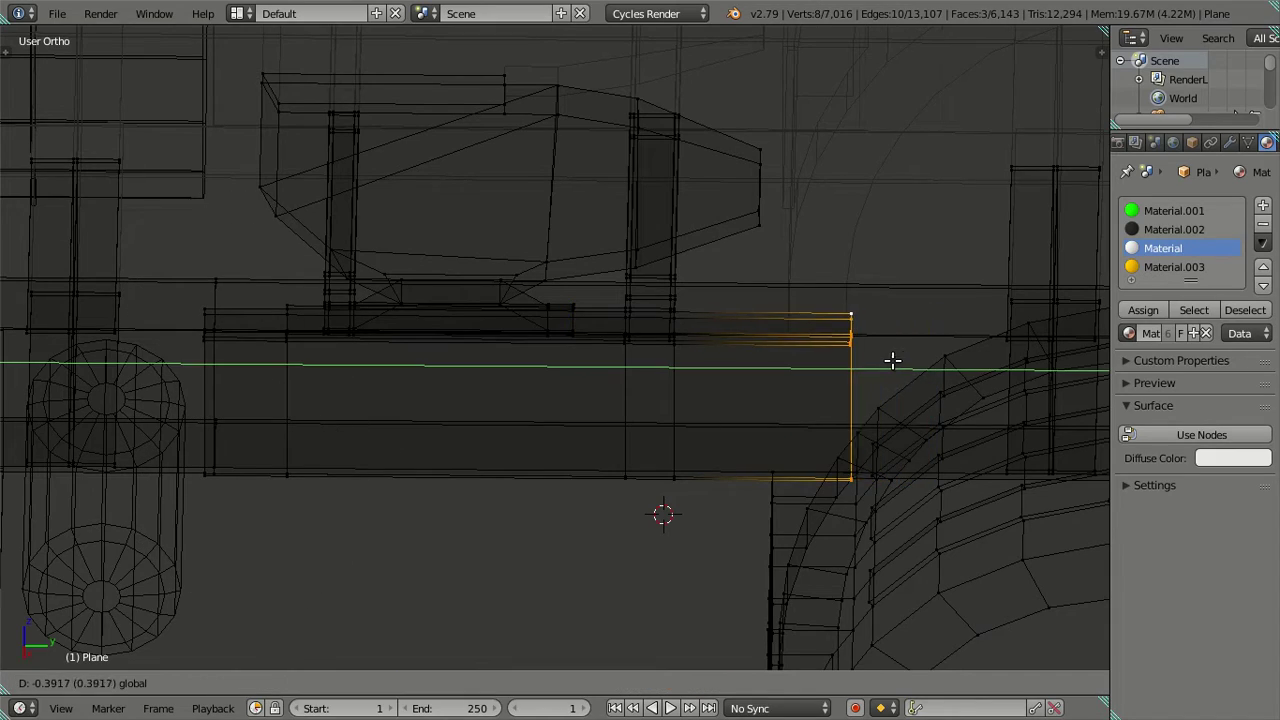
{"action": "left_click", "coordinate": [870, 360]}
Return to solid shading, clear the selection and orbit to check the shortened plate
{"action": "key", "text": "z"}
{"action": "key", "text": "a"}
{"action": "mouse_move", "coordinate": [870, 360]}
{"action": "middle_mouse_down"}
{"action": "mouse_move", "coordinate": [637, 357]}
{"action": "mouse_move", "coordinate": [677, 443]}
{"action": "mouse_move", "coordinate": [737, 429]}
{"action": "mouse_move", "coordinate": [601, 362]}
{"action": "middle_mouse_up"}
{"action": "key", "text": "Tab"}
{"action": "key", "text": "Tab"}
{"action": "key", "text": "Tab"}
{"action": "mouse_move", "coordinate": [631, 423]}
{"action": "middle_mouse_down"}
{"action": "mouse_move", "coordinate": [623, 397]}
{"action": "mouse_move", "coordinate": [403, 240]}
{"action": "middle_mouse_up"}
{"action": "key", "text": "Tab"}
Select the ribbed rear fender and slide it about 0.16 along Y in two moves
{"action": "middle_click_drag", "start_coordinate": [474, 291], "coordinate": [516, 382], "text": "shift"}
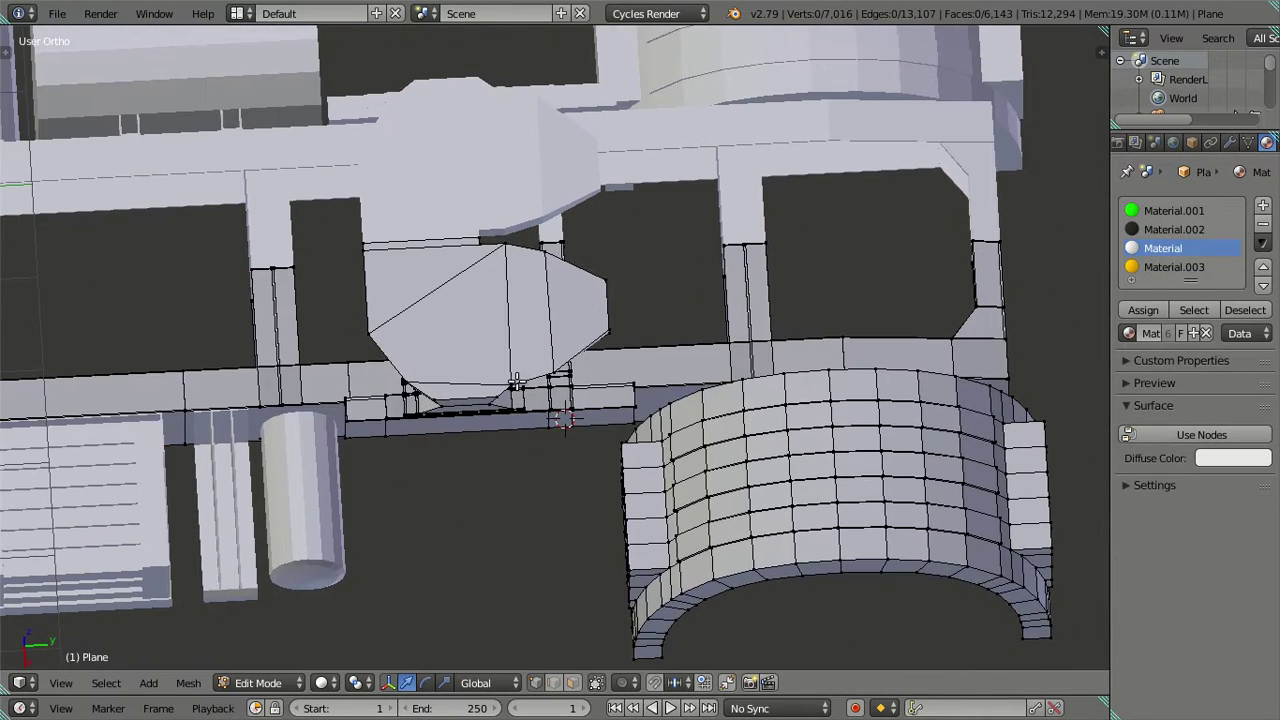
{"action": "key", "text": "l"}
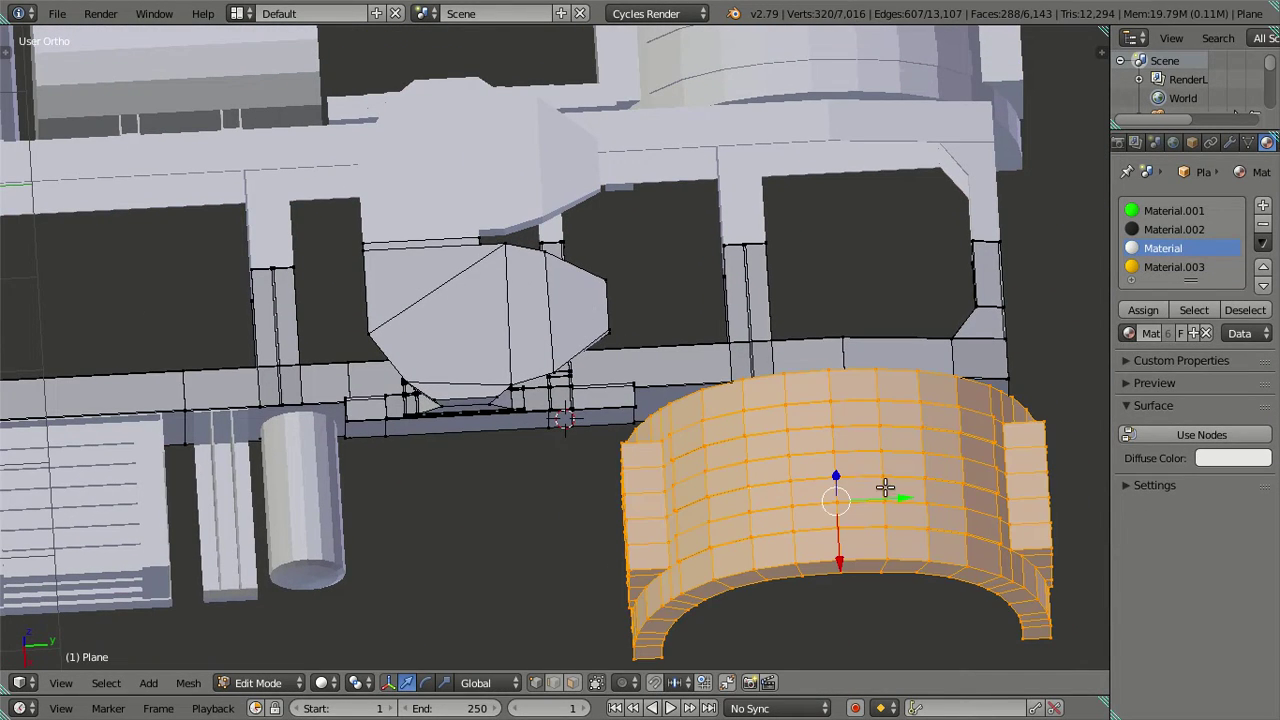
{"action": "key", "text": "g"}
{"action": "key", "text": "y"}
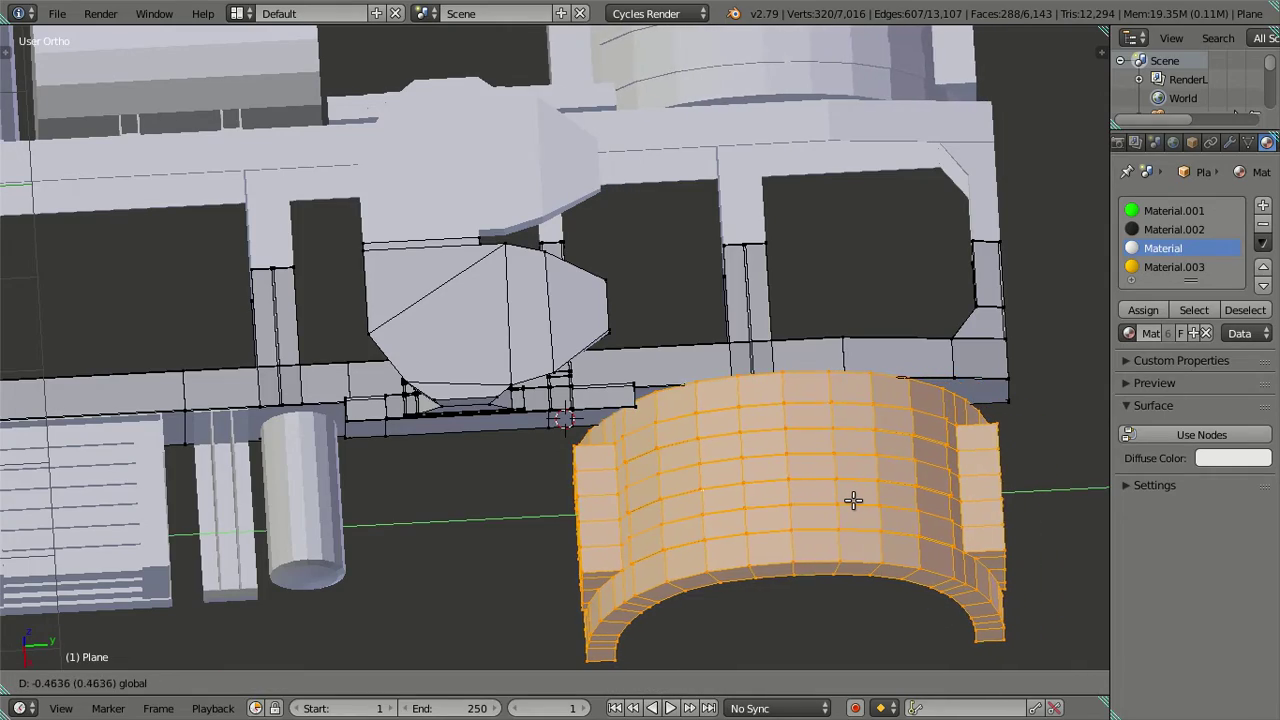
{"action": "left_click", "coordinate": [847, 499]}
{"action": "mouse_move", "coordinate": [847, 499]}
{"action": "middle_mouse_down"}
{"action": "mouse_move", "coordinate": [755, 476]}
{"action": "mouse_move", "coordinate": [561, 177]}
{"action": "mouse_move", "coordinate": [773, 270]}
{"action": "mouse_move", "coordinate": [754, 262]}
{"action": "mouse_move", "coordinate": [746, 383]}
{"action": "middle_mouse_up"}
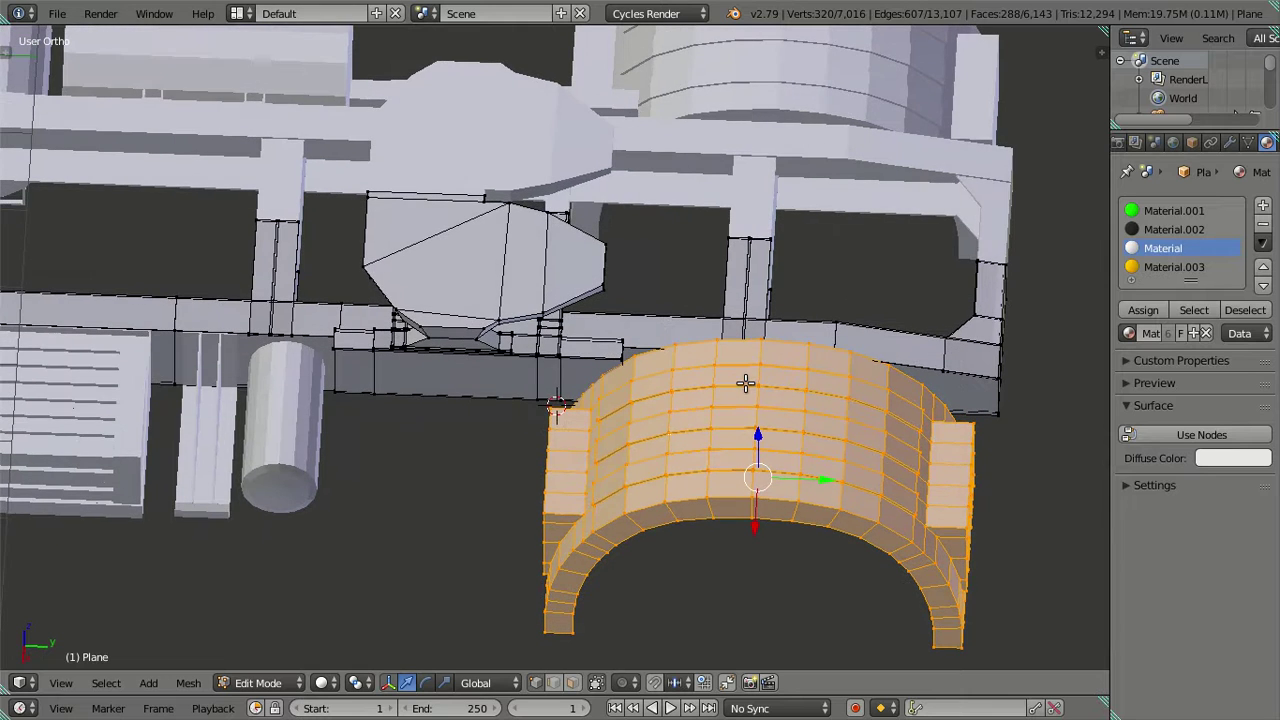
{"action": "key", "text": "g"}
{"action": "key", "text": "y"}
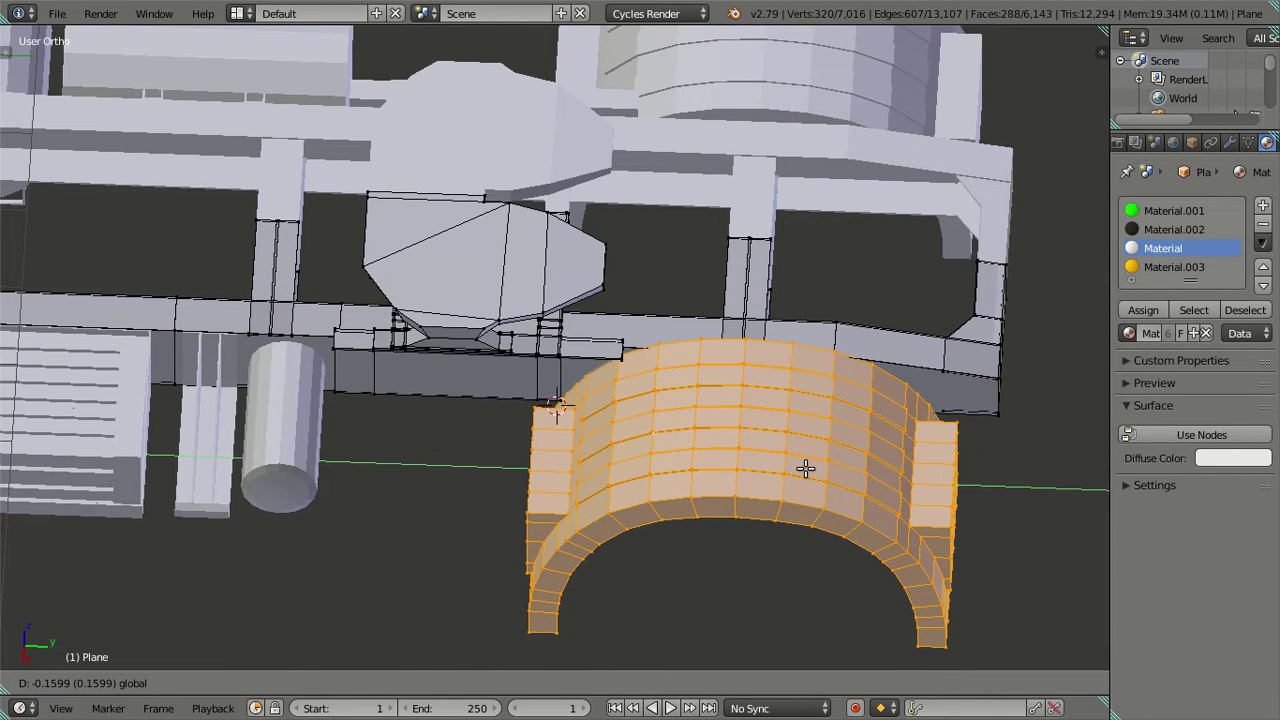
{"action": "left_click", "coordinate": [806, 469]}
{"action": "mouse_move", "coordinate": [808, 471]}
{"action": "middle_mouse_down"}
{"action": "mouse_move", "coordinate": [828, 575]}
{"action": "mouse_move", "coordinate": [766, 397]}
{"action": "mouse_move", "coordinate": [706, 366]}
{"action": "mouse_move", "coordinate": [738, 393]}
{"action": "mouse_move", "coordinate": [800, 395]}
{"action": "mouse_move", "coordinate": [759, 239]}
{"action": "middle_mouse_up"}
Orbit to an oblique top-down view and show the N transform sidebar
{"action": "scroll", "coordinate": [820, 396], "scroll_direction": "up", "scroll_amount": 3}
{"action": "scroll", "coordinate": [841, 397], "scroll_direction": "up", "scroll_amount": 3}
{"action": "middle_click_drag", "start_coordinate": [781, 499], "coordinate": [649, 450]}
{"action": "scroll", "coordinate": [729, 343], "scroll_direction": "up", "scroll_amount": 1}
{"action": "scroll", "coordinate": [731, 331], "scroll_direction": "up", "scroll_amount": 1}
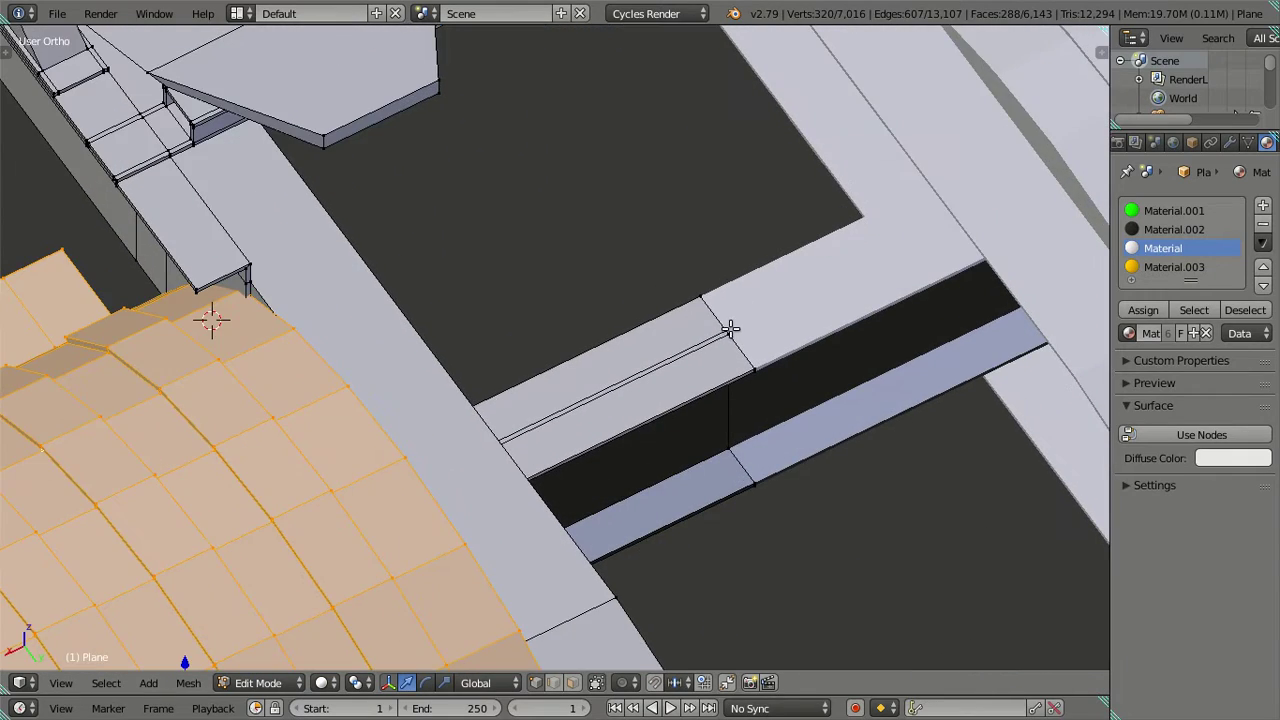
{"action": "key", "text": "n"}
{"action": "scroll", "coordinate": [693, 337], "scroll_direction": "up", "scroll_amount": 2}
Try setting a frame-rail edge's Median X and Y to 14.9607, then undo it
{"action": "right_click", "coordinate": [693, 337]}
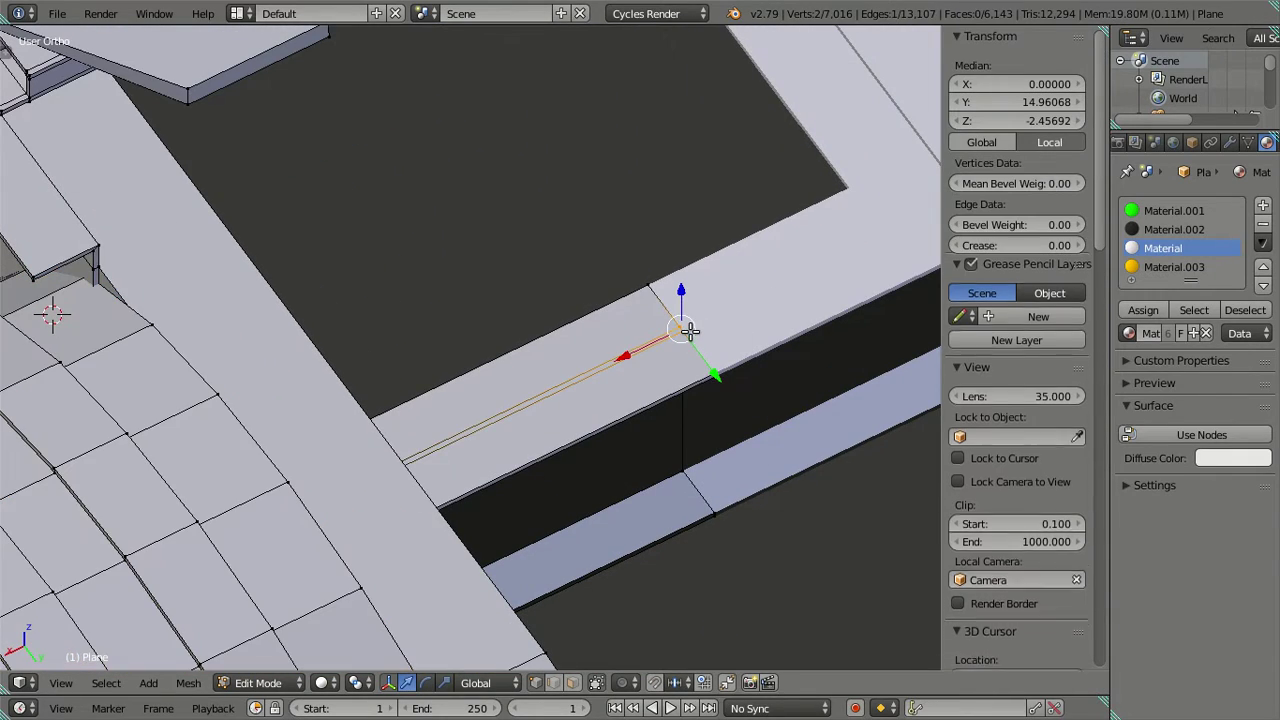
{"action": "left_click_drag", "start_coordinate": [1015, 102], "coordinate": [1015, 84]}
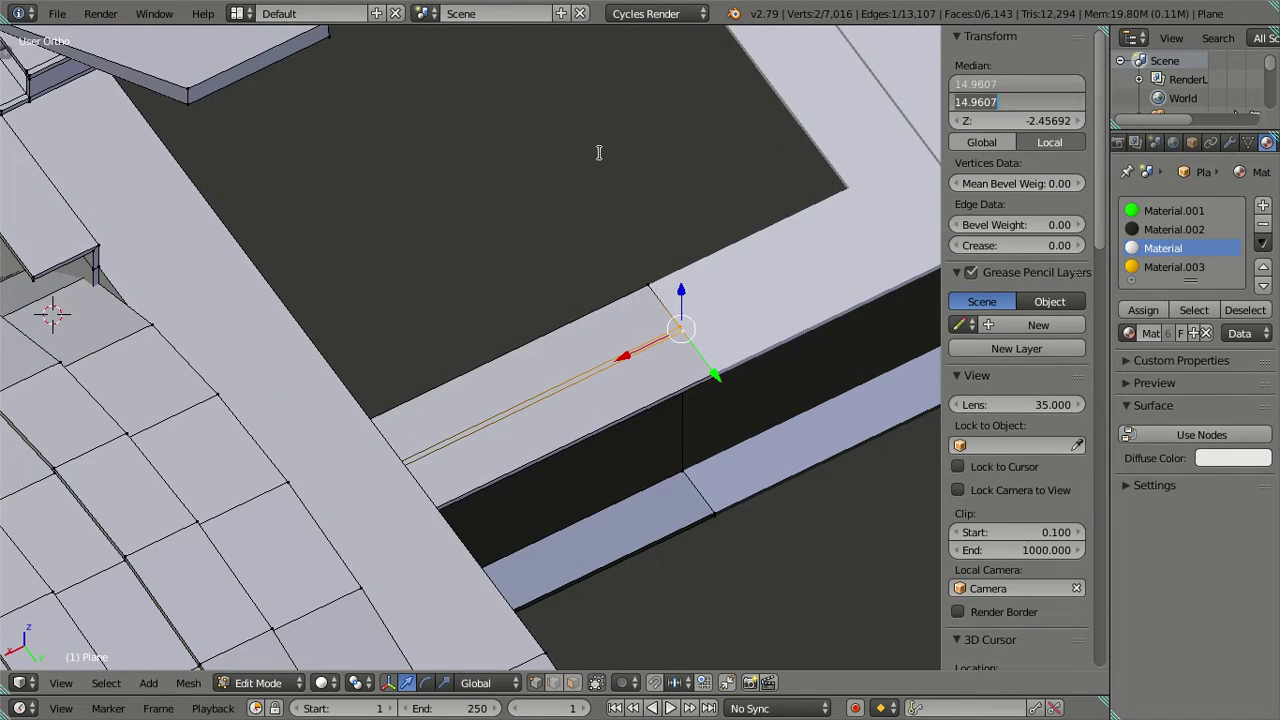
{"action": "key", "text": "Return"}
{"action": "scroll", "coordinate": [560, 188], "scroll_direction": "down", "scroll_amount": 4}
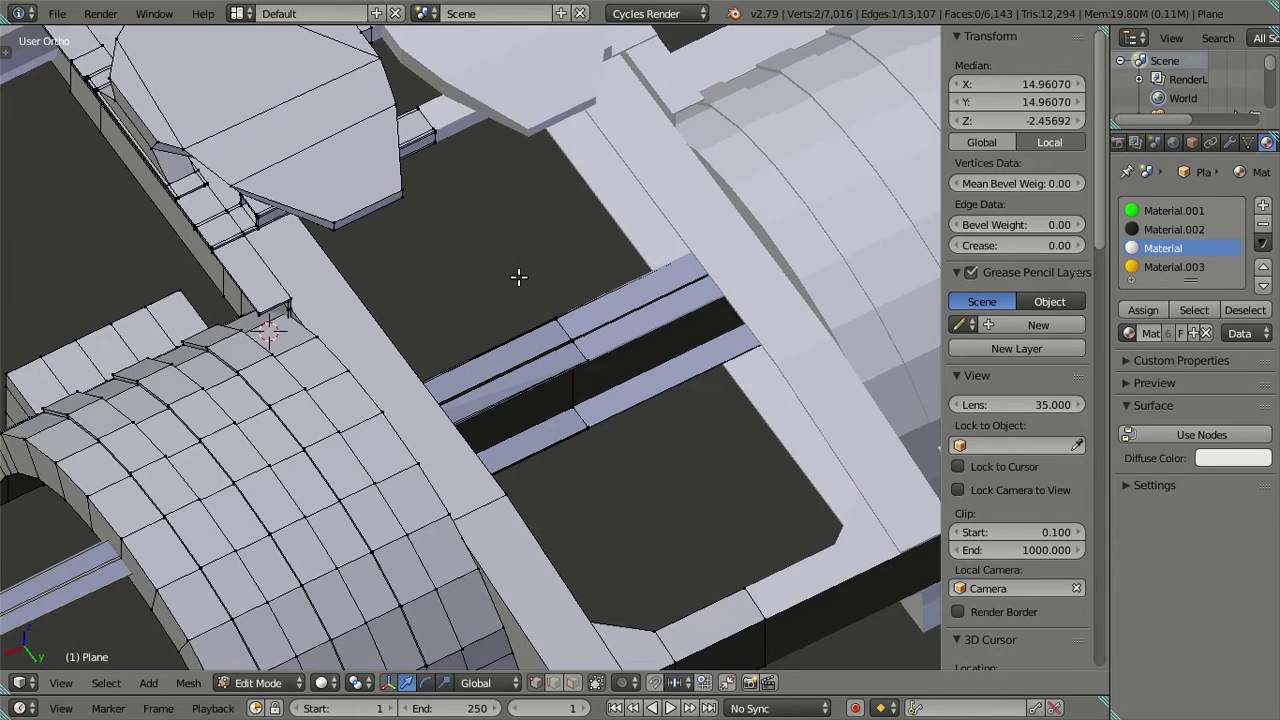
{"action": "scroll", "coordinate": [518, 277], "scroll_direction": "up", "scroll_amount": 2}
{"action": "scroll", "coordinate": [594, 288], "scroll_direction": "down", "scroll_amount": 1}
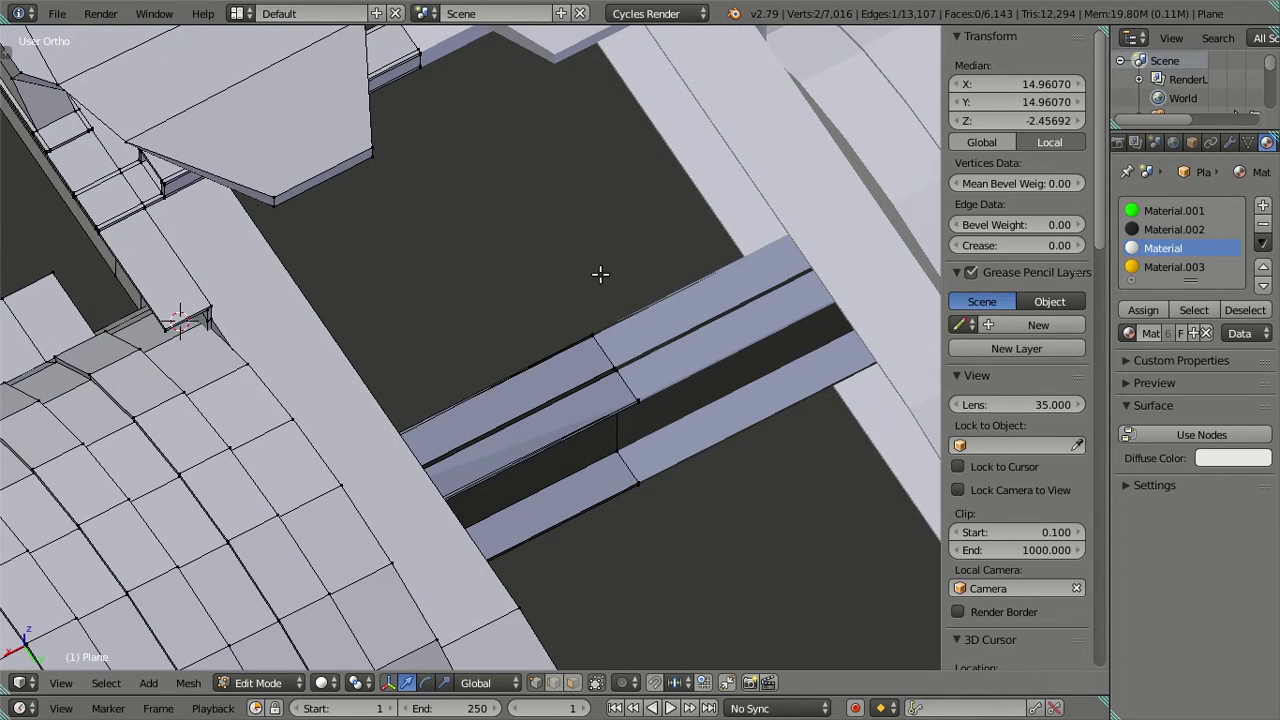
{"action": "key", "text": "ctrl+z"}
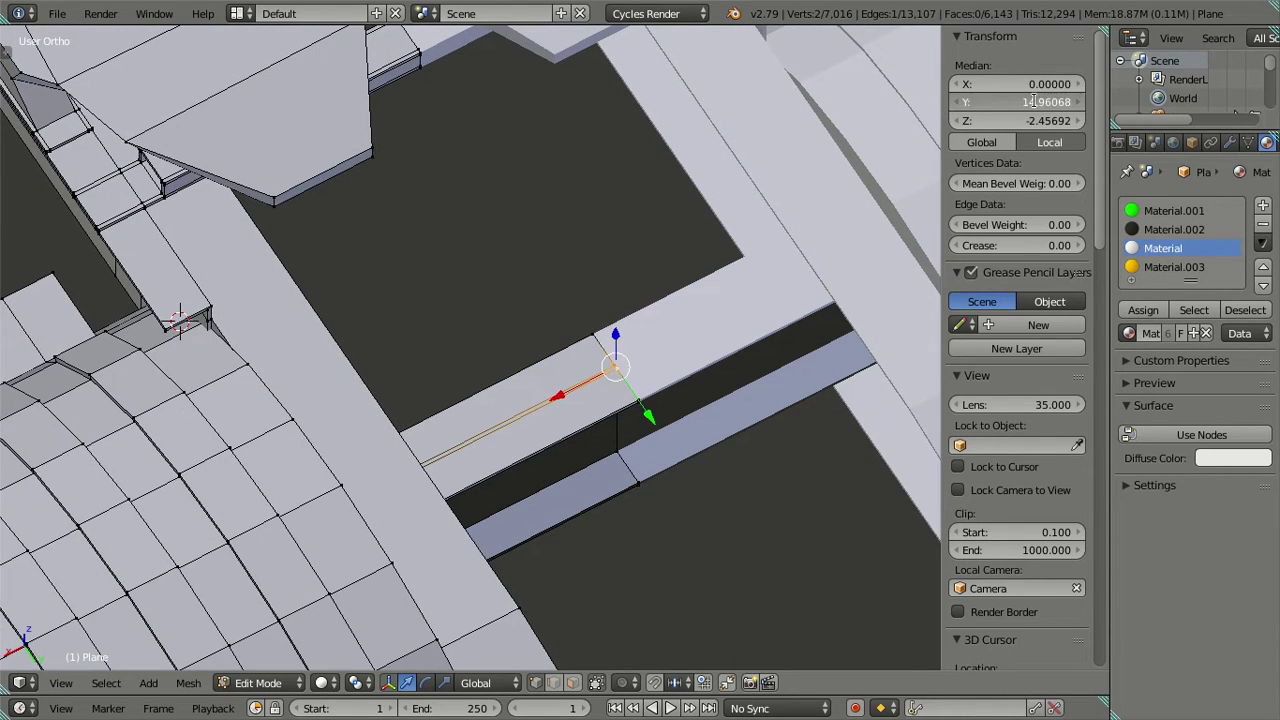
Select the whole rear fender through a linked vertex, showing its median near Y 14.988
{"action": "scroll", "coordinate": [603, 171], "scroll_direction": "down", "scroll_amount": 3}
{"action": "right_click", "coordinate": [253, 528]}
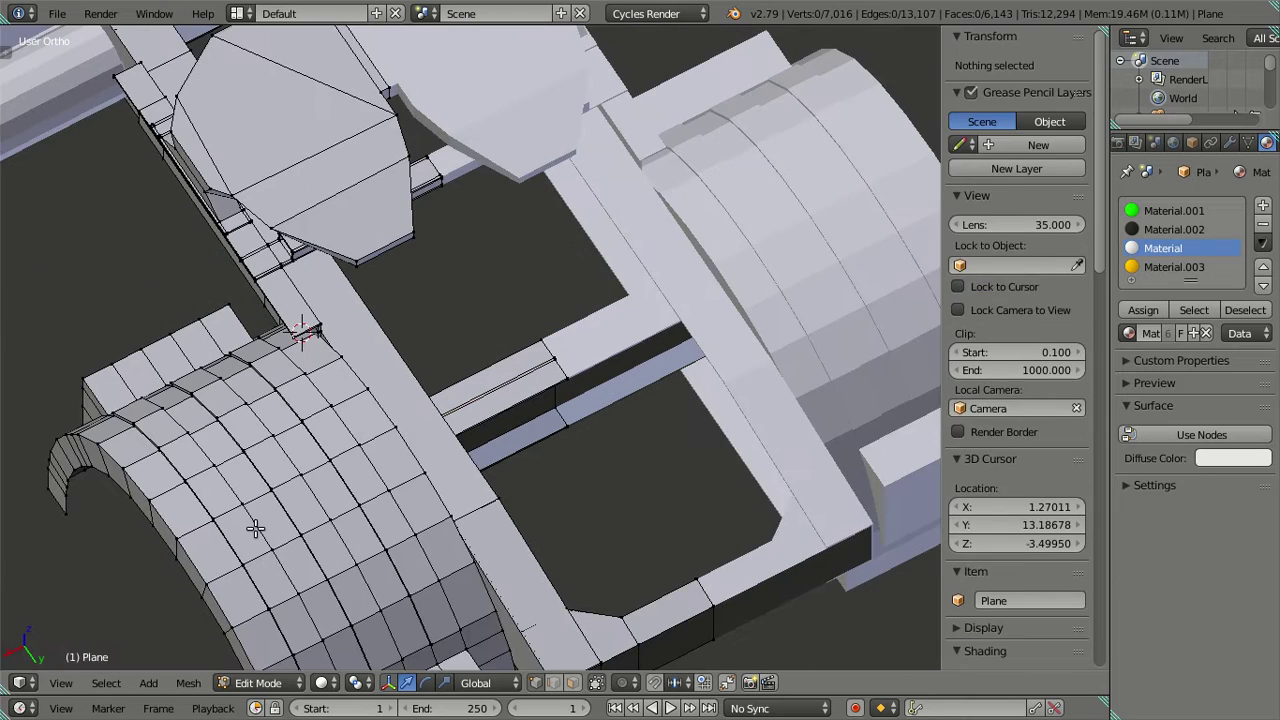
{"action": "key", "text": "ctrl+l"}
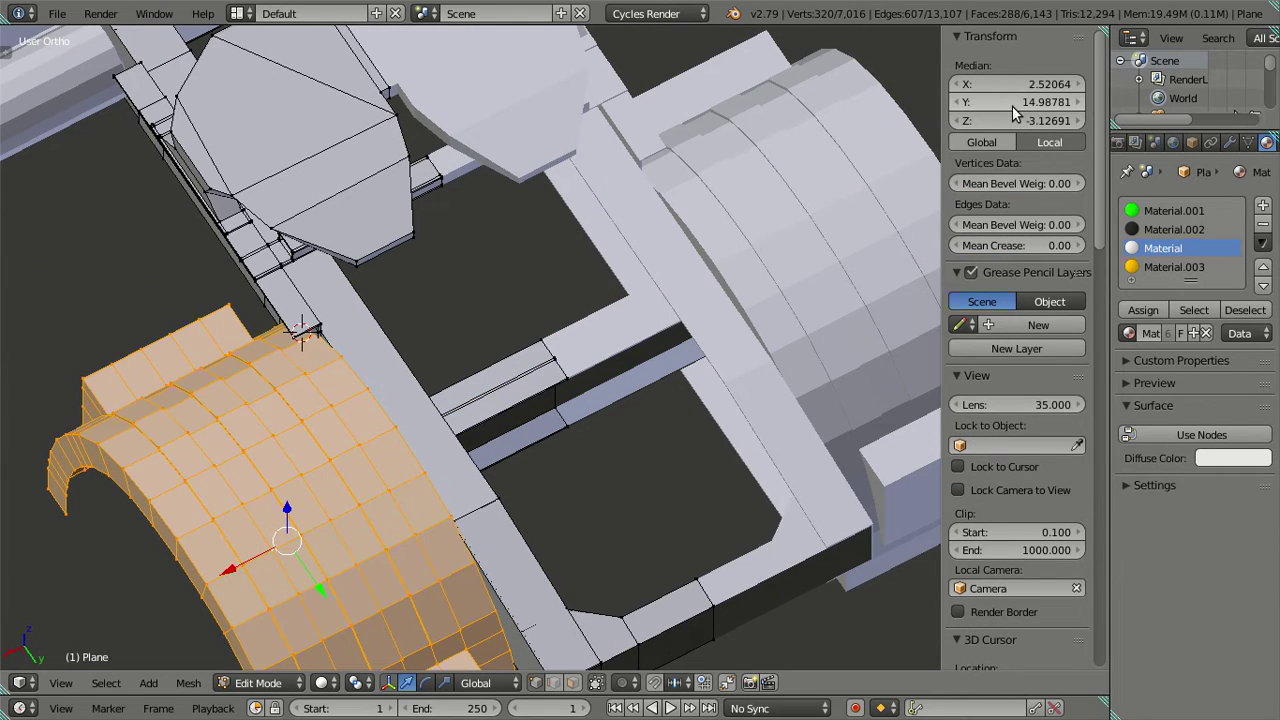
Clear the selection and close the properties sidebar
{"action": "key", "text": "a"}
{"action": "scroll", "coordinate": [694, 329], "scroll_direction": "down", "scroll_amount": 3}
{"action": "mouse_move", "coordinate": [694, 329]}
{"action": "middle_mouse_down"}
{"action": "mouse_move", "coordinate": [569, 340]}
{"action": "mouse_move", "coordinate": [634, 349]}
{"action": "middle_mouse_up"}
{"action": "key", "text": "n"}
{"action": "scroll", "coordinate": [569, 337], "scroll_direction": "up", "scroll_amount": 3}
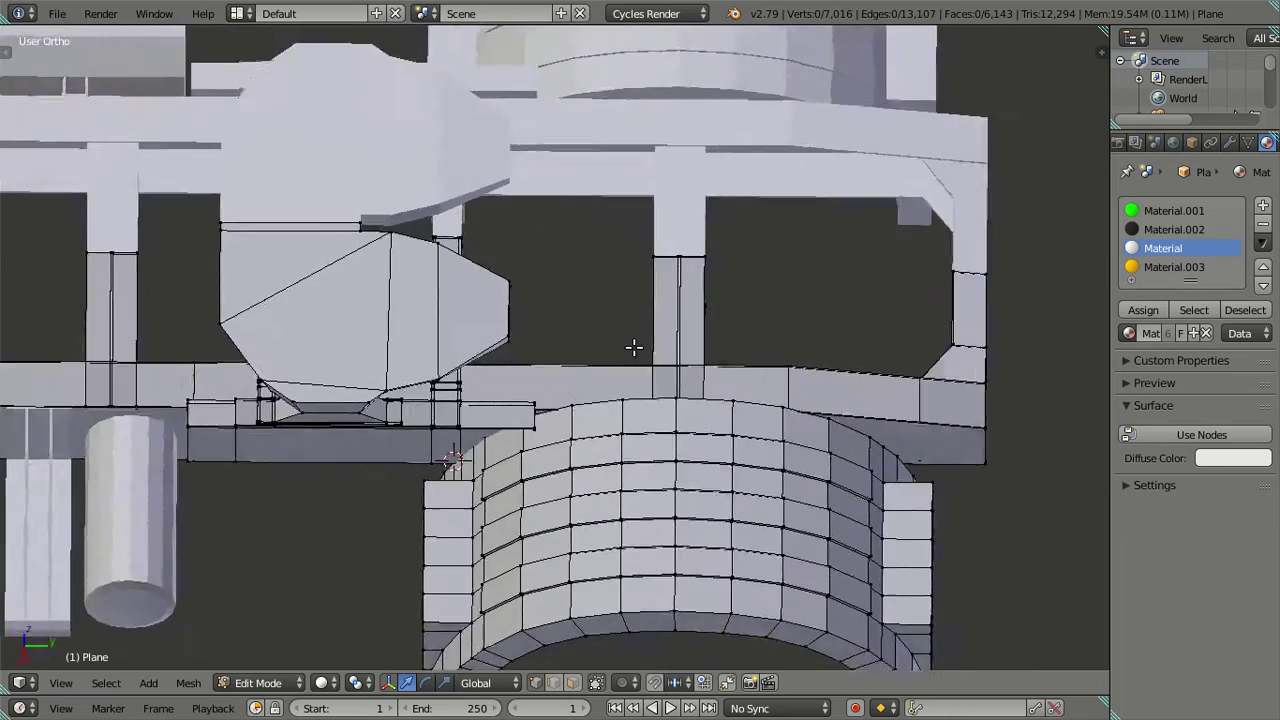
{"action": "scroll", "coordinate": [608, 330], "scroll_direction": "down", "scroll_amount": 1}
Select the side tank, posts and lower bars, hide them, and return to Object Mode
{"action": "right_click", "coordinate": [422, 337]}
{"action": "scroll", "coordinate": [422, 337], "scroll_direction": "up", "scroll_amount": 2}
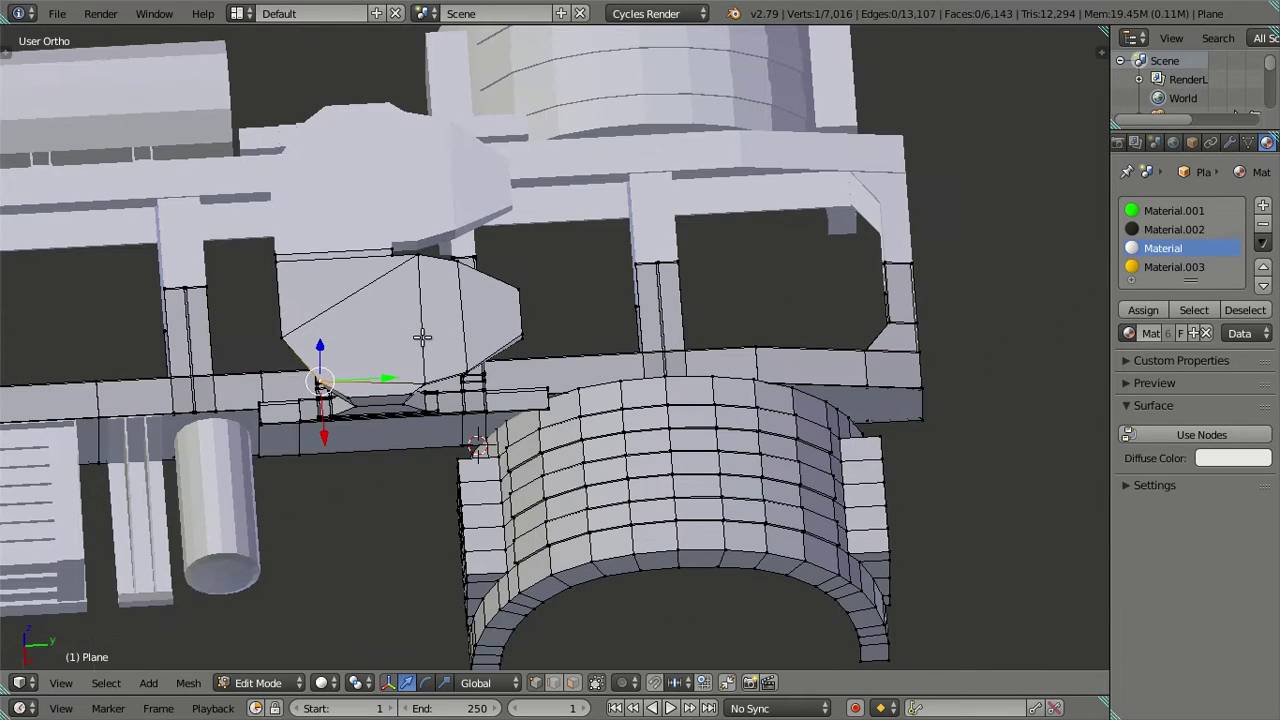
{"action": "key", "text": "l"}
{"action": "key", "text": "l"}
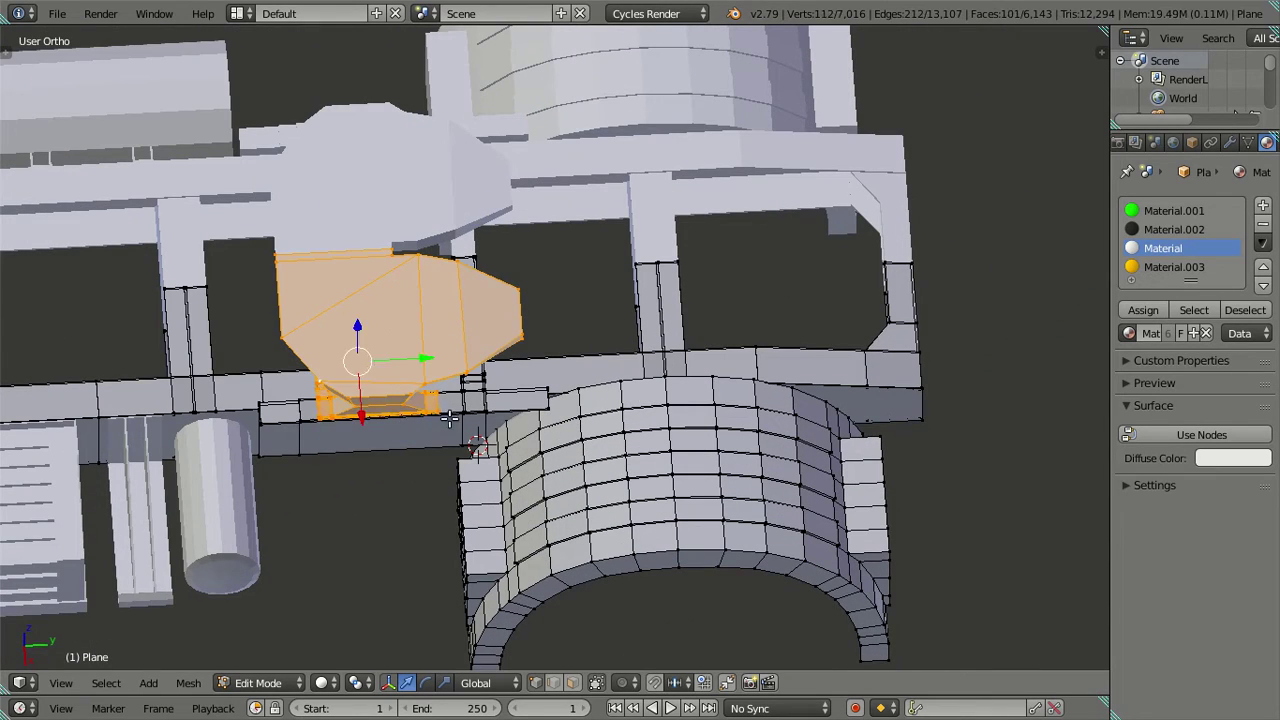
{"action": "key", "text": "l"}
{"action": "key", "text": "l"}
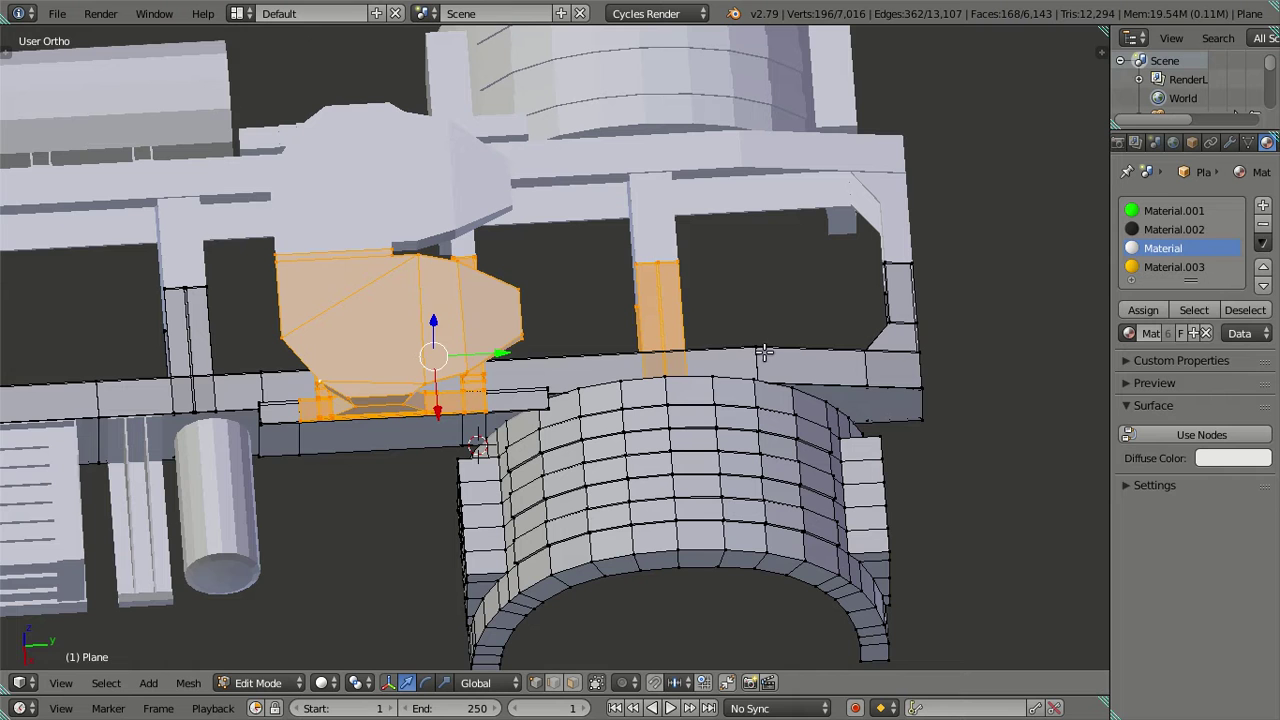
{"action": "key", "text": "l"}
{"action": "key", "text": "l"}
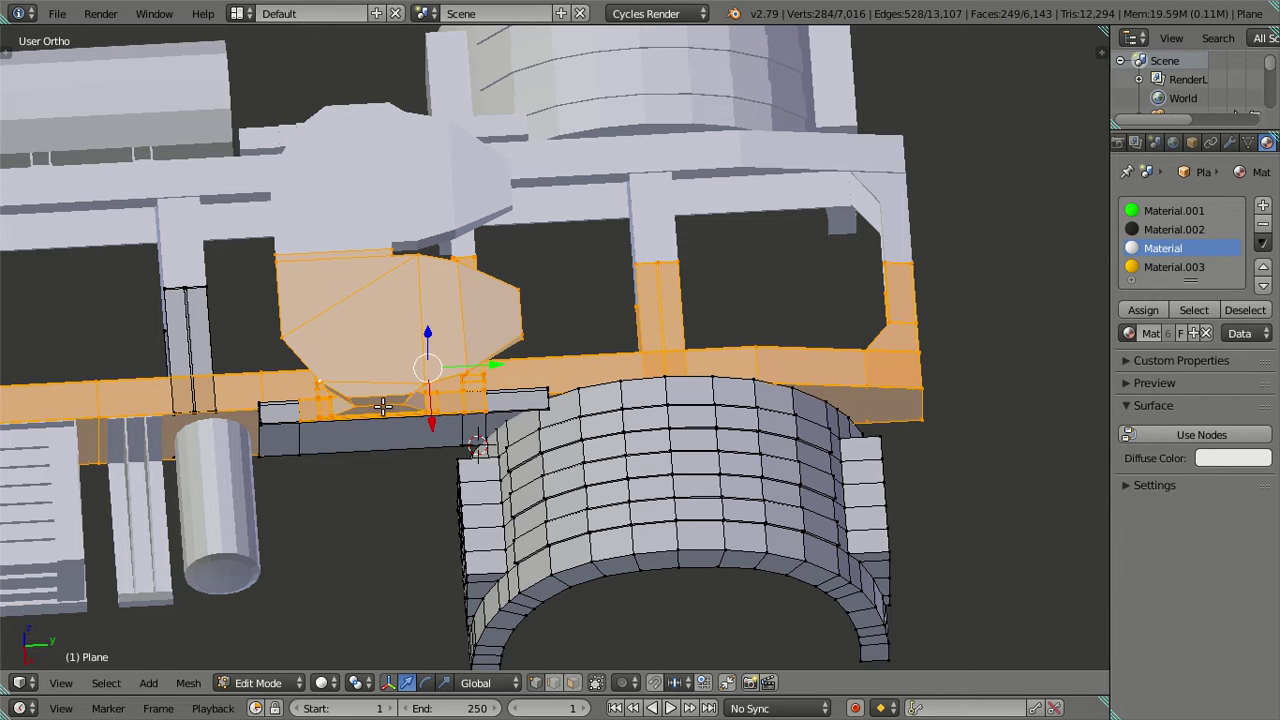
{"action": "key", "text": "l"}
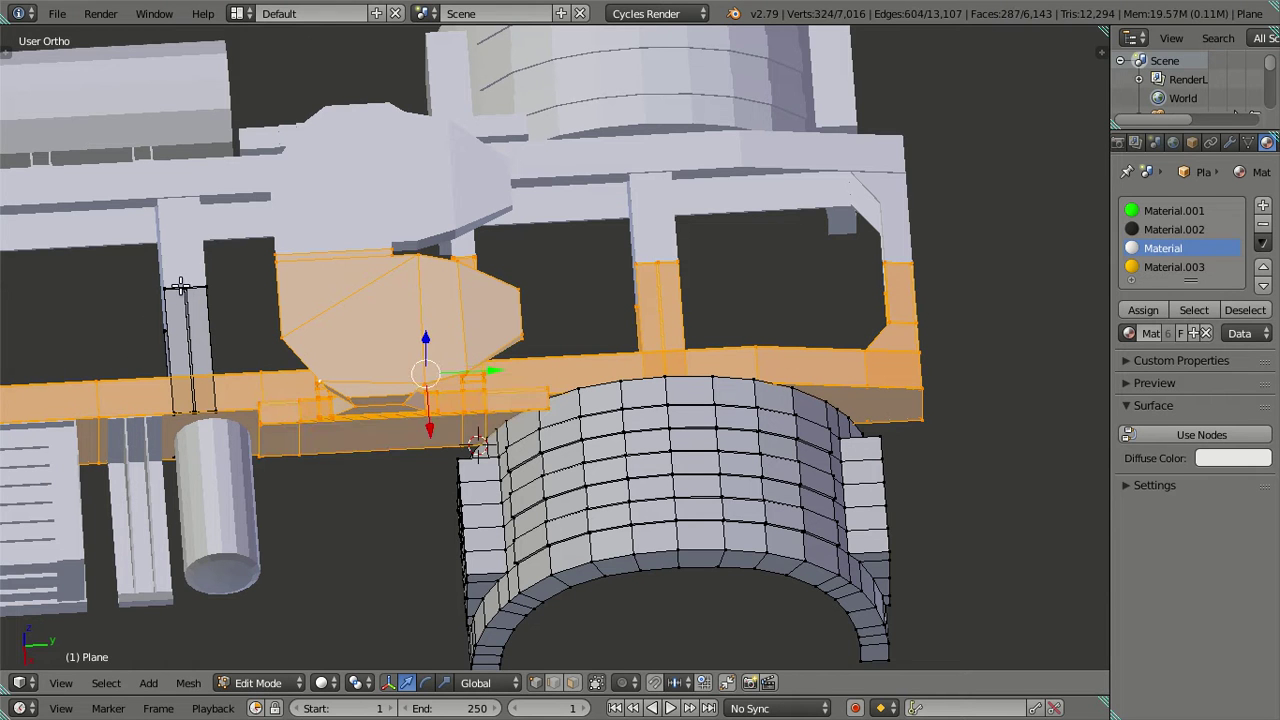
{"action": "key", "text": "l"}
{"action": "scroll", "coordinate": [181, 287], "scroll_direction": "down", "scroll_amount": 3}
{"action": "middle_click_drag", "start_coordinate": [181, 287], "coordinate": [255, 317]}
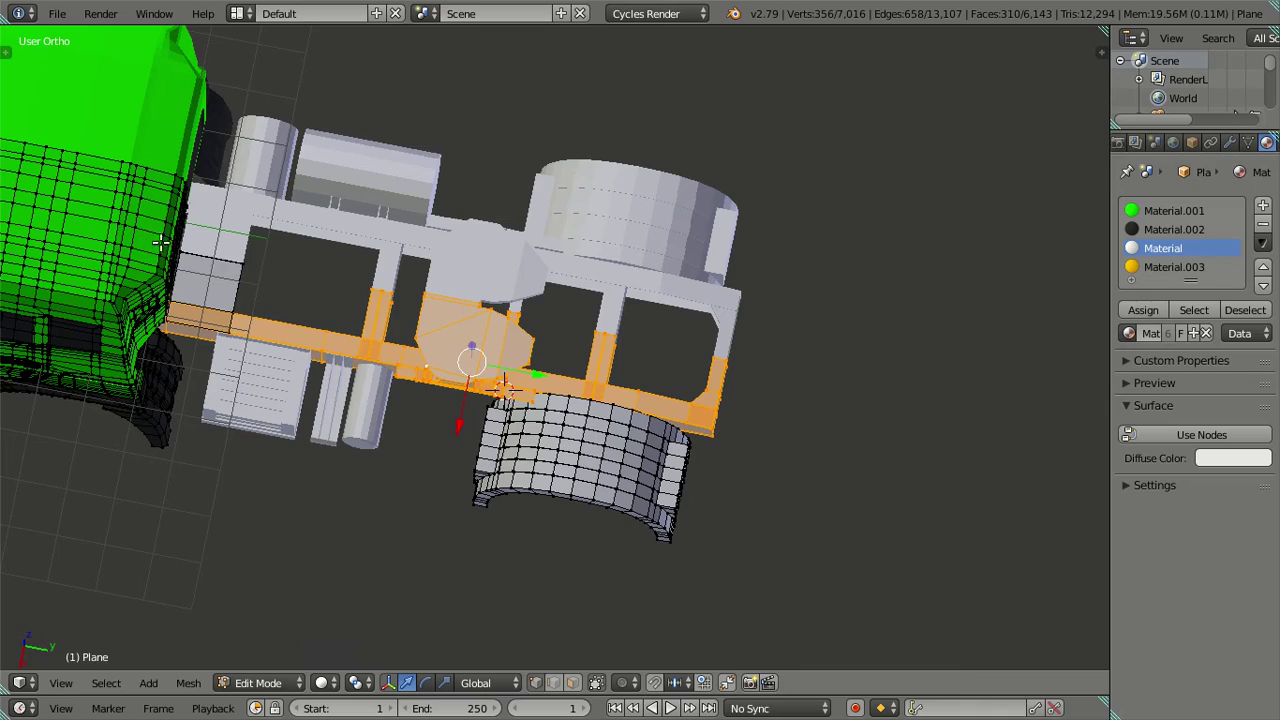
{"action": "key", "text": "h"}
{"action": "mouse_move", "coordinate": [274, 286]}
{"action": "middle_mouse_down"}
{"action": "mouse_move", "coordinate": [423, 434]}
{"action": "mouse_move", "coordinate": [433, 257]}
{"action": "mouse_move", "coordinate": [457, 257]}
{"action": "mouse_move", "coordinate": [571, 391]}
{"action": "mouse_move", "coordinate": [534, 349]}
{"action": "mouse_move", "coordinate": [598, 400]}
{"action": "mouse_move", "coordinate": [606, 357]}
{"action": "mouse_move", "coordinate": [520, 320]}
{"action": "mouse_move", "coordinate": [446, 323]}
{"action": "mouse_move", "coordinate": [470, 510]}
{"action": "mouse_move", "coordinate": [529, 451]}
{"action": "mouse_move", "coordinate": [557, 514]}
{"action": "middle_mouse_up"}
{"action": "key", "text": "Tab"}
Select the chassis and preview it smoothed at Subdivision view level 2
{"action": "right_click", "coordinate": [680, 408]}
{"action": "left_click", "coordinate": [1229, 143]}
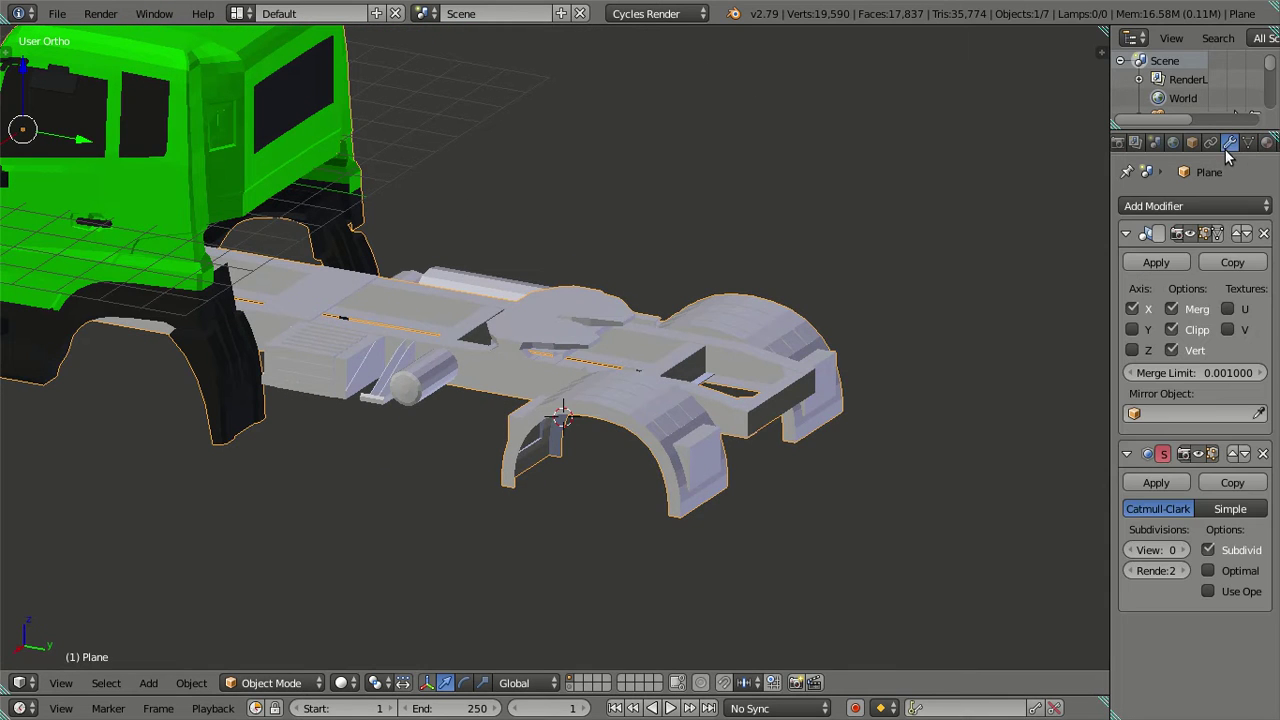
{"action": "key", "text": "ctrl+2"}
{"action": "mouse_move", "coordinate": [870, 482]}
{"action": "middle_mouse_down"}
{"action": "mouse_move", "coordinate": [748, 363]}
{"action": "mouse_move", "coordinate": [592, 392]}
{"action": "mouse_move", "coordinate": [559, 371]}
{"action": "mouse_move", "coordinate": [522, 277]}
{"action": "mouse_move", "coordinate": [530, 261]}
{"action": "middle_mouse_up"}
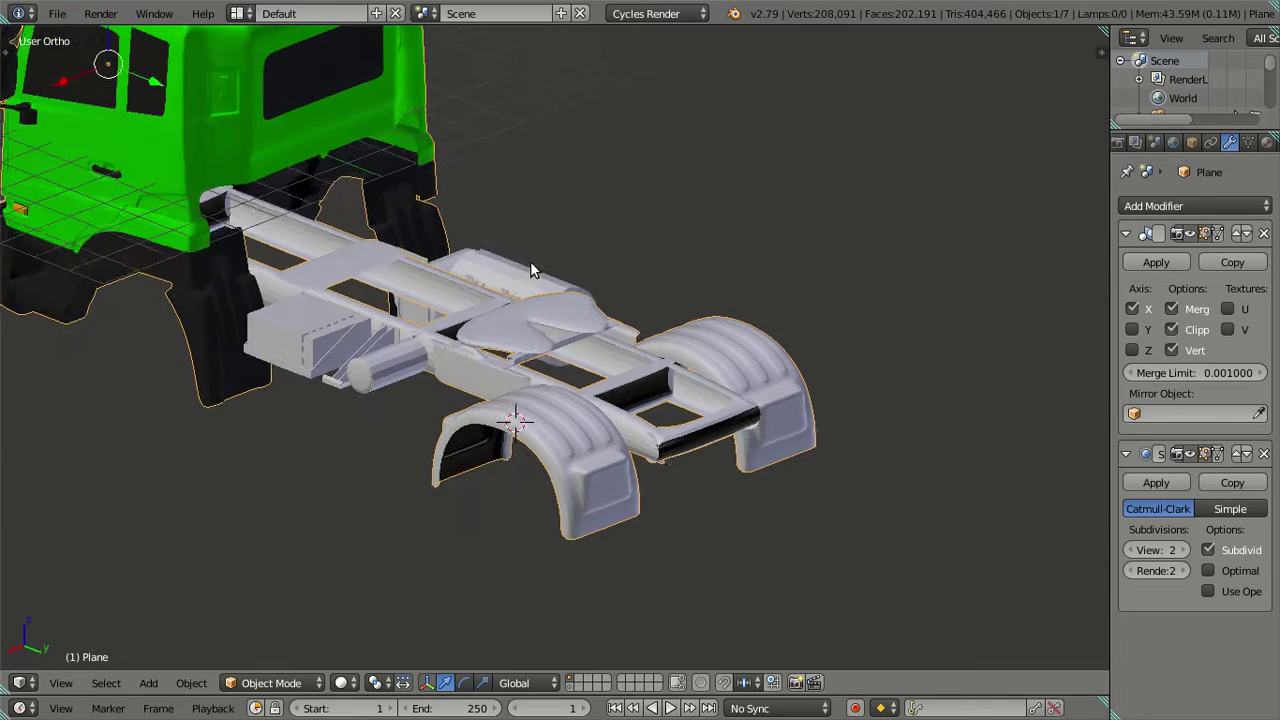
Reset the subdivision view level to 0 and enter Edit Mode on the fender mesh
{"action": "double_click", "coordinate": [1130, 550]}
{"action": "key", "text": "a"}
{"action": "mouse_move", "coordinate": [523, 334]}
{"action": "middle_mouse_down"}
{"action": "mouse_move", "coordinate": [652, 351]}
{"action": "mouse_move", "coordinate": [495, 337]}
{"action": "mouse_move", "coordinate": [471, 271]}
{"action": "mouse_move", "coordinate": [500, 308]}
{"action": "middle_mouse_up"}
{"action": "key", "text": "Tab"}
{"action": "scroll", "coordinate": [608, 366], "scroll_direction": "up", "scroll_amount": 3}
{"action": "scroll", "coordinate": [471, 271], "scroll_direction": "up", "scroll_amount": 2}
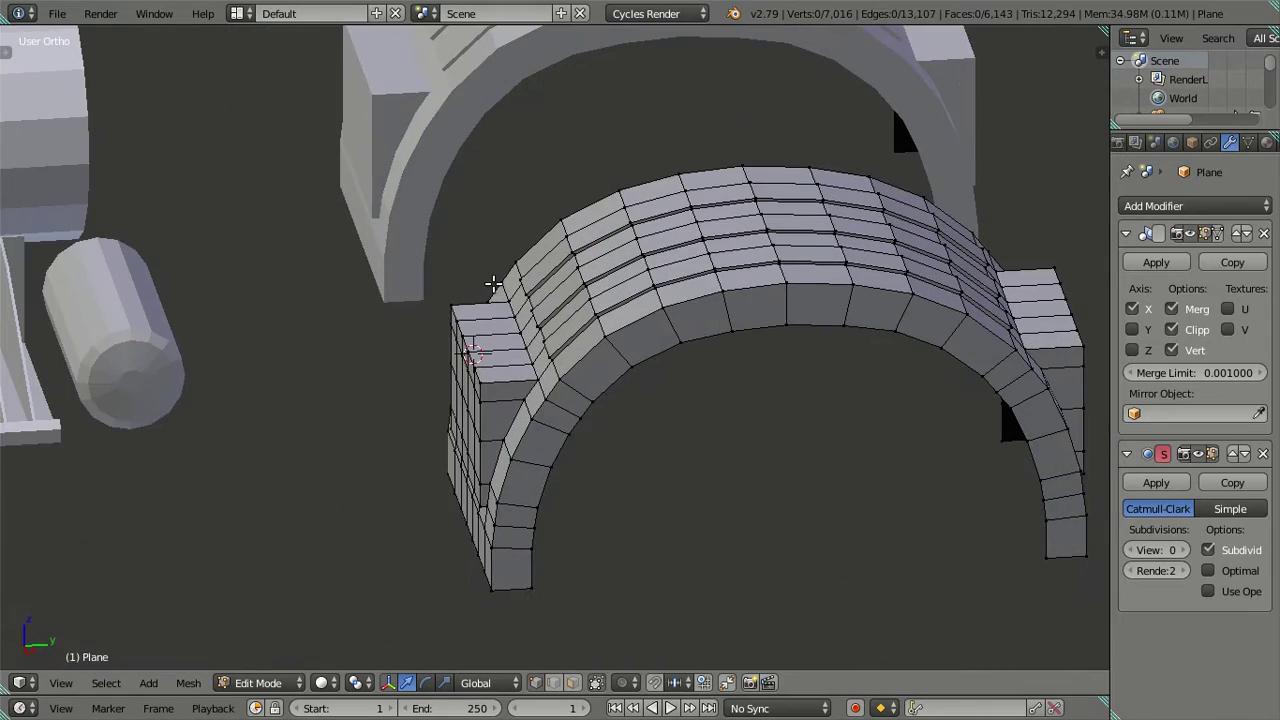
{"action": "mouse_move", "coordinate": [691, 288]}
{"action": "middle_mouse_down"}
{"action": "mouse_move", "coordinate": [714, 337]}
{"action": "mouse_move", "coordinate": [630, 335]}
{"action": "middle_mouse_up"}
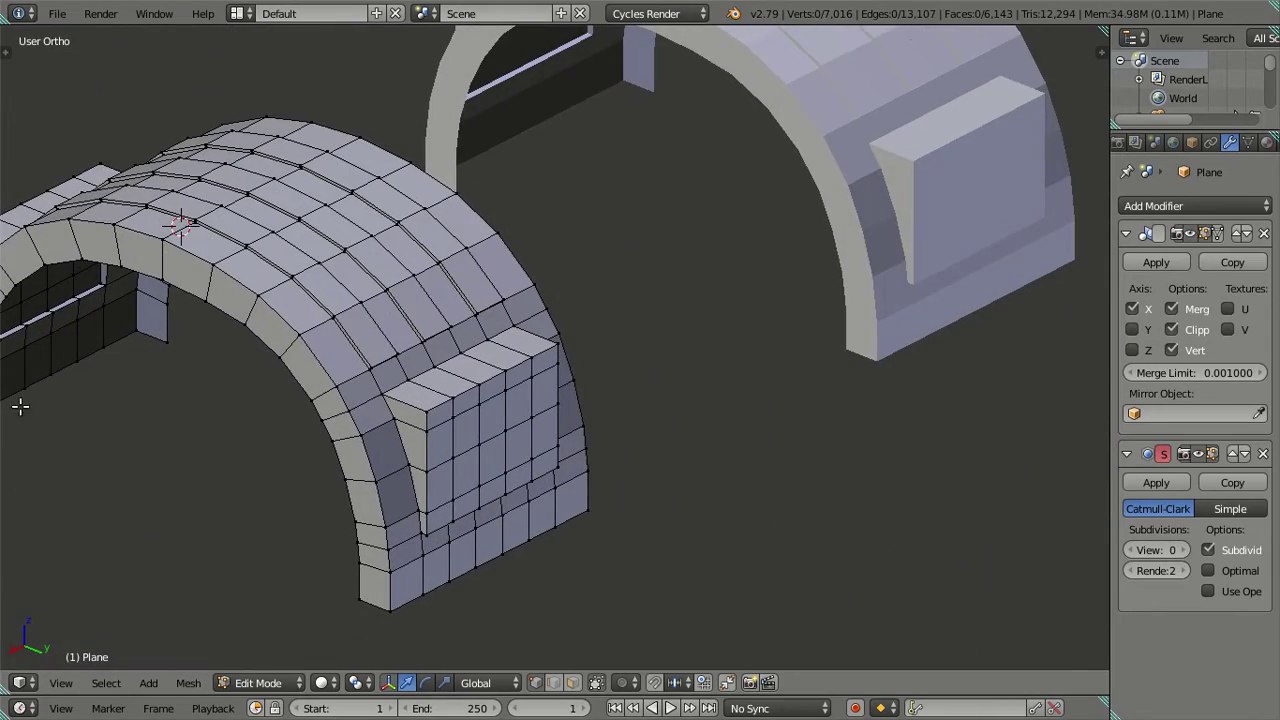
{"action": "middle_click_drag", "start_coordinate": [118, 223], "coordinate": [420, 250]}
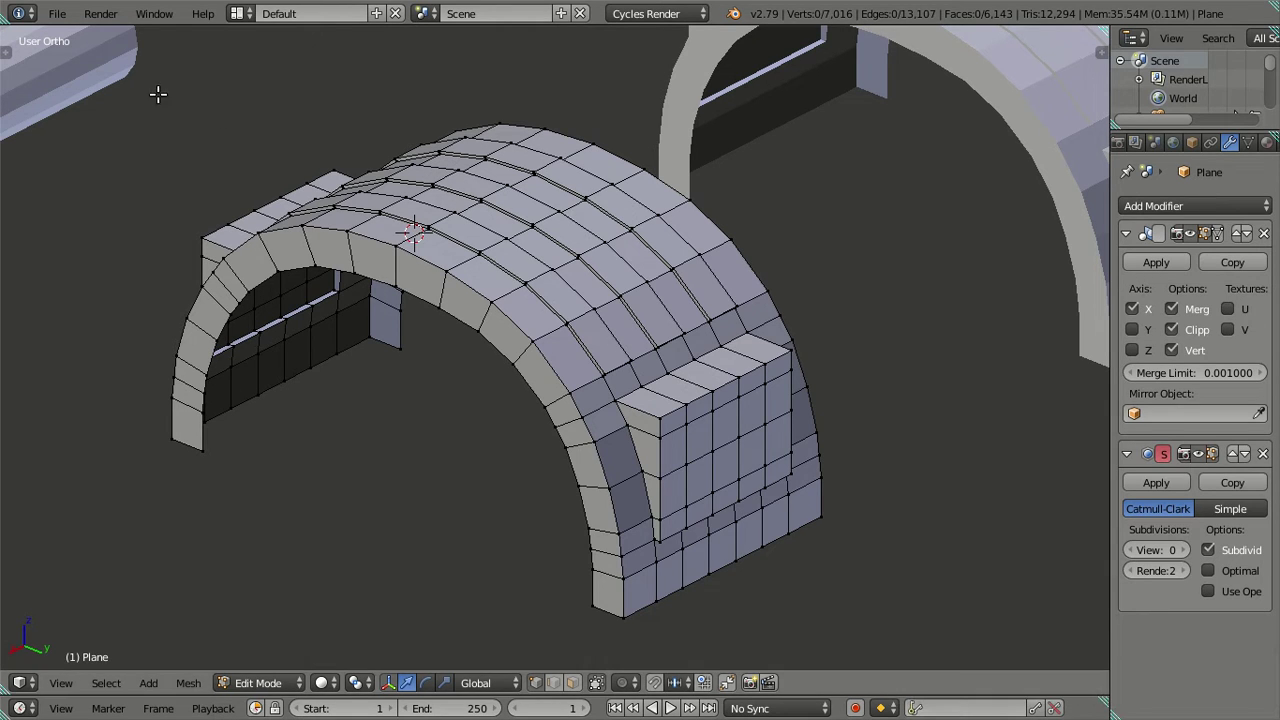
Check the truck chassis reference photo, then orbit around the truck and fender arch
{"action": "left_click", "coordinate": [154, 13]}
{"action": "left_click", "coordinate": [186, 60]}
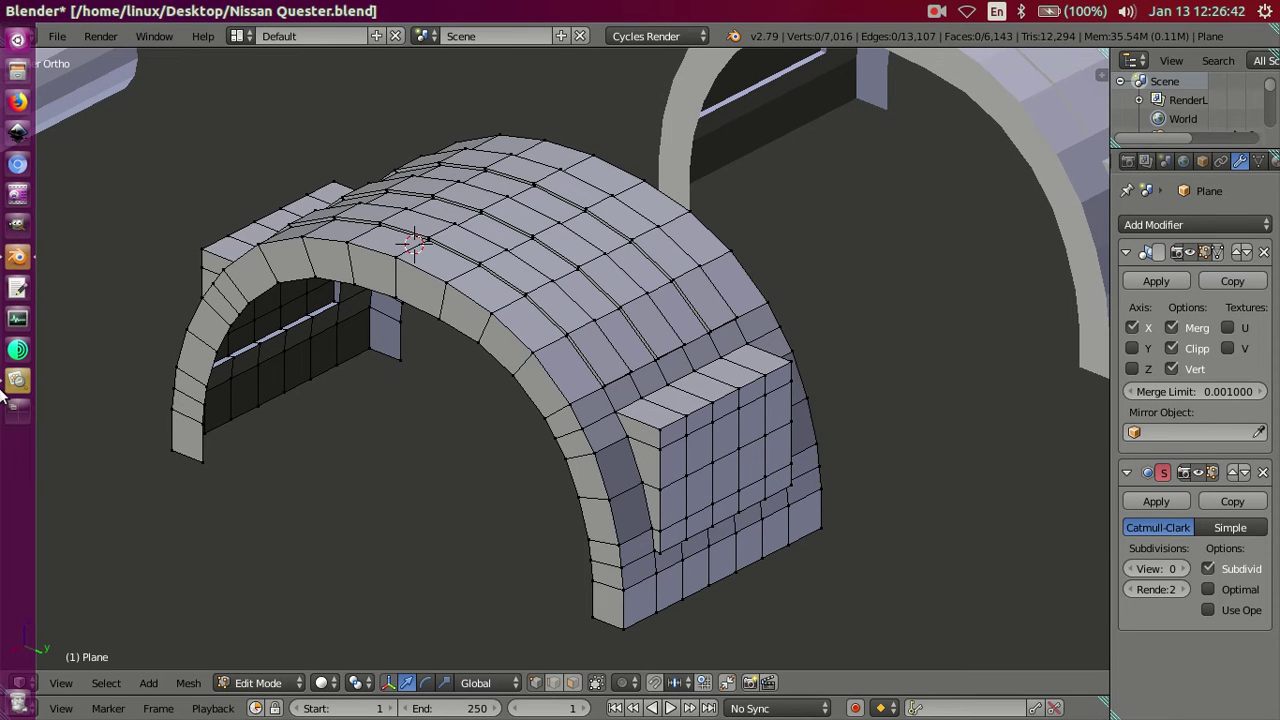
{"action": "left_click", "coordinate": [16, 381]}
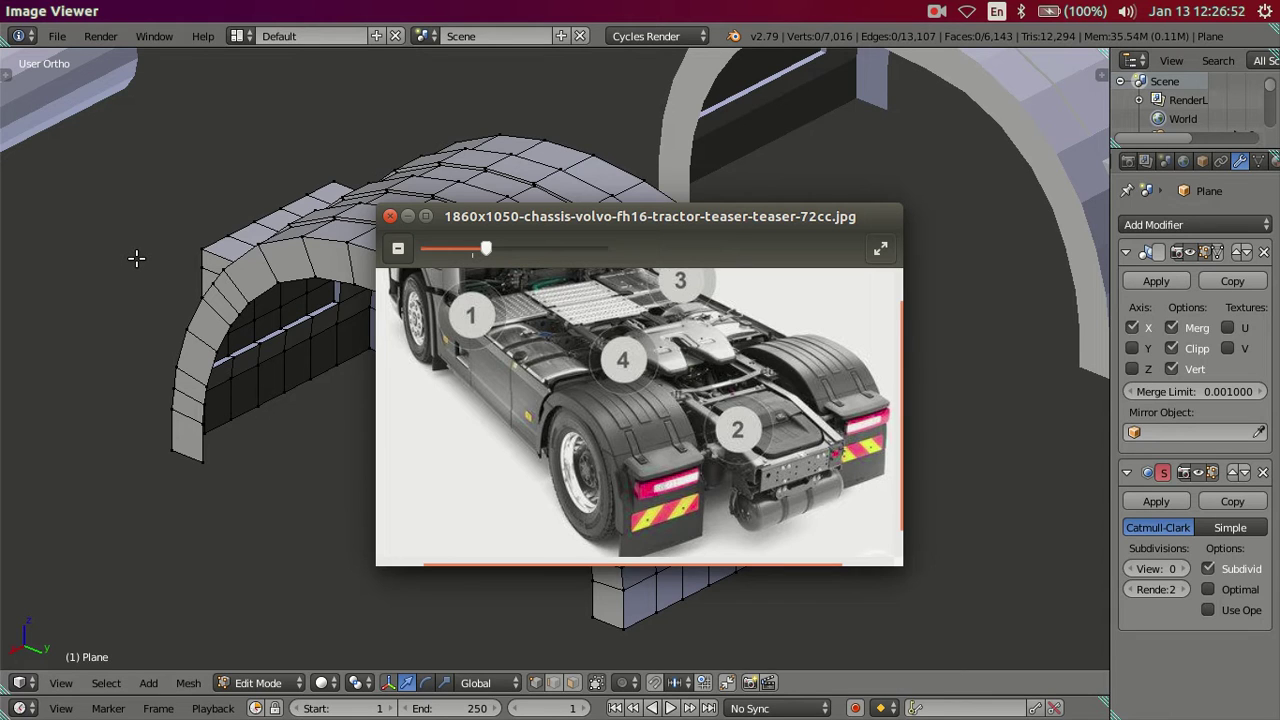
{"action": "left_click", "coordinate": [310, 145]}
{"action": "scroll", "coordinate": [528, 410], "scroll_direction": "up", "scroll_amount": 3}
{"action": "scroll", "coordinate": [528, 410], "scroll_direction": "down", "scroll_amount": 3}
{"action": "scroll", "coordinate": [528, 410], "scroll_direction": "down", "scroll_amount": 4}
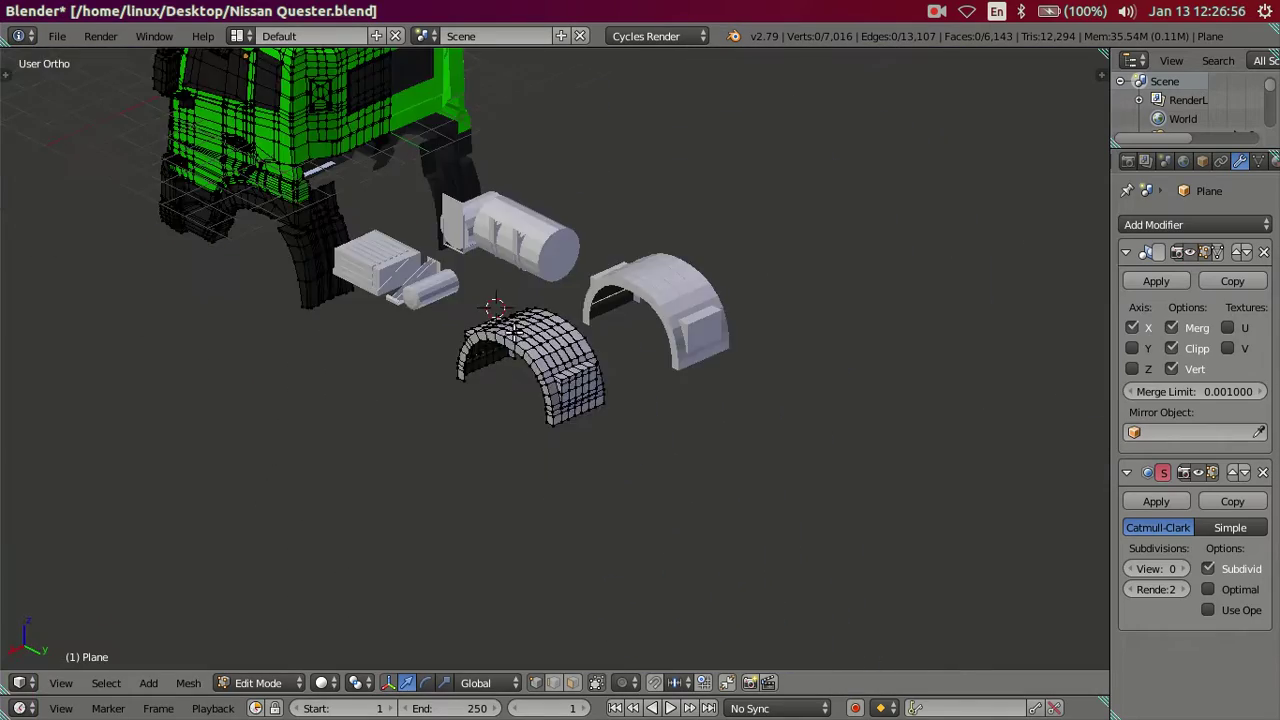
{"action": "mouse_move", "coordinate": [491, 306]}
{"action": "middle_mouse_down"}
{"action": "mouse_move", "coordinate": [370, 428]}
{"action": "mouse_move", "coordinate": [740, 500]}
{"action": "middle_mouse_up"}
{"action": "scroll", "coordinate": [746, 500], "scroll_direction": "up", "scroll_amount": 2}
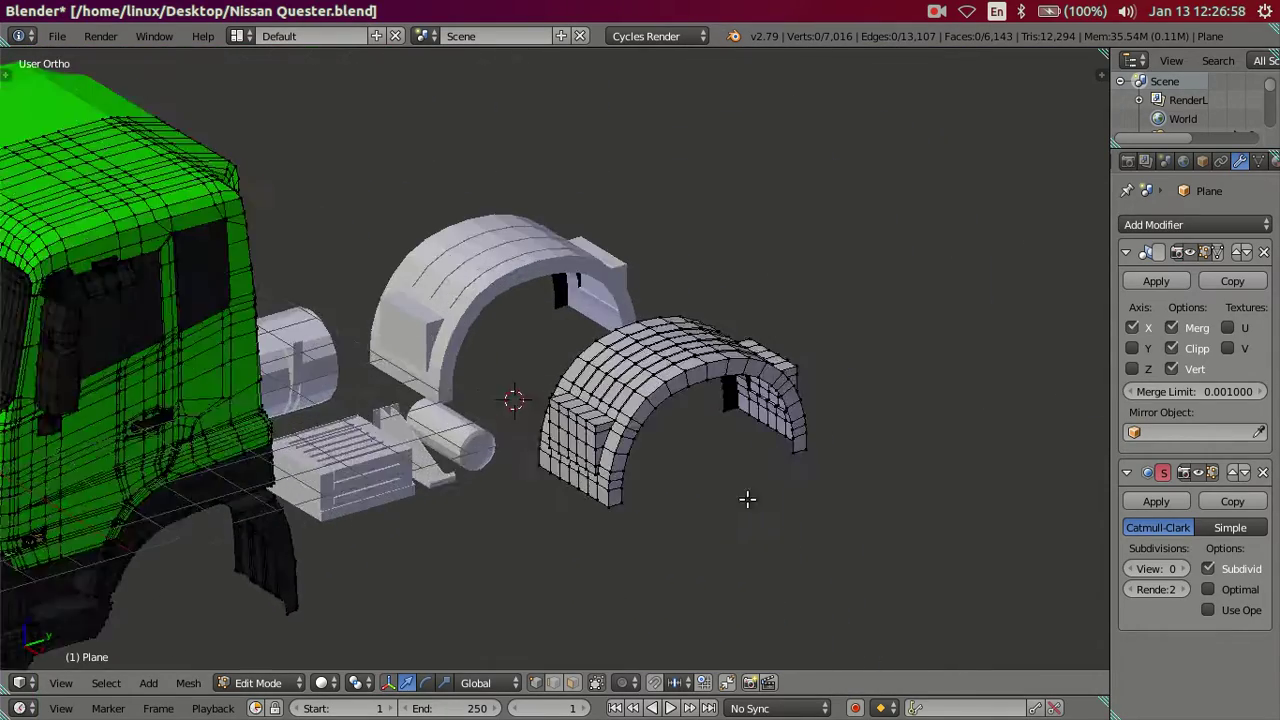
{"action": "scroll", "coordinate": [740, 490], "scroll_direction": "up", "scroll_amount": 3}
{"action": "scroll", "coordinate": [726, 467], "scroll_direction": "up", "scroll_amount": 3}
{"action": "scroll", "coordinate": [726, 467], "scroll_direction": "down", "scroll_amount": 2}
{"action": "scroll", "coordinate": [574, 331], "scroll_direction": "down", "scroll_amount": 2}
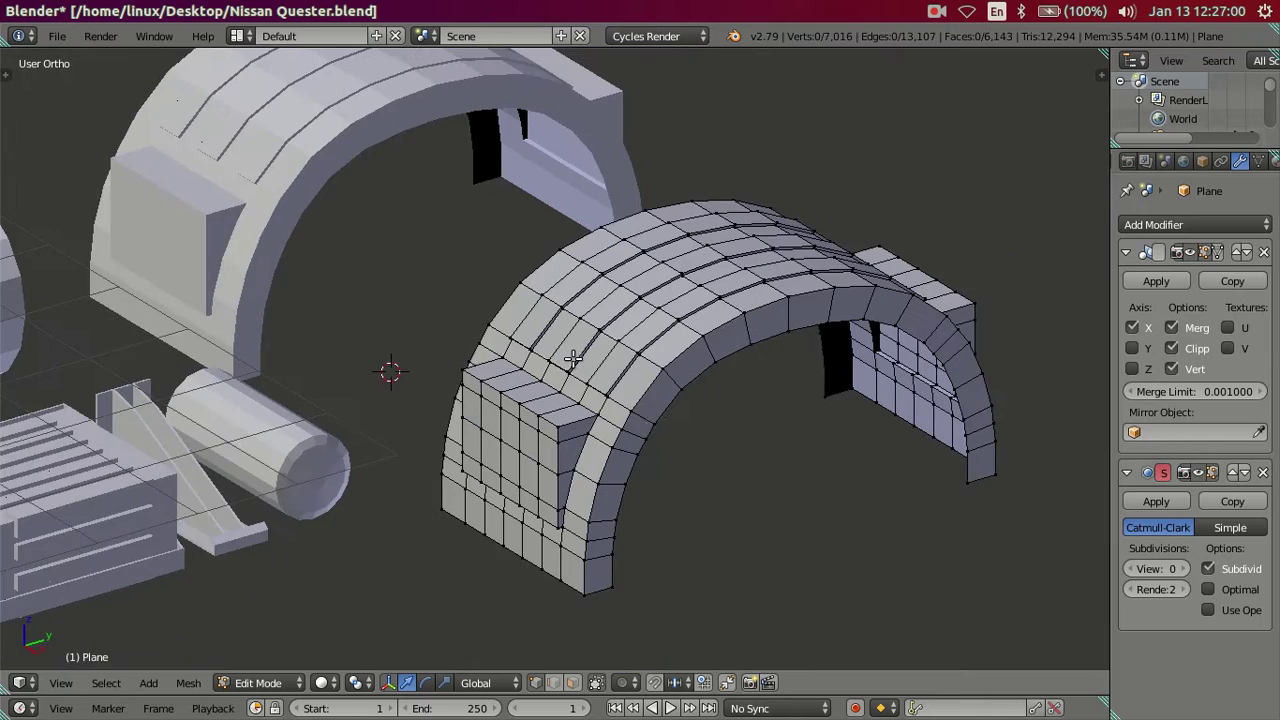
{"action": "scroll", "coordinate": [566, 360], "scroll_direction": "up", "scroll_amount": 1}
{"action": "scroll", "coordinate": [600, 380], "scroll_direction": "up", "scroll_amount": 1}
{"action": "mouse_move", "coordinate": [660, 426]}
{"action": "middle_mouse_down"}
{"action": "mouse_move", "coordinate": [577, 423]}
{"action": "mouse_move", "coordinate": [540, 437]}
{"action": "middle_mouse_up"}
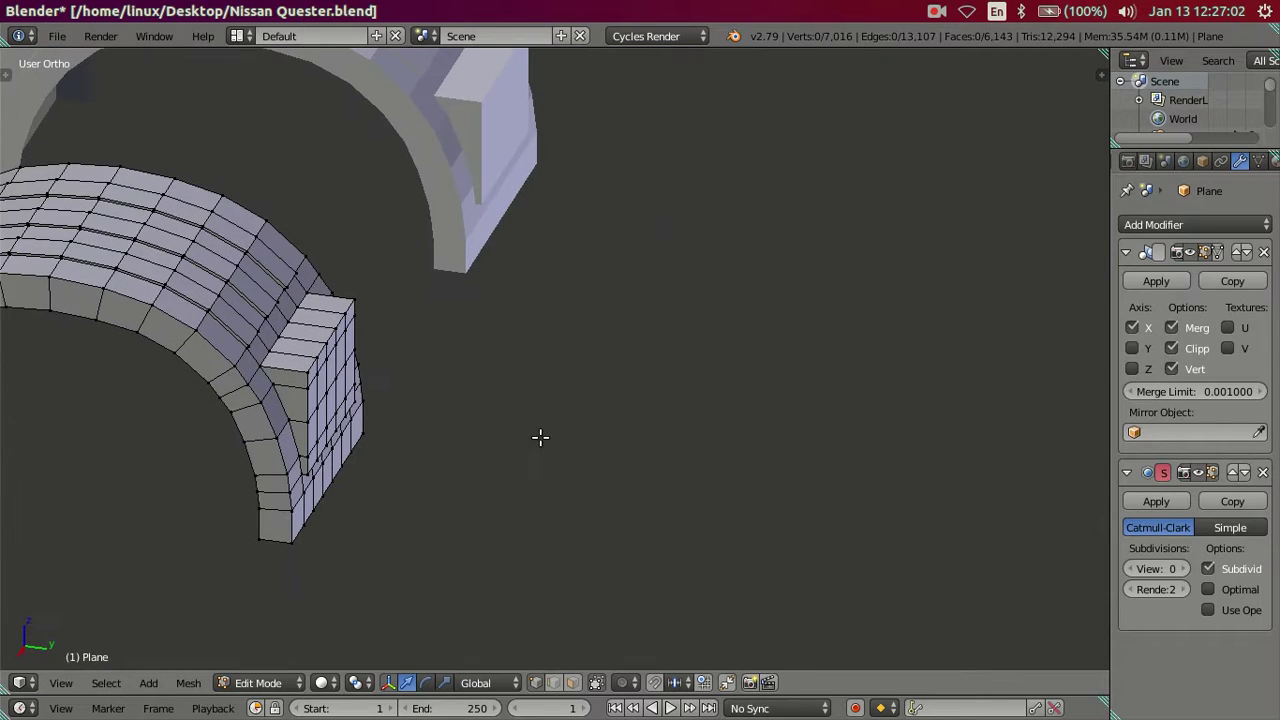
Recheck the chassis photo and view the arch from the front, above and its end
{"action": "left_click", "coordinate": [17, 382]}
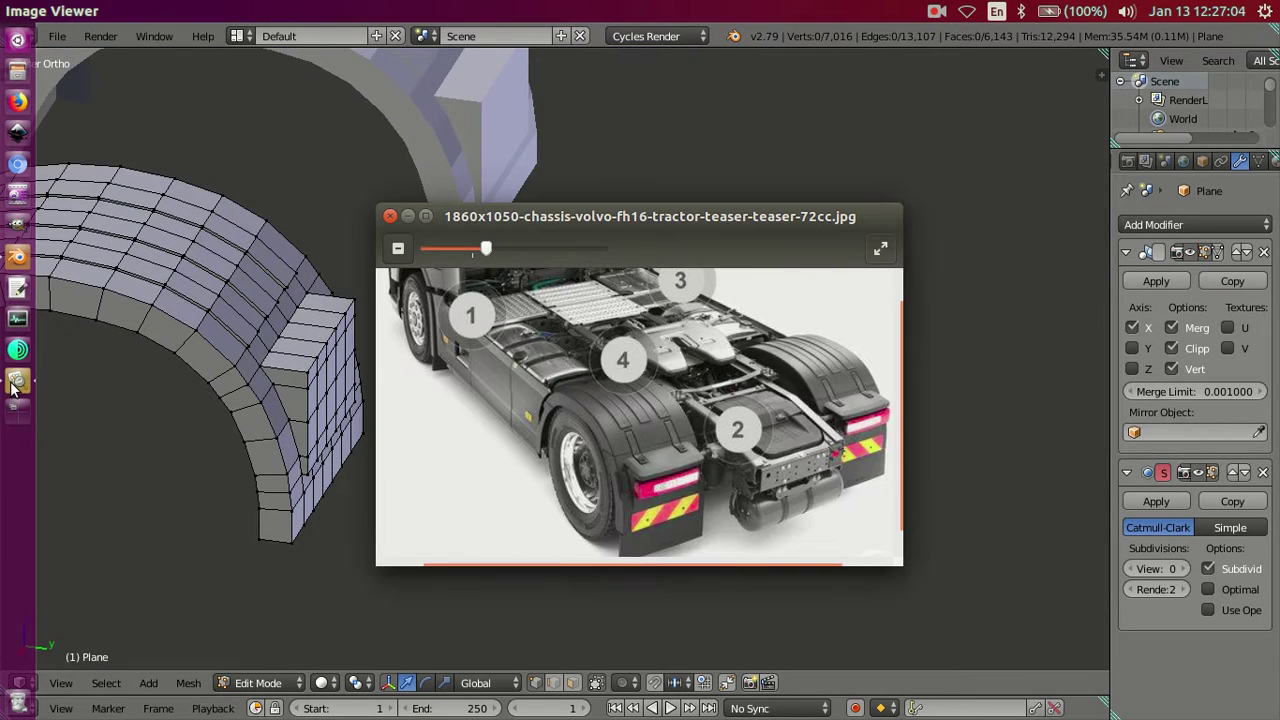
{"action": "left_click", "coordinate": [22, 256]}
{"action": "mouse_move", "coordinate": [628, 380]}
{"action": "middle_mouse_down"}
{"action": "mouse_move", "coordinate": [768, 352]}
{"action": "mouse_move", "coordinate": [729, 325]}
{"action": "middle_mouse_up"}
{"action": "scroll", "coordinate": [768, 352], "scroll_direction": "up", "scroll_amount": 3}
{"action": "scroll", "coordinate": [760, 354], "scroll_direction": "down", "scroll_amount": 3}
{"action": "scroll", "coordinate": [518, 249], "scroll_direction": "up", "scroll_amount": 2}
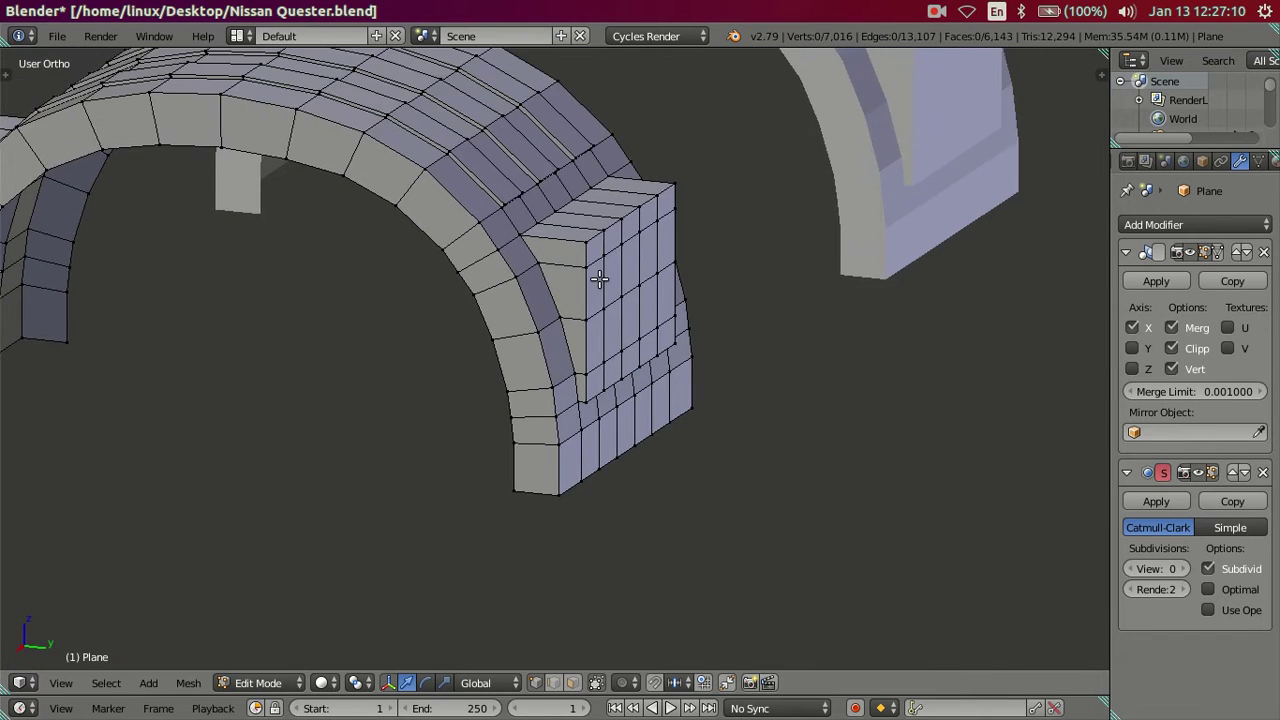
{"action": "scroll", "coordinate": [580, 284], "scroll_direction": "up", "scroll_amount": 3}
{"action": "scroll", "coordinate": [580, 282], "scroll_direction": "down", "scroll_amount": 5}
{"action": "middle_click_drag", "start_coordinate": [580, 282], "coordinate": [646, 277]}
{"action": "scroll", "coordinate": [451, 245], "scroll_direction": "up", "scroll_amount": 4}
{"action": "mouse_move", "coordinate": [451, 241]}
{"action": "middle_mouse_down"}
{"action": "mouse_move", "coordinate": [540, 292]}
{"action": "mouse_move", "coordinate": [509, 334]}
{"action": "mouse_move", "coordinate": [547, 362]}
{"action": "middle_mouse_up"}
{"action": "scroll", "coordinate": [540, 292], "scroll_direction": "up", "scroll_amount": 3}
Show the properties side panel and inspect the box corner in wireframe, then solid shading
{"action": "key", "text": "z"}
{"action": "key", "text": "n"}
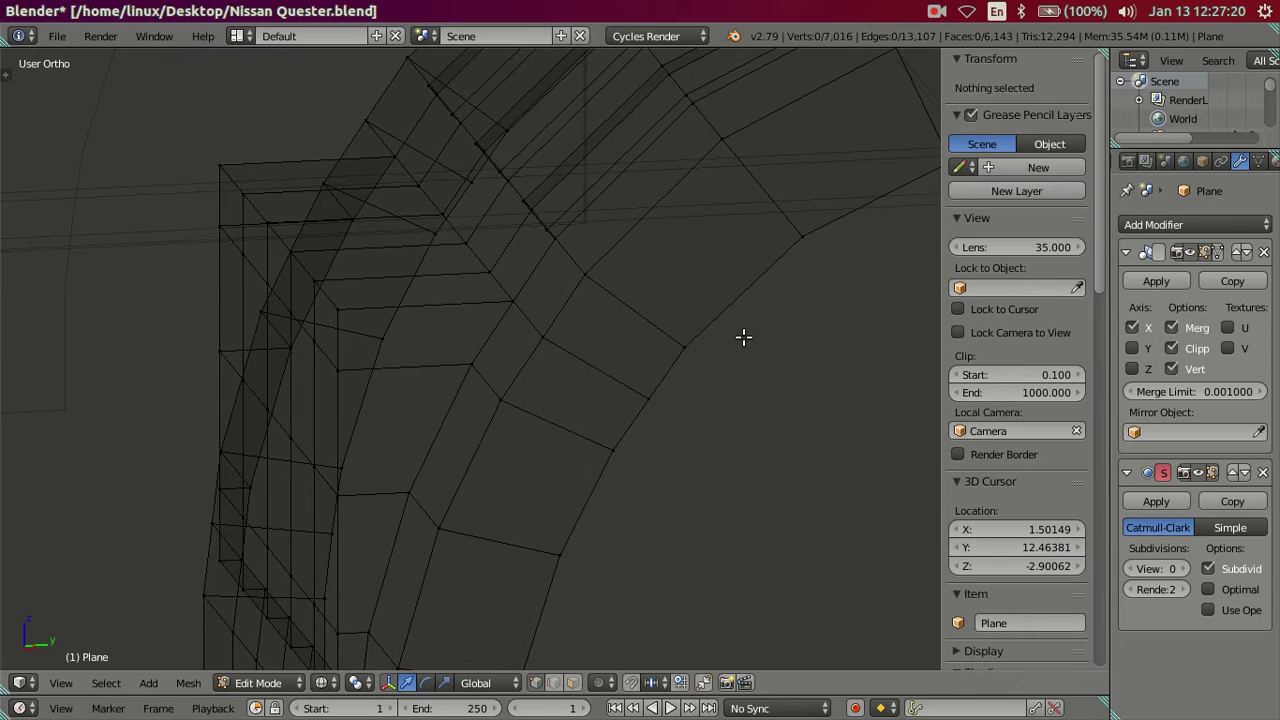
{"action": "middle_click_drag", "start_coordinate": [743, 336], "coordinate": [786, 370], "text": "shift"}
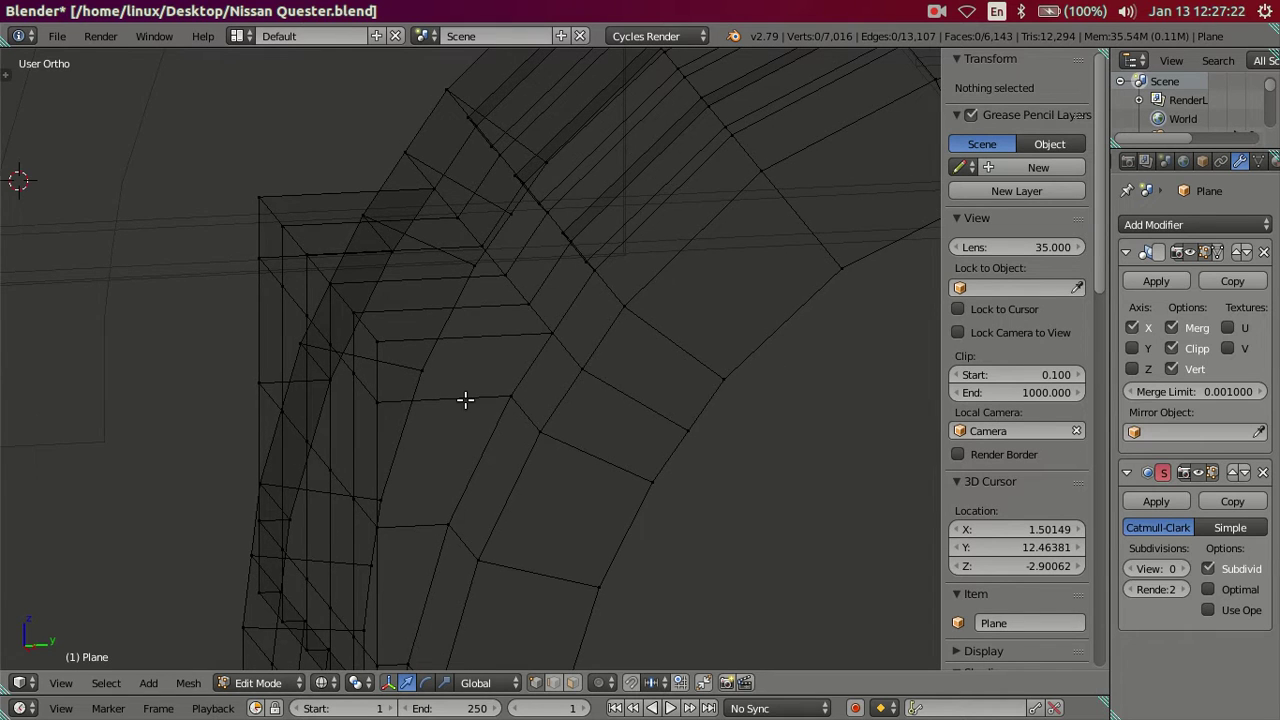
{"action": "scroll", "coordinate": [465, 400], "scroll_direction": "up", "scroll_amount": 1}
{"action": "key", "text": "z"}
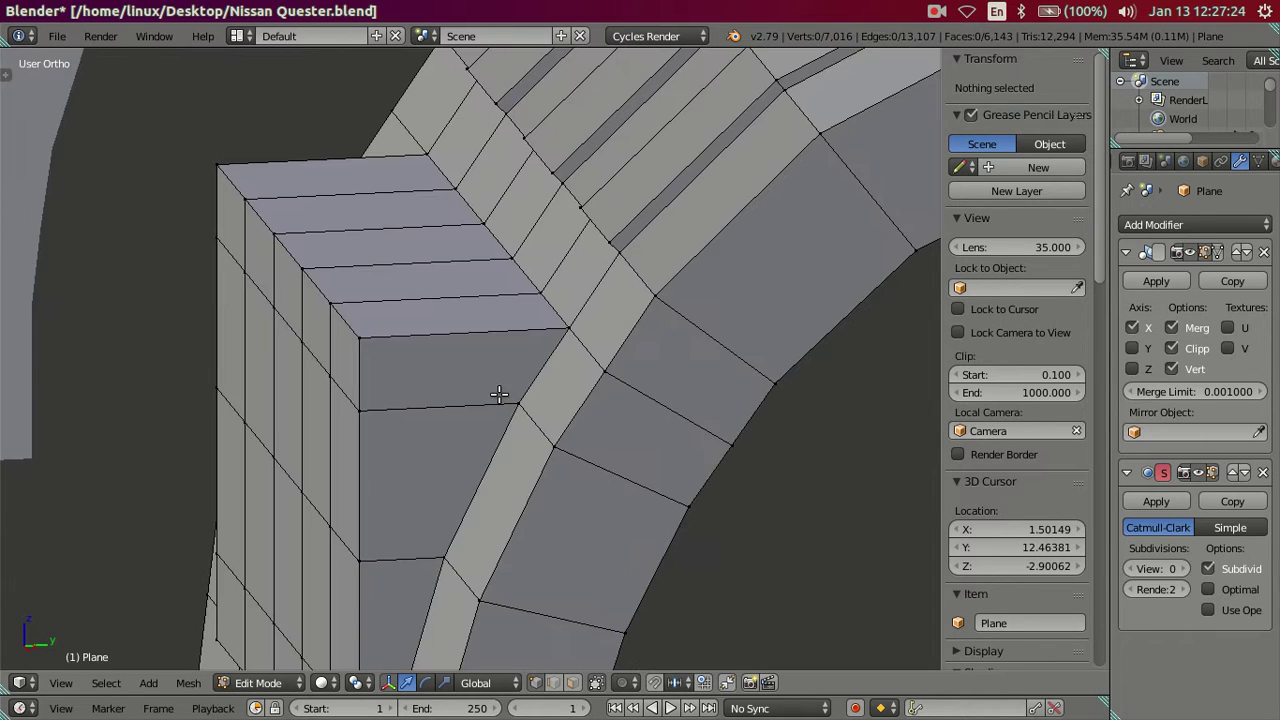
{"action": "middle_click_drag", "start_coordinate": [490, 380], "coordinate": [507, 383]}
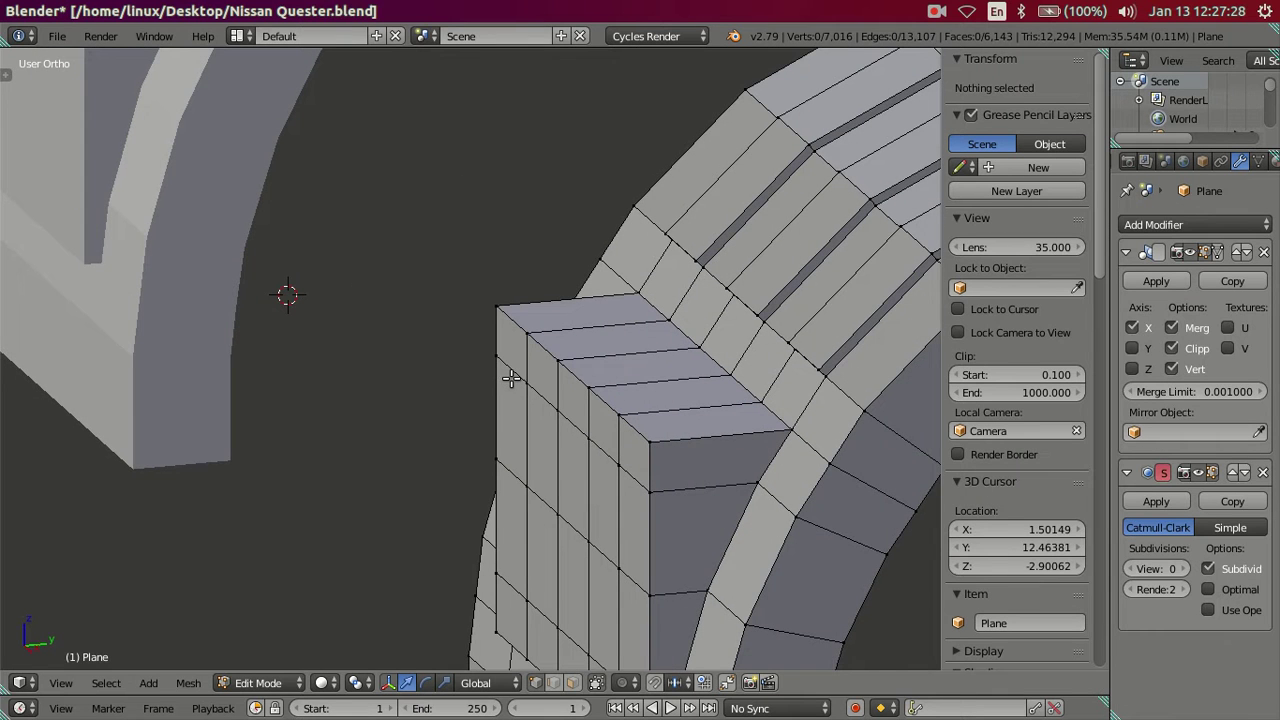
{"action": "scroll", "coordinate": [615, 410], "scroll_direction": "up", "scroll_amount": 1}
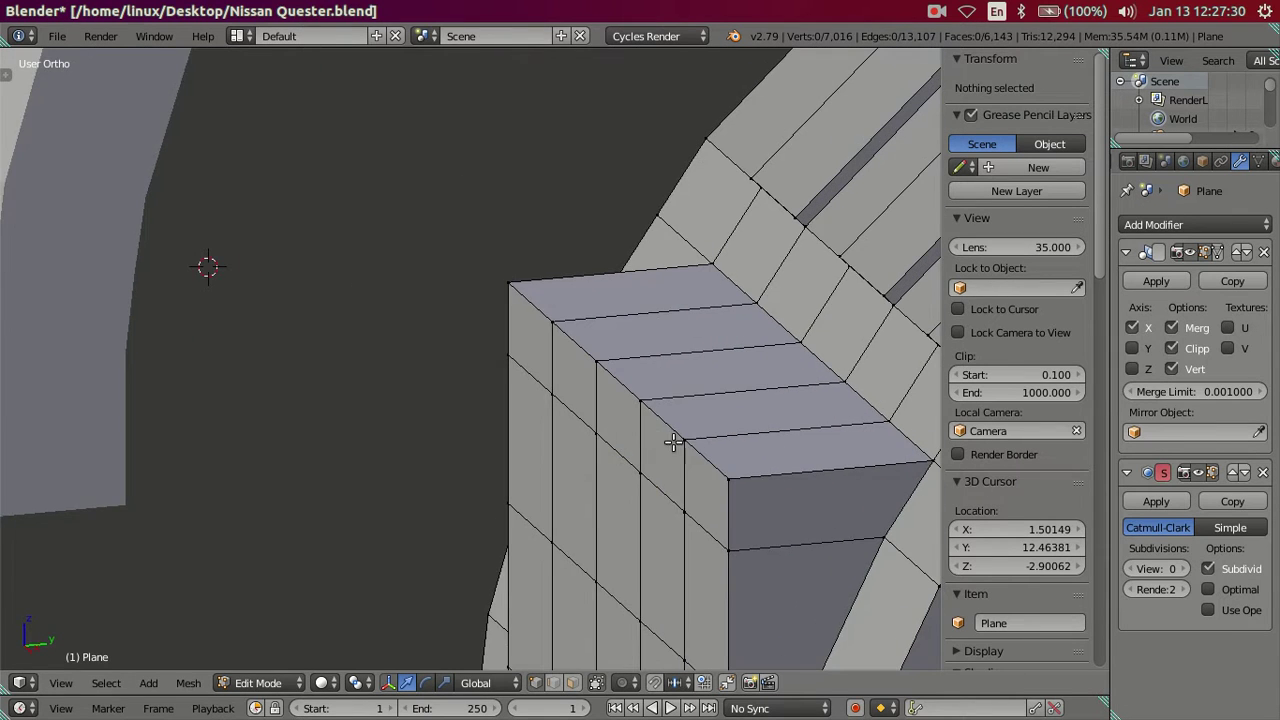
{"action": "scroll", "coordinate": [674, 437], "scroll_direction": "up", "scroll_amount": 2}
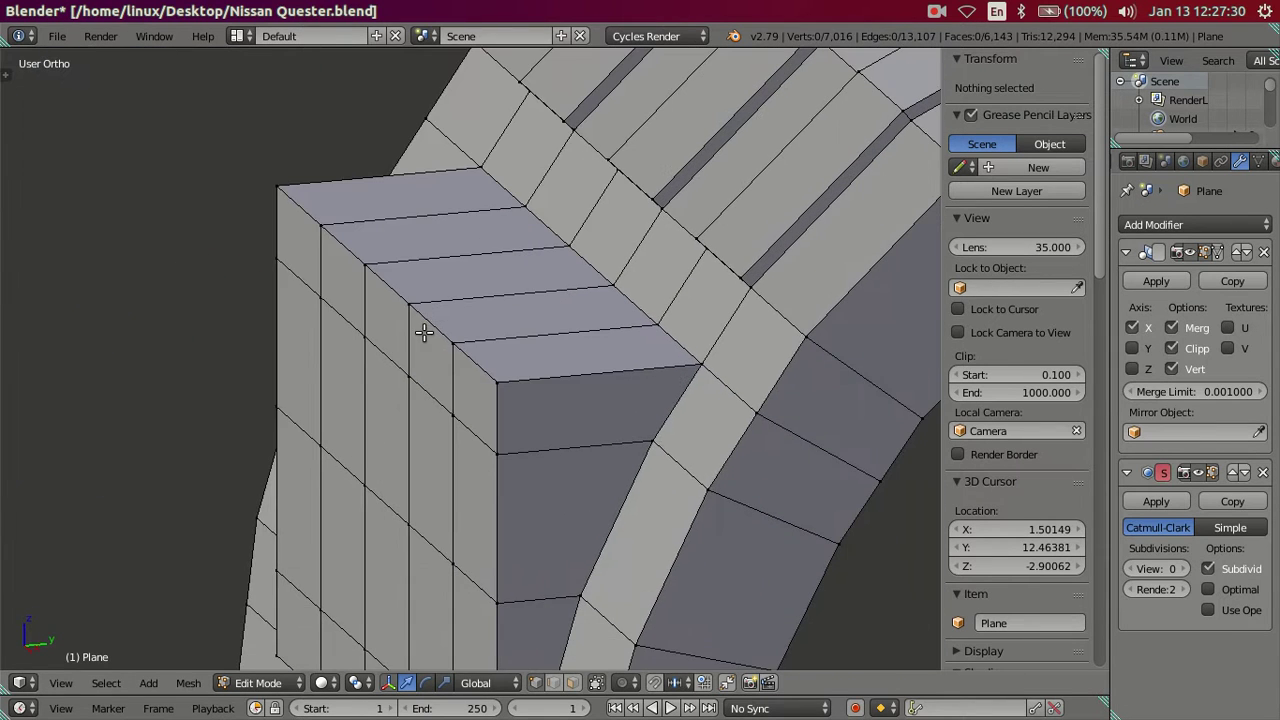
Lower the box's four top vertices to the arch vertex's Z height of -3.13598
{"action": "right_click", "coordinate": [659, 431]}
{"action": "left_click", "coordinate": [1048, 145]}
{"action": "right_click", "coordinate": [455, 342]}
{"action": "right_click", "coordinate": [405, 301], "text": "shift"}
{"action": "right_click", "coordinate": [362, 262], "text": "shift"}
{"action": "right_click", "coordinate": [330, 222], "text": "shift"}
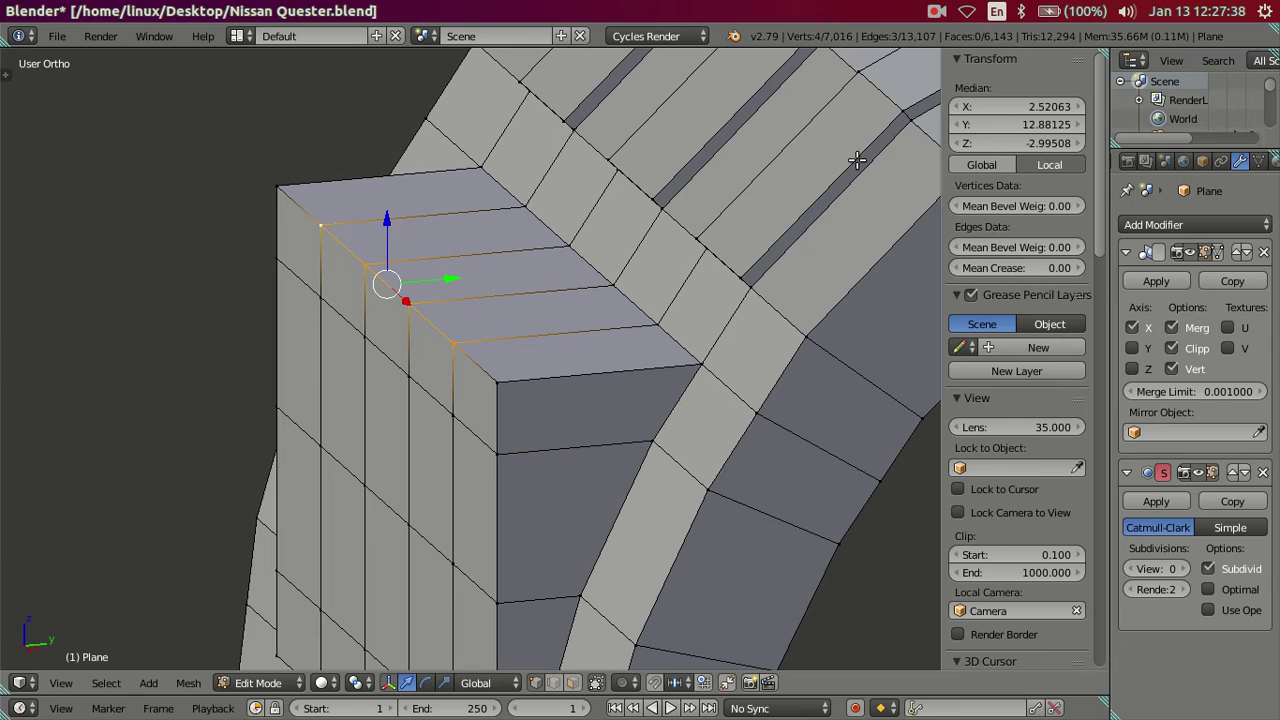
{"action": "type", "text": "-3.13598"}
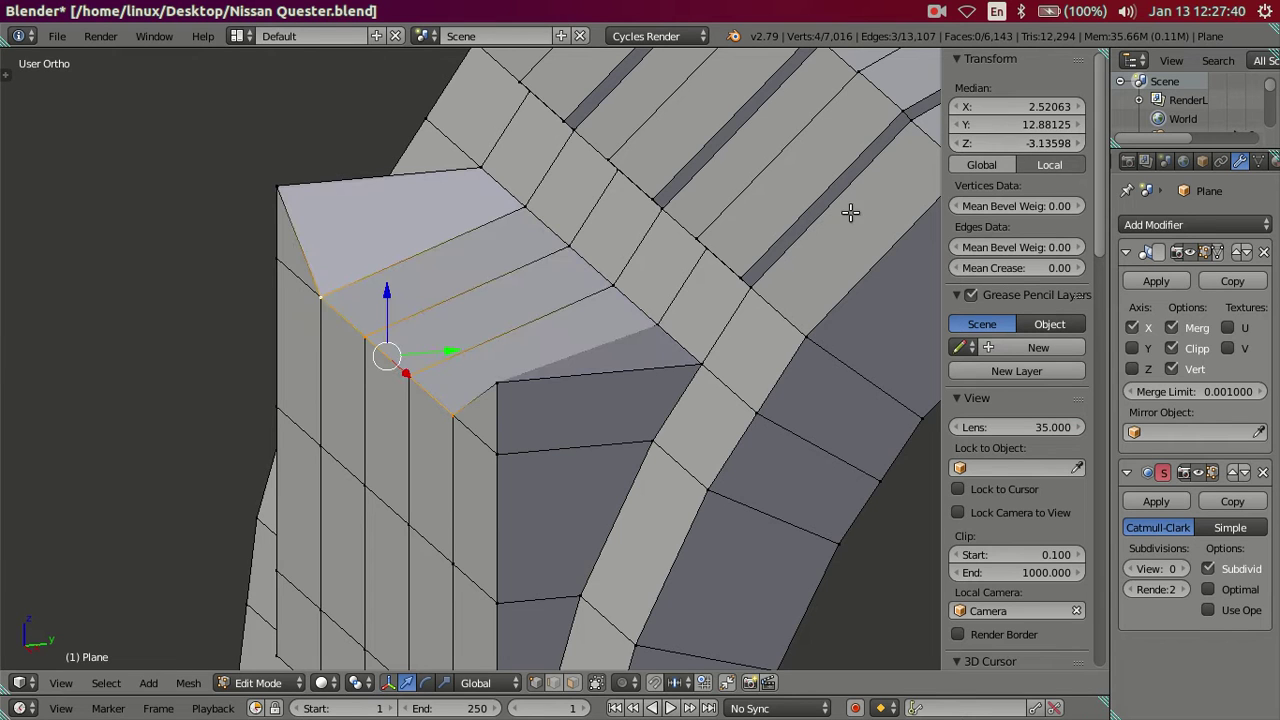
Try editing the arch corner vertex's Y coordinate, then undo back past the height change
{"action": "right_click", "coordinate": [640, 438]}
{"action": "left_click", "coordinate": [1018, 124]}
{"action": "key", "text": "Return"}
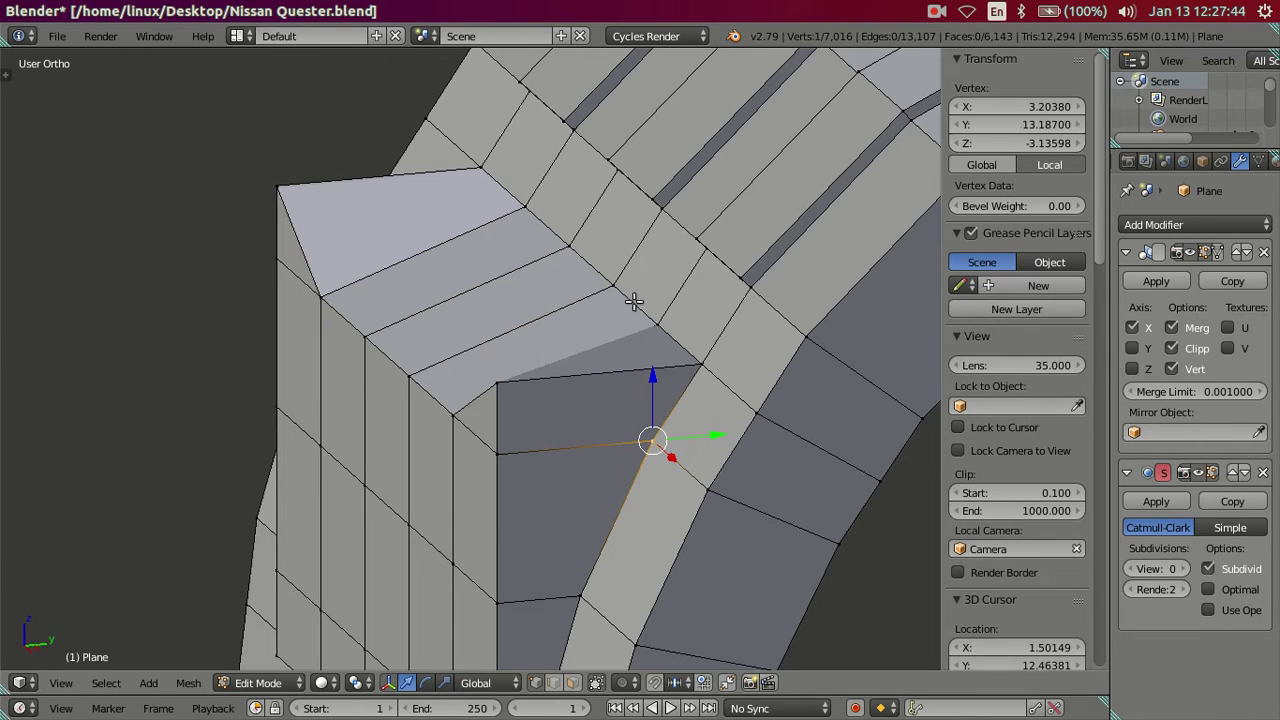
{"action": "key", "text": "ctrl+z"}
{"action": "key", "text": "ctrl+z"}
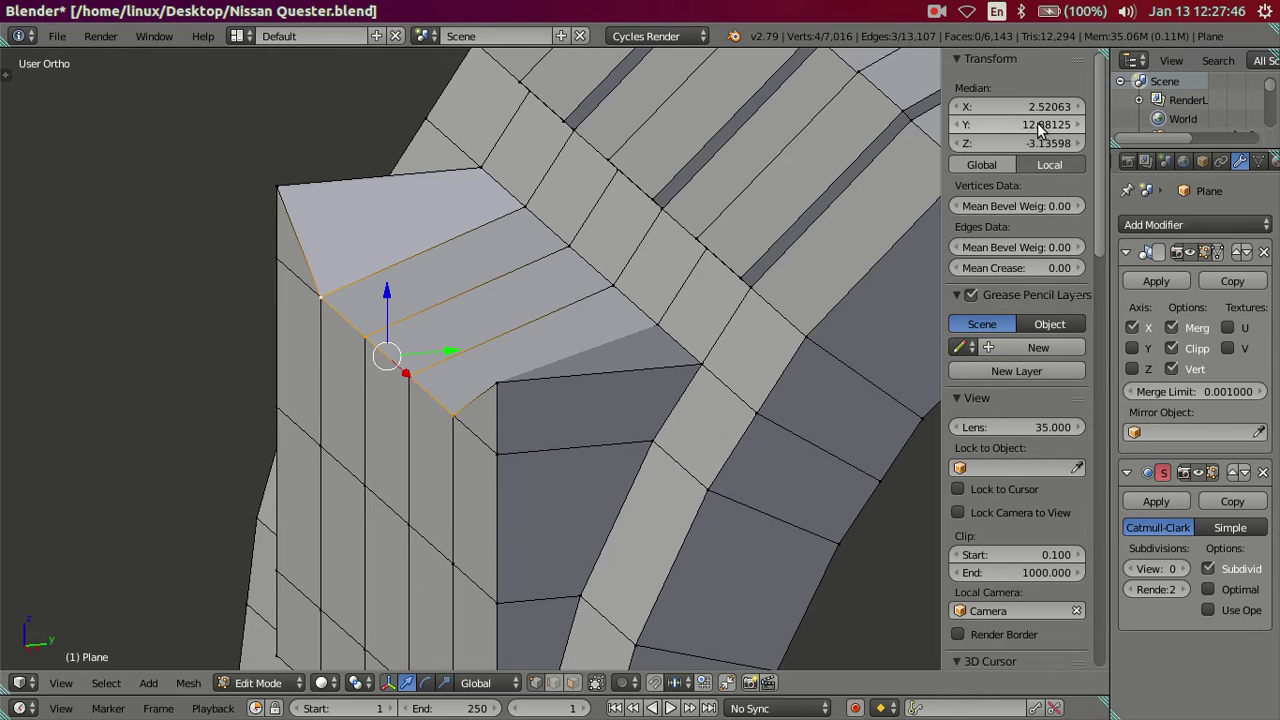
{"action": "key", "text": "ctrl+z"}
{"action": "key", "text": "ctrl+z"}
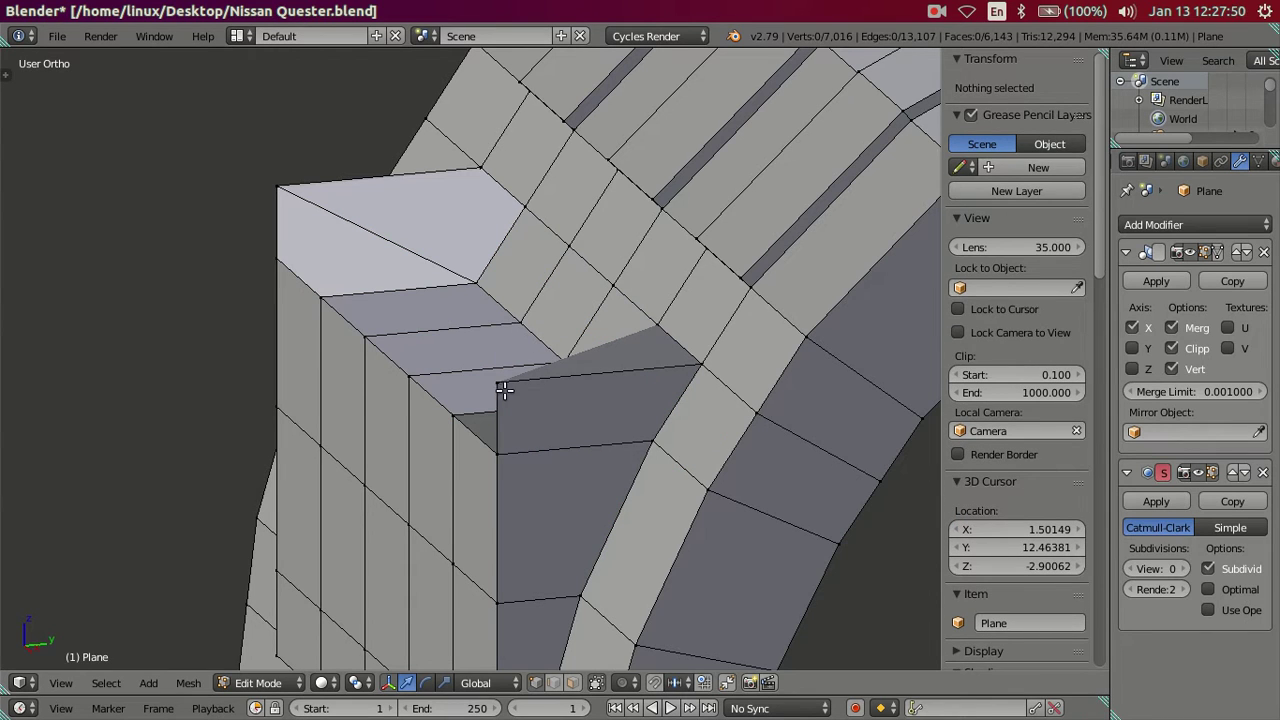
Merge the box's inner top corner vertex onto the arch vertex using At Last
{"action": "right_click", "coordinate": [504, 389]}
{"action": "right_click", "coordinate": [647, 443], "text": "shift"}
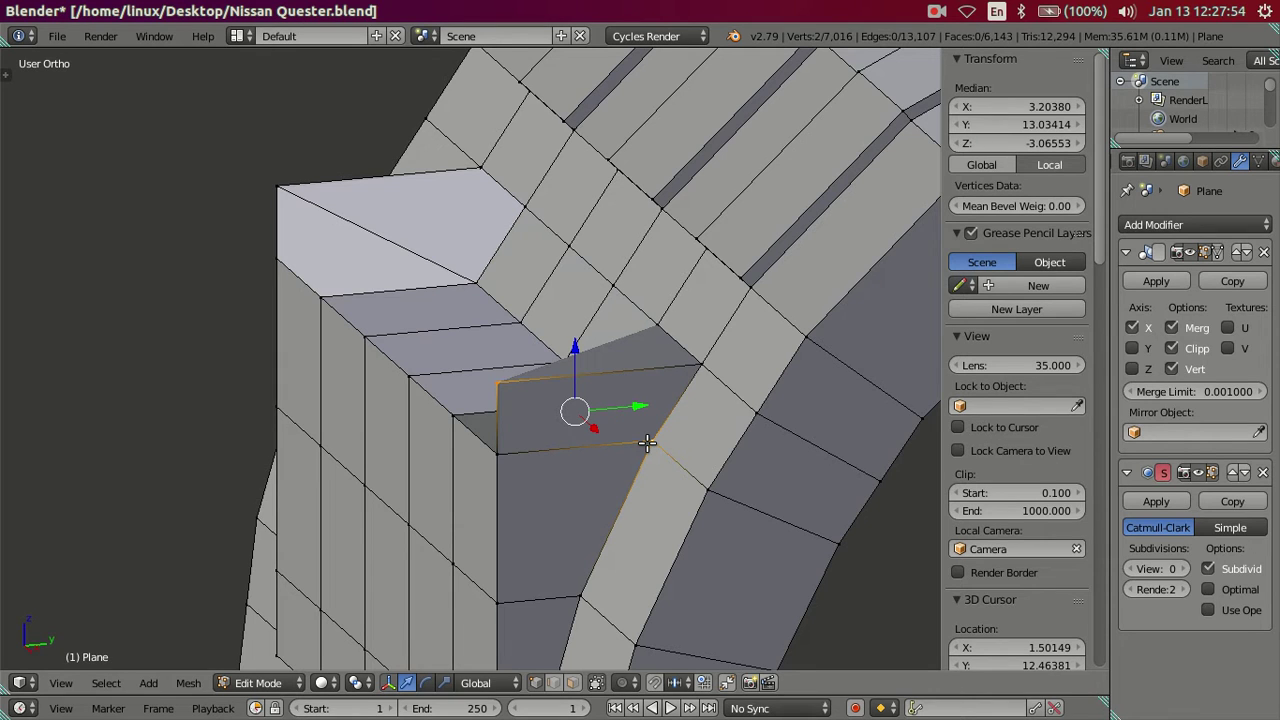
{"action": "key", "text": "alt+m"}
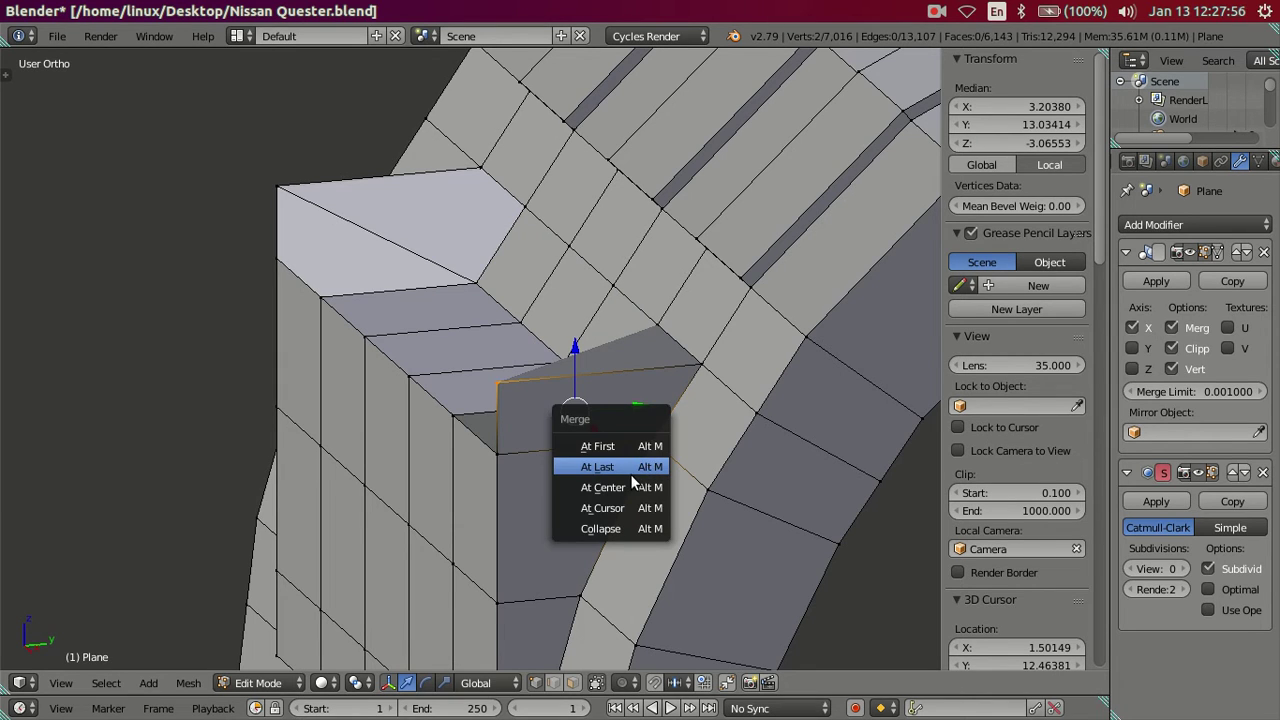
{"action": "left_click", "coordinate": [629, 470]}
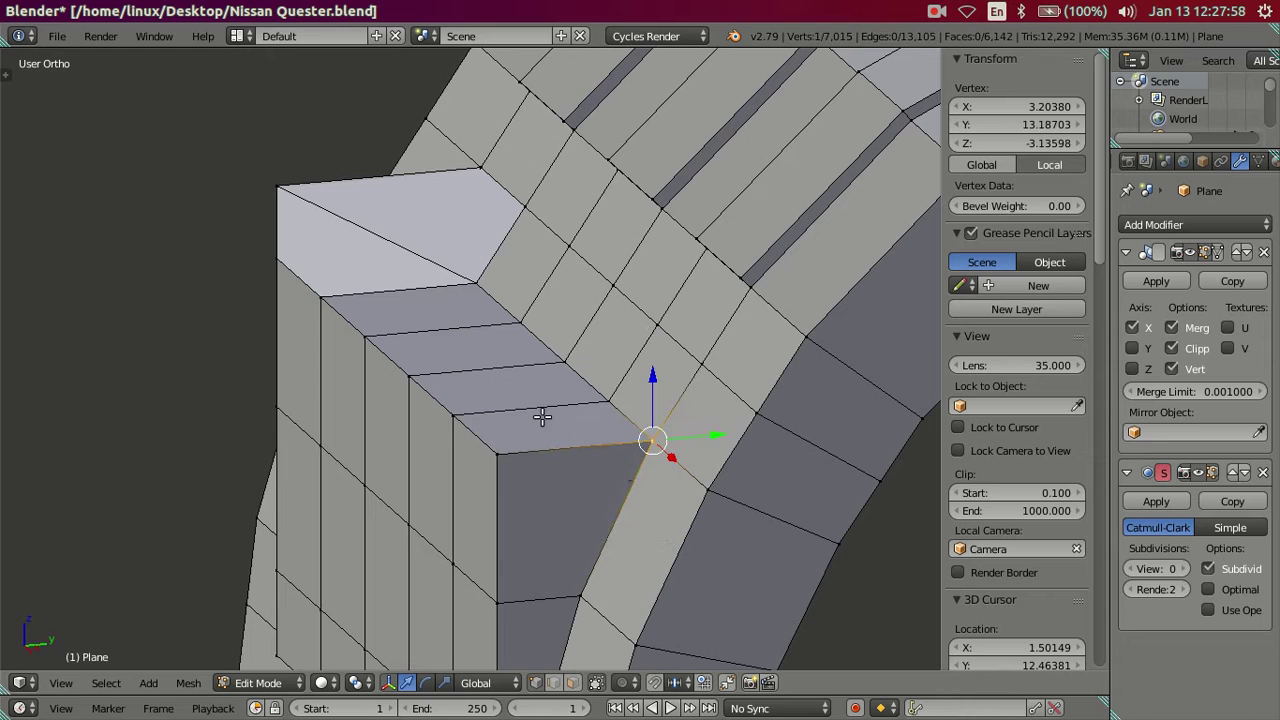
Inspect the merged corner in wireframe, then return to solid shading
{"action": "right_click", "coordinate": [512, 455]}
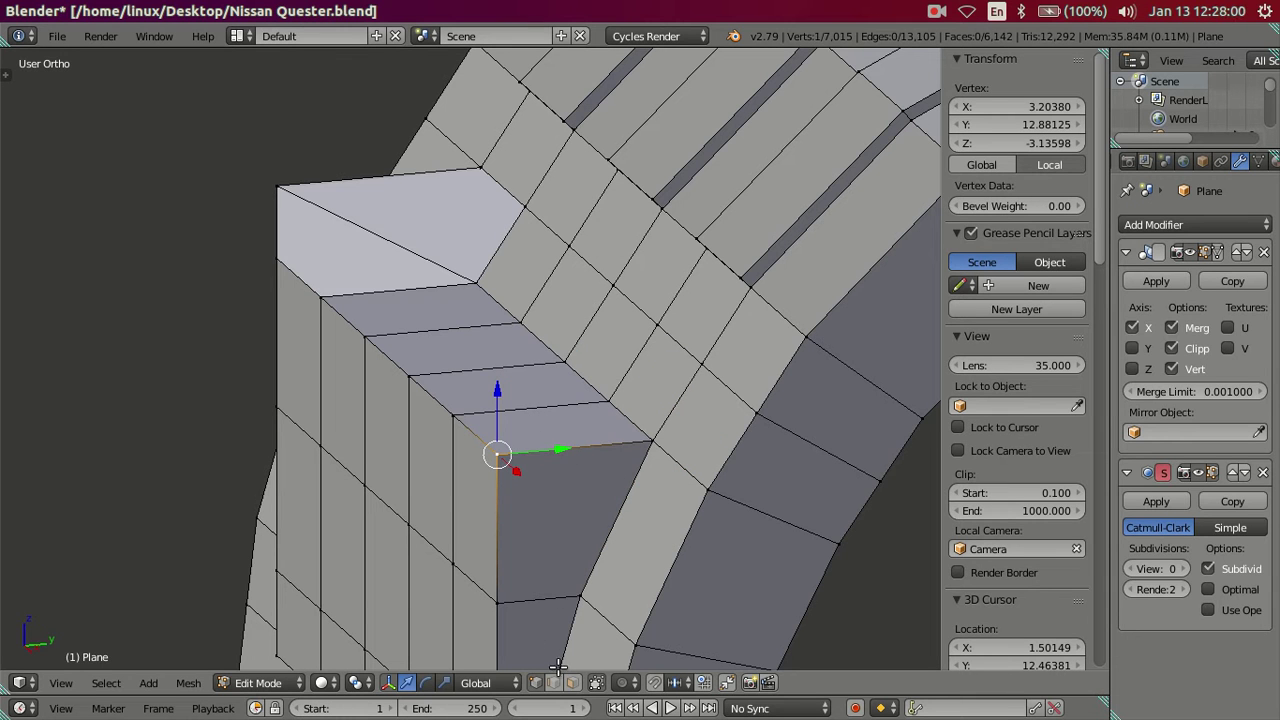
{"action": "key", "text": "z"}
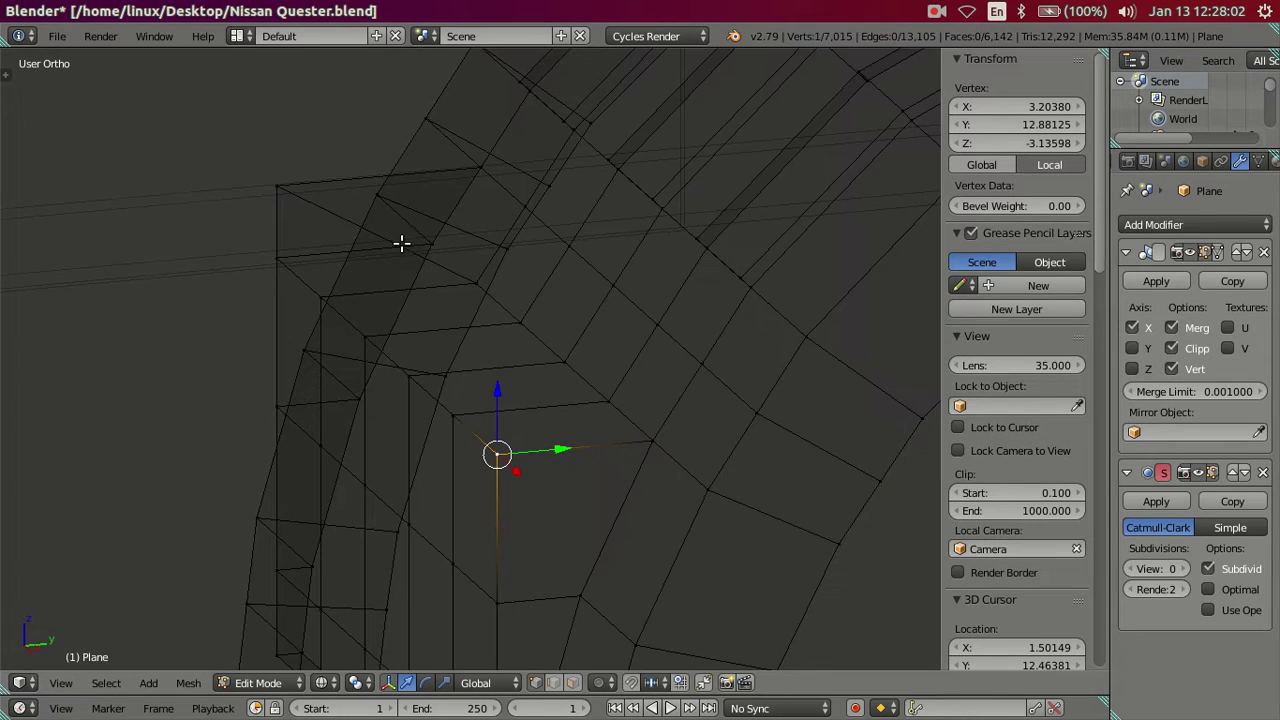
{"action": "scroll", "coordinate": [491, 263], "scroll_direction": "down", "scroll_amount": 10}
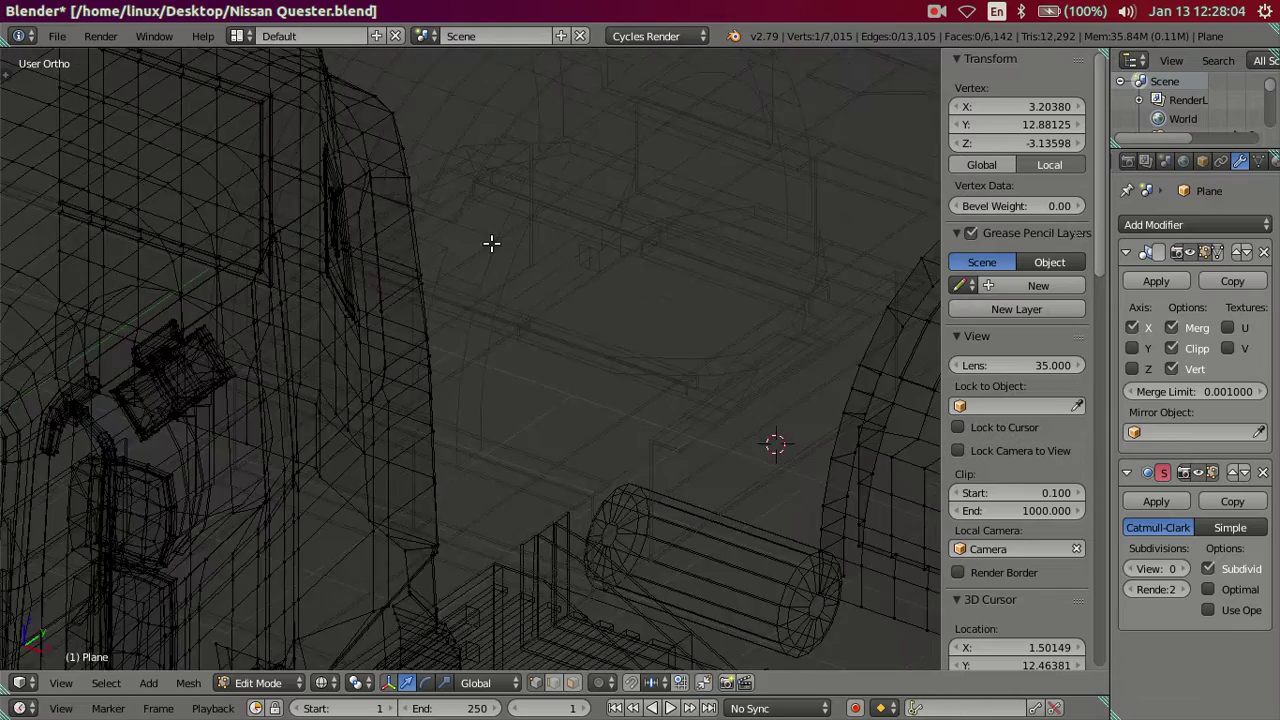
{"action": "key", "text": "z"}
{"action": "mouse_move", "coordinate": [733, 400]}
{"action": "middle_mouse_down"}
{"action": "mouse_move", "coordinate": [677, 349]}
{"action": "mouse_move", "coordinate": [382, 486]}
{"action": "mouse_move", "coordinate": [248, 363]}
{"action": "middle_mouse_up"}
Merge this side's corner vertex onto its neighbouring arch vertex At Last, then deselect all
{"action": "right_click", "coordinate": [362, 440]}
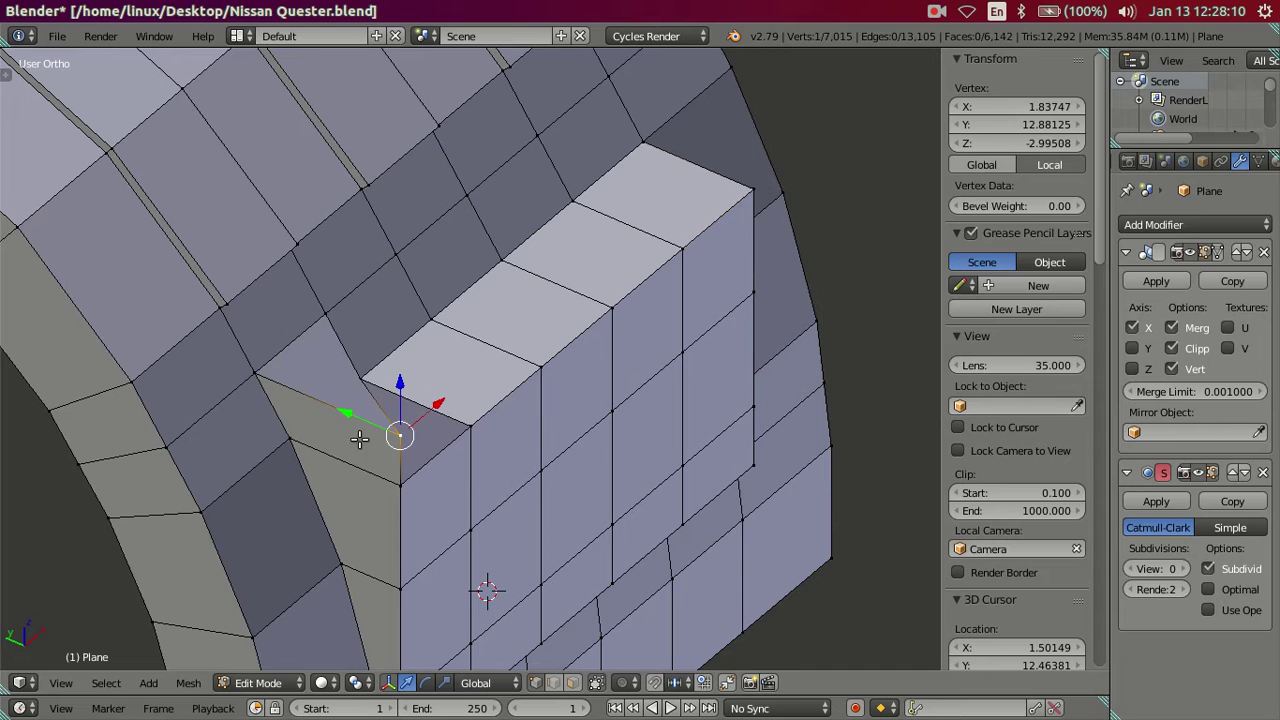
{"action": "right_click", "coordinate": [302, 450], "text": "shift"}
{"action": "key", "text": "alt+m"}
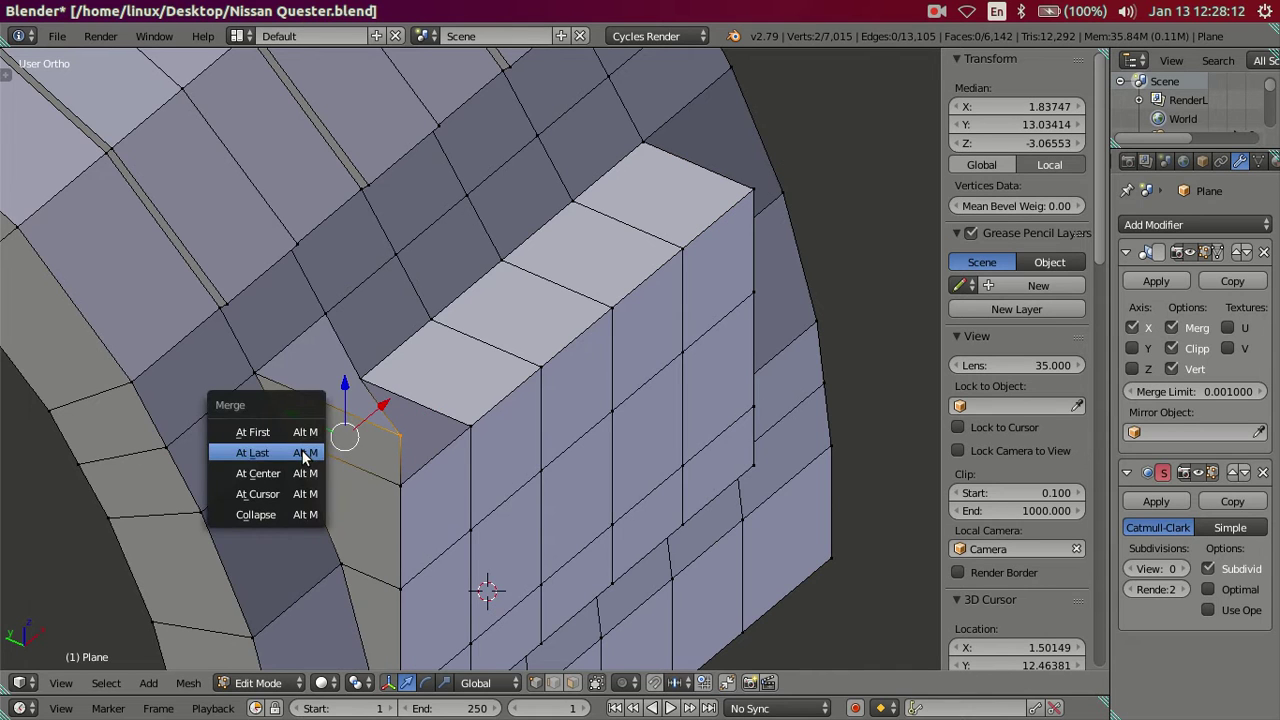
{"action": "left_click", "coordinate": [300, 446]}
{"action": "key", "text": "a"}
{"action": "mouse_move", "coordinate": [300, 449]}
{"action": "middle_mouse_down"}
{"action": "mouse_move", "coordinate": [456, 373]}
{"action": "mouse_move", "coordinate": [166, 343]}
{"action": "mouse_move", "coordinate": [551, 263]}
{"action": "mouse_move", "coordinate": [149, 540]}
{"action": "mouse_move", "coordinate": [311, 411]}
{"action": "middle_mouse_up"}
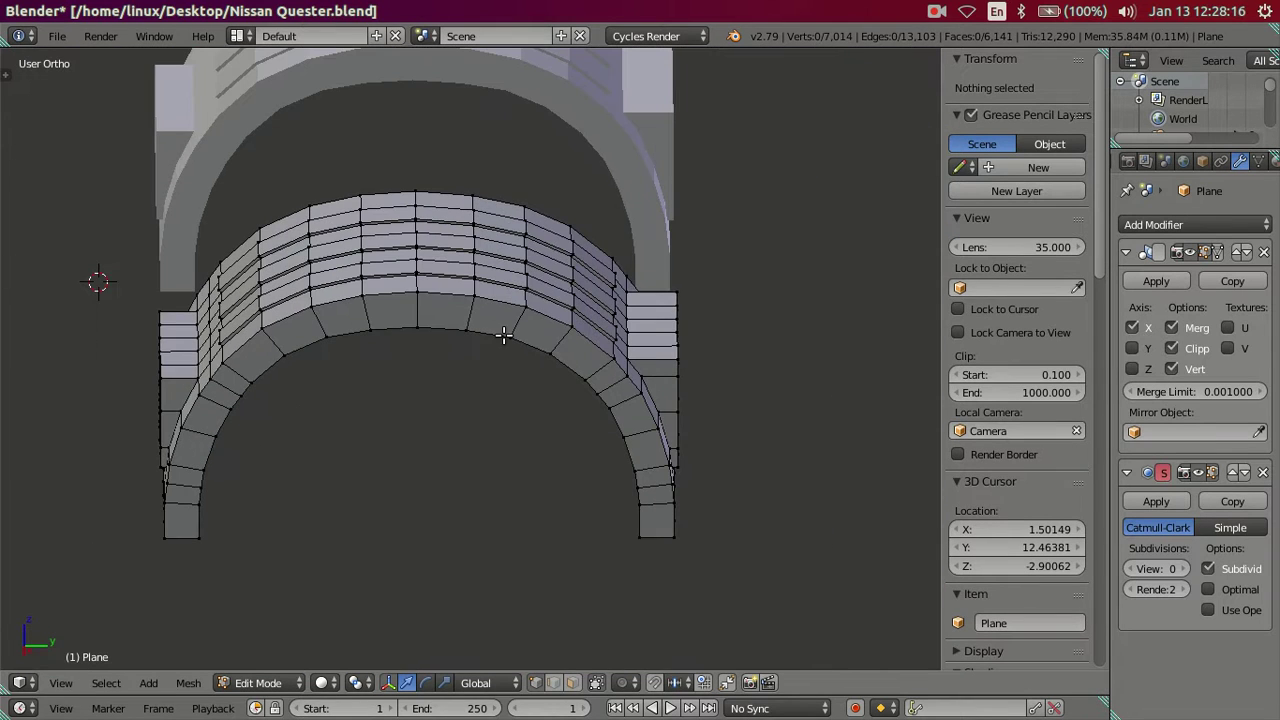
{"action": "mouse_move", "coordinate": [600, 270]}
{"action": "middle_mouse_down"}
{"action": "mouse_move", "coordinate": [666, 257]}
{"action": "mouse_move", "coordinate": [680, 300]}
{"action": "mouse_move", "coordinate": [537, 314]}
{"action": "mouse_move", "coordinate": [600, 412]}
{"action": "mouse_move", "coordinate": [491, 334]}
{"action": "mouse_move", "coordinate": [397, 354]}
{"action": "mouse_move", "coordinate": [503, 363]}
{"action": "mouse_move", "coordinate": [522, 338]}
{"action": "mouse_move", "coordinate": [491, 323]}
{"action": "mouse_move", "coordinate": [556, 347]}
{"action": "middle_mouse_up"}
Switch to Right Ortho view in wireframe and zoom in on the wheel arch over the photo
{"action": "scroll", "coordinate": [556, 347], "scroll_direction": "up", "scroll_amount": 2}
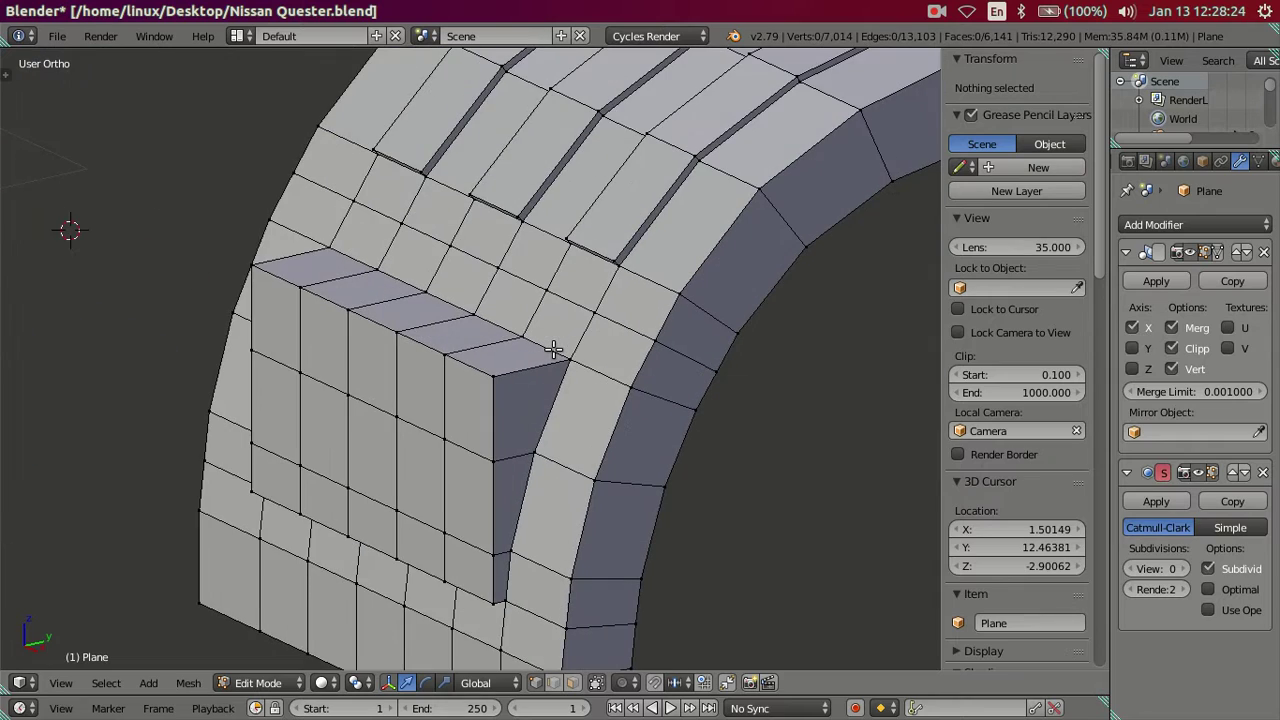
{"action": "scroll", "coordinate": [553, 349], "scroll_direction": "down", "scroll_amount": 4}
{"action": "key", "text": "KP_3"}
{"action": "scroll", "coordinate": [503, 323], "scroll_direction": "up", "scroll_amount": 2}
{"action": "scroll", "coordinate": [503, 321], "scroll_direction": "up", "scroll_amount": 1}
{"action": "scroll", "coordinate": [503, 321], "scroll_direction": "up", "scroll_amount": 2}
{"action": "scroll", "coordinate": [503, 321], "scroll_direction": "down", "scroll_amount": 2}
{"action": "scroll", "coordinate": [503, 321], "scroll_direction": "up", "scroll_amount": 2}
{"action": "key", "text": "z"}
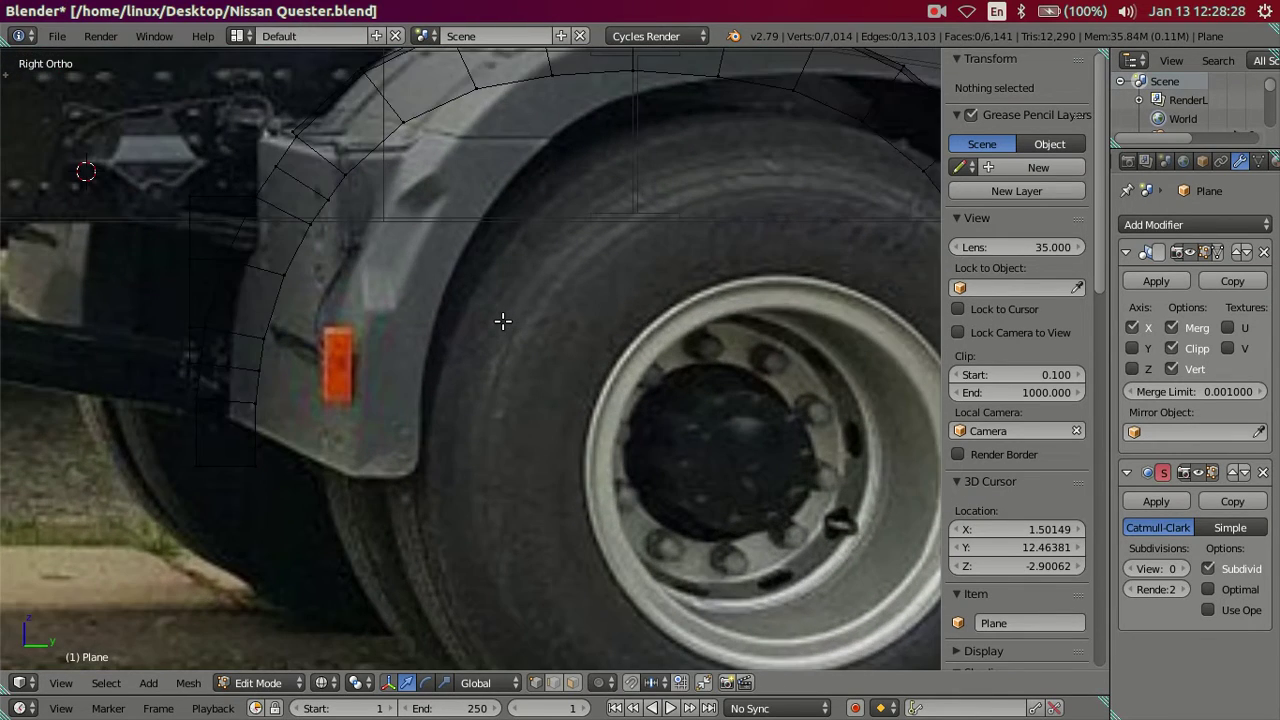
{"action": "scroll", "coordinate": [528, 204], "scroll_direction": "down", "scroll_amount": 1}
{"action": "middle_click_drag", "start_coordinate": [523, 209], "coordinate": [466, 323], "text": "shift"}
{"action": "scroll", "coordinate": [449, 334], "scroll_direction": "up", "scroll_amount": 1}
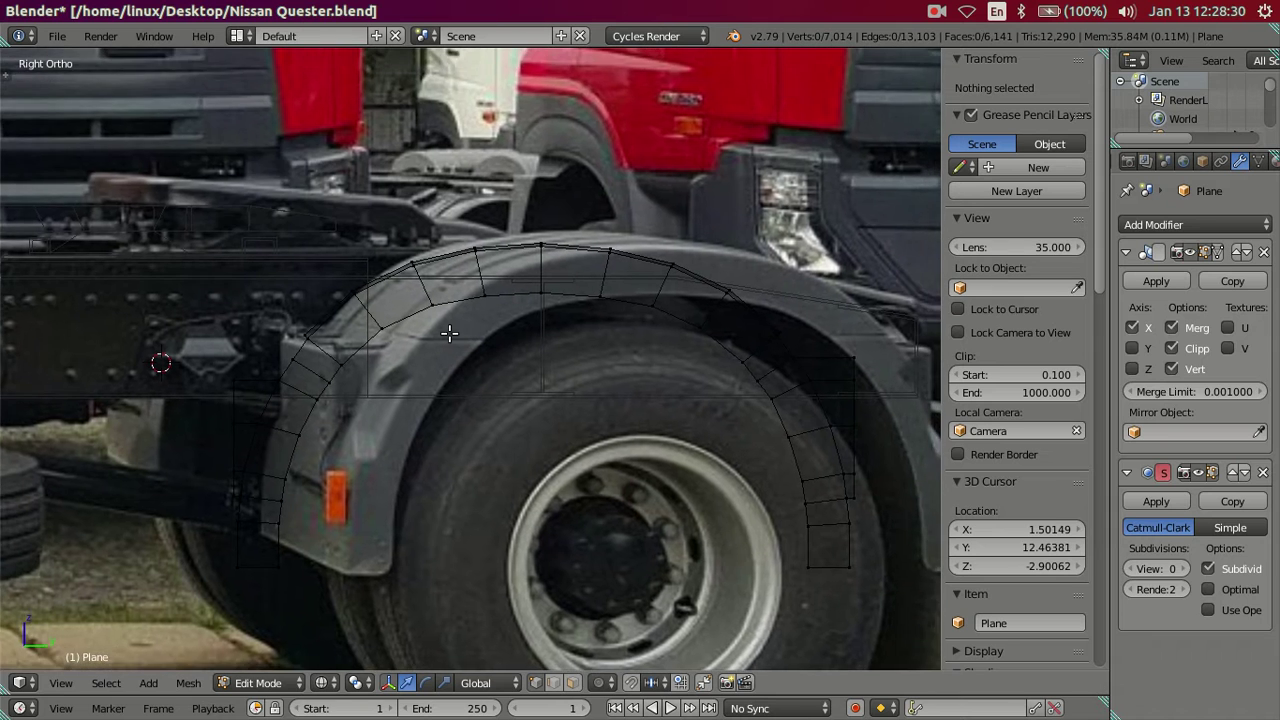
{"action": "scroll", "coordinate": [445, 310], "scroll_direction": "up", "scroll_amount": 1}
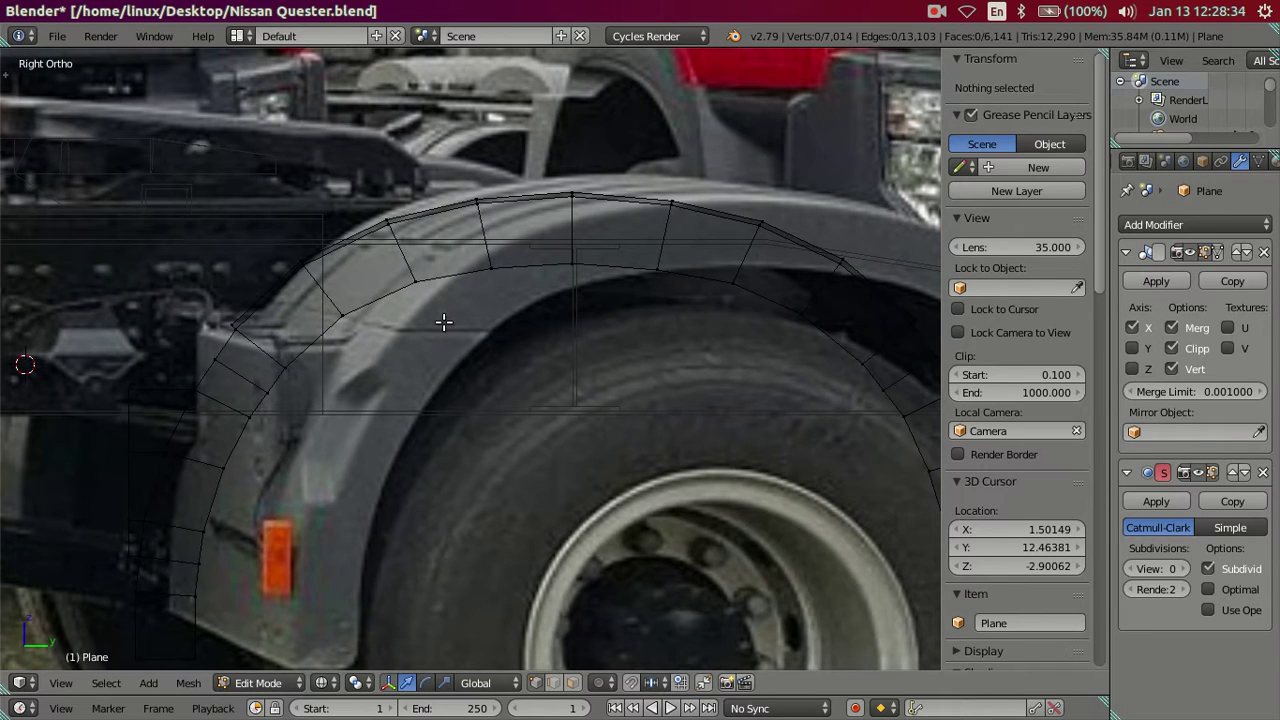
{"action": "scroll", "coordinate": [443, 321], "scroll_direction": "down", "scroll_amount": 3}
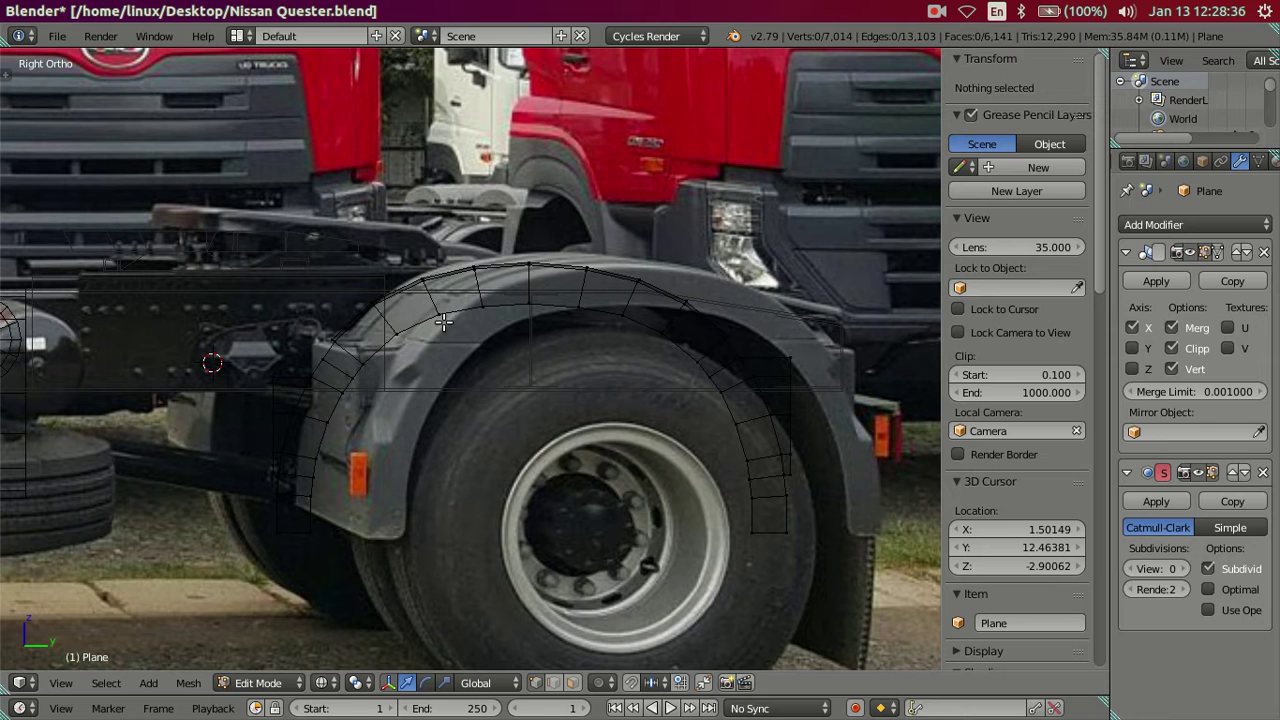
Select the whole linked arch mesh and slide it about 0.78 units onto the photo's fender
{"action": "right_click", "coordinate": [578, 305]}
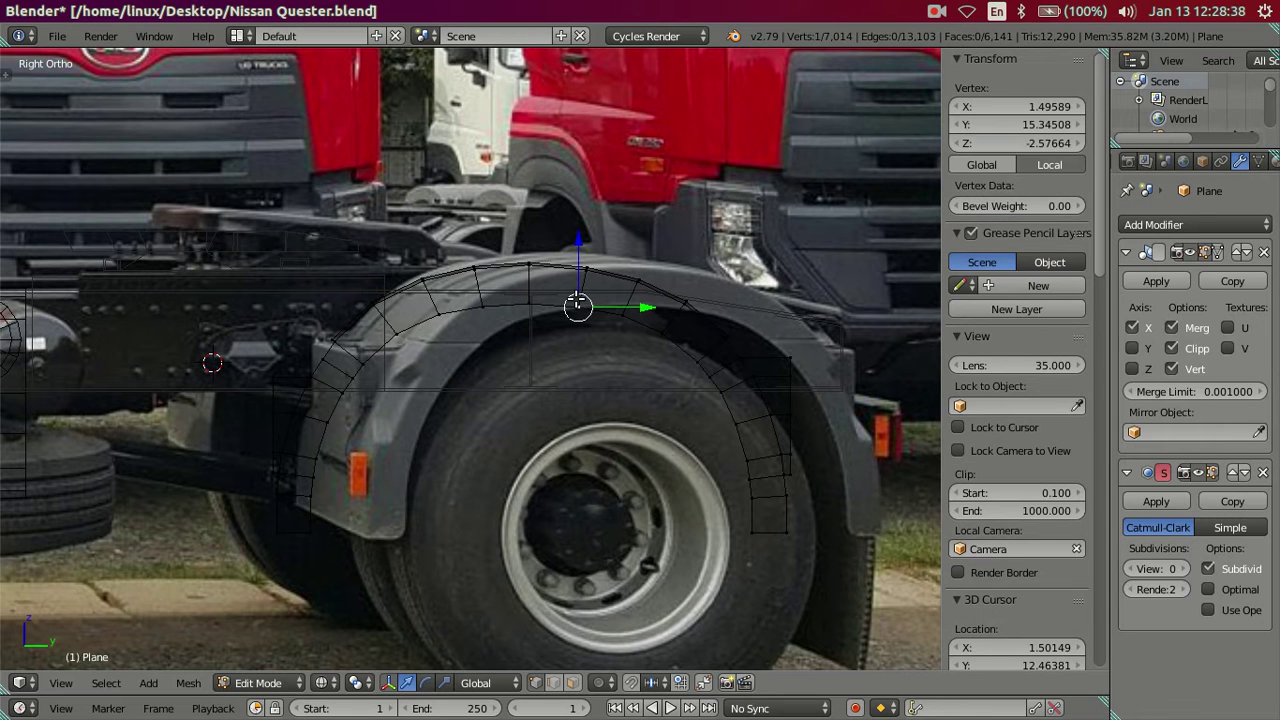
{"action": "key", "text": "ctrl+l"}
{"action": "scroll", "coordinate": [580, 346], "scroll_direction": "up", "scroll_amount": 2}
{"action": "middle_click_drag", "start_coordinate": [651, 371], "coordinate": [497, 372], "text": "shift"}
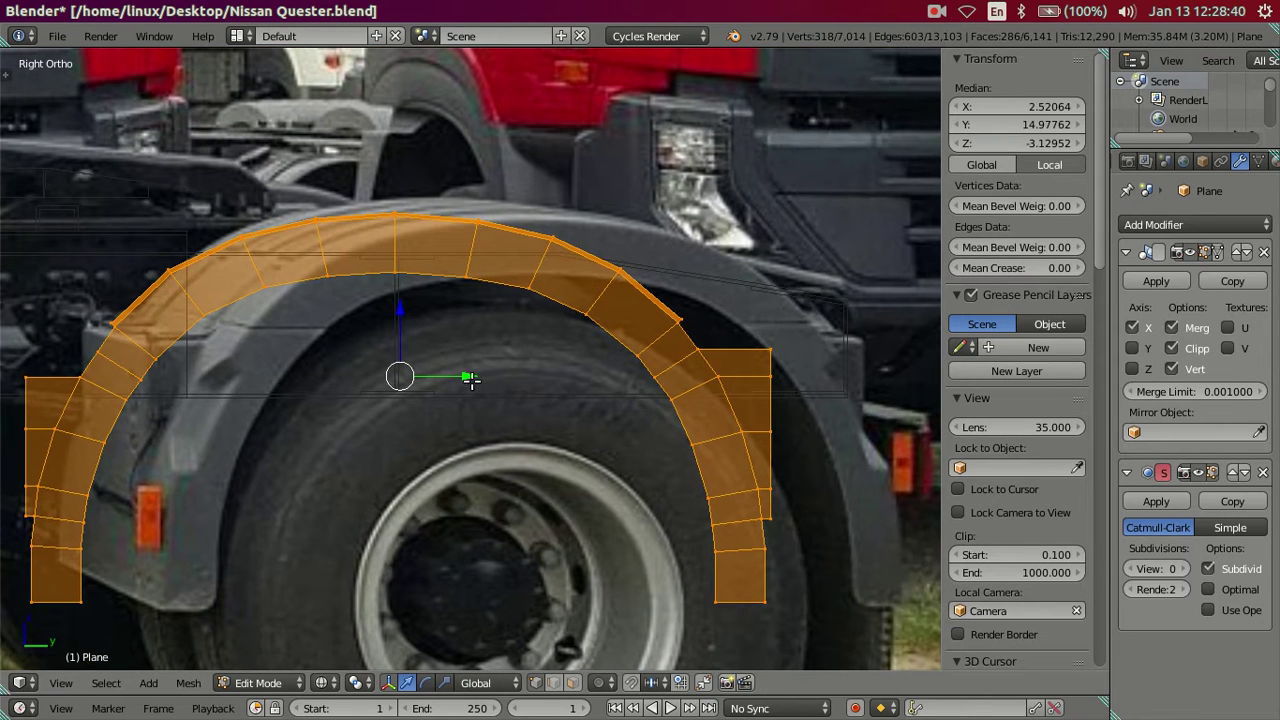
{"action": "left_click_drag", "start_coordinate": [470, 378], "coordinate": [606, 366]}
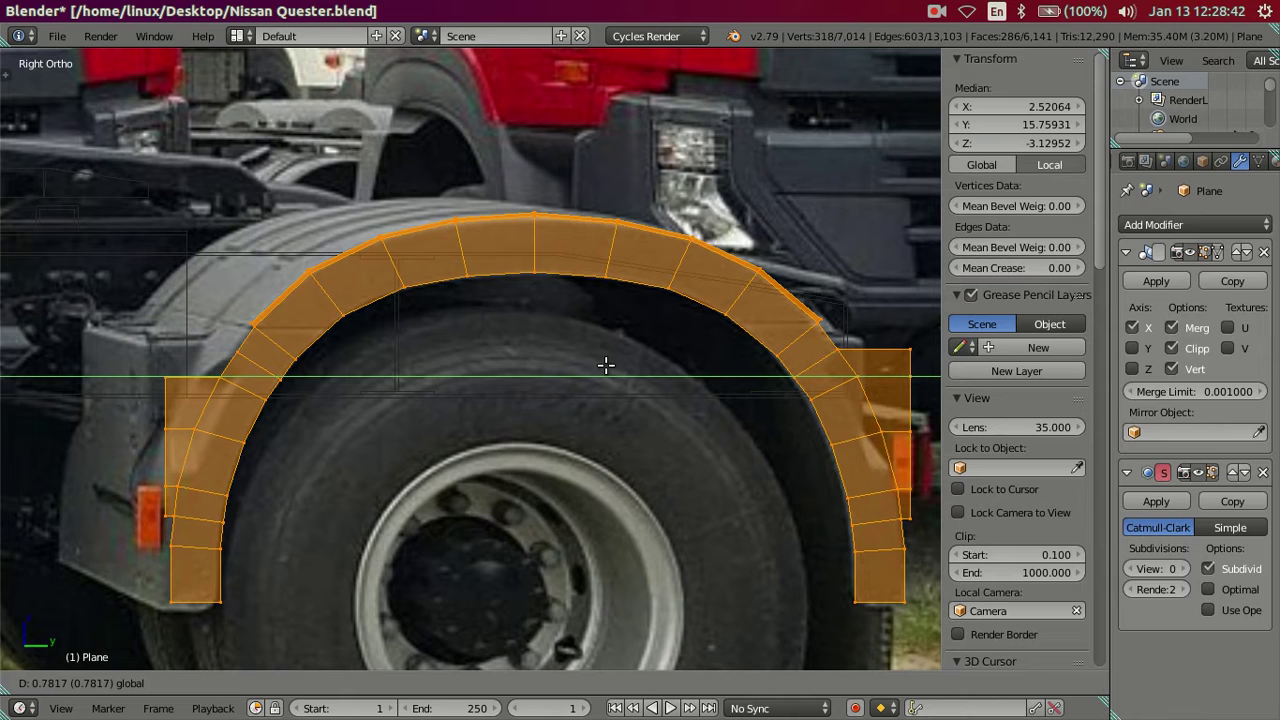
{"action": "left_click_drag", "start_coordinate": [607, 365], "coordinate": [605, 364]}
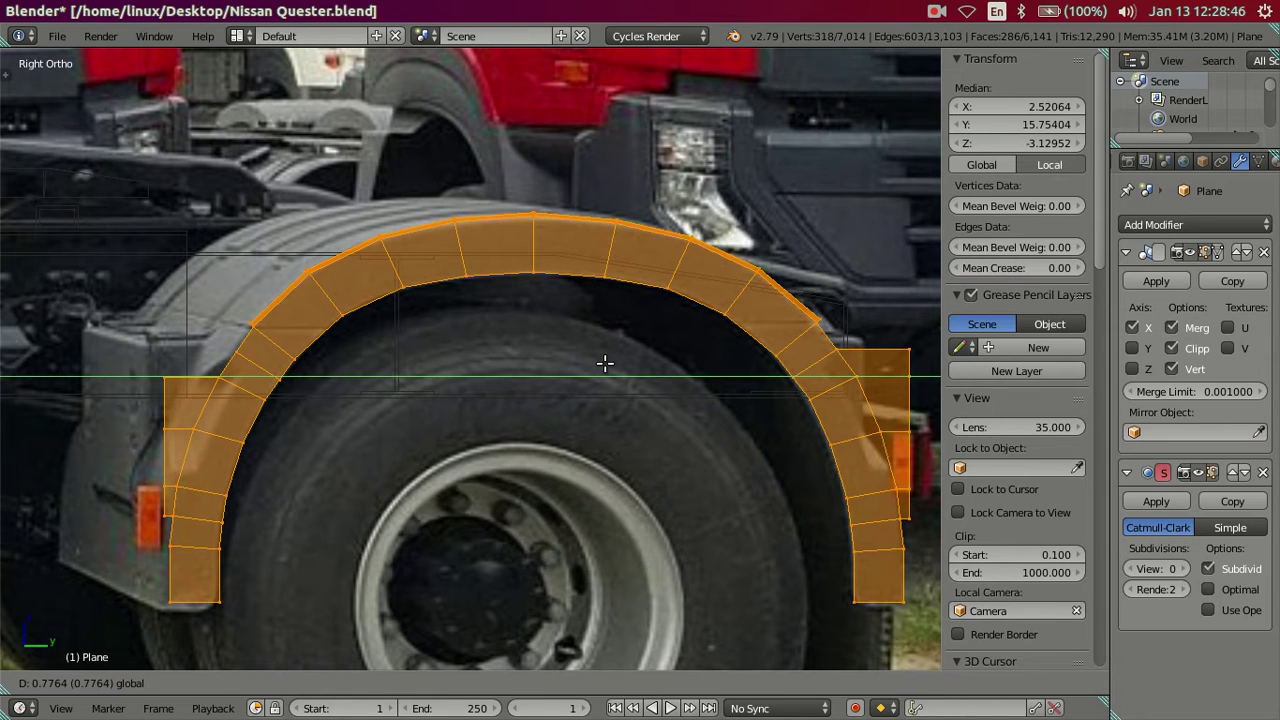
{"action": "left_click", "coordinate": [605, 364]}
{"action": "scroll", "coordinate": [590, 368], "scroll_direction": "down", "scroll_amount": 3}
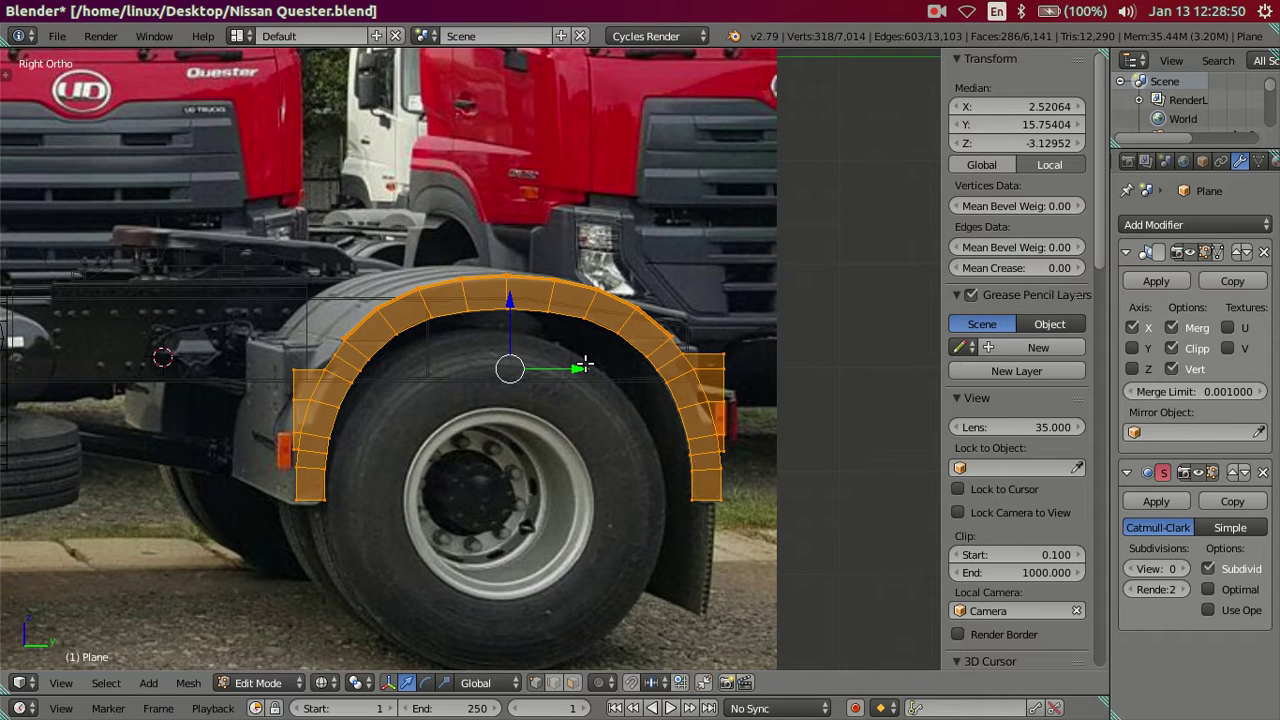
{"action": "scroll", "coordinate": [585, 367], "scroll_direction": "up", "scroll_amount": 2}
{"action": "scroll", "coordinate": [588, 369], "scroll_direction": "up", "scroll_amount": 1}
{"action": "mouse_move", "coordinate": [529, 323]}
{"action": "middle_mouse_down"}
{"action": "mouse_move", "coordinate": [545, 400]}
{"action": "mouse_move", "coordinate": [543, 386]}
{"action": "middle_mouse_up"}
Undo the last two edits and reselect the whole arch mesh in right side view
{"action": "key", "text": "ctrl+z"}
{"action": "key", "text": "ctrl+z"}
{"action": "key", "text": "ctrl+z"}
{"action": "key", "text": "ctrl+z"}
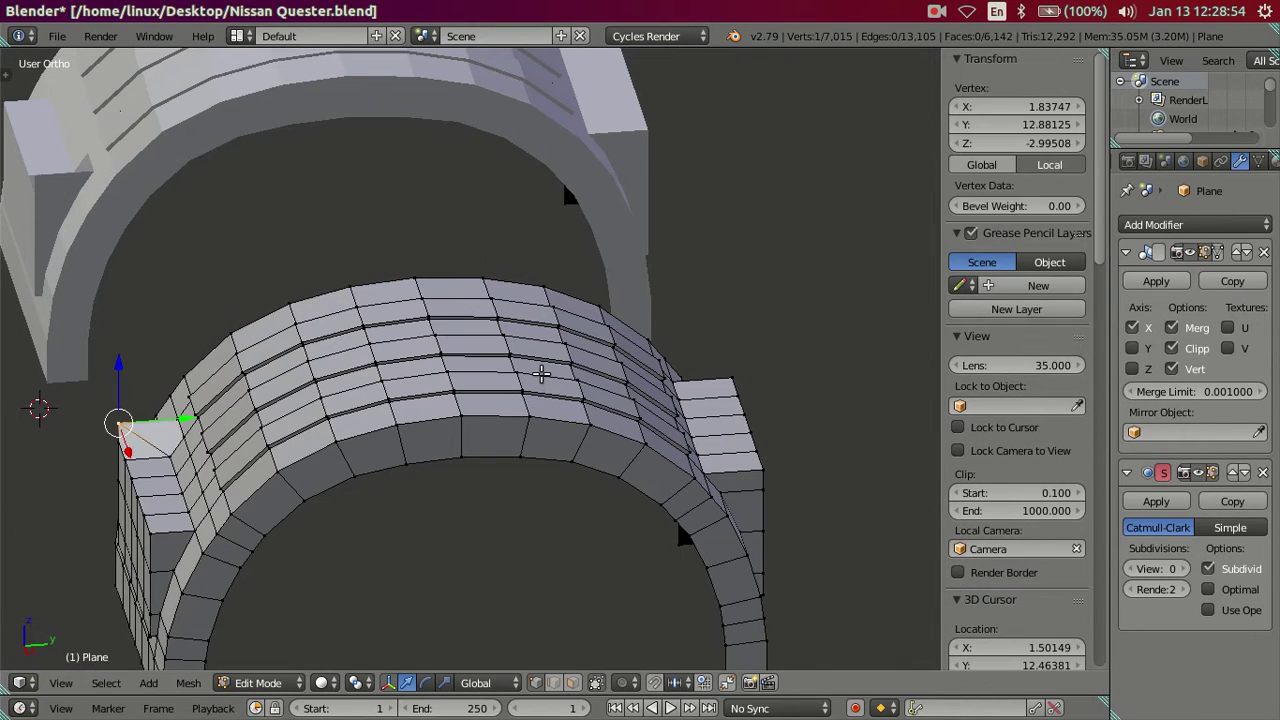
{"action": "key", "text": "ctrl+z"}
{"action": "key", "text": "ctrl+z"}
{"action": "key", "text": "ctrl+z"}
{"action": "key", "text": "ctrl+z"}
{"action": "key", "text": "ctrl+z"}
{"action": "right_click", "coordinate": [420, 400]}
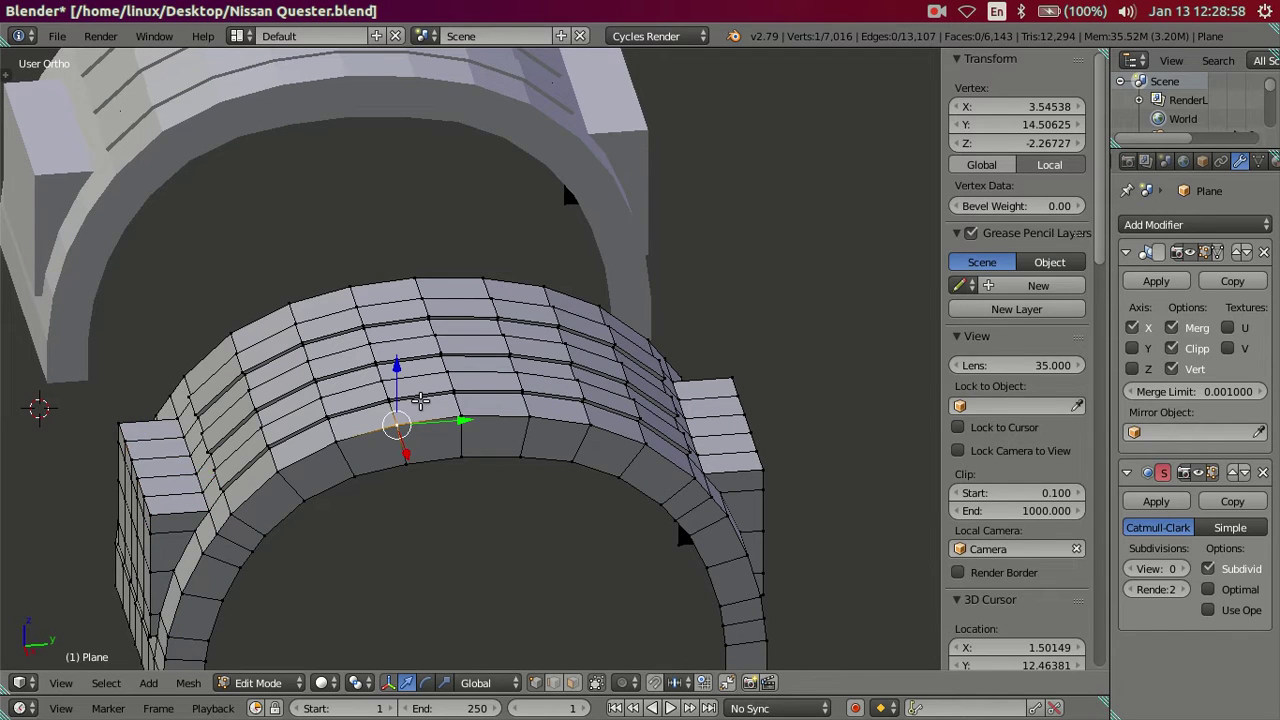
{"action": "key", "text": "ctrl+l"}
{"action": "middle_click_drag", "start_coordinate": [422, 400], "coordinate": [475, 388]}
{"action": "key", "text": "KP_3"}
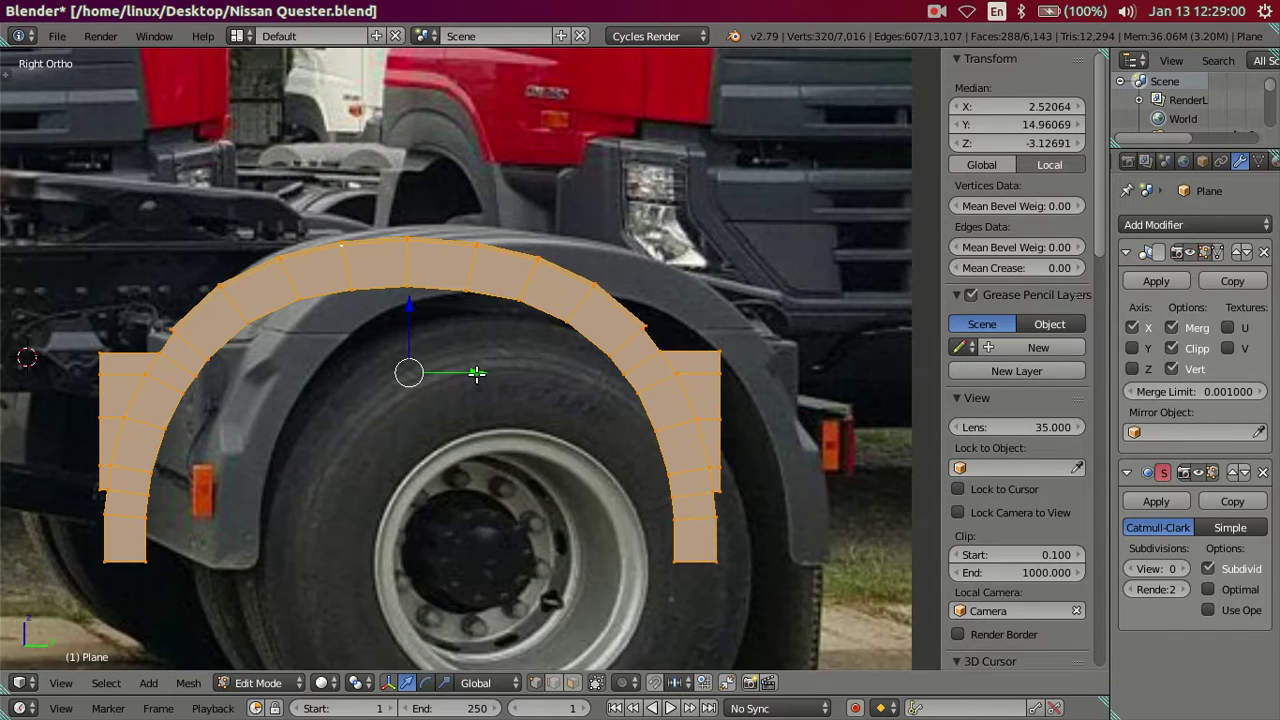
{"action": "scroll", "coordinate": [477, 386], "scroll_direction": "up", "scroll_amount": 1}
Move the arch along Y in two nudges so it sits over the fender
{"action": "key", "text": "g"}
{"action": "key", "text": "y"}
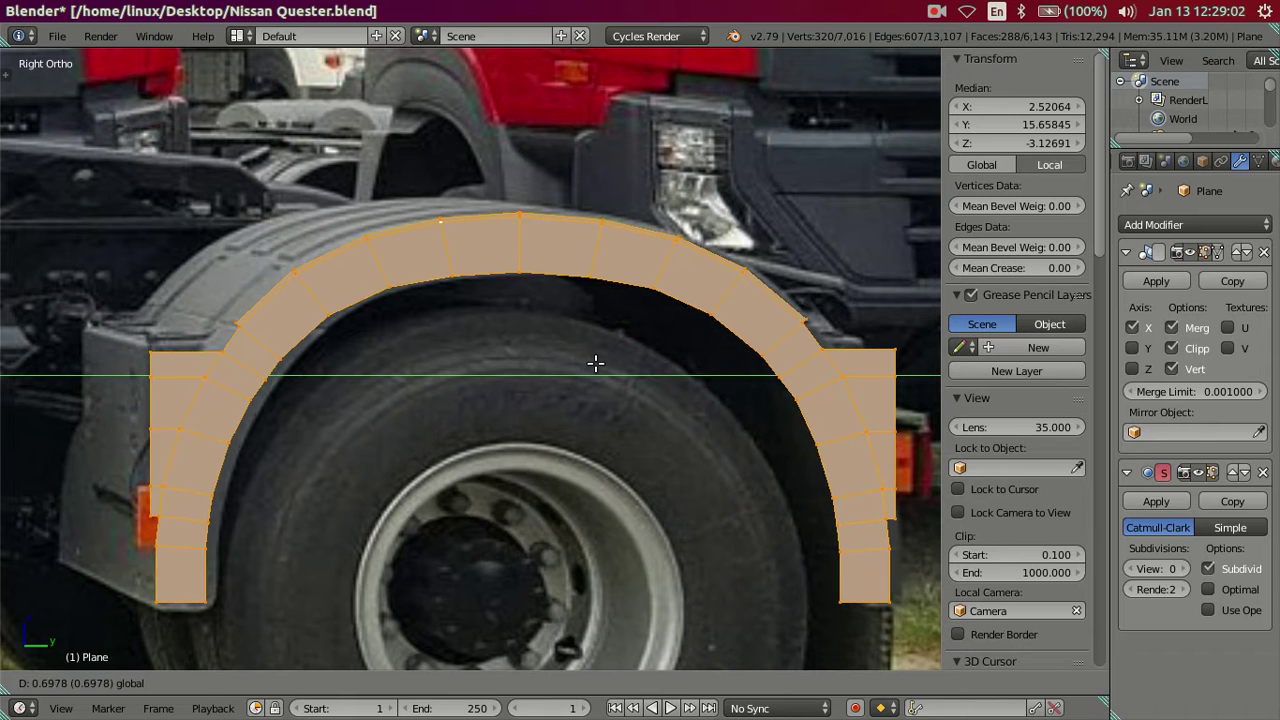
{"action": "left_click", "coordinate": [597, 372]}
{"action": "key", "text": "g"}
{"action": "key", "text": "y"}
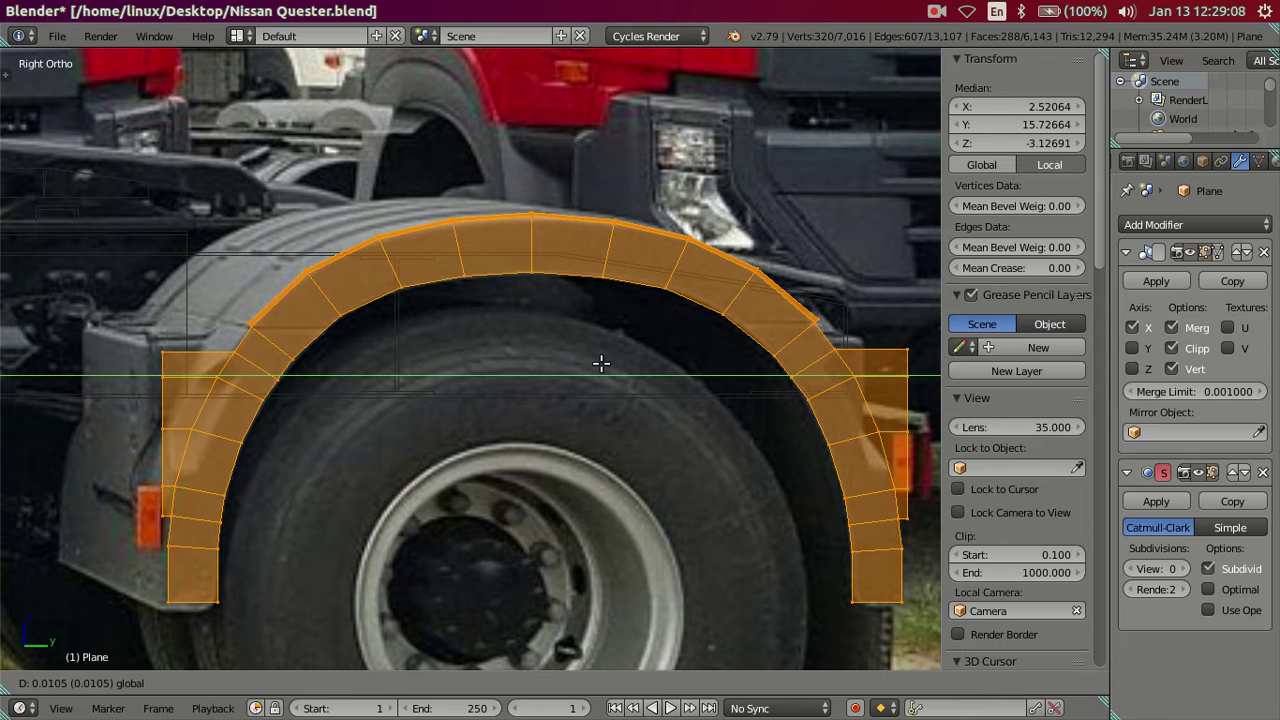
{"action": "left_click", "coordinate": [600, 363]}
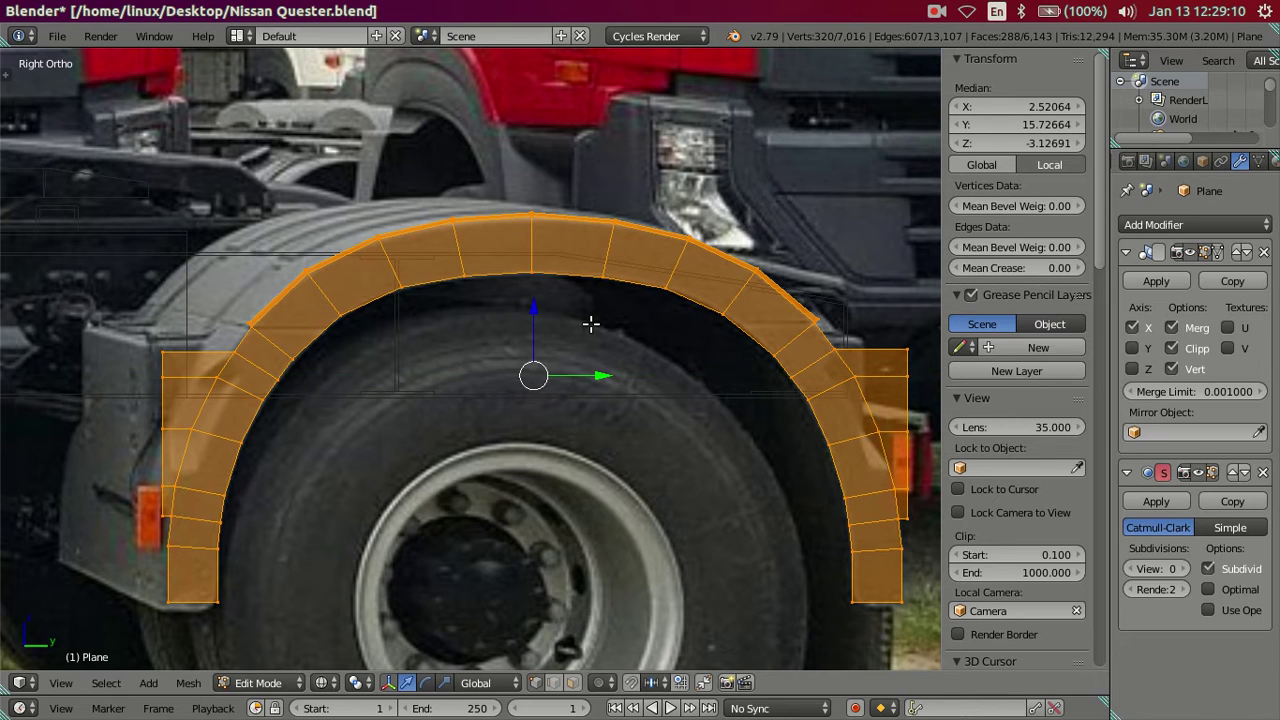
Hide the side panel, deselect all, and save over Nissan Quester.blend
{"action": "key", "text": "n"}
{"action": "key", "text": "a"}
{"action": "mouse_move", "coordinate": [575, 260]}
{"action": "middle_mouse_down"}
{"action": "mouse_move", "coordinate": [580, 371]}
{"action": "mouse_move", "coordinate": [600, 386]}
{"action": "mouse_move", "coordinate": [586, 349]}
{"action": "mouse_move", "coordinate": [592, 266]}
{"action": "mouse_move", "coordinate": [634, 403]}
{"action": "mouse_move", "coordinate": [651, 380]}
{"action": "mouse_move", "coordinate": [606, 327]}
{"action": "mouse_move", "coordinate": [543, 331]}
{"action": "middle_mouse_up"}
{"action": "key", "text": "ctrl+s"}
{"action": "left_click", "coordinate": [594, 352]}
{"action": "scroll", "coordinate": [606, 327], "scroll_direction": "up", "scroll_amount": 5}
{"action": "scroll", "coordinate": [540, 329], "scroll_direction": "up", "scroll_amount": 2}
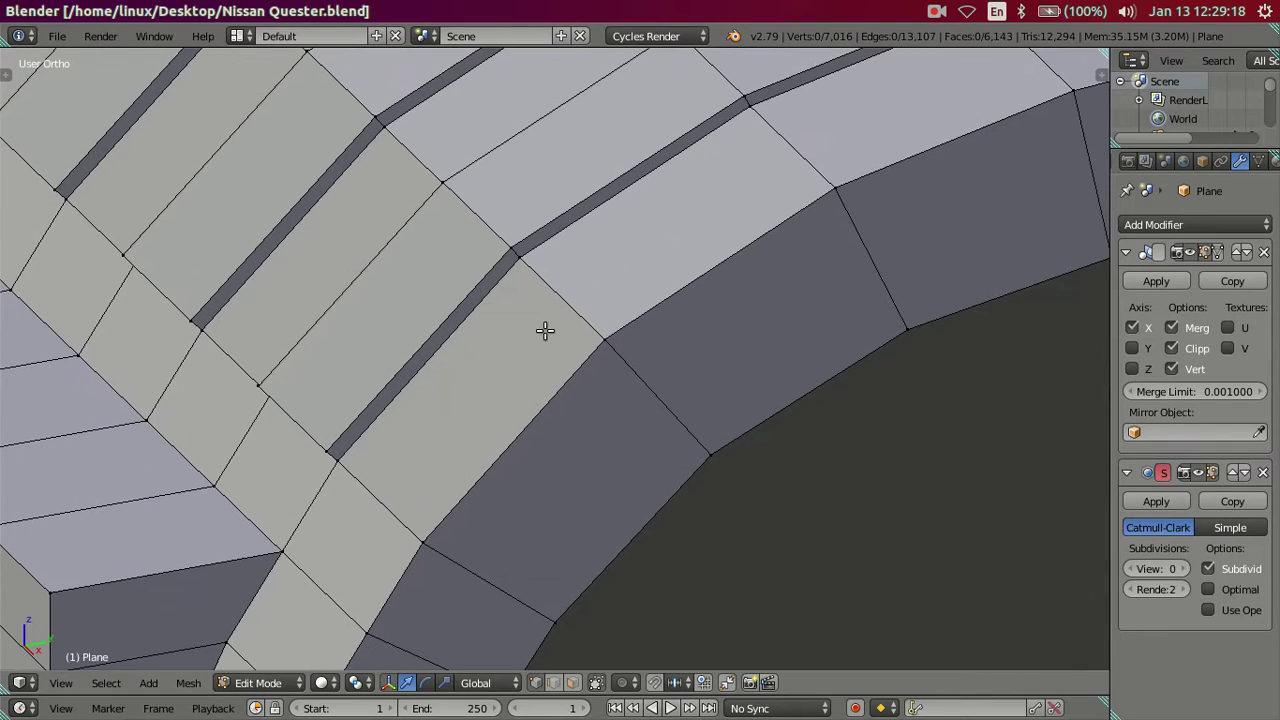
{"action": "left_click", "coordinate": [327, 433]}
Merge the first two vertex pairs across the gaps At Last, using wireframe to reach them
{"action": "left_click", "coordinate": [524, 258], "text": "shift"}
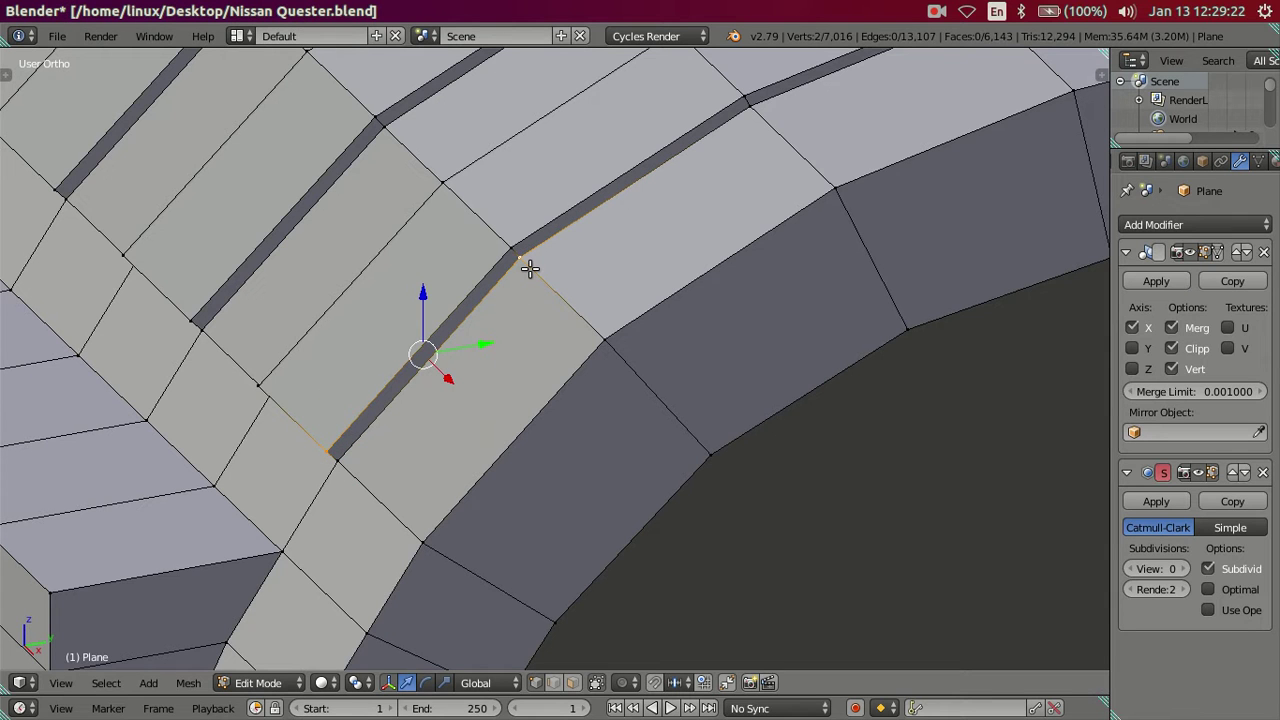
{"action": "key", "text": "alt+m"}
{"action": "left_click", "coordinate": [510, 271]}
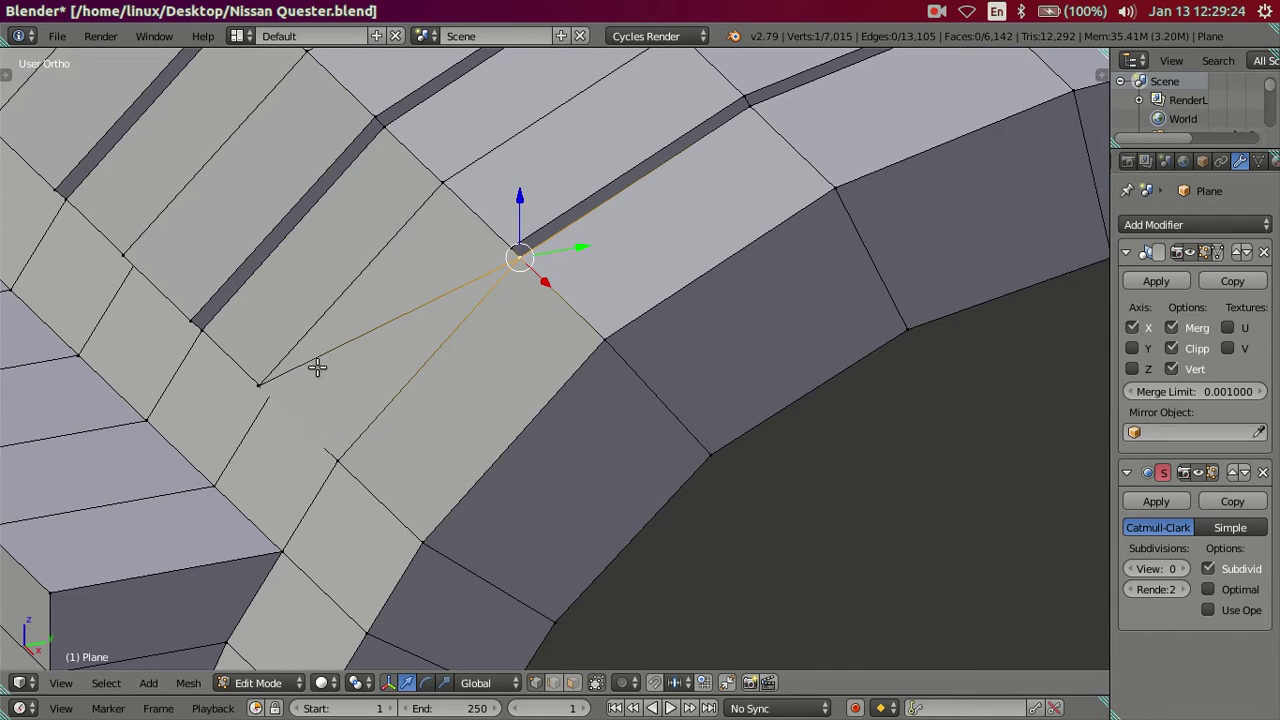
{"action": "left_click", "coordinate": [260, 378]}
{"action": "key", "text": "z"}
{"action": "left_click", "coordinate": [450, 195], "text": "shift"}
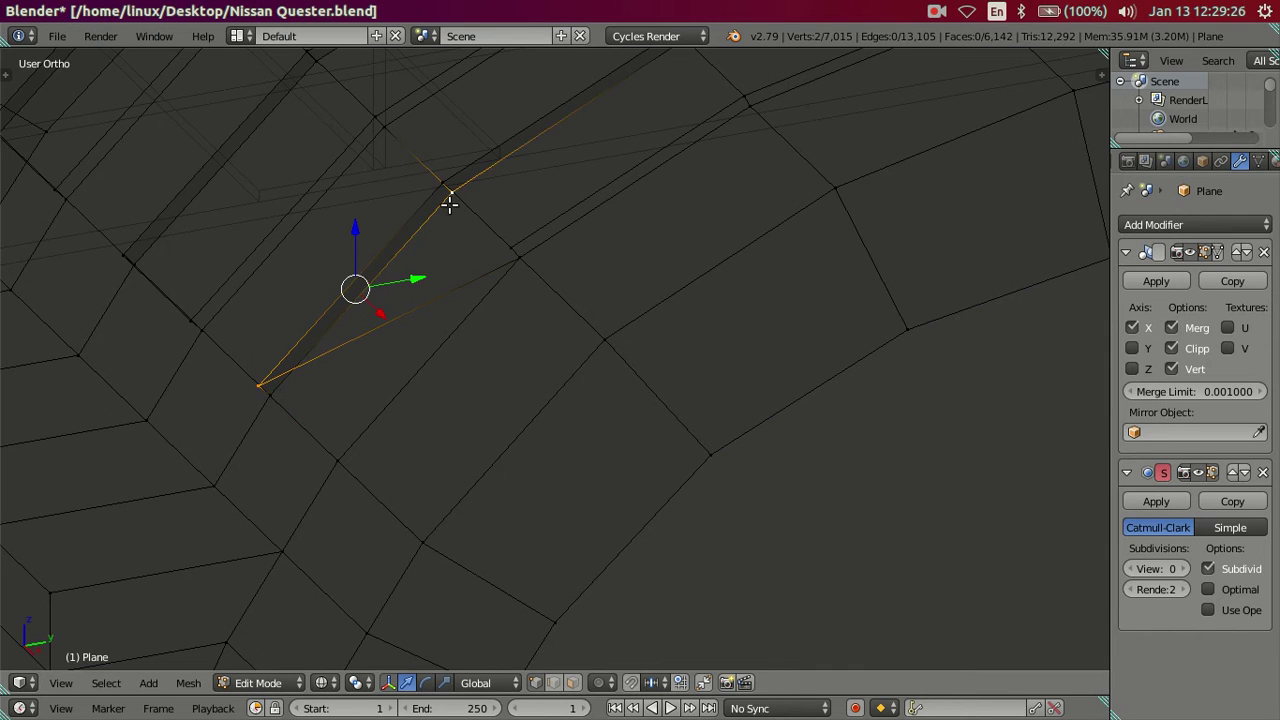
{"action": "key", "text": "alt+m"}
{"action": "left_click", "coordinate": [466, 244]}
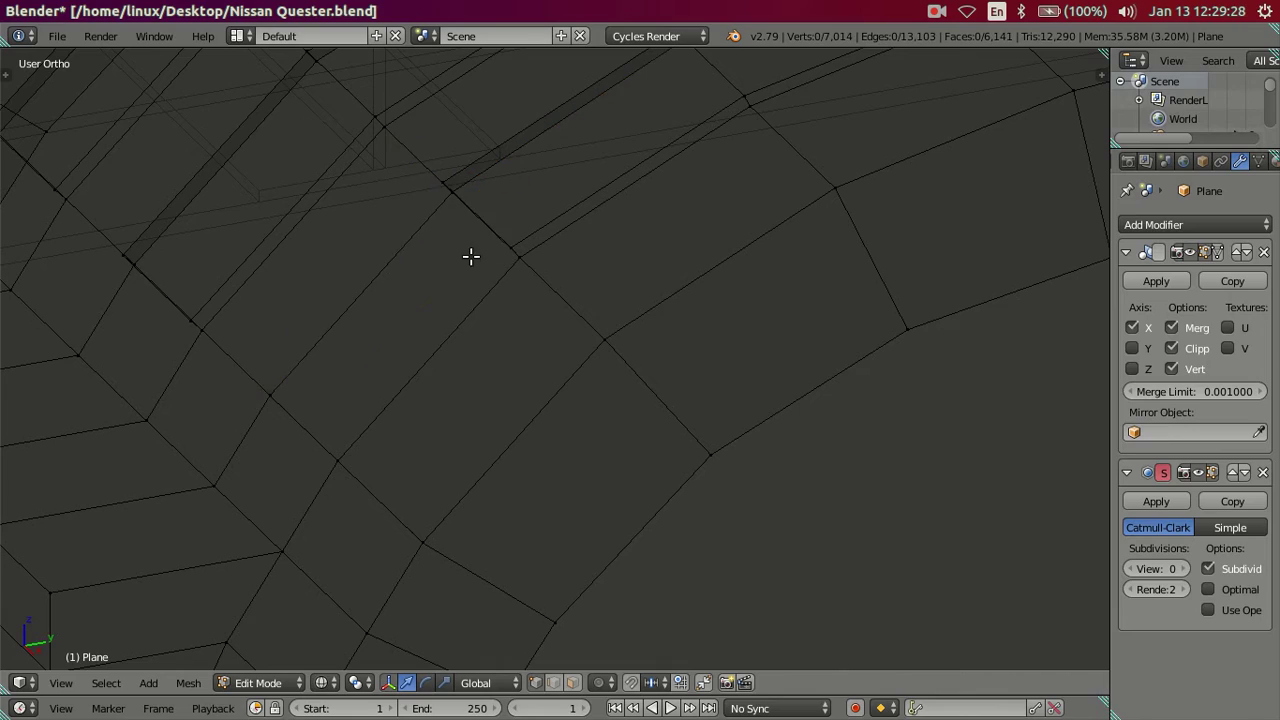
{"action": "key", "text": "z"}
Merge a ridge's base vertex into its top, then the lower-left corner vertex across its gap
{"action": "mouse_move", "coordinate": [471, 257]}
{"action": "middle_mouse_down"}
{"action": "mouse_move", "coordinate": [443, 500]}
{"action": "mouse_move", "coordinate": [484, 457]}
{"action": "mouse_move", "coordinate": [486, 427]}
{"action": "middle_mouse_up"}
{"action": "middle_click_drag", "start_coordinate": [480, 340], "coordinate": [587, 472]}
{"action": "scroll", "coordinate": [587, 472], "scroll_direction": "up", "scroll_amount": 3}
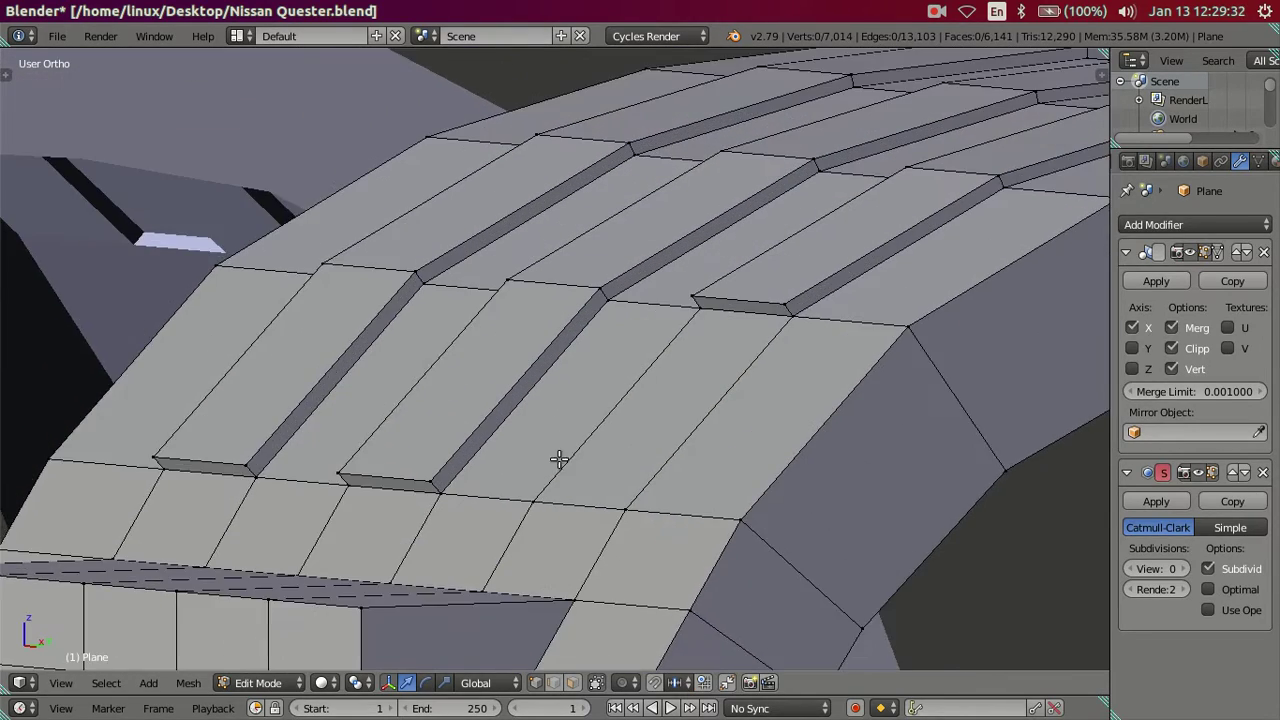
{"action": "scroll", "coordinate": [557, 537], "scroll_direction": "up", "scroll_amount": 1}
{"action": "middle_click_drag", "start_coordinate": [410, 500], "coordinate": [414, 497]}
{"action": "right_click", "coordinate": [490, 505]}
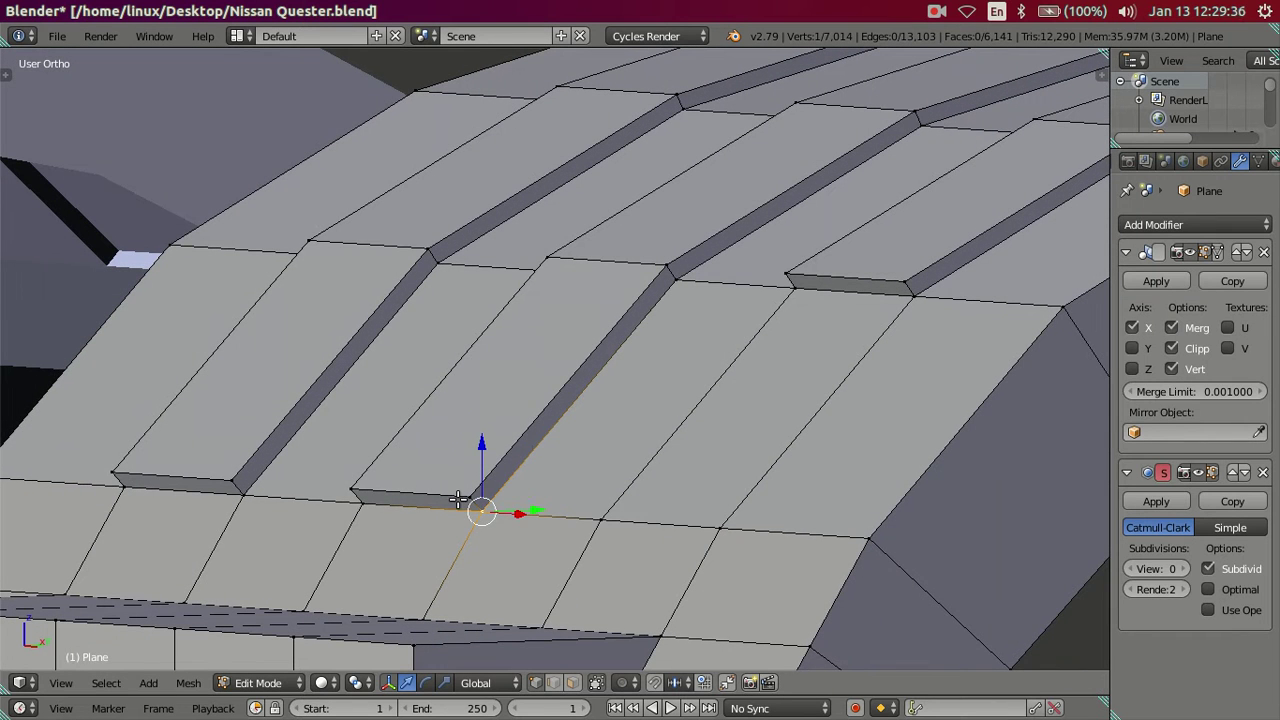
{"action": "right_click", "coordinate": [677, 288], "text": "shift"}
{"action": "key", "text": "alt+m"}
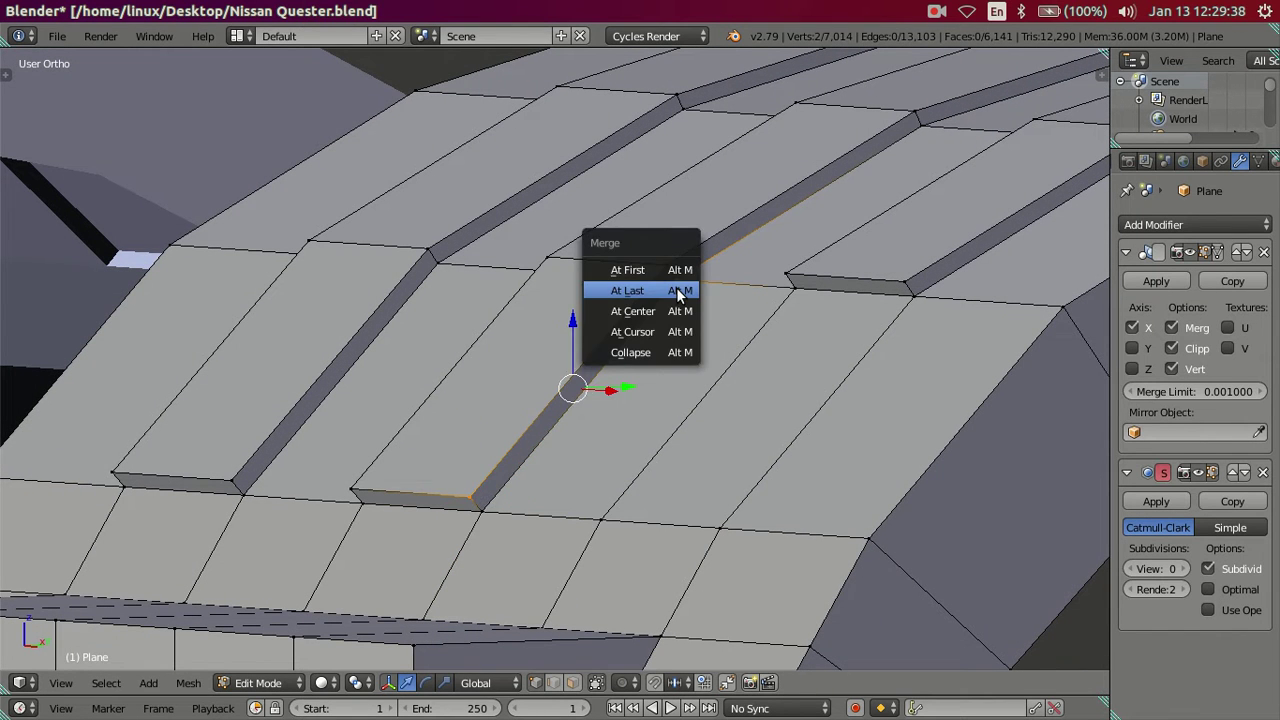
{"action": "left_click", "coordinate": [677, 288]}
{"action": "right_click", "coordinate": [366, 488]}
{"action": "key", "text": "z"}
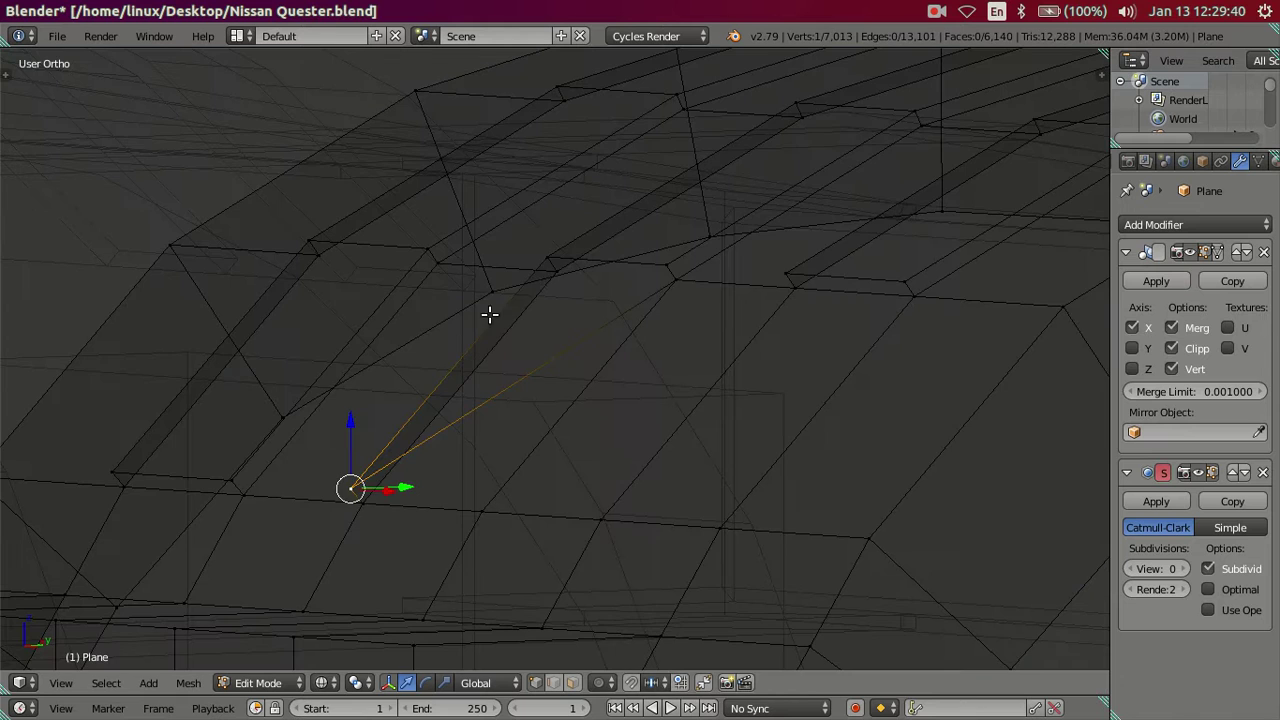
{"action": "right_click", "coordinate": [552, 275], "text": "shift"}
{"action": "key", "text": "alt+m"}
{"action": "left_click", "coordinate": [552, 274]}
{"action": "key", "text": "a"}
{"action": "key", "text": "z"}
Merge the last two strip corner vertices into their partners across the gap At Last
{"action": "right_click", "coordinate": [222, 466]}
{"action": "right_click", "coordinate": [449, 274], "text": "ctrl"}
{"action": "key", "text": "alt+m"}
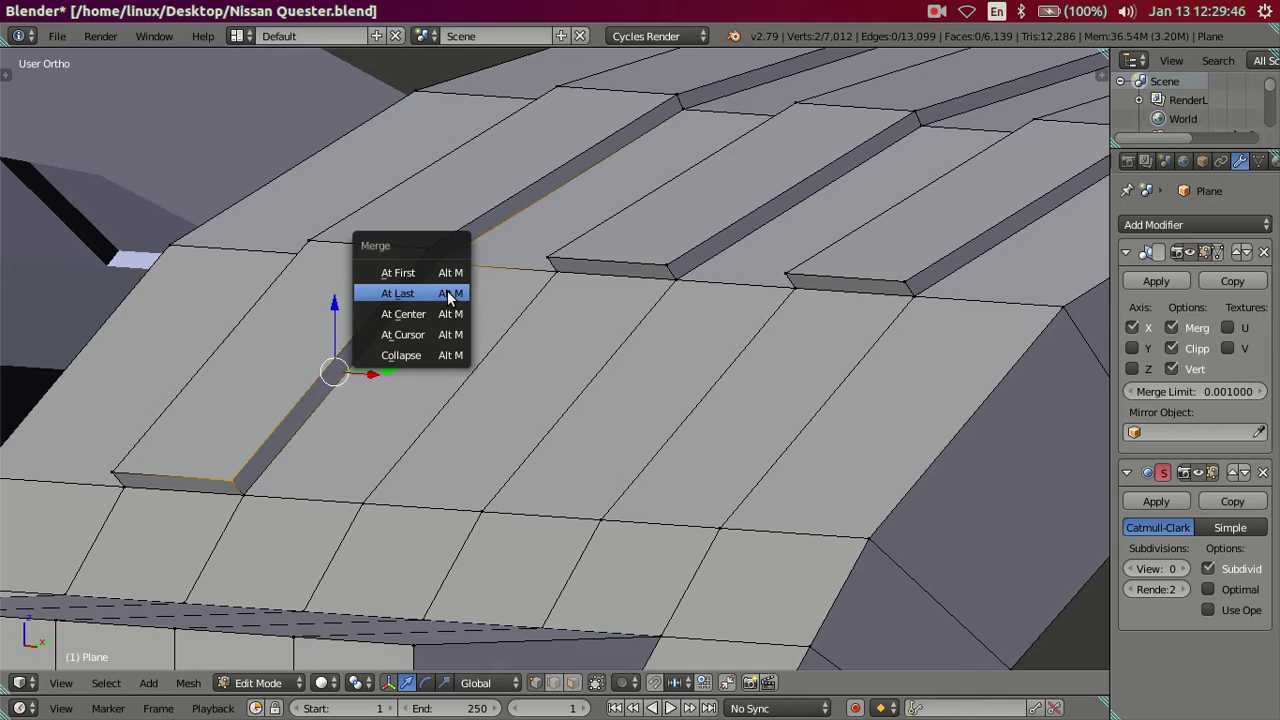
{"action": "key", "text": "Return"}
{"action": "key", "text": "z"}
{"action": "right_click", "coordinate": [311, 256], "text": "shift"}
{"action": "key", "text": "alt+m"}
{"action": "left_click", "coordinate": [309, 260]}
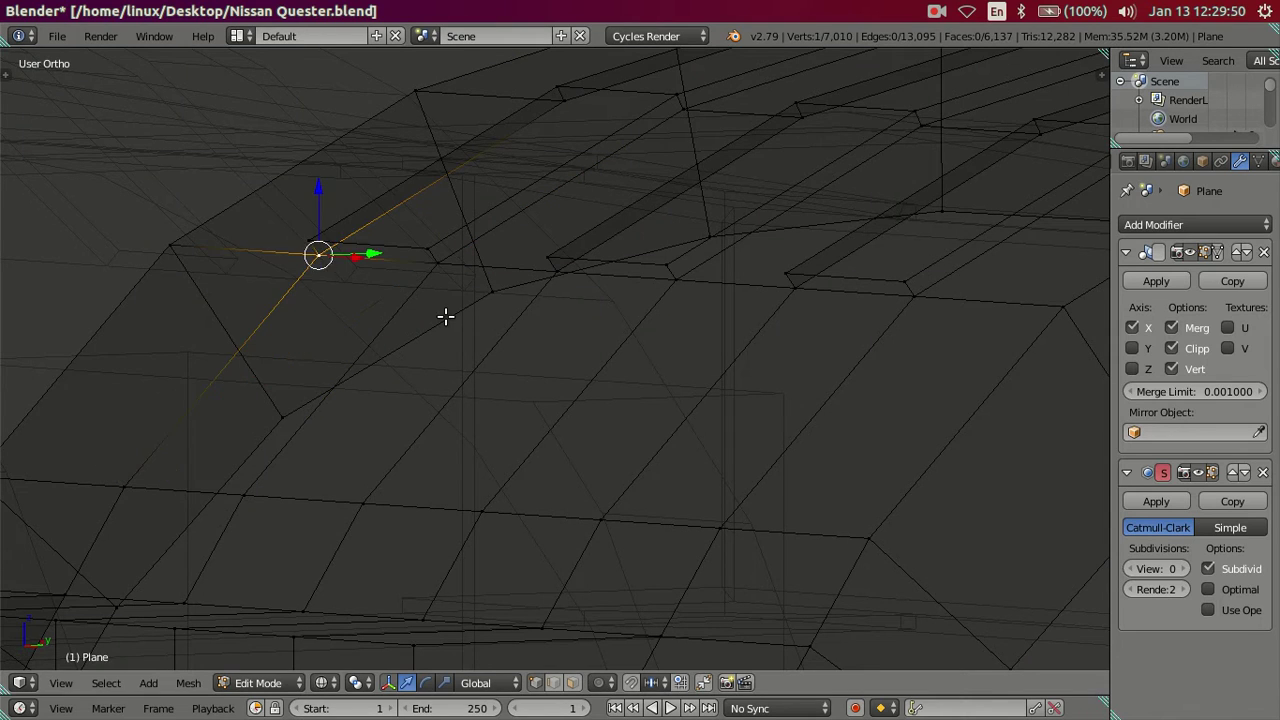
{"action": "key", "text": "z"}
{"action": "key", "text": "a"}
Inspect the arch from new angles and compare it with the Volvo chassis reference photo
{"action": "scroll", "coordinate": [566, 314], "scroll_direction": "down", "scroll_amount": 3}
{"action": "mouse_move", "coordinate": [586, 323]}
{"action": "middle_mouse_down"}
{"action": "mouse_move", "coordinate": [523, 374]}
{"action": "mouse_move", "coordinate": [391, 331]}
{"action": "mouse_move", "coordinate": [457, 340]}
{"action": "middle_mouse_up"}
{"action": "scroll", "coordinate": [391, 331], "scroll_direction": "up", "scroll_amount": 4}
{"action": "scroll", "coordinate": [447, 333], "scroll_direction": "down", "scroll_amount": 5}
{"action": "mouse_move", "coordinate": [447, 333]}
{"action": "middle_mouse_down"}
{"action": "mouse_move", "coordinate": [530, 441]}
{"action": "mouse_move", "coordinate": [350, 420]}
{"action": "middle_mouse_up"}
{"action": "left_click", "coordinate": [17, 382]}
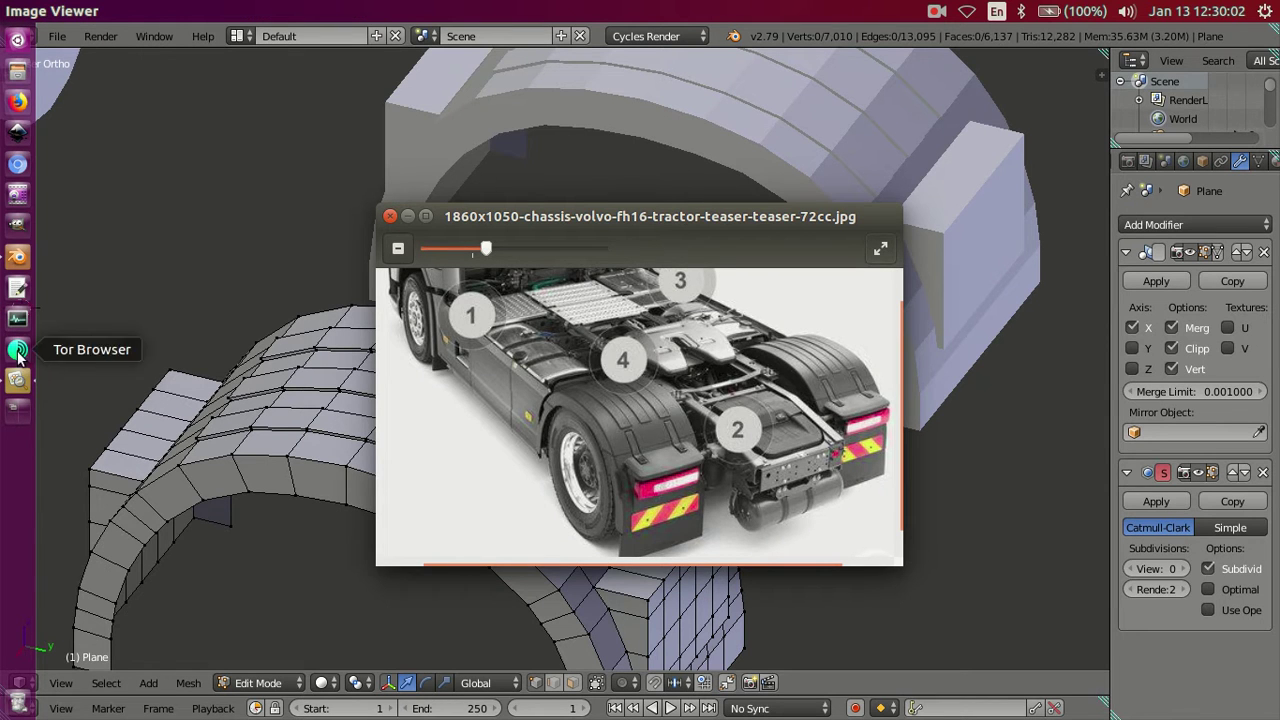
{"action": "left_click", "coordinate": [17, 257]}
{"action": "middle_click_drag", "start_coordinate": [54, 289], "coordinate": [383, 370]}
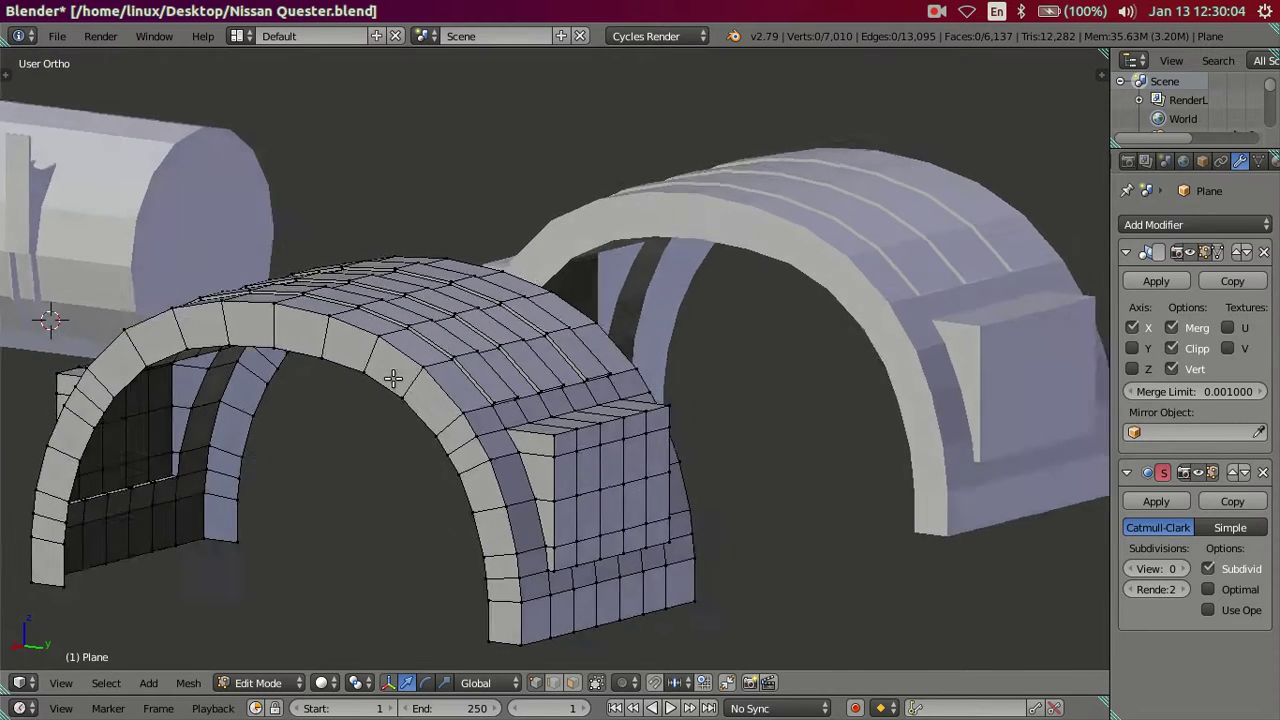
Zoom onto the arch top and merge the first groove-end vertex pair together
{"action": "scroll", "coordinate": [391, 366], "scroll_direction": "up", "scroll_amount": 3}
{"action": "middle_click_drag", "start_coordinate": [446, 423], "coordinate": [557, 409]}
{"action": "scroll", "coordinate": [460, 420], "scroll_direction": "up", "scroll_amount": 2}
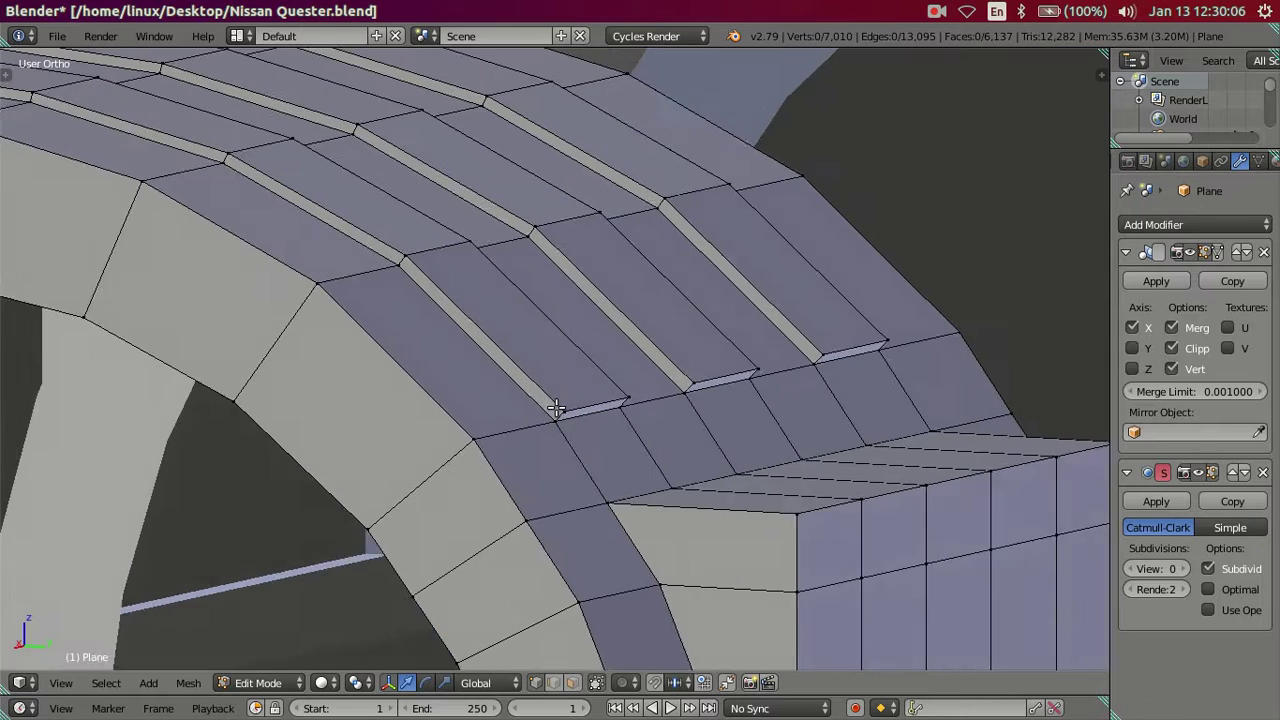
{"action": "scroll", "coordinate": [557, 409], "scroll_direction": "up", "scroll_amount": 2}
{"action": "right_click", "coordinate": [430, 450]}
{"action": "right_click", "coordinate": [258, 306], "text": "shift"}
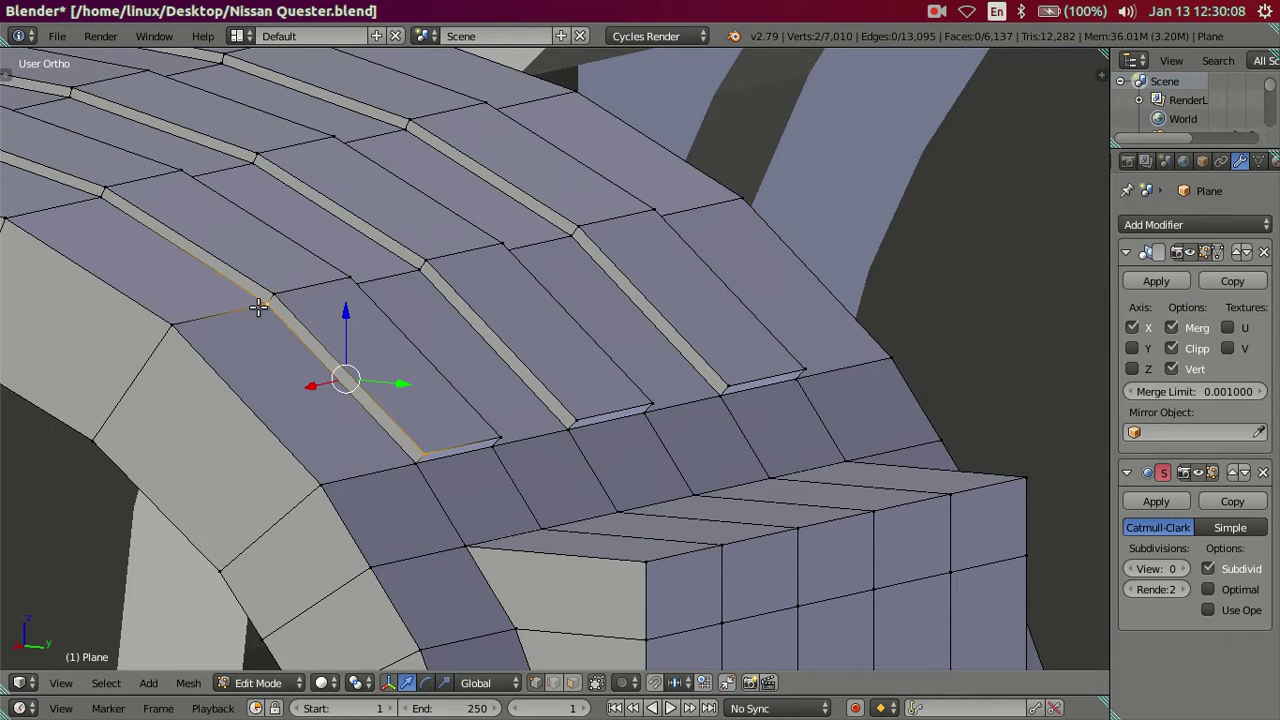
{"action": "key", "text": "alt+m"}
{"action": "left_click", "coordinate": [258, 309]}
Merge the next two groove corner vertices into their partner vertices At Last
{"action": "right_click", "coordinate": [500, 437]}
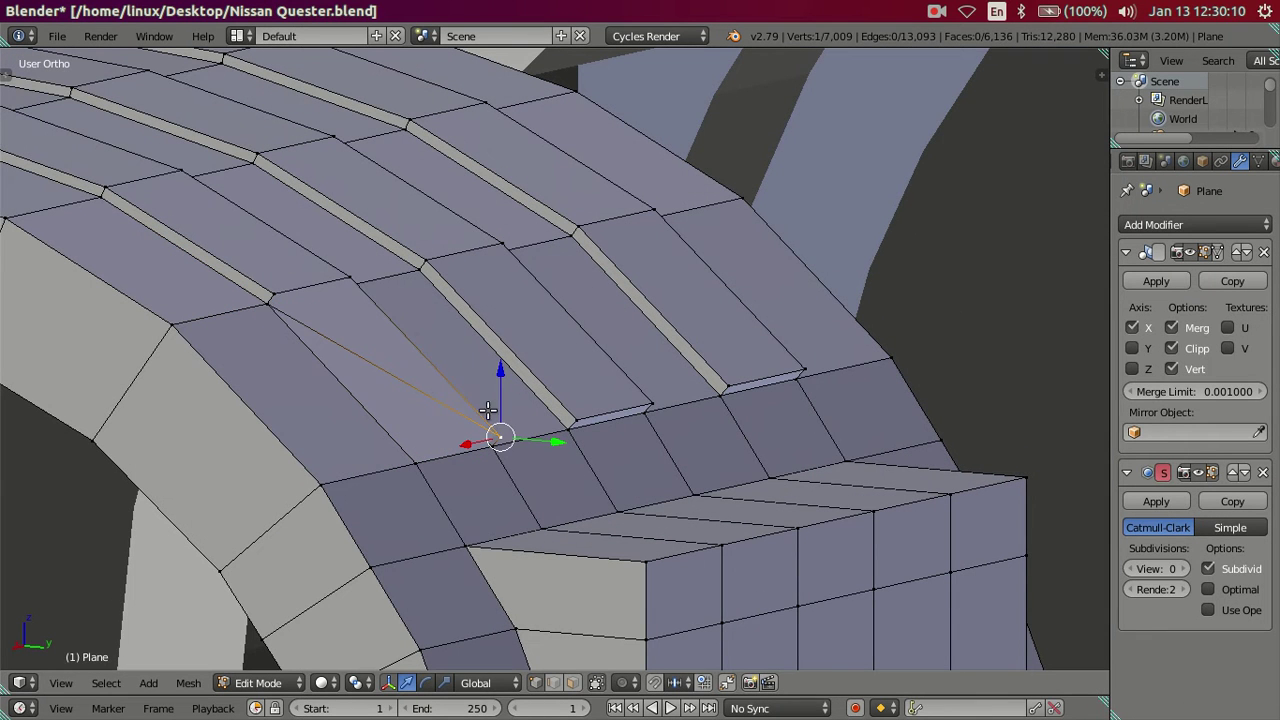
{"action": "right_click", "coordinate": [566, 408]}
{"action": "right_click", "coordinate": [417, 268], "text": "shift"}
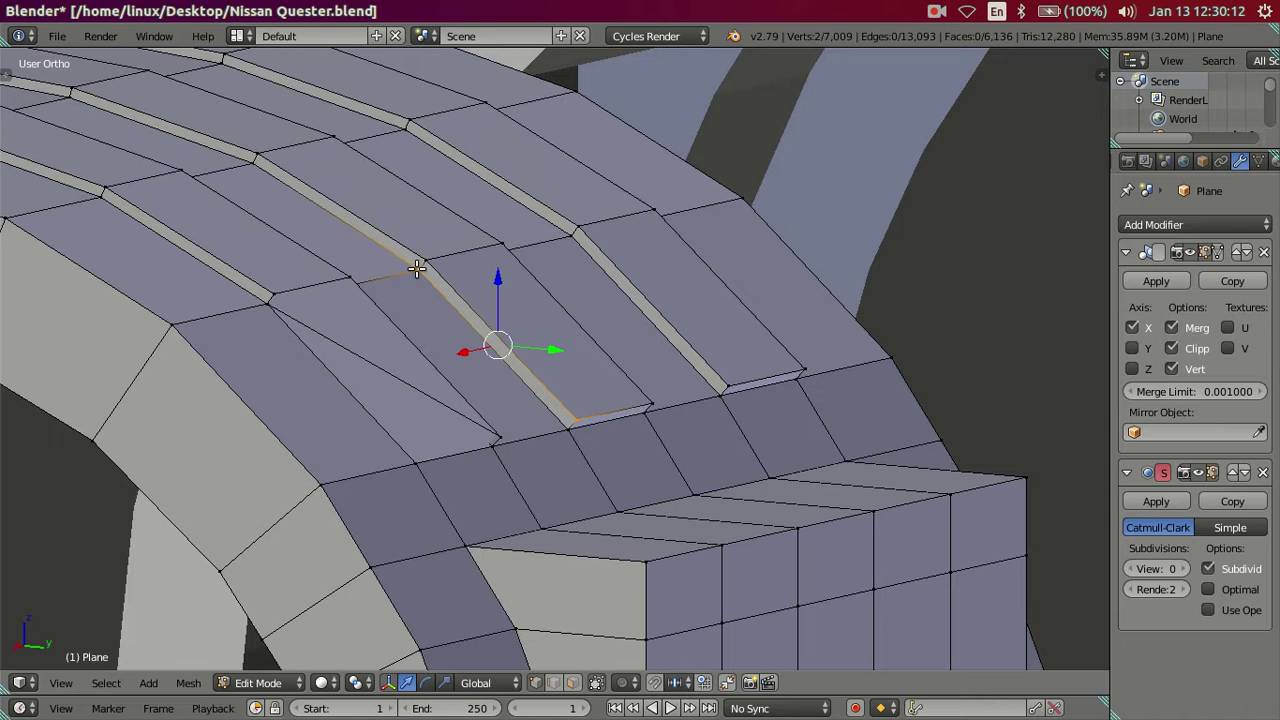
{"action": "key", "text": "alt+m"}
{"action": "left_click", "coordinate": [420, 272]}
{"action": "right_click", "coordinate": [722, 378]}
{"action": "right_click", "coordinate": [574, 238], "text": "shift"}
{"action": "key", "text": "alt+m"}
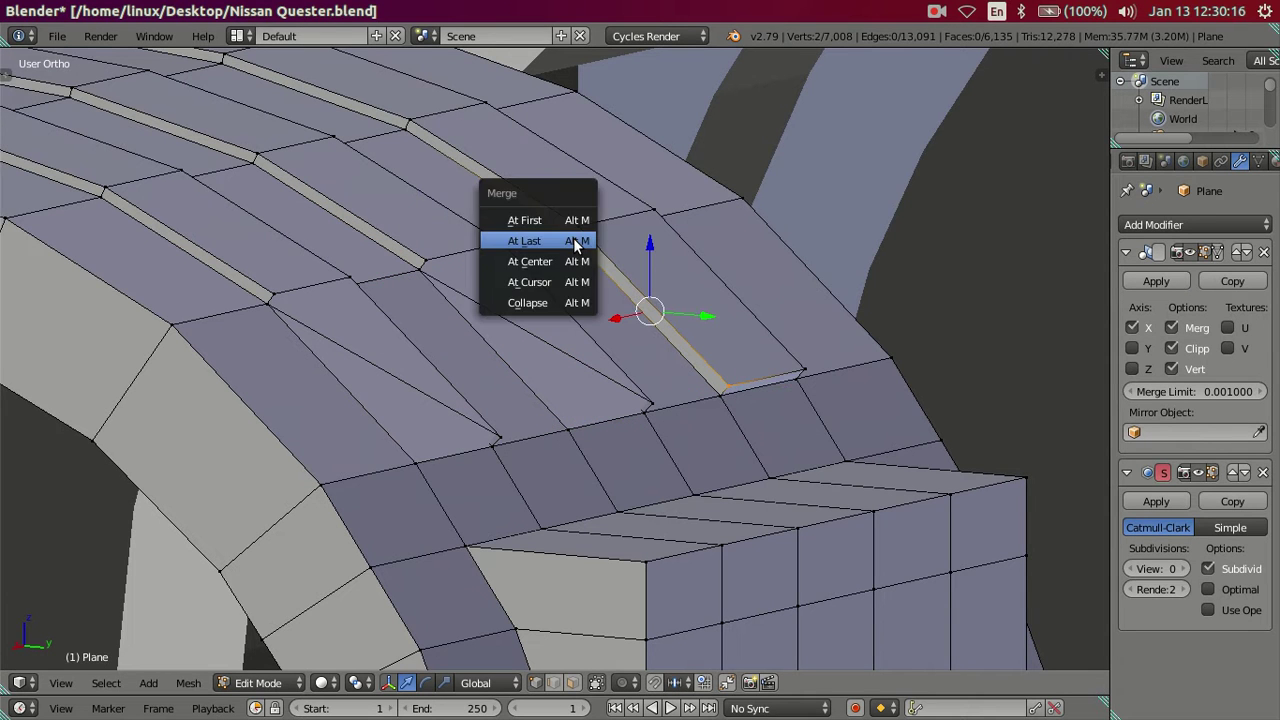
{"action": "left_click", "coordinate": [573, 238]}
Turn toward the other grooves and merge a lower groove-end vertex into the ridge vertex above it
{"action": "scroll", "coordinate": [540, 400], "scroll_direction": "up", "scroll_amount": 3}
{"action": "scroll", "coordinate": [513, 420], "scroll_direction": "down", "scroll_amount": 3}
{"action": "mouse_move", "coordinate": [500, 410]}
{"action": "middle_mouse_down"}
{"action": "mouse_move", "coordinate": [457, 443]}
{"action": "mouse_move", "coordinate": [320, 423]}
{"action": "middle_mouse_up"}
{"action": "mouse_move", "coordinate": [470, 390]}
{"action": "middle_mouse_down"}
{"action": "mouse_move", "coordinate": [807, 420]}
{"action": "mouse_move", "coordinate": [663, 389]}
{"action": "mouse_move", "coordinate": [620, 354]}
{"action": "middle_mouse_up"}
{"action": "scroll", "coordinate": [443, 286], "scroll_direction": "up", "scroll_amount": 3}
{"action": "middle_click_drag", "start_coordinate": [443, 286], "coordinate": [757, 434]}
{"action": "scroll", "coordinate": [700, 440], "scroll_direction": "up", "scroll_amount": 1}
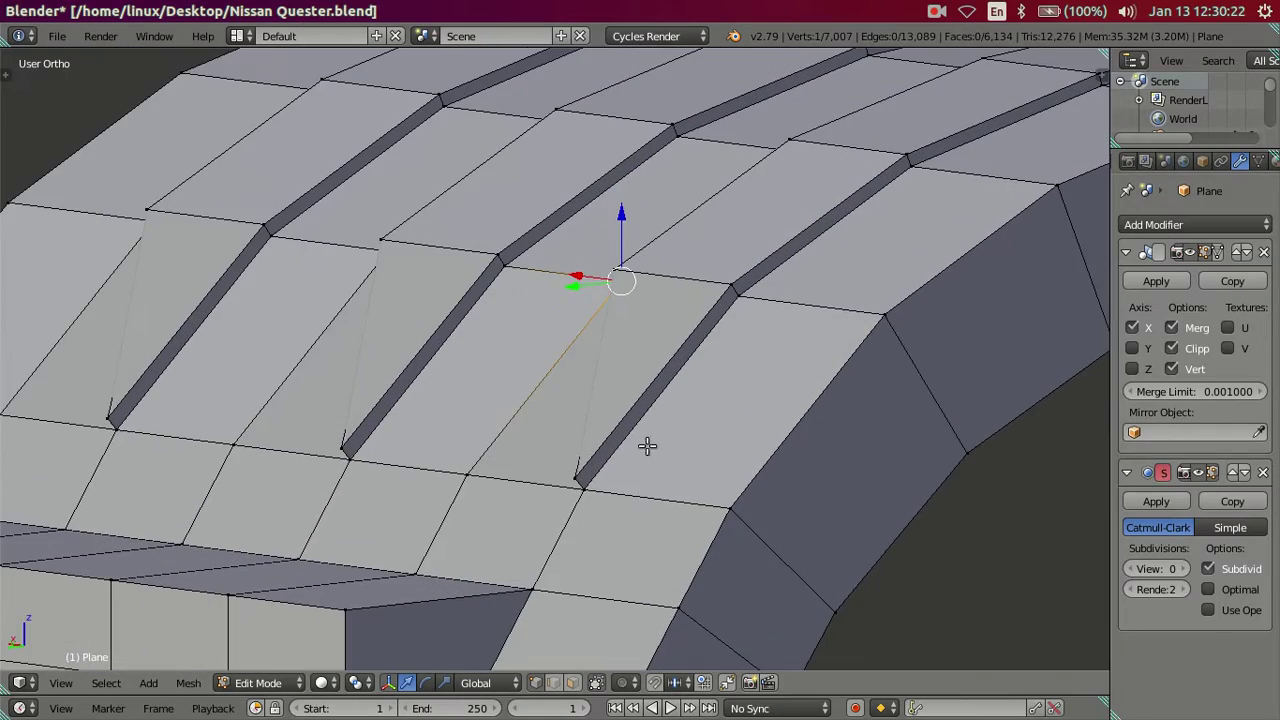
{"action": "right_click", "coordinate": [577, 475]}
{"action": "right_click", "coordinate": [745, 300], "text": "shift"}
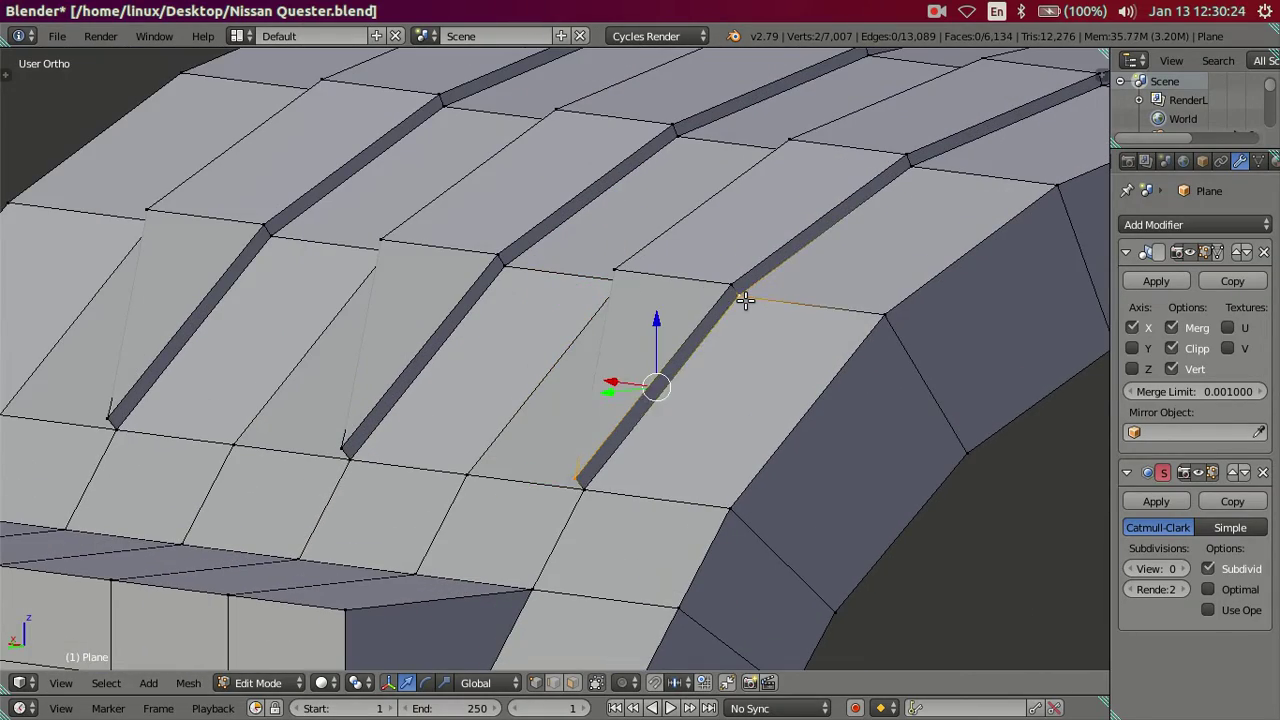
{"action": "key", "text": "alt+m"}
{"action": "left_click", "coordinate": [745, 300]}
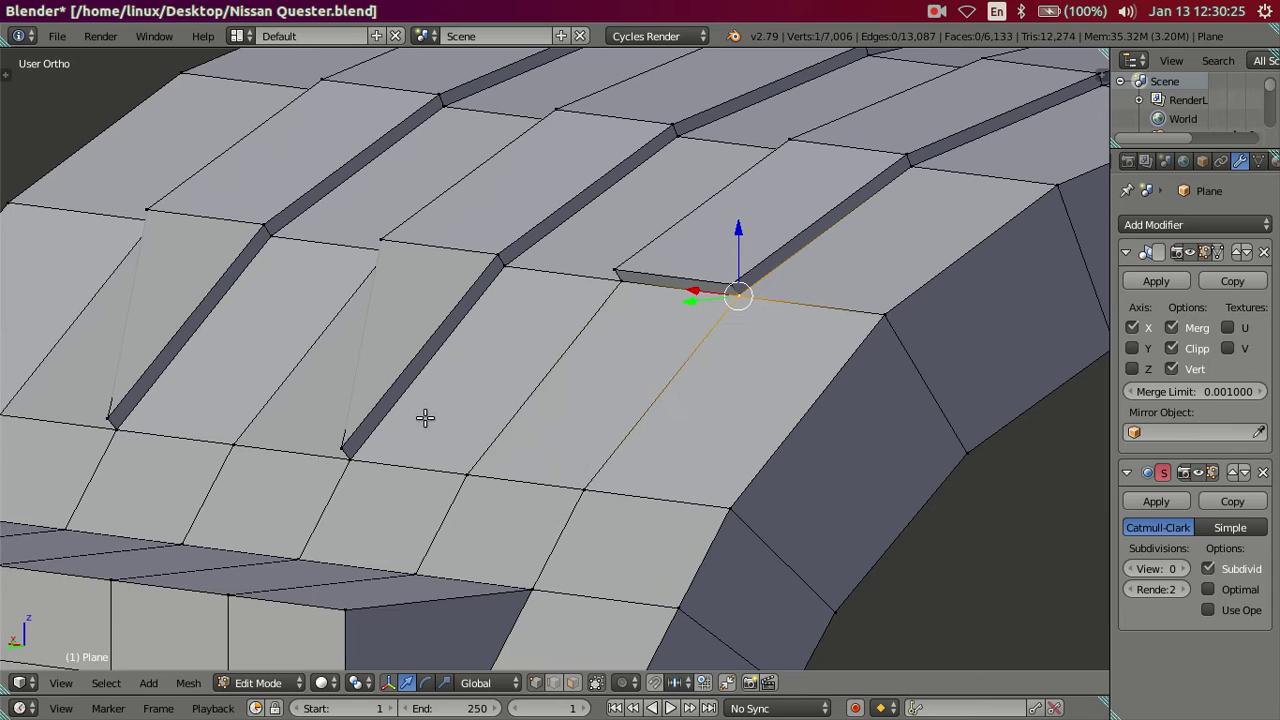
Merge the remaining two groove-end vertices, including the lower-left one, into the ridge vertices above them
{"action": "right_click", "coordinate": [345, 443]}
{"action": "right_click", "coordinate": [503, 270], "text": "shift"}
{"action": "key", "text": "alt+m"}
{"action": "left_click", "coordinate": [500, 277]}
{"action": "right_click", "coordinate": [102, 402]}
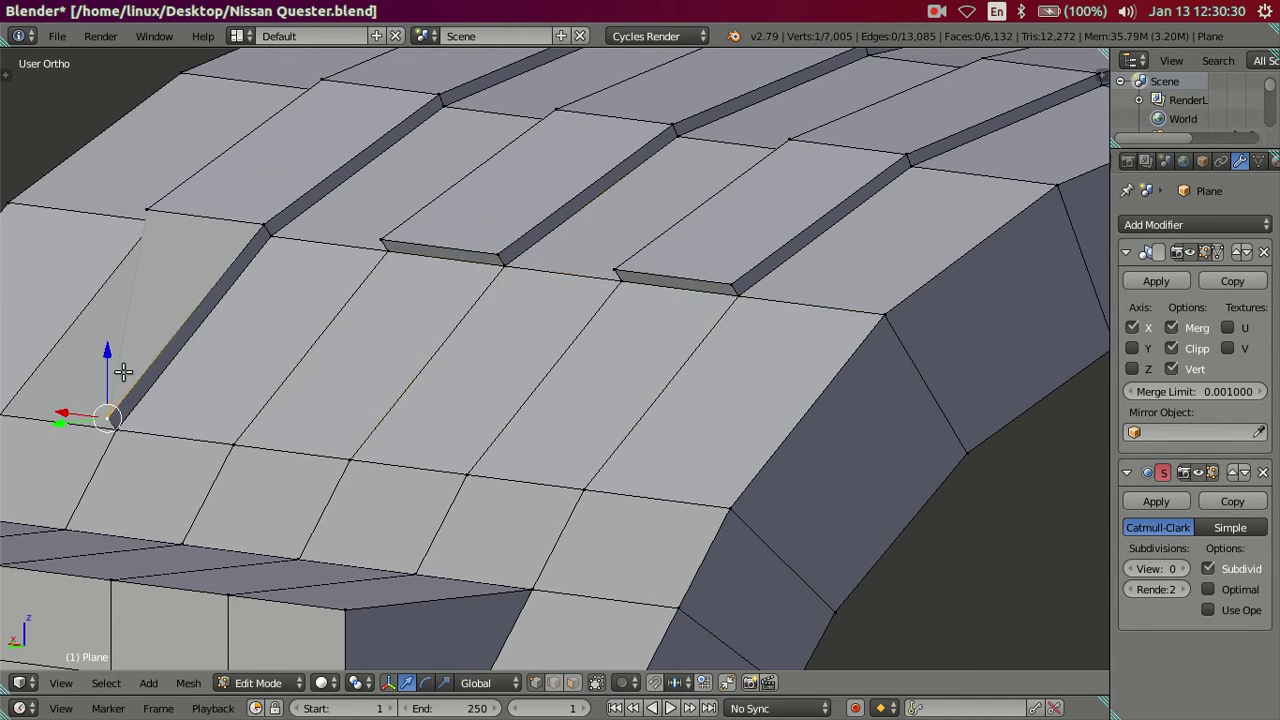
{"action": "right_click", "coordinate": [268, 240], "text": "shift"}
{"action": "key", "text": "alt+m"}
{"action": "left_click", "coordinate": [272, 247]}
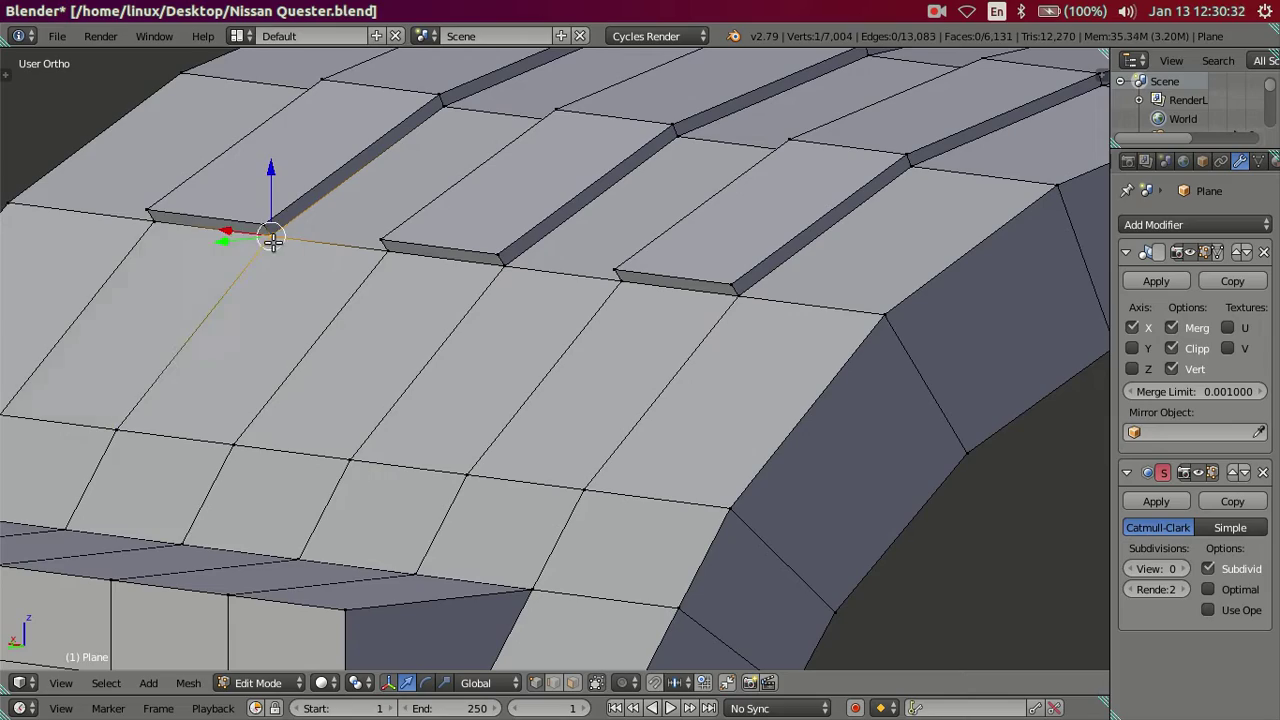
{"action": "mouse_move", "coordinate": [271, 240]}
{"action": "middle_mouse_down"}
{"action": "mouse_move", "coordinate": [507, 428]}
{"action": "mouse_move", "coordinate": [675, 372]}
{"action": "mouse_move", "coordinate": [555, 341]}
{"action": "mouse_move", "coordinate": [614, 418]}
{"action": "mouse_move", "coordinate": [741, 356]}
{"action": "mouse_move", "coordinate": [562, 372]}
{"action": "mouse_move", "coordinate": [657, 434]}
{"action": "mouse_move", "coordinate": [523, 440]}
{"action": "mouse_move", "coordinate": [491, 337]}
{"action": "mouse_move", "coordinate": [460, 386]}
{"action": "mouse_move", "coordinate": [491, 405]}
{"action": "middle_mouse_up"}
Check the fender against the whole truck in Object Mode, then return to Edit Mode on the arch
{"action": "key", "text": "Tab"}
{"action": "scroll", "coordinate": [550, 340], "scroll_direction": "down", "scroll_amount": 3}
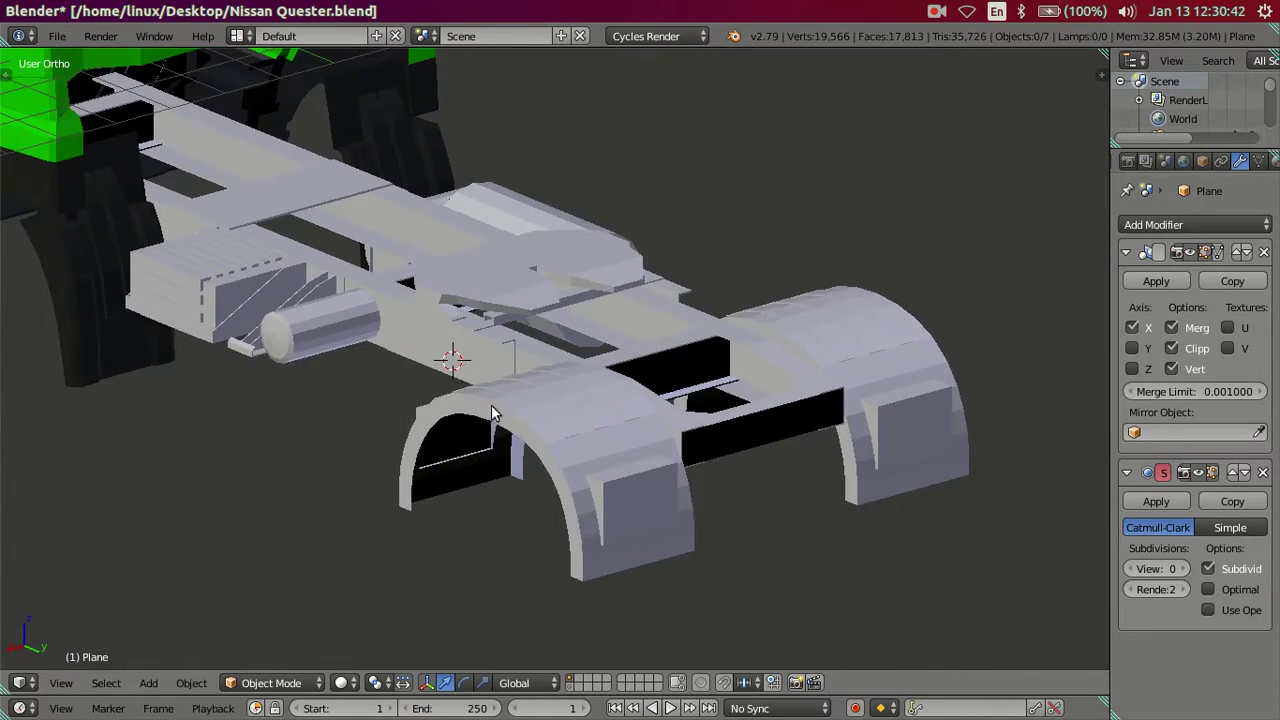
{"action": "scroll", "coordinate": [657, 477], "scroll_direction": "up", "scroll_amount": 2}
{"action": "scroll", "coordinate": [534, 331], "scroll_direction": "up", "scroll_amount": 2}
{"action": "scroll", "coordinate": [534, 331], "scroll_direction": "up", "scroll_amount": 3}
{"action": "key", "text": "Tab"}
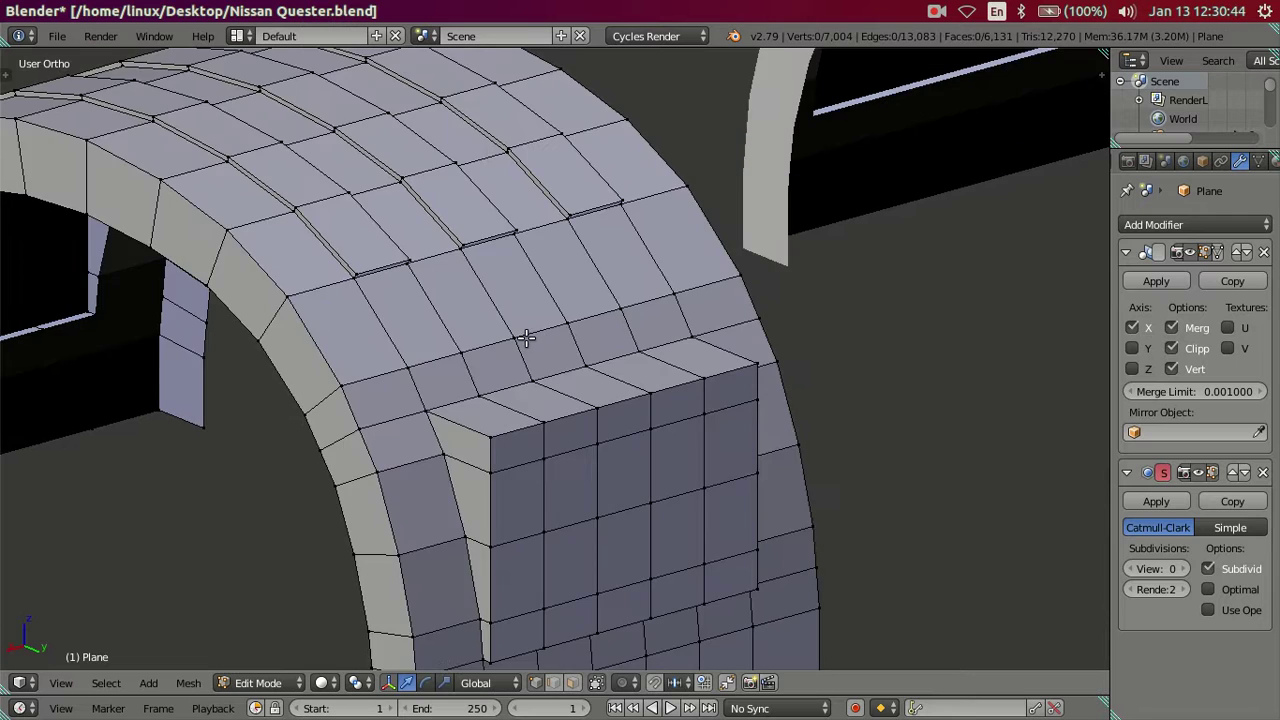
{"action": "scroll", "coordinate": [523, 337], "scroll_direction": "up", "scroll_amount": 2}
{"action": "middle_click_drag", "start_coordinate": [480, 380], "coordinate": [554, 306]}
{"action": "scroll", "coordinate": [492, 435], "scroll_direction": "up", "scroll_amount": 3}
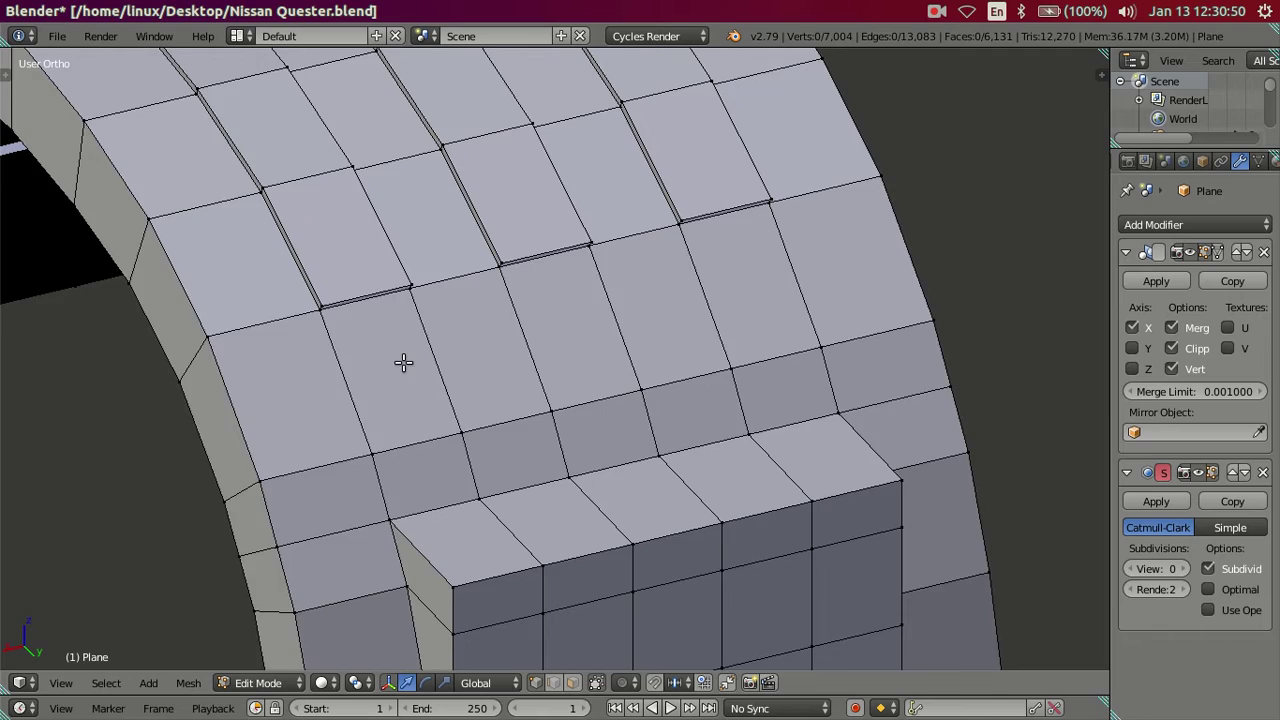
{"action": "scroll", "coordinate": [428, 360], "scroll_direction": "down", "scroll_amount": 5}
{"action": "scroll", "coordinate": [471, 466], "scroll_direction": "down", "scroll_amount": 2}
{"action": "mouse_move", "coordinate": [471, 466]}
{"action": "middle_mouse_down"}
{"action": "mouse_move", "coordinate": [532, 334]}
{"action": "mouse_move", "coordinate": [597, 346]}
{"action": "mouse_move", "coordinate": [615, 372]}
{"action": "middle_mouse_up"}
{"action": "scroll", "coordinate": [440, 408], "scroll_direction": "up", "scroll_amount": 3}
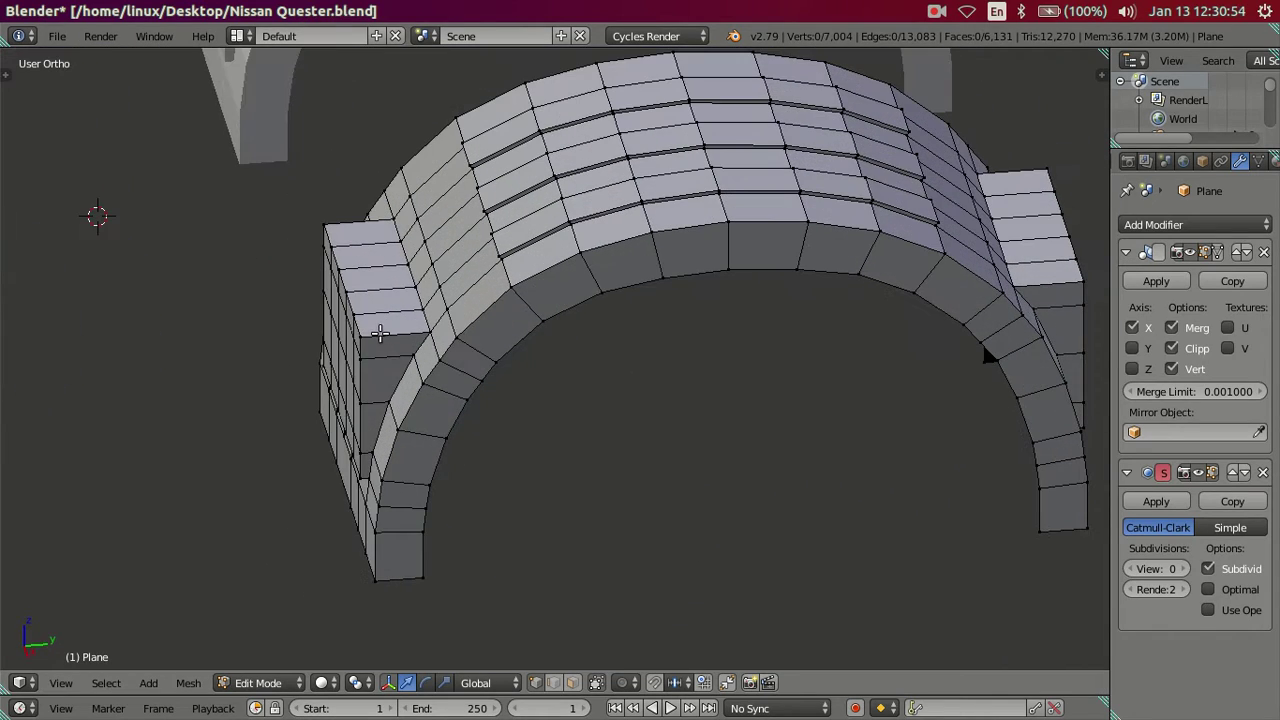
Preview a loop cut across the arch side, cancel it, and settle on a lower front-facing view
{"action": "key", "text": "ctrl+r"}
{"action": "scroll", "coordinate": [390, 333], "scroll_direction": "up", "scroll_amount": 1}
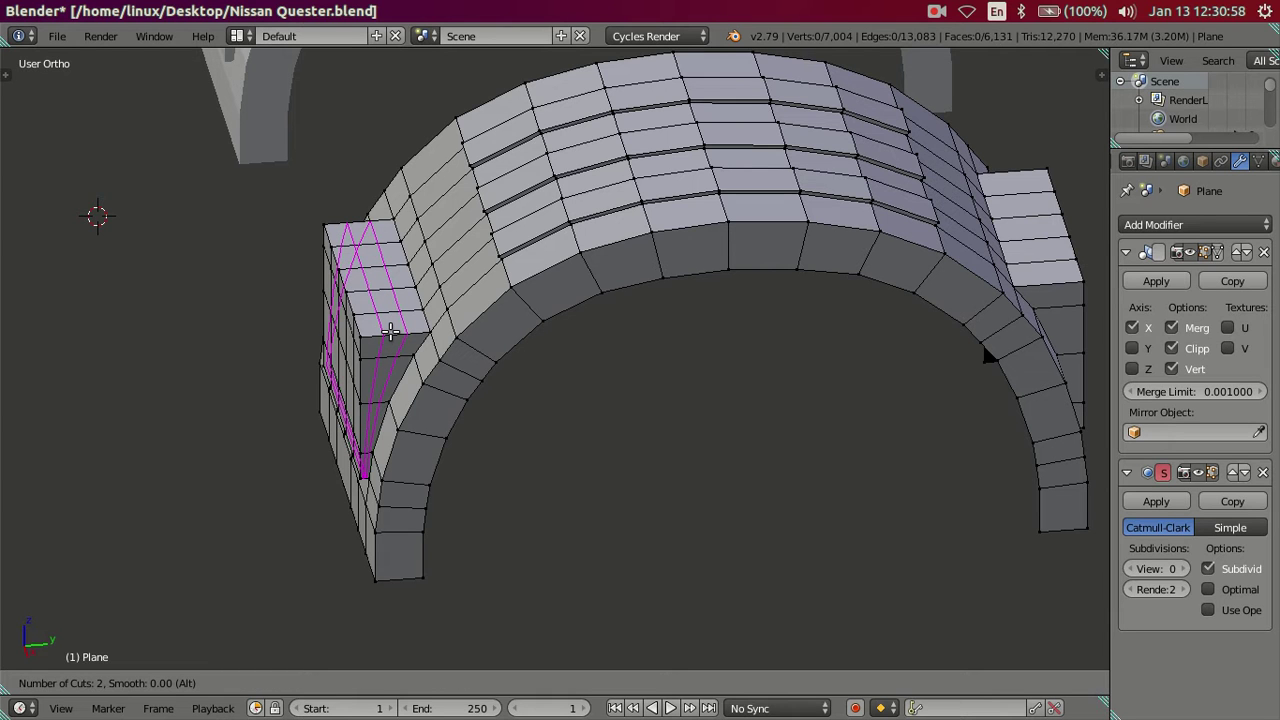
{"action": "key", "text": "Escape"}
{"action": "scroll", "coordinate": [390, 333], "scroll_direction": "down", "scroll_amount": 3}
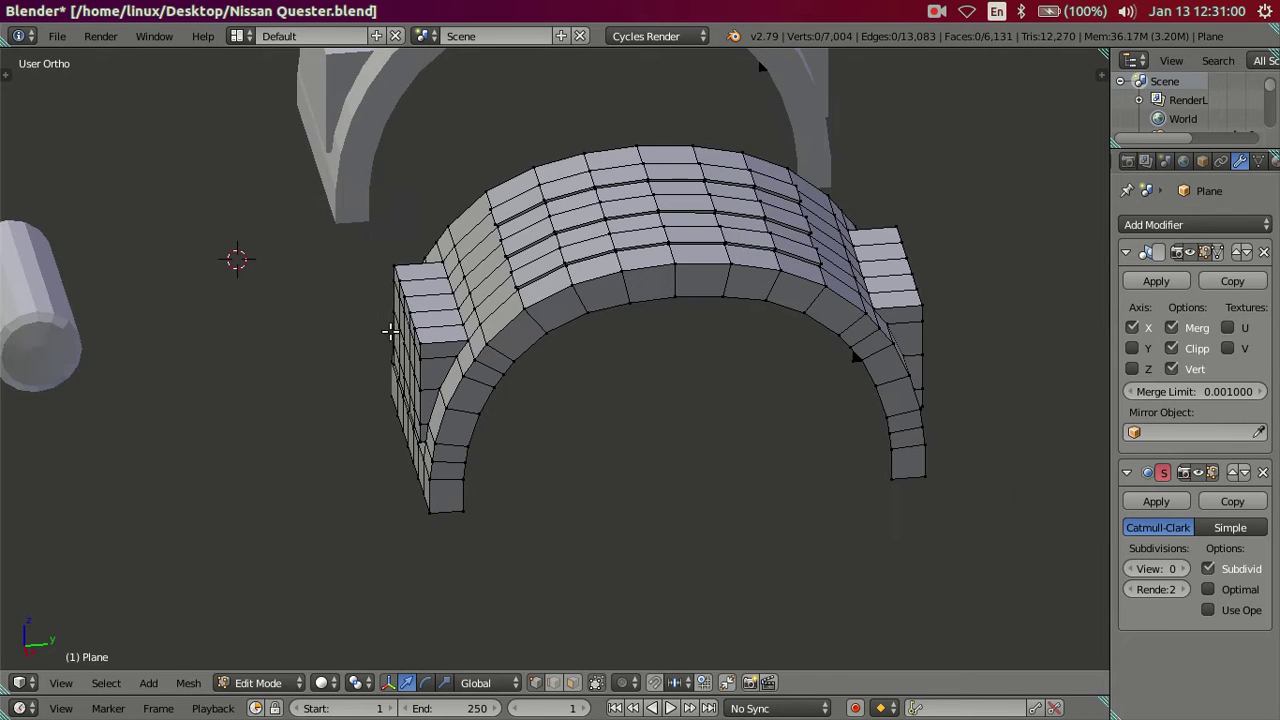
{"action": "mouse_move", "coordinate": [829, 386]}
{"action": "middle_mouse_down"}
{"action": "mouse_move", "coordinate": [737, 397]}
{"action": "mouse_move", "coordinate": [722, 328]}
{"action": "mouse_move", "coordinate": [634, 342]}
{"action": "middle_mouse_up"}
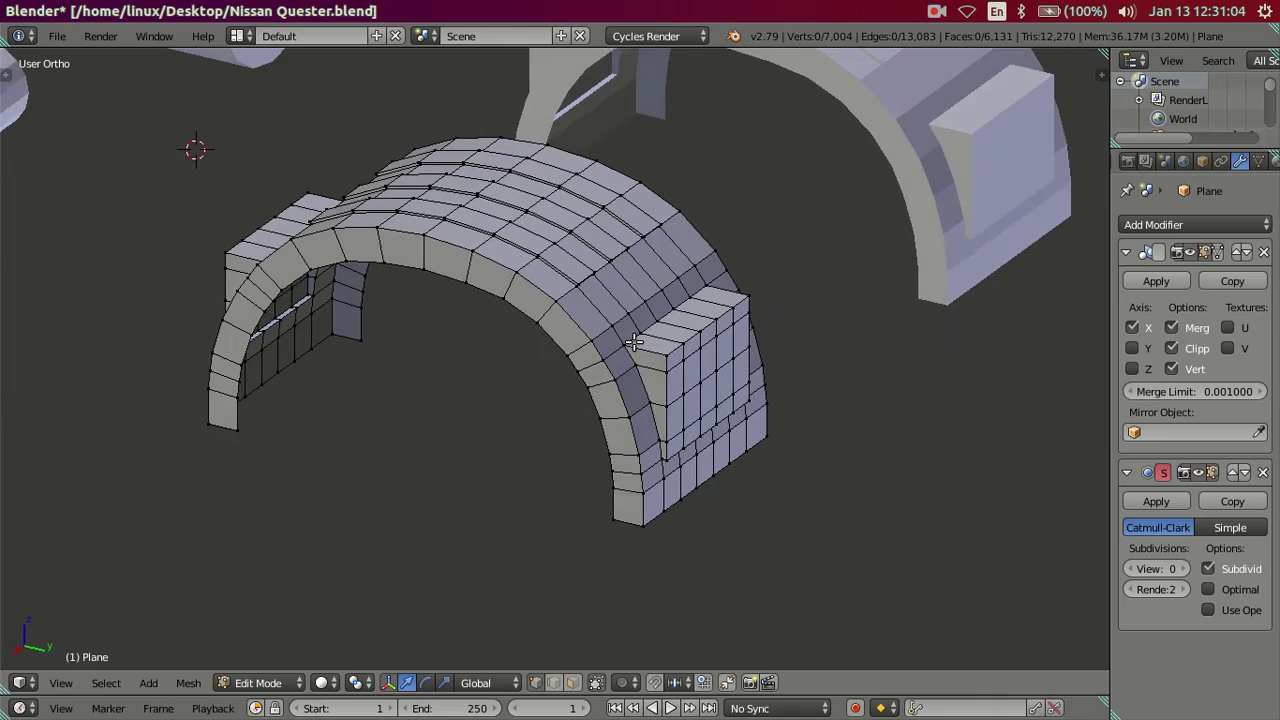
{"action": "scroll", "coordinate": [634, 342], "scroll_direction": "up", "scroll_amount": 2}
{"action": "scroll", "coordinate": [635, 341], "scroll_direction": "down", "scroll_amount": 2}
{"action": "mouse_move", "coordinate": [640, 335]}
{"action": "middle_mouse_down"}
{"action": "mouse_move", "coordinate": [674, 306]}
{"action": "mouse_move", "coordinate": [698, 324]}
{"action": "mouse_move", "coordinate": [794, 311]}
{"action": "mouse_move", "coordinate": [760, 311]}
{"action": "mouse_move", "coordinate": [742, 293]}
{"action": "mouse_move", "coordinate": [732, 307]}
{"action": "middle_mouse_up"}
{"action": "scroll", "coordinate": [698, 324], "scroll_direction": "down", "scroll_amount": 3}
{"action": "scroll", "coordinate": [742, 293], "scroll_direction": "up", "scroll_amount": 2}
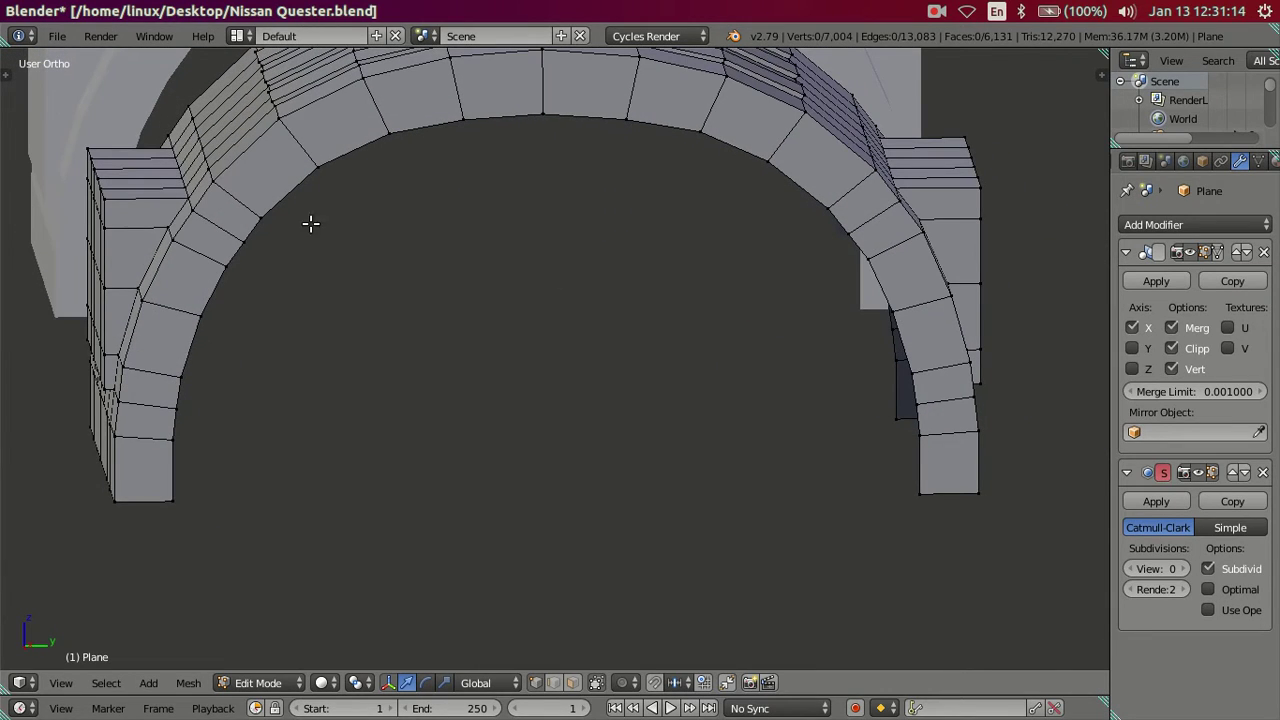
Frame the wheel arch in an X-ray right-side orthographic view
{"action": "key", "text": "KP_3"}
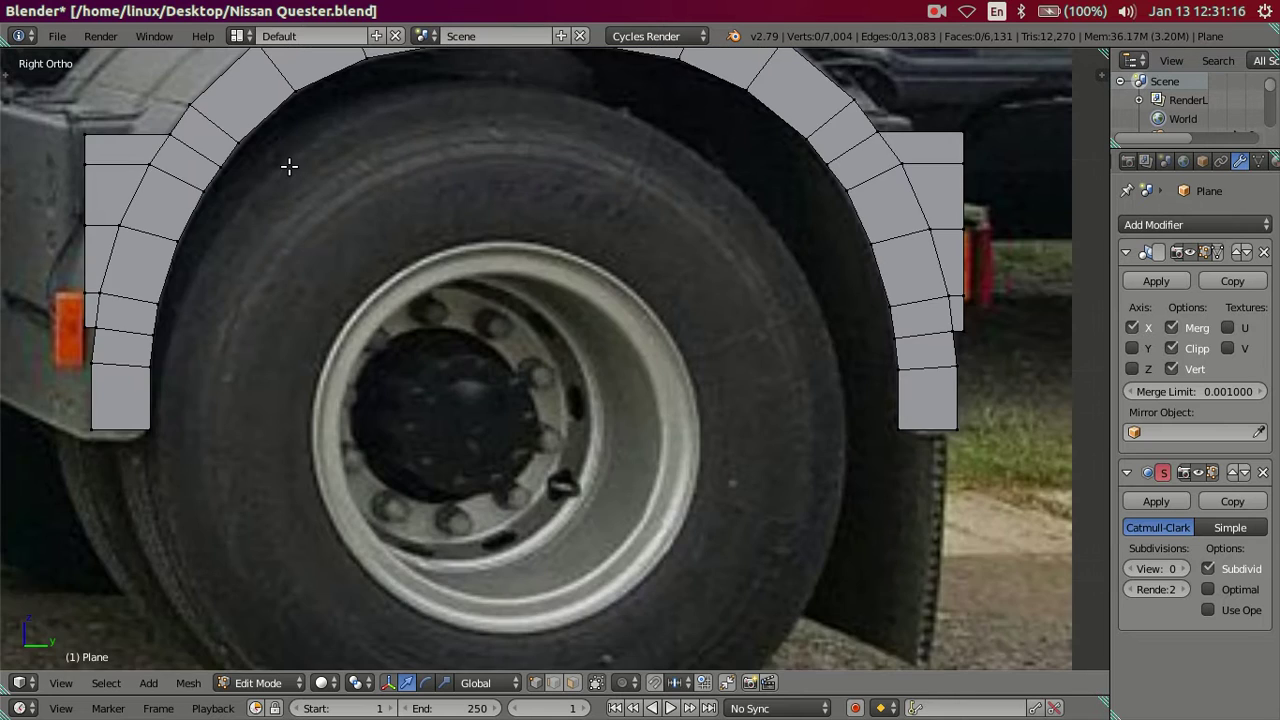
{"action": "scroll", "coordinate": [323, 191], "scroll_direction": "up", "scroll_amount": 2}
{"action": "key", "text": "z"}
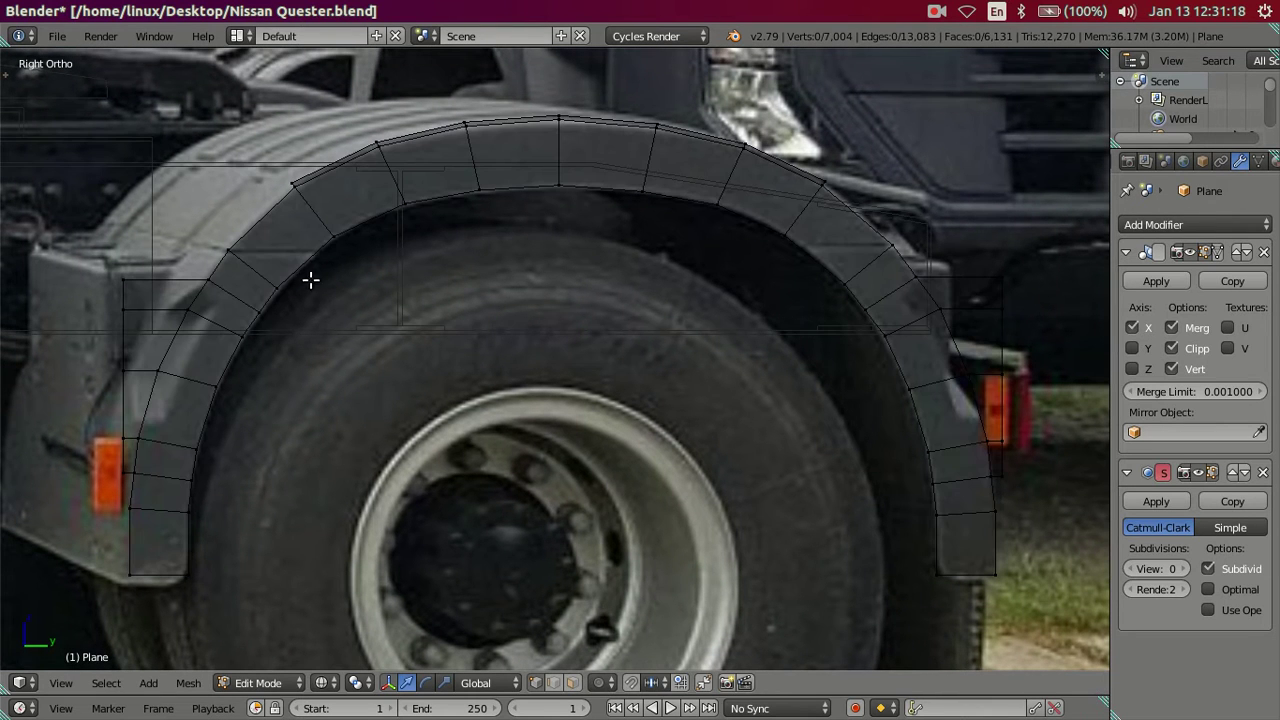
{"action": "scroll", "coordinate": [282, 282], "scroll_direction": "up", "scroll_amount": 1}
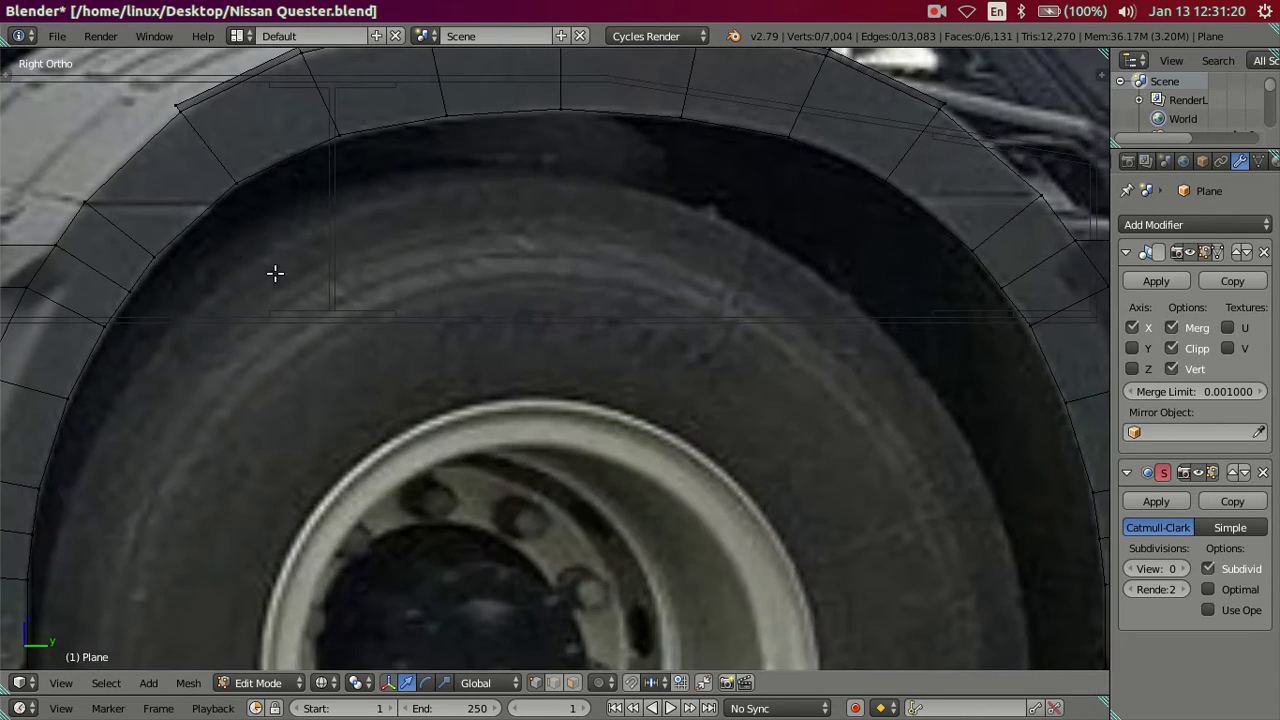
{"action": "middle_click_drag", "start_coordinate": [274, 274], "coordinate": [477, 297], "text": "shift"}
{"action": "scroll", "coordinate": [450, 275], "scroll_direction": "up", "scroll_amount": 2}
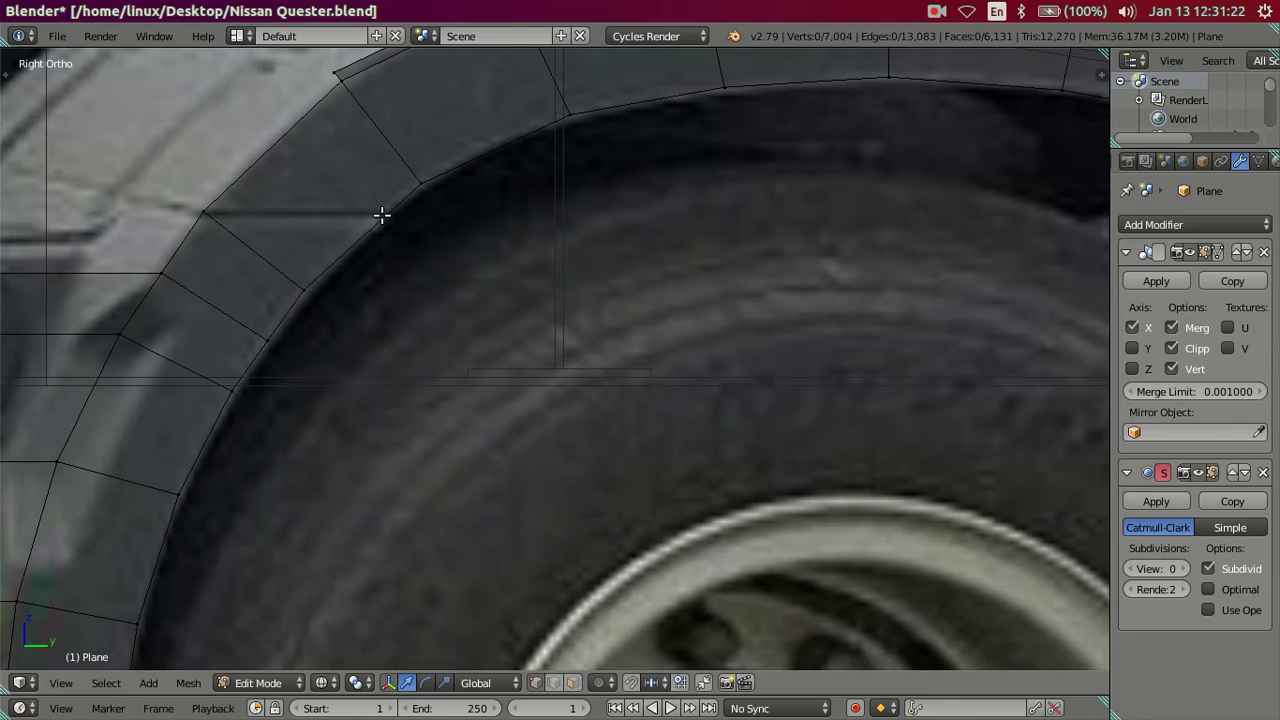
{"action": "key", "text": "ctrl+r"}
{"action": "scroll", "coordinate": [405, 220], "scroll_direction": "up", "scroll_amount": 1}
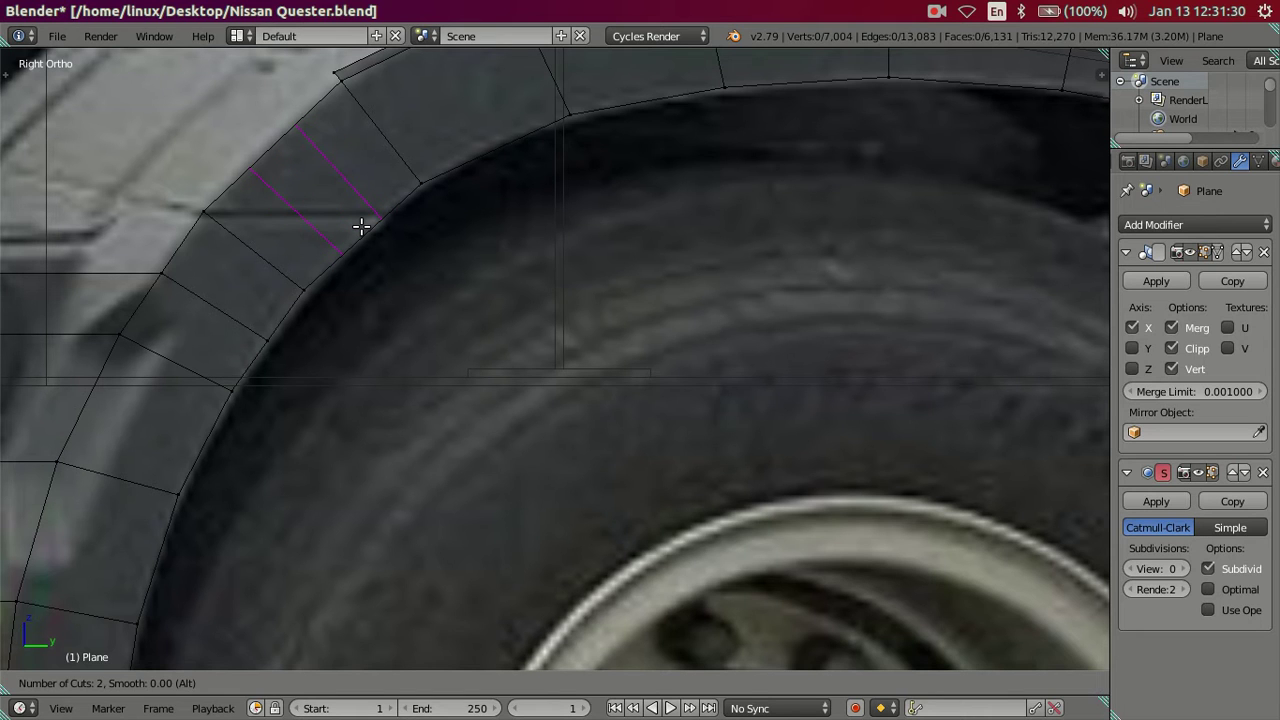
{"action": "key", "text": "Escape"}
Select the two arch-edge vertices and reposition them, adjusting their vertical placement
{"action": "key", "text": "c"}
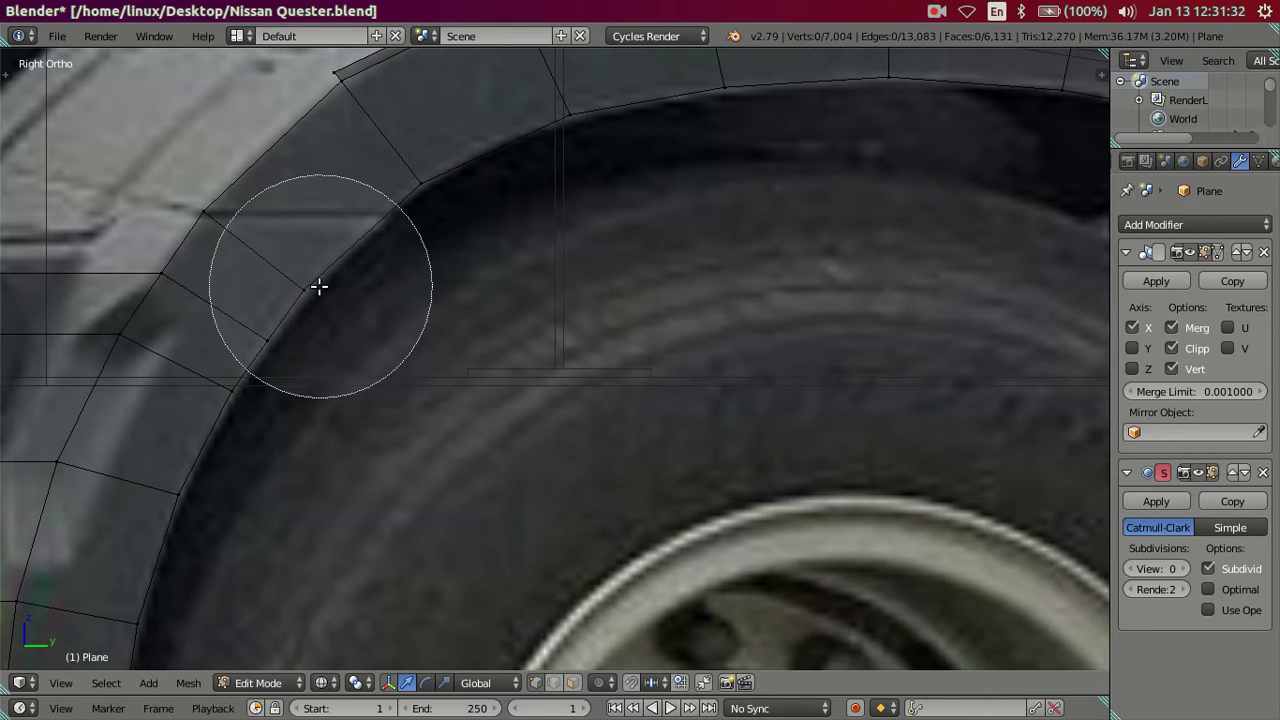
{"action": "scroll", "coordinate": [334, 283], "scroll_direction": "up", "scroll_amount": 4}
{"action": "left_click", "coordinate": [321, 290]}
{"action": "right_click", "coordinate": [321, 290]}
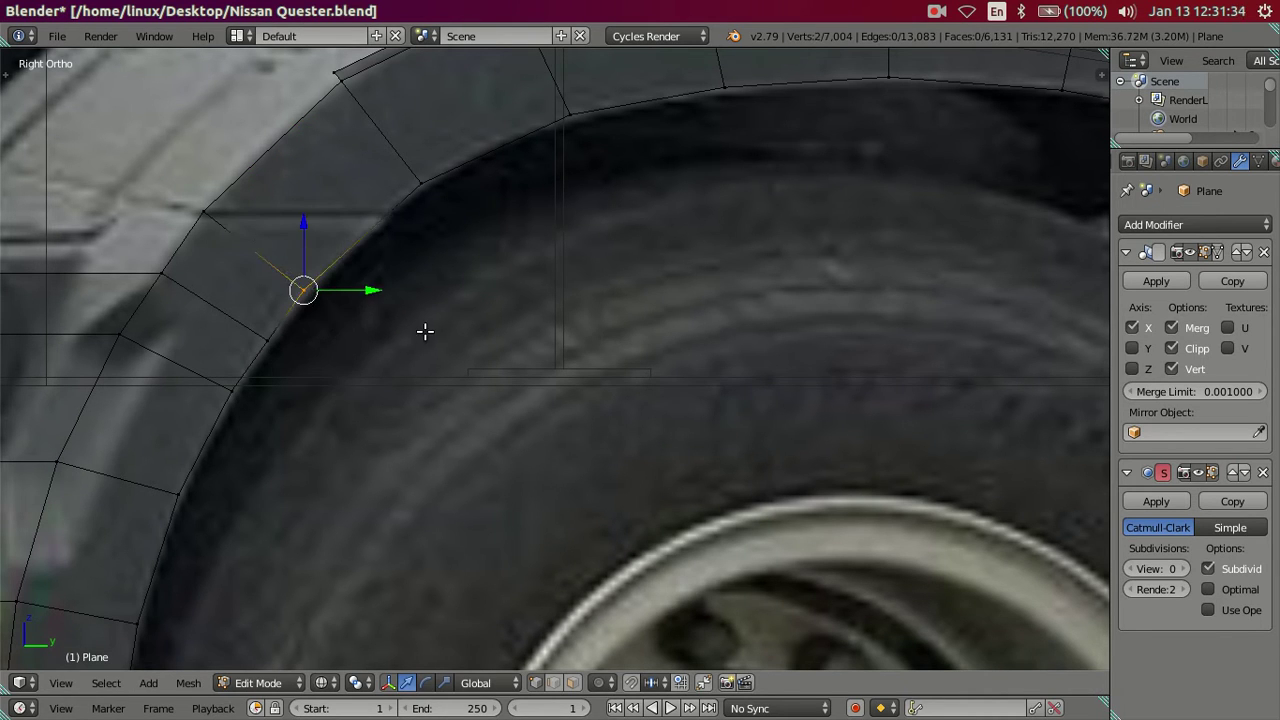
{"action": "key", "text": "g"}
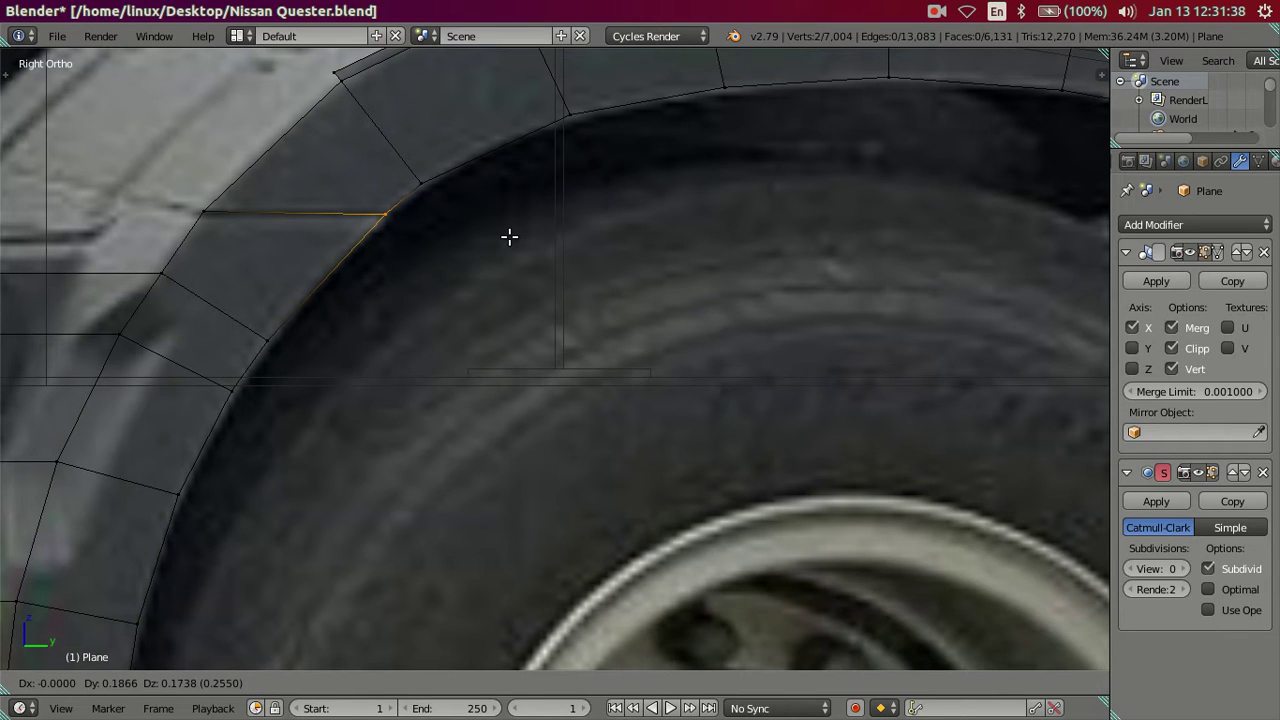
{"action": "left_click", "coordinate": [509, 236]}
{"action": "scroll", "coordinate": [509, 236], "scroll_direction": "down", "scroll_amount": 6}
{"action": "scroll", "coordinate": [648, 306], "scroll_direction": "up", "scroll_amount": 6}
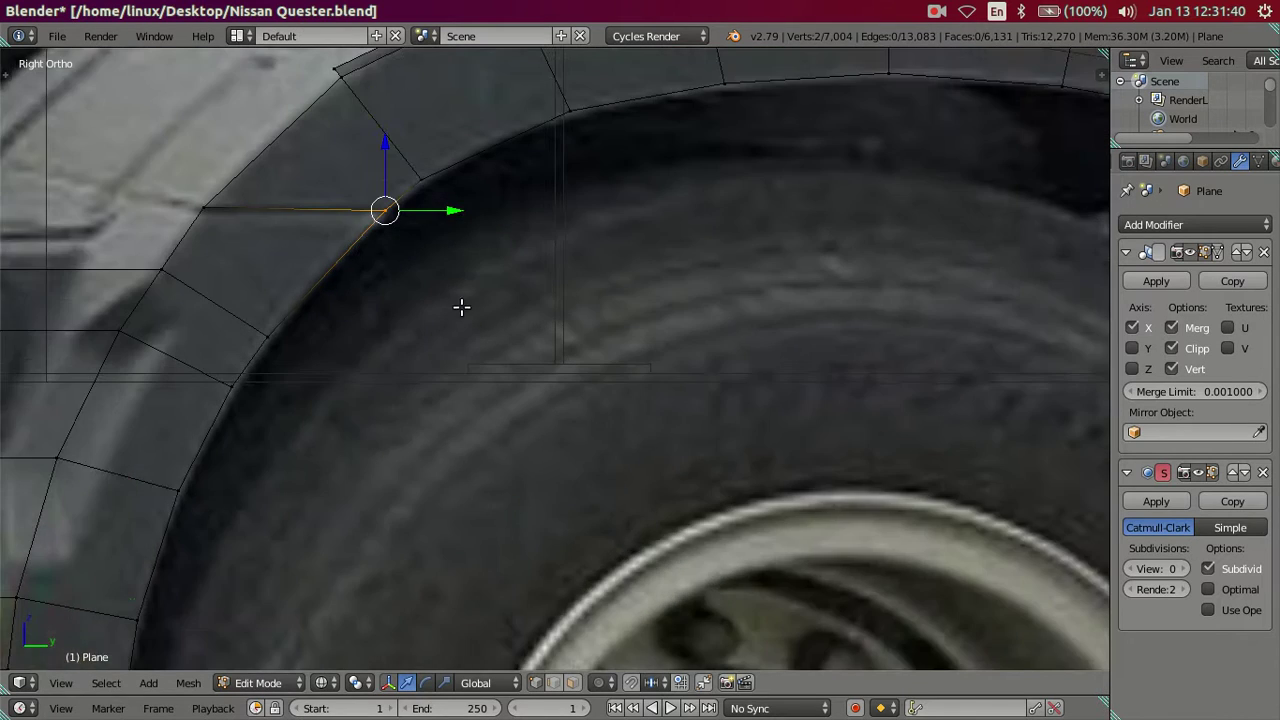
{"action": "scroll", "coordinate": [480, 335], "scroll_direction": "up", "scroll_amount": 2}
{"action": "left_click_drag", "start_coordinate": [528, 242], "coordinate": [535, 242]}
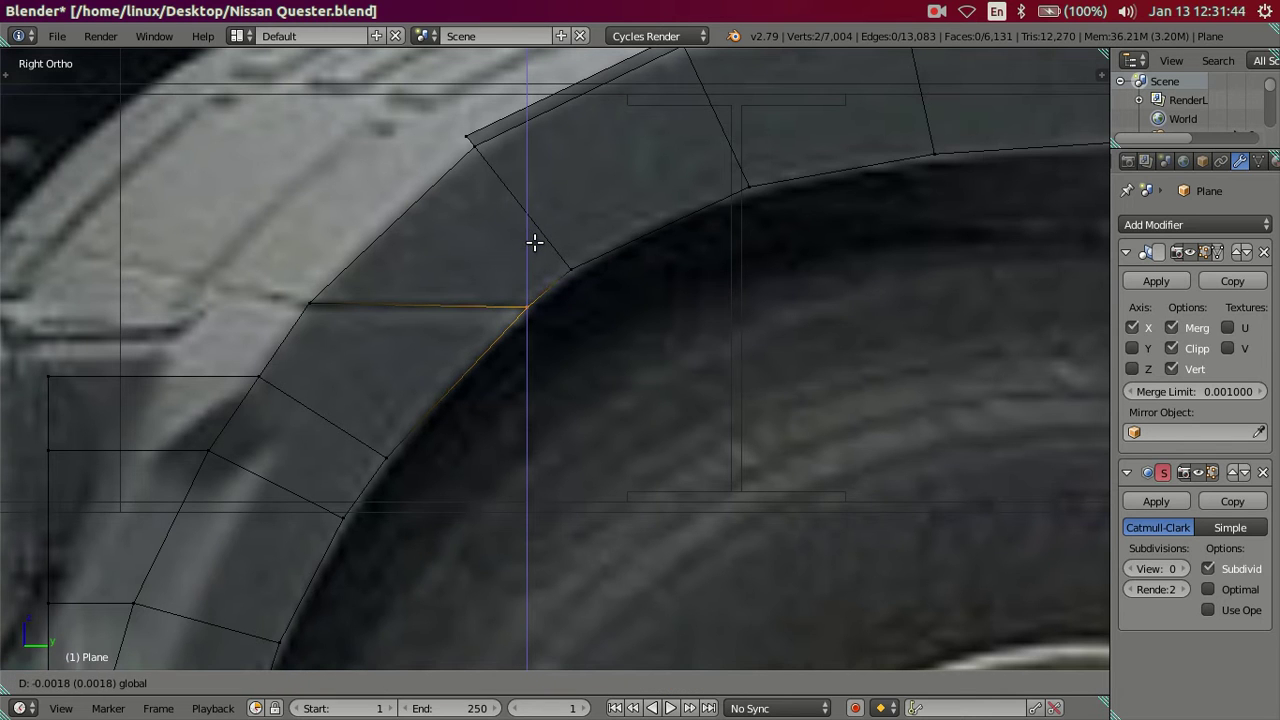
{"action": "left_click", "coordinate": [536, 241]}
Copy the outer vertex's Z value onto its neighbour and slide the pair along the arch
{"action": "right_click", "coordinate": [287, 290]}
{"action": "key", "text": "n"}
{"action": "left_click", "coordinate": [1030, 143]}
{"action": "key", "text": "Return"}
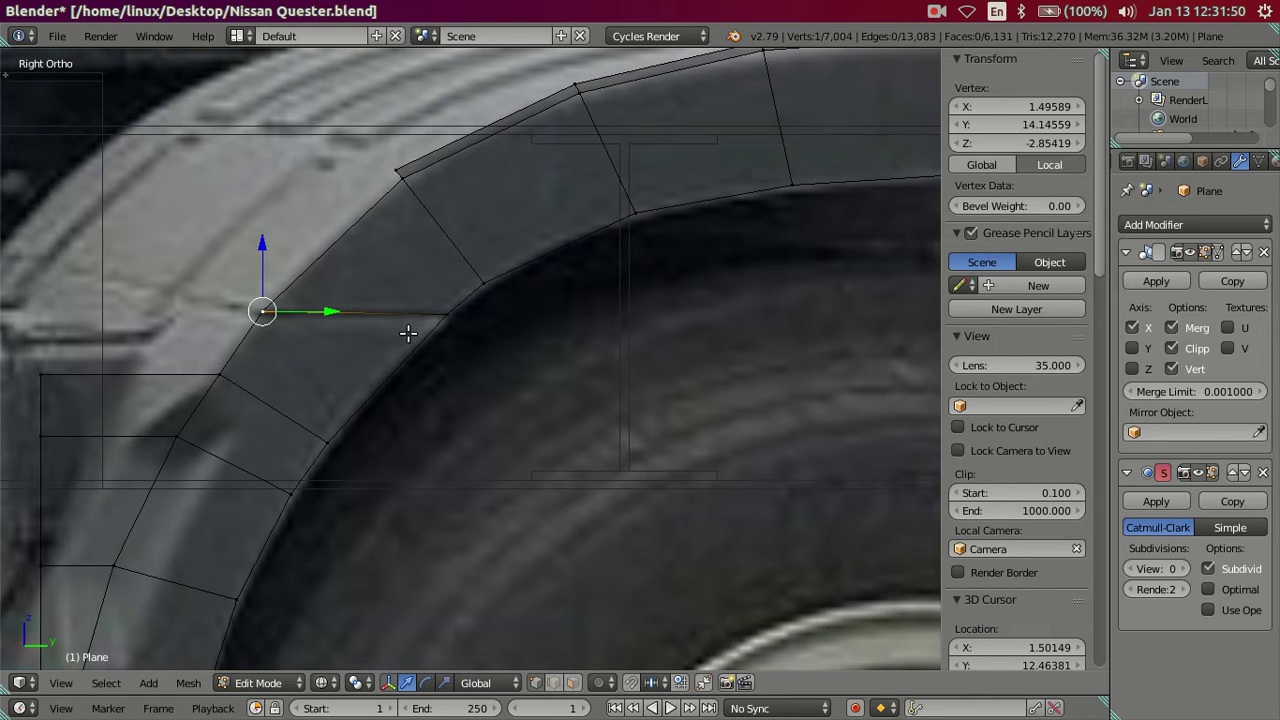
{"action": "key", "text": "c"}
{"action": "left_click", "coordinate": [452, 328]}
{"action": "right_click", "coordinate": [452, 328]}
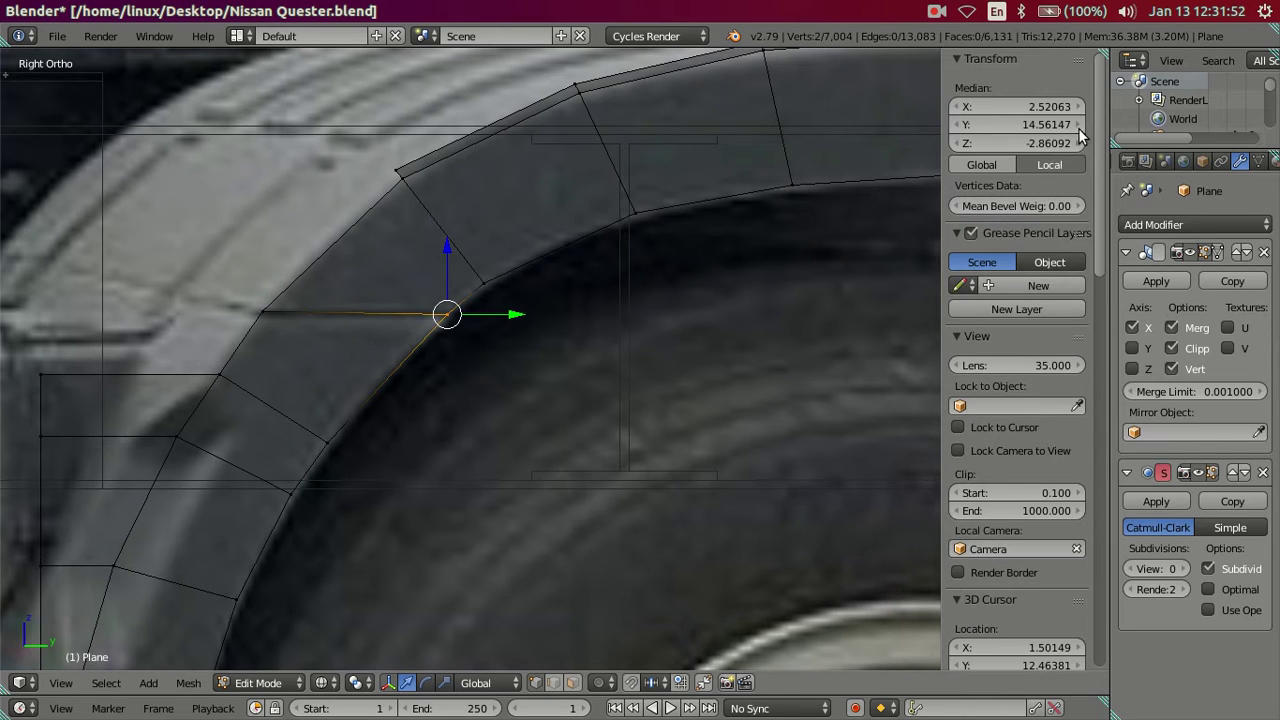
{"action": "type", "text": "-2.85419"}
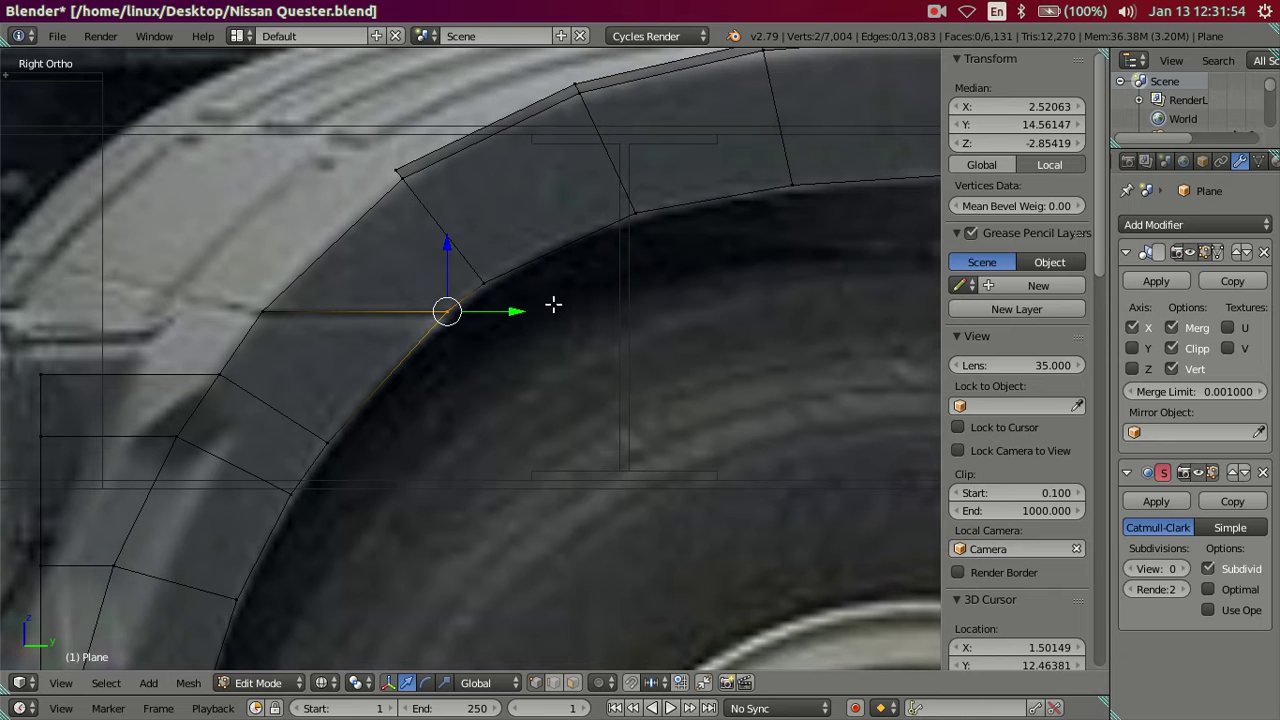
{"action": "left_click_drag", "start_coordinate": [514, 312], "coordinate": [517, 312]}
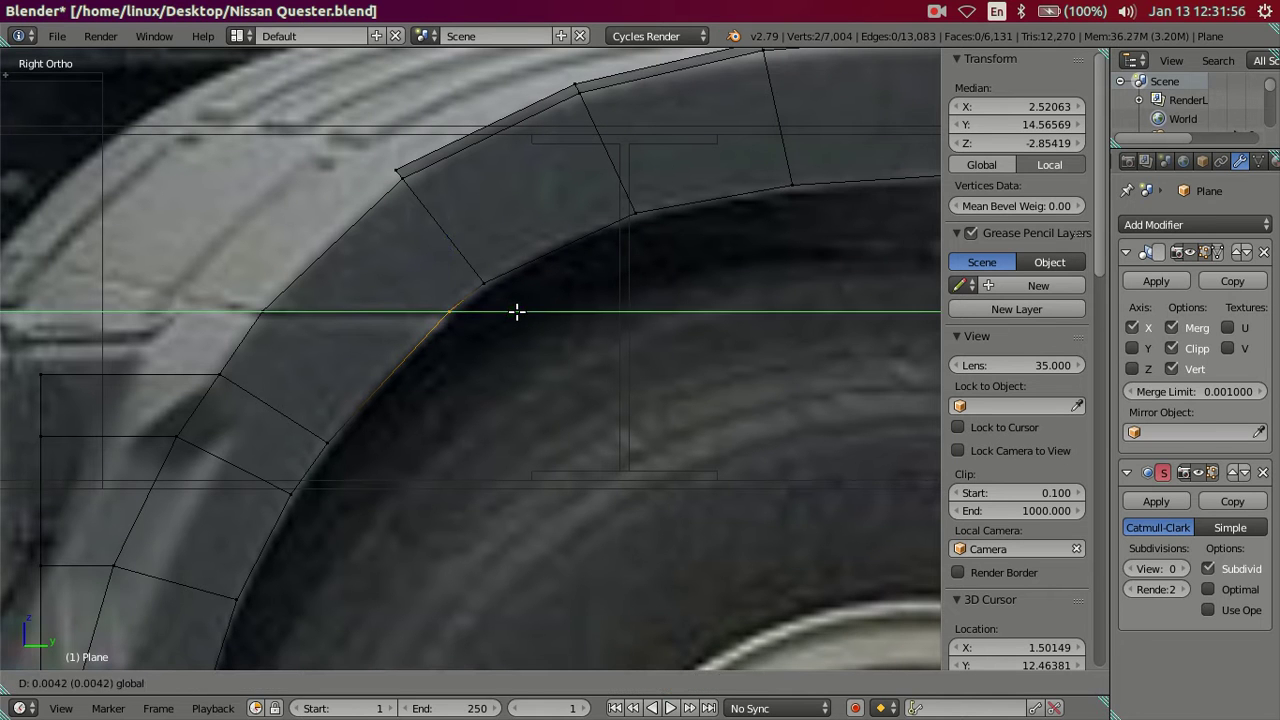
{"action": "key", "text": "a"}
Give a second inner-edge vertex pair matching heights and slide them sideways along the arch
{"action": "scroll", "coordinate": [545, 312], "scroll_direction": "down", "scroll_amount": 3}
{"action": "scroll", "coordinate": [545, 312], "scroll_direction": "down", "scroll_amount": 2}
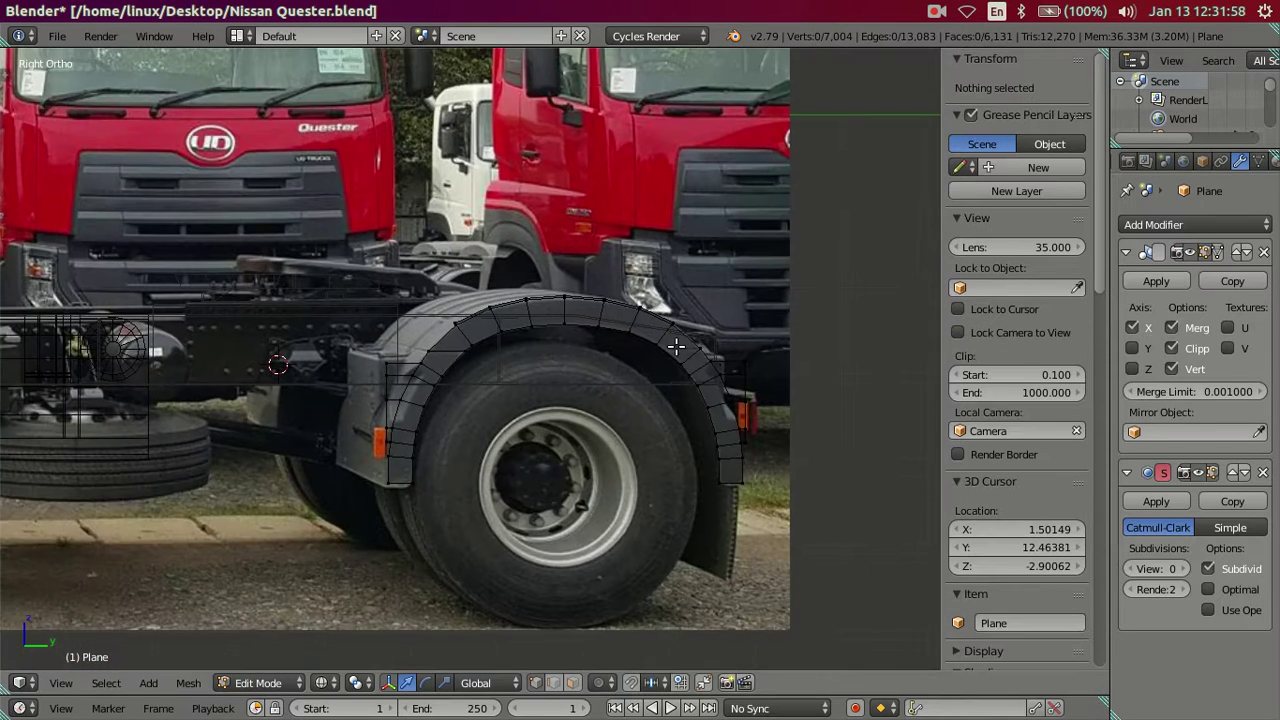
{"action": "scroll", "coordinate": [545, 320], "scroll_direction": "up", "scroll_amount": 2}
{"action": "scroll", "coordinate": [543, 337], "scroll_direction": "up", "scroll_amount": 4}
{"action": "scroll", "coordinate": [544, 337], "scroll_direction": "up", "scroll_amount": 2}
{"action": "scroll", "coordinate": [601, 397], "scroll_direction": "up", "scroll_amount": 1}
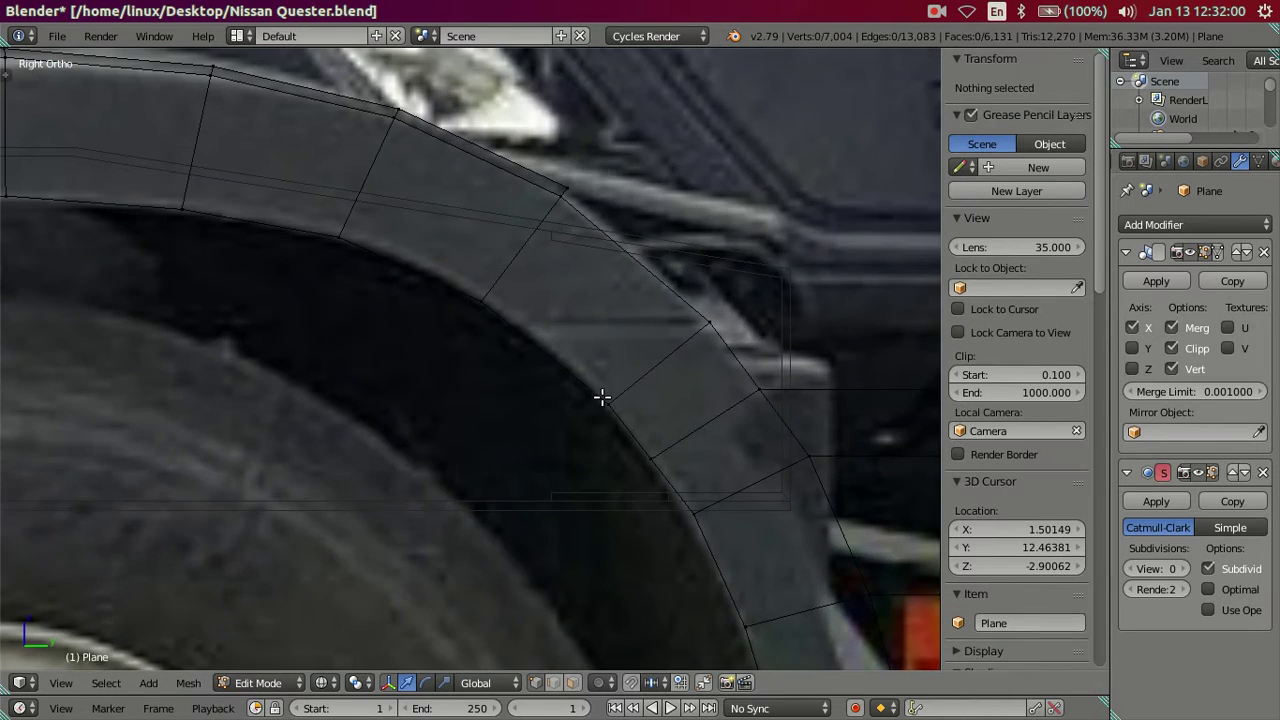
{"action": "right_click", "coordinate": [706, 324]}
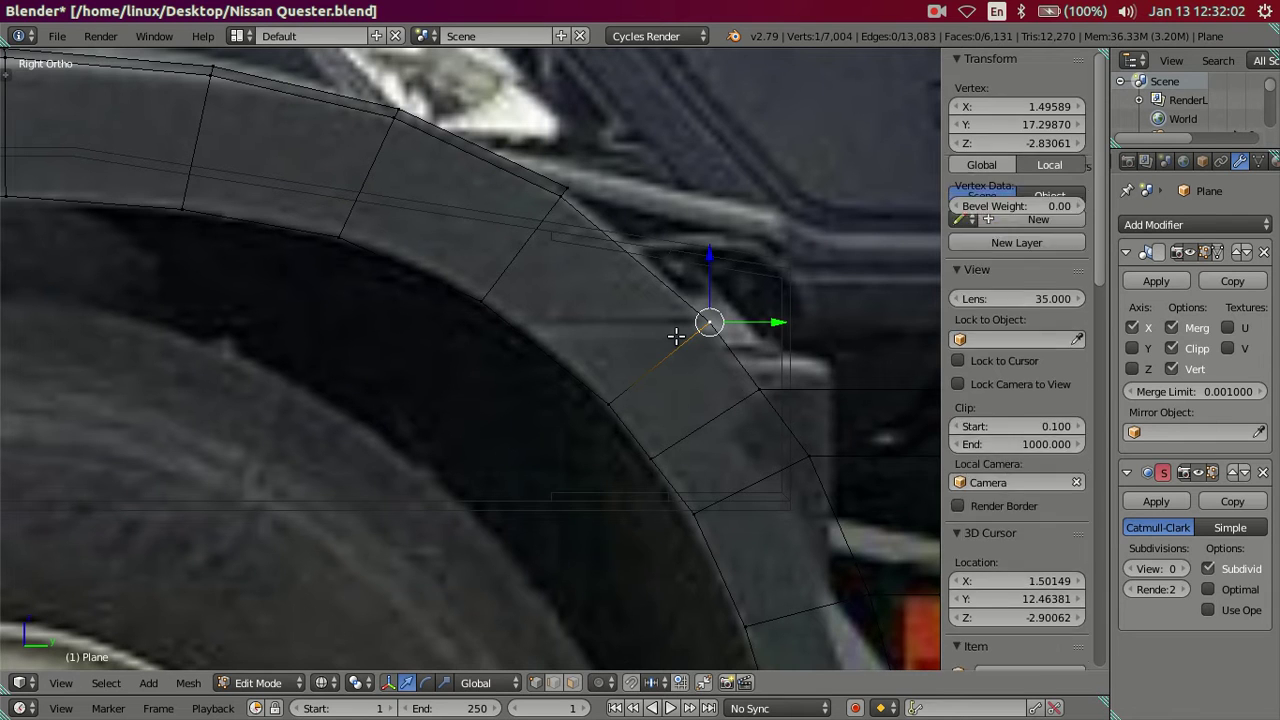
{"action": "left_click", "coordinate": [975, 143]}
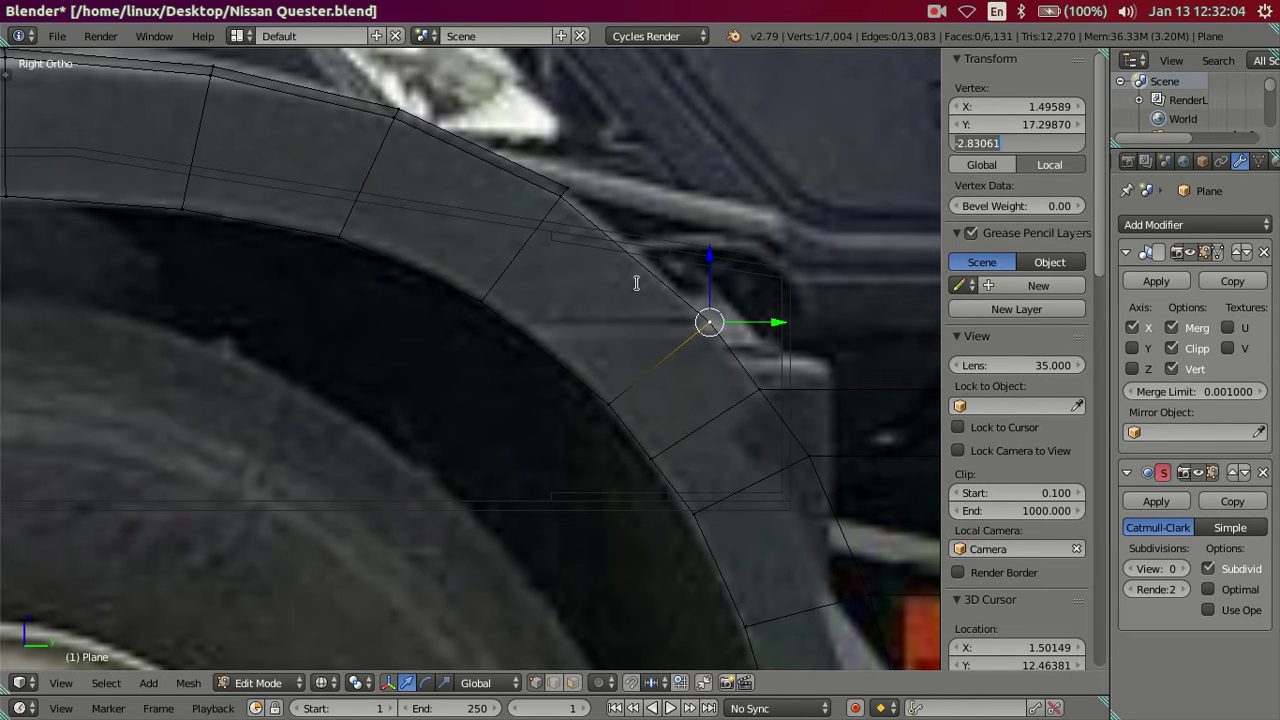
{"action": "key", "text": "Return"}
{"action": "right_click", "coordinate": [592, 399], "text": "shift"}
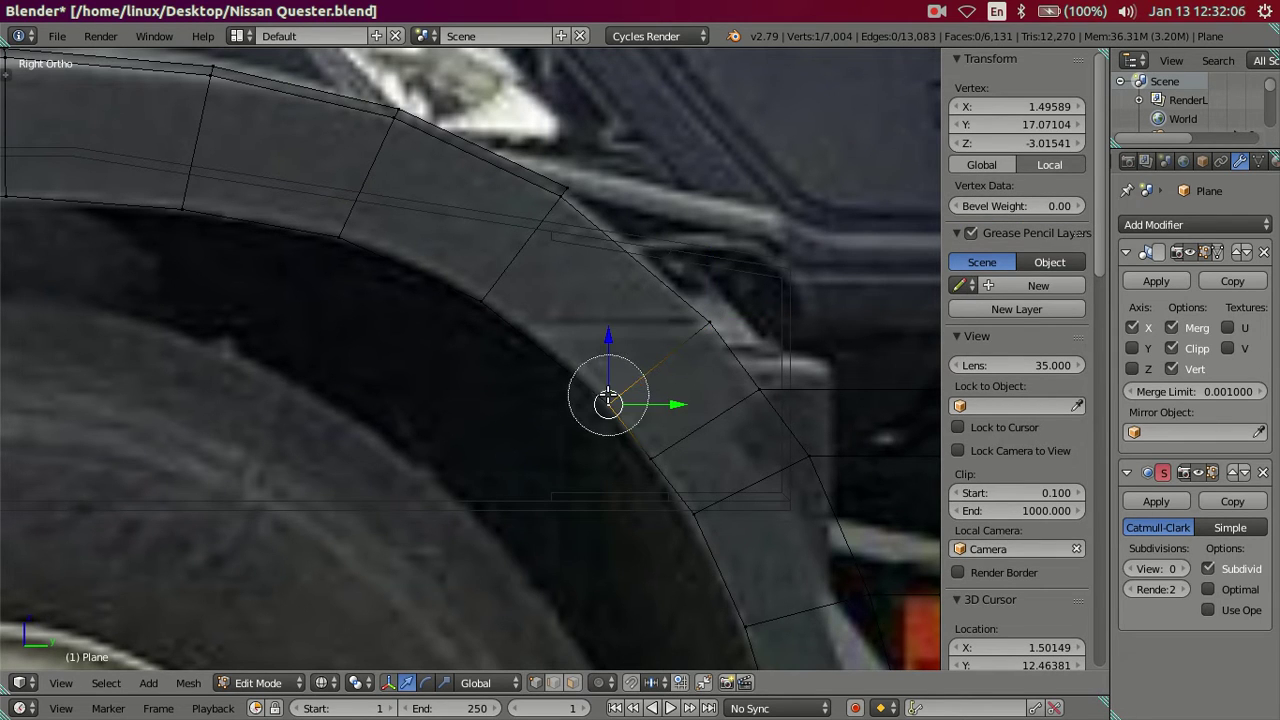
{"action": "key", "text": "ctrl+v"}
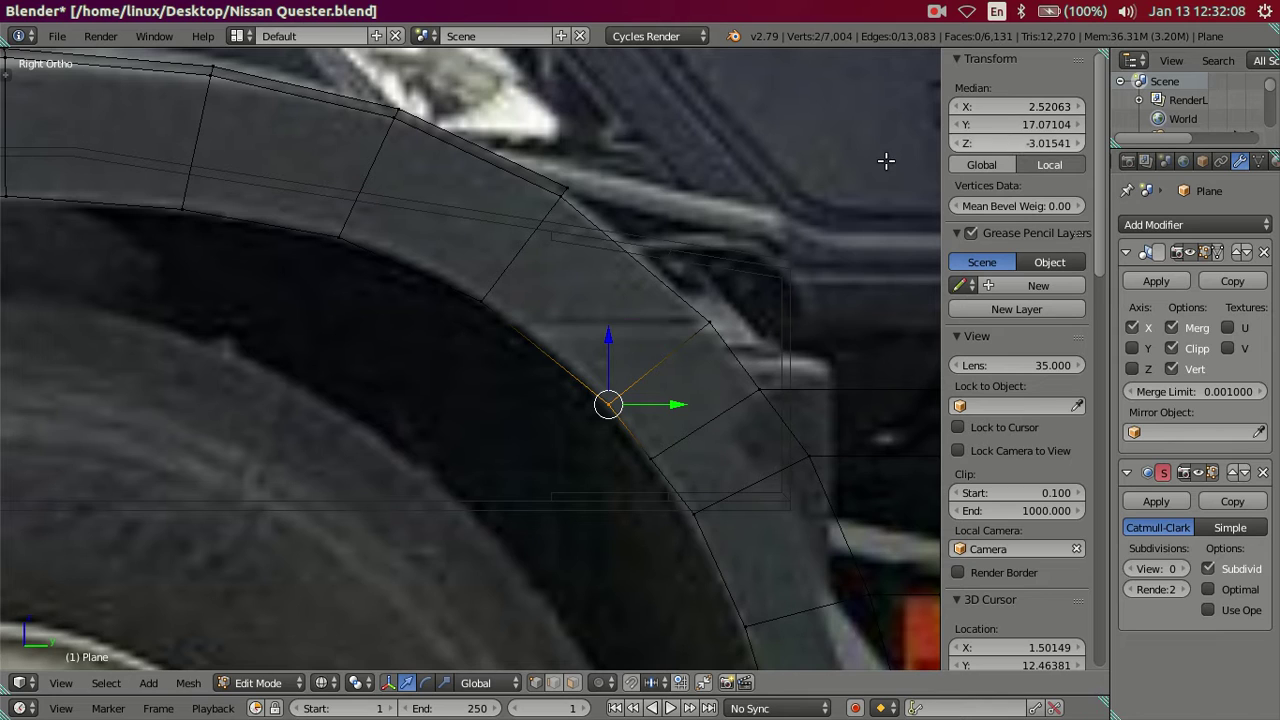
{"action": "left_click_drag", "start_coordinate": [685, 319], "coordinate": [598, 328]}
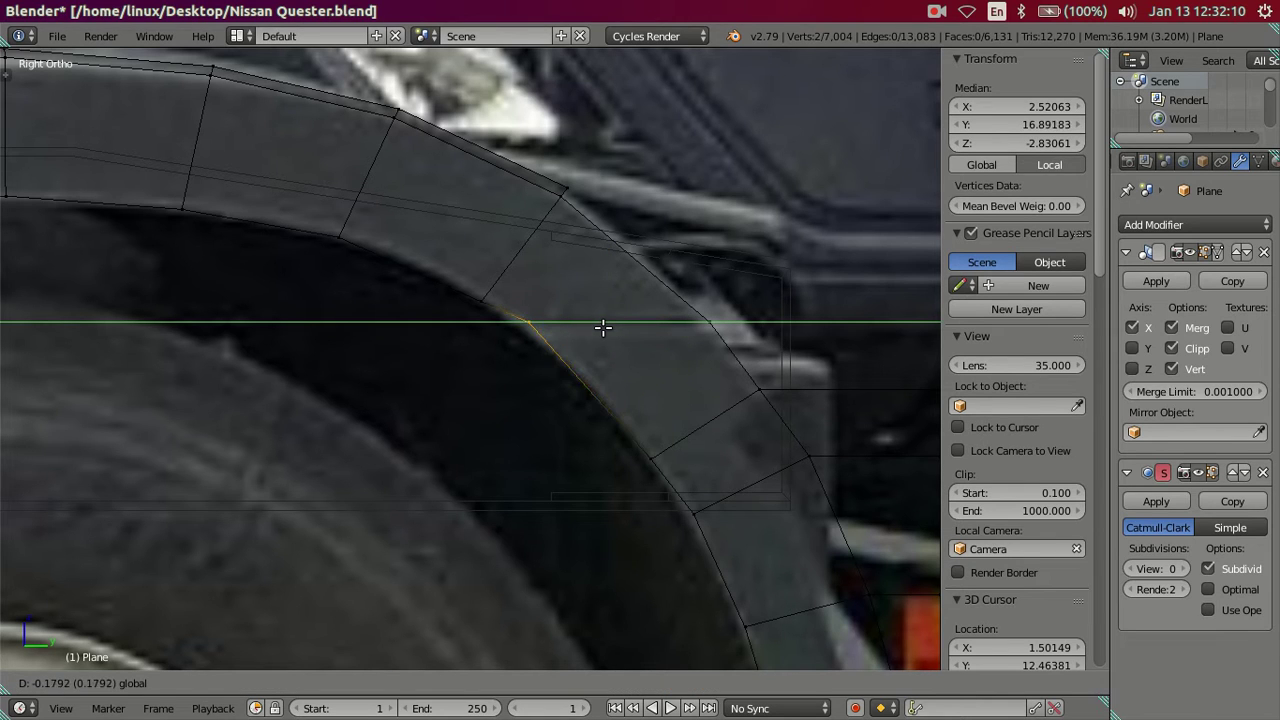
{"action": "left_click_drag", "start_coordinate": [598, 328], "coordinate": [594, 328]}
{"action": "left_click", "coordinate": [594, 328]}
{"action": "key", "text": "a"}
Circle-select the inner-edge vertices on both the left and right sides of the arch
{"action": "scroll", "coordinate": [550, 380], "scroll_direction": "down", "scroll_amount": 2}
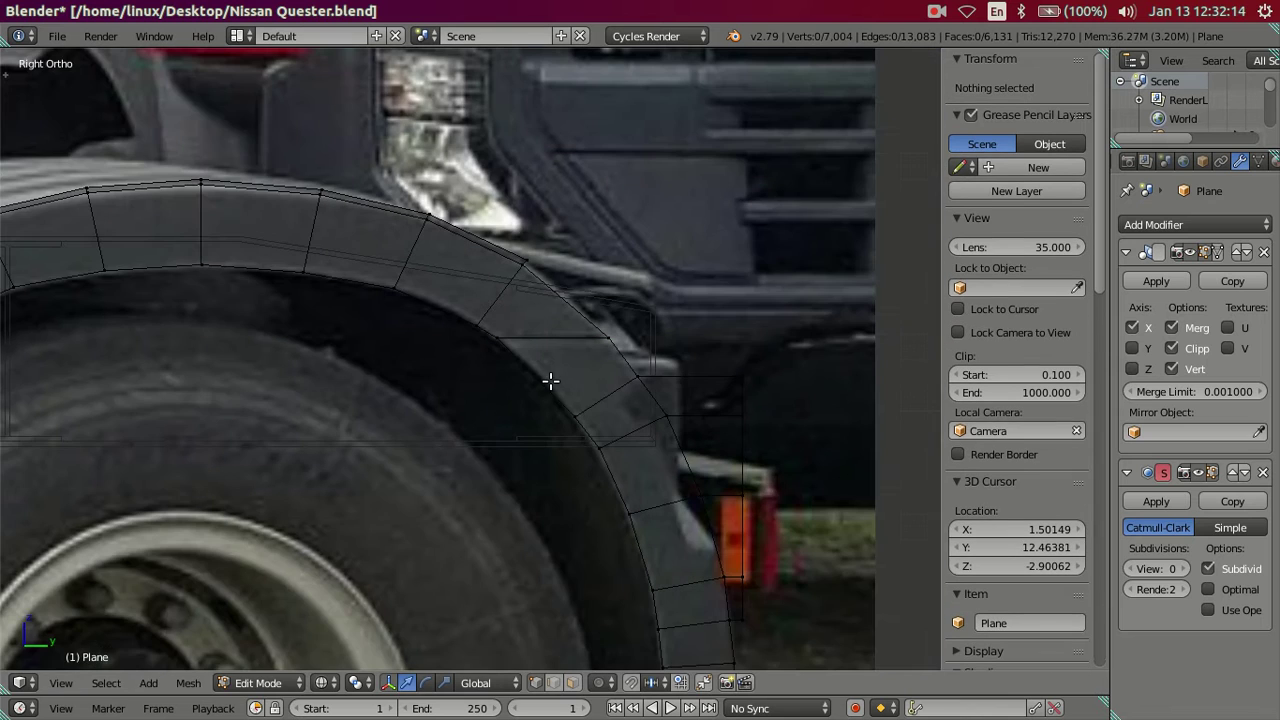
{"action": "scroll", "coordinate": [564, 385], "scroll_direction": "down", "scroll_amount": 3}
{"action": "scroll", "coordinate": [563, 374], "scroll_direction": "up", "scroll_amount": 2}
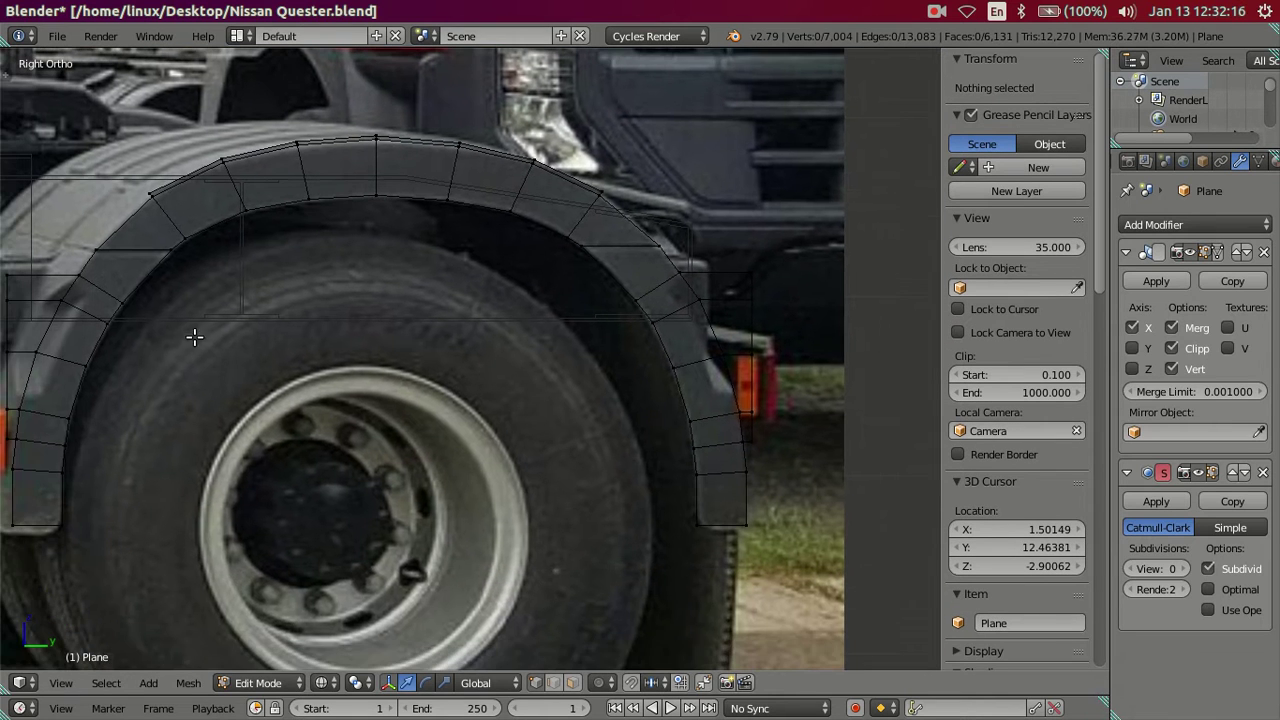
{"action": "middle_click_drag", "start_coordinate": [194, 334], "coordinate": [568, 358], "text": "shift"}
{"action": "scroll", "coordinate": [568, 358], "scroll_direction": "up", "scroll_amount": 2}
{"action": "key", "text": "c"}
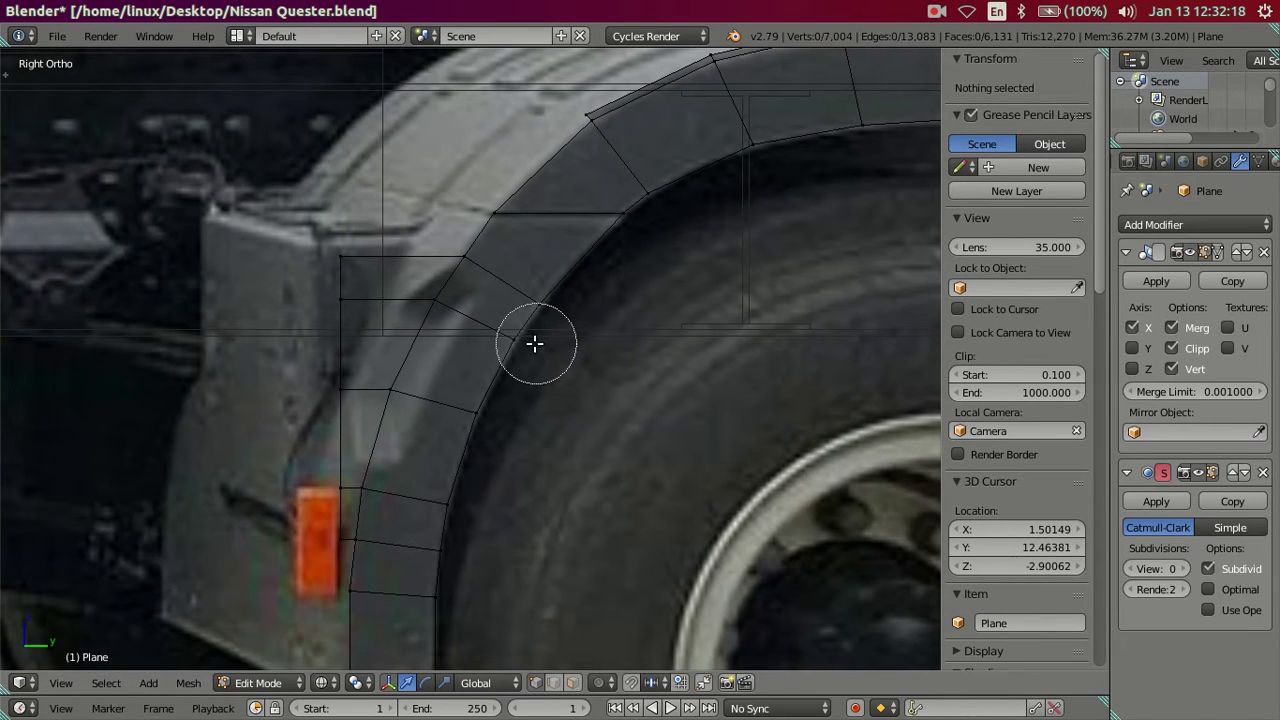
{"action": "left_click_drag", "start_coordinate": [532, 336], "coordinate": [527, 323]}
{"action": "scroll", "coordinate": [630, 328], "scroll_direction": "down", "scroll_amount": 3}
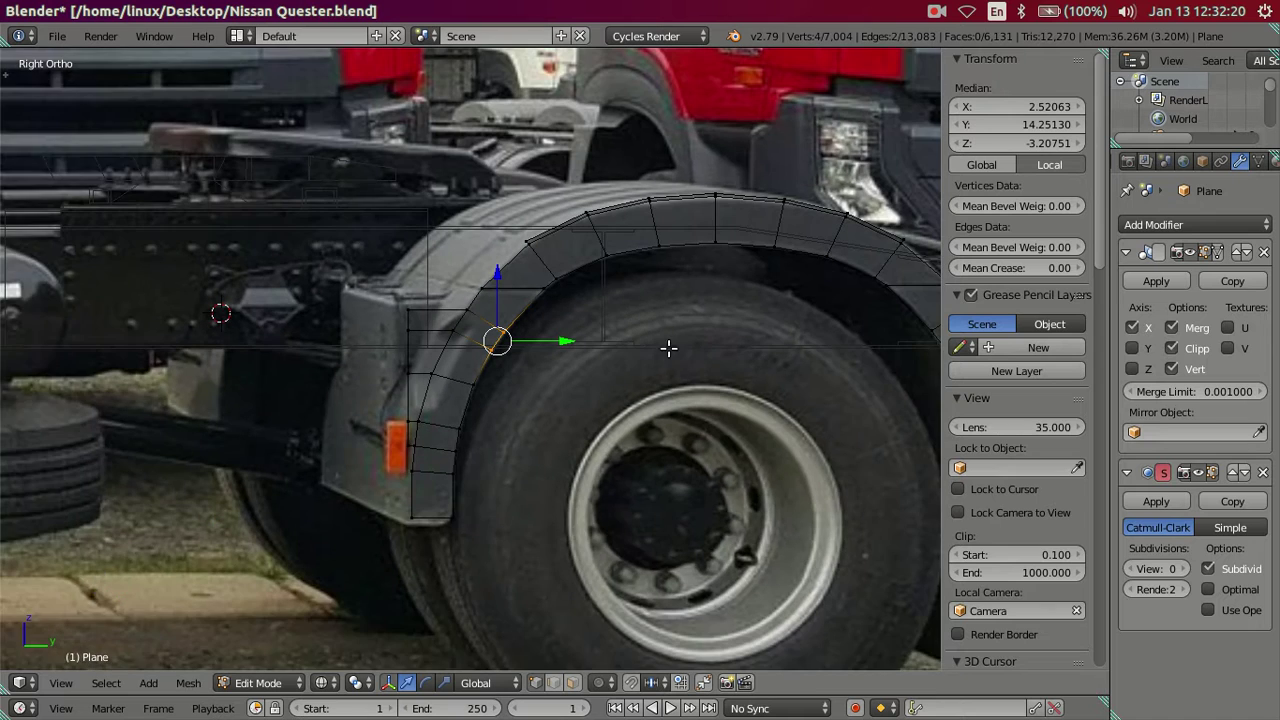
{"action": "middle_click_drag", "start_coordinate": [630, 328], "coordinate": [532, 369], "text": "shift"}
{"action": "middle_click_drag", "start_coordinate": [695, 390], "coordinate": [564, 392], "text": "shift"}
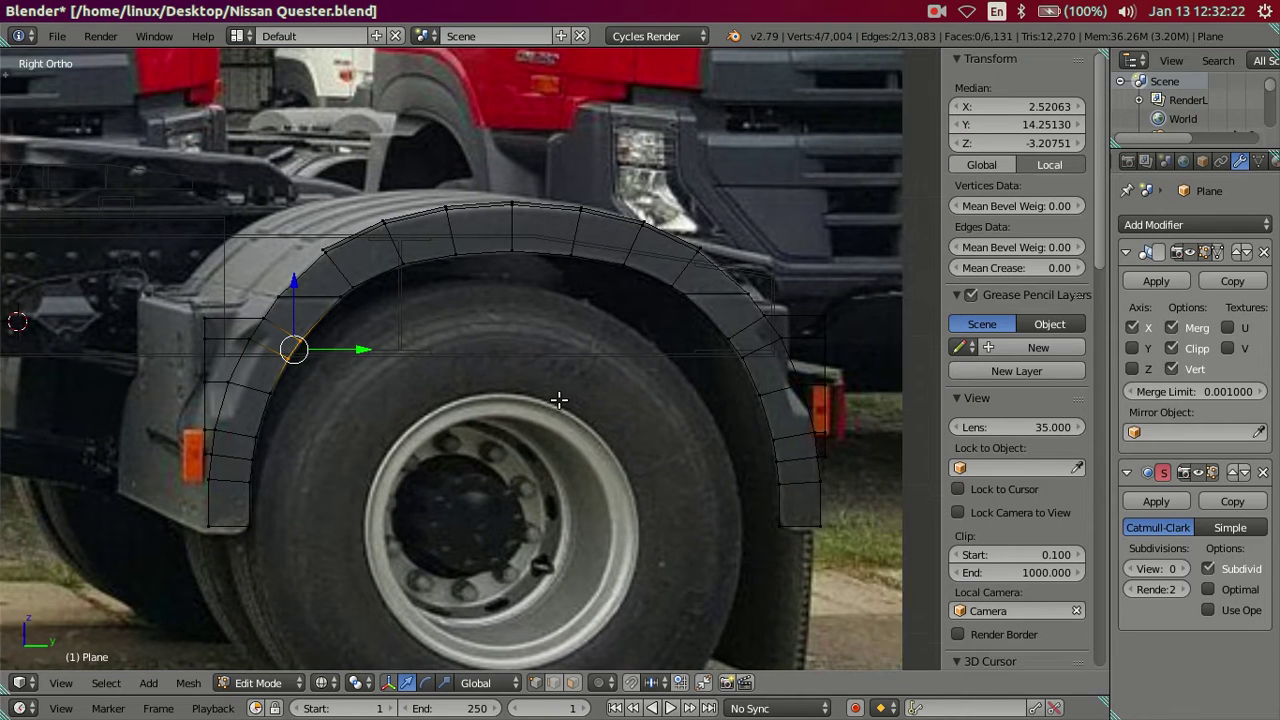
{"action": "key", "text": "c"}
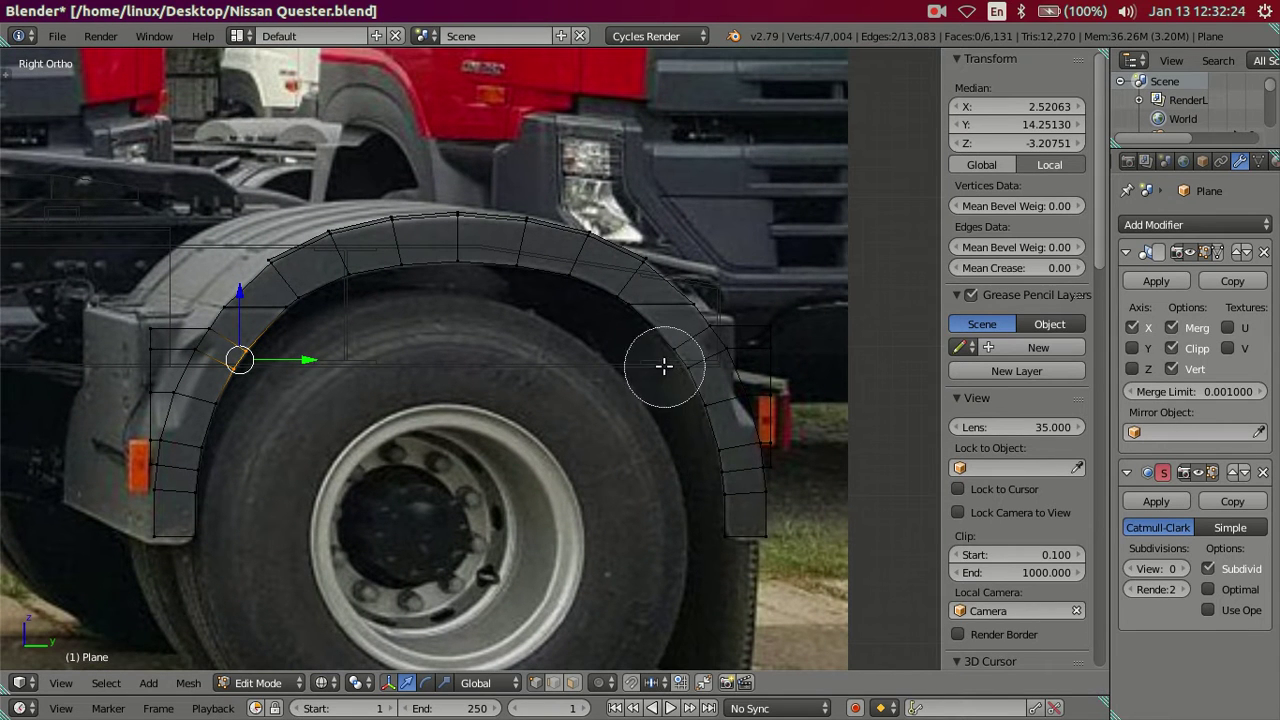
{"action": "left_click", "coordinate": [651, 363]}
{"action": "right_click", "coordinate": [651, 363]}
Lift the selected inner vertices along Z and scale them along Y
{"action": "middle_click_drag", "start_coordinate": [462, 393], "coordinate": [478, 402], "text": "shift"}
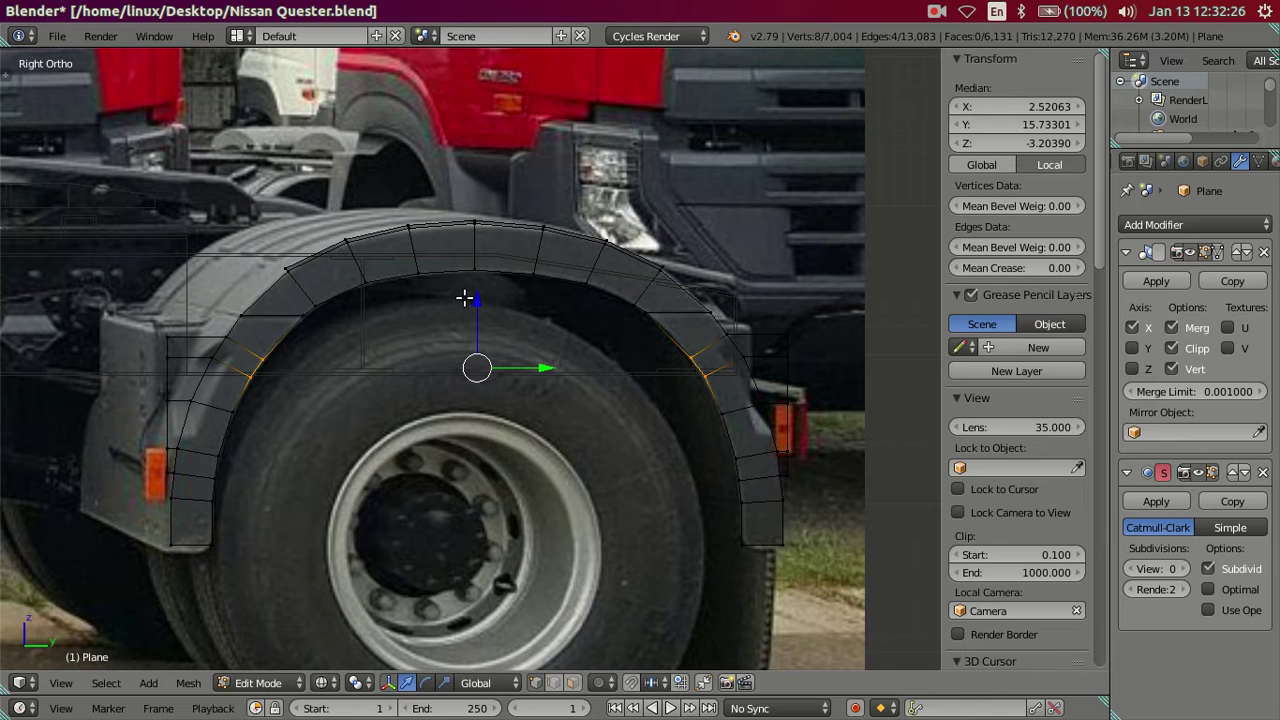
{"action": "left_click_drag", "start_coordinate": [471, 300], "coordinate": [483, 287]}
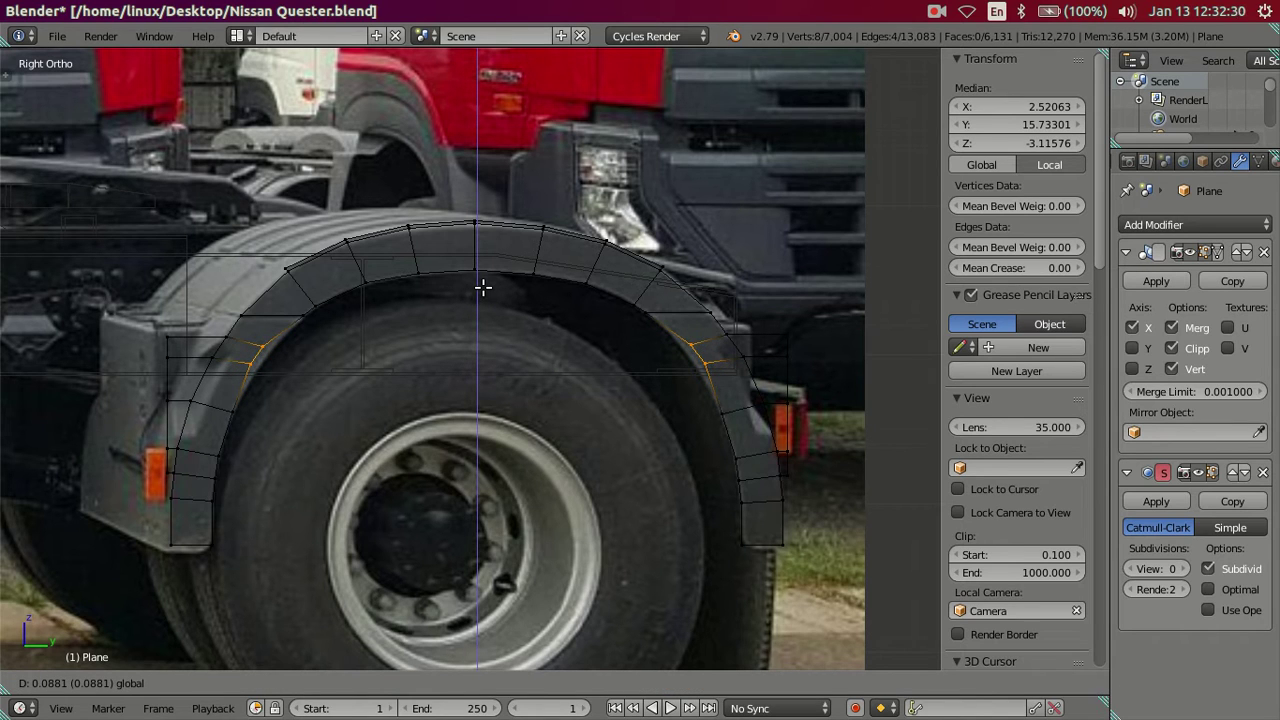
{"action": "left_click_drag", "start_coordinate": [483, 287], "coordinate": [483, 290]}
{"action": "key", "text": "s"}
{"action": "key", "text": "y"}
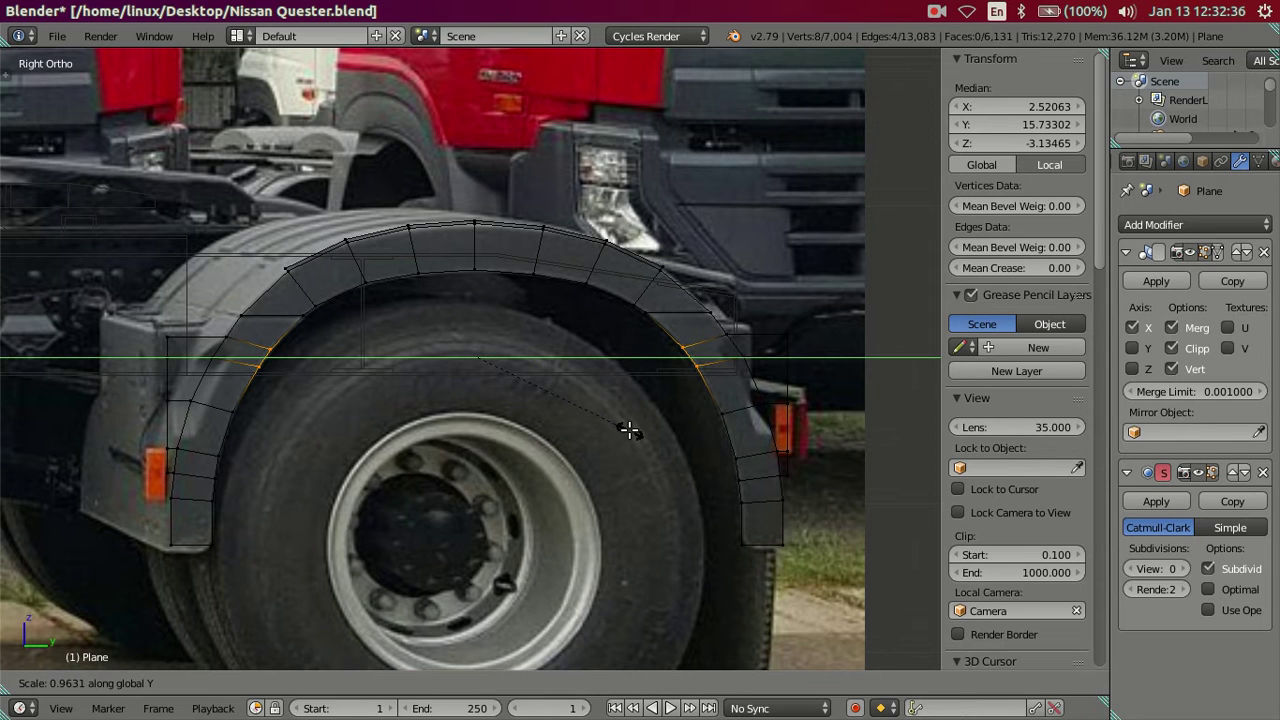
{"action": "left_click", "coordinate": [629, 430]}
{"action": "scroll", "coordinate": [600, 429], "scroll_direction": "up", "scroll_amount": 1}
{"action": "scroll", "coordinate": [630, 420], "scroll_direction": "up", "scroll_amount": 1}
{"action": "scroll", "coordinate": [652, 412], "scroll_direction": "up", "scroll_amount": 2}
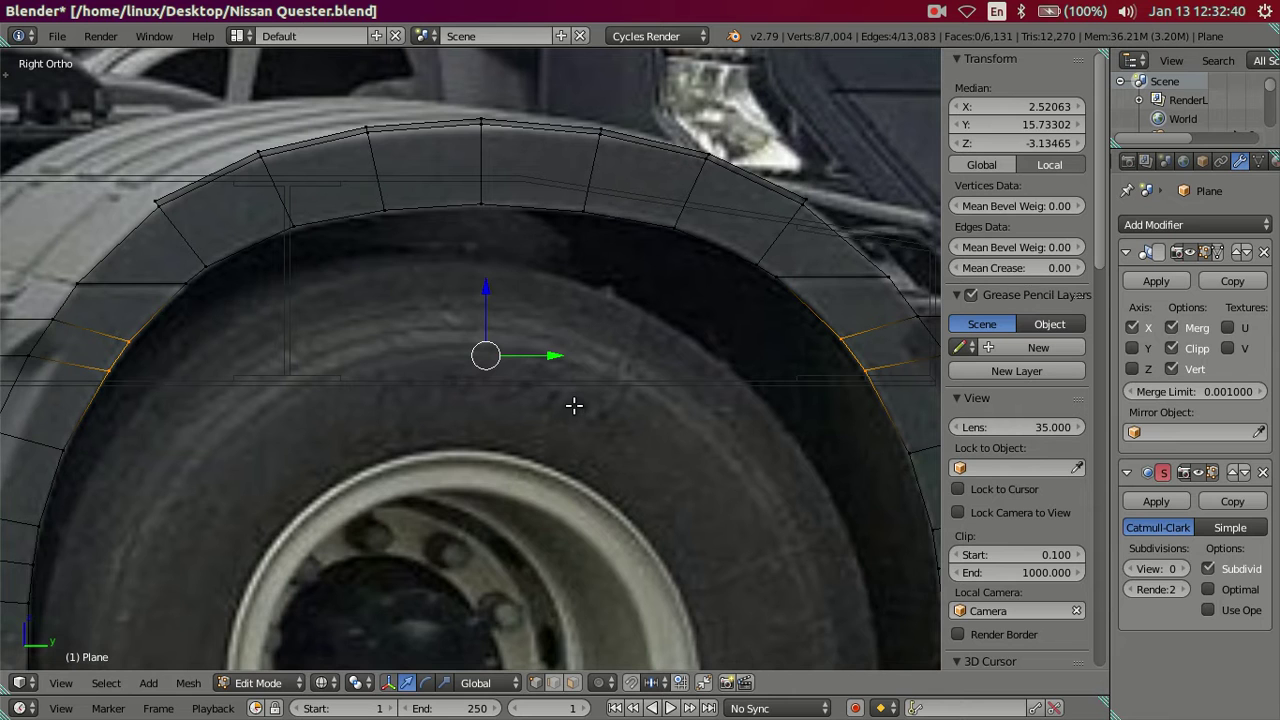
{"action": "key", "text": "s"}
{"action": "key", "text": "y"}
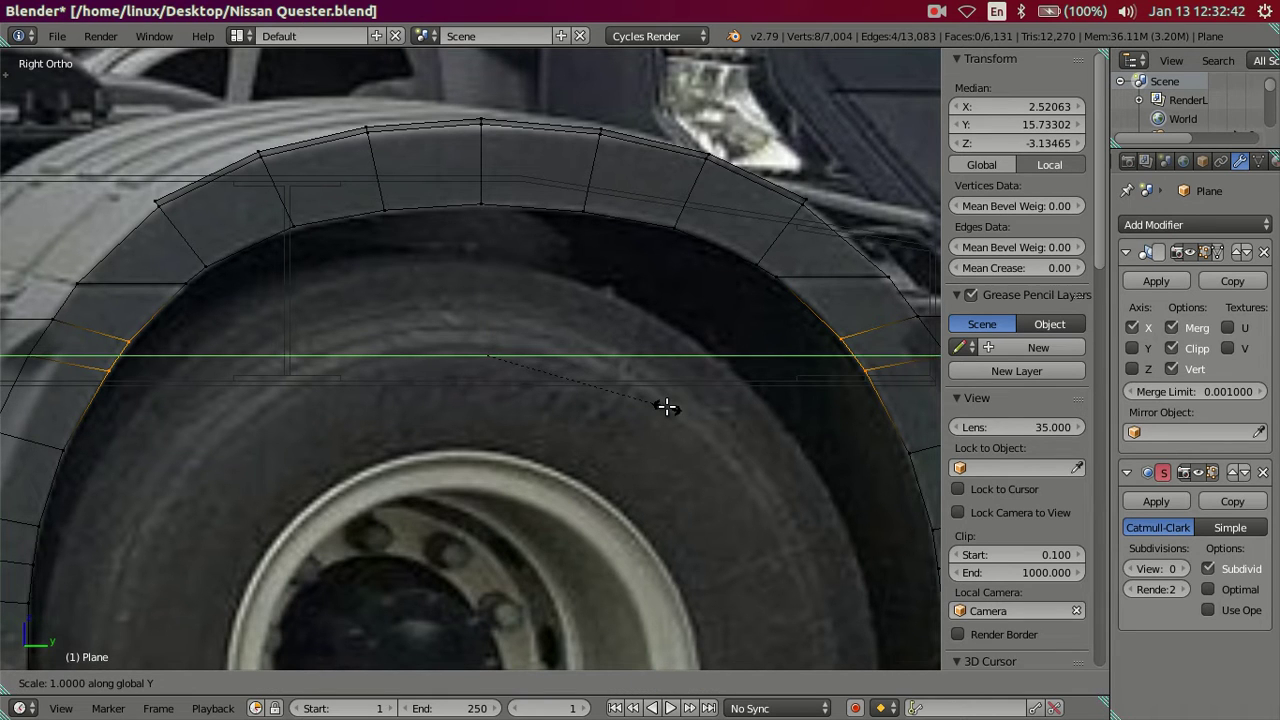
{"action": "key", "text": "Escape"}
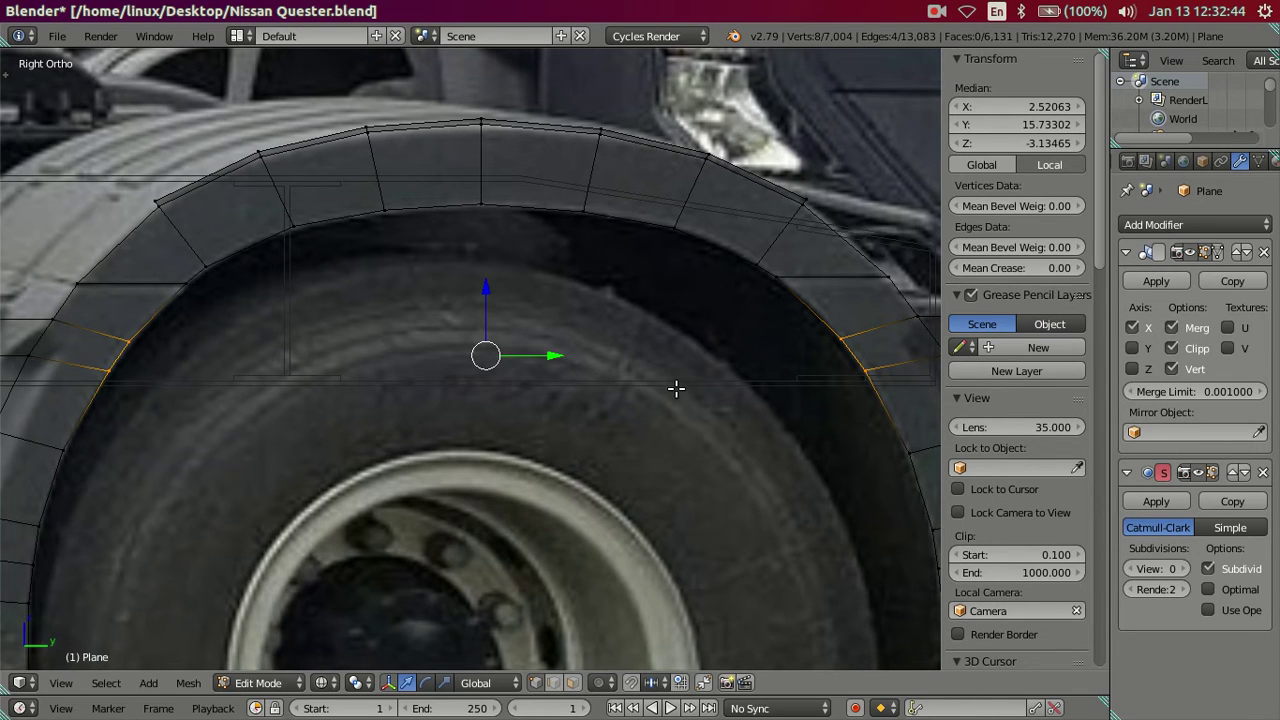
Inspect the whole arch outside edit mode from an orbited angle, then resume editing
{"action": "scroll", "coordinate": [676, 389], "scroll_direction": "down", "scroll_amount": 1}
{"action": "scroll", "coordinate": [674, 386], "scroll_direction": "down", "scroll_amount": 2}
{"action": "key", "text": "Tab"}
{"action": "mouse_move", "coordinate": [599, 345]}
{"action": "middle_mouse_down"}
{"action": "mouse_move", "coordinate": [534, 386]}
{"action": "mouse_move", "coordinate": [571, 400]}
{"action": "mouse_move", "coordinate": [520, 351]}
{"action": "mouse_move", "coordinate": [526, 340]}
{"action": "mouse_move", "coordinate": [500, 349]}
{"action": "mouse_move", "coordinate": [589, 411]}
{"action": "middle_mouse_up"}
{"action": "key", "text": "Tab"}
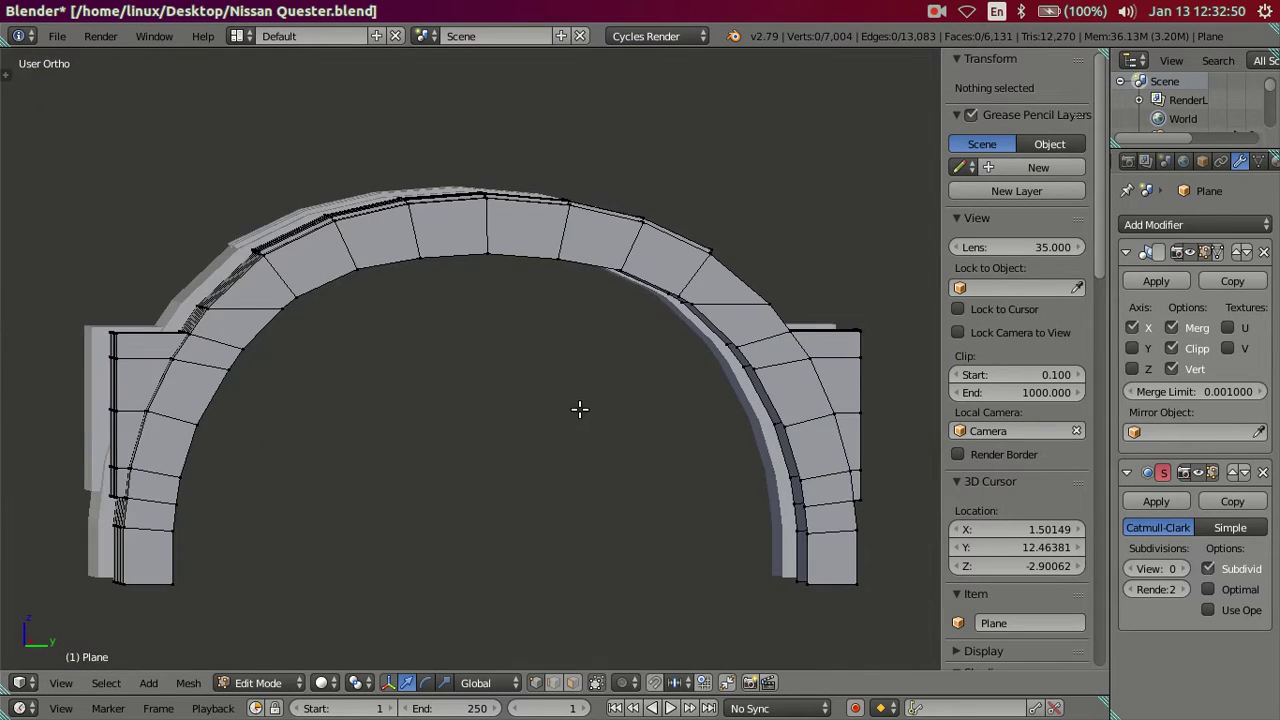
Circle-select four inner-edge arch vertices in the X-ray side view
{"action": "key", "text": "KP_3"}
{"action": "key", "text": "z"}
{"action": "scroll", "coordinate": [185, 390], "scroll_direction": "up", "scroll_amount": 3}
{"action": "key", "text": "c"}
{"action": "left_click", "coordinate": [103, 391]}
{"action": "key", "text": "Escape"}
{"action": "middle_click_drag", "start_coordinate": [666, 453], "coordinate": [446, 421], "text": "shift"}
{"action": "key", "text": "x"}
{"action": "key", "text": "c"}
{"action": "left_click", "coordinate": [671, 371]}
{"action": "key", "text": "Escape"}
{"action": "scroll", "coordinate": [551, 394], "scroll_direction": "up", "scroll_amount": 5, "text": "ctrl"}
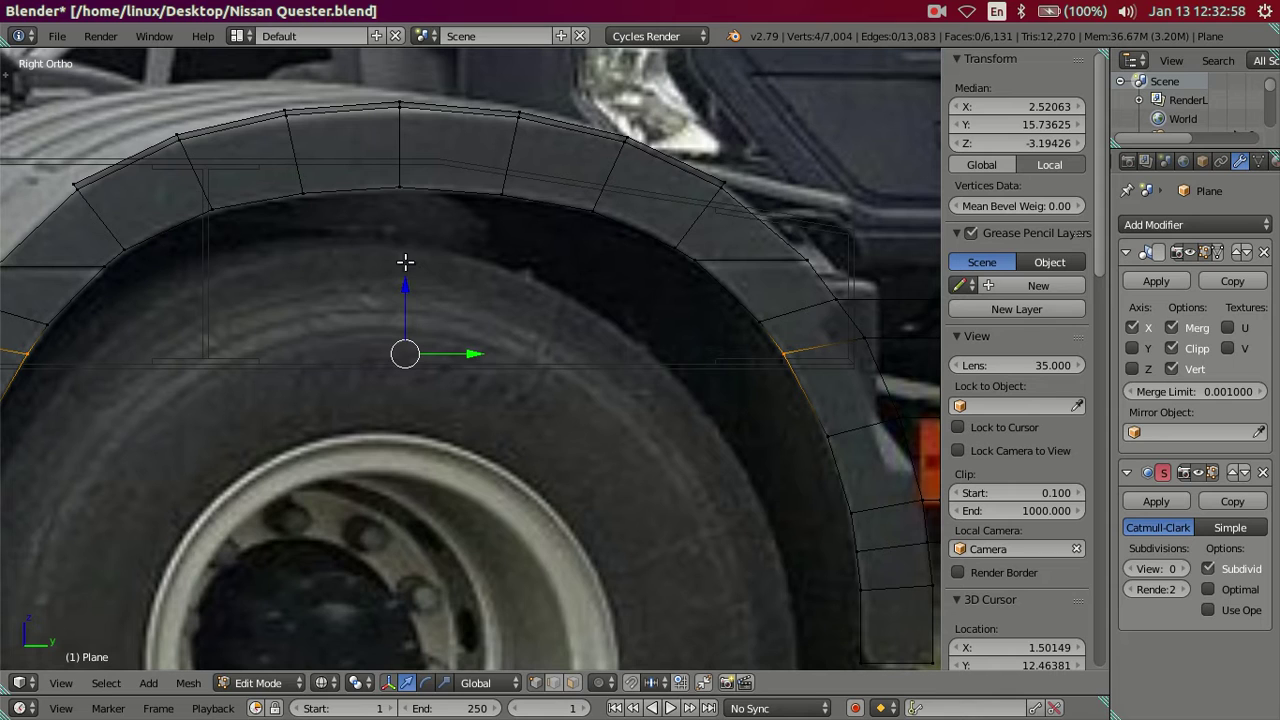
Raise the four vertices along Z and scale them, then check the result in solid shading
{"action": "key", "text": "g"}
{"action": "key", "text": "z"}
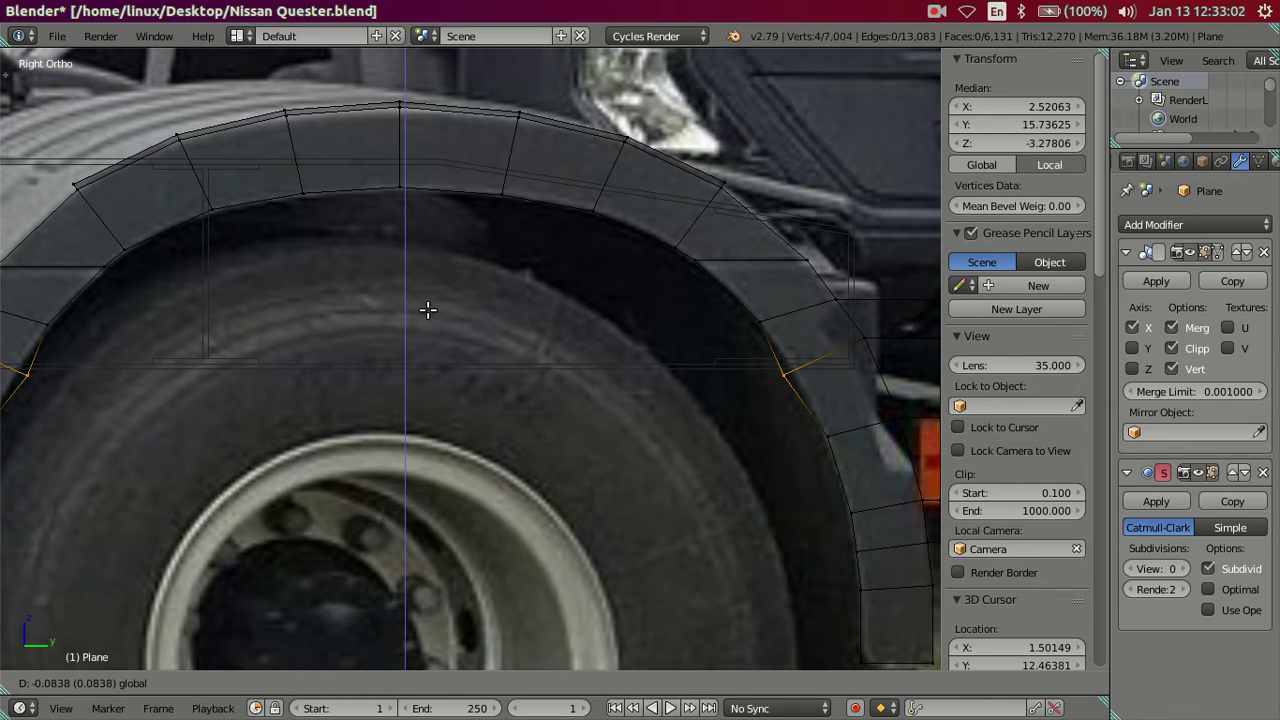
{"action": "left_click", "coordinate": [427, 310]}
{"action": "key", "text": "s"}
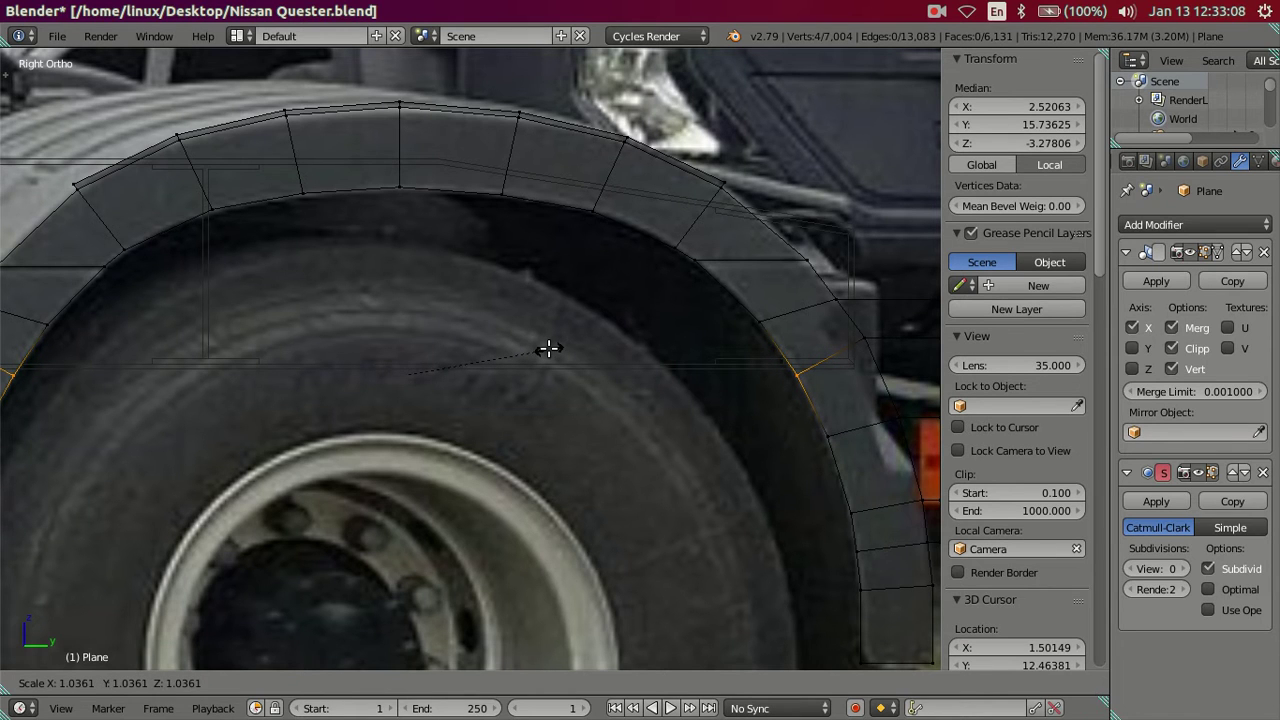
{"action": "left_click", "coordinate": [548, 348]}
{"action": "scroll", "coordinate": [417, 371], "scroll_direction": "down", "scroll_amount": 2}
{"action": "key", "text": "a"}
{"action": "key", "text": "alt+z"}
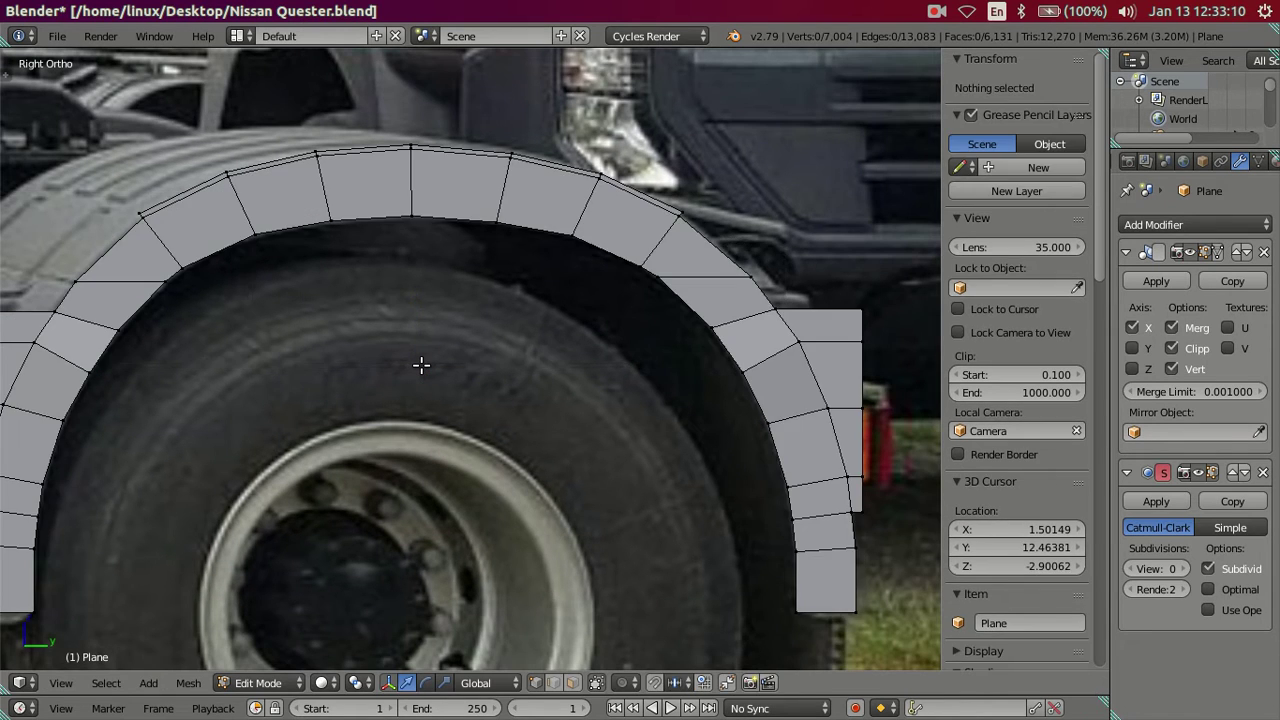
{"action": "key", "text": "z"}
{"action": "middle_click_drag", "start_coordinate": [320, 318], "coordinate": [360, 295], "text": "shift"}
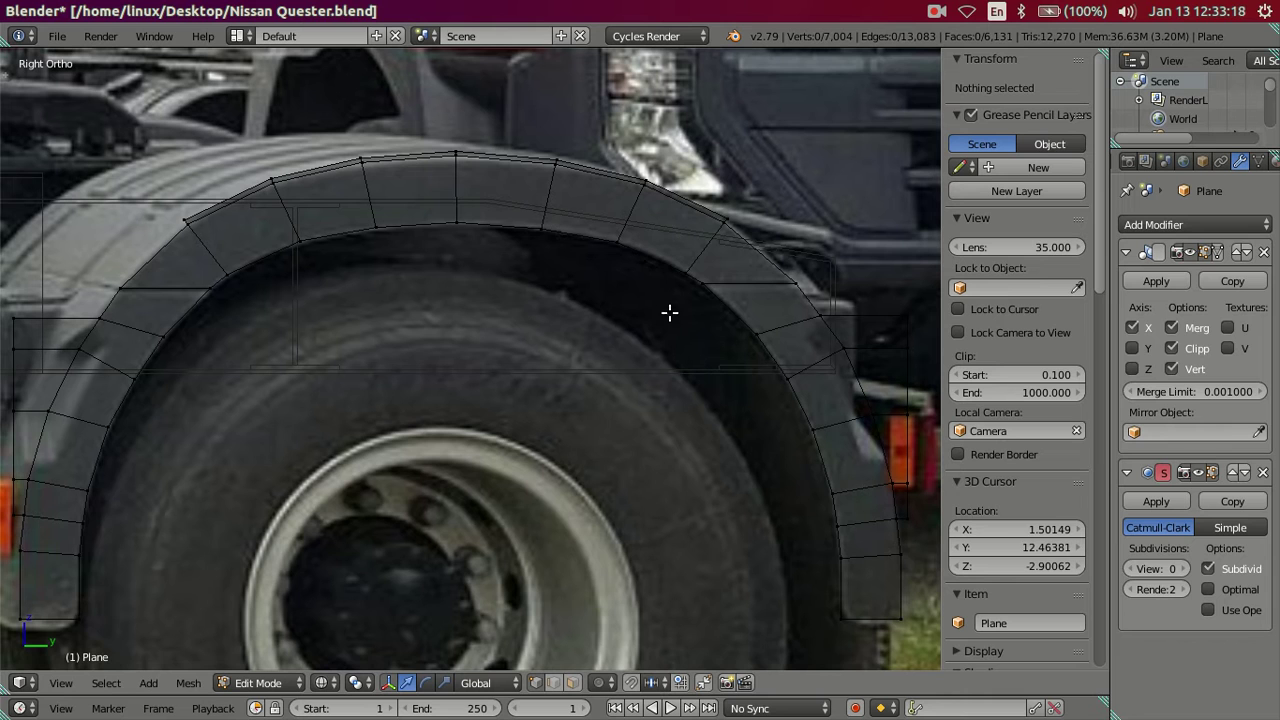
{"action": "scroll", "coordinate": [668, 317], "scroll_direction": "up", "scroll_amount": 1}
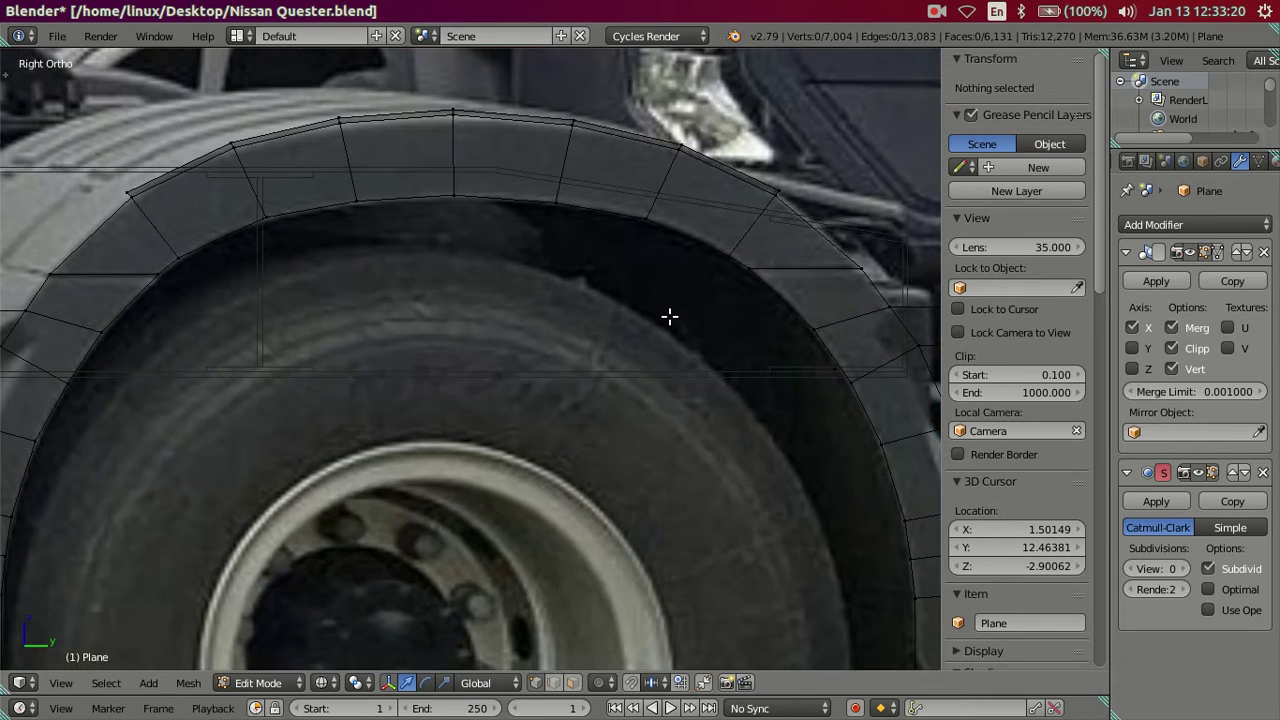
{"action": "scroll", "coordinate": [672, 312], "scroll_direction": "down", "scroll_amount": 1}
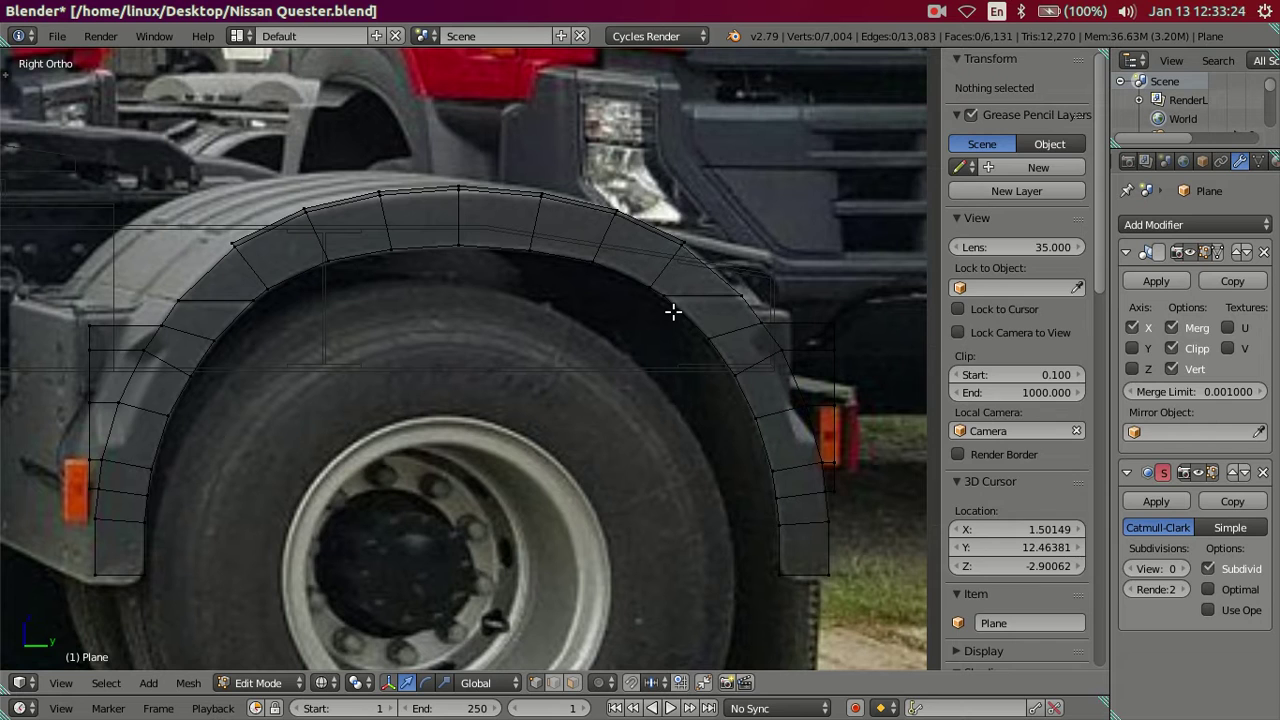
Undo that change and select just the left and right inner-arch vertices
{"action": "key", "text": "ctrl+z"}
{"action": "key", "text": "ctrl+z"}
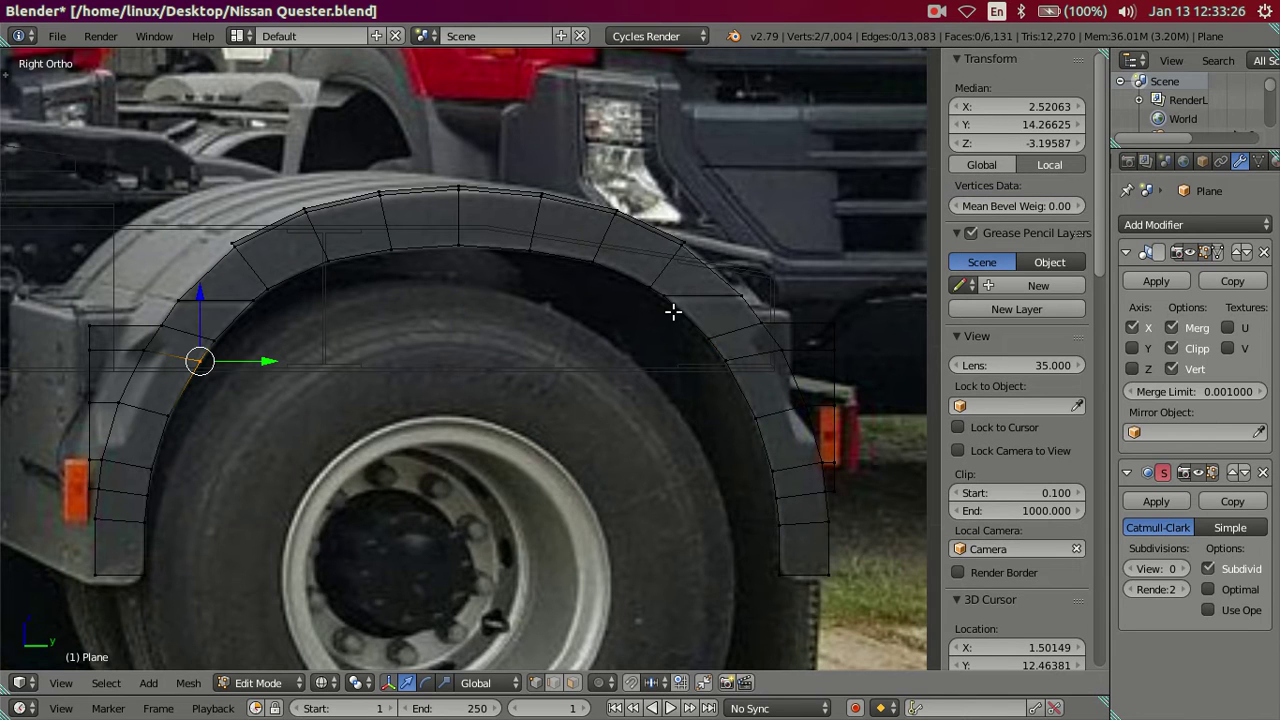
{"action": "scroll", "coordinate": [673, 312], "scroll_direction": "up", "scroll_amount": 1}
{"action": "key", "text": "a"}
{"action": "scroll", "coordinate": [415, 323], "scroll_direction": "down", "scroll_amount": 1, "text": "ctrl"}
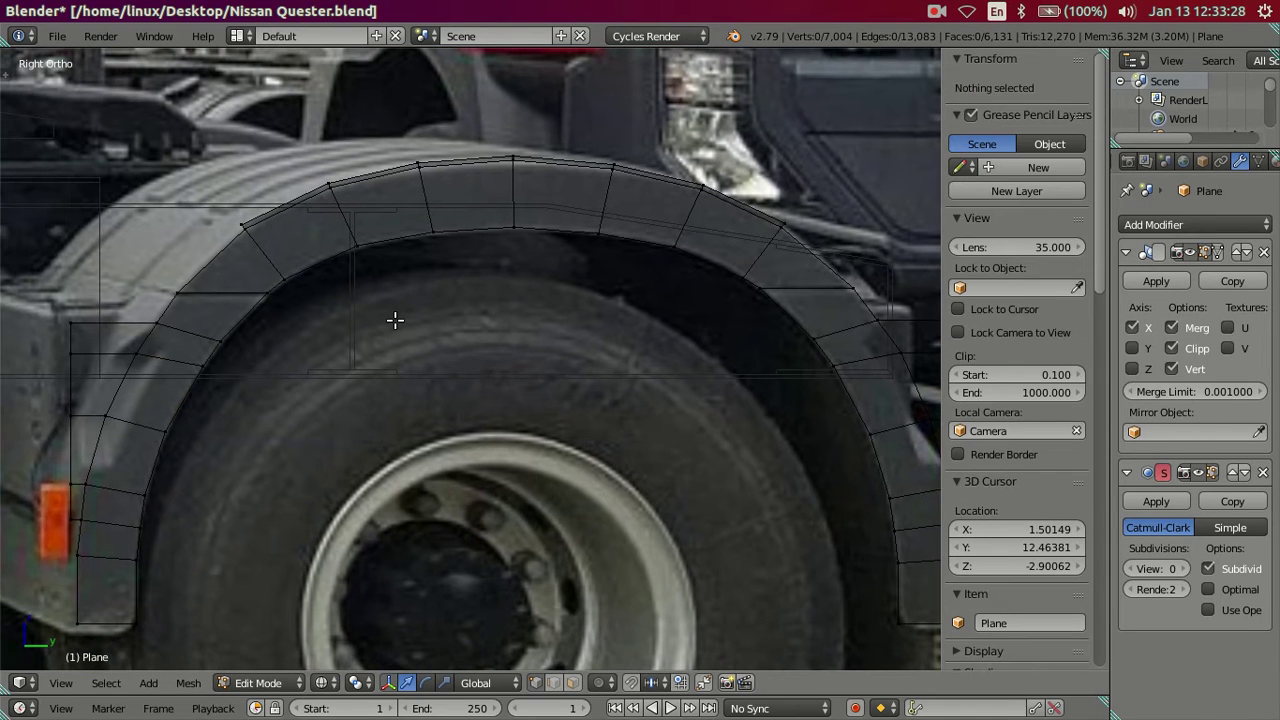
{"action": "key", "text": "c"}
{"action": "left_click", "coordinate": [222, 343]}
{"action": "left_click", "coordinate": [803, 337]}
{"action": "key", "text": "Escape"}
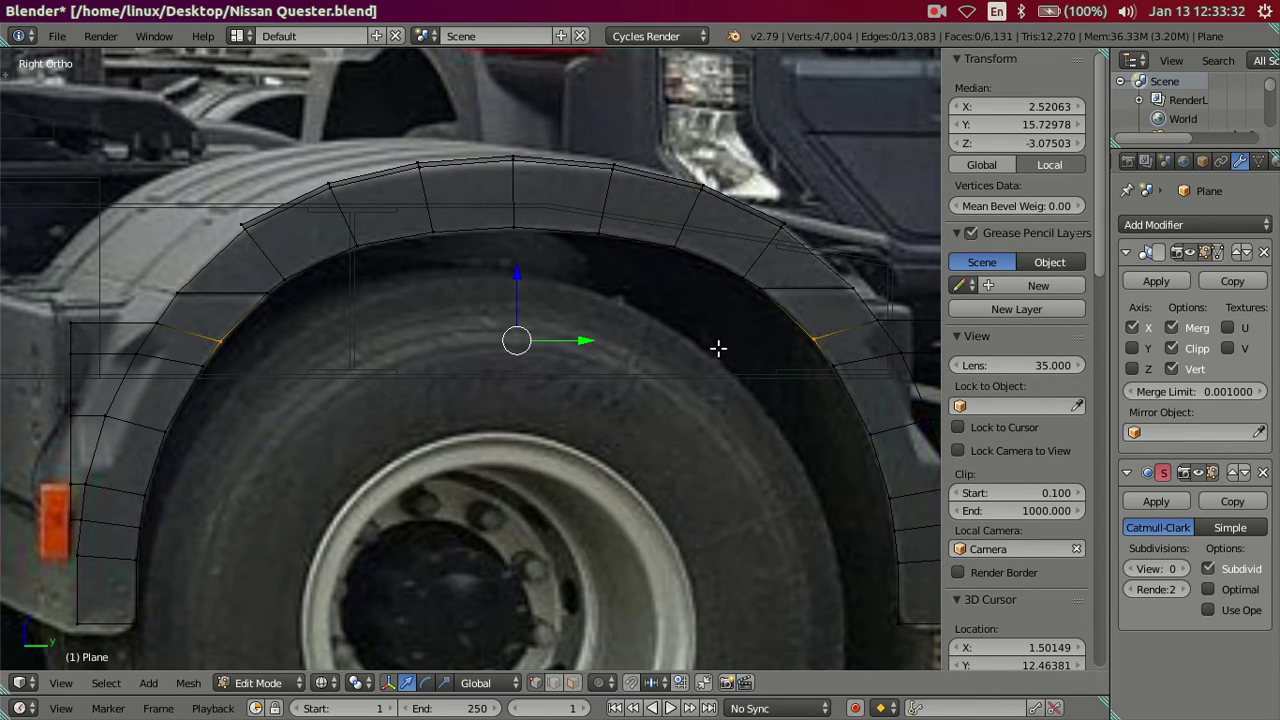
Raise the two vertices about 0.026 units along Z and scale them inward along Y
{"action": "key", "text": "g"}
{"action": "key", "text": "z"}
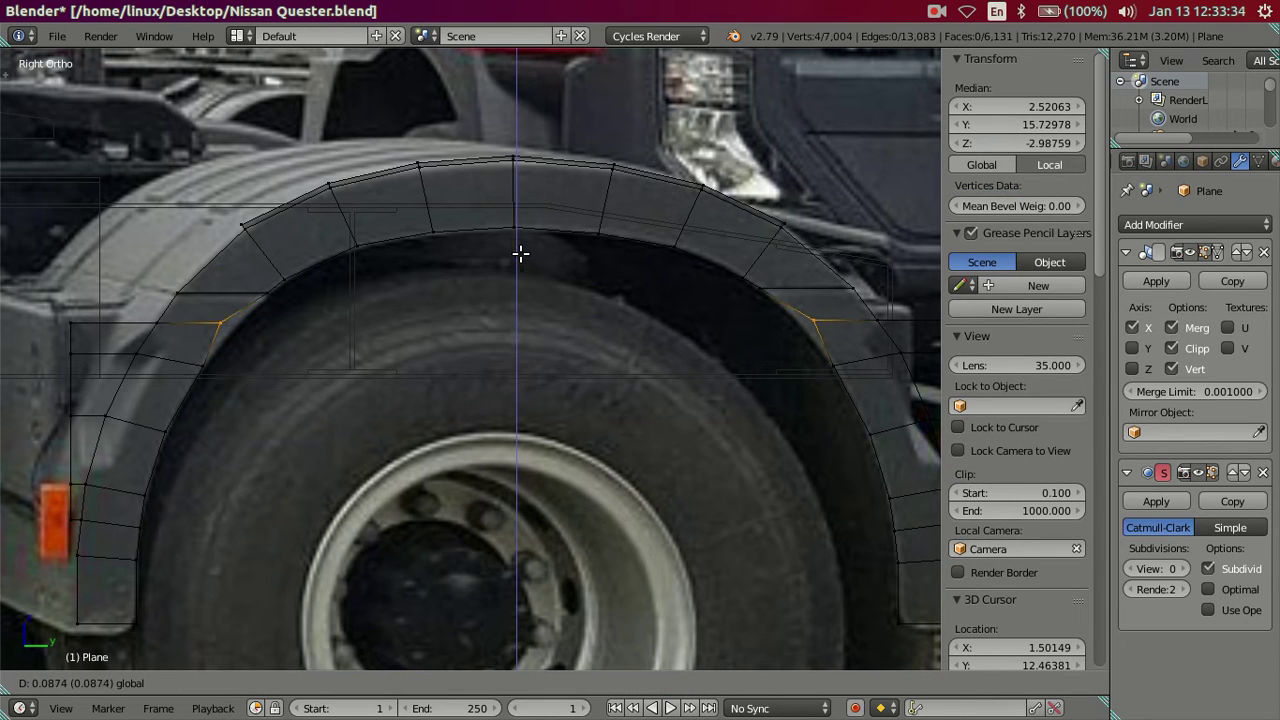
{"action": "left_click", "coordinate": [520, 250]}
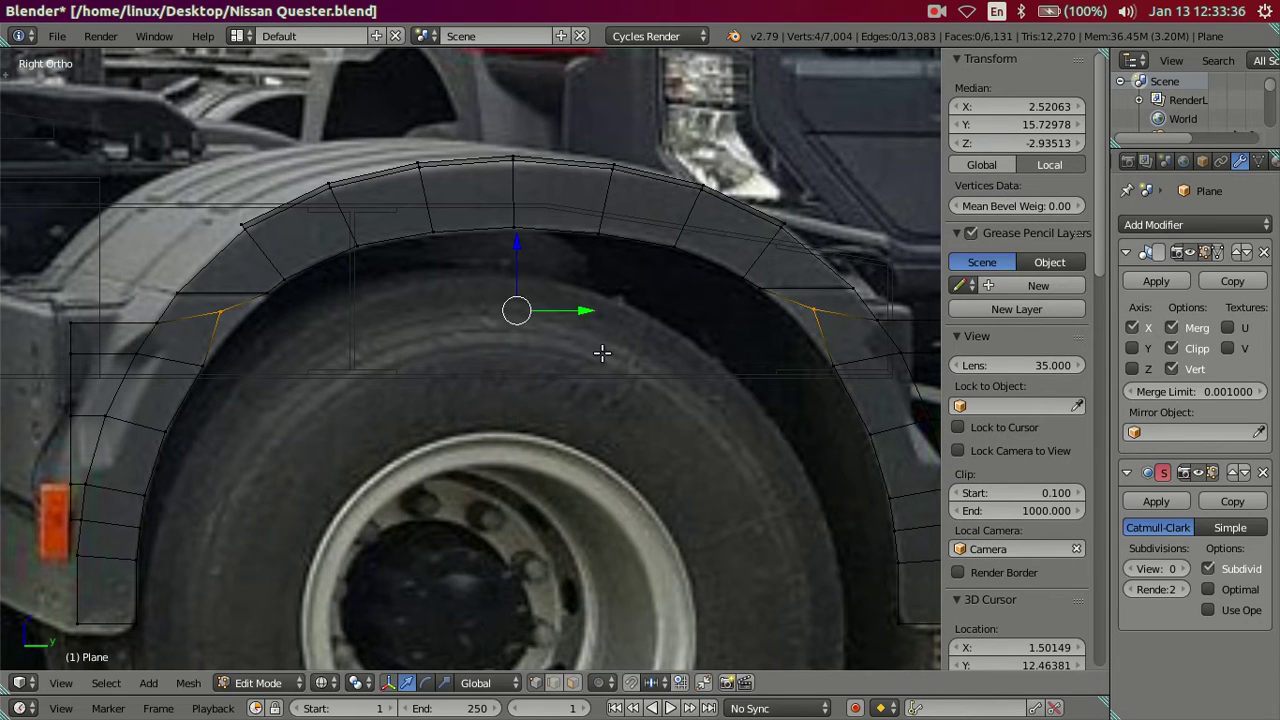
{"action": "key", "text": "s"}
{"action": "key", "text": "y"}
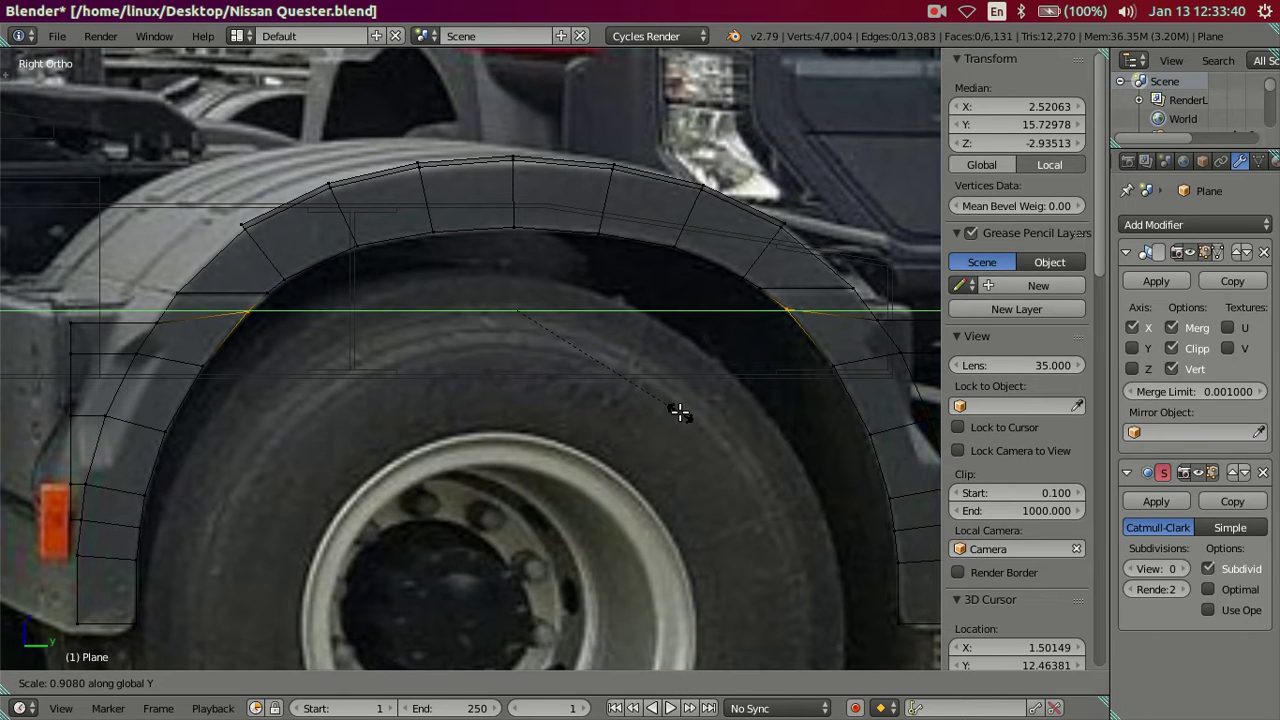
{"action": "left_click", "coordinate": [679, 412]}
{"action": "left_click_drag", "start_coordinate": [521, 243], "coordinate": [517, 237]}
{"action": "key", "text": "s"}
{"action": "key", "text": "y"}
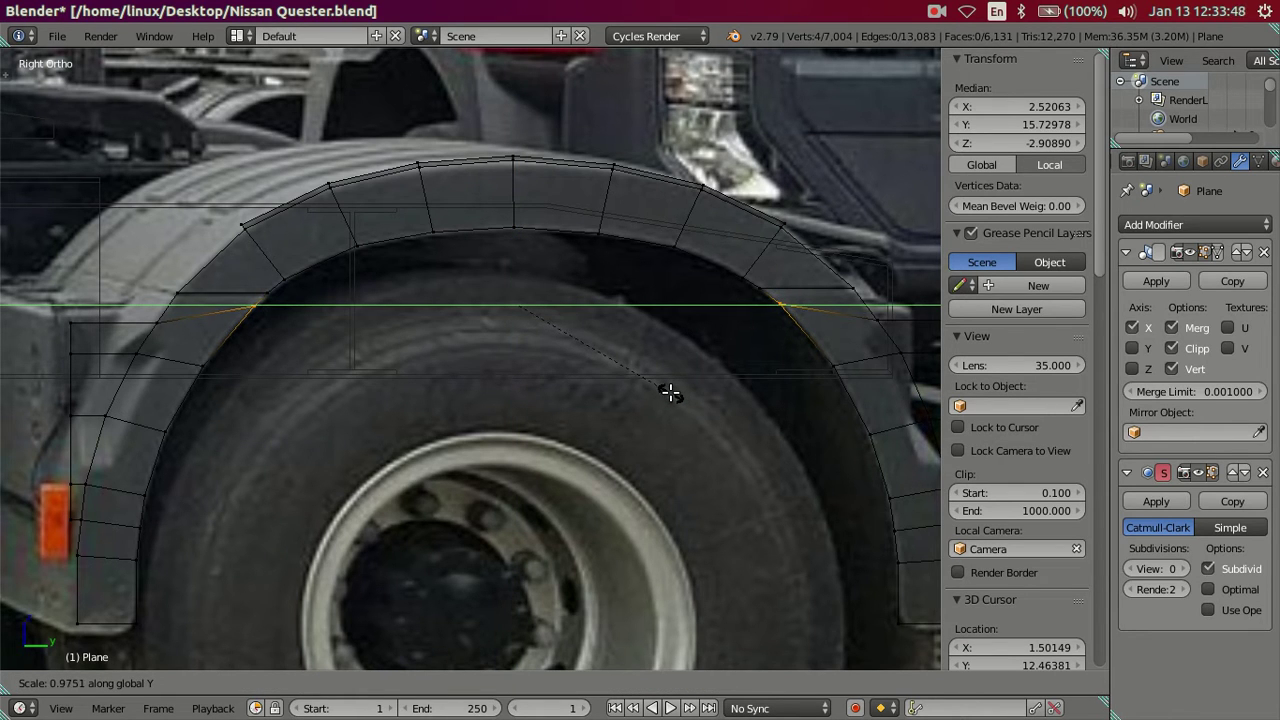
{"action": "left_click", "coordinate": [669, 392]}
{"action": "key", "text": "a"}
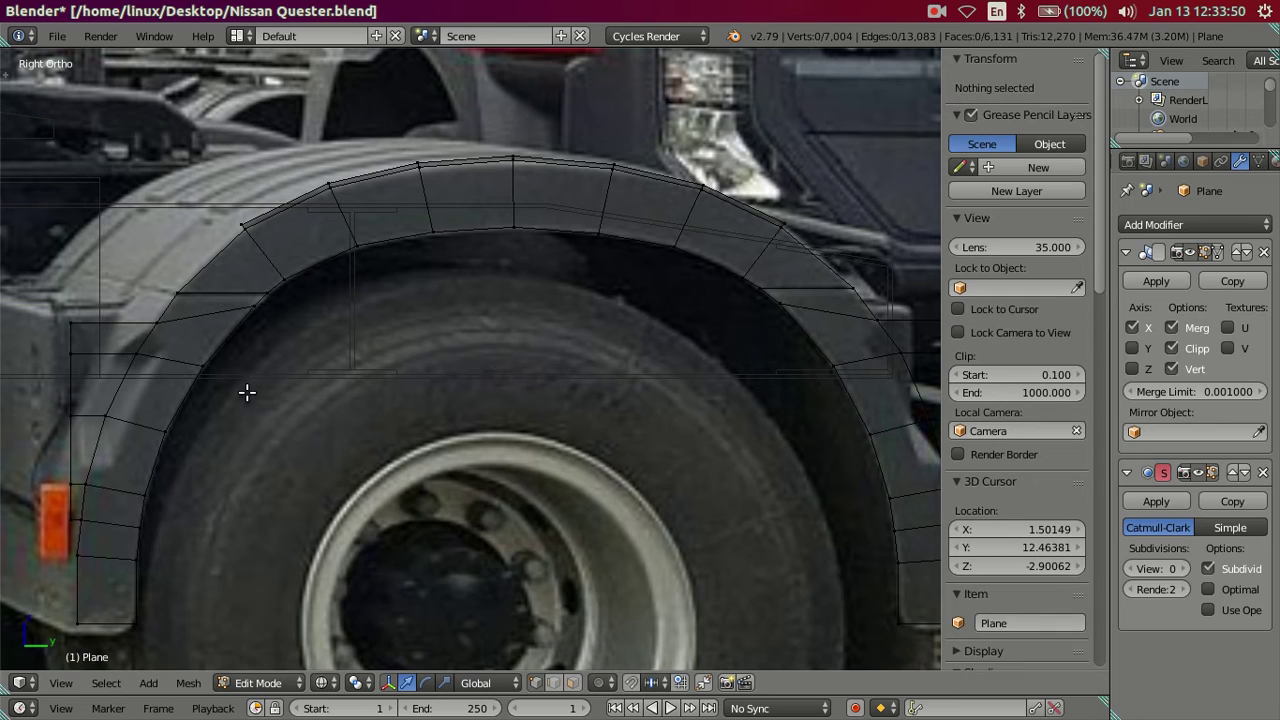
{"action": "key", "text": "c"}
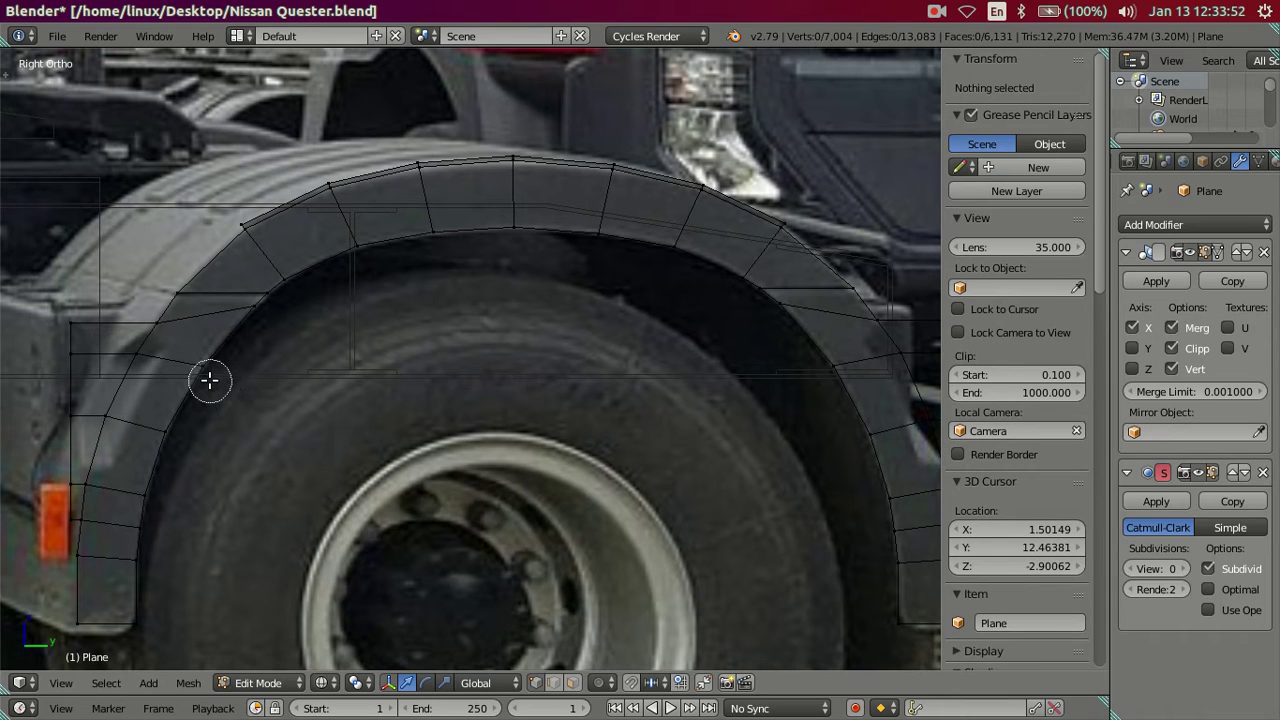
Add a two-cut loop along the arch and dissolve one, leaving a single new loop (7,027 vertices)
{"action": "right_click", "coordinate": [230, 397]}
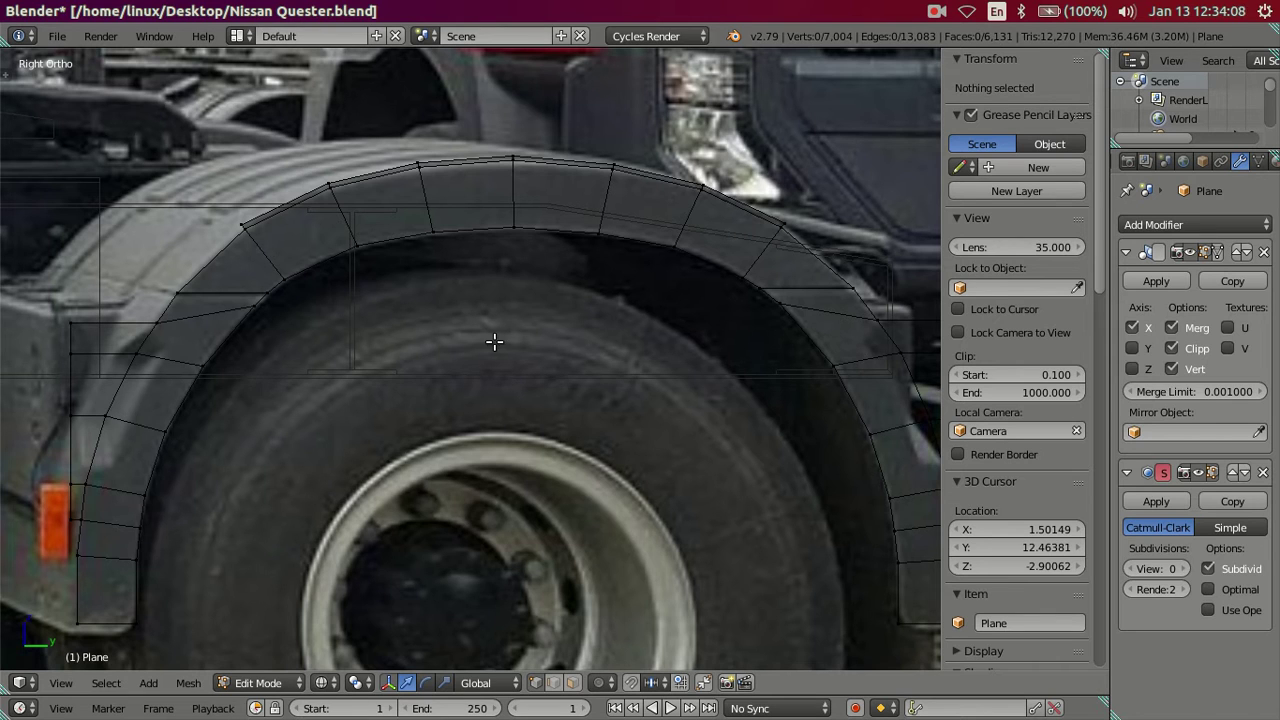
{"action": "scroll", "coordinate": [494, 342], "scroll_direction": "down", "scroll_amount": 1}
{"action": "scroll", "coordinate": [494, 342], "scroll_direction": "up", "scroll_amount": 1}
{"action": "key", "text": "ctrl+r"}
{"action": "scroll", "coordinate": [162, 366], "scroll_direction": "up", "scroll_amount": 1}
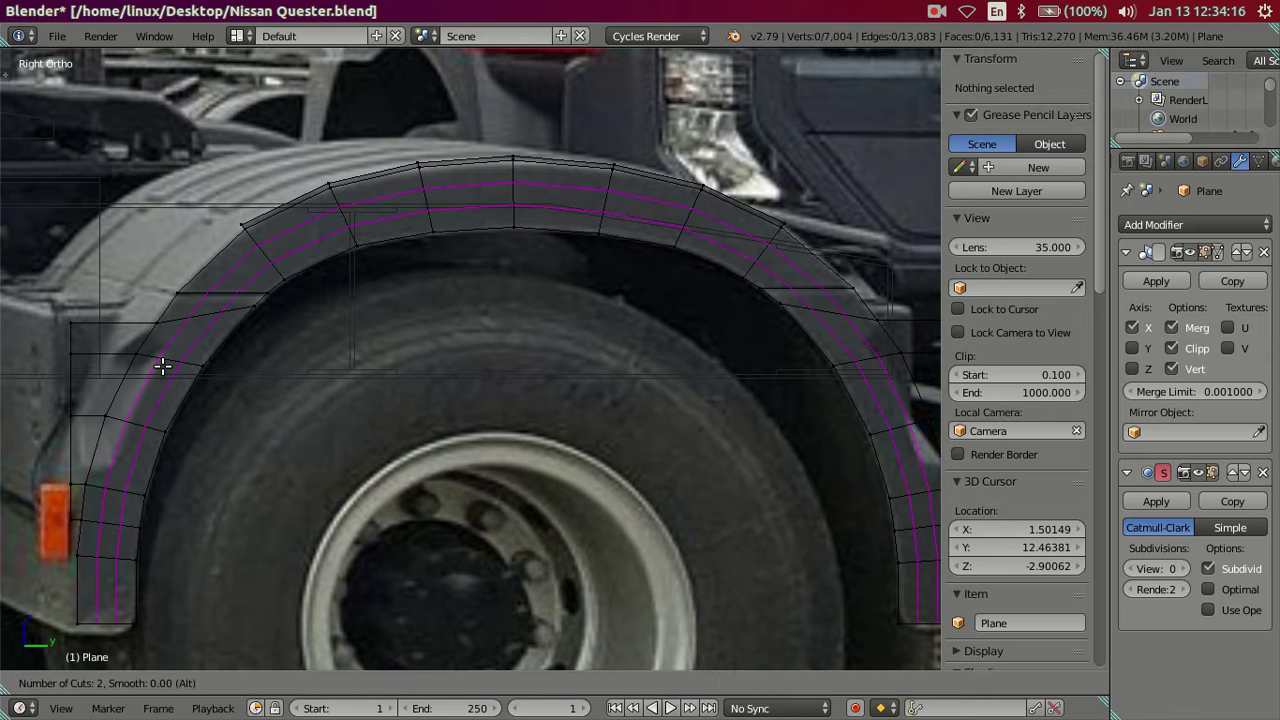
{"action": "left_click", "coordinate": [162, 366]}
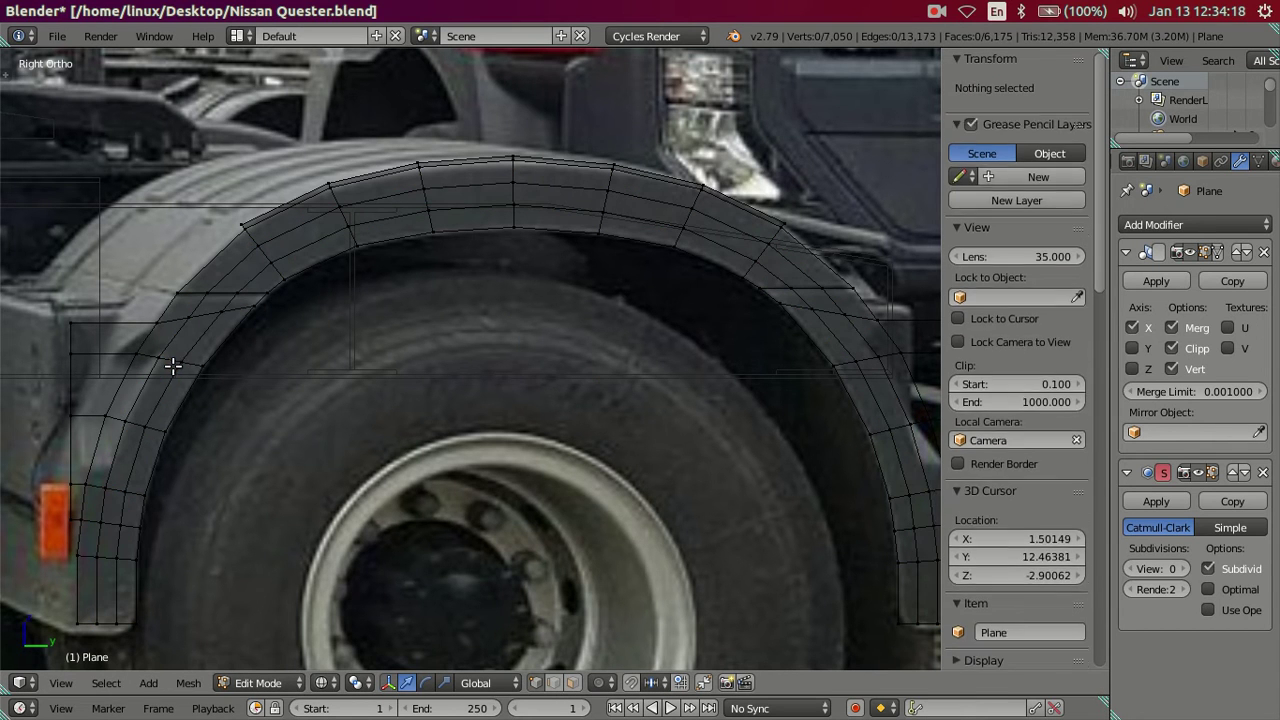
{"action": "key", "text": "x"}
{"action": "left_click", "coordinate": [285, 402]}
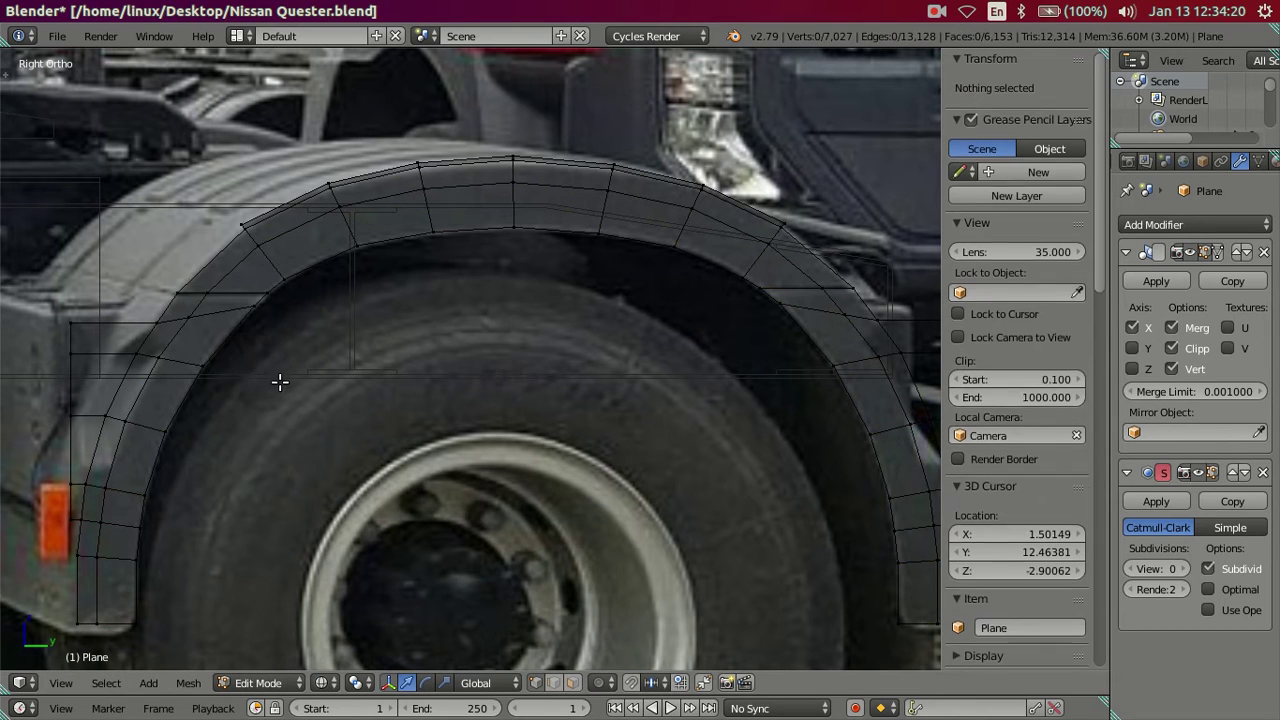
{"action": "scroll", "coordinate": [275, 372], "scroll_direction": "down", "scroll_amount": 2}
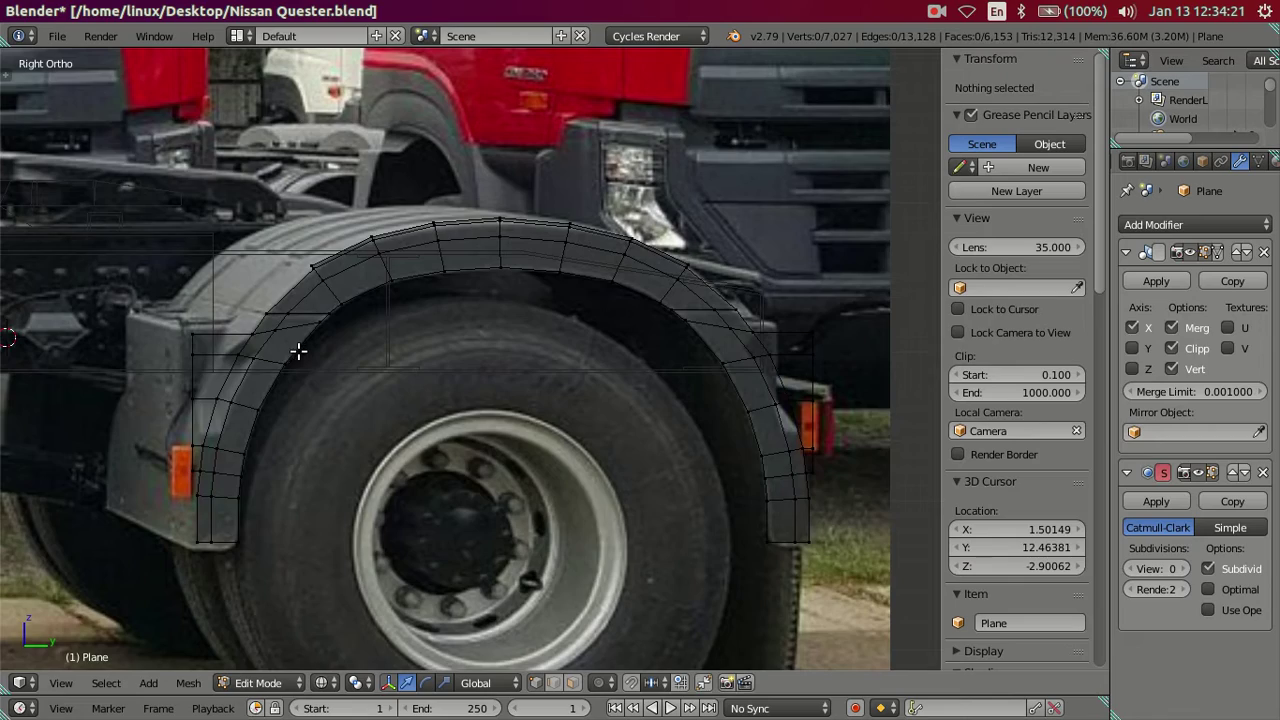
{"action": "key", "text": "z"}
{"action": "mouse_move", "coordinate": [286, 337]}
{"action": "middle_mouse_down"}
{"action": "mouse_move", "coordinate": [596, 394]}
{"action": "mouse_move", "coordinate": [585, 320]}
{"action": "middle_mouse_up"}
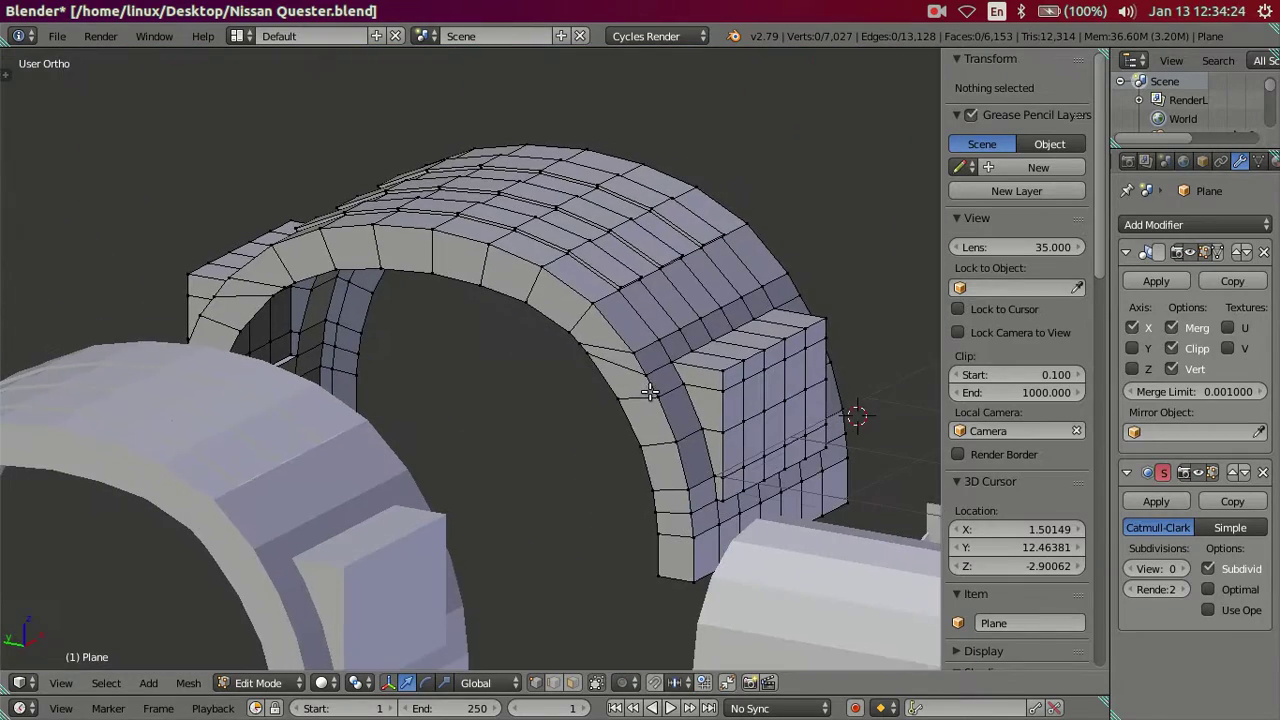
Add a centred lengthwise loop cut on the arch, then dissolve the inner-edge loop
{"action": "key", "text": "ctrl+r"}
{"action": "scroll", "coordinate": [585, 320], "scroll_direction": "up", "scroll_amount": 3}
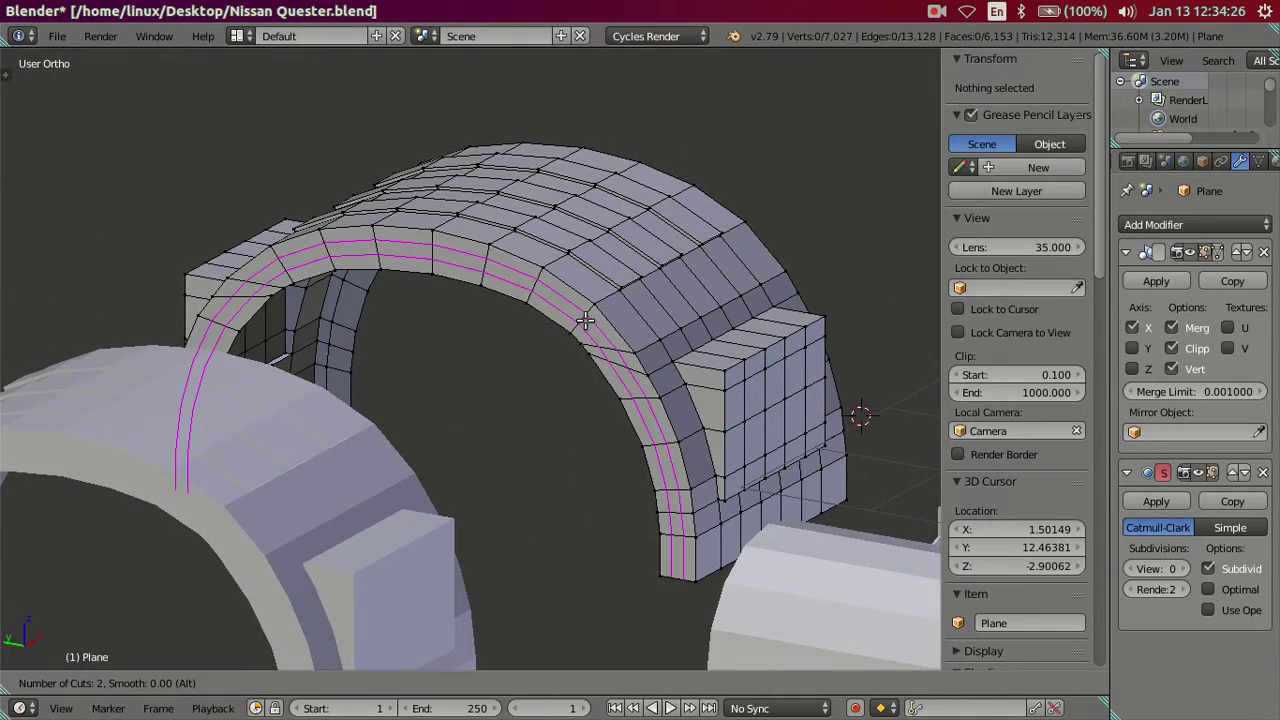
{"action": "left_click", "coordinate": [585, 320]}
{"action": "right_click", "coordinate": [585, 320]}
{"action": "right_click", "coordinate": [560, 307], "text": "alt"}
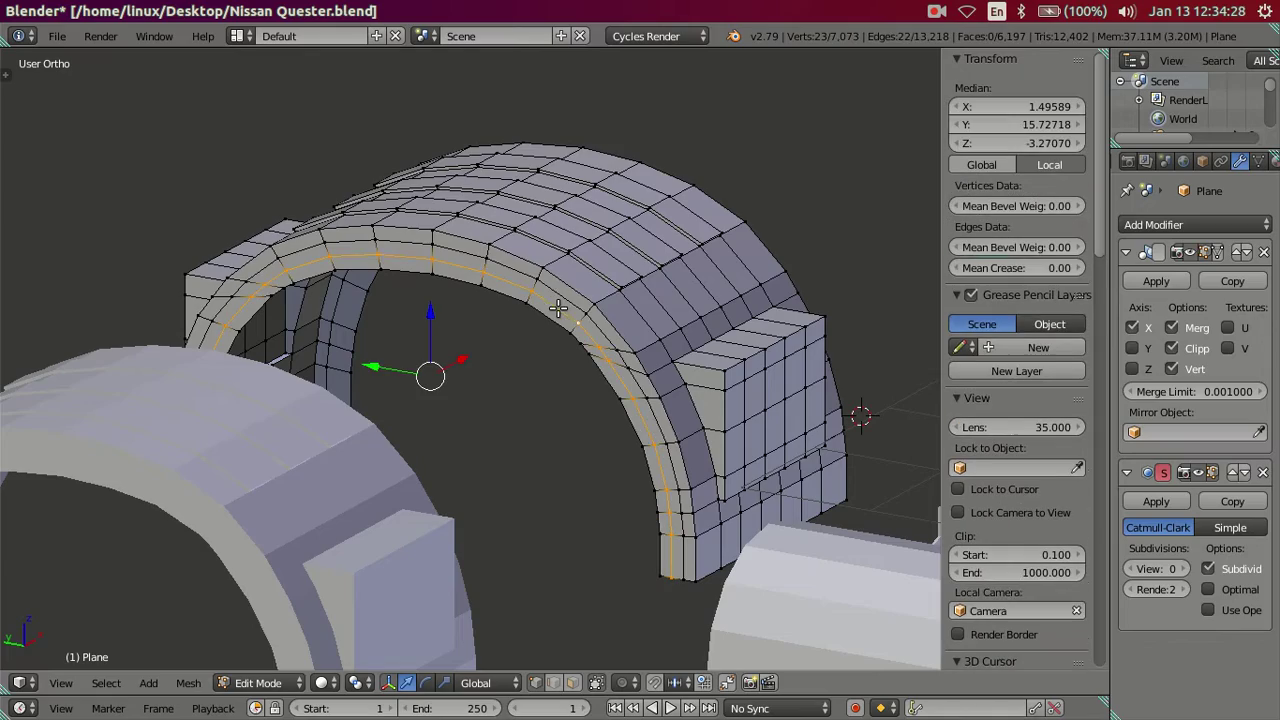
{"action": "key", "text": "x"}
{"action": "left_click", "coordinate": [655, 335]}
{"action": "mouse_move", "coordinate": [655, 338]}
{"action": "middle_mouse_down"}
{"action": "mouse_move", "coordinate": [446, 329]}
{"action": "mouse_move", "coordinate": [382, 306]}
{"action": "middle_mouse_up"}
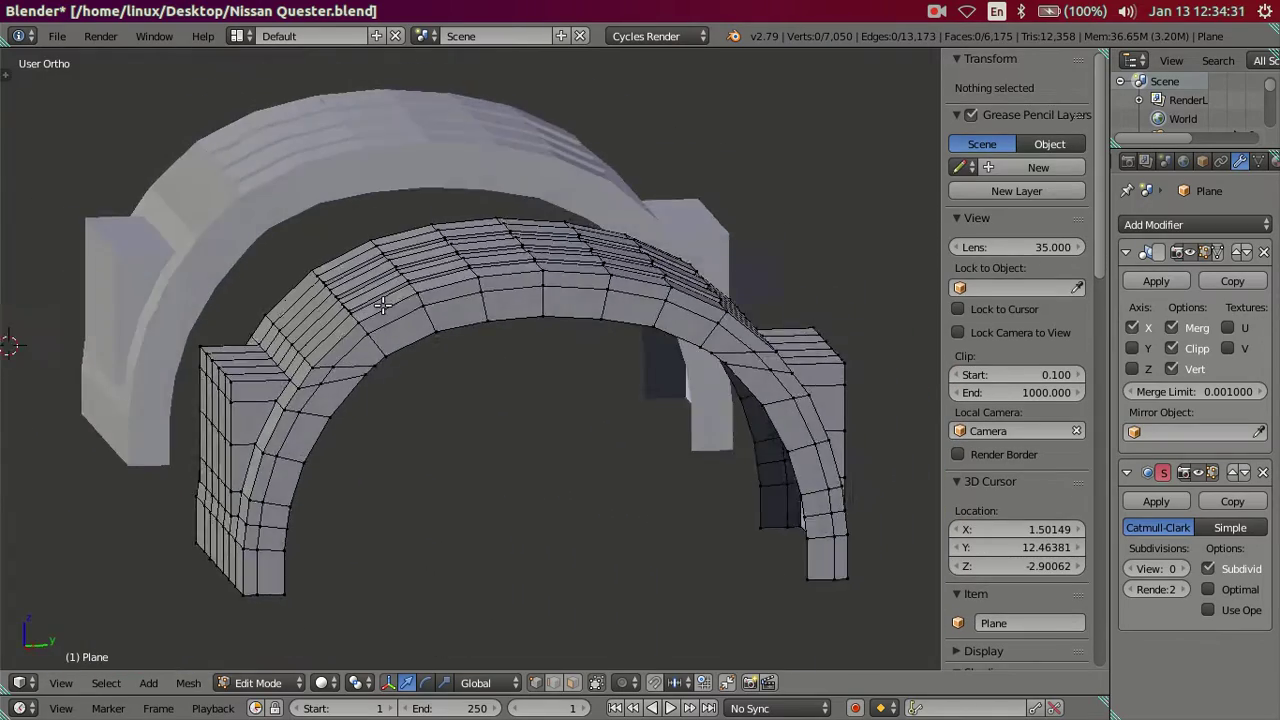
{"action": "scroll", "coordinate": [306, 371], "scroll_direction": "up", "scroll_amount": 3}
{"action": "scroll", "coordinate": [306, 371], "scroll_direction": "up", "scroll_amount": 2}
{"action": "mouse_move", "coordinate": [306, 371]}
{"action": "middle_mouse_down"}
{"action": "mouse_move", "coordinate": [357, 289]}
{"action": "mouse_move", "coordinate": [603, 343]}
{"action": "mouse_move", "coordinate": [560, 403]}
{"action": "mouse_move", "coordinate": [580, 434]}
{"action": "mouse_move", "coordinate": [391, 315]}
{"action": "middle_mouse_up"}
{"action": "scroll", "coordinate": [405, 289], "scroll_direction": "up", "scroll_amount": 2}
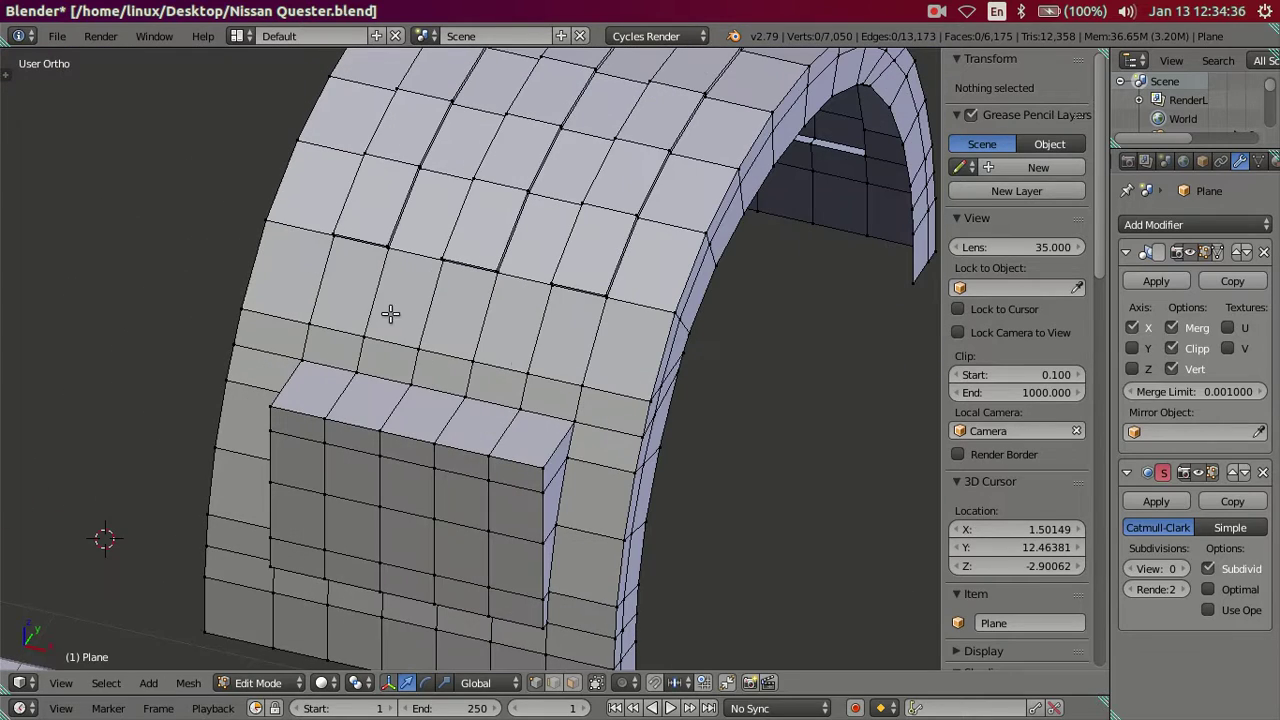
In edge select mode, cut two loops along the arch, then dissolve both
{"action": "key", "text": "ctrl+Tab"}
{"action": "left_click", "coordinate": [632, 311]}
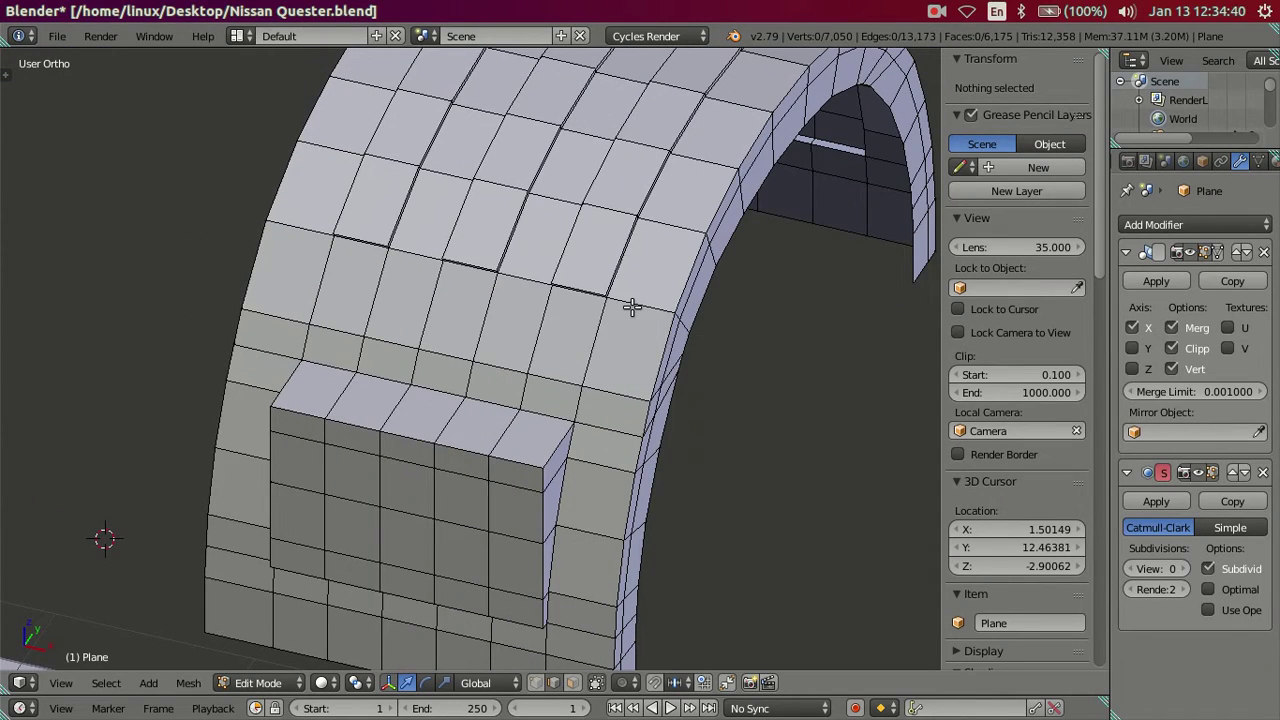
{"action": "key", "text": "ctrl+r"}
{"action": "scroll", "coordinate": [632, 307], "scroll_direction": "up", "scroll_amount": 1}
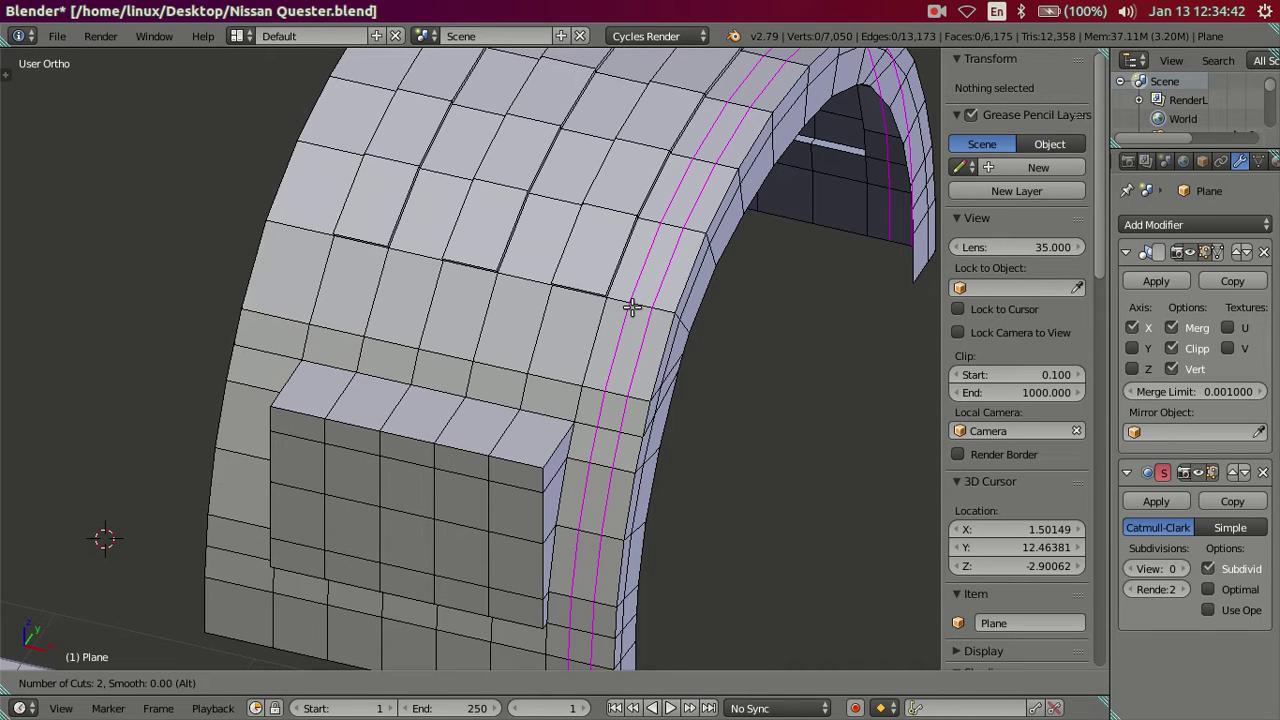
{"action": "left_click", "coordinate": [632, 307]}
{"action": "right_click", "coordinate": [632, 307]}
{"action": "key", "text": "x"}
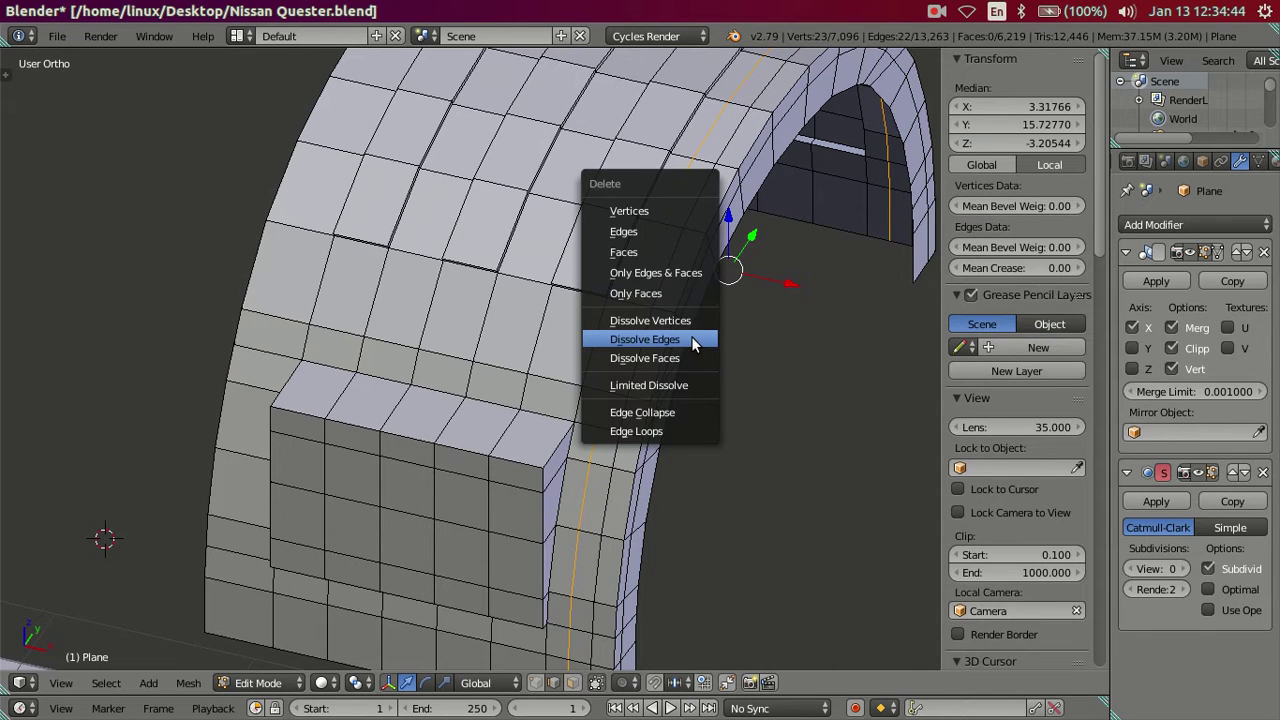
{"action": "right_click", "coordinate": [635, 333], "text": "alt+shift"}
{"action": "key", "text": "x"}
{"action": "left_click", "coordinate": [627, 336]}
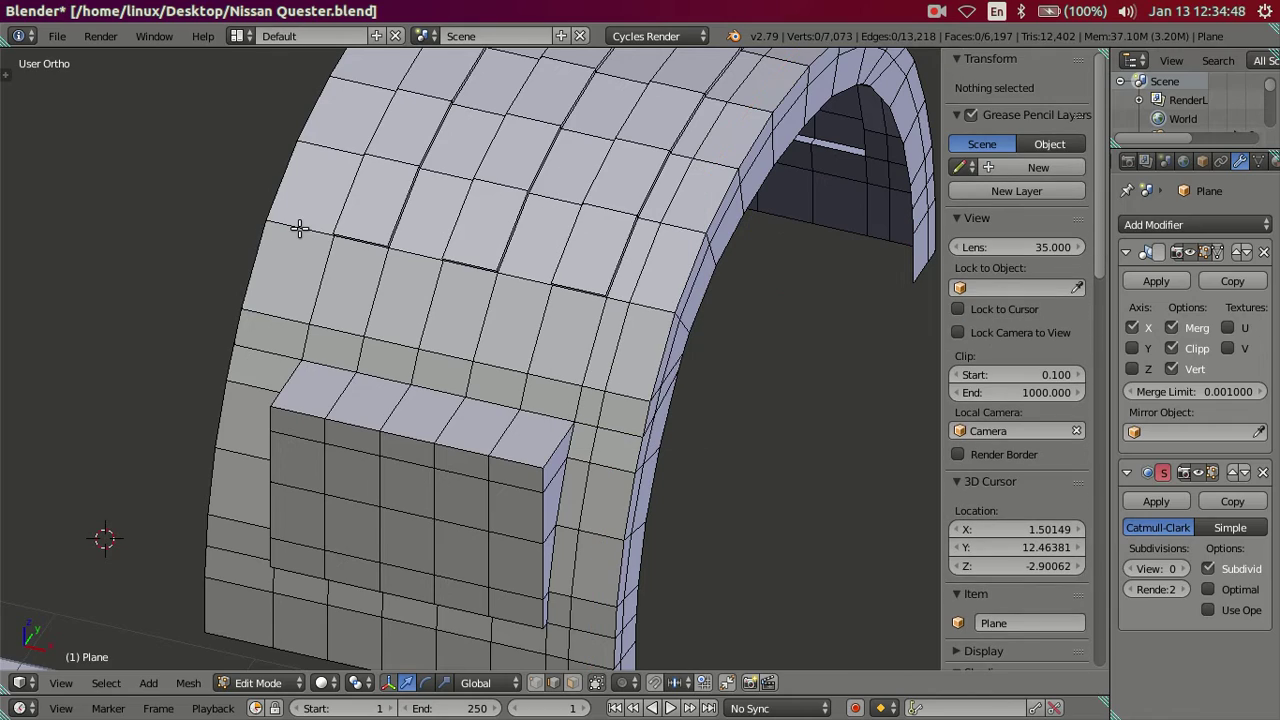
Cut two loops near the arch's left edge and dissolve the outer one
{"action": "key", "text": "ctrl+r"}
{"action": "scroll", "coordinate": [300, 228], "scroll_direction": "up", "scroll_amount": 1}
{"action": "left_click", "coordinate": [300, 235]}
{"action": "right_click", "coordinate": [300, 240]}
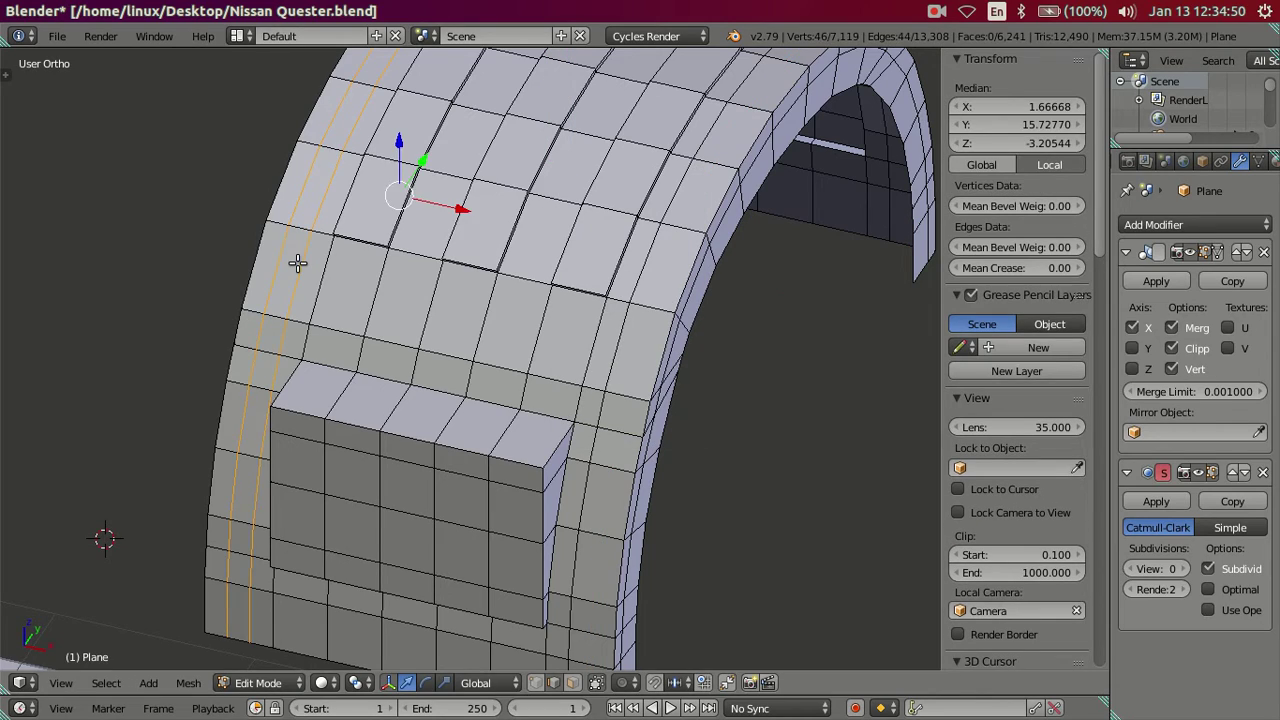
{"action": "right_click", "coordinate": [297, 262], "text": "alt+shift"}
{"action": "key", "text": "x"}
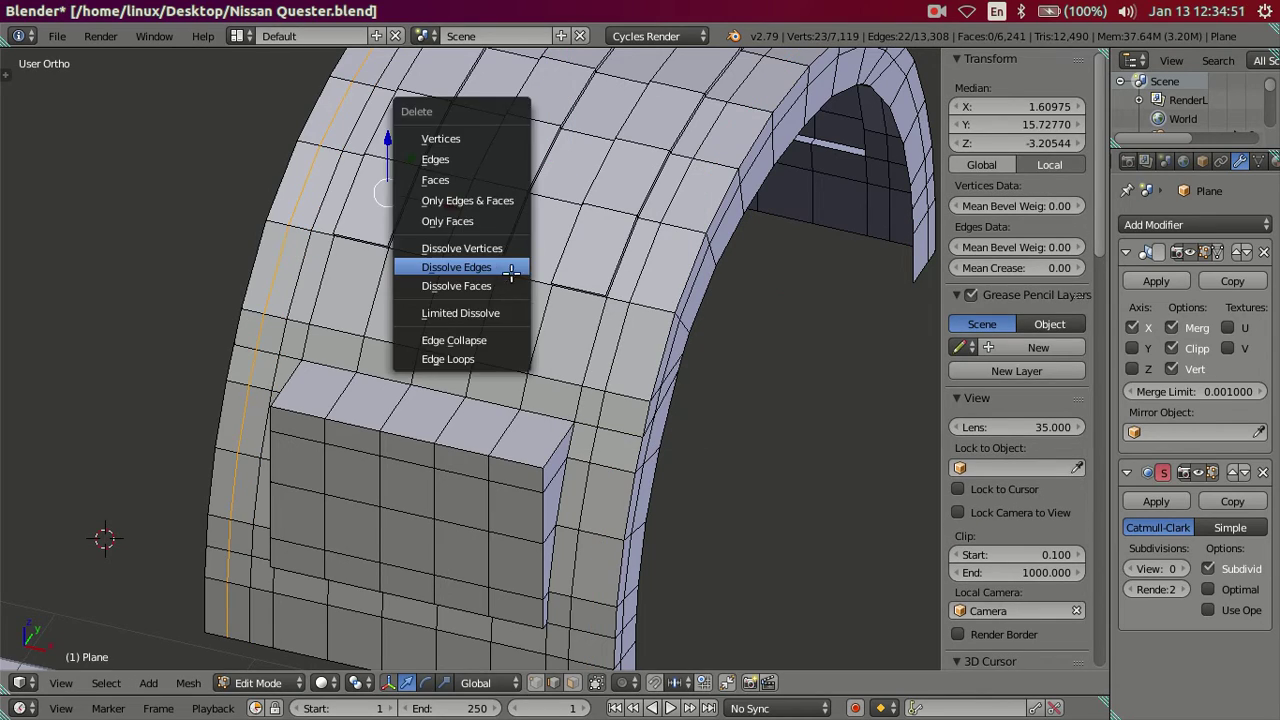
{"action": "left_click", "coordinate": [510, 272]}
{"action": "mouse_move", "coordinate": [520, 290]}
{"action": "middle_mouse_down"}
{"action": "mouse_move", "coordinate": [507, 385]}
{"action": "mouse_move", "coordinate": [563, 380]}
{"action": "middle_mouse_up"}
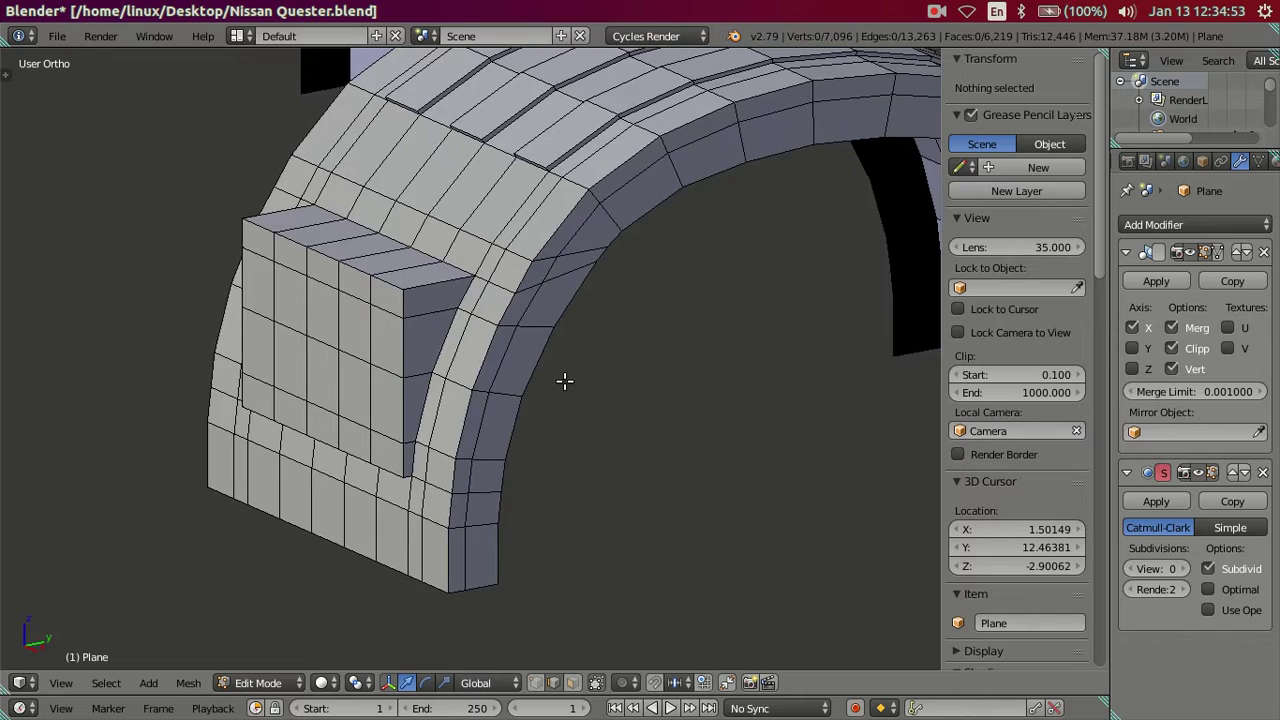
Check the mesh in side view against the reference photo, briefly in wireframe
{"action": "key", "text": "KP_3"}
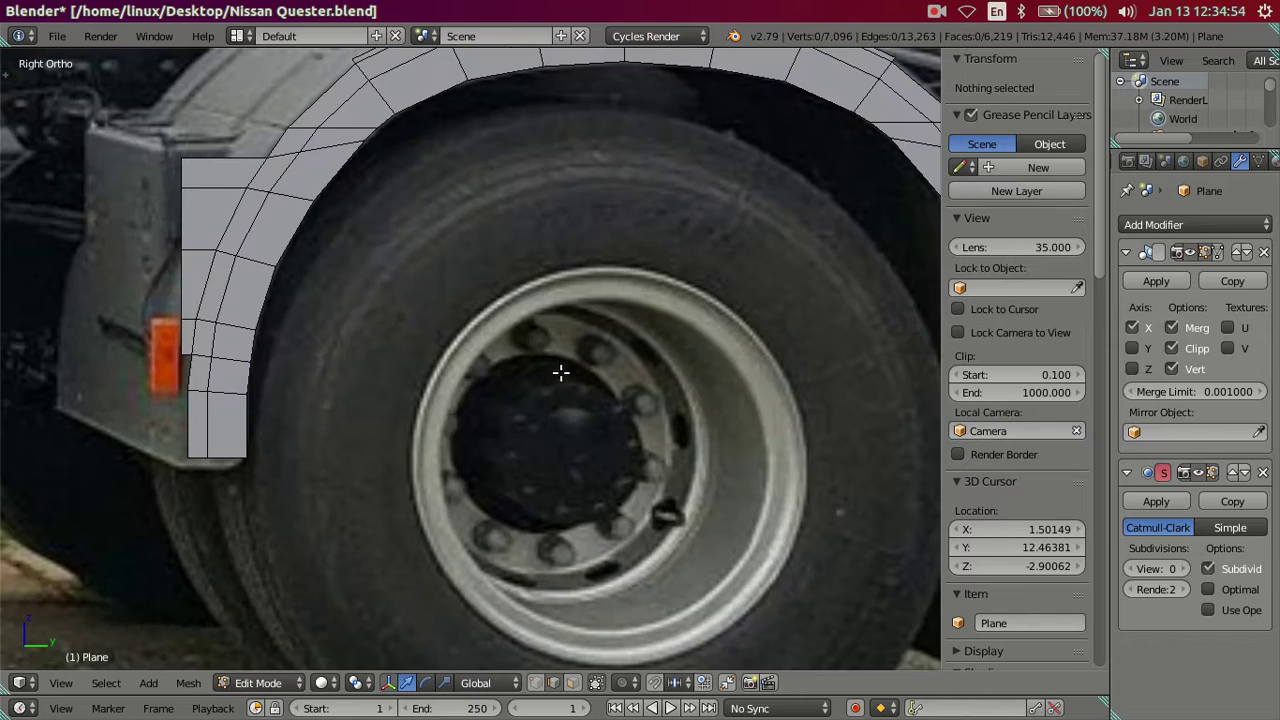
{"action": "key", "text": "z"}
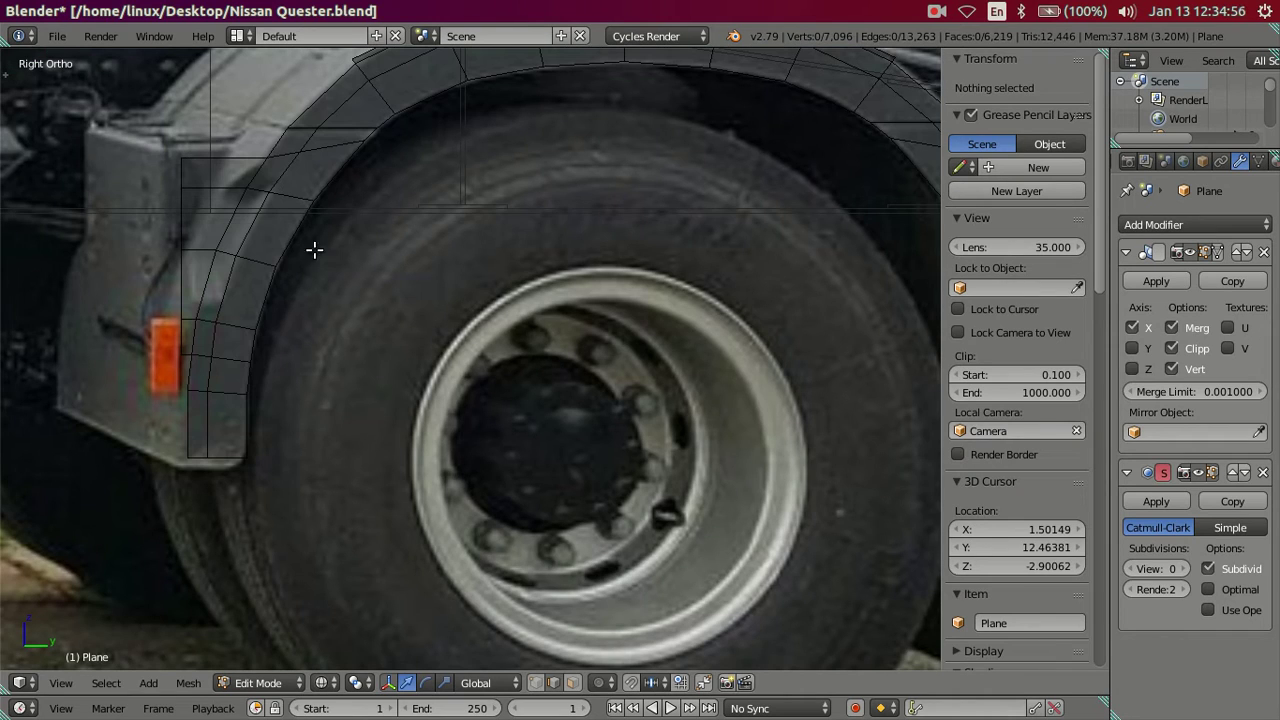
{"action": "key", "text": "z"}
{"action": "middle_click_drag", "start_coordinate": [291, 240], "coordinate": [463, 333]}
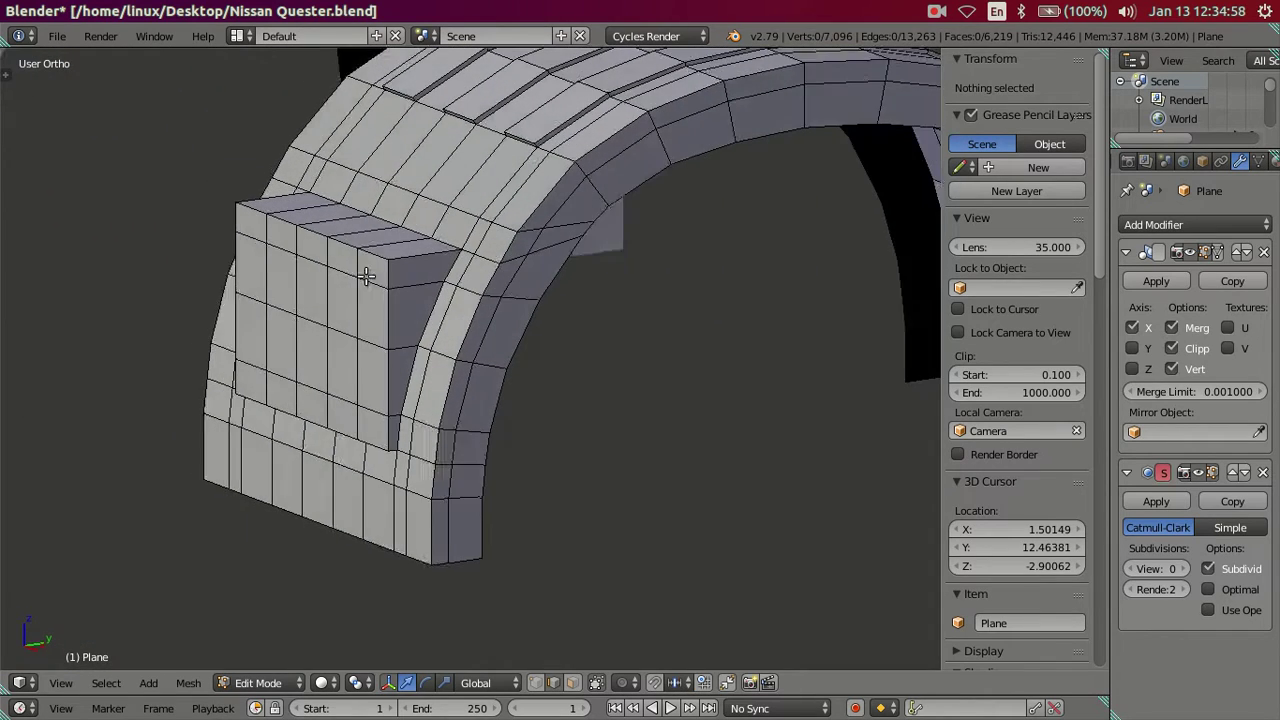
{"action": "scroll", "coordinate": [467, 331], "scroll_direction": "up", "scroll_amount": 1}
{"action": "scroll", "coordinate": [500, 342], "scroll_direction": "up", "scroll_amount": 2}
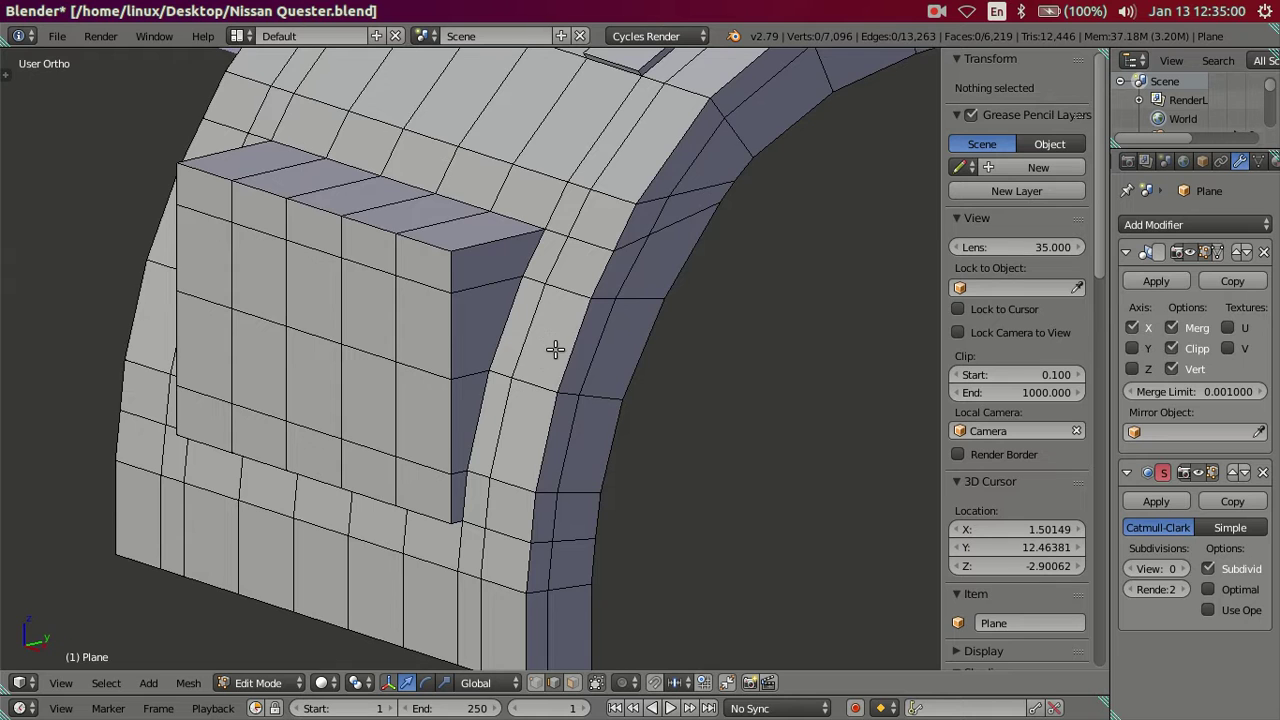
{"action": "scroll", "coordinate": [578, 348], "scroll_direction": "up", "scroll_amount": 1}
Add an unslid edge loop across the arch side
{"action": "key", "text": "ctrl+r"}
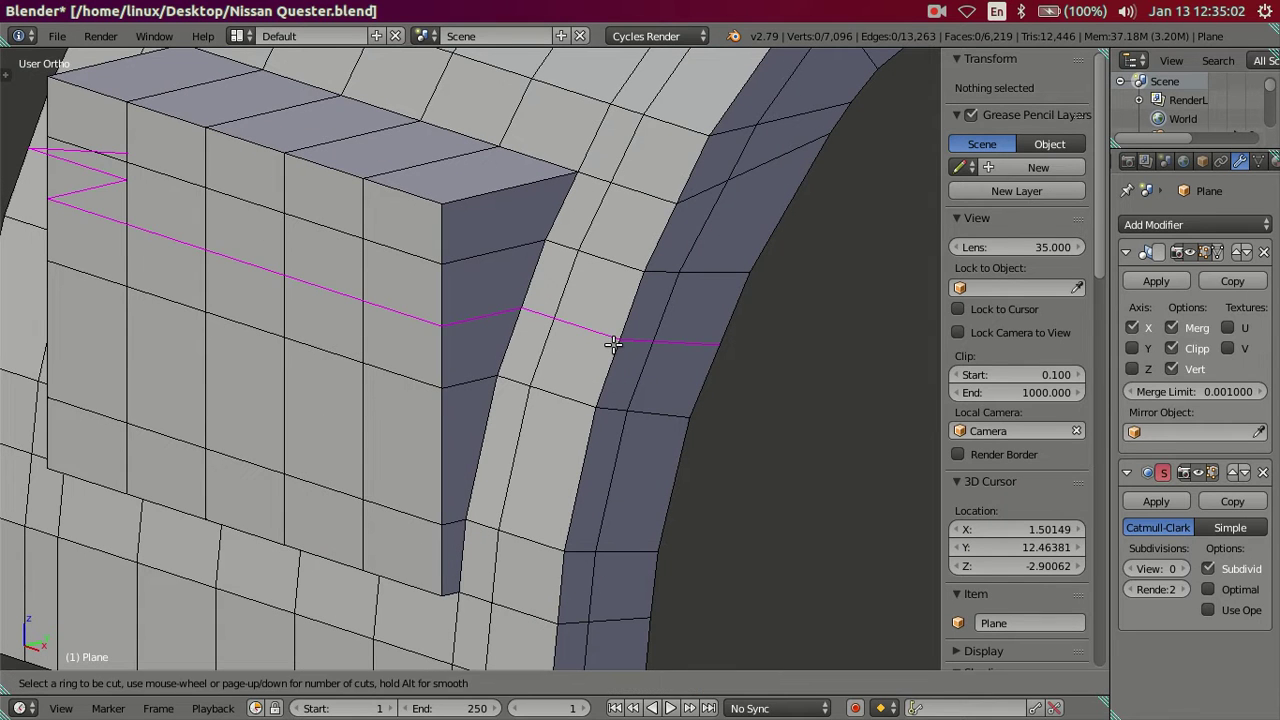
{"action": "left_click", "coordinate": [613, 343]}
{"action": "right_click", "coordinate": [609, 483]}
{"action": "key", "text": "ctrl+r"}
{"action": "key", "text": "Escape"}
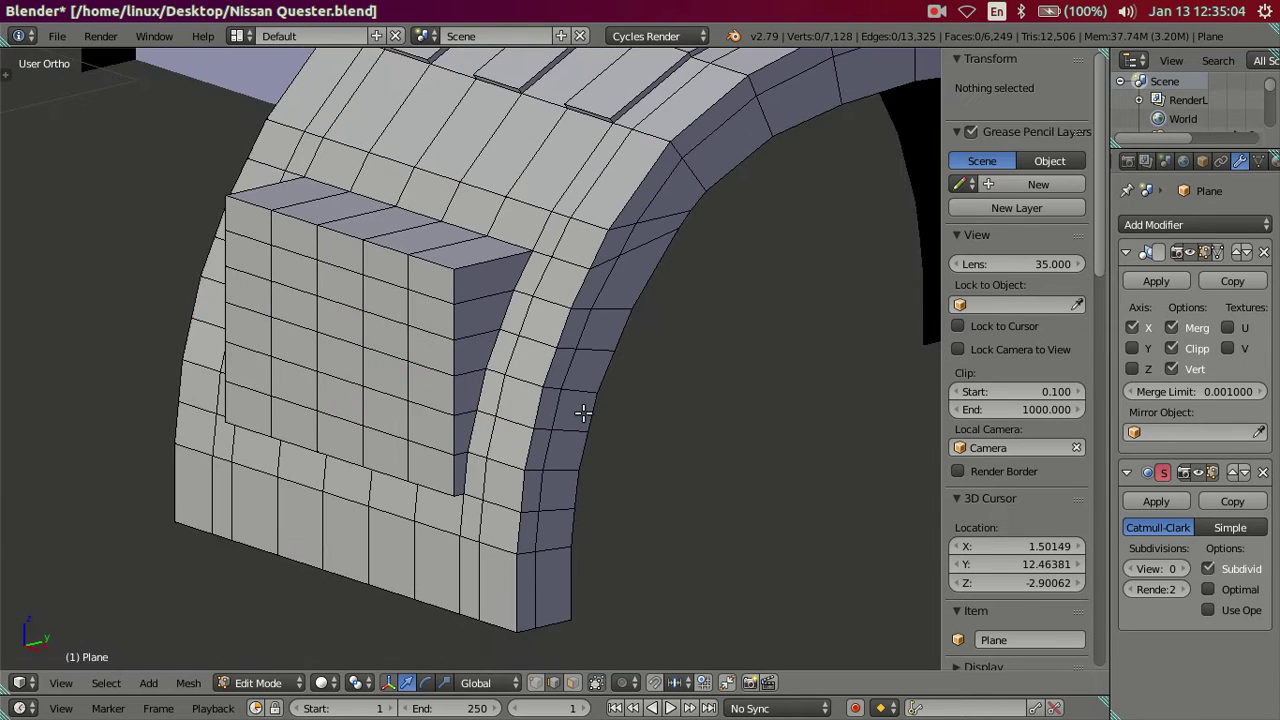
{"action": "scroll", "coordinate": [583, 413], "scroll_direction": "up", "scroll_amount": 1}
{"action": "scroll", "coordinate": [568, 380], "scroll_direction": "up", "scroll_amount": 2}
{"action": "scroll", "coordinate": [640, 395], "scroll_direction": "up", "scroll_amount": 1}
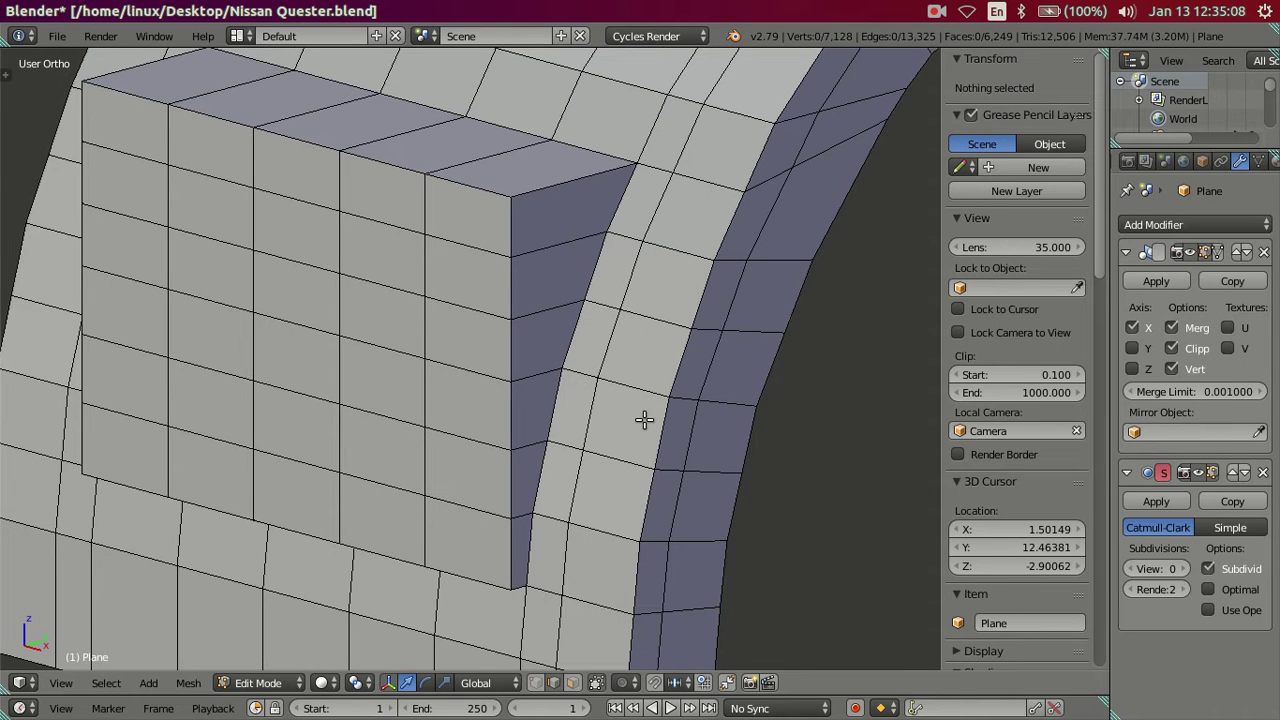
Undo the last loop cut twice and view the arch in Right Ortho
{"action": "key", "text": "ctrl+z"}
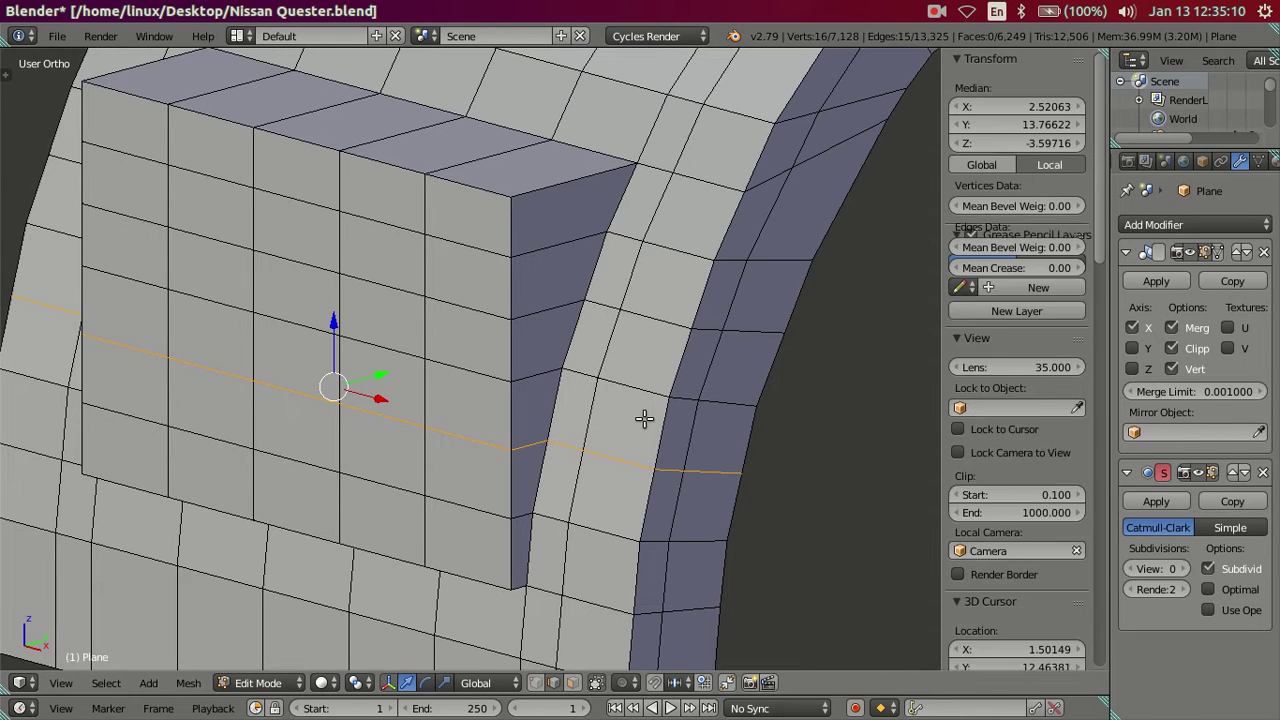
{"action": "key", "text": "ctrl+z"}
{"action": "key", "text": "ctrl+z"}
{"action": "mouse_move", "coordinate": [644, 416]}
{"action": "middle_mouse_down"}
{"action": "mouse_move", "coordinate": [614, 429]}
{"action": "mouse_move", "coordinate": [583, 409]}
{"action": "mouse_move", "coordinate": [410, 451]}
{"action": "middle_mouse_up"}
{"action": "key", "text": "KP_3"}
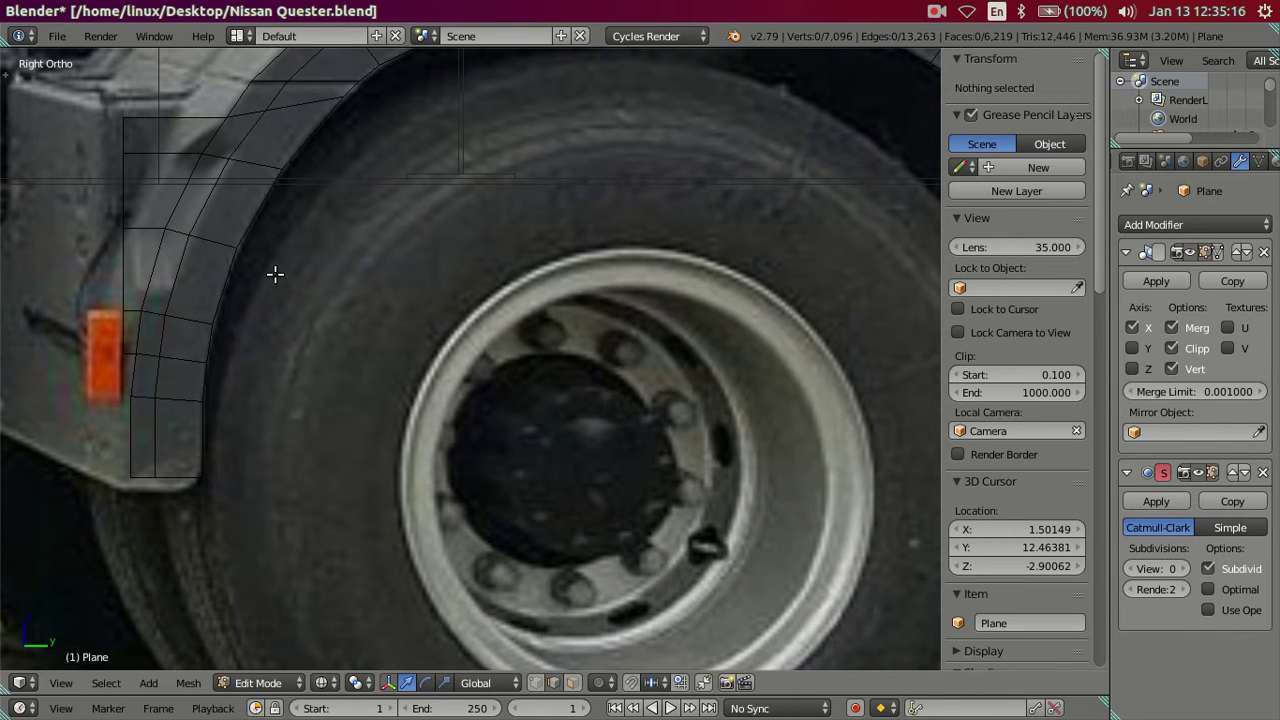
{"action": "mouse_move", "coordinate": [275, 274]}
{"action": "middle_mouse_down"}
{"action": "mouse_move", "coordinate": [620, 395]}
{"action": "mouse_move", "coordinate": [634, 423]}
{"action": "mouse_move", "coordinate": [601, 368]}
{"action": "middle_mouse_up"}
{"action": "scroll", "coordinate": [611, 360], "scroll_direction": "down", "scroll_amount": 5}
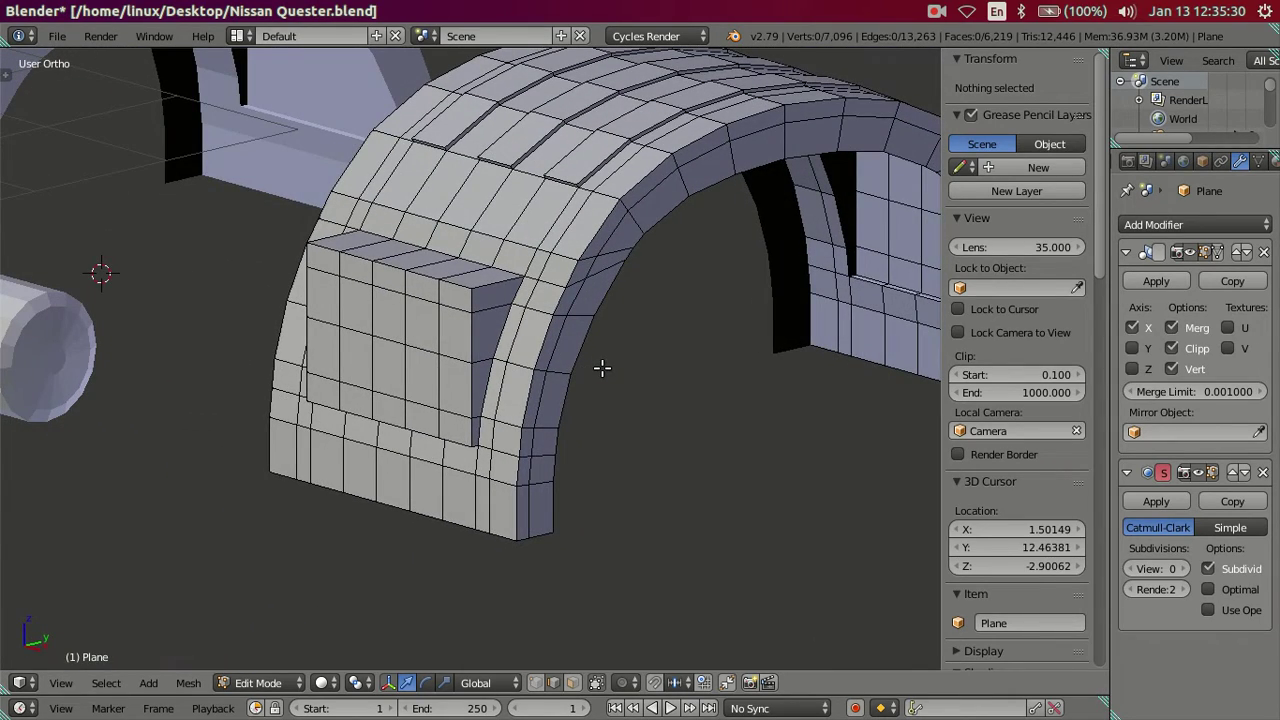
{"action": "middle_click_drag", "start_coordinate": [601, 367], "coordinate": [600, 367]}
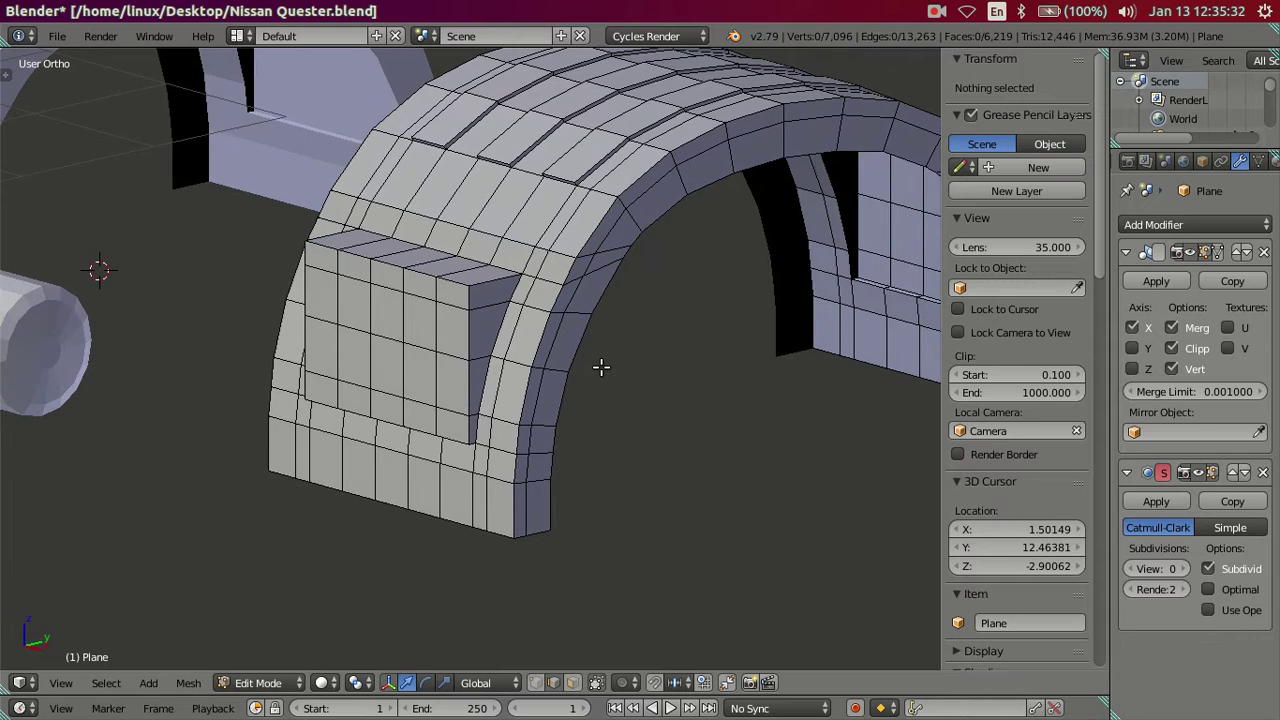
{"action": "scroll", "coordinate": [507, 388], "scroll_direction": "up", "scroll_amount": 2}
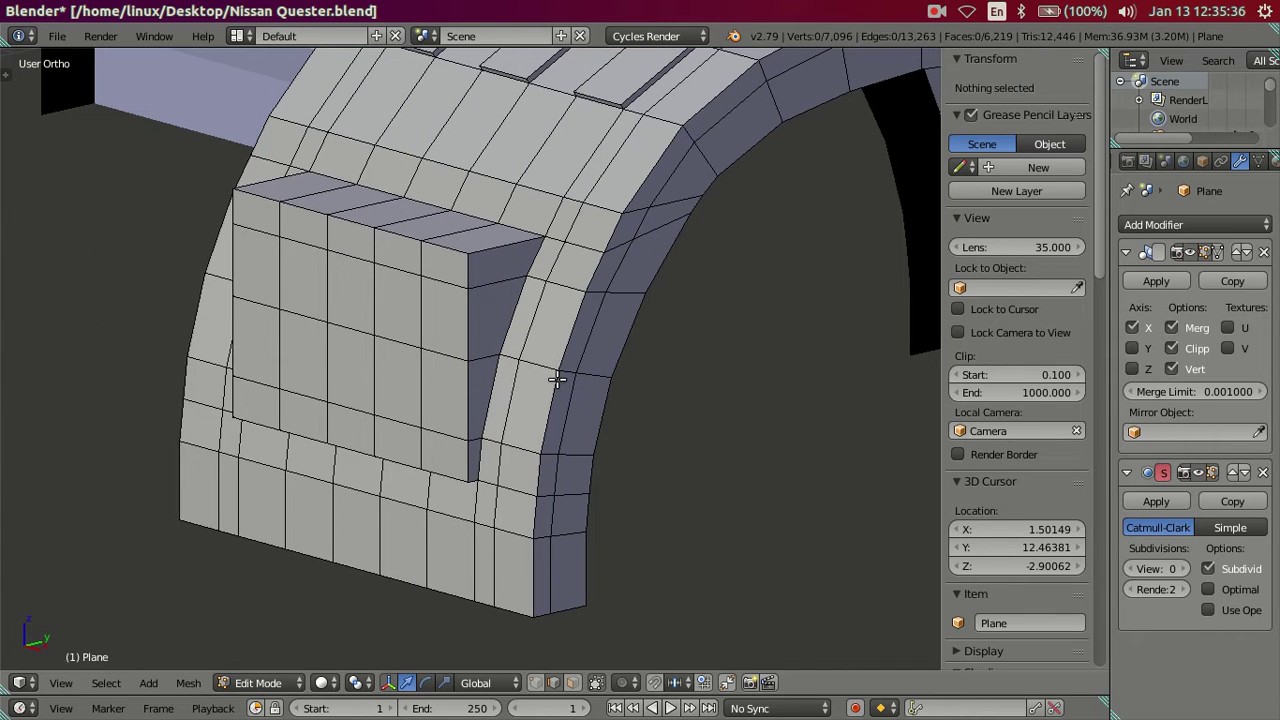
{"action": "right_click", "coordinate": [570, 411]}
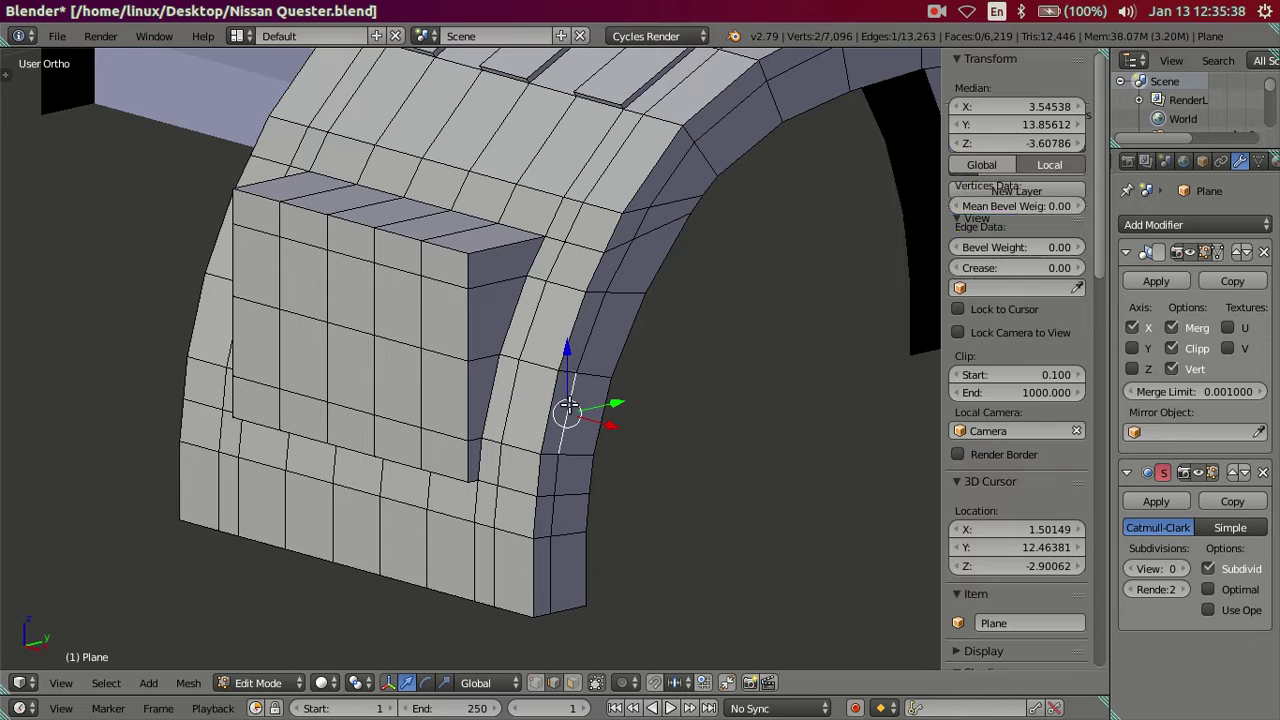
{"action": "key", "text": "ctrl+r"}
{"action": "left_click", "coordinate": [564, 350]}
{"action": "right_click", "coordinate": [564, 350]}
{"action": "key", "text": "ctrl+r"}
{"action": "left_click", "coordinate": [566, 414]}
{"action": "right_click", "coordinate": [568, 418]}
{"action": "key", "text": "a"}
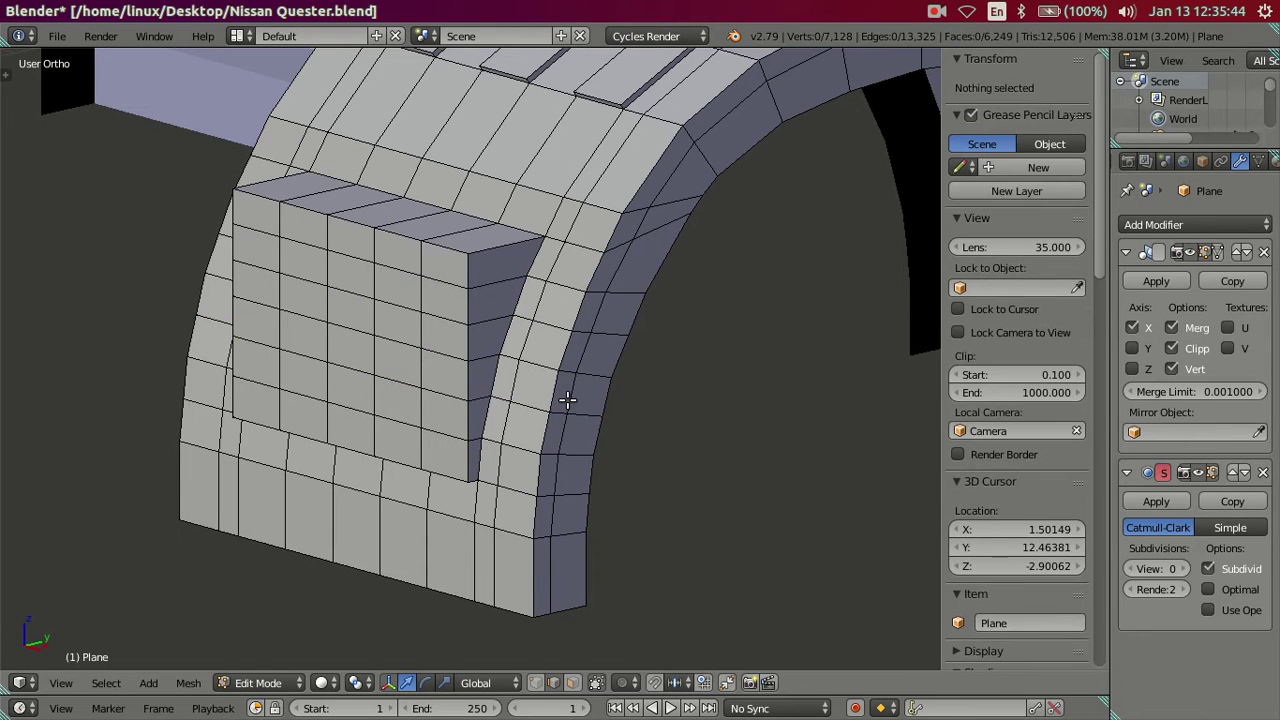
{"action": "scroll", "coordinate": [569, 397], "scroll_direction": "down", "scroll_amount": 5}
{"action": "mouse_move", "coordinate": [652, 409]}
{"action": "middle_mouse_down"}
{"action": "mouse_move", "coordinate": [549, 426]}
{"action": "mouse_move", "coordinate": [606, 426]}
{"action": "middle_mouse_up"}
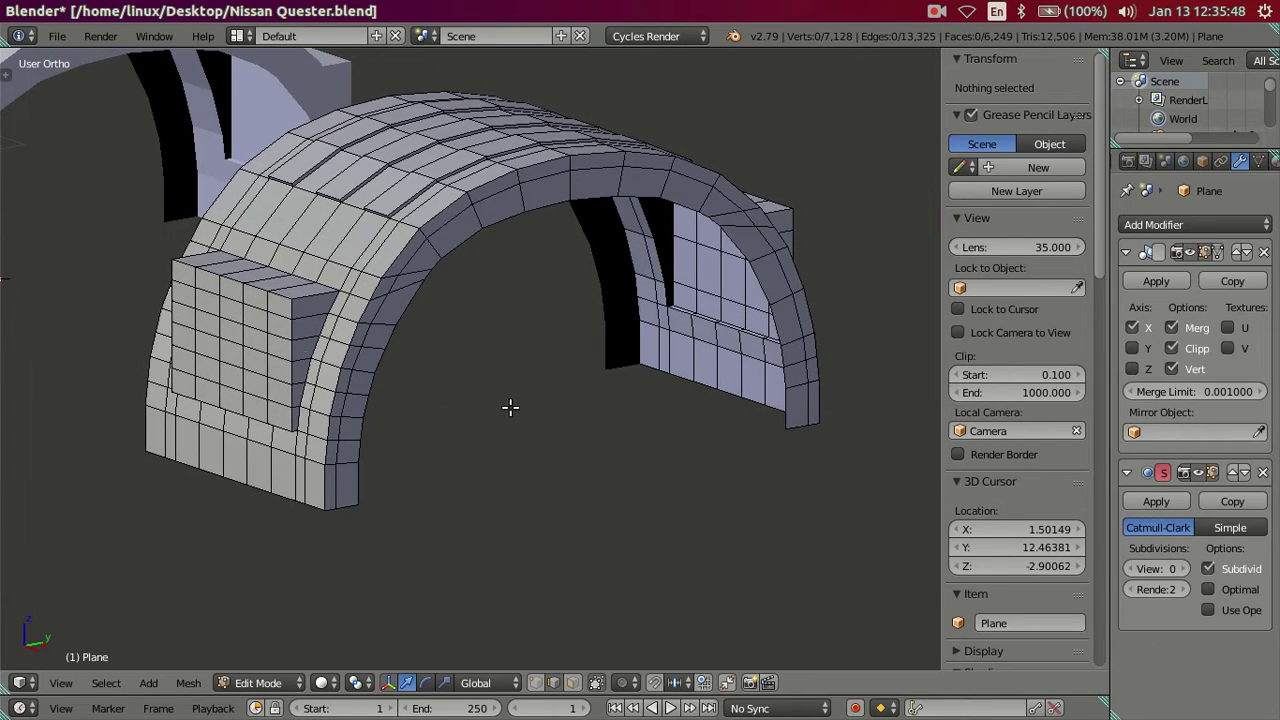
{"action": "key", "text": "ctrl+z"}
{"action": "key", "text": "ctrl+z"}
{"action": "key", "text": "ctrl+z"}
{"action": "middle_click_drag", "start_coordinate": [462, 418], "coordinate": [494, 420]}
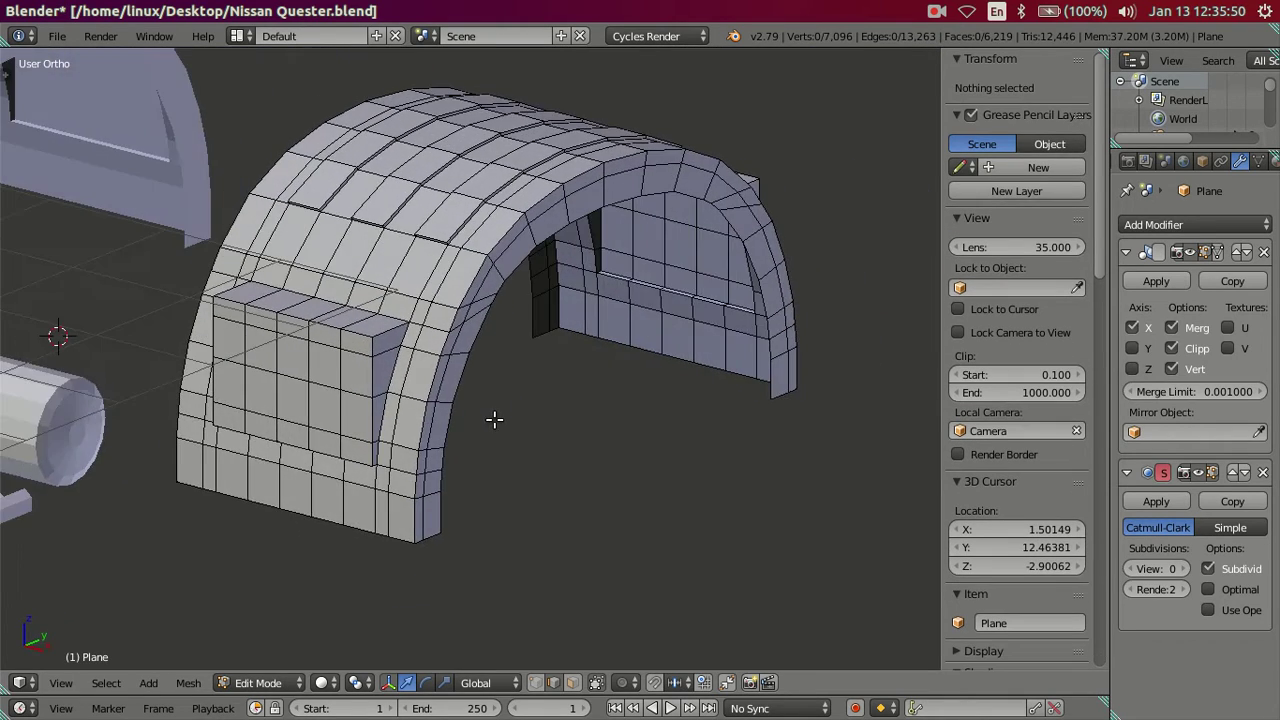
{"action": "scroll", "coordinate": [360, 430], "scroll_direction": "up", "scroll_amount": 2}
In face select mode, select eight inner-arch faces beside the side box on the near side
{"action": "left_click", "coordinate": [572, 683]}
{"action": "right_click", "coordinate": [406, 450]}
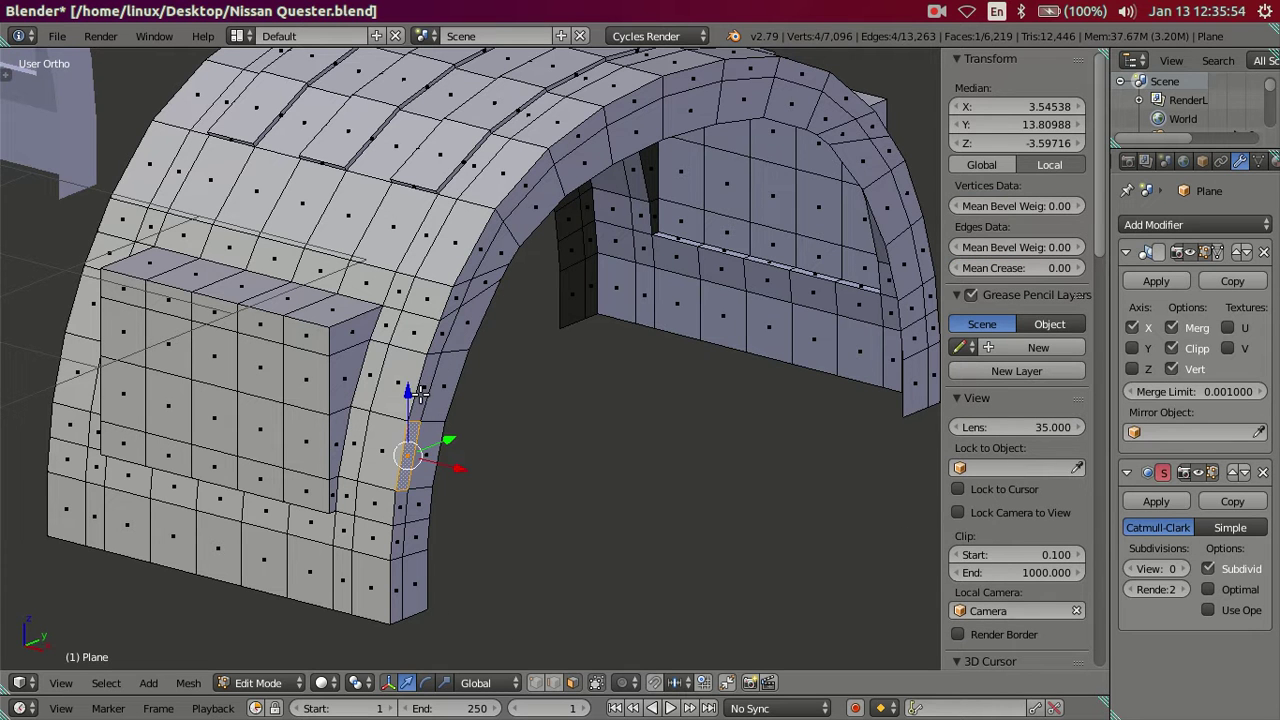
{"action": "right_click", "coordinate": [418, 393], "text": "shift"}
{"action": "right_click", "coordinate": [385, 450], "text": "shift"}
{"action": "right_click", "coordinate": [388, 395], "text": "shift"}
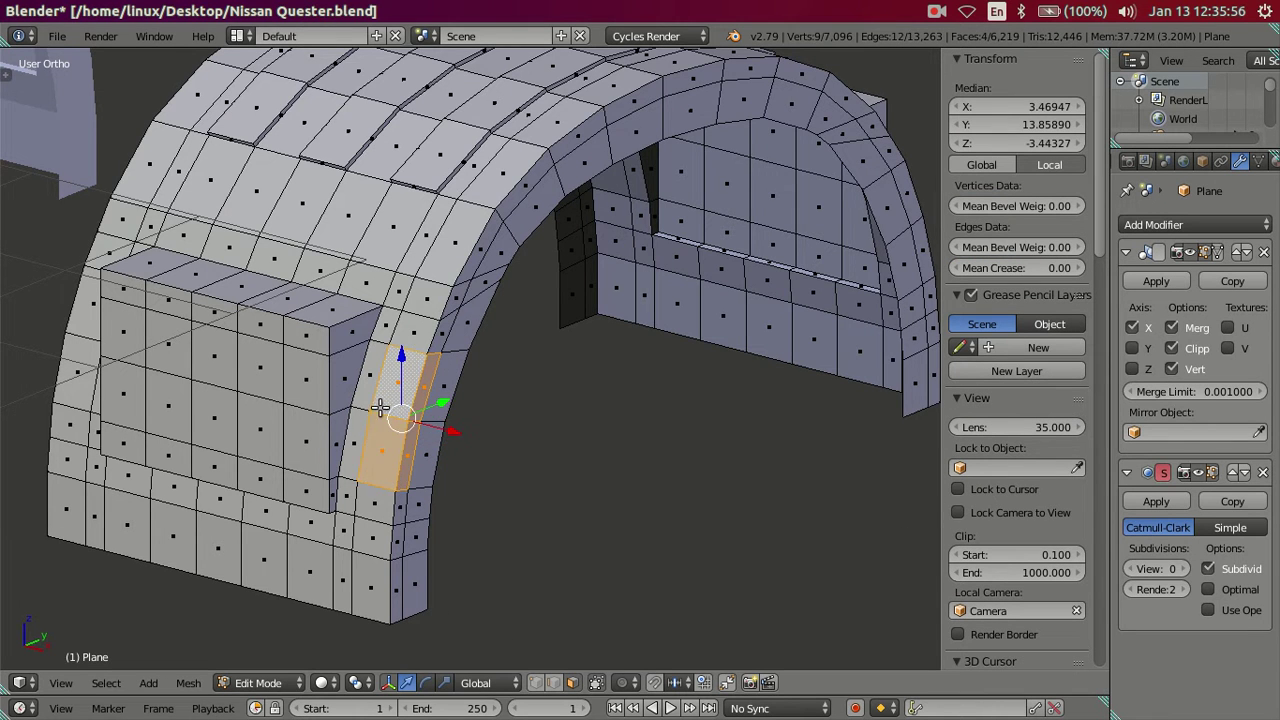
{"action": "scroll", "coordinate": [330, 400], "scroll_direction": "down", "scroll_amount": 2}
{"action": "middle_click_drag", "start_coordinate": [330, 400], "coordinate": [651, 390]}
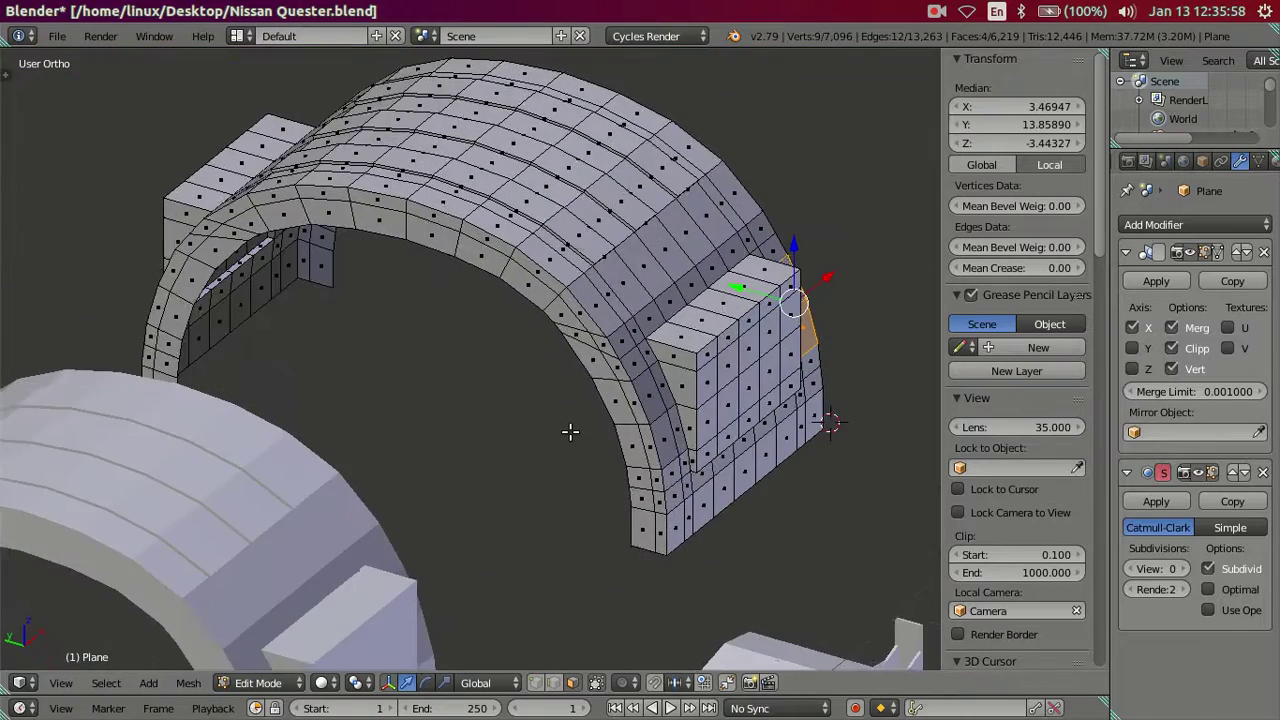
{"action": "scroll", "coordinate": [651, 390], "scroll_direction": "up", "scroll_amount": 1}
{"action": "scroll", "coordinate": [651, 390], "scroll_direction": "up", "scroll_amount": 1}
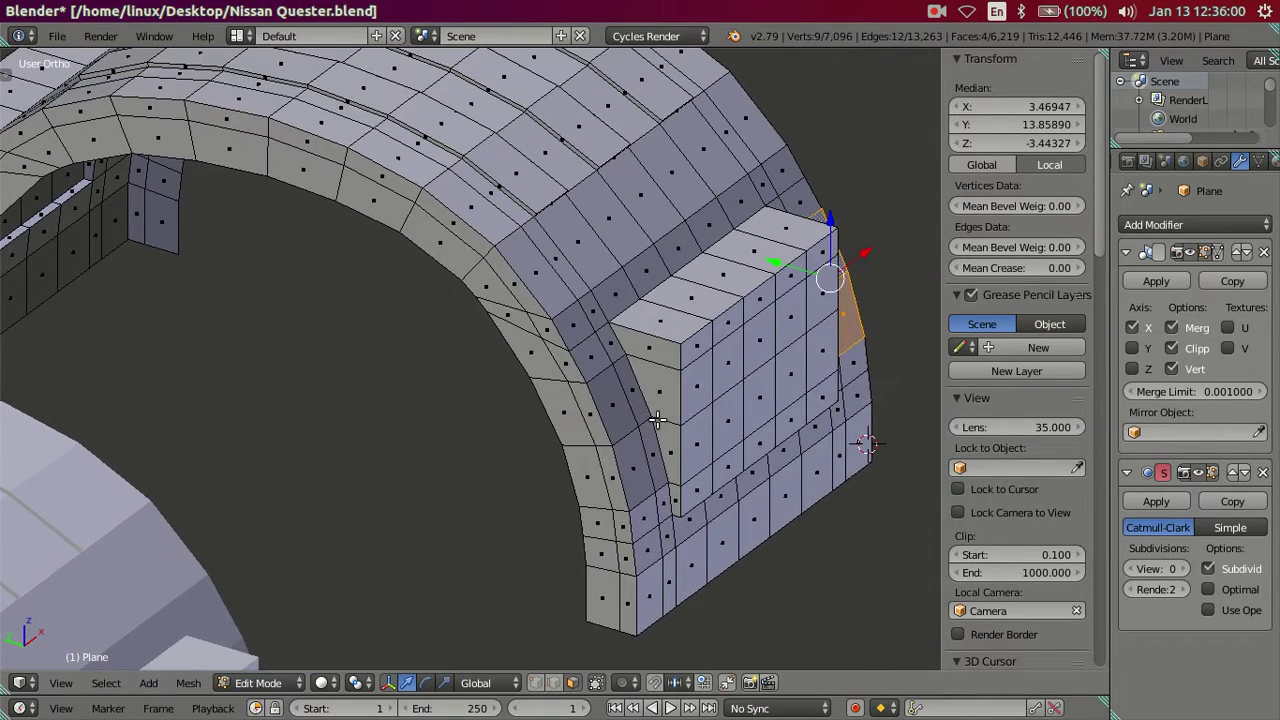
{"action": "scroll", "coordinate": [600, 400], "scroll_direction": "up", "scroll_amount": 1}
{"action": "right_click", "coordinate": [618, 435], "text": "shift"}
{"action": "right_click", "coordinate": [640, 420], "text": "shift"}
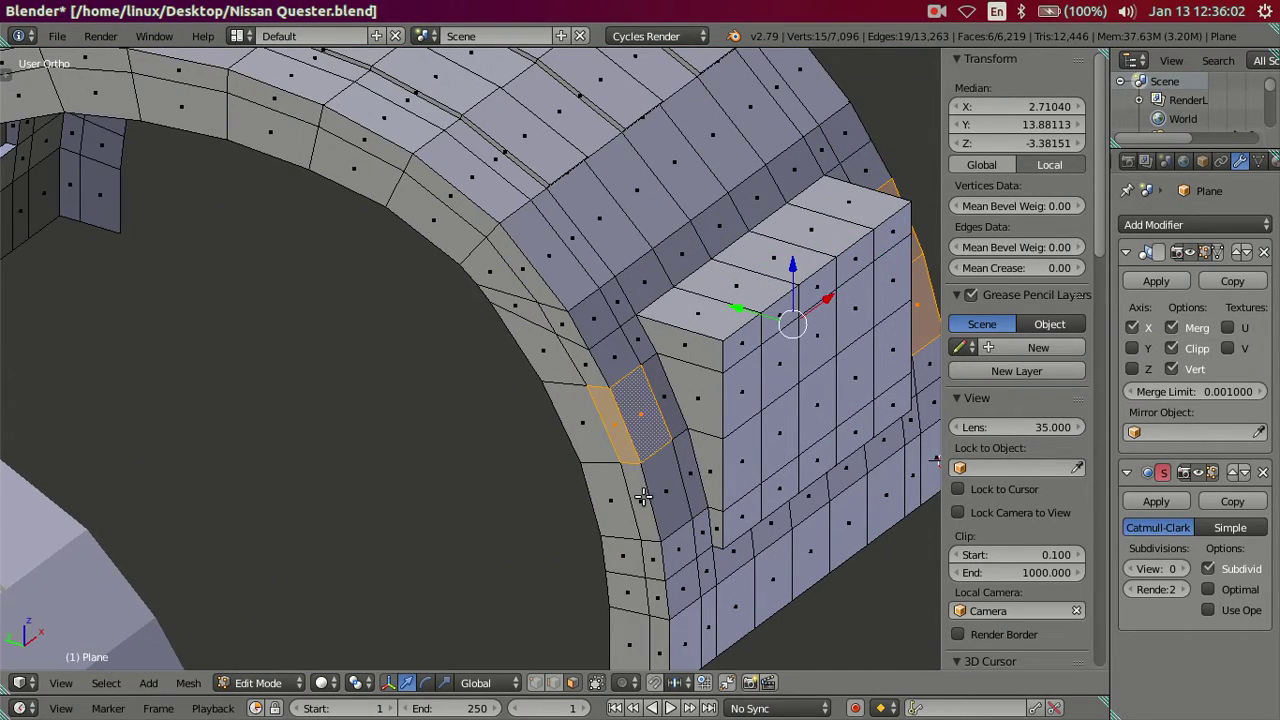
{"action": "right_click", "coordinate": [643, 493], "text": "shift"}
{"action": "right_click", "coordinate": [650, 488], "text": "shift"}
{"action": "scroll", "coordinate": [640, 480], "scroll_direction": "down", "scroll_amount": 4}
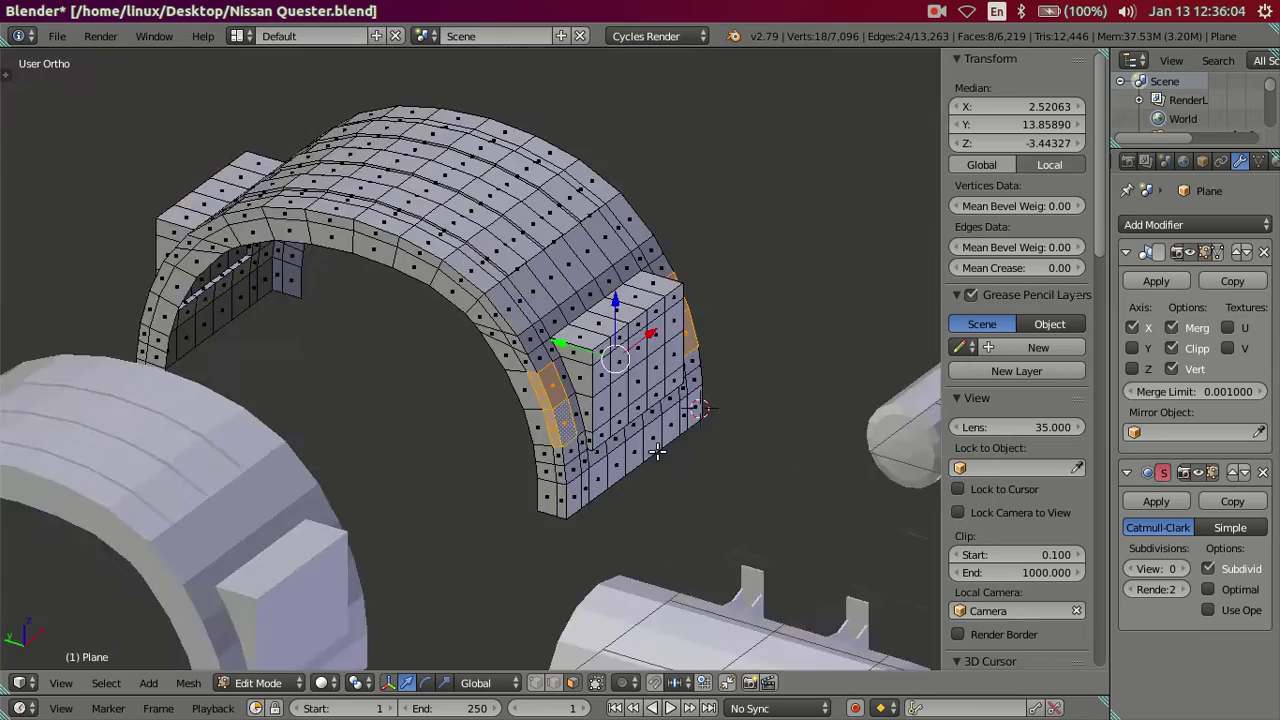
{"action": "scroll", "coordinate": [627, 463], "scroll_direction": "up", "scroll_amount": 2}
Add eight matching inner-arch faces on the far side to the selection
{"action": "mouse_move", "coordinate": [627, 463]}
{"action": "middle_mouse_down"}
{"action": "mouse_move", "coordinate": [379, 411]}
{"action": "mouse_move", "coordinate": [456, 431]}
{"action": "middle_mouse_up"}
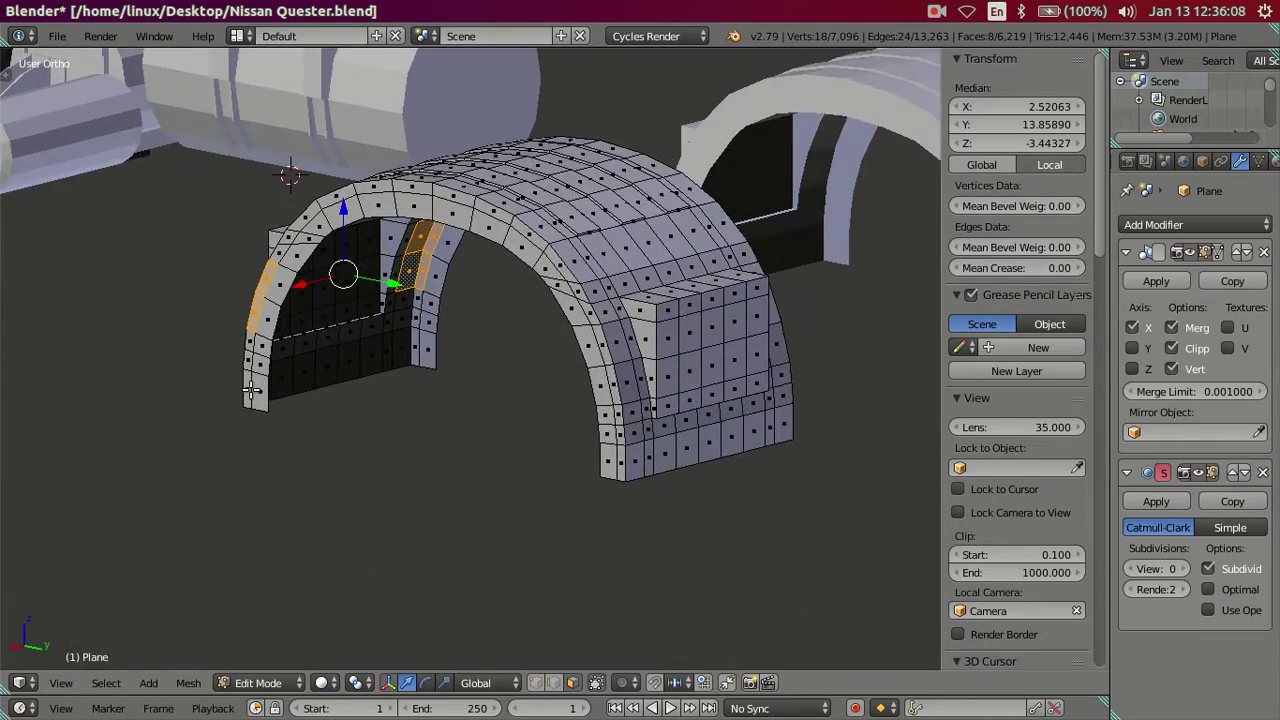
{"action": "scroll", "coordinate": [456, 431], "scroll_direction": "up", "scroll_amount": 2}
{"action": "middle_click_drag", "start_coordinate": [631, 391], "coordinate": [310, 265]}
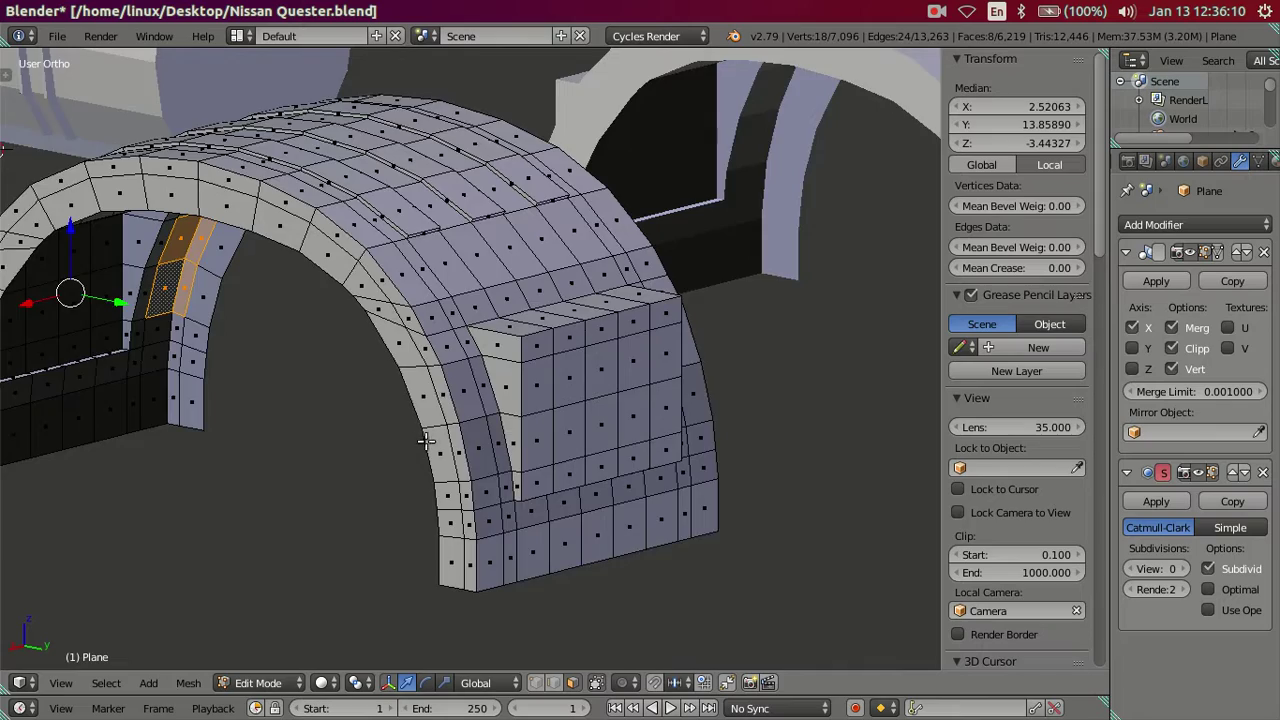
{"action": "scroll", "coordinate": [310, 265], "scroll_direction": "up", "scroll_amount": 3}
{"action": "right_click", "coordinate": [432, 425], "text": "shift"}
{"action": "right_click", "coordinate": [456, 428], "text": "shift"}
{"action": "right_click", "coordinate": [450, 487], "text": "shift"}
{"action": "right_click", "coordinate": [474, 490], "text": "shift"}
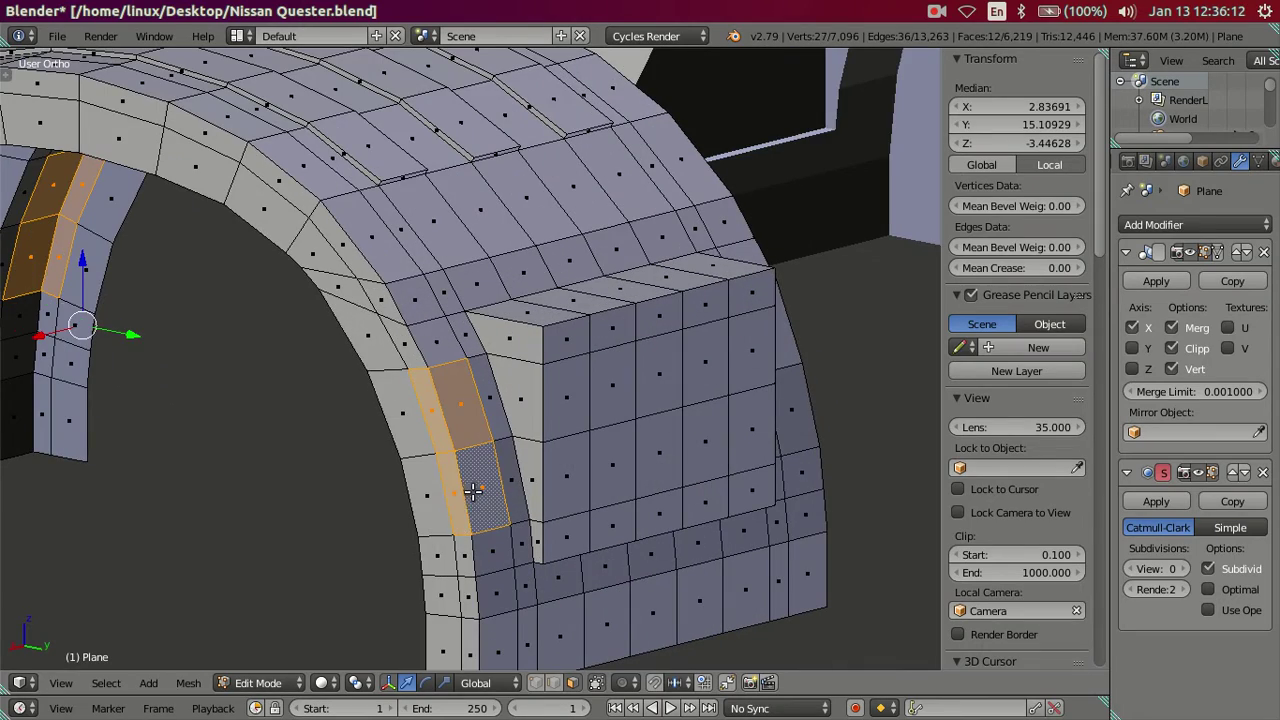
{"action": "mouse_move", "coordinate": [722, 441]}
{"action": "middle_mouse_down"}
{"action": "mouse_move", "coordinate": [568, 451]}
{"action": "mouse_move", "coordinate": [366, 393]}
{"action": "mouse_move", "coordinate": [343, 423]}
{"action": "mouse_move", "coordinate": [320, 397]}
{"action": "mouse_move", "coordinate": [633, 404]}
{"action": "middle_mouse_up"}
{"action": "right_click", "coordinate": [358, 402], "text": "shift"}
{"action": "right_click", "coordinate": [366, 423], "text": "shift"}
{"action": "right_click", "coordinate": [320, 397], "text": "shift"}
{"action": "right_click", "coordinate": [307, 429], "text": "shift"}
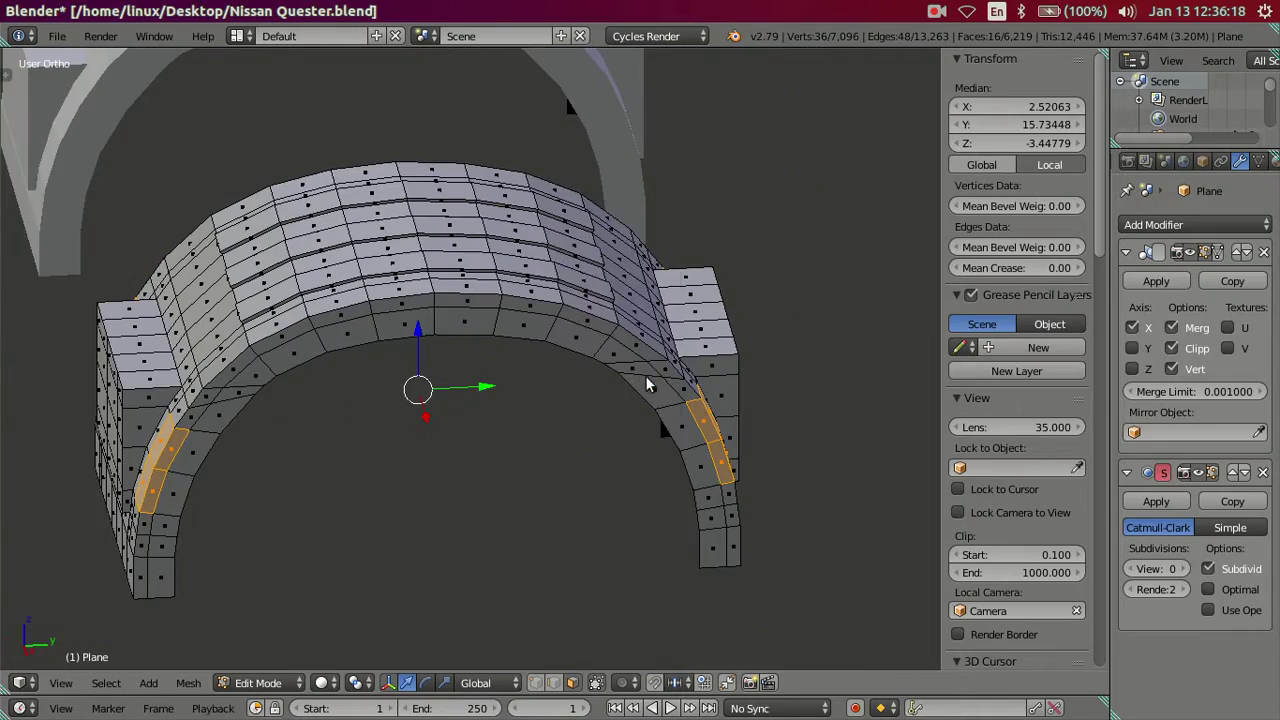
Delete the selected faces, opening gaps in the arch on both sides
{"action": "key", "text": "x"}
{"action": "left_click", "coordinate": [606, 289]}
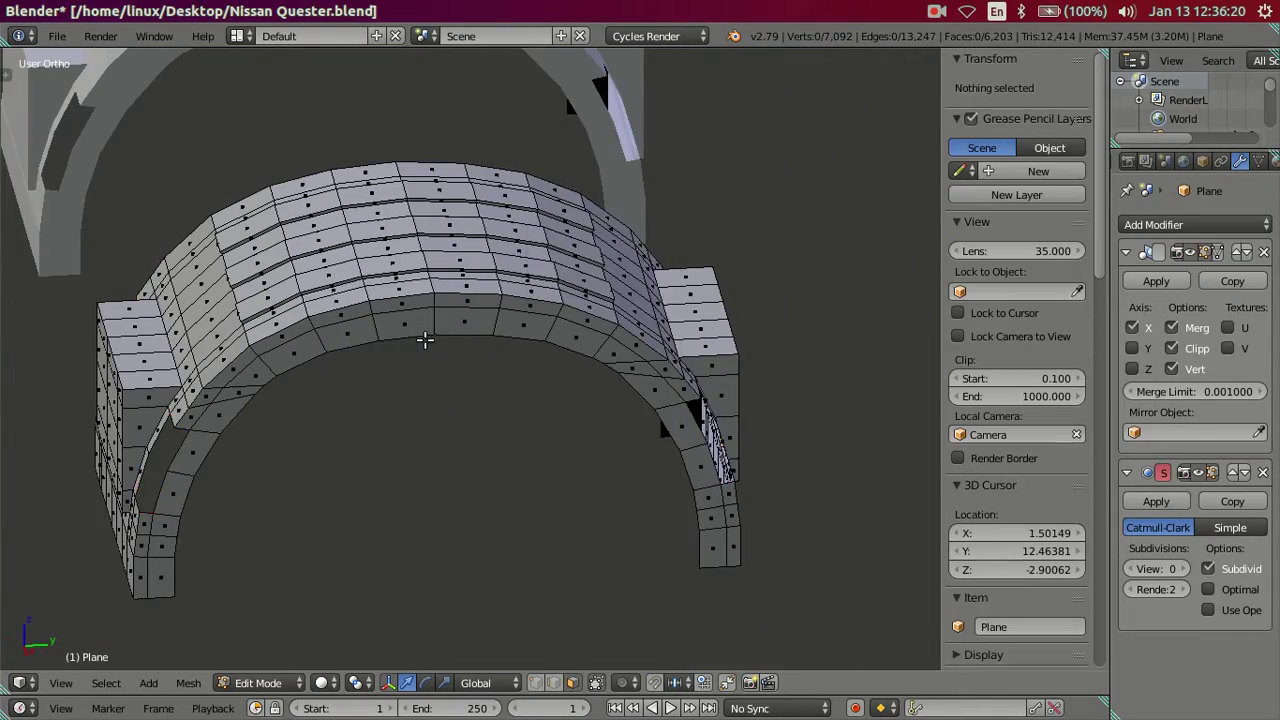
{"action": "middle_click_drag", "start_coordinate": [425, 340], "coordinate": [491, 329]}
{"action": "scroll", "coordinate": [409, 414], "scroll_direction": "up", "scroll_amount": 2}
{"action": "scroll", "coordinate": [663, 349], "scroll_direction": "up", "scroll_amount": 2}
{"action": "scroll", "coordinate": [651, 389], "scroll_direction": "up", "scroll_amount": 1}
{"action": "mouse_move", "coordinate": [651, 389]}
{"action": "middle_mouse_down"}
{"action": "mouse_move", "coordinate": [623, 323]}
{"action": "mouse_move", "coordinate": [606, 369]}
{"action": "mouse_move", "coordinate": [622, 416]}
{"action": "mouse_move", "coordinate": [677, 391]}
{"action": "mouse_move", "coordinate": [520, 281]}
{"action": "middle_mouse_up"}
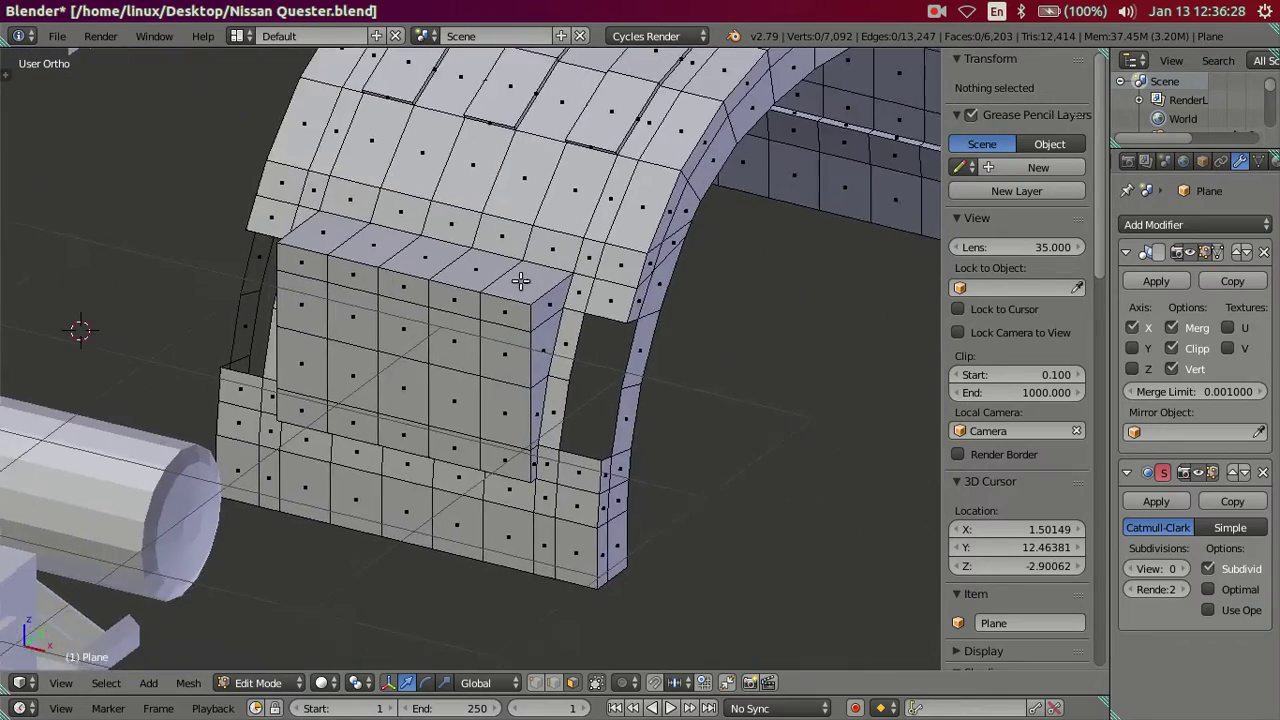
Select the first gap's border edges and extrude them in place
{"action": "scroll", "coordinate": [606, 414], "scroll_direction": "up", "scroll_amount": 3}
{"action": "scroll", "coordinate": [571, 429], "scroll_direction": "up", "scroll_amount": 2}
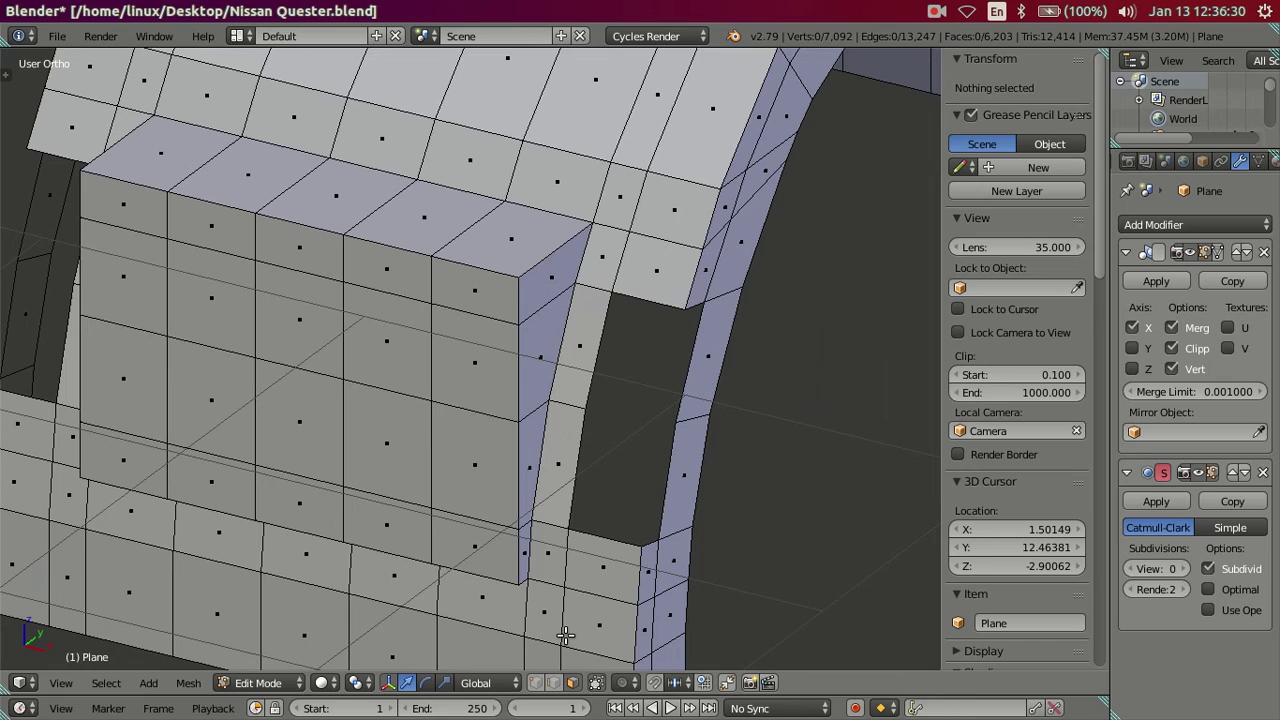
{"action": "left_click", "coordinate": [553, 682]}
{"action": "right_click", "coordinate": [578, 450]}
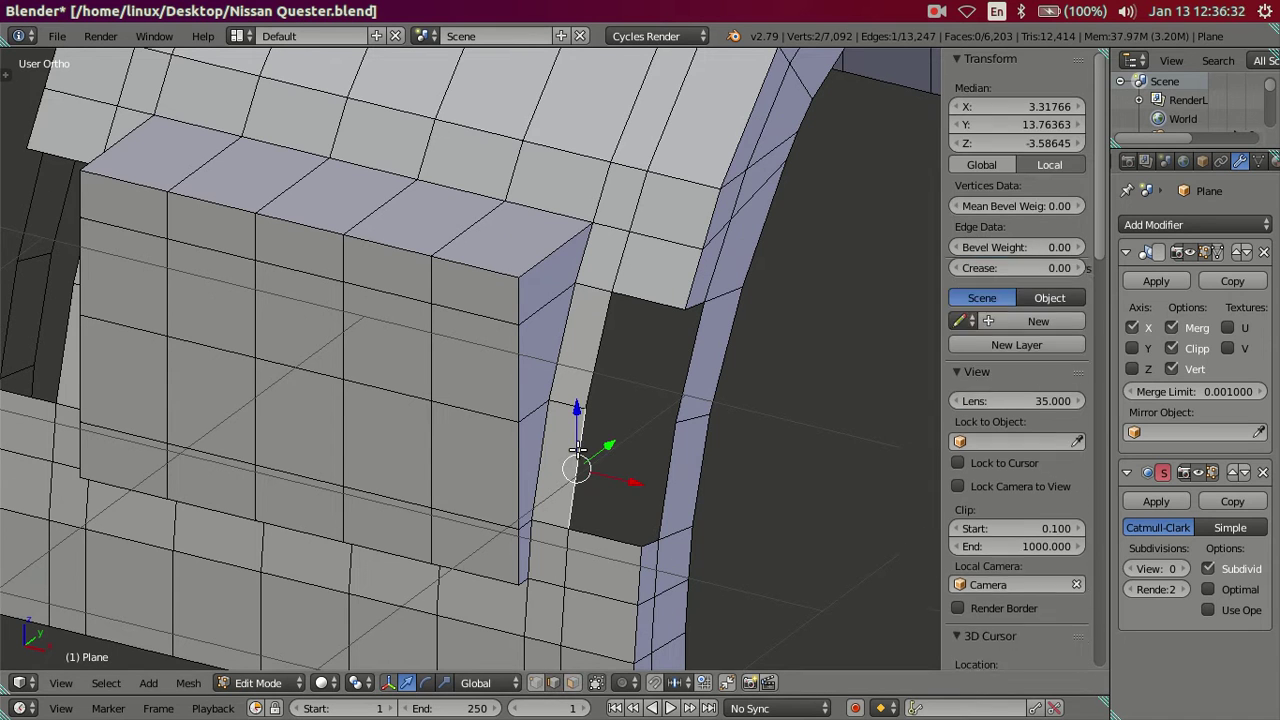
{"action": "left_click", "coordinate": [1003, 108]}
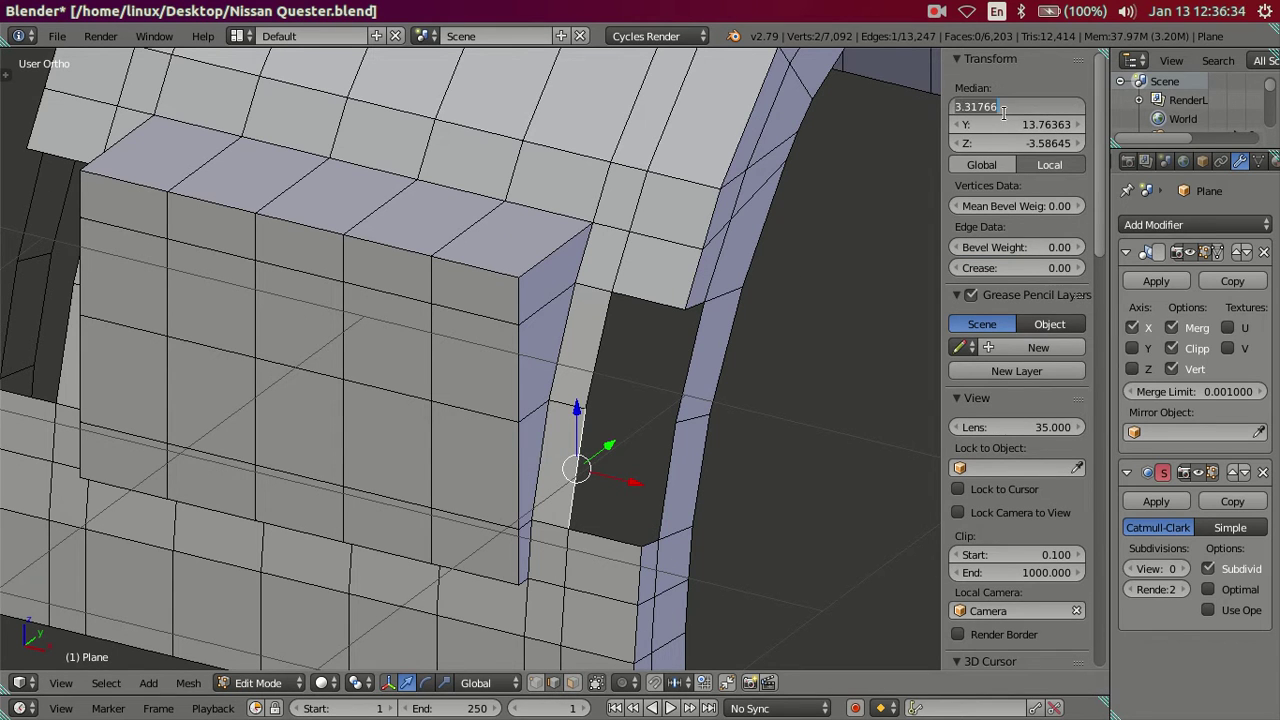
{"action": "left_click", "coordinate": [690, 352]}
{"action": "left_click", "coordinate": [671, 452], "text": "shift"}
{"action": "scroll", "coordinate": [800, 486], "scroll_direction": "down", "scroll_amount": 3}
{"action": "scroll", "coordinate": [722, 405], "scroll_direction": "down", "scroll_amount": 2}
{"action": "mouse_move", "coordinate": [722, 385]}
{"action": "middle_mouse_down"}
{"action": "mouse_move", "coordinate": [617, 506]}
{"action": "mouse_move", "coordinate": [620, 449]}
{"action": "mouse_move", "coordinate": [526, 449]}
{"action": "mouse_move", "coordinate": [646, 506]}
{"action": "mouse_move", "coordinate": [551, 557]}
{"action": "mouse_move", "coordinate": [600, 543]}
{"action": "middle_mouse_up"}
{"action": "left_click", "coordinate": [630, 486], "text": "shift"}
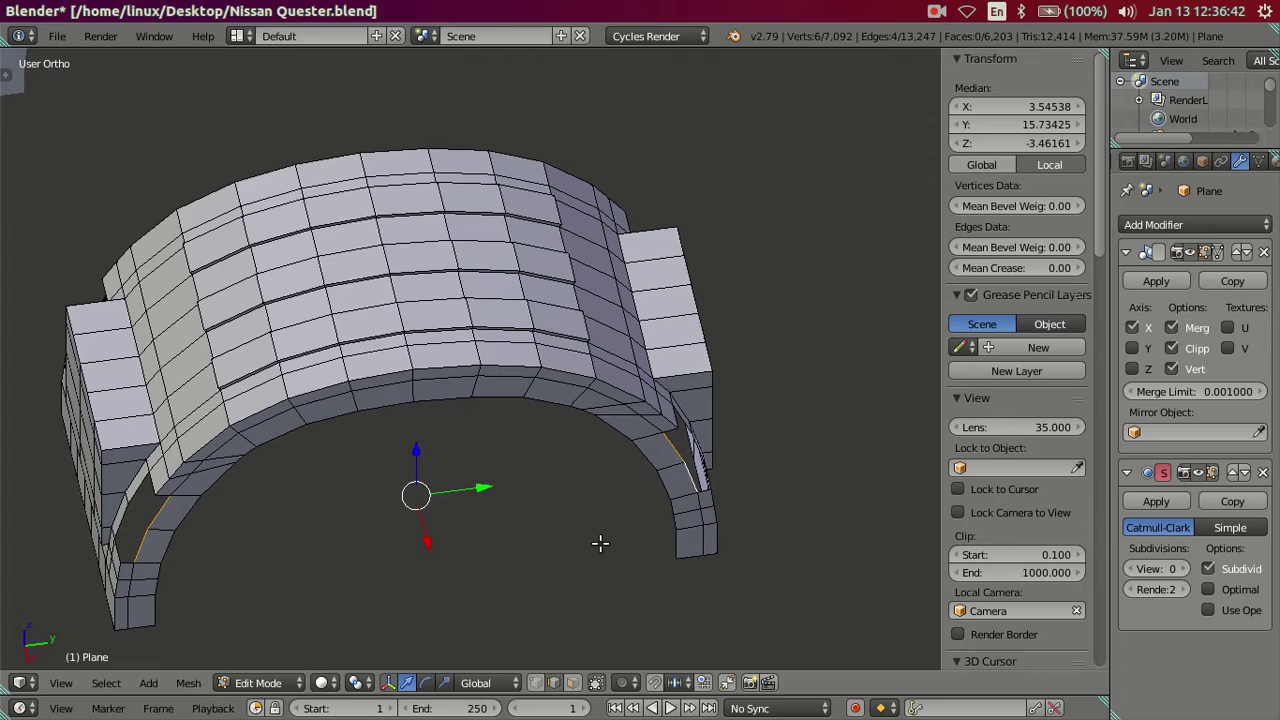
{"action": "key", "text": "e"}
{"action": "key", "text": "Escape"}
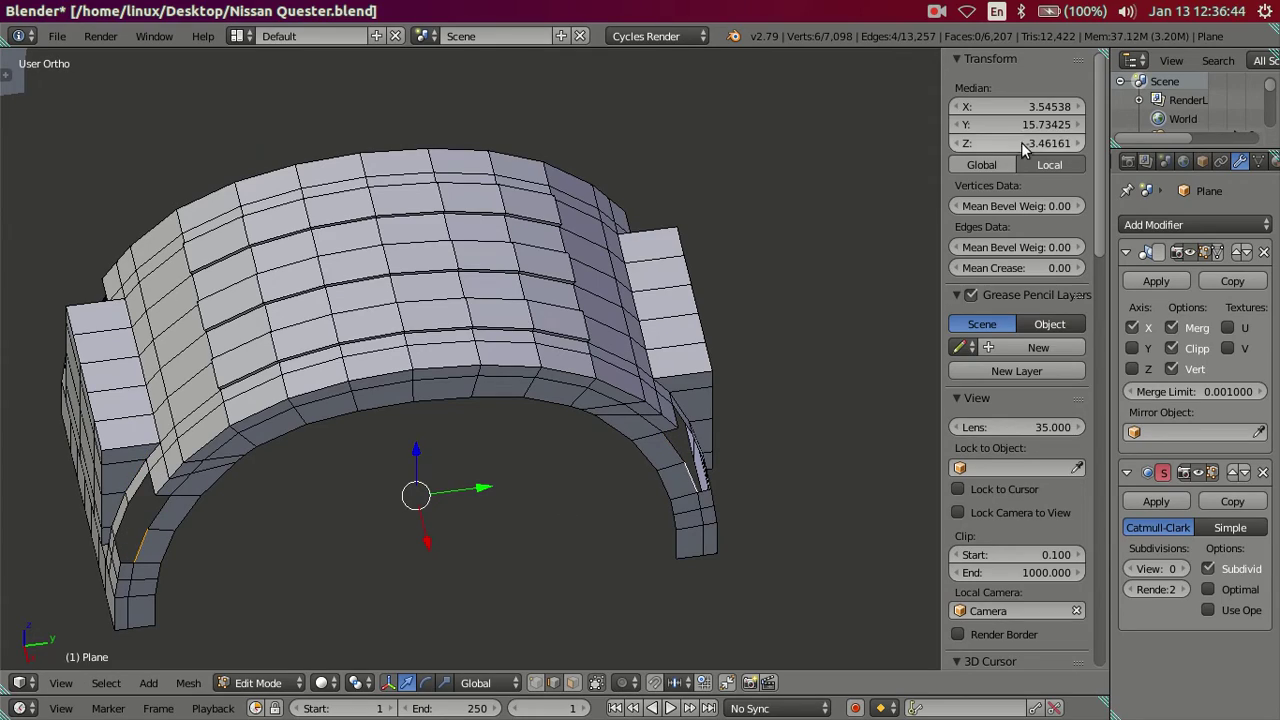
Select the other gap's border edges, extrude them in place, then deselect all
{"action": "mouse_move", "coordinate": [380, 457]}
{"action": "middle_mouse_down"}
{"action": "mouse_move", "coordinate": [605, 420]}
{"action": "mouse_move", "coordinate": [634, 480]}
{"action": "mouse_move", "coordinate": [620, 610]}
{"action": "middle_mouse_up"}
{"action": "right_click", "coordinate": [625, 560]}
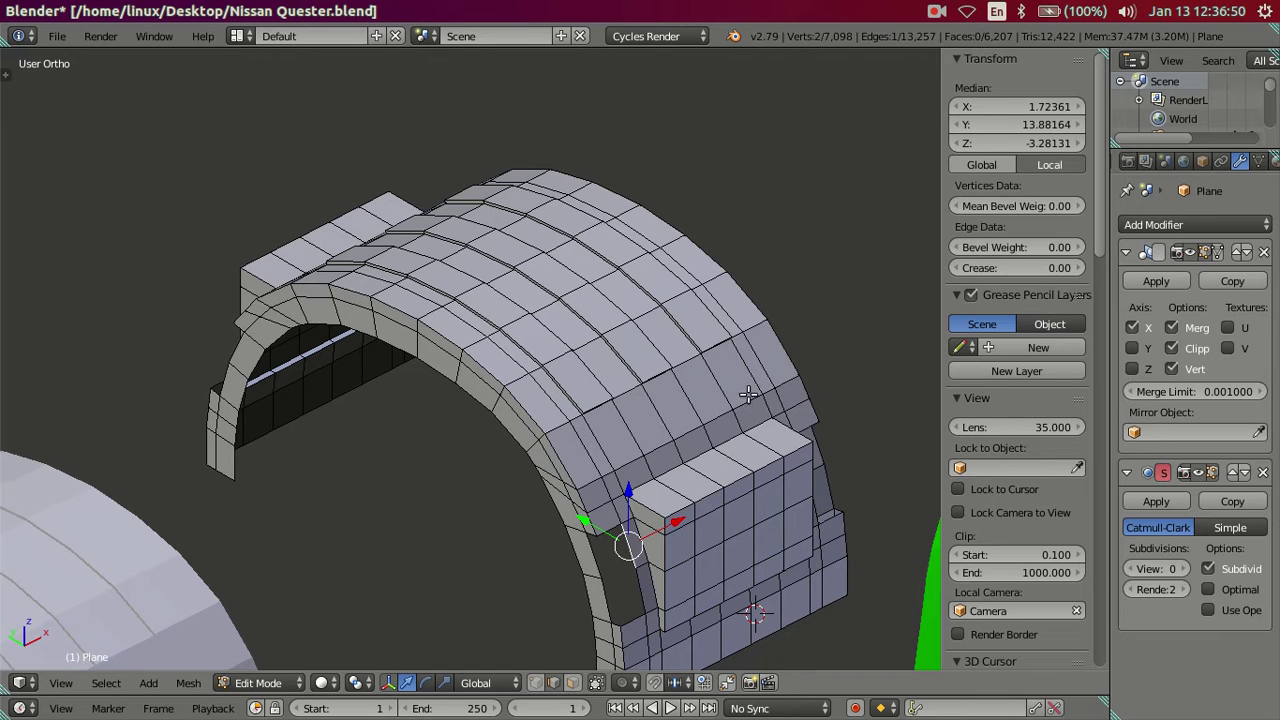
{"action": "left_click", "coordinate": [1006, 106]}
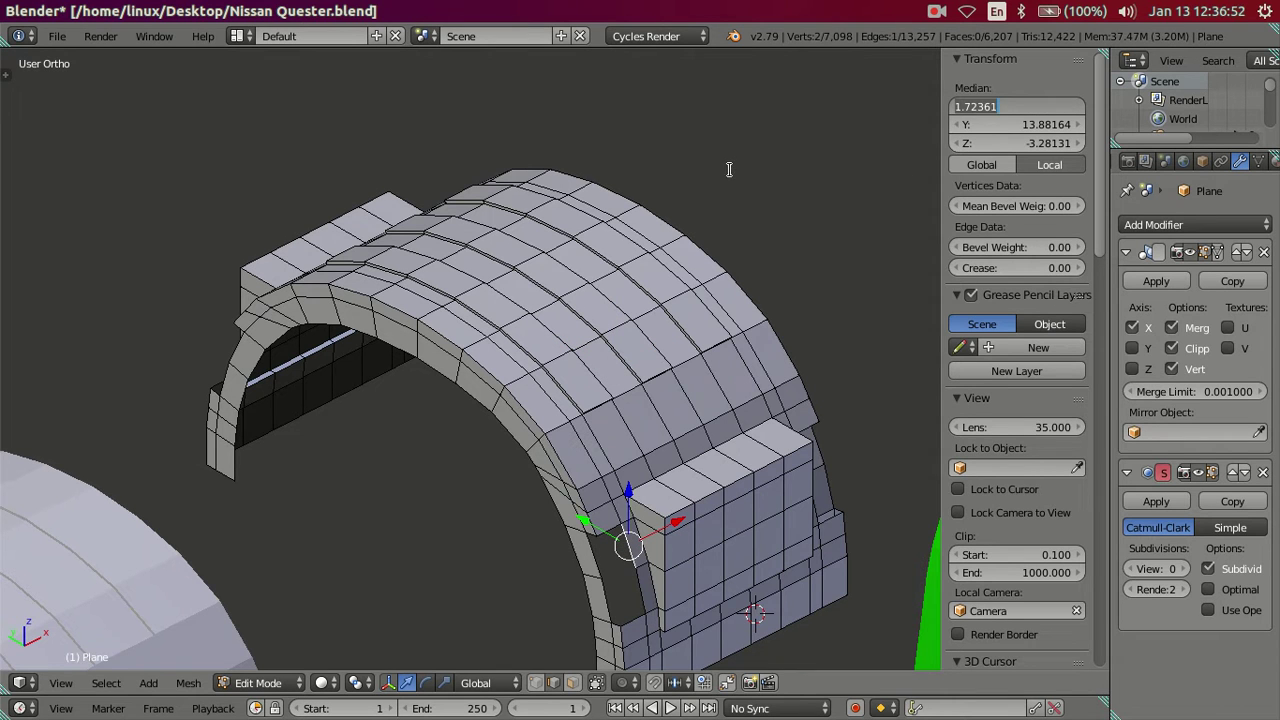
{"action": "key", "text": "Return"}
{"action": "right_click", "coordinate": [590, 562], "text": "shift"}
{"action": "right_click", "coordinate": [602, 596], "text": "shift"}
{"action": "mouse_move", "coordinate": [602, 596]}
{"action": "middle_mouse_down"}
{"action": "mouse_move", "coordinate": [610, 474]}
{"action": "mouse_move", "coordinate": [458, 507]}
{"action": "middle_mouse_up"}
{"action": "right_click", "coordinate": [421, 476], "text": "shift"}
{"action": "right_click", "coordinate": [407, 514], "text": "shift"}
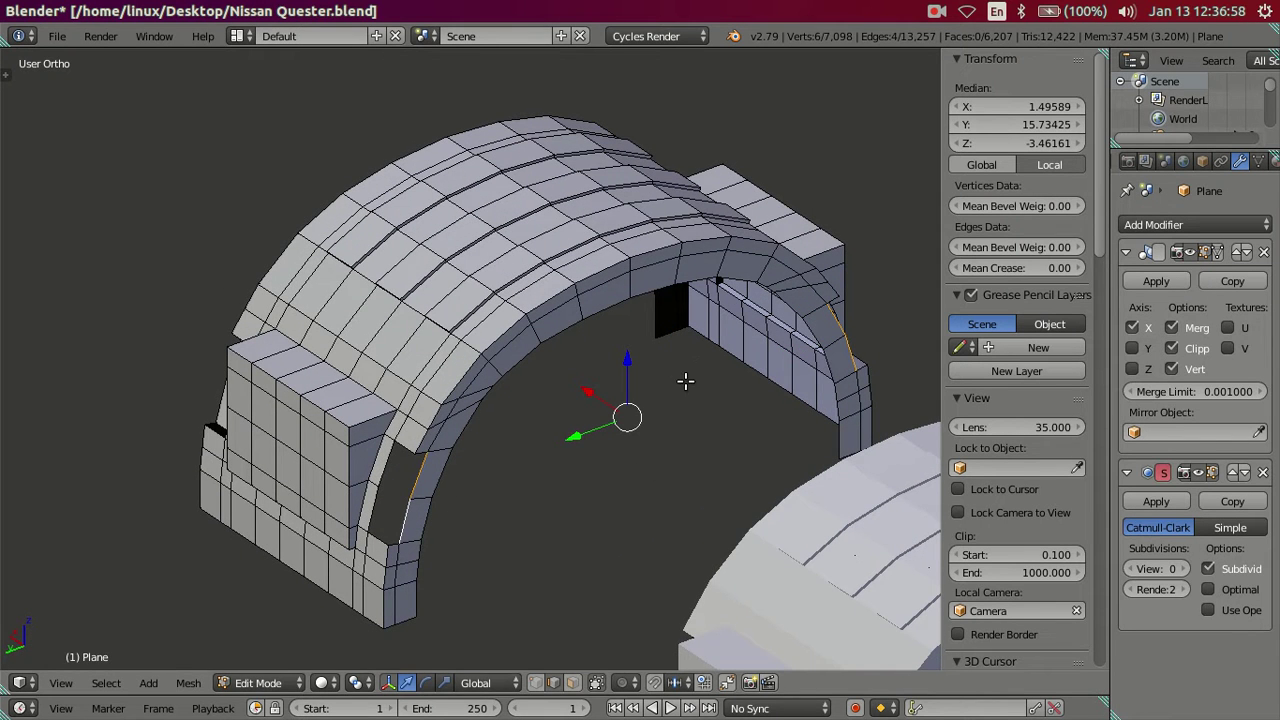
{"action": "key", "text": "e"}
{"action": "key", "text": "Escape"}
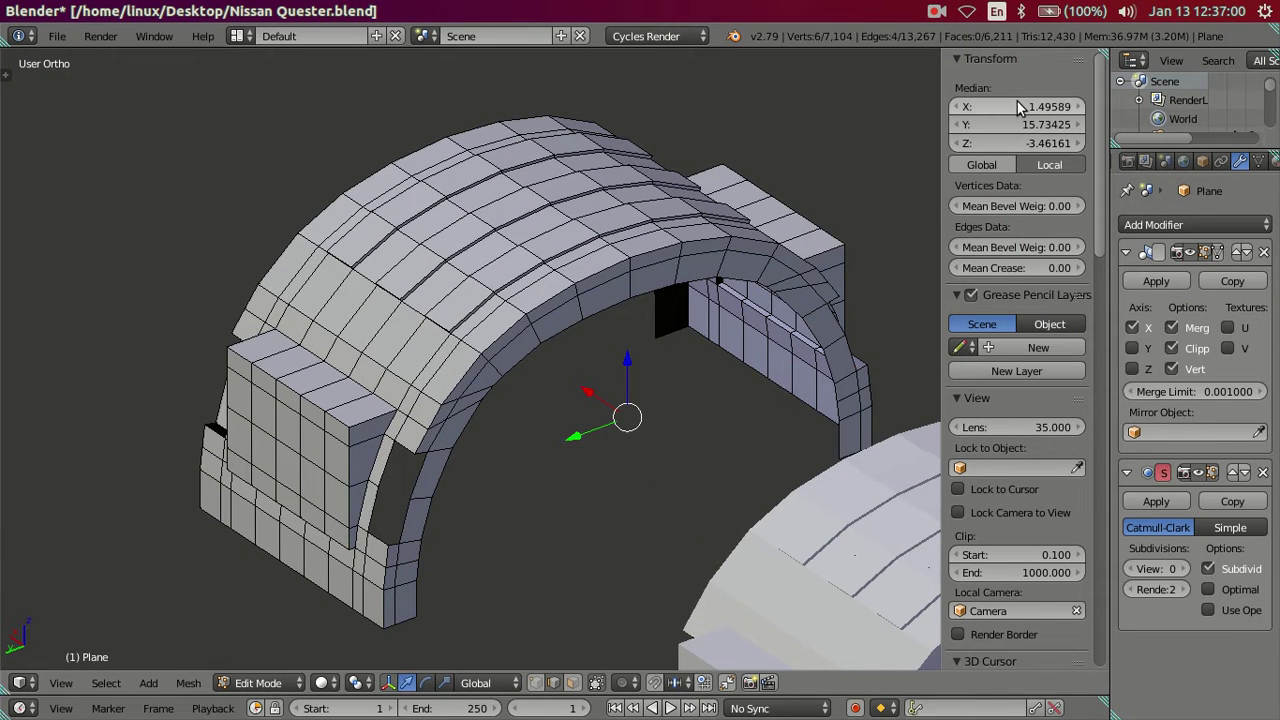
{"action": "key", "text": "a"}
Add an edge loop across the side panel, then open the truck reference photo
{"action": "middle_click_drag", "start_coordinate": [700, 400], "coordinate": [795, 390]}
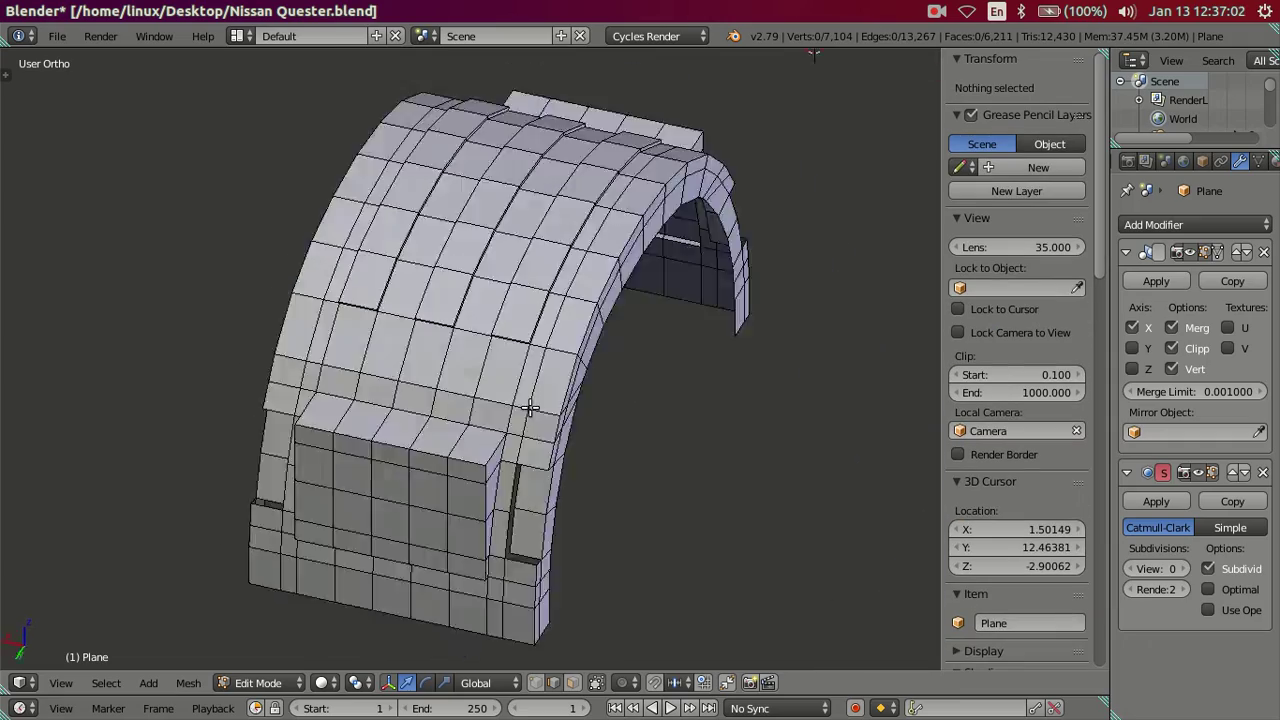
{"action": "scroll", "coordinate": [795, 390], "scroll_direction": "up", "scroll_amount": 2}
{"action": "scroll", "coordinate": [834, 386], "scroll_direction": "down", "scroll_amount": 3}
{"action": "scroll", "coordinate": [834, 386], "scroll_direction": "up", "scroll_amount": 2}
{"action": "scroll", "coordinate": [549, 397], "scroll_direction": "up", "scroll_amount": 2}
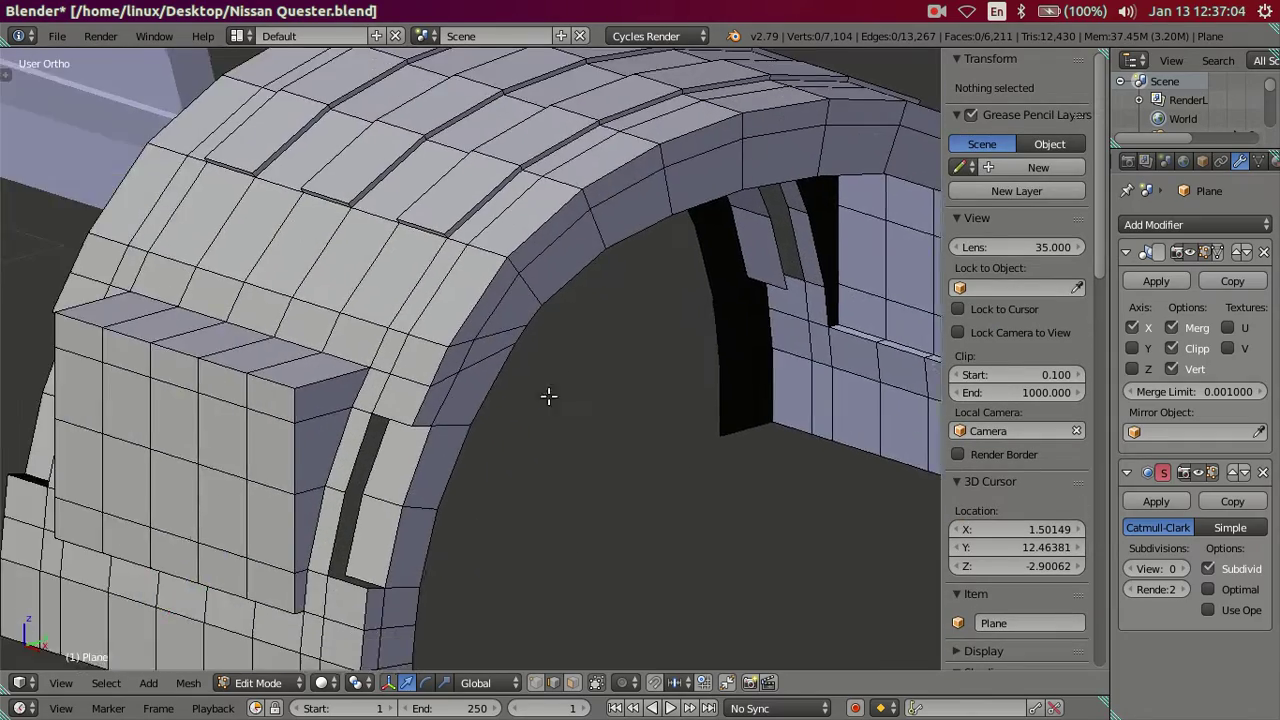
{"action": "scroll", "coordinate": [377, 402], "scroll_direction": "up", "scroll_amount": 2}
{"action": "scroll", "coordinate": [377, 402], "scroll_direction": "up", "scroll_amount": 1}
{"action": "scroll", "coordinate": [371, 334], "scroll_direction": "up", "scroll_amount": 1}
{"action": "mouse_move", "coordinate": [417, 217]}
{"action": "middle_mouse_down"}
{"action": "mouse_move", "coordinate": [420, 166]}
{"action": "mouse_move", "coordinate": [449, 314]}
{"action": "mouse_move", "coordinate": [440, 272]}
{"action": "mouse_move", "coordinate": [506, 294]}
{"action": "middle_mouse_up"}
{"action": "key", "text": "ctrl+r"}
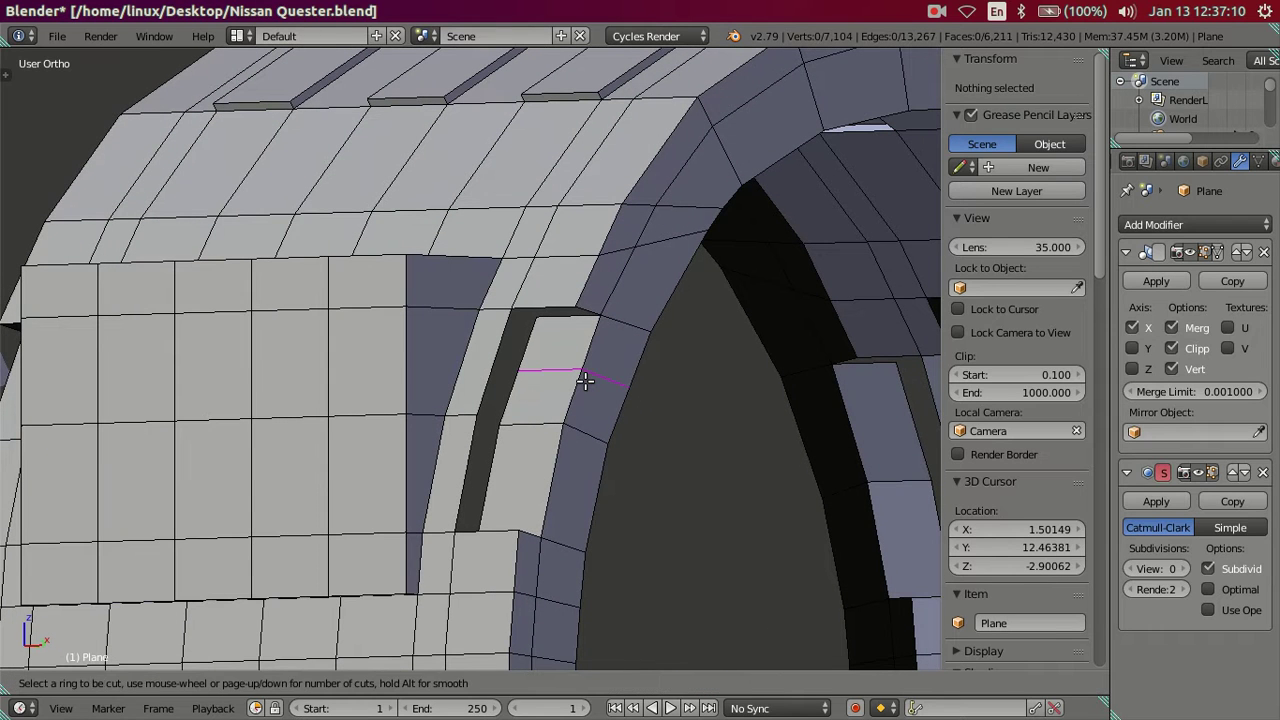
{"action": "left_click", "coordinate": [582, 381]}
{"action": "left_click", "coordinate": [555, 488]}
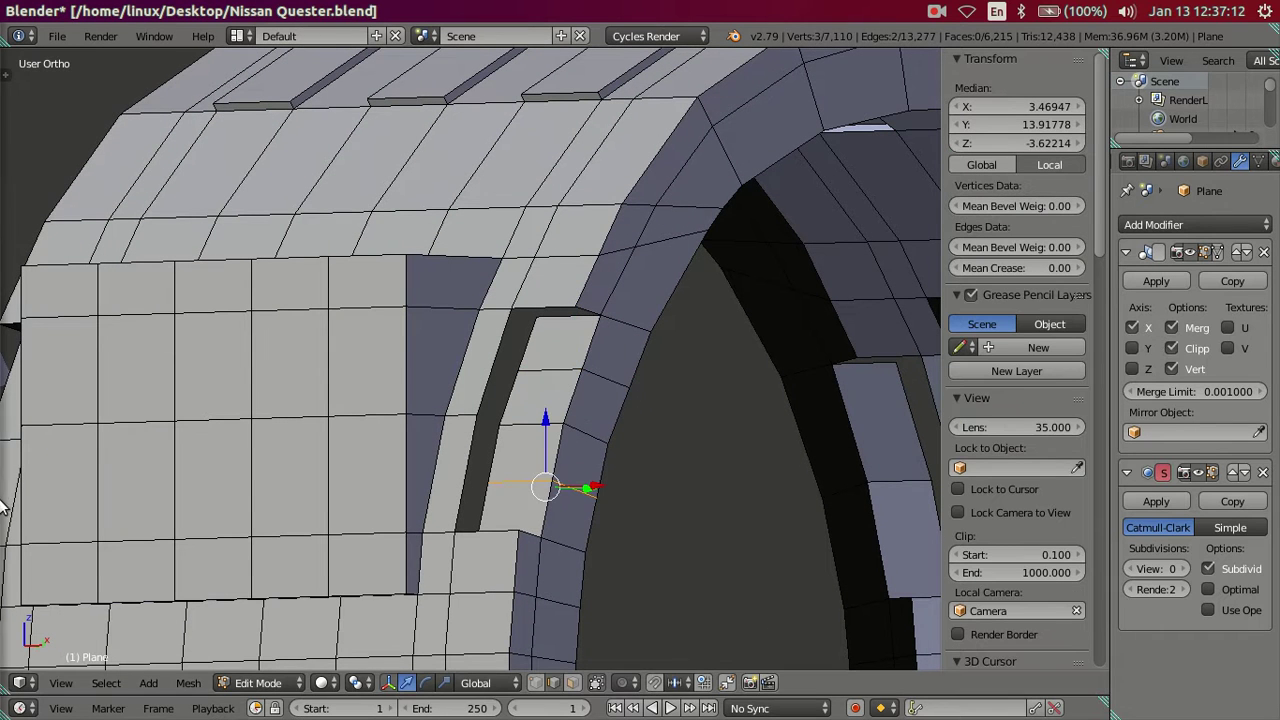
{"action": "left_click", "coordinate": [18, 388]}
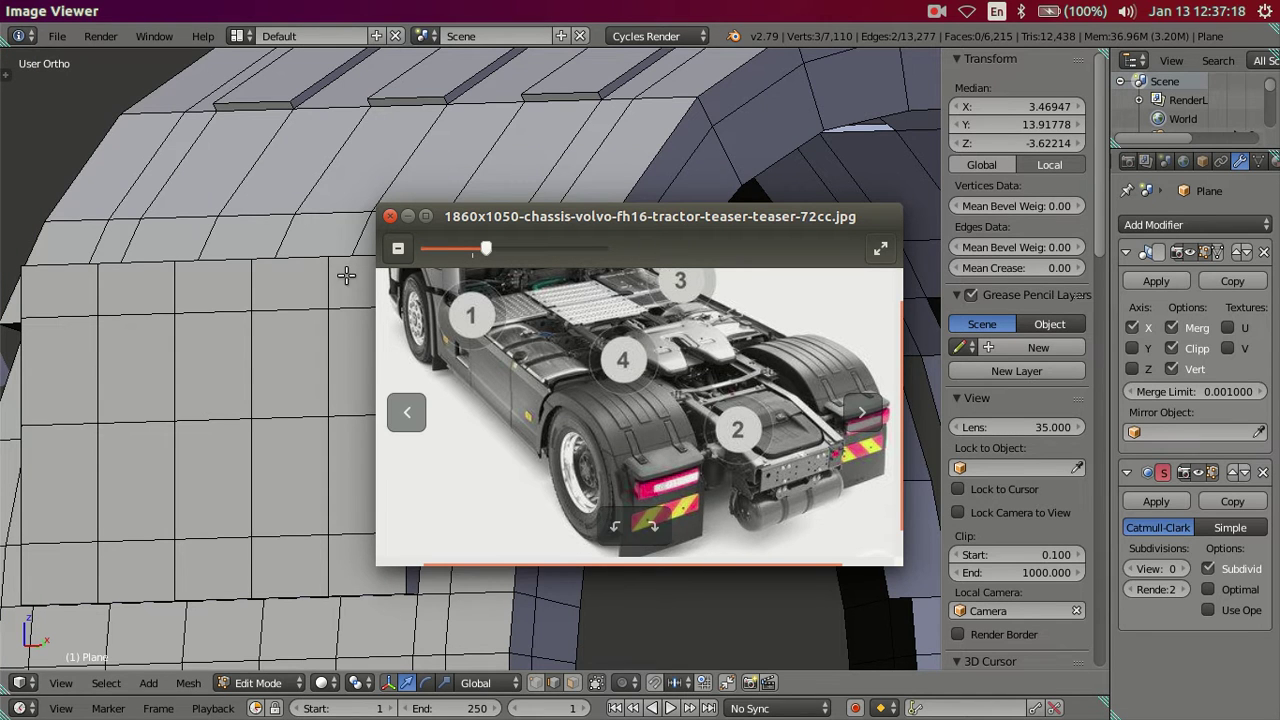
Return to the fender in Right Ortho view with solid shading, then orbit to 3D
{"action": "left_click", "coordinate": [224, 215]}
{"action": "key", "text": "KP_3"}
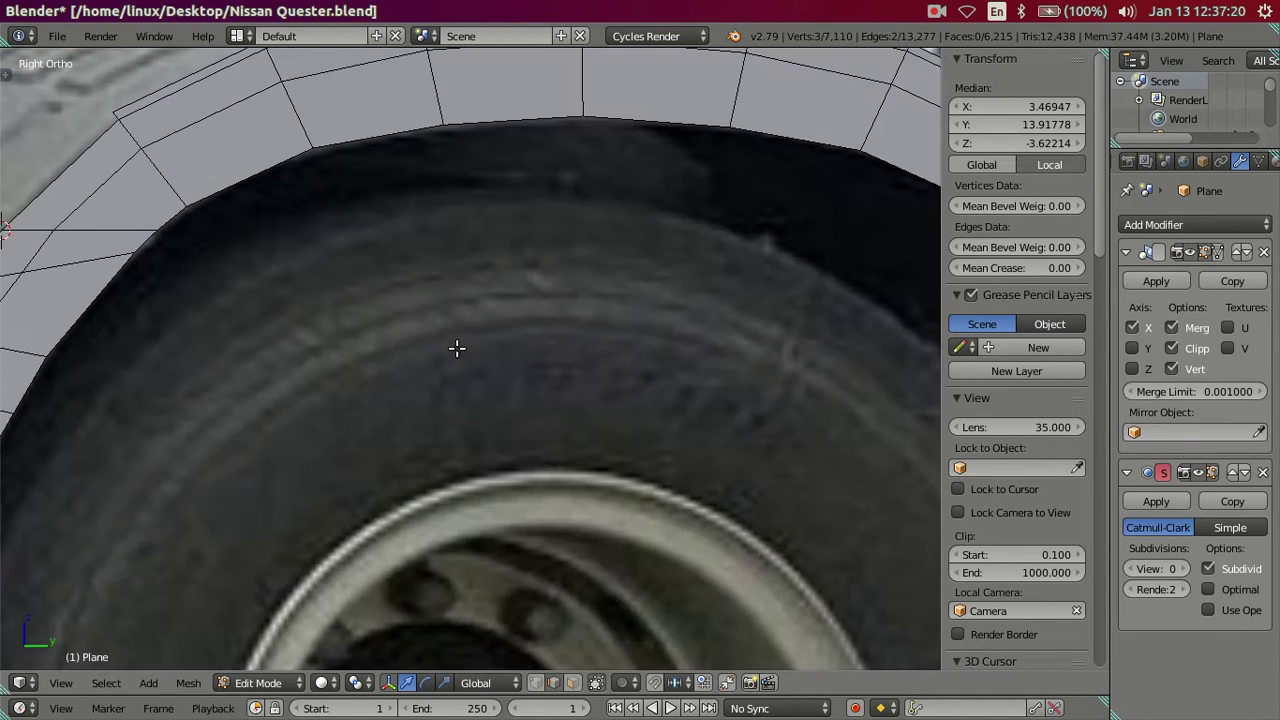
{"action": "scroll", "coordinate": [374, 357], "scroll_direction": "down", "scroll_amount": 4}
{"action": "scroll", "coordinate": [374, 357], "scroll_direction": "down", "scroll_amount": 3}
{"action": "scroll", "coordinate": [379, 375], "scroll_direction": "up", "scroll_amount": 2}
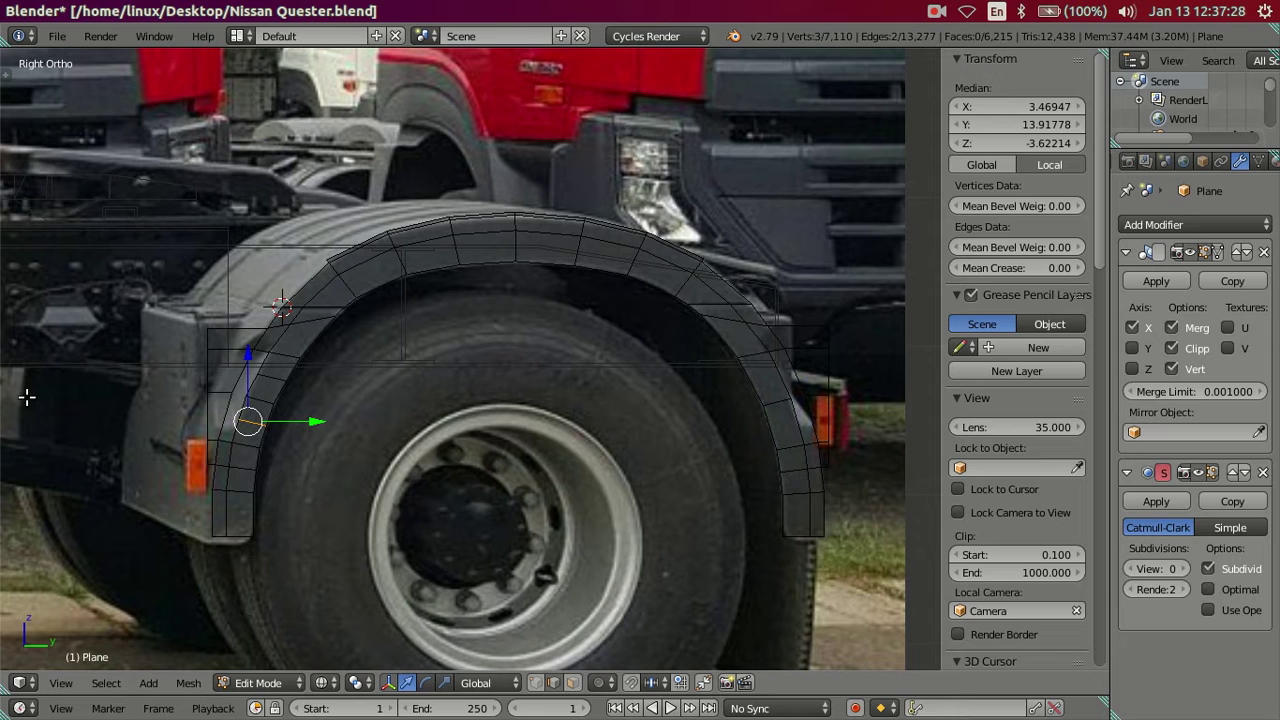
{"action": "key", "text": "z"}
{"action": "middle_click_drag", "start_coordinate": [85, 392], "coordinate": [238, 396]}
{"action": "scroll", "coordinate": [505, 445], "scroll_direction": "up", "scroll_amount": 3}
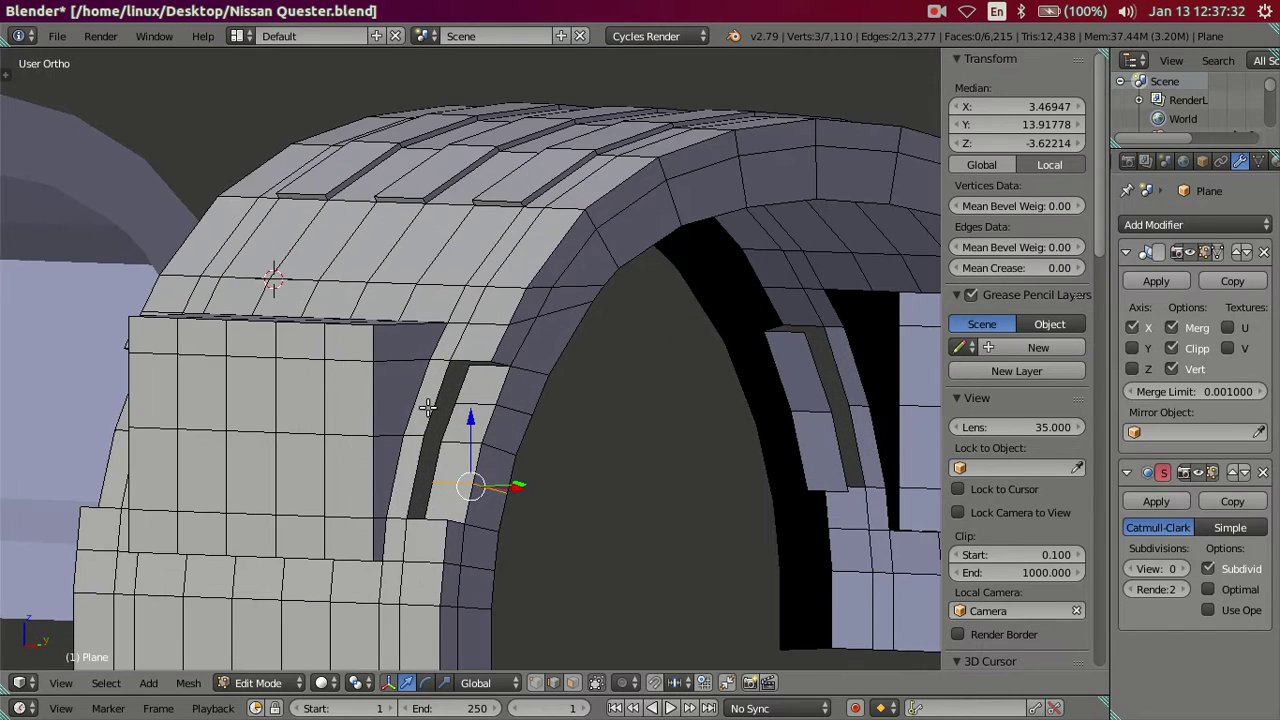
Add two centred horizontal loop cuts across the side panel and deselect all
{"action": "key", "text": "ctrl+r"}
{"action": "left_click", "coordinate": [377, 437]}
{"action": "right_click", "coordinate": [377, 437]}
{"action": "key", "text": "ctrl+r"}
{"action": "left_click", "coordinate": [430, 470]}
{"action": "right_click", "coordinate": [518, 450]}
{"action": "scroll", "coordinate": [518, 450], "scroll_direction": "up", "scroll_amount": 1}
{"action": "key", "text": "a"}
{"action": "mouse_move", "coordinate": [517, 449]}
{"action": "middle_mouse_down"}
{"action": "mouse_move", "coordinate": [480, 377]}
{"action": "mouse_move", "coordinate": [503, 456]}
{"action": "middle_mouse_up"}
Zoom onto the top corner of the slit beside the arch and switch to vertex select mode
{"action": "scroll", "coordinate": [495, 440], "scroll_direction": "up", "scroll_amount": 1}
{"action": "scroll", "coordinate": [483, 417], "scroll_direction": "up", "scroll_amount": 1}
{"action": "scroll", "coordinate": [497, 437], "scroll_direction": "up", "scroll_amount": 1}
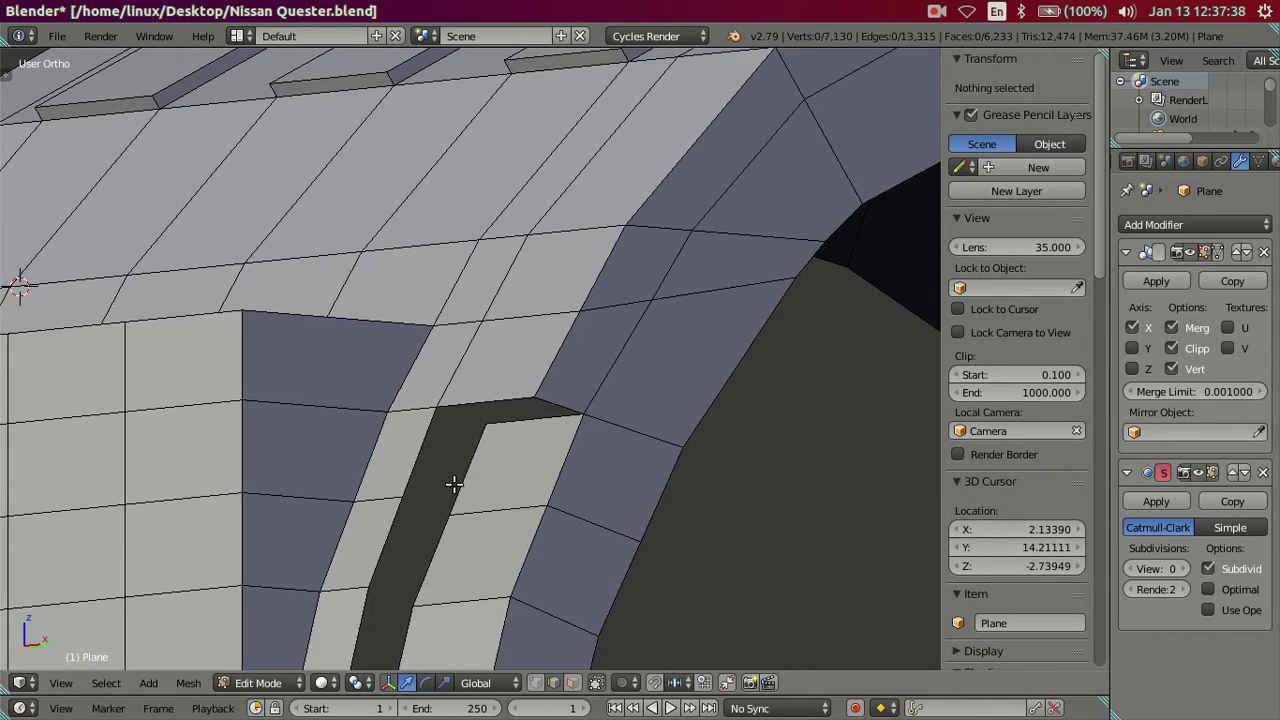
{"action": "middle_click_drag", "start_coordinate": [458, 520], "coordinate": [518, 415]}
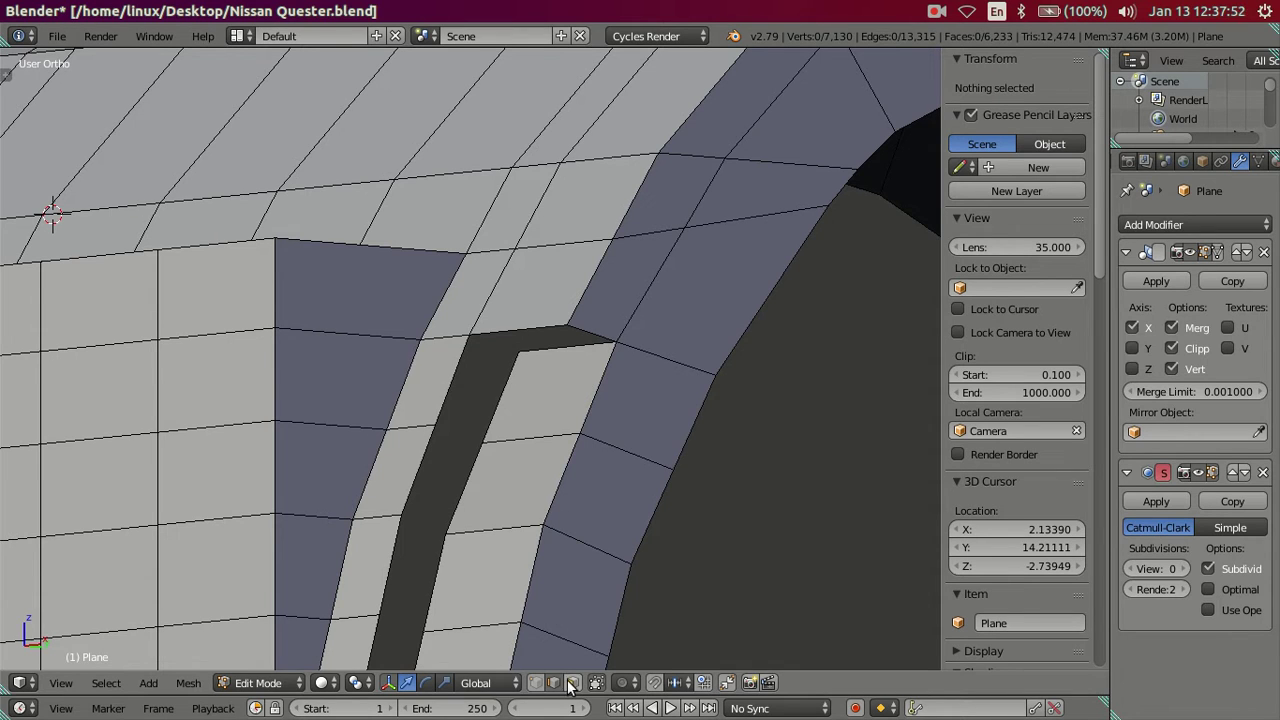
{"action": "left_click", "coordinate": [537, 686]}
{"action": "middle_click_drag", "start_coordinate": [489, 503], "coordinate": [674, 290], "text": "shift"}
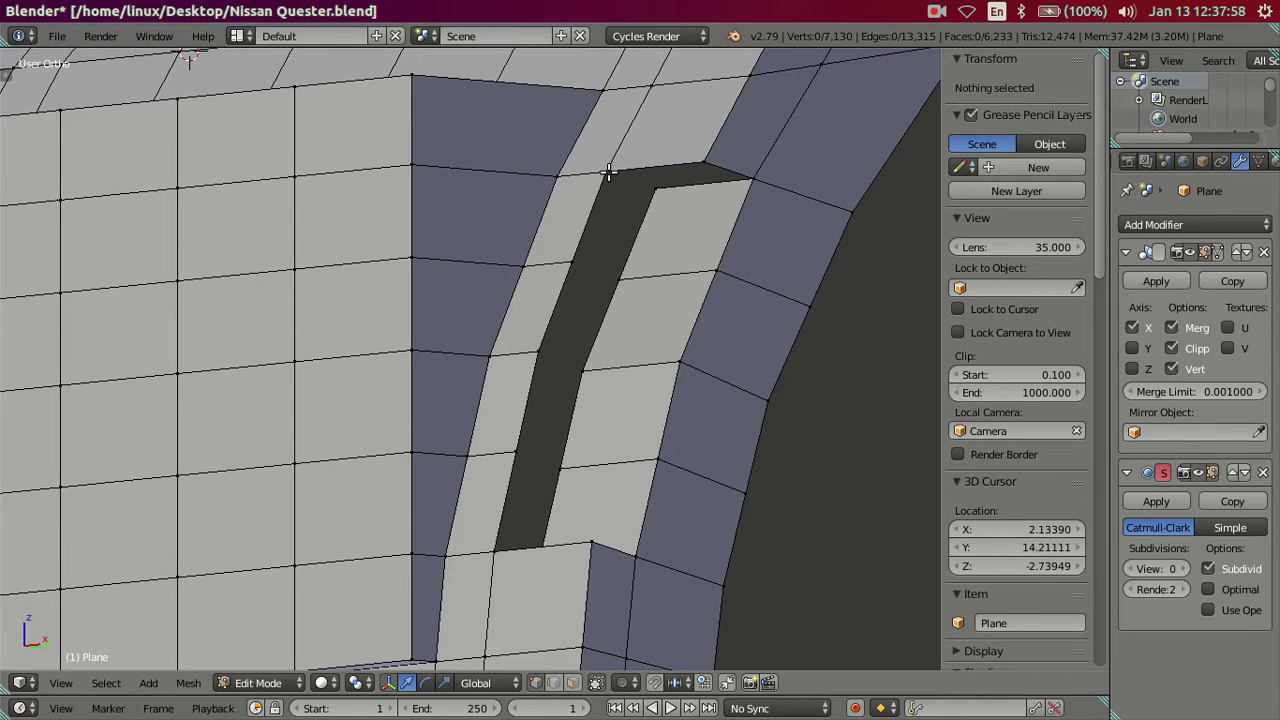
Merge two vertex pairs at the slit's top At Last, then start selecting its edge loop
{"action": "right_click", "coordinate": [608, 172]}
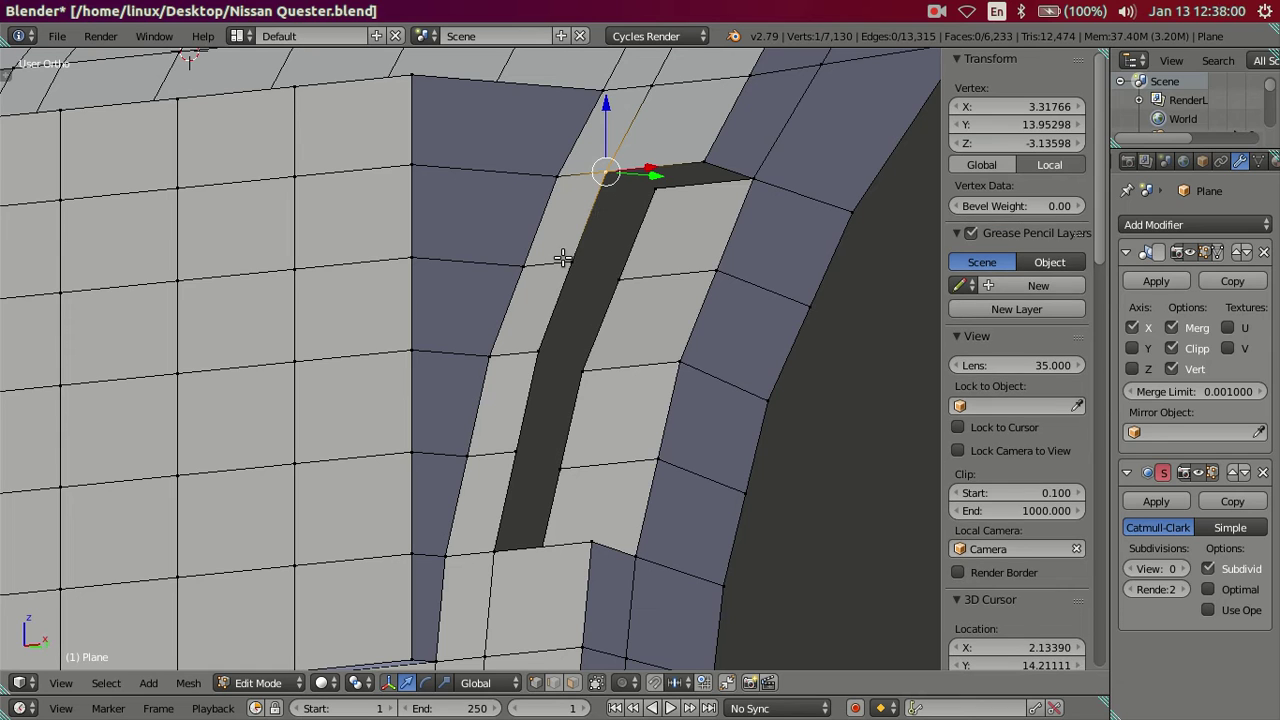
{"action": "right_click", "coordinate": [563, 258], "text": "shift"}
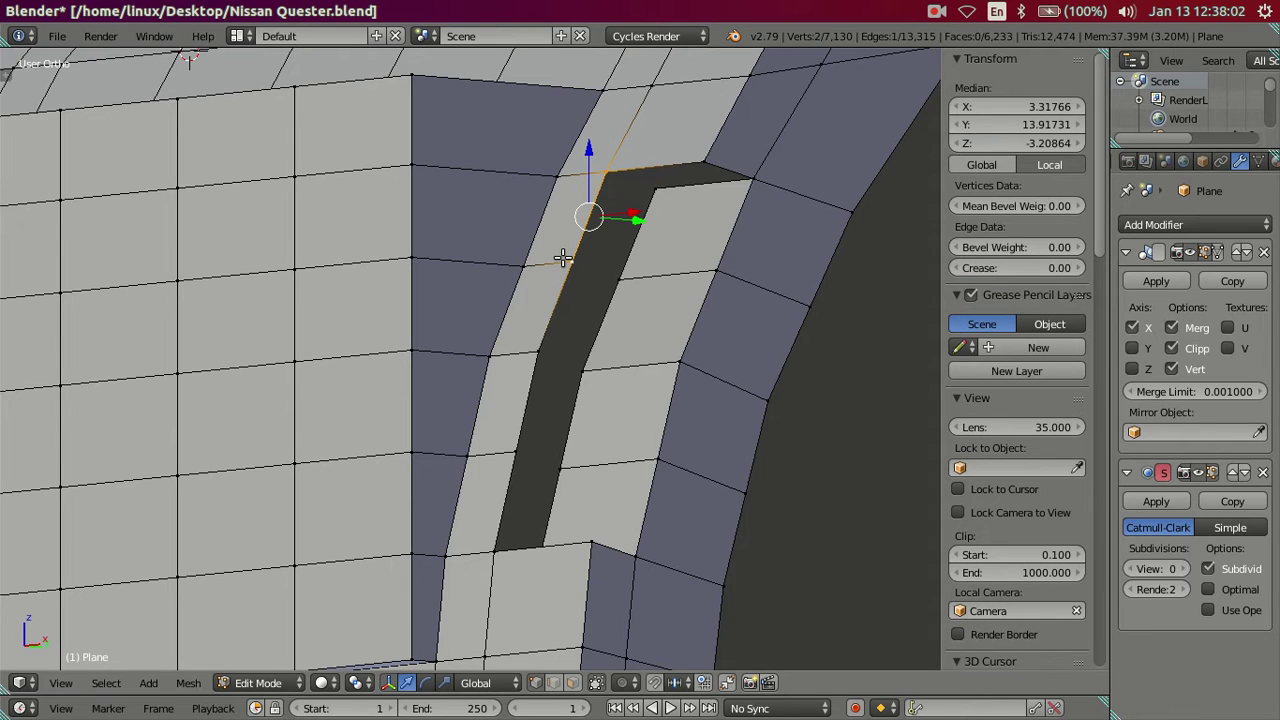
{"action": "key", "text": "alt+m"}
{"action": "left_click", "coordinate": [566, 257]}
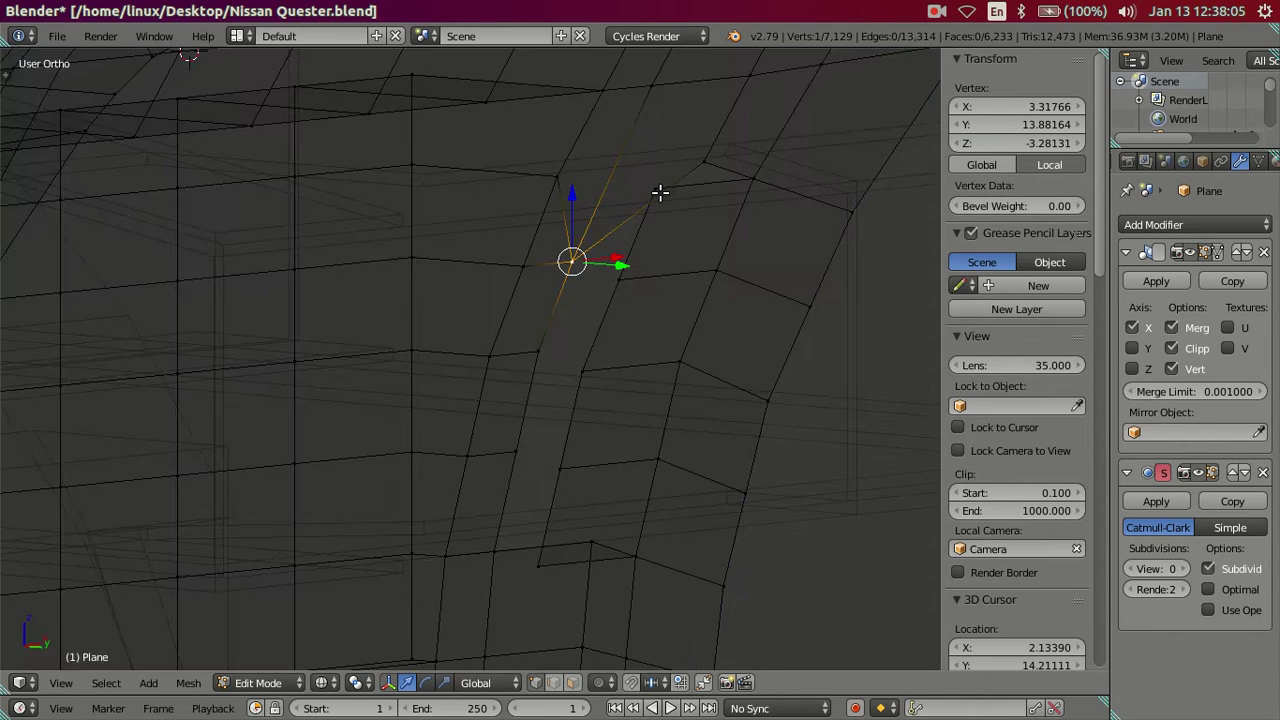
{"action": "right_click", "coordinate": [658, 202]}
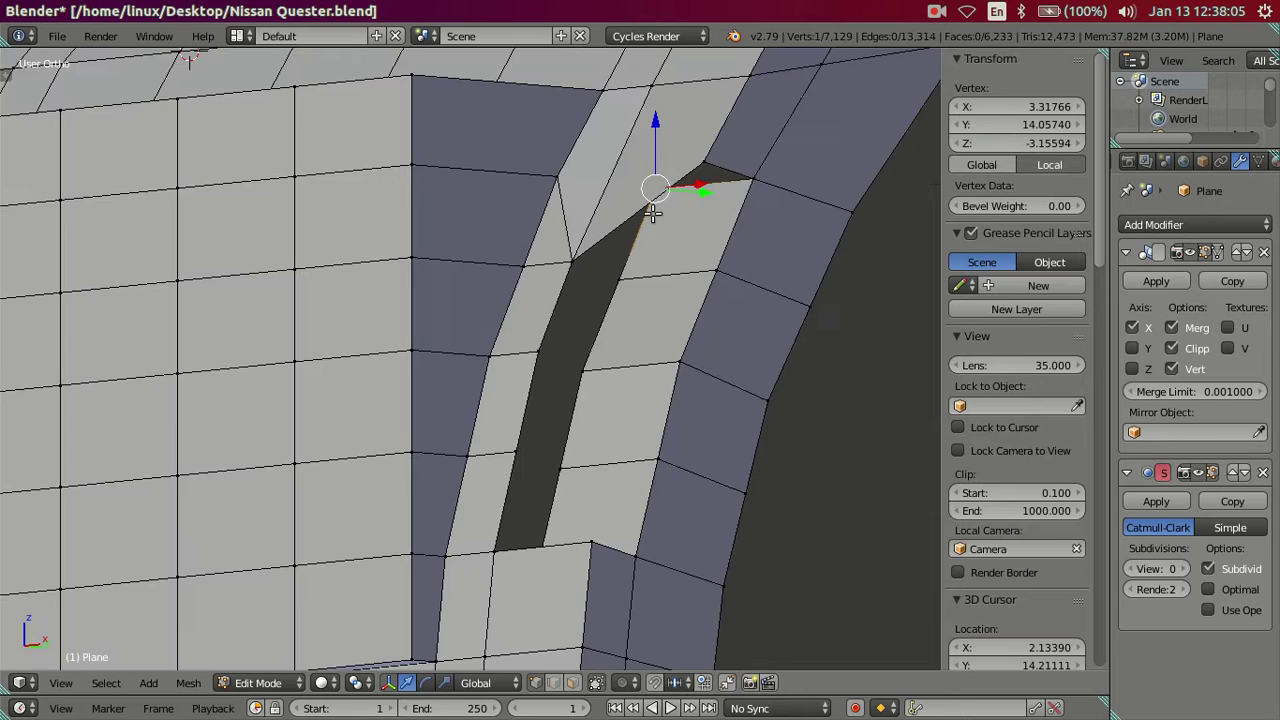
{"action": "right_click", "coordinate": [624, 279], "text": "shift"}
{"action": "key", "text": "alt+m"}
{"action": "left_click", "coordinate": [622, 280]}
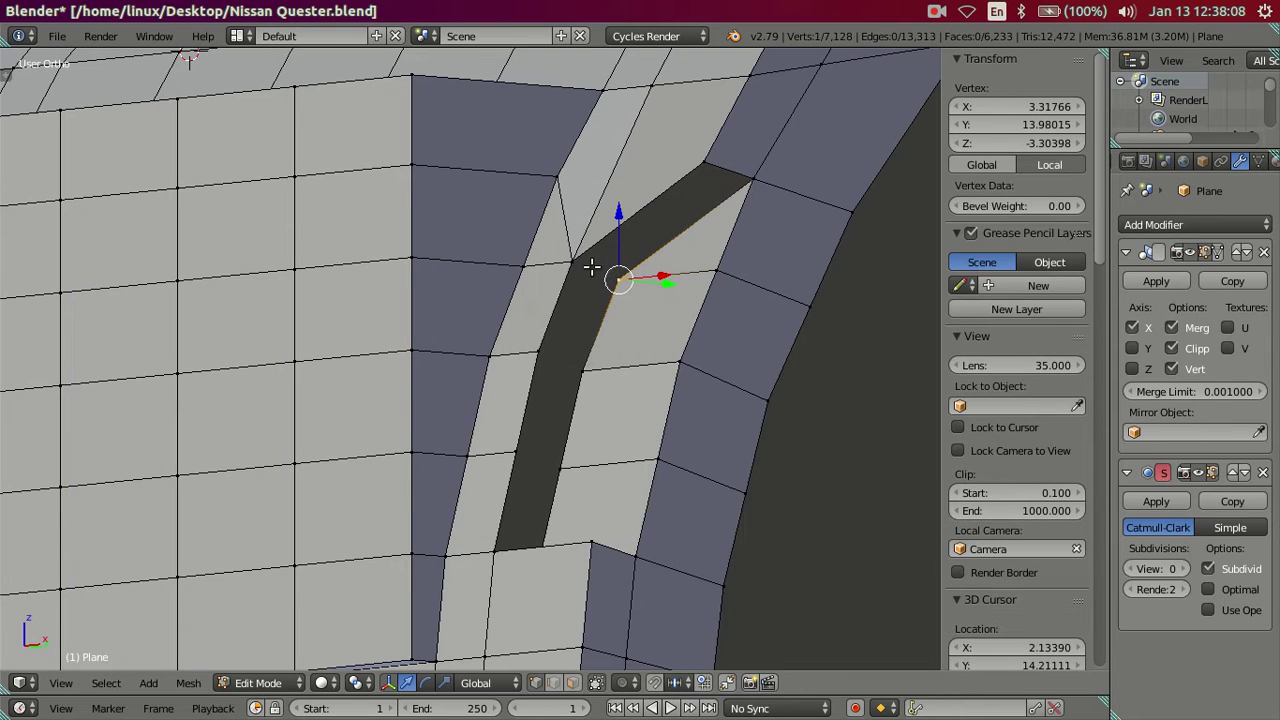
{"action": "right_click", "coordinate": [621, 271], "text": "alt"}
Fill the selected slit loop with a face and orbit to an oblique view of the opening
{"action": "key", "text": "f"}
{"action": "key", "text": "a"}
{"action": "middle_click_drag", "start_coordinate": [617, 269], "coordinate": [563, 314]}
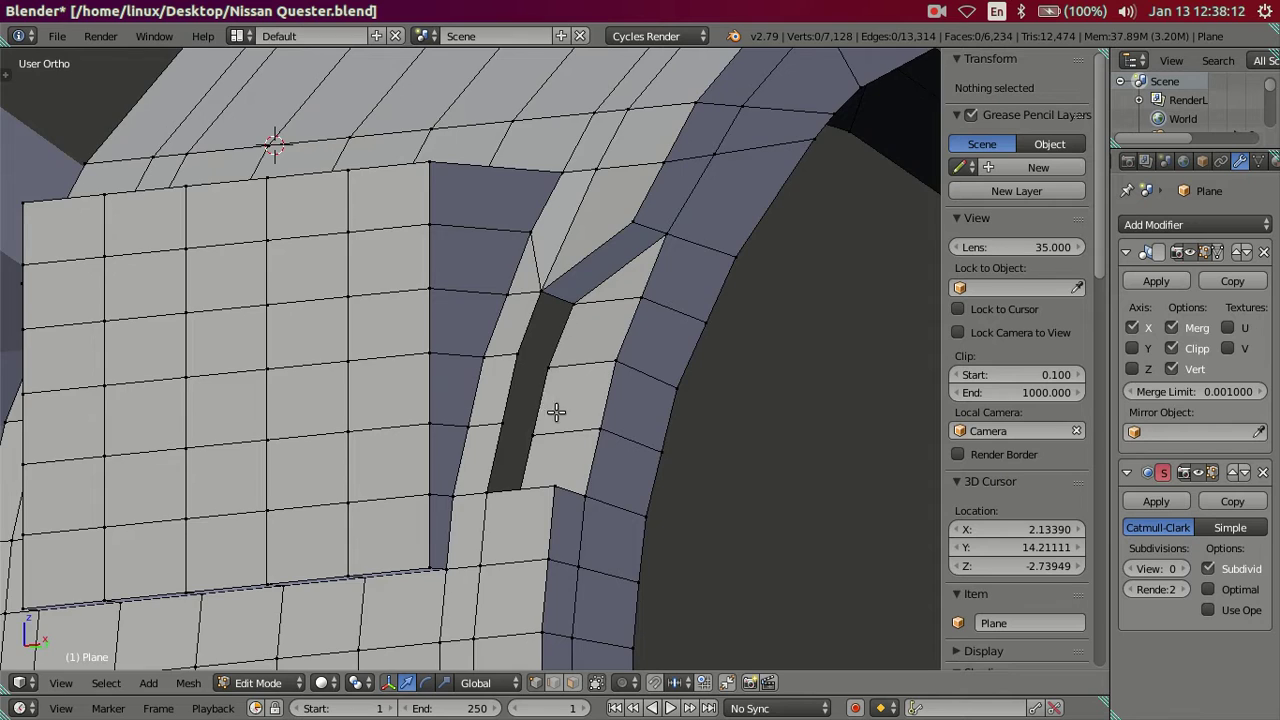
{"action": "middle_click_drag", "start_coordinate": [556, 412], "coordinate": [506, 449]}
{"action": "middle_click_drag", "start_coordinate": [396, 462], "coordinate": [518, 363]}
{"action": "mouse_move", "coordinate": [446, 463]}
{"action": "middle_mouse_down"}
{"action": "mouse_move", "coordinate": [555, 420]}
{"action": "mouse_move", "coordinate": [534, 451]}
{"action": "middle_mouse_up"}
Collapse two edges along the opening by merging each At Last
{"action": "right_click", "coordinate": [557, 395]}
{"action": "key", "text": "alt+m"}
{"action": "left_click", "coordinate": [566, 374]}
{"action": "right_click", "coordinate": [492, 428]}
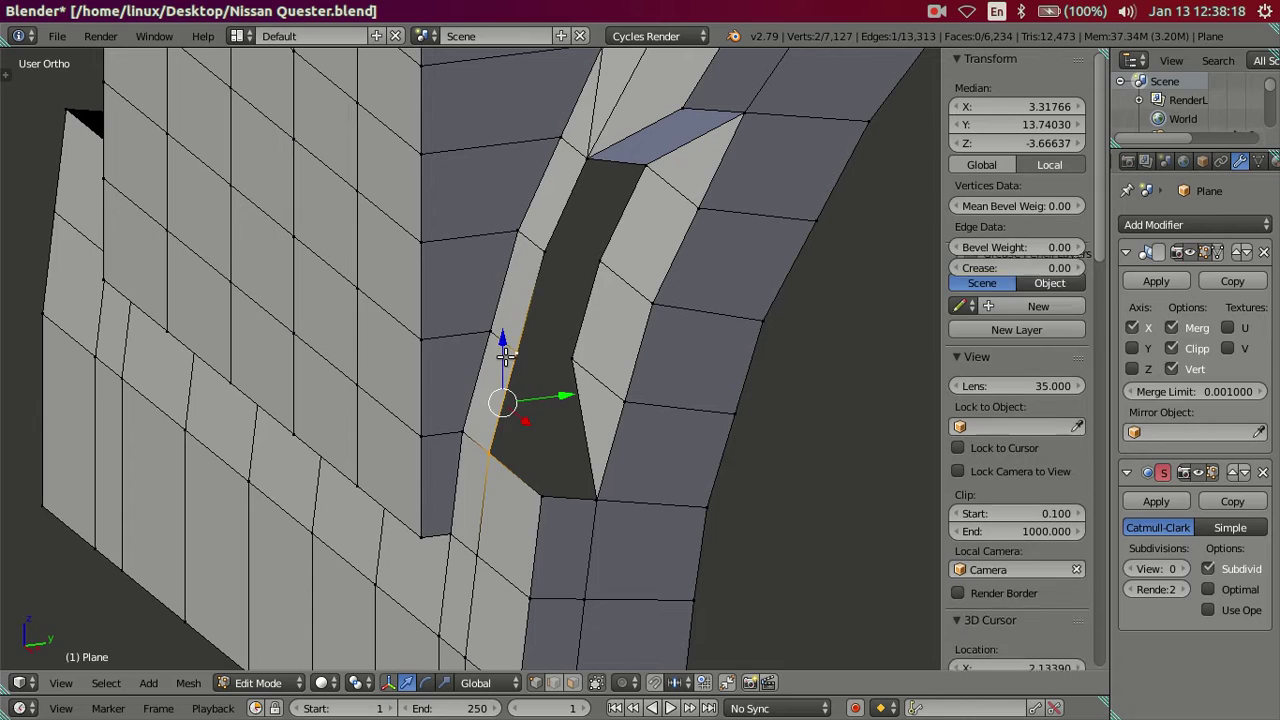
{"action": "key", "text": "alt+m"}
{"action": "left_click", "coordinate": [505, 355]}
{"action": "mouse_move", "coordinate": [505, 357]}
{"action": "middle_mouse_down"}
{"action": "mouse_move", "coordinate": [518, 425]}
{"action": "mouse_move", "coordinate": [529, 400]}
{"action": "middle_mouse_up"}
{"action": "key", "text": "a"}
Fill the remaining hole's four corner vertices with a new face
{"action": "scroll", "coordinate": [571, 386], "scroll_direction": "down", "scroll_amount": 3}
{"action": "scroll", "coordinate": [555, 425], "scroll_direction": "up", "scroll_amount": 2}
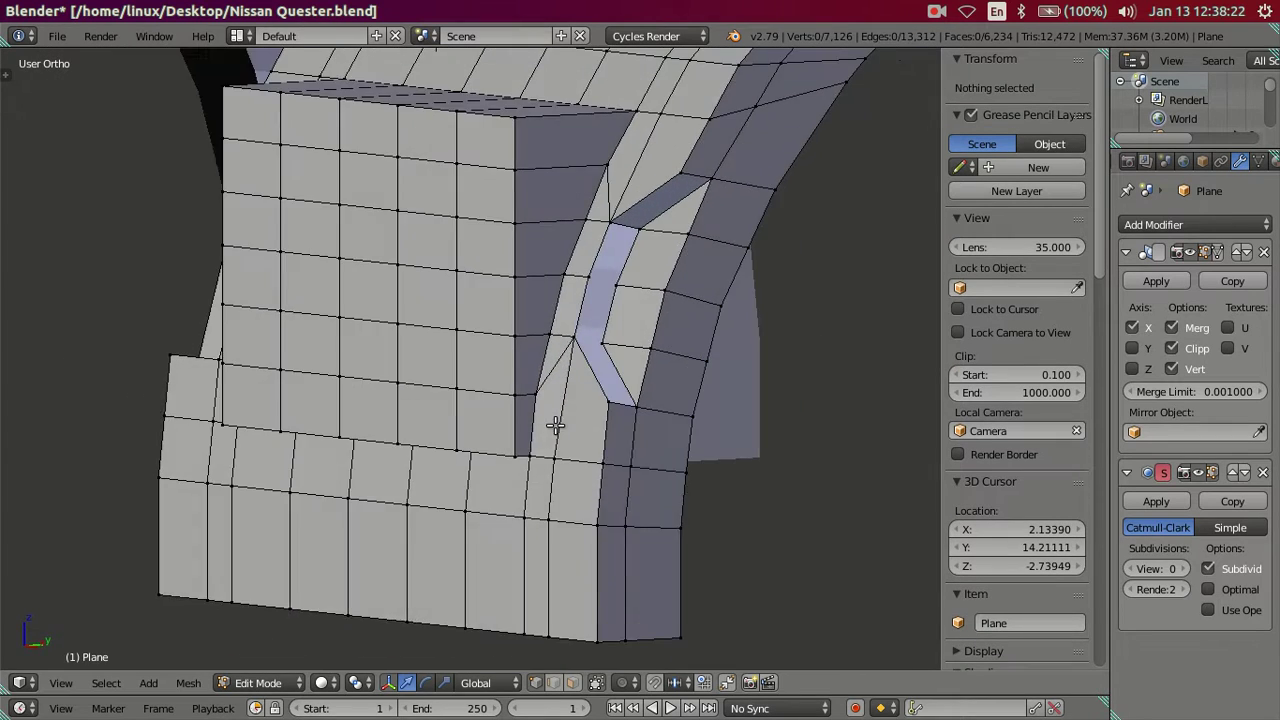
{"action": "scroll", "coordinate": [555, 425], "scroll_direction": "up", "scroll_amount": 2}
{"action": "scroll", "coordinate": [614, 300], "scroll_direction": "down", "scroll_amount": 1}
{"action": "scroll", "coordinate": [594, 394], "scroll_direction": "up", "scroll_amount": 3}
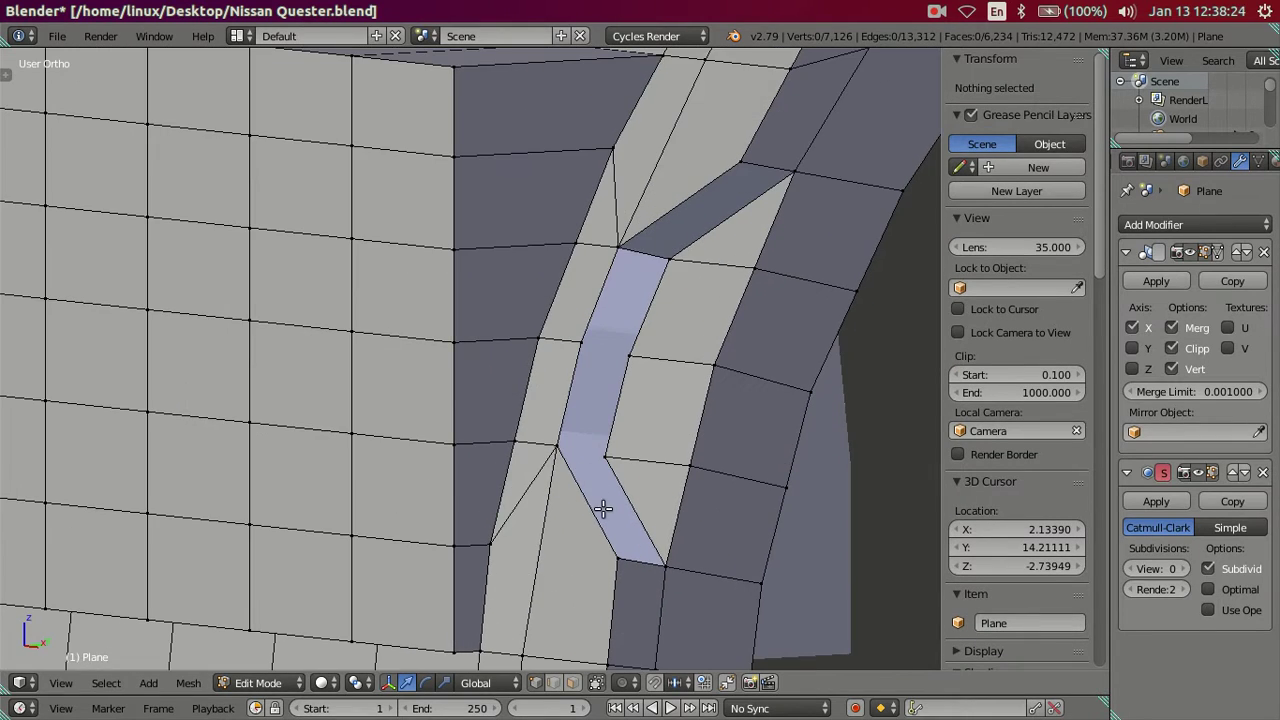
{"action": "right_click", "coordinate": [604, 457]}
{"action": "right_click", "coordinate": [557, 446], "text": "ctrl"}
{"action": "key", "text": "g"}
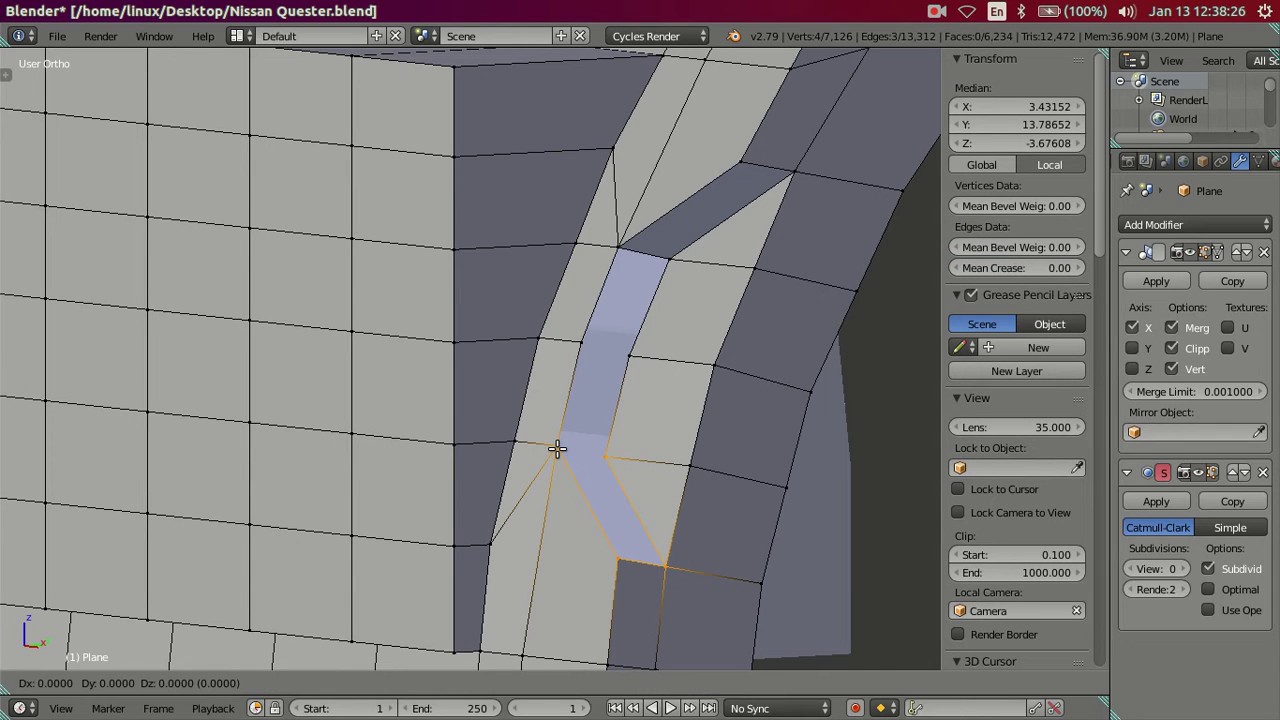
{"action": "right_click", "coordinate": [571, 447]}
{"action": "key", "text": "f"}
Fill the last two gaps along the slit with faces and check the whole wheel arch
{"action": "right_click", "coordinate": [623, 356]}
{"action": "right_click", "coordinate": [590, 332], "text": "ctrl"}
{"action": "key", "text": "f"}
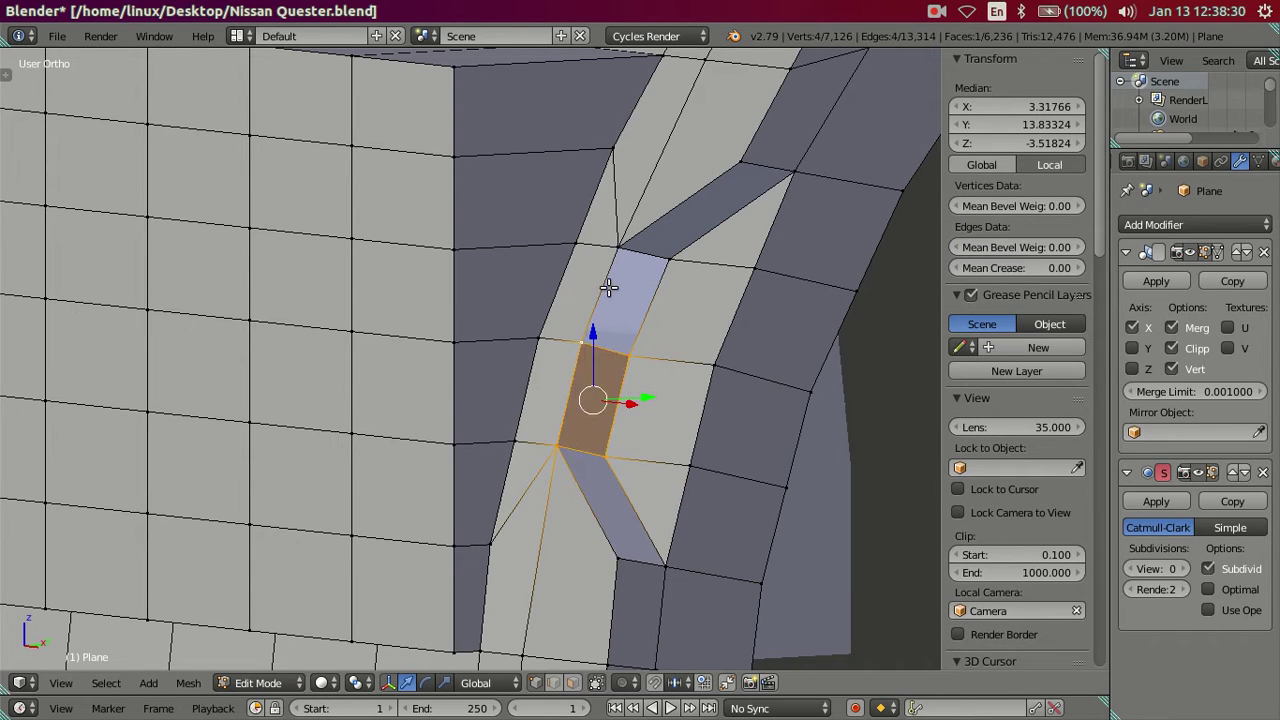
{"action": "right_click", "coordinate": [608, 285]}
{"action": "right_click", "coordinate": [626, 350], "text": "ctrl"}
{"action": "right_click", "coordinate": [666, 269], "text": "ctrl"}
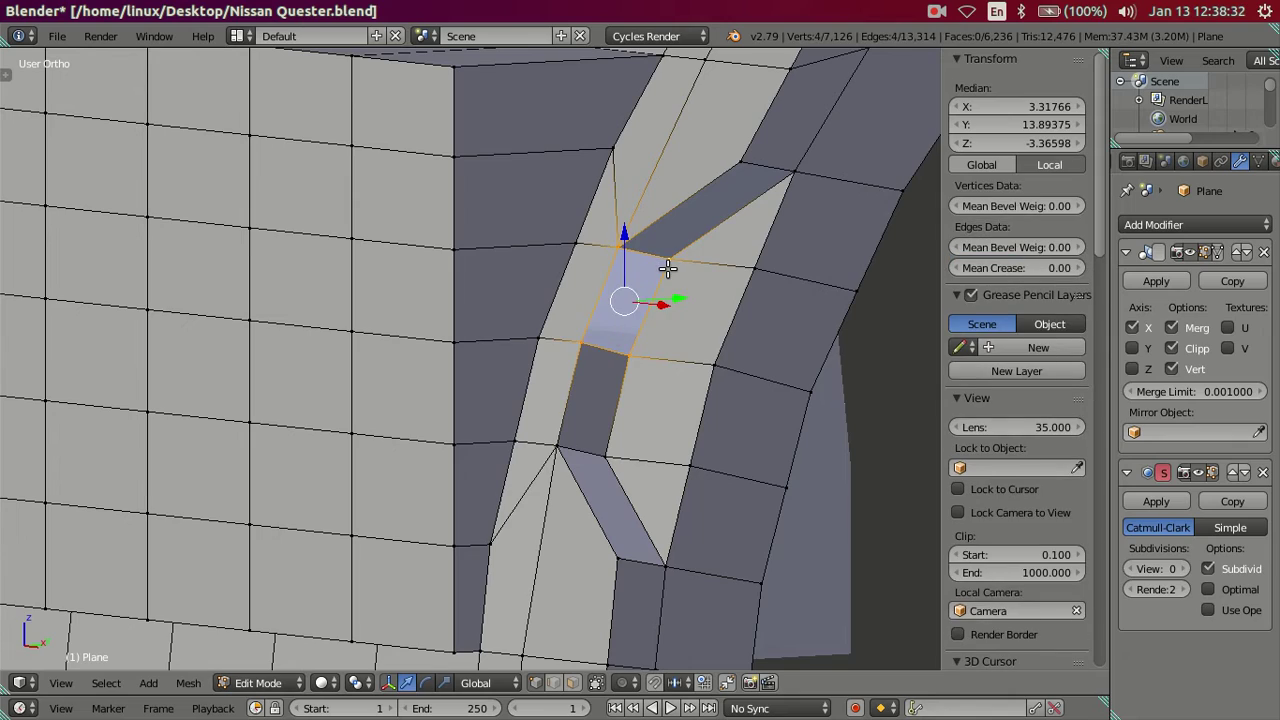
{"action": "key", "text": "f"}
{"action": "key", "text": "a"}
{"action": "scroll", "coordinate": [629, 286], "scroll_direction": "down", "scroll_amount": 5}
{"action": "middle_click_drag", "start_coordinate": [486, 386], "coordinate": [563, 351]}
{"action": "scroll", "coordinate": [590, 370], "scroll_direction": "up", "scroll_amount": 3}
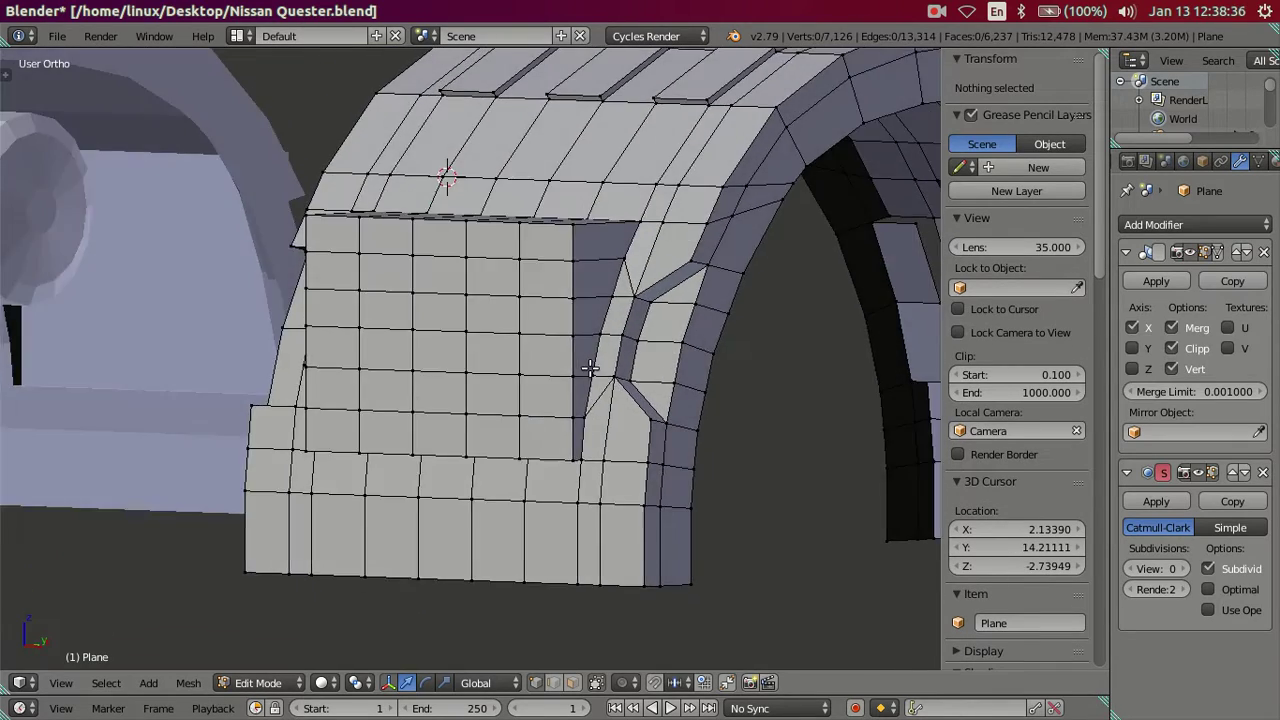
{"action": "scroll", "coordinate": [612, 390], "scroll_direction": "up", "scroll_amount": 2}
{"action": "mouse_move", "coordinate": [612, 390]}
{"action": "middle_mouse_down"}
{"action": "mouse_move", "coordinate": [606, 360]}
{"action": "mouse_move", "coordinate": [596, 356]}
{"action": "mouse_move", "coordinate": [611, 383]}
{"action": "mouse_move", "coordinate": [597, 349]}
{"action": "mouse_move", "coordinate": [586, 354]}
{"action": "middle_mouse_up"}
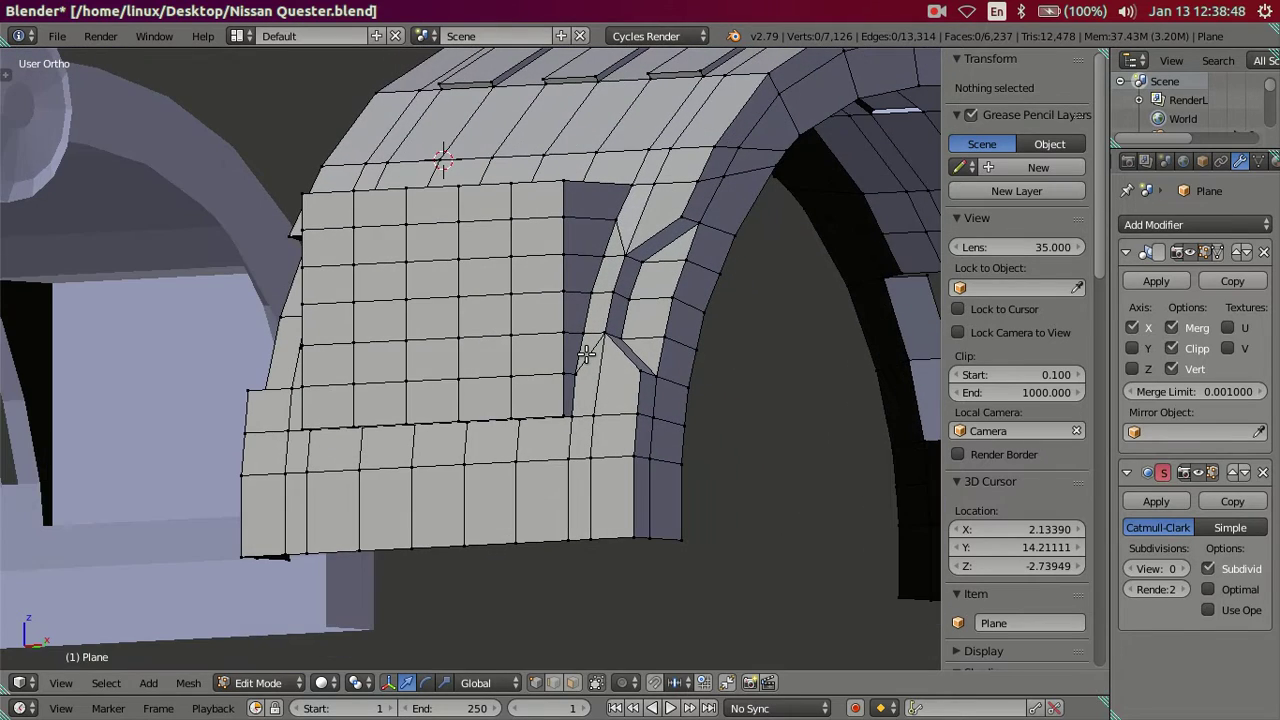
Select and clear vertices at the top of the gap, then orbit and zoom to face it directly
{"action": "right_click", "coordinate": [689, 288]}
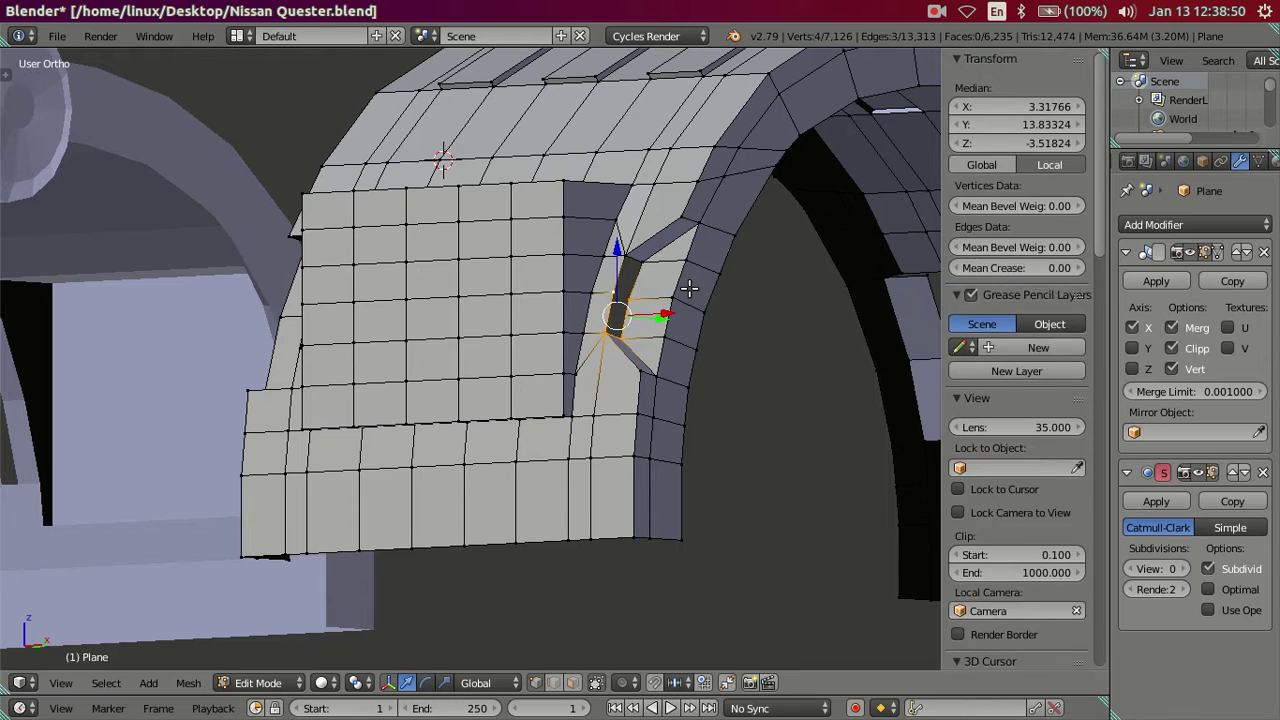
{"action": "right_click", "coordinate": [689, 288]}
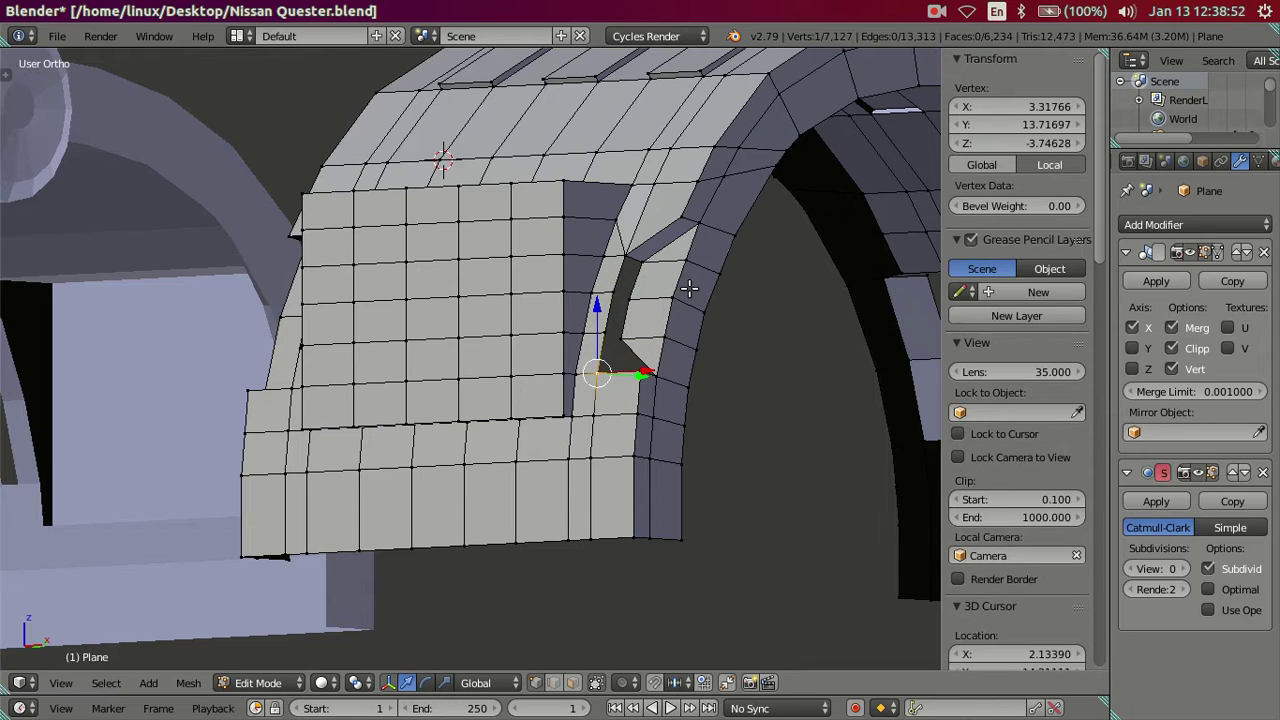
{"action": "key", "text": "a"}
{"action": "right_click", "coordinate": [689, 288]}
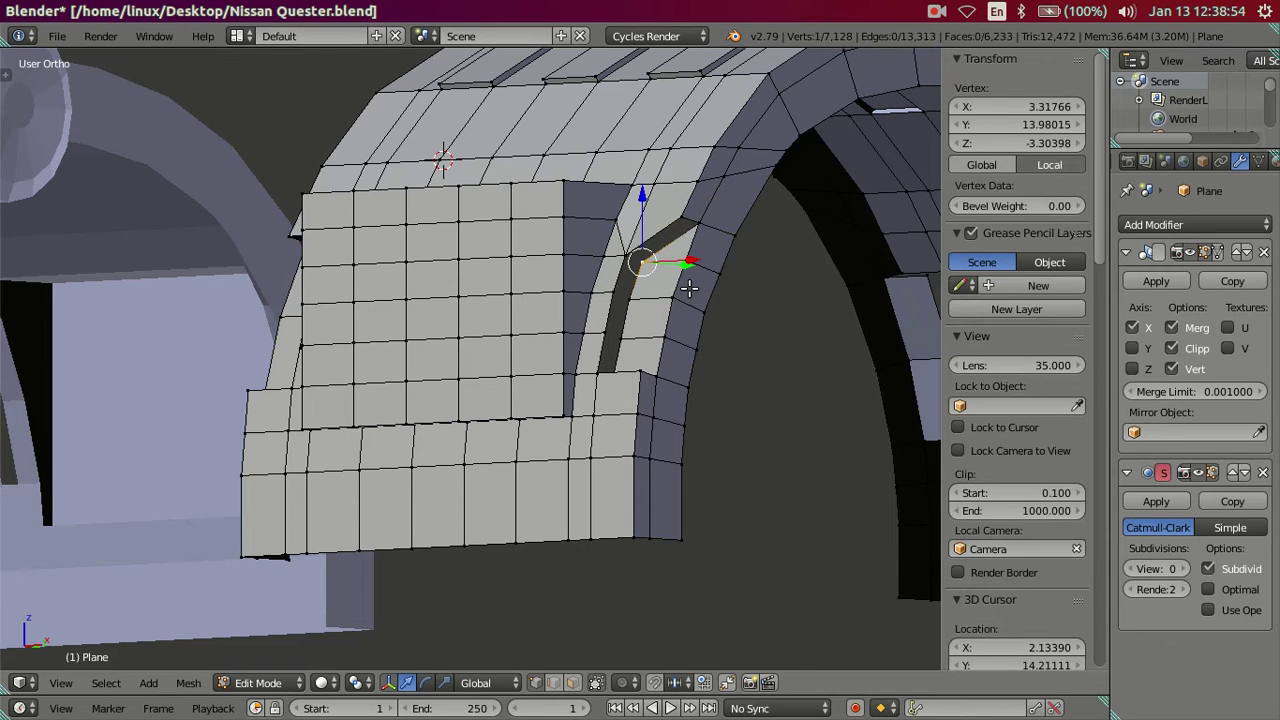
{"action": "right_click", "coordinate": [686, 288]}
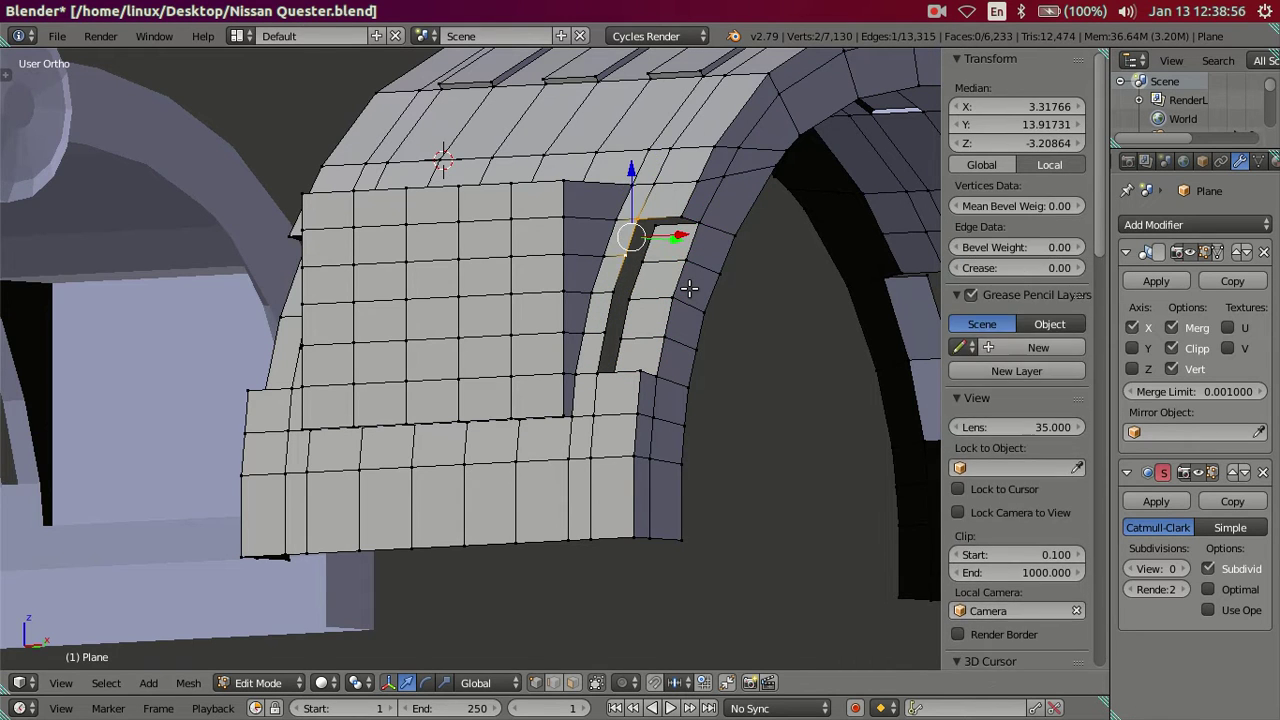
{"action": "key", "text": "a"}
{"action": "mouse_move", "coordinate": [683, 287]}
{"action": "middle_mouse_down"}
{"action": "mouse_move", "coordinate": [623, 286]}
{"action": "mouse_move", "coordinate": [529, 337]}
{"action": "middle_mouse_up"}
{"action": "scroll", "coordinate": [533, 337], "scroll_direction": "up", "scroll_amount": 3}
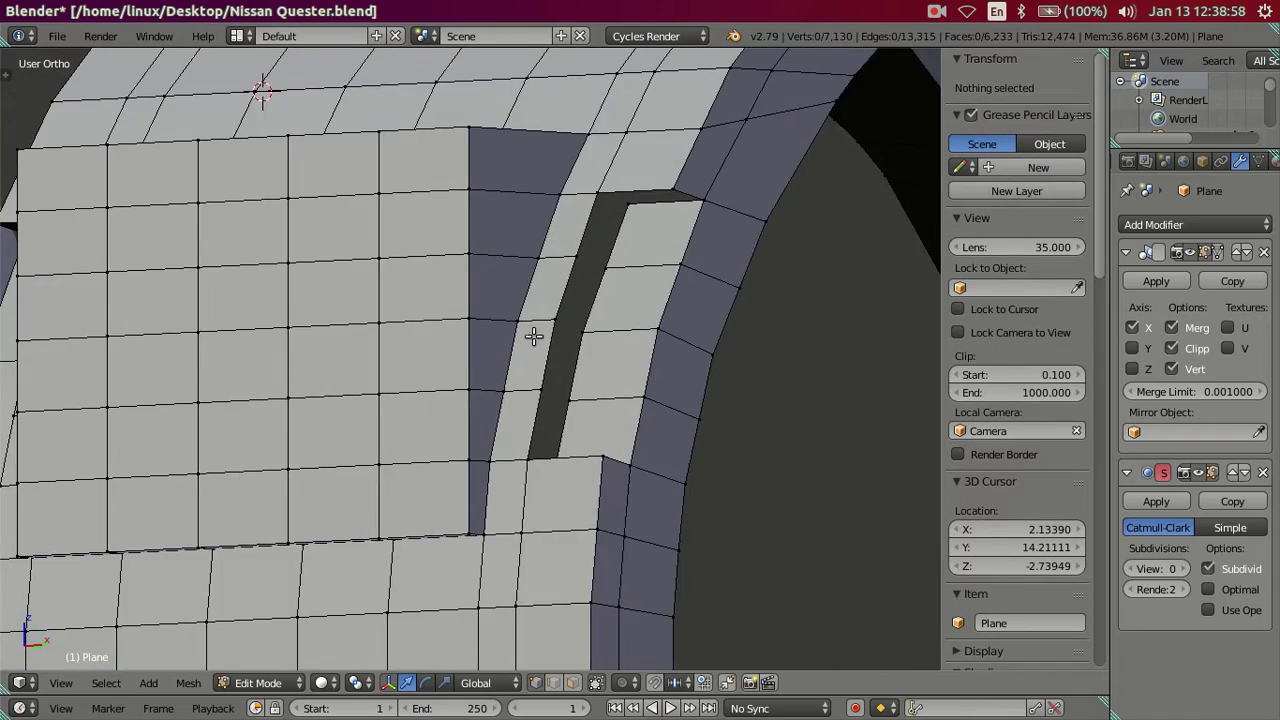
{"action": "mouse_move", "coordinate": [642, 237]}
{"action": "middle_mouse_down"}
{"action": "mouse_move", "coordinate": [543, 331]}
{"action": "mouse_move", "coordinate": [596, 346]}
{"action": "mouse_move", "coordinate": [600, 331]}
{"action": "mouse_move", "coordinate": [579, 338]}
{"action": "middle_mouse_up"}
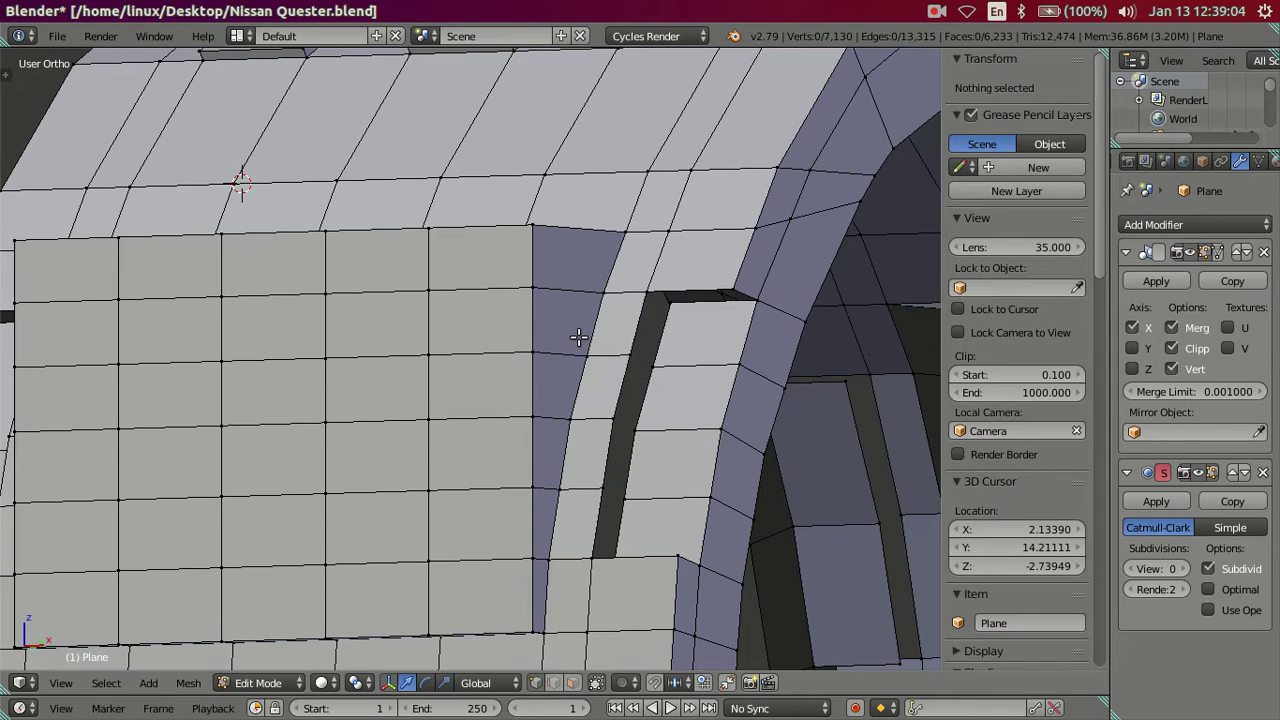
{"action": "key", "text": "KP_3"}
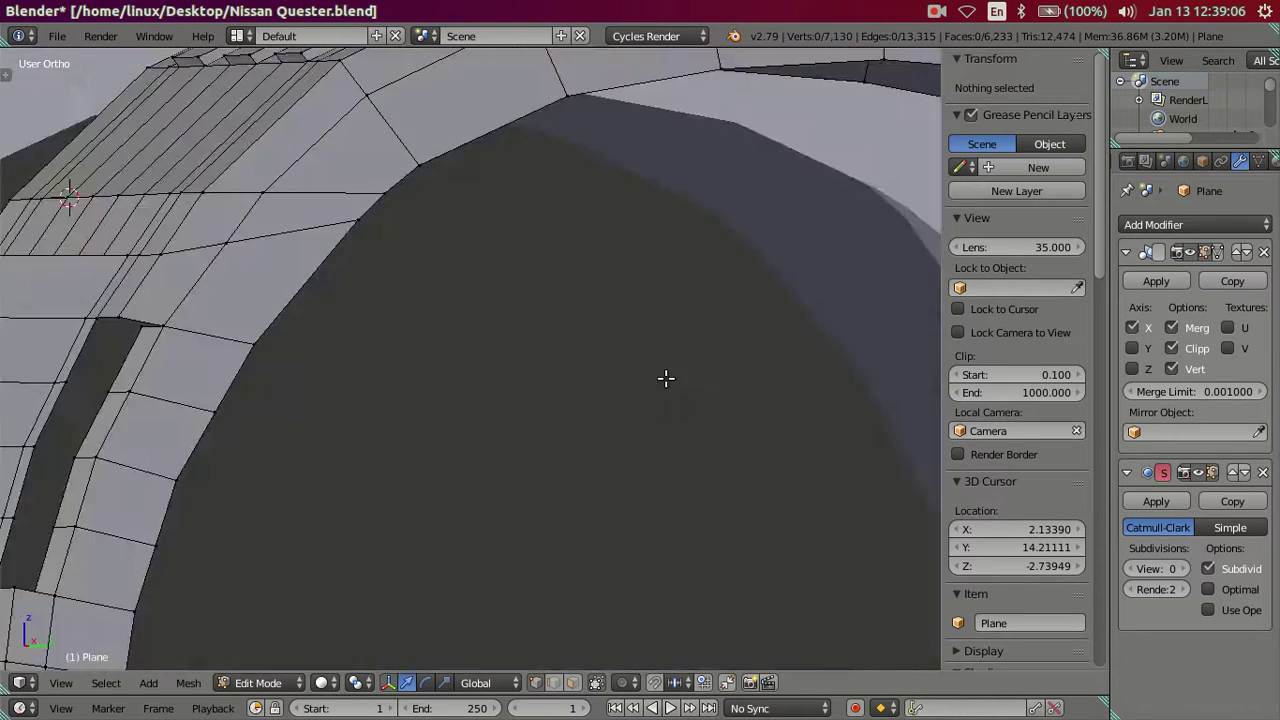
{"action": "scroll", "coordinate": [659, 355], "scroll_direction": "down", "scroll_amount": 4}
{"action": "middle_click_drag", "start_coordinate": [443, 393], "coordinate": [524, 376], "text": "shift"}
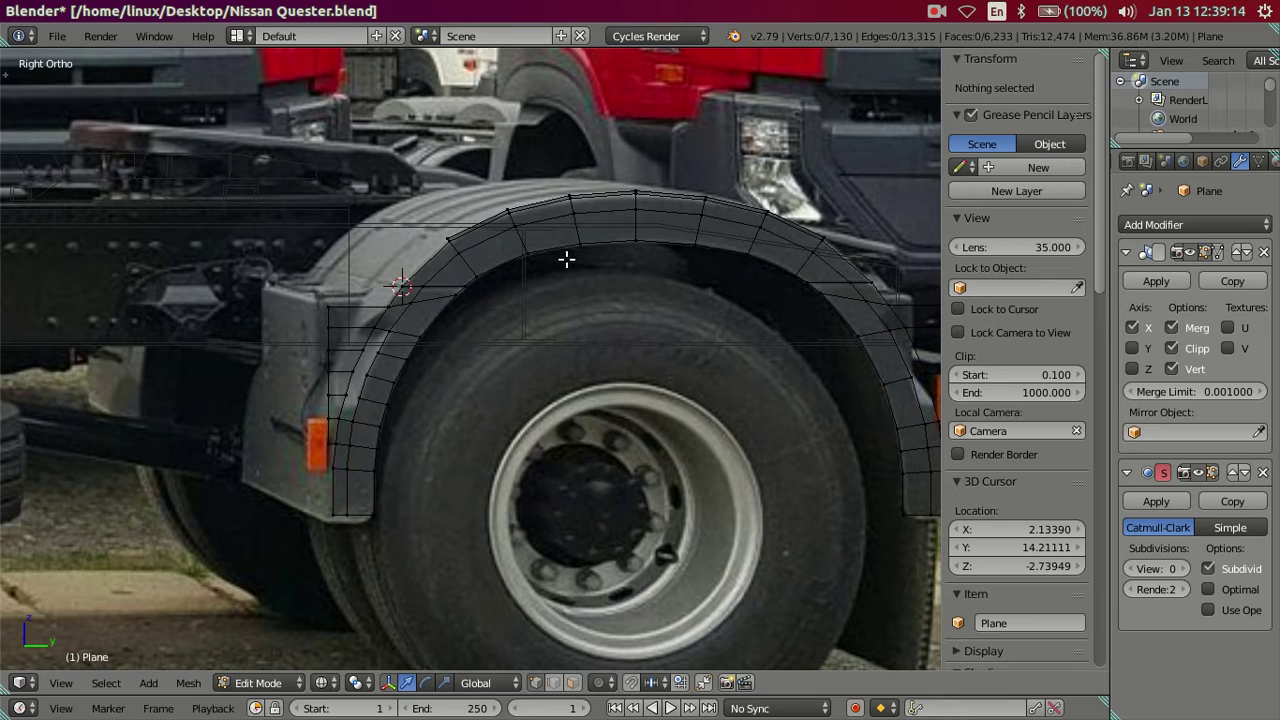
{"action": "scroll", "coordinate": [386, 322], "scroll_direction": "up", "scroll_amount": 4}
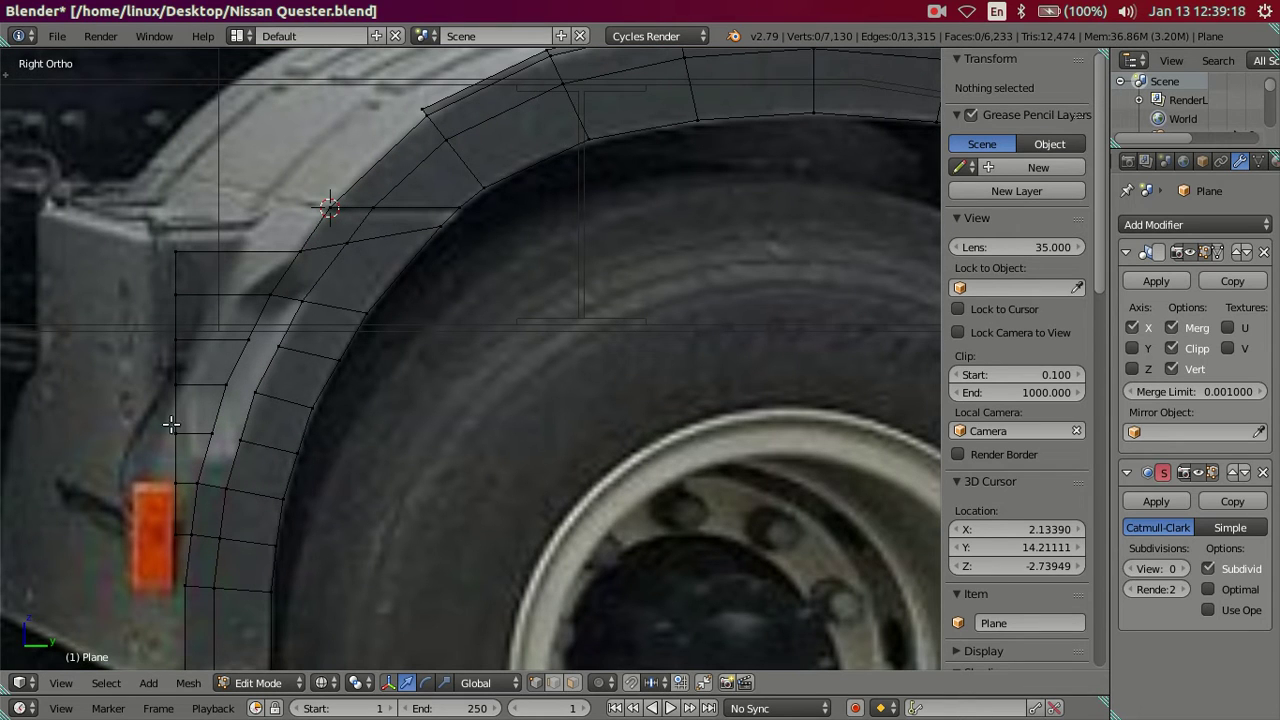
{"action": "key", "text": "x"}
{"action": "mouse_move", "coordinate": [566, 251]}
{"action": "middle_mouse_down"}
{"action": "mouse_move", "coordinate": [655, 355]}
{"action": "mouse_move", "coordinate": [729, 334]}
{"action": "mouse_move", "coordinate": [766, 343]}
{"action": "mouse_move", "coordinate": [680, 320]}
{"action": "mouse_move", "coordinate": [665, 290]}
{"action": "mouse_move", "coordinate": [606, 380]}
{"action": "mouse_move", "coordinate": [614, 266]}
{"action": "mouse_move", "coordinate": [604, 286]}
{"action": "middle_mouse_up"}
{"action": "scroll", "coordinate": [614, 323], "scroll_direction": "up", "scroll_amount": 2}
{"action": "scroll", "coordinate": [614, 323], "scroll_direction": "up", "scroll_amount": 1}
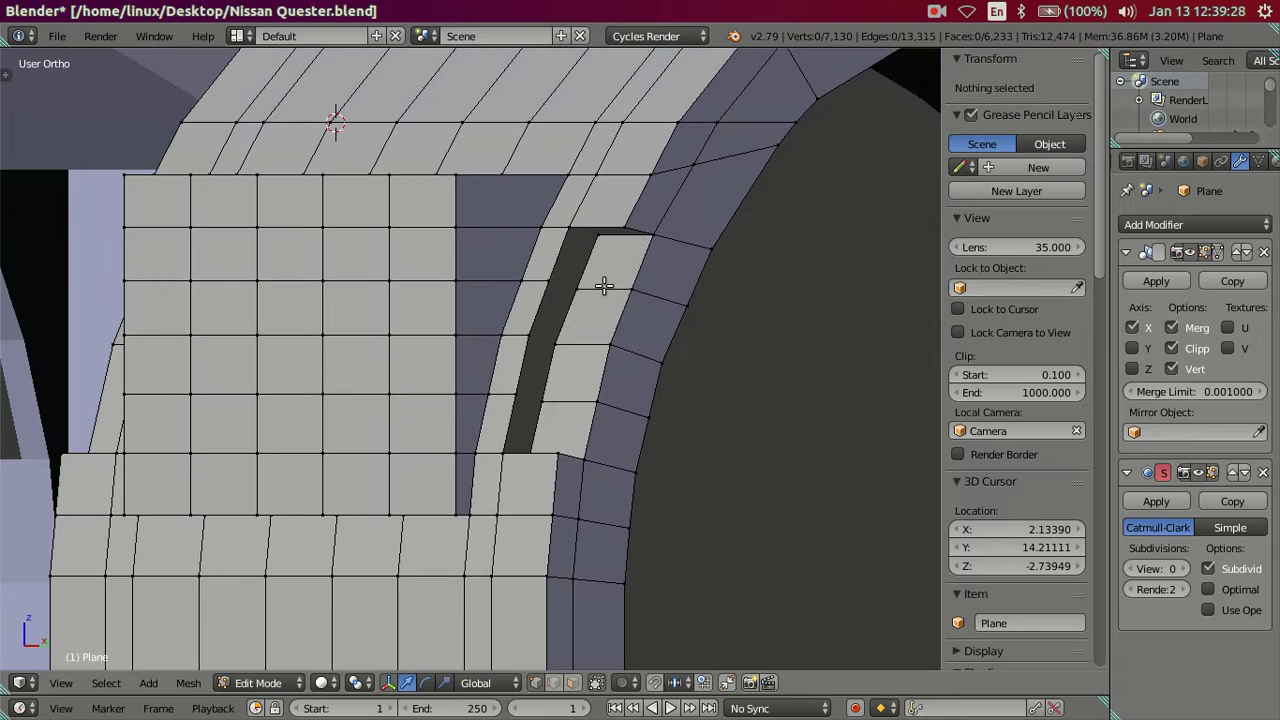
Merge the two edges at the top end of the gap At Last
{"action": "scroll", "coordinate": [604, 258], "scroll_direction": "up", "scroll_amount": 1}
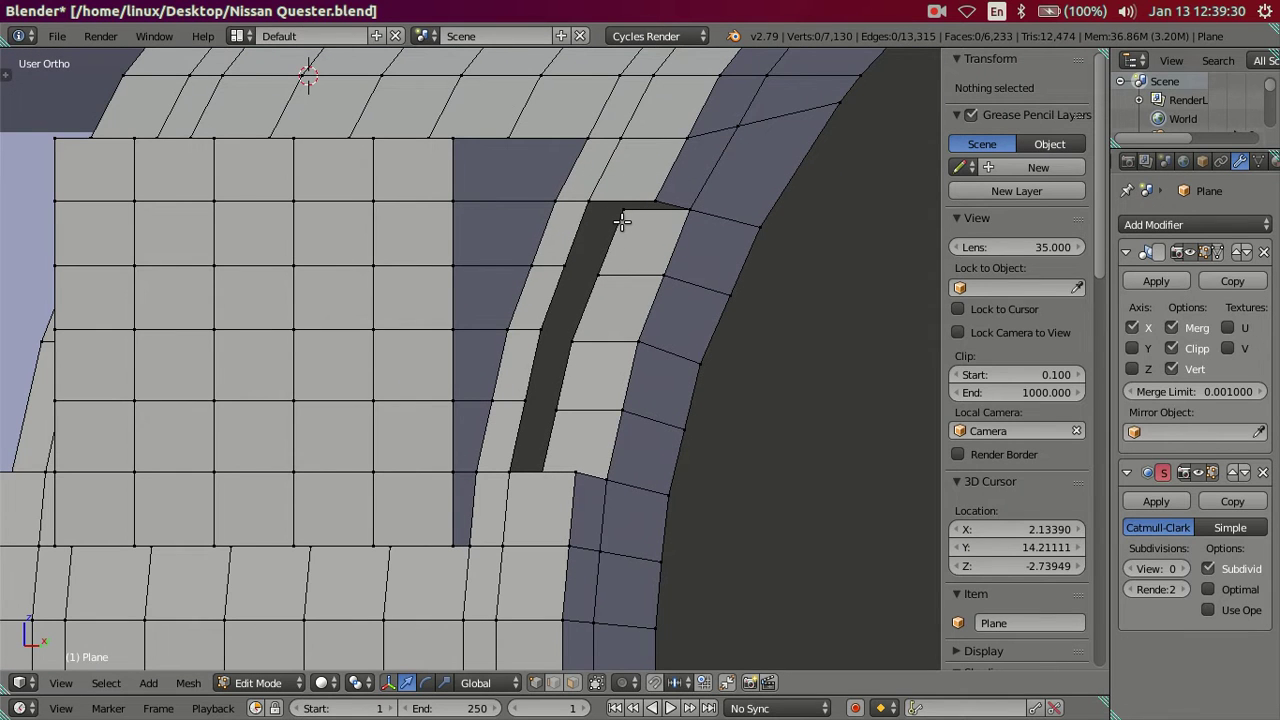
{"action": "right_click", "coordinate": [621, 220]}
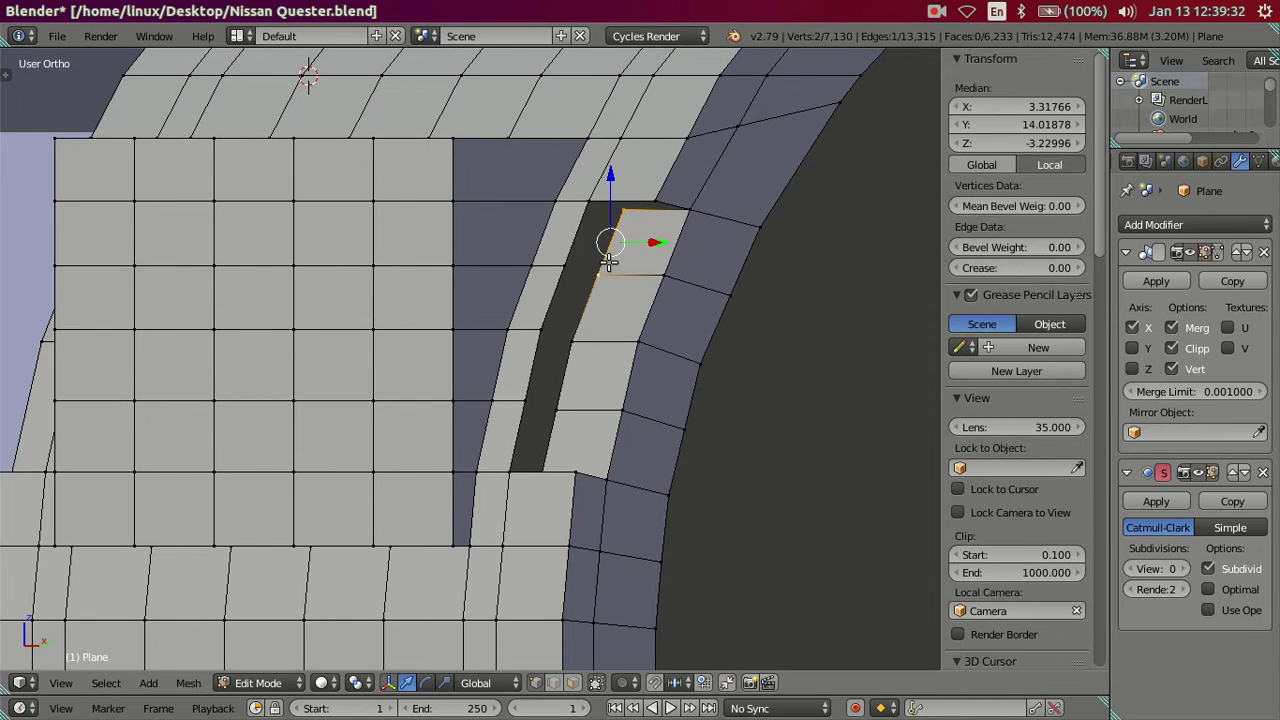
{"action": "key", "text": "alt+m"}
{"action": "left_click", "coordinate": [607, 262]}
{"action": "right_click", "coordinate": [563, 252]}
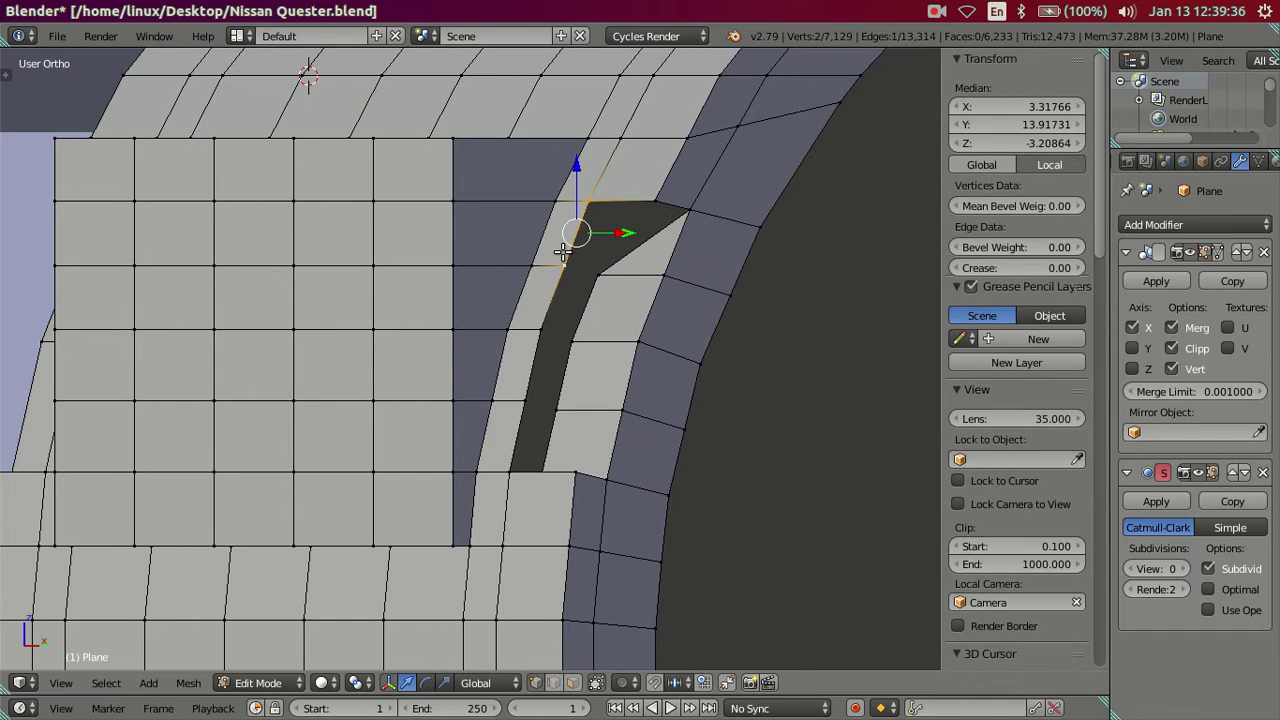
{"action": "key", "text": "alt+m"}
{"action": "left_click", "coordinate": [563, 252]}
{"action": "mouse_move", "coordinate": [571, 266]}
{"action": "middle_mouse_down"}
{"action": "mouse_move", "coordinate": [617, 297]}
{"action": "mouse_move", "coordinate": [637, 346]}
{"action": "mouse_move", "coordinate": [626, 369]}
{"action": "mouse_move", "coordinate": [547, 420]}
{"action": "middle_mouse_up"}
{"action": "key", "text": "a"}
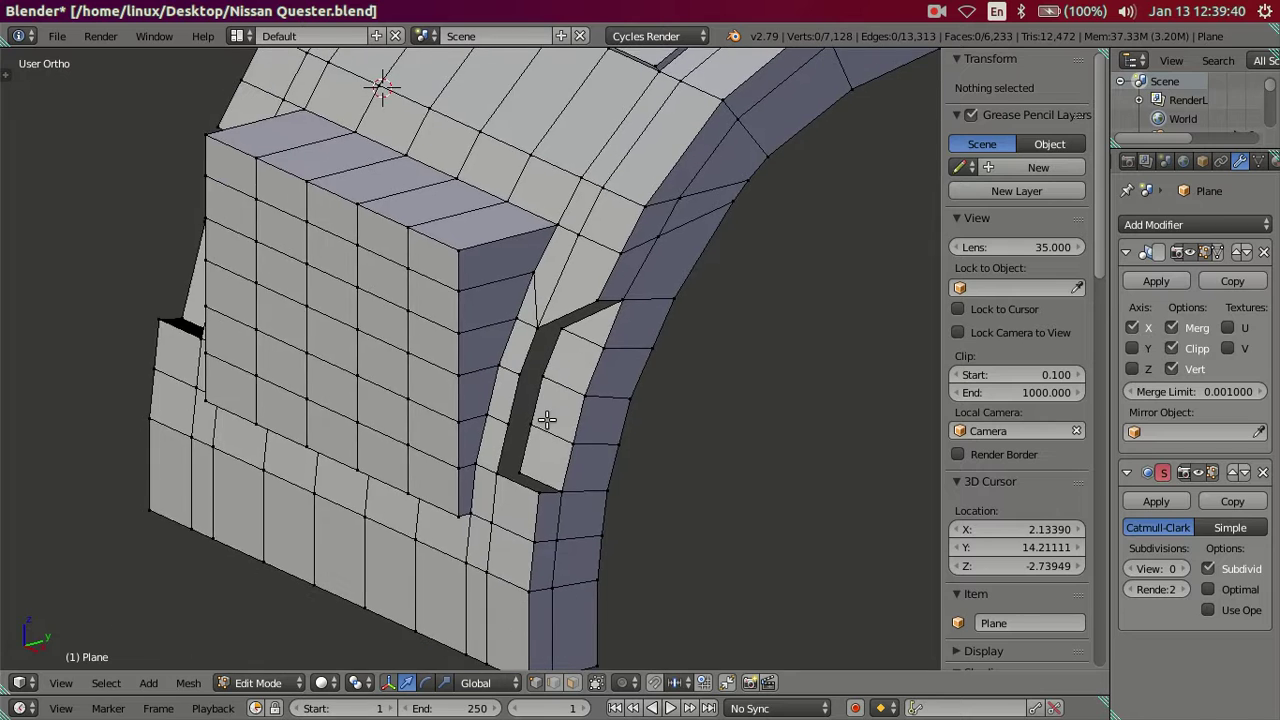
Merge two vertex pairs at the bottom end of the gap At Last
{"action": "scroll", "coordinate": [547, 420], "scroll_direction": "up", "scroll_amount": 2}
{"action": "right_click", "coordinate": [543, 520]}
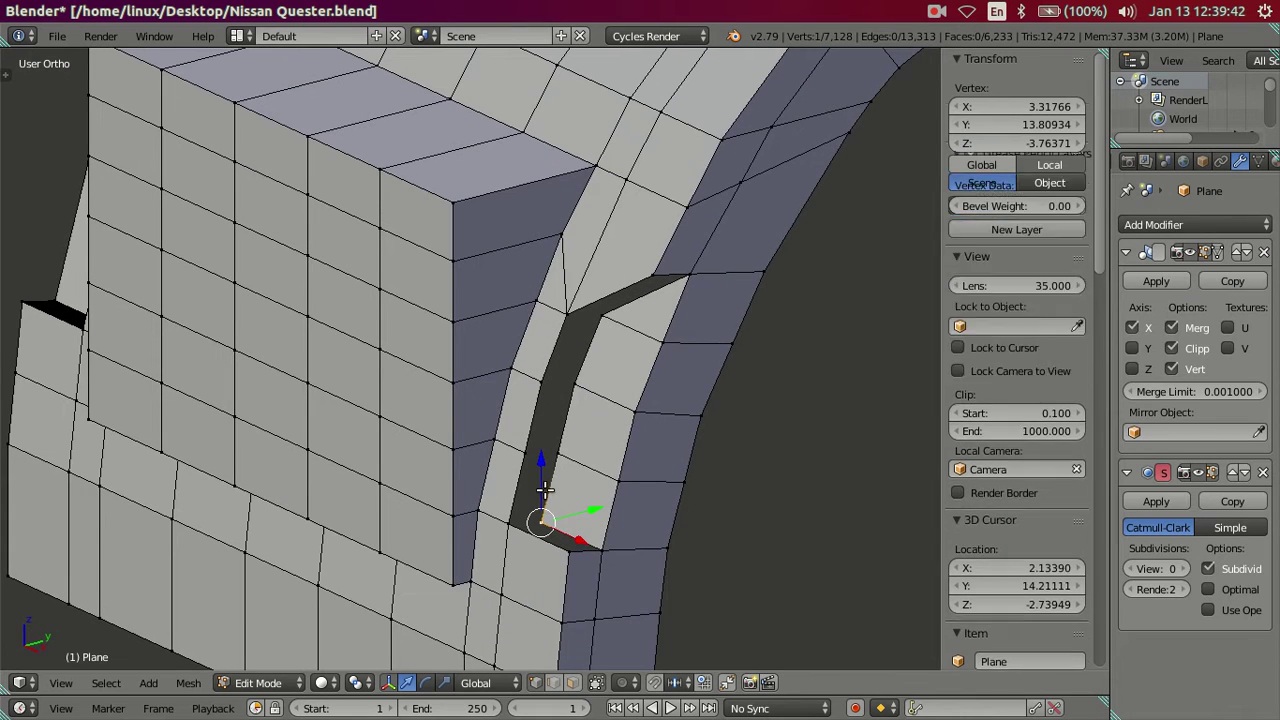
{"action": "right_click", "coordinate": [546, 472], "text": "shift"}
{"action": "key", "text": "alt+m"}
{"action": "left_click", "coordinate": [549, 471]}
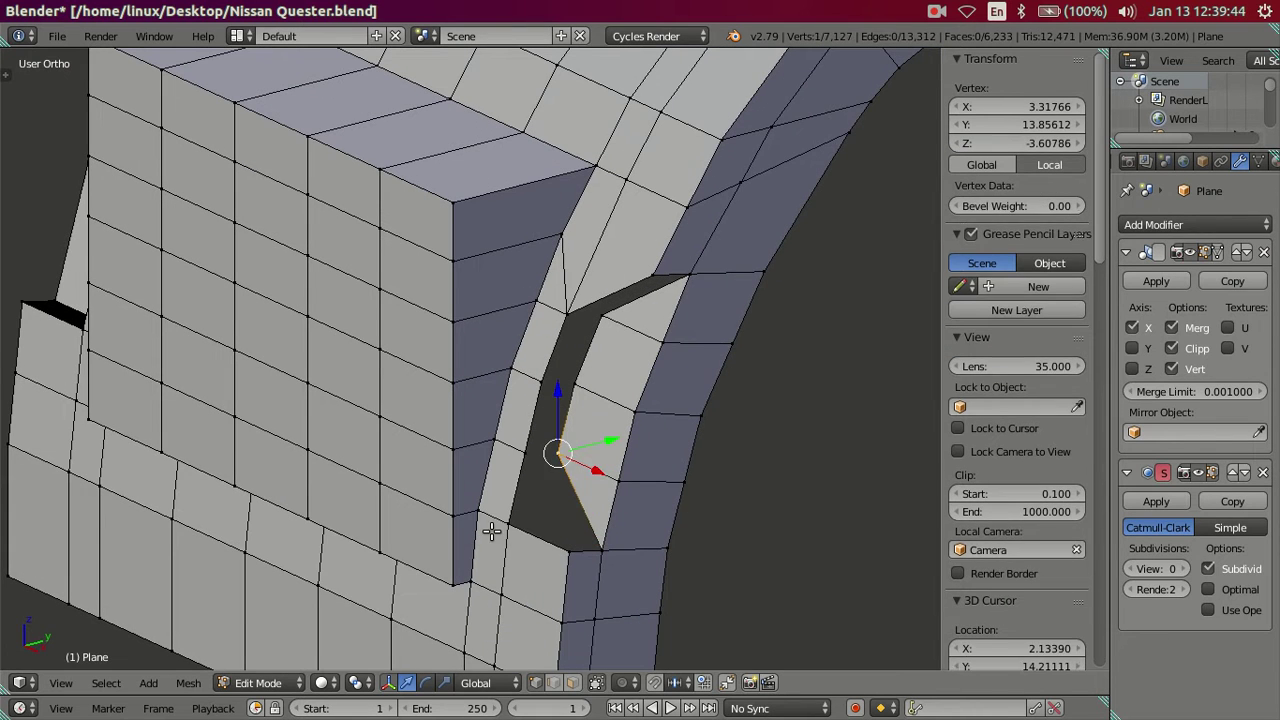
{"action": "right_click", "coordinate": [518, 456], "text": "shift"}
{"action": "key", "text": "alt+m"}
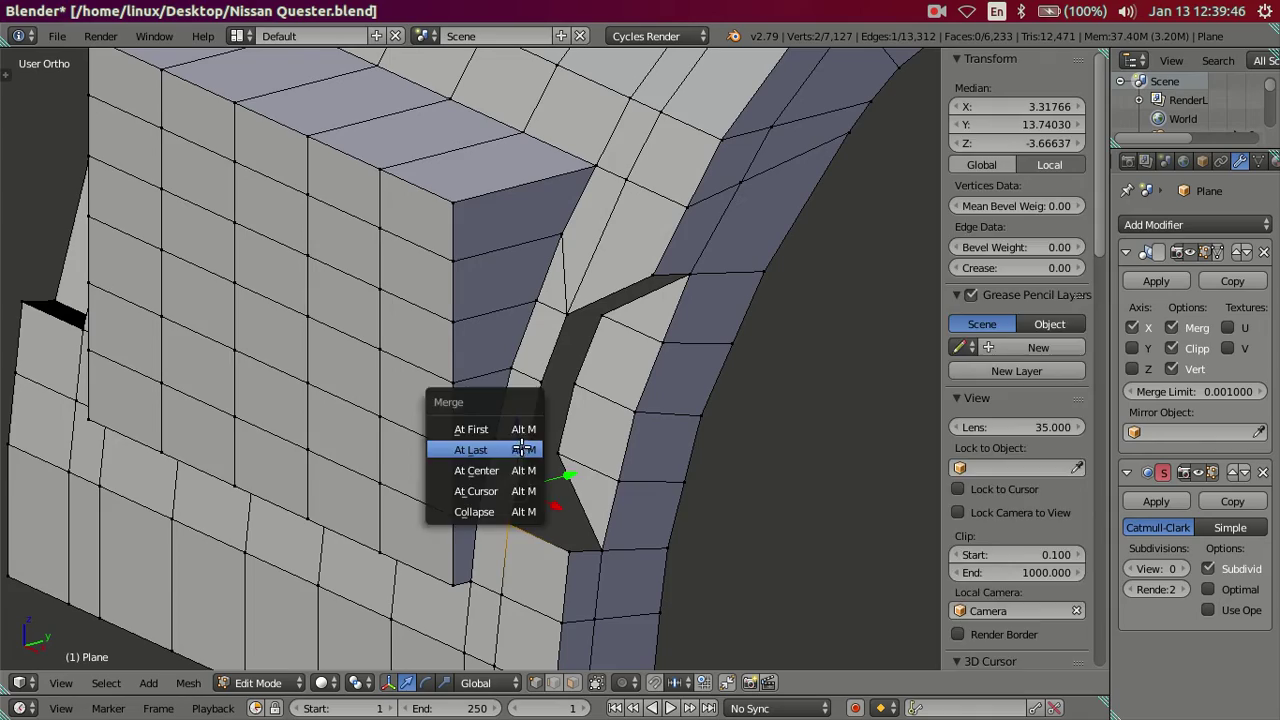
{"action": "left_click", "coordinate": [520, 452]}
{"action": "key", "text": "a"}
{"action": "scroll", "coordinate": [543, 390], "scroll_direction": "up", "scroll_amount": 2}
{"action": "scroll", "coordinate": [543, 383], "scroll_direction": "down", "scroll_amount": 2}
{"action": "middle_click_drag", "start_coordinate": [529, 371], "coordinate": [507, 313]}
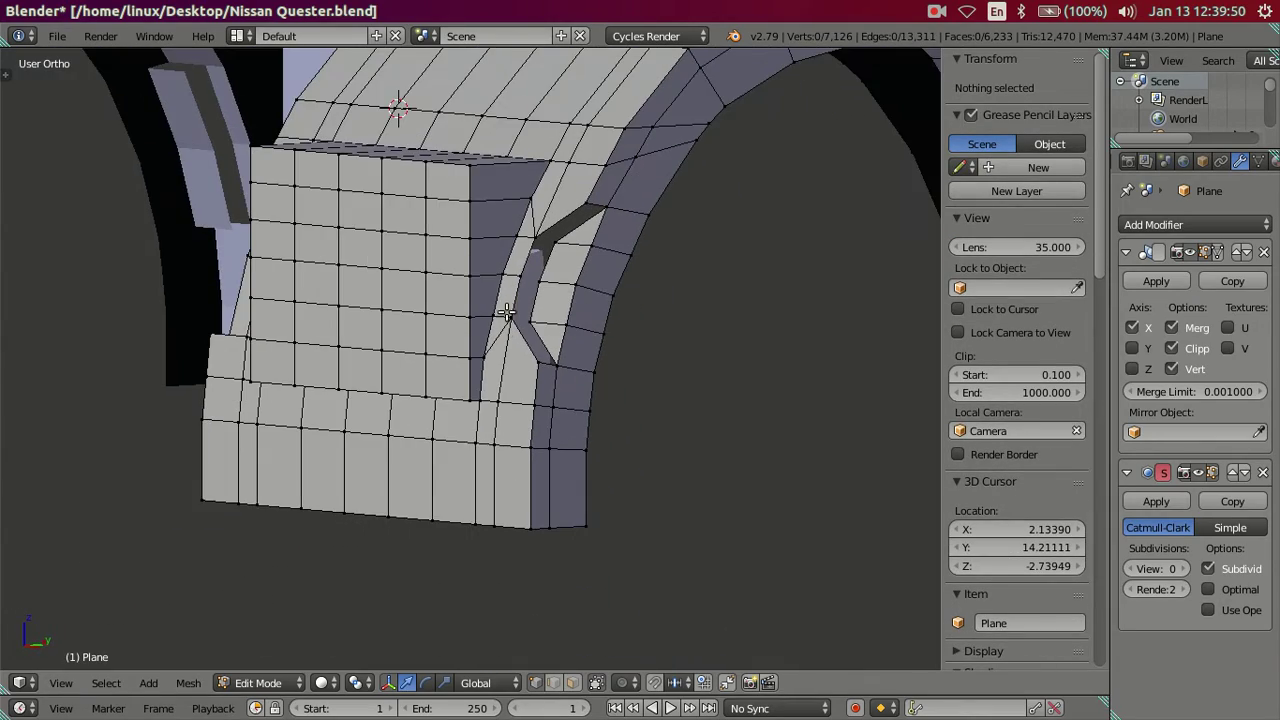
{"action": "mouse_move", "coordinate": [451, 201]}
{"action": "middle_mouse_down"}
{"action": "mouse_move", "coordinate": [429, 271]}
{"action": "mouse_move", "coordinate": [675, 310]}
{"action": "mouse_move", "coordinate": [668, 283]}
{"action": "middle_mouse_up"}
Add a loop cut across the strip beside the other side's gap
{"action": "scroll", "coordinate": [512, 271], "scroll_direction": "up", "scroll_amount": 2}
{"action": "key", "text": "ctrl+r"}
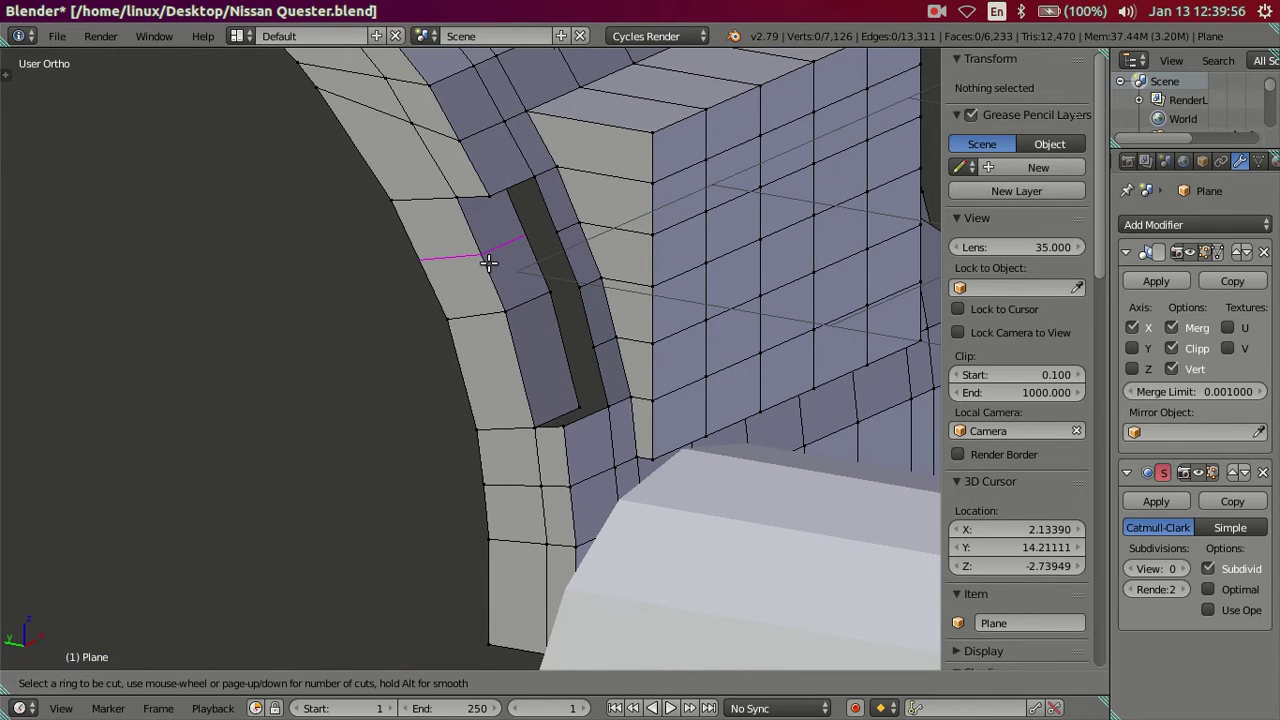
{"action": "left_click", "coordinate": [489, 263]}
{"action": "key", "text": "ctrl+space"}
Merge the vertex pairs at the gap's top corner At Last, using wireframe to reach hidden ones
{"action": "left_click", "coordinate": [574, 402]}
{"action": "left_click", "coordinate": [566, 356], "text": "shift"}
{"action": "key", "text": "alt+m"}
{"action": "left_click", "coordinate": [568, 364]}
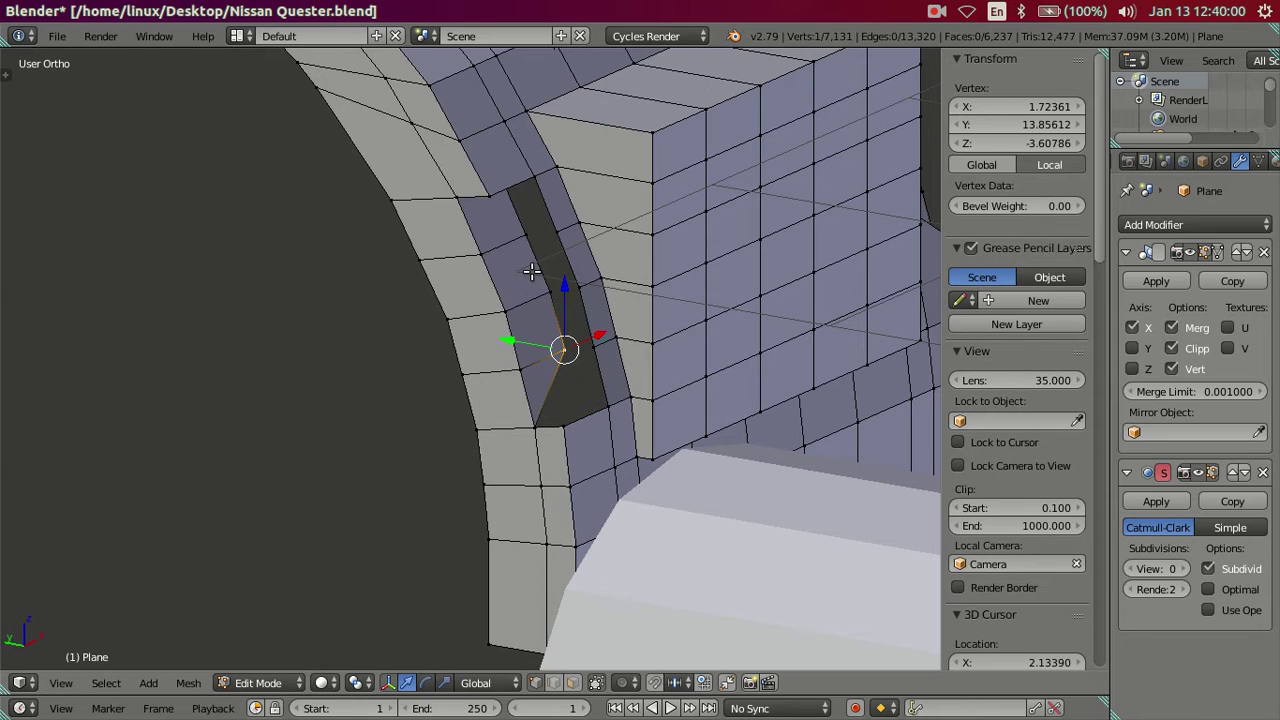
{"action": "key", "text": "z"}
{"action": "left_click", "coordinate": [523, 230], "text": "shift"}
{"action": "key", "text": "z"}
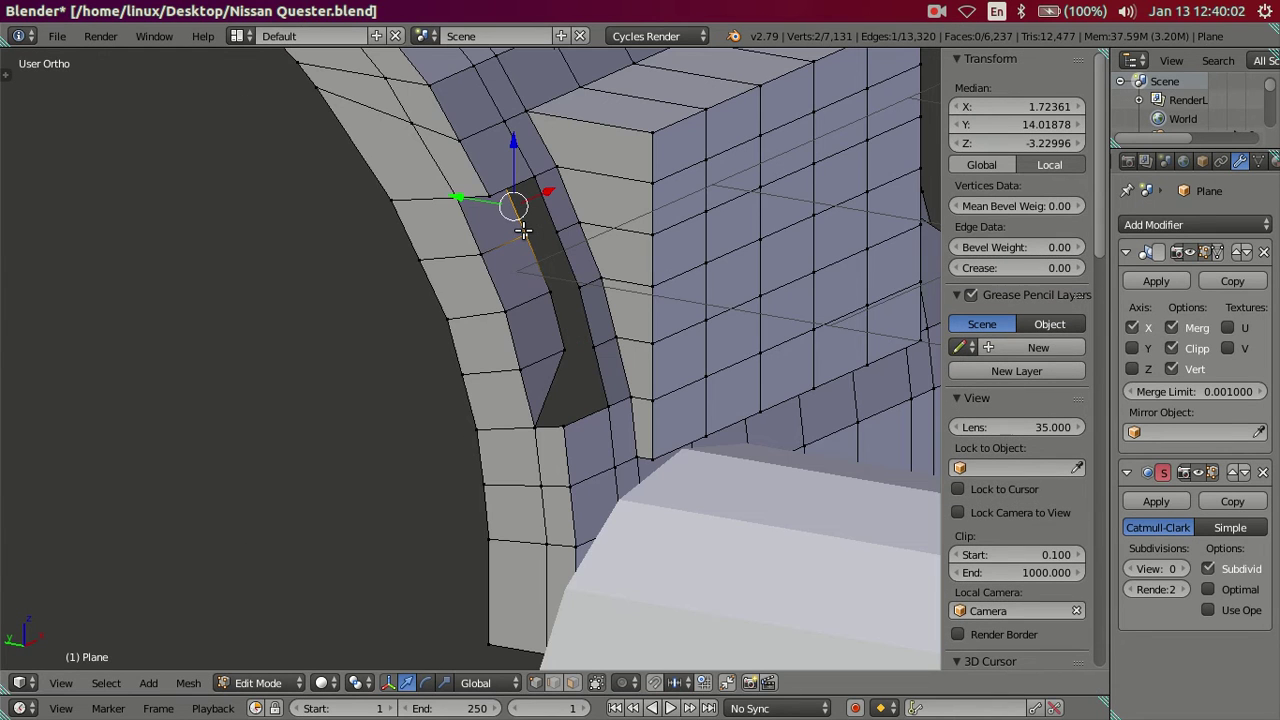
{"action": "key", "text": "alt+m"}
{"action": "left_click", "coordinate": [525, 229]}
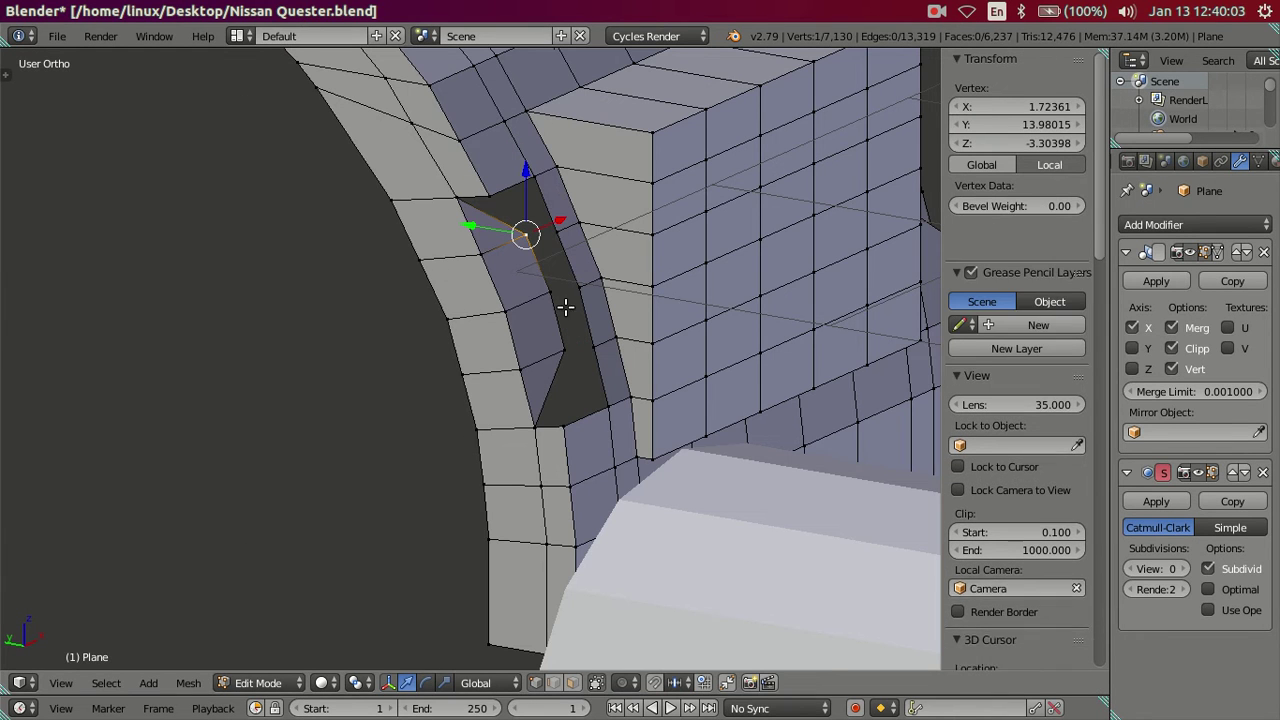
Merge two more vertex pairs lower down the gap At Last and inspect the closed gap
{"action": "left_click", "coordinate": [535, 173], "text": "shift"}
{"action": "key", "text": "alt+m"}
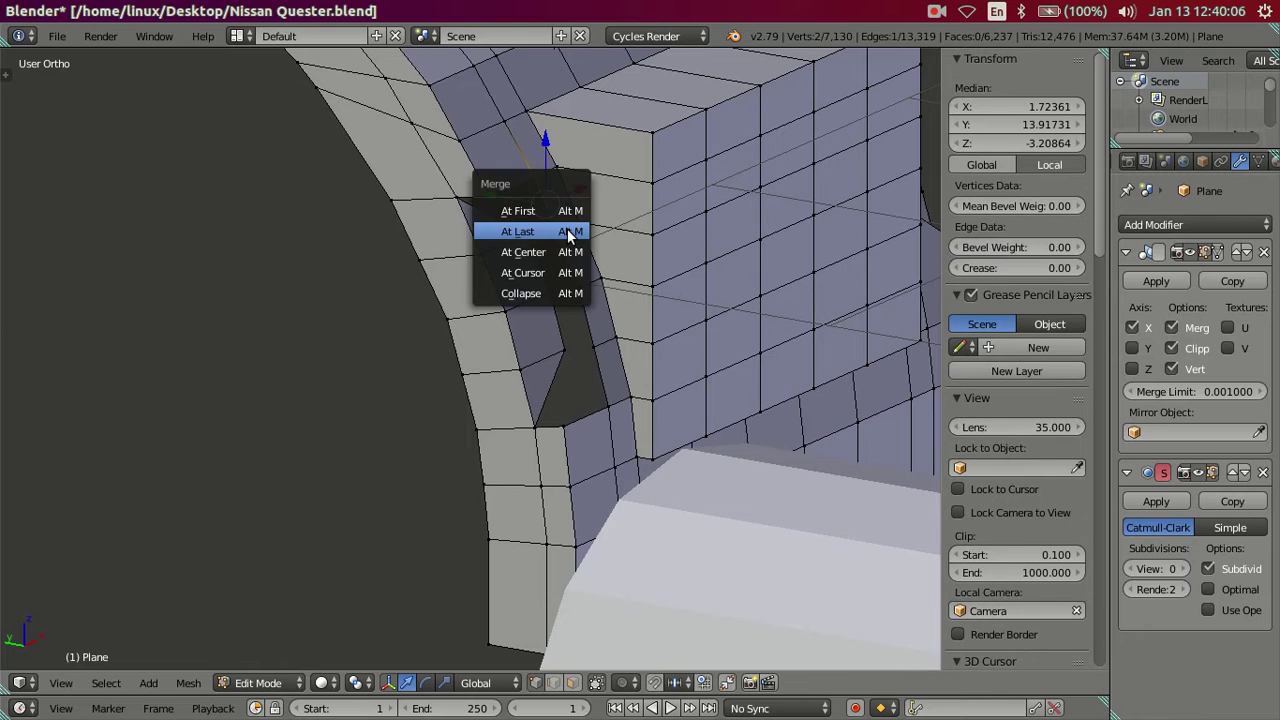
{"action": "left_click", "coordinate": [568, 231]}
{"action": "left_click", "coordinate": [606, 406]}
{"action": "left_click", "coordinate": [584, 338], "text": "shift"}
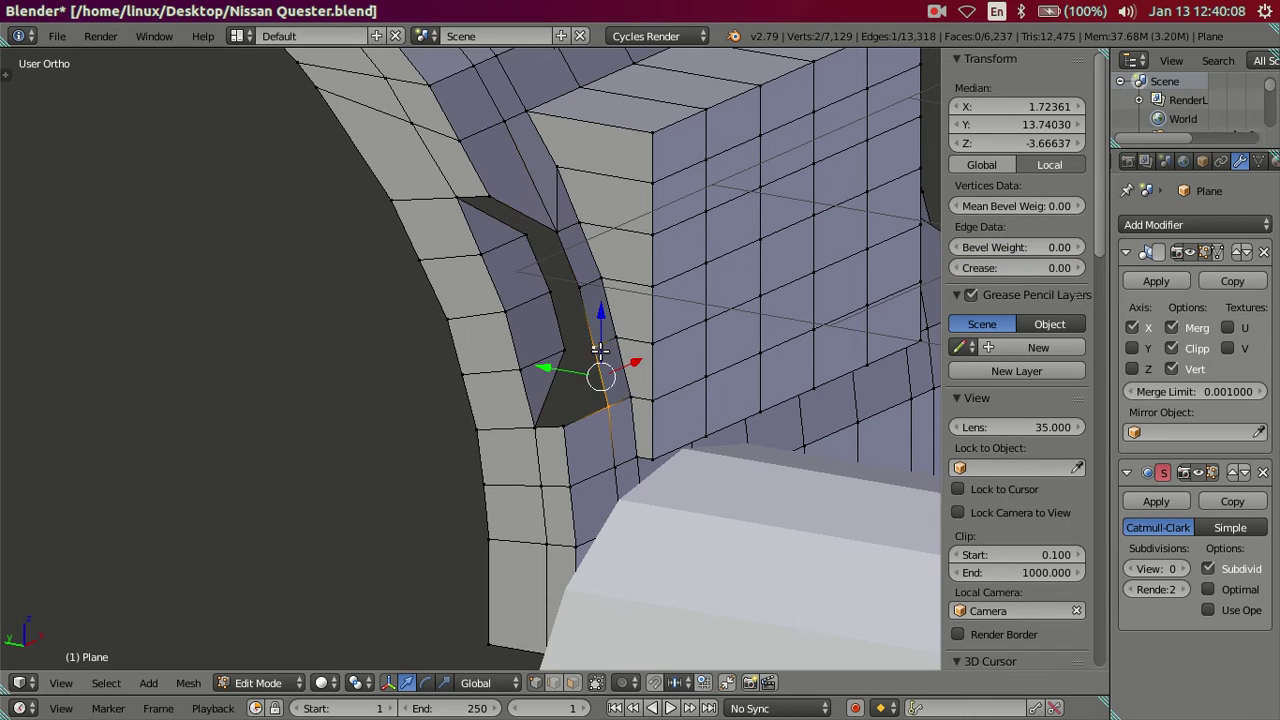
{"action": "key", "text": "alt+m"}
{"action": "left_click", "coordinate": [603, 350]}
{"action": "middle_click_drag", "start_coordinate": [580, 337], "coordinate": [537, 330]}
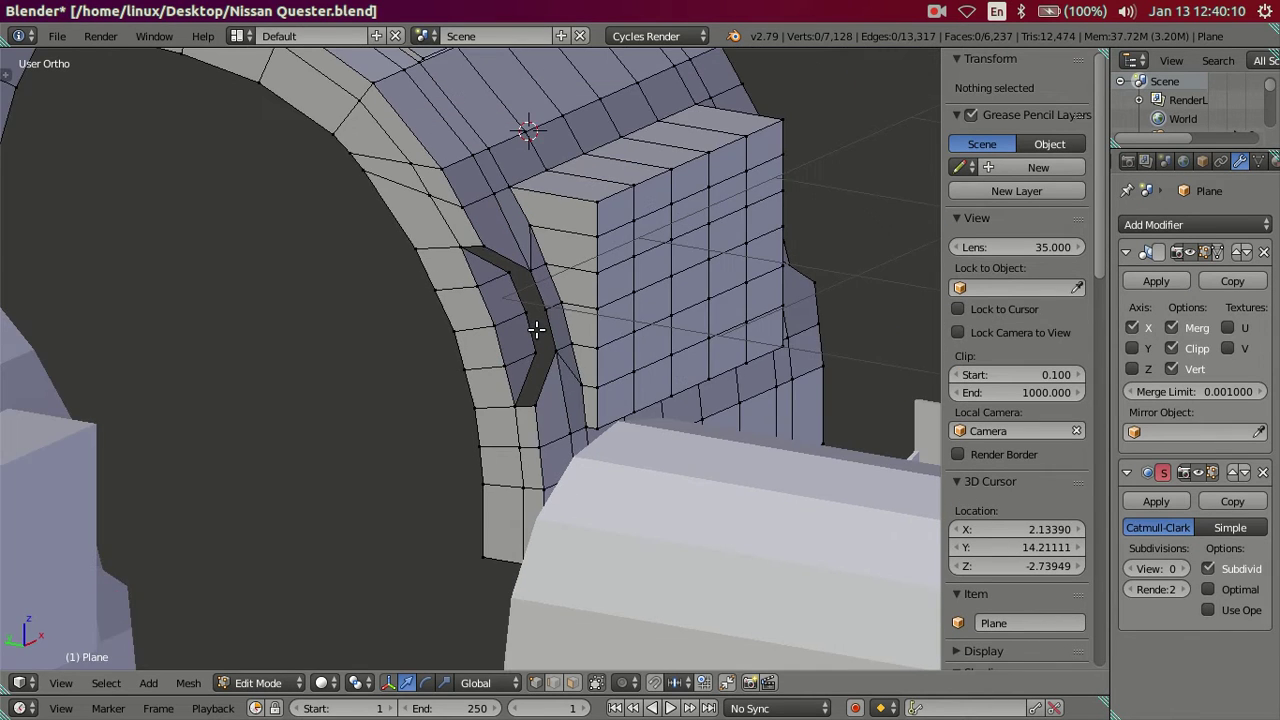
{"action": "mouse_move", "coordinate": [621, 327]}
{"action": "middle_mouse_down"}
{"action": "mouse_move", "coordinate": [586, 351]}
{"action": "mouse_move", "coordinate": [371, 337]}
{"action": "mouse_move", "coordinate": [581, 287]}
{"action": "mouse_move", "coordinate": [614, 309]}
{"action": "mouse_move", "coordinate": [561, 290]}
{"action": "middle_mouse_up"}
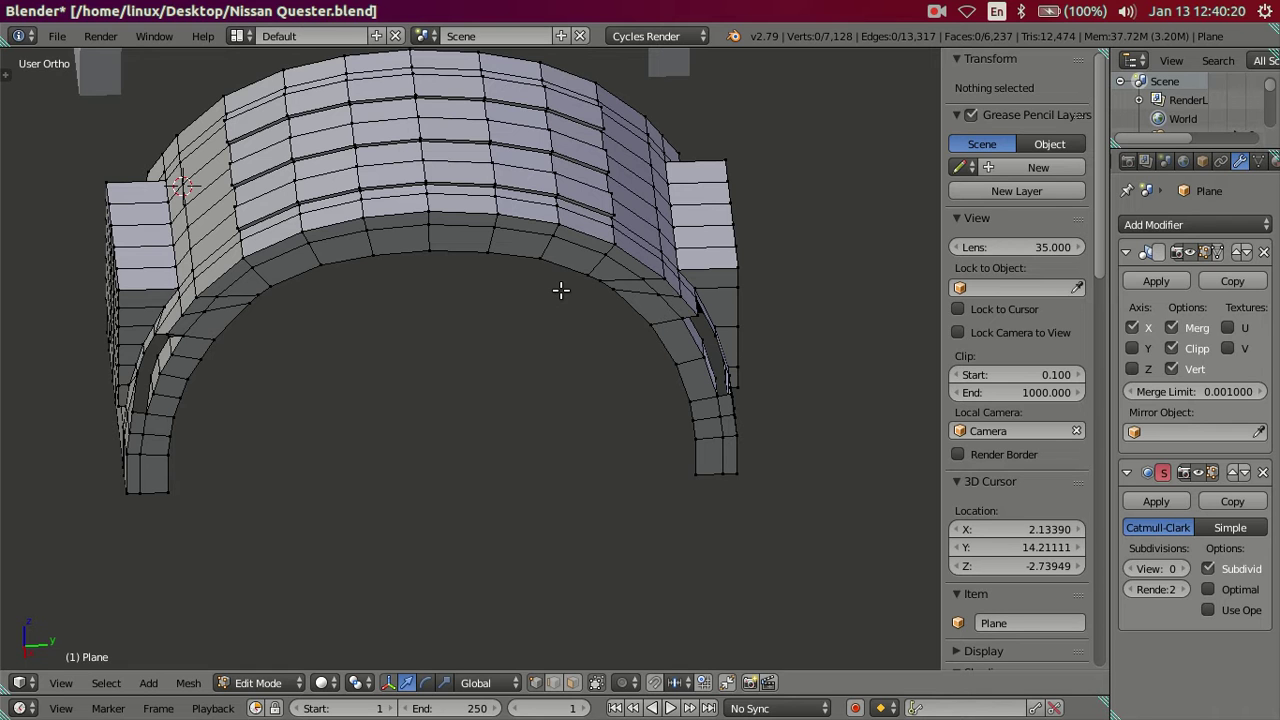
Add new edge loops across the side block and through the wheel arch
{"action": "mouse_move", "coordinate": [659, 346]}
{"action": "middle_mouse_down"}
{"action": "mouse_move", "coordinate": [620, 206]}
{"action": "mouse_move", "coordinate": [491, 323]}
{"action": "mouse_move", "coordinate": [420, 297]}
{"action": "mouse_move", "coordinate": [666, 349]}
{"action": "middle_mouse_up"}
{"action": "scroll", "coordinate": [580, 345], "scroll_direction": "up", "scroll_amount": 3}
{"action": "scroll", "coordinate": [583, 336], "scroll_direction": "up", "scroll_amount": 2}
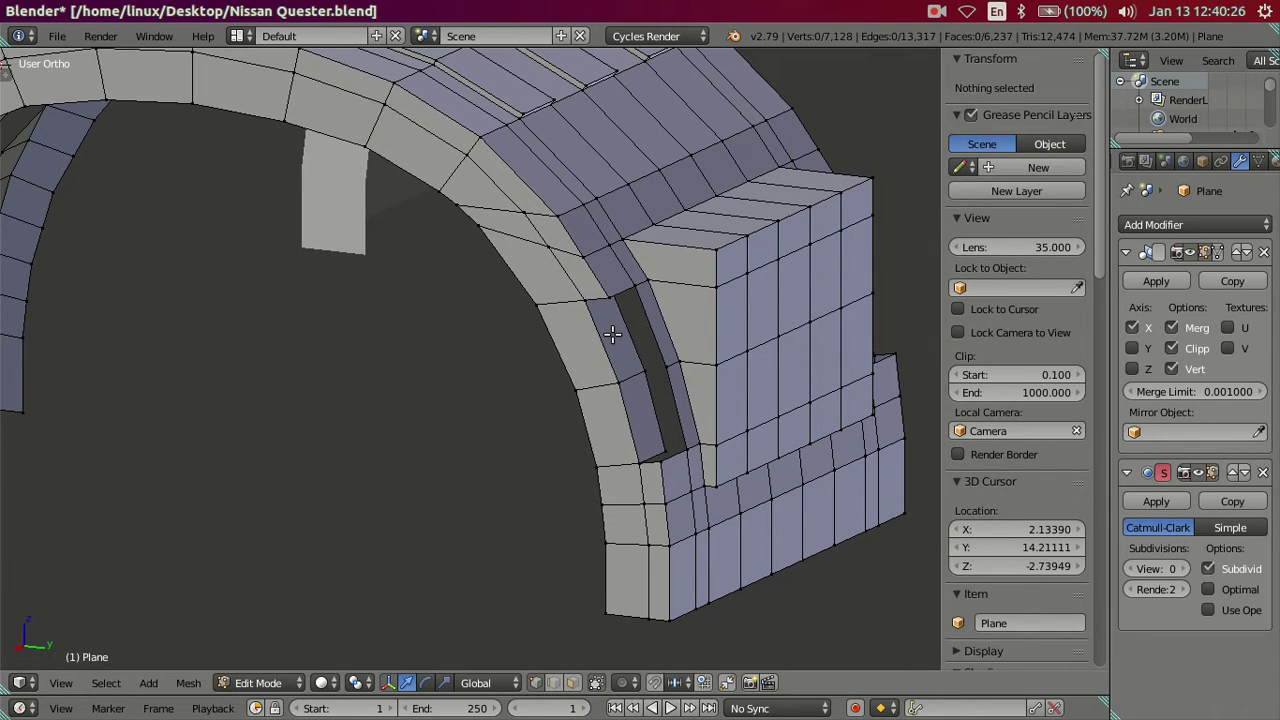
{"action": "right_click", "coordinate": [612, 334]}
{"action": "right_click", "coordinate": [714, 348], "text": "alt"}
{"action": "key", "text": "ctrl+r"}
{"action": "left_click", "coordinate": [714, 386]}
{"action": "key", "text": "ctrl+r"}
{"action": "left_click", "coordinate": [624, 422]}
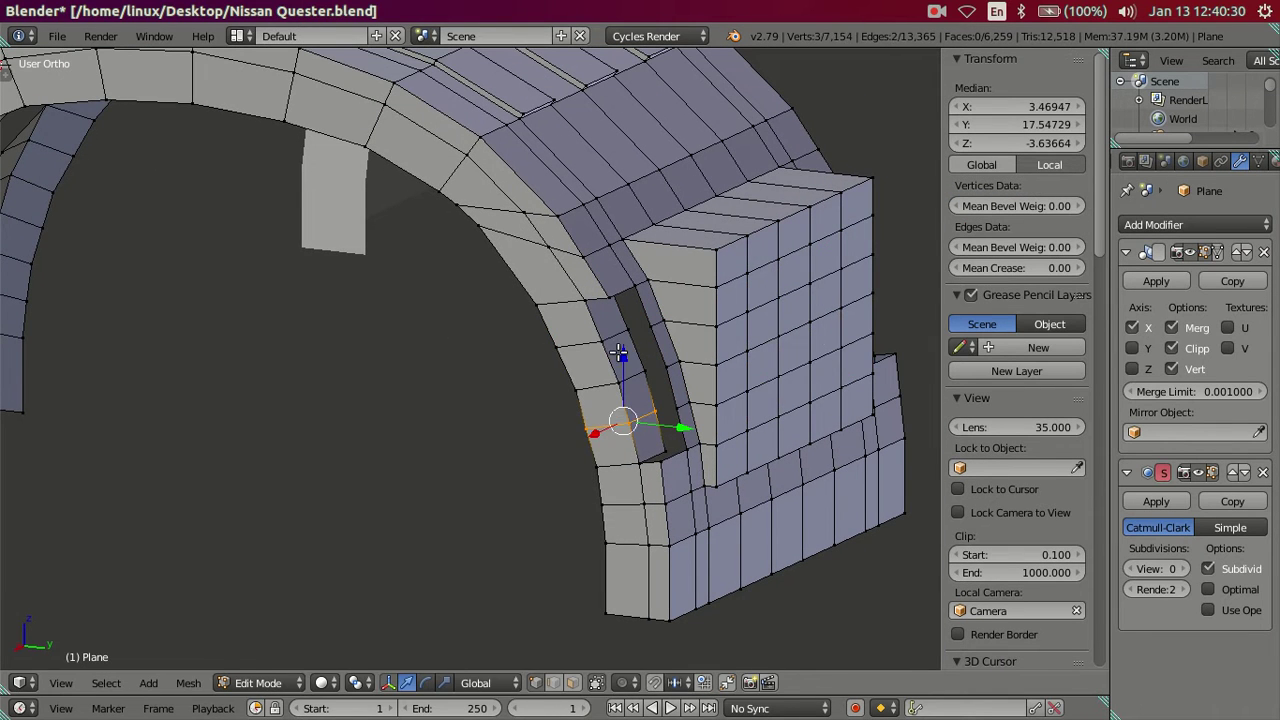
Merge the overlapping vertices at the groove end using Merge At Last
{"action": "key", "text": "z"}
{"action": "right_click", "coordinate": [632, 276]}
{"action": "right_click", "coordinate": [648, 292], "text": "shift"}
{"action": "right_click", "coordinate": [645, 286], "text": "shift"}
{"action": "right_click", "coordinate": [660, 323], "text": "shift"}
{"action": "key", "text": "alt+m"}
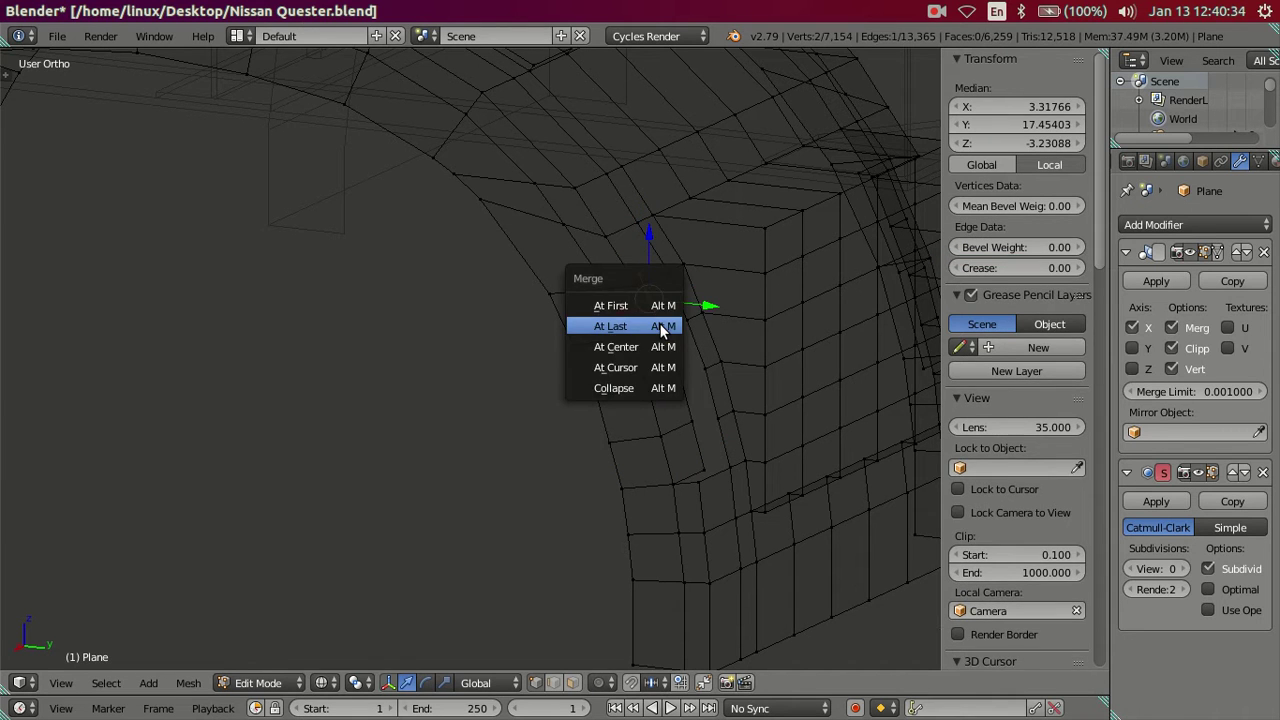
{"action": "left_click", "coordinate": [662, 327]}
{"action": "key", "text": "z"}
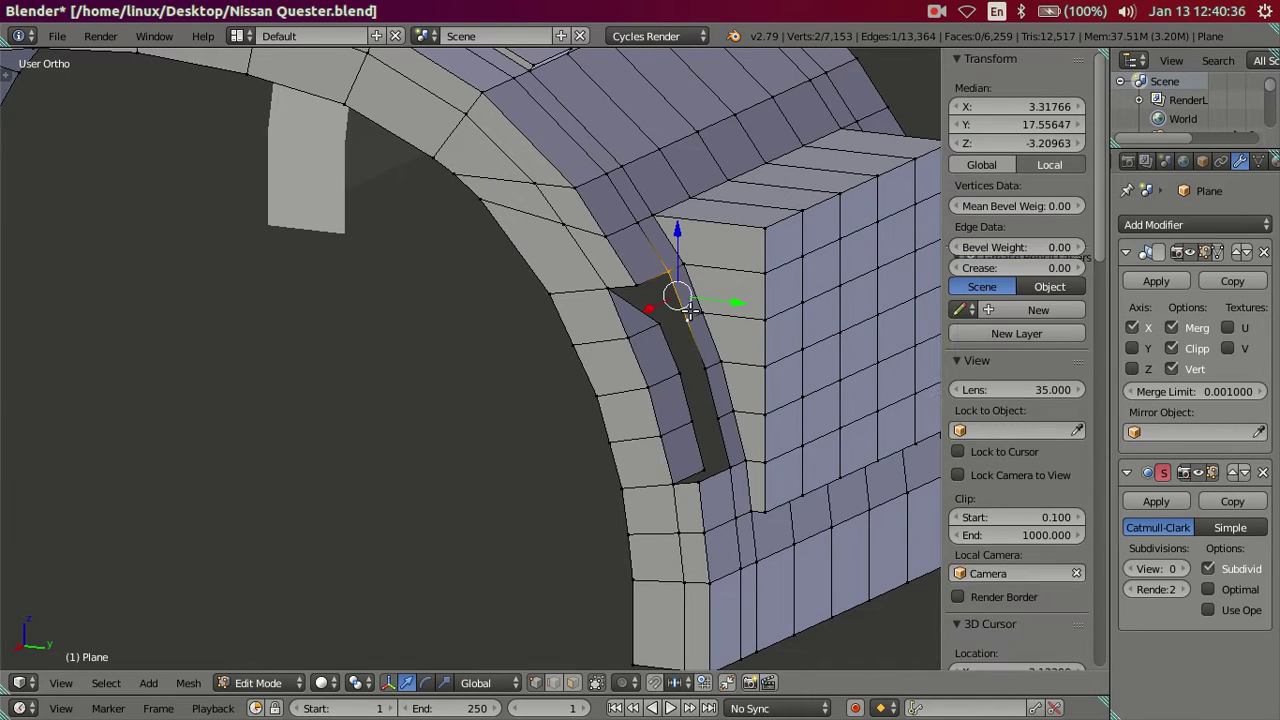
{"action": "key", "text": "alt+m"}
{"action": "left_click", "coordinate": [655, 334]}
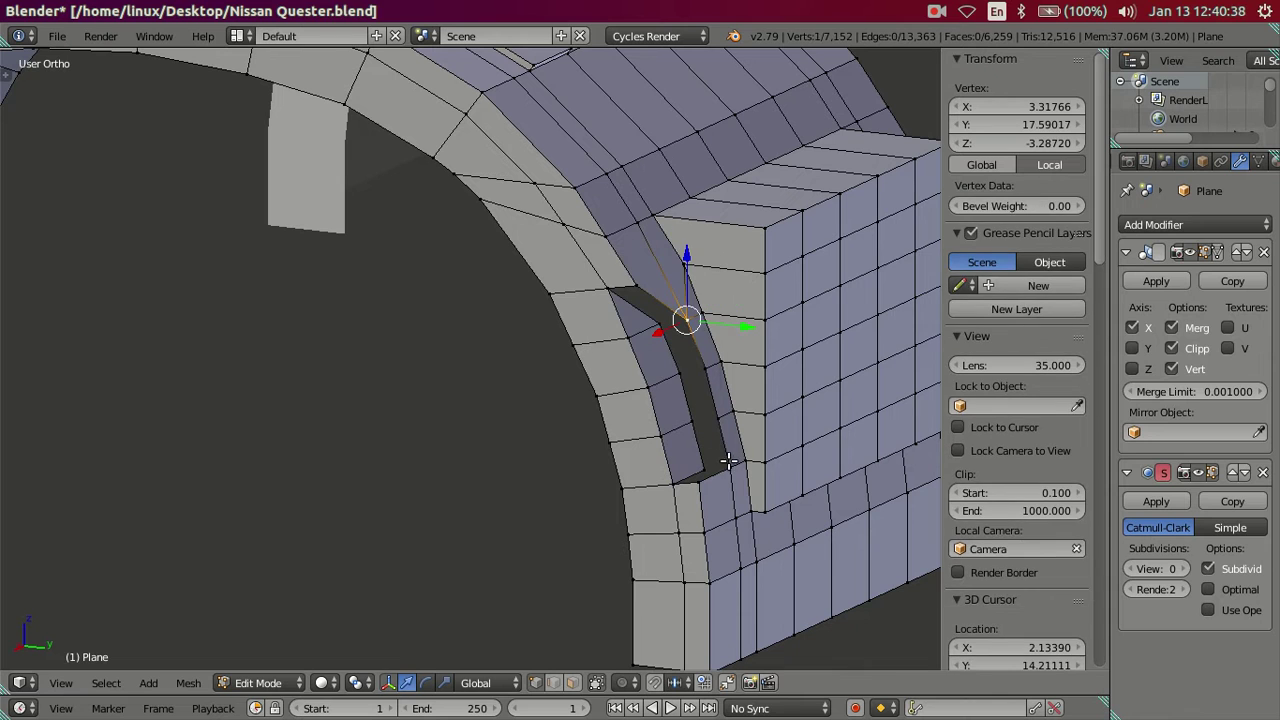
Merge further vertex pairs at the arch, including a hidden one, at the last vertex
{"action": "right_click", "coordinate": [718, 422], "text": "shift"}
{"action": "key", "text": "alt+m"}
{"action": "left_click", "coordinate": [690, 505]}
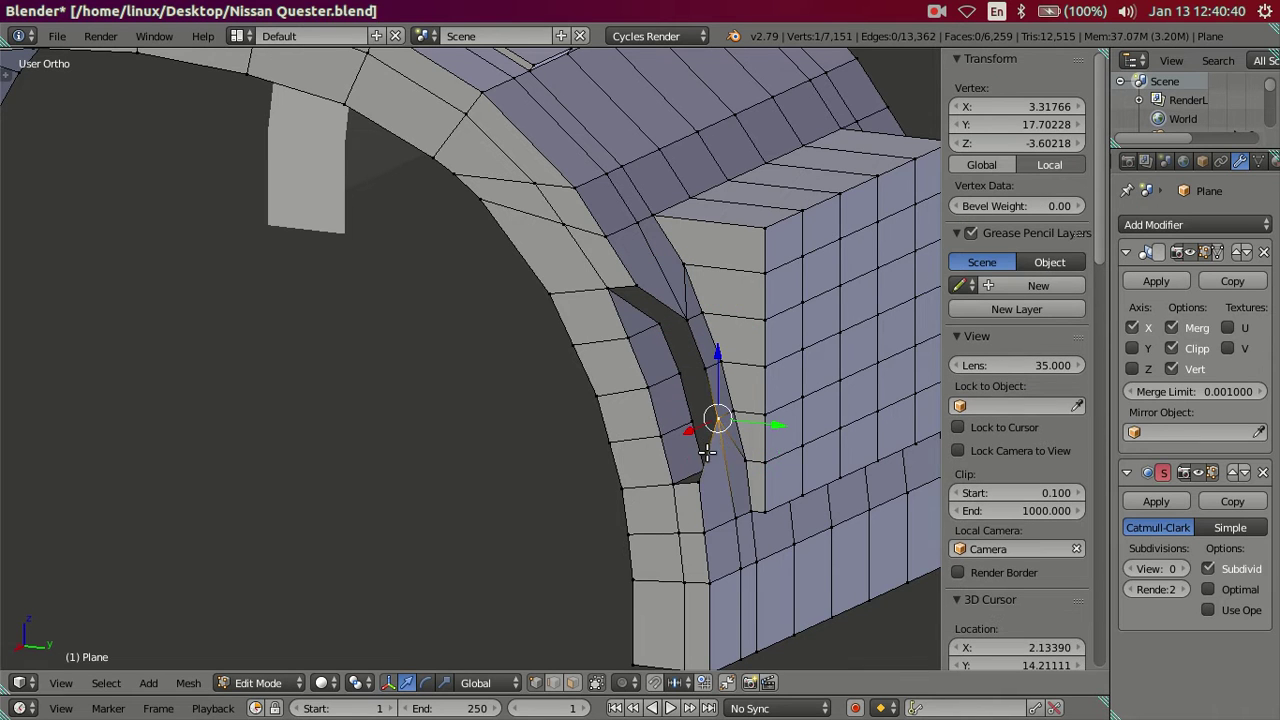
{"action": "key", "text": "z"}
{"action": "right_click", "coordinate": [689, 431], "text": "shift"}
{"action": "key", "text": "alt+m"}
{"action": "left_click", "coordinate": [689, 432]}
{"action": "key", "text": "z"}
{"action": "key", "text": "a"}
Add a loop cut across the strip on the far side of the groove
{"action": "mouse_move", "coordinate": [686, 428]}
{"action": "middle_mouse_down"}
{"action": "mouse_move", "coordinate": [651, 440]}
{"action": "mouse_move", "coordinate": [387, 418]}
{"action": "middle_mouse_up"}
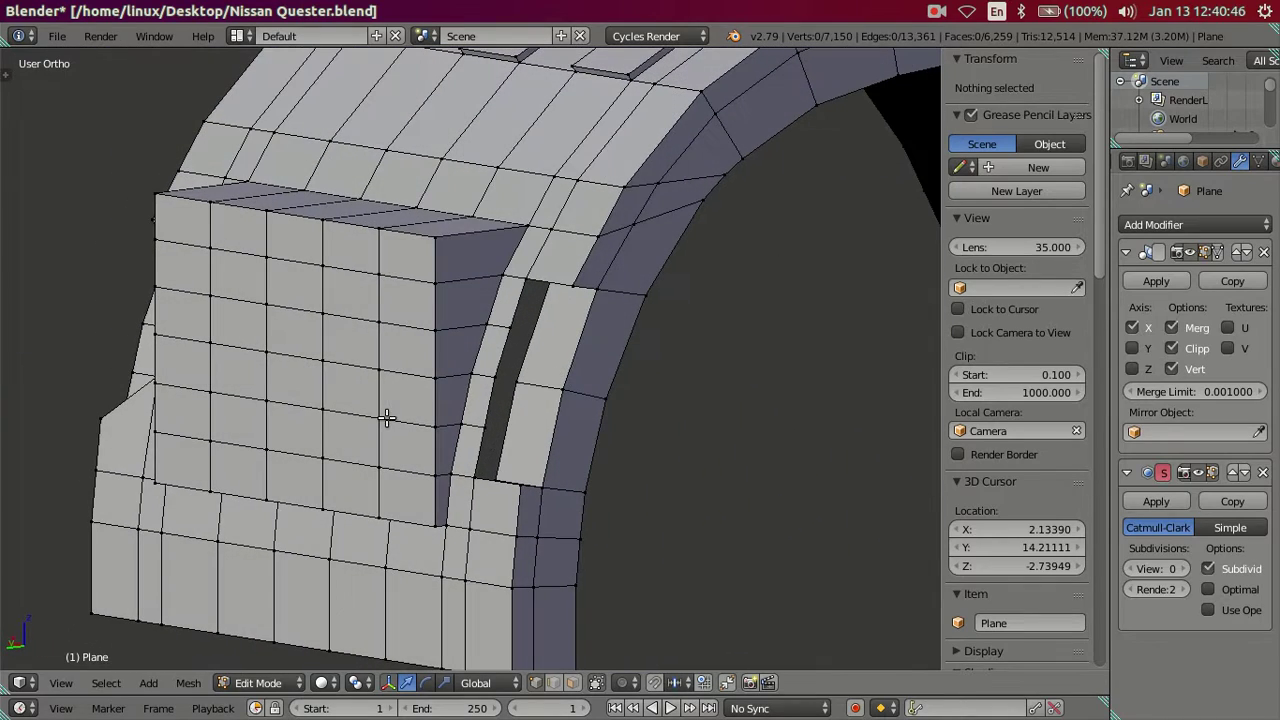
{"action": "key", "text": "ctrl+r"}
{"action": "left_click", "coordinate": [576, 355]}
{"action": "left_click", "coordinate": [568, 360]}
Merge the vertex pairs at the groove's upper end into single points
{"action": "key", "text": "z"}
{"action": "middle_click_drag", "start_coordinate": [557, 334], "coordinate": [560, 283]}
{"action": "right_click", "coordinate": [535, 293]}
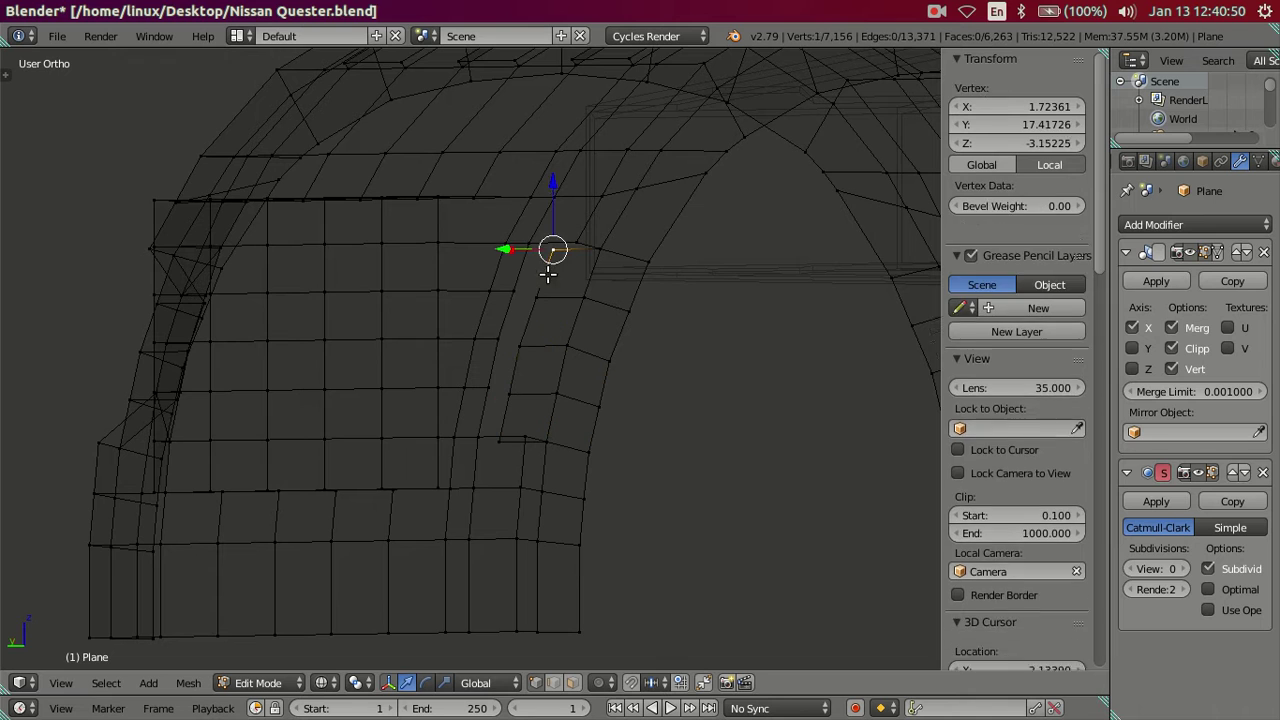
{"action": "key", "text": "alt+m"}
{"action": "left_click", "coordinate": [535, 285]}
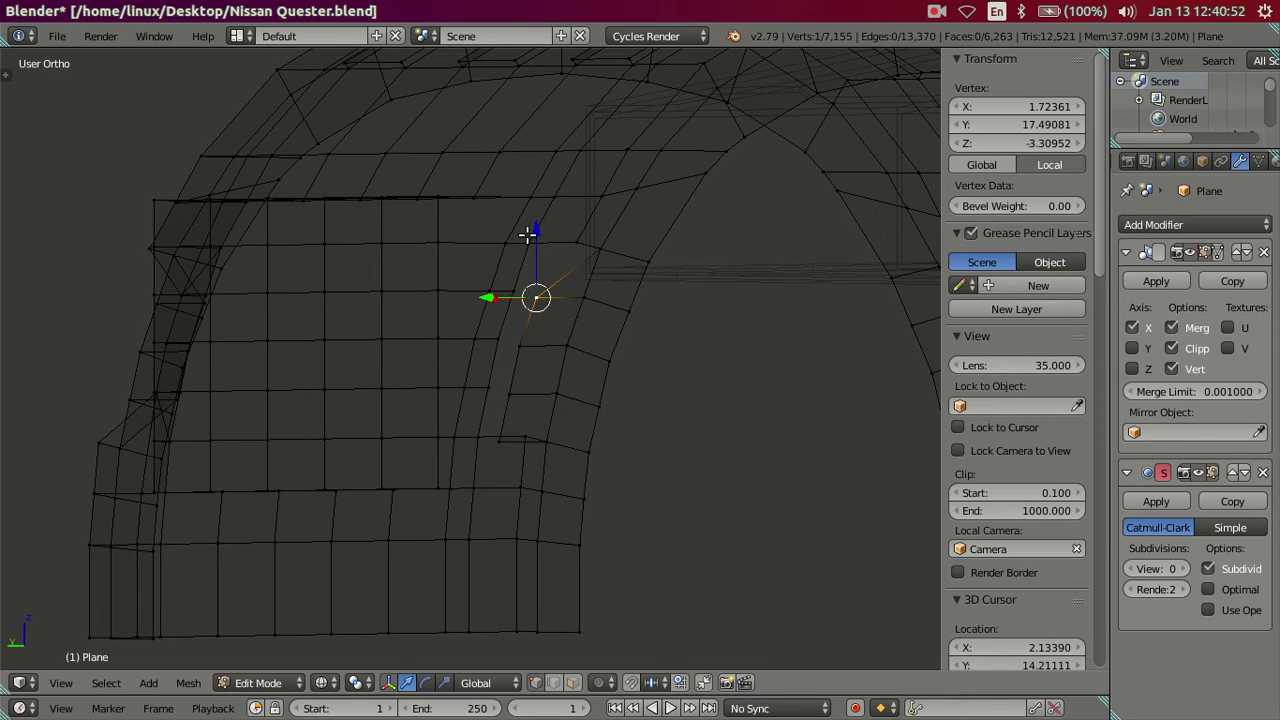
{"action": "right_click", "coordinate": [529, 236], "text": "shift"}
{"action": "key", "text": "alt+m"}
{"action": "left_click", "coordinate": [511, 288]}
{"action": "key", "text": "z"}
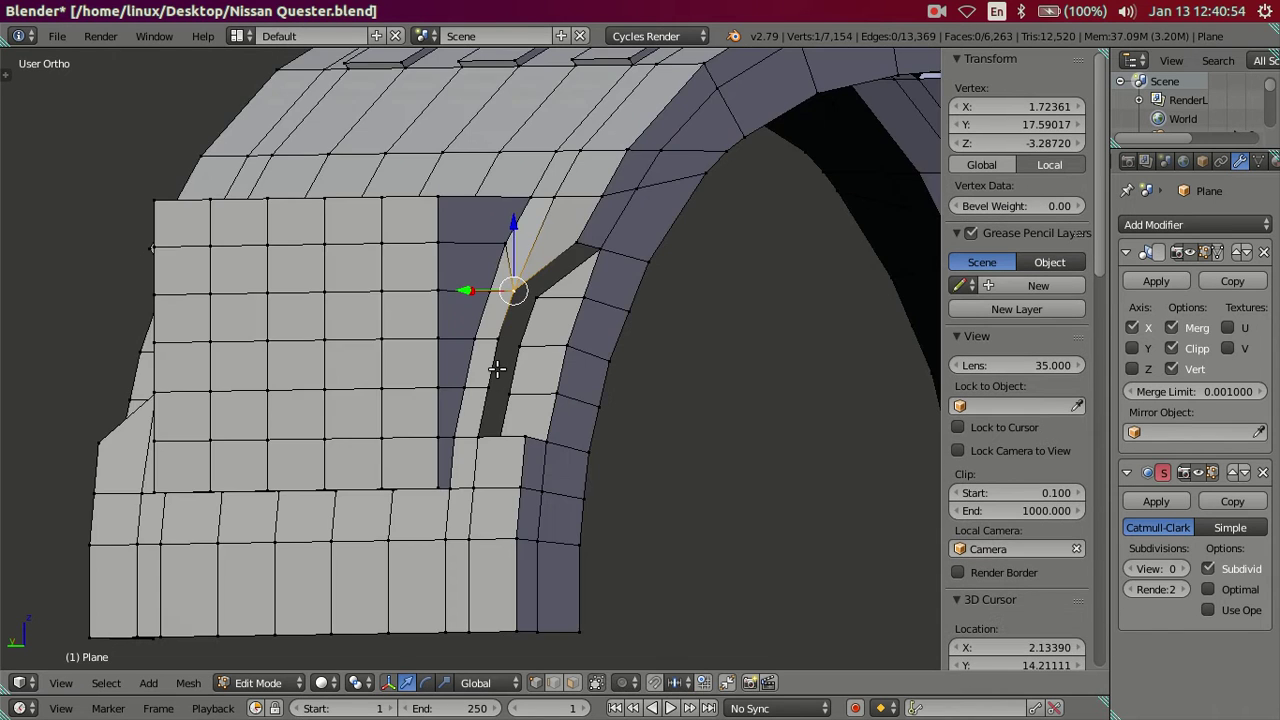
Collapse two edges at the groove's lower end into single vertices
{"action": "middle_click_drag", "start_coordinate": [503, 424], "coordinate": [490, 505]}
{"action": "right_click", "coordinate": [493, 508], "text": "shift"}
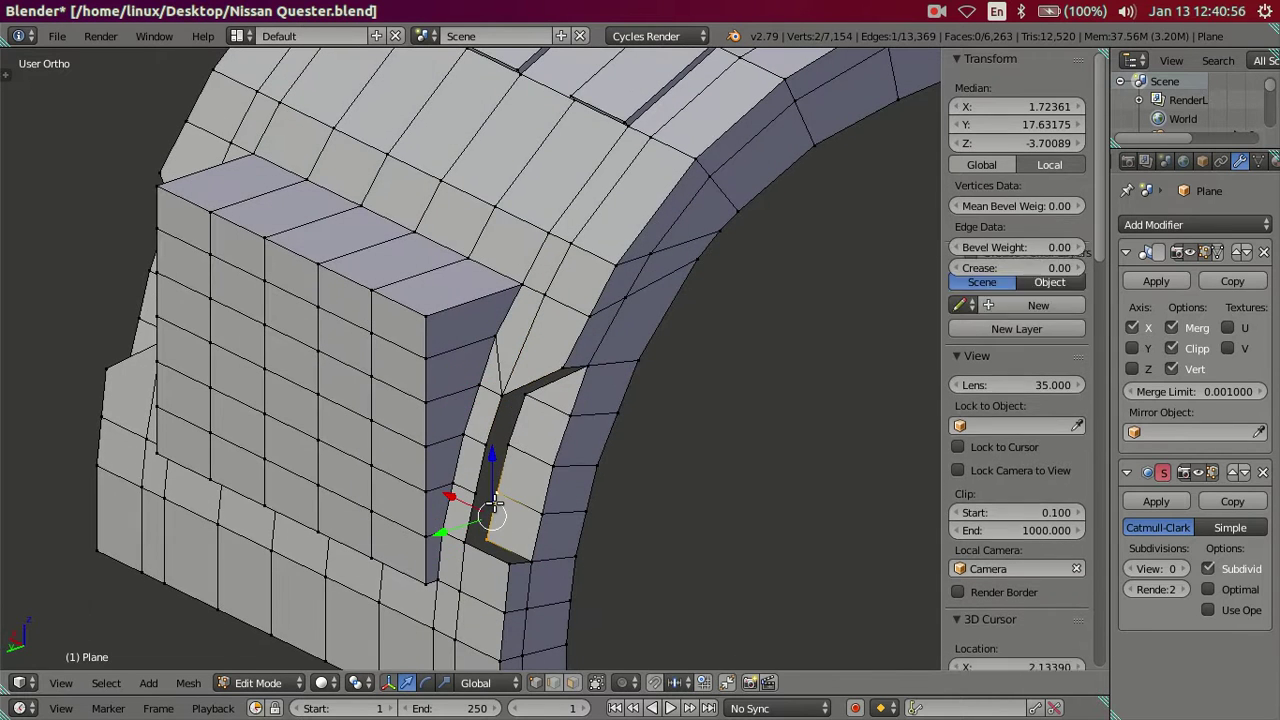
{"action": "key", "text": "alt+m"}
{"action": "left_click", "coordinate": [493, 505]}
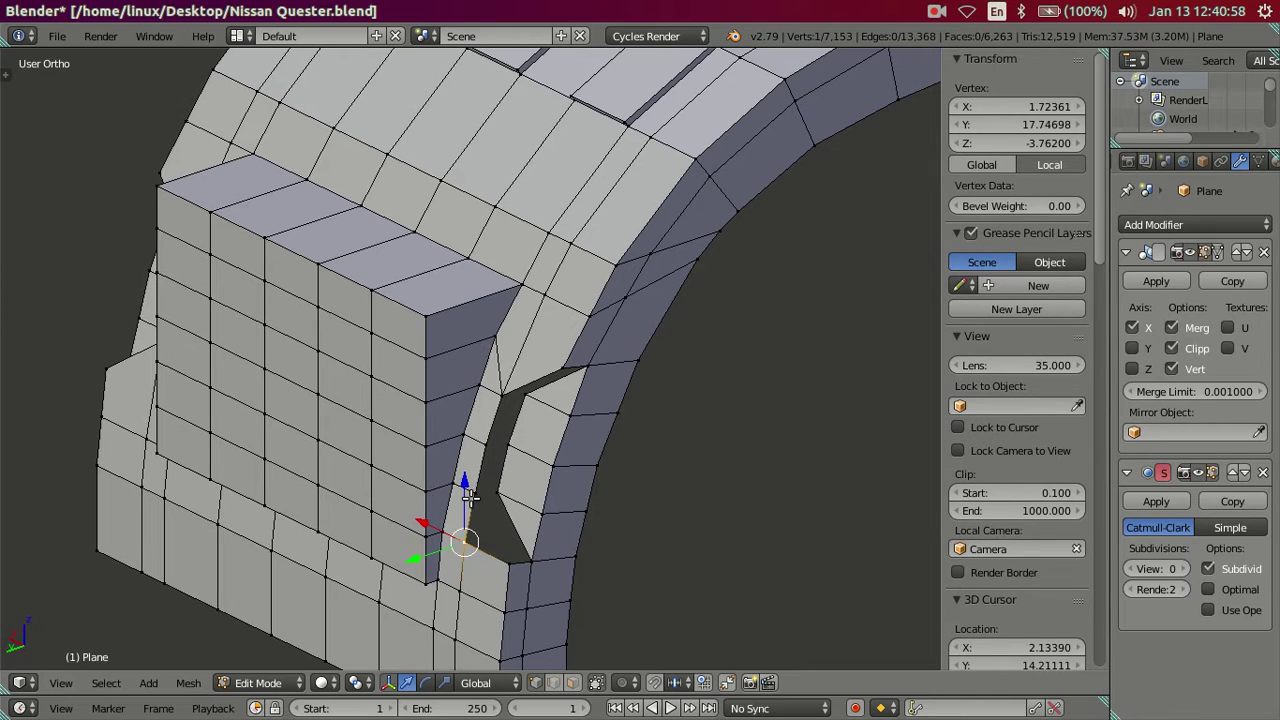
{"action": "right_click", "coordinate": [470, 498], "text": "shift"}
{"action": "key", "text": "alt+m"}
{"action": "left_click", "coordinate": [470, 500]}
Select two edge loops on the front block
{"action": "middle_click_drag", "start_coordinate": [470, 500], "coordinate": [594, 347]}
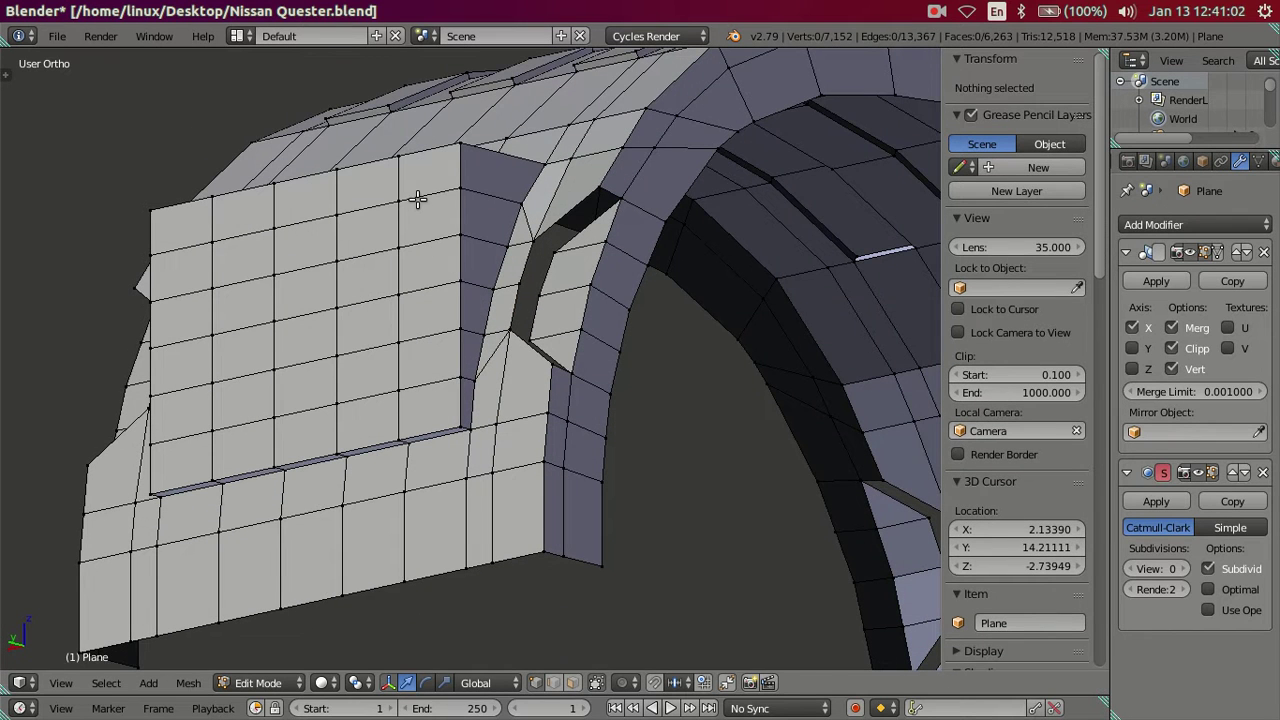
{"action": "right_click", "coordinate": [412, 240], "text": "alt"}
{"action": "right_click", "coordinate": [410, 378], "text": "alt+shift"}
{"action": "mouse_move", "coordinate": [551, 371]}
{"action": "middle_mouse_down"}
{"action": "mouse_move", "coordinate": [600, 374]}
{"action": "mouse_move", "coordinate": [749, 471]}
{"action": "mouse_move", "coordinate": [493, 463]}
{"action": "mouse_move", "coordinate": [571, 343]}
{"action": "mouse_move", "coordinate": [306, 470]}
{"action": "middle_mouse_up"}
Dissolve the surplus edge loops on the front block and inner arch
{"action": "scroll", "coordinate": [493, 463], "scroll_direction": "up", "scroll_amount": 3}
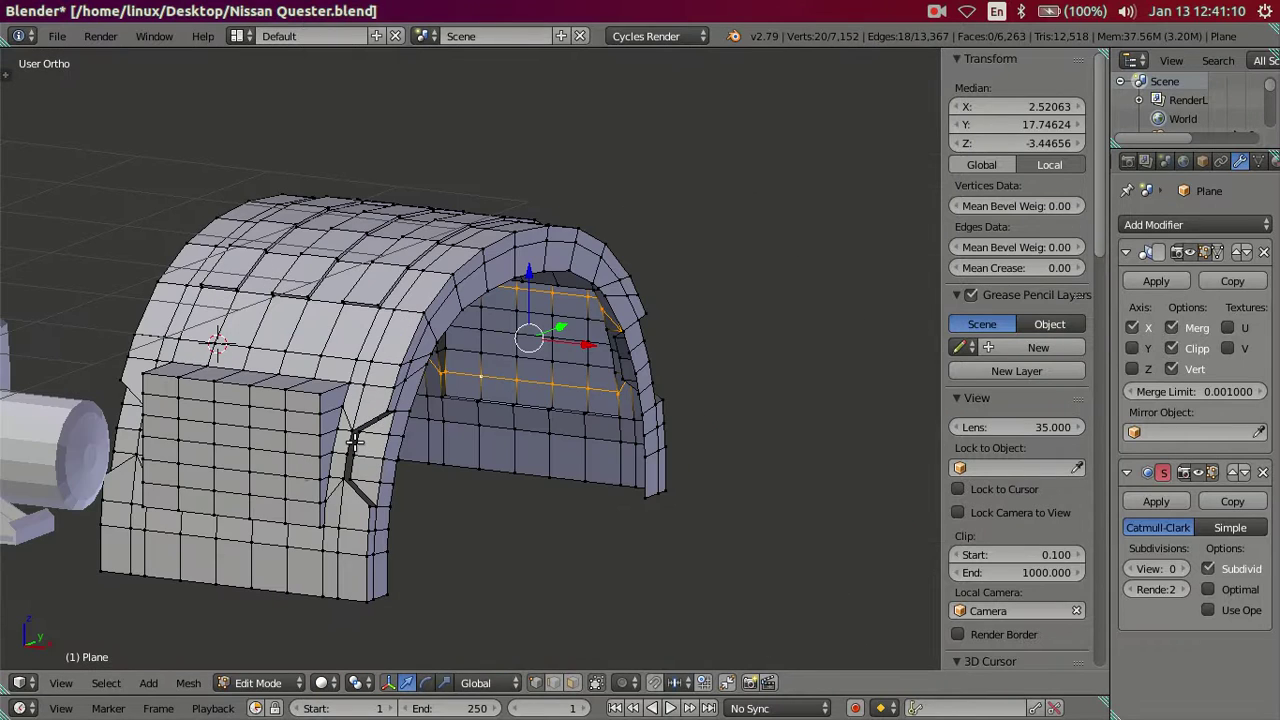
{"action": "left_click", "coordinate": [301, 500], "text": "alt+shift"}
{"action": "left_click", "coordinate": [292, 410], "text": "alt+shift"}
{"action": "key", "text": "x"}
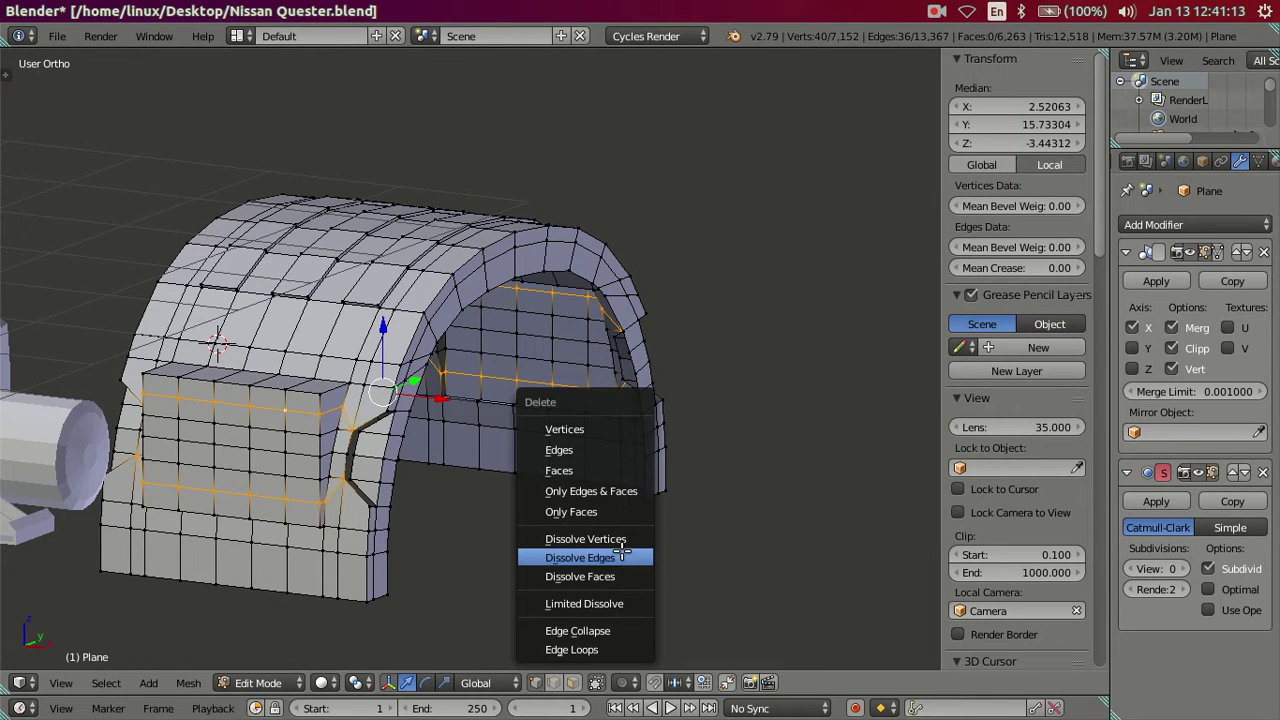
{"action": "left_click", "coordinate": [622, 551]}
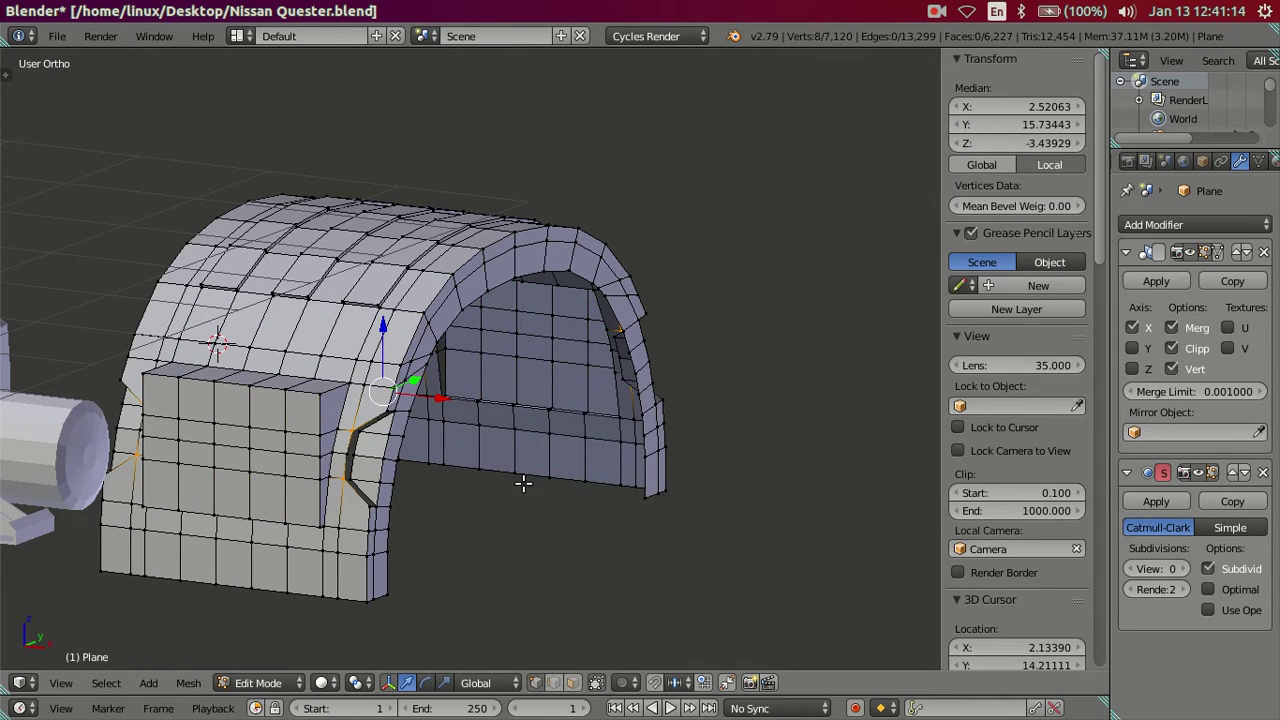
Dissolve the extra loop around the groove frame inside the arch opening
{"action": "middle_click_drag", "start_coordinate": [523, 480], "coordinate": [609, 451]}
{"action": "scroll", "coordinate": [569, 473], "scroll_direction": "up", "scroll_amount": 2}
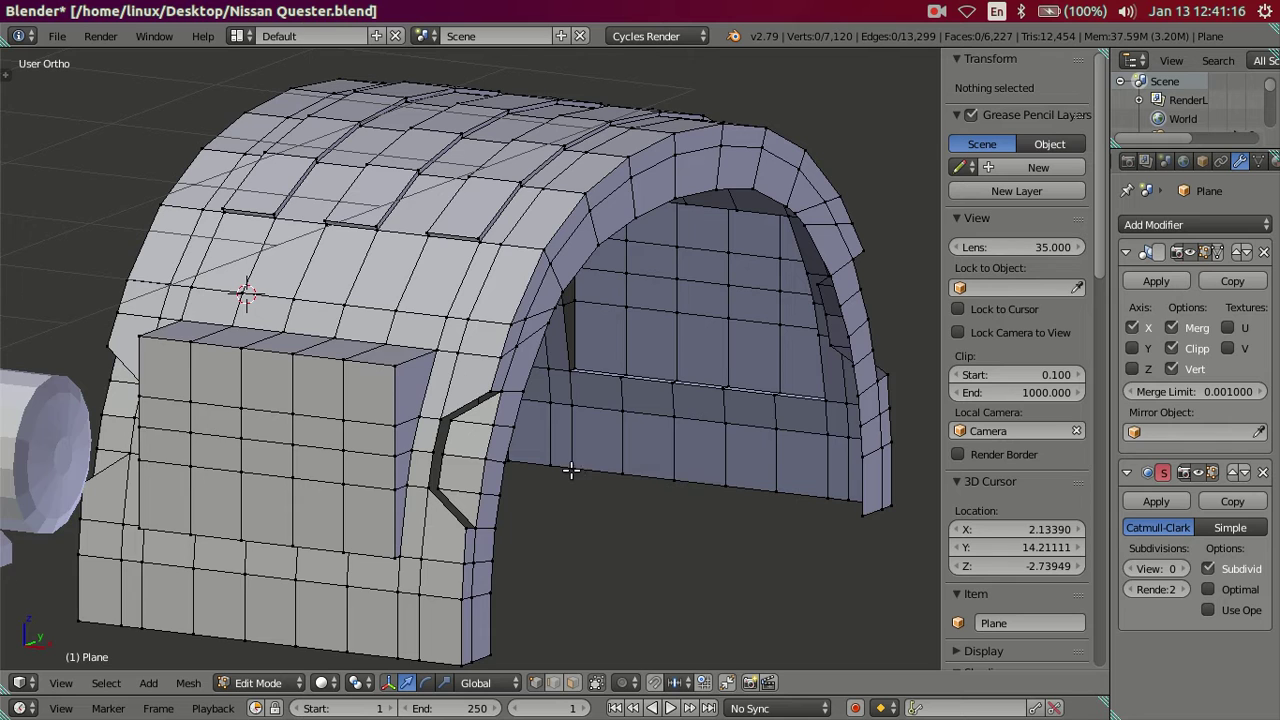
{"action": "scroll", "coordinate": [570, 470], "scroll_direction": "up", "scroll_amount": 2}
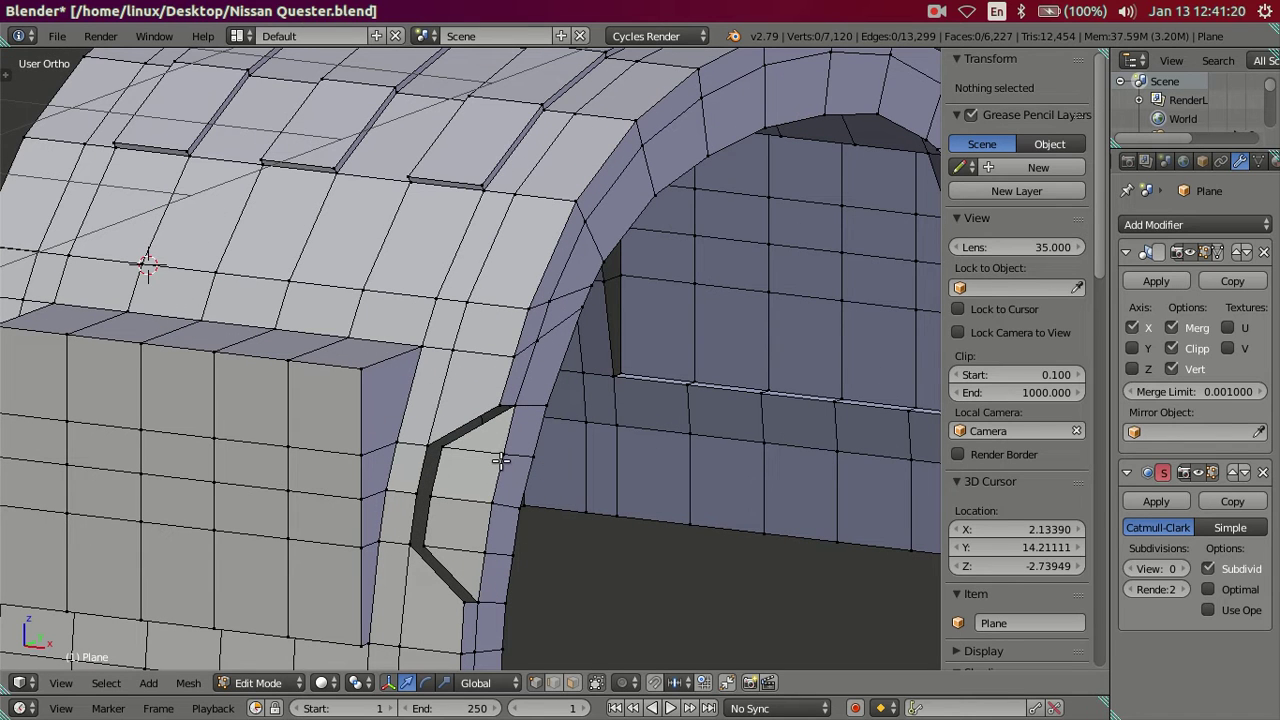
{"action": "middle_click_drag", "start_coordinate": [500, 460], "coordinate": [516, 456]}
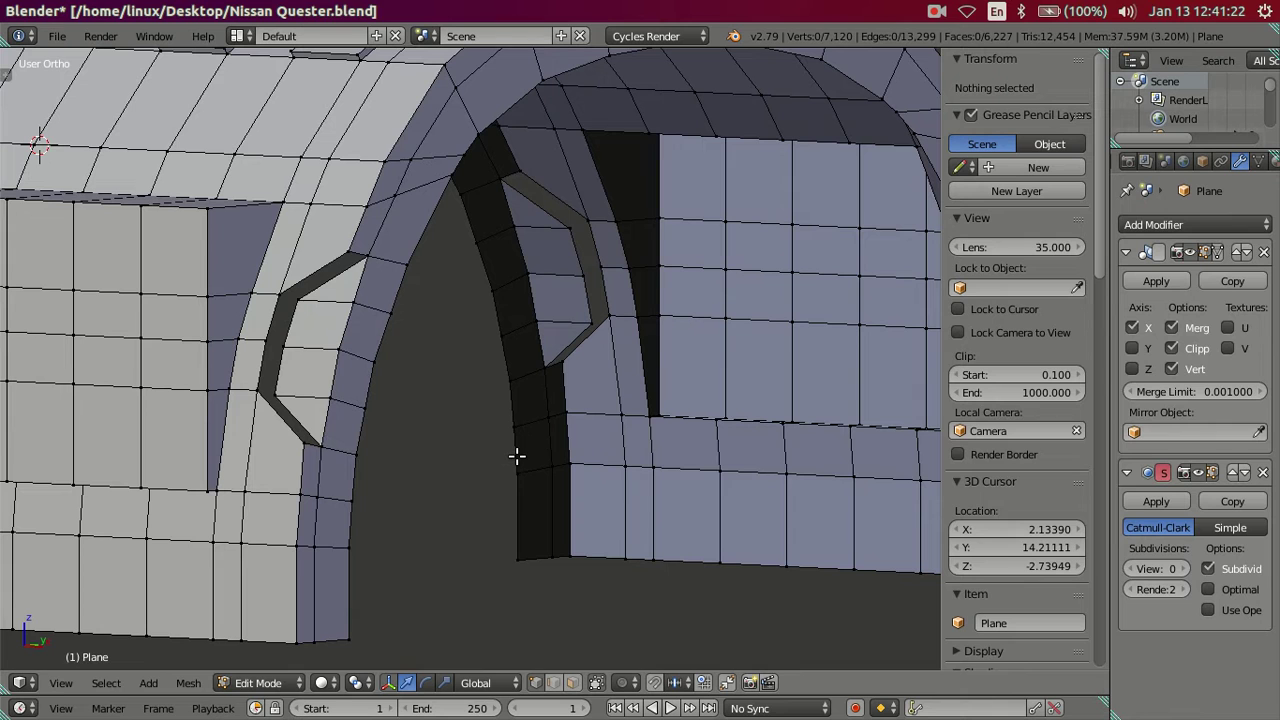
{"action": "right_click", "coordinate": [365, 303]}
{"action": "right_click", "coordinate": [343, 408], "text": "alt"}
{"action": "key", "text": "x"}
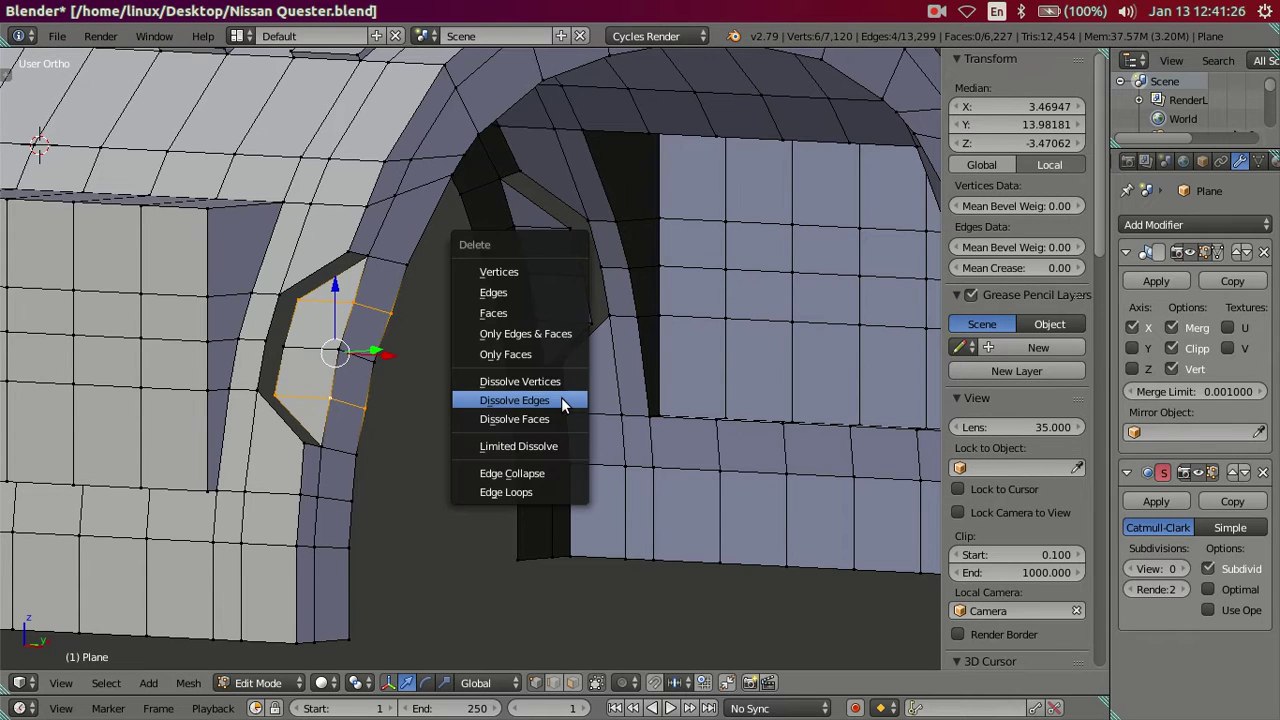
{"action": "left_click", "coordinate": [561, 397]}
{"action": "key", "text": "ctrl+z"}
{"action": "key", "text": "ctrl+shift+z"}
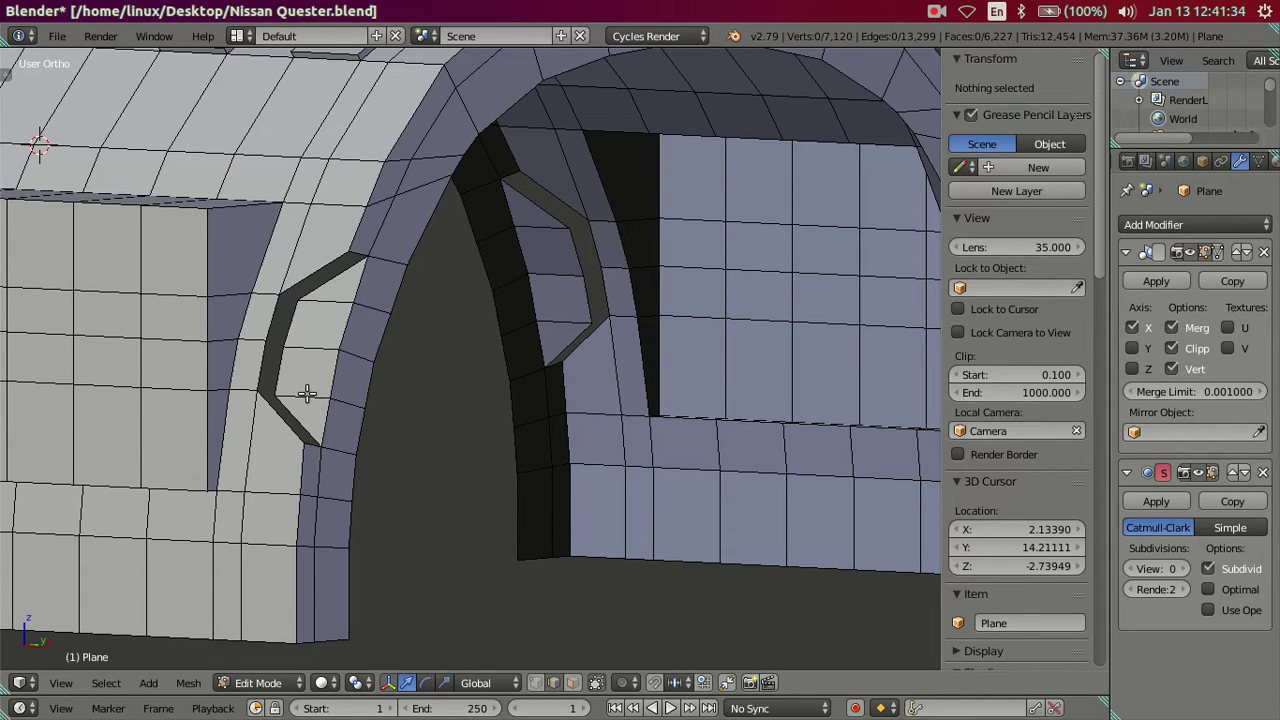
Try dissolving a groove frame vertex's edges, then undo it
{"action": "right_click", "coordinate": [307, 393]}
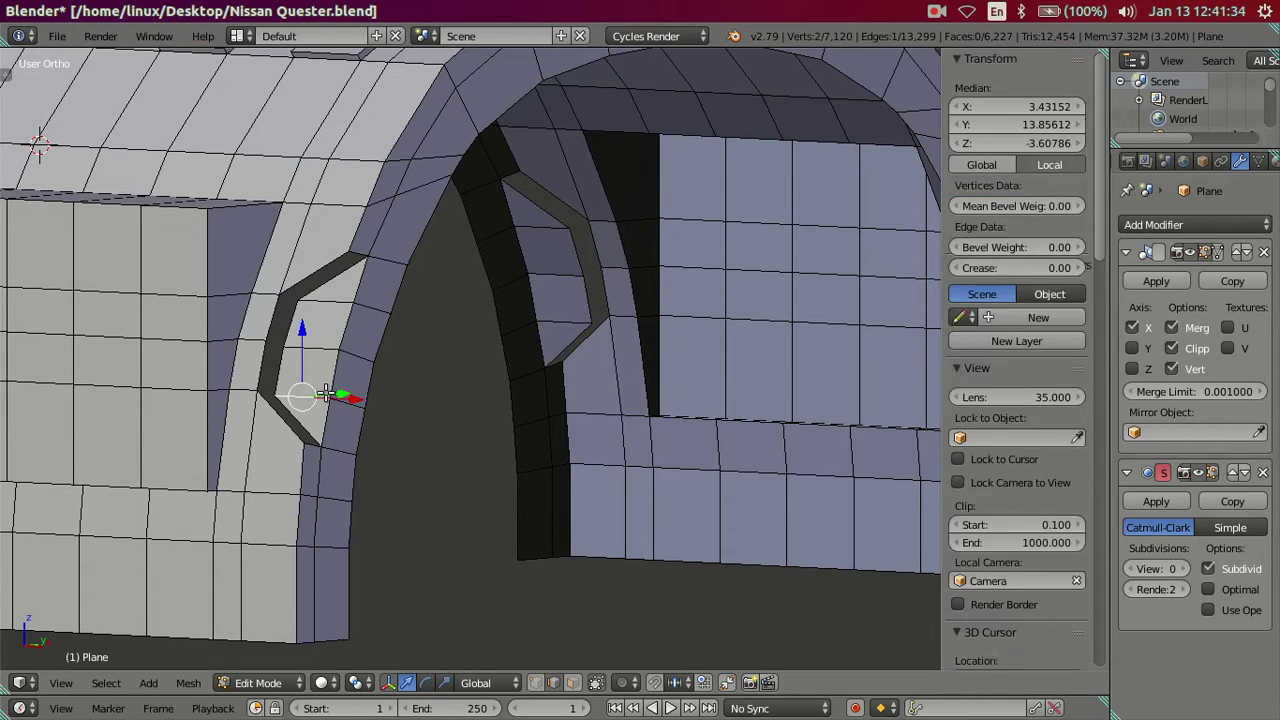
{"action": "key", "text": "x"}
{"action": "left_click", "coordinate": [445, 384]}
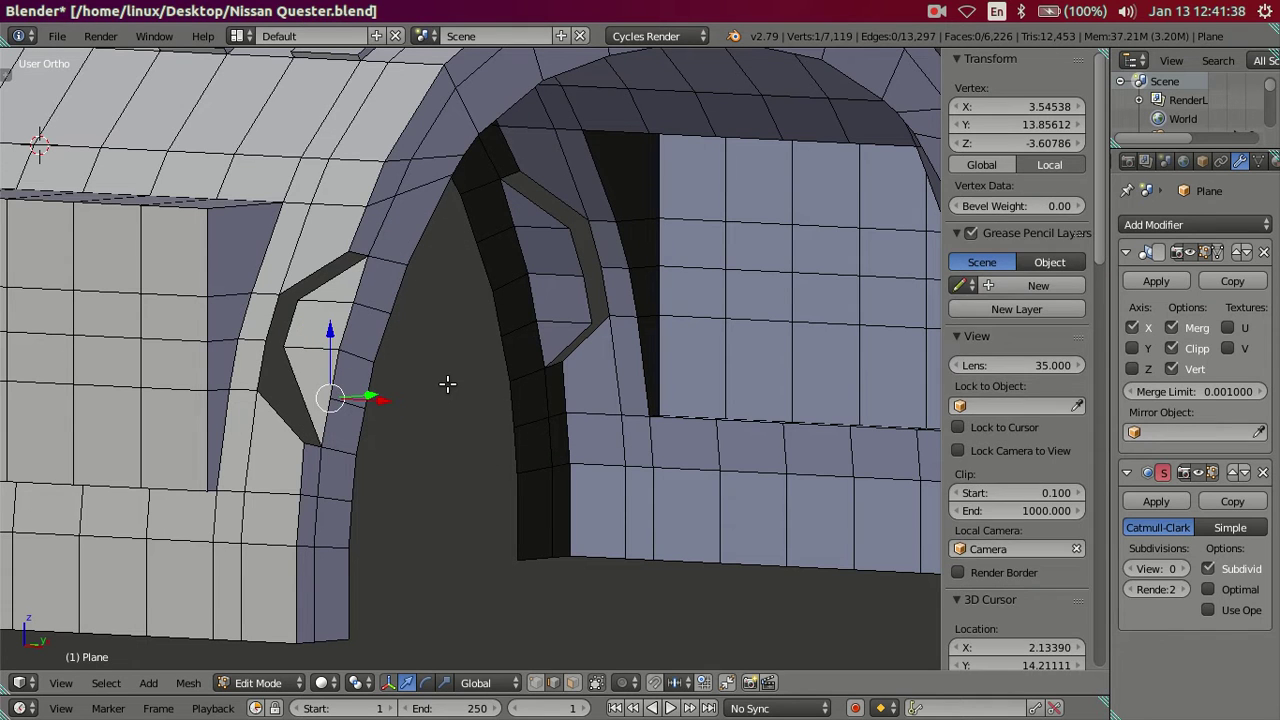
{"action": "key", "text": "ctrl+z"}
{"action": "key", "text": "ctrl+z"}
Check the fender against the side reference photo in see-through view, then return to 3D
{"action": "middle_click_drag", "start_coordinate": [409, 377], "coordinate": [606, 352], "text": "shift"}
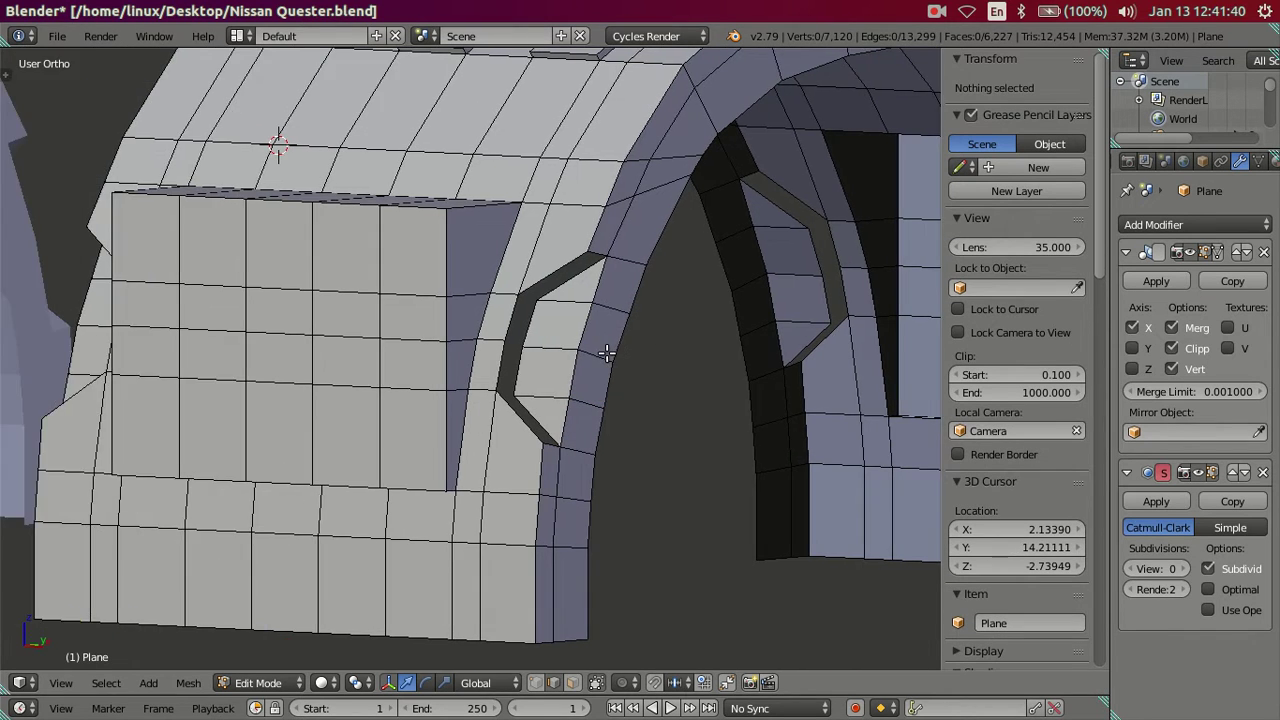
{"action": "scroll", "coordinate": [590, 354], "scroll_direction": "up", "scroll_amount": 2}
{"action": "scroll", "coordinate": [560, 356], "scroll_direction": "up", "scroll_amount": 2}
{"action": "scroll", "coordinate": [530, 354], "scroll_direction": "up", "scroll_amount": 3}
{"action": "mouse_move", "coordinate": [526, 354]}
{"action": "middle_mouse_down"}
{"action": "mouse_move", "coordinate": [589, 402]}
{"action": "mouse_move", "coordinate": [617, 377]}
{"action": "middle_mouse_up"}
{"action": "scroll", "coordinate": [613, 377], "scroll_direction": "down", "scroll_amount": 3}
{"action": "scroll", "coordinate": [615, 377], "scroll_direction": "up", "scroll_amount": 2}
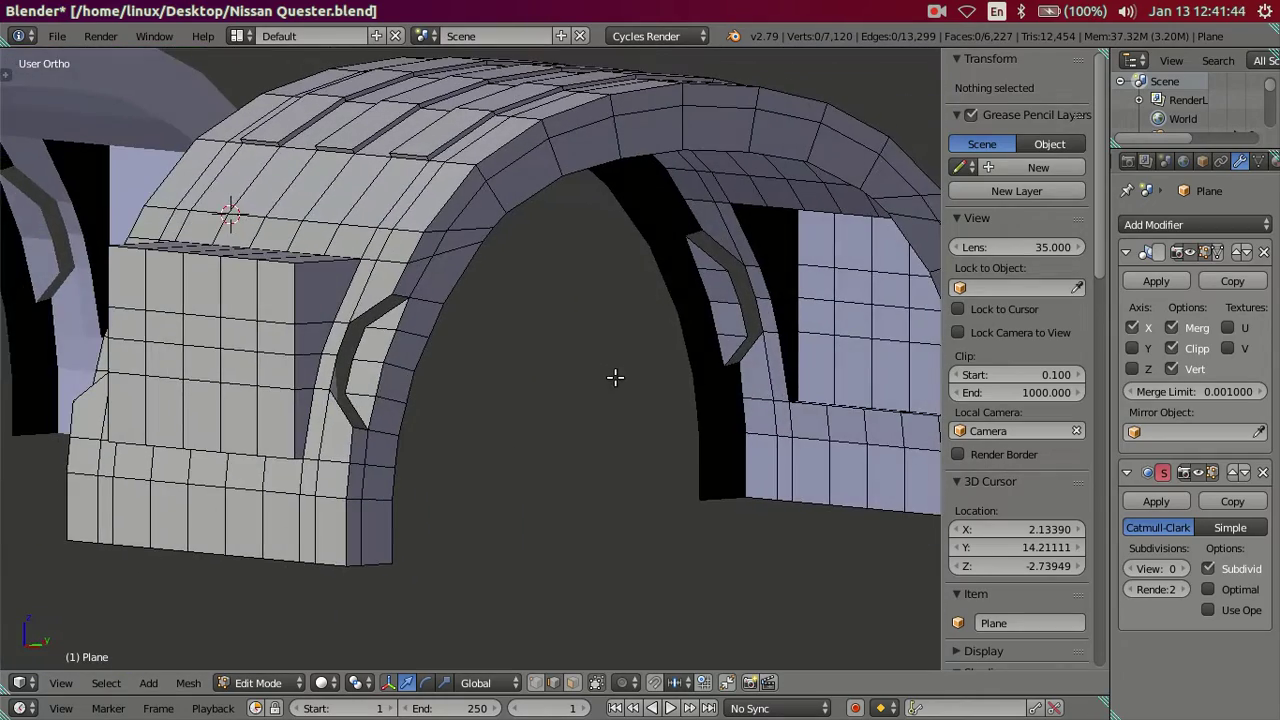
{"action": "scroll", "coordinate": [462, 375], "scroll_direction": "up", "scroll_amount": 1}
{"action": "scroll", "coordinate": [463, 368], "scroll_direction": "down", "scroll_amount": 3}
{"action": "key", "text": "KP_3"}
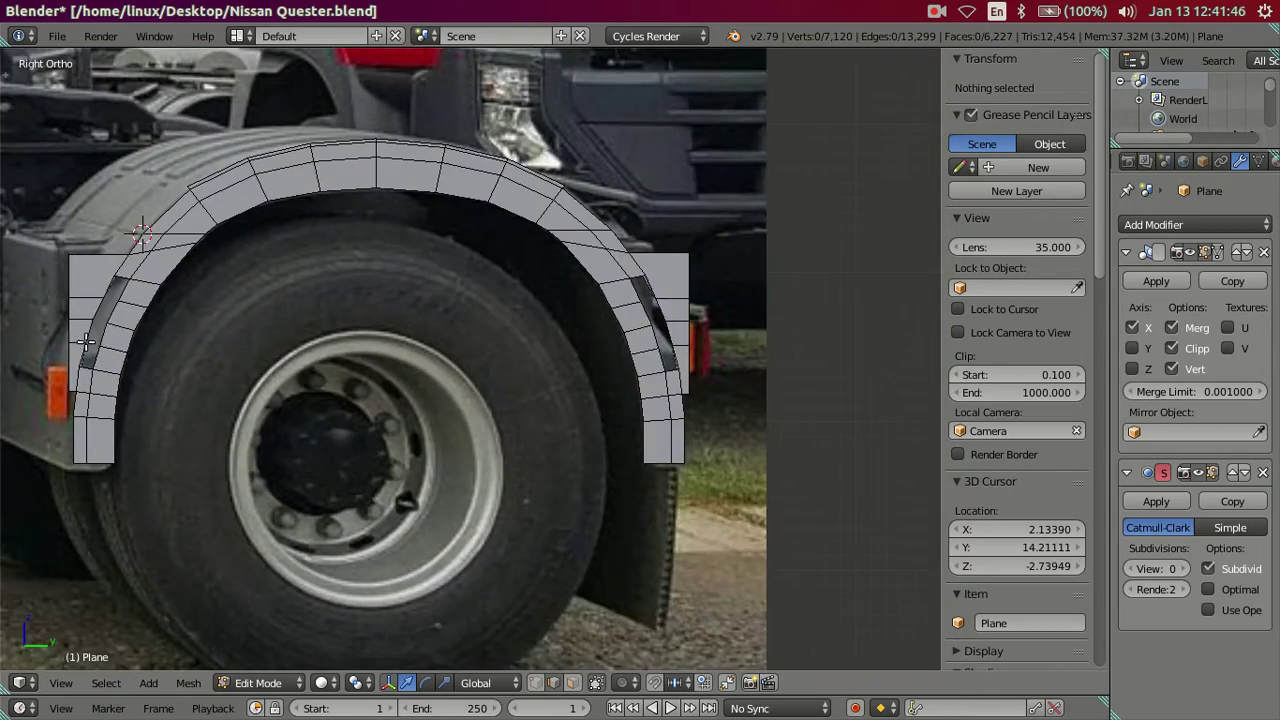
{"action": "scroll", "coordinate": [428, 337], "scroll_direction": "up", "scroll_amount": 2}
{"action": "scroll", "coordinate": [435, 357], "scroll_direction": "up", "scroll_amount": 2}
{"action": "scroll", "coordinate": [435, 357], "scroll_direction": "up", "scroll_amount": 1}
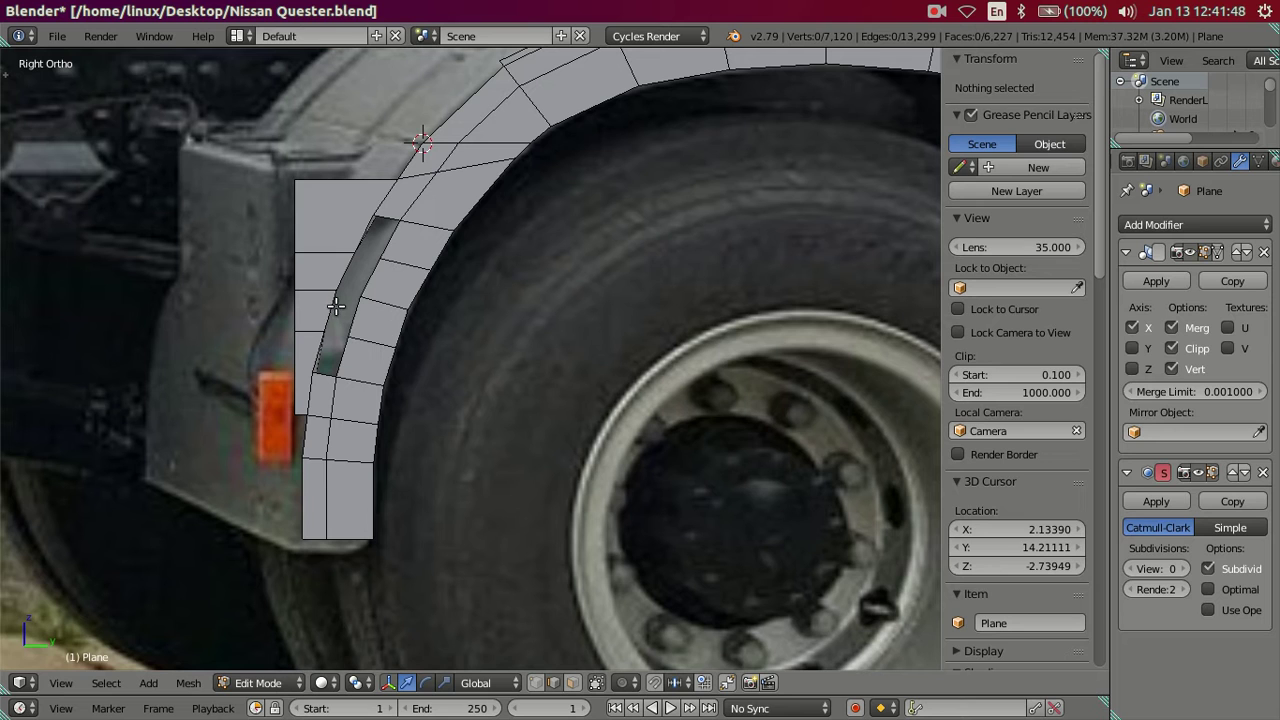
{"action": "key", "text": "z"}
{"action": "key", "text": "z"}
{"action": "key", "text": "z"}
{"action": "key", "text": "z"}
{"action": "middle_click_drag", "start_coordinate": [413, 300], "coordinate": [496, 313]}
{"action": "scroll", "coordinate": [630, 385], "scroll_direction": "up", "scroll_amount": 1}
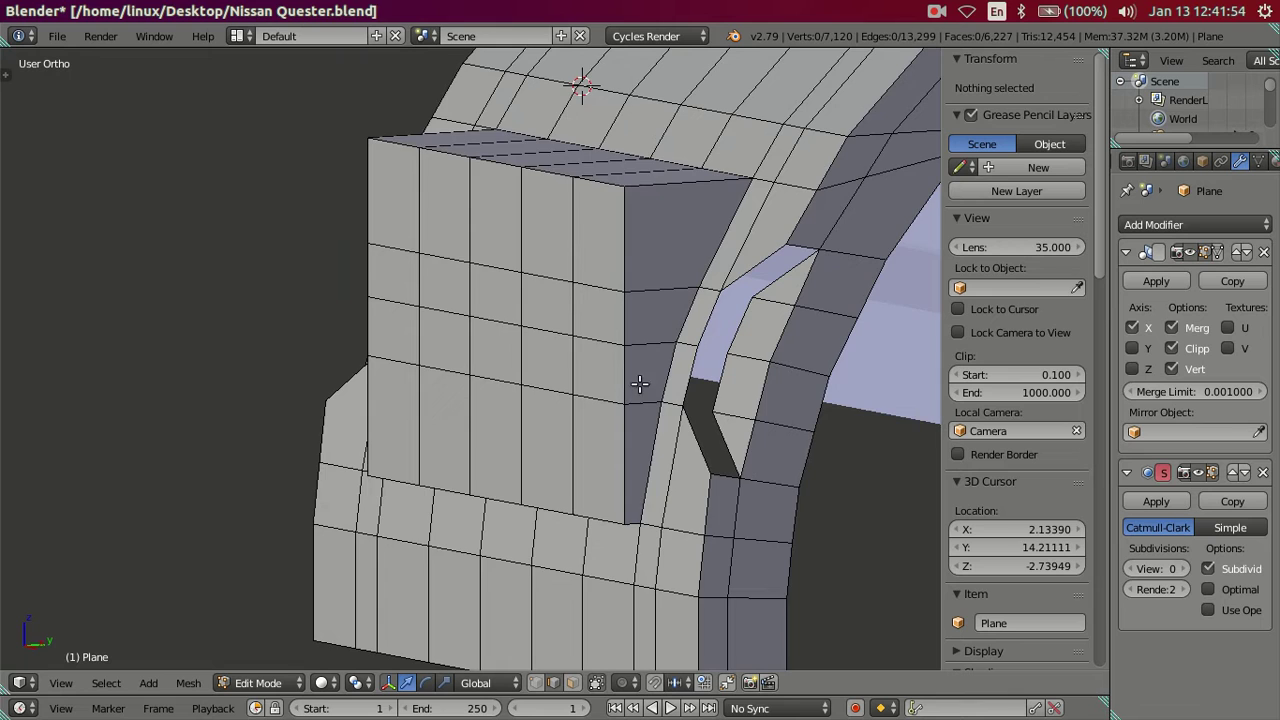
{"action": "scroll", "coordinate": [637, 415], "scroll_direction": "up", "scroll_amount": 1}
Fill the lower three groove holes with faces
{"action": "right_click", "coordinate": [606, 432], "text": "alt"}
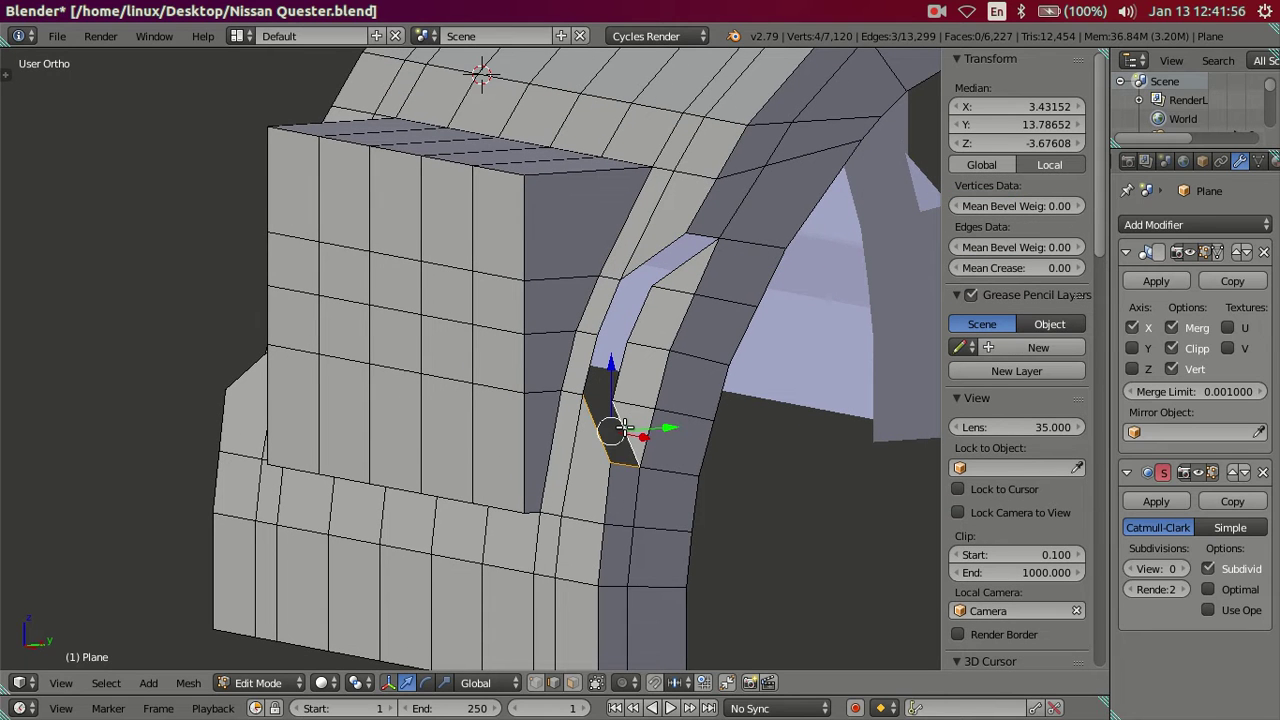
{"action": "key", "text": "f"}
{"action": "right_click", "coordinate": [620, 365], "text": "alt"}
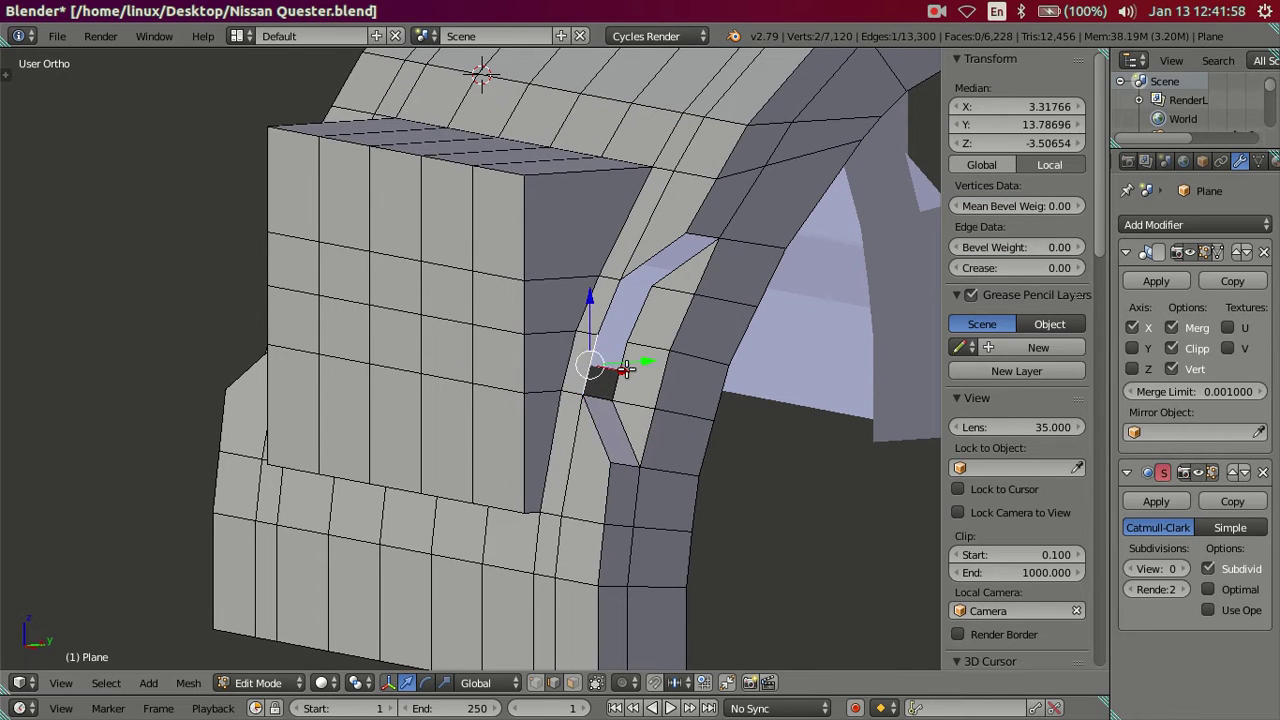
{"action": "key", "text": "f"}
{"action": "right_click", "coordinate": [632, 322]}
{"action": "right_click", "coordinate": [637, 318], "text": "alt"}
{"action": "key", "text": "f"}
{"action": "right_click", "coordinate": [682, 240]}
{"action": "right_click", "coordinate": [688, 237], "text": "alt"}
{"action": "scroll", "coordinate": [704, 234], "scroll_direction": "down", "scroll_amount": 2}
{"action": "scroll", "coordinate": [690, 260], "scroll_direction": "down", "scroll_amount": 1}
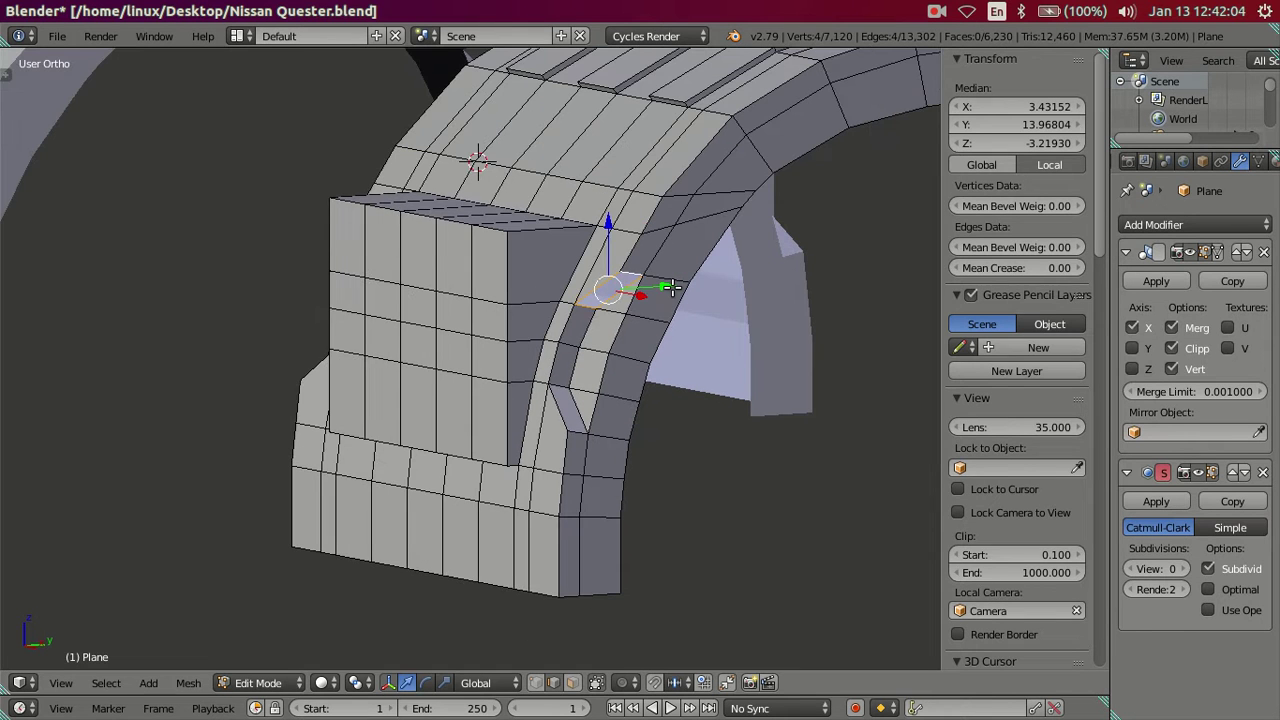
Inspect the whole fender around the wheel arch, then face the remaining groove holes
{"action": "key", "text": "Tab"}
{"action": "scroll", "coordinate": [618, 323], "scroll_direction": "down", "scroll_amount": 2}
{"action": "middle_click_drag", "start_coordinate": [623, 352], "coordinate": [710, 271]}
{"action": "scroll", "coordinate": [710, 269], "scroll_direction": "up", "scroll_amount": 3}
{"action": "scroll", "coordinate": [790, 280], "scroll_direction": "down", "scroll_amount": 3}
{"action": "middle_click_drag", "start_coordinate": [823, 301], "coordinate": [842, 363]}
{"action": "key", "text": "Tab"}
{"action": "scroll", "coordinate": [650, 320], "scroll_direction": "up", "scroll_amount": 3}
{"action": "middle_click_drag", "start_coordinate": [619, 330], "coordinate": [523, 380]}
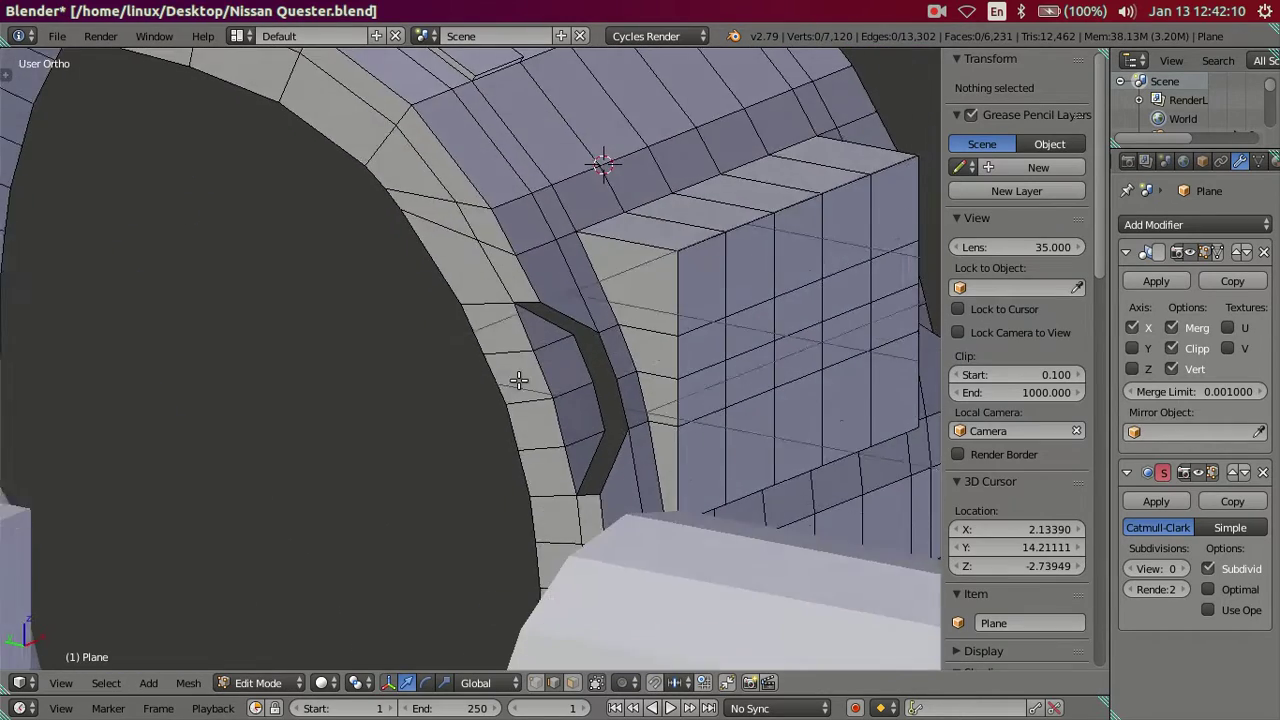
{"action": "scroll", "coordinate": [540, 388], "scroll_direction": "up", "scroll_amount": 2}
{"action": "scroll", "coordinate": [494, 263], "scroll_direction": "up", "scroll_amount": 1}
{"action": "middle_click_drag", "start_coordinate": [494, 263], "coordinate": [586, 386]}
Fill the remaining four groove holes up the arch with faces
{"action": "right_click", "coordinate": [586, 384]}
{"action": "right_click", "coordinate": [633, 376], "text": "alt"}
{"action": "key", "text": "f"}
{"action": "right_click", "coordinate": [600, 285]}
{"action": "right_click", "coordinate": [647, 280], "text": "shift"}
{"action": "key", "text": "f"}
{"action": "right_click", "coordinate": [564, 189]}
{"action": "right_click", "coordinate": [617, 196], "text": "shift"}
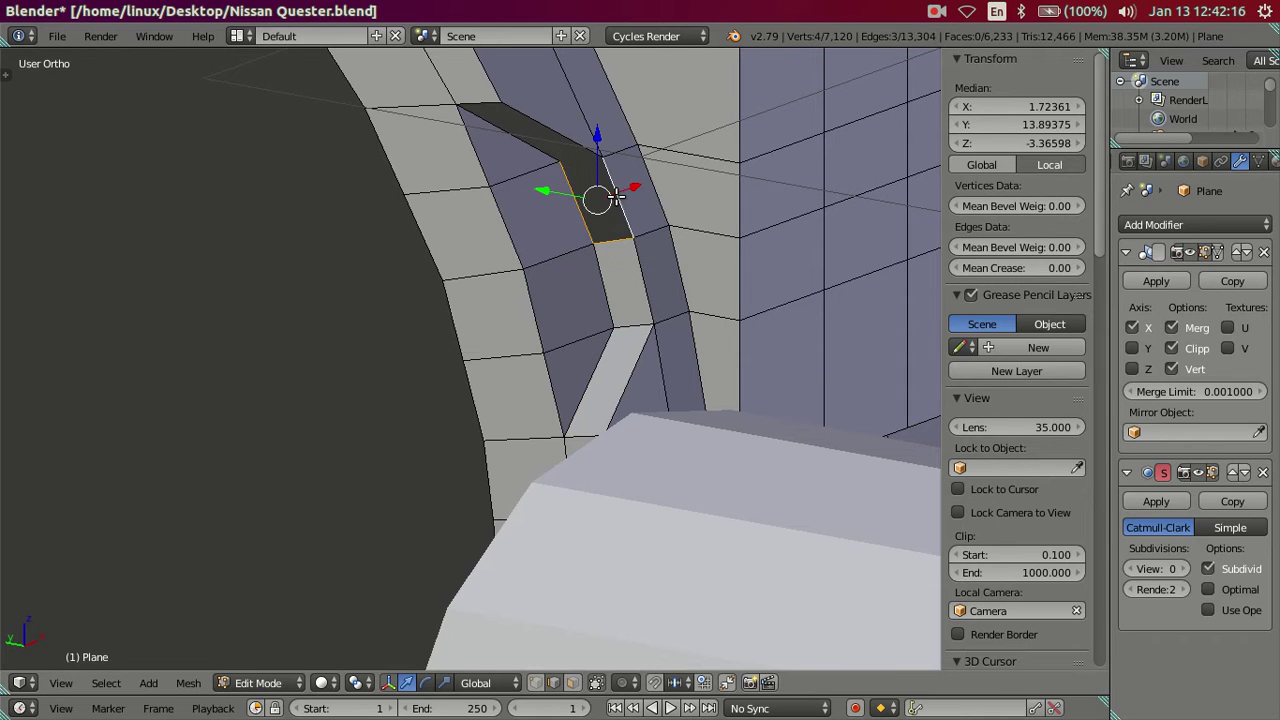
{"action": "key", "text": "f"}
{"action": "right_click", "coordinate": [536, 130]}
{"action": "key", "text": "f"}
{"action": "middle_click_drag", "start_coordinate": [646, 194], "coordinate": [646, 214]}
{"action": "left_click", "coordinate": [646, 214]}
Hide the sidebar and fill the lower slanted notch hole in the arch's side groove with a face
{"action": "key", "text": "a"}
{"action": "scroll", "coordinate": [427, 267], "scroll_direction": "up", "scroll_amount": 3}
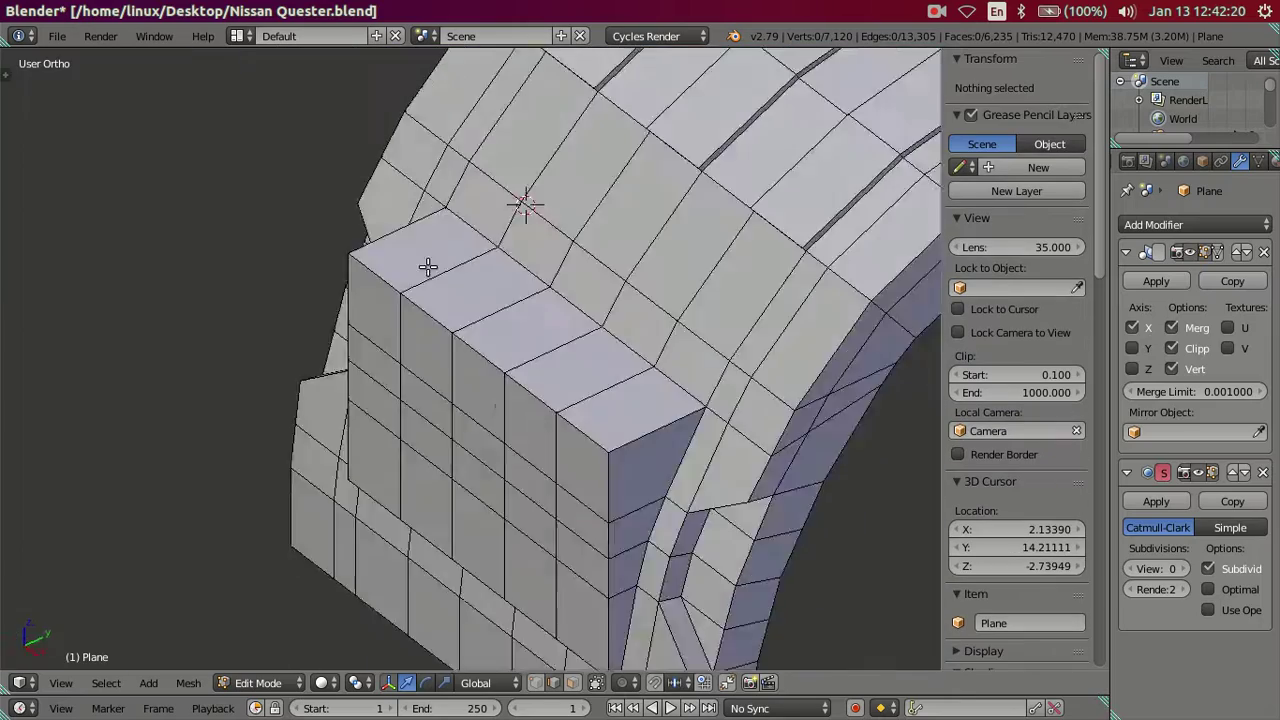
{"action": "scroll", "coordinate": [326, 254], "scroll_direction": "down", "scroll_amount": 4}
{"action": "mouse_move", "coordinate": [326, 254]}
{"action": "middle_mouse_down"}
{"action": "mouse_move", "coordinate": [613, 355]}
{"action": "mouse_move", "coordinate": [471, 423]}
{"action": "middle_mouse_up"}
{"action": "scroll", "coordinate": [613, 355], "scroll_direction": "up", "scroll_amount": 3}
{"action": "scroll", "coordinate": [613, 355], "scroll_direction": "up", "scroll_amount": 2}
{"action": "scroll", "coordinate": [613, 355], "scroll_direction": "down", "scroll_amount": 3}
{"action": "scroll", "coordinate": [526, 385], "scroll_direction": "up", "scroll_amount": 3}
{"action": "key", "text": "n"}
{"action": "scroll", "coordinate": [519, 374], "scroll_direction": "up", "scroll_amount": 3}
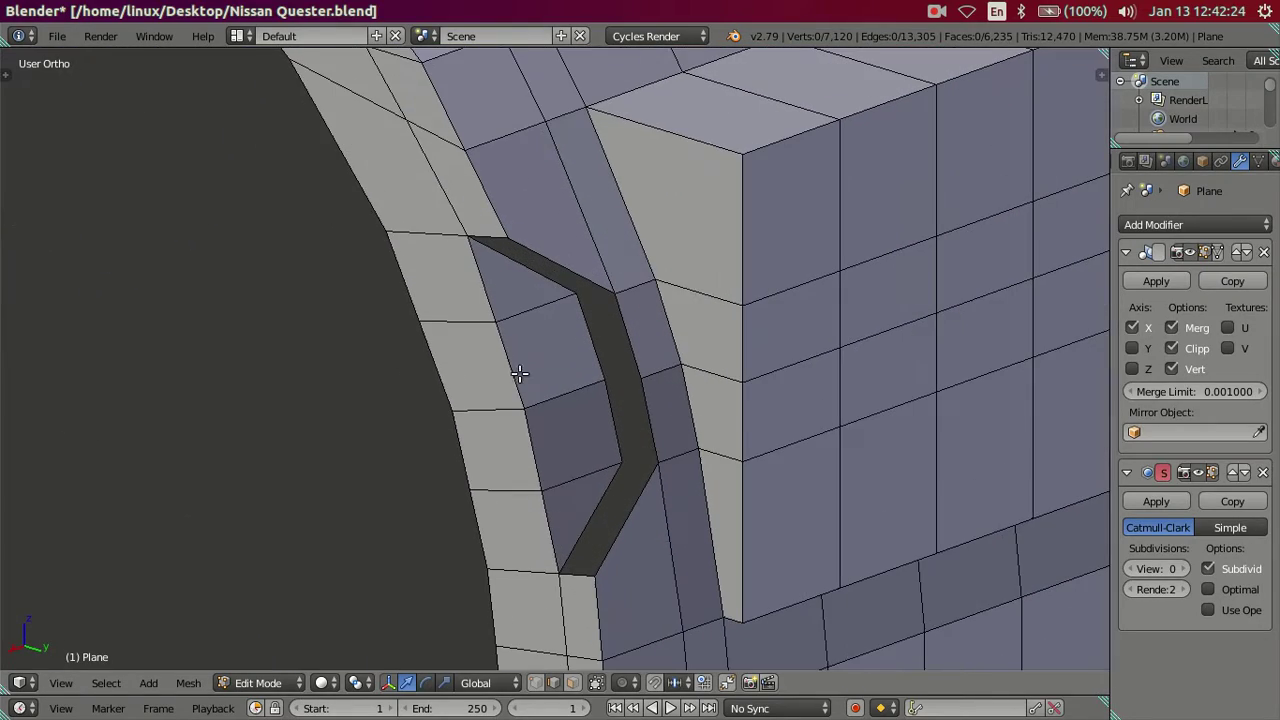
{"action": "right_click", "coordinate": [586, 471]}
{"action": "right_click", "coordinate": [590, 520]}
{"action": "right_click", "coordinate": [620, 520], "text": "ctrl"}
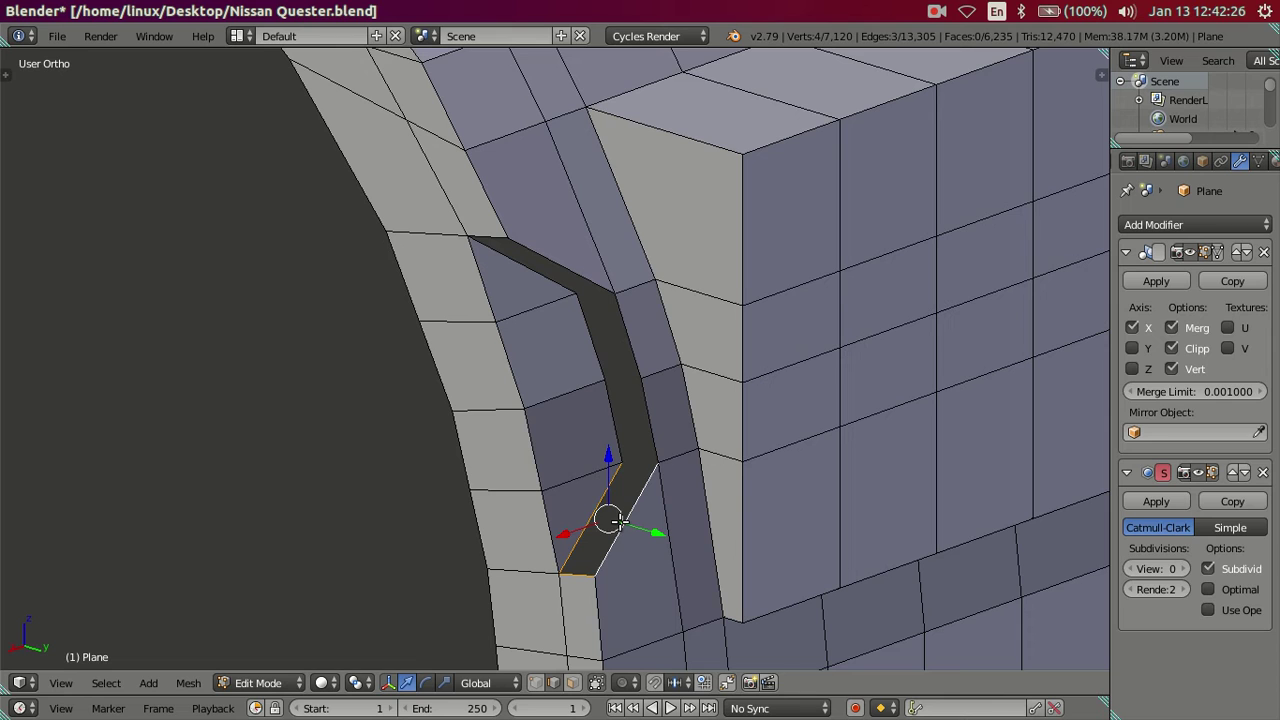
{"action": "key", "text": "f"}
Fill the next notch hole, the upper notch hole and the top notch strip with faces
{"action": "right_click", "coordinate": [614, 412]}
{"action": "right_click", "coordinate": [647, 422], "text": "ctrl"}
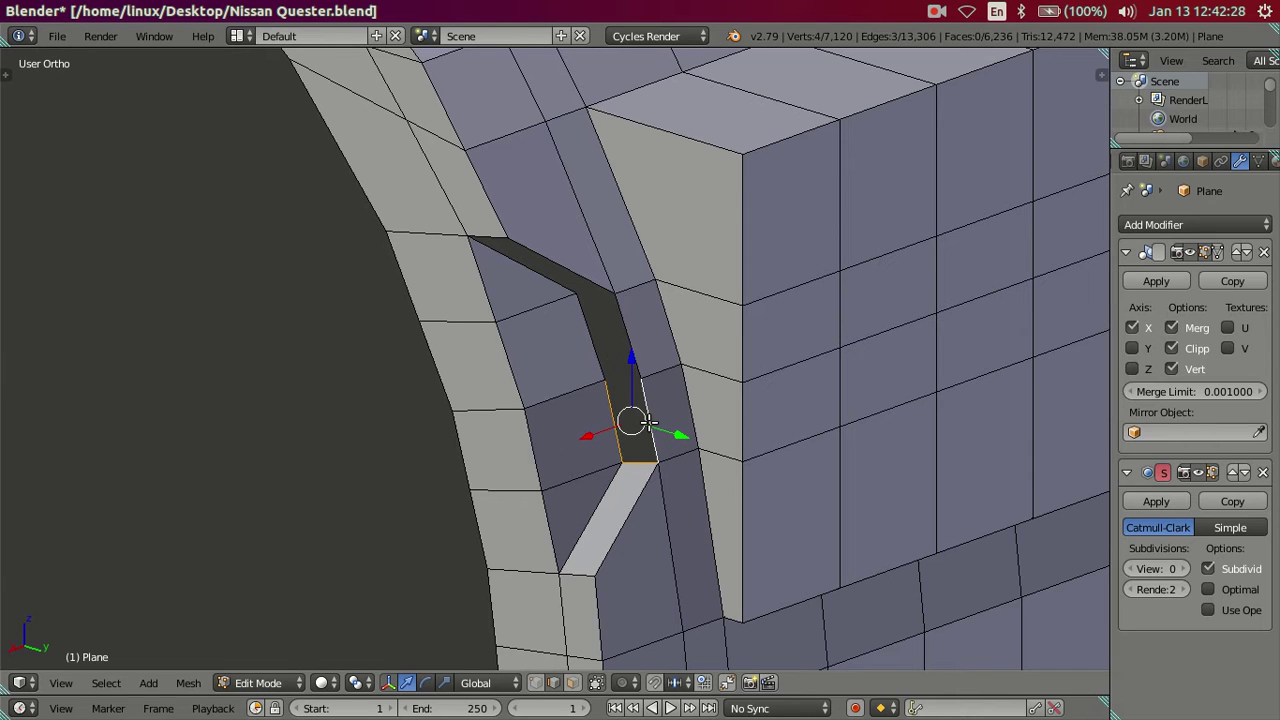
{"action": "key", "text": "f"}
{"action": "right_click", "coordinate": [620, 372]}
{"action": "right_click", "coordinate": [620, 335], "text": "ctrl"}
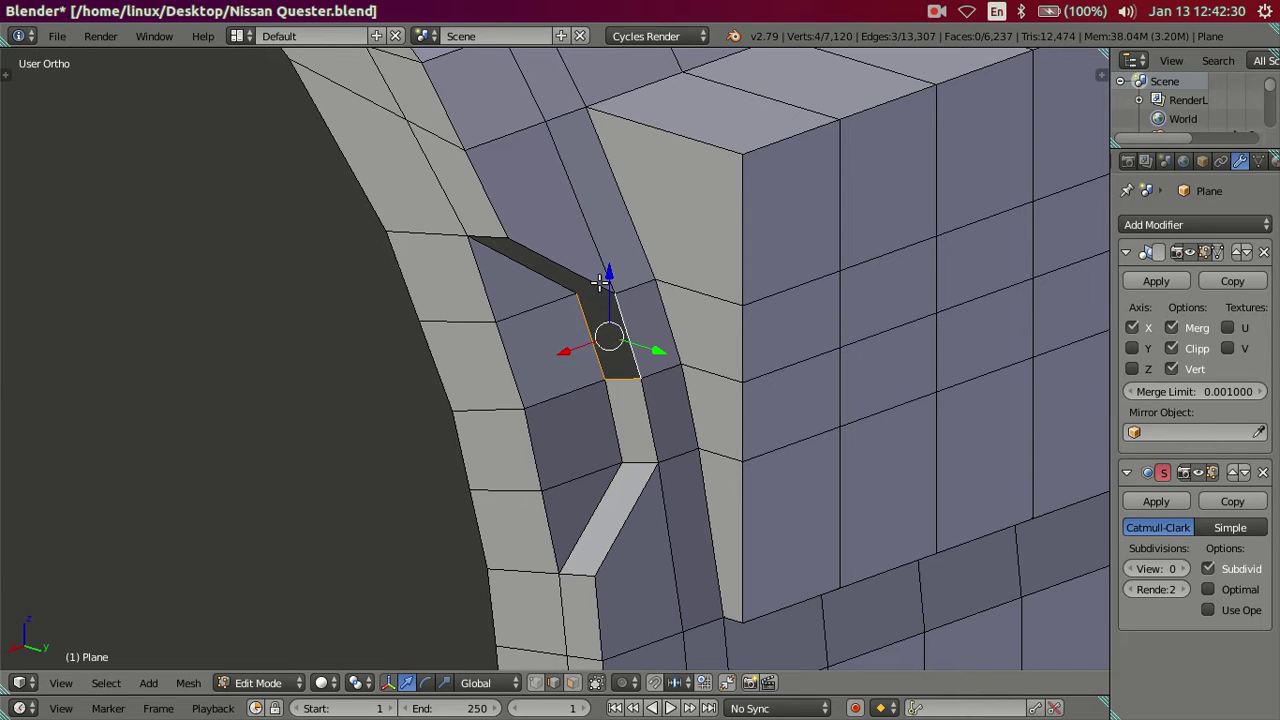
{"action": "key", "text": "f"}
{"action": "right_click", "coordinate": [515, 268]}
{"action": "right_click", "coordinate": [540, 262], "text": "ctrl"}
{"action": "key", "text": "f"}
Turn to the other notch and fill its lower diagonal gap with a face
{"action": "scroll", "coordinate": [500, 260], "scroll_direction": "down", "scroll_amount": 3}
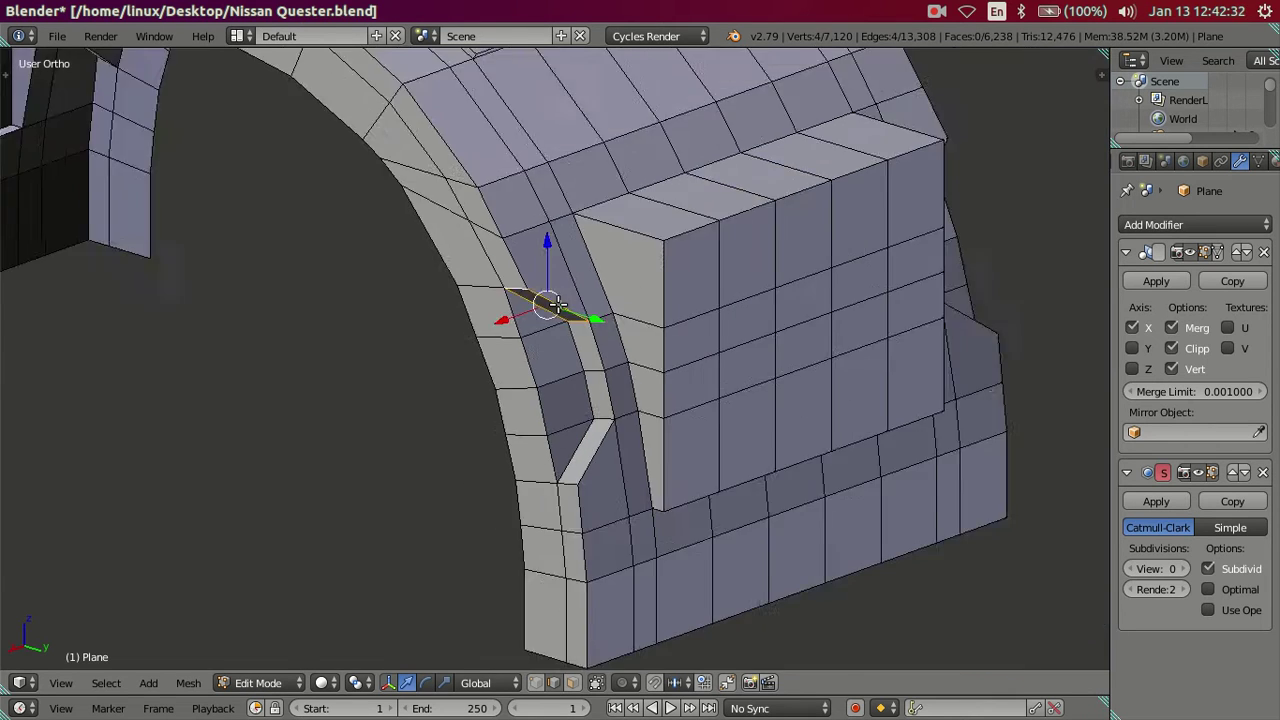
{"action": "key", "text": "a"}
{"action": "scroll", "coordinate": [700, 360], "scroll_direction": "up", "scroll_amount": 6}
{"action": "middle_click_drag", "start_coordinate": [640, 343], "coordinate": [534, 340]}
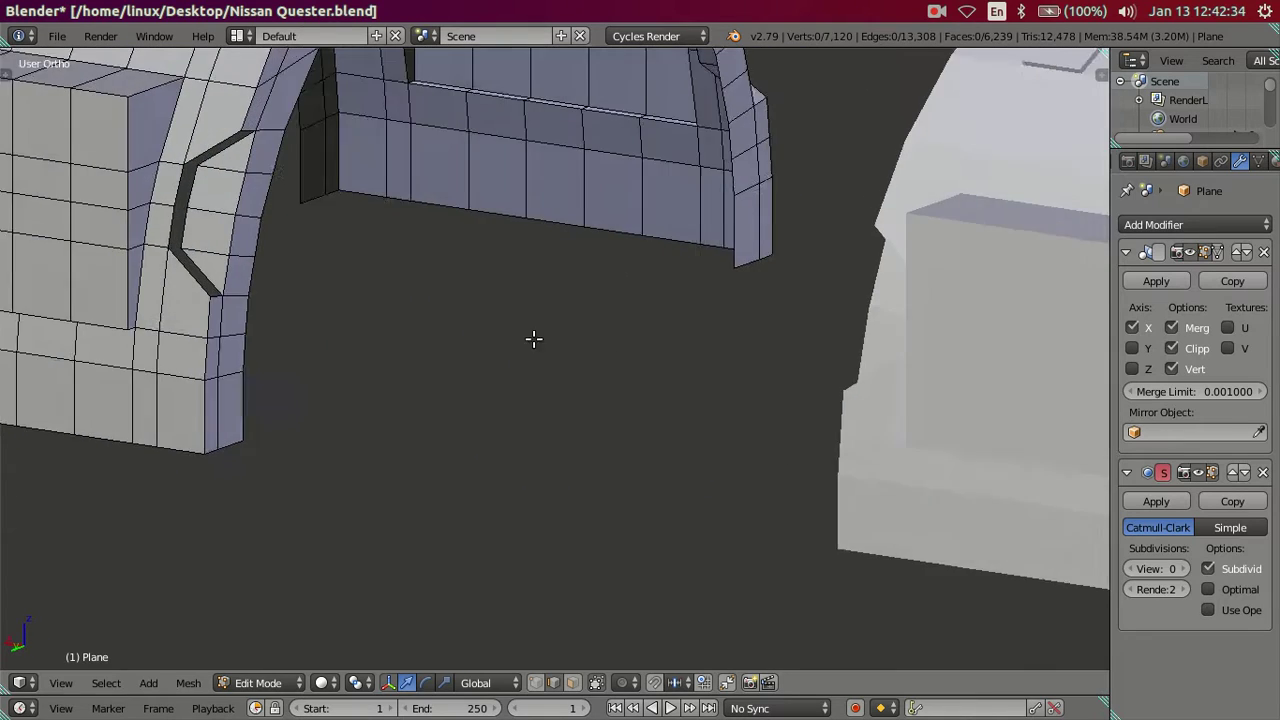
{"action": "scroll", "coordinate": [534, 340], "scroll_direction": "down", "scroll_amount": 3}
{"action": "middle_click_drag", "start_coordinate": [729, 494], "coordinate": [666, 417]}
{"action": "scroll", "coordinate": [537, 303], "scroll_direction": "up", "scroll_amount": 5}
{"action": "middle_click_drag", "start_coordinate": [537, 303], "coordinate": [594, 428]}
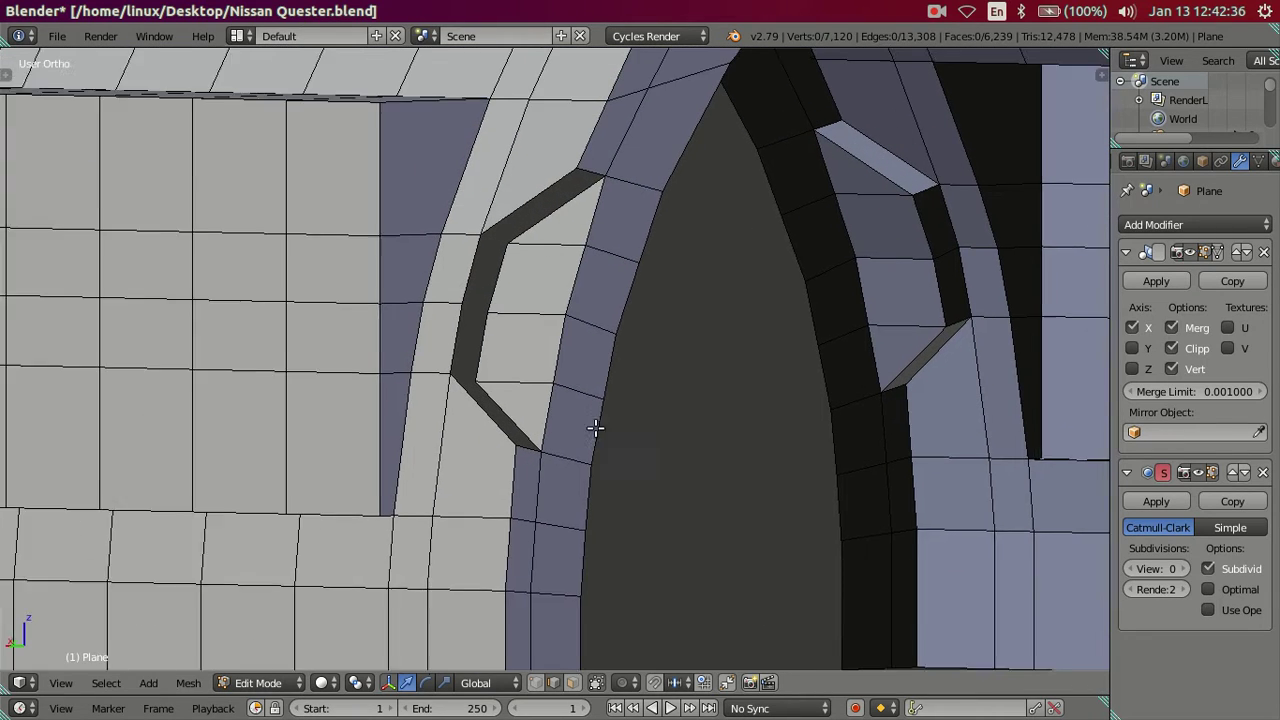
{"action": "right_click", "coordinate": [506, 422], "text": "alt"}
{"action": "key", "text": "f"}
Fill the other notch's vertical, upper and upper diagonal gaps with faces
{"action": "right_click", "coordinate": [470, 355], "text": "alt"}
{"action": "key", "text": "f"}
{"action": "right_click", "coordinate": [493, 282], "text": "alt"}
{"action": "key", "text": "f"}
{"action": "right_click", "coordinate": [530, 208], "text": "alt"}
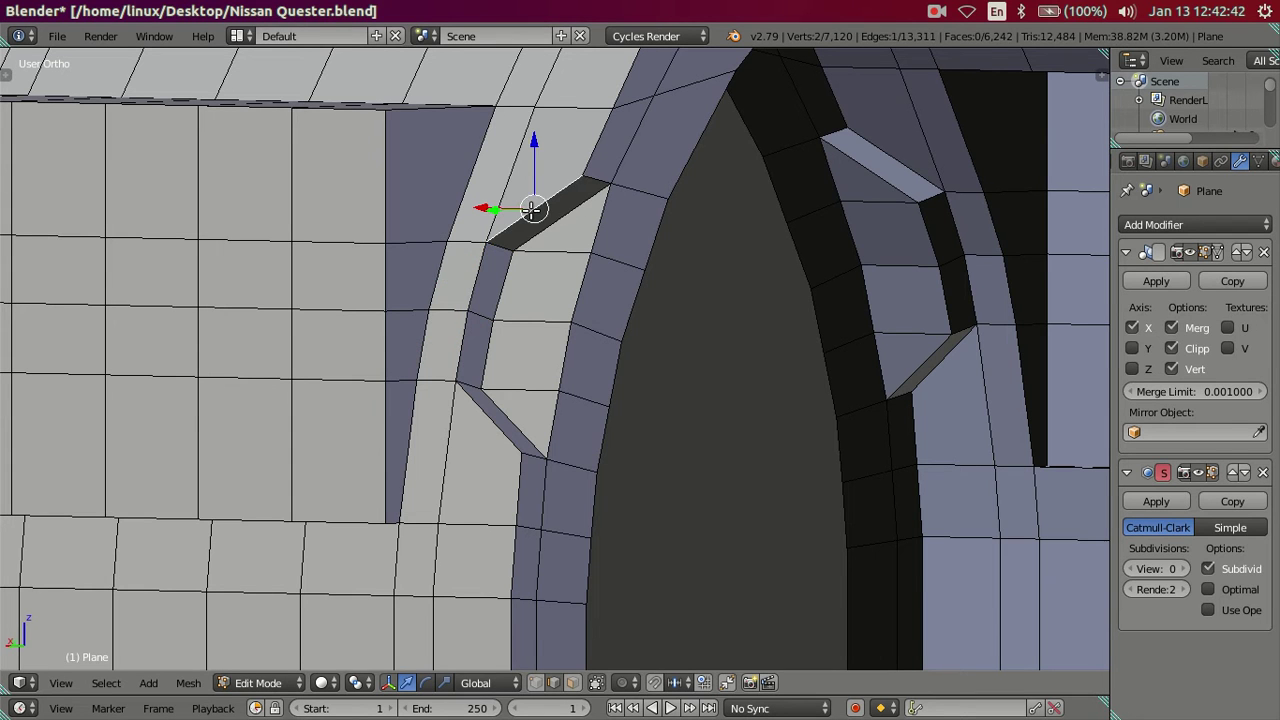
{"action": "scroll", "coordinate": [575, 242], "scroll_direction": "down", "scroll_amount": 2}
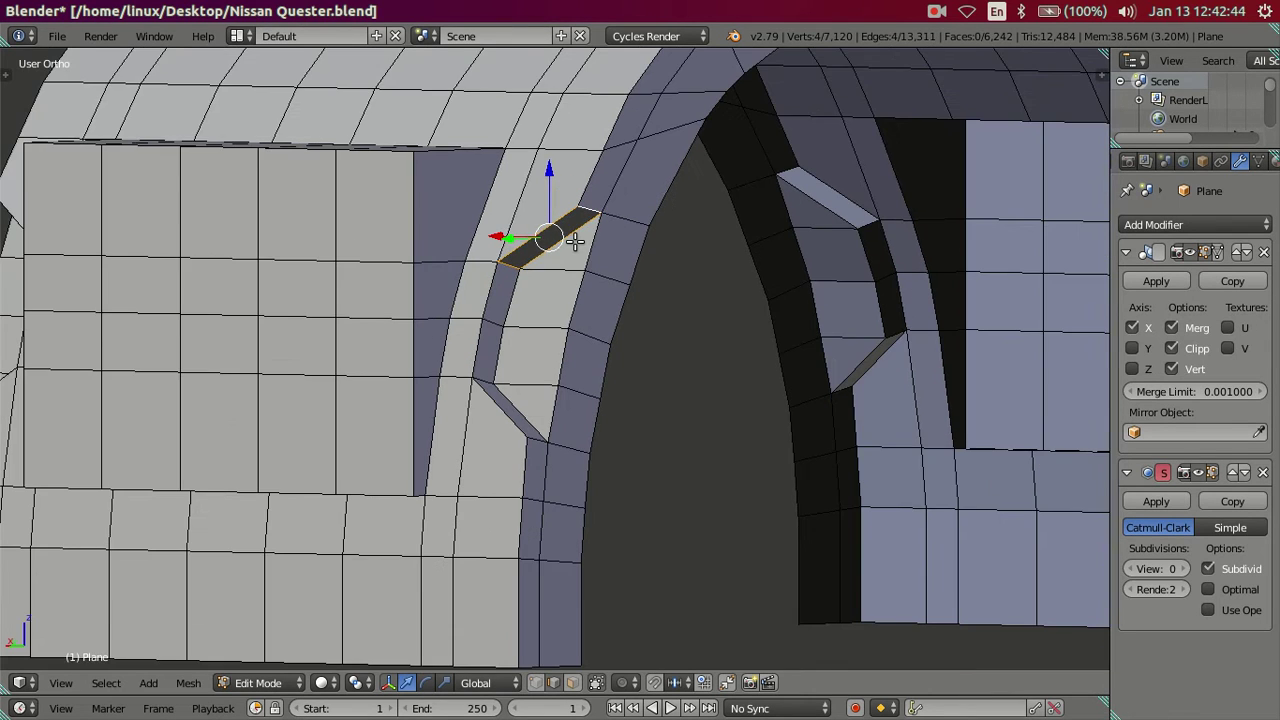
{"action": "key", "text": "f"}
{"action": "key", "text": "a"}
{"action": "scroll", "coordinate": [568, 265], "scroll_direction": "down", "scroll_amount": 2}
{"action": "mouse_move", "coordinate": [347, 245]}
{"action": "middle_mouse_down"}
{"action": "mouse_move", "coordinate": [500, 386]}
{"action": "mouse_move", "coordinate": [628, 337]}
{"action": "mouse_move", "coordinate": [600, 360]}
{"action": "mouse_move", "coordinate": [606, 299]}
{"action": "middle_mouse_up"}
Inspect the filled groove from the front in Object Mode
{"action": "key", "text": "Tab"}
{"action": "scroll", "coordinate": [584, 378], "scroll_direction": "up", "scroll_amount": 3}
{"action": "scroll", "coordinate": [584, 378], "scroll_direction": "down", "scroll_amount": 3}
{"action": "scroll", "coordinate": [606, 299], "scroll_direction": "up", "scroll_amount": 2}
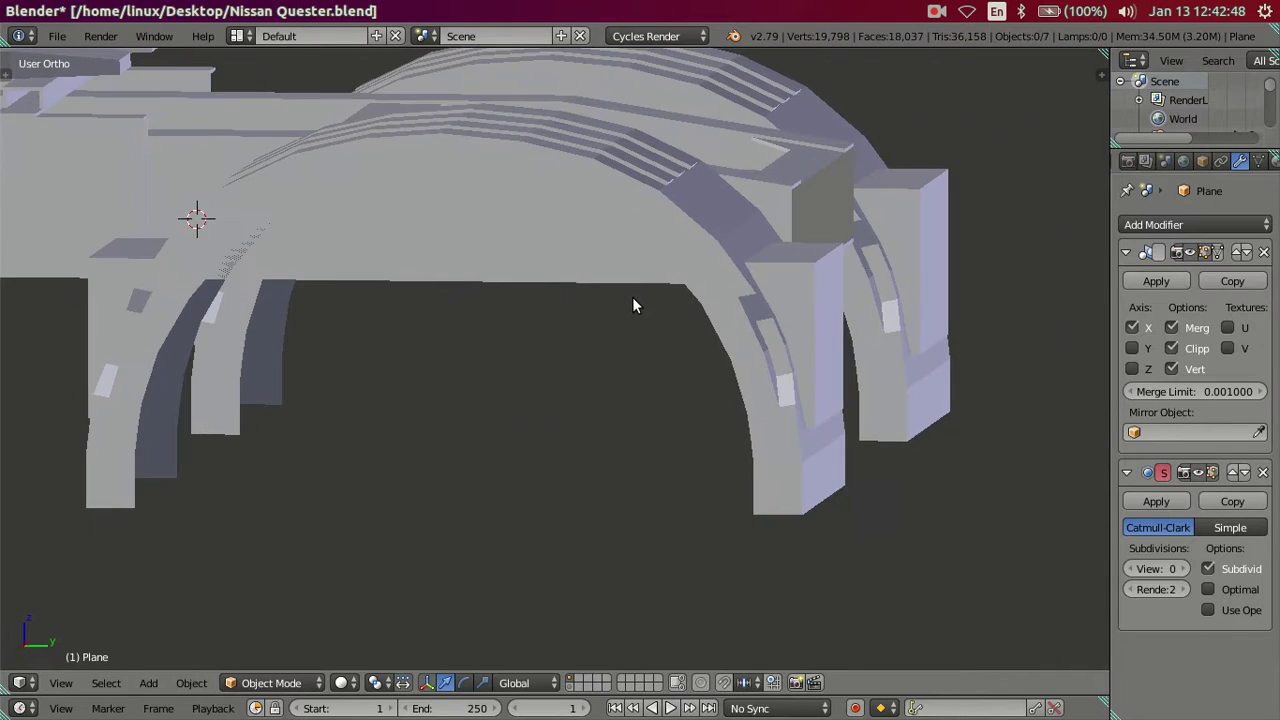
{"action": "scroll", "coordinate": [570, 285], "scroll_direction": "up", "scroll_amount": 2}
{"action": "mouse_move", "coordinate": [619, 304]}
{"action": "middle_mouse_down"}
{"action": "mouse_move", "coordinate": [629, 334]}
{"action": "mouse_move", "coordinate": [666, 321]}
{"action": "mouse_move", "coordinate": [450, 289]}
{"action": "mouse_move", "coordinate": [459, 321]}
{"action": "mouse_move", "coordinate": [509, 320]}
{"action": "mouse_move", "coordinate": [466, 334]}
{"action": "mouse_move", "coordinate": [586, 334]}
{"action": "mouse_move", "coordinate": [711, 309]}
{"action": "middle_mouse_up"}
{"action": "scroll", "coordinate": [666, 321], "scroll_direction": "down", "scroll_amount": 2}
{"action": "scroll", "coordinate": [534, 301], "scroll_direction": "up", "scroll_amount": 2}
Back in Edit Mode, select two edge loops across the groove panel, then deselect them
{"action": "key", "text": "Tab"}
{"action": "scroll", "coordinate": [371, 423], "scroll_direction": "up", "scroll_amount": 3}
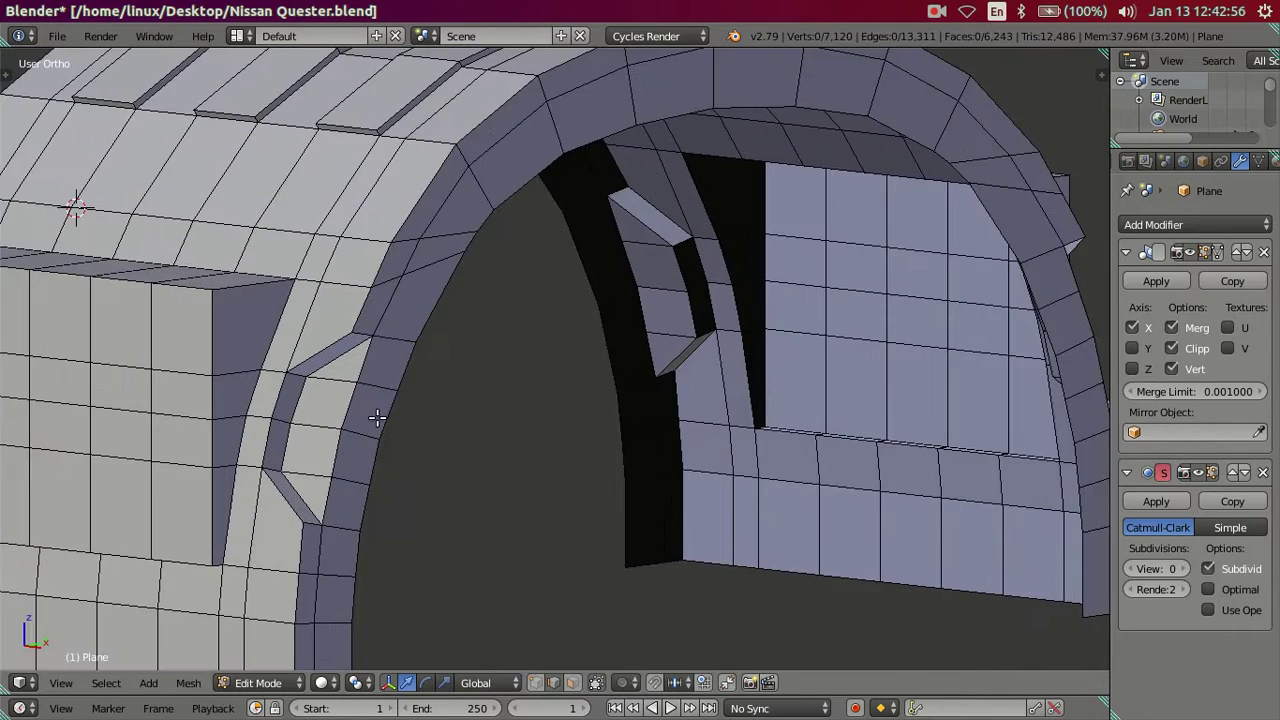
{"action": "scroll", "coordinate": [574, 369], "scroll_direction": "up", "scroll_amount": 1}
{"action": "scroll", "coordinate": [574, 369], "scroll_direction": "up", "scroll_amount": 2}
{"action": "right_click", "coordinate": [554, 366], "text": "alt"}
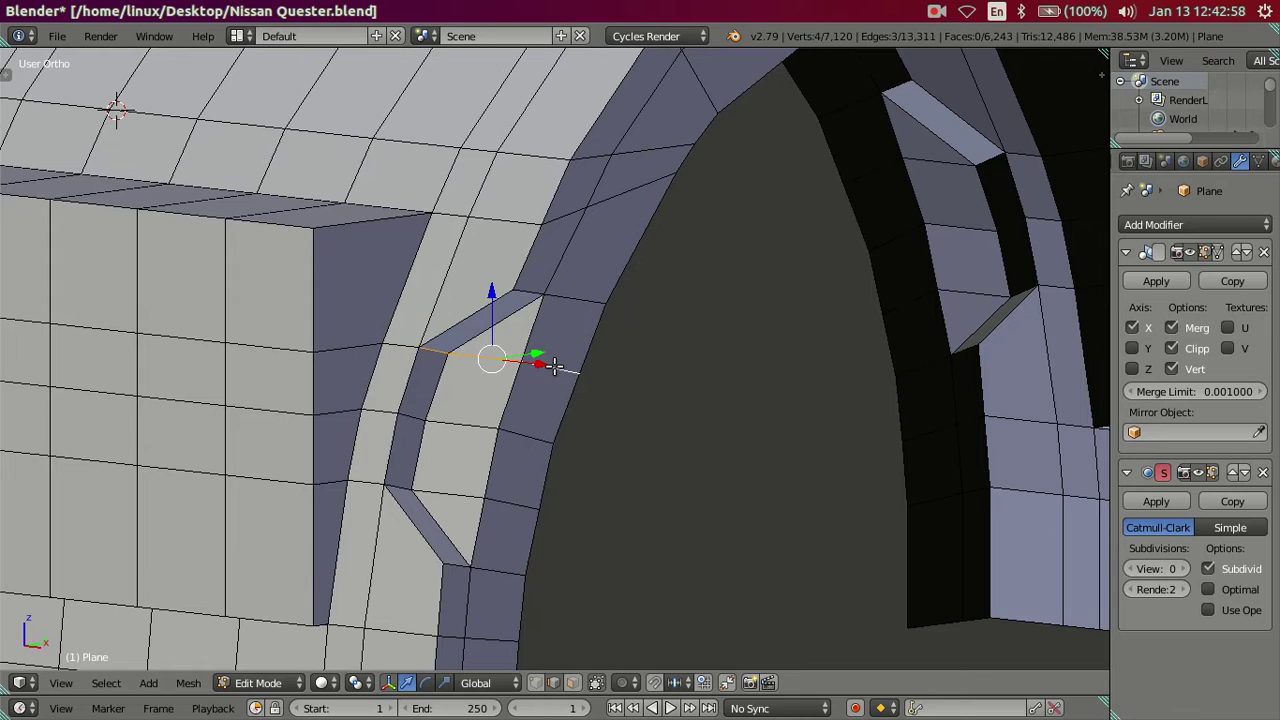
{"action": "right_click", "coordinate": [508, 497], "text": "alt+shift"}
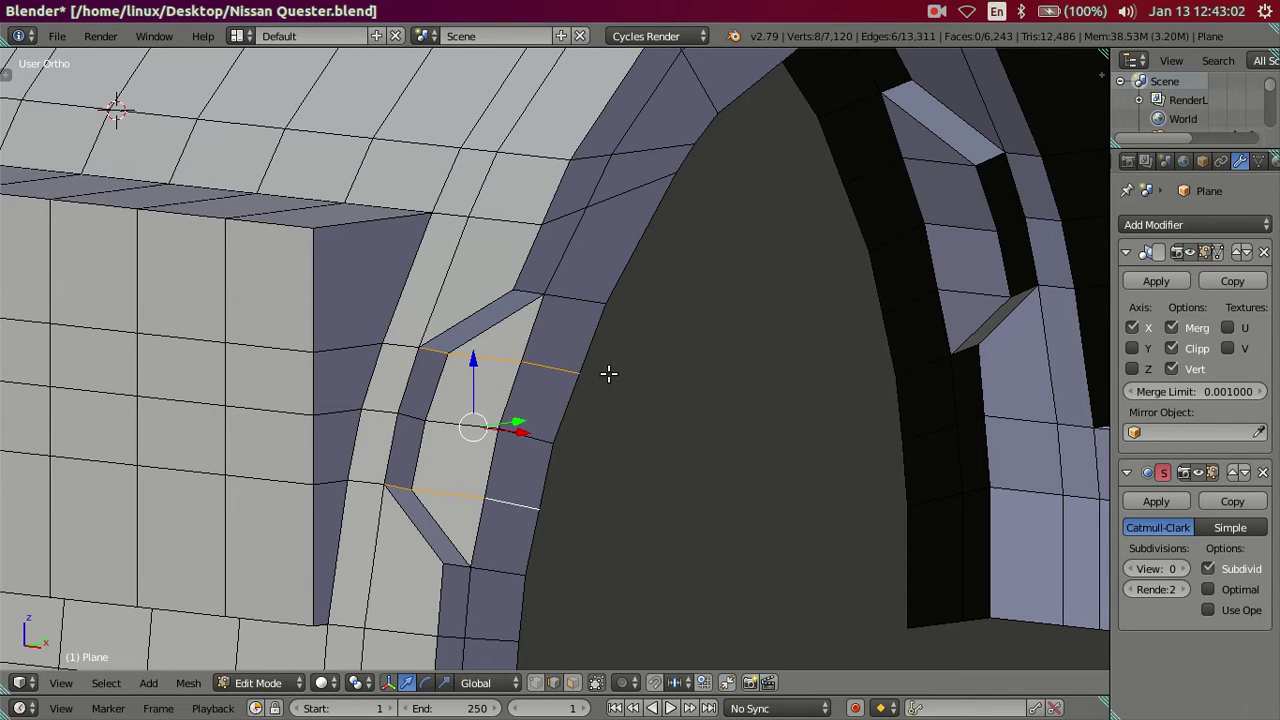
{"action": "key", "text": "a"}
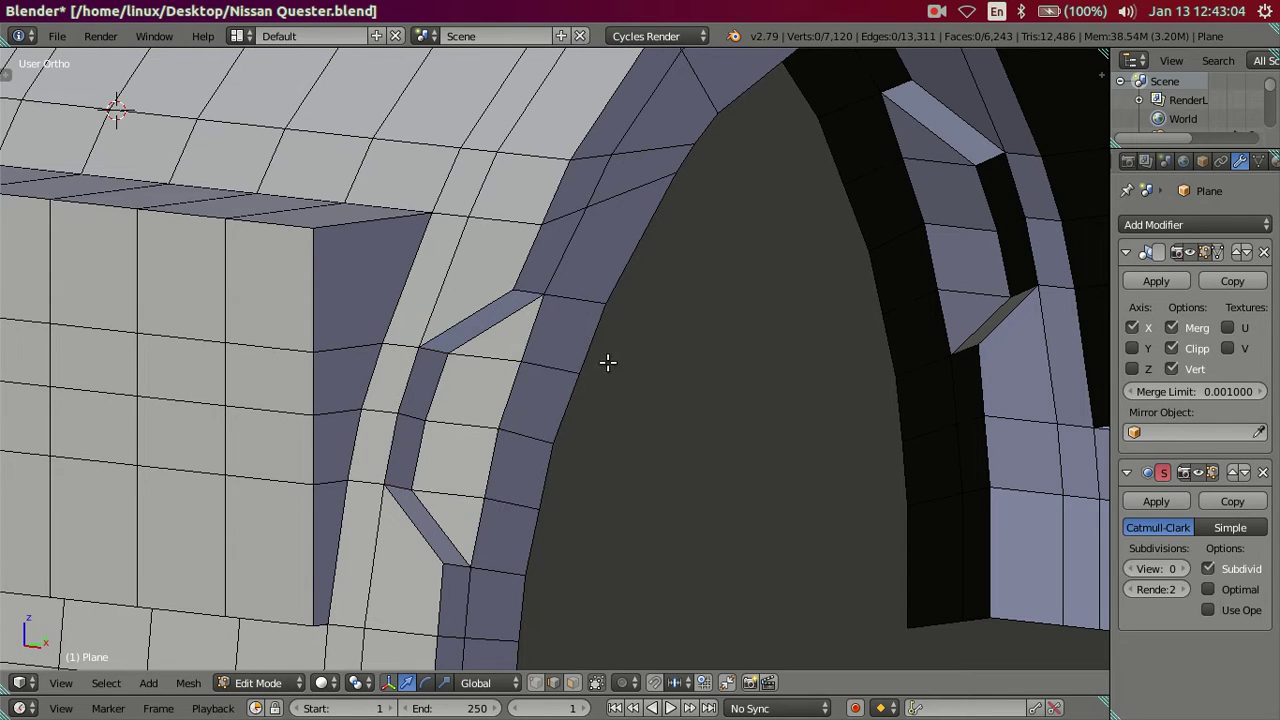
Dissolve the selected edges with X > Dissolve Edges and check the shape in Object Mode
{"action": "middle_click_drag", "start_coordinate": [607, 362], "coordinate": [605, 337]}
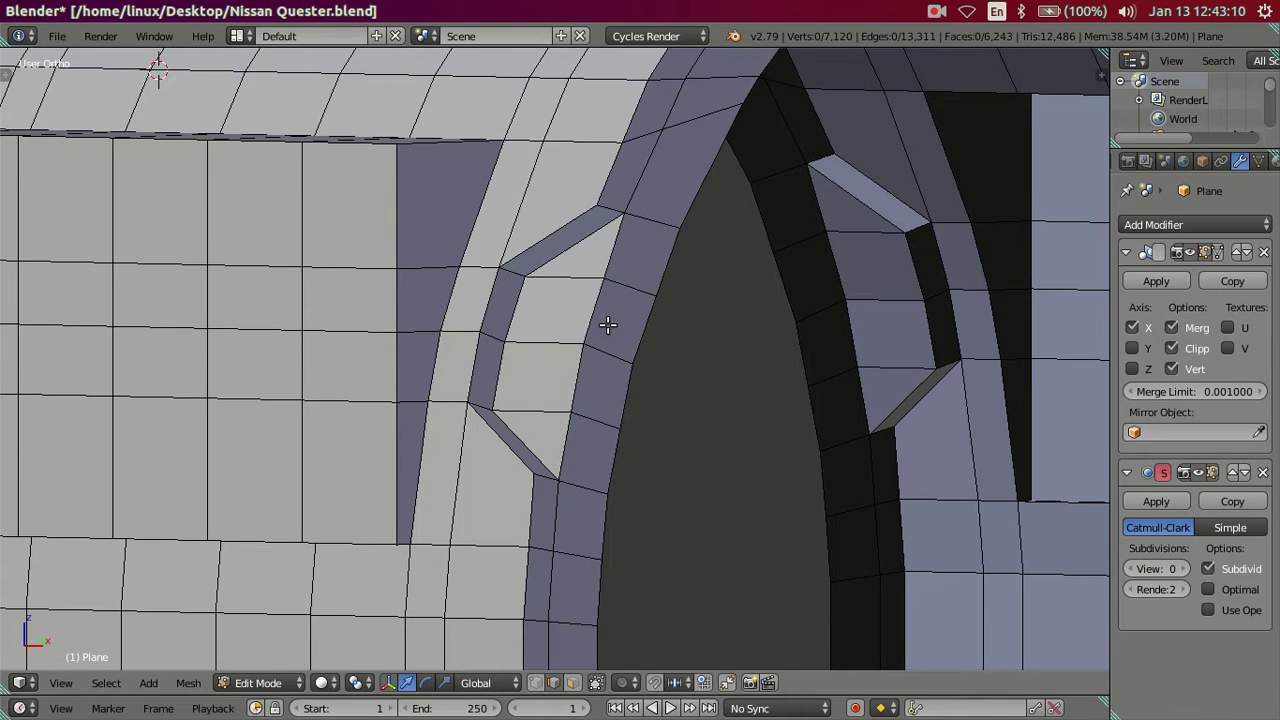
{"action": "scroll", "coordinate": [607, 324], "scroll_direction": "down", "scroll_amount": 2}
{"action": "mouse_move", "coordinate": [607, 324]}
{"action": "middle_mouse_down"}
{"action": "mouse_move", "coordinate": [600, 297]}
{"action": "mouse_move", "coordinate": [569, 317]}
{"action": "mouse_move", "coordinate": [527, 310]}
{"action": "middle_mouse_up"}
{"action": "scroll", "coordinate": [574, 326], "scroll_direction": "down", "scroll_amount": 3}
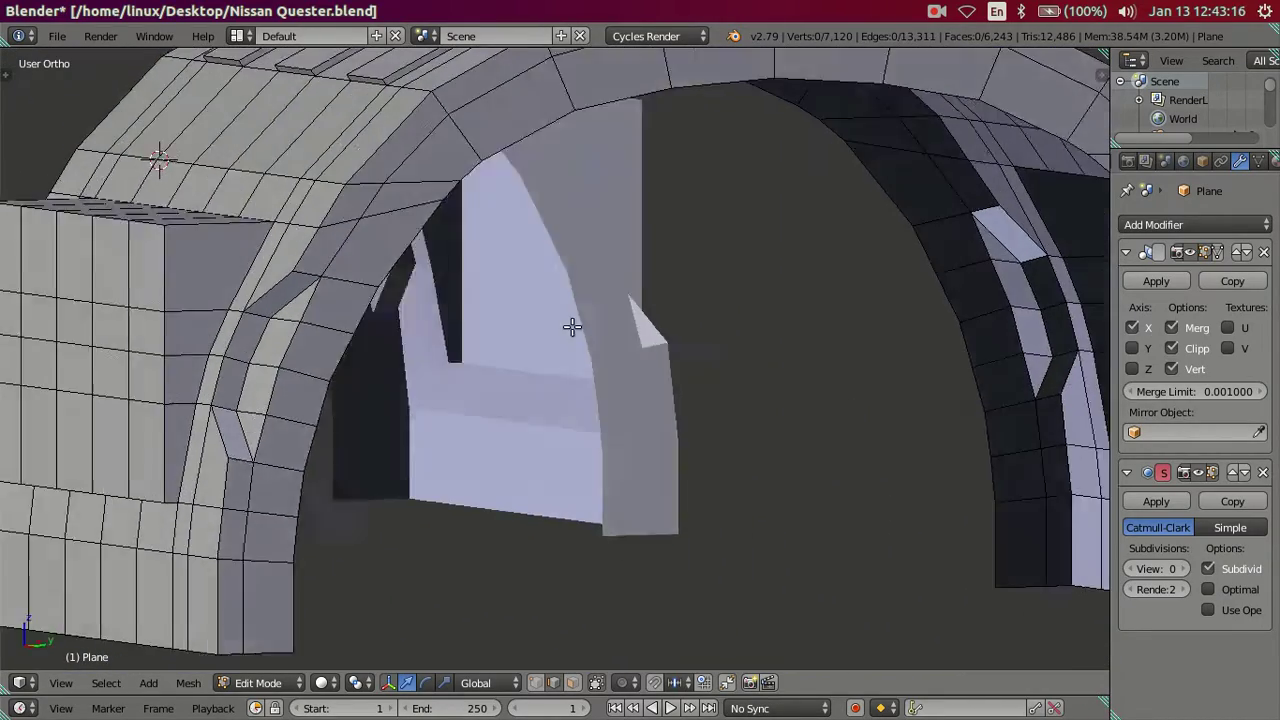
{"action": "scroll", "coordinate": [577, 326], "scroll_direction": "down", "scroll_amount": 1}
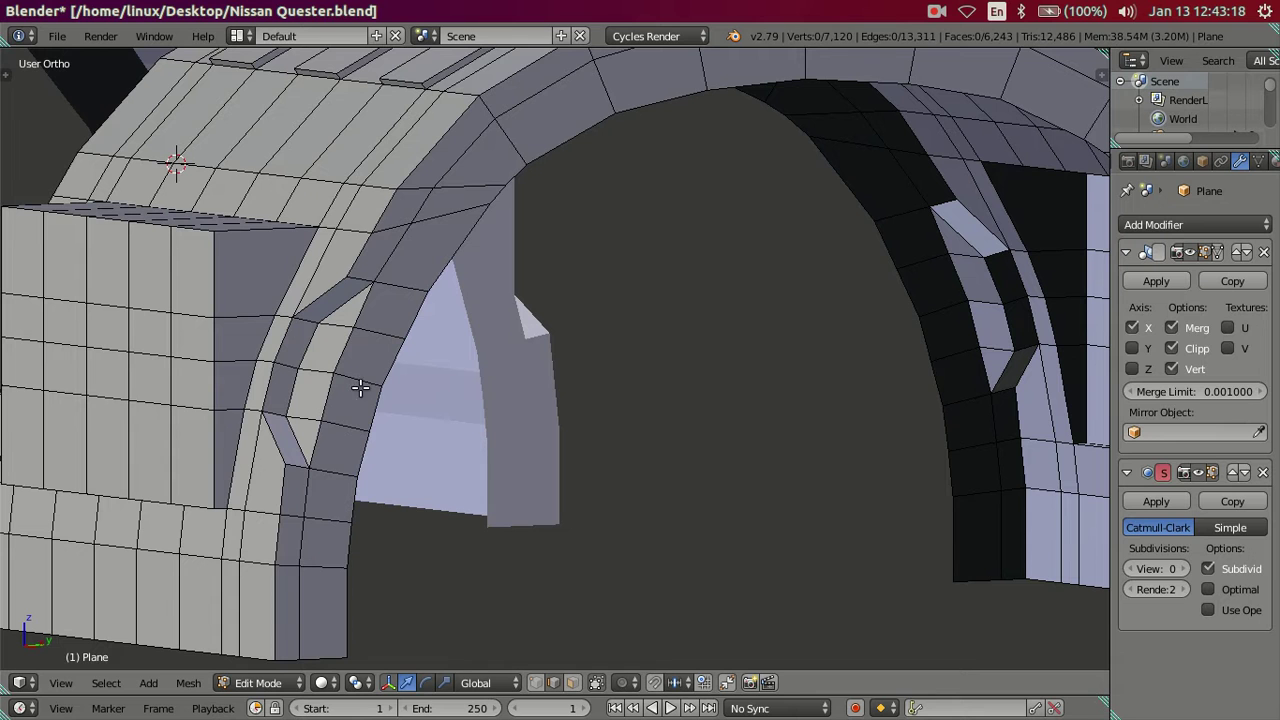
{"action": "key", "text": "x"}
{"action": "left_click", "coordinate": [725, 410]}
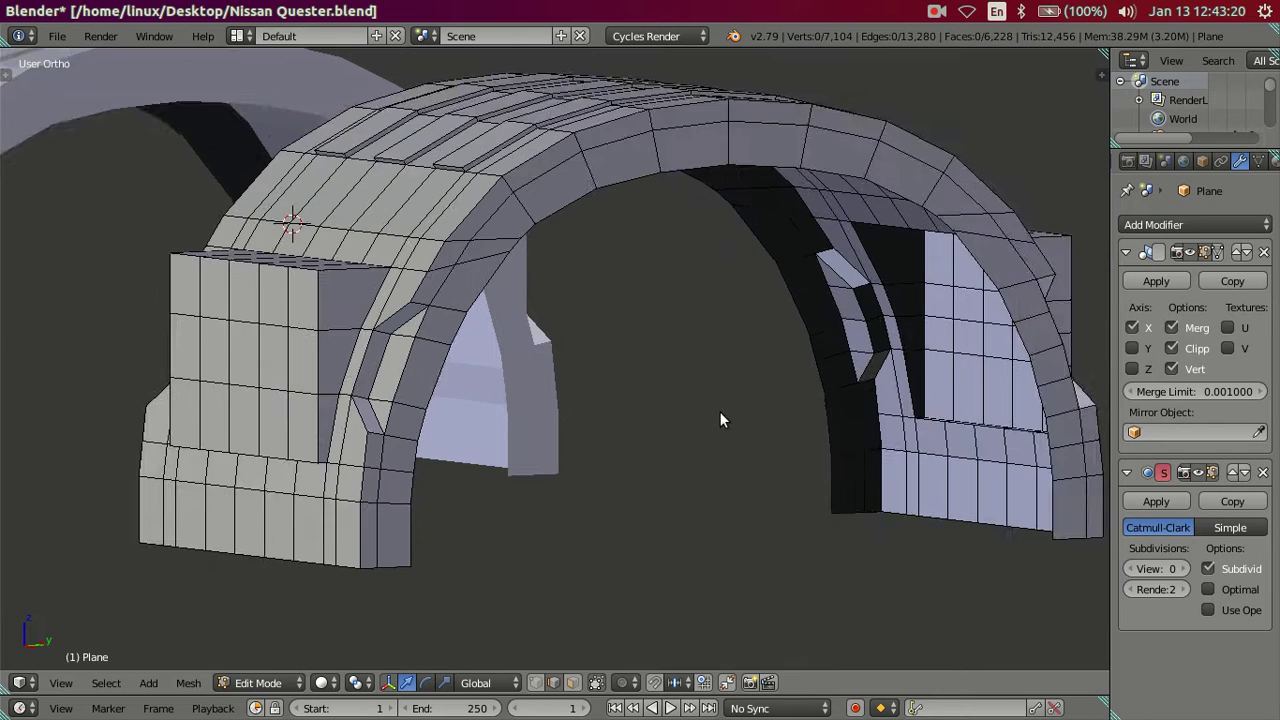
{"action": "key", "text": "Tab"}
{"action": "mouse_move", "coordinate": [719, 411]}
{"action": "middle_mouse_down"}
{"action": "mouse_move", "coordinate": [694, 424]}
{"action": "mouse_move", "coordinate": [641, 386]}
{"action": "mouse_move", "coordinate": [513, 390]}
{"action": "mouse_move", "coordinate": [480, 369]}
{"action": "mouse_move", "coordinate": [710, 373]}
{"action": "middle_mouse_up"}
{"action": "key", "text": "Tab"}
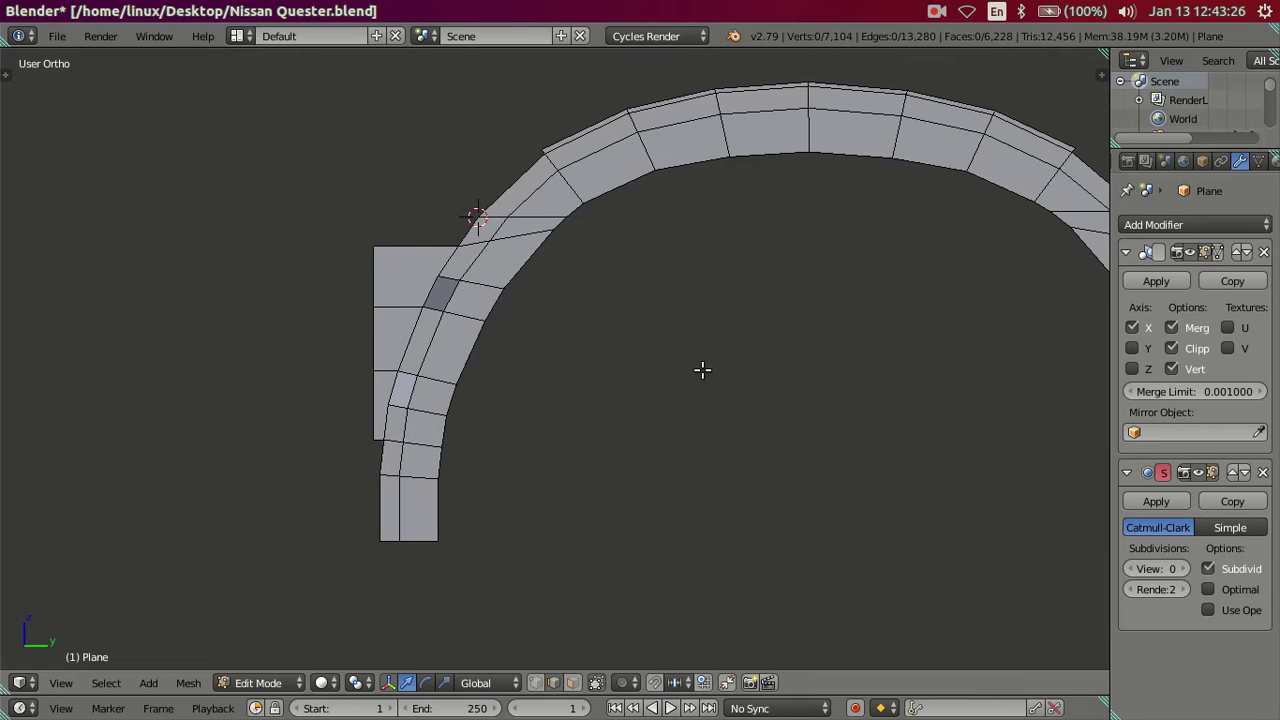
Add a loop cut across the left pillar with Ctrl+R
{"action": "key", "text": "ctrl+r"}
{"action": "left_click", "coordinate": [698, 365]}
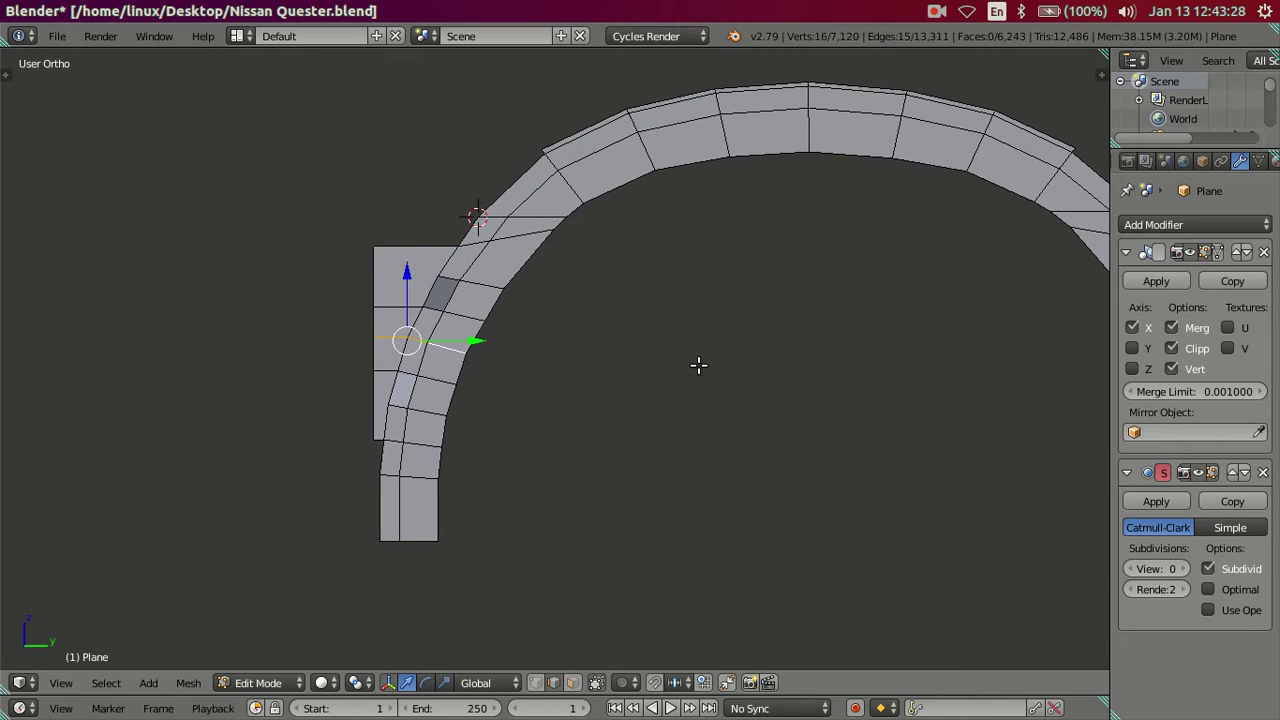
{"action": "scroll", "coordinate": [600, 348], "scroll_direction": "up", "scroll_amount": 2}
{"action": "key", "text": "a"}
{"action": "mouse_move", "coordinate": [554, 337]}
{"action": "middle_mouse_down"}
{"action": "mouse_move", "coordinate": [594, 352]}
{"action": "mouse_move", "coordinate": [606, 377]}
{"action": "mouse_move", "coordinate": [517, 363]}
{"action": "mouse_move", "coordinate": [565, 355]}
{"action": "middle_mouse_up"}
{"action": "mouse_move", "coordinate": [776, 352]}
{"action": "middle_mouse_down"}
{"action": "mouse_move", "coordinate": [714, 366]}
{"action": "mouse_move", "coordinate": [786, 363]}
{"action": "mouse_move", "coordinate": [803, 403]}
{"action": "mouse_move", "coordinate": [783, 446]}
{"action": "mouse_move", "coordinate": [770, 410]}
{"action": "mouse_move", "coordinate": [826, 375]}
{"action": "middle_mouse_up"}
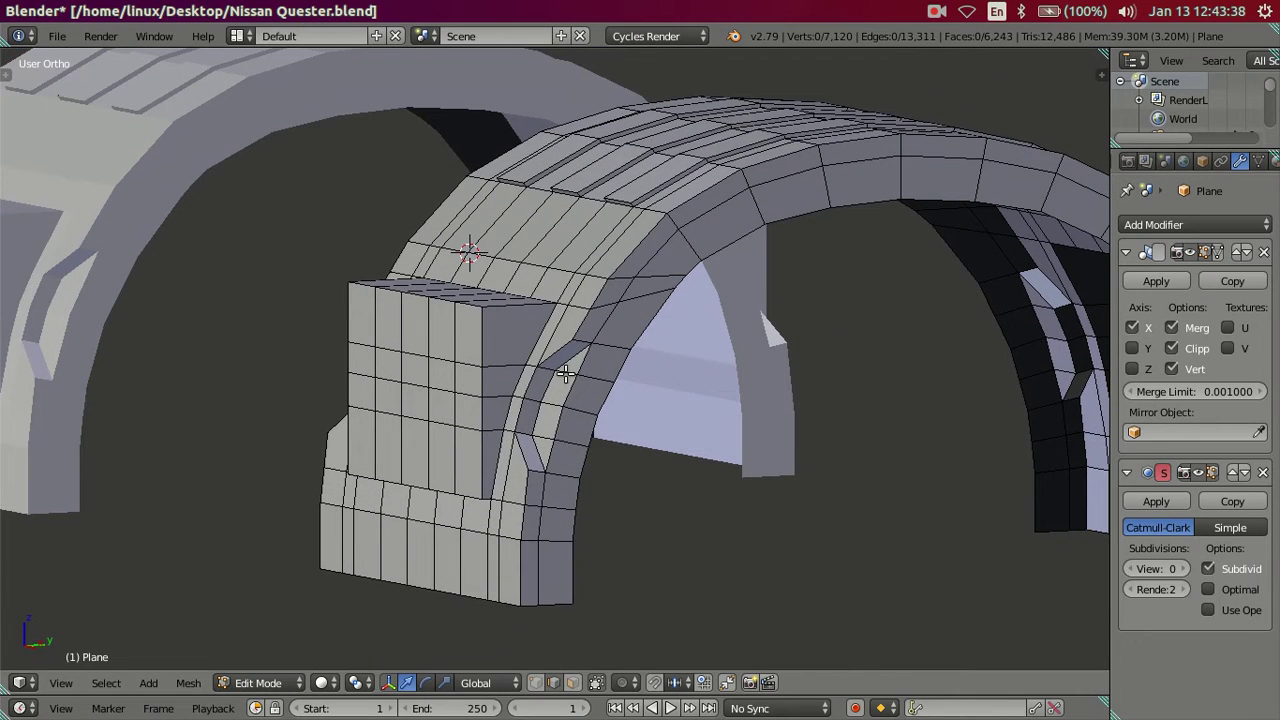
Select the box's horizontal edge loop, then raise the subdivision preview to level 2
{"action": "right_click", "coordinate": [471, 391], "text": "alt"}
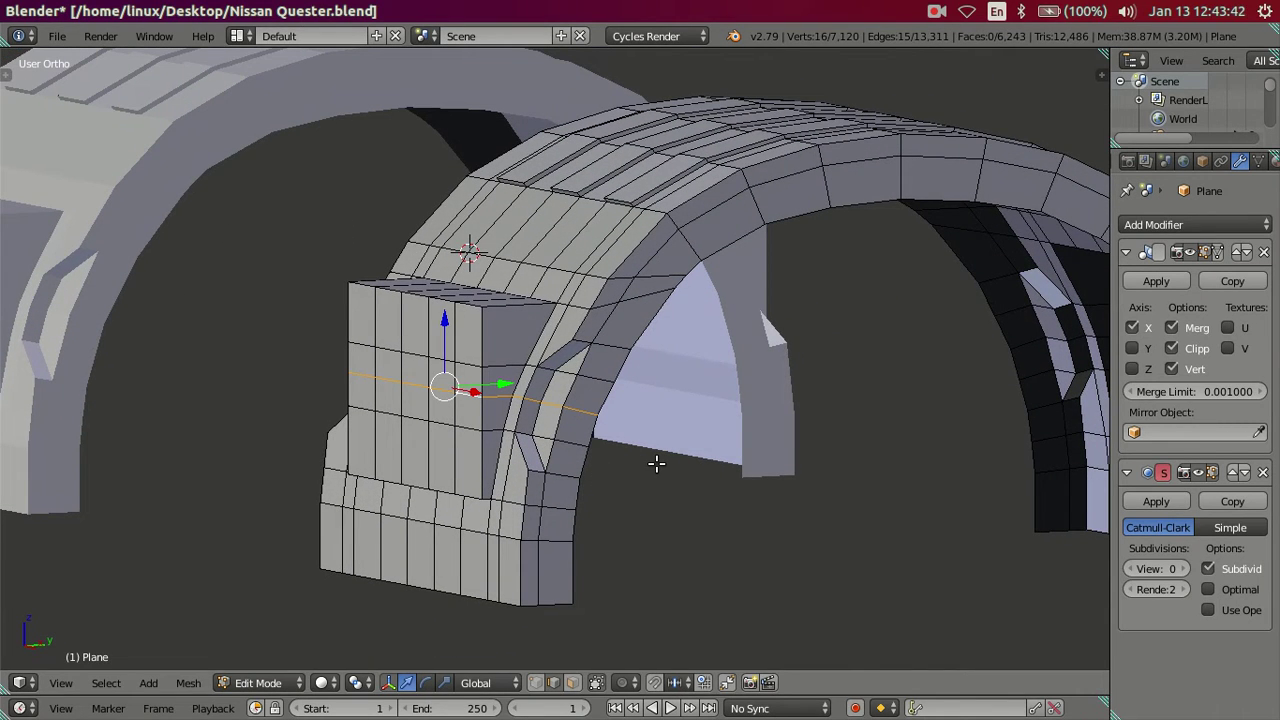
{"action": "scroll", "coordinate": [656, 463], "scroll_direction": "down", "scroll_amount": 2}
{"action": "mouse_move", "coordinate": [776, 435]}
{"action": "middle_mouse_down"}
{"action": "mouse_move", "coordinate": [763, 414]}
{"action": "mouse_move", "coordinate": [676, 420]}
{"action": "middle_mouse_up"}
{"action": "key", "text": "a"}
{"action": "mouse_move", "coordinate": [549, 380]}
{"action": "middle_mouse_down"}
{"action": "mouse_move", "coordinate": [514, 394]}
{"action": "mouse_move", "coordinate": [500, 380]}
{"action": "mouse_move", "coordinate": [580, 406]}
{"action": "mouse_move", "coordinate": [723, 409]}
{"action": "mouse_move", "coordinate": [690, 389]}
{"action": "mouse_move", "coordinate": [694, 374]}
{"action": "middle_mouse_up"}
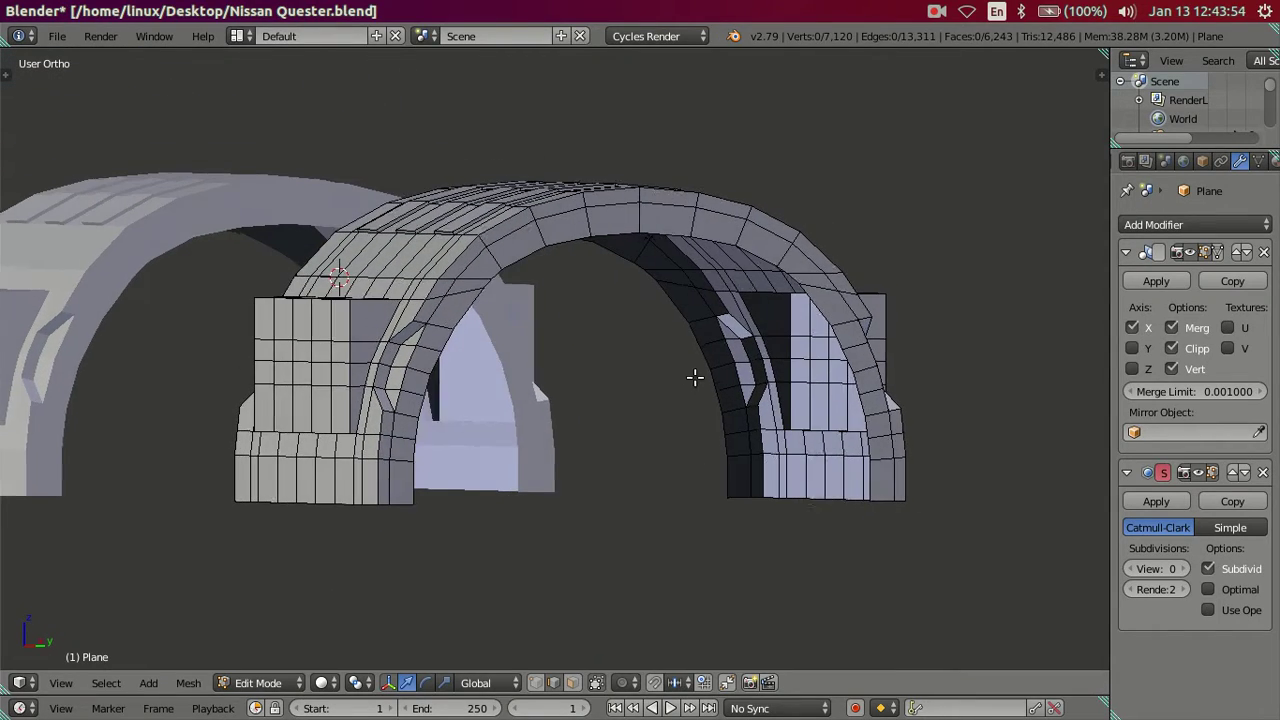
{"action": "left_click", "coordinate": [1183, 568]}
{"action": "key", "text": "ctrl+2"}
{"action": "middle_click_drag", "start_coordinate": [397, 353], "coordinate": [583, 384]}
Return to Edit Mode and set the subdivision viewport level to 0 with Ctrl+0
{"action": "key", "text": "Tab"}
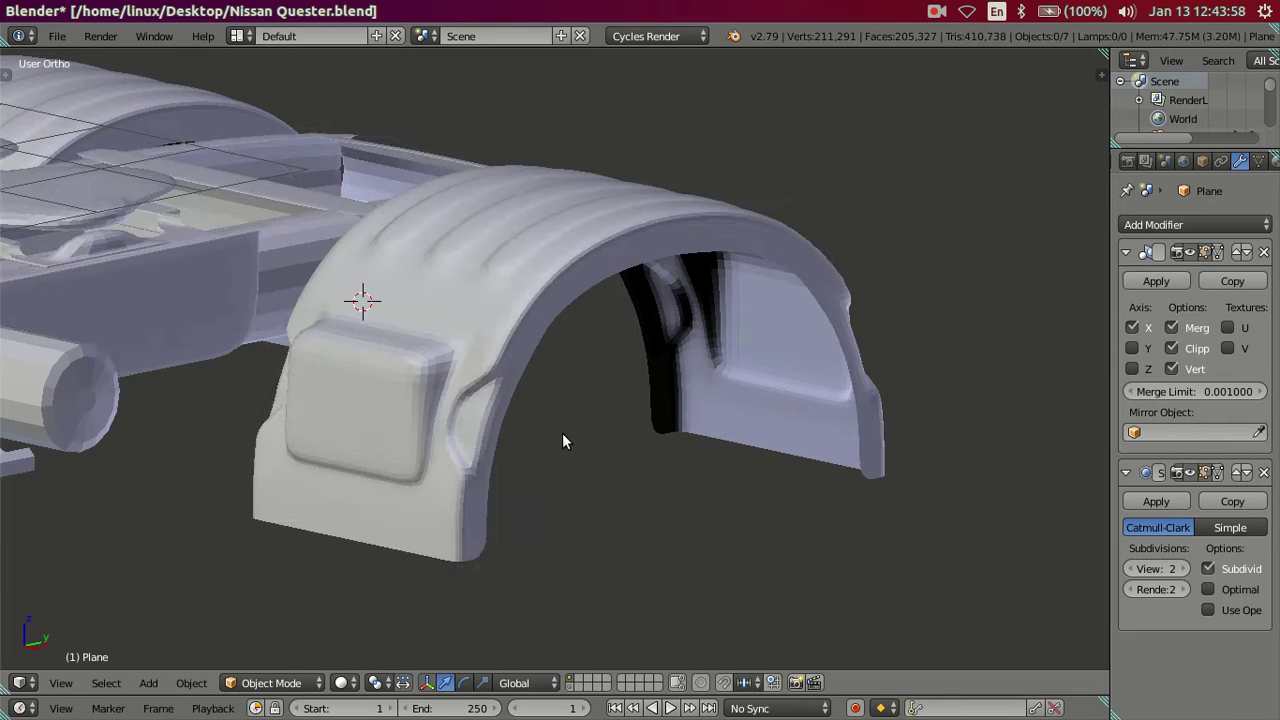
{"action": "scroll", "coordinate": [562, 433], "scroll_direction": "up", "scroll_amount": 2}
{"action": "scroll", "coordinate": [562, 431], "scroll_direction": "up", "scroll_amount": 1}
{"action": "key", "text": "Tab"}
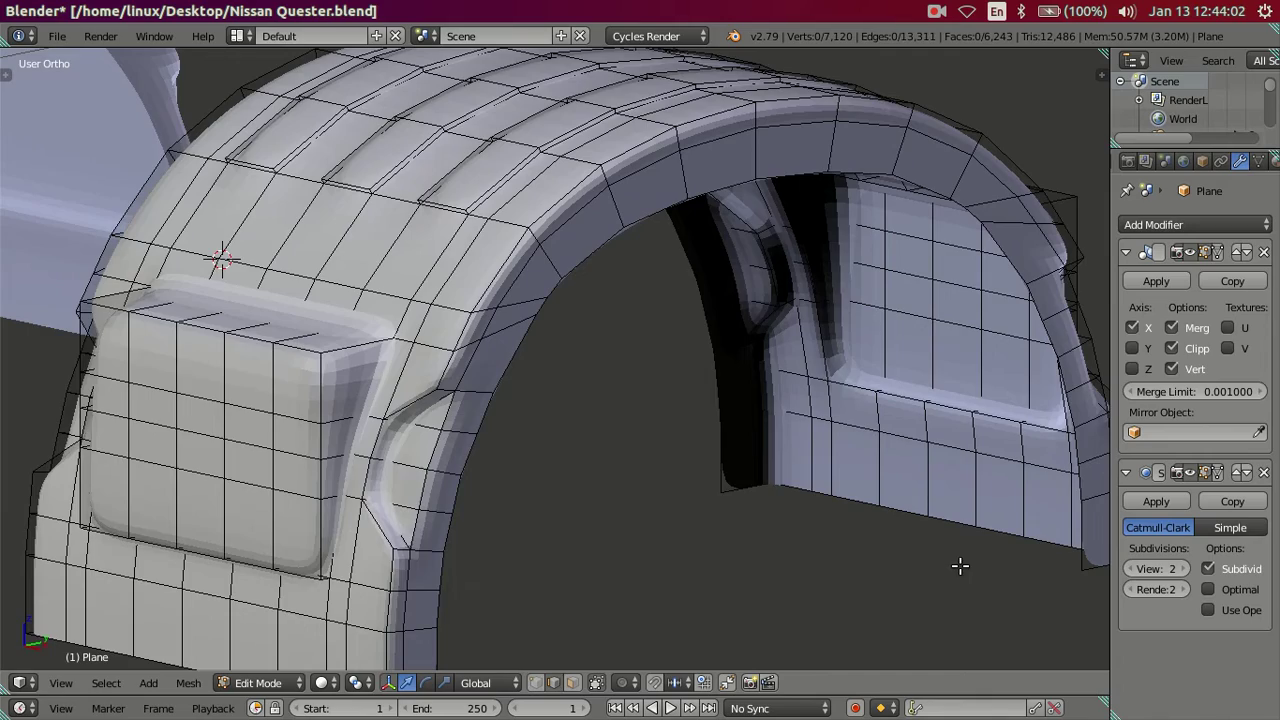
{"action": "scroll", "coordinate": [503, 366], "scroll_direction": "up", "scroll_amount": 1}
{"action": "scroll", "coordinate": [460, 345], "scroll_direction": "up", "scroll_amount": 1}
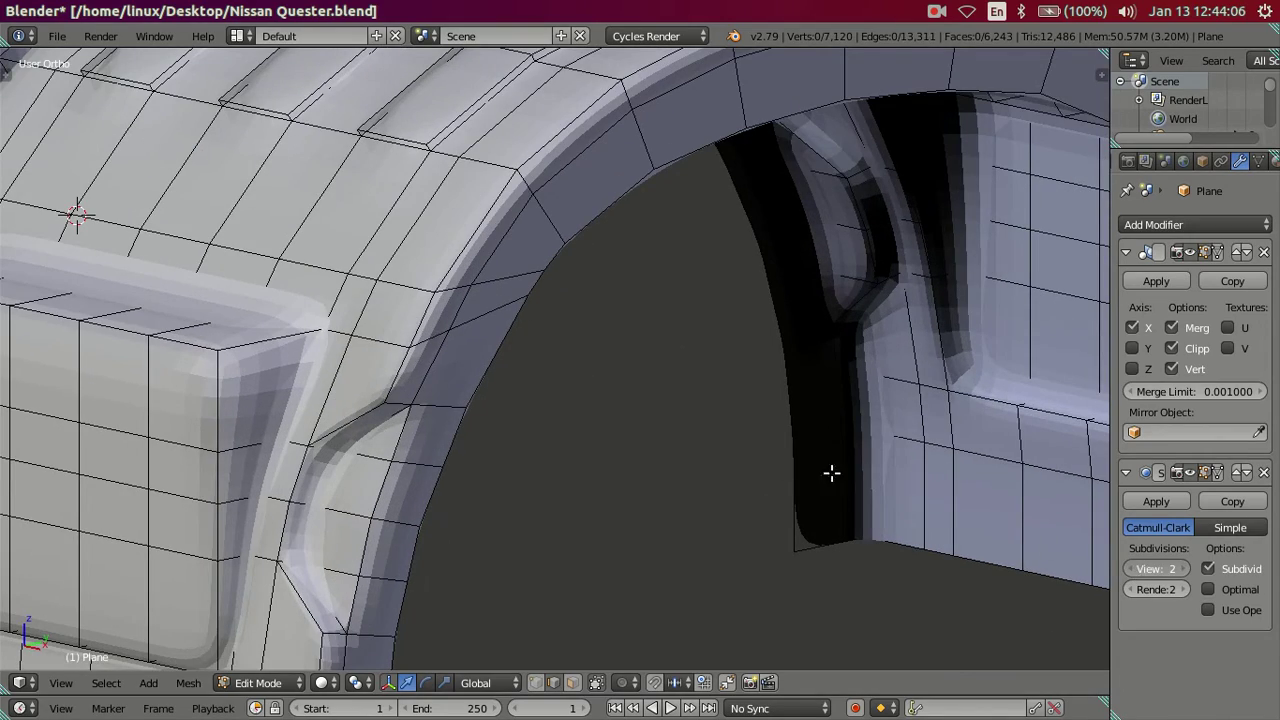
{"action": "key", "text": "ctrl+0"}
{"action": "scroll", "coordinate": [760, 466], "scroll_direction": "down", "scroll_amount": 3}
{"action": "scroll", "coordinate": [829, 494], "scroll_direction": "down", "scroll_amount": 2}
{"action": "mouse_move", "coordinate": [829, 494]}
{"action": "middle_mouse_down"}
{"action": "mouse_move", "coordinate": [688, 445]}
{"action": "mouse_move", "coordinate": [693, 430]}
{"action": "middle_mouse_up"}
{"action": "middle_click_drag", "start_coordinate": [786, 341], "coordinate": [389, 291]}
Dissolve two single vertices on the arch edge with X > Dissolve Edges
{"action": "scroll", "coordinate": [521, 312], "scroll_direction": "up", "scroll_amount": 1}
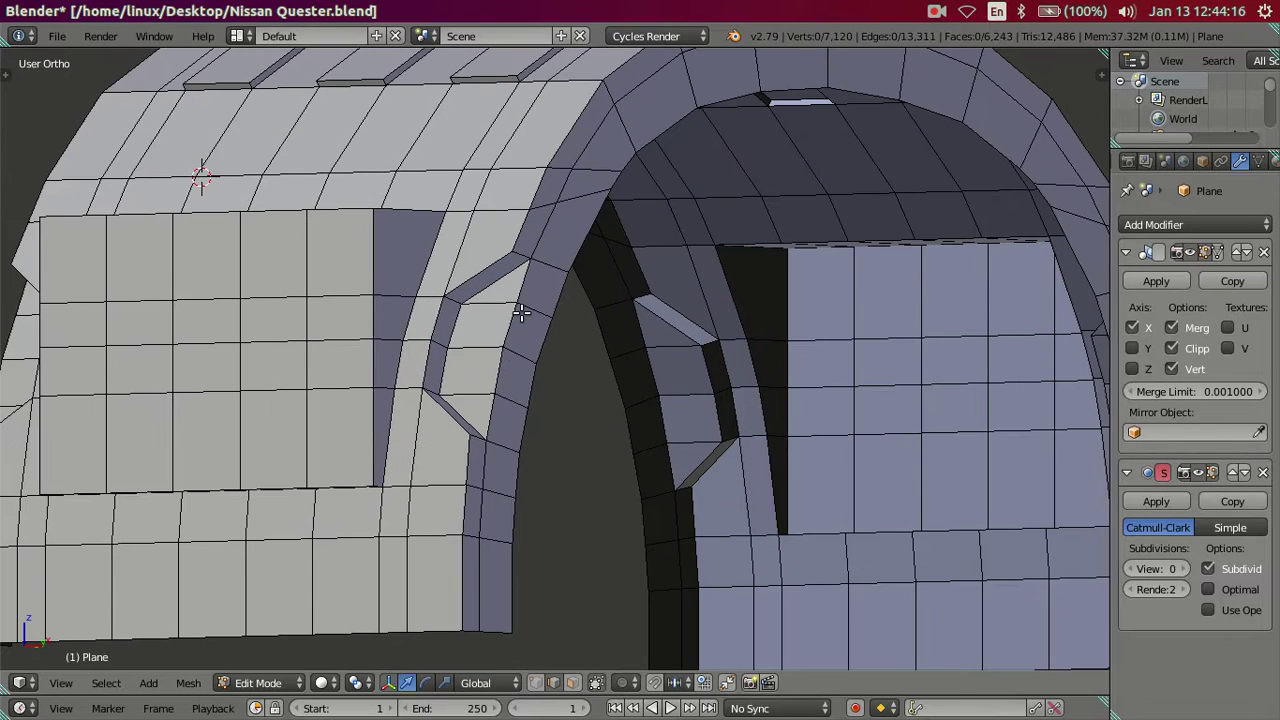
{"action": "right_click", "coordinate": [525, 307], "text": "shift"}
{"action": "key", "text": "x"}
{"action": "left_click", "coordinate": [714, 326]}
{"action": "right_click", "coordinate": [478, 390]}
{"action": "key", "text": "x"}
{"action": "left_click", "coordinate": [711, 393]}
Select a run of extra vertices along the arch's inner rim
{"action": "scroll", "coordinate": [629, 338], "scroll_direction": "down", "scroll_amount": 5}
{"action": "middle_click_drag", "start_coordinate": [777, 391], "coordinate": [609, 413]}
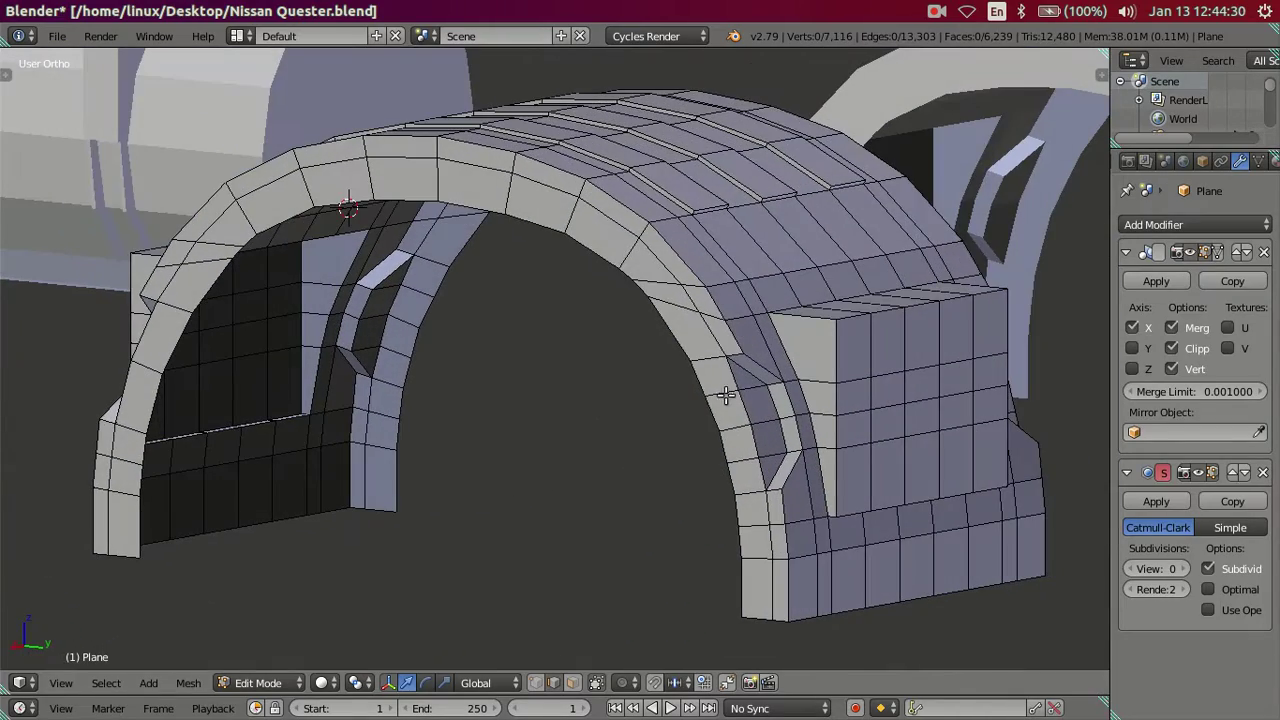
{"action": "right_click", "coordinate": [757, 390], "text": "shift"}
{"action": "right_click", "coordinate": [740, 455], "text": "shift"}
{"action": "right_click", "coordinate": [765, 455], "text": "shift"}
{"action": "middle_click_drag", "start_coordinate": [765, 455], "coordinate": [670, 421]}
{"action": "right_click", "coordinate": [536, 280], "text": "shift"}
{"action": "right_click", "coordinate": [545, 285], "text": "shift"}
{"action": "middle_click_drag", "start_coordinate": [545, 285], "coordinate": [470, 420]}
{"action": "right_click", "coordinate": [322, 558], "text": "shift"}
{"action": "right_click", "coordinate": [348, 560], "text": "shift"}
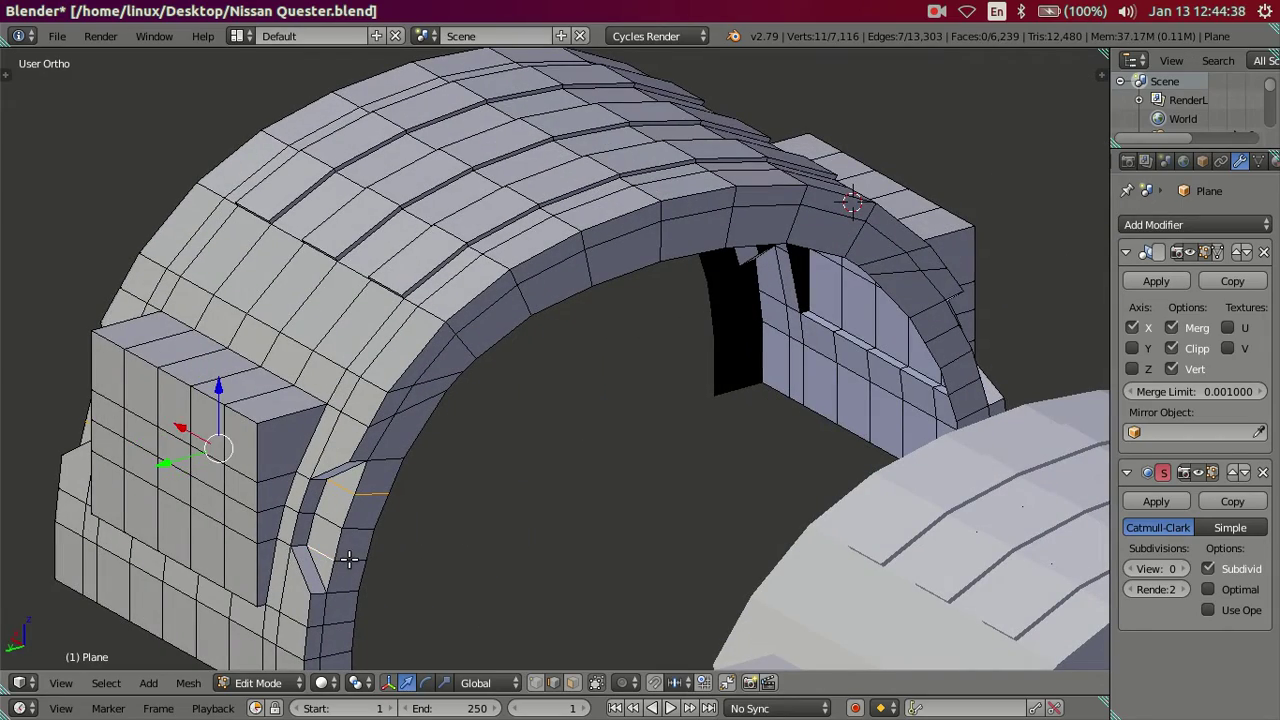
Add four more rim vertices to the selection and dissolve them all
{"action": "mouse_move", "coordinate": [1049, 437]}
{"action": "middle_mouse_down"}
{"action": "mouse_move", "coordinate": [873, 406]}
{"action": "mouse_move", "coordinate": [838, 413]}
{"action": "mouse_move", "coordinate": [795, 472]}
{"action": "middle_mouse_up"}
{"action": "right_click", "coordinate": [692, 458], "text": "shift"}
{"action": "right_click", "coordinate": [706, 462], "text": "shift"}
{"action": "right_click", "coordinate": [698, 522], "text": "shift"}
{"action": "right_click", "coordinate": [732, 516], "text": "shift"}
{"action": "key", "text": "x"}
{"action": "left_click", "coordinate": [879, 517]}
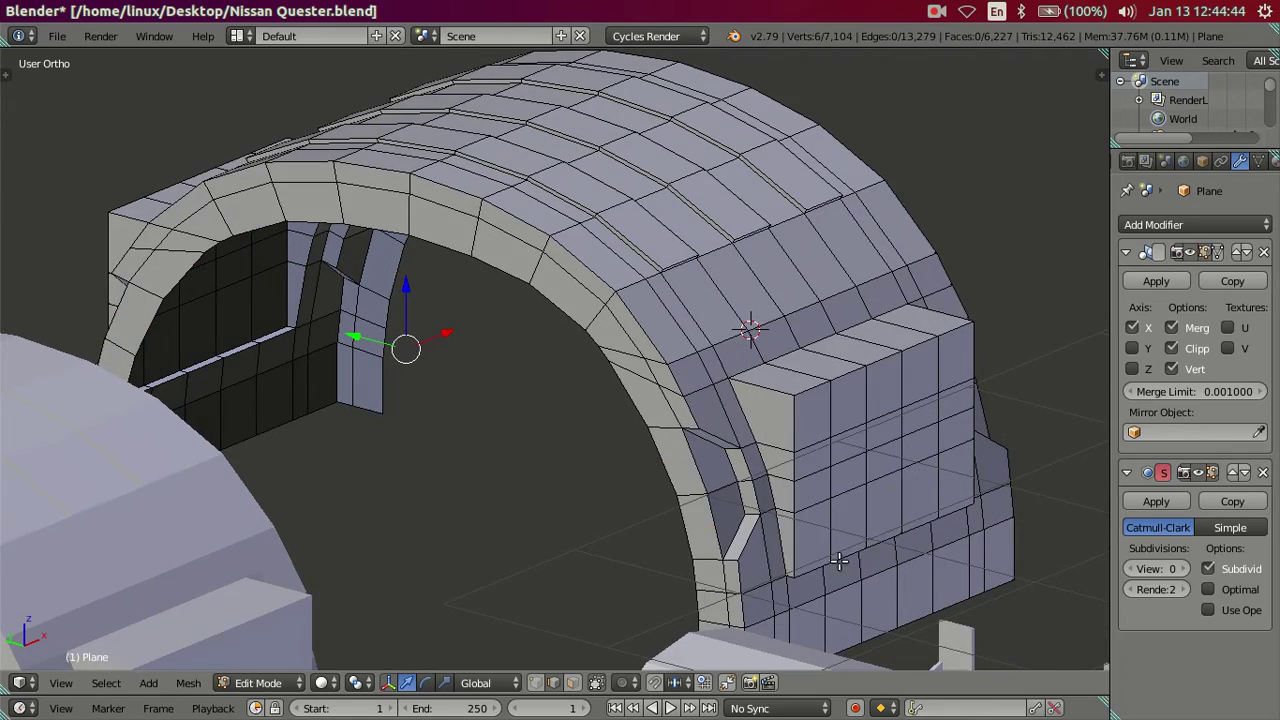
{"action": "mouse_move", "coordinate": [768, 518]}
{"action": "middle_mouse_down"}
{"action": "mouse_move", "coordinate": [370, 489]}
{"action": "mouse_move", "coordinate": [974, 562]}
{"action": "middle_mouse_up"}
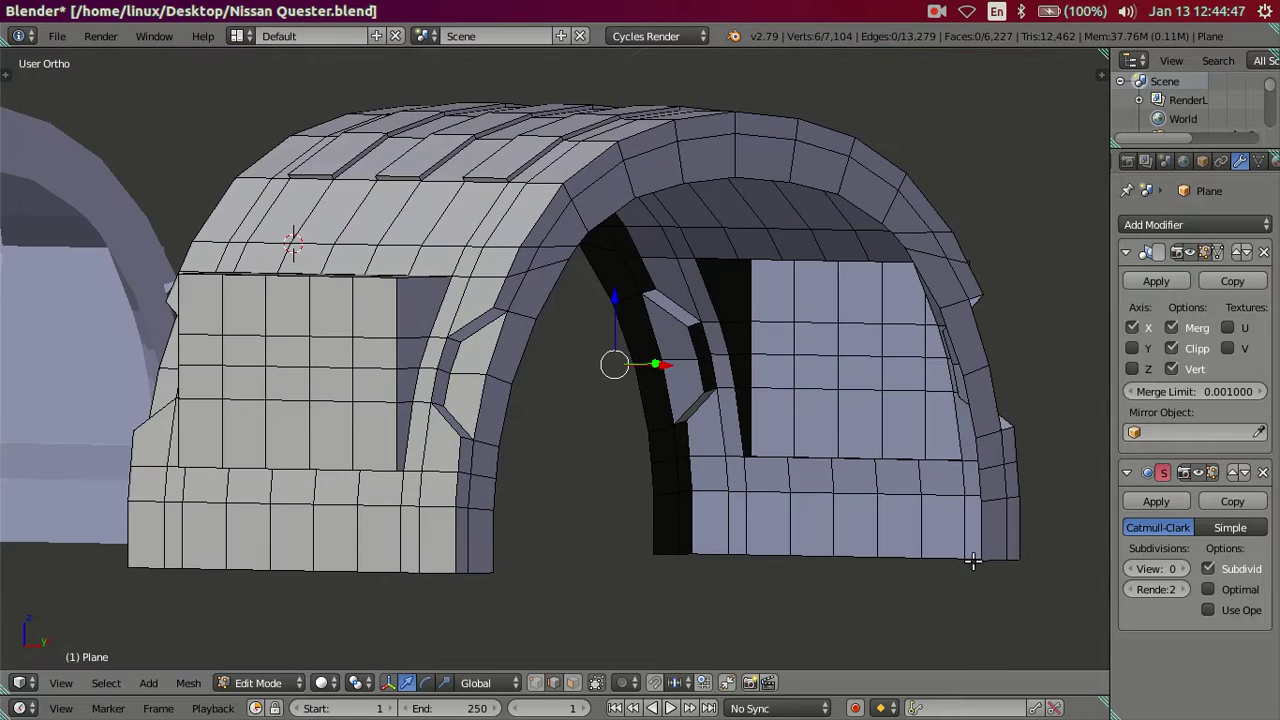
Preview the fender at Subdivision Surface view level 2, then set it back to 0
{"action": "left_click", "coordinate": [1181, 569]}
{"action": "left_click", "coordinate": [1181, 569]}
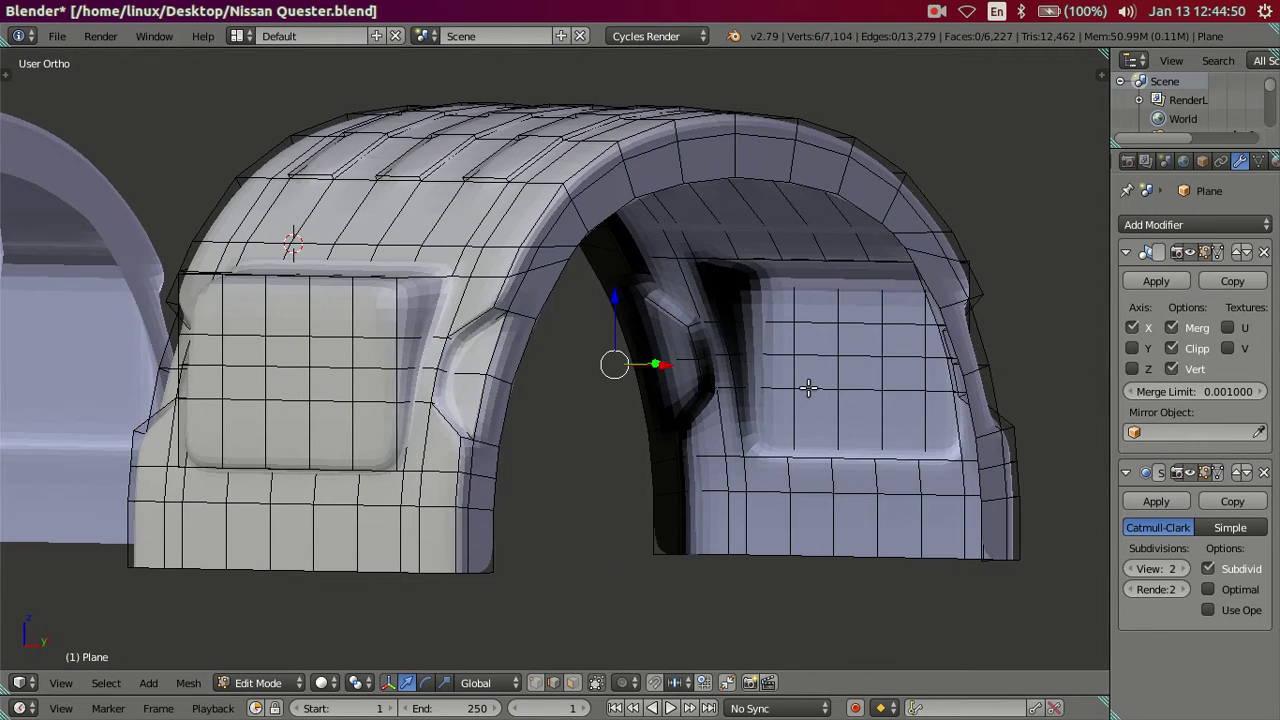
{"action": "scroll", "coordinate": [532, 356], "scroll_direction": "up", "scroll_amount": 2}
{"action": "key", "text": "Tab"}
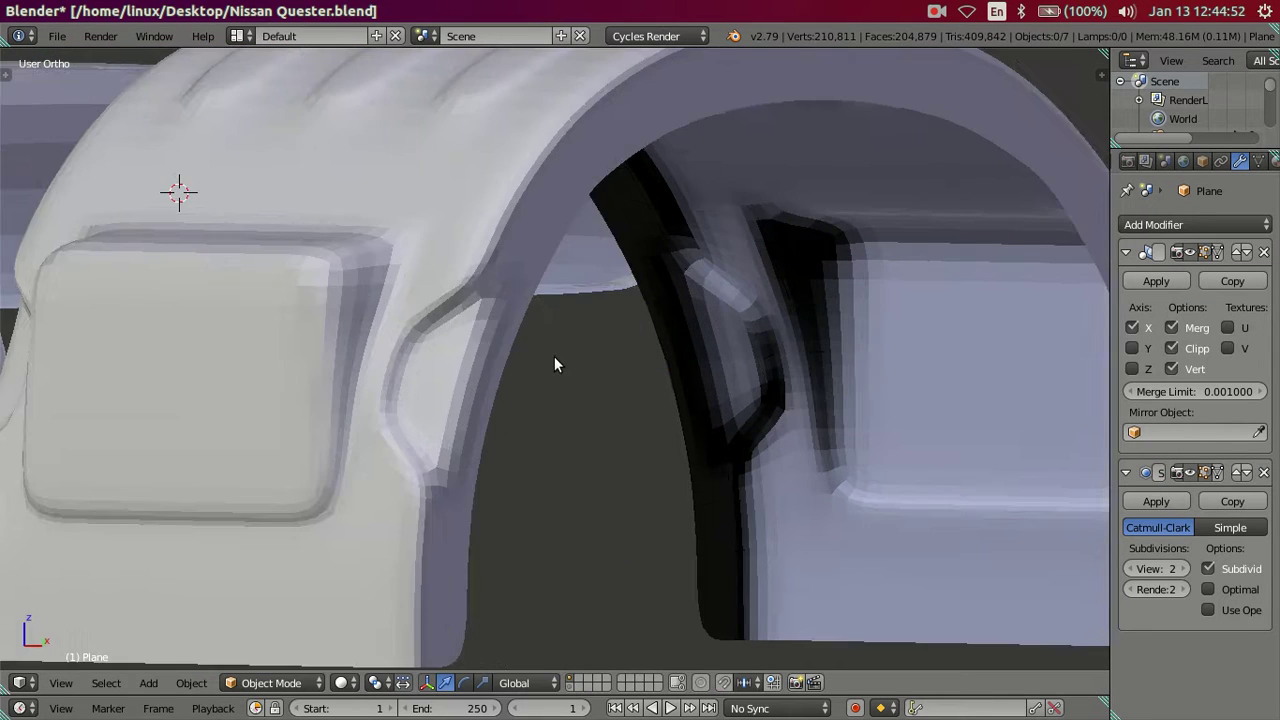
{"action": "scroll", "coordinate": [570, 364], "scroll_direction": "down", "scroll_amount": 2}
{"action": "key", "text": "Tab"}
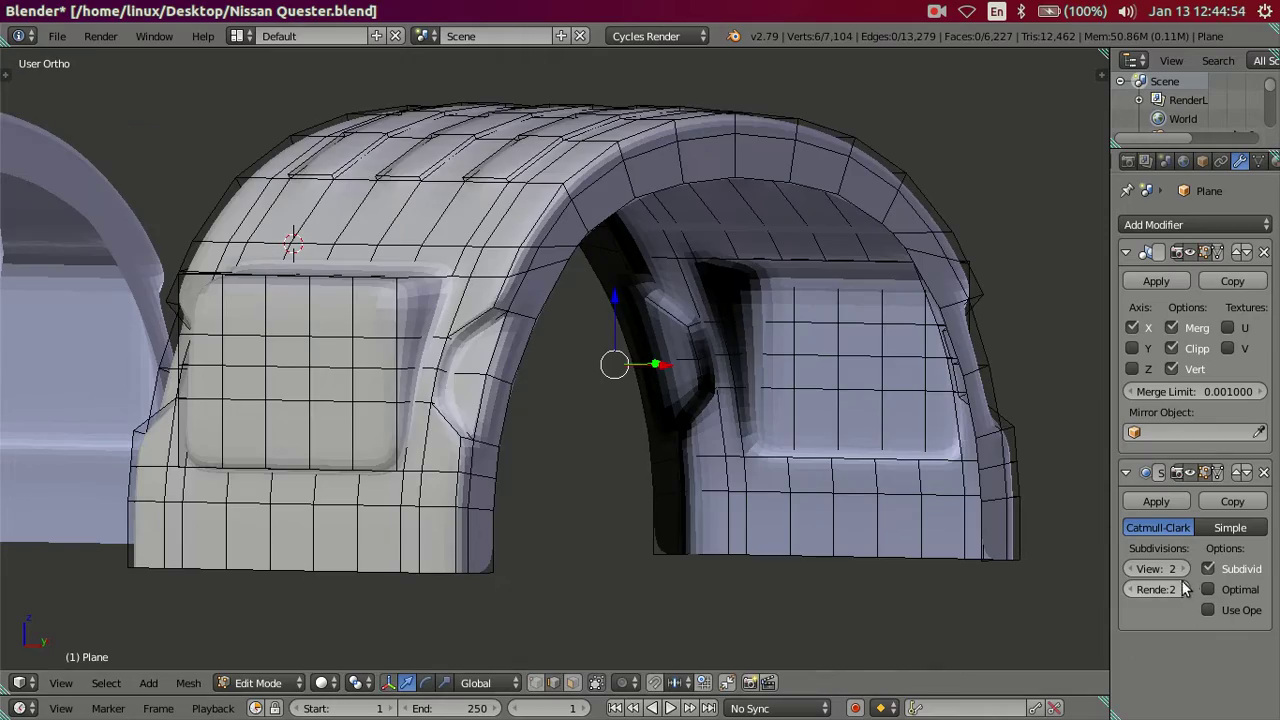
{"action": "key", "text": "ctrl+0"}
Add a two-cut loop cut across the side block, then dissolve it
{"action": "mouse_move", "coordinate": [1094, 571]}
{"action": "middle_mouse_down"}
{"action": "mouse_move", "coordinate": [396, 334]}
{"action": "mouse_move", "coordinate": [571, 349]}
{"action": "mouse_move", "coordinate": [343, 363]}
{"action": "middle_mouse_up"}
{"action": "scroll", "coordinate": [571, 349], "scroll_direction": "up", "scroll_amount": 2}
{"action": "scroll", "coordinate": [518, 419], "scroll_direction": "up", "scroll_amount": 2}
{"action": "mouse_move", "coordinate": [518, 419]}
{"action": "middle_mouse_down"}
{"action": "mouse_move", "coordinate": [408, 480]}
{"action": "mouse_move", "coordinate": [443, 486]}
{"action": "mouse_move", "coordinate": [443, 473]}
{"action": "middle_mouse_up"}
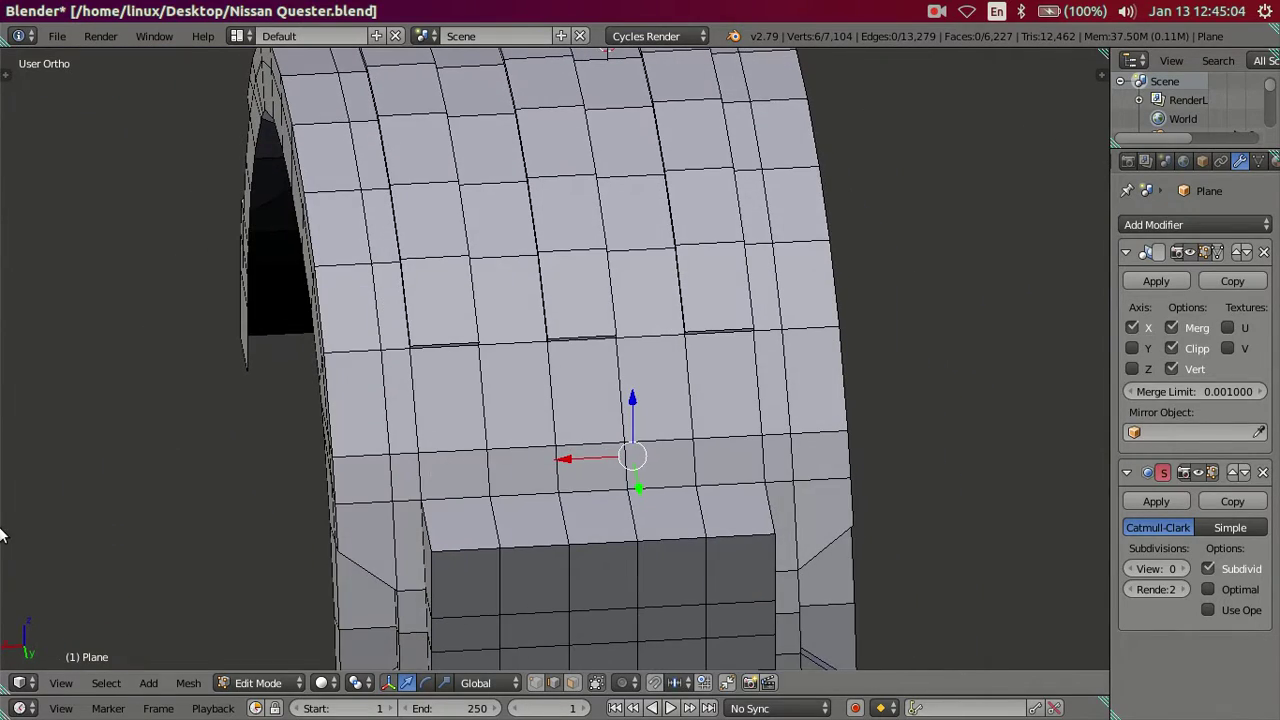
{"action": "mouse_move", "coordinate": [470, 441]}
{"action": "middle_mouse_down"}
{"action": "mouse_move", "coordinate": [570, 480]}
{"action": "mouse_move", "coordinate": [800, 484]}
{"action": "middle_mouse_up"}
{"action": "scroll", "coordinate": [800, 484], "scroll_direction": "up", "scroll_amount": 2}
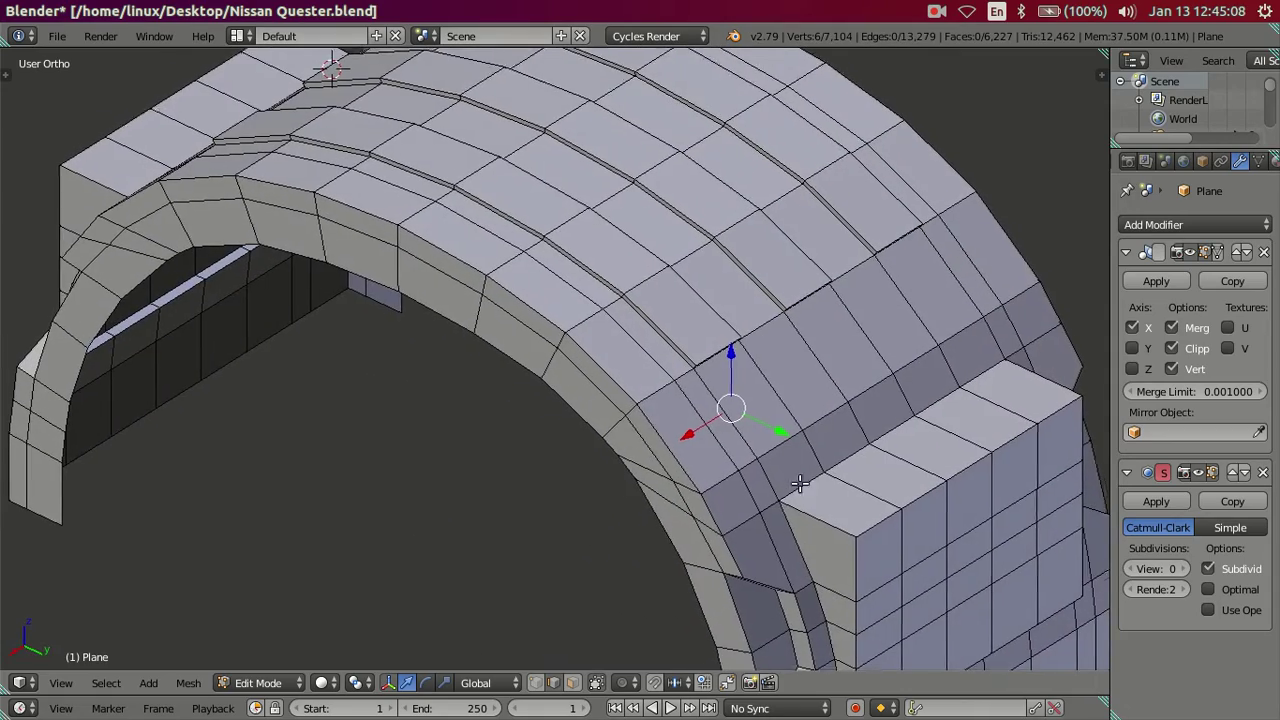
{"action": "scroll", "coordinate": [800, 484], "scroll_direction": "down", "scroll_amount": 2}
{"action": "middle_click_drag", "start_coordinate": [480, 380], "coordinate": [634, 374]}
{"action": "scroll", "coordinate": [455, 370], "scroll_direction": "up", "scroll_amount": 2}
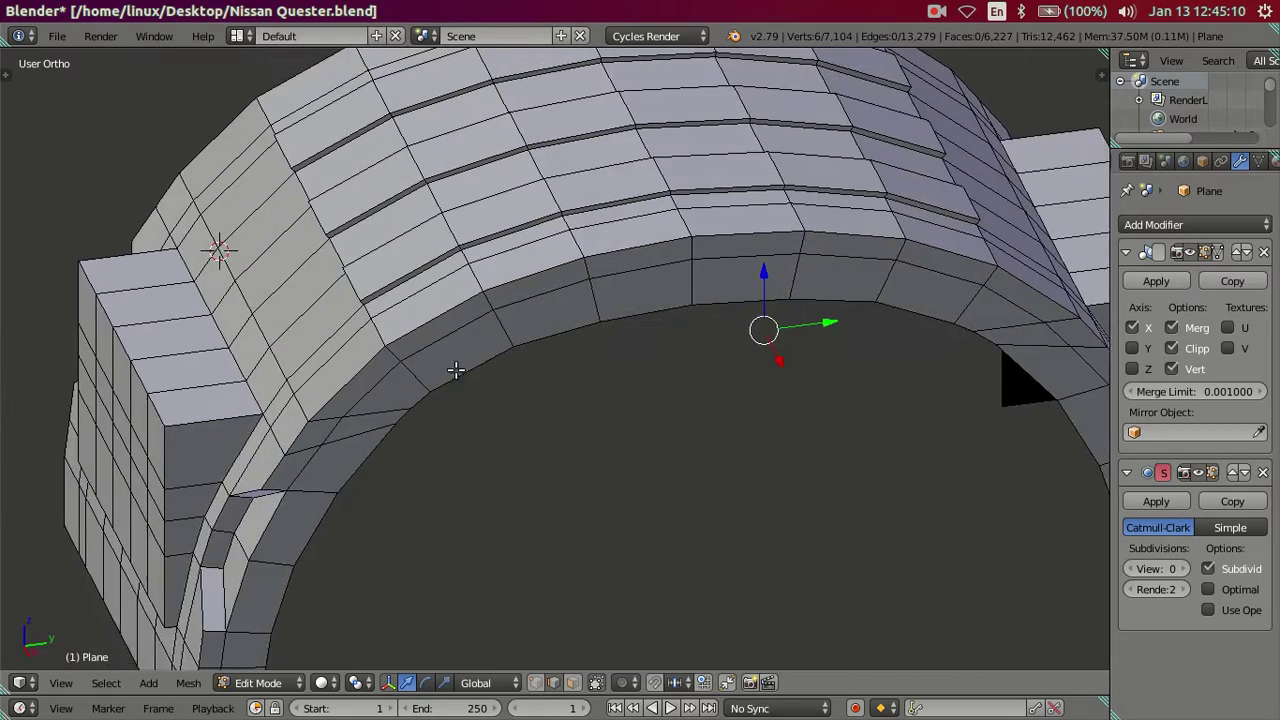
{"action": "scroll", "coordinate": [455, 370], "scroll_direction": "up", "scroll_amount": 2, "text": "ctrl"}
{"action": "key", "text": "ctrl+r"}
{"action": "scroll", "coordinate": [323, 395], "scroll_direction": "up", "scroll_amount": 1}
{"action": "left_click", "coordinate": [323, 395]}
{"action": "scroll", "coordinate": [546, 423], "scroll_direction": "down", "scroll_amount": 3}
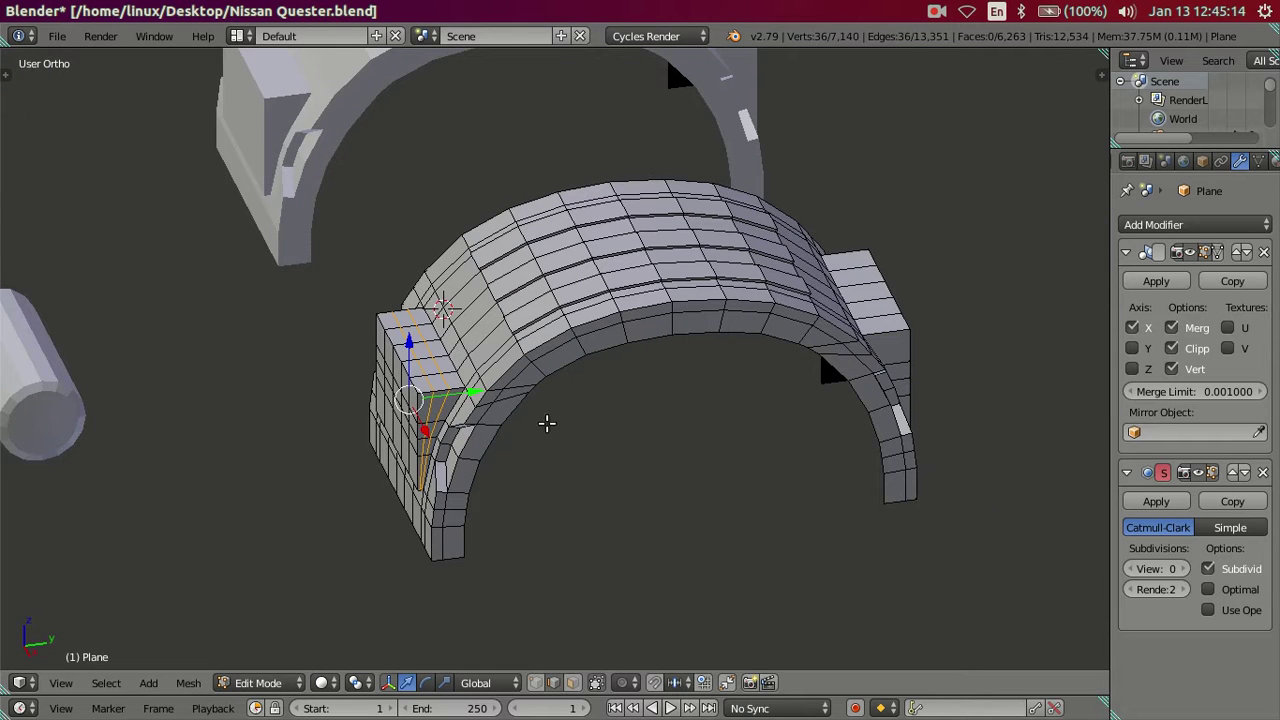
{"action": "middle_click_drag", "start_coordinate": [546, 423], "coordinate": [560, 434]}
{"action": "scroll", "coordinate": [560, 434], "scroll_direction": "up", "scroll_amount": 3}
{"action": "key", "text": "x"}
{"action": "left_click", "coordinate": [560, 444]}
Begin a second loop cut on the side block
{"action": "middle_click_drag", "start_coordinate": [863, 401], "coordinate": [447, 445]}
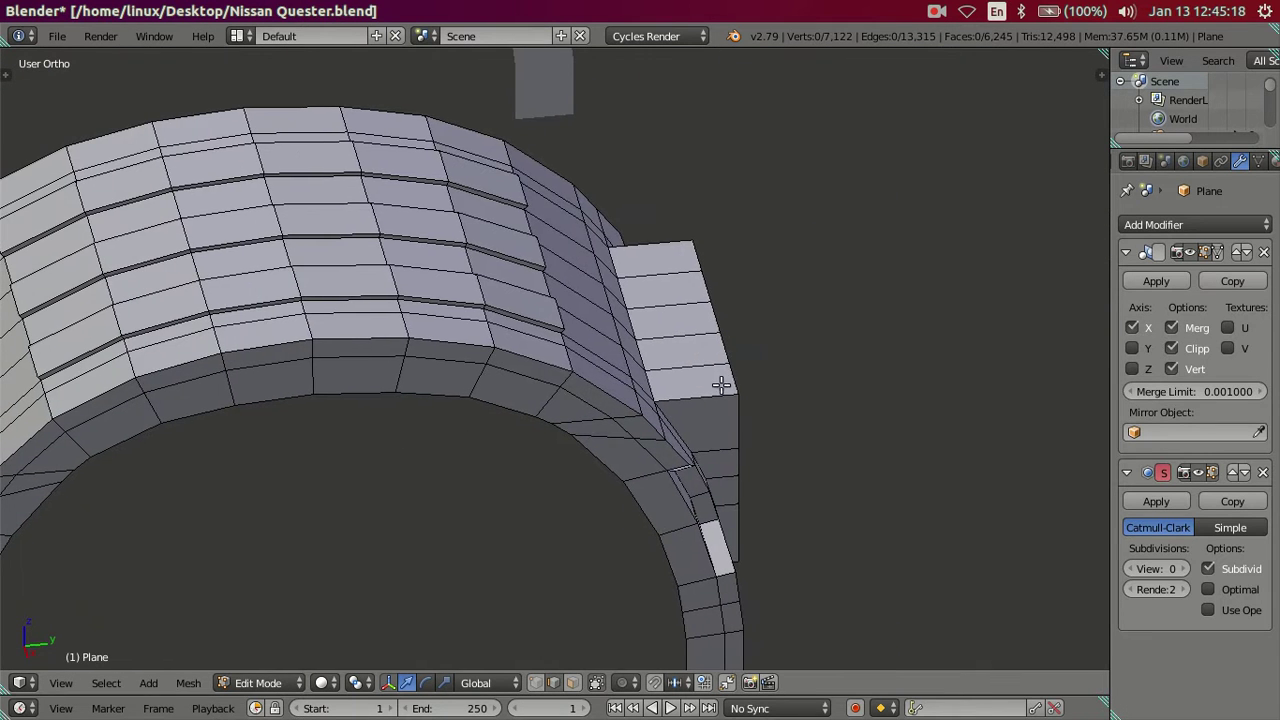
{"action": "scroll", "coordinate": [694, 374], "scroll_direction": "down", "scroll_amount": 3}
{"action": "scroll", "coordinate": [673, 369], "scroll_direction": "up", "scroll_amount": 3}
{"action": "key", "text": "ctrl+r"}
Place a centred loop cut on the side block and dissolve it
{"action": "scroll", "coordinate": [673, 369], "scroll_direction": "up", "scroll_amount": 1}
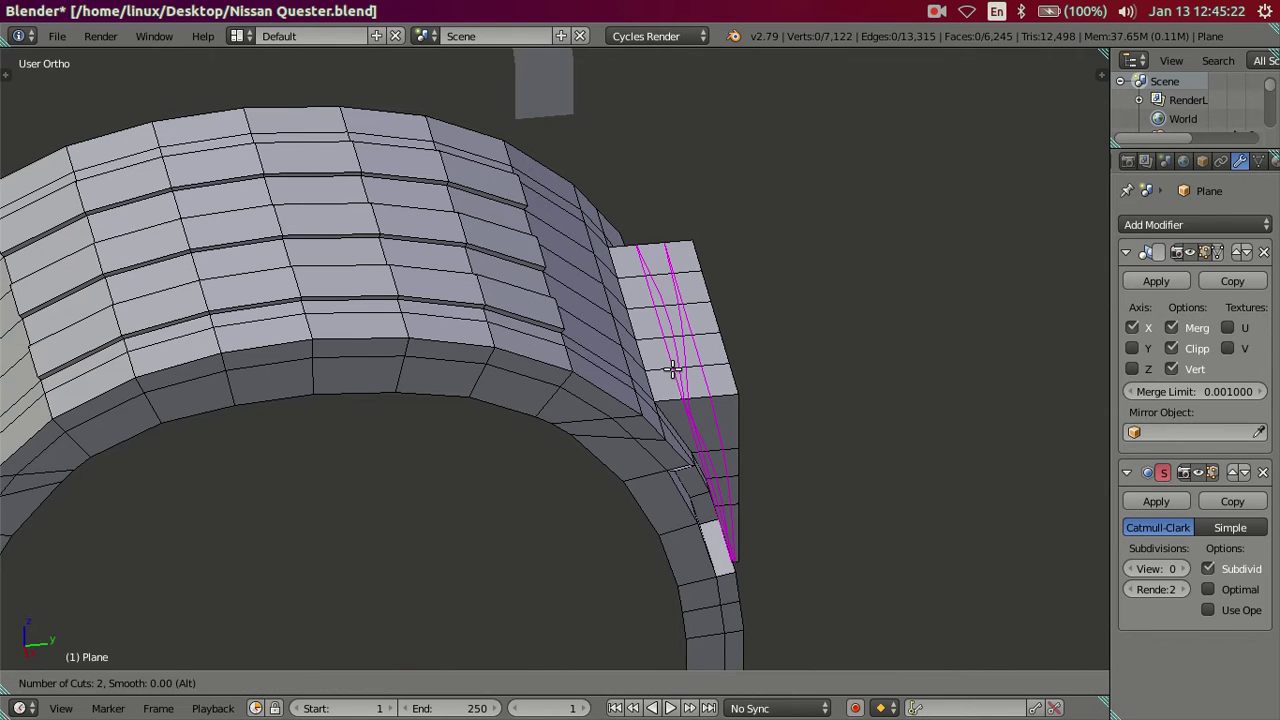
{"action": "left_click", "coordinate": [675, 372]}
{"action": "right_click", "coordinate": [678, 374]}
{"action": "key", "text": "x"}
{"action": "left_click", "coordinate": [688, 386]}
{"action": "mouse_move", "coordinate": [688, 386]}
{"action": "middle_mouse_down"}
{"action": "mouse_move", "coordinate": [556, 416]}
{"action": "mouse_move", "coordinate": [643, 467]}
{"action": "mouse_move", "coordinate": [334, 460]}
{"action": "mouse_move", "coordinate": [257, 423]}
{"action": "mouse_move", "coordinate": [463, 514]}
{"action": "middle_mouse_up"}
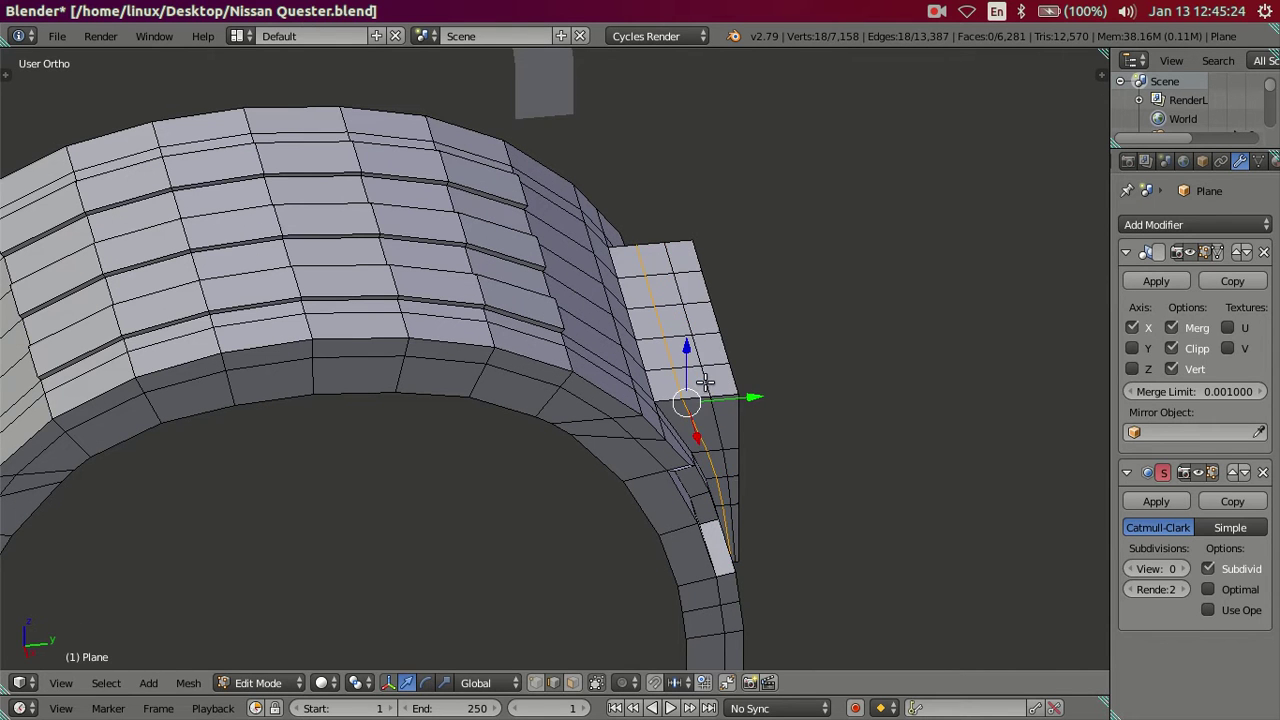
Add a centred three-cut loop along the fender top, then dissolve the three loops
{"action": "key", "text": "ctrl+r"}
{"action": "scroll", "coordinate": [485, 549], "scroll_direction": "up", "scroll_amount": 1}
{"action": "scroll", "coordinate": [485, 549], "scroll_direction": "up", "scroll_amount": 1}
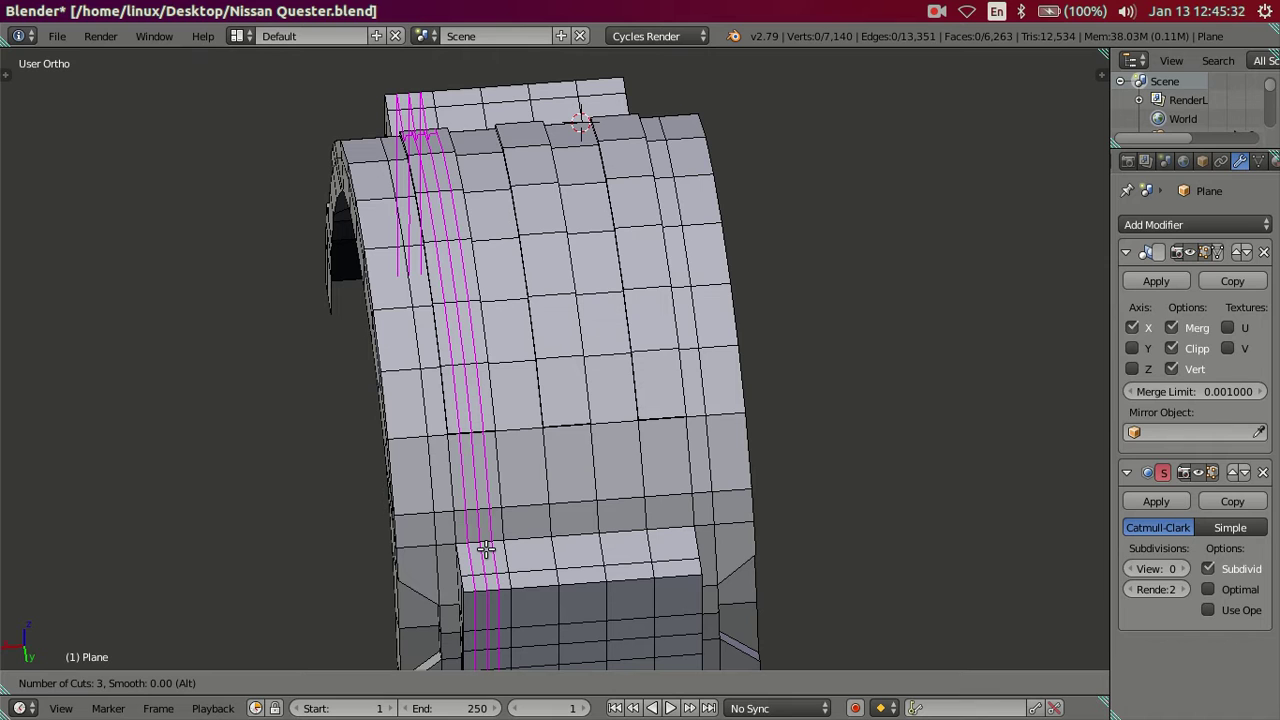
{"action": "left_click", "coordinate": [485, 549]}
{"action": "right_click", "coordinate": [485, 549]}
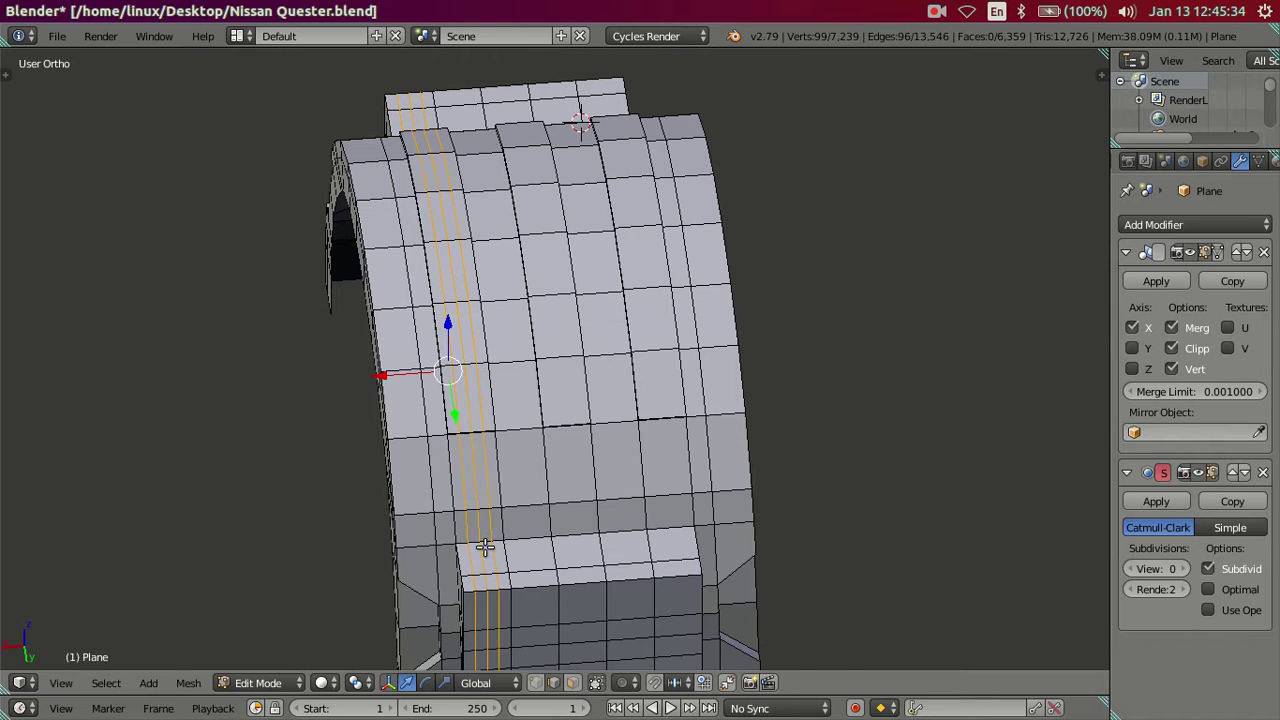
{"action": "scroll", "coordinate": [486, 543], "scroll_direction": "up", "scroll_amount": 1}
{"action": "scroll", "coordinate": [503, 420], "scroll_direction": "up", "scroll_amount": 1}
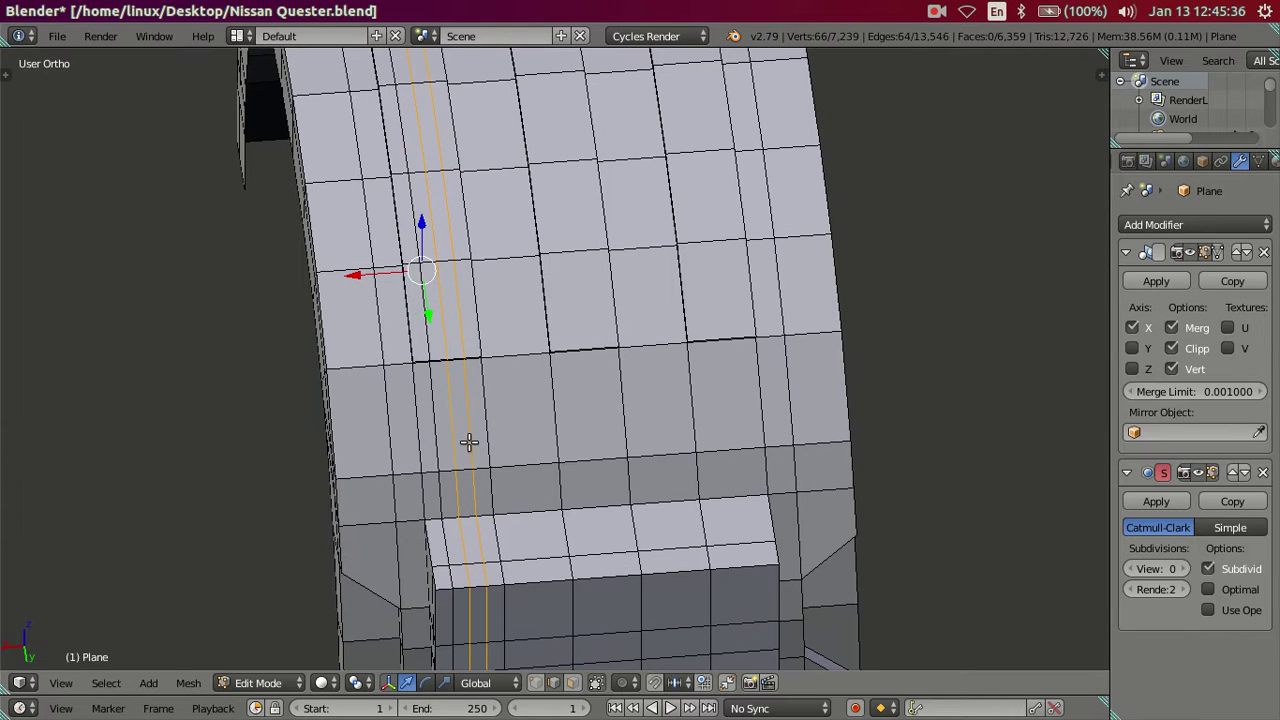
{"action": "key", "text": "x"}
{"action": "left_click", "coordinate": [605, 537]}
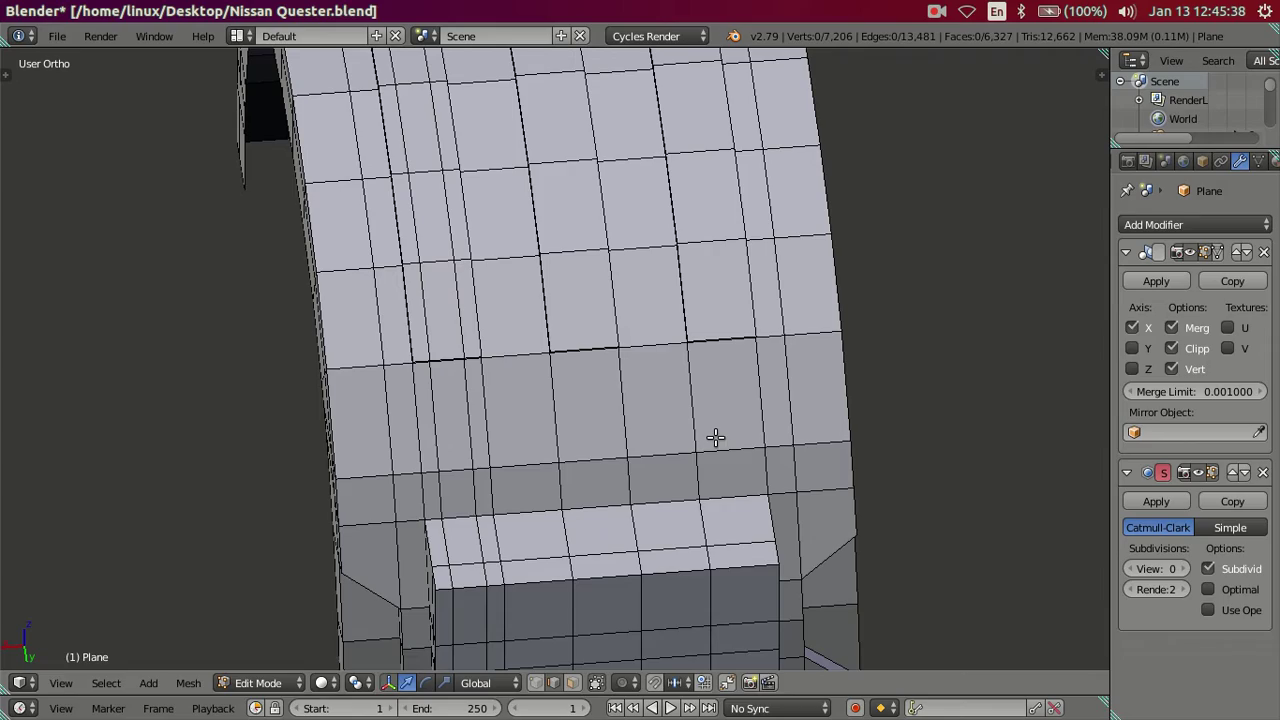
Add centred loop cuts in another column of the fender top and dissolve them
{"action": "key", "text": "ctrl+r"}
{"action": "left_click", "coordinate": [715, 435]}
{"action": "right_click", "coordinate": [715, 435]}
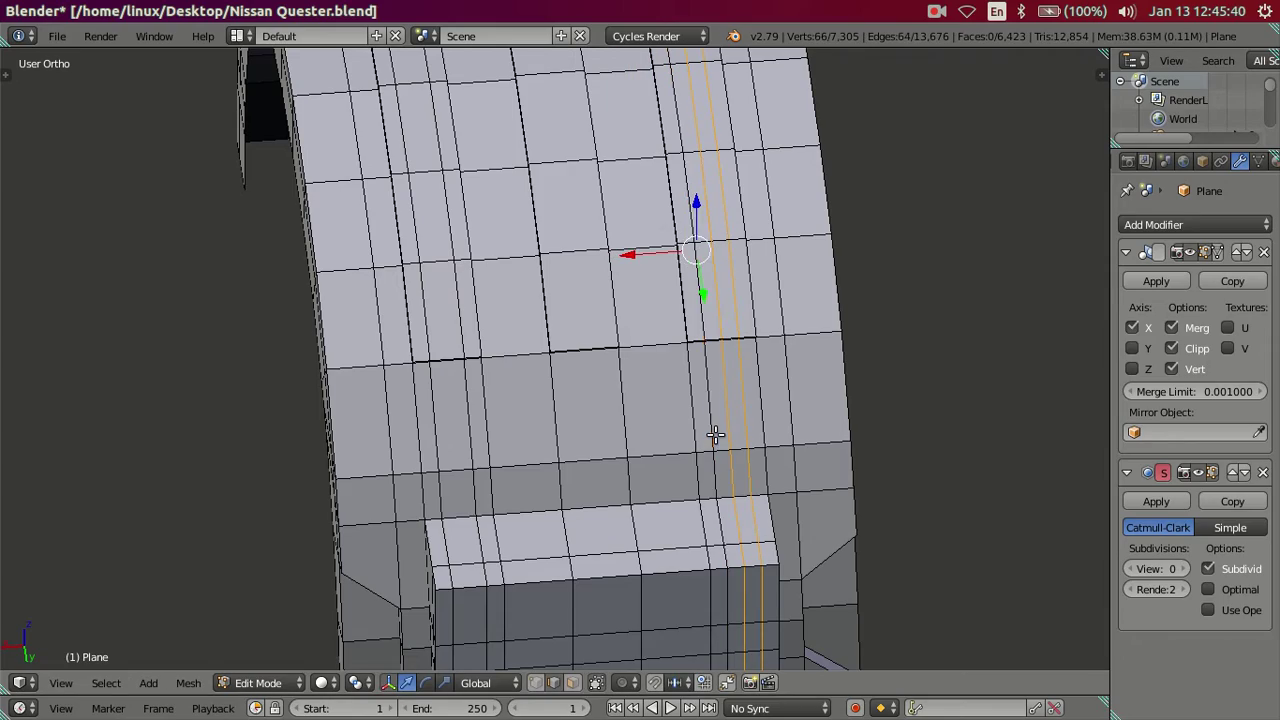
{"action": "key", "text": "x"}
{"action": "left_click", "coordinate": [770, 441]}
Check the truck chassis reference photo, then close it
{"action": "mouse_move", "coordinate": [586, 480]}
{"action": "middle_mouse_down"}
{"action": "mouse_move", "coordinate": [697, 452]}
{"action": "mouse_move", "coordinate": [668, 433]}
{"action": "middle_mouse_up"}
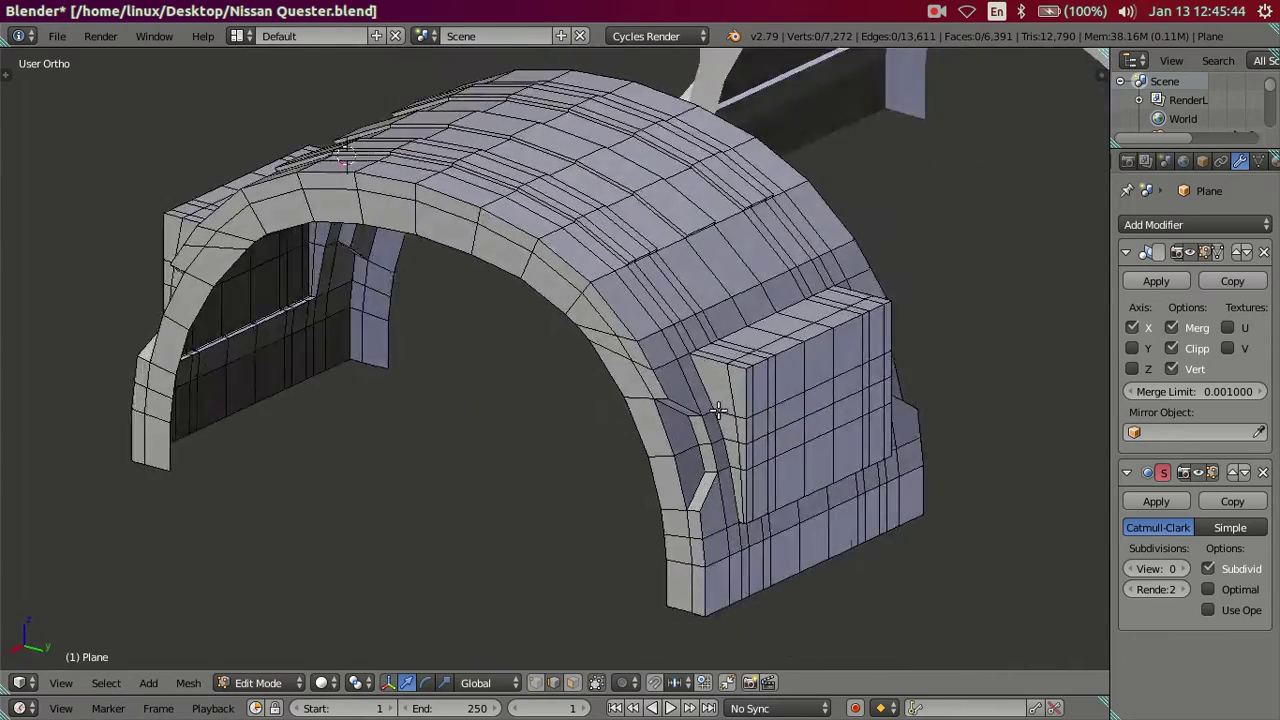
{"action": "left_click", "coordinate": [15, 384]}
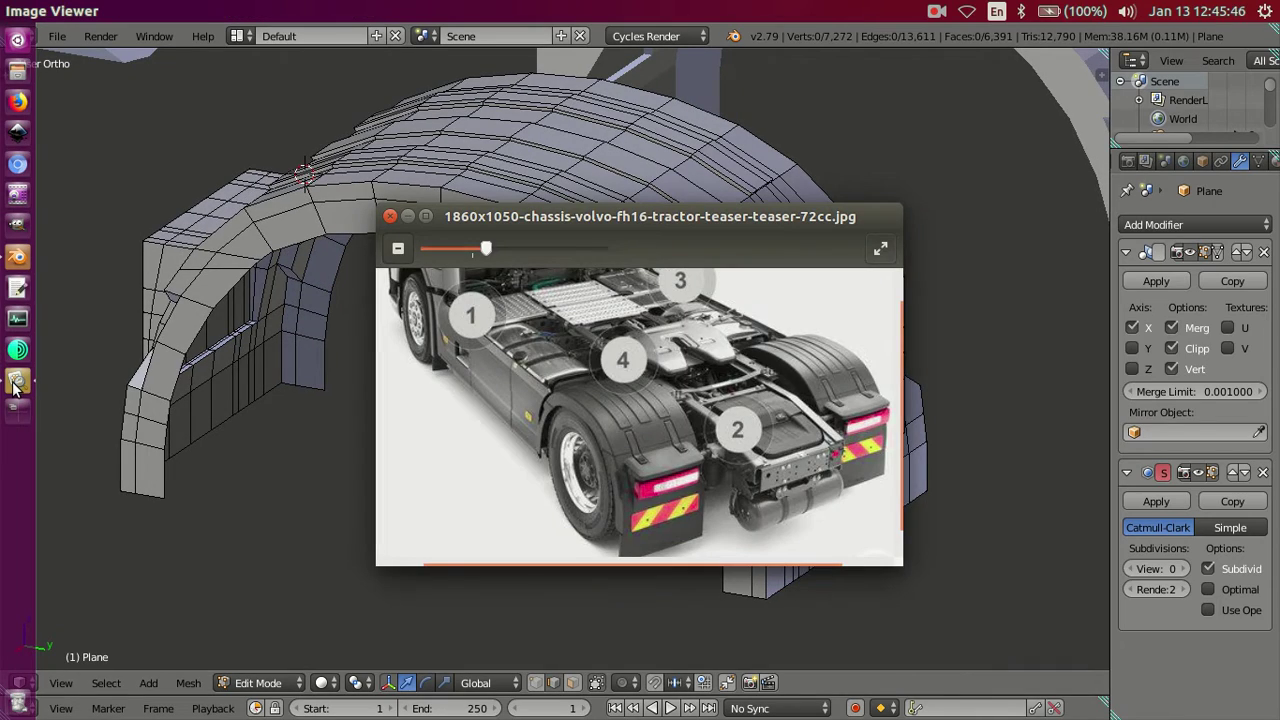
{"action": "left_click", "coordinate": [13, 276]}
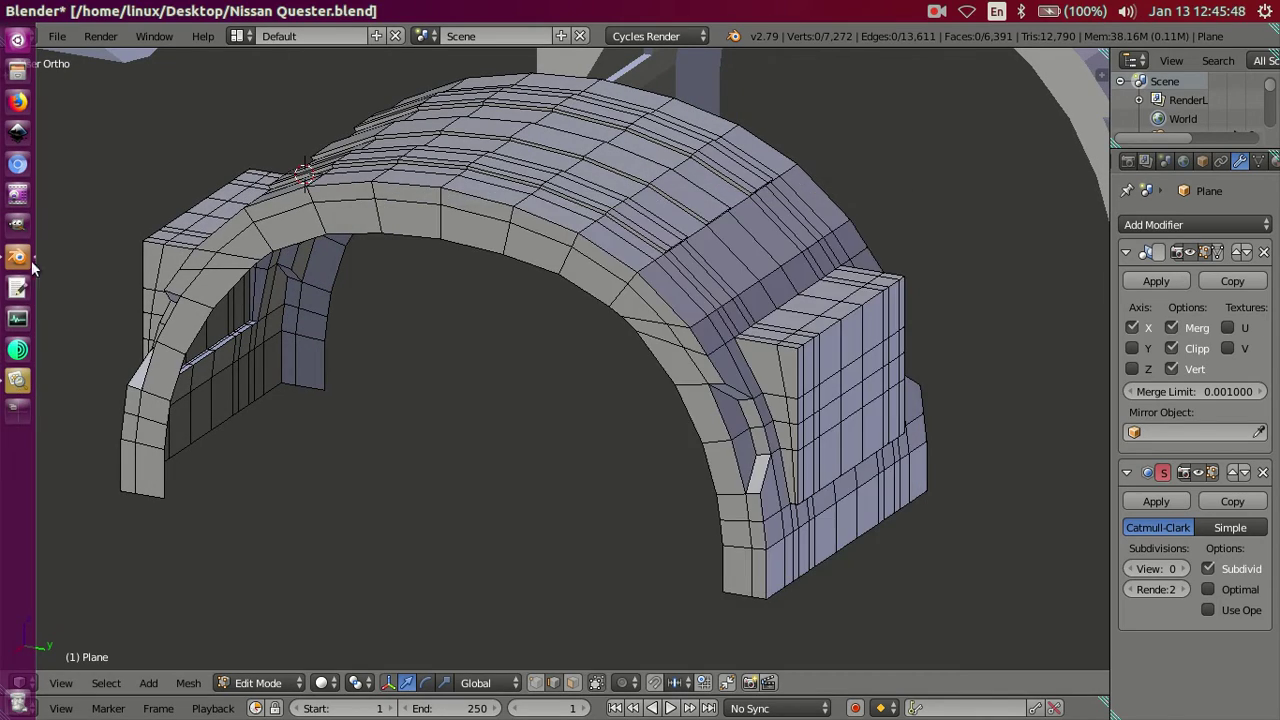
{"action": "middle_click_drag", "start_coordinate": [630, 368], "coordinate": [620, 394]}
From above, add a centred three-cut loop across the arch top and dissolve it
{"action": "scroll", "coordinate": [620, 394], "scroll_direction": "up", "scroll_amount": 2}
{"action": "scroll", "coordinate": [642, 278], "scroll_direction": "up", "scroll_amount": 2}
{"action": "middle_click_drag", "start_coordinate": [642, 278], "coordinate": [574, 348]}
{"action": "key", "text": "ctrl+r"}
{"action": "scroll", "coordinate": [591, 341], "scroll_direction": "up", "scroll_amount": 1}
{"action": "scroll", "coordinate": [591, 341], "scroll_direction": "up", "scroll_amount": 1}
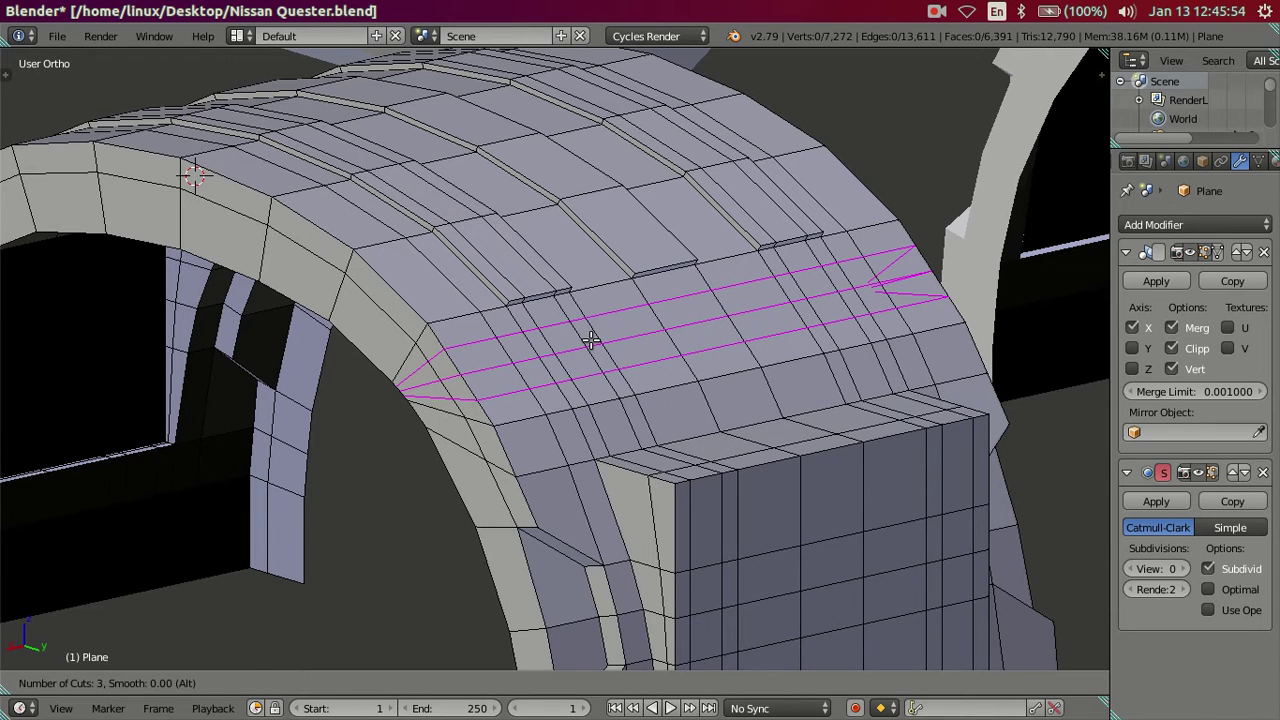
{"action": "left_click", "coordinate": [591, 341]}
{"action": "right_click", "coordinate": [460, 337]}
{"action": "key", "text": "x"}
{"action": "left_click", "coordinate": [569, 366]}
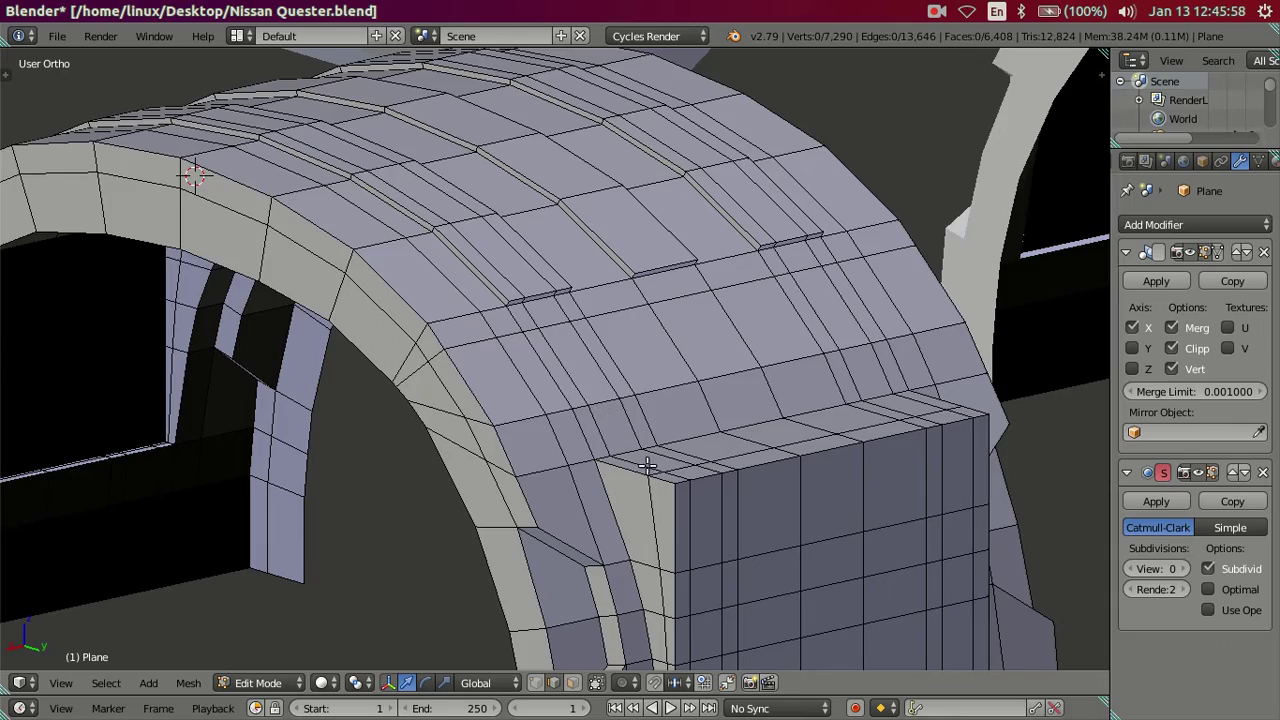
From a three-quarter top view, add another centred loop across the arch top and dissolve it
{"action": "scroll", "coordinate": [647, 465], "scroll_direction": "up", "scroll_amount": 2}
{"action": "scroll", "coordinate": [608, 515], "scroll_direction": "up", "scroll_amount": 1}
{"action": "scroll", "coordinate": [560, 517], "scroll_direction": "down", "scroll_amount": 3}
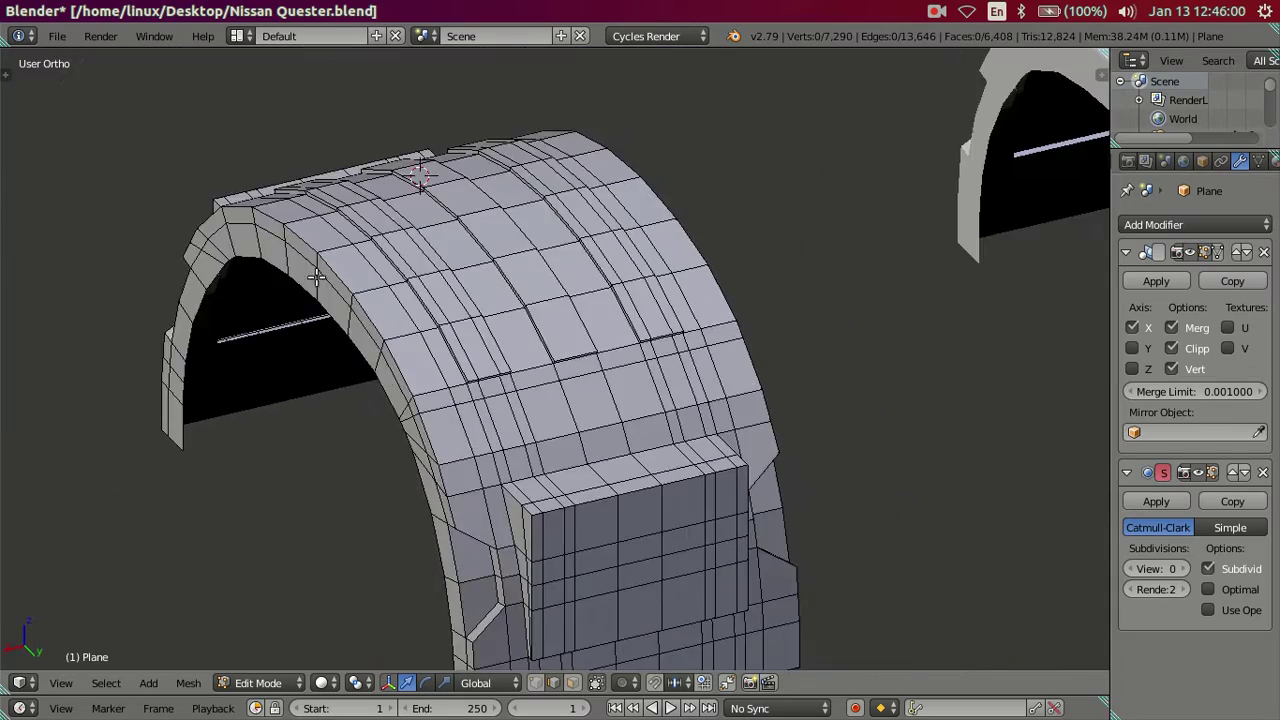
{"action": "middle_click_drag", "start_coordinate": [530, 490], "coordinate": [576, 456]}
{"action": "scroll", "coordinate": [560, 430], "scroll_direction": "up", "scroll_amount": 1}
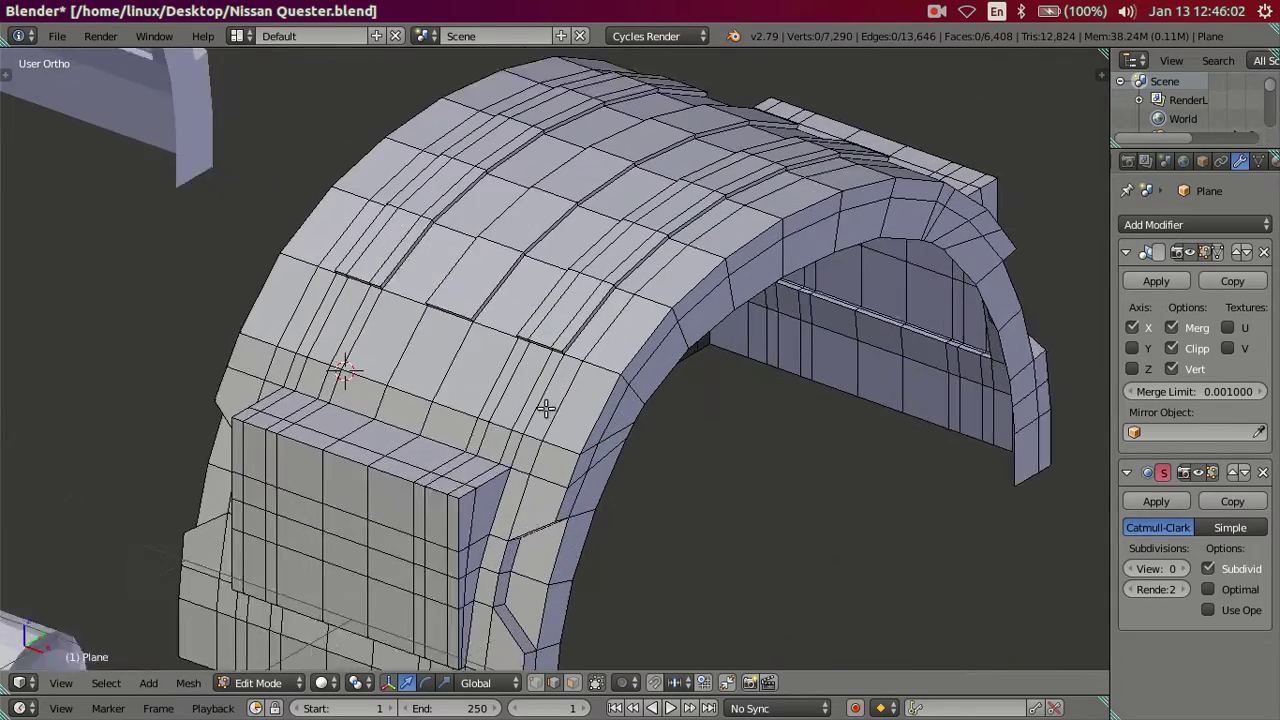
{"action": "scroll", "coordinate": [545, 401], "scroll_direction": "up", "scroll_amount": 1}
{"action": "key", "text": "ctrl+r"}
{"action": "left_click", "coordinate": [540, 395]}
{"action": "right_click", "coordinate": [537, 392]}
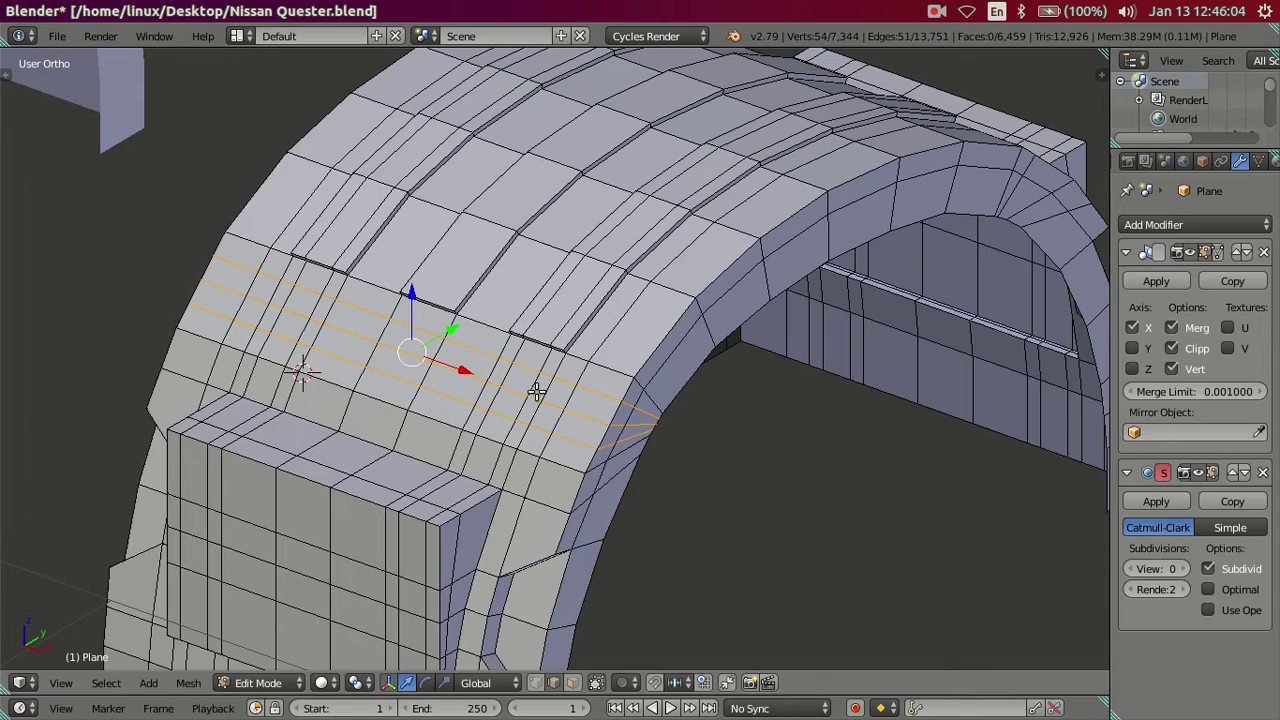
{"action": "key", "text": "x"}
{"action": "left_click", "coordinate": [655, 409]}
{"action": "mouse_move", "coordinate": [660, 410]}
{"action": "middle_mouse_down"}
{"action": "mouse_move", "coordinate": [886, 457]}
{"action": "mouse_move", "coordinate": [719, 442]}
{"action": "mouse_move", "coordinate": [577, 644]}
{"action": "middle_mouse_up"}
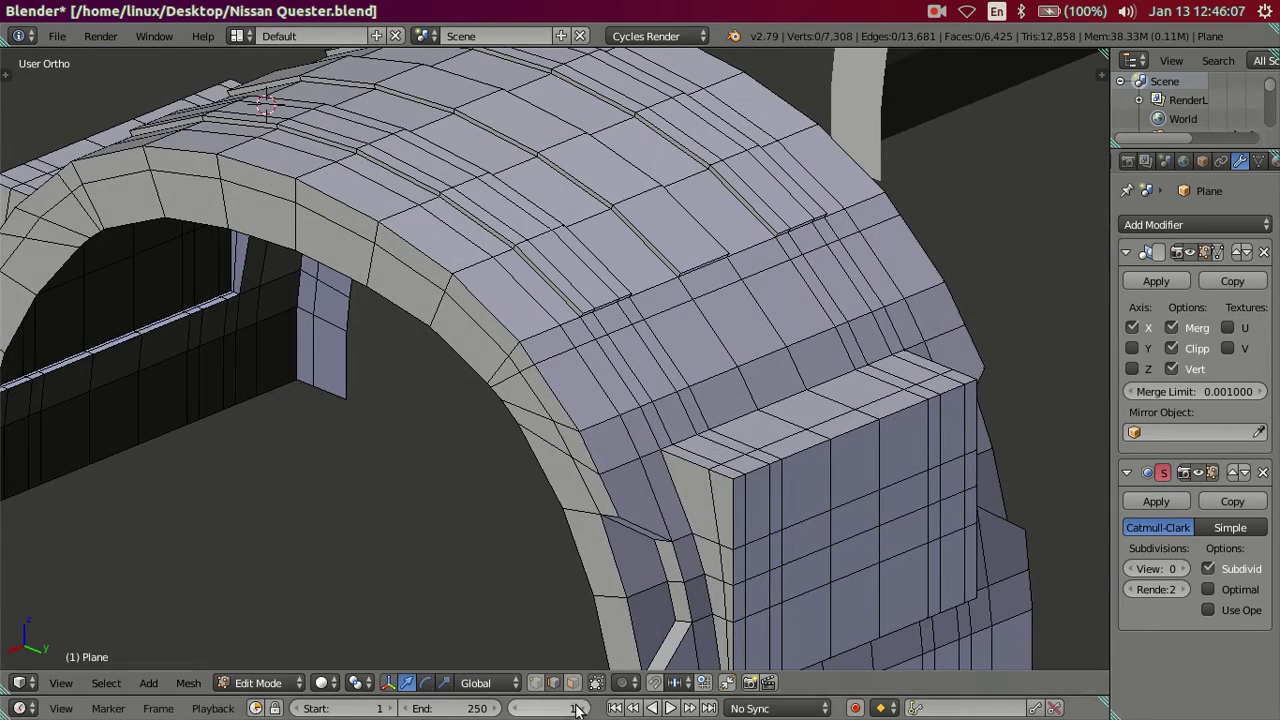
Select two face strips across the arch edge
{"action": "right_click", "coordinate": [650, 371]}
{"action": "right_click", "coordinate": [700, 443], "text": "ctrl"}
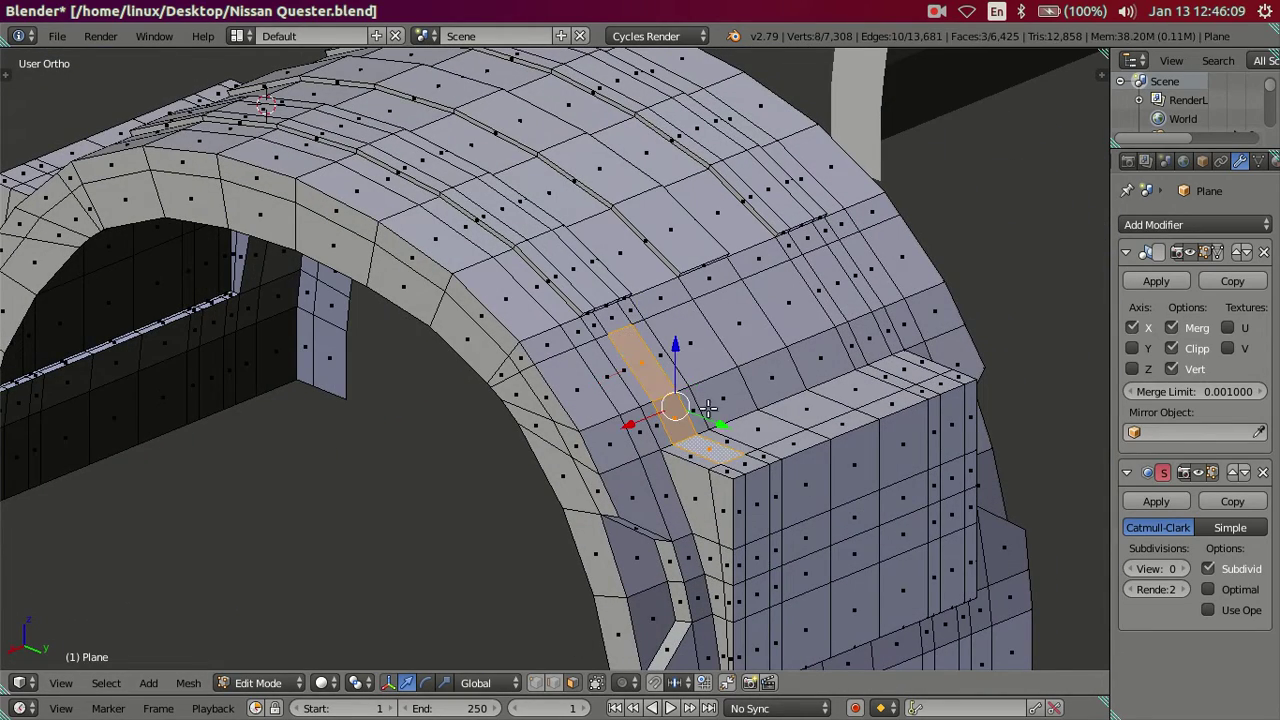
{"action": "right_click", "coordinate": [833, 271], "text": "shift"}
{"action": "right_click", "coordinate": [908, 364], "text": "ctrl"}
{"action": "scroll", "coordinate": [908, 364], "scroll_direction": "down", "scroll_amount": 4}
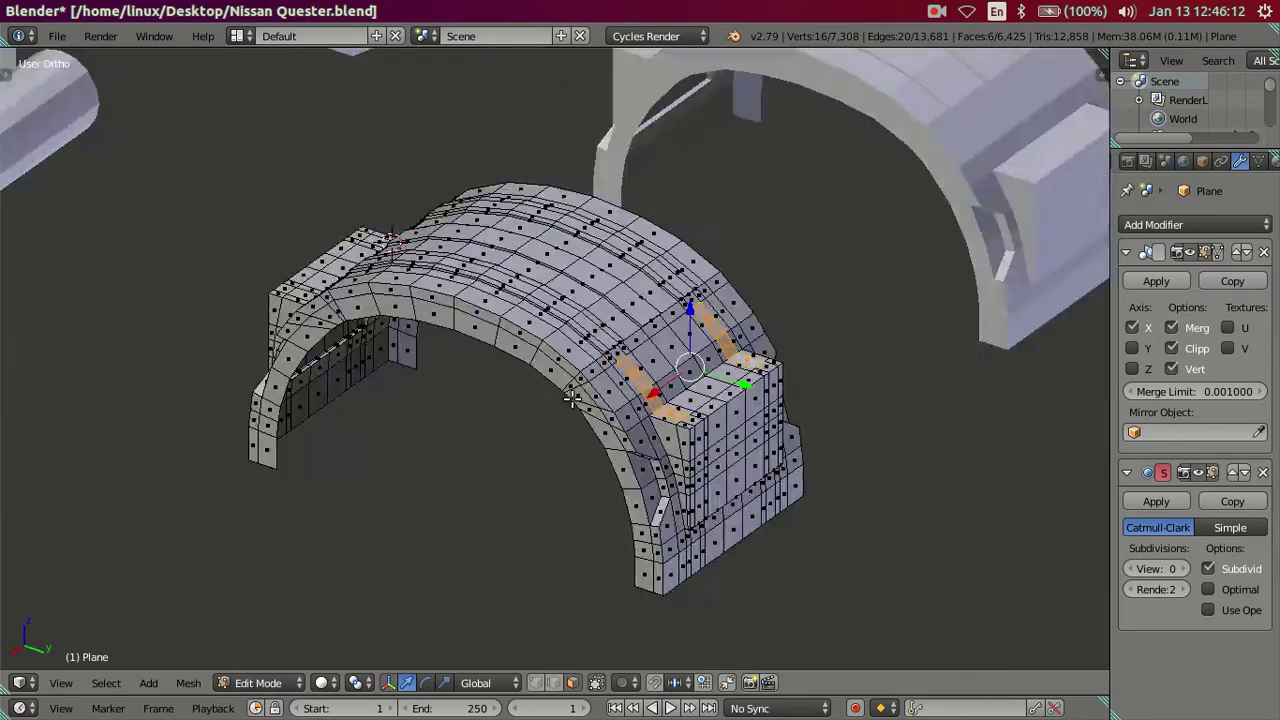
{"action": "middle_click_drag", "start_coordinate": [908, 364], "coordinate": [695, 369]}
{"action": "scroll", "coordinate": [695, 369], "scroll_direction": "up", "scroll_amount": 2}
{"action": "scroll", "coordinate": [630, 371], "scroll_direction": "up", "scroll_amount": 2}
{"action": "scroll", "coordinate": [563, 373], "scroll_direction": "up", "scroll_amount": 2}
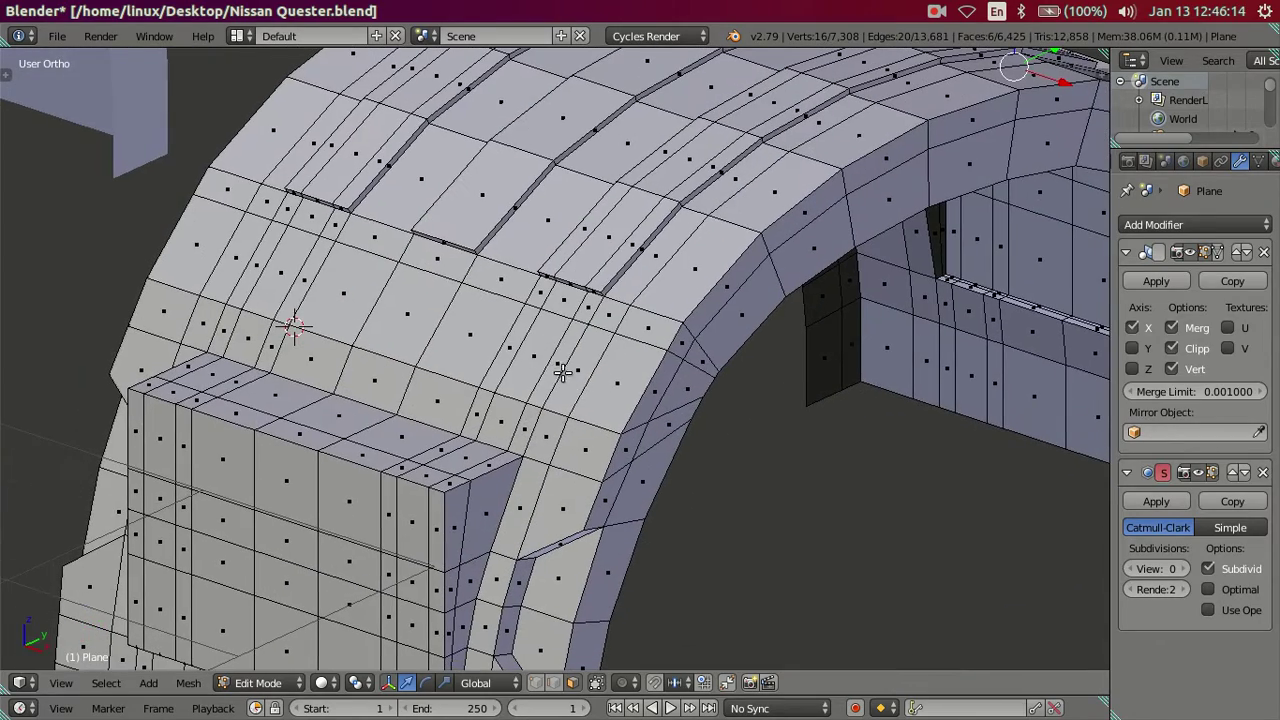
Reselect two face strips running along the arch down to the box top
{"action": "right_click", "coordinate": [540, 354], "text": "shift"}
{"action": "right_click", "coordinate": [465, 453], "text": "ctrl"}
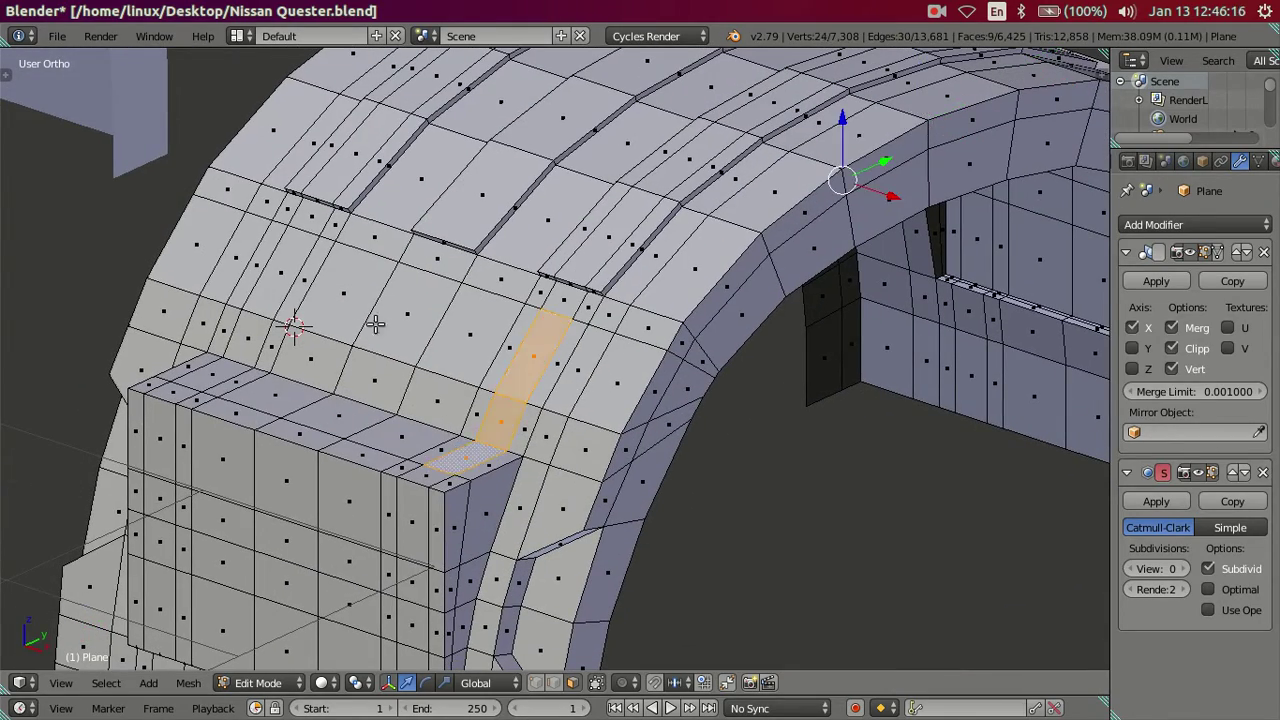
{"action": "right_click", "coordinate": [278, 272], "text": "shift"}
{"action": "right_click", "coordinate": [209, 371], "text": "ctrl"}
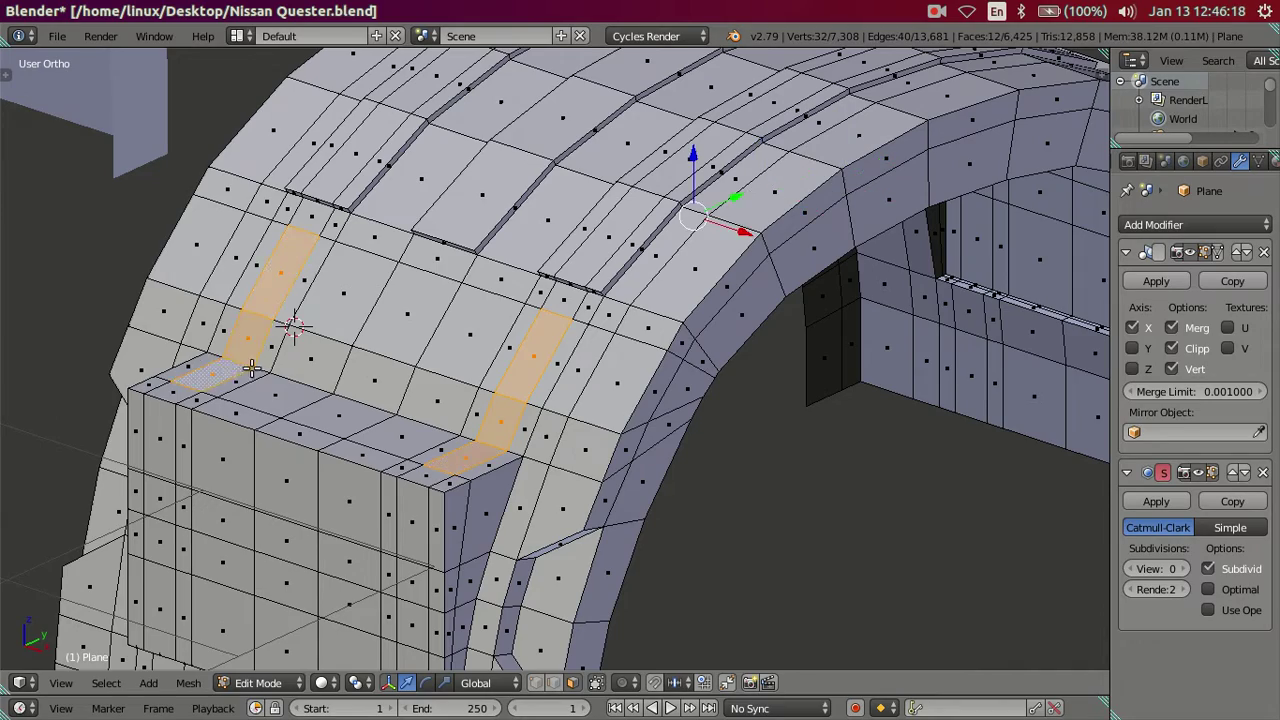
{"action": "scroll", "coordinate": [209, 371], "scroll_direction": "down", "scroll_amount": 4}
{"action": "mouse_move", "coordinate": [209, 371]}
{"action": "middle_mouse_down"}
{"action": "mouse_move", "coordinate": [403, 417]}
{"action": "mouse_move", "coordinate": [411, 396]}
{"action": "mouse_move", "coordinate": [497, 394]}
{"action": "mouse_move", "coordinate": [437, 394]}
{"action": "mouse_move", "coordinate": [440, 346]}
{"action": "middle_mouse_up"}
{"action": "scroll", "coordinate": [440, 346], "scroll_direction": "up", "scroll_amount": 4}
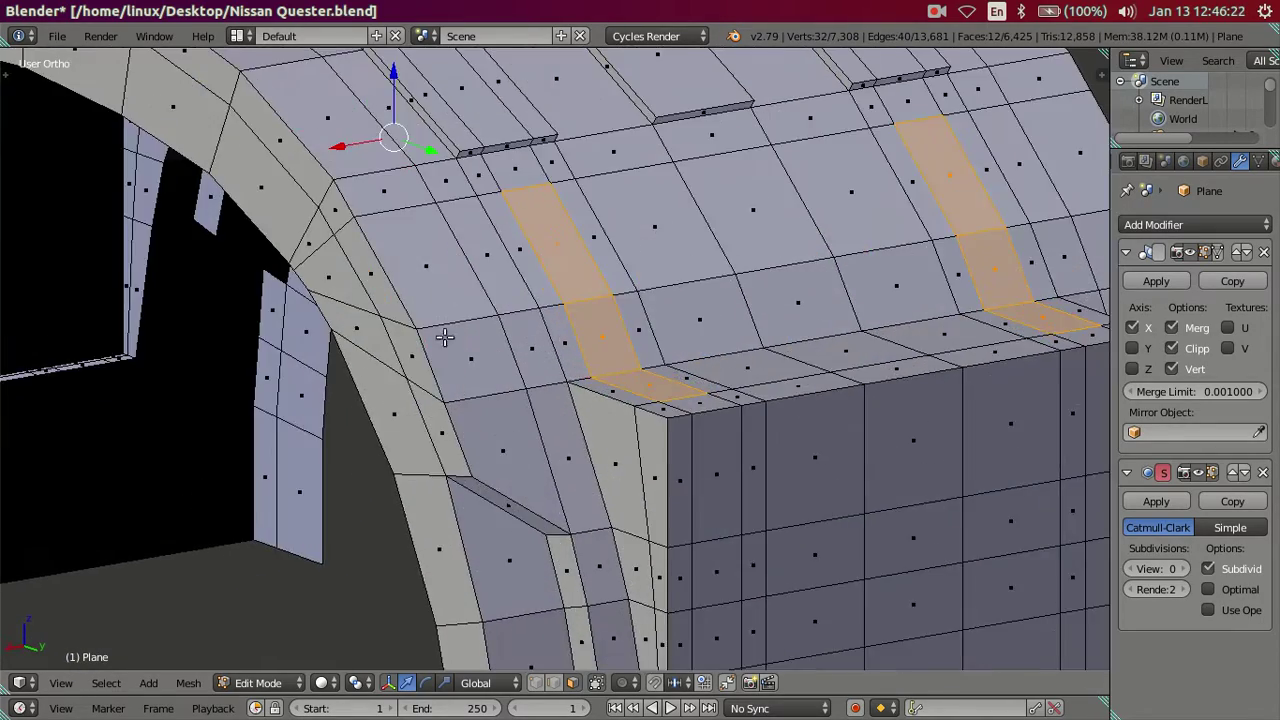
{"action": "scroll", "coordinate": [443, 337], "scroll_direction": "down", "scroll_amount": 1}
{"action": "middle_click_drag", "start_coordinate": [457, 394], "coordinate": [500, 343]}
{"action": "scroll", "coordinate": [354, 370], "scroll_direction": "down", "scroll_amount": 2}
{"action": "mouse_move", "coordinate": [354, 370]}
{"action": "middle_mouse_down"}
{"action": "mouse_move", "coordinate": [476, 352]}
{"action": "mouse_move", "coordinate": [429, 331]}
{"action": "mouse_move", "coordinate": [651, 334]}
{"action": "mouse_move", "coordinate": [785, 402]}
{"action": "middle_mouse_up"}
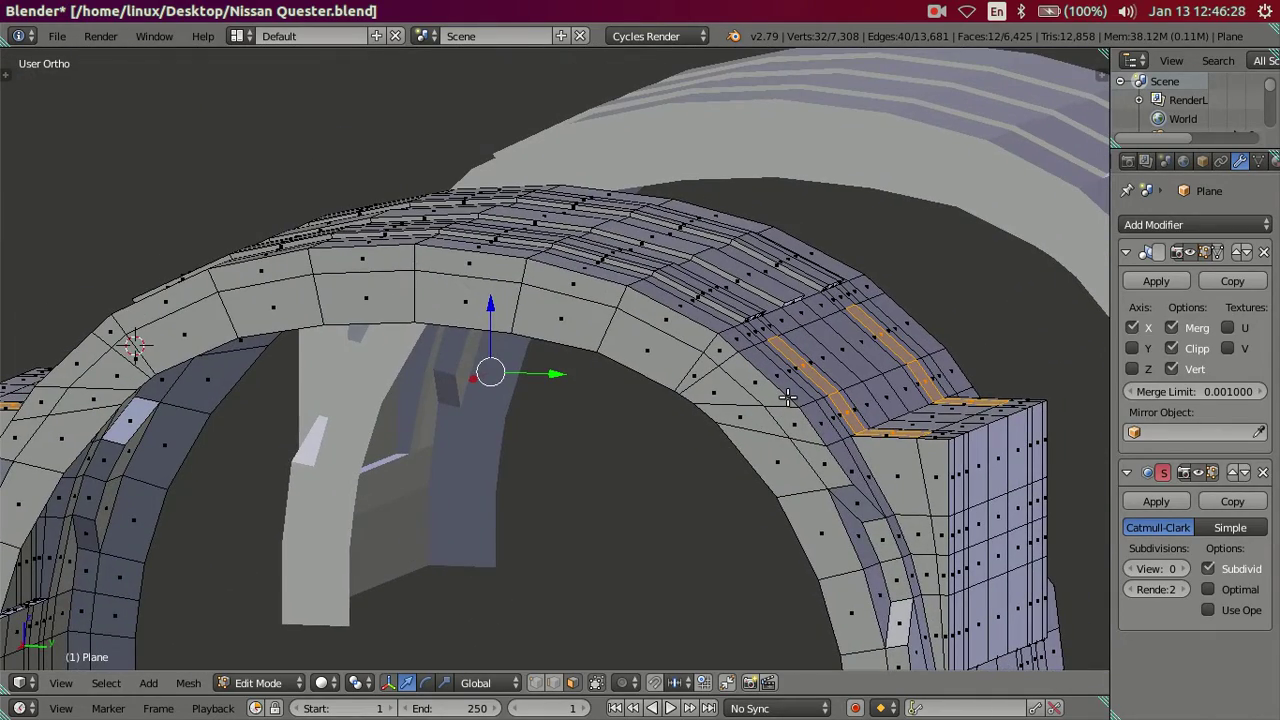
{"action": "middle_click_drag", "start_coordinate": [776, 330], "coordinate": [738, 349]}
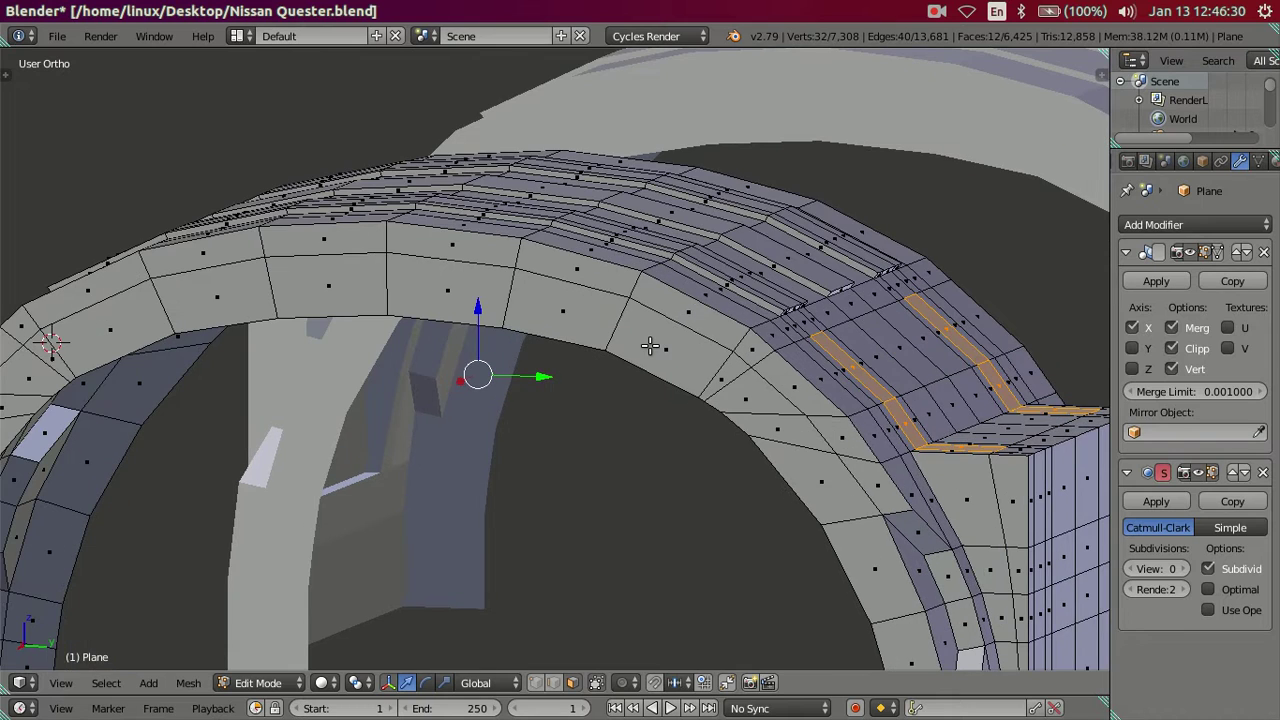
Extrude the strip outlines outward 0.02 along their normals
{"action": "key", "text": "e"}
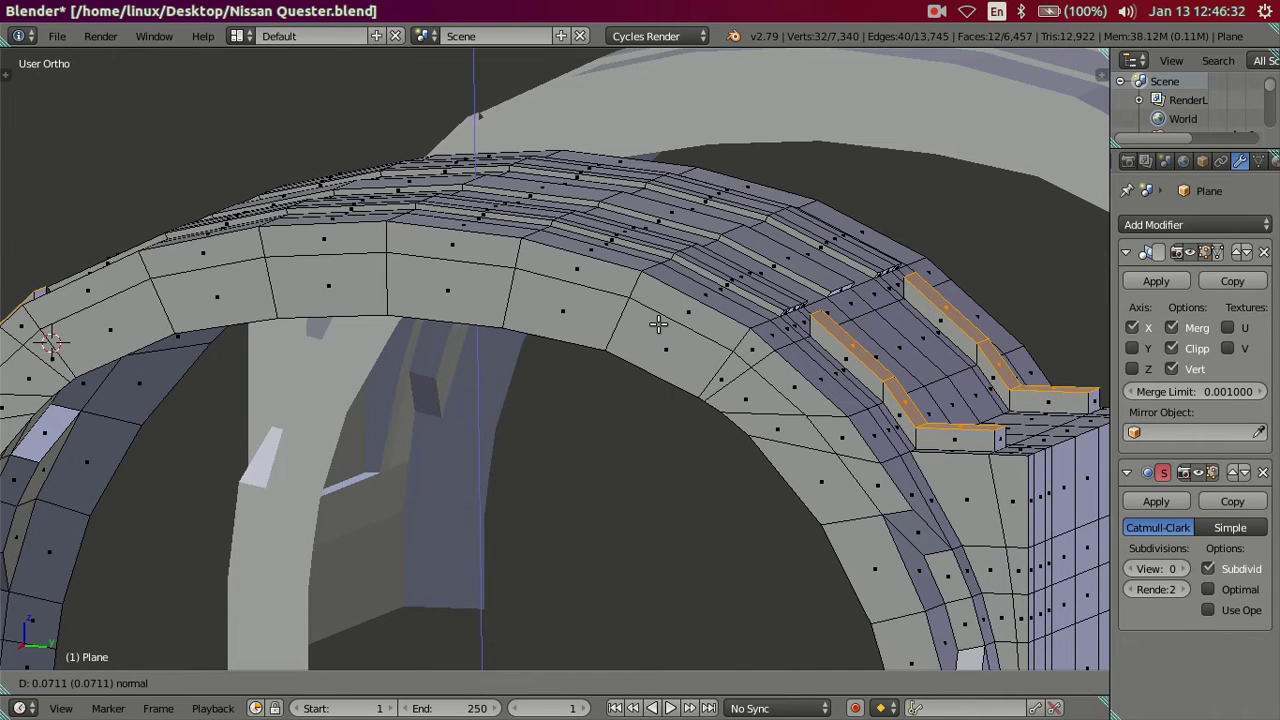
{"action": "key", "text": "BackSpace"}
{"action": "type", "text": "2"}
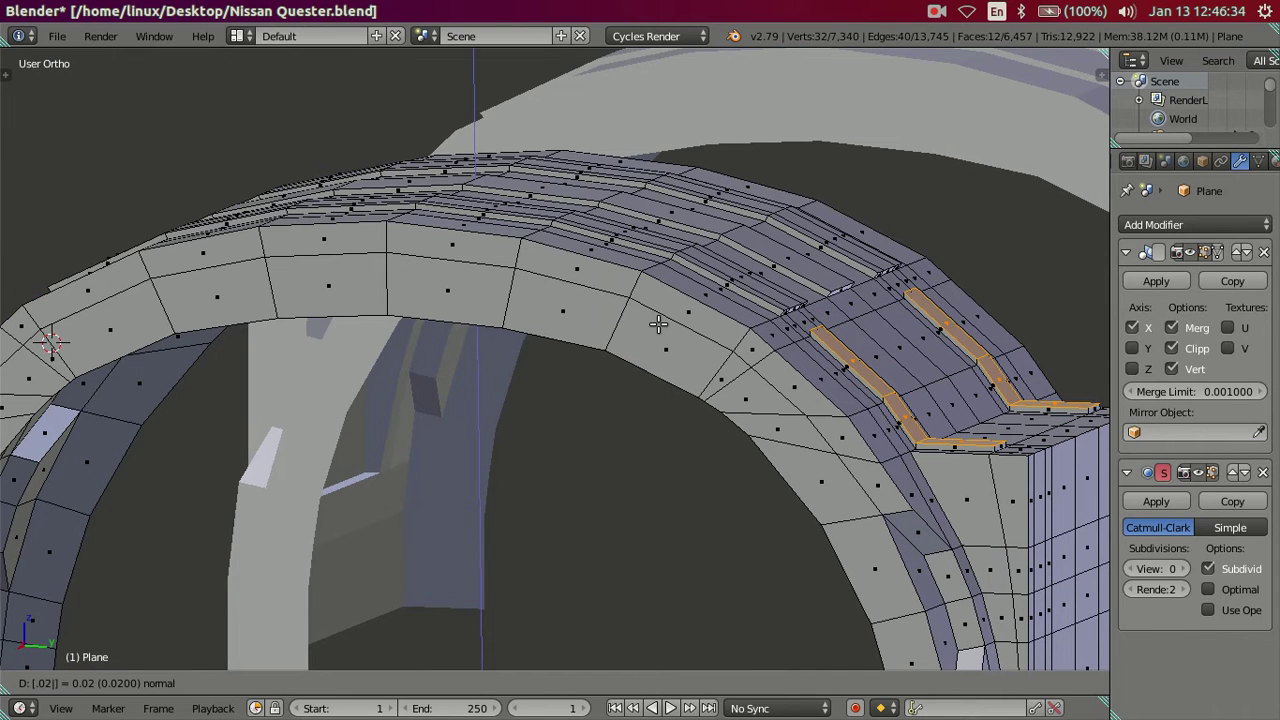
{"action": "key", "text": "Return"}
{"action": "middle_click_drag", "start_coordinate": [874, 373], "coordinate": [877, 376]}
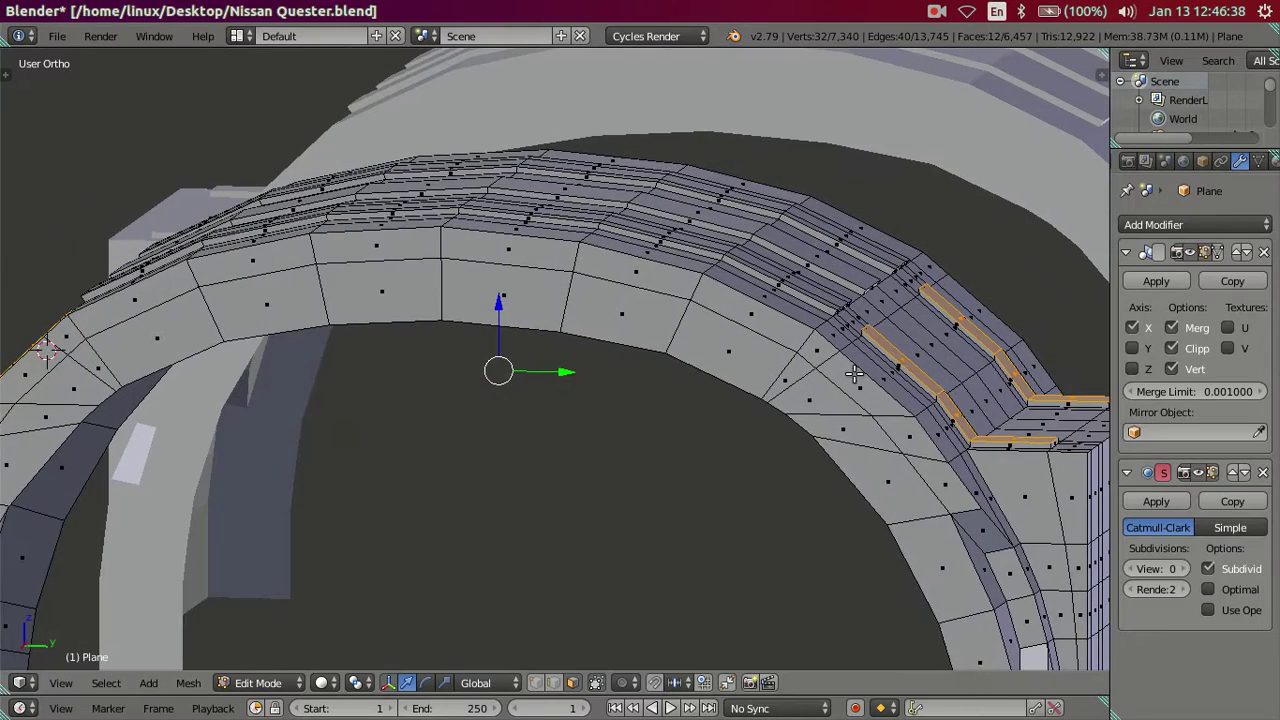
{"action": "middle_click_drag", "start_coordinate": [924, 374], "coordinate": [867, 393]}
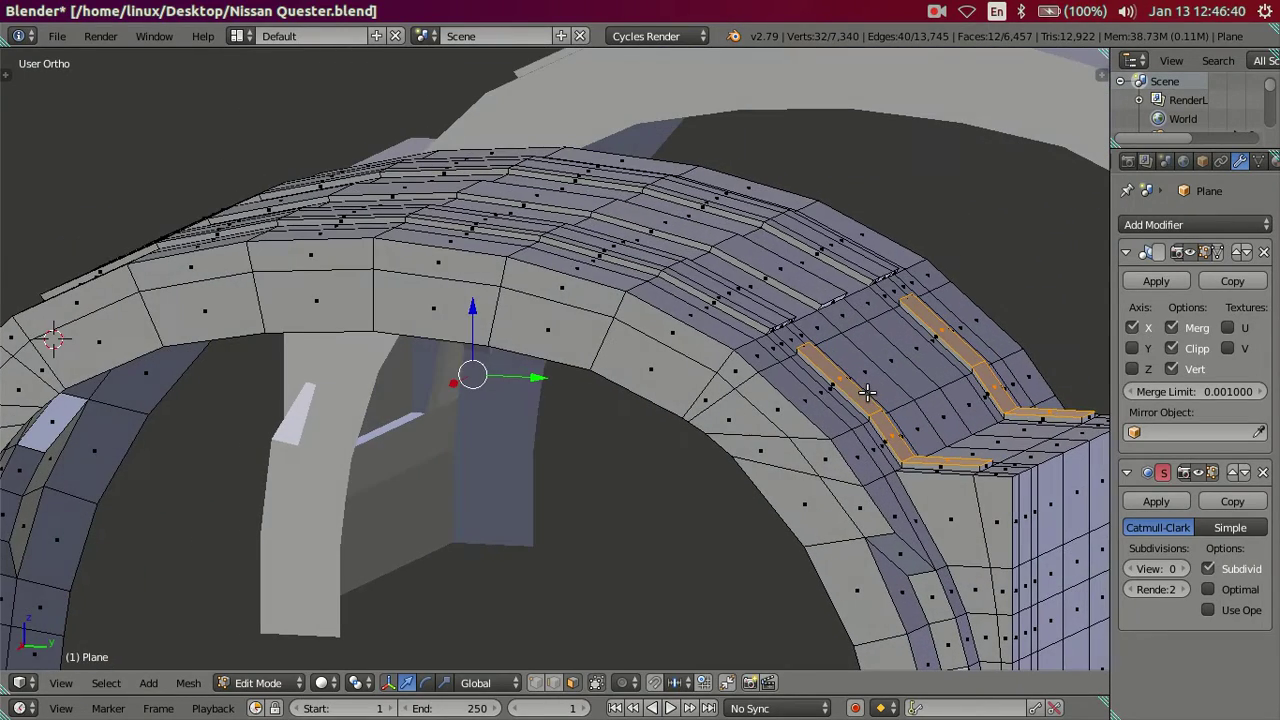
Select three of the new thin rib faces
{"action": "right_click", "coordinate": [845, 376]}
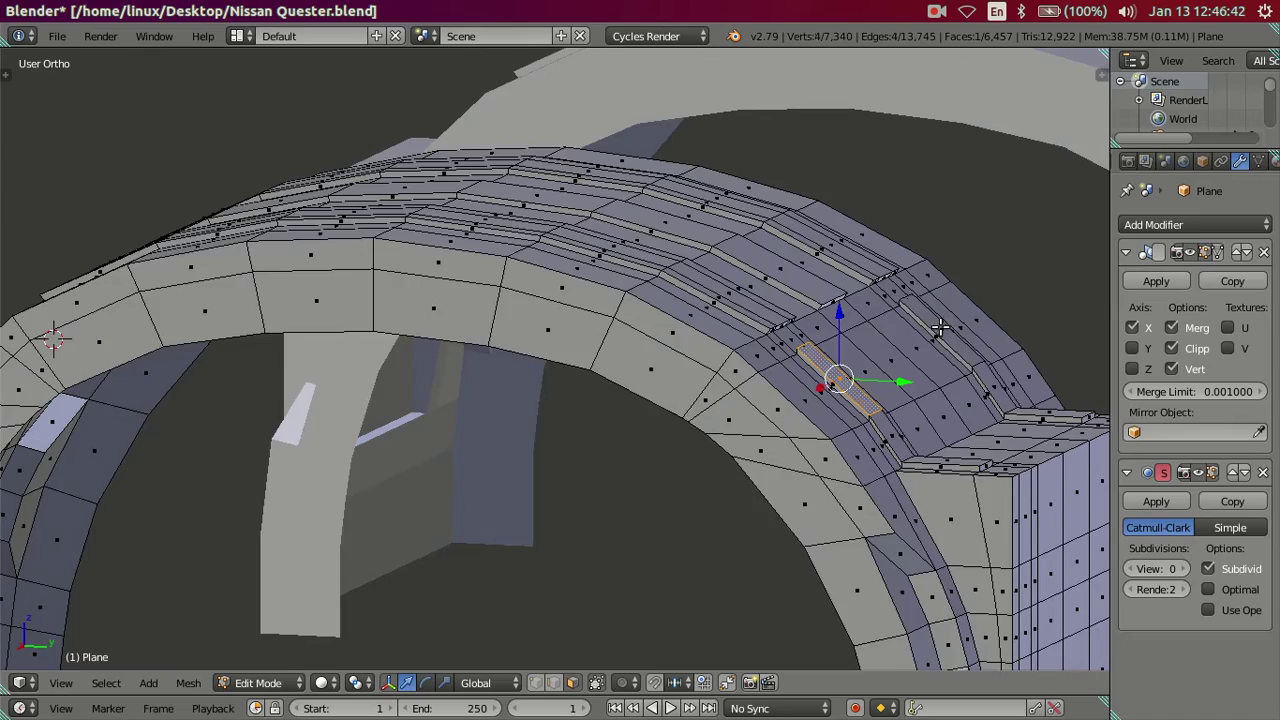
{"action": "right_click", "coordinate": [940, 328], "text": "shift"}
{"action": "middle_click_drag", "start_coordinate": [940, 328], "coordinate": [566, 366]}
{"action": "right_click", "coordinate": [566, 370], "text": "shift"}
{"action": "right_click", "coordinate": [305, 346], "text": "shift"}
{"action": "key", "text": "KP_3"}
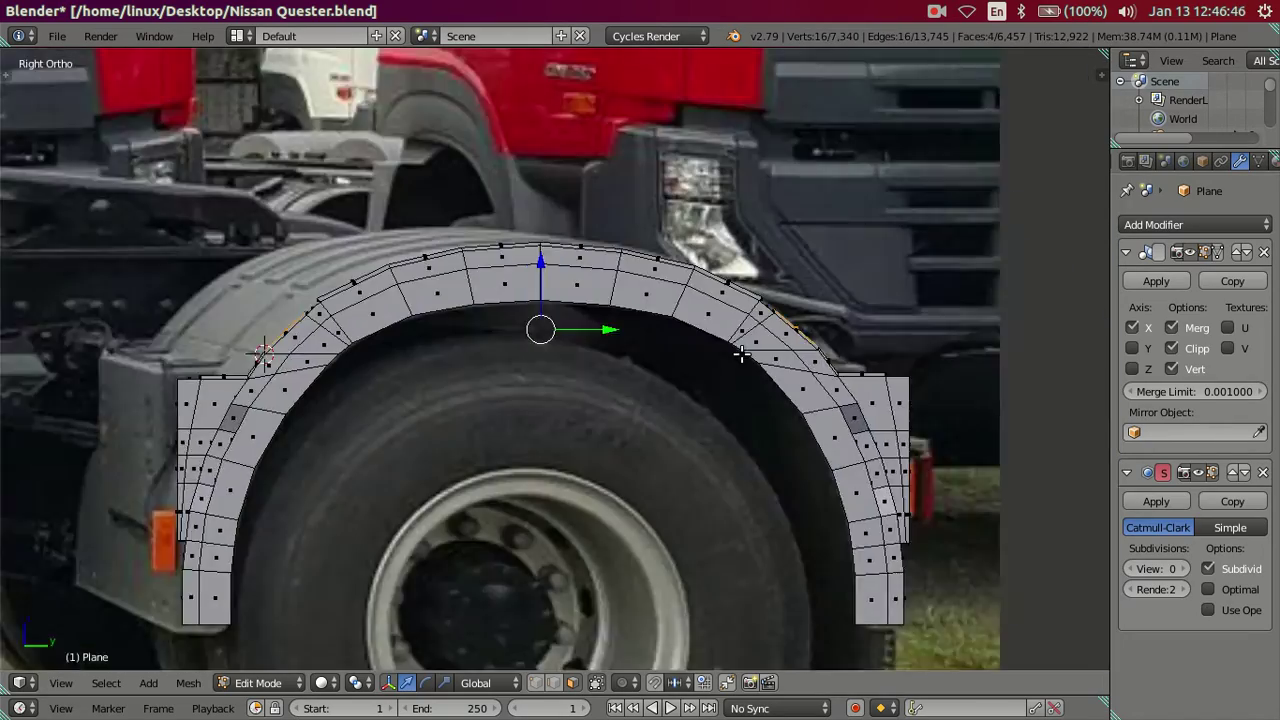
{"action": "scroll", "coordinate": [741, 354], "scroll_direction": "up", "scroll_amount": 3}
{"action": "scroll", "coordinate": [741, 354], "scroll_direction": "up", "scroll_amount": 3}
{"action": "scroll", "coordinate": [797, 487], "scroll_direction": "up", "scroll_amount": 3}
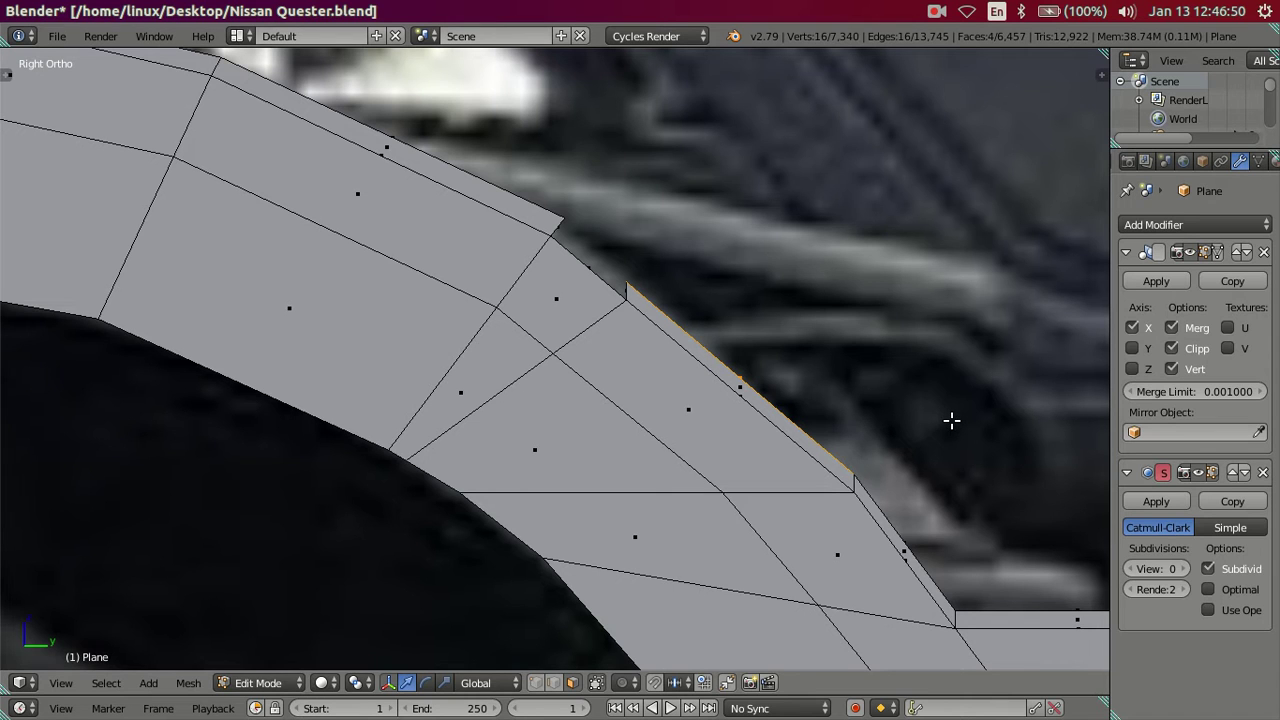
{"action": "key", "text": "s"}
{"action": "key", "text": "y"}
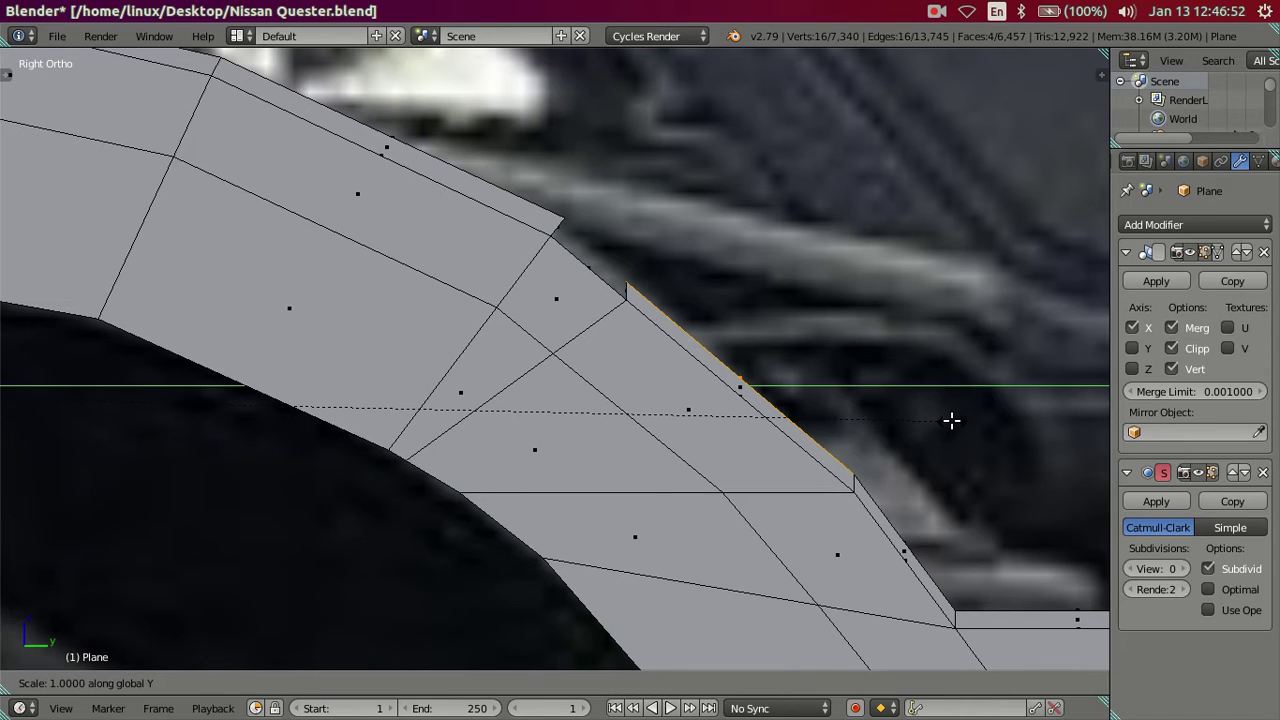
{"action": "key", "text": "Escape"}
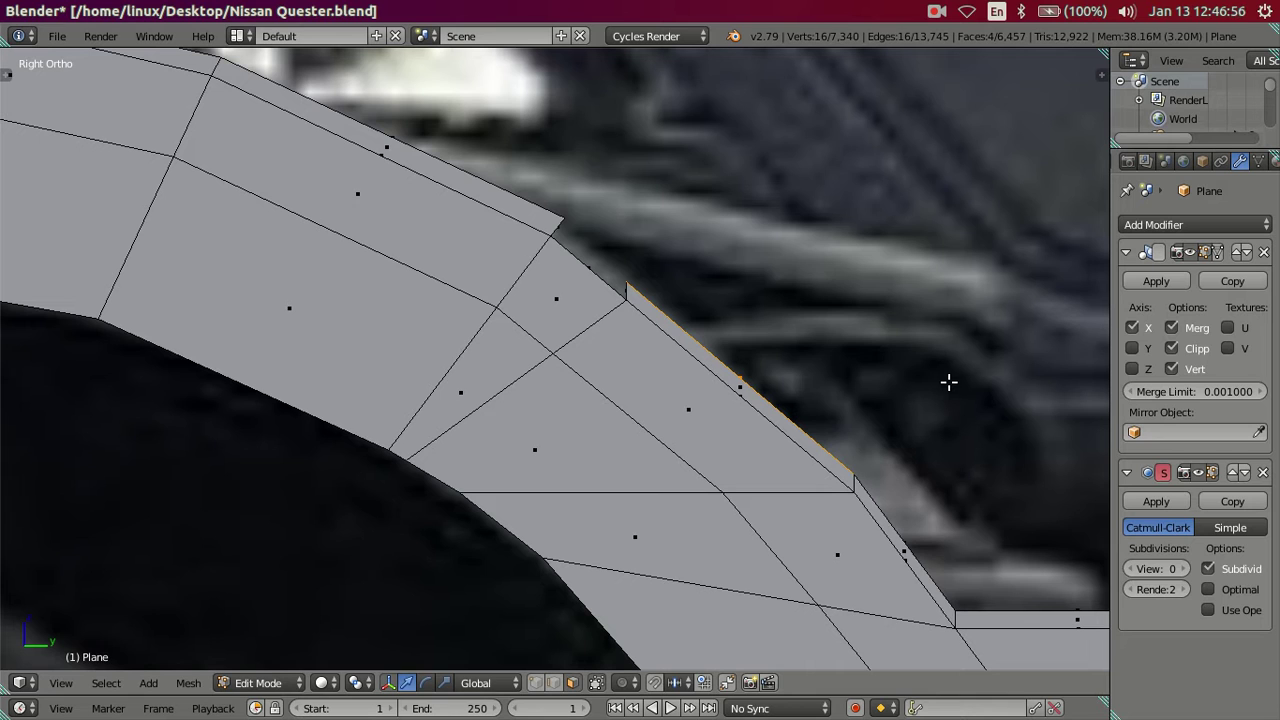
{"action": "key", "text": "s"}
{"action": "key", "text": "y"}
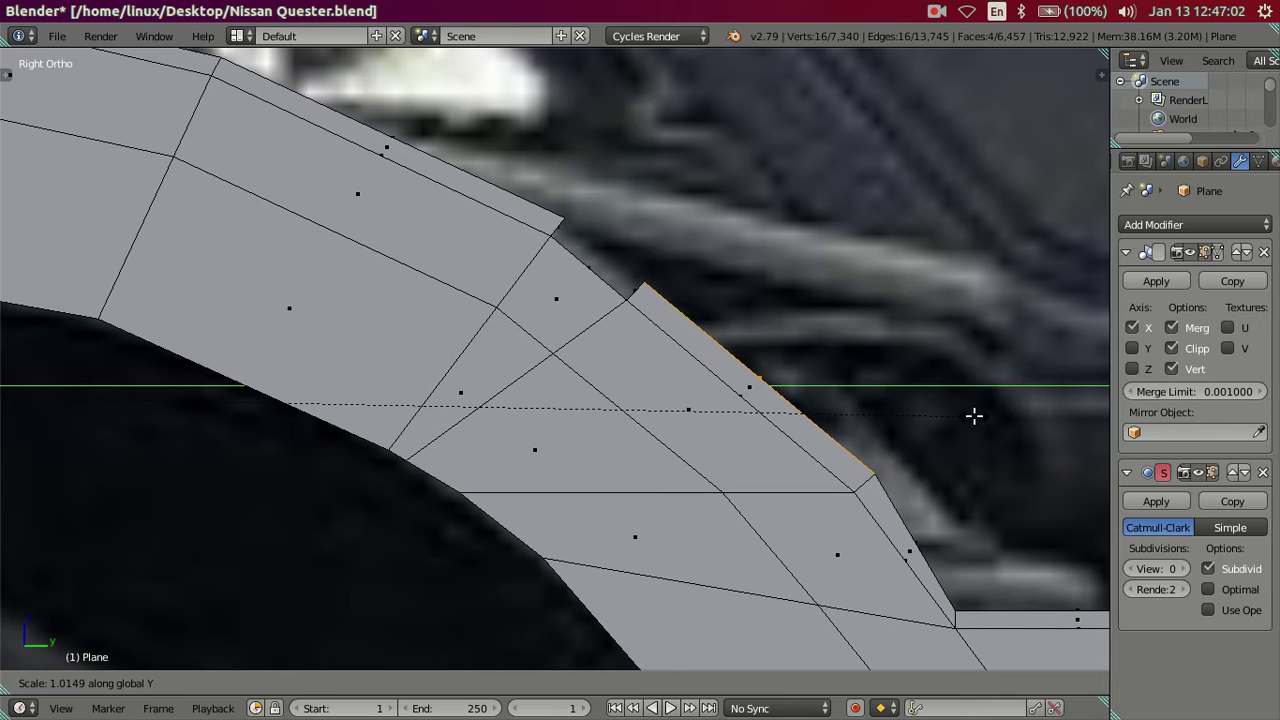
{"action": "key", "text": "Escape"}
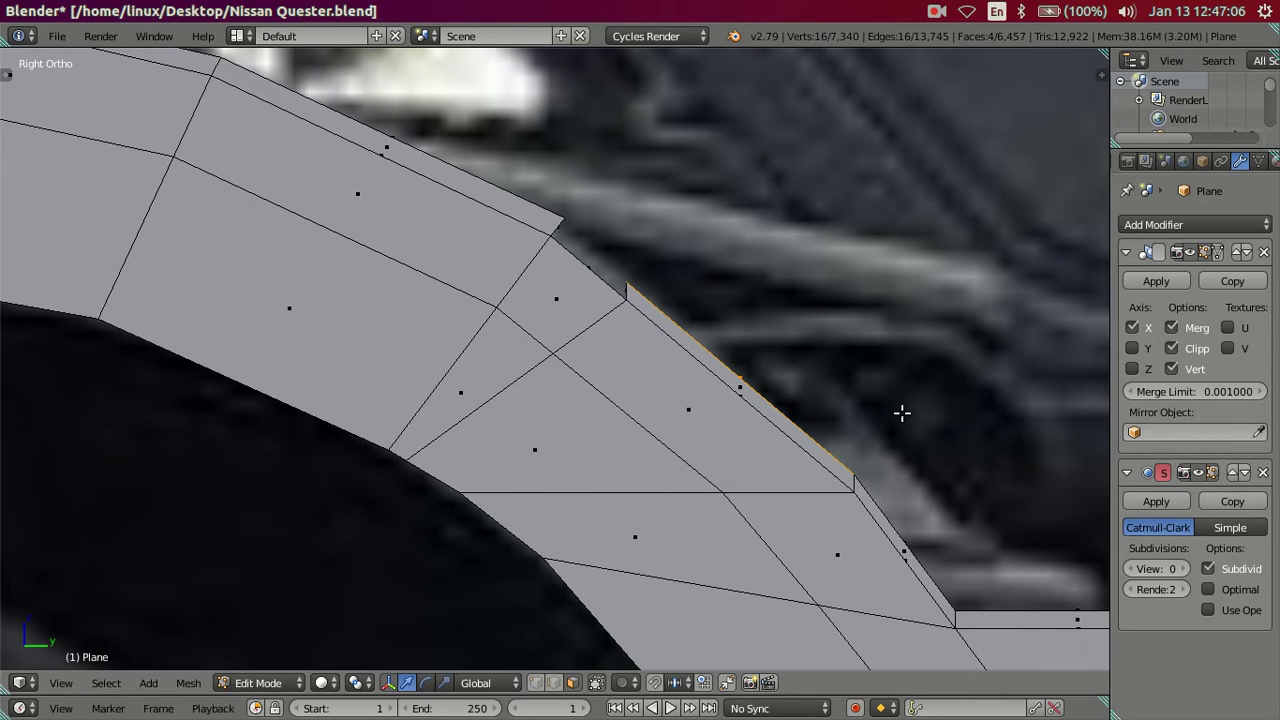
{"action": "key", "text": "s"}
{"action": "key", "text": "y"}
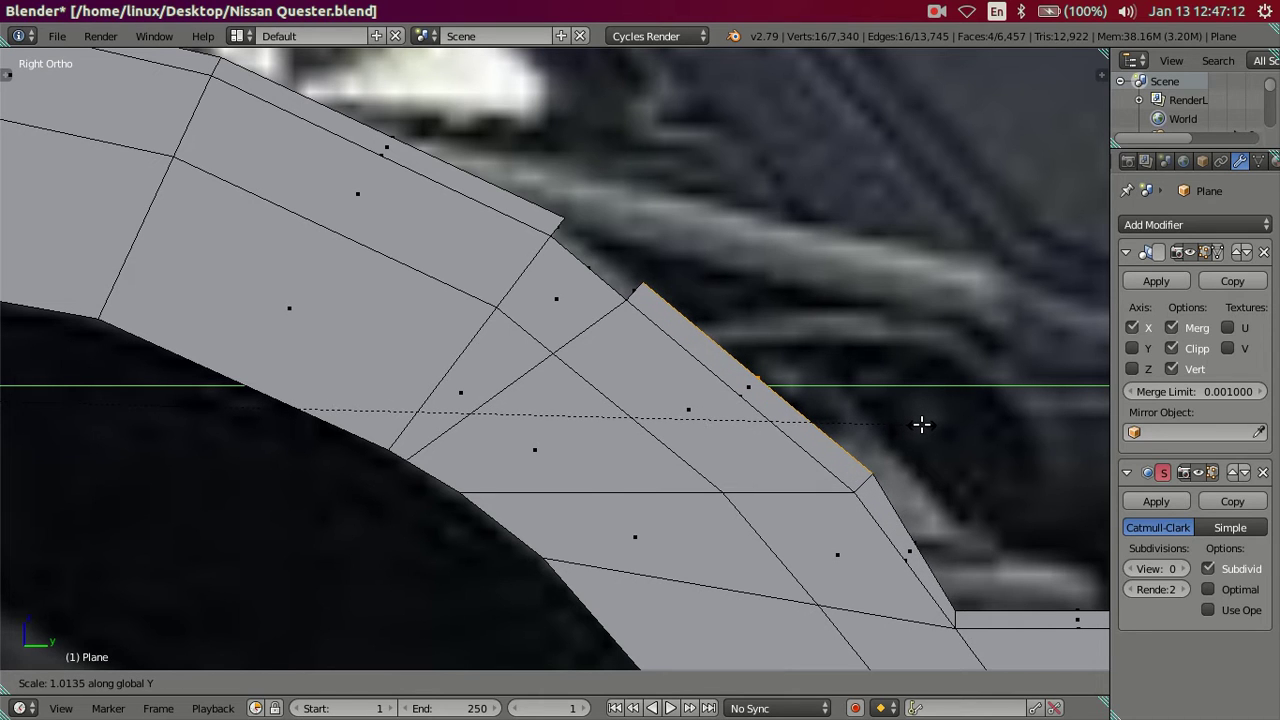
{"action": "key", "text": "Escape"}
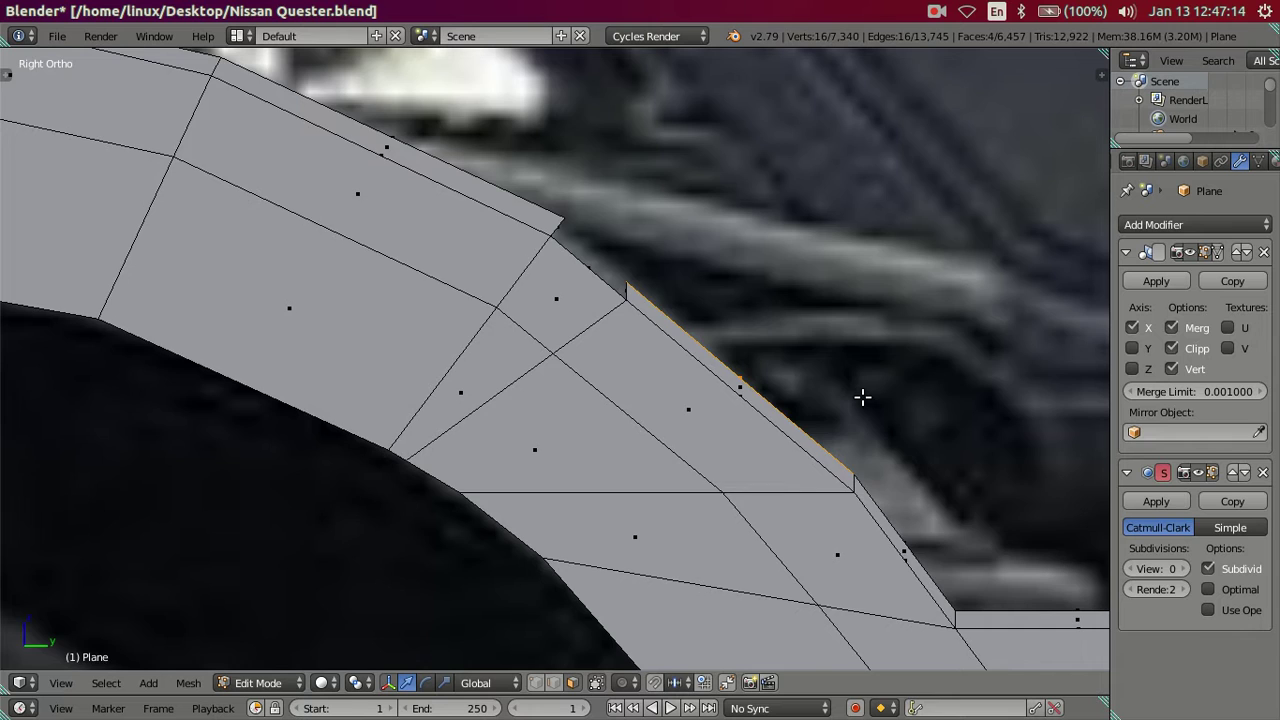
{"action": "scroll", "coordinate": [862, 397], "scroll_direction": "down", "scroll_amount": 3}
Flatten the selected arch edge to one Y position with a Y scale of -0
{"action": "middle_click_drag", "start_coordinate": [634, 386], "coordinate": [814, 406], "text": "shift"}
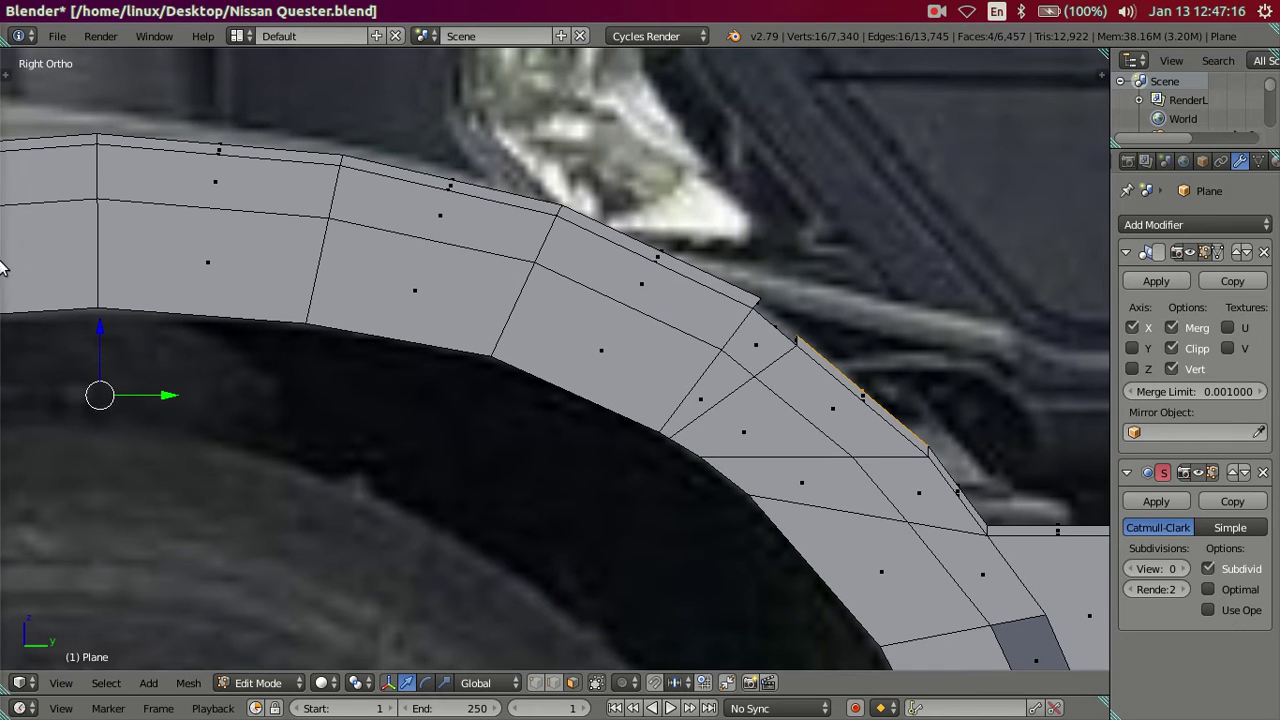
{"action": "left_click_drag", "start_coordinate": [101, 325], "coordinate": [108, 332]}
{"action": "scroll", "coordinate": [963, 444], "scroll_direction": "up", "scroll_amount": 2}
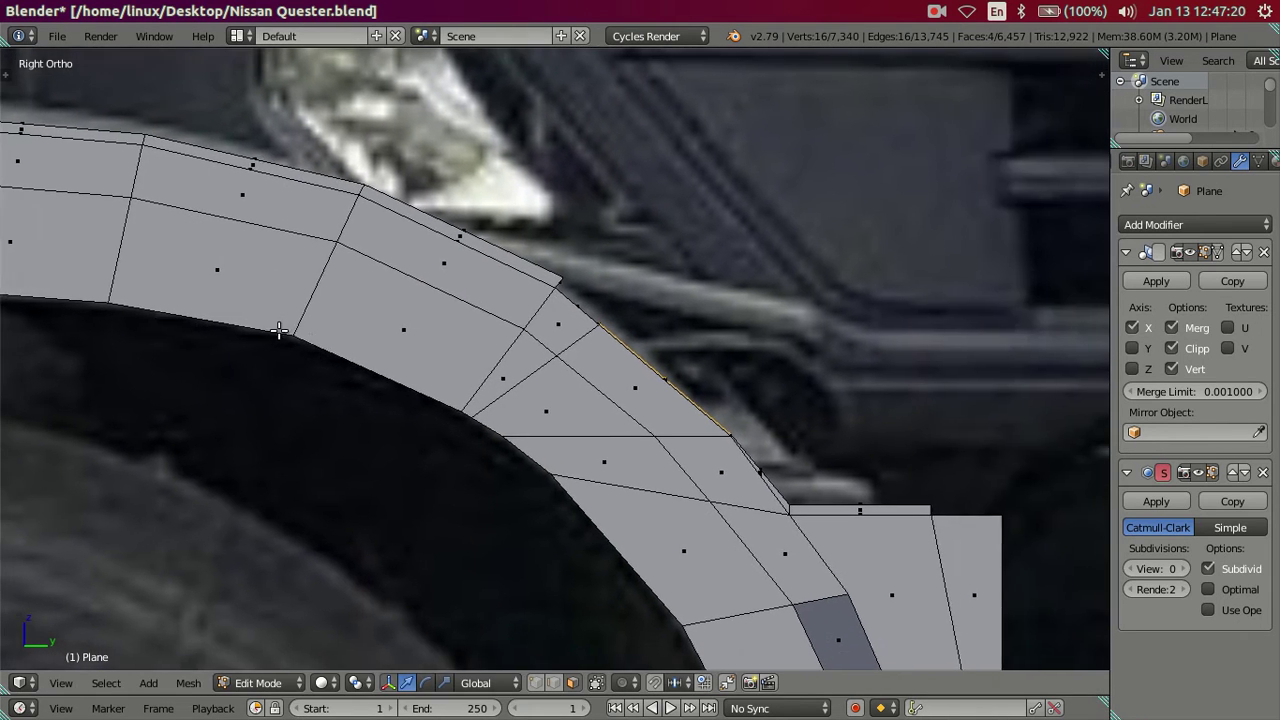
{"action": "scroll", "coordinate": [970, 462], "scroll_direction": "up", "scroll_amount": 2}
{"action": "key", "text": "s"}
{"action": "key", "text": "y"}
{"action": "key", "text": "minus"}
{"action": "type", "text": "0"}
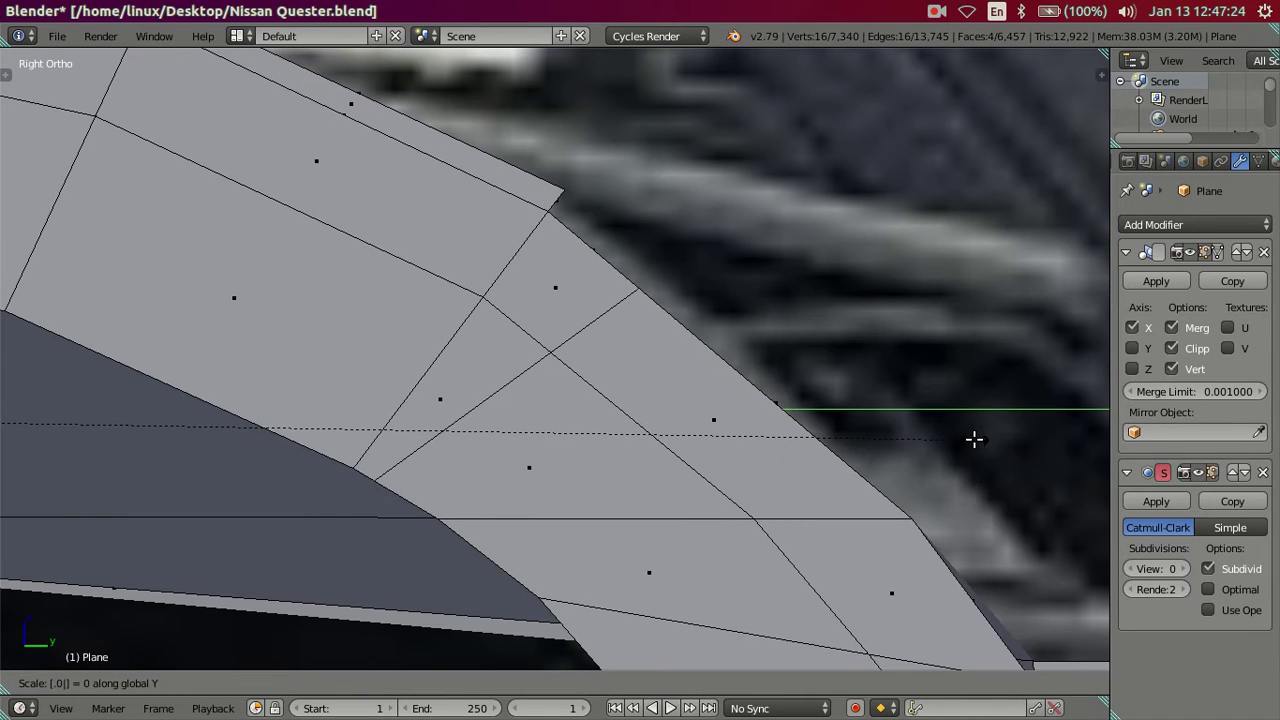
{"action": "key", "text": "Return"}
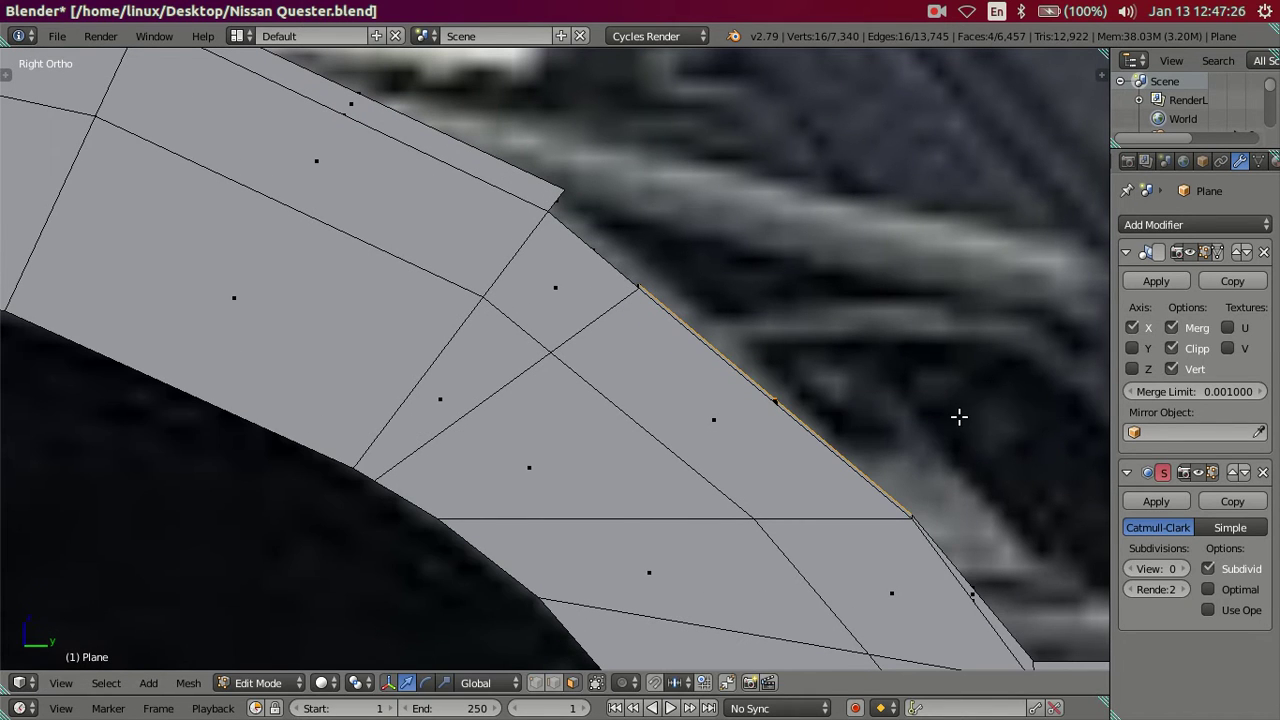
Raise the arch edge slightly along Z, then stretch it slightly along Y
{"action": "key", "text": "s"}
{"action": "key", "text": "y"}
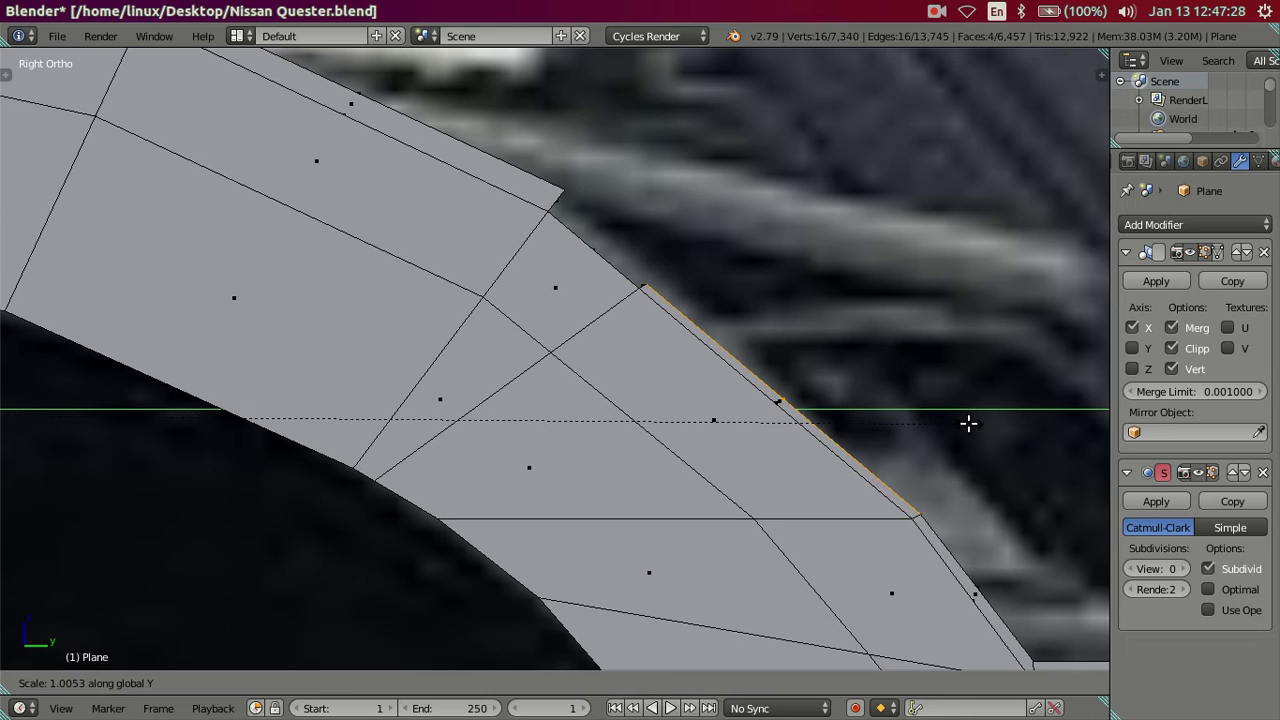
{"action": "key", "text": "Escape"}
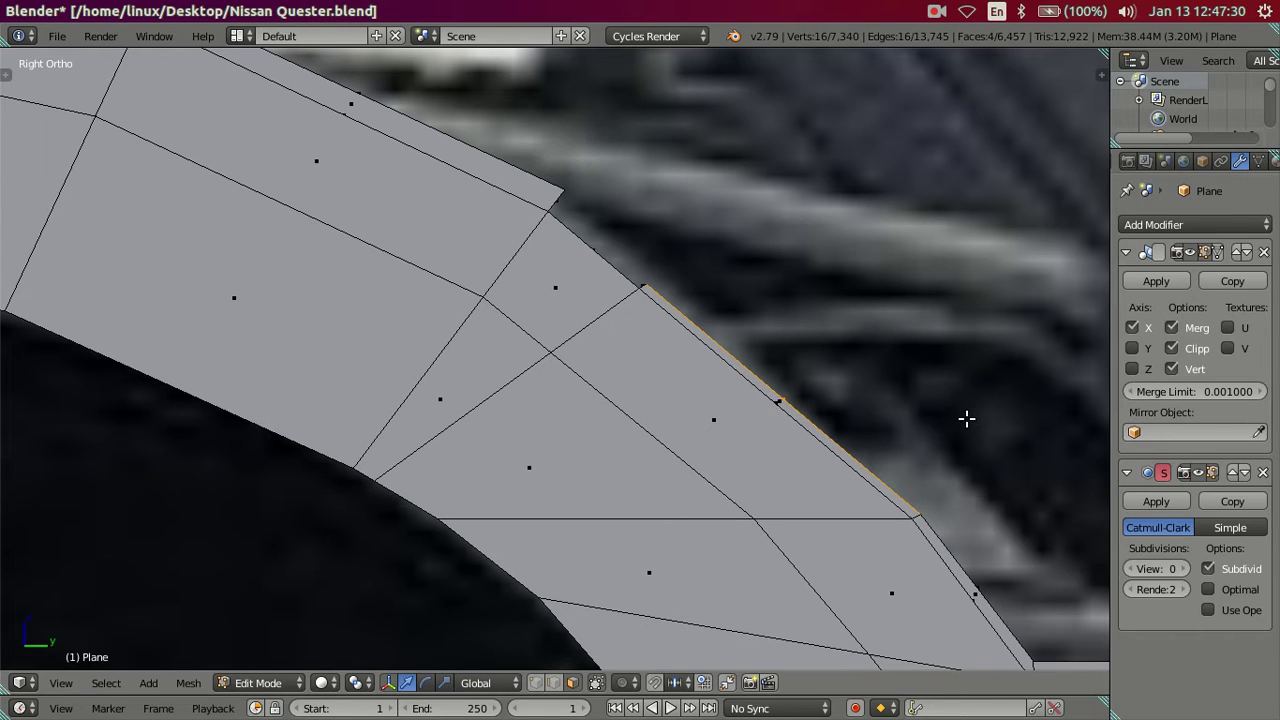
{"action": "key", "text": "g"}
{"action": "key", "text": "z"}
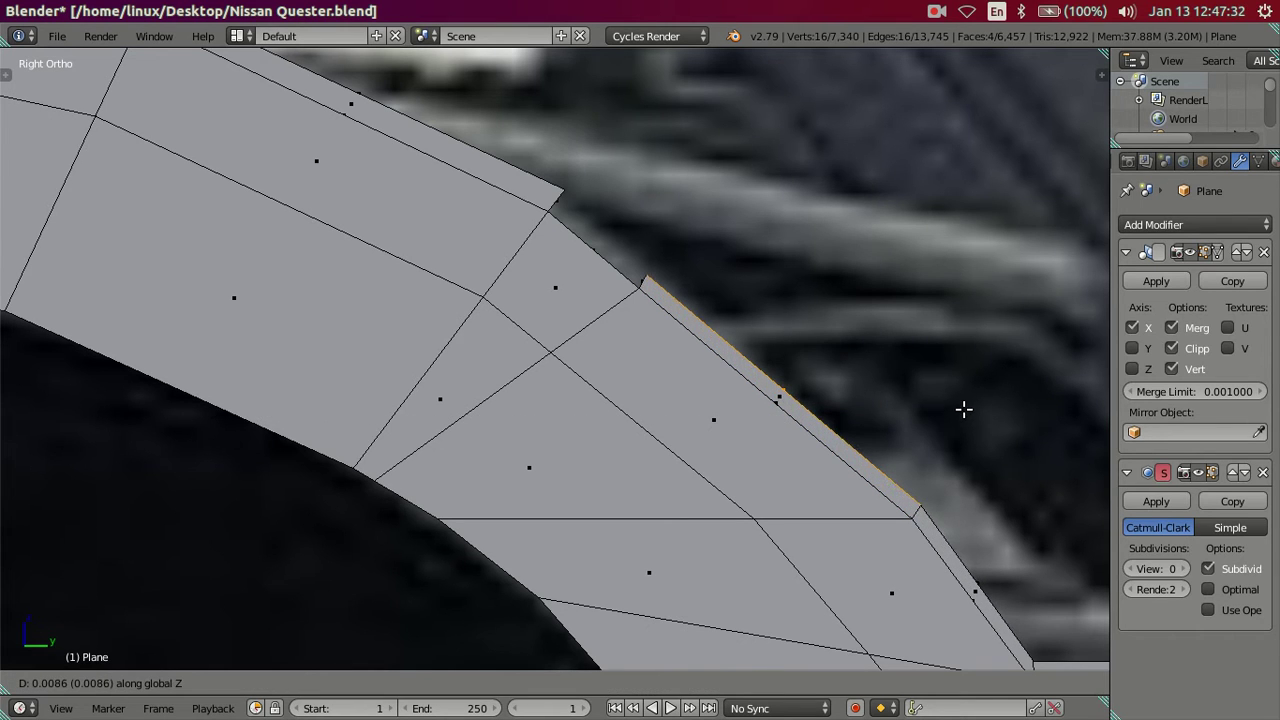
{"action": "left_click", "coordinate": [966, 404]}
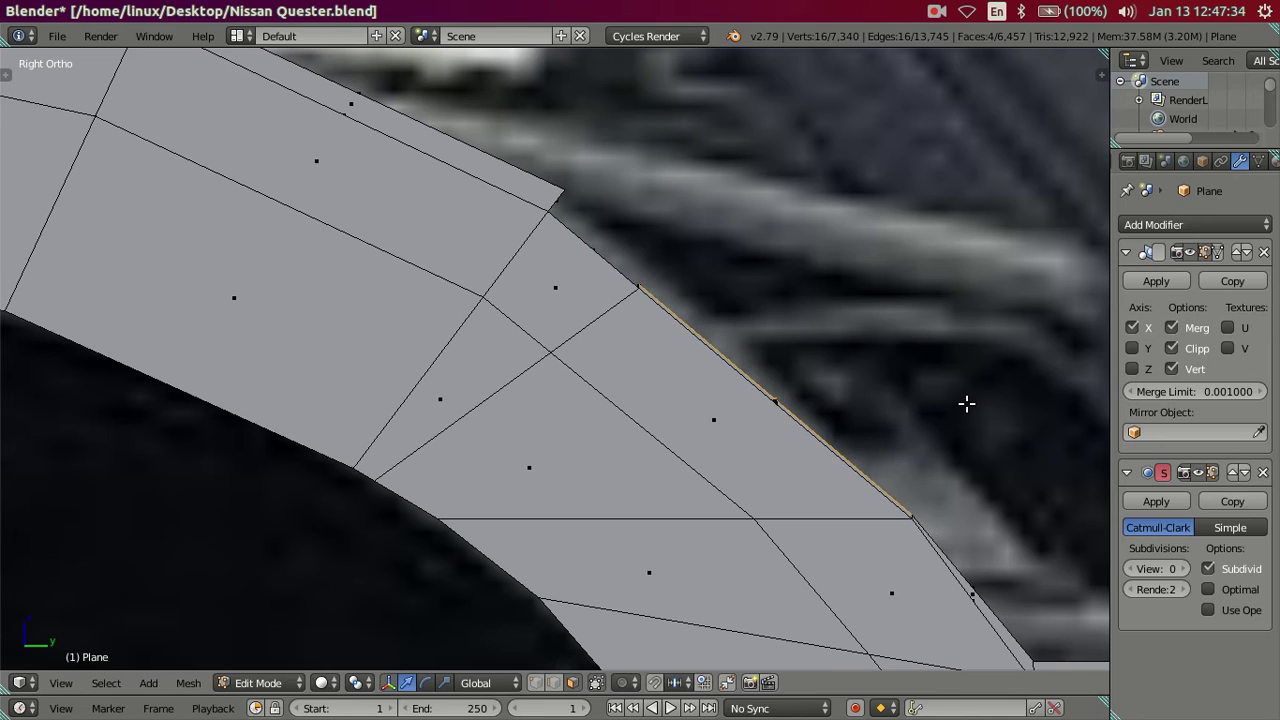
{"action": "key", "text": "s"}
{"action": "key", "text": "y"}
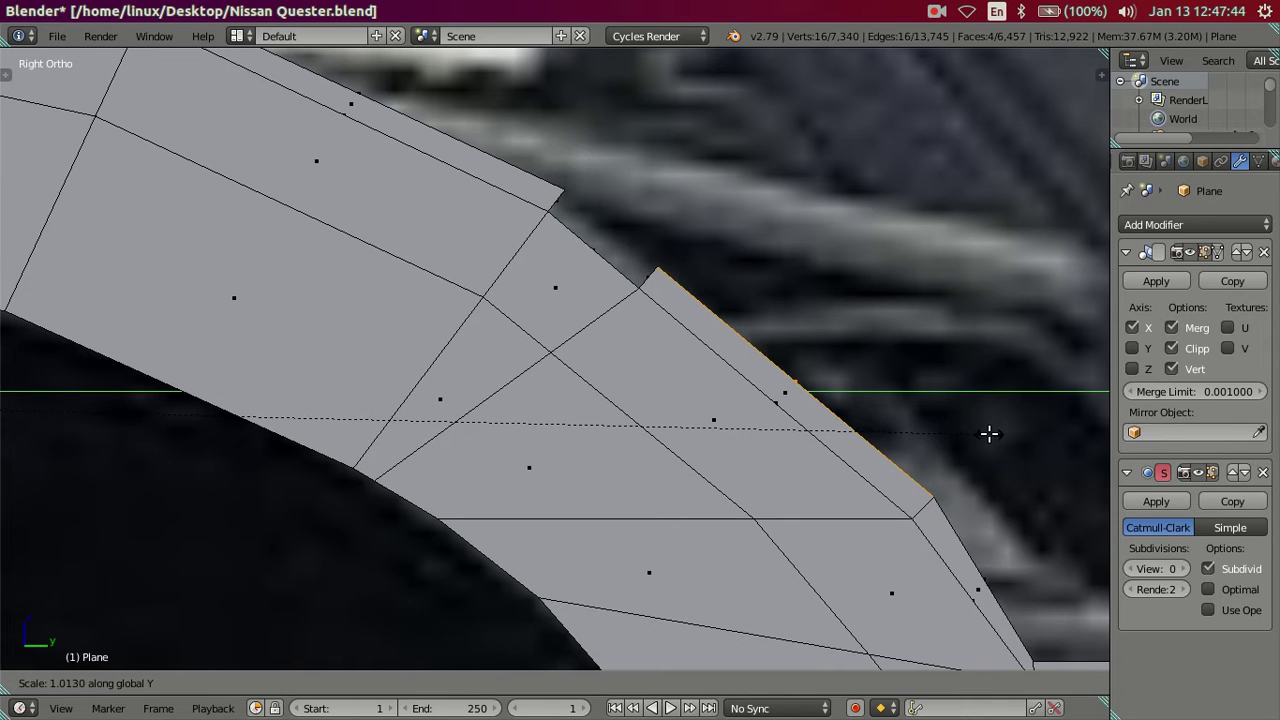
{"action": "left_click", "coordinate": [988, 433]}
{"action": "scroll", "coordinate": [811, 352], "scroll_direction": "down", "scroll_amount": 2}
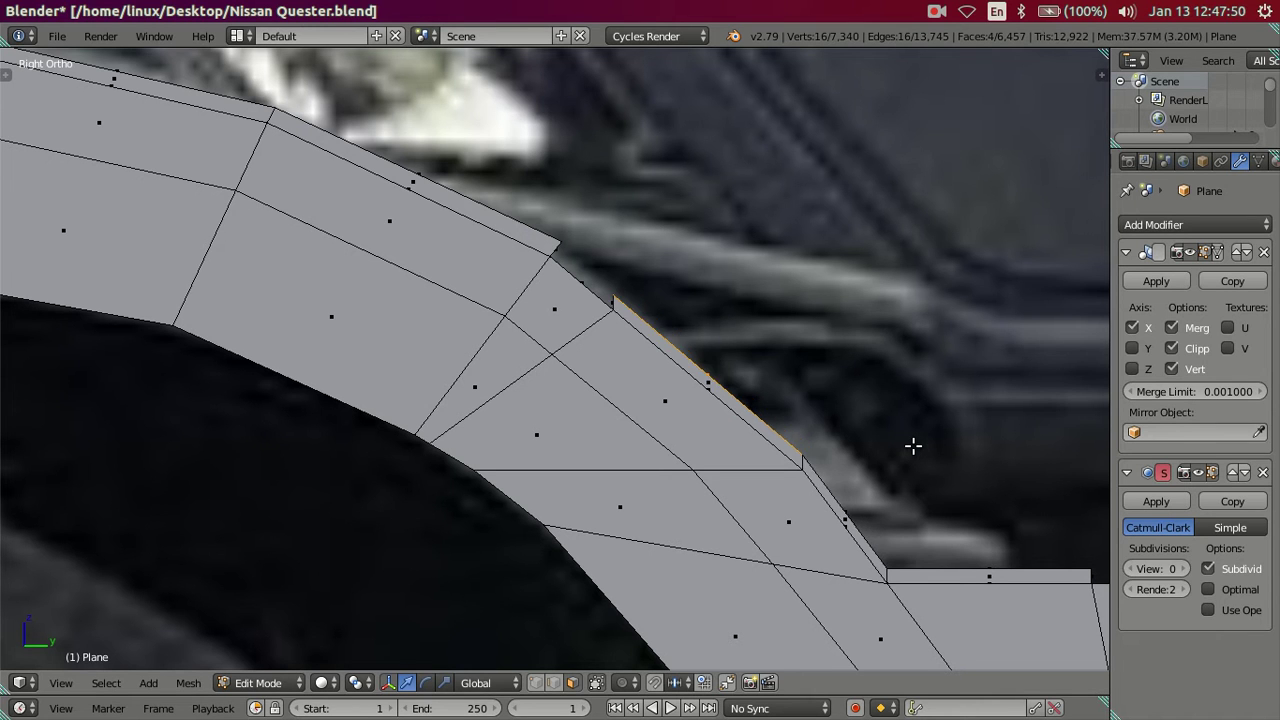
{"action": "scroll", "coordinate": [913, 446], "scroll_direction": "down", "scroll_amount": 3}
Add four groove faces of the arch to the selection
{"action": "middle_click_drag", "start_coordinate": [786, 443], "coordinate": [694, 517]}
{"action": "right_click", "coordinate": [692, 511], "text": "shift"}
{"action": "scroll", "coordinate": [692, 511], "scroll_direction": "down", "scroll_amount": 4}
{"action": "right_click", "coordinate": [478, 545], "text": "shift"}
{"action": "mouse_move", "coordinate": [371, 487]}
{"action": "middle_mouse_down"}
{"action": "mouse_move", "coordinate": [637, 493]}
{"action": "mouse_move", "coordinate": [742, 335]}
{"action": "middle_mouse_up"}
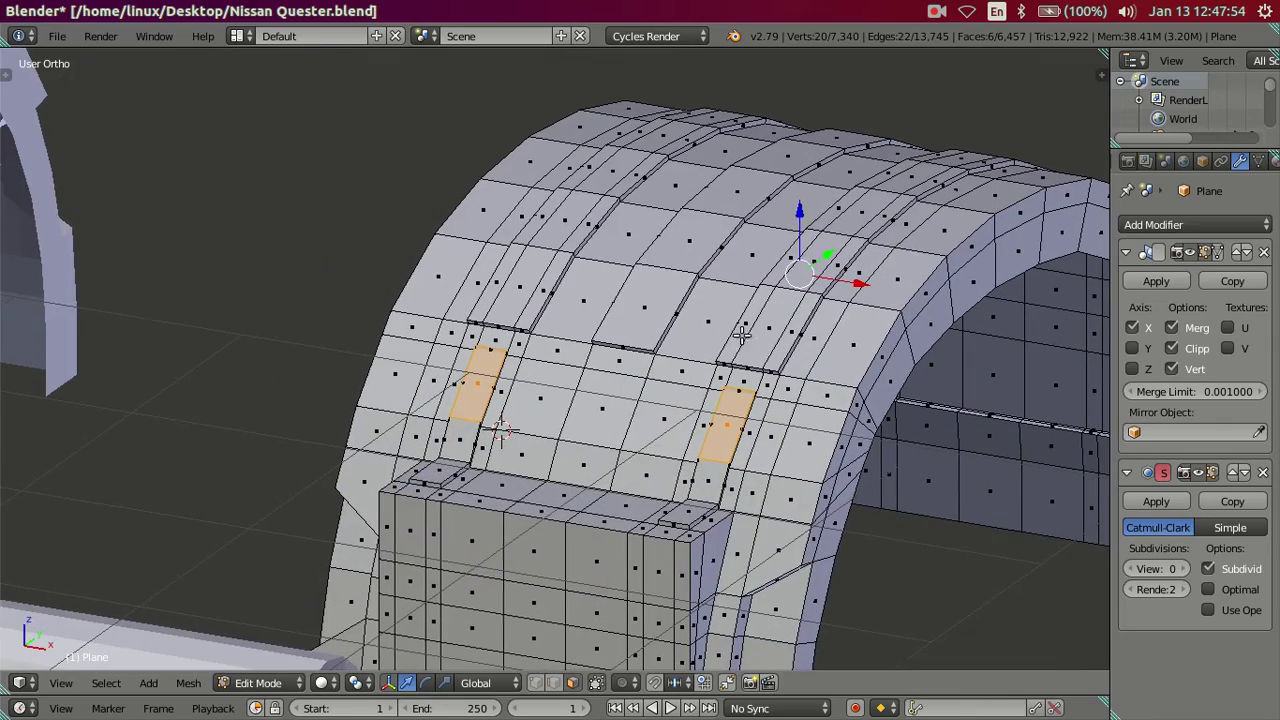
{"action": "right_click", "coordinate": [461, 440], "text": "shift"}
{"action": "right_click", "coordinate": [711, 477], "text": "shift"}
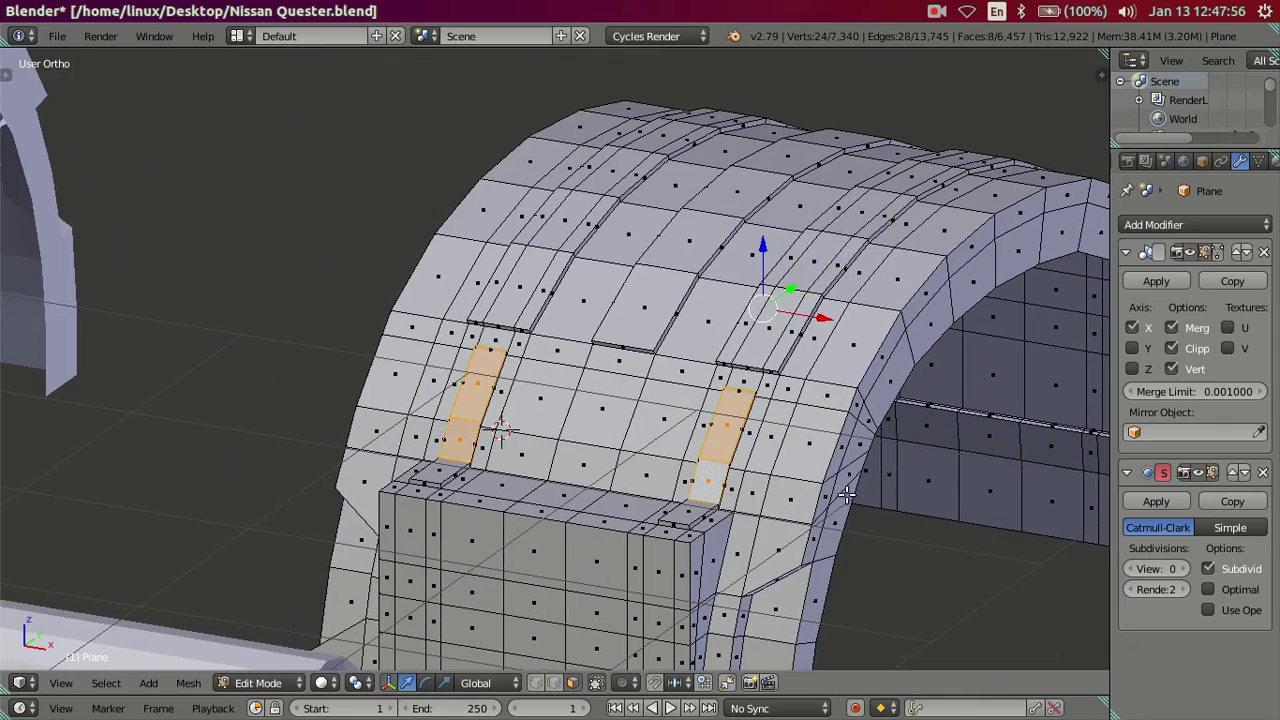
In Right Ortho, scale the selection along Y onto the photo outline, then deselect
{"action": "key", "text": "KP_3"}
{"action": "scroll", "coordinate": [802, 408], "scroll_direction": "up", "scroll_amount": 2}
{"action": "middle_click_drag", "start_coordinate": [980, 260], "coordinate": [877, 351], "text": "shift"}
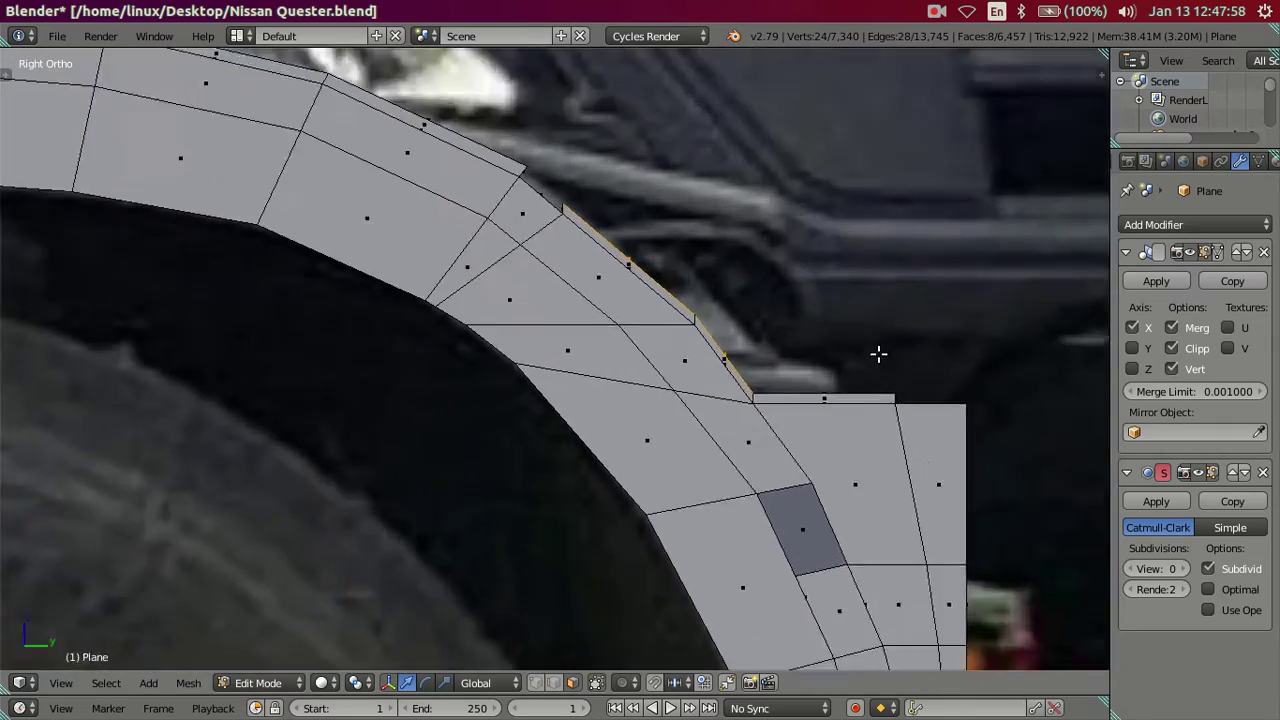
{"action": "scroll", "coordinate": [877, 351], "scroll_direction": "up", "scroll_amount": 2}
{"action": "scroll", "coordinate": [739, 437], "scroll_direction": "up", "scroll_amount": 2}
{"action": "scroll", "coordinate": [739, 437], "scroll_direction": "down", "scroll_amount": 1, "text": "shift"}
{"action": "scroll", "coordinate": [737, 429], "scroll_direction": "down", "scroll_amount": 1, "text": "shift"}
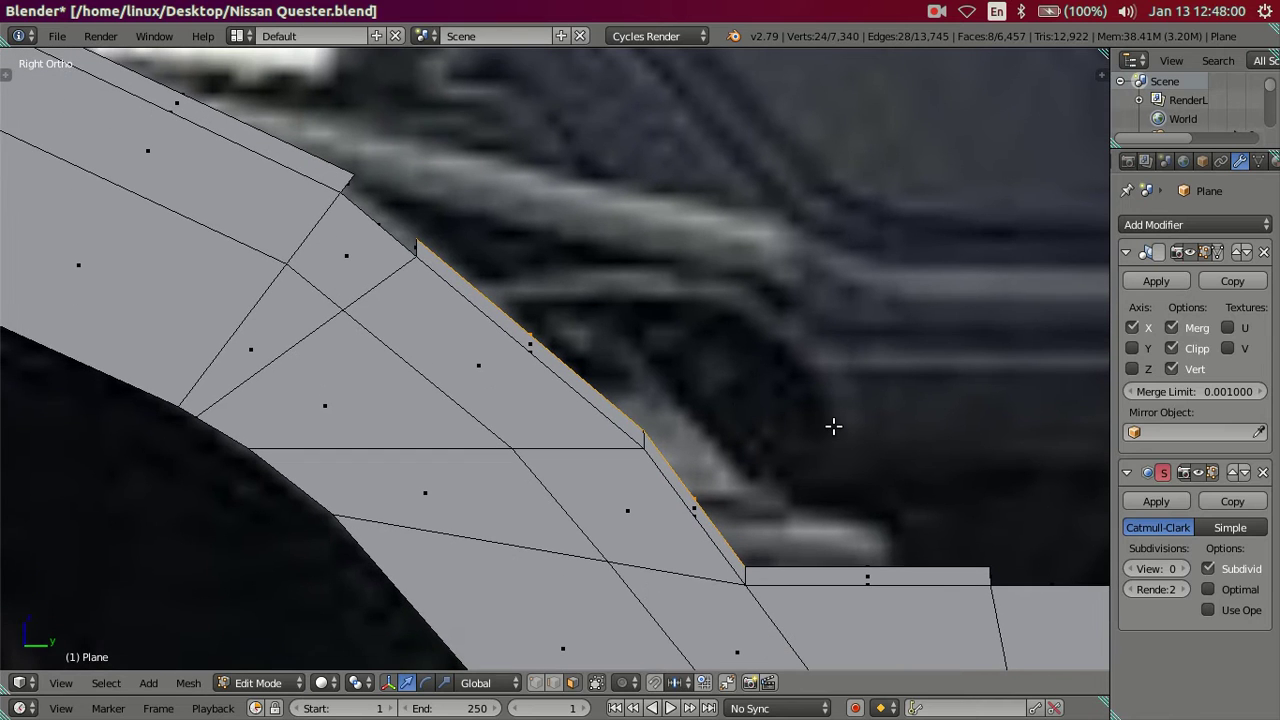
{"action": "key", "text": "s"}
{"action": "key", "text": "y"}
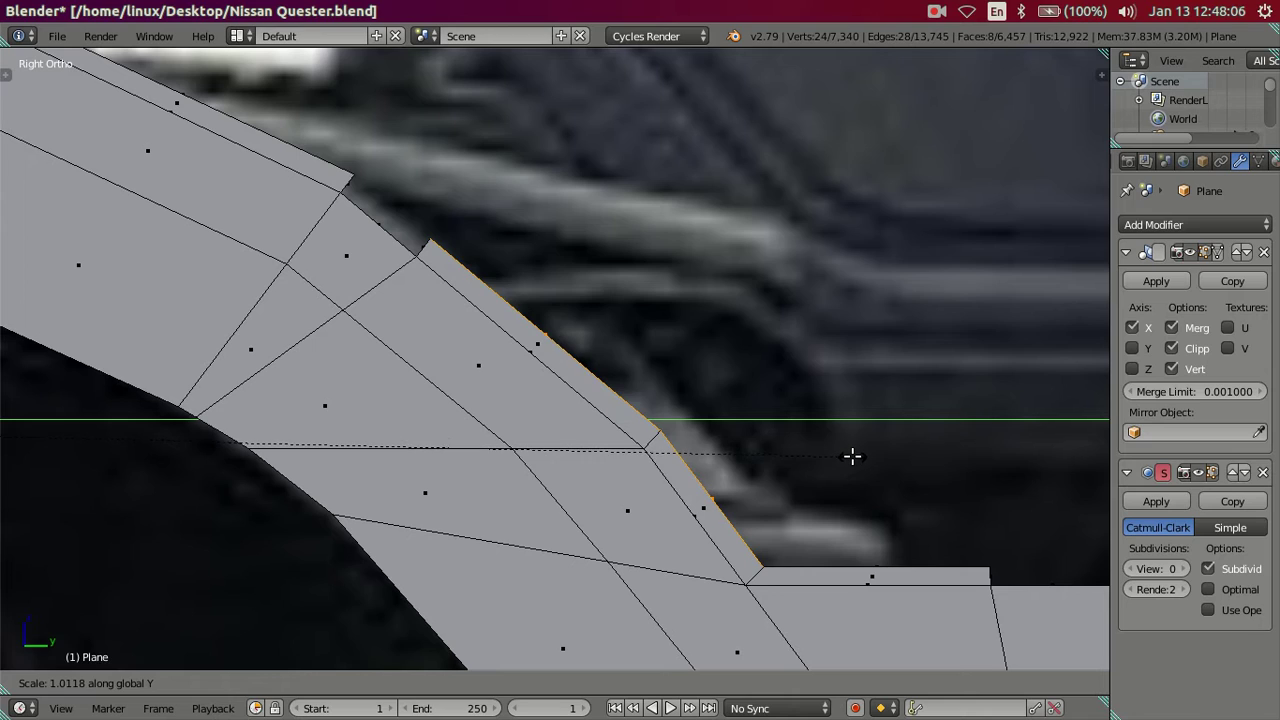
{"action": "left_click", "coordinate": [853, 458]}
{"action": "key", "text": "a"}
{"action": "scroll", "coordinate": [837, 451], "scroll_direction": "down", "scroll_amount": 3}
{"action": "middle_click_drag", "start_coordinate": [762, 470], "coordinate": [740, 476]}
Switch the fender to Object Mode and orbit to view the chassis from below
{"action": "scroll", "coordinate": [740, 476], "scroll_direction": "down", "scroll_amount": 3}
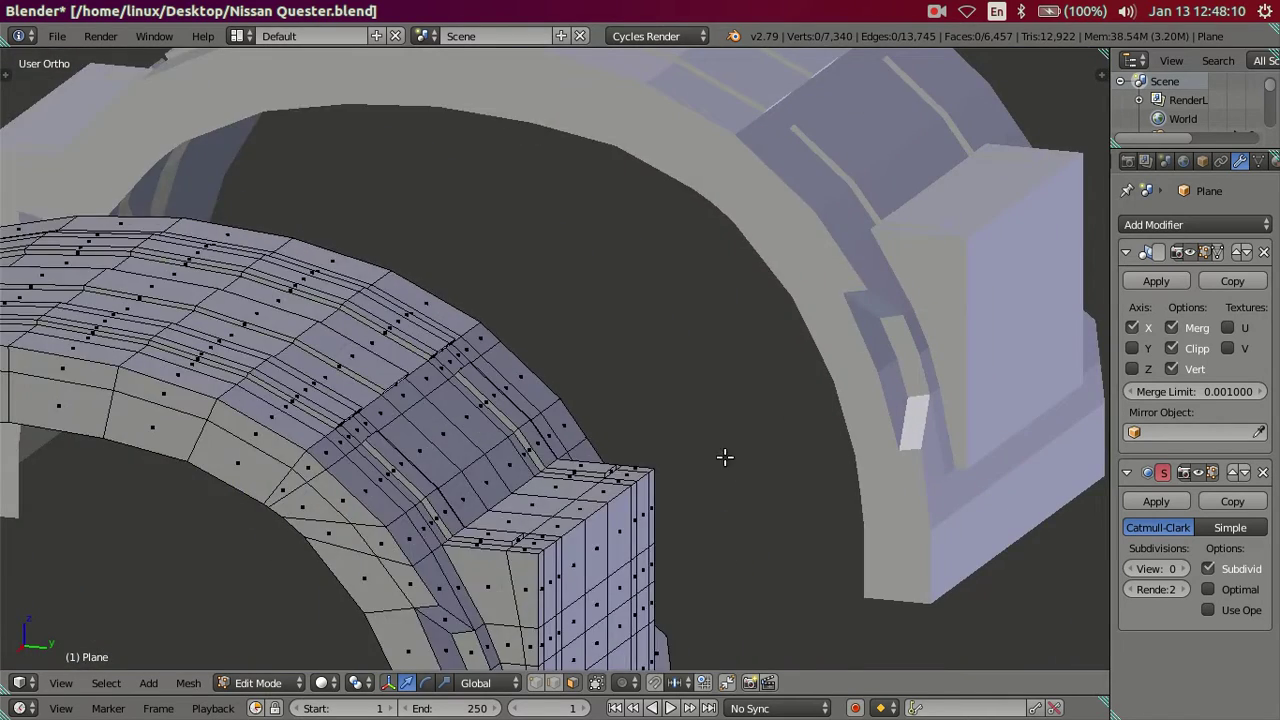
{"action": "key", "text": "Tab"}
{"action": "scroll", "coordinate": [677, 474], "scroll_direction": "up", "scroll_amount": 3}
{"action": "scroll", "coordinate": [571, 466], "scroll_direction": "up", "scroll_amount": 3}
{"action": "scroll", "coordinate": [511, 447], "scroll_direction": "up", "scroll_amount": 2}
{"action": "scroll", "coordinate": [511, 457], "scroll_direction": "down", "scroll_amount": 3}
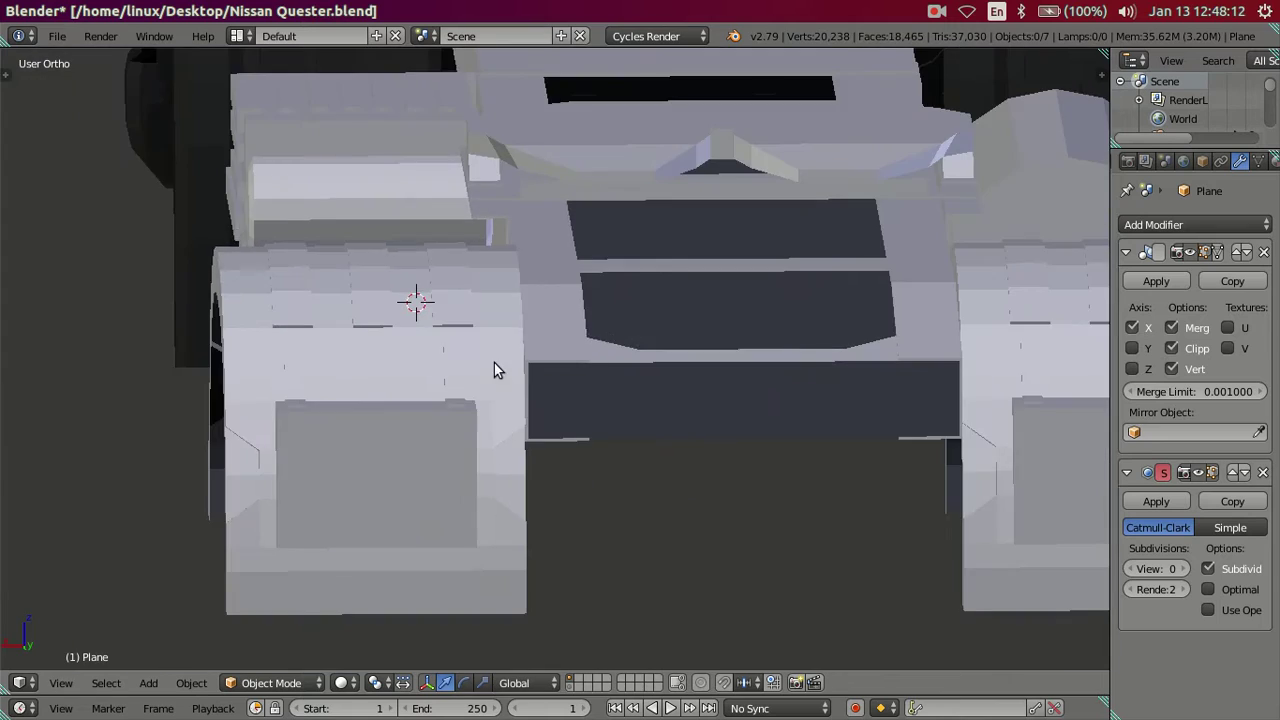
{"action": "scroll", "coordinate": [497, 318], "scroll_direction": "down", "scroll_amount": 2}
{"action": "mouse_move", "coordinate": [497, 318]}
{"action": "middle_mouse_down"}
{"action": "mouse_move", "coordinate": [668, 384]}
{"action": "mouse_move", "coordinate": [605, 445]}
{"action": "mouse_move", "coordinate": [585, 393]}
{"action": "mouse_move", "coordinate": [539, 345]}
{"action": "mouse_move", "coordinate": [513, 358]}
{"action": "mouse_move", "coordinate": [500, 404]}
{"action": "mouse_move", "coordinate": [491, 384]}
{"action": "mouse_move", "coordinate": [615, 389]}
{"action": "mouse_move", "coordinate": [680, 372]}
{"action": "middle_mouse_up"}
{"action": "scroll", "coordinate": [666, 390], "scroll_direction": "up", "scroll_amount": 2}
{"action": "scroll", "coordinate": [664, 384], "scroll_direction": "up", "scroll_amount": 2}
Compare the model with the side reference photo in Right Ortho, toggling wireframe and solid shading
{"action": "key", "text": "KP_3"}
{"action": "key", "text": "z"}
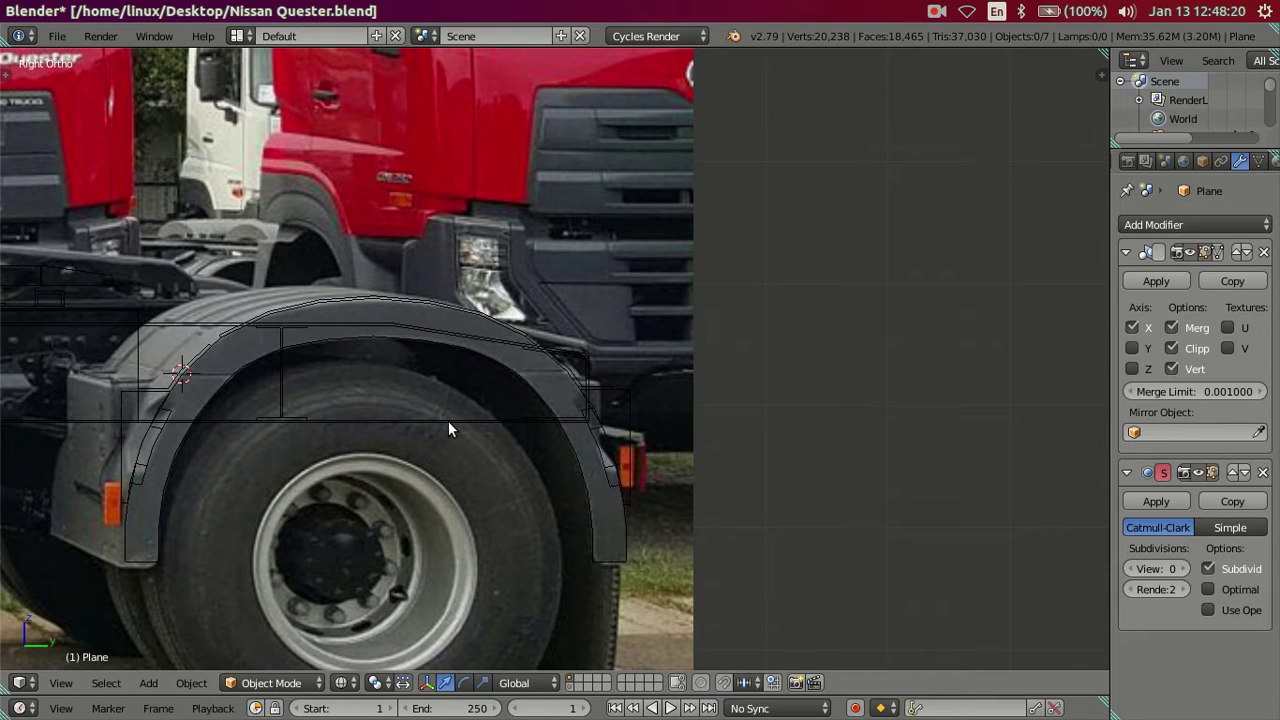
{"action": "middle_click_drag", "start_coordinate": [486, 429], "coordinate": [600, 416], "text": "shift"}
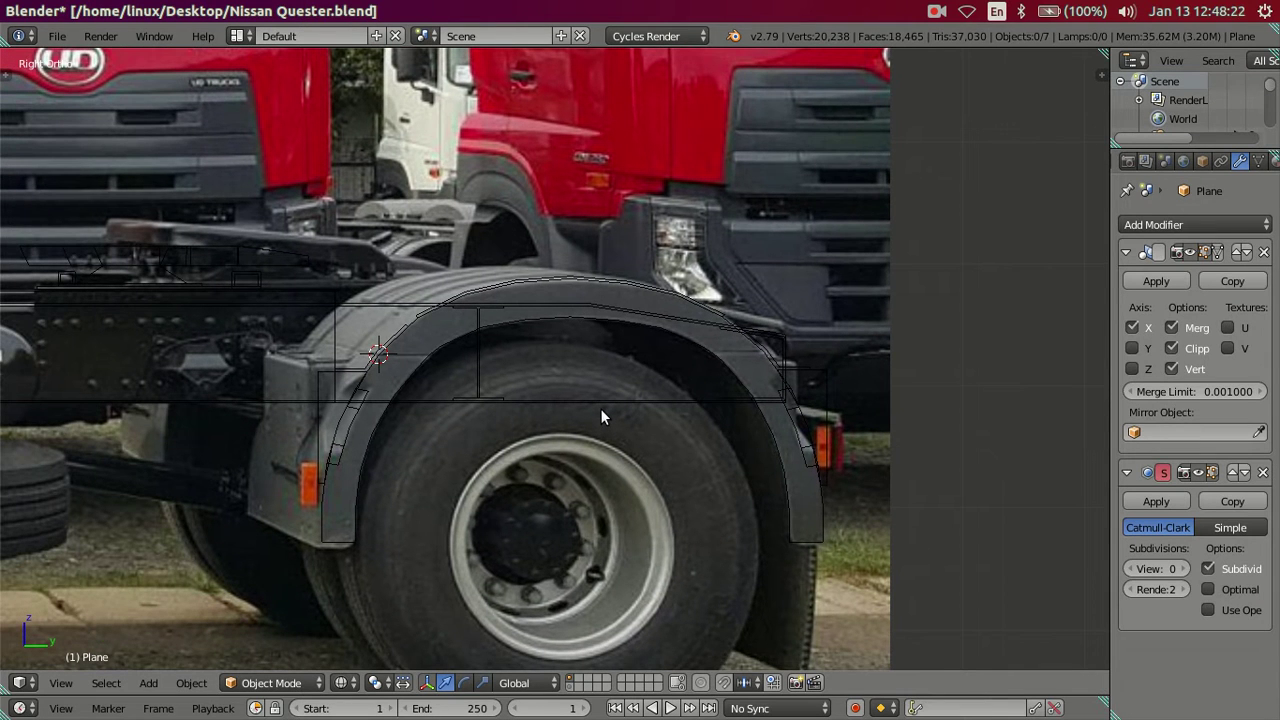
{"action": "mouse_move", "coordinate": [840, 357]}
{"action": "middle_mouse_down"}
{"action": "mouse_move", "coordinate": [823, 371]}
{"action": "mouse_move", "coordinate": [669, 391]}
{"action": "mouse_move", "coordinate": [692, 378]}
{"action": "middle_mouse_up"}
{"action": "key", "text": "z"}
{"action": "key", "text": "KP_3"}
{"action": "key", "text": "z"}
{"action": "scroll", "coordinate": [698, 365], "scroll_direction": "down", "scroll_amount": 4}
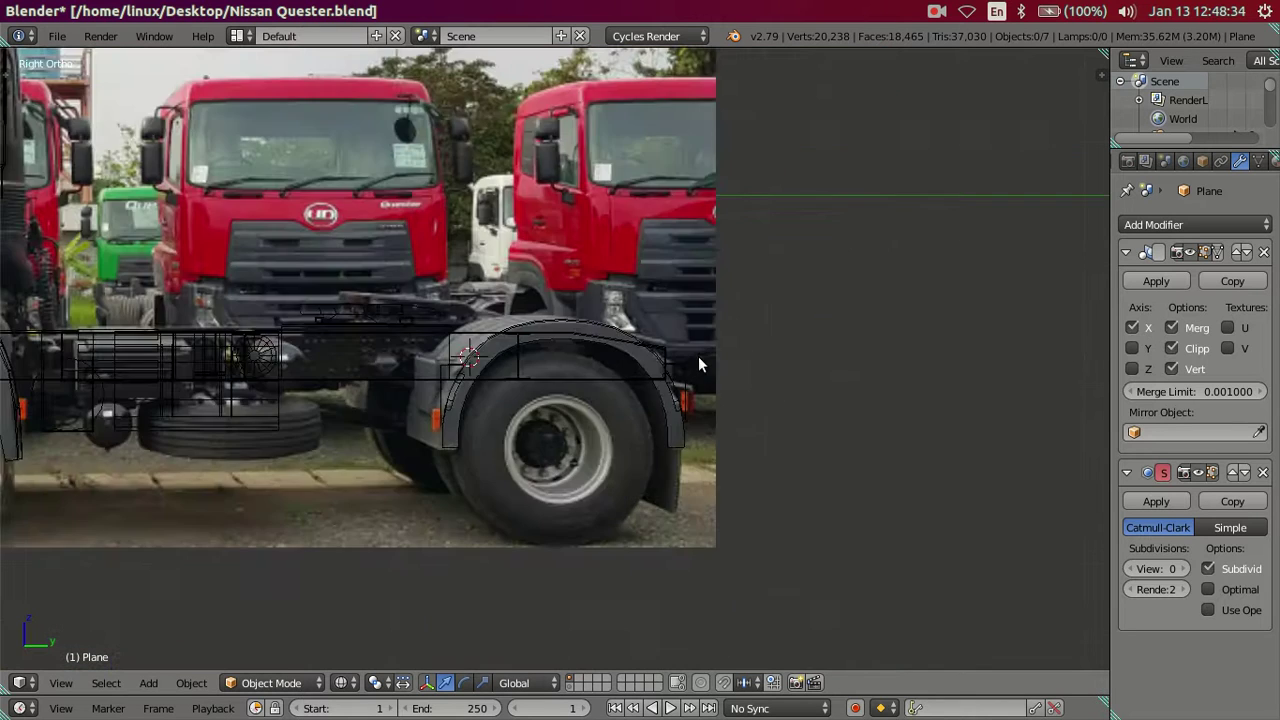
{"action": "scroll", "coordinate": [698, 365], "scroll_direction": "down", "scroll_amount": 4}
{"action": "scroll", "coordinate": [698, 365], "scroll_direction": "up", "scroll_amount": 2}
{"action": "scroll", "coordinate": [698, 365], "scroll_direction": "up", "scroll_amount": 2}
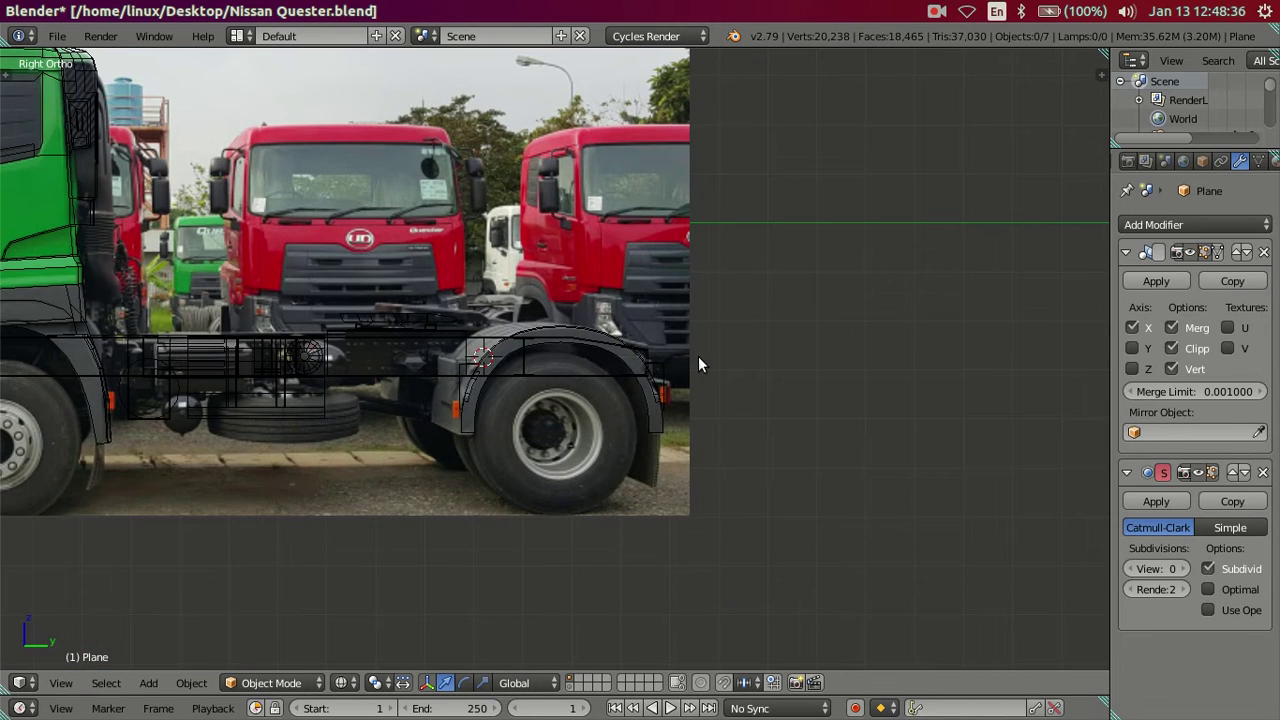
{"action": "scroll", "coordinate": [699, 364], "scroll_direction": "up", "scroll_amount": 4}
{"action": "scroll", "coordinate": [699, 364], "scroll_direction": "up", "scroll_amount": 2}
{"action": "key", "text": "z"}
{"action": "mouse_move", "coordinate": [702, 368]}
{"action": "middle_mouse_down"}
{"action": "mouse_move", "coordinate": [677, 388]}
{"action": "mouse_move", "coordinate": [617, 380]}
{"action": "mouse_move", "coordinate": [566, 443]}
{"action": "mouse_move", "coordinate": [557, 420]}
{"action": "mouse_move", "coordinate": [514, 417]}
{"action": "mouse_move", "coordinate": [597, 486]}
{"action": "mouse_move", "coordinate": [623, 486]}
{"action": "mouse_move", "coordinate": [642, 423]}
{"action": "mouse_move", "coordinate": [626, 417]}
{"action": "mouse_move", "coordinate": [634, 374]}
{"action": "mouse_move", "coordinate": [733, 465]}
{"action": "mouse_move", "coordinate": [757, 362]}
{"action": "middle_mouse_up"}
{"action": "key", "text": "KP_3"}
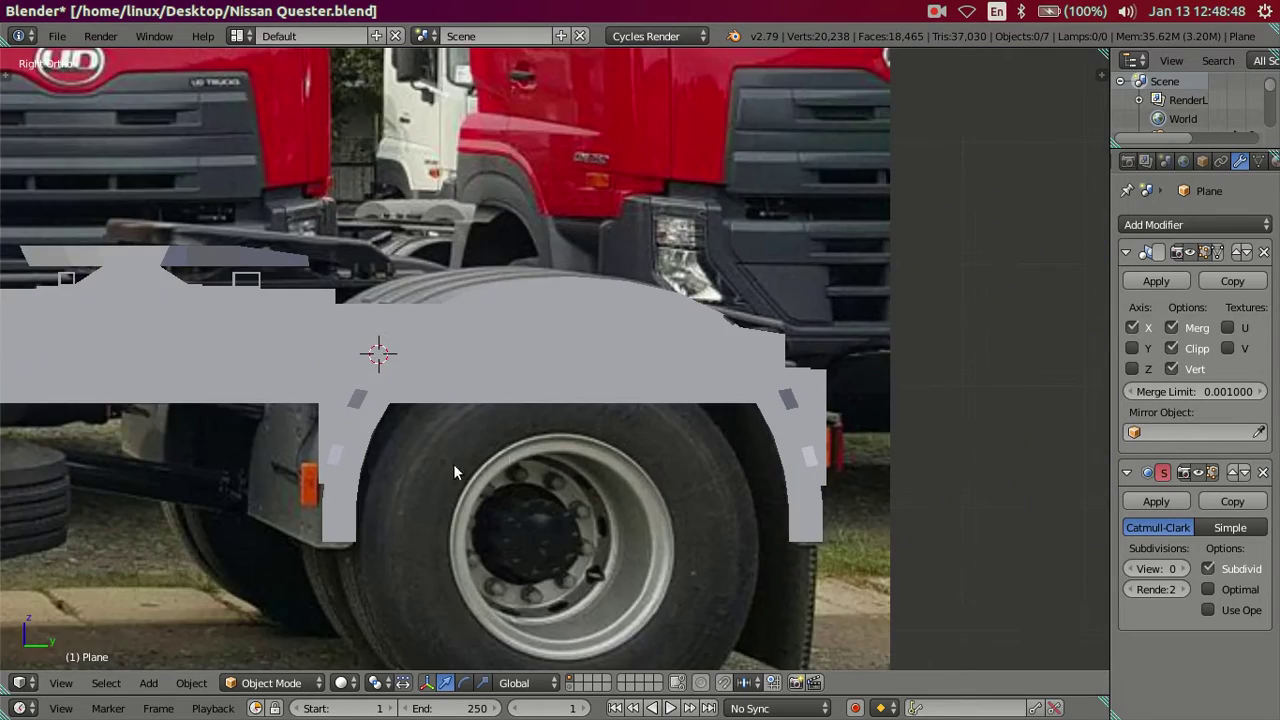
{"action": "scroll", "coordinate": [453, 470], "scroll_direction": "down", "scroll_amount": 2}
Duplicate a lower arch face and place and scale it over the orange reflector
{"action": "scroll", "coordinate": [212, 490], "scroll_direction": "down", "scroll_amount": 2}
{"action": "scroll", "coordinate": [525, 458], "scroll_direction": "down", "scroll_amount": 2}
{"action": "key", "text": "Tab"}
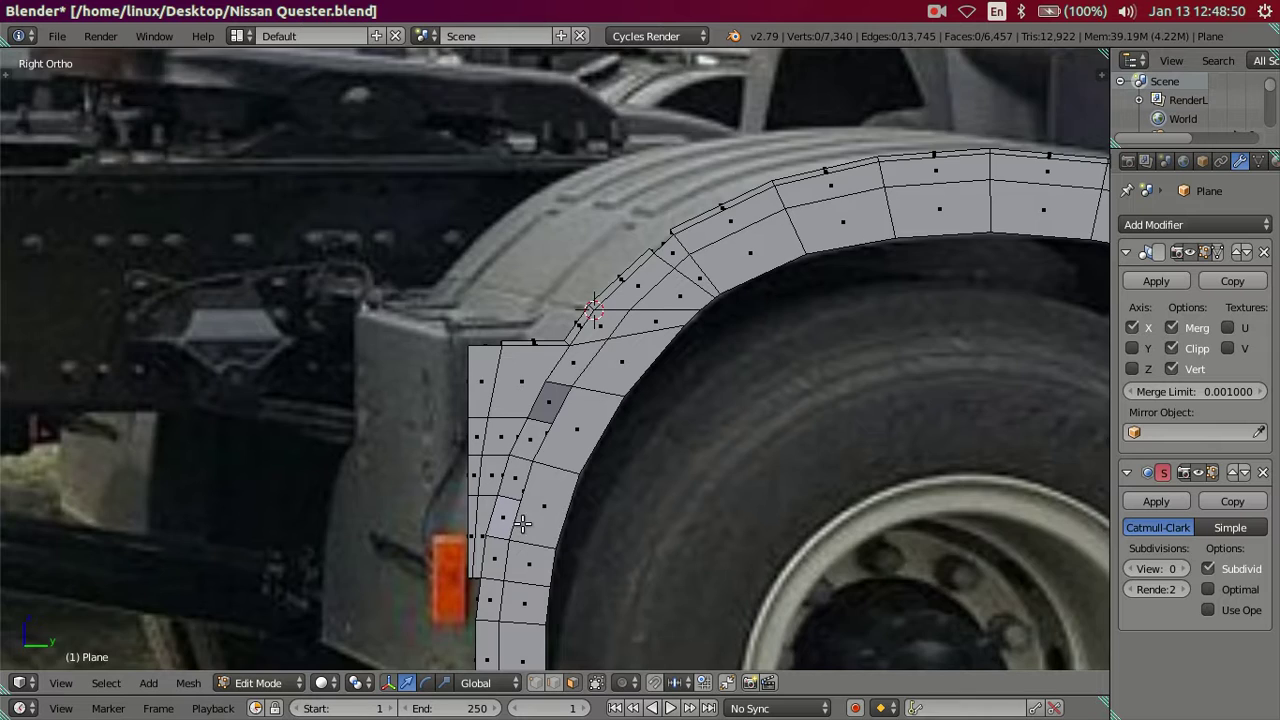
{"action": "scroll", "coordinate": [523, 523], "scroll_direction": "down", "scroll_amount": 5}
{"action": "scroll", "coordinate": [583, 380], "scroll_direction": "up", "scroll_amount": 8}
{"action": "right_click", "coordinate": [537, 503]}
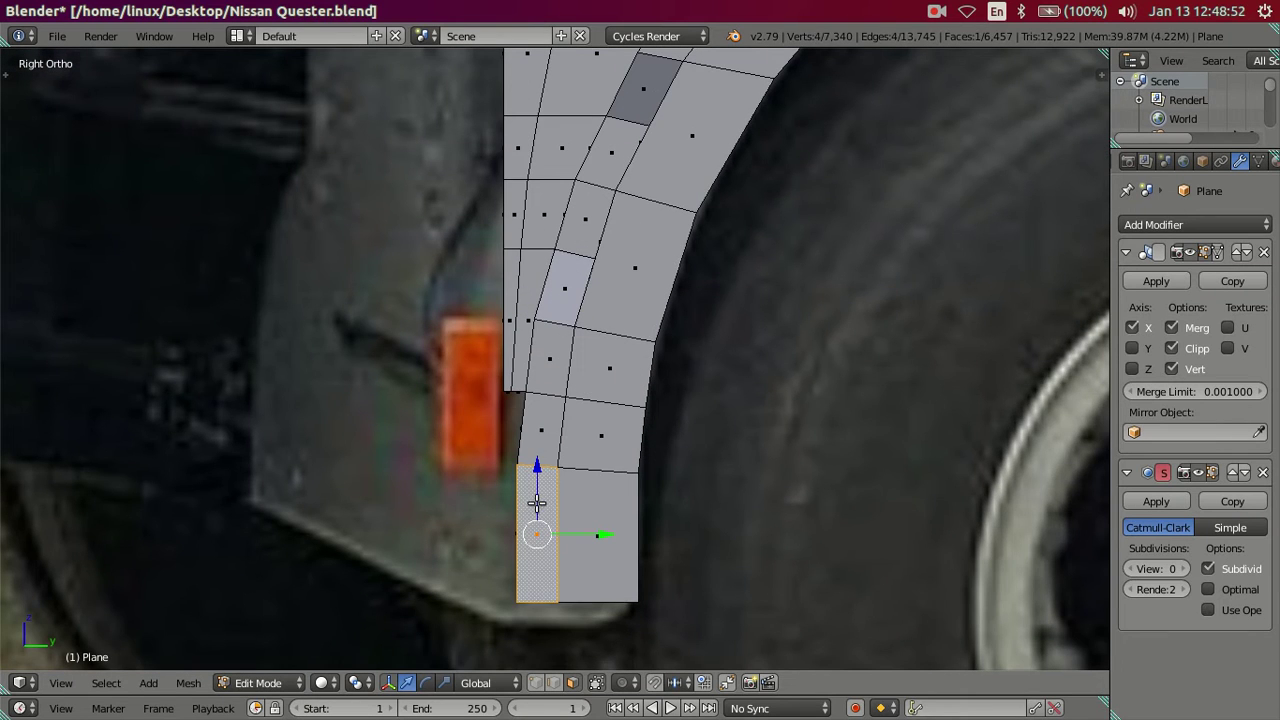
{"action": "key", "text": "shift+d"}
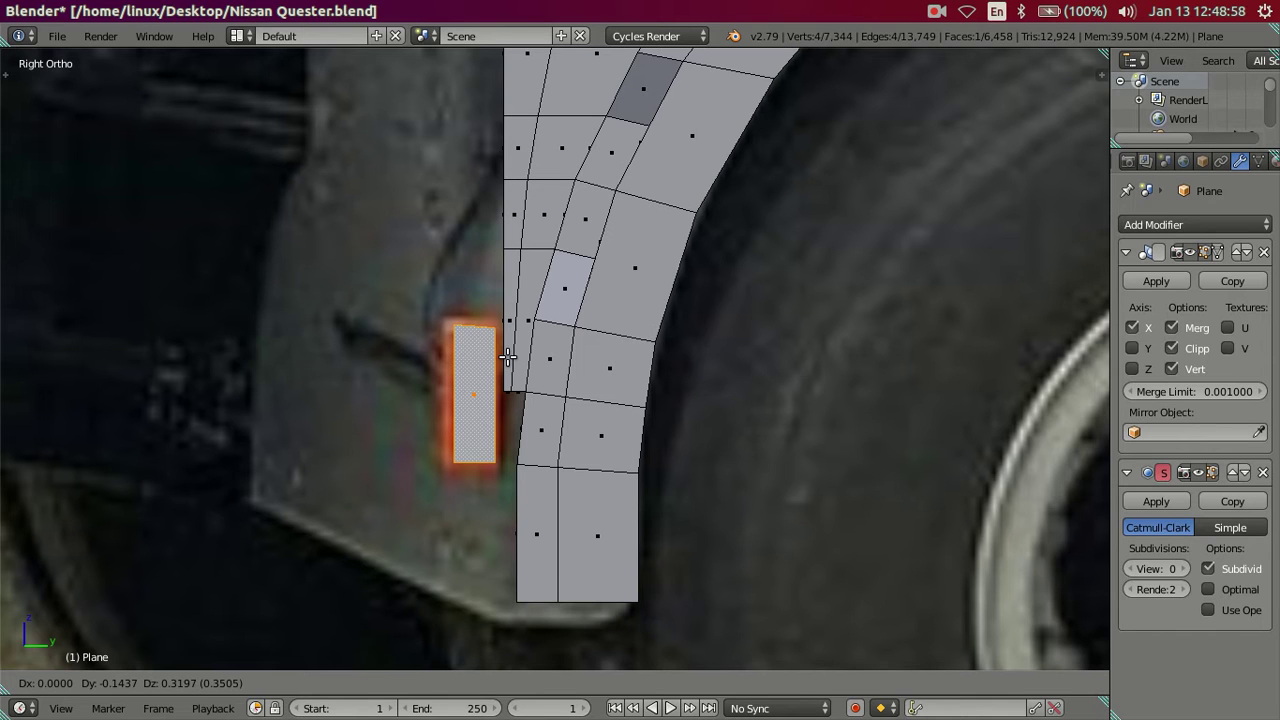
{"action": "left_click", "coordinate": [508, 360]}
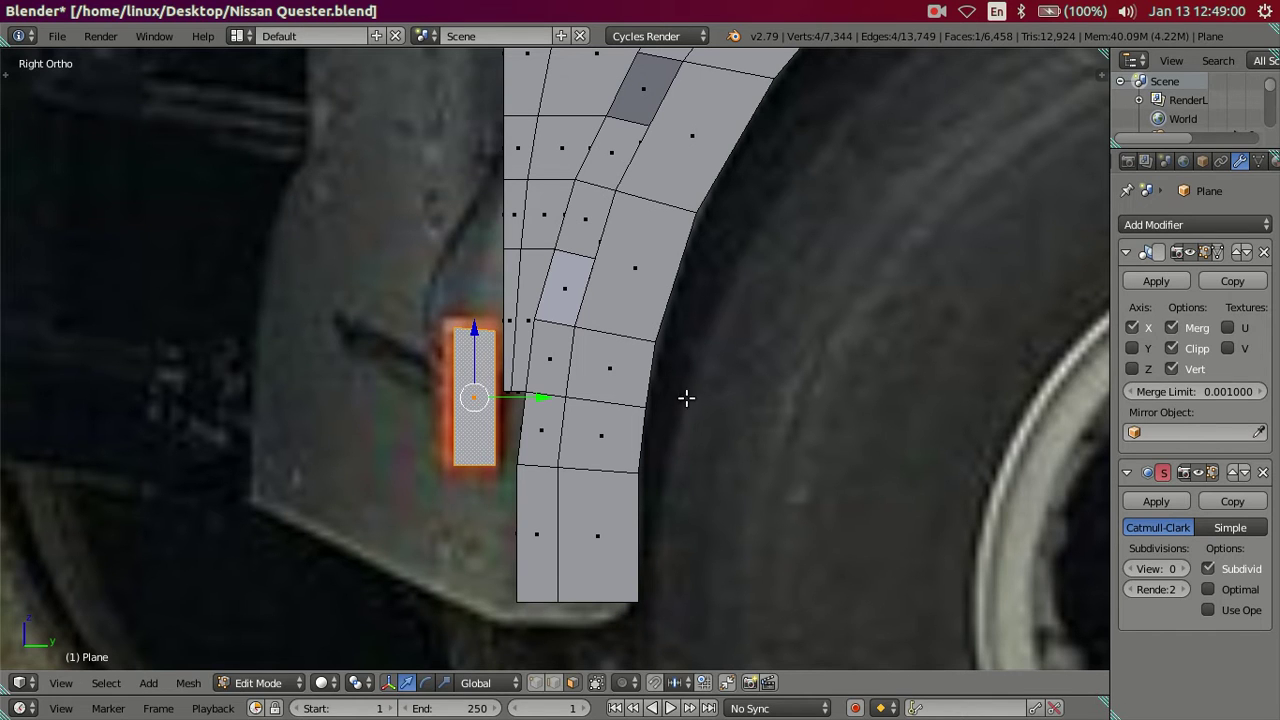
{"action": "key", "text": "s"}
{"action": "left_click", "coordinate": [703, 405]}
In vertex mode, set a top reflector corner's Z and Y coordinates in the N panel
{"action": "scroll", "coordinate": [643, 421], "scroll_direction": "up", "scroll_amount": 2}
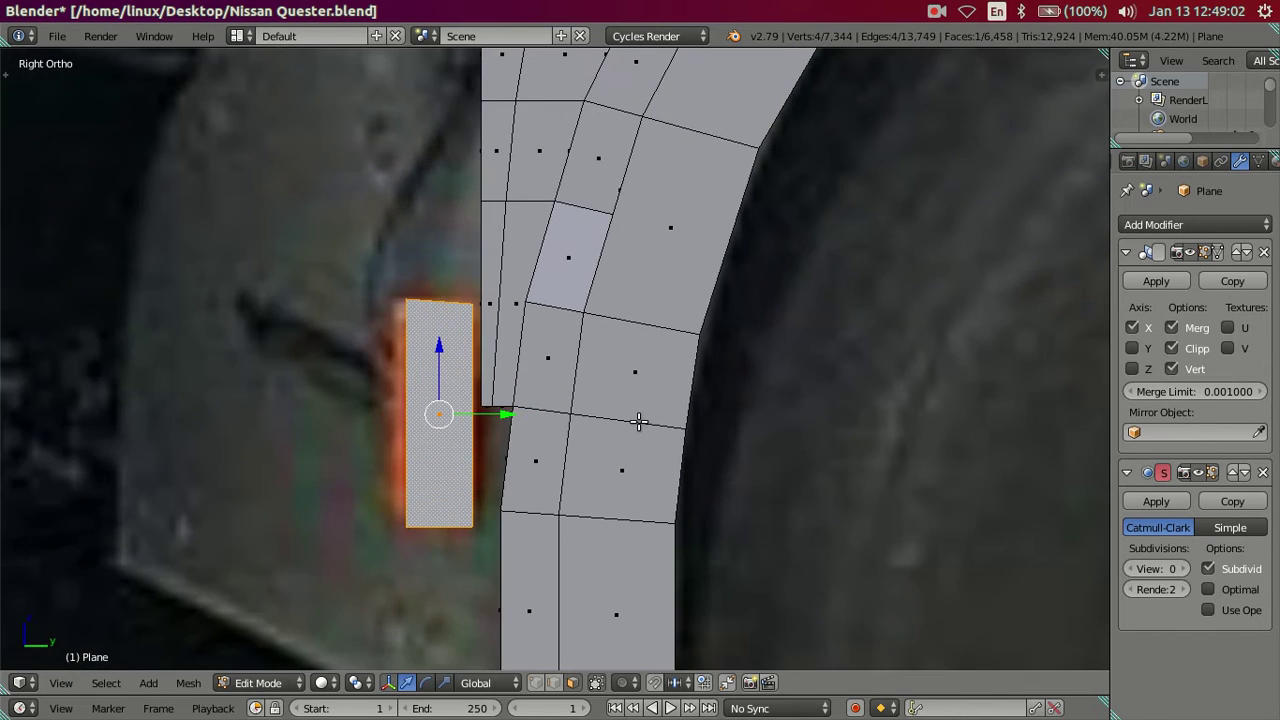
{"action": "key", "text": "ctrl+Tab"}
{"action": "left_click", "coordinate": [556, 452]}
{"action": "key", "text": "n"}
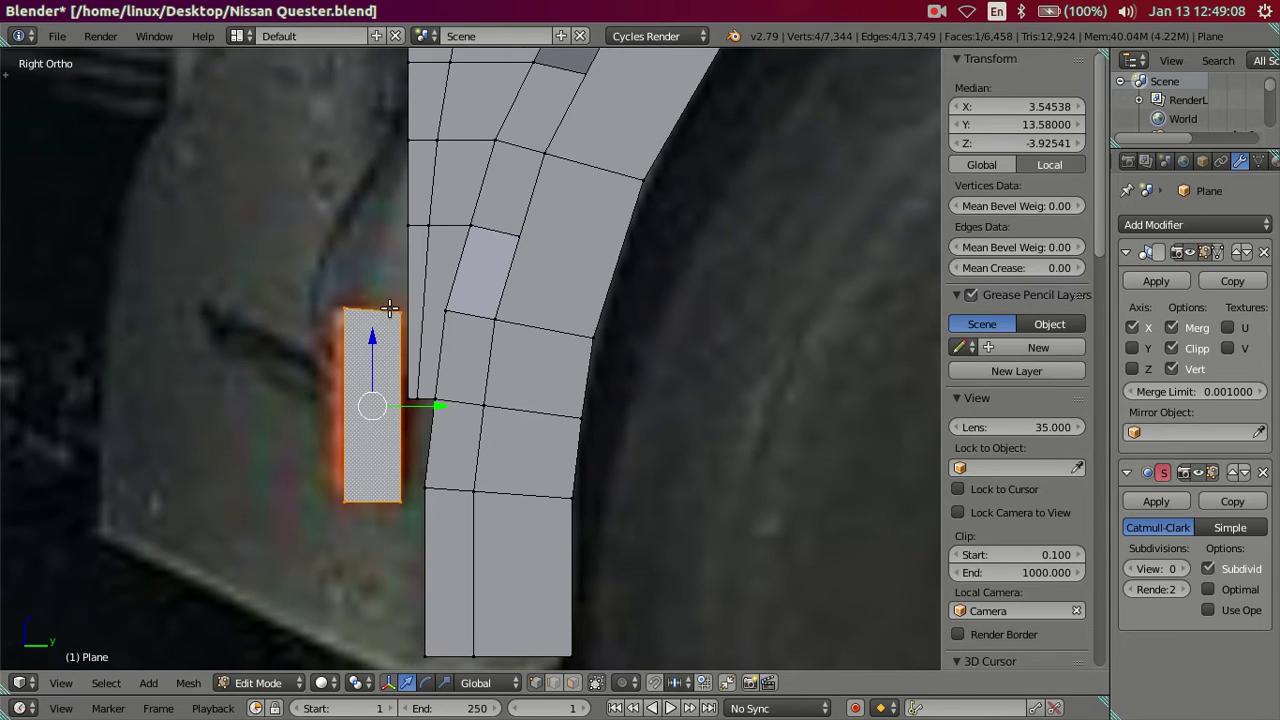
{"action": "right_click", "coordinate": [390, 309]}
{"action": "left_click", "coordinate": [1000, 143]}
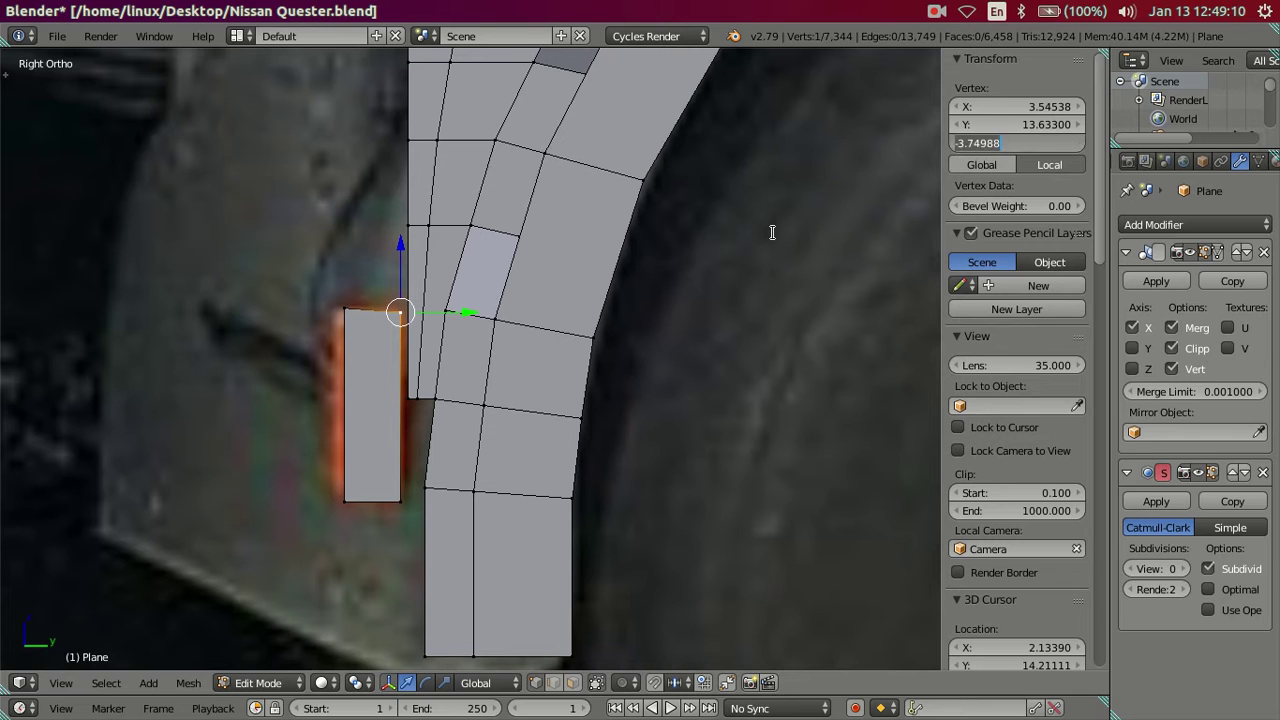
{"action": "key", "text": "Return"}
{"action": "key", "text": "g"}
{"action": "left_click", "coordinate": [345, 306]}
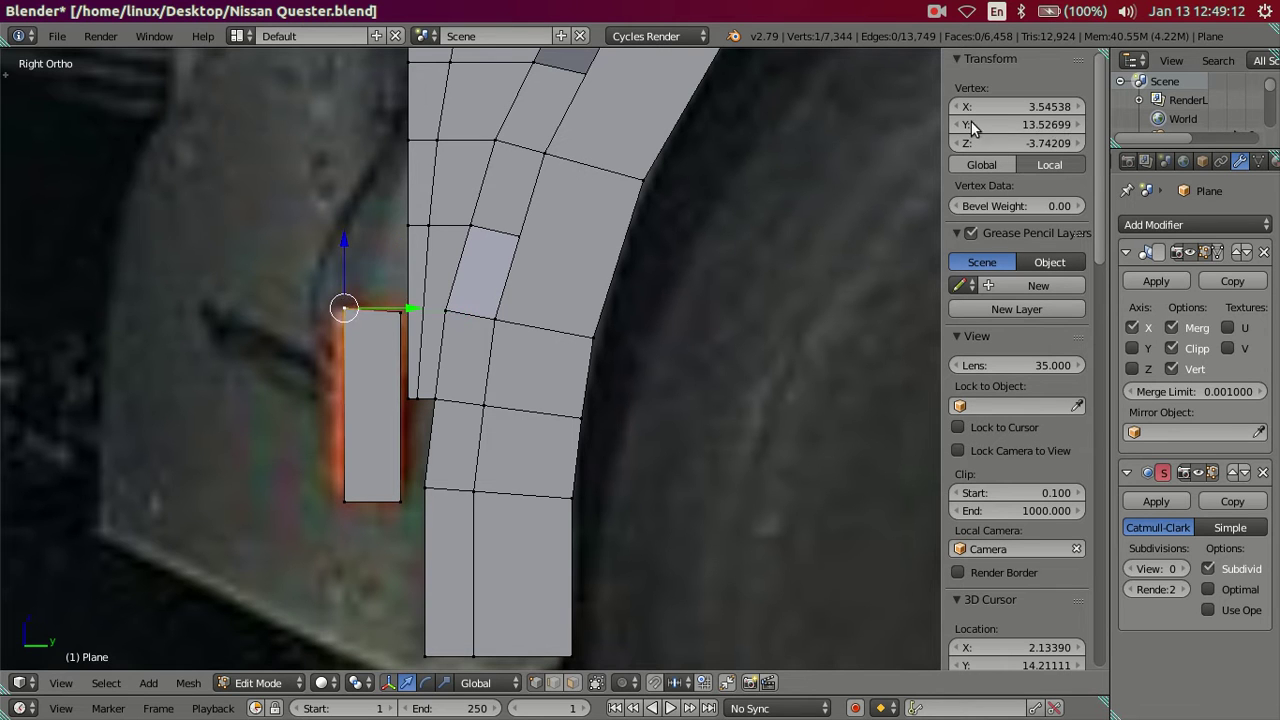
{"action": "key", "text": "a"}
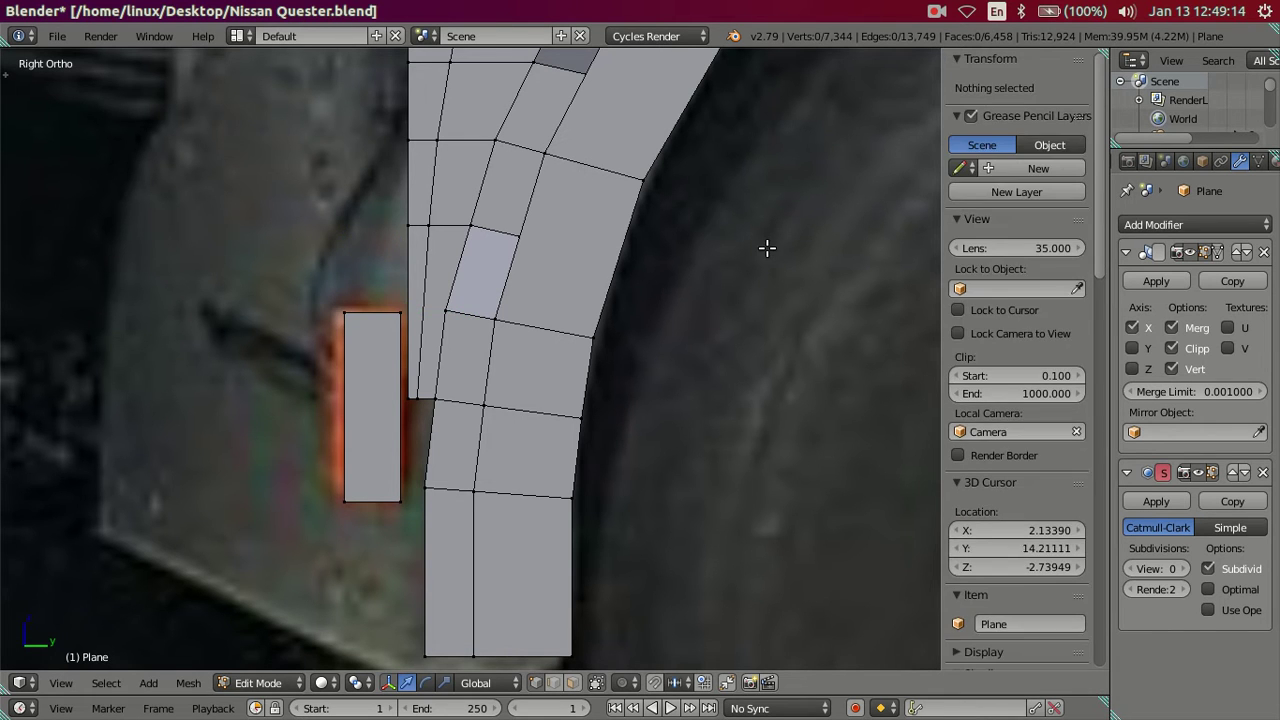
{"action": "key", "text": "n"}
Check the reflector face against the photo in wireframe, then return to solid shading
{"action": "scroll", "coordinate": [767, 248], "scroll_direction": "down", "scroll_amount": 1}
{"action": "scroll", "coordinate": [509, 311], "scroll_direction": "down", "scroll_amount": 1}
{"action": "scroll", "coordinate": [548, 337], "scroll_direction": "down", "scroll_amount": 1}
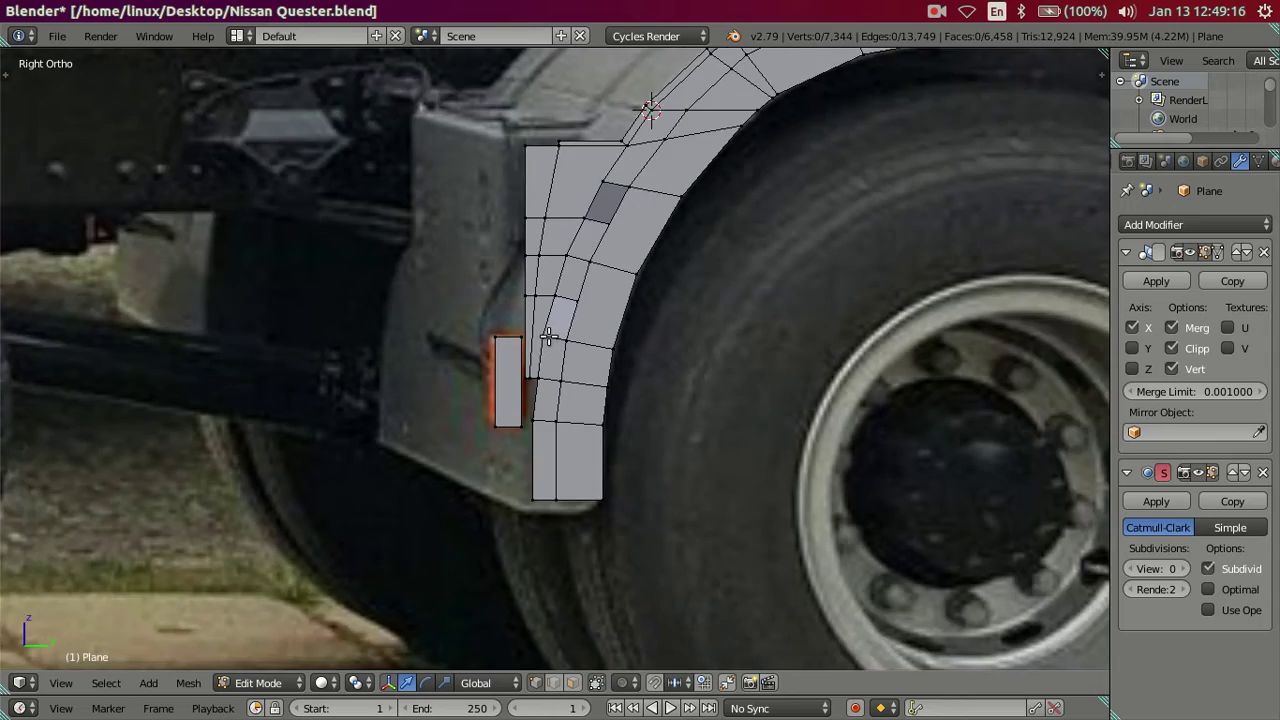
{"action": "scroll", "coordinate": [548, 337], "scroll_direction": "down", "scroll_amount": 2}
{"action": "scroll", "coordinate": [571, 363], "scroll_direction": "up", "scroll_amount": 1}
{"action": "scroll", "coordinate": [576, 367], "scroll_direction": "up", "scroll_amount": 1}
{"action": "key", "text": "z"}
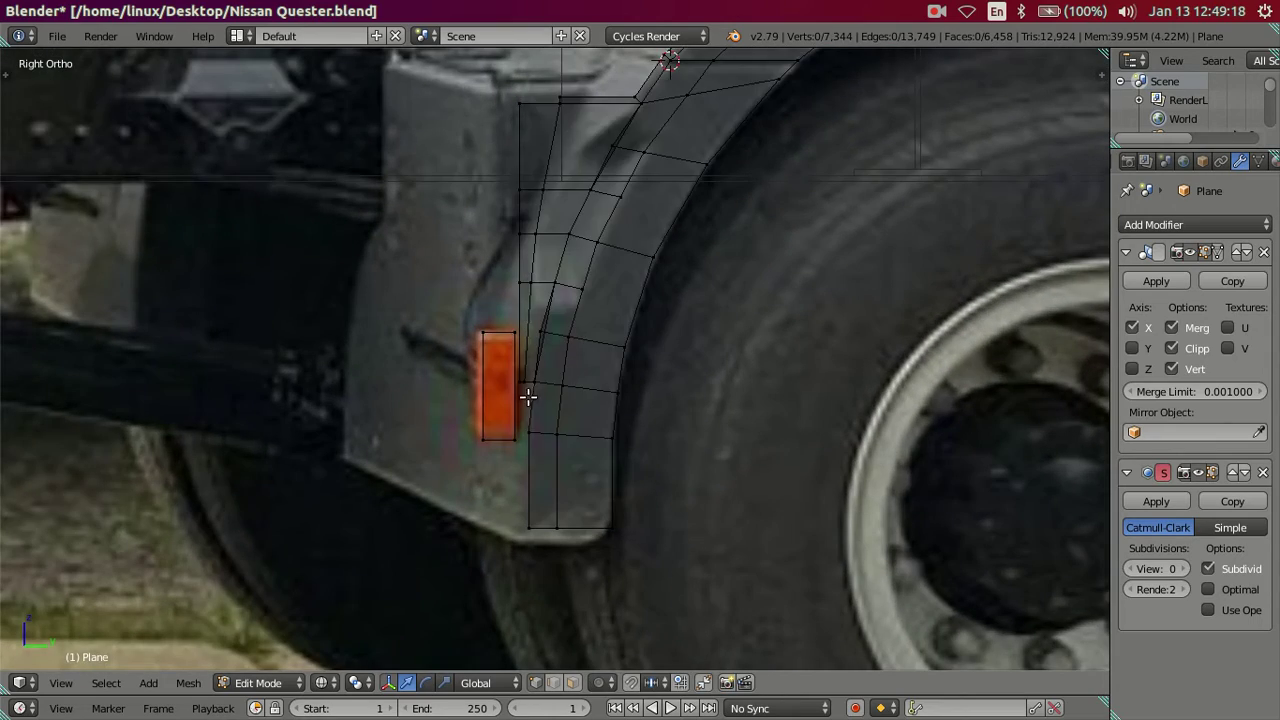
{"action": "key", "text": "z"}
Select the whole reflector face and extrude it into a block
{"action": "mouse_move", "coordinate": [543, 400]}
{"action": "middle_mouse_down"}
{"action": "mouse_move", "coordinate": [694, 451]}
{"action": "mouse_move", "coordinate": [654, 423]}
{"action": "mouse_move", "coordinate": [340, 404]}
{"action": "middle_mouse_up"}
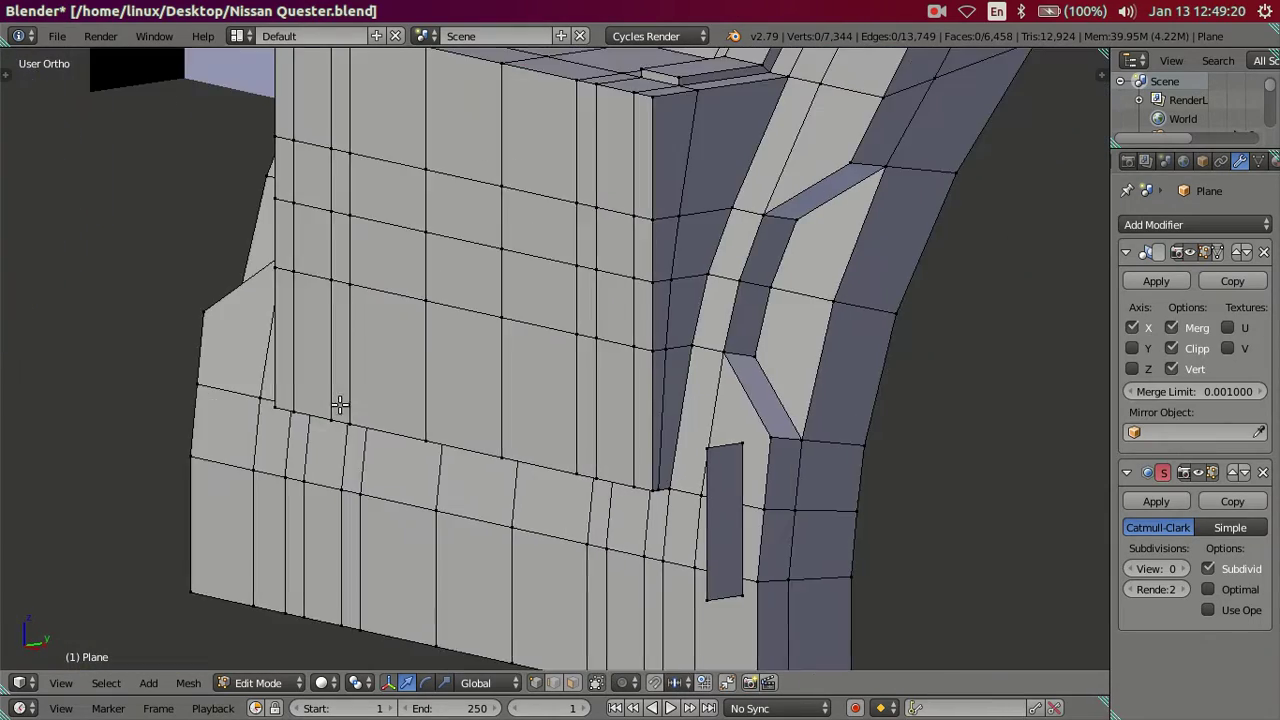
{"action": "scroll", "coordinate": [600, 470], "scroll_direction": "up", "scroll_amount": 2}
{"action": "scroll", "coordinate": [765, 360], "scroll_direction": "up", "scroll_amount": 1}
{"action": "right_click", "coordinate": [775, 334]}
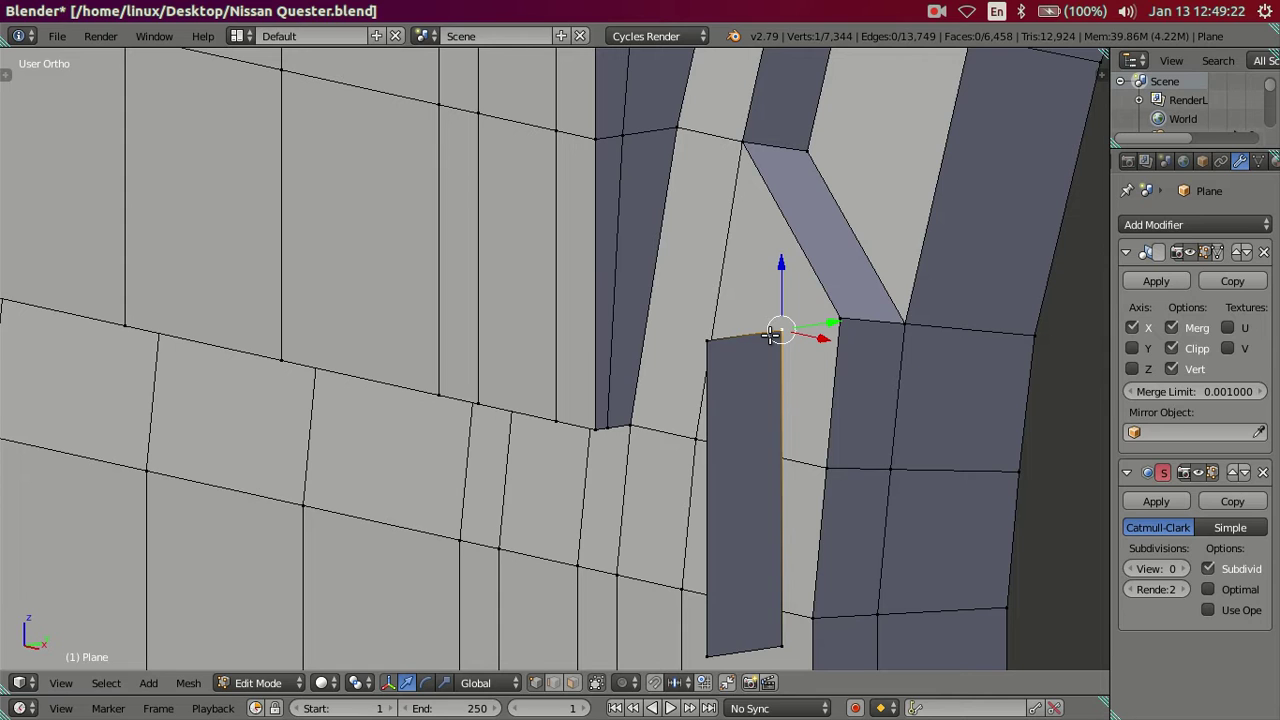
{"action": "key", "text": "ctrl+l"}
{"action": "key", "text": "e"}
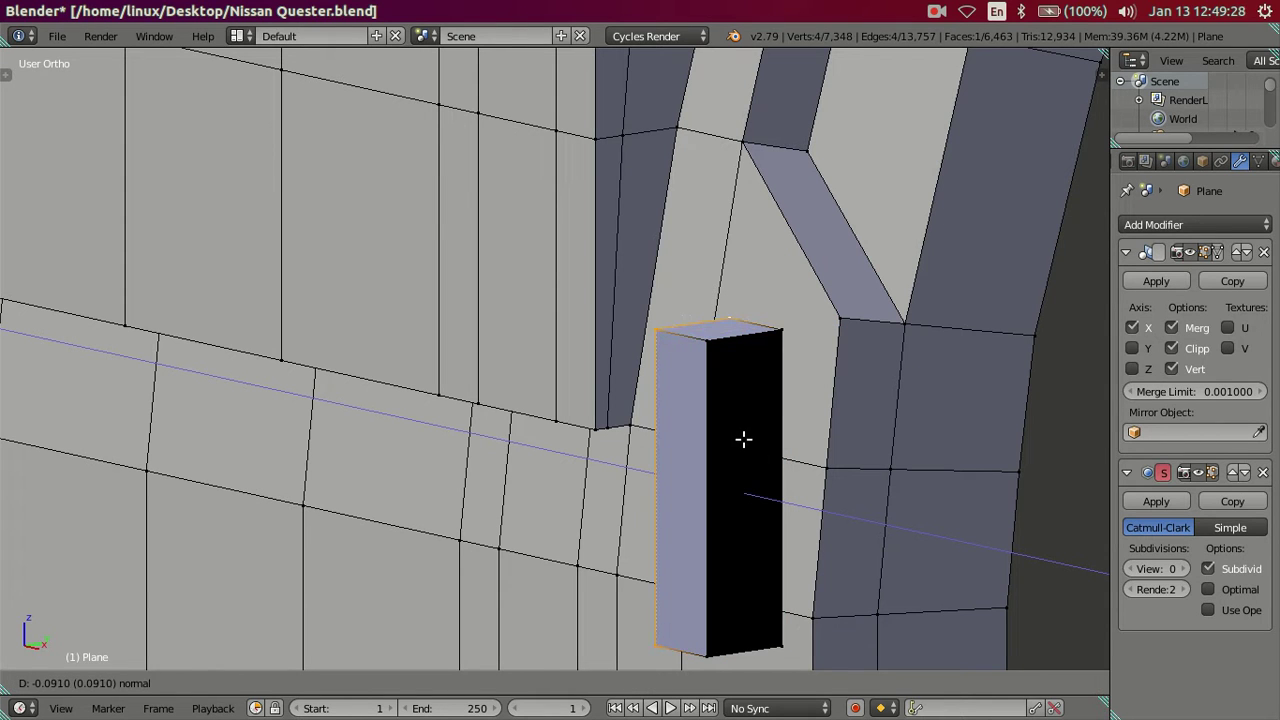
Confirm the reflector block's 0.091 extrusion and dissolve a trial loop cut
{"action": "left_click", "coordinate": [735, 438]}
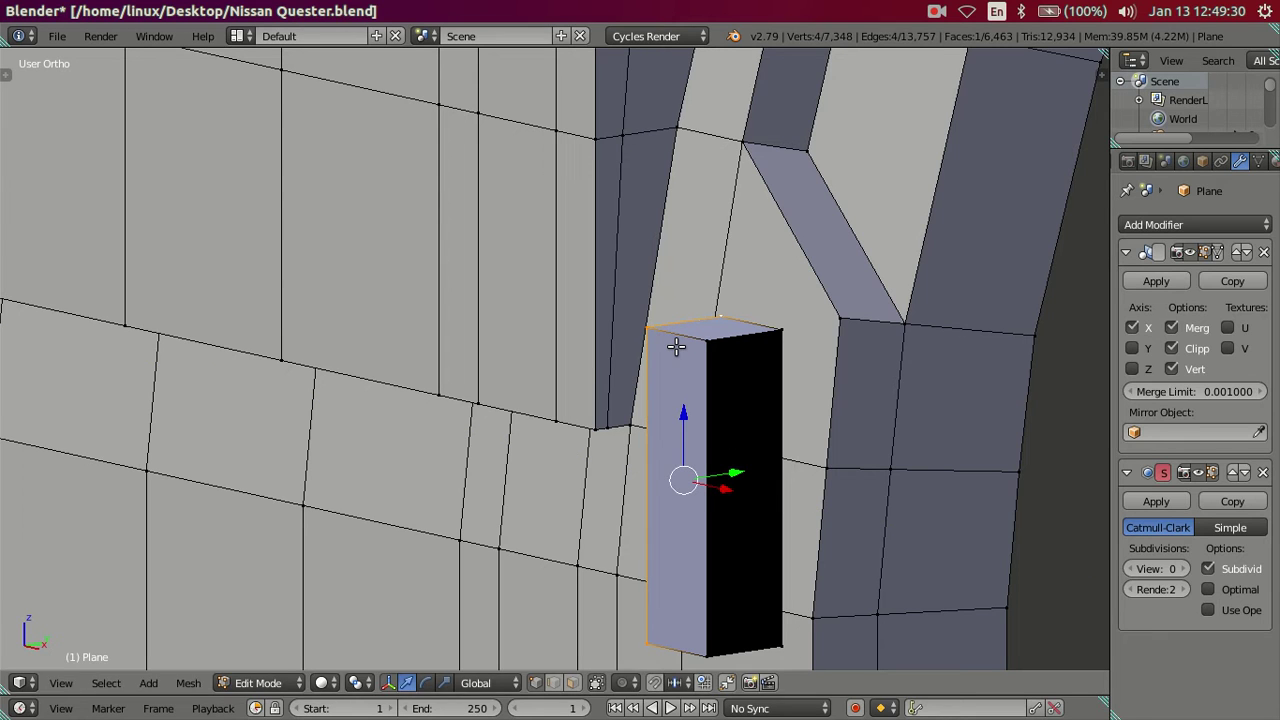
{"action": "key", "text": "ctrl+r"}
{"action": "scroll", "coordinate": [676, 346], "scroll_direction": "up", "scroll_amount": 1}
{"action": "left_click", "coordinate": [676, 346]}
{"action": "right_click", "coordinate": [676, 346]}
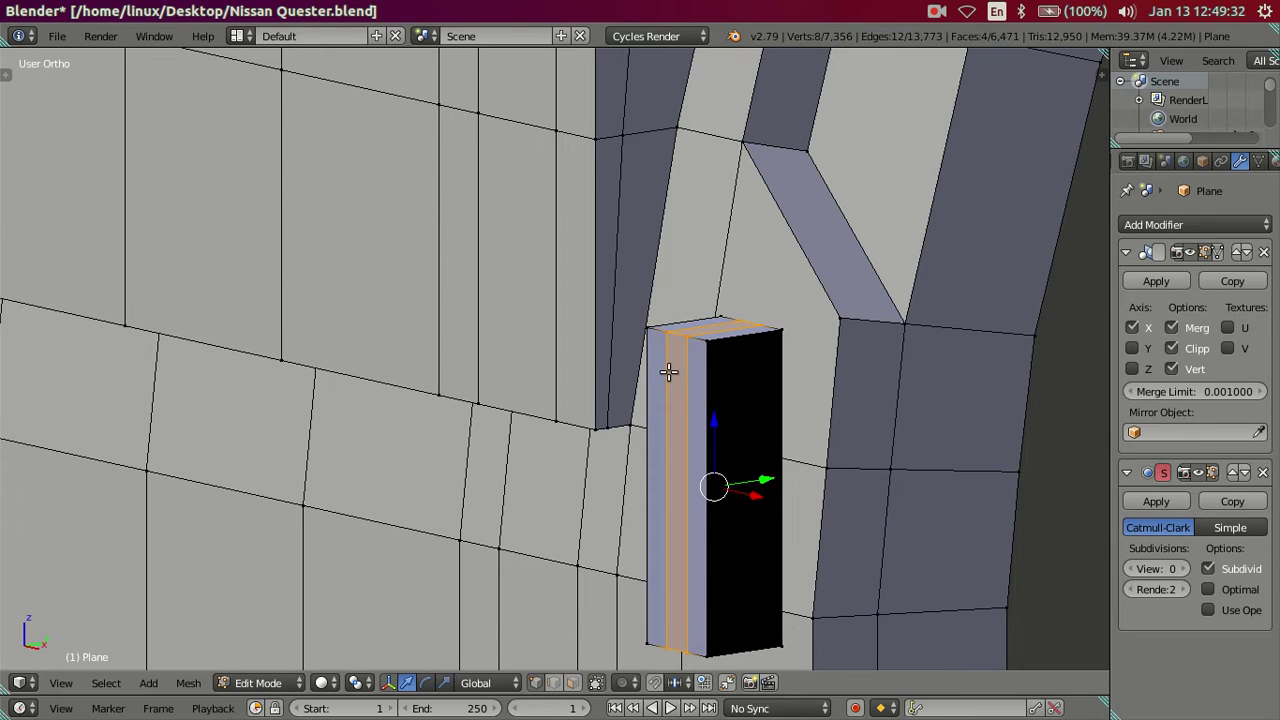
{"action": "key", "text": "x"}
{"action": "left_click", "coordinate": [727, 371]}
Add a centred vertical loop cut down the front of the reflector block
{"action": "scroll", "coordinate": [743, 484], "scroll_direction": "down", "scroll_amount": 3}
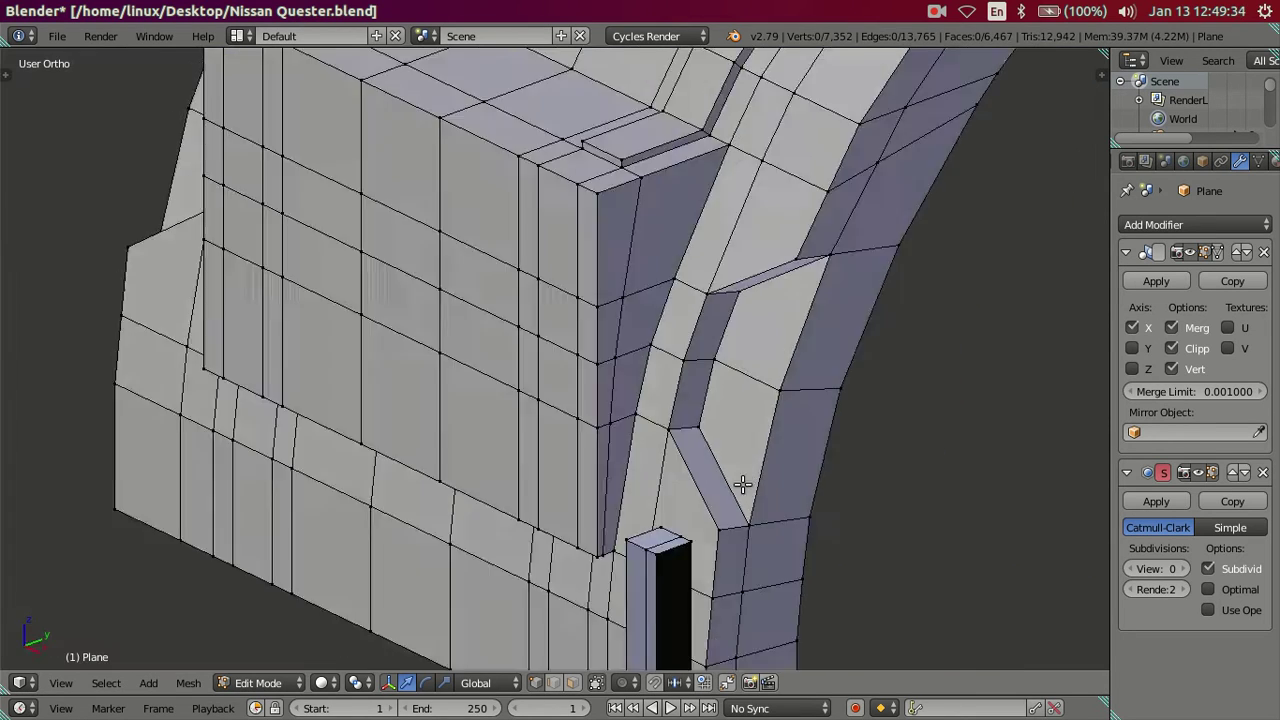
{"action": "scroll", "coordinate": [743, 484], "scroll_direction": "down", "scroll_amount": 3}
{"action": "scroll", "coordinate": [694, 423], "scroll_direction": "down", "scroll_amount": 3}
{"action": "mouse_move", "coordinate": [666, 440]}
{"action": "middle_mouse_down"}
{"action": "mouse_move", "coordinate": [714, 400]}
{"action": "mouse_move", "coordinate": [791, 387]}
{"action": "mouse_move", "coordinate": [652, 394]}
{"action": "mouse_move", "coordinate": [568, 362]}
{"action": "mouse_move", "coordinate": [563, 337]}
{"action": "mouse_move", "coordinate": [546, 337]}
{"action": "mouse_move", "coordinate": [571, 337]}
{"action": "middle_mouse_up"}
{"action": "scroll", "coordinate": [791, 387], "scroll_direction": "up", "scroll_amount": 3}
{"action": "scroll", "coordinate": [652, 394], "scroll_direction": "up", "scroll_amount": 3}
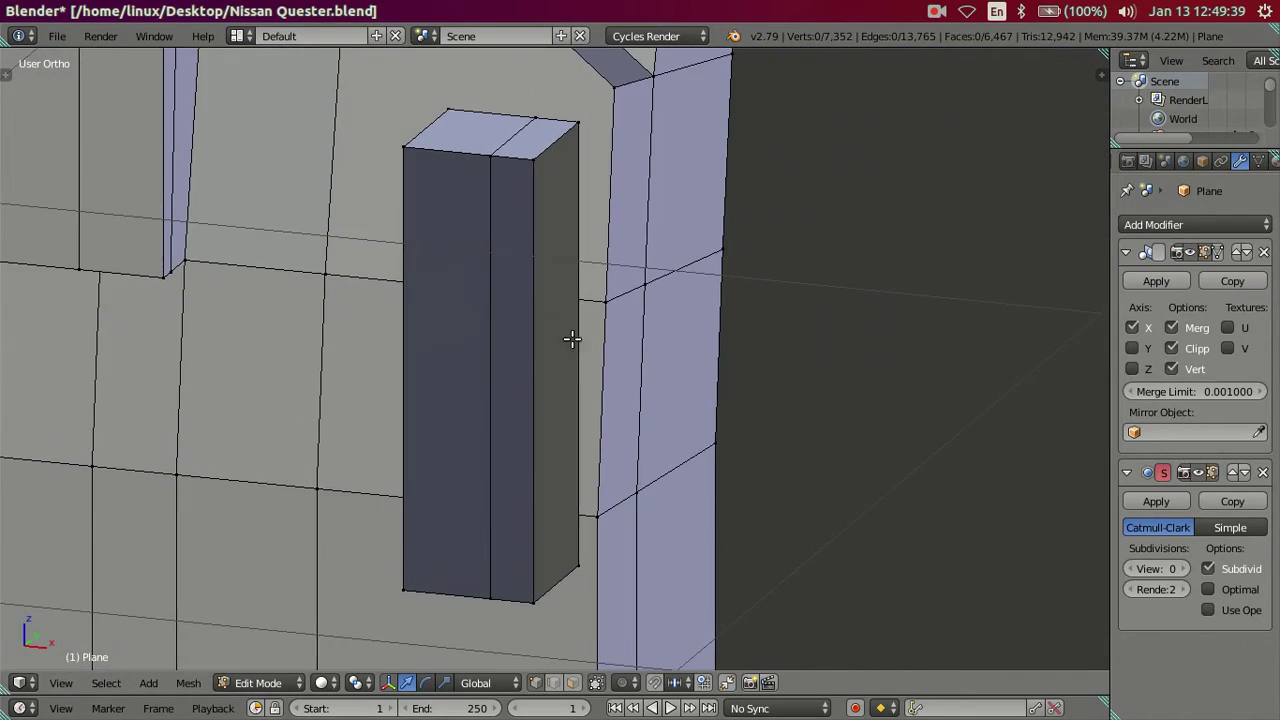
{"action": "key", "text": "ctrl+r"}
{"action": "left_click", "coordinate": [513, 160]}
{"action": "right_click", "coordinate": [551, 296]}
Abandon a second loop cut and switch to vertex selection mode
{"action": "key", "text": "ctrl+r"}
{"action": "scroll", "coordinate": [538, 297], "scroll_direction": "up", "scroll_amount": 8}
{"action": "scroll", "coordinate": [538, 297], "scroll_direction": "up", "scroll_amount": 5}
{"action": "right_click", "coordinate": [538, 297]}
{"action": "key", "text": "ctrl+Tab"}
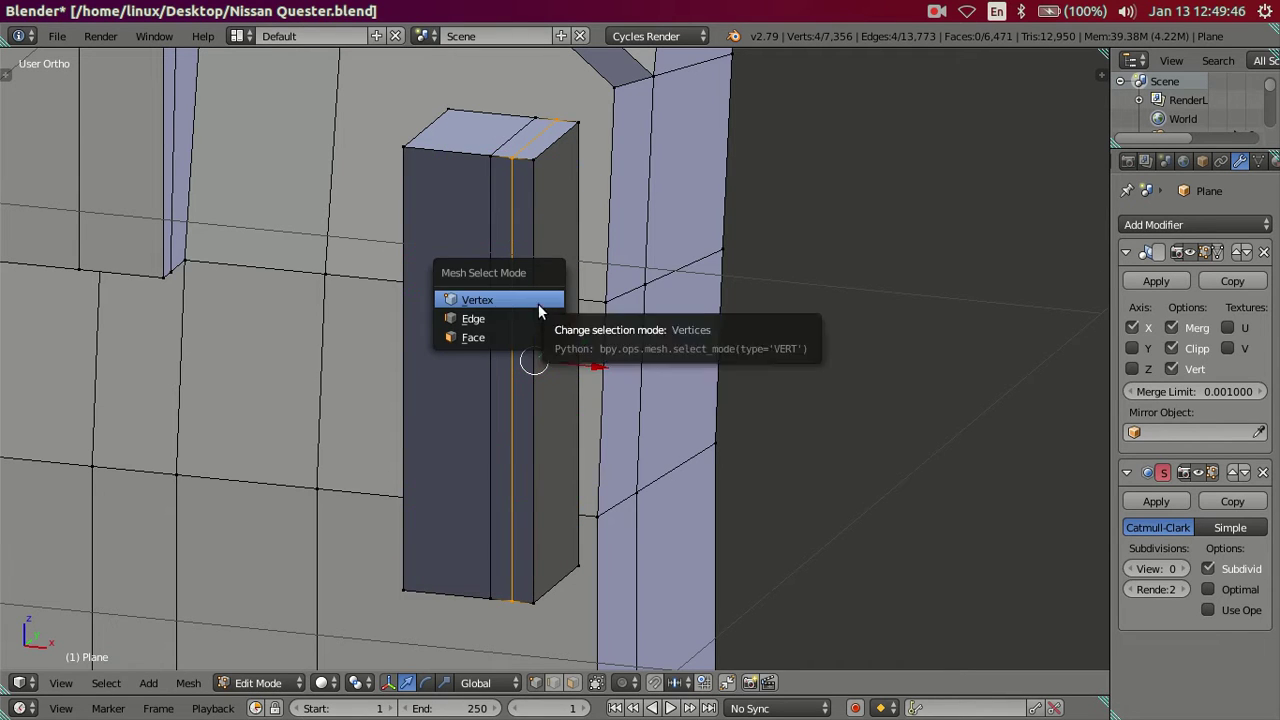
{"action": "left_click", "coordinate": [540, 297]}
Cut 10 horizontal loops into the box, then dissolve all but the top and bottom ones
{"action": "key", "text": "ctrl+r"}
{"action": "scroll", "coordinate": [529, 258], "scroll_direction": "up", "scroll_amount": 10}
{"action": "scroll", "coordinate": [529, 258], "scroll_direction": "up", "scroll_amount": 3}
{"action": "key", "text": "1"}
{"action": "key", "text": "0"}
{"action": "key", "text": "Return"}
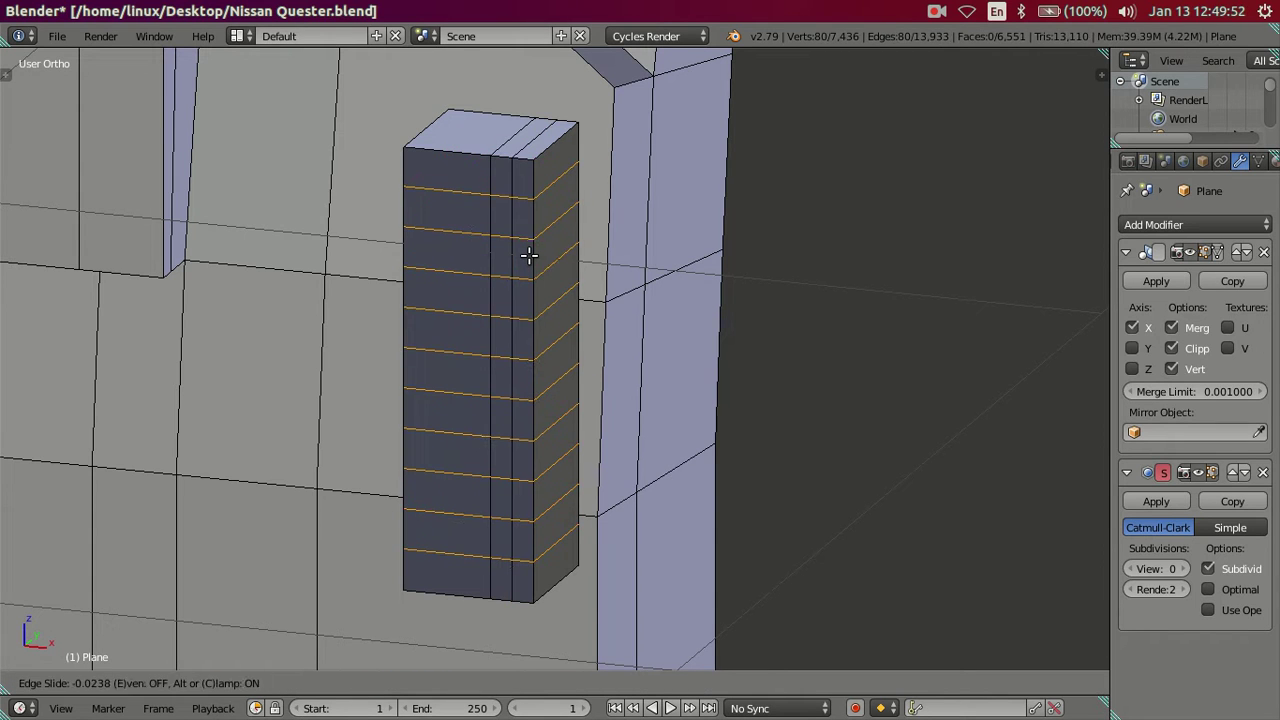
{"action": "right_click", "coordinate": [528, 254]}
{"action": "right_click", "coordinate": [466, 193], "text": "alt+shift"}
{"action": "right_click", "coordinate": [447, 550], "text": "alt+shift"}
{"action": "key", "text": "x"}
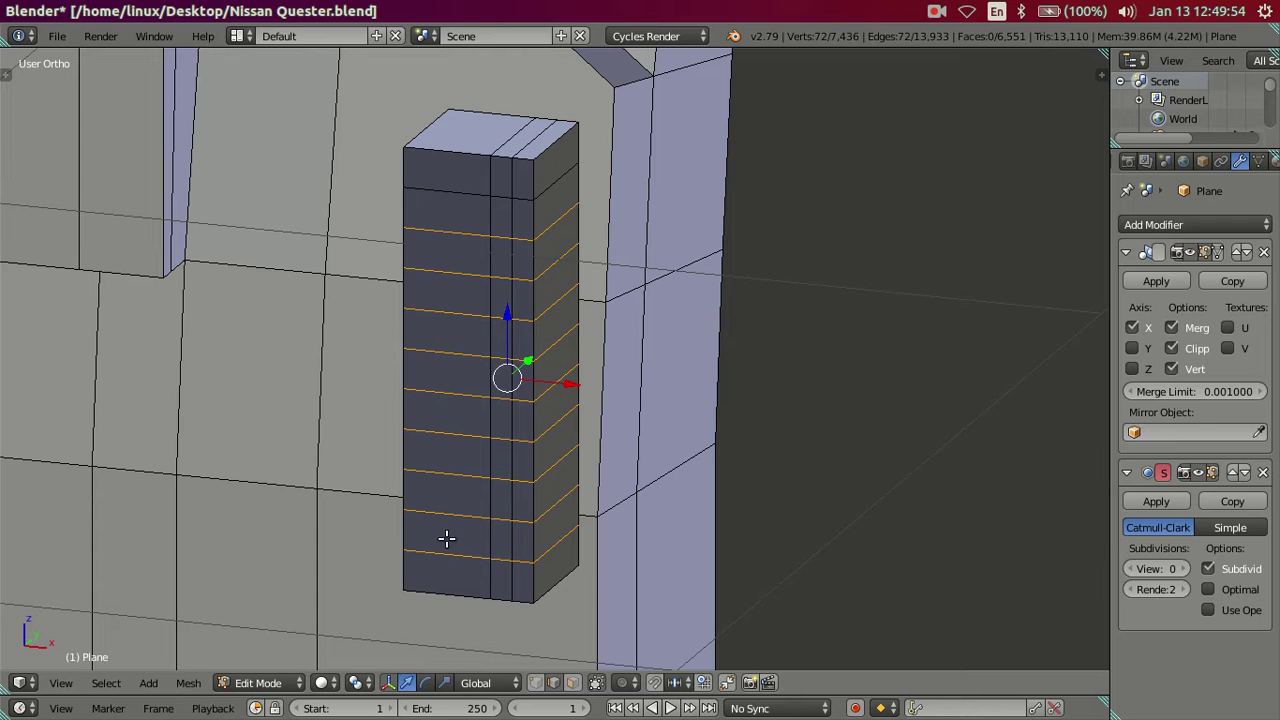
{"action": "left_click", "coordinate": [659, 527]}
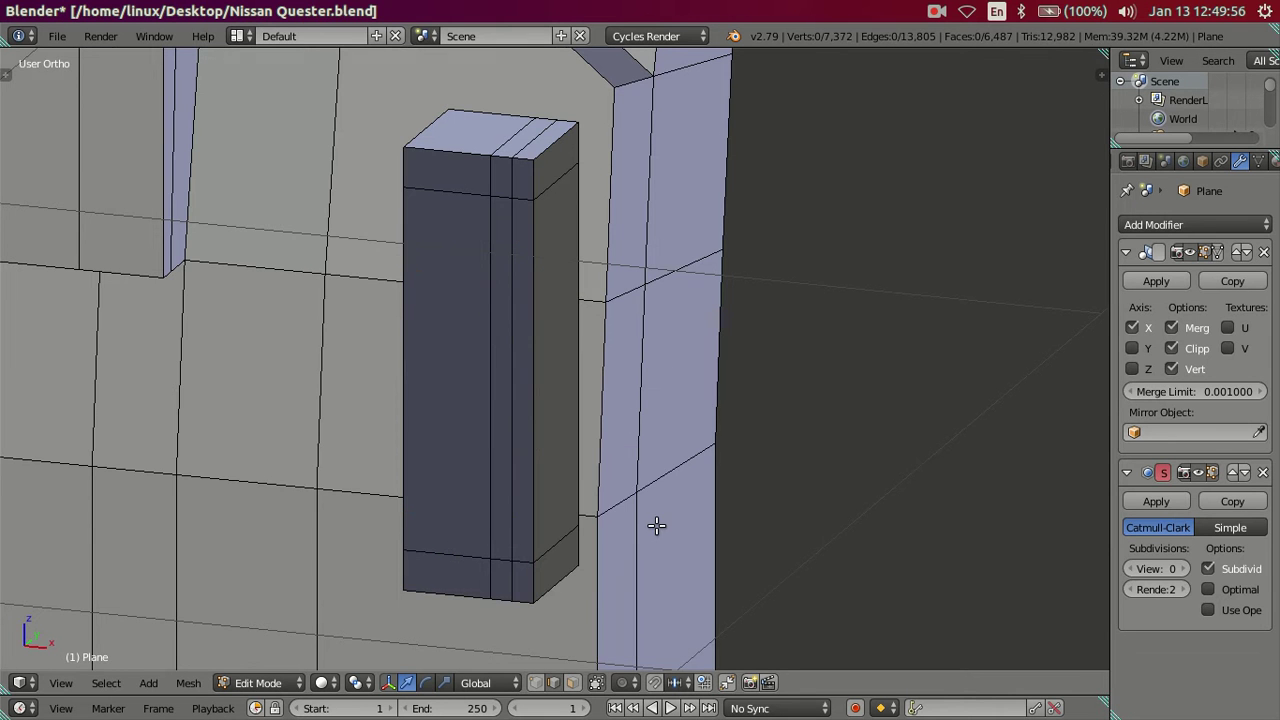
{"action": "key", "text": "KP_3"}
Cut four vertical loops into the reflector box, then dissolve the middle ones
{"action": "scroll", "coordinate": [626, 486], "scroll_direction": "up", "scroll_amount": 2}
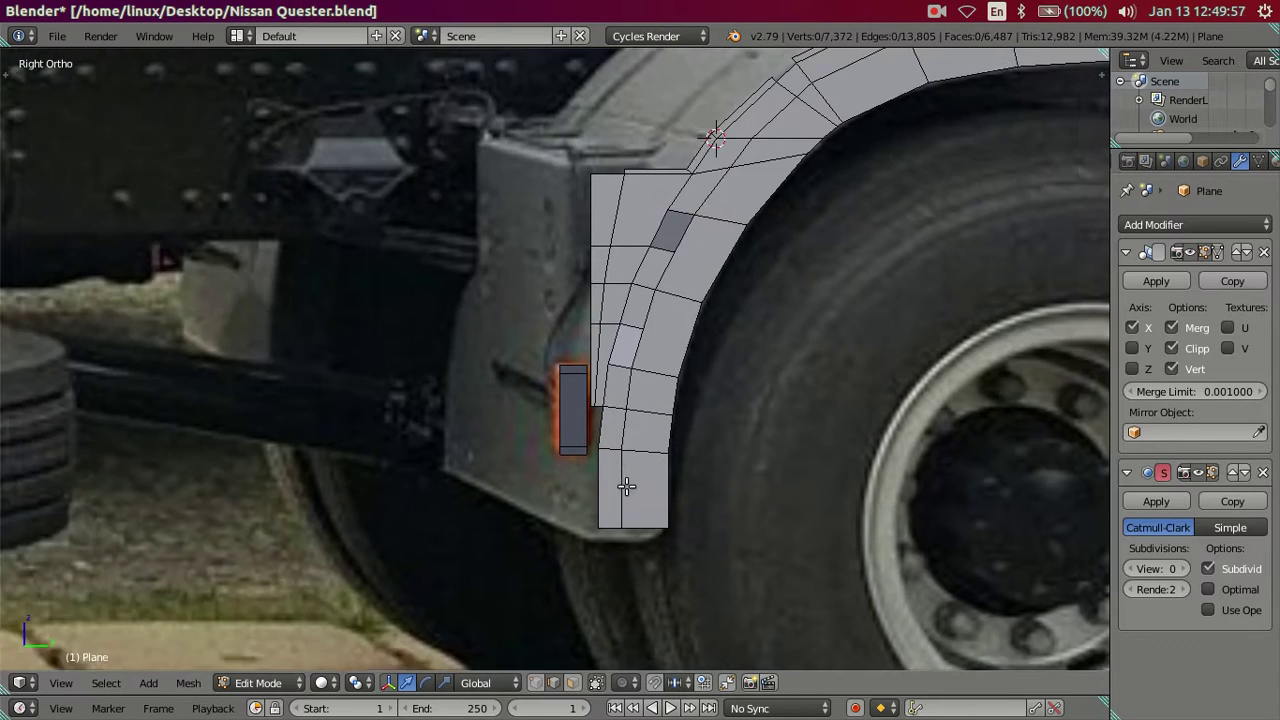
{"action": "scroll", "coordinate": [626, 486], "scroll_direction": "up", "scroll_amount": 4}
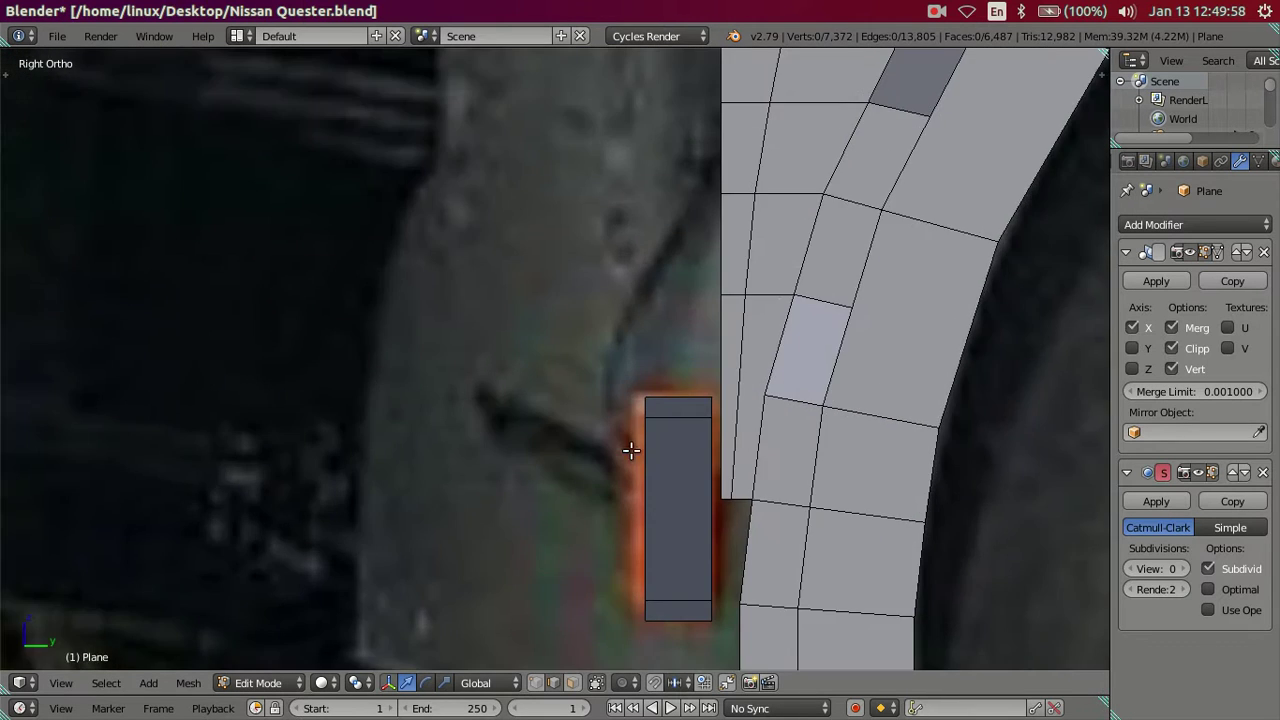
{"action": "scroll", "coordinate": [629, 443], "scroll_direction": "up", "scroll_amount": 2}
{"action": "middle_click_drag", "start_coordinate": [731, 534], "coordinate": [674, 283], "text": "shift"}
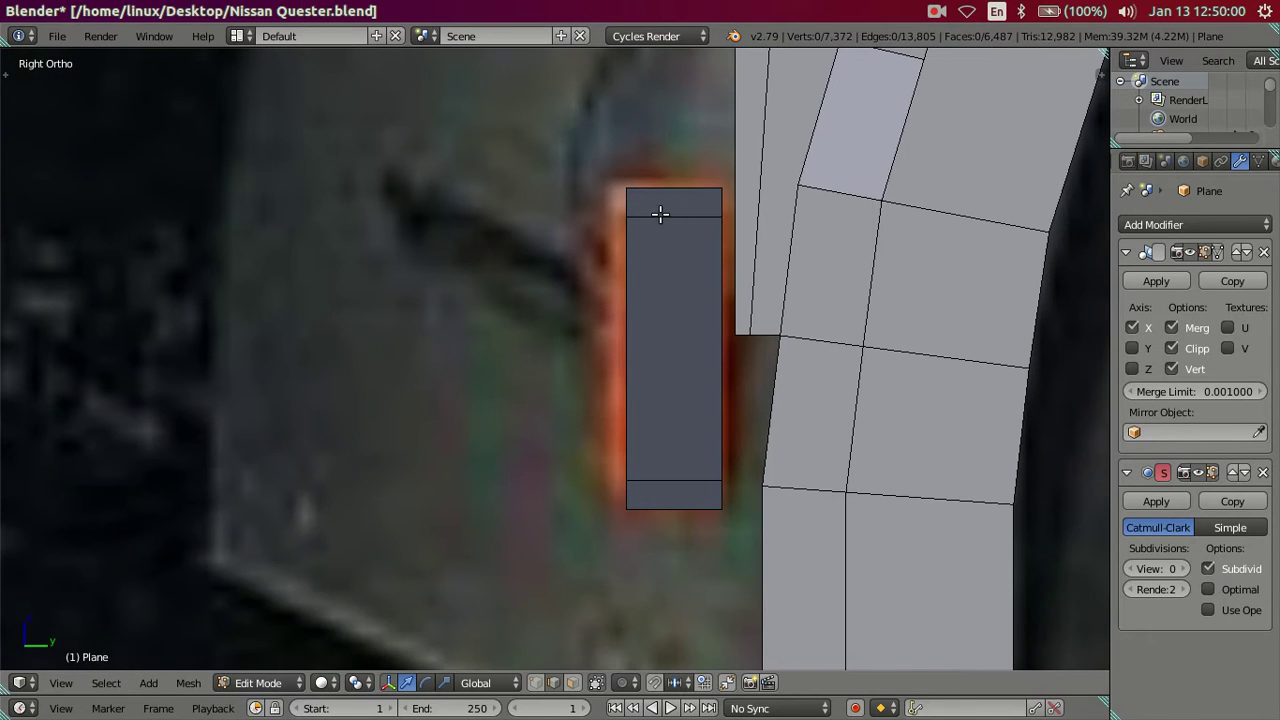
{"action": "key", "text": "ctrl+r"}
{"action": "scroll", "coordinate": [660, 214], "scroll_direction": "up", "scroll_amount": 2}
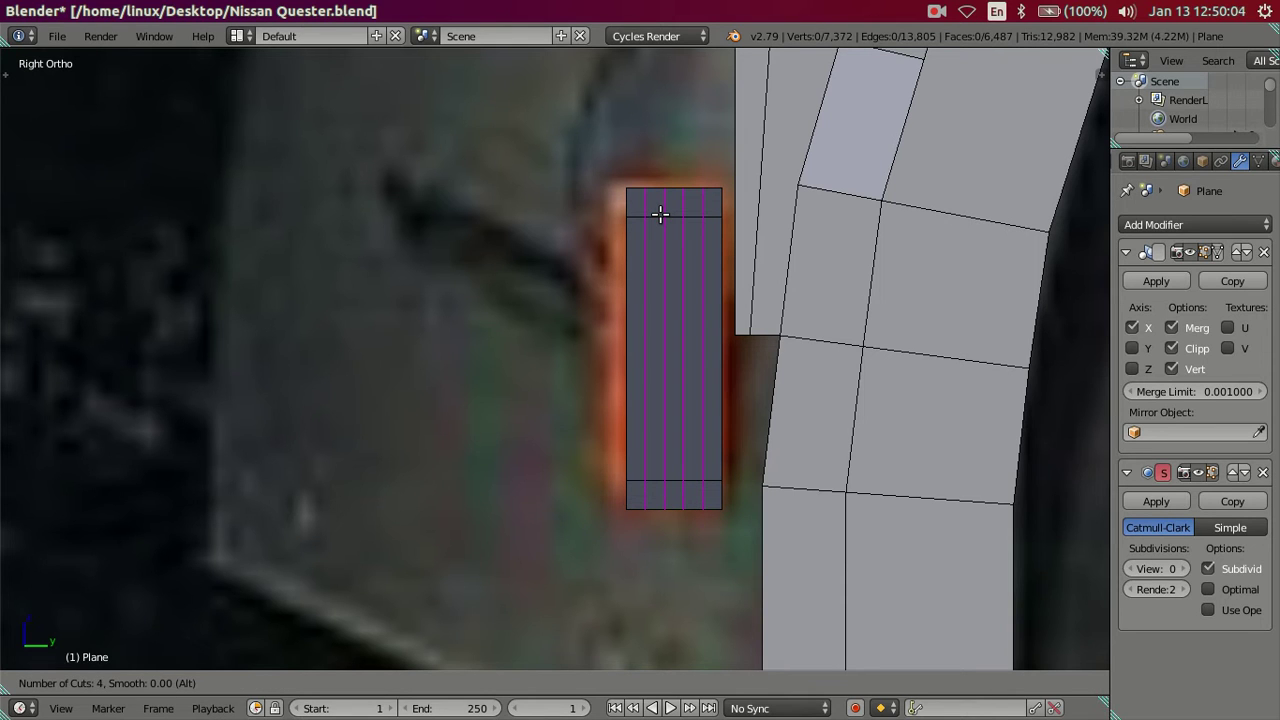
{"action": "left_click", "coordinate": [659, 213]}
{"action": "right_click", "coordinate": [700, 340]}
{"action": "scroll", "coordinate": [720, 345], "scroll_direction": "up", "scroll_amount": 2}
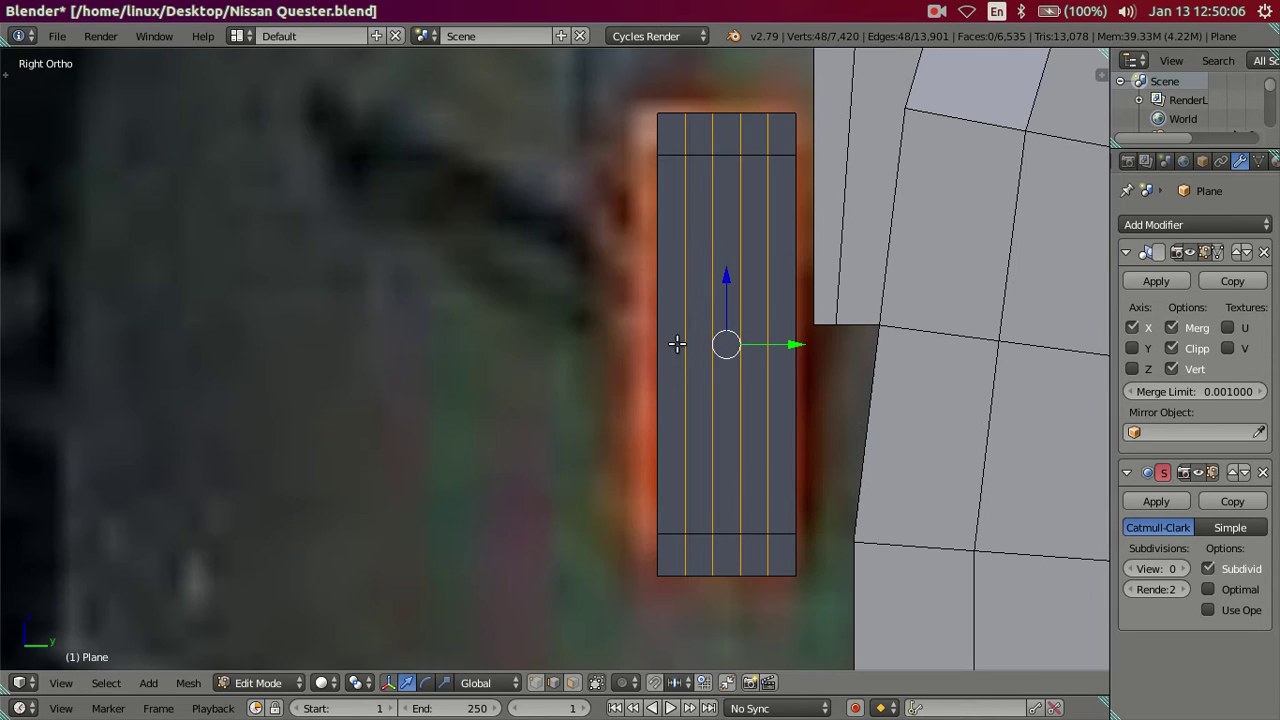
{"action": "key", "text": "x"}
{"action": "left_click", "coordinate": [770, 389]}
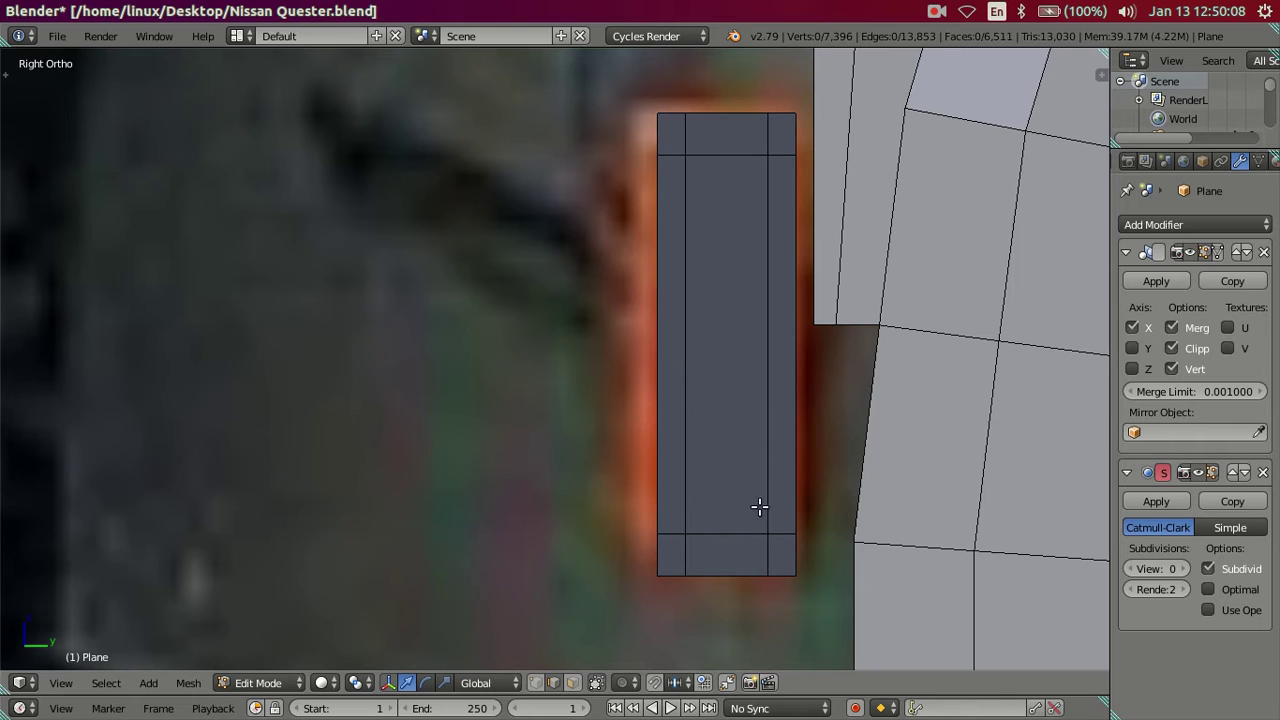
Add two more edge loops to the box, plus two loops near its top
{"action": "key", "text": "ctrl+r"}
{"action": "scroll", "coordinate": [768, 557], "scroll_direction": "up", "scroll_amount": 1}
{"action": "left_click", "coordinate": [768, 557]}
{"action": "right_click", "coordinate": [768, 557]}
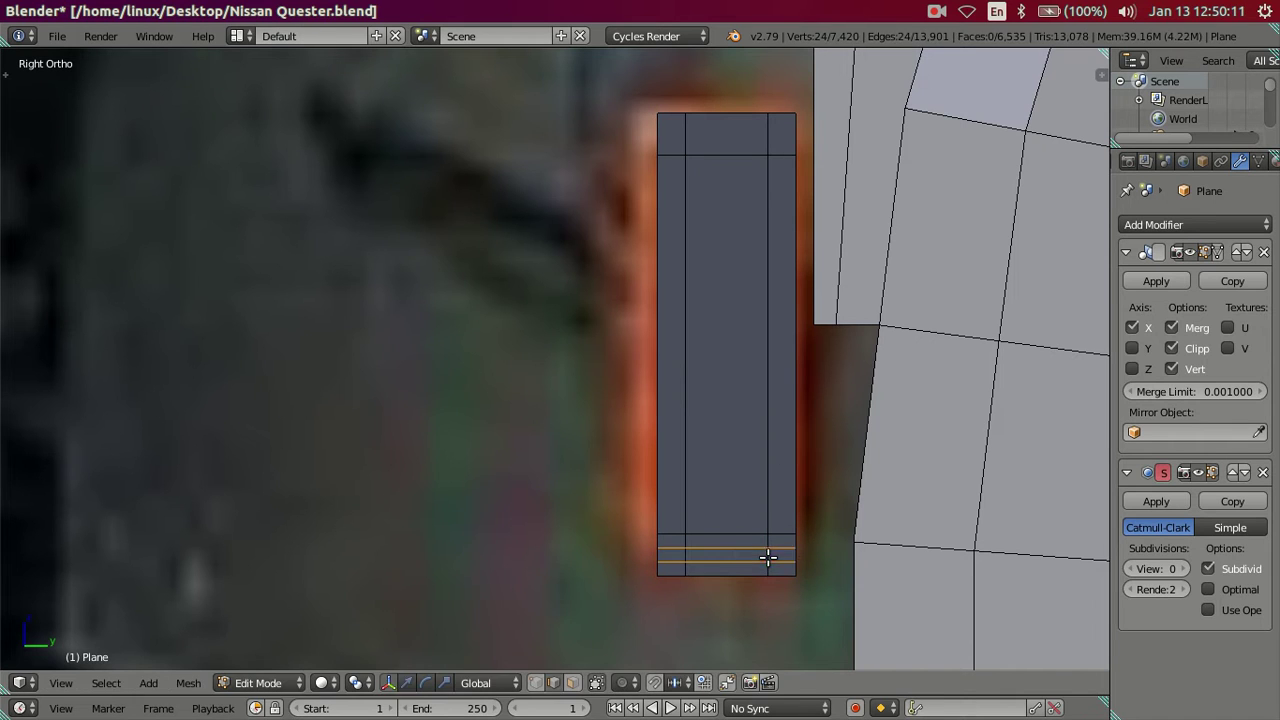
{"action": "key", "text": "ctrl+r"}
{"action": "left_click", "coordinate": [768, 141]}
{"action": "right_click", "coordinate": [768, 141]}
Select four horizontal edge loops on the box and dissolve them
{"action": "right_click", "coordinate": [745, 127], "text": "alt"}
{"action": "right_click", "coordinate": [740, 155], "text": "alt+shift"}
{"action": "right_click", "coordinate": [714, 535], "text": "alt+shift"}
{"action": "right_click", "coordinate": [720, 562], "text": "alt+shift"}
{"action": "key", "text": "x"}
{"action": "left_click", "coordinate": [846, 540]}
In top view, cut three evenly spaced loops across the box top, then dissolve them
{"action": "scroll", "coordinate": [748, 557], "scroll_direction": "down", "scroll_amount": 3}
{"action": "middle_click_drag", "start_coordinate": [748, 557], "coordinate": [757, 477]}
{"action": "scroll", "coordinate": [850, 473], "scroll_direction": "up", "scroll_amount": 3}
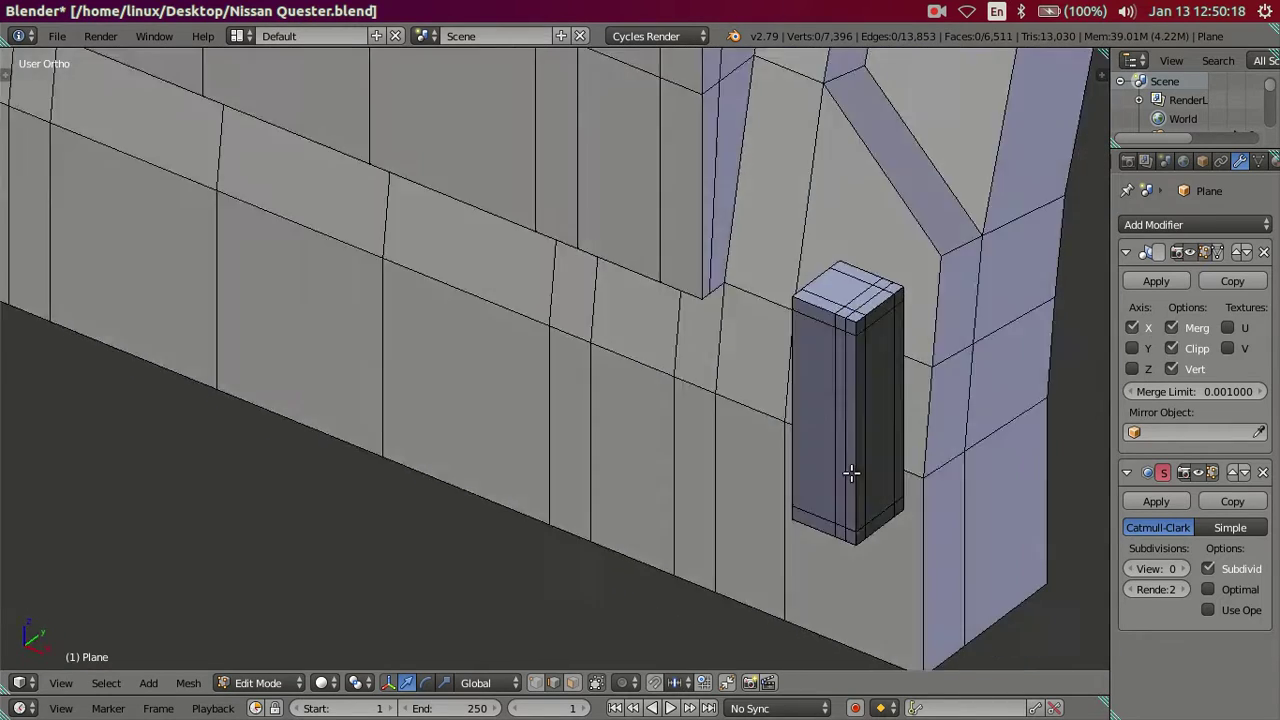
{"action": "mouse_move", "coordinate": [850, 473]}
{"action": "middle_mouse_down"}
{"action": "mouse_move", "coordinate": [891, 420]}
{"action": "mouse_move", "coordinate": [880, 371]}
{"action": "mouse_move", "coordinate": [857, 491]}
{"action": "mouse_move", "coordinate": [874, 338]}
{"action": "middle_mouse_up"}
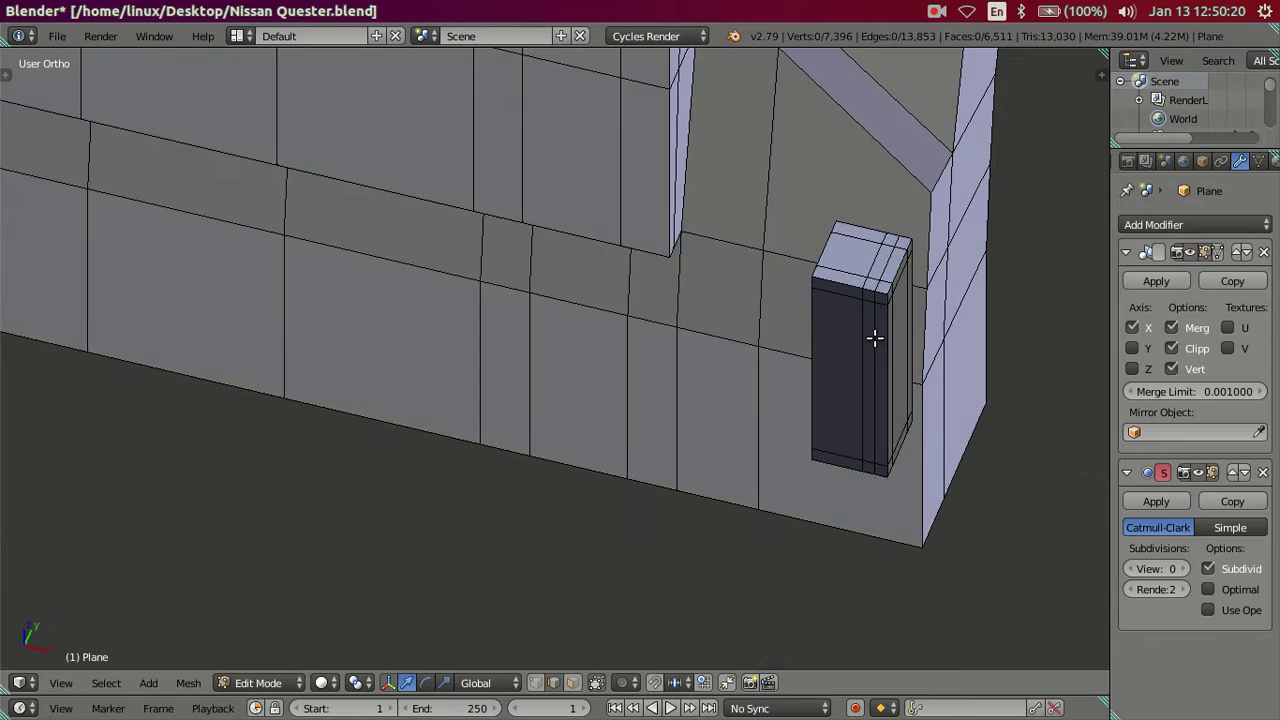
{"action": "scroll", "coordinate": [874, 338], "scroll_direction": "up", "scroll_amount": 2}
{"action": "middle_click_drag", "start_coordinate": [743, 351], "coordinate": [631, 406], "text": "shift"}
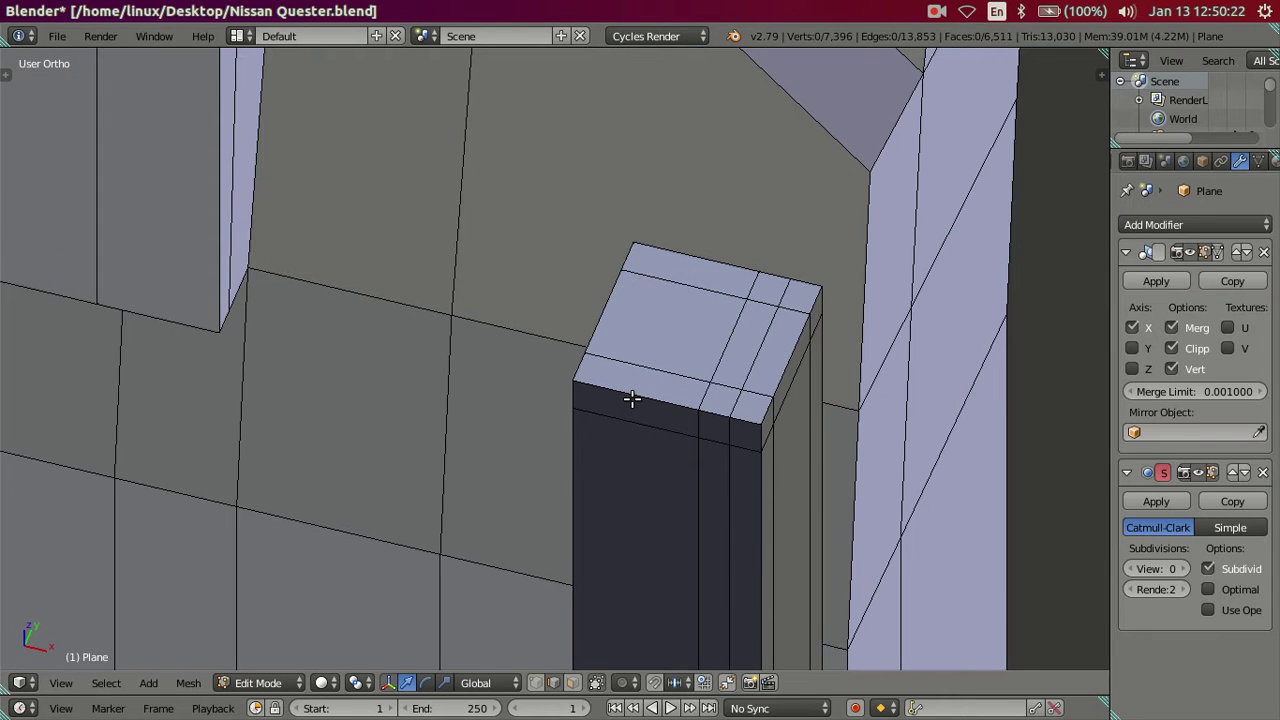
{"action": "key", "text": "KP_7"}
{"action": "key", "text": "ctrl+r"}
{"action": "scroll", "coordinate": [686, 394], "scroll_direction": "up", "scroll_amount": 2}
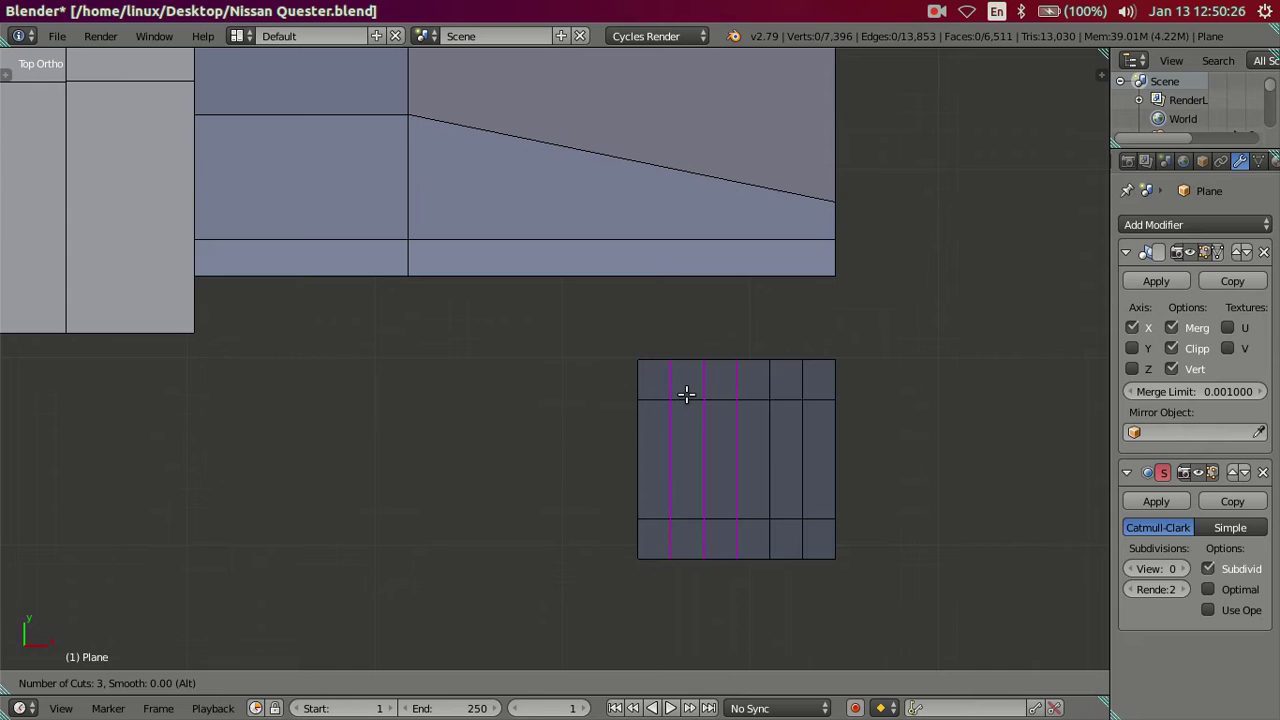
{"action": "left_click", "coordinate": [686, 394]}
{"action": "right_click", "coordinate": [686, 449]}
{"action": "key", "text": "x"}
{"action": "left_click", "coordinate": [873, 477]}
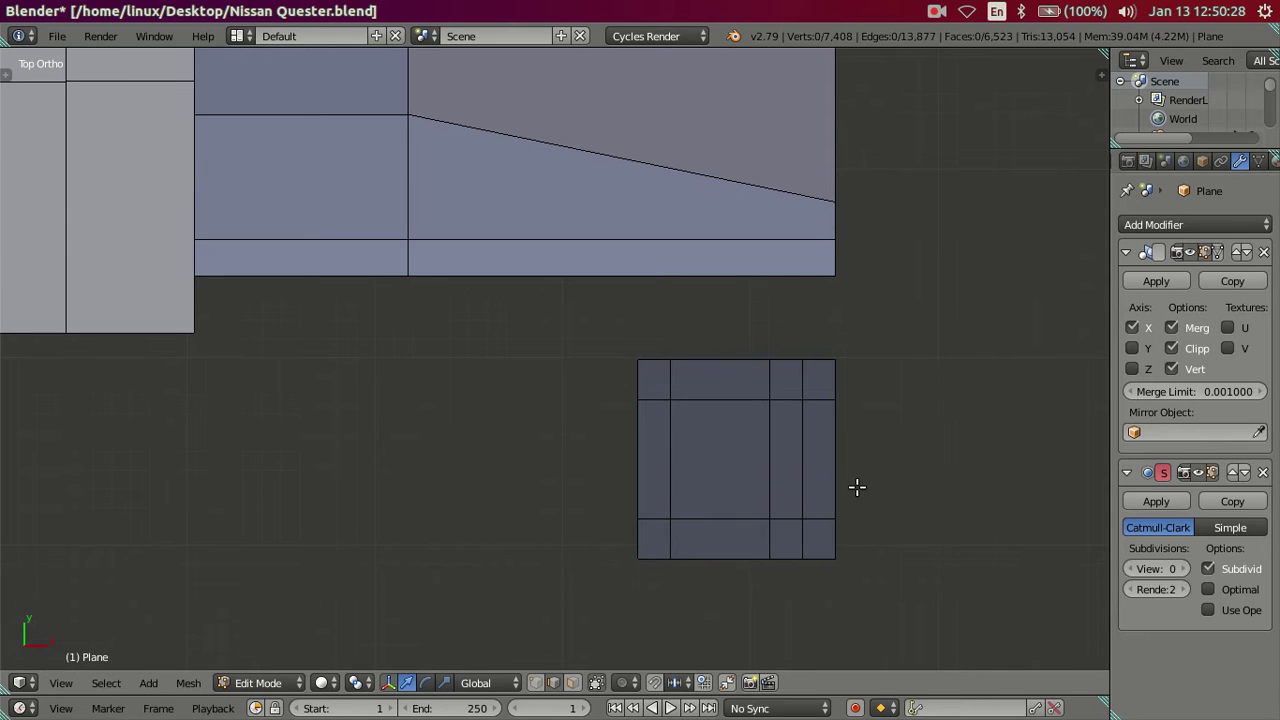
Select a vertical edge loop and duplicate it to add a loop near the box's top
{"action": "right_click", "coordinate": [770, 462], "text": "alt"}
{"action": "mouse_move", "coordinate": [826, 503]}
{"action": "middle_mouse_down"}
{"action": "mouse_move", "coordinate": [777, 371]}
{"action": "mouse_move", "coordinate": [677, 360]}
{"action": "mouse_move", "coordinate": [804, 403]}
{"action": "middle_mouse_up"}
{"action": "key", "text": "shift+d"}
{"action": "left_click", "coordinate": [793, 401]}
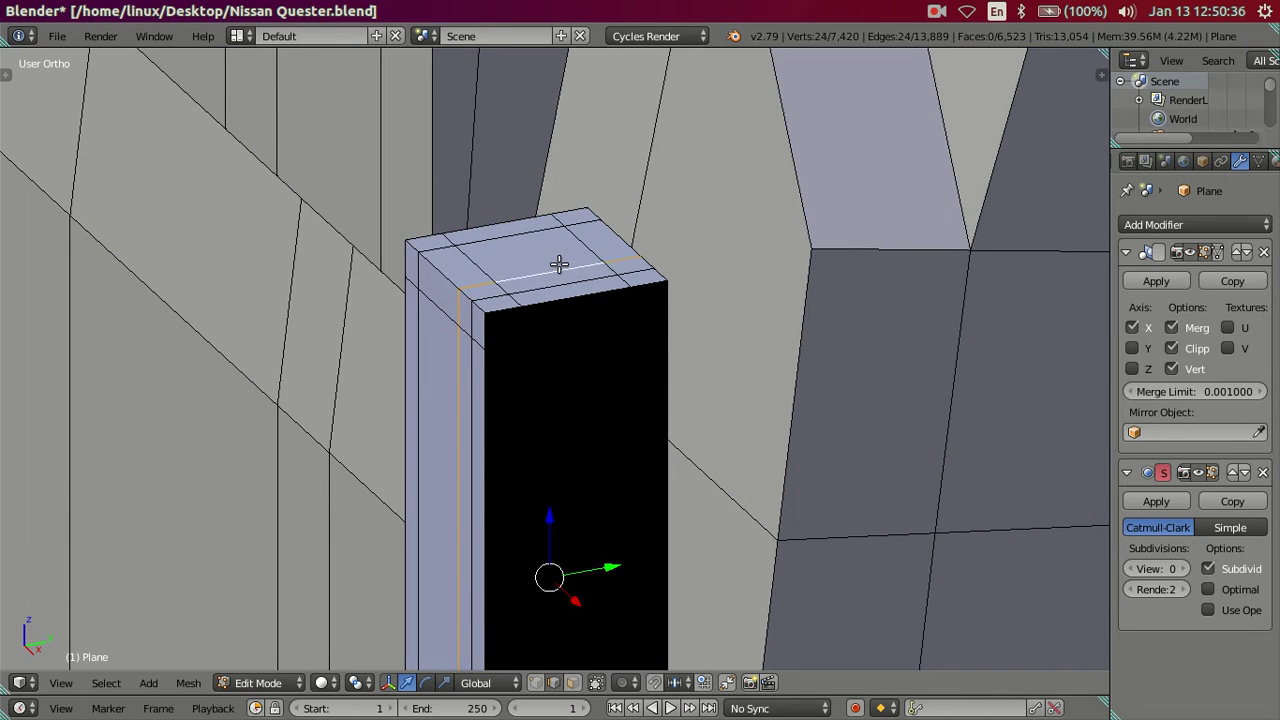
In side view, extrude the selected geometry in place and scale it slightly inward along Y
{"action": "key", "text": "KP_3"}
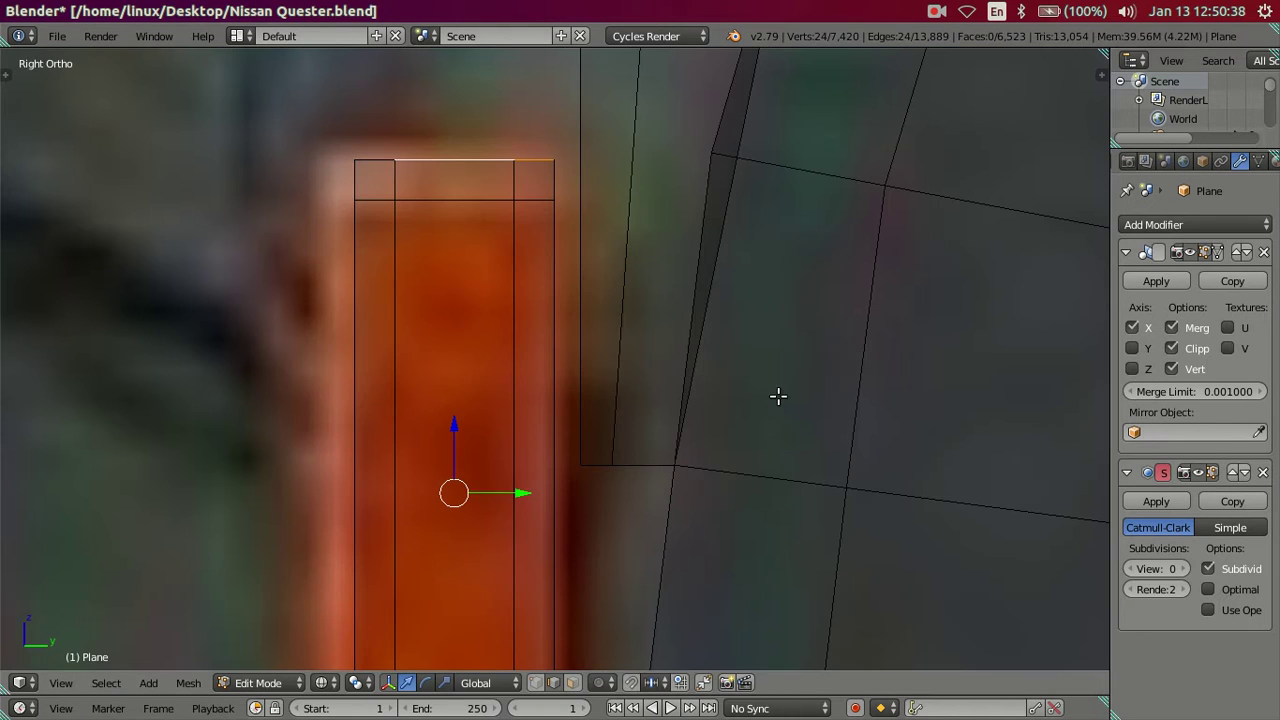
{"action": "key", "text": "e"}
{"action": "left_click", "coordinate": [924, 389]}
{"action": "key", "text": "s"}
{"action": "key", "text": "y"}
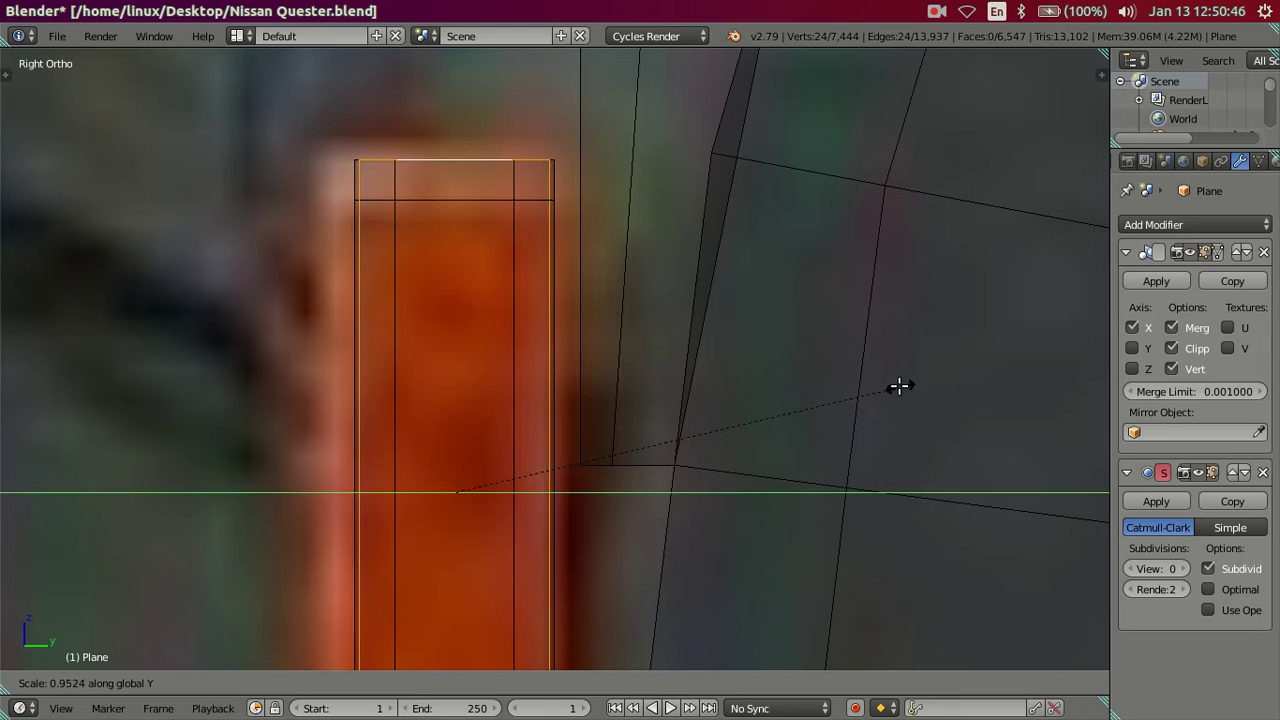
{"action": "left_click", "coordinate": [889, 387]}
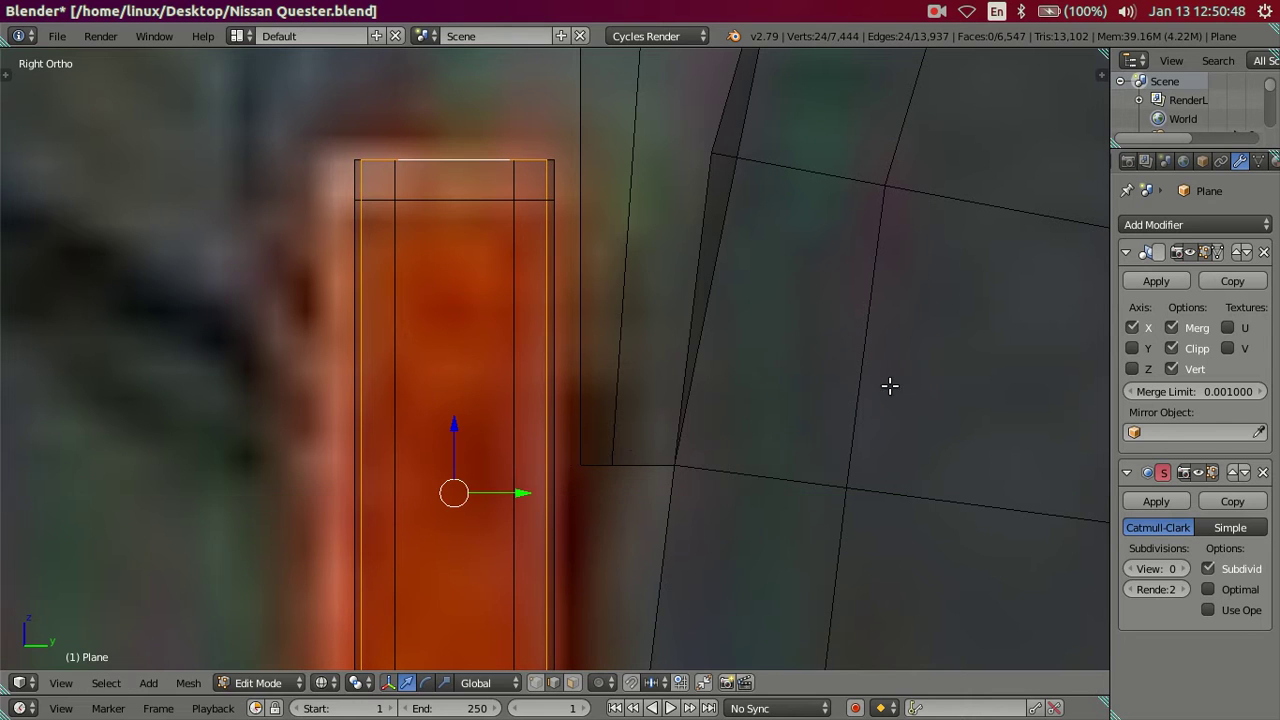
Scale the extruded geometry slightly down along Z, then deselect and inspect the top face
{"action": "scroll", "coordinate": [891, 386], "scroll_direction": "up", "scroll_amount": 3}
{"action": "mouse_move", "coordinate": [703, 266]}
{"action": "middle_mouse_down", "text": "shift"}
{"action": "mouse_move", "coordinate": [794, 443]}
{"action": "mouse_move", "coordinate": [896, 455]}
{"action": "middle_mouse_up", "text": "shift"}
{"action": "key", "text": "s"}
{"action": "key", "text": "z"}
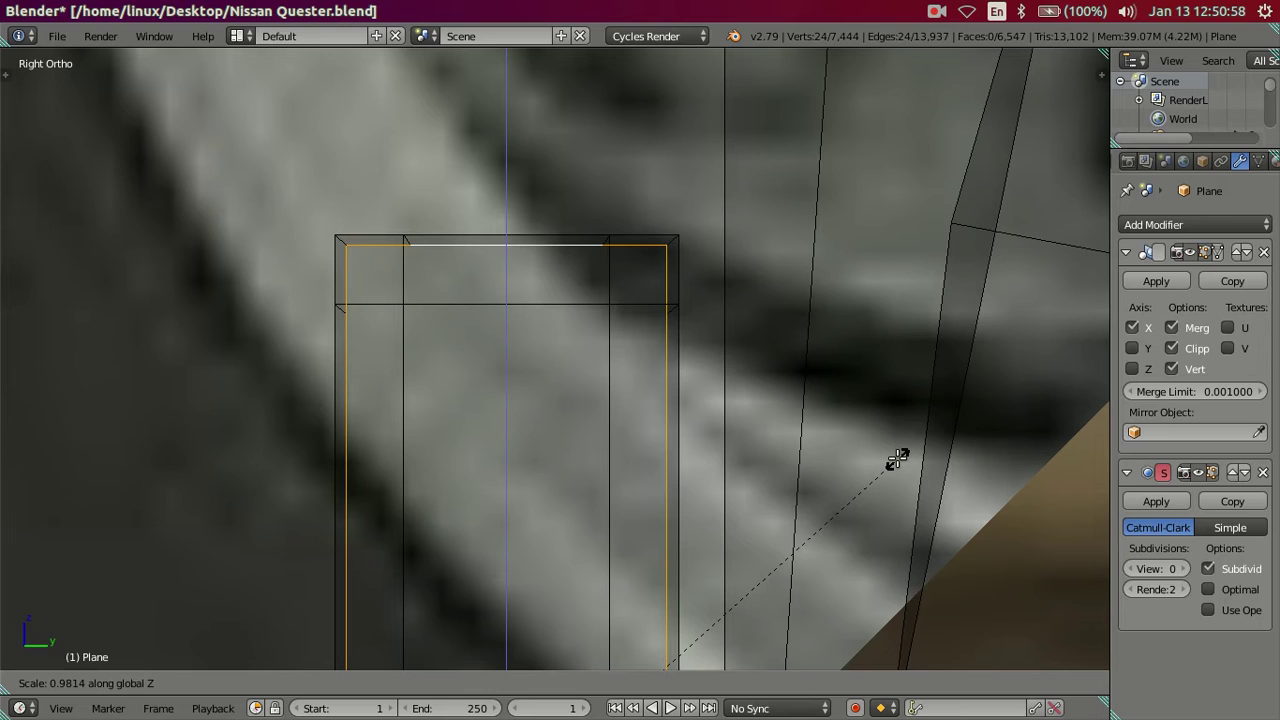
{"action": "left_click", "coordinate": [896, 458]}
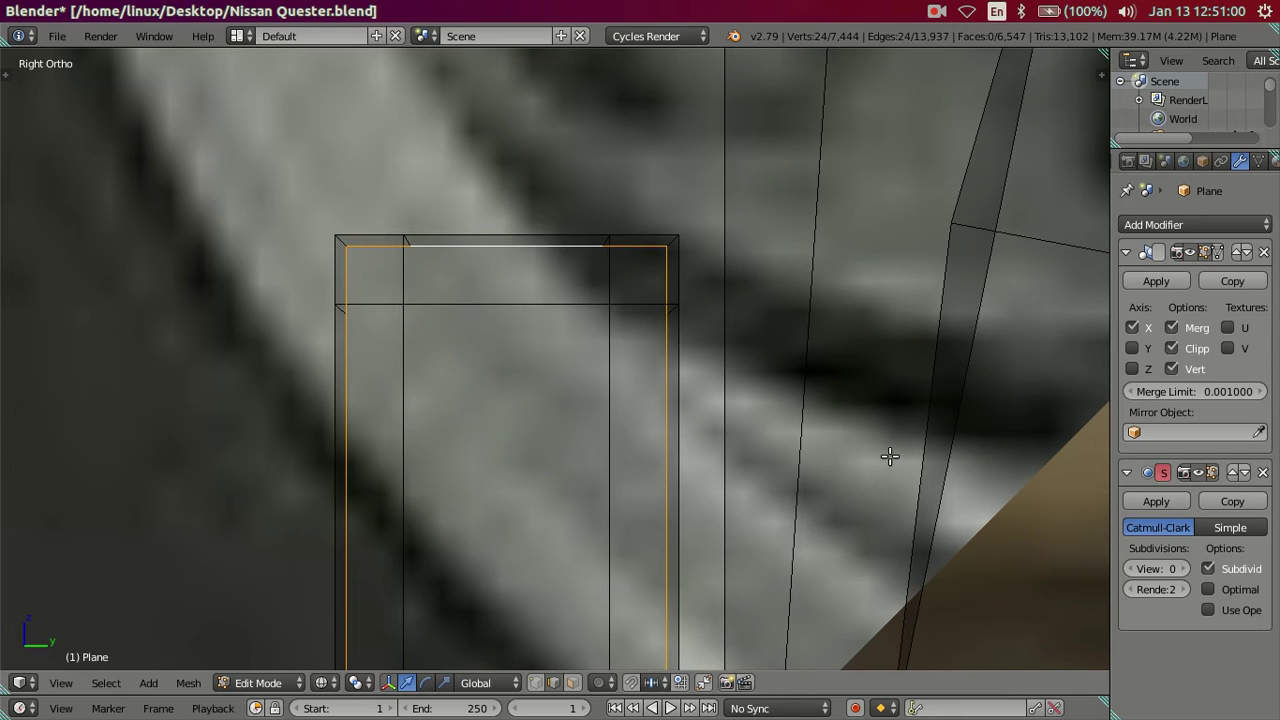
{"action": "scroll", "coordinate": [823, 391], "scroll_direction": "down", "scroll_amount": 3}
{"action": "scroll", "coordinate": [829, 369], "scroll_direction": "down", "scroll_amount": 2}
{"action": "key", "text": "a"}
{"action": "mouse_move", "coordinate": [791, 380]}
{"action": "middle_mouse_down"}
{"action": "mouse_move", "coordinate": [686, 514]}
{"action": "mouse_move", "coordinate": [743, 514]}
{"action": "mouse_move", "coordinate": [820, 486]}
{"action": "mouse_move", "coordinate": [793, 440]}
{"action": "middle_mouse_up"}
{"action": "scroll", "coordinate": [674, 449], "scroll_direction": "up", "scroll_amount": 3}
{"action": "mouse_move", "coordinate": [674, 449]}
{"action": "middle_mouse_down"}
{"action": "mouse_move", "coordinate": [680, 471]}
{"action": "mouse_move", "coordinate": [646, 500]}
{"action": "mouse_move", "coordinate": [633, 413]}
{"action": "middle_mouse_up"}
{"action": "scroll", "coordinate": [633, 413], "scroll_direction": "up", "scroll_amount": 3}
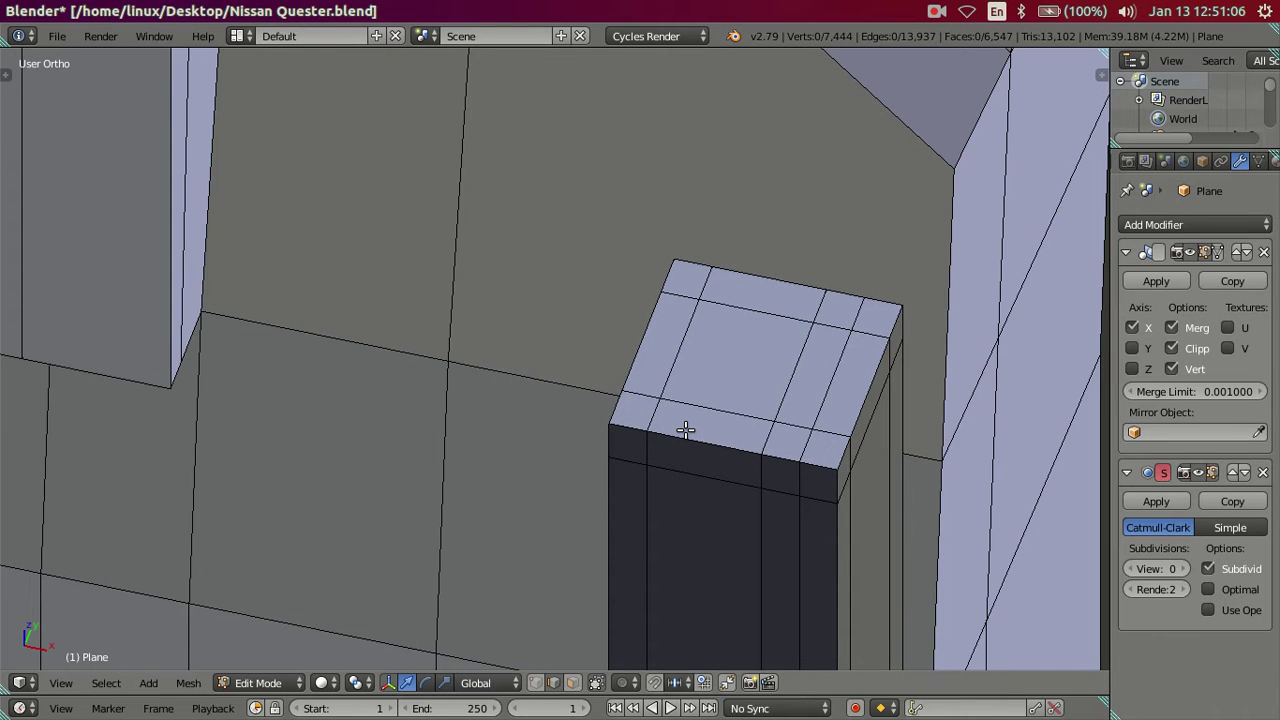
Cut two lengthwise edge loops across the reflector box top
{"action": "key", "text": "ctrl+r"}
{"action": "scroll", "coordinate": [686, 431], "scroll_direction": "up", "scroll_amount": 1}
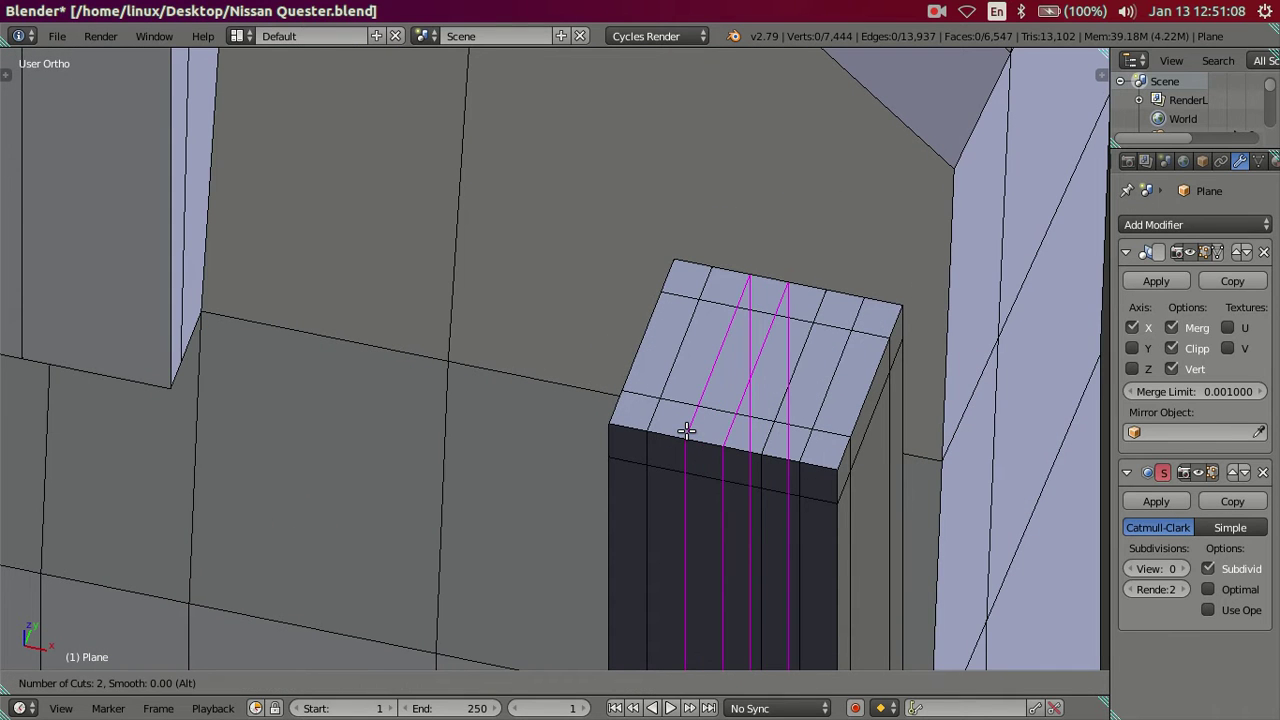
{"action": "left_click", "coordinate": [686, 431]}
{"action": "key", "text": "a"}
{"action": "scroll", "coordinate": [860, 376], "scroll_direction": "down", "scroll_amount": 4}
{"action": "middle_click_drag", "start_coordinate": [834, 394], "coordinate": [677, 443]}
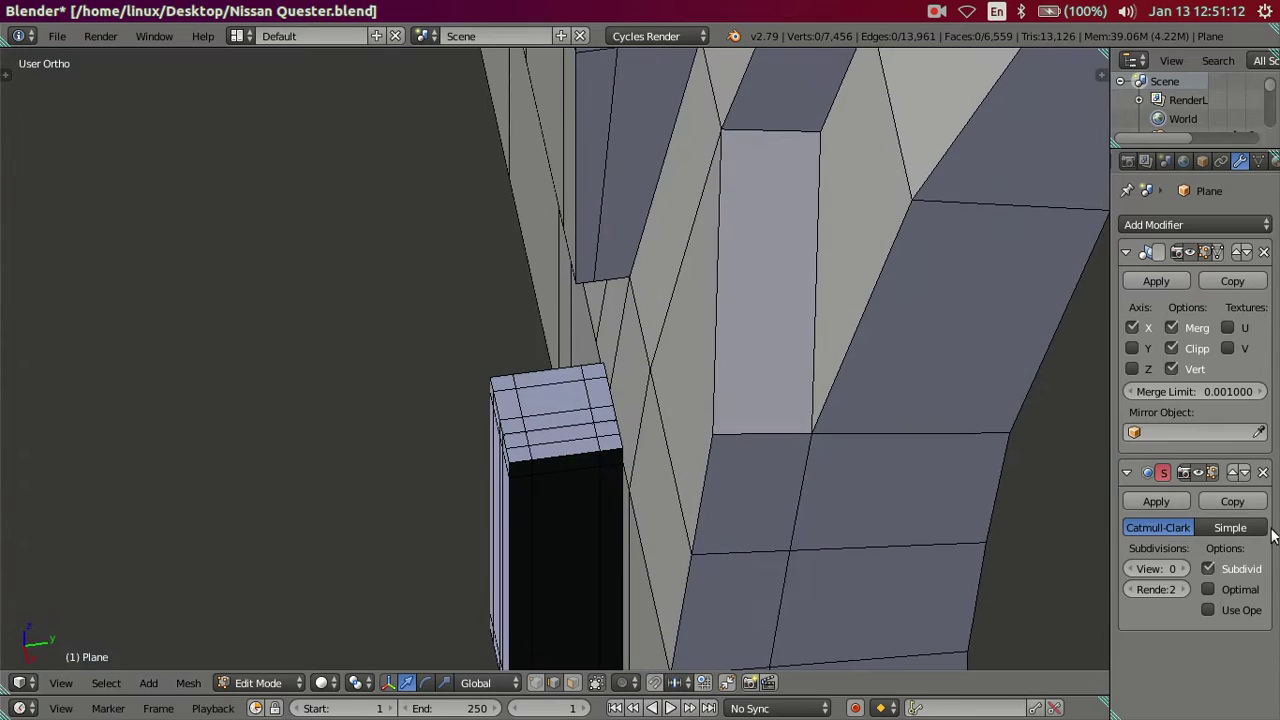
Raise the subdivision preview to level 2 and check the smoothed box in Object Mode
{"action": "left_click", "coordinate": [1183, 568]}
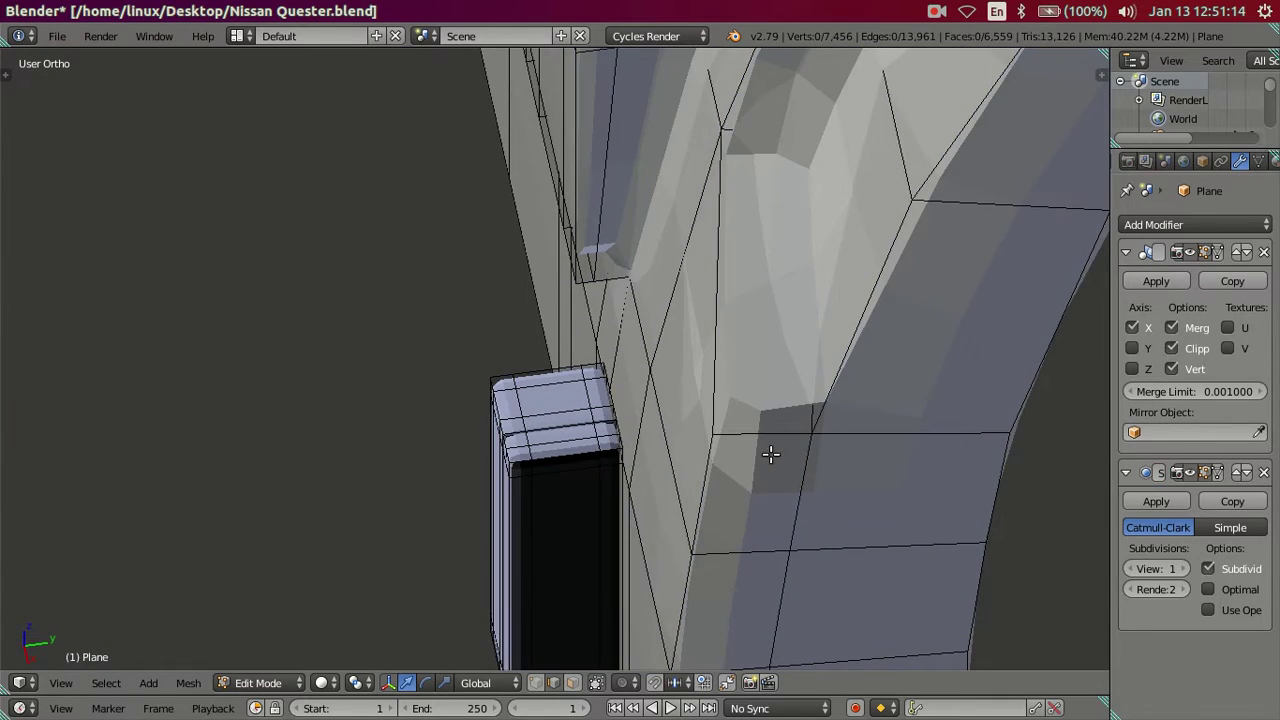
{"action": "key", "text": "ctrl+2"}
{"action": "mouse_move", "coordinate": [831, 443]}
{"action": "middle_mouse_down"}
{"action": "mouse_move", "coordinate": [773, 389]}
{"action": "mouse_move", "coordinate": [719, 372]}
{"action": "middle_mouse_up"}
{"action": "scroll", "coordinate": [773, 389], "scroll_direction": "down", "scroll_amount": 2}
{"action": "key", "text": "Tab"}
{"action": "mouse_move", "coordinate": [700, 431]}
{"action": "middle_mouse_down"}
{"action": "mouse_move", "coordinate": [622, 377]}
{"action": "mouse_move", "coordinate": [620, 391]}
{"action": "mouse_move", "coordinate": [714, 384]}
{"action": "middle_mouse_up"}
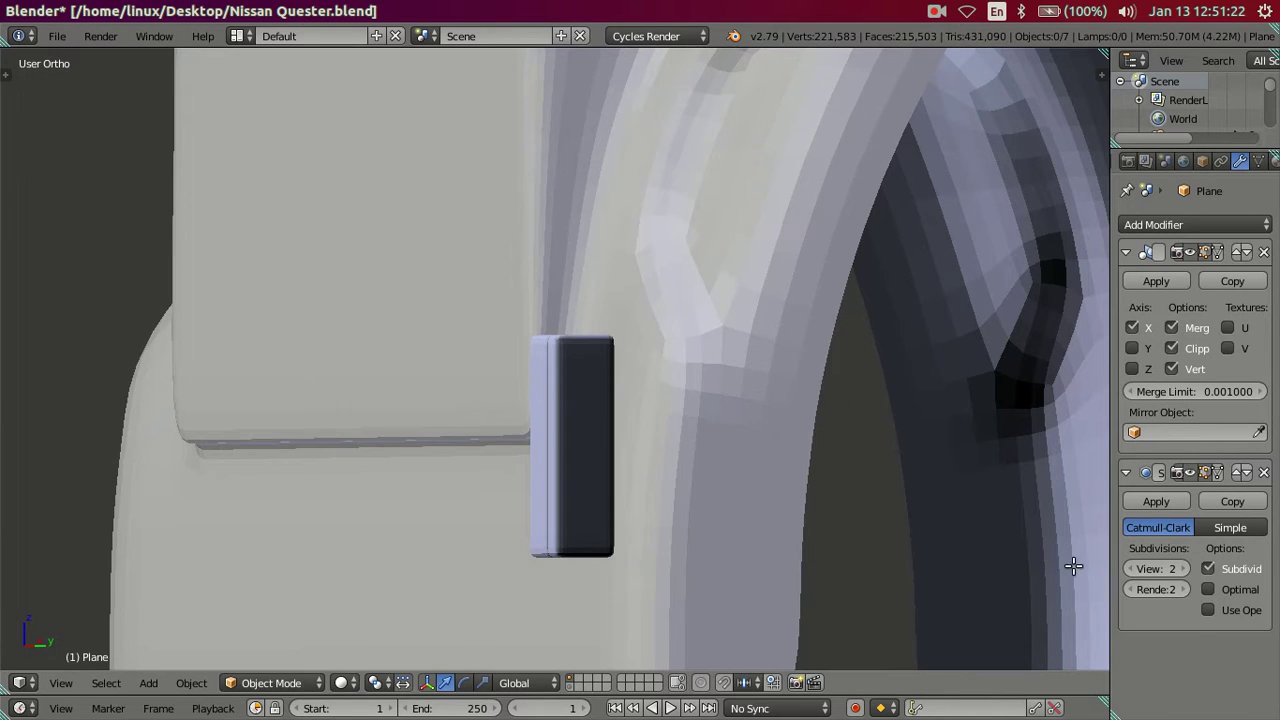
{"action": "key", "text": "Tab"}
Set the subdivision preview to level 0 and select, then deselect, the pillar's linked faces
{"action": "left_click", "coordinate": [1131, 569]}
{"action": "left_click", "coordinate": [1131, 569]}
{"action": "mouse_move", "coordinate": [609, 414]}
{"action": "middle_mouse_down"}
{"action": "mouse_move", "coordinate": [615, 470]}
{"action": "mouse_move", "coordinate": [574, 477]}
{"action": "middle_mouse_up"}
{"action": "scroll", "coordinate": [565, 460], "scroll_direction": "up", "scroll_amount": 2}
{"action": "key", "text": "l"}
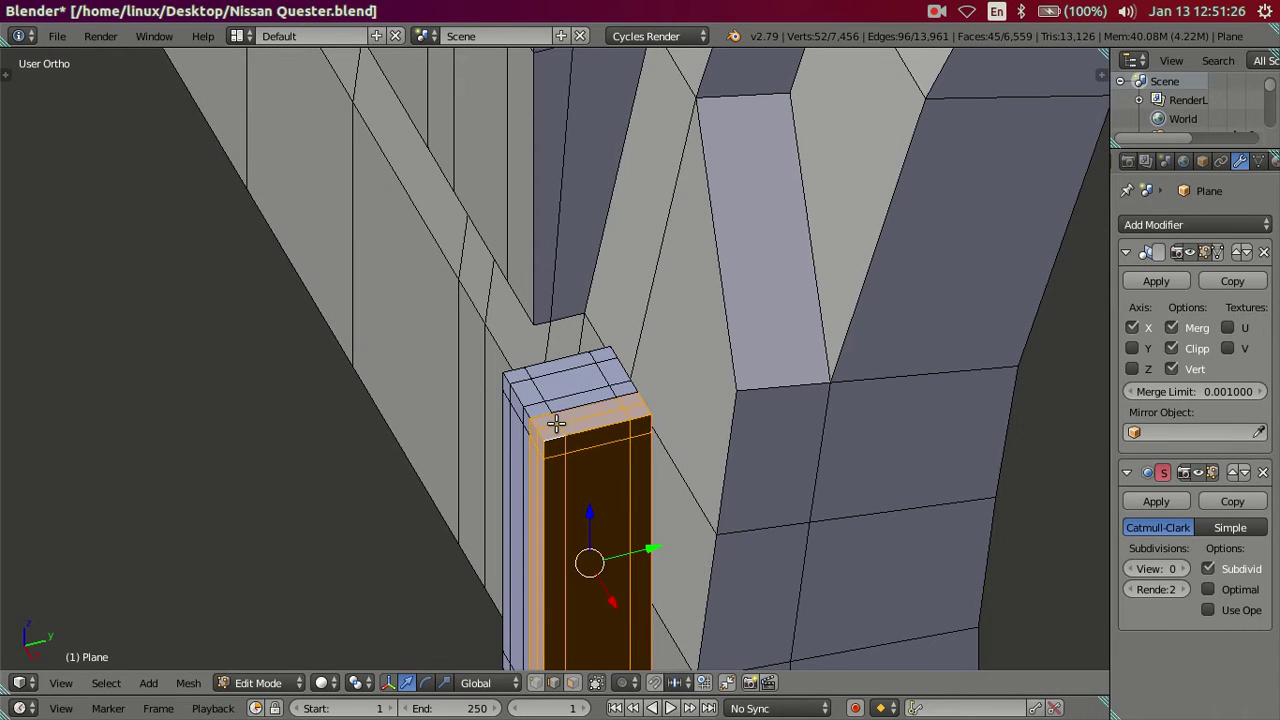
{"action": "key", "text": "l"}
{"action": "key", "text": "ctrl+f"}
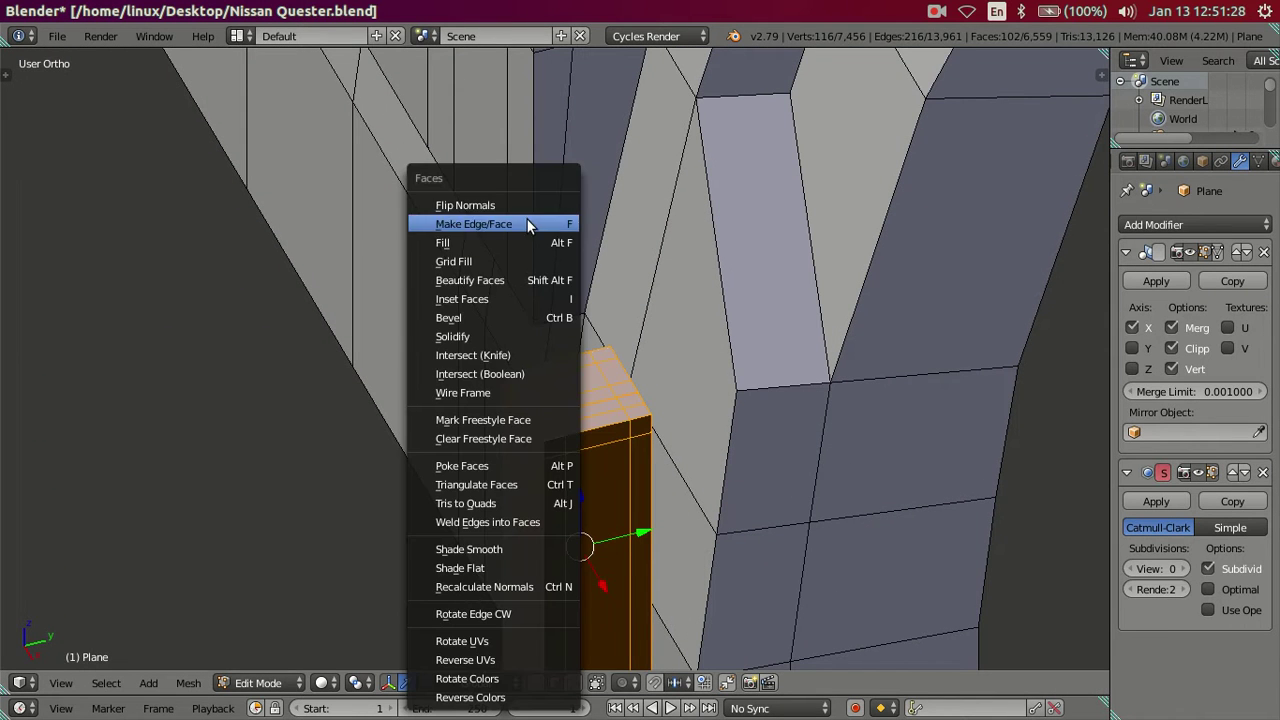
{"action": "key", "text": "a"}
Select the whole reflector box and move it right beside the wheel arch in side view
{"action": "scroll", "coordinate": [592, 258], "scroll_direction": "down", "scroll_amount": 5}
{"action": "scroll", "coordinate": [691, 349], "scroll_direction": "down", "scroll_amount": 3}
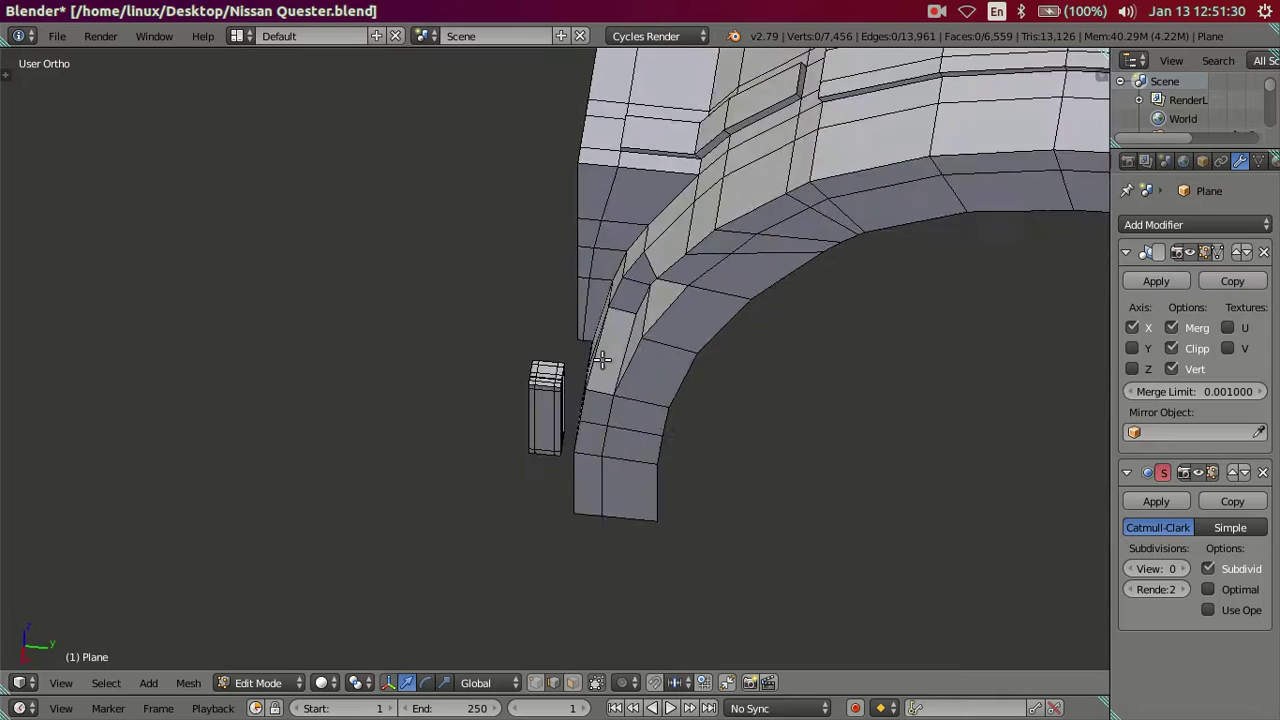
{"action": "scroll", "coordinate": [608, 330], "scroll_direction": "down", "scroll_amount": 2}
{"action": "scroll", "coordinate": [530, 395], "scroll_direction": "up", "scroll_amount": 3}
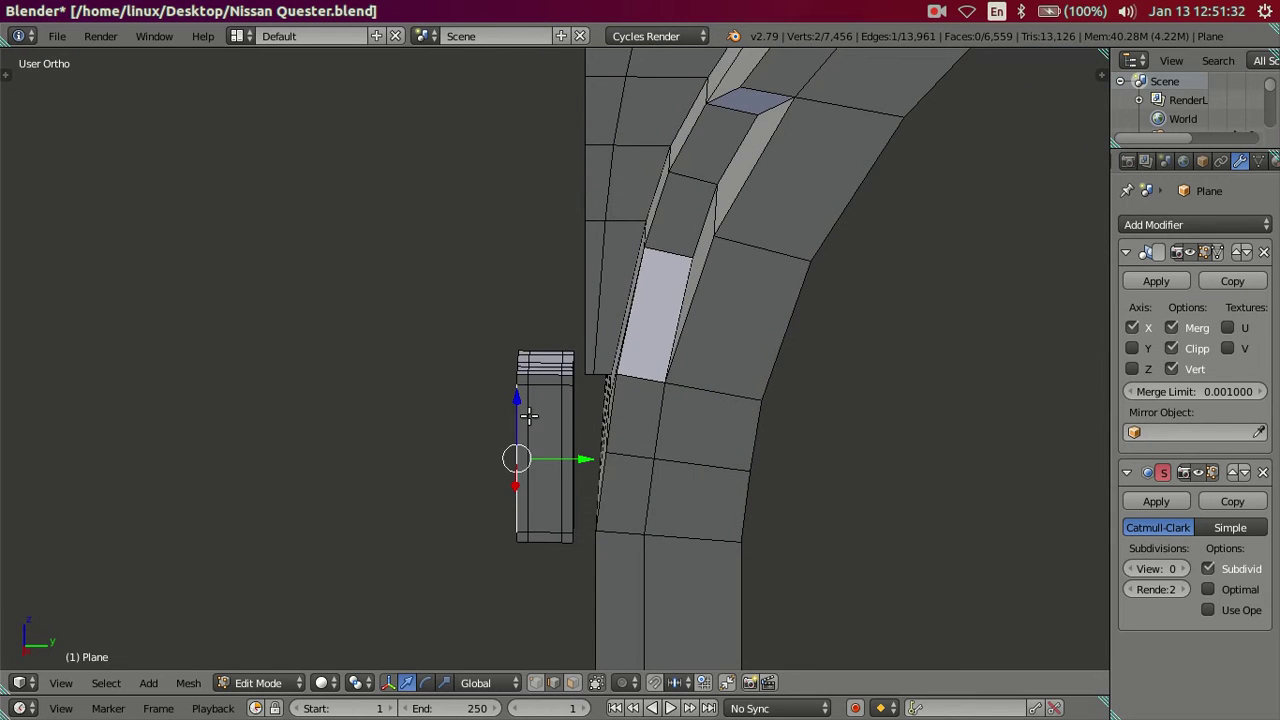
{"action": "middle_click_drag", "start_coordinate": [529, 415], "coordinate": [577, 479]}
{"action": "key", "text": "l"}
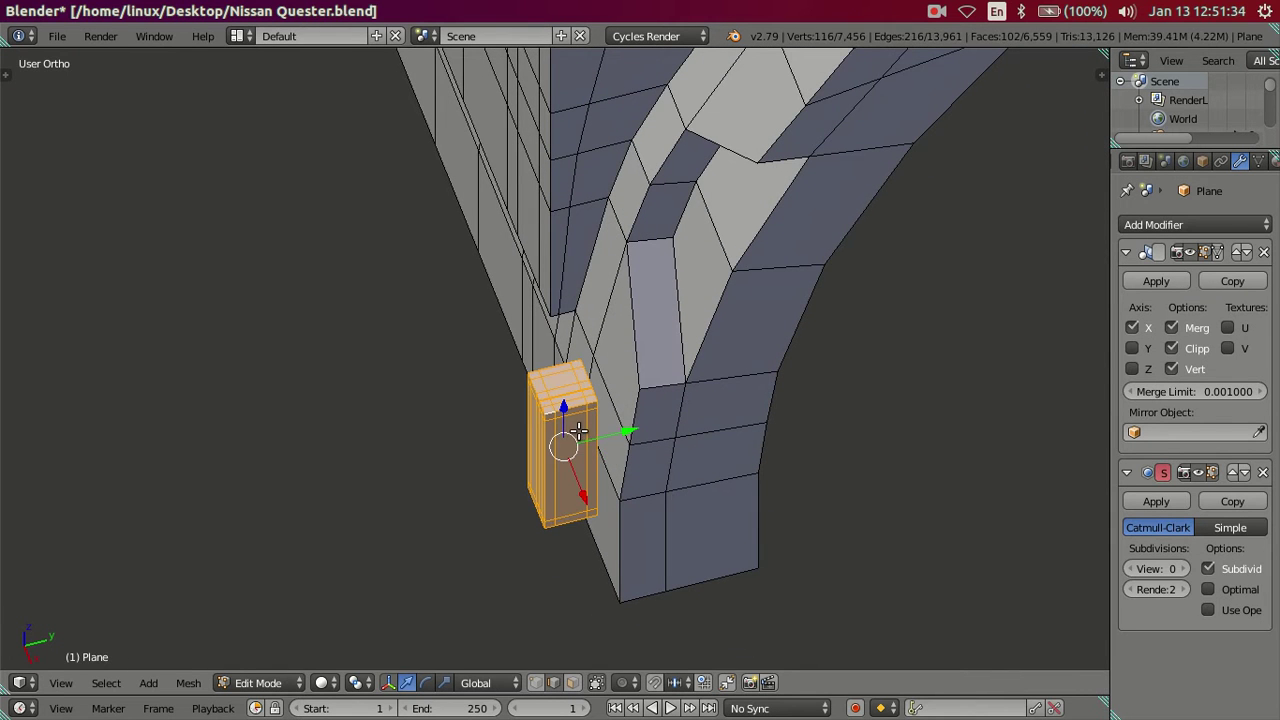
{"action": "key", "text": "KP_3"}
{"action": "scroll", "coordinate": [610, 445], "scroll_direction": "down", "scroll_amount": 2}
{"action": "scroll", "coordinate": [615, 455], "scroll_direction": "up", "scroll_amount": 2}
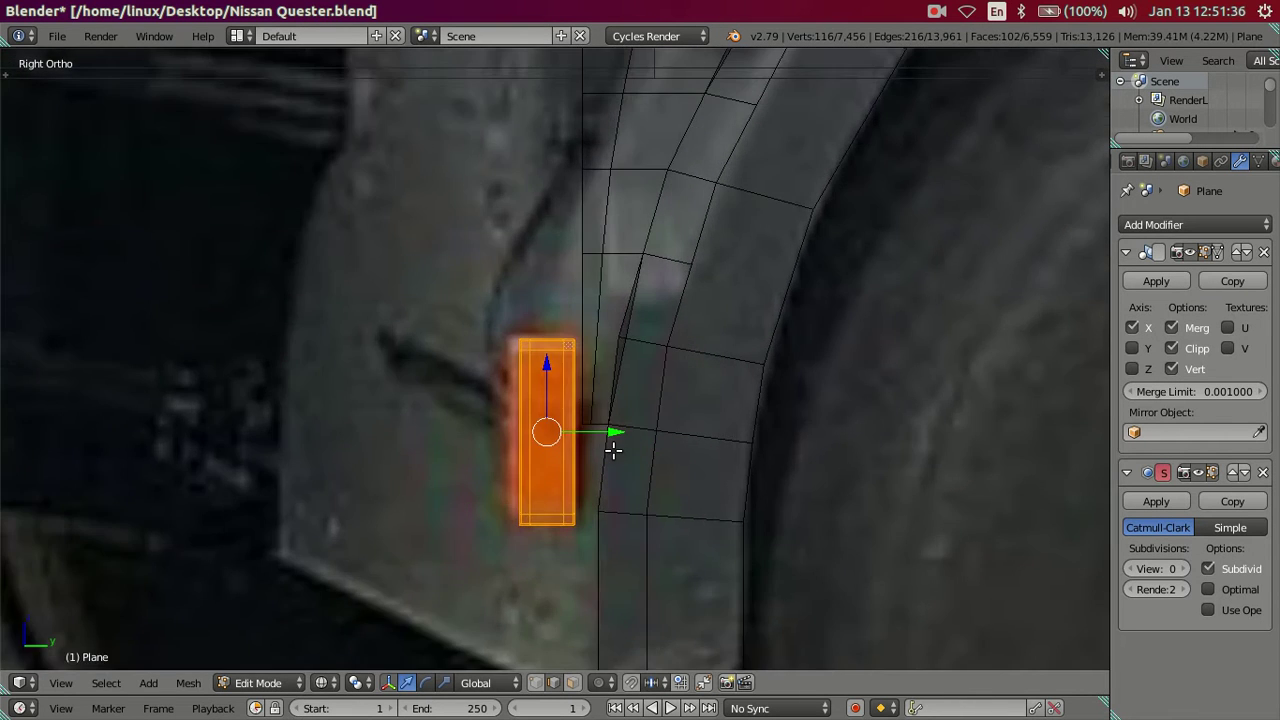
{"action": "left_click_drag", "start_coordinate": [613, 431], "coordinate": [646, 432]}
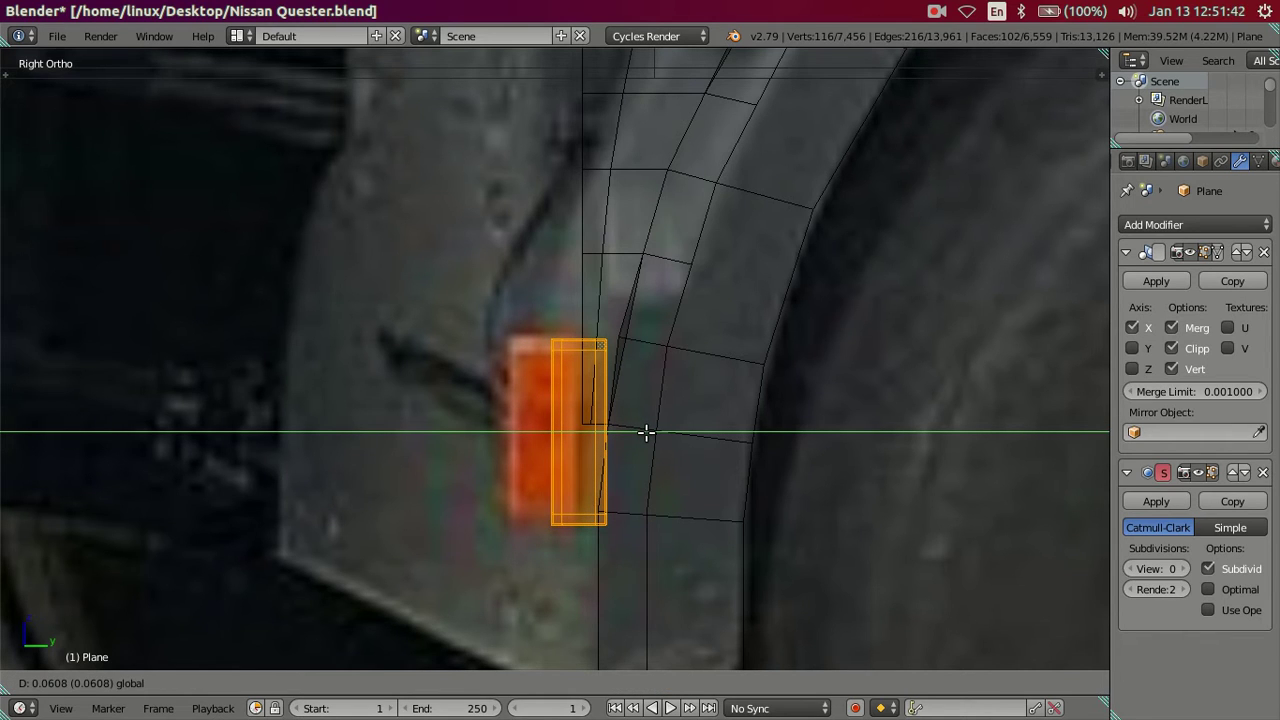
{"action": "left_click_drag", "start_coordinate": [645, 432], "coordinate": [646, 431]}
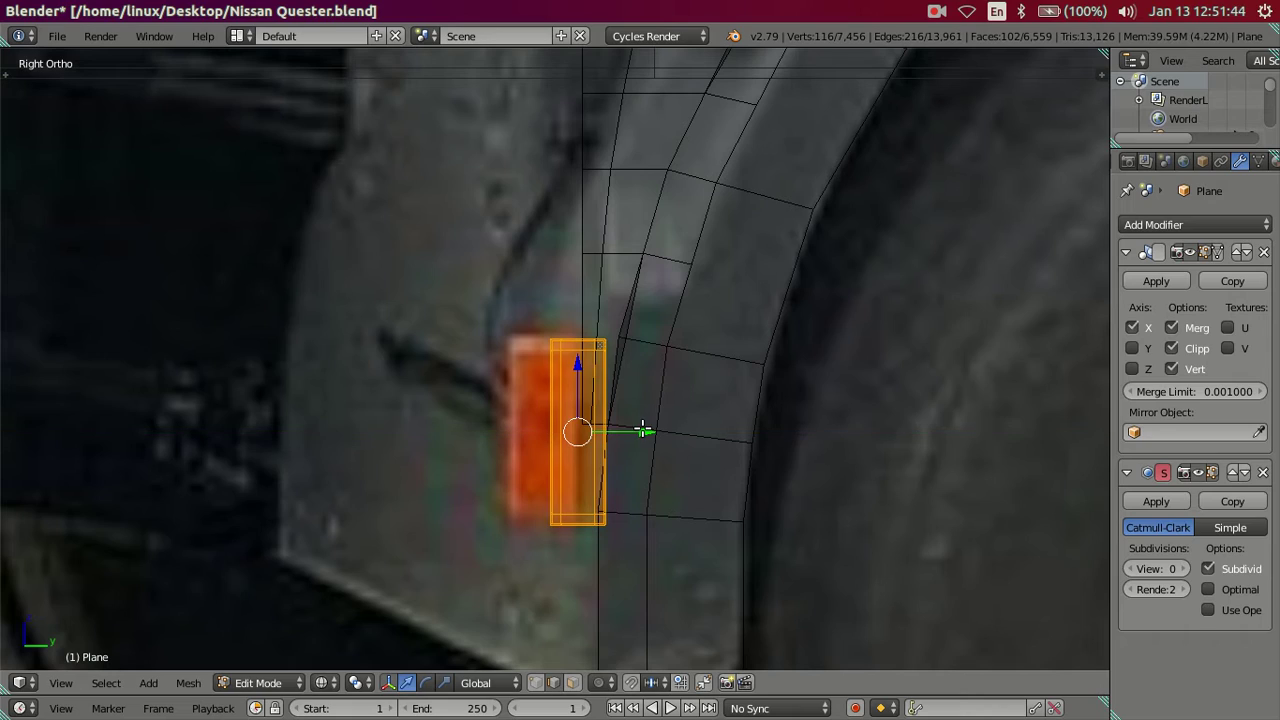
Switch to solid shading, deselect, and inspect the block against the fender body
{"action": "scroll", "coordinate": [614, 434], "scroll_direction": "down", "scroll_amount": 2}
{"action": "mouse_move", "coordinate": [614, 434]}
{"action": "middle_mouse_down"}
{"action": "mouse_move", "coordinate": [626, 460]}
{"action": "mouse_move", "coordinate": [721, 474]}
{"action": "mouse_move", "coordinate": [734, 461]}
{"action": "middle_mouse_up"}
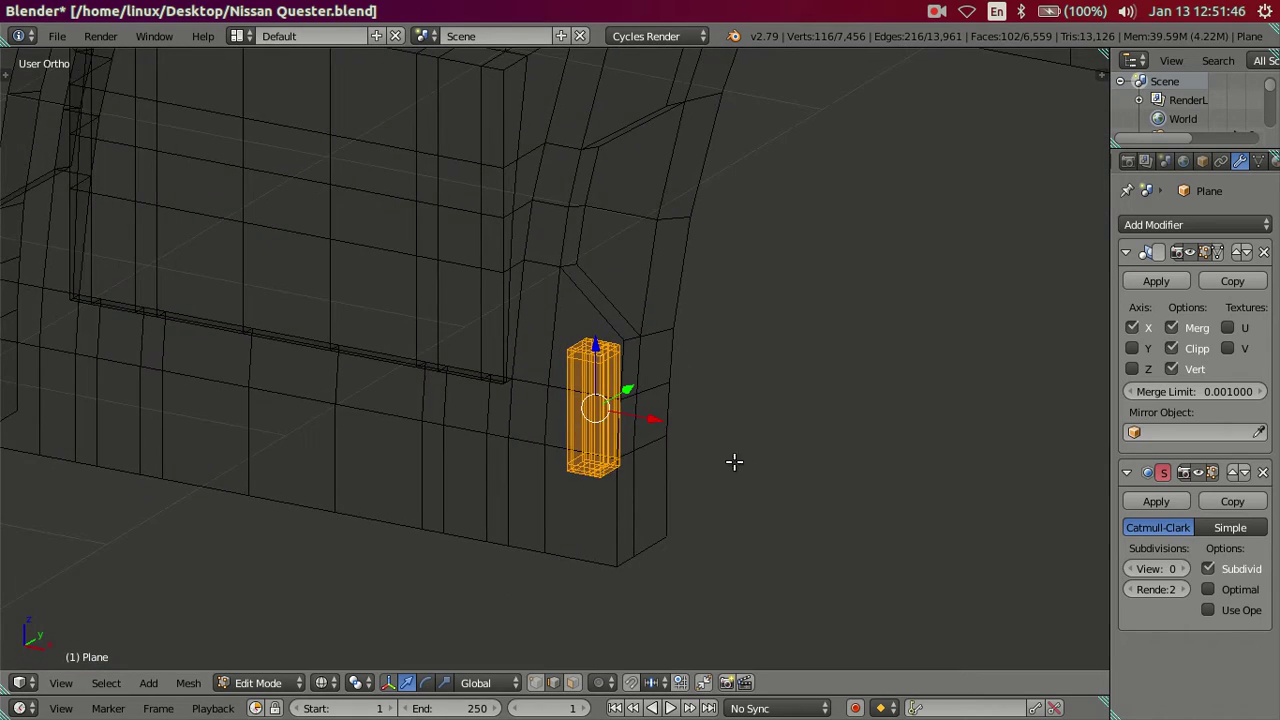
{"action": "key", "text": "z"}
{"action": "mouse_move", "coordinate": [672, 377]}
{"action": "middle_mouse_down"}
{"action": "mouse_move", "coordinate": [709, 297]}
{"action": "mouse_move", "coordinate": [766, 257]}
{"action": "mouse_move", "coordinate": [772, 292]}
{"action": "mouse_move", "coordinate": [574, 443]}
{"action": "middle_mouse_up"}
{"action": "key", "text": "a"}
{"action": "scroll", "coordinate": [540, 314], "scroll_direction": "up", "scroll_amount": 4}
{"action": "mouse_move", "coordinate": [540, 314]}
{"action": "middle_mouse_down"}
{"action": "mouse_move", "coordinate": [560, 349]}
{"action": "mouse_move", "coordinate": [451, 360]}
{"action": "mouse_move", "coordinate": [443, 323]}
{"action": "mouse_move", "coordinate": [381, 310]}
{"action": "mouse_move", "coordinate": [397, 377]}
{"action": "mouse_move", "coordinate": [457, 449]}
{"action": "mouse_move", "coordinate": [546, 506]}
{"action": "mouse_move", "coordinate": [587, 462]}
{"action": "mouse_move", "coordinate": [581, 399]}
{"action": "middle_mouse_up"}
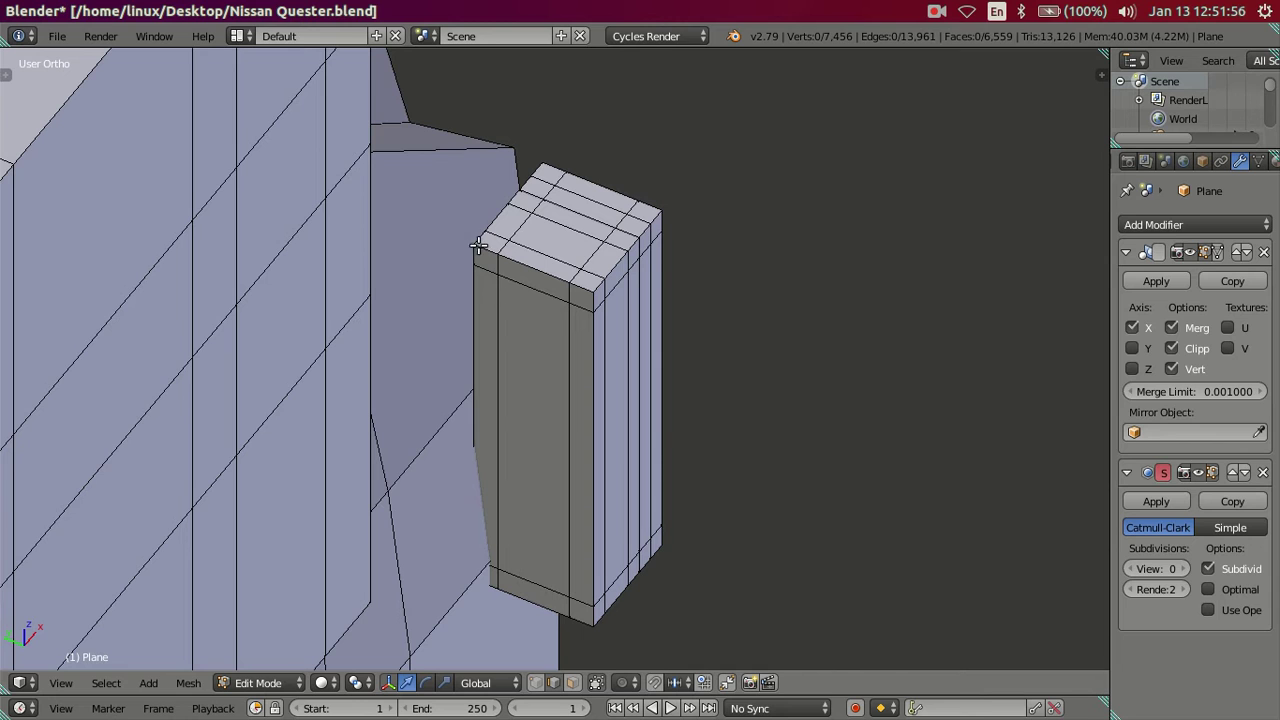
Duplicate the block's top-left face and move the copy down in Z and sideways along Y
{"action": "left_click", "coordinate": [572, 682]}
{"action": "right_click", "coordinate": [484, 260]}
{"action": "key", "text": "shift+d"}
{"action": "right_click", "coordinate": [510, 310]}
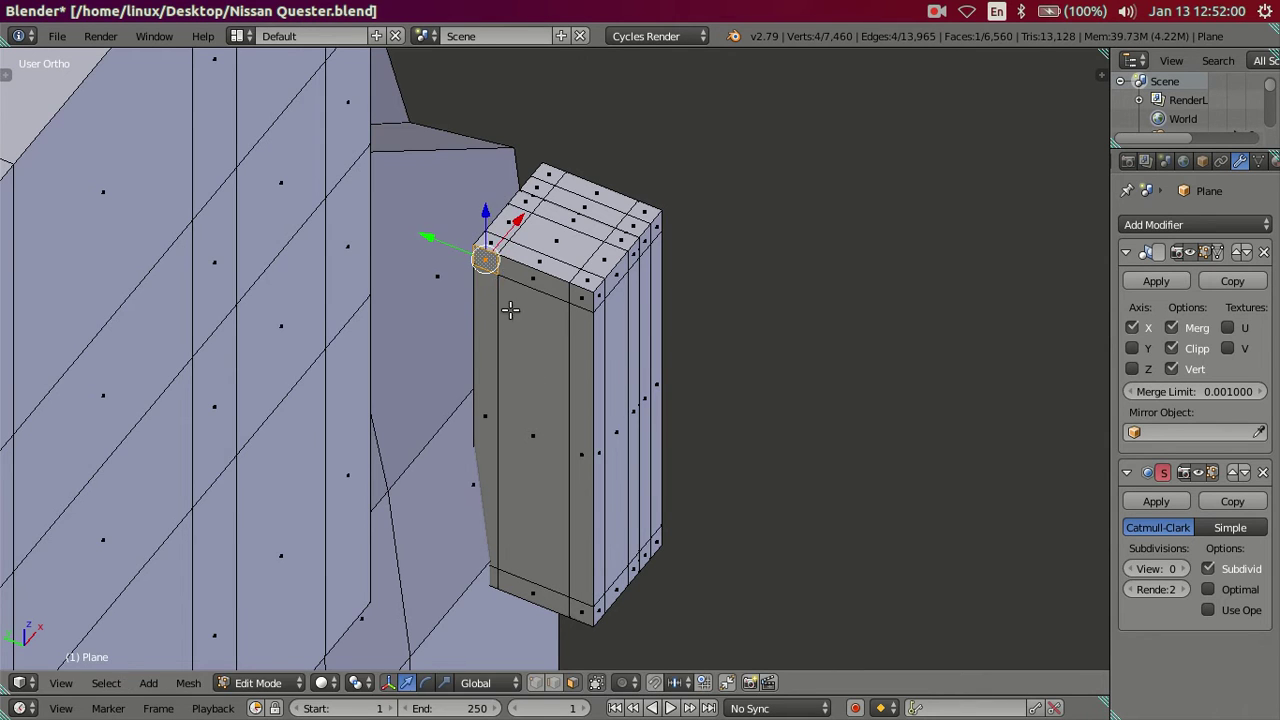
{"action": "key", "text": "g"}
{"action": "key", "text": "z"}
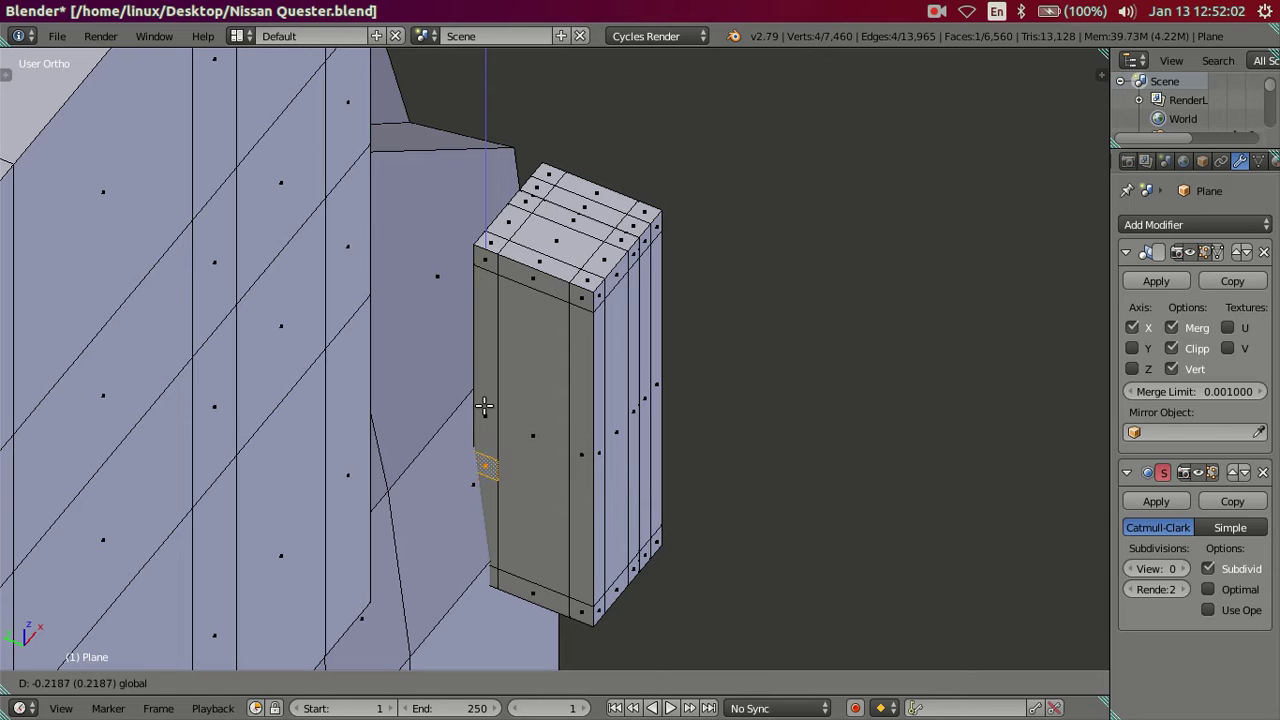
{"action": "left_click", "coordinate": [486, 394]}
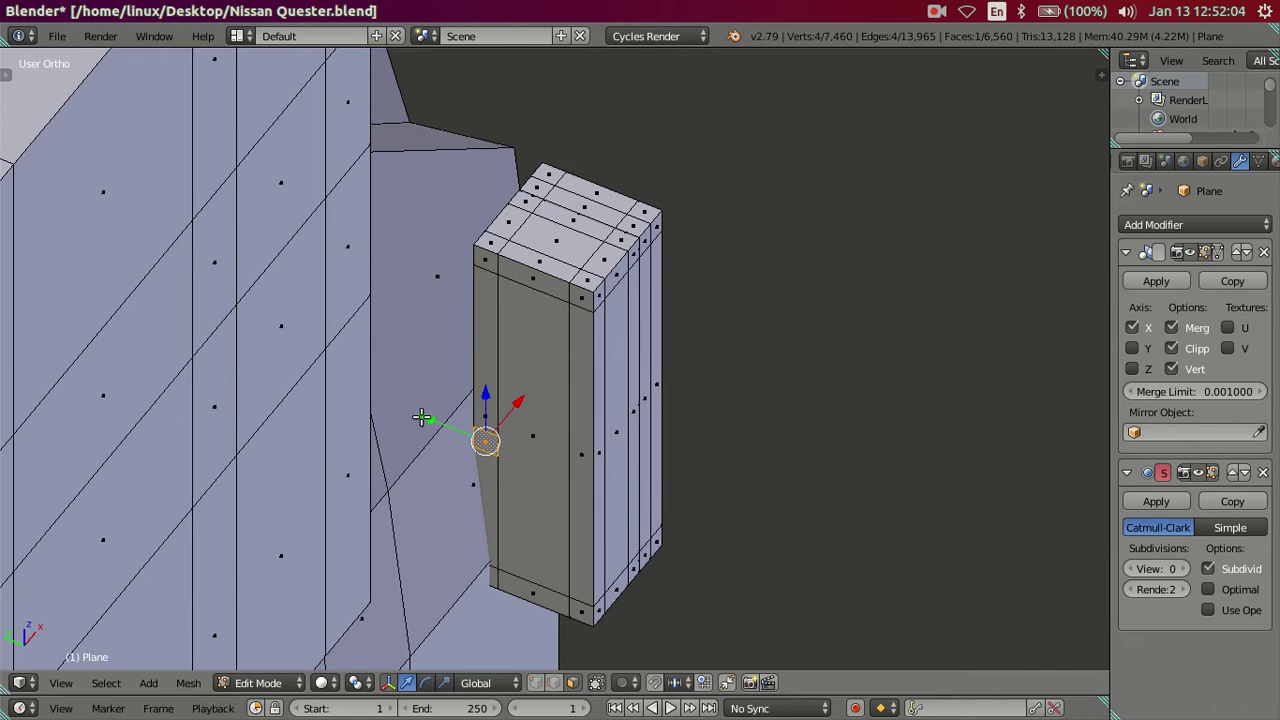
{"action": "key", "text": "g"}
{"action": "key", "text": "y"}
{"action": "left_click", "coordinate": [477, 436]}
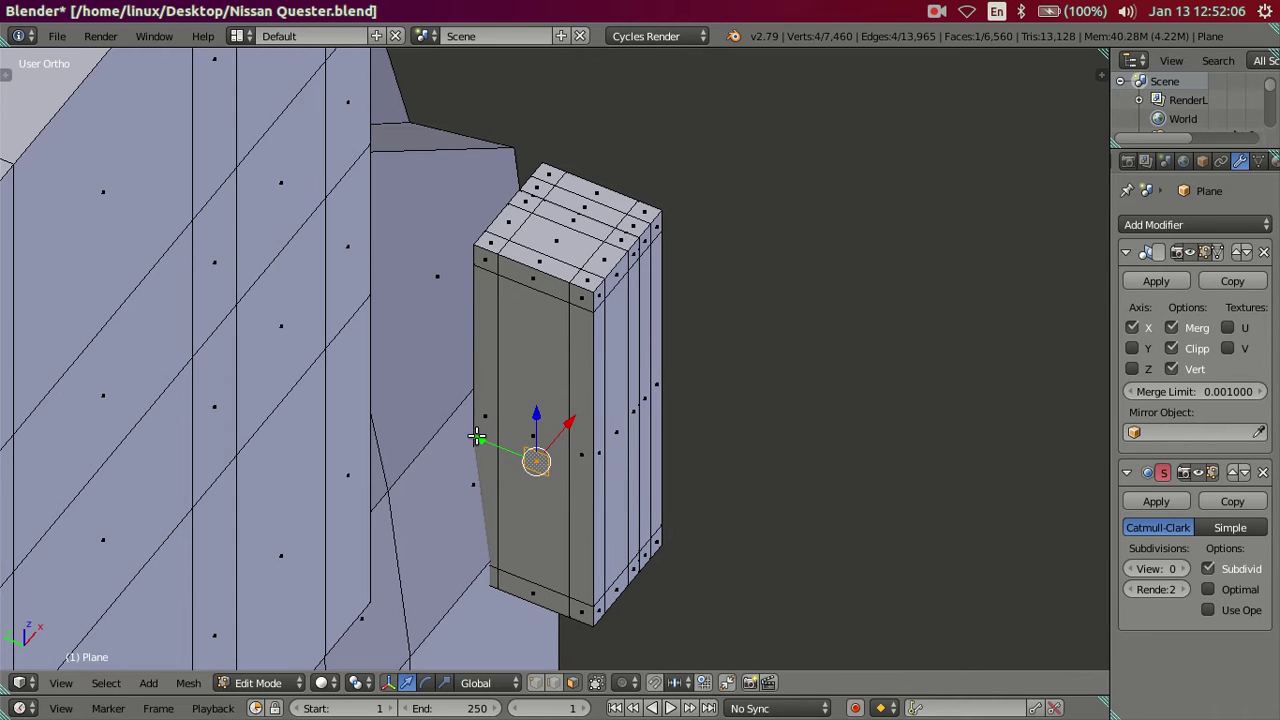
{"action": "key", "text": "g"}
{"action": "key", "text": "y"}
{"action": "left_click", "coordinate": [466, 434]}
Extrude the copied face leftward twice into a long thin strip
{"action": "middle_click_drag", "start_coordinate": [943, 491], "coordinate": [931, 466]}
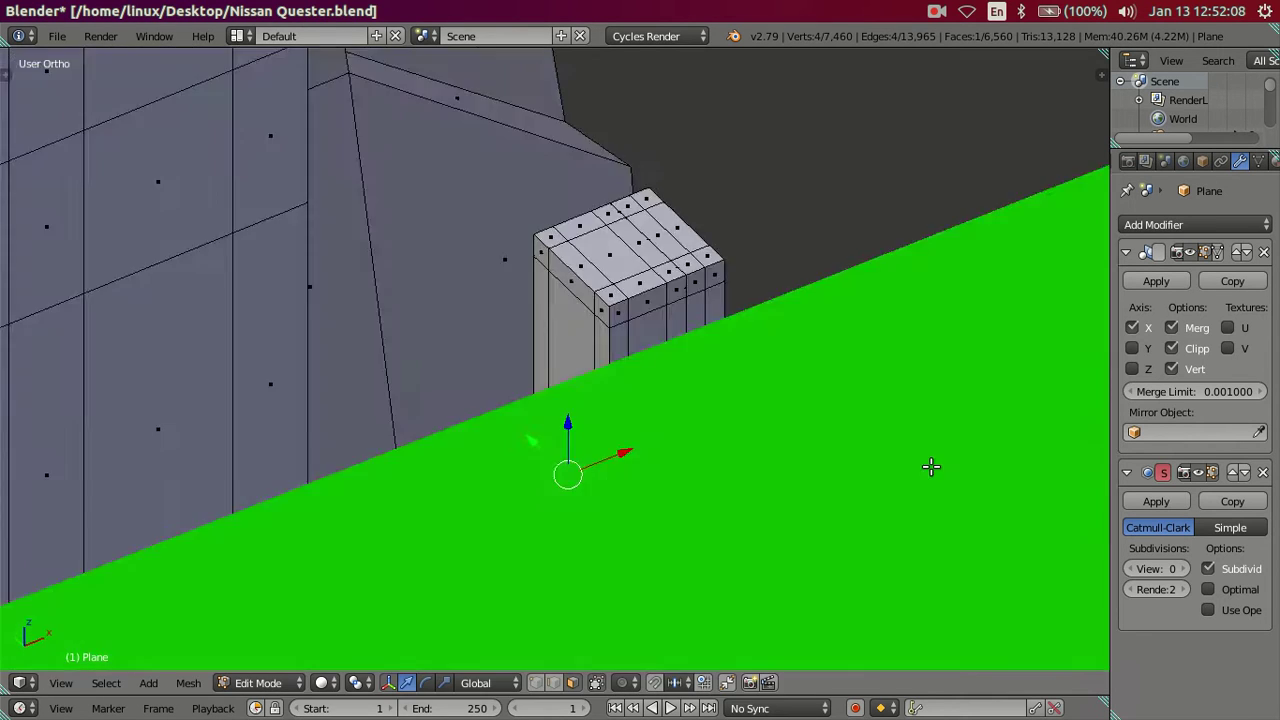
{"action": "scroll", "coordinate": [875, 500], "scroll_direction": "up", "scroll_amount": 5}
{"action": "scroll", "coordinate": [875, 500], "scroll_direction": "down", "scroll_amount": 5}
{"action": "scroll", "coordinate": [875, 500], "scroll_direction": "up", "scroll_amount": 2}
{"action": "scroll", "coordinate": [875, 500], "scroll_direction": "up", "scroll_amount": 1}
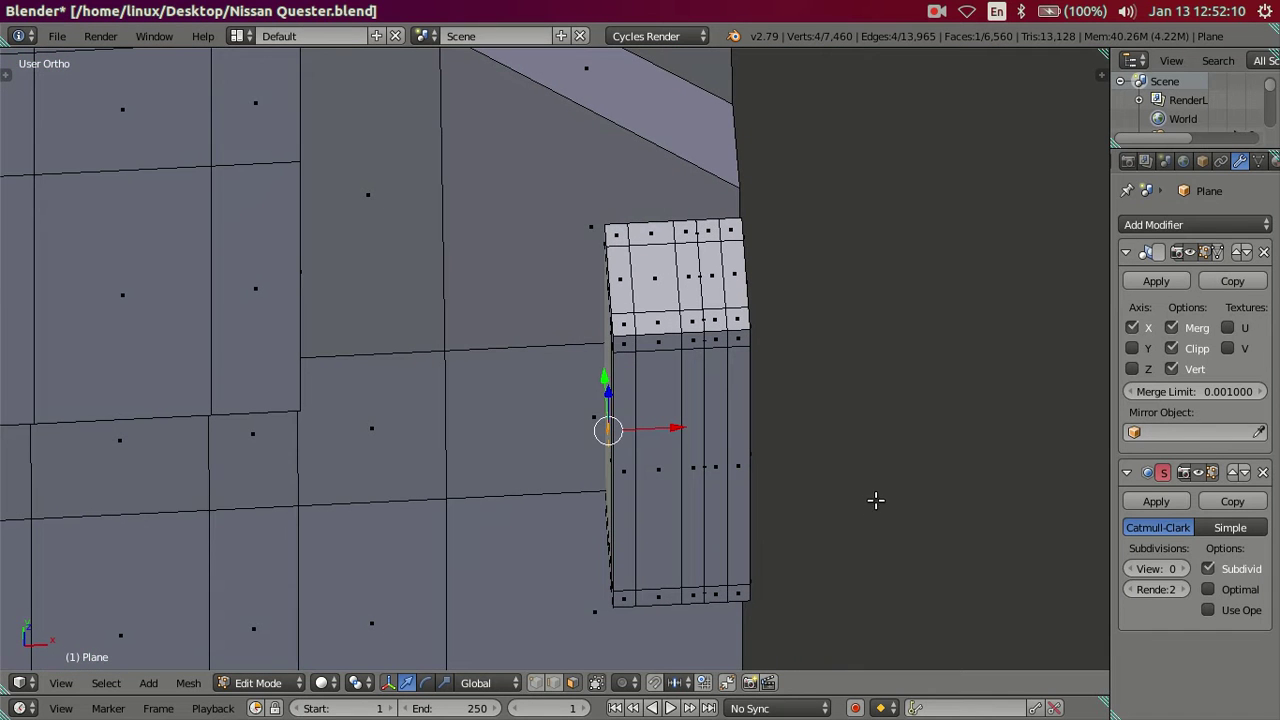
{"action": "key", "text": "e"}
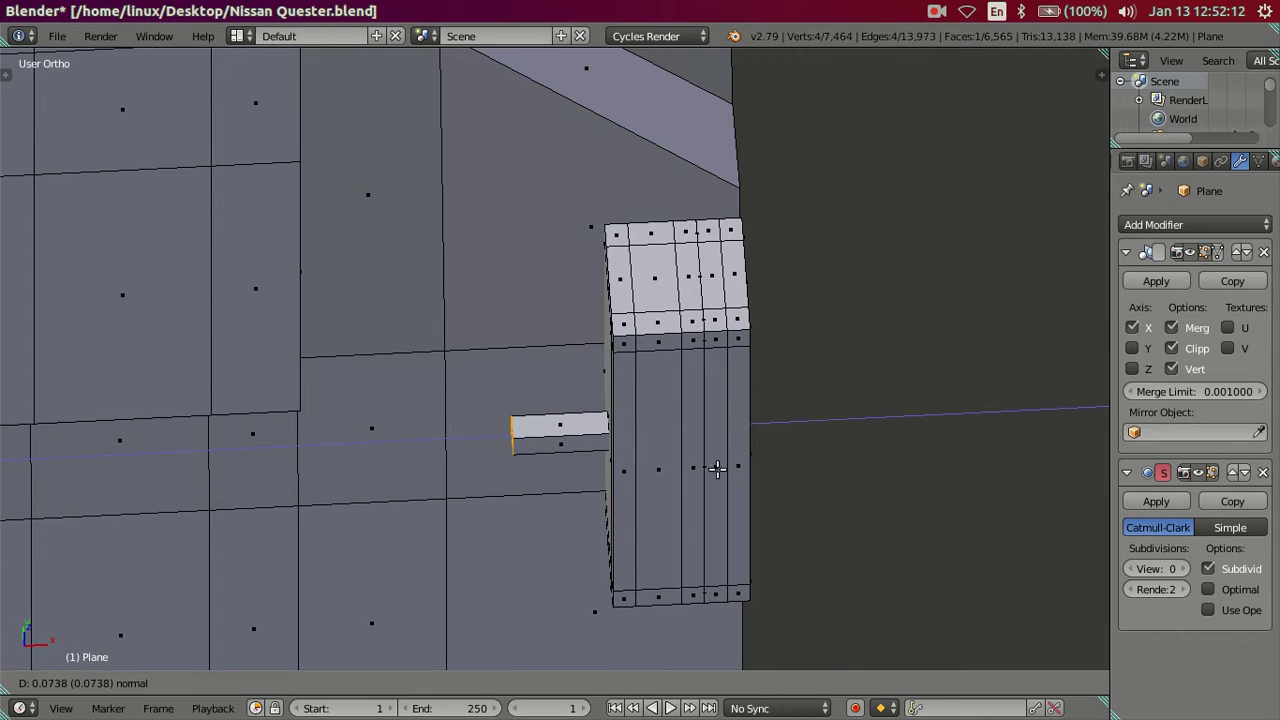
{"action": "left_click", "coordinate": [760, 483]}
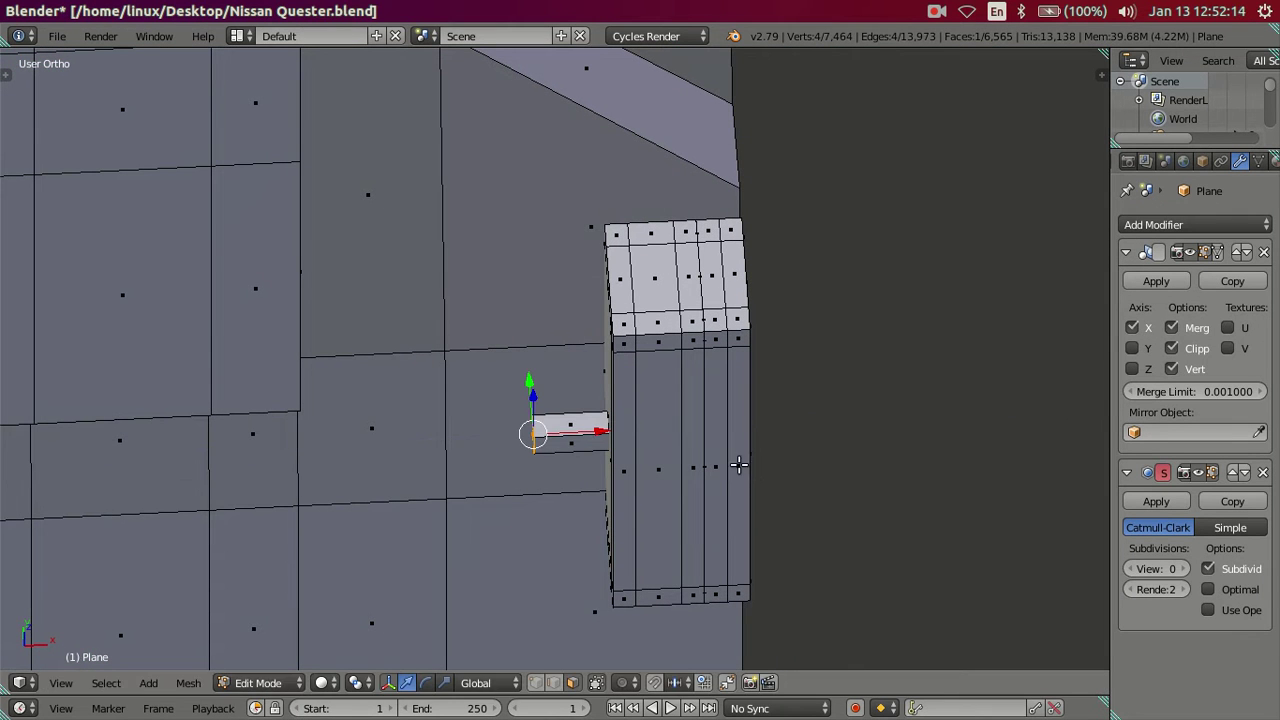
{"action": "key", "text": "e"}
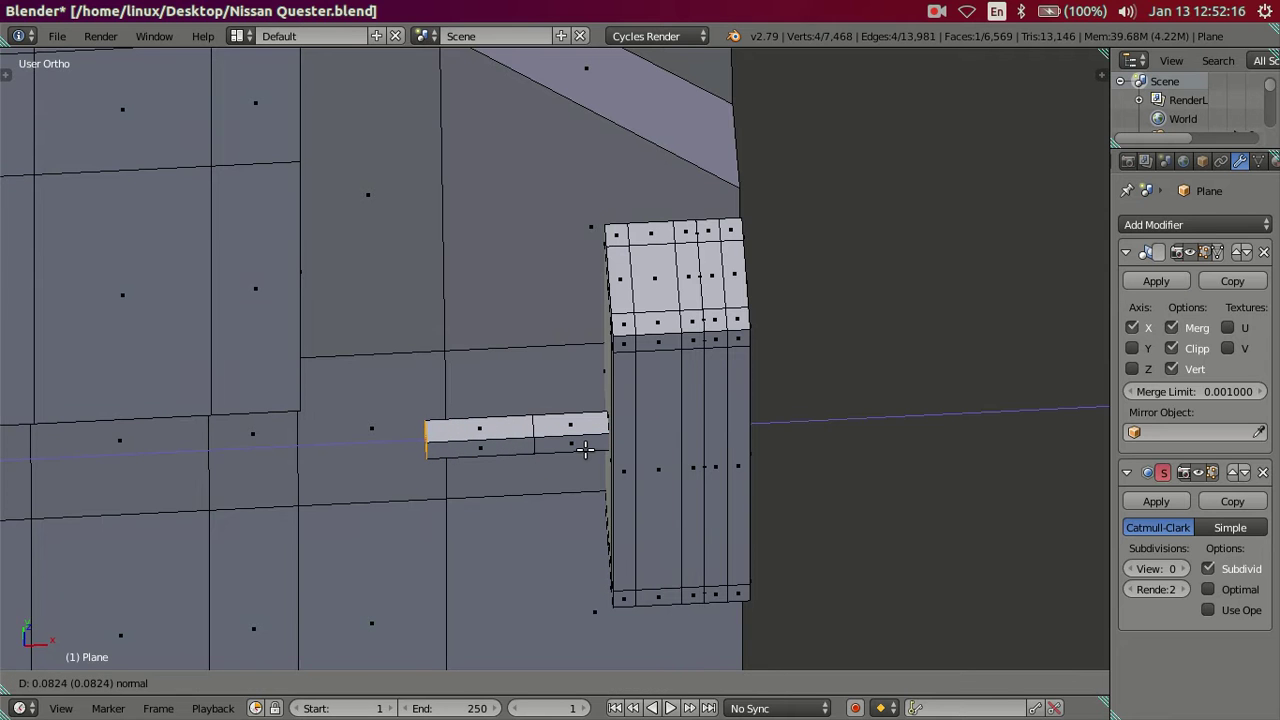
{"action": "left_click", "coordinate": [587, 448]}
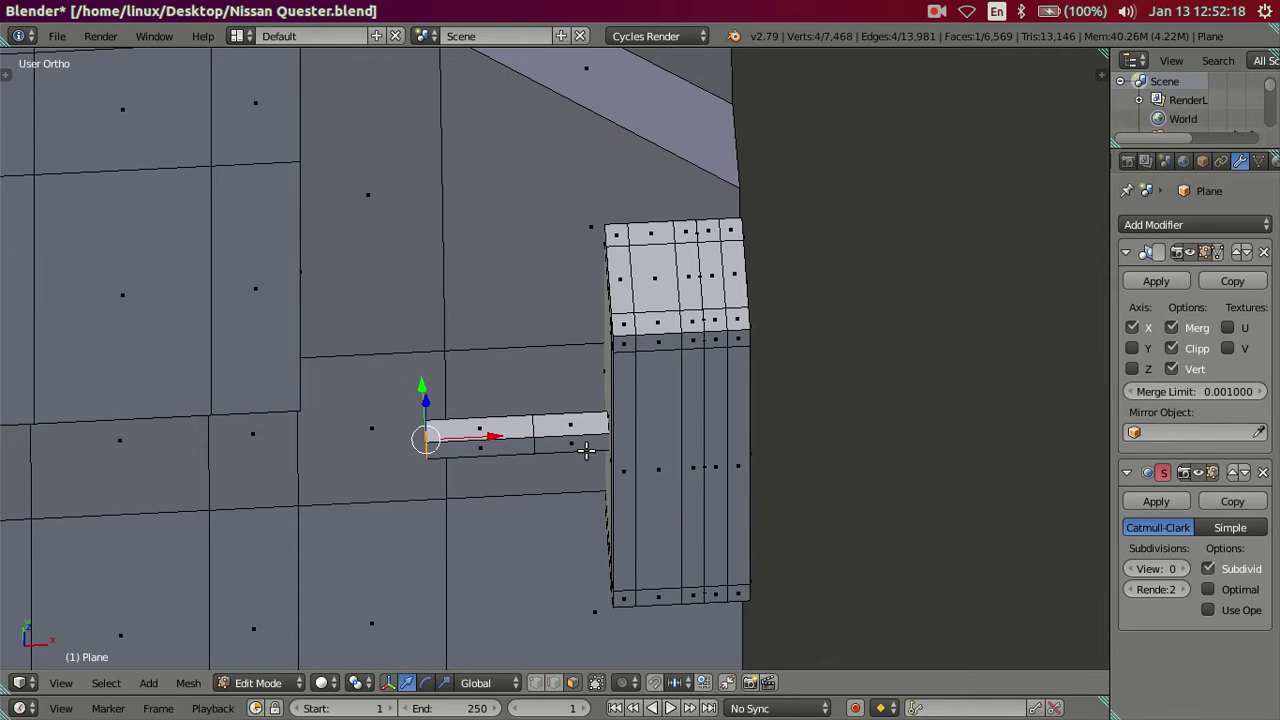
Extrude the strip's end once more and raise it upward, shifting its top left
{"action": "mouse_move", "coordinate": [599, 449]}
{"action": "middle_mouse_down"}
{"action": "mouse_move", "coordinate": [490, 370]}
{"action": "mouse_move", "coordinate": [491, 280]}
{"action": "mouse_move", "coordinate": [493, 337]}
{"action": "middle_mouse_up"}
{"action": "key", "text": "e"}
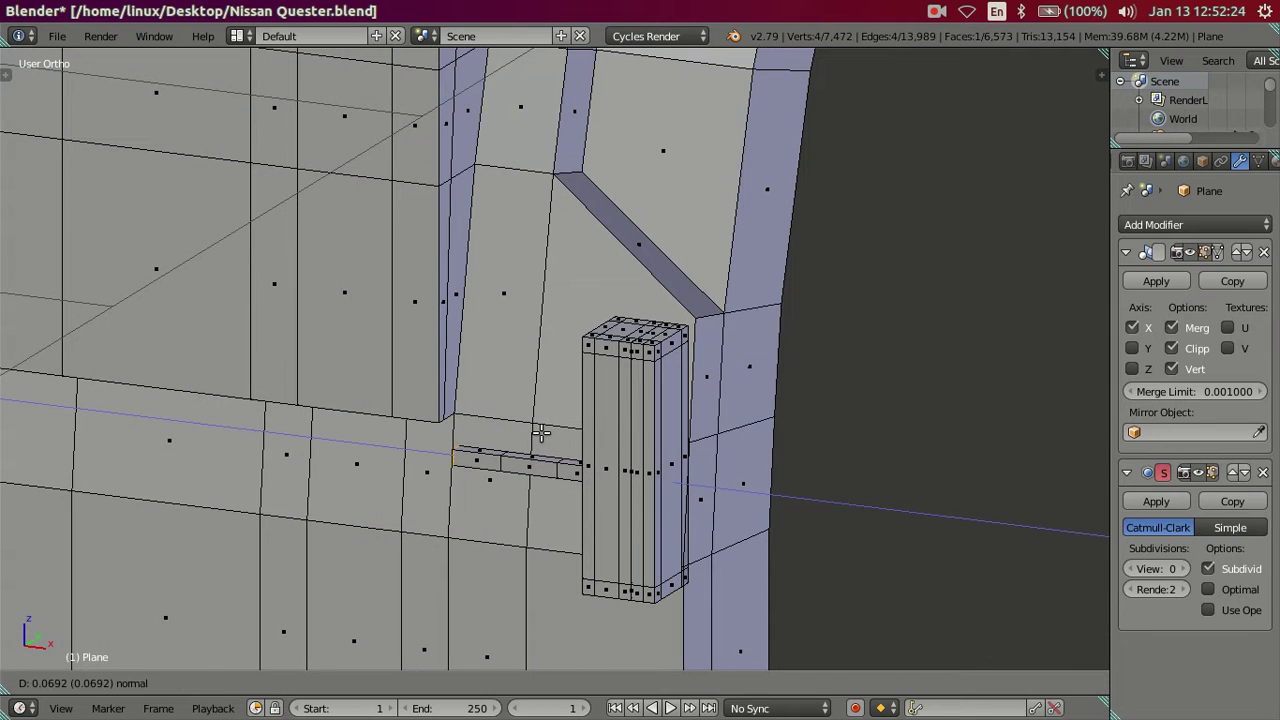
{"action": "left_click", "coordinate": [540, 432]}
{"action": "left_click_drag", "start_coordinate": [442, 389], "coordinate": [490, 155]}
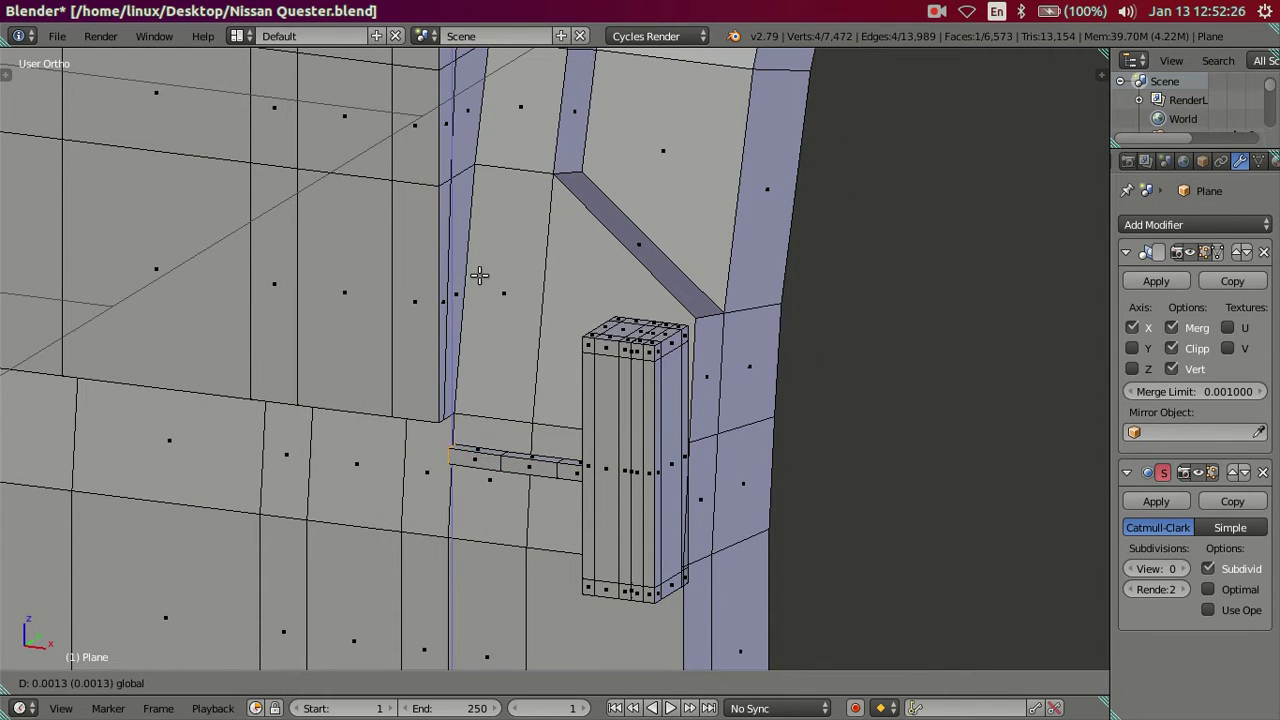
{"action": "middle_click_drag", "start_coordinate": [490, 155], "coordinate": [538, 266]}
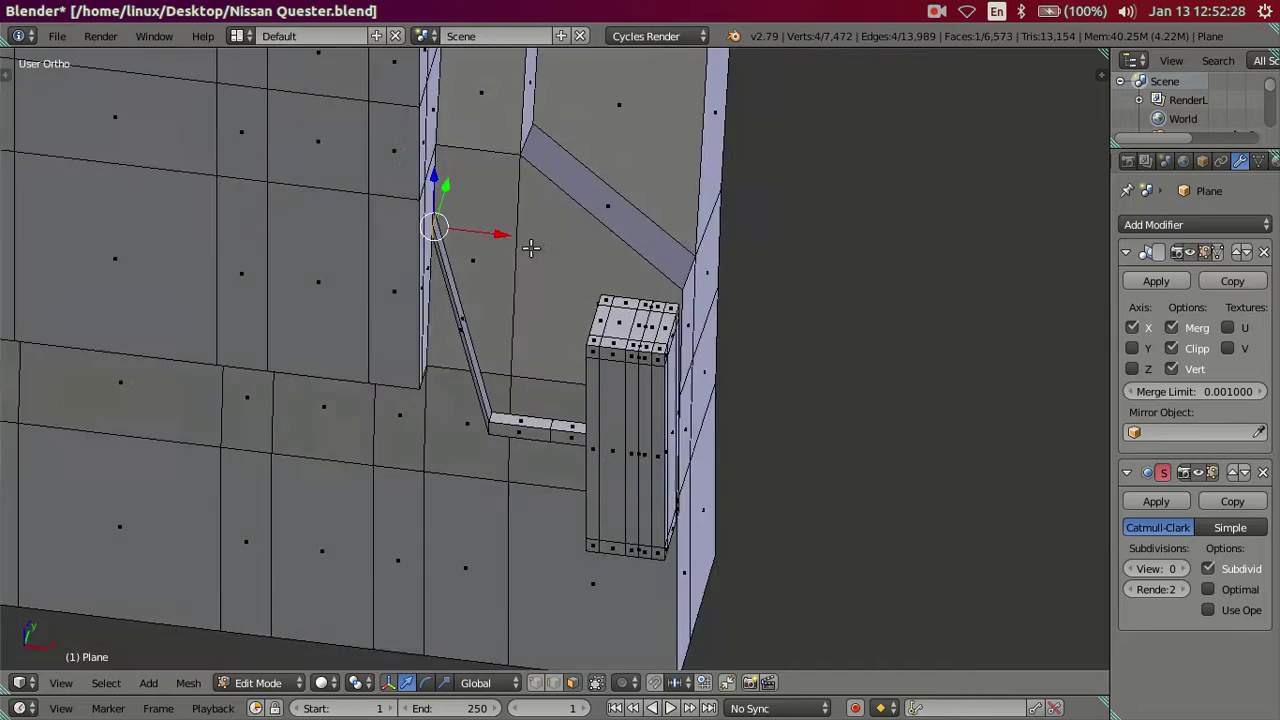
{"action": "left_click_drag", "start_coordinate": [492, 258], "coordinate": [472, 256]}
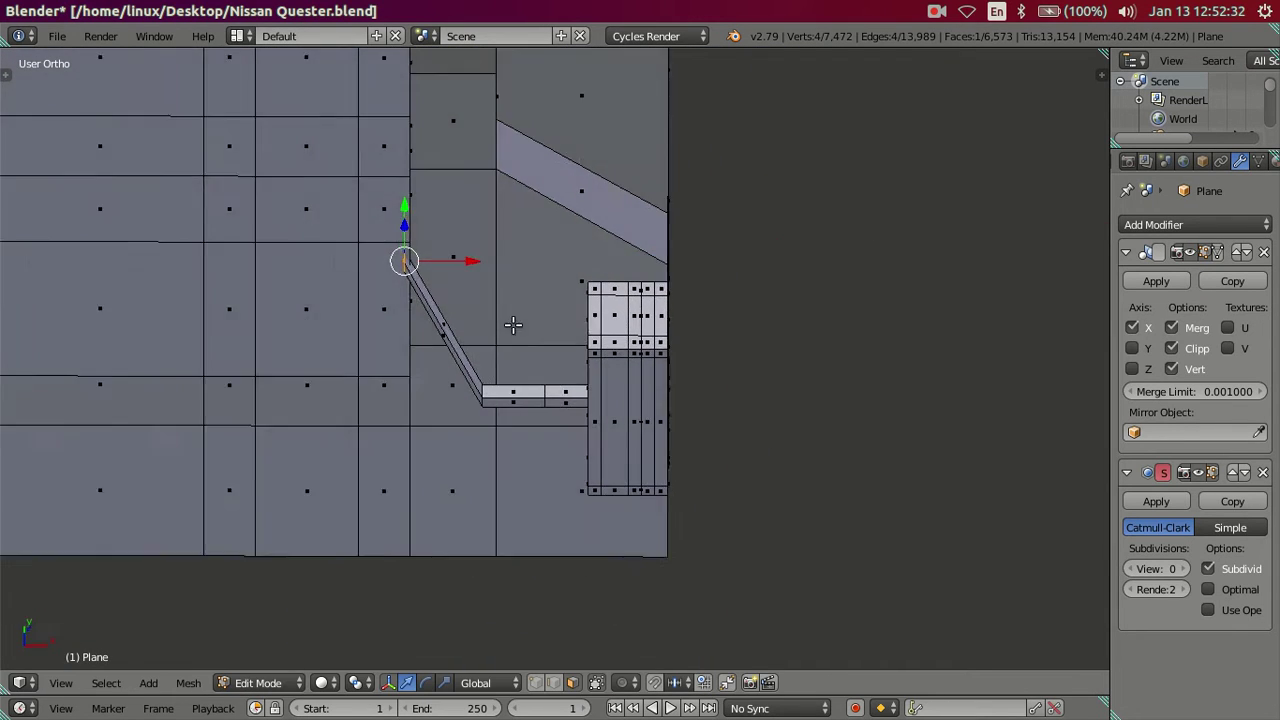
{"action": "middle_click_drag", "start_coordinate": [472, 256], "coordinate": [511, 329]}
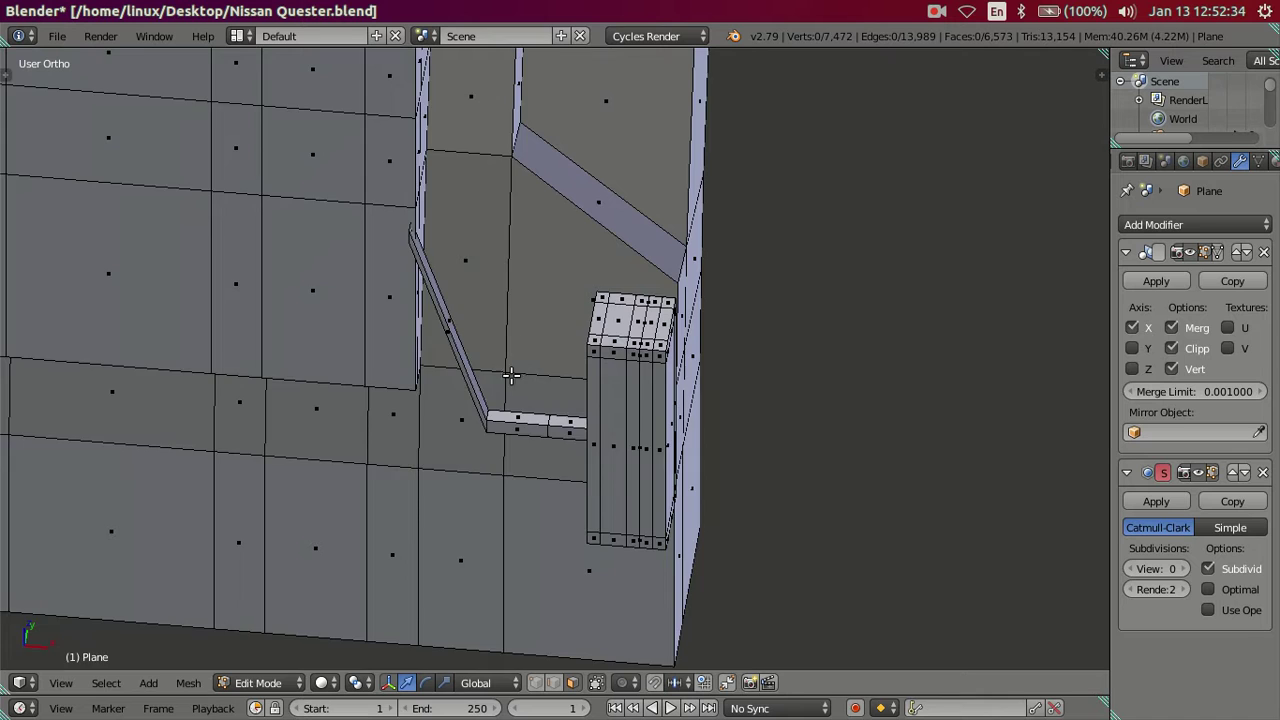
{"action": "scroll", "coordinate": [500, 460], "scroll_direction": "up", "scroll_amount": 2}
Loop cut the strip and move the new corner up the diagonal and left along X
{"action": "key", "text": "ctrl+r"}
{"action": "left_click", "coordinate": [501, 452]}
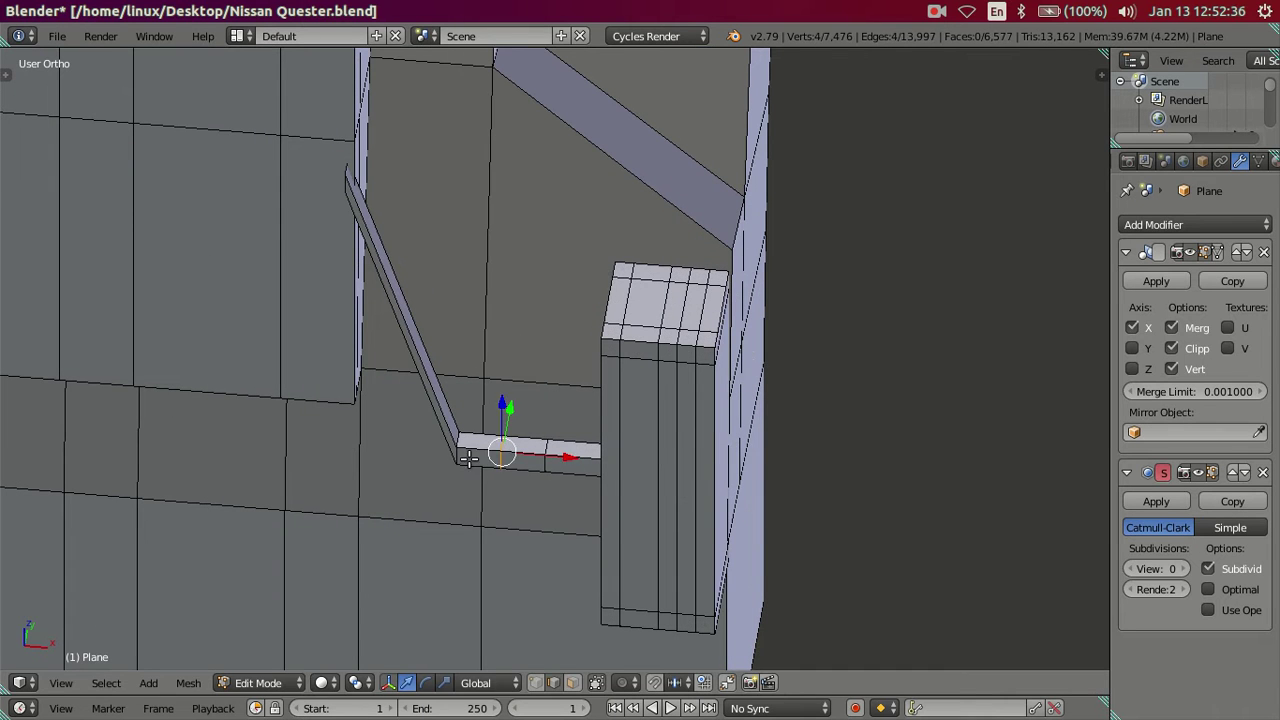
{"action": "left_click", "coordinate": [483, 425]}
{"action": "key", "text": "g"}
{"action": "key", "text": "g"}
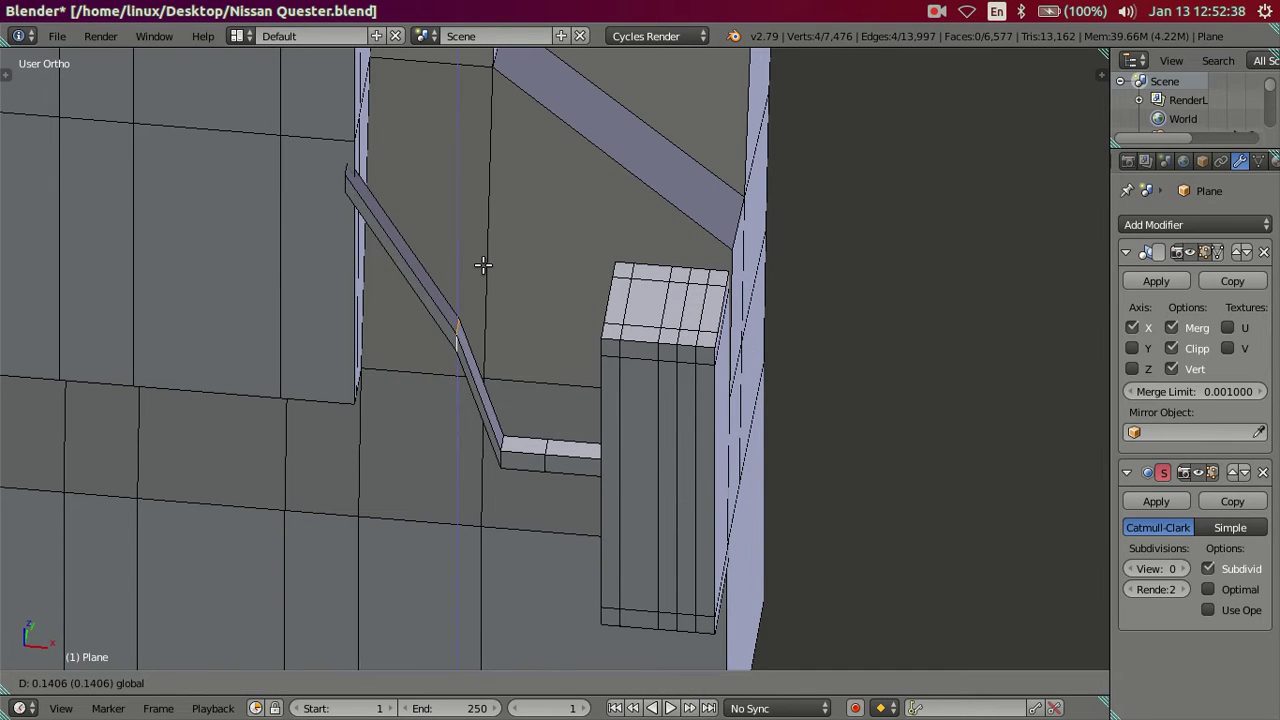
{"action": "left_click", "coordinate": [470, 245]}
{"action": "key", "text": "g"}
{"action": "key", "text": "x"}
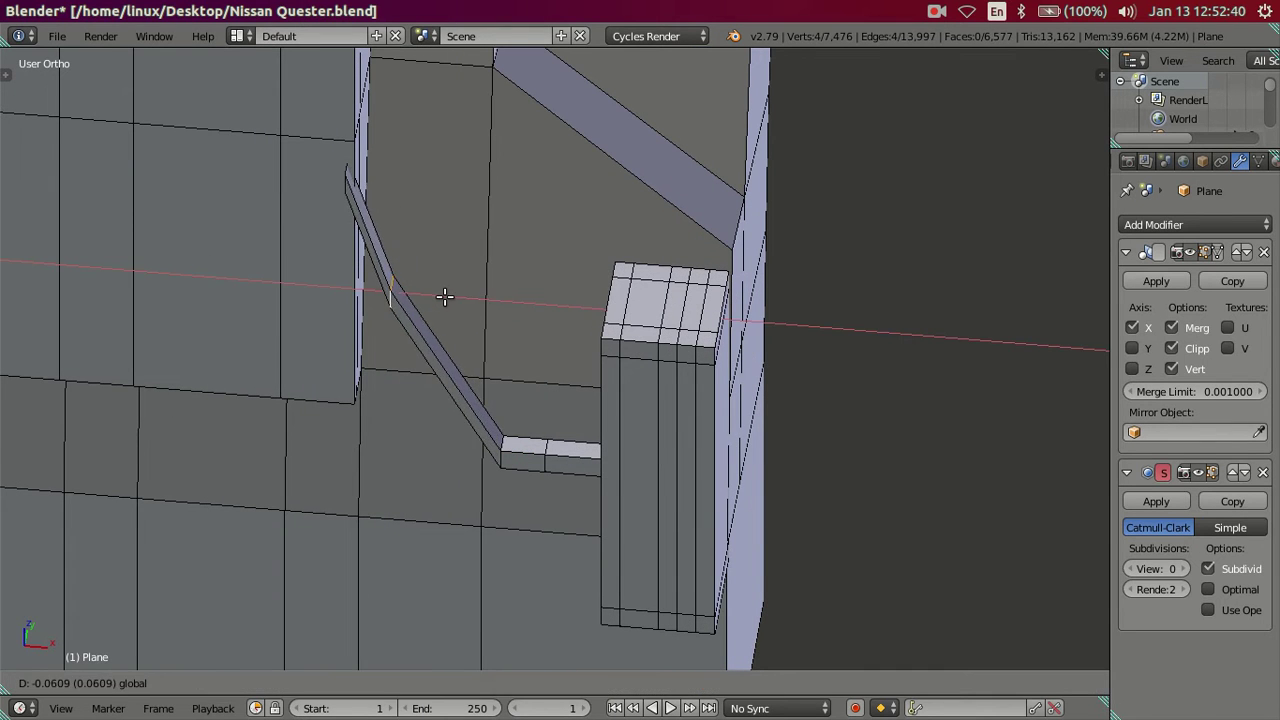
{"action": "left_click", "coordinate": [445, 292]}
{"action": "mouse_move", "coordinate": [531, 289]}
{"action": "middle_mouse_down"}
{"action": "mouse_move", "coordinate": [430, 302]}
{"action": "mouse_move", "coordinate": [486, 252]}
{"action": "middle_mouse_up"}
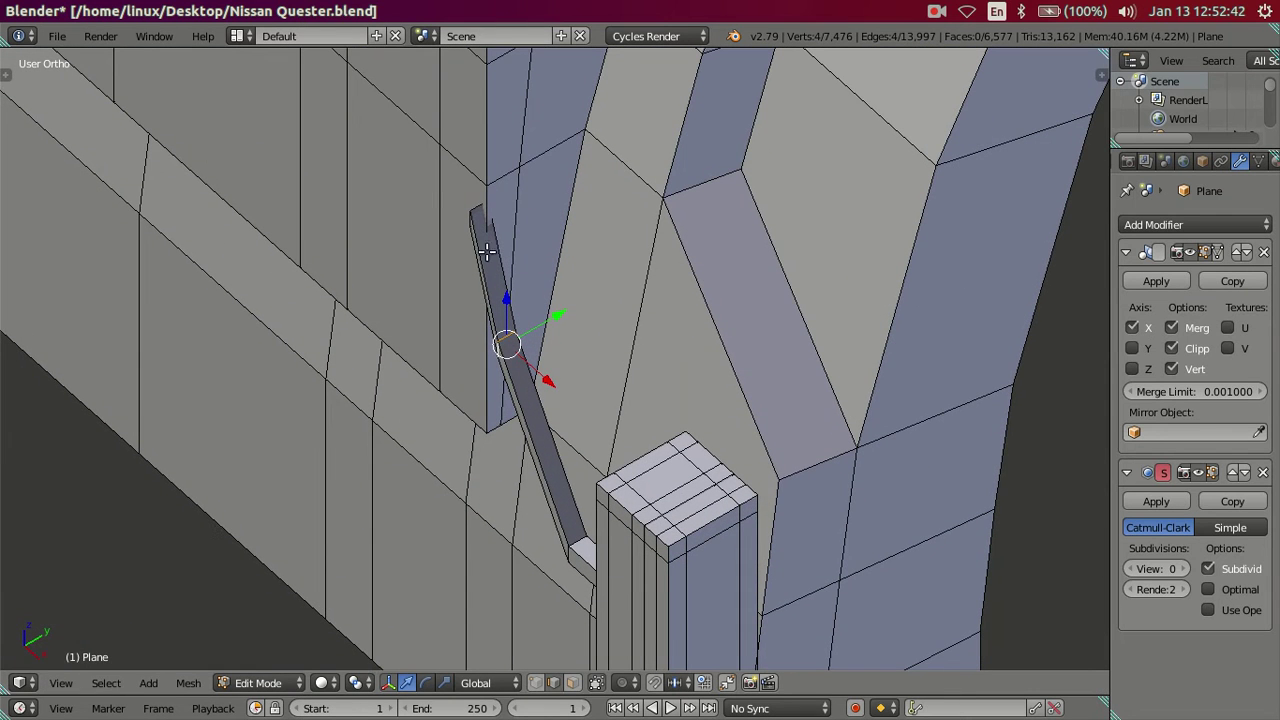
Select the strip's front and back top vertices in X-ray and shift them along Y
{"action": "right_click", "coordinate": [474, 200], "text": "shift"}
{"action": "key", "text": "z"}
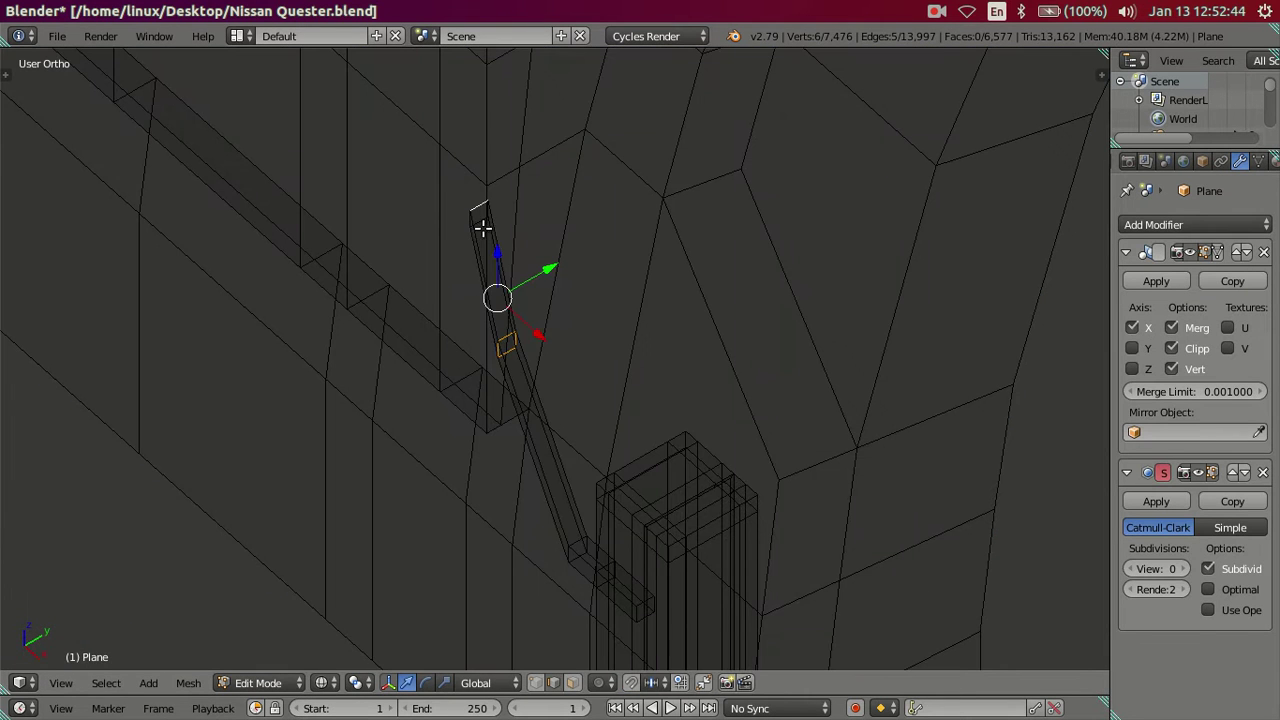
{"action": "right_click", "coordinate": [478, 212], "text": "shift"}
{"action": "key", "text": "z"}
{"action": "key", "text": "g"}
{"action": "key", "text": "y"}
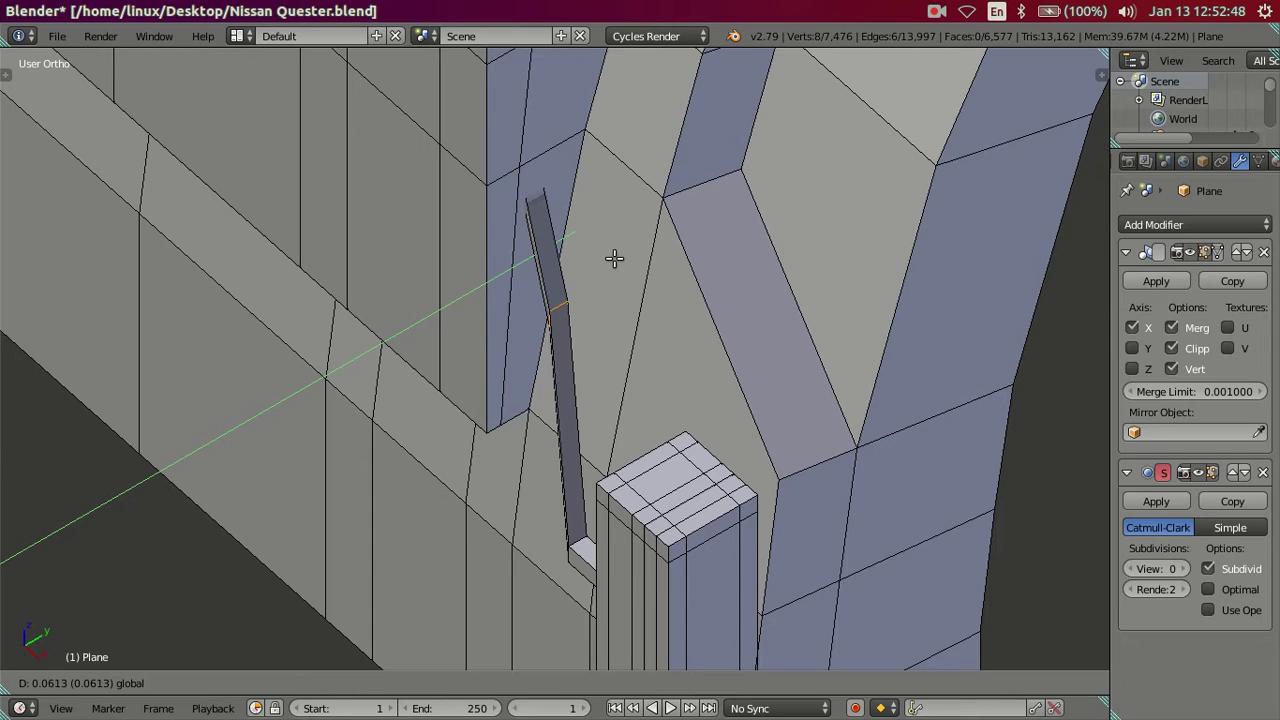
{"action": "left_click", "coordinate": [613, 258]}
Move the strip's side edge along Y, then reposition it once more
{"action": "mouse_move", "coordinate": [660, 240]}
{"action": "middle_mouse_down"}
{"action": "mouse_move", "coordinate": [600, 314]}
{"action": "mouse_move", "coordinate": [588, 258]}
{"action": "middle_mouse_up"}
{"action": "key", "text": "a"}
{"action": "right_click", "coordinate": [595, 226], "text": "alt"}
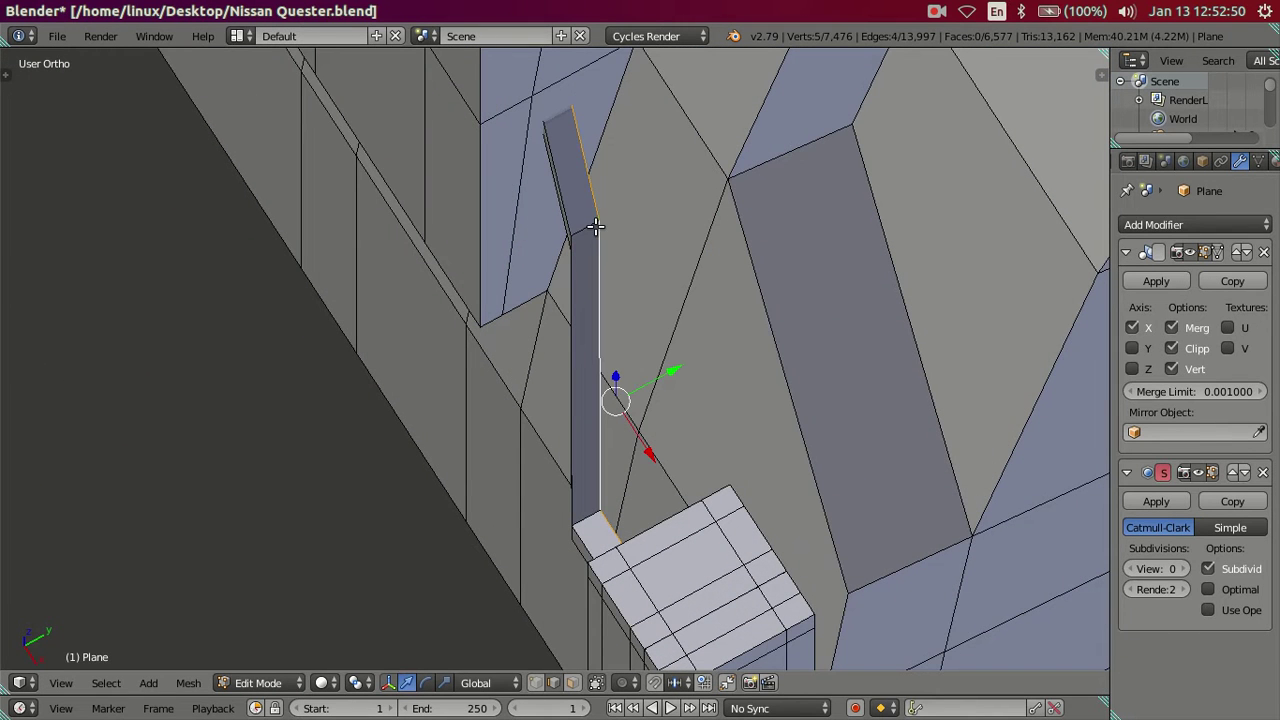
{"action": "key", "text": "a"}
{"action": "key", "text": "g"}
{"action": "key", "text": "y"}
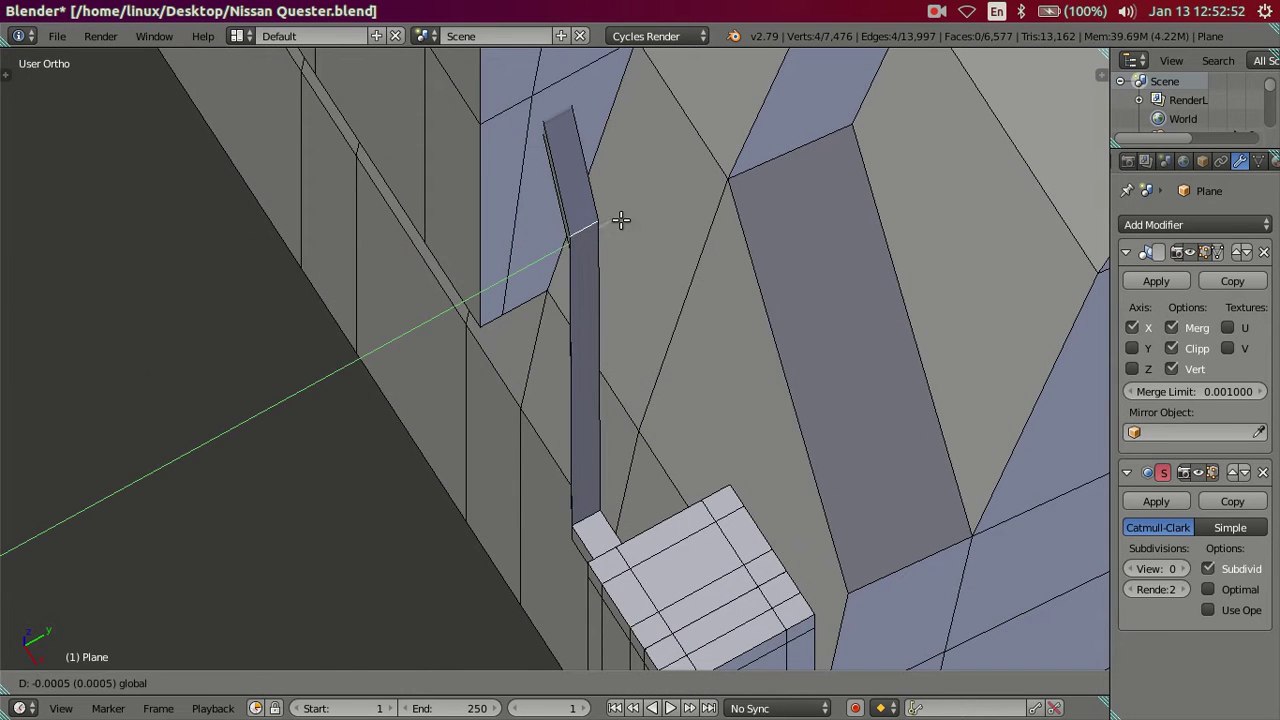
{"action": "left_click", "coordinate": [615, 250]}
{"action": "key", "text": "g"}
{"action": "left_click", "coordinate": [586, 266]}
Raise the strip's top end upward
{"action": "mouse_move", "coordinate": [586, 266]}
{"action": "middle_mouse_down"}
{"action": "mouse_move", "coordinate": [693, 163]}
{"action": "mouse_move", "coordinate": [557, 334]}
{"action": "mouse_move", "coordinate": [553, 358]}
{"action": "mouse_move", "coordinate": [526, 327]}
{"action": "middle_mouse_up"}
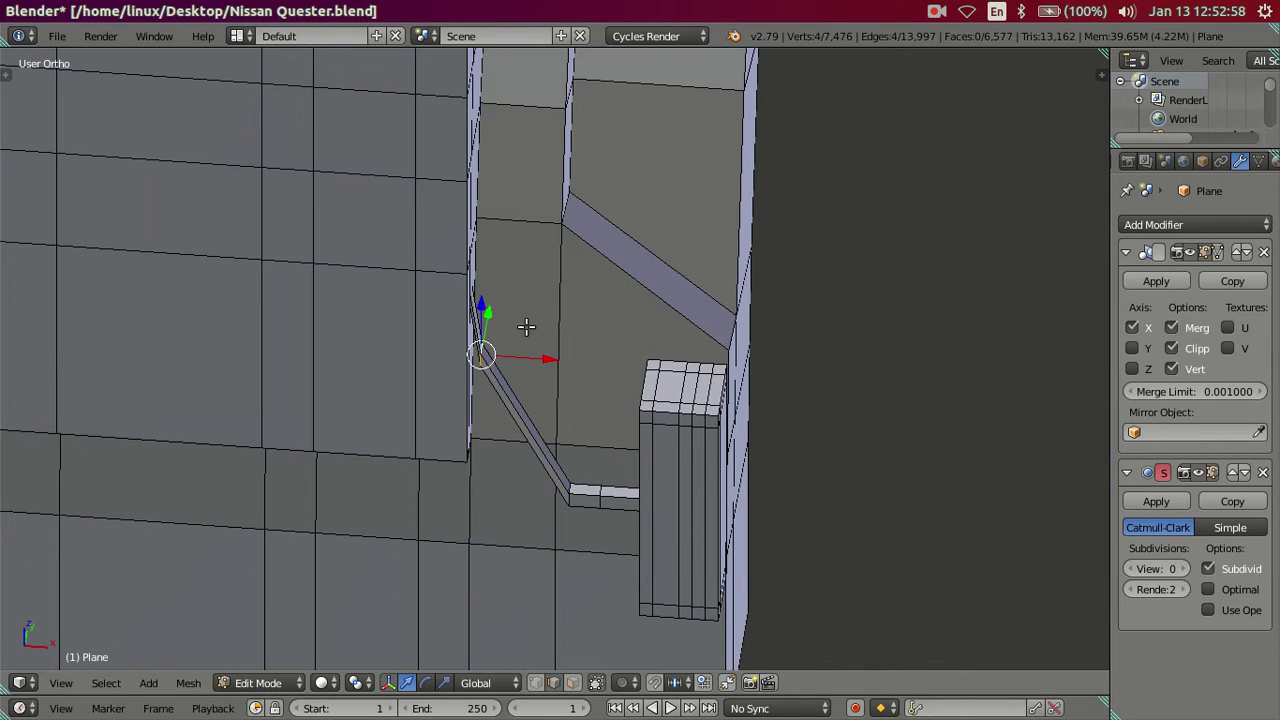
{"action": "key", "text": "g"}
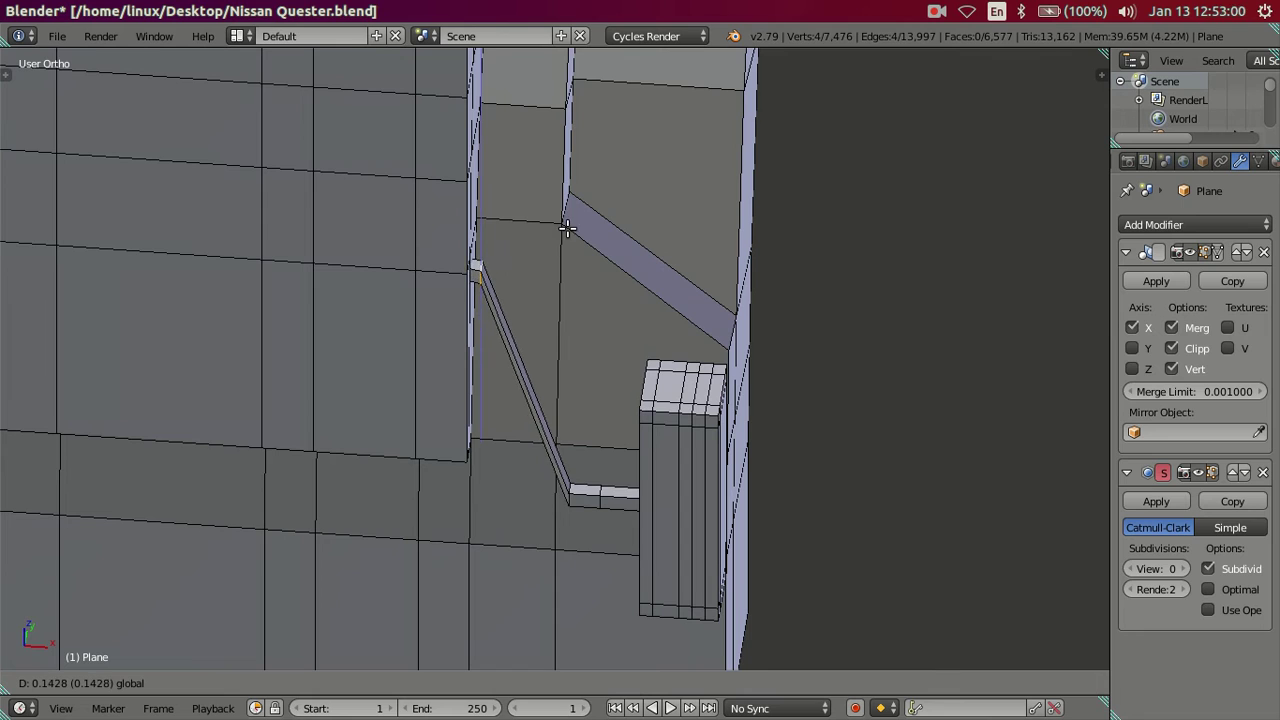
{"action": "left_click", "coordinate": [575, 240]}
{"action": "mouse_move", "coordinate": [575, 240]}
{"action": "middle_mouse_down"}
{"action": "mouse_move", "coordinate": [503, 263]}
{"action": "mouse_move", "coordinate": [524, 267]}
{"action": "mouse_move", "coordinate": [520, 520]}
{"action": "mouse_move", "coordinate": [646, 449]}
{"action": "mouse_move", "coordinate": [623, 480]}
{"action": "mouse_move", "coordinate": [626, 456]}
{"action": "middle_mouse_up"}
{"action": "key", "text": "a"}
Add two centred edge loops across the strip's short horizontal section
{"action": "key", "text": "ctrl+r"}
{"action": "left_click", "coordinate": [636, 428]}
{"action": "right_click", "coordinate": [636, 428]}
{"action": "key", "text": "ctrl+r"}
{"action": "left_click", "coordinate": [665, 437]}
{"action": "right_click", "coordinate": [665, 437]}
{"action": "key", "text": "a"}
{"action": "scroll", "coordinate": [638, 447], "scroll_direction": "up", "scroll_amount": 1}
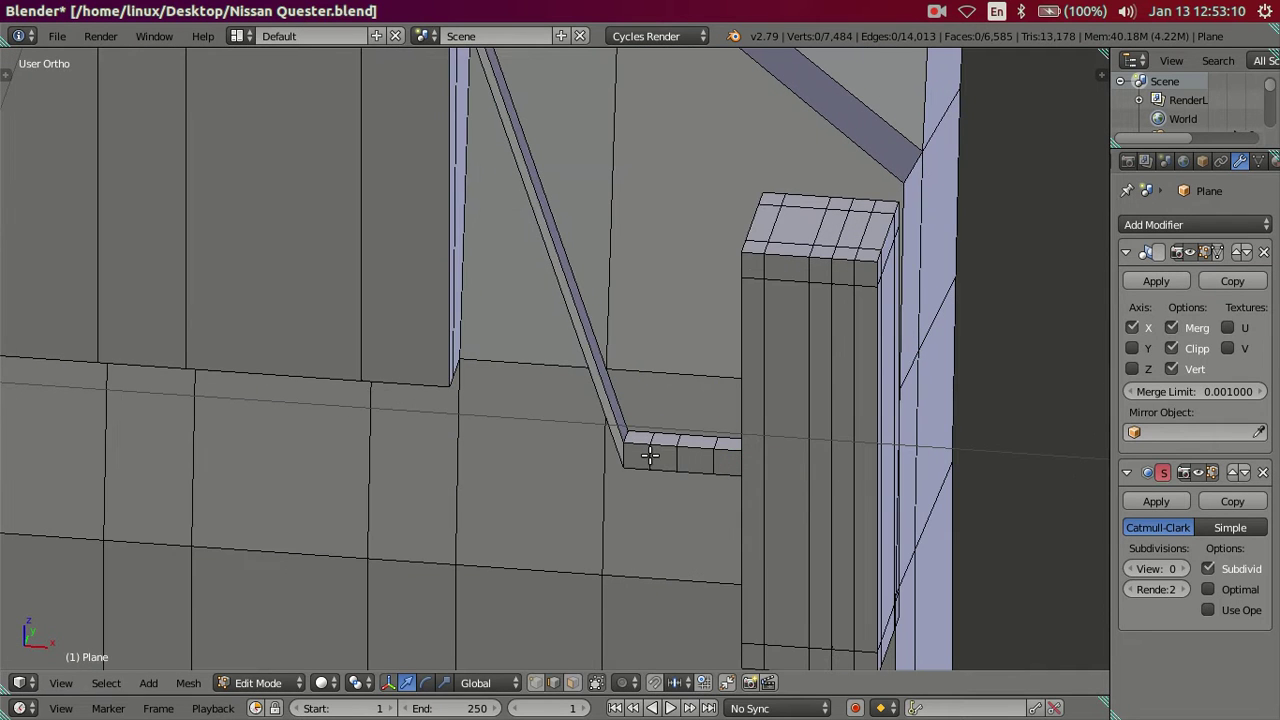
Extend the strip's corner further left and raise its section along Z
{"action": "key", "text": "g"}
{"action": "left_click", "coordinate": [701, 452]}
{"action": "key", "text": "s"}
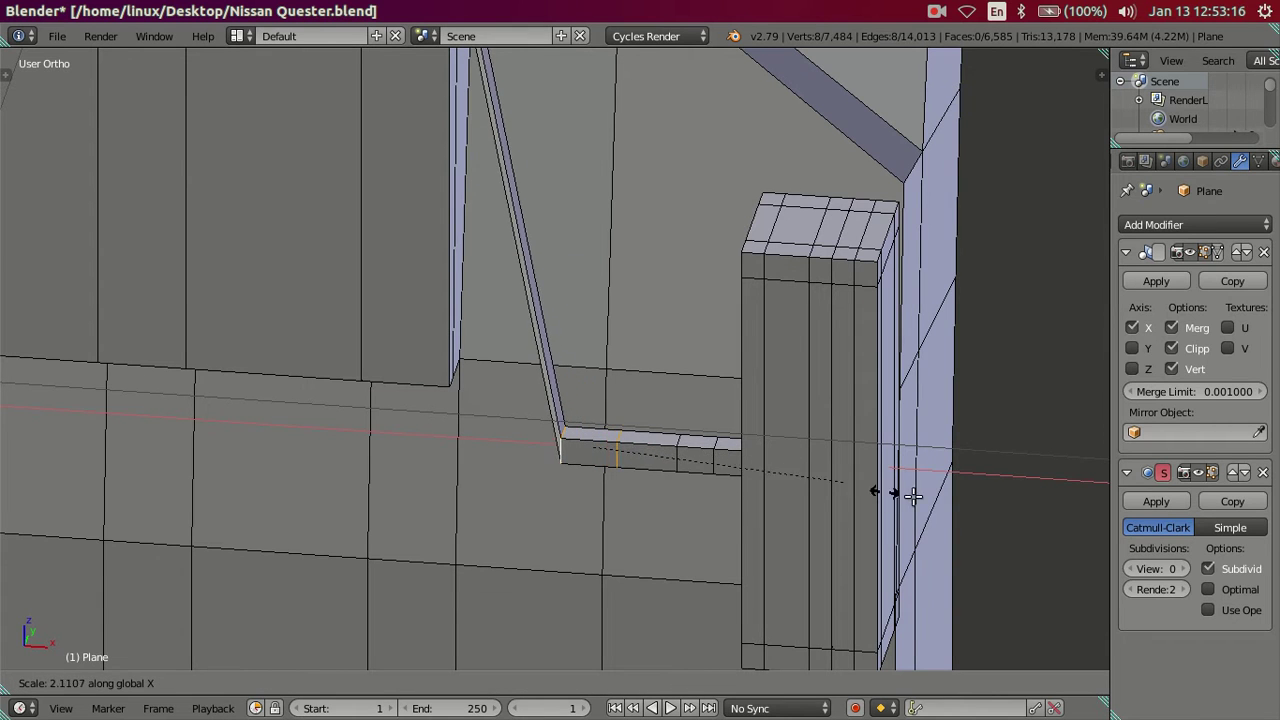
{"action": "left_click", "coordinate": [799, 460]}
{"action": "key", "text": "g"}
{"action": "key", "text": "z"}
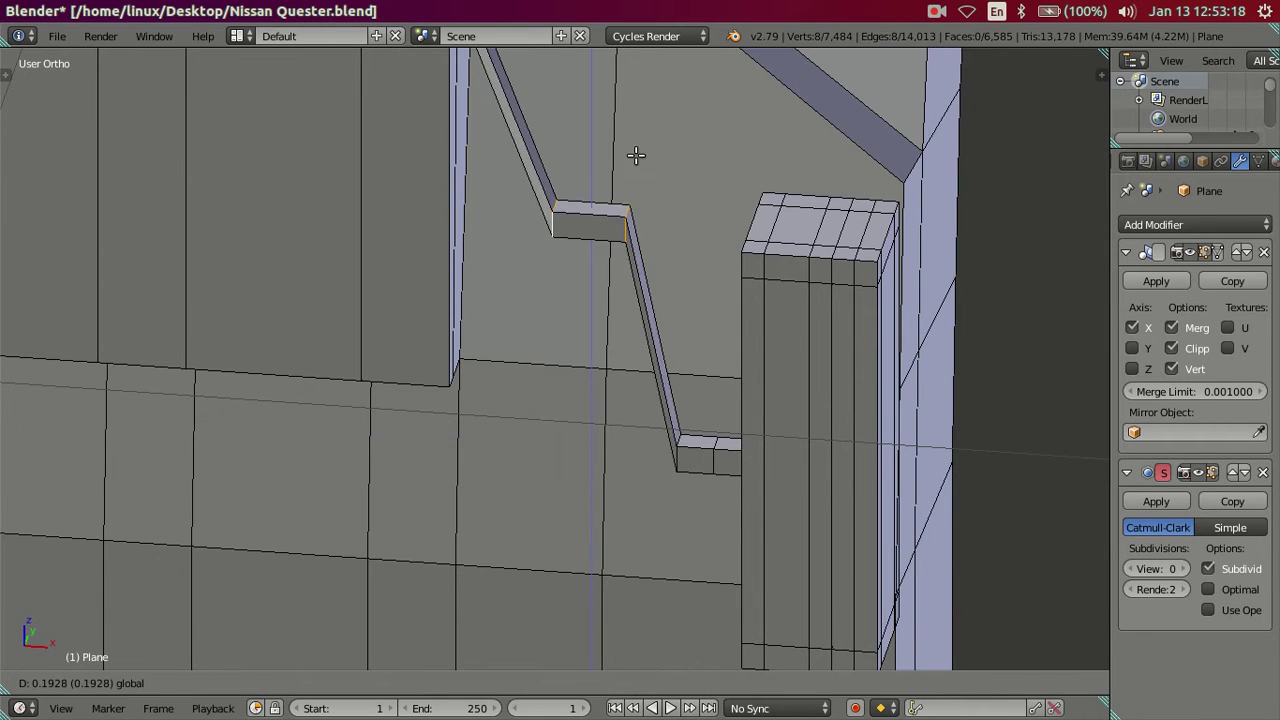
{"action": "left_click", "coordinate": [595, 382]}
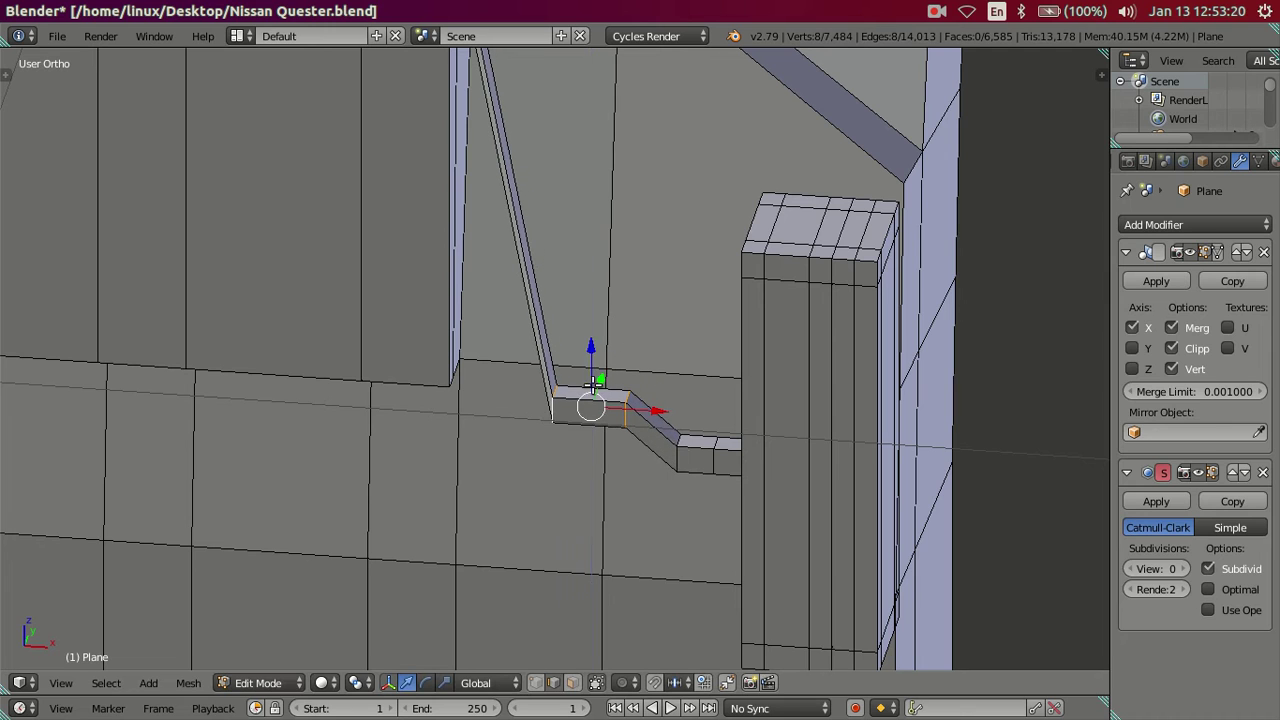
{"action": "key", "text": "g"}
{"action": "left_click", "coordinate": [557, 157]}
Raise the strip's top vertices along Z and slide them along Y
{"action": "middle_click_drag", "start_coordinate": [557, 157], "coordinate": [570, 300]}
{"action": "scroll", "coordinate": [585, 383], "scroll_direction": "up", "scroll_amount": 2}
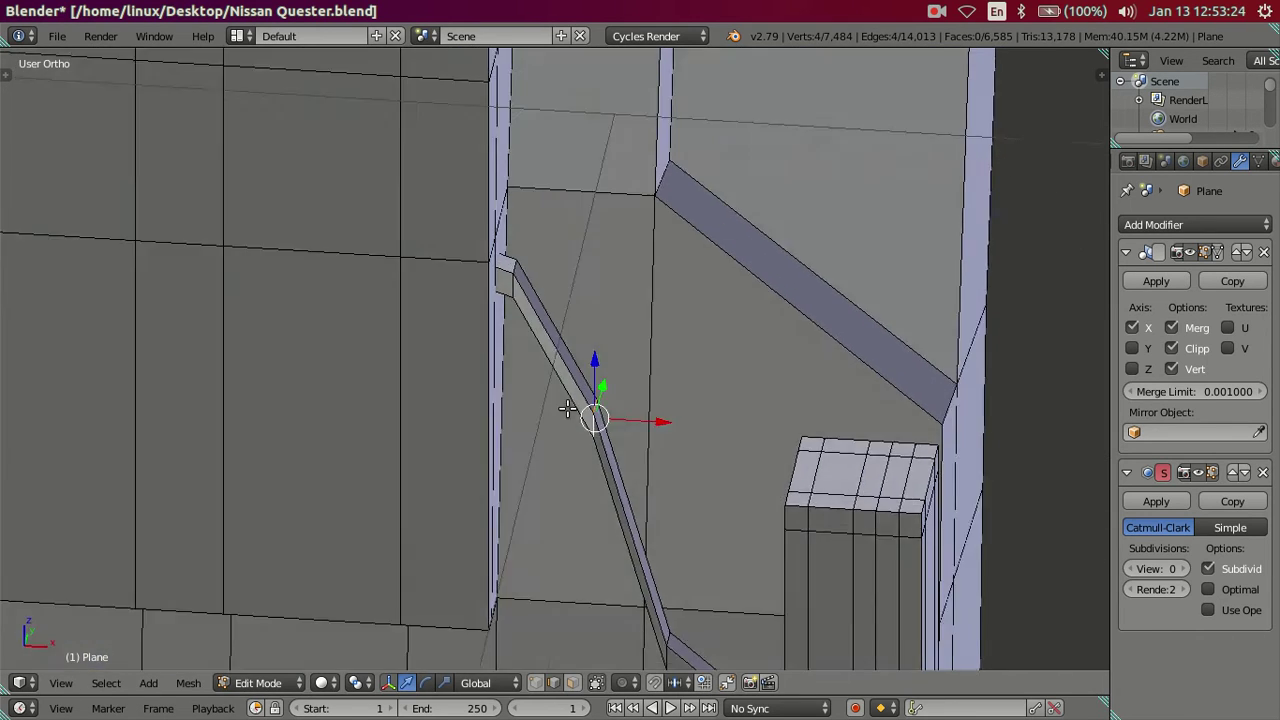
{"action": "middle_click_drag", "start_coordinate": [585, 383], "coordinate": [545, 390]}
{"action": "left_click_drag", "start_coordinate": [545, 390], "coordinate": [562, 333]}
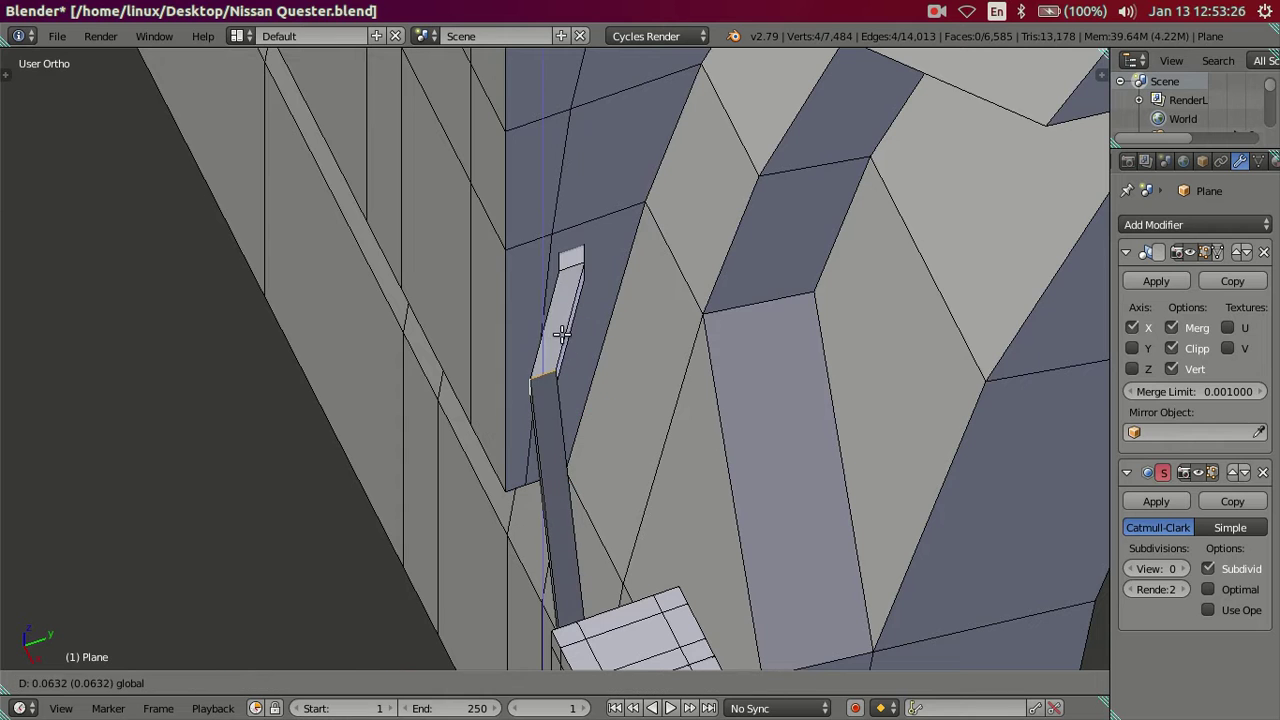
{"action": "key", "text": "y"}
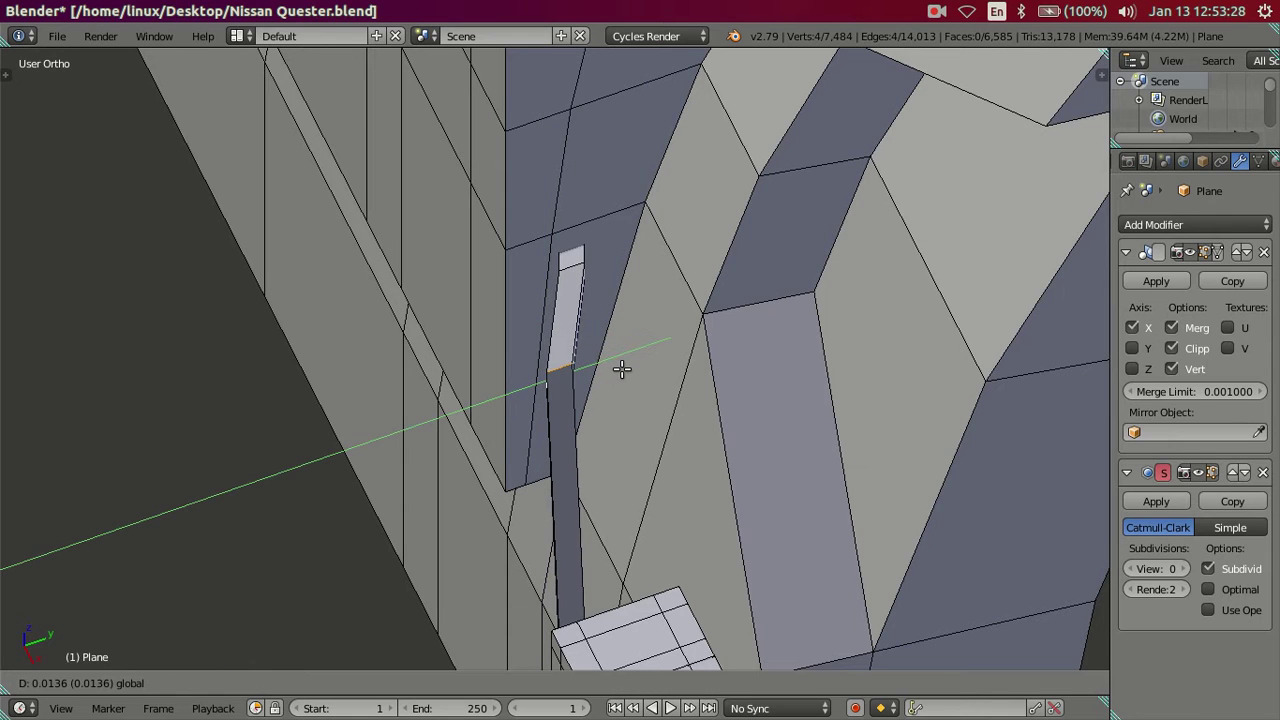
{"action": "left_click_drag", "start_coordinate": [575, 343], "coordinate": [606, 397]}
{"action": "middle_click_drag", "start_coordinate": [606, 397], "coordinate": [735, 456]}
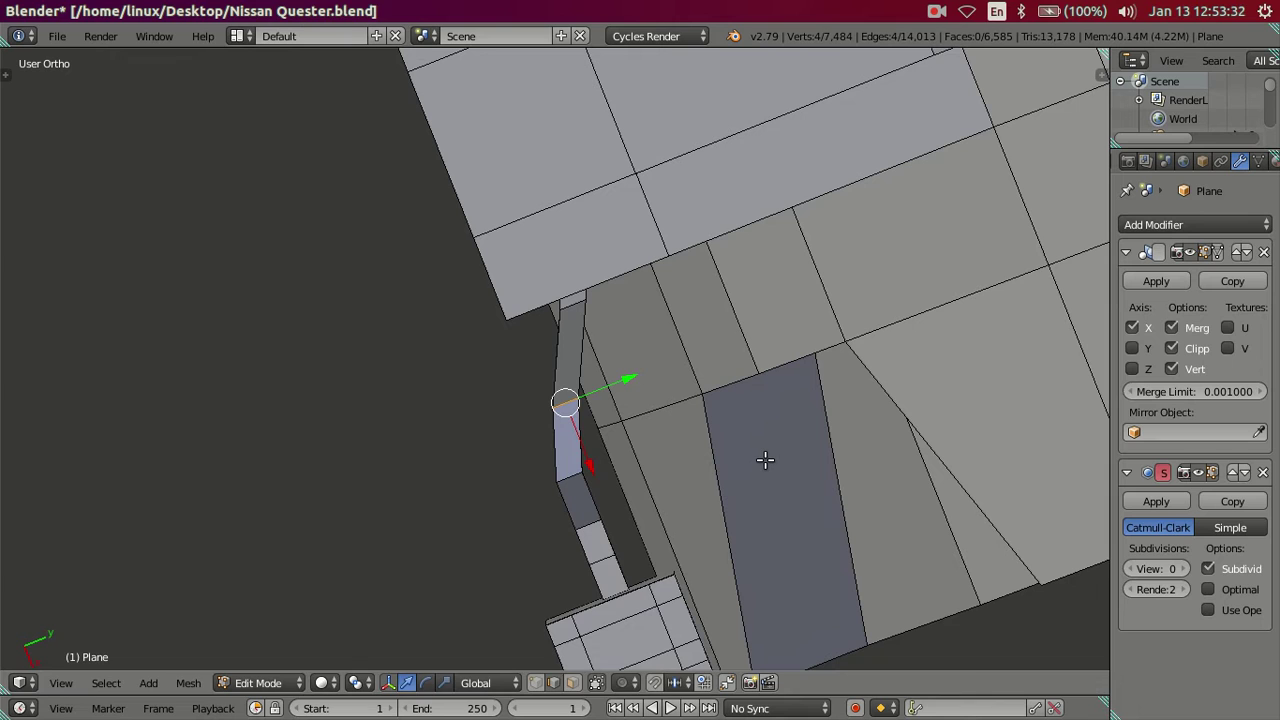
Rotate the strip's end section around Z, then re-angle it to follow the panel
{"action": "key", "text": "r"}
{"action": "key", "text": "z"}
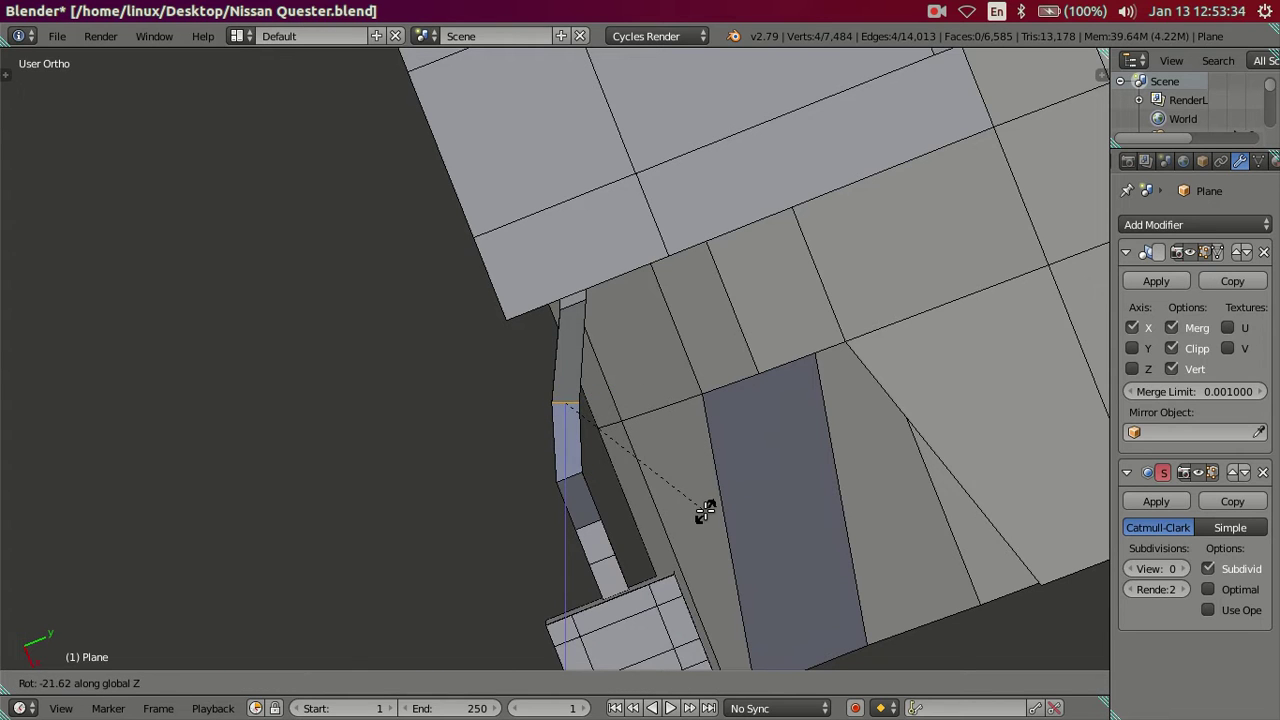
{"action": "left_click", "coordinate": [705, 511]}
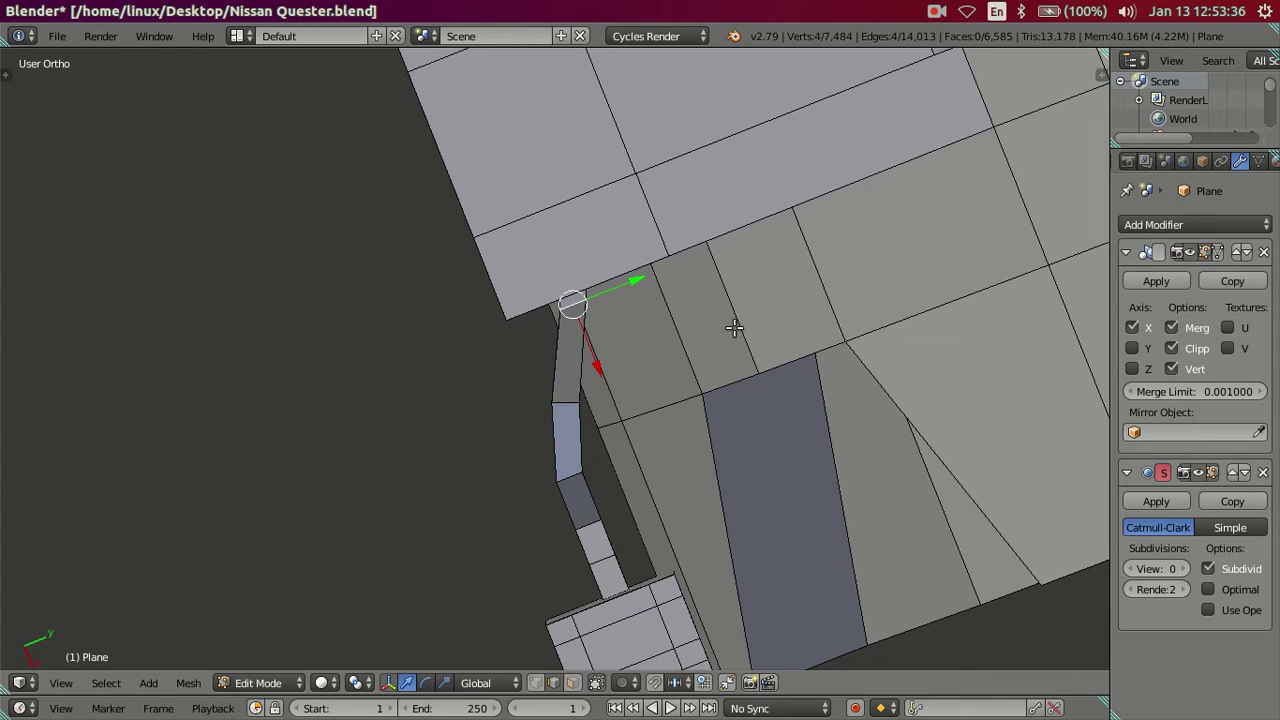
{"action": "key", "text": "r"}
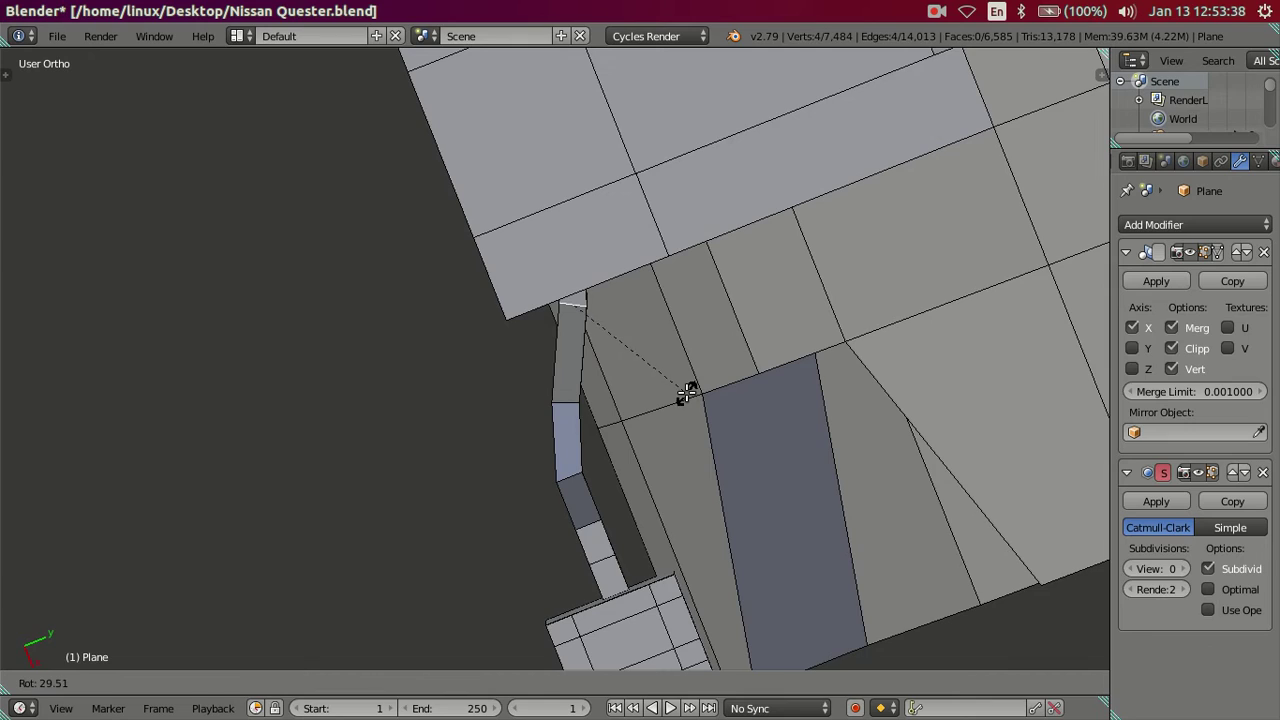
{"action": "left_click", "coordinate": [689, 392]}
{"action": "key", "text": "a"}
{"action": "mouse_move", "coordinate": [628, 414]}
{"action": "middle_mouse_down"}
{"action": "mouse_move", "coordinate": [706, 263]}
{"action": "mouse_move", "coordinate": [826, 263]}
{"action": "mouse_move", "coordinate": [593, 257]}
{"action": "mouse_move", "coordinate": [583, 440]}
{"action": "mouse_move", "coordinate": [680, 380]}
{"action": "mouse_move", "coordinate": [736, 390]}
{"action": "mouse_move", "coordinate": [706, 280]}
{"action": "mouse_move", "coordinate": [759, 436]}
{"action": "middle_mouse_up"}
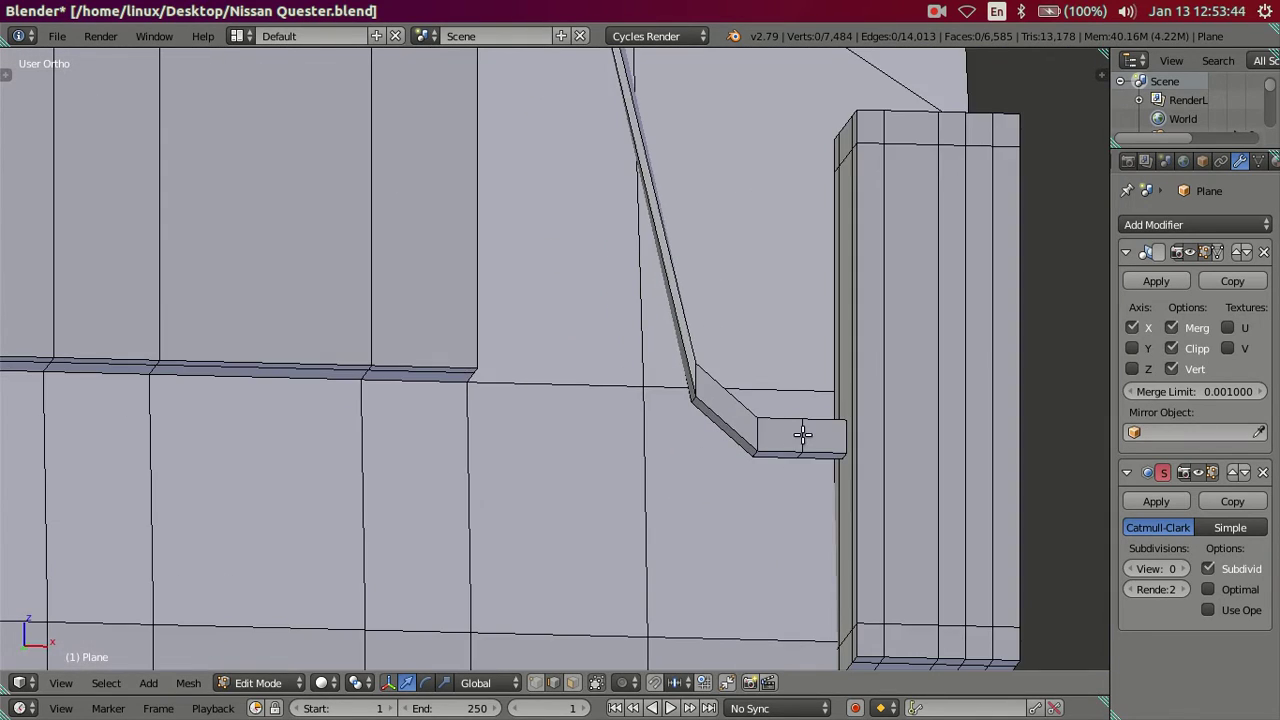
Undo a trial move, then move the lower bend vertices to stretch the diagonal
{"action": "right_click", "coordinate": [707, 369], "text": "alt+shift"}
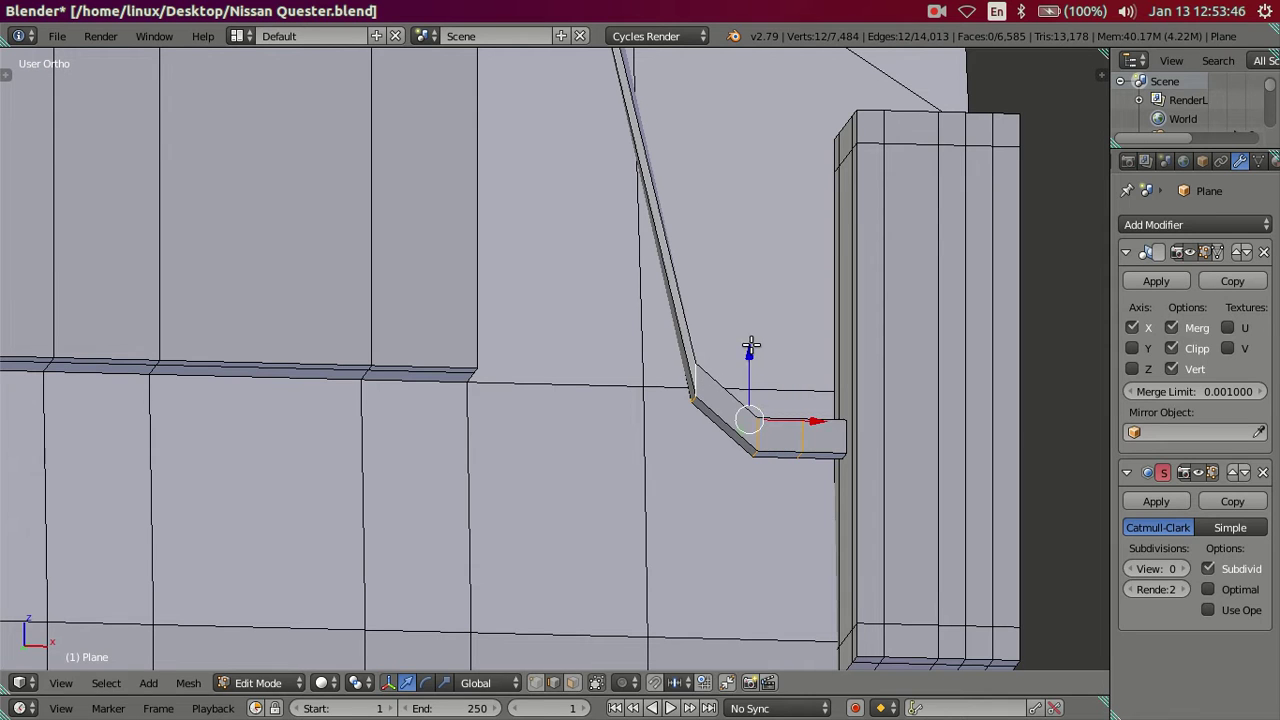
{"action": "key", "text": "g"}
{"action": "left_click", "coordinate": [770, 386]}
{"action": "key", "text": "a"}
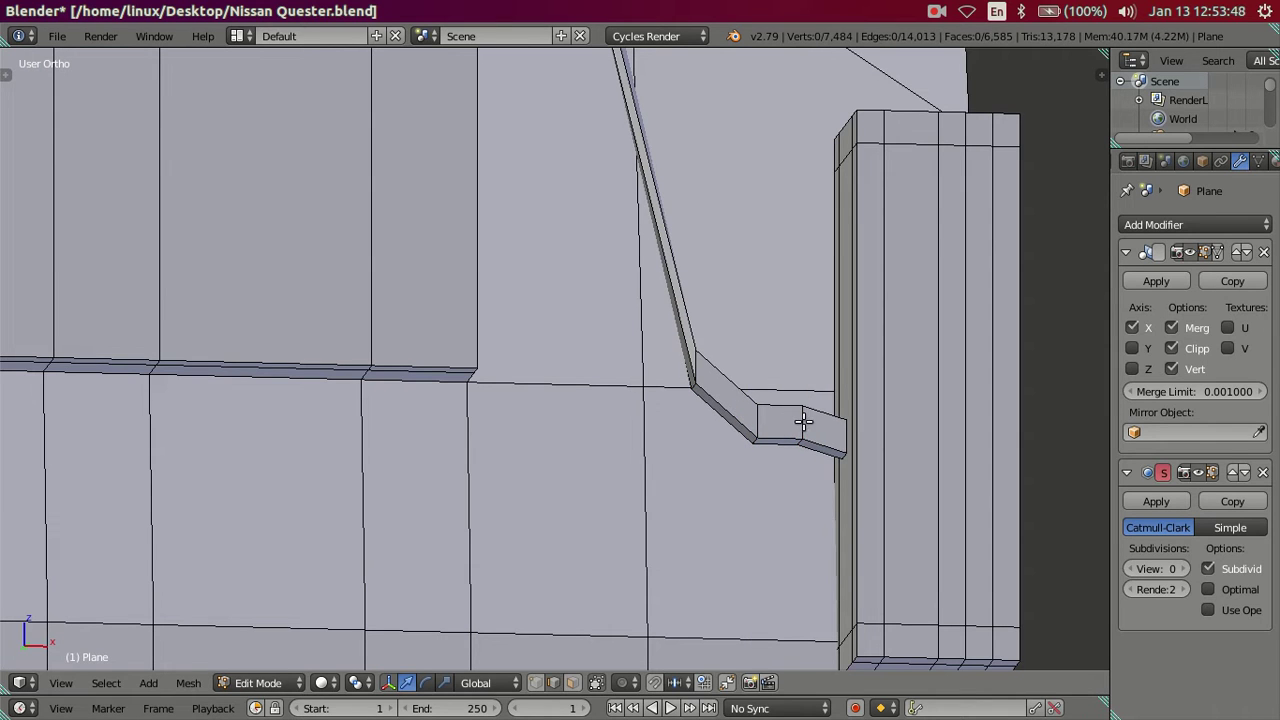
{"action": "key", "text": "ctrl+z"}
{"action": "key", "text": "ctrl+z"}
{"action": "right_click", "coordinate": [802, 433], "text": "alt+shift"}
{"action": "key", "text": "g"}
{"action": "left_click", "coordinate": [723, 309]}
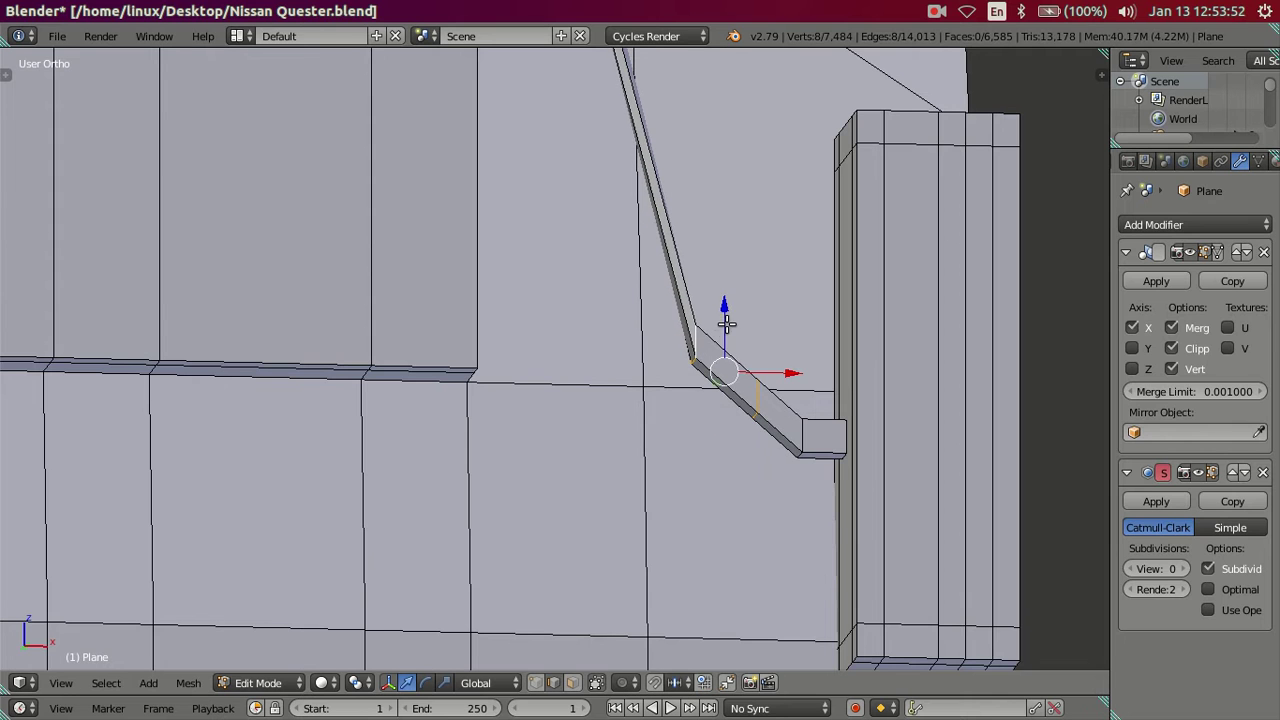
Rotate the lower bend's corner around the Y axis
{"action": "middle_click_drag", "start_coordinate": [726, 322], "coordinate": [726, 341]}
{"action": "middle_click_drag", "start_coordinate": [812, 427], "coordinate": [835, 462]}
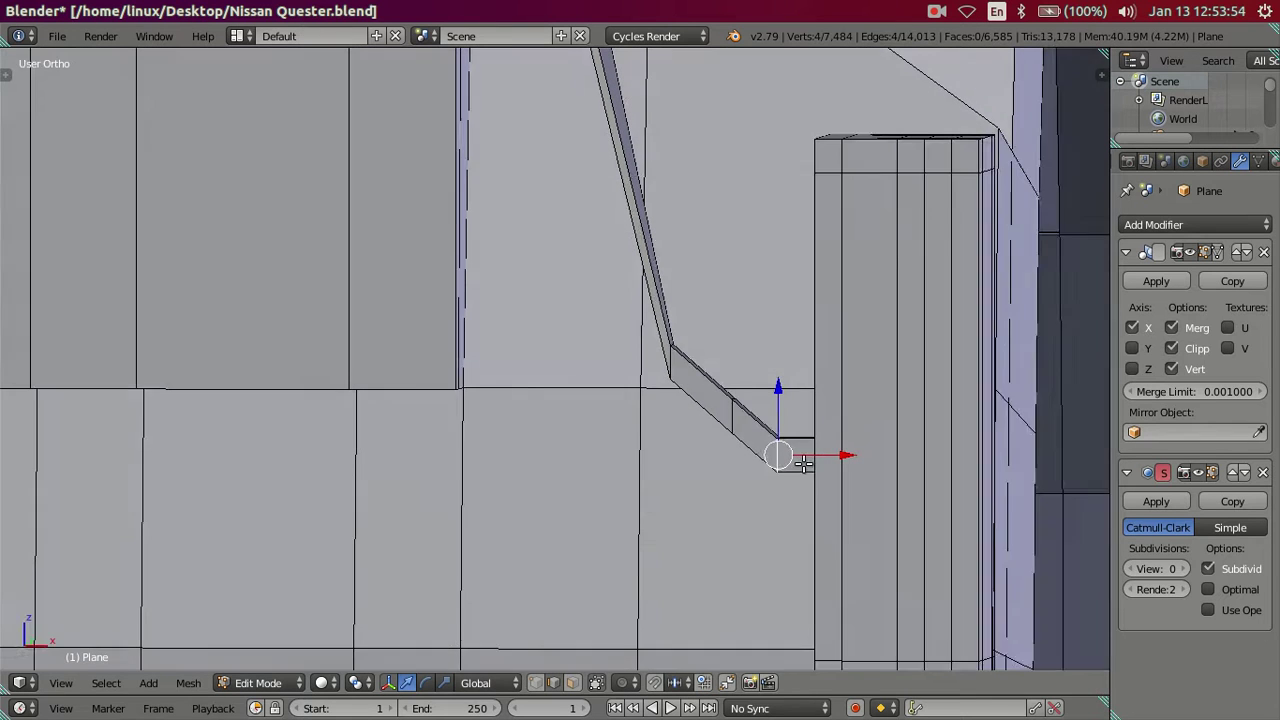
{"action": "key", "text": "r"}
{"action": "key", "text": "y"}
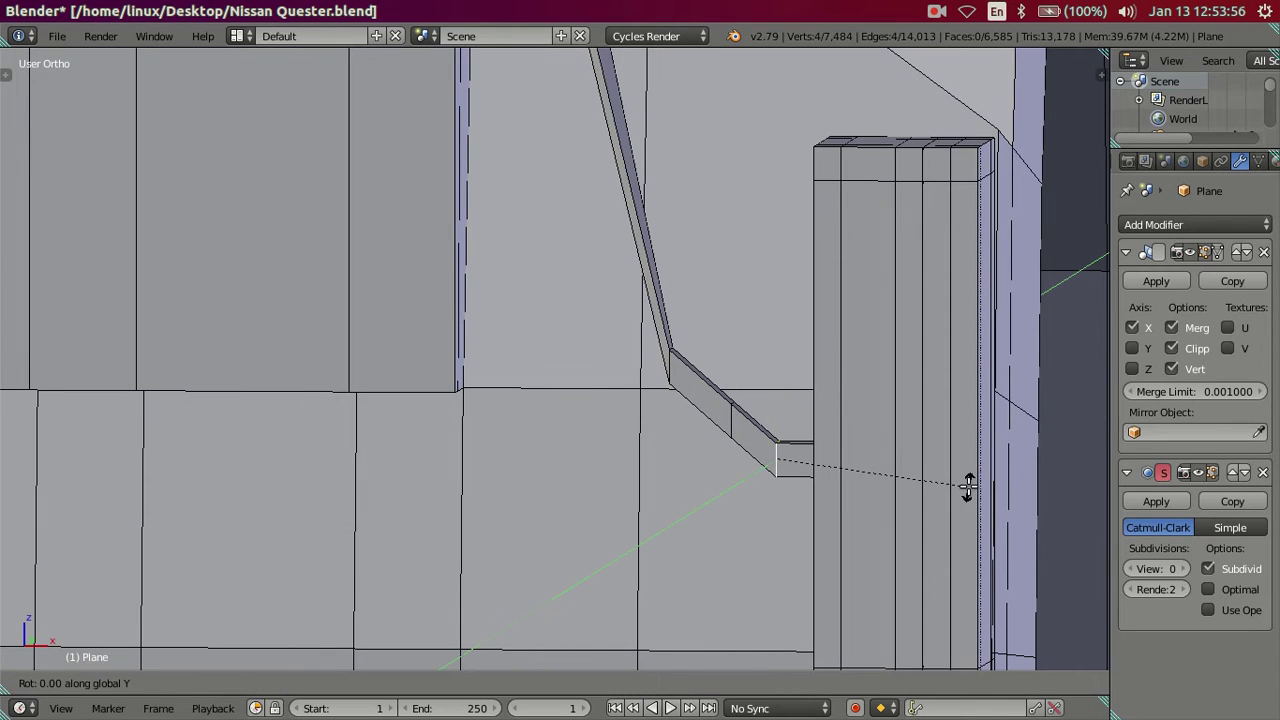
{"action": "left_click", "coordinate": [925, 527]}
{"action": "key", "text": "a"}
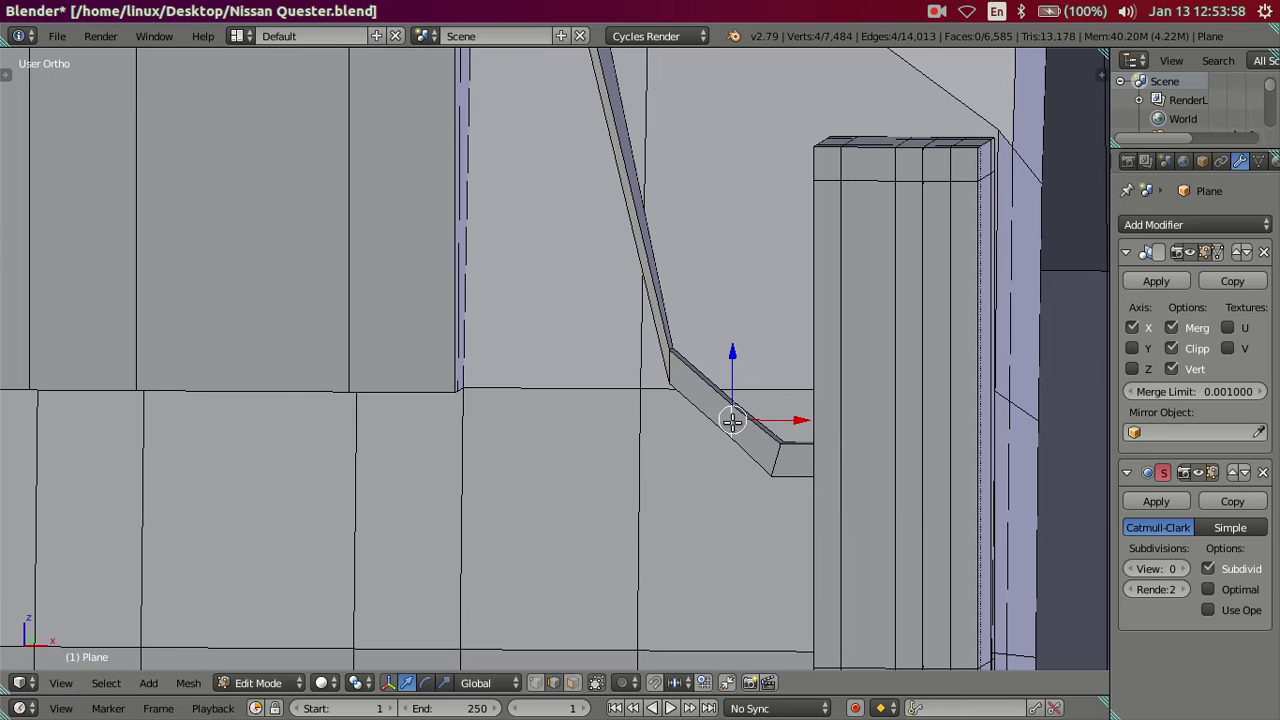
Re-angle the bend with two further rotations around Y
{"action": "key", "text": "r"}
{"action": "key", "text": "y"}
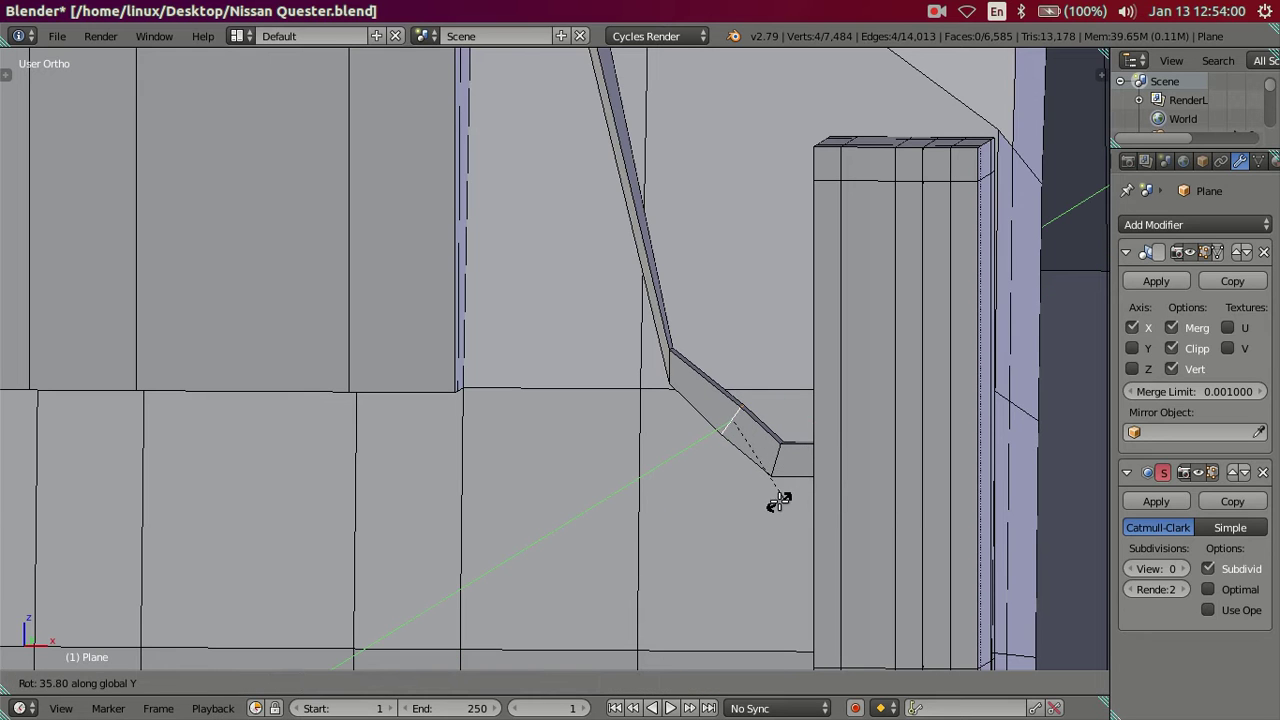
{"action": "left_click", "coordinate": [764, 504]}
{"action": "key", "text": "r"}
{"action": "key", "text": "y"}
{"action": "left_click", "coordinate": [734, 322]}
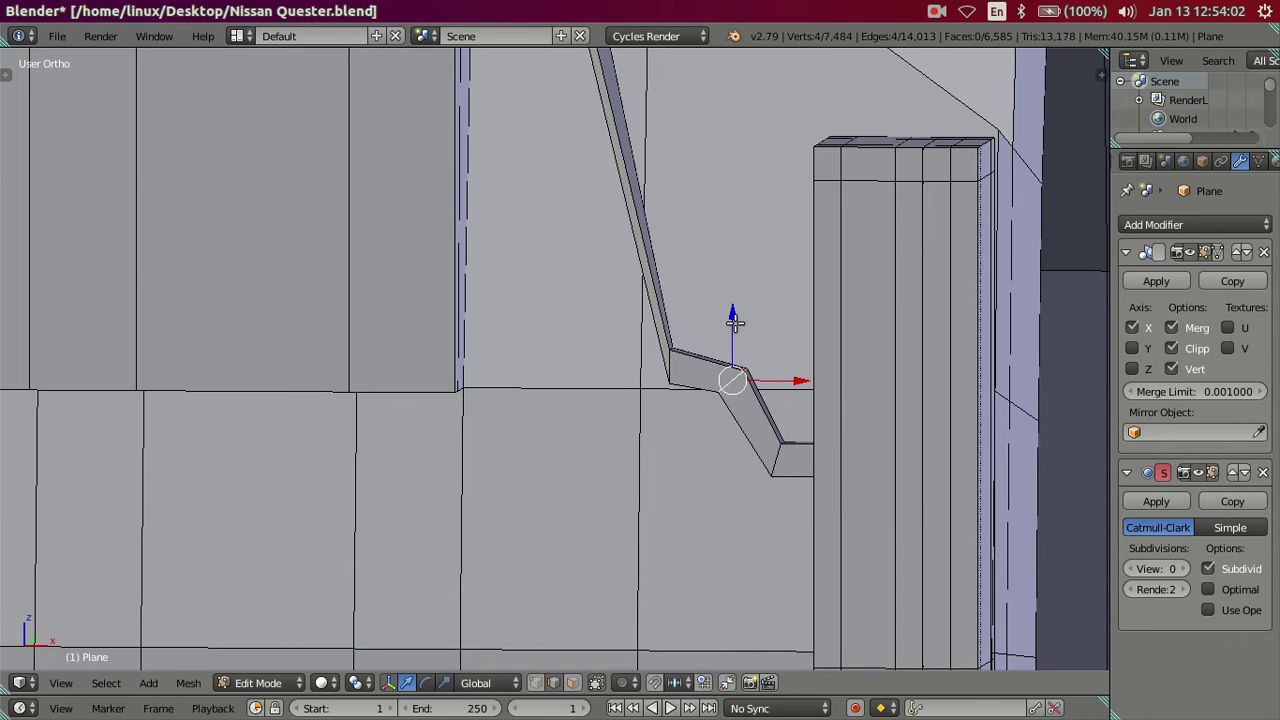
Select the next corner and move it into place
{"action": "right_click", "coordinate": [677, 365], "text": "shift"}
{"action": "key", "text": "g"}
{"action": "left_click", "coordinate": [734, 366]}
{"action": "mouse_move", "coordinate": [734, 366]}
{"action": "middle_mouse_down"}
{"action": "mouse_move", "coordinate": [657, 500]}
{"action": "mouse_move", "coordinate": [733, 411]}
{"action": "mouse_move", "coordinate": [646, 390]}
{"action": "middle_mouse_up"}
{"action": "key", "text": "a"}
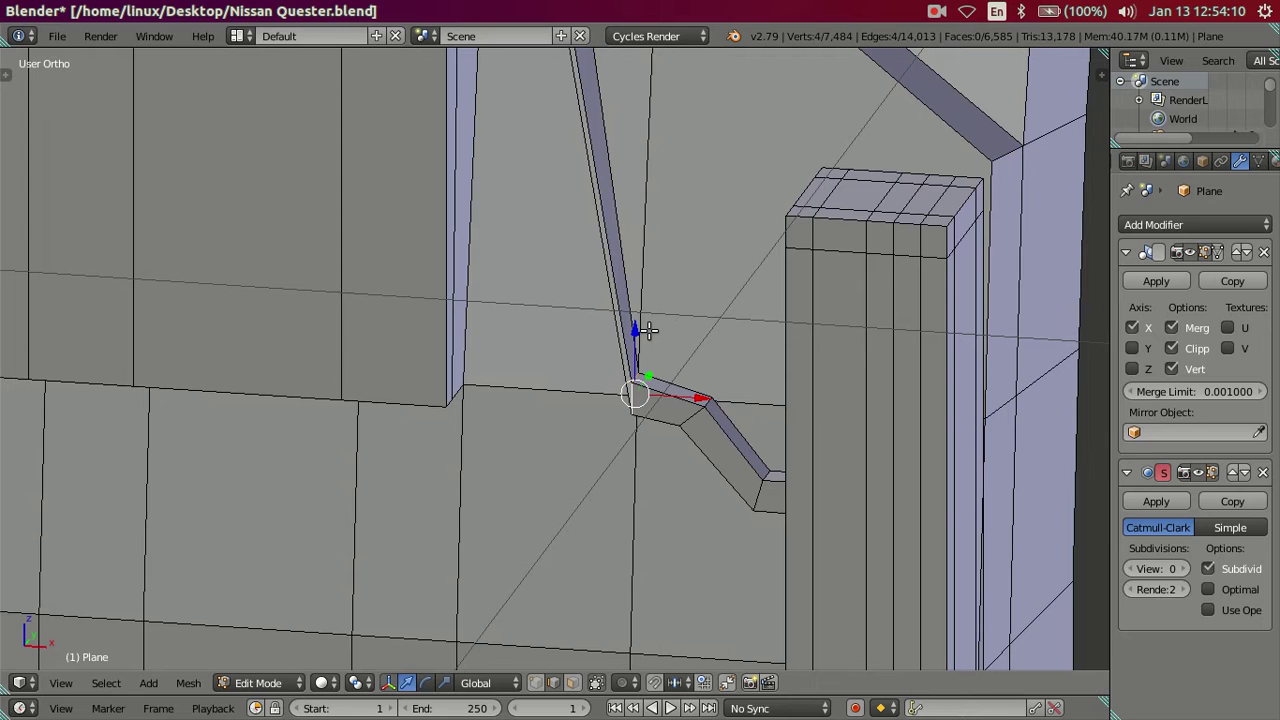
Nudge the strip's lower vertices by rotation and stretch the strip upward along Z
{"action": "middle_click_drag", "start_coordinate": [709, 329], "coordinate": [902, 367]}
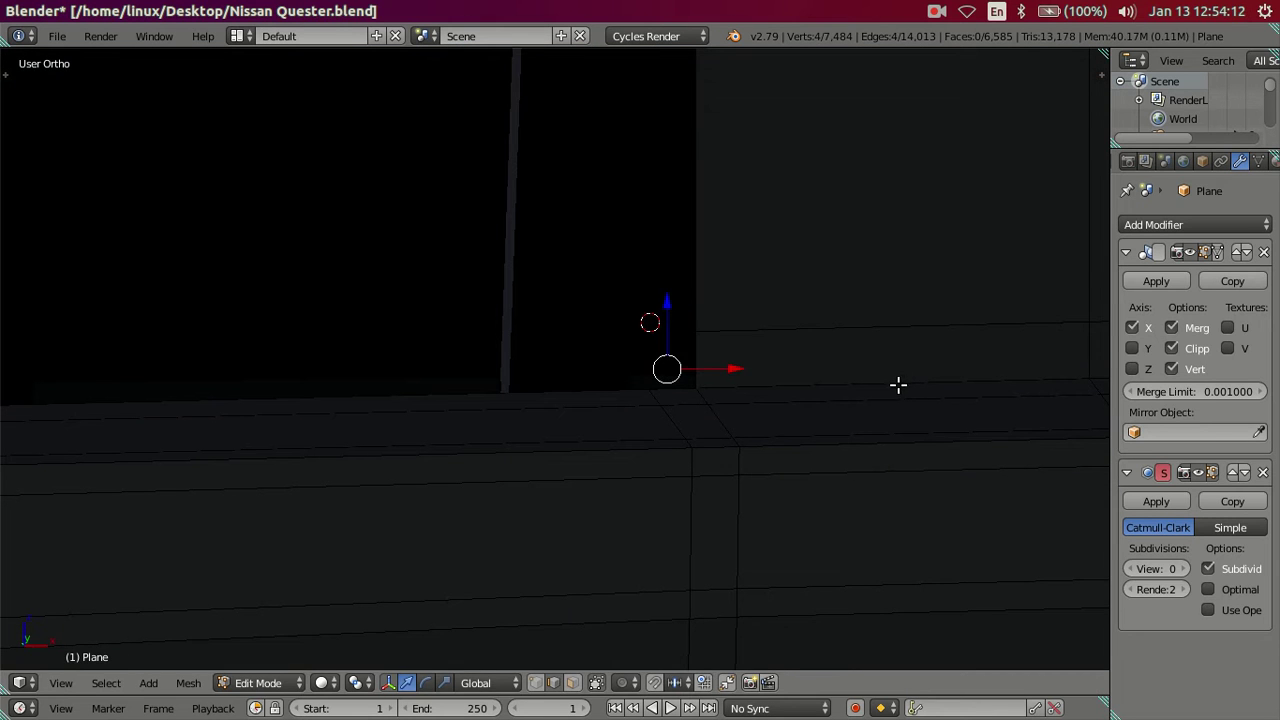
{"action": "key", "text": "r"}
{"action": "left_click", "coordinate": [860, 413]}
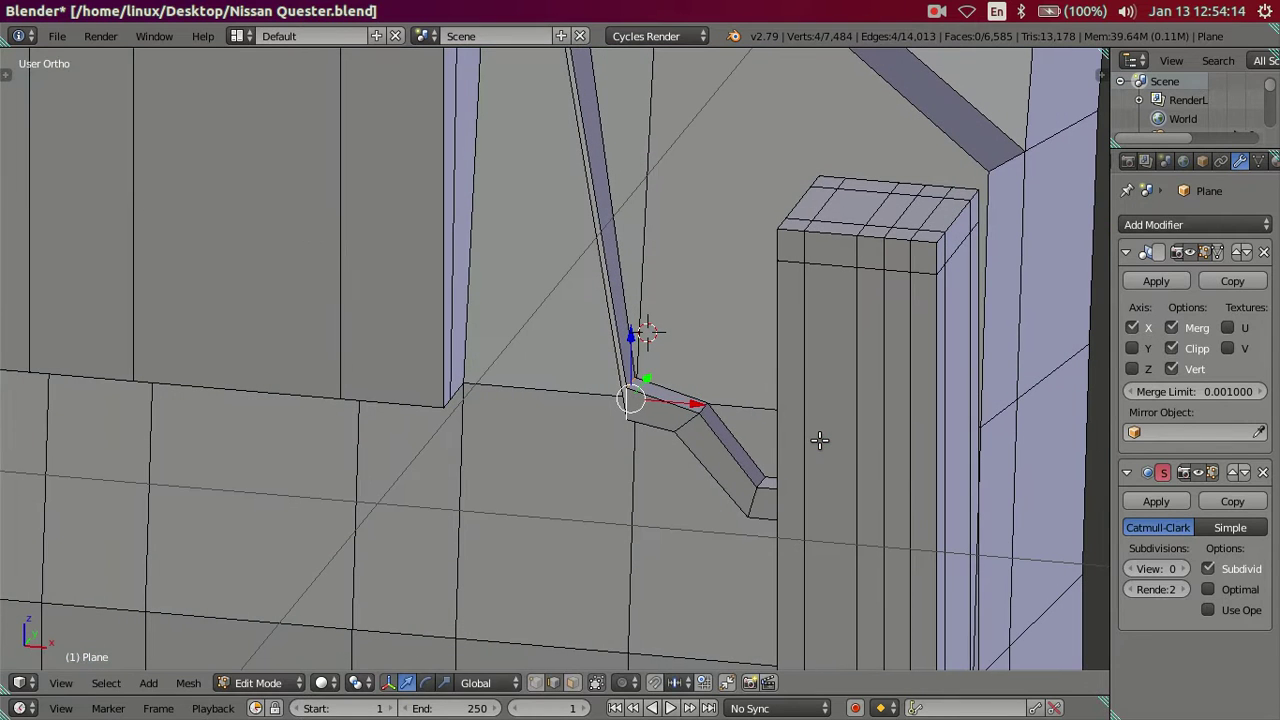
{"action": "key", "text": "r"}
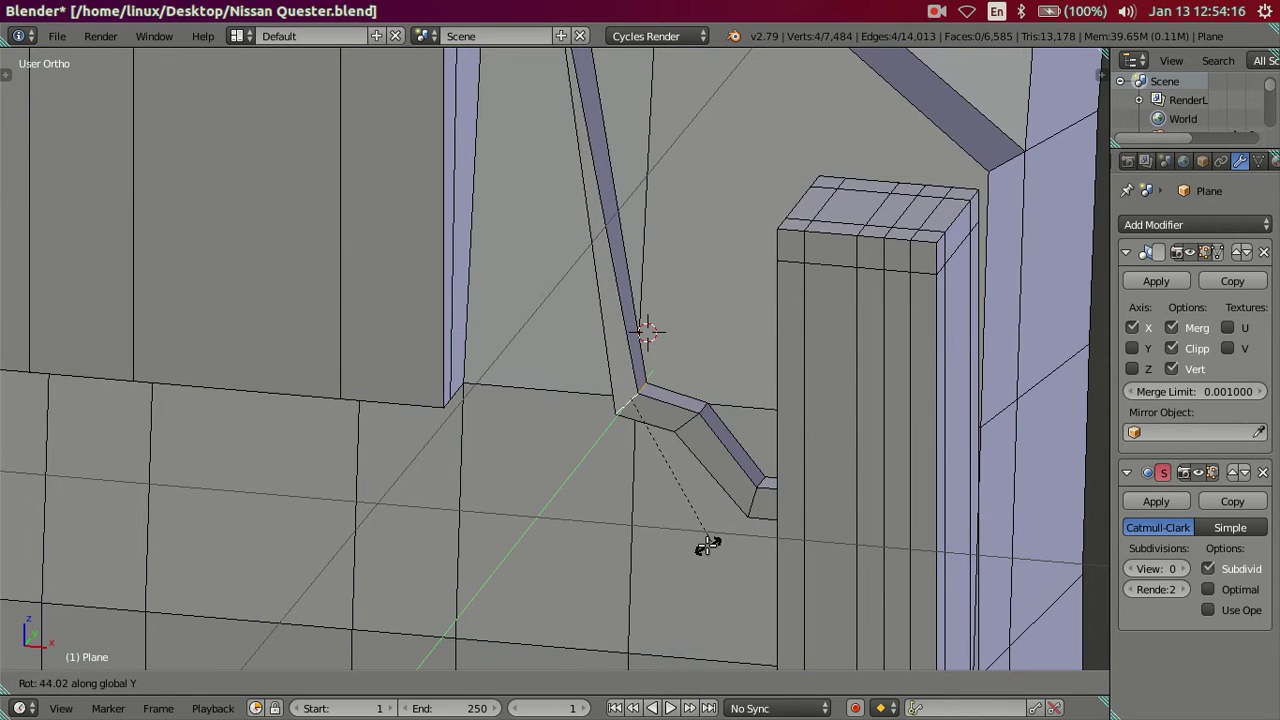
{"action": "left_click", "coordinate": [655, 420]}
{"action": "left_click_drag", "start_coordinate": [634, 337], "coordinate": [654, 160]}
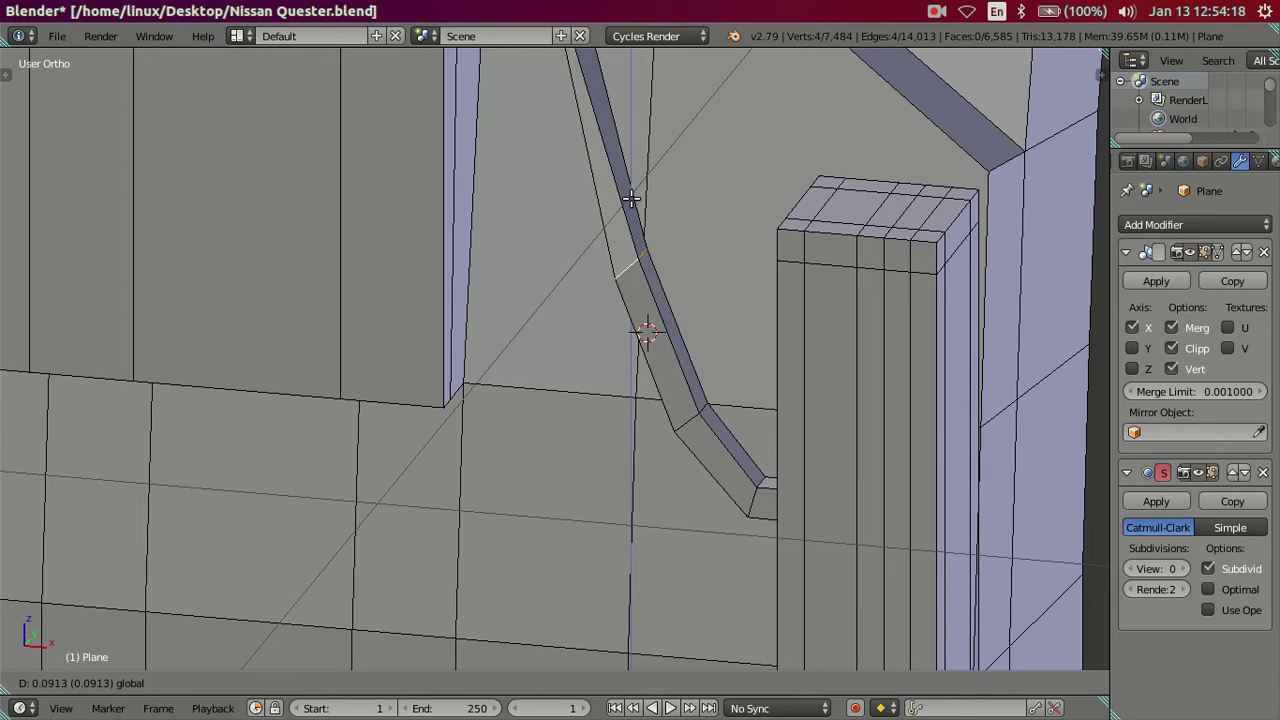
{"action": "scroll", "coordinate": [655, 190], "scroll_direction": "down", "scroll_amount": 2}
{"action": "scroll", "coordinate": [651, 277], "scroll_direction": "up", "scroll_amount": 2}
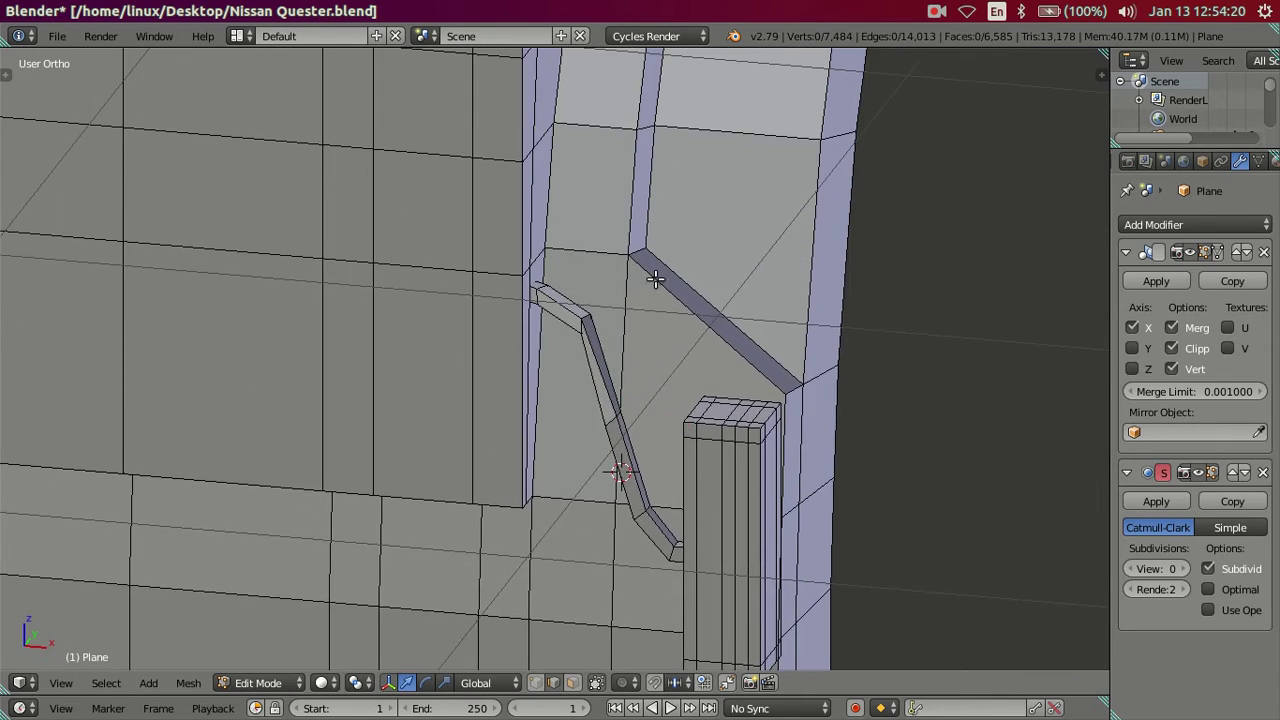
{"action": "scroll", "coordinate": [680, 275], "scroll_direction": "up", "scroll_amount": 3}
{"action": "scroll", "coordinate": [702, 310], "scroll_direction": "up", "scroll_amount": 2}
{"action": "scroll", "coordinate": [702, 310], "scroll_direction": "down", "scroll_amount": 1}
{"action": "scroll", "coordinate": [706, 354], "scroll_direction": "down", "scroll_amount": 2}
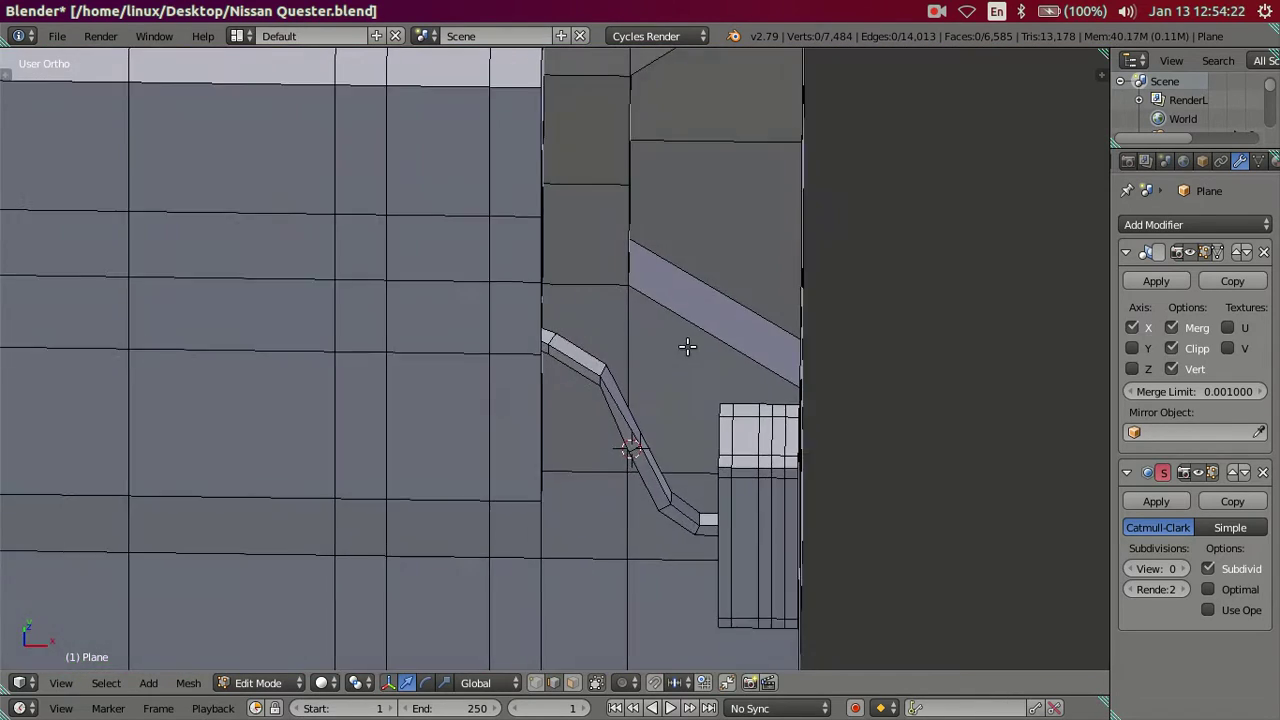
{"action": "scroll", "coordinate": [697, 331], "scroll_direction": "up", "scroll_amount": 2}
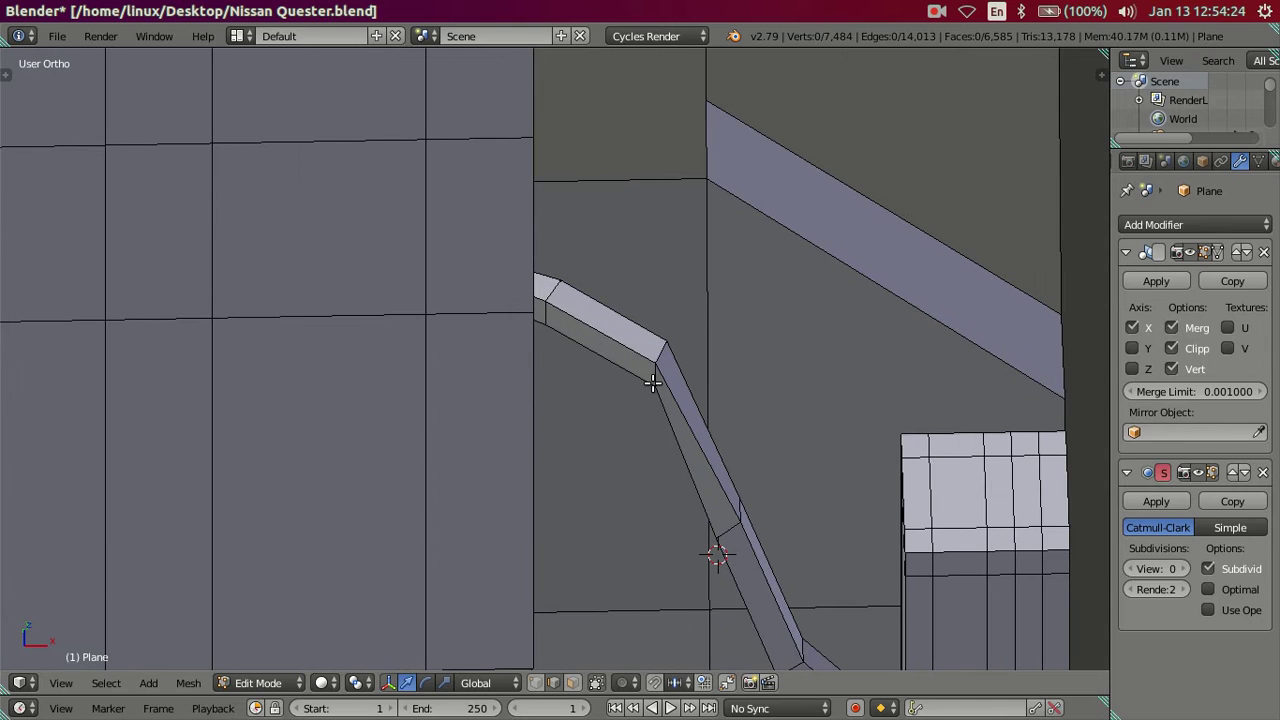
Tilt the selected bend vertices slightly around the Y axis
{"action": "key", "text": "r"}
{"action": "key", "text": "y"}
{"action": "left_click", "coordinate": [786, 529]}
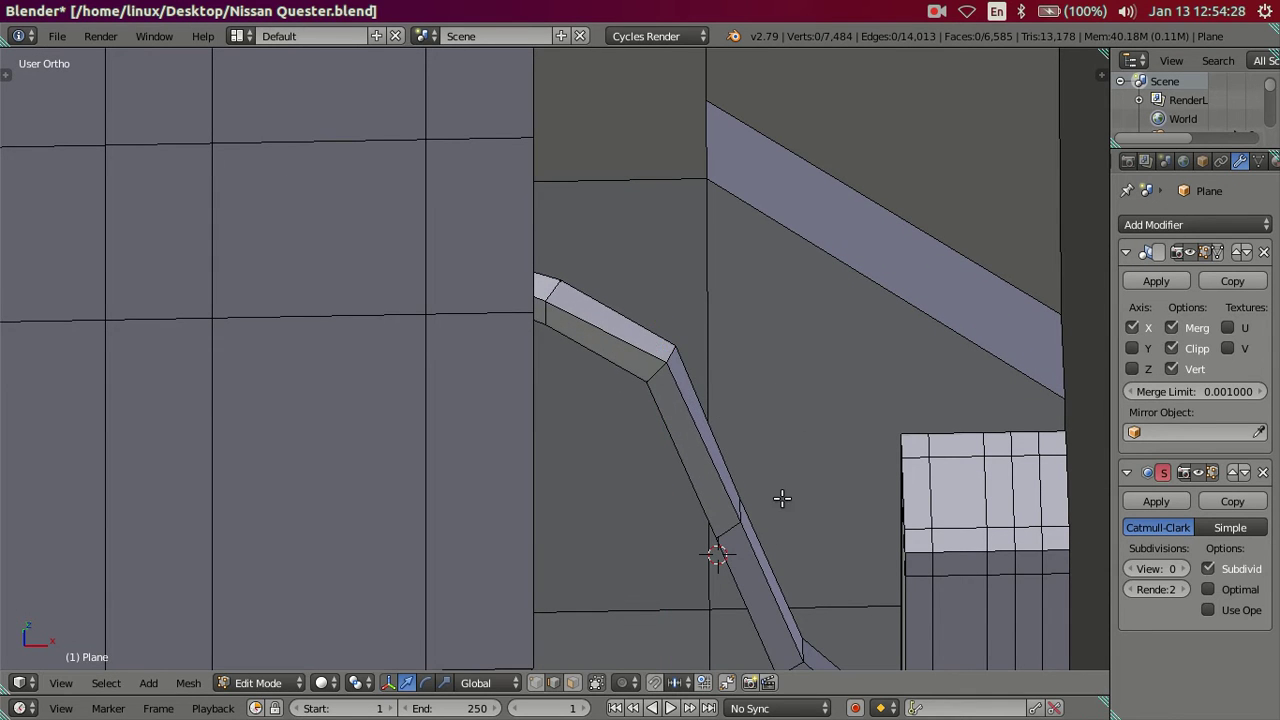
{"action": "scroll", "coordinate": [782, 498], "scroll_direction": "up", "scroll_amount": 2}
{"action": "scroll", "coordinate": [780, 460], "scroll_direction": "down", "scroll_amount": 2}
{"action": "mouse_move", "coordinate": [780, 460]}
{"action": "middle_mouse_down"}
{"action": "mouse_move", "coordinate": [720, 511]}
{"action": "mouse_move", "coordinate": [563, 419]}
{"action": "mouse_move", "coordinate": [751, 423]}
{"action": "mouse_move", "coordinate": [686, 380]}
{"action": "middle_mouse_up"}
{"action": "scroll", "coordinate": [726, 404], "scroll_direction": "up", "scroll_amount": 2}
{"action": "scroll", "coordinate": [725, 372], "scroll_direction": "up", "scroll_amount": 2}
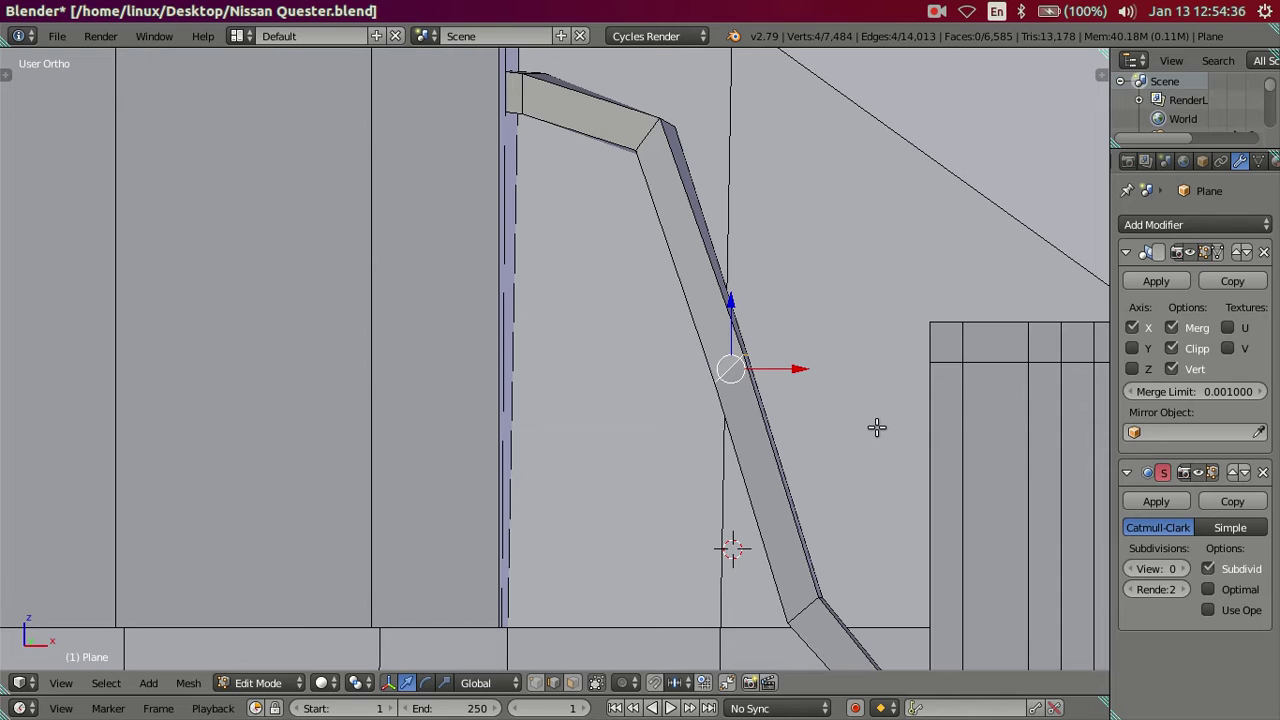
Add a centred edge loop across the strip's long diagonal section
{"action": "key", "text": "r"}
{"action": "key", "text": "y"}
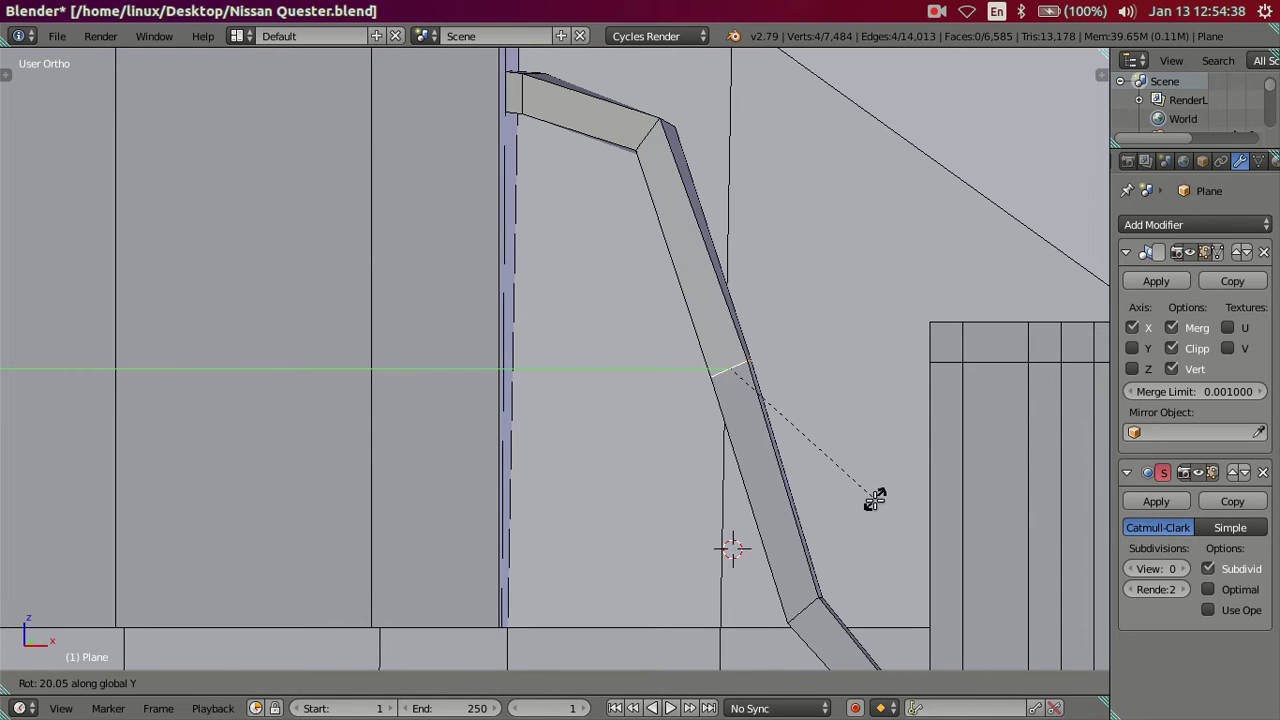
{"action": "right_click", "coordinate": [875, 500]}
{"action": "key", "text": "a"}
{"action": "key", "text": "ctrl+r"}
{"action": "left_click", "coordinate": [703, 252]}
{"action": "right_click", "coordinate": [703, 254]}
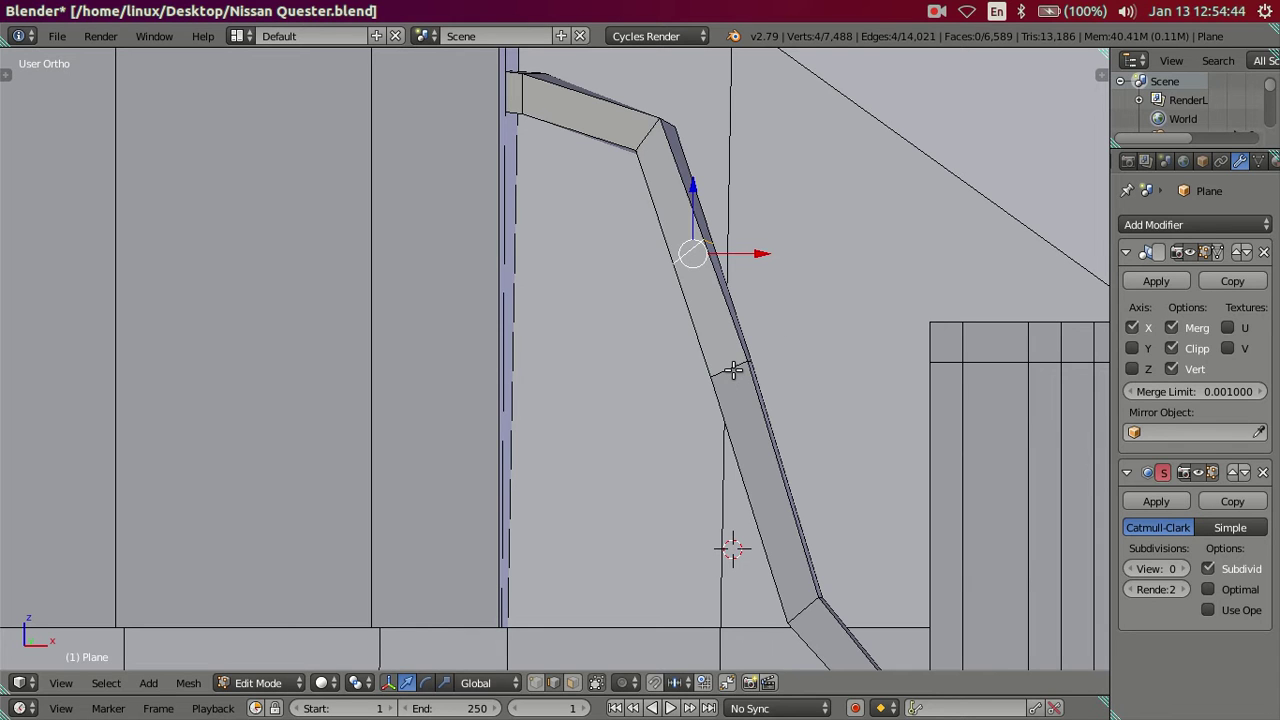
Bend the strip's top segment by moving its edge loop and pulling the top vertices left and up
{"action": "key", "text": "g"}
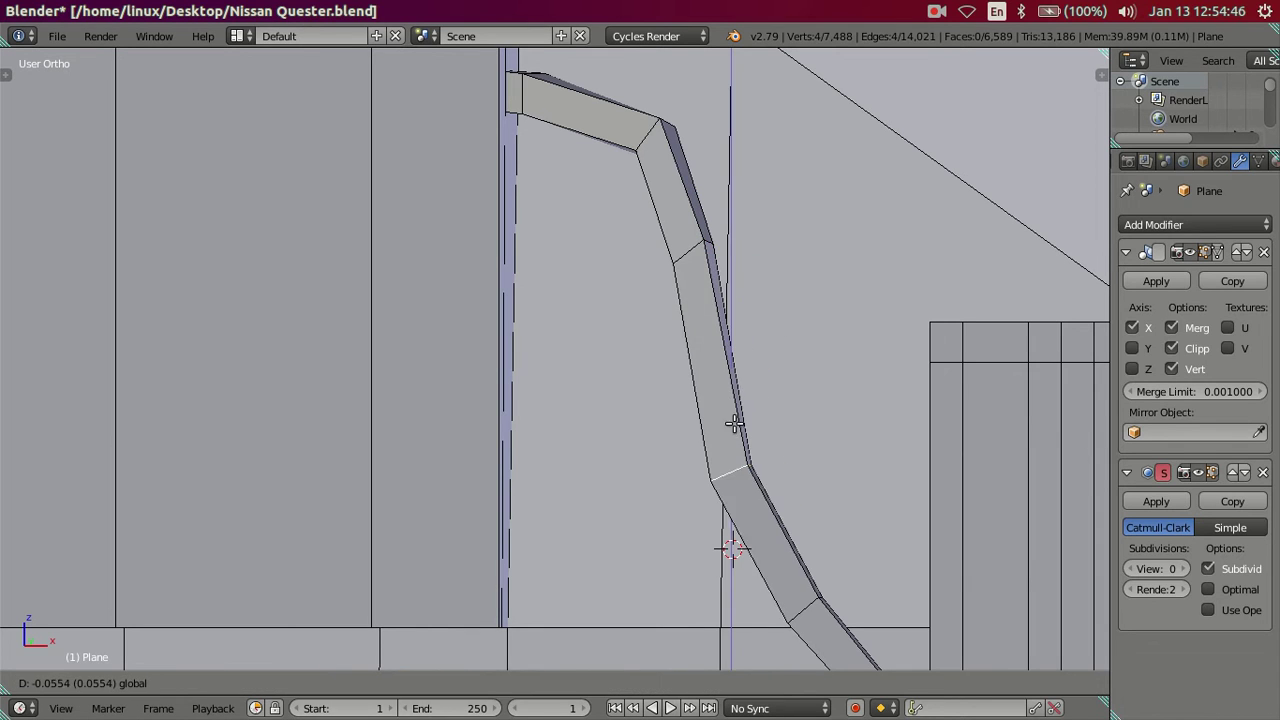
{"action": "left_click", "coordinate": [741, 420]}
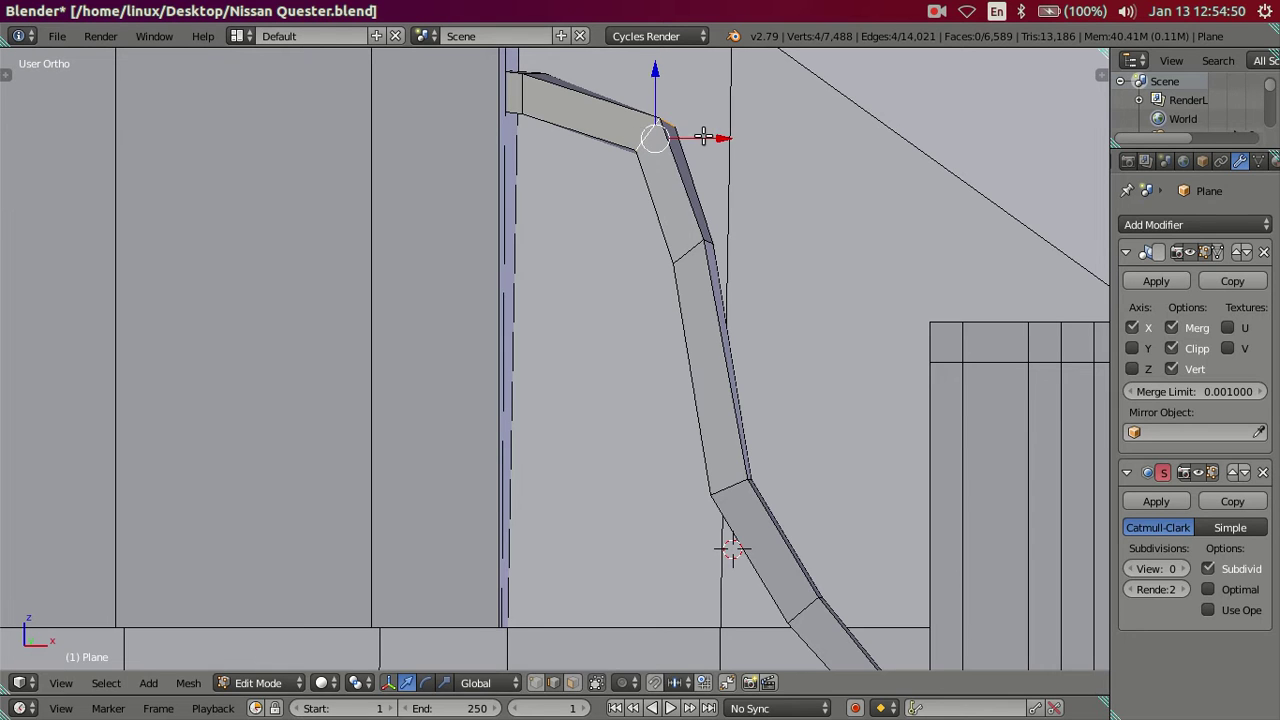
{"action": "left_click_drag", "start_coordinate": [703, 137], "coordinate": [663, 120]}
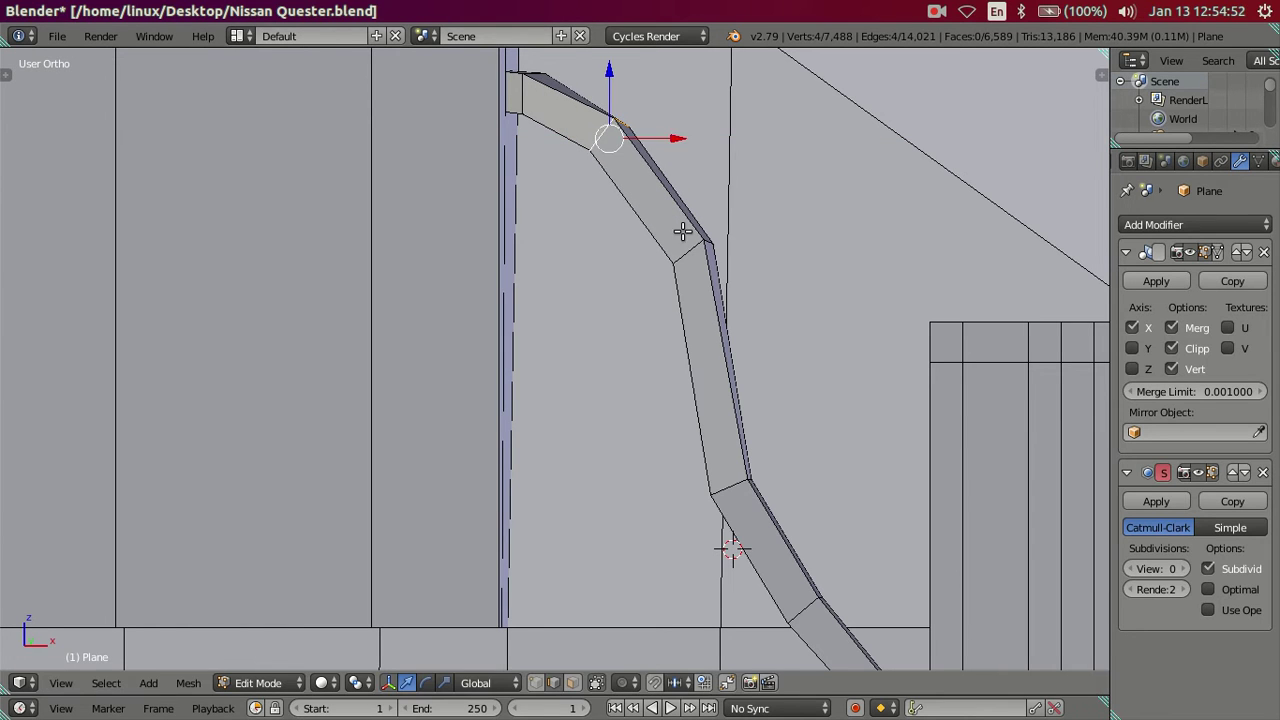
{"action": "left_click_drag", "start_coordinate": [690, 184], "coordinate": [679, 154]}
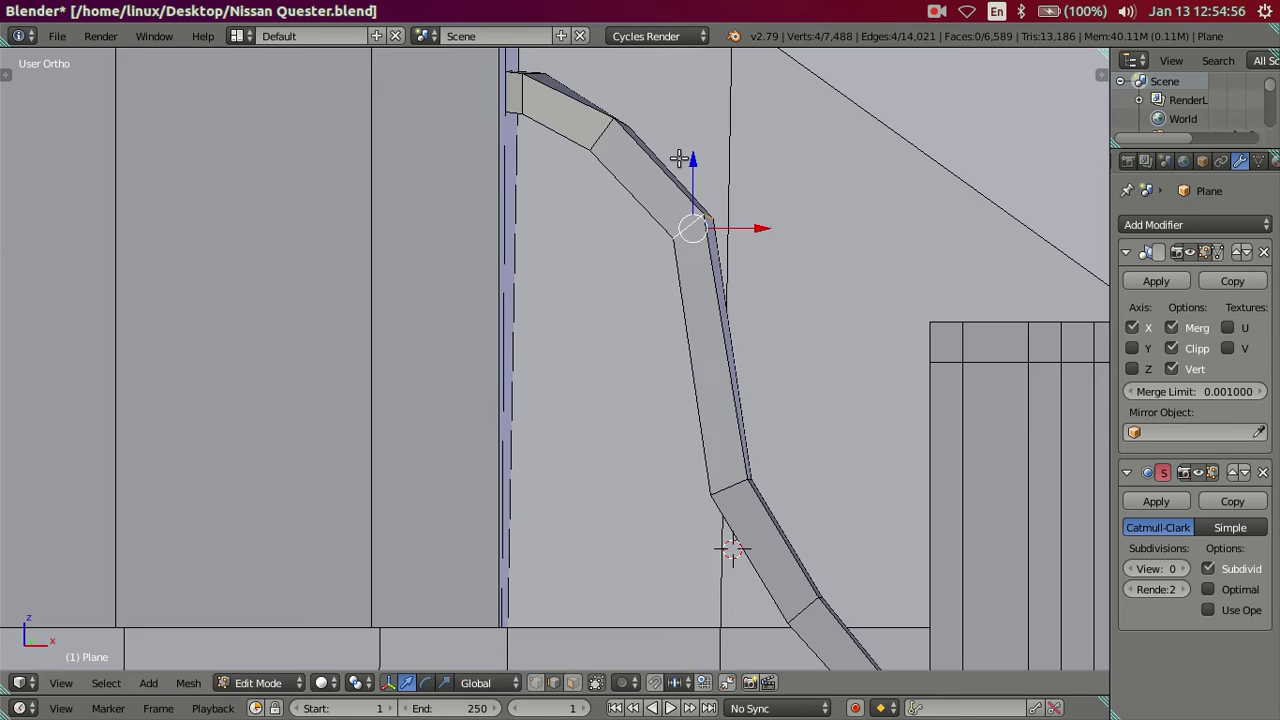
Lower the strip's lower vertices straight down along Z
{"action": "scroll", "coordinate": [768, 371], "scroll_direction": "down", "scroll_amount": 3}
{"action": "mouse_move", "coordinate": [768, 371]}
{"action": "middle_mouse_down"}
{"action": "mouse_move", "coordinate": [746, 434]}
{"action": "mouse_move", "coordinate": [749, 477]}
{"action": "middle_mouse_up"}
{"action": "scroll", "coordinate": [765, 409], "scroll_direction": "up", "scroll_amount": 3}
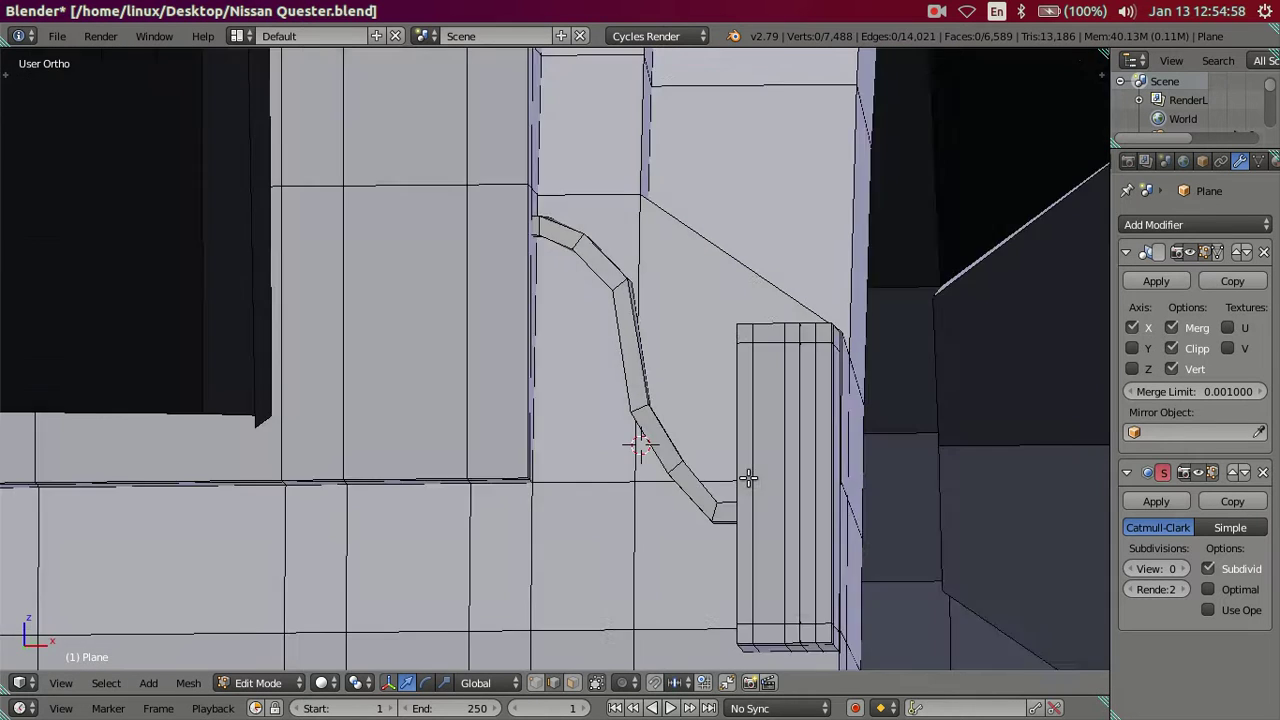
{"action": "scroll", "coordinate": [750, 480], "scroll_direction": "up", "scroll_amount": 2}
{"action": "right_click", "coordinate": [778, 512], "text": "alt"}
{"action": "key", "text": "a"}
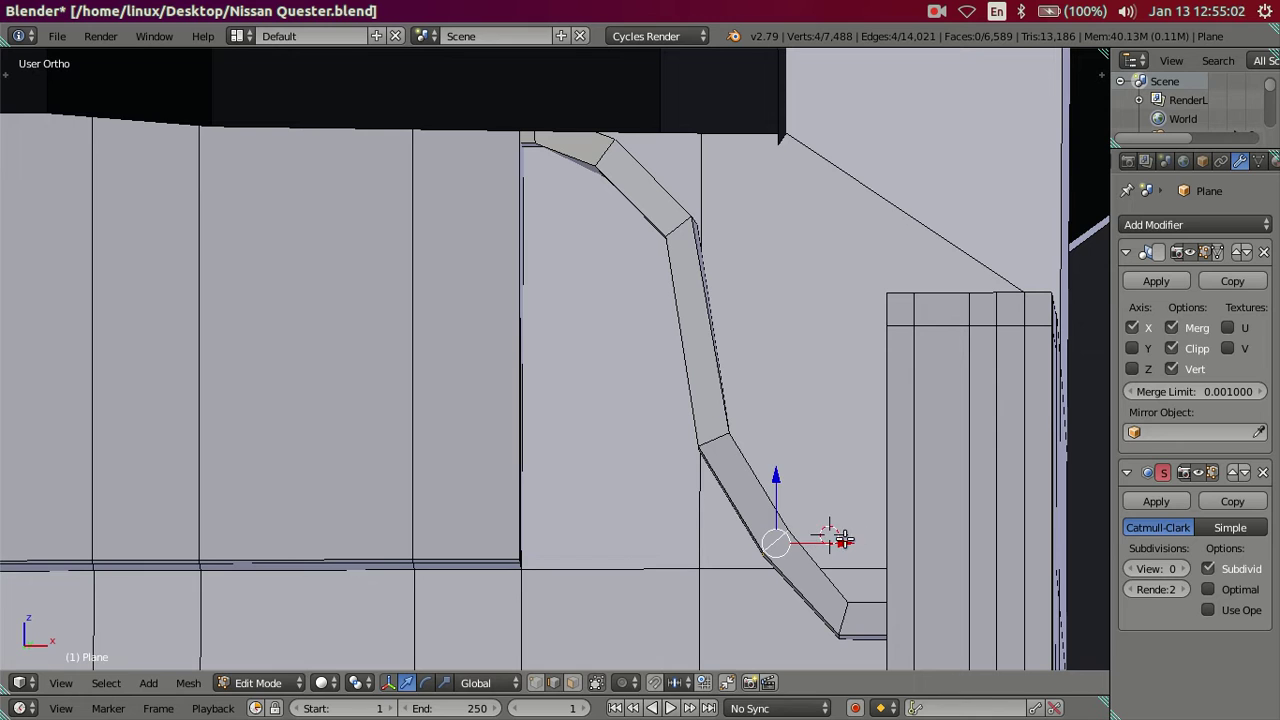
{"action": "key", "text": "g"}
{"action": "key", "text": "x"}
{"action": "key", "text": "Escape"}
{"action": "key", "text": "g"}
{"action": "key", "text": "z"}
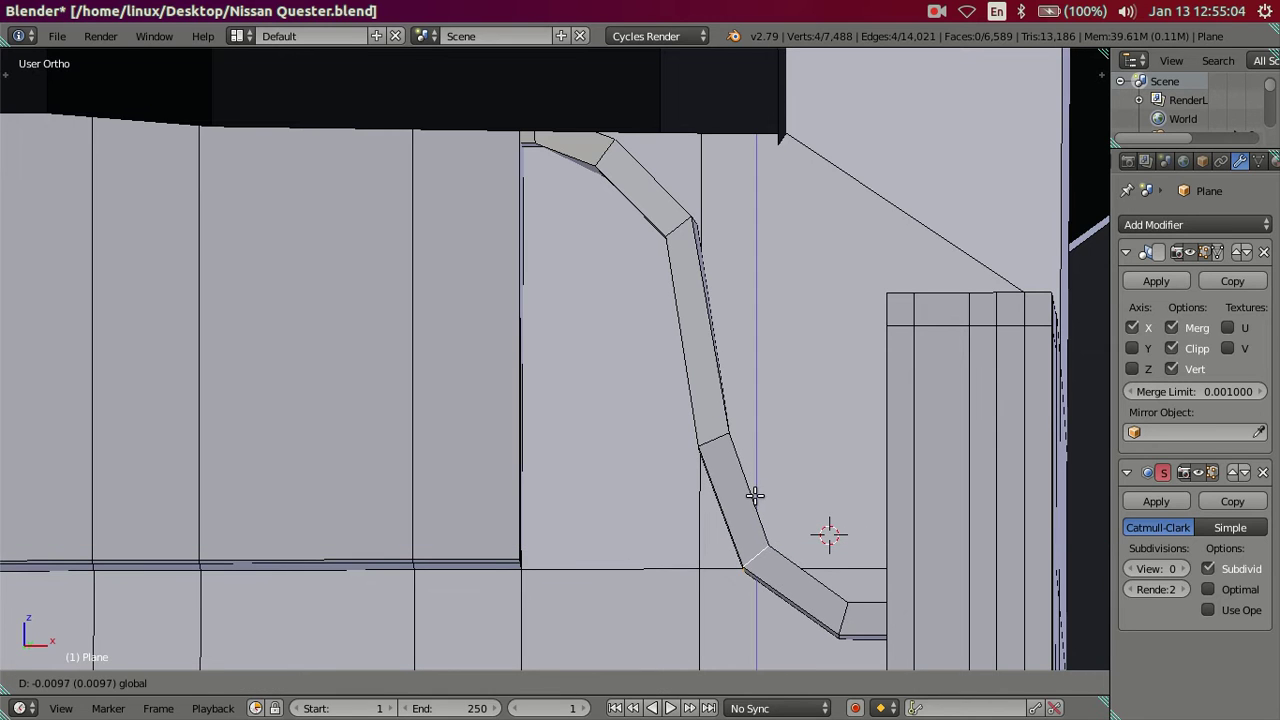
{"action": "left_click", "coordinate": [763, 508]}
Shift a strip segment left along X and rotate it to smooth the curve
{"action": "key", "text": "a"}
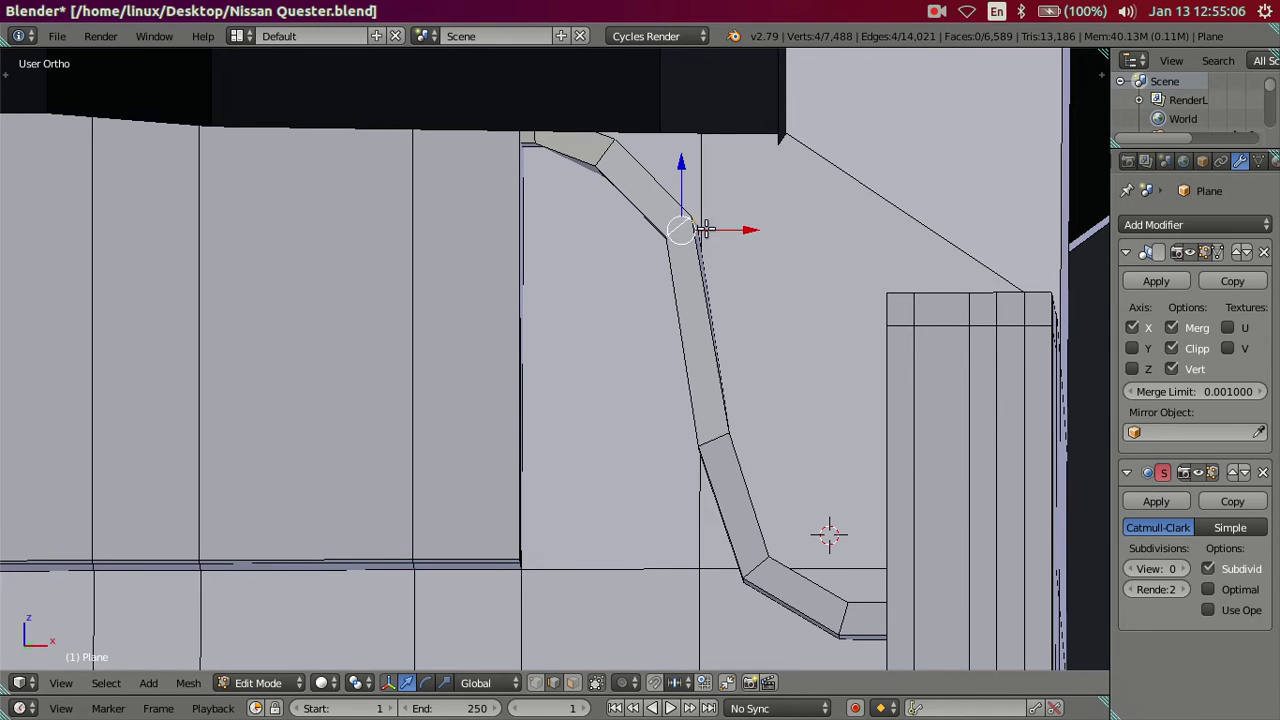
{"action": "key", "text": "g"}
{"action": "key", "text": "x"}
{"action": "left_click", "coordinate": [727, 236]}
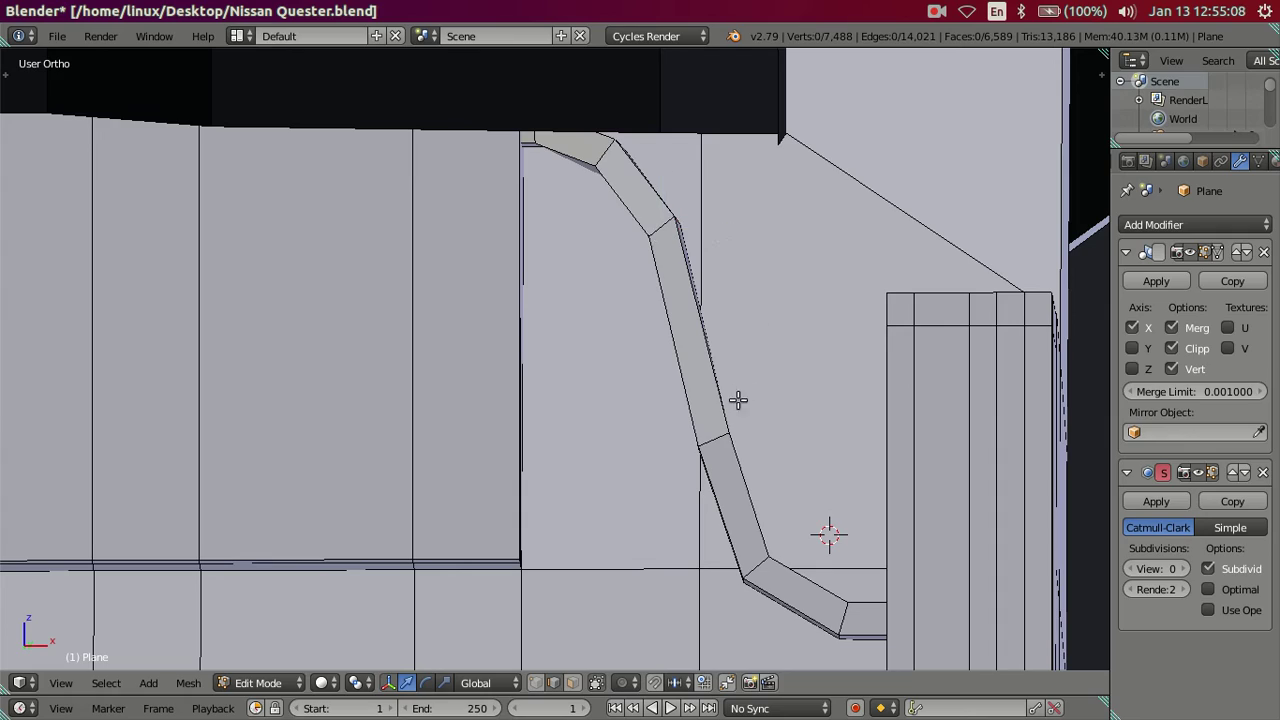
{"action": "key", "text": "r"}
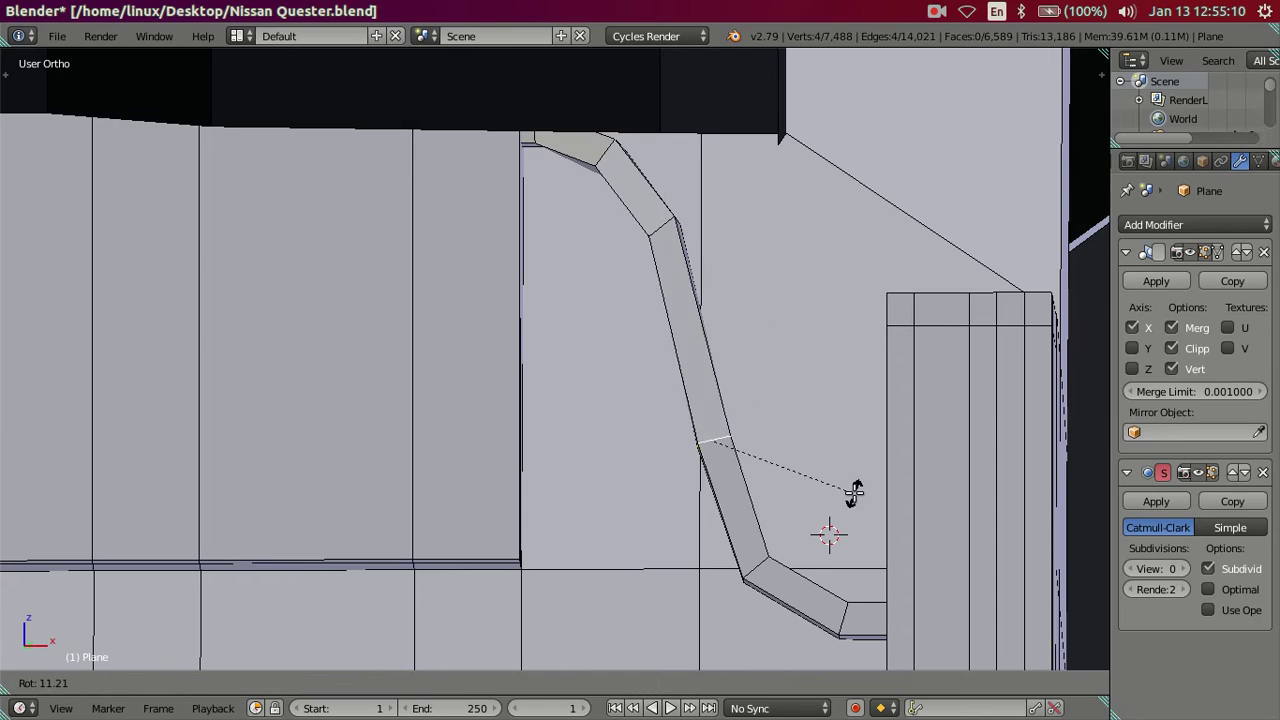
{"action": "left_click", "coordinate": [853, 491]}
{"action": "key", "text": "a"}
{"action": "mouse_move", "coordinate": [851, 457]}
{"action": "middle_mouse_down"}
{"action": "mouse_move", "coordinate": [751, 391]}
{"action": "mouse_move", "coordinate": [700, 449]}
{"action": "mouse_move", "coordinate": [597, 367]}
{"action": "mouse_move", "coordinate": [637, 271]}
{"action": "middle_mouse_up"}
In wireframe view, delete the left faces of the strip's small end block
{"action": "scroll", "coordinate": [560, 230], "scroll_direction": "up", "scroll_amount": 2}
{"action": "key", "text": "z"}
{"action": "scroll", "coordinate": [629, 309], "scroll_direction": "up", "scroll_amount": 2}
{"action": "scroll", "coordinate": [604, 313], "scroll_direction": "up", "scroll_amount": 2}
{"action": "scroll", "coordinate": [604, 313], "scroll_direction": "up", "scroll_amount": 2}
{"action": "middle_click_drag", "start_coordinate": [604, 313], "coordinate": [620, 436], "text": "shift"}
{"action": "right_click", "coordinate": [645, 335]}
{"action": "right_click", "coordinate": [714, 343], "text": "shift"}
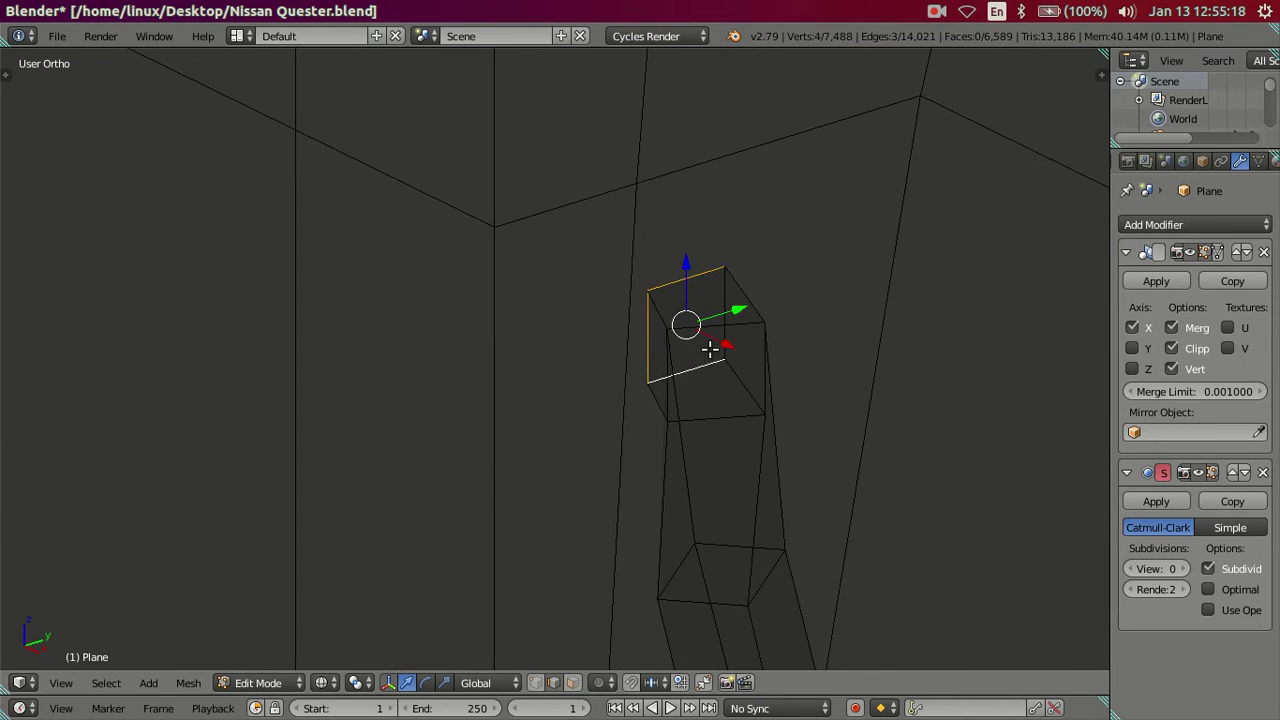
{"action": "right_click", "coordinate": [730, 347], "text": "shift"}
{"action": "key", "text": "x"}
{"action": "left_click", "coordinate": [790, 270]}
Delete the remaining face on the end block's right side
{"action": "scroll", "coordinate": [771, 277], "scroll_direction": "down", "scroll_amount": 3}
{"action": "scroll", "coordinate": [743, 346], "scroll_direction": "down", "scroll_amount": 4}
{"action": "middle_click_drag", "start_coordinate": [711, 456], "coordinate": [634, 377], "text": "shift"}
{"action": "scroll", "coordinate": [694, 377], "scroll_direction": "up", "scroll_amount": 3}
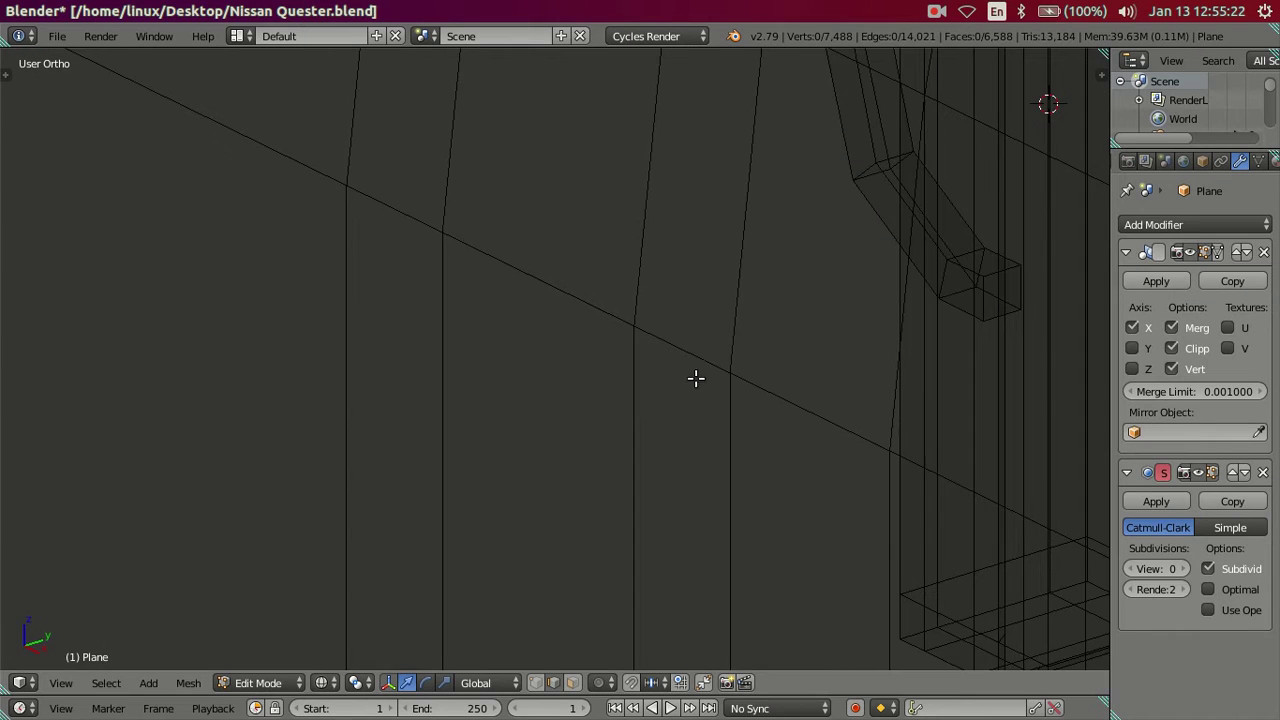
{"action": "scroll", "coordinate": [563, 451], "scroll_direction": "up", "scroll_amount": 2}
{"action": "scroll", "coordinate": [836, 430], "scroll_direction": "up", "scroll_amount": 2}
{"action": "middle_click_drag", "start_coordinate": [836, 430], "coordinate": [474, 431], "text": "shift"}
{"action": "scroll", "coordinate": [599, 464], "scroll_direction": "up", "scroll_amount": 1}
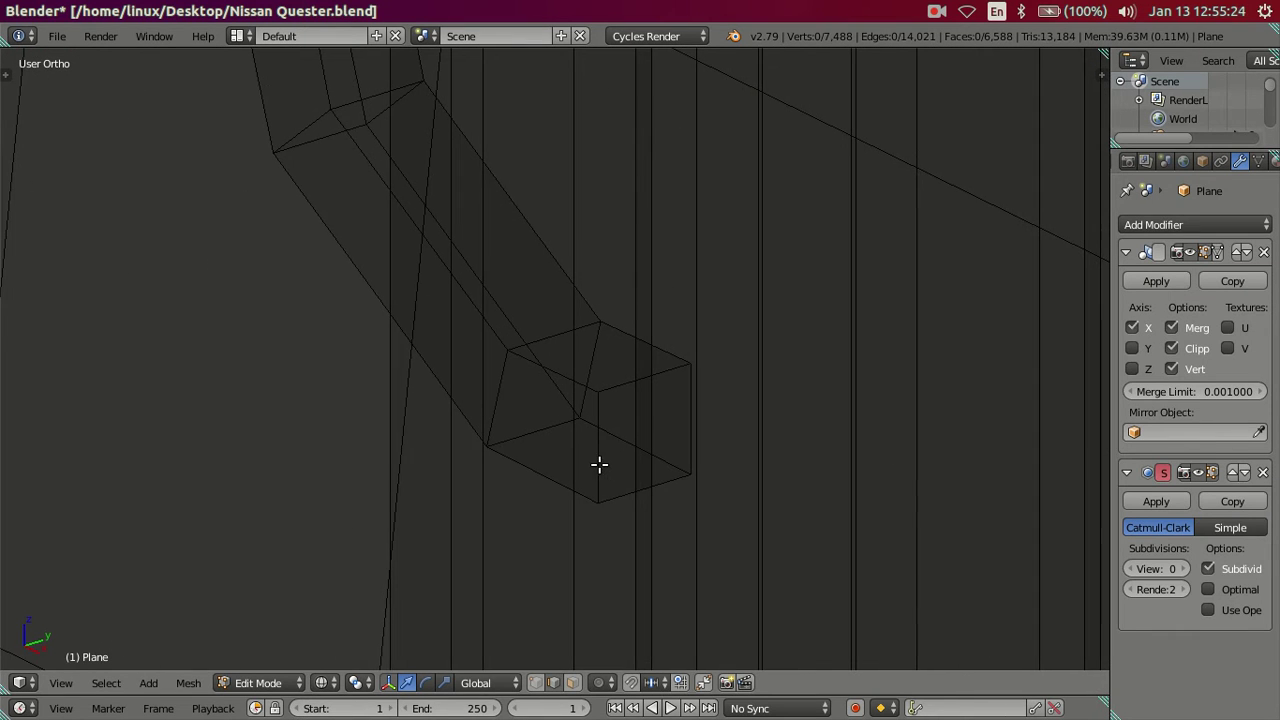
{"action": "right_click", "coordinate": [683, 419], "text": "shift"}
{"action": "key", "text": "x"}
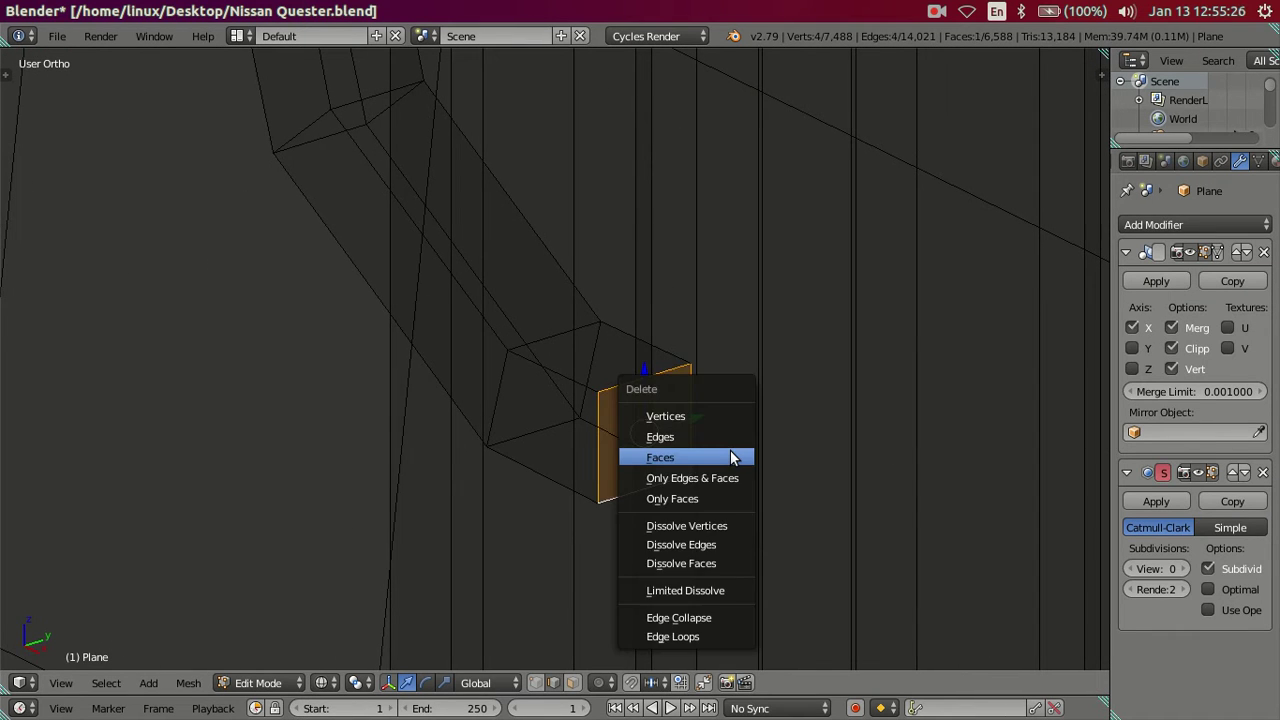
{"action": "left_click", "coordinate": [731, 451]}
Deselect the mesh, return to solid display and exit to Object Mode
{"action": "scroll", "coordinate": [686, 391], "scroll_direction": "down", "scroll_amount": 5}
{"action": "key", "text": "l"}
{"action": "key", "text": "a"}
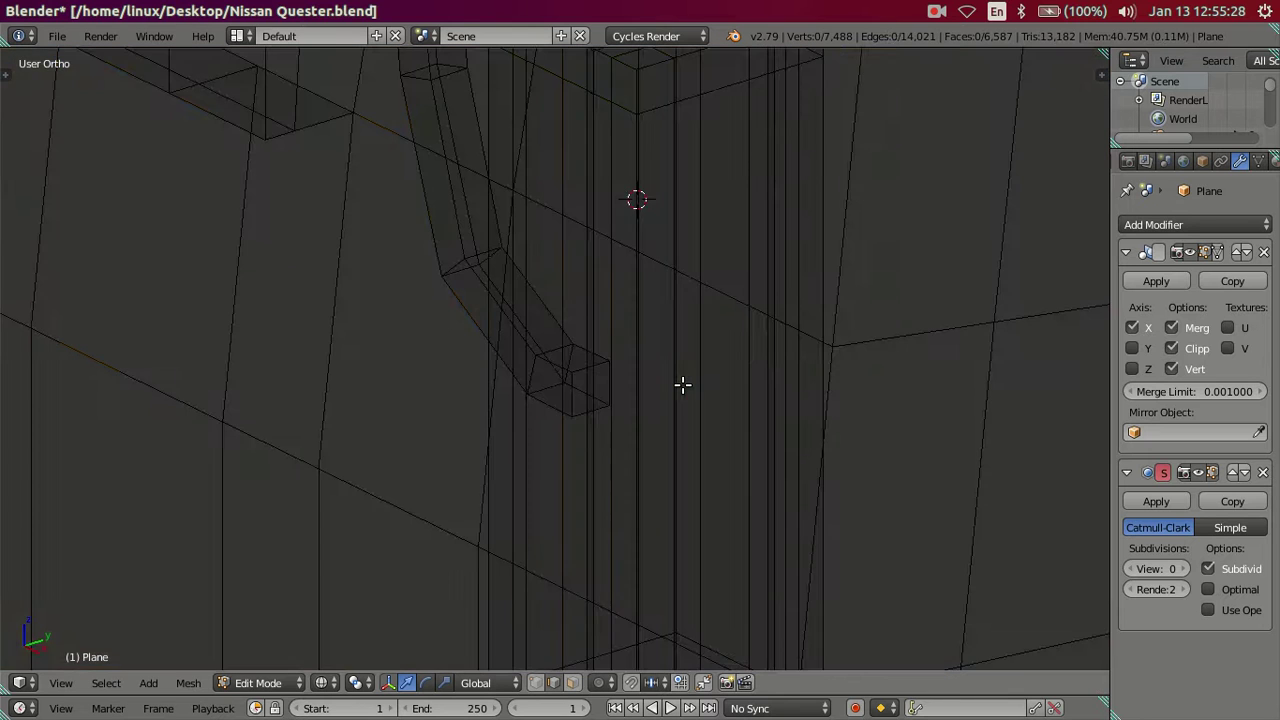
{"action": "key", "text": "z"}
{"action": "scroll", "coordinate": [684, 383], "scroll_direction": "down", "scroll_amount": 2}
{"action": "scroll", "coordinate": [675, 368], "scroll_direction": "down", "scroll_amount": 3}
{"action": "key", "text": "Tab"}
{"action": "mouse_move", "coordinate": [660, 351]}
{"action": "middle_mouse_down"}
{"action": "mouse_move", "coordinate": [754, 392]}
{"action": "mouse_move", "coordinate": [701, 496]}
{"action": "mouse_move", "coordinate": [566, 362]}
{"action": "mouse_move", "coordinate": [532, 346]}
{"action": "mouse_move", "coordinate": [579, 452]}
{"action": "mouse_move", "coordinate": [645, 445]}
{"action": "mouse_move", "coordinate": [560, 354]}
{"action": "mouse_move", "coordinate": [657, 431]}
{"action": "mouse_move", "coordinate": [689, 329]}
{"action": "mouse_move", "coordinate": [731, 314]}
{"action": "mouse_move", "coordinate": [628, 310]}
{"action": "middle_mouse_up"}
In Edit Mode, select the end block and the bent strip with L
{"action": "scroll", "coordinate": [560, 354], "scroll_direction": "down", "scroll_amount": 4}
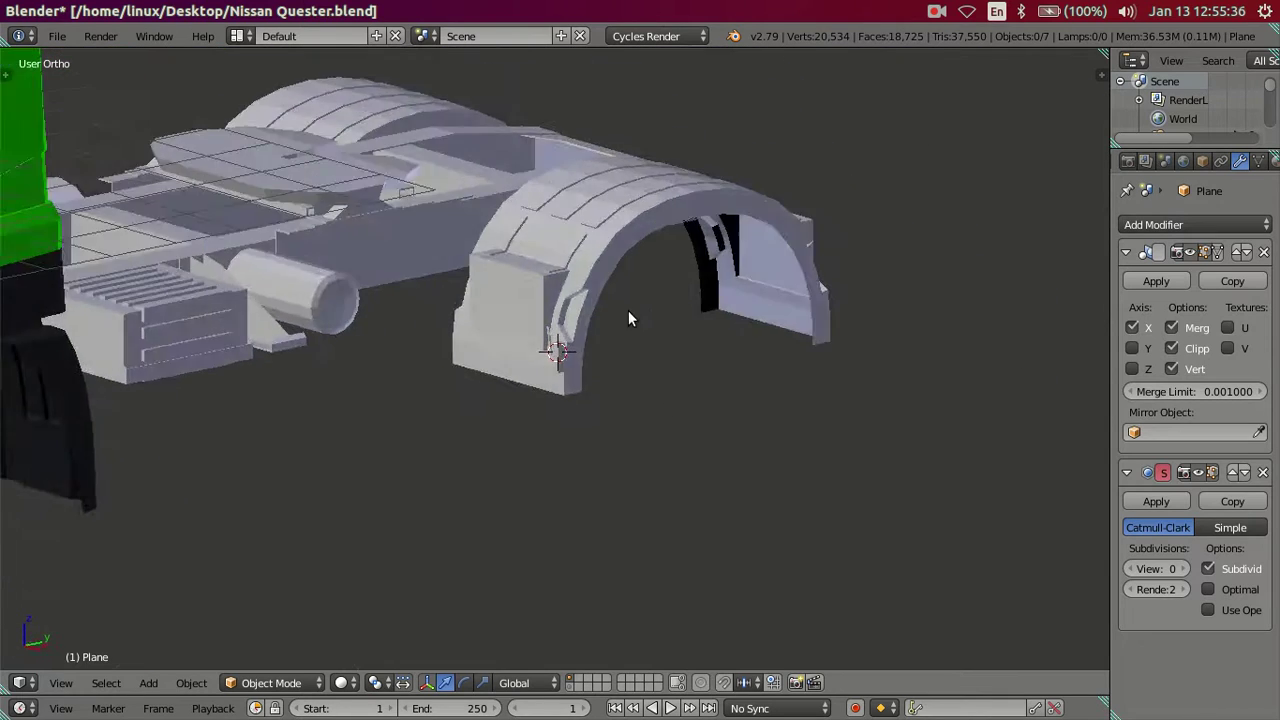
{"action": "scroll", "coordinate": [625, 312], "scroll_direction": "up", "scroll_amount": 3}
{"action": "scroll", "coordinate": [705, 312], "scroll_direction": "down", "scroll_amount": 2}
{"action": "mouse_move", "coordinate": [705, 312]}
{"action": "middle_mouse_down"}
{"action": "mouse_move", "coordinate": [536, 394]}
{"action": "mouse_move", "coordinate": [602, 403]}
{"action": "mouse_move", "coordinate": [600, 387]}
{"action": "middle_mouse_up"}
{"action": "scroll", "coordinate": [536, 394], "scroll_direction": "up", "scroll_amount": 5}
{"action": "key", "text": "Tab"}
{"action": "scroll", "coordinate": [598, 375], "scroll_direction": "up", "scroll_amount": 3}
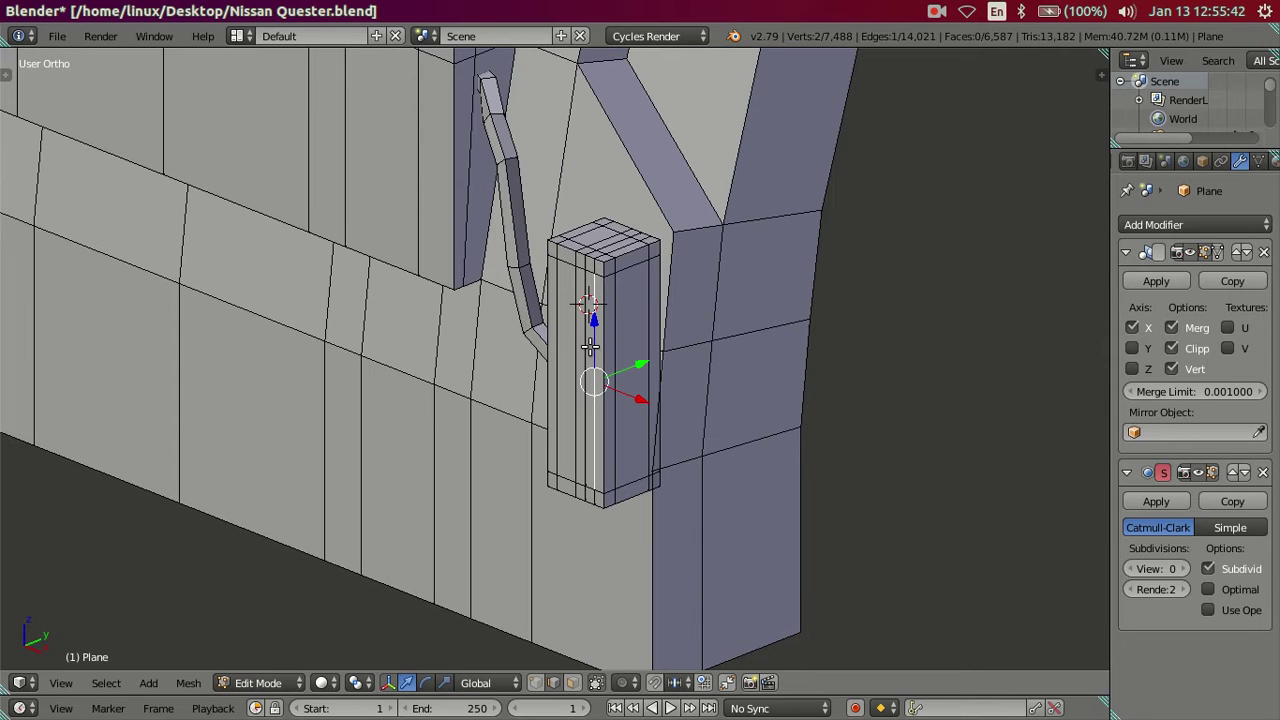
{"action": "key", "text": "l"}
{"action": "key", "text": "l"}
{"action": "scroll", "coordinate": [700, 350], "scroll_direction": "down", "scroll_amount": 3}
{"action": "scroll", "coordinate": [700, 350], "scroll_direction": "down", "scroll_amount": 2}
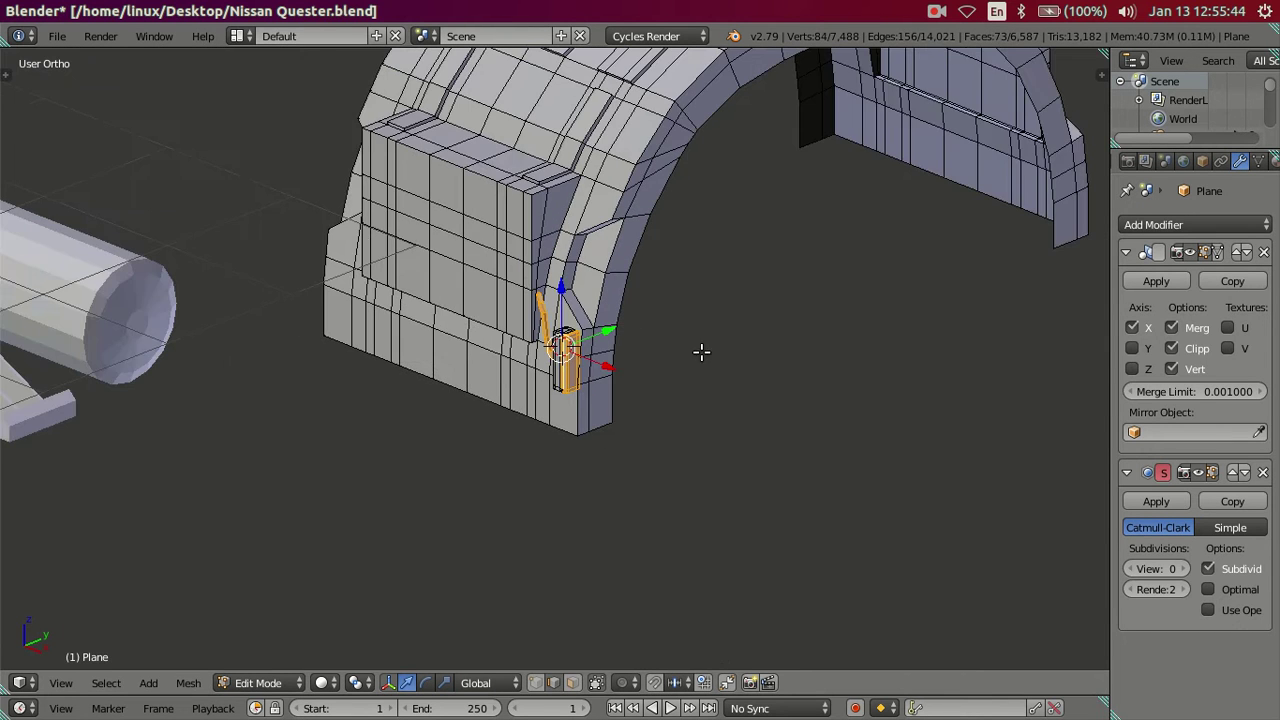
{"action": "scroll", "coordinate": [701, 352], "scroll_direction": "up", "scroll_amount": 2}
{"action": "scroll", "coordinate": [575, 373], "scroll_direction": "up", "scroll_amount": 5}
{"action": "key", "text": "l"}
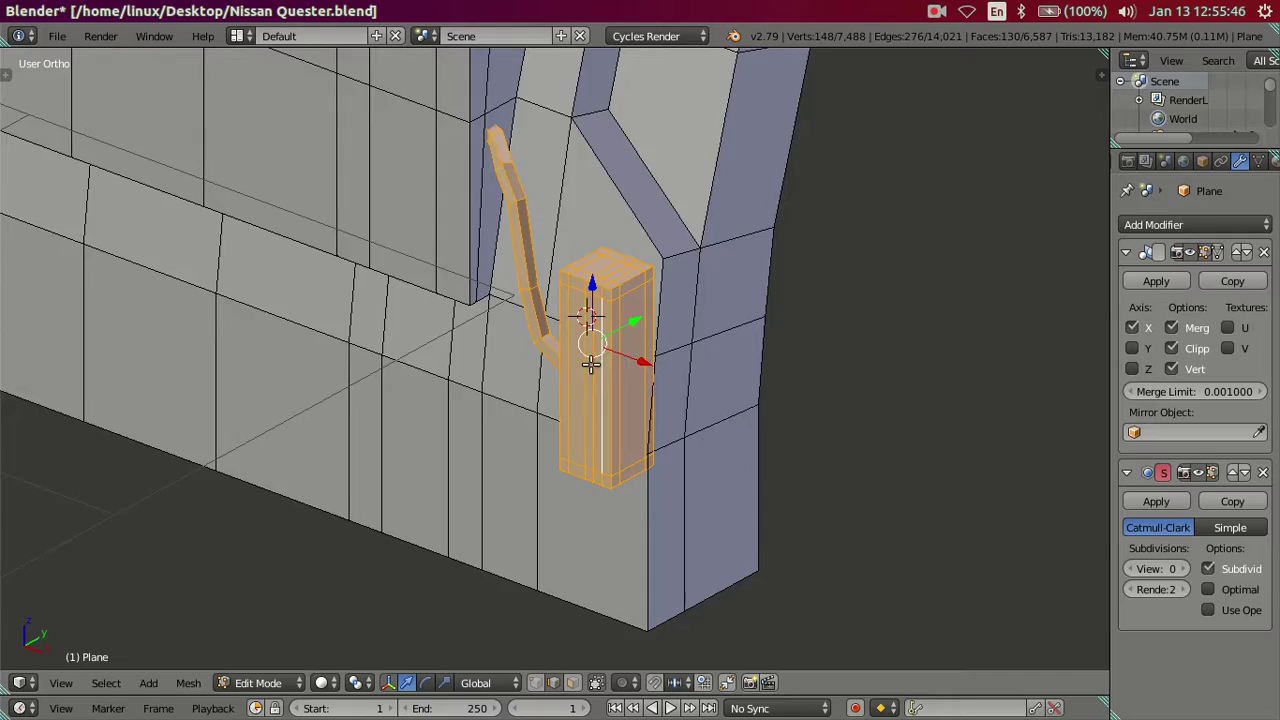
{"action": "scroll", "coordinate": [588, 368], "scroll_direction": "down", "scroll_amount": 5}
{"action": "mouse_move", "coordinate": [630, 363]}
{"action": "middle_mouse_down"}
{"action": "mouse_move", "coordinate": [677, 371]}
{"action": "mouse_move", "coordinate": [635, 364]}
{"action": "mouse_move", "coordinate": [631, 386]}
{"action": "mouse_move", "coordinate": [601, 402]}
{"action": "middle_mouse_up"}
Duplicate the block and strip and slide the copy along Y to the mudguard's other end
{"action": "key", "text": "shift+d"}
{"action": "right_click", "coordinate": [650, 389]}
{"action": "key", "text": "g"}
{"action": "key", "text": "y"}
{"action": "left_click", "coordinate": [955, 356]}
In Right Ortho view, move the copy along Y to line up with the second reflector
{"action": "key", "text": "KP_3"}
{"action": "scroll", "coordinate": [674, 400], "scroll_direction": "down", "scroll_amount": 1}
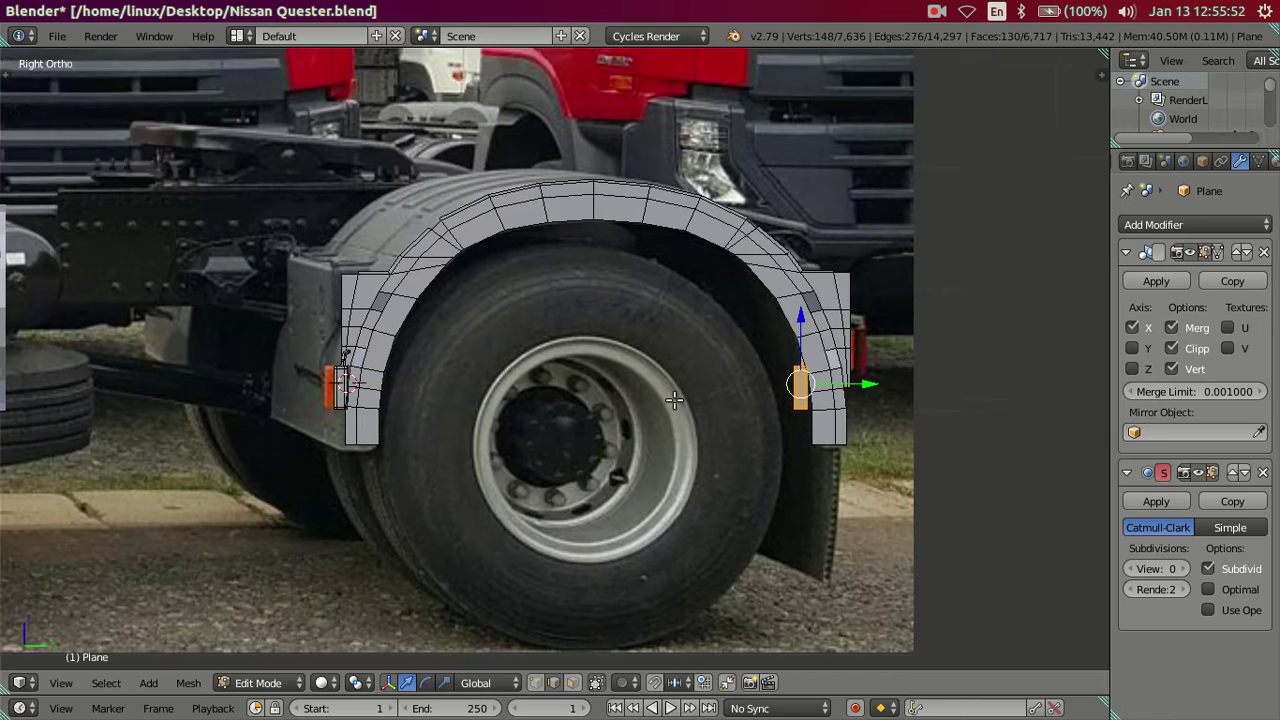
{"action": "scroll", "coordinate": [674, 400], "scroll_direction": "up", "scroll_amount": 4}
{"action": "scroll", "coordinate": [720, 474], "scroll_direction": "up", "scroll_amount": 1}
{"action": "key", "text": "g"}
{"action": "key", "text": "y"}
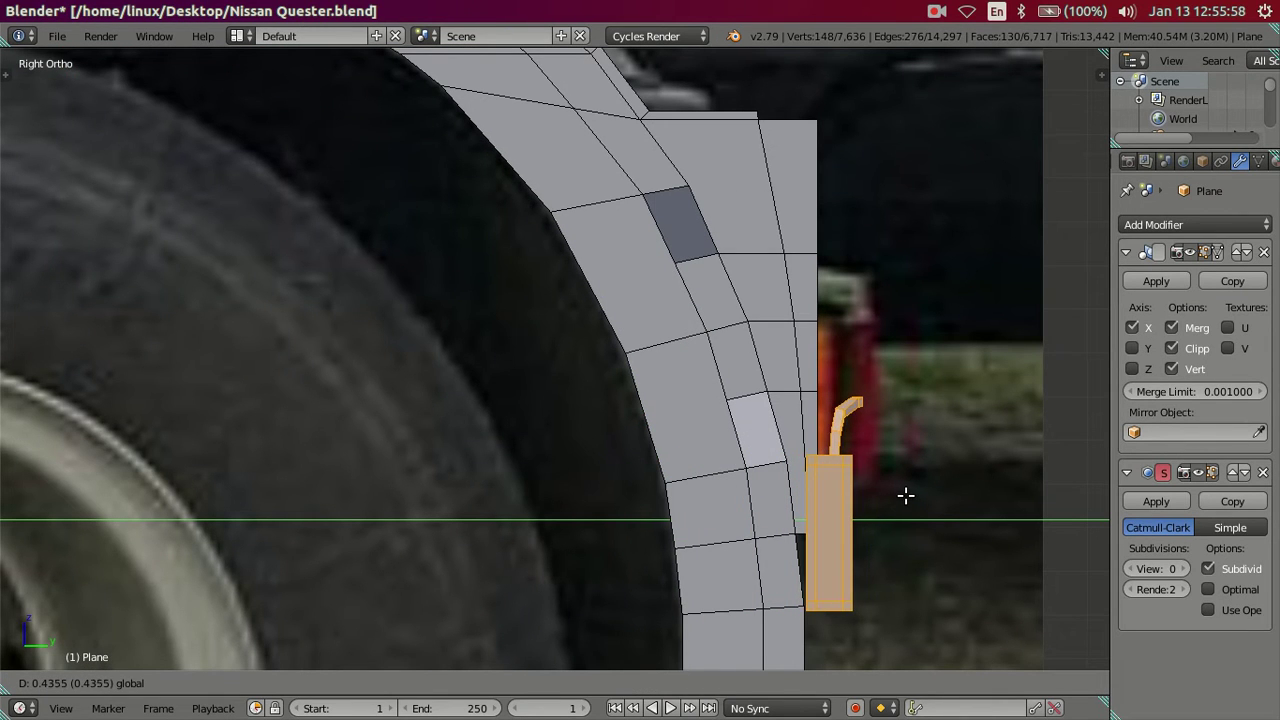
{"action": "left_click", "coordinate": [905, 495]}
{"action": "mouse_move", "coordinate": [891, 471]}
{"action": "middle_mouse_down"}
{"action": "mouse_move", "coordinate": [777, 571]}
{"action": "mouse_move", "coordinate": [614, 396]}
{"action": "mouse_move", "coordinate": [651, 437]}
{"action": "middle_mouse_up"}
Select two edge loops on the bent strip and move them along Y
{"action": "key", "text": "a"}
{"action": "scroll", "coordinate": [700, 420], "scroll_direction": "up", "scroll_amount": 3}
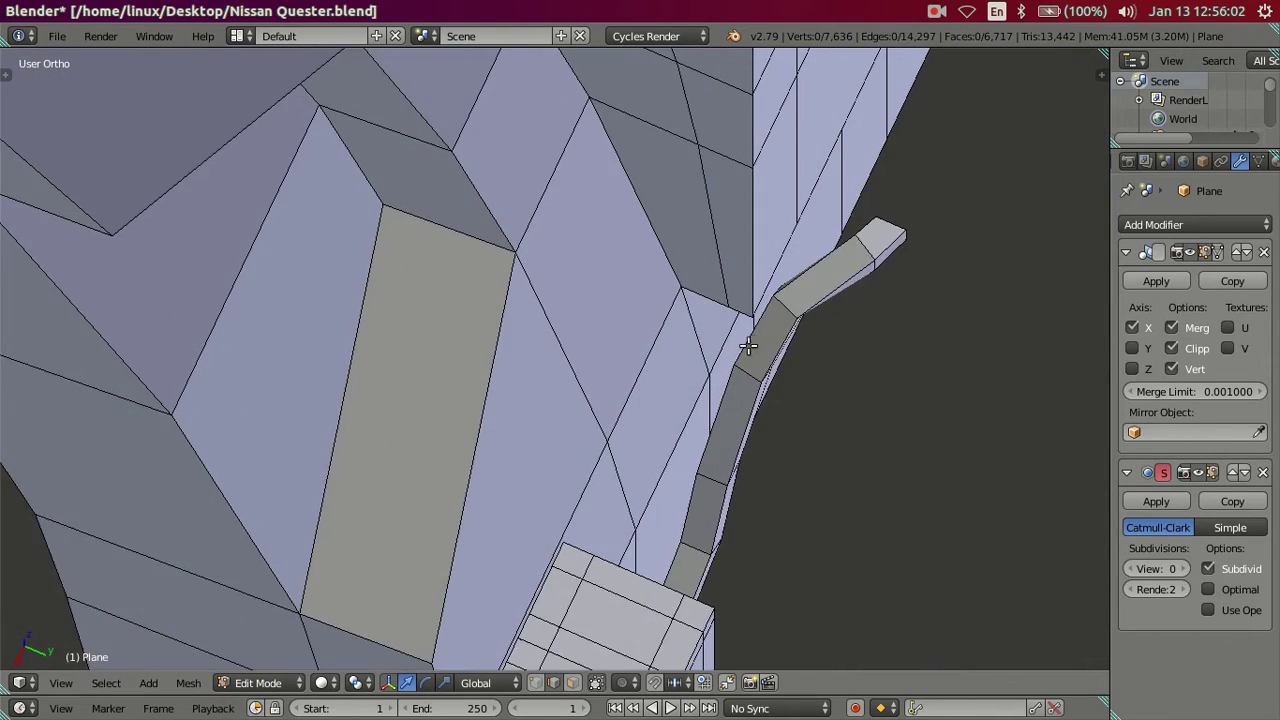
{"action": "scroll", "coordinate": [743, 401], "scroll_direction": "up", "scroll_amount": 2}
{"action": "scroll", "coordinate": [743, 401], "scroll_direction": "up", "scroll_amount": 1}
{"action": "left_click", "coordinate": [815, 345], "text": "alt+shift"}
{"action": "left_click", "coordinate": [920, 263], "text": "alt+shift"}
{"action": "key", "text": "g"}
{"action": "key", "text": "y"}
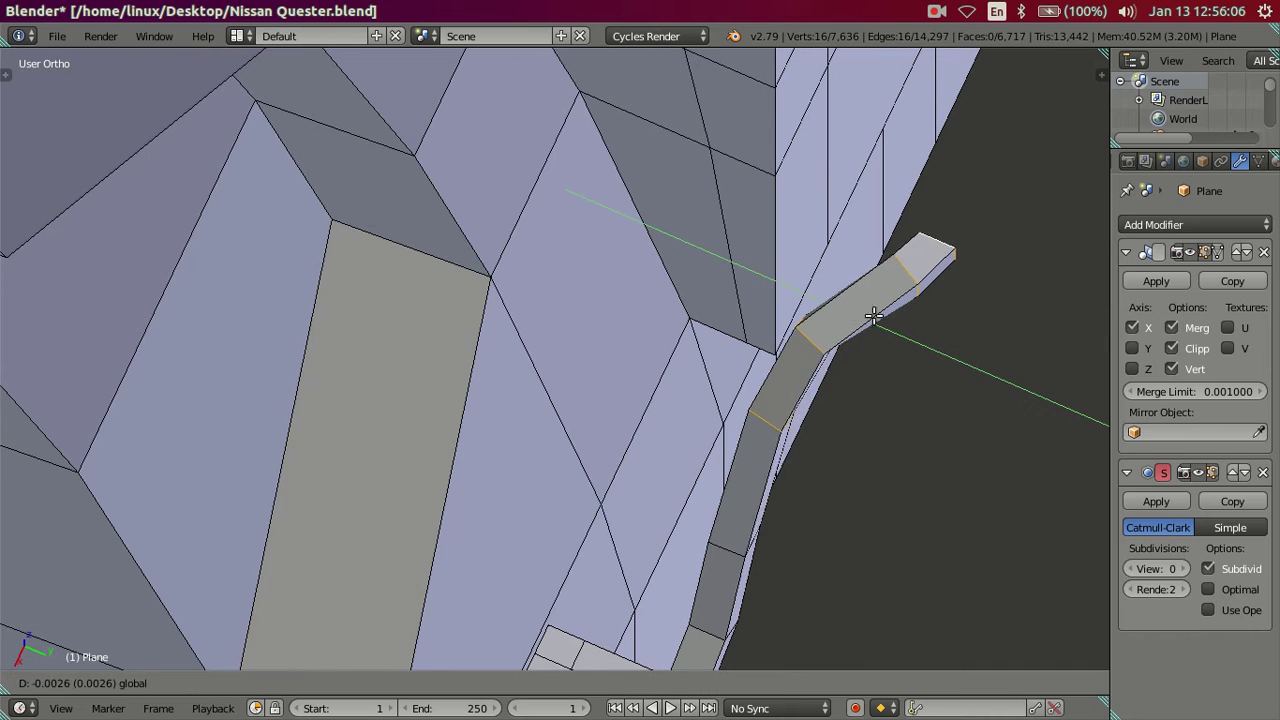
{"action": "left_click", "coordinate": [670, 240]}
Nudge the strip's selected loops further along Y in two more moves
{"action": "key", "text": "a"}
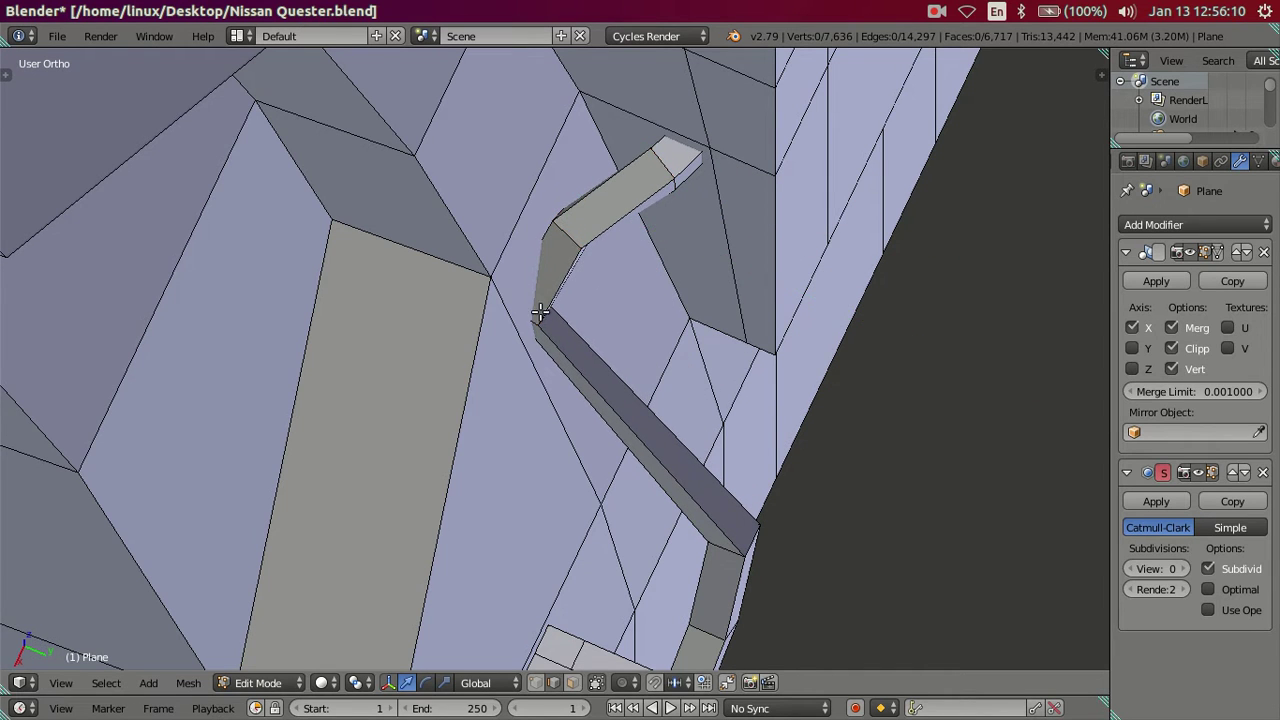
{"action": "key", "text": "z"}
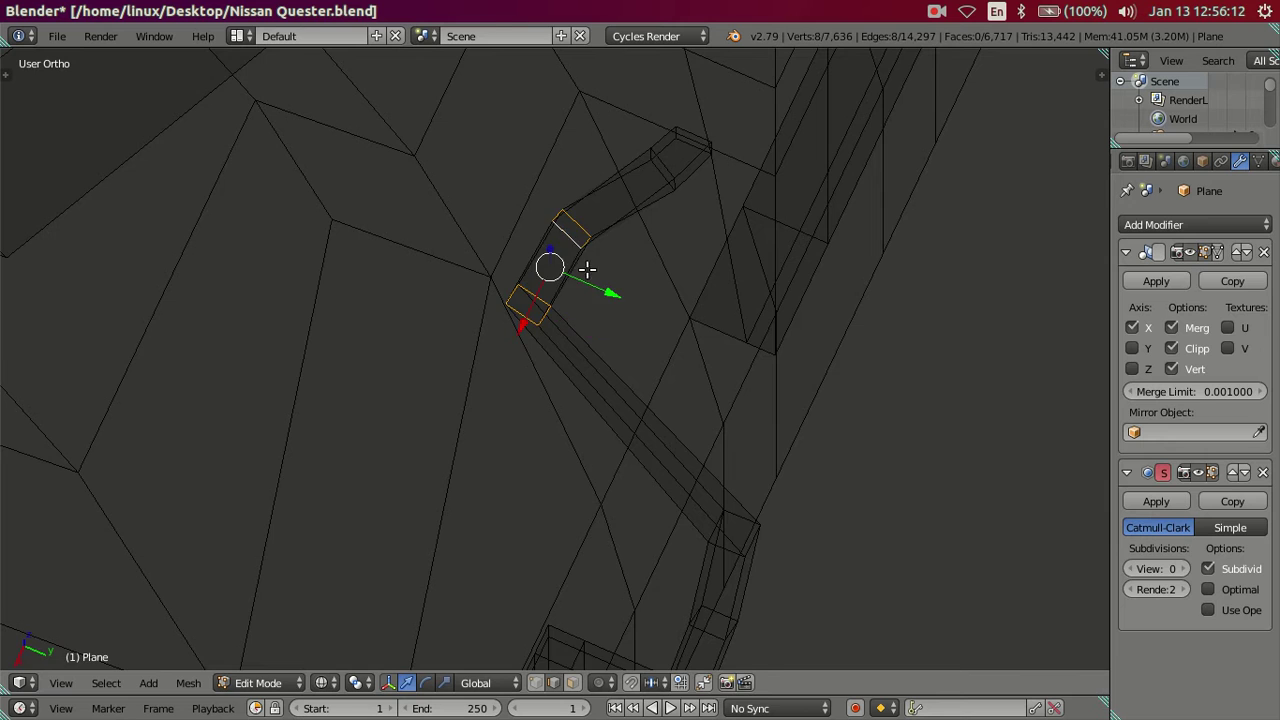
{"action": "key", "text": "z"}
{"action": "key", "text": "g"}
{"action": "key", "text": "y"}
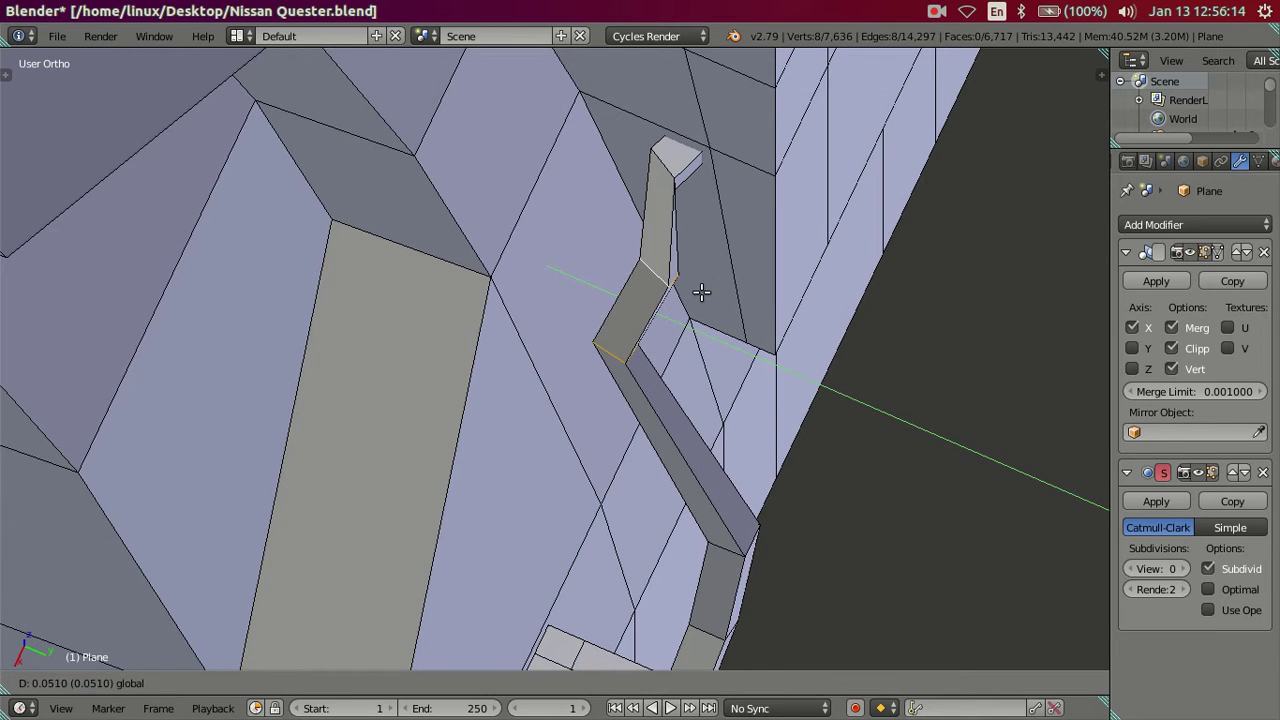
{"action": "left_click", "coordinate": [676, 313]}
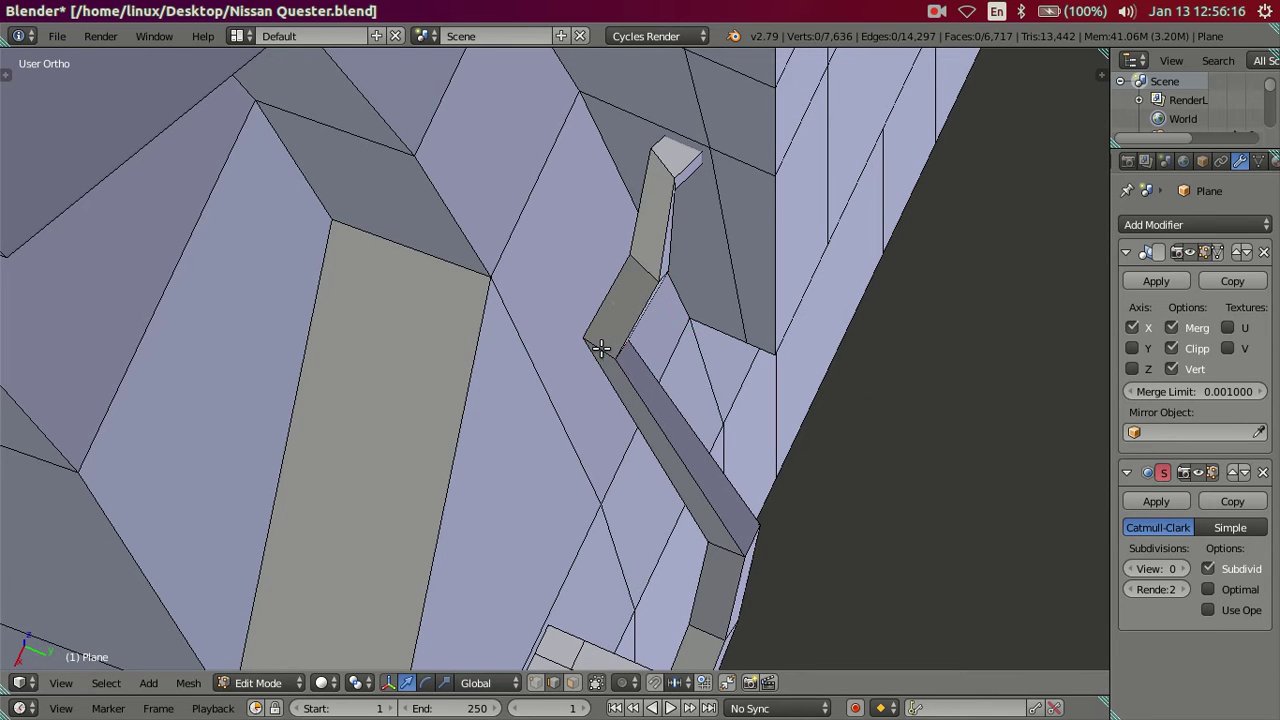
{"action": "key", "text": "g"}
{"action": "key", "text": "y"}
{"action": "left_click", "coordinate": [754, 366]}
{"action": "mouse_move", "coordinate": [754, 366]}
{"action": "middle_mouse_down"}
{"action": "mouse_move", "coordinate": [797, 396]}
{"action": "mouse_move", "coordinate": [806, 357]}
{"action": "mouse_move", "coordinate": [791, 329]}
{"action": "mouse_move", "coordinate": [708, 431]}
{"action": "mouse_move", "coordinate": [715, 422]}
{"action": "middle_mouse_up"}
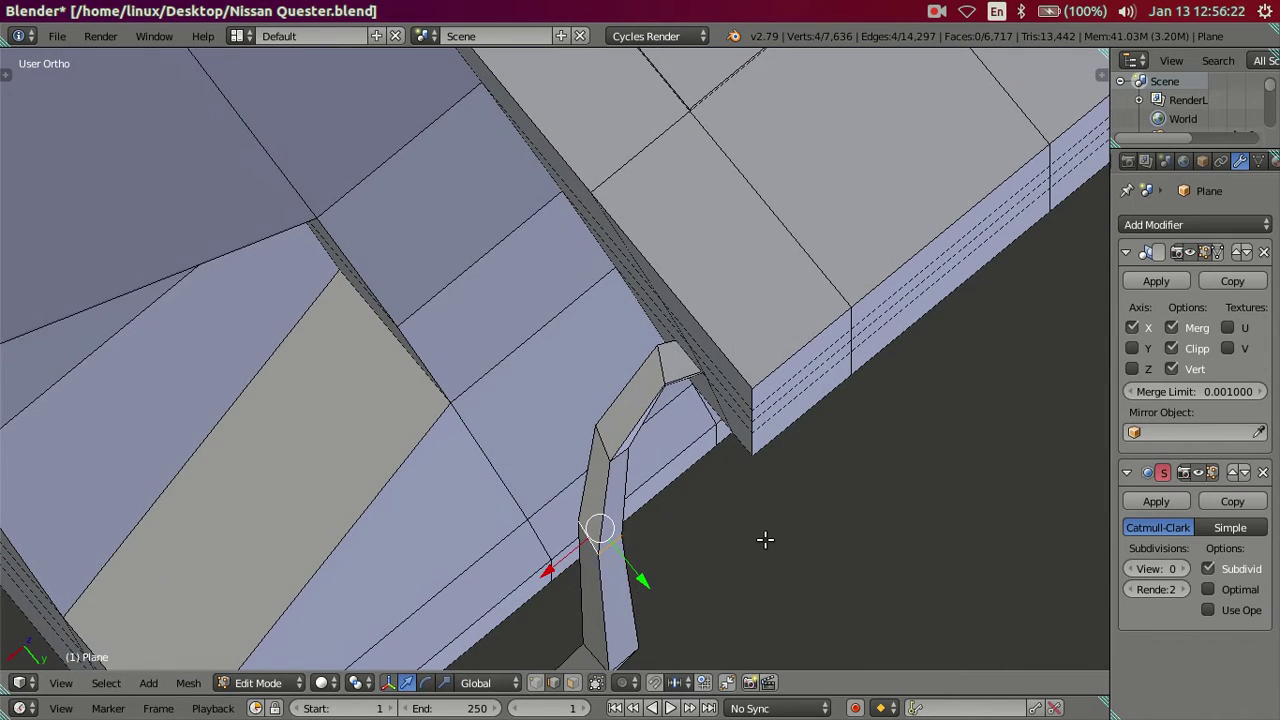
Rotate the bar's top end around global Z (about 9.65°) to sit against the mudguard edge
{"action": "key", "text": "r"}
{"action": "key", "text": "z"}
{"action": "left_click", "coordinate": [819, 457]}
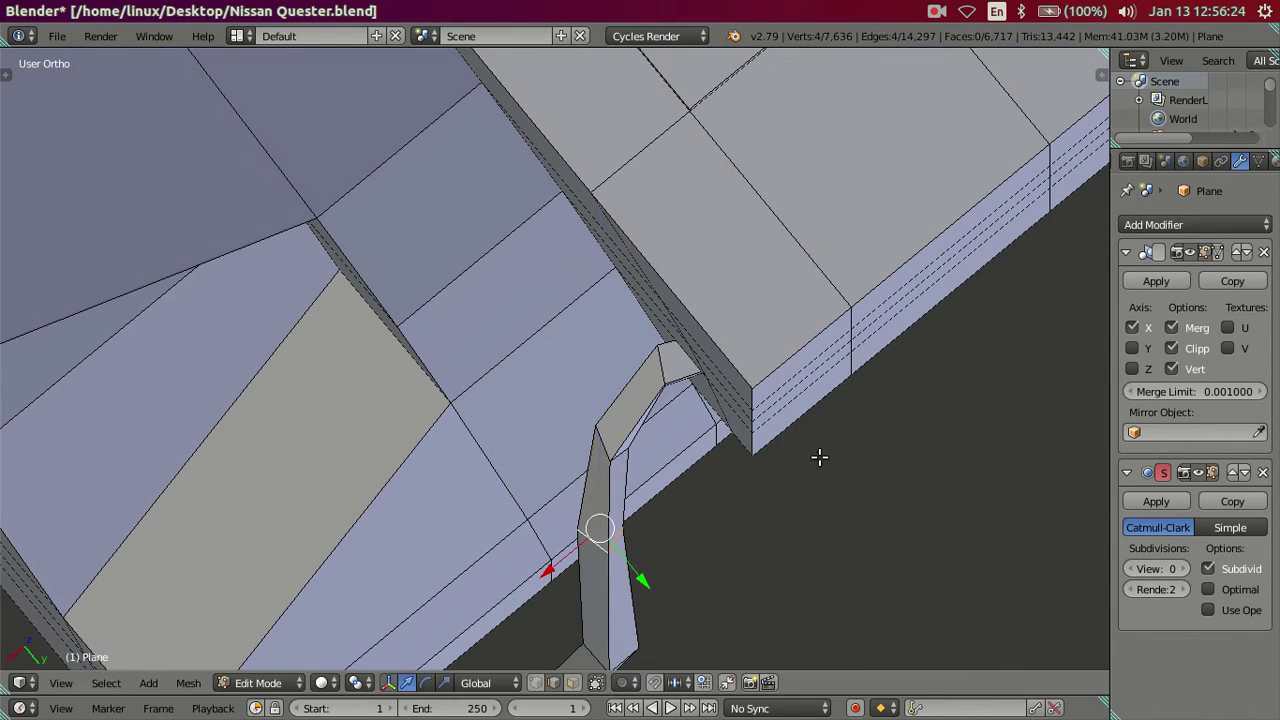
{"action": "key", "text": "r"}
{"action": "key", "text": "z"}
{"action": "left_click", "coordinate": [830, 408]}
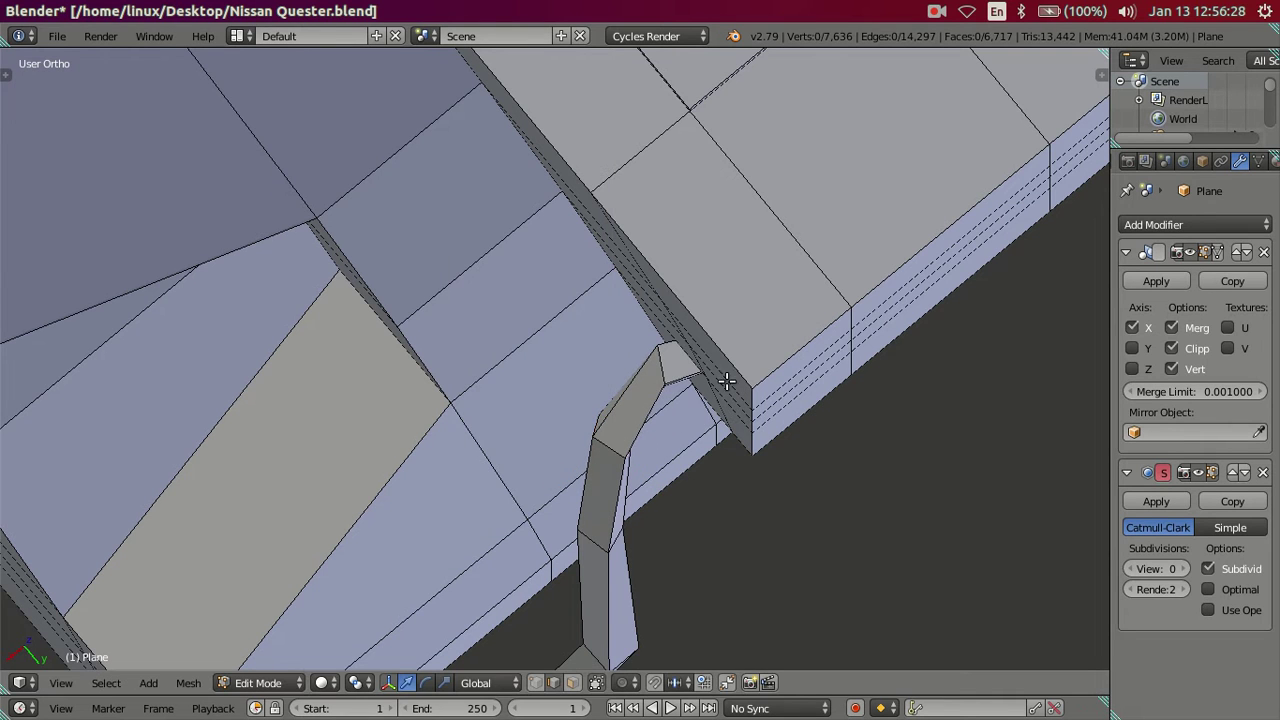
{"action": "key", "text": "r"}
{"action": "key", "text": "z"}
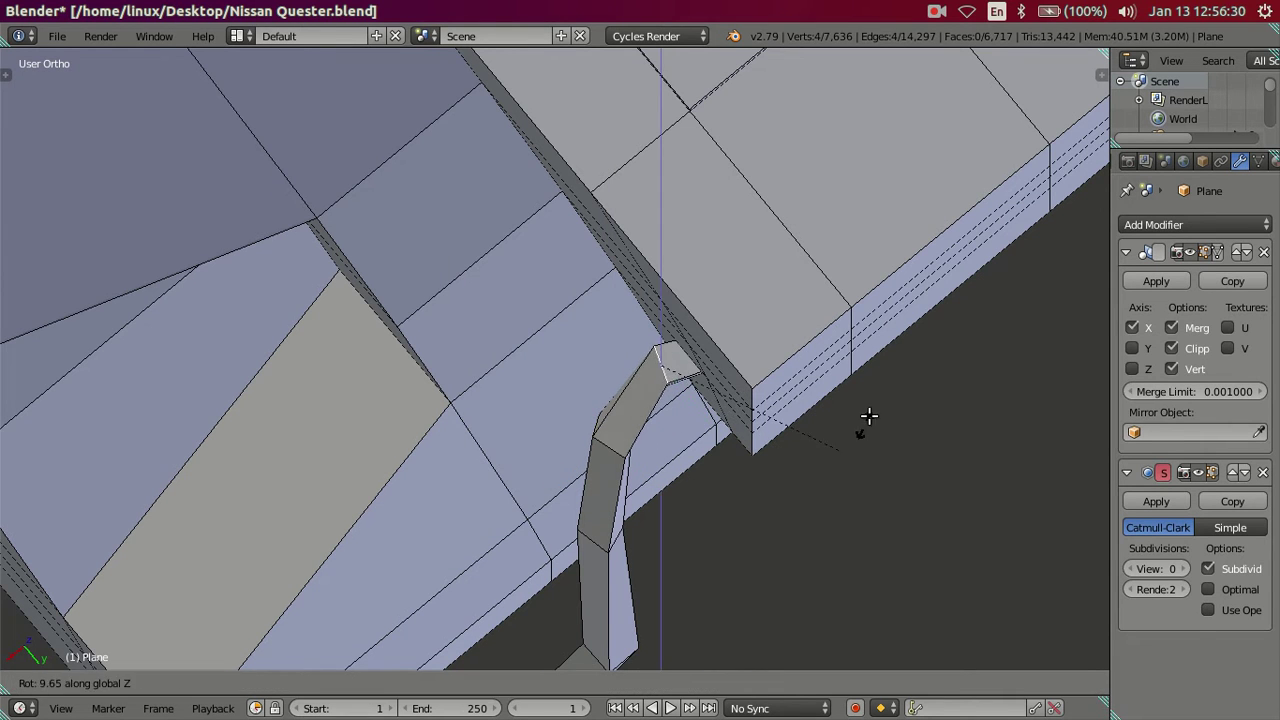
{"action": "left_click", "coordinate": [832, 376]}
Slide the first lower-bend vertex of the bar along Y toward the box
{"action": "key", "text": "z"}
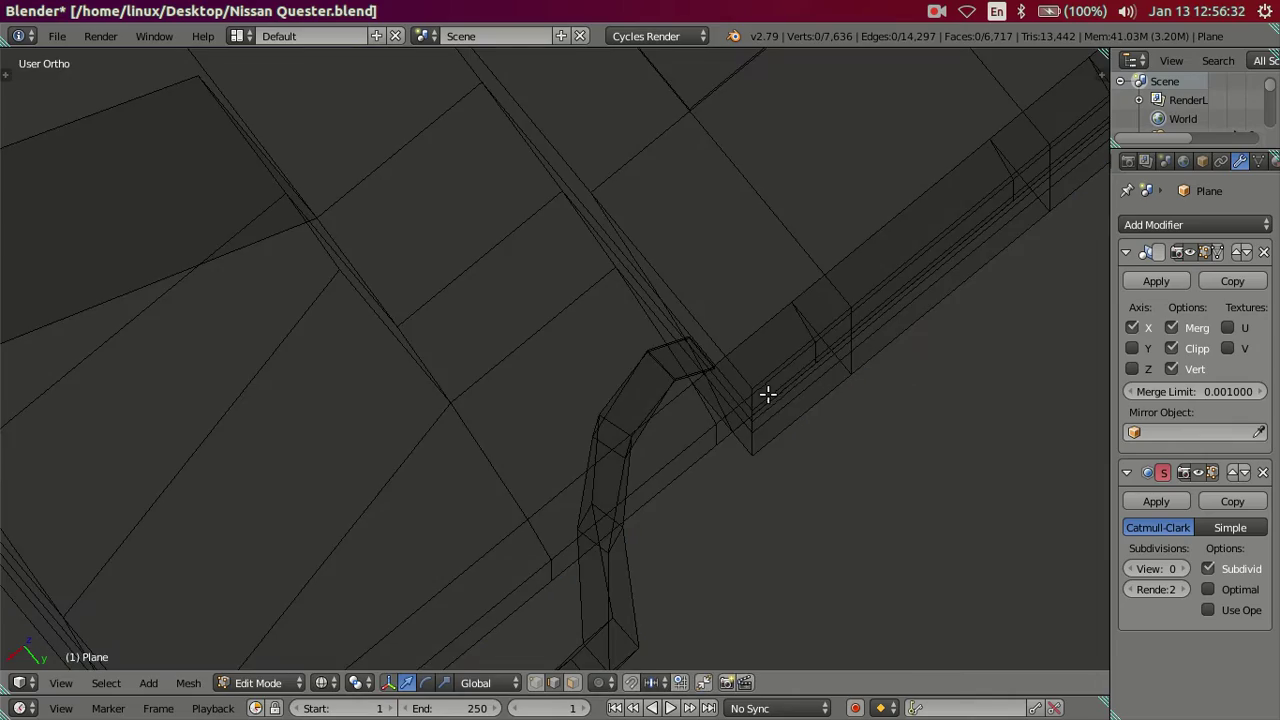
{"action": "scroll", "coordinate": [765, 410], "scroll_direction": "up", "scroll_amount": 2}
{"action": "key", "text": "z"}
{"action": "scroll", "coordinate": [705, 406], "scroll_direction": "up", "scroll_amount": 3}
{"action": "scroll", "coordinate": [695, 370], "scroll_direction": "up", "scroll_amount": 2}
{"action": "middle_click_drag", "start_coordinate": [693, 343], "coordinate": [663, 446]}
{"action": "middle_click_drag", "start_coordinate": [707, 495], "coordinate": [689, 529]}
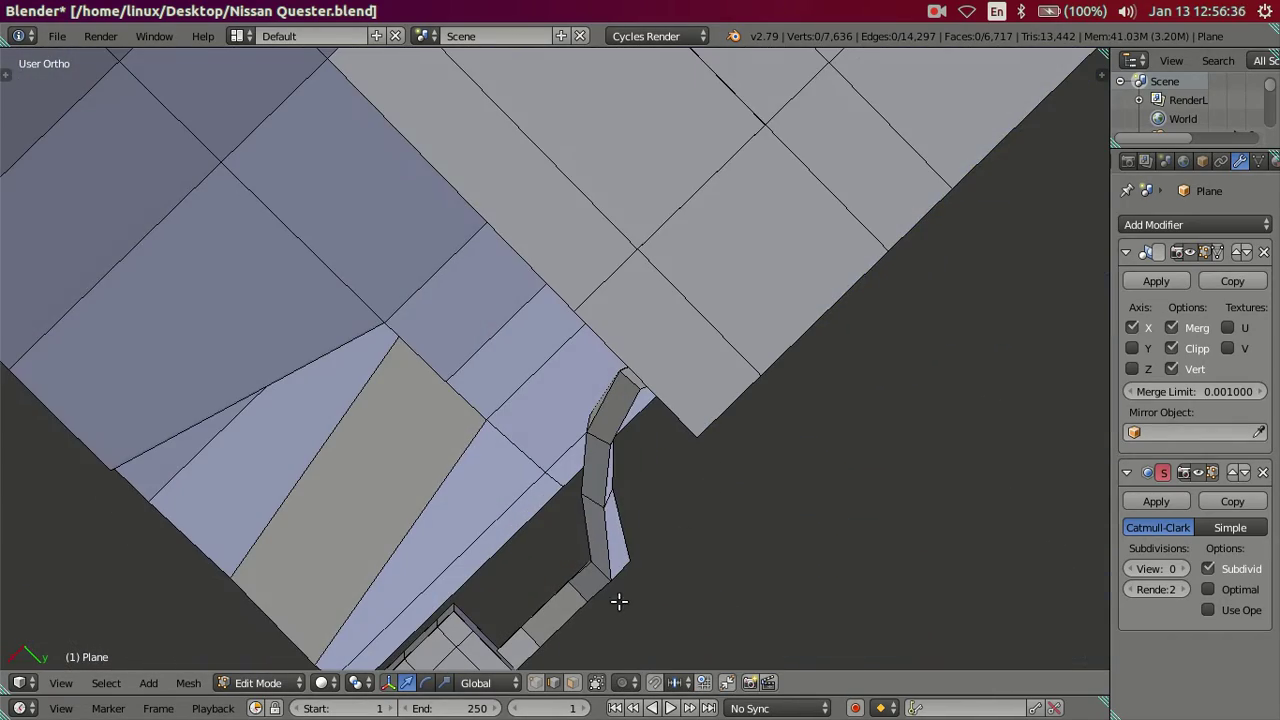
{"action": "scroll", "coordinate": [660, 520], "scroll_direction": "down", "scroll_amount": 2}
{"action": "scroll", "coordinate": [686, 463], "scroll_direction": "up", "scroll_amount": 4}
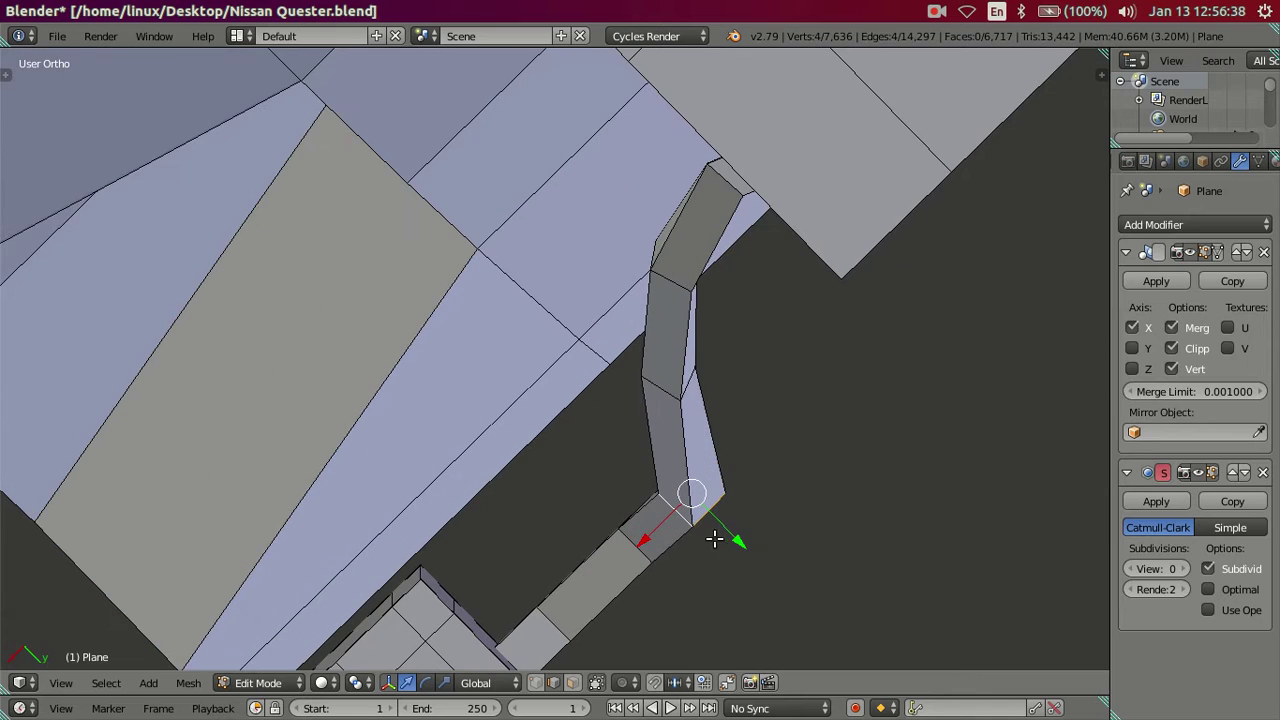
{"action": "key", "text": "g"}
{"action": "key", "text": "y"}
{"action": "left_click", "coordinate": [712, 516]}
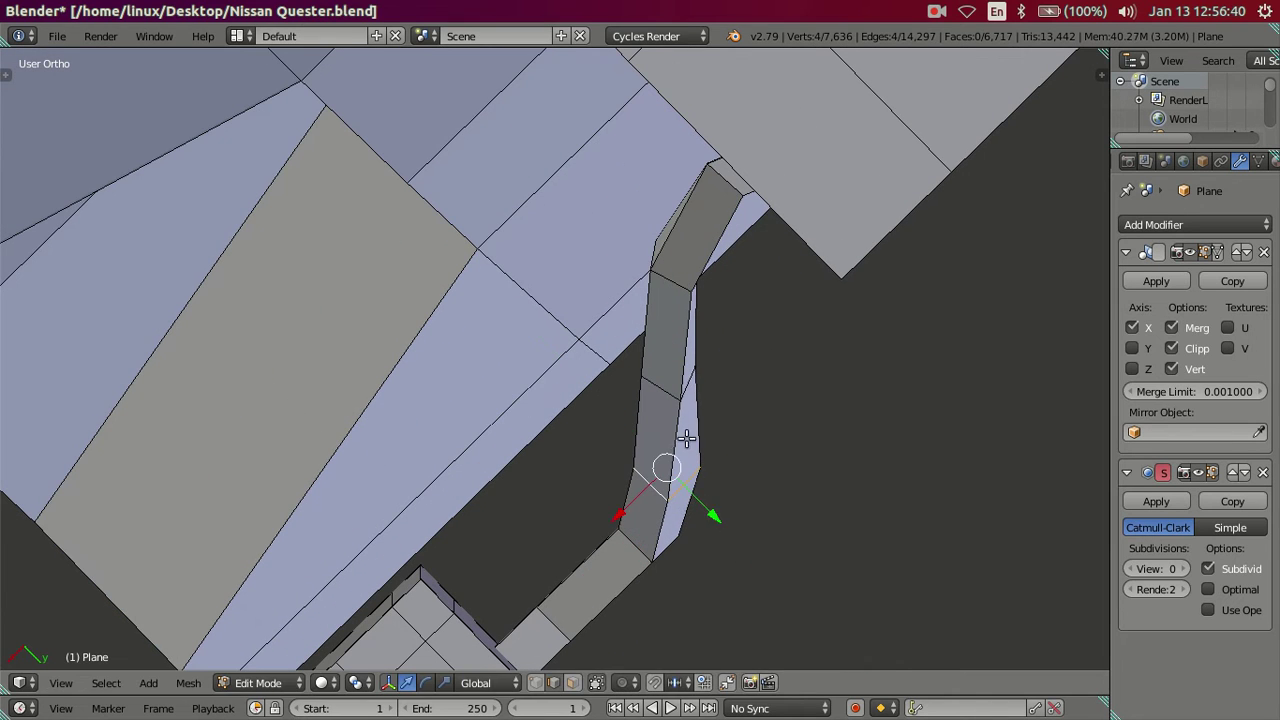
Slide the remaining bend vertices along Y so the lower curve flows smoothly
{"action": "key", "text": "g"}
{"action": "key", "text": "y"}
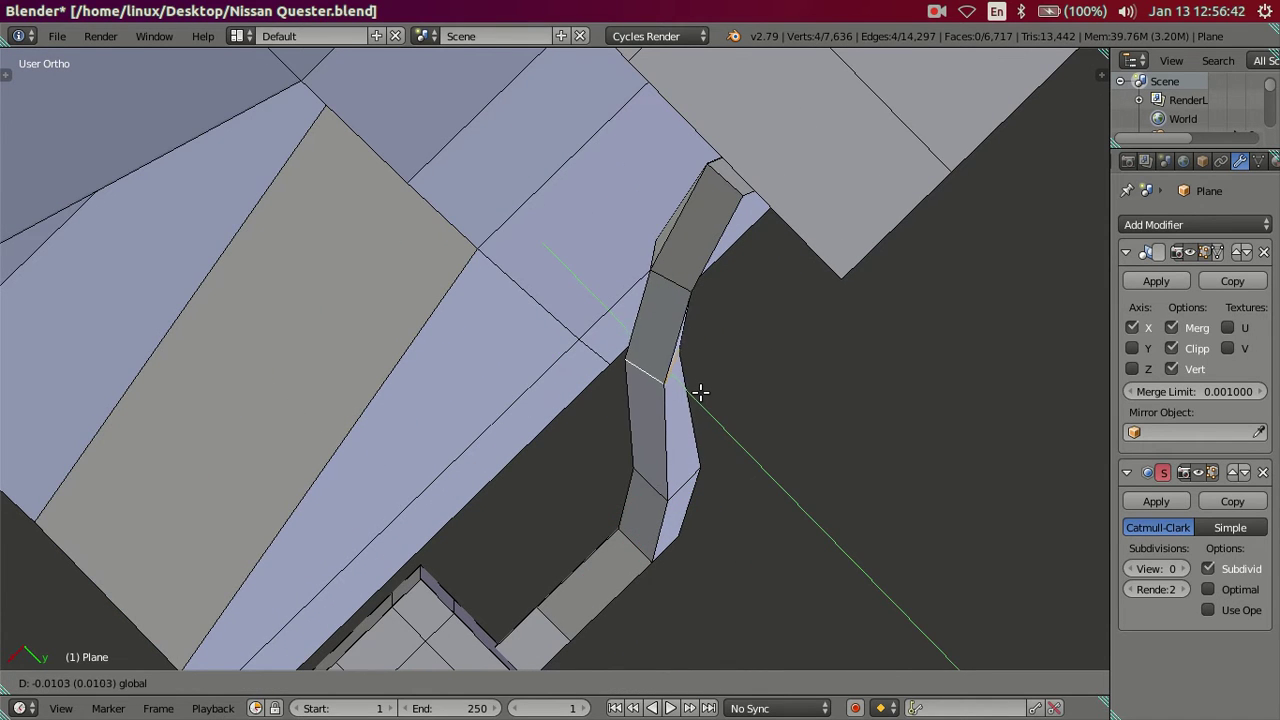
{"action": "left_click", "coordinate": [700, 392]}
{"action": "key", "text": "a"}
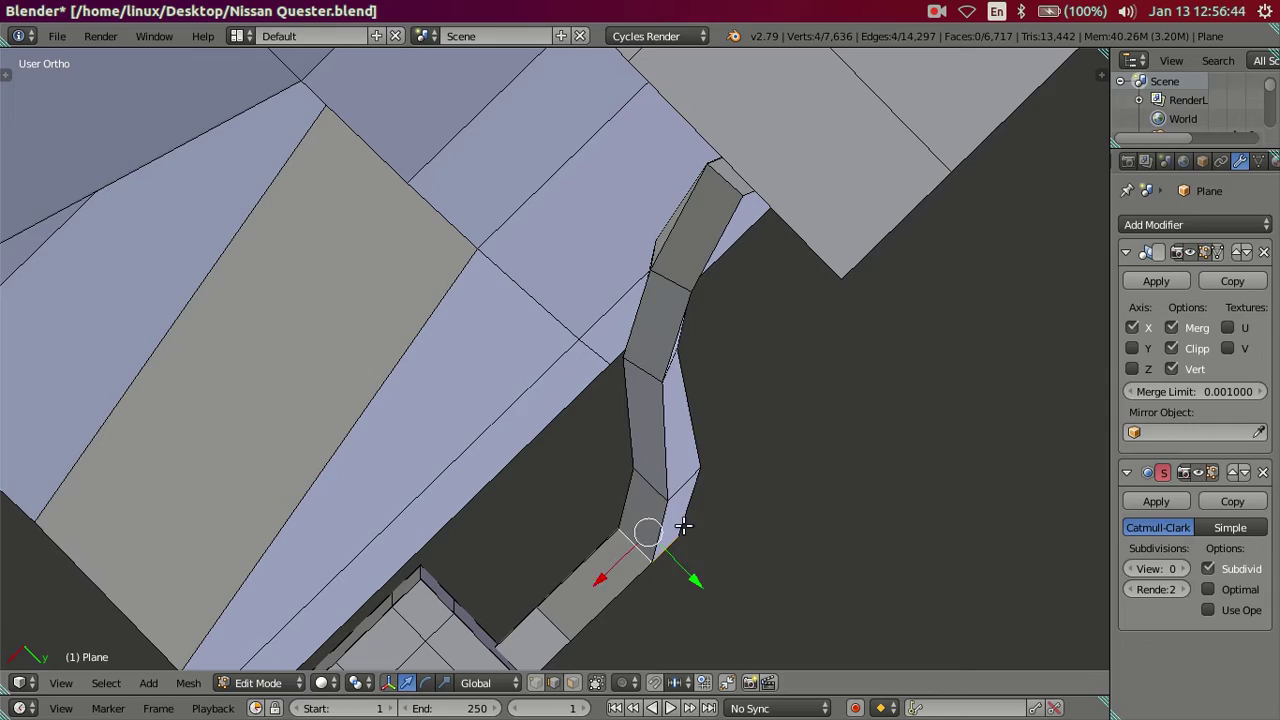
{"action": "key", "text": "g"}
{"action": "key", "text": "y"}
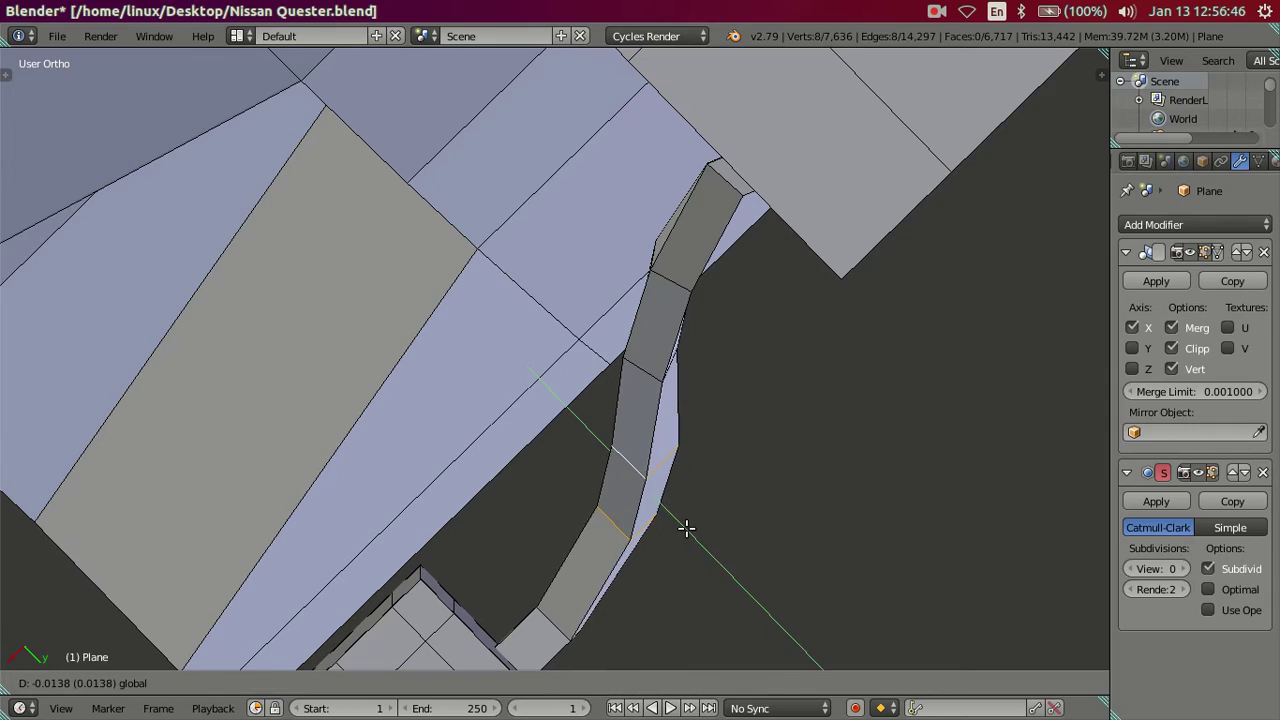
{"action": "left_click", "coordinate": [683, 520]}
{"action": "key", "text": "a"}
Check the curved underside in wireframe and rotate the middle edge loop around global Z
{"action": "middle_click_drag", "start_coordinate": [683, 520], "coordinate": [680, 473]}
{"action": "scroll", "coordinate": [680, 473], "scroll_direction": "down", "scroll_amount": 5}
{"action": "mouse_move", "coordinate": [677, 274]}
{"action": "middle_mouse_down"}
{"action": "mouse_move", "coordinate": [814, 369]}
{"action": "mouse_move", "coordinate": [423, 337]}
{"action": "mouse_move", "coordinate": [429, 251]}
{"action": "mouse_move", "coordinate": [605, 210]}
{"action": "middle_mouse_up"}
{"action": "scroll", "coordinate": [605, 210], "scroll_direction": "down", "scroll_amount": 3}
{"action": "scroll", "coordinate": [617, 143], "scroll_direction": "down", "scroll_amount": 2}
{"action": "mouse_move", "coordinate": [626, 163]}
{"action": "middle_mouse_down"}
{"action": "mouse_move", "coordinate": [591, 397]}
{"action": "mouse_move", "coordinate": [658, 448]}
{"action": "mouse_move", "coordinate": [620, 430]}
{"action": "mouse_move", "coordinate": [652, 510]}
{"action": "middle_mouse_up"}
{"action": "scroll", "coordinate": [586, 437], "scroll_direction": "up", "scroll_amount": 2}
{"action": "scroll", "coordinate": [586, 428], "scroll_direction": "up", "scroll_amount": 2}
{"action": "scroll", "coordinate": [609, 416], "scroll_direction": "up", "scroll_amount": 2}
{"action": "key", "text": "z"}
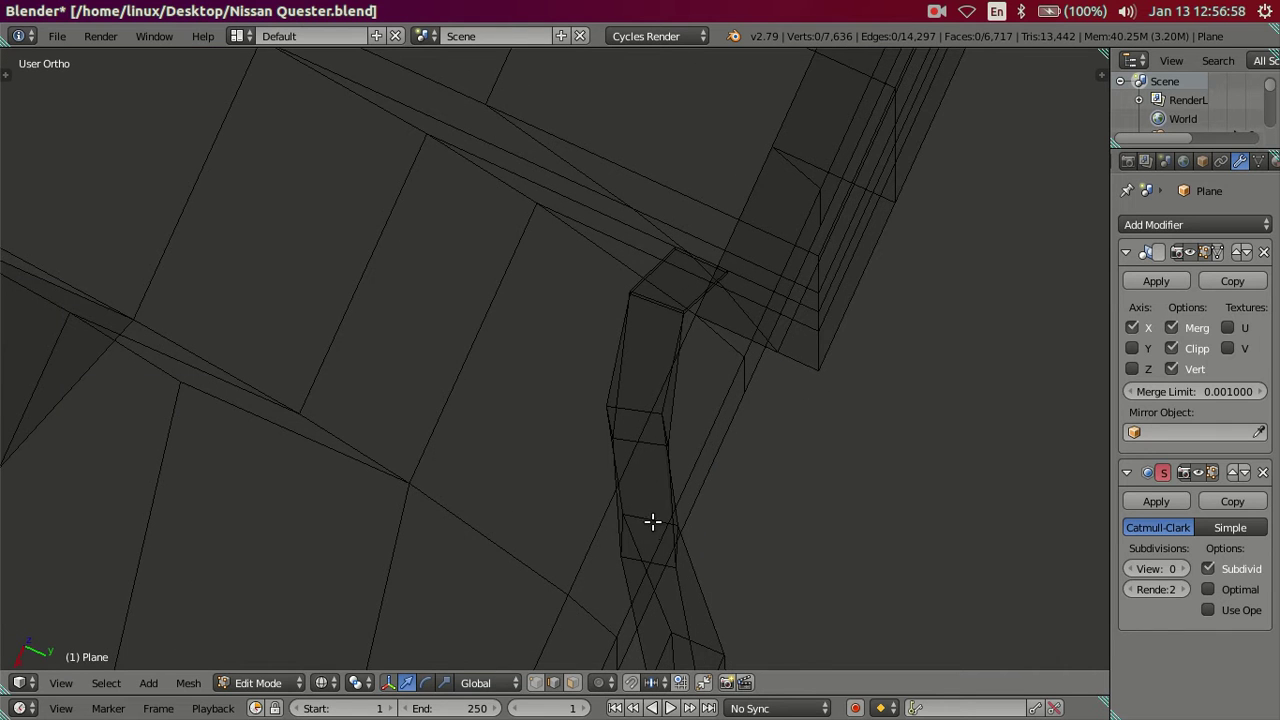
{"action": "key", "text": "z"}
{"action": "key", "text": "z"}
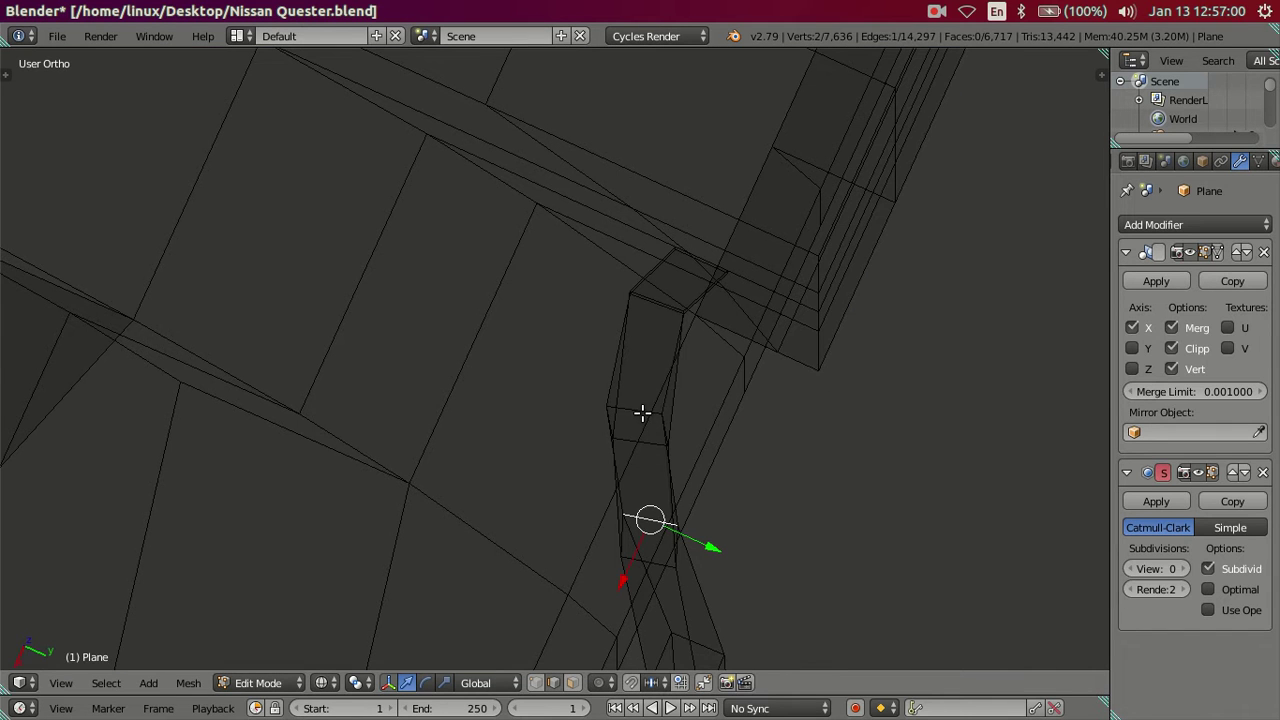
{"action": "key", "text": "z"}
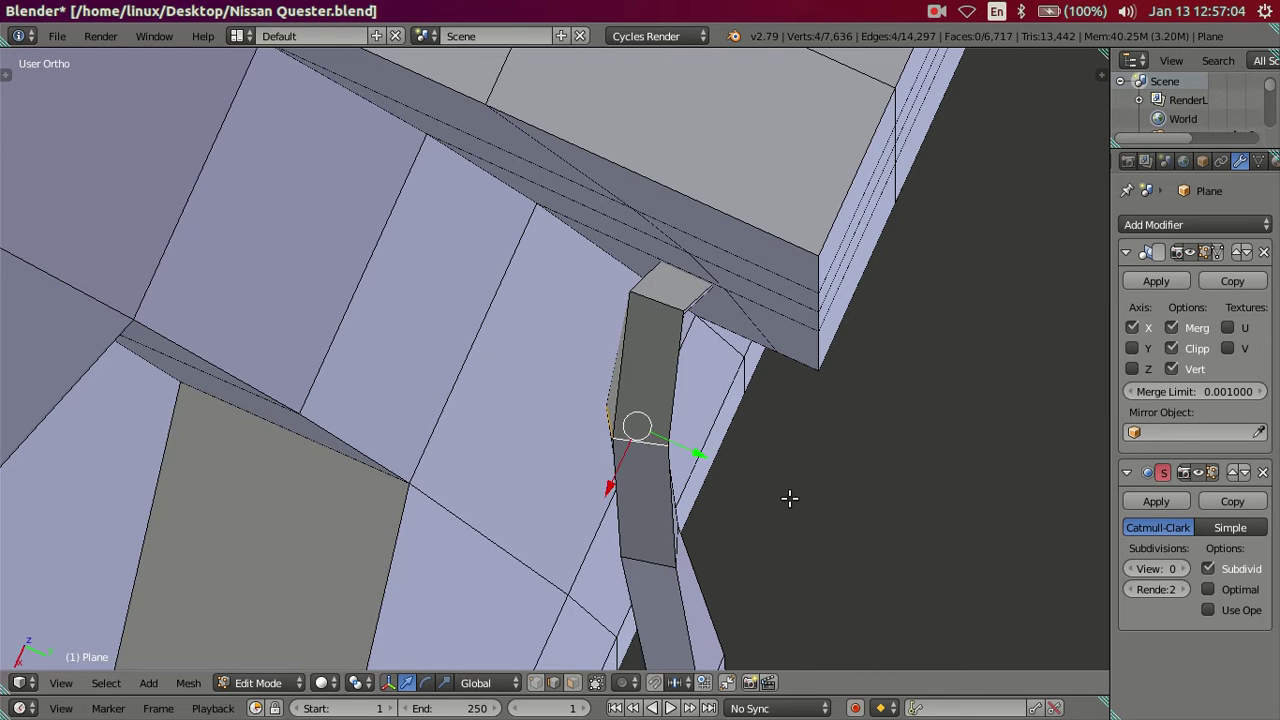
{"action": "key", "text": "r"}
{"action": "key", "text": "z"}
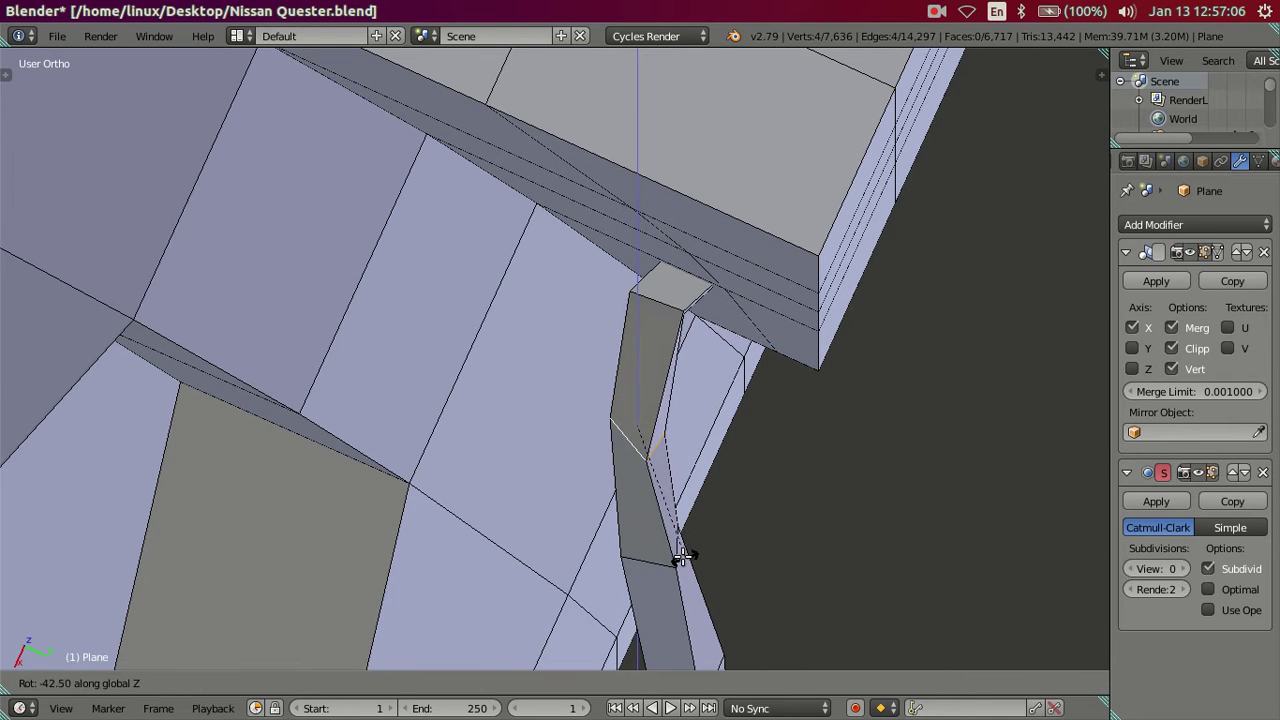
Finish the middle loop's Z rotation and rotate the selected bar geometry to refine the bend
{"action": "left_click", "coordinate": [725, 447]}
{"action": "middle_click_drag", "start_coordinate": [725, 447], "coordinate": [626, 491]}
{"action": "scroll", "coordinate": [537, 457], "scroll_direction": "up", "scroll_amount": 2}
{"action": "scroll", "coordinate": [385, 479], "scroll_direction": "up", "scroll_amount": 3}
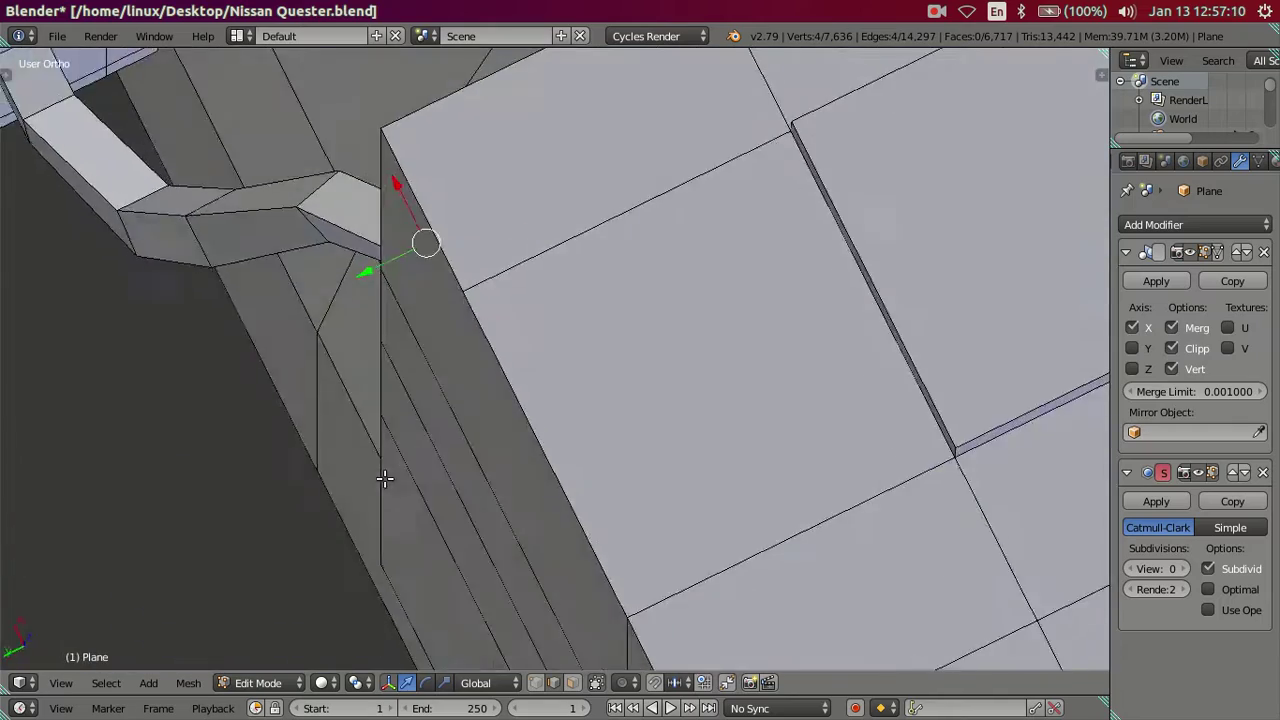
{"action": "middle_click_drag", "start_coordinate": [385, 479], "coordinate": [443, 380]}
{"action": "scroll", "coordinate": [471, 343], "scroll_direction": "down", "scroll_amount": 2}
{"action": "scroll", "coordinate": [474, 374], "scroll_direction": "down", "scroll_amount": 3}
{"action": "mouse_move", "coordinate": [527, 341]}
{"action": "middle_mouse_down"}
{"action": "mouse_move", "coordinate": [589, 277]}
{"action": "mouse_move", "coordinate": [680, 289]}
{"action": "mouse_move", "coordinate": [675, 398]}
{"action": "mouse_move", "coordinate": [620, 477]}
{"action": "mouse_move", "coordinate": [811, 489]}
{"action": "mouse_move", "coordinate": [809, 467]}
{"action": "mouse_move", "coordinate": [783, 457]}
{"action": "mouse_move", "coordinate": [805, 440]}
{"action": "mouse_move", "coordinate": [861, 457]}
{"action": "middle_mouse_up"}
{"action": "key", "text": "z"}
{"action": "key", "text": "r"}
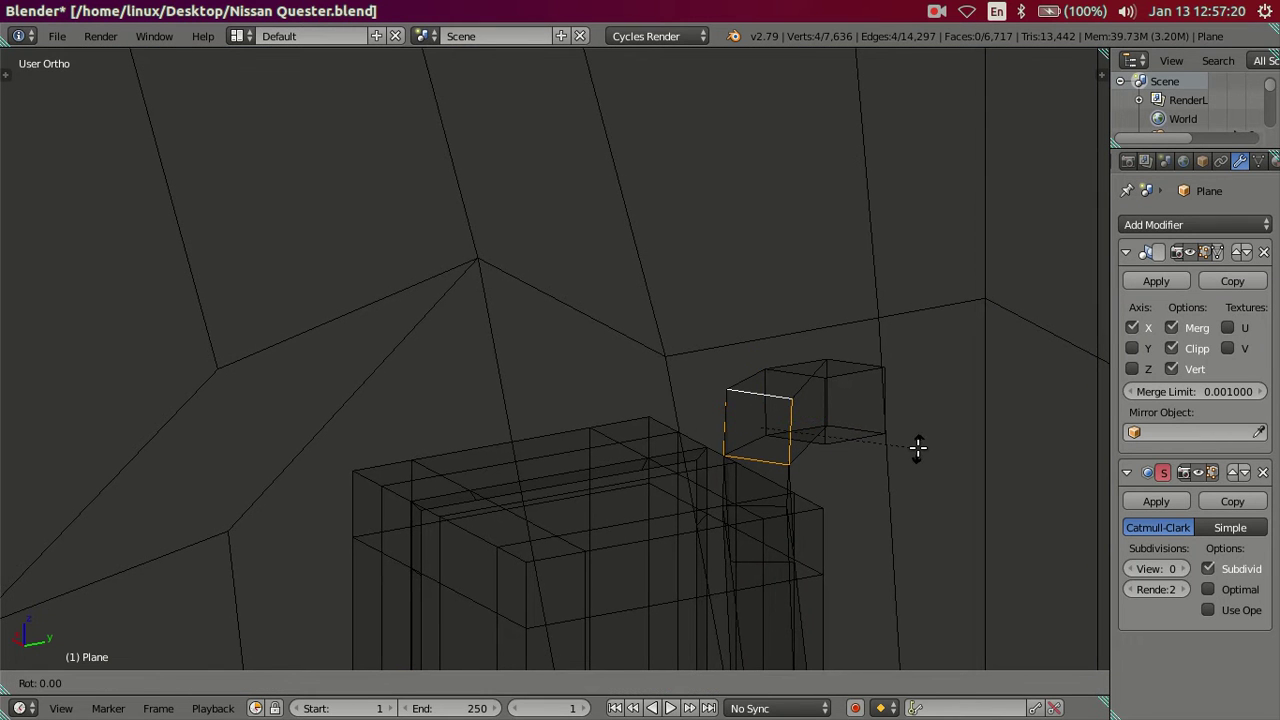
{"action": "left_click", "coordinate": [900, 398]}
{"action": "key", "text": "a"}
{"action": "key", "text": "z"}
Select the bar's small end face and rotate it to tilt toward the box
{"action": "mouse_move", "coordinate": [894, 409]}
{"action": "middle_mouse_down"}
{"action": "mouse_move", "coordinate": [854, 506]}
{"action": "mouse_move", "coordinate": [770, 469]}
{"action": "mouse_move", "coordinate": [820, 434]}
{"action": "middle_mouse_up"}
{"action": "right_click", "coordinate": [746, 433]}
{"action": "key", "text": "z"}
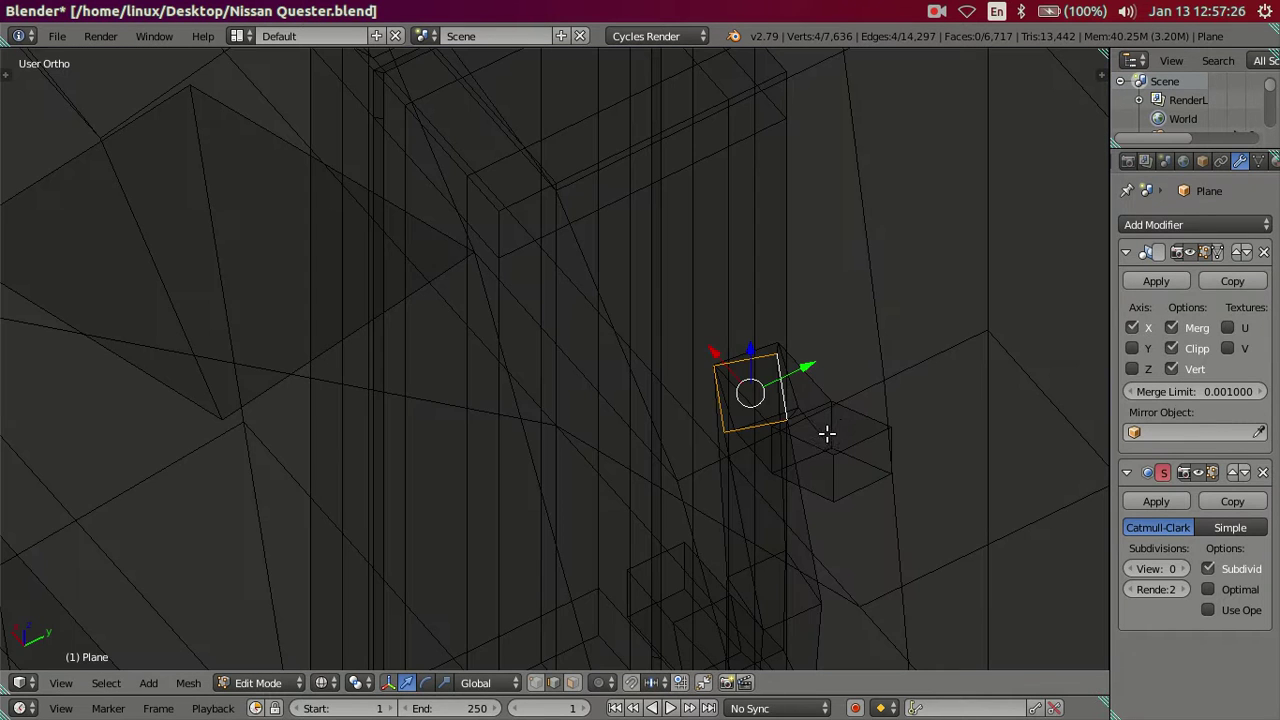
{"action": "key", "text": "r"}
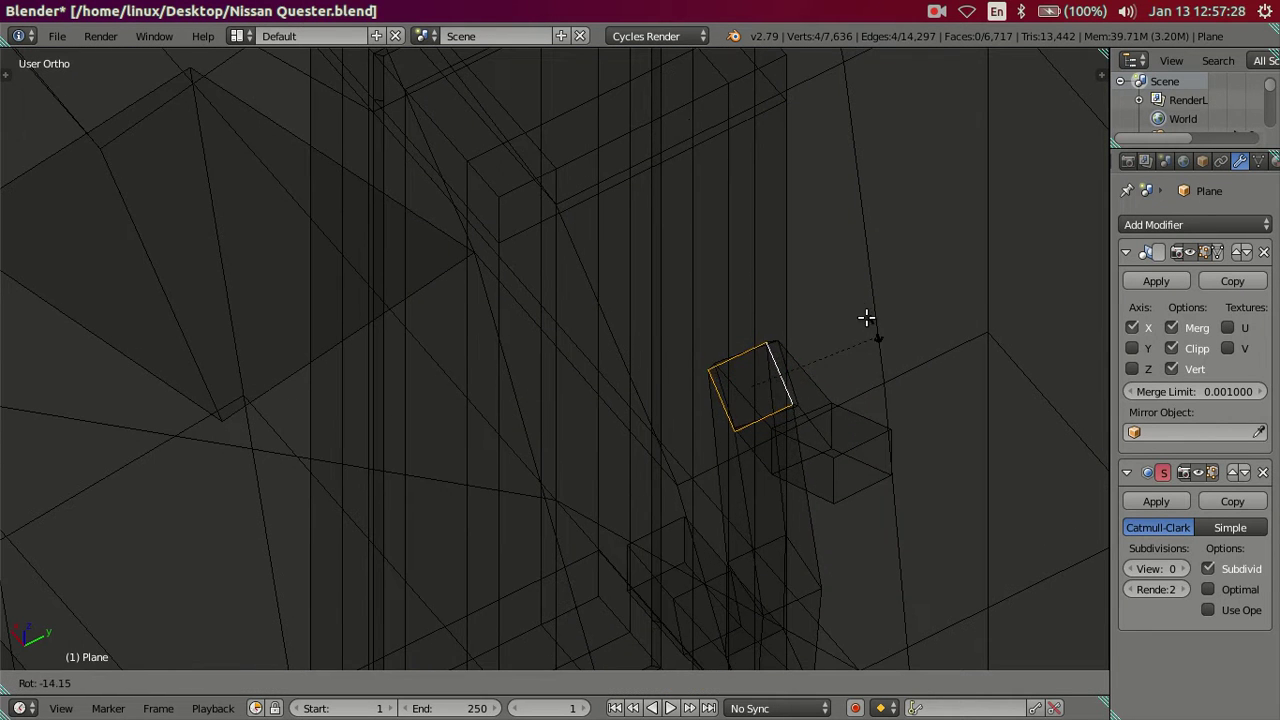
{"action": "left_click", "coordinate": [873, 335]}
{"action": "key", "text": "a"}
{"action": "key", "text": "z"}
Tilt the end face further, cancelling a trial rotation of the small end quad
{"action": "mouse_move", "coordinate": [866, 331]}
{"action": "middle_mouse_down"}
{"action": "mouse_move", "coordinate": [849, 380]}
{"action": "mouse_move", "coordinate": [708, 503]}
{"action": "mouse_move", "coordinate": [697, 576]}
{"action": "mouse_move", "coordinate": [729, 643]}
{"action": "mouse_move", "coordinate": [697, 503]}
{"action": "mouse_move", "coordinate": [729, 403]}
{"action": "mouse_move", "coordinate": [831, 309]}
{"action": "mouse_move", "coordinate": [757, 403]}
{"action": "middle_mouse_up"}
{"action": "scroll", "coordinate": [814, 309], "scroll_direction": "up", "scroll_amount": 2}
{"action": "scroll", "coordinate": [722, 458], "scroll_direction": "up", "scroll_amount": 2}
{"action": "key", "text": "z"}
{"action": "mouse_move", "coordinate": [722, 458]}
{"action": "middle_mouse_down"}
{"action": "mouse_move", "coordinate": [714, 494]}
{"action": "mouse_move", "coordinate": [797, 540]}
{"action": "middle_mouse_up"}
{"action": "key", "text": "r"}
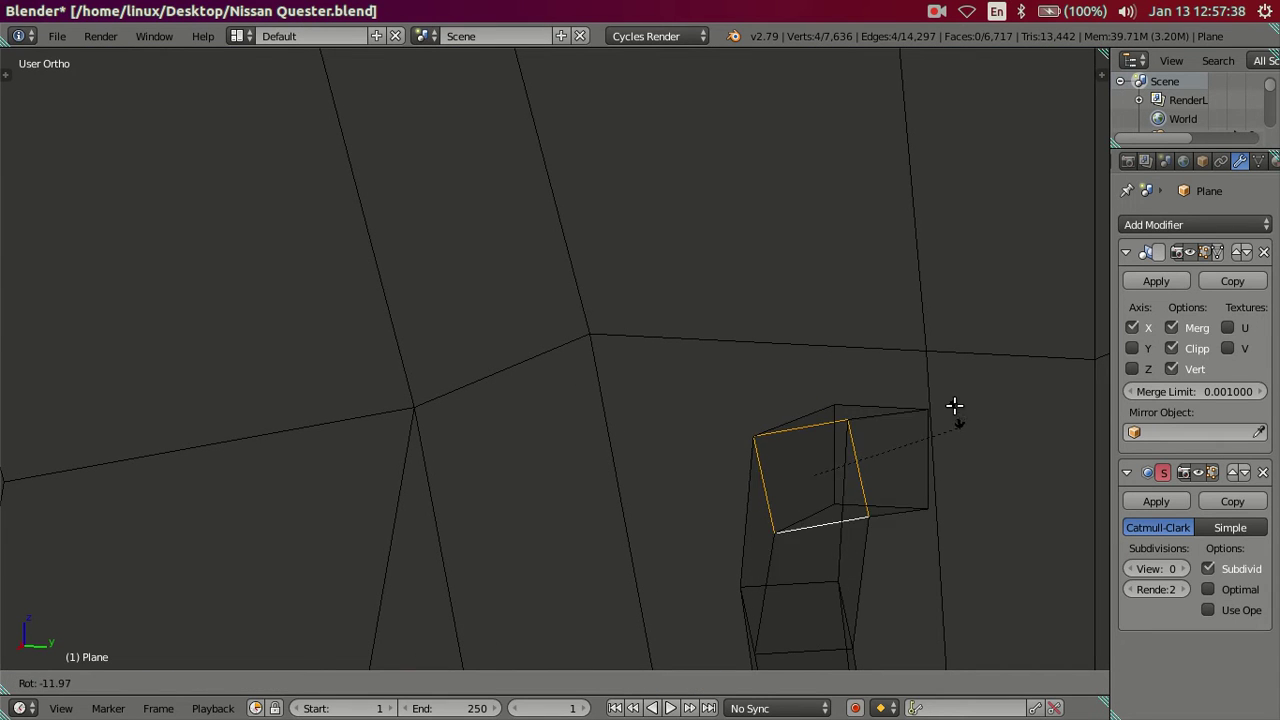
{"action": "left_click", "coordinate": [964, 432]}
{"action": "right_click", "coordinate": [920, 467], "text": "alt"}
{"action": "key", "text": "r"}
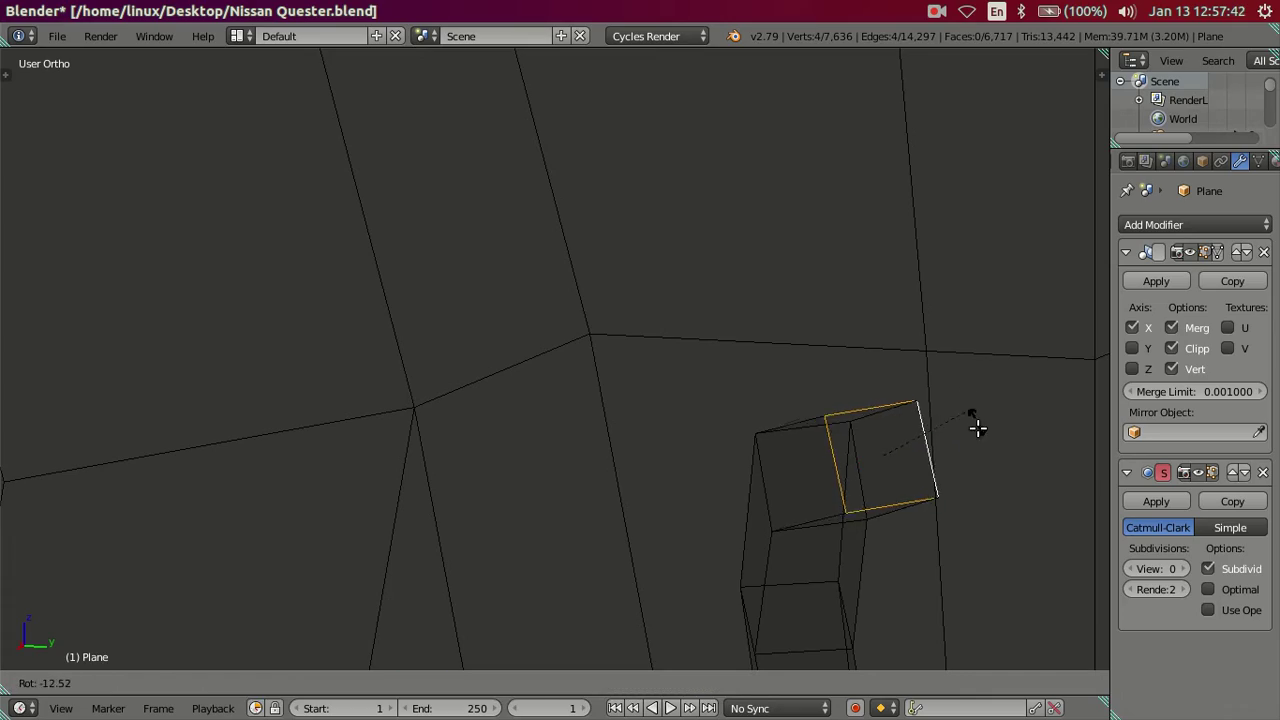
{"action": "right_click", "coordinate": [975, 430]}
{"action": "key", "text": "a"}
{"action": "key", "text": "z"}
In Top view, nudge the selected edges along Y and X with the manipulator arrows
{"action": "scroll", "coordinate": [977, 432], "scroll_direction": "down", "scroll_amount": 3}
{"action": "scroll", "coordinate": [806, 451], "scroll_direction": "down", "scroll_amount": 3}
{"action": "mouse_move", "coordinate": [769, 451]}
{"action": "middle_mouse_down"}
{"action": "mouse_move", "coordinate": [657, 622]}
{"action": "mouse_move", "coordinate": [766, 656]}
{"action": "mouse_move", "coordinate": [740, 506]}
{"action": "mouse_move", "coordinate": [763, 483]}
{"action": "mouse_move", "coordinate": [717, 494]}
{"action": "mouse_move", "coordinate": [625, 446]}
{"action": "mouse_move", "coordinate": [731, 451]}
{"action": "middle_mouse_up"}
{"action": "scroll", "coordinate": [657, 486], "scroll_direction": "up", "scroll_amount": 3}
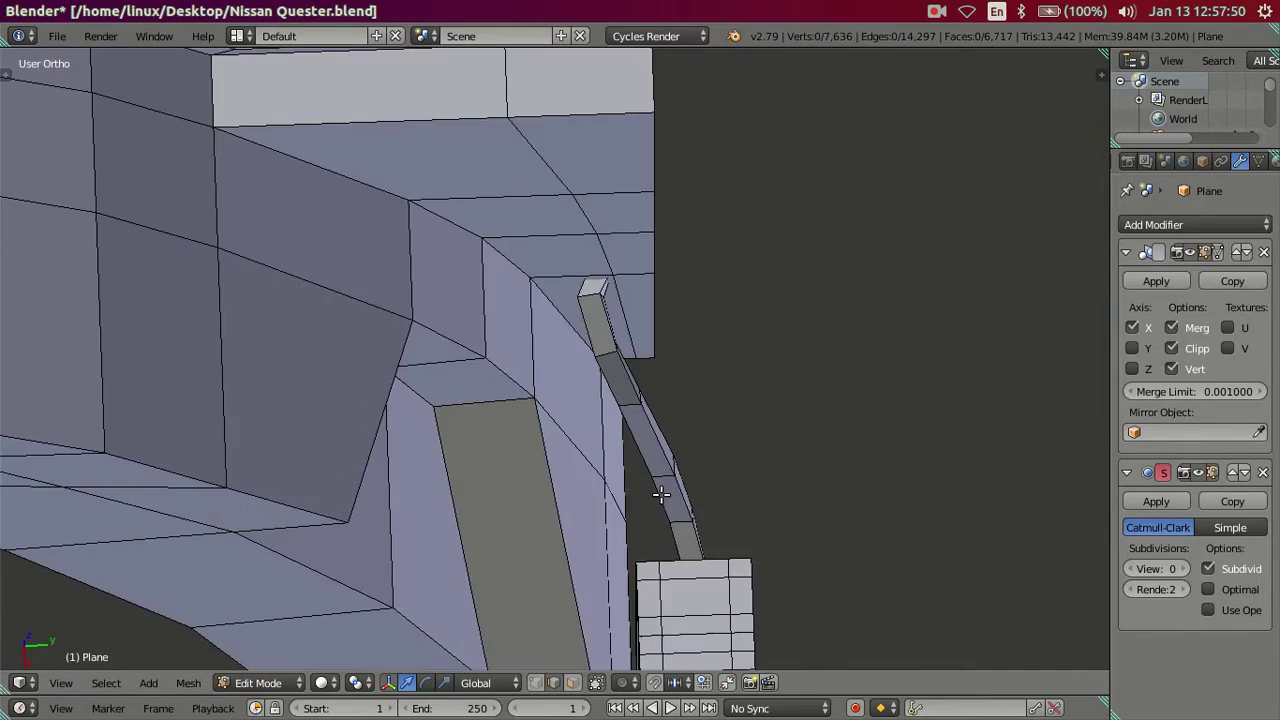
{"action": "middle_click_drag", "start_coordinate": [657, 486], "coordinate": [669, 400]}
{"action": "scroll", "coordinate": [666, 398], "scroll_direction": "up", "scroll_amount": 2}
{"action": "scroll", "coordinate": [775, 462], "scroll_direction": "down", "scroll_amount": 3}
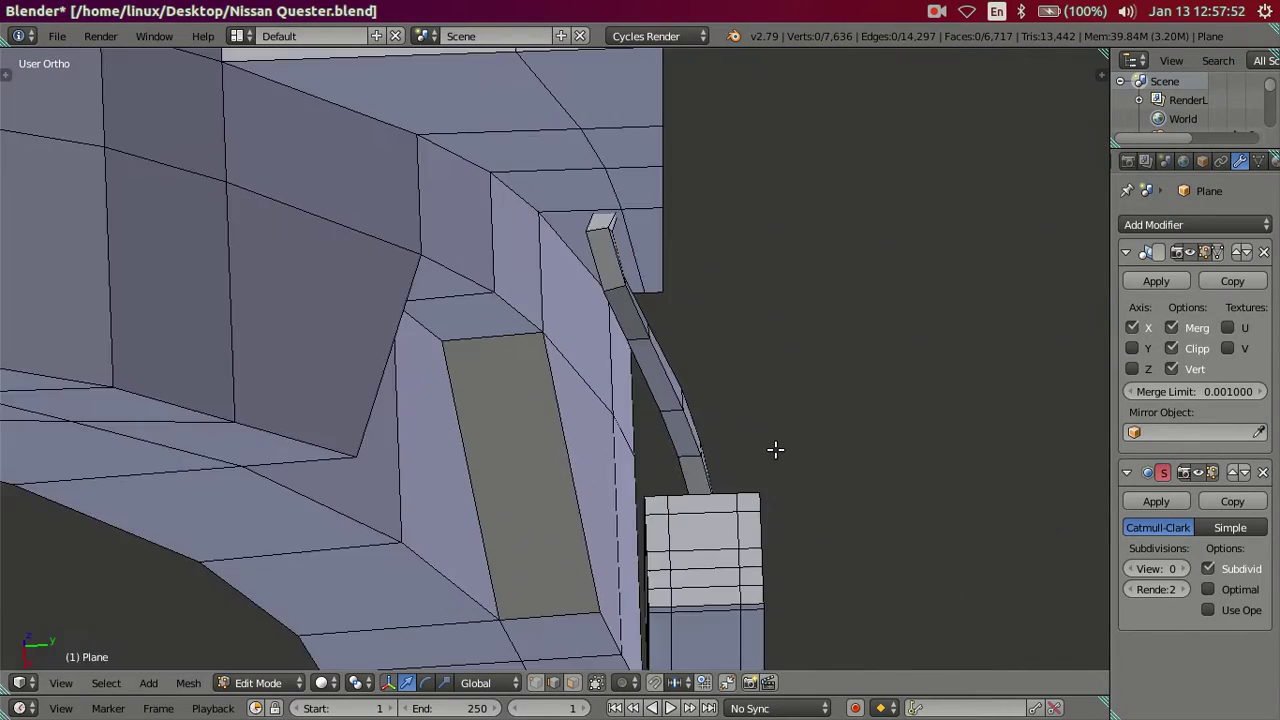
{"action": "key", "text": "KP_8"}
{"action": "key", "text": "KP_8"}
{"action": "key", "text": "KP_7"}
{"action": "scroll", "coordinate": [643, 364], "scroll_direction": "up", "scroll_amount": 1}
{"action": "scroll", "coordinate": [560, 388], "scroll_direction": "up", "scroll_amount": 4}
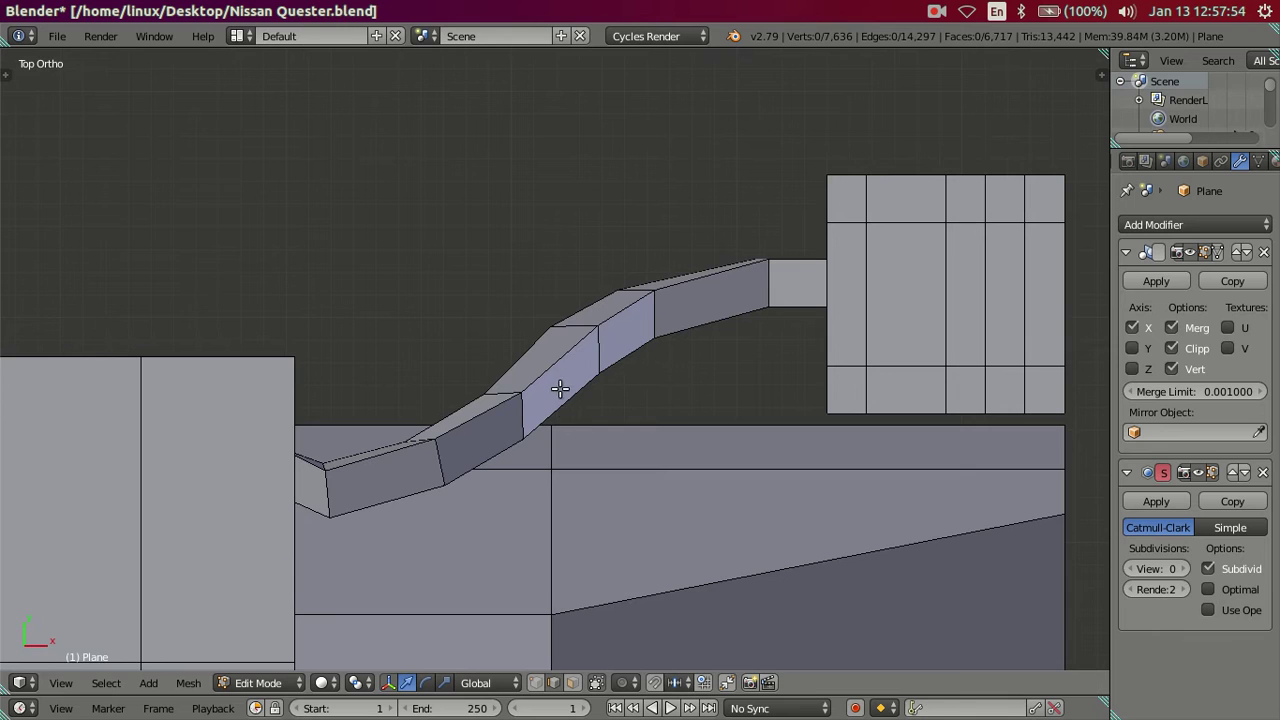
{"action": "key", "text": "z"}
{"action": "key", "text": "z"}
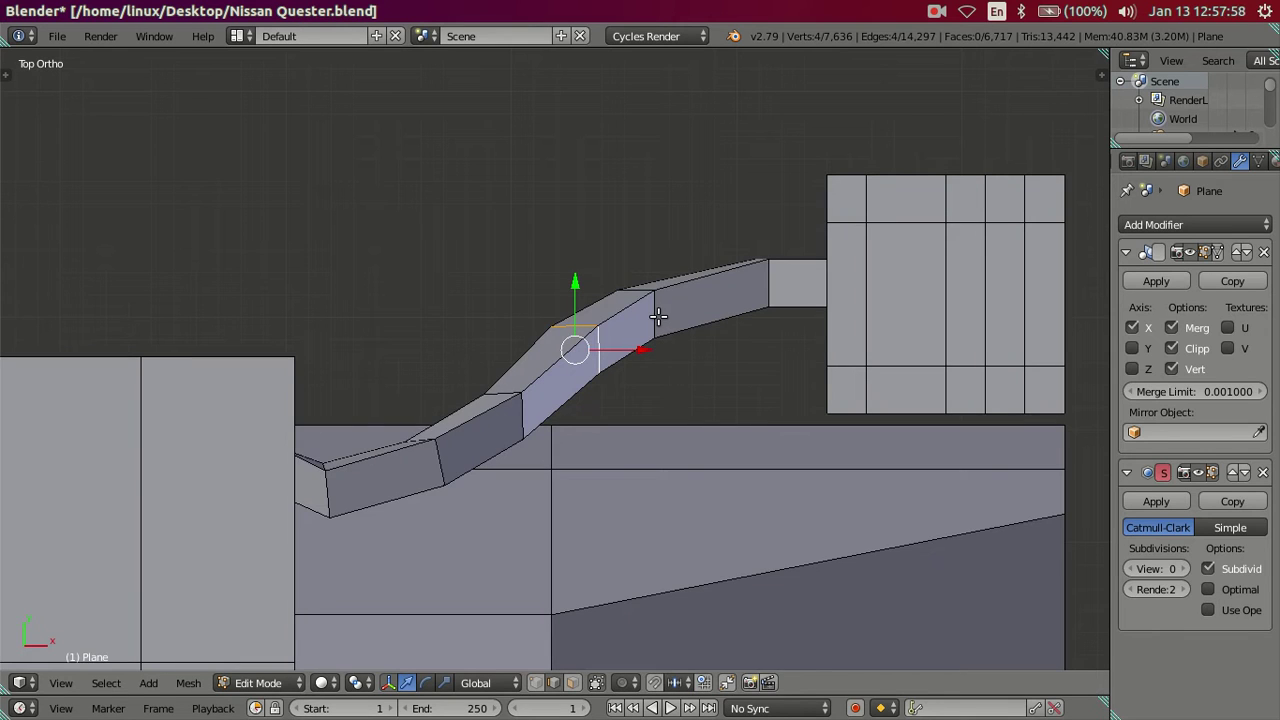
{"action": "left_click_drag", "start_coordinate": [577, 290], "coordinate": [575, 297]}
{"action": "mouse_move", "coordinate": [690, 314]}
{"action": "left_mouse_down"}
{"action": "mouse_move", "coordinate": [715, 318]}
{"action": "mouse_move", "coordinate": [643, 271]}
{"action": "mouse_move", "coordinate": [643, 251]}
{"action": "left_mouse_up"}
{"action": "middle_click_drag", "start_coordinate": [777, 283], "coordinate": [749, 494]}
Select the box together with its connected pipe using select linked (L)
{"action": "scroll", "coordinate": [450, 288], "scroll_direction": "up", "scroll_amount": 5}
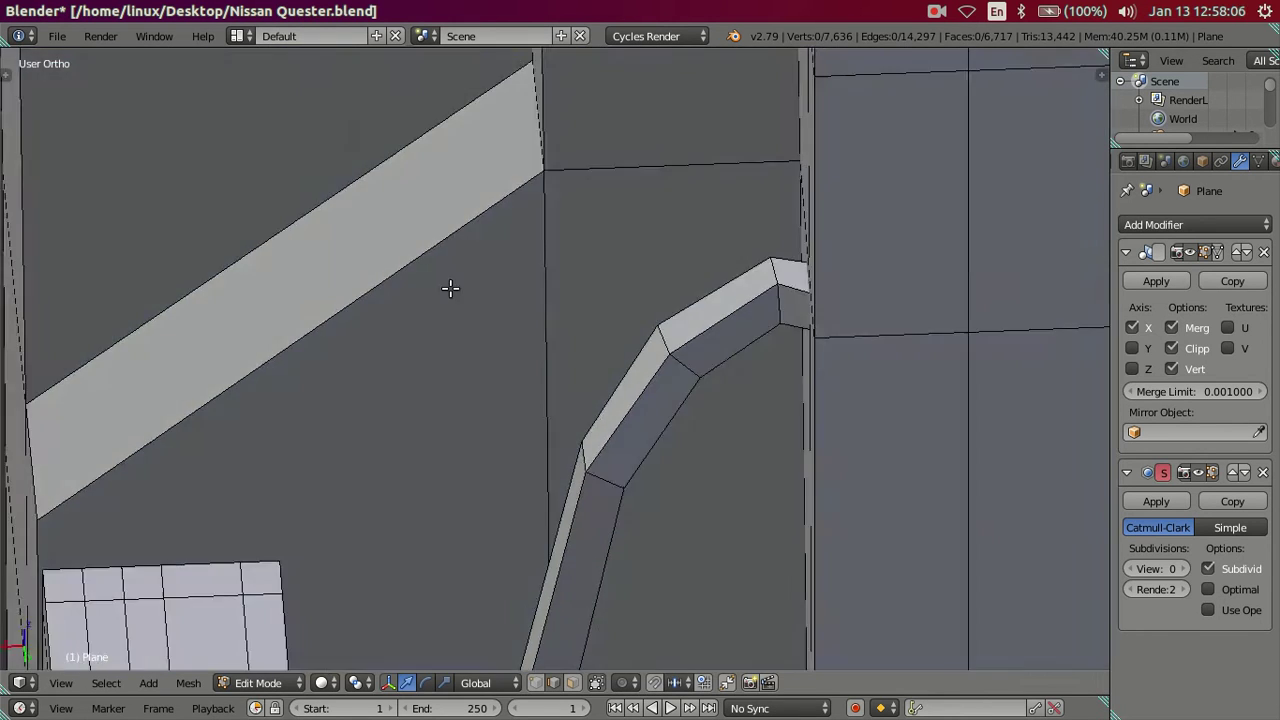
{"action": "scroll", "coordinate": [450, 288], "scroll_direction": "down", "scroll_amount": 3}
{"action": "scroll", "coordinate": [451, 251], "scroll_direction": "down", "scroll_amount": 3}
{"action": "scroll", "coordinate": [457, 248], "scroll_direction": "down", "scroll_amount": 2}
{"action": "mouse_move", "coordinate": [477, 260]}
{"action": "middle_mouse_down"}
{"action": "mouse_move", "coordinate": [536, 320]}
{"action": "mouse_move", "coordinate": [626, 363]}
{"action": "mouse_move", "coordinate": [586, 386]}
{"action": "middle_mouse_up"}
{"action": "scroll", "coordinate": [528, 445], "scroll_direction": "up", "scroll_amount": 3}
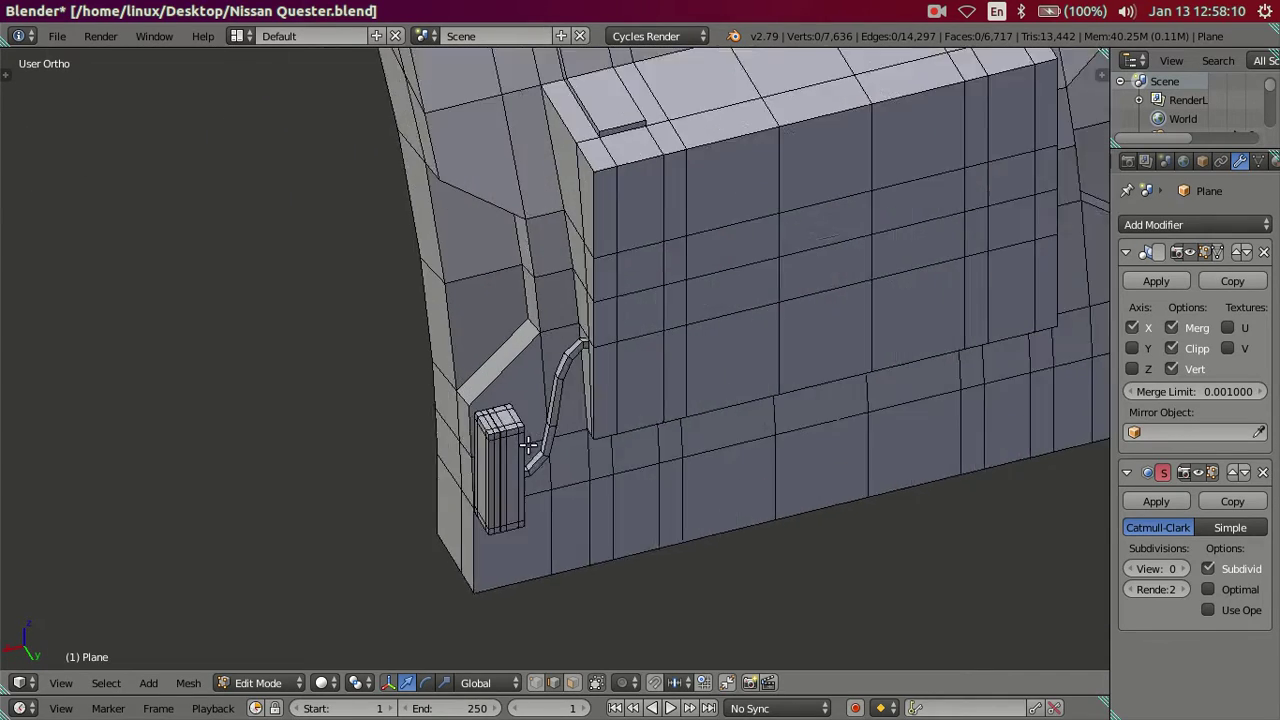
{"action": "scroll", "coordinate": [528, 445], "scroll_direction": "up", "scroll_amount": 2}
{"action": "middle_click_drag", "start_coordinate": [540, 450], "coordinate": [581, 462]}
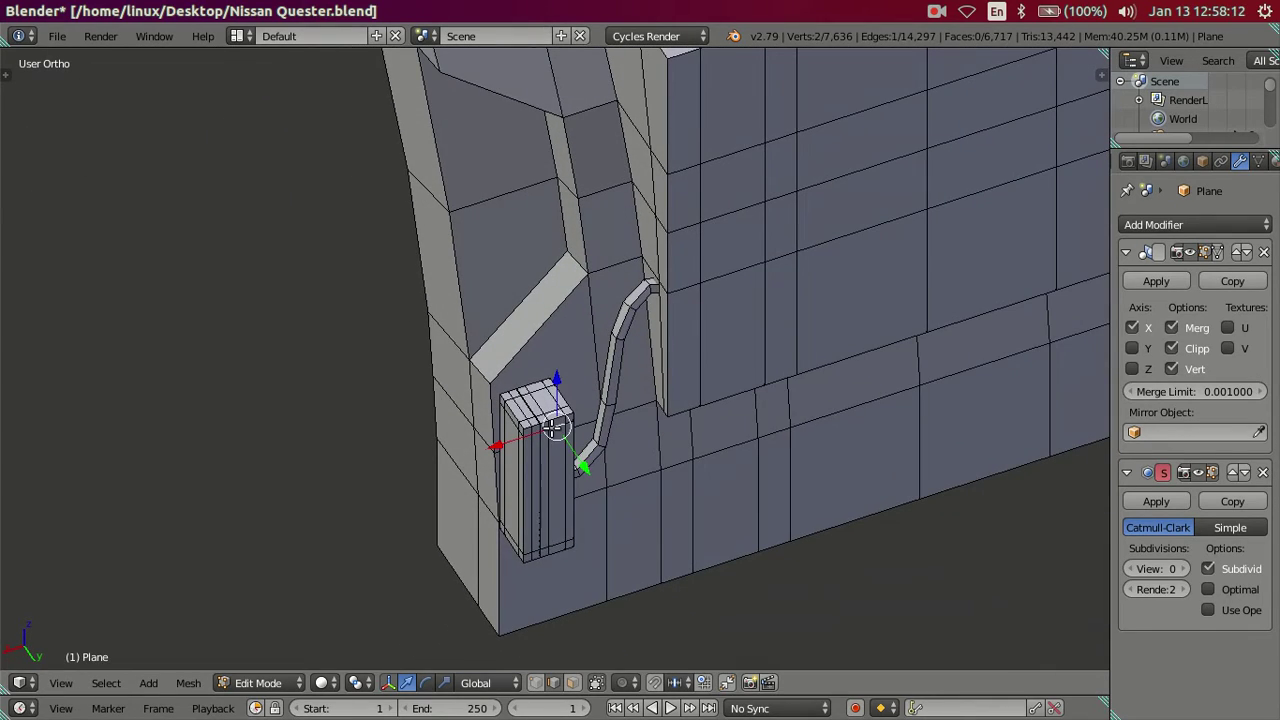
{"action": "key", "text": "l"}
{"action": "key", "text": "l"}
{"action": "scroll", "coordinate": [565, 400], "scroll_direction": "down", "scroll_amount": 3}
Move the box and pipe along Y toward the rear mudguard
{"action": "middle_click_drag", "start_coordinate": [565, 400], "coordinate": [552, 375]}
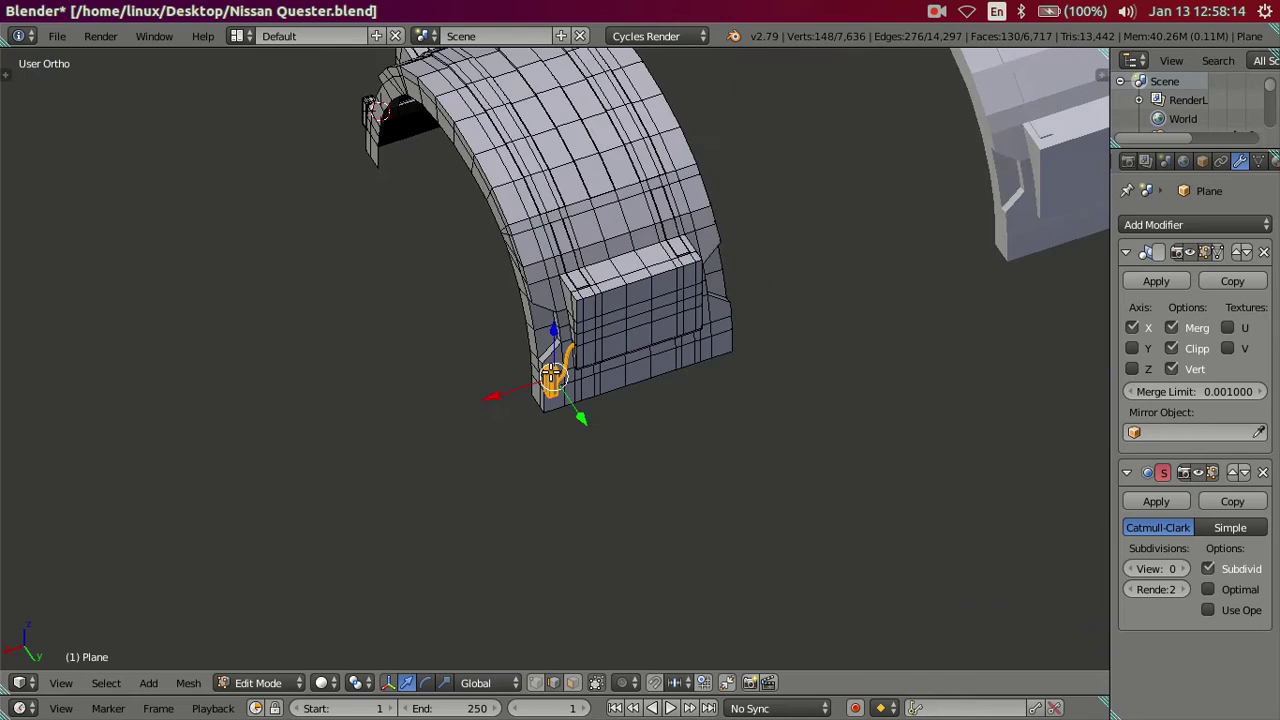
{"action": "middle_click_drag", "start_coordinate": [409, 329], "coordinate": [430, 335]}
{"action": "scroll", "coordinate": [430, 335], "scroll_direction": "down", "scroll_amount": 4}
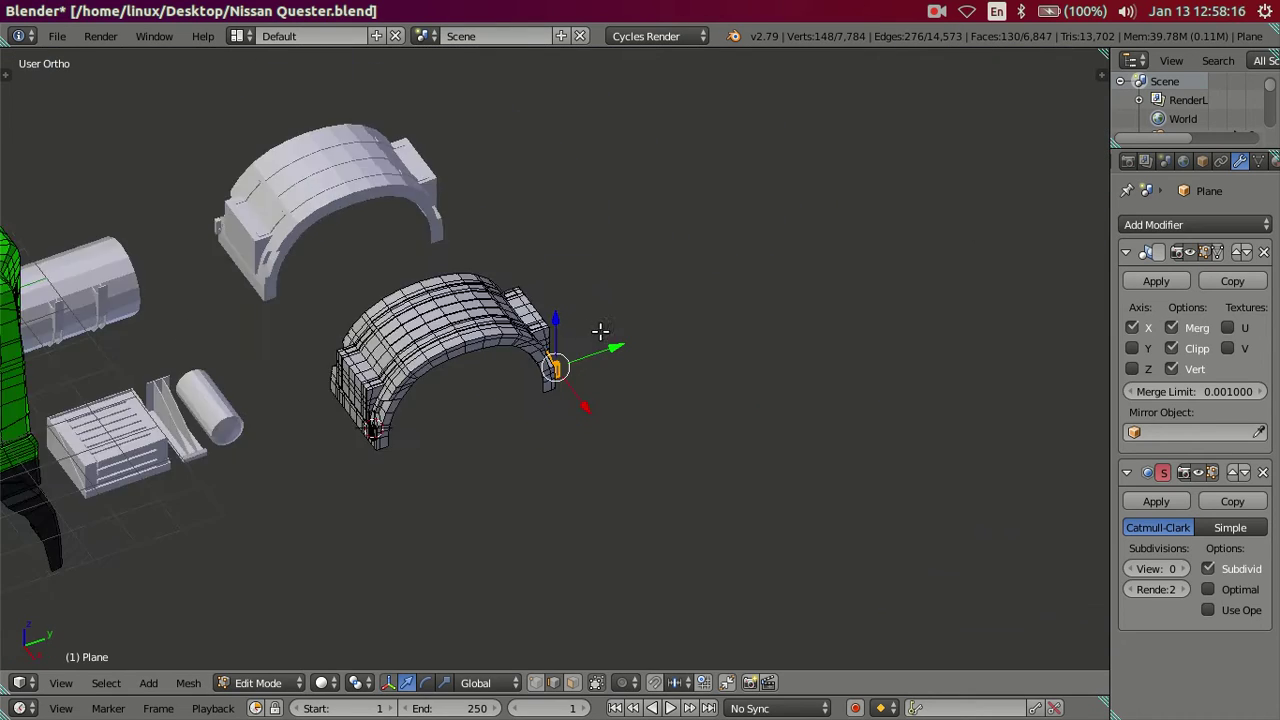
{"action": "scroll", "coordinate": [573, 365], "scroll_direction": "down", "scroll_amount": 2}
{"action": "middle_click_drag", "start_coordinate": [573, 365], "coordinate": [678, 345], "text": "shift"}
{"action": "key", "text": "g"}
{"action": "key", "text": "y"}
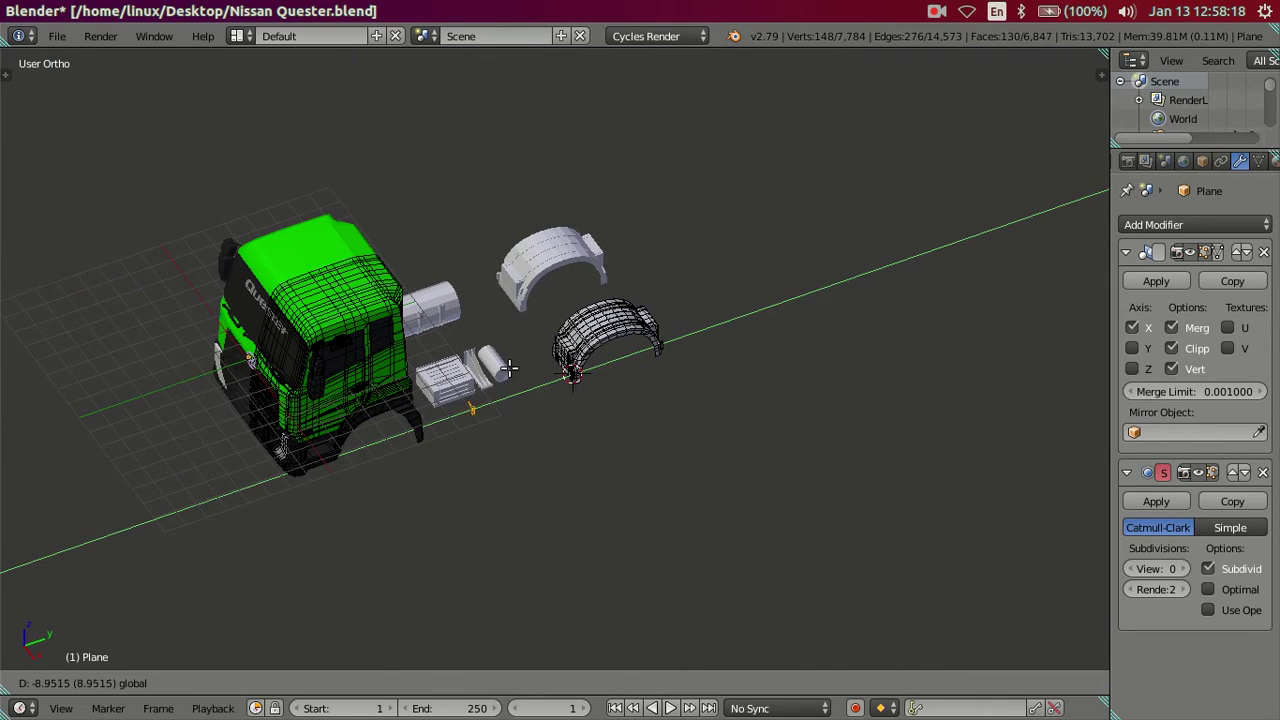
{"action": "left_click", "coordinate": [483, 380]}
In wireframe Right view, slide the part along Y to sit beside the mudguard's red reflector
{"action": "key", "text": "KP_3"}
{"action": "scroll", "coordinate": [600, 400], "scroll_direction": "up", "scroll_amount": 3}
{"action": "scroll", "coordinate": [725, 423], "scroll_direction": "up", "scroll_amount": 2}
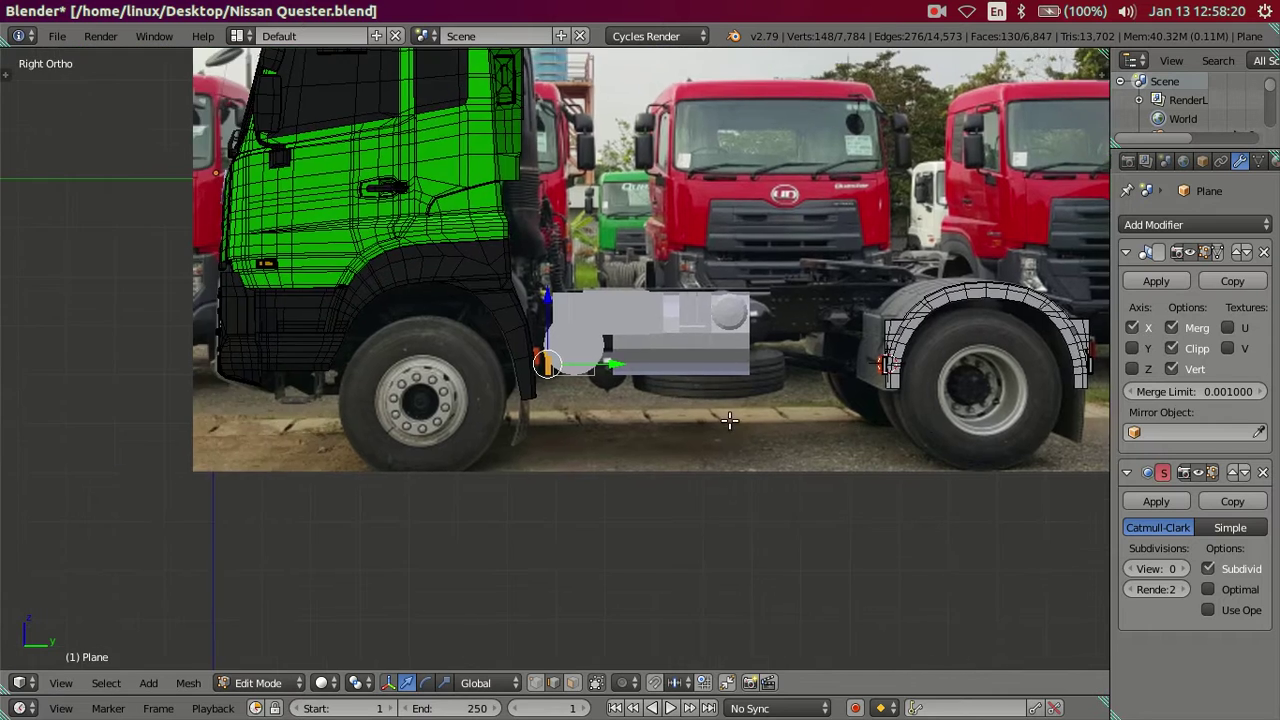
{"action": "scroll", "coordinate": [707, 432], "scroll_direction": "up", "scroll_amount": 3}
{"action": "scroll", "coordinate": [680, 420], "scroll_direction": "up", "scroll_amount": 3}
{"action": "scroll", "coordinate": [600, 388], "scroll_direction": "up", "scroll_amount": 2}
{"action": "key", "text": "z"}
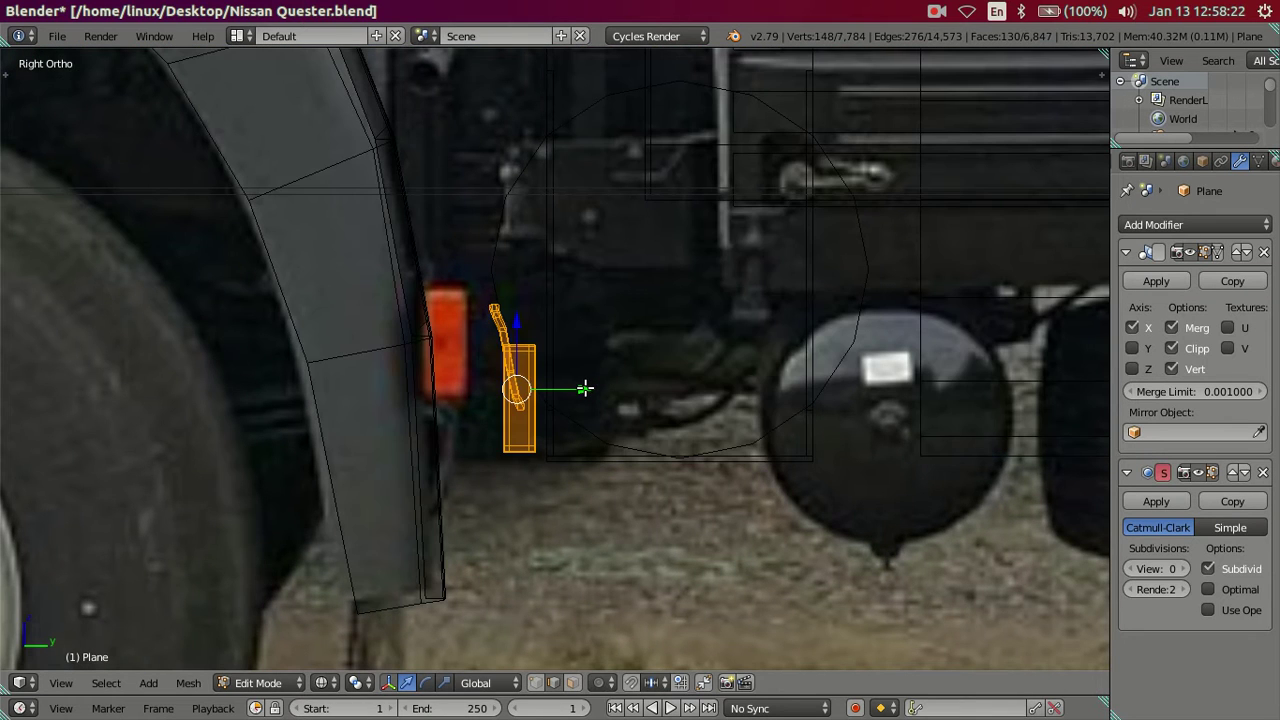
{"action": "key", "text": "g"}
{"action": "key", "text": "y"}
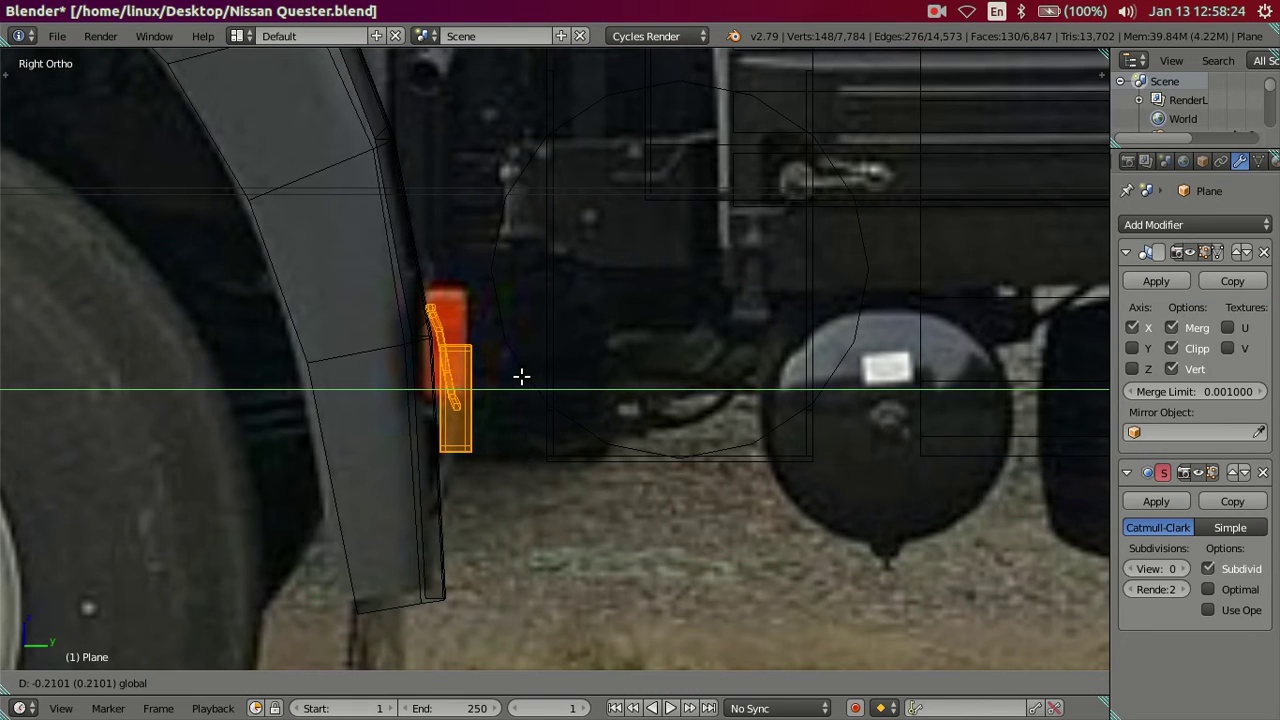
{"action": "left_click", "coordinate": [518, 376]}
{"action": "key", "text": "z"}
{"action": "mouse_move", "coordinate": [543, 371]}
{"action": "middle_mouse_down"}
{"action": "mouse_move", "coordinate": [511, 394]}
{"action": "mouse_move", "coordinate": [494, 386]}
{"action": "mouse_move", "coordinate": [474, 431]}
{"action": "mouse_move", "coordinate": [457, 391]}
{"action": "mouse_move", "coordinate": [517, 384]}
{"action": "mouse_move", "coordinate": [529, 423]}
{"action": "mouse_move", "coordinate": [520, 434]}
{"action": "mouse_move", "coordinate": [497, 403]}
{"action": "mouse_move", "coordinate": [518, 375]}
{"action": "middle_mouse_up"}
{"action": "key", "text": "a"}
Orbit from the side view to check the bar curving up along the mudguard edge
{"action": "key", "text": "KP_3"}
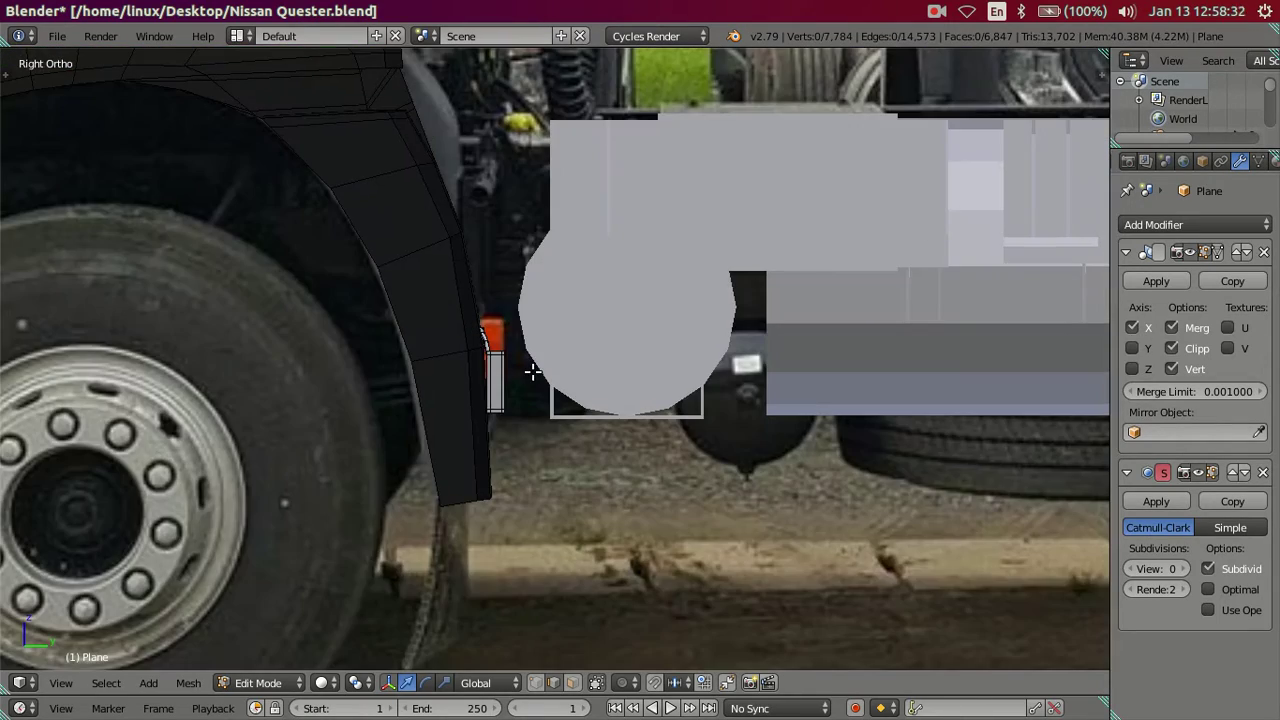
{"action": "mouse_move", "coordinate": [514, 354]}
{"action": "middle_mouse_down"}
{"action": "mouse_move", "coordinate": [429, 414]}
{"action": "mouse_move", "coordinate": [360, 380]}
{"action": "middle_mouse_up"}
{"action": "scroll", "coordinate": [265, 389], "scroll_direction": "up", "scroll_amount": 5}
{"action": "mouse_move", "coordinate": [265, 389]}
{"action": "middle_mouse_down"}
{"action": "mouse_move", "coordinate": [500, 423]}
{"action": "mouse_move", "coordinate": [634, 345]}
{"action": "mouse_move", "coordinate": [580, 471]}
{"action": "mouse_move", "coordinate": [569, 551]}
{"action": "middle_mouse_up"}
{"action": "scroll", "coordinate": [634, 345], "scroll_direction": "up", "scroll_amount": 2}
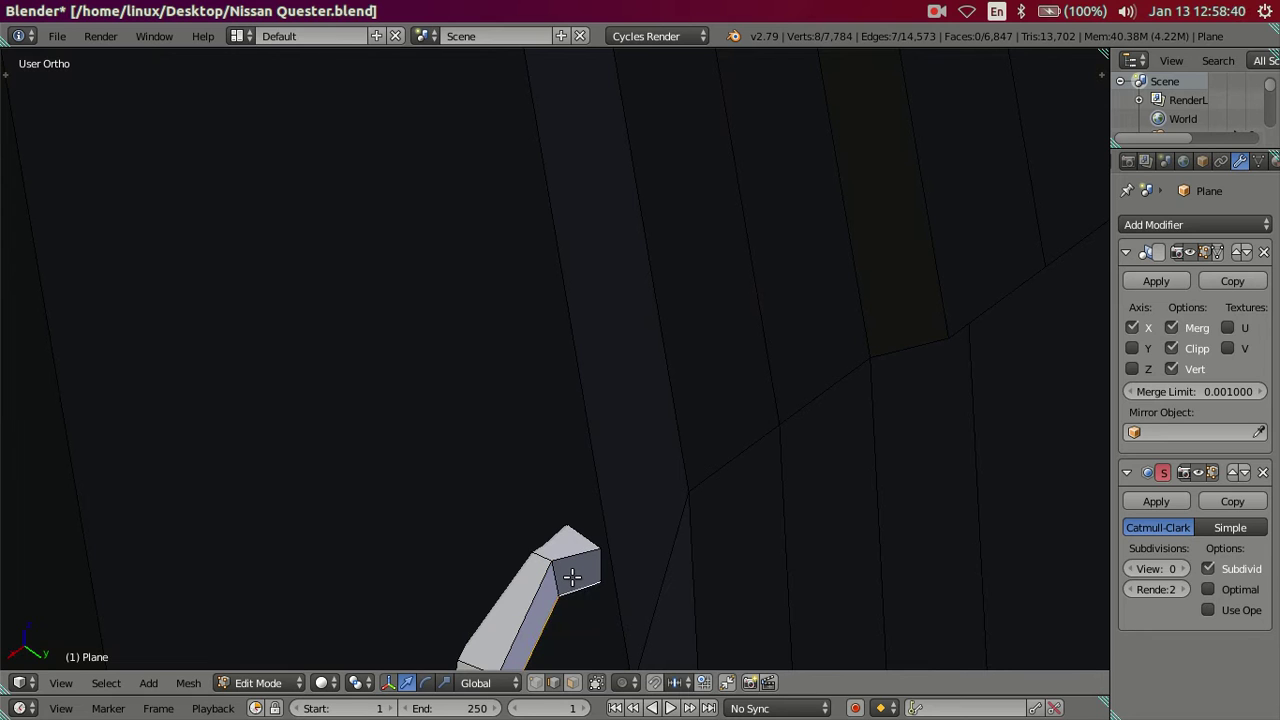
Pull the tube's top end along Y and scale it to reshape the tip
{"action": "mouse_move", "coordinate": [556, 570]}
{"action": "middle_mouse_down"}
{"action": "mouse_move", "coordinate": [626, 354]}
{"action": "mouse_move", "coordinate": [750, 251]}
{"action": "middle_mouse_up"}
{"action": "left_click_drag", "start_coordinate": [732, 250], "coordinate": [758, 268]}
{"action": "right_click", "coordinate": [781, 221], "text": "alt+shift"}
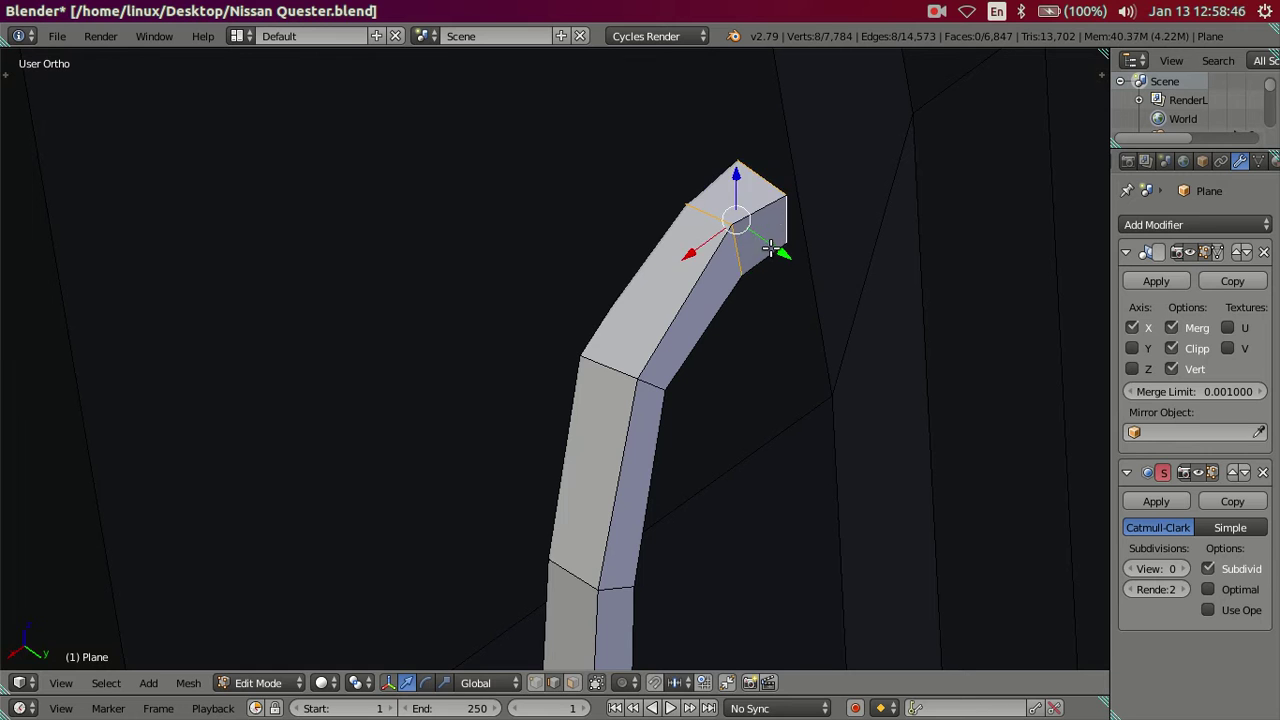
{"action": "key", "text": "s"}
{"action": "left_click", "coordinate": [803, 251]}
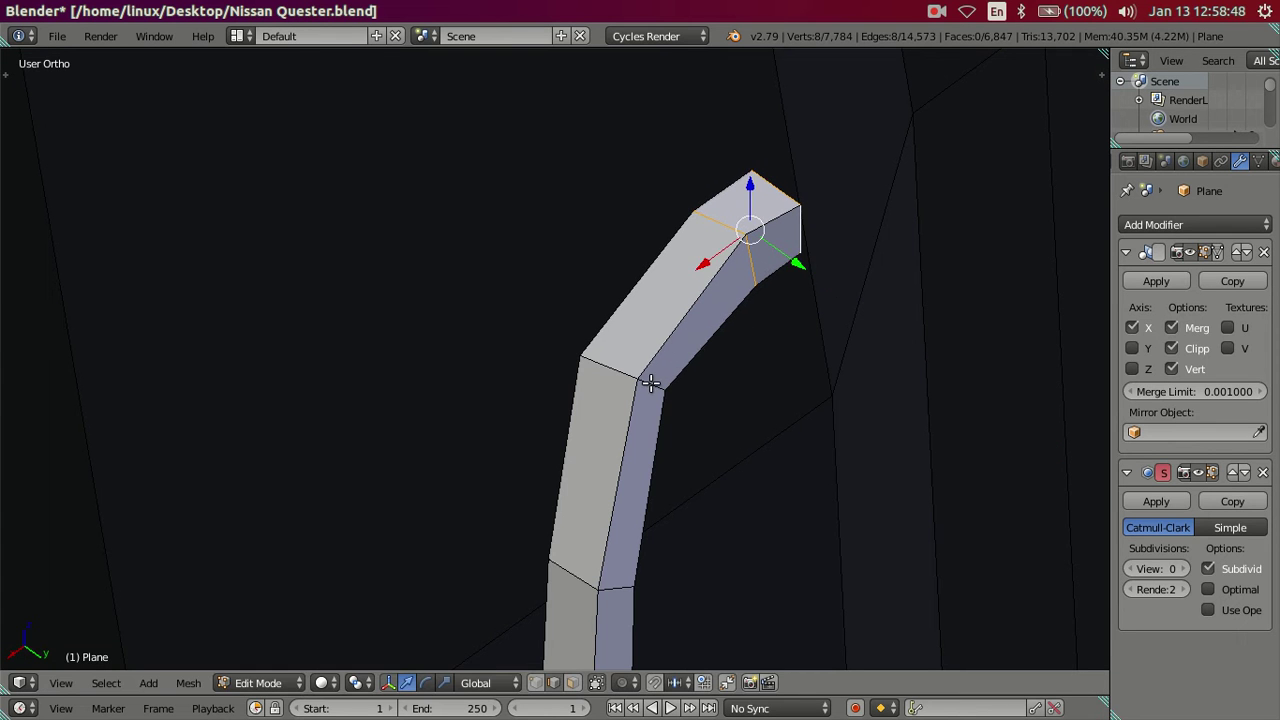
{"action": "right_click", "coordinate": [650, 383], "text": "alt+shift"}
Shift the tube's end along the X axis
{"action": "scroll", "coordinate": [757, 311], "scroll_direction": "down", "scroll_amount": 1}
{"action": "scroll", "coordinate": [714, 406], "scroll_direction": "down", "scroll_amount": 3}
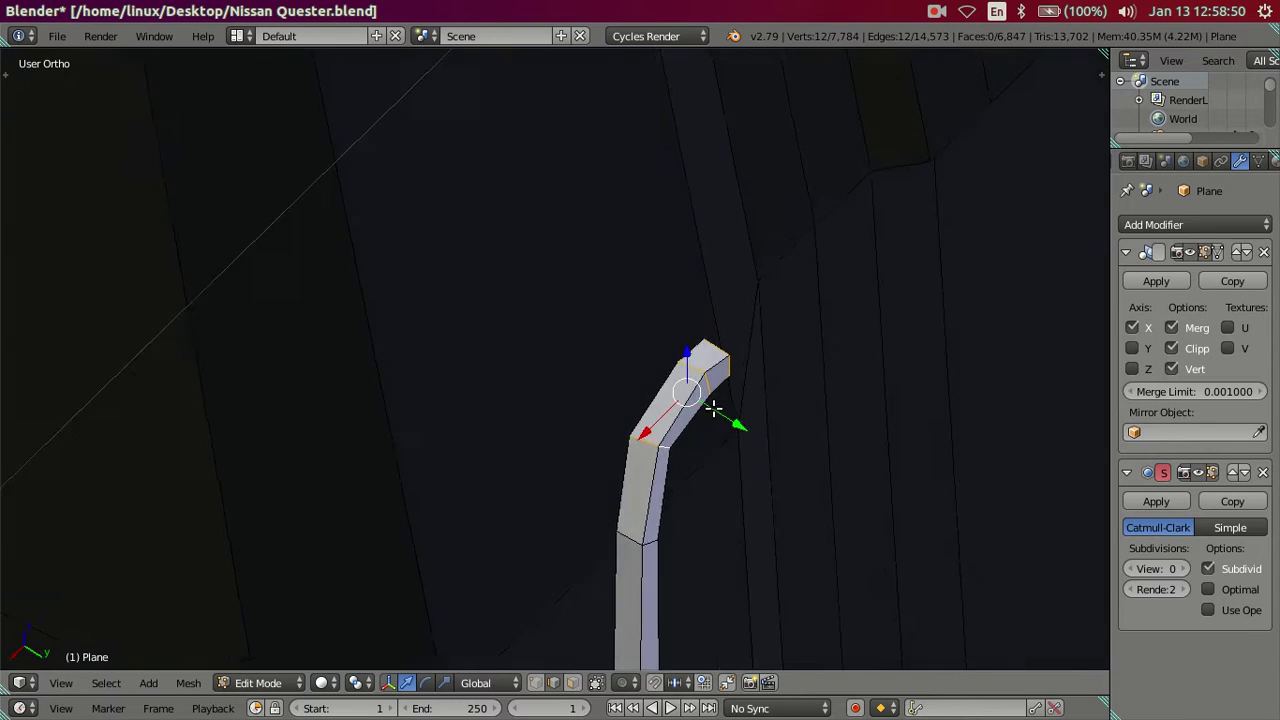
{"action": "scroll", "coordinate": [728, 428], "scroll_direction": "down", "scroll_amount": 2}
{"action": "mouse_move", "coordinate": [721, 443]}
{"action": "middle_mouse_down"}
{"action": "mouse_move", "coordinate": [777, 437]}
{"action": "mouse_move", "coordinate": [720, 371]}
{"action": "mouse_move", "coordinate": [742, 361]}
{"action": "mouse_move", "coordinate": [629, 443]}
{"action": "middle_mouse_up"}
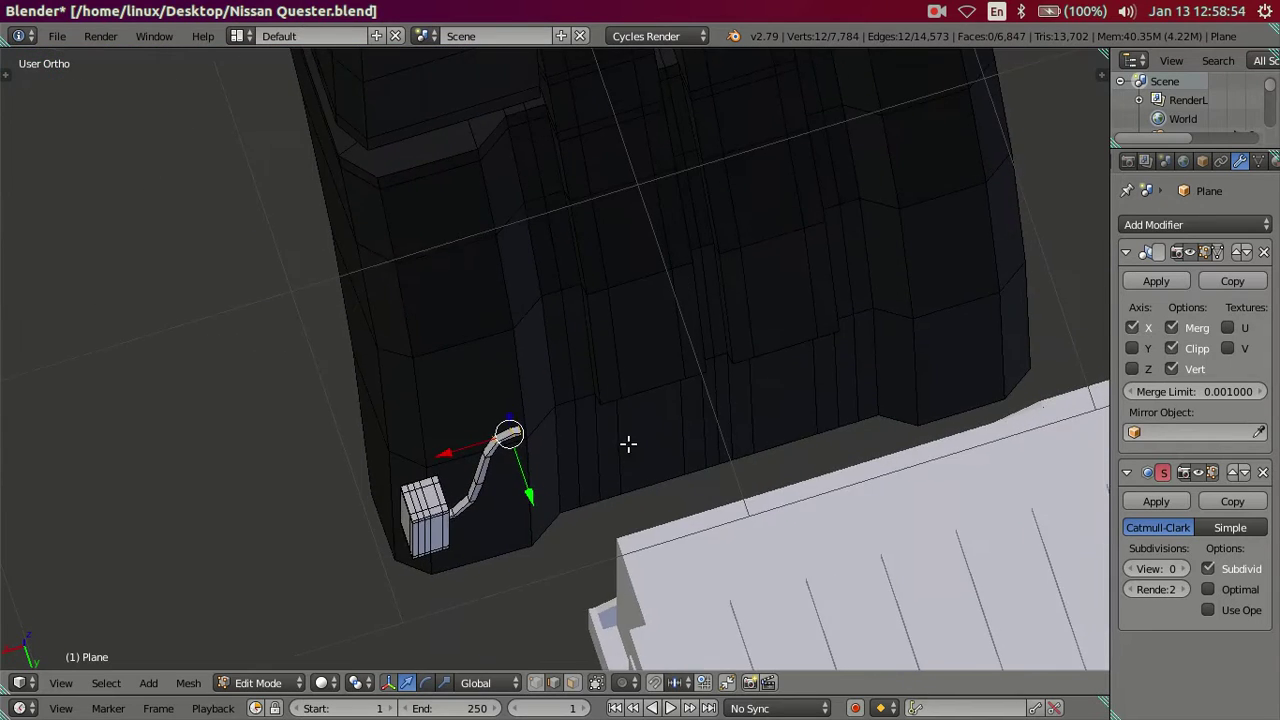
{"action": "scroll", "coordinate": [577, 454], "scroll_direction": "up", "scroll_amount": 2}
{"action": "key", "text": "a"}
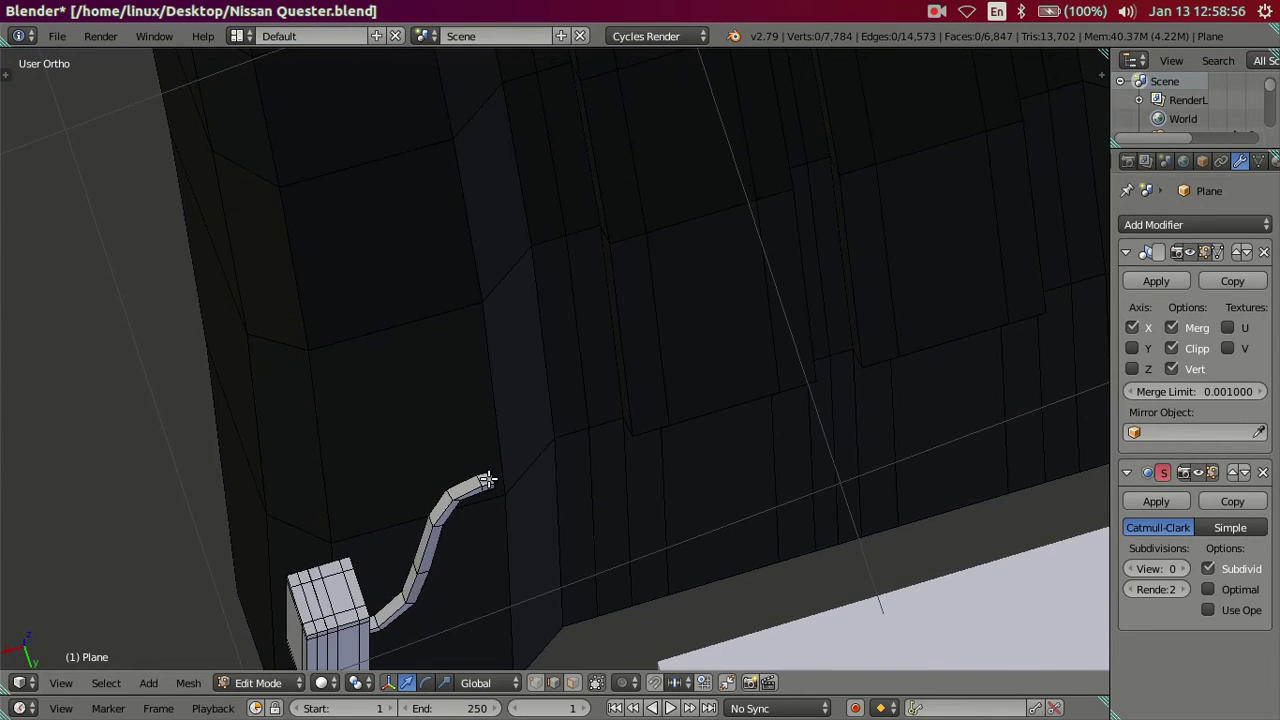
{"action": "left_click_drag", "start_coordinate": [455, 484], "coordinate": [498, 477]}
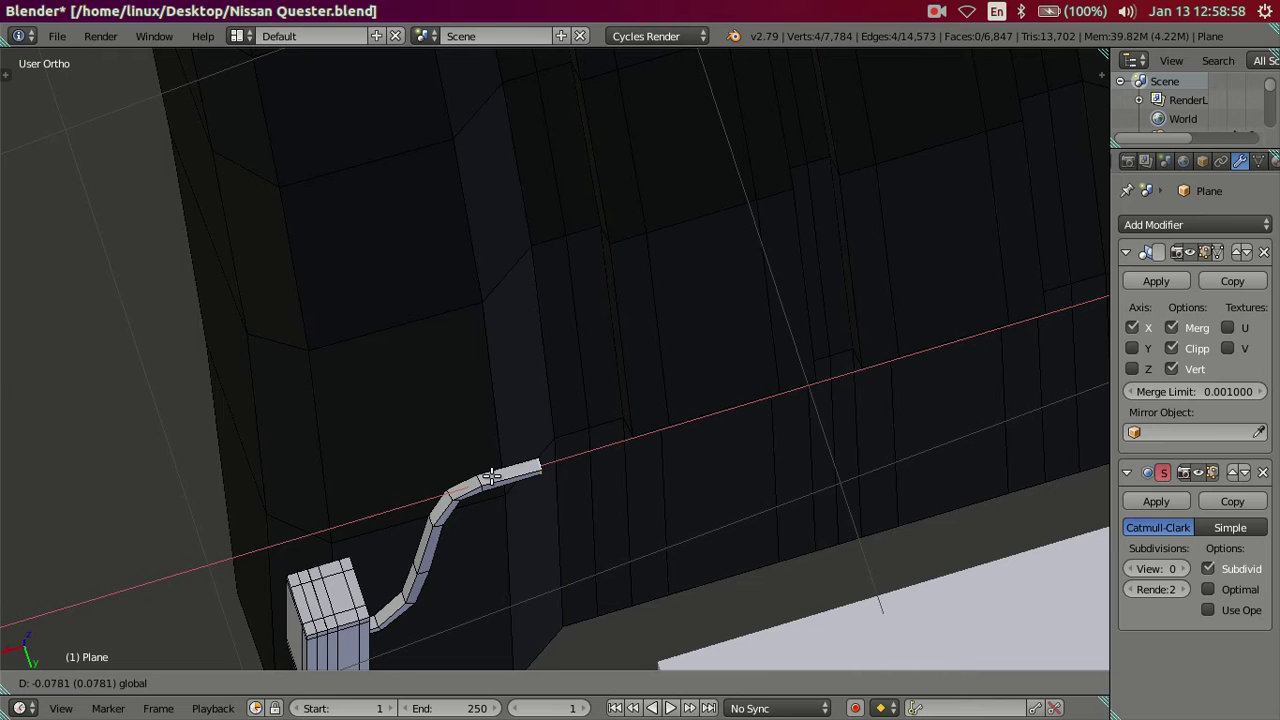
{"action": "left_click", "coordinate": [484, 478]}
Extrude the tube end several times so new segments run along the truck body's underside
{"action": "middle_click_drag", "start_coordinate": [892, 564], "coordinate": [850, 530]}
{"action": "scroll", "coordinate": [828, 503], "scroll_direction": "down", "scroll_amount": 2}
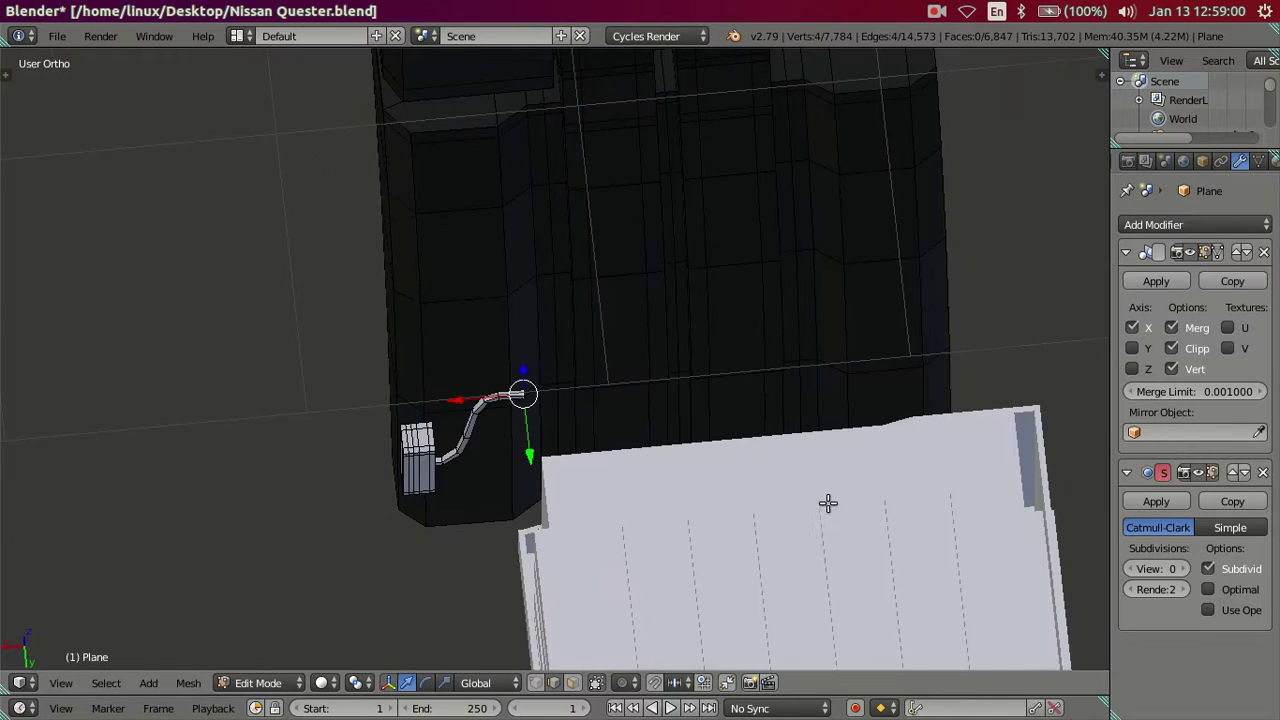
{"action": "key", "text": "e"}
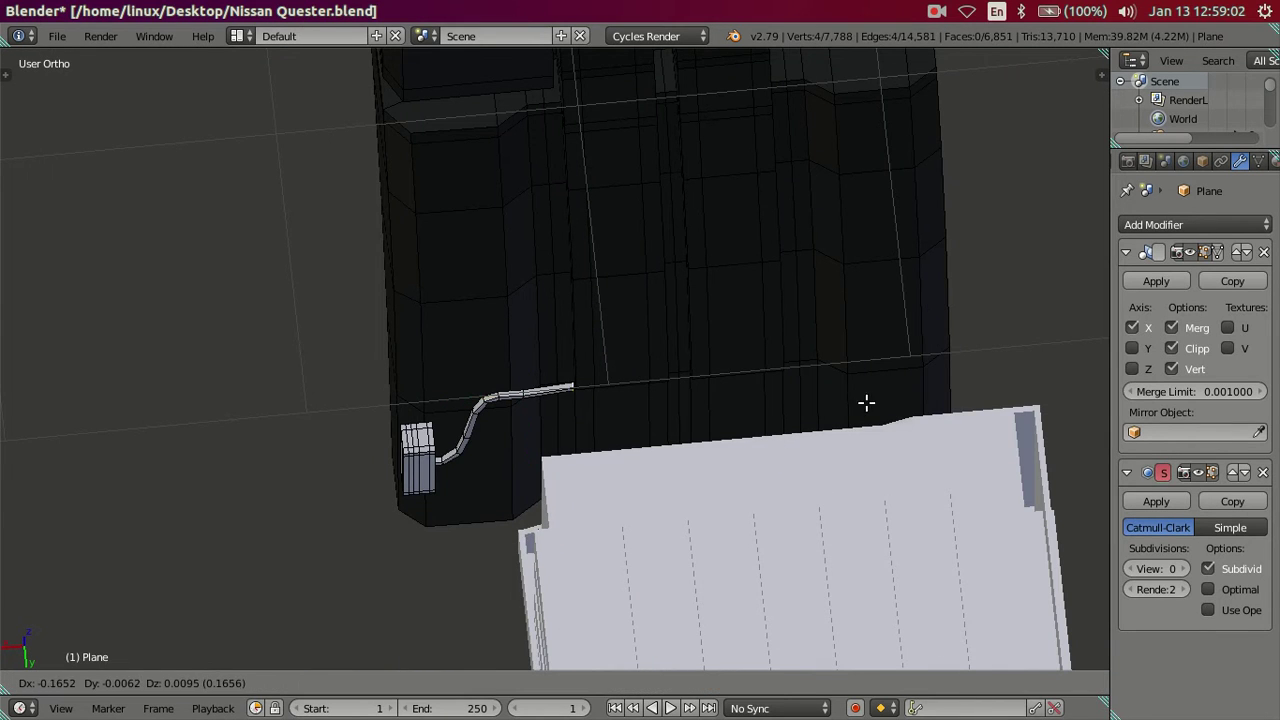
{"action": "left_click", "coordinate": [866, 405]}
{"action": "key", "text": "e"}
{"action": "left_click", "coordinate": [1023, 360]}
{"action": "key", "text": "e"}
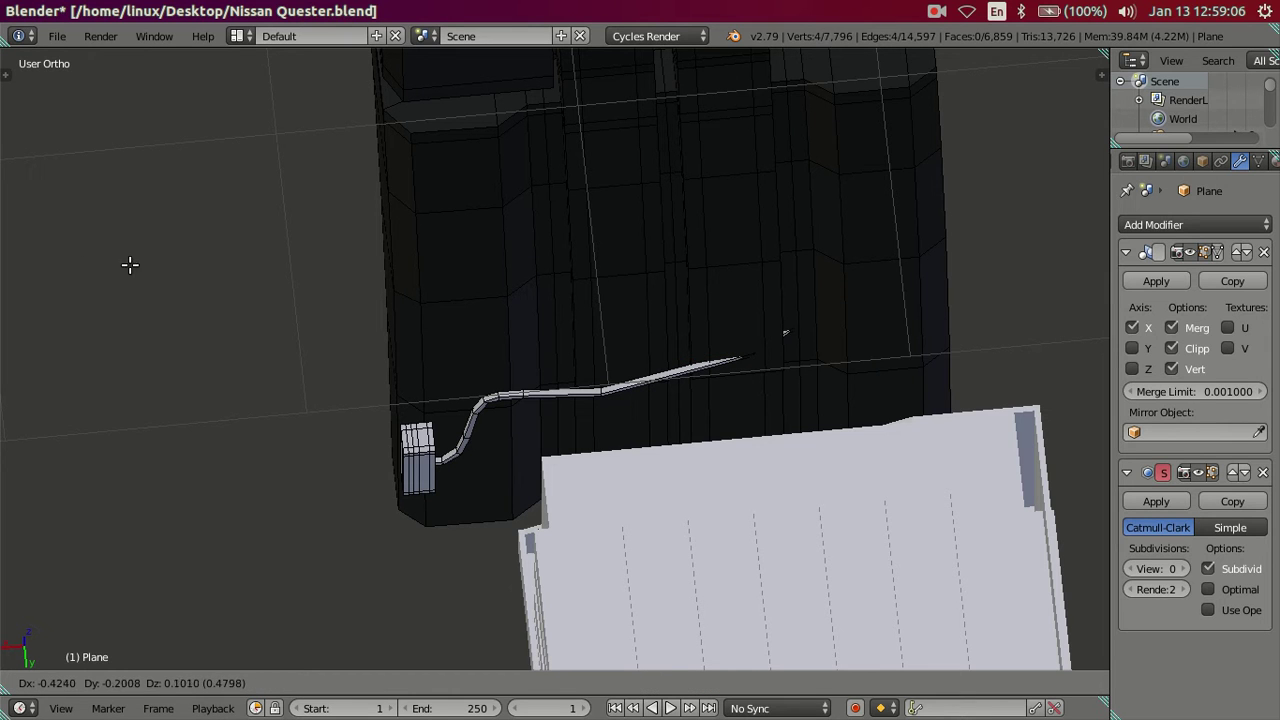
{"action": "right_click", "coordinate": [160, 240]}
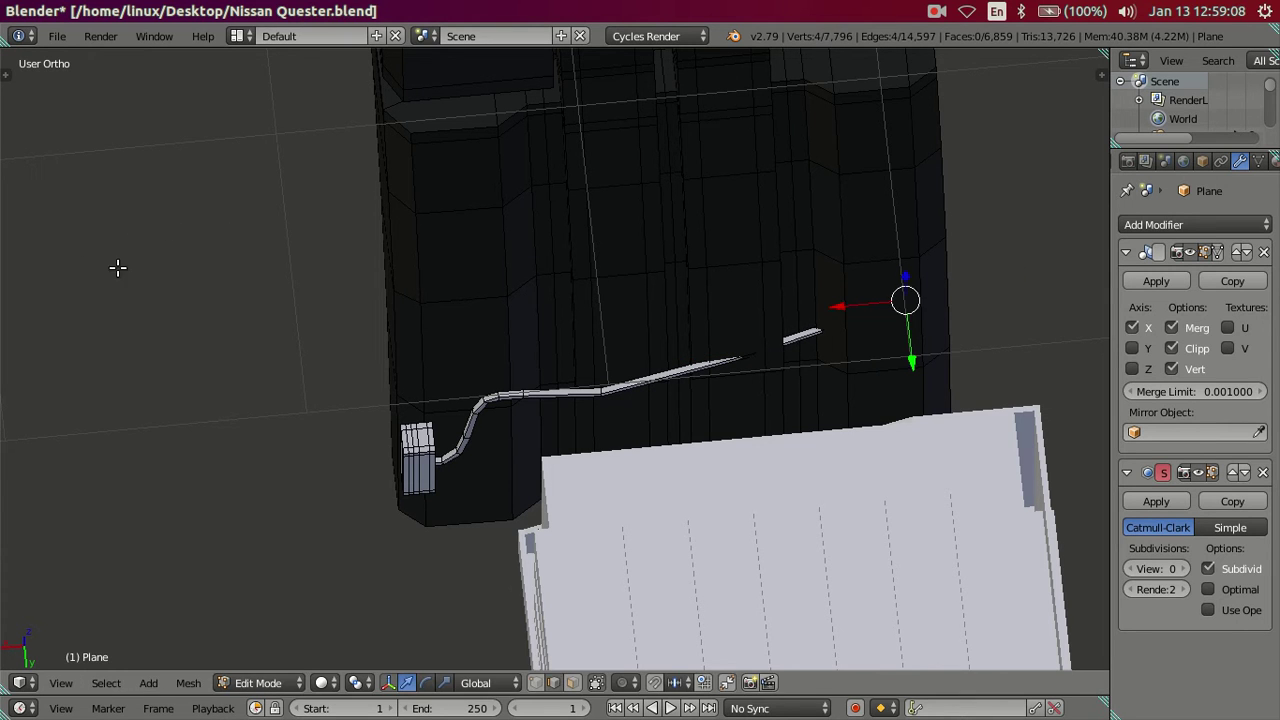
{"action": "key", "text": "e"}
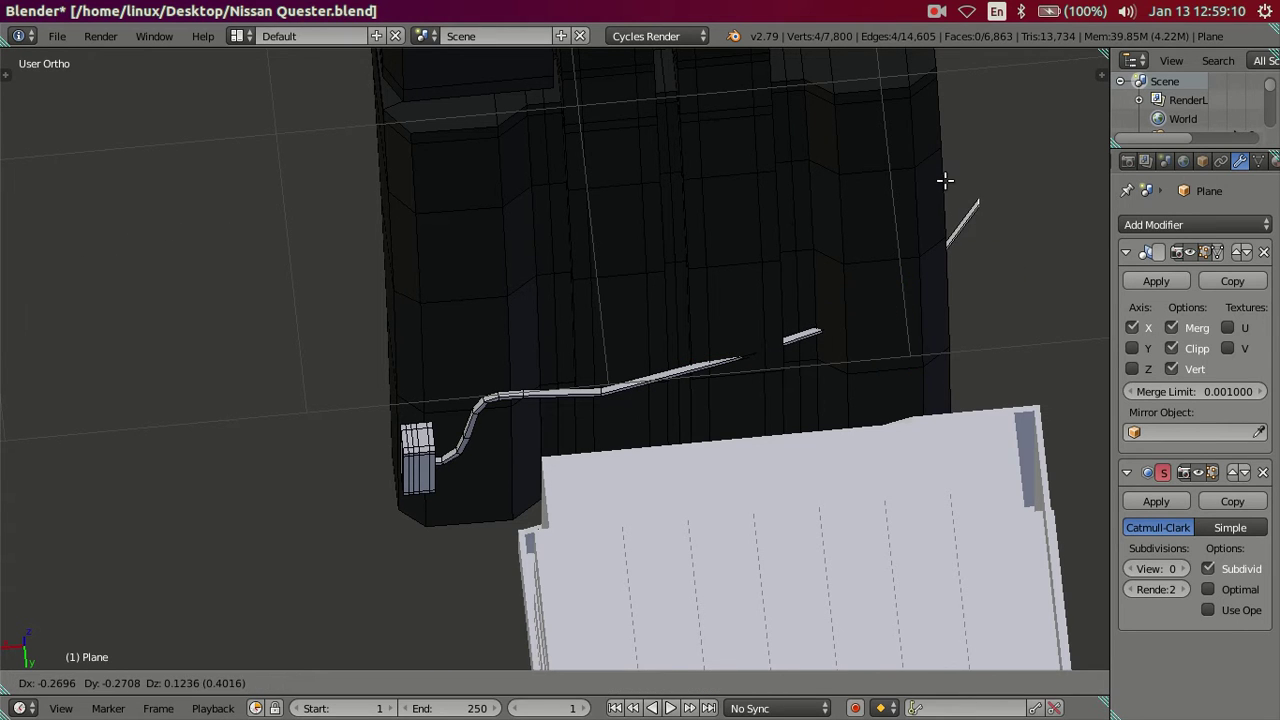
{"action": "left_click", "coordinate": [945, 181]}
{"action": "mouse_move", "coordinate": [945, 181]}
{"action": "middle_mouse_down"}
{"action": "mouse_move", "coordinate": [809, 350]}
{"action": "mouse_move", "coordinate": [471, 397]}
{"action": "middle_mouse_up"}
{"action": "key", "text": "z"}
{"action": "scroll", "coordinate": [803, 340], "scroll_direction": "up", "scroll_amount": 2}
{"action": "scroll", "coordinate": [522, 455], "scroll_direction": "up", "scroll_amount": 3}
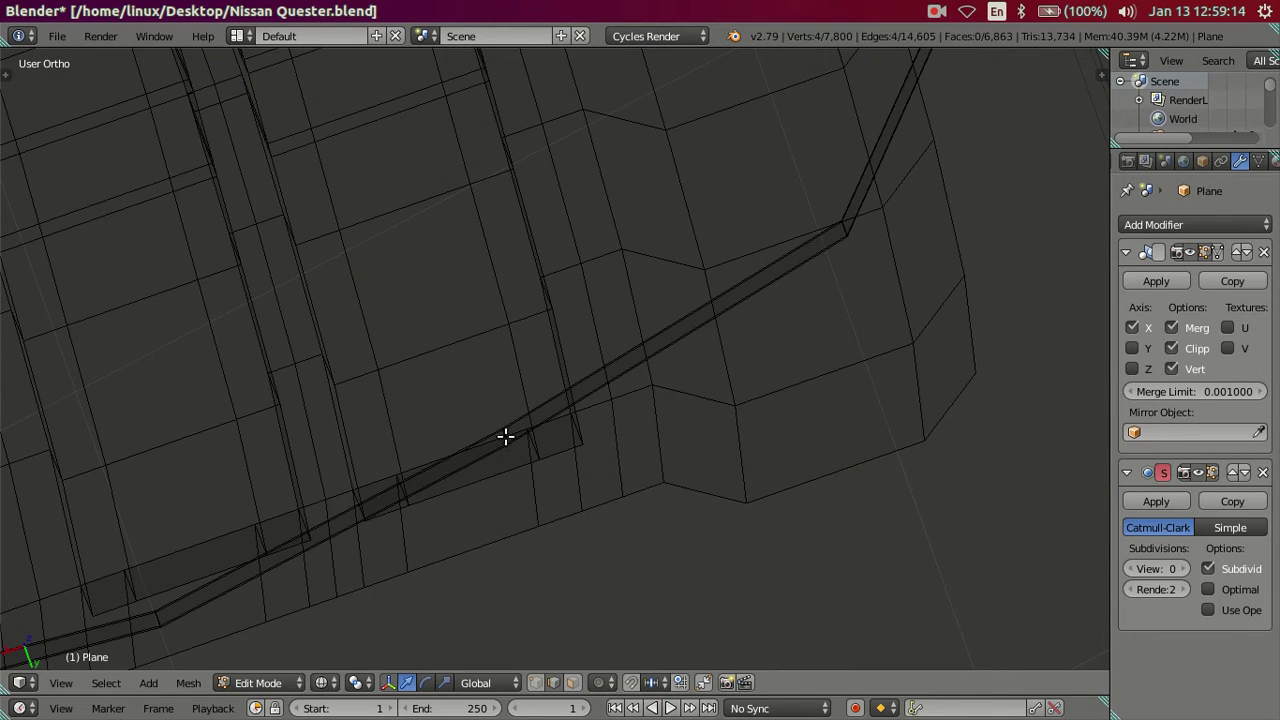
Slide the tube's bend loop along the Y axis to reshape the corner
{"action": "right_click", "coordinate": [842, 227], "text": "alt+shift"}
{"action": "key", "text": "g"}
{"action": "key", "text": "y"}
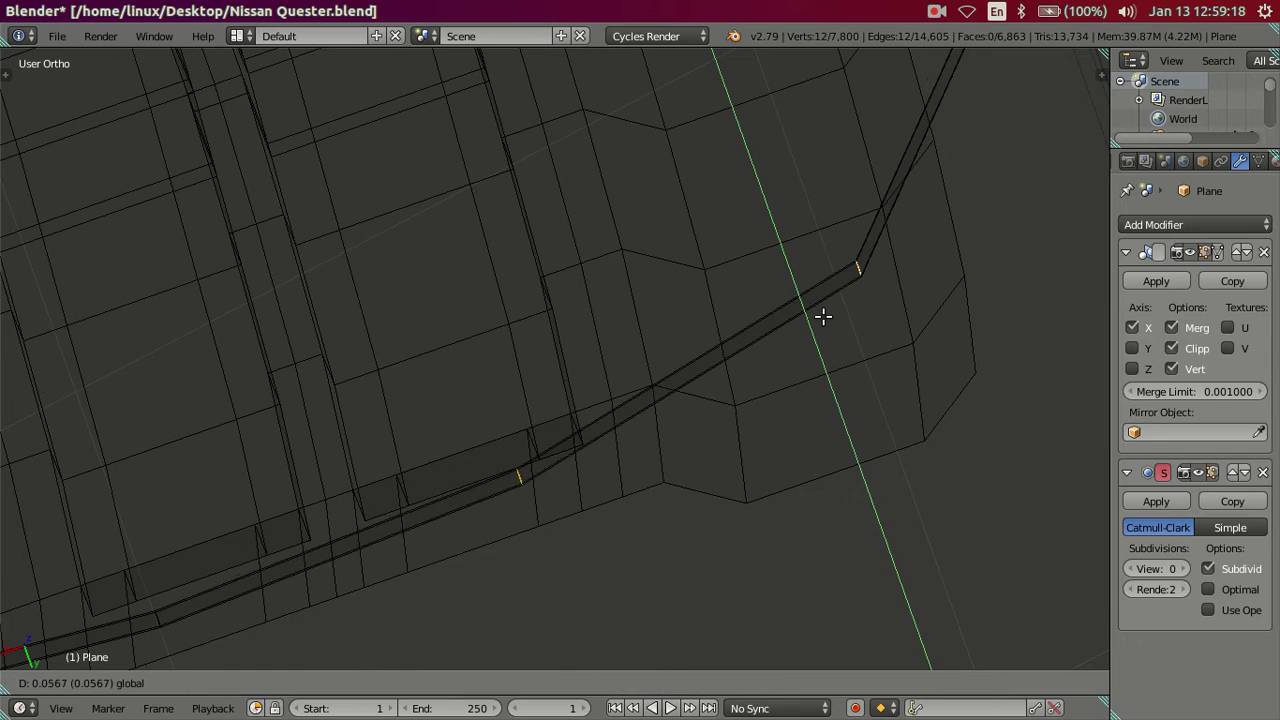
{"action": "left_click", "coordinate": [838, 325]}
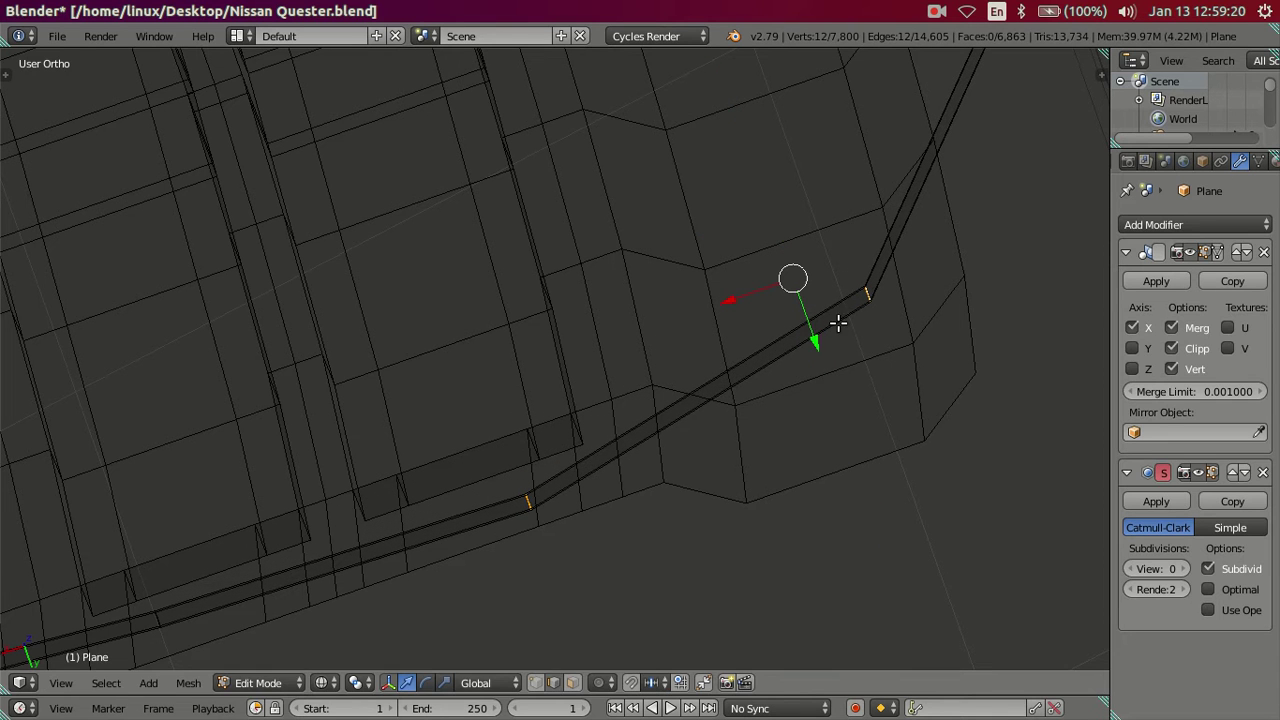
{"action": "right_click", "coordinate": [516, 517], "text": "alt+shift"}
{"action": "right_click", "coordinate": [526, 505], "text": "shift"}
{"action": "mouse_move", "coordinate": [528, 500]}
{"action": "middle_mouse_down"}
{"action": "mouse_move", "coordinate": [443, 549]}
{"action": "mouse_move", "coordinate": [646, 491]}
{"action": "middle_mouse_up"}
{"action": "key", "text": "g"}
{"action": "key", "text": "y"}
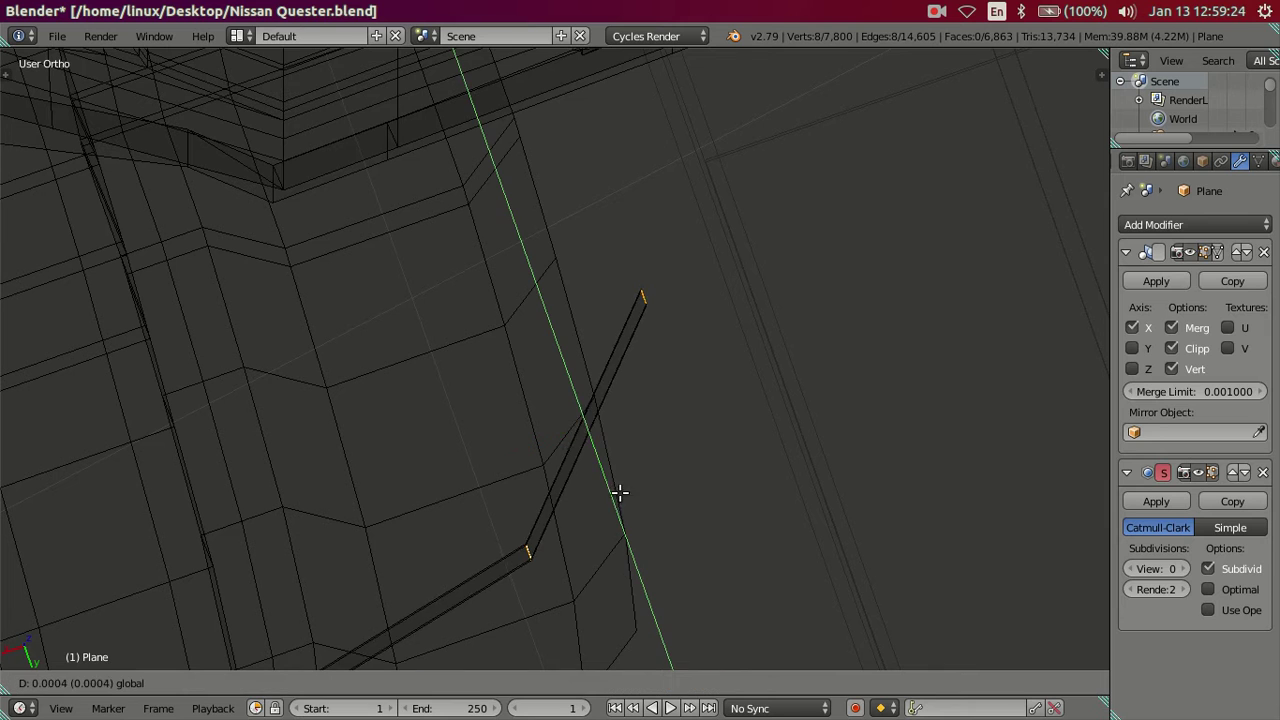
{"action": "left_click", "coordinate": [693, 579]}
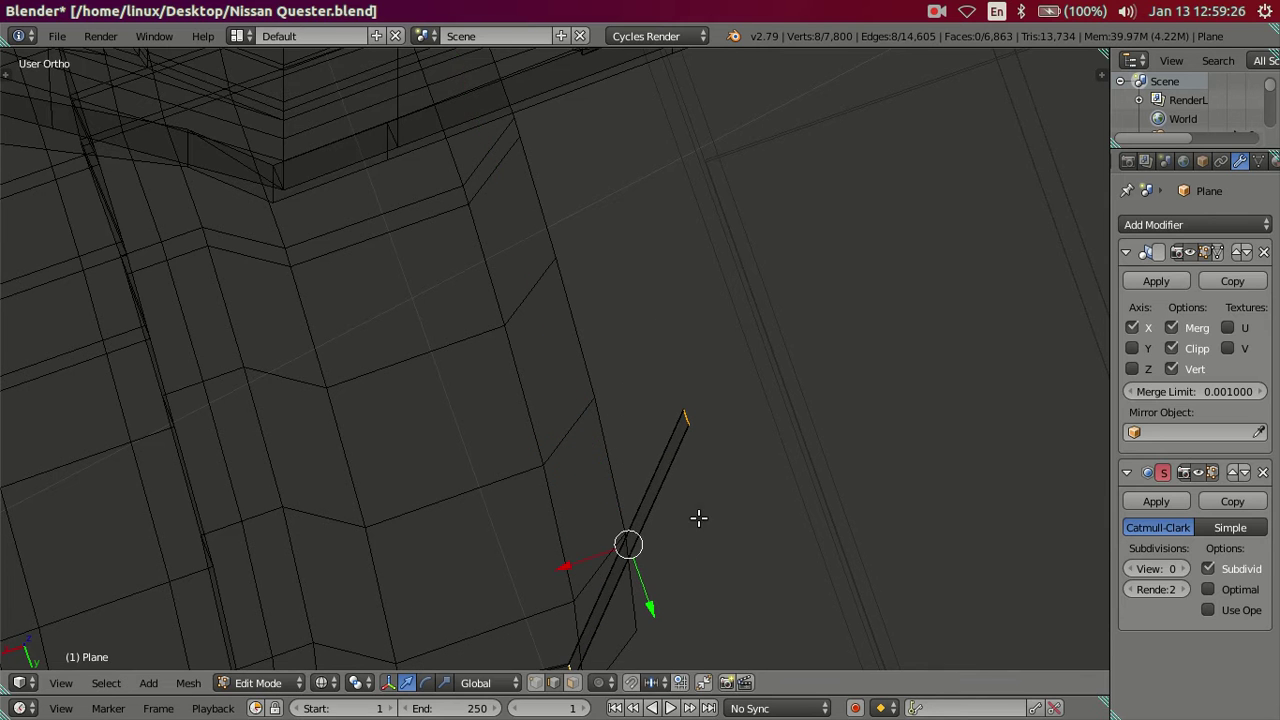
Rotate the tube's top end around the global Z axis
{"action": "key", "text": "z"}
{"action": "mouse_move", "coordinate": [689, 526]}
{"action": "middle_mouse_down"}
{"action": "mouse_move", "coordinate": [631, 543]}
{"action": "mouse_move", "coordinate": [634, 494]}
{"action": "mouse_move", "coordinate": [613, 540]}
{"action": "middle_mouse_up"}
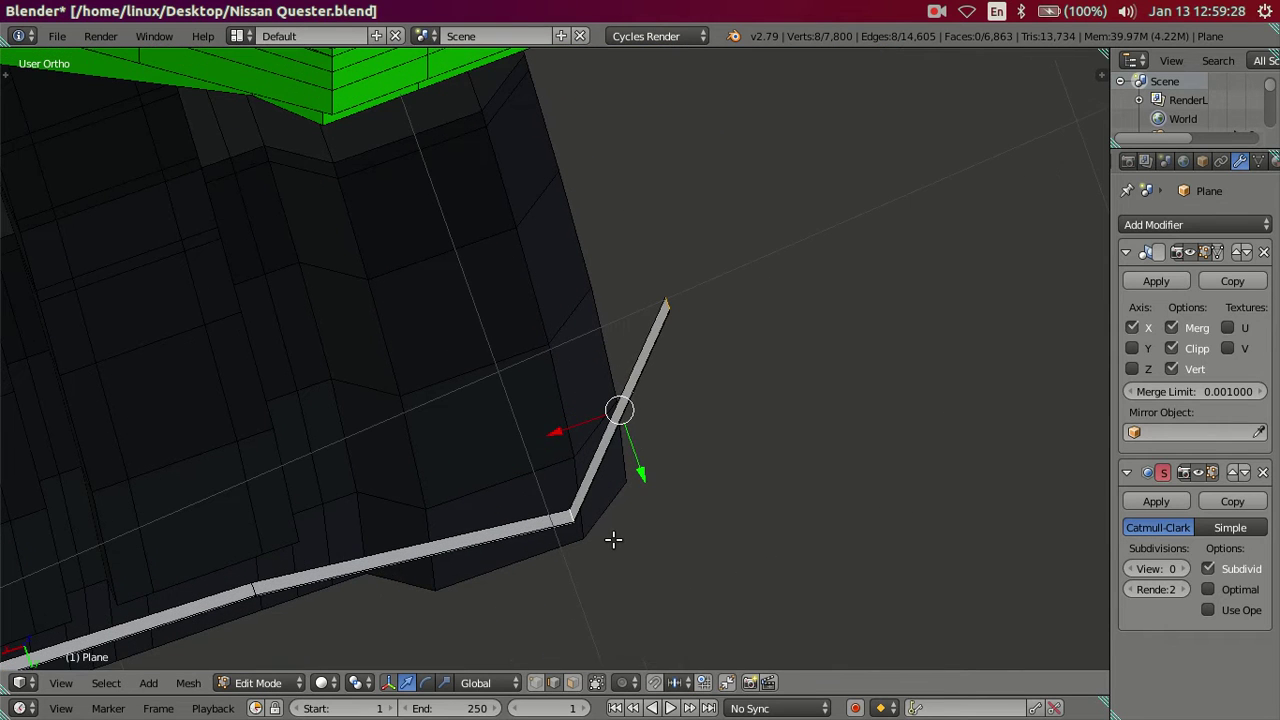
{"action": "key", "text": "x"}
{"action": "key", "text": "Escape"}
{"action": "key", "text": "z"}
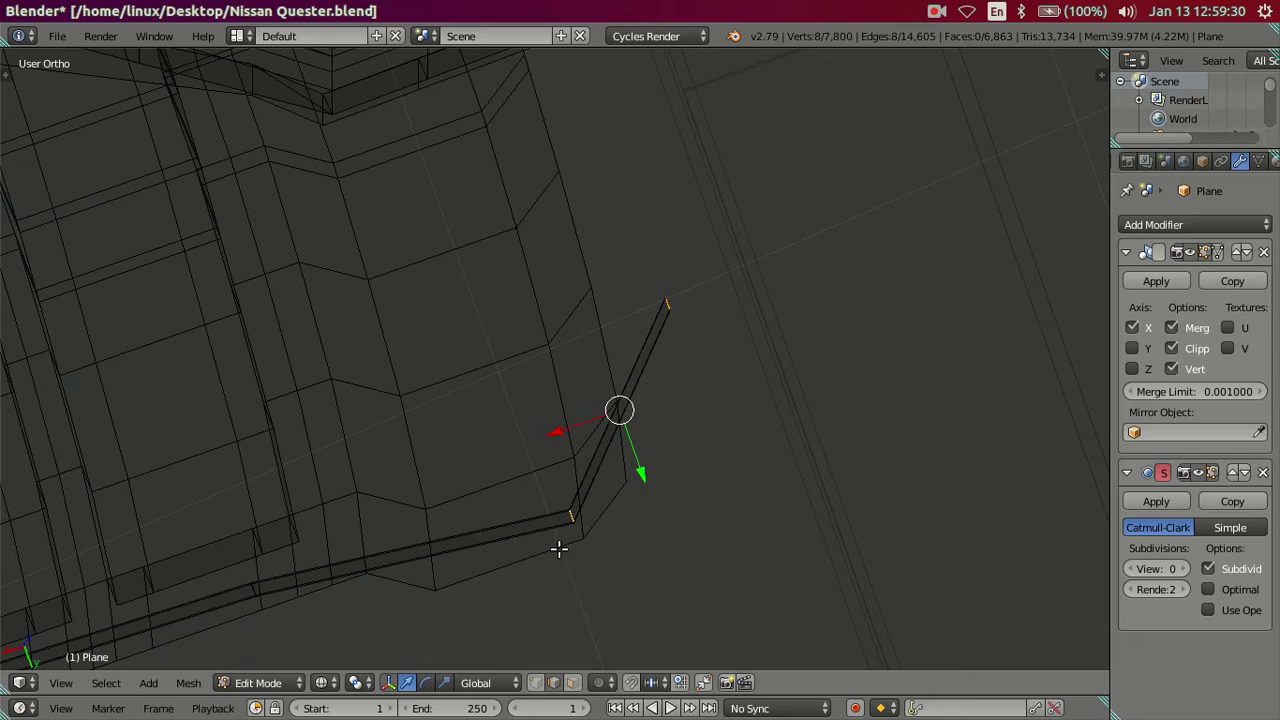
{"action": "right_click", "coordinate": [577, 515], "text": "shift"}
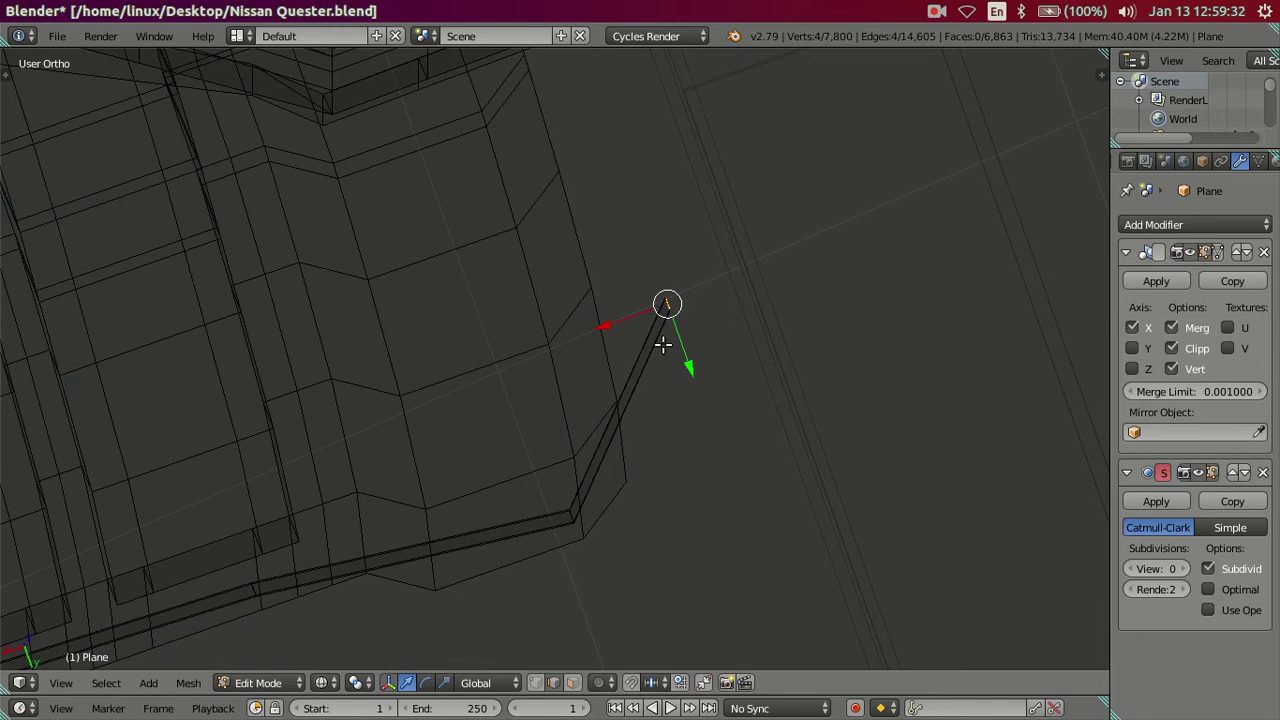
{"action": "key", "text": "r"}
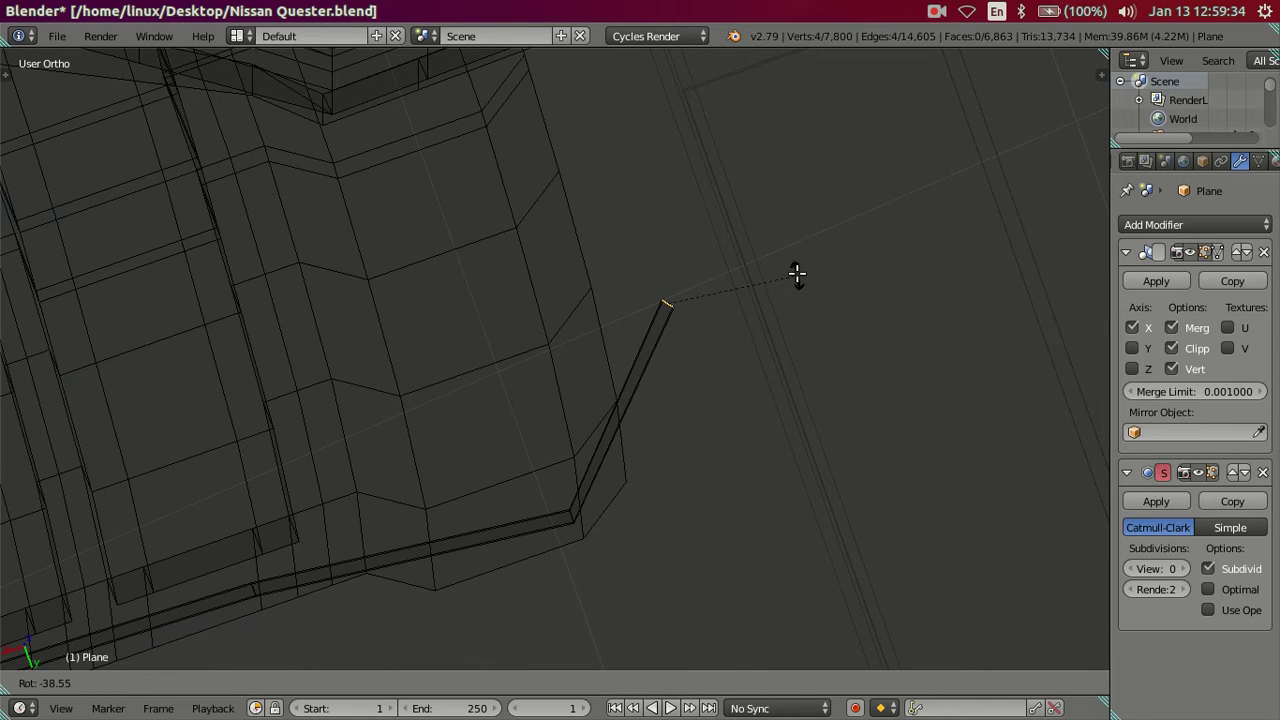
{"action": "key", "text": "z"}
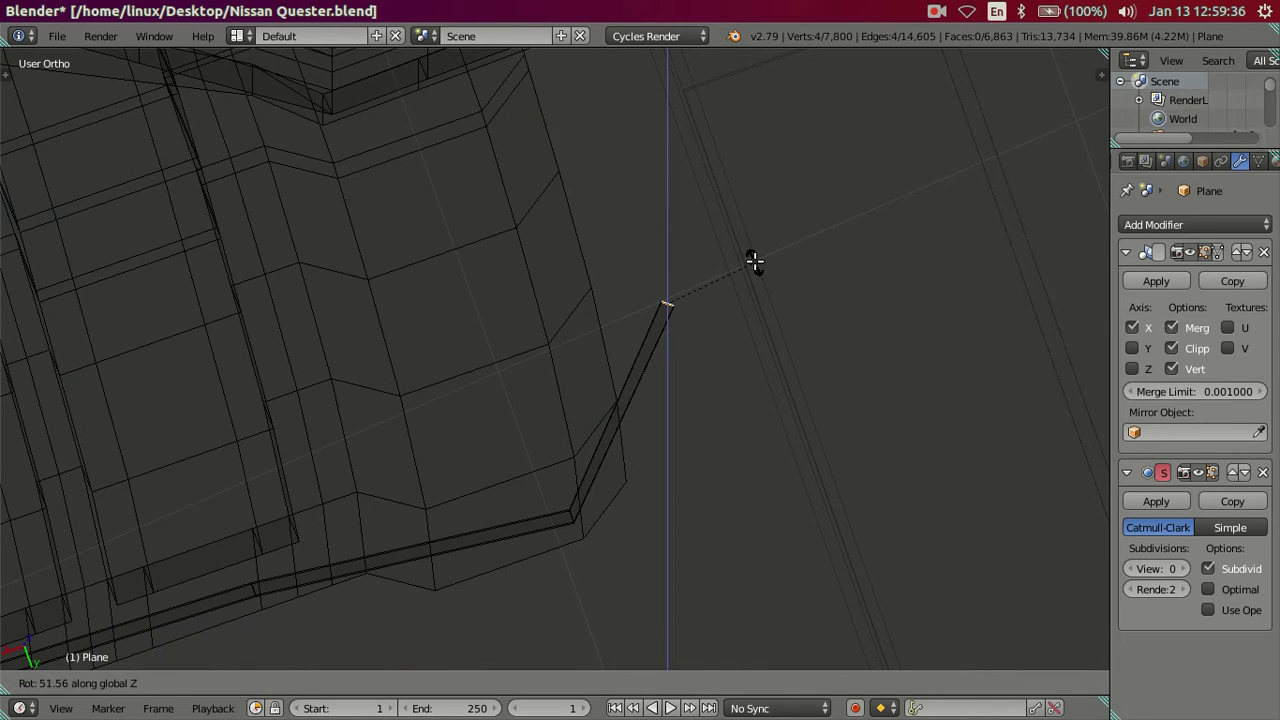
{"action": "left_click", "coordinate": [754, 261]}
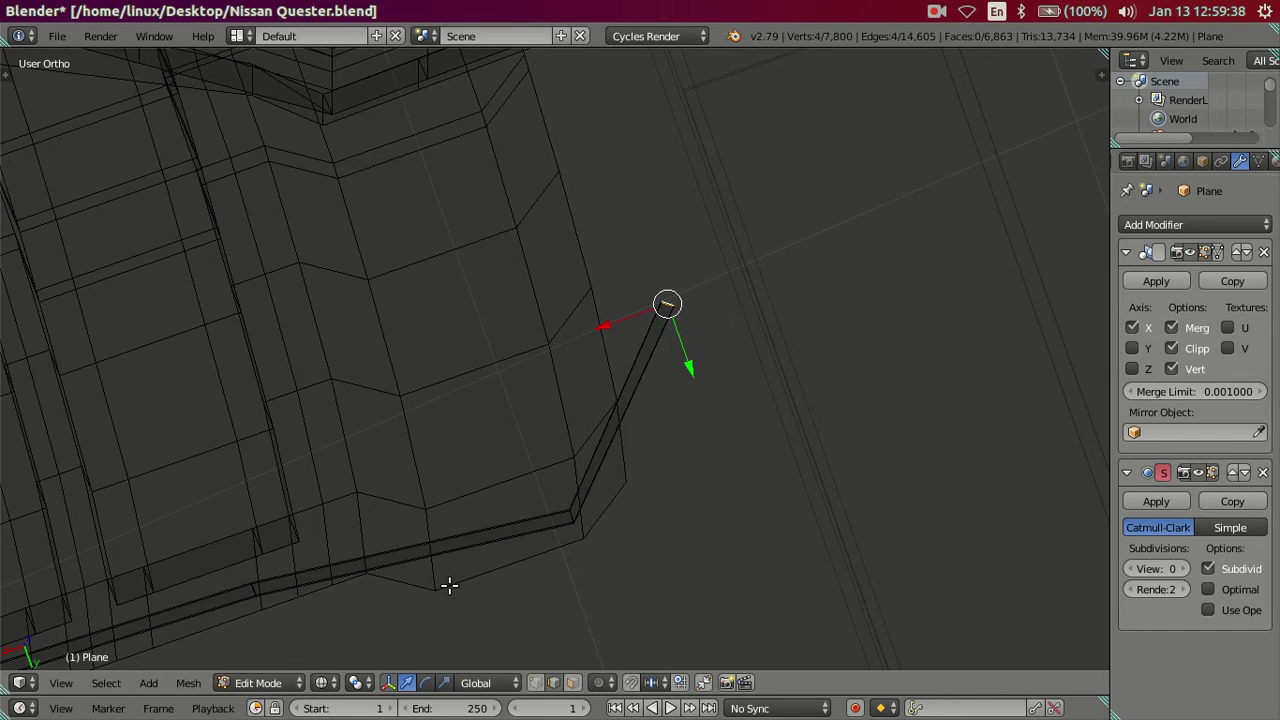
Cut a new edge loop across the bent strip's long run with Ctrl+R
{"action": "middle_click_drag", "start_coordinate": [476, 540], "coordinate": [570, 369], "text": "shift"}
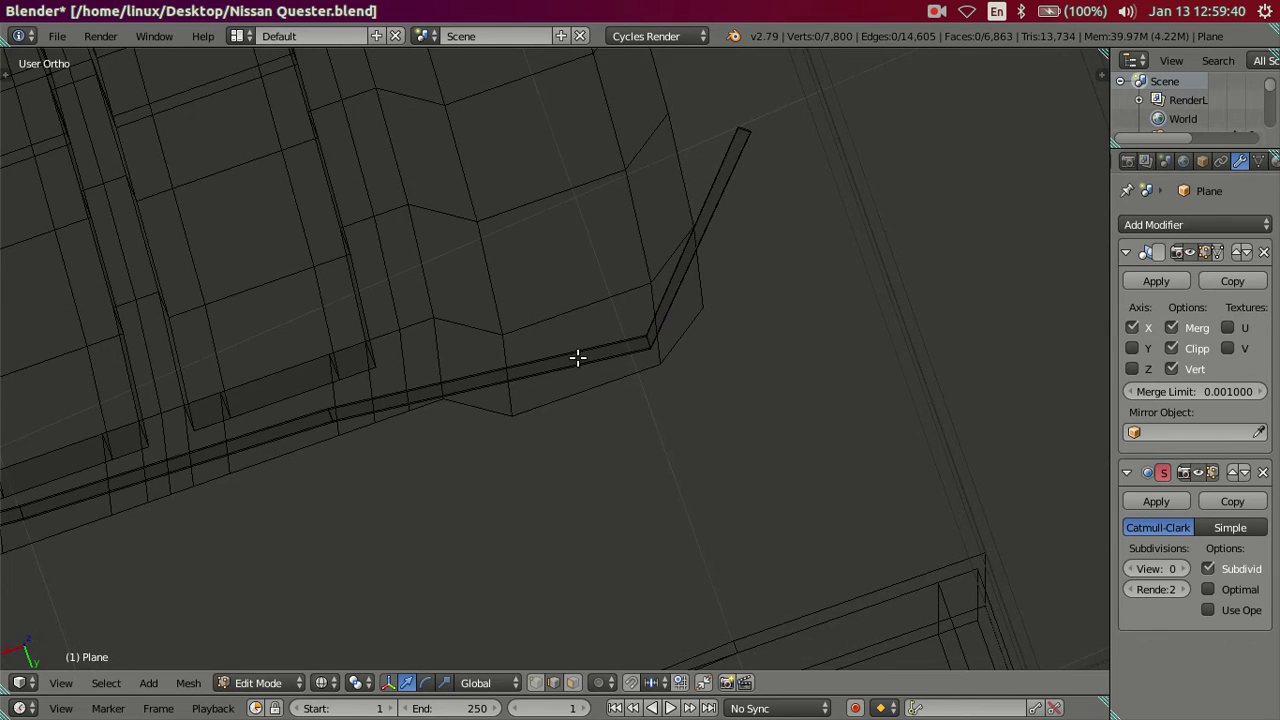
{"action": "scroll", "coordinate": [577, 357], "scroll_direction": "up", "scroll_amount": 2}
{"action": "scroll", "coordinate": [580, 357], "scroll_direction": "up", "scroll_amount": 1}
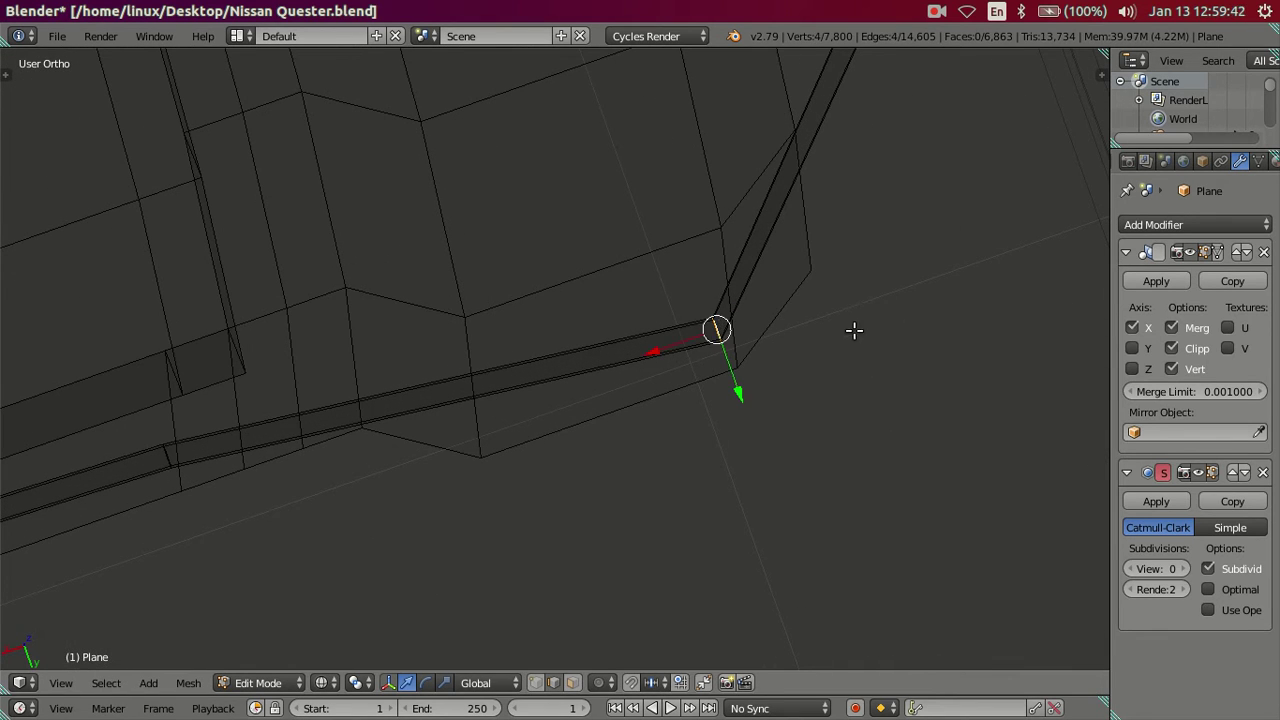
{"action": "key", "text": "g"}
{"action": "key", "text": "z"}
{"action": "key", "text": "Escape"}
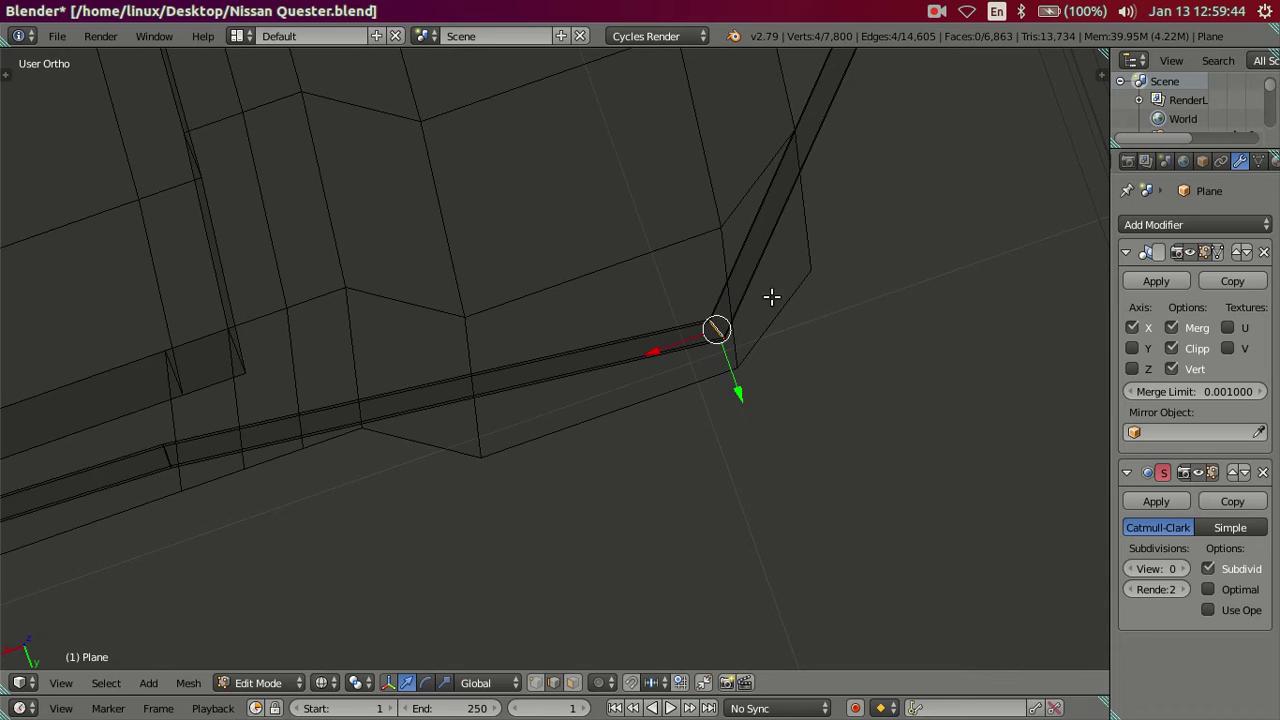
{"action": "key", "text": "ctrl+r"}
{"action": "left_click", "coordinate": [543, 375]}
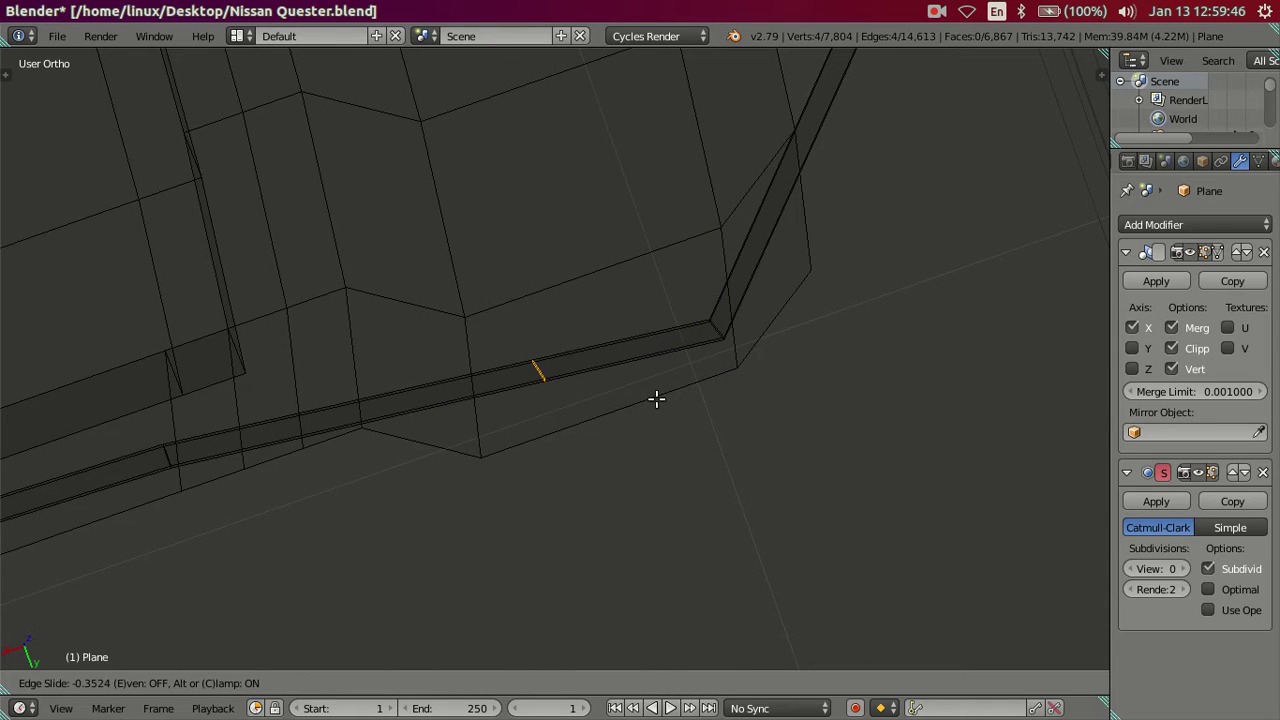
{"action": "left_click", "coordinate": [656, 399]}
Leave the mesh unchanged and return the viewport to solid shading, zoomed out
{"action": "key", "text": "g"}
{"action": "key", "text": "y"}
{"action": "key", "text": "Escape"}
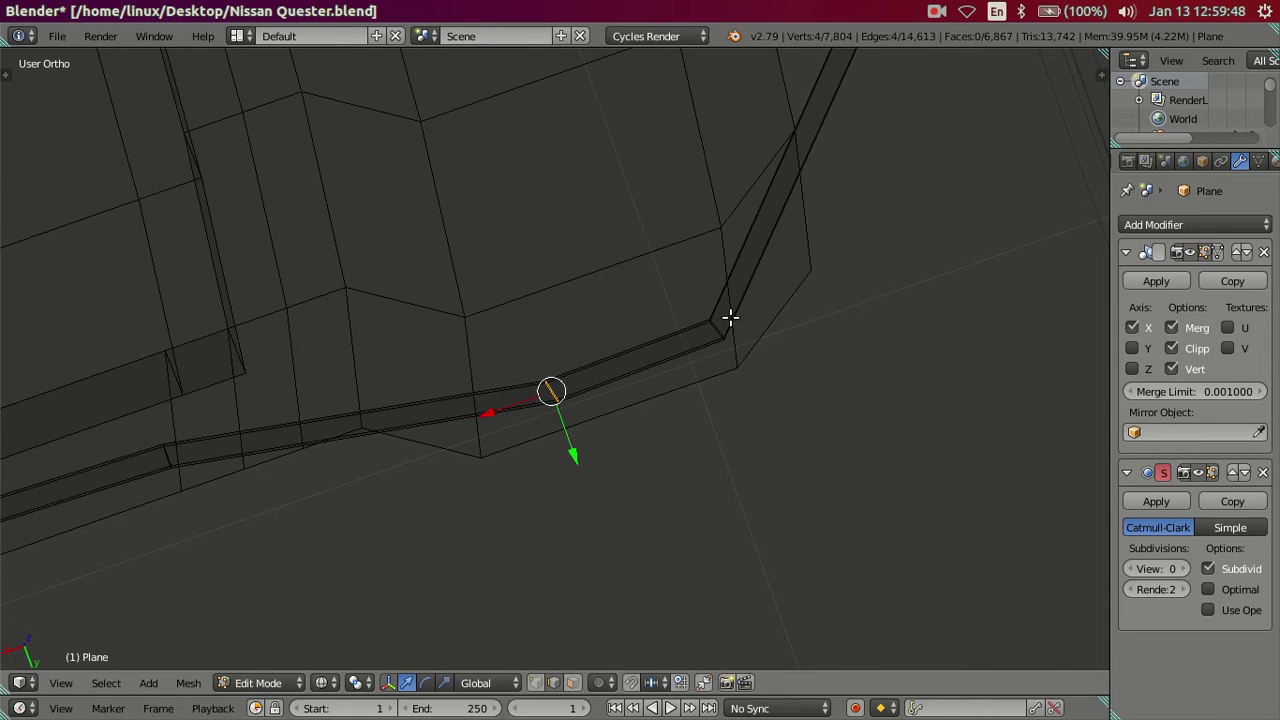
{"action": "middle_click_drag", "start_coordinate": [729, 317], "coordinate": [738, 289]}
{"action": "key", "text": "s"}
{"action": "key", "text": "Escape"}
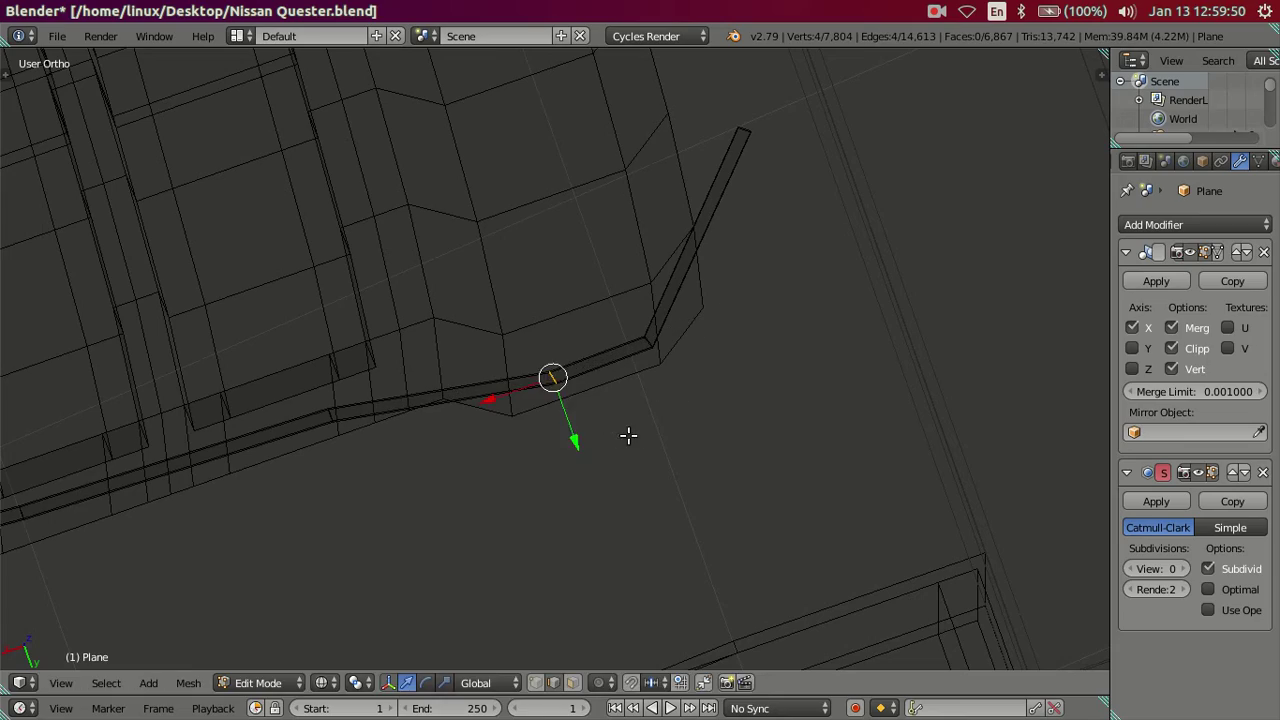
{"action": "key", "text": "z"}
{"action": "scroll", "coordinate": [628, 371], "scroll_direction": "down", "scroll_amount": 3}
{"action": "scroll", "coordinate": [714, 217], "scroll_direction": "down", "scroll_amount": 3}
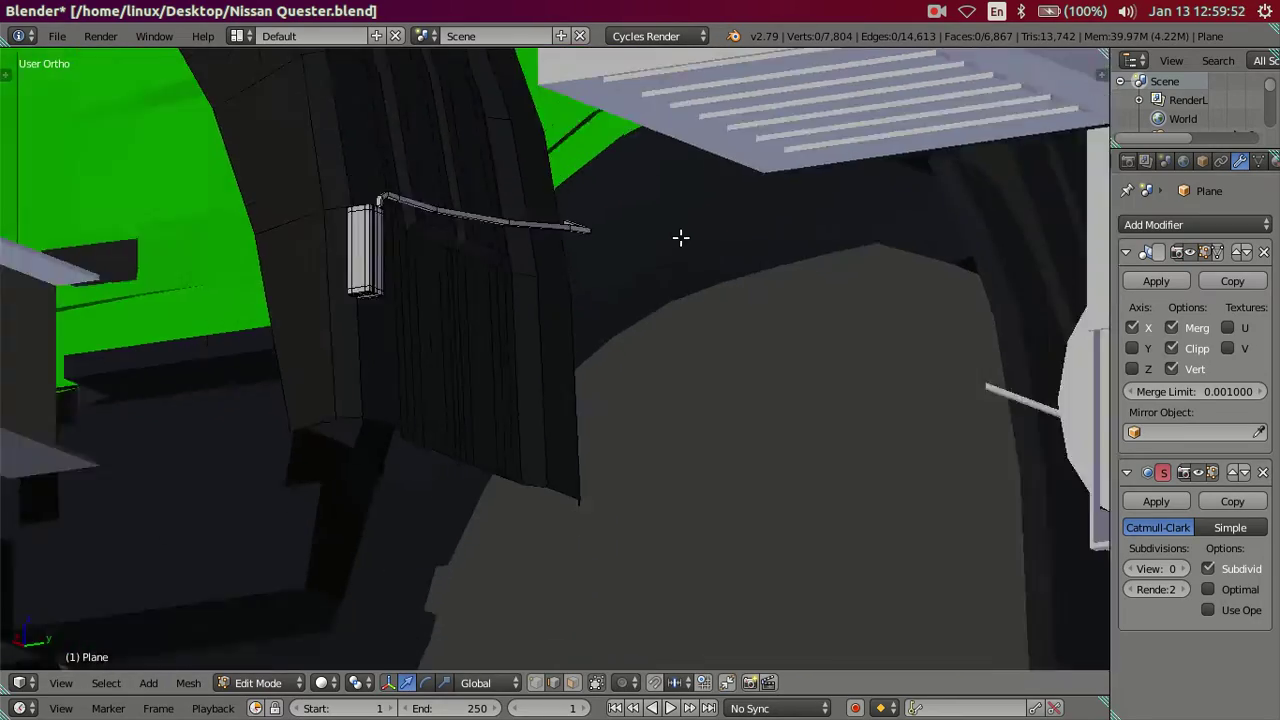
{"action": "scroll", "coordinate": [680, 237], "scroll_direction": "down", "scroll_amount": 3}
{"action": "mouse_move", "coordinate": [682, 318]}
{"action": "middle_mouse_down"}
{"action": "mouse_move", "coordinate": [666, 380]}
{"action": "mouse_move", "coordinate": [634, 314]}
{"action": "mouse_move", "coordinate": [458, 213]}
{"action": "middle_mouse_up"}
{"action": "scroll", "coordinate": [634, 314], "scroll_direction": "up", "scroll_amount": 4}
{"action": "scroll", "coordinate": [557, 249], "scroll_direction": "up", "scroll_amount": 3}
{"action": "mouse_move", "coordinate": [567, 258]}
{"action": "middle_mouse_down"}
{"action": "mouse_move", "coordinate": [597, 286]}
{"action": "mouse_move", "coordinate": [606, 189]}
{"action": "mouse_move", "coordinate": [623, 400]}
{"action": "mouse_move", "coordinate": [552, 410]}
{"action": "mouse_move", "coordinate": [674, 456]}
{"action": "mouse_move", "coordinate": [743, 422]}
{"action": "mouse_move", "coordinate": [737, 371]}
{"action": "mouse_move", "coordinate": [750, 445]}
{"action": "mouse_move", "coordinate": [717, 395]}
{"action": "middle_mouse_up"}
{"action": "scroll", "coordinate": [552, 410], "scroll_direction": "down", "scroll_amount": 8}
{"action": "key", "text": "Tab"}
{"action": "scroll", "coordinate": [717, 397], "scroll_direction": "up", "scroll_amount": 3}
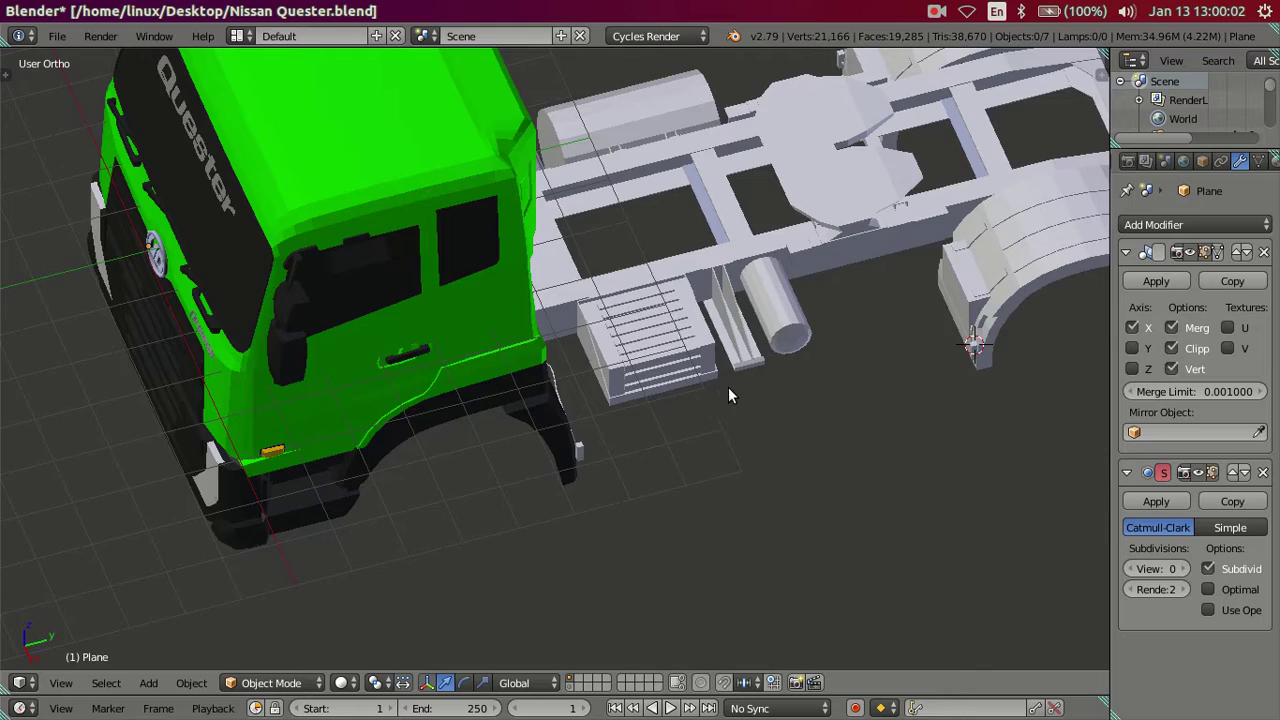
{"action": "scroll", "coordinate": [431, 466], "scroll_direction": "up", "scroll_amount": 2}
{"action": "scroll", "coordinate": [664, 512], "scroll_direction": "up", "scroll_amount": 2}
{"action": "scroll", "coordinate": [781, 524], "scroll_direction": "up", "scroll_amount": 2}
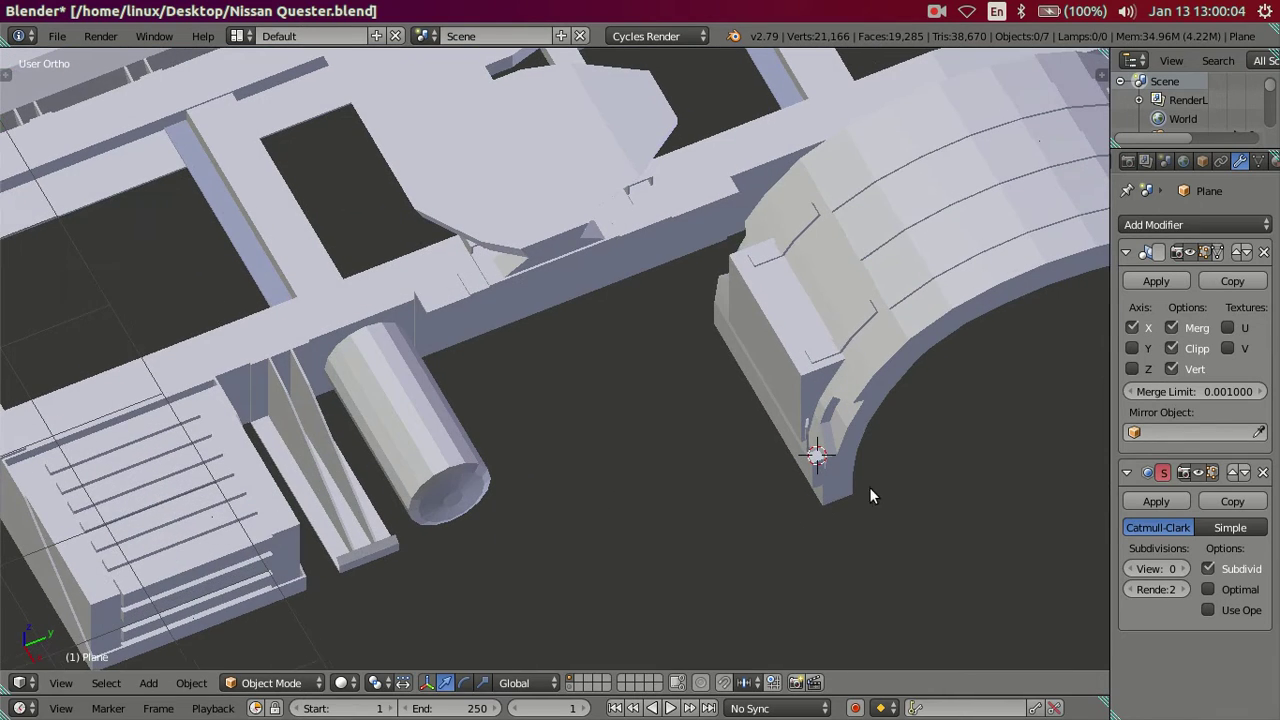
{"action": "scroll", "coordinate": [329, 450], "scroll_direction": "down", "scroll_amount": 4}
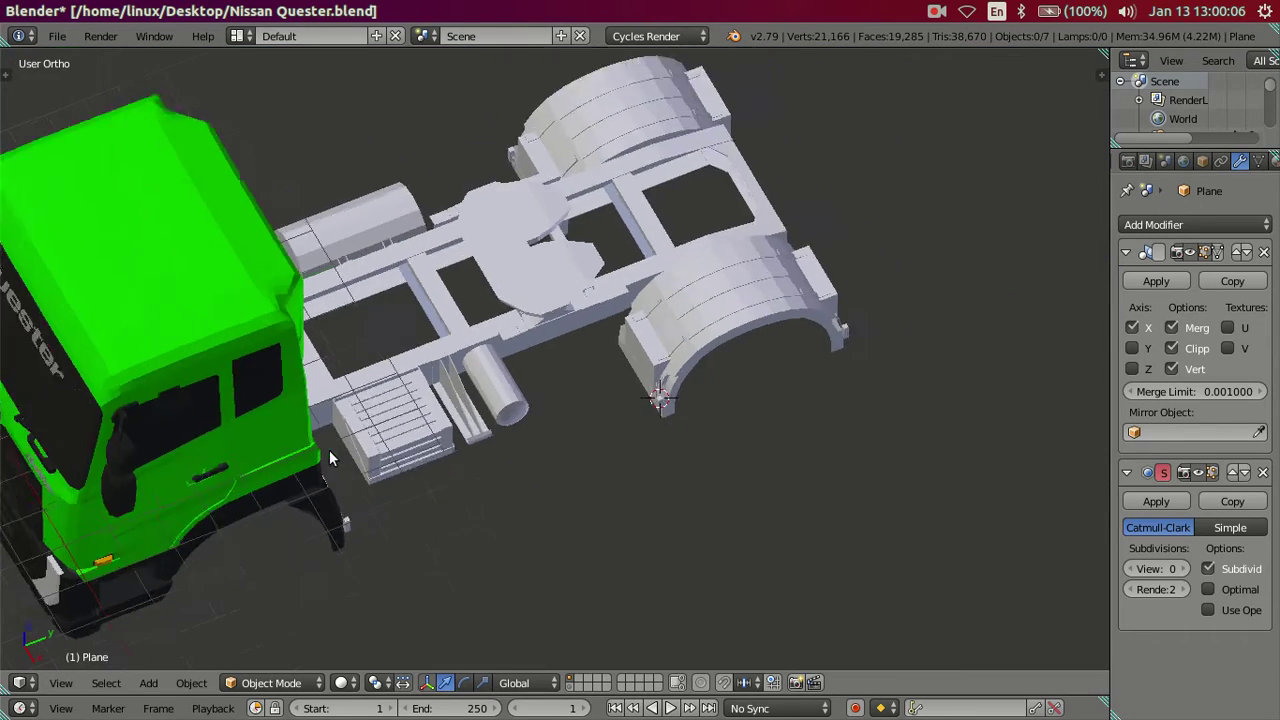
{"action": "scroll", "coordinate": [726, 402], "scroll_direction": "up", "scroll_amount": 4}
{"action": "scroll", "coordinate": [726, 398], "scroll_direction": "up", "scroll_amount": 2}
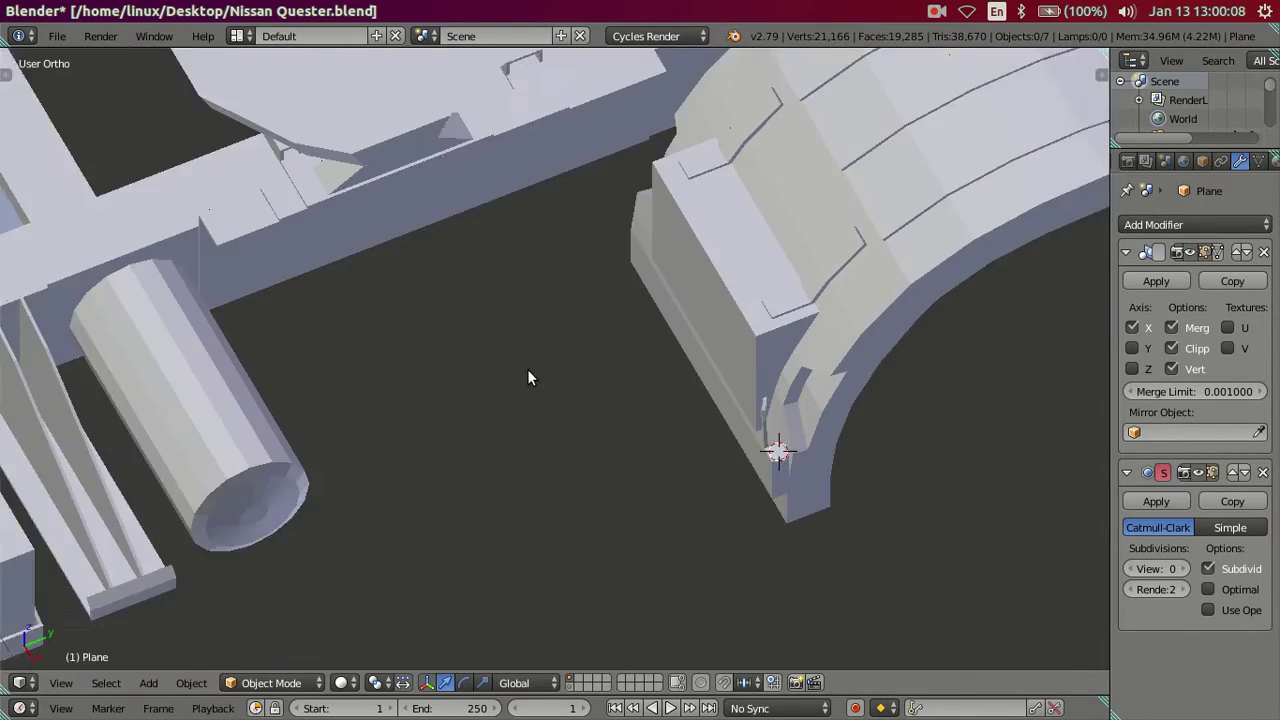
{"action": "scroll", "coordinate": [527, 369], "scroll_direction": "up", "scroll_amount": 2}
{"action": "scroll", "coordinate": [423, 468], "scroll_direction": "down", "scroll_amount": 1}
{"action": "scroll", "coordinate": [664, 302], "scroll_direction": "down", "scroll_amount": 2}
{"action": "scroll", "coordinate": [370, 542], "scroll_direction": "up", "scroll_amount": 2}
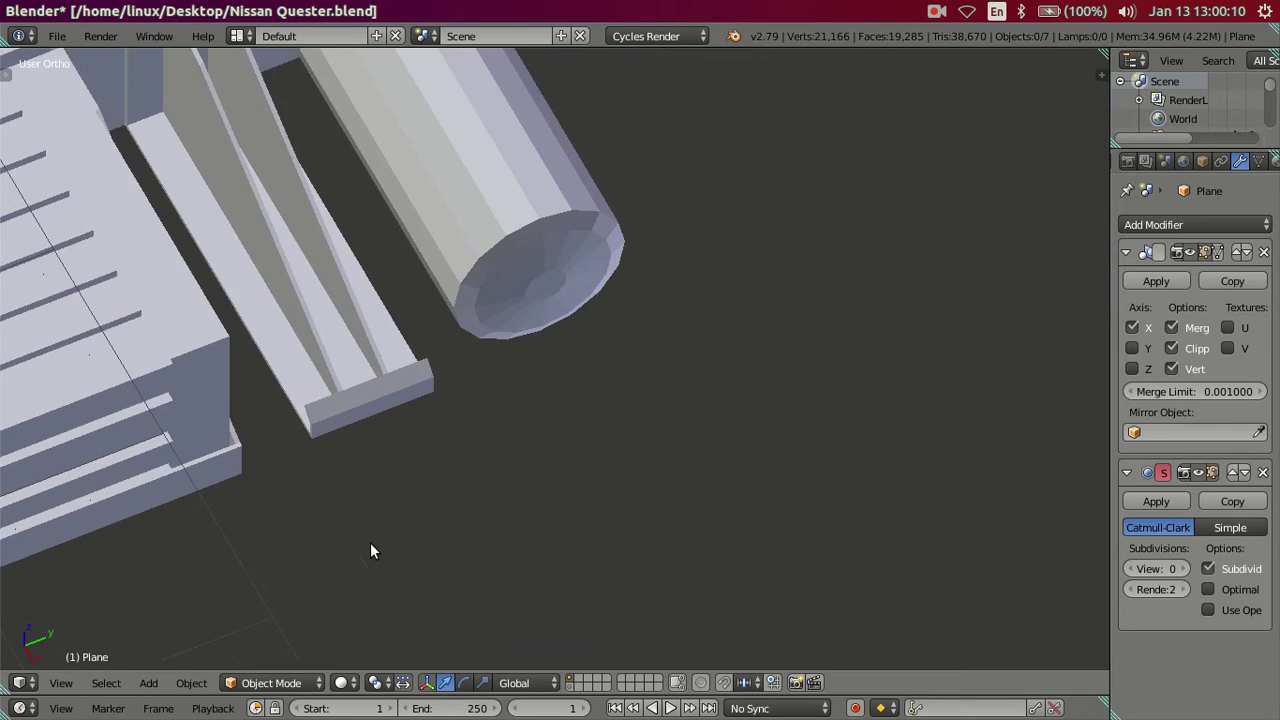
{"action": "scroll", "coordinate": [311, 534], "scroll_direction": "down", "scroll_amount": 2}
{"action": "key", "text": "Tab"}
{"action": "scroll", "coordinate": [593, 336], "scroll_direction": "up", "scroll_amount": 2}
{"action": "scroll", "coordinate": [429, 466], "scroll_direction": "up", "scroll_amount": 2}
Select the whole connected small box at the fender's end
{"action": "scroll", "coordinate": [257, 483], "scroll_direction": "down", "scroll_amount": 2}
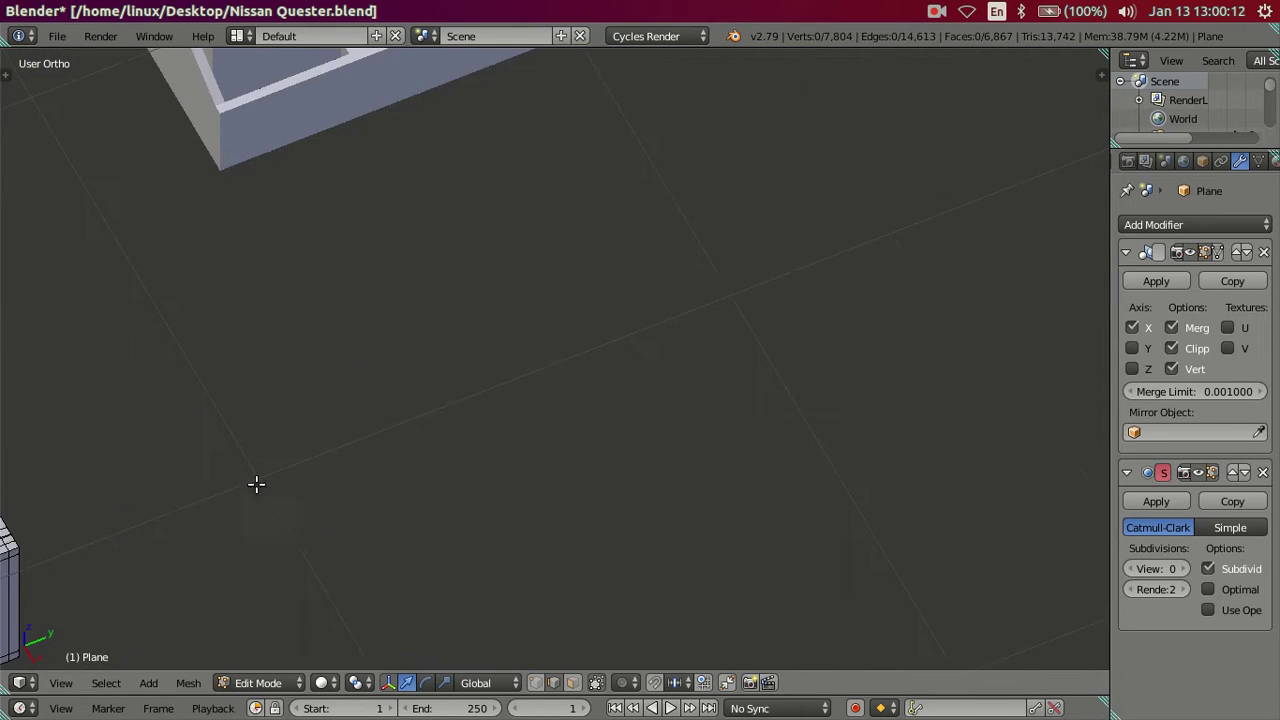
{"action": "scroll", "coordinate": [614, 391], "scroll_direction": "up", "scroll_amount": 4}
{"action": "right_click", "coordinate": [574, 417]}
{"action": "key", "text": "ctrl+l"}
{"action": "scroll", "coordinate": [770, 360], "scroll_direction": "down", "scroll_amount": 5}
{"action": "middle_click_drag", "start_coordinate": [864, 274], "coordinate": [180, 481]}
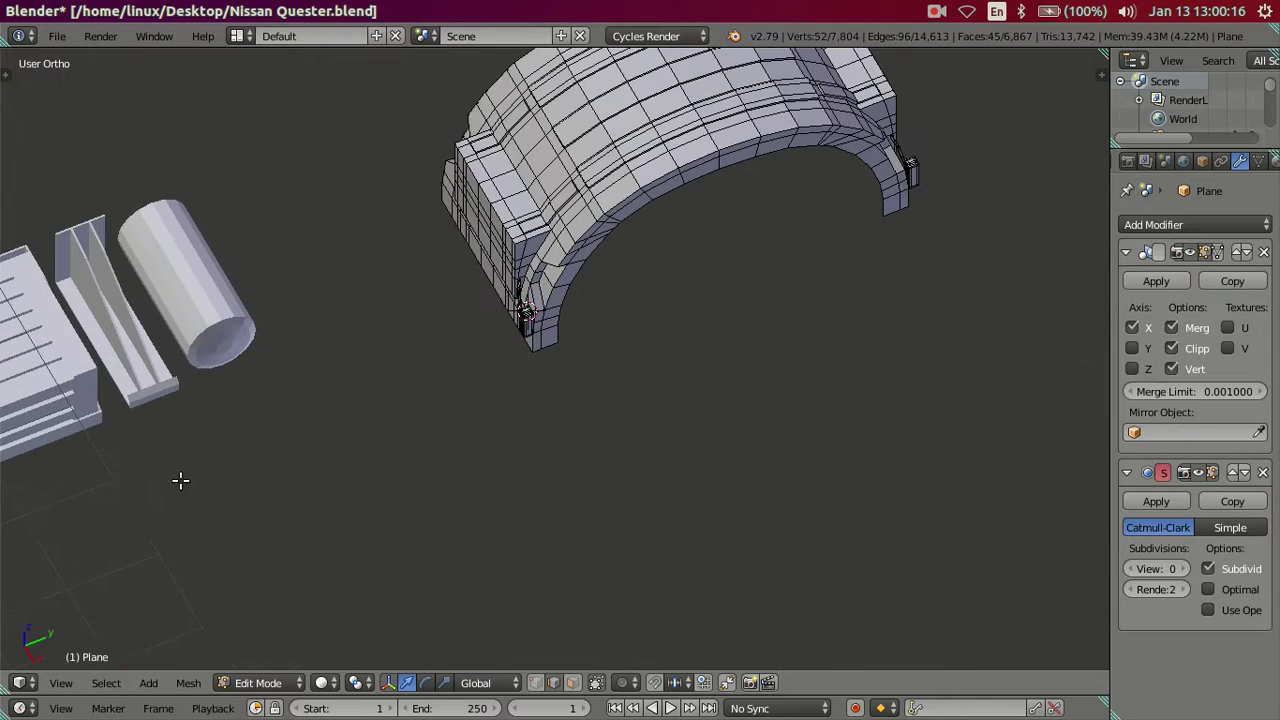
{"action": "scroll", "coordinate": [629, 322], "scroll_direction": "up", "scroll_amount": 3}
{"action": "scroll", "coordinate": [609, 326], "scroll_direction": "up", "scroll_amount": 2}
{"action": "scroll", "coordinate": [490, 400], "scroll_direction": "up", "scroll_amount": 1}
{"action": "right_click", "coordinate": [480, 447]}
{"action": "key", "text": "ctrl+l"}
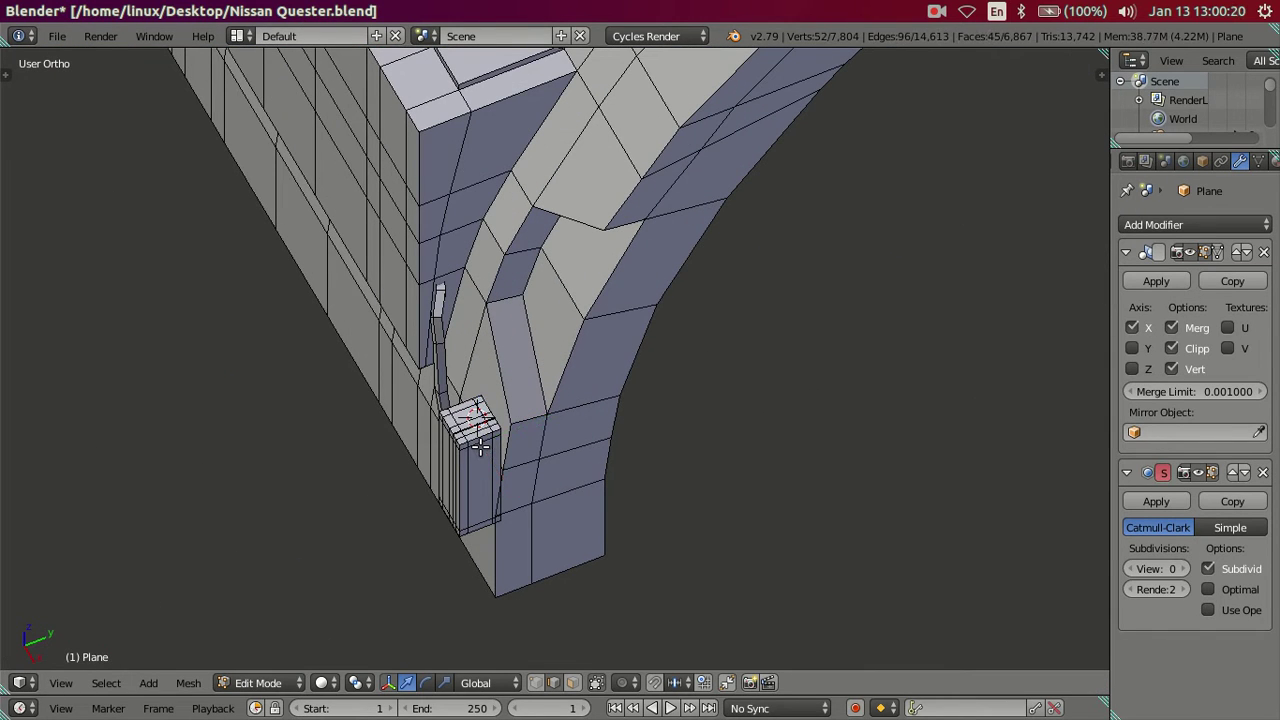
Duplicate the small box into a front end block
{"action": "key", "text": "shift+d"}
{"action": "key", "text": "Escape"}
{"action": "scroll", "coordinate": [485, 440], "scroll_direction": "down", "scroll_amount": 3}
{"action": "scroll", "coordinate": [543, 423], "scroll_direction": "down", "scroll_amount": 2}
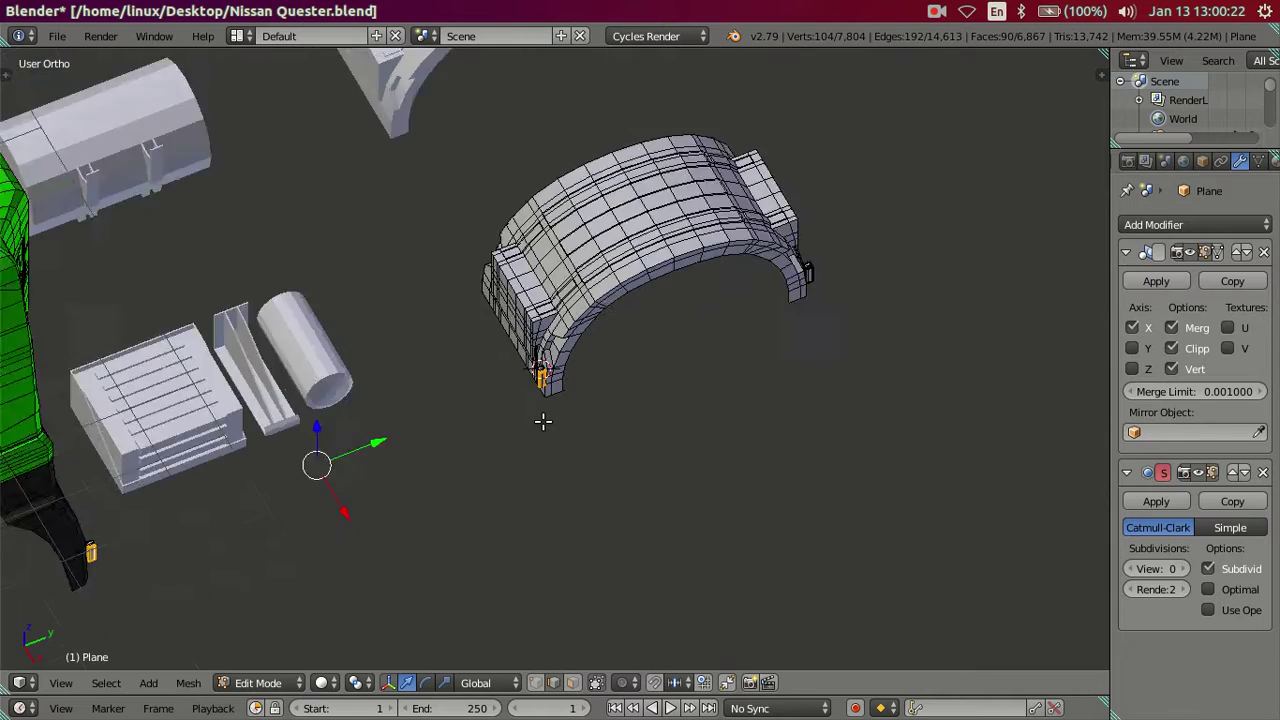
{"action": "scroll", "coordinate": [733, 375], "scroll_direction": "down", "scroll_amount": 2}
{"action": "scroll", "coordinate": [650, 395], "scroll_direction": "up", "scroll_amount": 1}
{"action": "scroll", "coordinate": [571, 414], "scroll_direction": "up", "scroll_amount": 3}
{"action": "scroll", "coordinate": [600, 400], "scroll_direction": "up", "scroll_amount": 1}
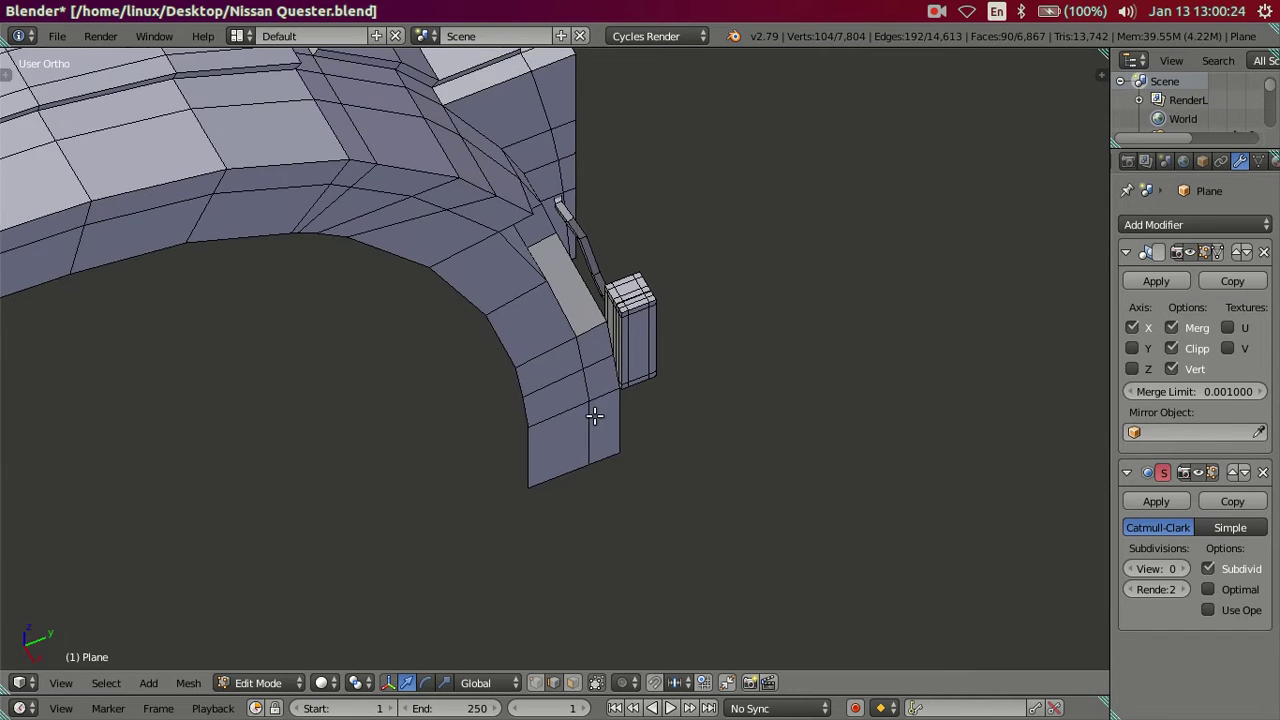
{"action": "scroll", "coordinate": [697, 375], "scroll_direction": "up", "scroll_amount": 2}
Assign the yellow Material.003 to the front end block
{"action": "key", "text": "l"}
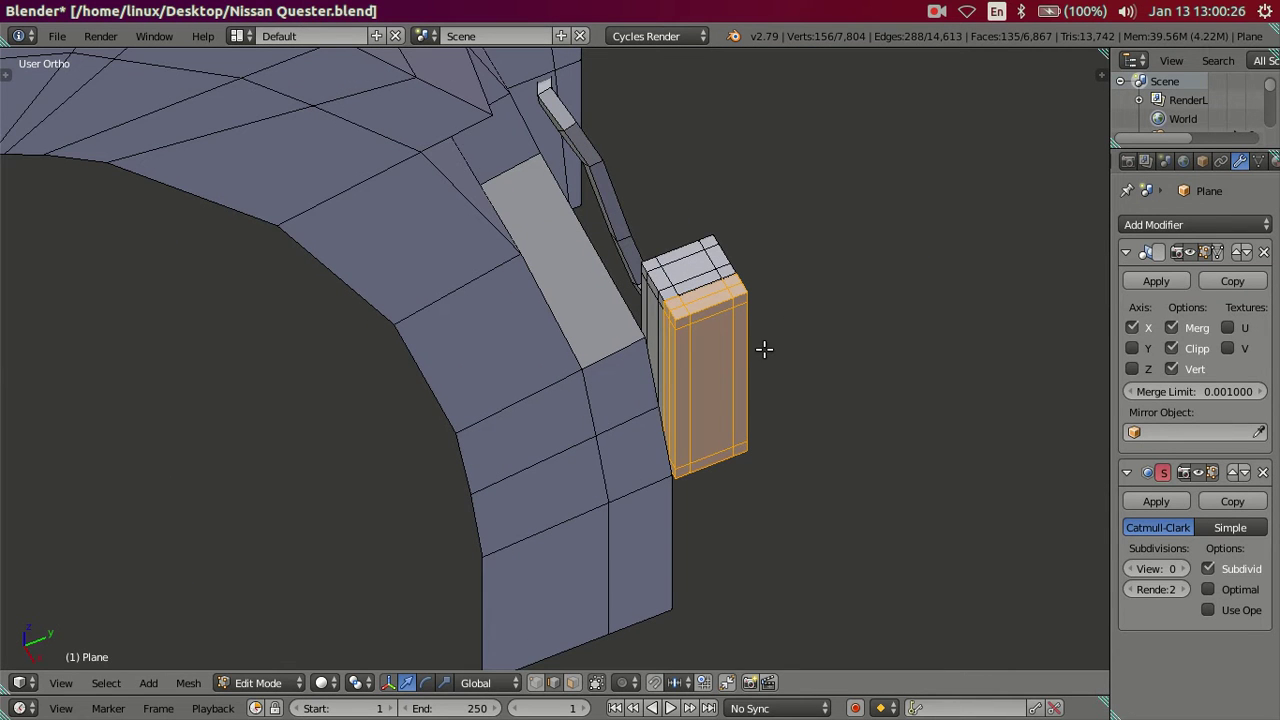
{"action": "left_click", "coordinate": [1203, 162]}
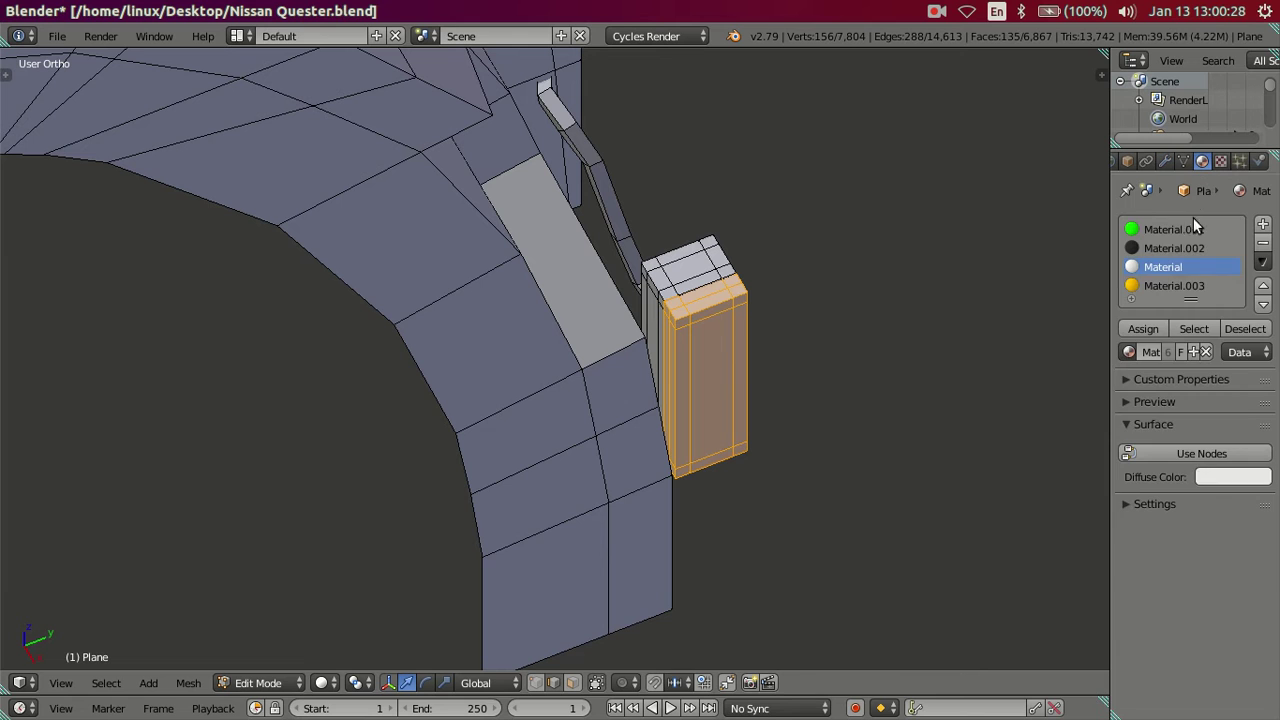
{"action": "left_click", "coordinate": [1175, 286]}
{"action": "left_click", "coordinate": [1143, 329]}
Duplicate the yellow reflector box onto the front wheel arch
{"action": "right_click", "coordinate": [592, 250]}
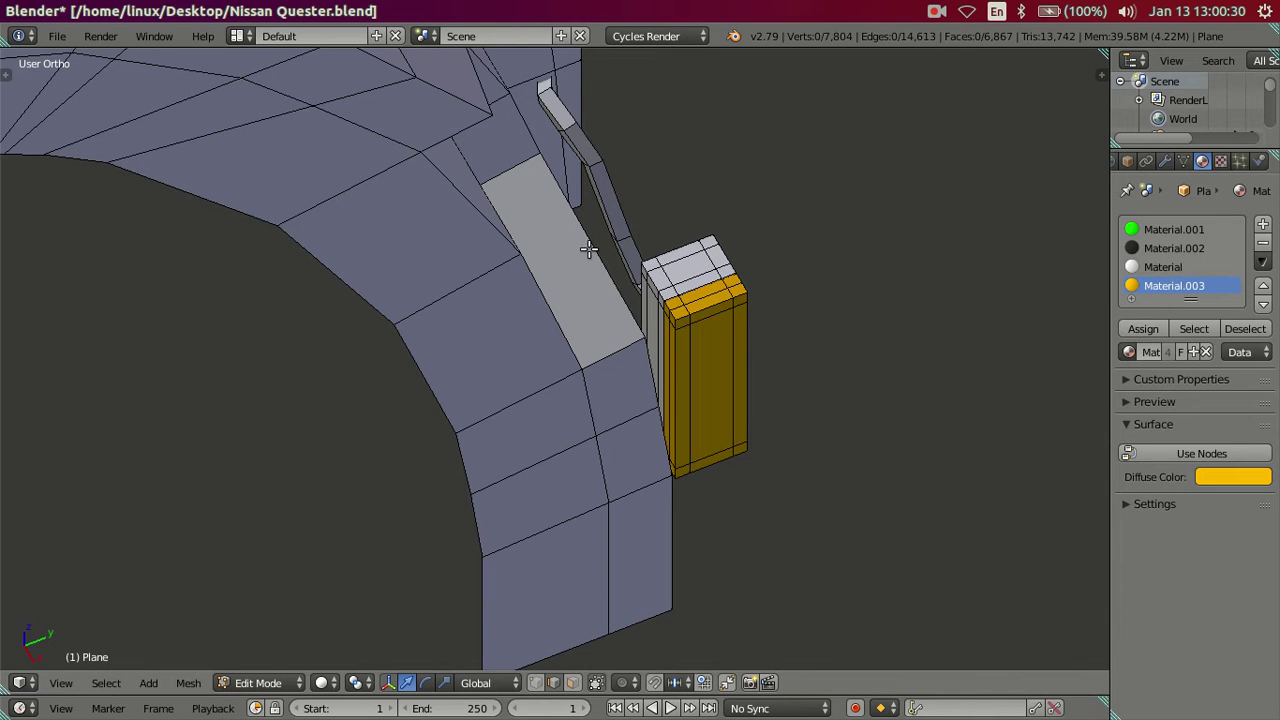
{"action": "right_click", "coordinate": [621, 237], "text": "alt"}
{"action": "key", "text": "l"}
{"action": "scroll", "coordinate": [778, 254], "scroll_direction": "down", "scroll_amount": 4}
{"action": "mouse_move", "coordinate": [748, 262]}
{"action": "middle_mouse_down"}
{"action": "mouse_move", "coordinate": [410, 414]}
{"action": "mouse_move", "coordinate": [757, 329]}
{"action": "middle_mouse_up"}
{"action": "scroll", "coordinate": [410, 414], "scroll_direction": "down", "scroll_amount": 2}
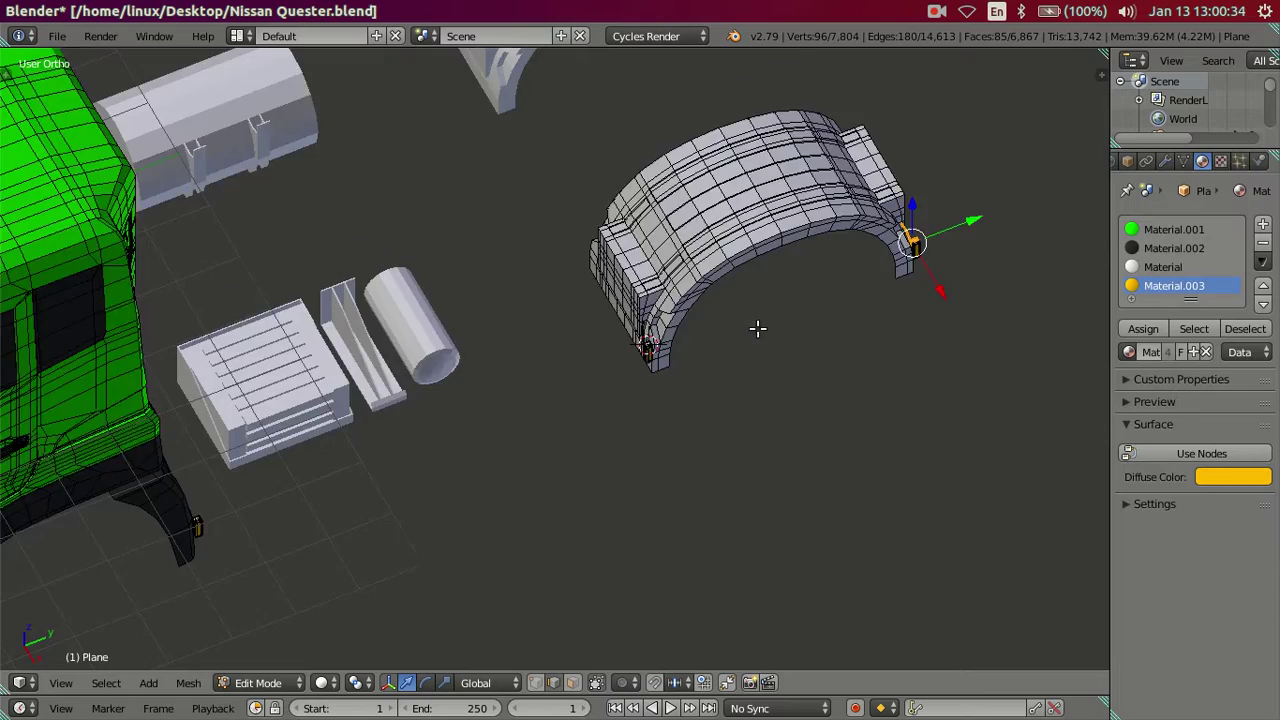
{"action": "scroll", "coordinate": [857, 316], "scroll_direction": "up", "scroll_amount": 5}
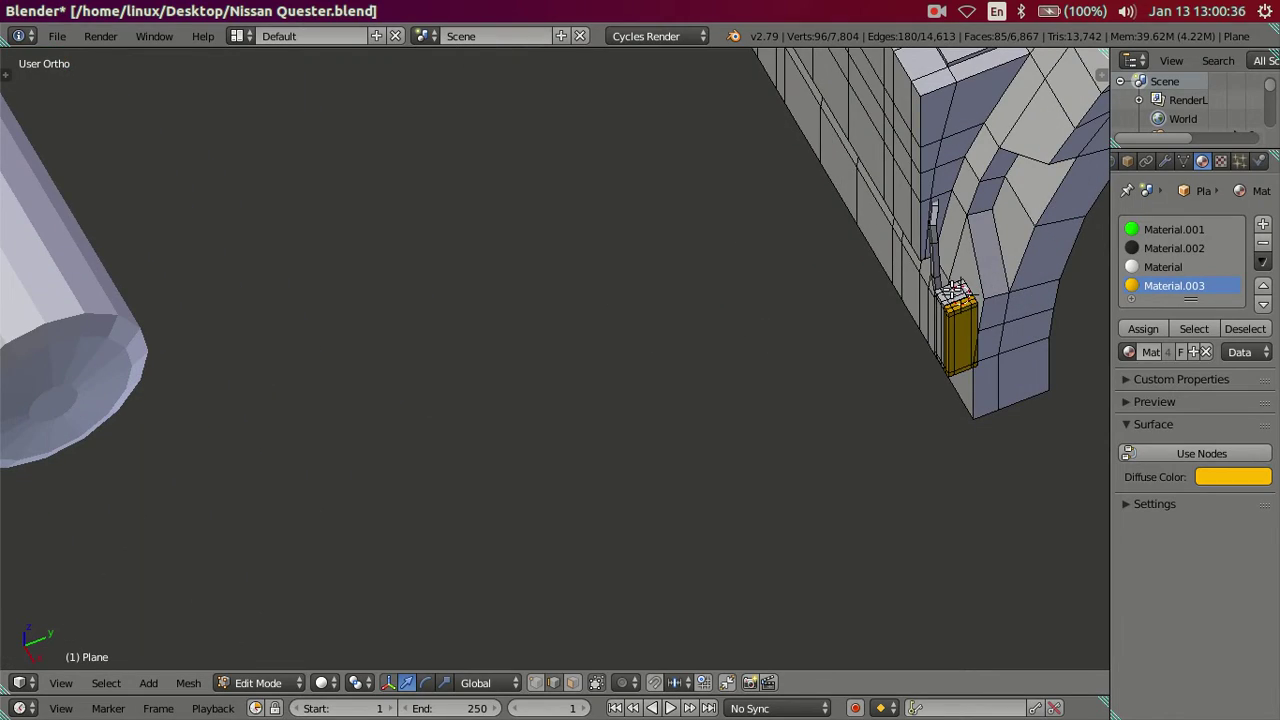
{"action": "key", "text": "shift+d"}
{"action": "left_click", "coordinate": [940, 230]}
Assign the dark Material.002 to the copied reflector's pipe
{"action": "scroll", "coordinate": [940, 230], "scroll_direction": "down", "scroll_amount": 4}
{"action": "middle_click_drag", "start_coordinate": [500, 400], "coordinate": [828, 150], "text": "shift"}
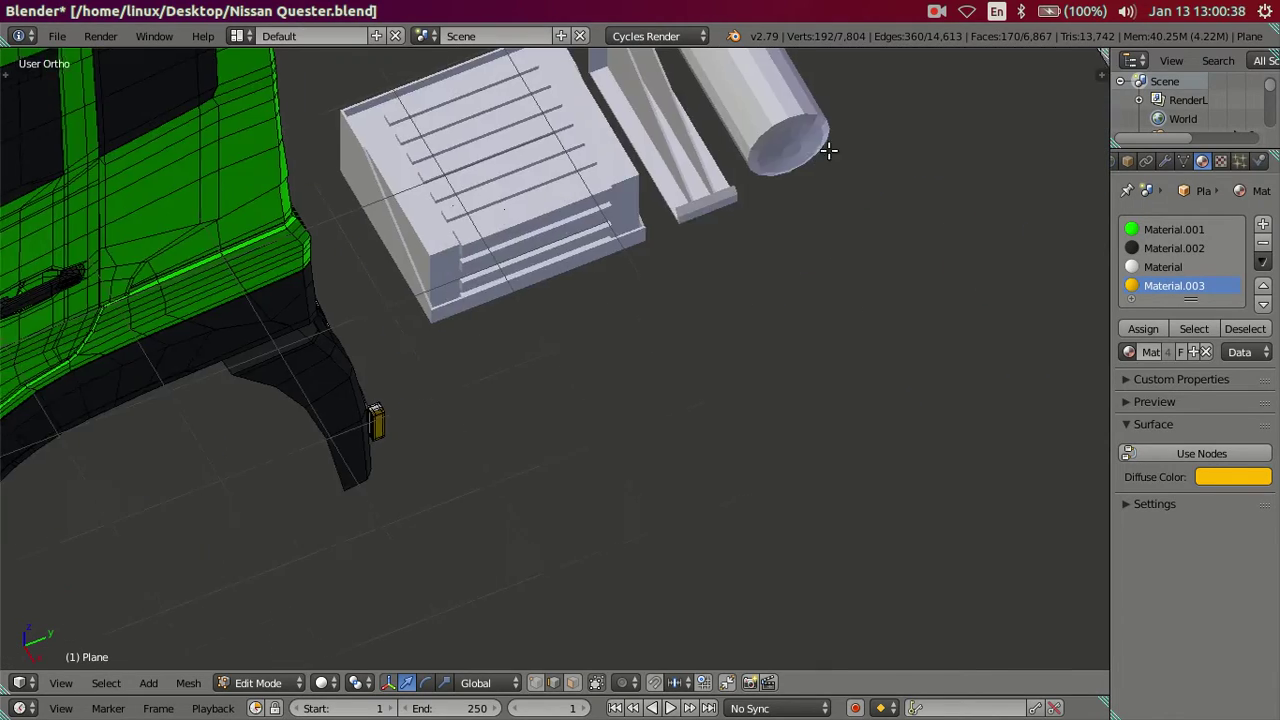
{"action": "scroll", "coordinate": [828, 150], "scroll_direction": "down", "scroll_amount": 4}
{"action": "mouse_move", "coordinate": [480, 346]}
{"action": "middle_mouse_down"}
{"action": "mouse_move", "coordinate": [400, 343]}
{"action": "mouse_move", "coordinate": [500, 334]}
{"action": "middle_mouse_up"}
{"action": "scroll", "coordinate": [500, 334], "scroll_direction": "up", "scroll_amount": 4}
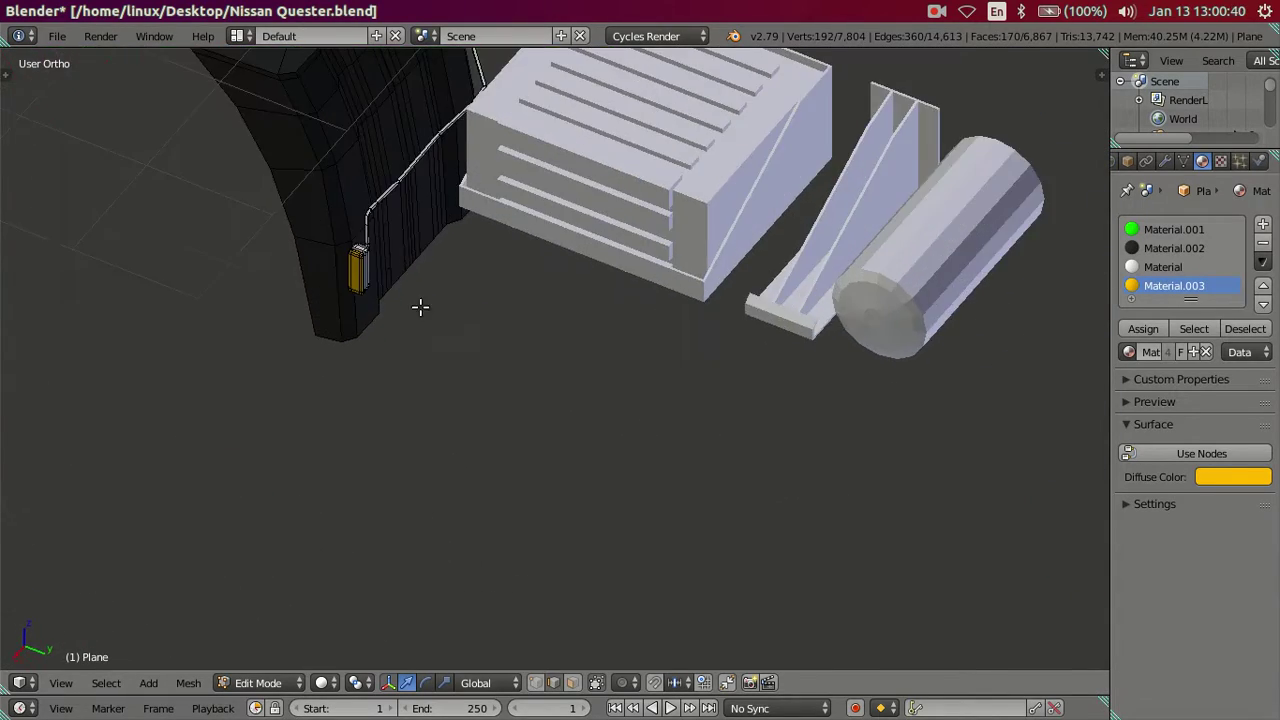
{"action": "scroll", "coordinate": [420, 307], "scroll_direction": "up", "scroll_amount": 3}
{"action": "scroll", "coordinate": [594, 437], "scroll_direction": "up", "scroll_amount": 3}
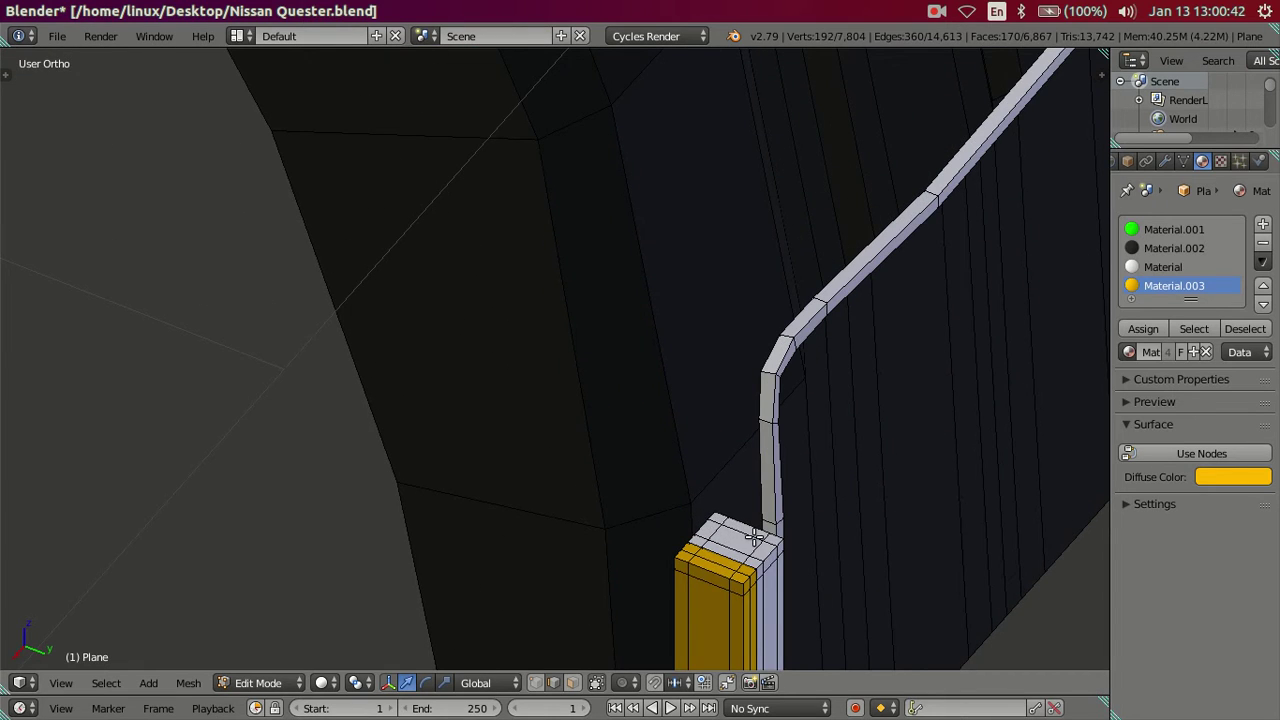
{"action": "key", "text": "l"}
{"action": "key", "text": "l"}
{"action": "scroll", "coordinate": [766, 500], "scroll_direction": "down", "scroll_amount": 5}
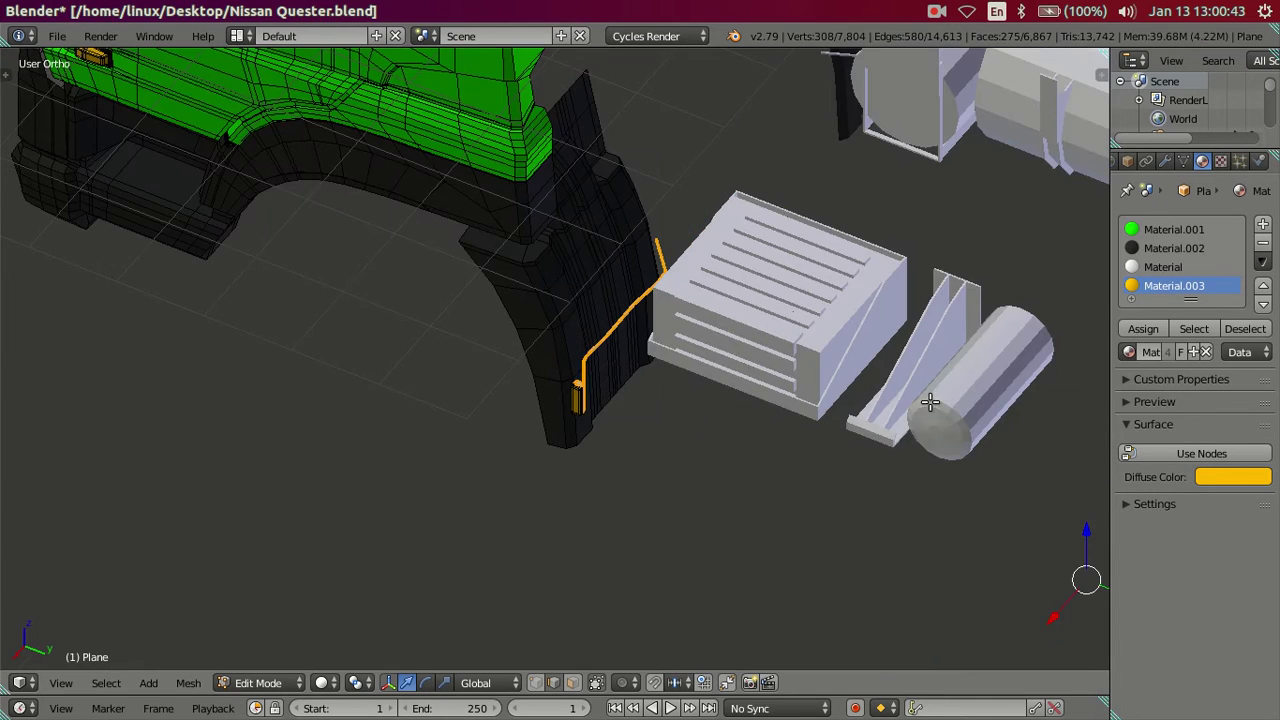
{"action": "left_click", "coordinate": [1165, 248]}
{"action": "left_click", "coordinate": [1143, 328]}
{"action": "scroll", "coordinate": [744, 323], "scroll_direction": "down", "scroll_amount": 5}
Clear the selection, return to Object Mode, and orbit around the truck to inspect the reflectors
{"action": "key", "text": "a"}
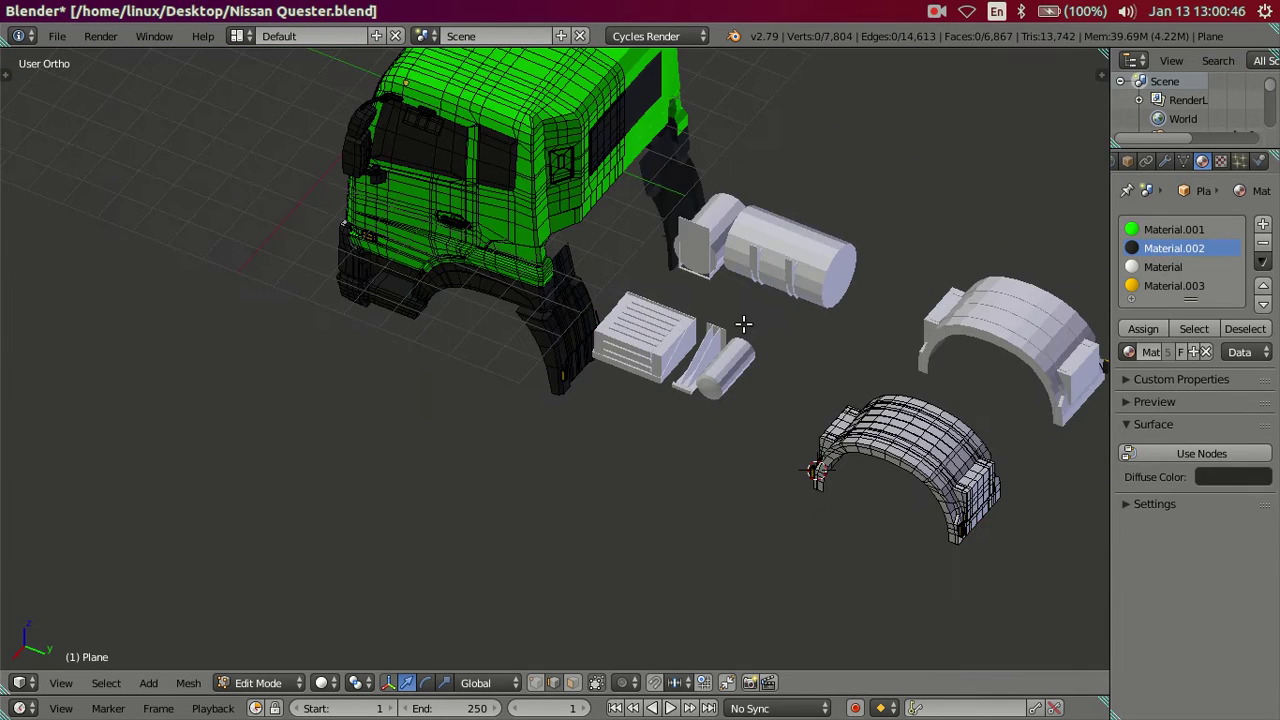
{"action": "key", "text": "Tab"}
{"action": "middle_click_drag", "start_coordinate": [744, 323], "coordinate": [731, 290]}
{"action": "scroll", "coordinate": [731, 290], "scroll_direction": "up", "scroll_amount": 2}
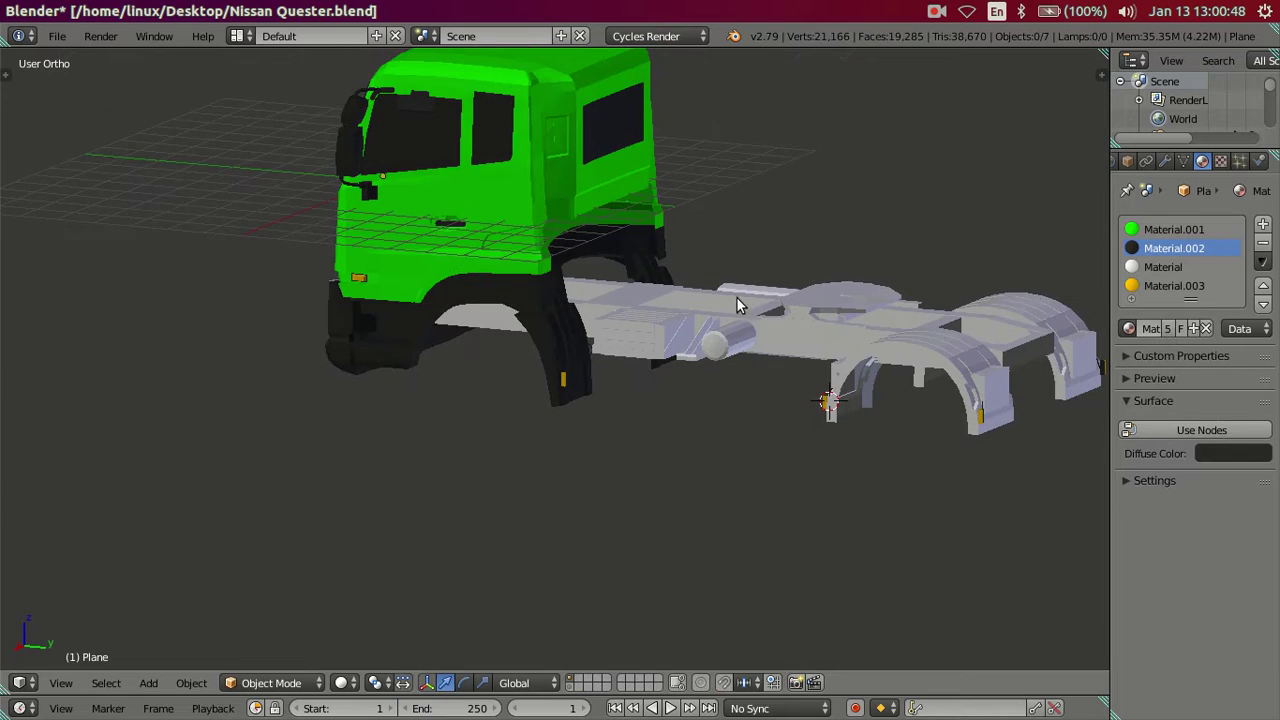
{"action": "middle_click_drag", "start_coordinate": [710, 363], "coordinate": [479, 491]}
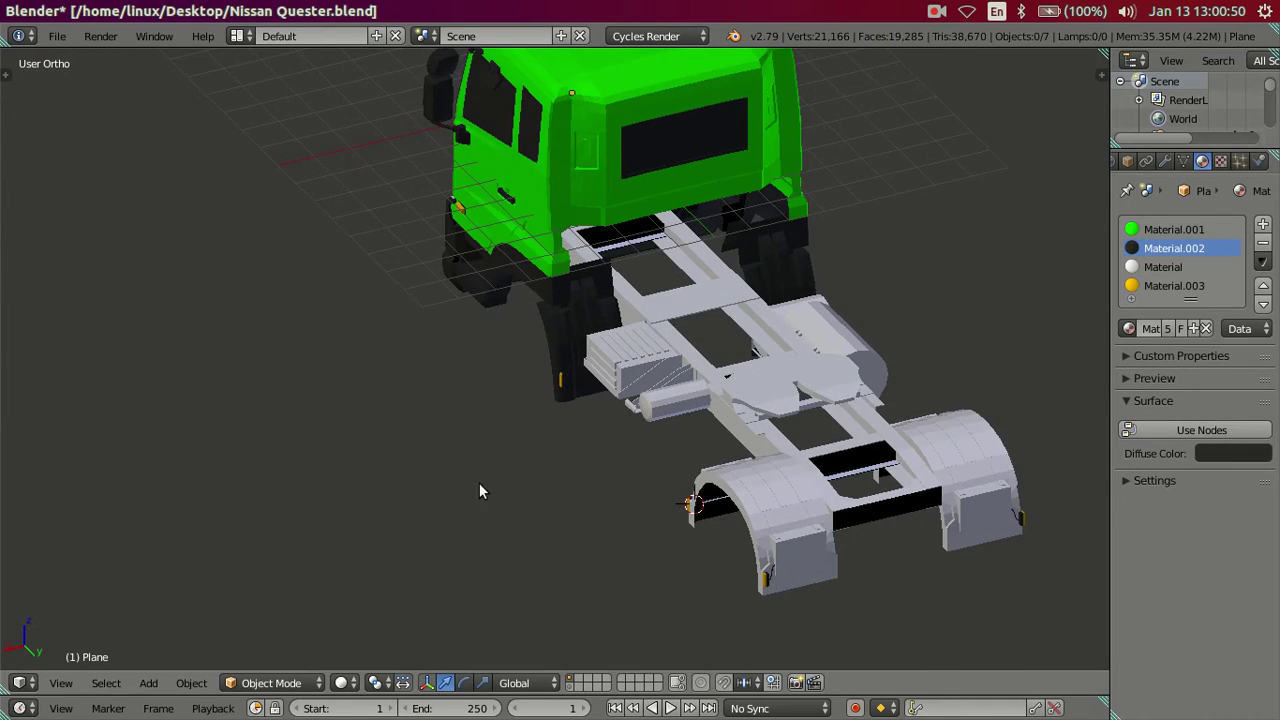
{"action": "mouse_move", "coordinate": [650, 464]}
{"action": "middle_mouse_down", "text": "shift"}
{"action": "mouse_move", "coordinate": [477, 363]}
{"action": "mouse_move", "coordinate": [686, 357]}
{"action": "mouse_move", "coordinate": [696, 325]}
{"action": "middle_mouse_up", "text": "shift"}
{"action": "scroll", "coordinate": [460, 350], "scroll_direction": "up", "scroll_amount": 3}
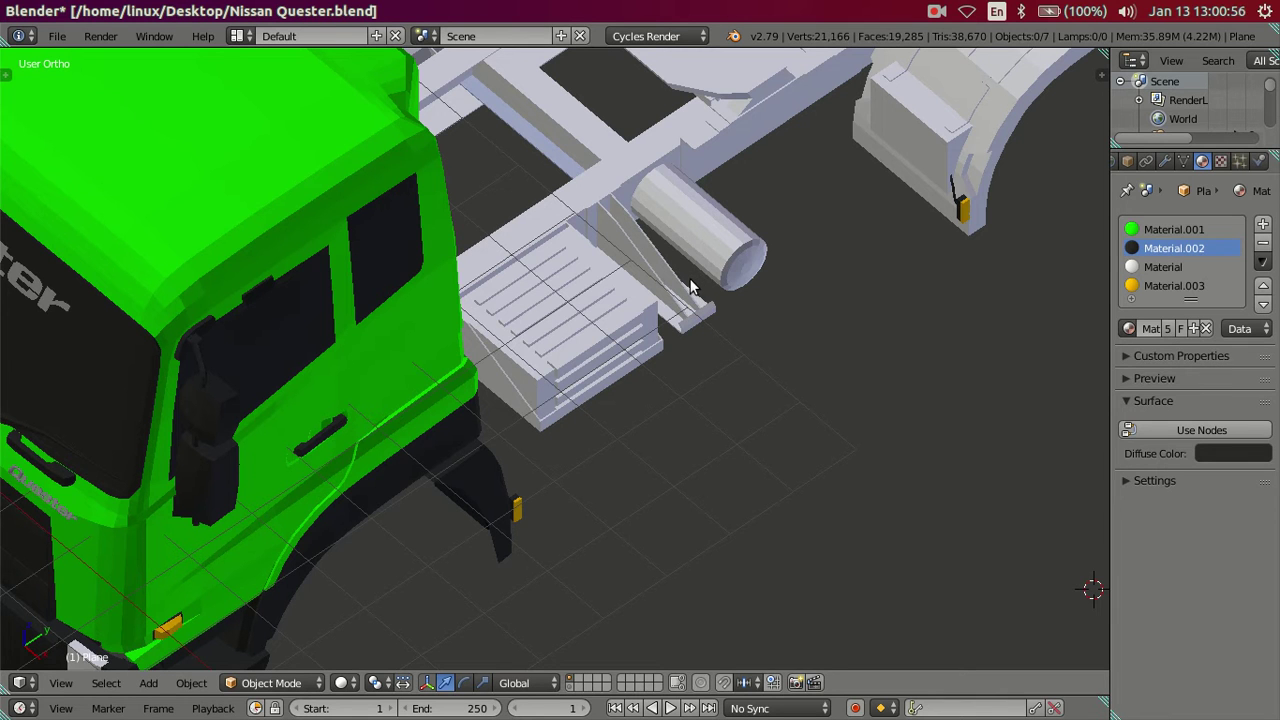
{"action": "middle_click_drag", "start_coordinate": [690, 287], "coordinate": [741, 252]}
{"action": "mouse_move", "coordinate": [725, 366]}
{"action": "middle_mouse_down"}
{"action": "mouse_move", "coordinate": [531, 354]}
{"action": "mouse_move", "coordinate": [531, 397]}
{"action": "middle_mouse_up"}
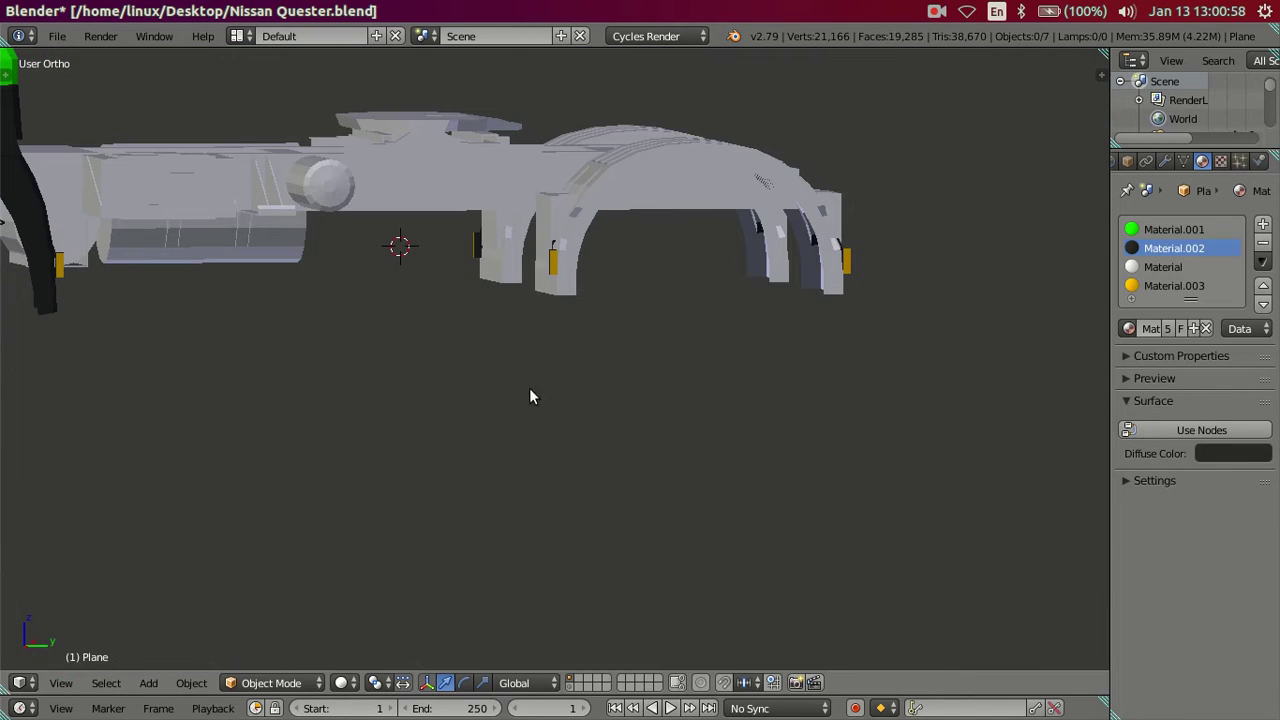
Raise the Subdivision Surface viewport level to 2 to preview smoothing
{"action": "left_click", "coordinate": [1164, 161]}
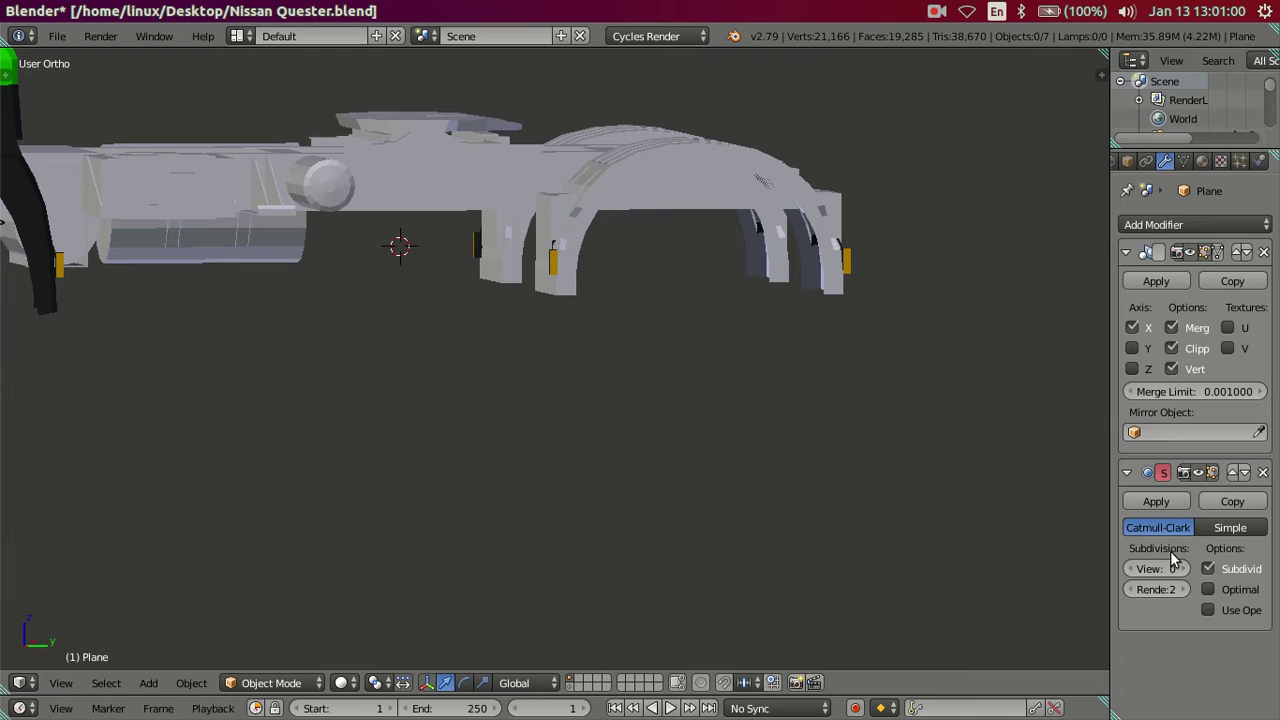
{"action": "left_click", "coordinate": [1182, 569]}
{"action": "left_click", "coordinate": [1182, 569]}
Review the rear chassis and fenders, then set the viewport subdivisions back to 0
{"action": "mouse_move", "coordinate": [751, 306]}
{"action": "middle_mouse_down"}
{"action": "mouse_move", "coordinate": [683, 340]}
{"action": "mouse_move", "coordinate": [437, 294]}
{"action": "mouse_move", "coordinate": [617, 360]}
{"action": "mouse_move", "coordinate": [634, 434]}
{"action": "mouse_move", "coordinate": [506, 400]}
{"action": "middle_mouse_up"}
{"action": "scroll", "coordinate": [595, 333], "scroll_direction": "down", "scroll_amount": 3}
{"action": "scroll", "coordinate": [600, 330], "scroll_direction": "up", "scroll_amount": 4}
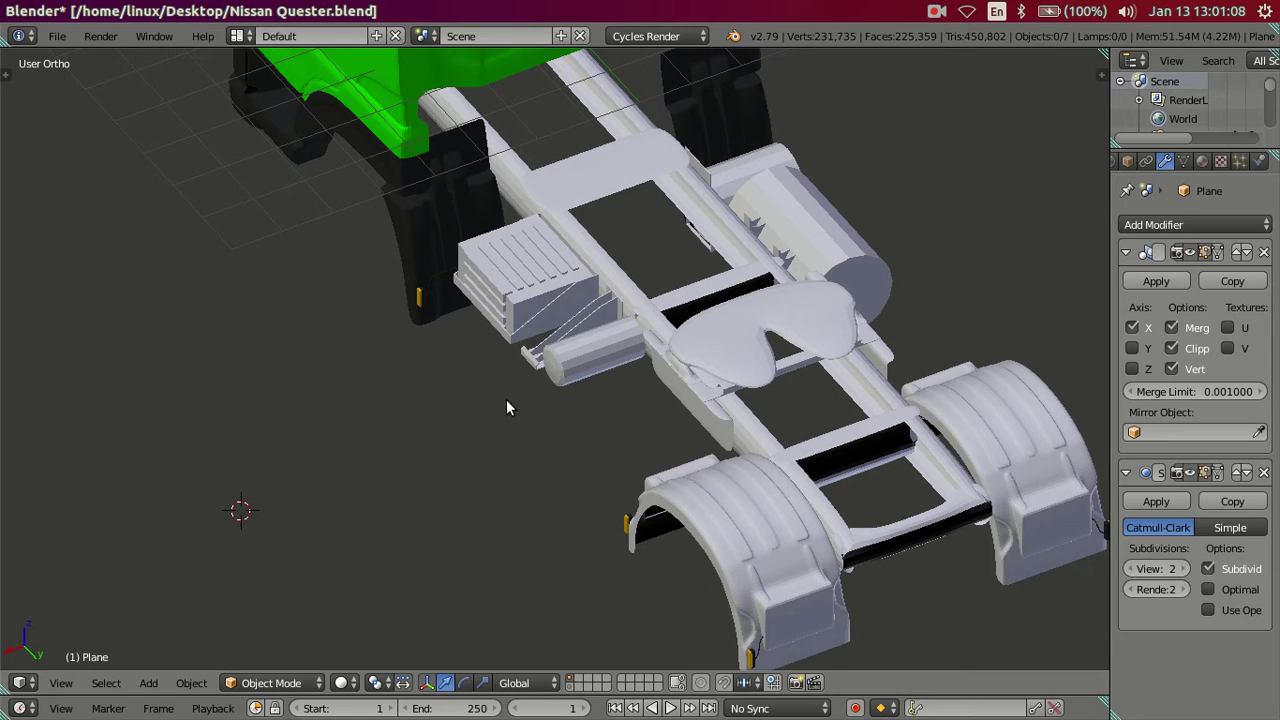
{"action": "scroll", "coordinate": [588, 440], "scroll_direction": "up", "scroll_amount": 2}
{"action": "middle_click_drag", "start_coordinate": [713, 481], "coordinate": [398, 309], "text": "shift"}
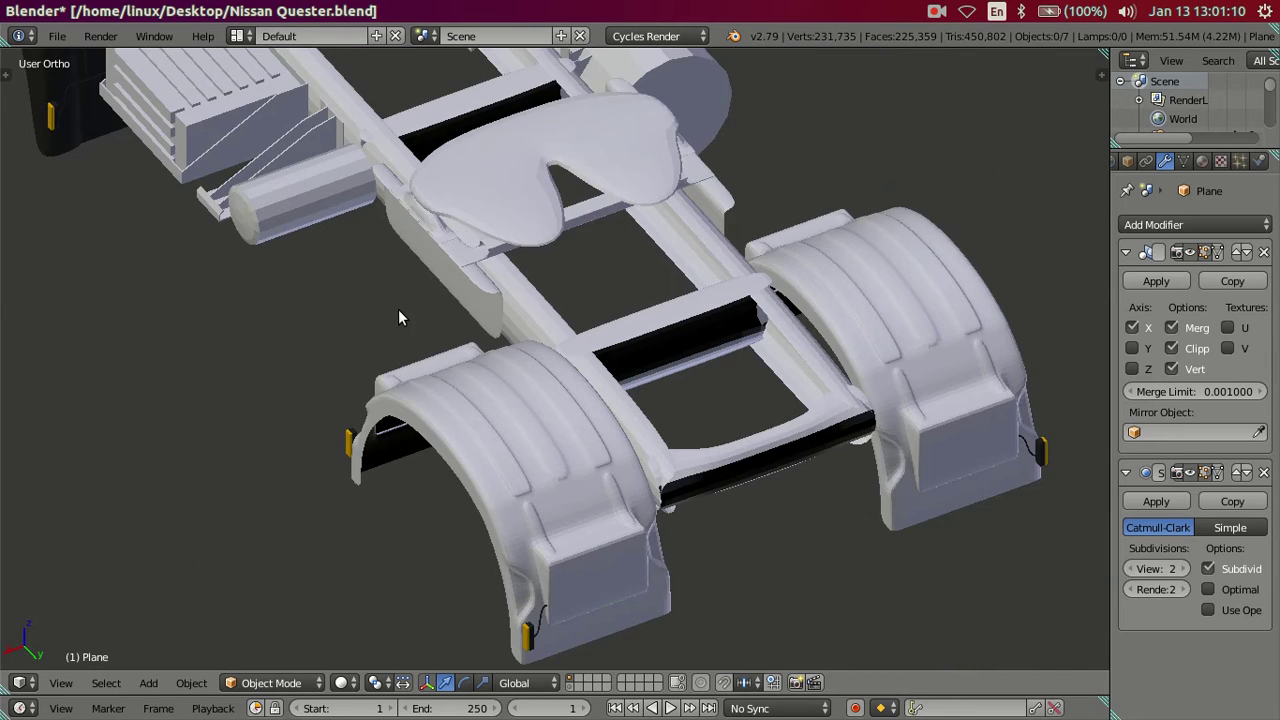
{"action": "scroll", "coordinate": [406, 301], "scroll_direction": "up", "scroll_amount": 1}
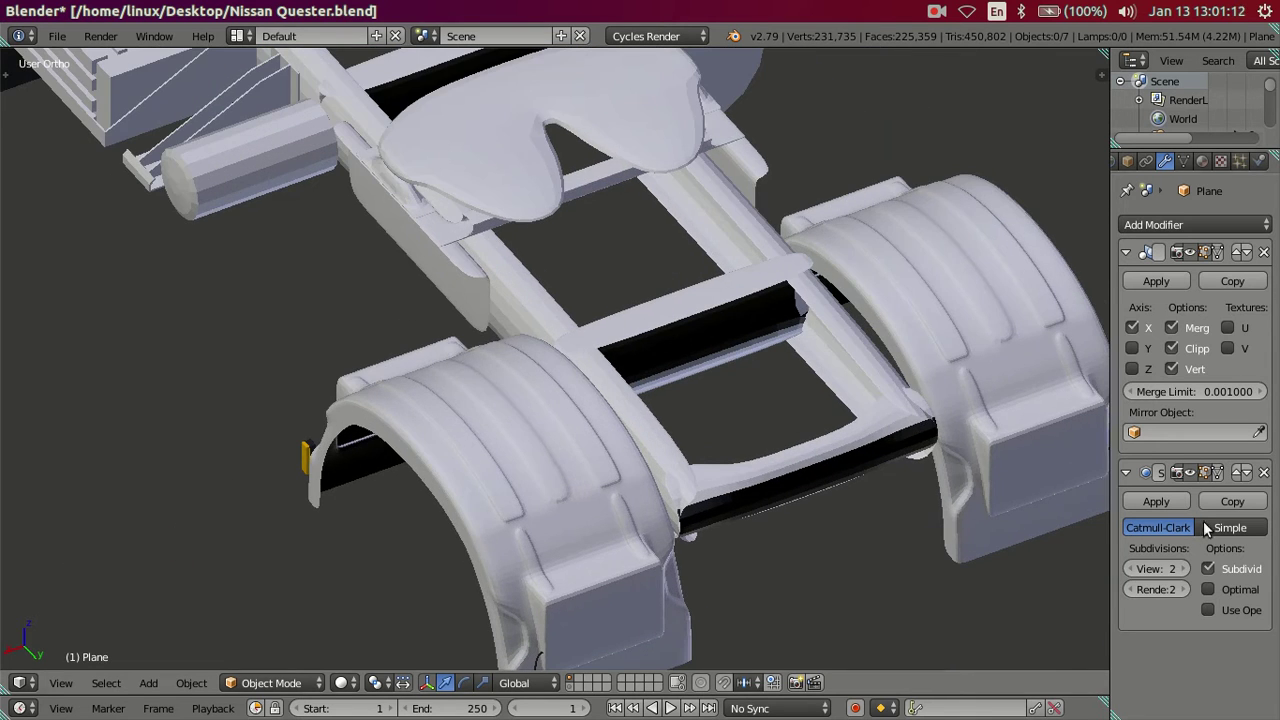
{"action": "left_click", "coordinate": [1129, 568]}
{"action": "left_click", "coordinate": [1129, 568]}
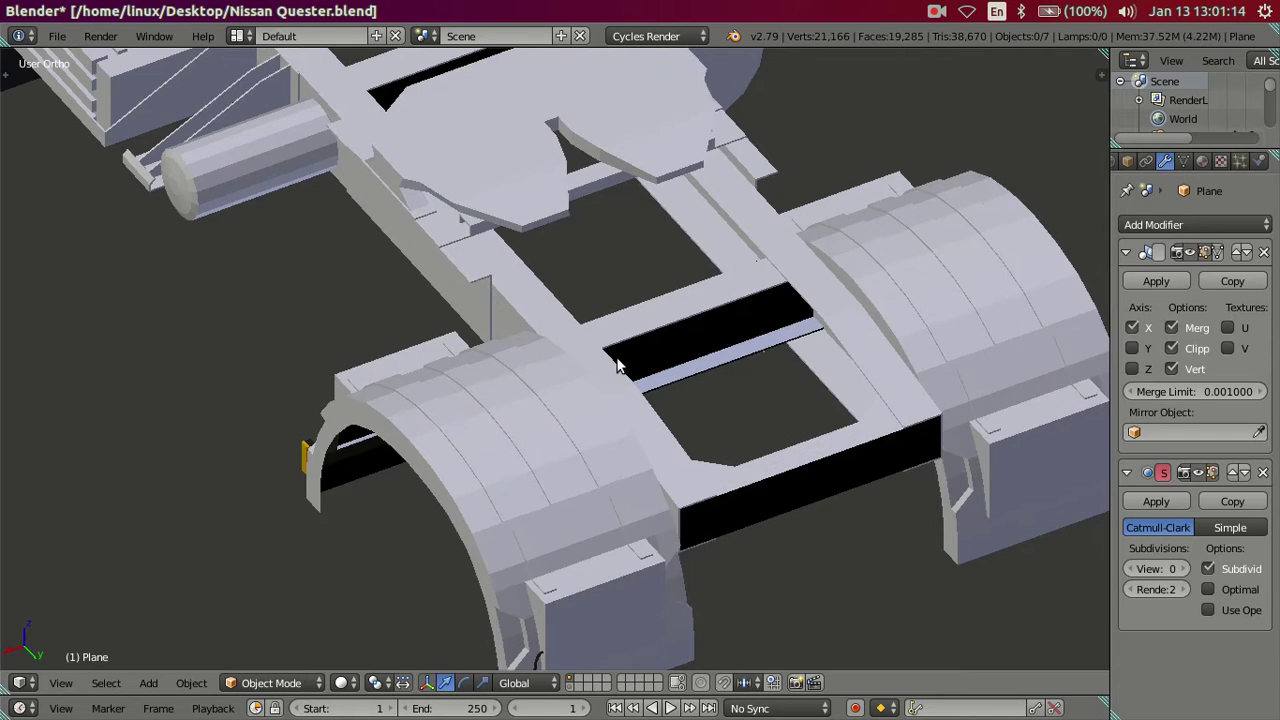
In Edit Mode, loop-cut pairs of edge loops across the mudguard groove ends, undoing one unwanted cut
{"action": "scroll", "coordinate": [617, 365], "scroll_direction": "down", "scroll_amount": 2}
{"action": "scroll", "coordinate": [606, 311], "scroll_direction": "down", "scroll_amount": 1}
{"action": "scroll", "coordinate": [604, 315], "scroll_direction": "up", "scroll_amount": 4}
{"action": "scroll", "coordinate": [604, 315], "scroll_direction": "up", "scroll_amount": 2}
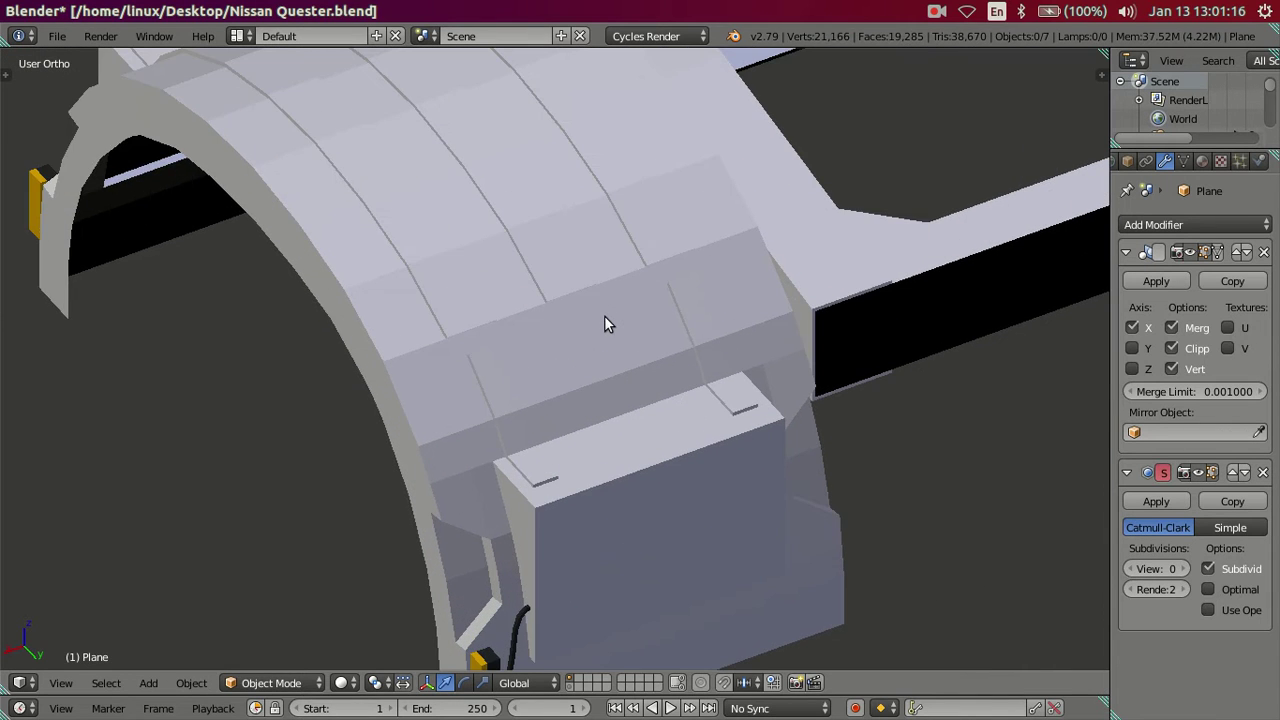
{"action": "key", "text": "Tab"}
{"action": "scroll", "coordinate": [551, 338], "scroll_direction": "up", "scroll_amount": 2}
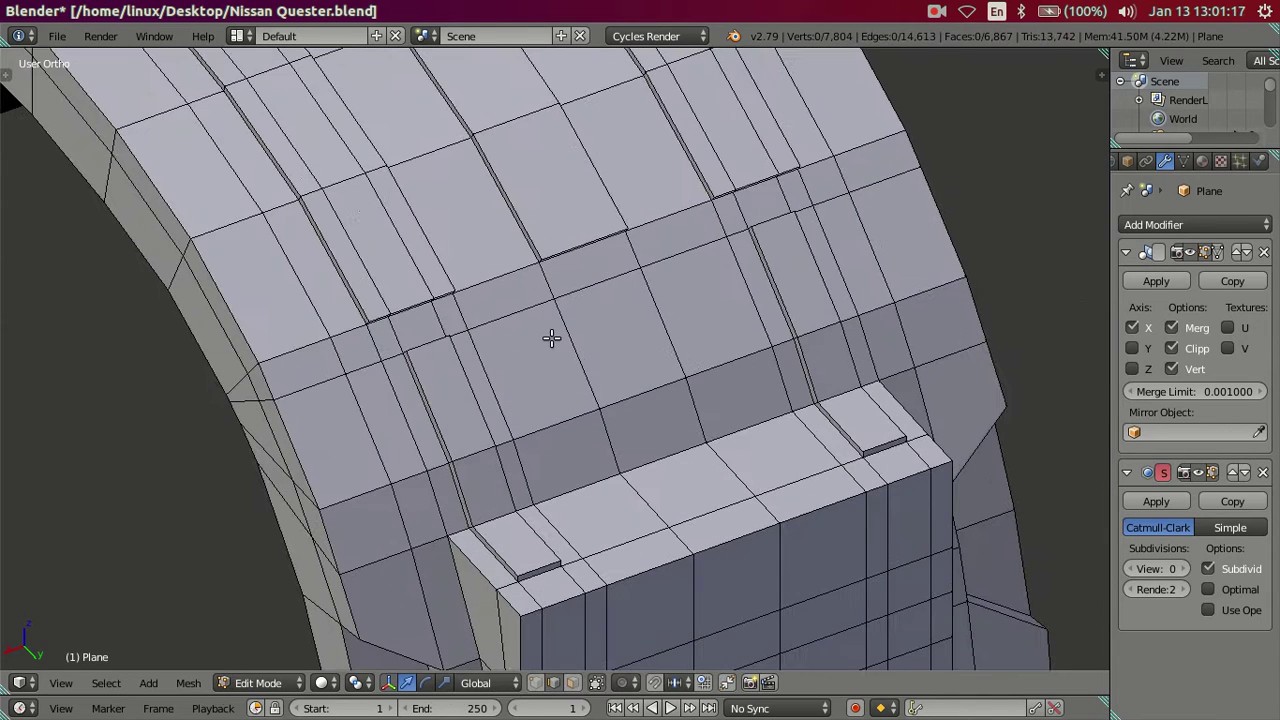
{"action": "key", "text": "ctrl+r"}
{"action": "scroll", "coordinate": [428, 344], "scroll_direction": "up", "scroll_amount": 1}
{"action": "left_click", "coordinate": [428, 344]}
{"action": "right_click", "coordinate": [428, 344]}
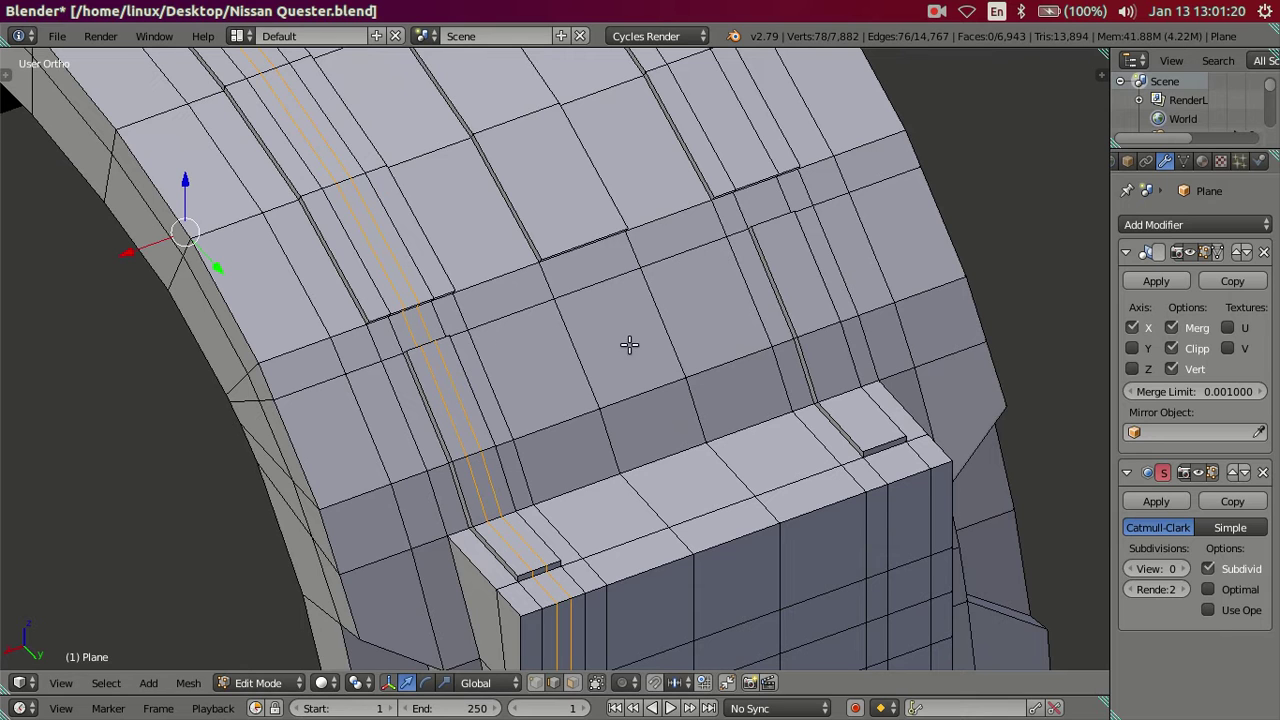
{"action": "key", "text": "ctrl+r"}
{"action": "left_click", "coordinate": [826, 332]}
{"action": "right_click", "coordinate": [826, 332]}
{"action": "key", "text": "ctrl+z"}
{"action": "key", "text": "ctrl+r"}
{"action": "scroll", "coordinate": [826, 332], "scroll_direction": "up", "scroll_amount": 1}
{"action": "left_click", "coordinate": [826, 332]}
{"action": "right_click", "coordinate": [826, 332]}
Raise the viewport subdivision level back to 2 and orbit to inspect the ribbed mudguard top
{"action": "left_click", "coordinate": [1184, 568]}
{"action": "key", "text": "ctrl+2"}
{"action": "scroll", "coordinate": [688, 396], "scroll_direction": "down", "scroll_amount": 3}
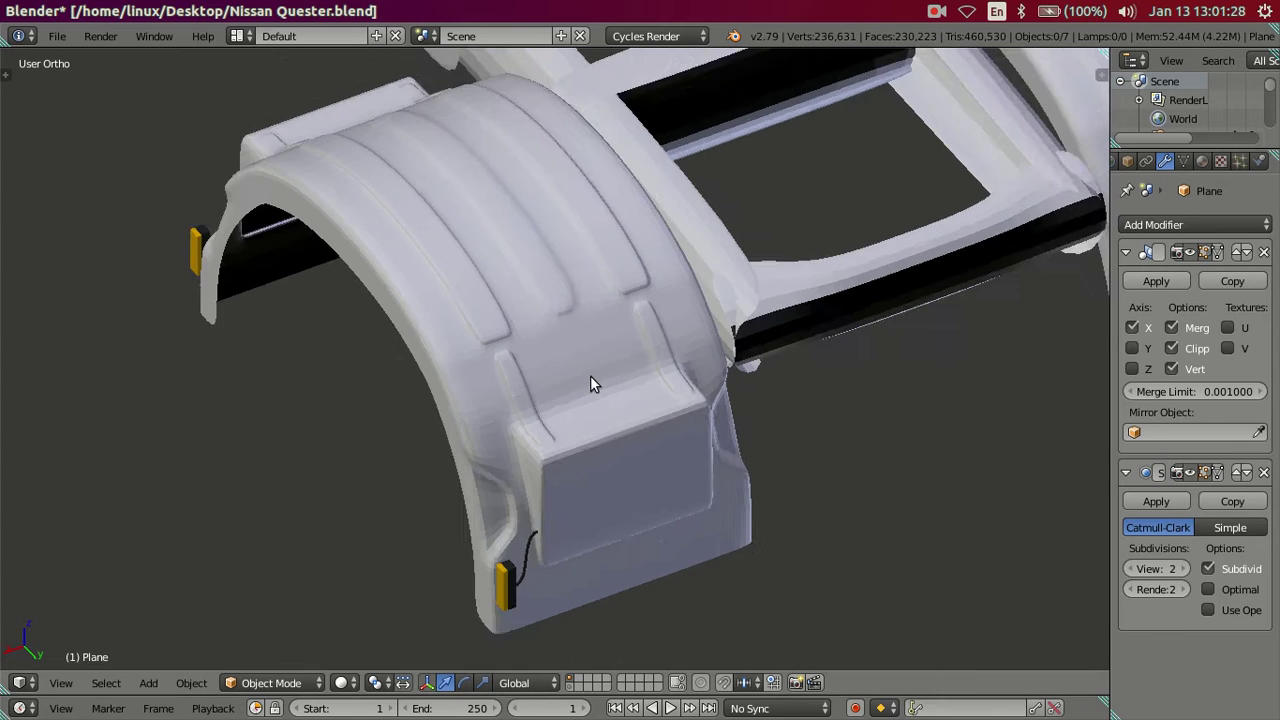
{"action": "mouse_move", "coordinate": [525, 391]}
{"action": "middle_mouse_down"}
{"action": "mouse_move", "coordinate": [629, 418]}
{"action": "mouse_move", "coordinate": [681, 392]}
{"action": "mouse_move", "coordinate": [678, 358]}
{"action": "mouse_move", "coordinate": [574, 349]}
{"action": "mouse_move", "coordinate": [734, 234]}
{"action": "middle_mouse_up"}
{"action": "scroll", "coordinate": [677, 390], "scroll_direction": "up", "scroll_amount": 3}
{"action": "scroll", "coordinate": [678, 366], "scroll_direction": "down", "scroll_amount": 2}
{"action": "scroll", "coordinate": [420, 542], "scroll_direction": "up", "scroll_amount": 3}
{"action": "middle_click_drag", "start_coordinate": [420, 542], "coordinate": [491, 464]}
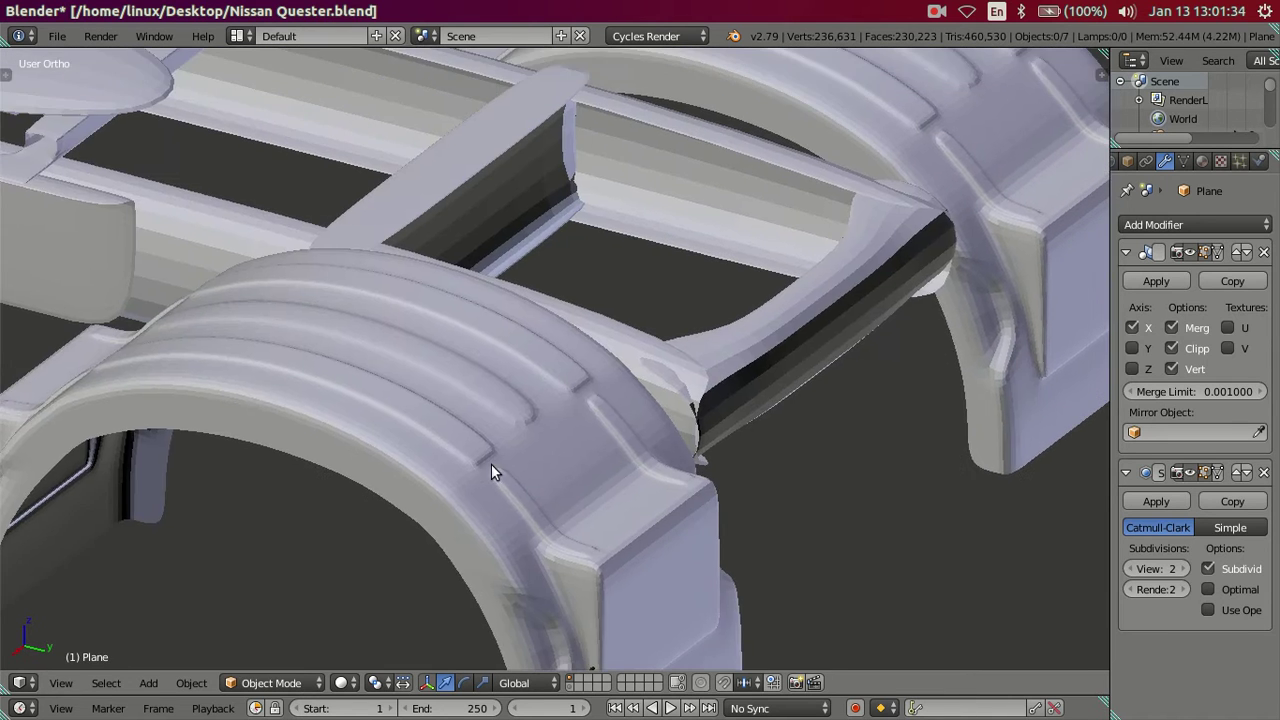
{"action": "scroll", "coordinate": [515, 456], "scroll_direction": "up", "scroll_amount": 3}
{"action": "scroll", "coordinate": [592, 521], "scroll_direction": "up", "scroll_amount": 2}
Enter Edit Mode on the mudguard and drop the viewport subdivision level to 0
{"action": "key", "text": "Tab"}
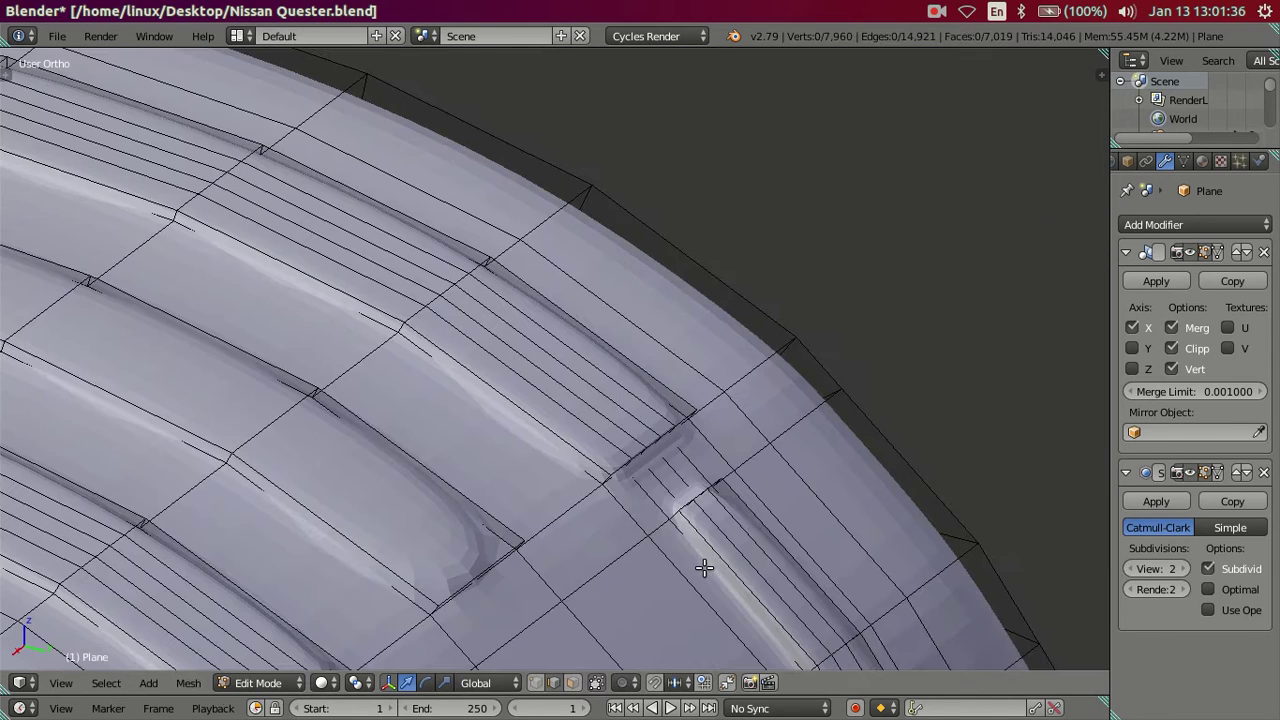
{"action": "mouse_move", "coordinate": [670, 507]}
{"action": "middle_mouse_down"}
{"action": "mouse_move", "coordinate": [586, 277]}
{"action": "mouse_move", "coordinate": [883, 464]}
{"action": "middle_mouse_up"}
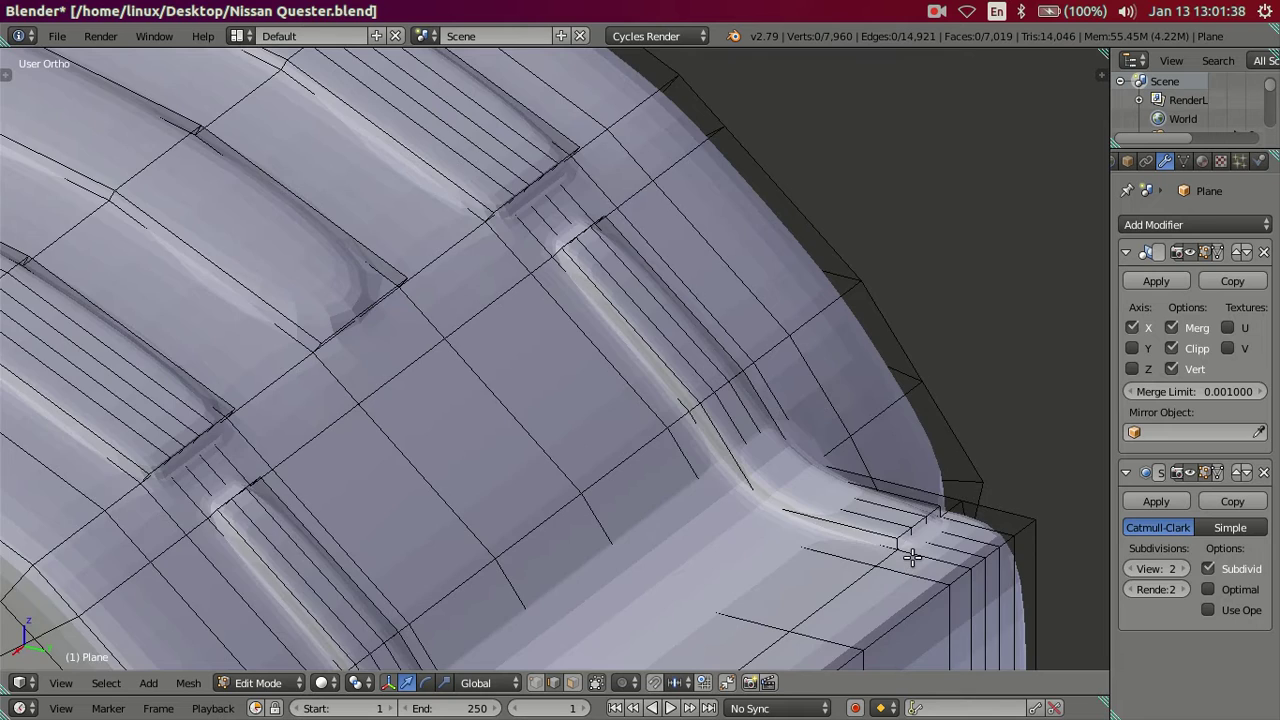
{"action": "scroll", "coordinate": [912, 557], "scroll_direction": "up", "scroll_amount": 1}
{"action": "scroll", "coordinate": [814, 471], "scroll_direction": "up", "scroll_amount": 1}
{"action": "scroll", "coordinate": [866, 449], "scroll_direction": "down", "scroll_amount": 1}
{"action": "scroll", "coordinate": [820, 466], "scroll_direction": "down", "scroll_amount": 1}
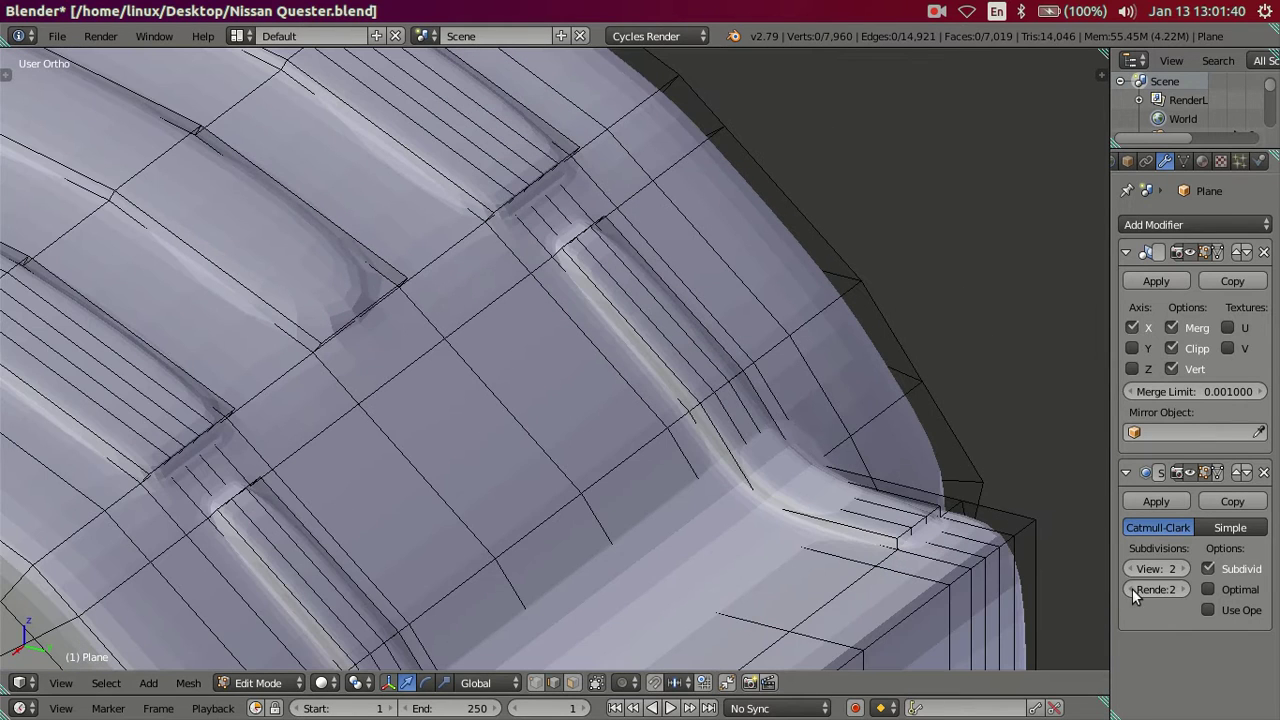
{"action": "left_click", "coordinate": [1131, 568]}
{"action": "left_click", "coordinate": [1131, 568]}
{"action": "scroll", "coordinate": [806, 480], "scroll_direction": "up", "scroll_amount": 2}
{"action": "scroll", "coordinate": [588, 407], "scroll_direction": "up", "scroll_amount": 1}
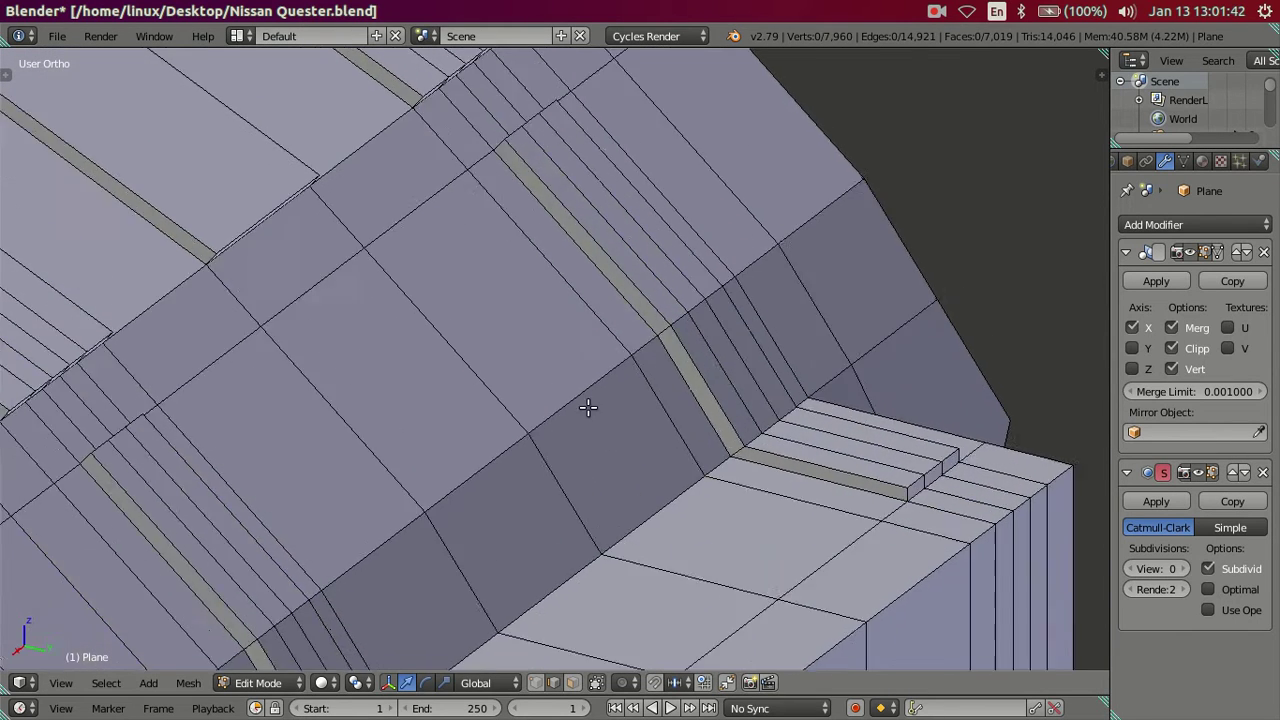
{"action": "scroll", "coordinate": [588, 407], "scroll_direction": "up", "scroll_amount": 1}
Add centred supporting edge loops along the first two groove strips
{"action": "key", "text": "ctrl+r"}
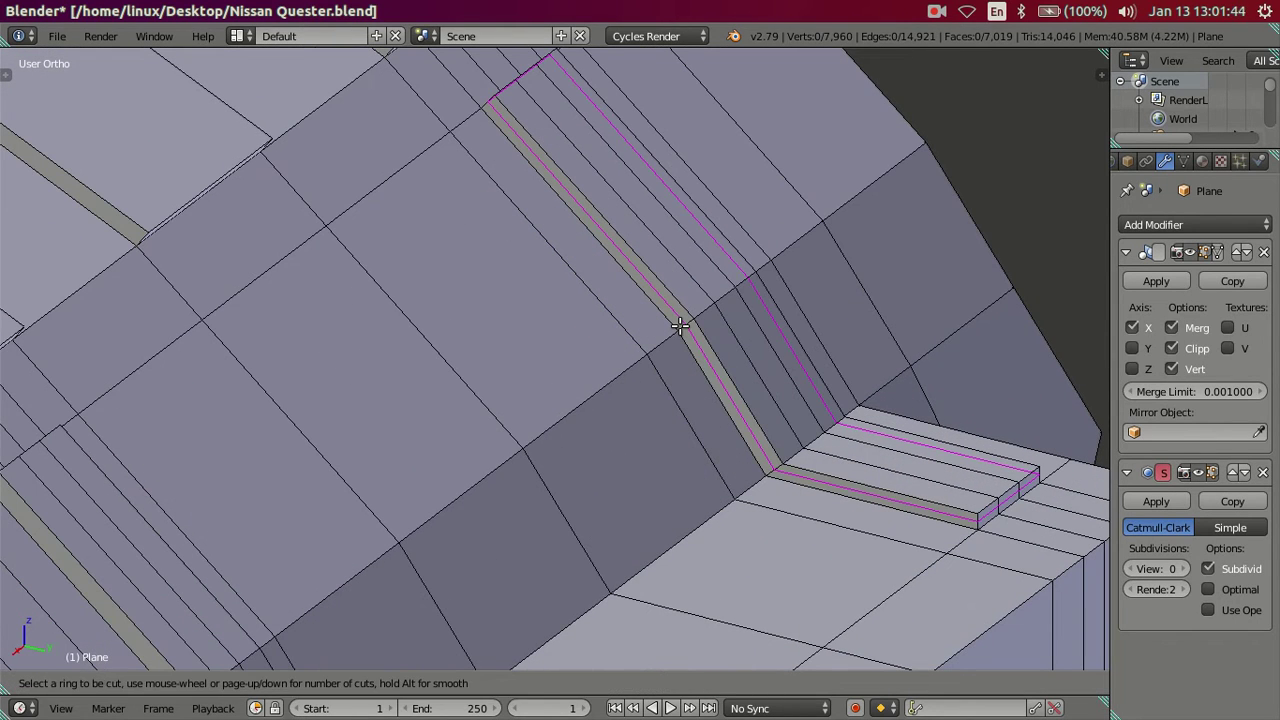
{"action": "left_click", "coordinate": [679, 326]}
{"action": "right_click", "coordinate": [679, 326]}
{"action": "scroll", "coordinate": [538, 434], "scroll_direction": "down", "scroll_amount": 2}
{"action": "key", "text": "ctrl+r"}
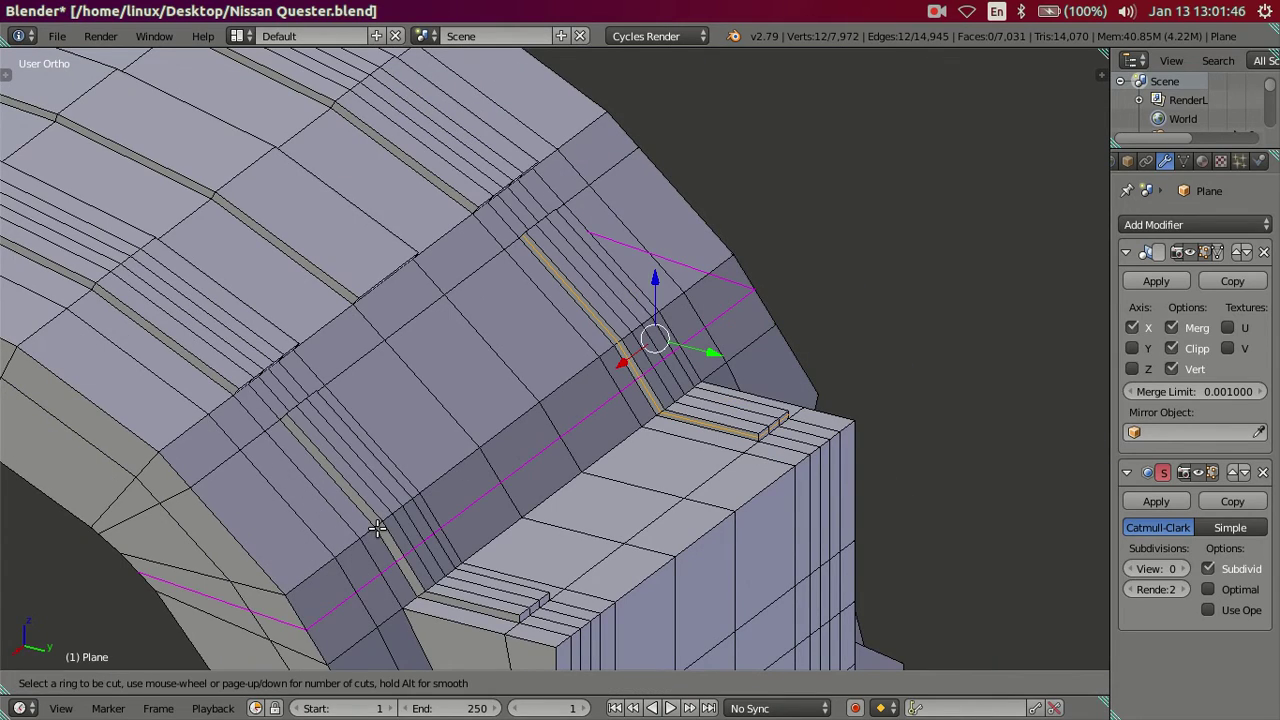
{"action": "left_click", "coordinate": [378, 521]}
{"action": "right_click", "coordinate": [378, 521]}
{"action": "scroll", "coordinate": [566, 483], "scroll_direction": "up", "scroll_amount": 2}
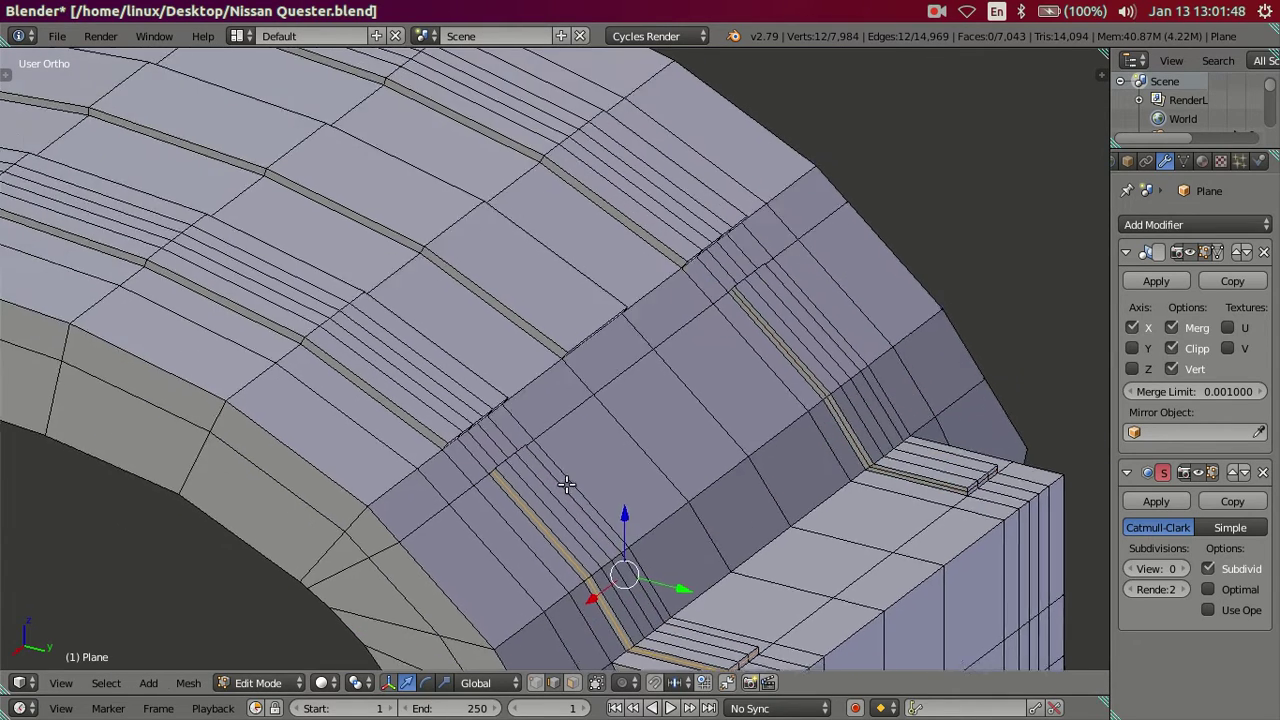
{"action": "scroll", "coordinate": [566, 485], "scroll_direction": "up", "scroll_amount": 2}
{"action": "scroll", "coordinate": [567, 470], "scroll_direction": "up", "scroll_amount": 2}
{"action": "scroll", "coordinate": [671, 286], "scroll_direction": "down", "scroll_amount": 2}
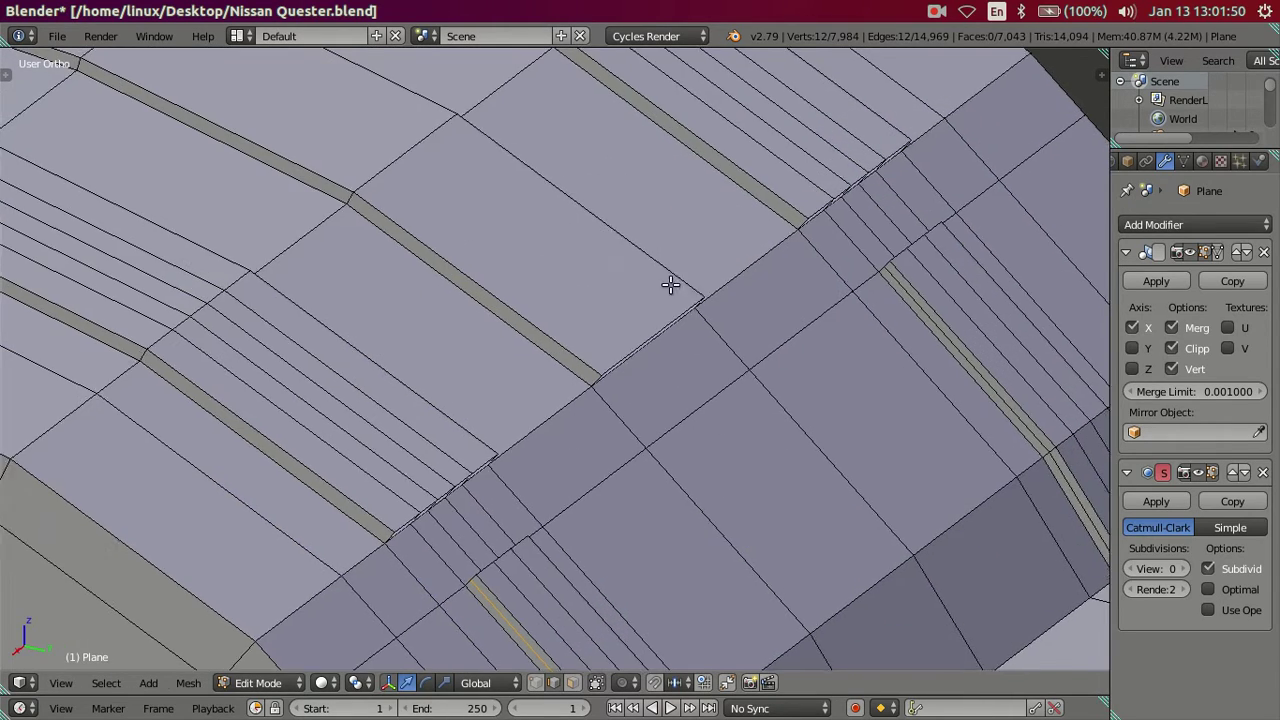
{"action": "scroll", "coordinate": [750, 351], "scroll_direction": "up", "scroll_amount": 2}
Add three more centred edge loops along the groove strip and return to Object Mode
{"action": "key", "text": "ctrl+r"}
{"action": "left_click", "coordinate": [301, 467]}
{"action": "right_click", "coordinate": [301, 467]}
{"action": "key", "text": "ctrl+r"}
{"action": "left_click", "coordinate": [508, 306]}
{"action": "right_click", "coordinate": [508, 306]}
{"action": "key", "text": "ctrl+r"}
{"action": "left_click", "coordinate": [716, 150]}
{"action": "right_click", "coordinate": [716, 150]}
{"action": "scroll", "coordinate": [680, 265], "scroll_direction": "down", "scroll_amount": 3}
{"action": "key", "text": "Tab"}
Set the Subdivision Surface viewport level to 1, then 2, and orbit to the fender
{"action": "scroll", "coordinate": [793, 371], "scroll_direction": "down", "scroll_amount": 4}
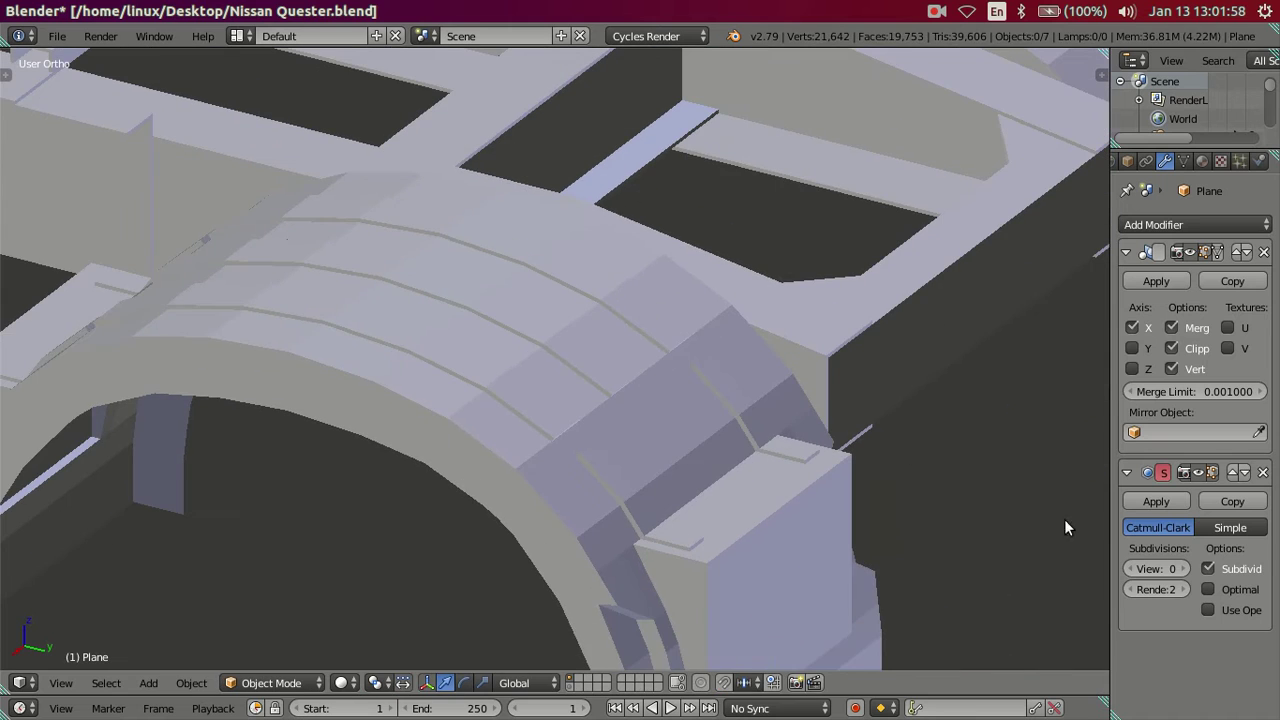
{"action": "left_click", "coordinate": [1182, 568]}
{"action": "scroll", "coordinate": [599, 381], "scroll_direction": "up", "scroll_amount": 4}
{"action": "scroll", "coordinate": [596, 380], "scroll_direction": "down", "scroll_amount": 2}
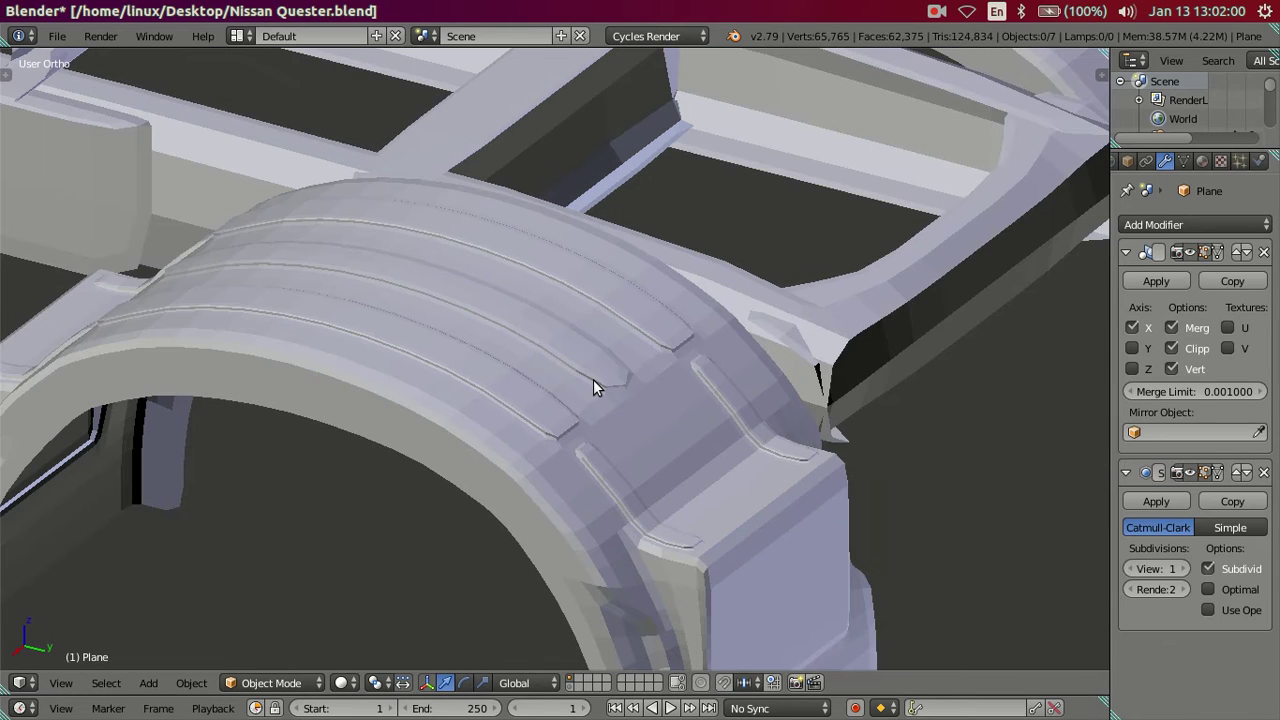
{"action": "key", "text": "ctrl+2"}
{"action": "scroll", "coordinate": [610, 420], "scroll_direction": "up", "scroll_amount": 2}
{"action": "scroll", "coordinate": [590, 446], "scroll_direction": "up", "scroll_amount": 2}
{"action": "scroll", "coordinate": [581, 452], "scroll_direction": "down", "scroll_amount": 2}
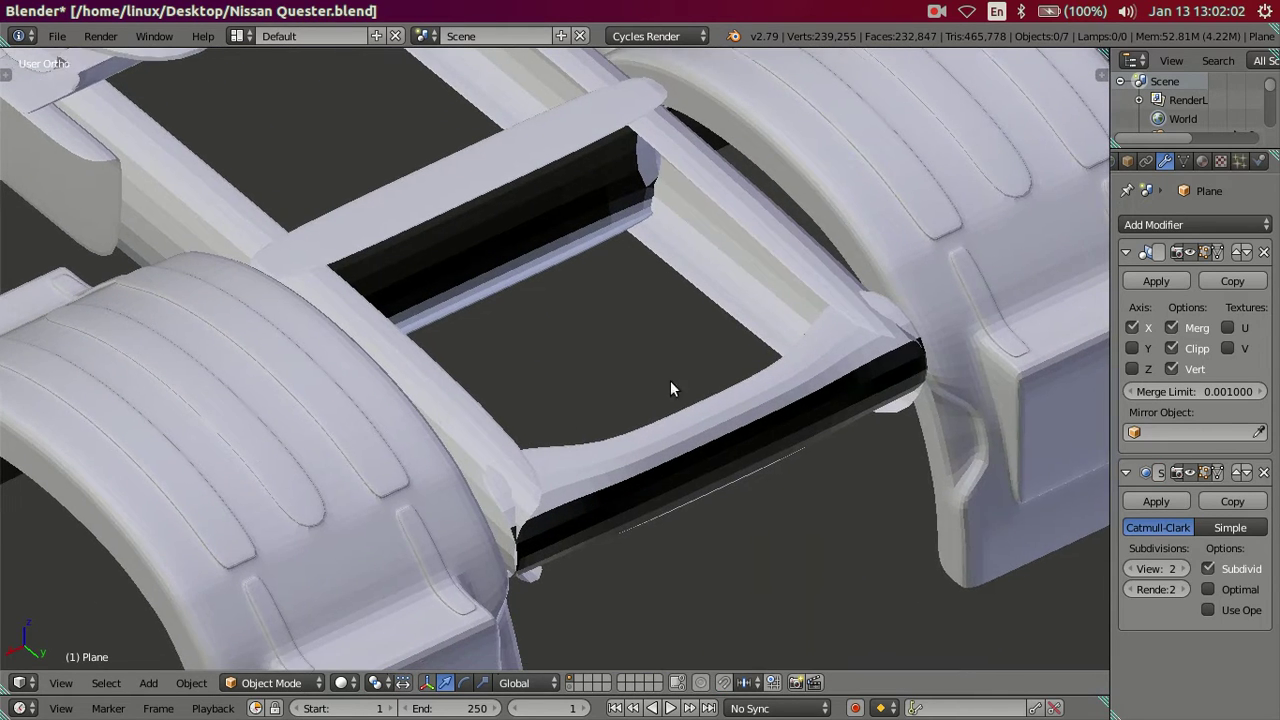
{"action": "middle_click_drag", "start_coordinate": [670, 380], "coordinate": [831, 367]}
{"action": "scroll", "coordinate": [620, 464], "scroll_direction": "up", "scroll_amount": 1}
{"action": "scroll", "coordinate": [580, 477], "scroll_direction": "up", "scroll_amount": 4}
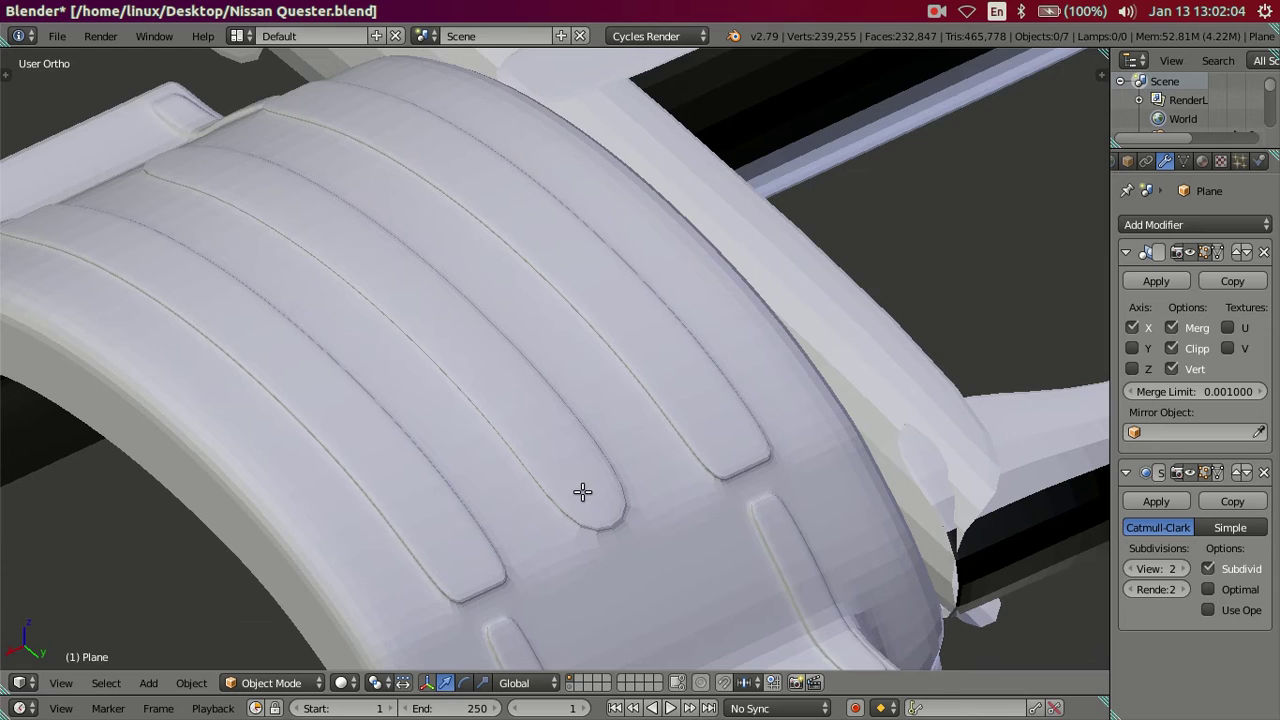
{"action": "key", "text": "Tab"}
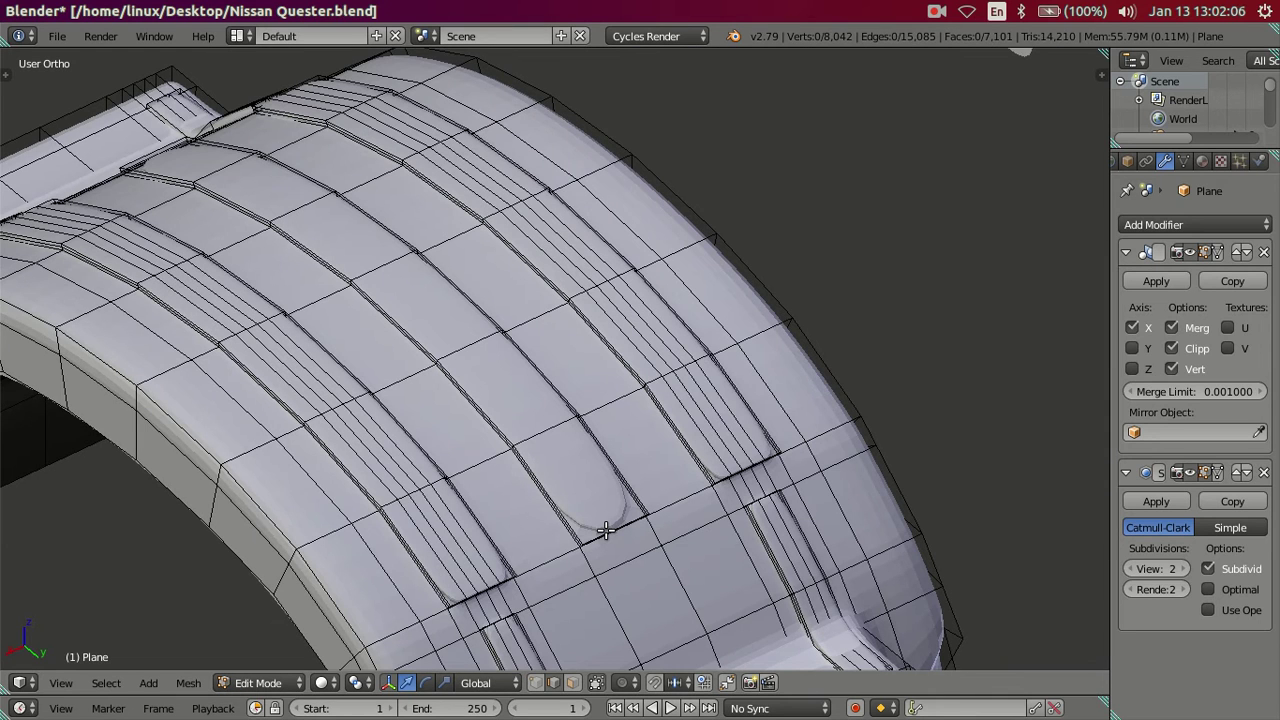
Add a 4-cut loop along the top groove and clear the selection
{"action": "key", "text": "ctrl+r"}
{"action": "key", "text": "4"}
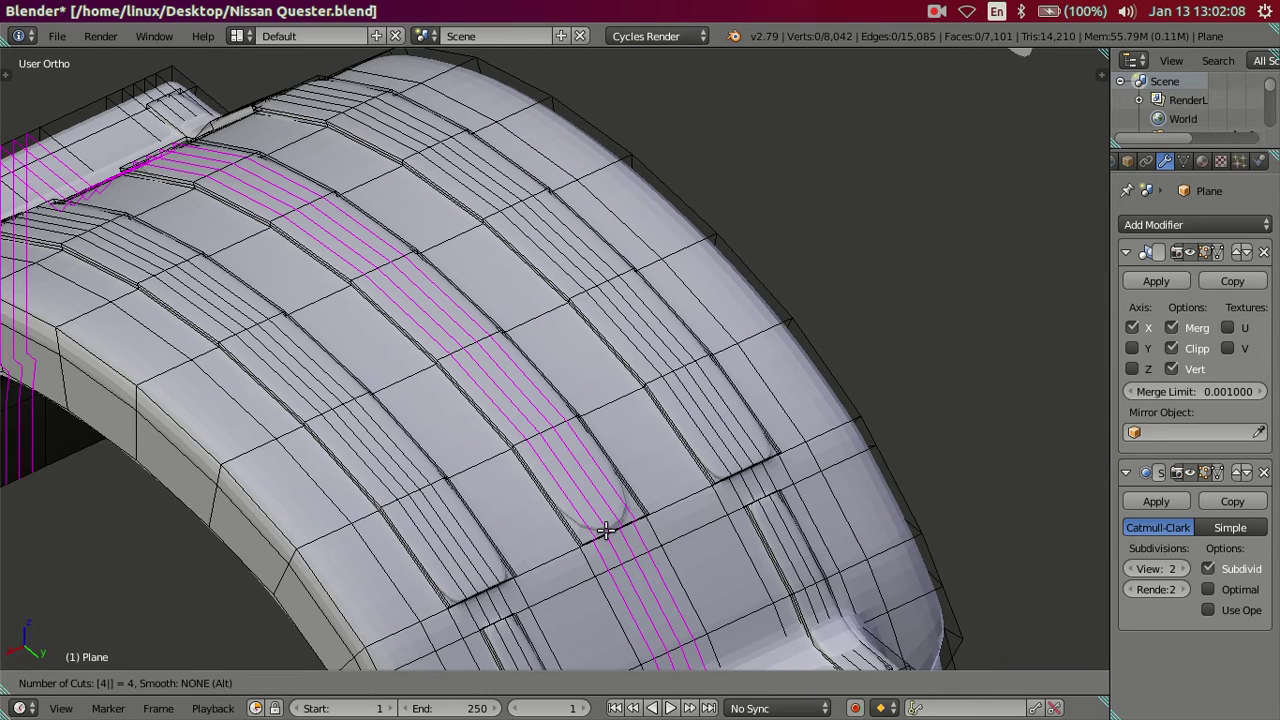
{"action": "left_click", "coordinate": [596, 522]}
{"action": "right_click", "coordinate": [590, 518]}
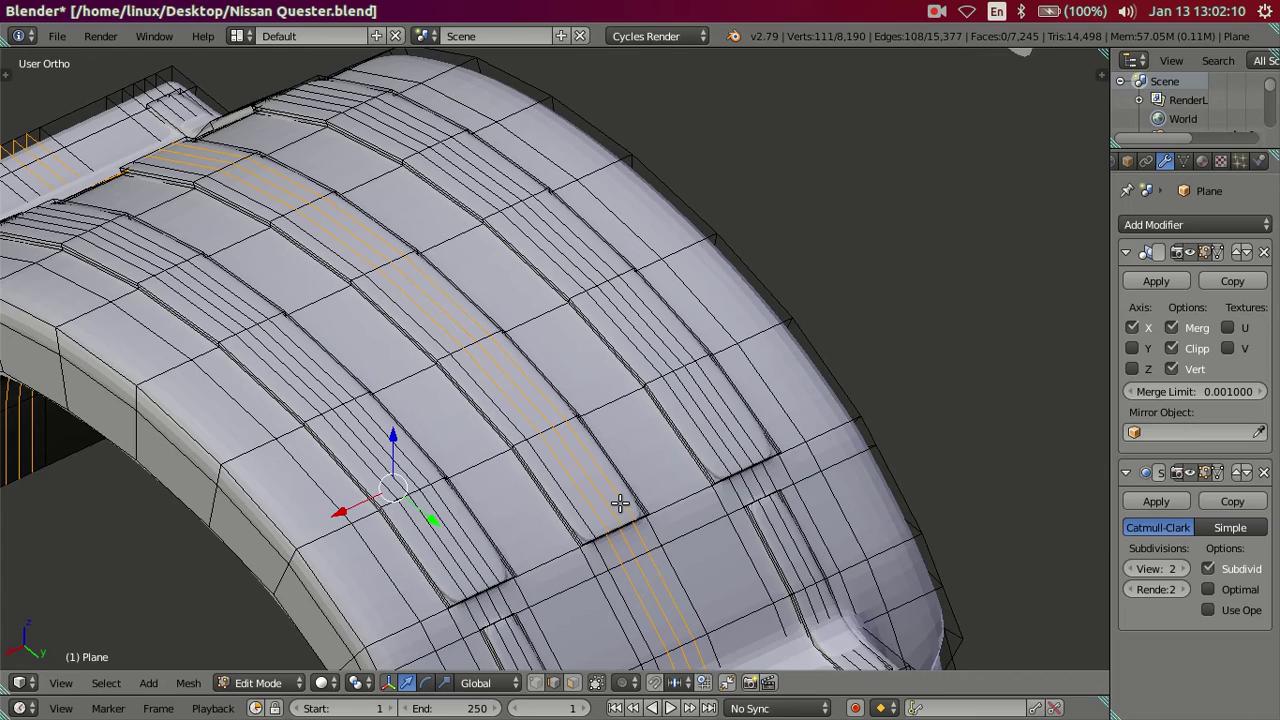
{"action": "right_click", "coordinate": [620, 503], "text": "alt+shift"}
{"action": "key", "text": "x"}
{"action": "left_click", "coordinate": [776, 521]}
Return to Object Mode and orbit to an oblique top view of the chassis
{"action": "scroll", "coordinate": [622, 483], "scroll_direction": "down", "scroll_amount": 4}
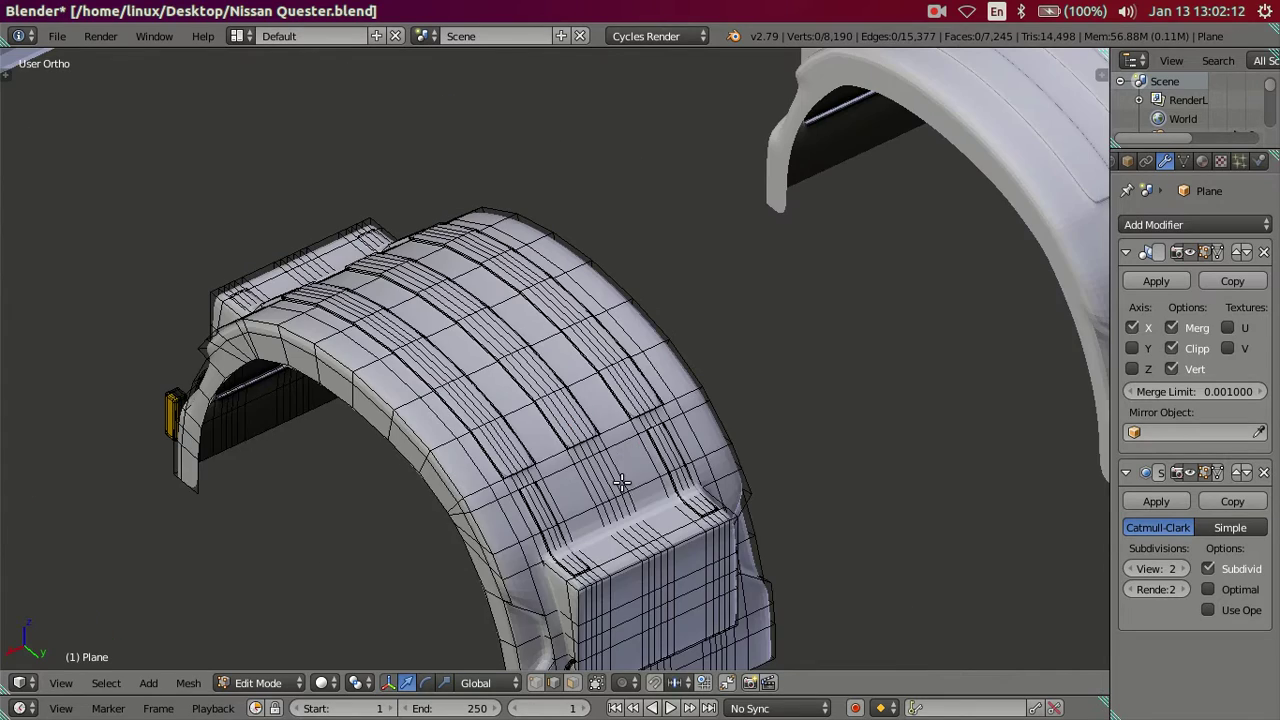
{"action": "middle_click_drag", "start_coordinate": [613, 471], "coordinate": [727, 490]}
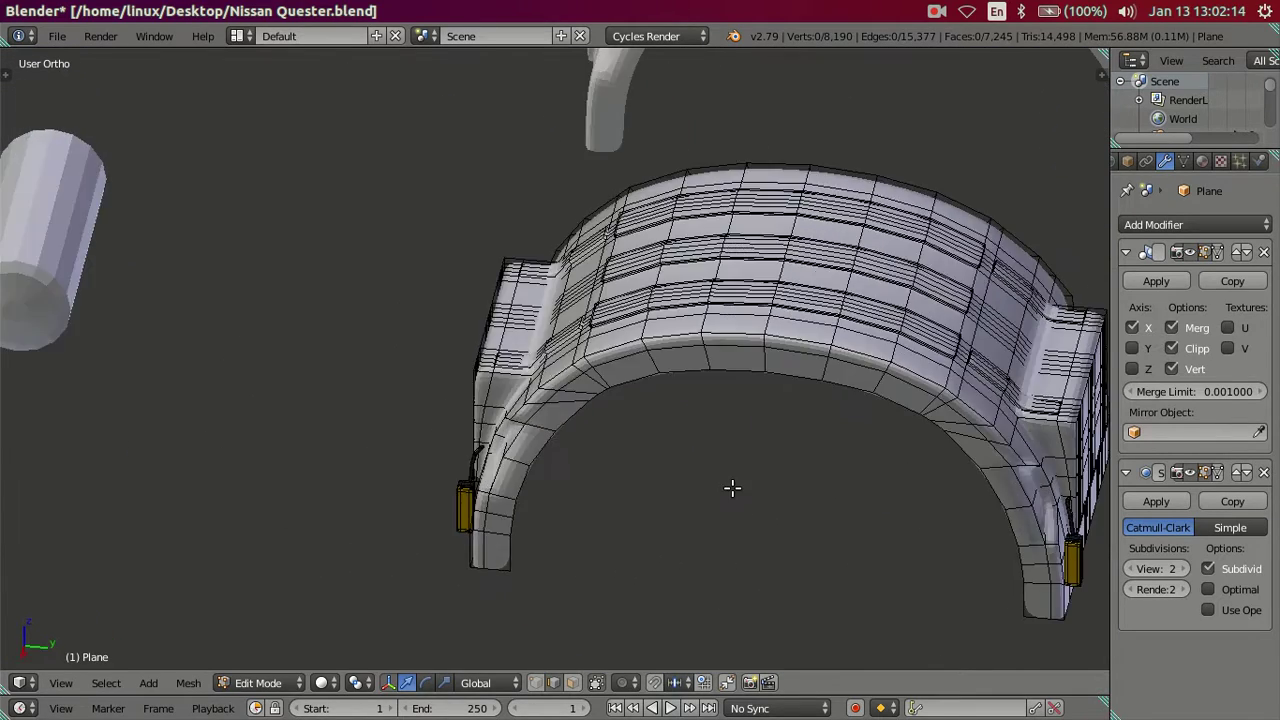
{"action": "key", "text": "Tab"}
{"action": "scroll", "coordinate": [650, 475], "scroll_direction": "down", "scroll_amount": 2}
{"action": "mouse_move", "coordinate": [644, 465]}
{"action": "middle_mouse_down"}
{"action": "mouse_move", "coordinate": [702, 404]}
{"action": "mouse_move", "coordinate": [781, 385]}
{"action": "mouse_move", "coordinate": [734, 375]}
{"action": "middle_mouse_up"}
Add two edge loops along the rear fender's side groove in Edit Mode
{"action": "scroll", "coordinate": [709, 275], "scroll_direction": "up", "scroll_amount": 3}
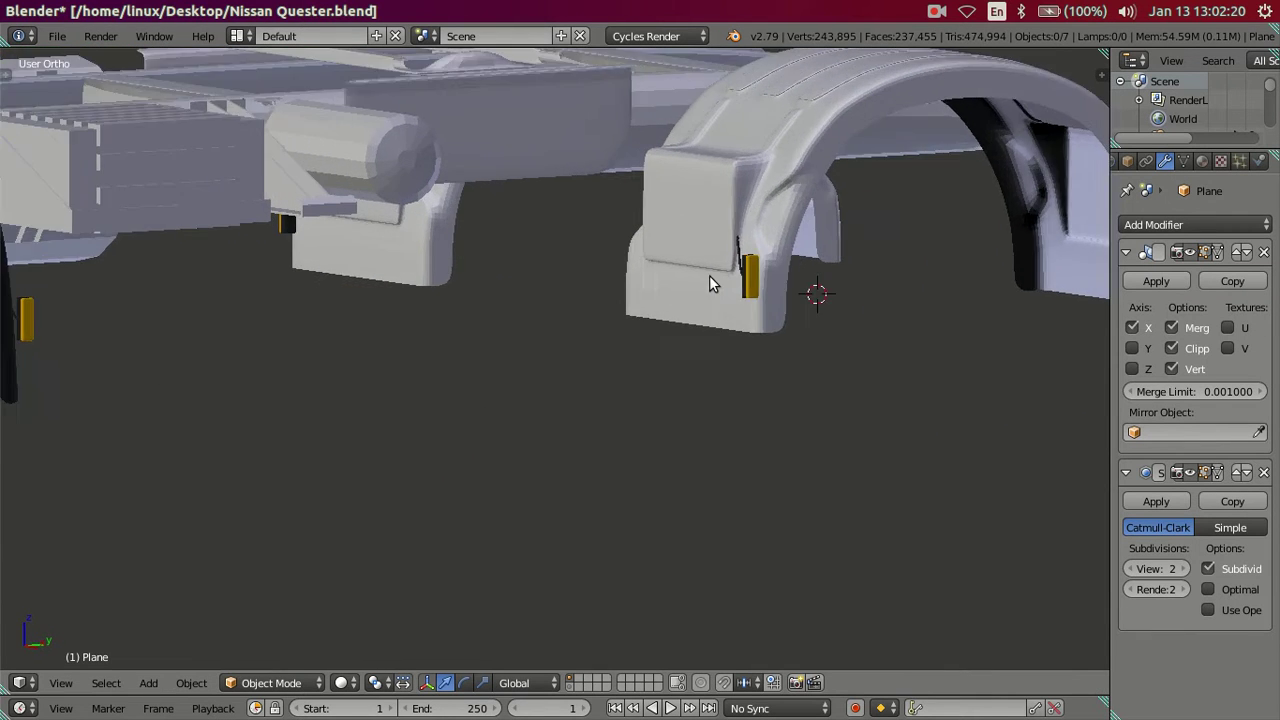
{"action": "scroll", "coordinate": [809, 170], "scroll_direction": "up", "scroll_amount": 2}
{"action": "middle_click_drag", "start_coordinate": [809, 170], "coordinate": [597, 450]}
{"action": "scroll", "coordinate": [615, 438], "scroll_direction": "up", "scroll_amount": 2}
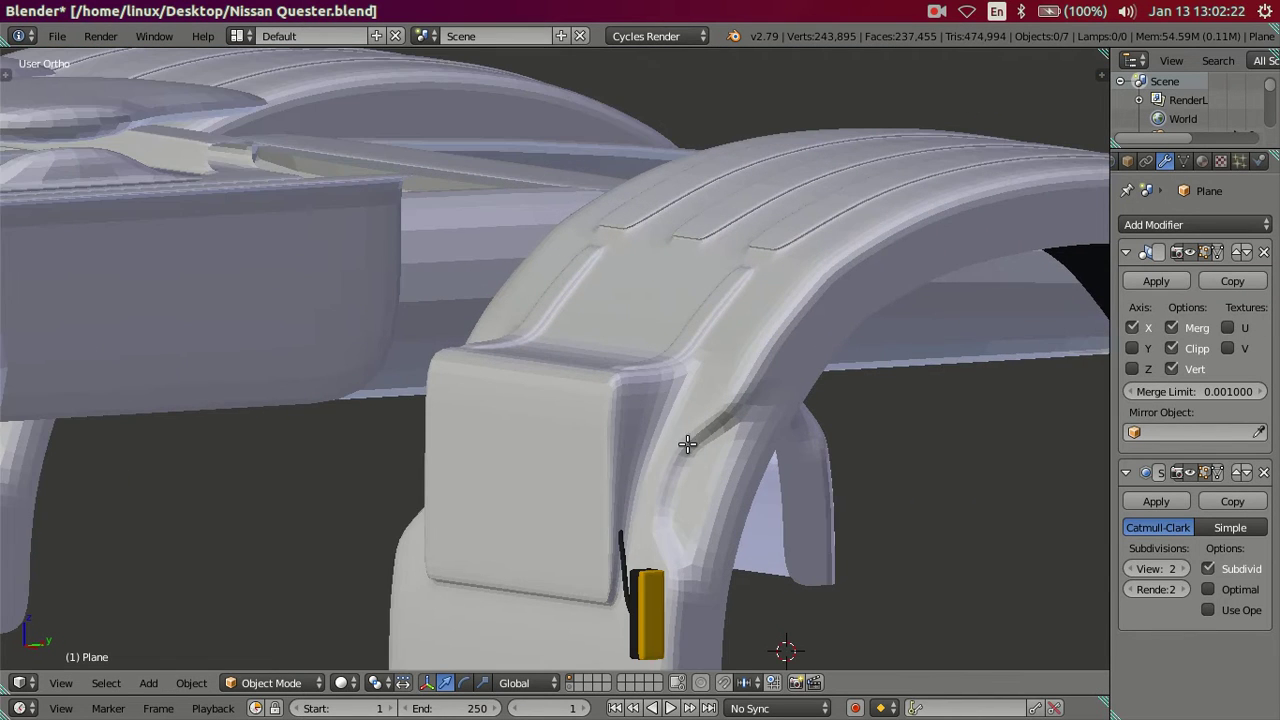
{"action": "key", "text": "Tab"}
{"action": "scroll", "coordinate": [762, 473], "scroll_direction": "up", "scroll_amount": 1}
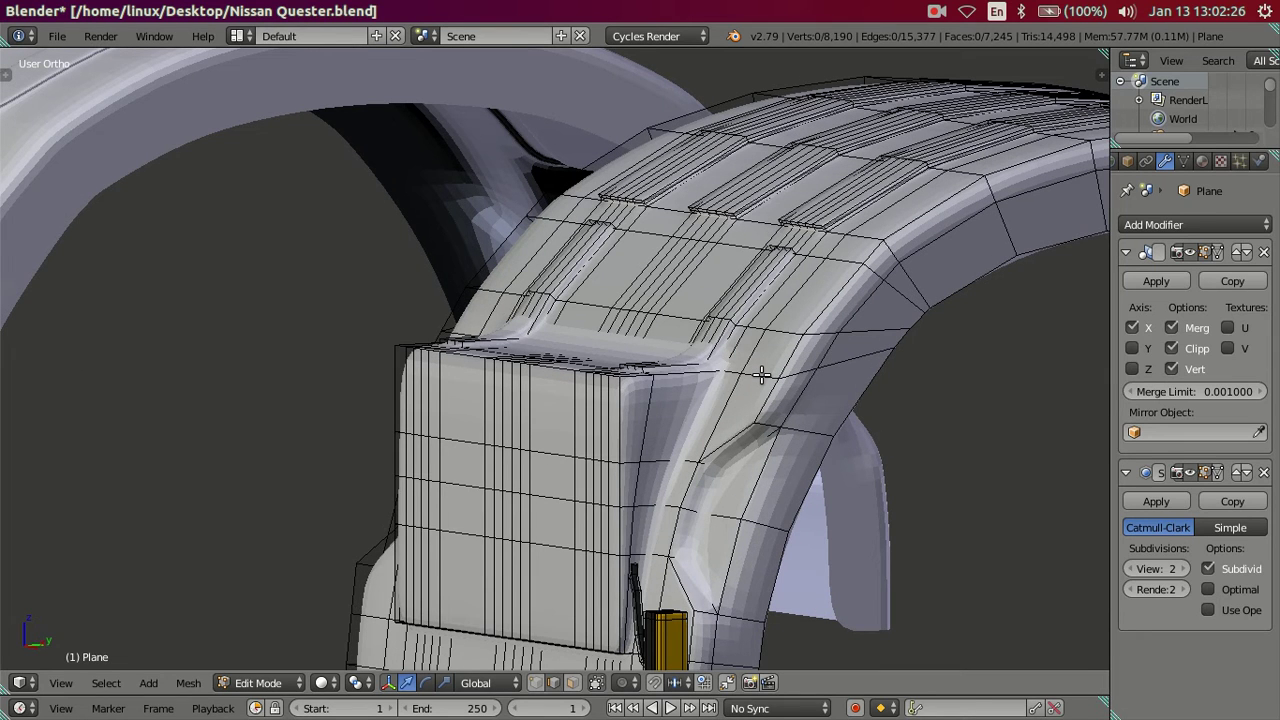
{"action": "key", "text": "ctrl+r"}
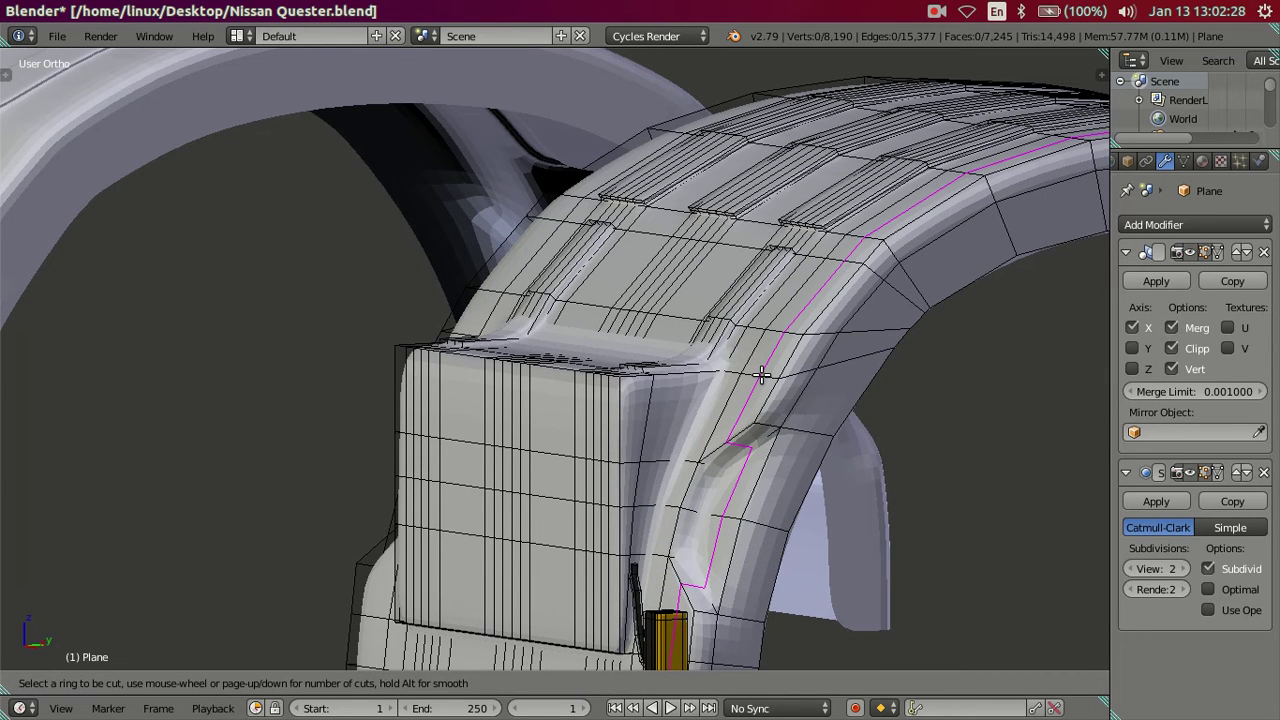
{"action": "scroll", "coordinate": [762, 373], "scroll_direction": "up", "scroll_amount": 1}
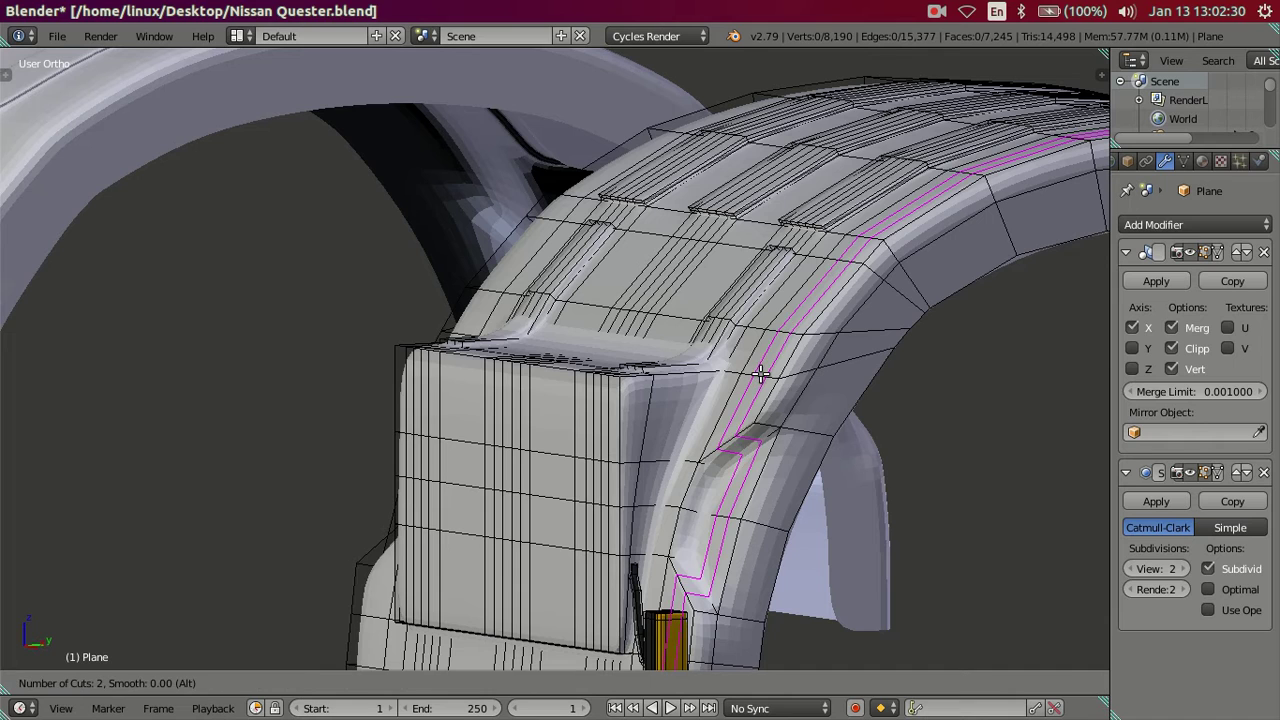
{"action": "left_click", "coordinate": [760, 373]}
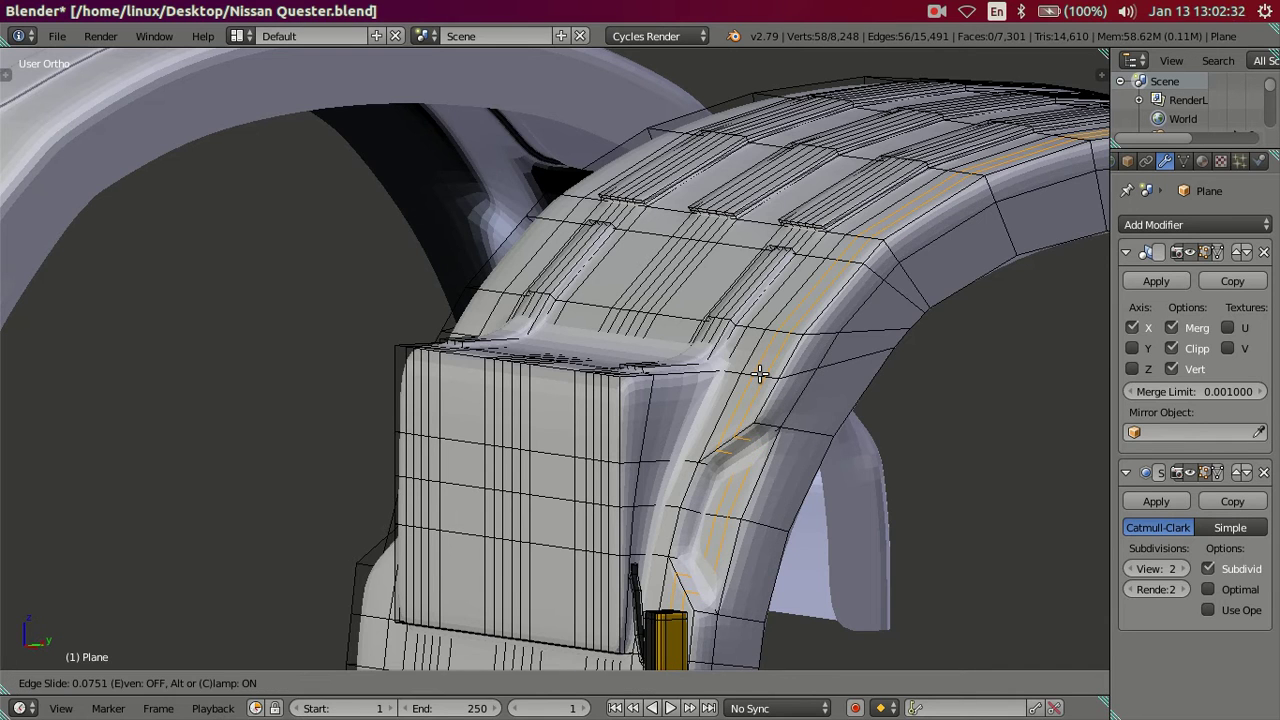
{"action": "left_click", "coordinate": [760, 373]}
Add two more loops around the wheel arch, deselect all, and return to Object Mode
{"action": "middle_click_drag", "start_coordinate": [742, 407], "coordinate": [783, 431]}
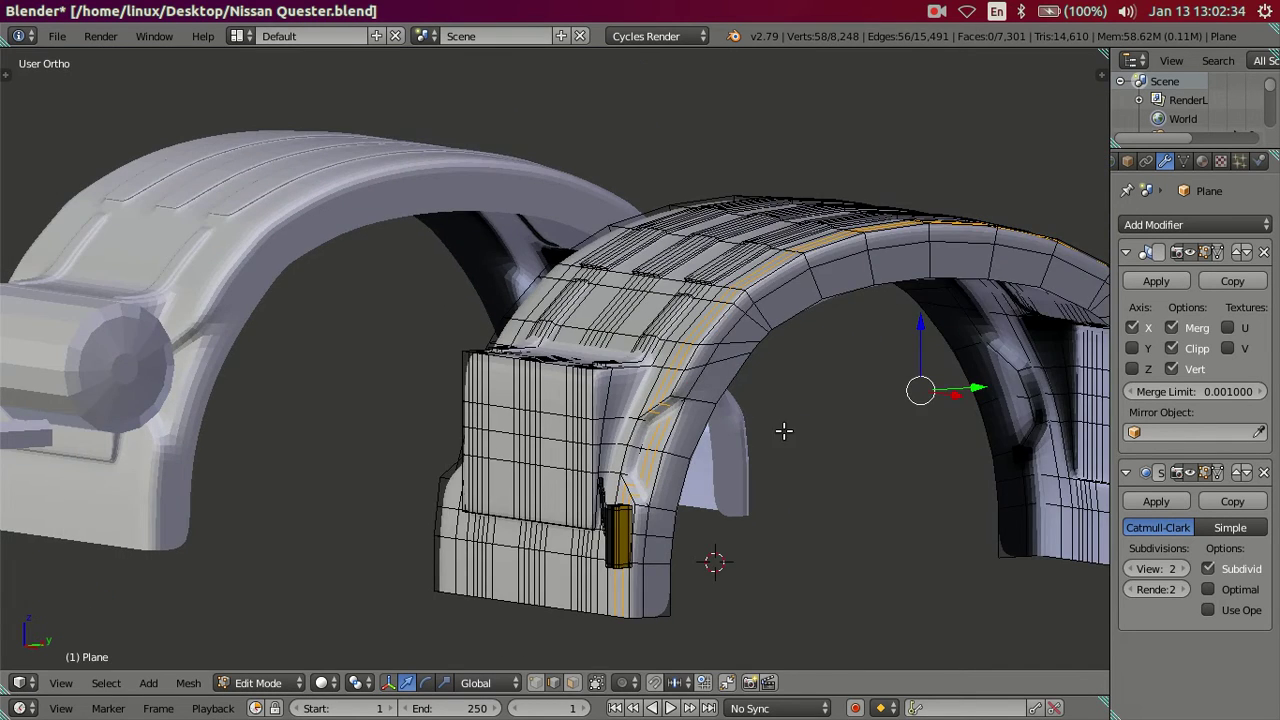
{"action": "mouse_move", "coordinate": [737, 471]}
{"action": "middle_mouse_down"}
{"action": "mouse_move", "coordinate": [677, 478]}
{"action": "mouse_move", "coordinate": [673, 432]}
{"action": "middle_mouse_up"}
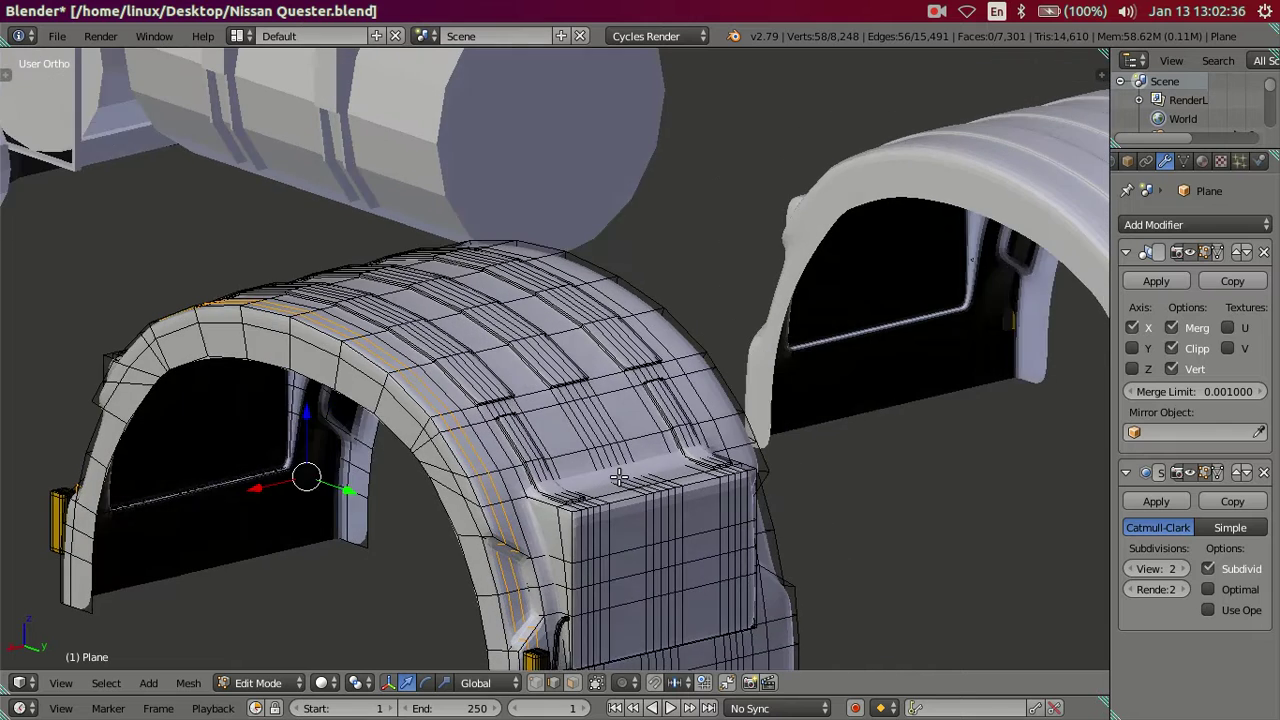
{"action": "key", "text": "ctrl+r"}
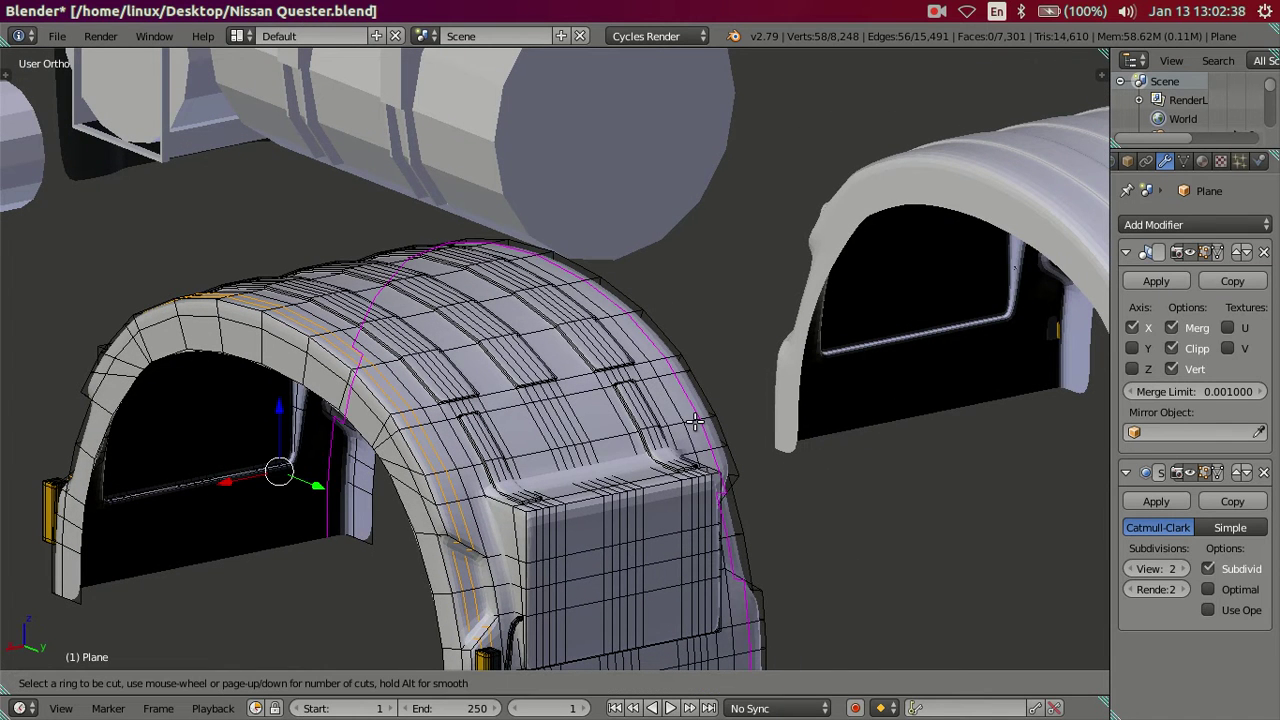
{"action": "scroll", "coordinate": [694, 422], "scroll_direction": "up", "scroll_amount": 1}
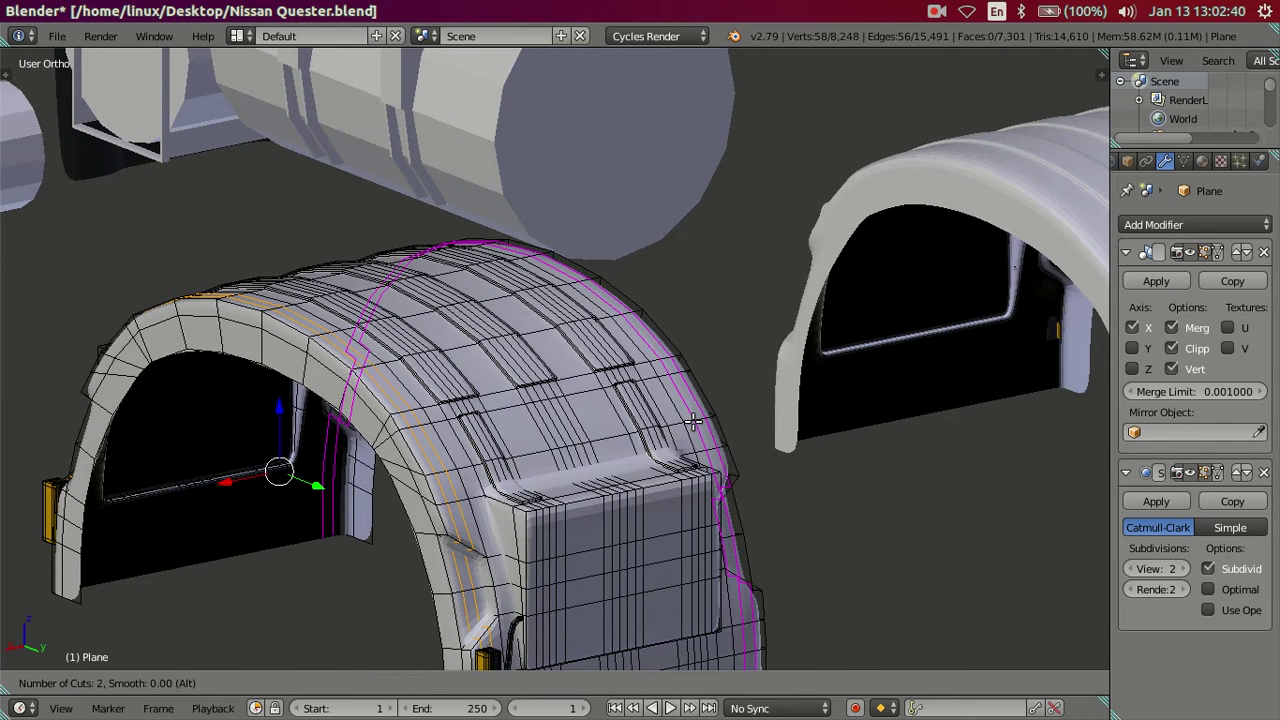
{"action": "left_click", "coordinate": [694, 422]}
{"action": "middle_click_drag", "start_coordinate": [526, 416], "coordinate": [552, 452]}
{"action": "key", "text": "a"}
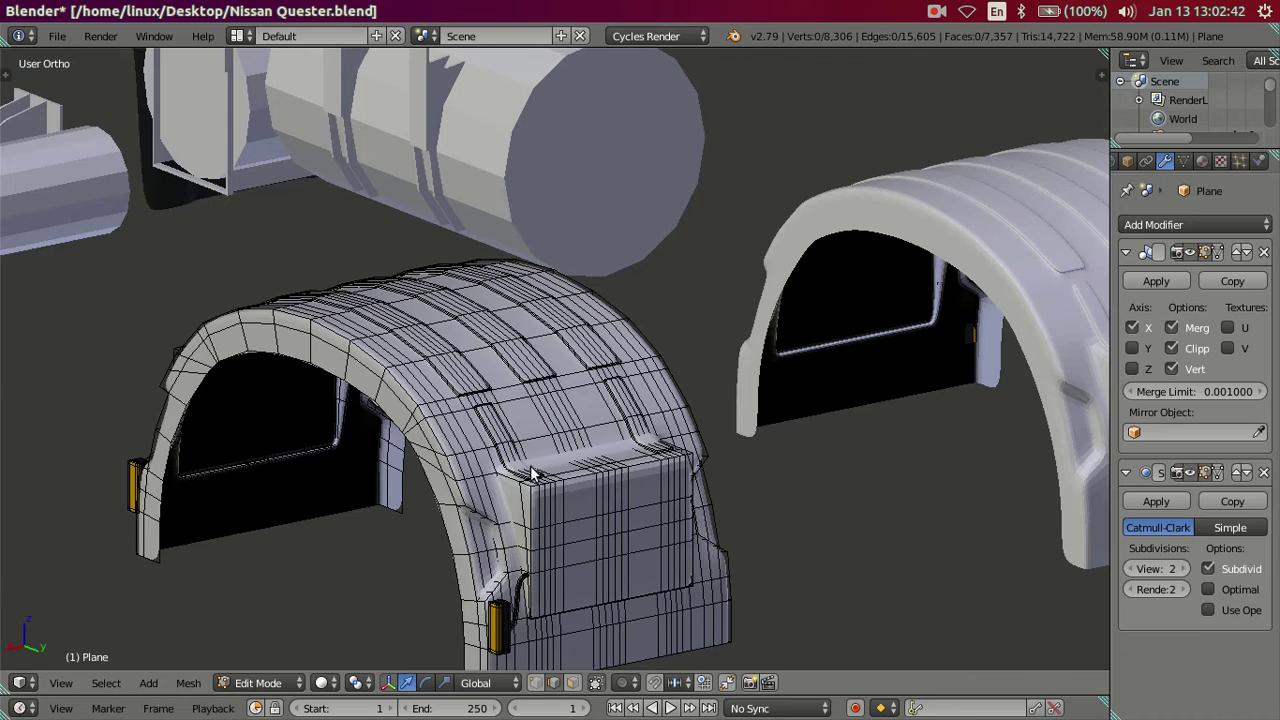
{"action": "key", "text": "Tab"}
{"action": "scroll", "coordinate": [527, 460], "scroll_direction": "down", "scroll_amount": 3}
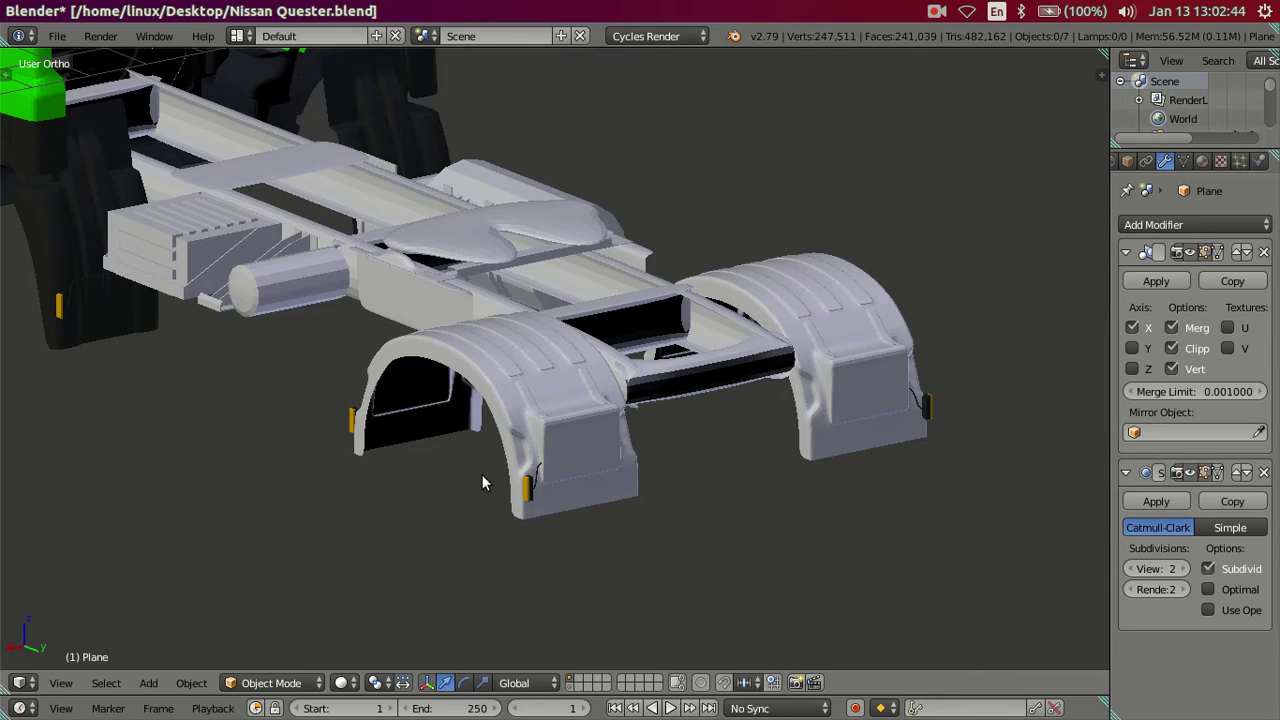
Add six edge loops across the mudguard-top groove ends in Edit Mode
{"action": "scroll", "coordinate": [518, 505], "scroll_direction": "up", "scroll_amount": 1}
{"action": "mouse_move", "coordinate": [519, 508]}
{"action": "middle_mouse_down"}
{"action": "mouse_move", "coordinate": [566, 506]}
{"action": "mouse_move", "coordinate": [603, 466]}
{"action": "mouse_move", "coordinate": [642, 478]}
{"action": "mouse_move", "coordinate": [680, 546]}
{"action": "mouse_move", "coordinate": [528, 494]}
{"action": "middle_mouse_up"}
{"action": "scroll", "coordinate": [586, 480], "scroll_direction": "up", "scroll_amount": 3}
{"action": "scroll", "coordinate": [586, 480], "scroll_direction": "up", "scroll_amount": 2}
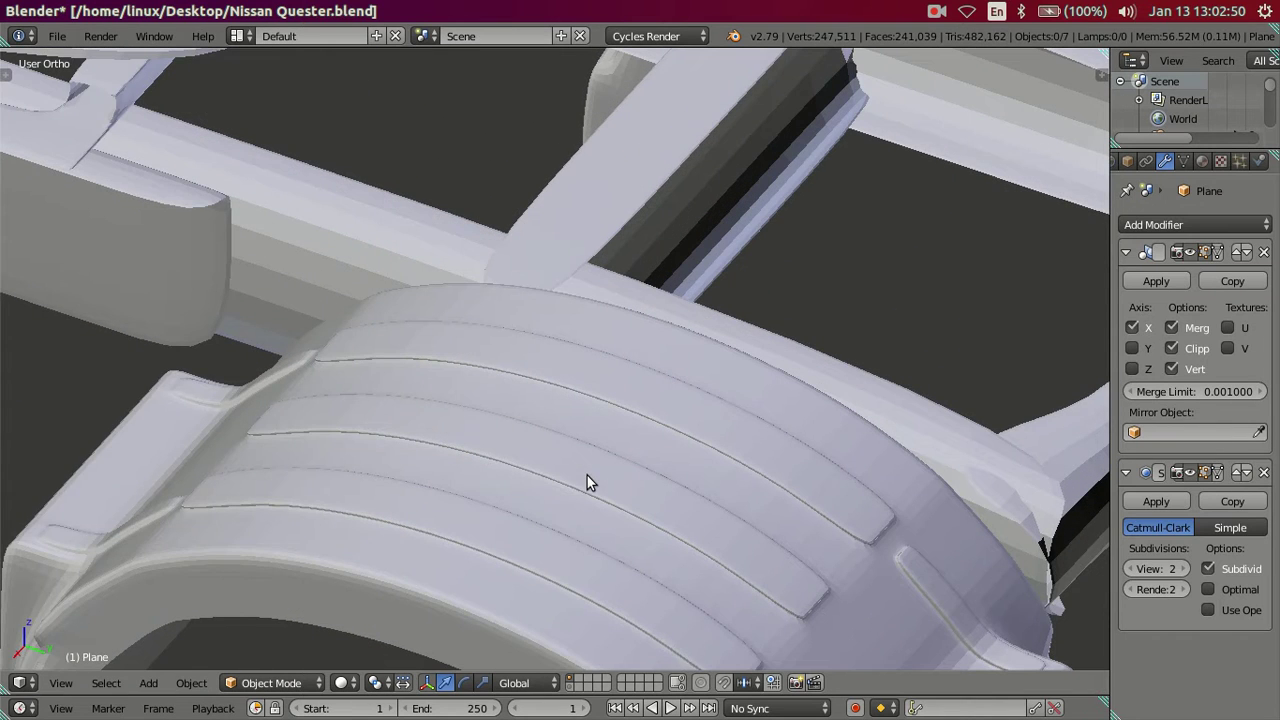
{"action": "middle_click_drag", "start_coordinate": [687, 514], "coordinate": [537, 343]}
{"action": "scroll", "coordinate": [589, 409], "scroll_direction": "up", "scroll_amount": 2}
{"action": "scroll", "coordinate": [586, 403], "scroll_direction": "up", "scroll_amount": 2}
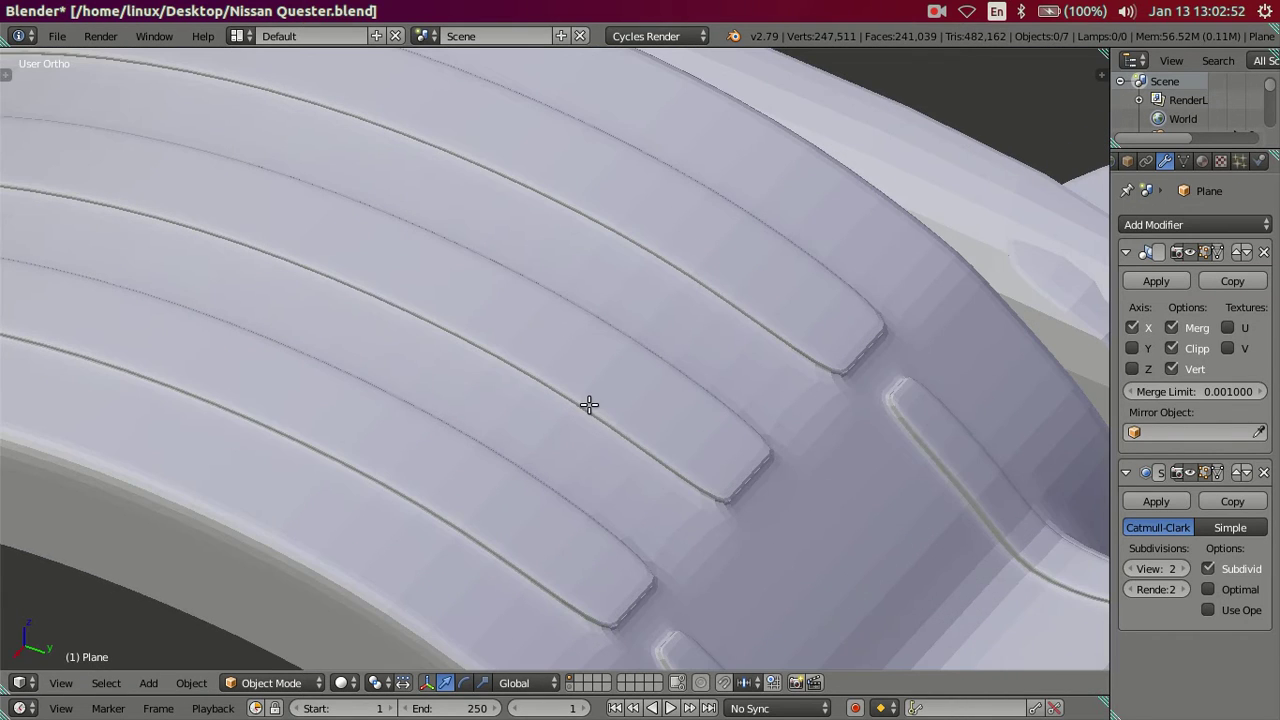
{"action": "key", "text": "Tab"}
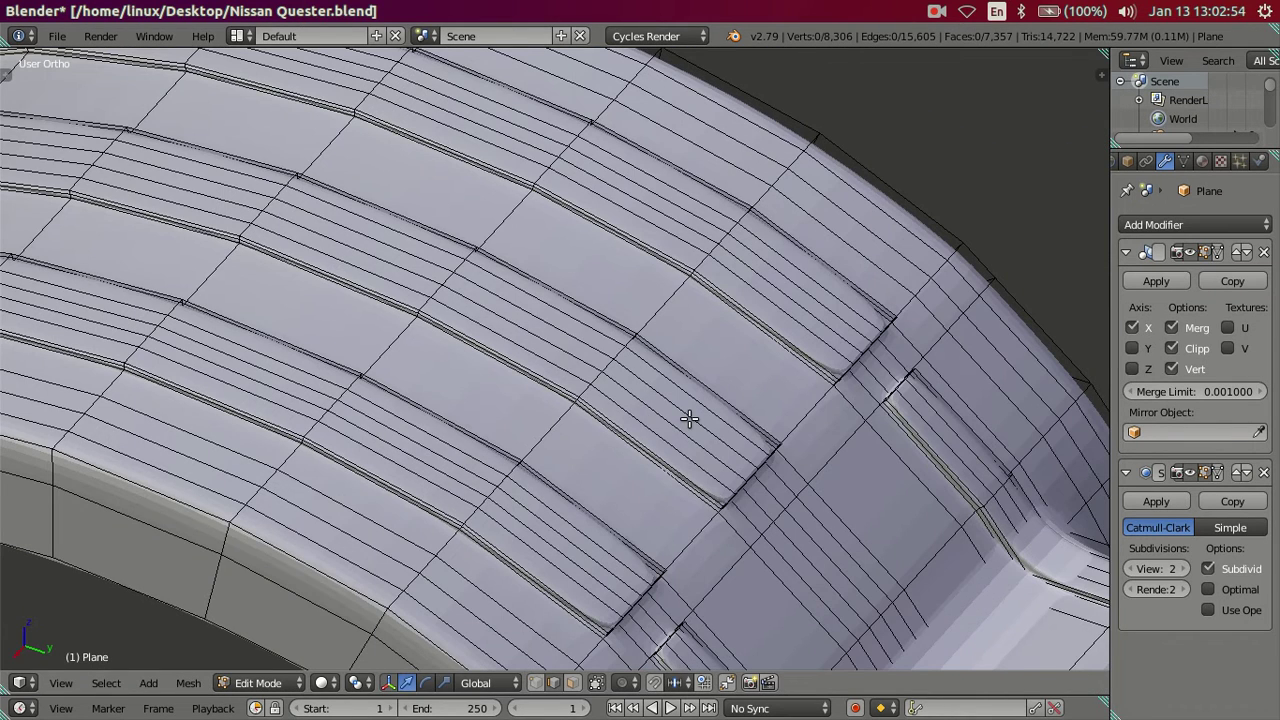
{"action": "key", "text": "ctrl+r"}
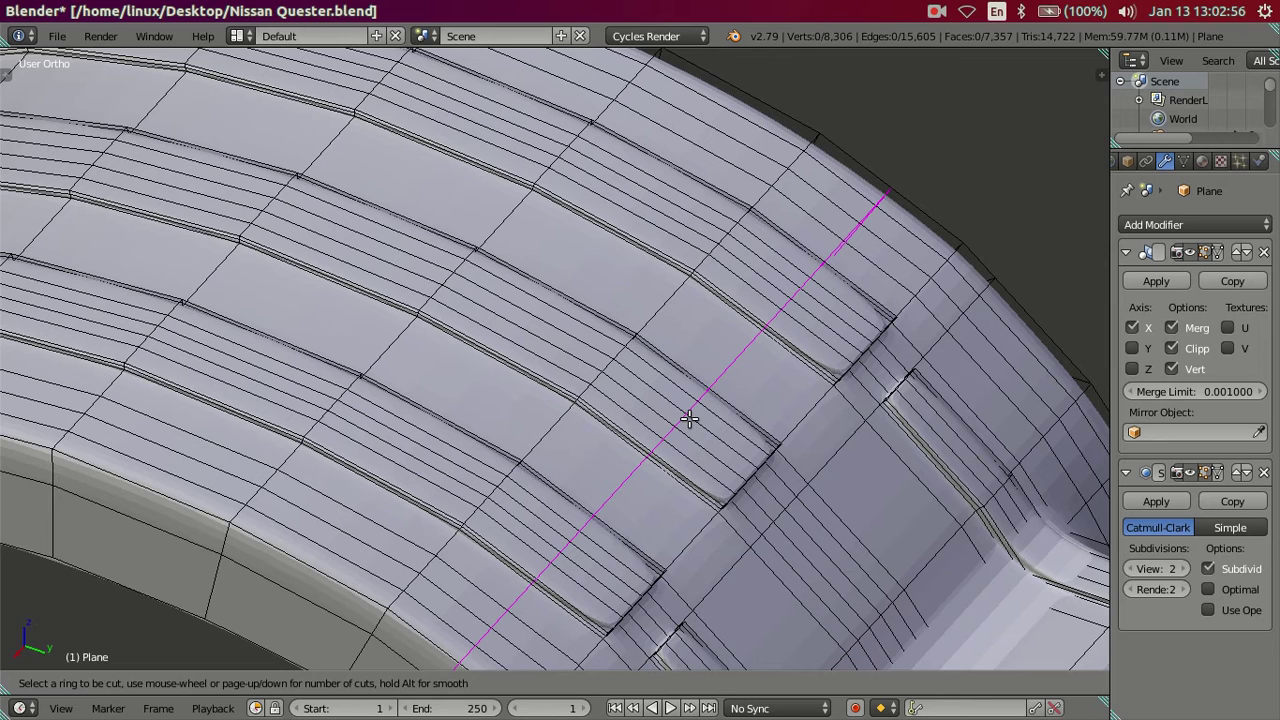
{"action": "key", "text": "6"}
{"action": "left_click", "coordinate": [690, 420]}
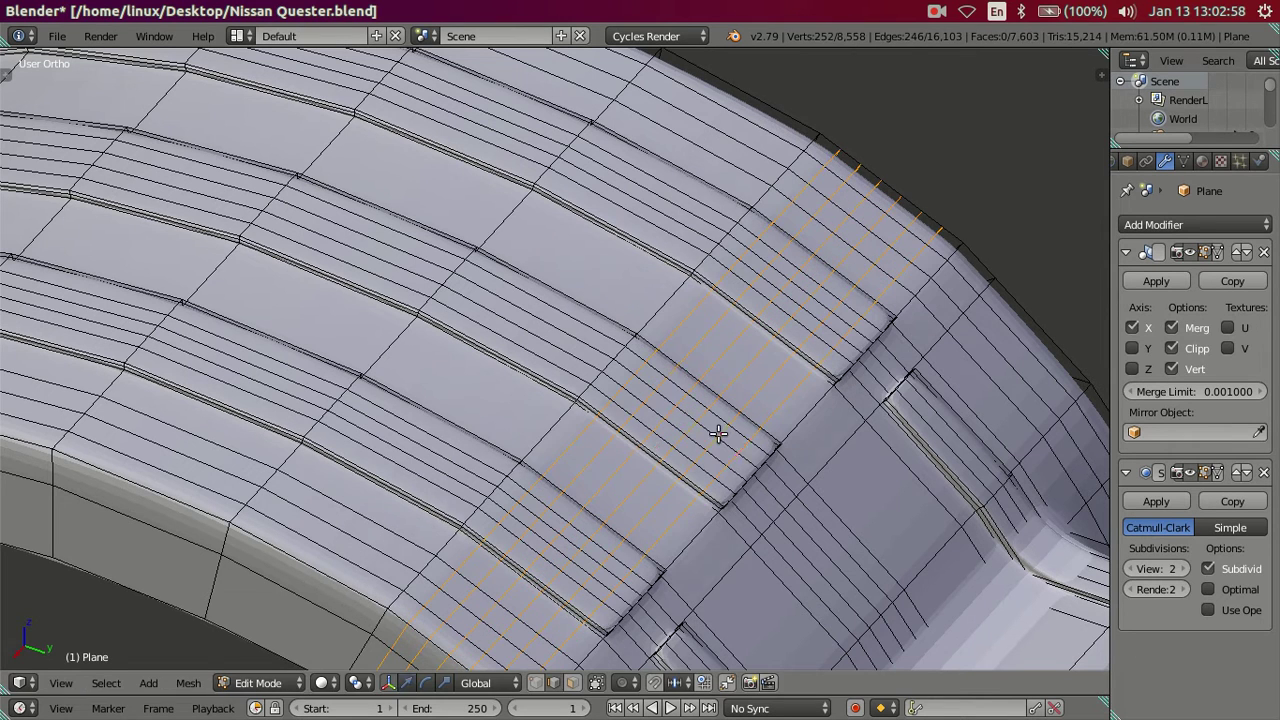
Dissolve the surplus new edge loops, undoing a trial deselection first
{"action": "right_click", "coordinate": [735, 459], "text": "alt+shift"}
{"action": "key", "text": "x"}
{"action": "key", "text": "Escape"}
{"action": "key", "text": "a"}
{"action": "scroll", "coordinate": [663, 421], "scroll_direction": "down", "scroll_amount": 2}
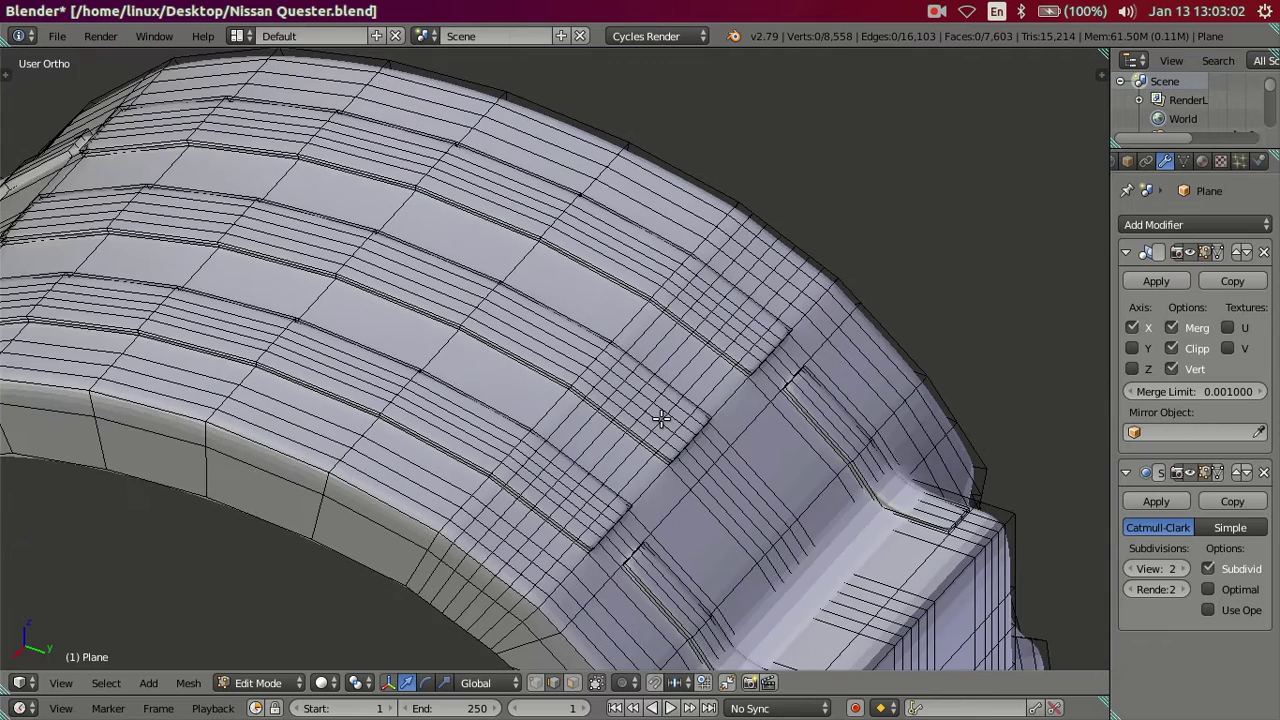
{"action": "scroll", "coordinate": [661, 419], "scroll_direction": "up", "scroll_amount": 2}
{"action": "key", "text": "ctrl+z"}
{"action": "key", "text": "ctrl+z"}
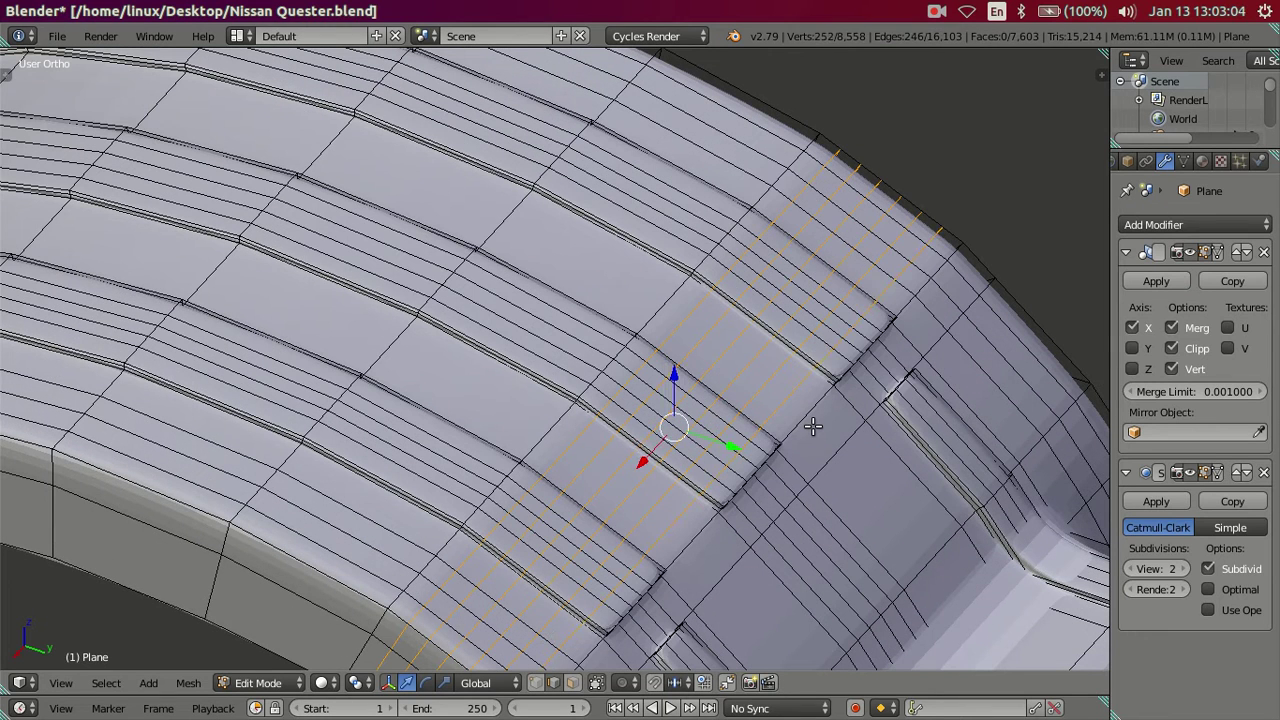
{"action": "key", "text": "ctrl+z"}
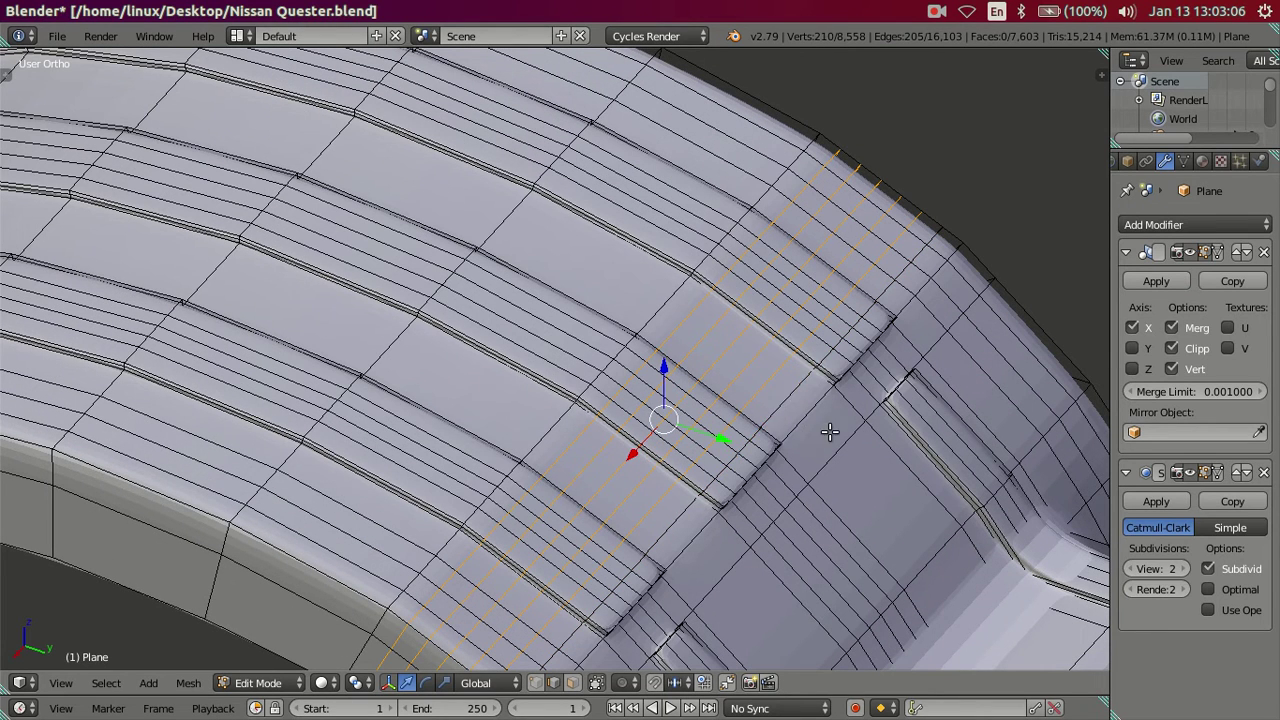
{"action": "key", "text": "x"}
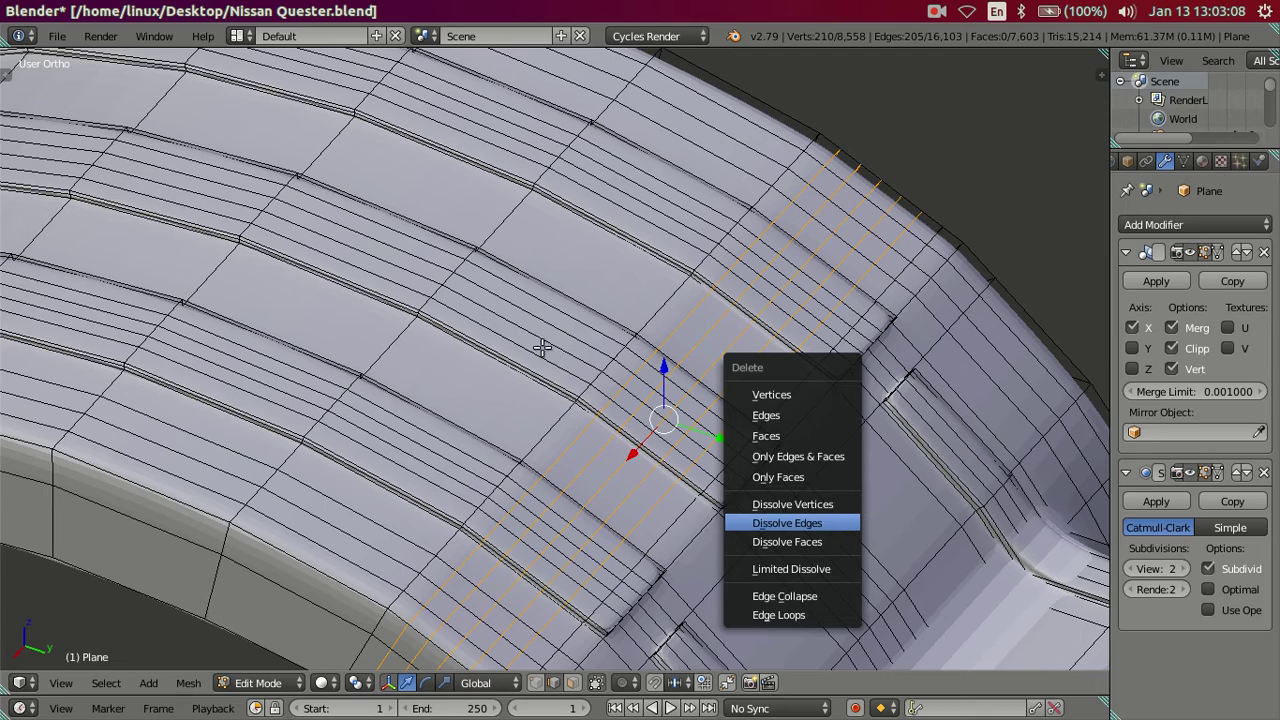
{"action": "key", "text": "Return"}
Return to Object Mode and orbit around the fender to check the smoothed groove ends
{"action": "scroll", "coordinate": [451, 300], "scroll_direction": "down", "scroll_amount": 3}
{"action": "scroll", "coordinate": [440, 310], "scroll_direction": "down", "scroll_amount": 2}
{"action": "mouse_move", "coordinate": [383, 314]}
{"action": "middle_mouse_down"}
{"action": "mouse_move", "coordinate": [652, 337]}
{"action": "mouse_move", "coordinate": [615, 352]}
{"action": "middle_mouse_up"}
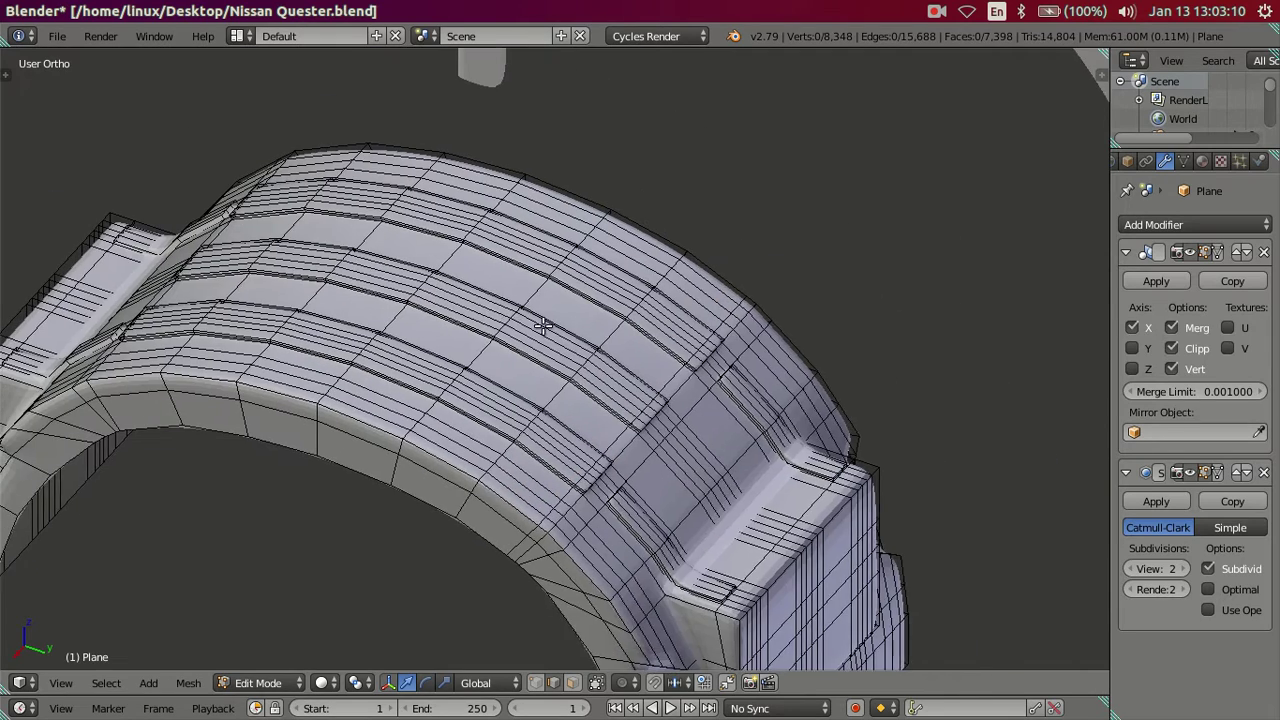
{"action": "key", "text": "Tab"}
{"action": "mouse_move", "coordinate": [606, 458]}
{"action": "middle_mouse_down"}
{"action": "mouse_move", "coordinate": [606, 431]}
{"action": "mouse_move", "coordinate": [573, 415]}
{"action": "middle_mouse_up"}
{"action": "mouse_move", "coordinate": [572, 413]}
{"action": "middle_mouse_down"}
{"action": "mouse_move", "coordinate": [544, 418]}
{"action": "mouse_move", "coordinate": [572, 427]}
{"action": "middle_mouse_up"}
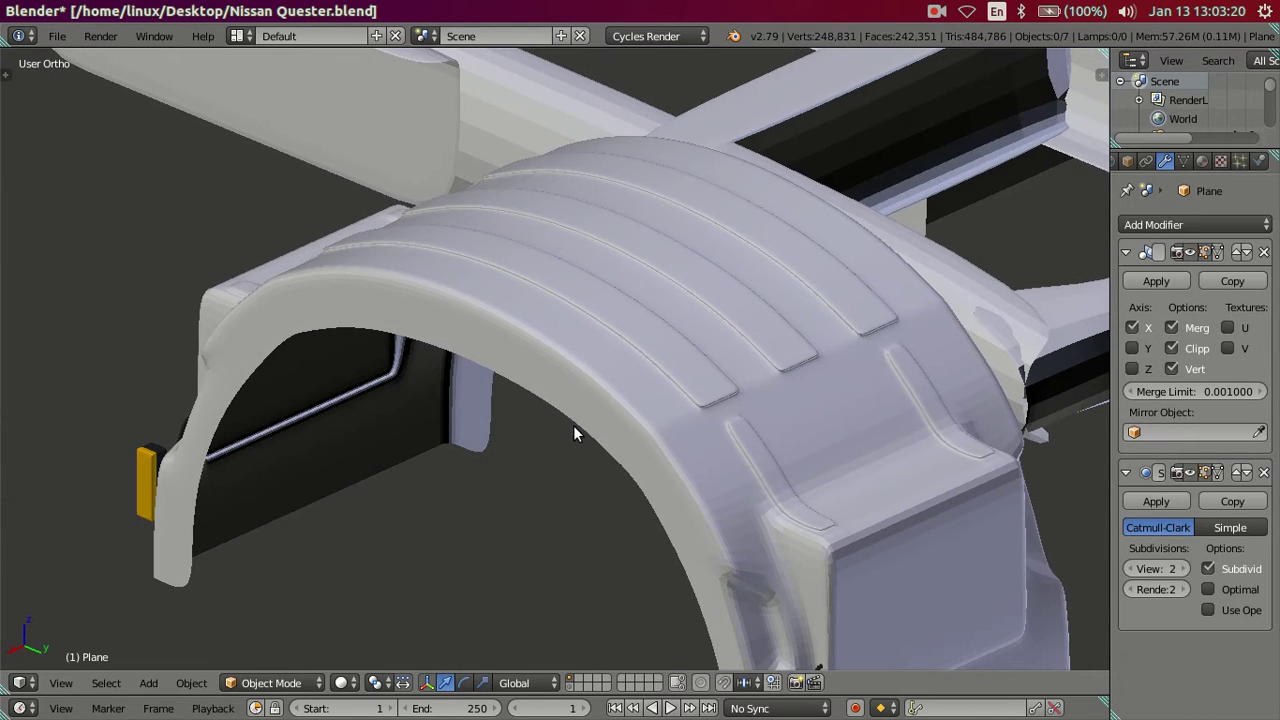
Orbit toward the fender ridges and enter Edit Mode on the mudguard
{"action": "scroll", "coordinate": [267, 313], "scroll_direction": "up", "scroll_amount": 3}
{"action": "scroll", "coordinate": [348, 327], "scroll_direction": "up", "scroll_amount": 2}
{"action": "middle_click_drag", "start_coordinate": [348, 327], "coordinate": [701, 358]}
{"action": "scroll", "coordinate": [746, 335], "scroll_direction": "up", "scroll_amount": 2}
{"action": "scroll", "coordinate": [600, 506], "scroll_direction": "up", "scroll_amount": 2}
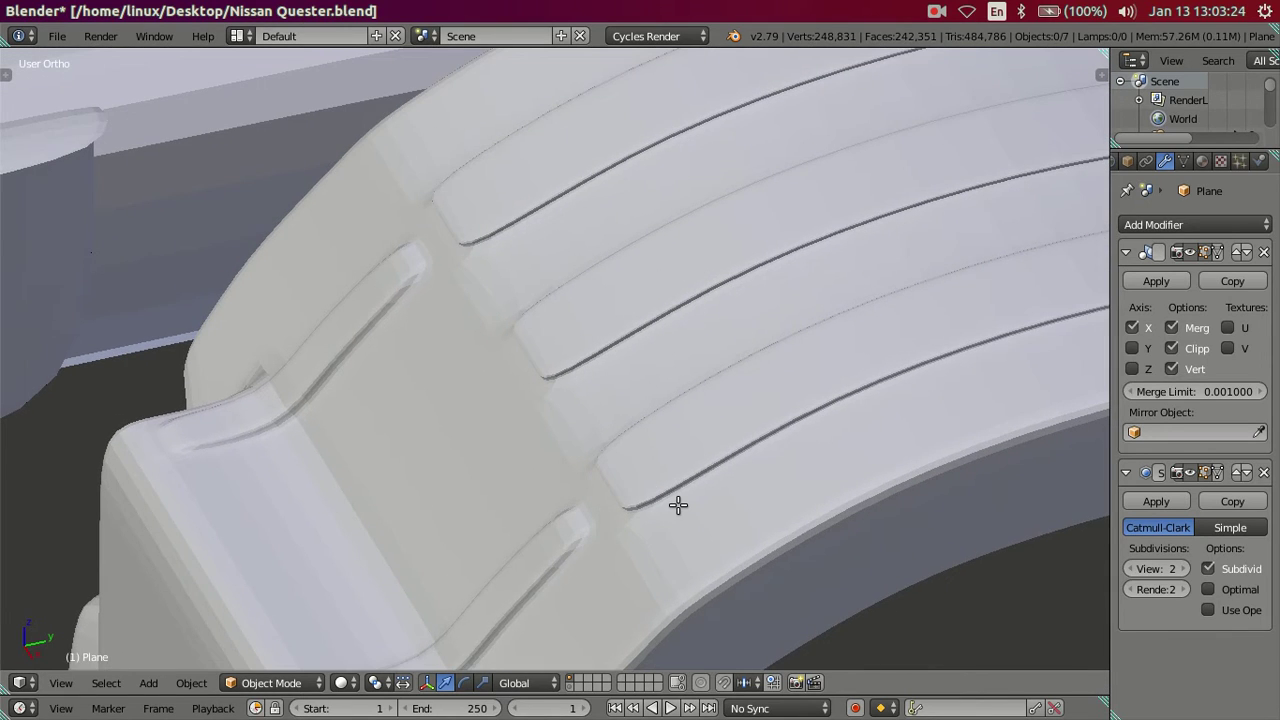
{"action": "key", "text": "Tab"}
{"action": "scroll", "coordinate": [677, 505], "scroll_direction": "up", "scroll_amount": 1}
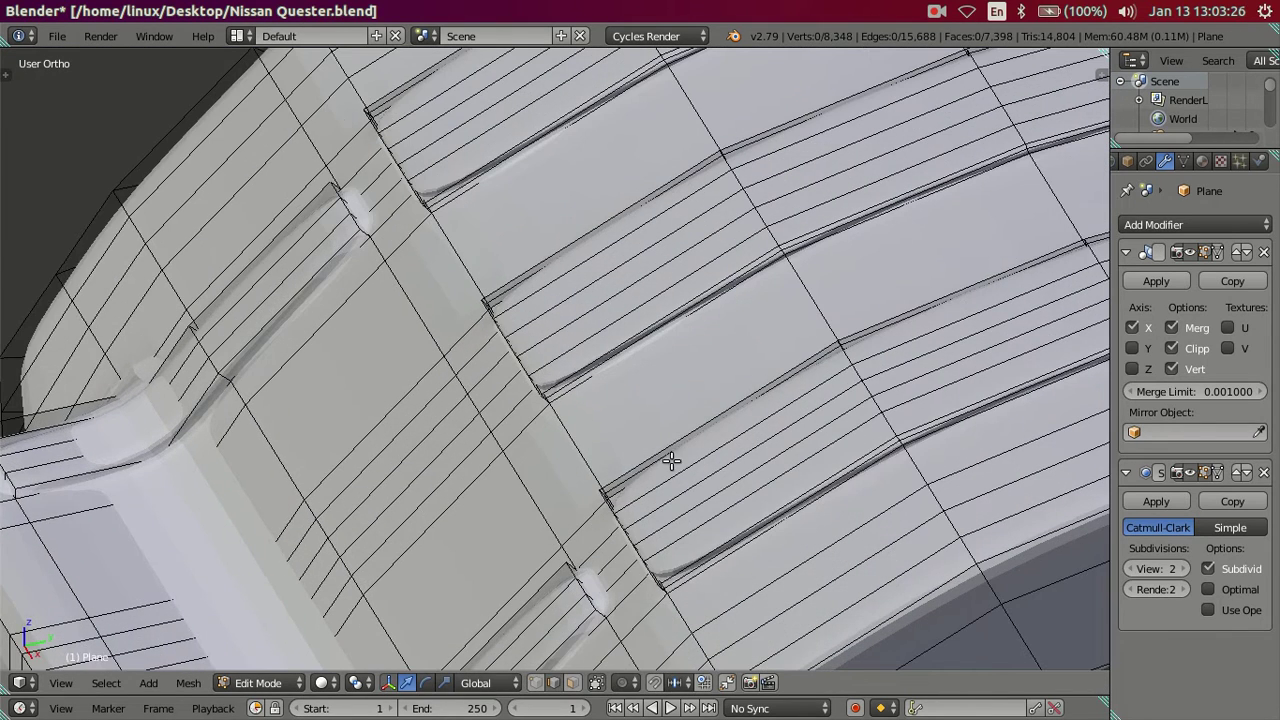
Cut six loops across the ridges, then dissolve those six loops again
{"action": "key", "text": "ctrl+r"}
{"action": "key", "text": "6"}
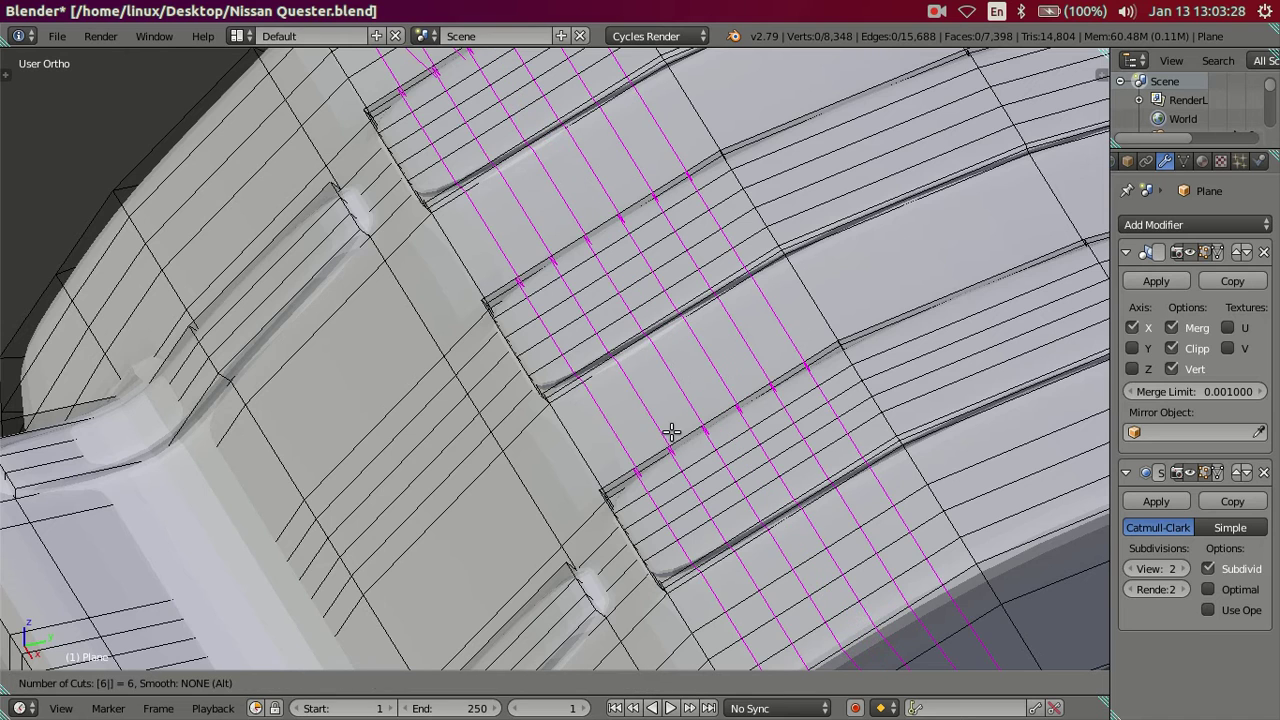
{"action": "left_click", "coordinate": [671, 432]}
{"action": "right_click", "coordinate": [600, 420]}
{"action": "key", "text": "x"}
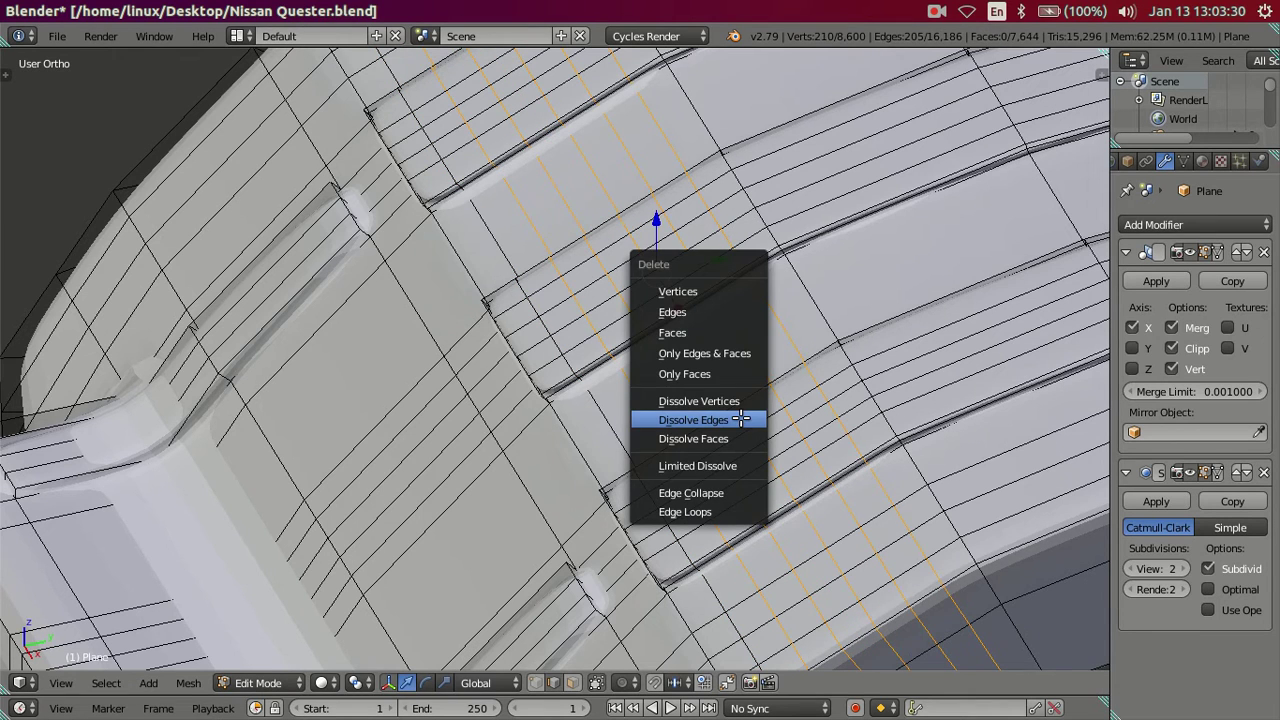
{"action": "left_click", "coordinate": [722, 428]}
Turn off viewport subdivision smoothing and add a centred loop along the lower-left groove
{"action": "mouse_move", "coordinate": [723, 431]}
{"action": "middle_mouse_down"}
{"action": "mouse_move", "coordinate": [708, 483]}
{"action": "mouse_move", "coordinate": [720, 383]}
{"action": "mouse_move", "coordinate": [1133, 568]}
{"action": "middle_mouse_up"}
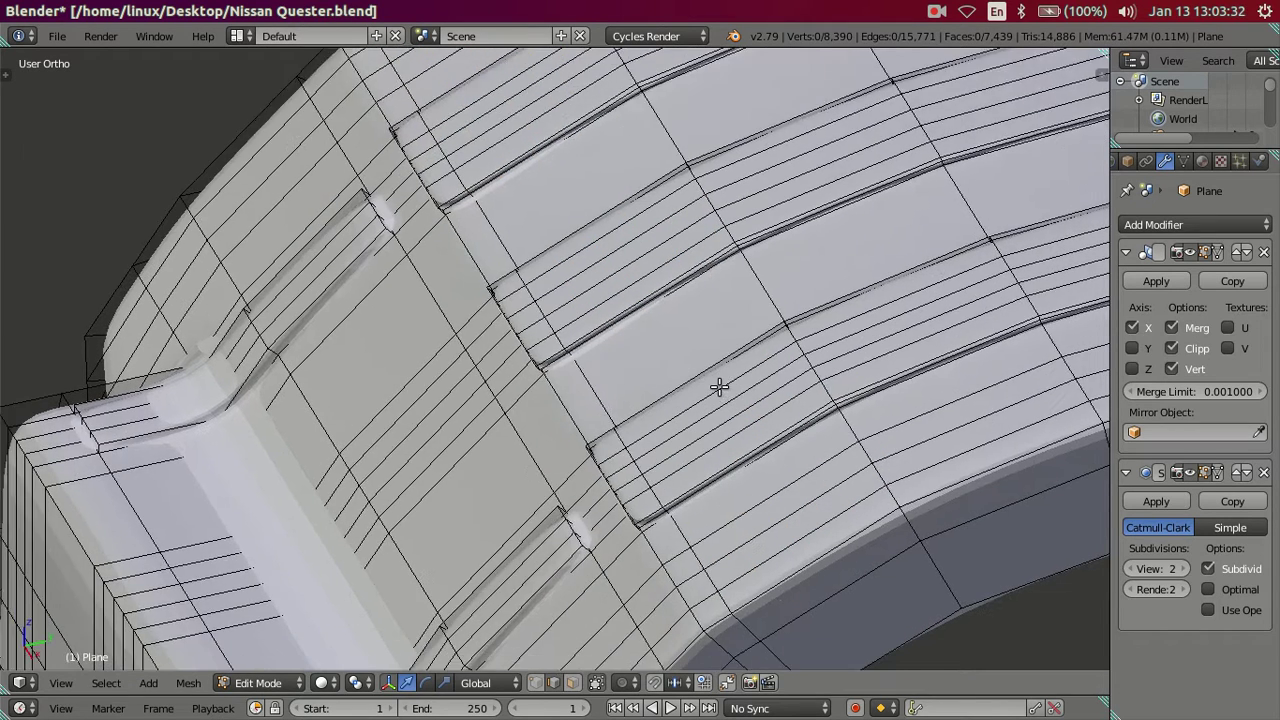
{"action": "left_click", "coordinate": [1133, 568]}
{"action": "left_click", "coordinate": [1133, 568]}
{"action": "scroll", "coordinate": [771, 514], "scroll_direction": "up", "scroll_amount": 3}
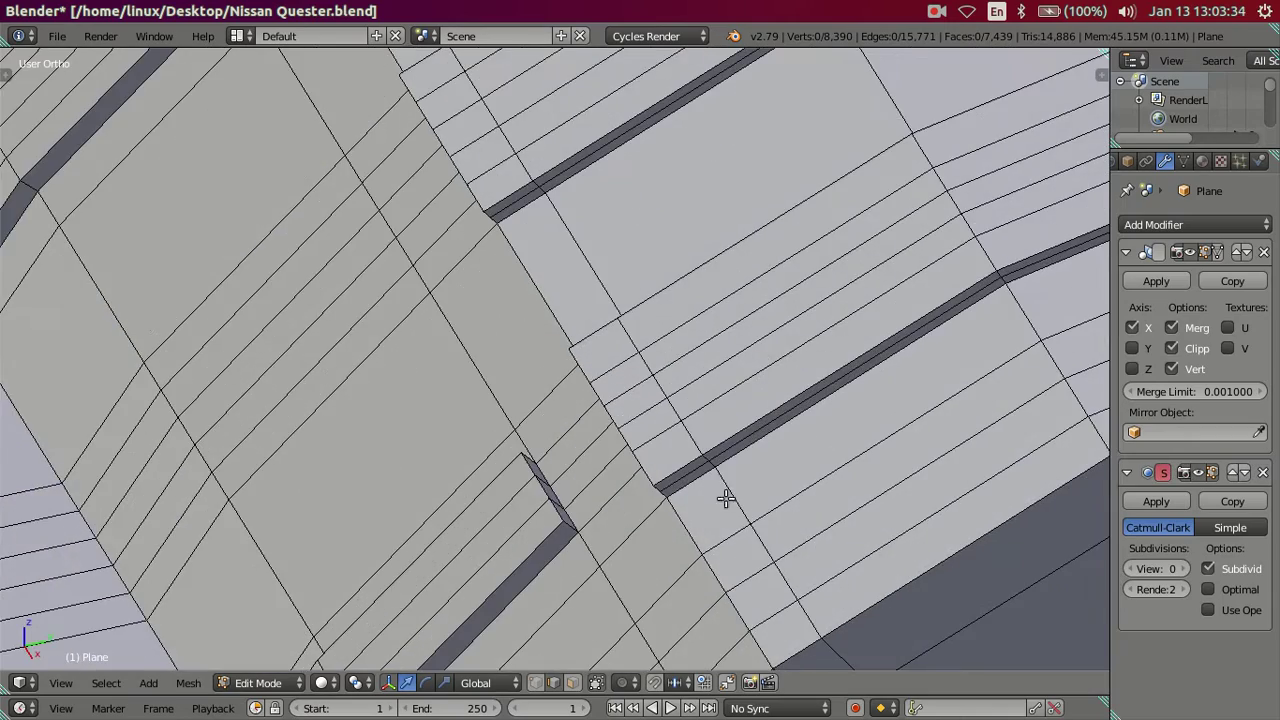
{"action": "scroll", "coordinate": [726, 500], "scroll_direction": "up", "scroll_amount": 2}
{"action": "scroll", "coordinate": [719, 465], "scroll_direction": "down", "scroll_amount": 2, "text": "shift"}
{"action": "key", "text": "ctrl+r"}
{"action": "left_click", "coordinate": [355, 537]}
{"action": "right_click", "coordinate": [355, 537]}
Add another centred edge loop along the groove and clear the selection
{"action": "scroll", "coordinate": [330, 400], "scroll_direction": "down", "scroll_amount": 3}
{"action": "key", "text": "ctrl+r"}
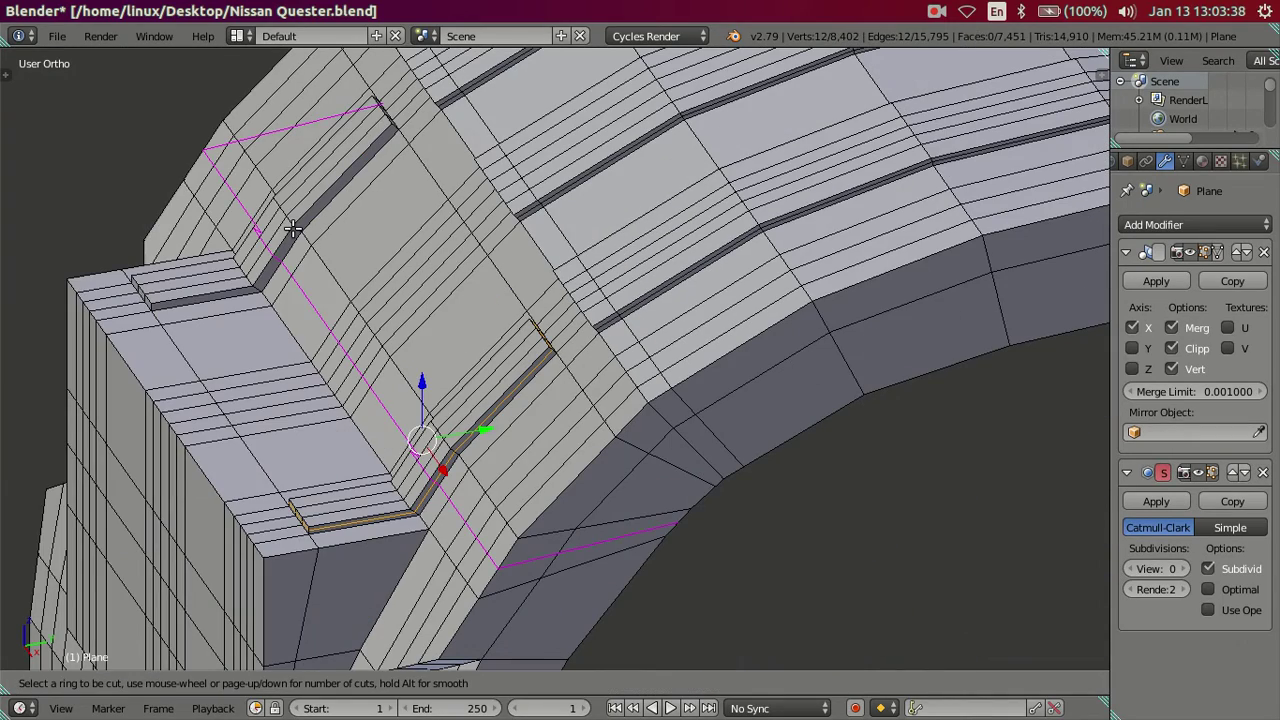
{"action": "left_click", "coordinate": [297, 228]}
{"action": "right_click", "coordinate": [297, 228]}
{"action": "key", "text": "a"}
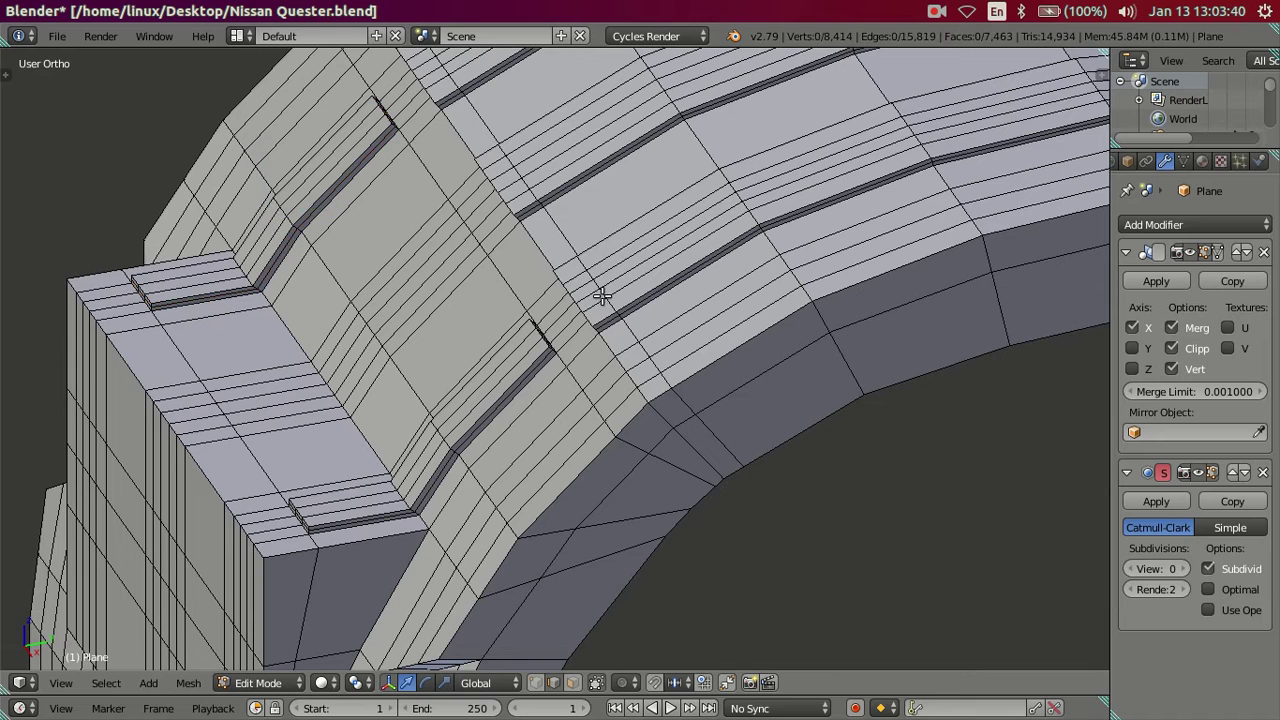
Make two multi-loop cuts across the face, dissolving the new loops each time
{"action": "key", "text": "ctrl+r"}
{"action": "scroll", "coordinate": [494, 393], "scroll_direction": "up", "scroll_amount": 18}
{"action": "left_click", "coordinate": [494, 393]}
{"action": "right_click", "coordinate": [494, 393]}
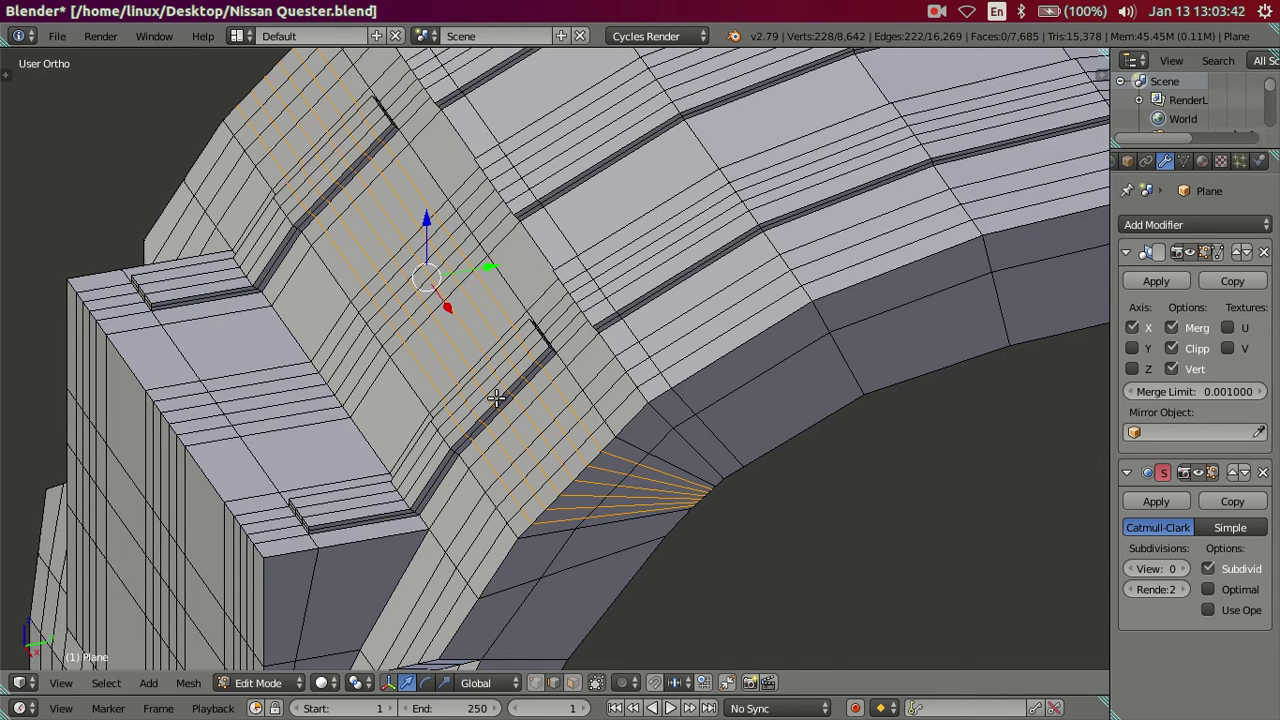
{"action": "key", "text": "x"}
{"action": "left_click", "coordinate": [504, 300]}
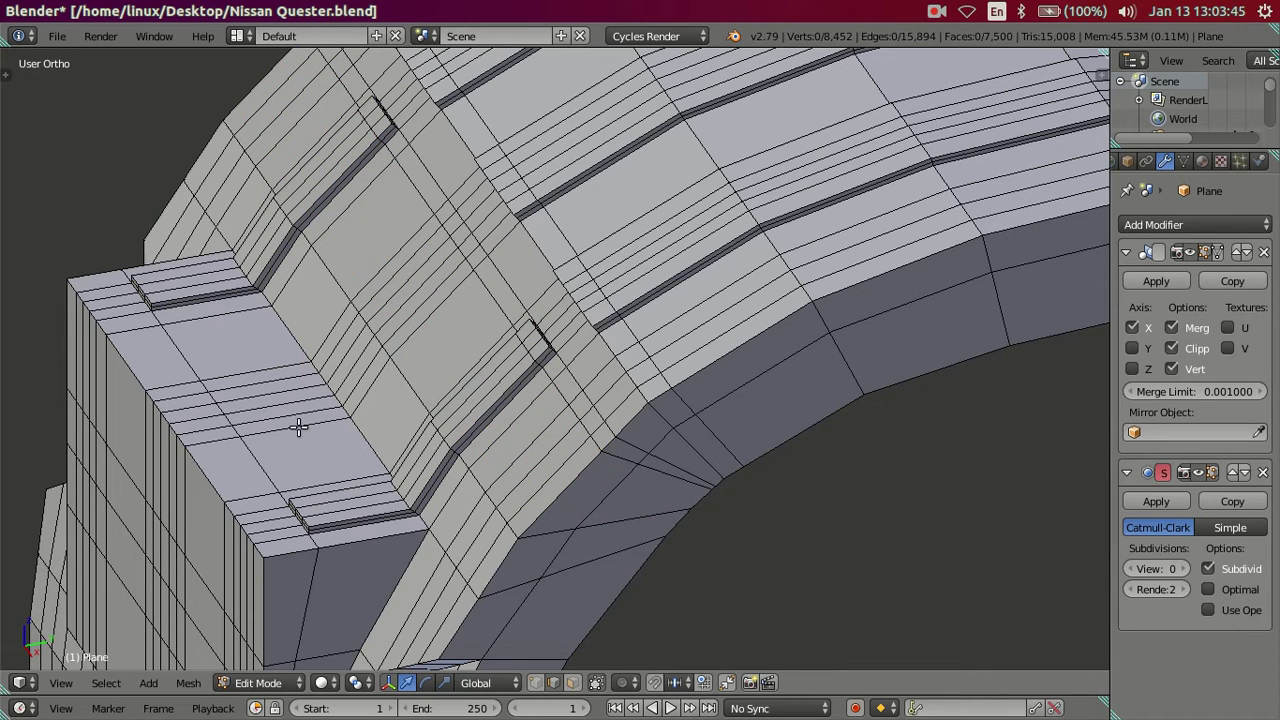
{"action": "key", "text": "ctrl+r"}
{"action": "left_click", "coordinate": [297, 425]}
{"action": "right_click", "coordinate": [297, 423]}
{"action": "key", "text": "x"}
{"action": "left_click", "coordinate": [444, 378]}
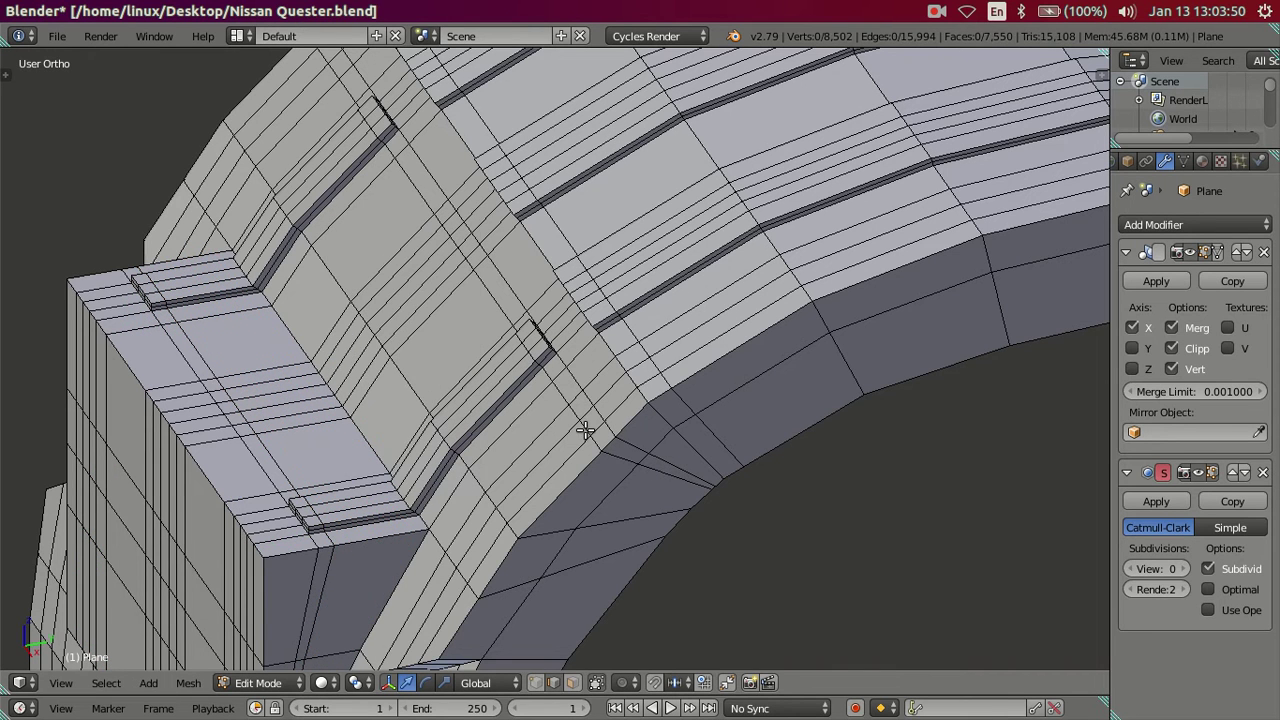
Select the groove-notch vertex and the vertex below it, then return to Object Mode
{"action": "scroll", "coordinate": [586, 428], "scroll_direction": "up", "scroll_amount": 3}
{"action": "scroll", "coordinate": [589, 420], "scroll_direction": "up", "scroll_amount": 3}
{"action": "scroll", "coordinate": [589, 420], "scroll_direction": "up", "scroll_amount": 2, "text": "shift"}
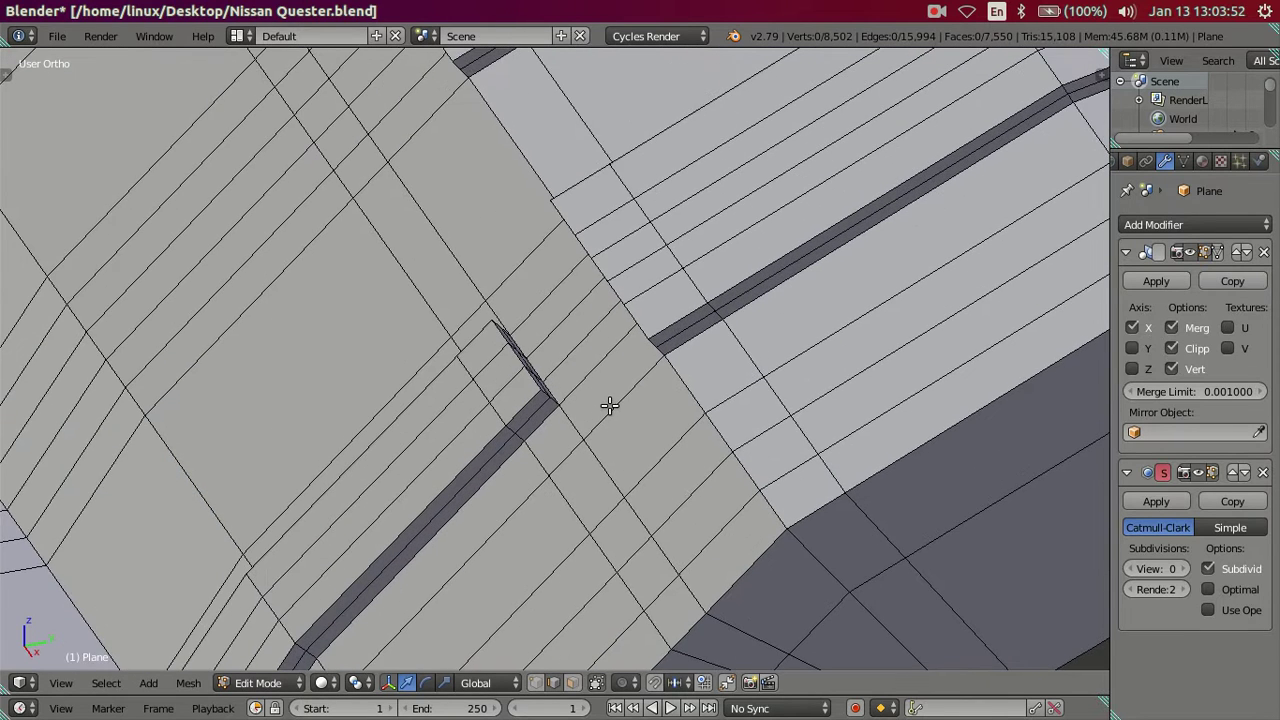
{"action": "scroll", "coordinate": [606, 405], "scroll_direction": "up", "scroll_amount": 2, "text": "shift"}
{"action": "scroll", "coordinate": [603, 430], "scroll_direction": "down", "scroll_amount": 2, "text": "ctrl"}
{"action": "scroll", "coordinate": [645, 443], "scroll_direction": "up", "scroll_amount": 2}
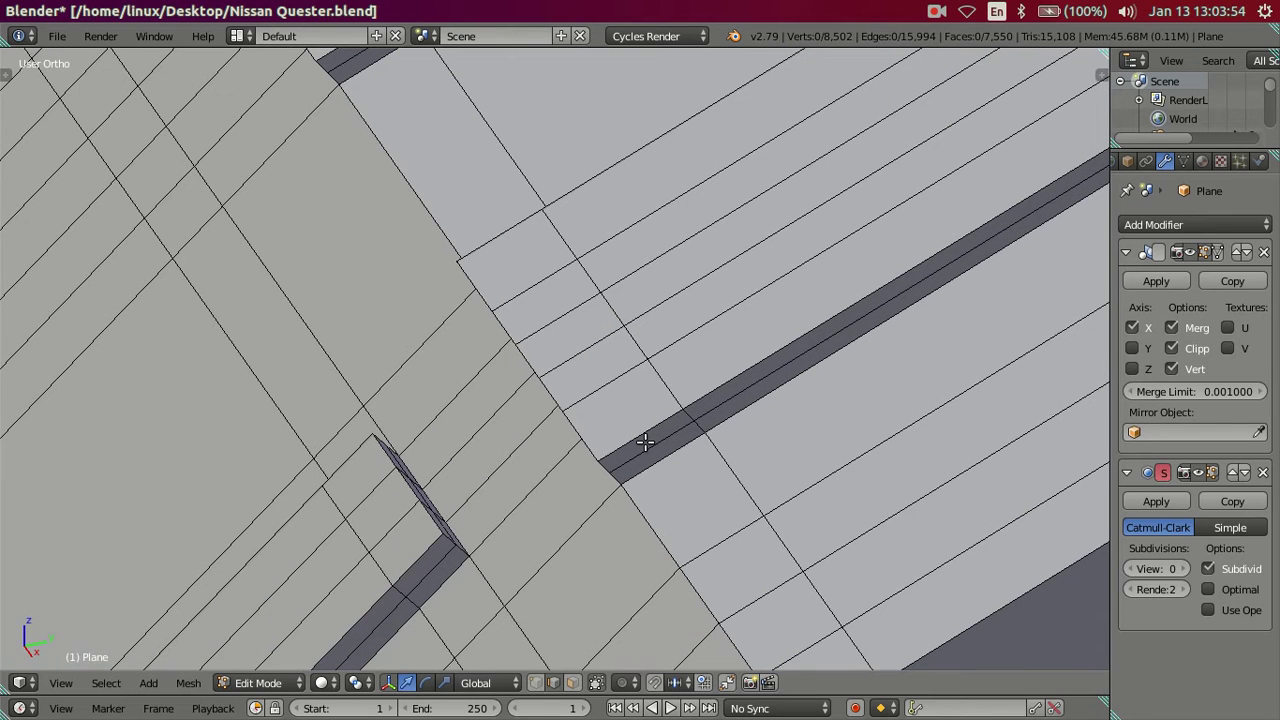
{"action": "right_click", "coordinate": [699, 438]}
{"action": "key", "text": "a"}
{"action": "scroll", "coordinate": [656, 475], "scroll_direction": "down", "scroll_amount": 2}
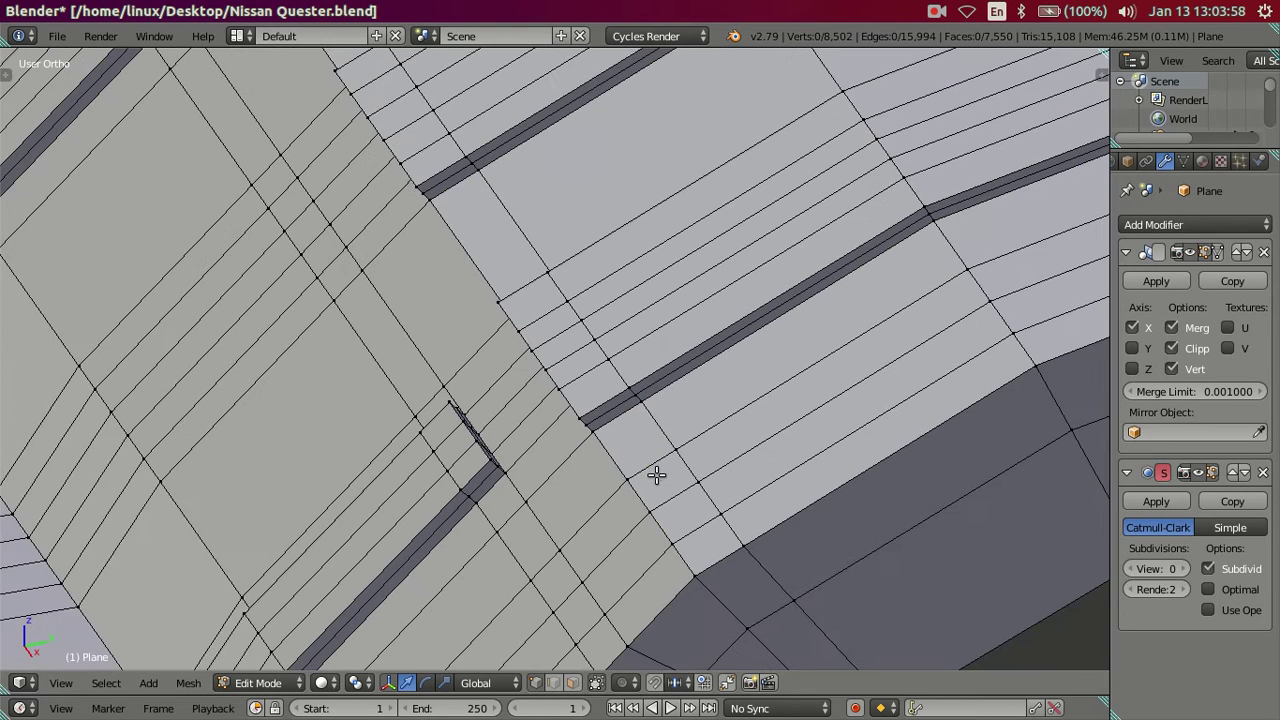
{"action": "right_click", "coordinate": [646, 404]}
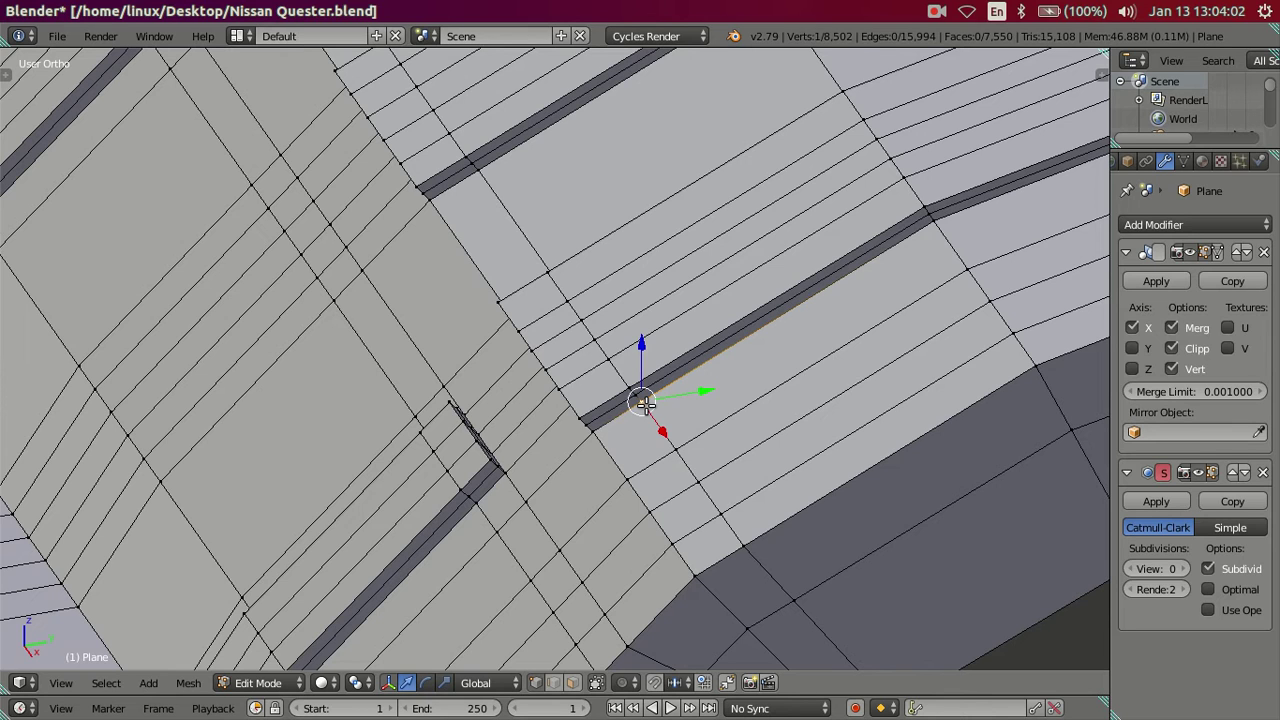
{"action": "right_click", "coordinate": [628, 475], "text": "shift"}
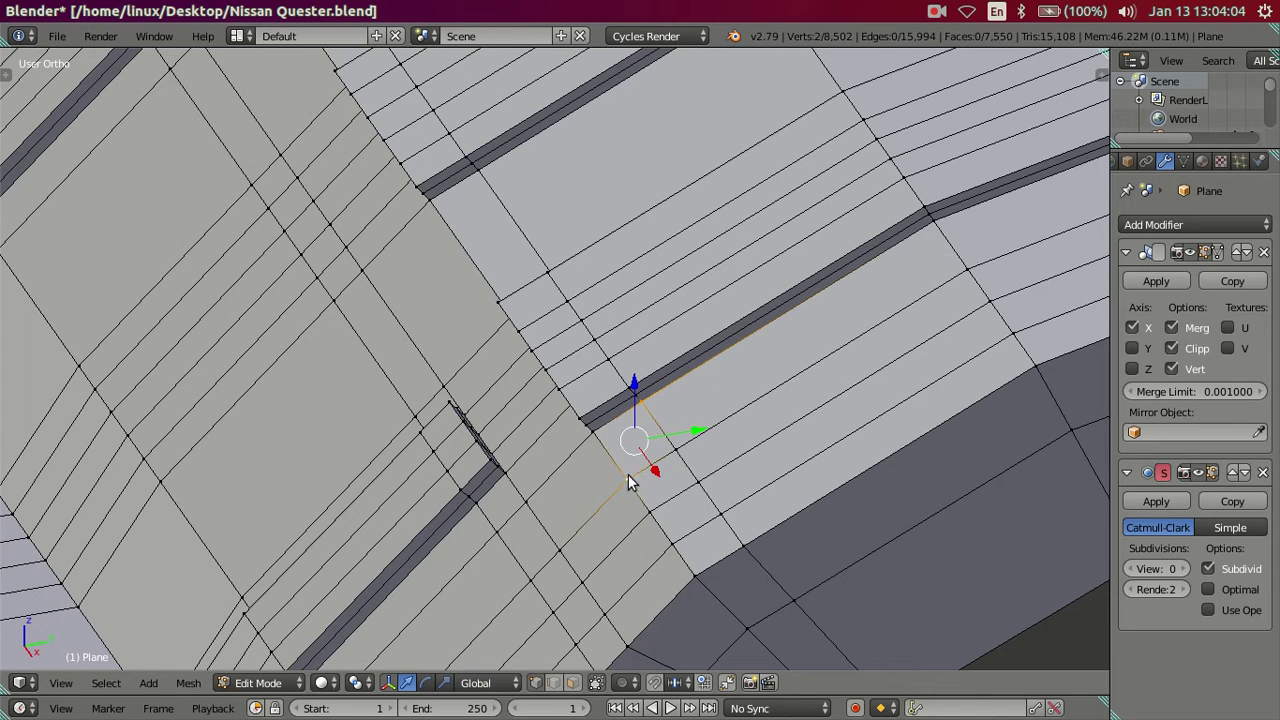
{"action": "key", "text": "Tab"}
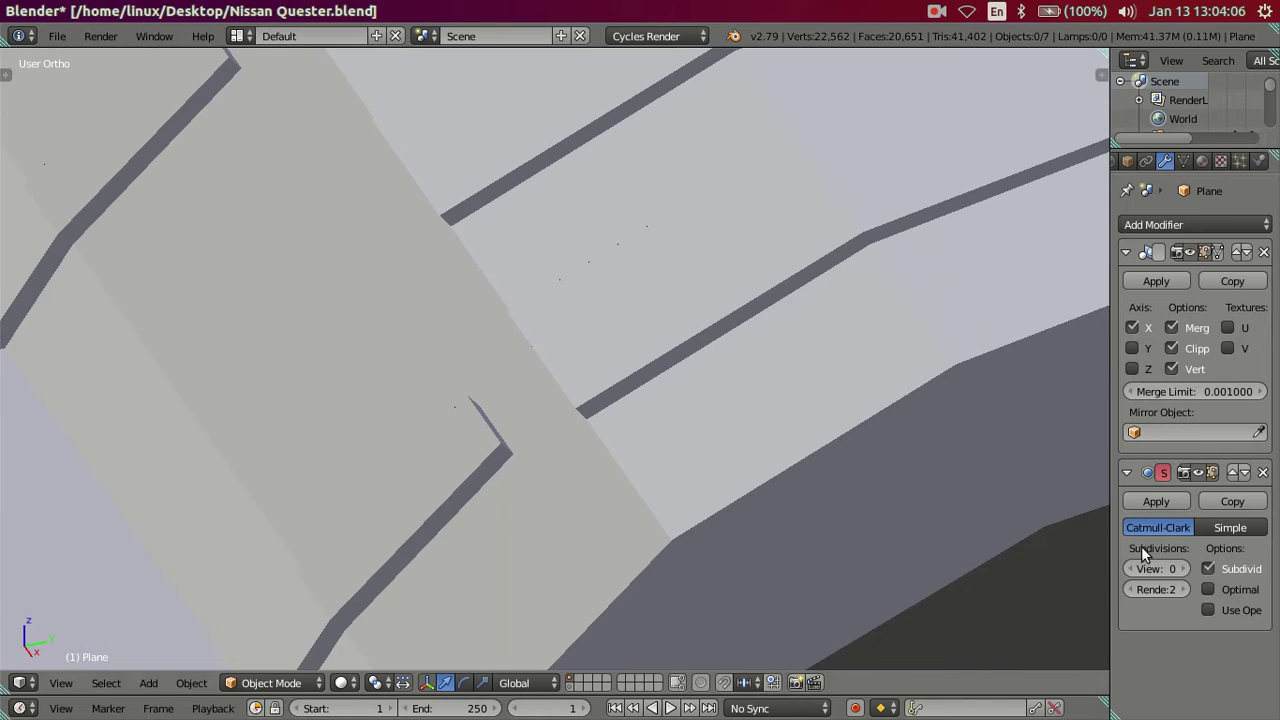
Drop the viewport subdivision level to 0 and enter Edit Mode on the mudguard
{"action": "left_click", "coordinate": [1182, 569]}
{"action": "left_click", "coordinate": [1182, 569]}
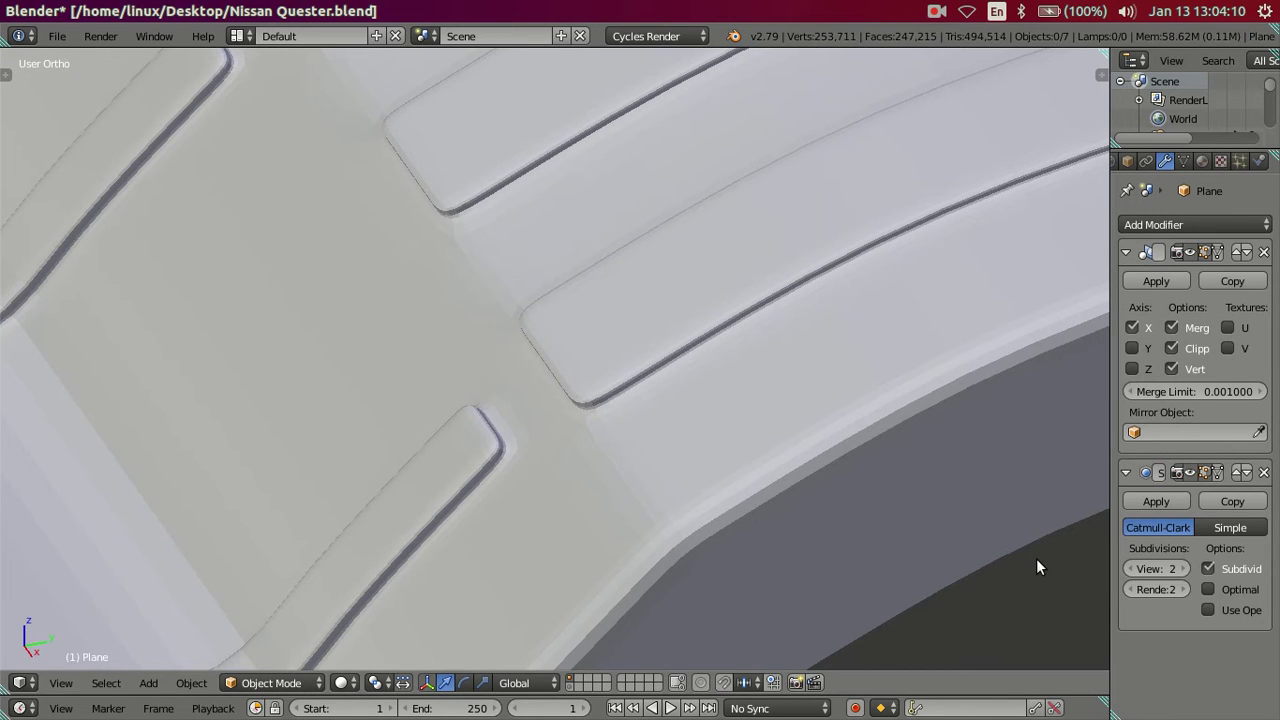
{"action": "left_click", "coordinate": [1129, 569]}
{"action": "left_click", "coordinate": [1129, 569]}
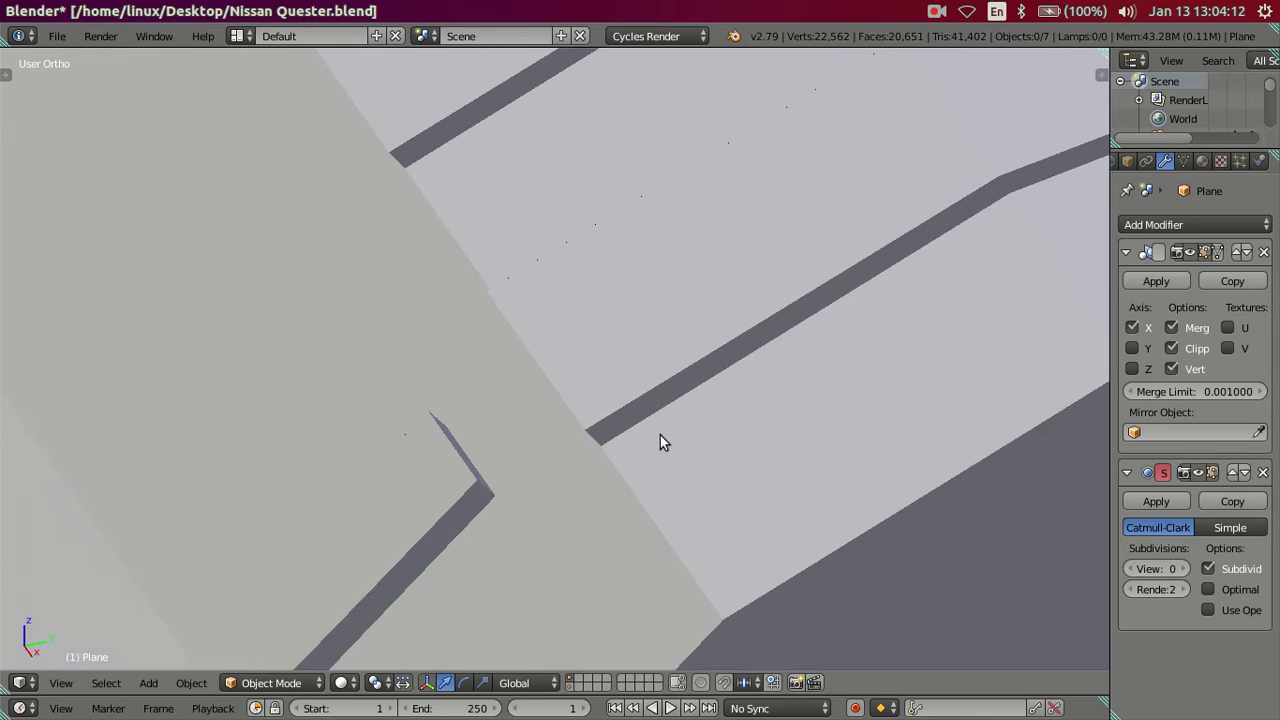
{"action": "key", "text": "Tab"}
Merge two vertex pairs at the groove end, the second onto the last-selected vertex
{"action": "right_click", "coordinate": [668, 487]}
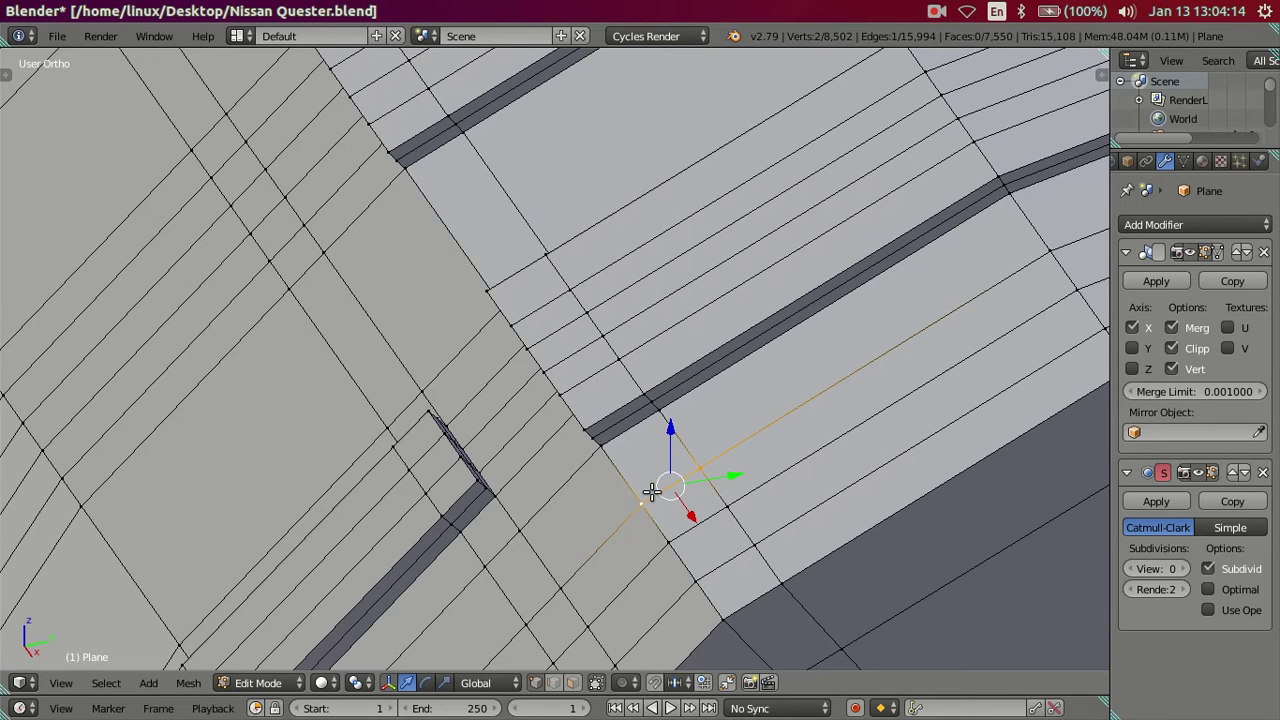
{"action": "key", "text": "alt+m"}
{"action": "left_click", "coordinate": [651, 494]}
{"action": "key", "text": "a"}
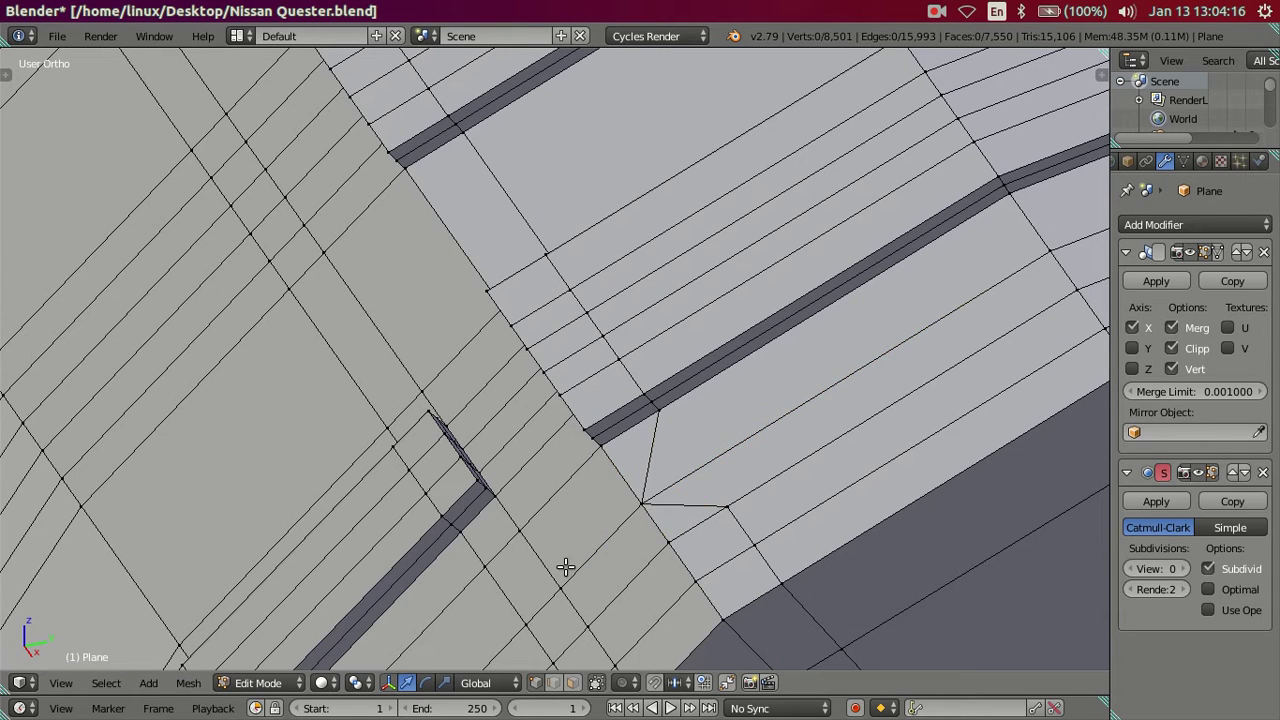
{"action": "middle_click_drag", "start_coordinate": [566, 566], "coordinate": [566, 447], "text": "shift"}
{"action": "right_click", "coordinate": [550, 474]}
{"action": "right_click", "coordinate": [580, 450], "text": "shift"}
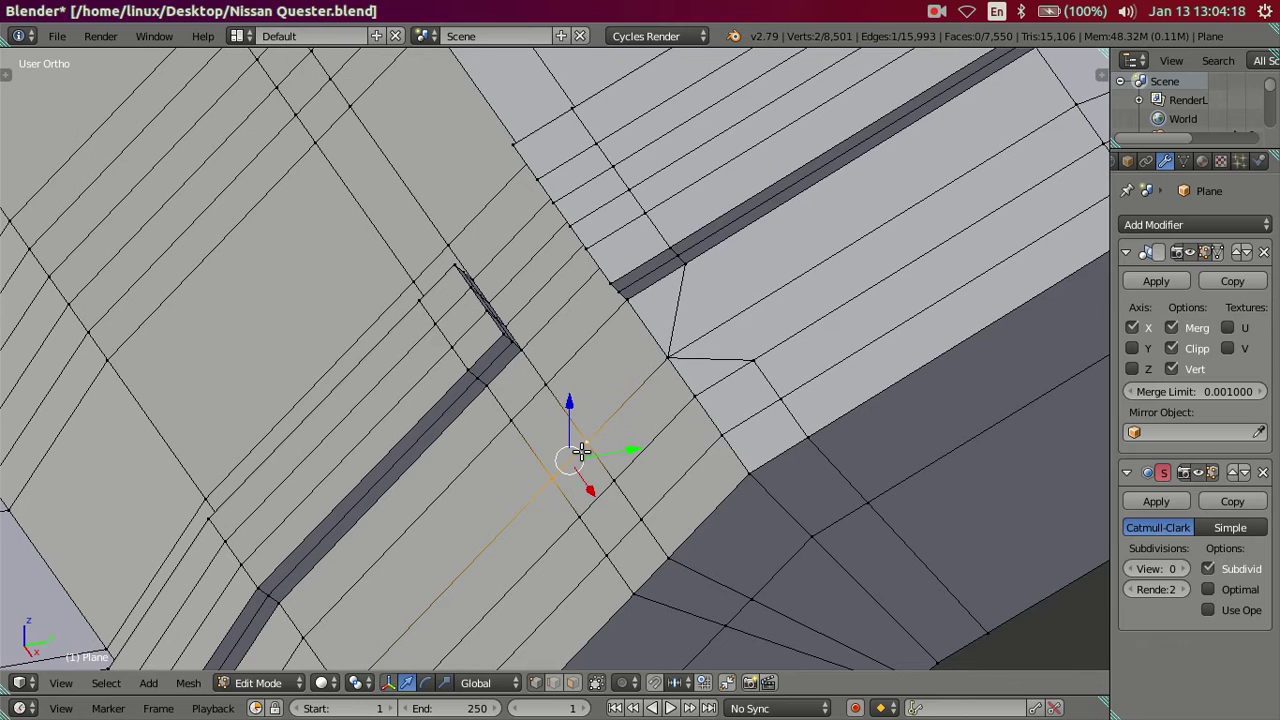
{"action": "key", "text": "alt+m"}
{"action": "left_click", "coordinate": [587, 453]}
Dissolve two extra edge loops near the groove end
{"action": "right_click", "coordinate": [767, 440], "text": "alt"}
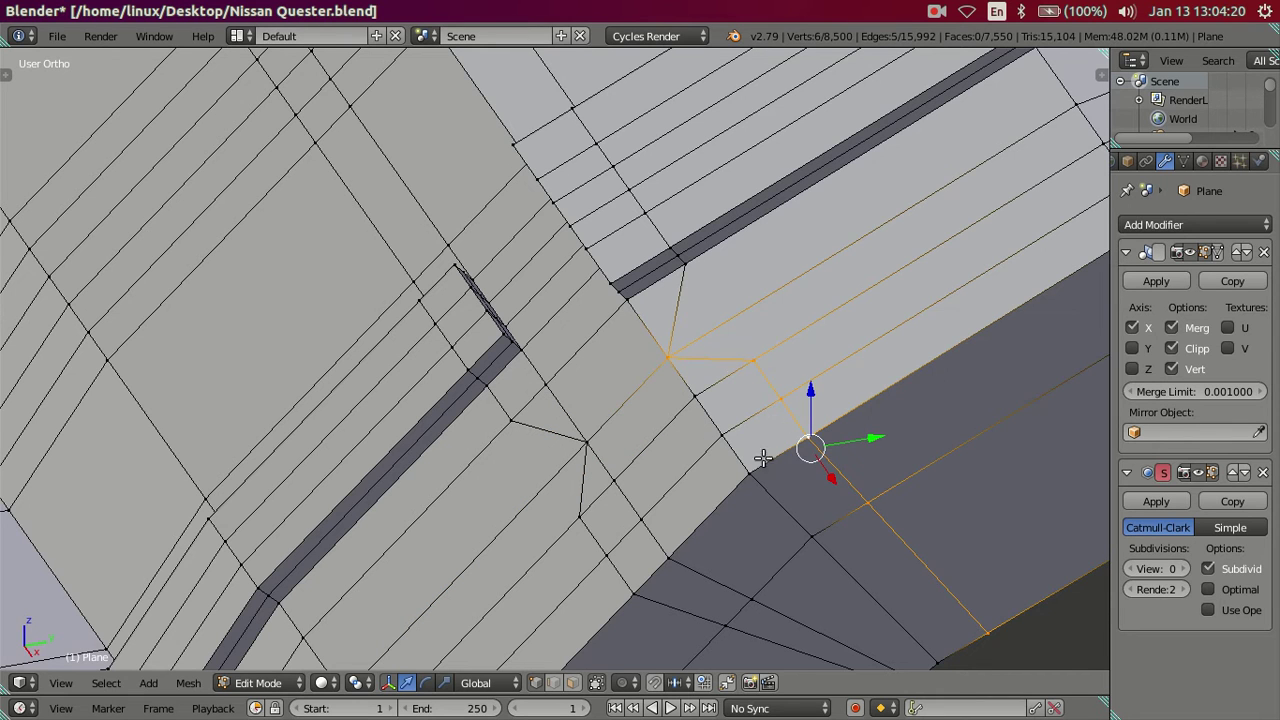
{"action": "key", "text": "x"}
{"action": "key", "text": "a"}
{"action": "right_click", "coordinate": [857, 486], "text": "alt"}
{"action": "key", "text": "x"}
{"action": "left_click", "coordinate": [932, 478]}
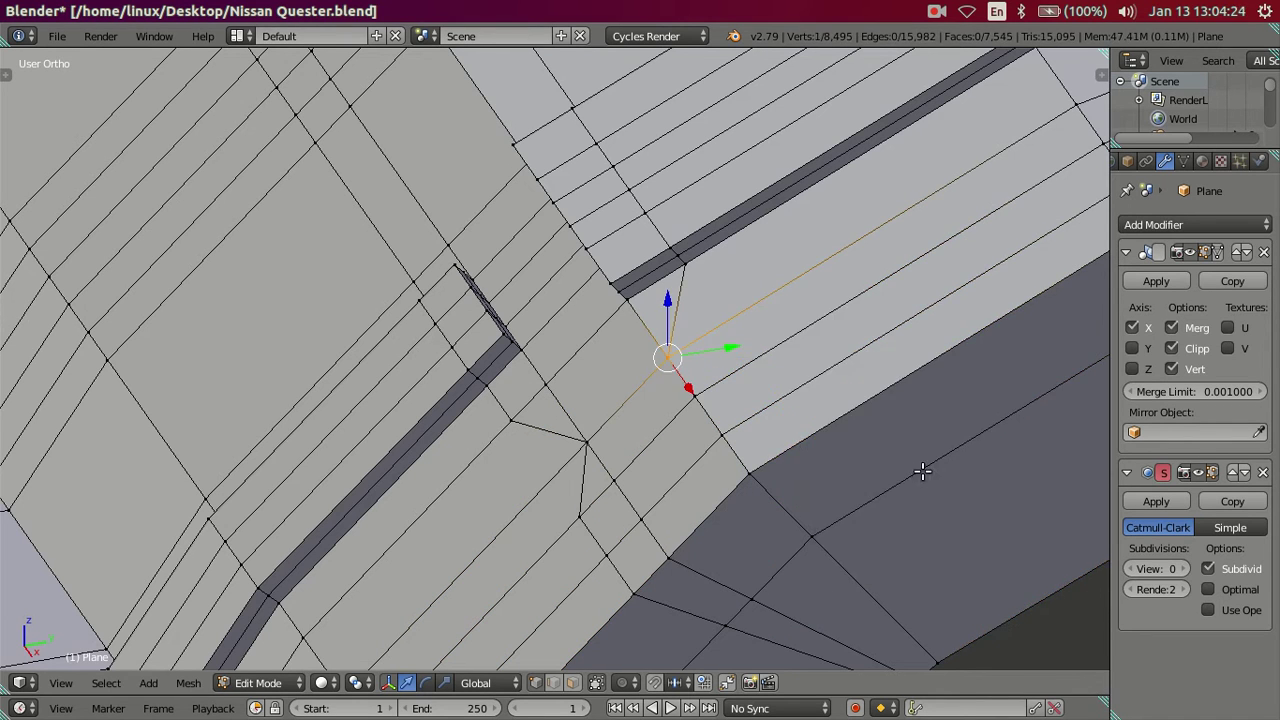
{"action": "right_click", "coordinate": [690, 598], "text": "alt"}
{"action": "key", "text": "x"}
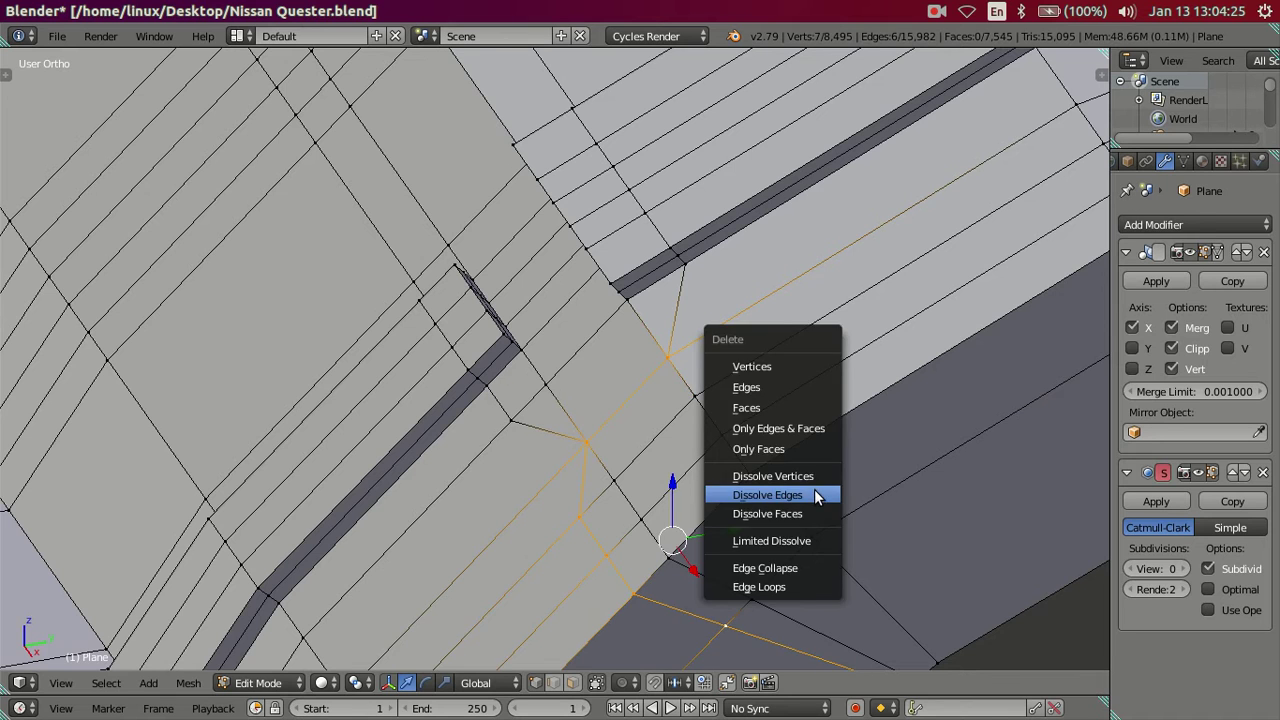
{"action": "left_click", "coordinate": [815, 497]}
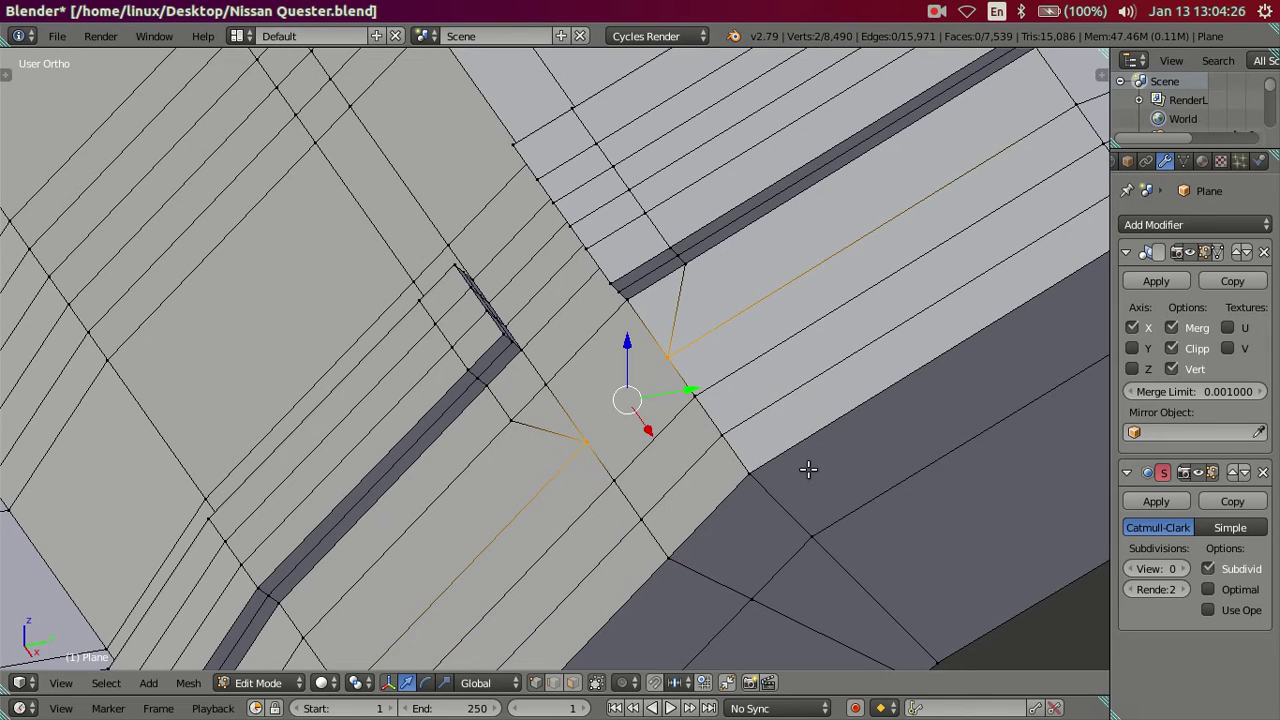
Check the result in Object Mode at subdivision levels 1 and 2, then return to 0
{"action": "key", "text": "Tab"}
{"action": "scroll", "coordinate": [808, 466], "scroll_direction": "down", "scroll_amount": 3}
{"action": "key", "text": "Tab"}
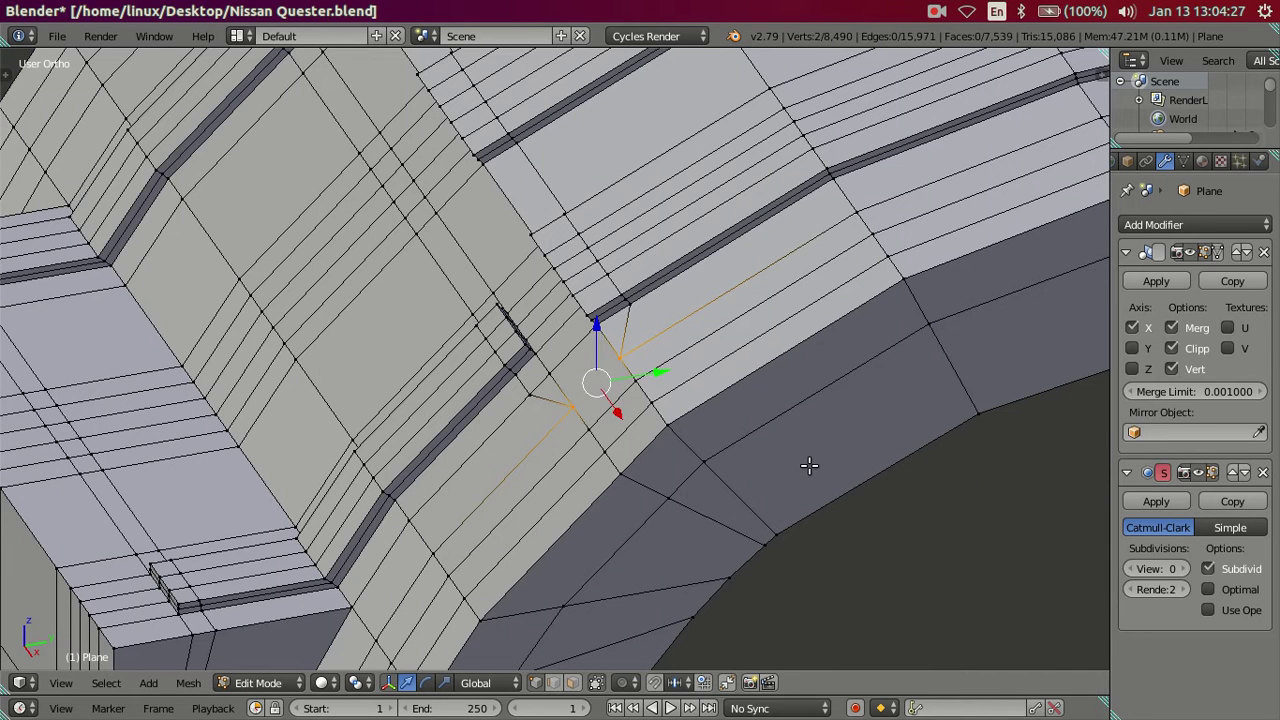
{"action": "key", "text": "a"}
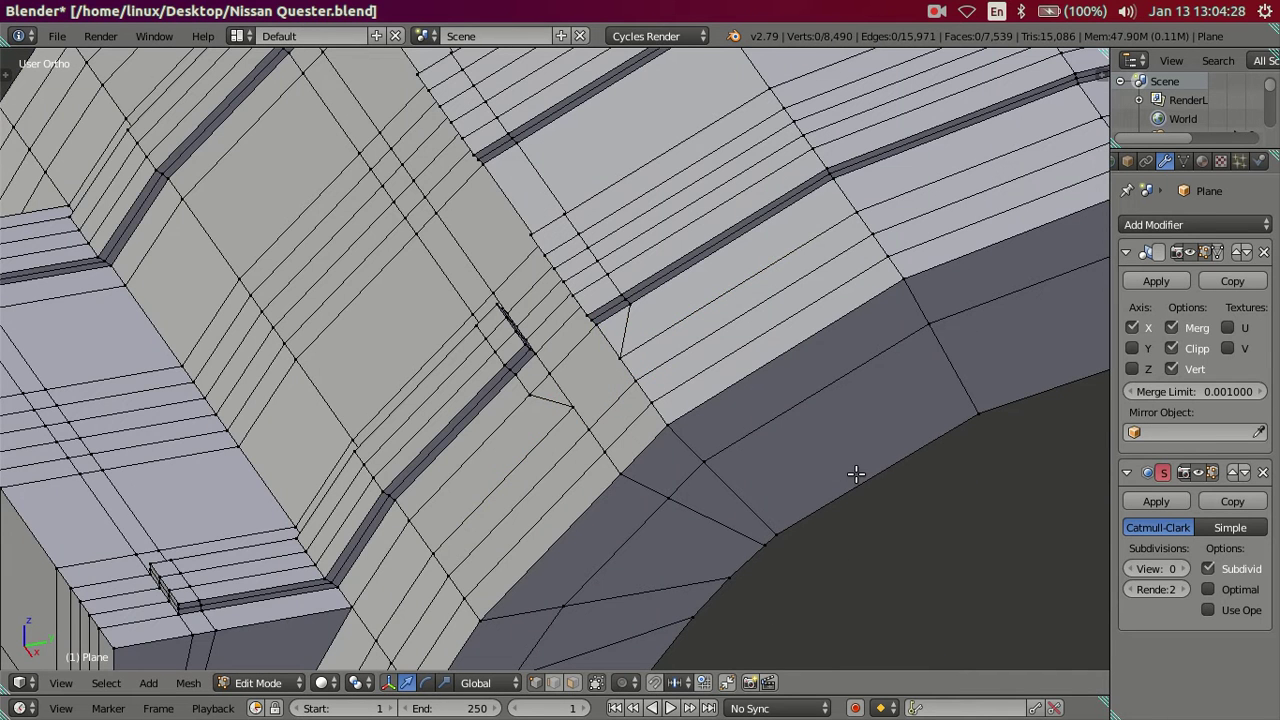
{"action": "key", "text": "Tab"}
{"action": "left_click", "coordinate": [1183, 568]}
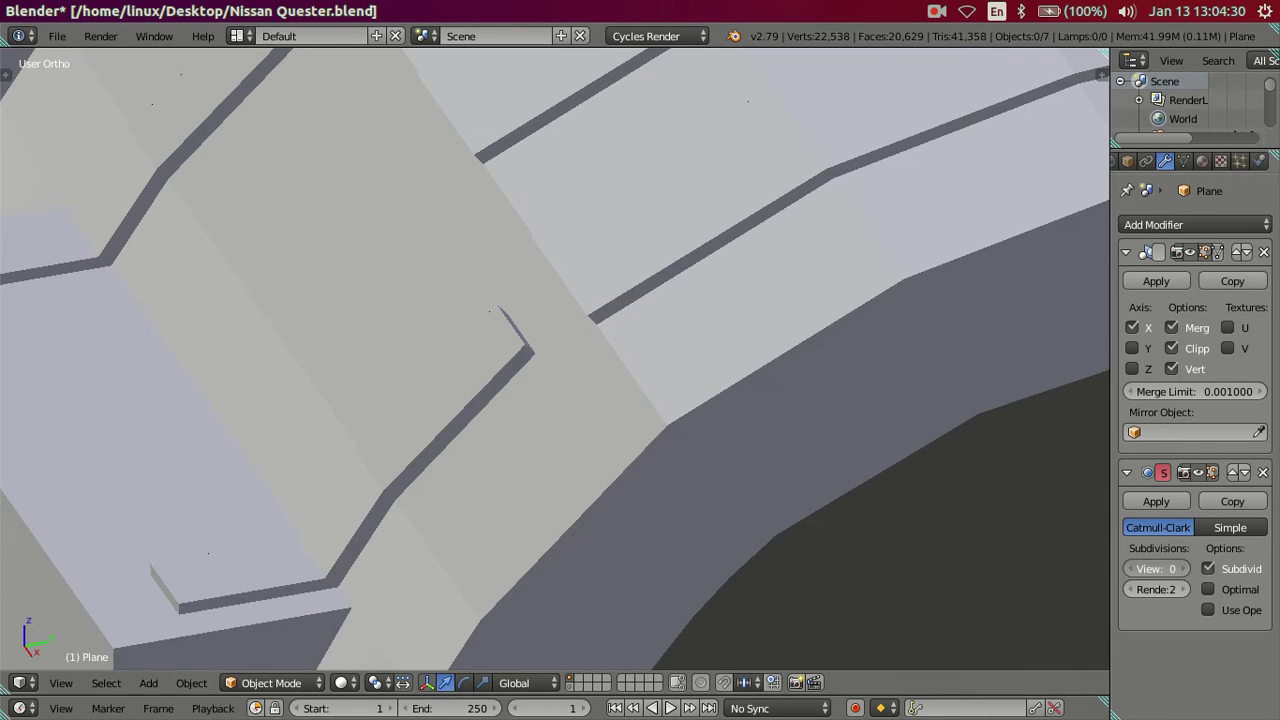
{"action": "scroll", "coordinate": [673, 397], "scroll_direction": "down", "scroll_amount": 3}
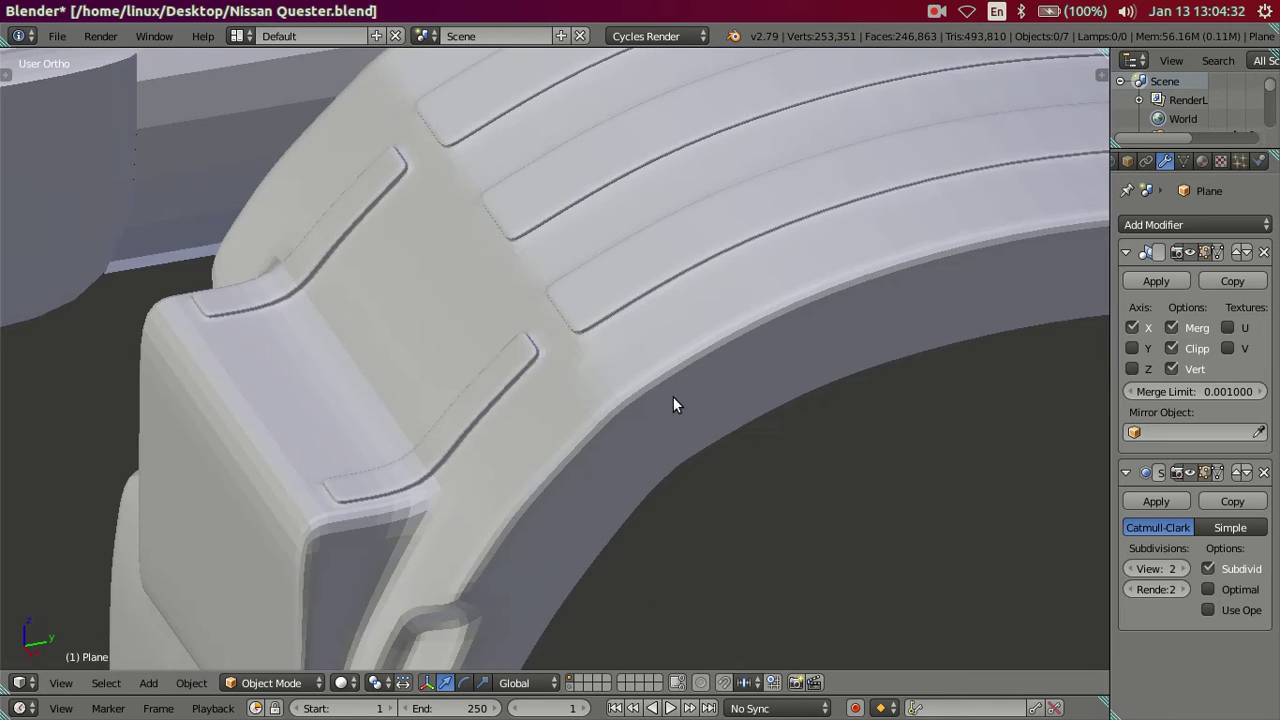
{"action": "key", "text": "ctrl+2"}
{"action": "scroll", "coordinate": [697, 411], "scroll_direction": "up", "scroll_amount": 1}
{"action": "scroll", "coordinate": [710, 411], "scroll_direction": "up", "scroll_amount": 1}
{"action": "scroll", "coordinate": [705, 408], "scroll_direction": "down", "scroll_amount": 1}
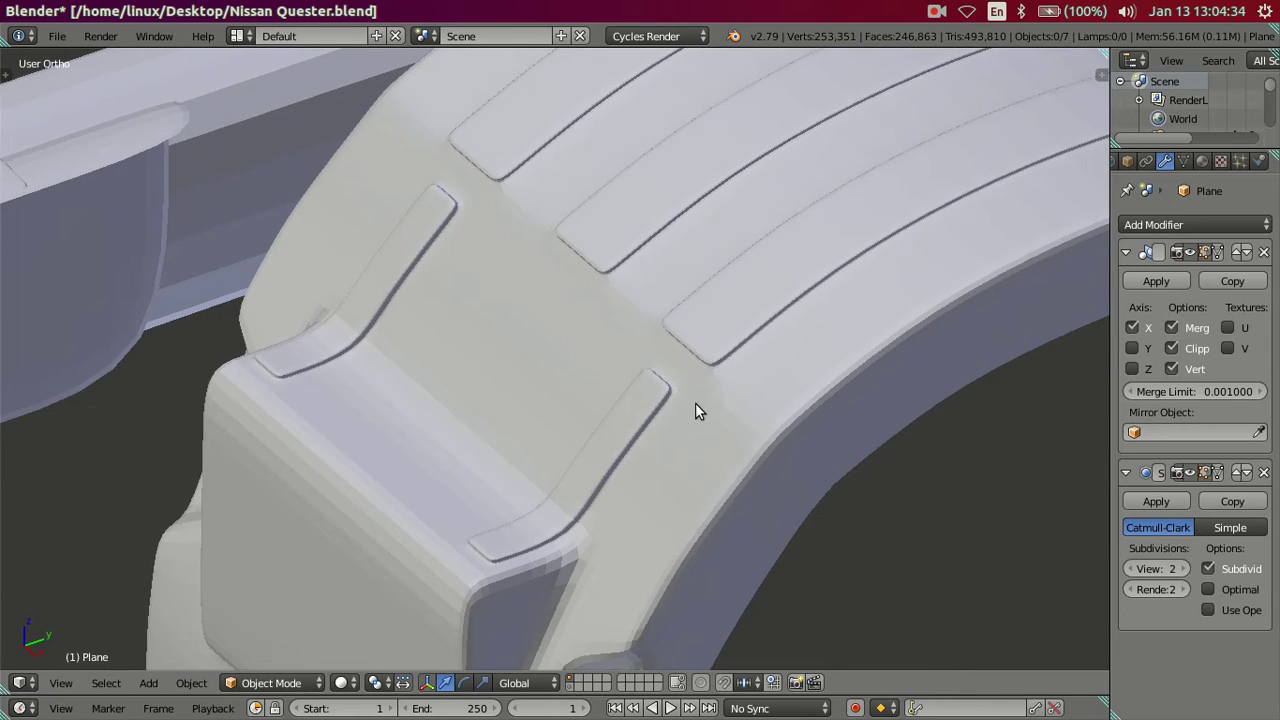
{"action": "scroll", "coordinate": [692, 400], "scroll_direction": "down", "scroll_amount": 1}
{"action": "scroll", "coordinate": [684, 382], "scroll_direction": "up", "scroll_amount": 3}
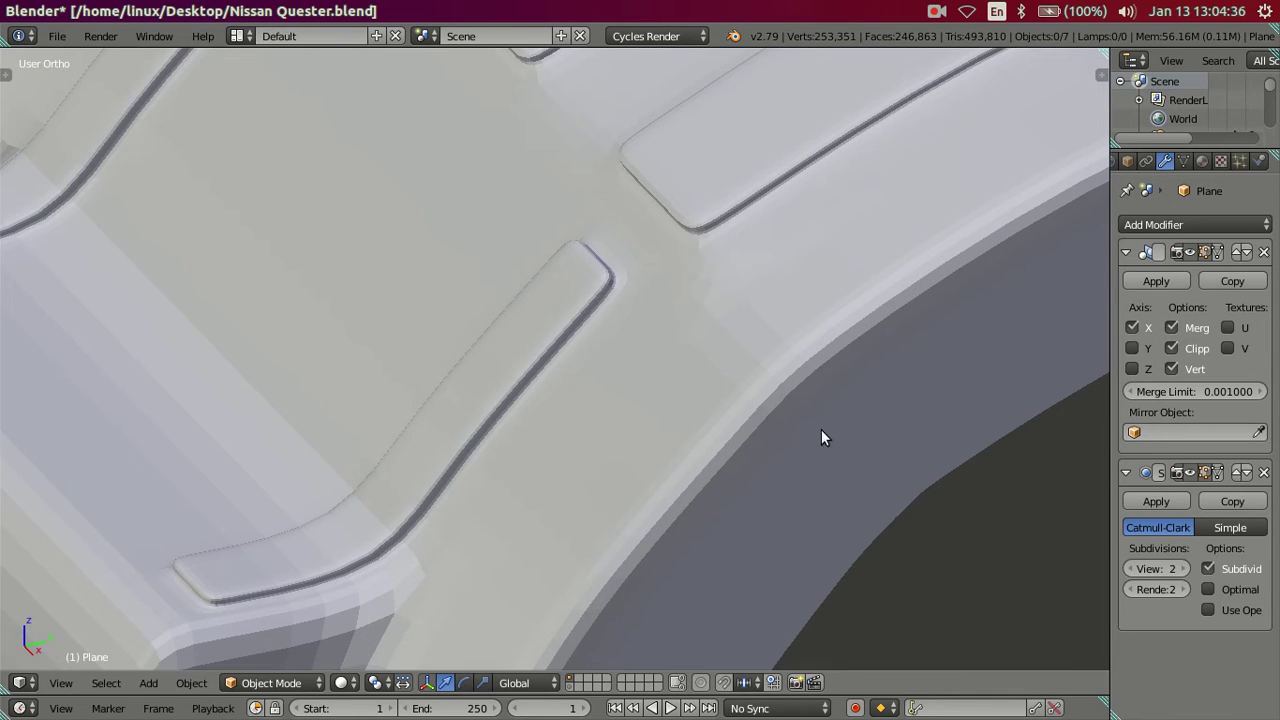
{"action": "key", "text": "ctrl+0"}
{"action": "scroll", "coordinate": [741, 264], "scroll_direction": "up", "scroll_amount": 3}
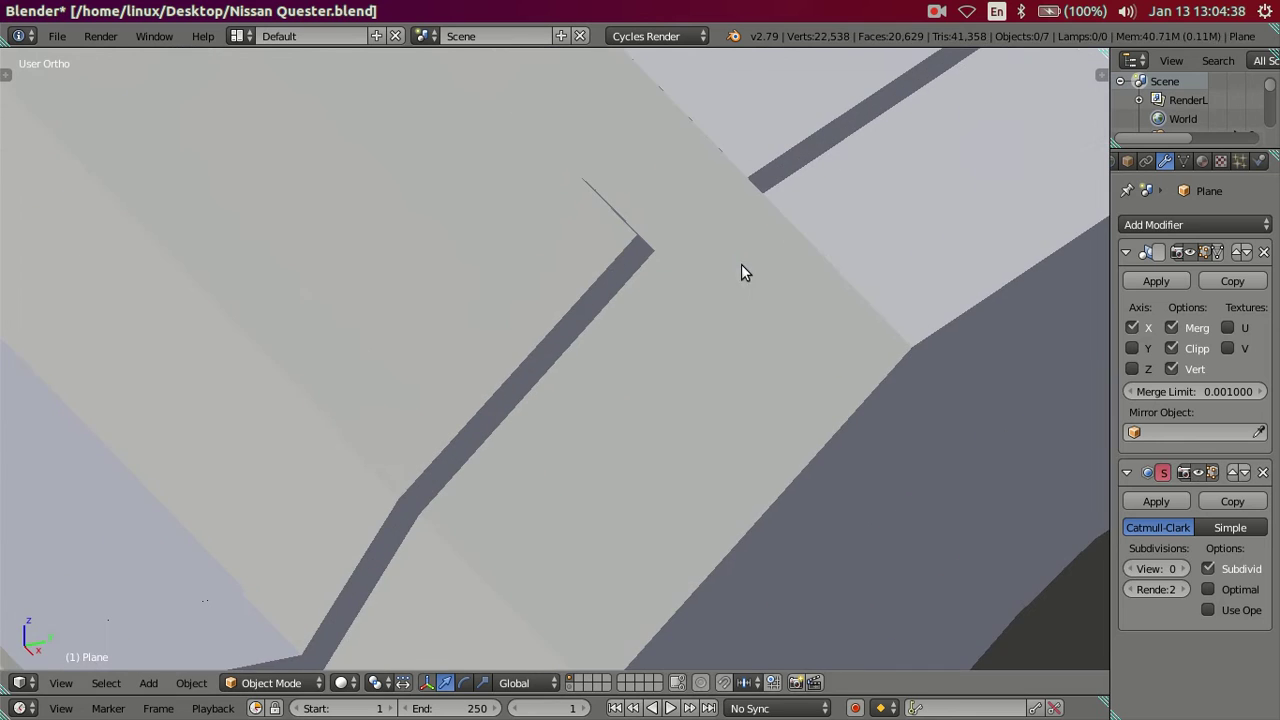
Merge the two corner vertices of the groove strip
{"action": "key", "text": "Tab"}
{"action": "scroll", "coordinate": [766, 245], "scroll_direction": "up", "scroll_amount": 2}
{"action": "scroll", "coordinate": [726, 263], "scroll_direction": "up", "scroll_amount": 1}
{"action": "right_click", "coordinate": [737, 240]}
{"action": "right_click", "coordinate": [834, 181]}
{"action": "right_click", "coordinate": [737, 248], "text": "shift"}
{"action": "key", "text": "alt+m"}
{"action": "left_click", "coordinate": [737, 250]}
Merge two lower vertex pairs, each onto its last-selected vertex
{"action": "right_click", "coordinate": [541, 458]}
{"action": "right_click", "coordinate": [588, 412], "text": "shift"}
{"action": "key", "text": "alt+m"}
{"action": "left_click", "coordinate": [588, 418]}
{"action": "right_click", "coordinate": [491, 404]}
{"action": "right_click", "coordinate": [537, 350], "text": "shift"}
{"action": "key", "text": "alt+m"}
{"action": "left_click", "coordinate": [543, 352]}
Return to Object Mode and raise viewport subdivision to 2 to view the smoothed grooves
{"action": "scroll", "coordinate": [543, 350], "scroll_direction": "down", "scroll_amount": 1}
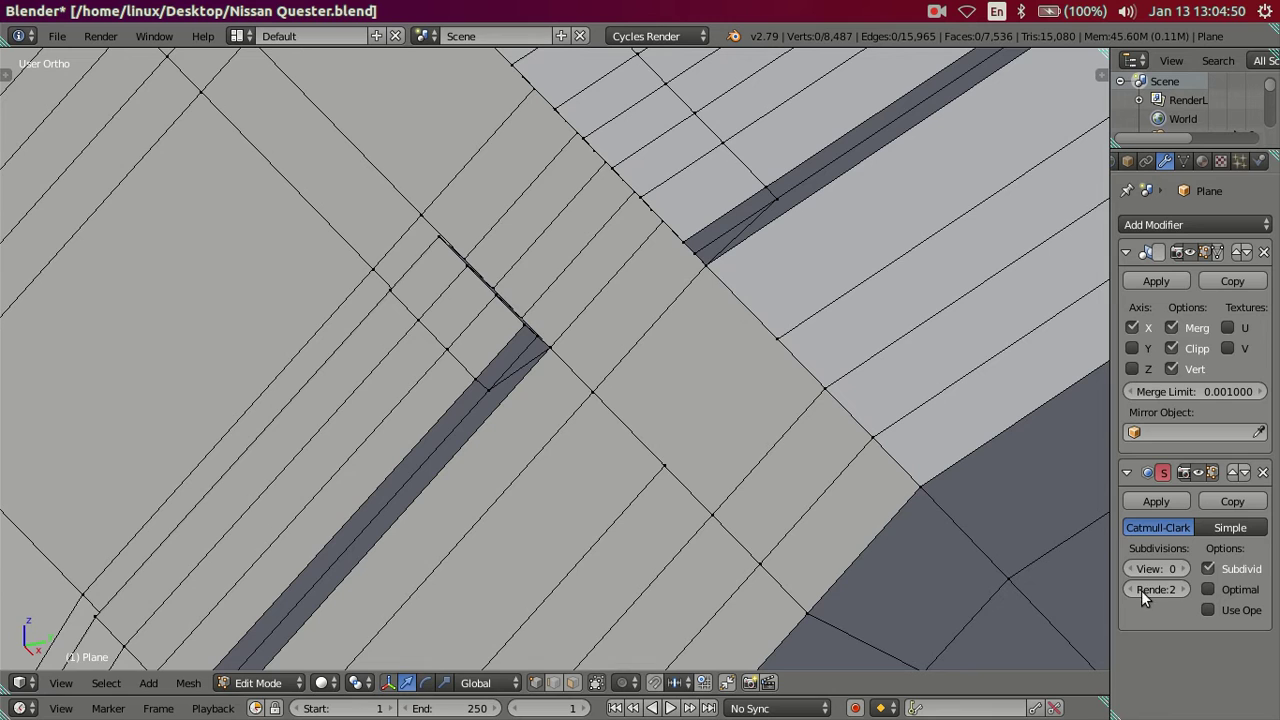
{"action": "key", "text": "Tab"}
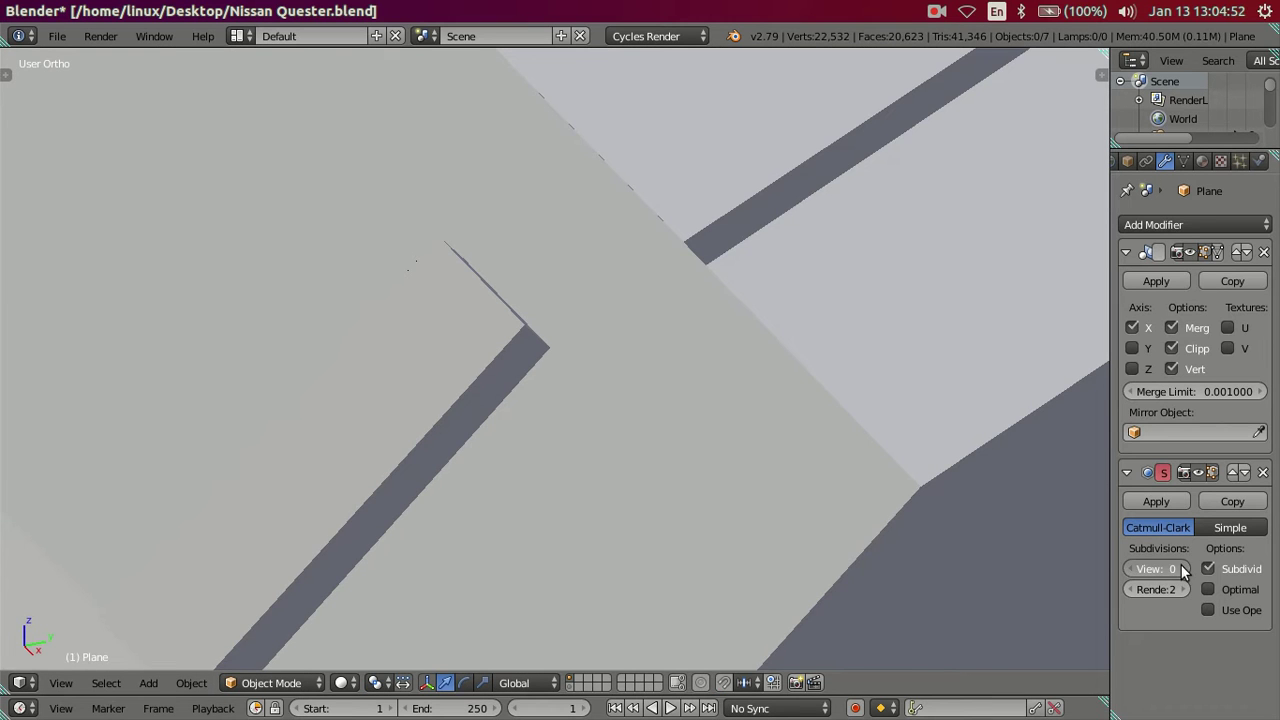
{"action": "left_click", "coordinate": [1183, 569]}
{"action": "key", "text": "ctrl+2"}
{"action": "scroll", "coordinate": [469, 311], "scroll_direction": "down", "scroll_amount": 2}
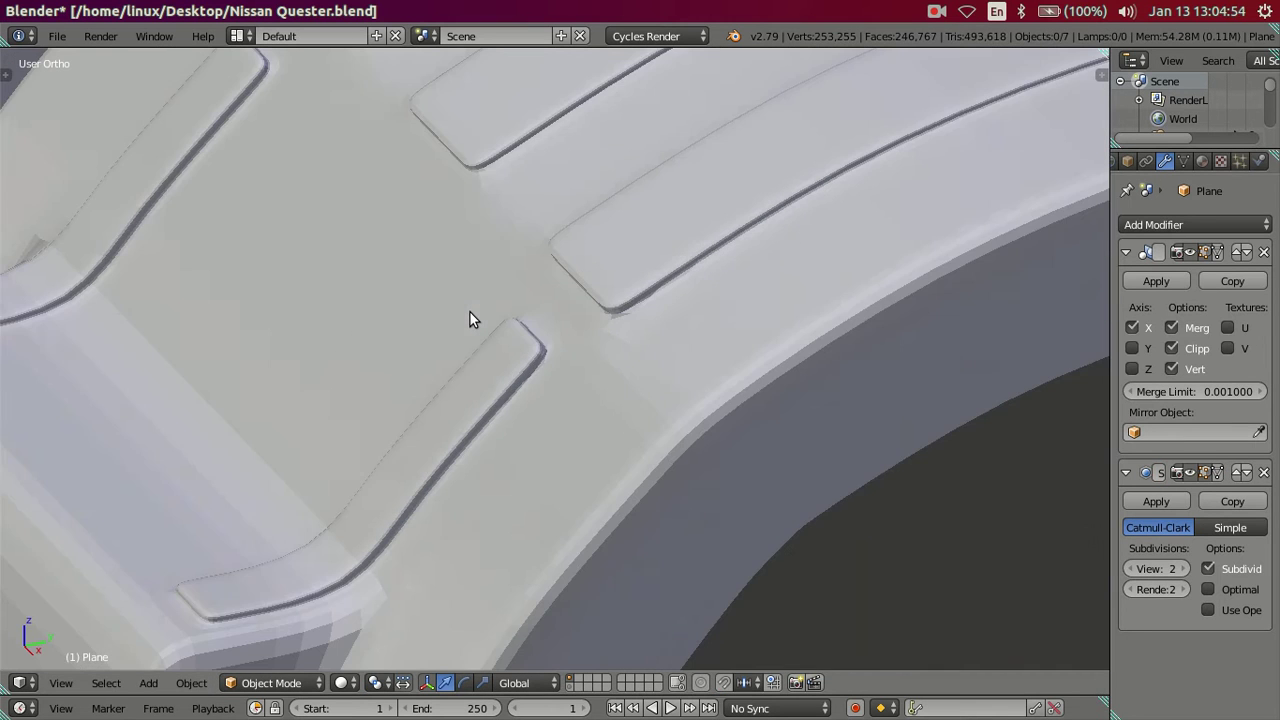
{"action": "scroll", "coordinate": [566, 308], "scroll_direction": "up", "scroll_amount": 2}
{"action": "scroll", "coordinate": [566, 308], "scroll_direction": "down", "scroll_amount": 1}
{"action": "scroll", "coordinate": [567, 309], "scroll_direction": "down", "scroll_amount": 1}
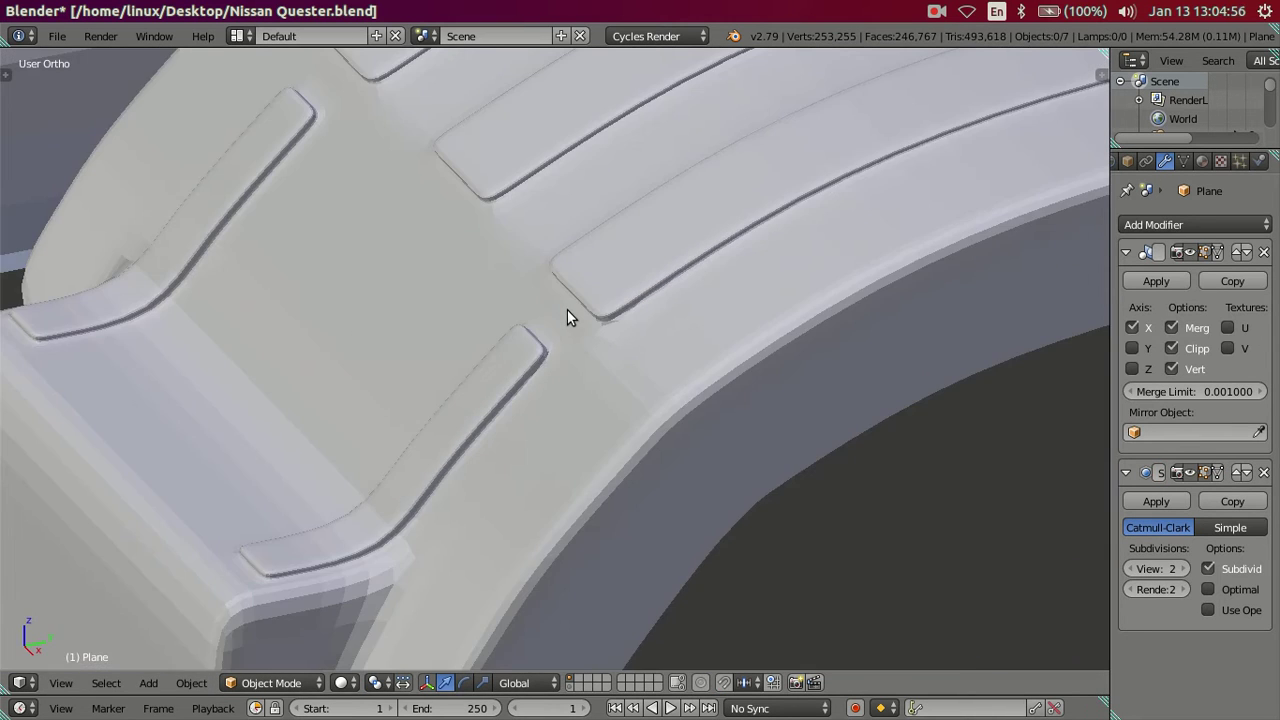
Connect the vertex pairs at the remaining groove end with new edges
{"action": "key", "text": "Tab"}
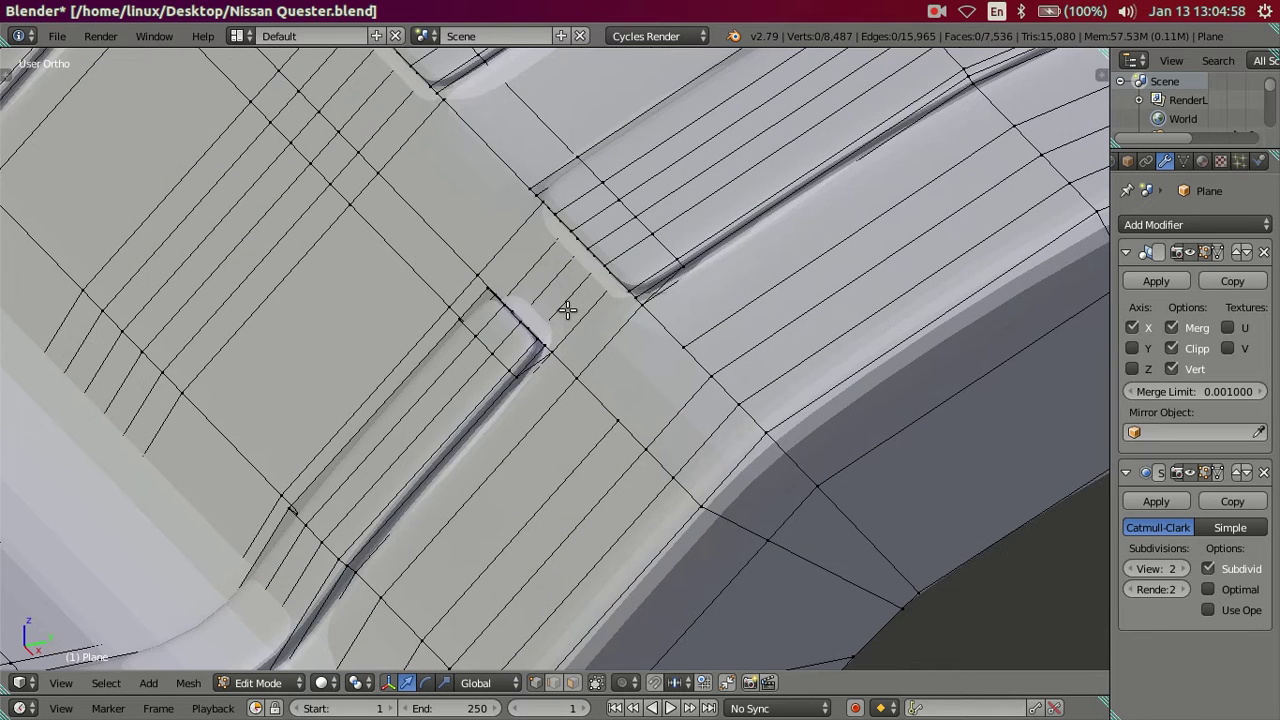
{"action": "right_click", "coordinate": [567, 310]}
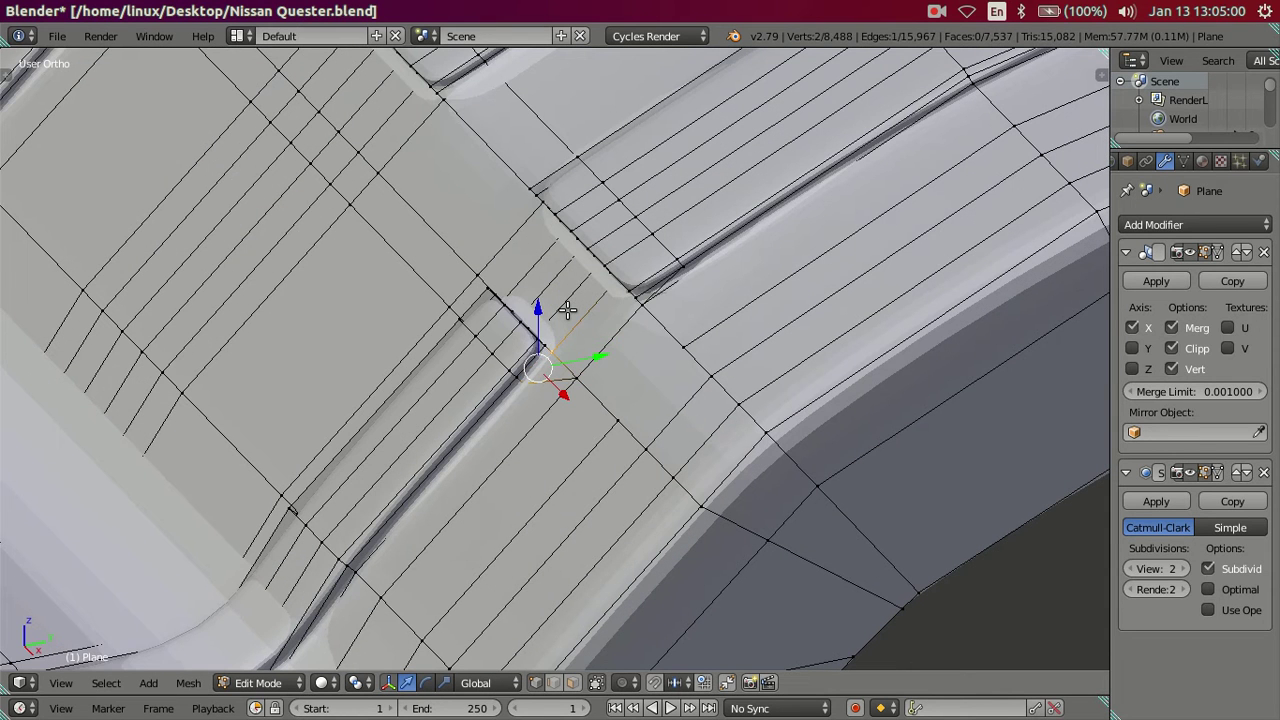
{"action": "key", "text": "k"}
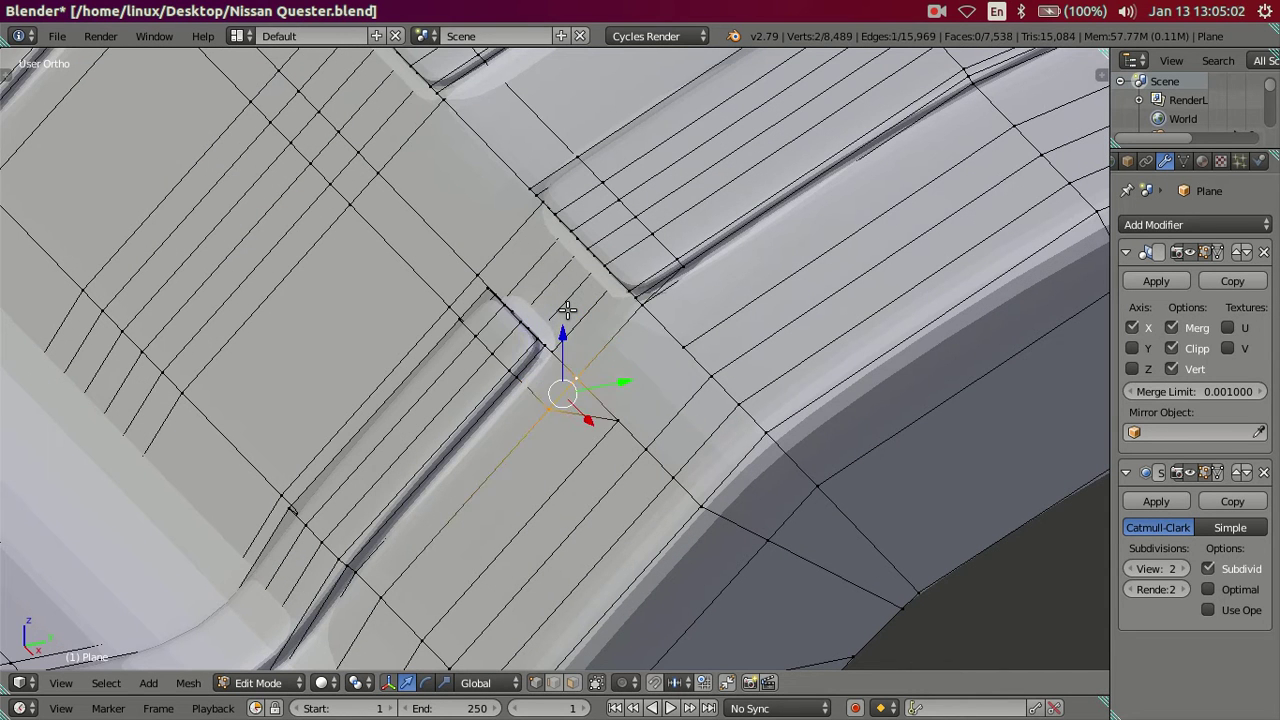
{"action": "key", "text": "Return"}
{"action": "key", "text": "Return"}
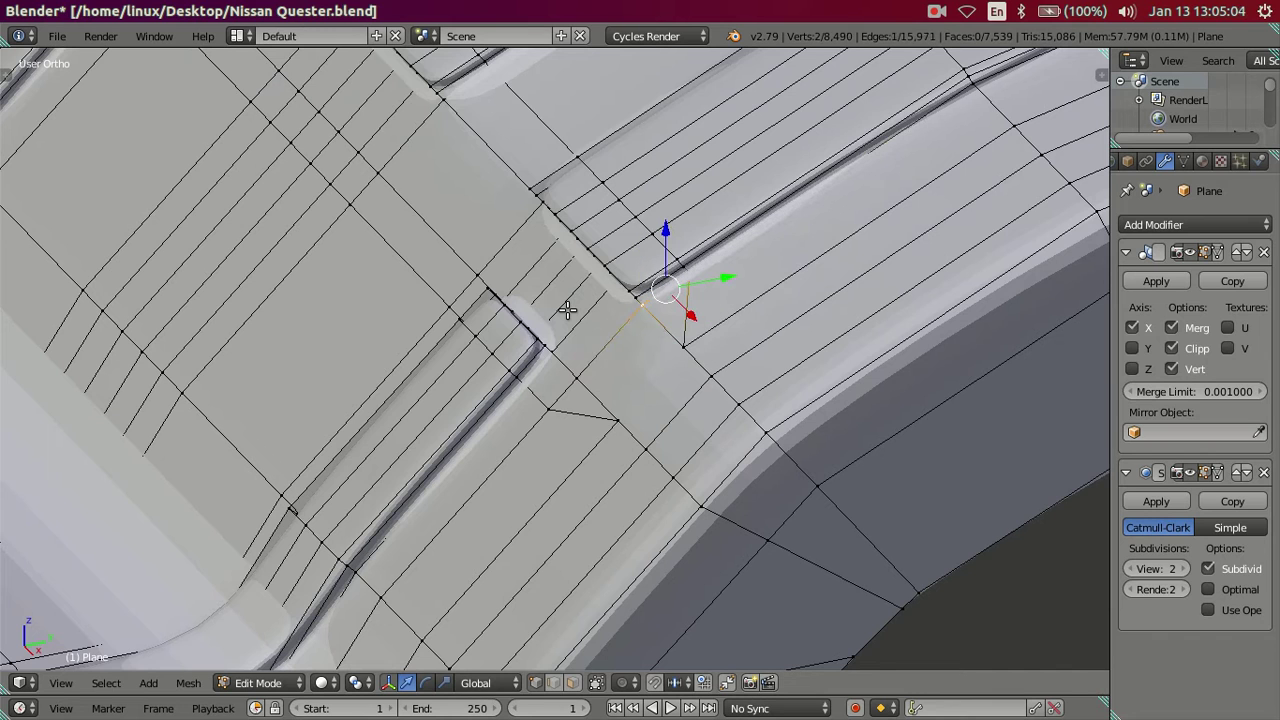
{"action": "key", "text": "a"}
Merge the short corner edge's two vertices into one at the last-selected point
{"action": "scroll", "coordinate": [539, 410], "scroll_direction": "up", "scroll_amount": 2}
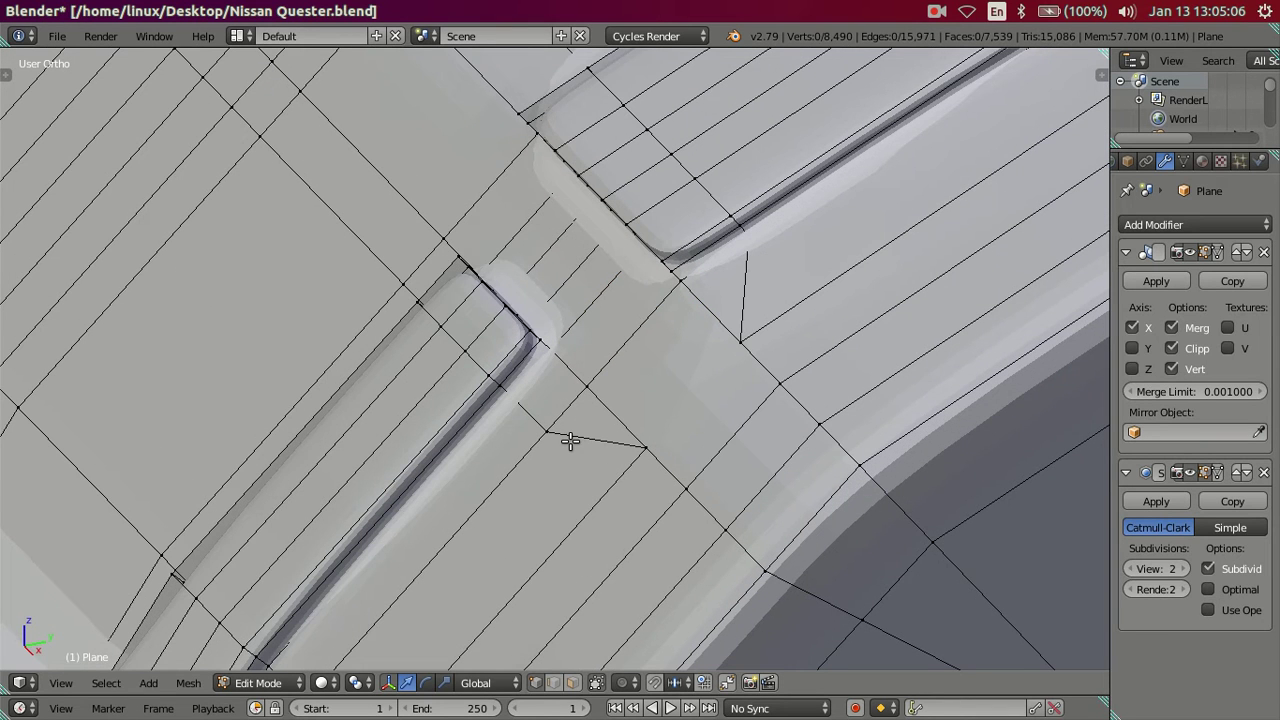
{"action": "right_click", "coordinate": [558, 427]}
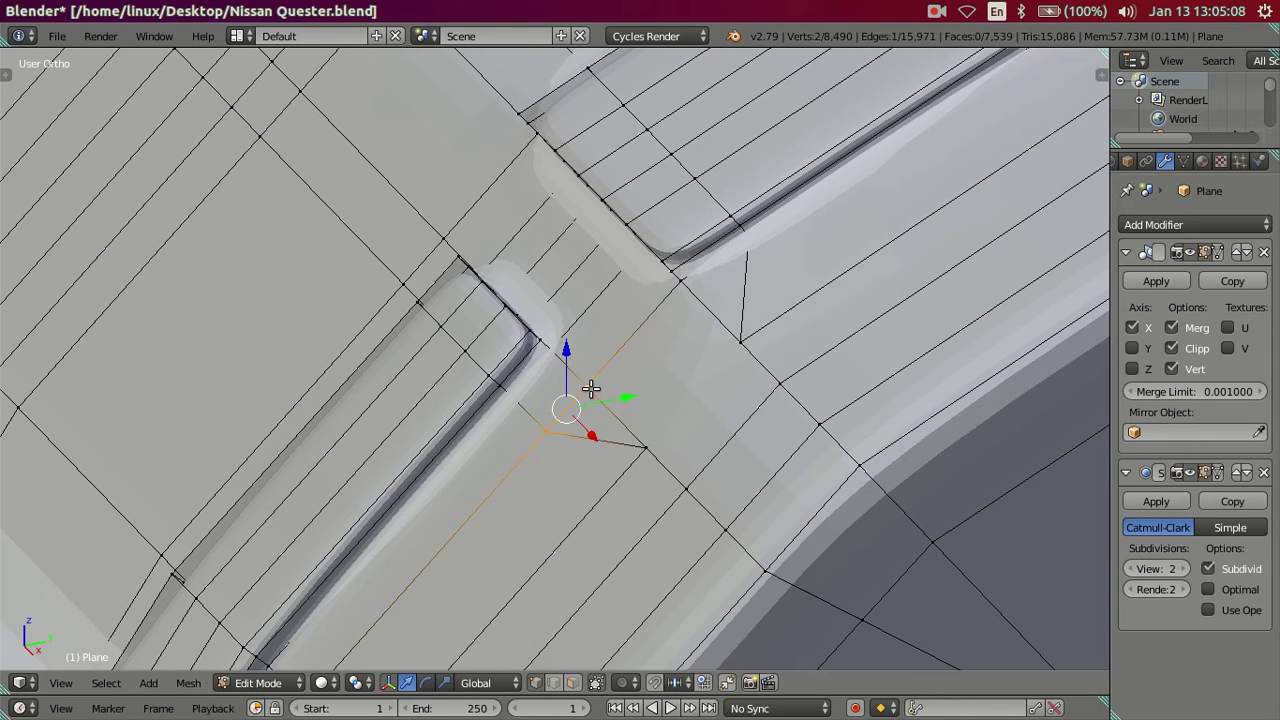
{"action": "key", "text": "alt+m"}
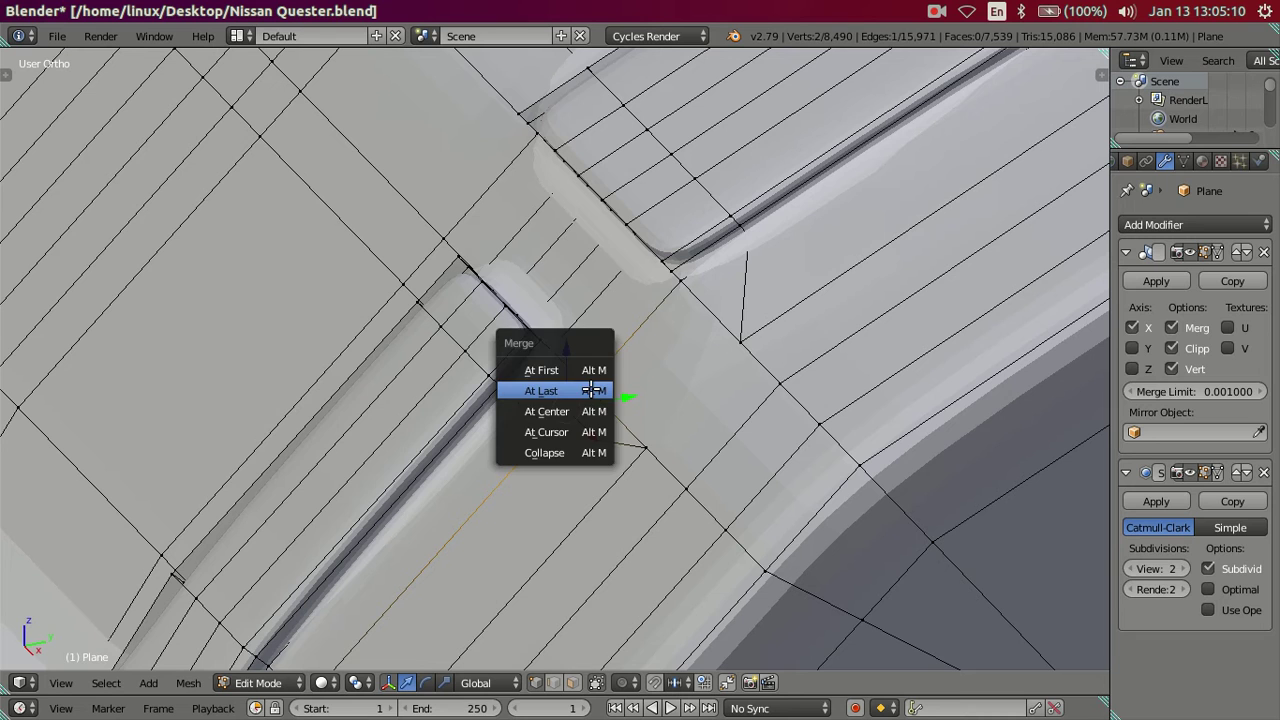
{"action": "left_click", "coordinate": [592, 390]}
{"action": "key", "text": "a"}
Return to Object Mode and orbit higher to inspect the smoothed fender
{"action": "scroll", "coordinate": [590, 350], "scroll_direction": "down", "scroll_amount": 2}
{"action": "scroll", "coordinate": [590, 344], "scroll_direction": "down", "scroll_amount": 1}
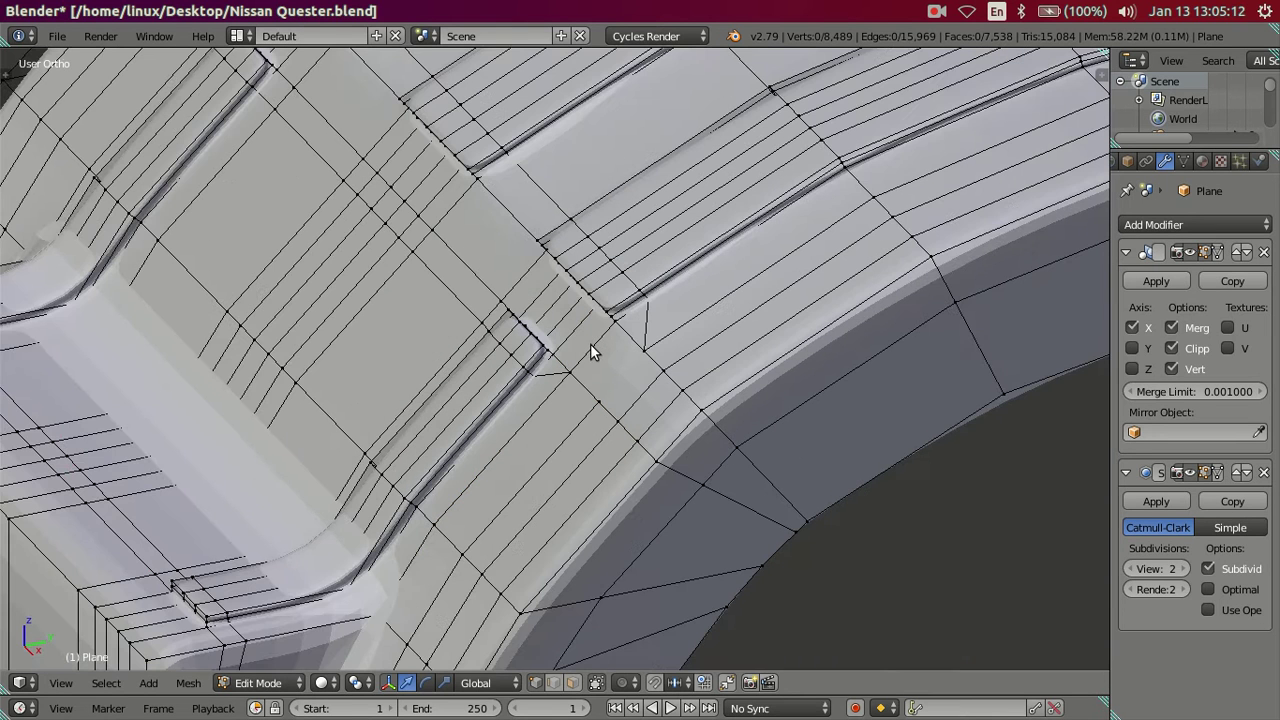
{"action": "key", "text": "Tab"}
{"action": "scroll", "coordinate": [594, 332], "scroll_direction": "down", "scroll_amount": 2}
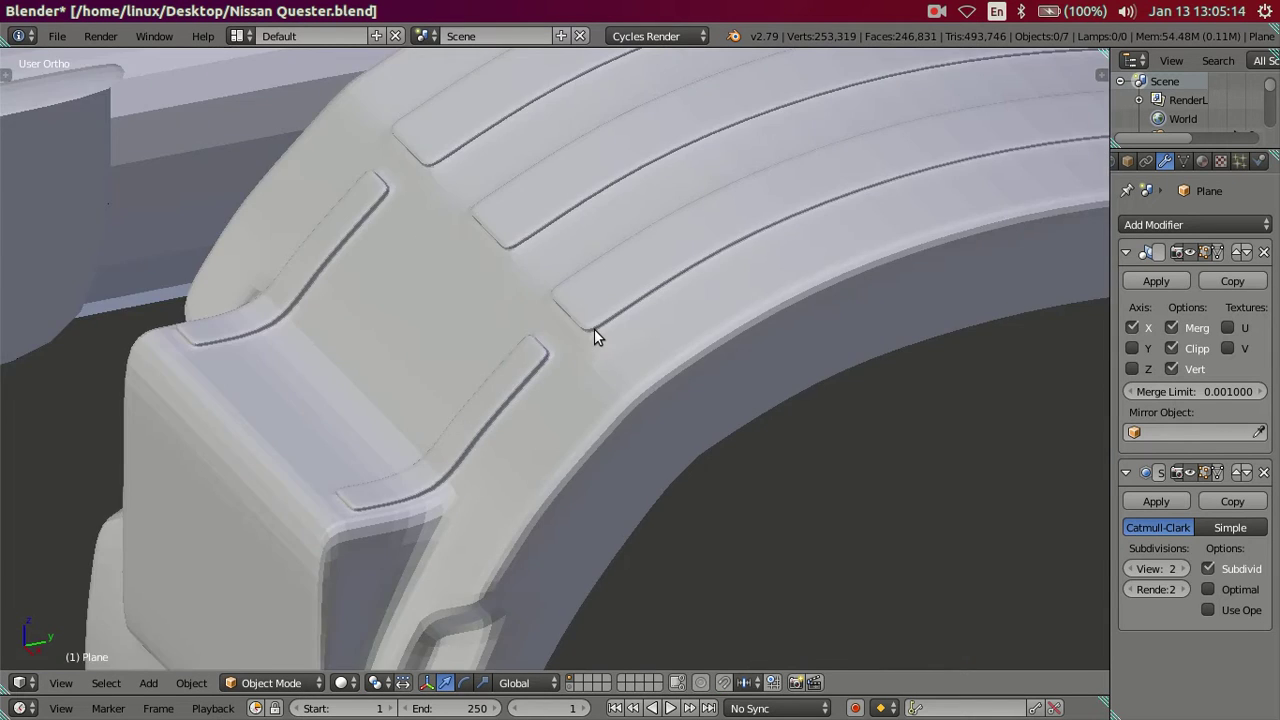
{"action": "scroll", "coordinate": [676, 338], "scroll_direction": "down", "scroll_amount": 2}
{"action": "mouse_move", "coordinate": [677, 333]}
{"action": "middle_mouse_down"}
{"action": "mouse_move", "coordinate": [726, 390]}
{"action": "mouse_move", "coordinate": [779, 390]}
{"action": "middle_mouse_up"}
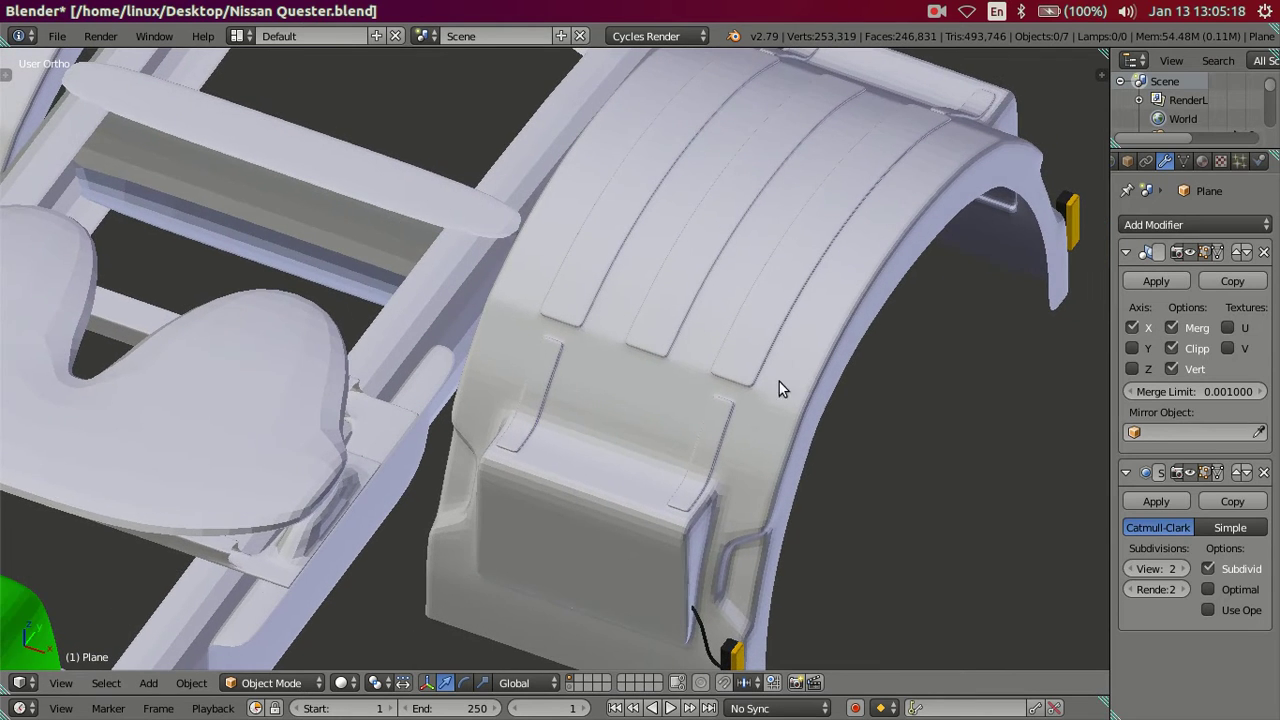
In Edit Mode, select the slat's two corner vertices and cancel a first merge attempt
{"action": "scroll", "coordinate": [790, 405], "scroll_direction": "up", "scroll_amount": 3}
{"action": "middle_click_drag", "start_coordinate": [629, 372], "coordinate": [525, 349]}
{"action": "scroll", "coordinate": [677, 396], "scroll_direction": "up", "scroll_amount": 2}
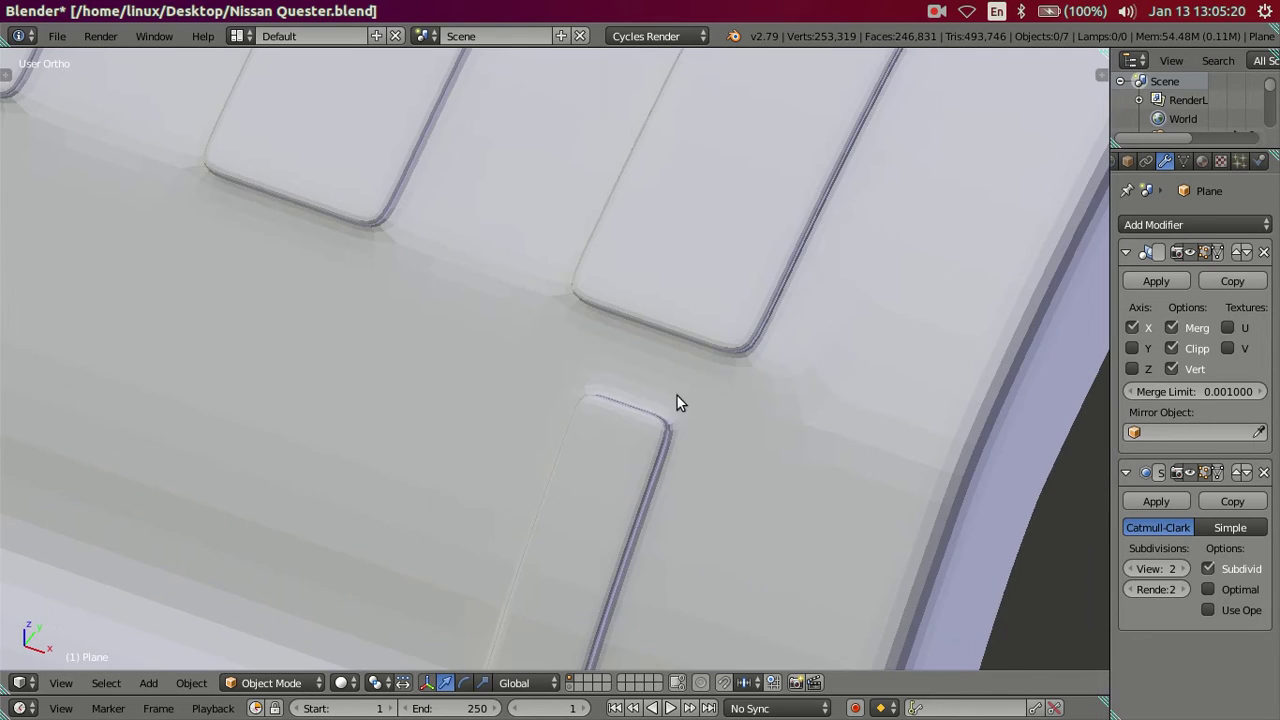
{"action": "key", "text": "Tab"}
{"action": "mouse_move", "coordinate": [814, 409]}
{"action": "middle_mouse_down"}
{"action": "mouse_move", "coordinate": [803, 383]}
{"action": "mouse_move", "coordinate": [753, 357]}
{"action": "middle_mouse_up"}
{"action": "scroll", "coordinate": [651, 289], "scroll_direction": "down", "scroll_amount": 3}
{"action": "scroll", "coordinate": [489, 280], "scroll_direction": "up", "scroll_amount": 2}
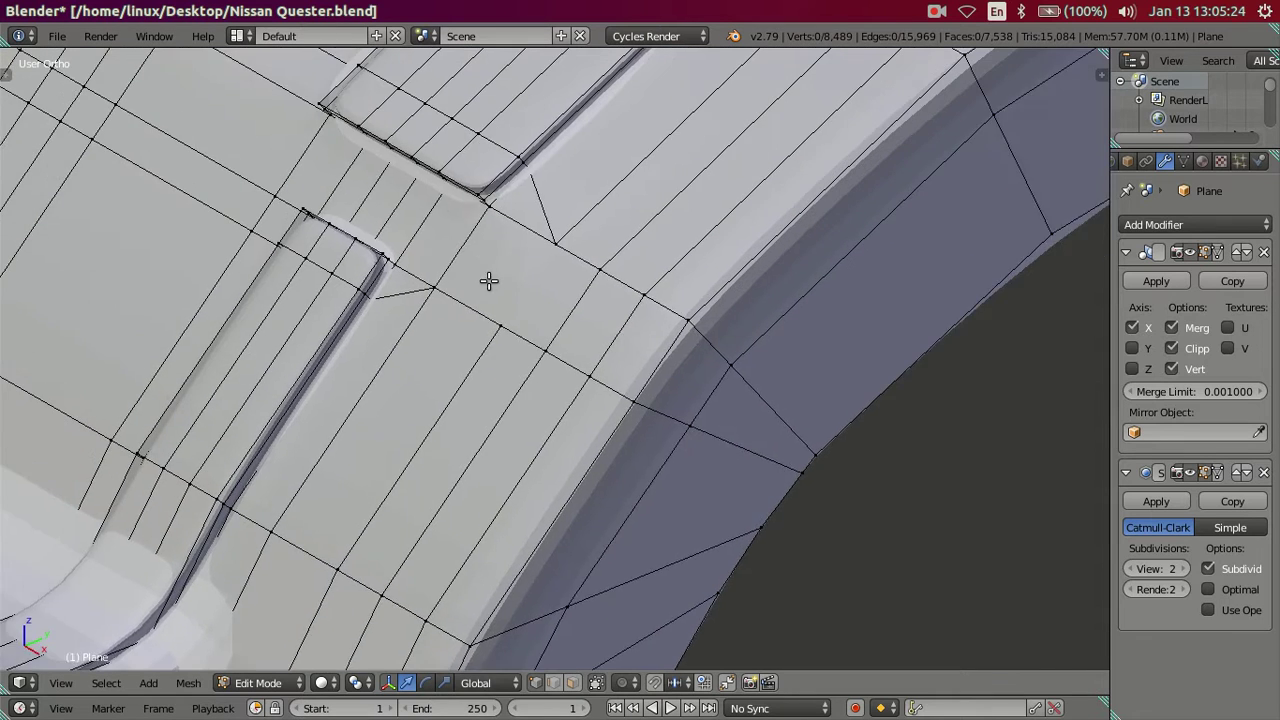
{"action": "scroll", "coordinate": [510, 258], "scroll_direction": "up", "scroll_amount": 1}
{"action": "scroll", "coordinate": [510, 258], "scroll_direction": "up", "scroll_amount": 1}
{"action": "right_click", "coordinate": [567, 132]}
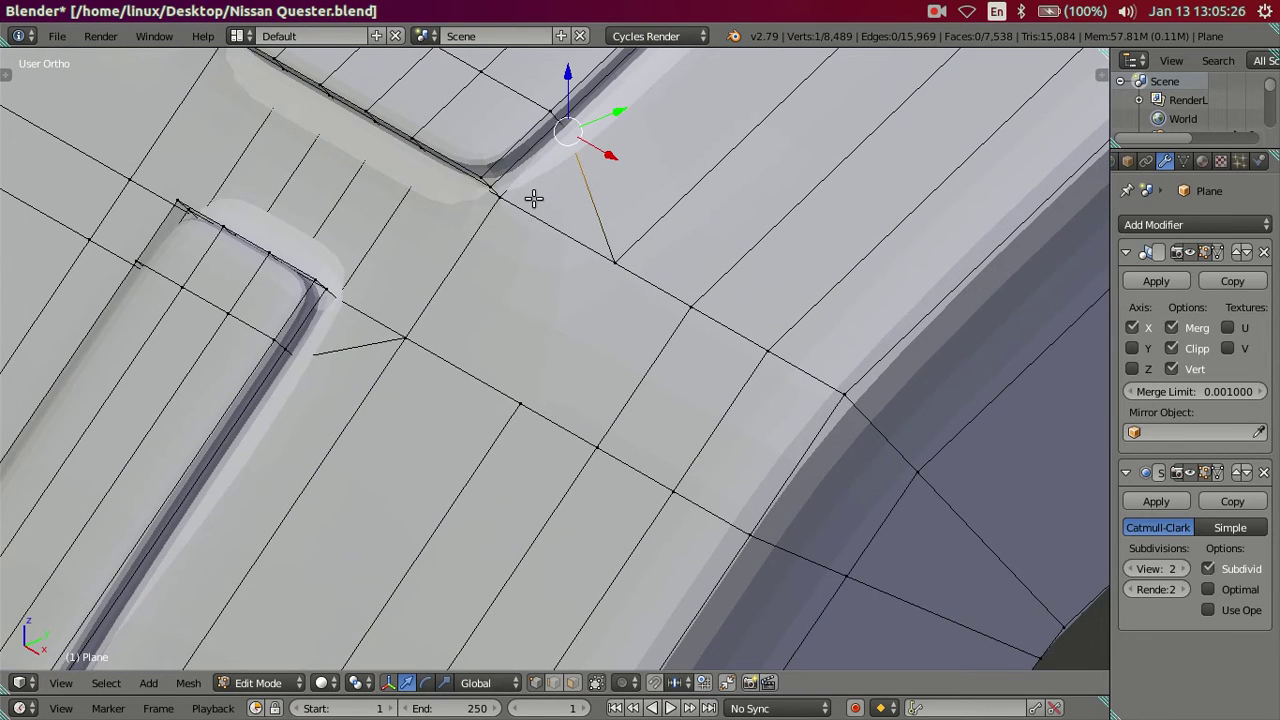
{"action": "right_click", "coordinate": [507, 201], "text": "shift"}
{"action": "key", "text": "alt+m"}
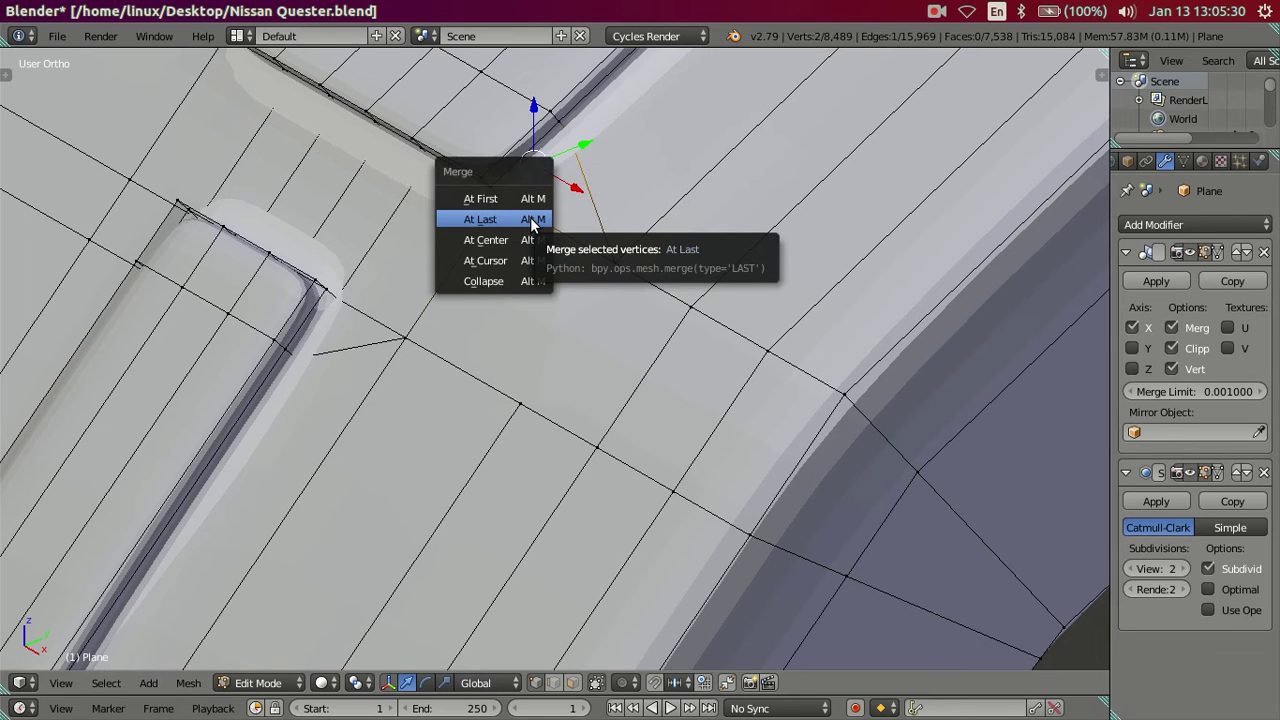
{"action": "key", "text": "Escape"}
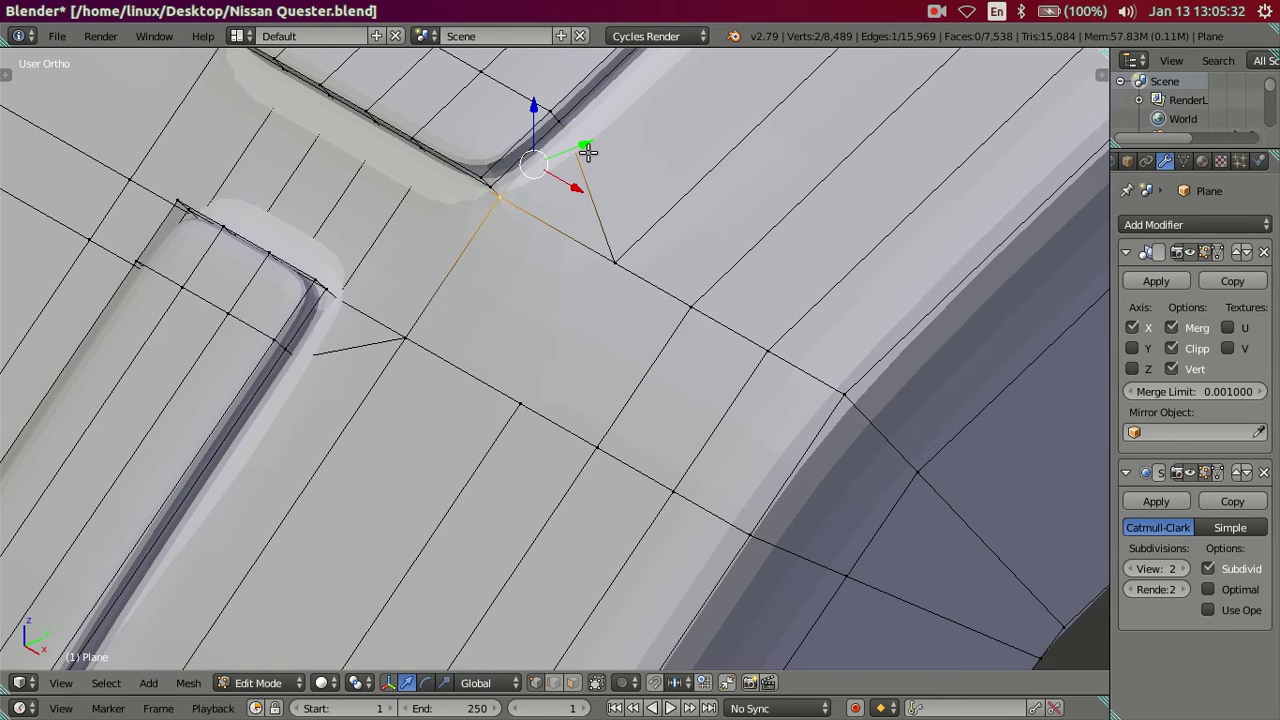
Place the 3D cursor on the groove-end vertex using a temporary loop cut, then undo the cut
{"action": "middle_click_drag", "start_coordinate": [600, 172], "coordinate": [570, 290]}
{"action": "key", "text": "a"}
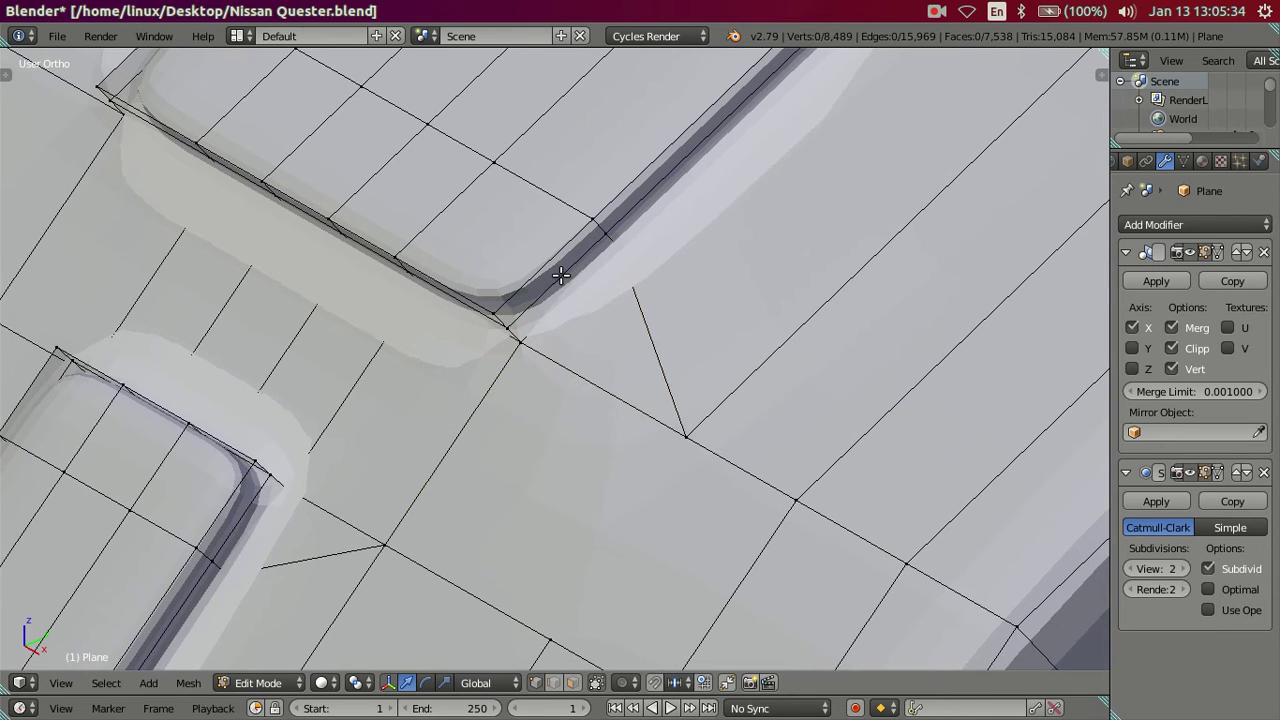
{"action": "key", "text": "ctrl+r"}
{"action": "left_click", "coordinate": [558, 270]}
{"action": "right_click", "coordinate": [558, 270]}
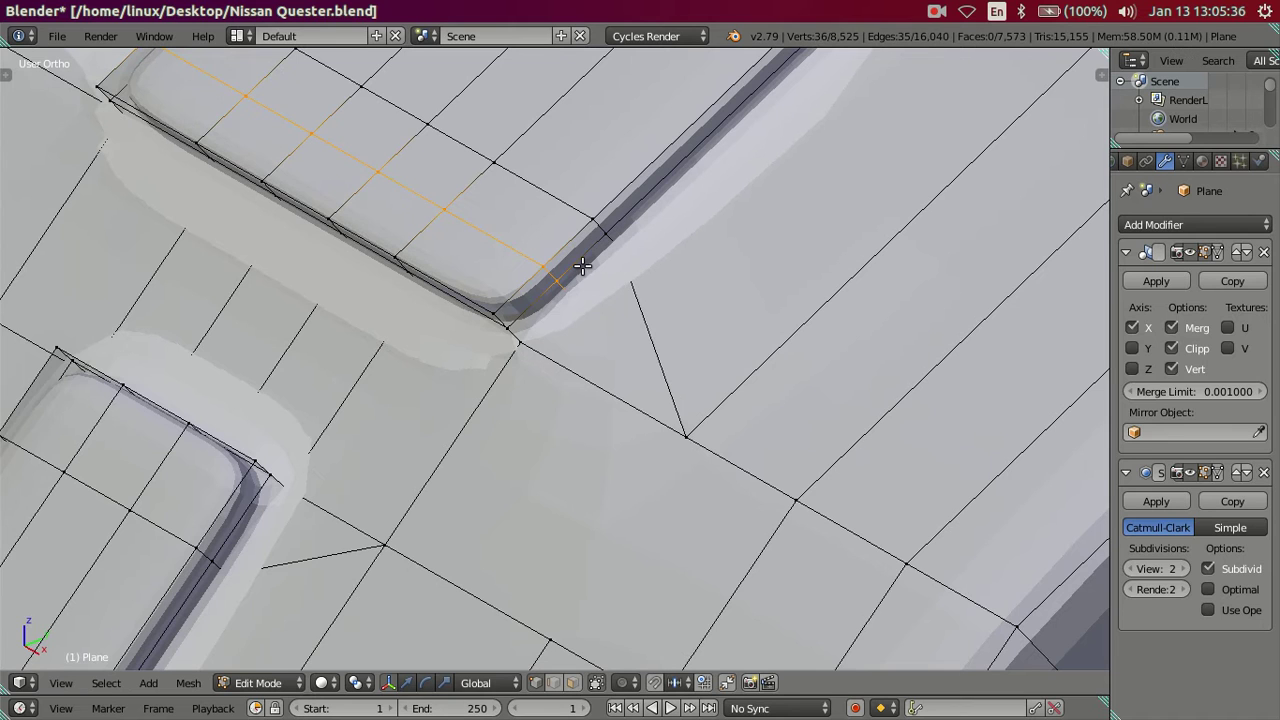
{"action": "right_click", "coordinate": [558, 273]}
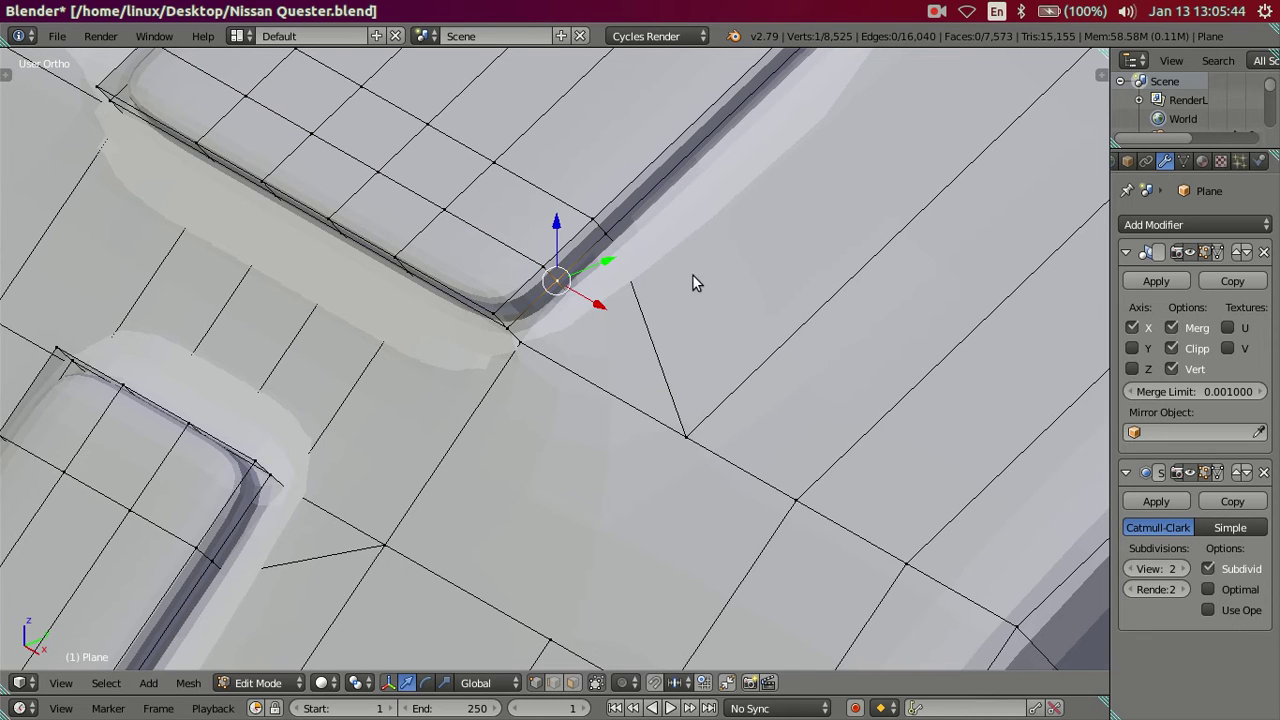
{"action": "key", "text": "shift+s"}
{"action": "left_click", "coordinate": [668, 361]}
{"action": "key", "text": "ctrl+z"}
{"action": "key", "text": "ctrl+z"}
{"action": "key", "text": "ctrl+z"}
Merge the stray vertex into the corner vertex At Last, snap it to the cursor, then exit Edit Mode
{"action": "right_click", "coordinate": [610, 285]}
{"action": "right_click", "coordinate": [517, 352], "text": "shift"}
{"action": "key", "text": "alt+m"}
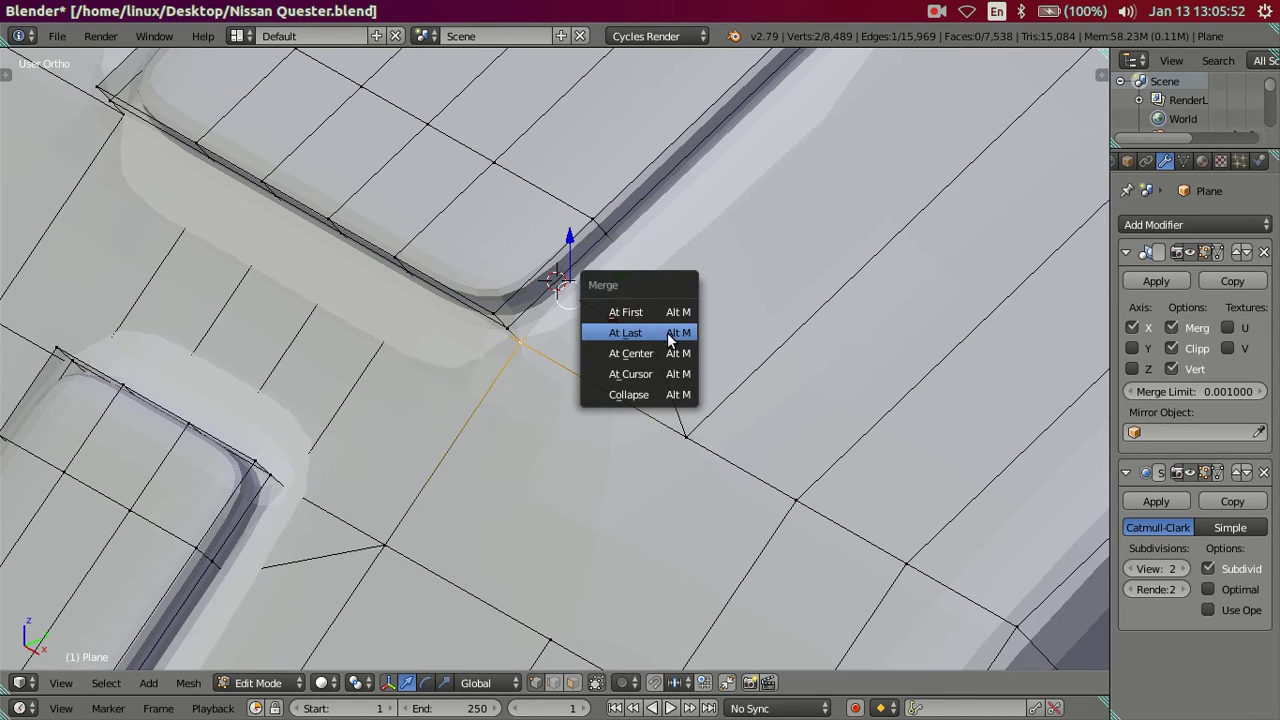
{"action": "key", "text": "Return"}
{"action": "left_click", "coordinate": [606, 229]}
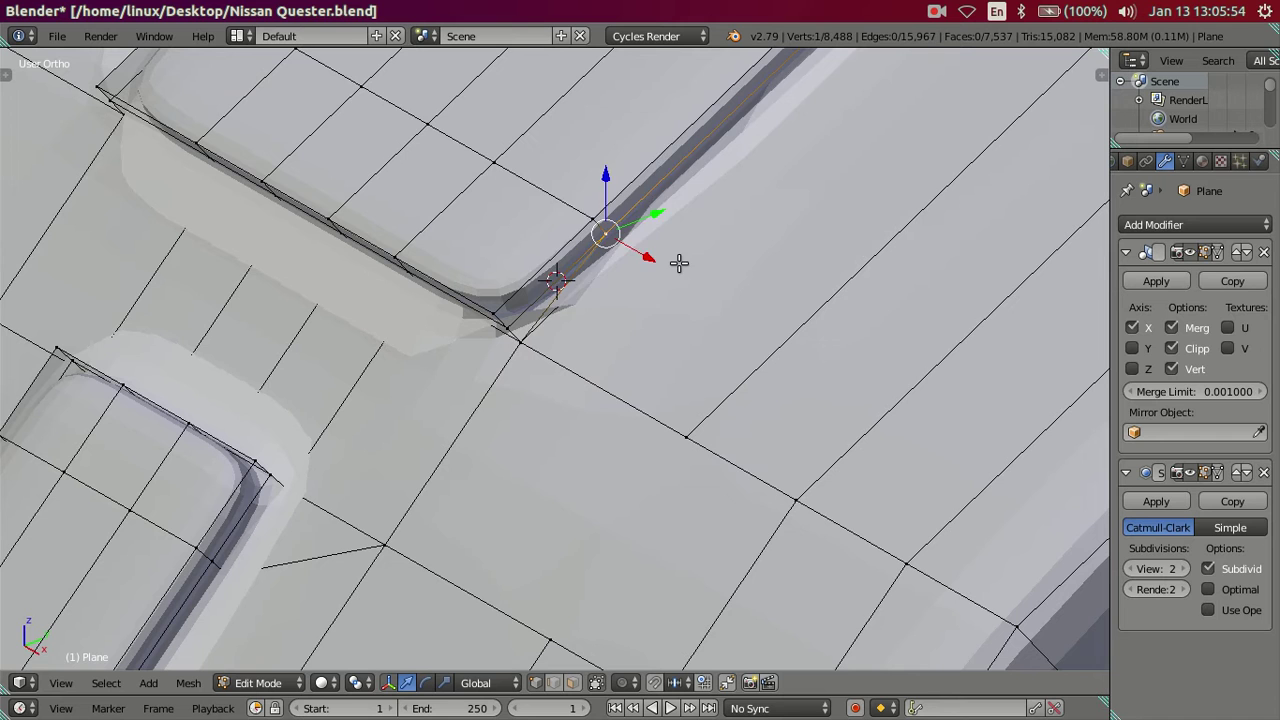
{"action": "key", "text": "shift+s"}
{"action": "left_click", "coordinate": [674, 219]}
{"action": "key", "text": "a"}
{"action": "key", "text": "Tab"}
Inspect the groove-corner vertex in Edit Mode, then show the Tool Shelf and return to Object Mode
{"action": "scroll", "coordinate": [664, 273], "scroll_direction": "down", "scroll_amount": 2}
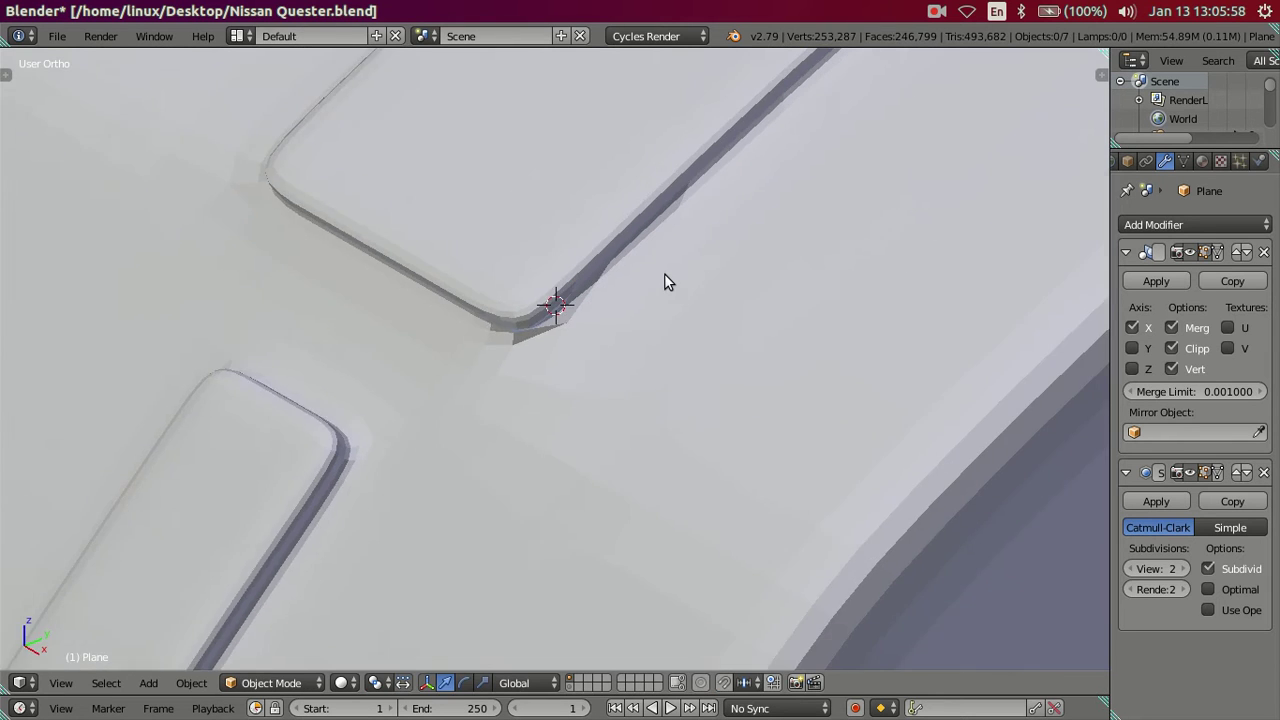
{"action": "scroll", "coordinate": [664, 273], "scroll_direction": "down", "scroll_amount": 2}
{"action": "scroll", "coordinate": [664, 273], "scroll_direction": "down", "scroll_amount": 2}
{"action": "mouse_move", "coordinate": [662, 280]}
{"action": "middle_mouse_down"}
{"action": "mouse_move", "coordinate": [740, 332]}
{"action": "mouse_move", "coordinate": [651, 314]}
{"action": "mouse_move", "coordinate": [634, 291]}
{"action": "mouse_move", "coordinate": [631, 379]}
{"action": "middle_mouse_up"}
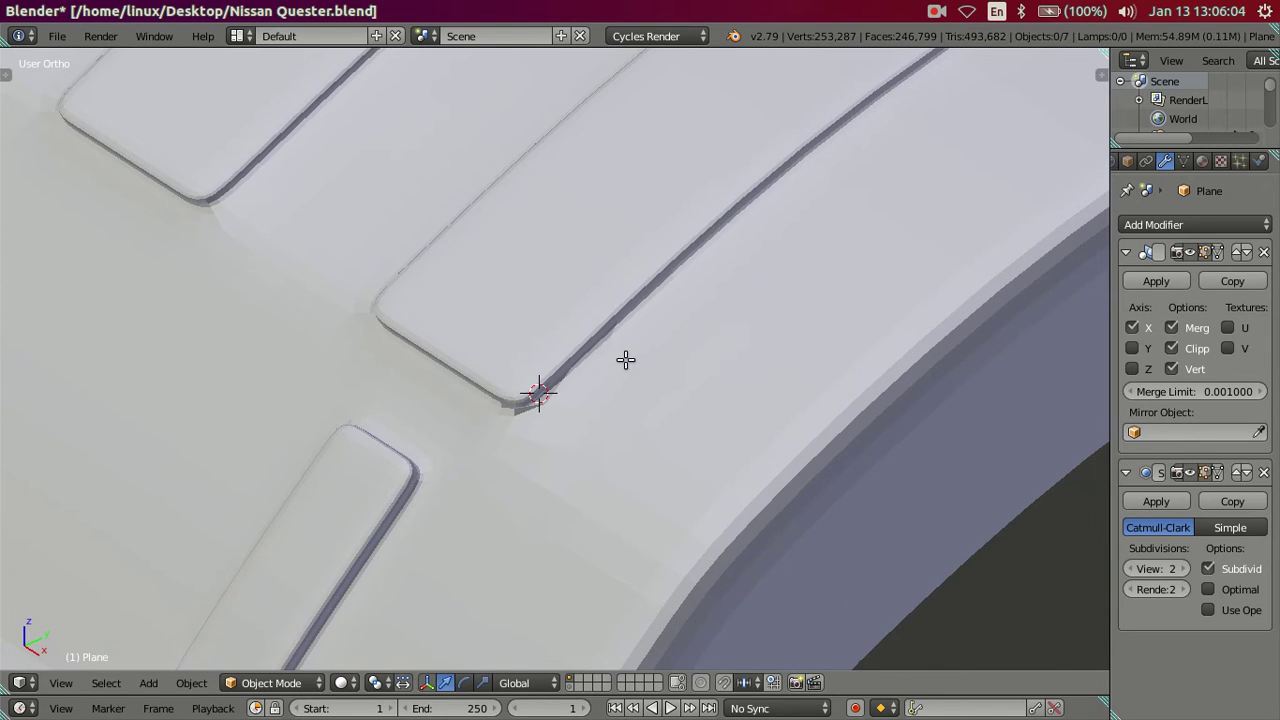
{"action": "key", "text": "Tab"}
{"action": "right_click", "coordinate": [625, 358]}
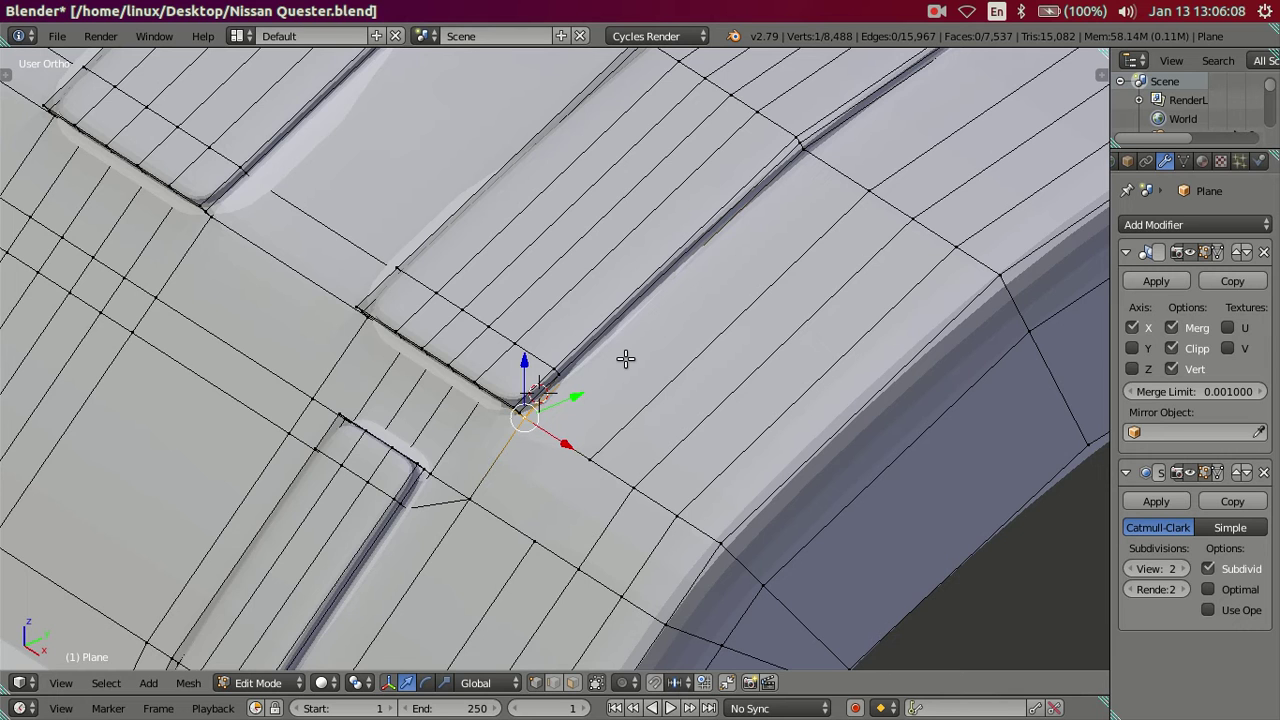
{"action": "scroll", "coordinate": [625, 358], "scroll_direction": "up", "scroll_amount": 3}
{"action": "key", "text": "a"}
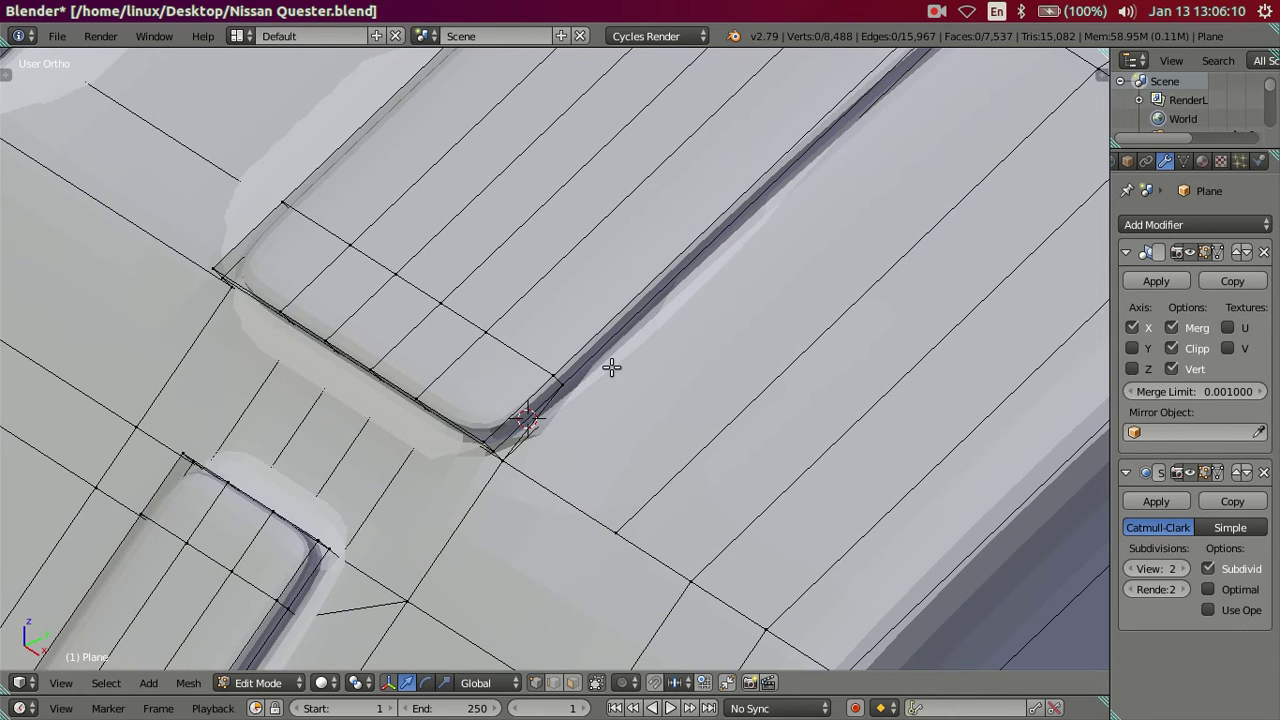
{"action": "mouse_move", "coordinate": [611, 368]}
{"action": "middle_mouse_down"}
{"action": "mouse_move", "coordinate": [611, 331]}
{"action": "mouse_move", "coordinate": [643, 303]}
{"action": "middle_mouse_up"}
{"action": "key", "text": "t"}
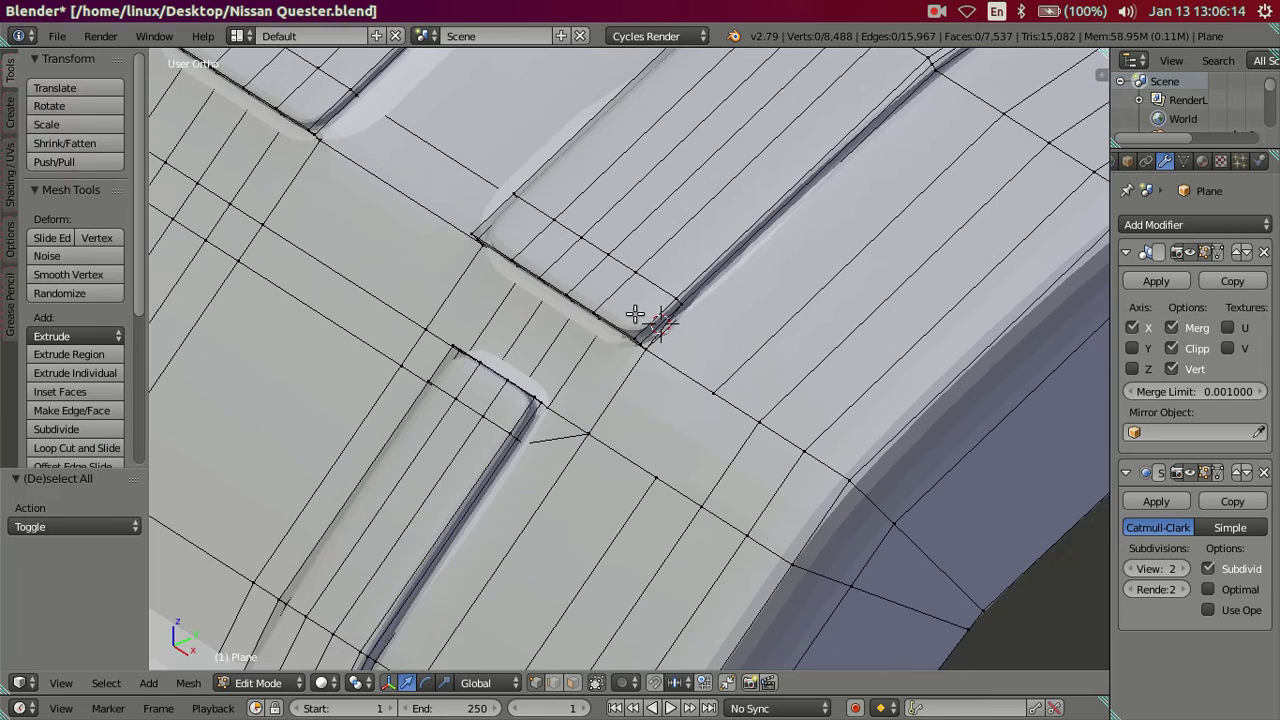
{"action": "key", "text": "Tab"}
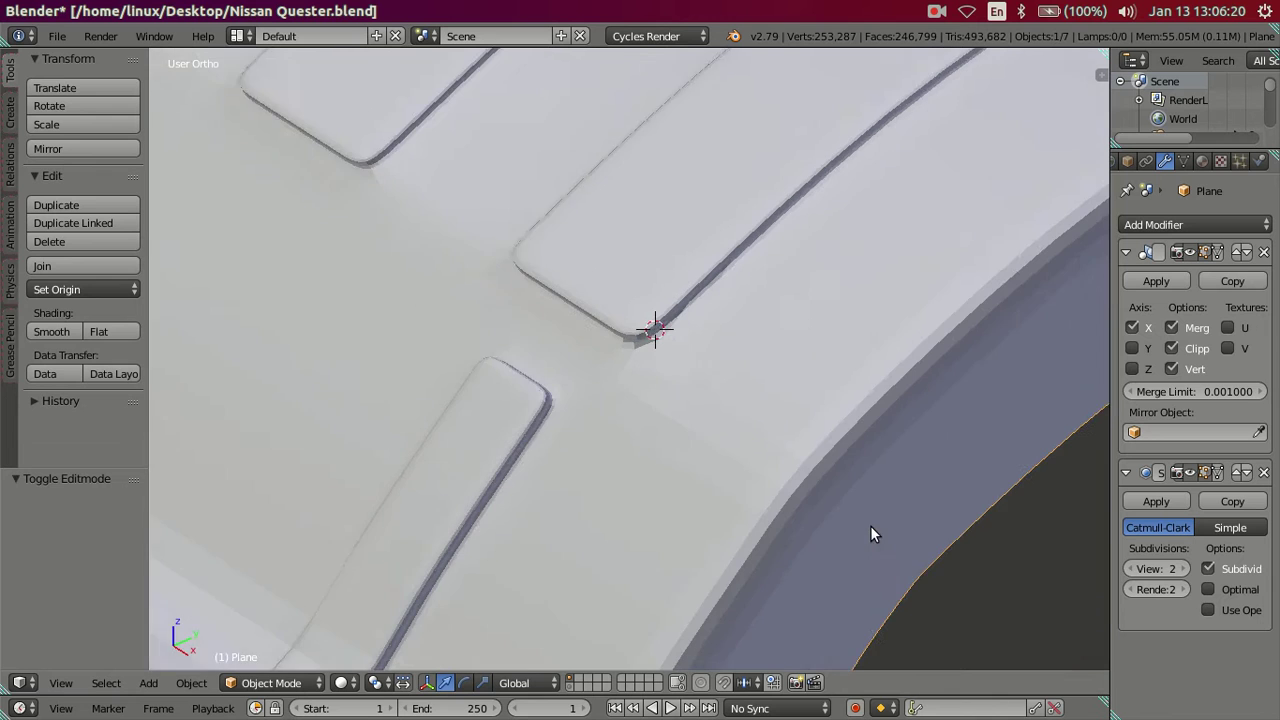
Apply Shade Smooth to the mudguard, inspect the grooves, then revert to Shade Flat
{"action": "right_click", "coordinate": [870, 525]}
{"action": "left_click", "coordinate": [61, 331]}
{"action": "scroll", "coordinate": [1013, 588], "scroll_direction": "down", "scroll_amount": 4}
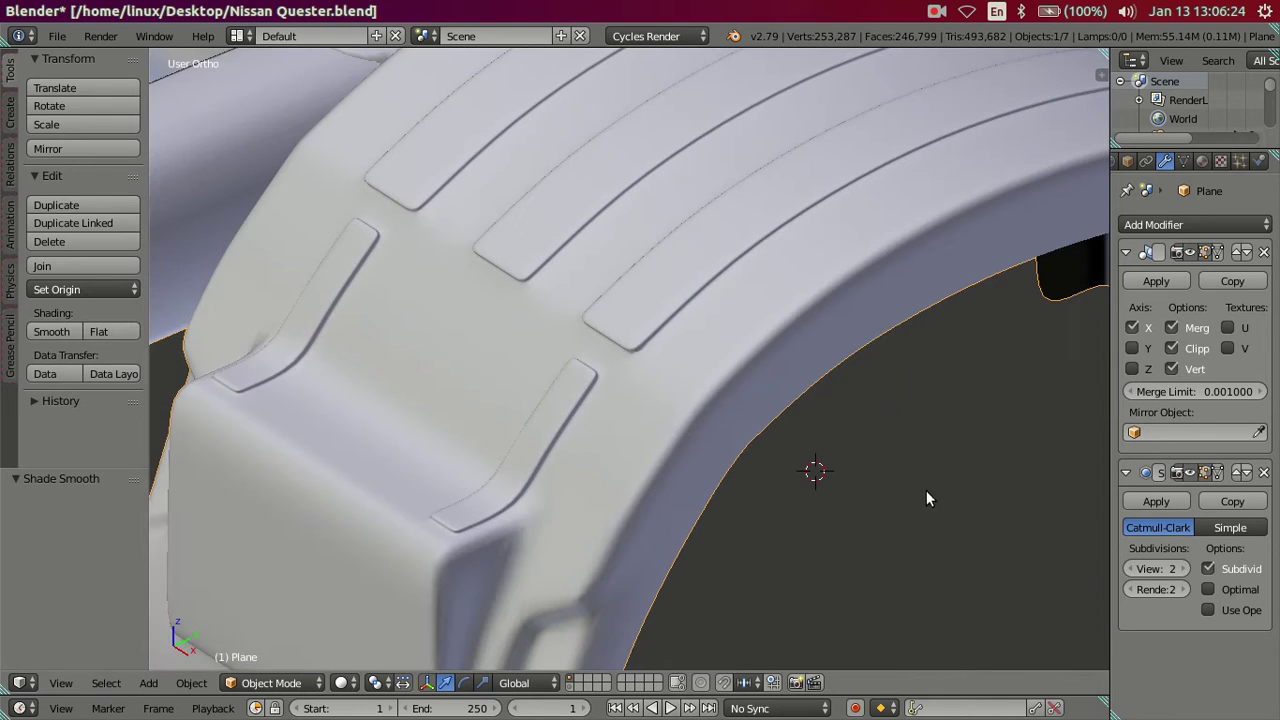
{"action": "mouse_move", "coordinate": [941, 505]}
{"action": "middle_mouse_down"}
{"action": "mouse_move", "coordinate": [979, 511]}
{"action": "mouse_move", "coordinate": [937, 479]}
{"action": "mouse_move", "coordinate": [750, 421]}
{"action": "middle_mouse_up"}
{"action": "scroll", "coordinate": [751, 411], "scroll_direction": "up", "scroll_amount": 4}
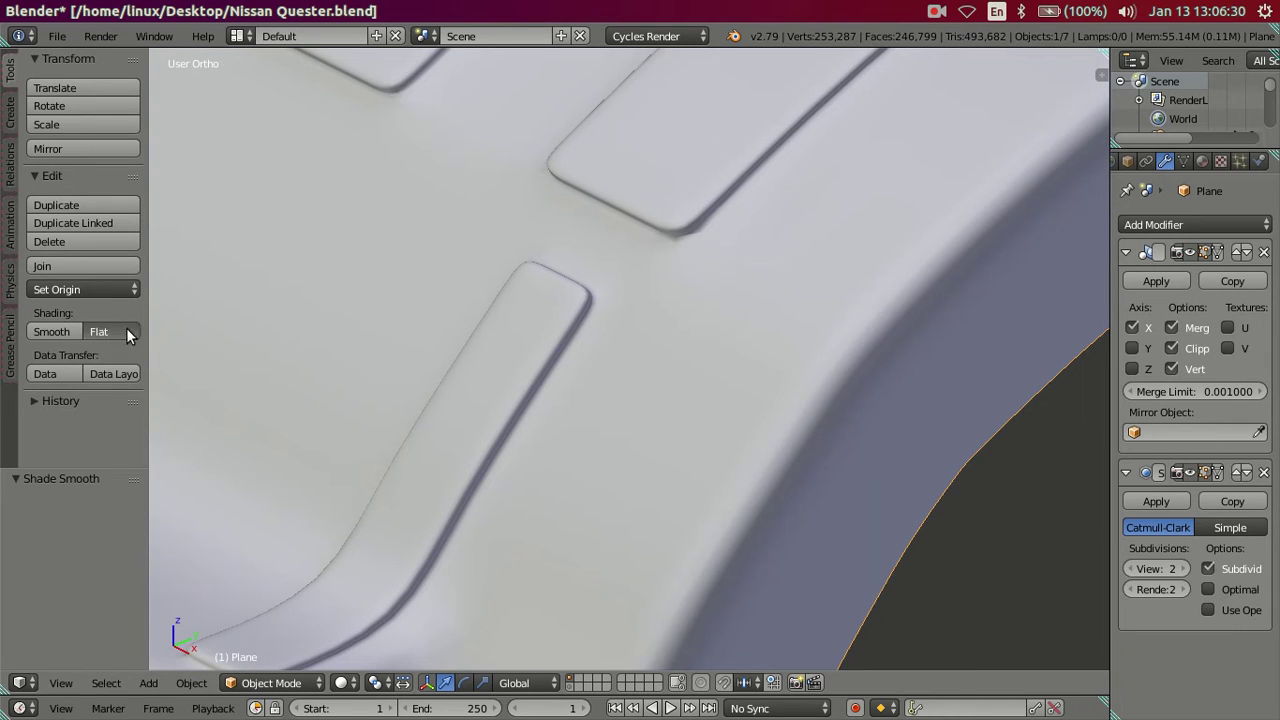
{"action": "left_click", "coordinate": [98, 331]}
Hide the Tool Shelf and extend a new edge from the groove-end vertex, previewing the smoothed mesh
{"action": "key", "text": "t"}
{"action": "key", "text": "a"}
{"action": "key", "text": "Tab"}
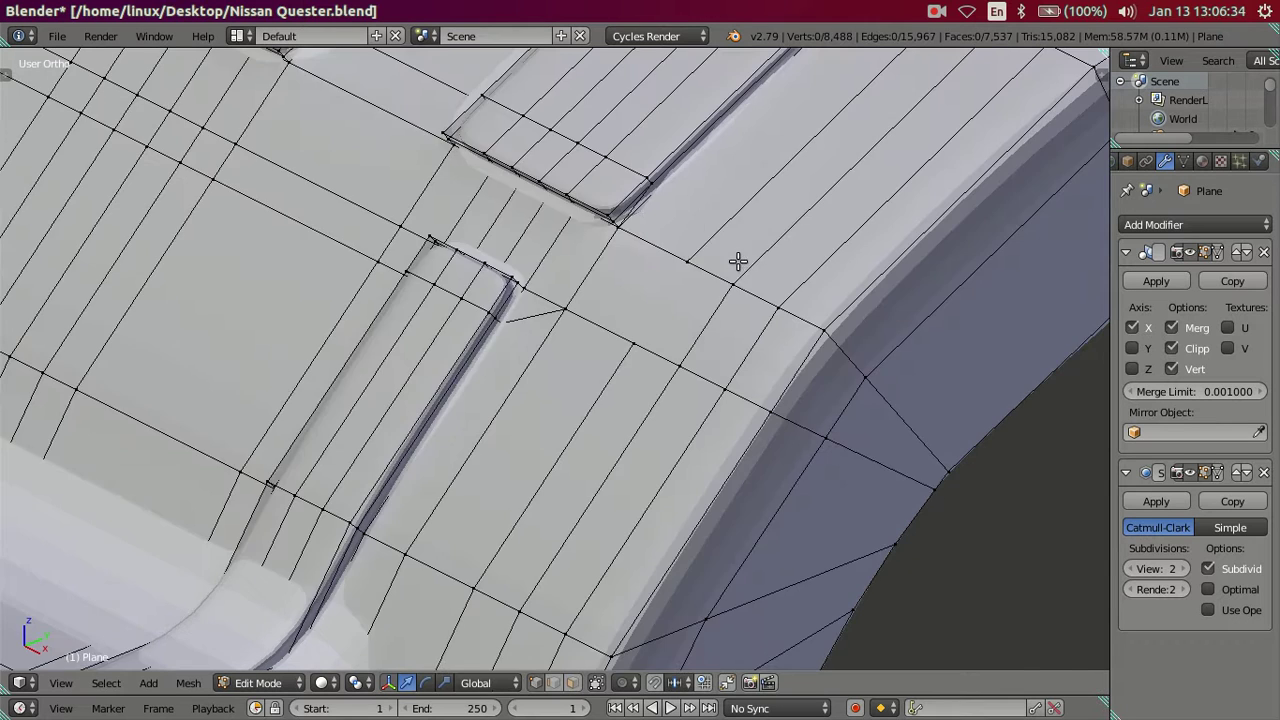
{"action": "right_click", "coordinate": [737, 297]}
{"action": "right_click", "coordinate": [737, 297], "text": "ctrl"}
{"action": "key", "text": "a"}
{"action": "scroll", "coordinate": [737, 295], "scroll_direction": "down", "scroll_amount": 3}
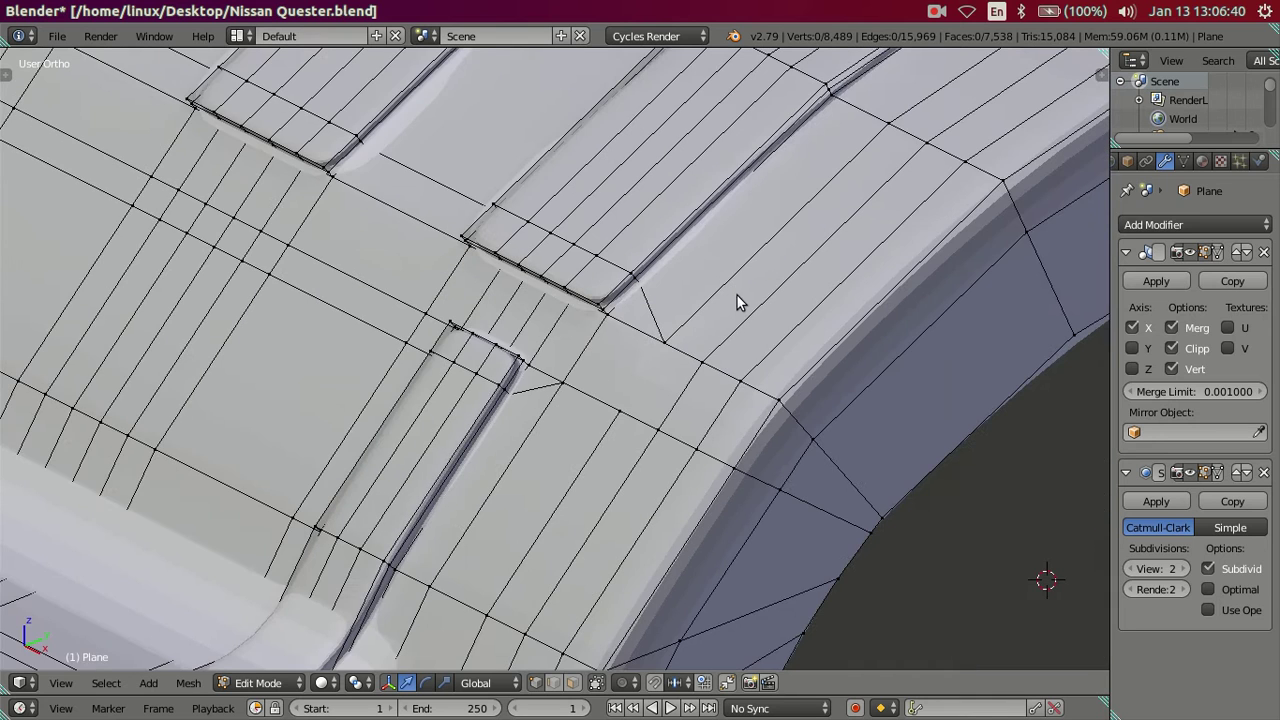
{"action": "key", "text": "Tab"}
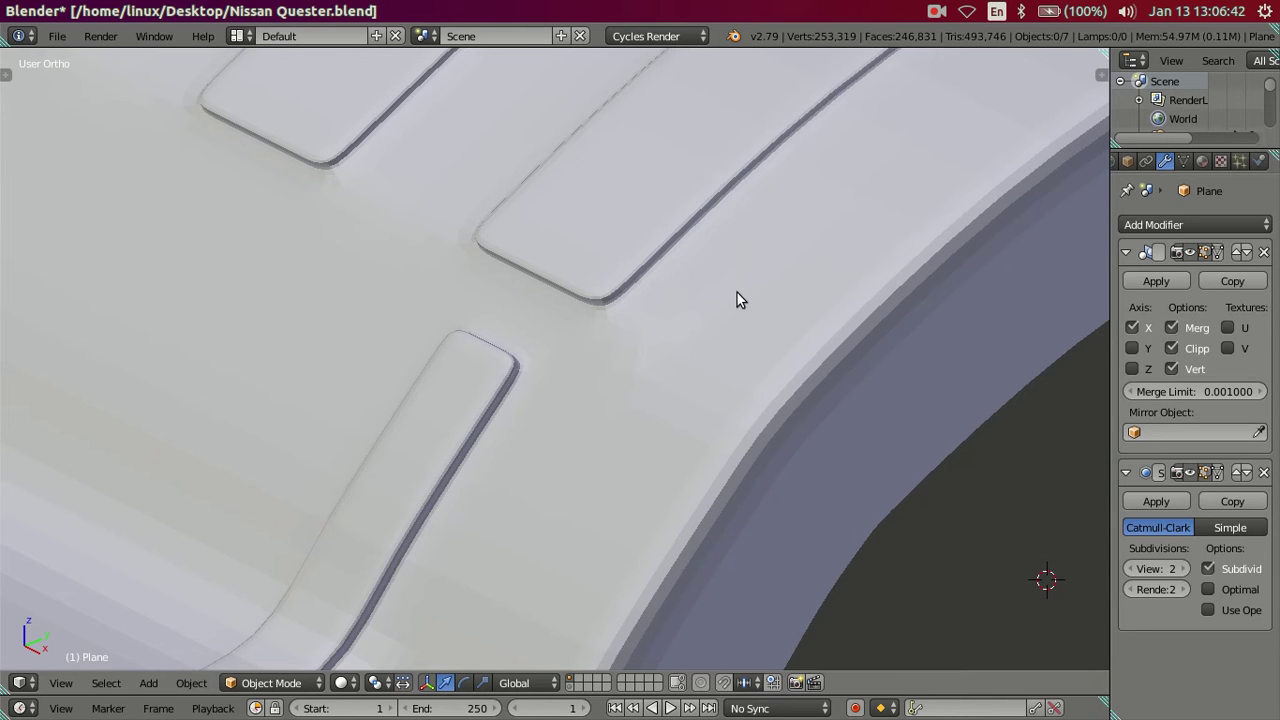
{"action": "key", "text": "Tab"}
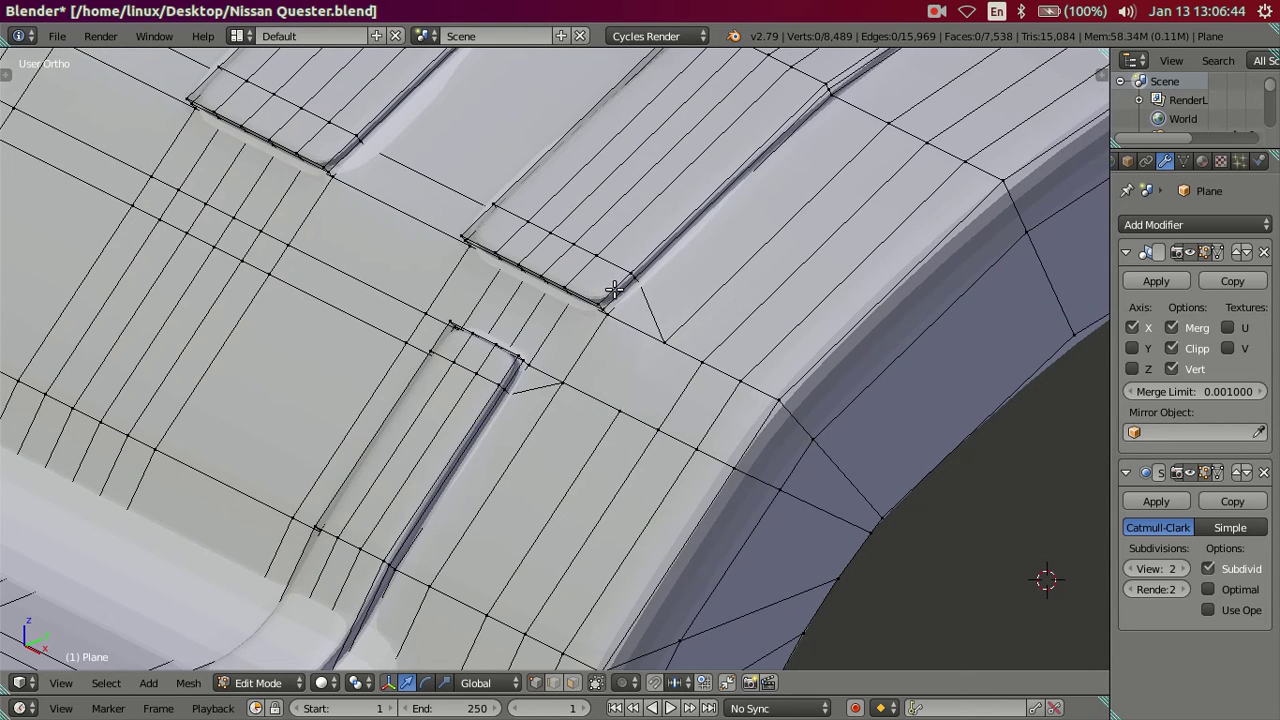
Reroute the groove-end edge cuts toward the wheel-arch rim
{"action": "scroll", "coordinate": [600, 295], "scroll_direction": "down", "scroll_amount": 3}
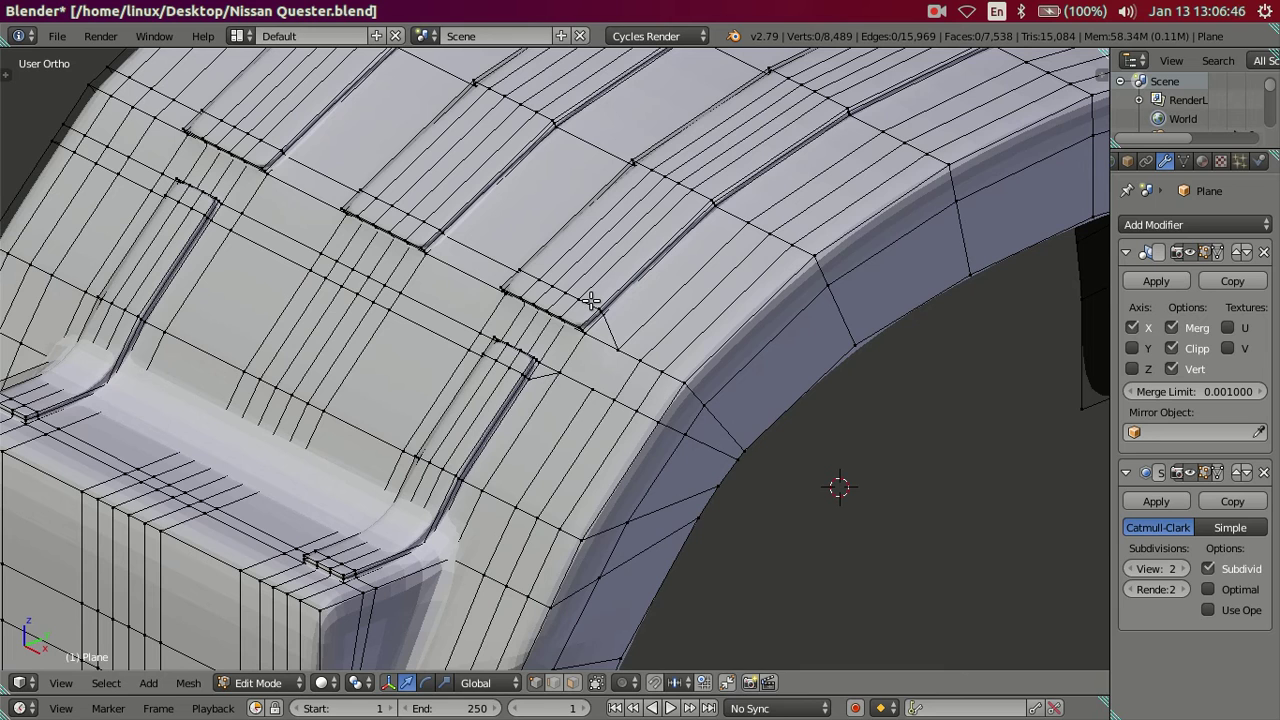
{"action": "scroll", "coordinate": [672, 301], "scroll_direction": "up", "scroll_amount": 2}
{"action": "right_click", "coordinate": [673, 301]}
{"action": "key", "text": "a"}
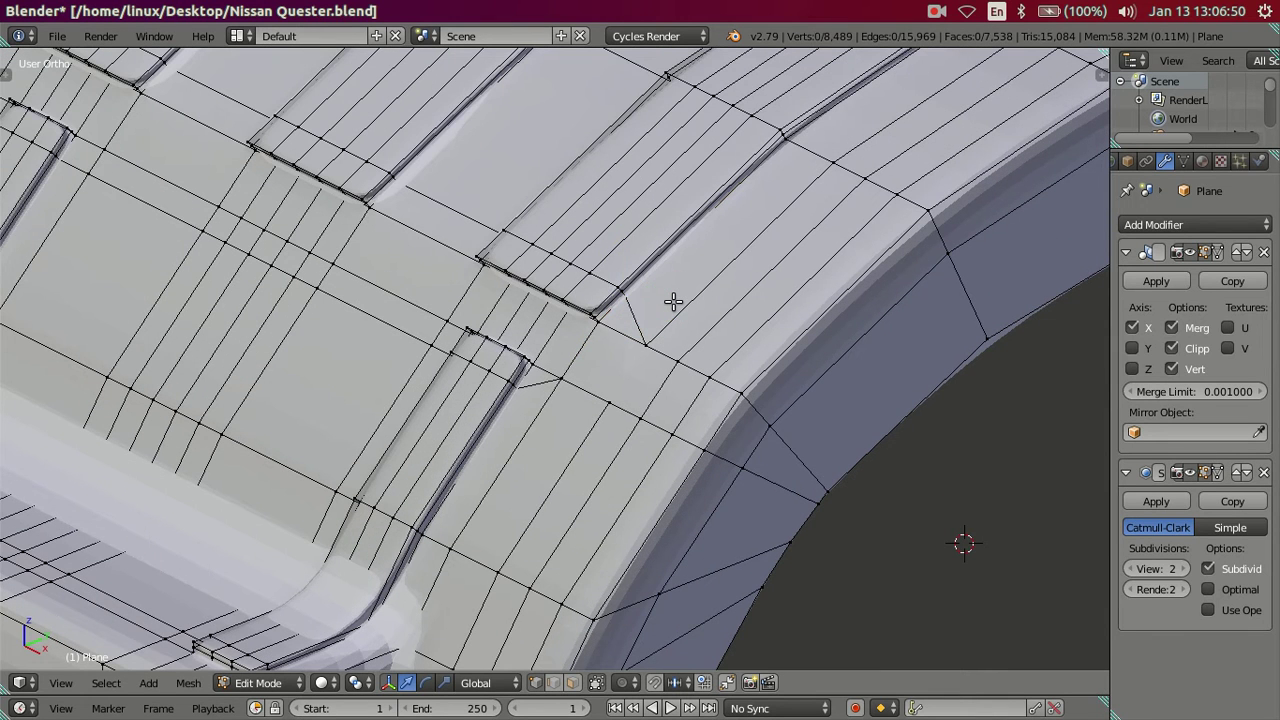
{"action": "key", "text": "ctrl+z"}
{"action": "key", "text": "ctrl+z"}
{"action": "key", "text": "ctrl+z"}
{"action": "key", "text": "ctrl+z"}
{"action": "key", "text": "ctrl+z"}
{"action": "key", "text": "ctrl+z"}
{"action": "key", "text": "ctrl+z"}
{"action": "key", "text": "ctrl+z"}
{"action": "key", "text": "ctrl+z"}
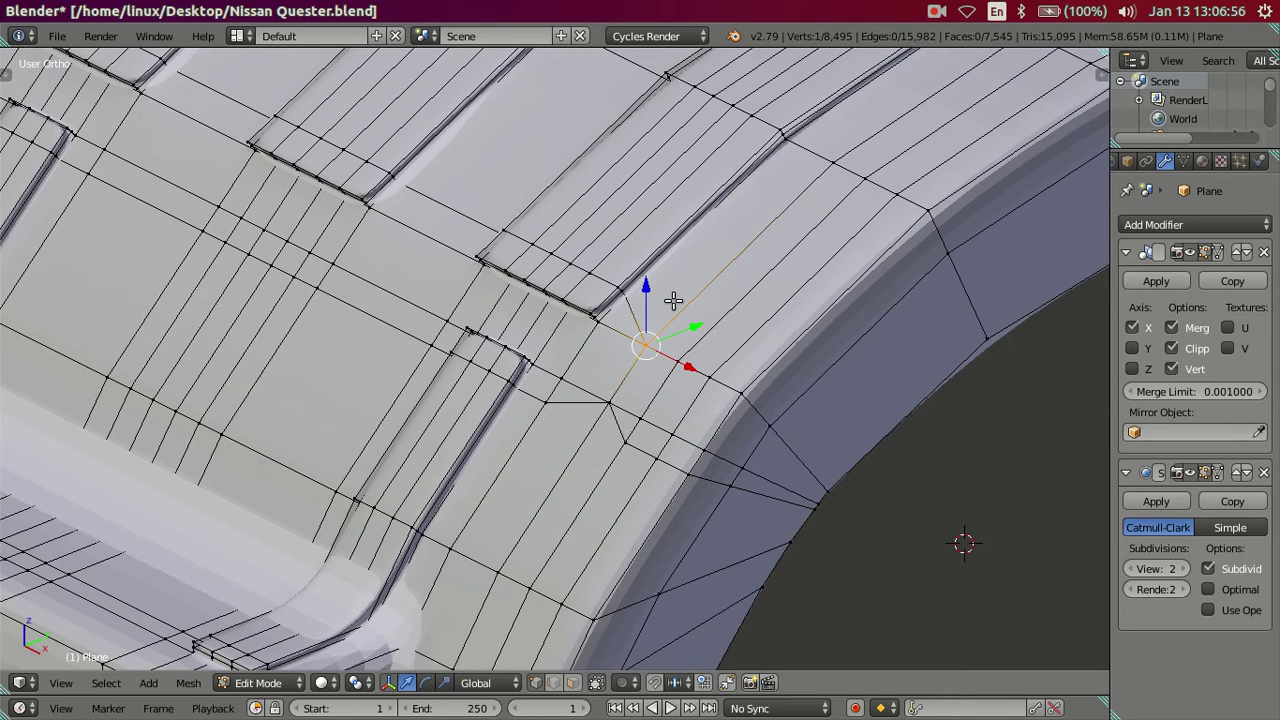
{"action": "key", "text": "ctrl+shift+z"}
{"action": "key", "text": "ctrl+shift+z"}
{"action": "key", "text": "ctrl+shift+z"}
{"action": "key", "text": "ctrl+shift+z"}
{"action": "key", "text": "ctrl+shift+z"}
{"action": "key", "text": "ctrl+shift+z"}
{"action": "key", "text": "ctrl+shift+z"}
{"action": "key", "text": "ctrl+shift+z"}
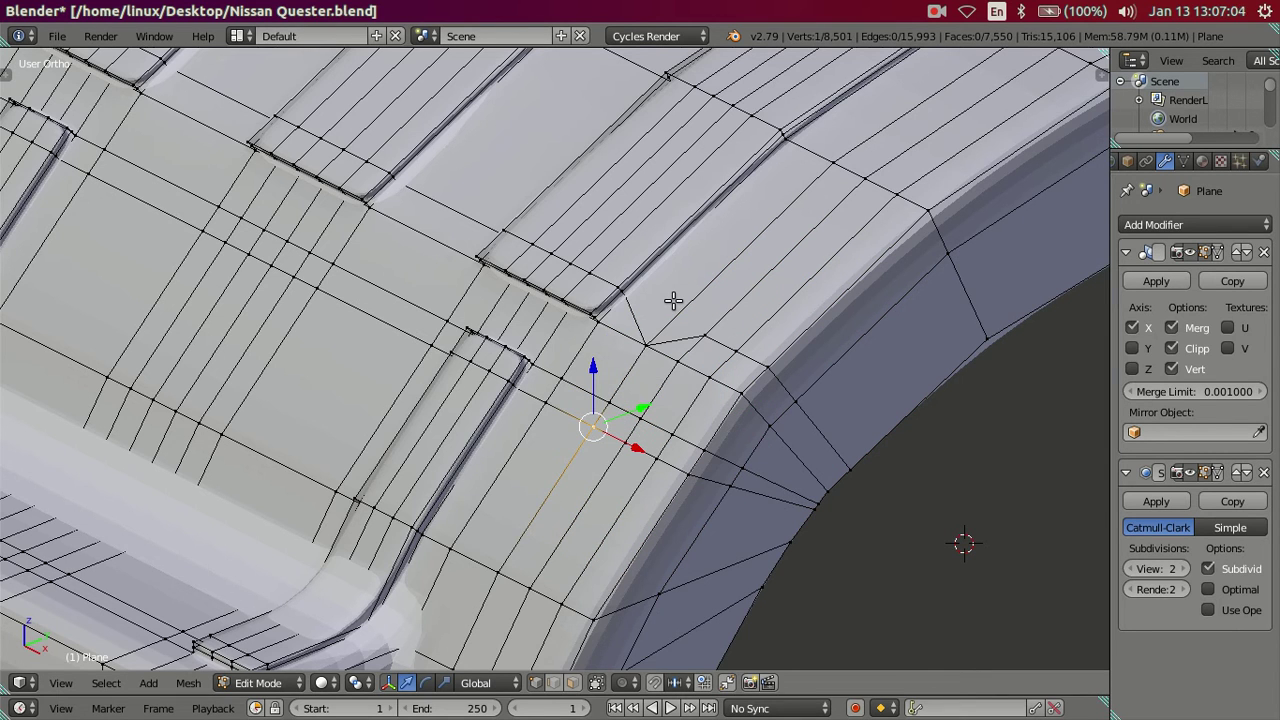
Dissolve the two leftover edge loops at the groove corner, reducing the mesh to 8,460 vertices
{"action": "scroll", "coordinate": [673, 300], "scroll_direction": "up", "scroll_amount": 3}
{"action": "key", "text": "ctrl+shift+z"}
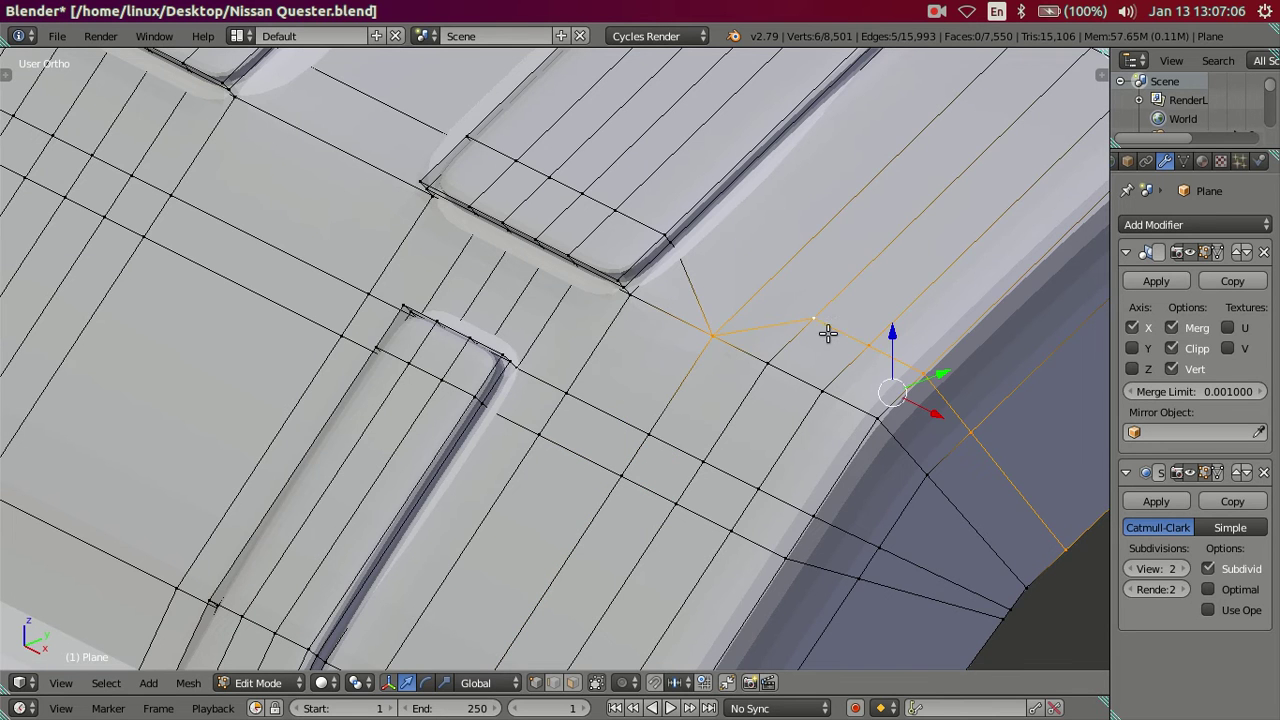
{"action": "left_click", "coordinate": [700, 288], "text": "alt+shift"}
{"action": "key", "text": "x"}
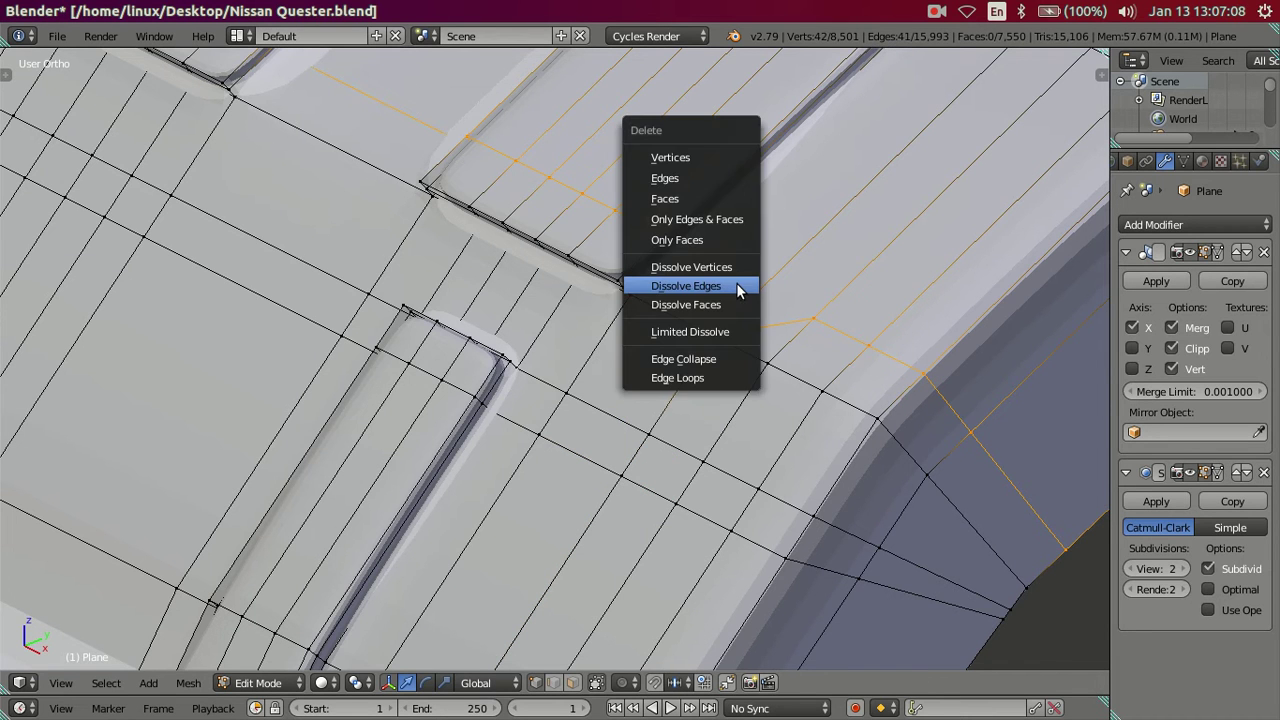
{"action": "left_click", "coordinate": [735, 290]}
{"action": "scroll", "coordinate": [735, 292], "scroll_direction": "down", "scroll_amount": 1}
{"action": "scroll", "coordinate": [735, 297], "scroll_direction": "down", "scroll_amount": 1}
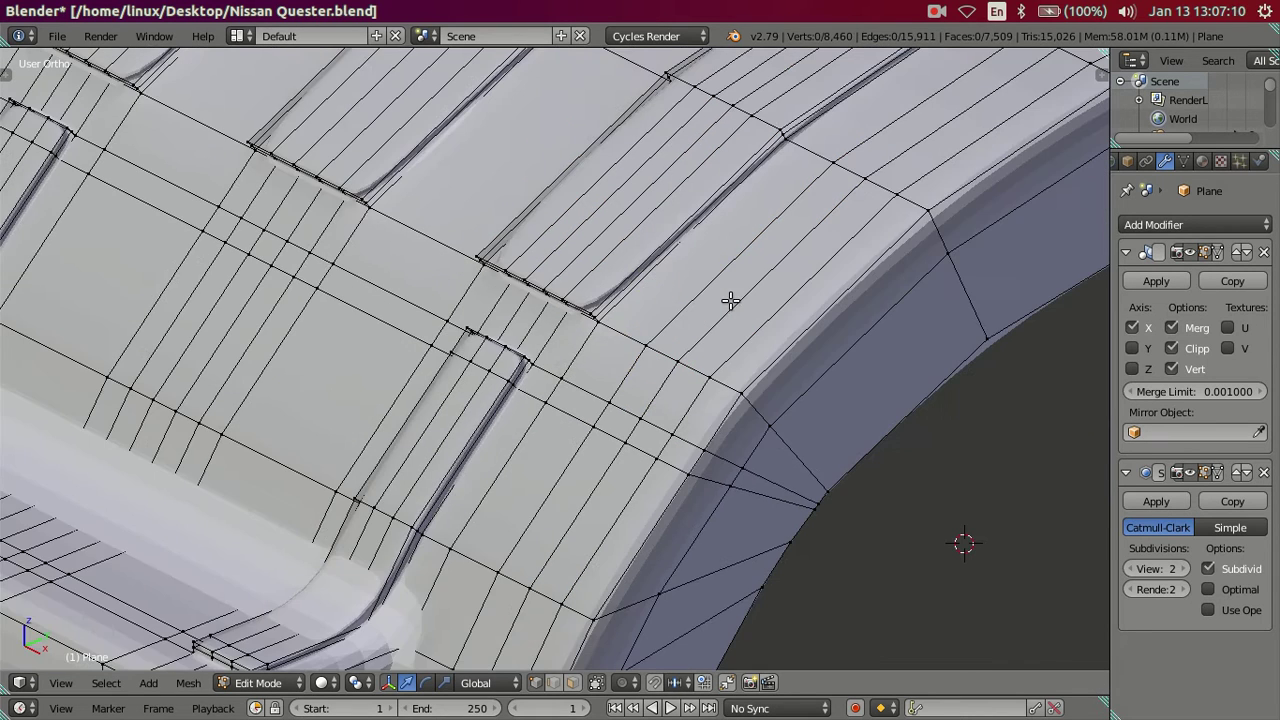
{"action": "scroll", "coordinate": [755, 325], "scroll_direction": "down", "scroll_amount": 1}
{"action": "scroll", "coordinate": [740, 385], "scroll_direction": "down", "scroll_amount": 1}
{"action": "scroll", "coordinate": [705, 392], "scroll_direction": "down", "scroll_amount": 1}
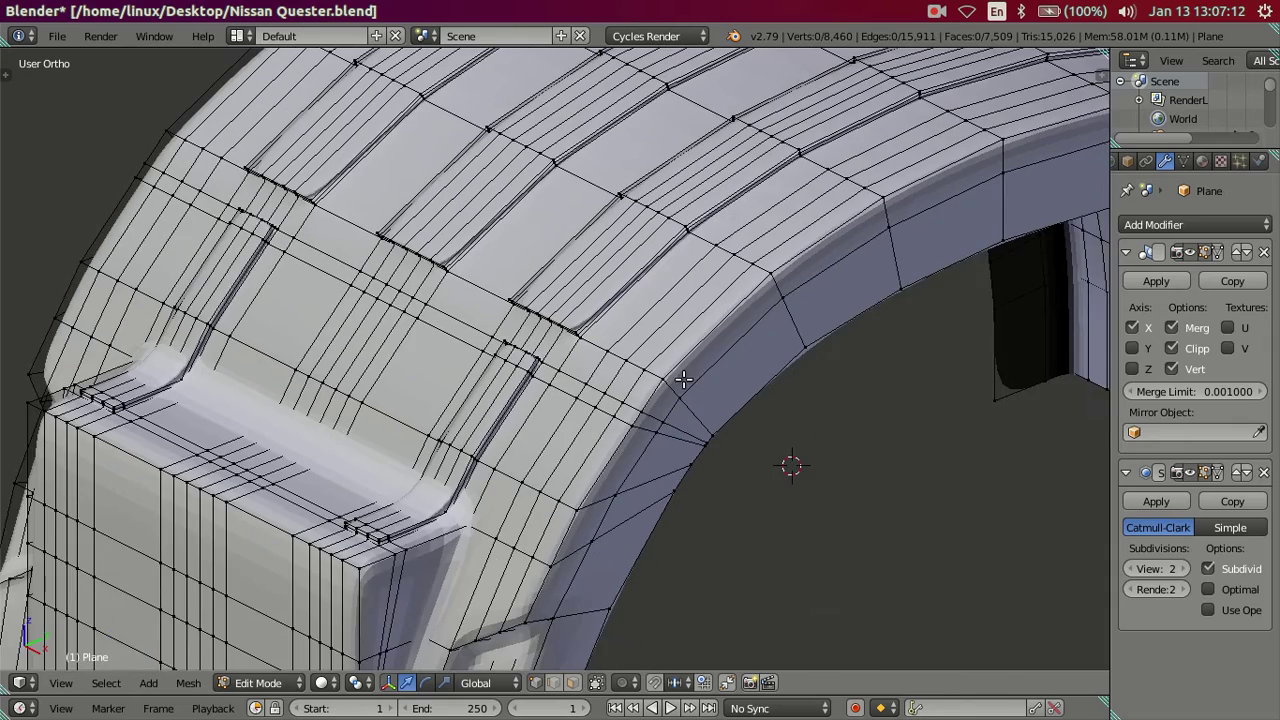
{"action": "scroll", "coordinate": [675, 395], "scroll_direction": "up", "scroll_amount": 1}
{"action": "scroll", "coordinate": [640, 430], "scroll_direction": "up", "scroll_amount": 1}
{"action": "scroll", "coordinate": [635, 428], "scroll_direction": "up", "scroll_amount": 1}
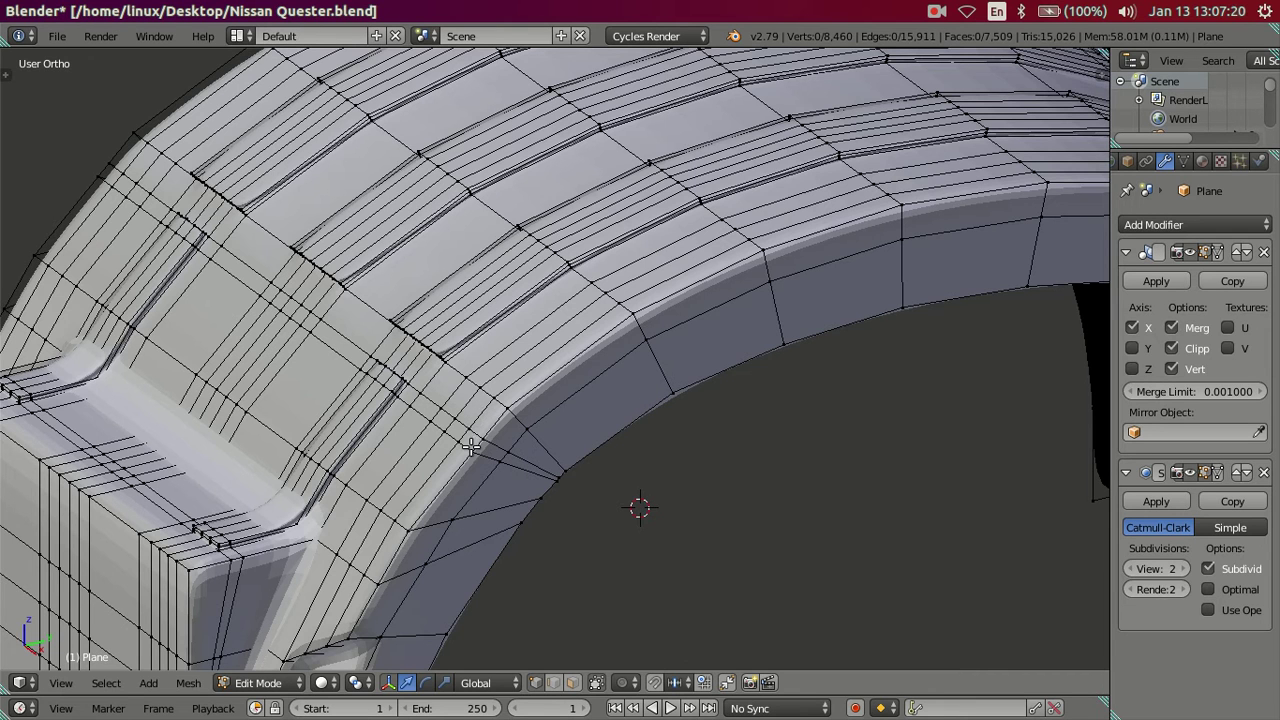
Switch the mesh to edge selection mode
{"action": "scroll", "coordinate": [451, 467], "scroll_direction": "up", "scroll_amount": 1}
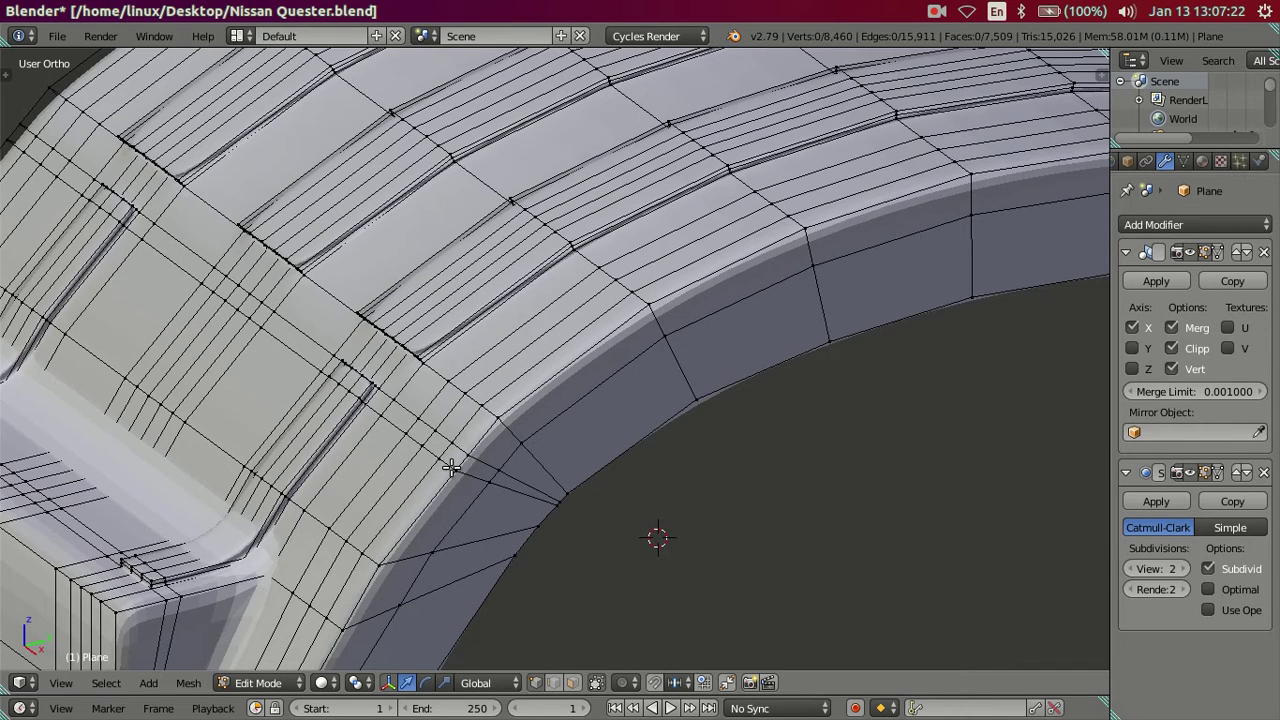
{"action": "scroll", "coordinate": [451, 467], "scroll_direction": "up", "scroll_amount": 1}
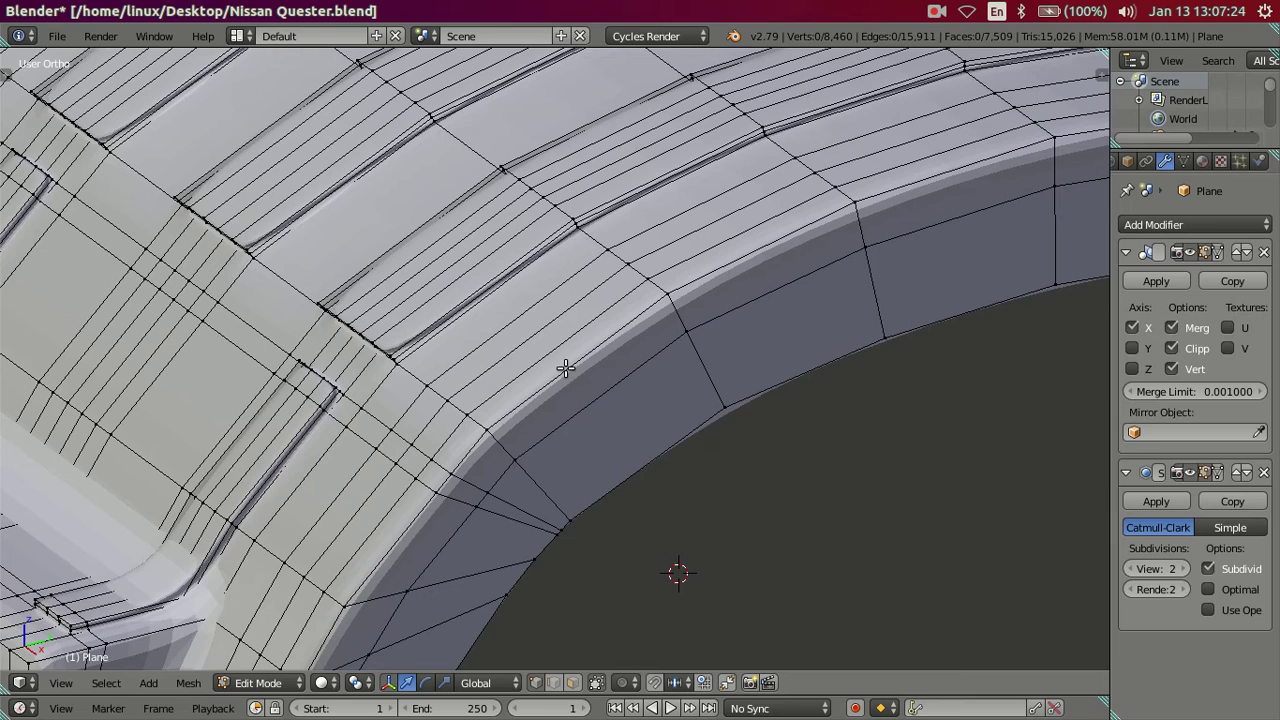
{"action": "key", "text": "ctrl+r"}
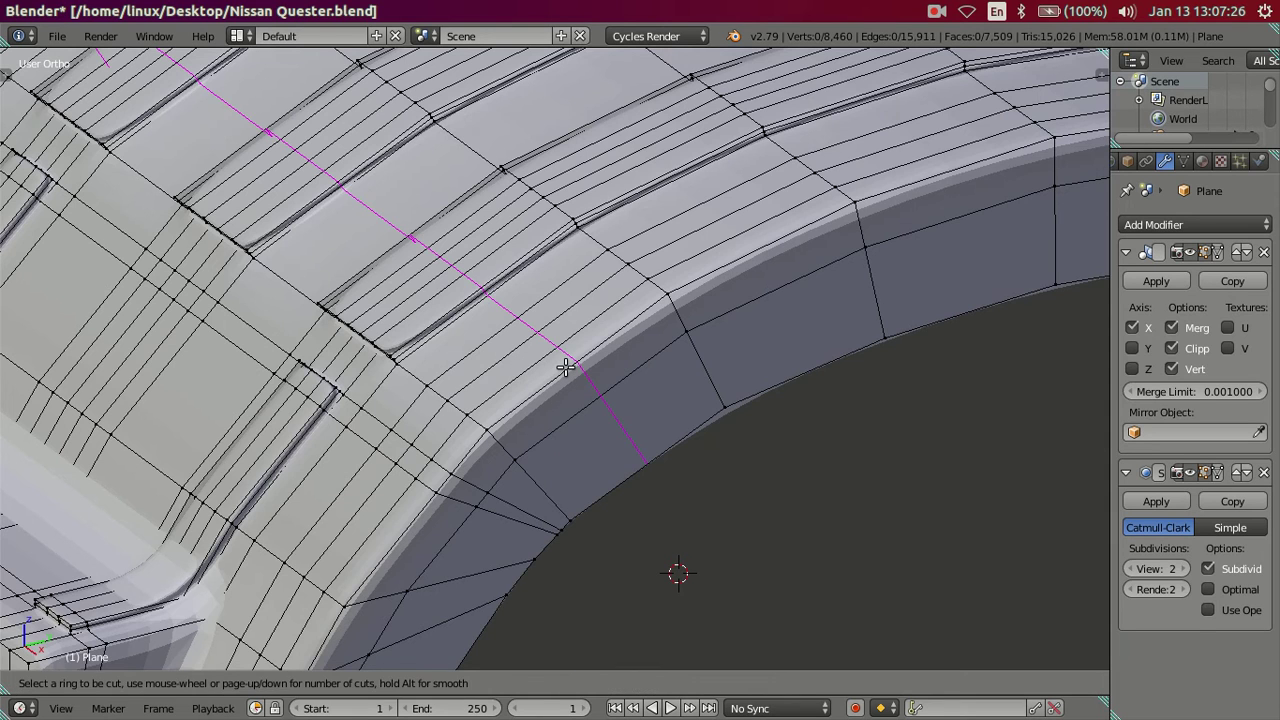
{"action": "key", "text": "Escape"}
{"action": "key", "text": "ctrl+Tab"}
{"action": "left_click", "coordinate": [561, 350]}
{"action": "key", "text": "ctrl+Tab"}
{"action": "left_click", "coordinate": [556, 370]}
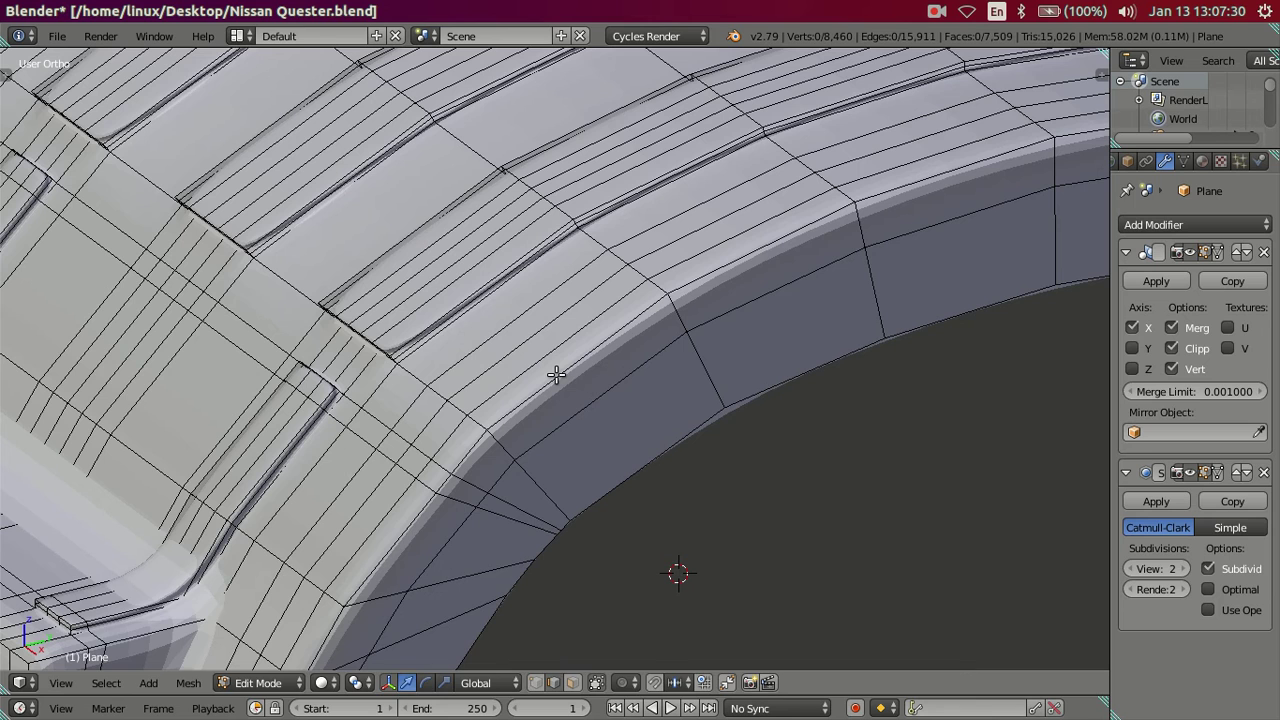
Cut six evenly spaced edge loops across the wheel-arch band
{"action": "key", "text": "ctrl+r"}
{"action": "key", "text": "6"}
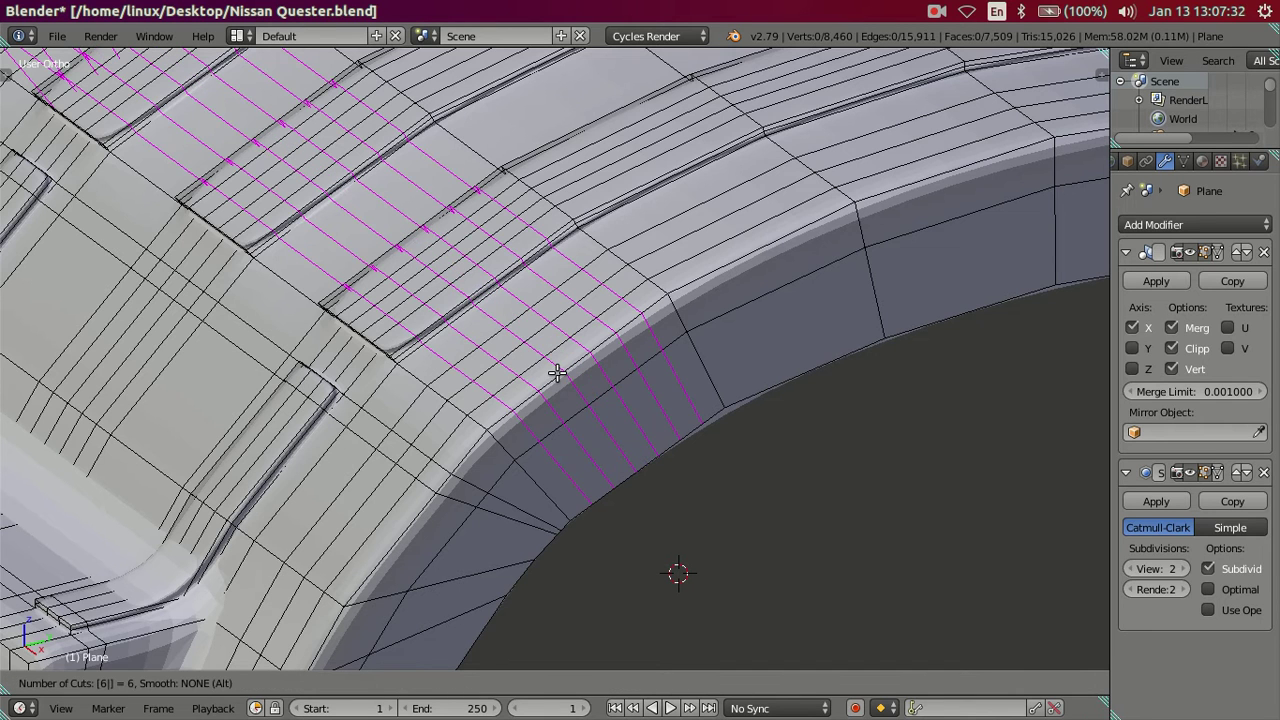
{"action": "left_click", "coordinate": [463, 380]}
{"action": "right_click", "coordinate": [443, 366]}
Set Subdivision View to 0 and dissolve the extra loops, keeping the deselected ones
{"action": "scroll", "coordinate": [434, 354], "scroll_direction": "up", "scroll_amount": 1}
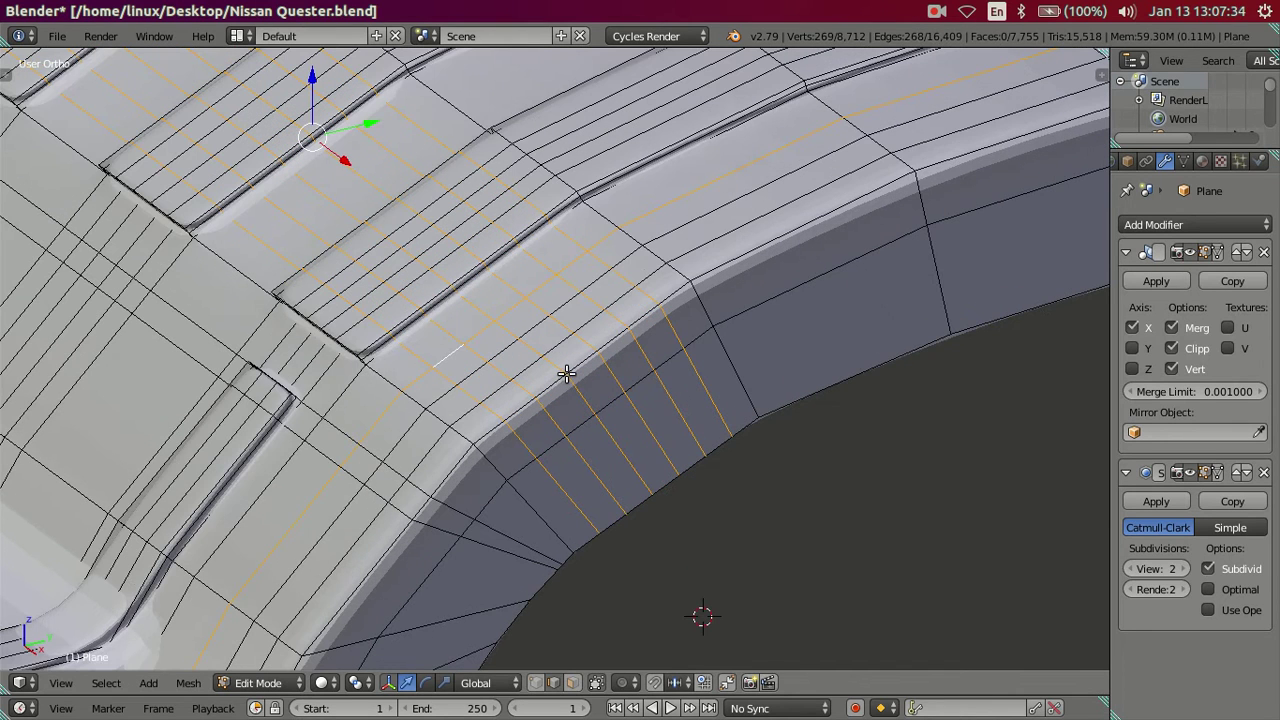
{"action": "right_click", "coordinate": [621, 385], "text": "alt+shift"}
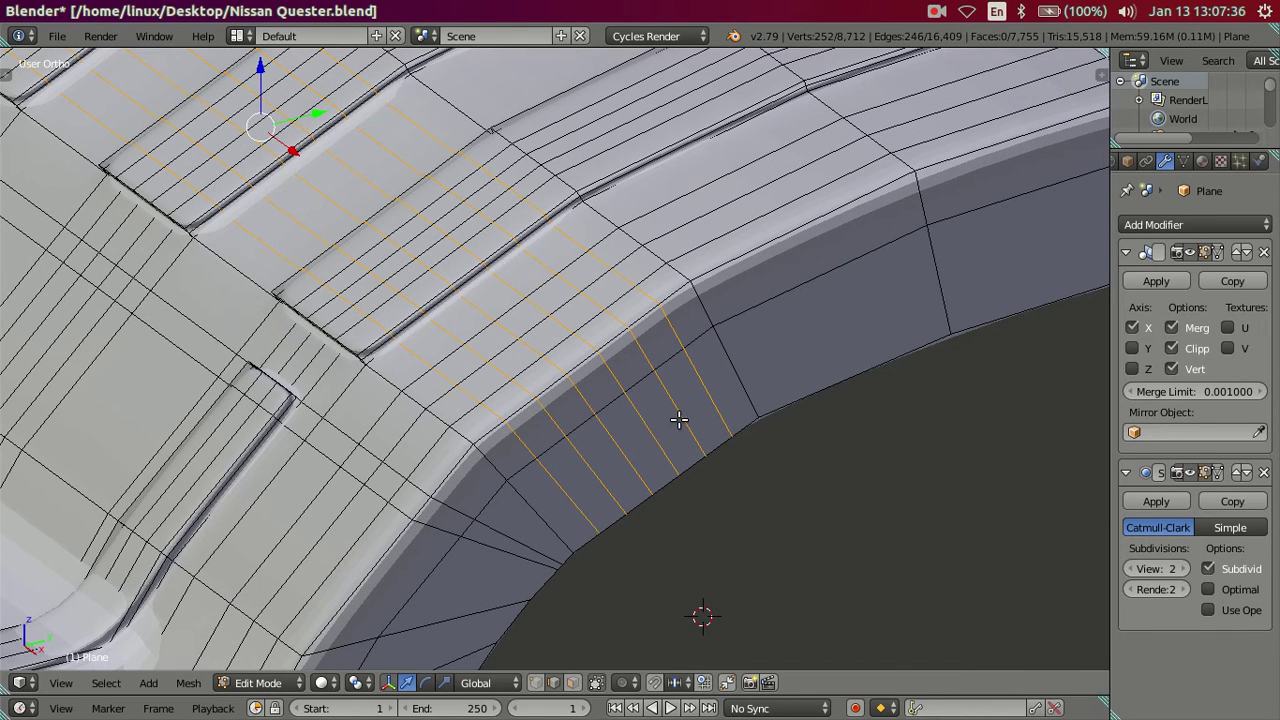
{"action": "left_click", "coordinate": [1131, 569]}
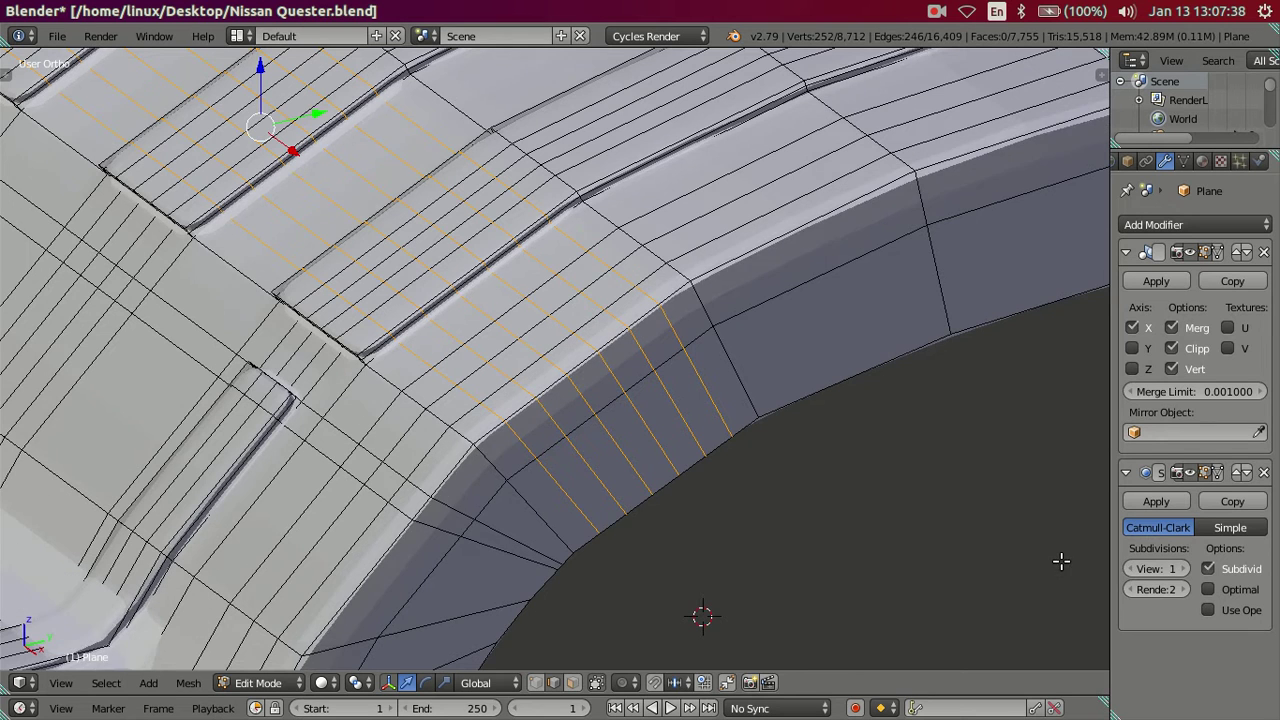
{"action": "left_click", "coordinate": [1131, 569]}
{"action": "right_click", "coordinate": [428, 358], "text": "alt+shift"}
{"action": "key", "text": "x"}
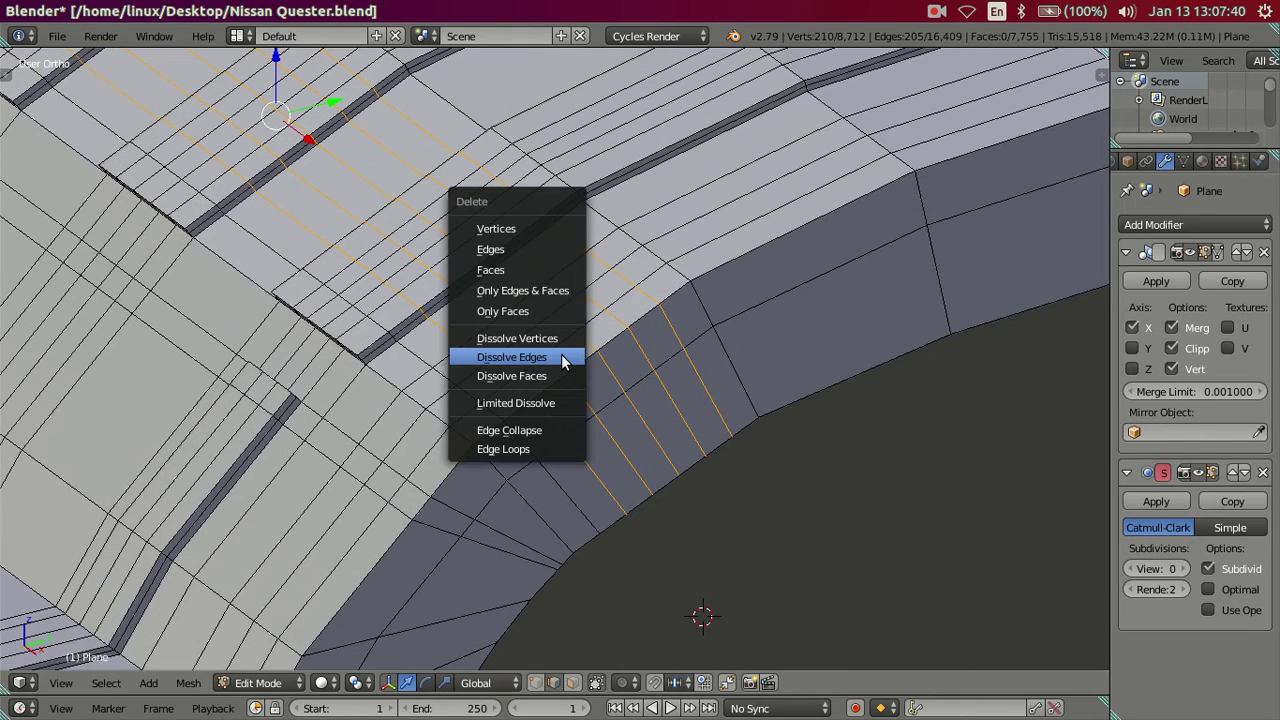
{"action": "left_click", "coordinate": [561, 356]}
{"action": "scroll", "coordinate": [551, 351], "scroll_direction": "up", "scroll_amount": 1}
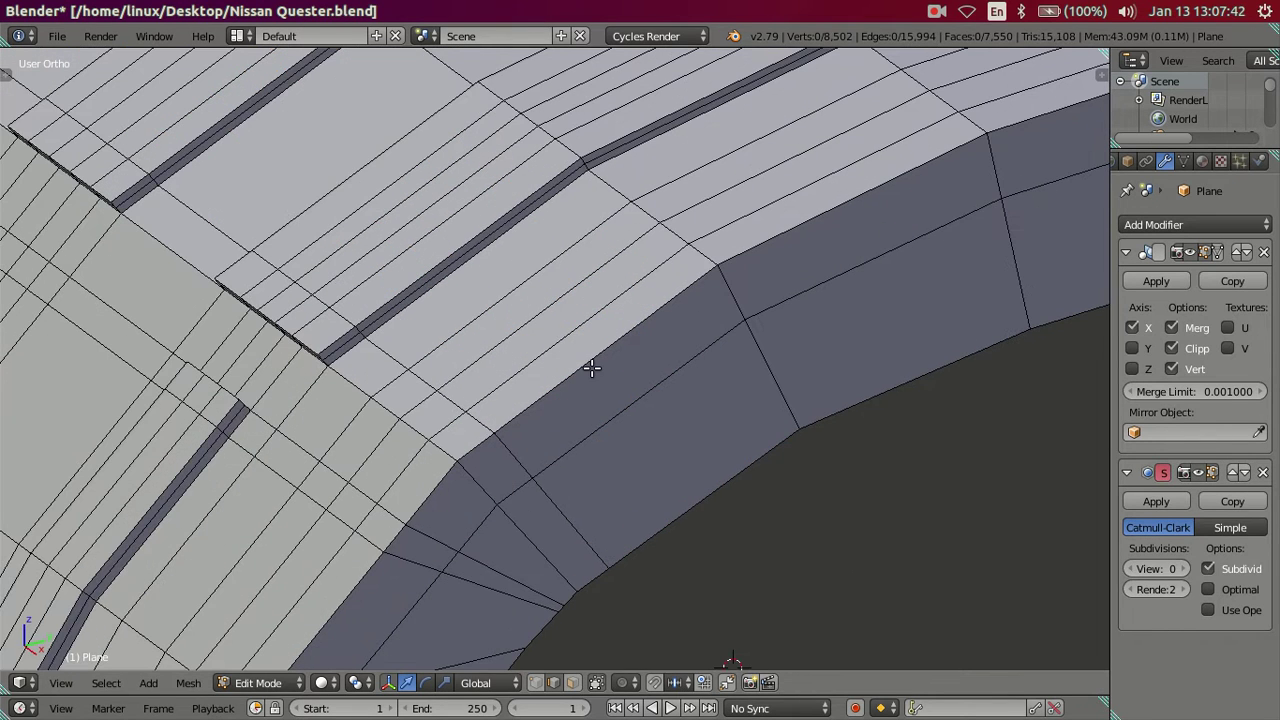
{"action": "key", "text": "ctrl+r"}
Cut two more centered edge loops into the wheel arch
{"action": "left_click", "coordinate": [595, 366]}
{"action": "right_click", "coordinate": [404, 524]}
{"action": "scroll", "coordinate": [349, 571], "scroll_direction": "down", "scroll_amount": 1}
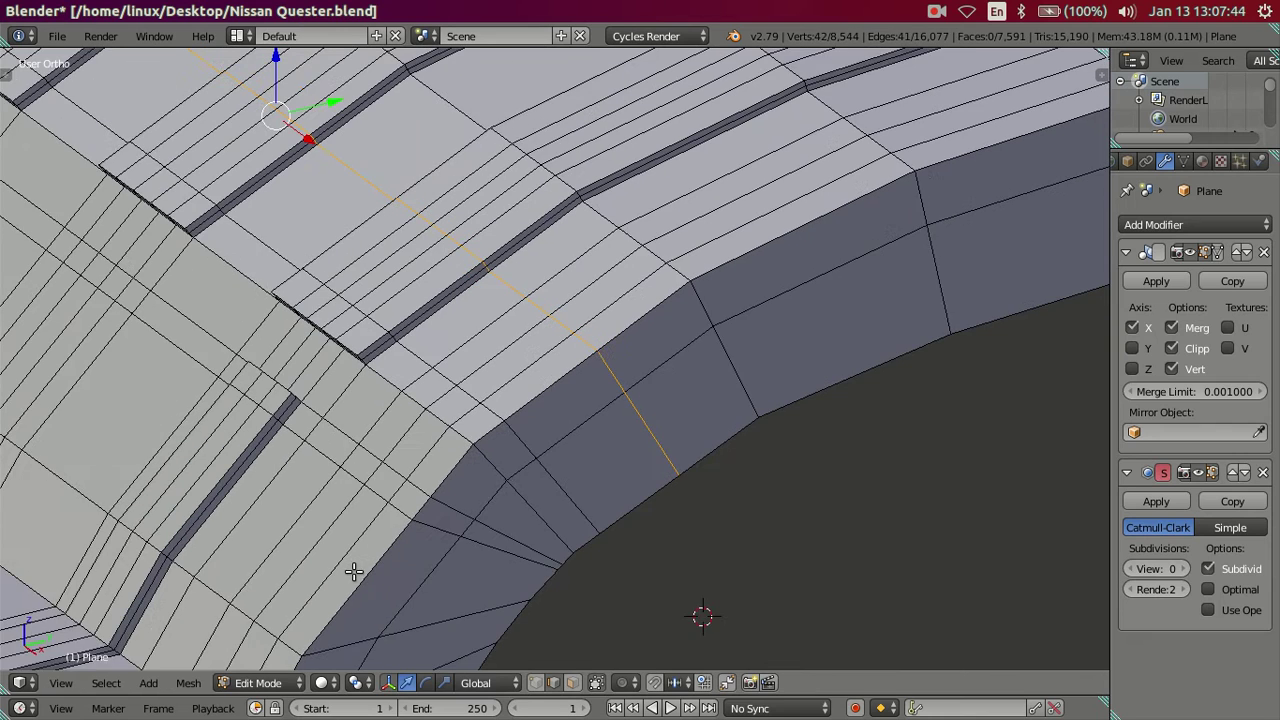
{"action": "middle_click_drag", "start_coordinate": [349, 571], "coordinate": [394, 532], "text": "shift"}
{"action": "key", "text": "ctrl+r"}
{"action": "left_click", "coordinate": [394, 532]}
{"action": "right_click", "coordinate": [394, 532]}
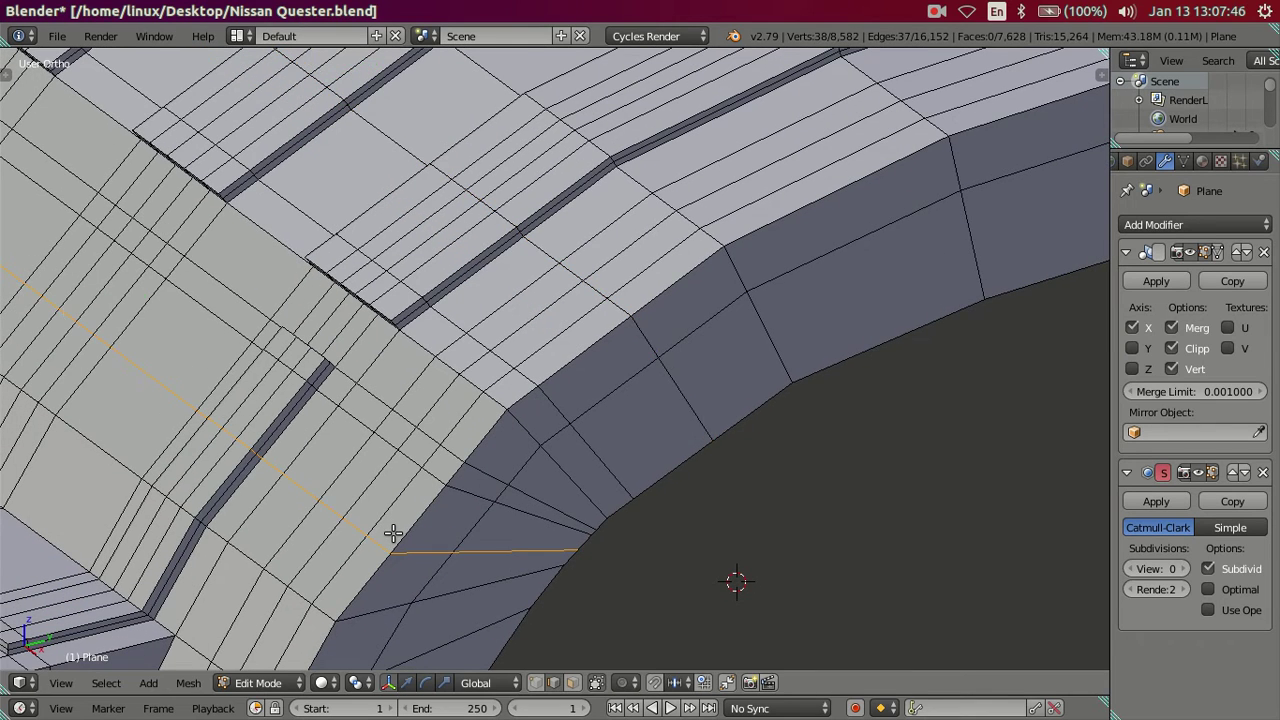
{"action": "scroll", "coordinate": [395, 527], "scroll_direction": "up", "scroll_amount": 1}
{"action": "key", "text": "a"}
{"action": "middle_click_drag", "start_coordinate": [294, 457], "coordinate": [446, 409], "text": "shift"}
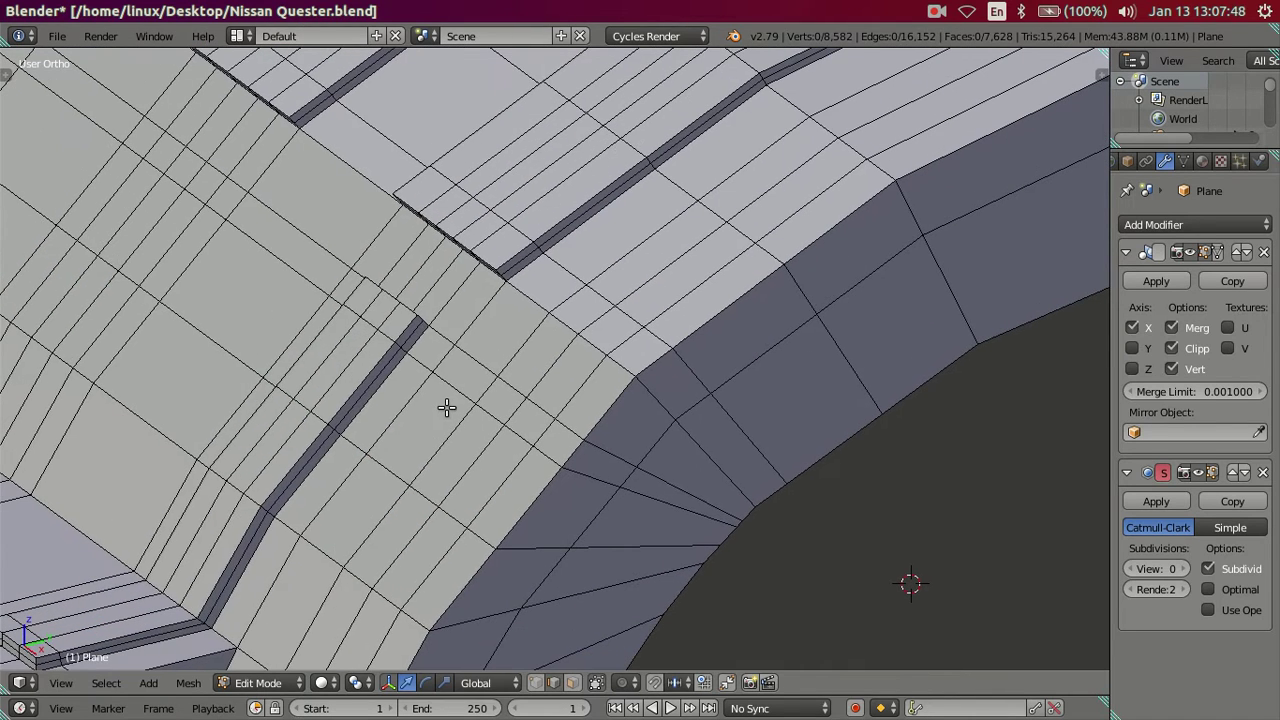
In vertex mode, merge two stray vertex pairs using Merge At Last
{"action": "key", "text": "ctrl+Tab"}
{"action": "left_click", "coordinate": [655, 252]}
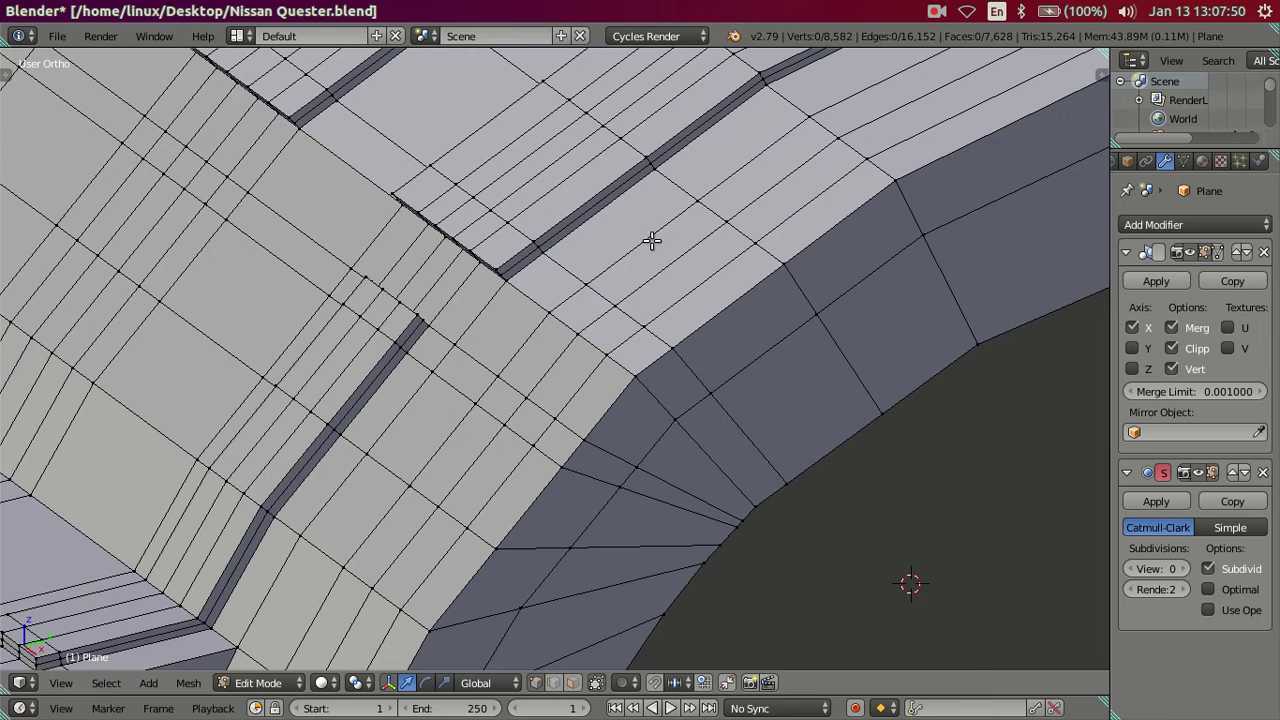
{"action": "right_click", "coordinate": [591, 274]}
{"action": "right_click", "coordinate": [676, 199], "text": "shift"}
{"action": "key", "text": "alt+m"}
{"action": "left_click", "coordinate": [676, 199]}
{"action": "key", "text": "a"}
{"action": "right_click", "coordinate": [420, 405]}
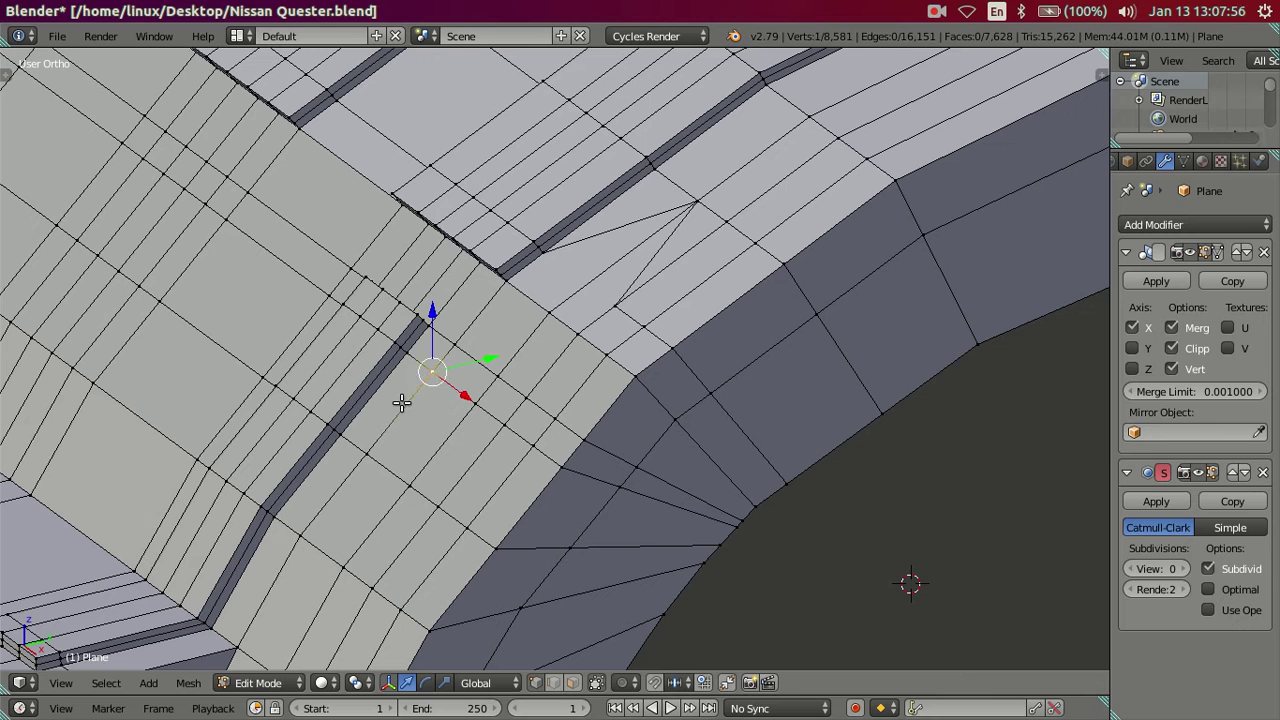
{"action": "right_click", "coordinate": [366, 445], "text": "shift"}
{"action": "key", "text": "alt+m"}
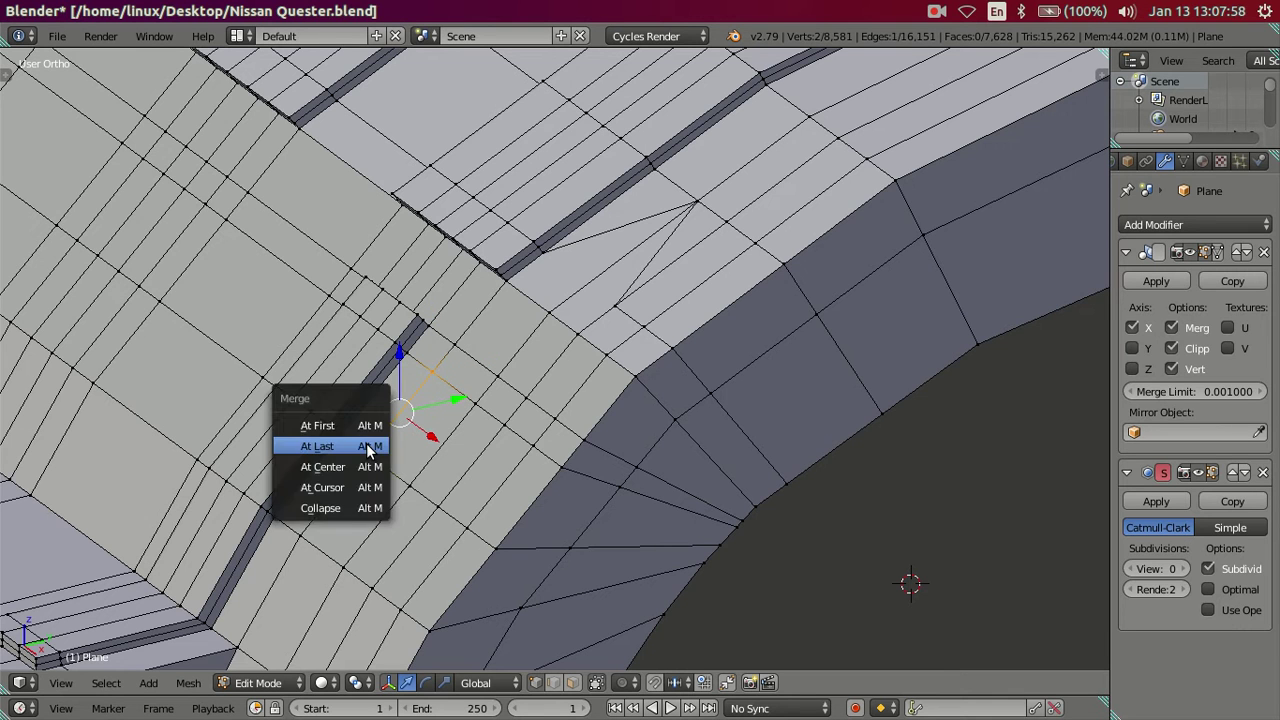
{"action": "left_click", "coordinate": [369, 446]}
{"action": "key", "text": "a"}
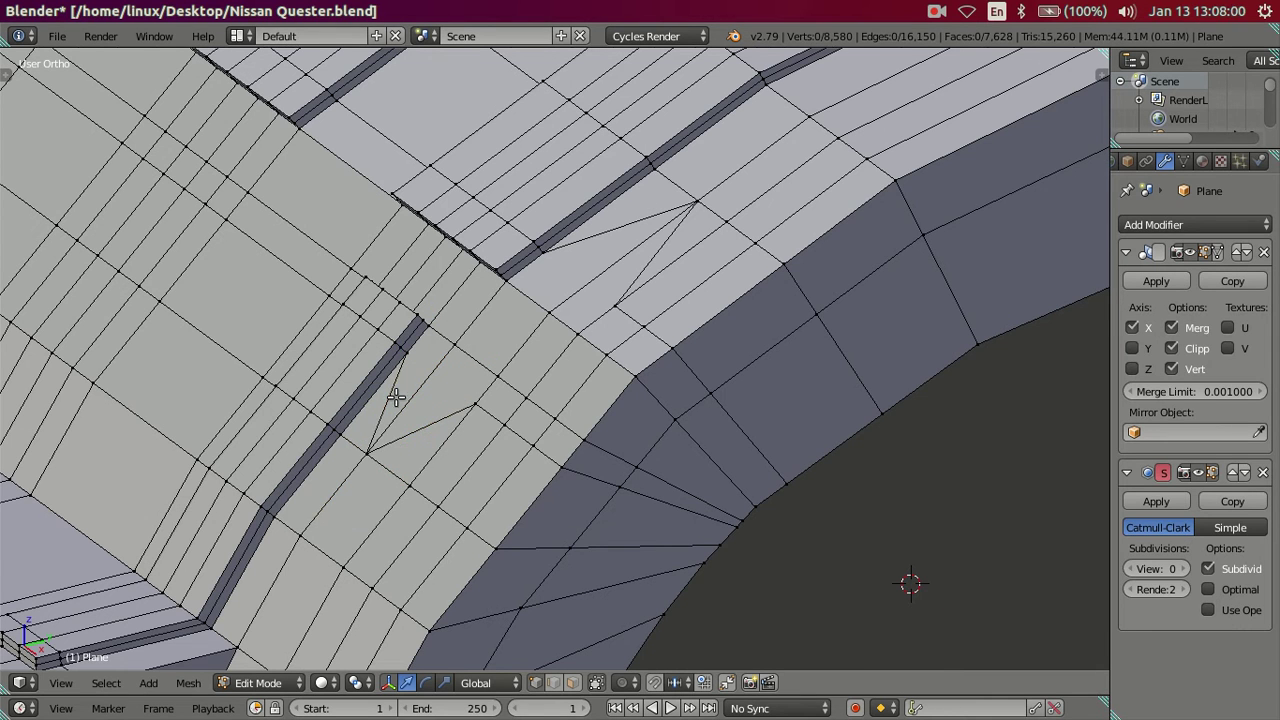
Dissolve the two leftover edge loops on the arch
{"action": "scroll", "coordinate": [305, 415], "scroll_direction": "up", "scroll_amount": 2}
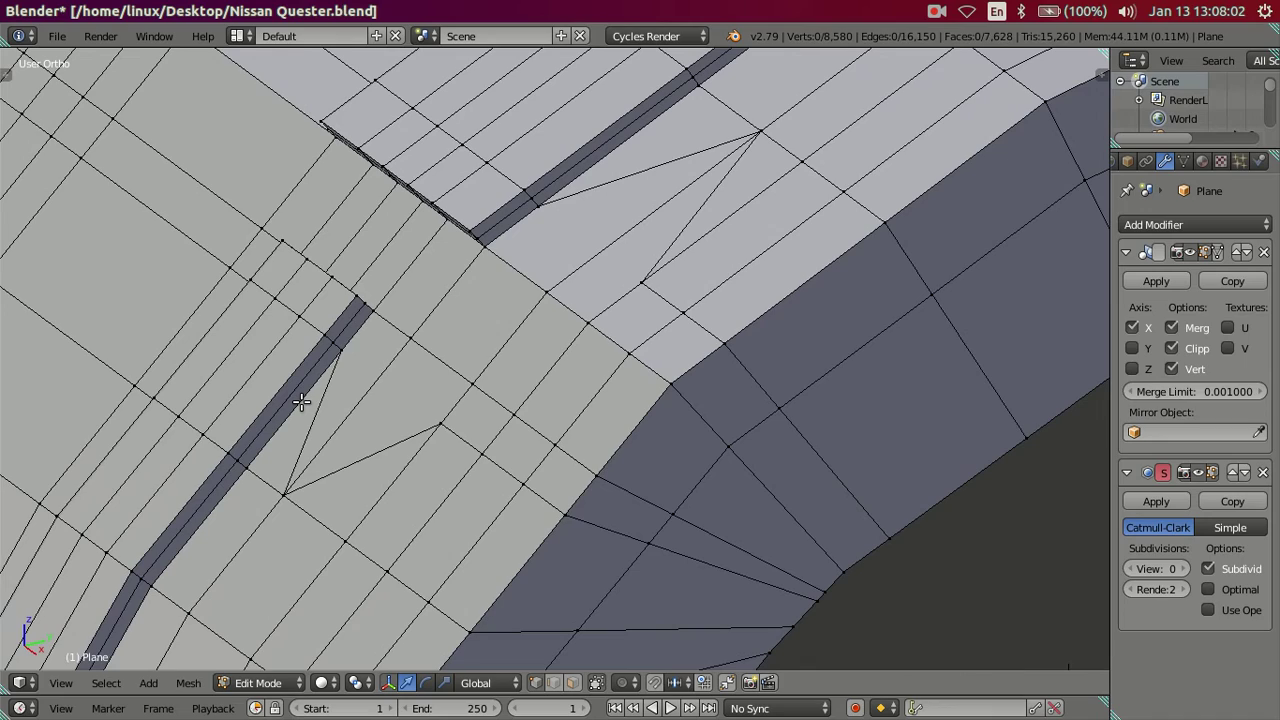
{"action": "scroll", "coordinate": [300, 400], "scroll_direction": "down", "scroll_amount": 1}
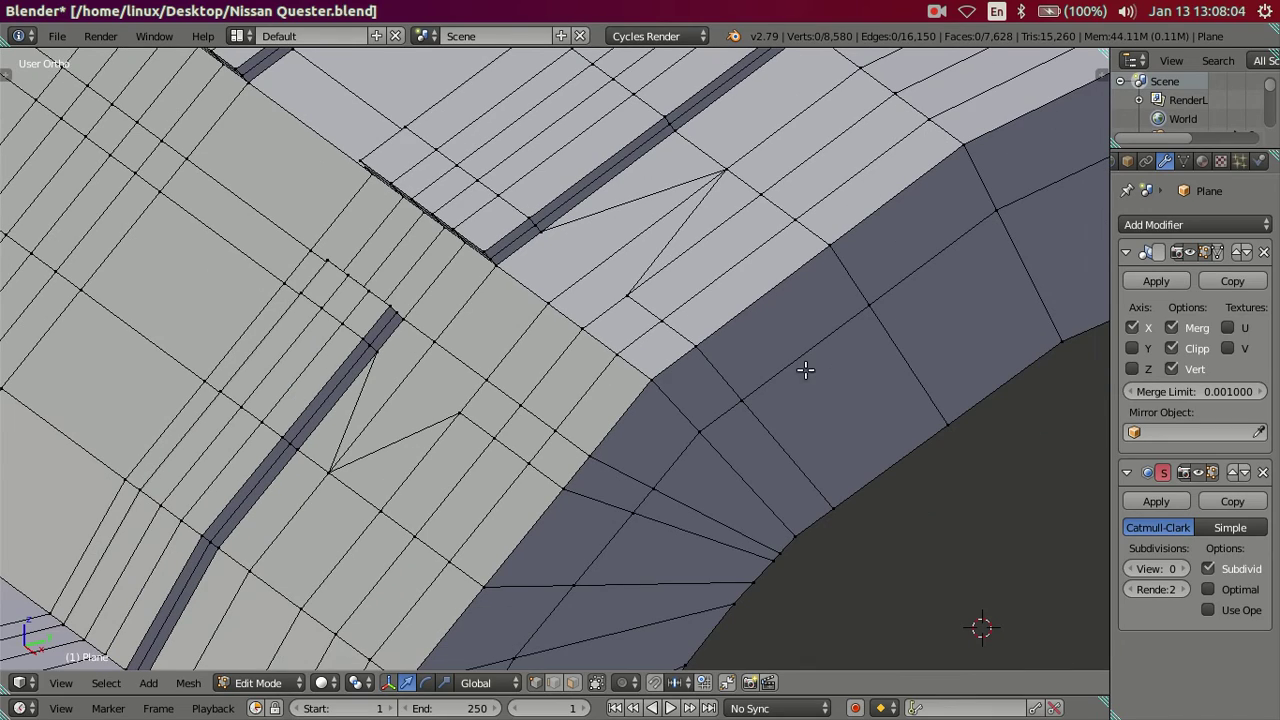
{"action": "left_click", "coordinate": [646, 443], "text": "alt"}
{"action": "left_click", "coordinate": [583, 503], "text": "alt+shift"}
{"action": "key", "text": "x"}
{"action": "left_click", "coordinate": [783, 466]}
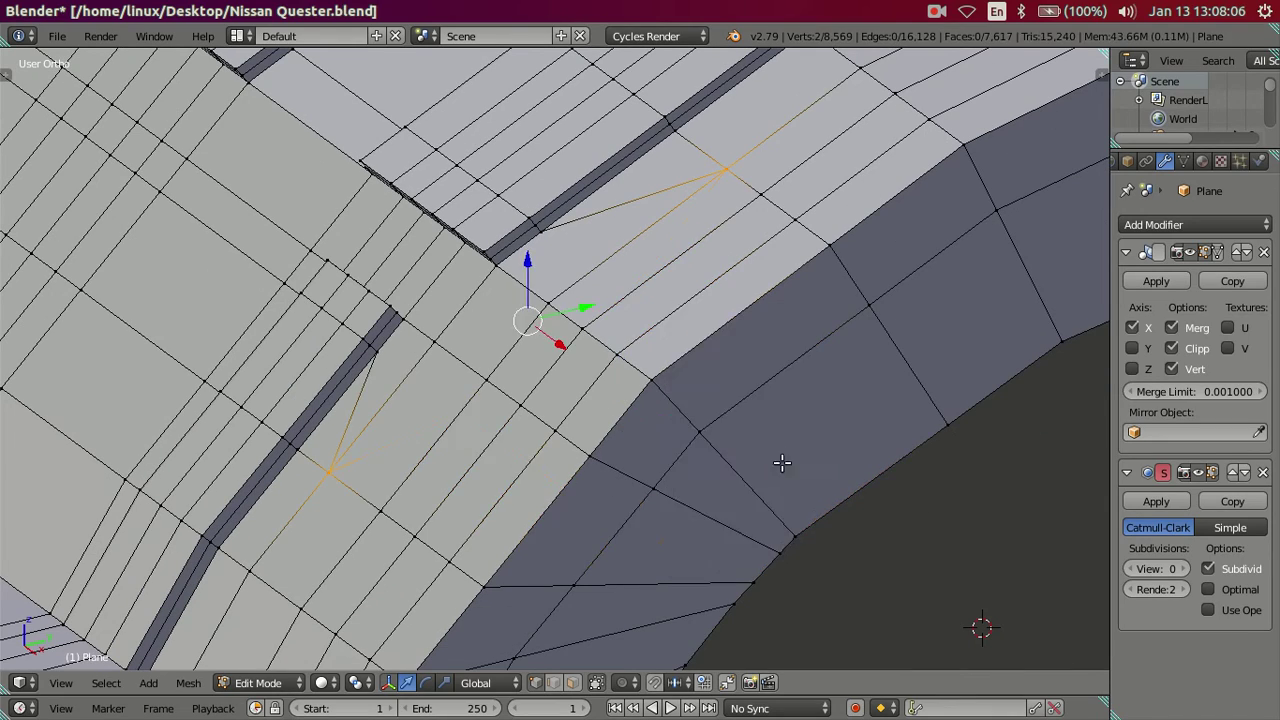
{"action": "scroll", "coordinate": [674, 410], "scroll_direction": "down", "scroll_amount": 2}
Orbit and zoom in to the underside of the wheel arch
{"action": "key", "text": "a"}
{"action": "scroll", "coordinate": [674, 410], "scroll_direction": "down", "scroll_amount": 2}
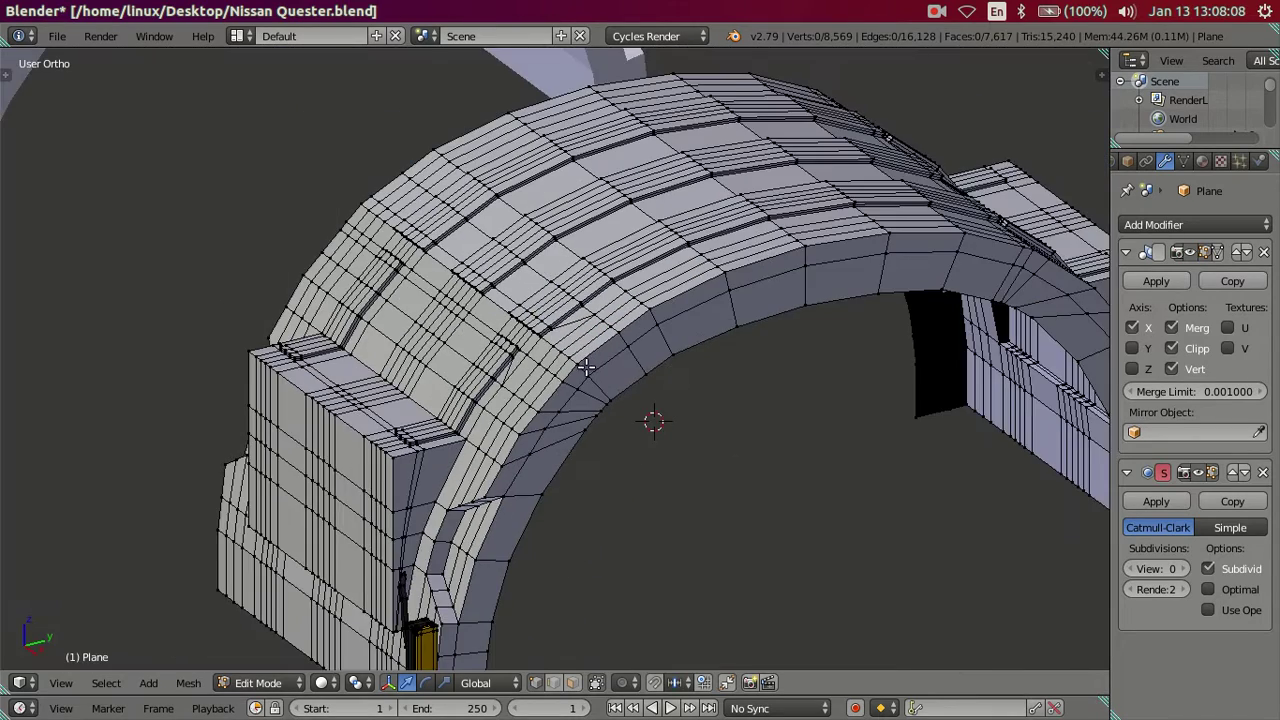
{"action": "scroll", "coordinate": [594, 430], "scroll_direction": "up", "scroll_amount": 2}
{"action": "mouse_move", "coordinate": [594, 430]}
{"action": "middle_mouse_down"}
{"action": "mouse_move", "coordinate": [594, 370]}
{"action": "mouse_move", "coordinate": [572, 392]}
{"action": "mouse_move", "coordinate": [580, 371]}
{"action": "mouse_move", "coordinate": [835, 392]}
{"action": "middle_mouse_up"}
{"action": "scroll", "coordinate": [766, 411], "scroll_direction": "up", "scroll_amount": 2}
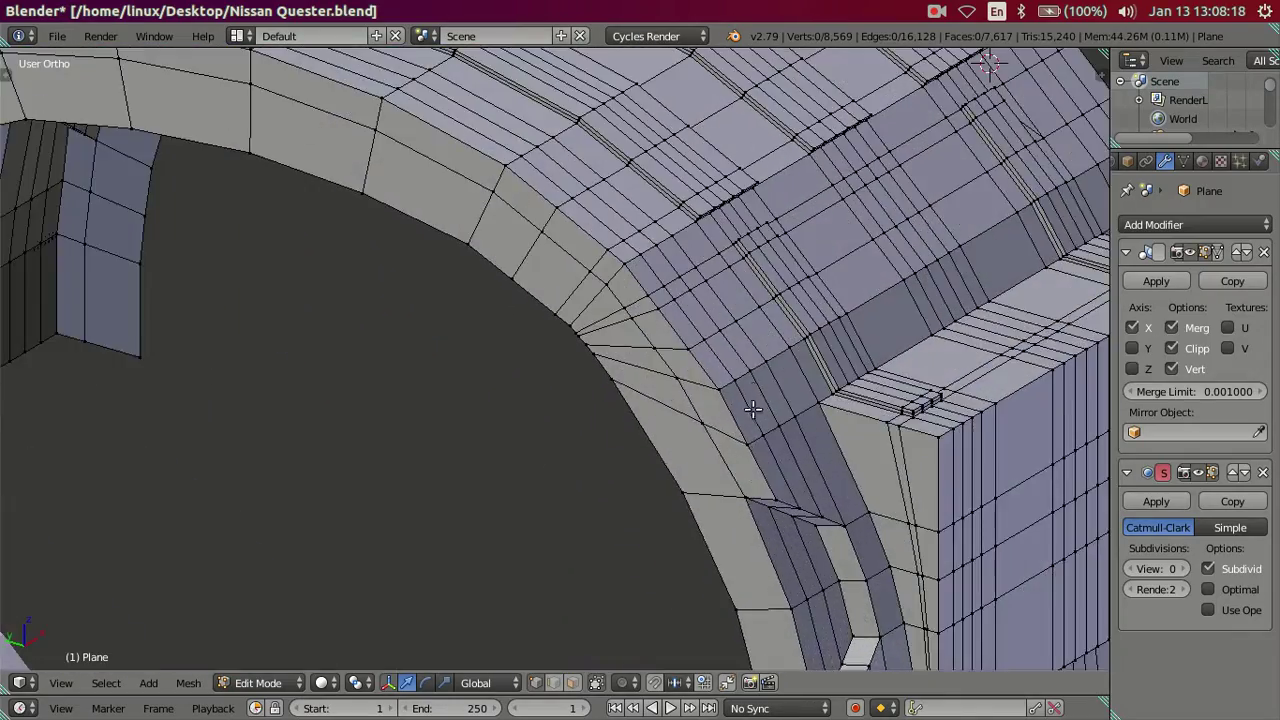
{"action": "scroll", "coordinate": [740, 400], "scroll_direction": "up", "scroll_amount": 2}
{"action": "scroll", "coordinate": [650, 420], "scroll_direction": "up", "scroll_amount": 3}
{"action": "scroll", "coordinate": [535, 383], "scroll_direction": "down", "scroll_amount": 2}
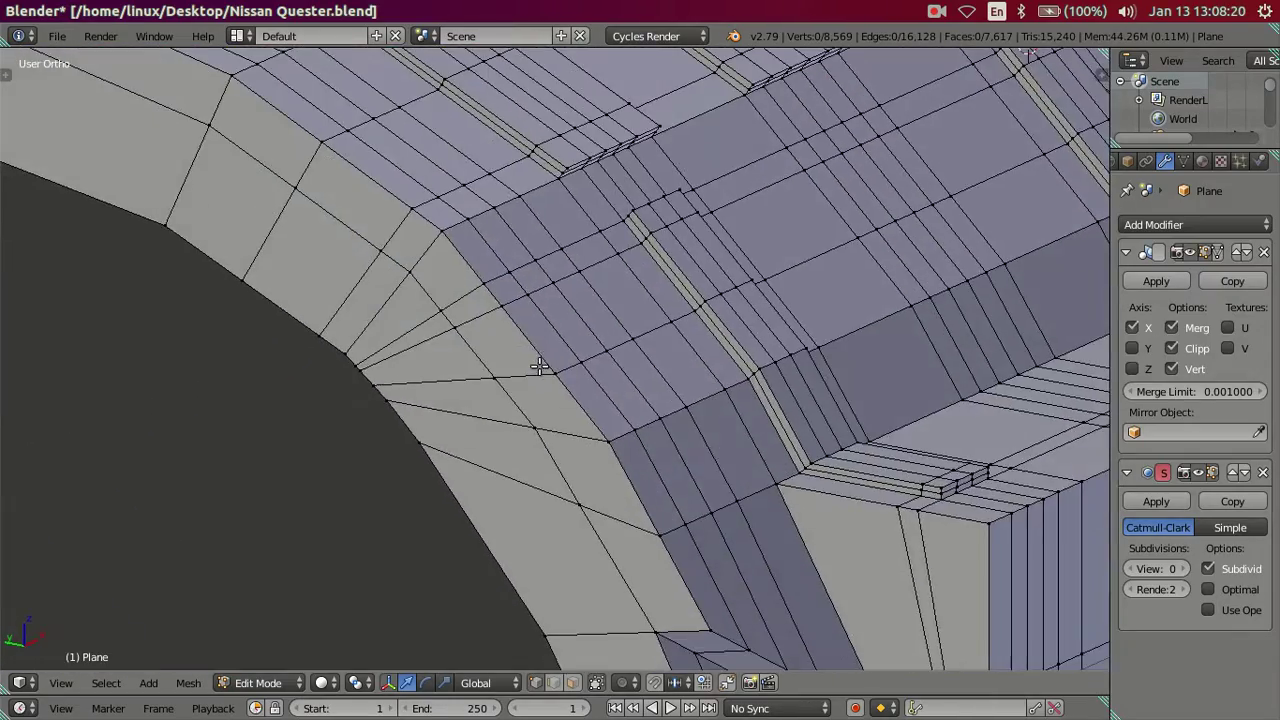
{"action": "scroll", "coordinate": [594, 362], "scroll_direction": "up", "scroll_amount": 1}
{"action": "scroll", "coordinate": [593, 371], "scroll_direction": "up", "scroll_amount": 1}
{"action": "scroll", "coordinate": [593, 371], "scroll_direction": "up", "scroll_amount": 1}
{"action": "scroll", "coordinate": [593, 371], "scroll_direction": "down", "scroll_amount": 3}
{"action": "scroll", "coordinate": [615, 420], "scroll_direction": "up", "scroll_amount": 3}
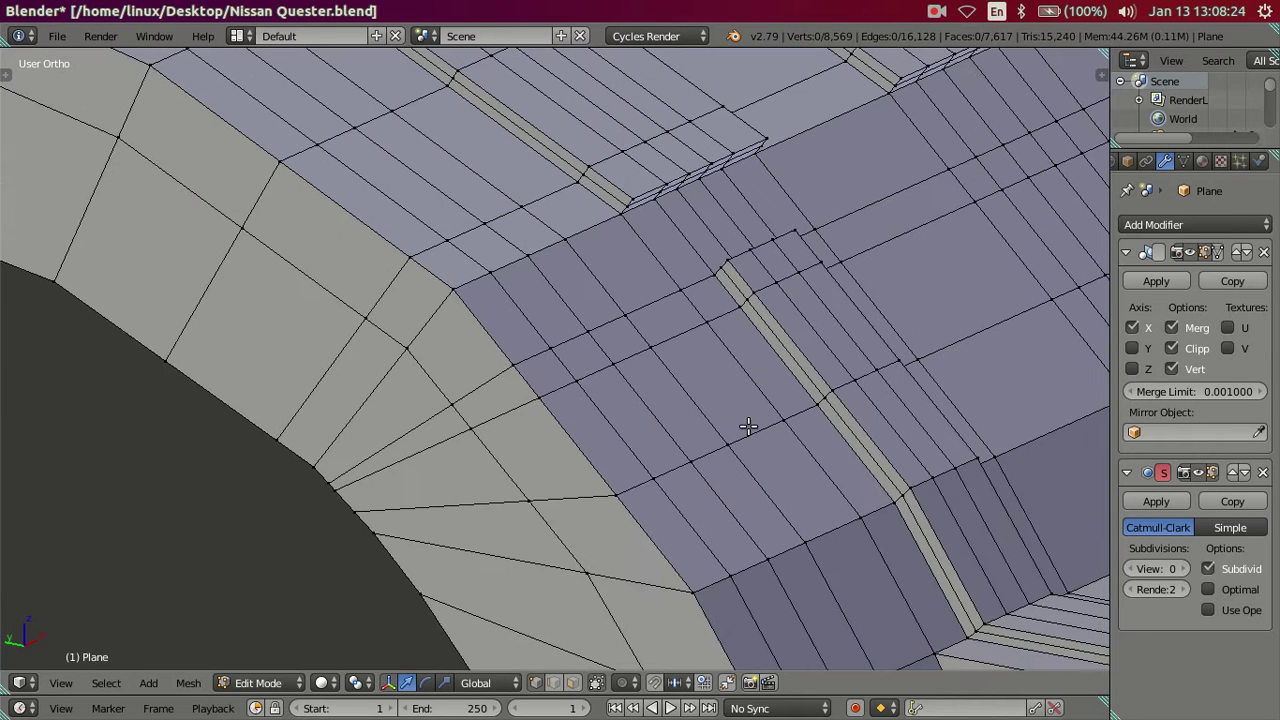
Merge two stray vertex pairs on the arch underside At Last
{"action": "right_click", "coordinate": [720, 330]}
{"action": "right_click", "coordinate": [790, 423]}
{"action": "key", "text": "alt+m"}
{"action": "left_click", "coordinate": [745, 500]}
{"action": "key", "text": "a"}
{"action": "mouse_move", "coordinate": [495, 222]}
{"action": "middle_mouse_down", "text": "shift"}
{"action": "mouse_move", "coordinate": [563, 323]}
{"action": "mouse_move", "coordinate": [632, 344]}
{"action": "middle_mouse_up", "text": "shift"}
{"action": "right_click", "coordinate": [473, 244], "text": "shift"}
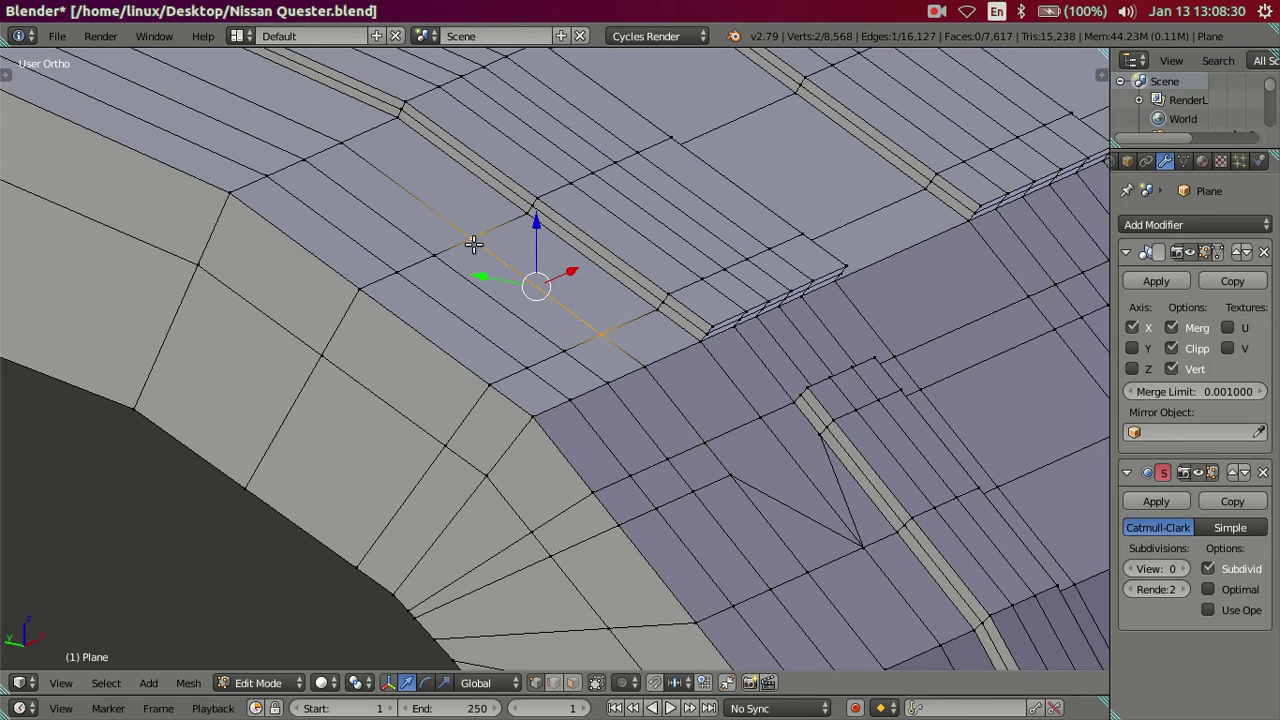
{"action": "key", "text": "alt+m"}
{"action": "left_click", "coordinate": [471, 247]}
{"action": "key", "text": "a"}
Dissolve an unwanted edge loop on the arch underside
{"action": "right_click", "coordinate": [510, 378], "text": "alt"}
{"action": "key", "text": "x"}
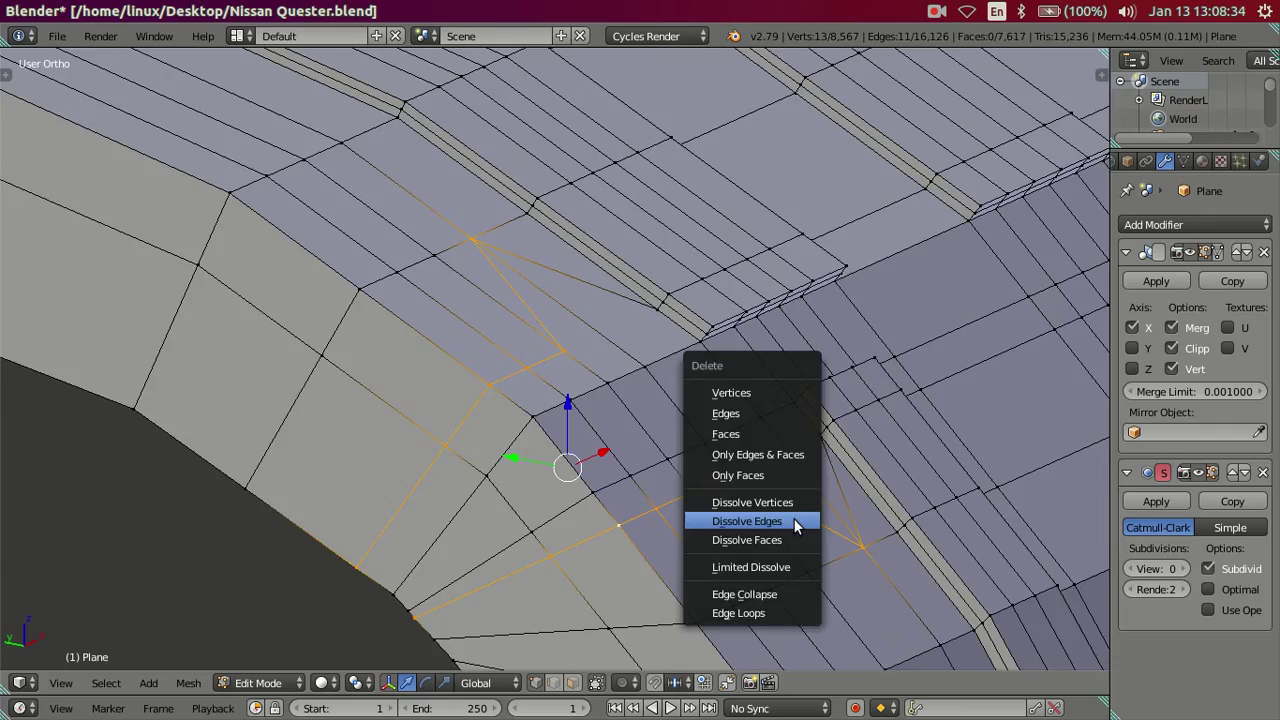
{"action": "left_click", "coordinate": [789, 520]}
Dissolve an edge loop across the top of the arch
{"action": "mouse_move", "coordinate": [771, 503]}
{"action": "middle_mouse_down"}
{"action": "mouse_move", "coordinate": [750, 466]}
{"action": "mouse_move", "coordinate": [640, 434]}
{"action": "middle_mouse_up"}
{"action": "scroll", "coordinate": [640, 434], "scroll_direction": "up", "scroll_amount": 3}
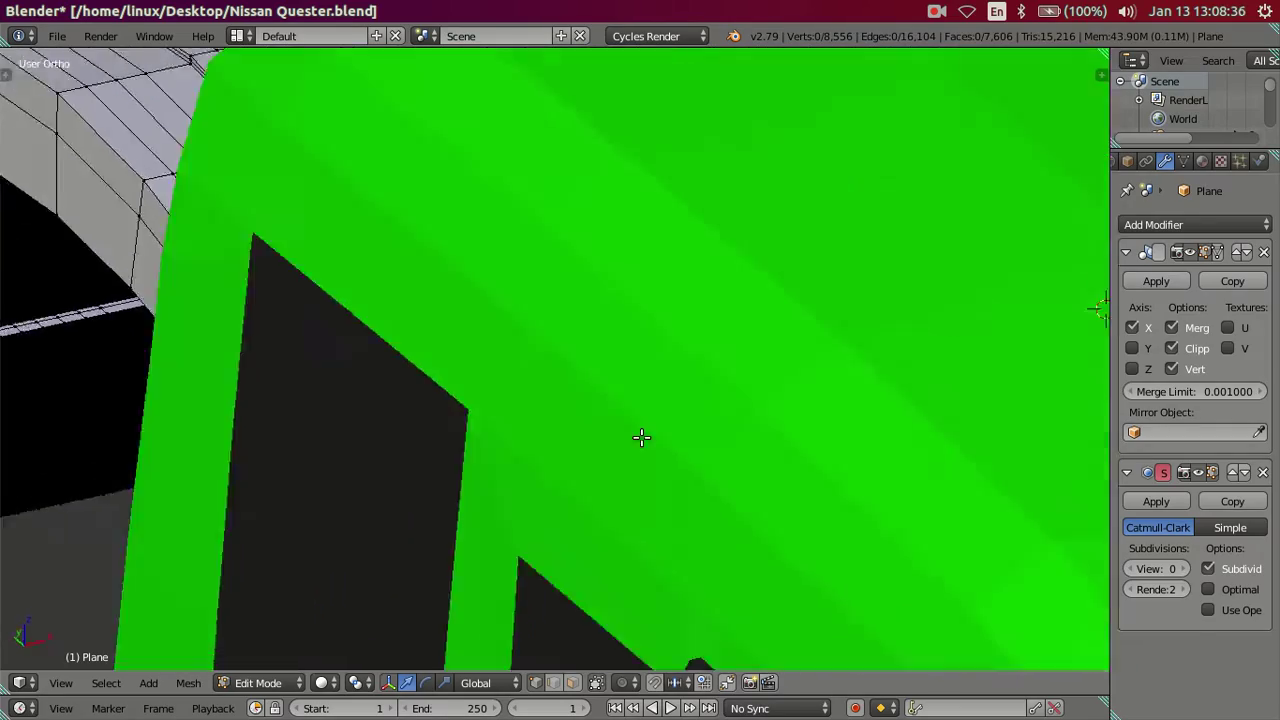
{"action": "scroll", "coordinate": [543, 429], "scroll_direction": "down", "scroll_amount": 3}
{"action": "middle_click_drag", "start_coordinate": [543, 429], "coordinate": [385, 479]}
{"action": "right_click", "coordinate": [385, 479], "text": "alt"}
{"action": "key", "text": "x"}
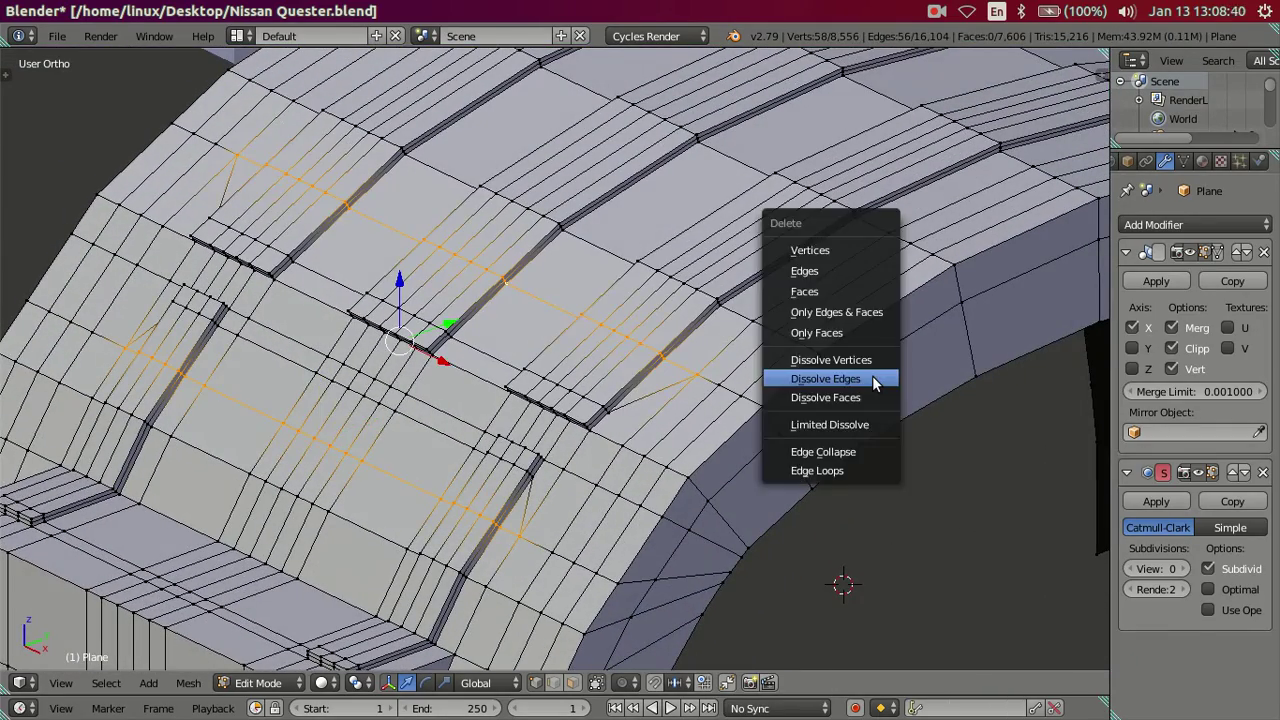
{"action": "left_click", "coordinate": [873, 377]}
{"action": "key", "text": "a"}
{"action": "scroll", "coordinate": [870, 380], "scroll_direction": "down", "scroll_amount": 4}
{"action": "mouse_move", "coordinate": [865, 386]}
{"action": "middle_mouse_down"}
{"action": "mouse_move", "coordinate": [851, 466]}
{"action": "mouse_move", "coordinate": [794, 523]}
{"action": "mouse_move", "coordinate": [700, 432]}
{"action": "mouse_move", "coordinate": [608, 286]}
{"action": "middle_mouse_up"}
{"action": "scroll", "coordinate": [700, 432], "scroll_direction": "down", "scroll_amount": 4}
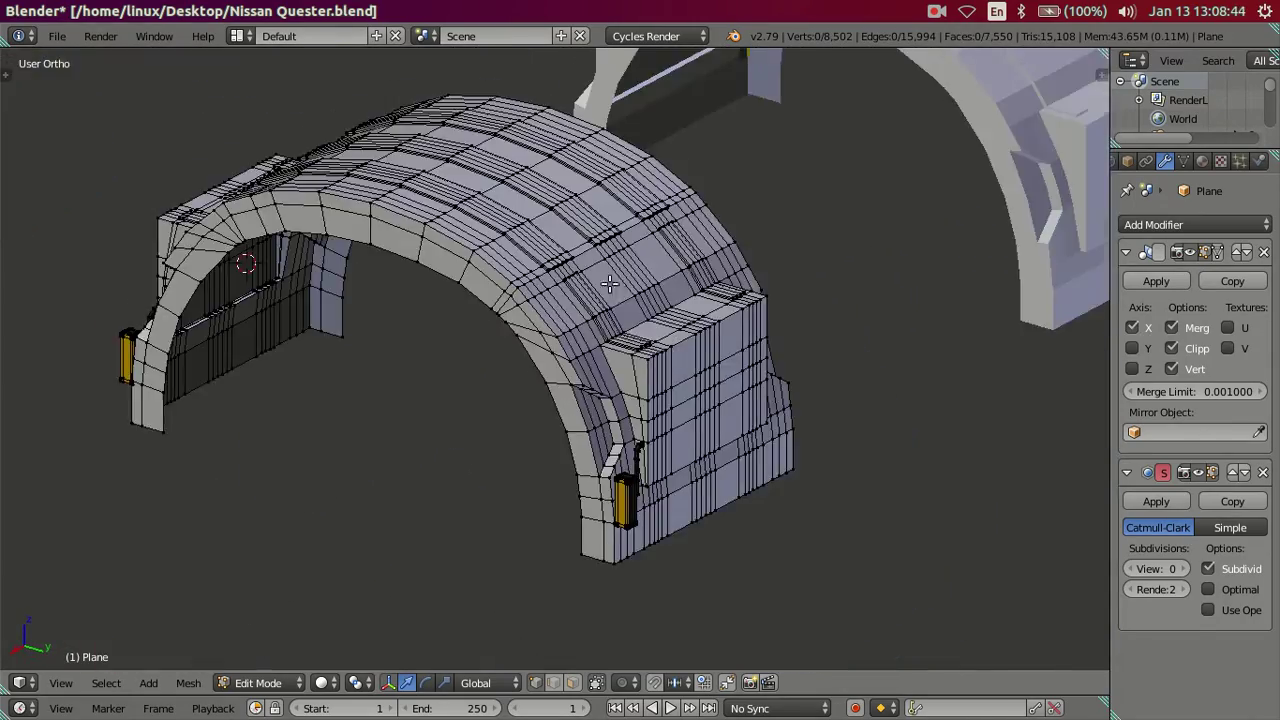
{"action": "scroll", "coordinate": [608, 286], "scroll_direction": "up", "scroll_amount": 6}
{"action": "scroll", "coordinate": [558, 344], "scroll_direction": "down", "scroll_amount": 3}
Add a centred edge loop along the fender arch
{"action": "mouse_move", "coordinate": [558, 344]}
{"action": "middle_mouse_down"}
{"action": "mouse_move", "coordinate": [685, 413]}
{"action": "mouse_move", "coordinate": [640, 463]}
{"action": "middle_mouse_up"}
{"action": "scroll", "coordinate": [685, 413], "scroll_direction": "up", "scroll_amount": 4}
{"action": "scroll", "coordinate": [640, 463], "scroll_direction": "up", "scroll_amount": 2}
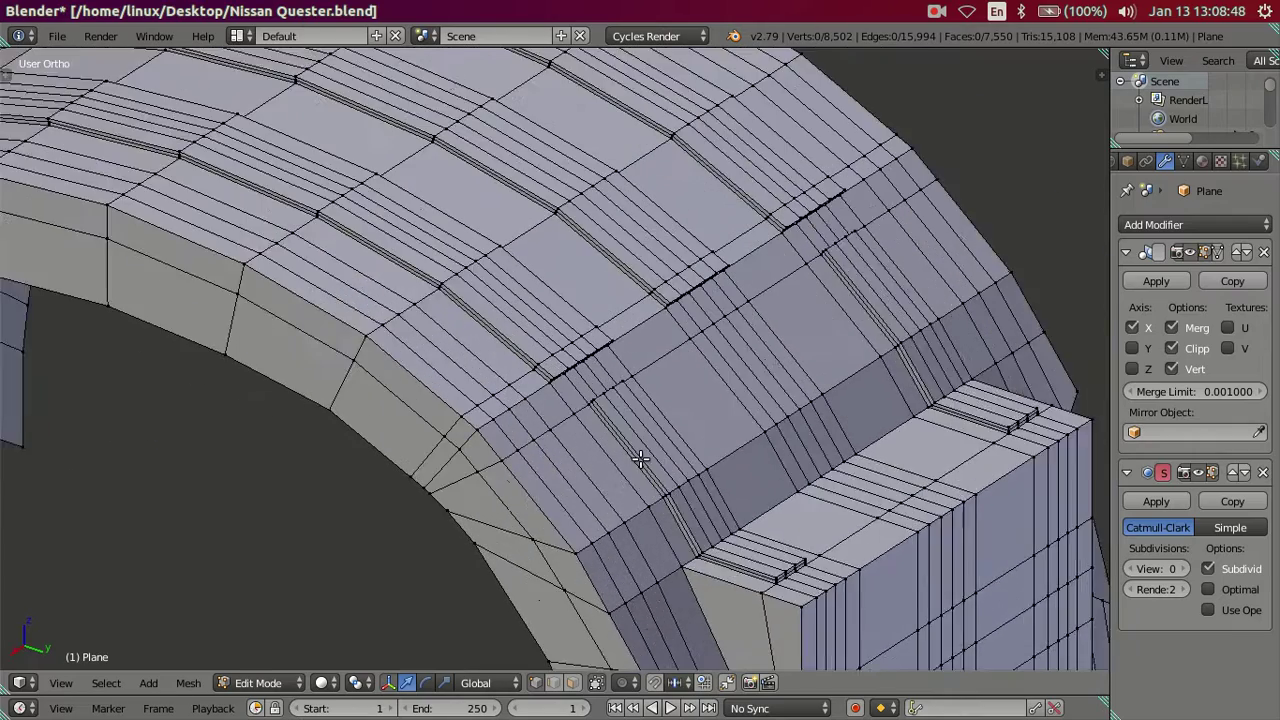
{"action": "scroll", "coordinate": [634, 449], "scroll_direction": "up", "scroll_amount": 2}
{"action": "scroll", "coordinate": [637, 428], "scroll_direction": "up", "scroll_amount": 2}
{"action": "key", "text": "ctrl+r"}
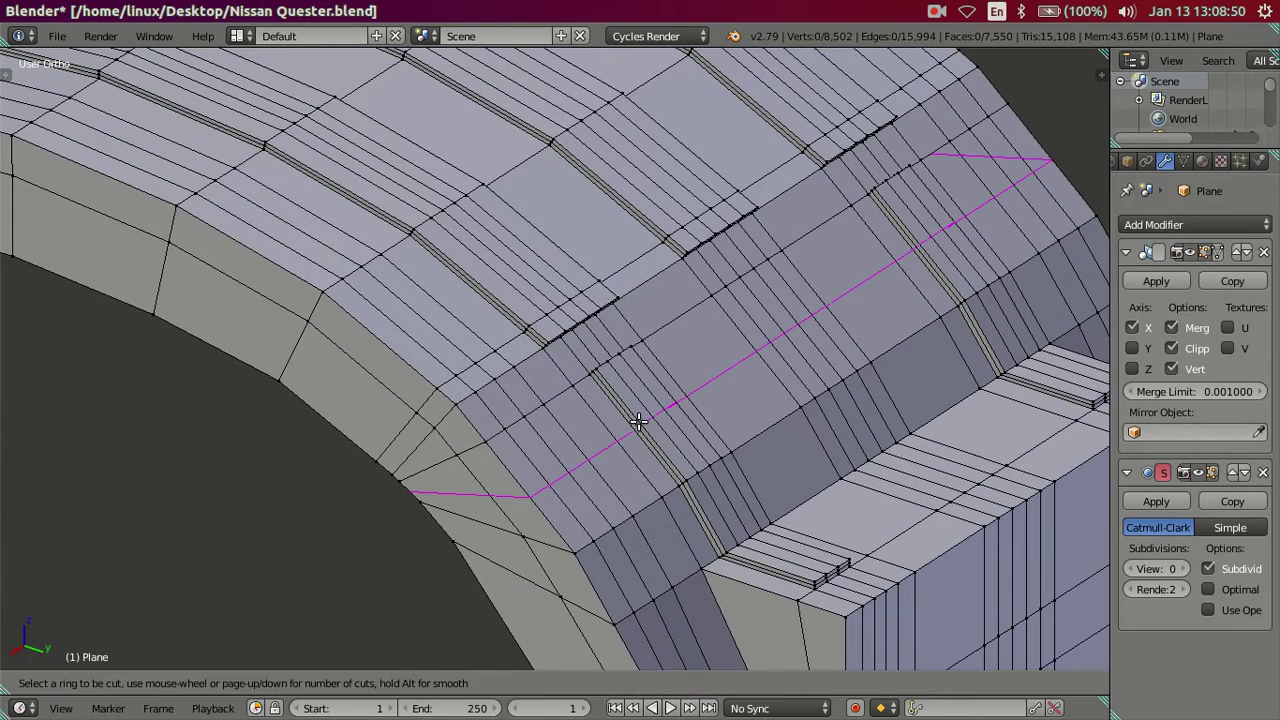
{"action": "left_click", "coordinate": [637, 423]}
{"action": "right_click", "coordinate": [637, 423]}
Cut a new loop across the fender and merge a stray vertex pair At Last
{"action": "key", "text": "ctrl+r"}
{"action": "left_click", "coordinate": [482, 287]}
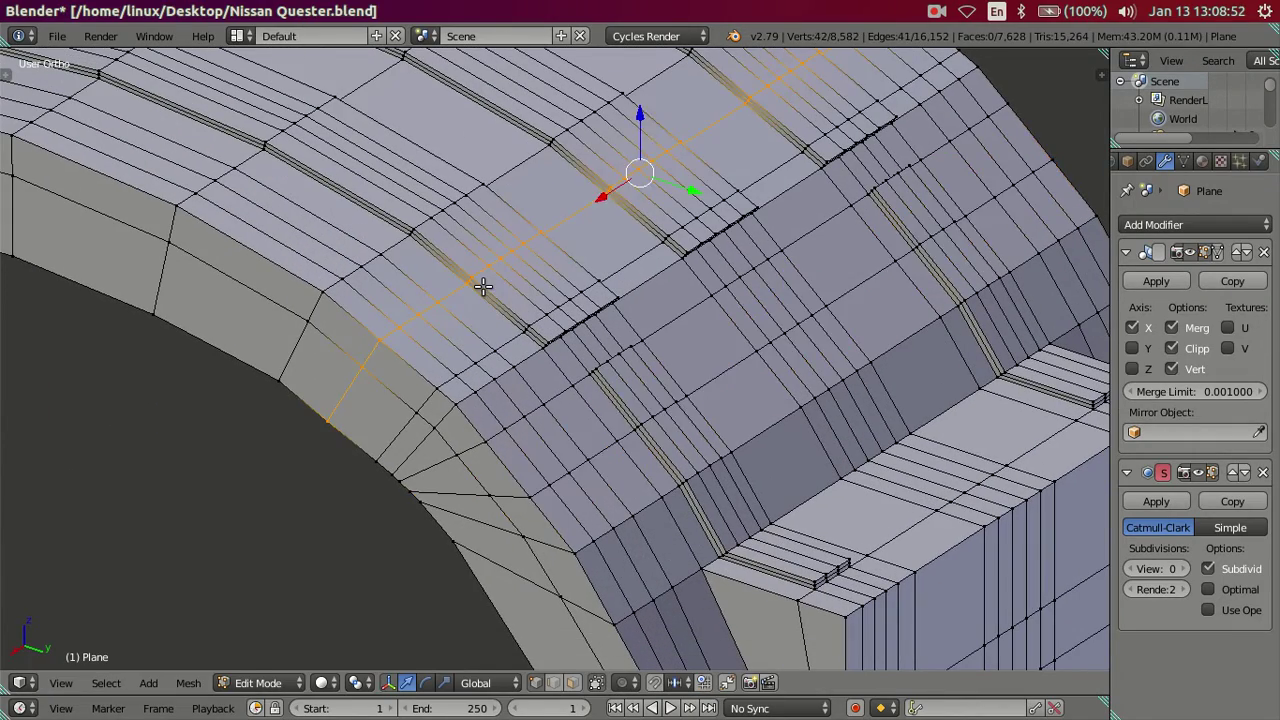
{"action": "scroll", "coordinate": [442, 306], "scroll_direction": "up", "scroll_amount": 2}
{"action": "right_click", "coordinate": [452, 344]}
{"action": "right_click", "coordinate": [367, 266], "text": "shift"}
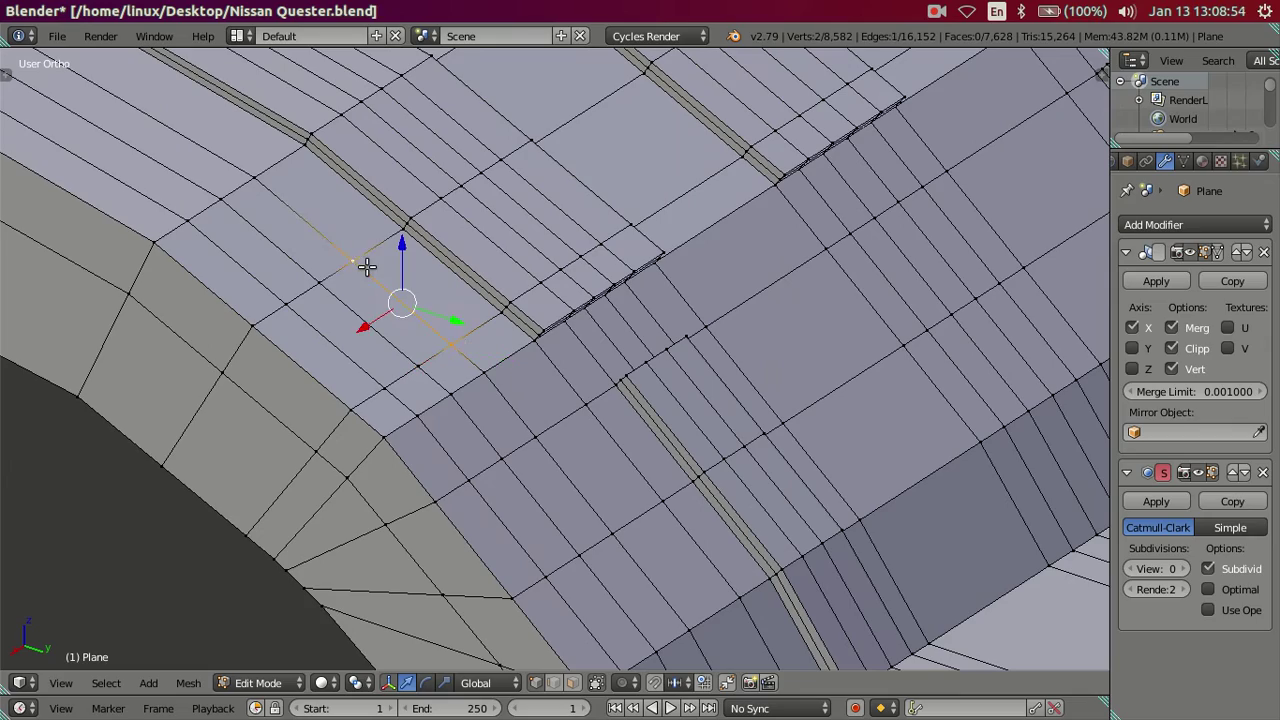
{"action": "key", "text": "alt+m"}
{"action": "left_click", "coordinate": [367, 270]}
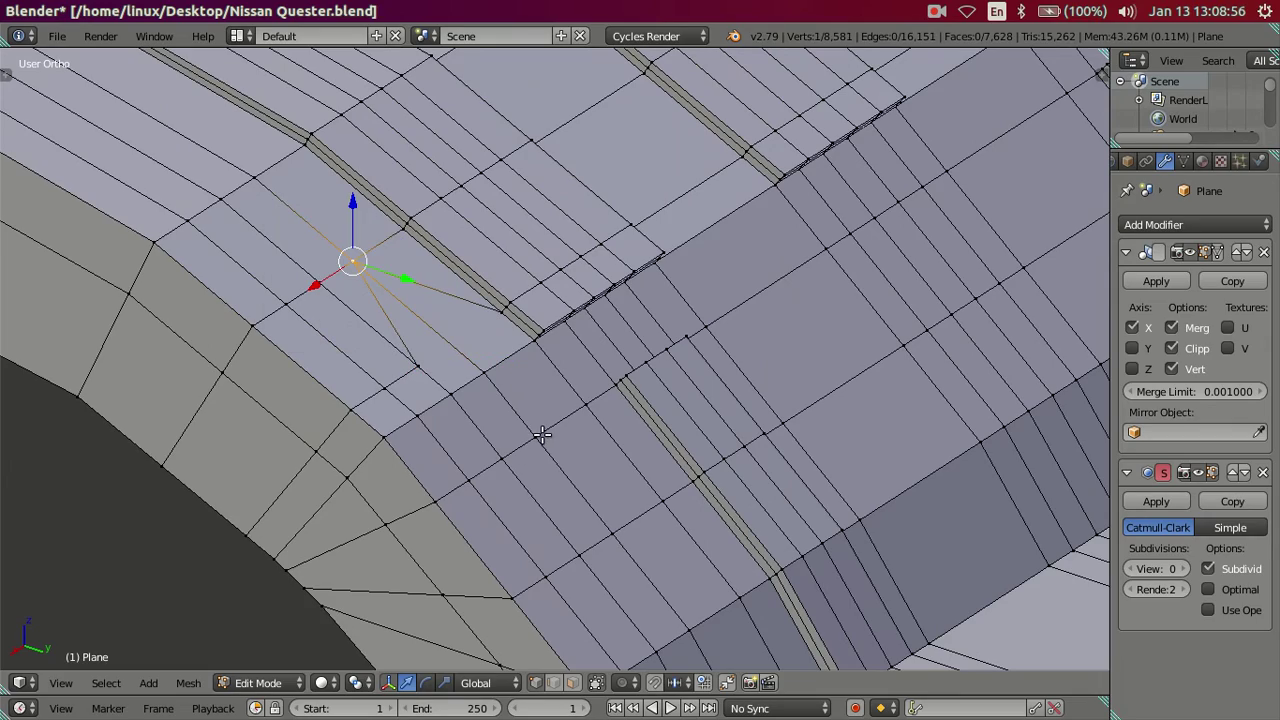
Merge another stray vertex pair on the arch at the last vertex
{"action": "scroll", "coordinate": [593, 414], "scroll_direction": "down", "scroll_amount": 4}
{"action": "mouse_move", "coordinate": [593, 414]}
{"action": "middle_mouse_down"}
{"action": "mouse_move", "coordinate": [679, 335]}
{"action": "mouse_move", "coordinate": [682, 374]}
{"action": "mouse_move", "coordinate": [697, 371]}
{"action": "mouse_move", "coordinate": [520, 340]}
{"action": "mouse_move", "coordinate": [380, 360]}
{"action": "middle_mouse_up"}
{"action": "scroll", "coordinate": [679, 335], "scroll_direction": "up", "scroll_amount": 2}
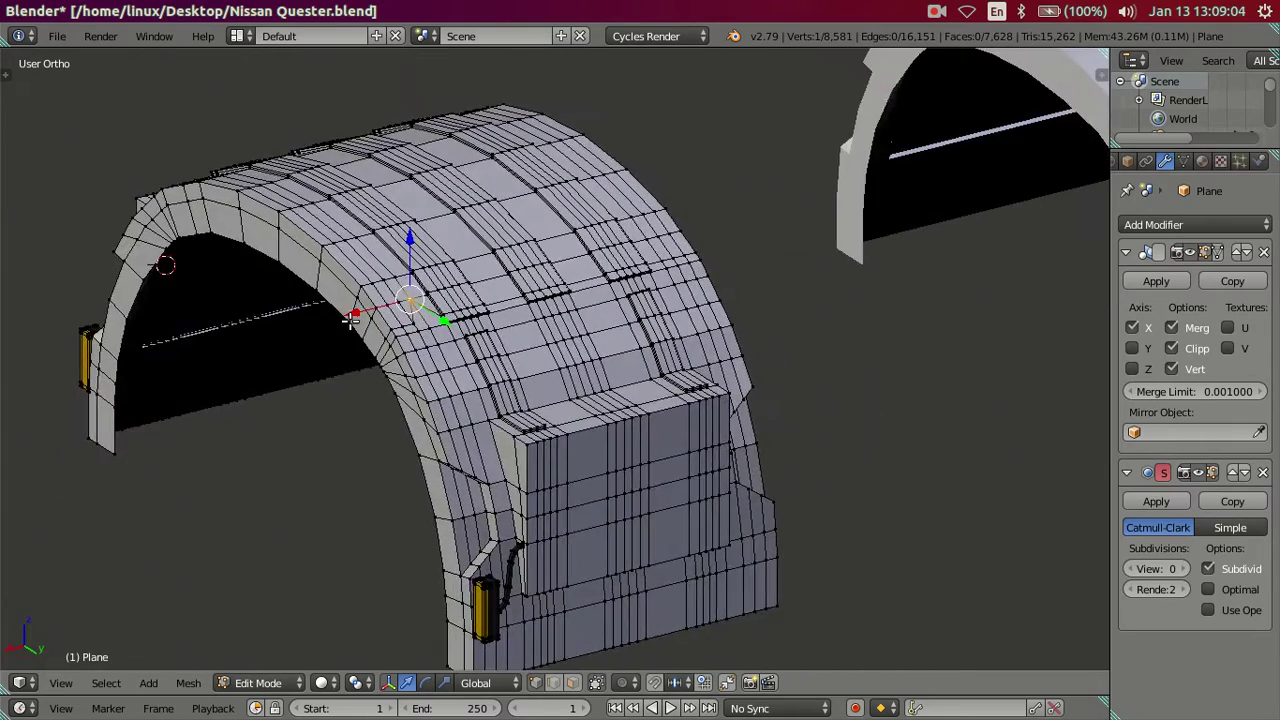
{"action": "scroll", "coordinate": [380, 360], "scroll_direction": "up", "scroll_amount": 3}
{"action": "scroll", "coordinate": [397, 349], "scroll_direction": "up", "scroll_amount": 2}
{"action": "scroll", "coordinate": [397, 349], "scroll_direction": "up", "scroll_amount": 2}
{"action": "right_click", "coordinate": [423, 297]}
{"action": "right_click", "coordinate": [455, 386], "text": "shift"}
{"action": "key", "text": "alt+m"}
{"action": "left_click", "coordinate": [455, 386]}
{"action": "key", "text": "a"}
Dissolve an extra run of edges on the arch surface
{"action": "middle_click_drag", "start_coordinate": [327, 395], "coordinate": [414, 394]}
{"action": "right_click", "coordinate": [568, 413], "text": "alt"}
{"action": "right_click", "coordinate": [568, 413], "text": "alt+shift"}
{"action": "key", "text": "x"}
{"action": "left_click", "coordinate": [807, 384]}
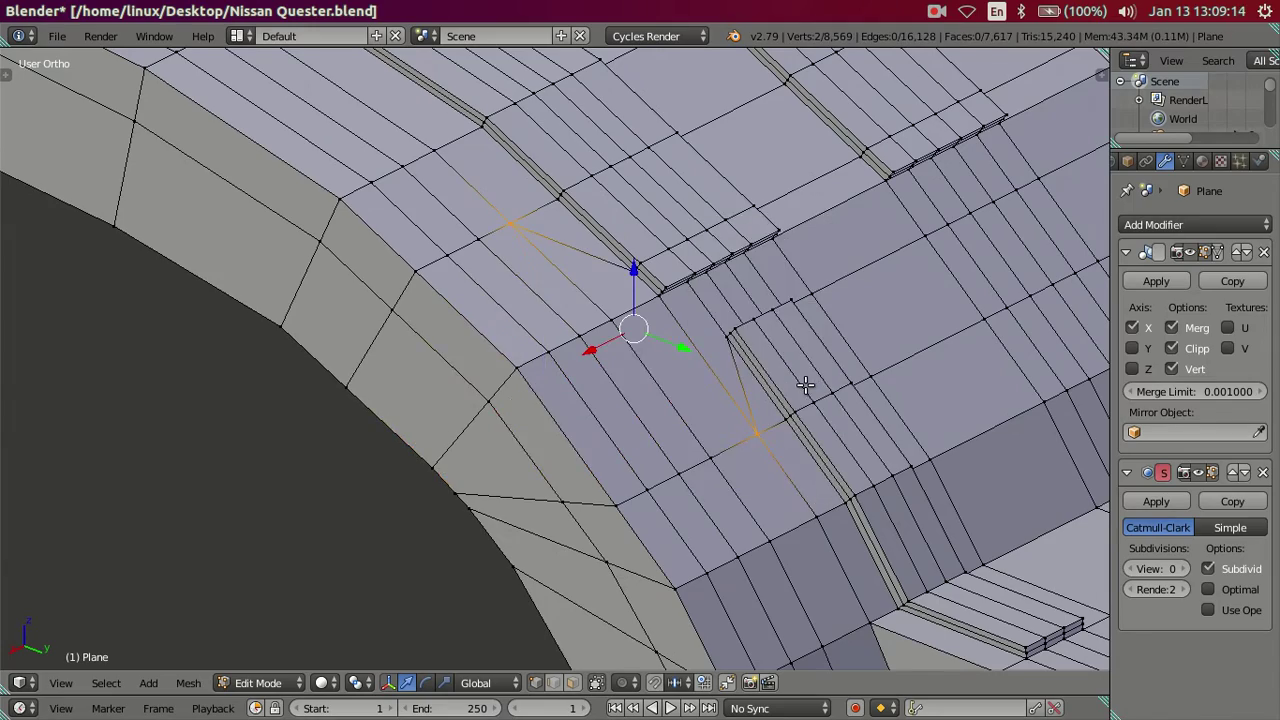
{"action": "scroll", "coordinate": [807, 384], "scroll_direction": "down", "scroll_amount": 3}
{"action": "key", "text": "a"}
Merge a further vertex pair on the arch At Last
{"action": "mouse_move", "coordinate": [809, 403]}
{"action": "middle_mouse_down"}
{"action": "mouse_move", "coordinate": [757, 429]}
{"action": "mouse_move", "coordinate": [591, 409]}
{"action": "mouse_move", "coordinate": [518, 373]}
{"action": "middle_mouse_up"}
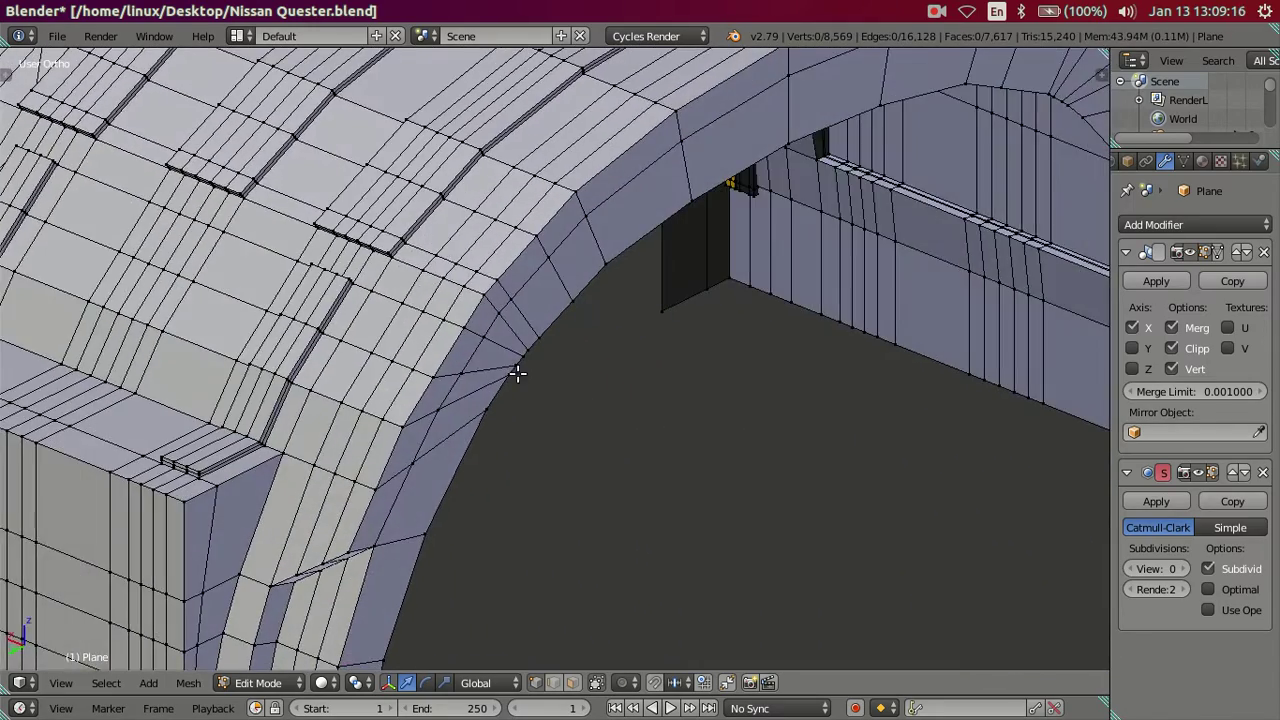
{"action": "scroll", "coordinate": [518, 373], "scroll_direction": "up", "scroll_amount": 1}
{"action": "scroll", "coordinate": [471, 420], "scroll_direction": "up", "scroll_amount": 1}
{"action": "scroll", "coordinate": [475, 400], "scroll_direction": "up", "scroll_amount": 1}
{"action": "right_click", "coordinate": [497, 284]}
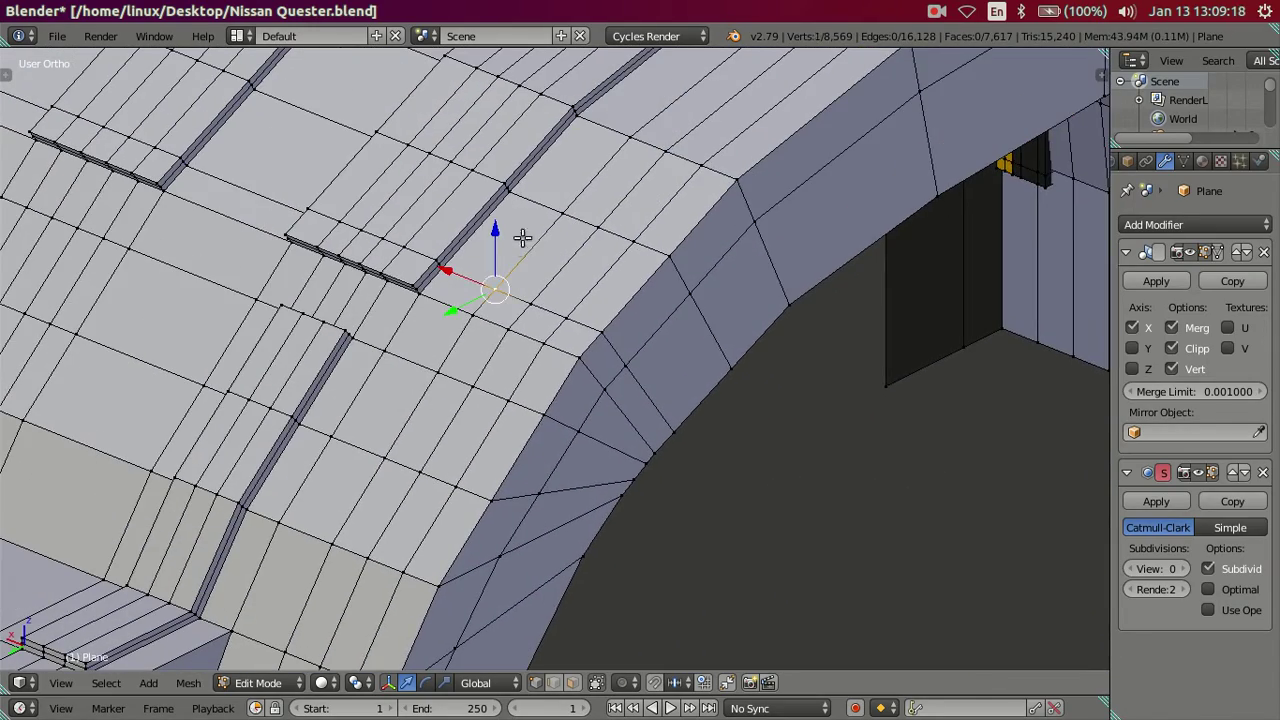
{"action": "right_click", "coordinate": [549, 211], "text": "shift"}
{"action": "key", "text": "alt+m"}
{"action": "left_click", "coordinate": [549, 211]}
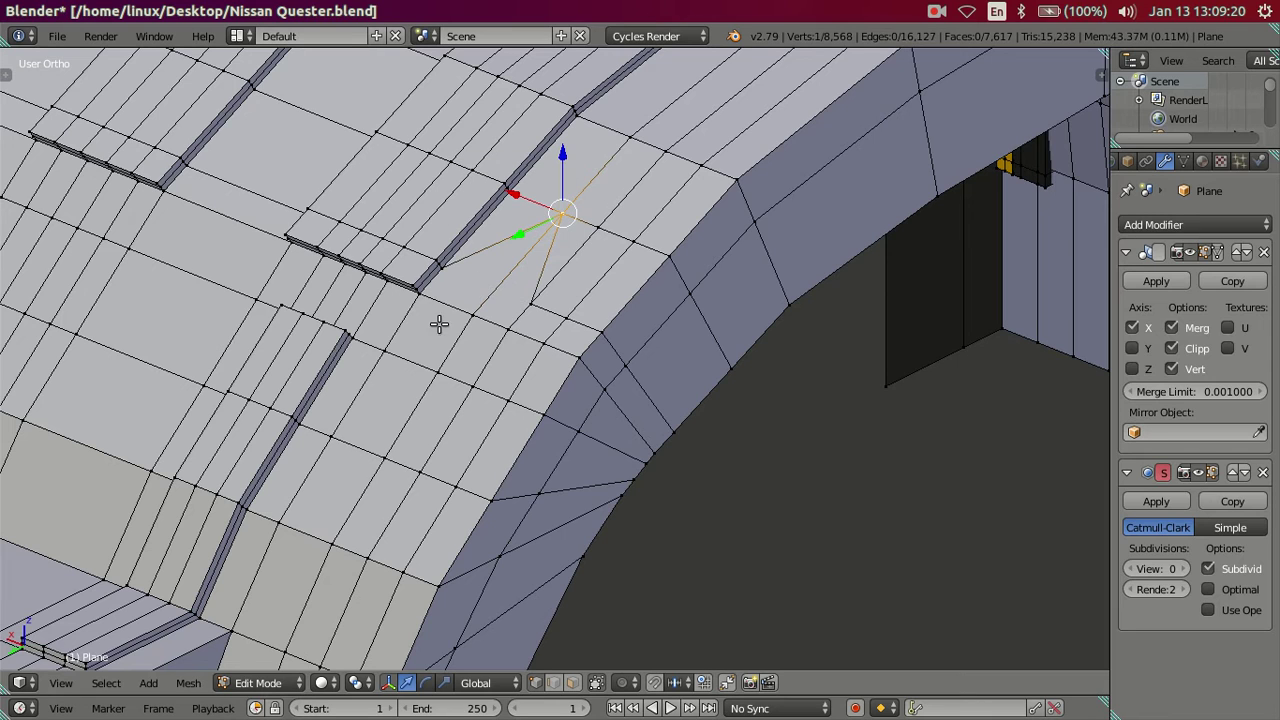
{"action": "key", "text": "a"}
Merge one more stray vertex pair into its last-selected vertex
{"action": "right_click", "coordinate": [378, 352]}
{"action": "right_click", "coordinate": [318, 433], "text": "shift"}
{"action": "key", "text": "alt+m"}
{"action": "left_click", "coordinate": [318, 433]}
{"action": "key", "text": "a"}
Dissolve an edge path between two vertices, then undo it
{"action": "right_click", "coordinate": [557, 425]}
{"action": "right_click", "coordinate": [684, 269], "text": "shift"}
{"action": "key", "text": "x"}
{"action": "left_click", "coordinate": [849, 378]}
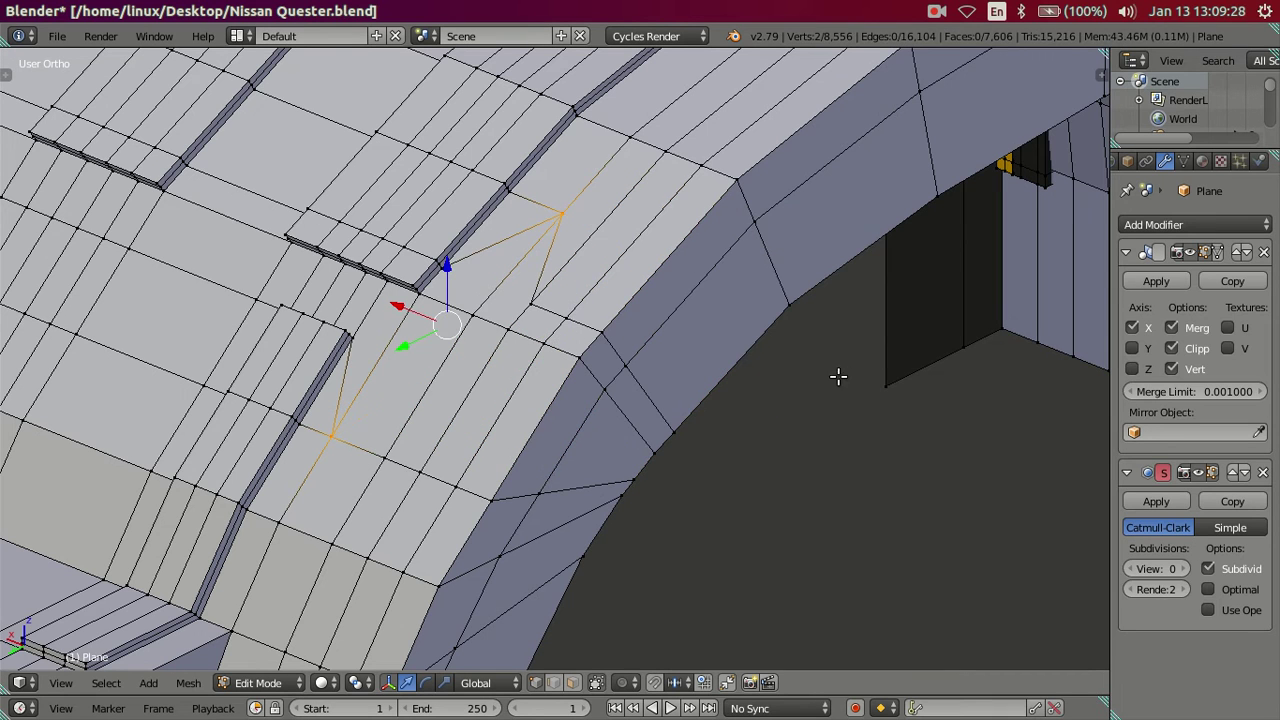
{"action": "key", "text": "ctrl+z"}
{"action": "key", "text": "a"}
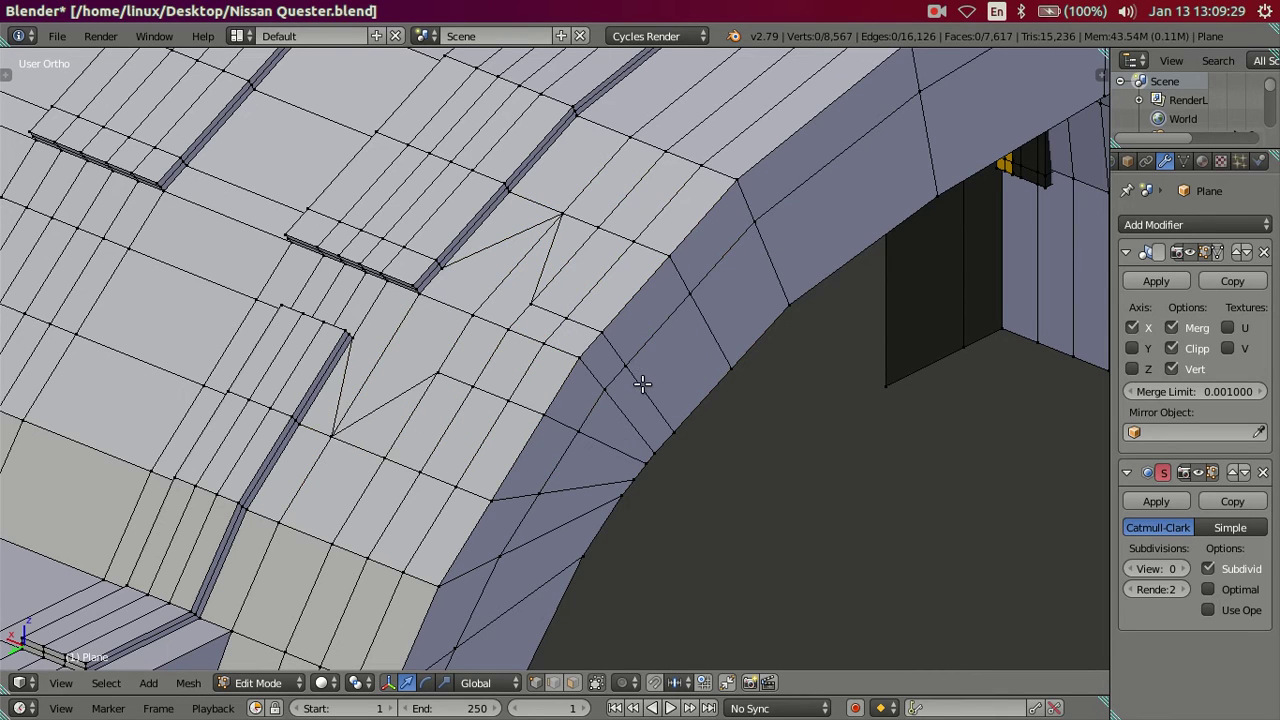
Dissolve a short edge path on the fender instead
{"action": "right_click", "coordinate": [516, 397], "text": "alt"}
{"action": "right_click", "coordinate": [523, 411], "text": "alt+shift"}
{"action": "key", "text": "x"}
{"action": "left_click", "coordinate": [648, 400]}
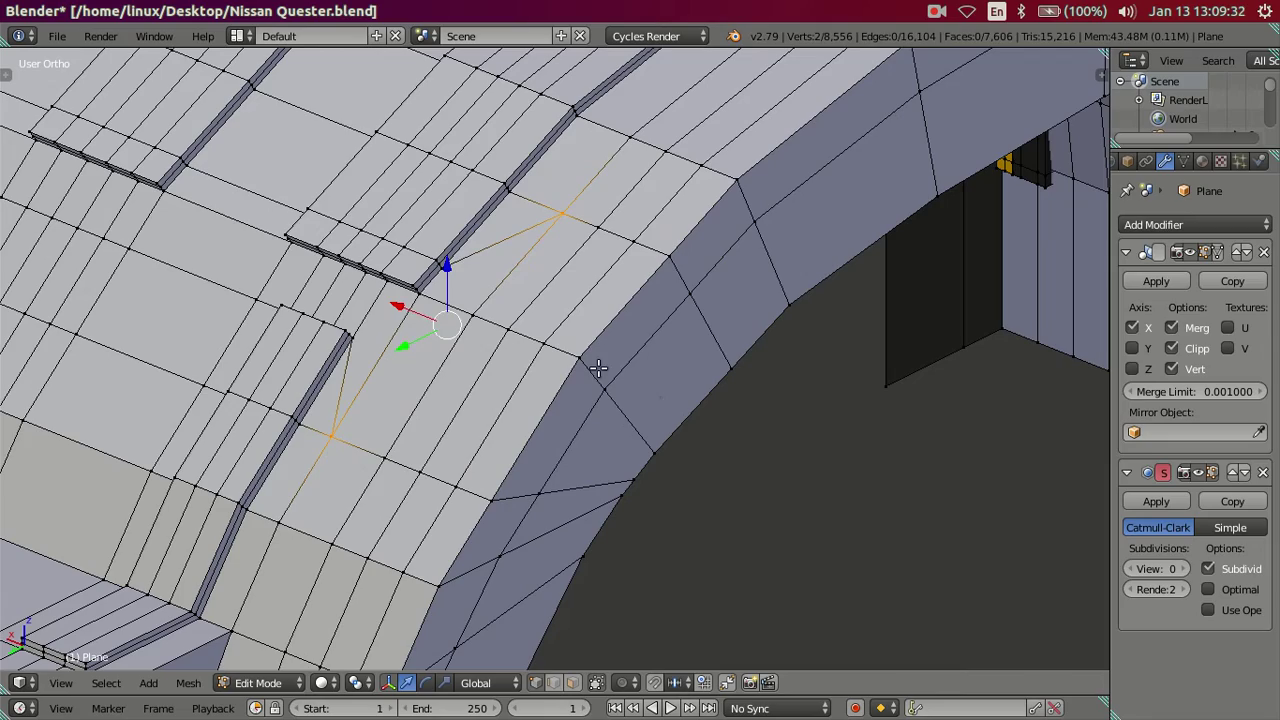
Dissolve the long edge loop running across the arch top
{"action": "right_click", "coordinate": [327, 119], "text": "alt"}
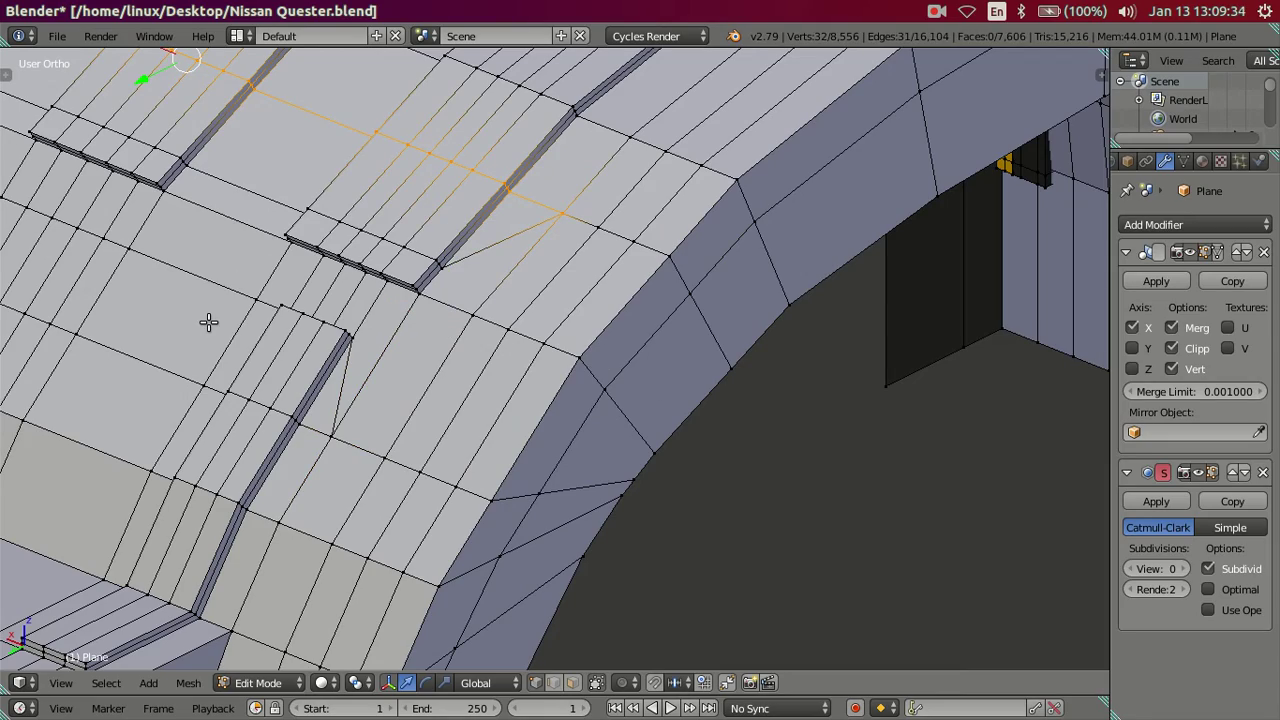
{"action": "middle_click_drag", "start_coordinate": [178, 340], "coordinate": [251, 357]}
{"action": "key", "text": "x"}
{"action": "left_click", "coordinate": [443, 356]}
{"action": "mouse_move", "coordinate": [443, 357]}
{"action": "middle_mouse_down"}
{"action": "mouse_move", "coordinate": [409, 369]}
{"action": "mouse_move", "coordinate": [714, 394]}
{"action": "mouse_move", "coordinate": [630, 316]}
{"action": "mouse_move", "coordinate": [420, 337]}
{"action": "mouse_move", "coordinate": [753, 379]}
{"action": "mouse_move", "coordinate": [607, 374]}
{"action": "middle_mouse_up"}
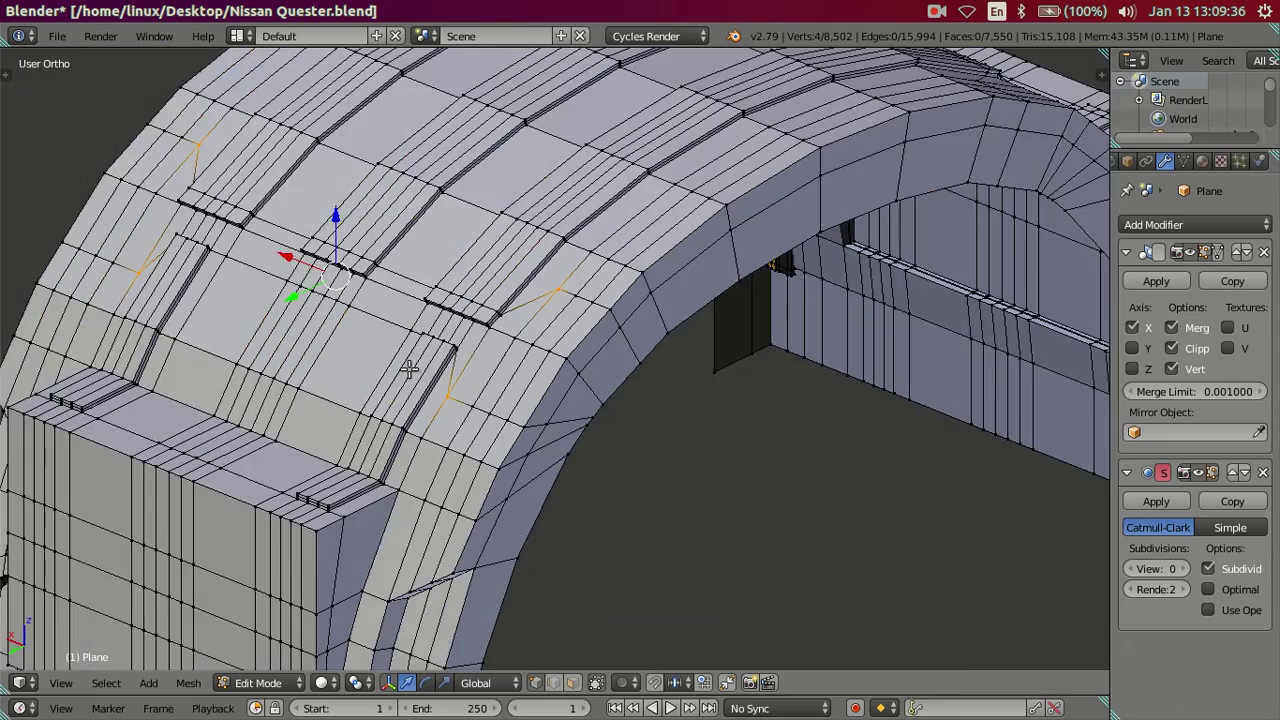
Undo the last several fender cleanup operations
{"action": "key", "text": "a"}
{"action": "scroll", "coordinate": [409, 369], "scroll_direction": "down", "scroll_amount": 4}
{"action": "scroll", "coordinate": [607, 374], "scroll_direction": "up", "scroll_amount": 3}
{"action": "scroll", "coordinate": [627, 412], "scroll_direction": "up", "scroll_amount": 2}
{"action": "mouse_move", "coordinate": [646, 451]}
{"action": "middle_mouse_down"}
{"action": "mouse_move", "coordinate": [782, 410]}
{"action": "mouse_move", "coordinate": [609, 383]}
{"action": "mouse_move", "coordinate": [449, 394]}
{"action": "mouse_move", "coordinate": [460, 398]}
{"action": "middle_mouse_up"}
{"action": "scroll", "coordinate": [460, 398], "scroll_direction": "up", "scroll_amount": 2}
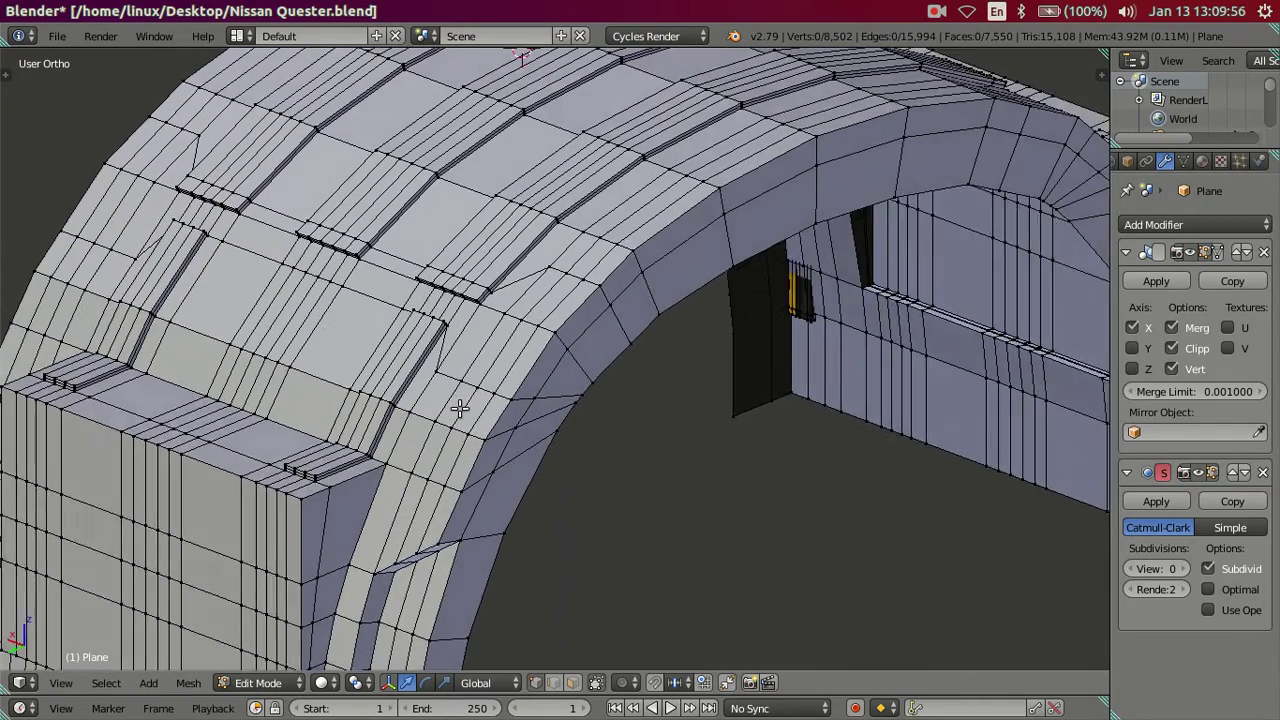
{"action": "scroll", "coordinate": [443, 411], "scroll_direction": "up", "scroll_amount": 2}
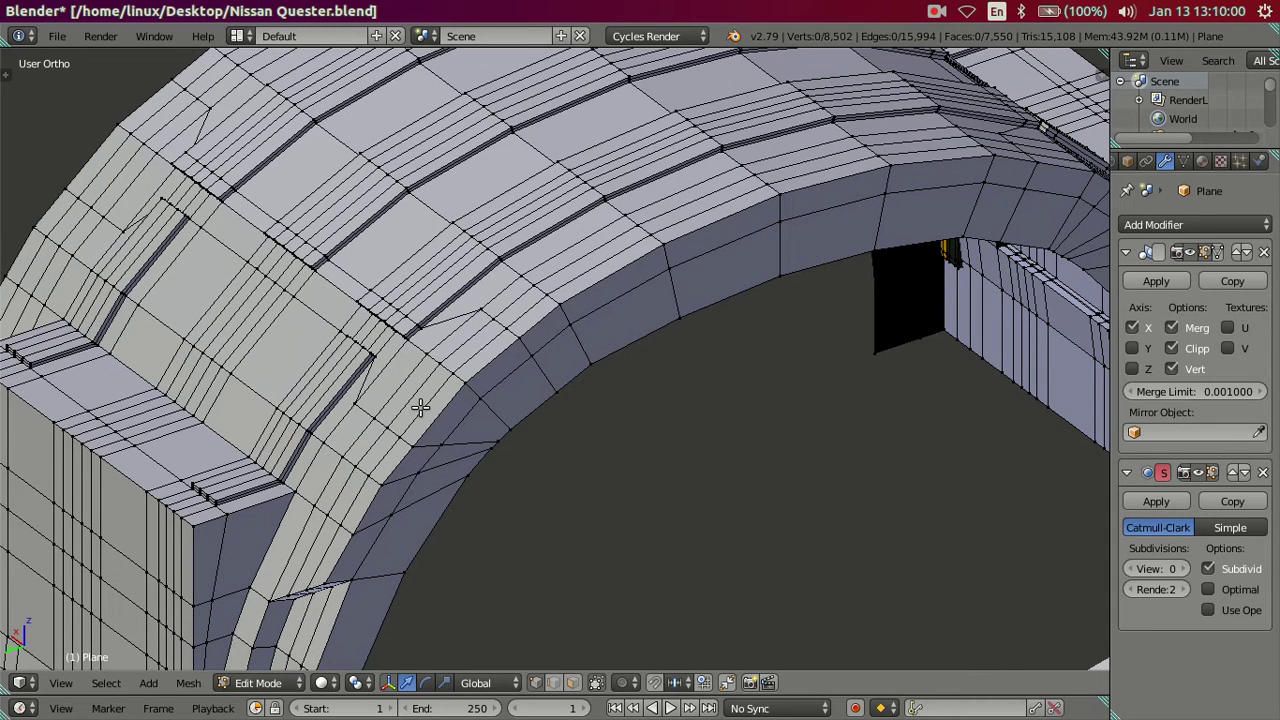
{"action": "key", "text": "ctrl+z"}
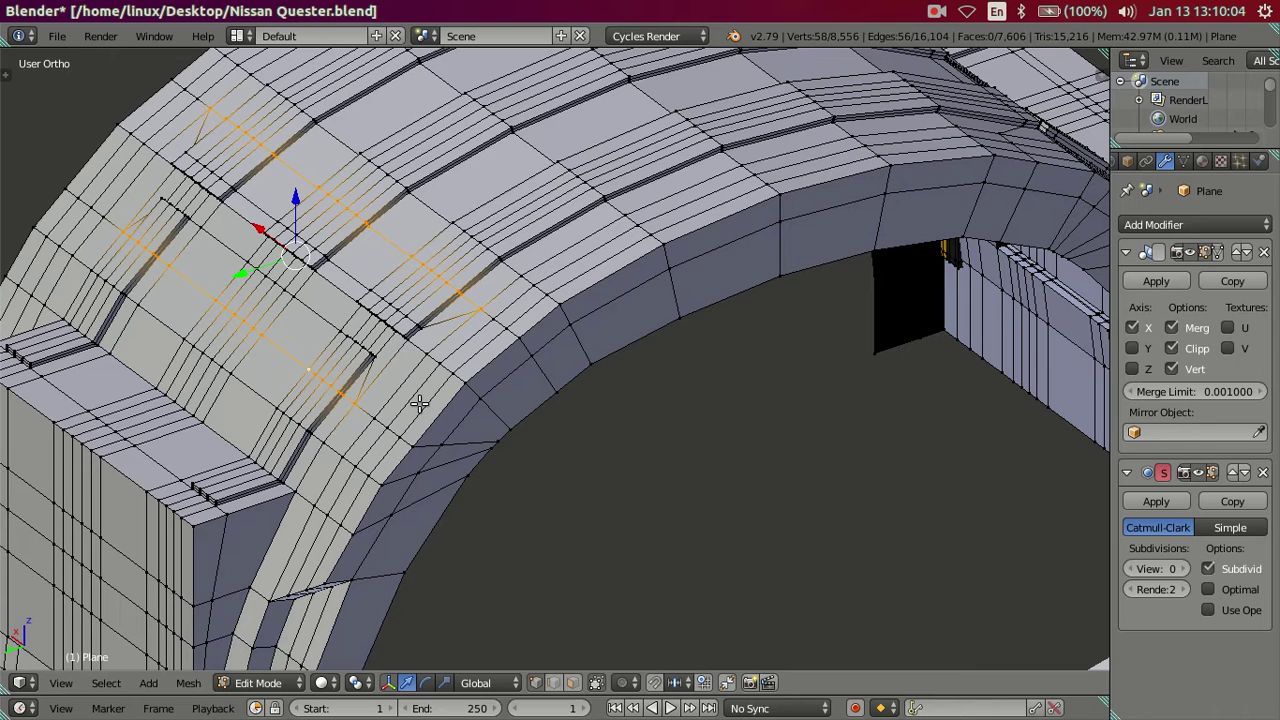
{"action": "key", "text": "ctrl+z"}
{"action": "key", "text": "ctrl+z"}
{"action": "key", "text": "ctrl+z"}
{"action": "key", "text": "ctrl+z"}
{"action": "key", "text": "ctrl+z"}
{"action": "key", "text": "ctrl+z"}
{"action": "key", "text": "ctrl+z"}
{"action": "key", "text": "ctrl+z"}
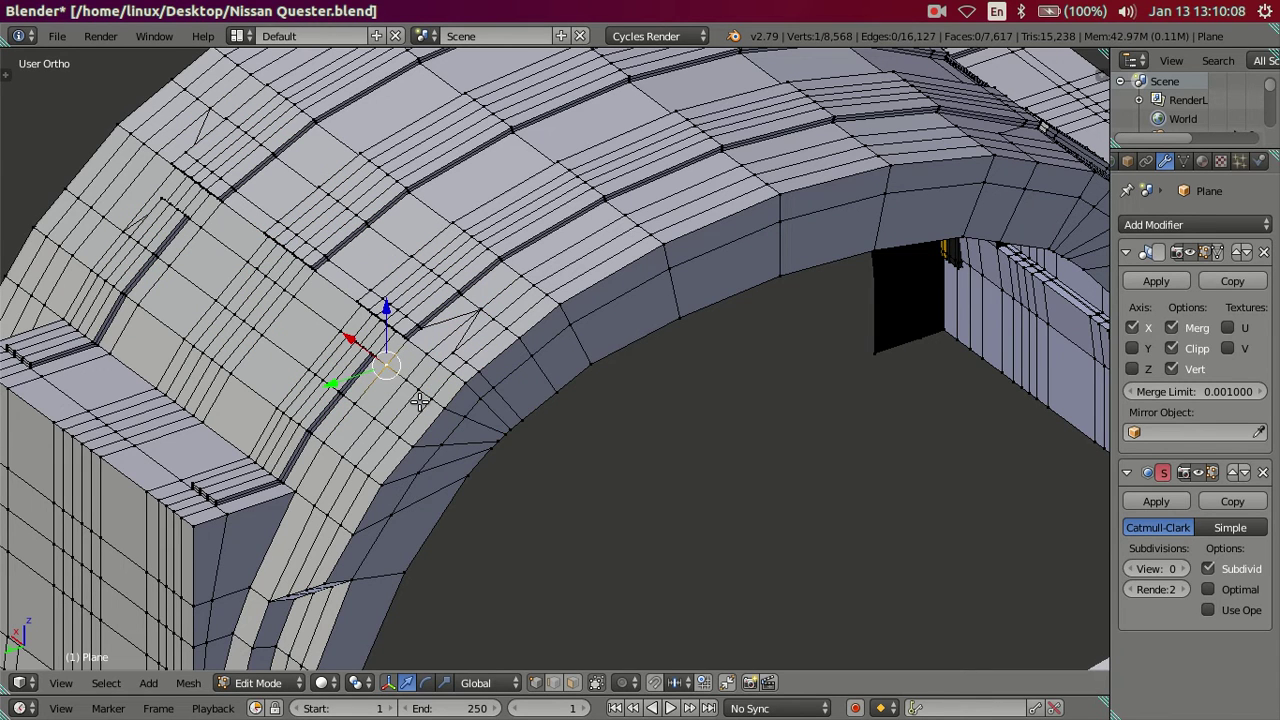
{"action": "key", "text": "ctrl+z"}
{"action": "middle_click_drag", "start_coordinate": [419, 401], "coordinate": [520, 406]}
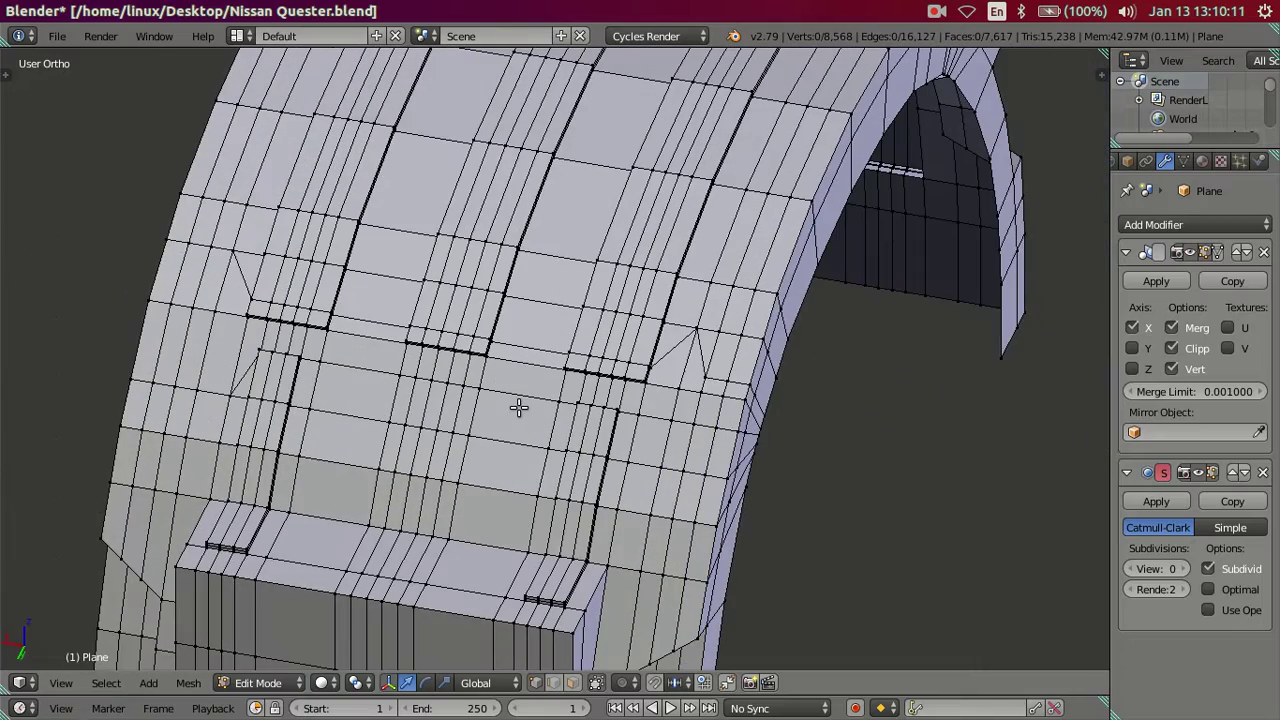
{"action": "key", "text": "ctrl+z"}
{"action": "key", "text": "ctrl+z"}
{"action": "key", "text": "ctrl+z"}
{"action": "key", "text": "ctrl+z"}
{"action": "key", "text": "ctrl+z"}
{"action": "key", "text": "ctrl+z"}
{"action": "key", "text": "ctrl+z"}
{"action": "key", "text": "ctrl+z"}
Select and dissolve two separate edge loops on the fender arch top
{"action": "mouse_move", "coordinate": [401, 396]}
{"action": "middle_mouse_down"}
{"action": "mouse_move", "coordinate": [520, 400]}
{"action": "mouse_move", "coordinate": [585, 370]}
{"action": "mouse_move", "coordinate": [271, 348]}
{"action": "middle_mouse_up"}
{"action": "scroll", "coordinate": [540, 405], "scroll_direction": "down", "scroll_amount": 3}
{"action": "scroll", "coordinate": [486, 389], "scroll_direction": "up", "scroll_amount": 3}
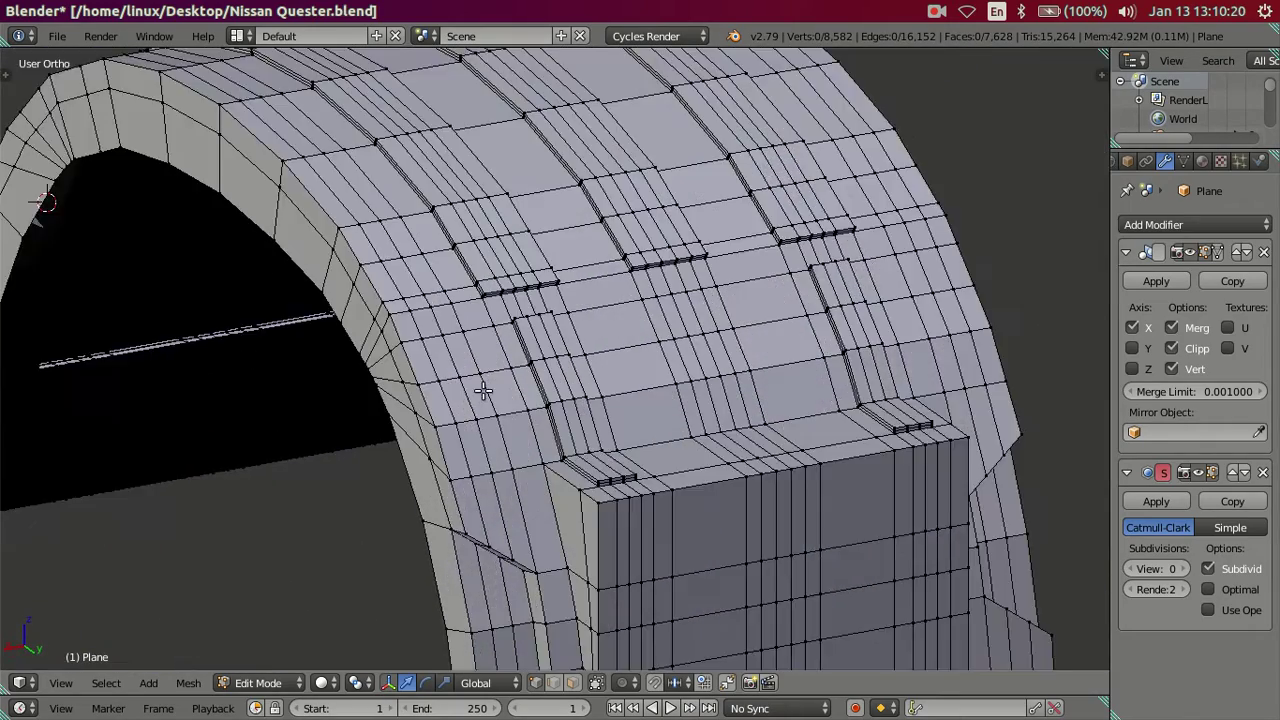
{"action": "scroll", "coordinate": [522, 446], "scroll_direction": "up", "scroll_amount": 2}
{"action": "right_click", "coordinate": [590, 436], "text": "alt"}
{"action": "key", "text": "x"}
{"action": "left_click", "coordinate": [651, 440]}
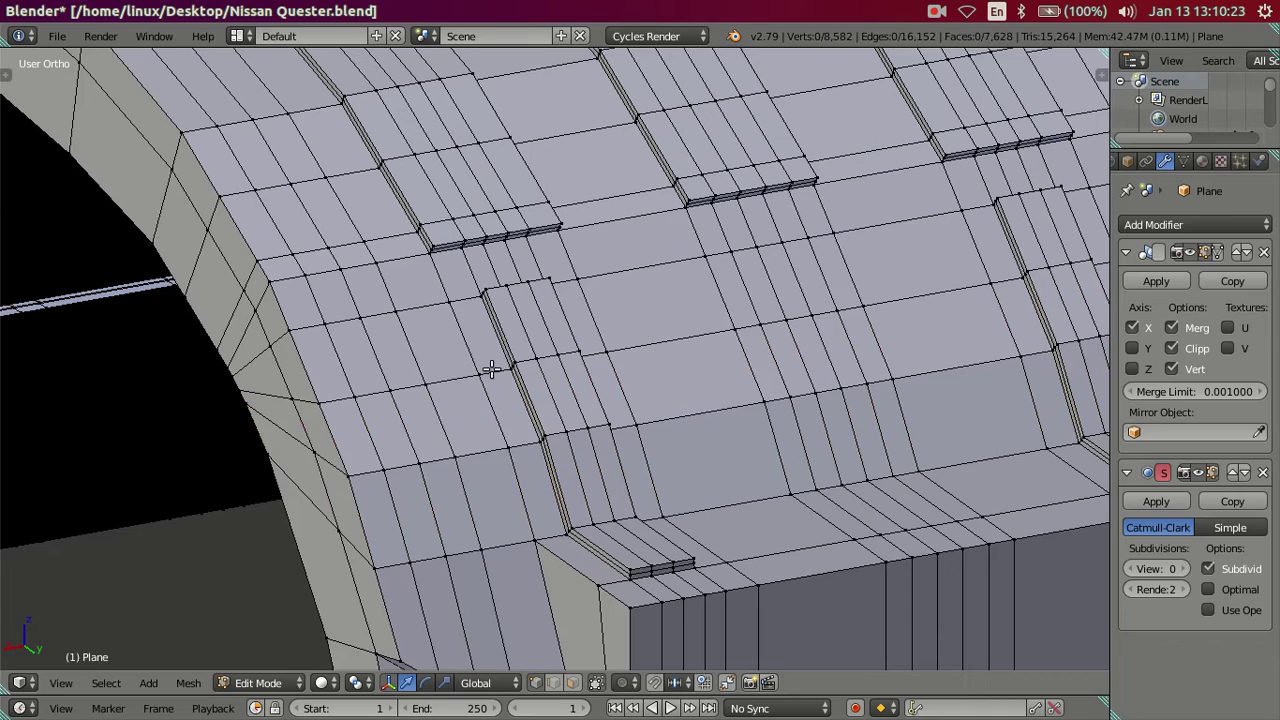
{"action": "right_click", "coordinate": [843, 366], "text": "alt"}
{"action": "key", "text": "x"}
{"action": "left_click", "coordinate": [840, 452]}
{"action": "mouse_move", "coordinate": [571, 371]}
{"action": "middle_mouse_down"}
{"action": "mouse_move", "coordinate": [625, 388]}
{"action": "mouse_move", "coordinate": [770, 391]}
{"action": "middle_mouse_up"}
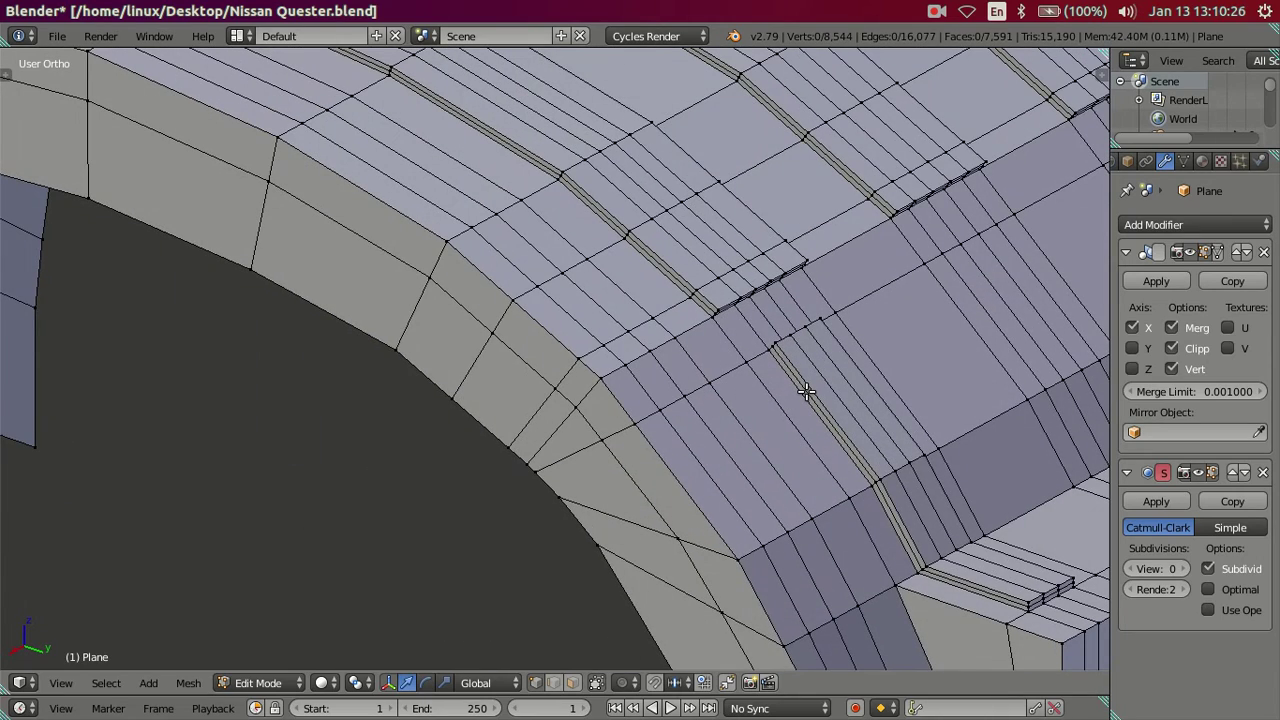
Try a multi-loop cut along the strip, then remove the extra cut edges
{"action": "key", "text": "ctrl+r"}
{"action": "scroll", "coordinate": [806, 391], "scroll_direction": "up", "scroll_amount": 5}
{"action": "left_click", "coordinate": [806, 391]}
{"action": "right_click", "coordinate": [806, 391]}
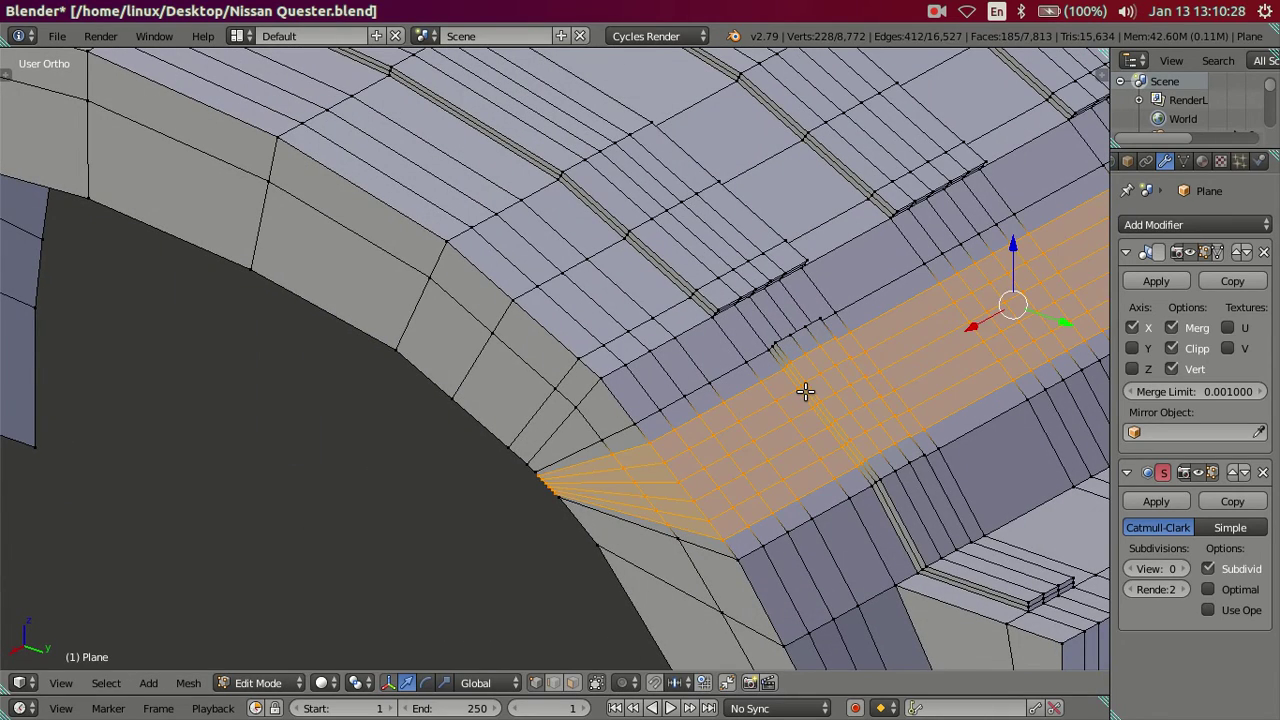
{"action": "key", "text": "a"}
{"action": "key", "text": "ctrl+Tab"}
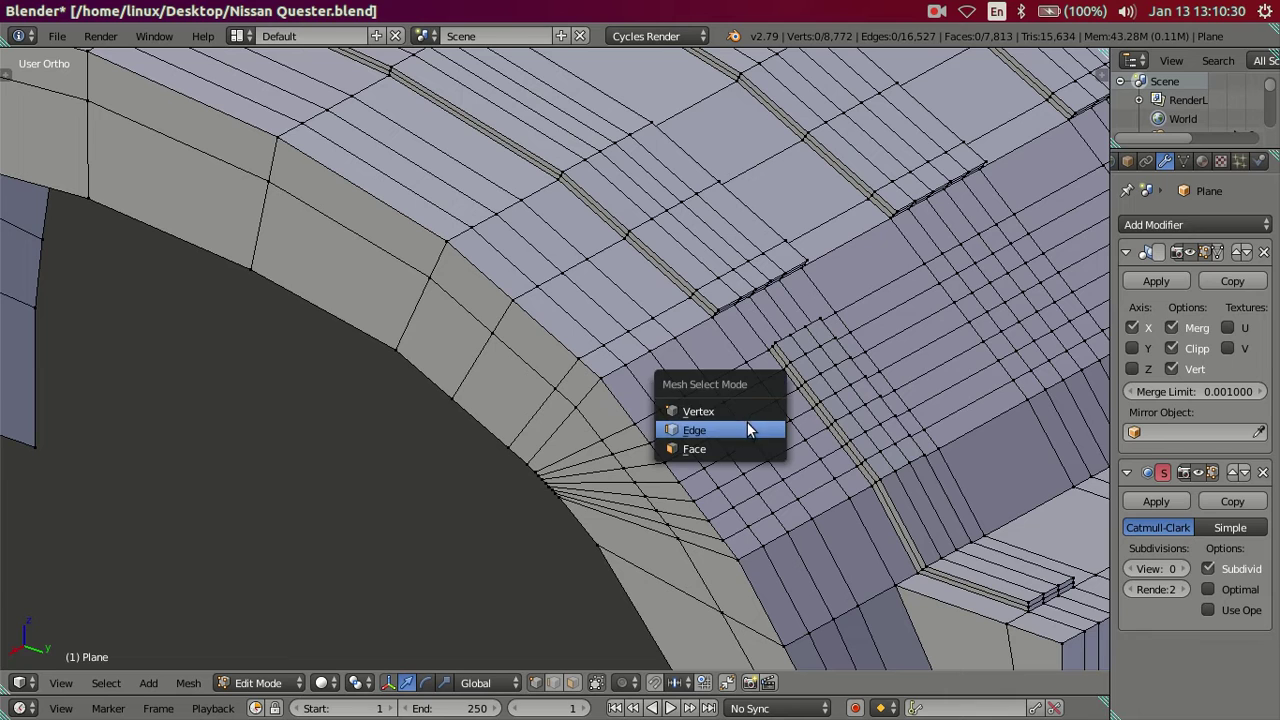
{"action": "left_click", "coordinate": [749, 428]}
{"action": "right_click", "coordinate": [766, 400], "text": "ctrl+alt"}
{"action": "key", "text": "ctrl+x"}
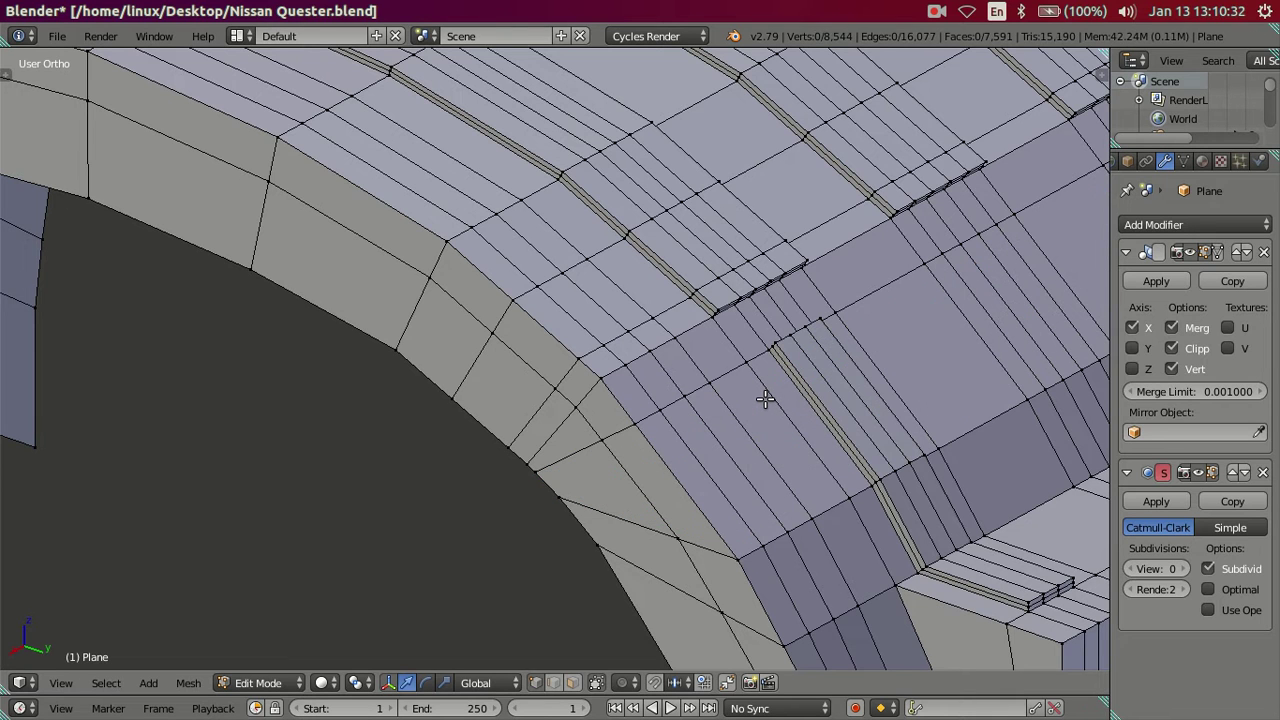
{"action": "key", "text": "ctrl+Tab"}
{"action": "left_click", "coordinate": [780, 410]}
Reduce the loop cuts to a single loop and add another centred edge loop
{"action": "key", "text": "ctrl+r"}
{"action": "scroll", "coordinate": [791, 403], "scroll_direction": "up", "scroll_amount": 7}
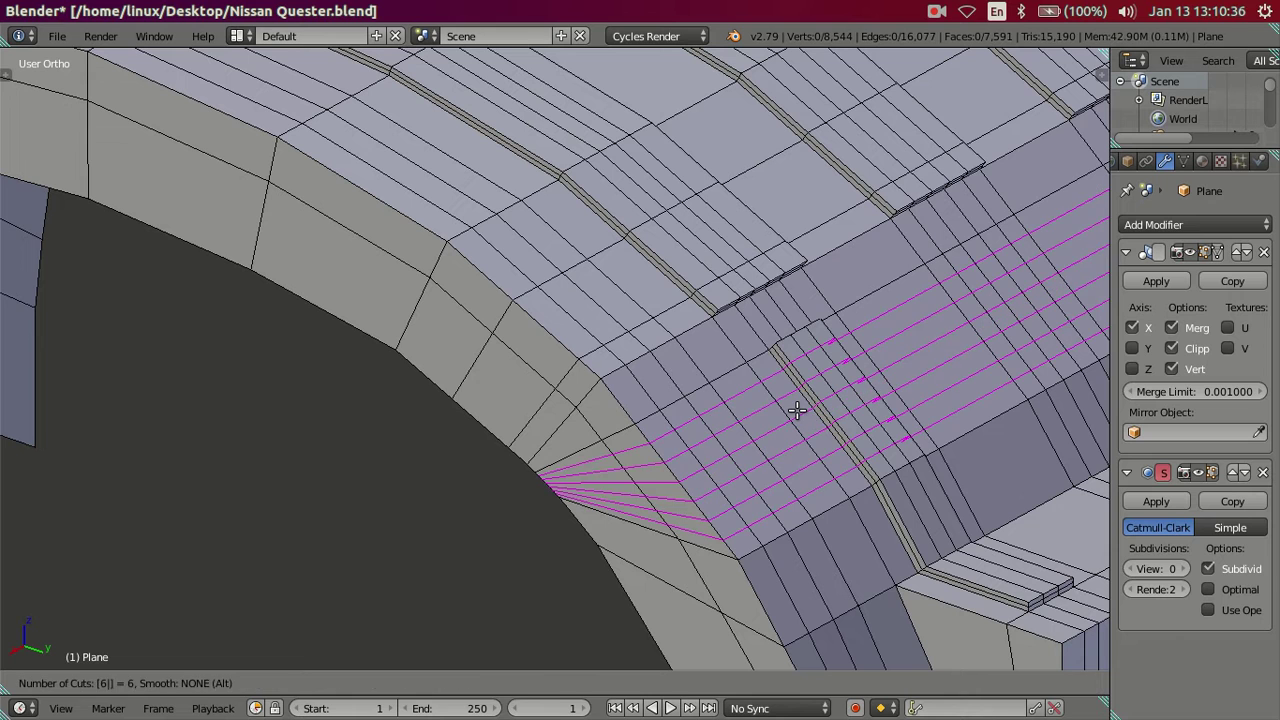
{"action": "left_click", "coordinate": [780, 400]}
{"action": "right_click", "coordinate": [760, 393]}
{"action": "key", "text": "ctrl+x"}
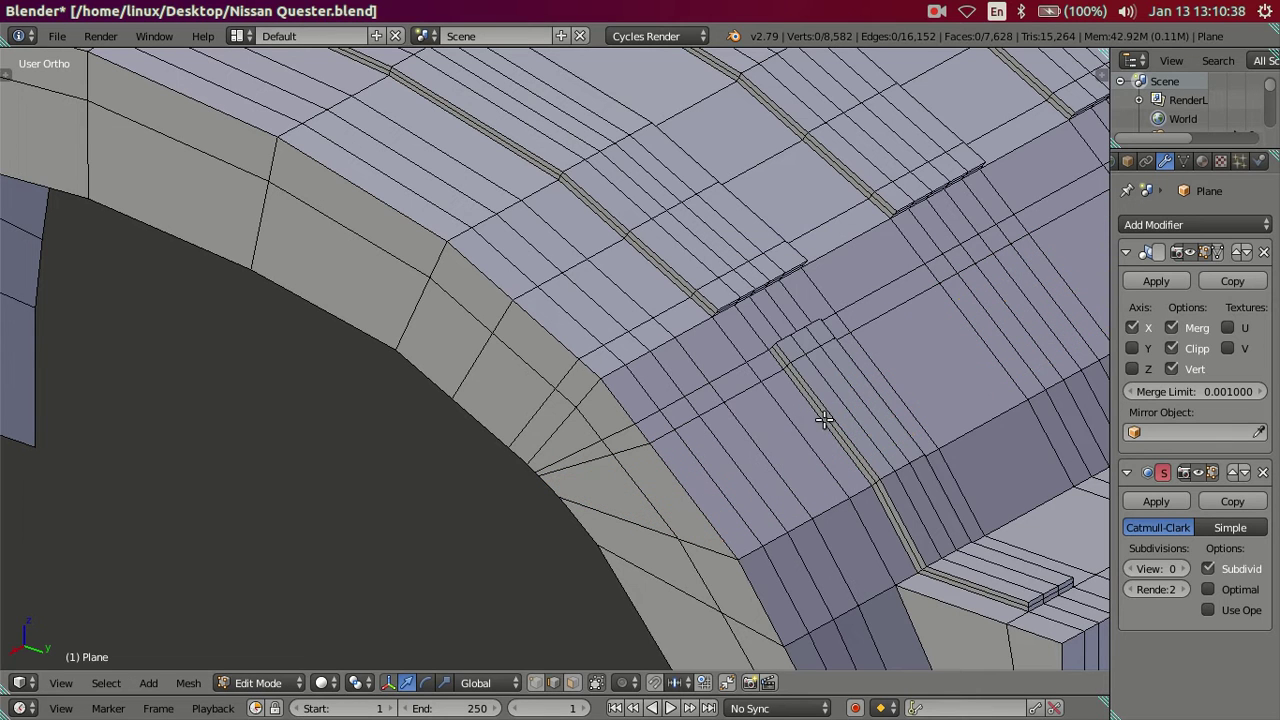
{"action": "key", "text": "ctrl+r"}
{"action": "left_click", "coordinate": [831, 423]}
{"action": "right_click", "coordinate": [714, 451]}
In vertex mode, merge the new loop's two end vertices into neighbours At Last
{"action": "key", "text": "ctrl+Tab"}
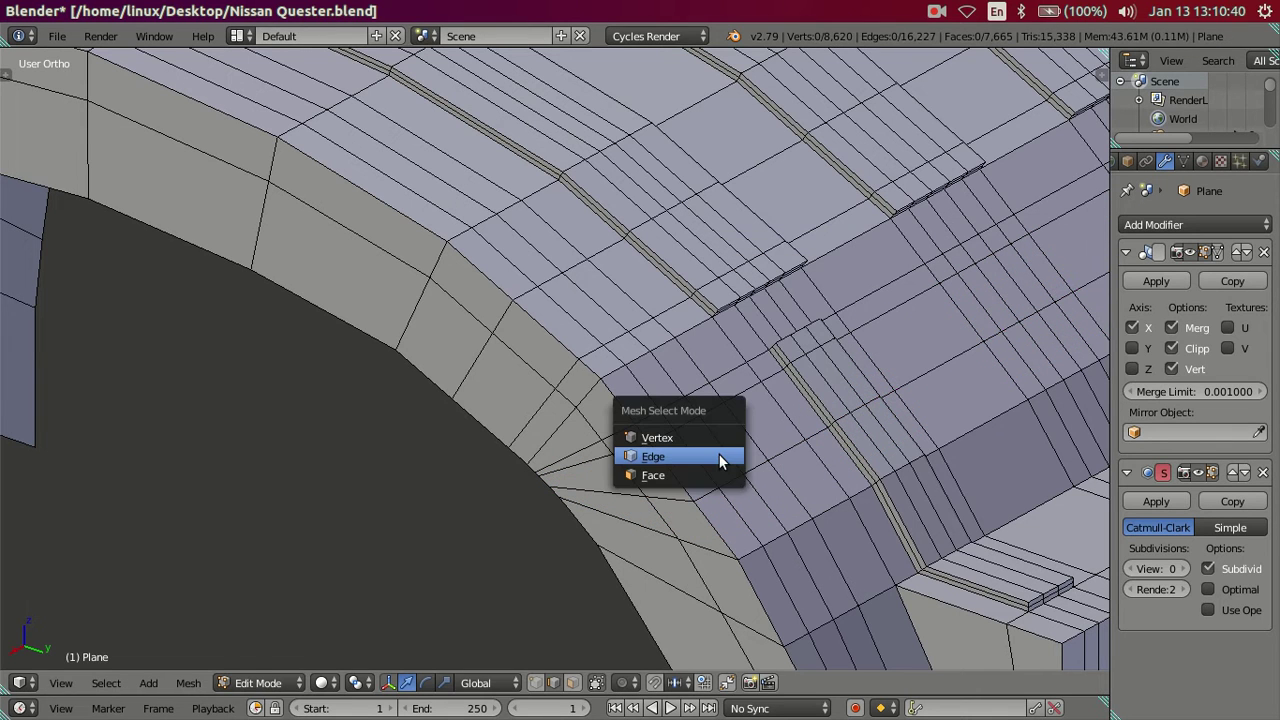
{"action": "left_click", "coordinate": [695, 437]}
{"action": "scroll", "coordinate": [666, 320], "scroll_direction": "up", "scroll_amount": 1}
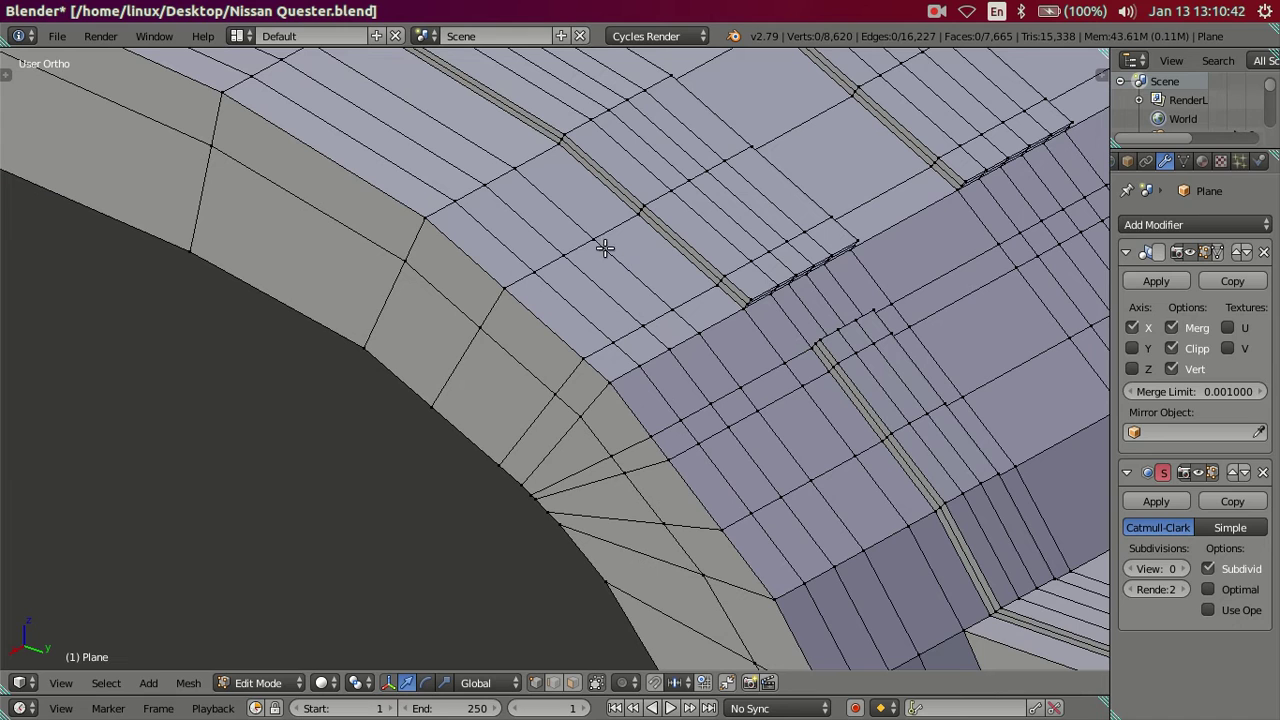
{"action": "right_click", "coordinate": [670, 310]}
{"action": "right_click", "coordinate": [597, 255], "text": "shift"}
{"action": "key", "text": "alt+m"}
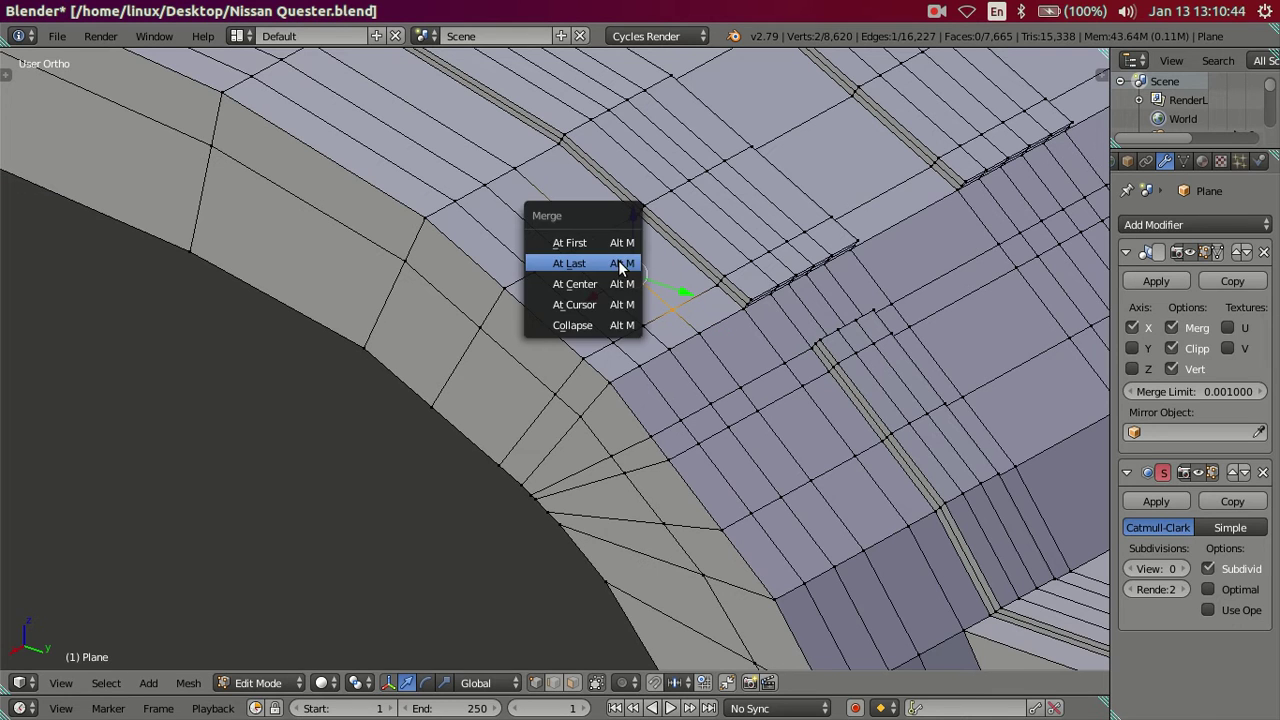
{"action": "key", "text": "Return"}
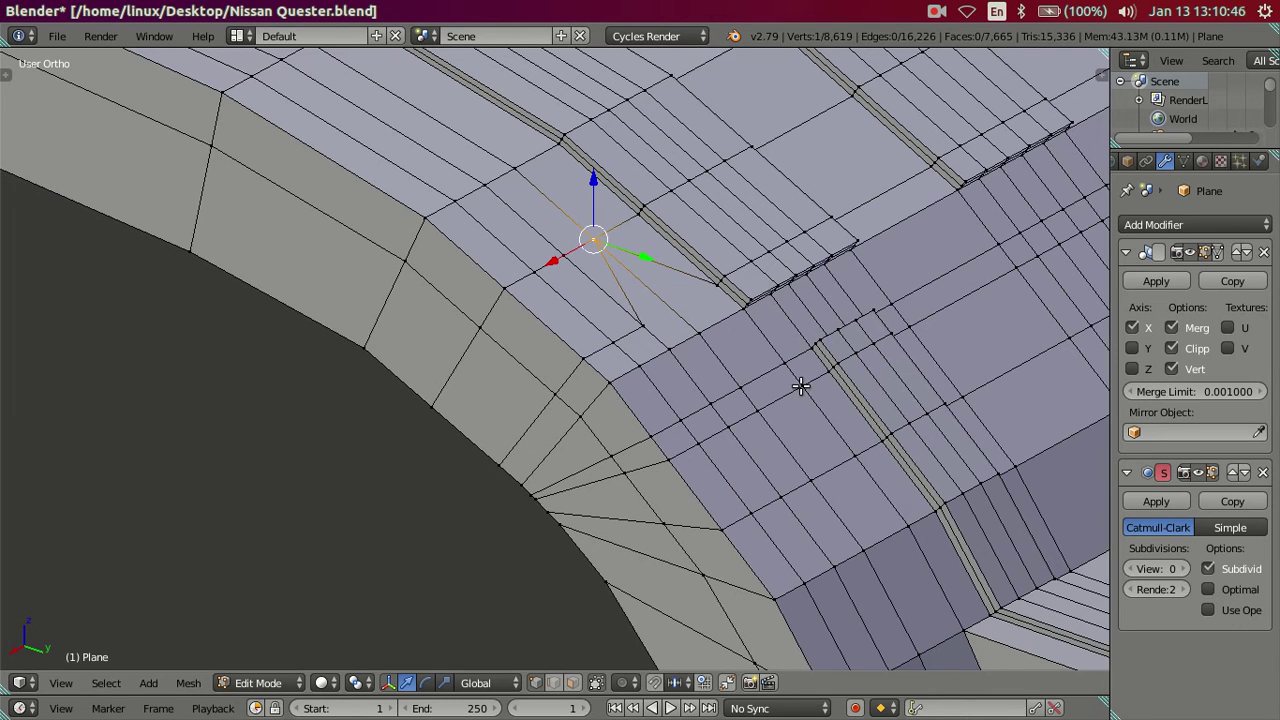
{"action": "right_click", "coordinate": [801, 385]}
{"action": "right_click", "coordinate": [853, 450], "text": "shift"}
{"action": "key", "text": "alt+m"}
{"action": "key", "text": "Return"}
Dissolve the short leftover edge loop on the fender
{"action": "right_click", "coordinate": [657, 471], "text": "alt"}
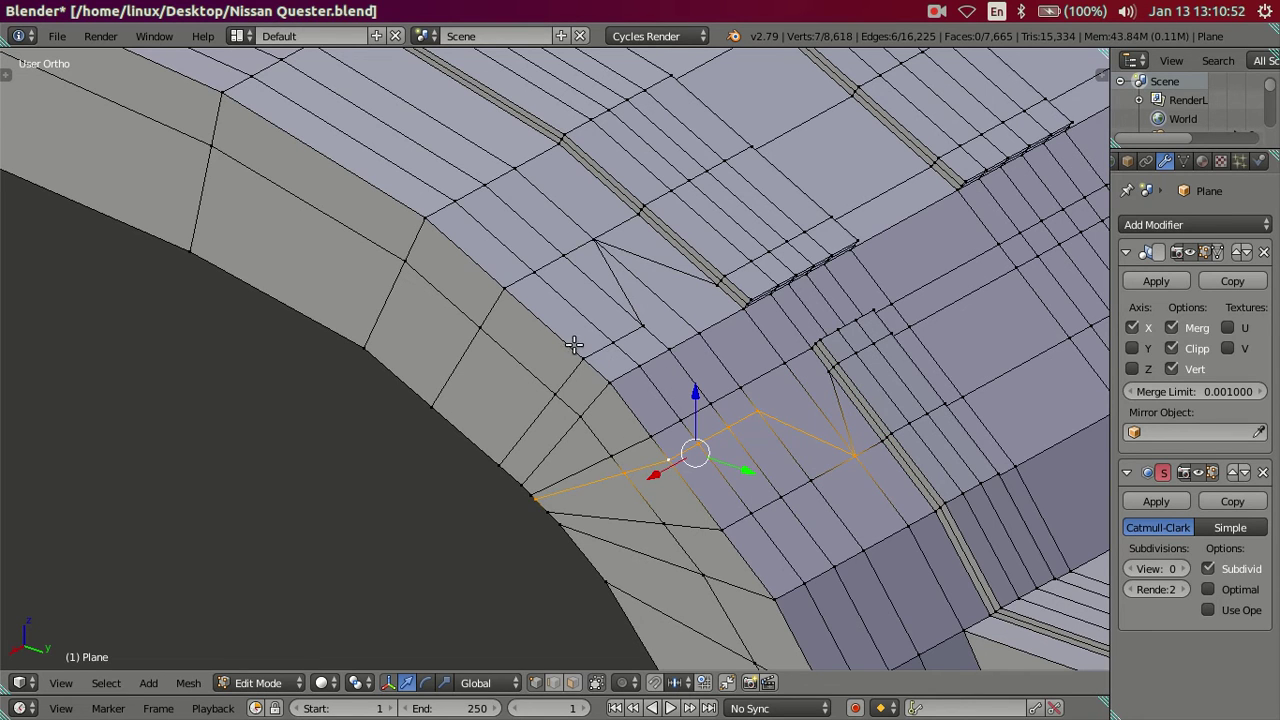
{"action": "key", "text": "x"}
{"action": "left_click", "coordinate": [871, 372]}
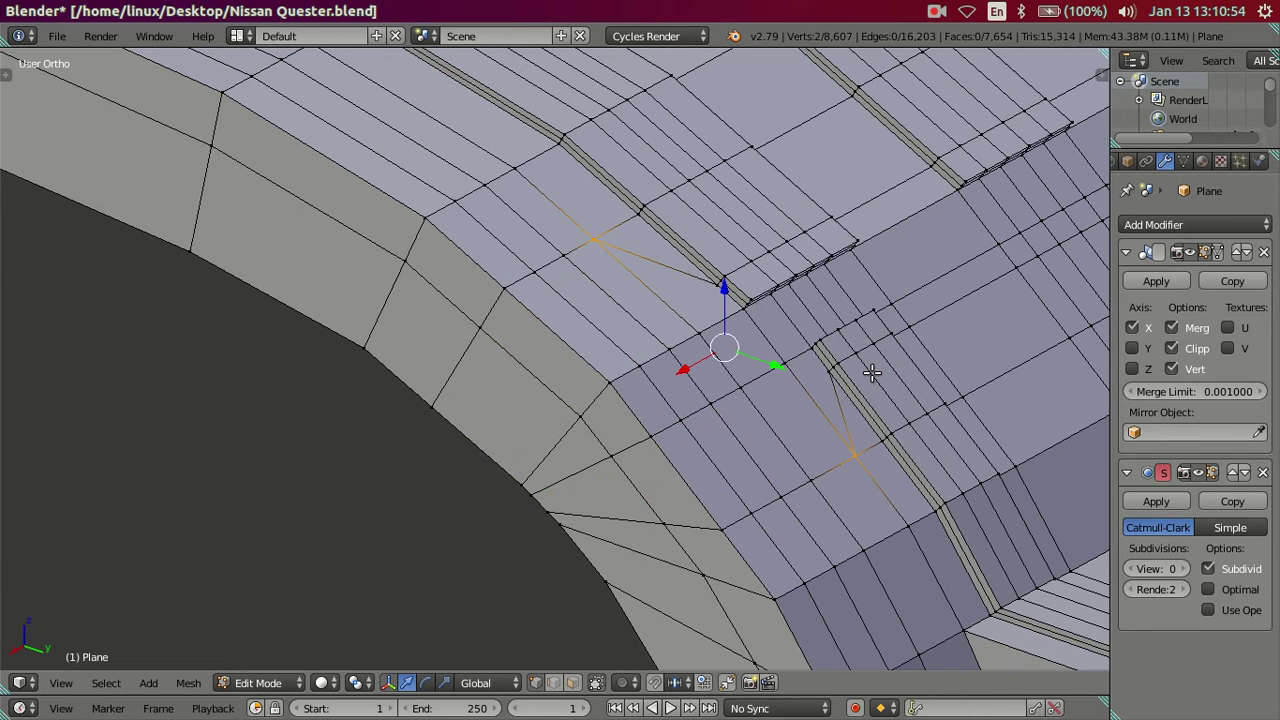
{"action": "key", "text": "a"}
{"action": "mouse_move", "coordinate": [872, 372]}
{"action": "middle_mouse_down"}
{"action": "mouse_move", "coordinate": [808, 434]}
{"action": "mouse_move", "coordinate": [651, 420]}
{"action": "mouse_move", "coordinate": [449, 277]}
{"action": "mouse_move", "coordinate": [519, 383]}
{"action": "mouse_move", "coordinate": [531, 289]}
{"action": "middle_mouse_up"}
Merge two more vertex pairs on the arch at the last vertex
{"action": "right_click", "coordinate": [531, 289]}
{"action": "right_click", "coordinate": [571, 243], "text": "shift"}
{"action": "key", "text": "alt+m"}
{"action": "left_click", "coordinate": [575, 246]}
{"action": "right_click", "coordinate": [404, 381]}
{"action": "right_click", "coordinate": [358, 437], "text": "shift"}
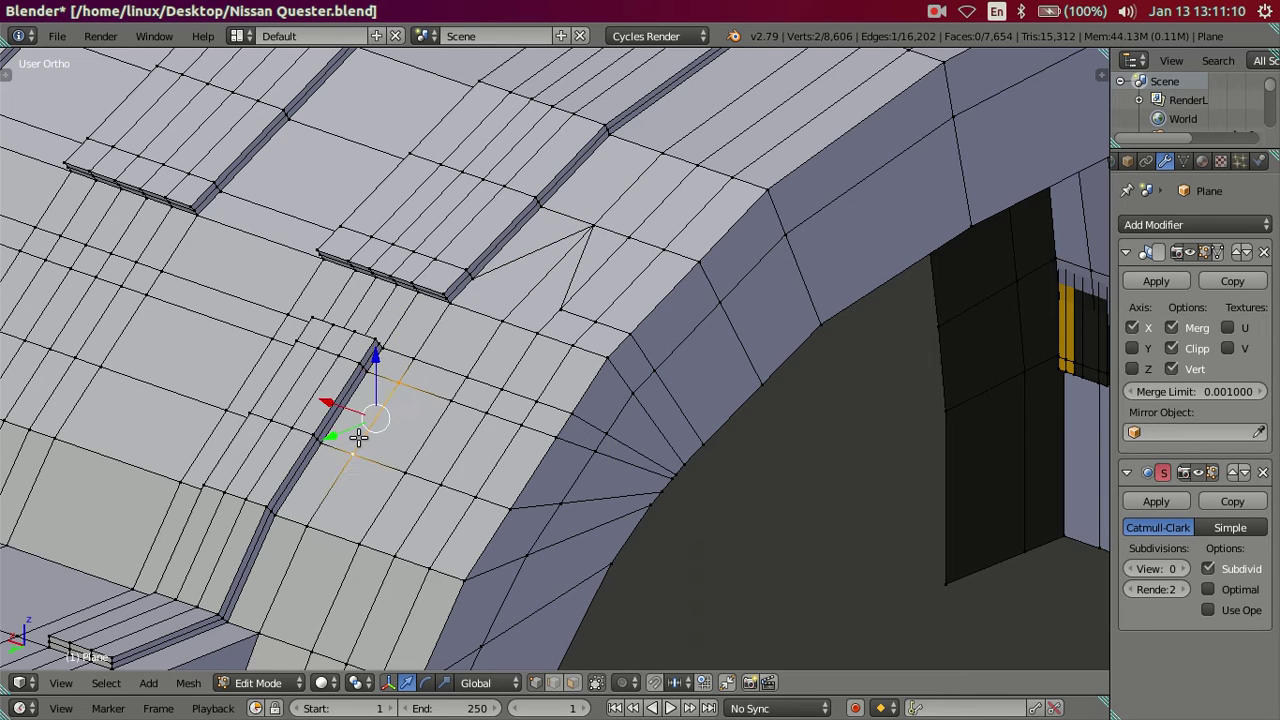
{"action": "key", "text": "alt+m"}
{"action": "left_click", "coordinate": [360, 440]}
Dissolve the remaining edges along that loop
{"action": "key", "text": "ctrl+KP_Add"}
{"action": "key", "text": "ctrl+KP_Add"}
{"action": "key", "text": "x"}
{"action": "left_click", "coordinate": [701, 341]}
{"action": "key", "text": "a"}
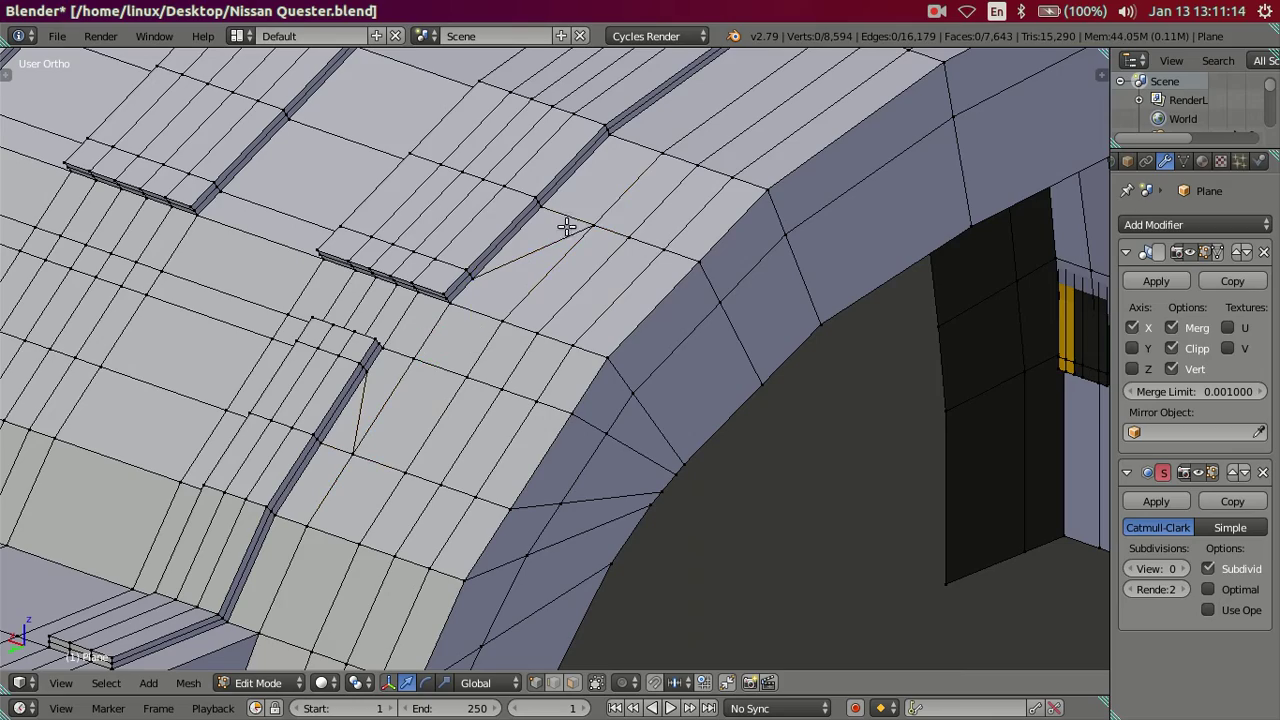
Dissolve the long edge loop across the fender's top surface
{"action": "right_click", "coordinate": [372, 146], "text": "alt"}
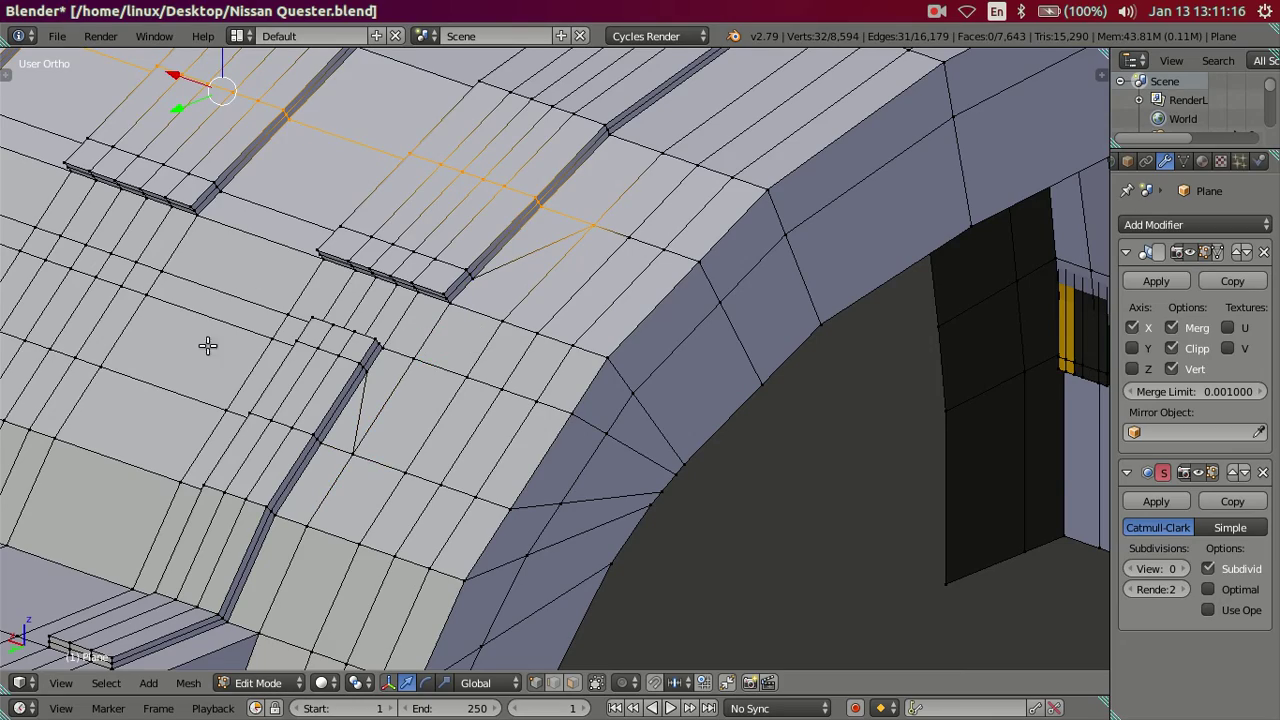
{"action": "key", "text": "x"}
{"action": "left_click", "coordinate": [449, 334]}
{"action": "key", "text": "a"}
{"action": "mouse_move", "coordinate": [480, 340]}
{"action": "middle_mouse_down"}
{"action": "mouse_move", "coordinate": [494, 298]}
{"action": "mouse_move", "coordinate": [755, 307]}
{"action": "mouse_move", "coordinate": [660, 290]}
{"action": "mouse_move", "coordinate": [585, 251]}
{"action": "mouse_move", "coordinate": [600, 294]}
{"action": "mouse_move", "coordinate": [742, 276]}
{"action": "mouse_move", "coordinate": [707, 265]}
{"action": "mouse_move", "coordinate": [609, 323]}
{"action": "mouse_move", "coordinate": [683, 300]}
{"action": "mouse_move", "coordinate": [634, 309]}
{"action": "mouse_move", "coordinate": [568, 348]}
{"action": "mouse_move", "coordinate": [870, 447]}
{"action": "middle_mouse_up"}
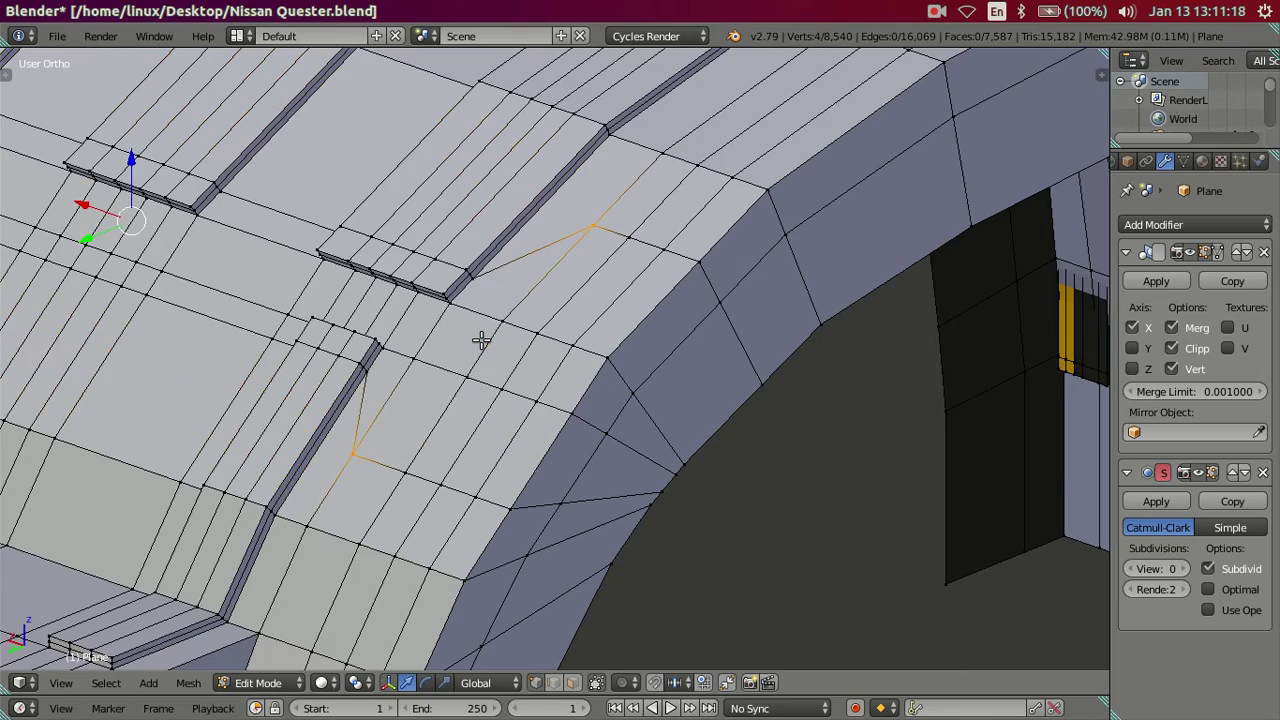
{"action": "scroll", "coordinate": [494, 298], "scroll_direction": "down", "scroll_amount": 5}
Preview the fender in Object Mode with viewport subdivision raised to level 2
{"action": "key", "text": "Tab"}
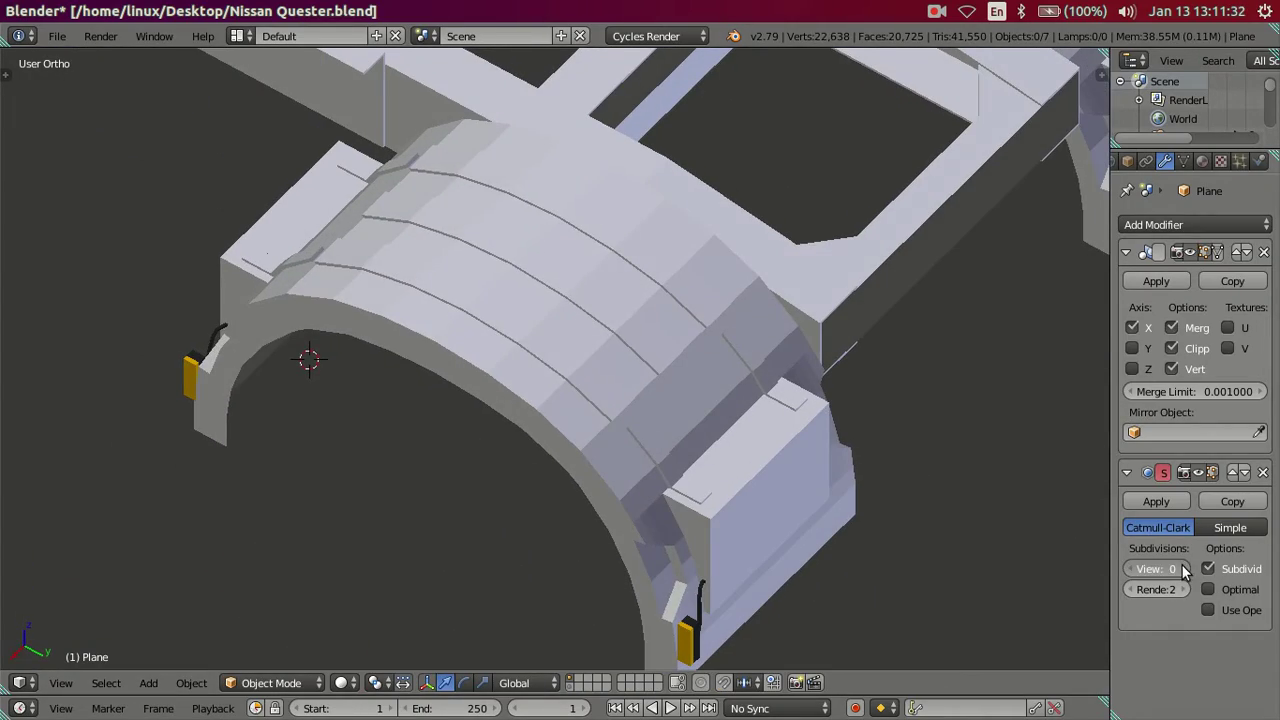
{"action": "left_click", "coordinate": [1186, 569]}
{"action": "key", "text": "ctrl+2"}
{"action": "mouse_move", "coordinate": [756, 355]}
{"action": "middle_mouse_down"}
{"action": "mouse_move", "coordinate": [543, 364]}
{"action": "mouse_move", "coordinate": [490, 316]}
{"action": "mouse_move", "coordinate": [644, 334]}
{"action": "mouse_move", "coordinate": [673, 319]}
{"action": "middle_mouse_up"}
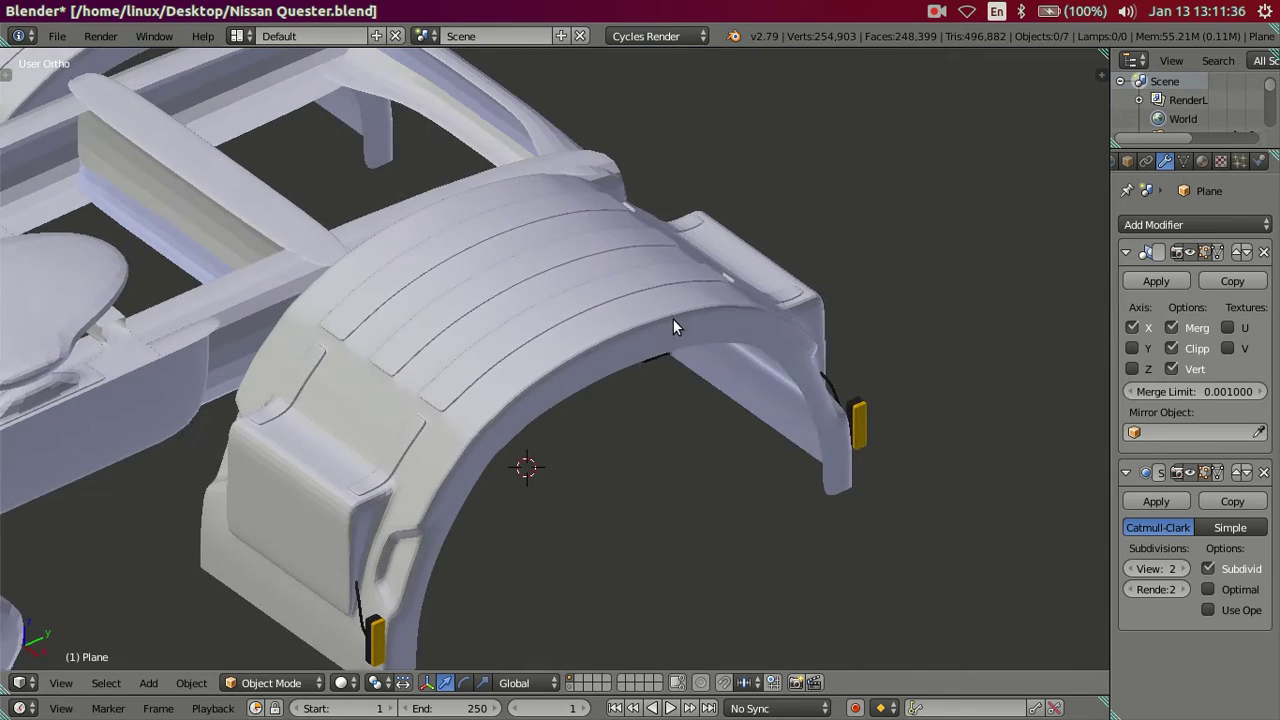
{"action": "scroll", "coordinate": [404, 494], "scroll_direction": "up", "scroll_amount": 3}
{"action": "scroll", "coordinate": [339, 501], "scroll_direction": "up", "scroll_amount": 2}
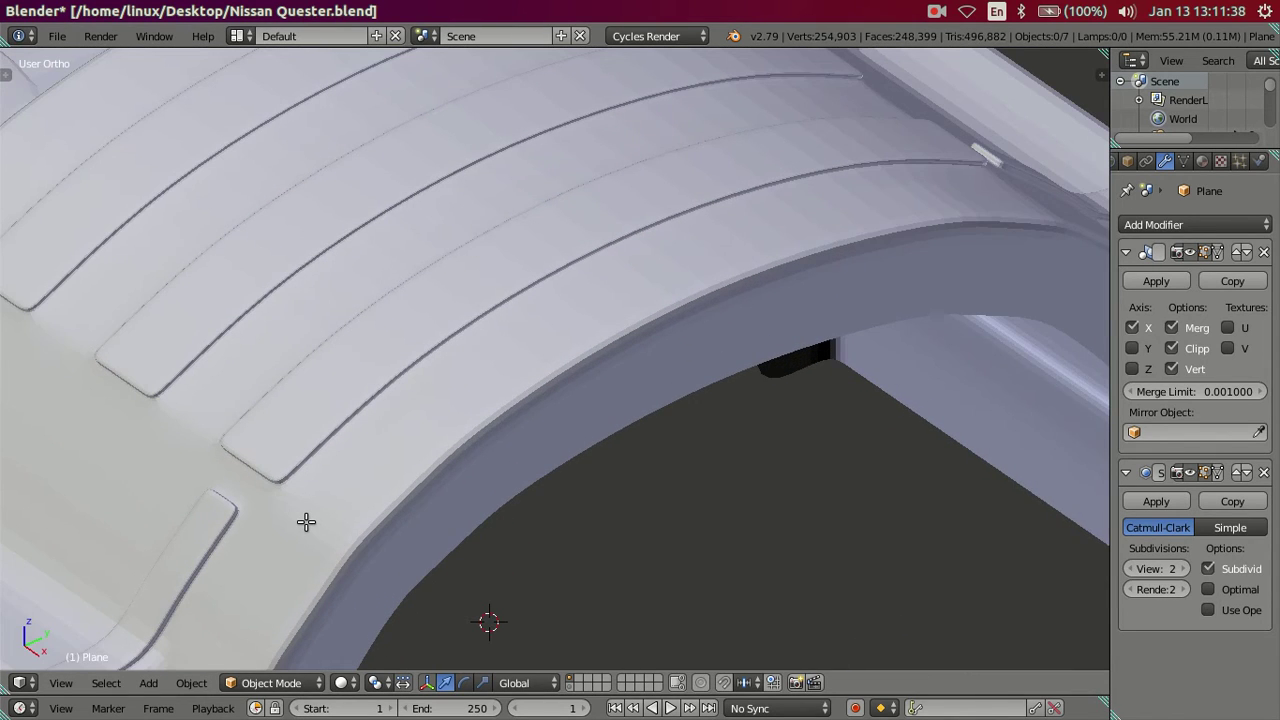
Re-enter Edit Mode on the fender and zoom in on the arch grooves
{"action": "key", "text": "Tab"}
{"action": "mouse_move", "coordinate": [309, 522]}
{"action": "middle_mouse_down"}
{"action": "mouse_move", "coordinate": [491, 417]}
{"action": "mouse_move", "coordinate": [641, 458]}
{"action": "middle_mouse_up"}
{"action": "scroll", "coordinate": [641, 465], "scroll_direction": "up", "scroll_amount": 2}
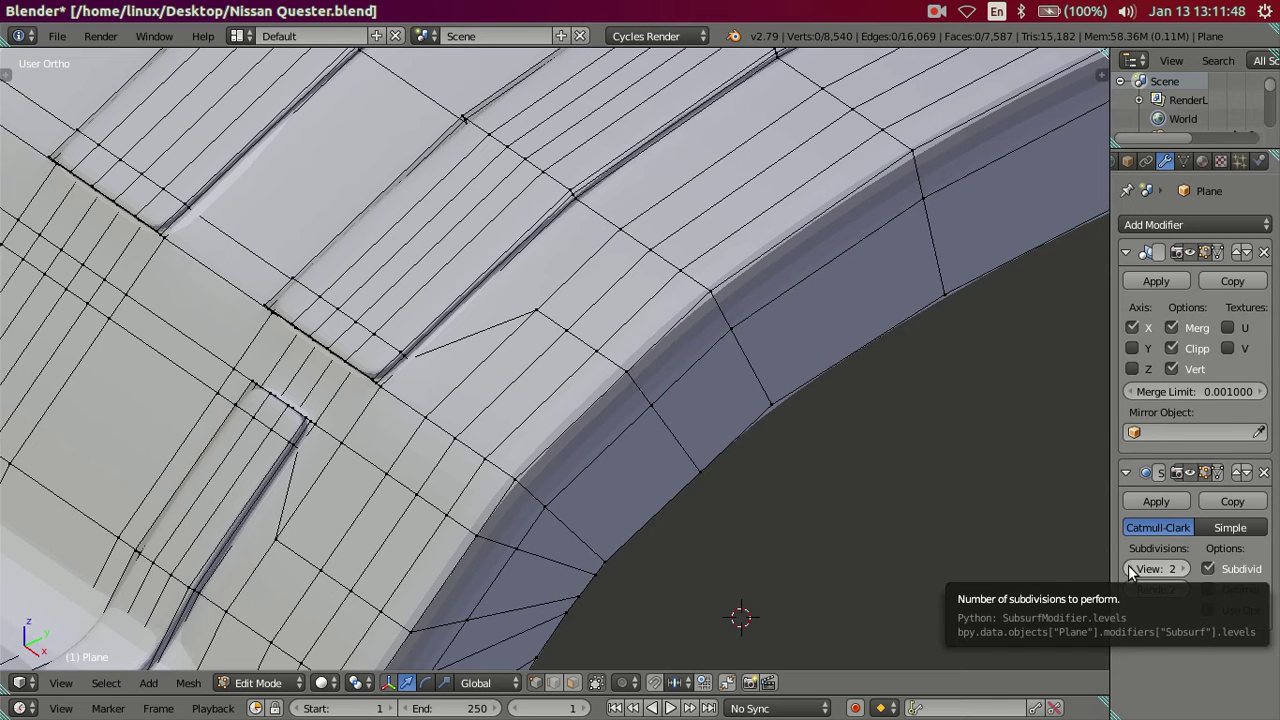
{"action": "left_click", "coordinate": [1130, 569]}
{"action": "left_click", "coordinate": [1130, 569]}
{"action": "scroll", "coordinate": [580, 477], "scroll_direction": "up", "scroll_amount": 2}
{"action": "scroll", "coordinate": [567, 419], "scroll_direction": "up", "scroll_amount": 1}
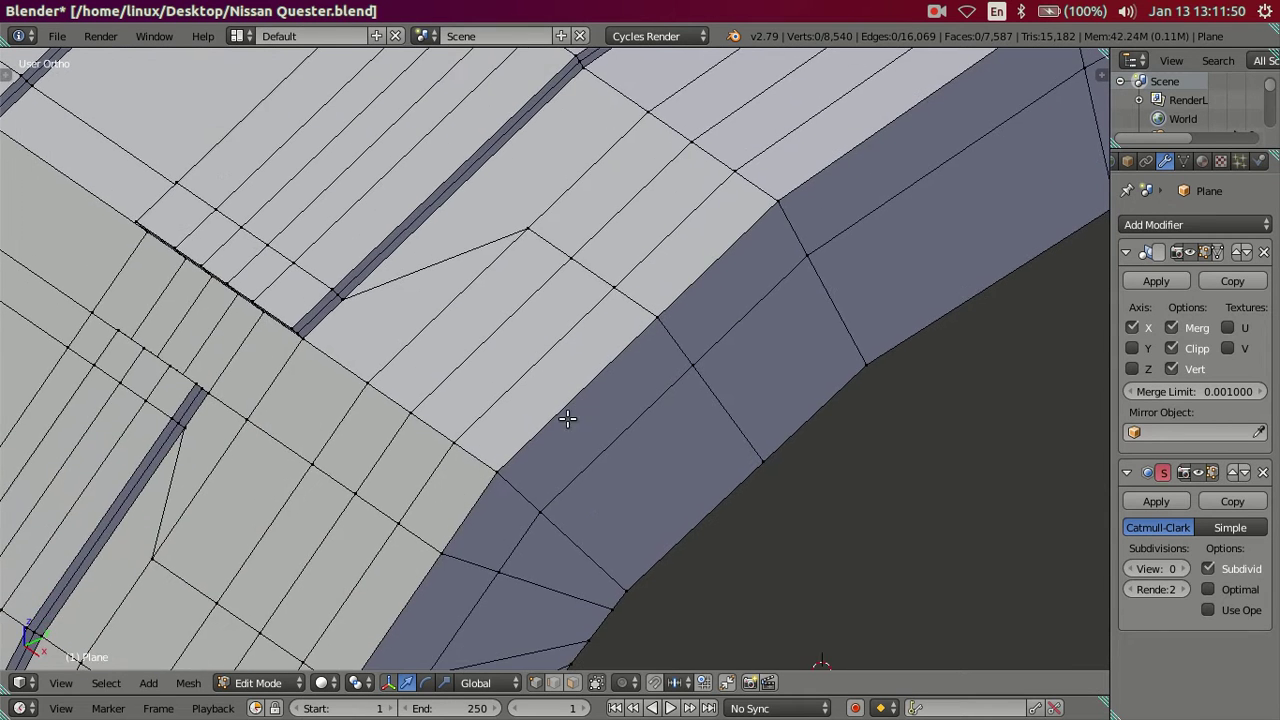
{"action": "scroll", "coordinate": [567, 419], "scroll_direction": "down", "scroll_amount": 1}
{"action": "key", "text": "ctrl+r"}
{"action": "scroll", "coordinate": [539, 414], "scroll_direction": "up", "scroll_amount": 1}
{"action": "left_click", "coordinate": [539, 414]}
{"action": "right_click", "coordinate": [539, 414]}
{"action": "key", "text": "ctrl+Tab"}
{"action": "left_click", "coordinate": [535, 428]}
{"action": "key", "text": "ctrl+Tab"}
{"action": "left_click", "coordinate": [531, 447]}
{"action": "key", "text": "ctrl+Tab"}
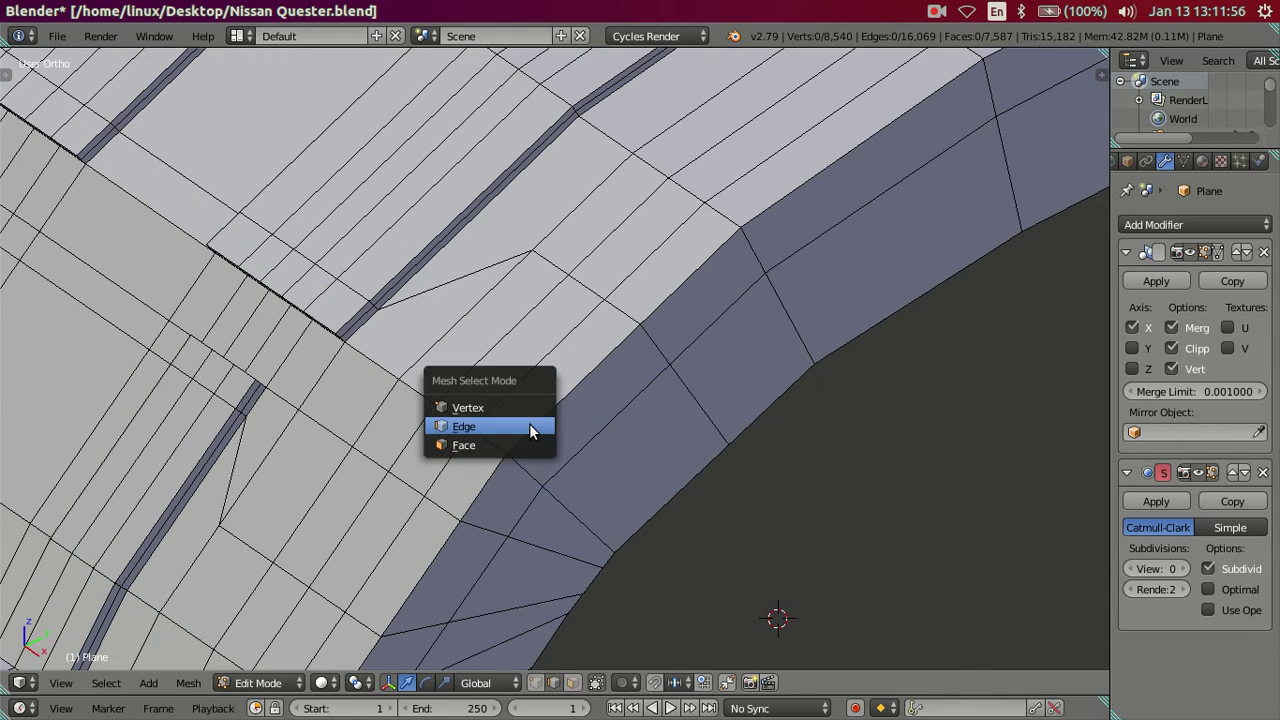
{"action": "key", "text": "ctrl+r"}
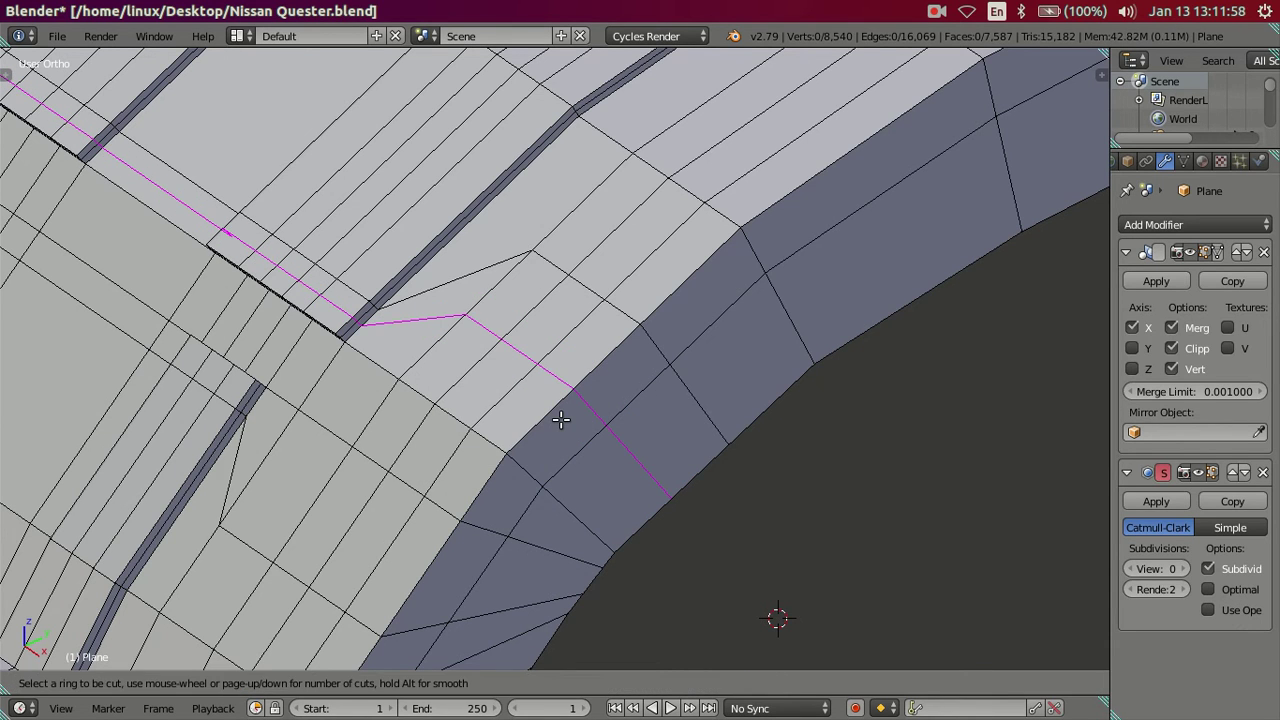
{"action": "scroll", "coordinate": [560, 420], "scroll_direction": "up", "scroll_amount": 1}
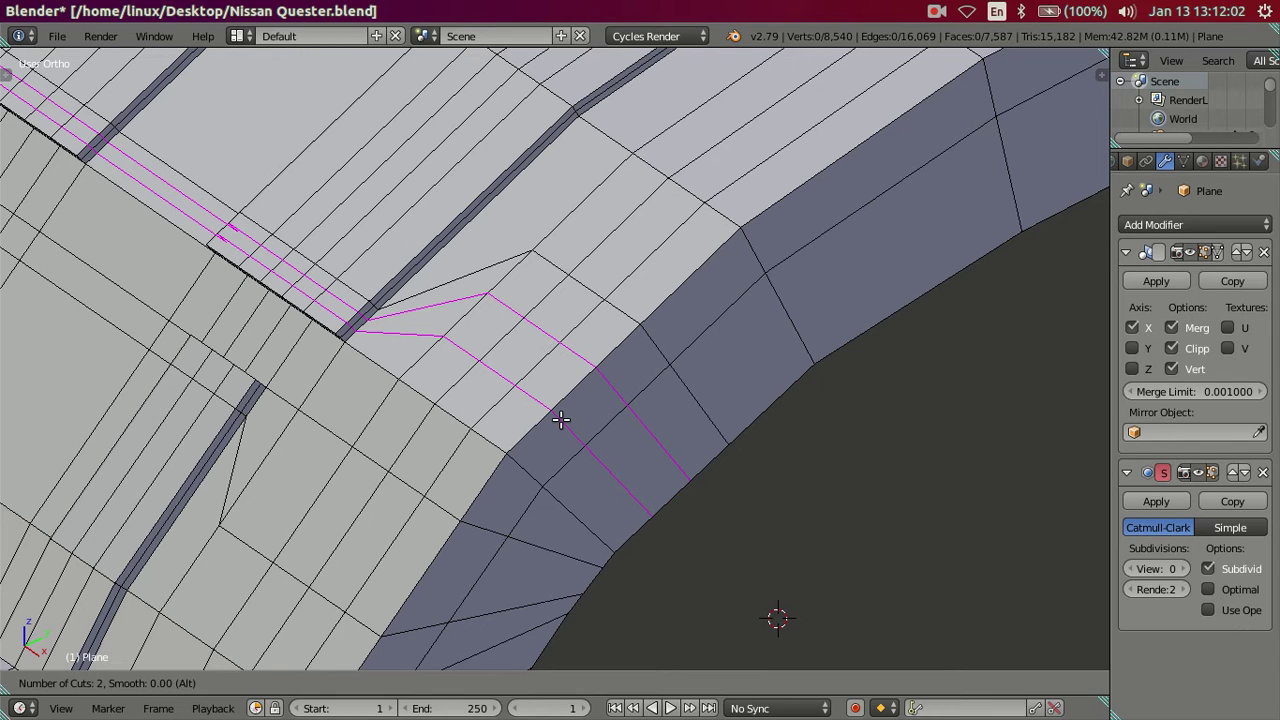
{"action": "key", "text": "Escape"}
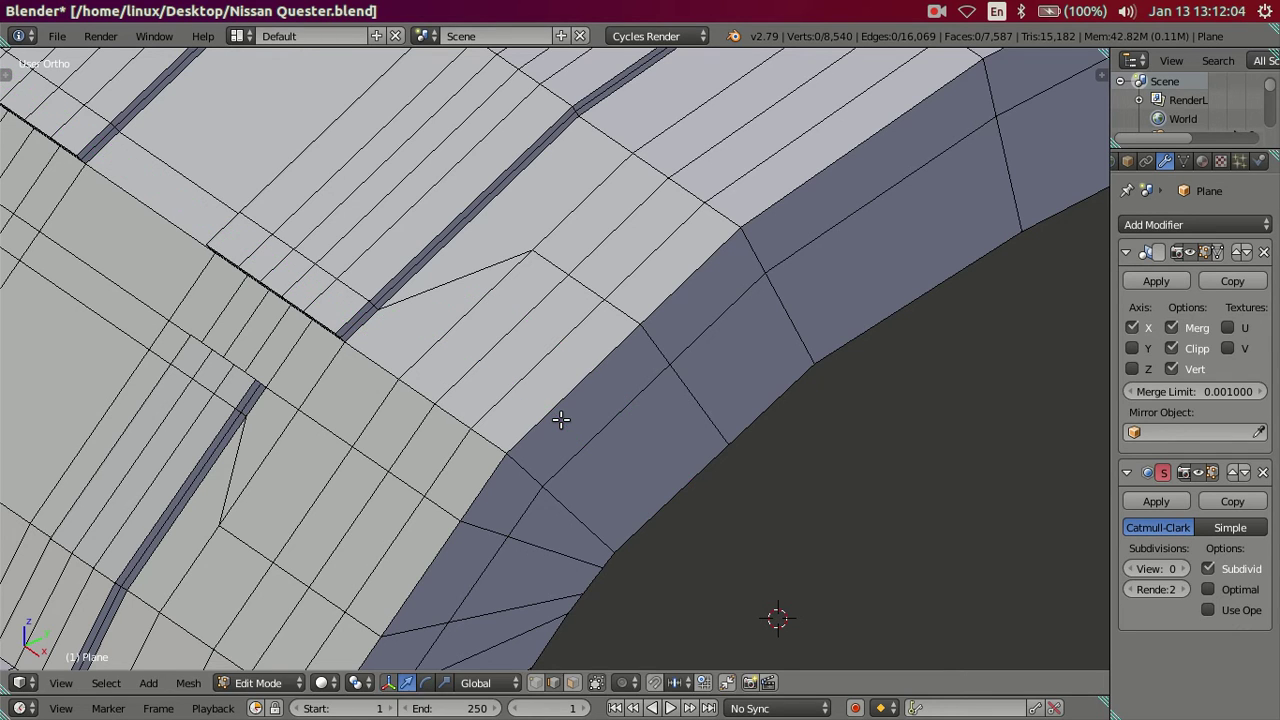
{"action": "key", "text": "Tab"}
{"action": "scroll", "coordinate": [560, 419], "scroll_direction": "down", "scroll_amount": 2}
{"action": "scroll", "coordinate": [560, 419], "scroll_direction": "down", "scroll_amount": 2}
{"action": "left_click", "coordinate": [1183, 568]}
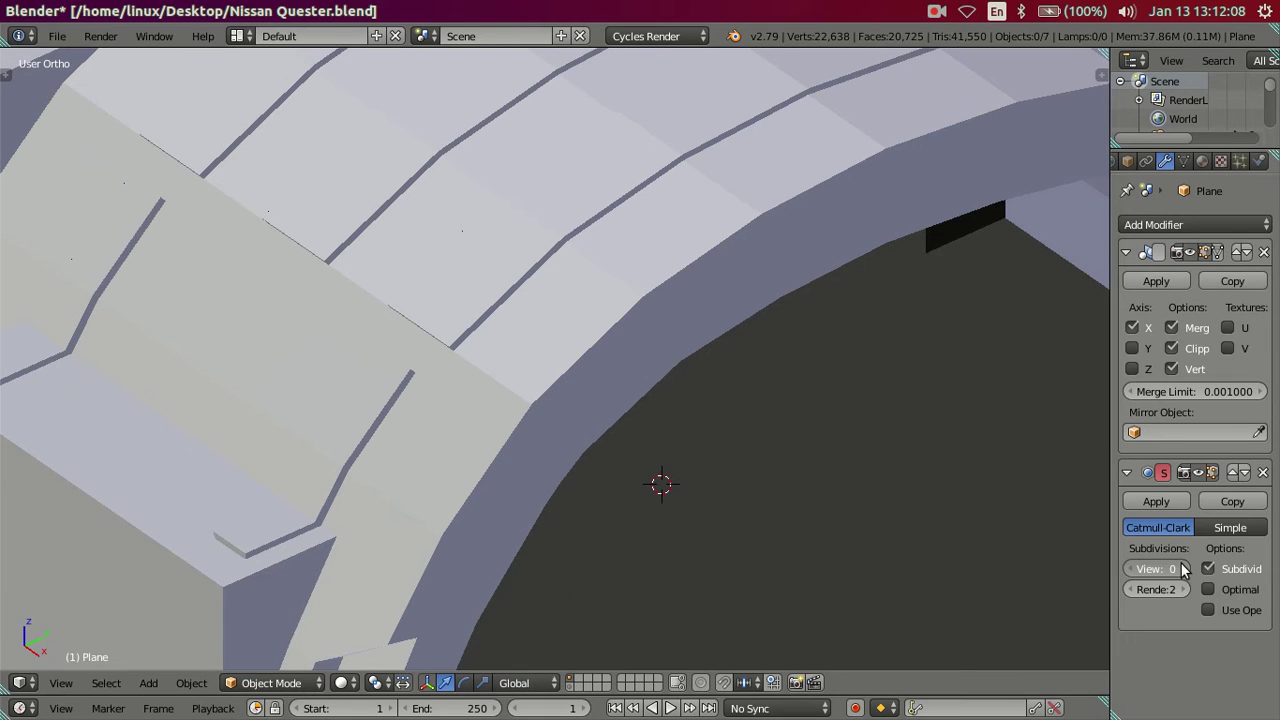
{"action": "scroll", "coordinate": [571, 277], "scroll_direction": "down", "scroll_amount": 1}
{"action": "scroll", "coordinate": [563, 294], "scroll_direction": "down", "scroll_amount": 3}
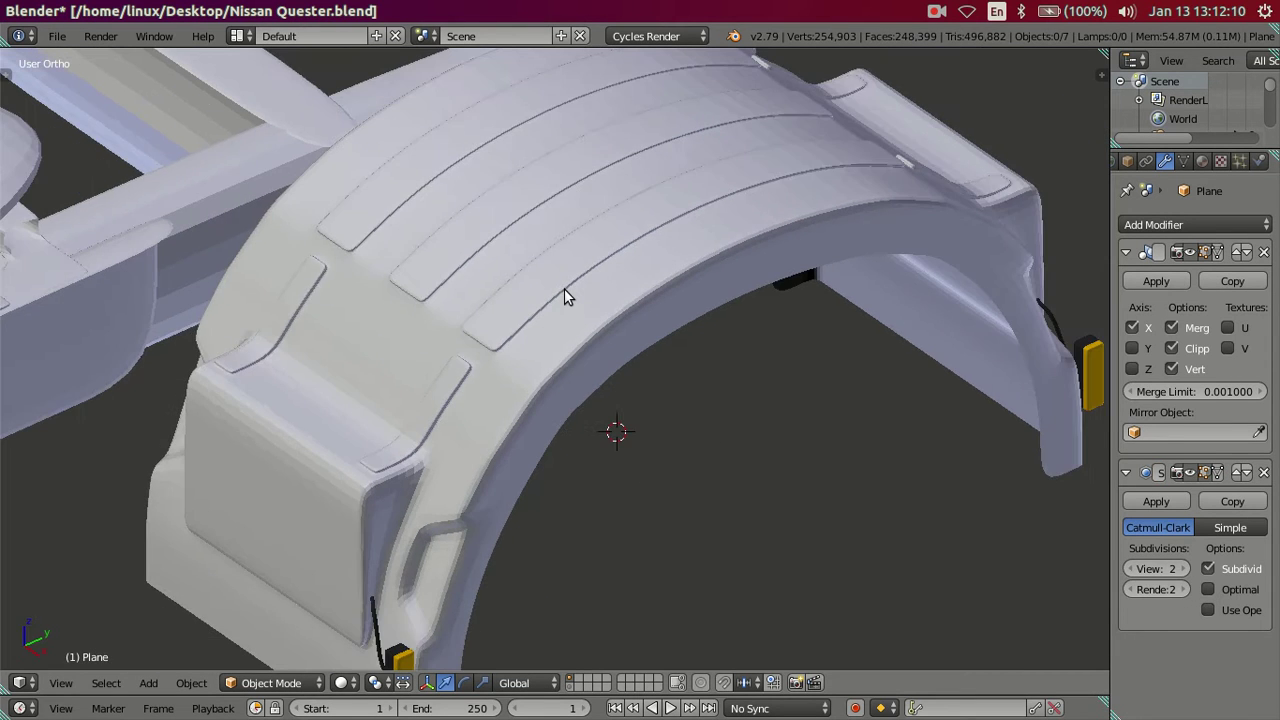
{"action": "key", "text": "ctrl+2"}
{"action": "mouse_move", "coordinate": [674, 337]}
{"action": "middle_mouse_down"}
{"action": "mouse_move", "coordinate": [690, 390]}
{"action": "mouse_move", "coordinate": [663, 363]}
{"action": "middle_mouse_up"}
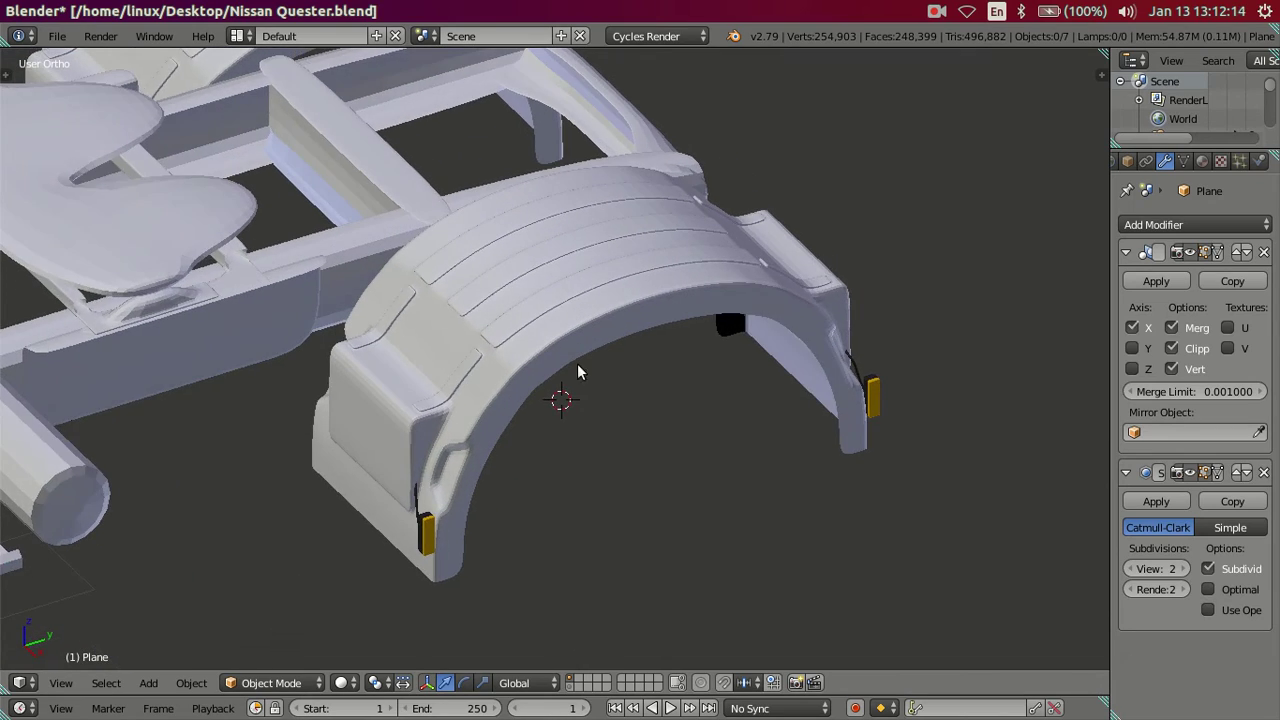
{"action": "scroll", "coordinate": [391, 400], "scroll_direction": "up", "scroll_amount": 3}
{"action": "key", "text": "Tab"}
With subdivision at 0, cut a loop along the corner block, then dissolve it
{"action": "scroll", "coordinate": [320, 430], "scroll_direction": "up", "scroll_amount": 2}
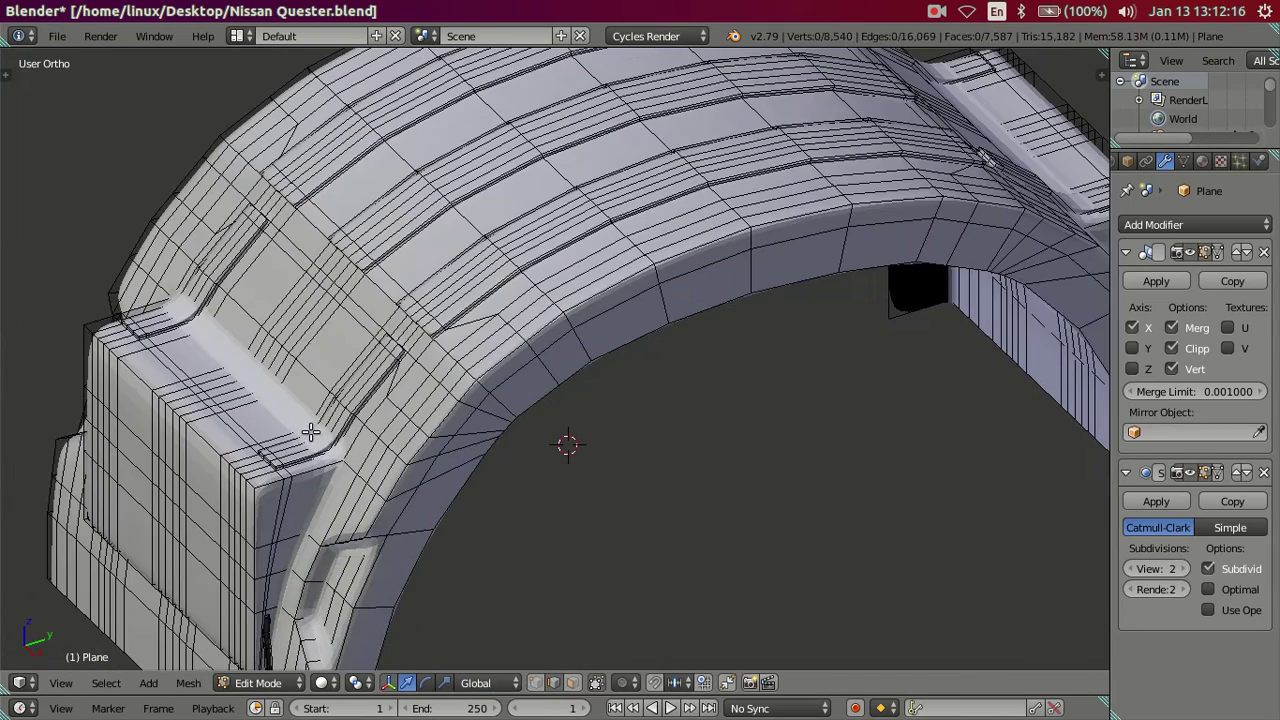
{"action": "scroll", "coordinate": [455, 498], "scroll_direction": "up", "scroll_amount": 2}
{"action": "scroll", "coordinate": [455, 498], "scroll_direction": "up", "scroll_amount": 2}
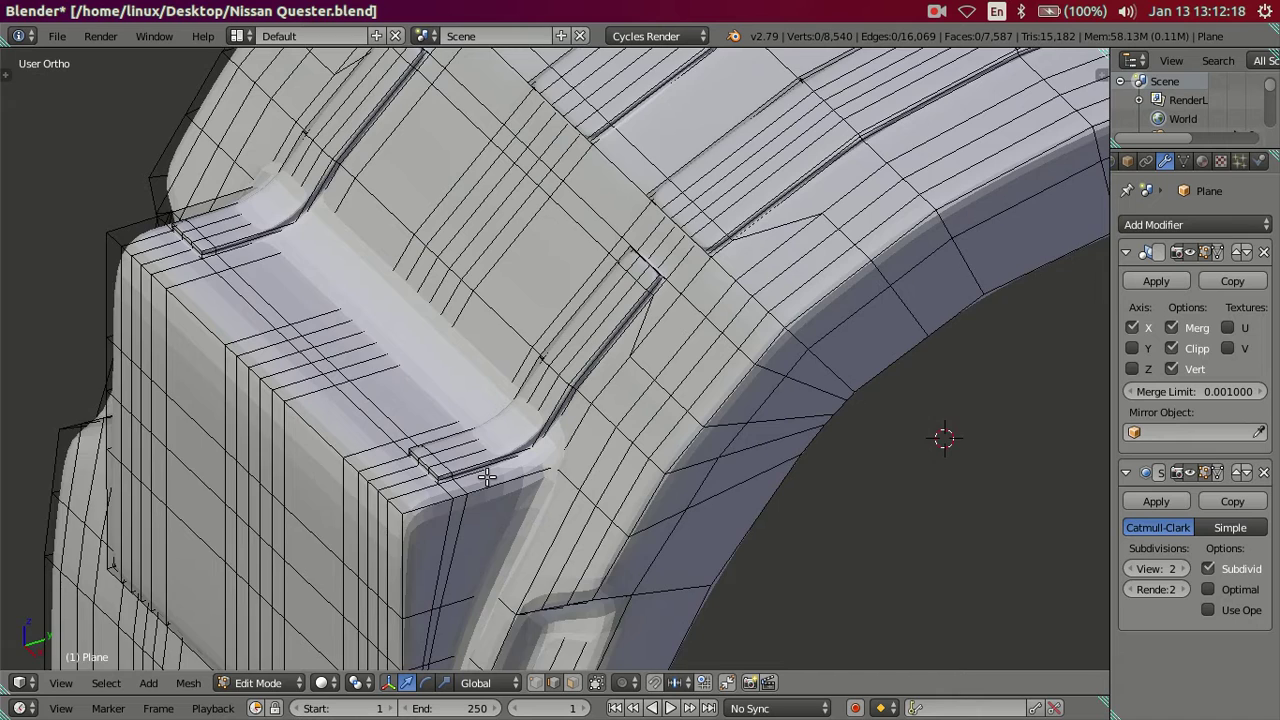
{"action": "scroll", "coordinate": [483, 483], "scroll_direction": "up", "scroll_amount": 2}
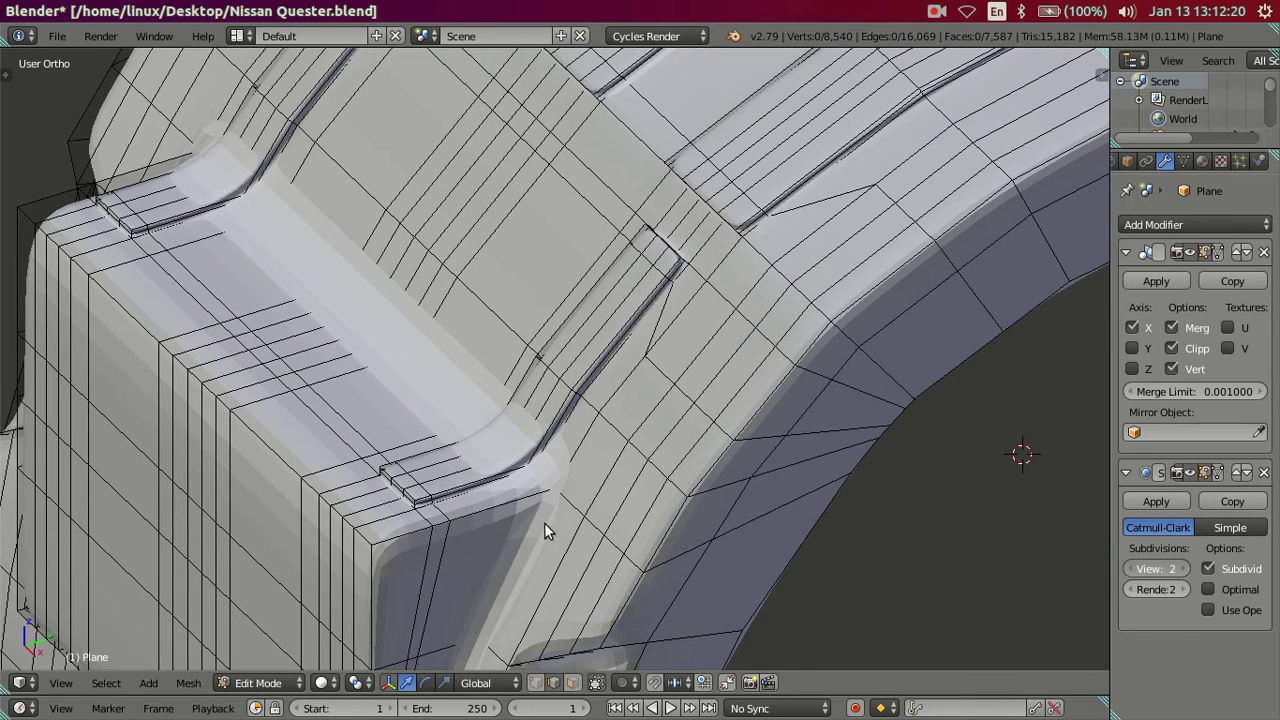
{"action": "key", "text": "ctrl+0"}
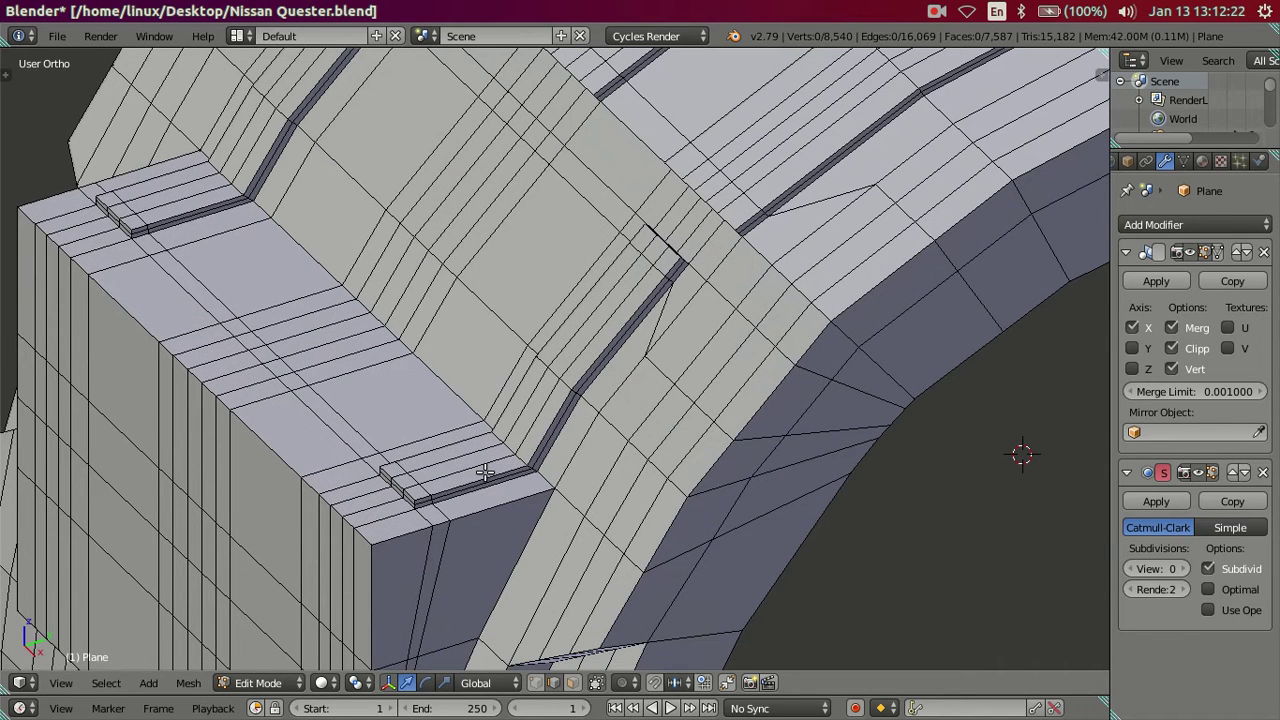
{"action": "key", "text": "ctrl+r"}
{"action": "left_click", "coordinate": [484, 472]}
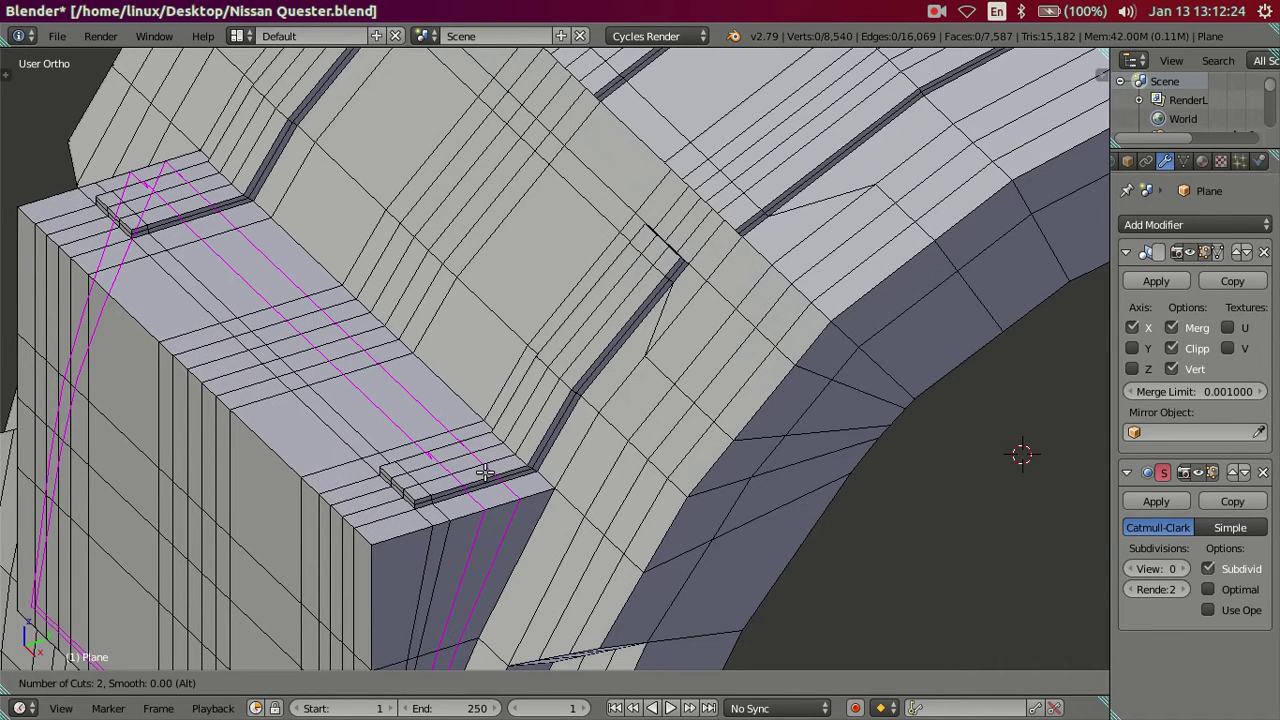
{"action": "right_click", "coordinate": [484, 472]}
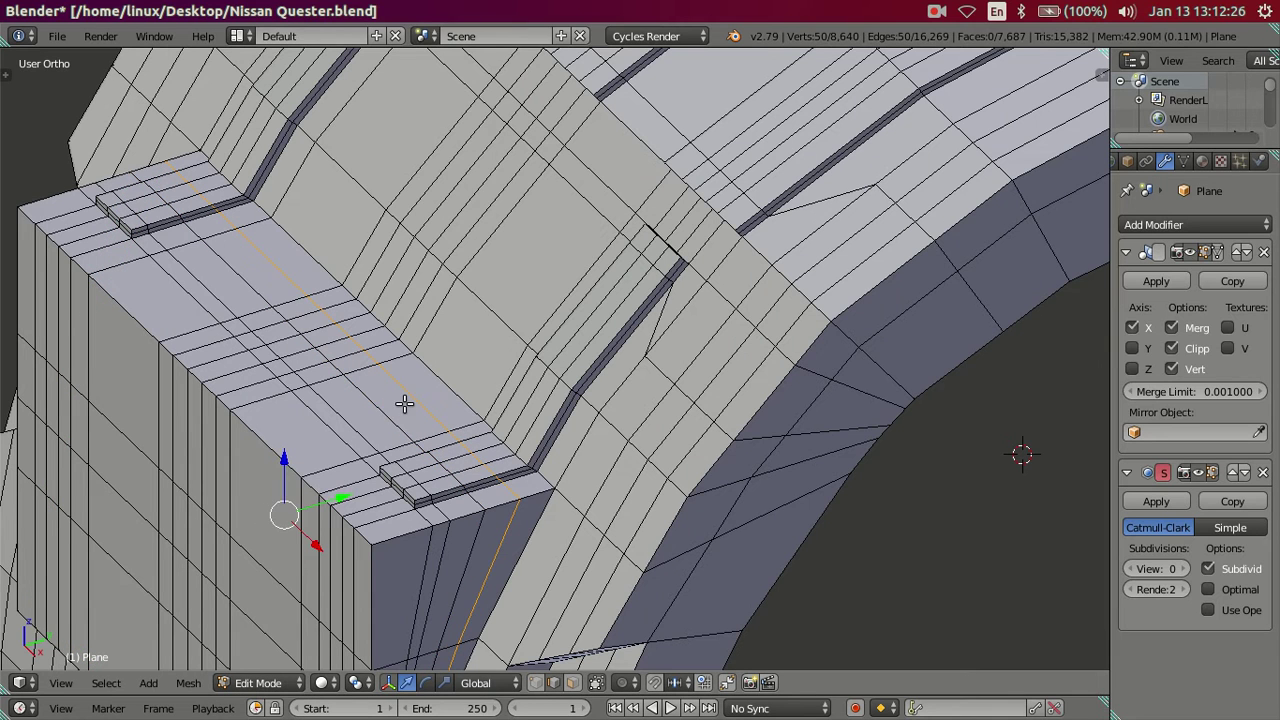
{"action": "key", "text": "x"}
{"action": "left_click", "coordinate": [568, 444]}
Preview the smoothed fender and chassis in Object Mode at viewport subdivision 2
{"action": "key", "text": "Tab"}
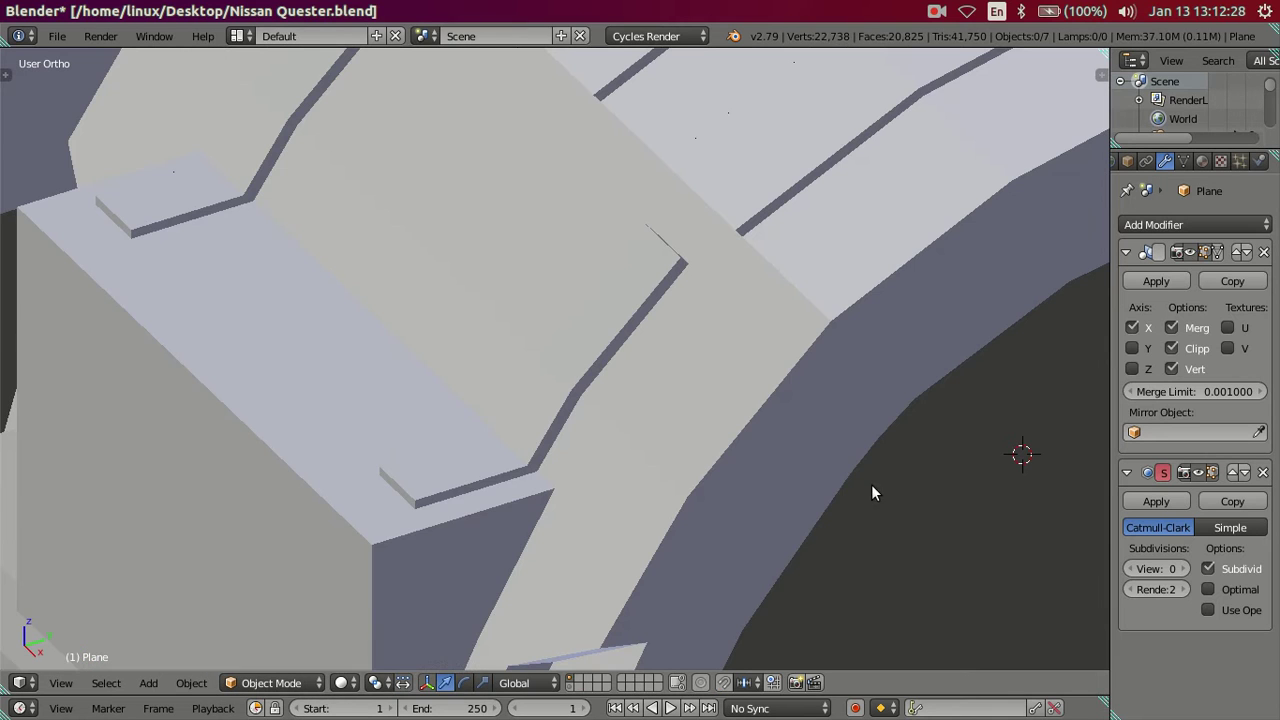
{"action": "left_click", "coordinate": [1182, 569]}
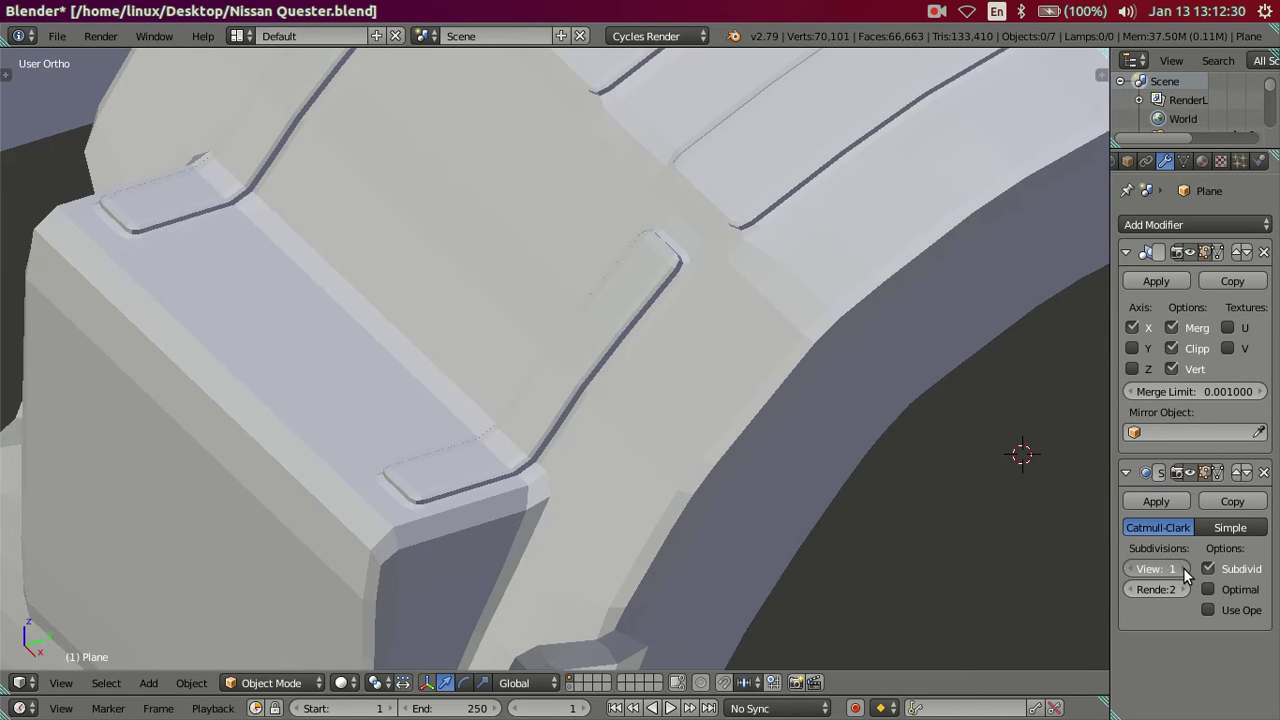
{"action": "key", "text": "ctrl+2"}
{"action": "scroll", "coordinate": [660, 371], "scroll_direction": "down", "scroll_amount": 1}
{"action": "scroll", "coordinate": [657, 364], "scroll_direction": "down", "scroll_amount": 1}
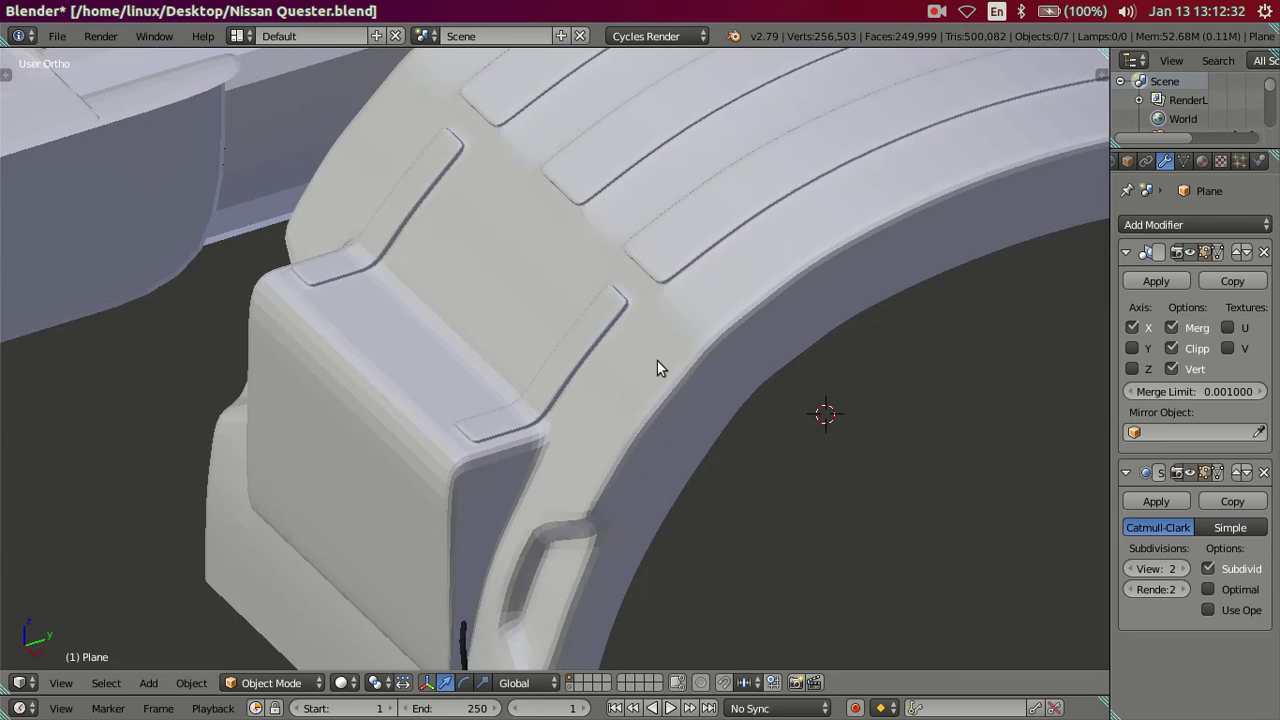
{"action": "scroll", "coordinate": [657, 360], "scroll_direction": "down", "scroll_amount": 1}
{"action": "mouse_move", "coordinate": [706, 383]}
{"action": "middle_mouse_down"}
{"action": "mouse_move", "coordinate": [697, 333]}
{"action": "mouse_move", "coordinate": [531, 350]}
{"action": "middle_mouse_up"}
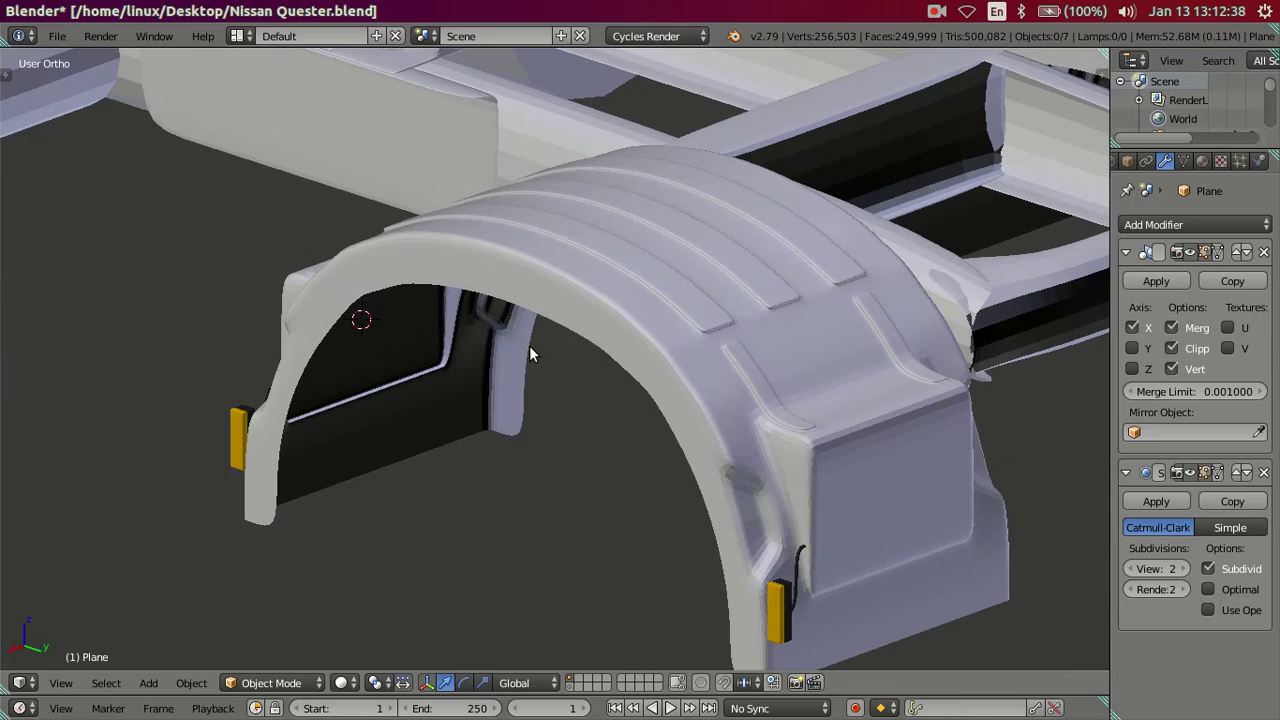
{"action": "mouse_move", "coordinate": [849, 384]}
{"action": "middle_mouse_down"}
{"action": "mouse_move", "coordinate": [568, 314]}
{"action": "mouse_move", "coordinate": [604, 347]}
{"action": "middle_mouse_up"}
{"action": "scroll", "coordinate": [604, 347], "scroll_direction": "up", "scroll_amount": 3}
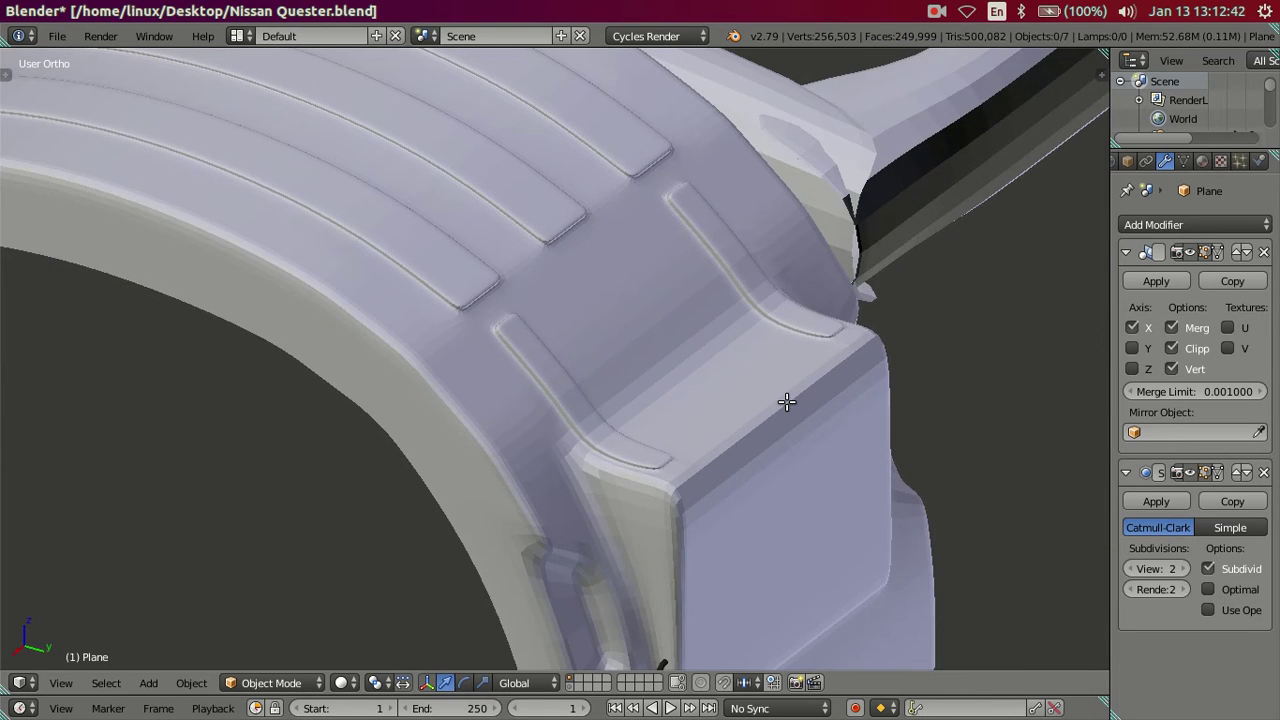
Cut two loops across the fender corner block and dissolve one of them
{"action": "key", "text": "Tab"}
{"action": "middle_click_drag", "start_coordinate": [782, 416], "coordinate": [751, 357]}
{"action": "scroll", "coordinate": [757, 343], "scroll_direction": "up", "scroll_amount": 1}
{"action": "scroll", "coordinate": [700, 380], "scroll_direction": "up", "scroll_amount": 1}
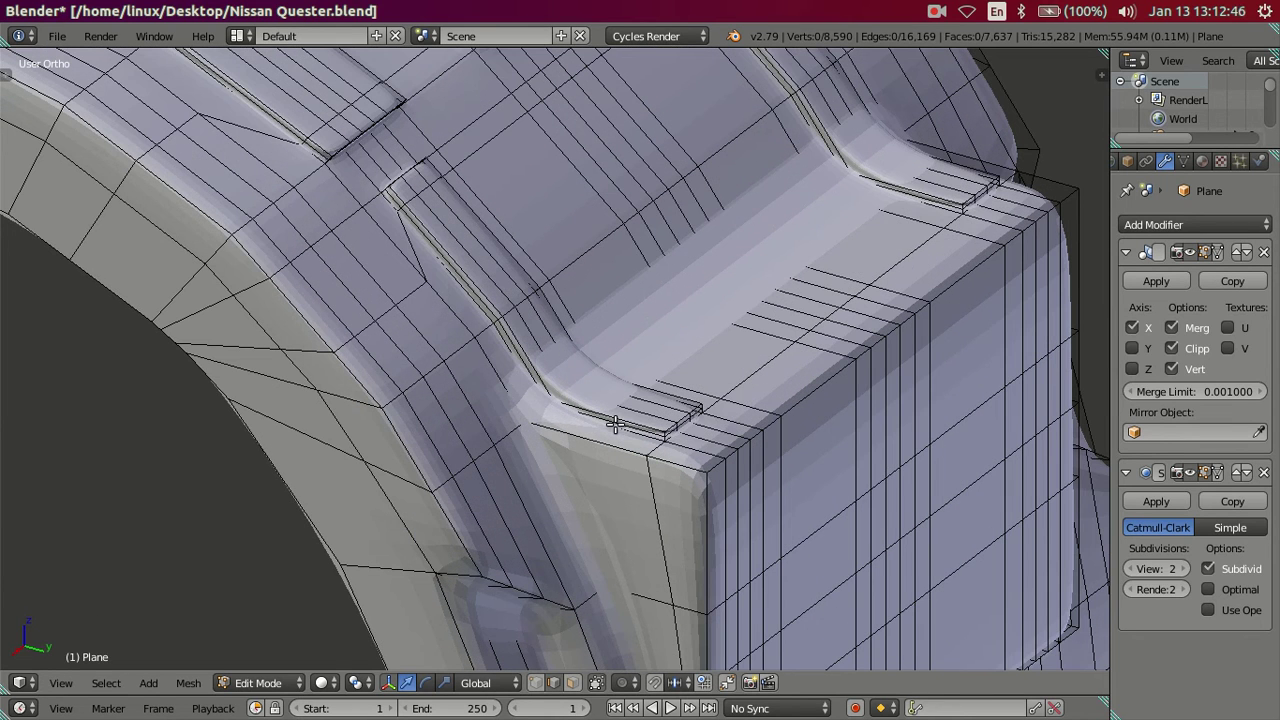
{"action": "key", "text": "ctrl+r"}
{"action": "scroll", "coordinate": [612, 418], "scroll_direction": "up", "scroll_amount": 1}
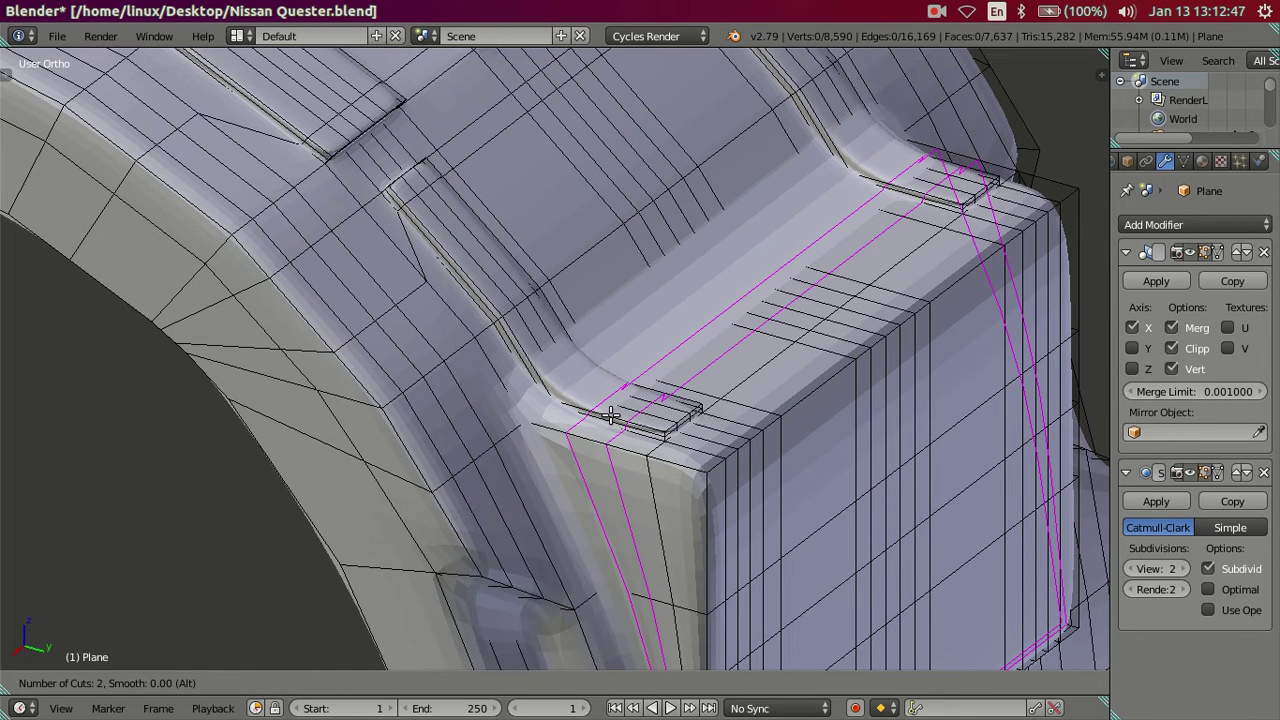
{"action": "left_click", "coordinate": [668, 372]}
{"action": "right_click", "coordinate": [723, 344], "text": "alt"}
{"action": "key", "text": "x"}
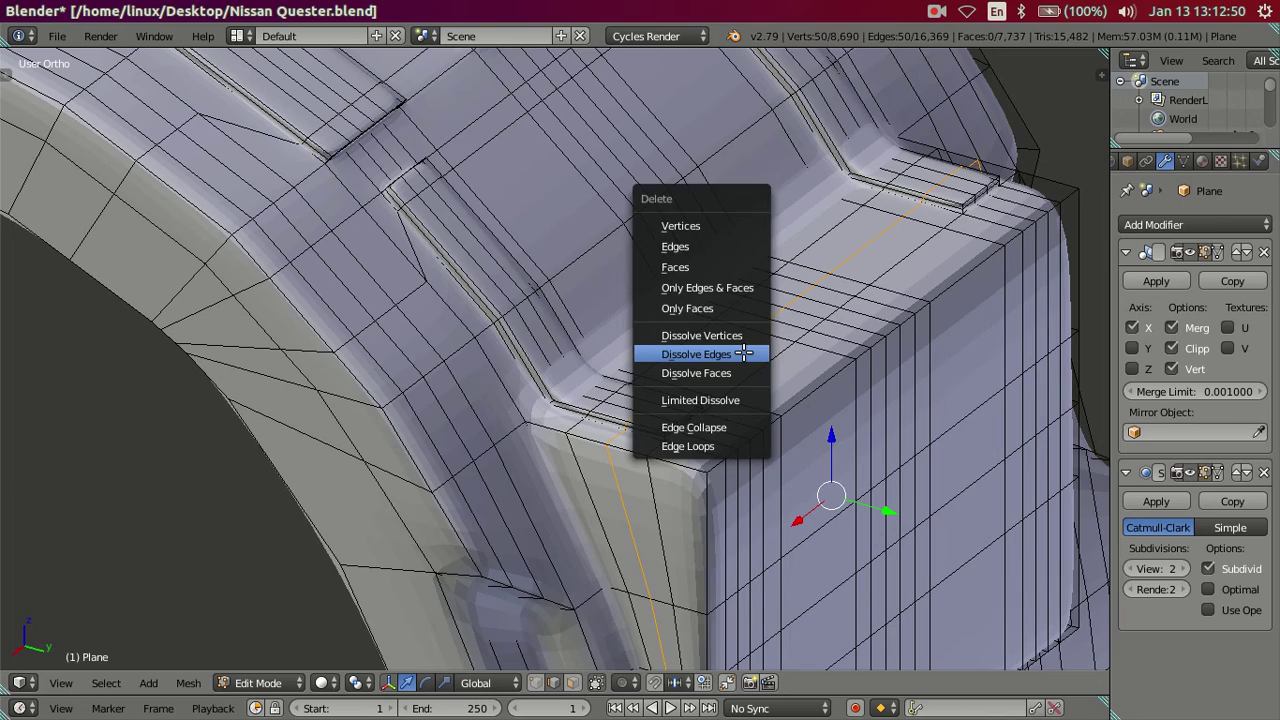
{"action": "left_click", "coordinate": [744, 353]}
Dissolve the two parallel edge loops running down the fender's middle
{"action": "scroll", "coordinate": [741, 350], "scroll_direction": "down", "scroll_amount": 2}
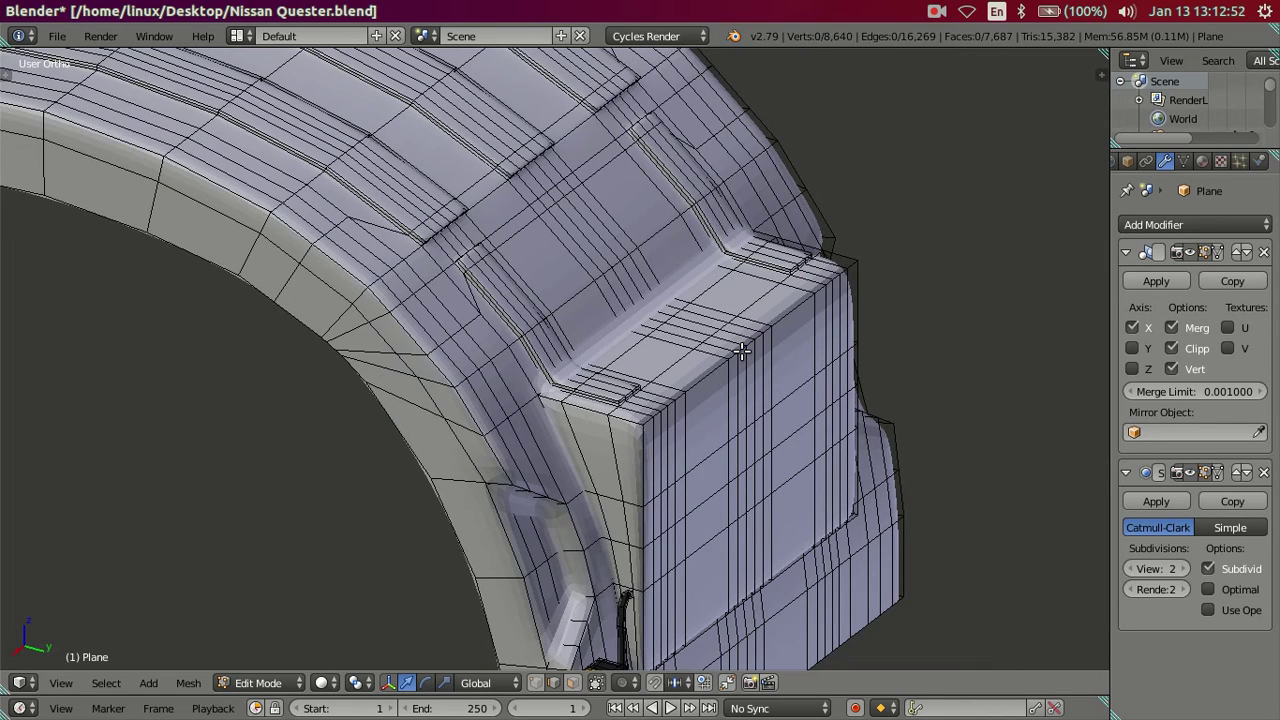
{"action": "scroll", "coordinate": [724, 366], "scroll_direction": "down", "scroll_amount": 2}
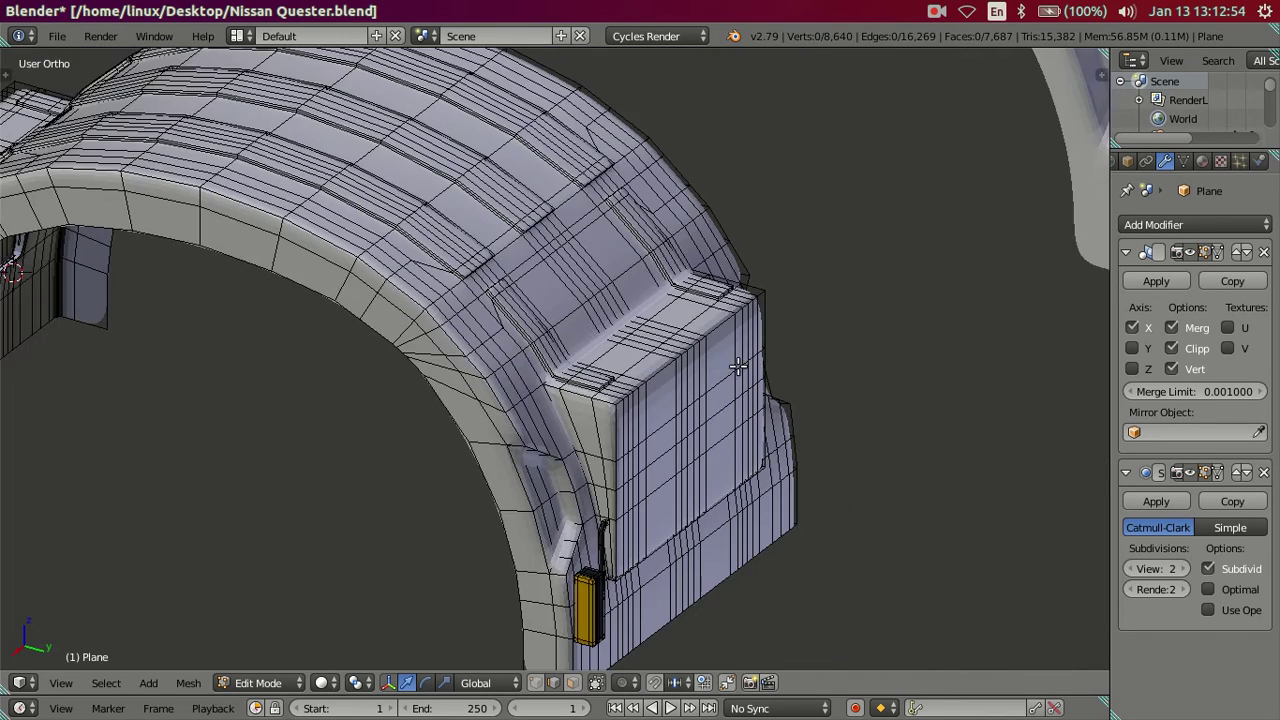
{"action": "scroll", "coordinate": [651, 417], "scroll_direction": "up", "scroll_amount": 2}
{"action": "scroll", "coordinate": [645, 416], "scroll_direction": "up", "scroll_amount": 1}
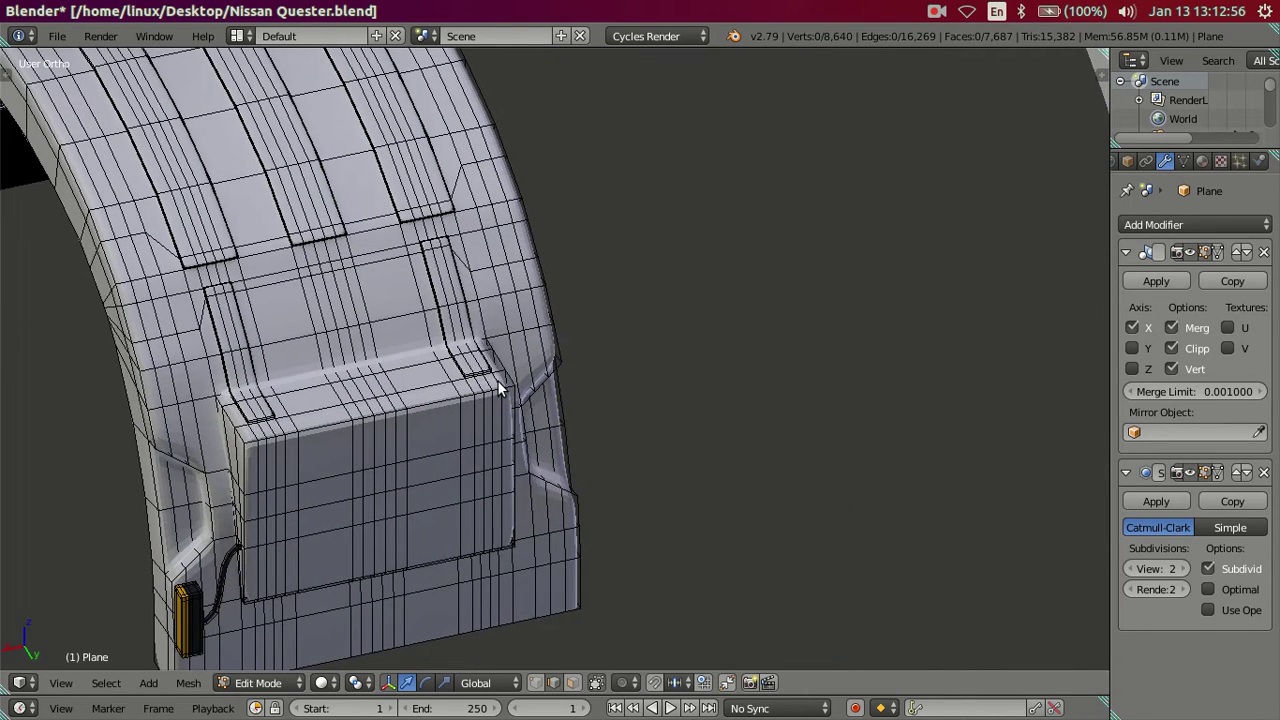
{"action": "key", "text": "Tab"}
{"action": "key", "text": "Tab"}
{"action": "scroll", "coordinate": [429, 360], "scroll_direction": "up", "scroll_amount": 1}
{"action": "scroll", "coordinate": [470, 380], "scroll_direction": "up", "scroll_amount": 1}
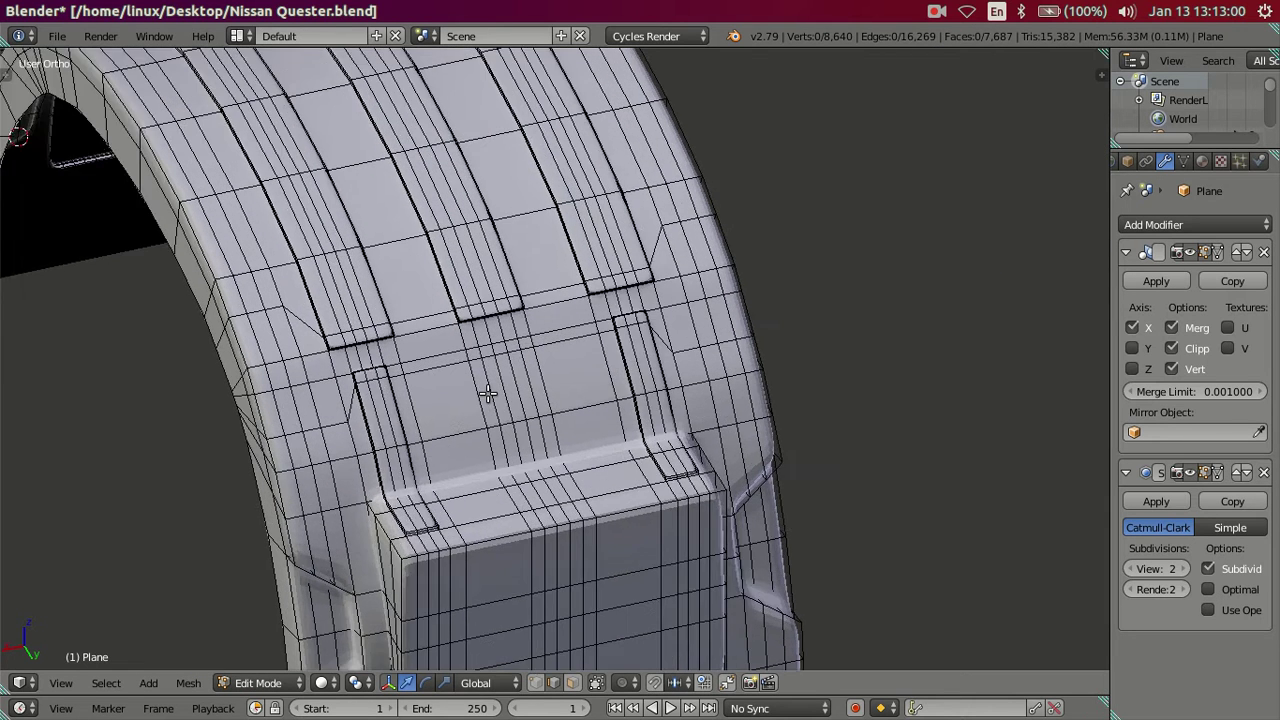
{"action": "scroll", "coordinate": [486, 390], "scroll_direction": "up", "scroll_amount": 1}
{"action": "right_click", "coordinate": [484, 383], "text": "alt"}
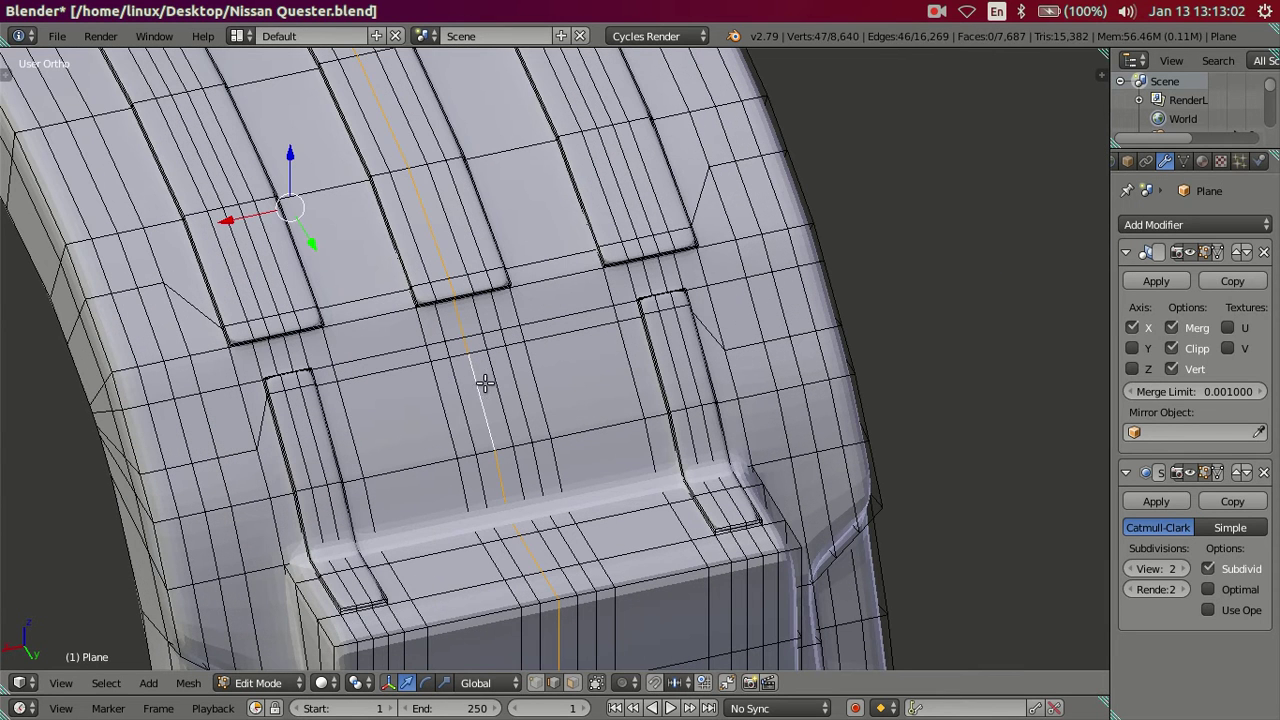
{"action": "right_click", "coordinate": [499, 386], "text": "alt+shift"}
{"action": "key", "text": "x"}
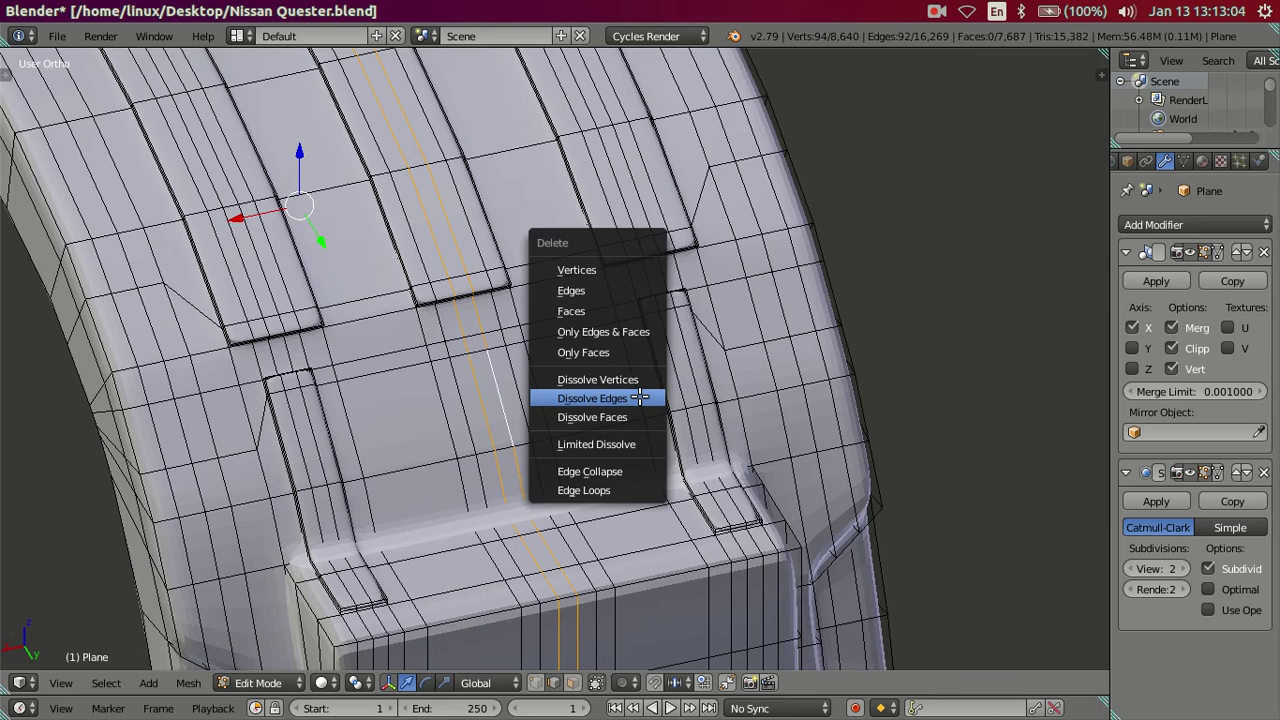
{"action": "left_click", "coordinate": [639, 398]}
Add a centred horizontal edge loop across the top of the fender's box
{"action": "scroll", "coordinate": [484, 390], "scroll_direction": "down", "scroll_amount": 5}
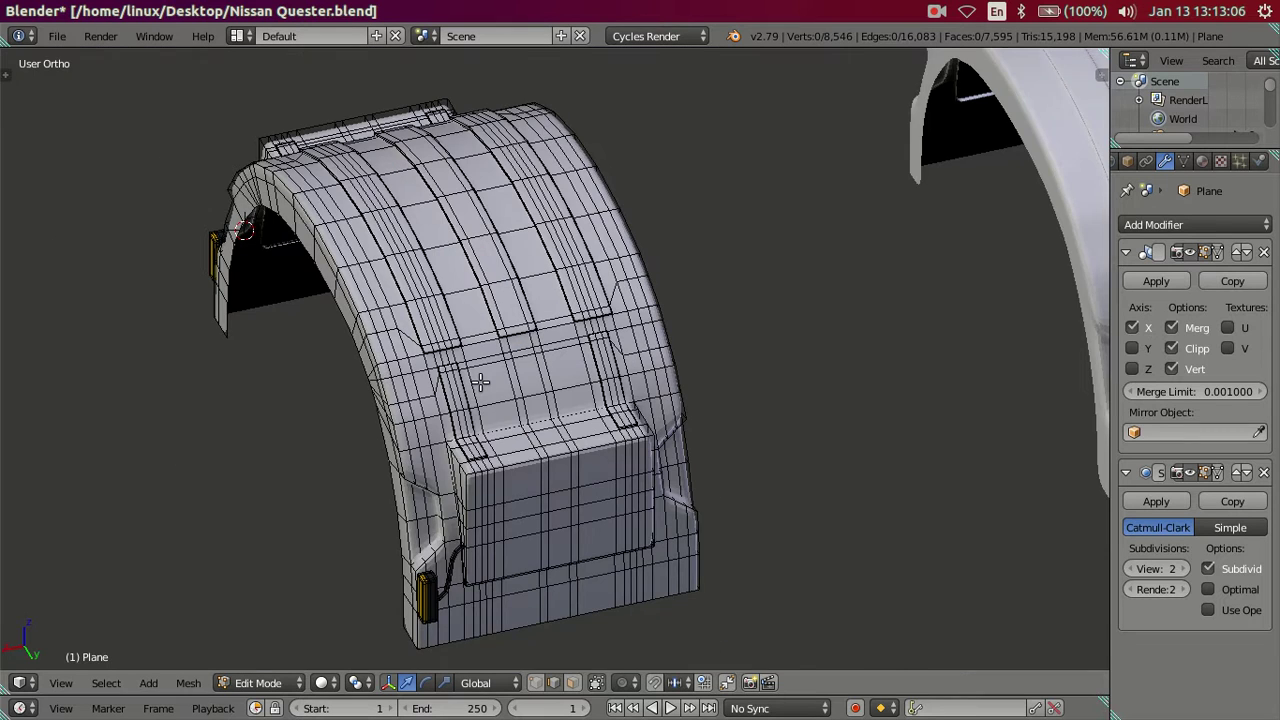
{"action": "scroll", "coordinate": [480, 383], "scroll_direction": "up", "scroll_amount": 5}
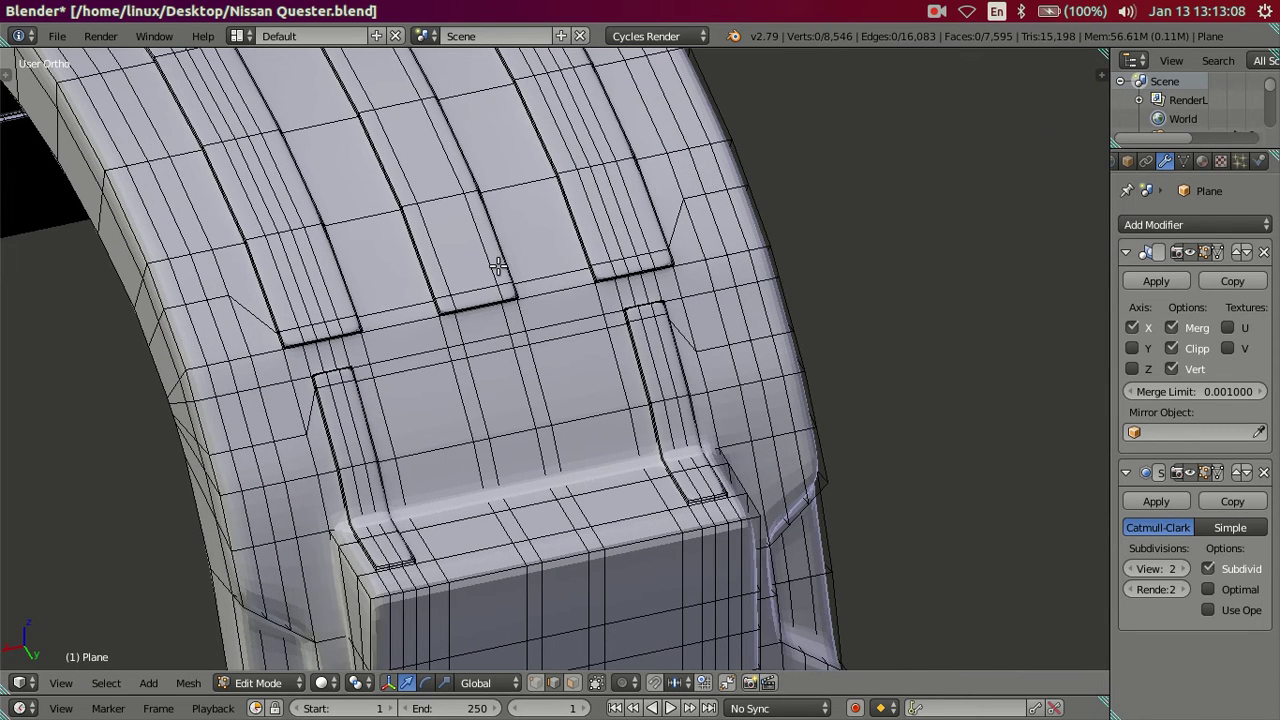
{"action": "scroll", "coordinate": [497, 266], "scroll_direction": "down", "scroll_amount": 2}
{"action": "scroll", "coordinate": [485, 320], "scroll_direction": "down", "scroll_amount": 3}
{"action": "mouse_move", "coordinate": [480, 312]}
{"action": "middle_mouse_down"}
{"action": "mouse_move", "coordinate": [636, 366]}
{"action": "mouse_move", "coordinate": [691, 337]}
{"action": "mouse_move", "coordinate": [686, 320]}
{"action": "mouse_move", "coordinate": [808, 298]}
{"action": "middle_mouse_up"}
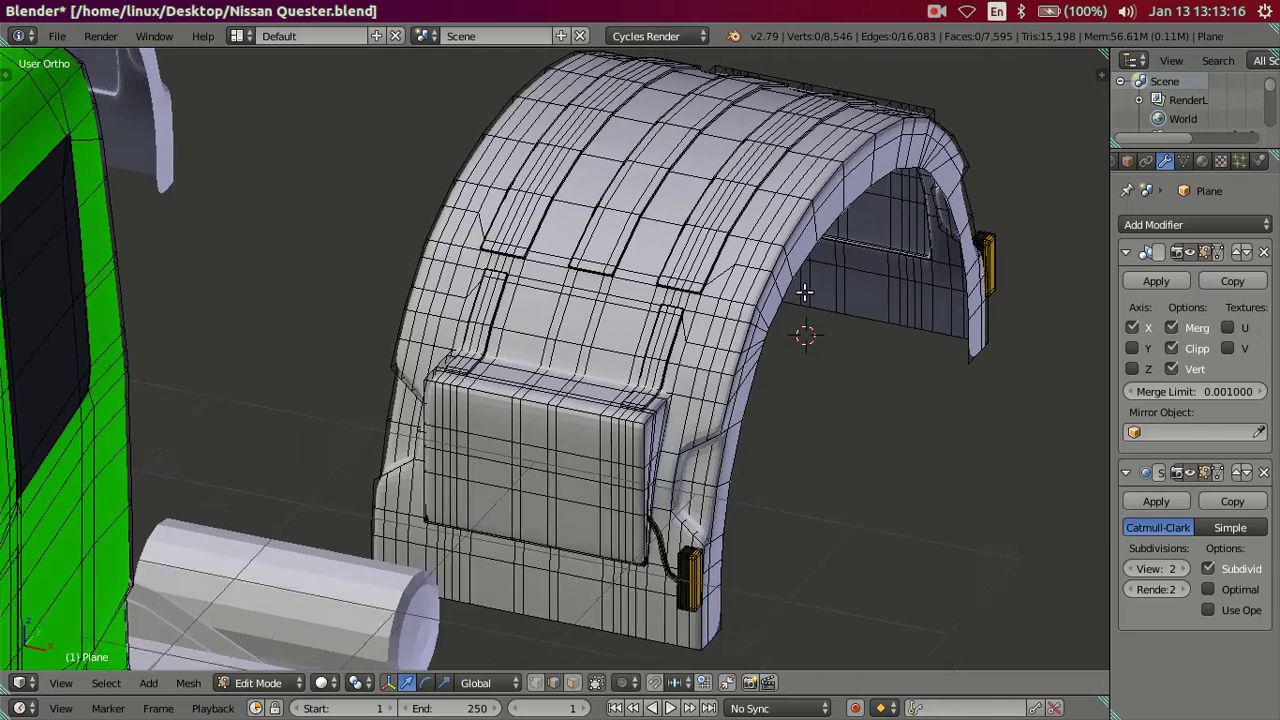
{"action": "middle_click_drag", "start_coordinate": [806, 295], "coordinate": [797, 284]}
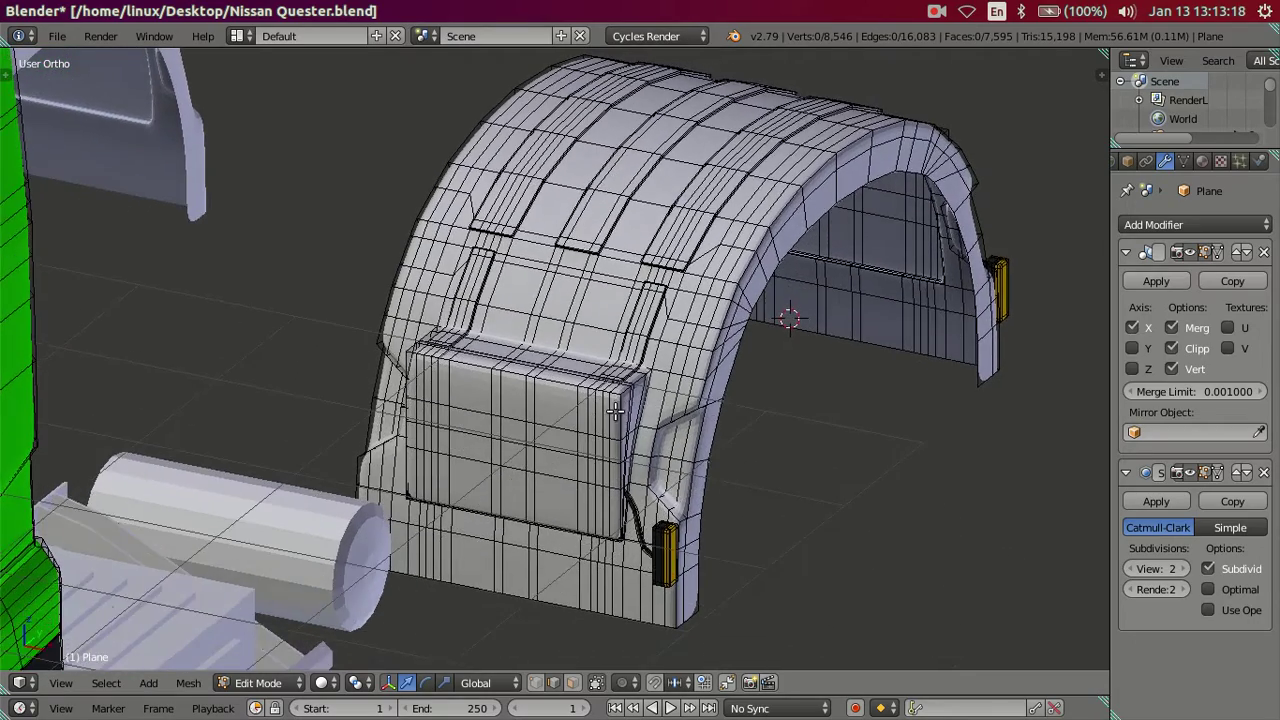
{"action": "scroll", "coordinate": [611, 451], "scroll_direction": "up", "scroll_amount": 4}
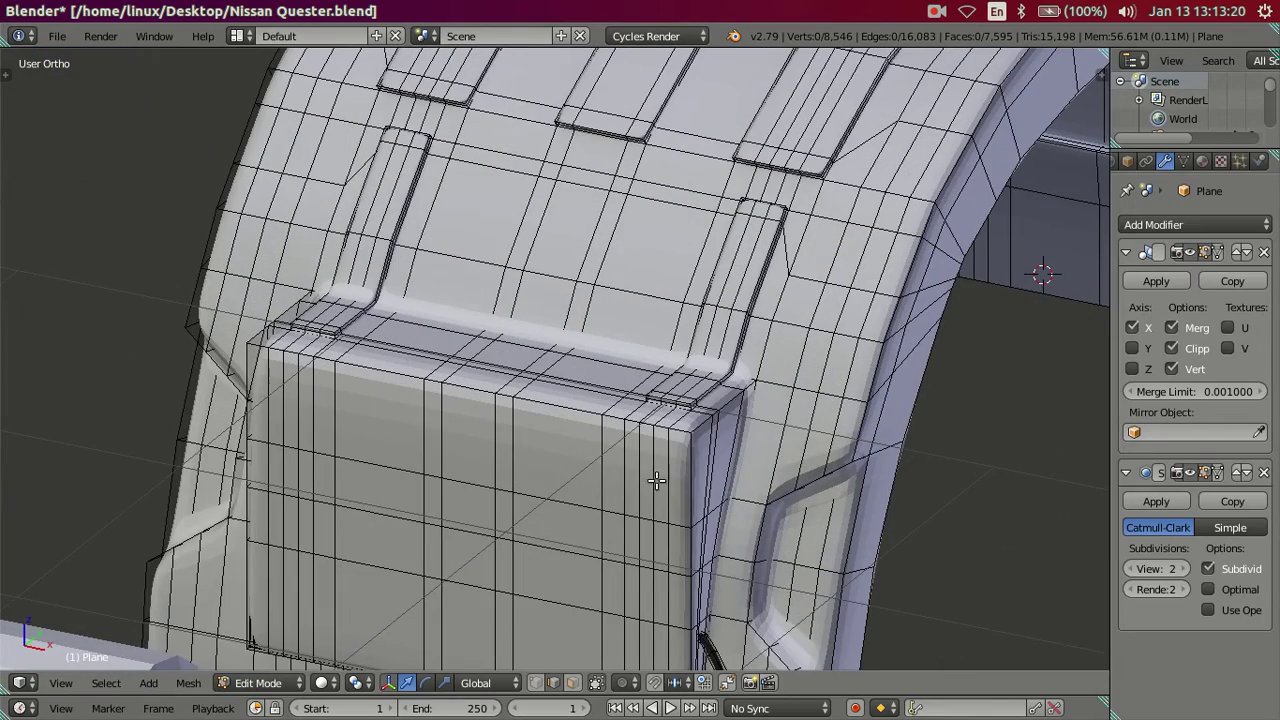
{"action": "middle_click_drag", "start_coordinate": [760, 475], "coordinate": [688, 340]}
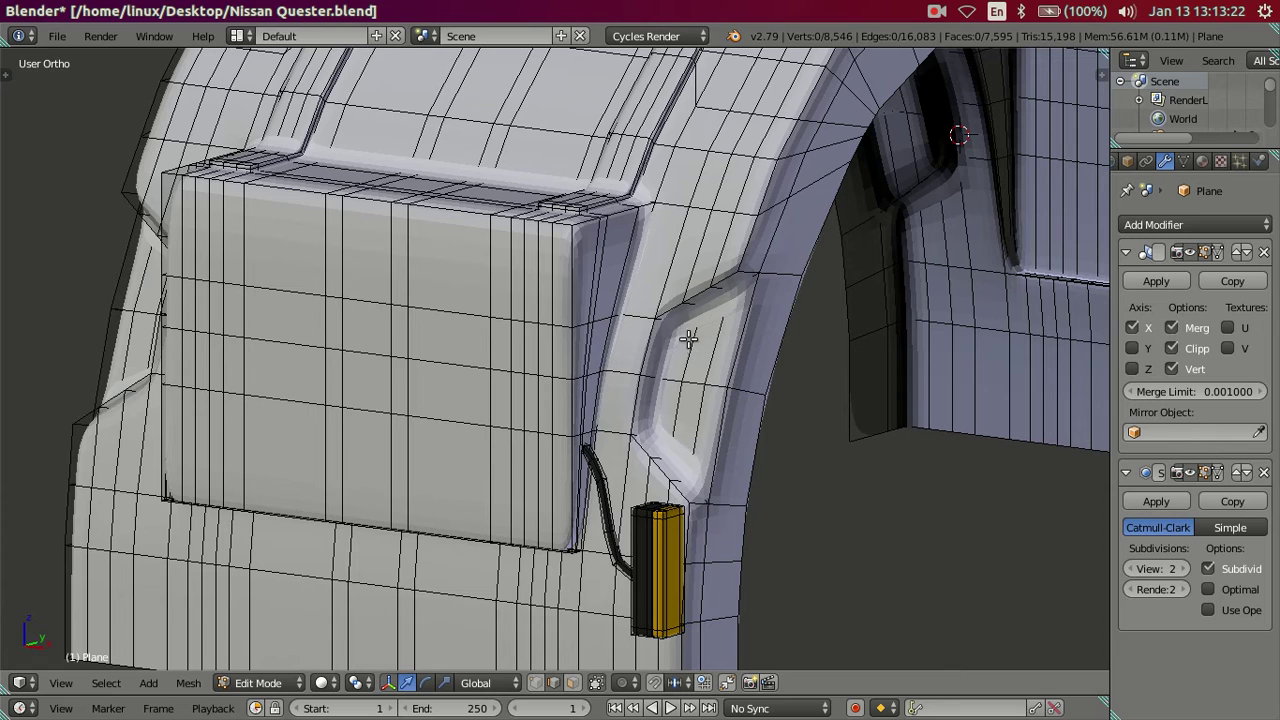
{"action": "key", "text": "ctrl+r"}
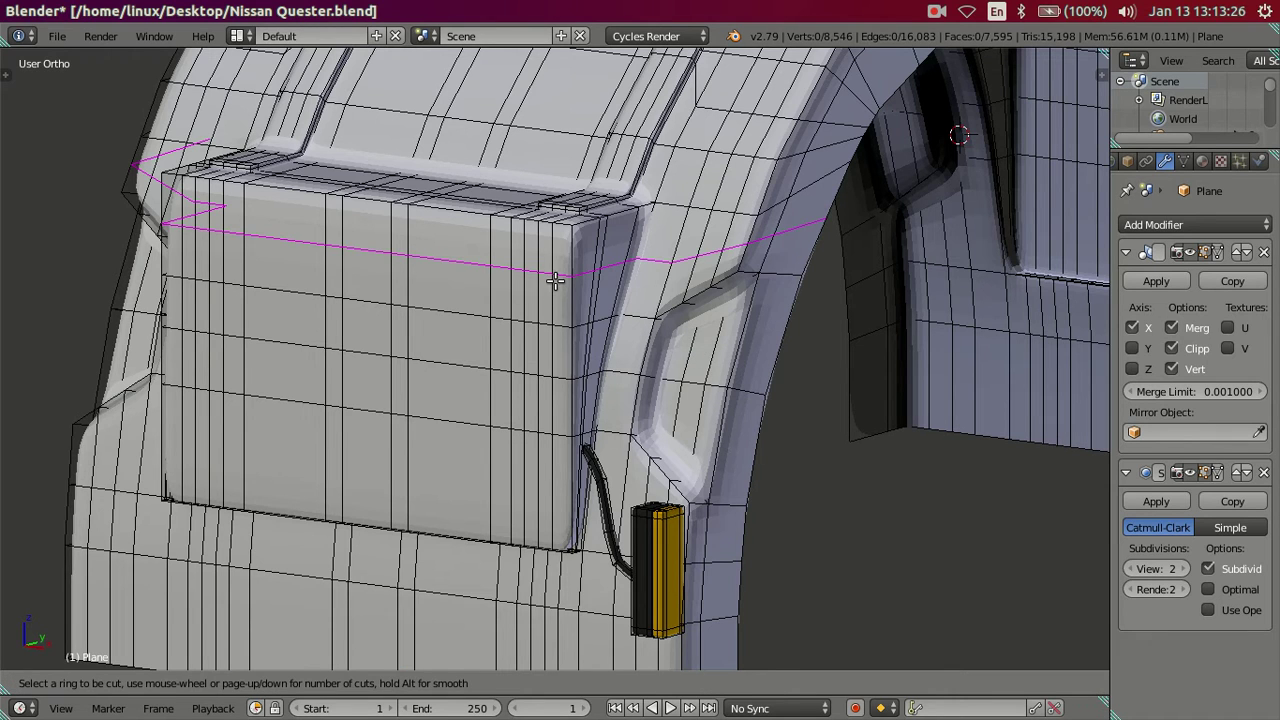
{"action": "left_click", "coordinate": [555, 280]}
{"action": "right_click", "coordinate": [555, 280]}
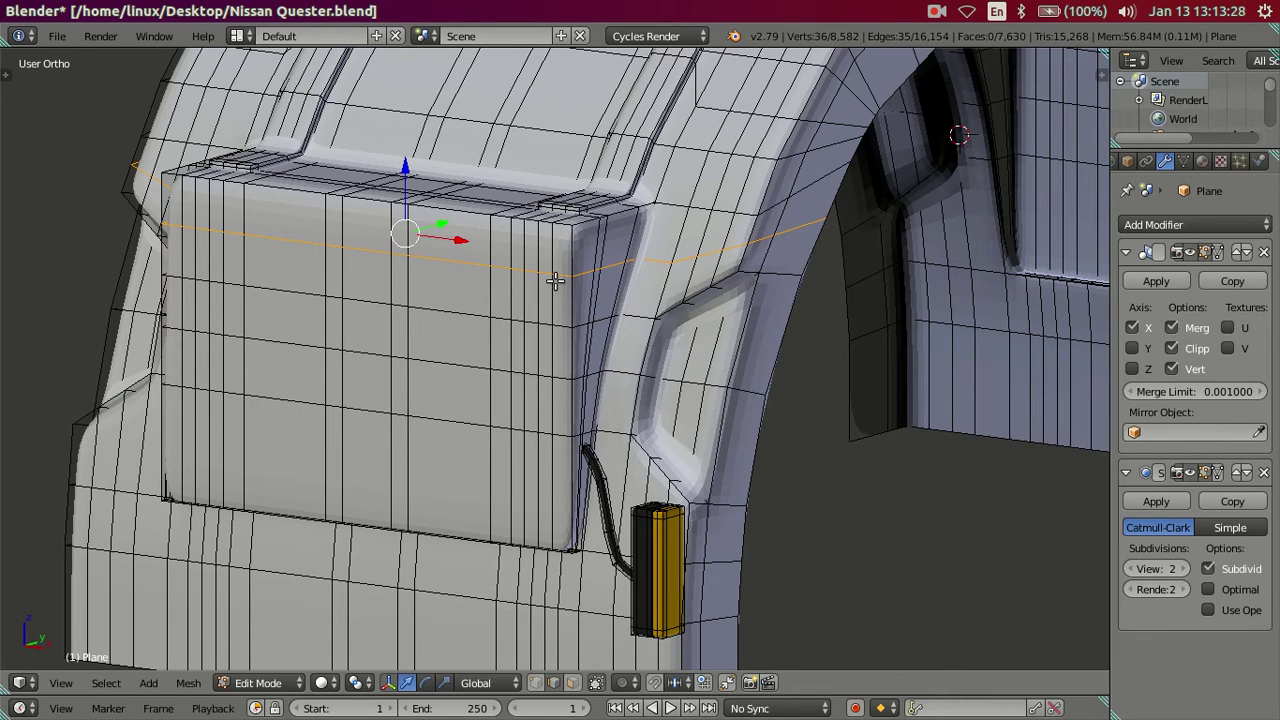
Preview the smoothed fender in Object Mode, then return to editing it
{"action": "key", "text": "Tab"}
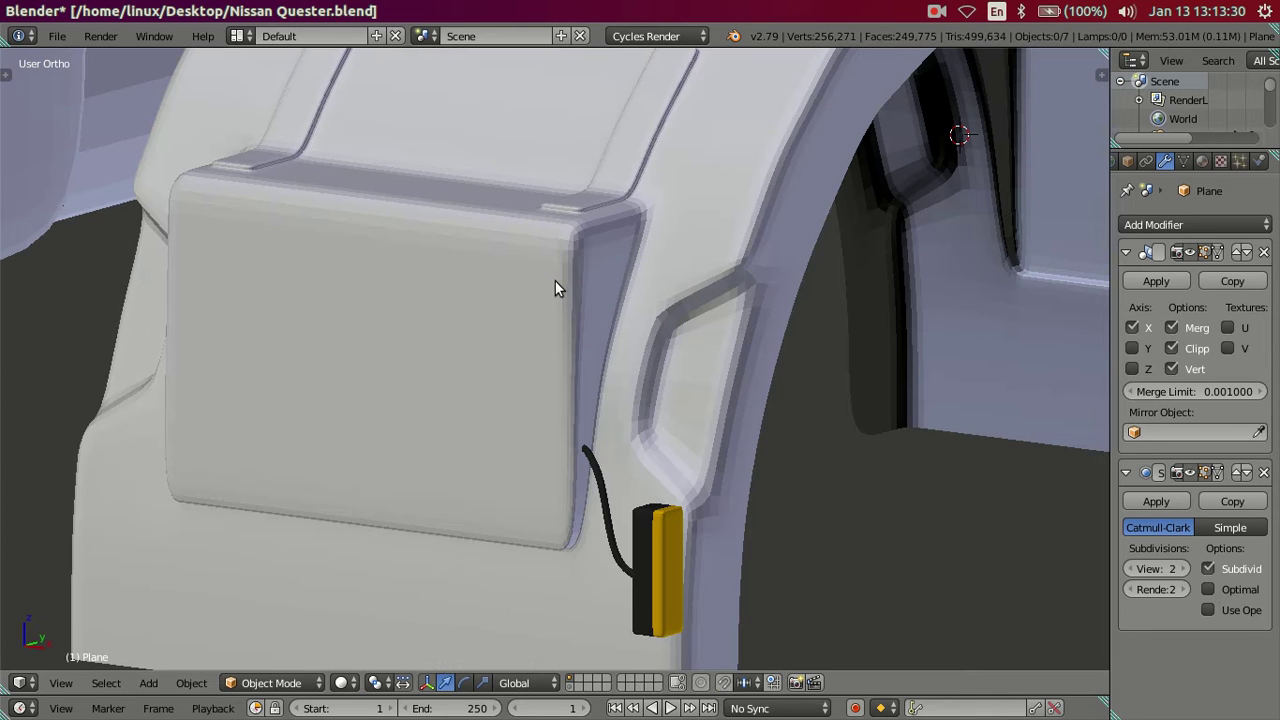
{"action": "key", "text": "Tab"}
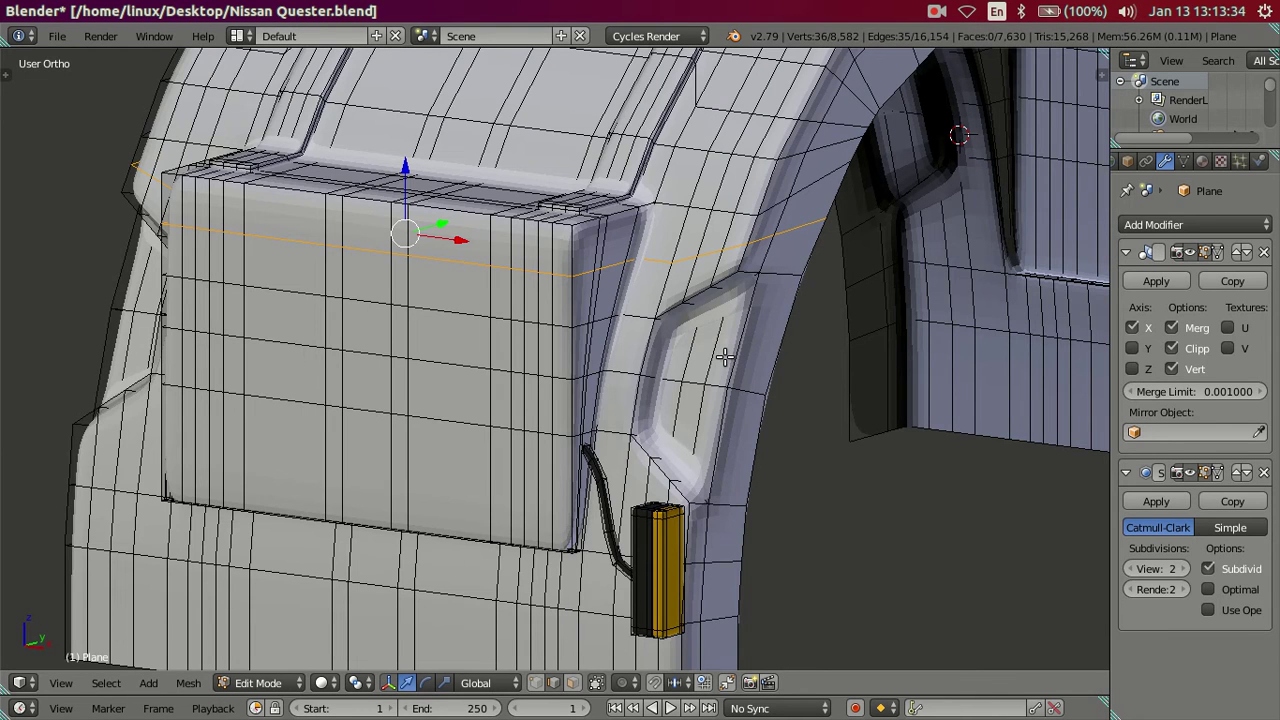
{"action": "scroll", "coordinate": [730, 357], "scroll_direction": "up", "scroll_amount": 1}
Set viewport subdivision to 0 and dissolve two edge loops near the box corner
{"action": "left_click", "coordinate": [1133, 569]}
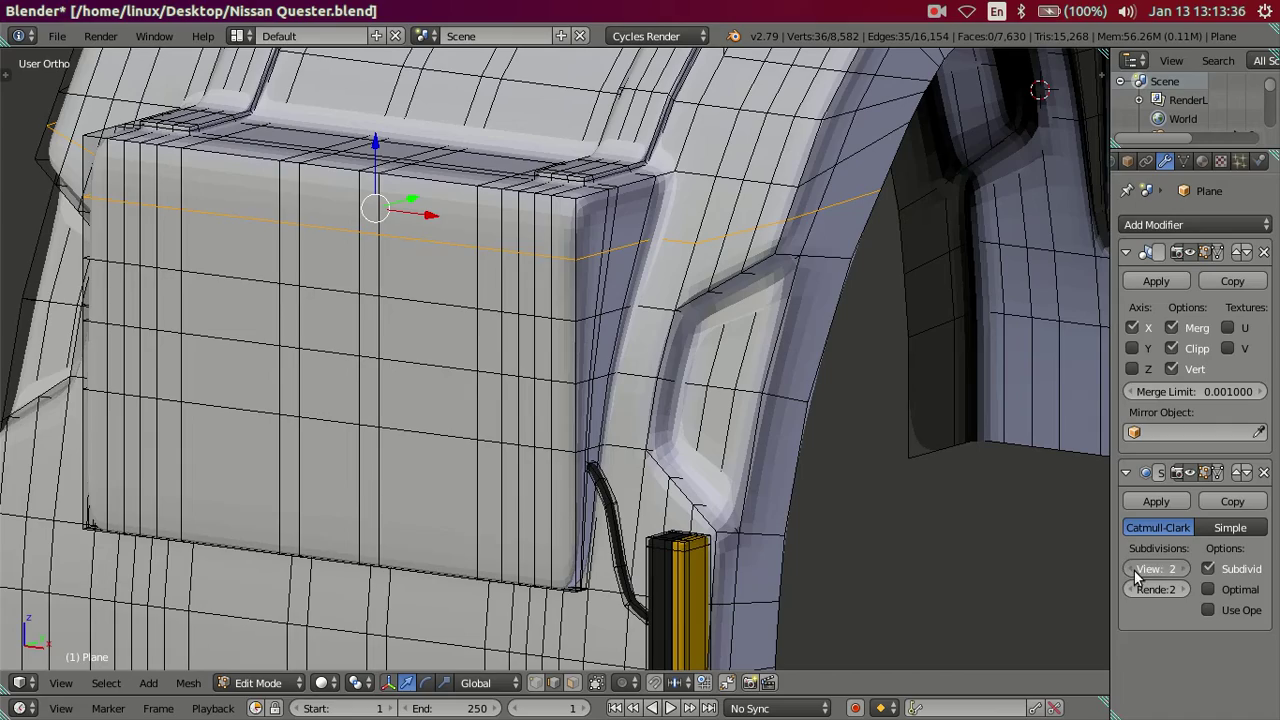
{"action": "left_click", "coordinate": [1133, 569]}
{"action": "mouse_move", "coordinate": [666, 328]}
{"action": "middle_mouse_down", "text": "shift"}
{"action": "mouse_move", "coordinate": [721, 515]}
{"action": "mouse_move", "coordinate": [691, 486]}
{"action": "mouse_move", "coordinate": [737, 420]}
{"action": "mouse_move", "coordinate": [577, 405]}
{"action": "mouse_move", "coordinate": [548, 433]}
{"action": "mouse_move", "coordinate": [620, 435]}
{"action": "middle_mouse_up", "text": "shift"}
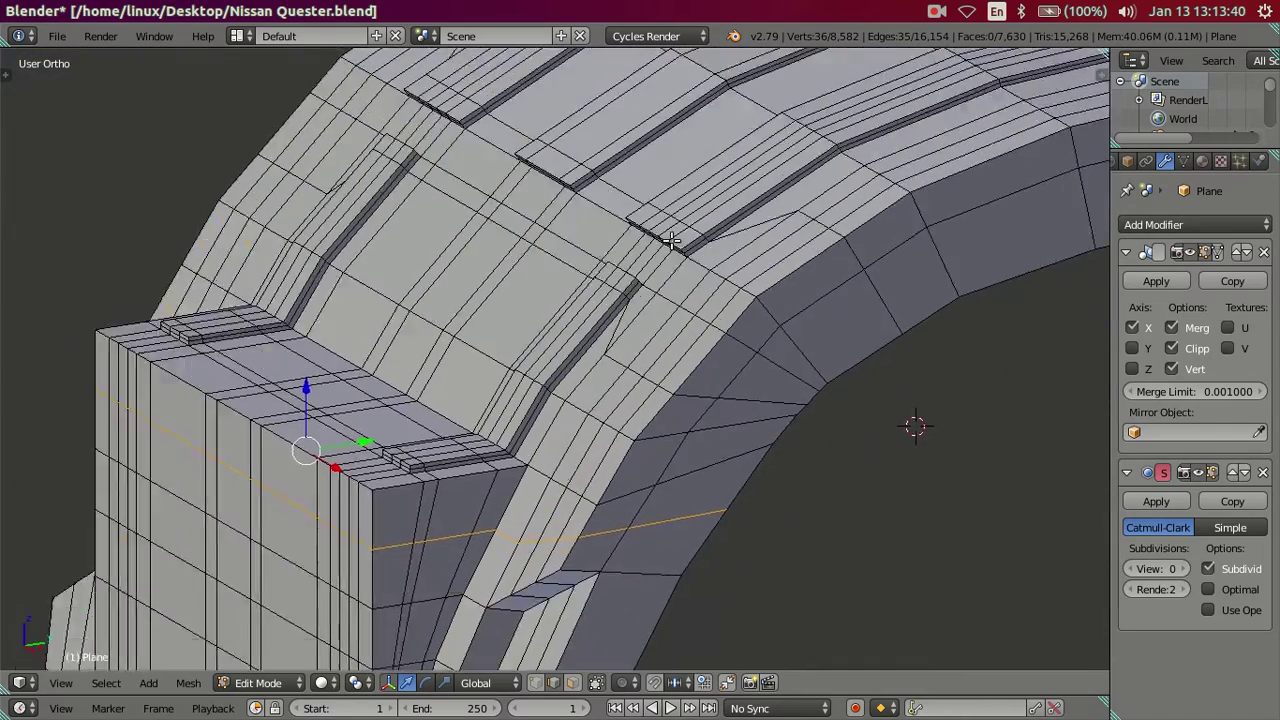
{"action": "scroll", "coordinate": [651, 440], "scroll_direction": "up", "scroll_amount": 3}
{"action": "key", "text": "a"}
{"action": "right_click", "coordinate": [608, 400], "text": "alt"}
{"action": "right_click", "coordinate": [643, 400], "text": "alt+shift"}
{"action": "key", "text": "x"}
{"action": "left_click", "coordinate": [751, 413]}
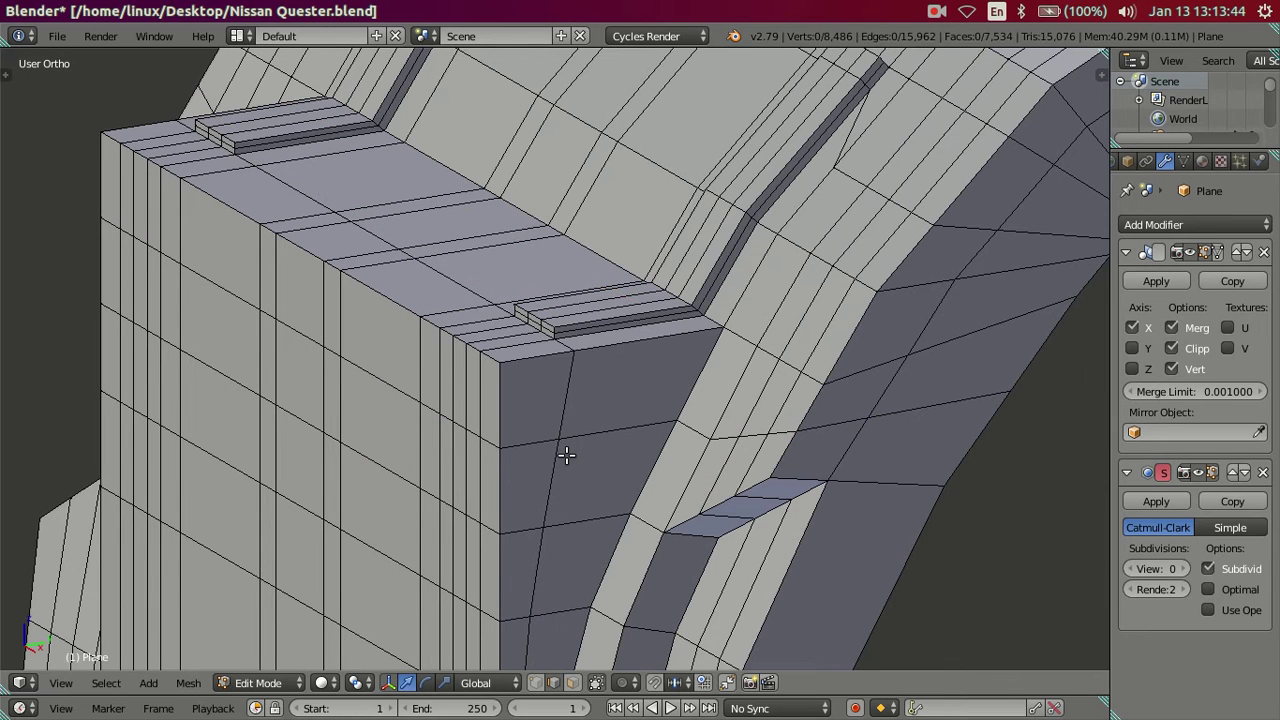
In vertex select mode, merge a corner vertex pair at the last vertex
{"action": "middle_click_drag", "start_coordinate": [605, 460], "coordinate": [545, 313]}
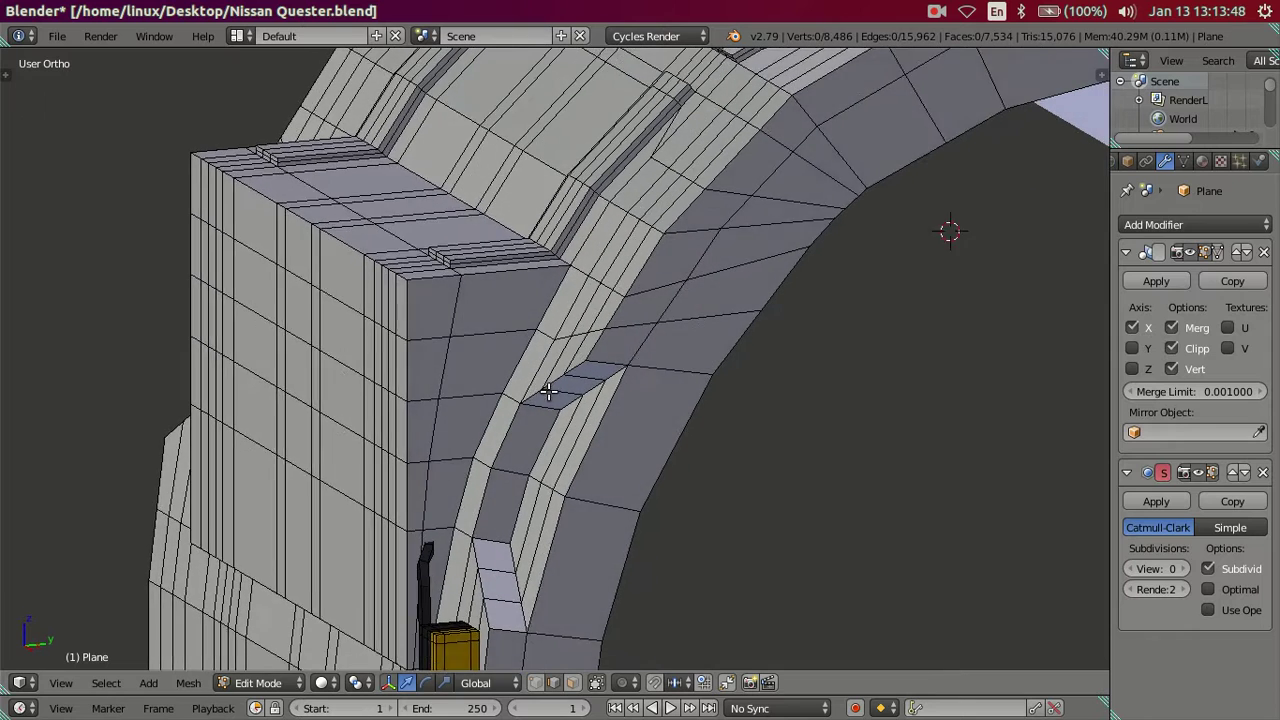
{"action": "scroll", "coordinate": [545, 313], "scroll_direction": "up", "scroll_amount": 2}
{"action": "key", "text": "ctrl+Tab"}
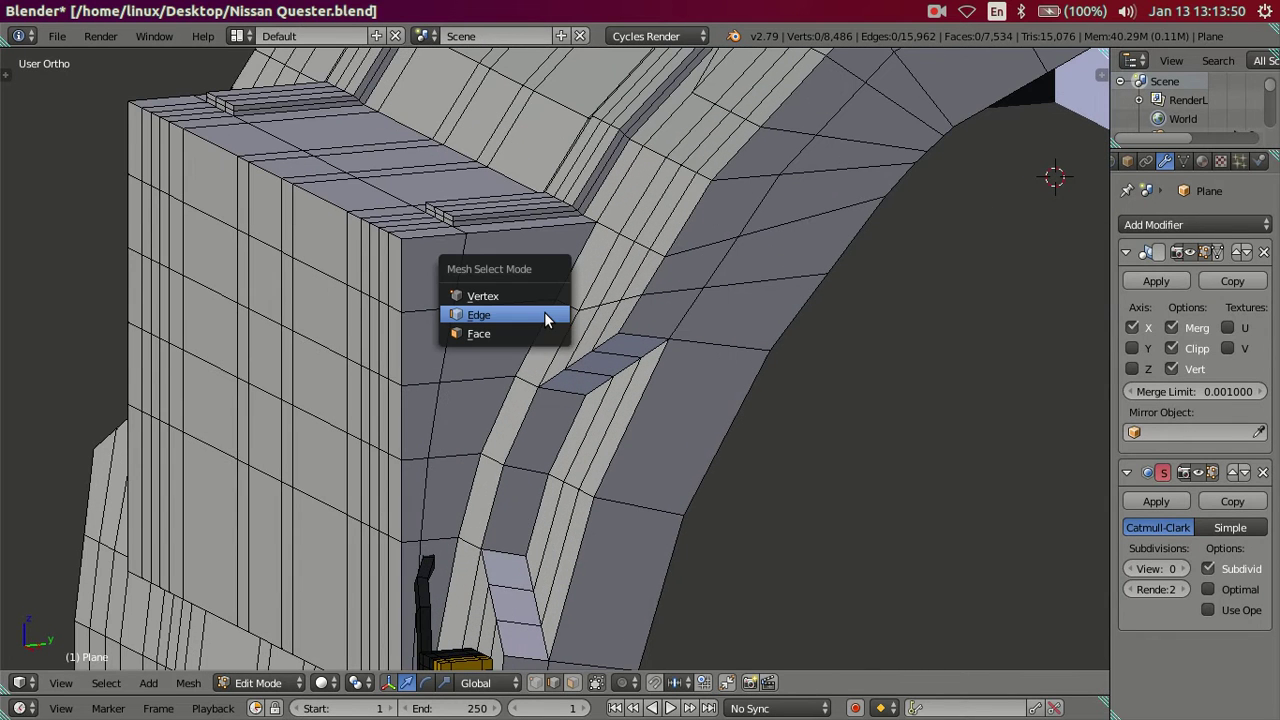
{"action": "left_click", "coordinate": [538, 295]}
{"action": "right_click", "coordinate": [558, 300]}
{"action": "right_click", "coordinate": [515, 378], "text": "shift"}
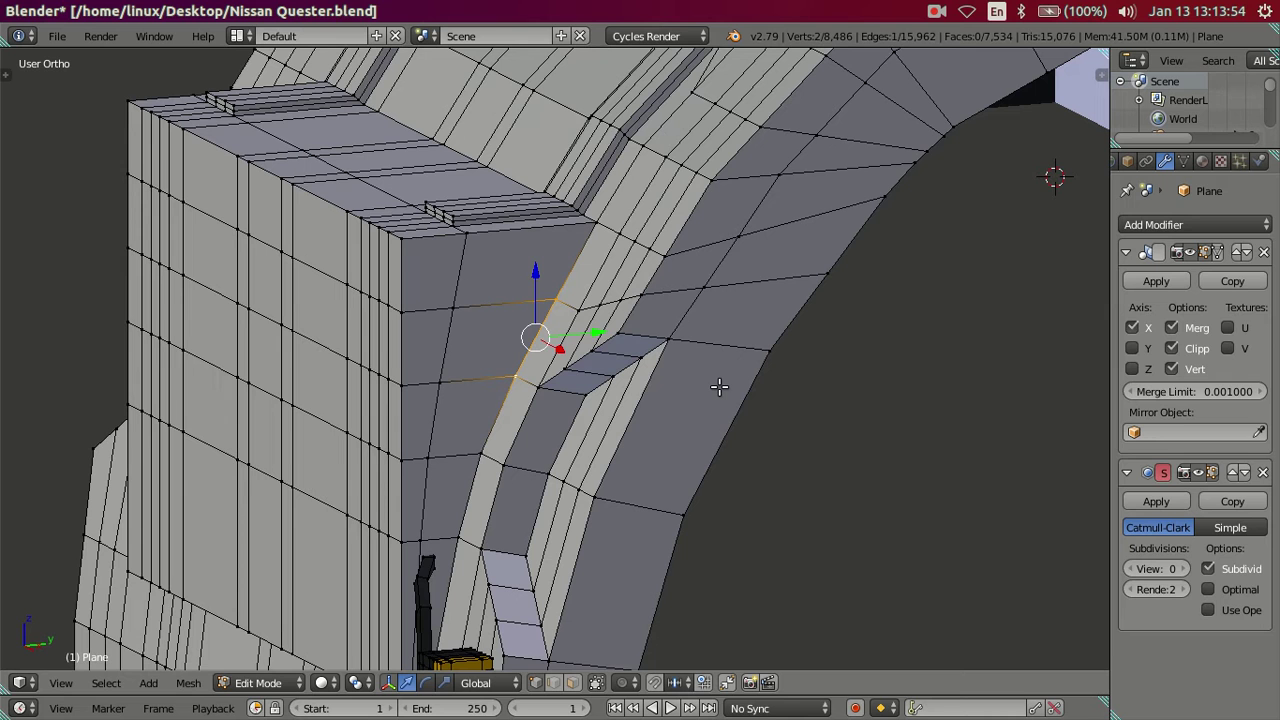
{"action": "key", "text": "alt+m"}
{"action": "left_click", "coordinate": [721, 388]}
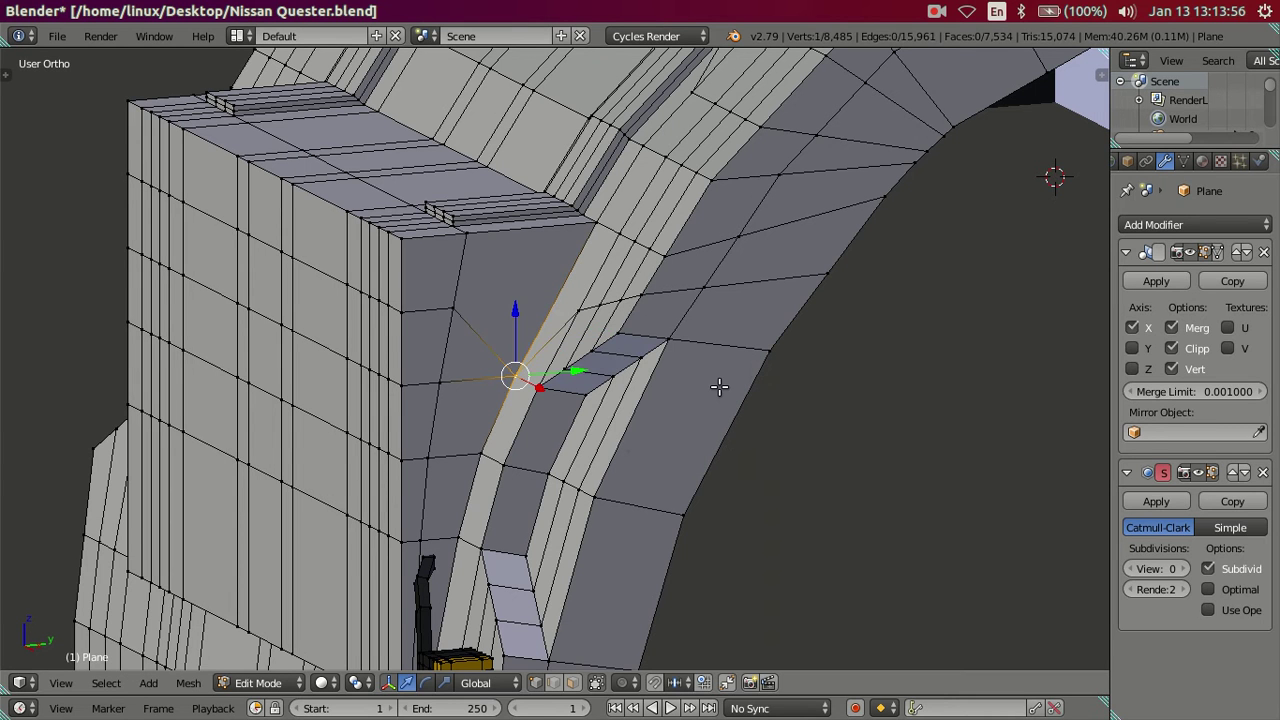
{"action": "key", "text": "a"}
Inspect the merged corner from a new angle and undo the merge
{"action": "key", "text": "KP_4"}
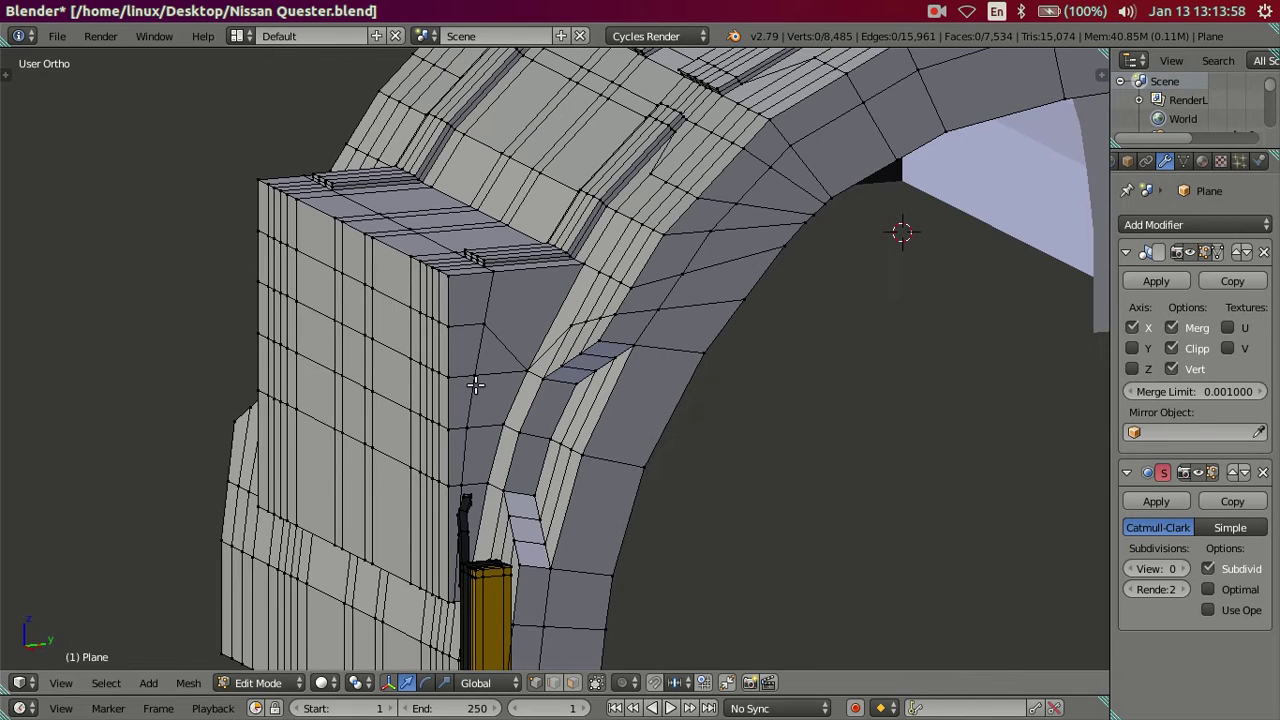
{"action": "key", "text": "KP_8"}
{"action": "key", "text": "KP_4"}
{"action": "scroll", "coordinate": [825, 397], "scroll_direction": "up", "scroll_amount": 2}
{"action": "key", "text": "ctrl+z"}
{"action": "key", "text": "ctrl+z"}
{"action": "key", "text": "ctrl+z"}
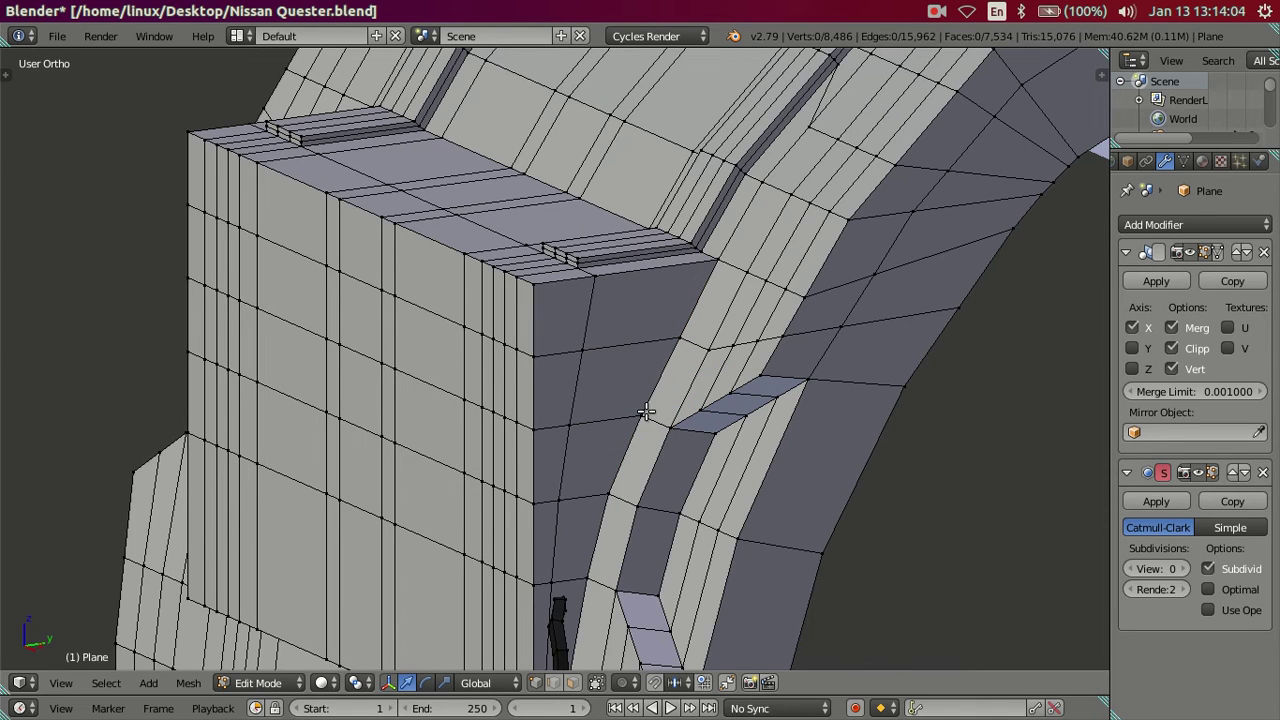
Move a box-corner vertex up into line with its neighbours
{"action": "right_click", "coordinate": [567, 421]}
{"action": "scroll", "coordinate": [578, 355], "scroll_direction": "down", "scroll_amount": 1}
{"action": "key", "text": "g"}
{"action": "left_click", "coordinate": [578, 357]}
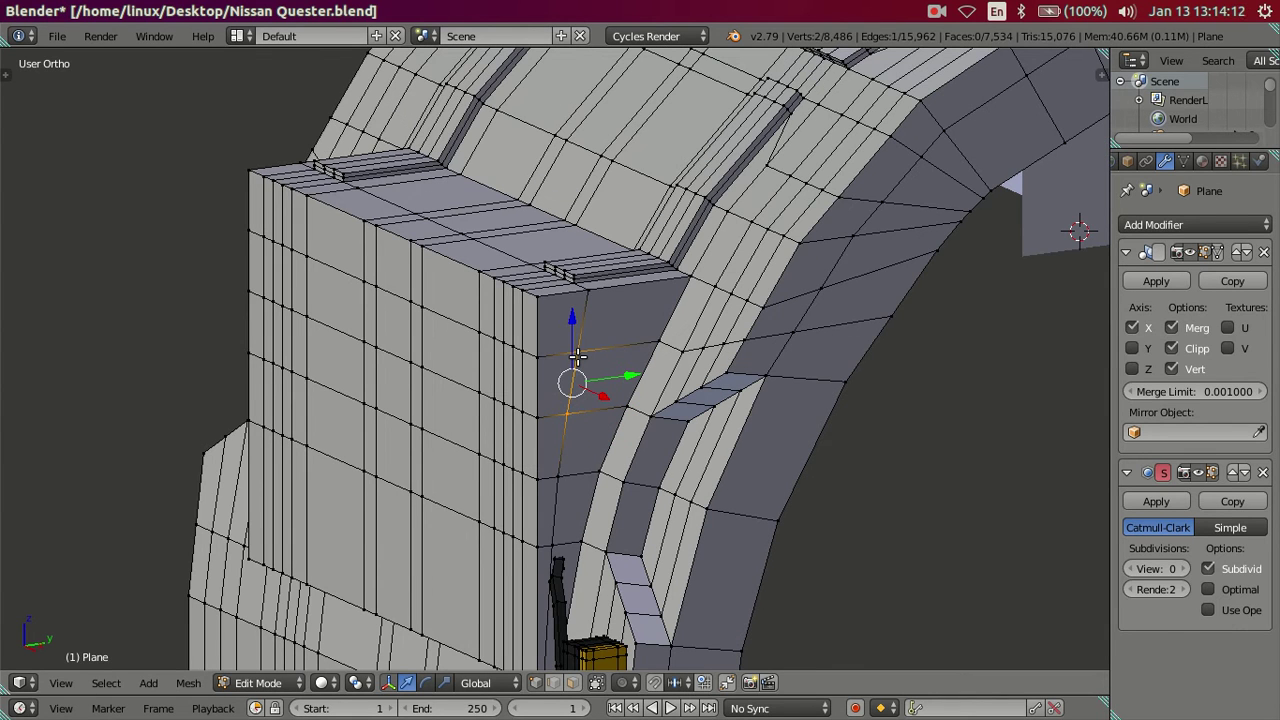
{"action": "scroll", "coordinate": [581, 408], "scroll_direction": "up", "scroll_amount": 1}
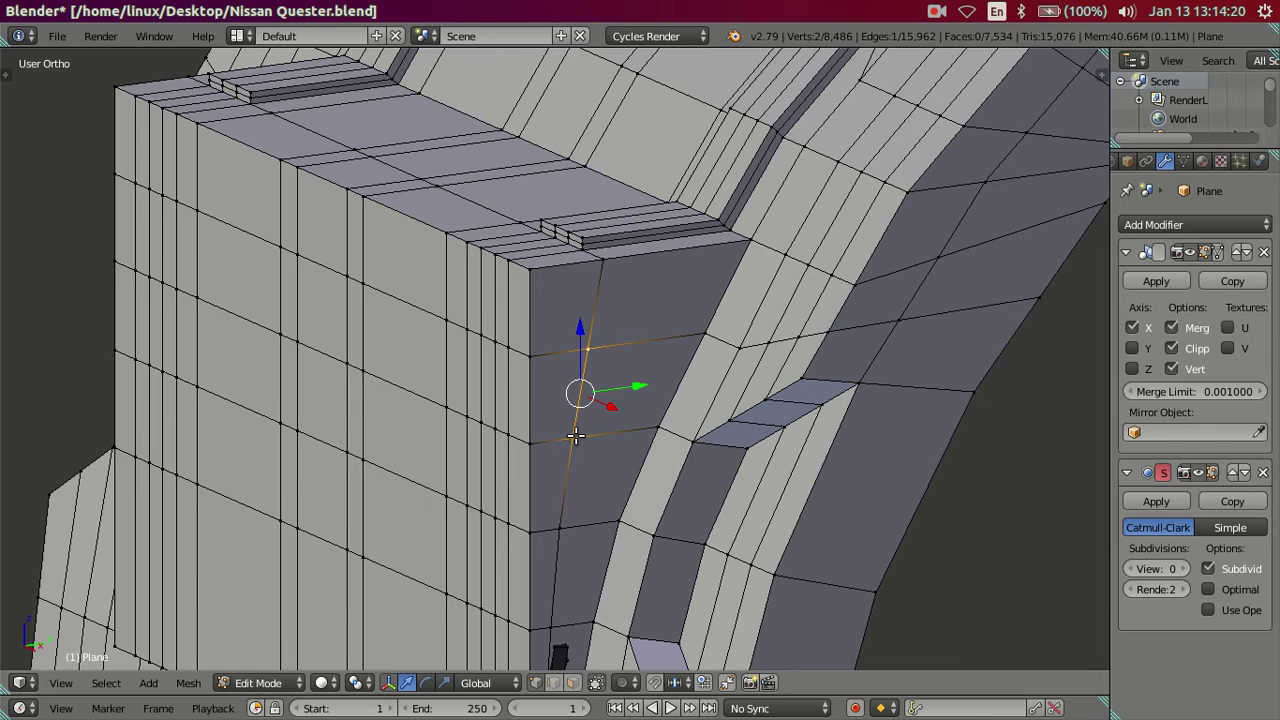
{"action": "key", "text": "a"}
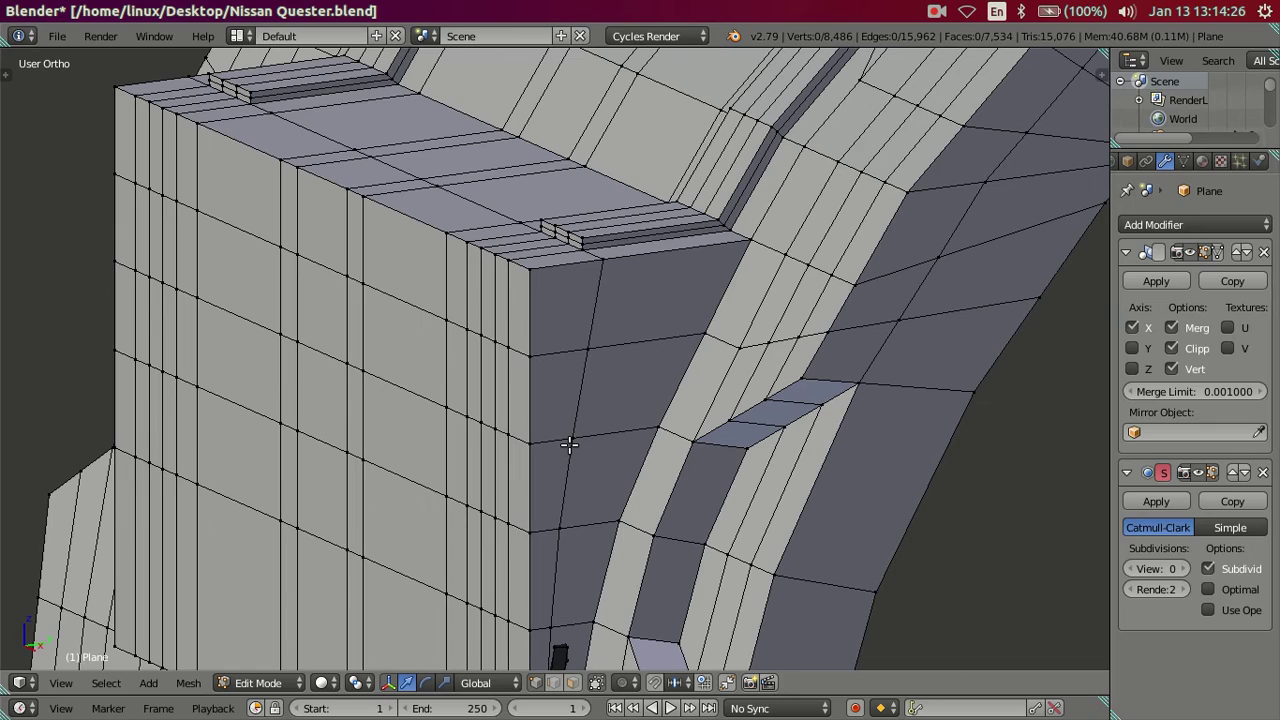
Merge two stray vertex pairs at the box corner, each at the last vertex
{"action": "right_click", "coordinate": [572, 437]}
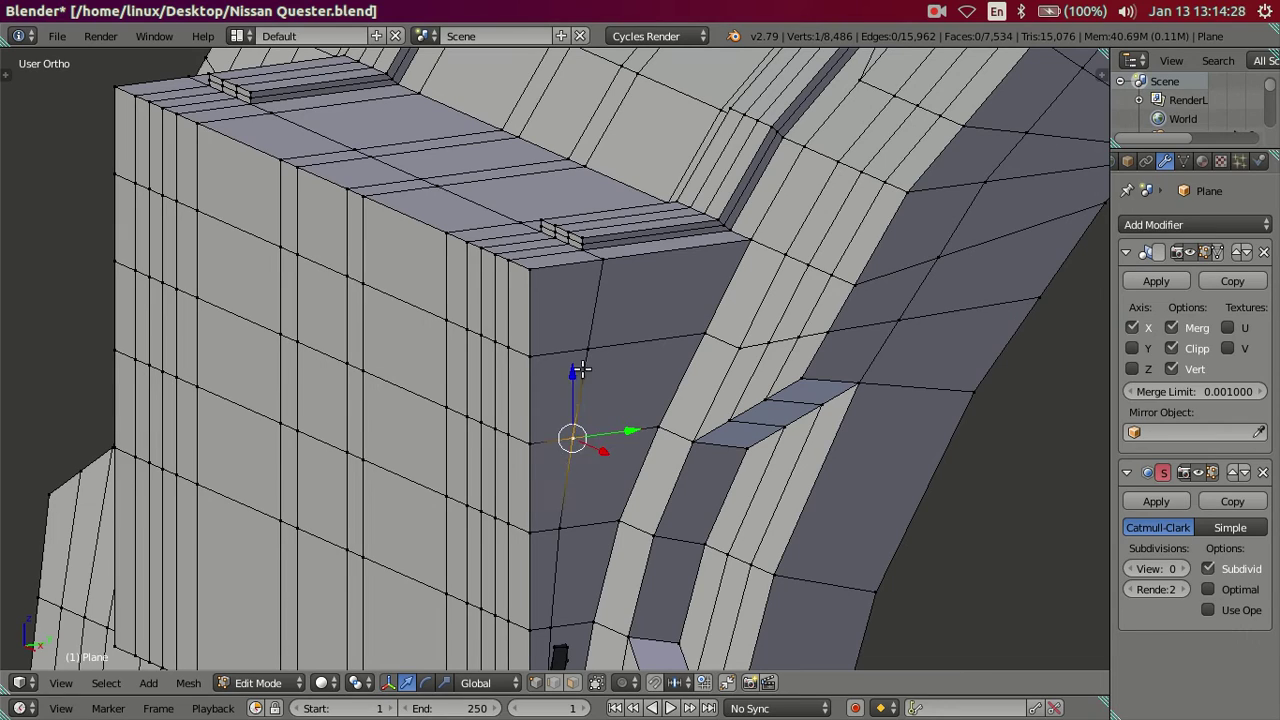
{"action": "right_click", "coordinate": [584, 350], "text": "shift"}
{"action": "key", "text": "alt+m"}
{"action": "left_click", "coordinate": [584, 352]}
{"action": "mouse_move", "coordinate": [584, 352]}
{"action": "middle_mouse_down"}
{"action": "mouse_move", "coordinate": [414, 357]}
{"action": "mouse_move", "coordinate": [537, 363]}
{"action": "mouse_move", "coordinate": [677, 408]}
{"action": "mouse_move", "coordinate": [683, 383]}
{"action": "mouse_move", "coordinate": [608, 448]}
{"action": "middle_mouse_up"}
{"action": "scroll", "coordinate": [608, 448], "scroll_direction": "up", "scroll_amount": 2}
{"action": "right_click", "coordinate": [895, 327]}
{"action": "right_click", "coordinate": [885, 265], "text": "shift"}
{"action": "key", "text": "alt+m"}
{"action": "left_click", "coordinate": [885, 274]}
Dissolve two more edge loops on the wheel arch
{"action": "right_click", "coordinate": [766, 253], "text": "alt"}
{"action": "middle_click_drag", "start_coordinate": [766, 253], "coordinate": [614, 329]}
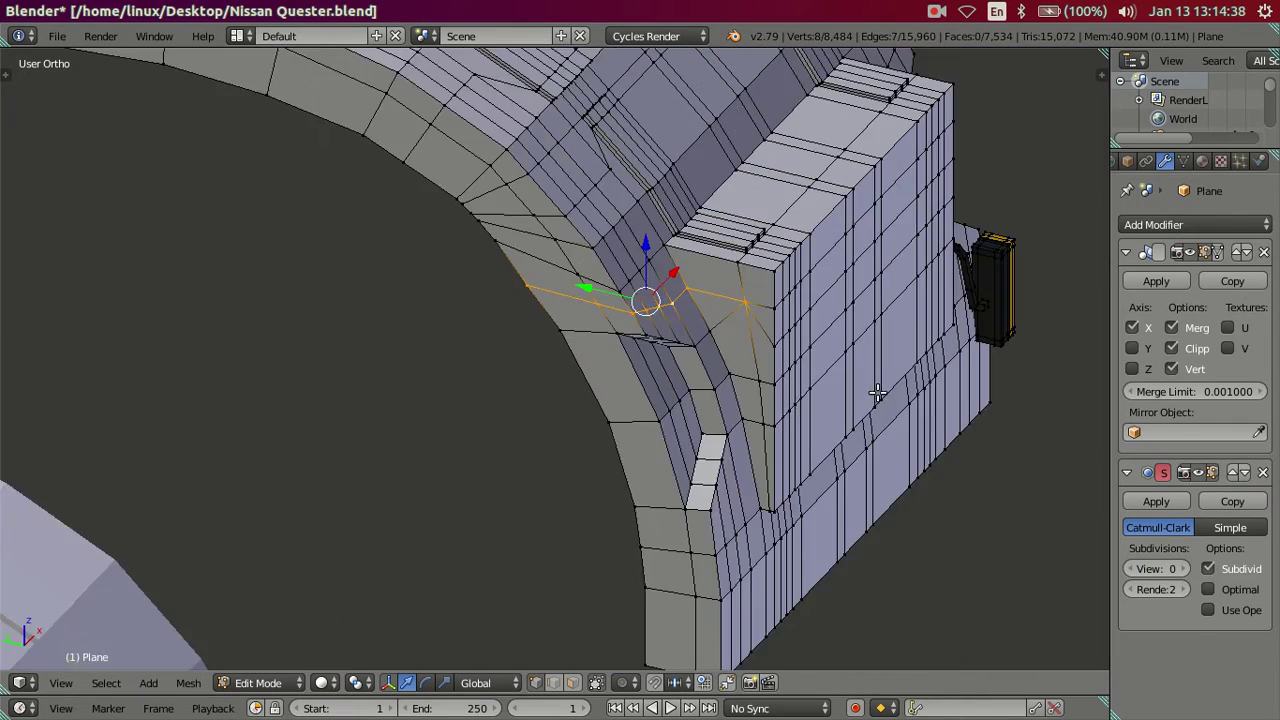
{"action": "scroll", "coordinate": [691, 374], "scroll_direction": "up", "scroll_amount": 3}
{"action": "mouse_move", "coordinate": [691, 374]}
{"action": "middle_mouse_down"}
{"action": "mouse_move", "coordinate": [609, 357]}
{"action": "mouse_move", "coordinate": [753, 382]}
{"action": "middle_mouse_up"}
{"action": "key", "text": "x"}
{"action": "left_click", "coordinate": [853, 395]}
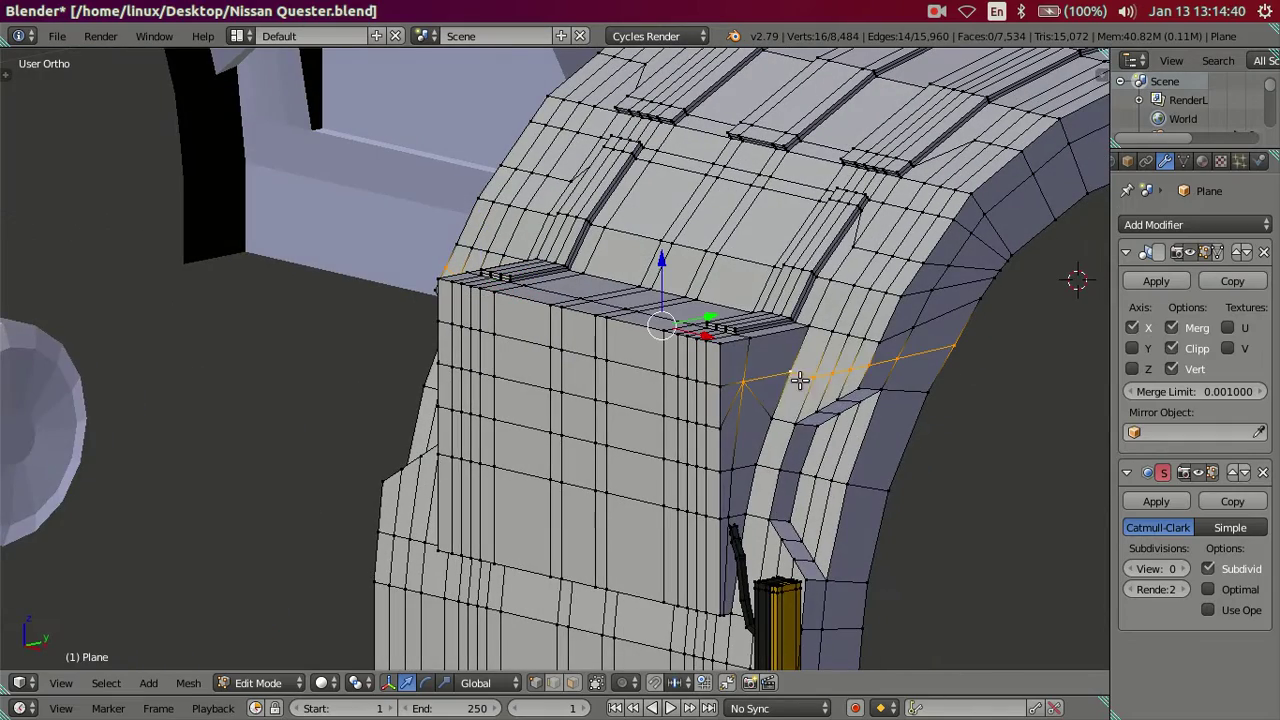
{"action": "right_click", "coordinate": [647, 410], "text": "alt"}
{"action": "key", "text": "x"}
{"action": "left_click", "coordinate": [815, 416]}
{"action": "middle_click_drag", "start_coordinate": [782, 410], "coordinate": [594, 371]}
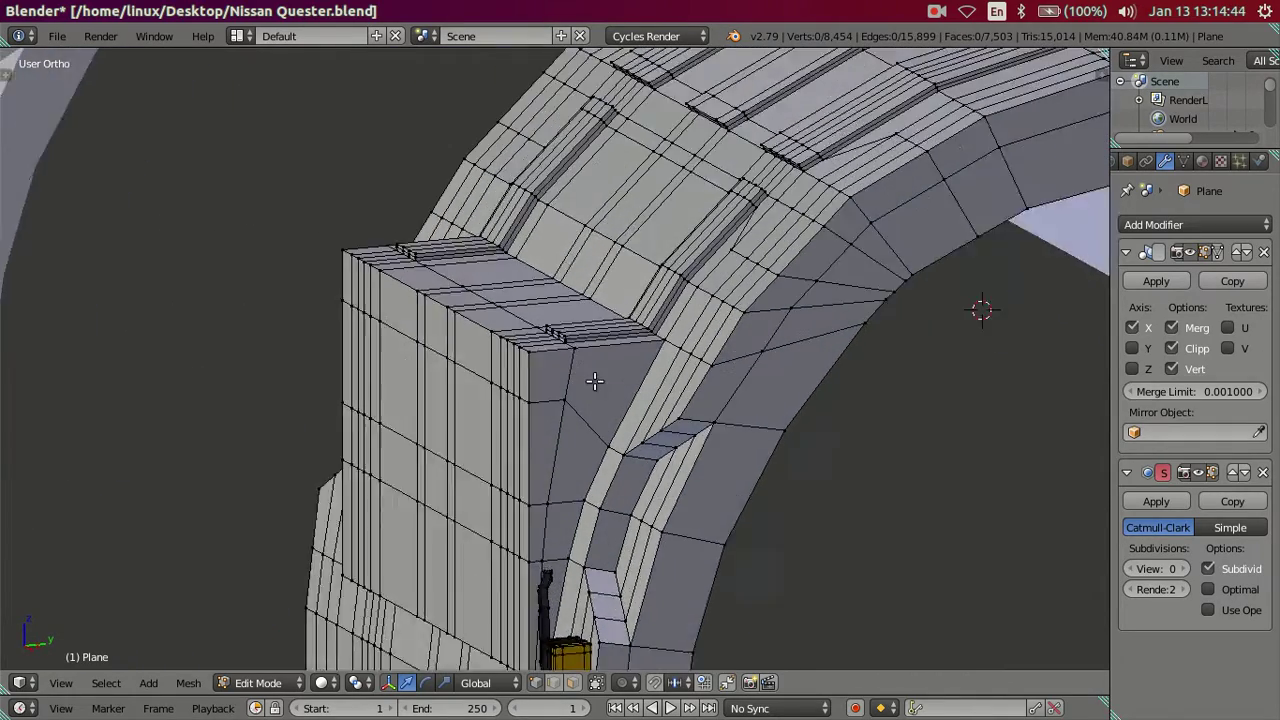
{"action": "scroll", "coordinate": [628, 343], "scroll_direction": "up", "scroll_amount": 2}
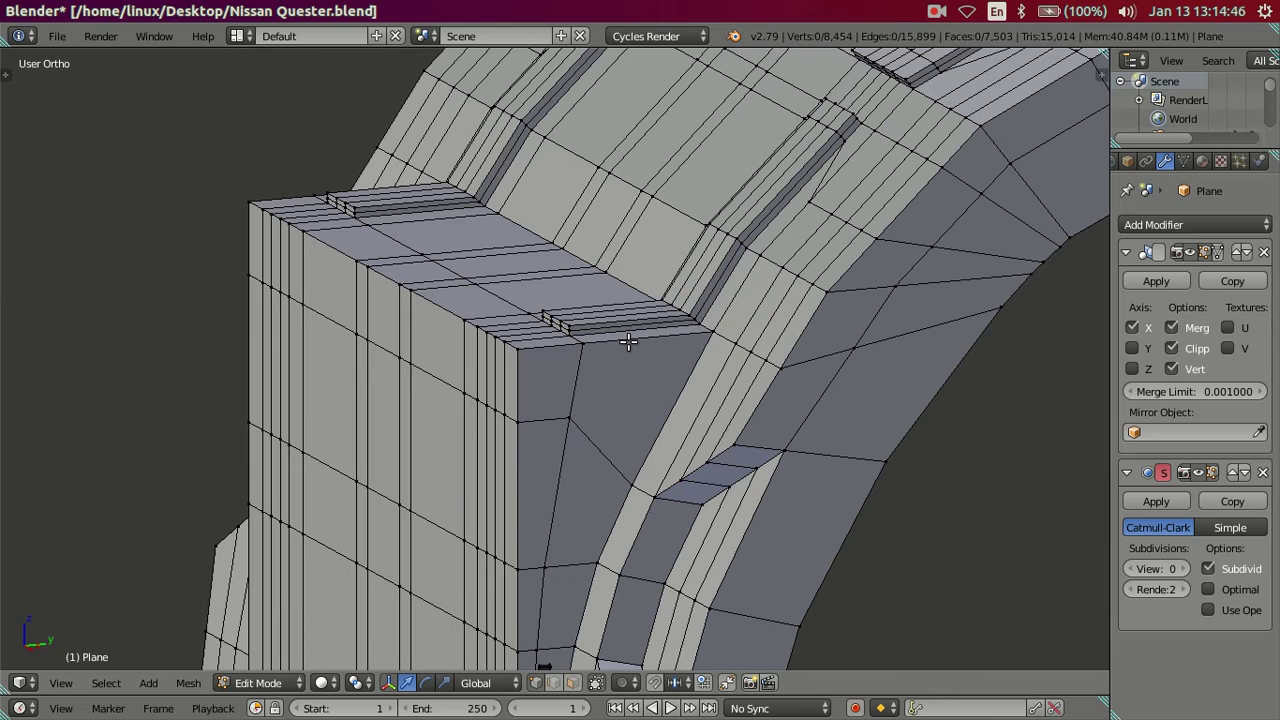
In edge select mode, cut six edge loops into the fender, then dissolve them in wireframe view
{"action": "key", "text": "ctrl+Tab"}
{"action": "left_click", "coordinate": [626, 356]}
{"action": "key", "text": "ctrl+r"}
{"action": "key", "text": "6"}
{"action": "left_click", "coordinate": [626, 356]}
{"action": "right_click", "coordinate": [623, 354]}
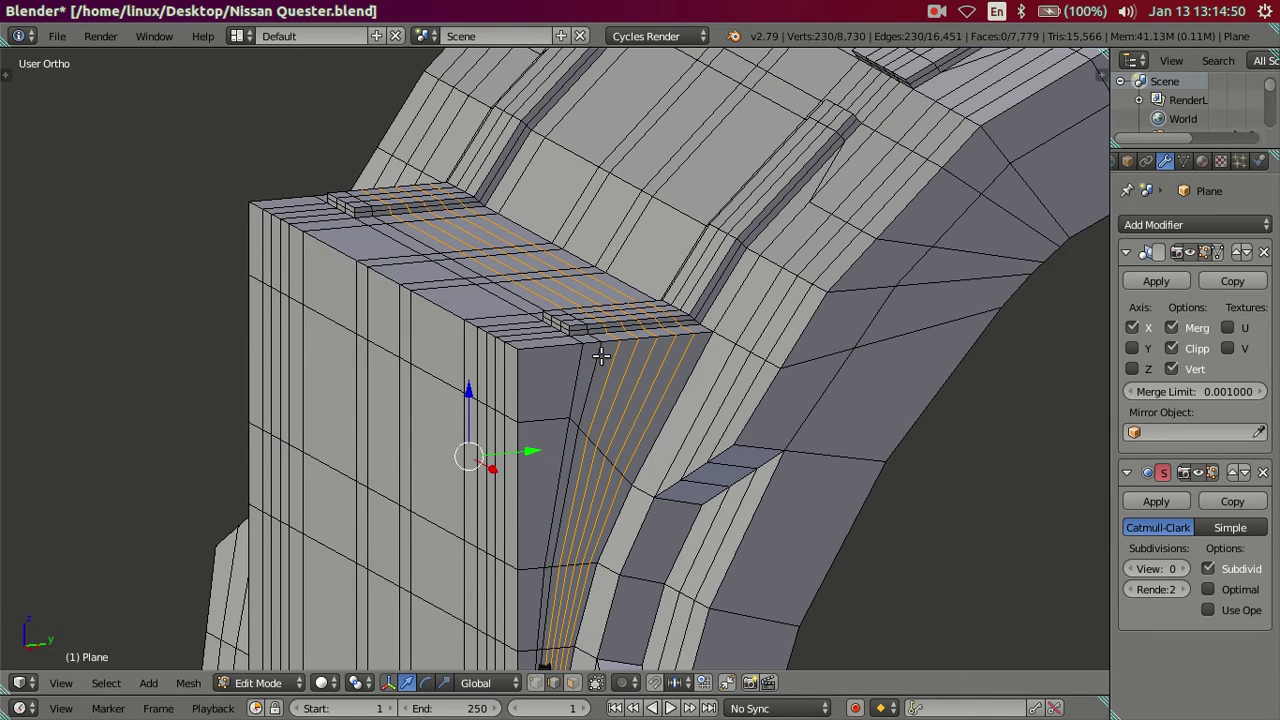
{"action": "key", "text": "z"}
{"action": "key", "text": "z"}
{"action": "key", "text": "x"}
{"action": "left_click", "coordinate": [714, 372]}
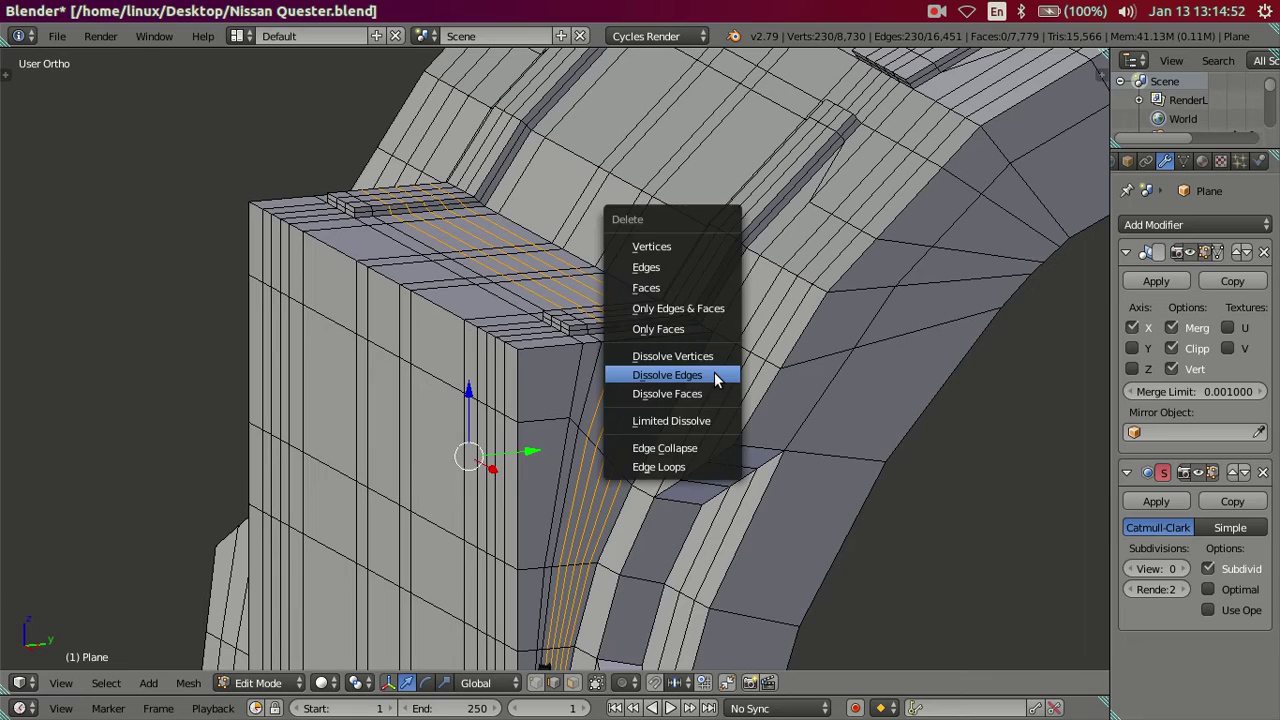
Cut two edge loops and dissolve one of them
{"action": "key", "text": "ctrl+r"}
{"action": "key", "text": "2"}
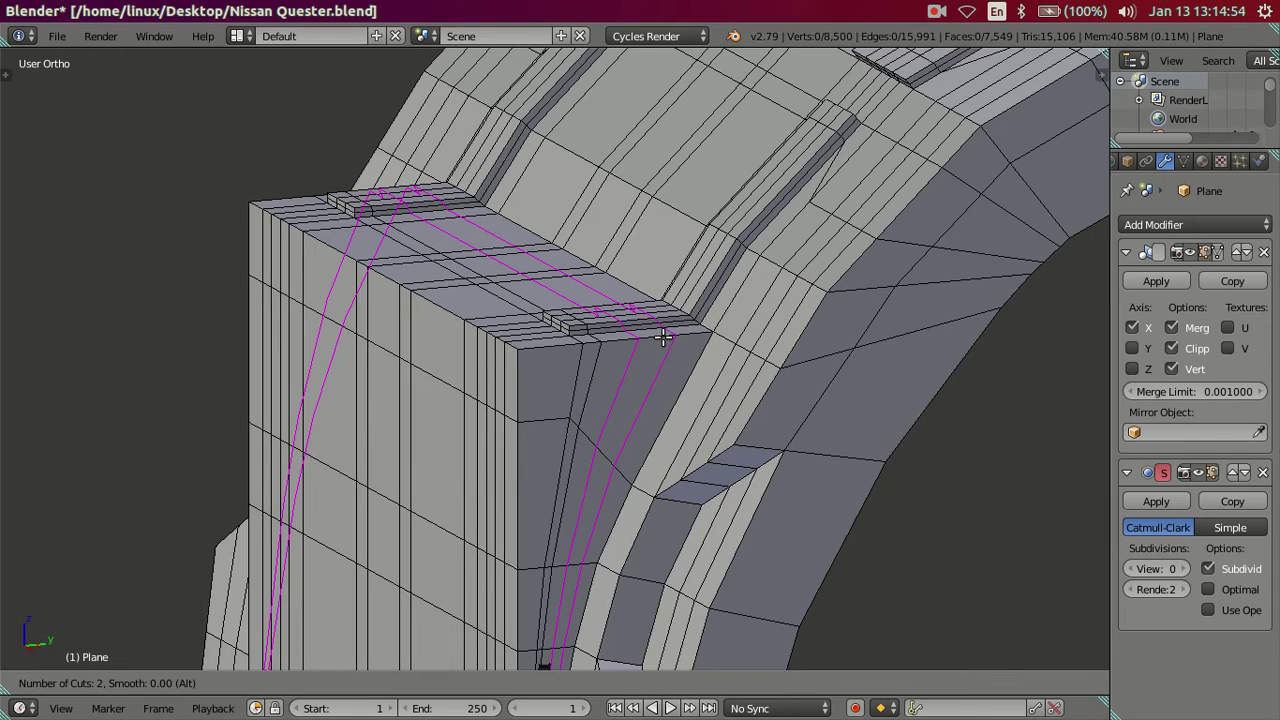
{"action": "left_click", "coordinate": [662, 338]}
{"action": "right_click", "coordinate": [662, 338]}
{"action": "right_click", "coordinate": [654, 381], "text": "alt+shift"}
{"action": "key", "text": "x"}
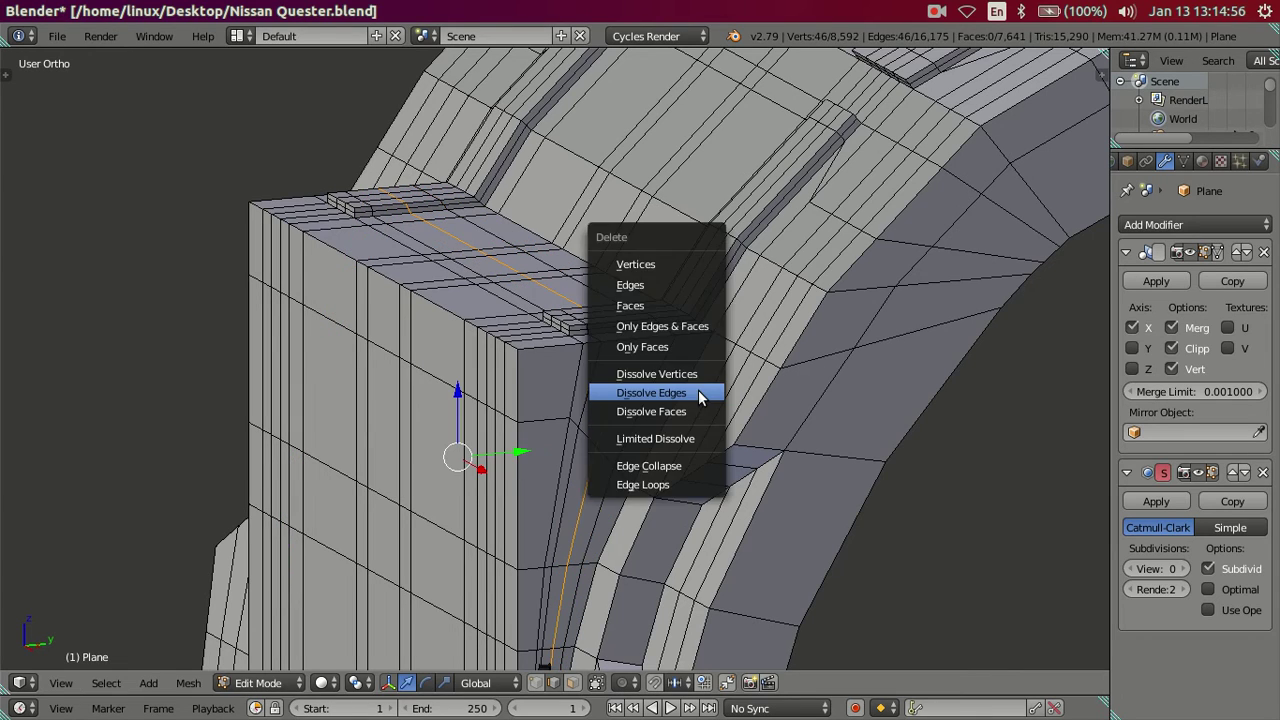
{"action": "left_click", "coordinate": [705, 393]}
Dissolve the vertical edge loop on the corner box
{"action": "mouse_move", "coordinate": [705, 396]}
{"action": "middle_mouse_down"}
{"action": "mouse_move", "coordinate": [549, 394]}
{"action": "mouse_move", "coordinate": [609, 420]}
{"action": "middle_mouse_up"}
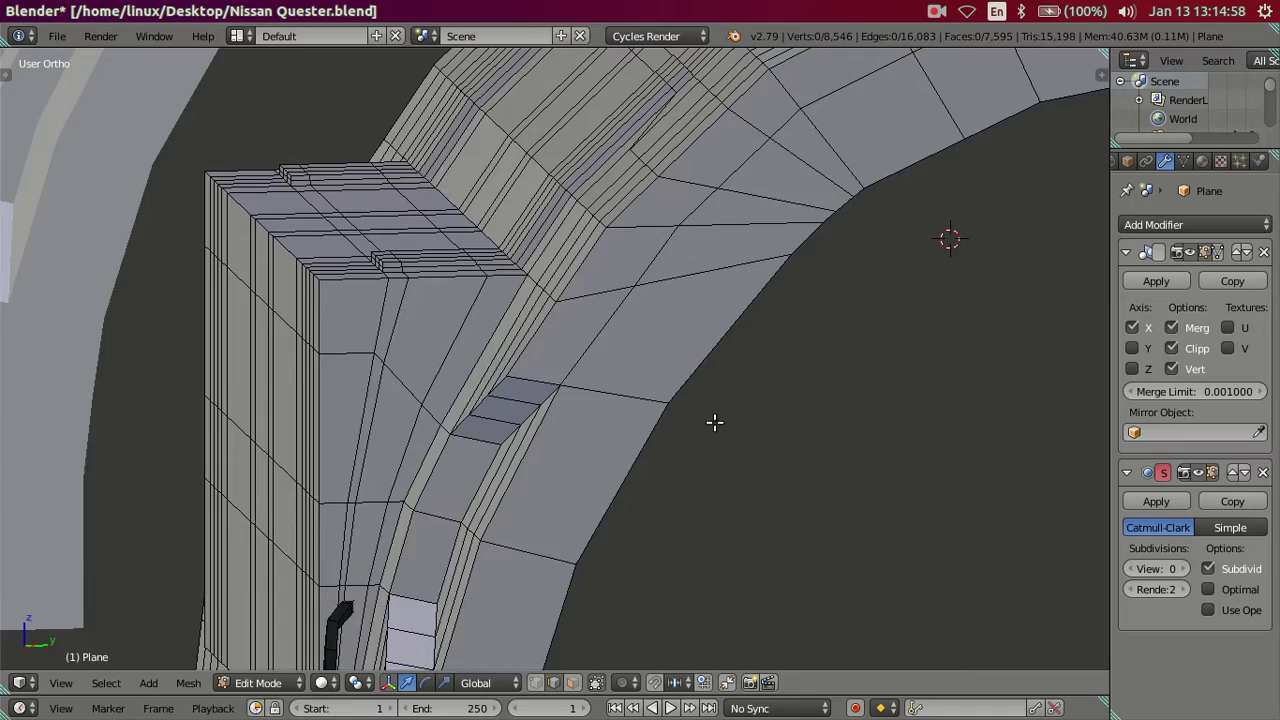
{"action": "scroll", "coordinate": [704, 405], "scroll_direction": "down", "scroll_amount": 3}
{"action": "scroll", "coordinate": [549, 394], "scroll_direction": "up", "scroll_amount": 3}
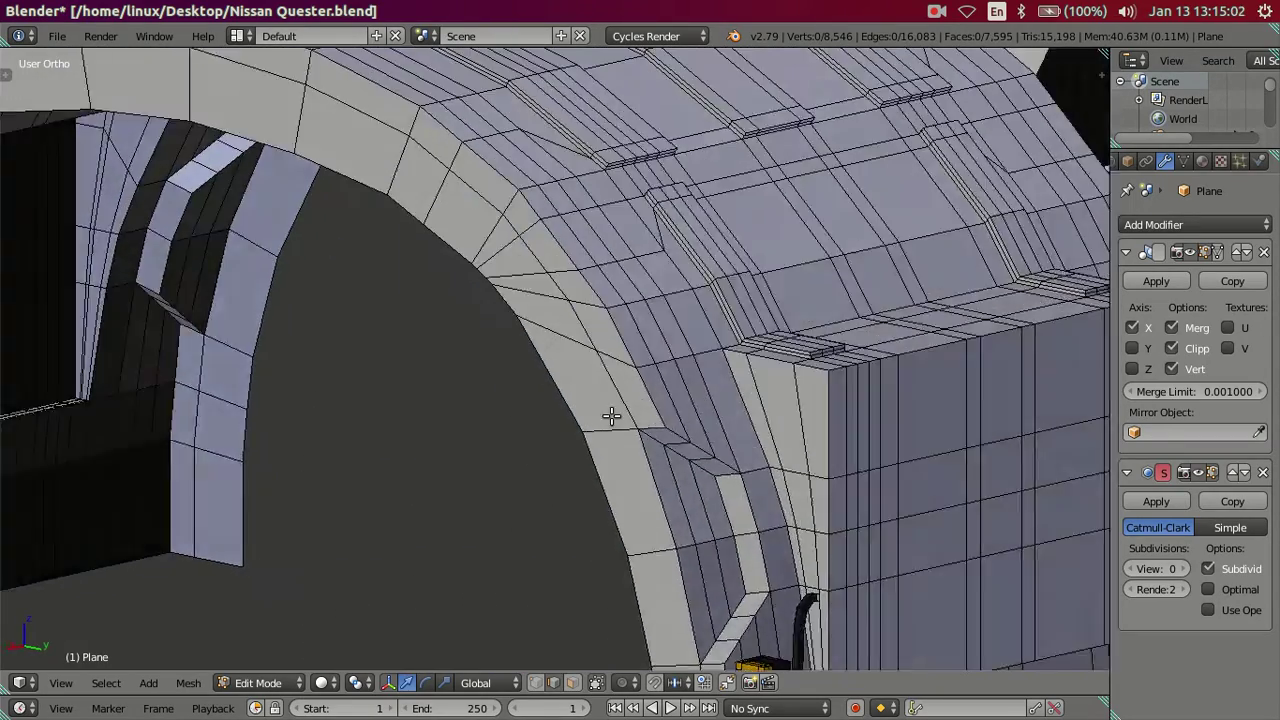
{"action": "scroll", "coordinate": [609, 420], "scroll_direction": "up", "scroll_amount": 3}
{"action": "mouse_move", "coordinate": [280, 281]}
{"action": "middle_mouse_down"}
{"action": "mouse_move", "coordinate": [500, 409]}
{"action": "mouse_move", "coordinate": [486, 400]}
{"action": "mouse_move", "coordinate": [509, 354]}
{"action": "mouse_move", "coordinate": [483, 336]}
{"action": "mouse_move", "coordinate": [524, 330]}
{"action": "middle_mouse_up"}
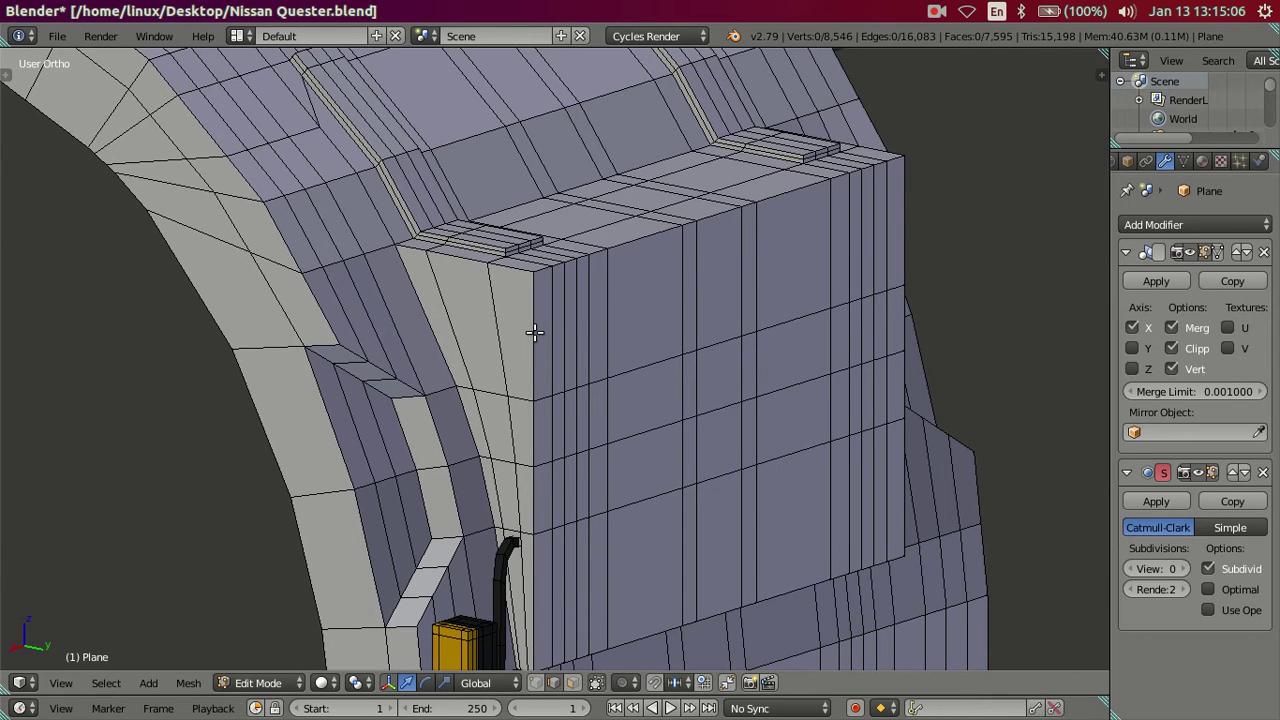
{"action": "key", "text": "ctrl+r"}
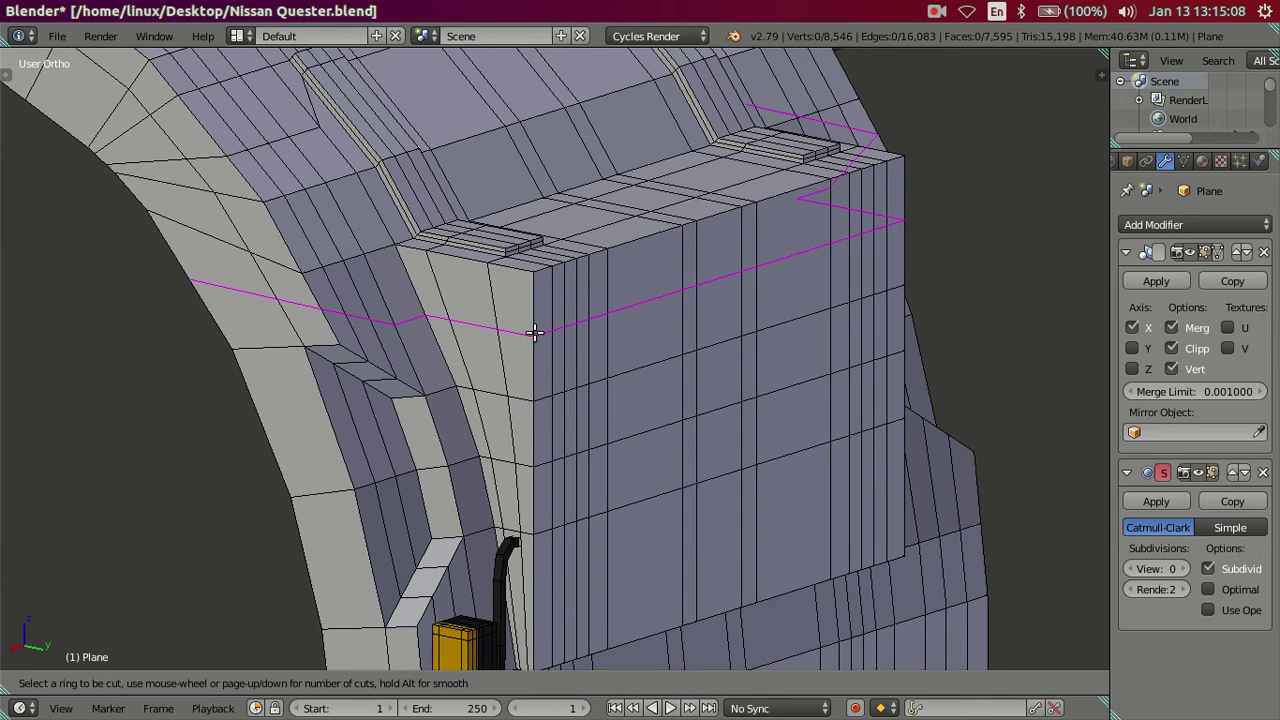
{"action": "key", "text": "Escape"}
{"action": "right_click", "coordinate": [436, 302], "text": "alt"}
{"action": "key", "text": "x"}
{"action": "left_click", "coordinate": [535, 316]}
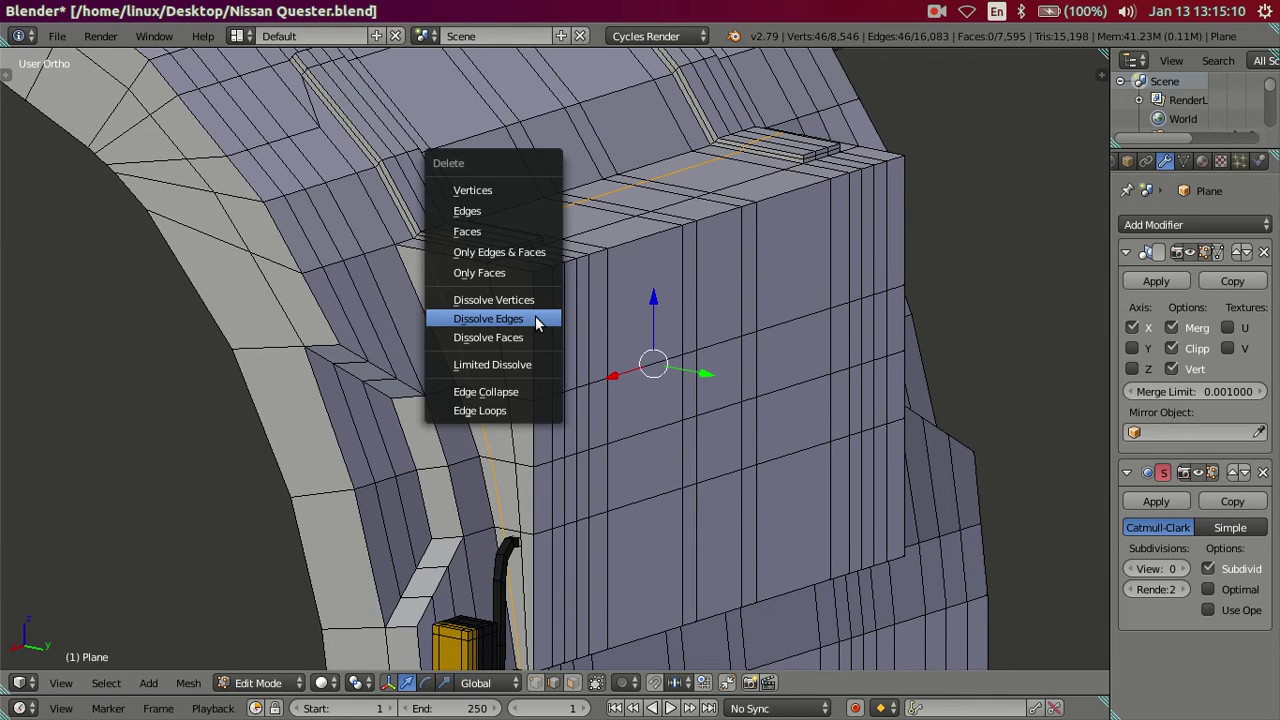
Add a horizontal edge loop across the middle of the box
{"action": "key", "text": "ctrl+r"}
{"action": "left_click", "coordinate": [520, 345]}
{"action": "right_click", "coordinate": [517, 351]}
{"action": "middle_click_drag", "start_coordinate": [517, 351], "coordinate": [520, 385]}
In vertex select mode, merge two box-corner vertices At Last
{"action": "key", "text": "ctrl+Tab"}
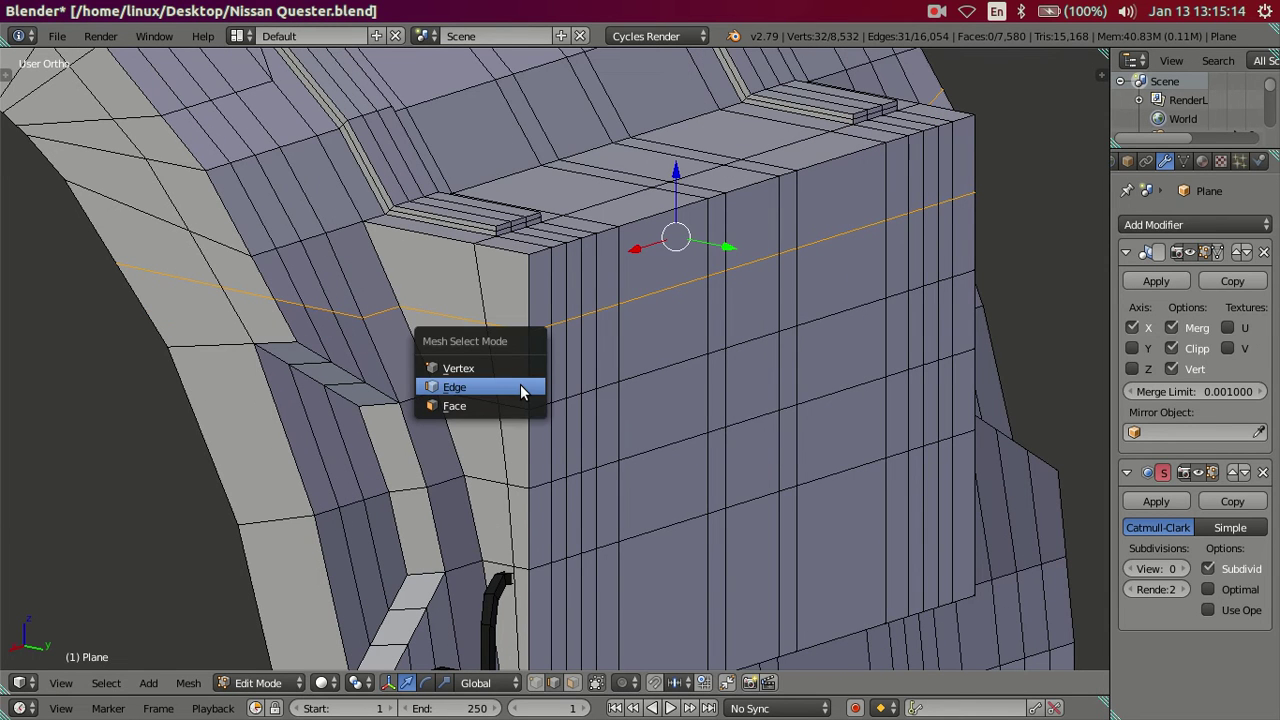
{"action": "left_click", "coordinate": [518, 369]}
{"action": "right_click", "coordinate": [493, 401]}
{"action": "right_click", "coordinate": [484, 326], "text": "shift"}
{"action": "key", "text": "alt+m"}
{"action": "left_click", "coordinate": [605, 343]}
Merge the two panel-corner vertices At Last
{"action": "middle_click_drag", "start_coordinate": [600, 343], "coordinate": [745, 392]}
{"action": "scroll", "coordinate": [583, 371], "scroll_direction": "down", "scroll_amount": 3}
{"action": "mouse_move", "coordinate": [583, 371]}
{"action": "middle_mouse_down"}
{"action": "mouse_move", "coordinate": [760, 389]}
{"action": "mouse_move", "coordinate": [579, 369]}
{"action": "middle_mouse_up"}
{"action": "scroll", "coordinate": [579, 369], "scroll_direction": "up", "scroll_amount": 2}
{"action": "scroll", "coordinate": [579, 369], "scroll_direction": "up", "scroll_amount": 3}
{"action": "right_click", "coordinate": [550, 383]}
{"action": "right_click", "coordinate": [560, 340], "text": "shift"}
{"action": "key", "text": "alt+m"}
{"action": "left_click", "coordinate": [575, 368]}
Dissolve the horizontal edge loop running across the arch
{"action": "mouse_move", "coordinate": [575, 368]}
{"action": "middle_mouse_down"}
{"action": "mouse_move", "coordinate": [486, 394]}
{"action": "mouse_move", "coordinate": [543, 382]}
{"action": "middle_mouse_up"}
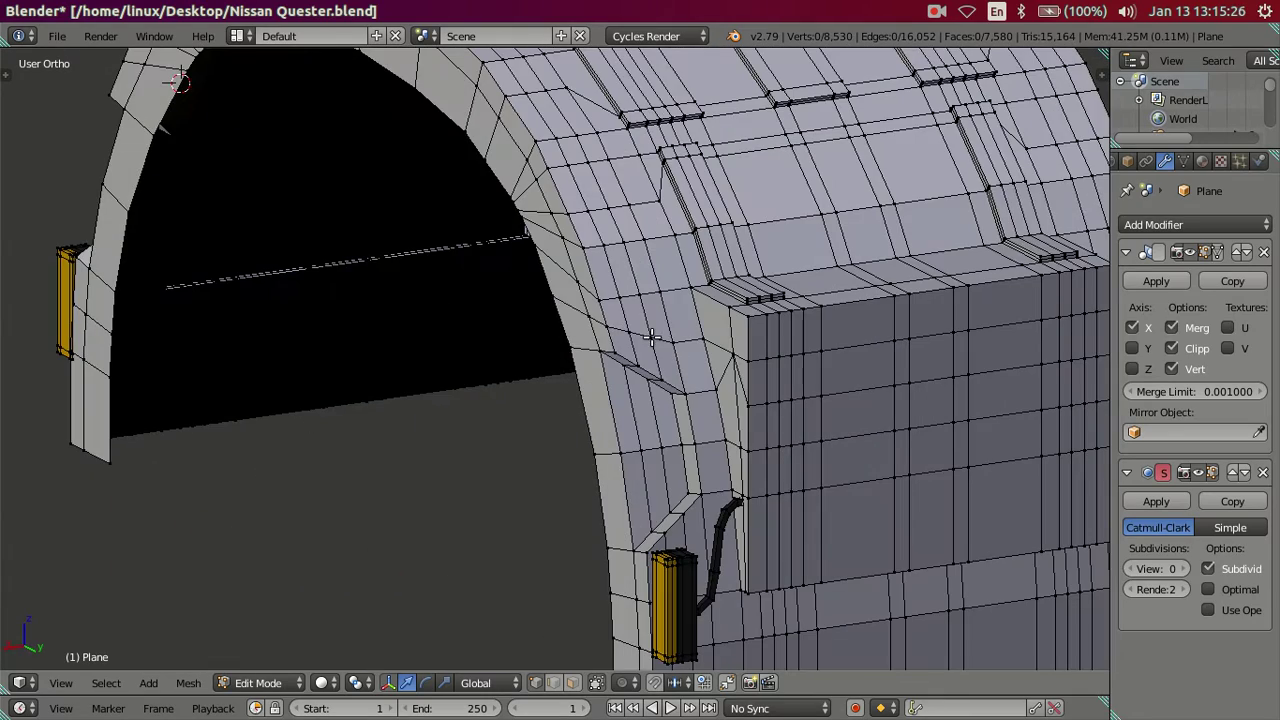
{"action": "right_click", "coordinate": [688, 338], "text": "alt"}
{"action": "mouse_move", "coordinate": [857, 394]}
{"action": "middle_mouse_down"}
{"action": "mouse_move", "coordinate": [786, 406]}
{"action": "mouse_move", "coordinate": [857, 445]}
{"action": "mouse_move", "coordinate": [783, 437]}
{"action": "middle_mouse_up"}
{"action": "right_click", "coordinate": [546, 363], "text": "alt+shift"}
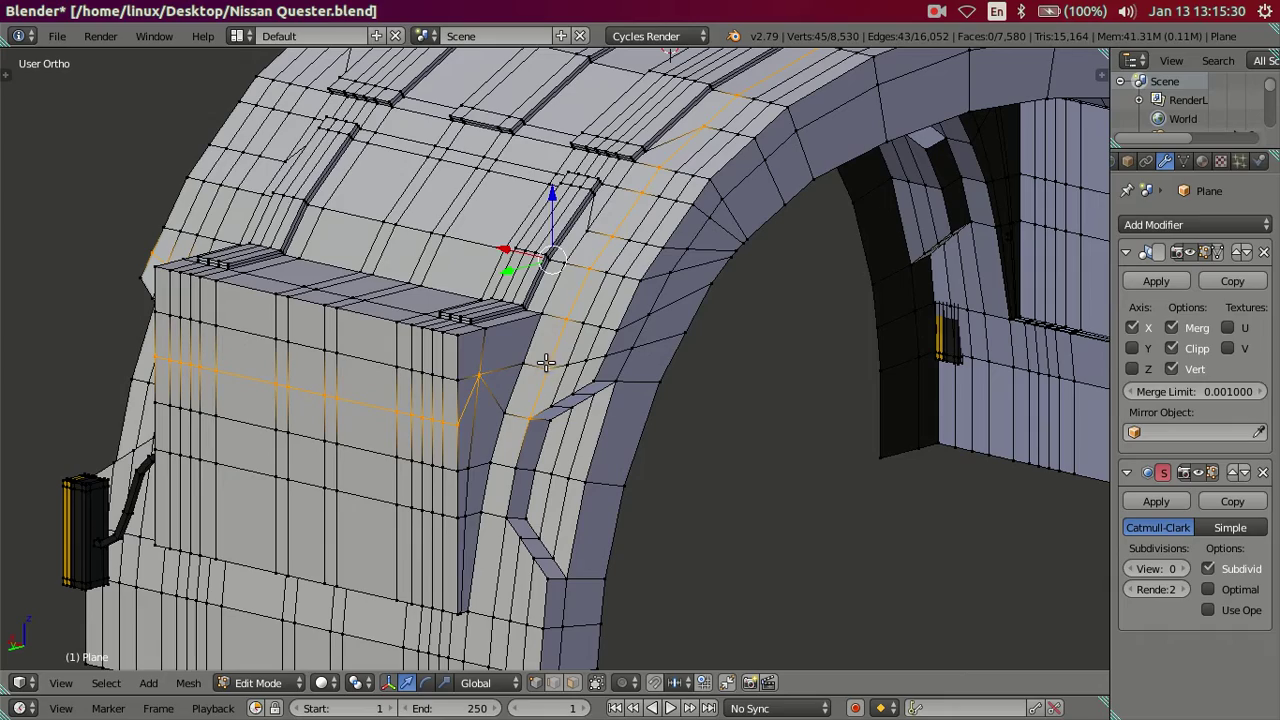
{"action": "right_click", "coordinate": [597, 370], "text": "alt"}
{"action": "key", "text": "x"}
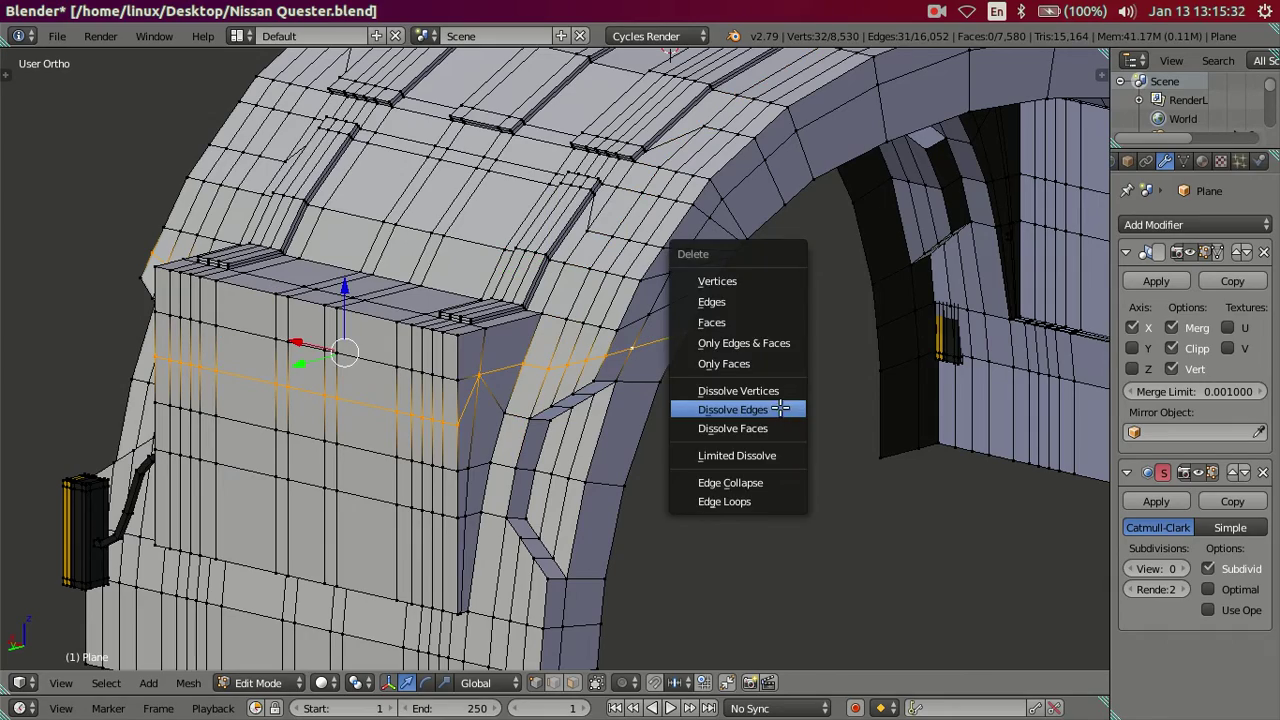
{"action": "left_click", "coordinate": [780, 408]}
Cut several edge loops across the box, then dissolve them
{"action": "scroll", "coordinate": [651, 371], "scroll_direction": "down", "scroll_amount": 4}
{"action": "mouse_move", "coordinate": [651, 371]}
{"action": "middle_mouse_down"}
{"action": "mouse_move", "coordinate": [725, 395]}
{"action": "mouse_move", "coordinate": [608, 360]}
{"action": "mouse_move", "coordinate": [582, 367]}
{"action": "middle_mouse_up"}
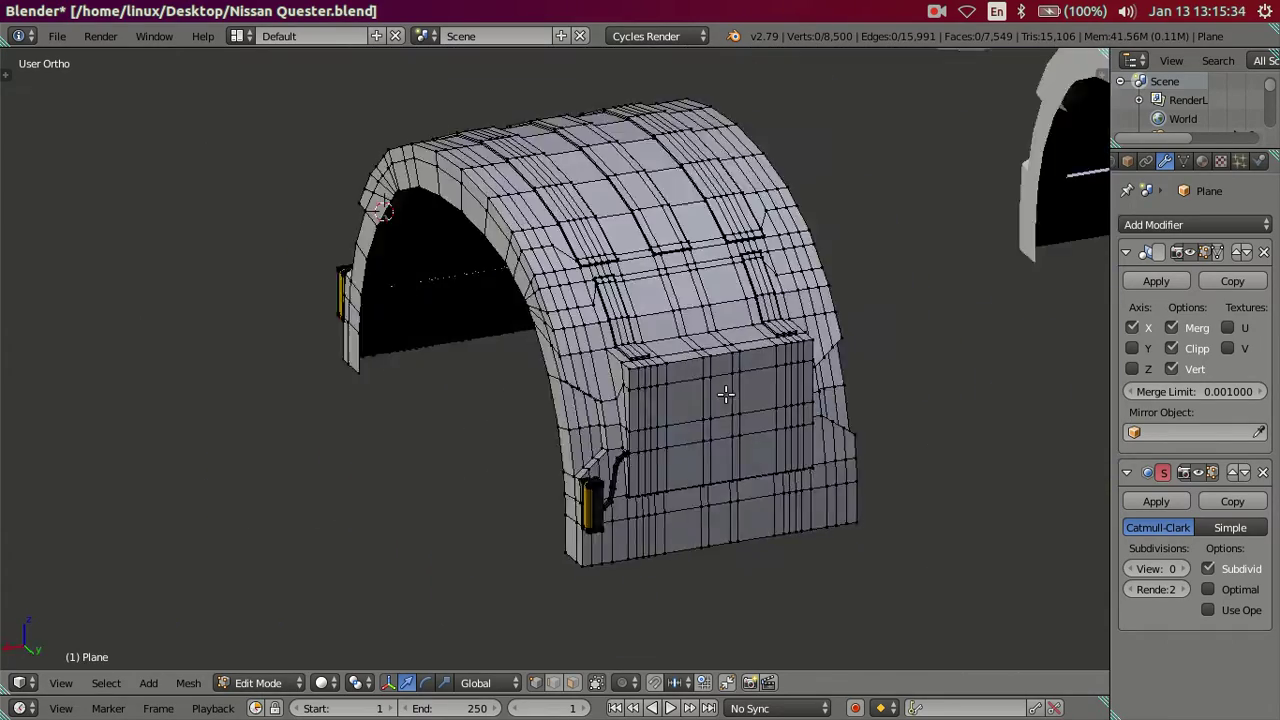
{"action": "scroll", "coordinate": [608, 360], "scroll_direction": "up", "scroll_amount": 5}
{"action": "scroll", "coordinate": [685, 348], "scroll_direction": "up", "scroll_amount": 3}
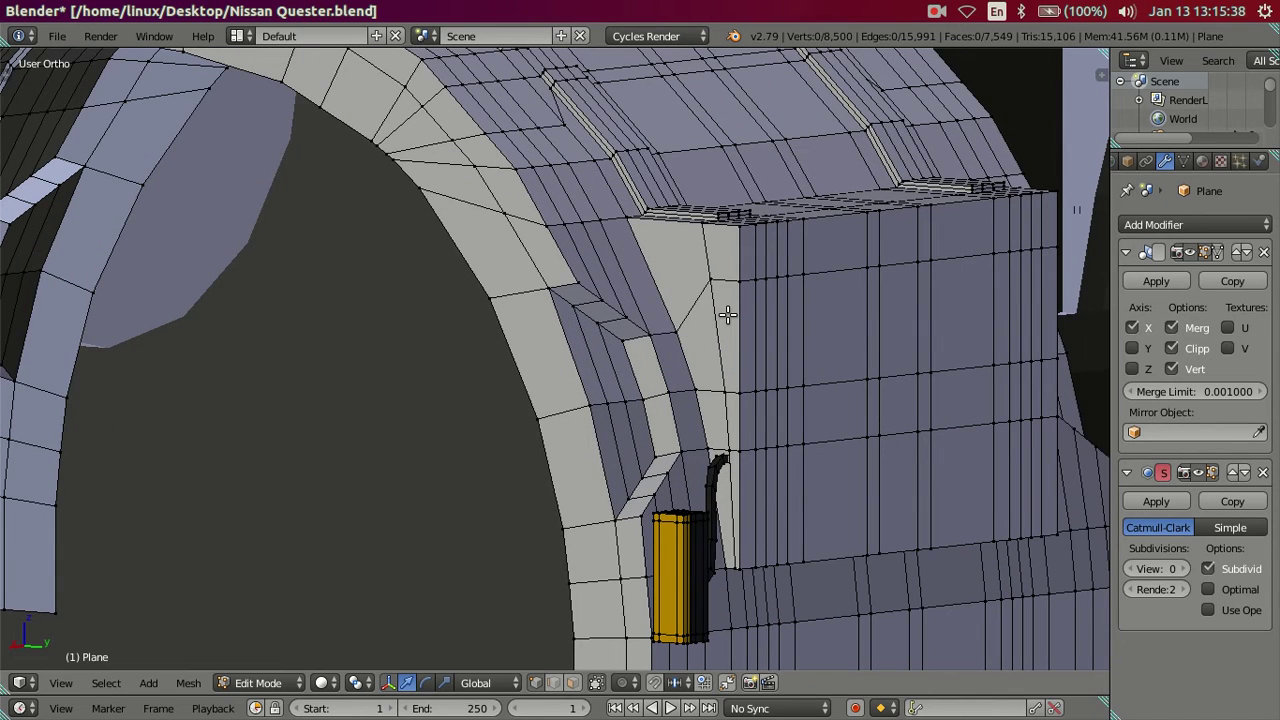
{"action": "mouse_move", "coordinate": [727, 313]}
{"action": "middle_mouse_down"}
{"action": "mouse_move", "coordinate": [666, 334]}
{"action": "mouse_move", "coordinate": [698, 341]}
{"action": "mouse_move", "coordinate": [617, 381]}
{"action": "middle_mouse_up"}
{"action": "key", "text": "ctrl+Tab"}
{"action": "left_click", "coordinate": [697, 350]}
{"action": "key", "text": "ctrl+r"}
{"action": "left_click", "coordinate": [655, 362]}
{"action": "right_click", "coordinate": [660, 358]}
{"action": "key", "text": "x"}
{"action": "left_click", "coordinate": [793, 365]}
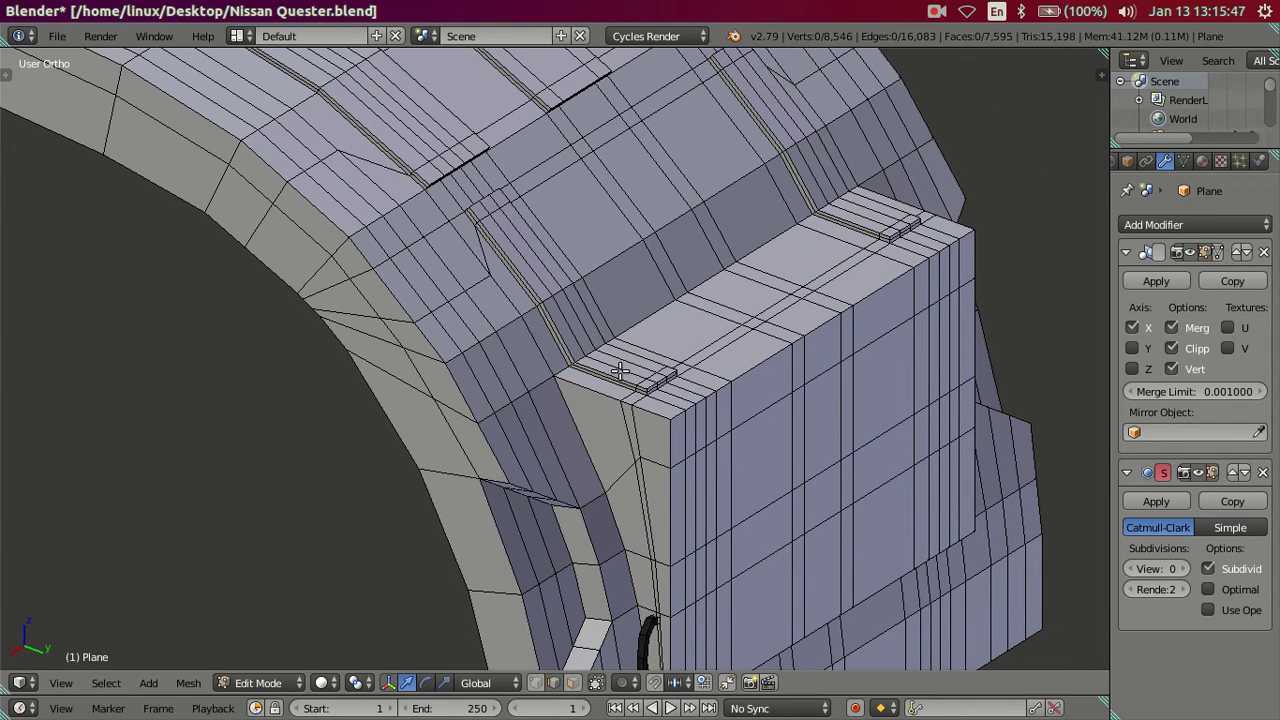
Add one more loop cut on the box and dissolve it
{"action": "key", "text": "ctrl+r"}
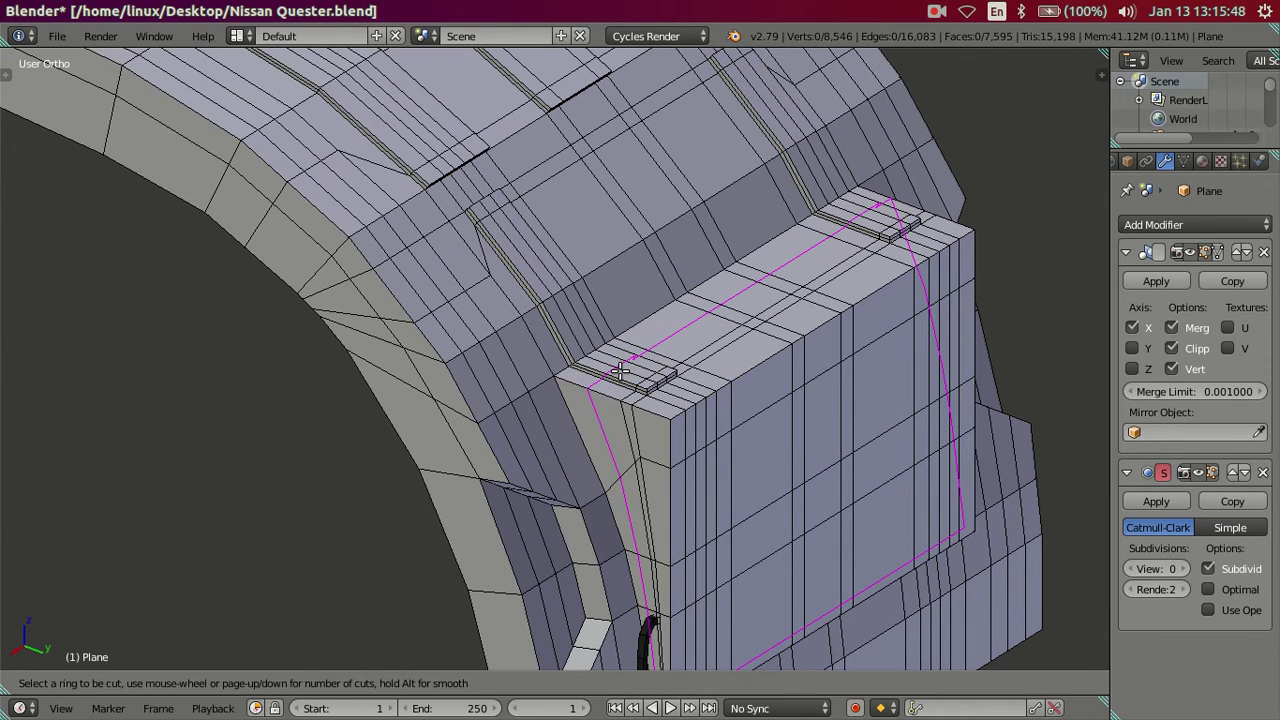
{"action": "left_click", "coordinate": [652, 328]}
{"action": "right_click", "coordinate": [652, 328]}
{"action": "key", "text": "x"}
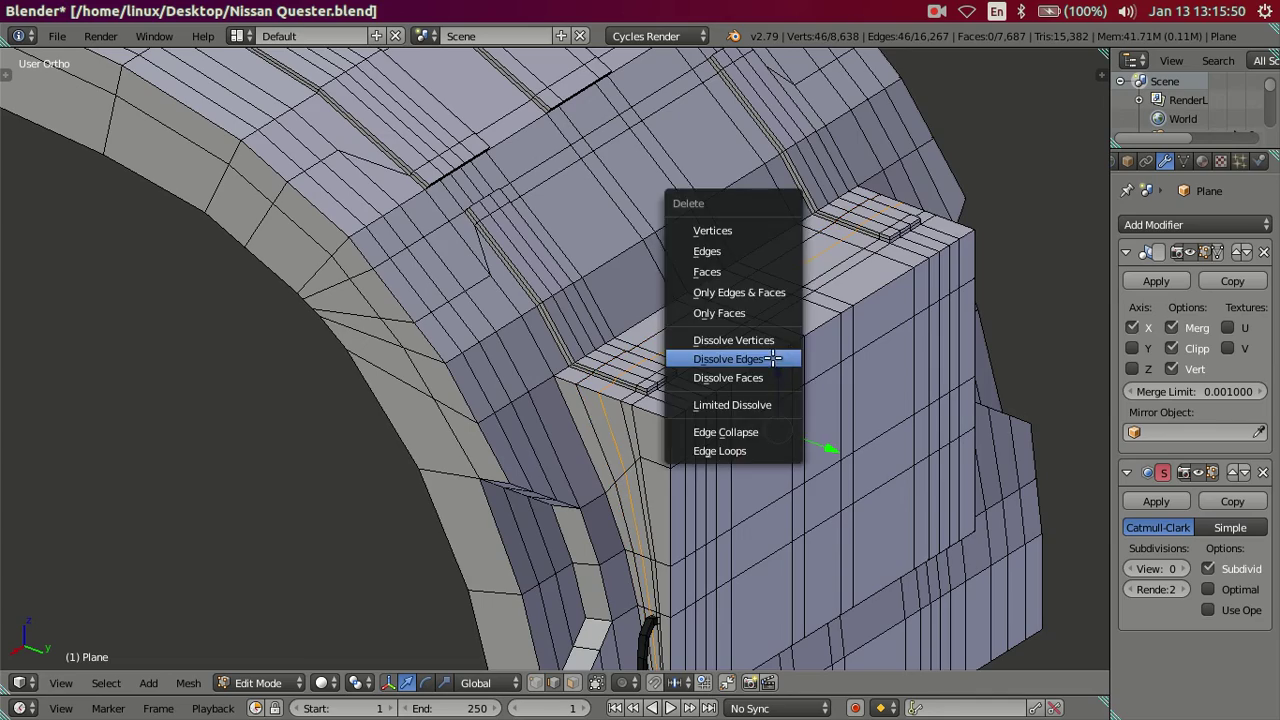
{"action": "left_click", "coordinate": [746, 357]}
In Object Mode, raise the Subdivision Surface viewport level to 2
{"action": "scroll", "coordinate": [700, 370], "scroll_direction": "down", "scroll_amount": 5}
{"action": "key", "text": "Tab"}
{"action": "scroll", "coordinate": [454, 317], "scroll_direction": "up", "scroll_amount": 5}
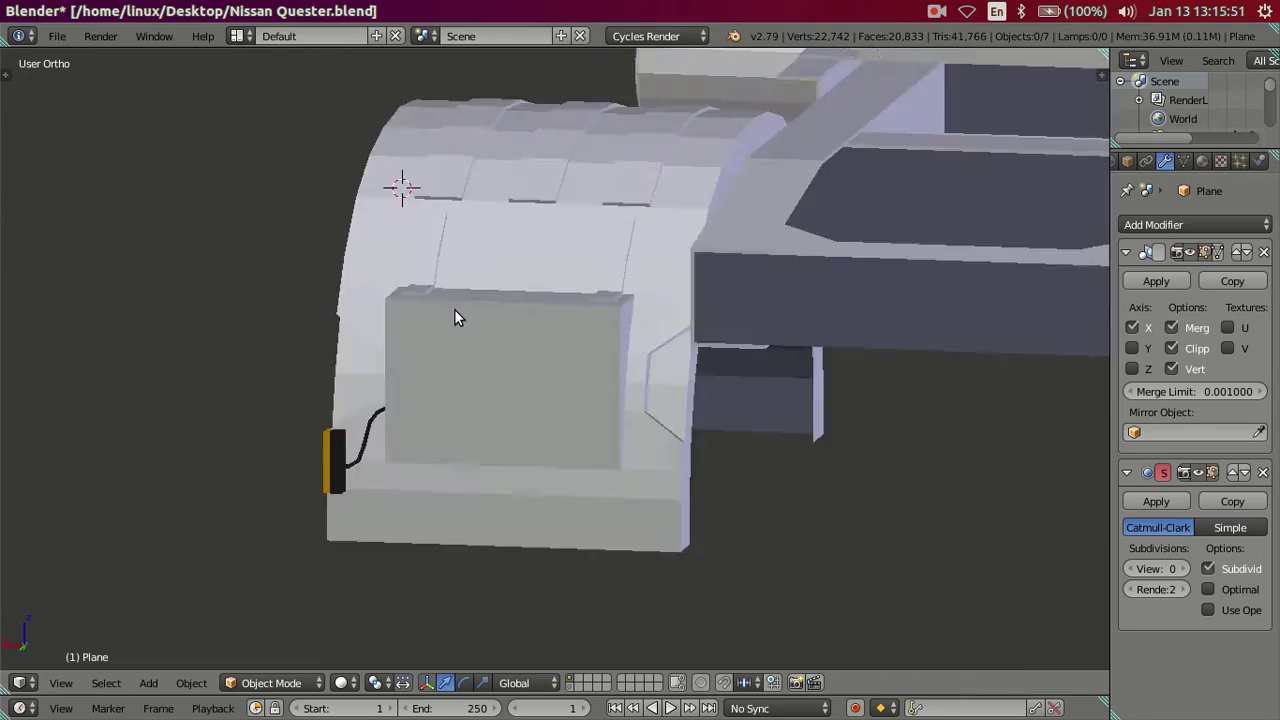
{"action": "mouse_move", "coordinate": [454, 317]}
{"action": "middle_mouse_down"}
{"action": "mouse_move", "coordinate": [360, 306]}
{"action": "mouse_move", "coordinate": [574, 346]}
{"action": "mouse_move", "coordinate": [720, 334]}
{"action": "mouse_move", "coordinate": [797, 346]}
{"action": "mouse_move", "coordinate": [617, 366]}
{"action": "middle_mouse_up"}
{"action": "left_click", "coordinate": [1177, 568]}
{"action": "left_click", "coordinate": [1177, 568]}
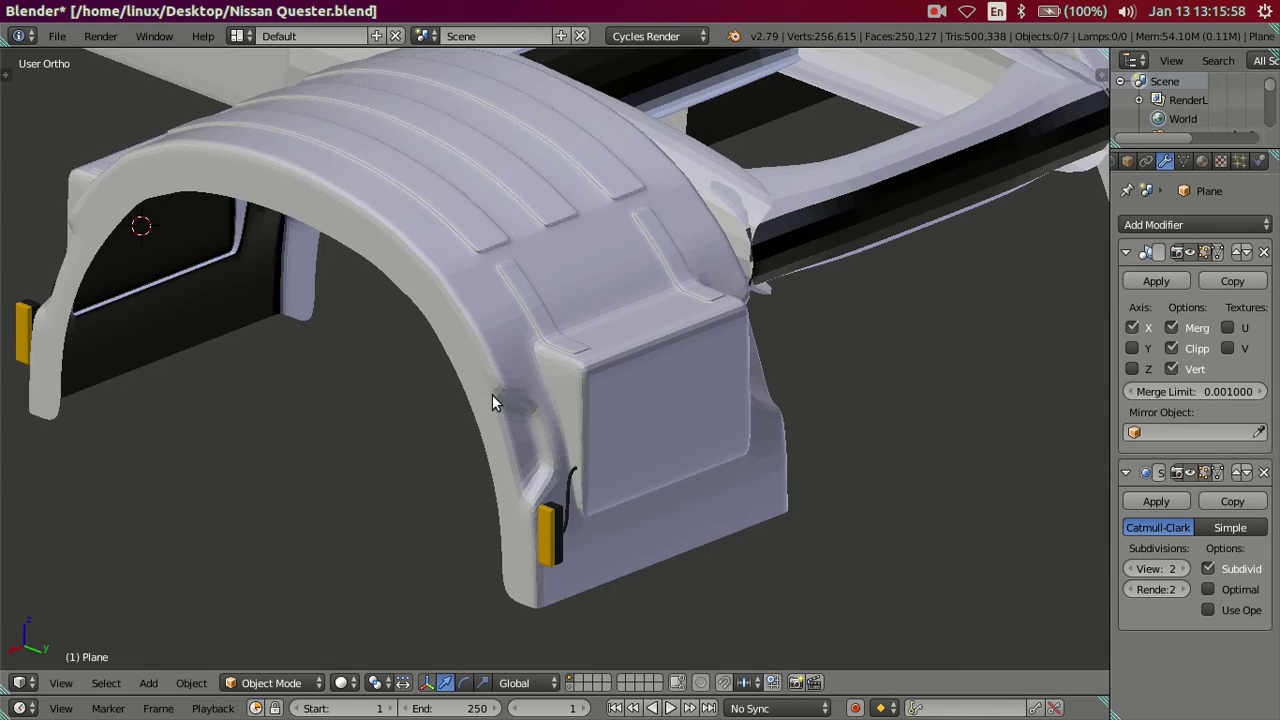
{"action": "scroll", "coordinate": [420, 390], "scroll_direction": "down", "scroll_amount": 5}
{"action": "mouse_move", "coordinate": [353, 384]}
{"action": "middle_mouse_down"}
{"action": "mouse_move", "coordinate": [358, 415]}
{"action": "mouse_move", "coordinate": [371, 383]}
{"action": "mouse_move", "coordinate": [348, 372]}
{"action": "mouse_move", "coordinate": [432, 359]}
{"action": "middle_mouse_up"}
{"action": "scroll", "coordinate": [455, 356], "scroll_direction": "up", "scroll_amount": 4}
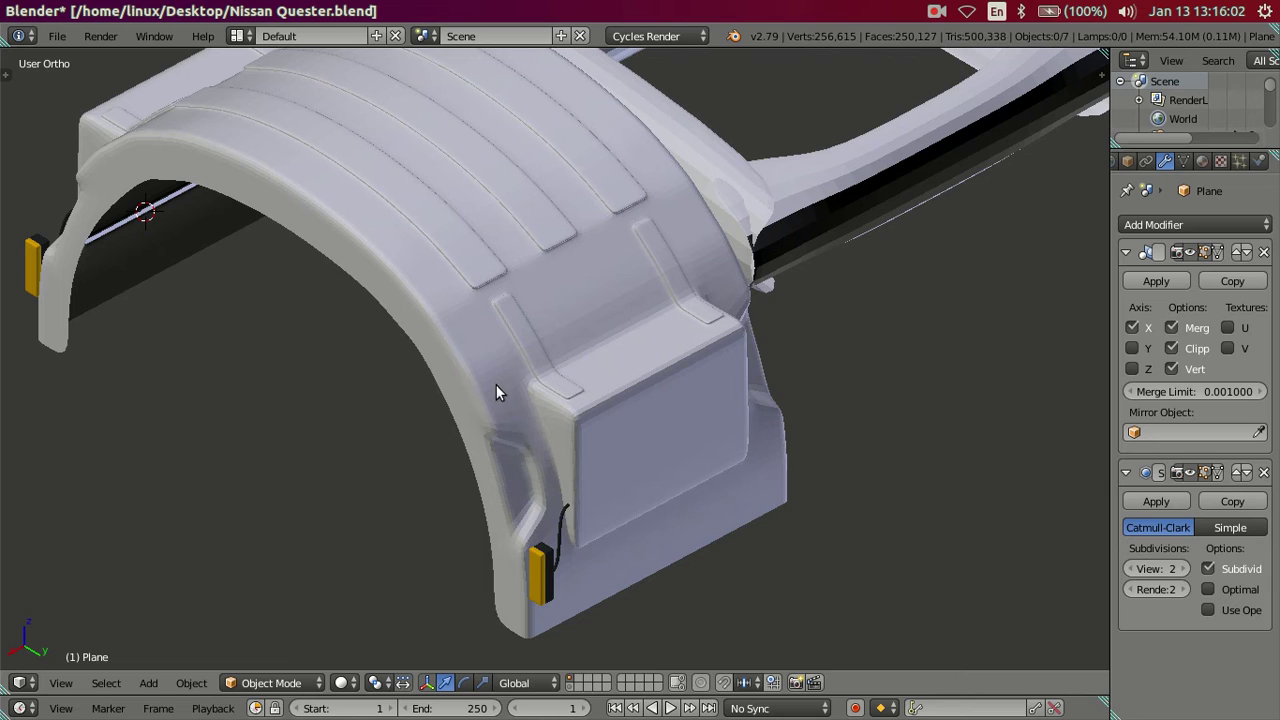
Re-enter Edit Mode and inspect the fender and arch against the smoothed view
{"action": "key", "text": "Tab"}
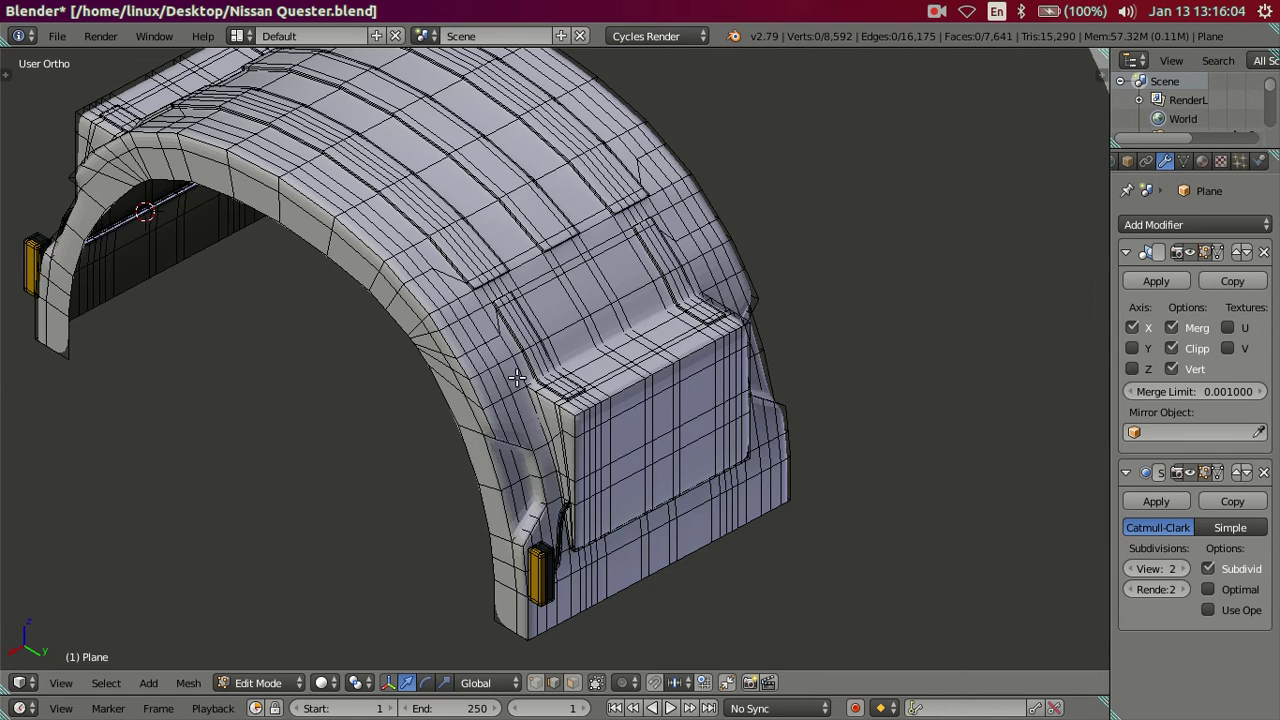
{"action": "middle_click_drag", "start_coordinate": [517, 377], "coordinate": [650, 362]}
{"action": "scroll", "coordinate": [650, 362], "scroll_direction": "up", "scroll_amount": 3}
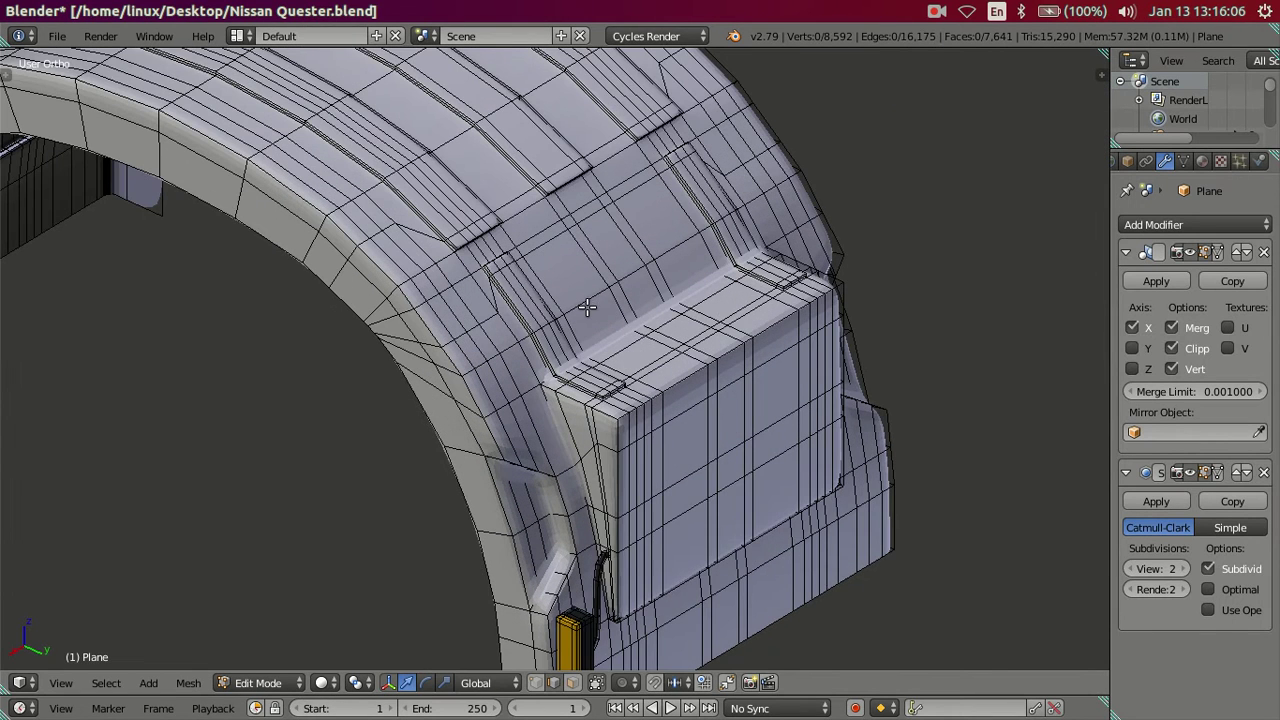
{"action": "middle_click_drag", "start_coordinate": [587, 307], "coordinate": [578, 307]}
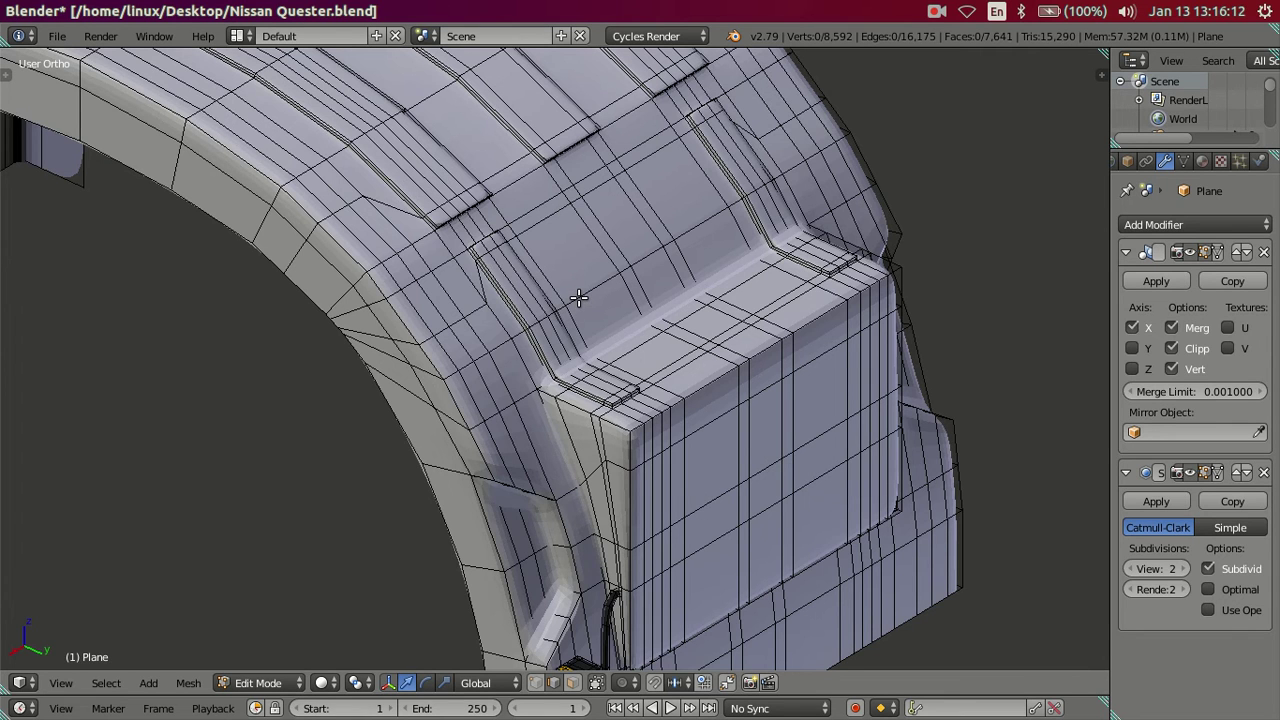
{"action": "mouse_move", "coordinate": [471, 315]}
{"action": "middle_mouse_down"}
{"action": "mouse_move", "coordinate": [494, 323]}
{"action": "mouse_move", "coordinate": [517, 277]}
{"action": "mouse_move", "coordinate": [415, 306]}
{"action": "mouse_move", "coordinate": [474, 418]}
{"action": "mouse_move", "coordinate": [520, 409]}
{"action": "mouse_move", "coordinate": [537, 293]}
{"action": "middle_mouse_up"}
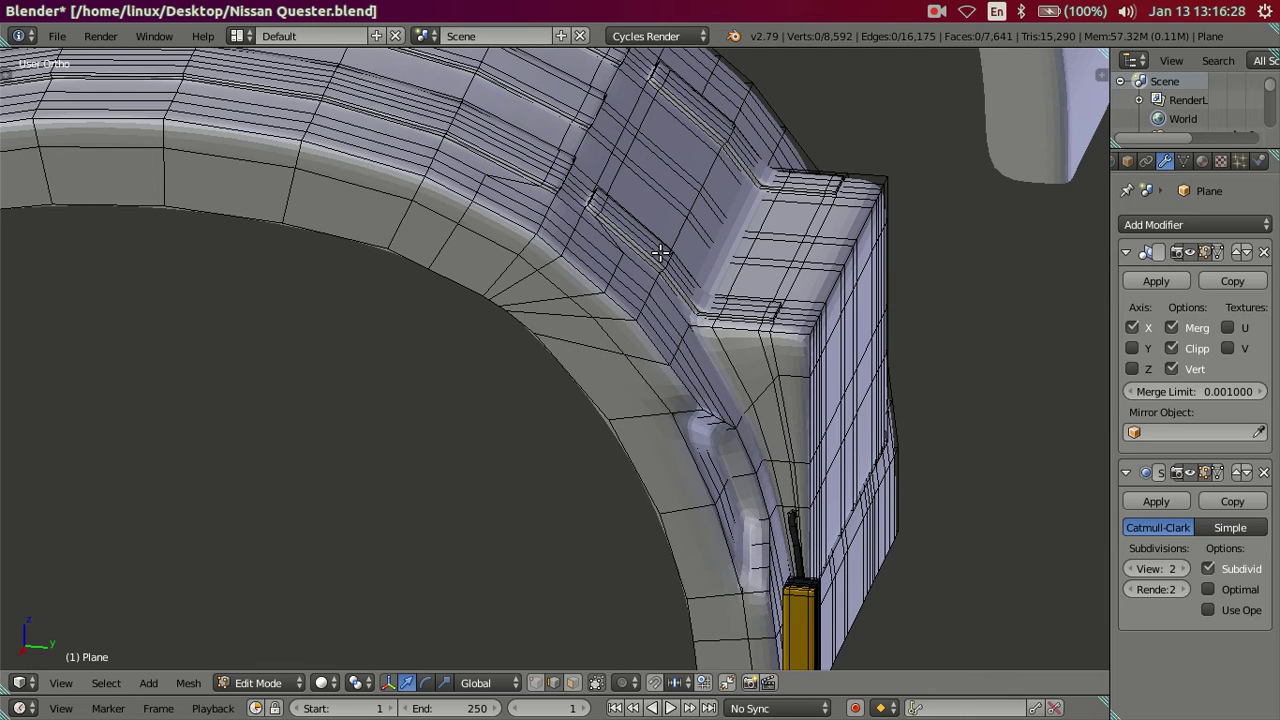
{"action": "scroll", "coordinate": [660, 253], "scroll_direction": "up", "scroll_amount": 1}
{"action": "middle_click_drag", "start_coordinate": [658, 216], "coordinate": [618, 318], "text": "shift"}
{"action": "scroll", "coordinate": [617, 318], "scroll_direction": "up", "scroll_amount": 1}
{"action": "scroll", "coordinate": [615, 315], "scroll_direction": "down", "scroll_amount": 1}
{"action": "key", "text": "Tab"}
{"action": "scroll", "coordinate": [615, 314], "scroll_direction": "down", "scroll_amount": 2}
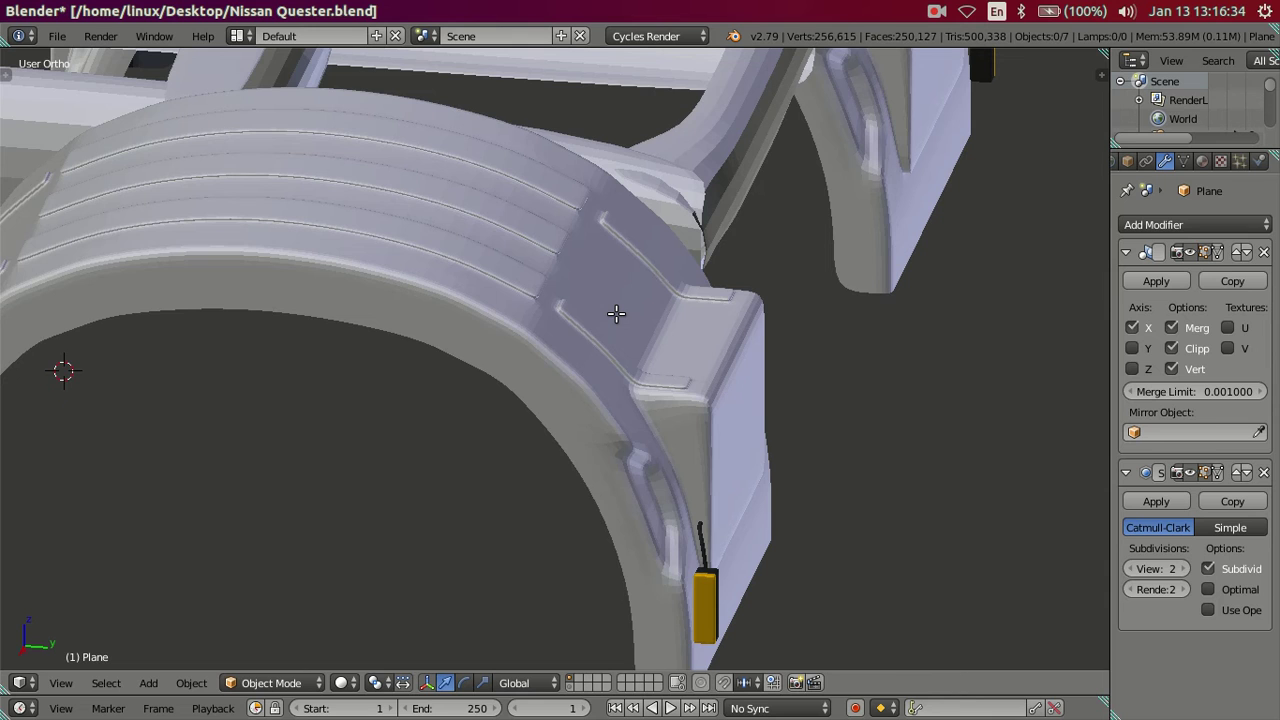
{"action": "key", "text": "Tab"}
{"action": "scroll", "coordinate": [615, 314], "scroll_direction": "up", "scroll_amount": 4}
Dissolve two edge loops on the fender top
{"action": "right_click", "coordinate": [385, 260], "text": "alt"}
{"action": "right_click", "coordinate": [565, 383], "text": "alt+shift"}
{"action": "key", "text": "x"}
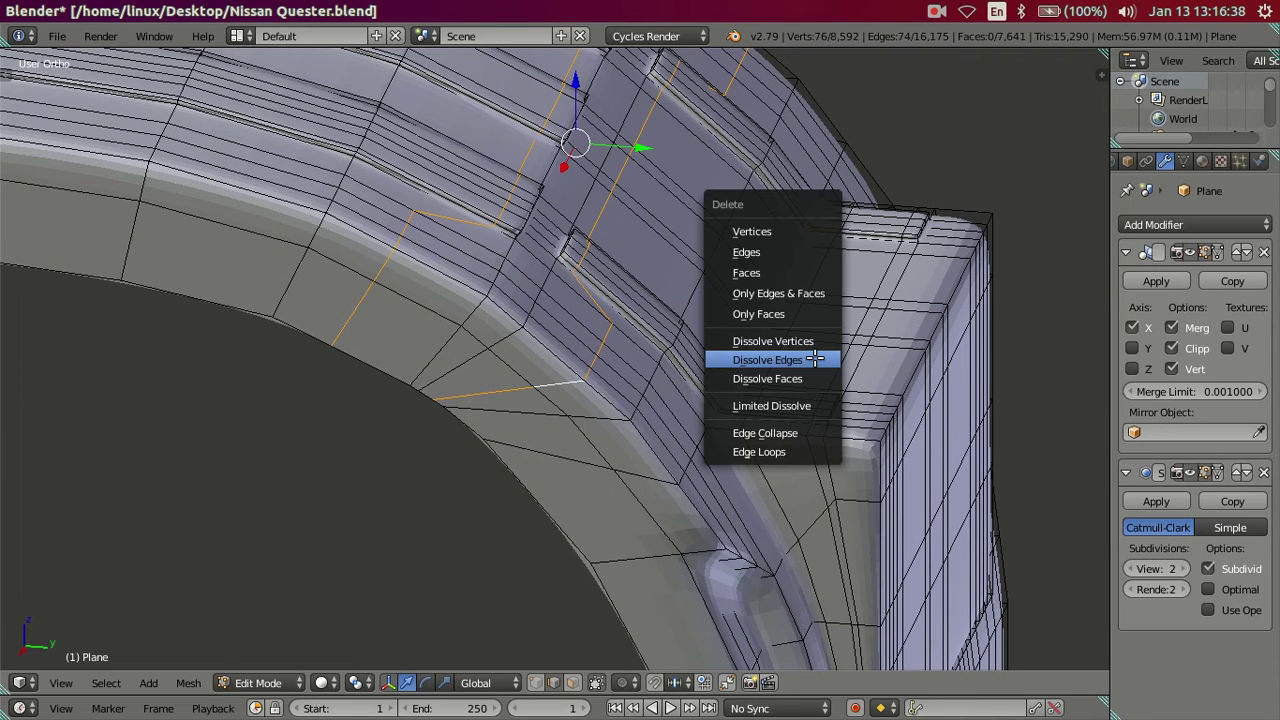
{"action": "left_click", "coordinate": [815, 359]}
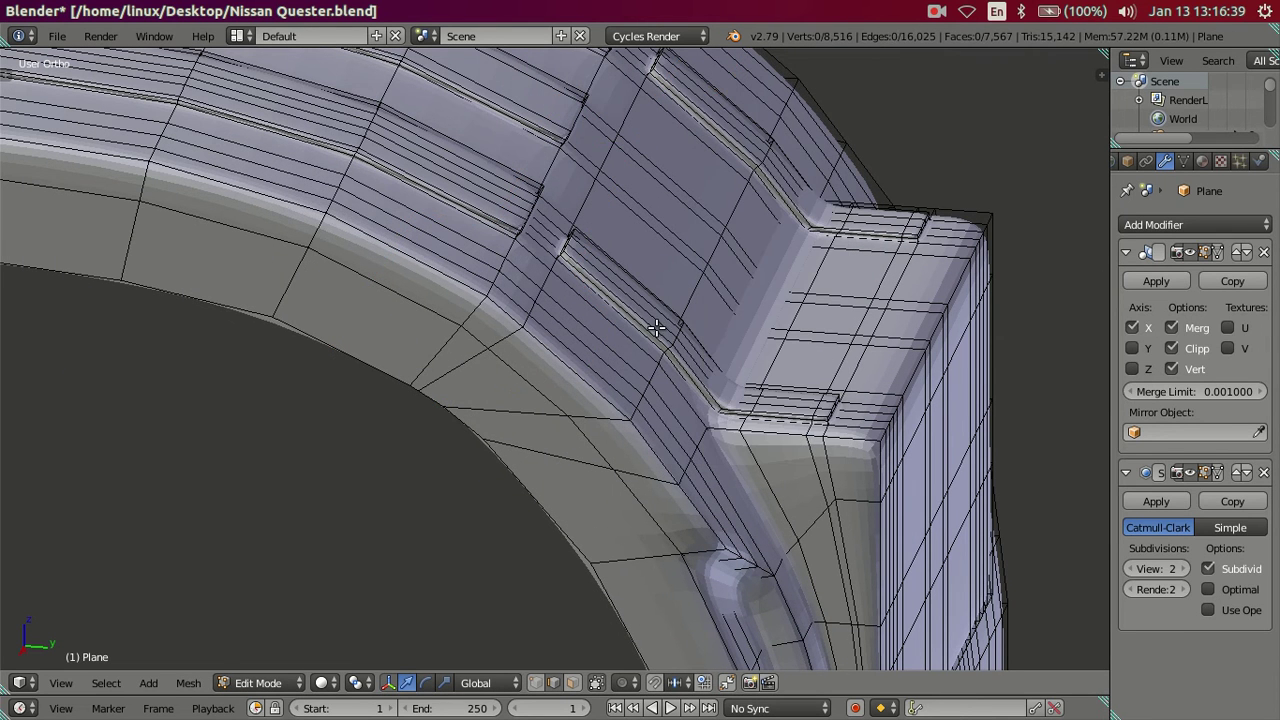
Check the smoothed fender from several angles in Object Mode
{"action": "scroll", "coordinate": [657, 327], "scroll_direction": "down", "scroll_amount": 3}
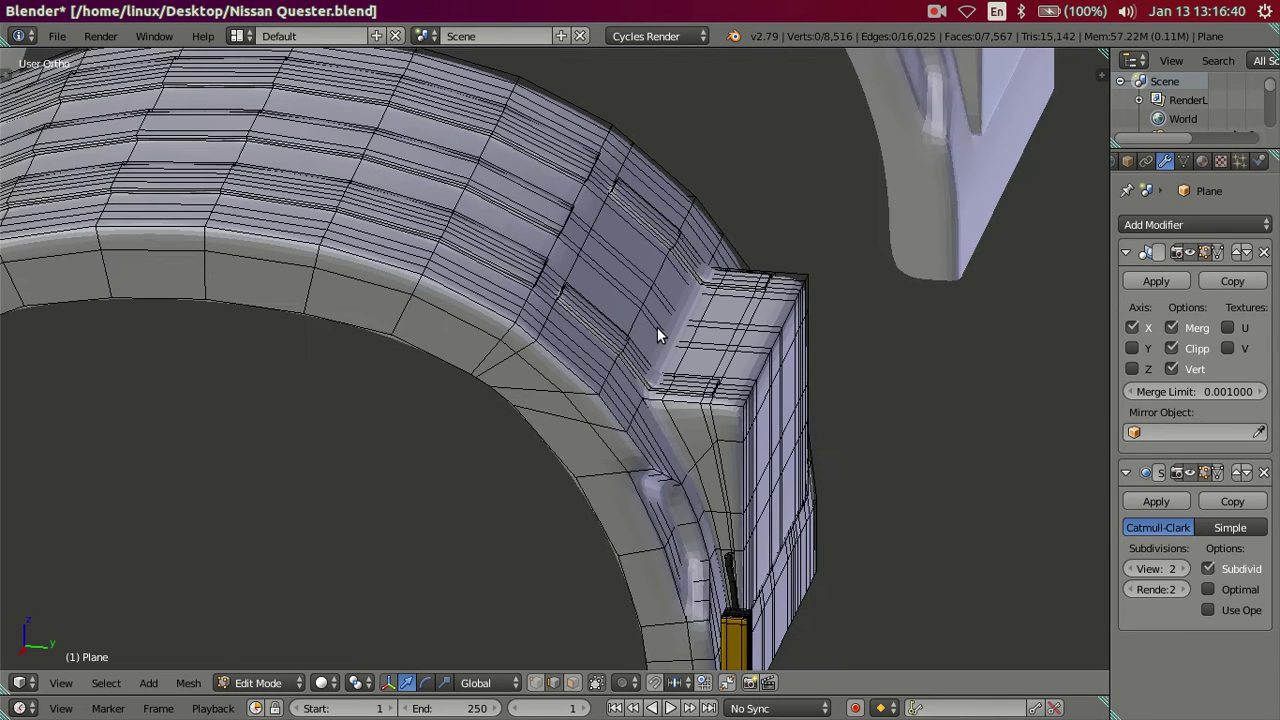
{"action": "key", "text": "Tab"}
{"action": "scroll", "coordinate": [598, 345], "scroll_direction": "up", "scroll_amount": 3}
{"action": "scroll", "coordinate": [598, 345], "scroll_direction": "down", "scroll_amount": 3}
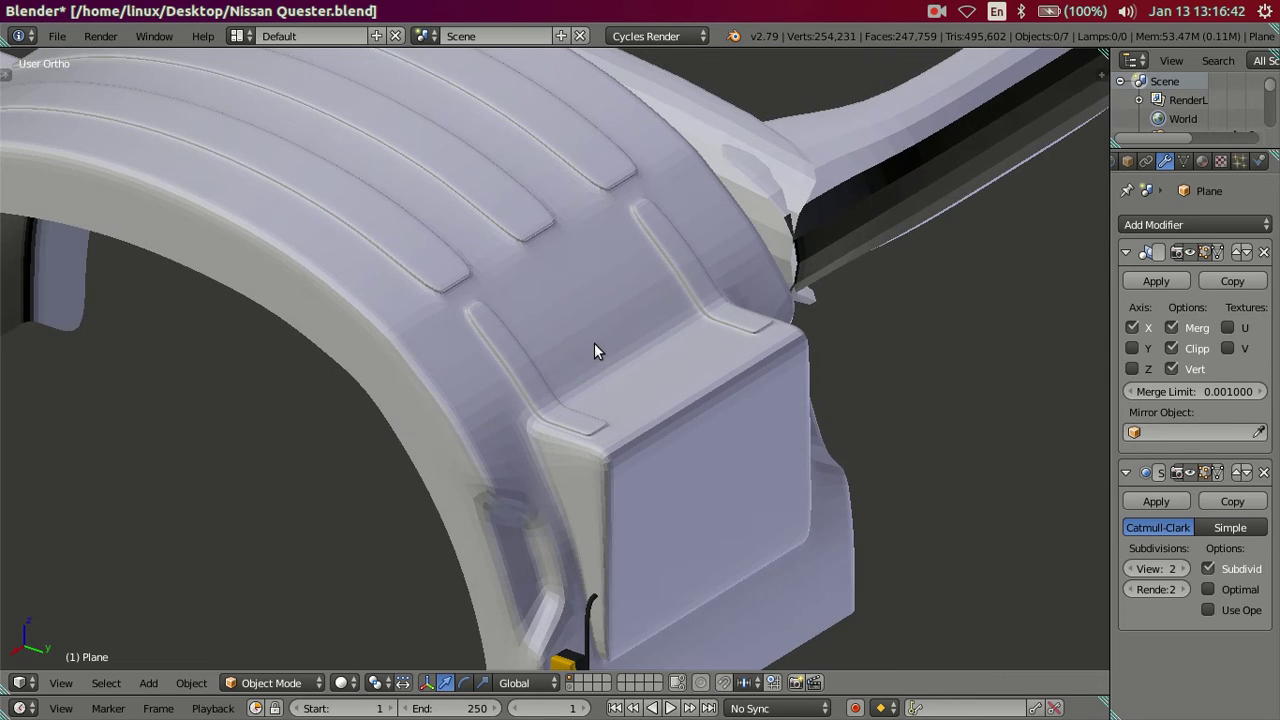
{"action": "middle_click_drag", "start_coordinate": [594, 343], "coordinate": [588, 314]}
{"action": "scroll", "coordinate": [588, 314], "scroll_direction": "up", "scroll_amount": 3}
{"action": "scroll", "coordinate": [630, 295], "scroll_direction": "down", "scroll_amount": 2}
{"action": "middle_click_drag", "start_coordinate": [657, 287], "coordinate": [717, 290]}
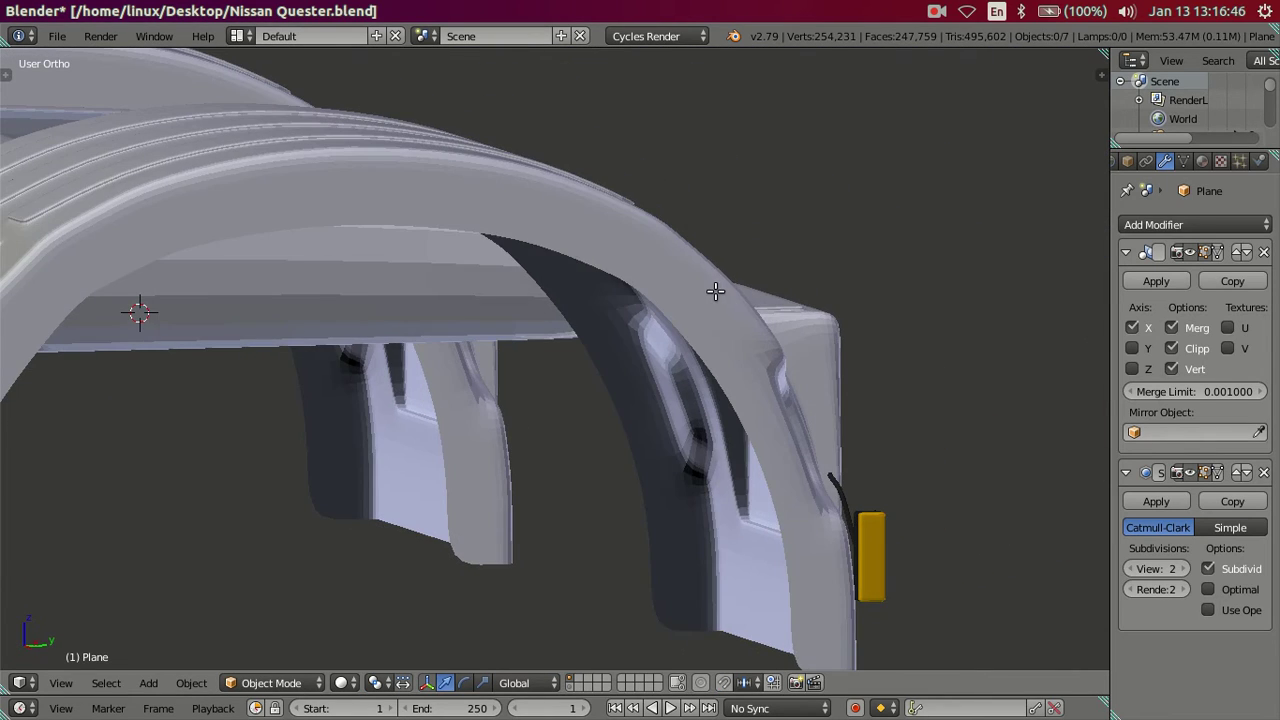
Compare the whole wheel arch between Edit Mode and the smoothed view
{"action": "key", "text": "Tab"}
{"action": "scroll", "coordinate": [443, 363], "scroll_direction": "up", "scroll_amount": 2}
{"action": "scroll", "coordinate": [412, 362], "scroll_direction": "up", "scroll_amount": 2}
{"action": "scroll", "coordinate": [412, 362], "scroll_direction": "down", "scroll_amount": 2}
{"action": "mouse_move", "coordinate": [412, 362]}
{"action": "middle_mouse_down"}
{"action": "mouse_move", "coordinate": [432, 338]}
{"action": "mouse_move", "coordinate": [440, 349]}
{"action": "mouse_move", "coordinate": [417, 329]}
{"action": "mouse_move", "coordinate": [417, 306]}
{"action": "mouse_move", "coordinate": [484, 300]}
{"action": "middle_mouse_up"}
{"action": "key", "text": "Tab"}
{"action": "scroll", "coordinate": [484, 300], "scroll_direction": "up", "scroll_amount": 1}
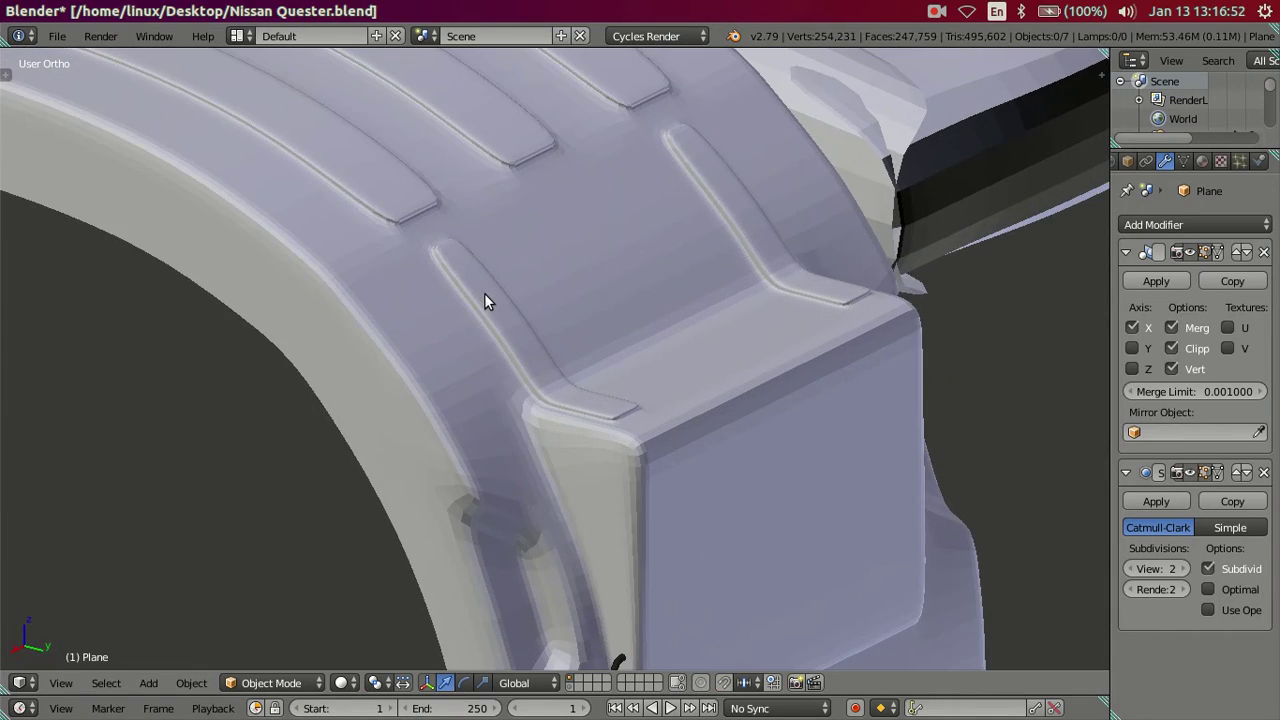
Back in Edit Mode, select an edge loop on the fender, then deselect everything
{"action": "key", "text": "Tab"}
{"action": "middle_click_drag", "start_coordinate": [464, 251], "coordinate": [498, 257]}
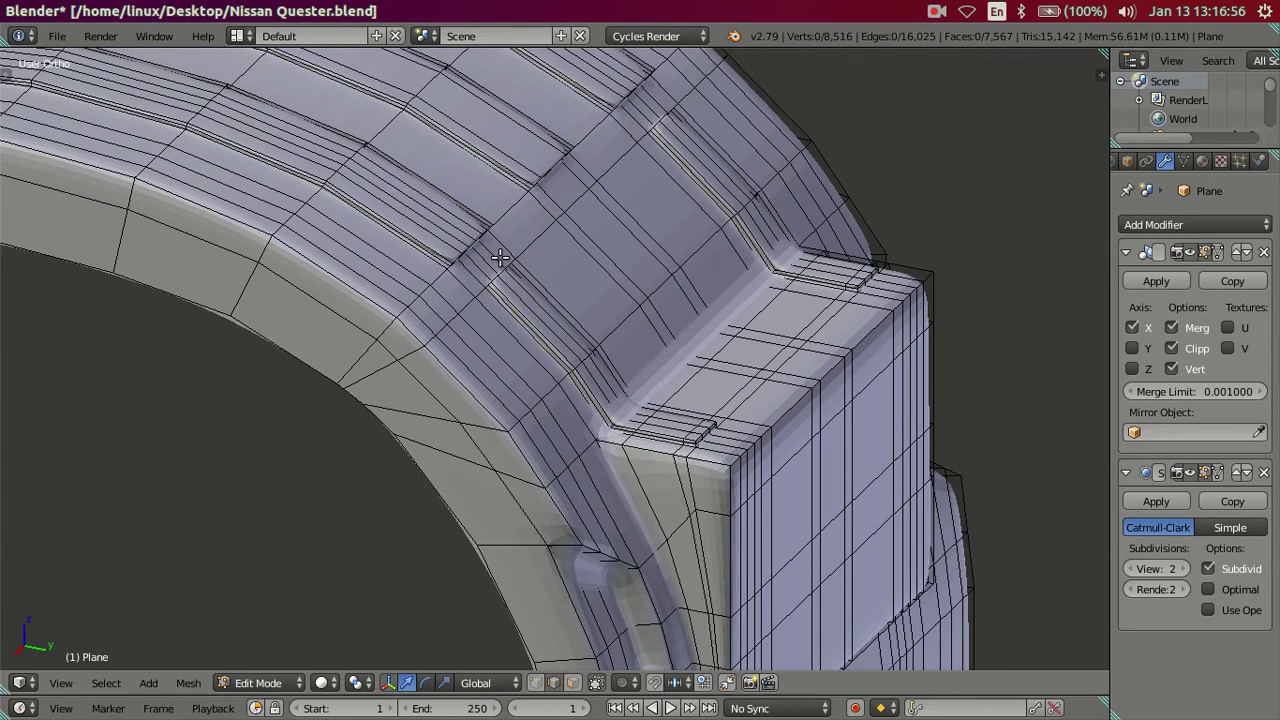
{"action": "right_click", "coordinate": [500, 257], "text": "alt"}
{"action": "key", "text": "a"}
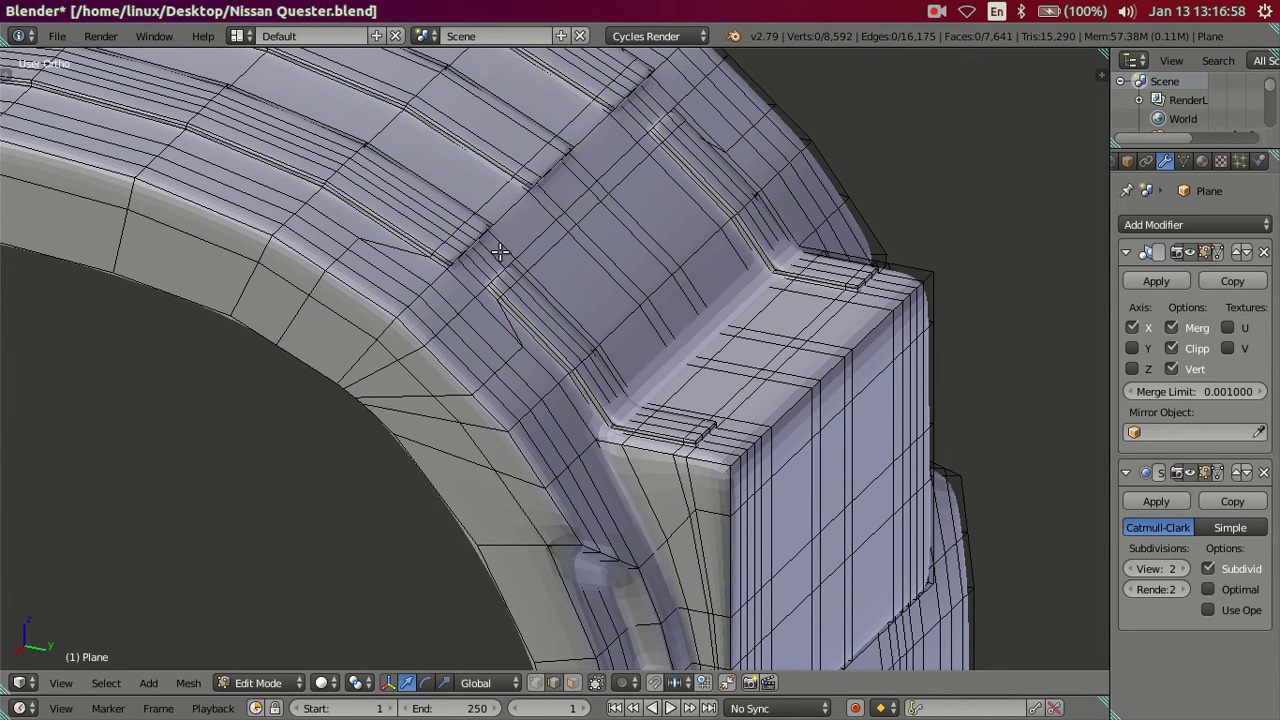
{"action": "scroll", "coordinate": [621, 326], "scroll_direction": "down", "scroll_amount": 4}
{"action": "scroll", "coordinate": [621, 326], "scroll_direction": "down", "scroll_amount": 3}
{"action": "mouse_move", "coordinate": [621, 326]}
{"action": "middle_mouse_down"}
{"action": "mouse_move", "coordinate": [691, 371]}
{"action": "mouse_move", "coordinate": [766, 360]}
{"action": "mouse_move", "coordinate": [763, 337]}
{"action": "mouse_move", "coordinate": [572, 337]}
{"action": "middle_mouse_up"}
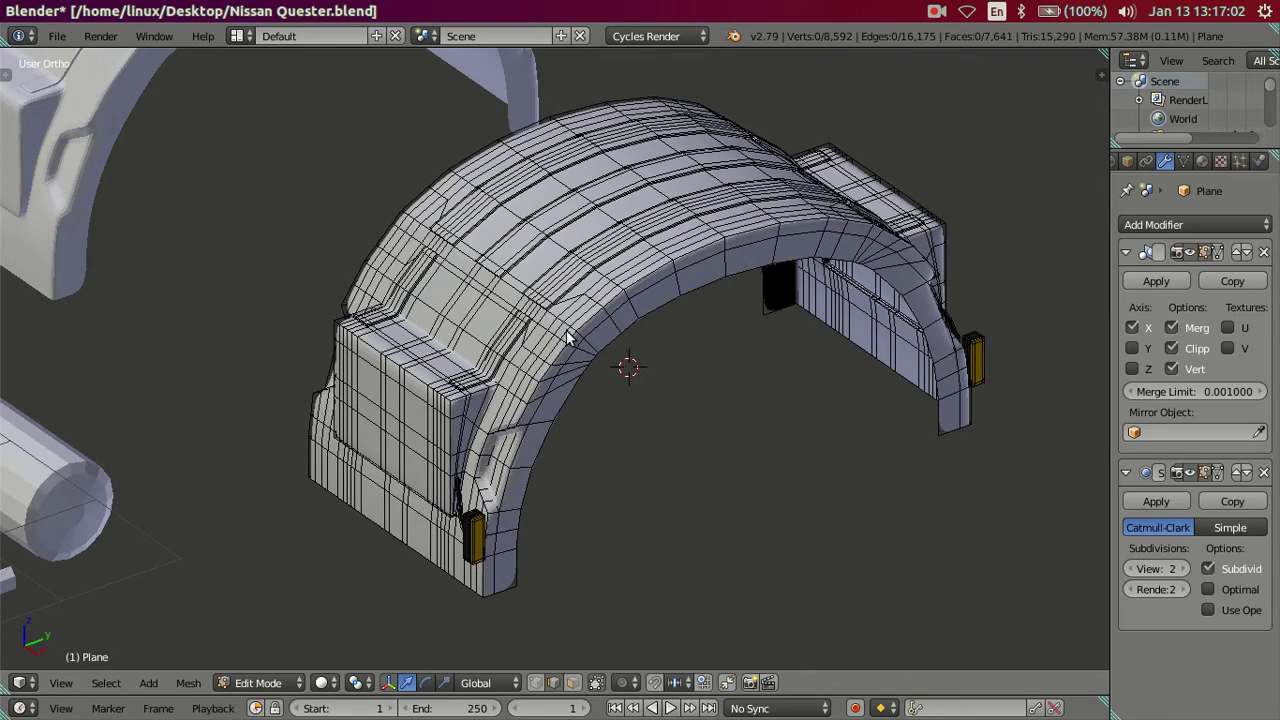
{"action": "key", "text": "Tab"}
{"action": "scroll", "coordinate": [566, 335], "scroll_direction": "up", "scroll_amount": 3}
{"action": "scroll", "coordinate": [564, 320], "scroll_direction": "up", "scroll_amount": 2}
{"action": "scroll", "coordinate": [566, 327], "scroll_direction": "down", "scroll_amount": 2}
{"action": "scroll", "coordinate": [566, 327], "scroll_direction": "up", "scroll_amount": 1}
{"action": "scroll", "coordinate": [566, 327], "scroll_direction": "up", "scroll_amount": 2}
{"action": "scroll", "coordinate": [566, 327], "scroll_direction": "up", "scroll_amount": 2}
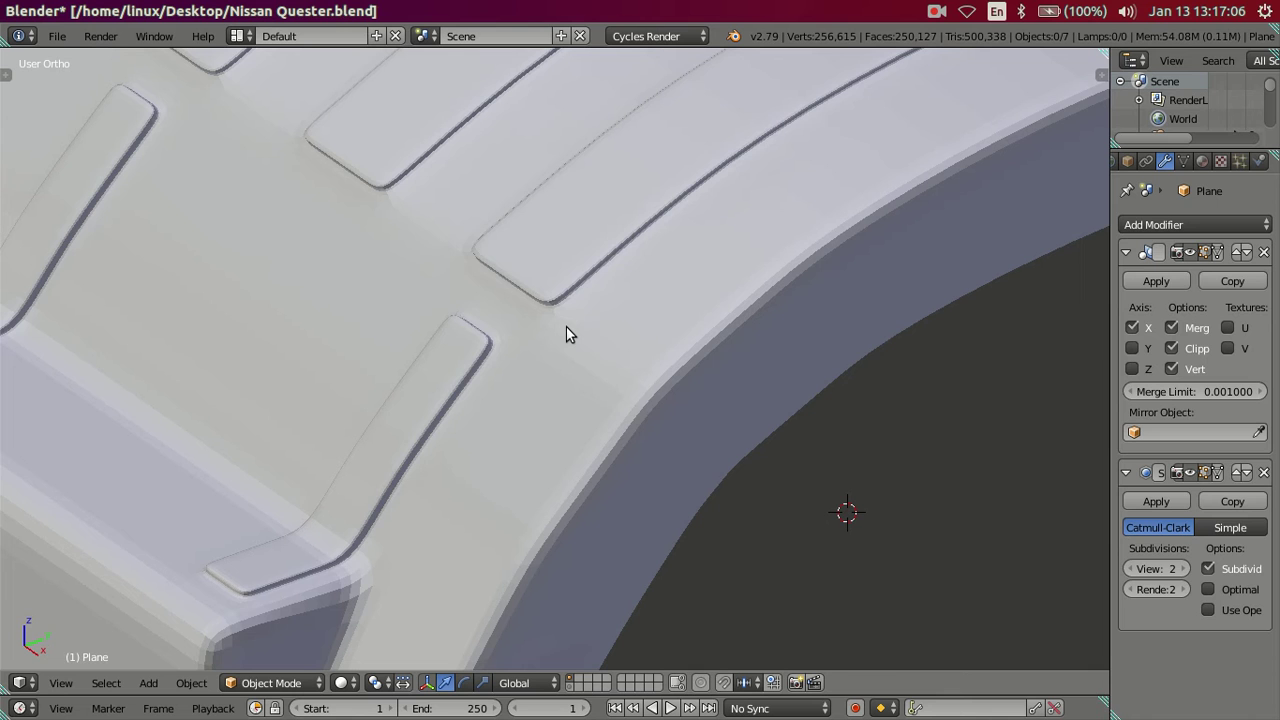
{"action": "scroll", "coordinate": [565, 327], "scroll_direction": "down", "scroll_amount": 1}
{"action": "scroll", "coordinate": [565, 326], "scroll_direction": "down", "scroll_amount": 3}
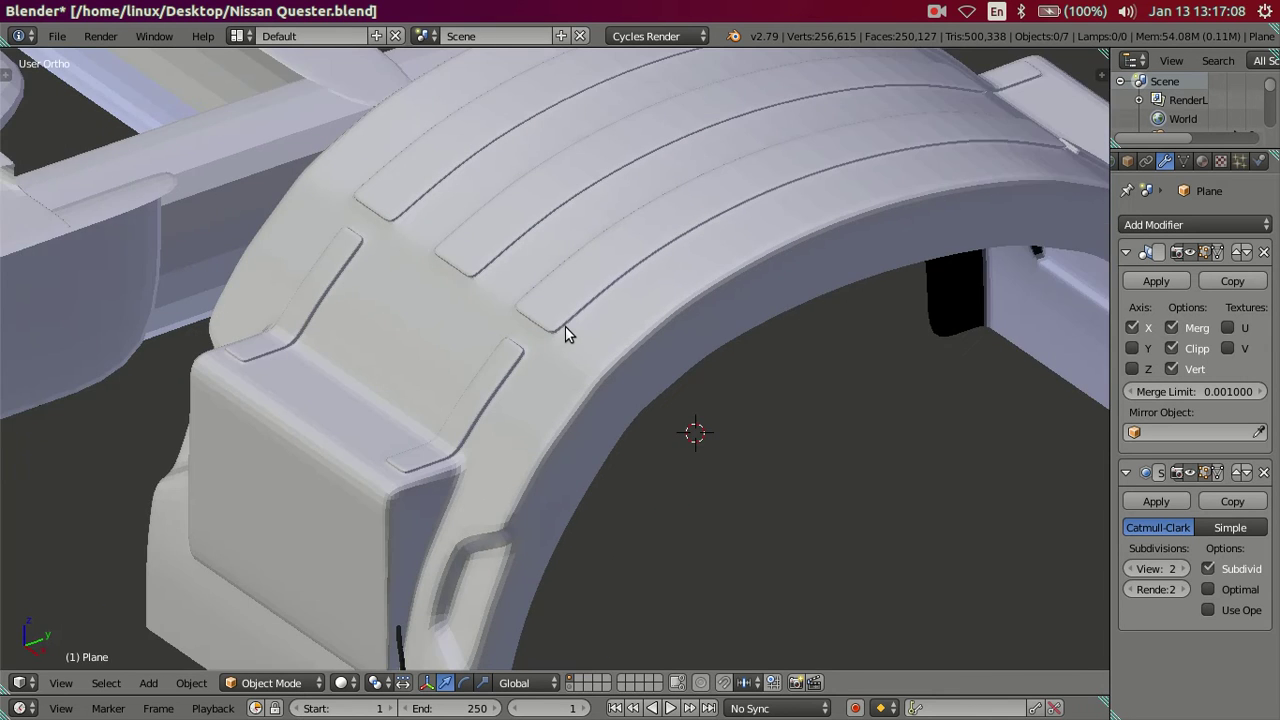
{"action": "scroll", "coordinate": [551, 341], "scroll_direction": "up", "scroll_amount": 1}
{"action": "scroll", "coordinate": [551, 341], "scroll_direction": "up", "scroll_amount": 3}
{"action": "mouse_move", "coordinate": [551, 341]}
{"action": "middle_mouse_down"}
{"action": "mouse_move", "coordinate": [598, 377]}
{"action": "mouse_move", "coordinate": [618, 371]}
{"action": "mouse_move", "coordinate": [575, 302]}
{"action": "middle_mouse_up"}
{"action": "scroll", "coordinate": [575, 302], "scroll_direction": "down", "scroll_amount": 3}
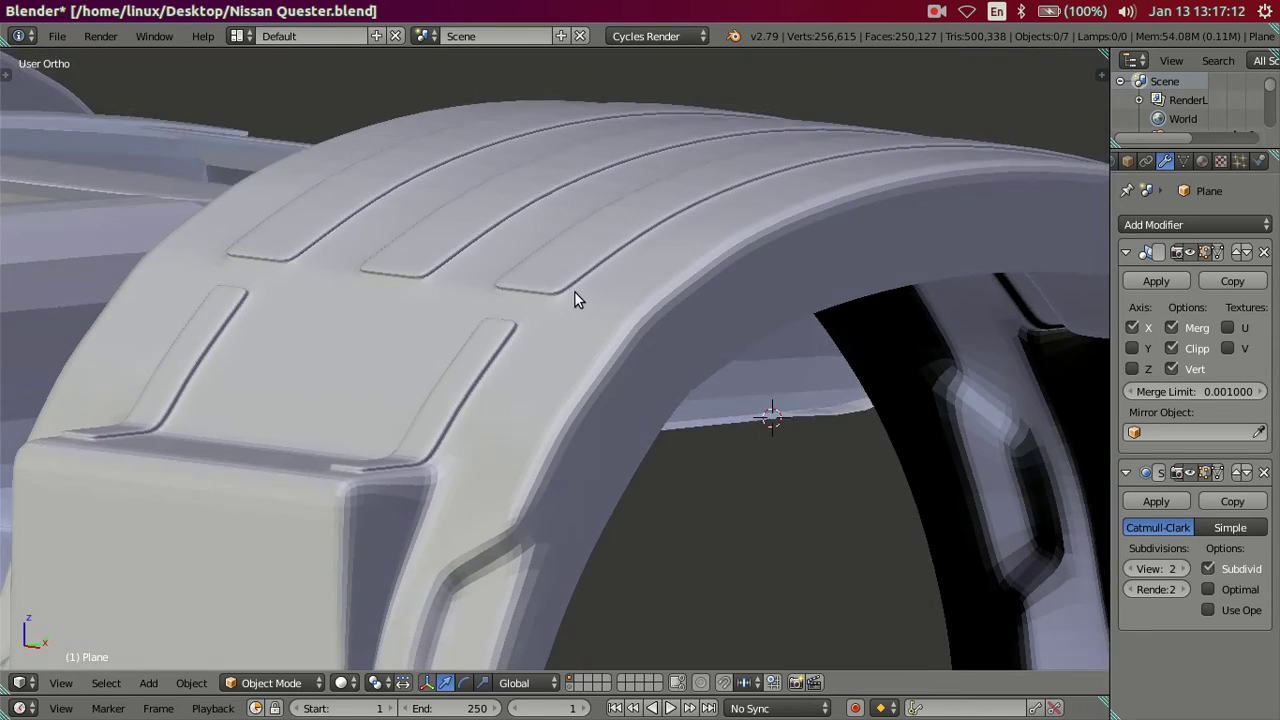
{"action": "scroll", "coordinate": [576, 290], "scroll_direction": "down", "scroll_amount": 4}
{"action": "scroll", "coordinate": [493, 407], "scroll_direction": "up", "scroll_amount": 3}
{"action": "mouse_move", "coordinate": [746, 298]}
{"action": "middle_mouse_down"}
{"action": "mouse_move", "coordinate": [437, 420]}
{"action": "mouse_move", "coordinate": [423, 437]}
{"action": "mouse_move", "coordinate": [432, 478]}
{"action": "mouse_move", "coordinate": [470, 432]}
{"action": "mouse_move", "coordinate": [578, 385]}
{"action": "mouse_move", "coordinate": [611, 382]}
{"action": "mouse_move", "coordinate": [613, 394]}
{"action": "mouse_move", "coordinate": [760, 360]}
{"action": "middle_mouse_up"}
{"action": "scroll", "coordinate": [493, 407], "scroll_direction": "down", "scroll_amount": 4}
{"action": "scroll", "coordinate": [432, 478], "scroll_direction": "up", "scroll_amount": 1}
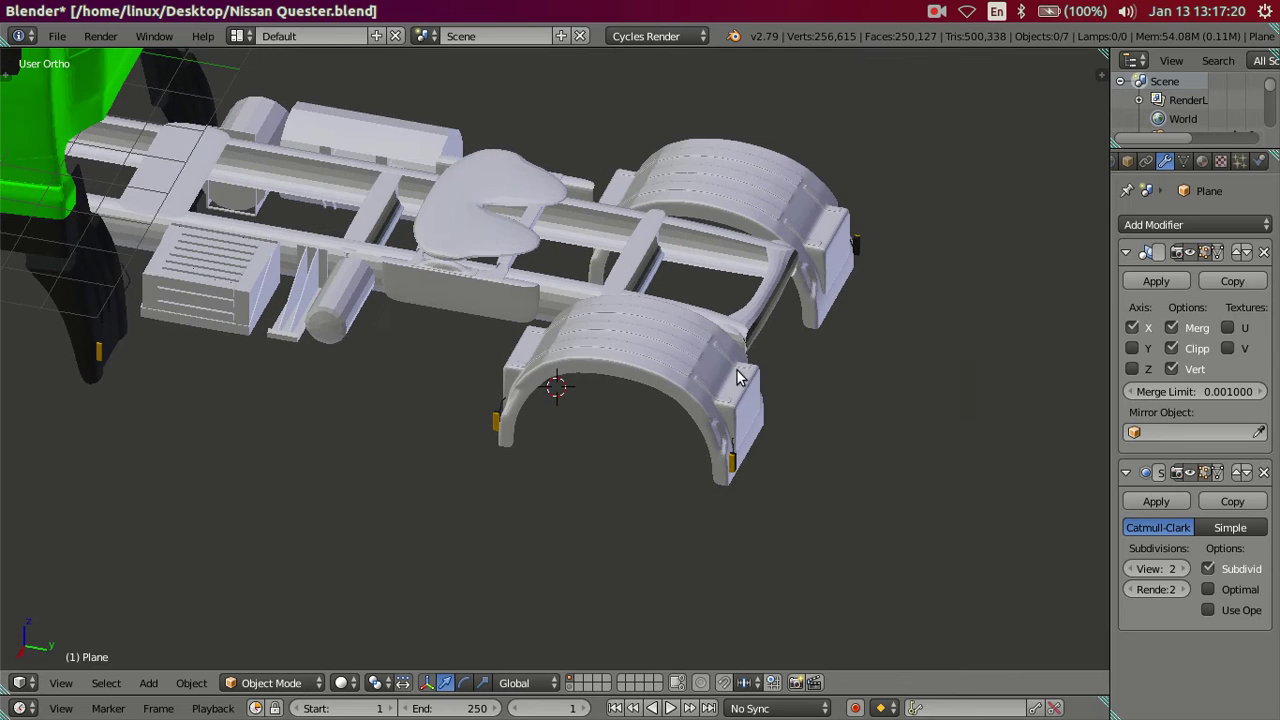
{"action": "scroll", "coordinate": [772, 355], "scroll_direction": "up", "scroll_amount": 2}
{"action": "scroll", "coordinate": [775, 325], "scroll_direction": "up", "scroll_amount": 2}
Edit the fender mesh with viewport subdivision at 0 and the hidden chassis geometry revealed
{"action": "key", "text": "Tab"}
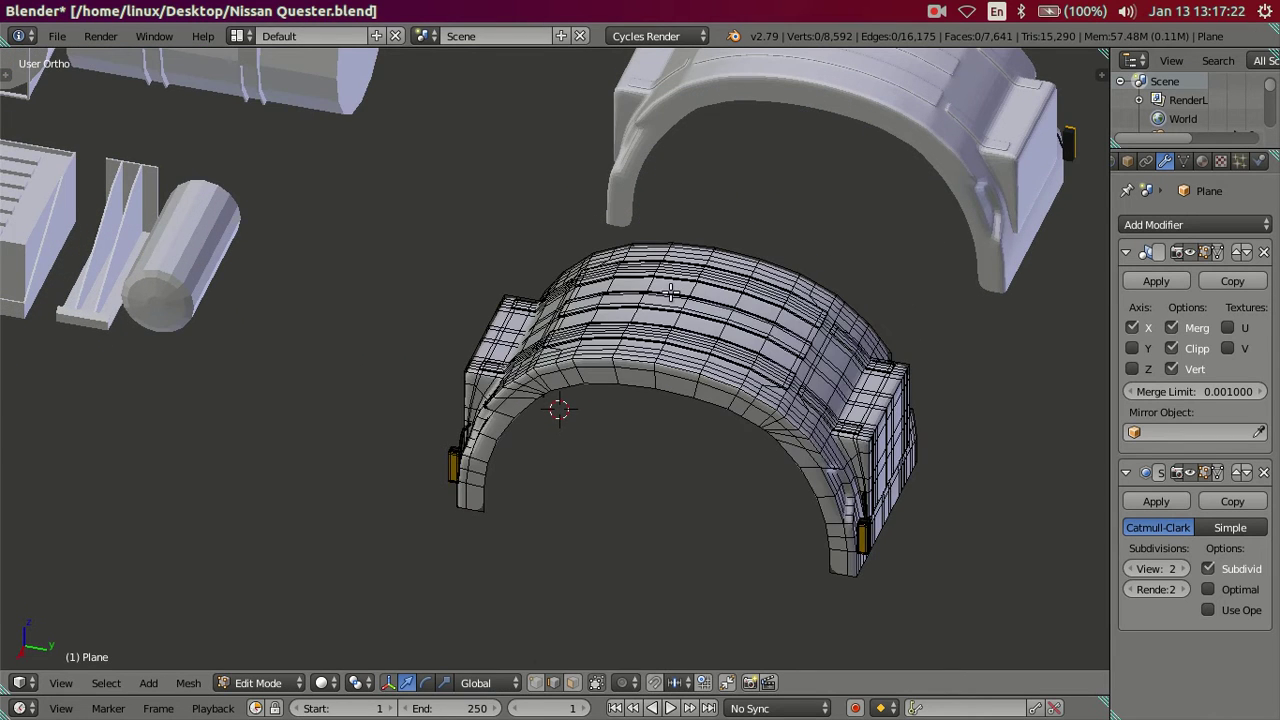
{"action": "middle_click_drag", "start_coordinate": [660, 290], "coordinate": [606, 378], "text": "shift"}
{"action": "left_click", "coordinate": [1130, 569]}
{"action": "left_click", "coordinate": [1130, 569]}
{"action": "middle_click_drag", "start_coordinate": [446, 466], "coordinate": [468, 468]}
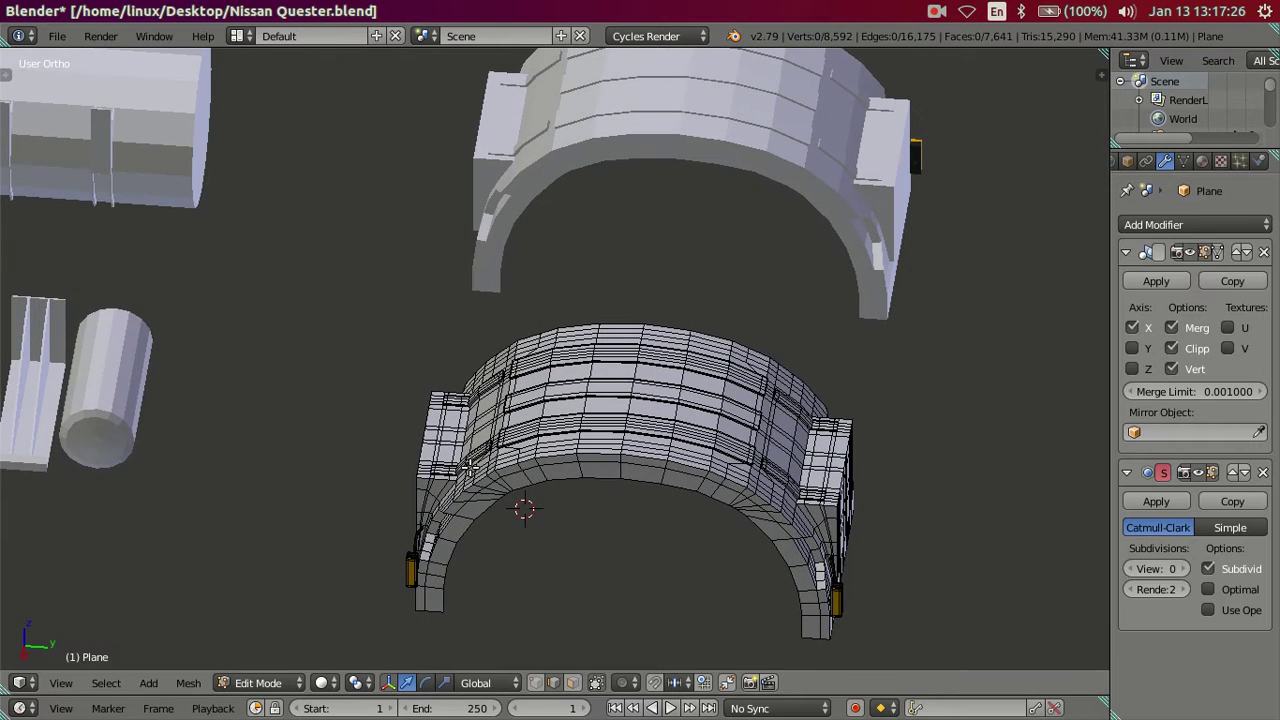
{"action": "key", "text": "ctrl+h"}
{"action": "key", "text": "alt+h"}
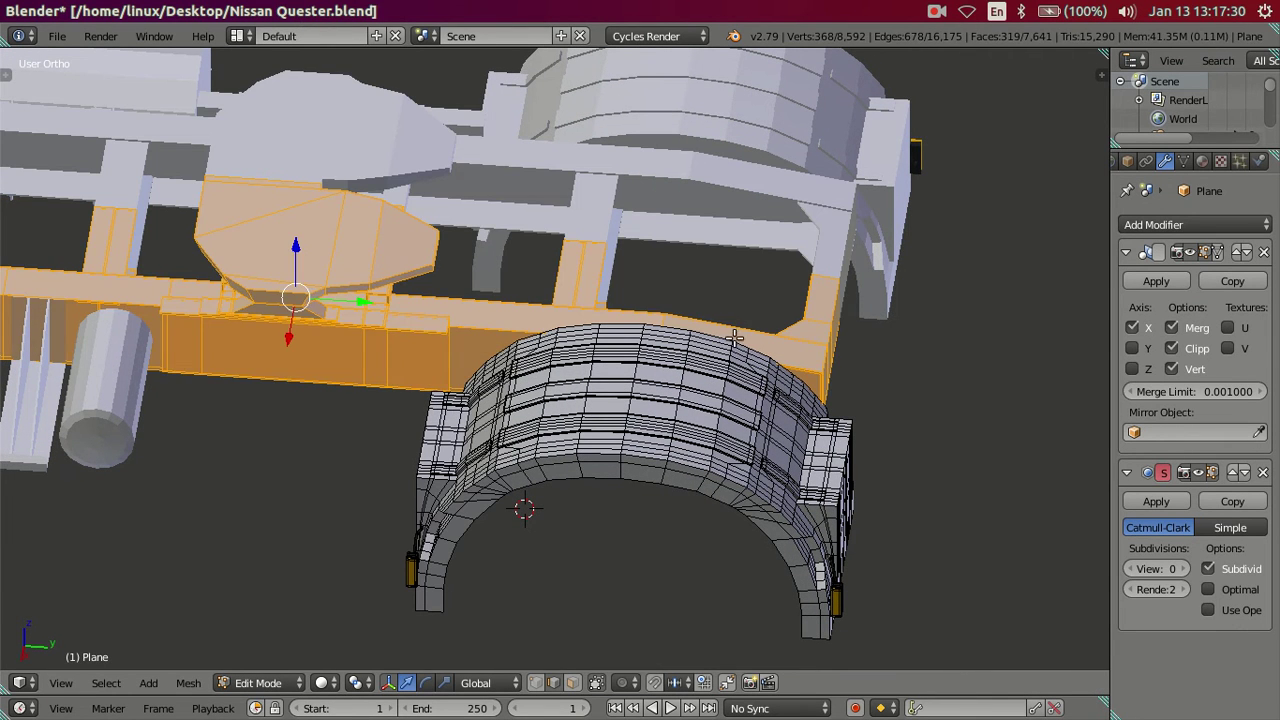
{"action": "key", "text": "a"}
Select the whole rear wheel arch and its small attached box with L
{"action": "middle_click_drag", "start_coordinate": [446, 543], "coordinate": [535, 540]}
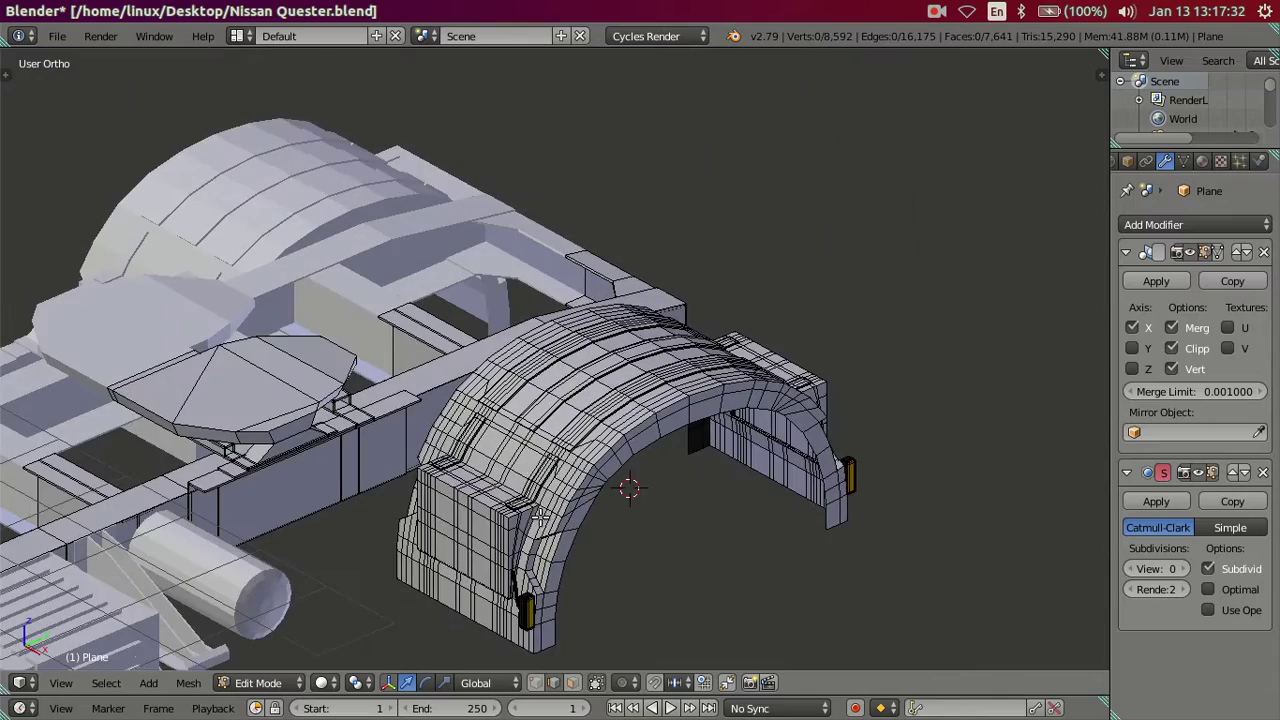
{"action": "scroll", "coordinate": [518, 540], "scroll_direction": "up", "scroll_amount": 3}
{"action": "scroll", "coordinate": [523, 457], "scroll_direction": "up", "scroll_amount": 2}
{"action": "middle_click_drag", "start_coordinate": [523, 457], "coordinate": [513, 457]}
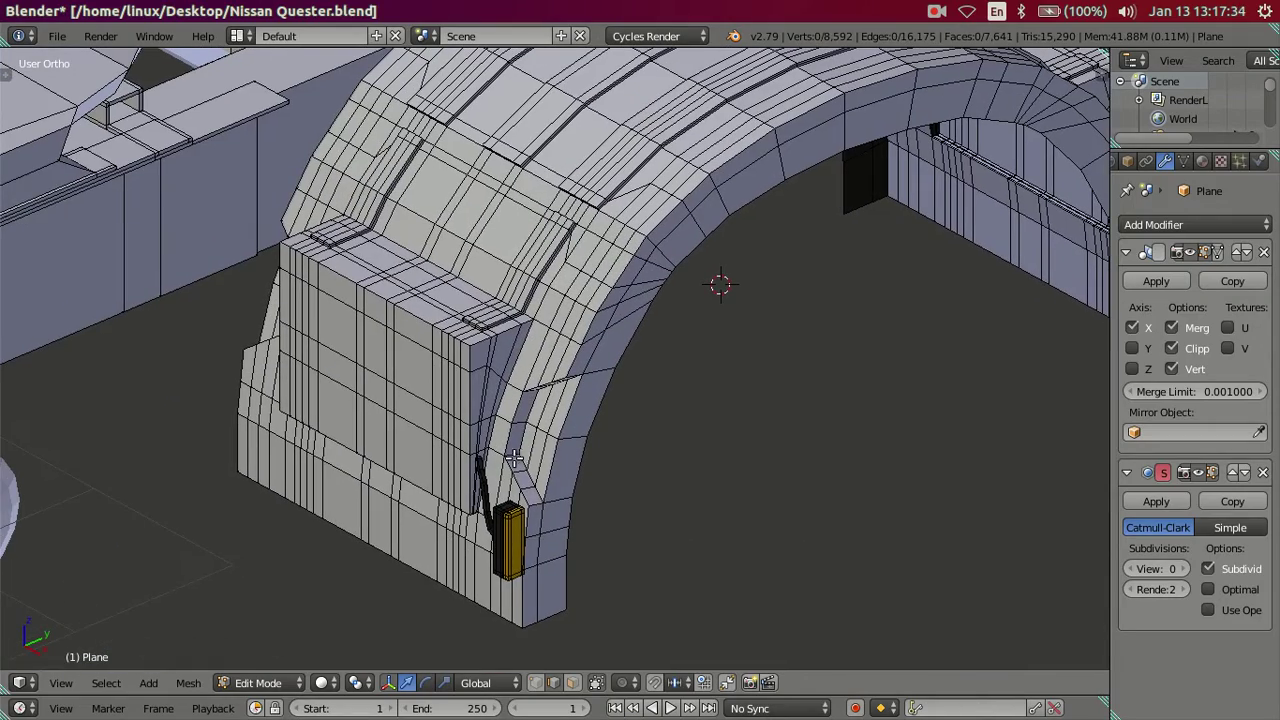
{"action": "key", "text": "l"}
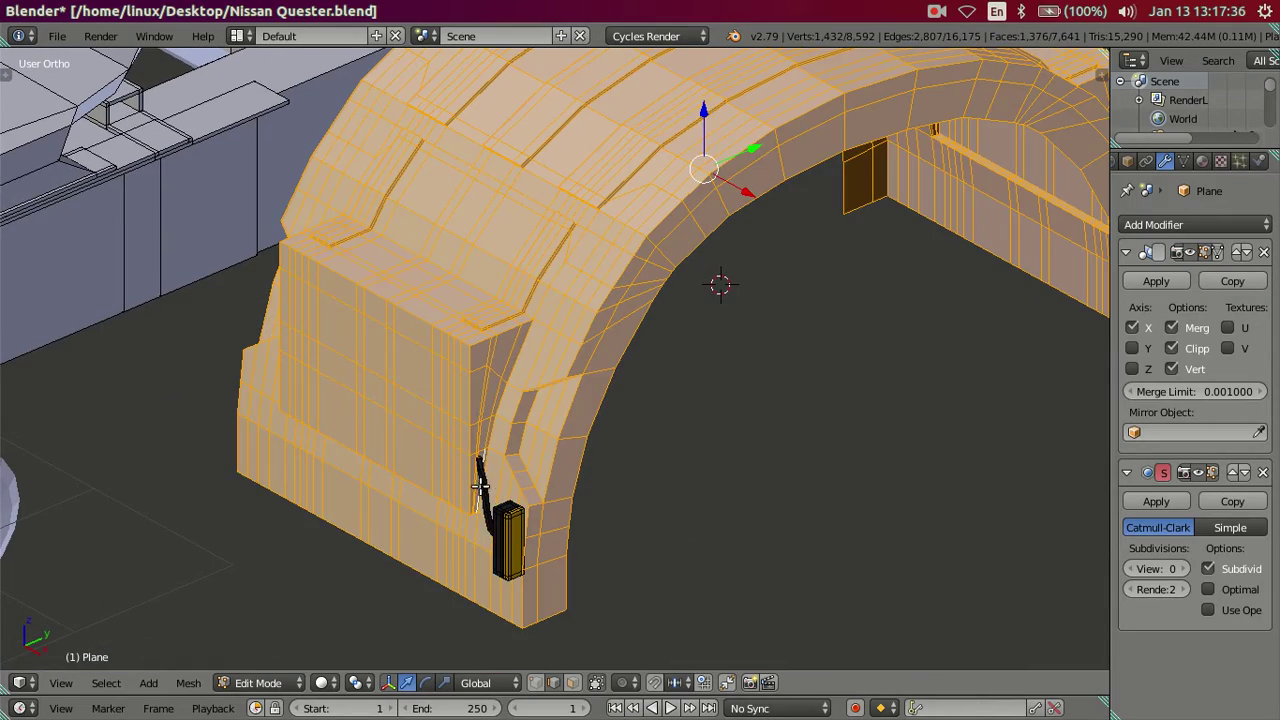
{"action": "key", "text": "l"}
In Top view, move the arch and box -0.4689 along Y, then deselect everything
{"action": "scroll", "coordinate": [507, 515], "scroll_direction": "down", "scroll_amount": 3}
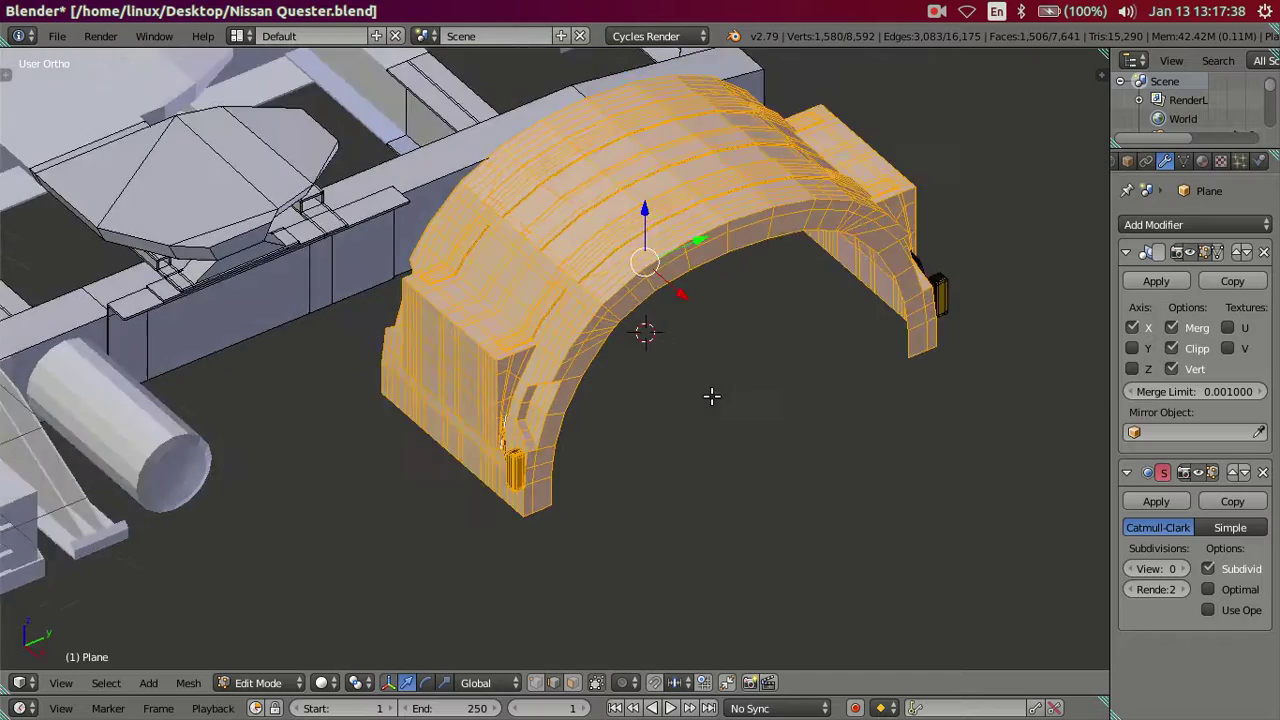
{"action": "middle_click_drag", "start_coordinate": [507, 515], "coordinate": [699, 518]}
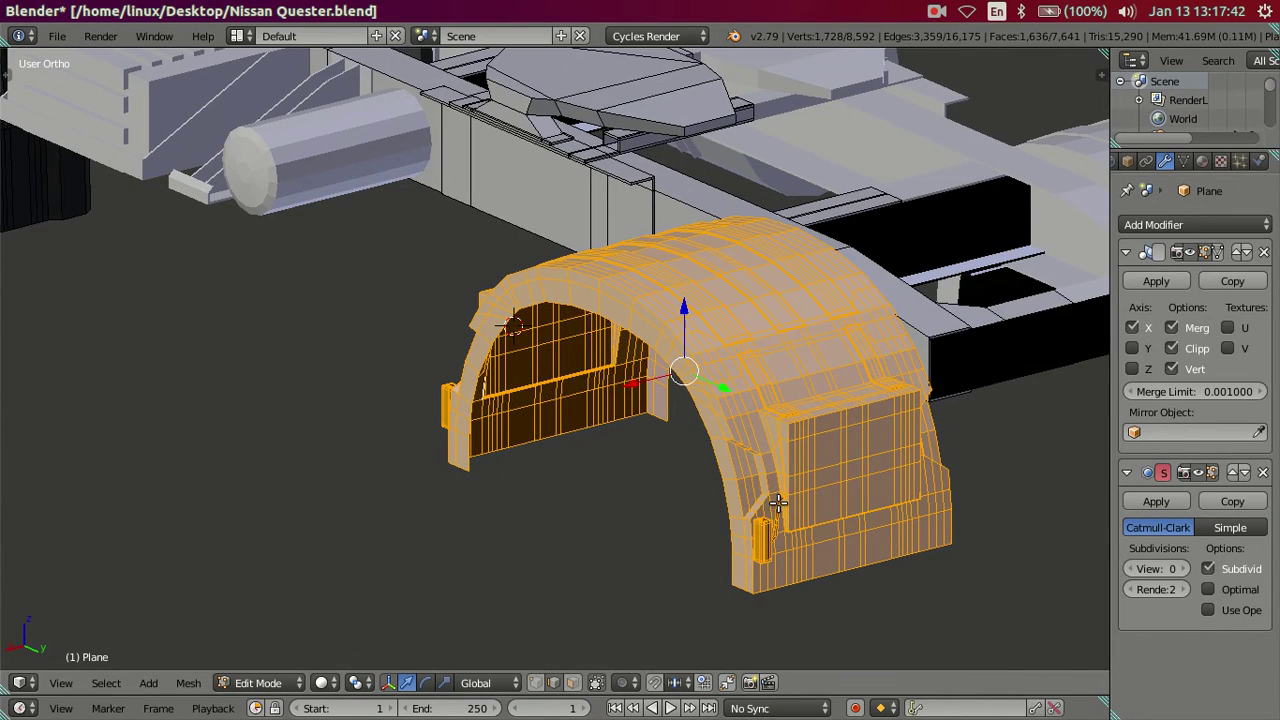
{"action": "scroll", "coordinate": [778, 503], "scroll_direction": "down", "scroll_amount": 1}
{"action": "key", "text": "KP_3"}
{"action": "scroll", "coordinate": [743, 466], "scroll_direction": "up", "scroll_amount": 1}
{"action": "scroll", "coordinate": [785, 427], "scroll_direction": "up", "scroll_amount": 2}
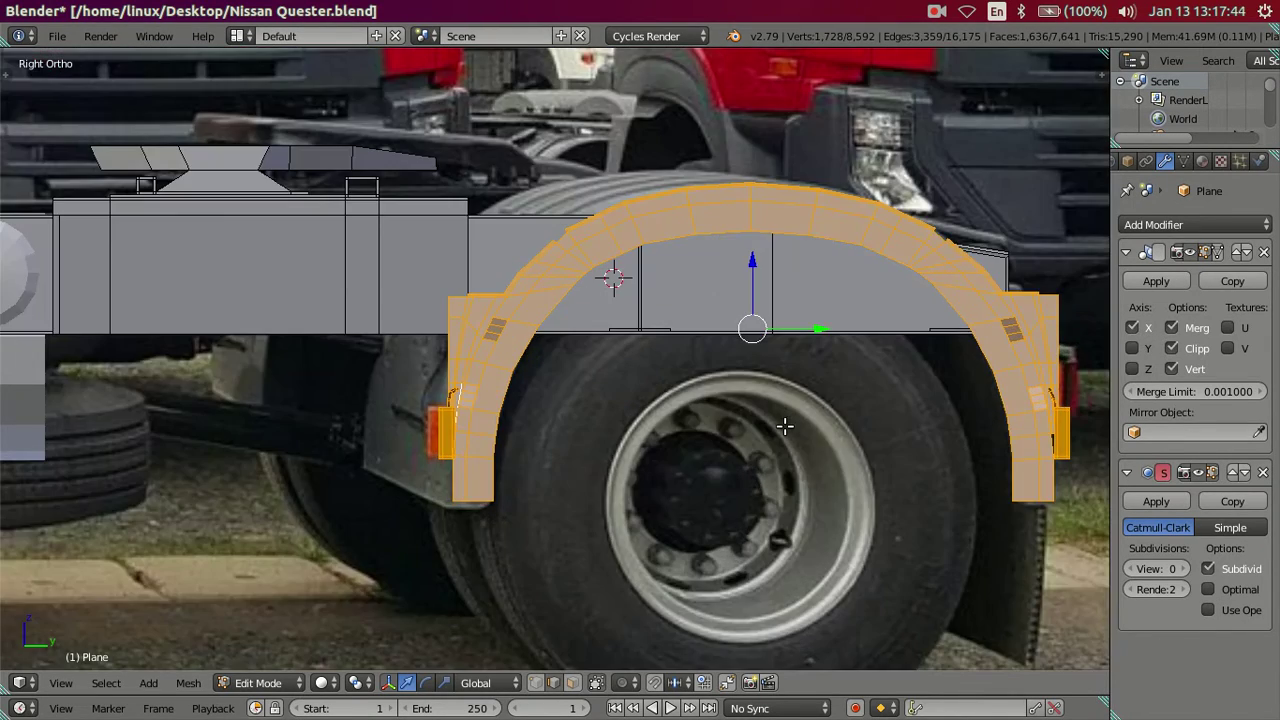
{"action": "middle_click_drag", "start_coordinate": [728, 318], "coordinate": [711, 400]}
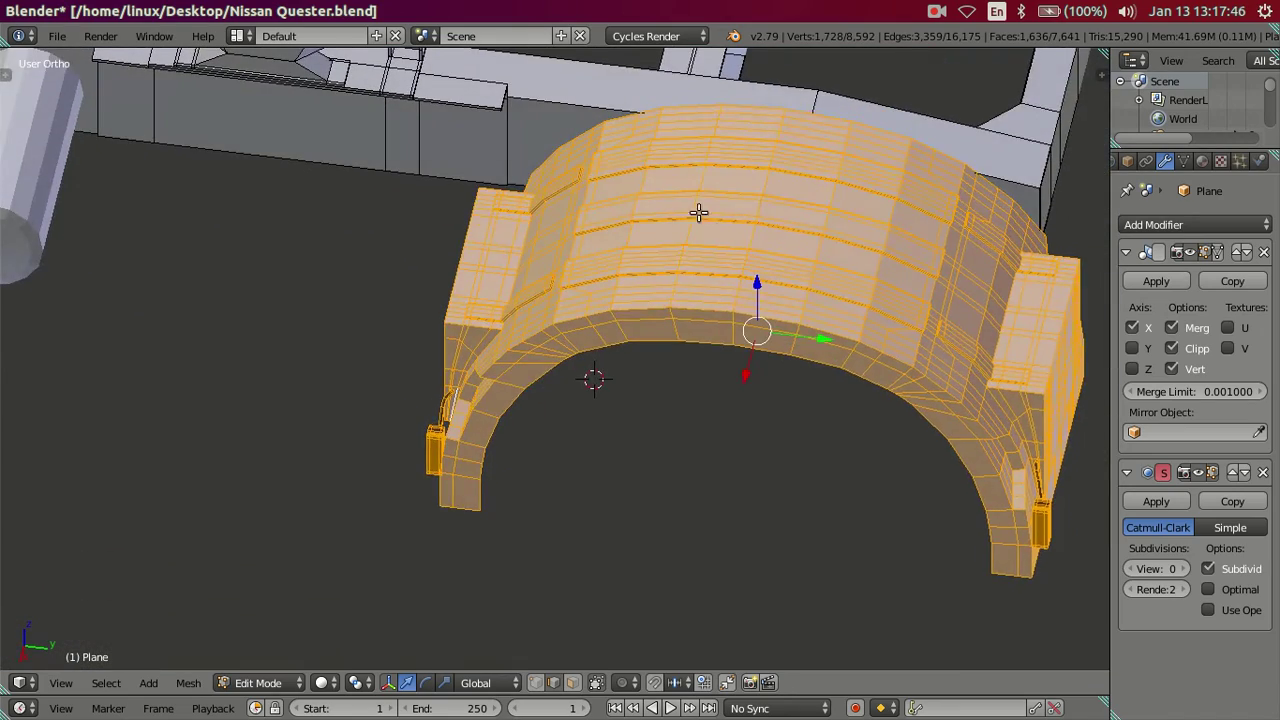
{"action": "scroll", "coordinate": [646, 323], "scroll_direction": "up", "scroll_amount": 3}
{"action": "mouse_move", "coordinate": [626, 280]}
{"action": "middle_mouse_down"}
{"action": "mouse_move", "coordinate": [680, 397]}
{"action": "mouse_move", "coordinate": [685, 371]}
{"action": "mouse_move", "coordinate": [676, 385]}
{"action": "middle_mouse_up"}
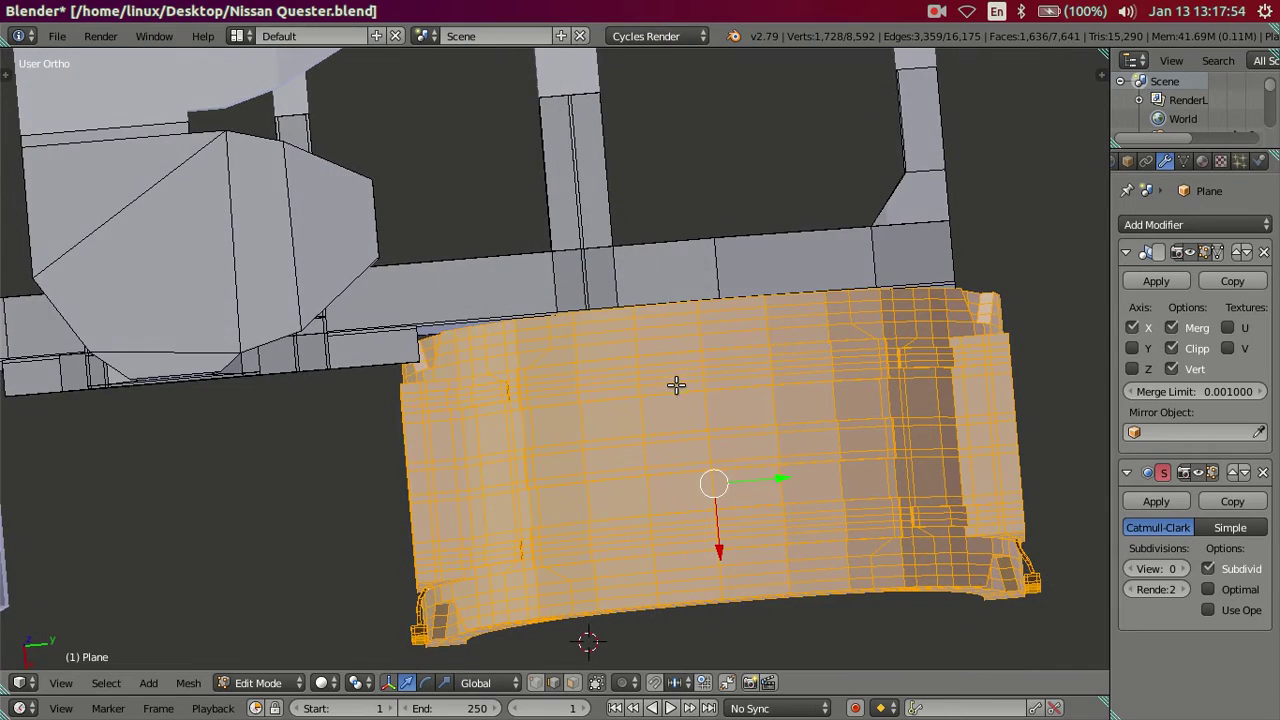
{"action": "key", "text": "KP_7"}
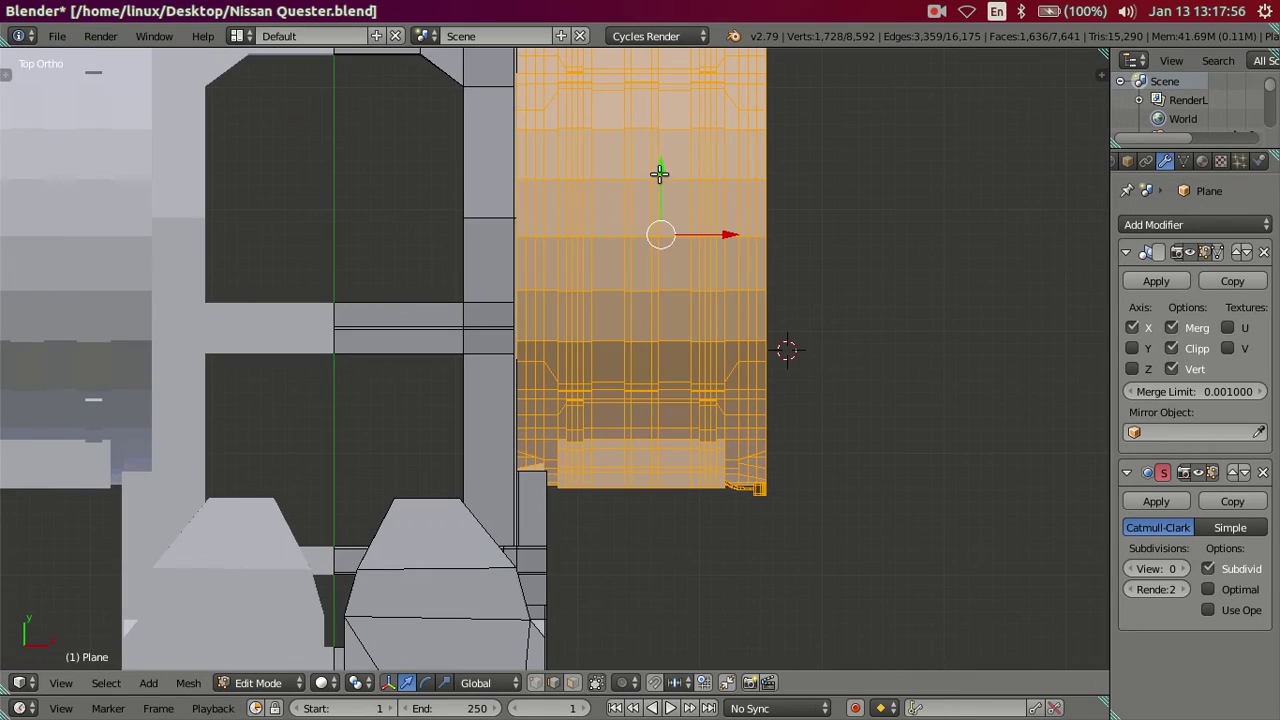
{"action": "left_click_drag", "start_coordinate": [655, 167], "coordinate": [683, 260]}
{"action": "mouse_move", "coordinate": [683, 260]}
{"action": "middle_mouse_down"}
{"action": "mouse_move", "coordinate": [607, 177]}
{"action": "mouse_move", "coordinate": [577, 323]}
{"action": "mouse_move", "coordinate": [508, 214]}
{"action": "mouse_move", "coordinate": [500, 229]}
{"action": "mouse_move", "coordinate": [457, 171]}
{"action": "middle_mouse_up"}
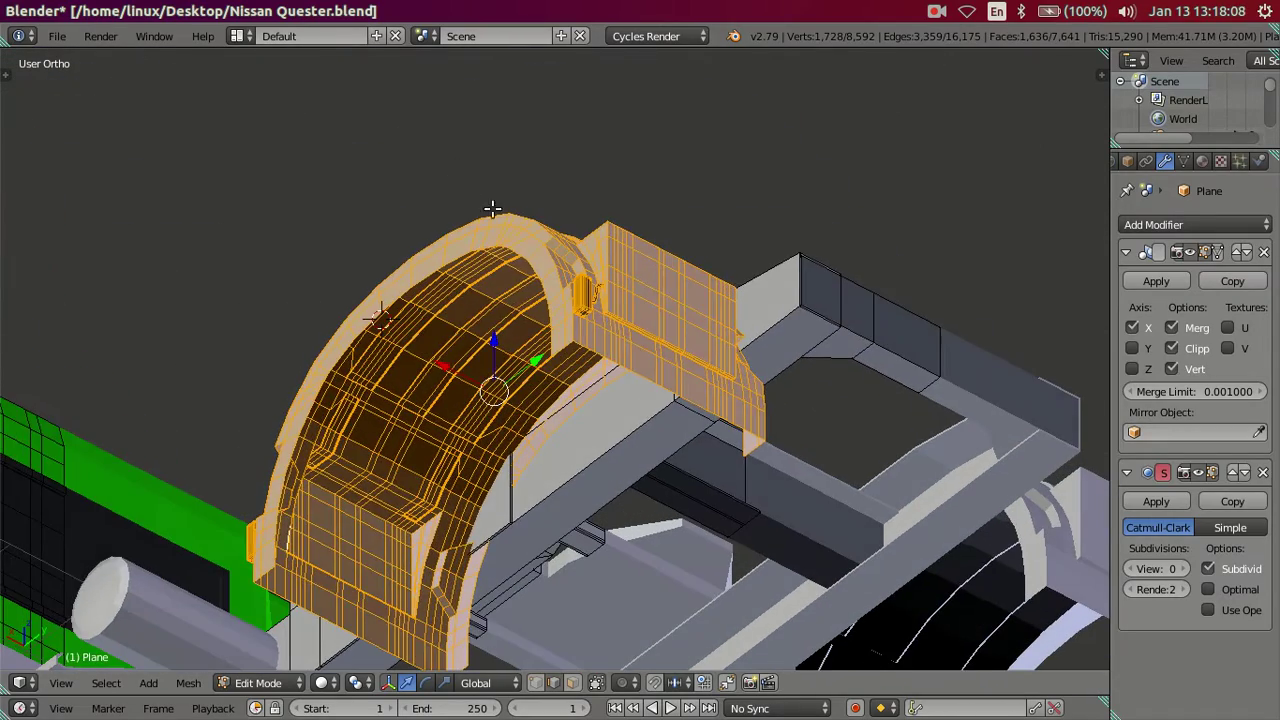
{"action": "key", "text": "a"}
{"action": "mouse_move", "coordinate": [546, 391]}
{"action": "middle_mouse_down"}
{"action": "mouse_move", "coordinate": [531, 294]}
{"action": "mouse_move", "coordinate": [573, 319]}
{"action": "mouse_move", "coordinate": [677, 437]}
{"action": "mouse_move", "coordinate": [742, 457]}
{"action": "mouse_move", "coordinate": [524, 424]}
{"action": "mouse_move", "coordinate": [526, 380]}
{"action": "mouse_move", "coordinate": [546, 400]}
{"action": "mouse_move", "coordinate": [526, 377]}
{"action": "mouse_move", "coordinate": [562, 476]}
{"action": "mouse_move", "coordinate": [686, 526]}
{"action": "mouse_move", "coordinate": [683, 506]}
{"action": "mouse_move", "coordinate": [746, 569]}
{"action": "mouse_move", "coordinate": [637, 511]}
{"action": "middle_mouse_up"}
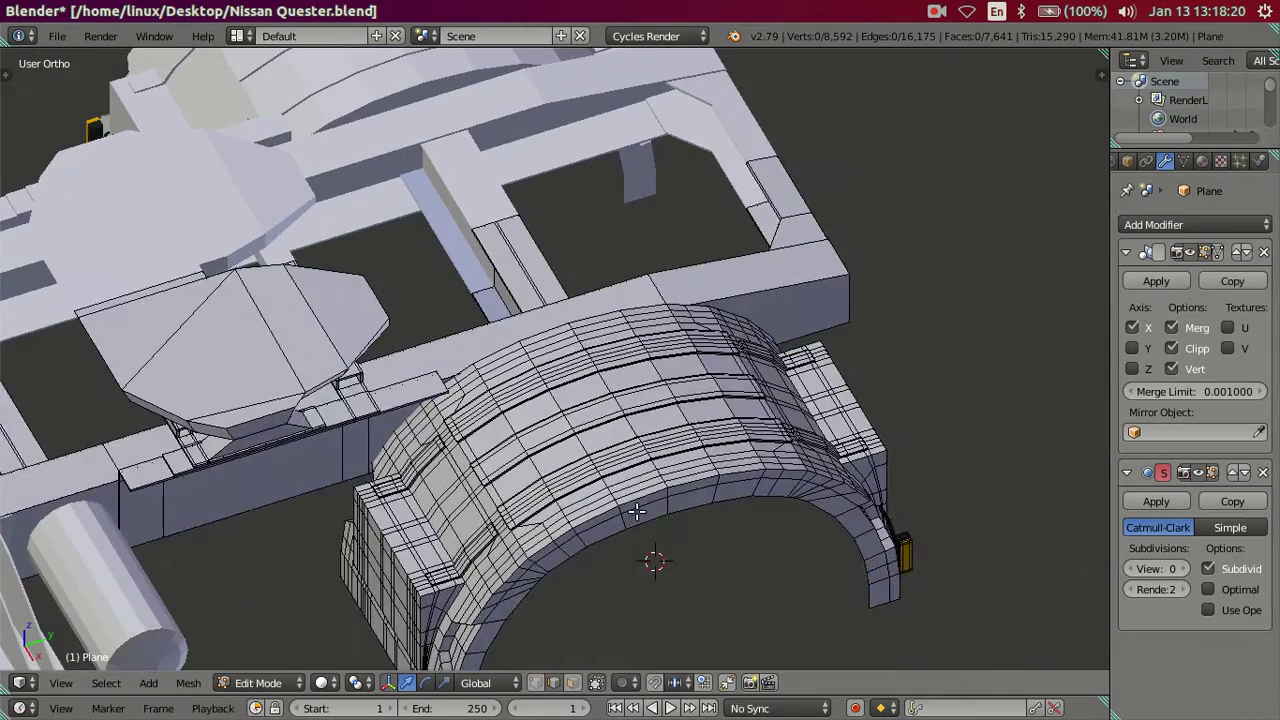
In Edit Mode on the chassis mesh, select the rail and cross-member face loops
{"action": "key", "text": "Tab"}
{"action": "scroll", "coordinate": [600, 443], "scroll_direction": "down", "scroll_amount": 3}
{"action": "mouse_move", "coordinate": [600, 443]}
{"action": "middle_mouse_down"}
{"action": "mouse_move", "coordinate": [634, 380]}
{"action": "mouse_move", "coordinate": [491, 277]}
{"action": "mouse_move", "coordinate": [381, 376]}
{"action": "middle_mouse_up"}
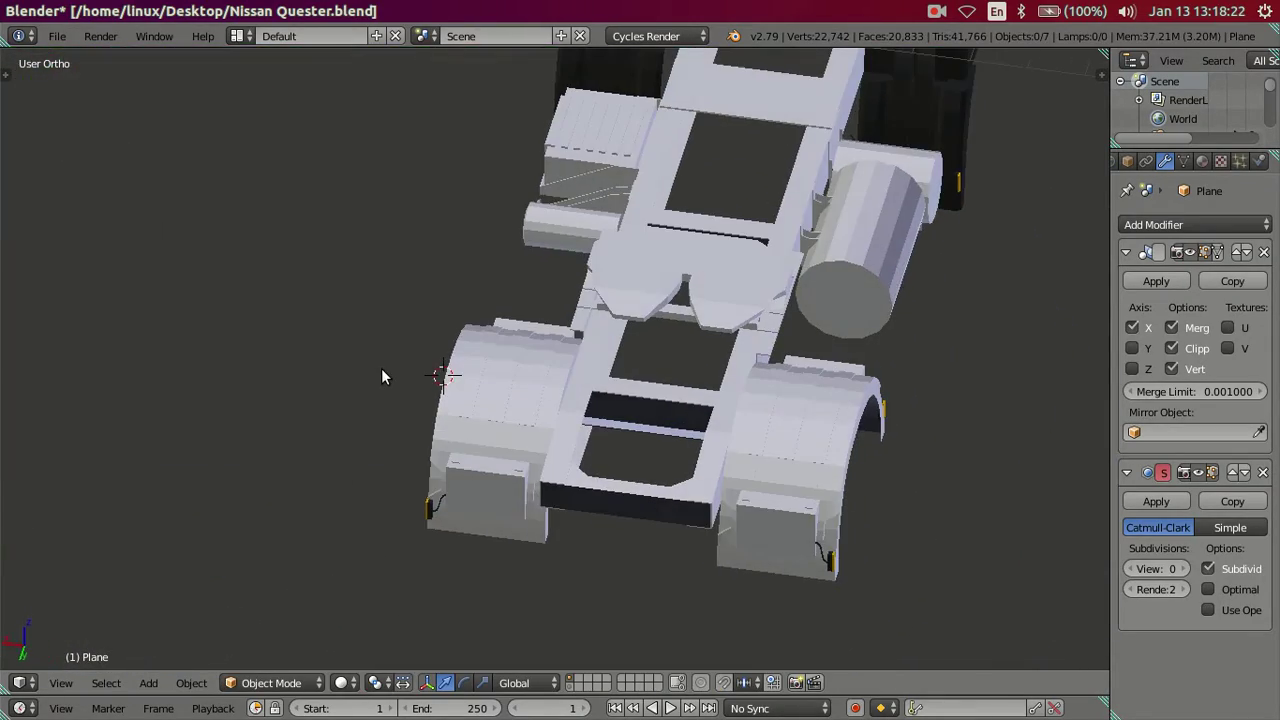
{"action": "mouse_move", "coordinate": [631, 294]}
{"action": "middle_mouse_down"}
{"action": "mouse_move", "coordinate": [706, 280]}
{"action": "mouse_move", "coordinate": [731, 251]}
{"action": "mouse_move", "coordinate": [726, 289]}
{"action": "mouse_move", "coordinate": [867, 286]}
{"action": "mouse_move", "coordinate": [780, 303]}
{"action": "mouse_move", "coordinate": [642, 287]}
{"action": "mouse_move", "coordinate": [628, 343]}
{"action": "middle_mouse_up"}
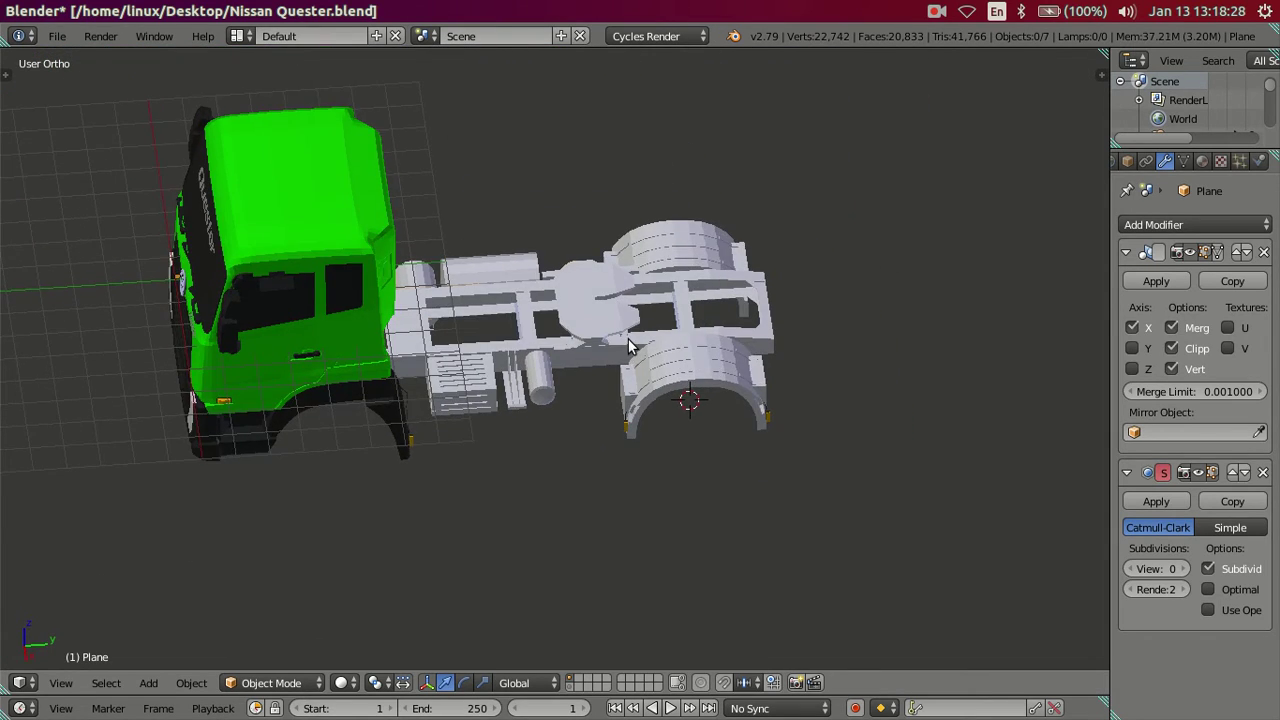
{"action": "scroll", "coordinate": [628, 345], "scroll_direction": "up", "scroll_amount": 3}
{"action": "key", "text": "Tab"}
{"action": "mouse_move", "coordinate": [428, 294]}
{"action": "middle_mouse_down"}
{"action": "mouse_move", "coordinate": [340, 281]}
{"action": "mouse_move", "coordinate": [350, 255]}
{"action": "mouse_move", "coordinate": [434, 301]}
{"action": "middle_mouse_up"}
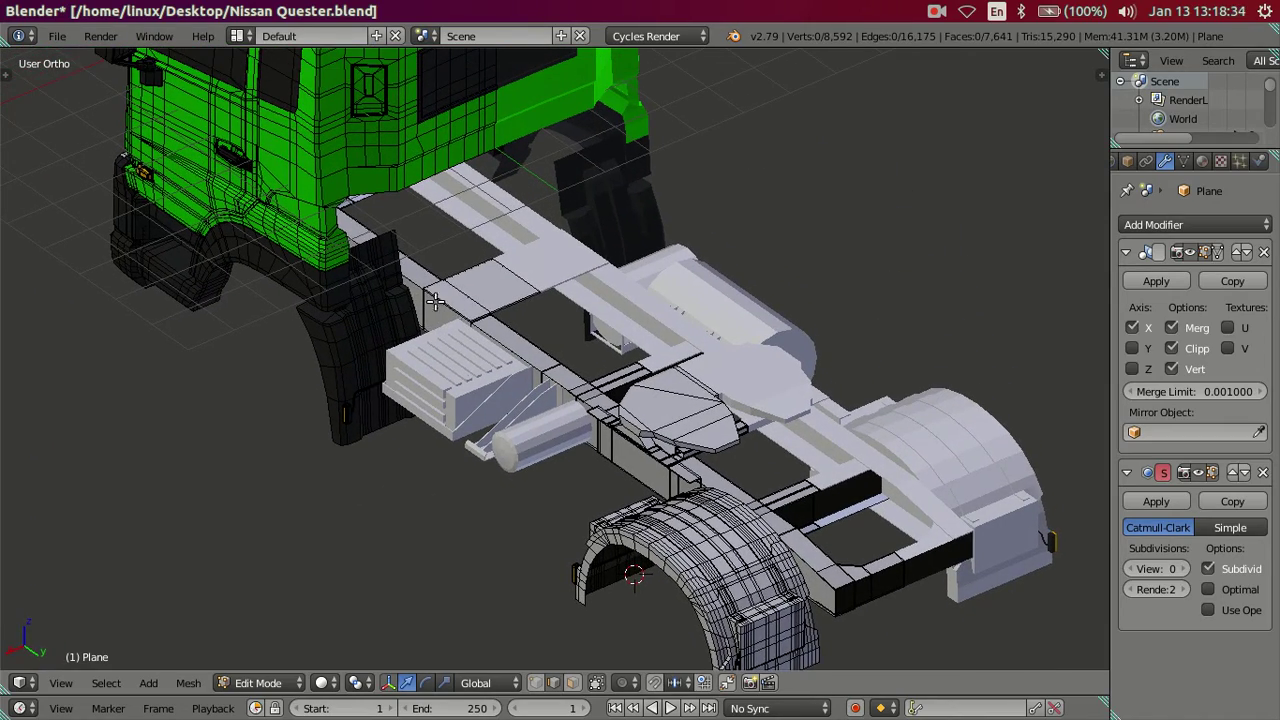
{"action": "left_click", "coordinate": [470, 298]}
{"action": "left_click", "coordinate": [457, 318], "text": "alt"}
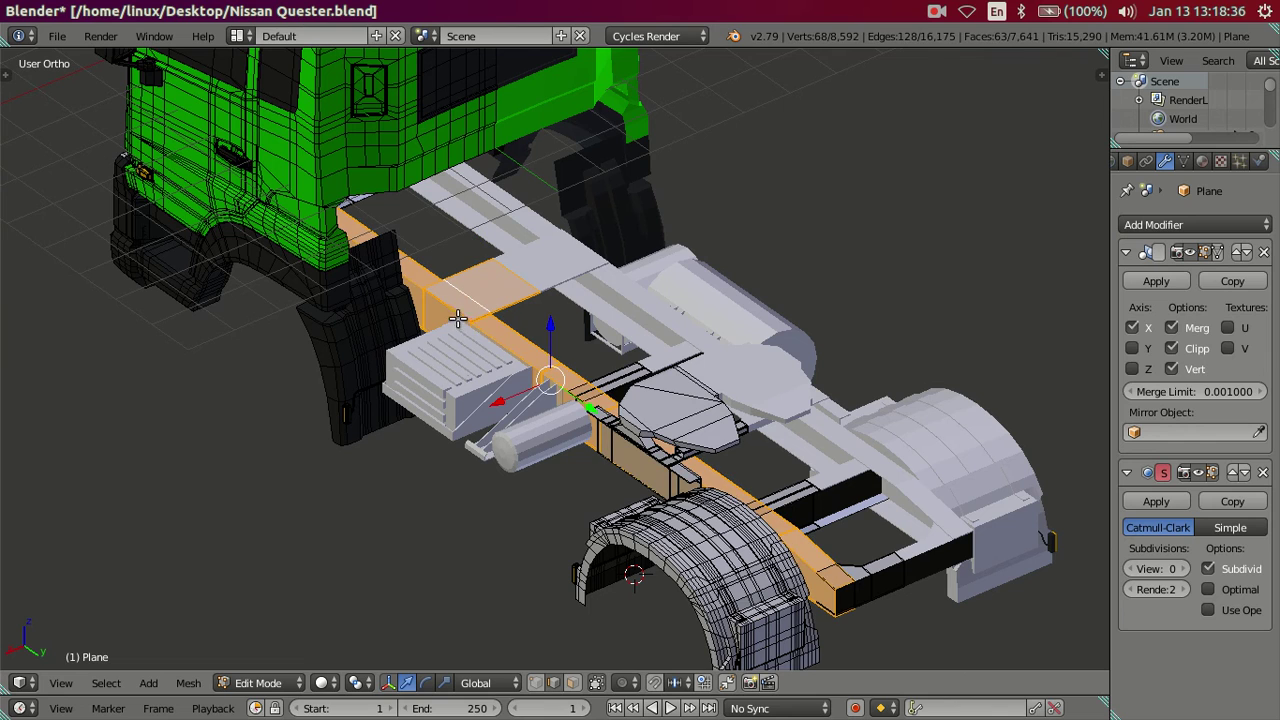
{"action": "left_click", "coordinate": [592, 388], "text": "alt+shift"}
{"action": "left_click", "coordinate": [606, 412], "text": "alt+shift"}
{"action": "left_click", "coordinate": [622, 442], "text": "alt+shift"}
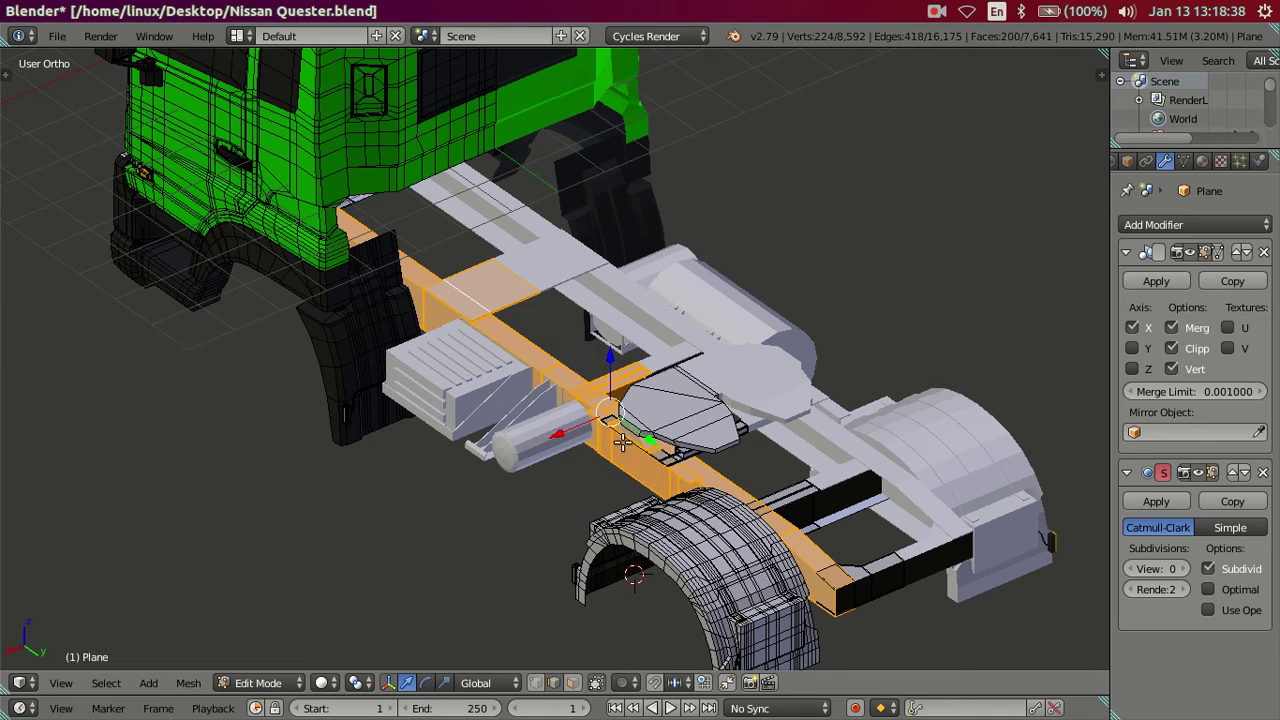
Add the fifth-wheel plate and the wheel arch to the selection
{"action": "key", "text": "l"}
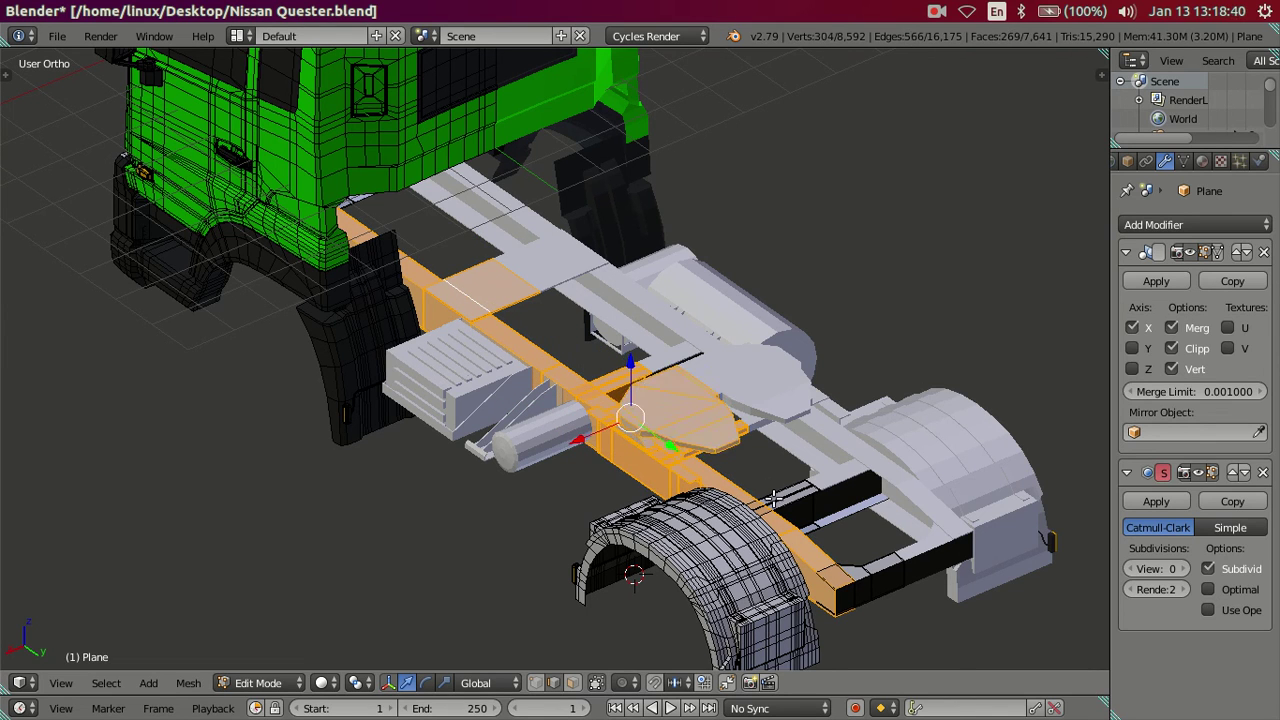
{"action": "key", "text": "l"}
{"action": "mouse_move", "coordinate": [597, 490]}
{"action": "middle_mouse_down"}
{"action": "mouse_move", "coordinate": [585, 398]}
{"action": "mouse_move", "coordinate": [840, 378]}
{"action": "middle_mouse_up"}
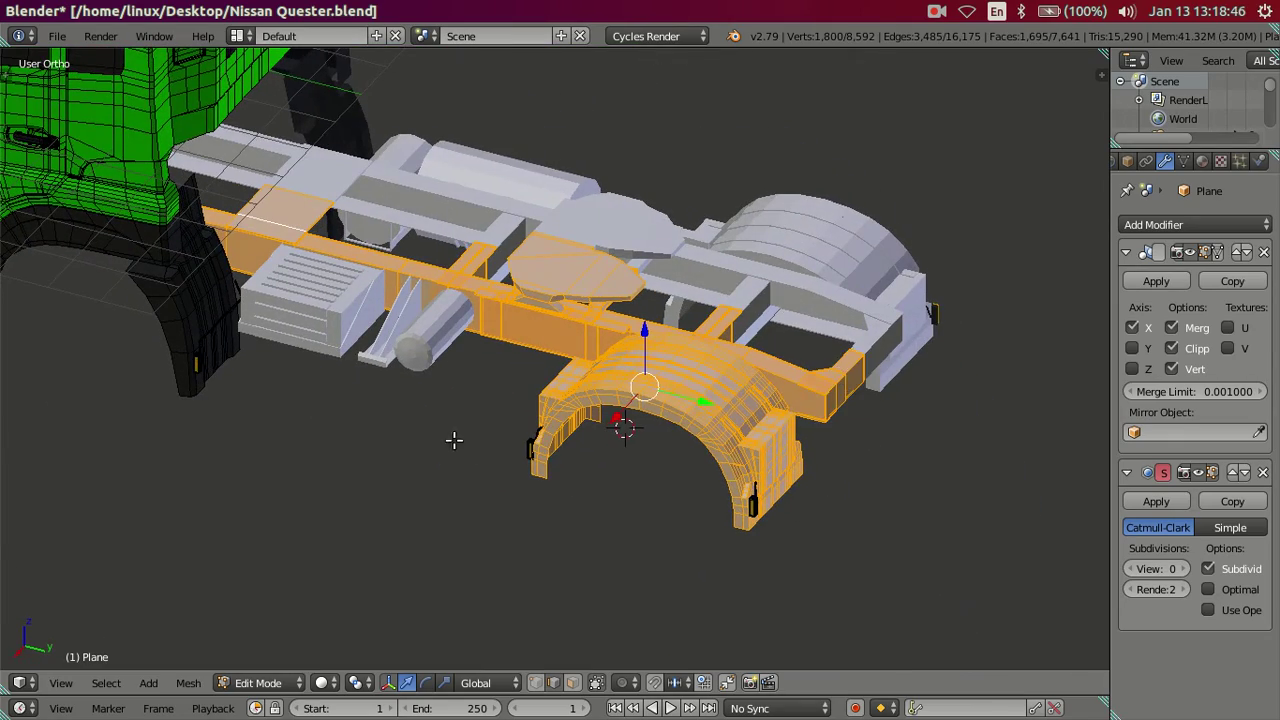
{"action": "middle_click_drag", "start_coordinate": [454, 440], "coordinate": [583, 397]}
{"action": "scroll", "coordinate": [698, 380], "scroll_direction": "up", "scroll_amount": 3}
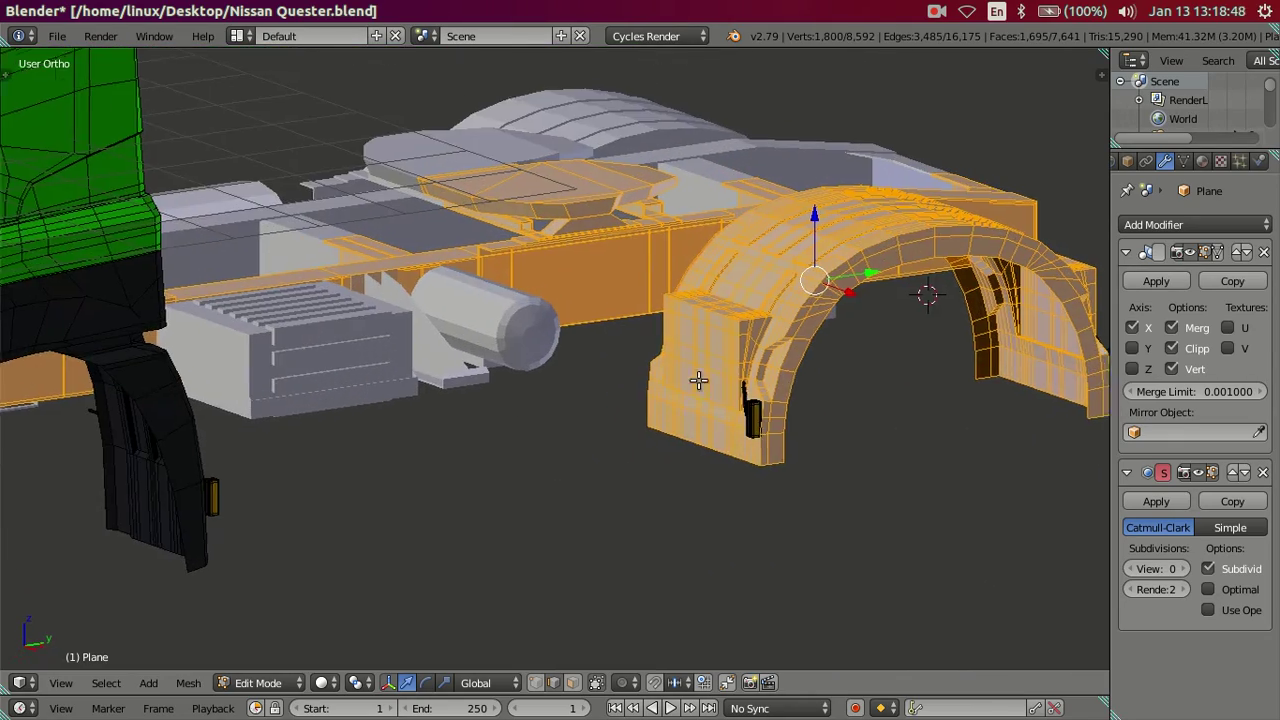
{"action": "scroll", "coordinate": [698, 380], "scroll_direction": "up", "scroll_amount": 2}
{"action": "scroll", "coordinate": [488, 417], "scroll_direction": "up", "scroll_amount": 2}
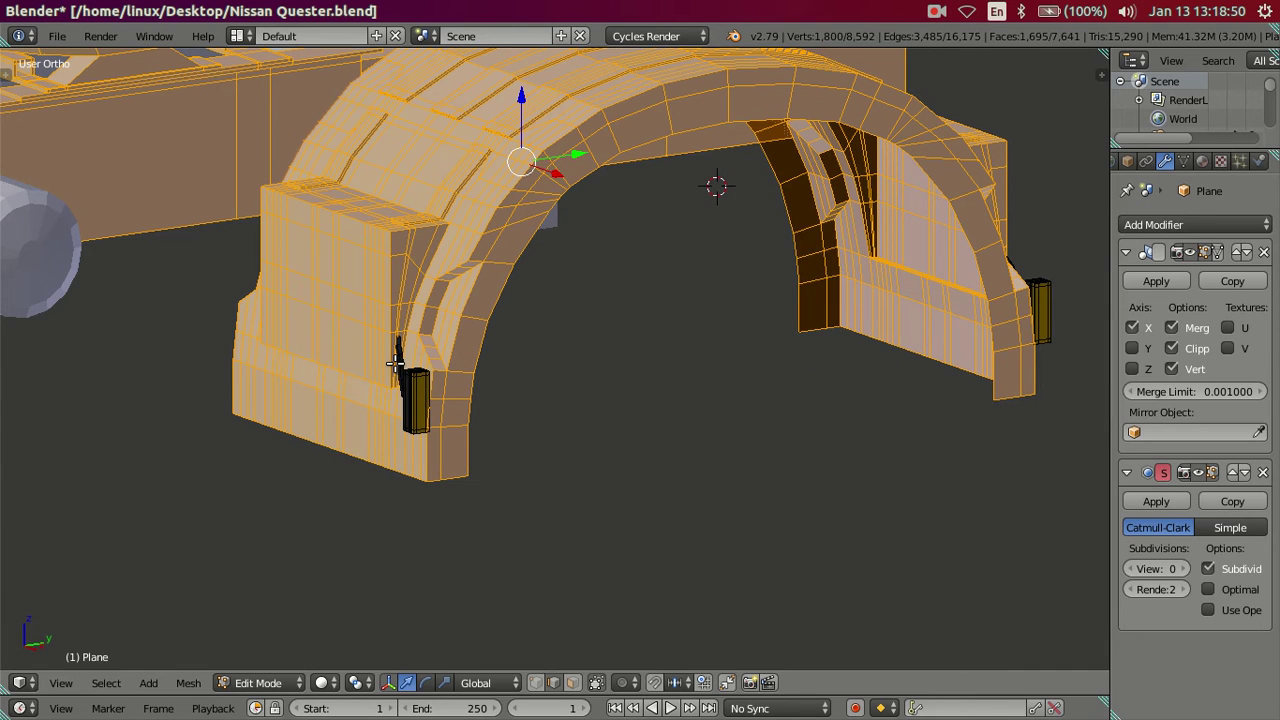
{"action": "mouse_move", "coordinate": [424, 384]}
{"action": "middle_mouse_down"}
{"action": "mouse_move", "coordinate": [477, 397]}
{"action": "mouse_move", "coordinate": [406, 401]}
{"action": "middle_mouse_up"}
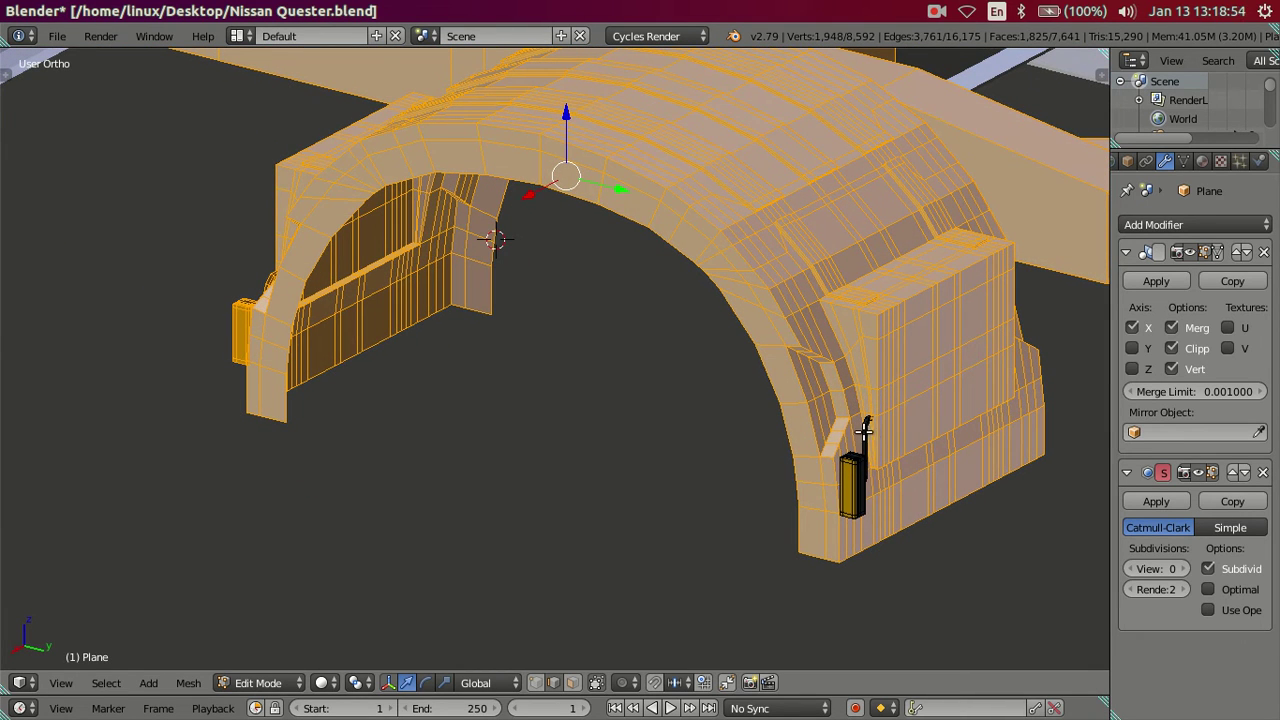
{"action": "scroll", "coordinate": [643, 394], "scroll_direction": "down", "scroll_amount": 3}
{"action": "mouse_move", "coordinate": [643, 394]}
{"action": "middle_mouse_down"}
{"action": "mouse_move", "coordinate": [677, 247]}
{"action": "mouse_move", "coordinate": [700, 231]}
{"action": "mouse_move", "coordinate": [491, 234]}
{"action": "mouse_move", "coordinate": [409, 206]}
{"action": "mouse_move", "coordinate": [440, 230]}
{"action": "mouse_move", "coordinate": [517, 244]}
{"action": "middle_mouse_up"}
Separate the selected parts into a new object, Plane.007, and return to Object Mode
{"action": "key", "text": "p"}
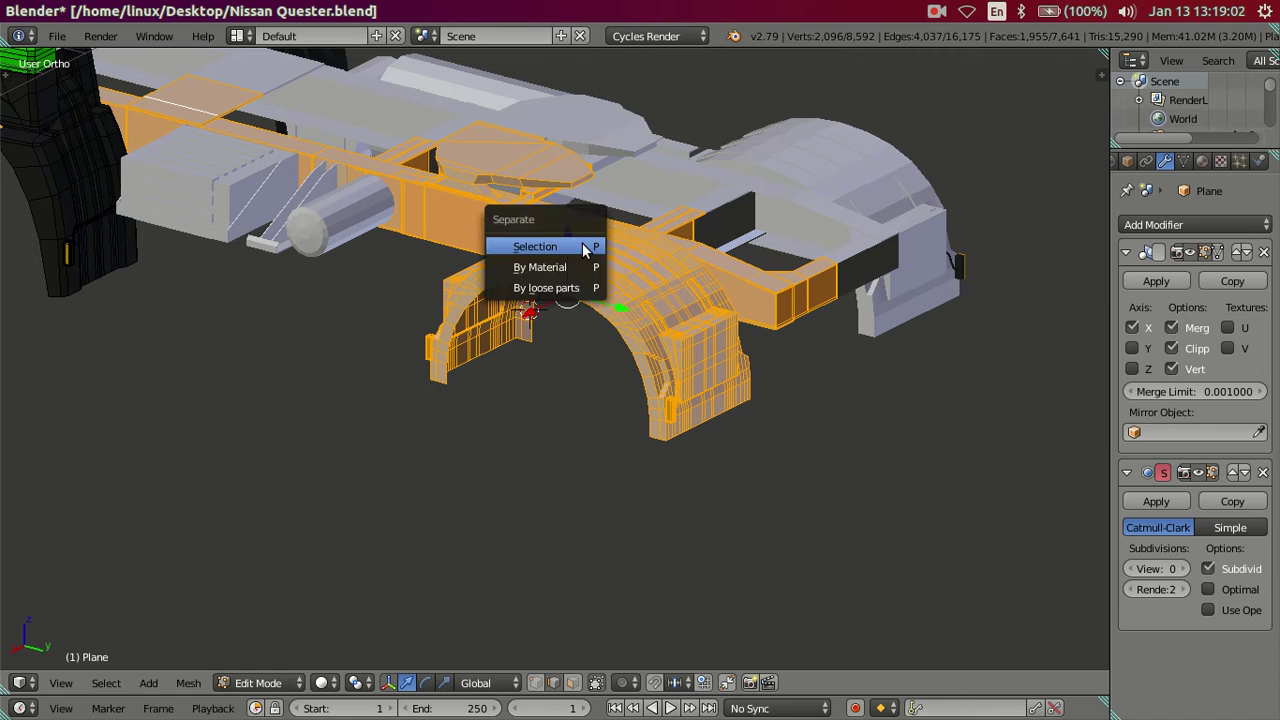
{"action": "left_click", "coordinate": [578, 242]}
{"action": "middle_click_drag", "start_coordinate": [578, 242], "coordinate": [522, 270]}
{"action": "key", "text": "a"}
{"action": "key", "text": "Tab"}
Select the separated Plane.007 object and show its material slots
{"action": "scroll", "coordinate": [522, 266], "scroll_direction": "down", "scroll_amount": 3}
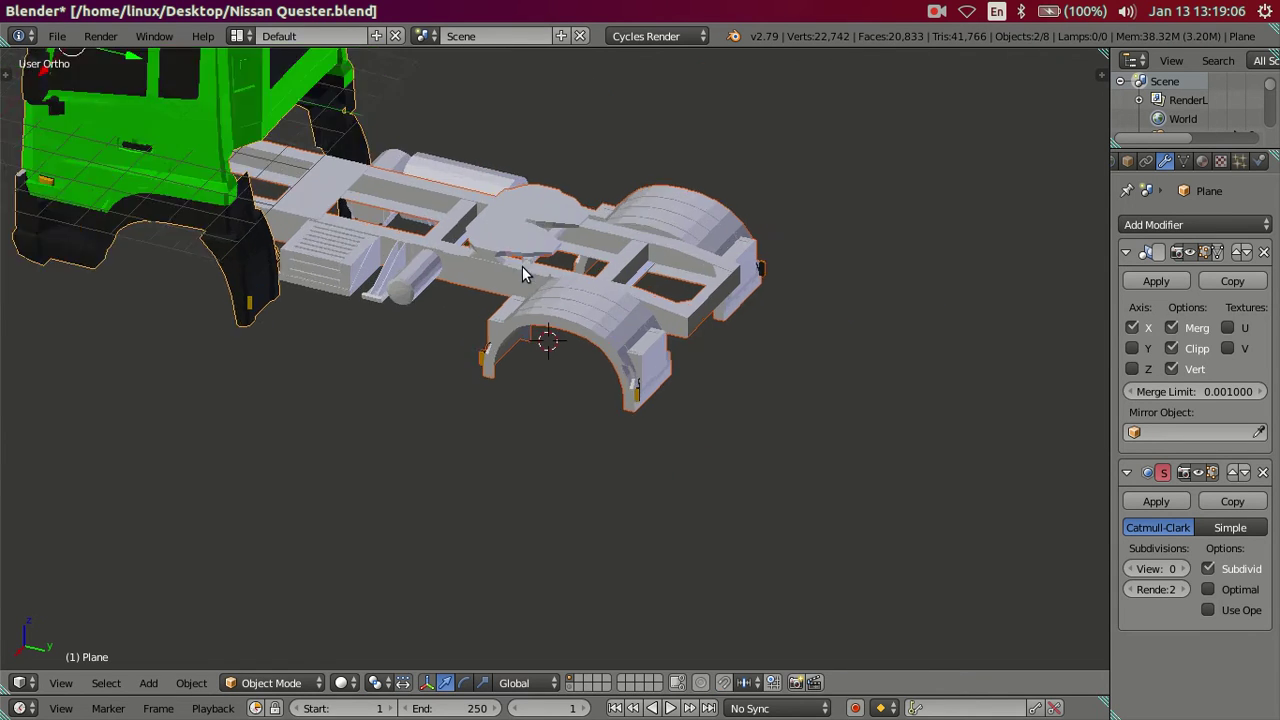
{"action": "scroll", "coordinate": [500, 281], "scroll_direction": "up", "scroll_amount": 2}
{"action": "right_click", "coordinate": [552, 354]}
{"action": "mouse_move", "coordinate": [552, 354]}
{"action": "middle_mouse_down"}
{"action": "mouse_move", "coordinate": [554, 400]}
{"action": "mouse_move", "coordinate": [583, 234]}
{"action": "mouse_move", "coordinate": [591, 434]}
{"action": "mouse_move", "coordinate": [532, 380]}
{"action": "mouse_move", "coordinate": [560, 372]}
{"action": "middle_mouse_up"}
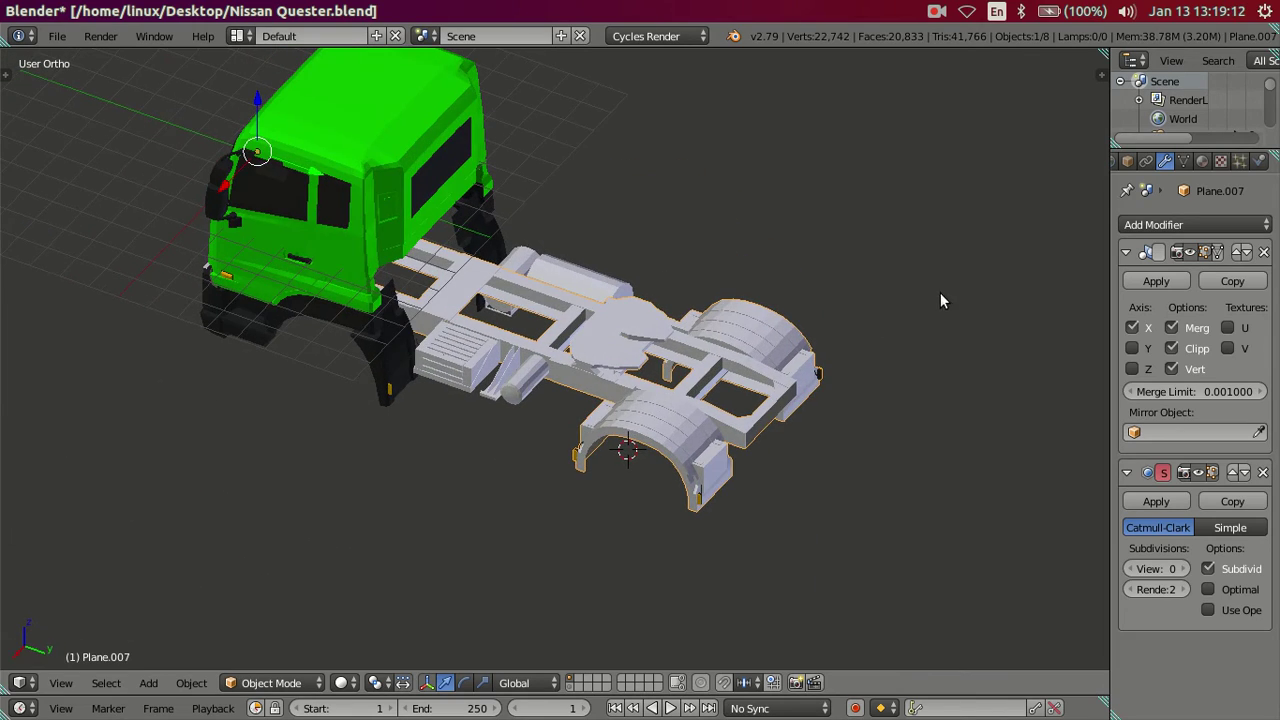
{"action": "scroll", "coordinate": [544, 487], "scroll_direction": "up", "scroll_amount": 3}
{"action": "left_click", "coordinate": [1204, 162]}
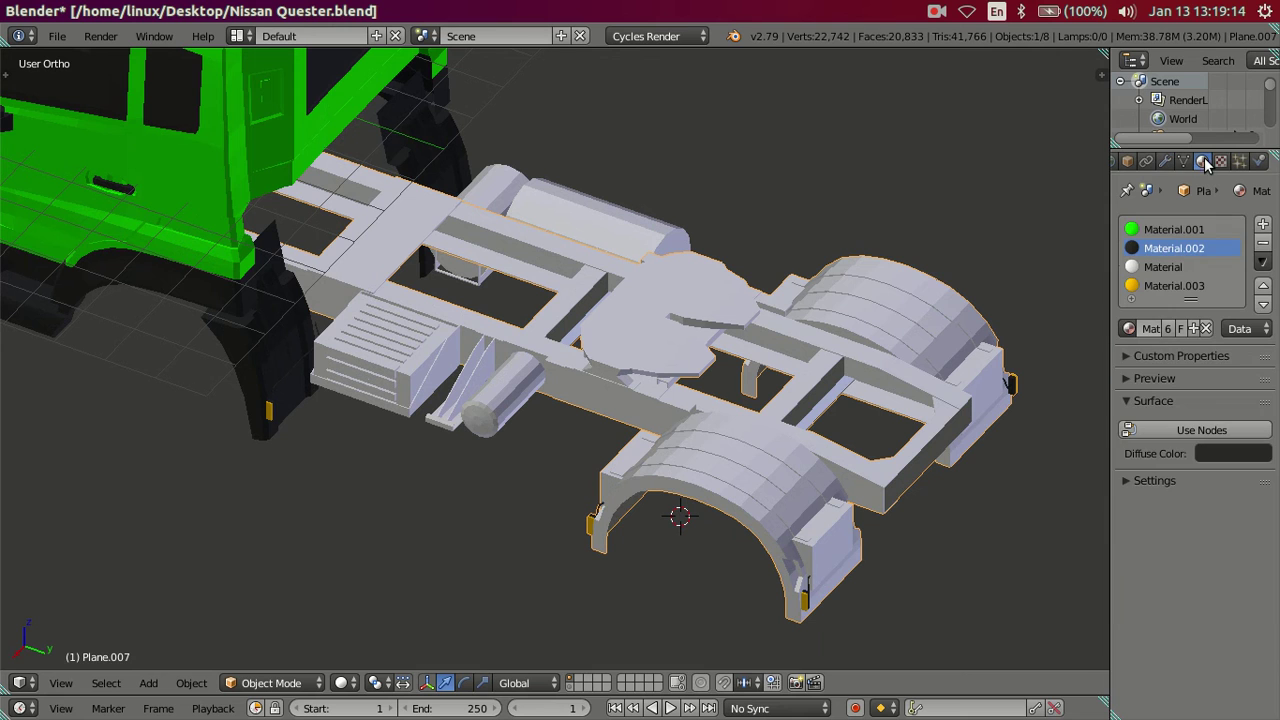
{"action": "left_click", "coordinate": [1263, 243]}
{"action": "middle_click_drag", "start_coordinate": [1037, 289], "coordinate": [620, 374]}
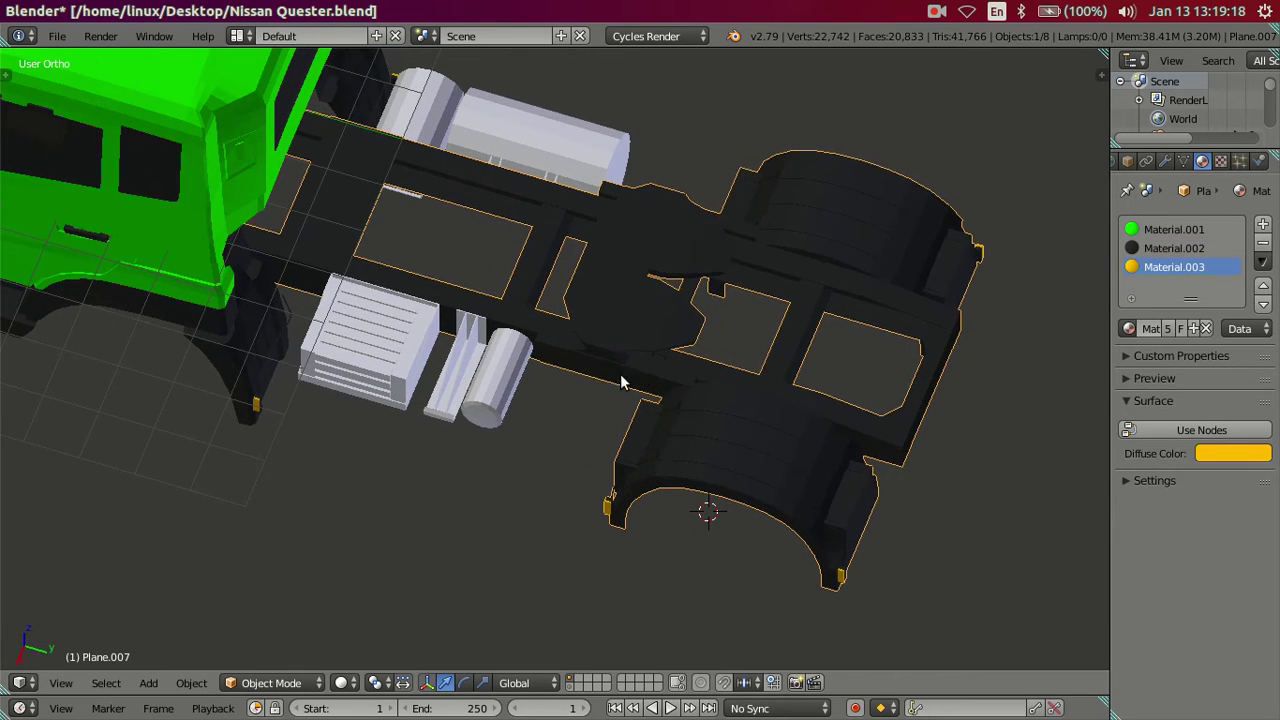
{"action": "right_click", "coordinate": [336, 358]}
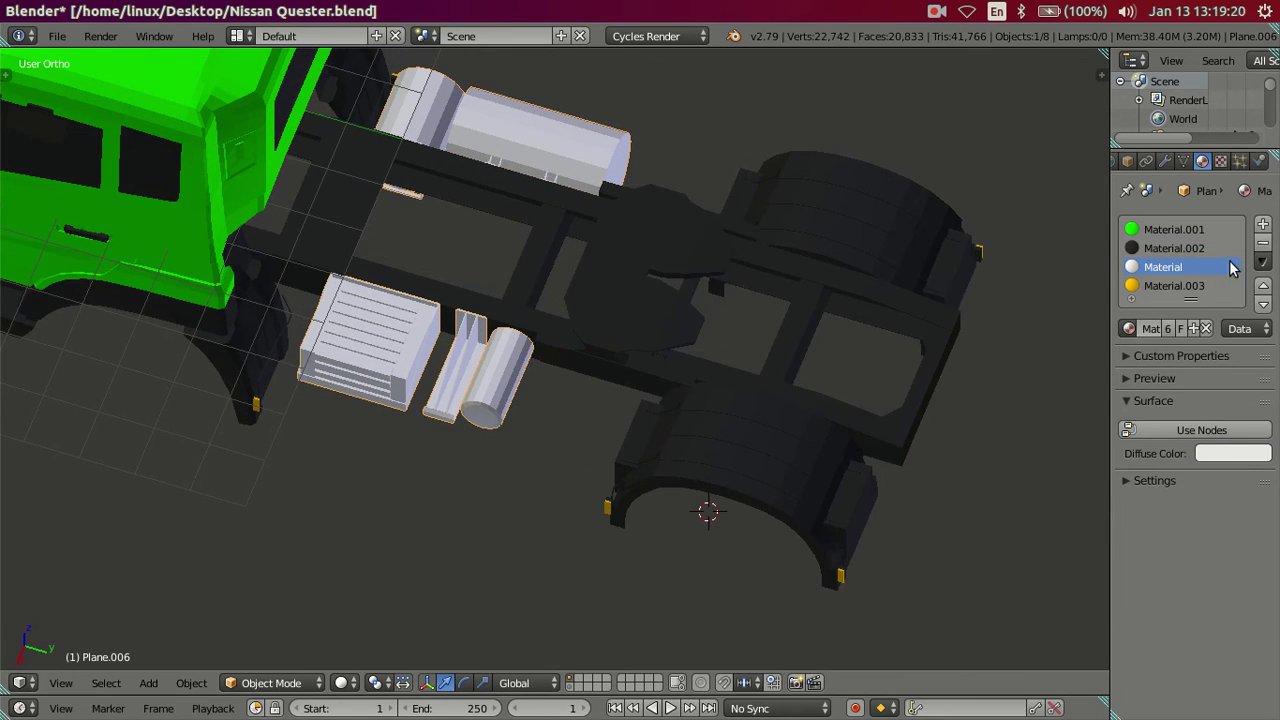
{"action": "left_click", "coordinate": [1262, 245]}
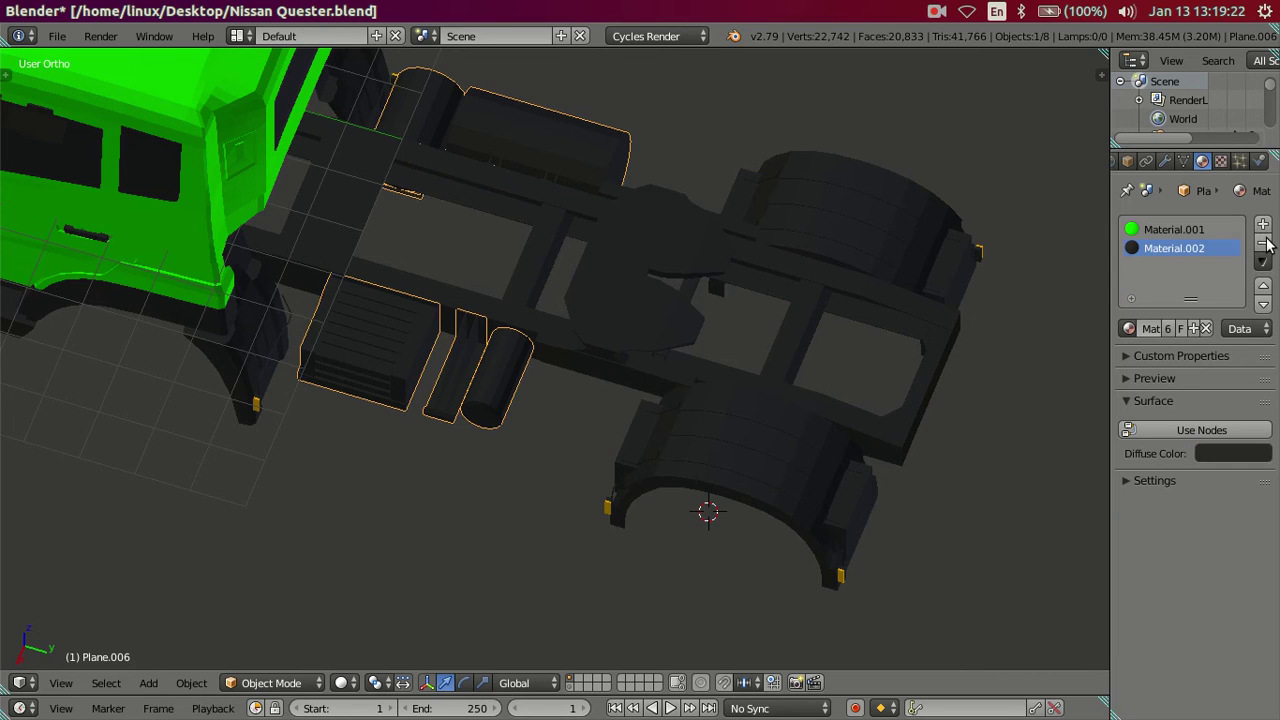
{"action": "left_click", "coordinate": [1264, 244]}
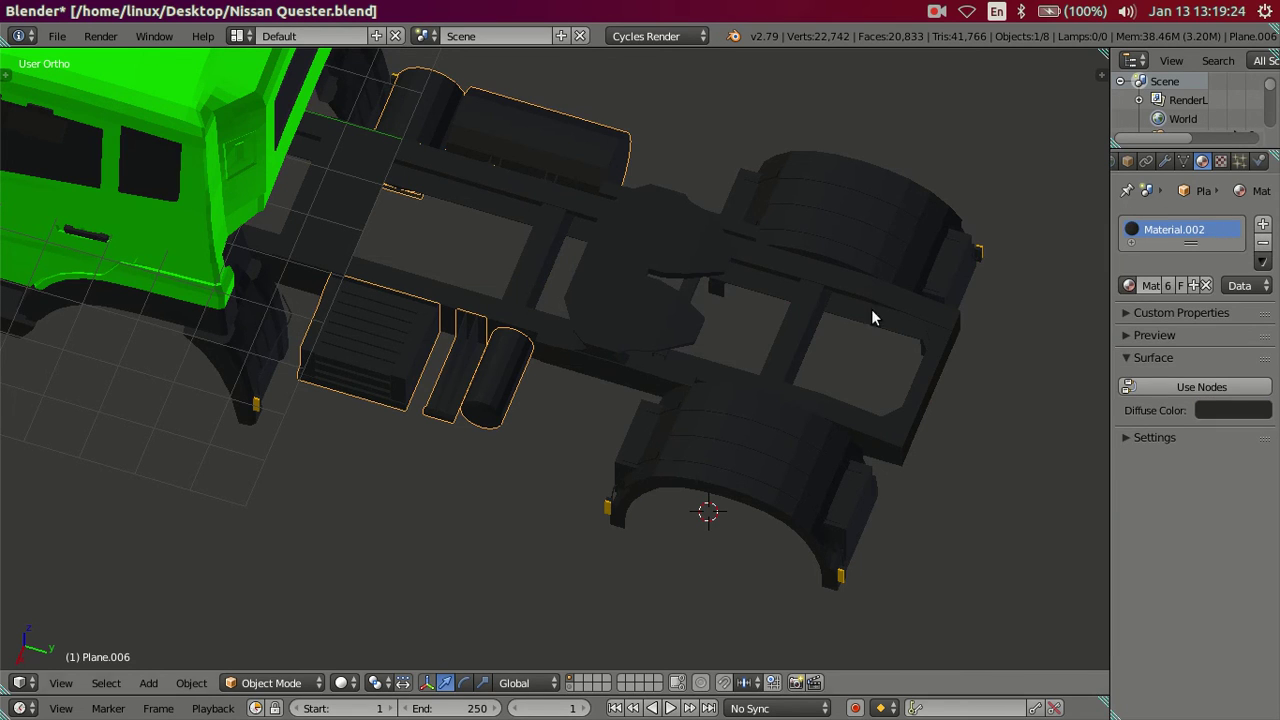
{"action": "key", "text": "ctrl+z"}
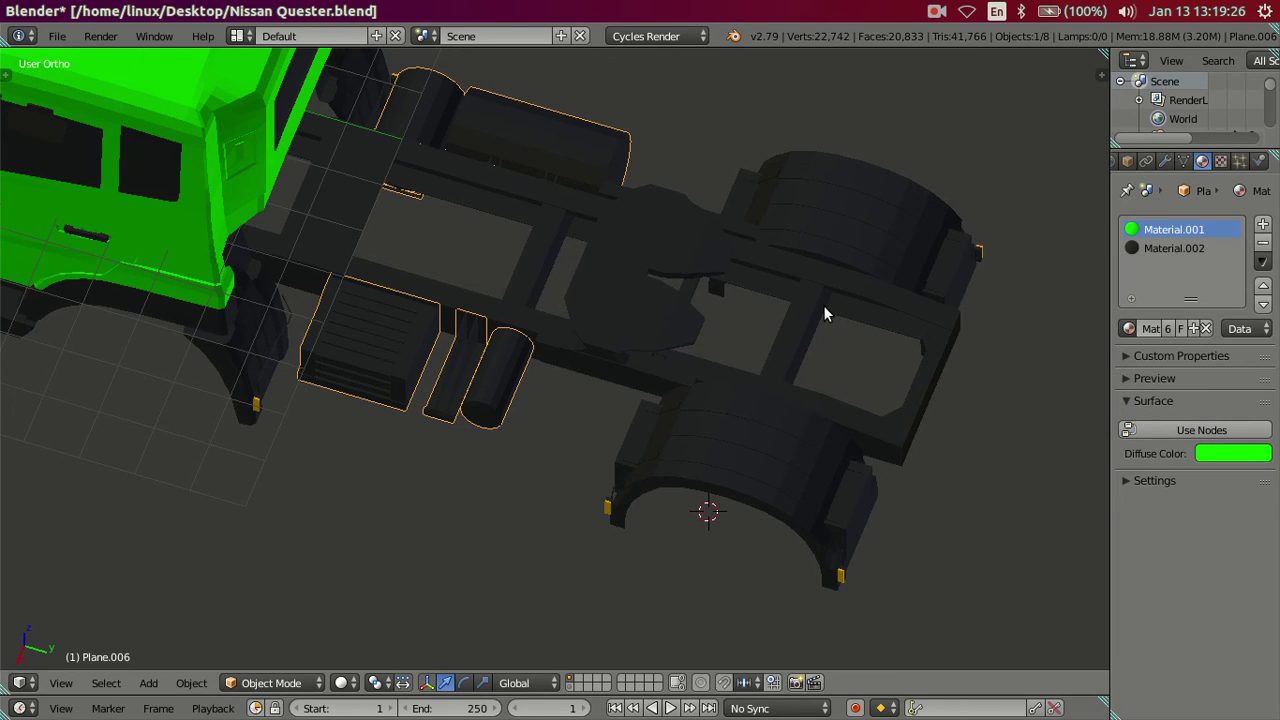
{"action": "key", "text": "ctrl+z"}
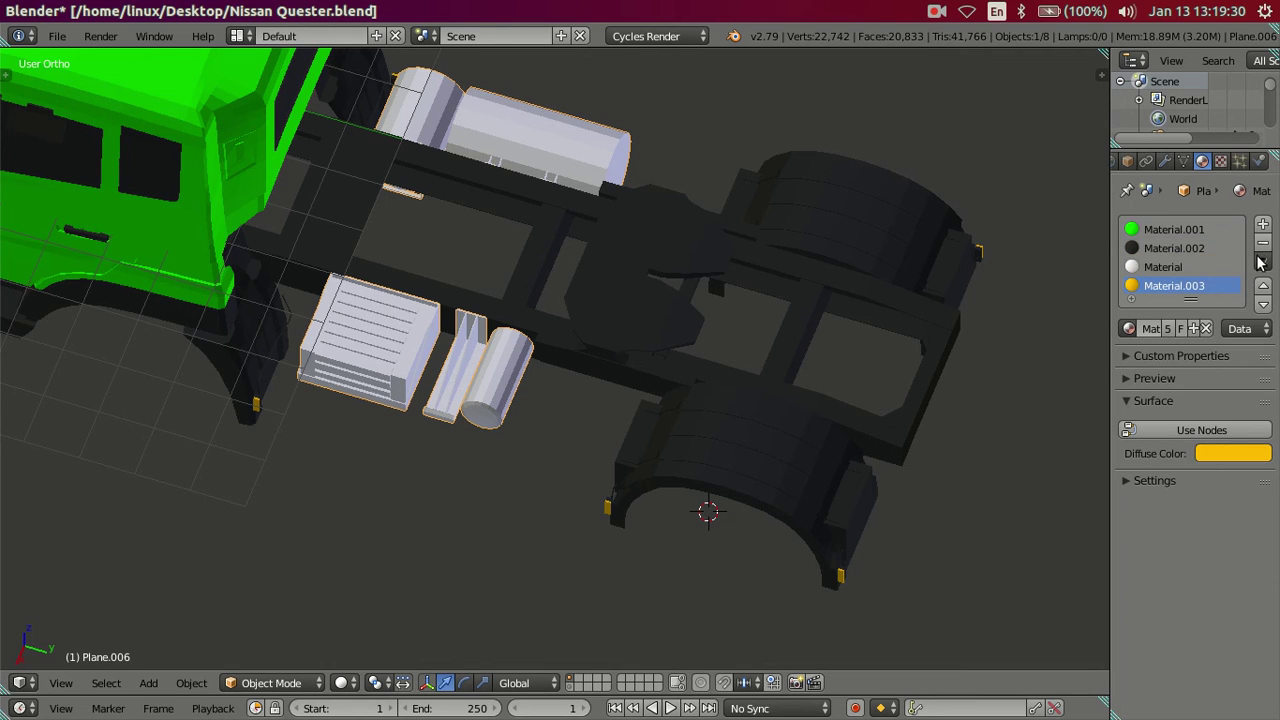
{"action": "left_click", "coordinate": [1181, 231]}
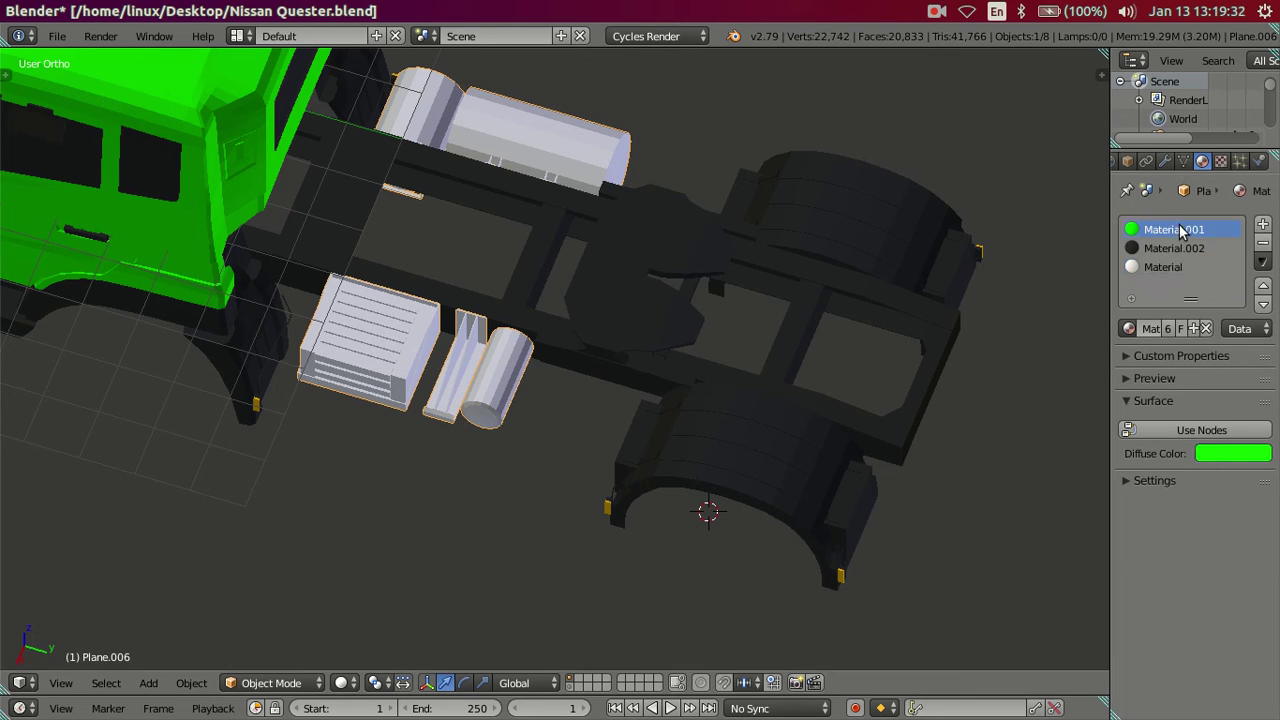
{"action": "left_click", "coordinate": [1262, 258]}
{"action": "left_click", "coordinate": [1263, 252]}
{"action": "mouse_move", "coordinate": [822, 200]}
{"action": "middle_mouse_down"}
{"action": "mouse_move", "coordinate": [522, 249]}
{"action": "mouse_move", "coordinate": [598, 219]}
{"action": "mouse_move", "coordinate": [599, 232]}
{"action": "middle_mouse_up"}
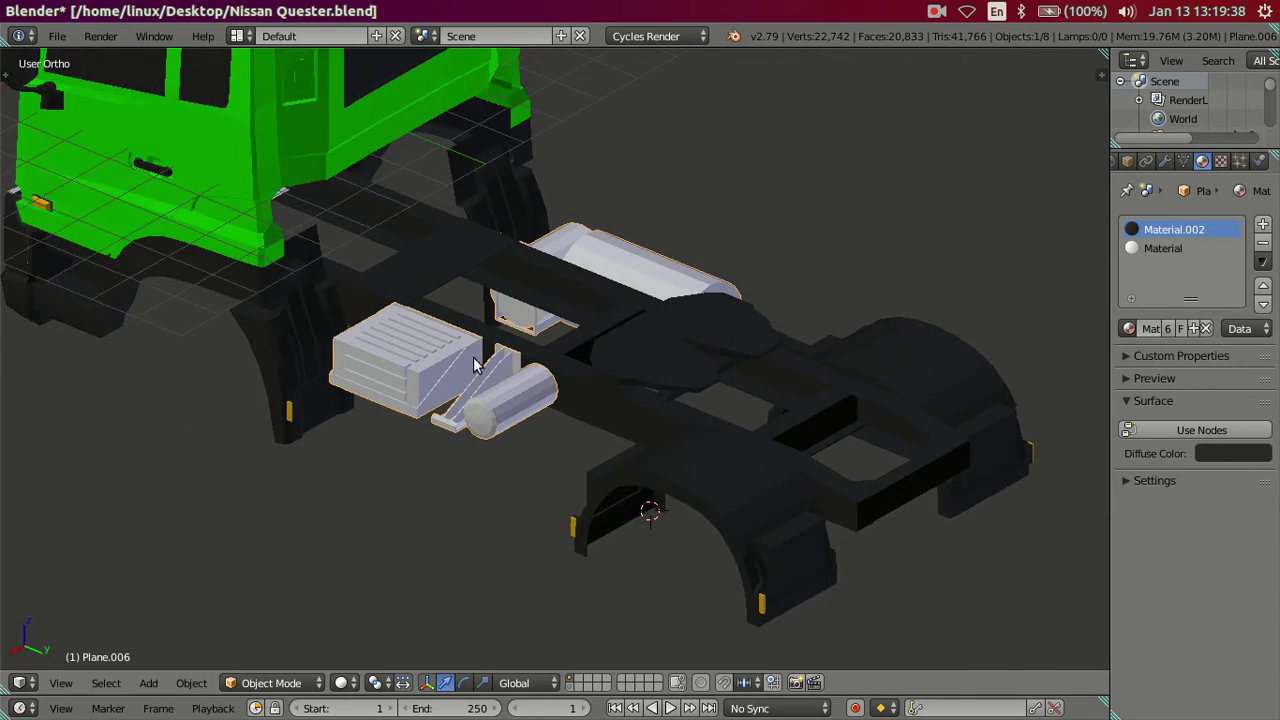
{"action": "scroll", "coordinate": [480, 380], "scroll_direction": "up", "scroll_amount": 3}
{"action": "scroll", "coordinate": [483, 400], "scroll_direction": "down", "scroll_amount": 1}
{"action": "scroll", "coordinate": [465, 406], "scroll_direction": "up", "scroll_amount": 2}
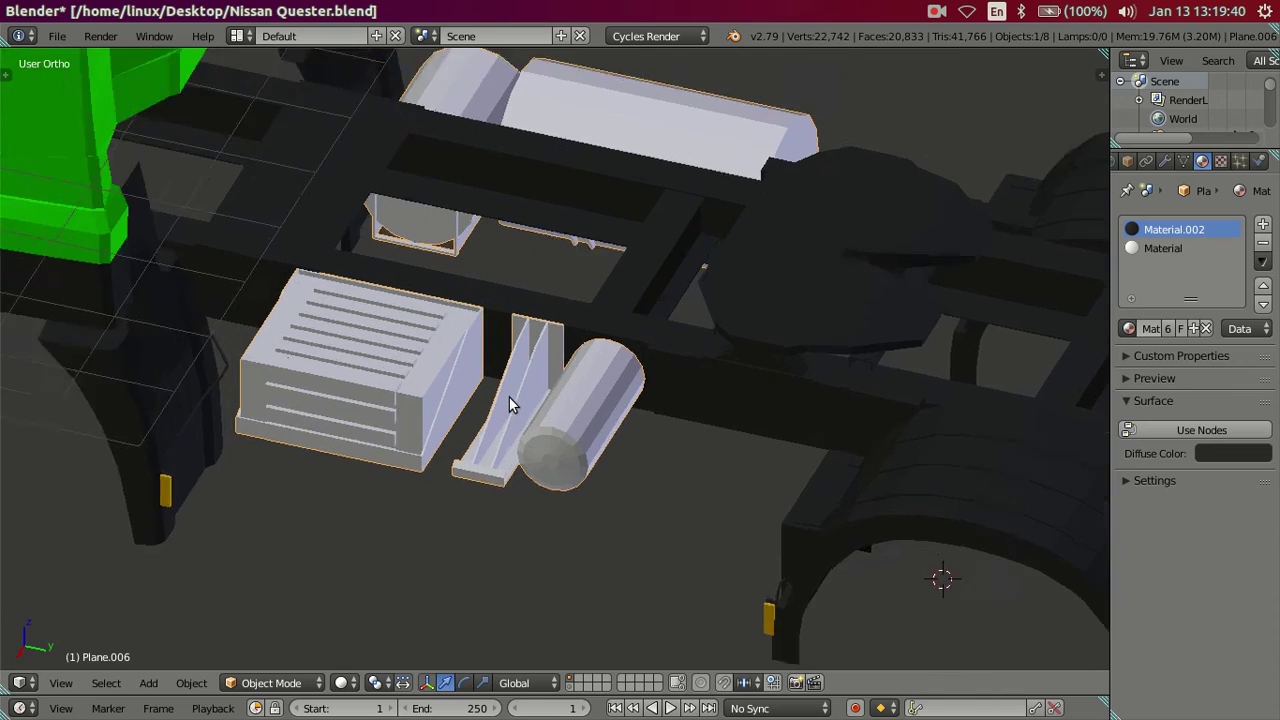
{"action": "scroll", "coordinate": [509, 396], "scroll_direction": "up", "scroll_amount": 2}
Assign Material.002 to the battery box and its bracket
{"action": "key", "text": "Tab"}
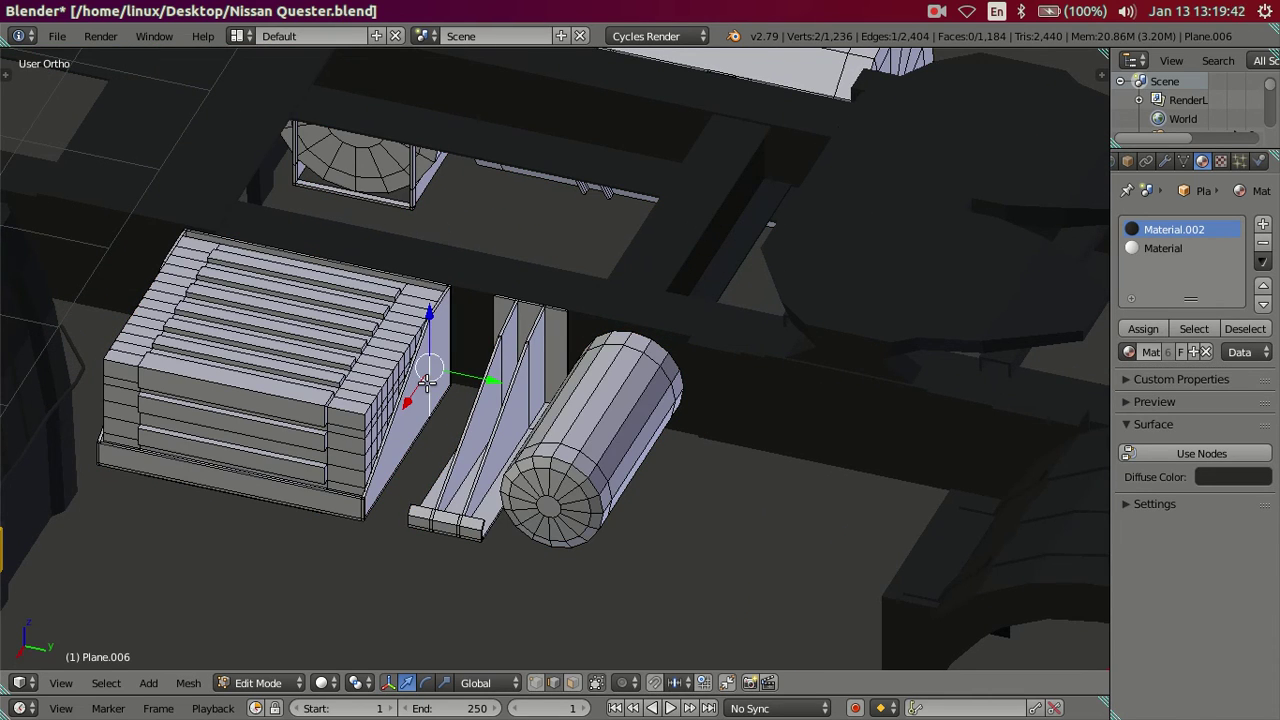
{"action": "key", "text": "l"}
{"action": "key", "text": "l"}
{"action": "mouse_move", "coordinate": [657, 306]}
{"action": "middle_mouse_down"}
{"action": "mouse_move", "coordinate": [707, 342]}
{"action": "mouse_move", "coordinate": [803, 334]}
{"action": "mouse_move", "coordinate": [941, 418]}
{"action": "middle_mouse_up"}
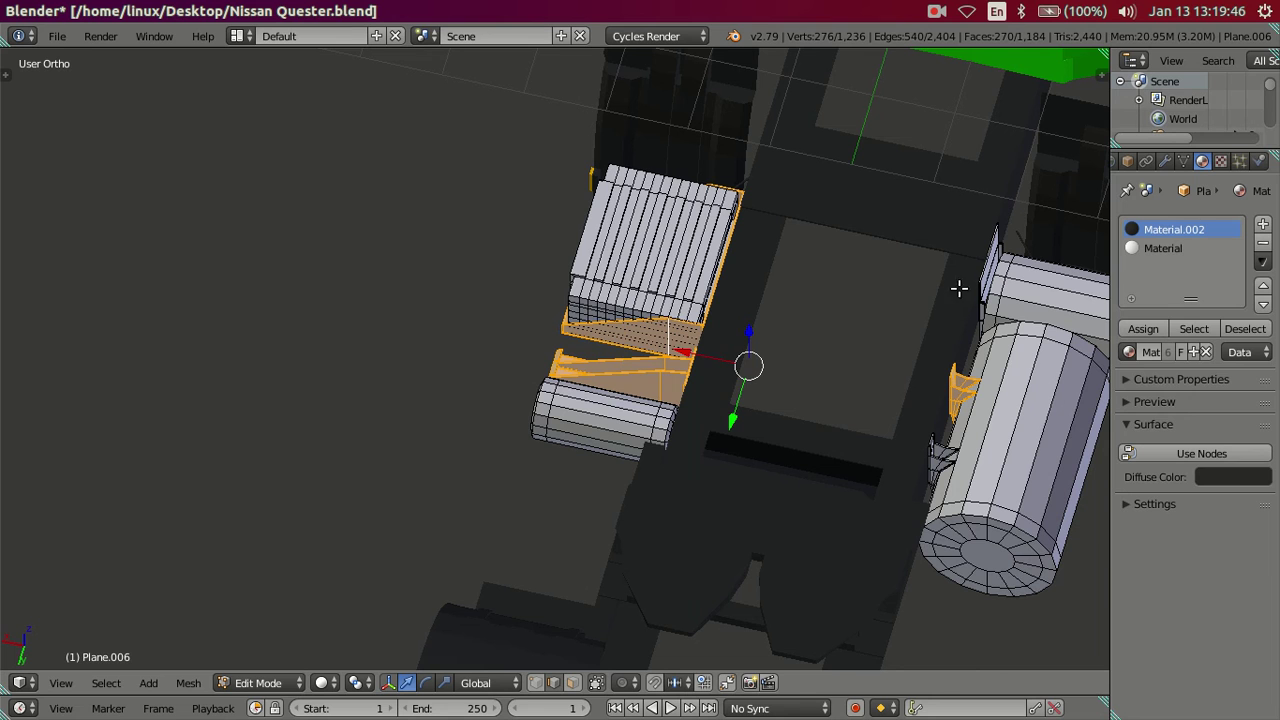
{"action": "mouse_move", "coordinate": [690, 408]}
{"action": "middle_mouse_down"}
{"action": "mouse_move", "coordinate": [714, 366]}
{"action": "mouse_move", "coordinate": [857, 360]}
{"action": "middle_mouse_up"}
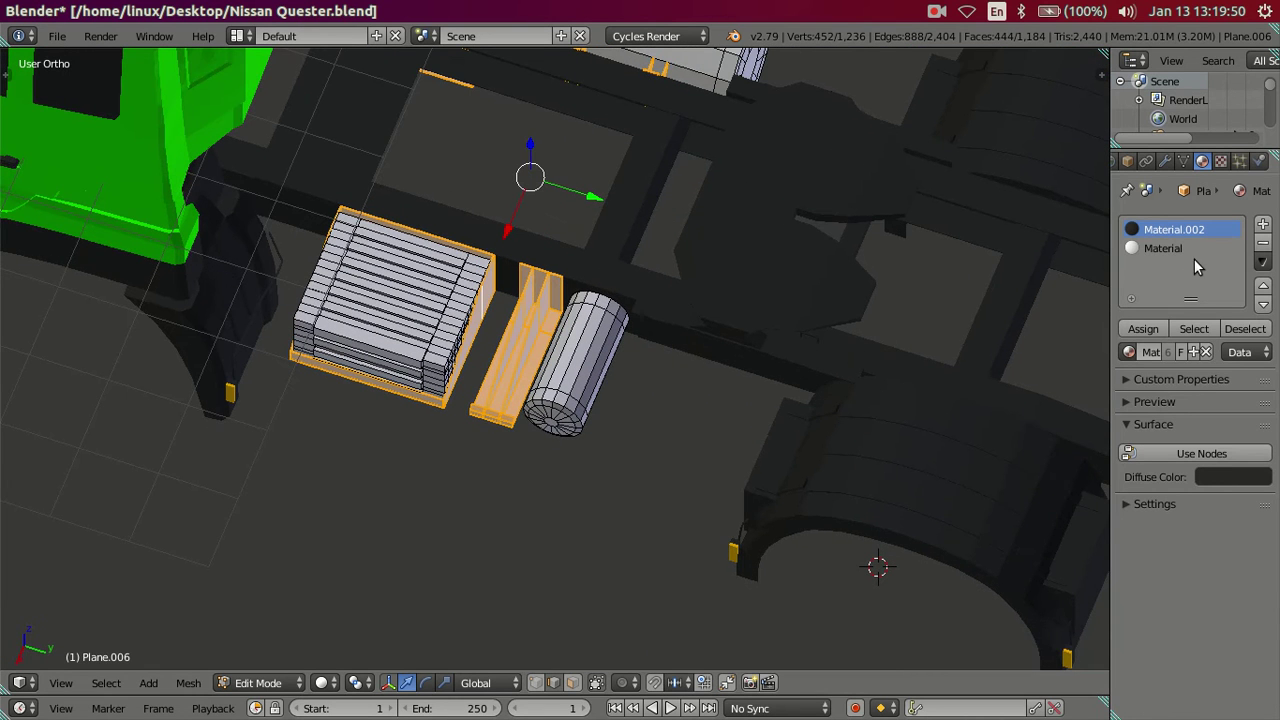
{"action": "left_click", "coordinate": [1140, 333]}
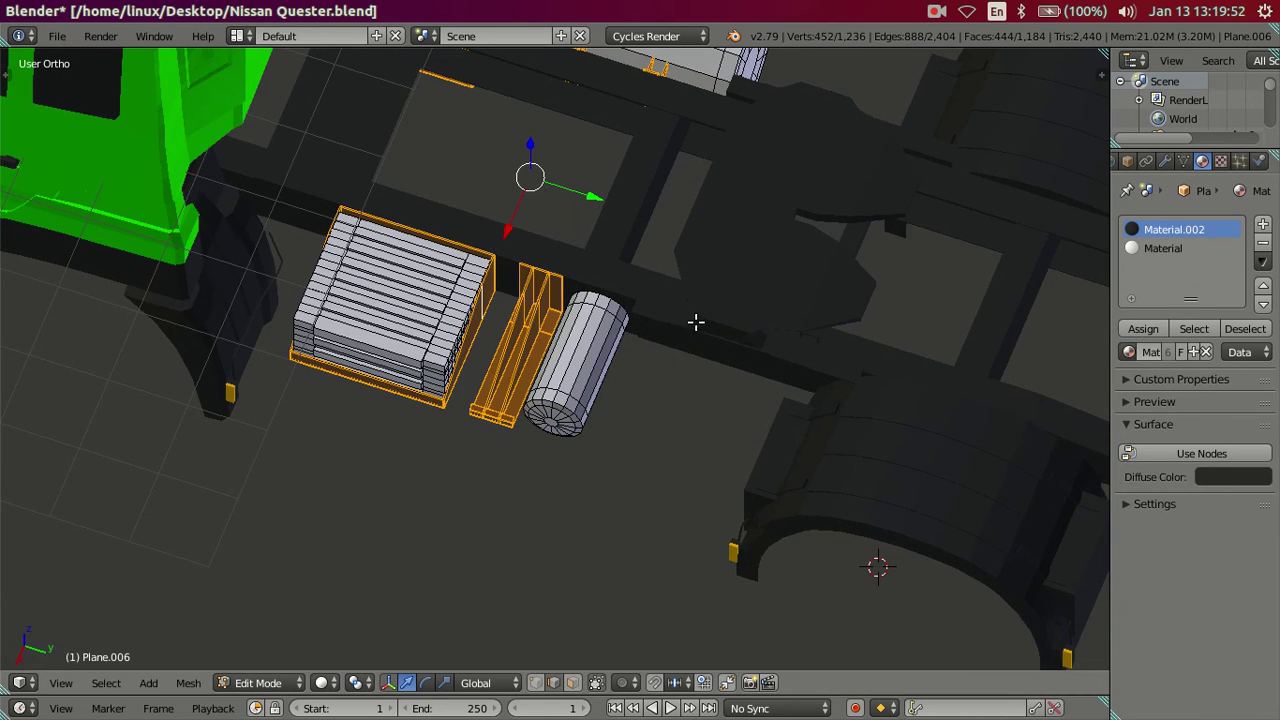
{"action": "scroll", "coordinate": [690, 320], "scroll_direction": "down", "scroll_amount": 5}
{"action": "key", "text": "Tab"}
Assign Material.002 to the battery box and the small cylinder, then deselect
{"action": "mouse_move", "coordinate": [673, 316]}
{"action": "middle_mouse_down"}
{"action": "mouse_move", "coordinate": [717, 275]}
{"action": "mouse_move", "coordinate": [478, 289]}
{"action": "mouse_move", "coordinate": [356, 272]}
{"action": "mouse_move", "coordinate": [290, 236]}
{"action": "middle_mouse_up"}
{"action": "key", "text": "a"}
{"action": "mouse_move", "coordinate": [264, 230]}
{"action": "middle_mouse_down"}
{"action": "mouse_move", "coordinate": [186, 254]}
{"action": "mouse_move", "coordinate": [169, 214]}
{"action": "mouse_move", "coordinate": [254, 334]}
{"action": "mouse_move", "coordinate": [311, 303]}
{"action": "mouse_move", "coordinate": [485, 318]}
{"action": "mouse_move", "coordinate": [572, 259]}
{"action": "mouse_move", "coordinate": [543, 335]}
{"action": "mouse_move", "coordinate": [528, 328]}
{"action": "middle_mouse_up"}
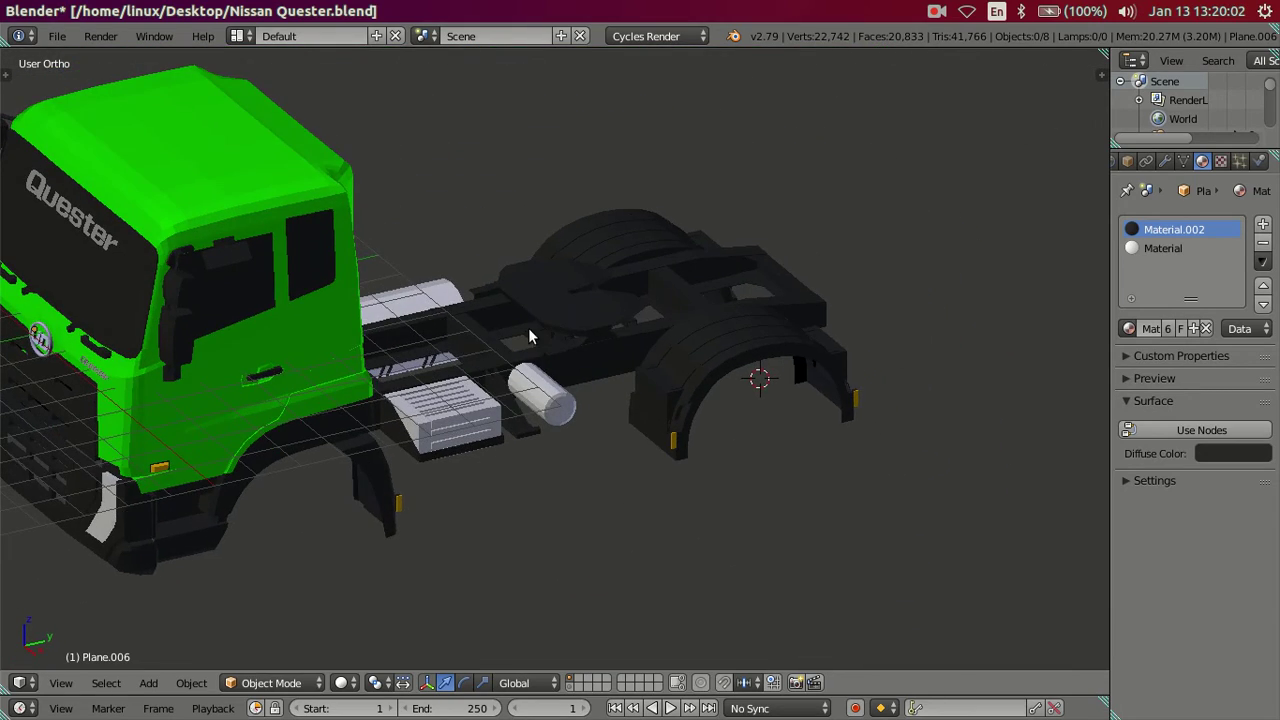
{"action": "key", "text": "KP_3"}
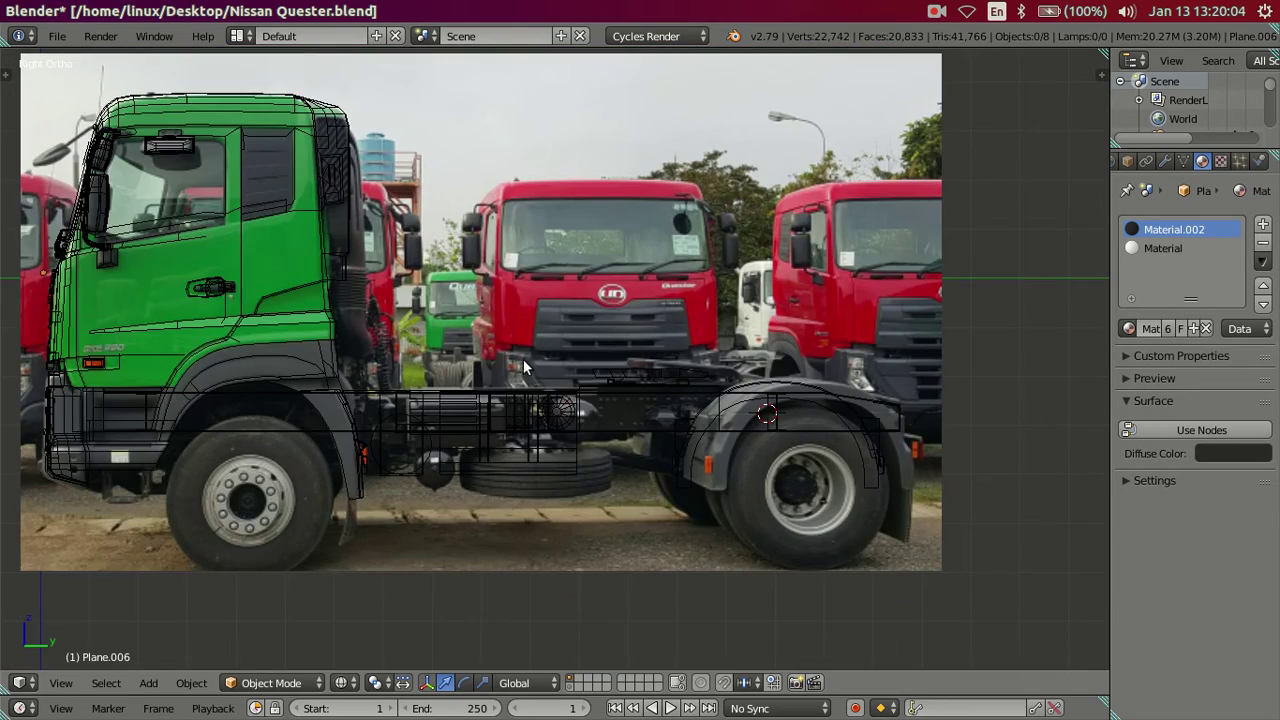
{"action": "scroll", "coordinate": [521, 355], "scroll_direction": "up", "scroll_amount": 2}
{"action": "middle_click_drag", "start_coordinate": [611, 372], "coordinate": [417, 462]}
{"action": "key", "text": "Tab"}
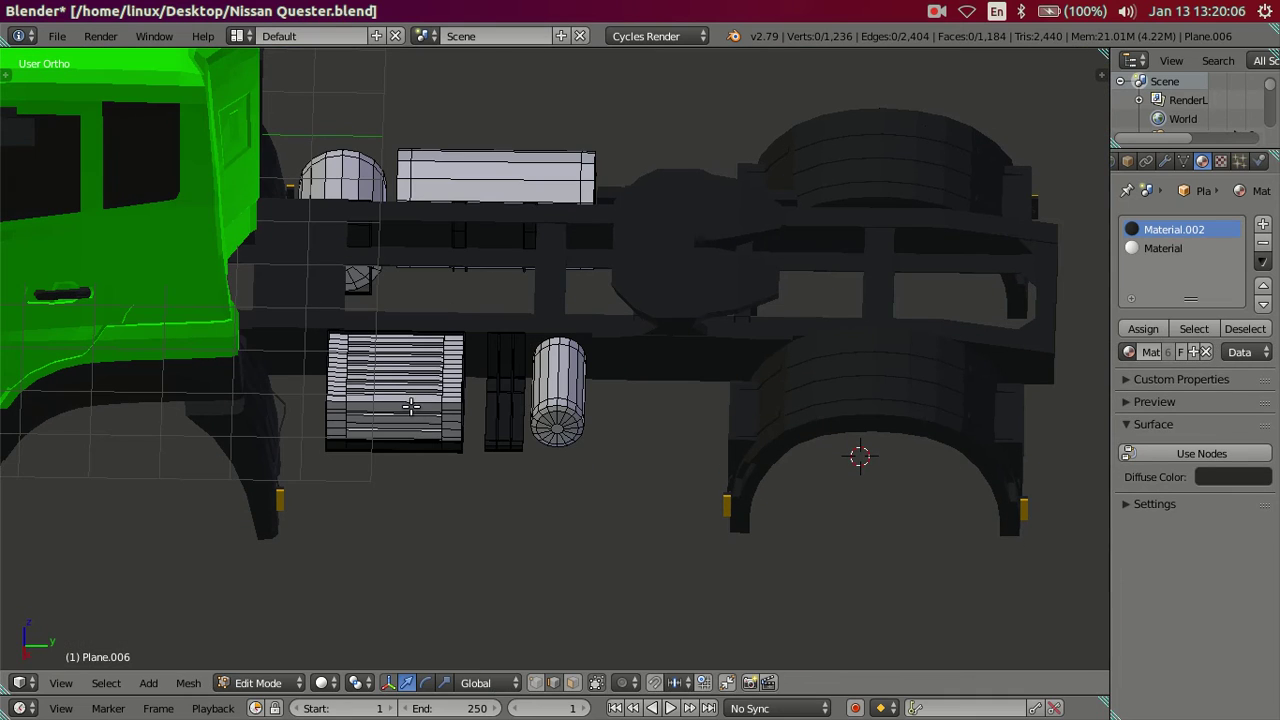
{"action": "key", "text": "ctrl+l"}
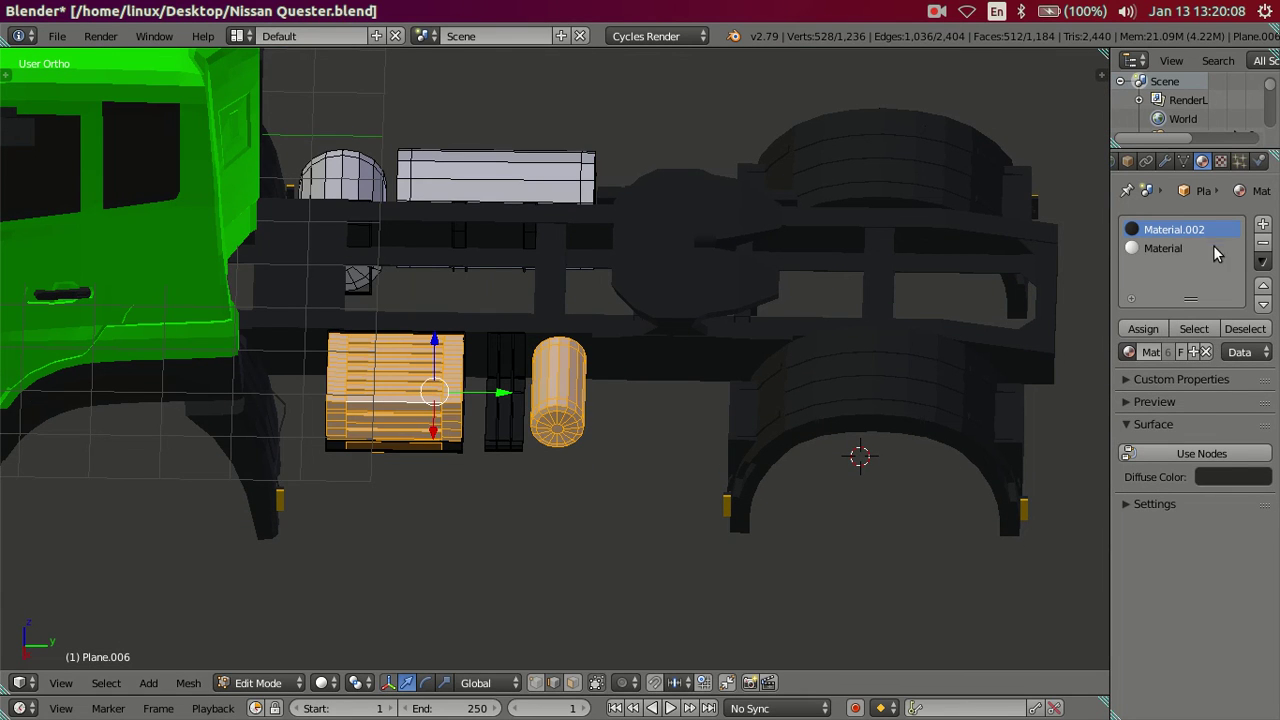
{"action": "left_click", "coordinate": [1148, 328]}
{"action": "key", "text": "a"}
{"action": "mouse_move", "coordinate": [634, 277]}
{"action": "middle_mouse_down"}
{"action": "mouse_move", "coordinate": [529, 249]}
{"action": "mouse_move", "coordinate": [604, 265]}
{"action": "middle_mouse_up"}
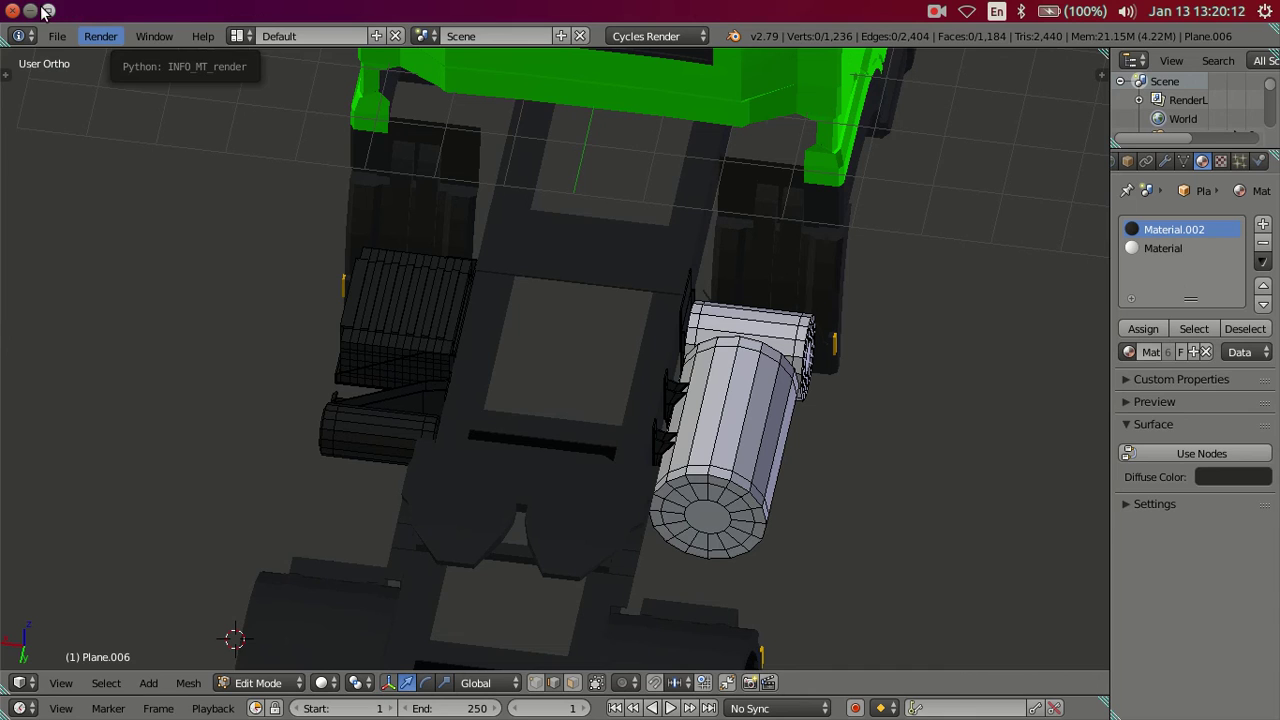
Minimize Blender and close the Volvo chassis reference image
{"action": "left_click", "coordinate": [44, 11]}
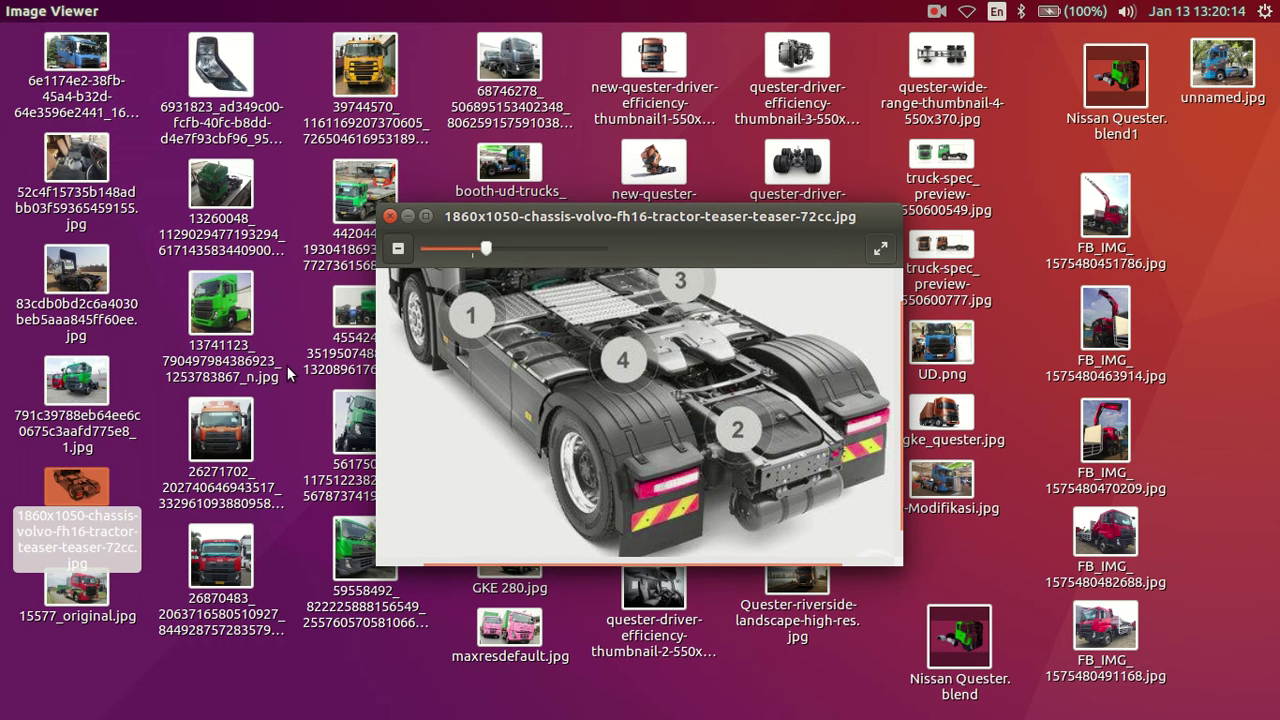
{"action": "left_click", "coordinate": [340, 335]}
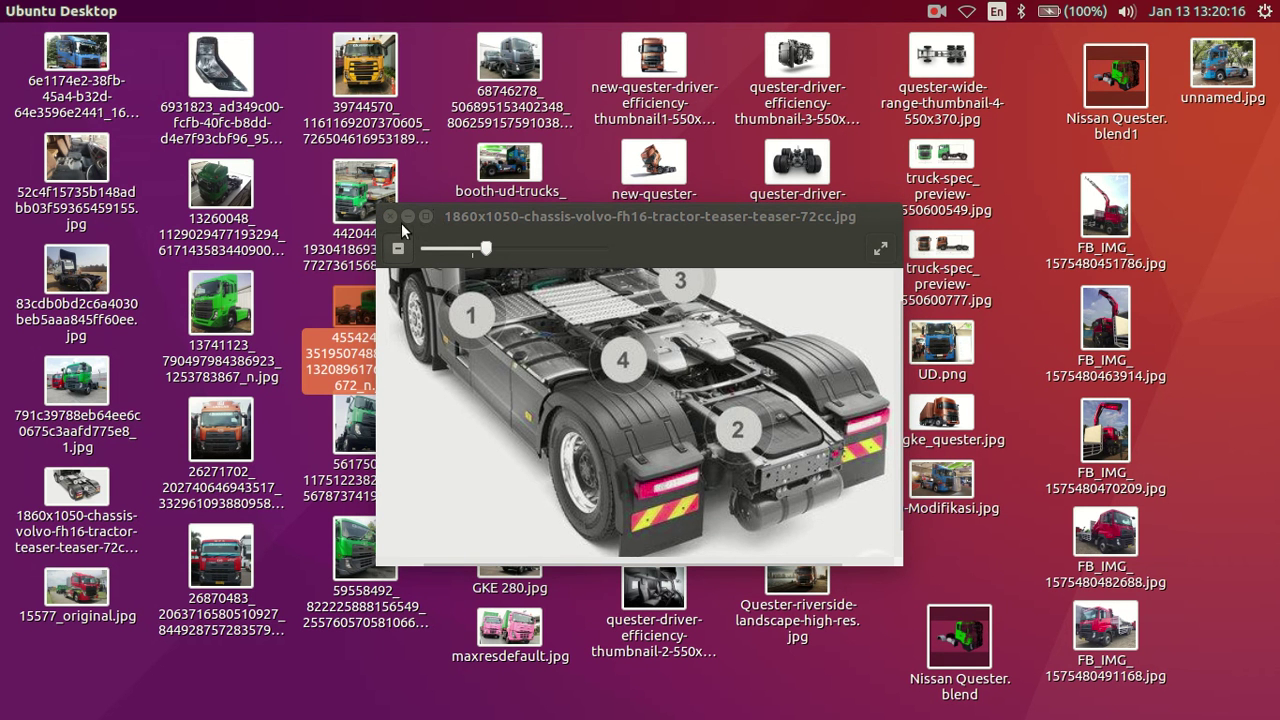
{"action": "left_click", "coordinate": [390, 216]}
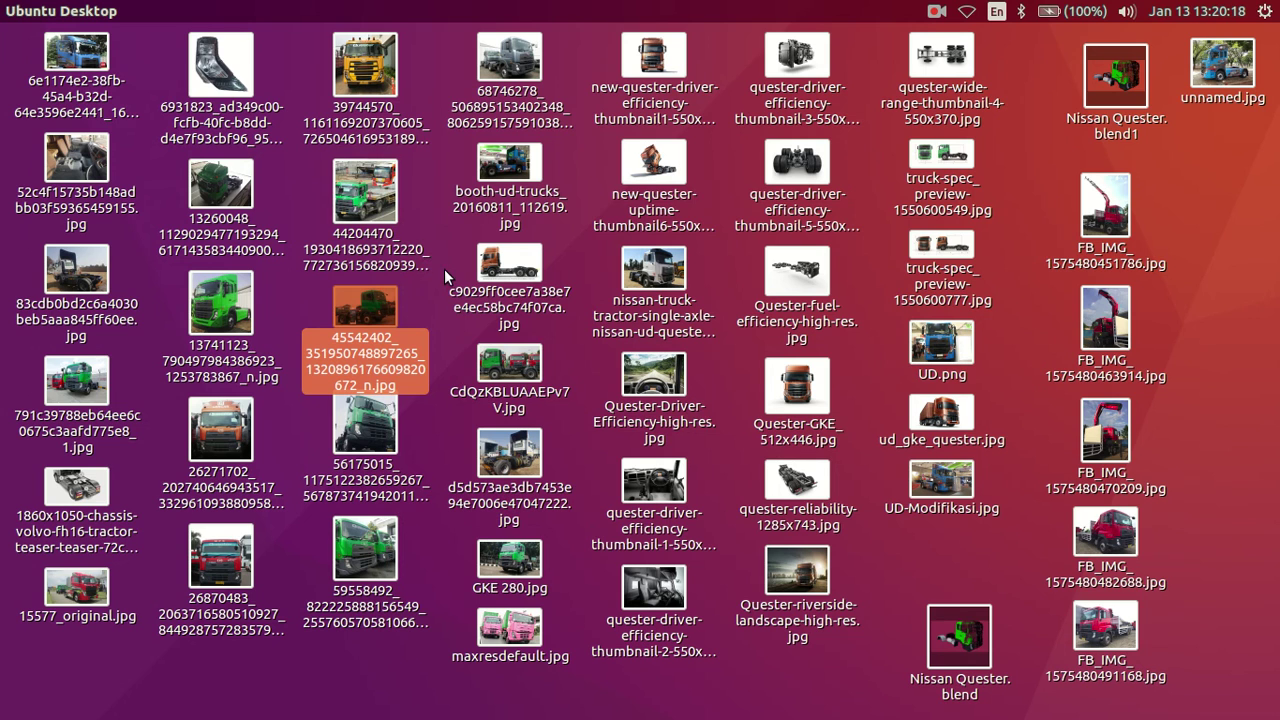
Open the nissan-truck-tractor photo to check it, close it, and return to Blender
{"action": "left_click", "coordinate": [636, 304]}
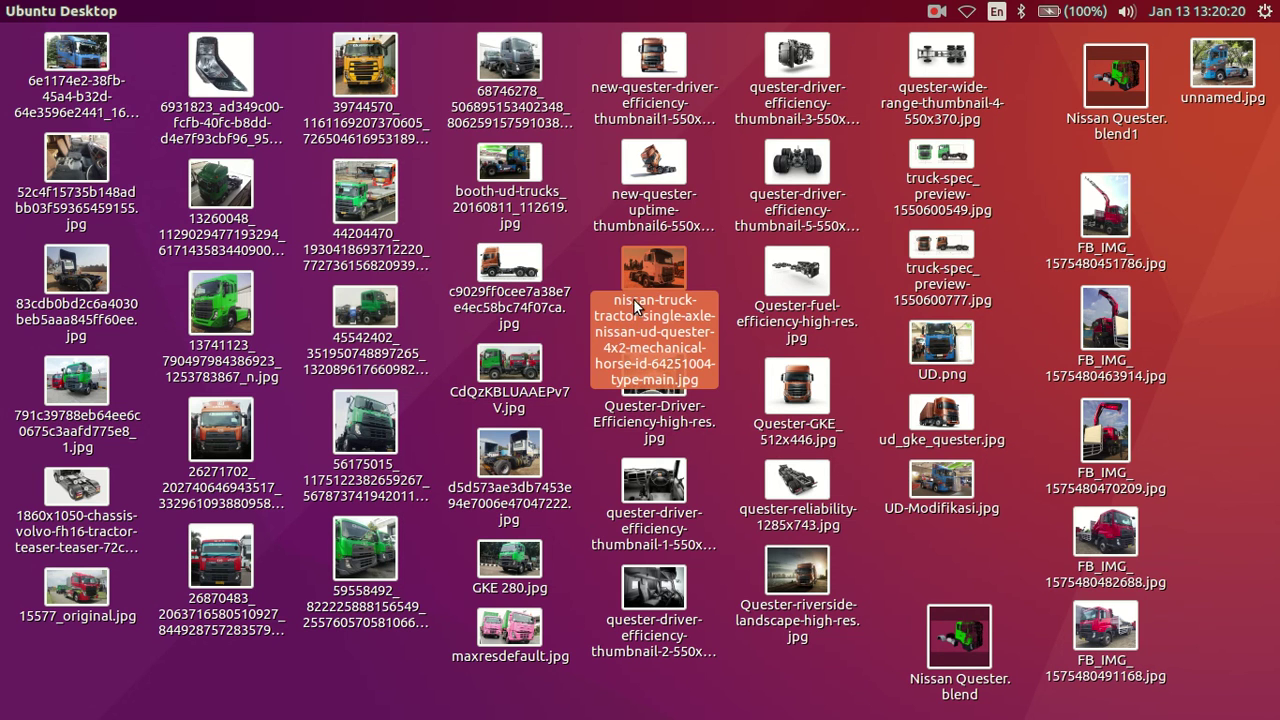
{"action": "key", "text": "Return"}
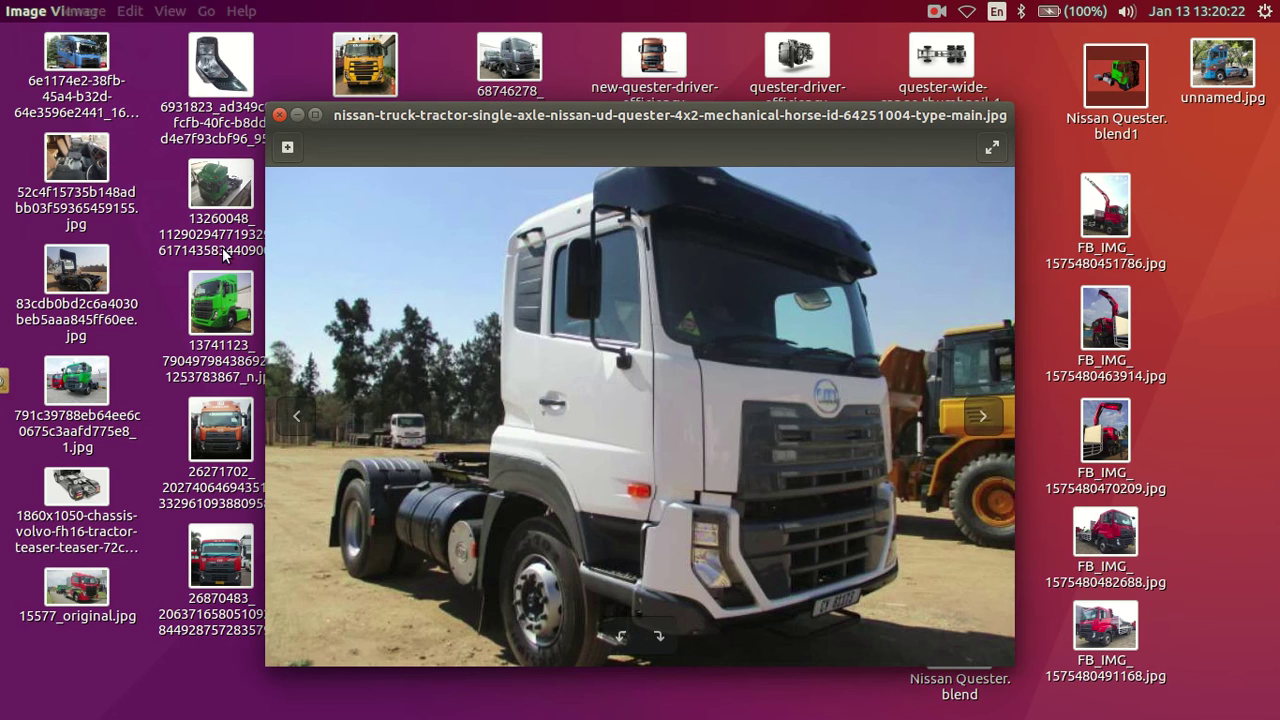
{"action": "left_click", "coordinate": [281, 115]}
{"action": "mouse_move", "coordinate": [3, 553]}
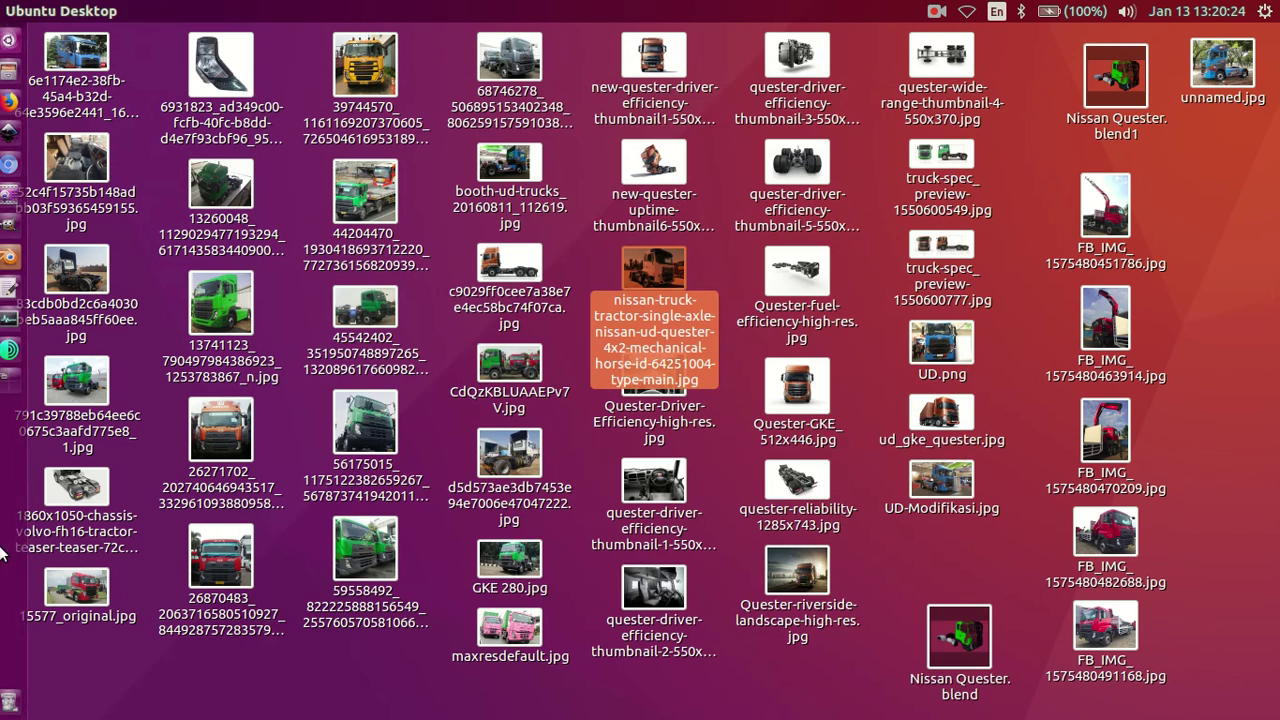
{"action": "left_click", "coordinate": [17, 262]}
Select the large cylindrical tank and assign it the dark Material.002
{"action": "mouse_move", "coordinate": [494, 337]}
{"action": "middle_mouse_down"}
{"action": "mouse_move", "coordinate": [500, 286]}
{"action": "mouse_move", "coordinate": [488, 323]}
{"action": "middle_mouse_up"}
{"action": "scroll", "coordinate": [488, 323], "scroll_direction": "up", "scroll_amount": 2}
{"action": "scroll", "coordinate": [551, 377], "scroll_direction": "up", "scroll_amount": 2}
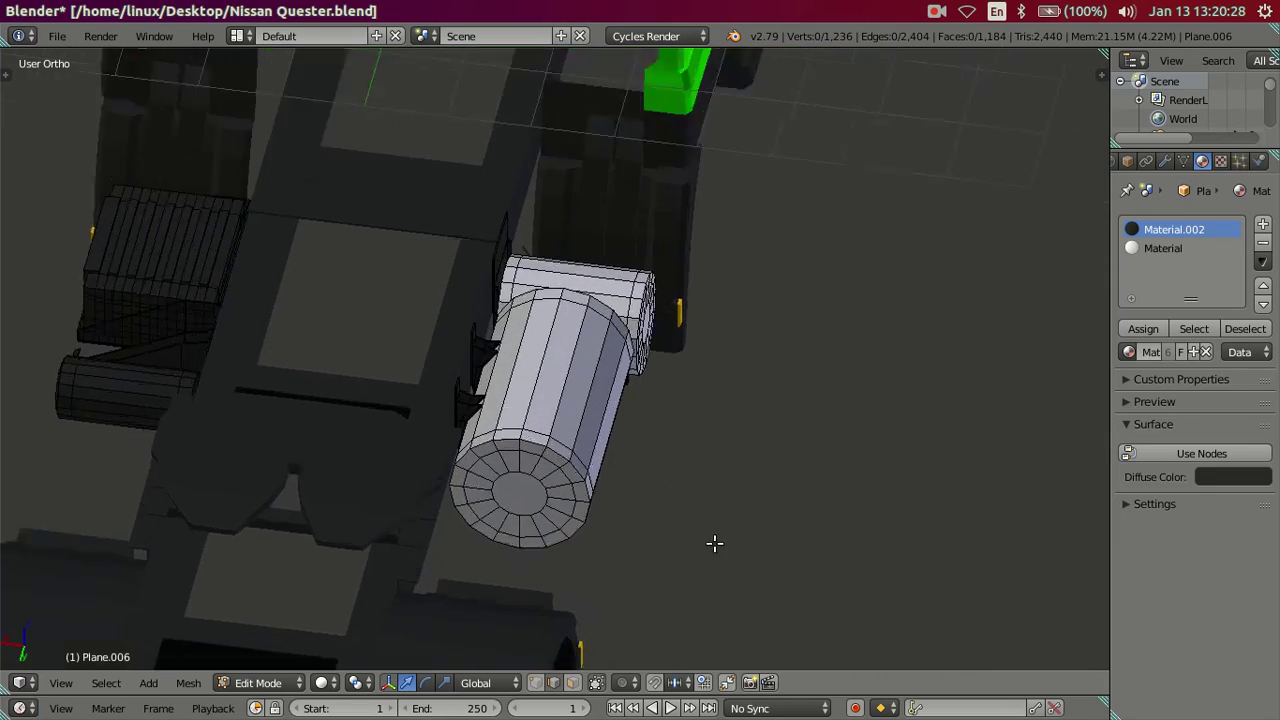
{"action": "scroll", "coordinate": [586, 449], "scroll_direction": "up", "scroll_amount": 2}
{"action": "mouse_move", "coordinate": [590, 442]}
{"action": "middle_mouse_down"}
{"action": "mouse_move", "coordinate": [580, 414]}
{"action": "mouse_move", "coordinate": [563, 414]}
{"action": "mouse_move", "coordinate": [567, 513]}
{"action": "mouse_move", "coordinate": [603, 574]}
{"action": "middle_mouse_up"}
{"action": "scroll", "coordinate": [597, 540], "scroll_direction": "down", "scroll_amount": 3}
{"action": "mouse_move", "coordinate": [591, 509]}
{"action": "middle_mouse_down"}
{"action": "mouse_move", "coordinate": [527, 419]}
{"action": "mouse_move", "coordinate": [497, 246]}
{"action": "mouse_move", "coordinate": [429, 240]}
{"action": "mouse_move", "coordinate": [397, 257]}
{"action": "middle_mouse_up"}
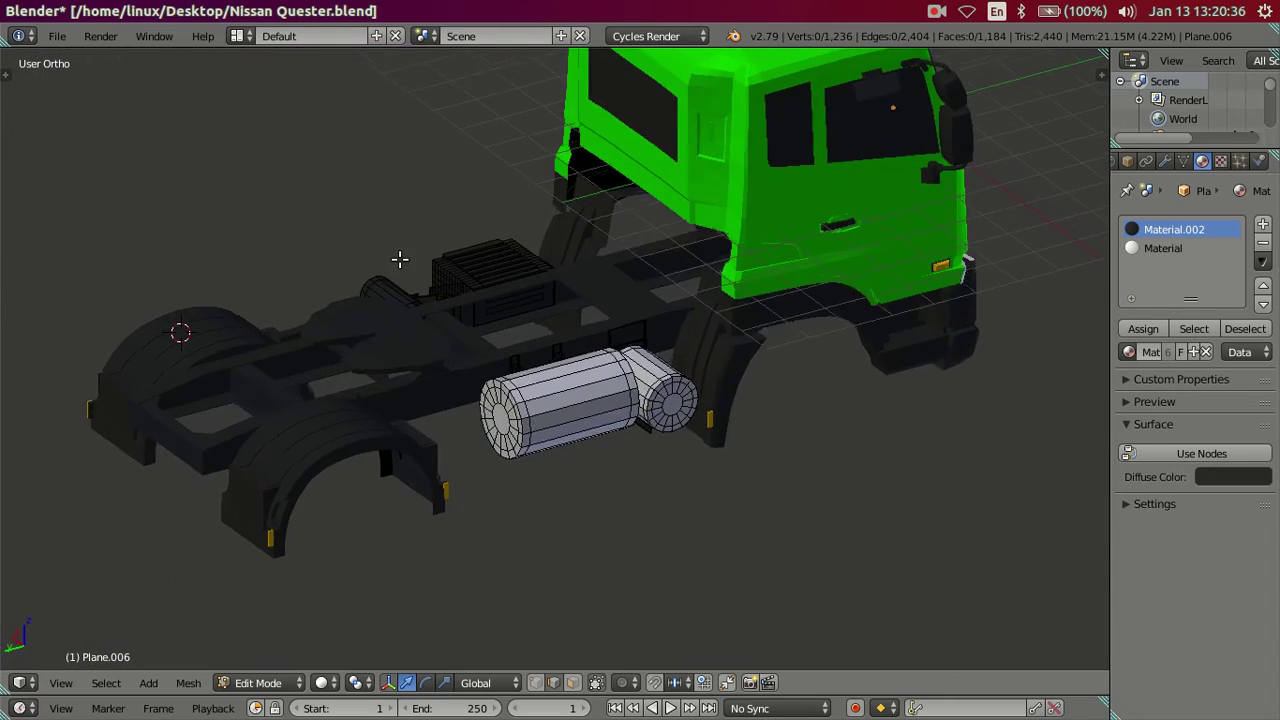
{"action": "scroll", "coordinate": [594, 342], "scroll_direction": "up", "scroll_amount": 5}
{"action": "mouse_move", "coordinate": [594, 342]}
{"action": "middle_mouse_down"}
{"action": "mouse_move", "coordinate": [634, 520]}
{"action": "mouse_move", "coordinate": [596, 370]}
{"action": "middle_mouse_up"}
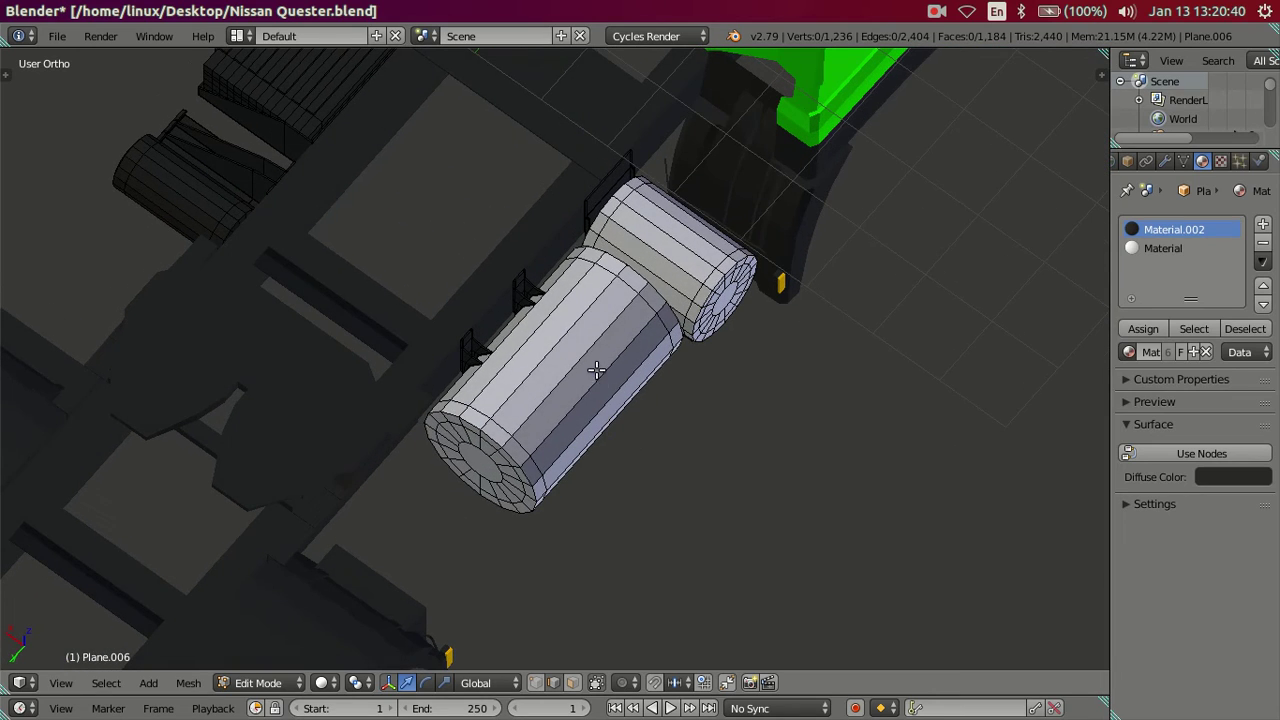
{"action": "key", "text": "l"}
{"action": "left_click", "coordinate": [1143, 329]}
{"action": "key", "text": "a"}
Check the recoloured tank from a side view and go back to Object Mode
{"action": "mouse_move", "coordinate": [571, 303]}
{"action": "middle_mouse_down"}
{"action": "mouse_move", "coordinate": [571, 277]}
{"action": "mouse_move", "coordinate": [625, 245]}
{"action": "middle_mouse_up"}
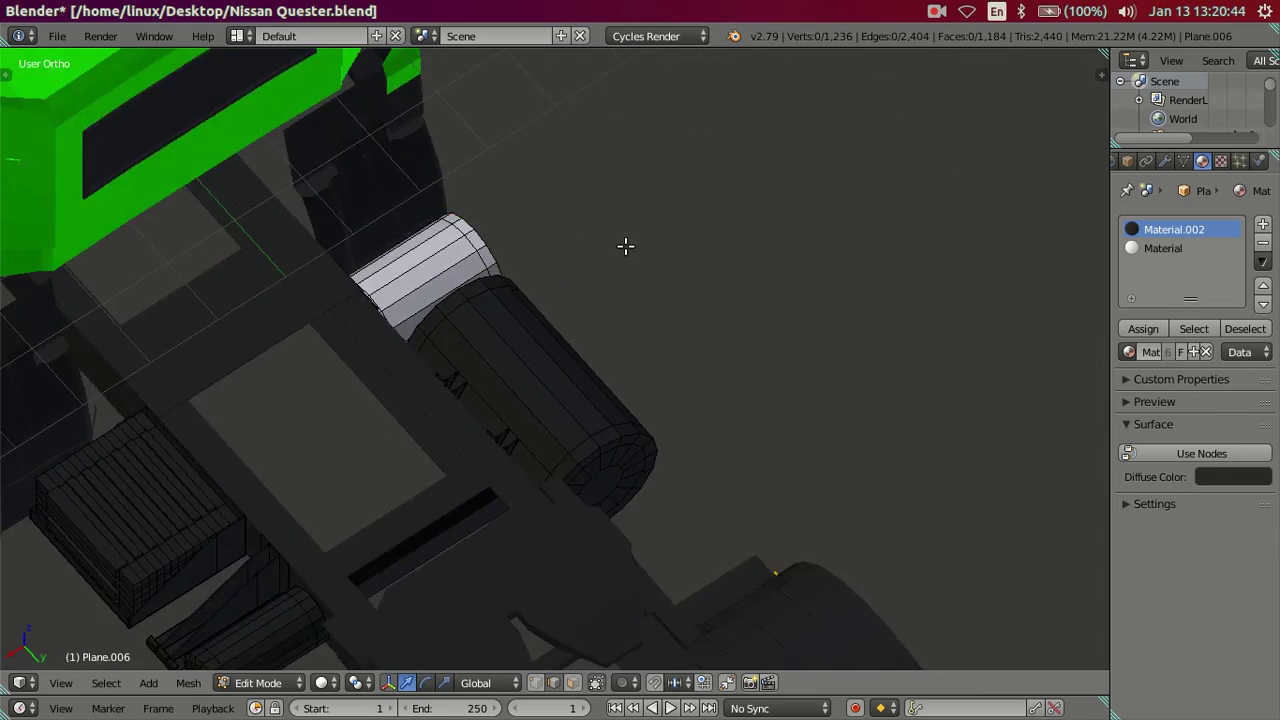
{"action": "scroll", "coordinate": [625, 245], "scroll_direction": "down", "scroll_amount": 5}
{"action": "mouse_move", "coordinate": [537, 303]}
{"action": "middle_mouse_down"}
{"action": "mouse_move", "coordinate": [157, 423]}
{"action": "mouse_move", "coordinate": [231, 194]}
{"action": "mouse_move", "coordinate": [220, 195]}
{"action": "mouse_move", "coordinate": [528, 253]}
{"action": "mouse_move", "coordinate": [556, 362]}
{"action": "mouse_move", "coordinate": [571, 357]}
{"action": "middle_mouse_up"}
{"action": "key", "text": "Tab"}
{"action": "scroll", "coordinate": [528, 253], "scroll_direction": "down", "scroll_amount": 3}
{"action": "scroll", "coordinate": [571, 357], "scroll_direction": "up", "scroll_amount": 2}
{"action": "mouse_move", "coordinate": [535, 404]}
{"action": "middle_mouse_down"}
{"action": "mouse_move", "coordinate": [466, 491]}
{"action": "mouse_move", "coordinate": [369, 277]}
{"action": "mouse_move", "coordinate": [151, 251]}
{"action": "mouse_move", "coordinate": [94, 314]}
{"action": "mouse_move", "coordinate": [59, 66]}
{"action": "middle_mouse_up"}
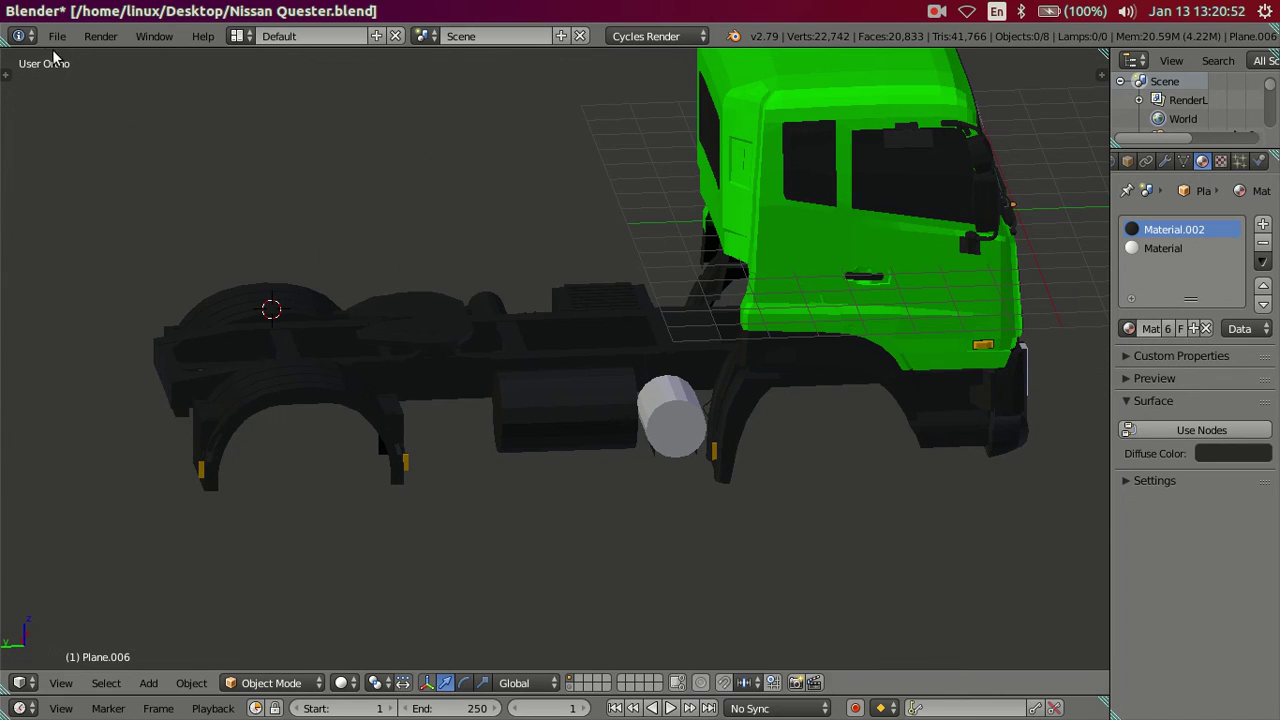
View the grey Quester tractor photo 68746278 from the desktop, close it, and return to Blender
{"action": "left_click", "coordinate": [32, 10]}
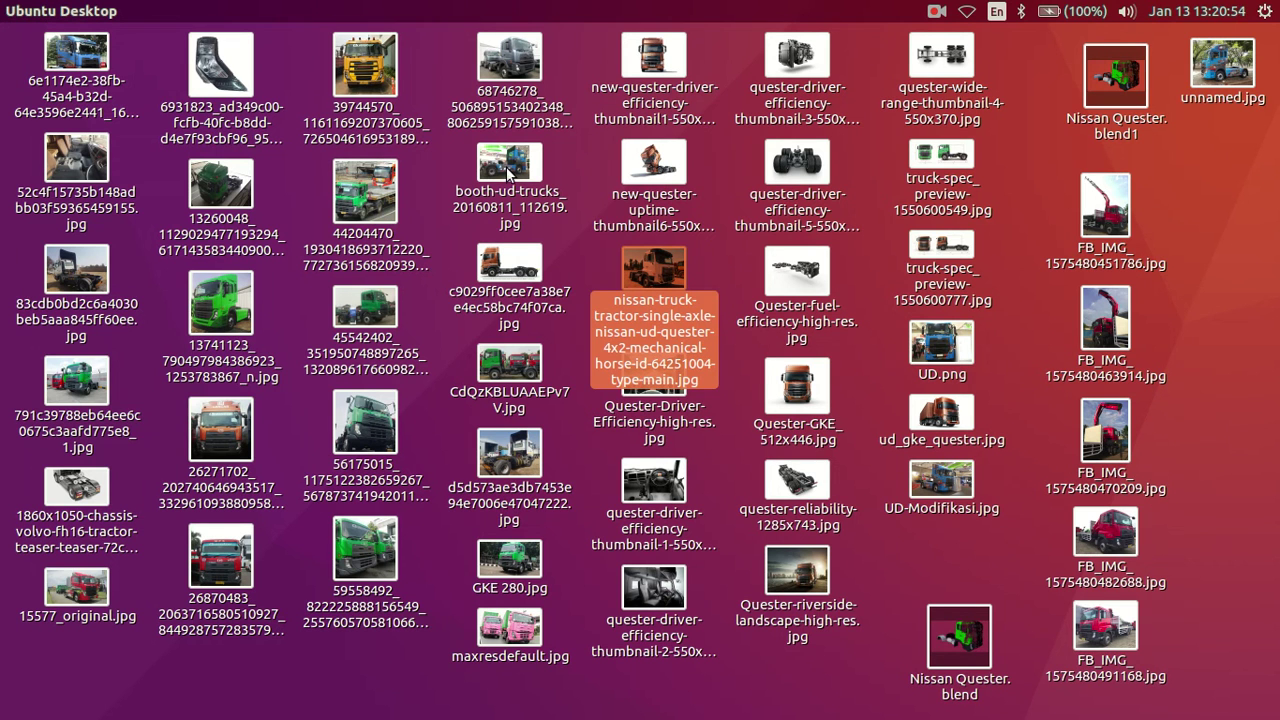
{"action": "left_click", "coordinate": [540, 217]}
{"action": "left_click", "coordinate": [512, 80]}
{"action": "mouse_move", "coordinate": [3, 380]}
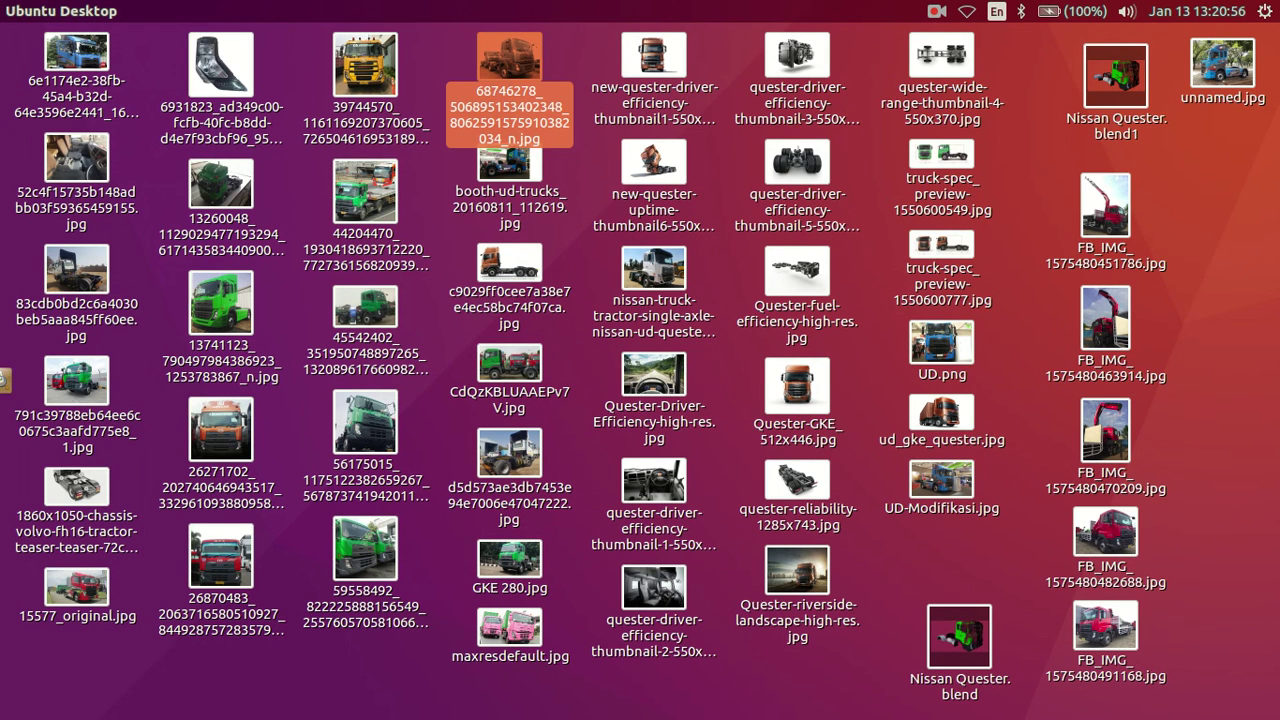
{"action": "double_click", "coordinate": [542, 76]}
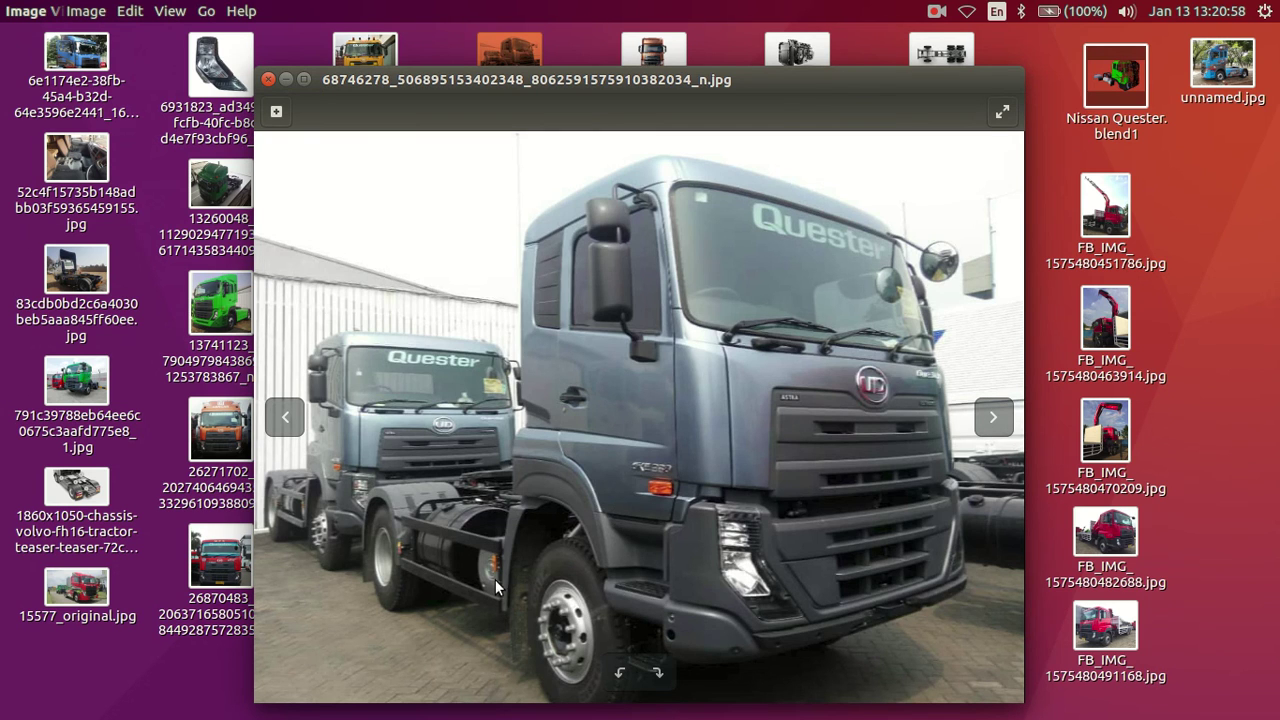
{"action": "left_click", "coordinate": [267, 79]}
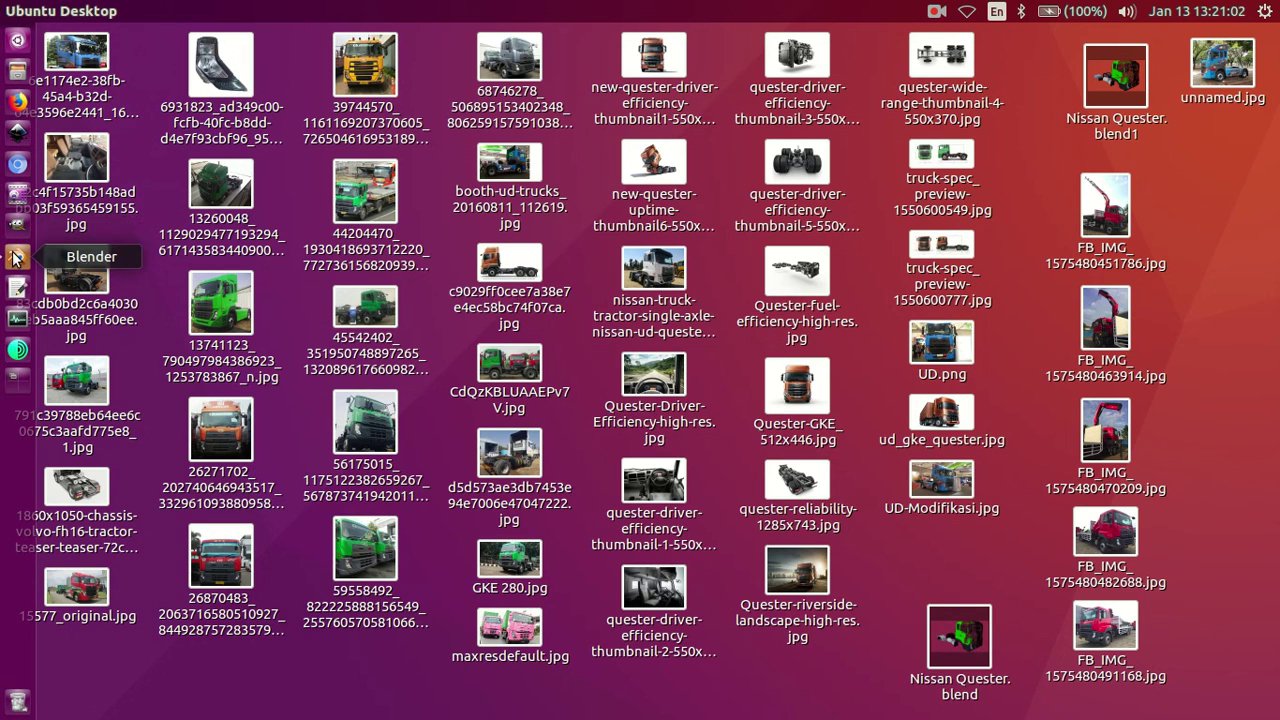
{"action": "left_click", "coordinate": [15, 257]}
Give the chassis object Plane.007 the white Material in a new fourth slot
{"action": "mouse_move", "coordinate": [602, 481]}
{"action": "middle_mouse_down"}
{"action": "mouse_move", "coordinate": [785, 458]}
{"action": "mouse_move", "coordinate": [913, 380]}
{"action": "mouse_move", "coordinate": [378, 476]}
{"action": "mouse_move", "coordinate": [331, 470]}
{"action": "mouse_move", "coordinate": [316, 427]}
{"action": "mouse_move", "coordinate": [509, 447]}
{"action": "mouse_move", "coordinate": [532, 440]}
{"action": "mouse_move", "coordinate": [532, 394]}
{"action": "mouse_move", "coordinate": [603, 443]}
{"action": "mouse_move", "coordinate": [549, 343]}
{"action": "mouse_move", "coordinate": [694, 540]}
{"action": "mouse_move", "coordinate": [497, 478]}
{"action": "mouse_move", "coordinate": [608, 502]}
{"action": "mouse_move", "coordinate": [574, 452]}
{"action": "mouse_move", "coordinate": [606, 445]}
{"action": "mouse_move", "coordinate": [593, 437]}
{"action": "middle_mouse_up"}
{"action": "right_click", "coordinate": [680, 398]}
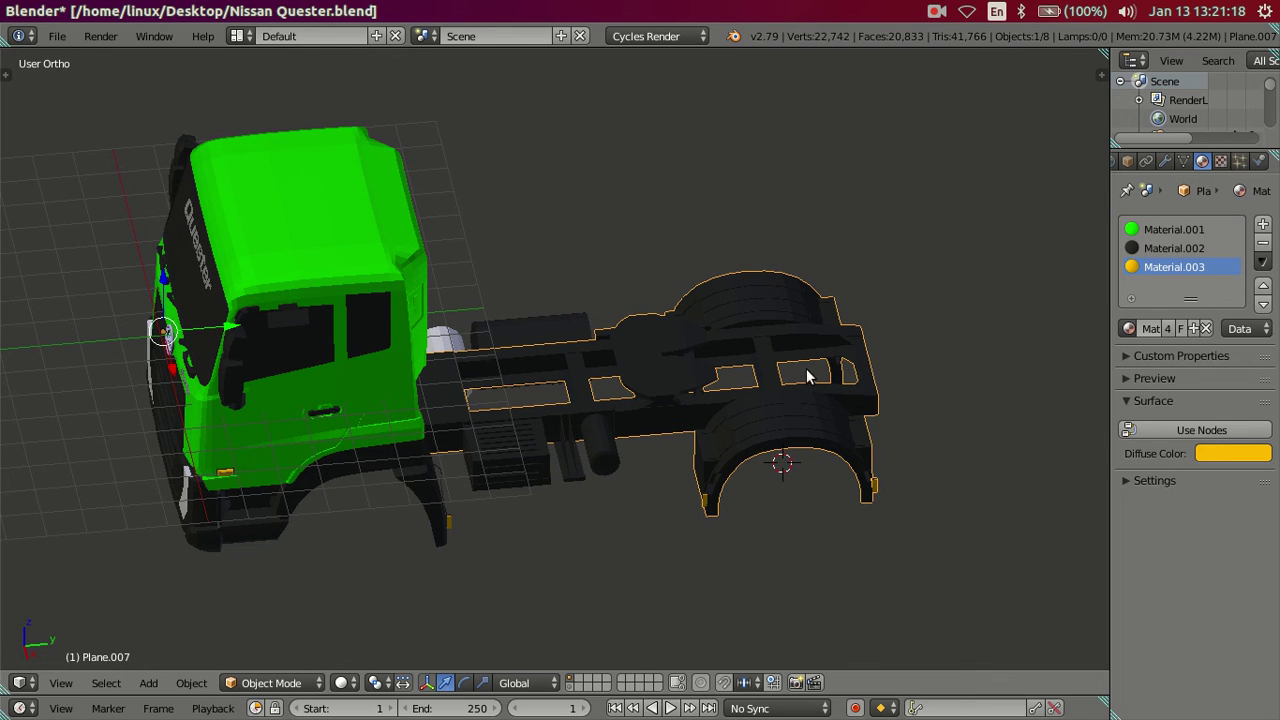
{"action": "middle_click_drag", "start_coordinate": [808, 376], "coordinate": [741, 394]}
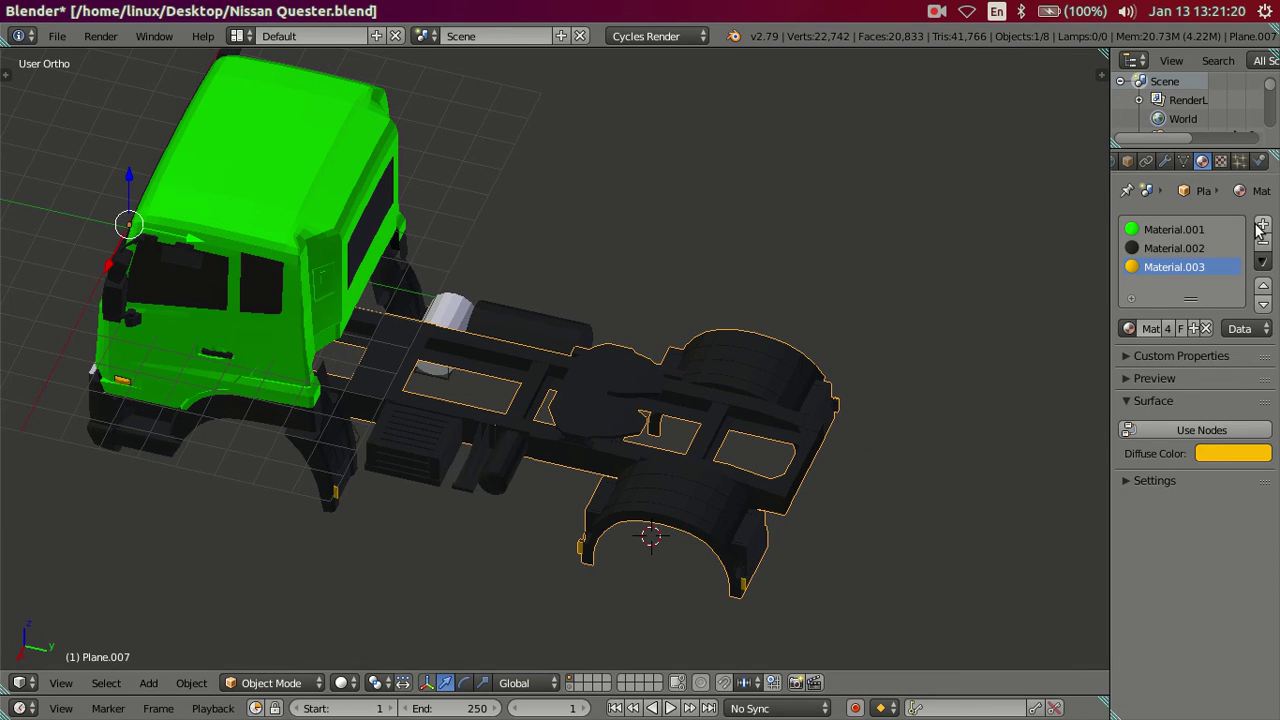
{"action": "left_click", "coordinate": [1128, 328]}
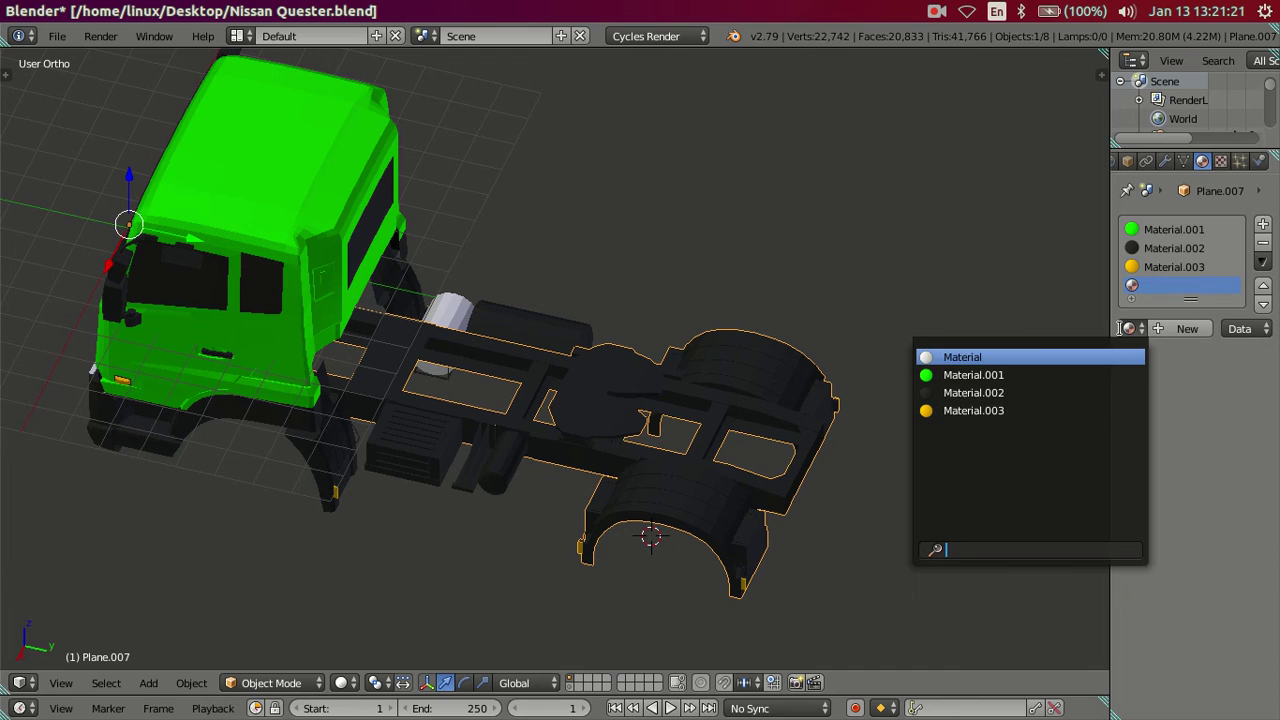
{"action": "left_click", "coordinate": [982, 358]}
{"action": "mouse_move", "coordinate": [949, 360]}
{"action": "middle_mouse_down"}
{"action": "mouse_move", "coordinate": [735, 404]}
{"action": "mouse_move", "coordinate": [724, 422]}
{"action": "mouse_move", "coordinate": [748, 395]}
{"action": "mouse_move", "coordinate": [757, 449]}
{"action": "mouse_move", "coordinate": [814, 389]}
{"action": "mouse_move", "coordinate": [780, 366]}
{"action": "middle_mouse_up"}
Deselect, switch to the camera view, and save over Nissan Quester.blend
{"action": "key", "text": "a"}
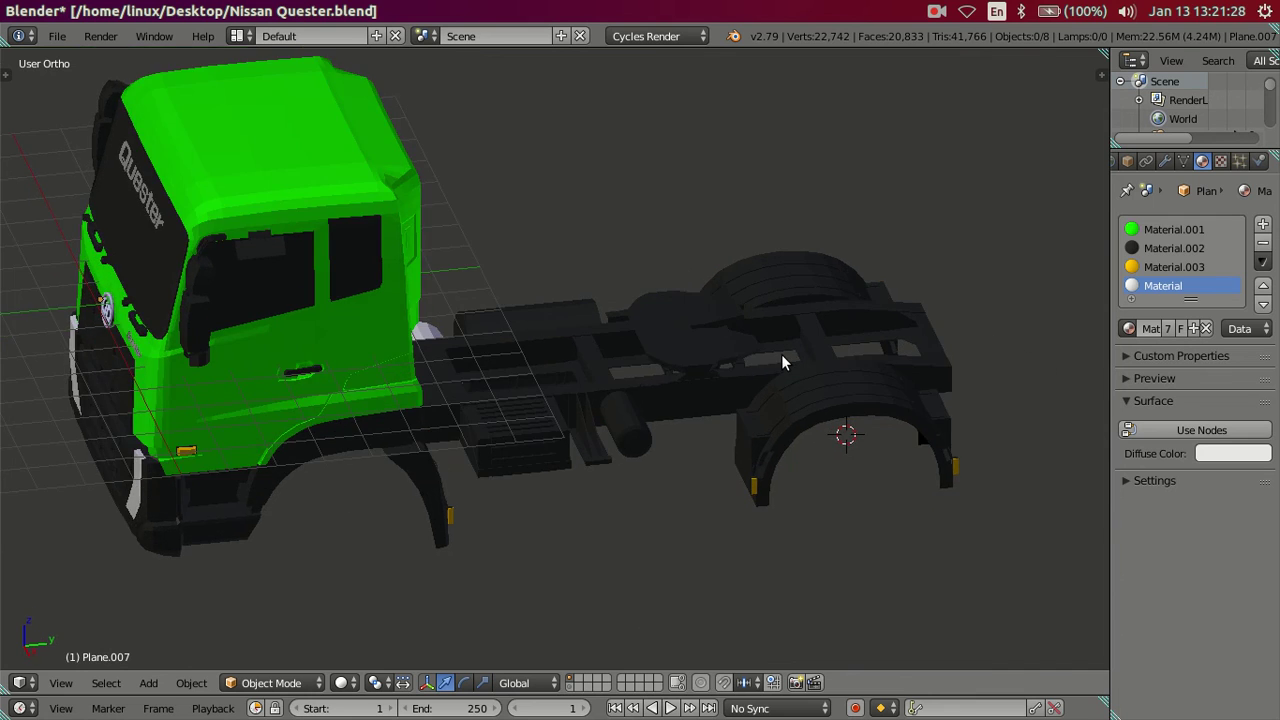
{"action": "key", "text": "KP_0"}
{"action": "key", "text": "ctrl+s"}
{"action": "key", "text": "Return"}
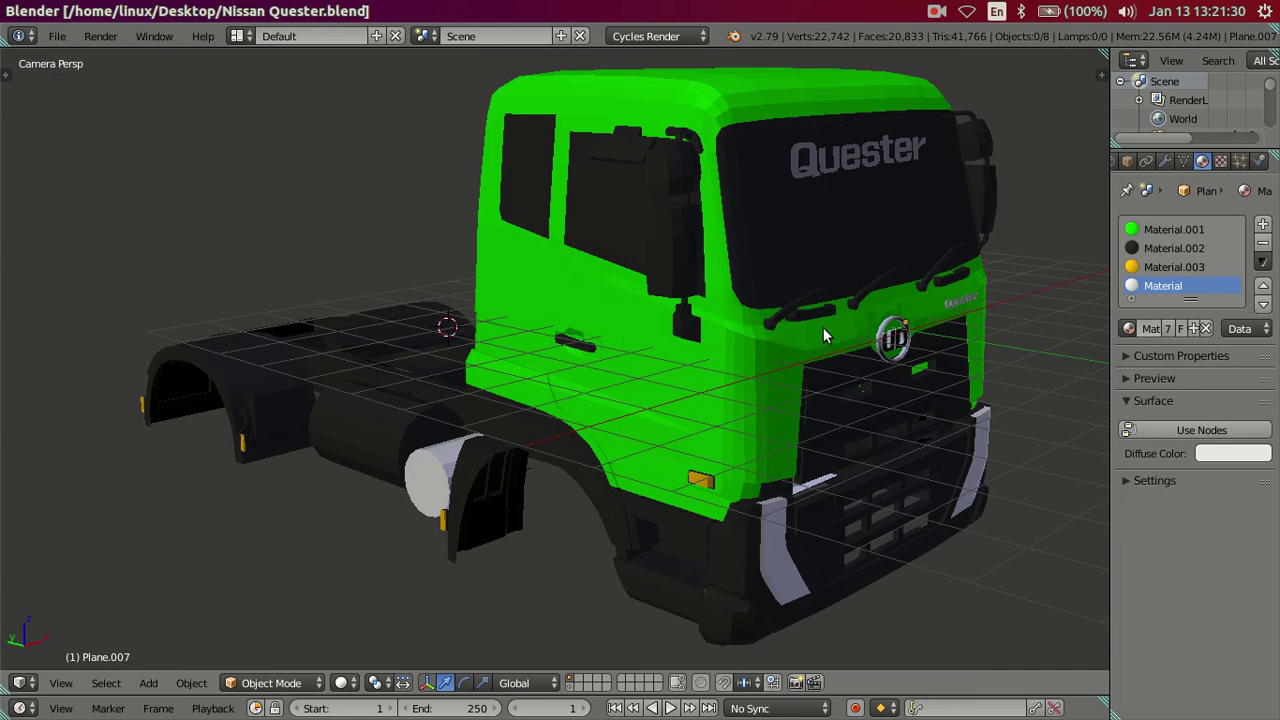